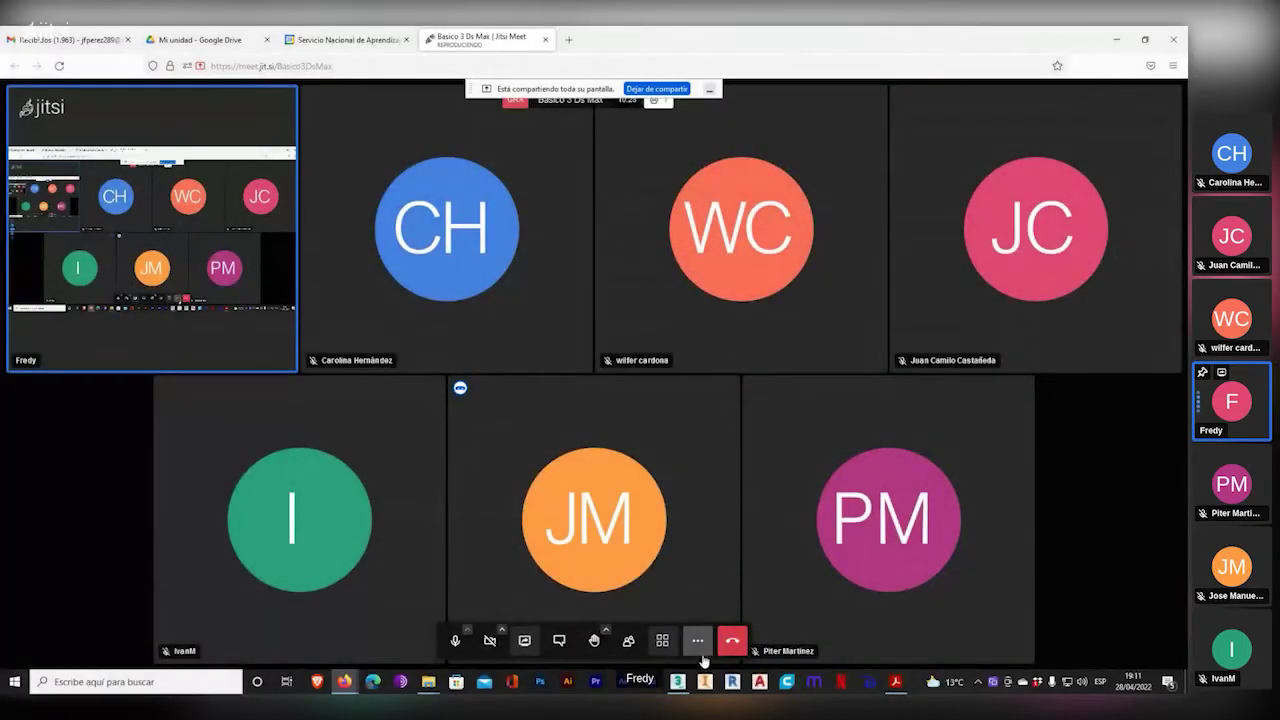
- Switch to 3ds Max and minimize the screen-sharing notice
mouse_move(679, 684)
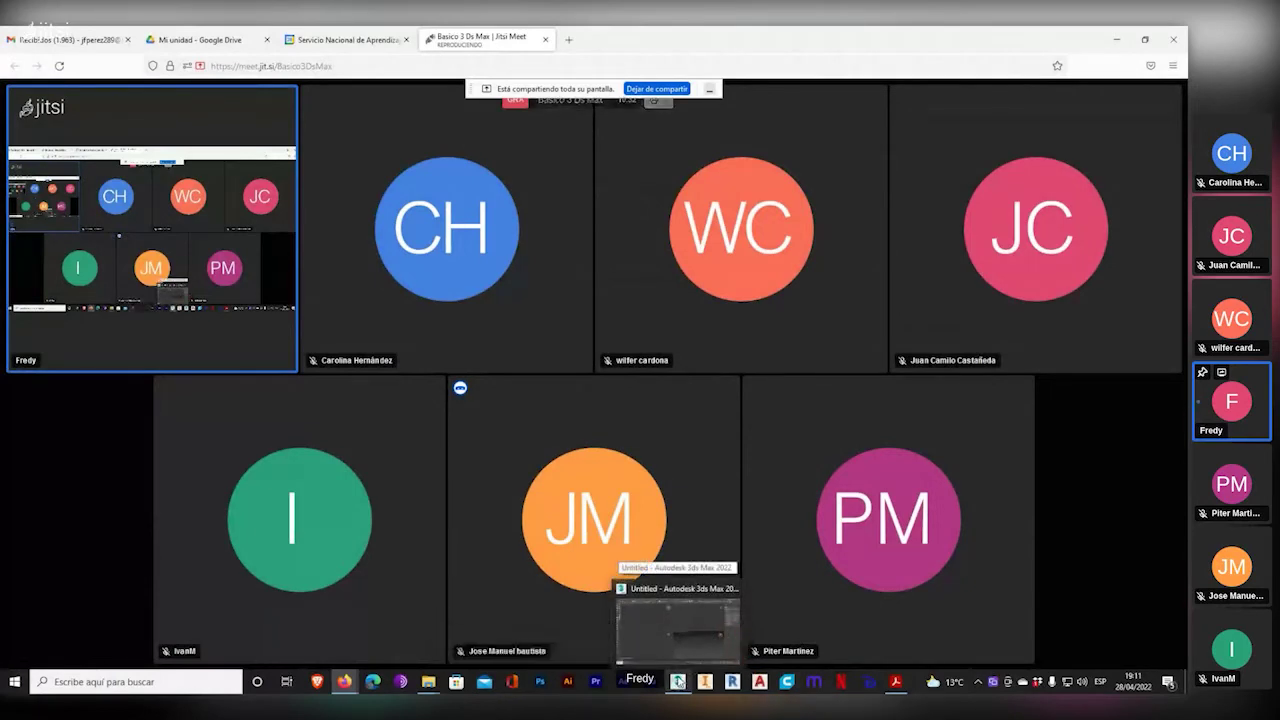
left_click(679, 683)
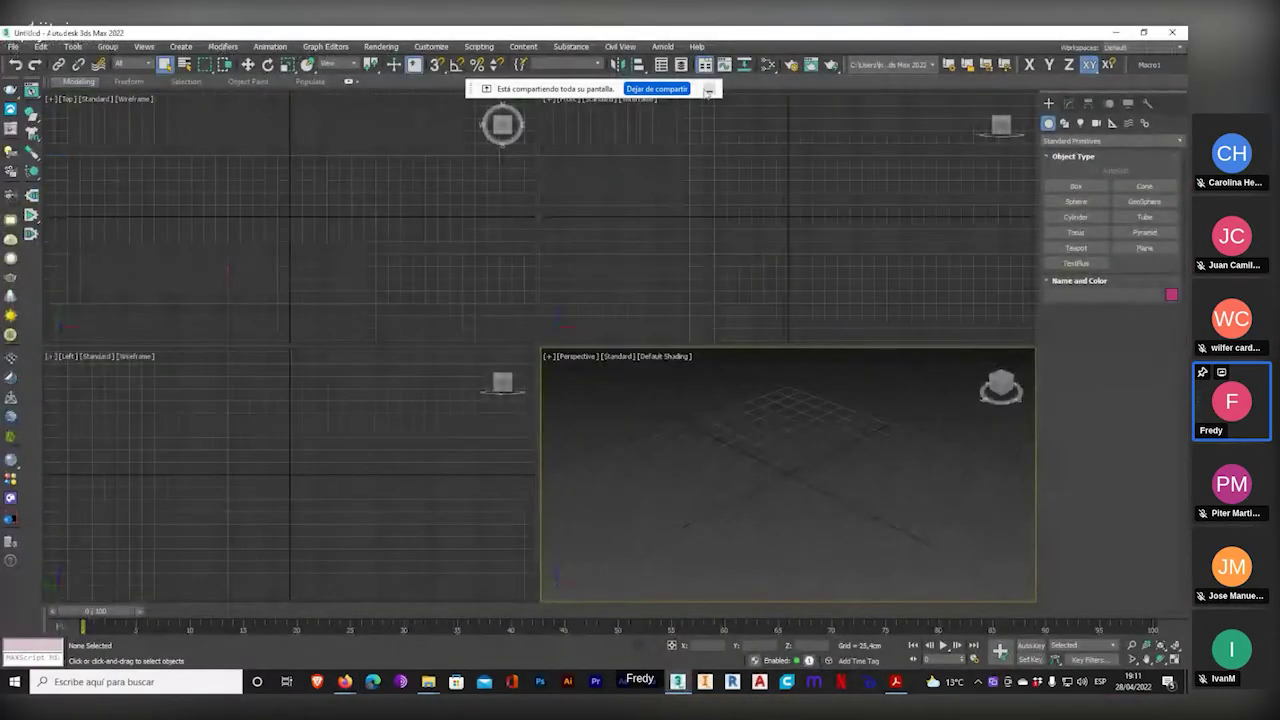
left_click(709, 88)
- Show the spline creation tools and hide the grid in the Top, Front, Left and Perspective viewports
left_click(213, 227)
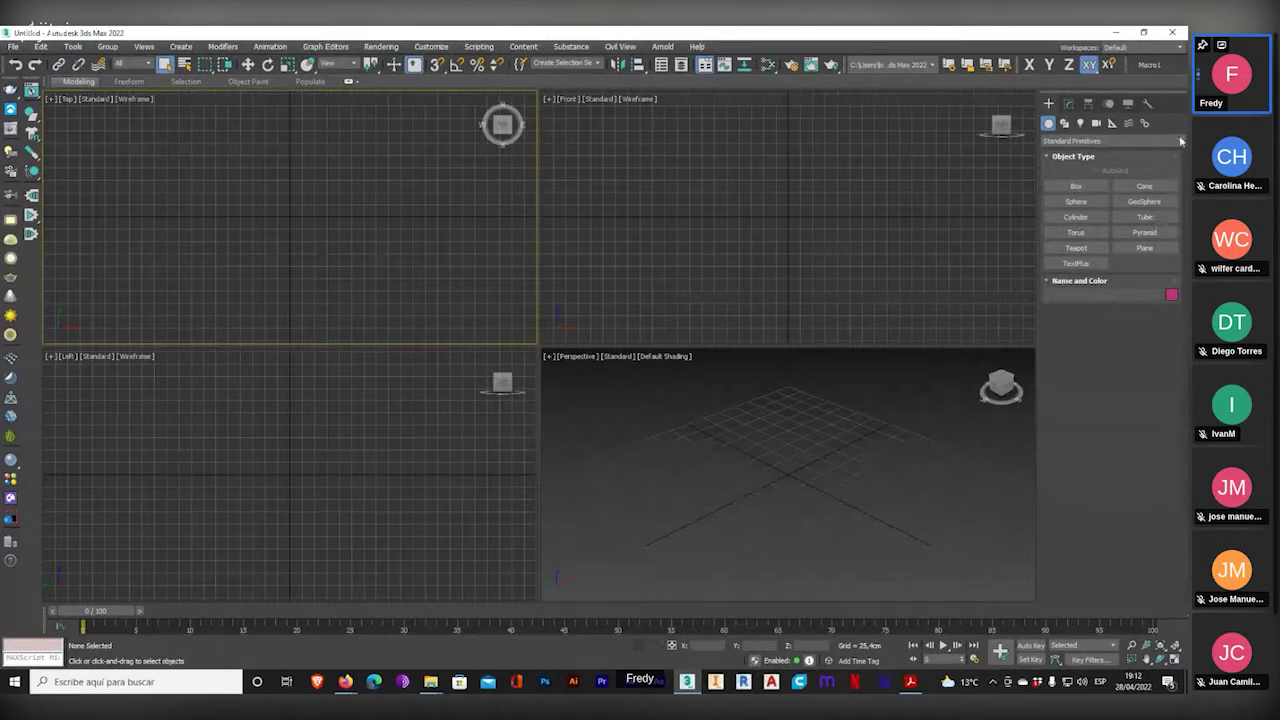
left_click(1065, 123)
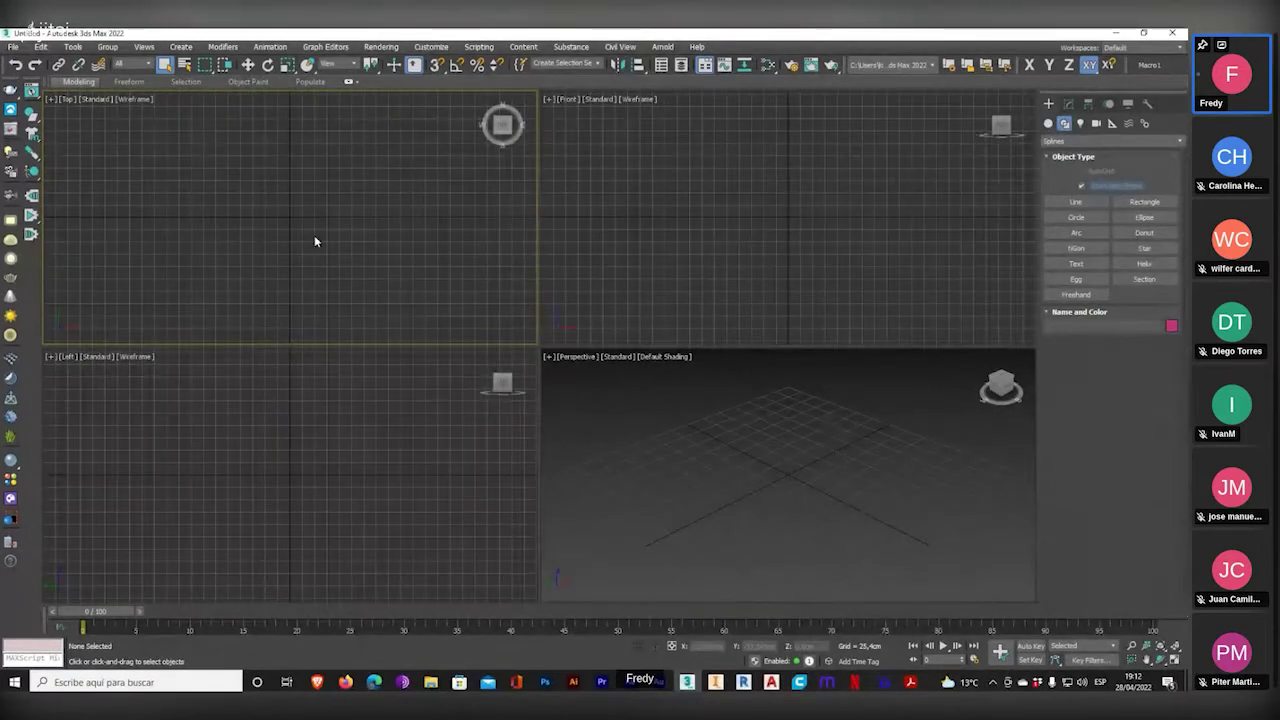
key("g")
left_click(689, 194)
key("g")
left_click(528, 491)
key("g")
left_click(729, 457)
key("g")
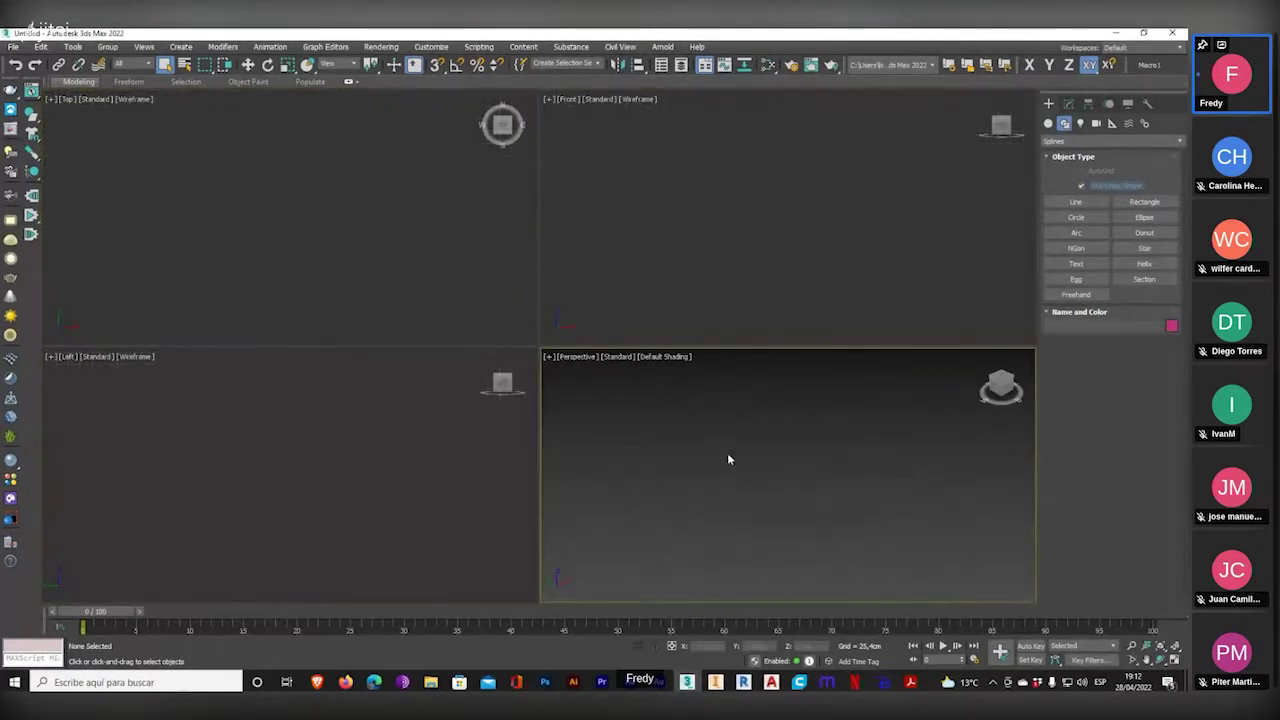
- Draw a vertical two-point line in the Front viewport
left_click(831, 256)
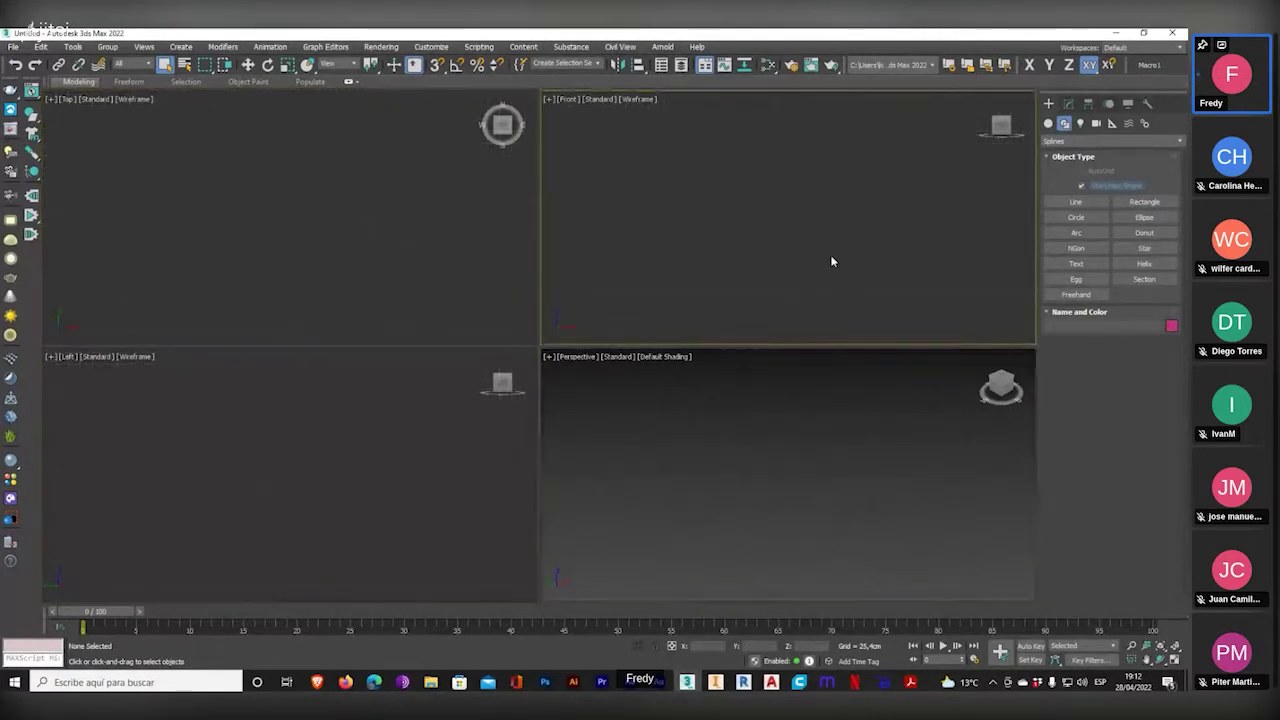
left_click(1075, 201)
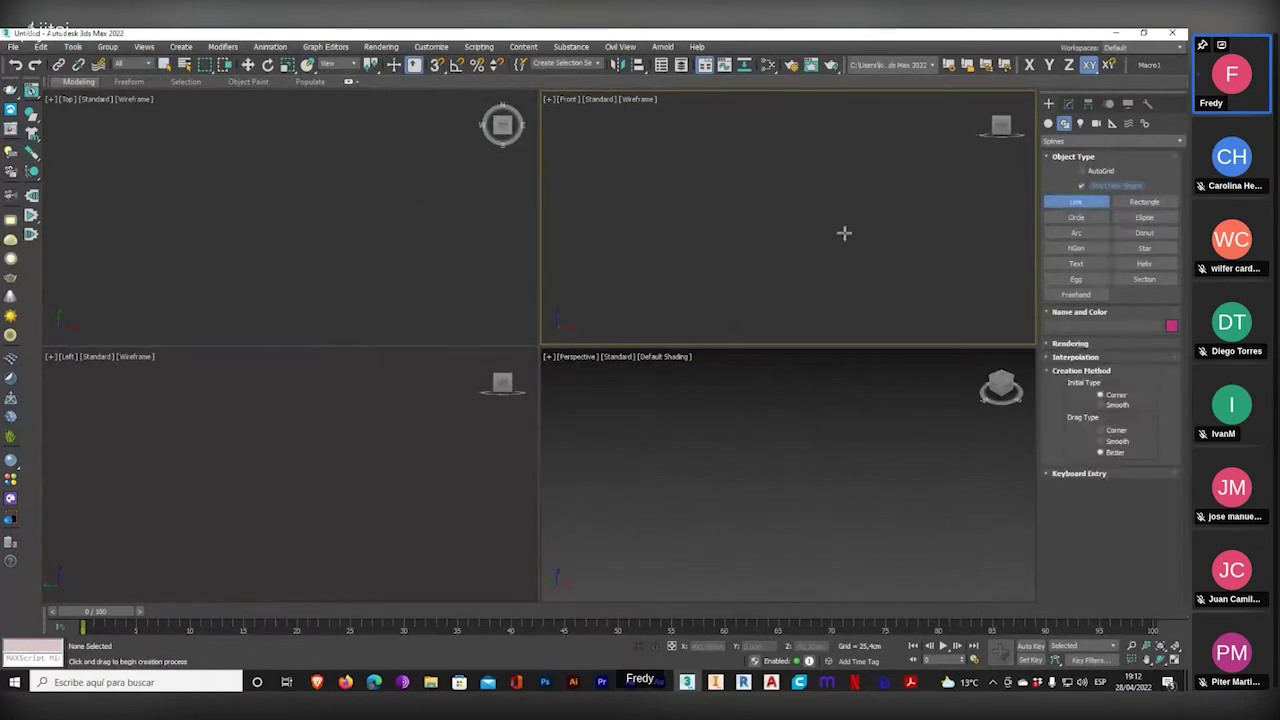
left_click(681, 298)
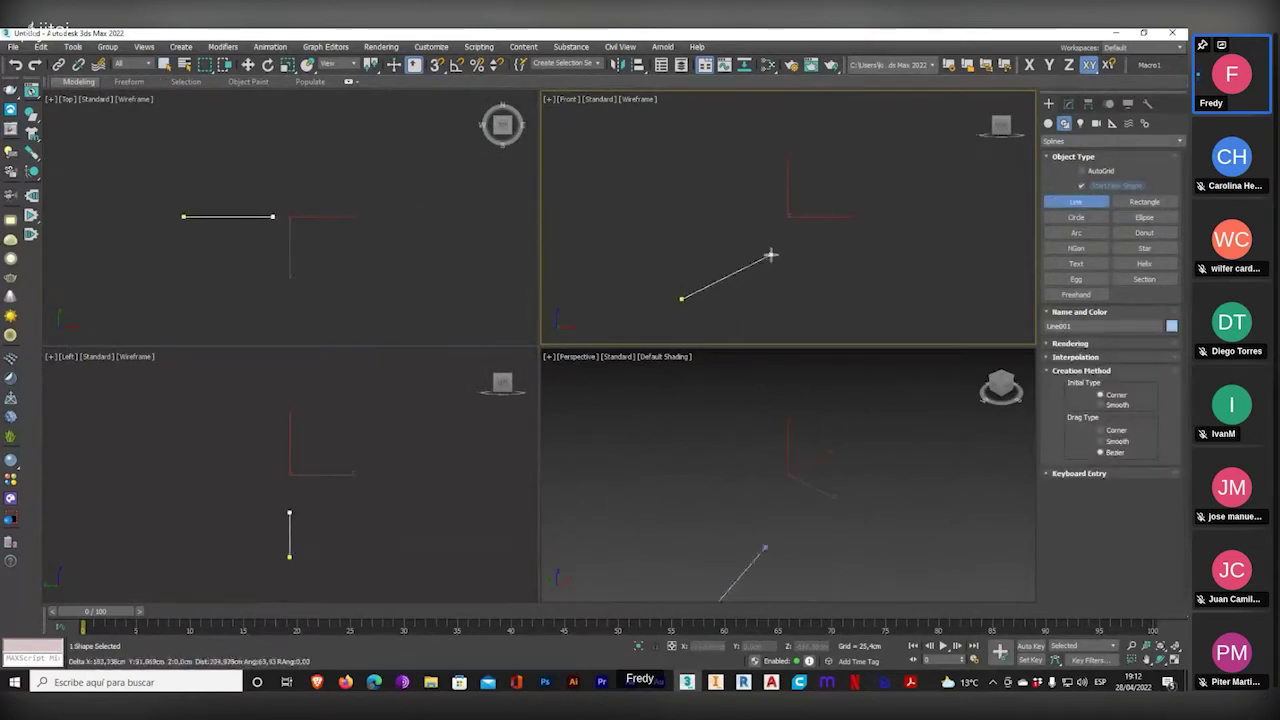
left_click(681, 138)
right_click(681, 138)
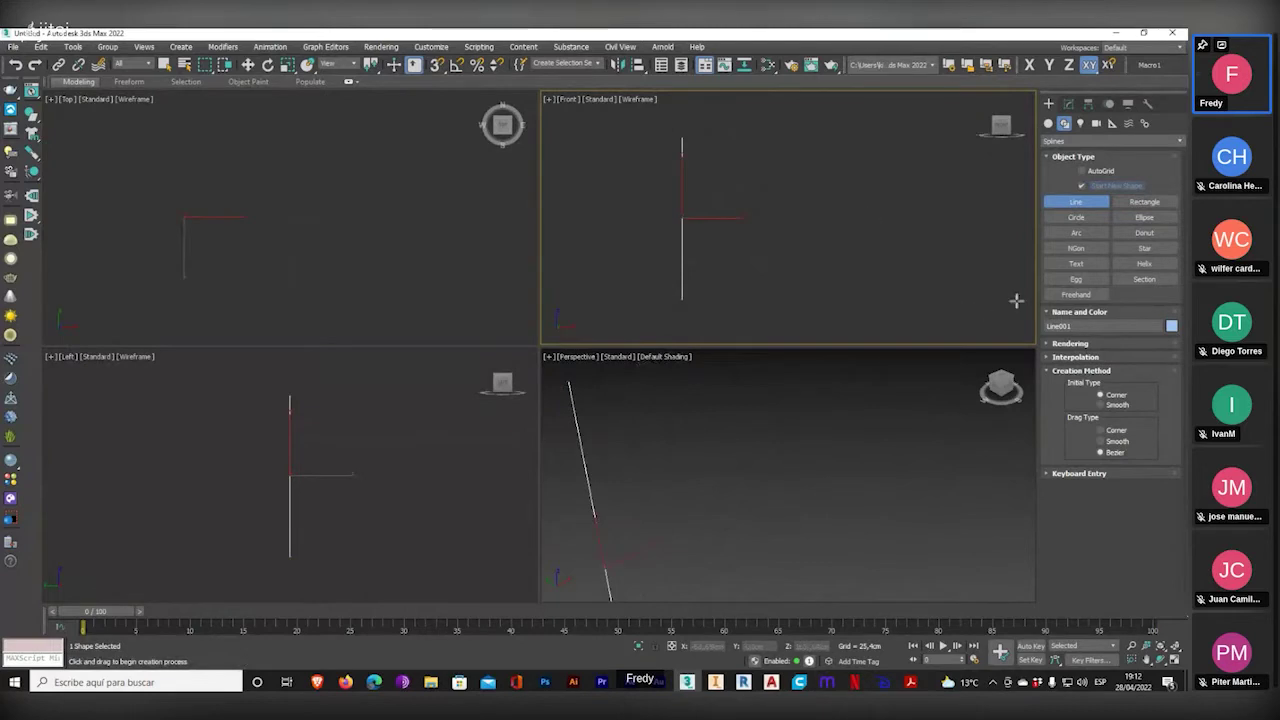
- Draw beside the line a six-sided NGon of about 34 cm radius, a large and a small circle, and a rectangle about 14 by 107 cm
left_click(1076, 248)
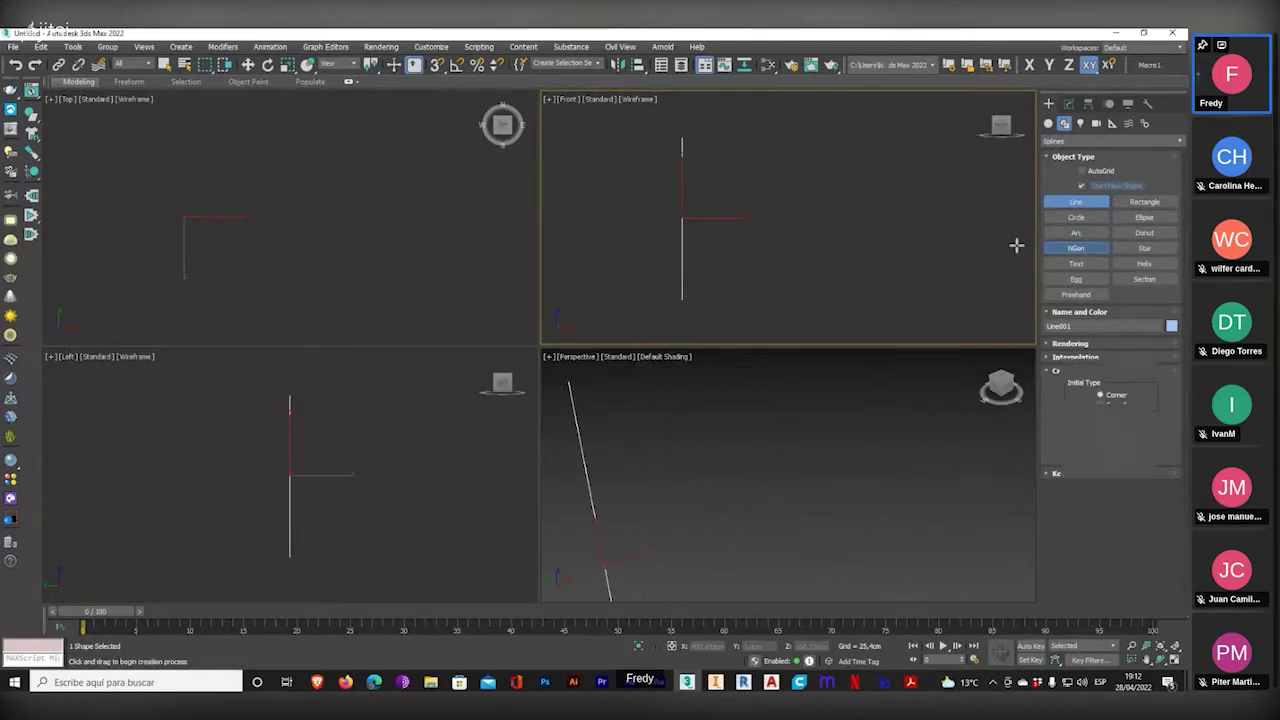
left_click_drag(765, 218, 777, 209)
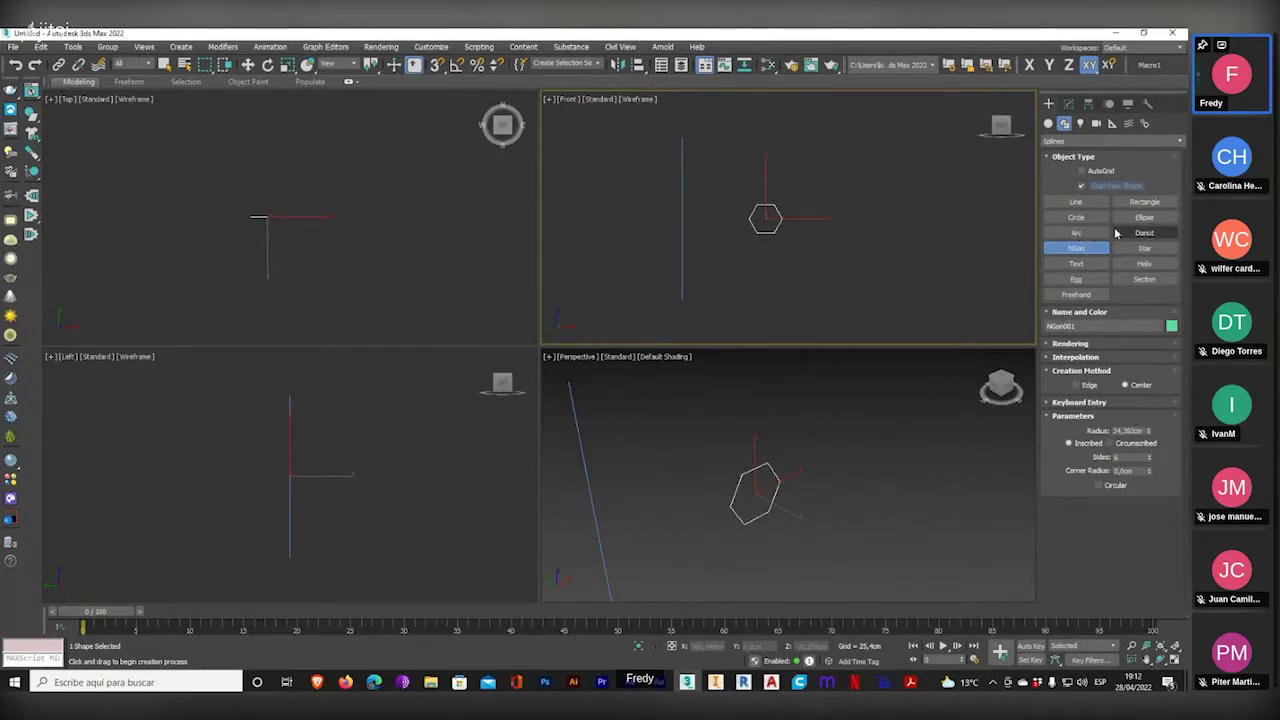
left_click(1066, 218)
left_click_drag(810, 220, 920, 226)
left_click(1144, 202)
- Select all five shapes in a maximized Perspective view and assign them a new custom red color (255, 0, 0)
middle_click_drag(940, 413, 974, 397, "alt")
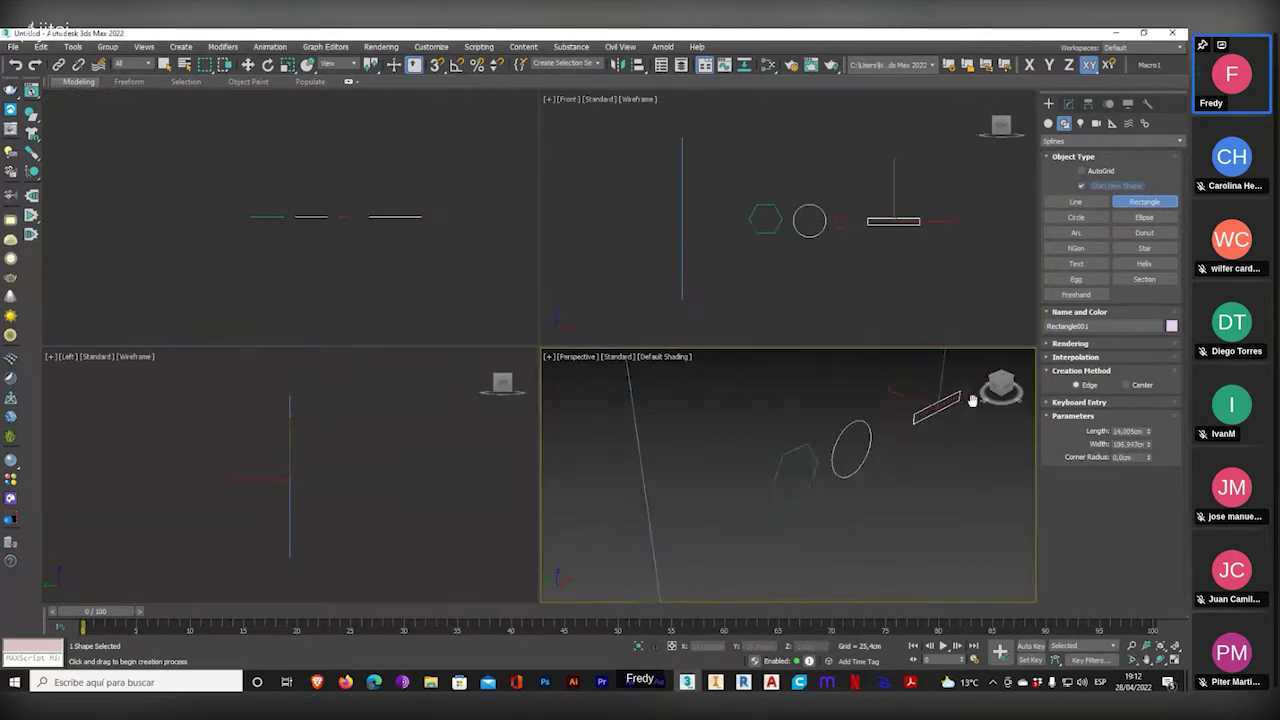
key("alt+w")
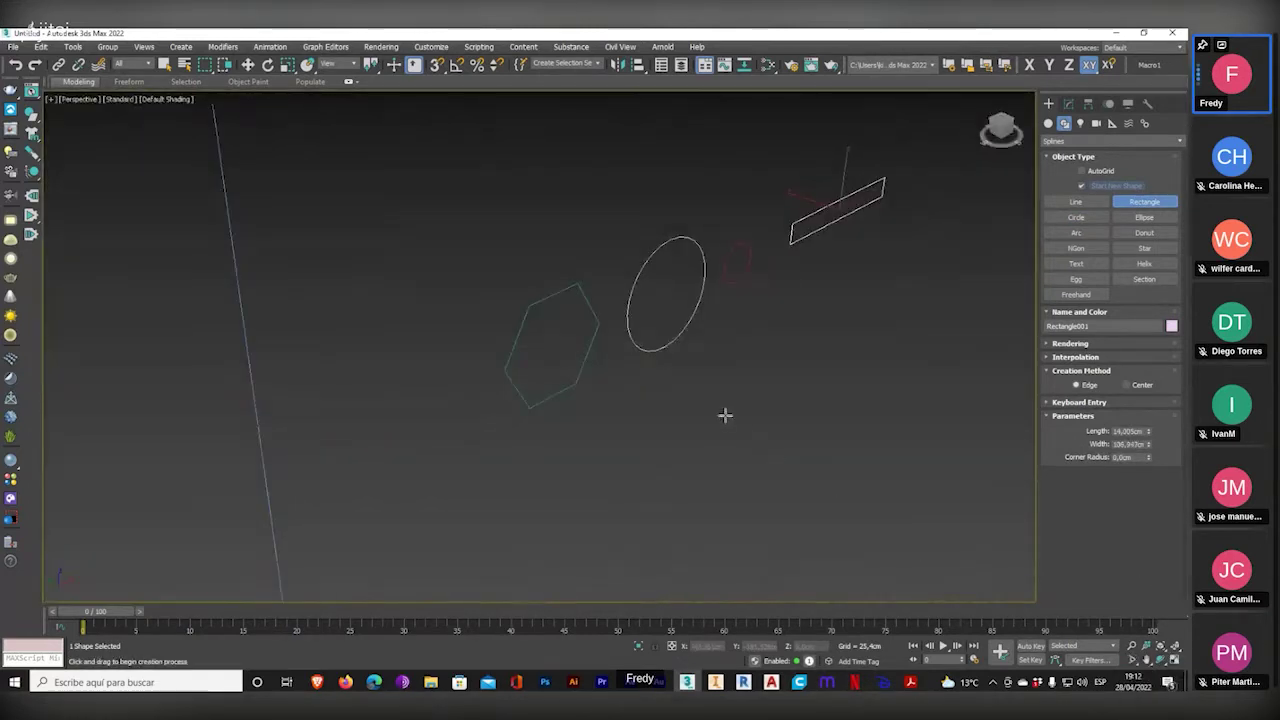
scroll(714, 404, "down", 4)
right_click(714, 404)
left_click_drag(786, 286, 452, 588)
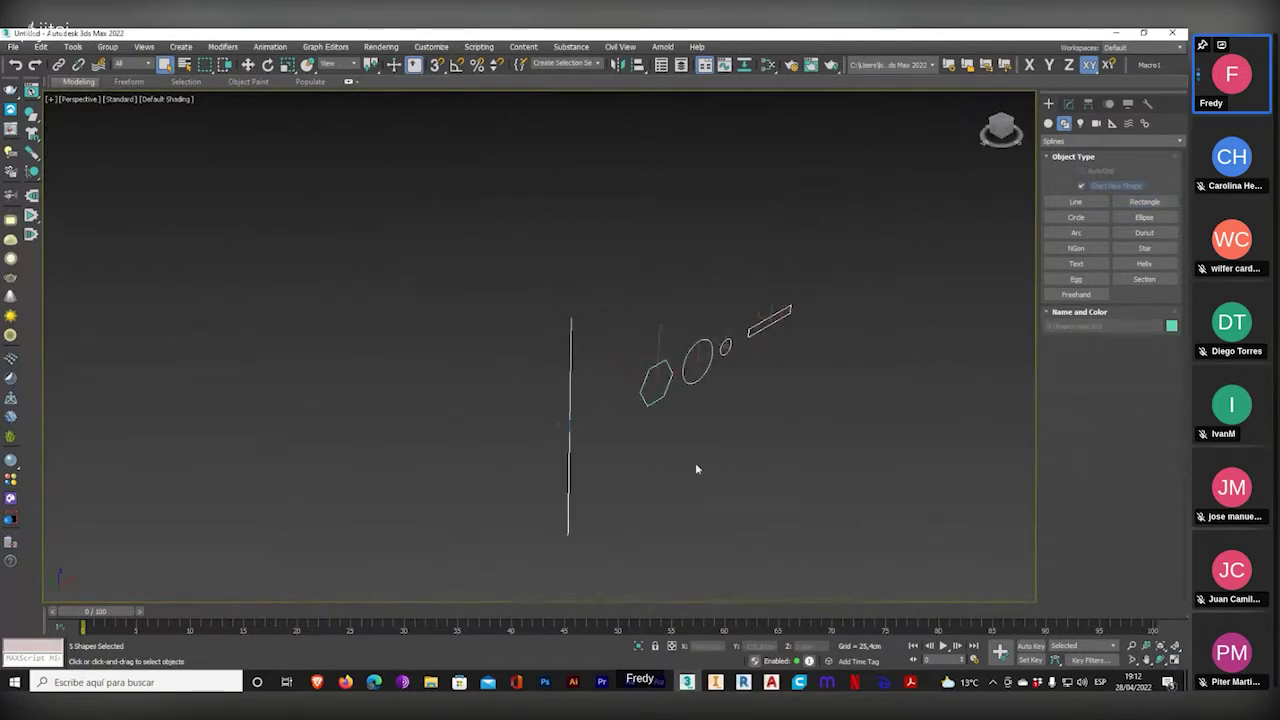
left_click(1171, 325)
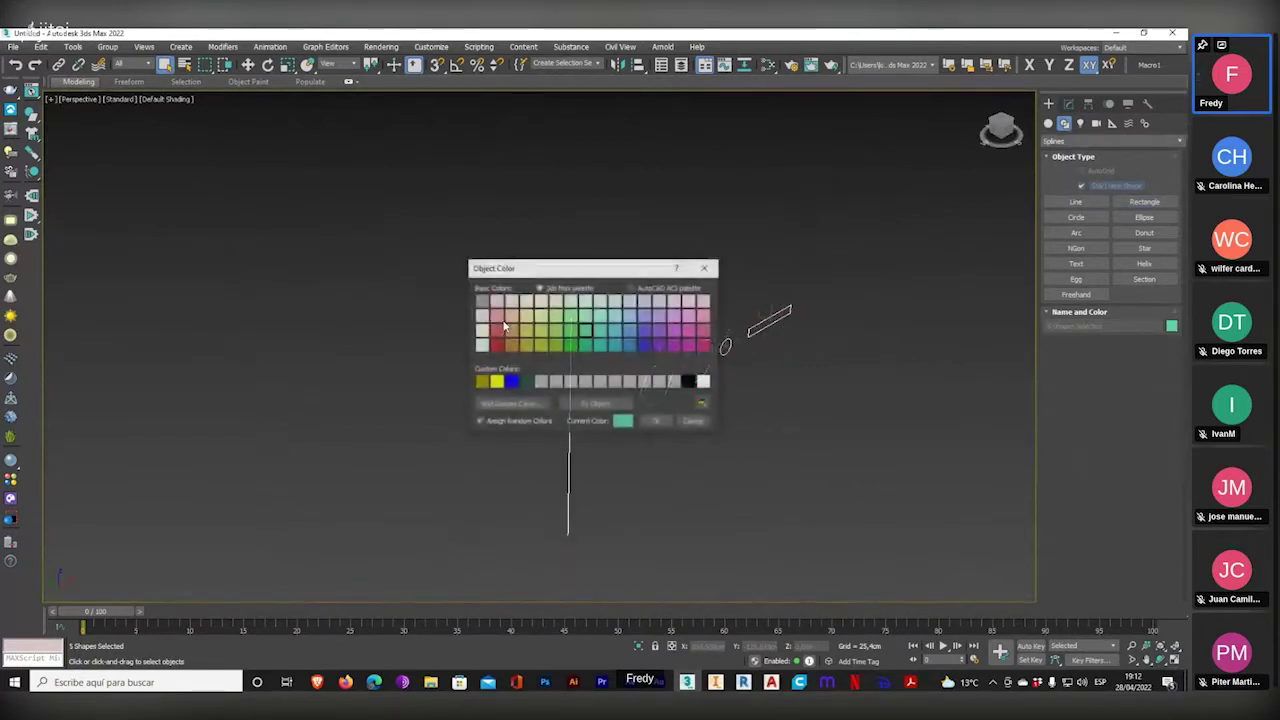
left_click(541, 381)
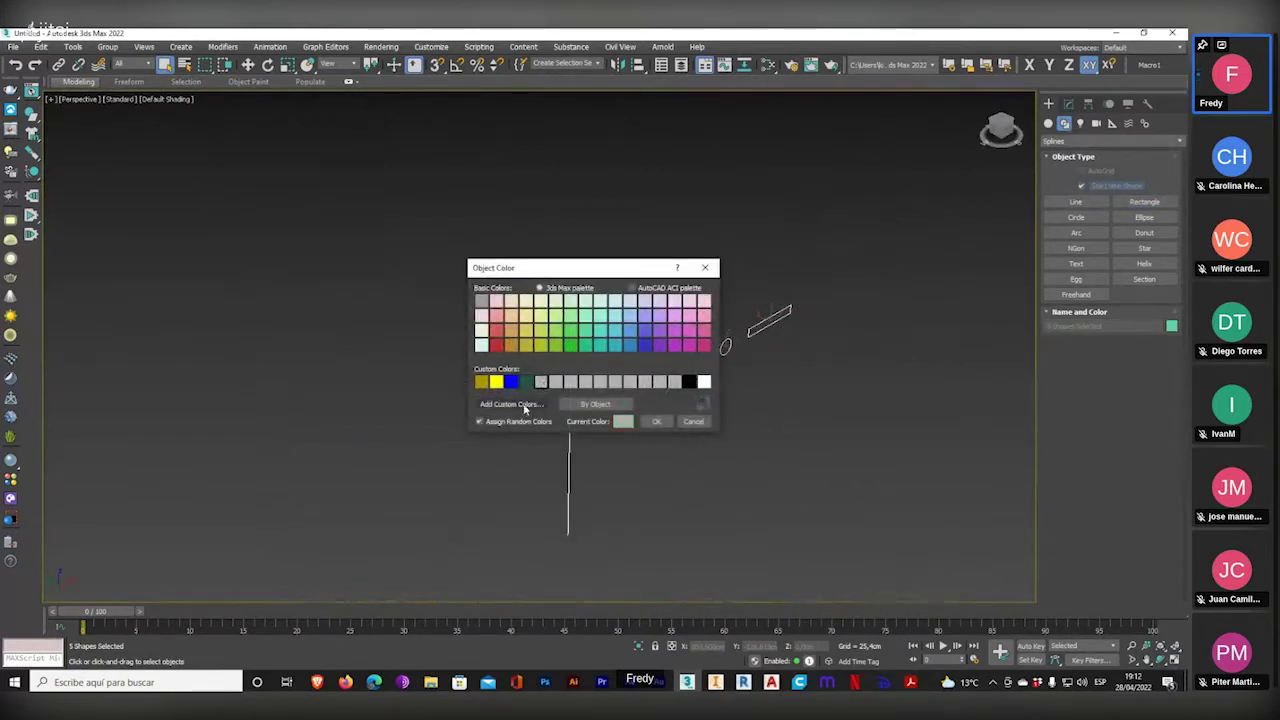
left_click(511, 404)
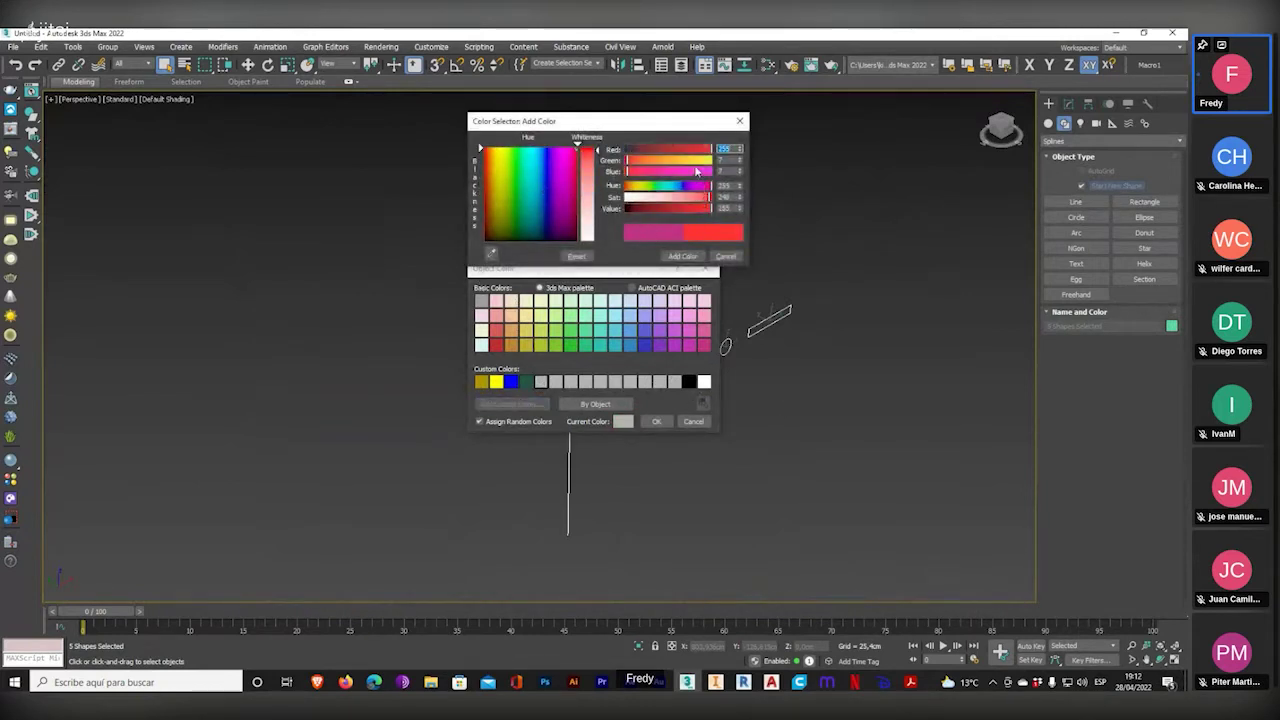
left_click(566, 166)
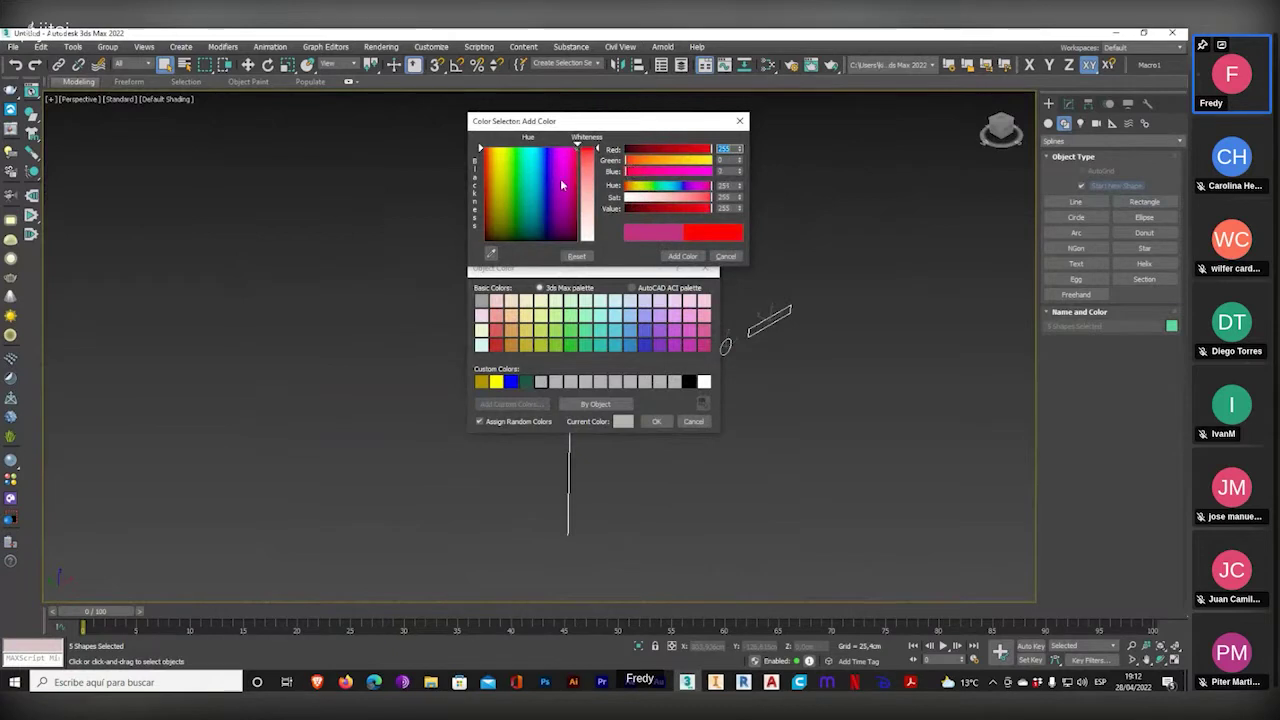
left_click(681, 256)
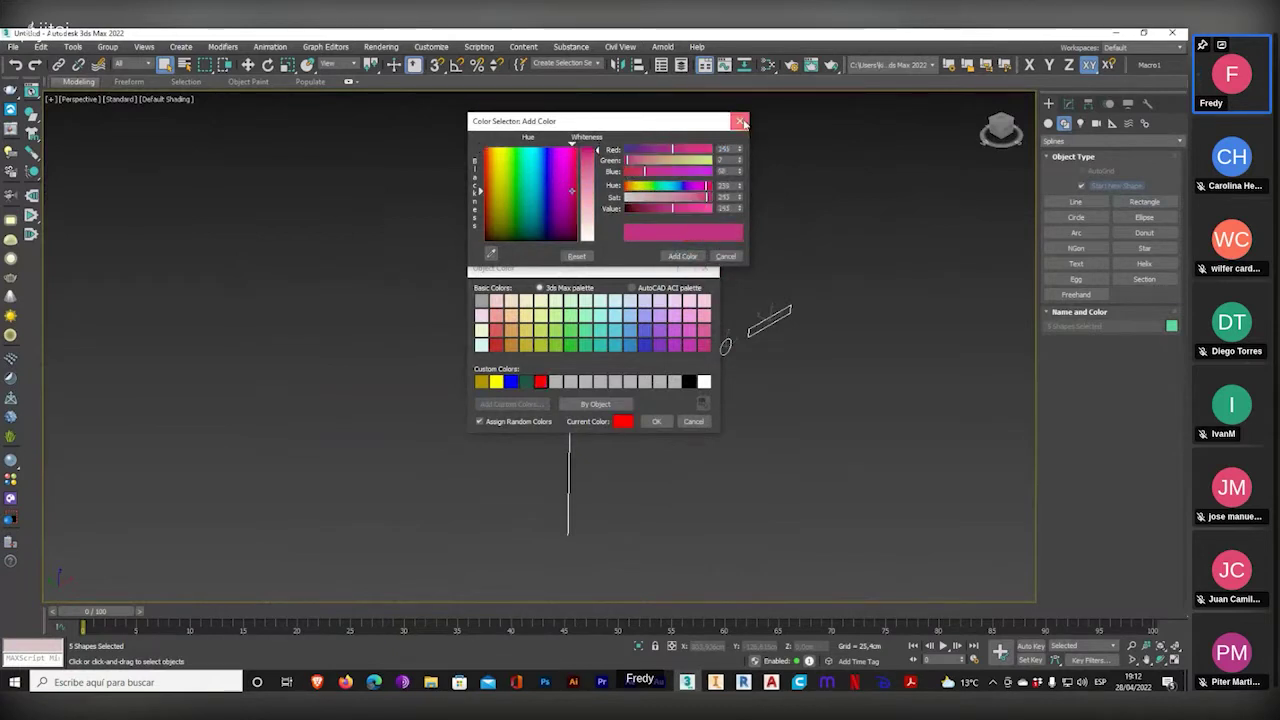
left_click(739, 121)
left_click(656, 421)
left_click(690, 449)
- Select the vertical line and show the Compound Objects creation tools
middle_click_drag(690, 449, 506, 427)
scroll(490, 428, "up", 3)
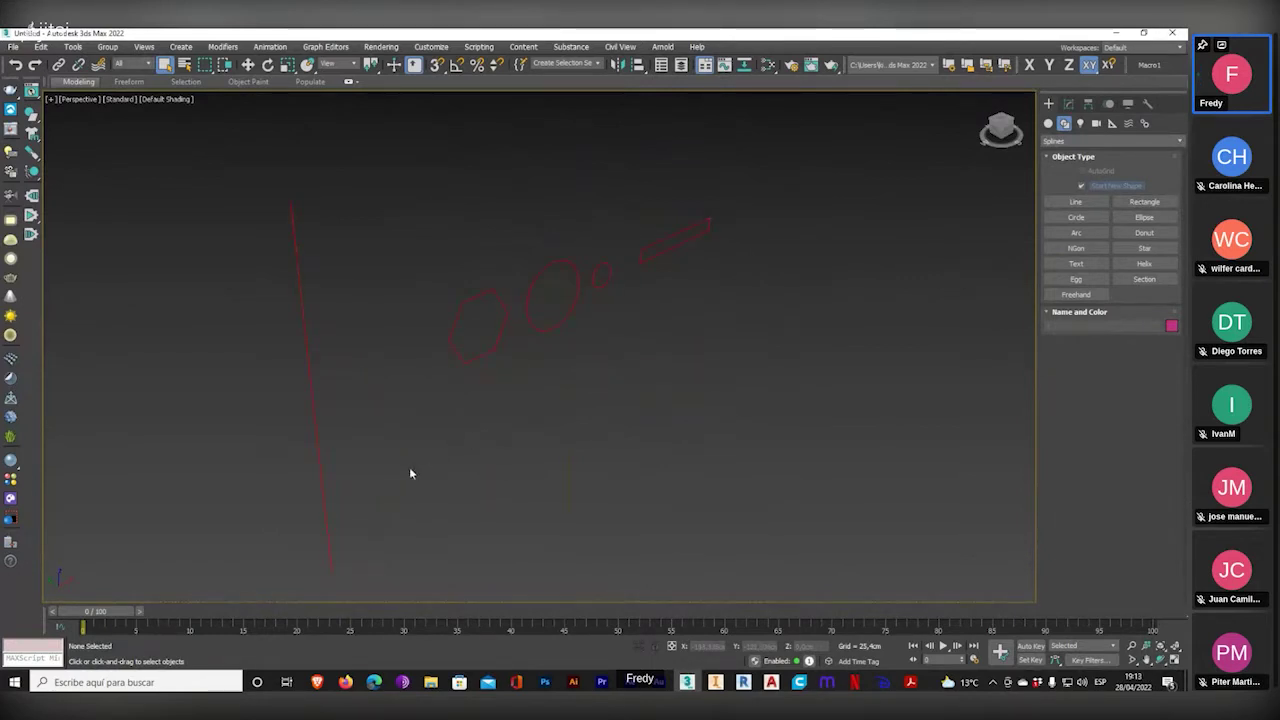
left_click(329, 514)
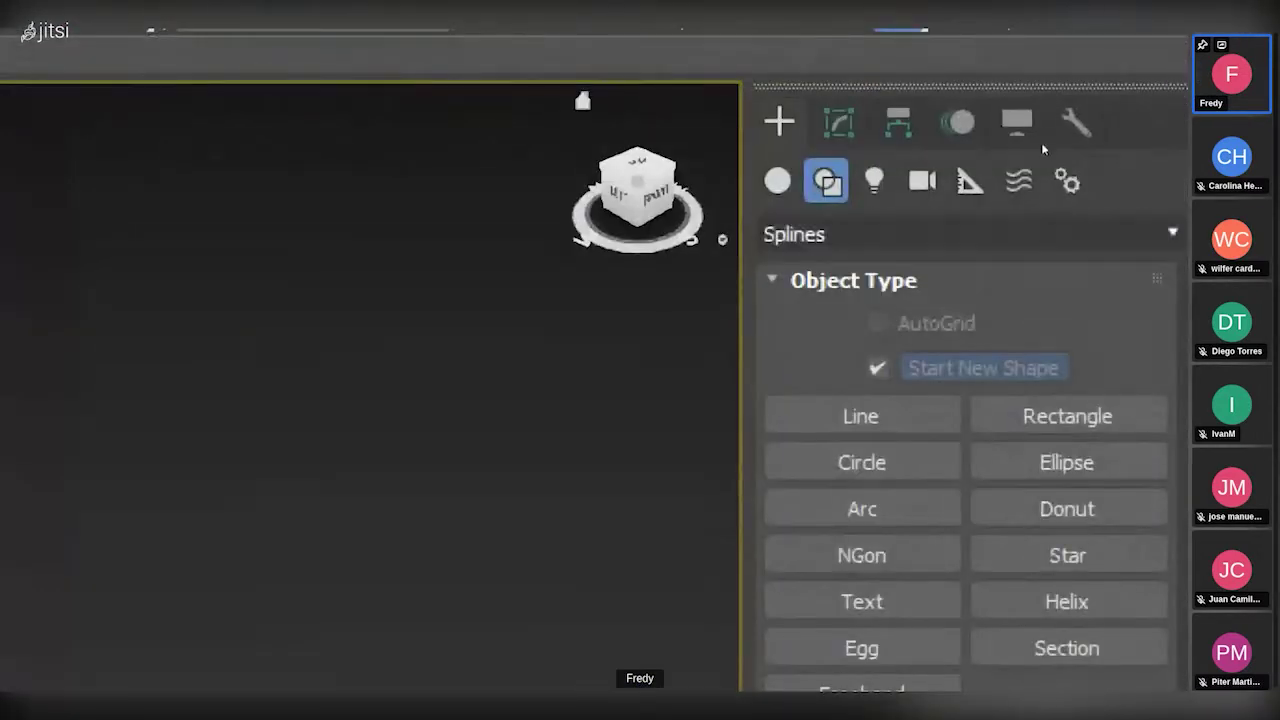
left_click(778, 181)
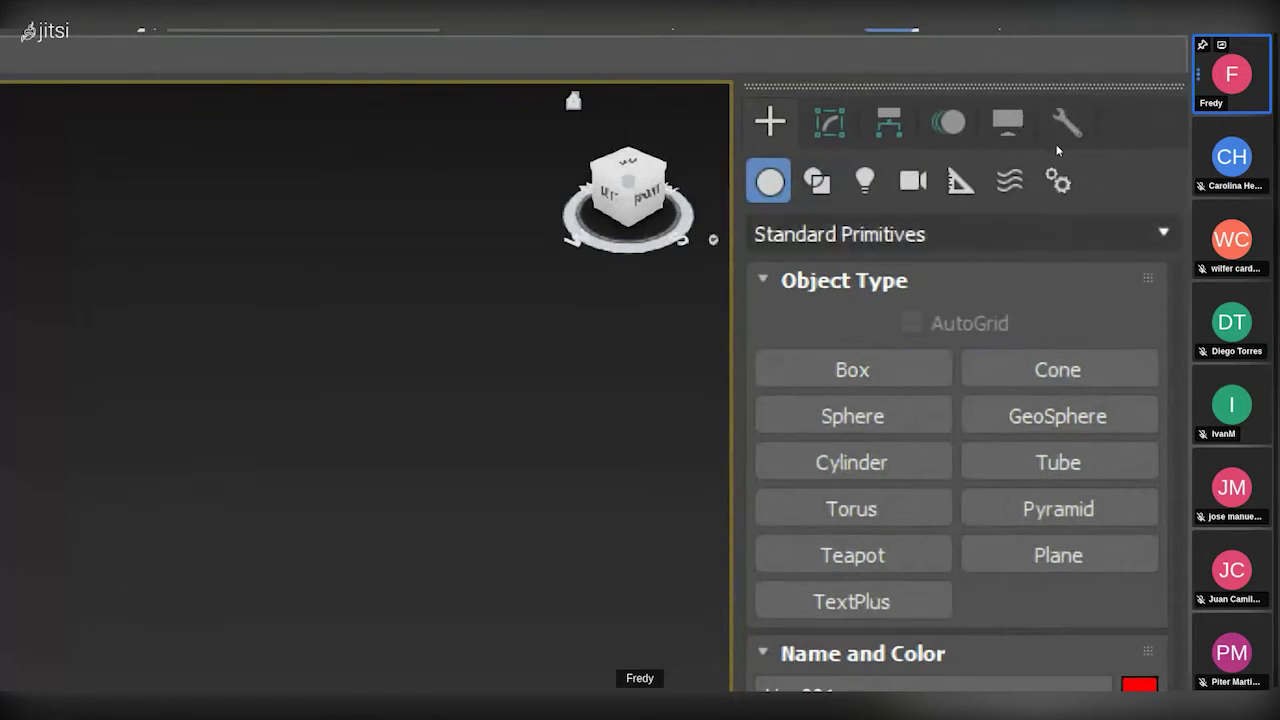
left_click(920, 234)
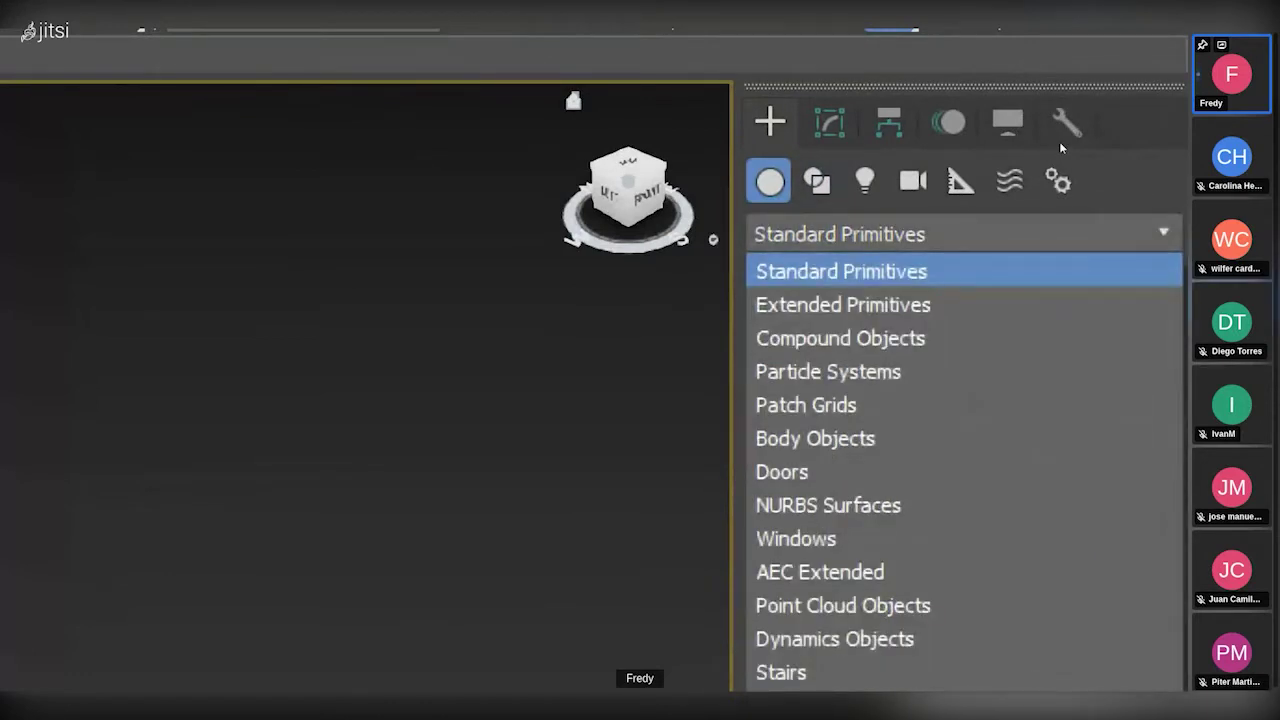
left_click(964, 338)
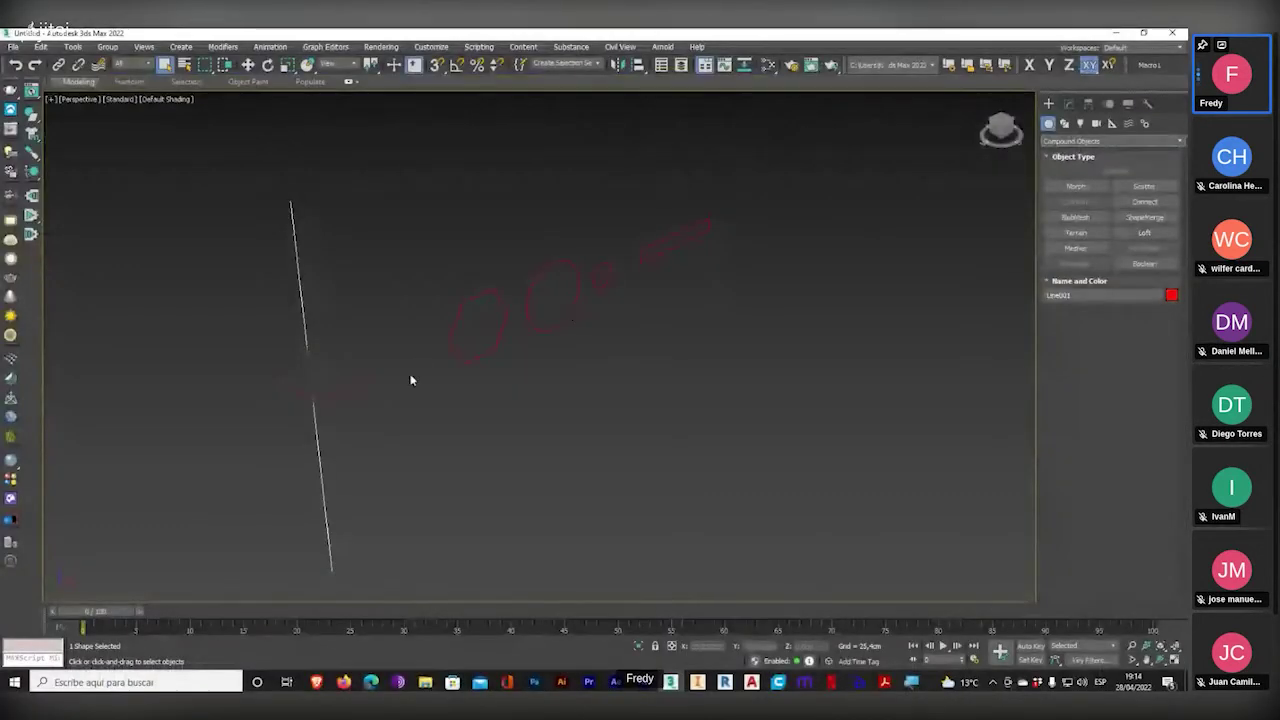
- Create a box from the Standard Primitives in the empty area below the circles and rectangle
left_click(446, 436)
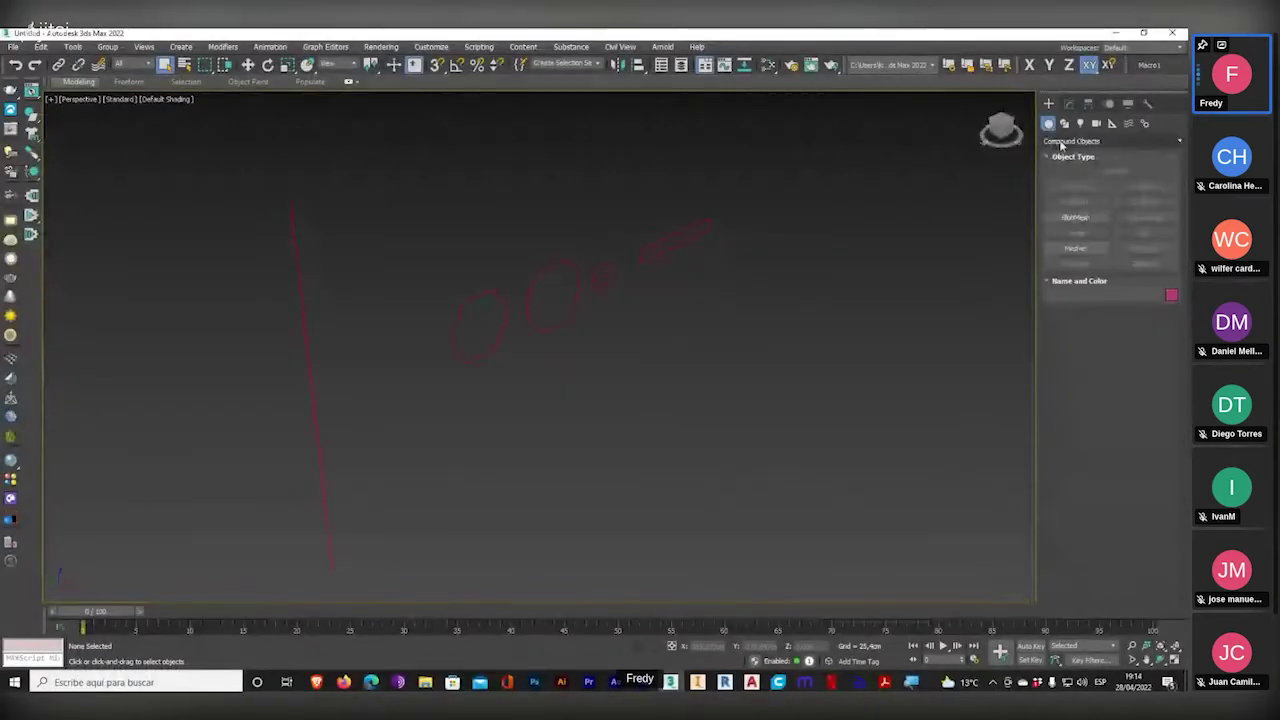
left_click(930, 248)
left_click(924, 273)
left_click(1075, 186)
left_click_drag(603, 443, 771, 451)
left_click(777, 373)
right_click(777, 373)
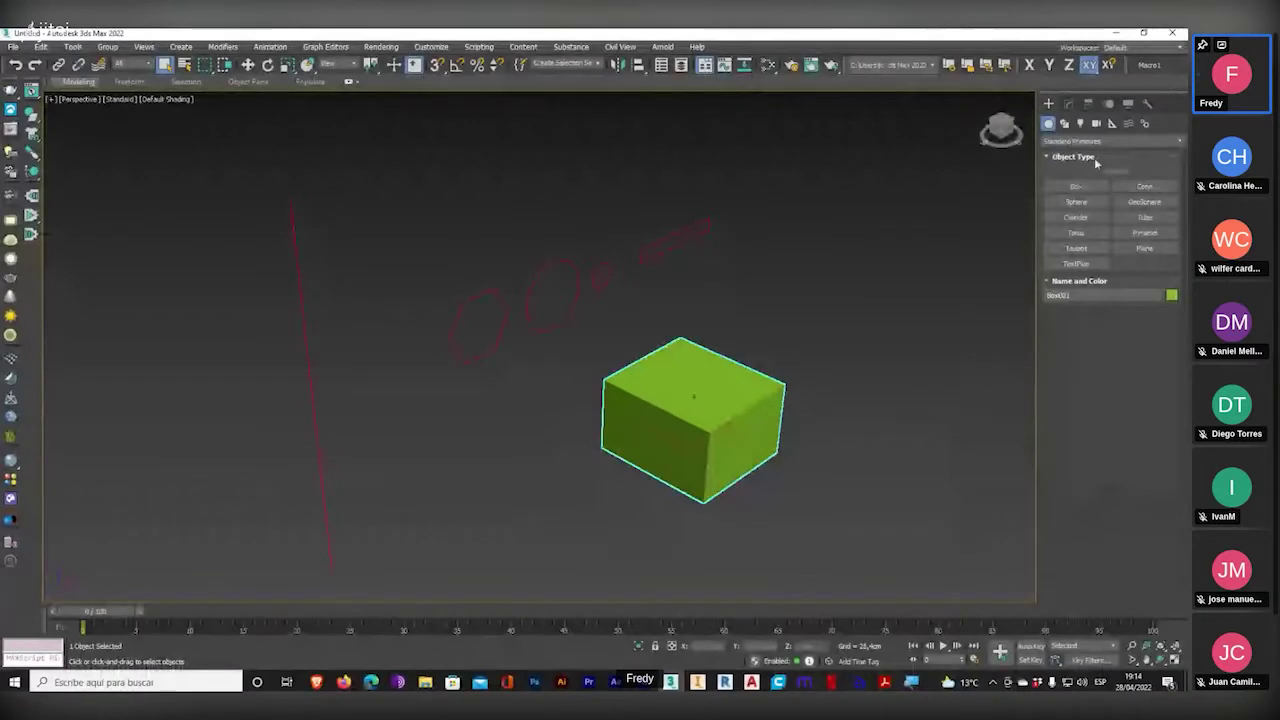
- Return to the Compound Objects creation tools and delete the box
left_click(1056, 141)
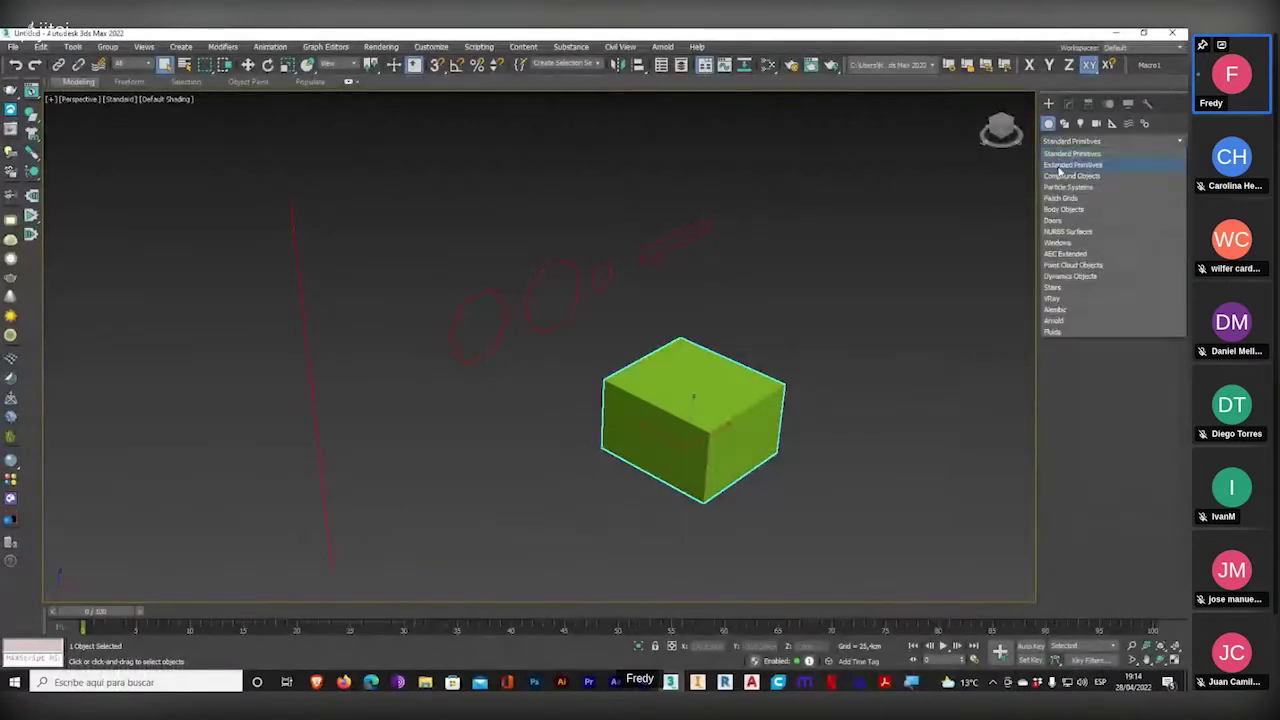
left_click(1062, 172)
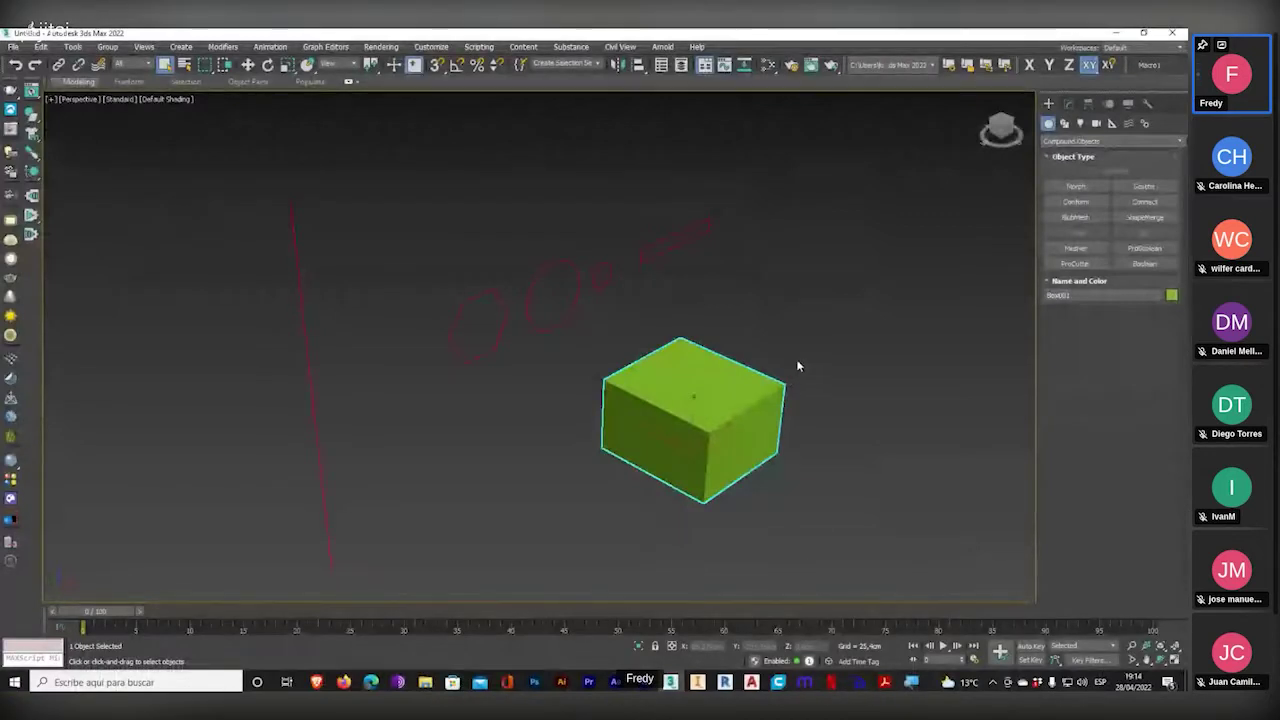
right_click(531, 402)
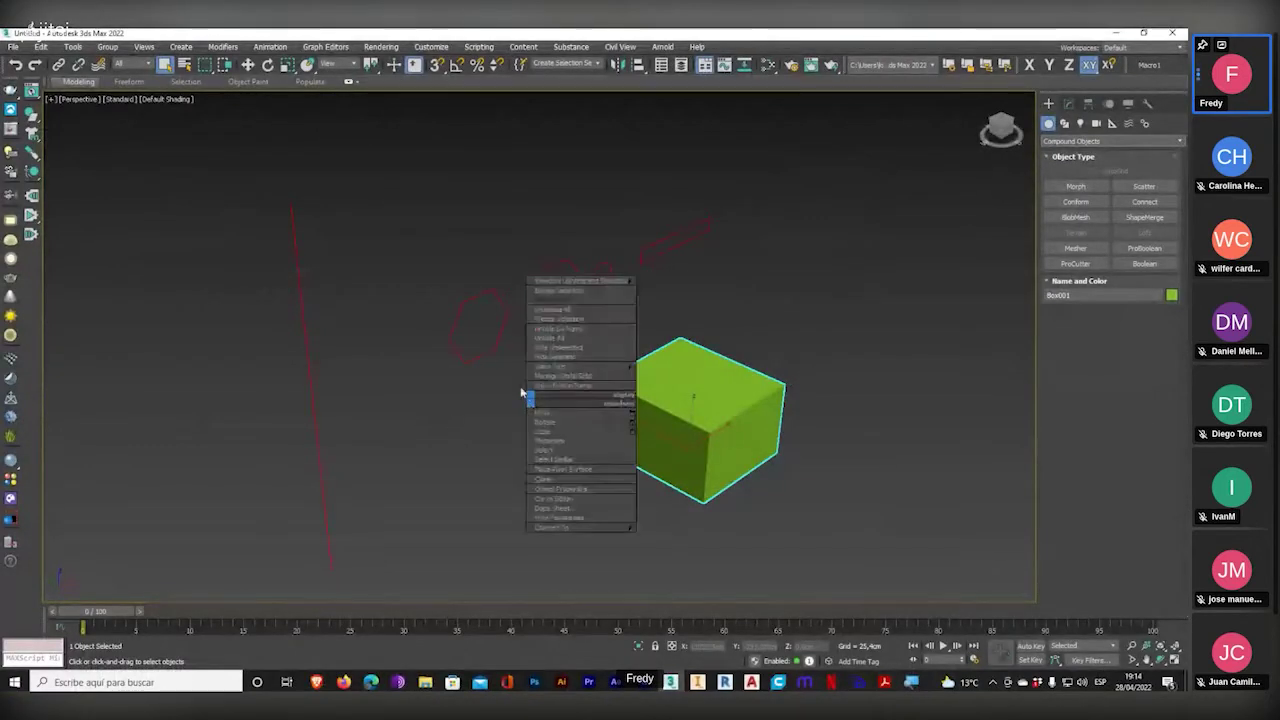
key("Delete")
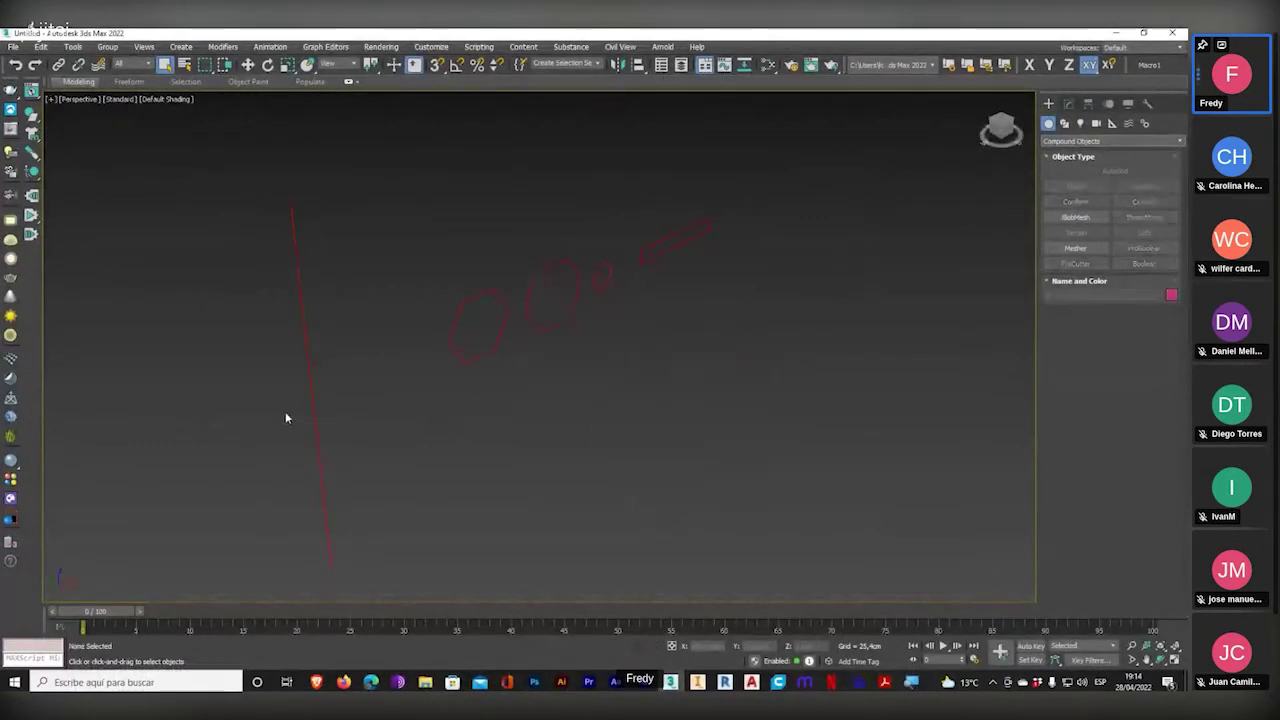
- Loft the hexagon along the vertical line, using the line as path and getting the hexagon as an instanced shape
left_click(312, 393)
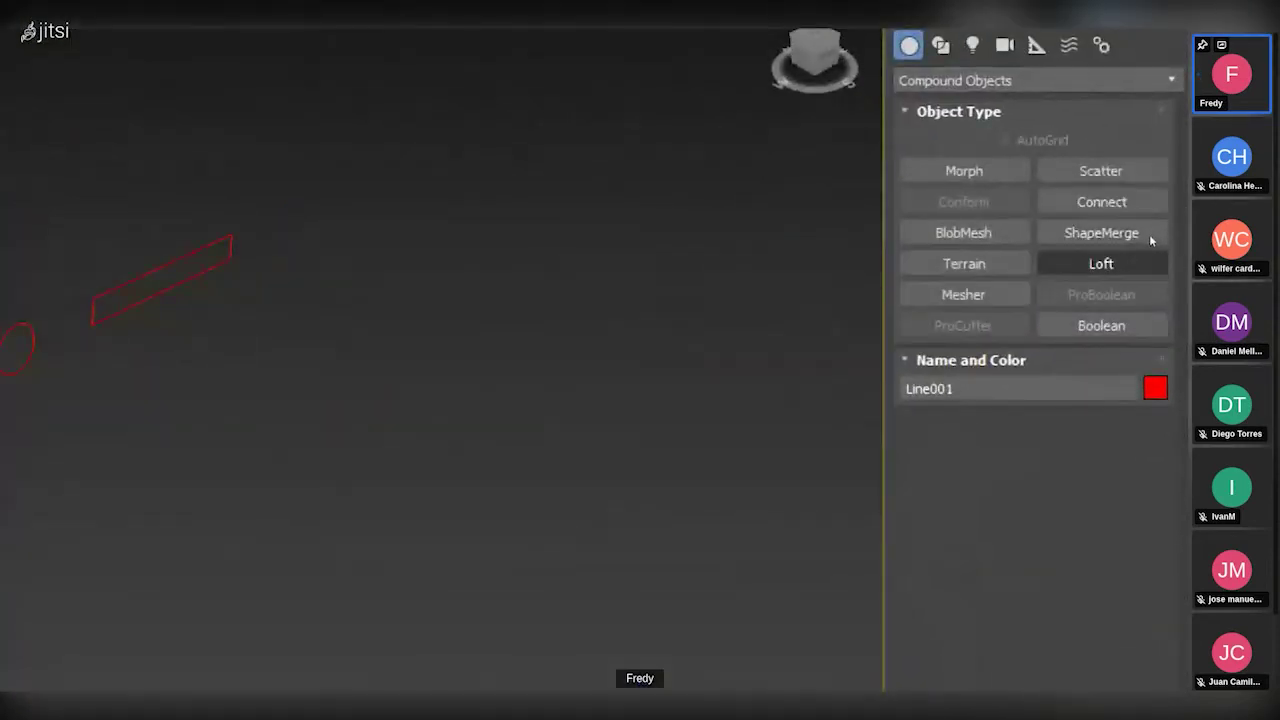
left_click(1165, 230)
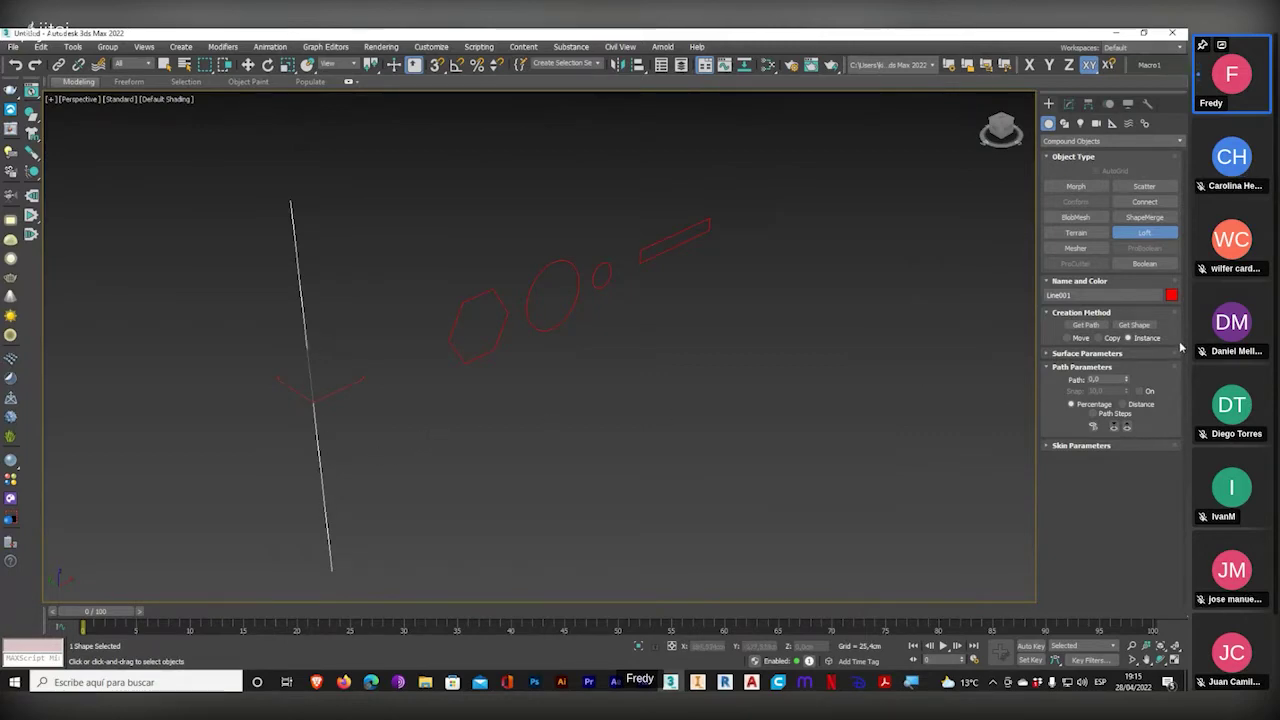
key("super+plus")
key("super+plus")
key("super+plus")
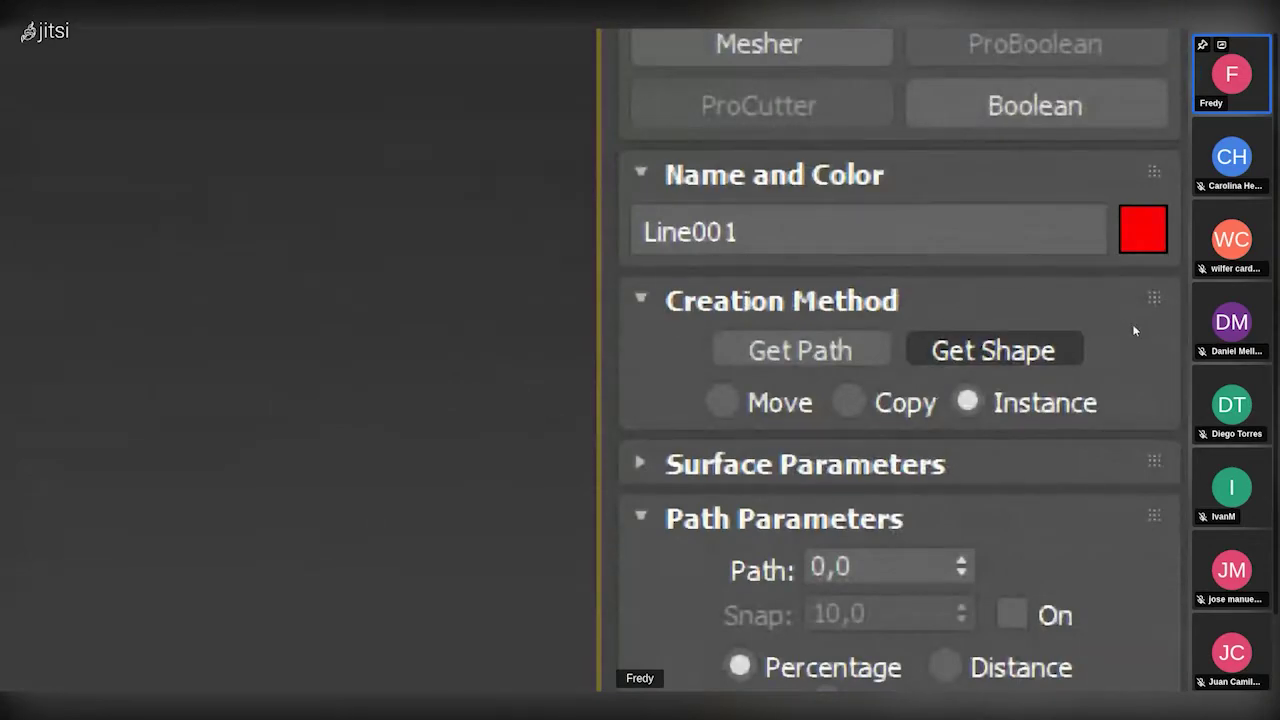
left_click(1054, 340)
key("super+minus")
key("super+minus")
key("super+minus")
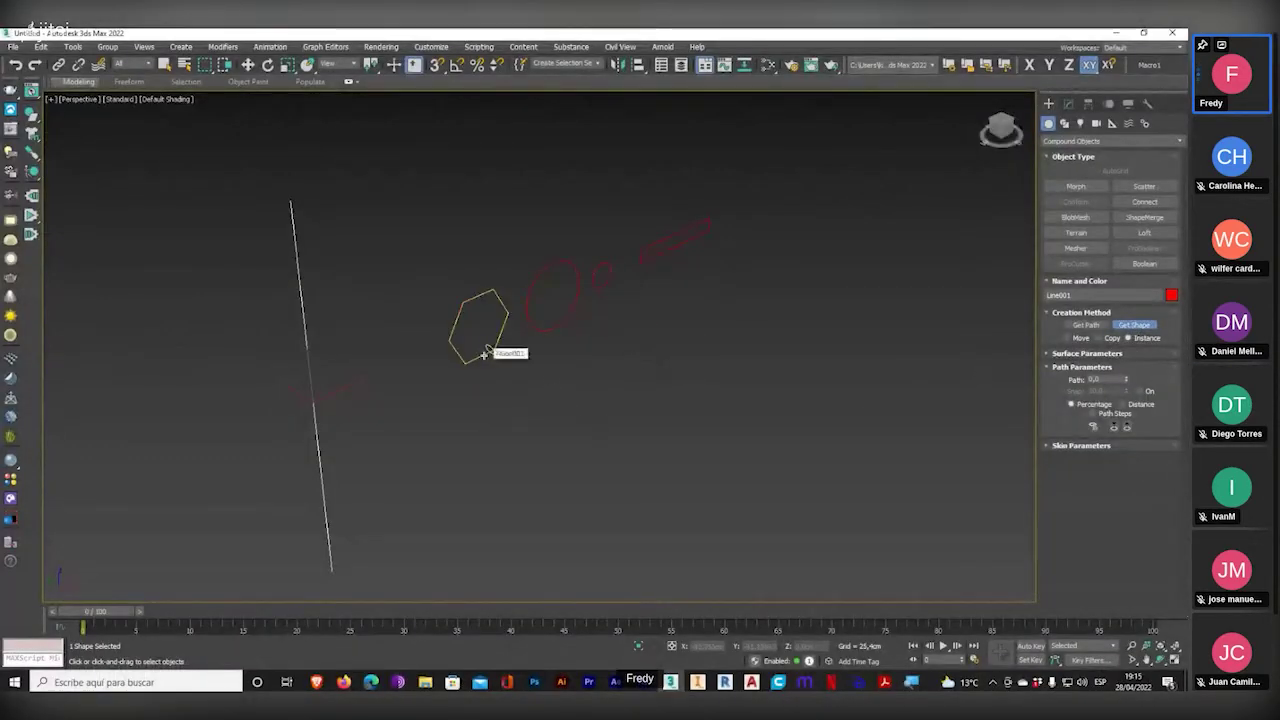
left_click(484, 352)
middle_click_drag(531, 446, 580, 414)
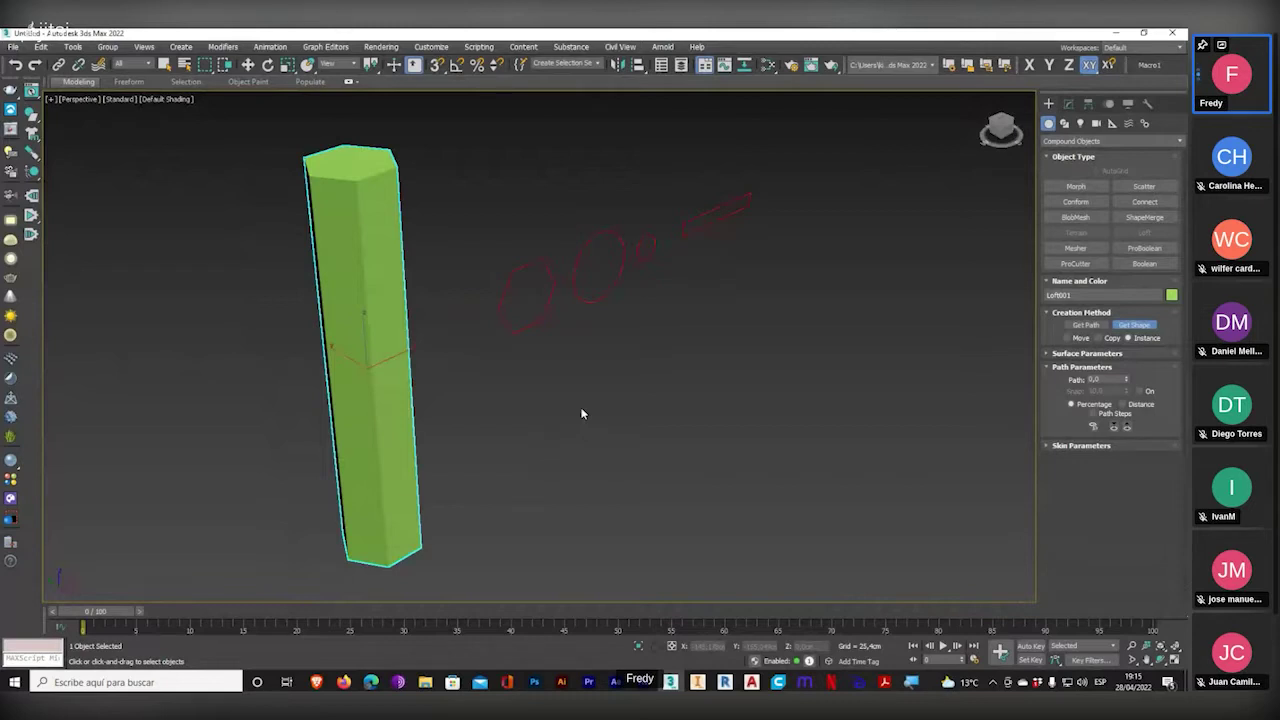
- Draw a three-point inverted-V line with straight corners in the front view, in the empty area beside the lofted hexagonal column and cross-sections
middle_click_drag(580, 403, 598, 397)
key("f")
key("F3")
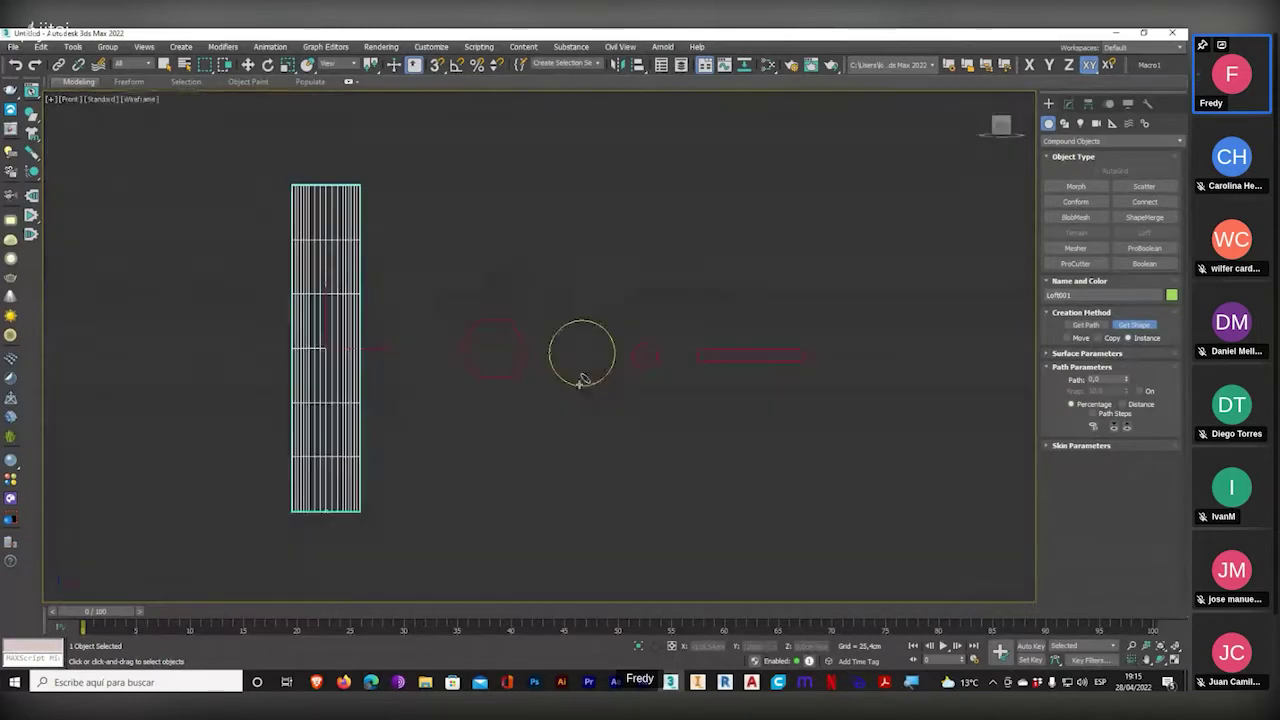
left_click(1064, 122)
left_click(1076, 201)
middle_click_drag(799, 256, 457, 204)
scroll(457, 204, "down", 3)
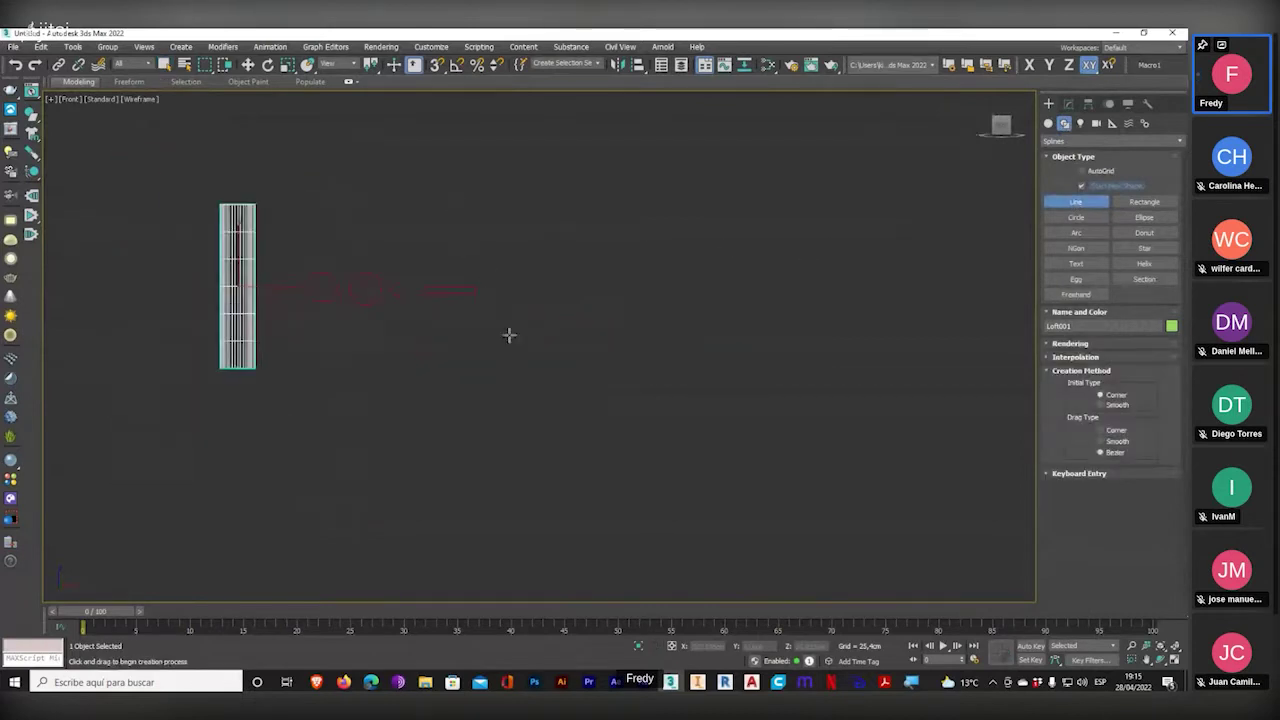
left_click(516, 369)
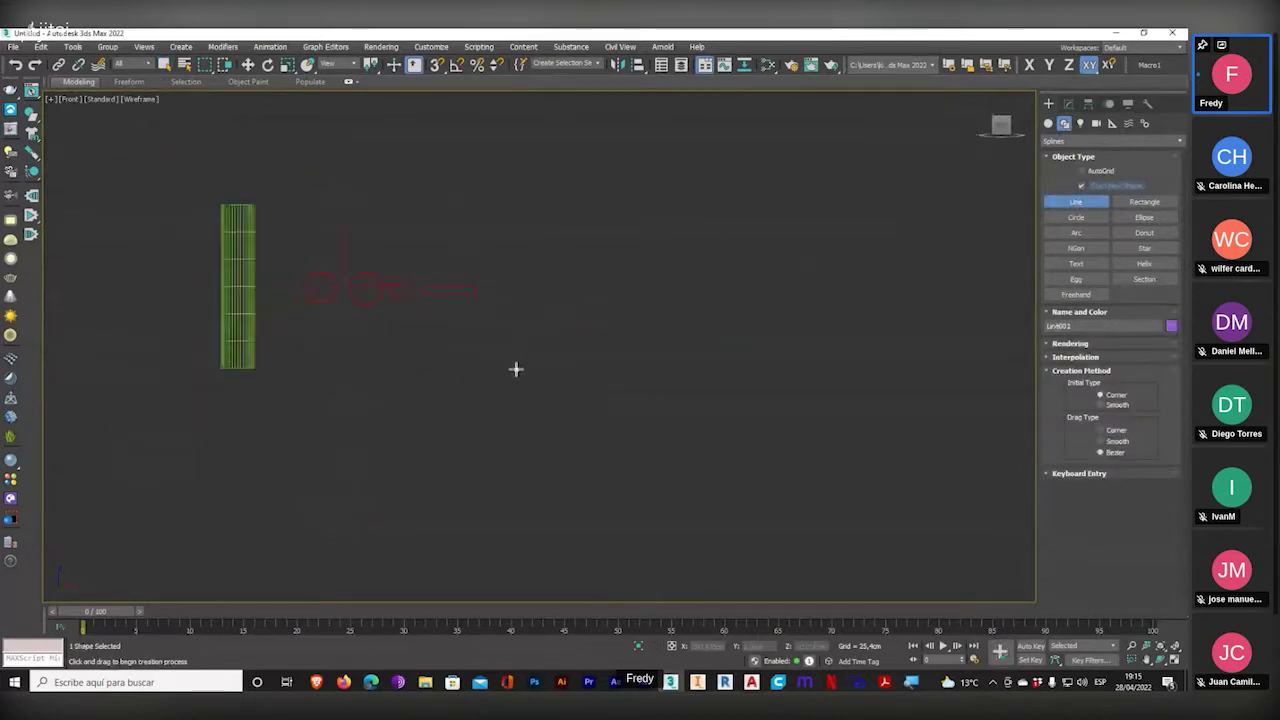
left_click(646, 193)
left_click(769, 382)
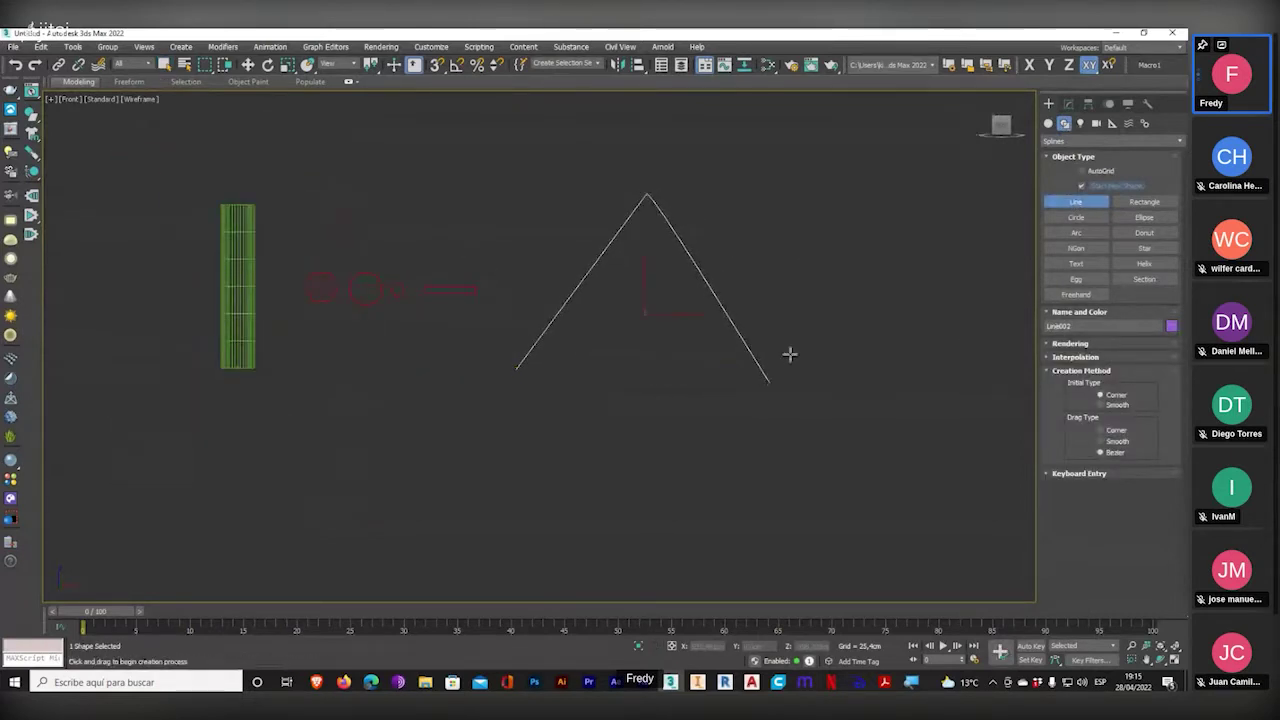
right_click(797, 337)
- Convert the apex vertex of the inverted-V line to Bezier and pull its handle outward horizontally to form a rounded arch
left_click(1069, 103)
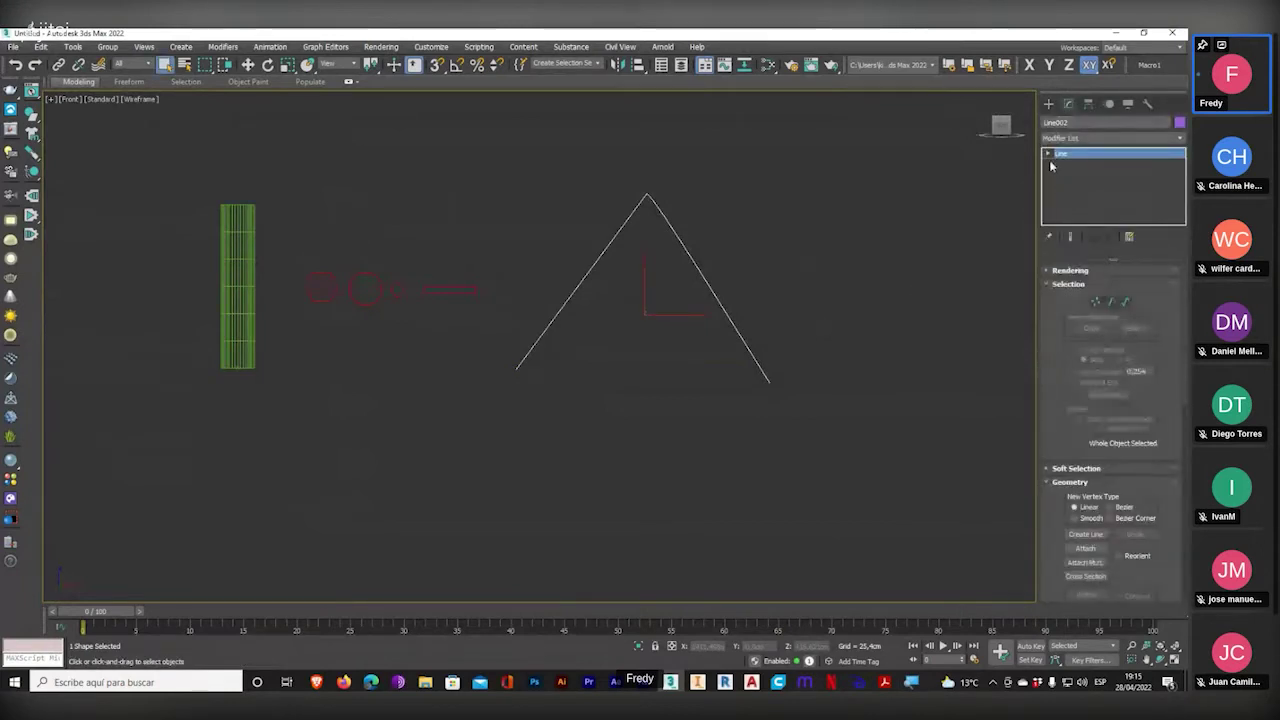
left_click(1096, 301)
left_click(646, 193)
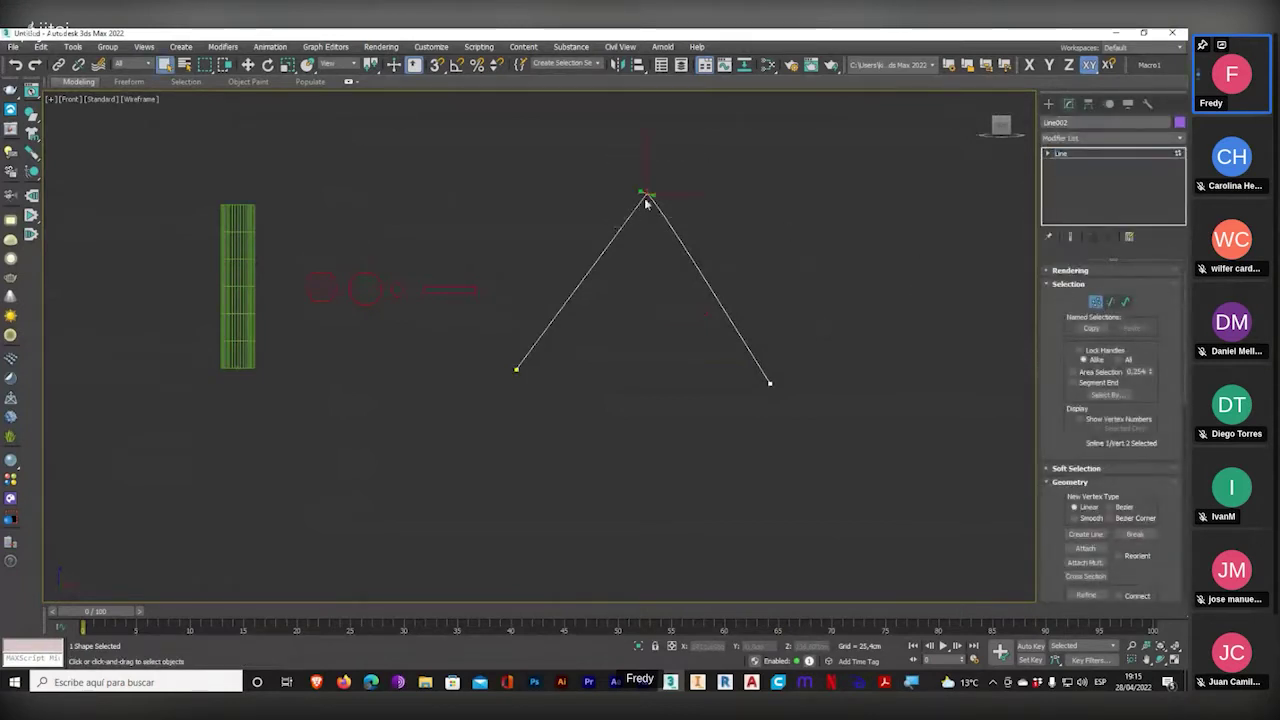
right_click(636, 176)
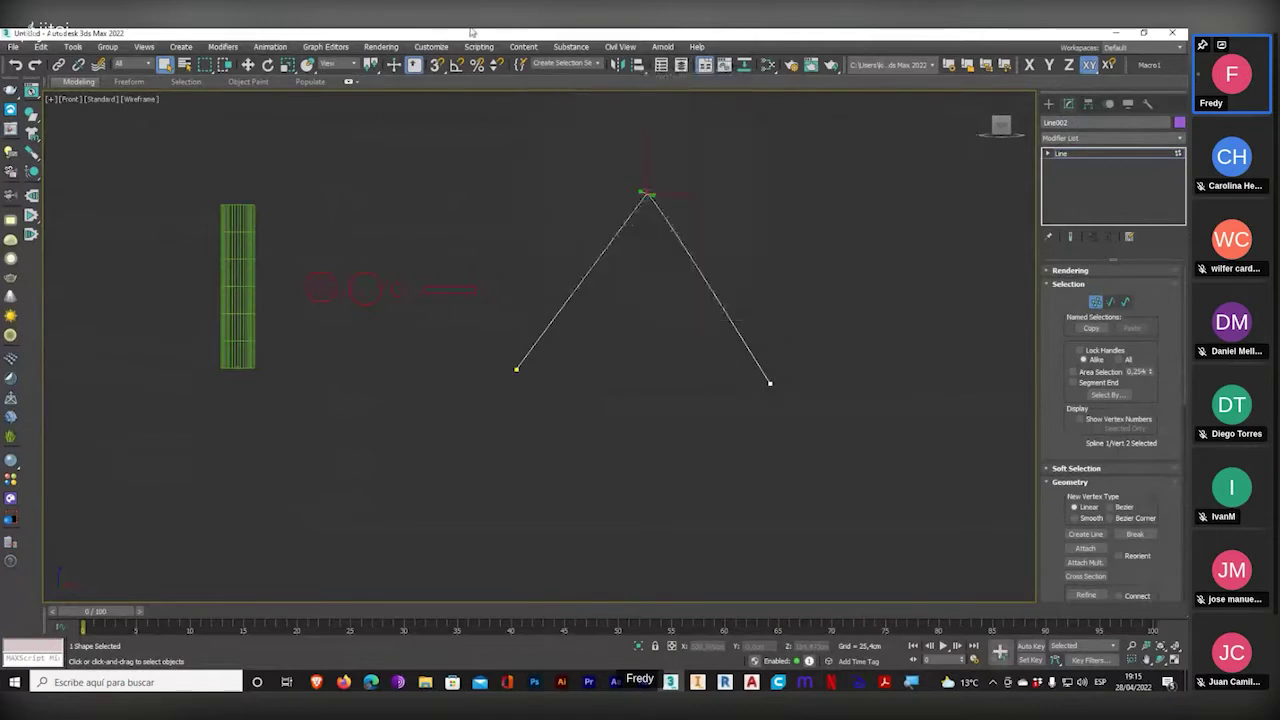
left_click(249, 64)
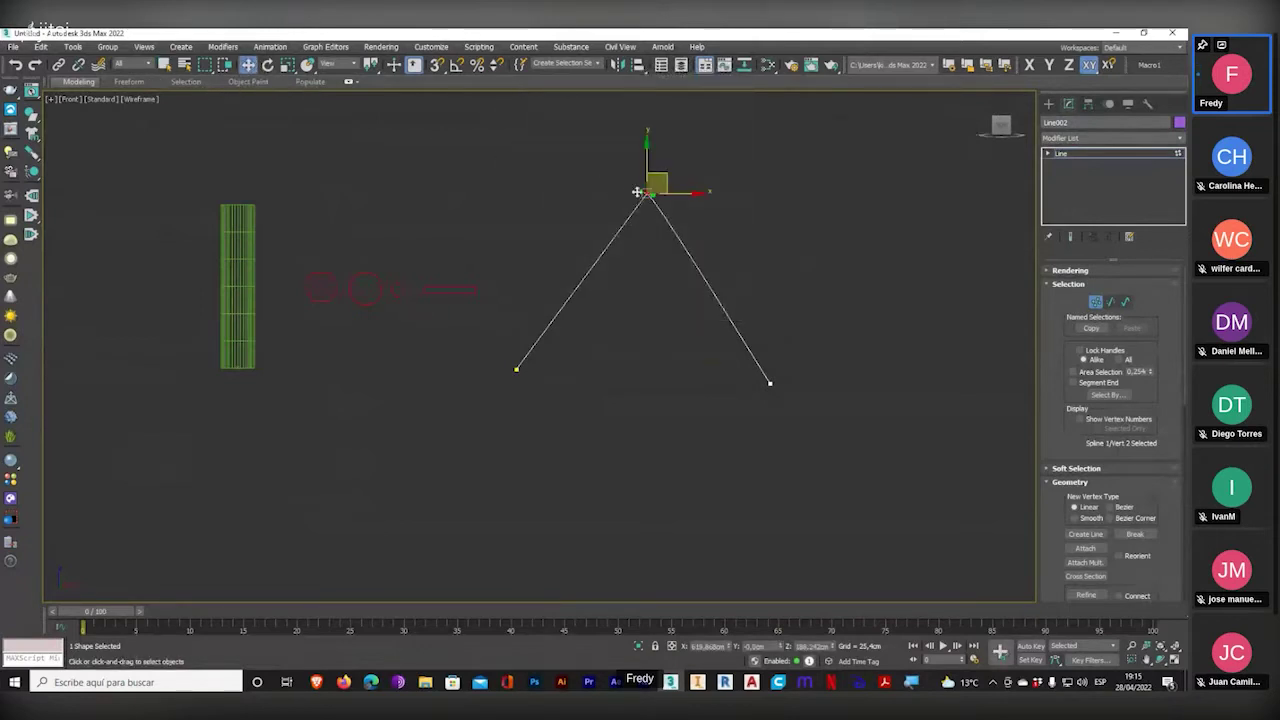
left_click_drag(637, 191, 567, 194)
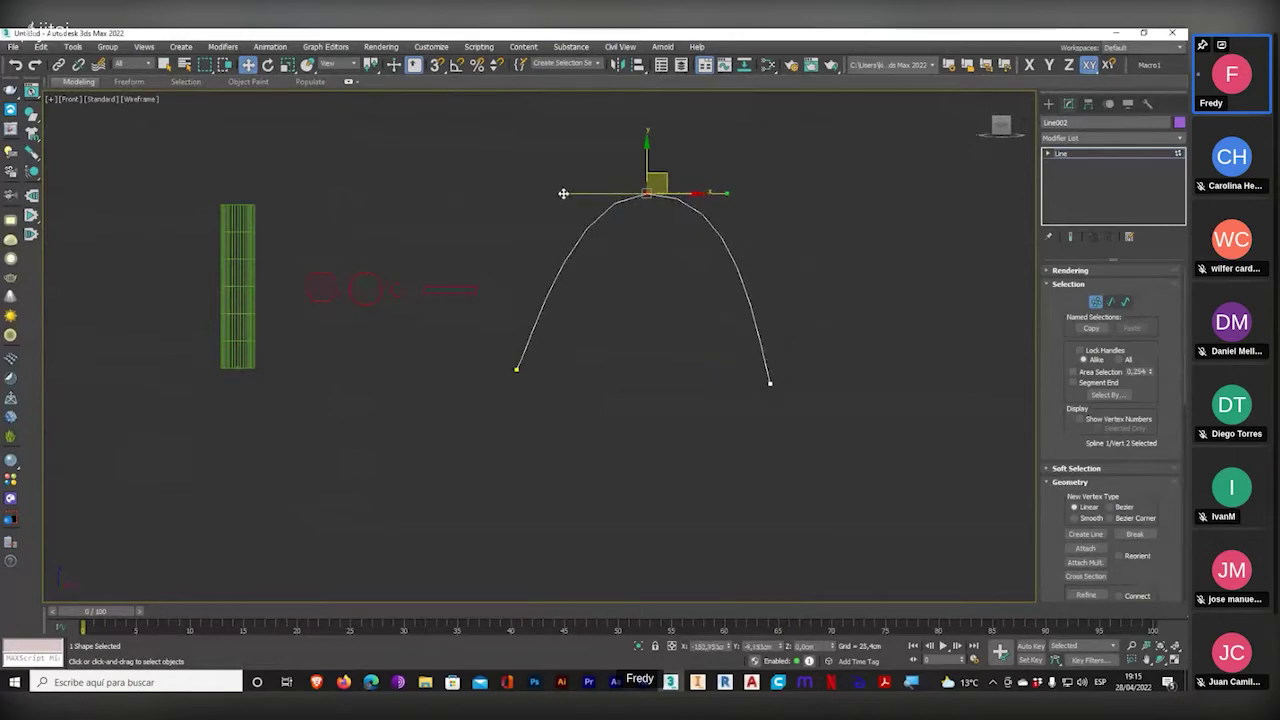
- Set the arch line's interpolation steps to 12 and leave vertex editing
left_click_drag(1050, 457, 1026, 146)
scroll(1057, 313, "up", 3)
scroll(1057, 313, "up", 5)
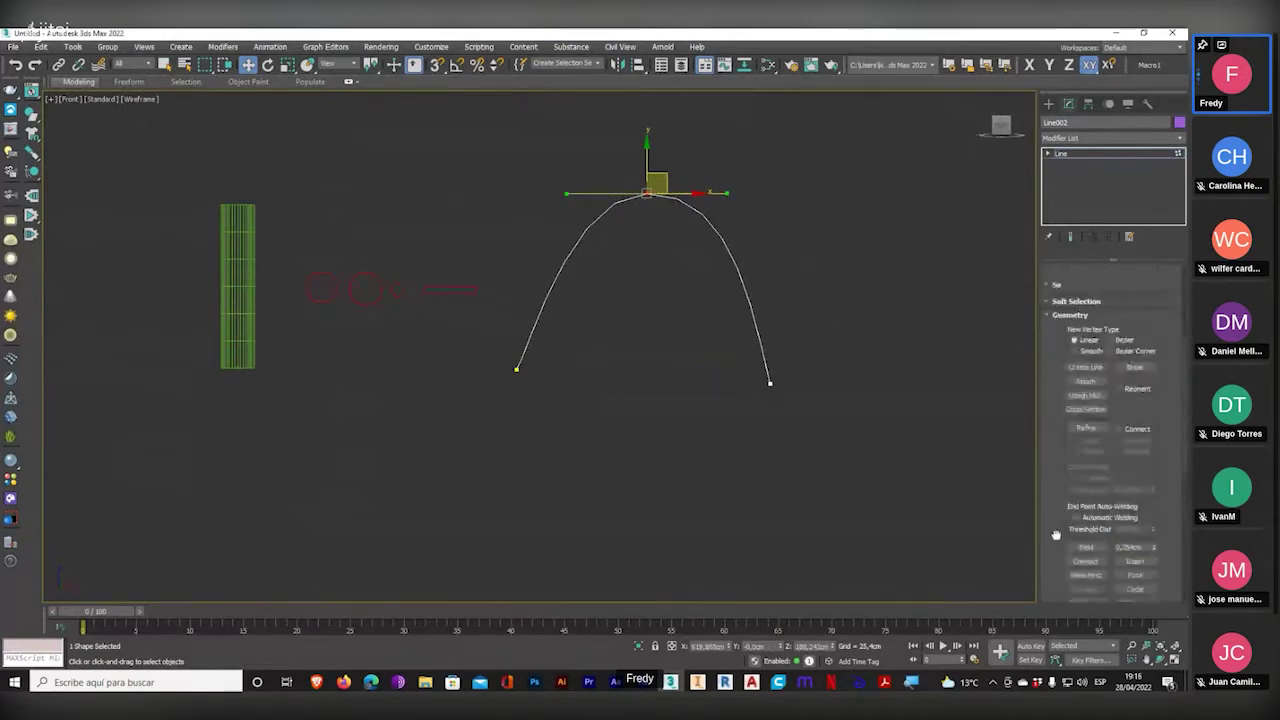
scroll(1043, 341, "up", 2)
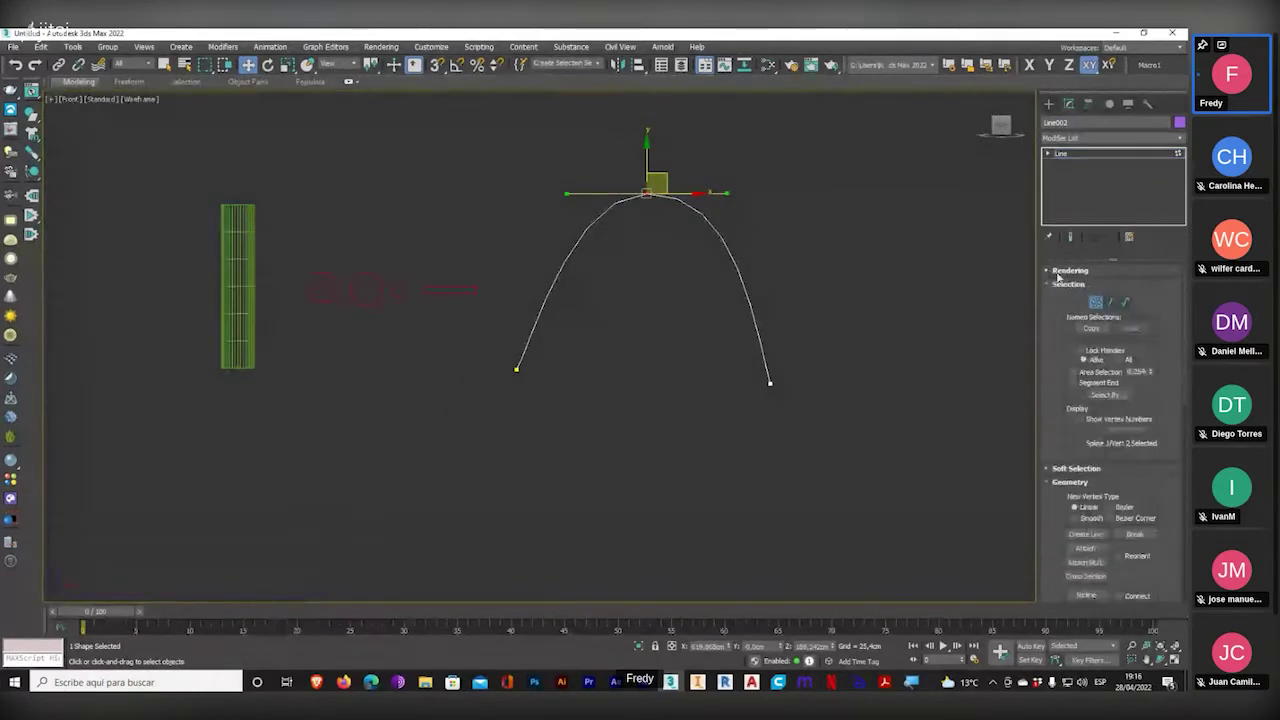
left_click(1053, 284)
left_click(1058, 312)
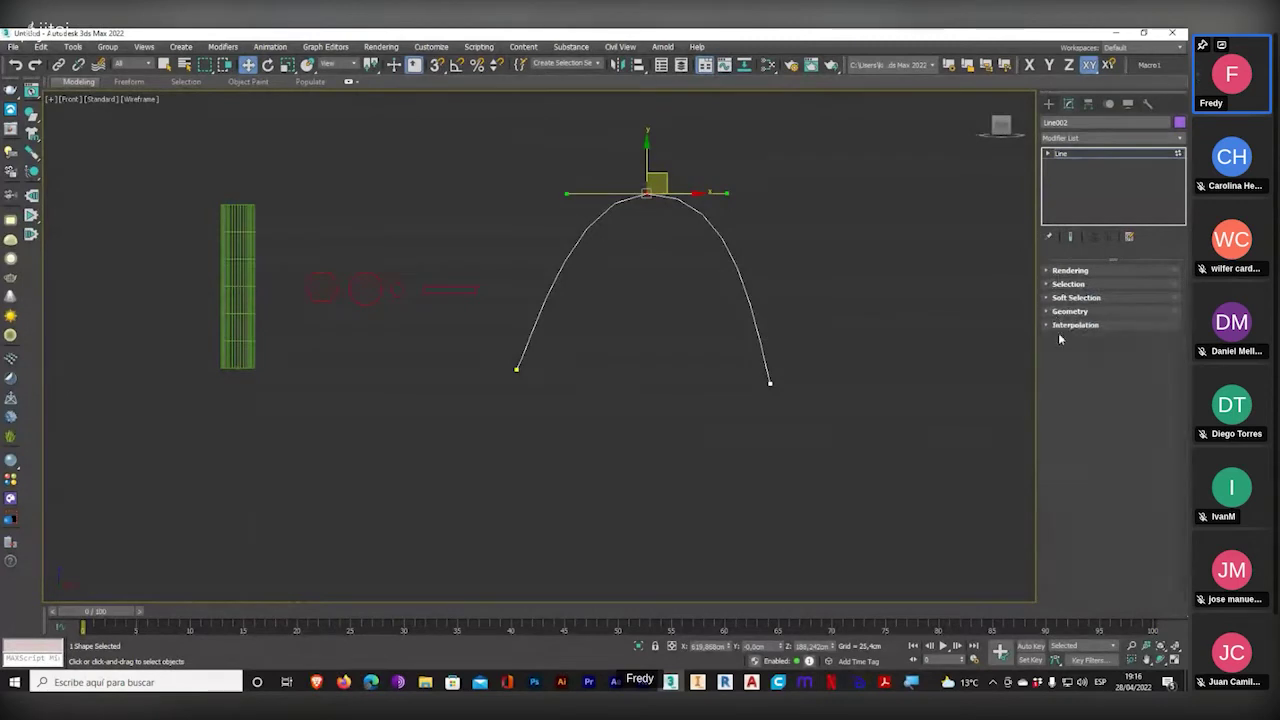
left_click(1050, 325)
left_click(1120, 339)
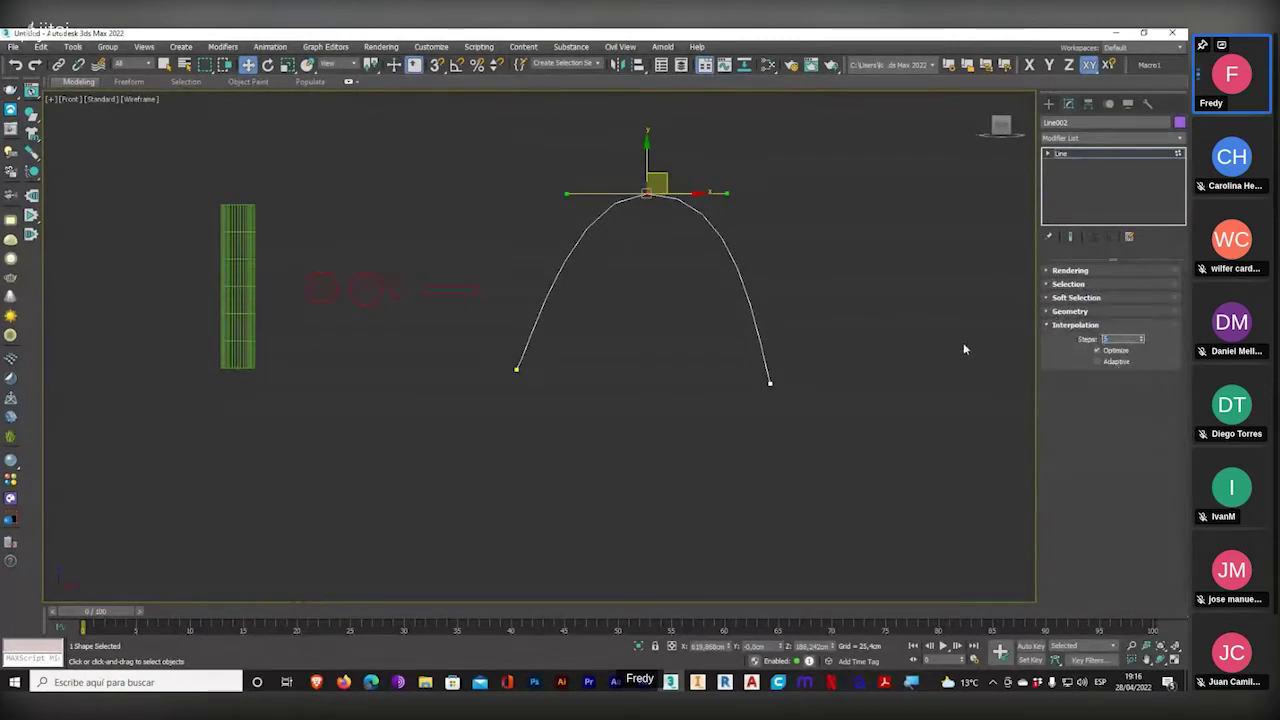
type("10")
key("Return")
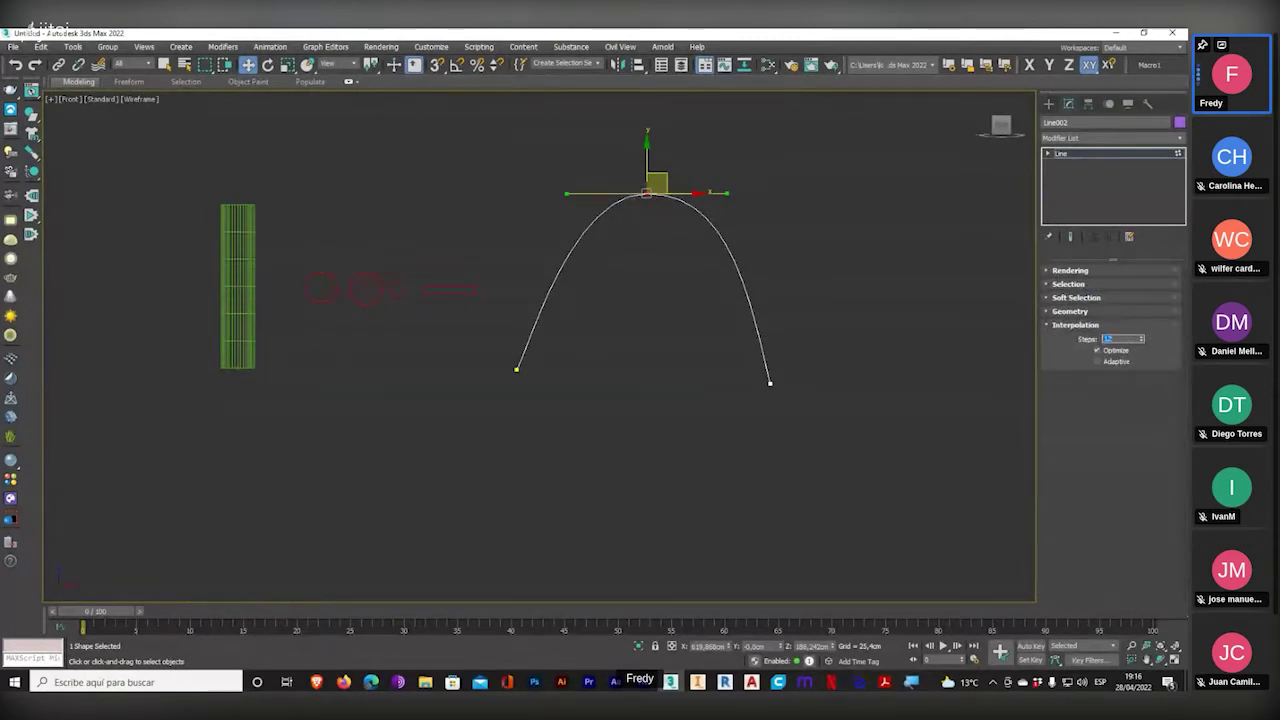
left_click(1176, 158)
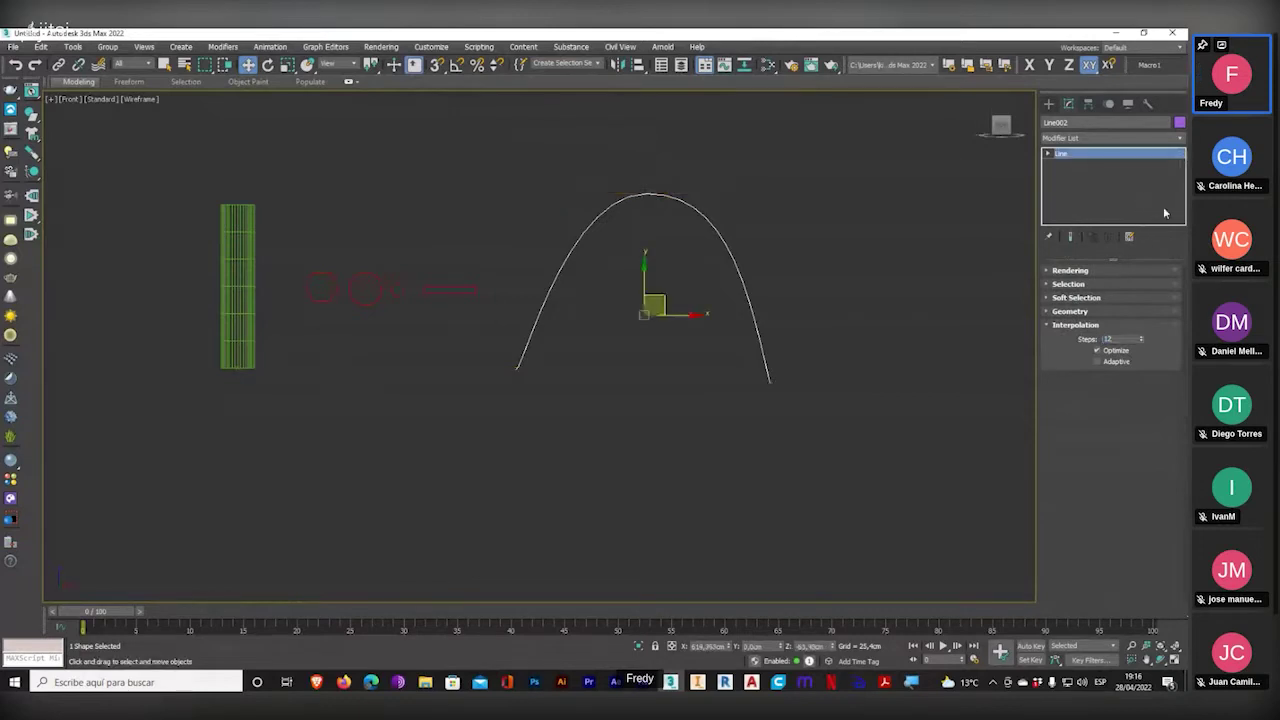
- Loft the hexagon along the arch line in the perspective view, getting the hexagon as an instanced shape
left_click(1175, 660)
left_click(1048, 103)
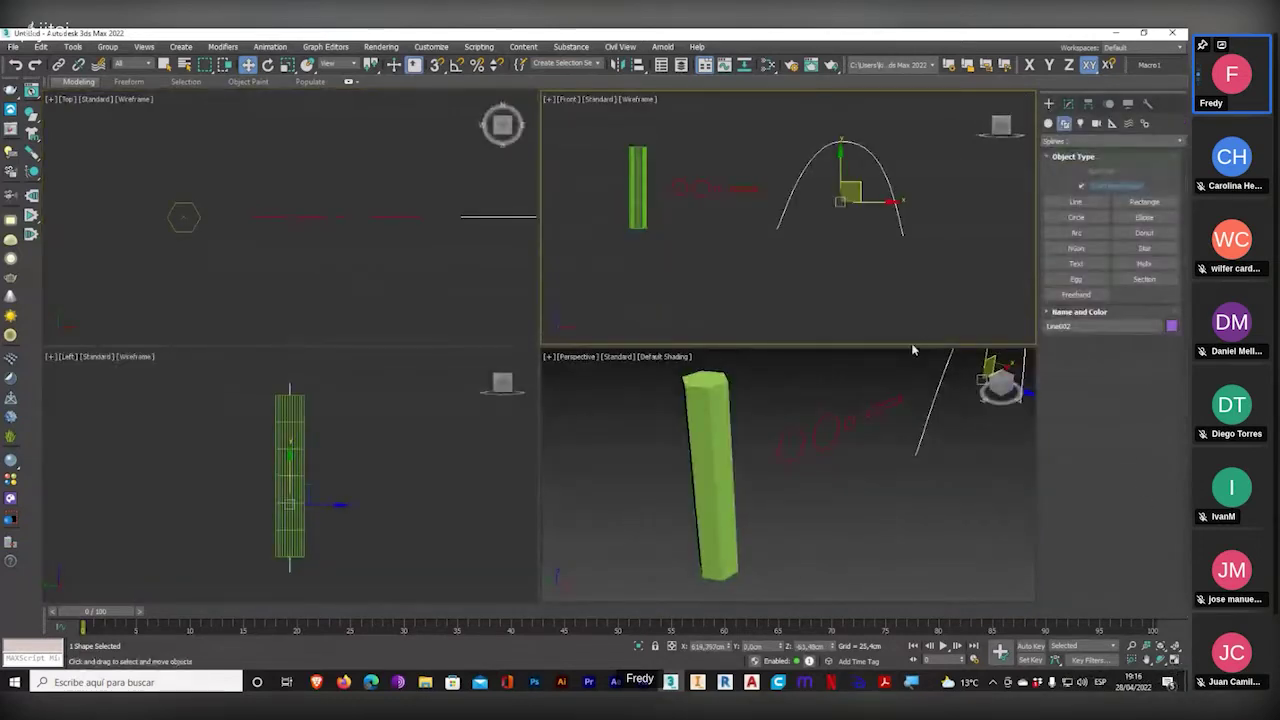
middle_click_drag(790, 450, 835, 415, "alt")
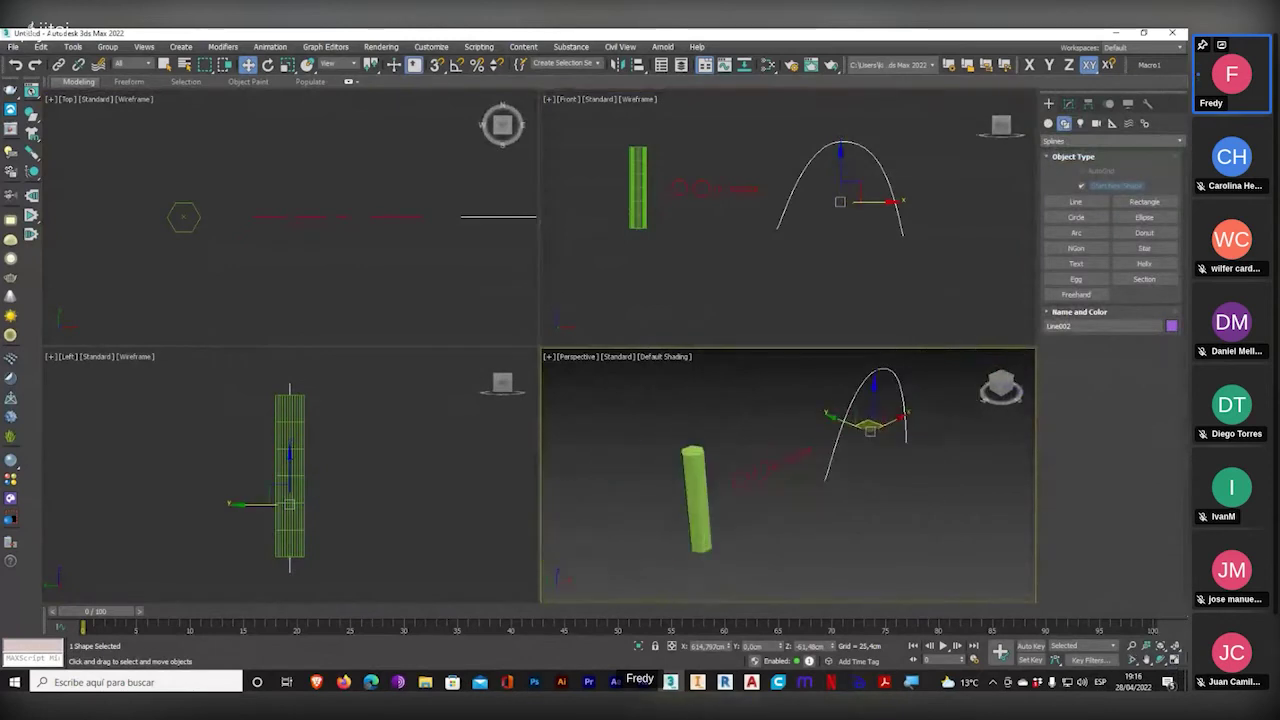
left_click(1175, 660)
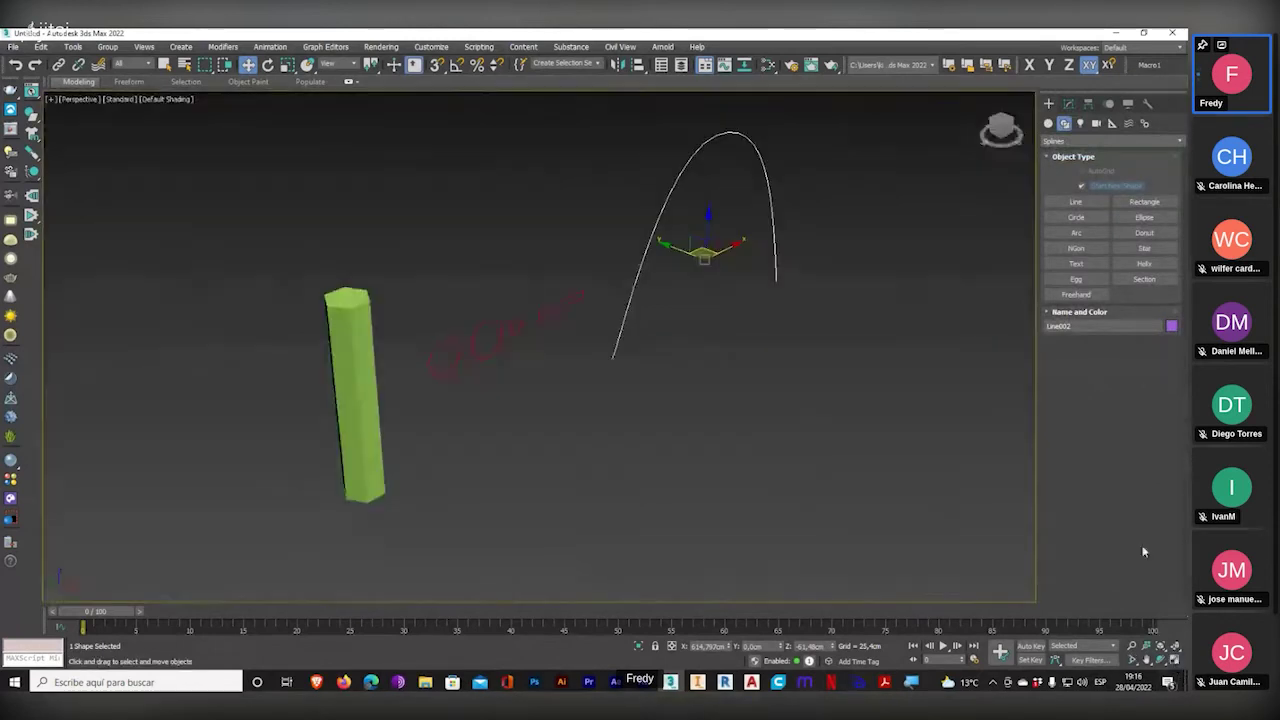
left_click(1048, 123)
left_click(1142, 234)
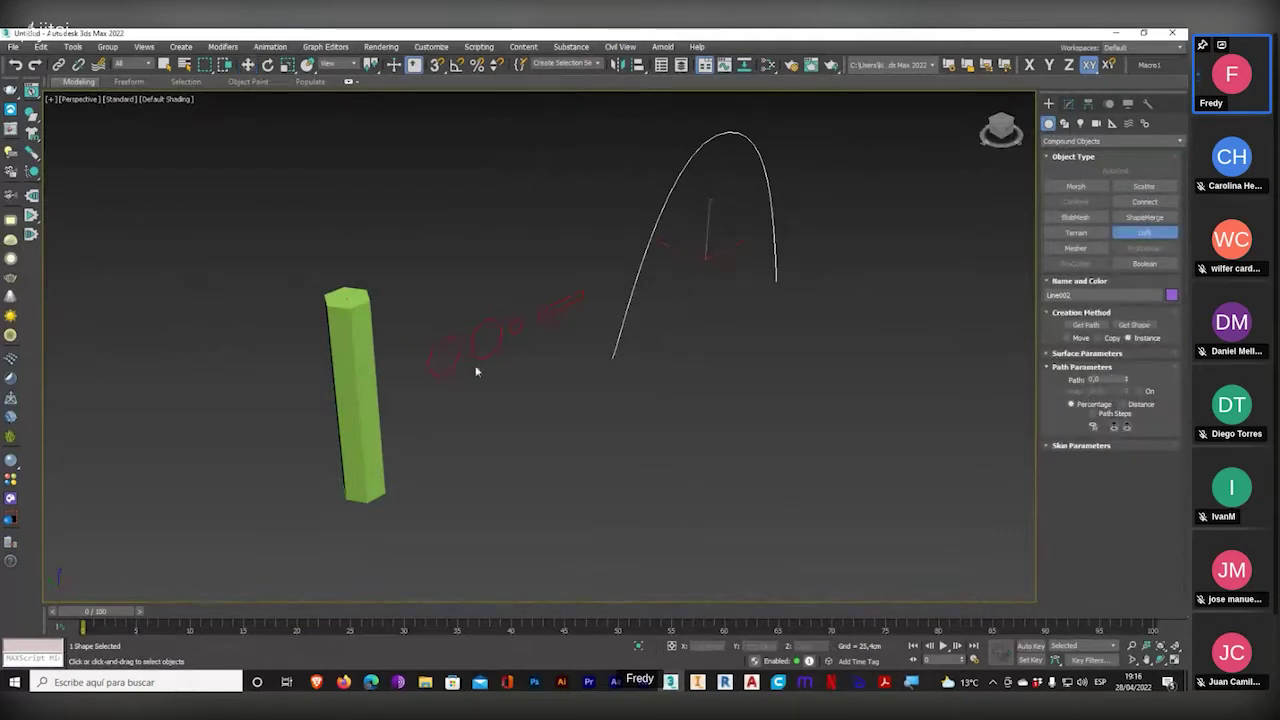
left_click(1134, 325)
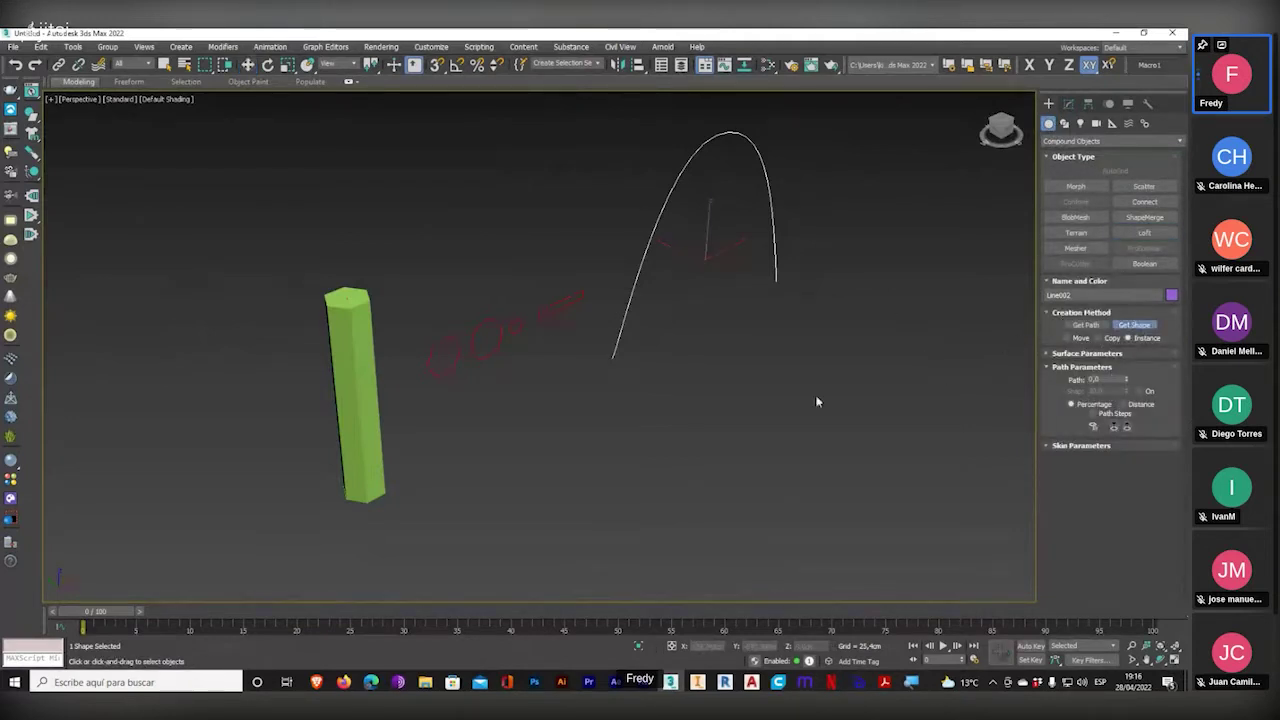
left_click(450, 366)
- Examine the arch loft from several angles, checking its end faces and the faceting along the curve
middle_click_drag(777, 366, 628, 385, "alt")
middle_click_drag(515, 390, 464, 378, "alt")
scroll(464, 378, "up", 5)
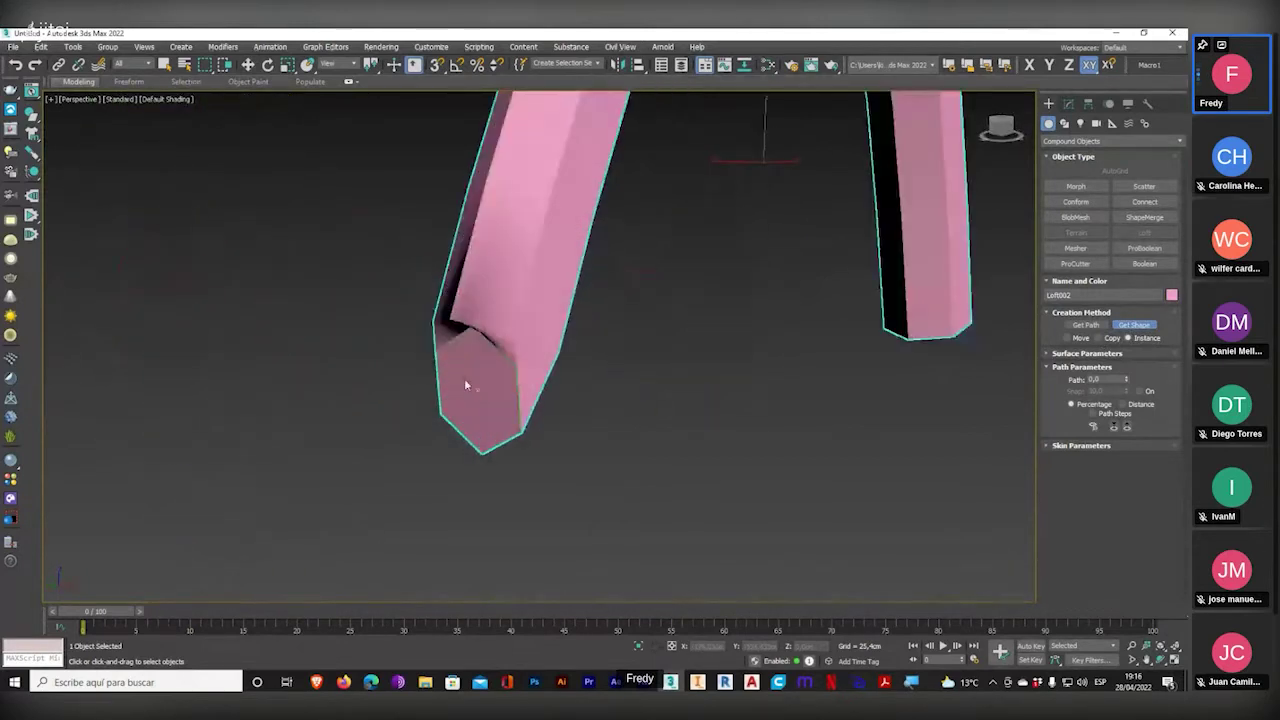
scroll(537, 407, "down", 6)
middle_click_drag(543, 406, 512, 432, "alt")
scroll(631, 134, "up", 2)
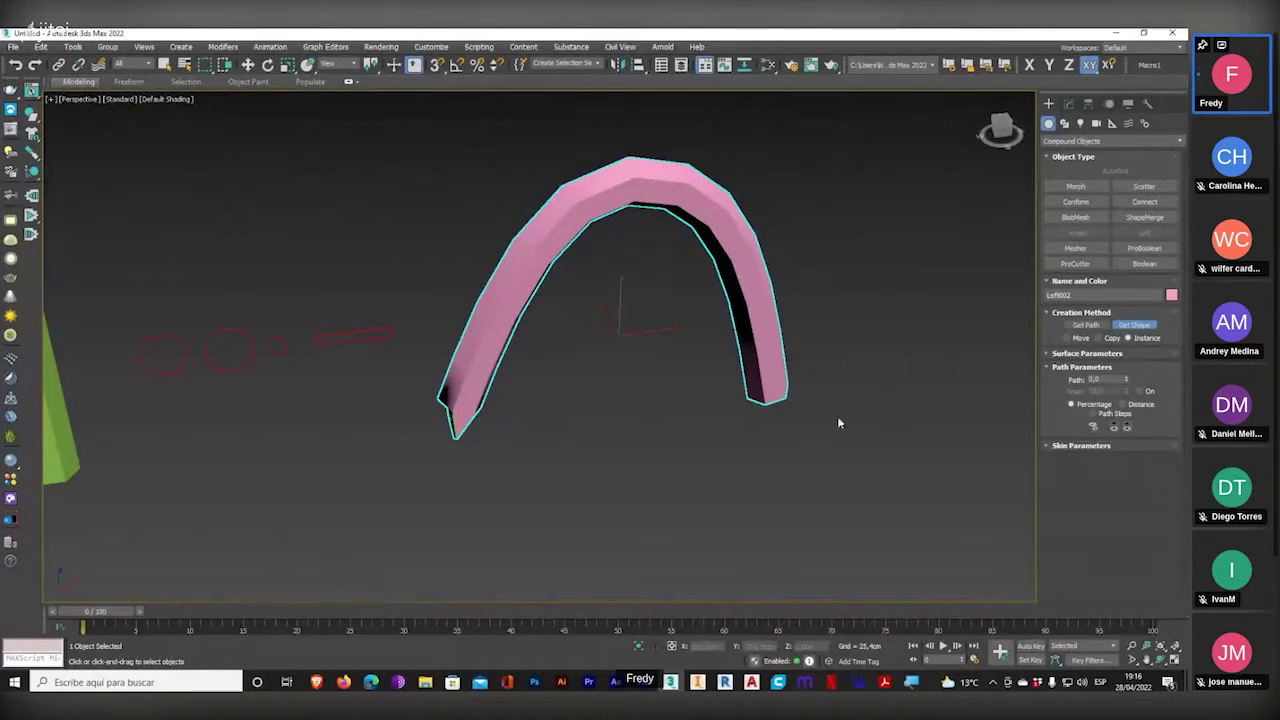
middle_click_drag(655, 342, 512, 362, "alt")
scroll(688, 253, "up", 4)
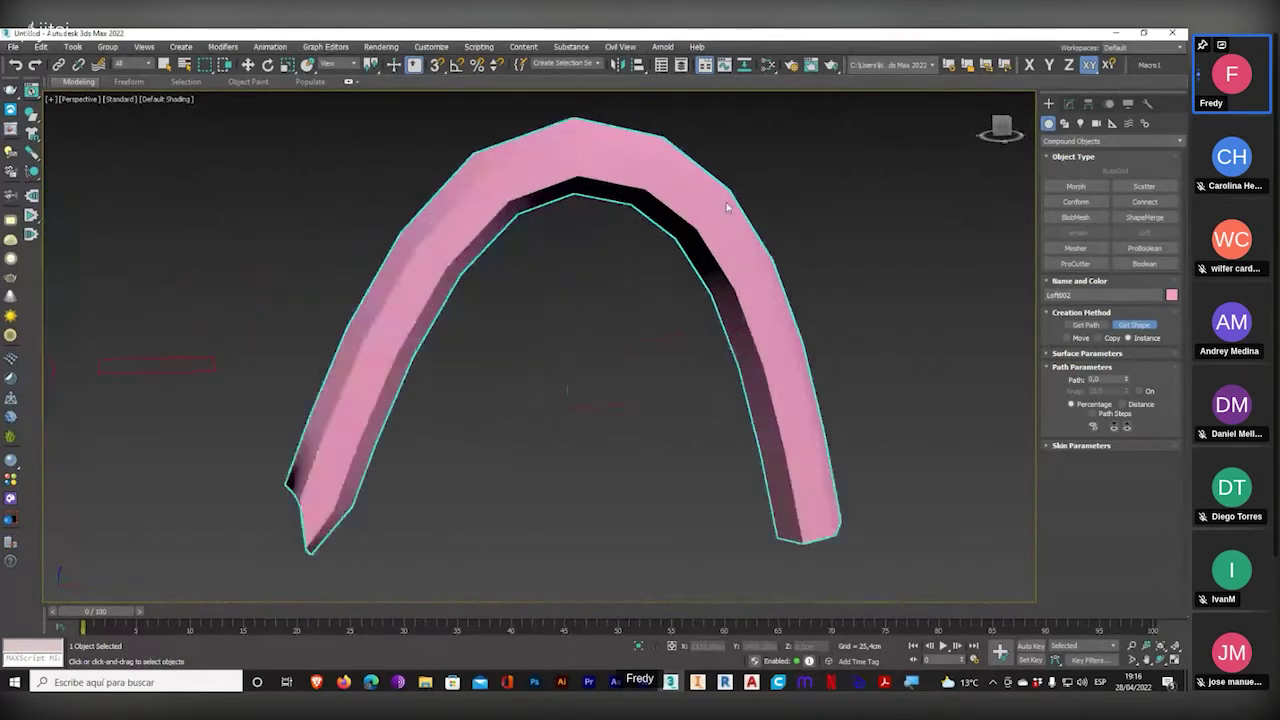
scroll(548, 205, "down", 2)
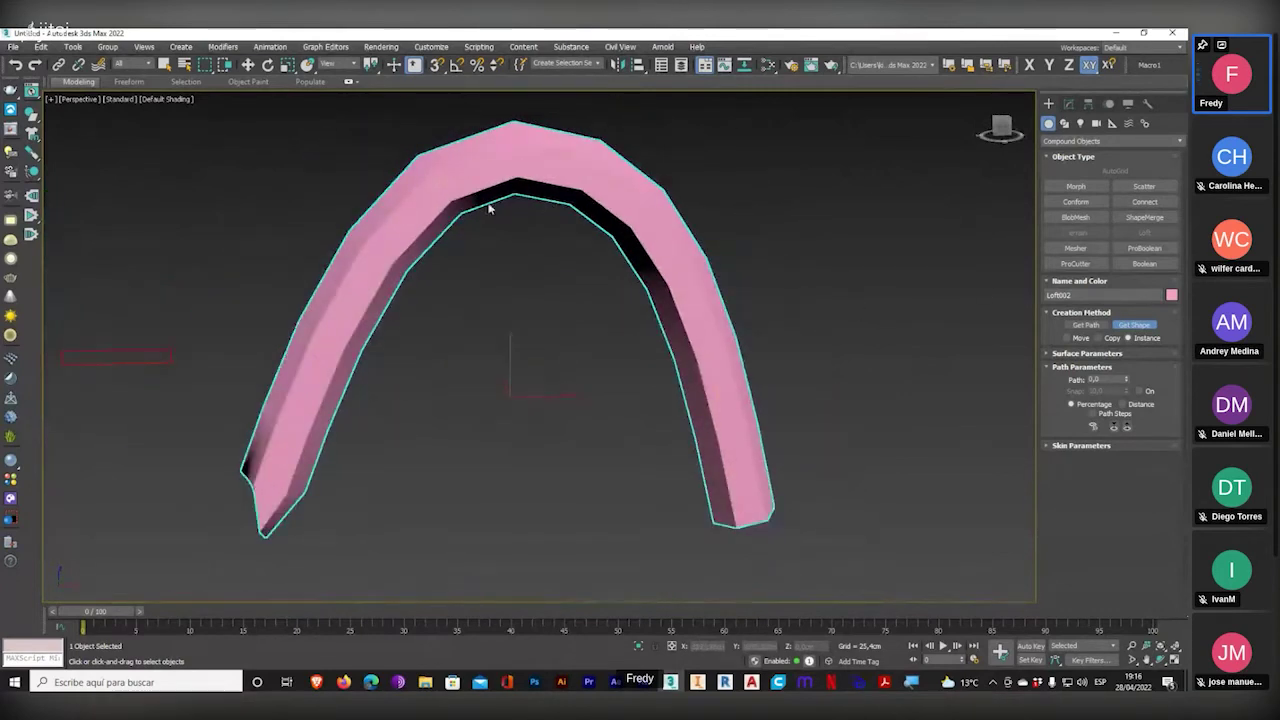
scroll(790, 249, "down", 2)
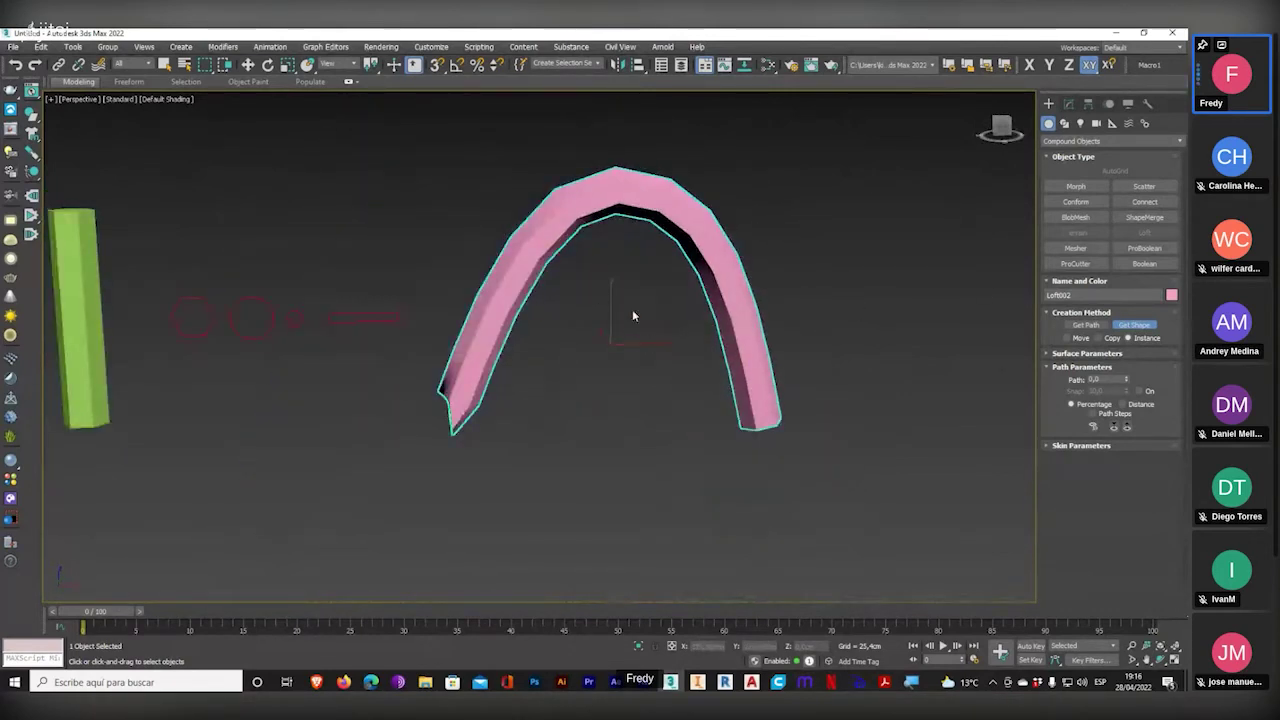
middle_click_drag(769, 558, 737, 459, "alt")
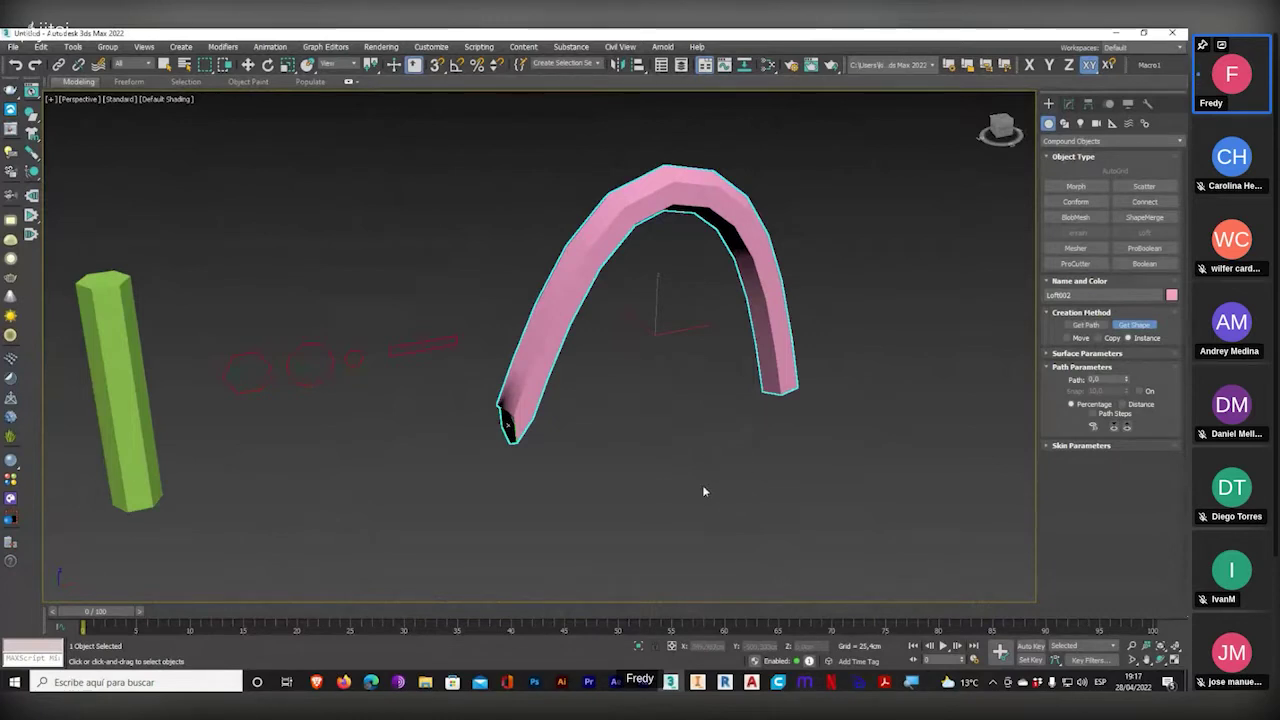
middle_click_drag(703, 491, 654, 474, "alt")
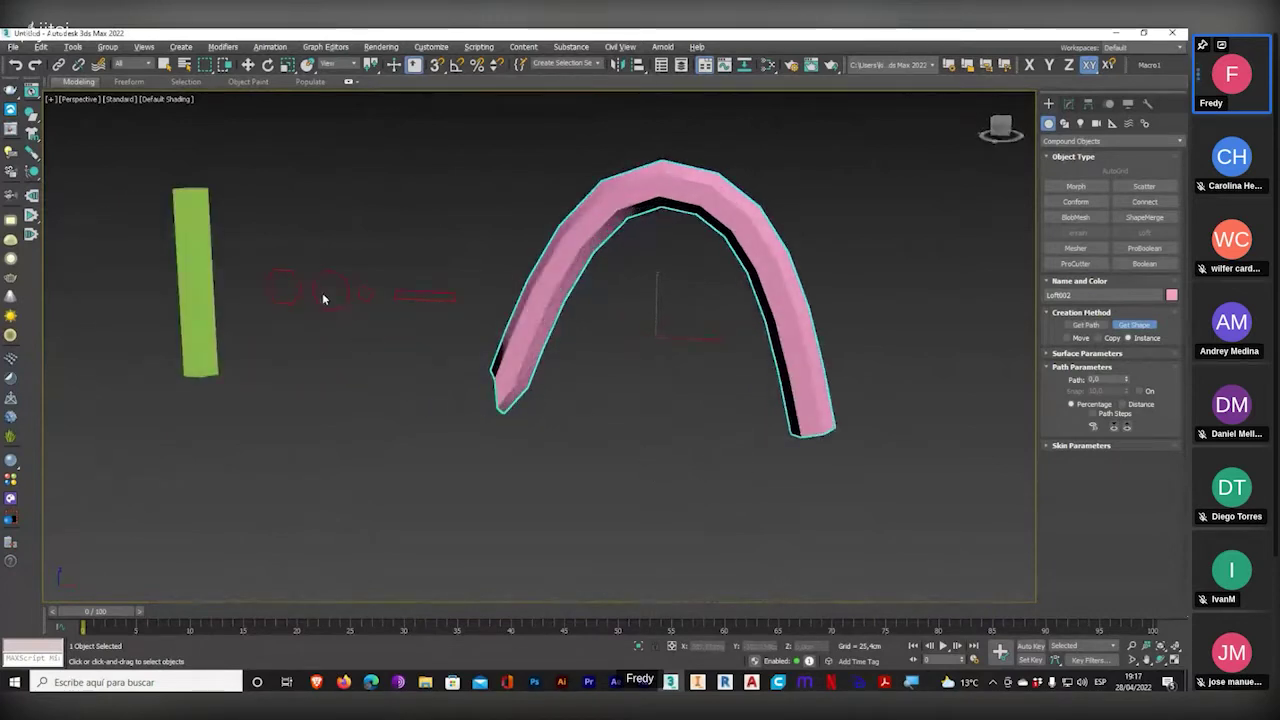
scroll(286, 286, "up", 2)
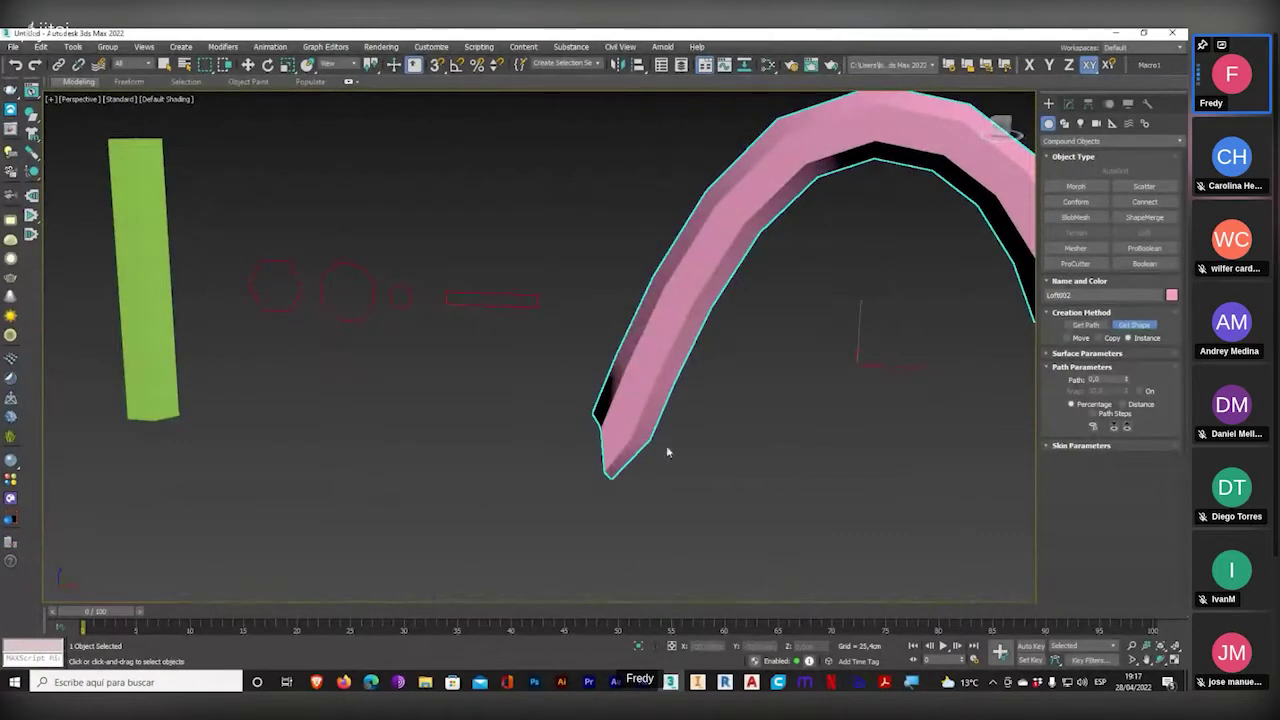
middle_click_drag(666, 449, 577, 460)
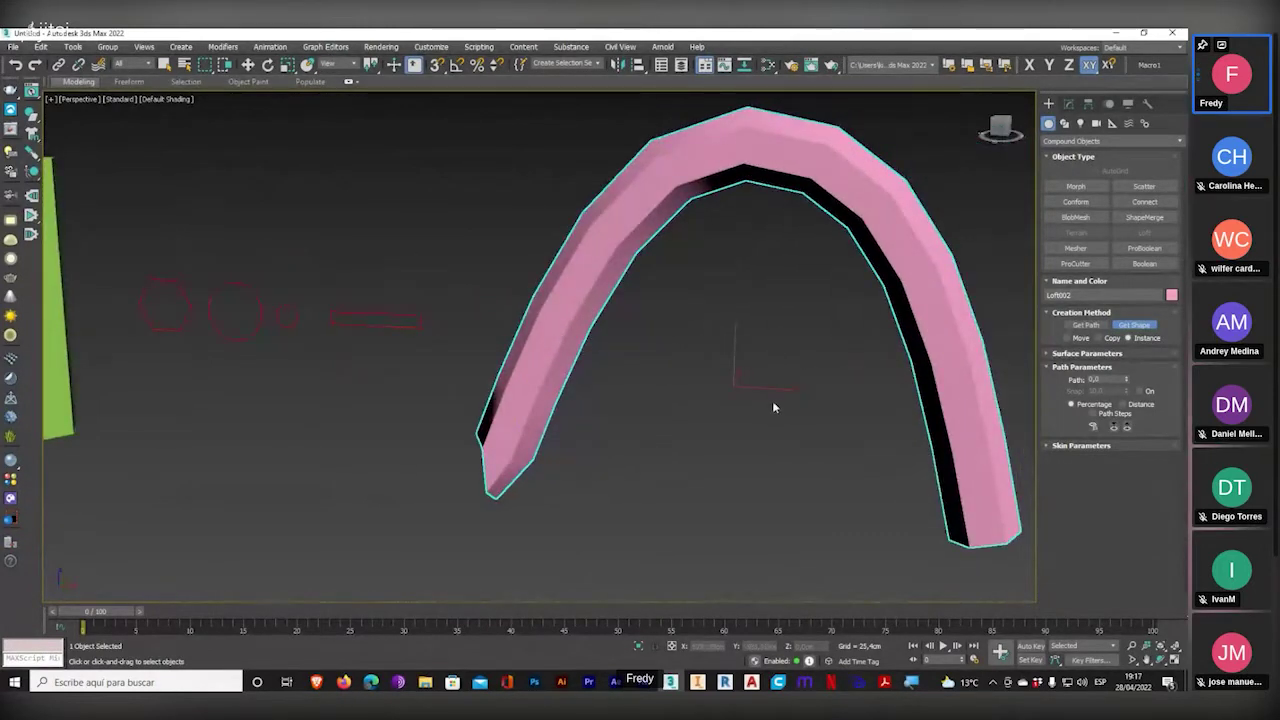
middle_click_drag(772, 400, 853, 396)
- Undo the hexagon loft along the arch line
key("ctrl+z")
key("ctrl+z")
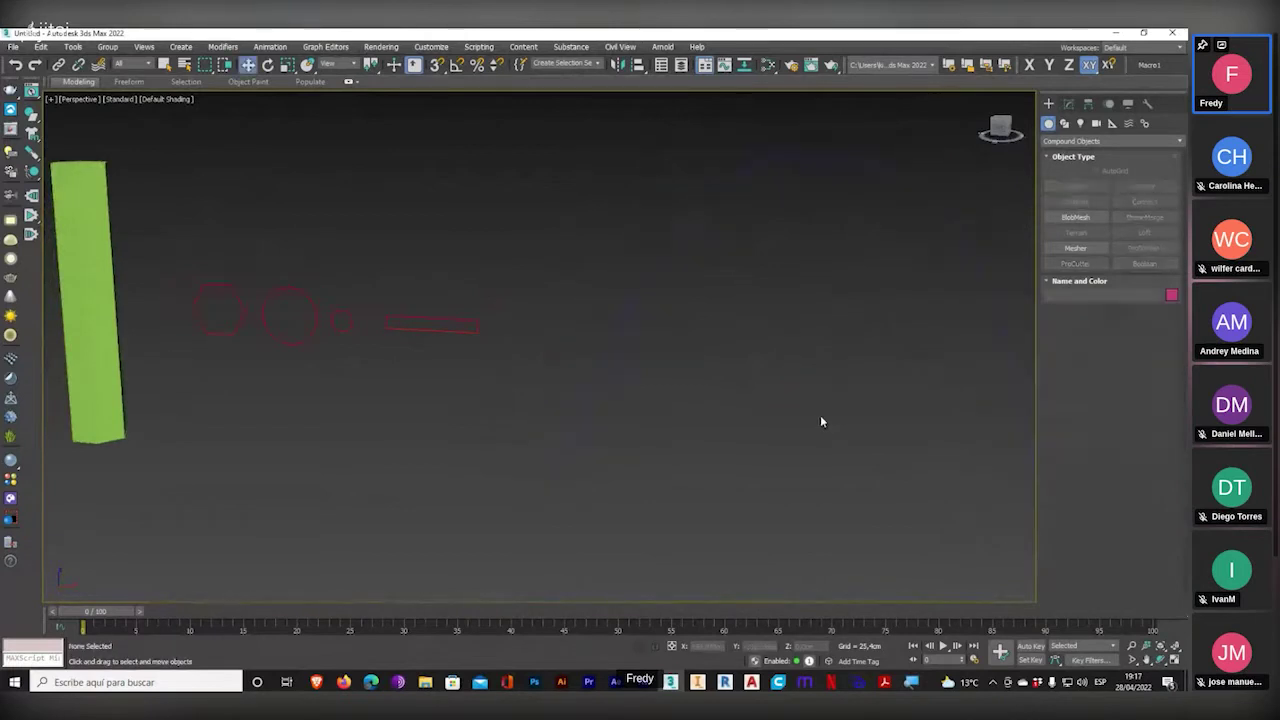
right_click(619, 381)
- Select the straight hexagonal loft and show its parameters for modification
middle_click_drag(292, 357, 482, 398)
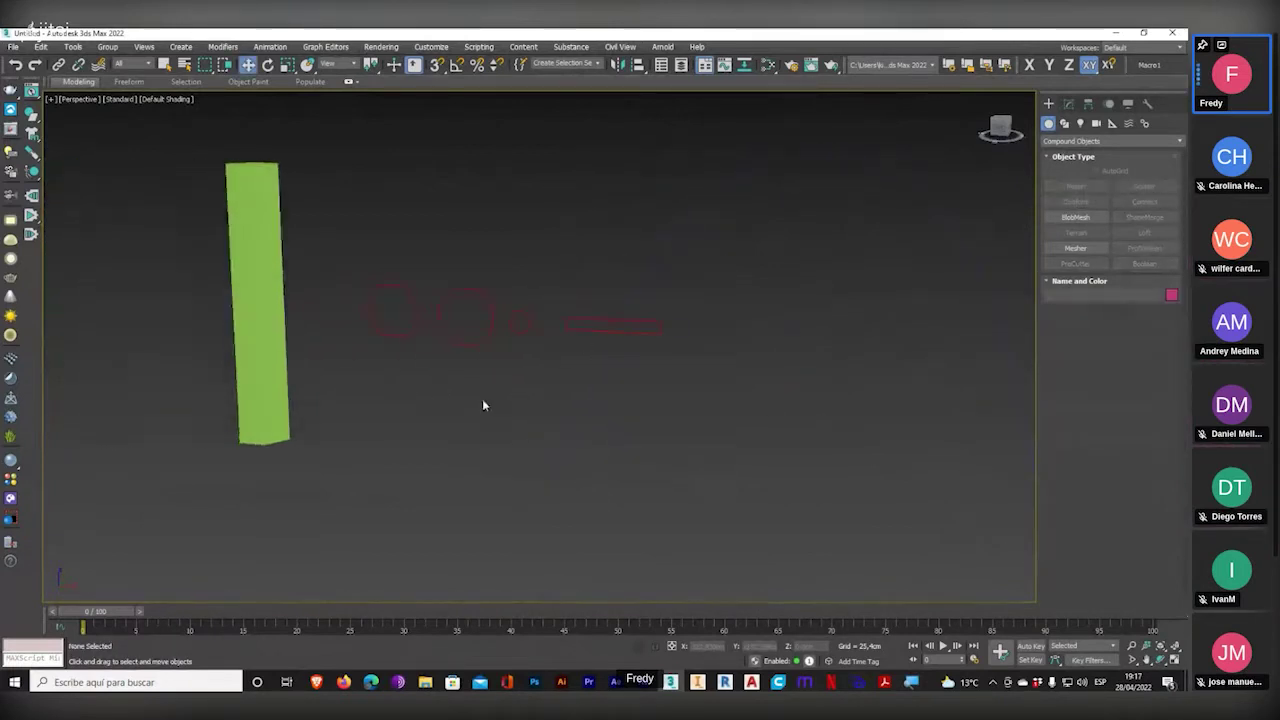
left_click(242, 399)
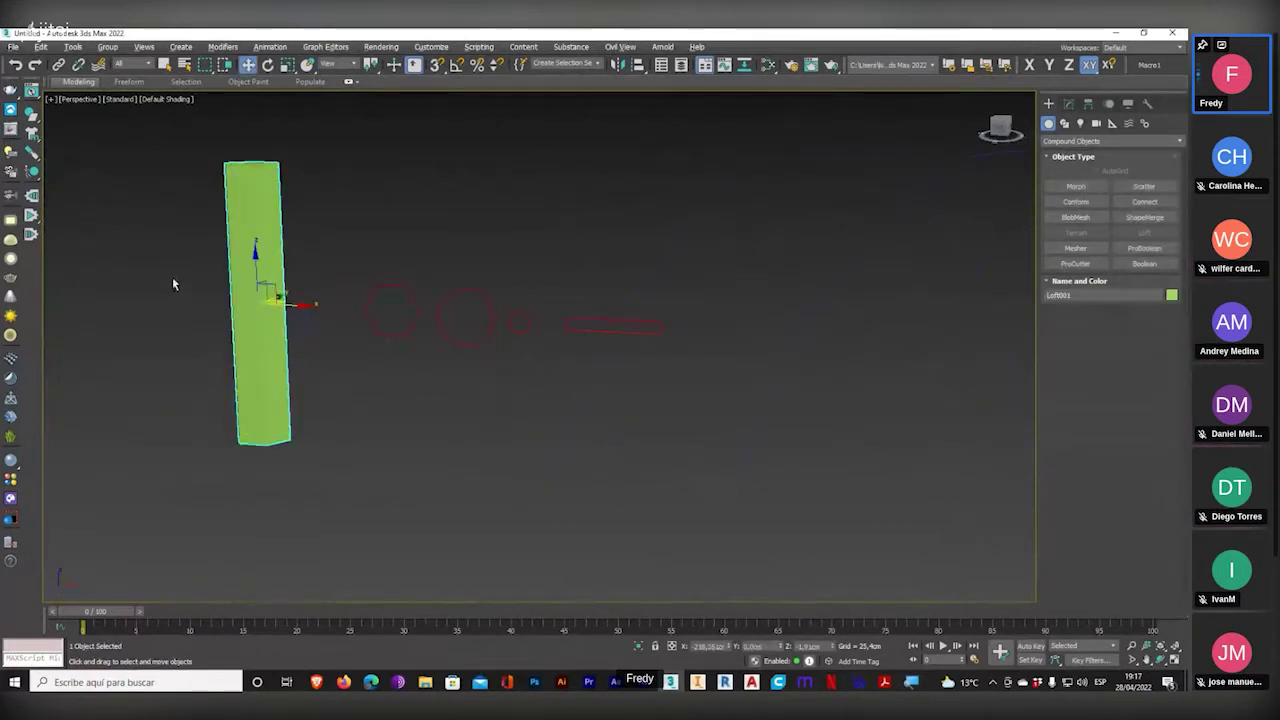
scroll(174, 284, "up", 2)
scroll(198, 288, "down", 2)
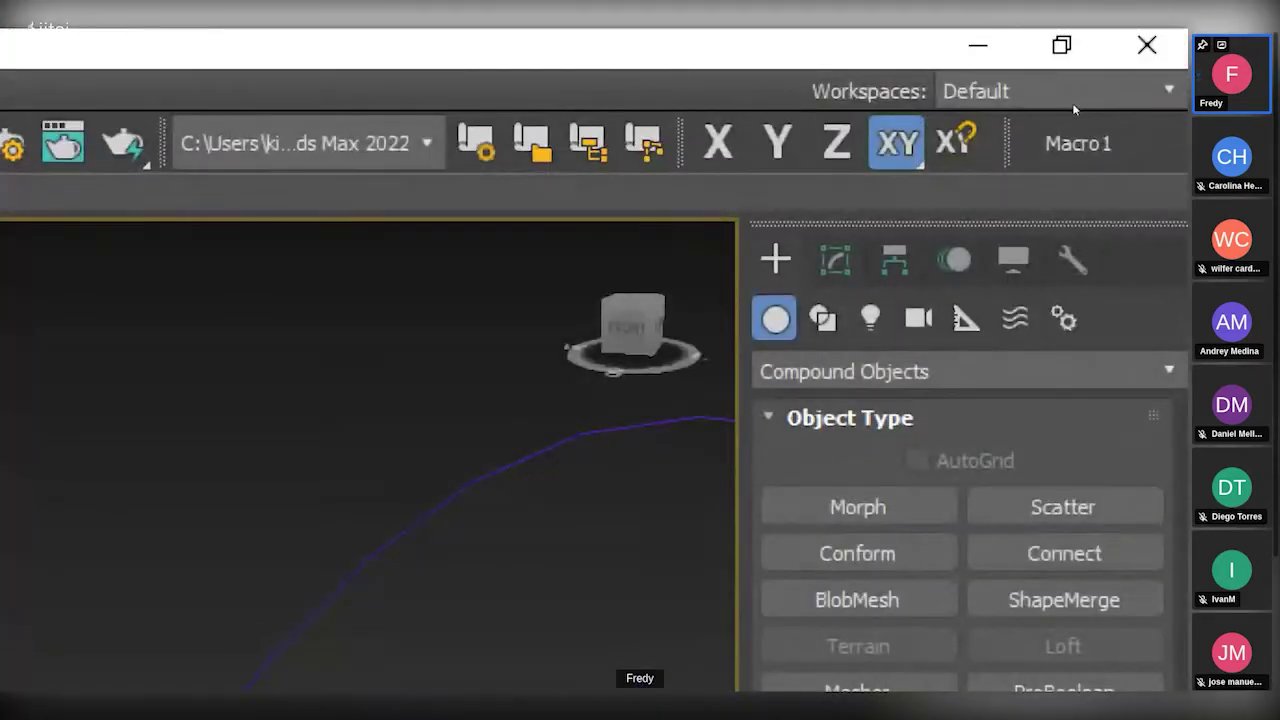
left_click(1072, 105)
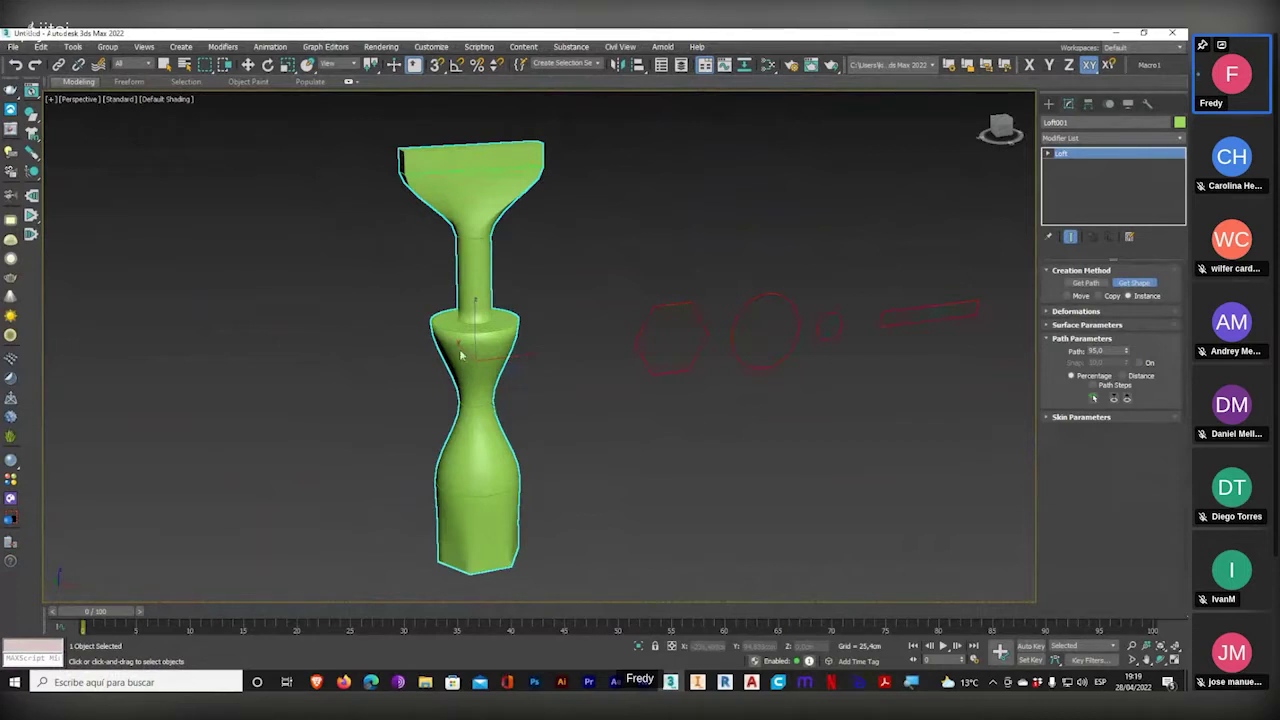
scroll(440, 352, "up", 3)
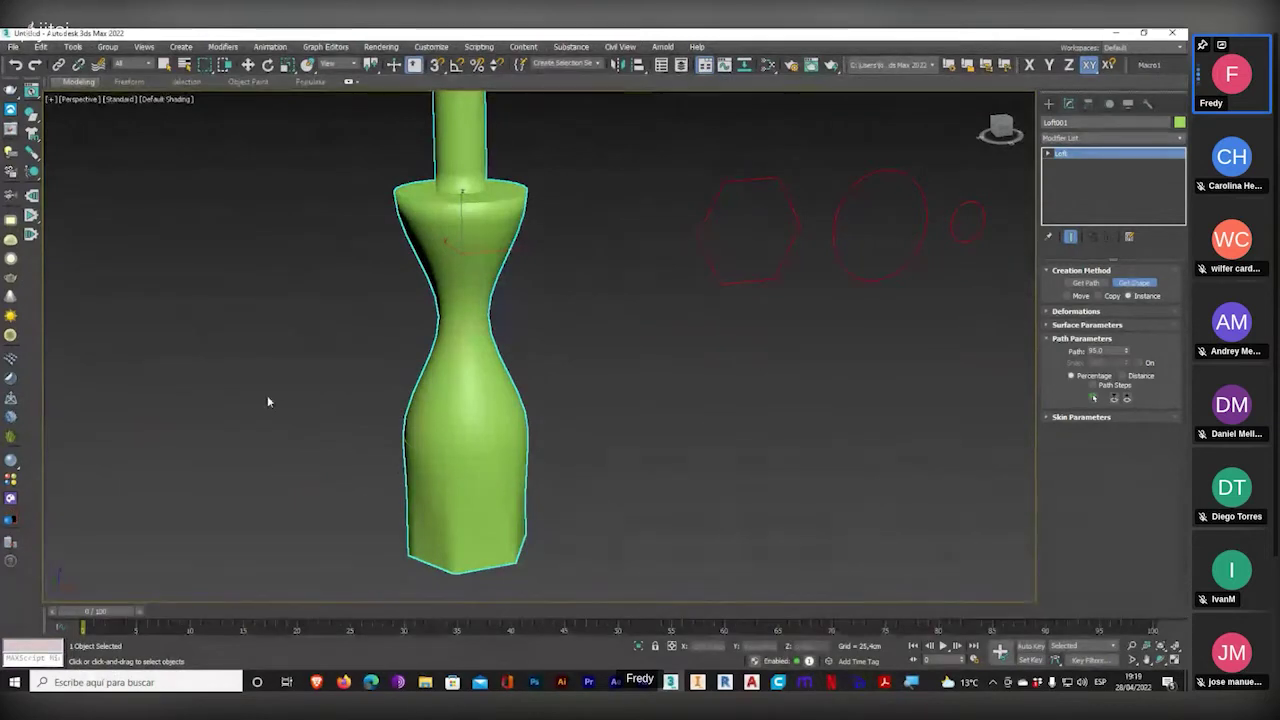
- Display edged faces in the perspective view to expose the mesh on the loft's hexagonal base
left_click(155, 99)
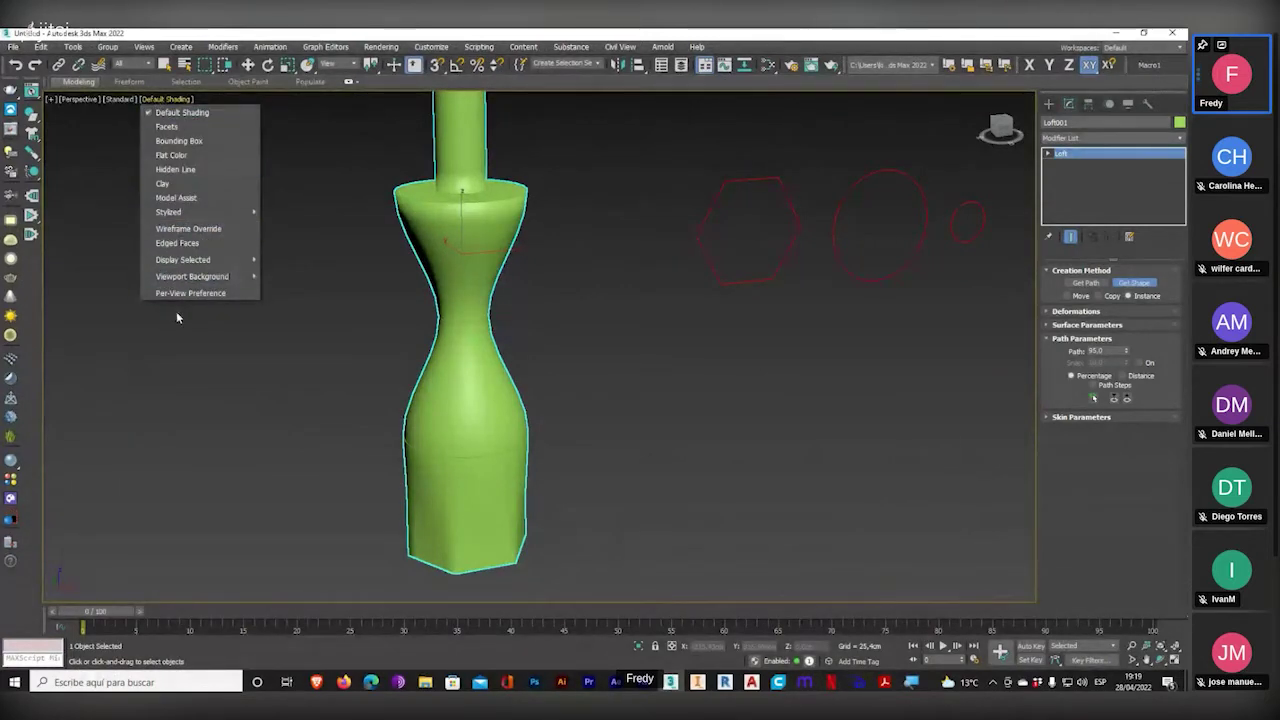
left_click(177, 243)
middle_click_drag(380, 443, 466, 388)
scroll(466, 388, "up", 8)
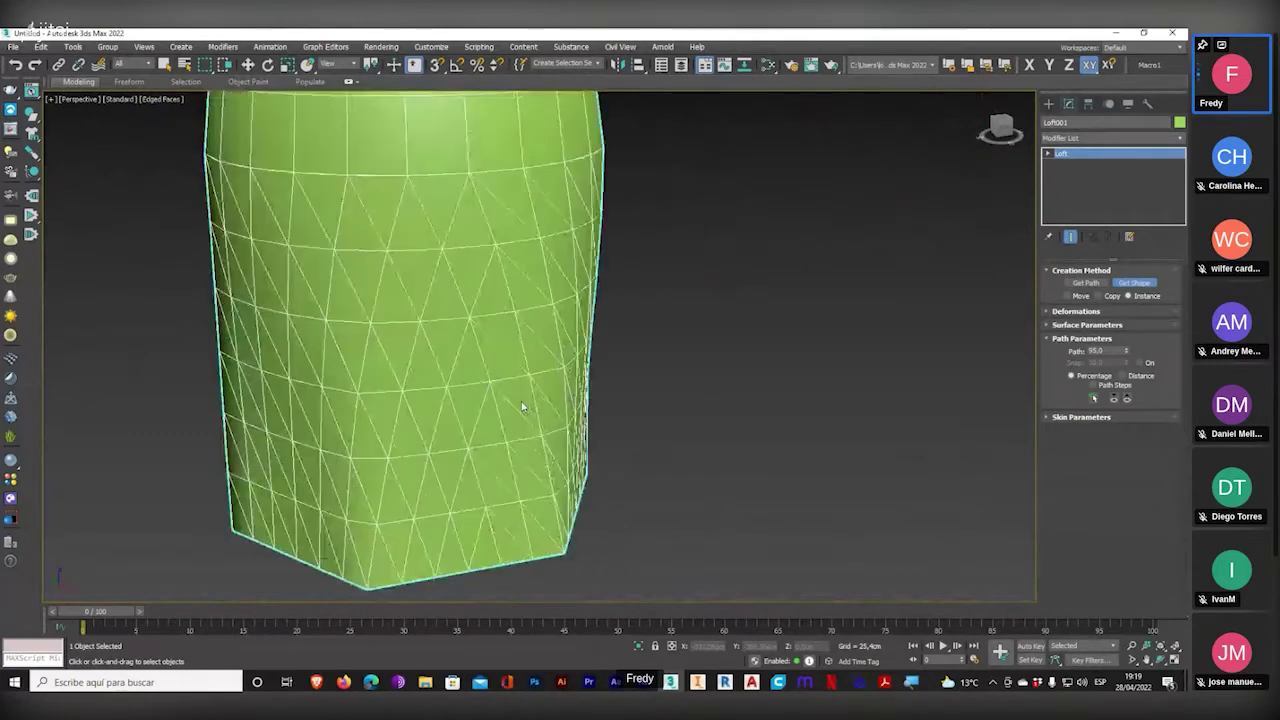
- Examine the loft's mesh from base to flared top, comparing the triangulated hexagon-to-circle transition with the other sections
key("super+plus")
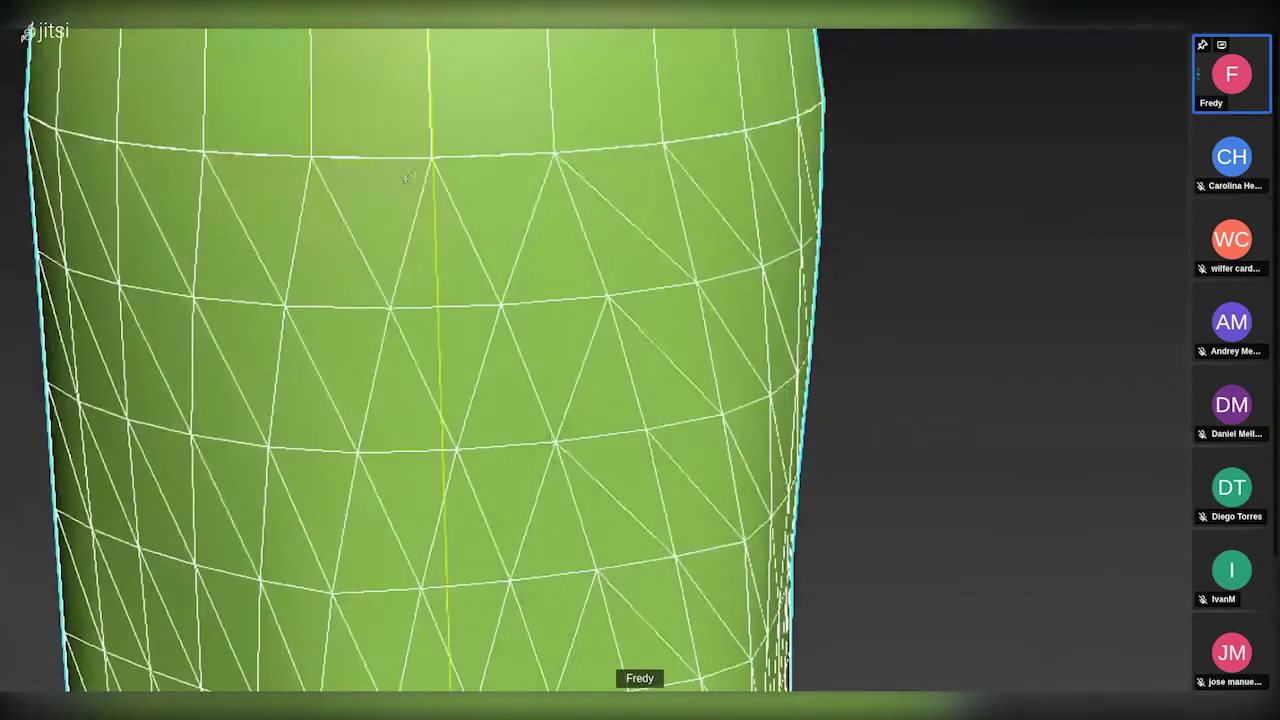
scroll(401, 178, "down", 2)
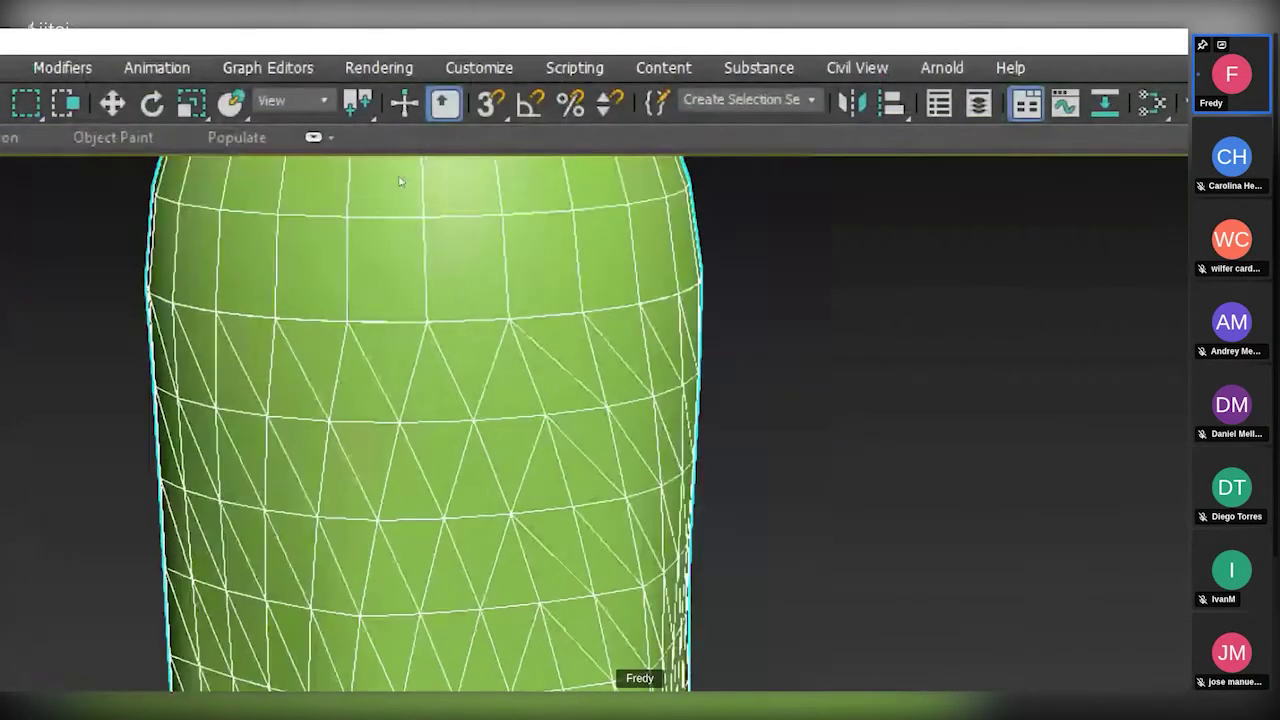
middle_click_drag(401, 181, 396, 355)
middle_click_drag(440, 171, 420, 323)
middle_click_drag(405, 100, 425, 450)
middle_click_drag(377, 166, 406, 334)
scroll(406, 300, "down", 4)
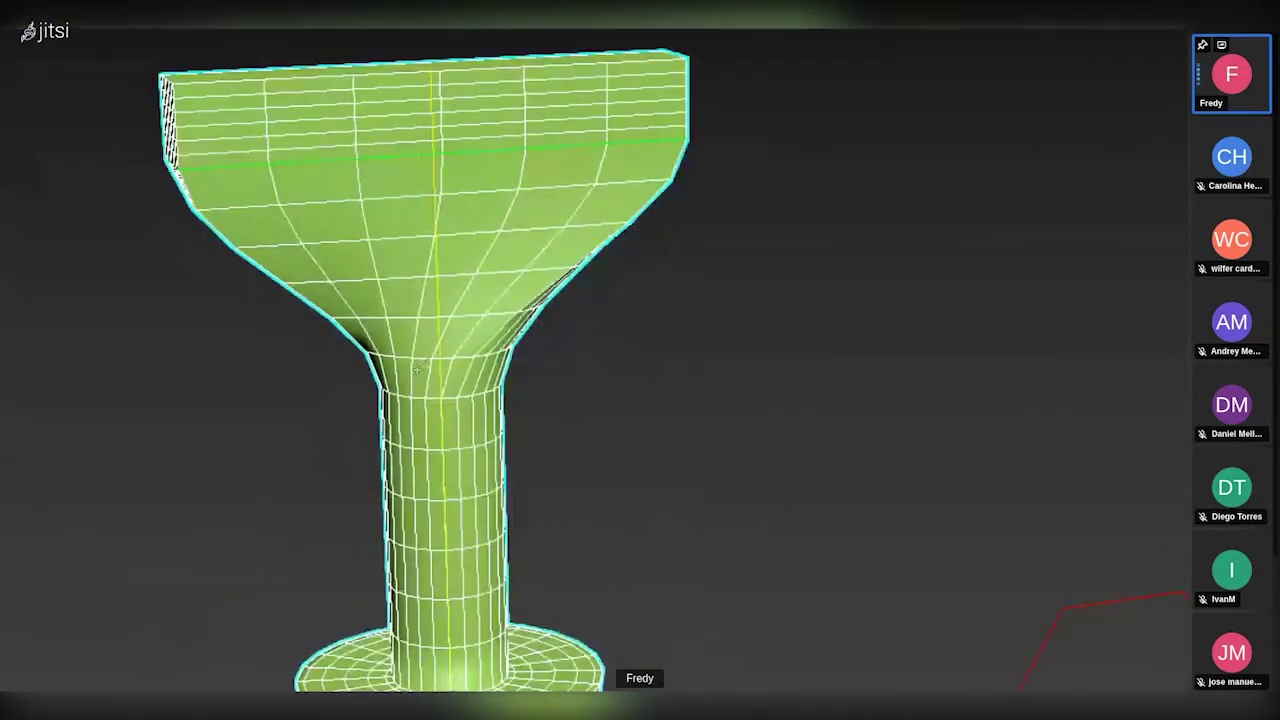
middle_click_drag(422, 440, 395, 45)
middle_click_drag(435, 500, 420, 90)
middle_click_drag(455, 415, 453, 284)
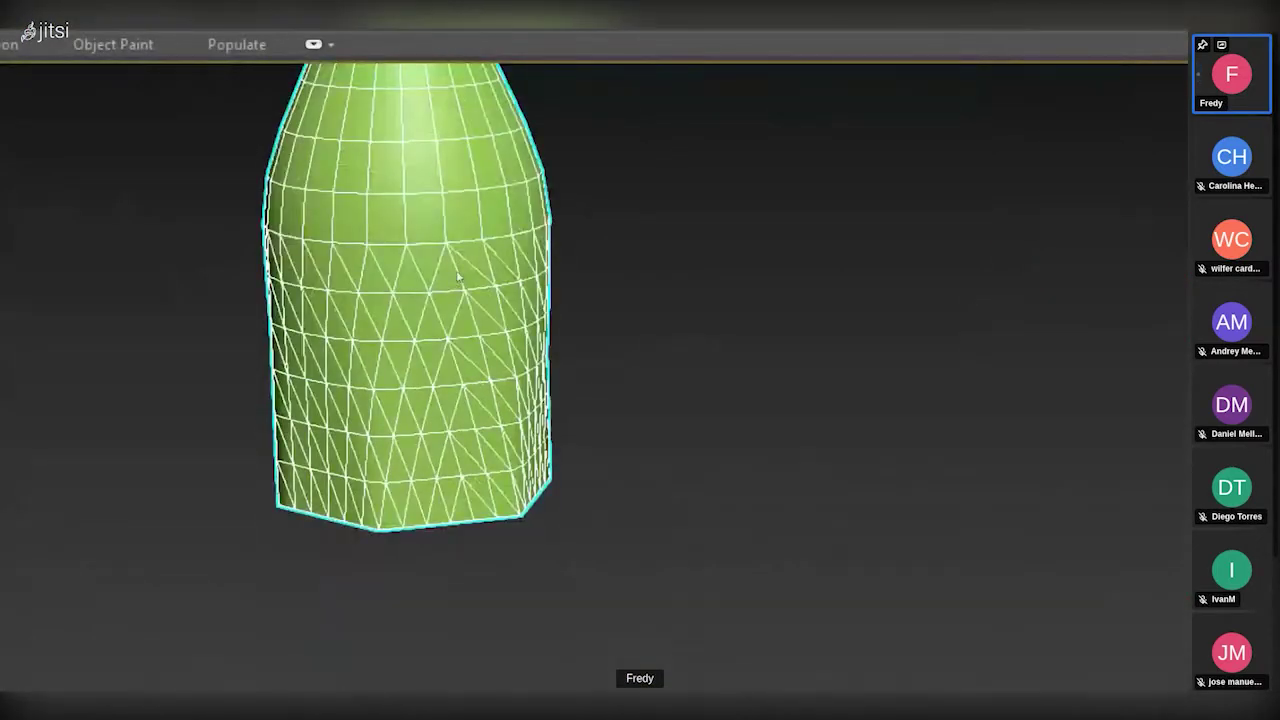
- Compare the triangulated lower section of the loft with its source hexagon, circles and rectangle
key("super+minus")
scroll(388, 230, "up", 5)
middle_click_drag(381, 224, 454, 318)
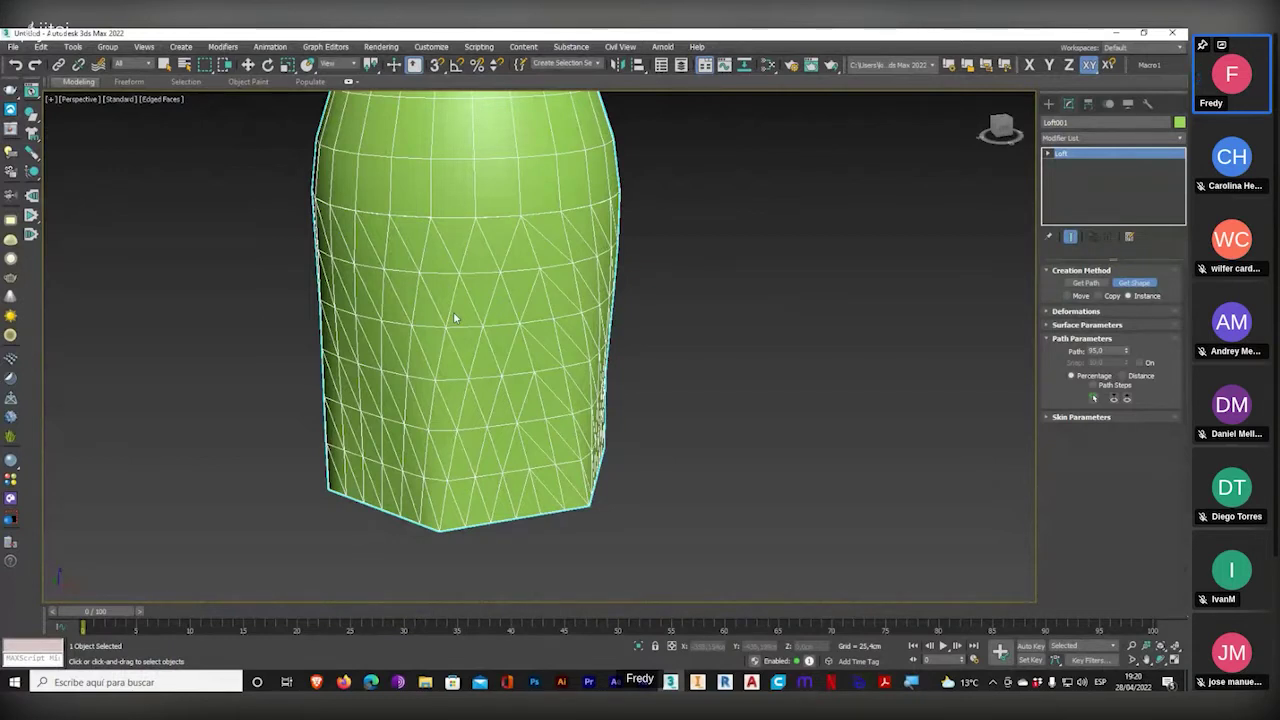
middle_click_drag(453, 318, 515, 416)
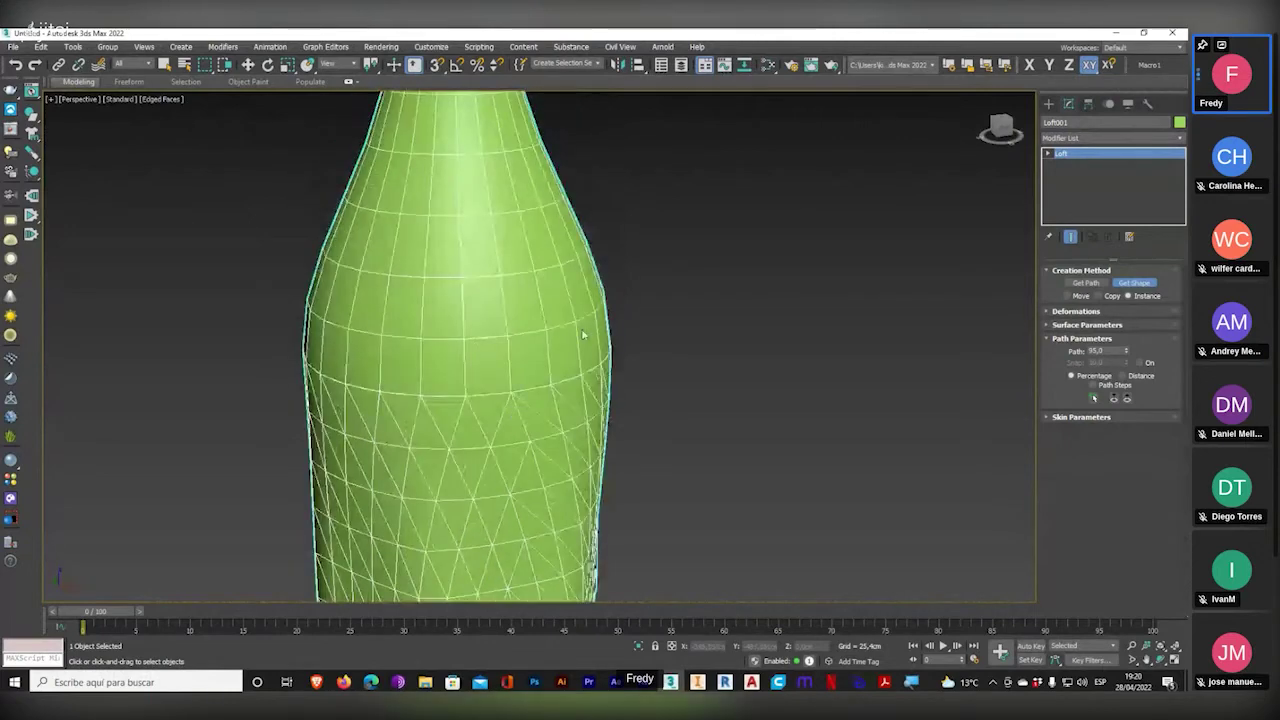
middle_click_drag(583, 331, 617, 349)
scroll(617, 349, "down", 5)
middle_click_drag(705, 354, 396, 391)
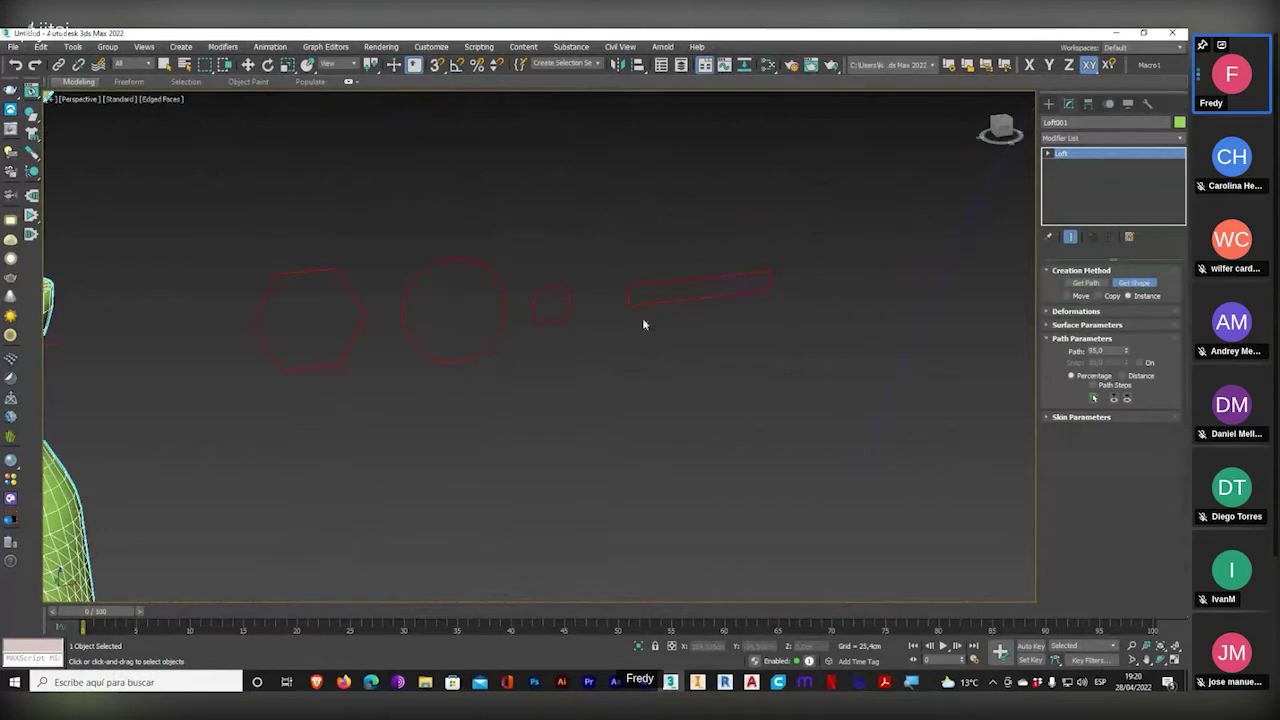
middle_click_drag(291, 366, 382, 357)
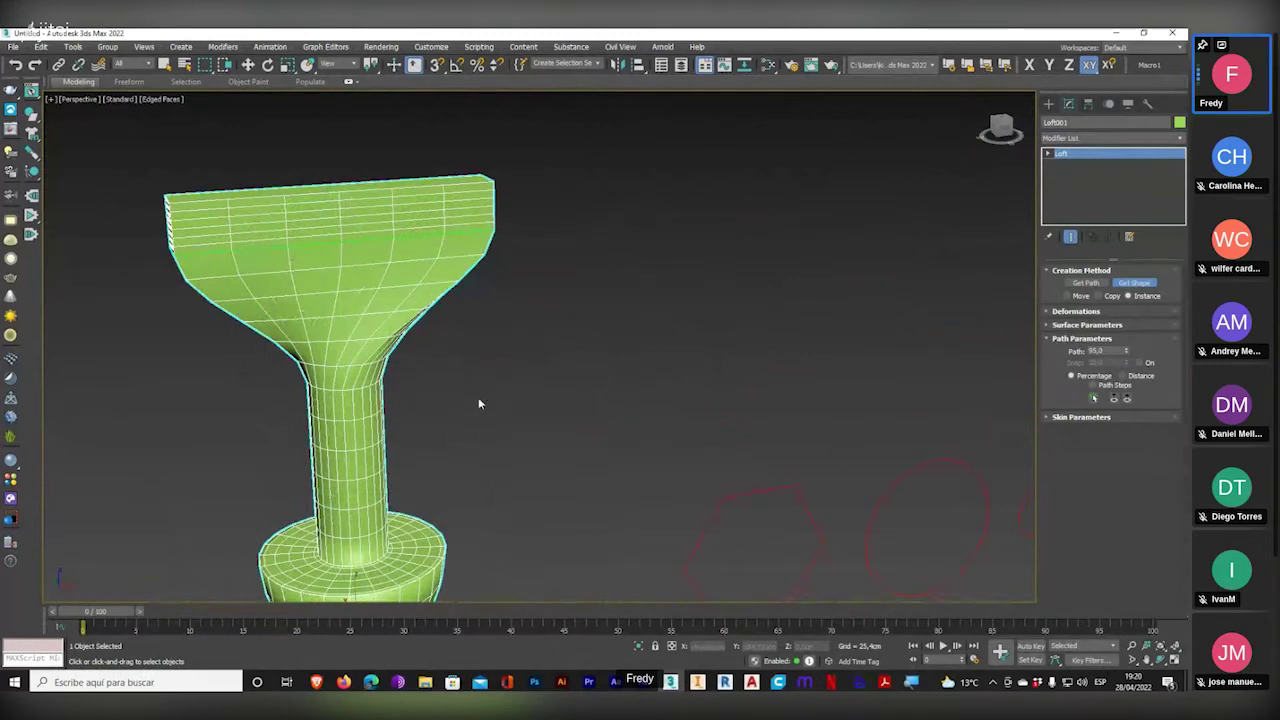
middle_click_drag(478, 403, 588, 313, "alt")
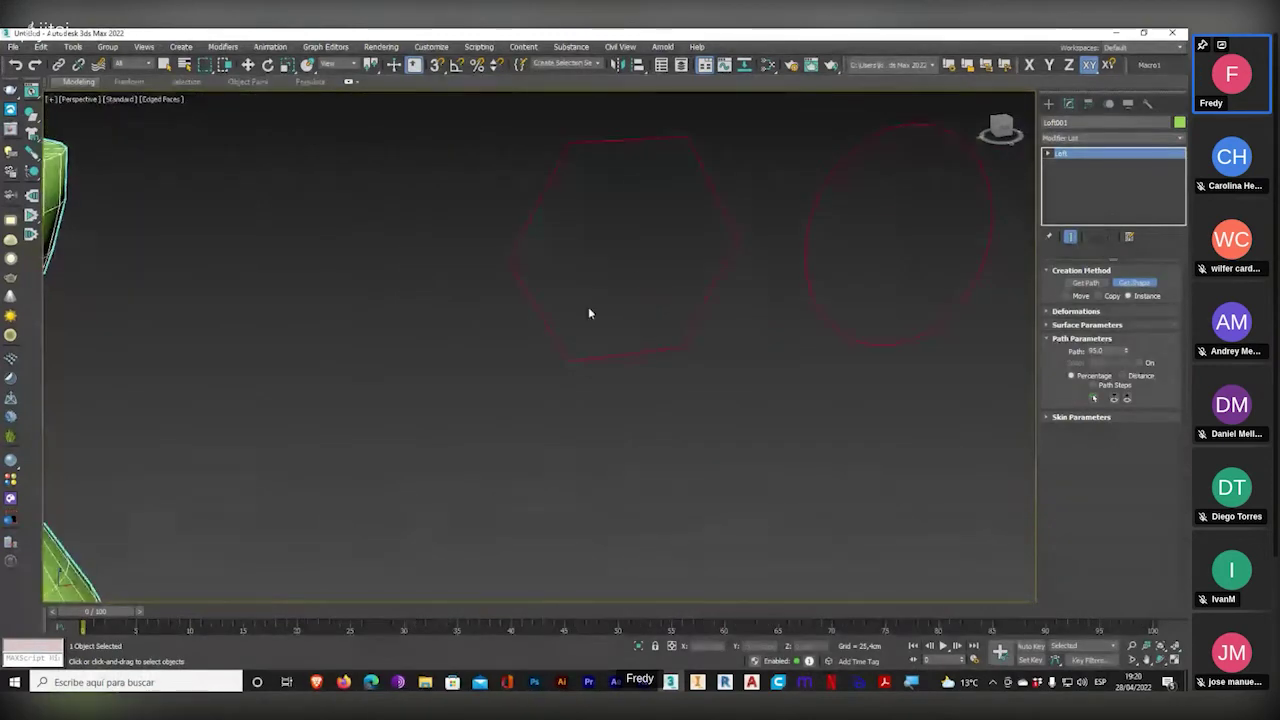
middle_click_drag(668, 290, 591, 266, "alt")
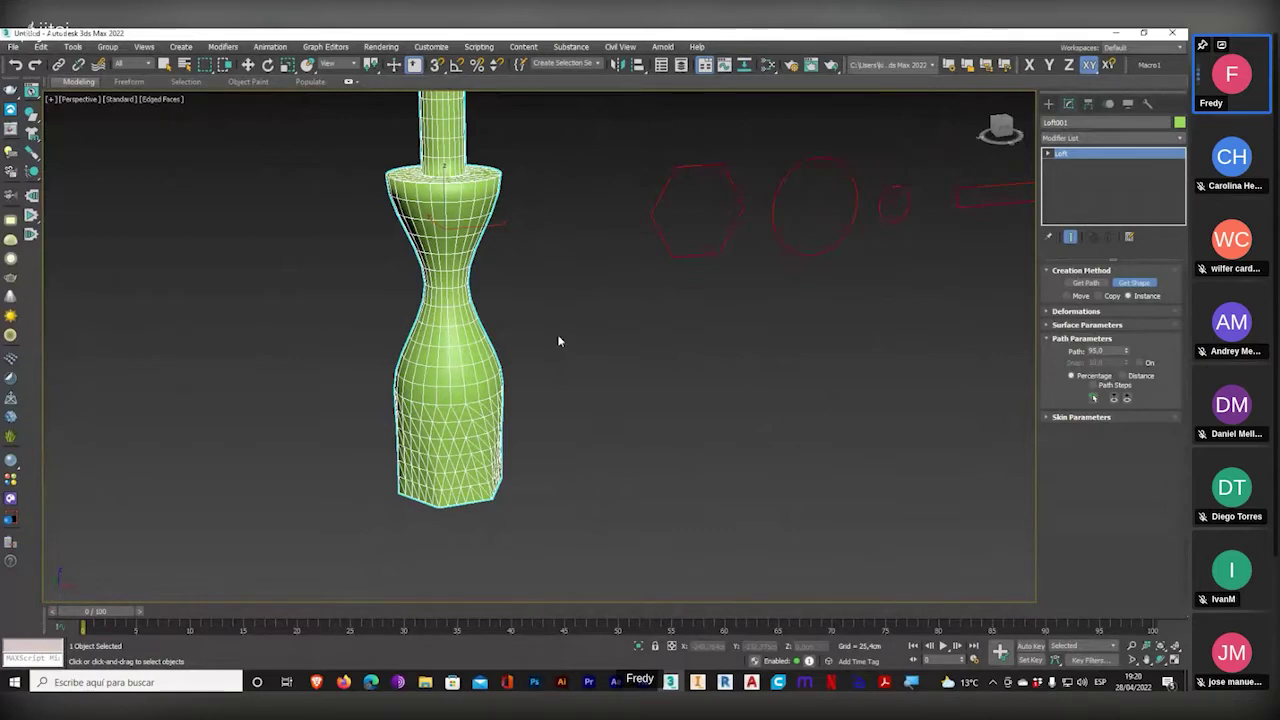
scroll(445, 437, "up", 6)
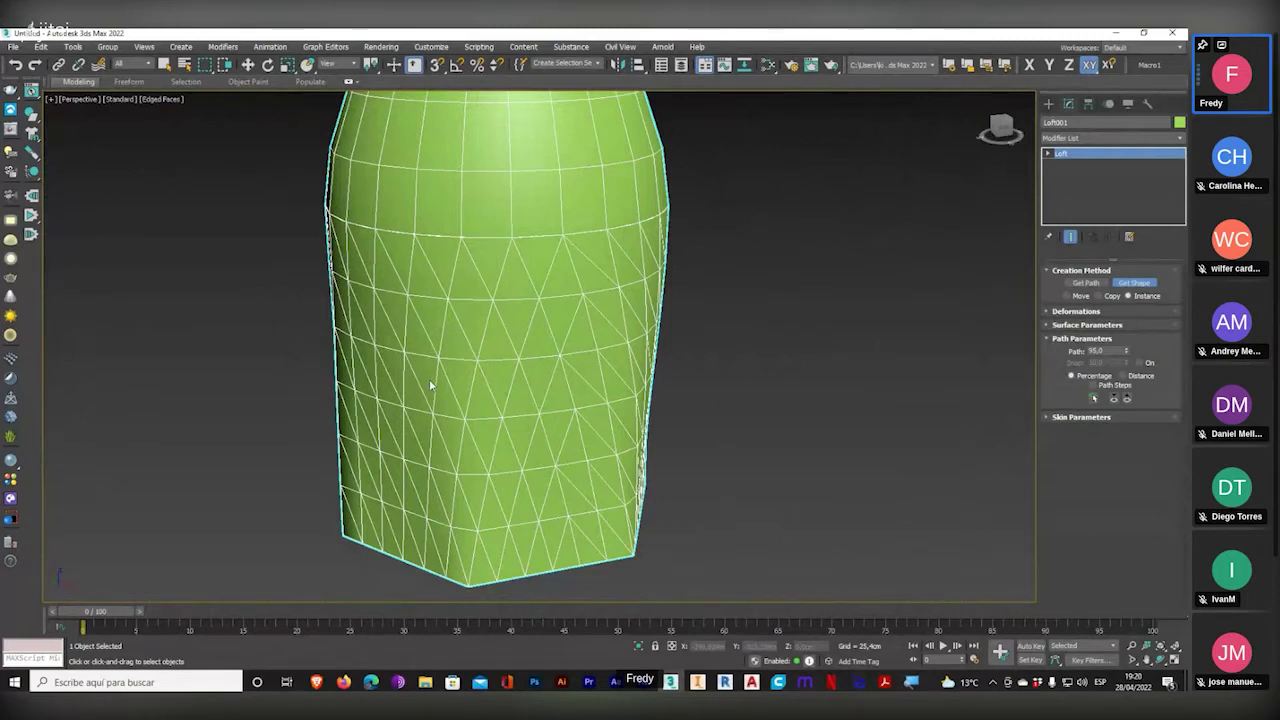
scroll(490, 263, "down", 8)
middle_click_drag(722, 221, 482, 354)
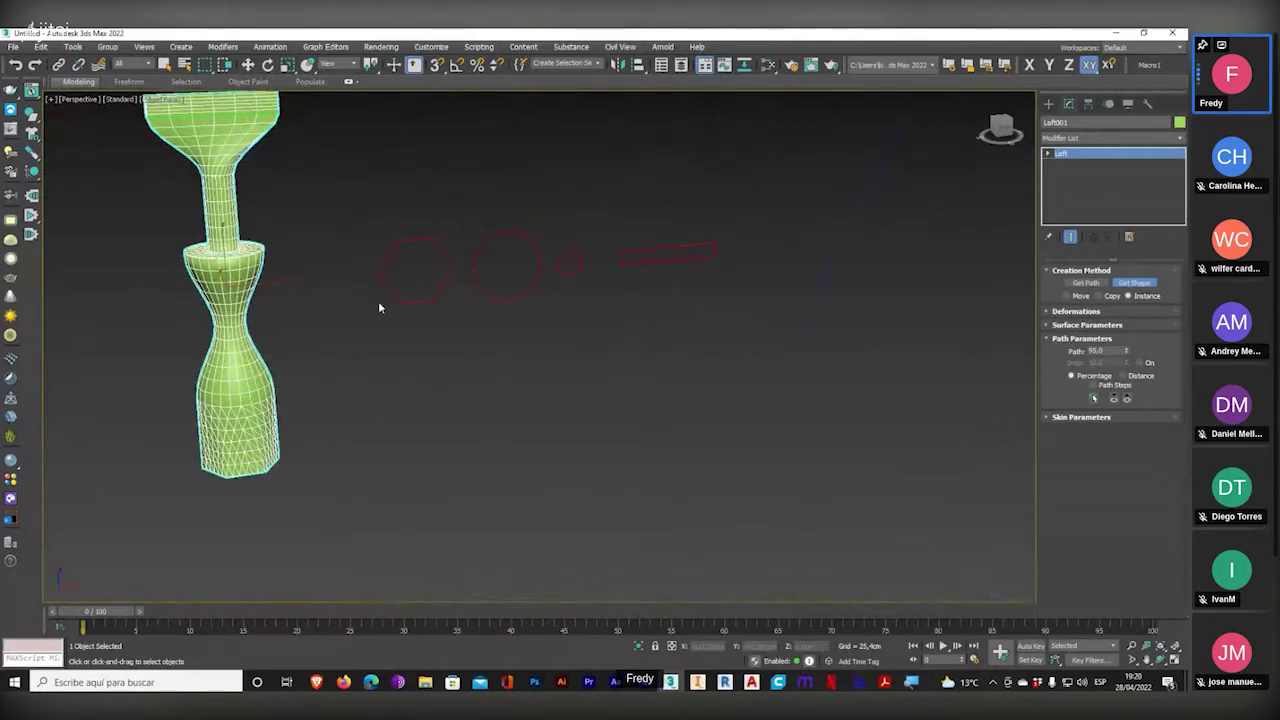
- Make one independent copy of the hexagon spline and place it below the row of source shapes
left_click(431, 295)
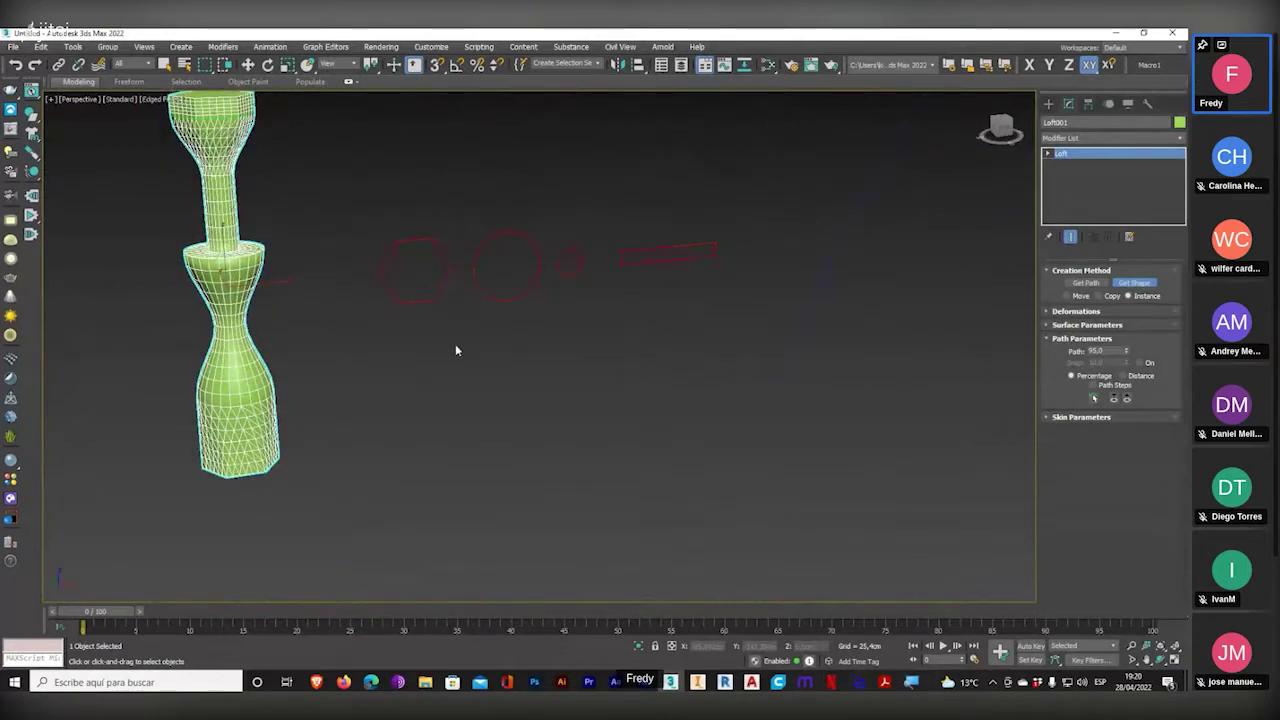
middle_click_drag(424, 325, 429, 380)
key("w")
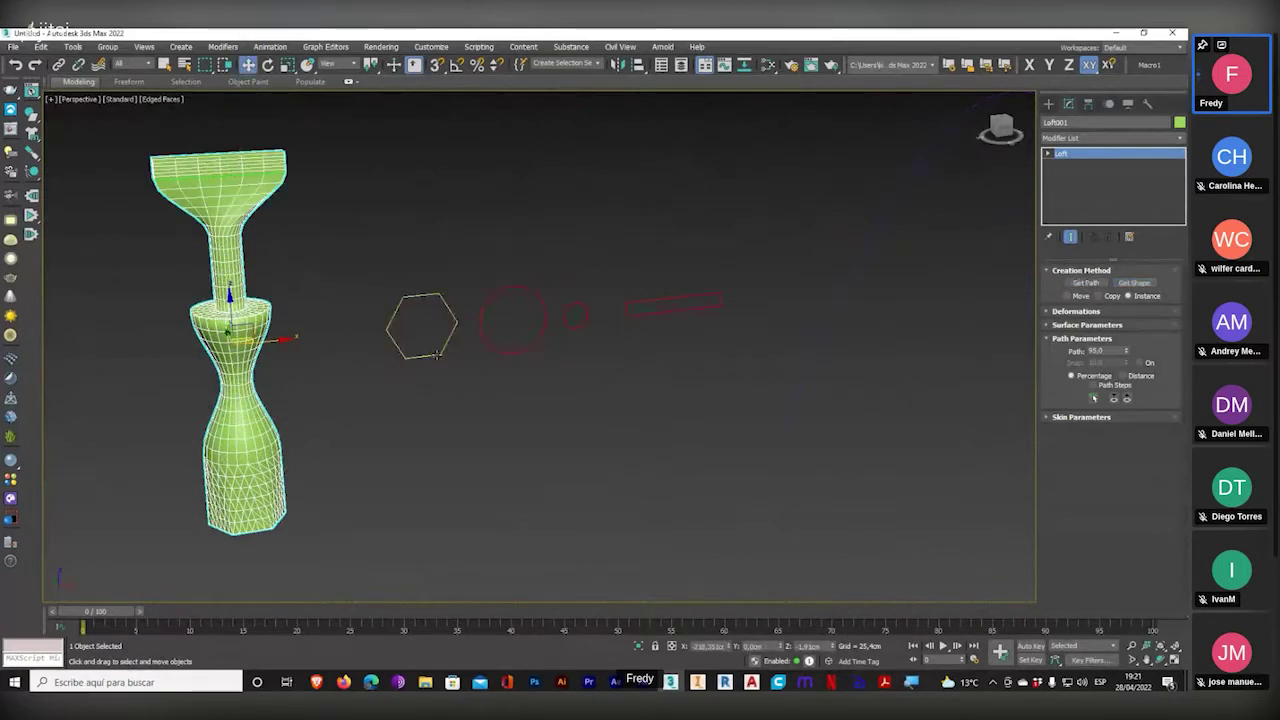
left_click(453, 328)
left_click_drag(453, 330, 519, 427, "shift")
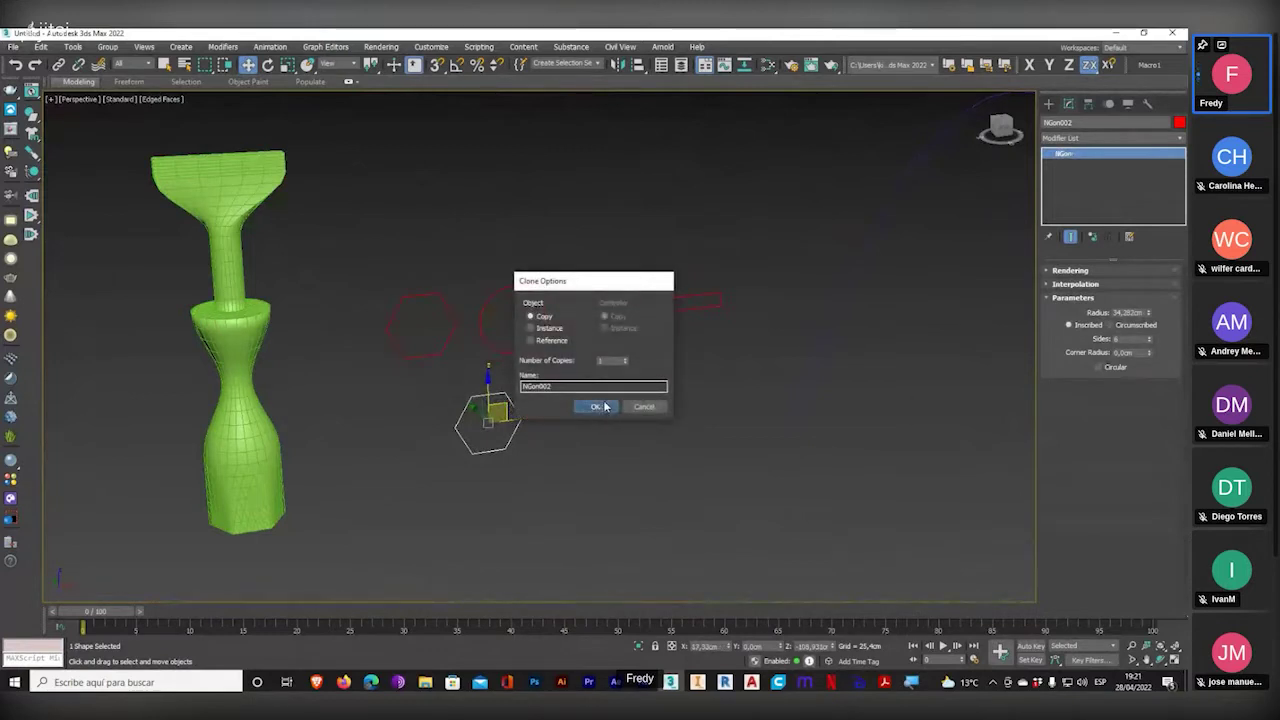
left_click(595, 406)
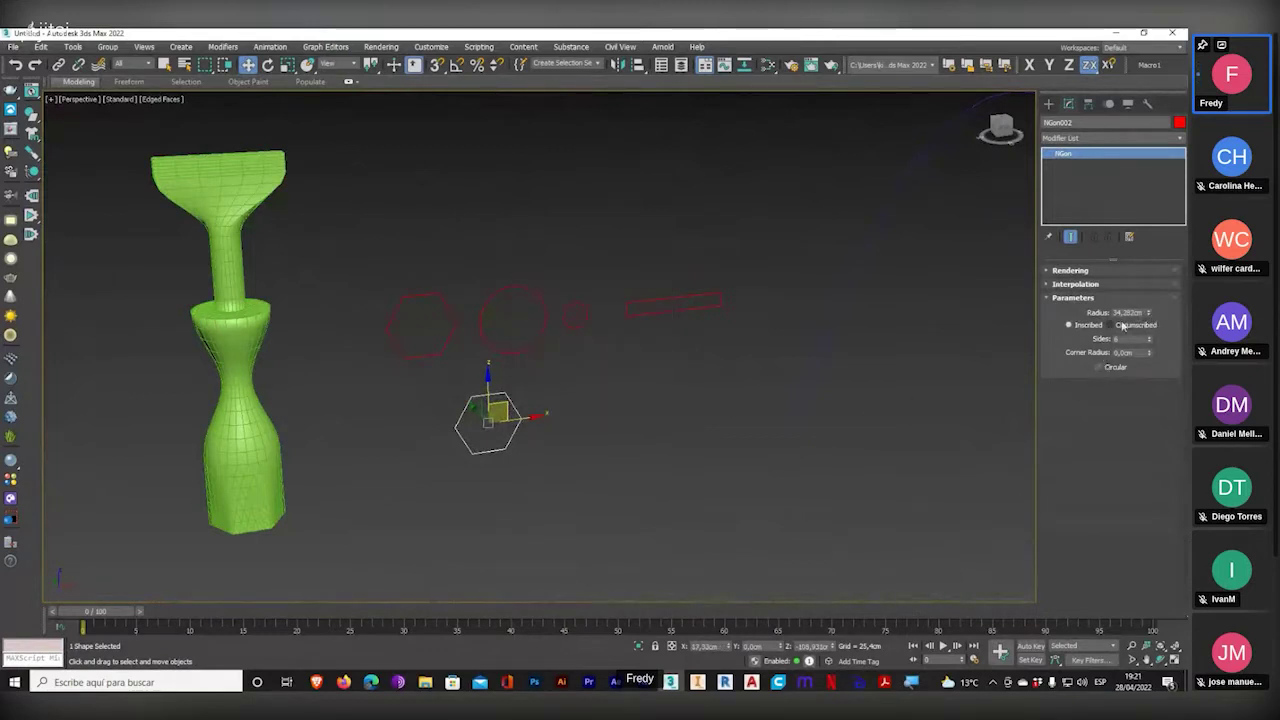
- Set the copied hexagon's radius to 35 cm and make it circular, keeping six sides
double_click(1140, 313)
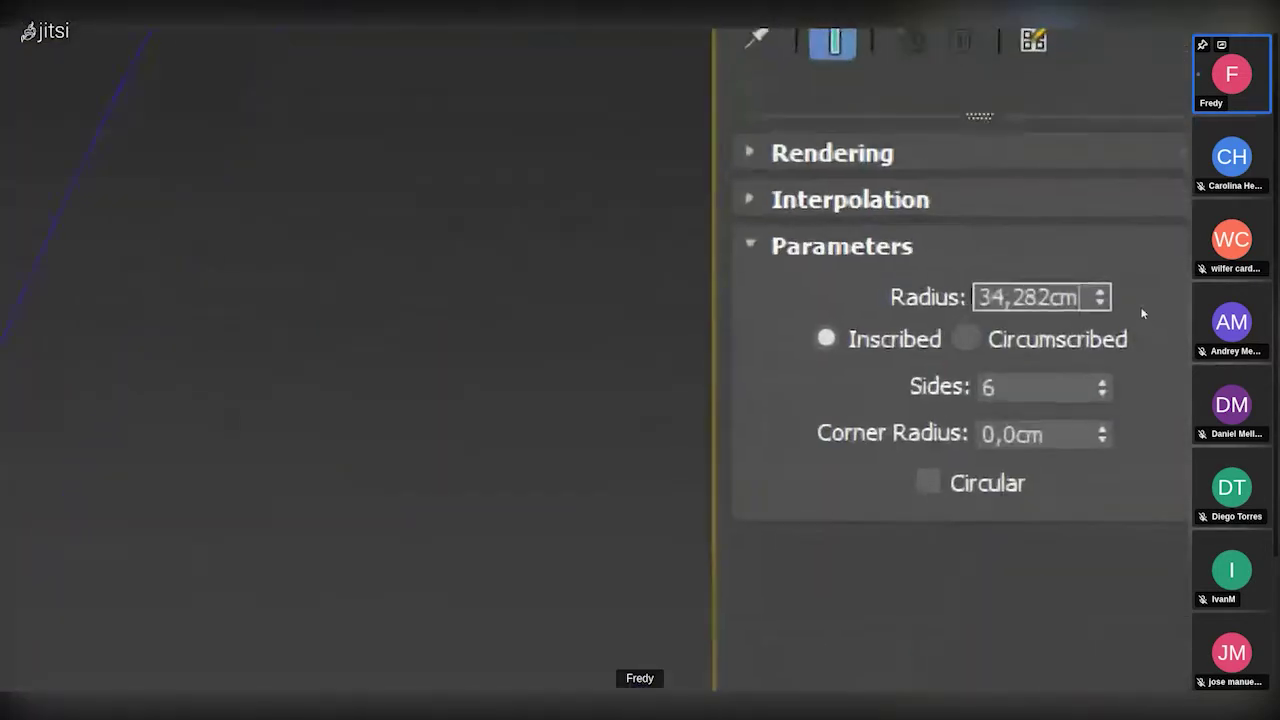
type("35")
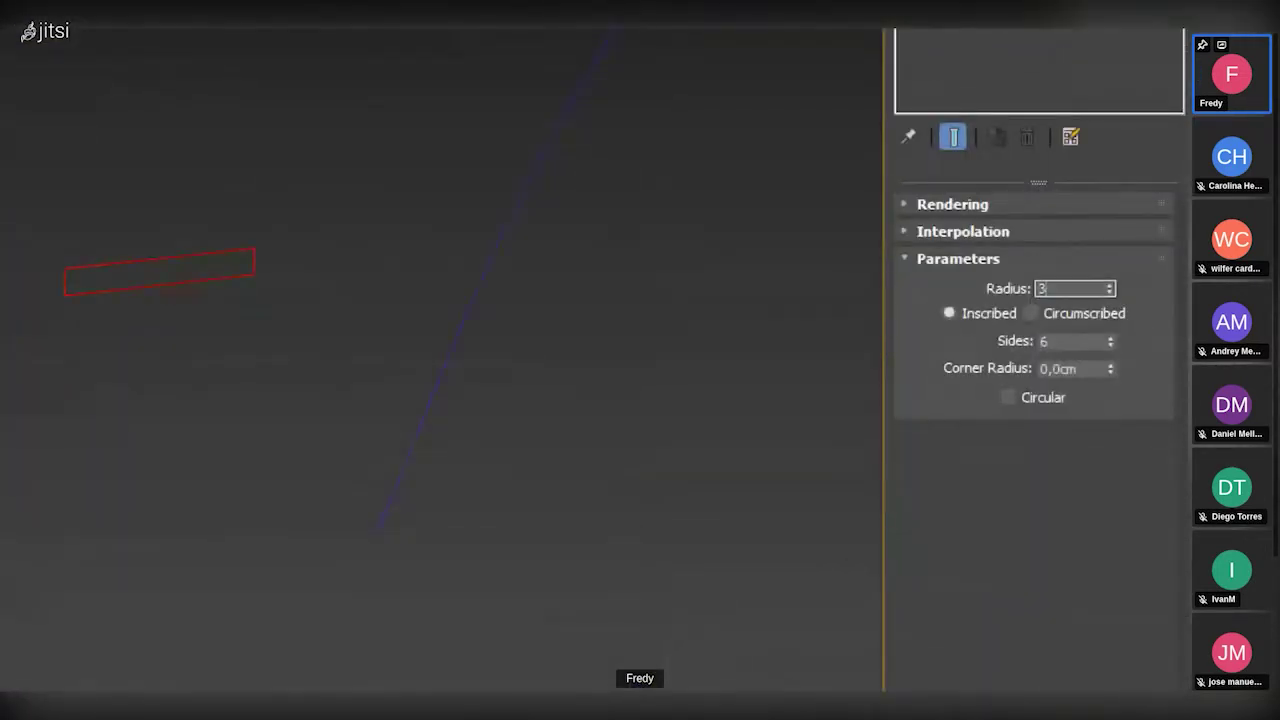
key("Return")
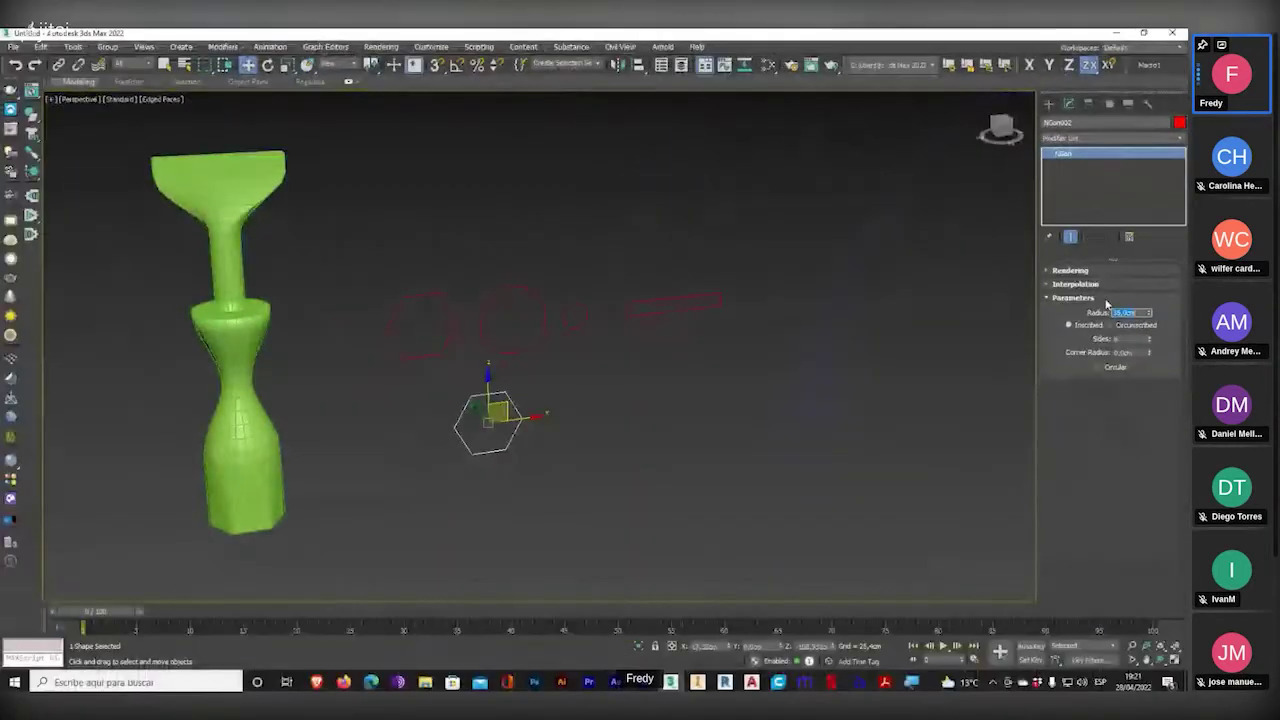
left_click(1098, 367)
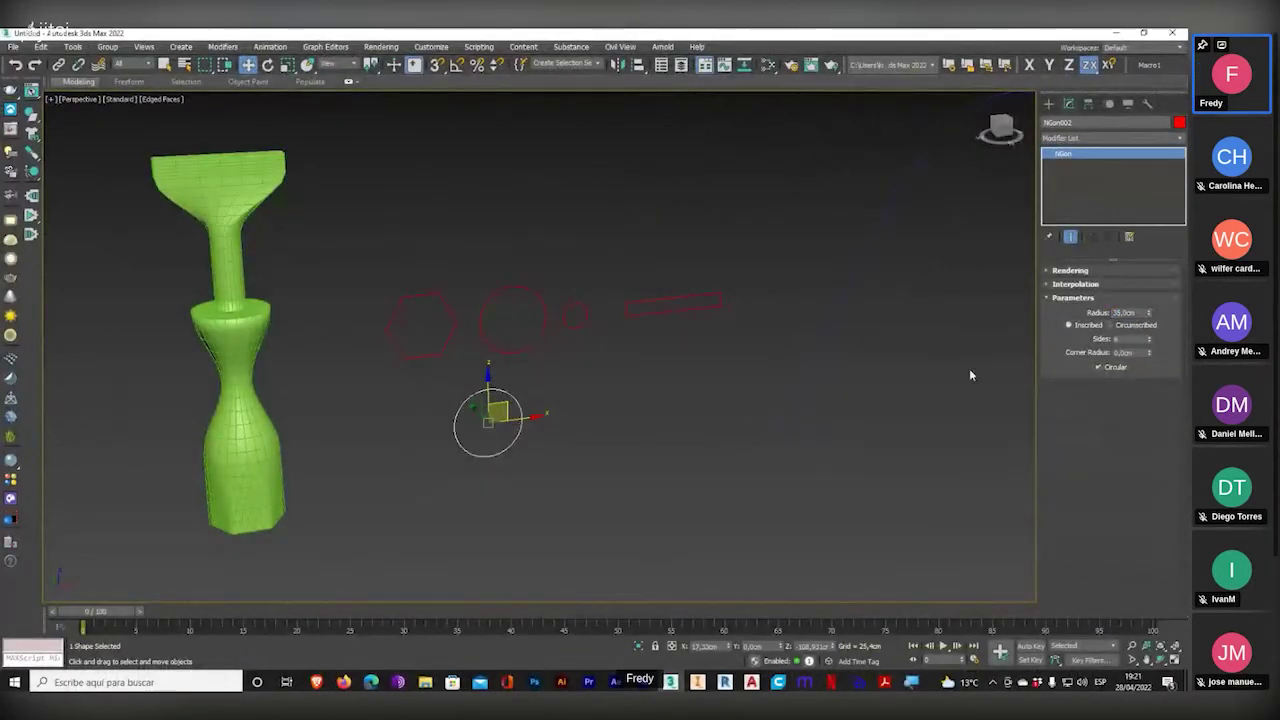
- Copy the circular six-sided n-gon along the X axis and set the new copy's radius to 12 cm
scroll(463, 420, "up", 4)
scroll(471, 417, "down", 4)
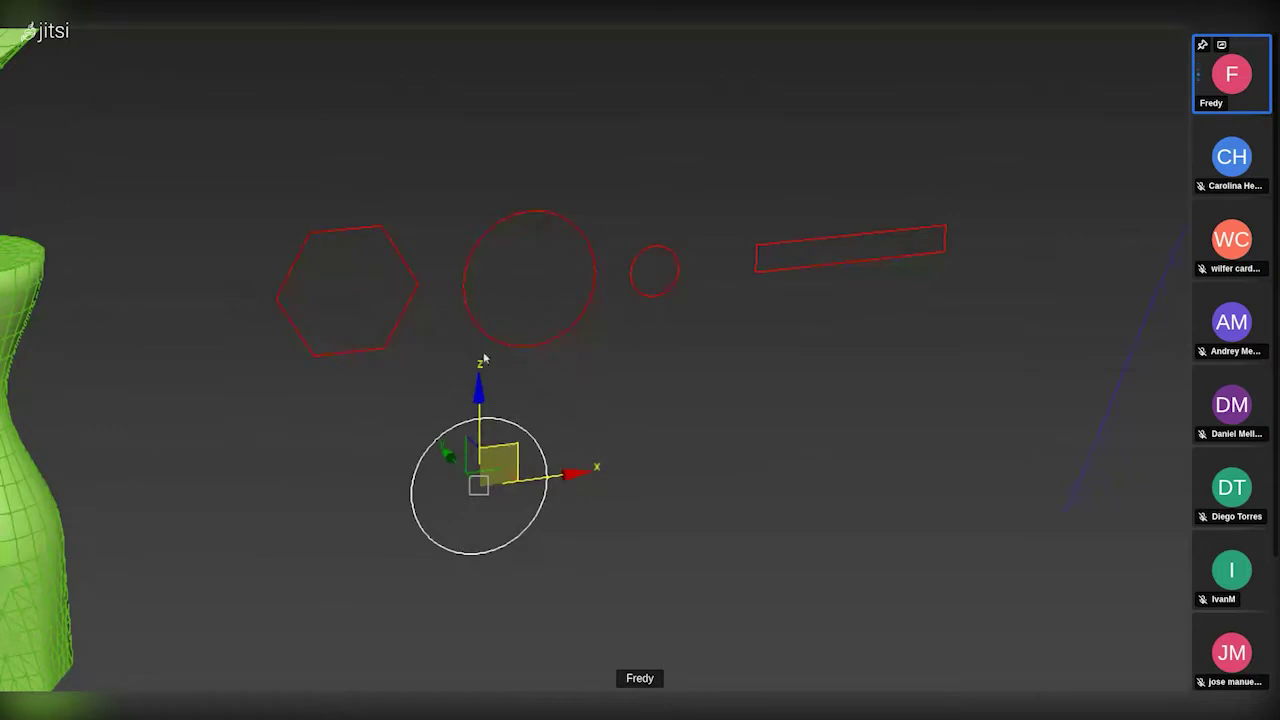
scroll(522, 320, "up", 5)
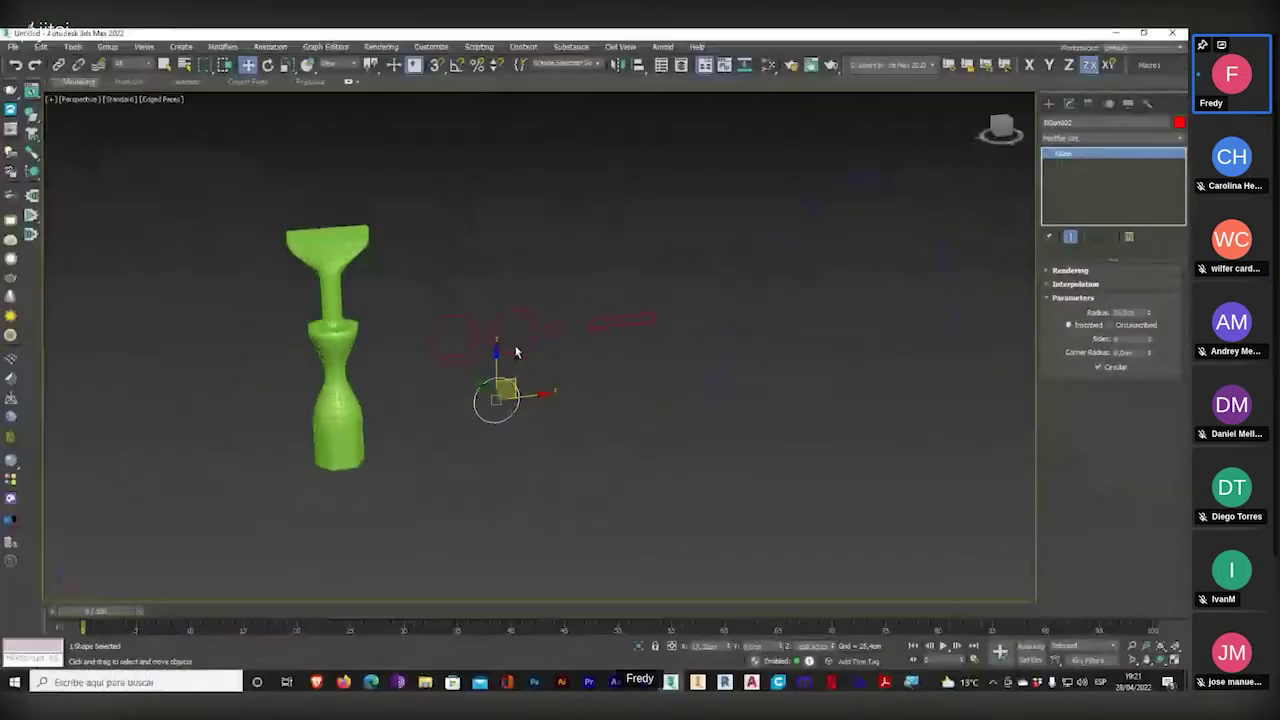
left_click_drag(487, 390, 624, 373, "shift")
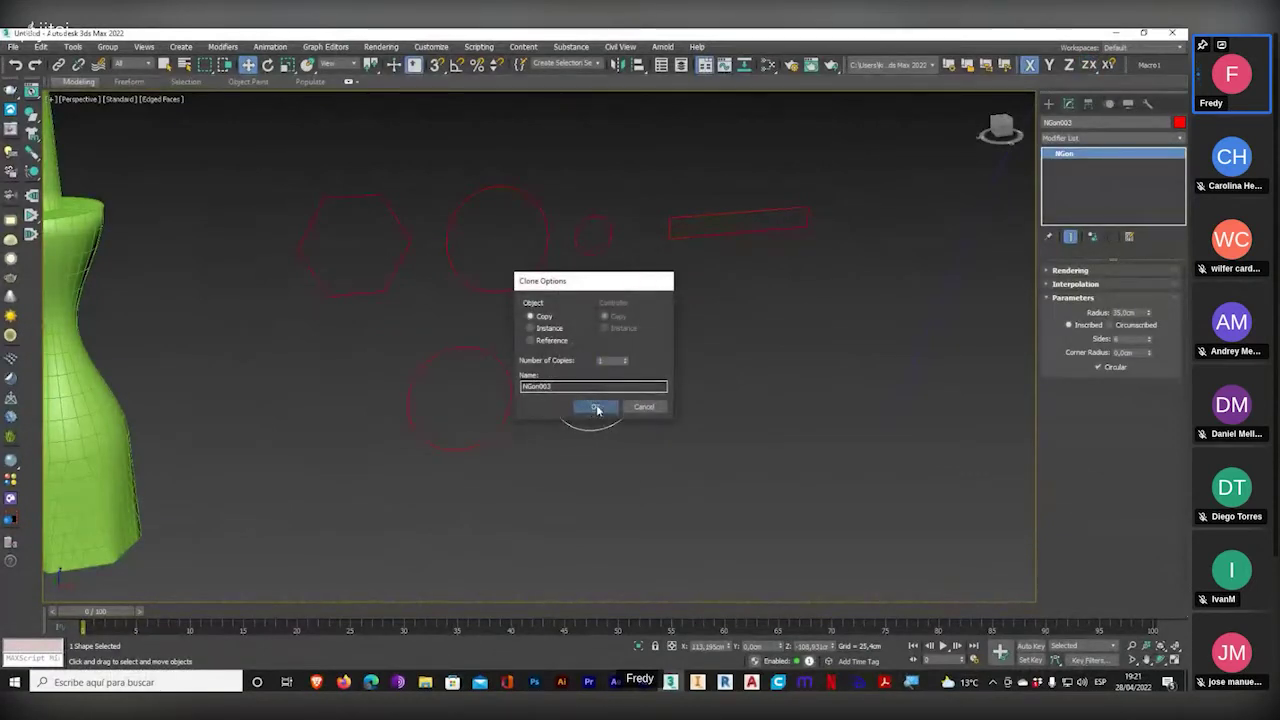
left_click(592, 407)
double_click(1130, 312)
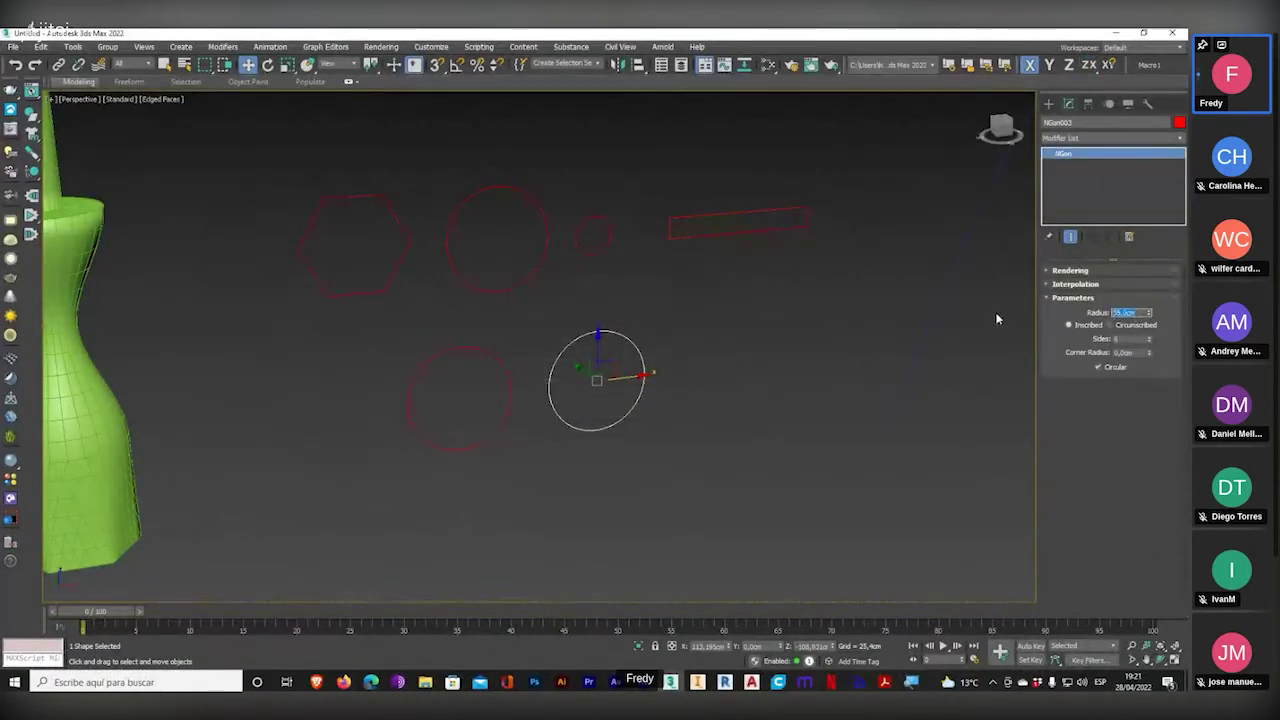
type("12")
key("Return")
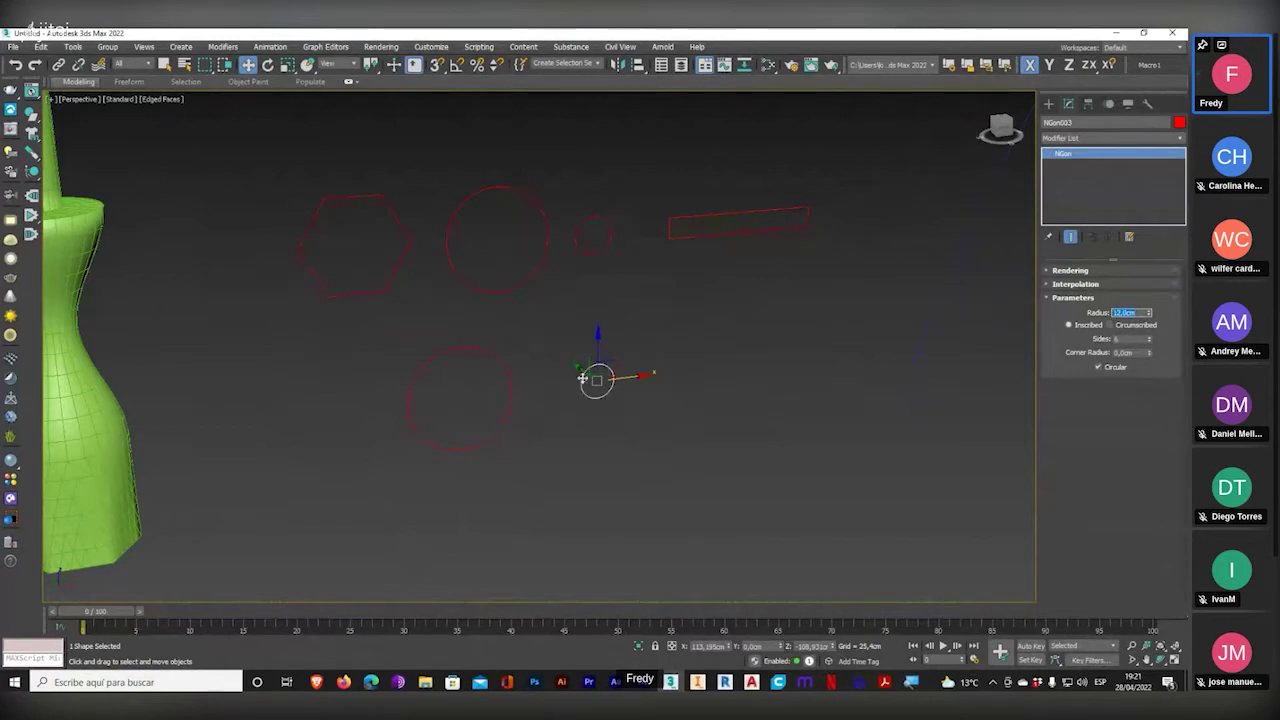
- Select the straight loft and set its path level to 20 percent
scroll(575, 422, "down", 3)
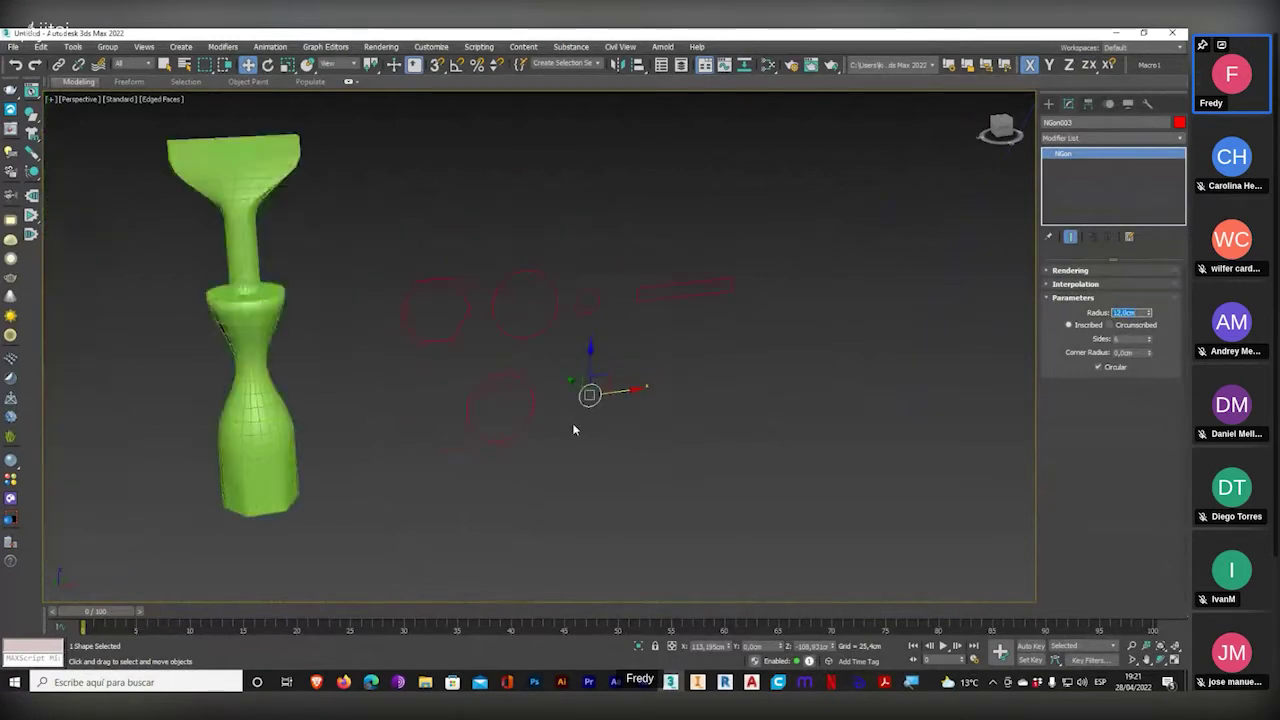
left_click(252, 481)
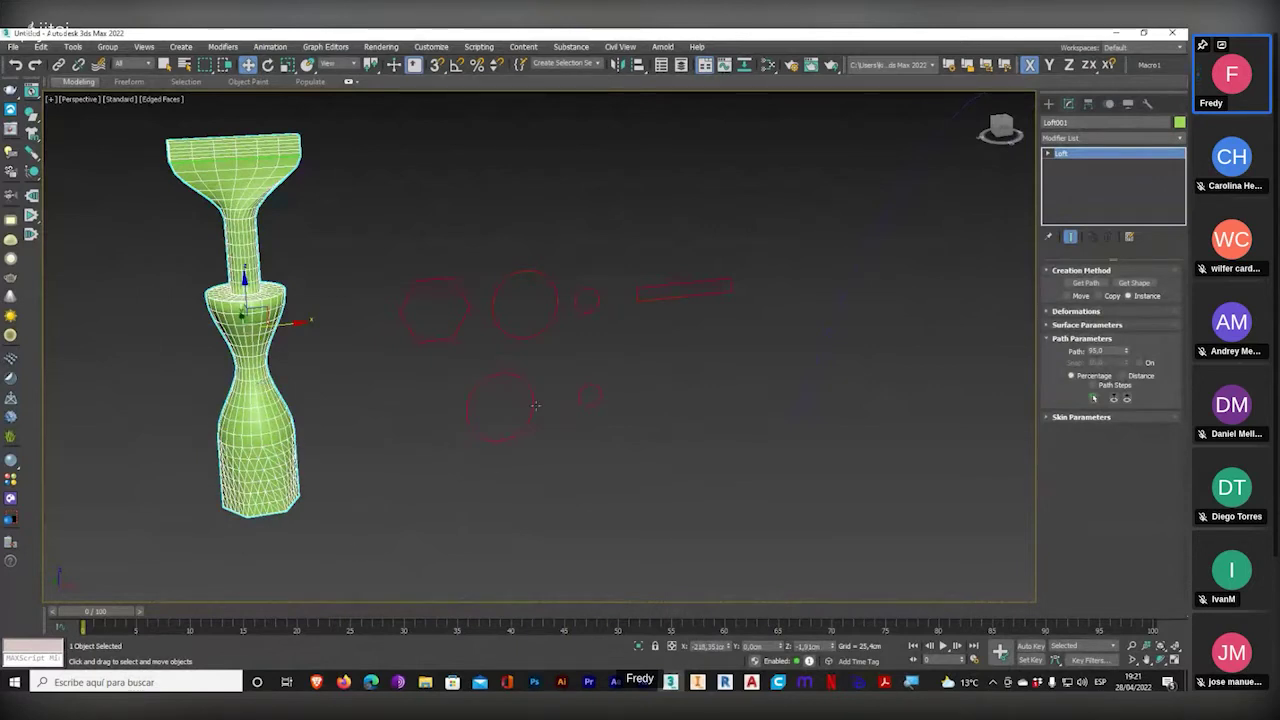
middle_click_drag(246, 441, 298, 449)
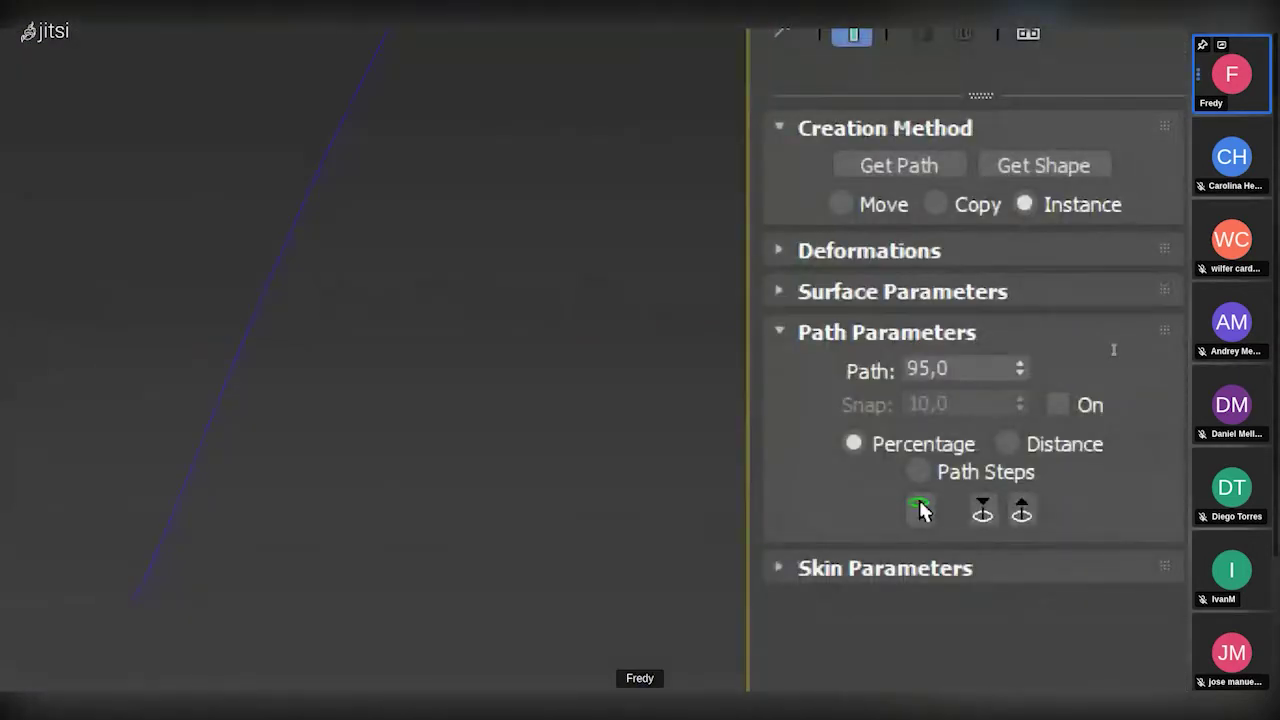
left_click(995, 368)
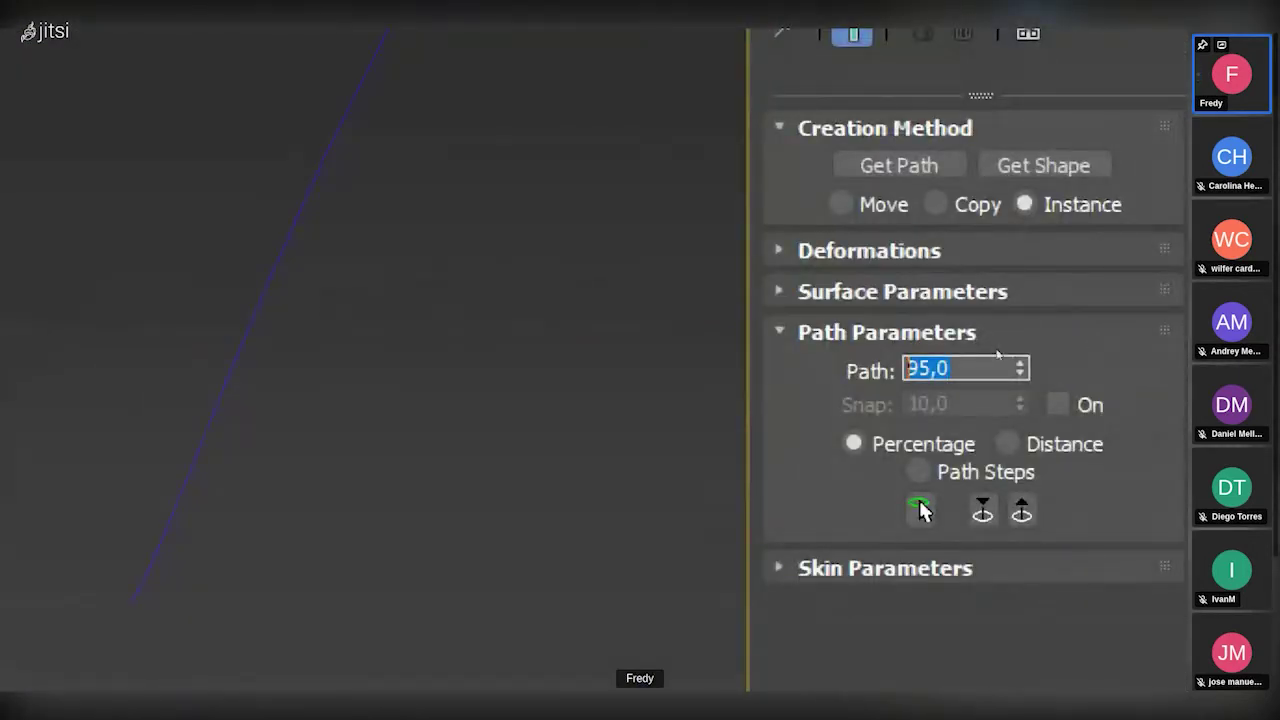
type("20")
key("Return")
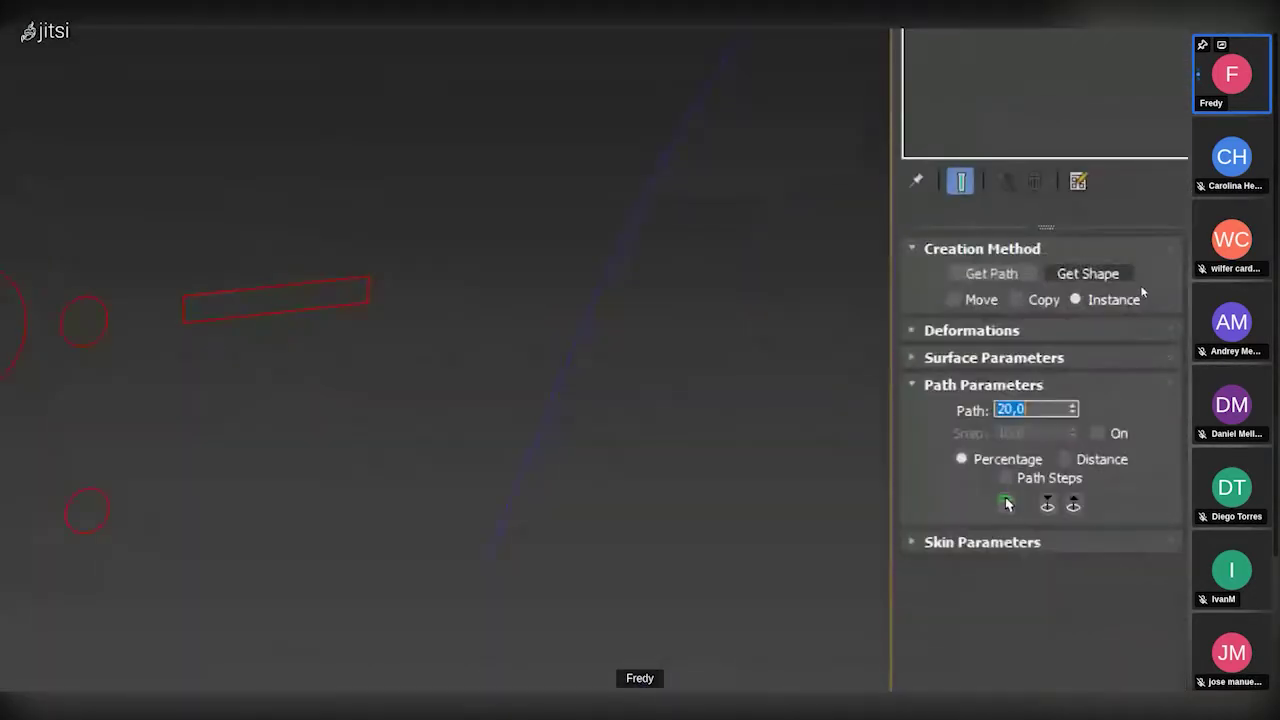
left_click(1108, 184)
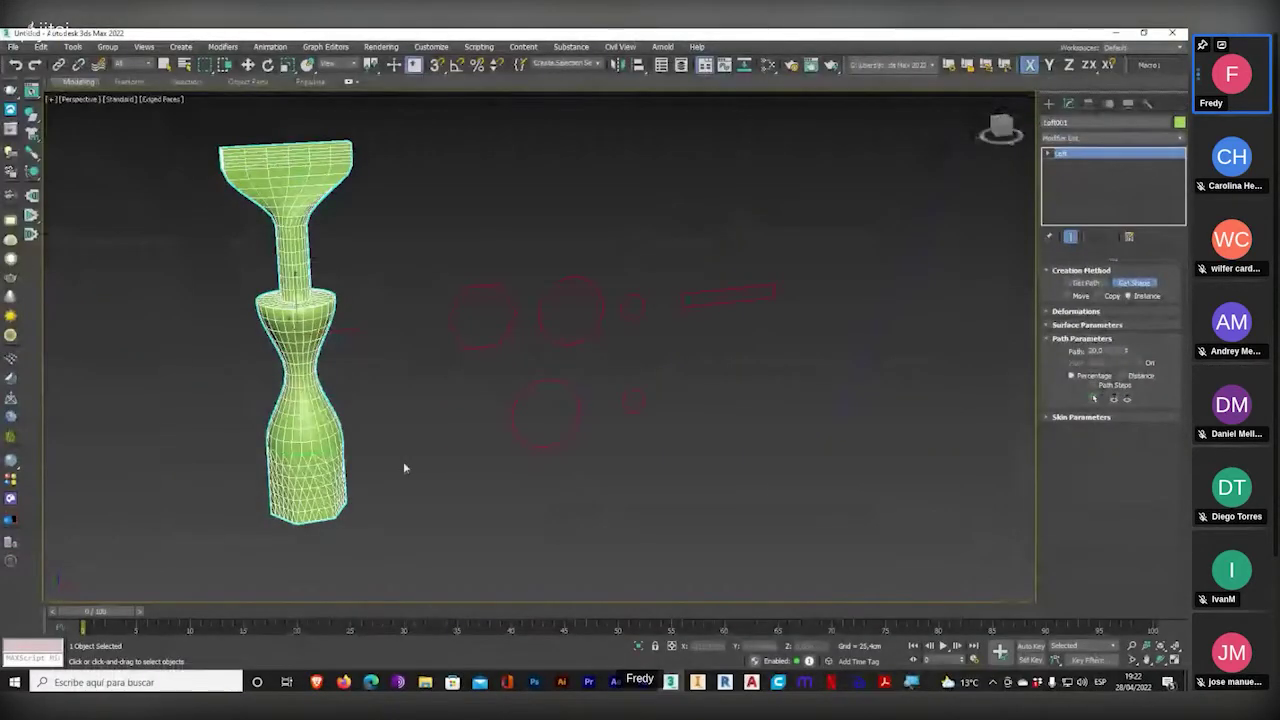
scroll(390, 470, "up", 5)
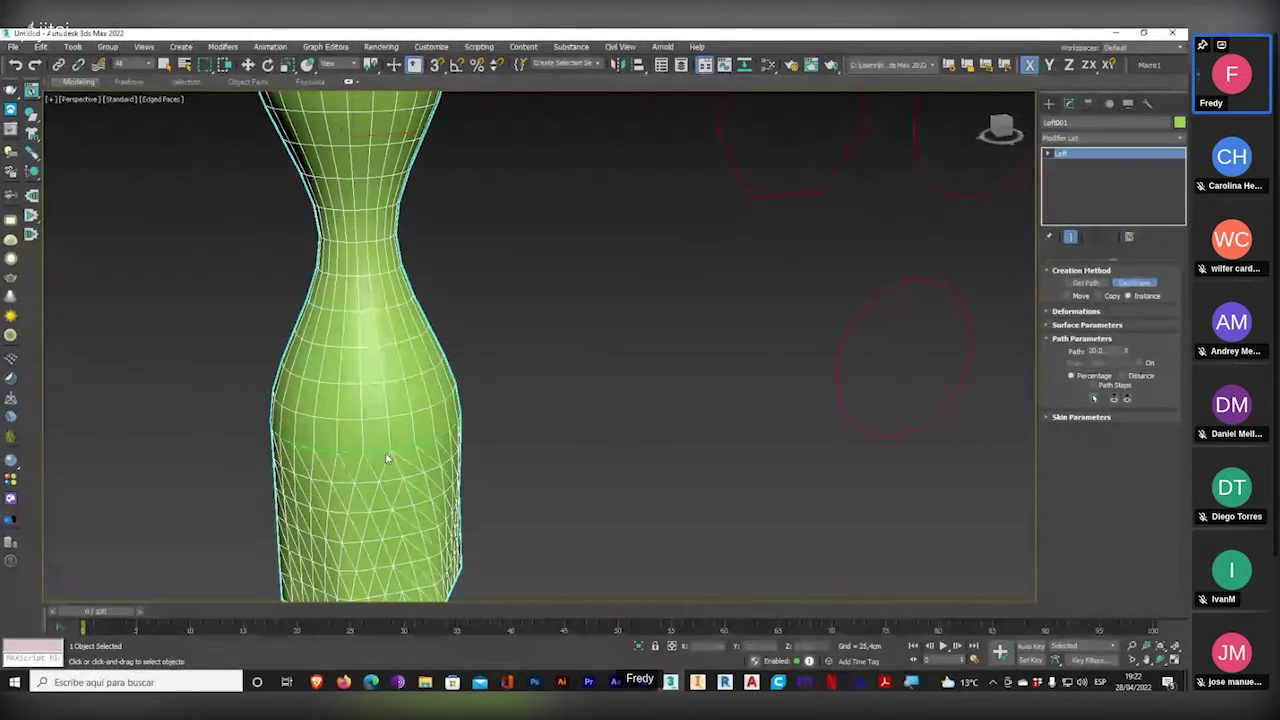
scroll(383, 462, "down", 3)
middle_click_drag(507, 468, 551, 421)
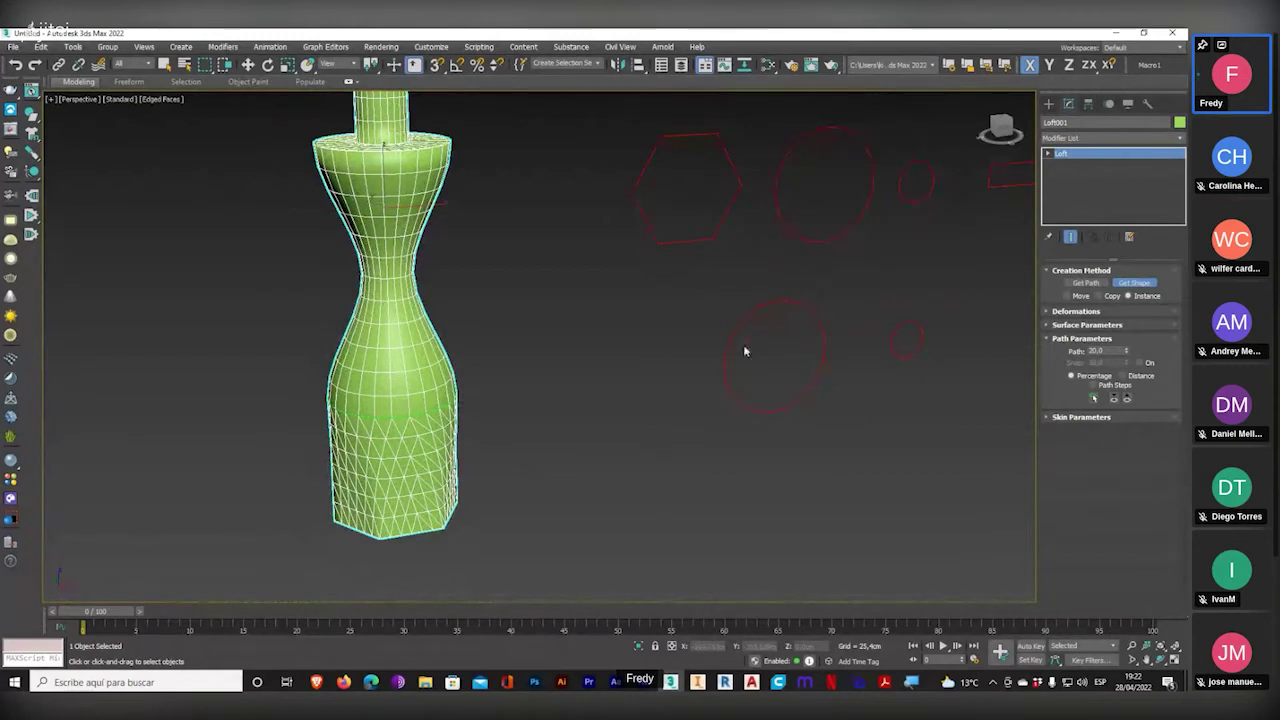
- Select the two circular n-gons below the row of source shapes and change their object color to yellow
middle_click_drag(743, 344, 698, 406)
key("w")
left_click_drag(906, 327, 640, 459)
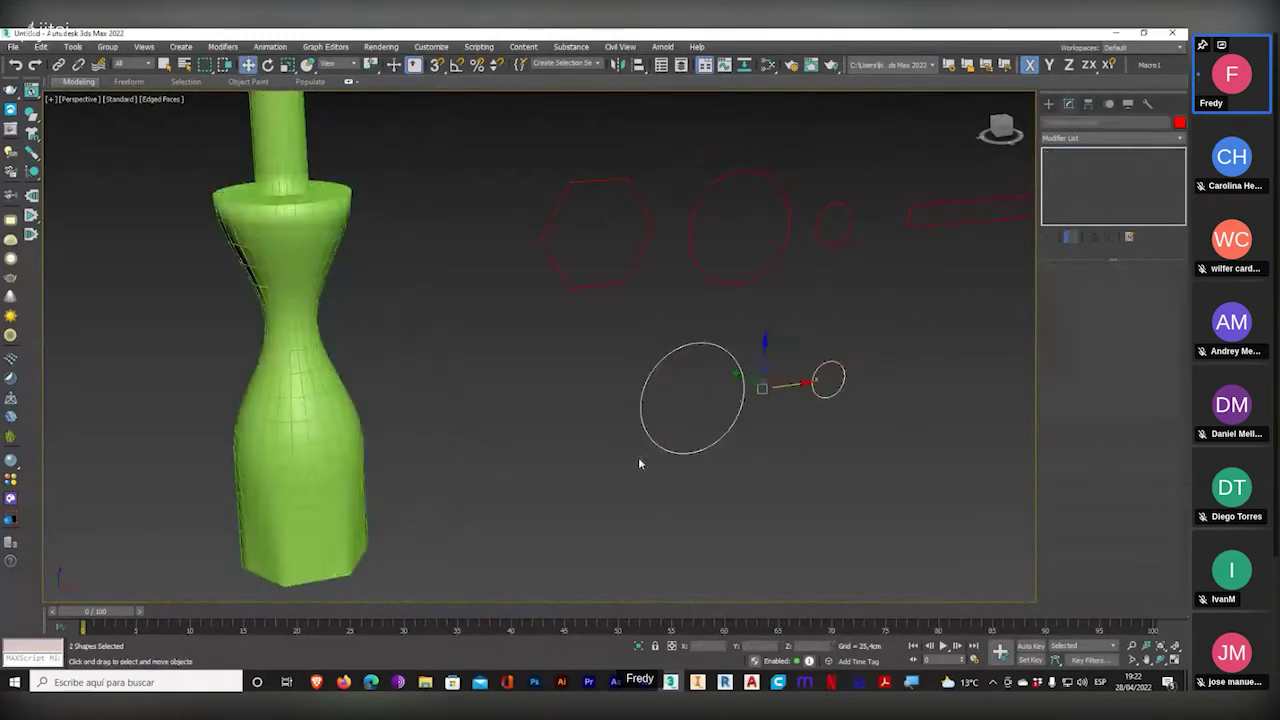
left_click(1179, 123)
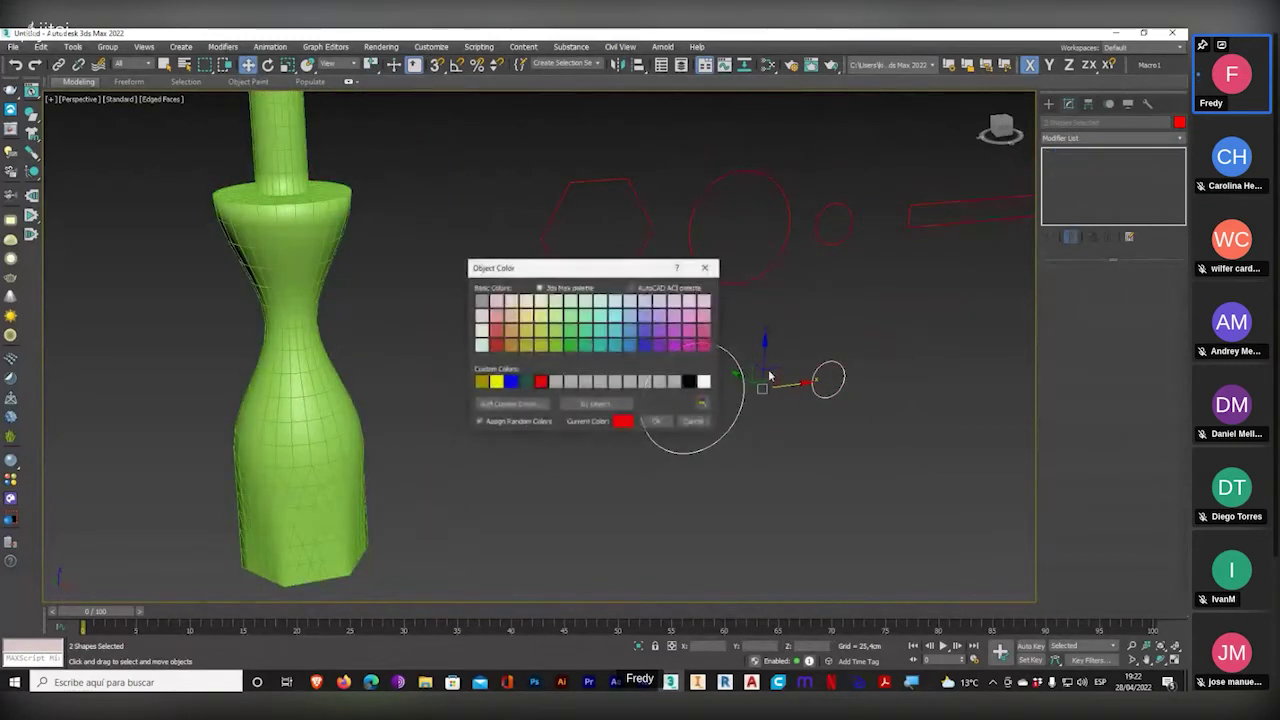
left_click(496, 384)
left_click(656, 421)
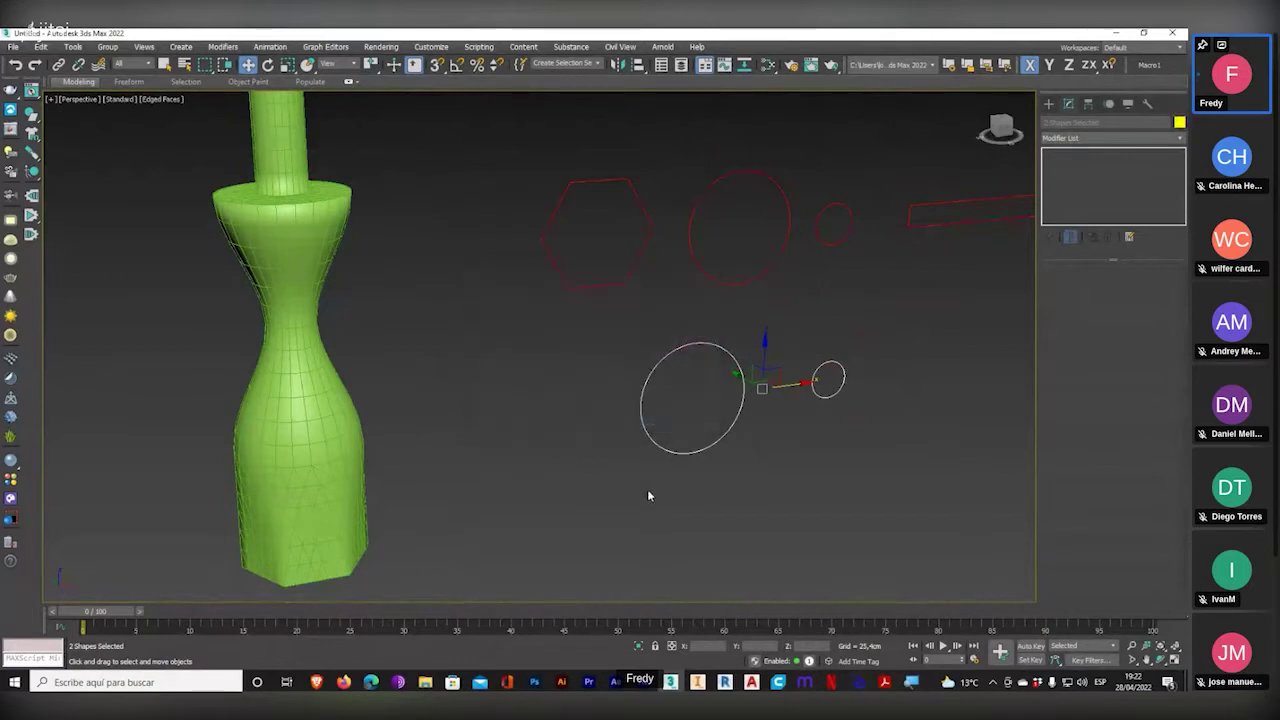
left_click(647, 489)
- Replace the loft's section at 20 percent of the path with the large yellow n-gon using Get Shape
middle_click_drag(600, 477, 785, 388)
left_click(300, 330)
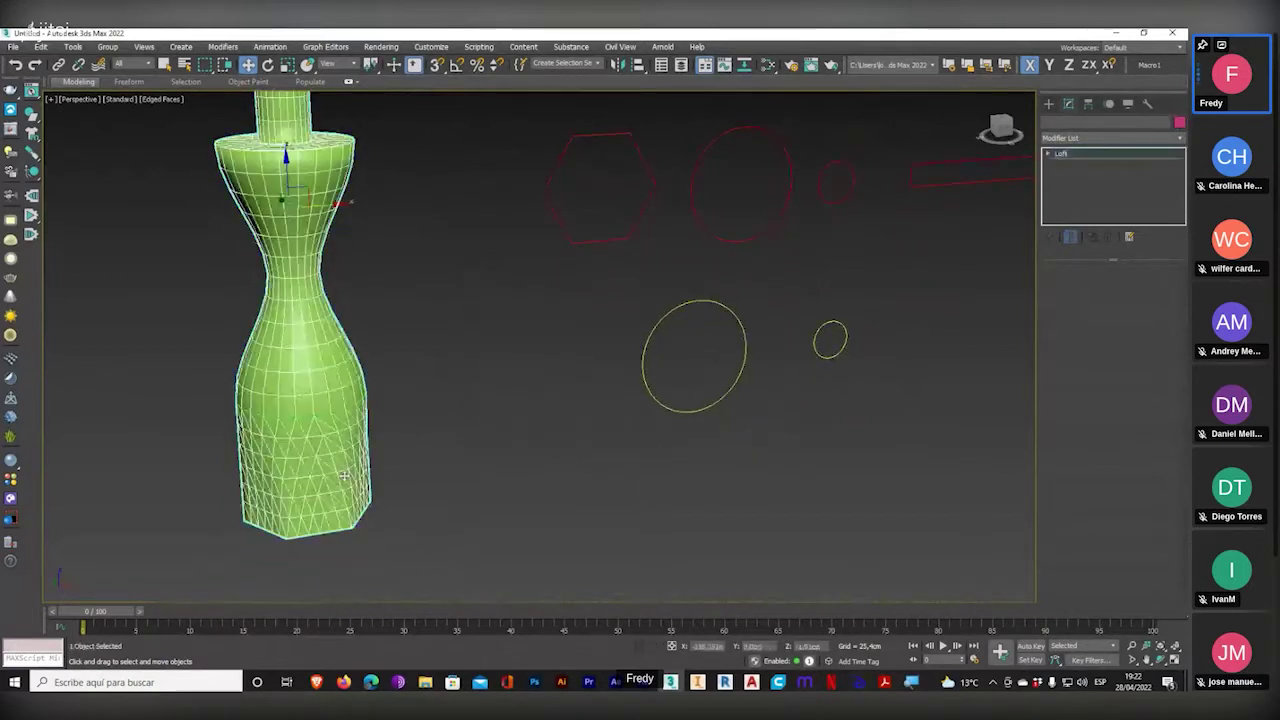
left_click(1134, 283)
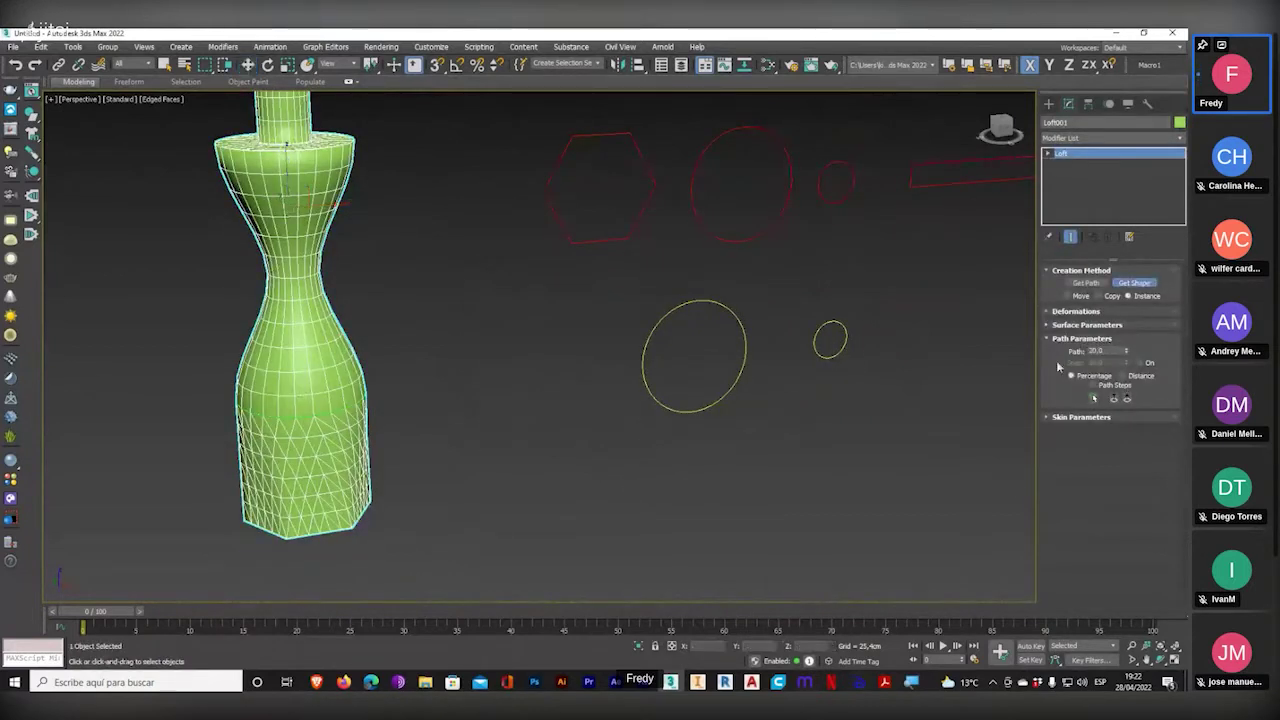
left_click(705, 407)
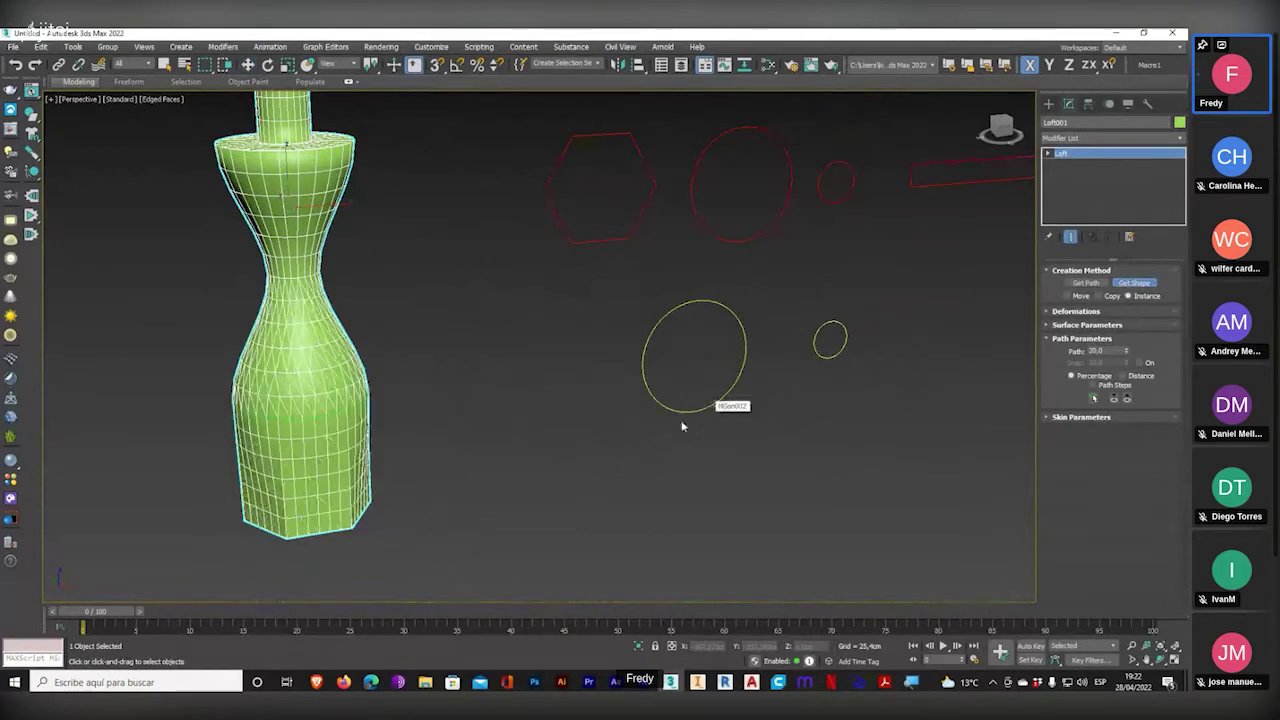
- Examine the loft's mesh below and above the 20 percent section, from the hexagonal base up to the narrow waist
middle_click_drag(465, 434, 588, 444)
scroll(393, 465, "up", 5)
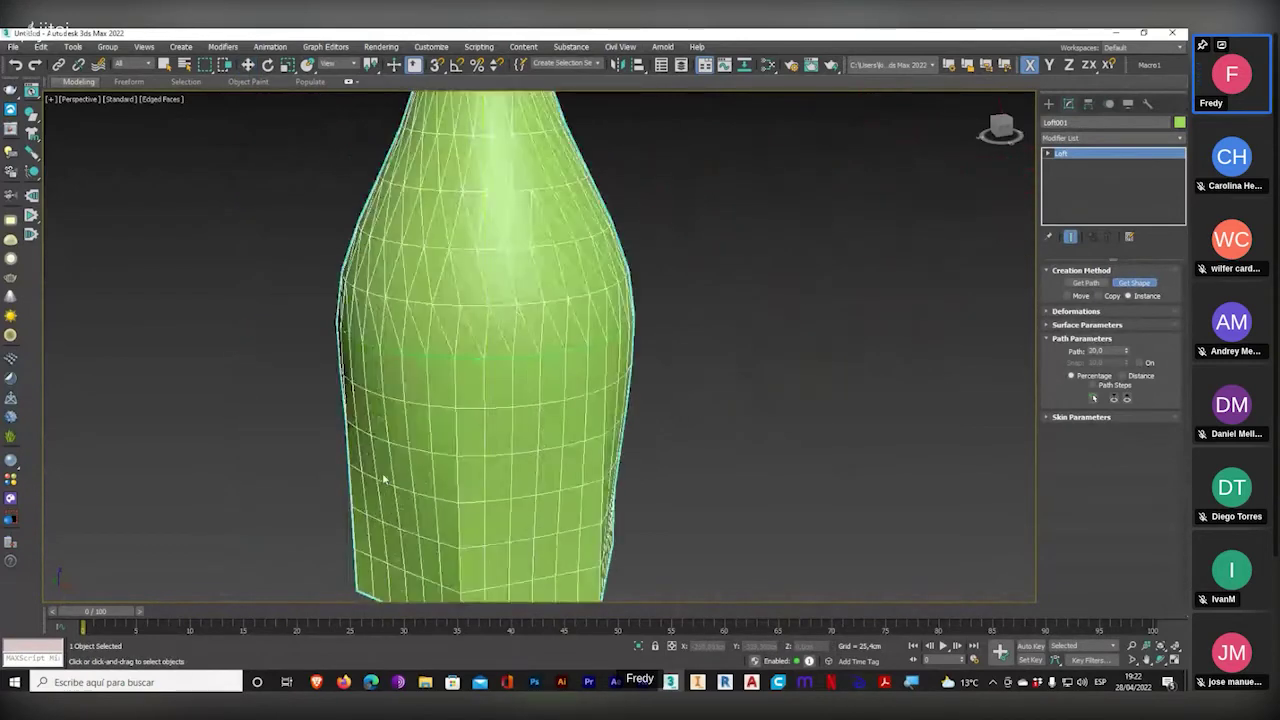
middle_click_drag(495, 473, 537, 461)
scroll(489, 429, "down", 3)
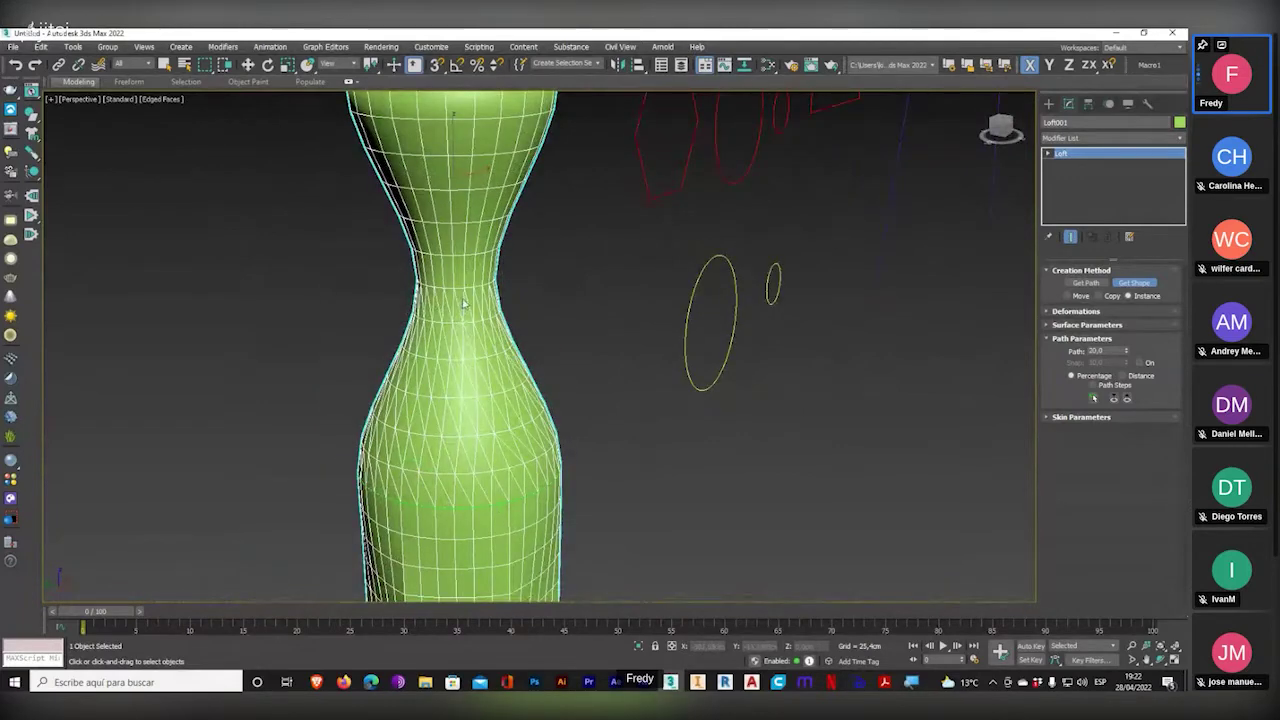
scroll(426, 465, "up", 1)
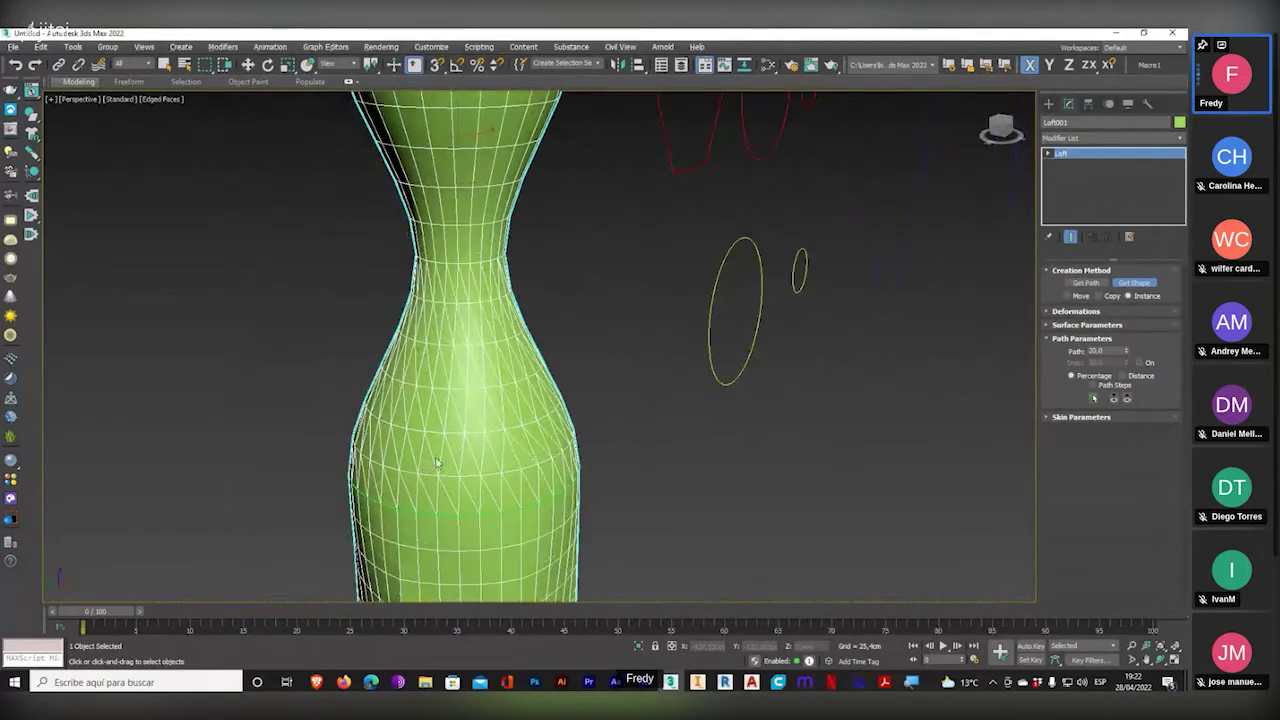
middle_click_drag(435, 465, 434, 362)
scroll(451, 402, "up", 3)
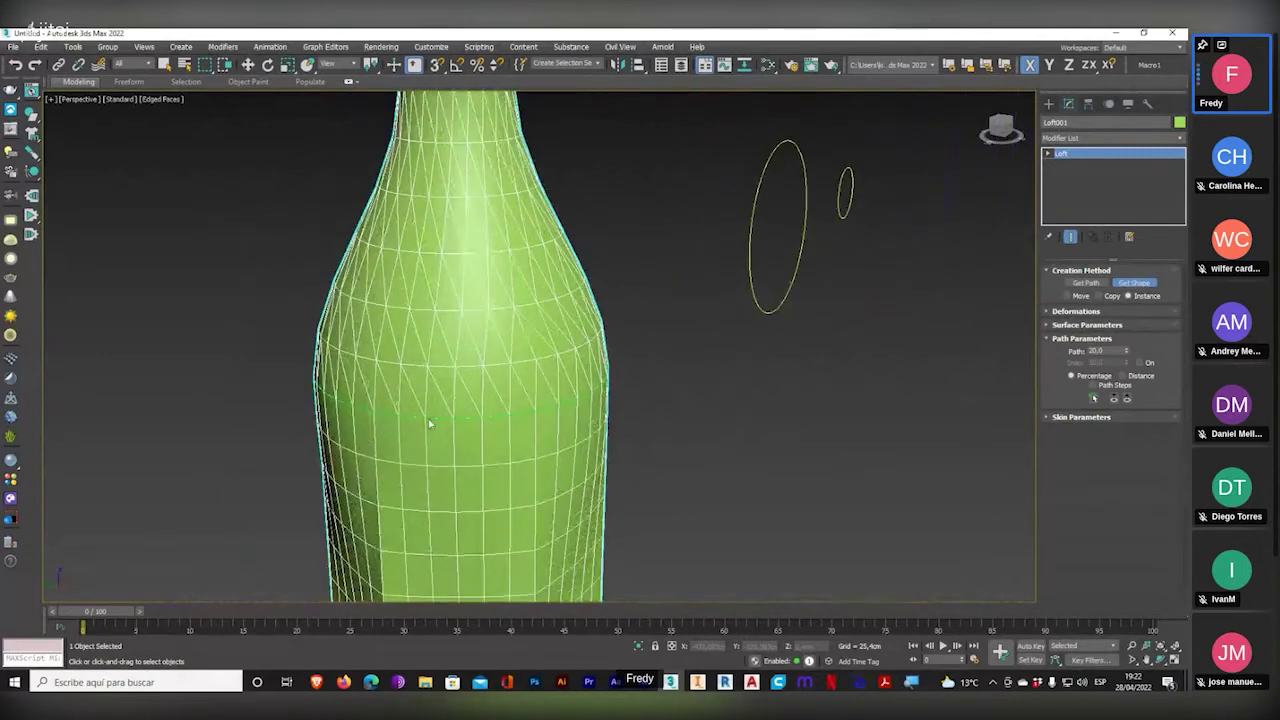
middle_click_drag(592, 404, 505, 328, "alt")
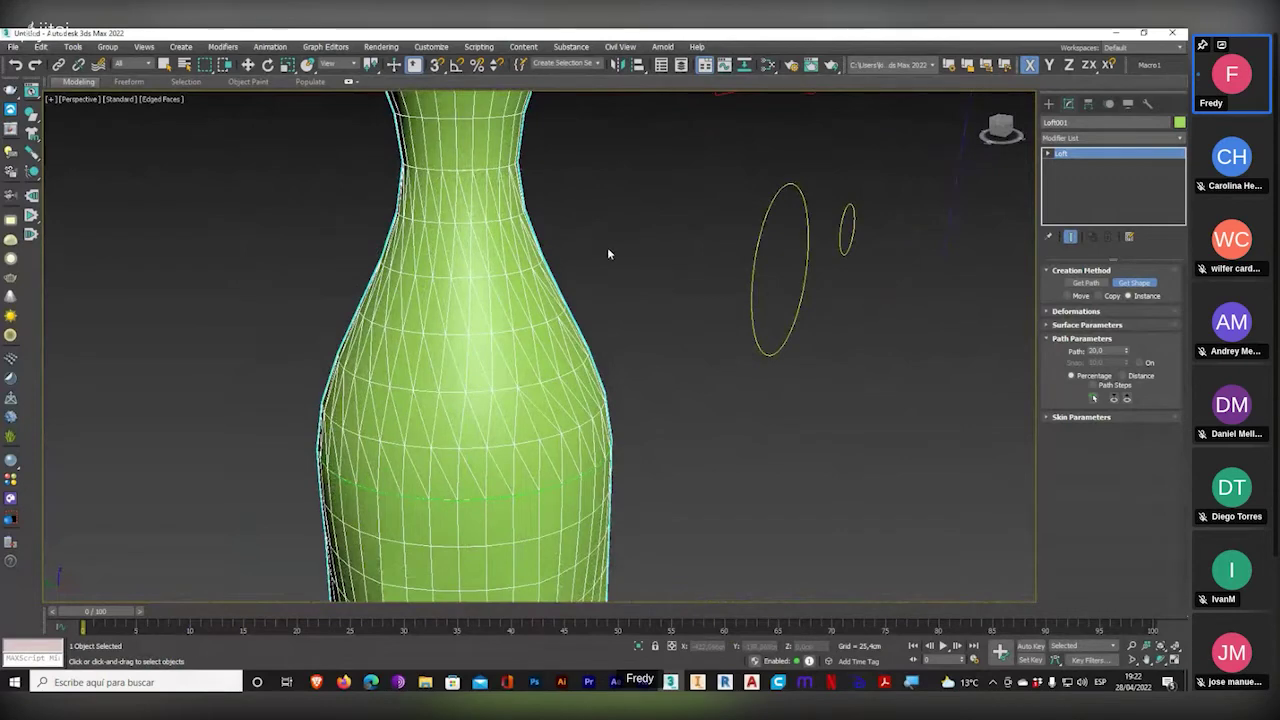
scroll(600, 272, "down", 5)
middle_click_drag(594, 290, 578, 336, "alt")
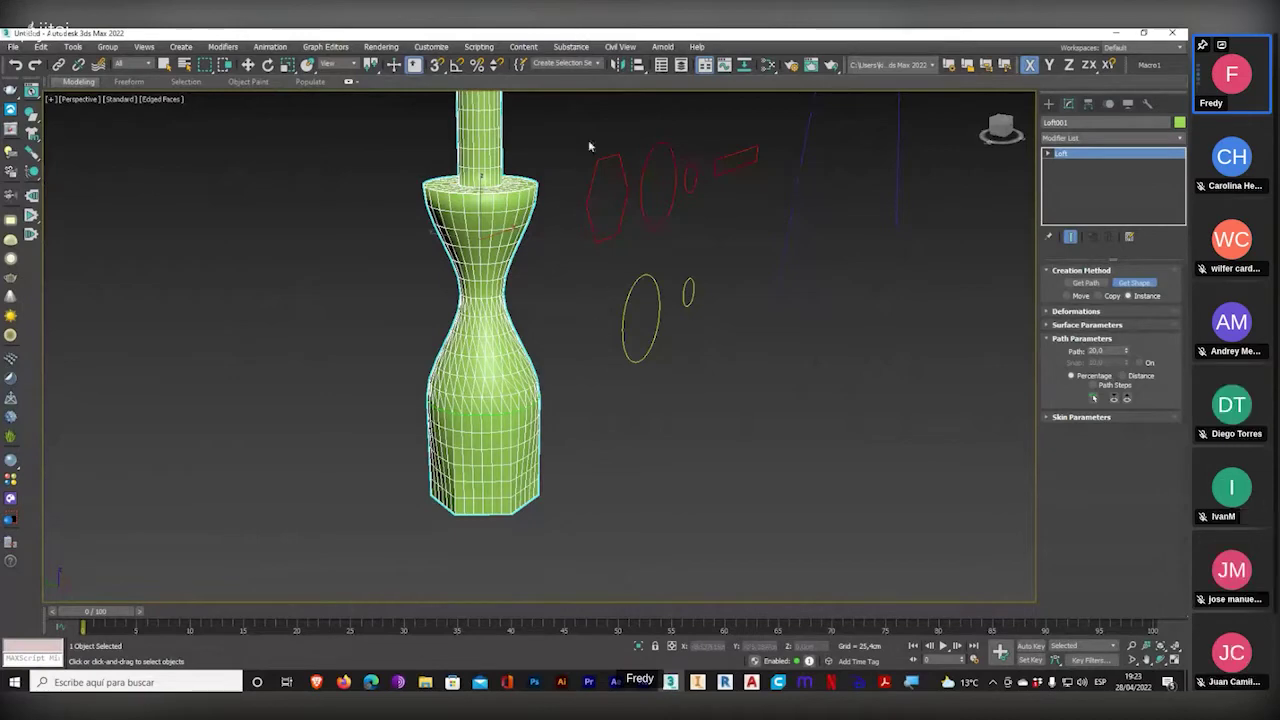
middle_click_drag(485, 391, 510, 447)
scroll(510, 447, "up", 4)
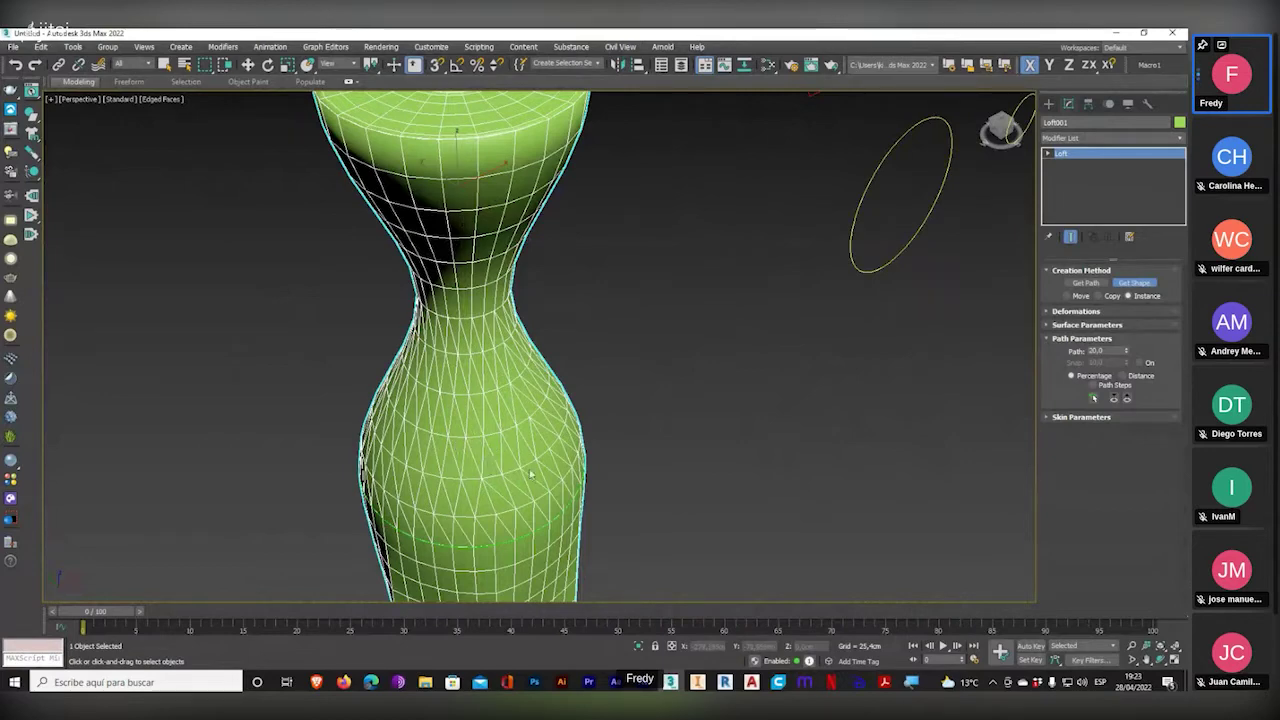
scroll(503, 442, "down", 2)
middle_click_drag(503, 442, 507, 396, "alt")
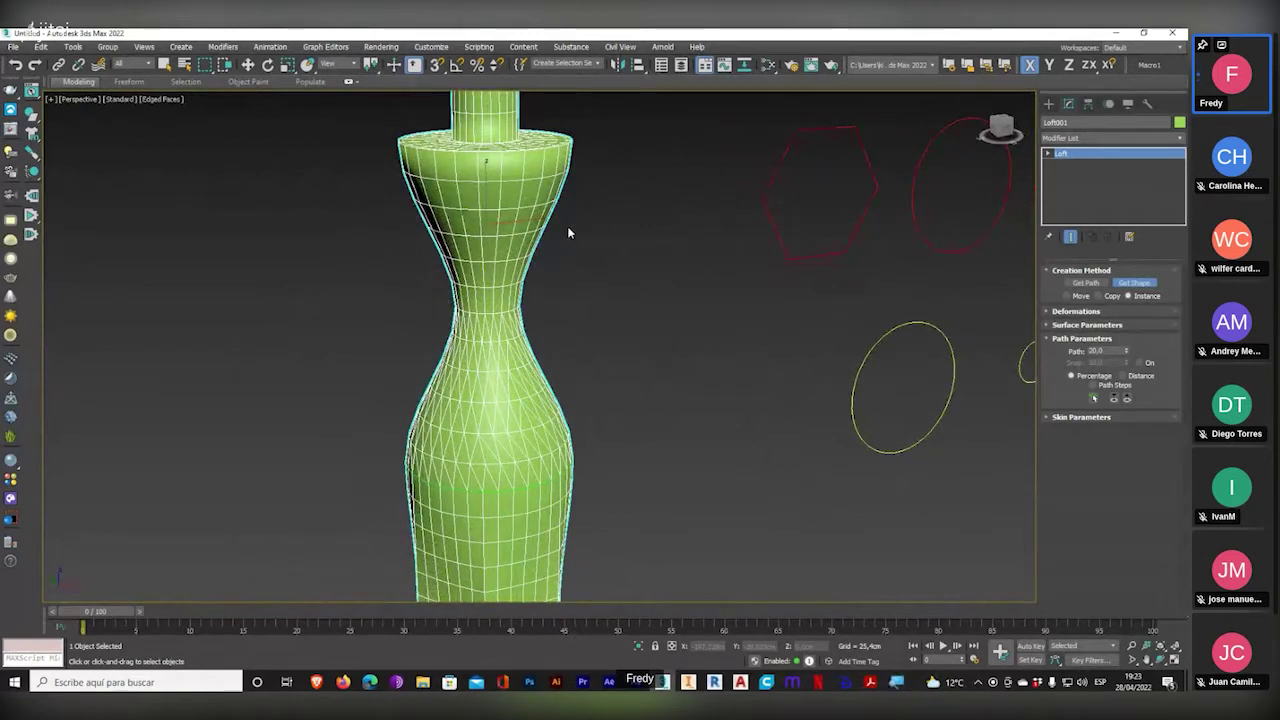
scroll(565, 370, "down", 3)
middle_click_drag(565, 370, 550, 370, "alt")
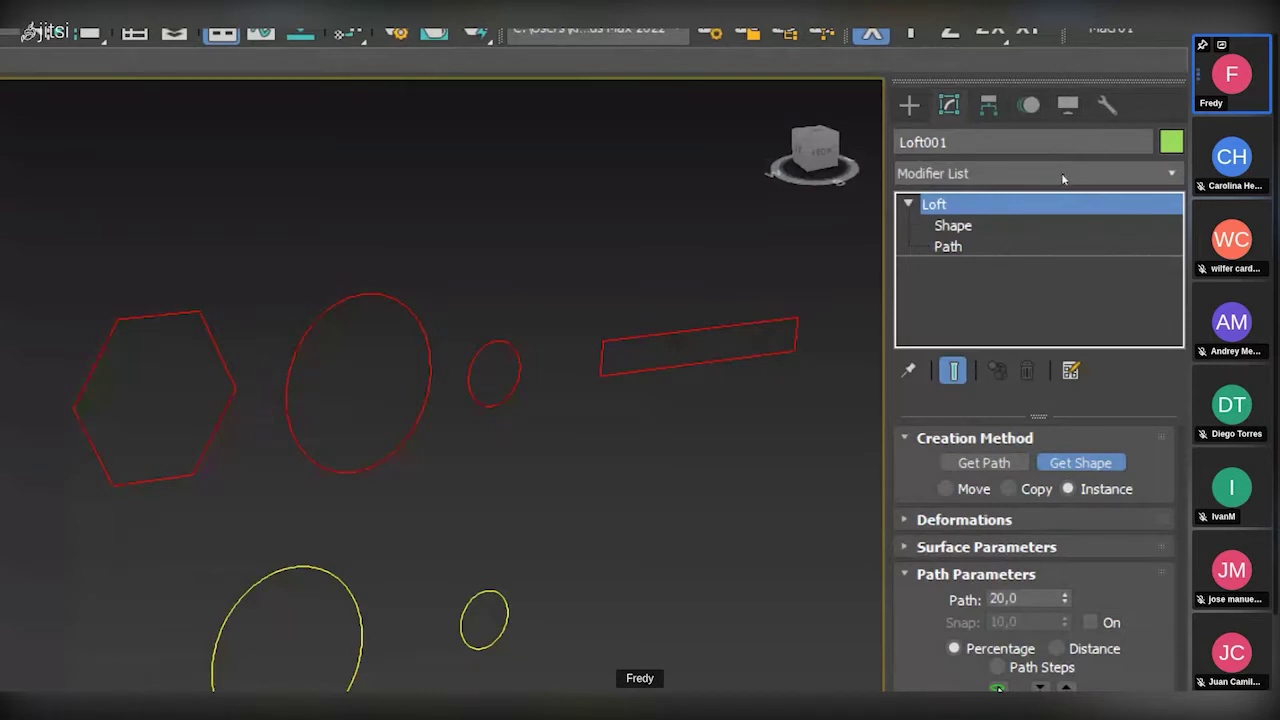
- Try deleting the circle section at the loft's narrow waist at shape level, and undo the deletion
key("2")
key("1")
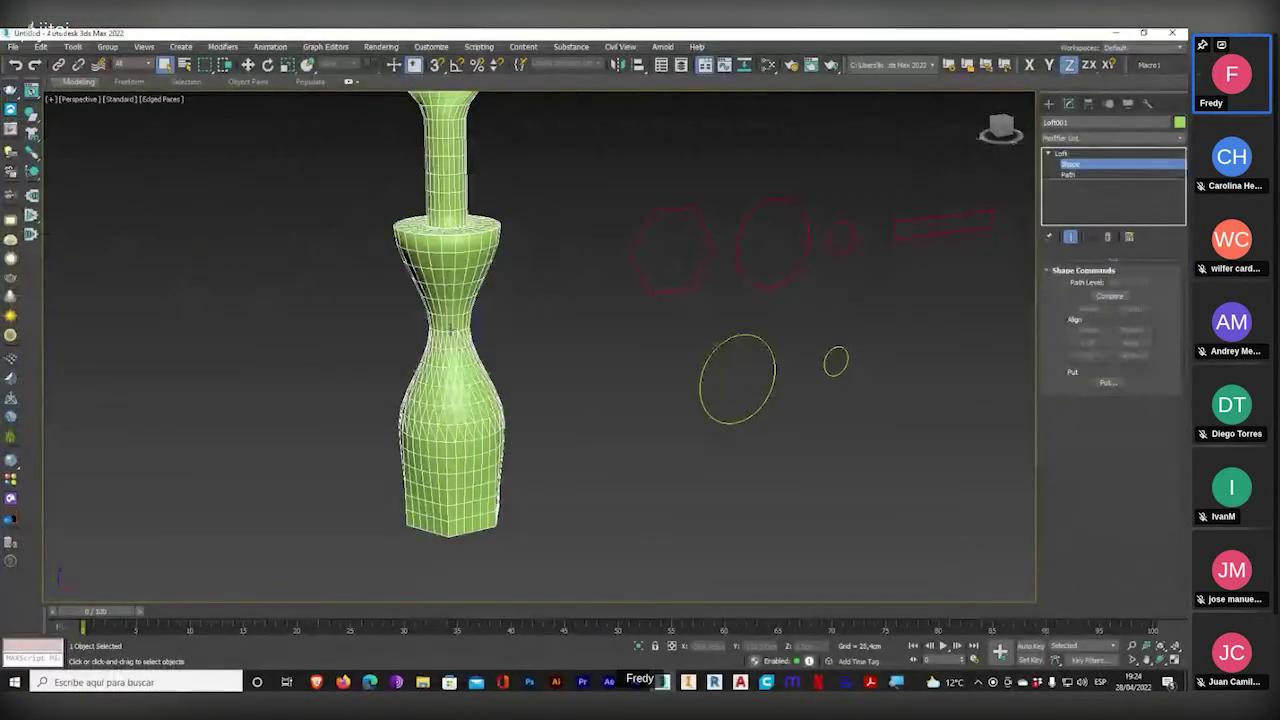
left_click(450, 331)
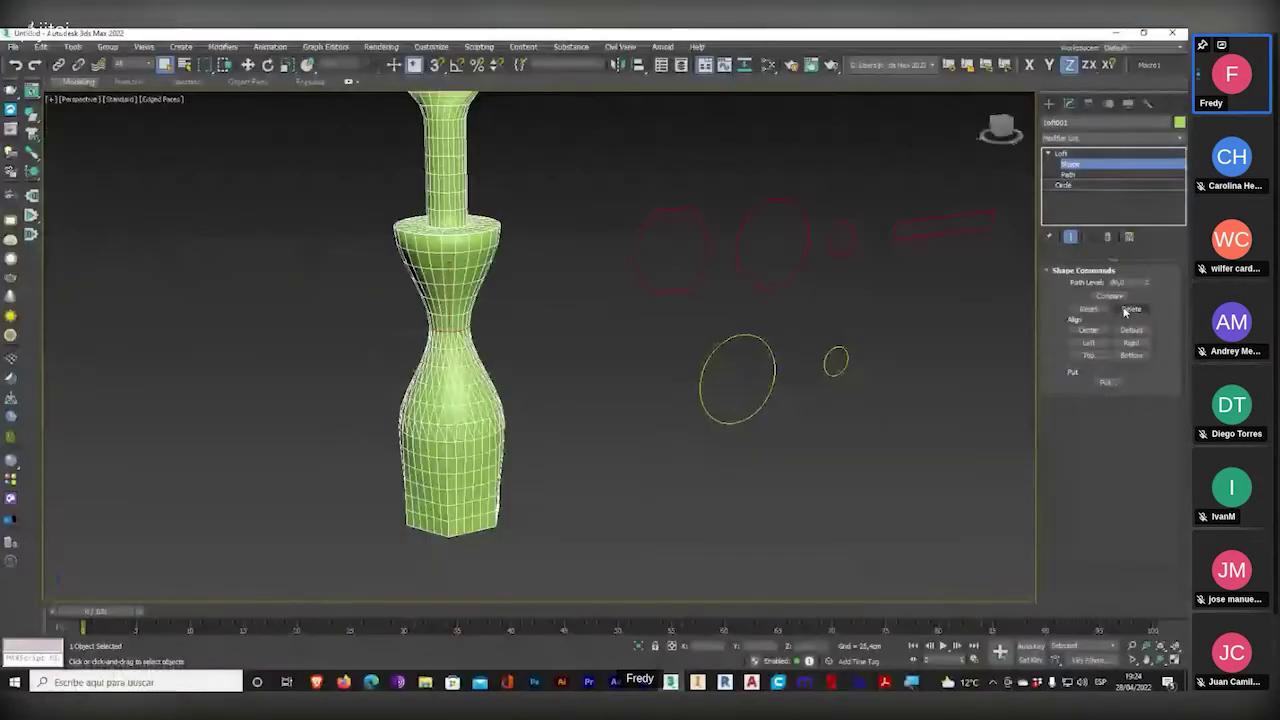
left_click(1073, 355)
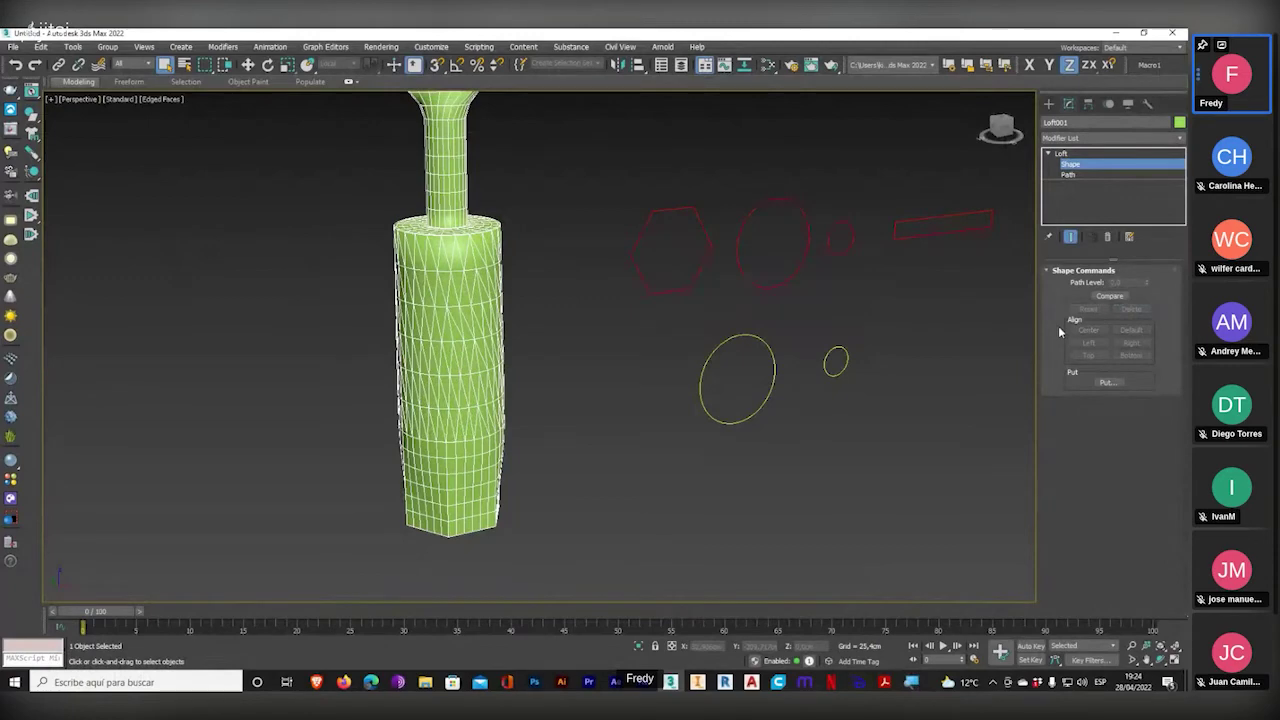
key("ctrl+z")
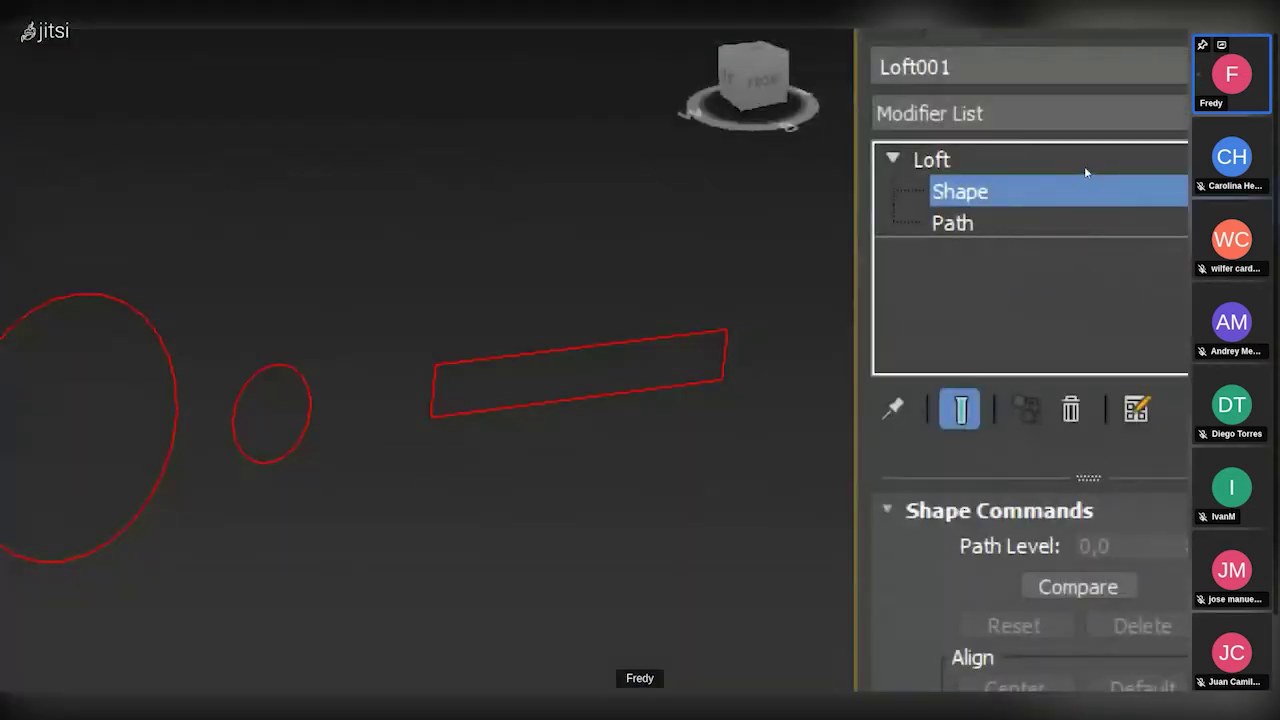
- Set the loft's path level to 40 percent and replace the section there with the small yellow n-gon
left_click(1118, 155)
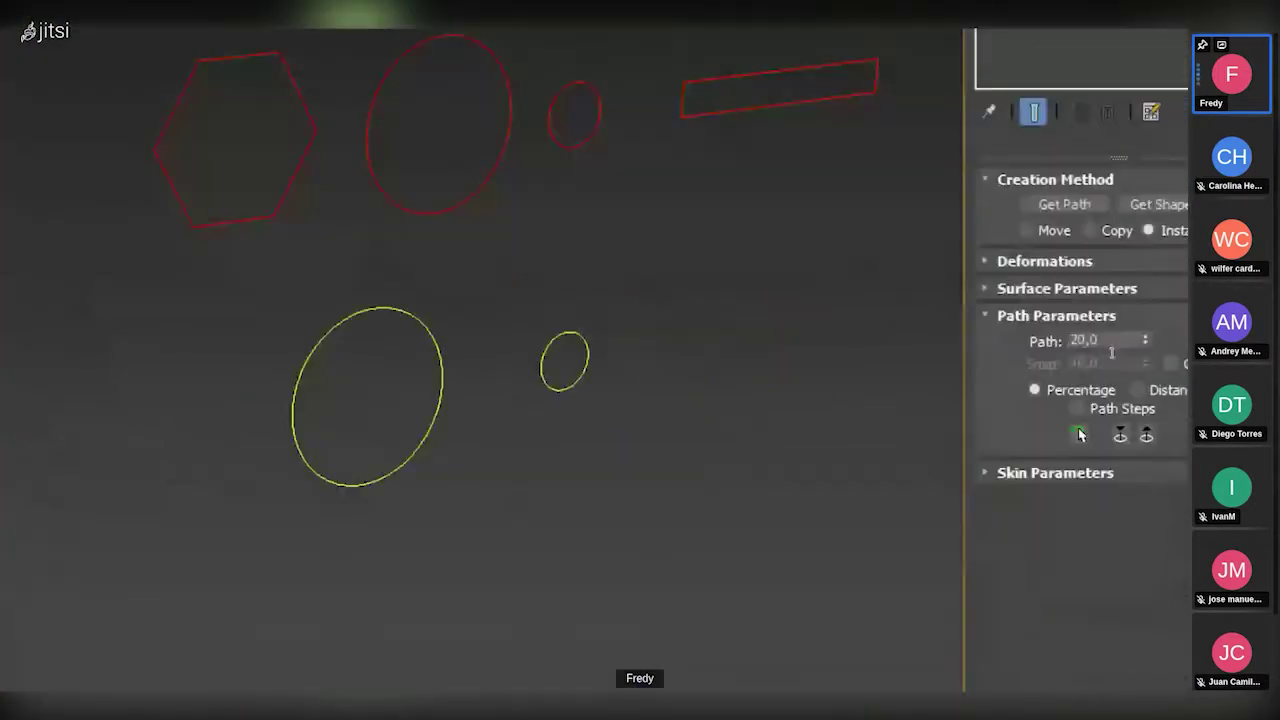
left_click_drag(951, 367, 838, 367)
type("40")
key("Return")
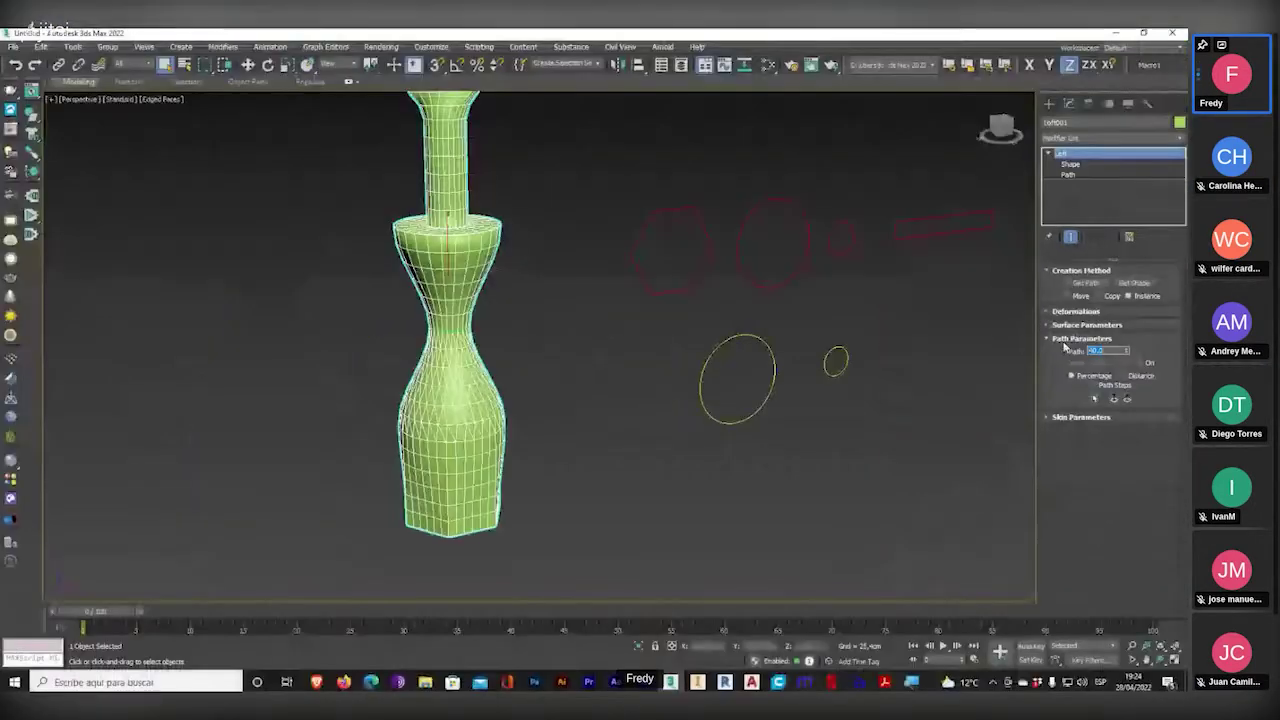
left_click(1120, 251)
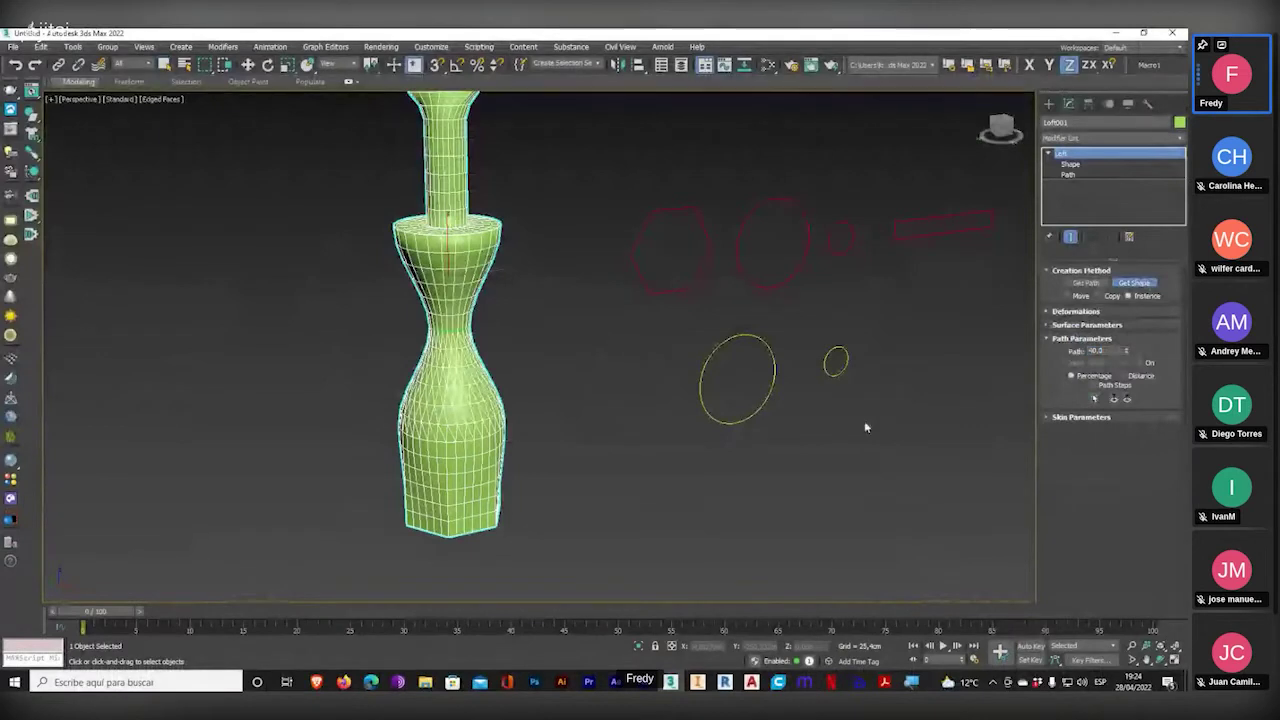
left_click(838, 372)
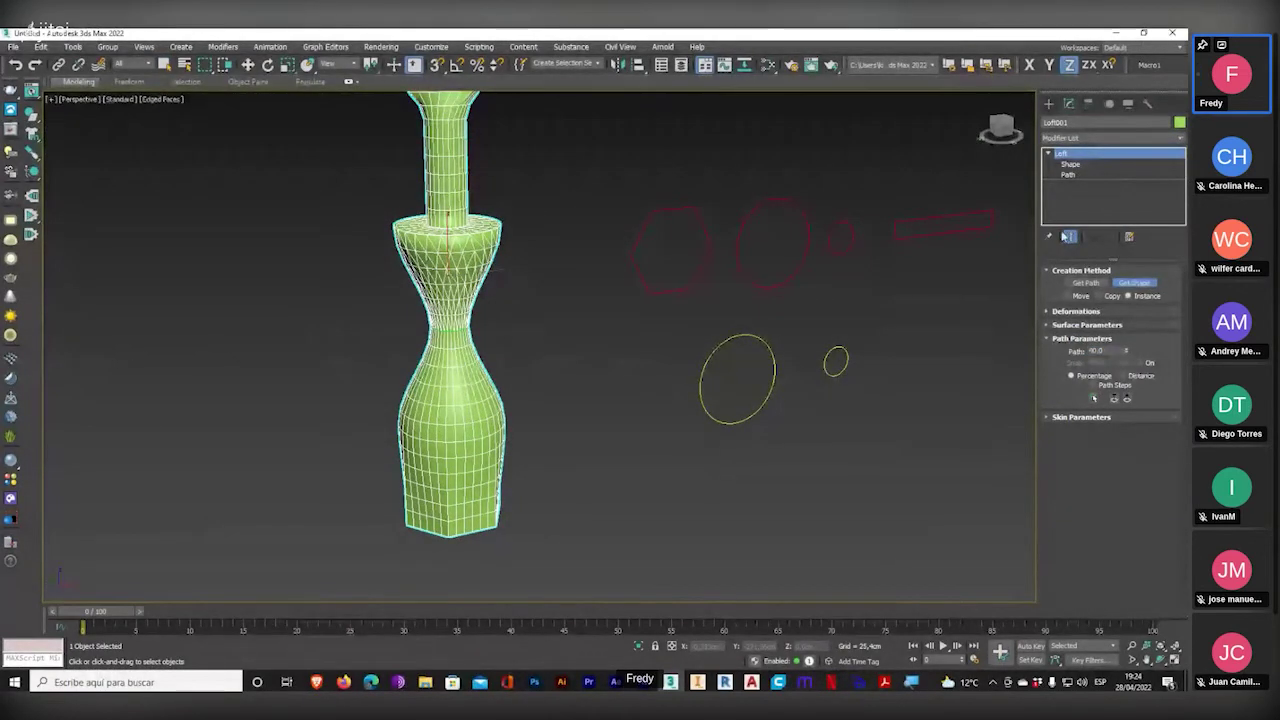
- Assign the large yellow n-gon as the loft's section at path level 60 and again at 60.1 percent
double_click(1112, 351)
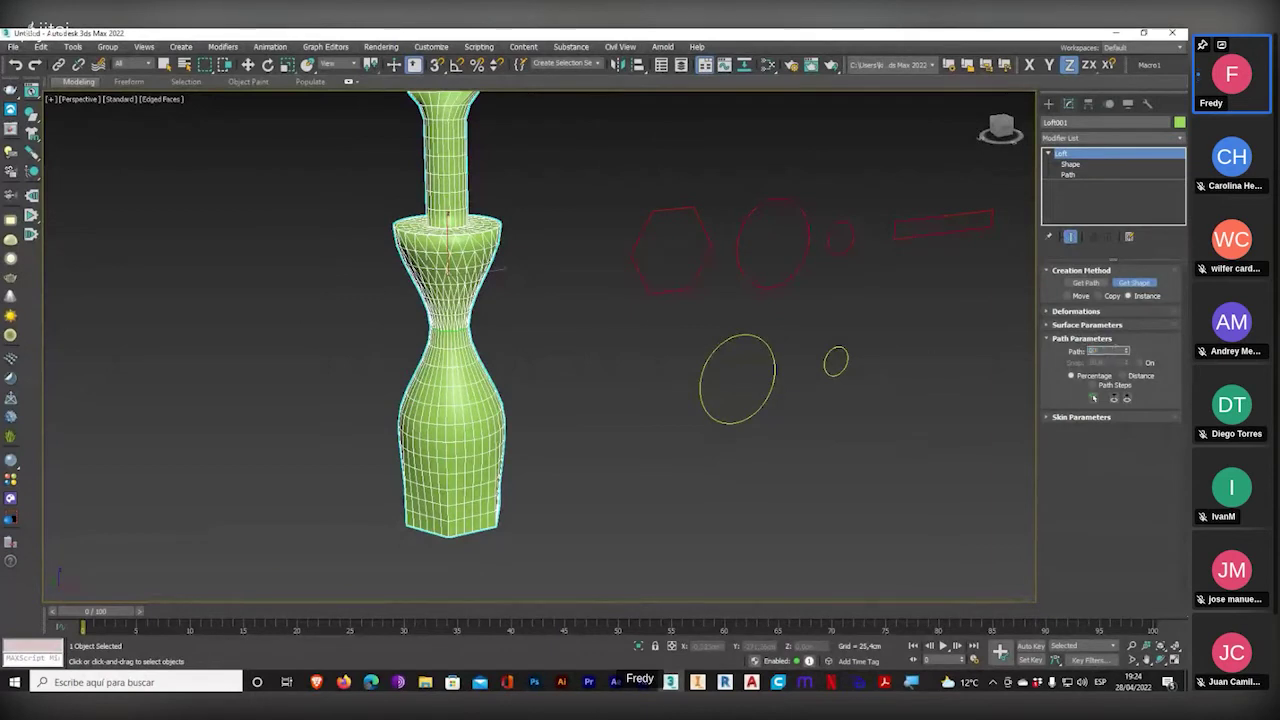
type("80")
key("Return")
double_click(1108, 351)
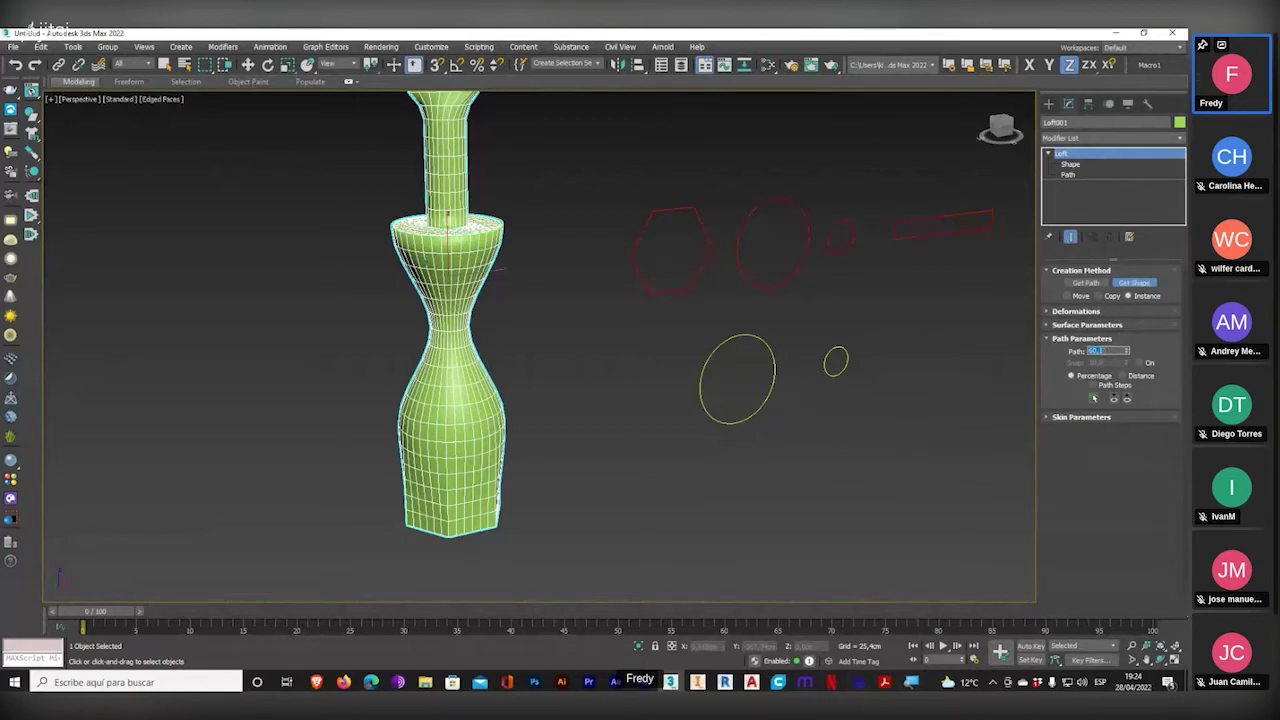
left_click(766, 400)
scroll(435, 233, "up", 2)
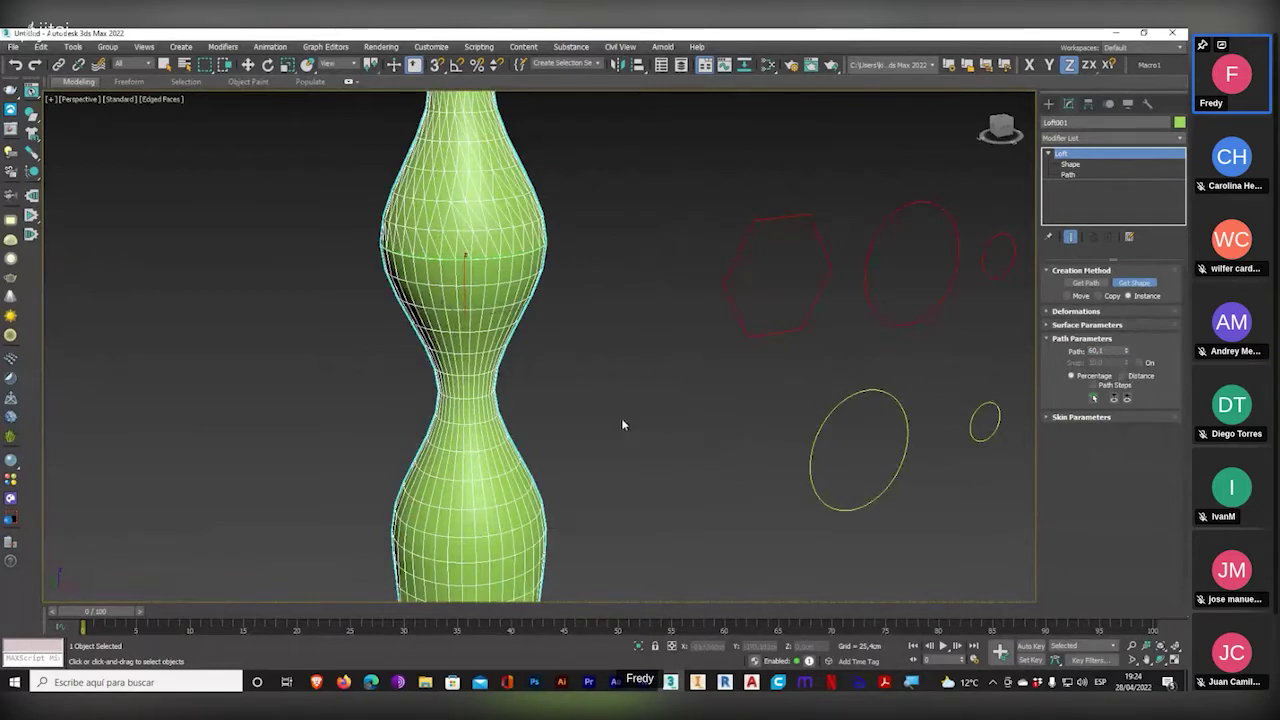
scroll(621, 420, "down", 2)
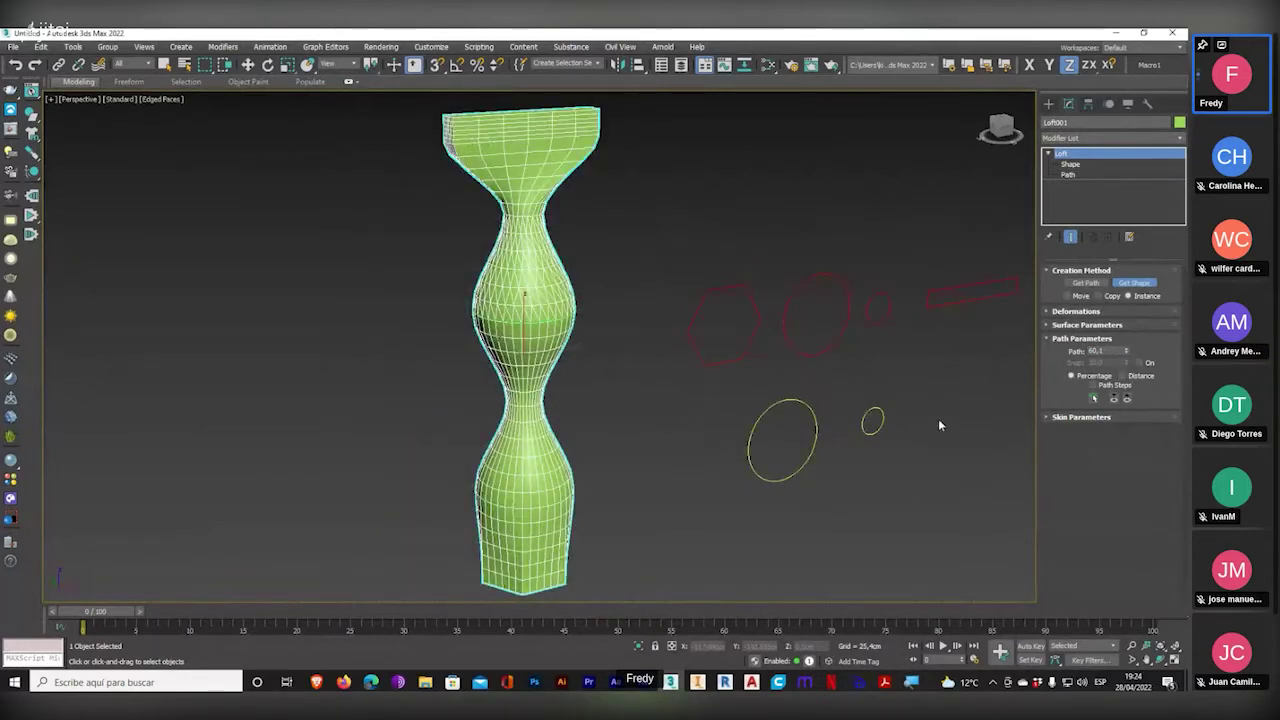
- Assign the small yellow n-gon as the loft's section at path level 60.1 and again at 80 percent
left_click(871, 421)
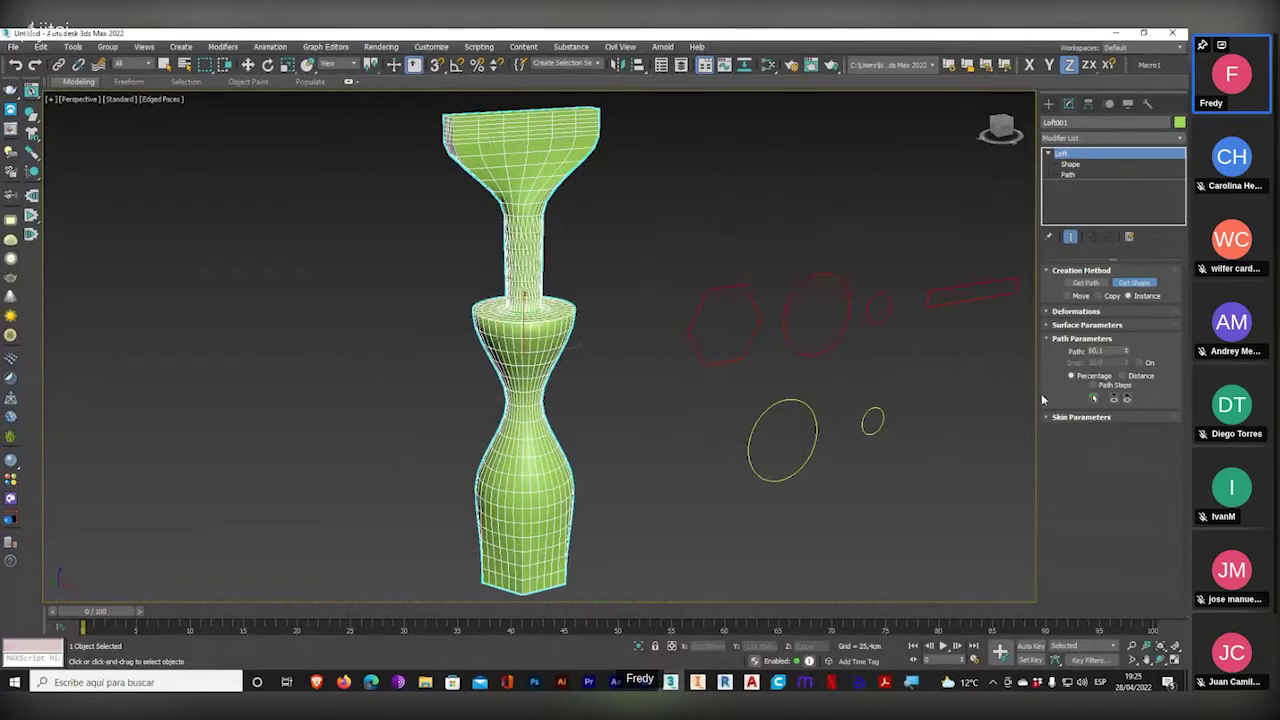
double_click(1102, 351)
left_click(874, 422)
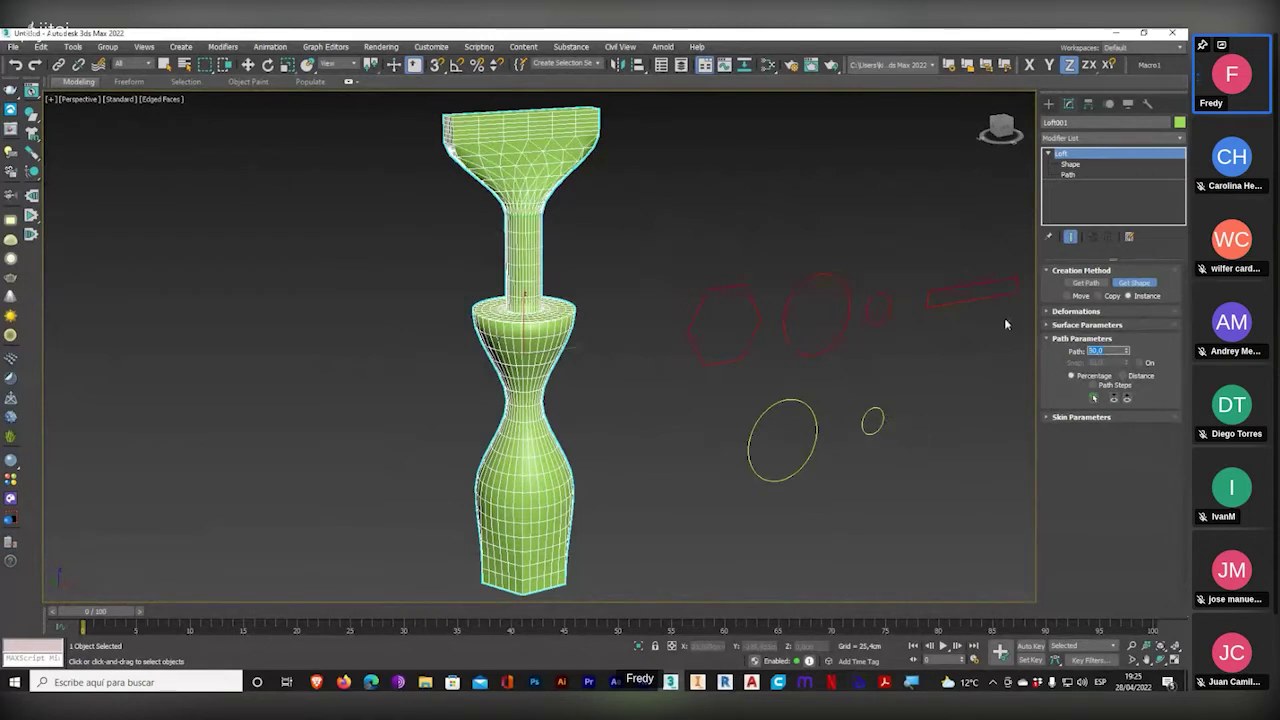
- Narrow the red rectangle that forms the loft's top to a width of about 45 cm and reduce its length
scroll(829, 340, "up", 6)
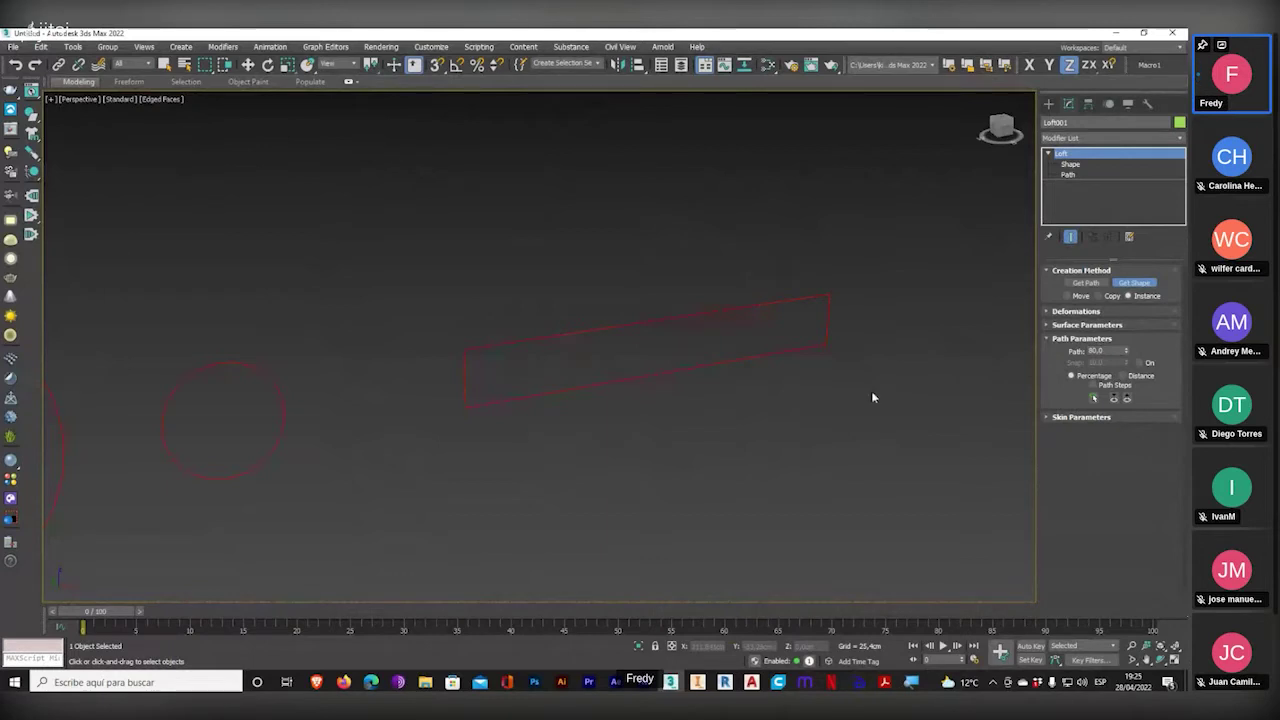
key("w")
scroll(871, 390, "down", 5)
middle_click_drag(863, 408, 909, 357)
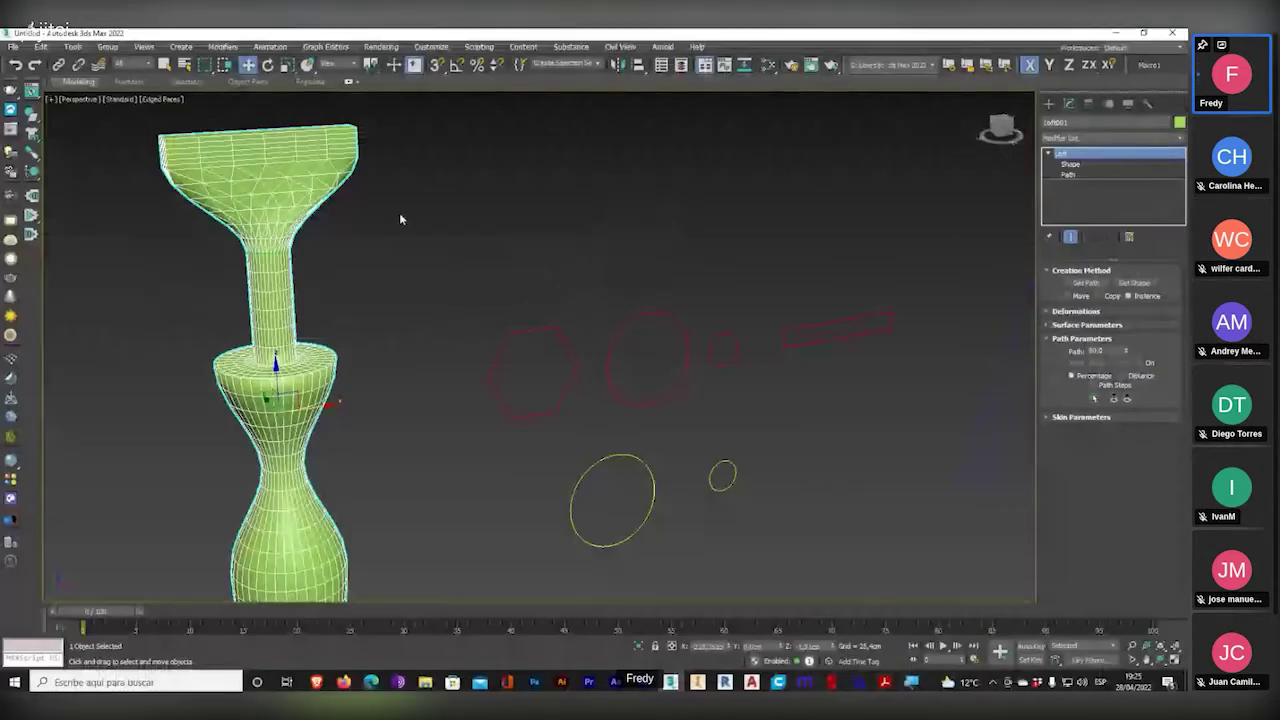
left_click(867, 325)
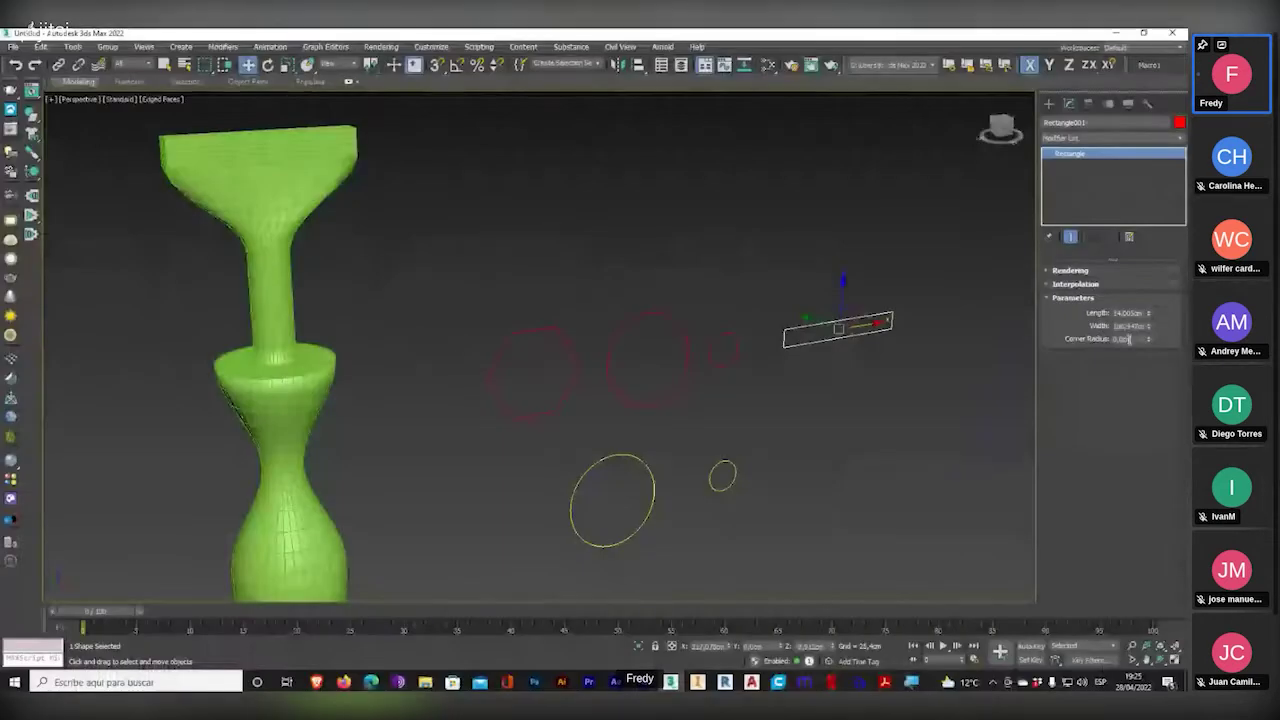
left_click_drag(1149, 327, 1176, 340)
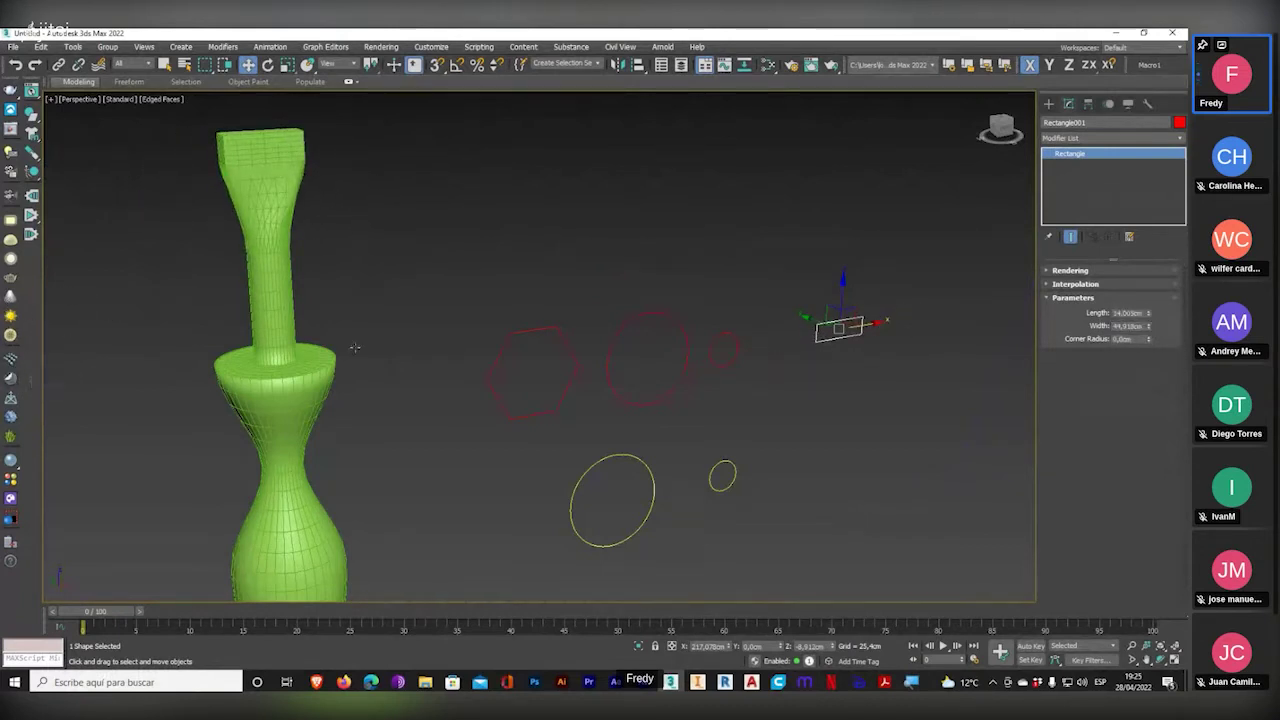
left_click_drag(1150, 313, 1145, 353)
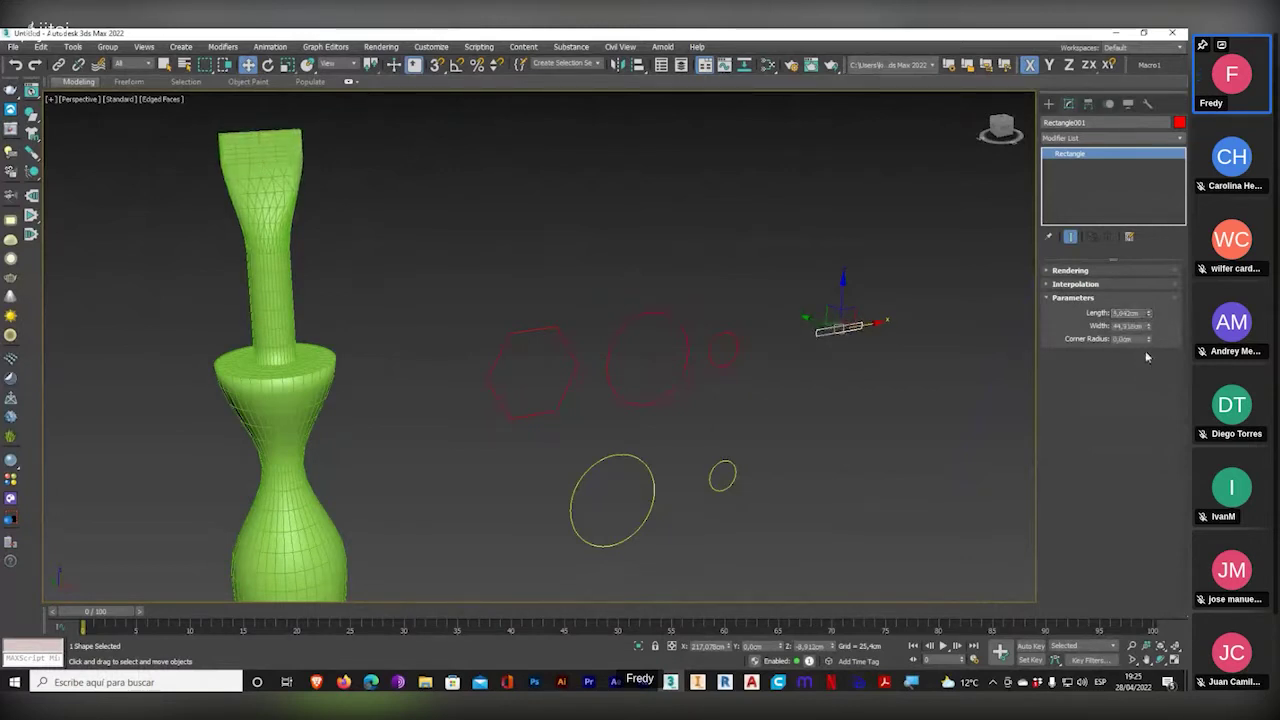
- Try a larger radius on the large yellow n-gon, and undo the change
left_click(655, 505)
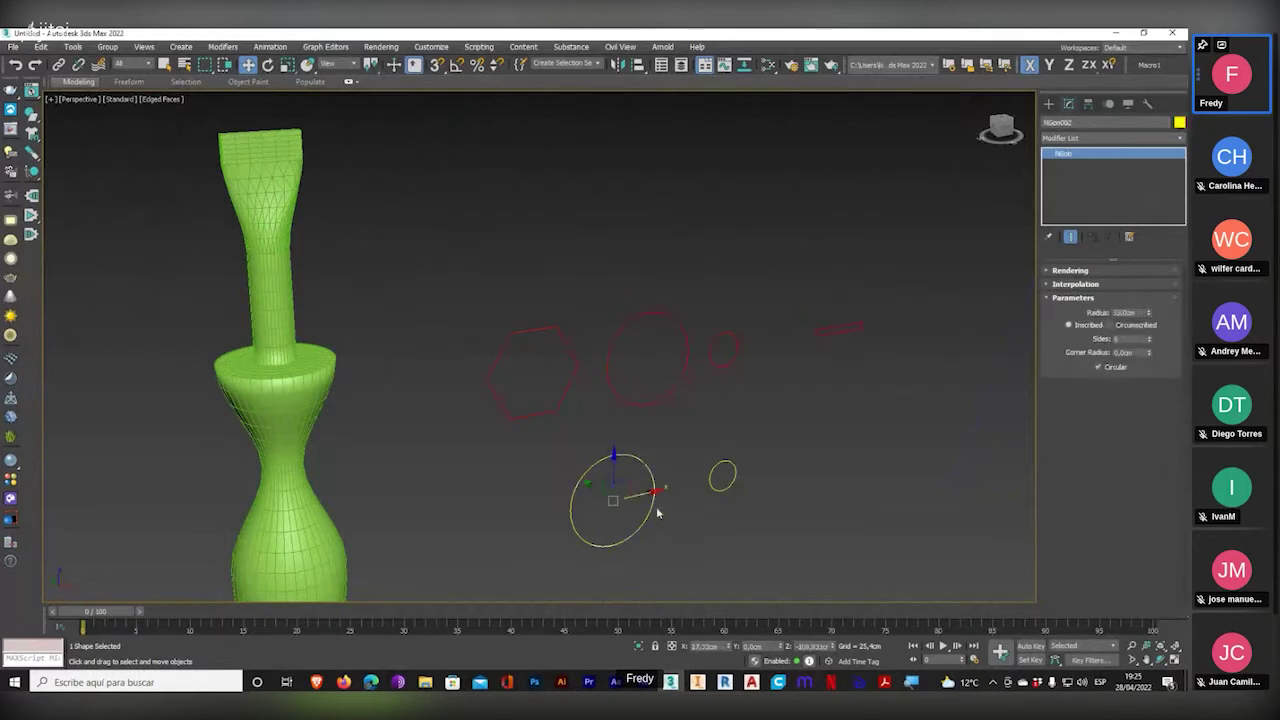
middle_click_drag(657, 512, 672, 377)
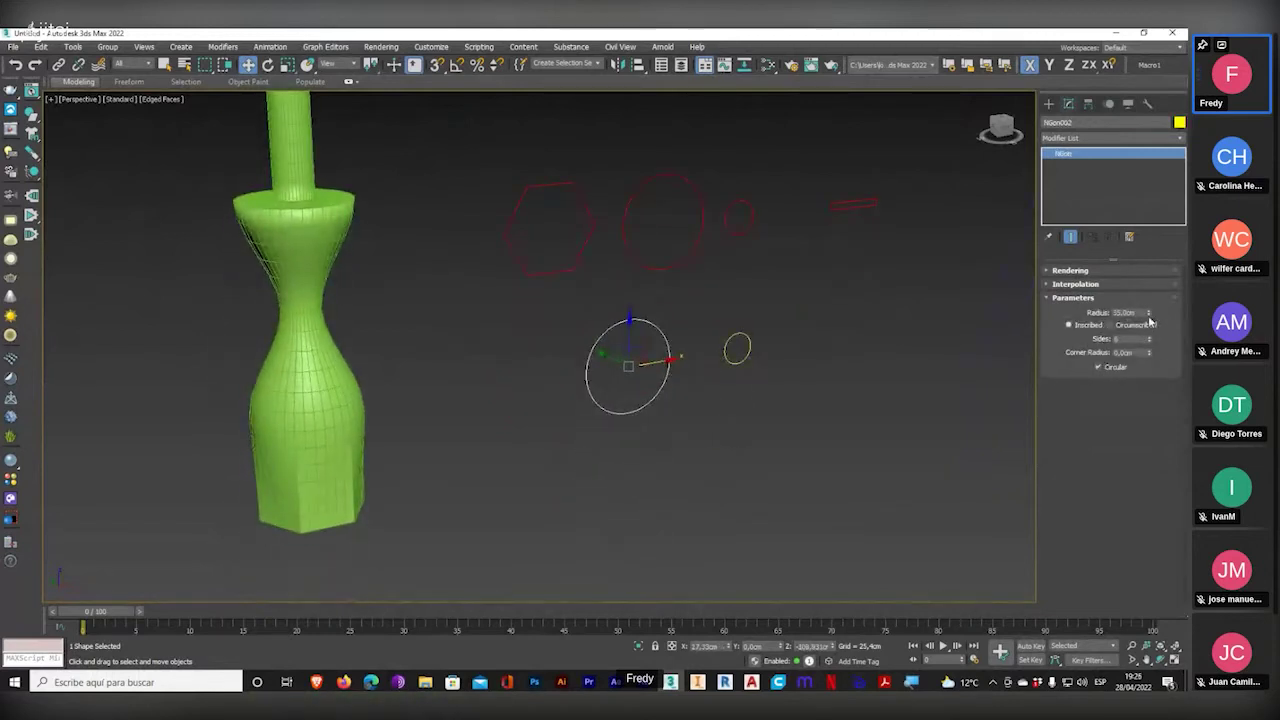
left_click_drag(1148, 312, 1140, 254)
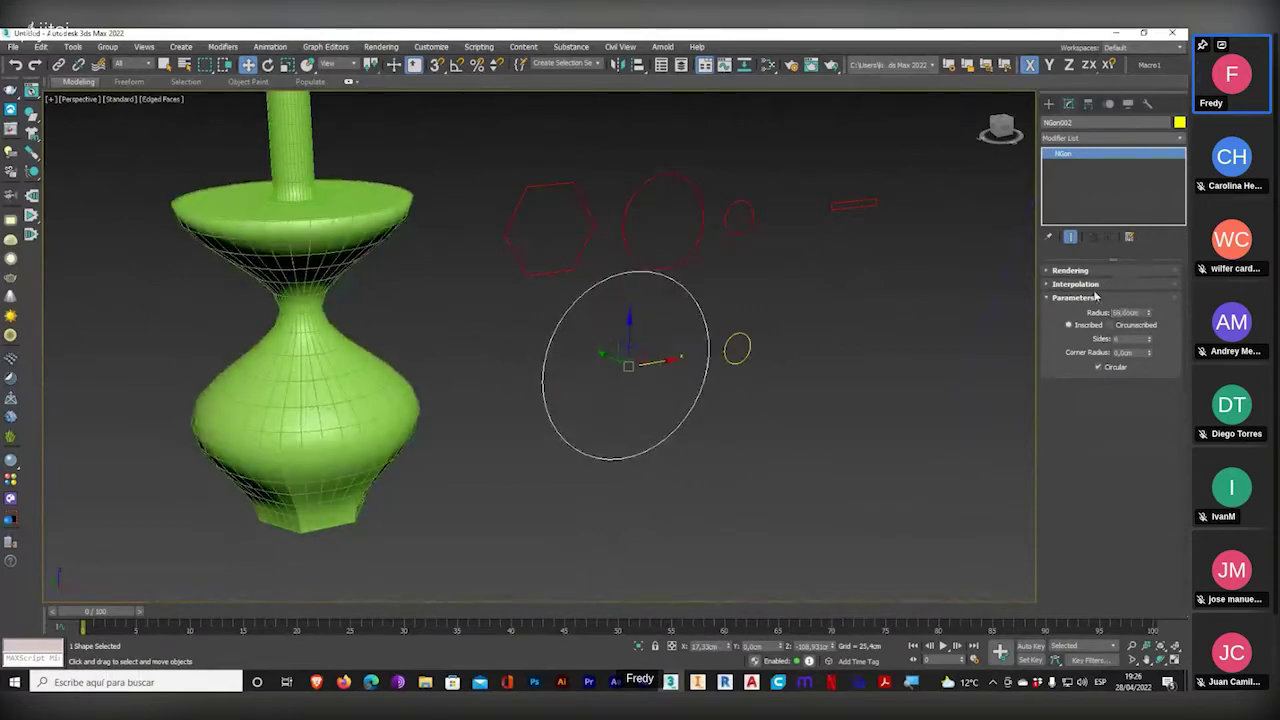
key("ctrl+z")
- Examine the loft's transition from the round neck to the rectangular top, and compare it with the source rectangle
middle_click_drag(440, 335, 474, 554)
scroll(474, 554, "up", 5)
scroll(357, 343, "up", 4)
middle_click_drag(250, 410, 406, 433)
middle_click_drag(437, 248, 434, 177)
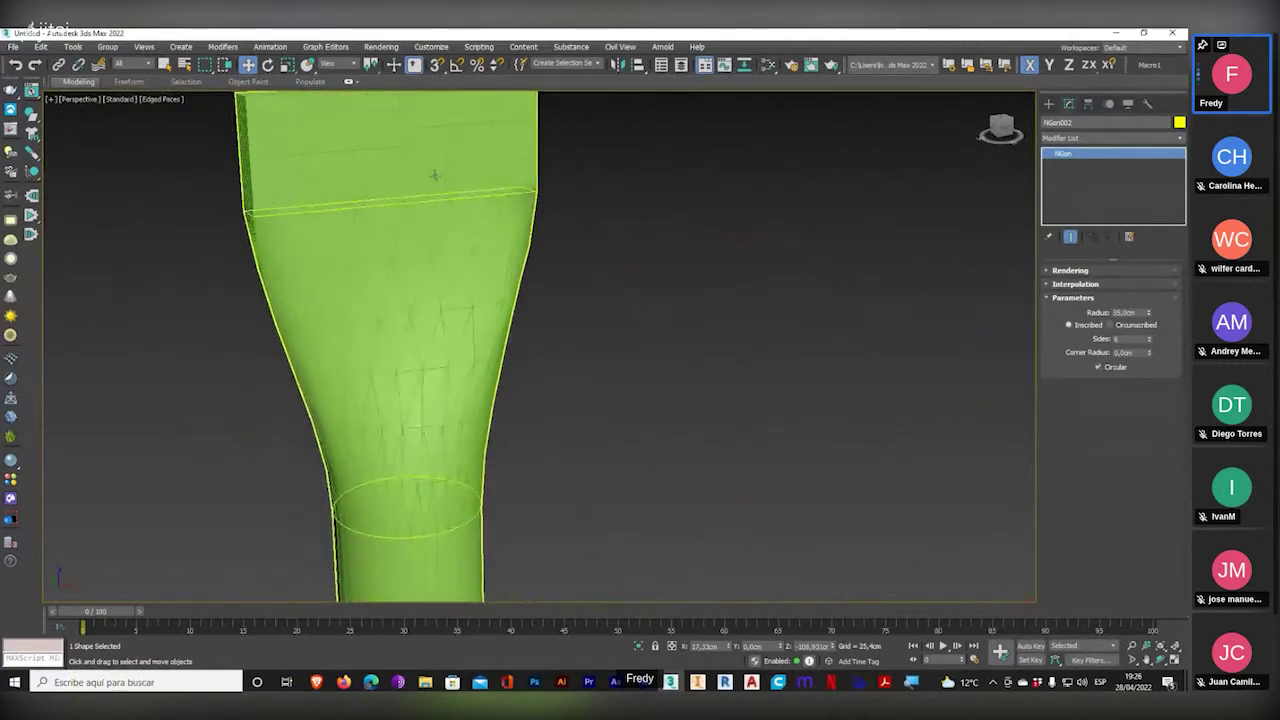
scroll(434, 177, "down", 5)
middle_click_drag(625, 363, 442, 220)
scroll(442, 220, "down", 3)
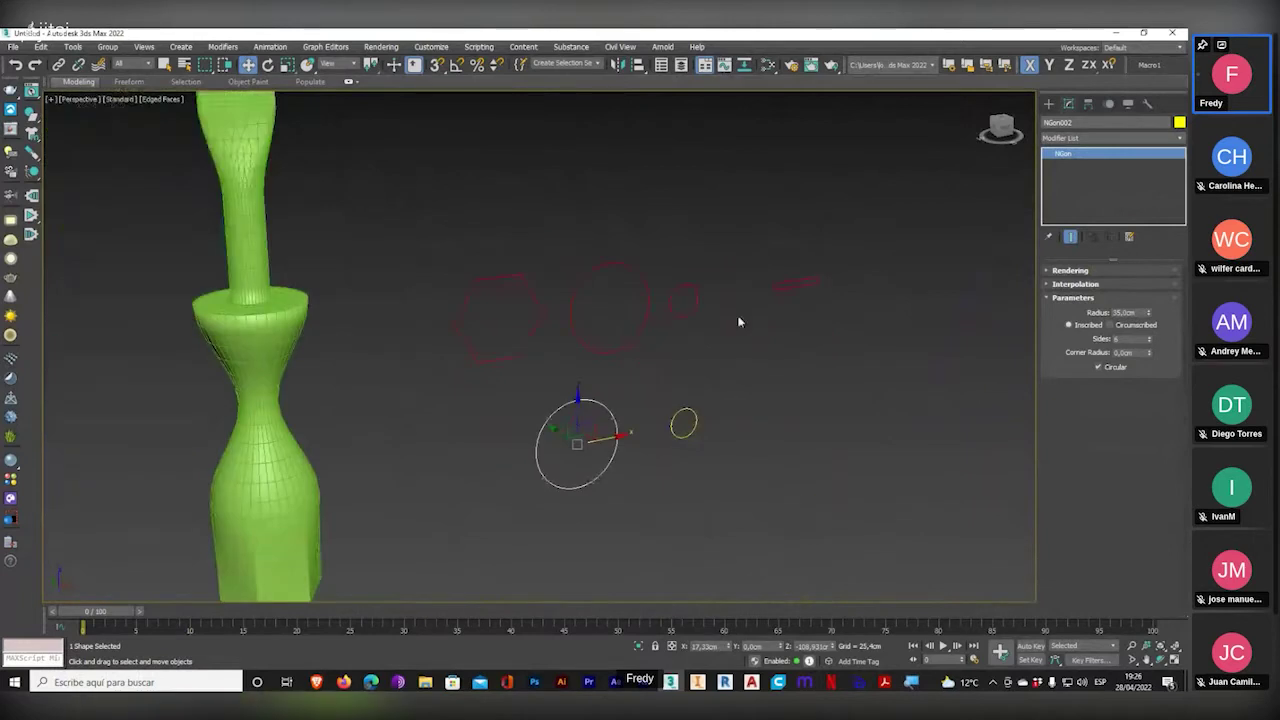
scroll(775, 296, "up", 5)
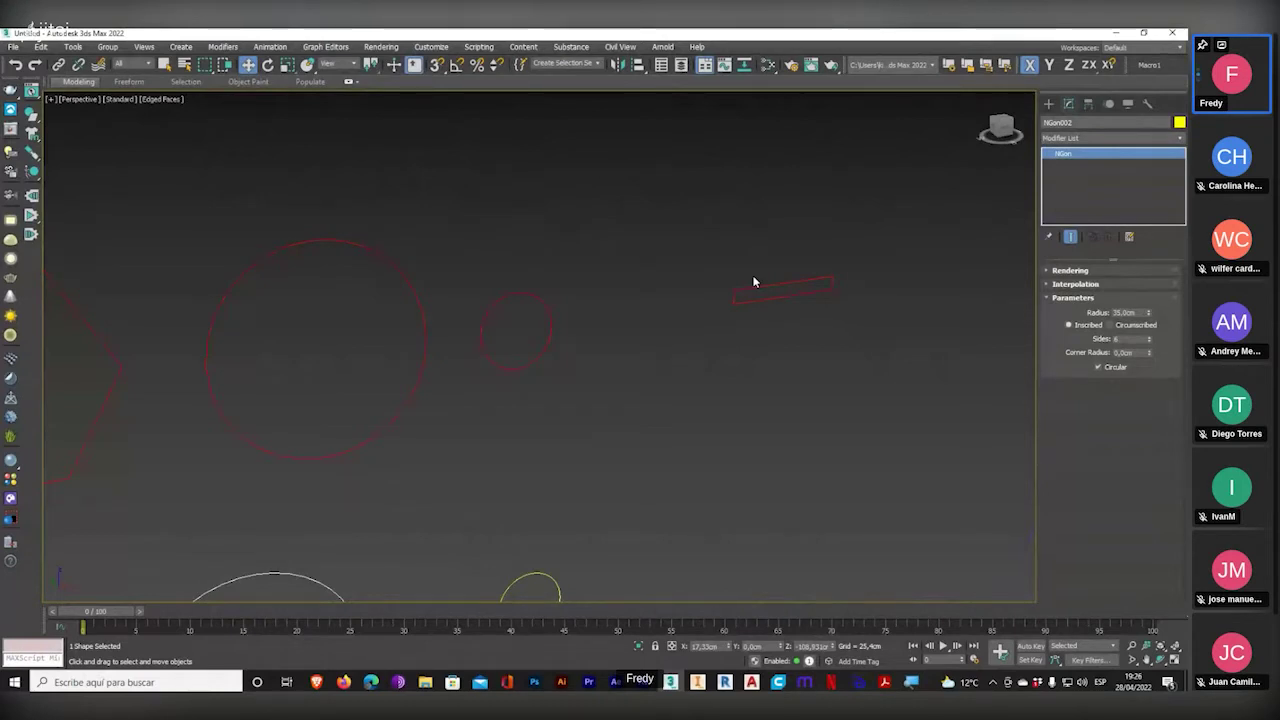
scroll(135, 493, "down", 4)
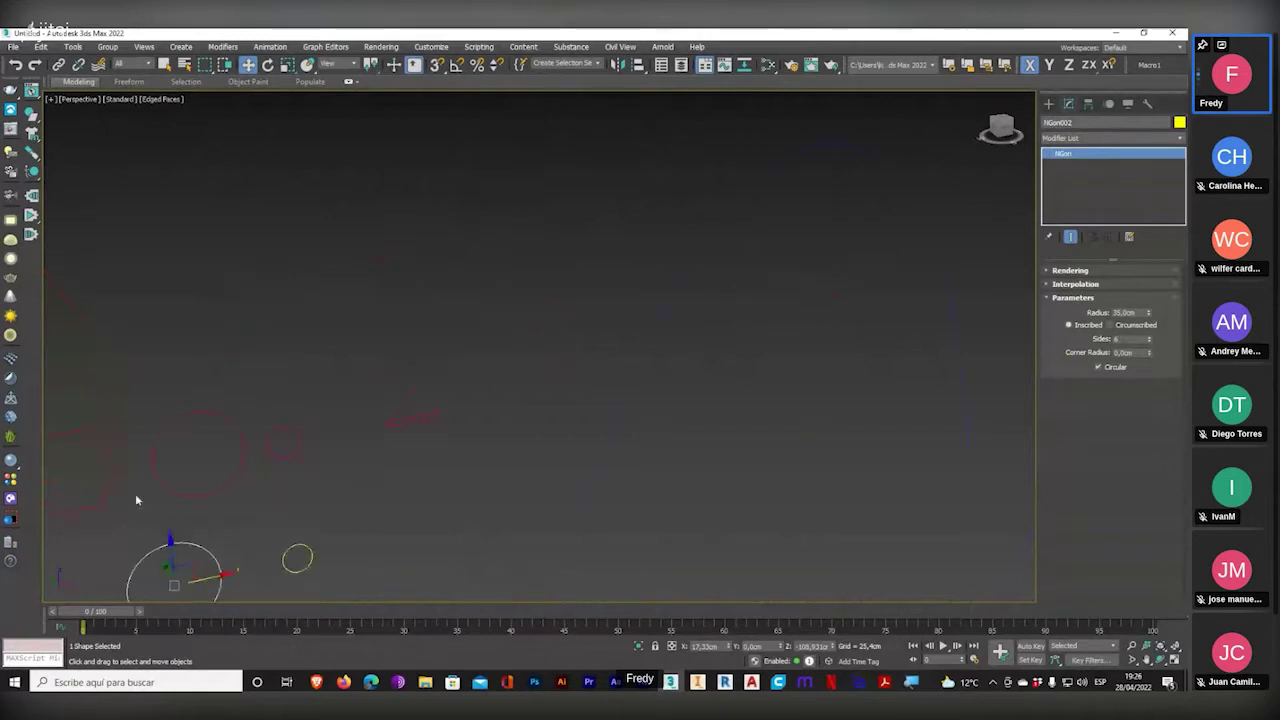
middle_click_drag(61, 412, 425, 347)
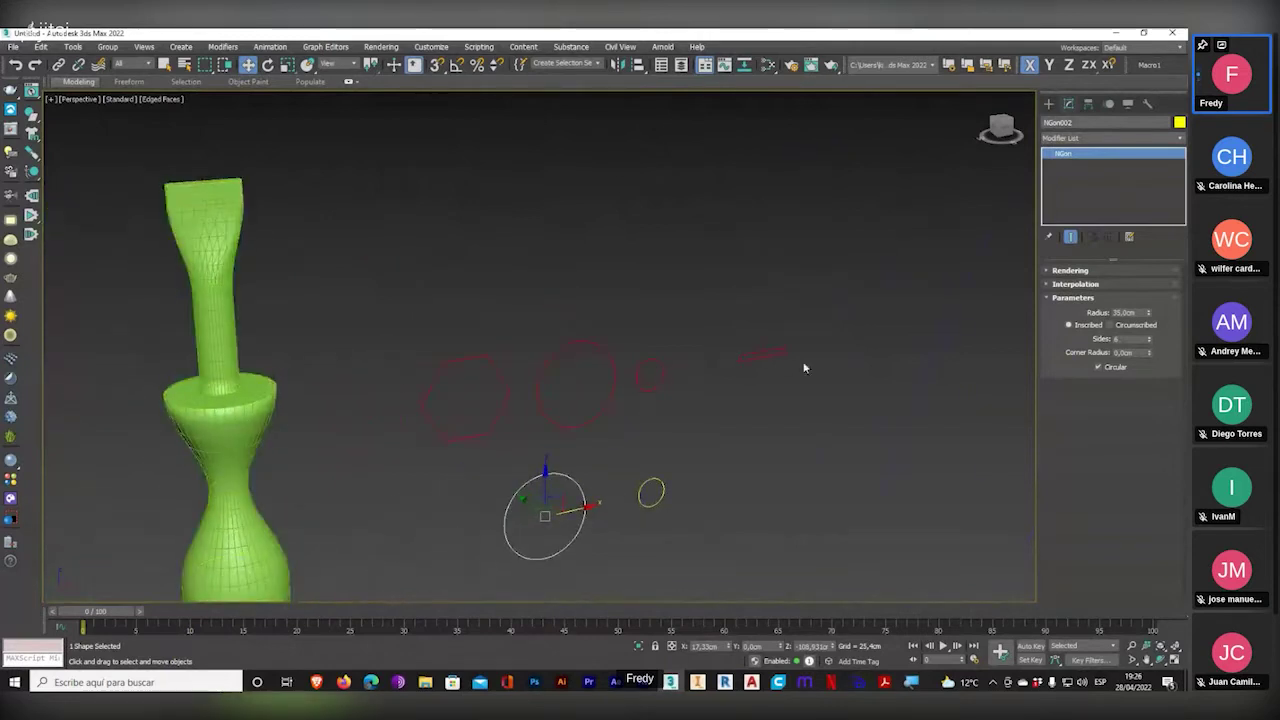
scroll(805, 349, "up", 4)
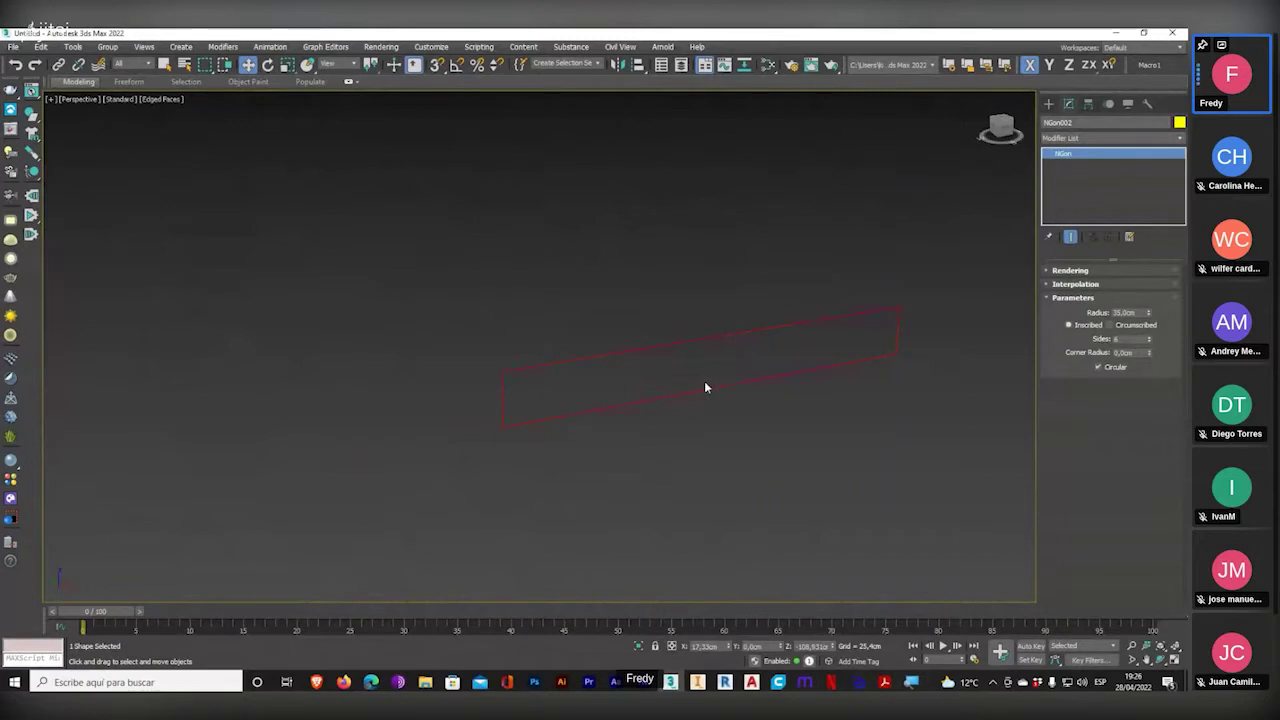
scroll(538, 405, "down", 6)
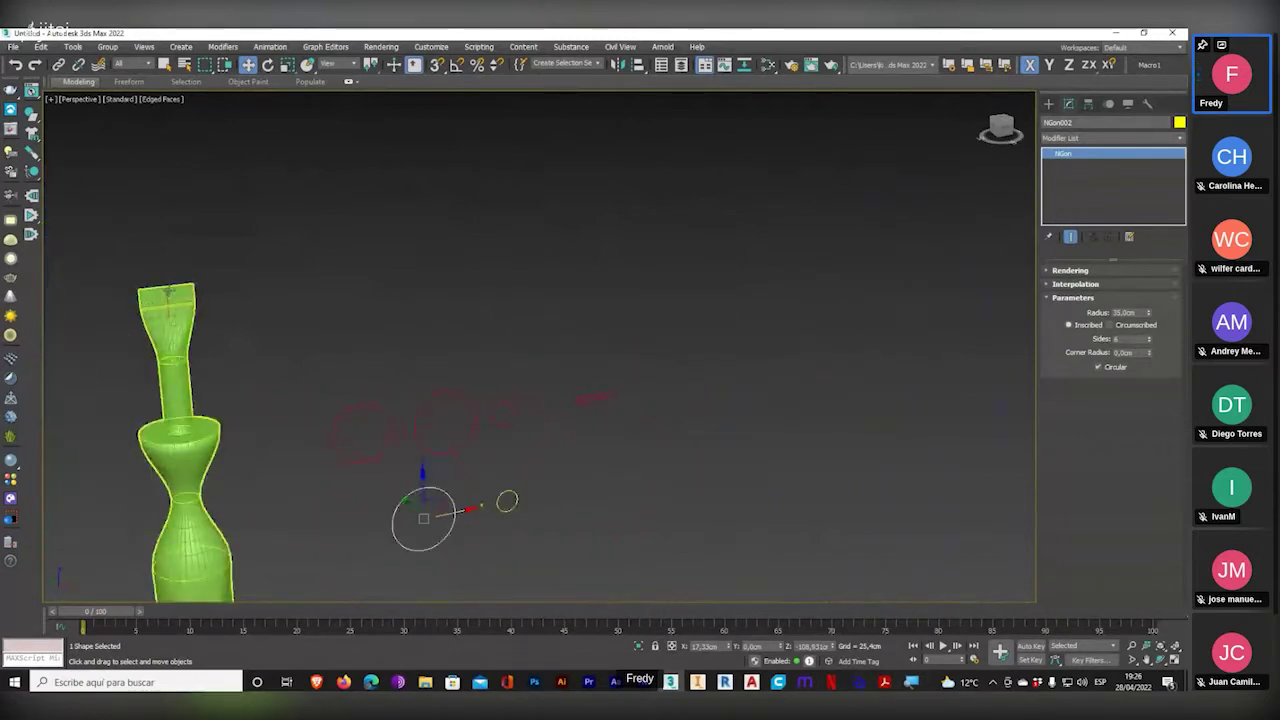
scroll(172, 300, "up", 3)
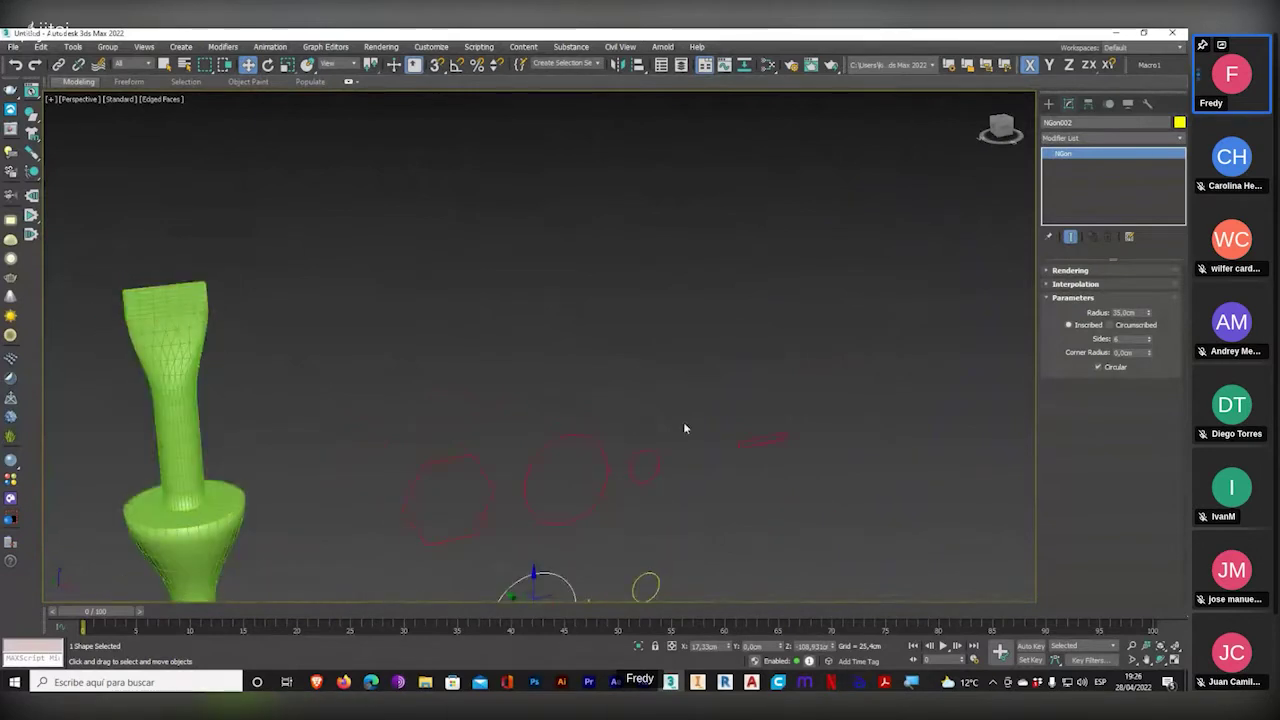
- Convert the red rectangle to an editable spline
left_click(764, 441)
key("alt+q")
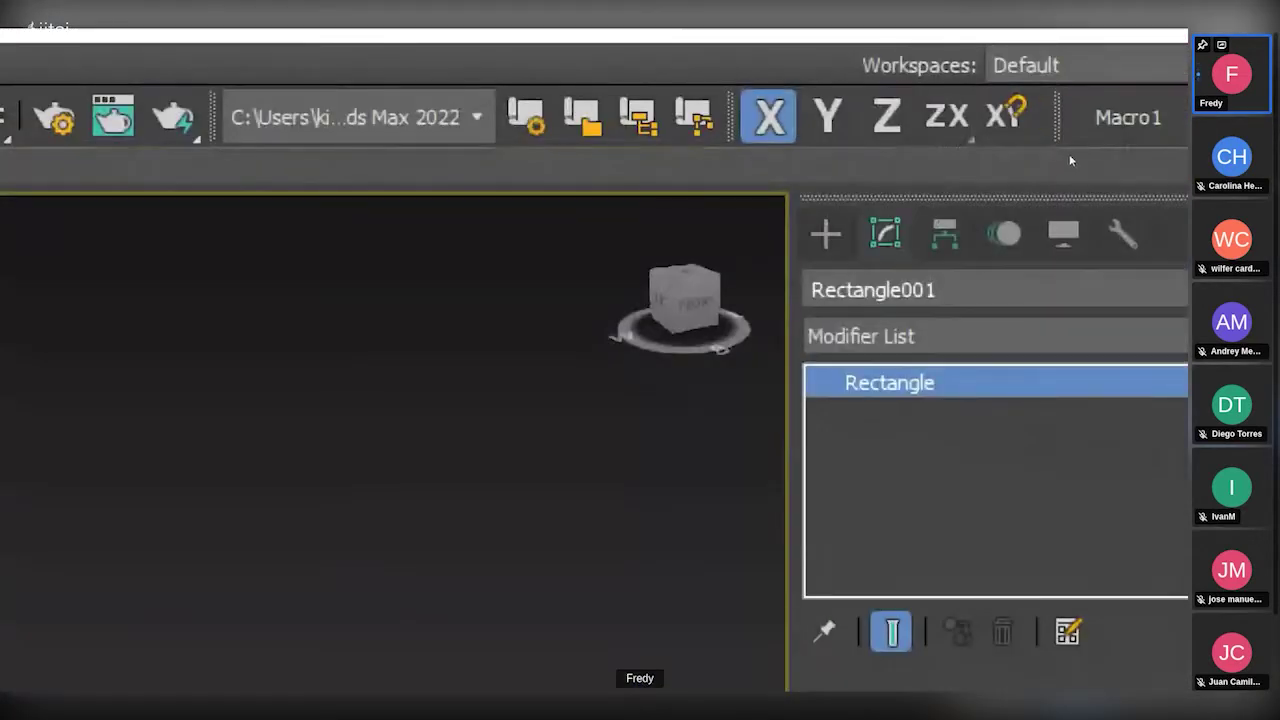
right_click(1069, 155)
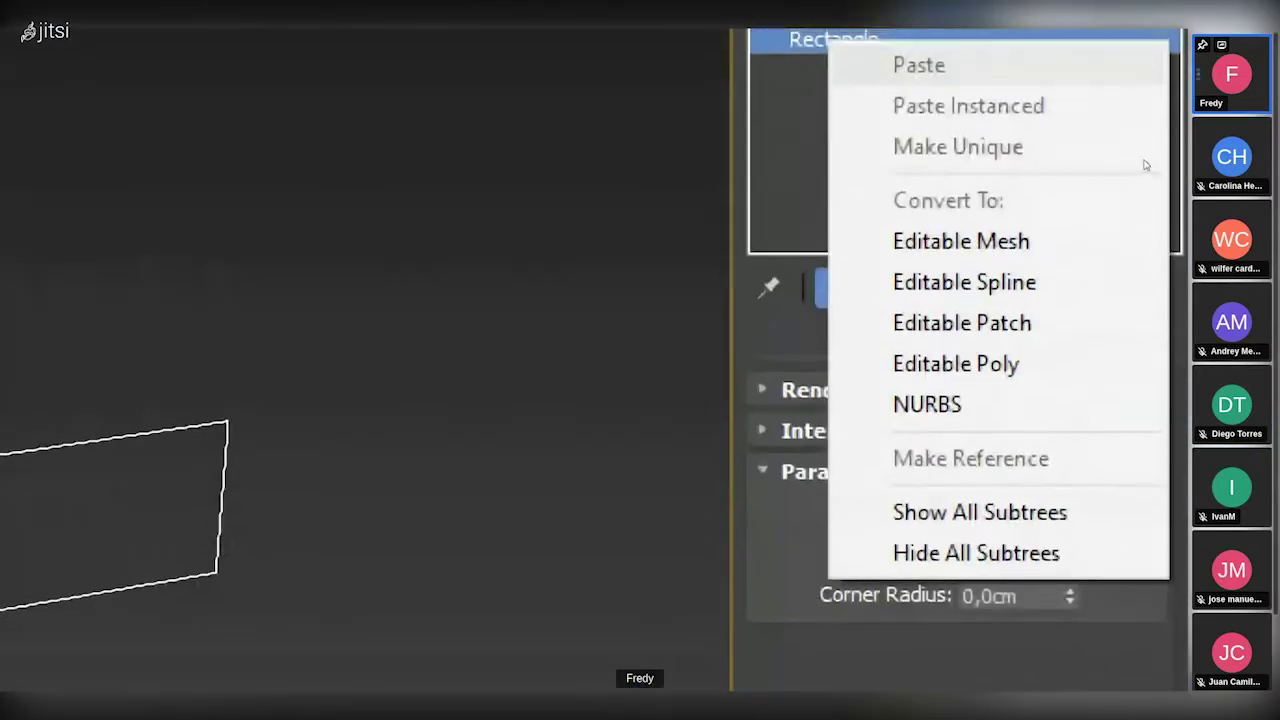
left_click(1127, 240)
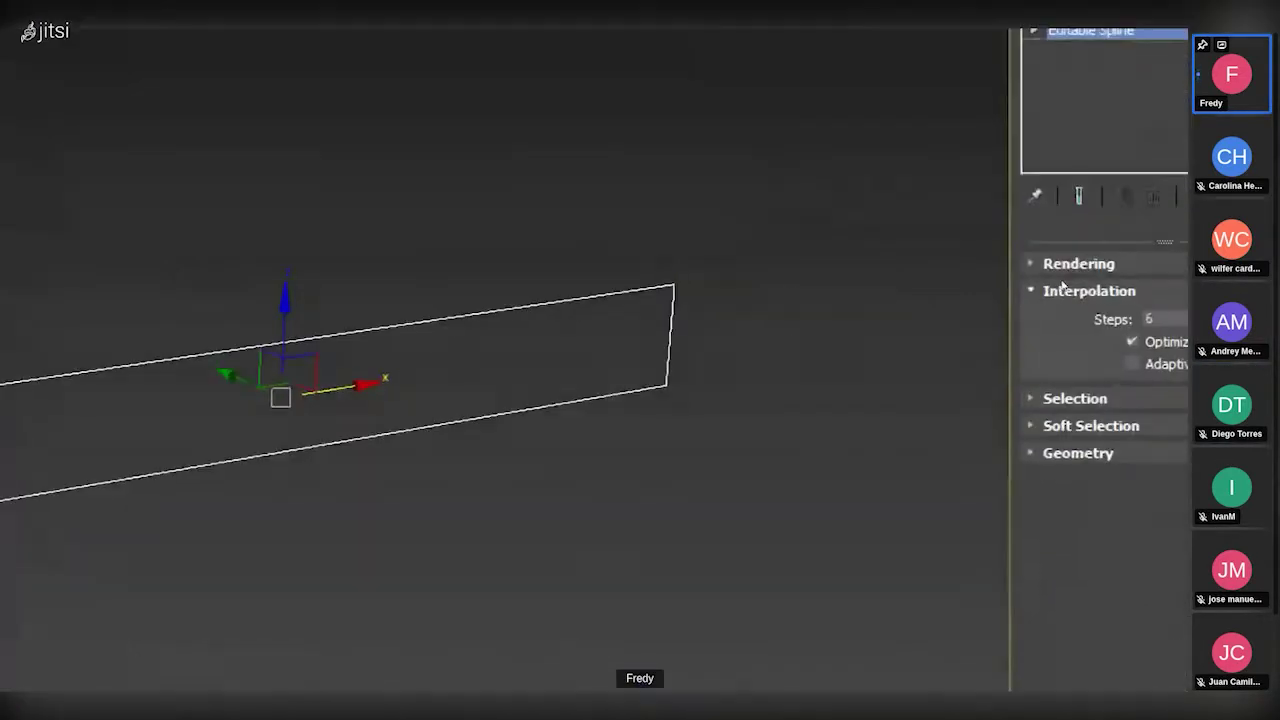
- Divide the rectangle's two long segments with one division each at segment level, and return to the whole-spline level
scroll(957, 282, "down", 5)
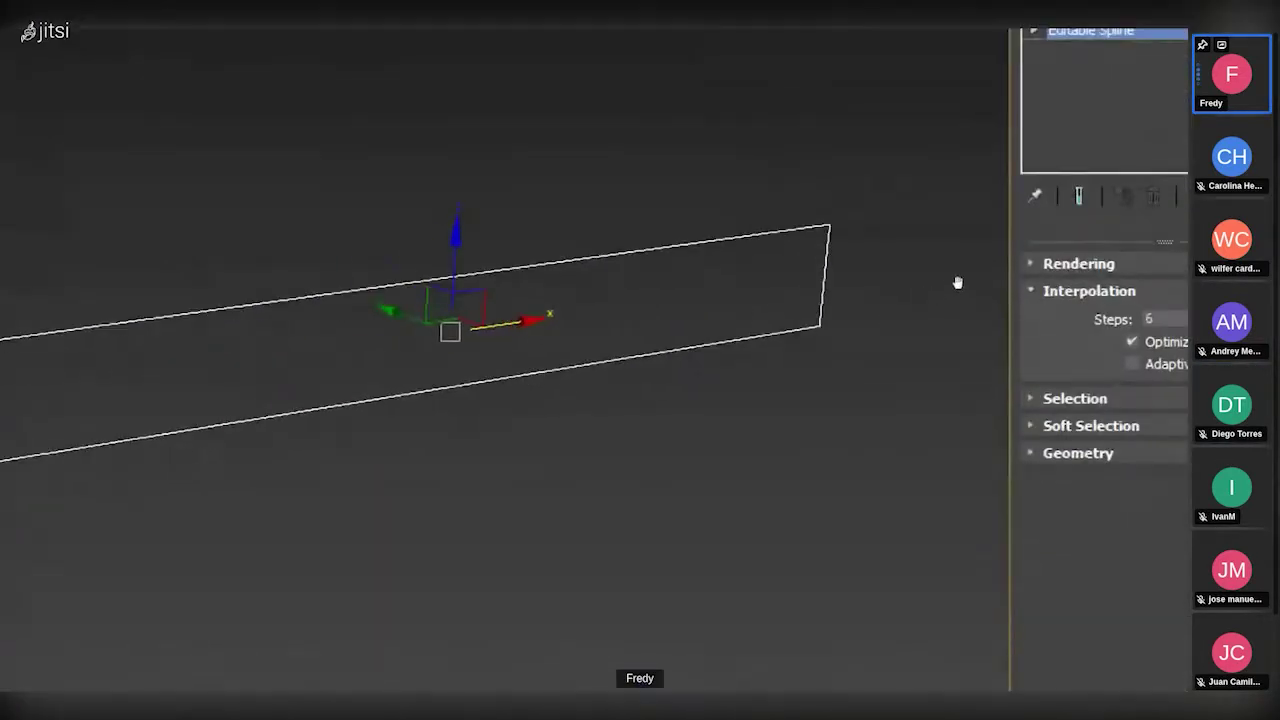
middle_click_drag(894, 286, 826, 270)
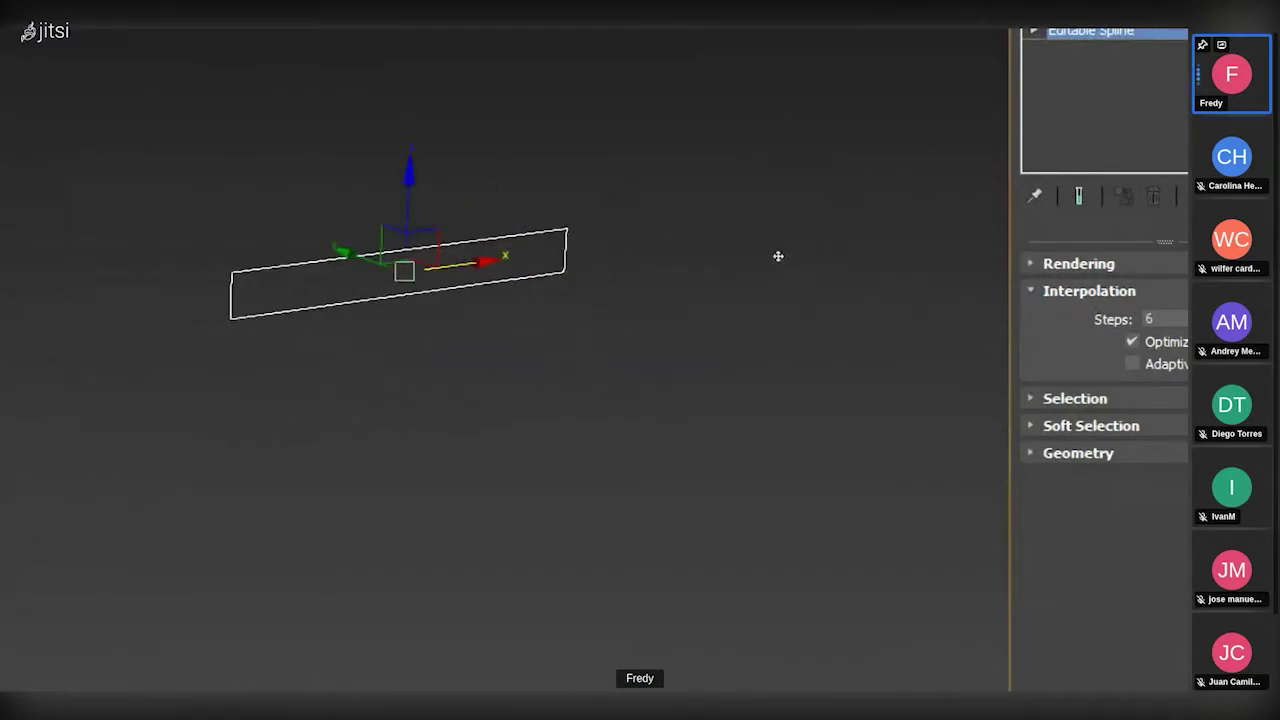
scroll(743, 264, "up", 3)
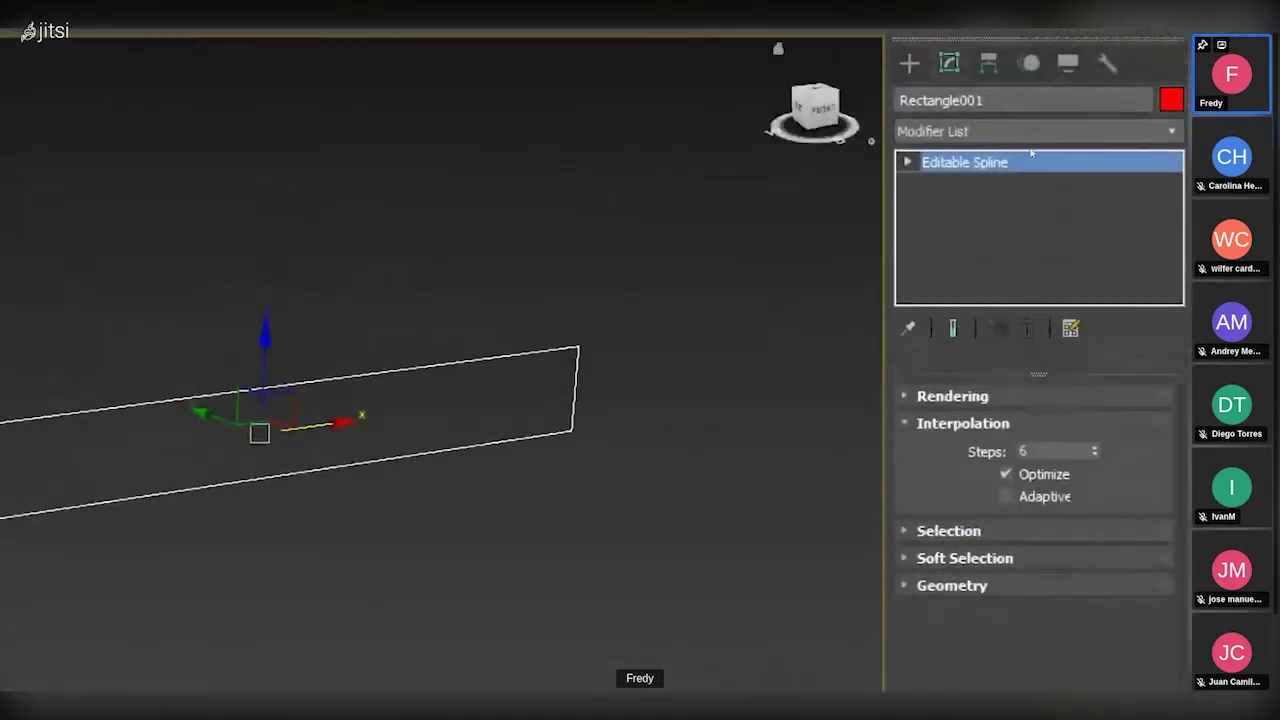
left_click(1058, 164)
key("2")
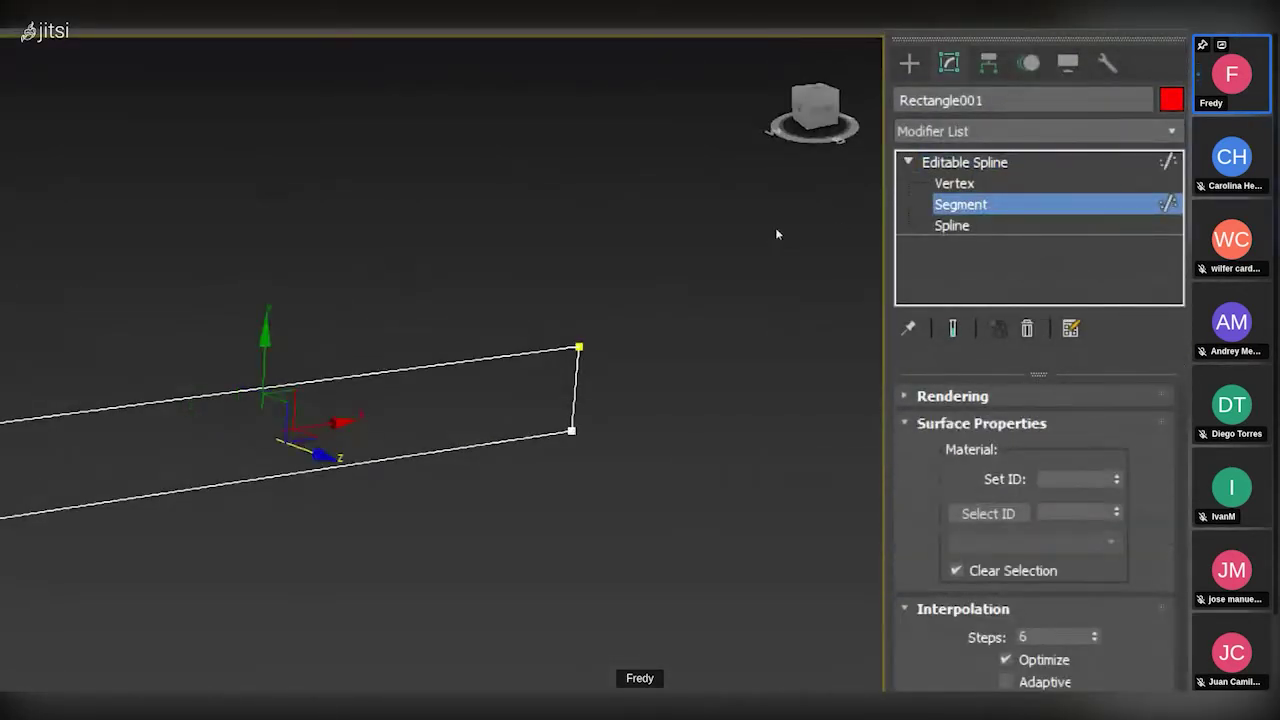
left_click_drag(366, 297, 471, 549)
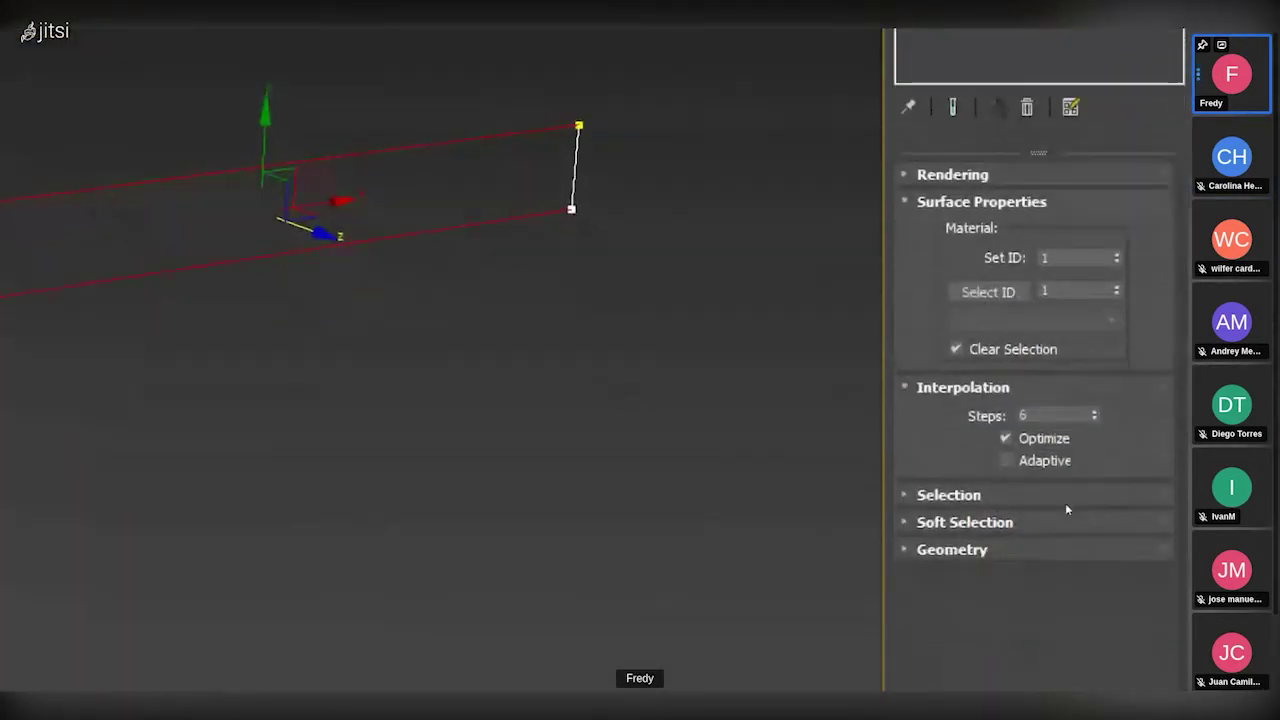
scroll(1045, 462, "down", 10)
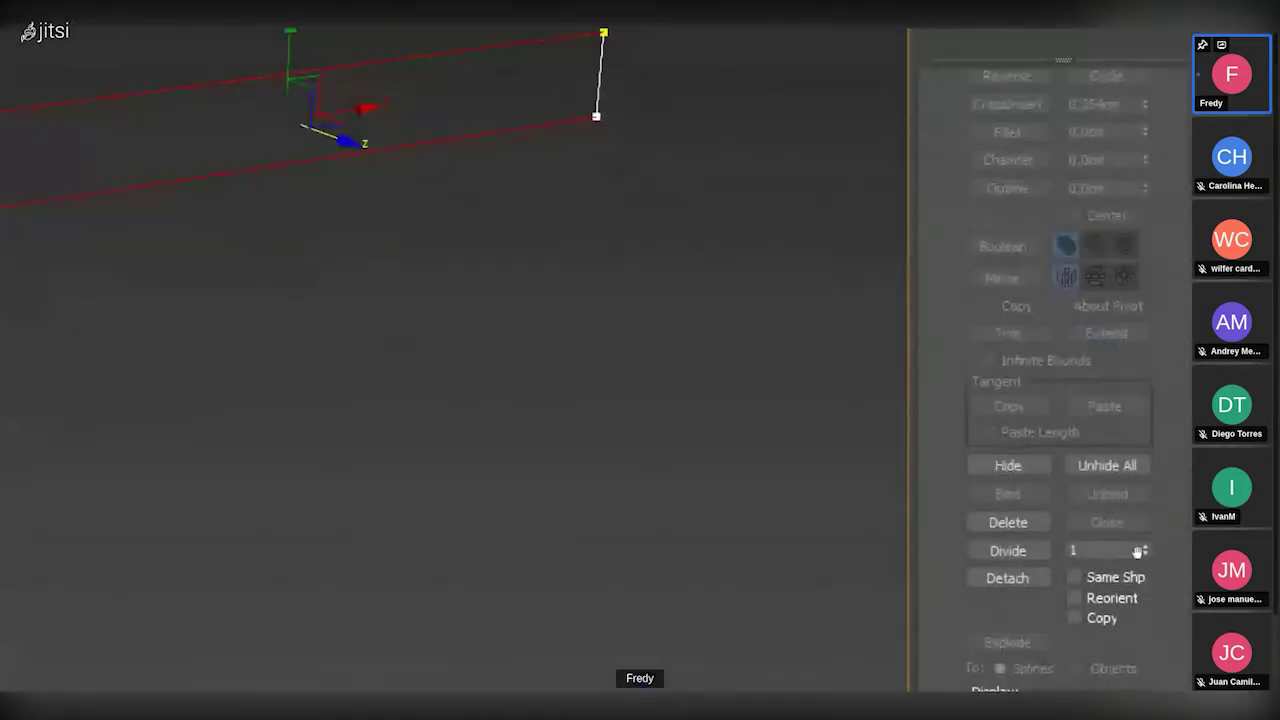
key("z")
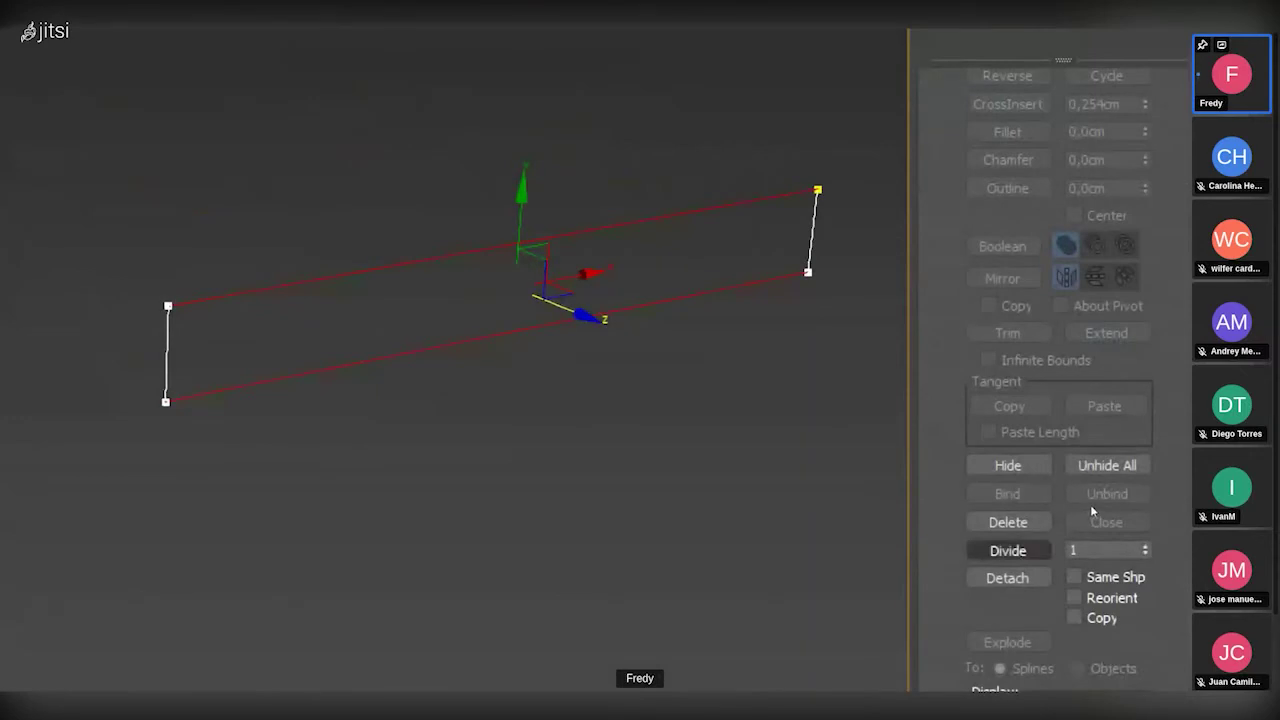
left_click(1008, 550)
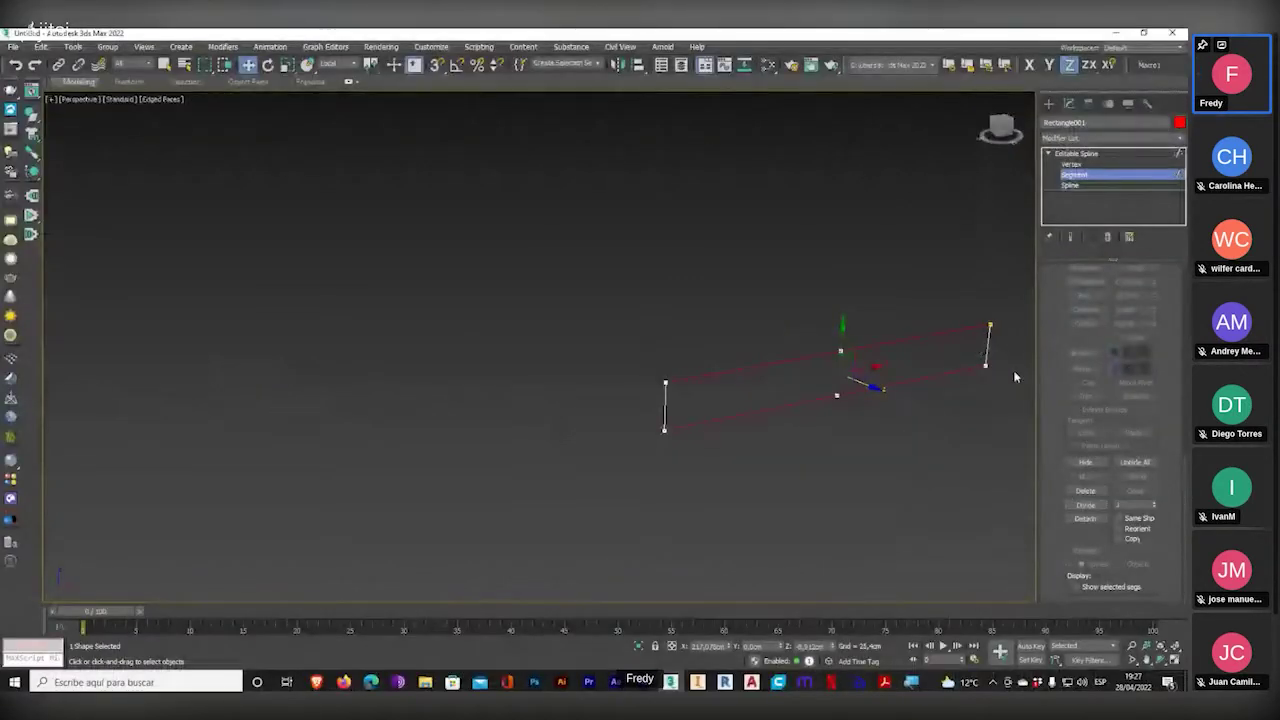
left_click(1090, 154)
- Apply the divided red rectangle as the loft's section shape at 95 percent of the path
scroll(838, 393, "up", 4)
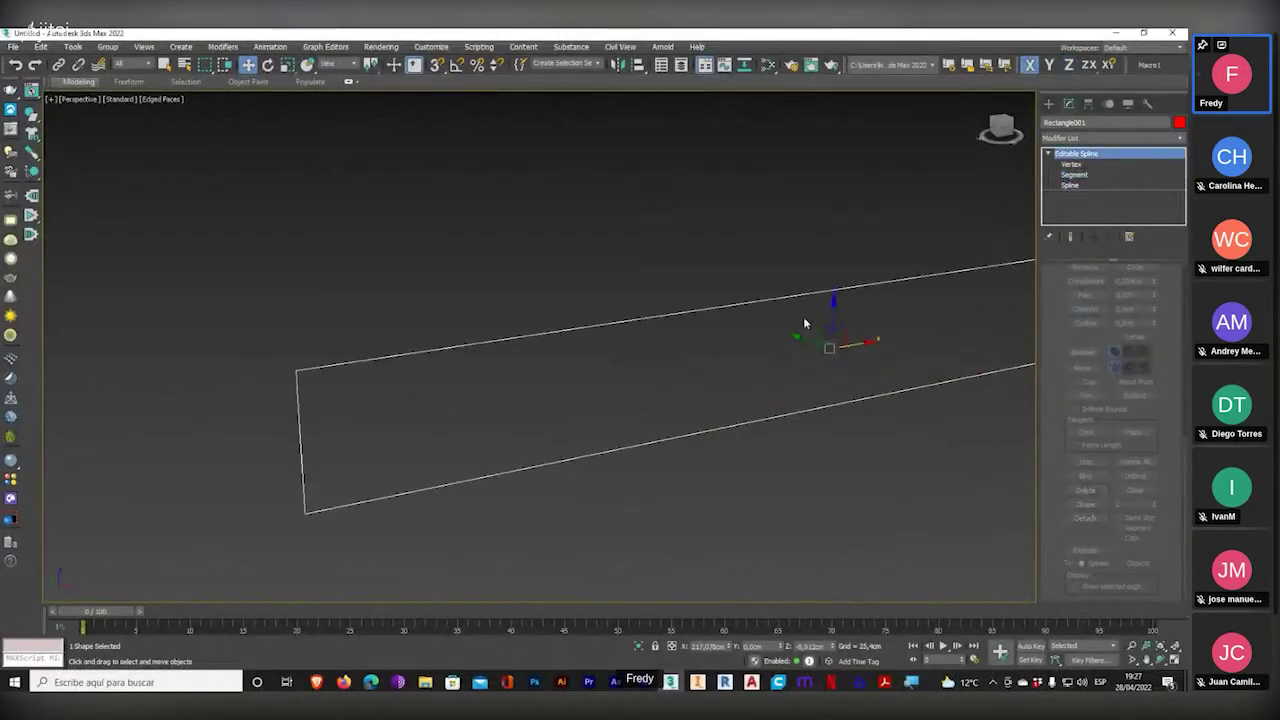
scroll(736, 372, "down", 10)
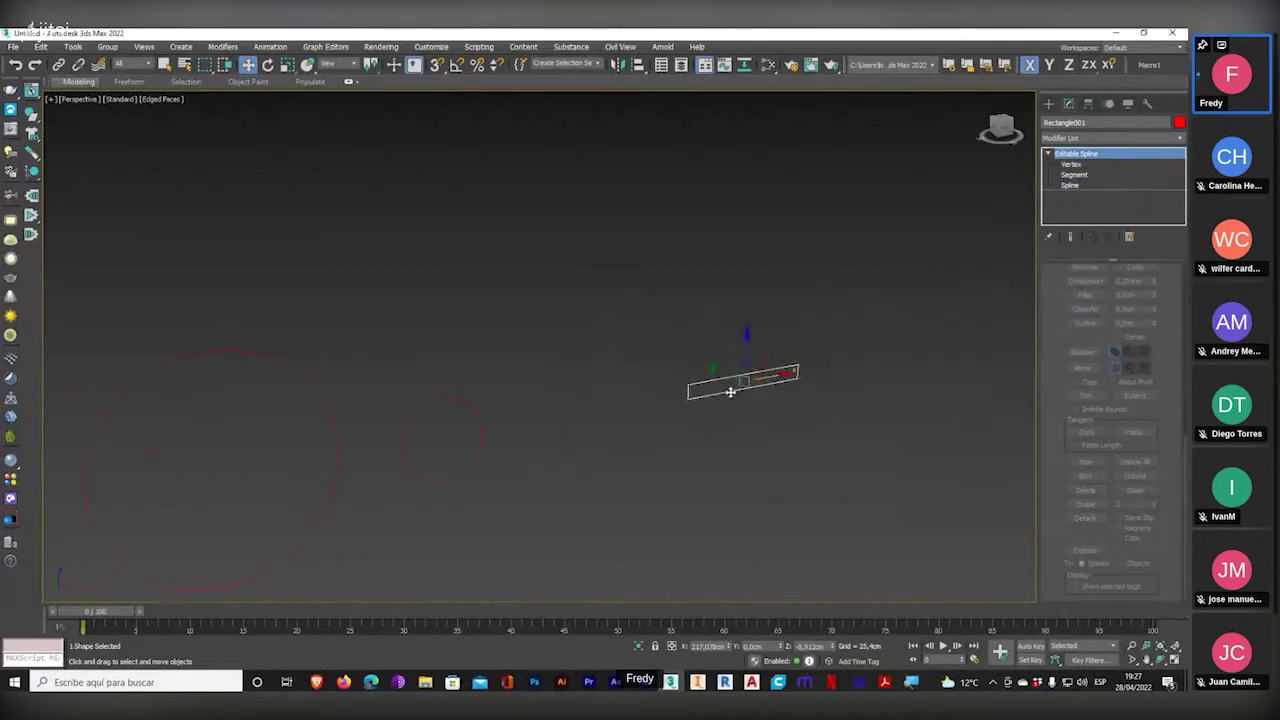
left_click(311, 290)
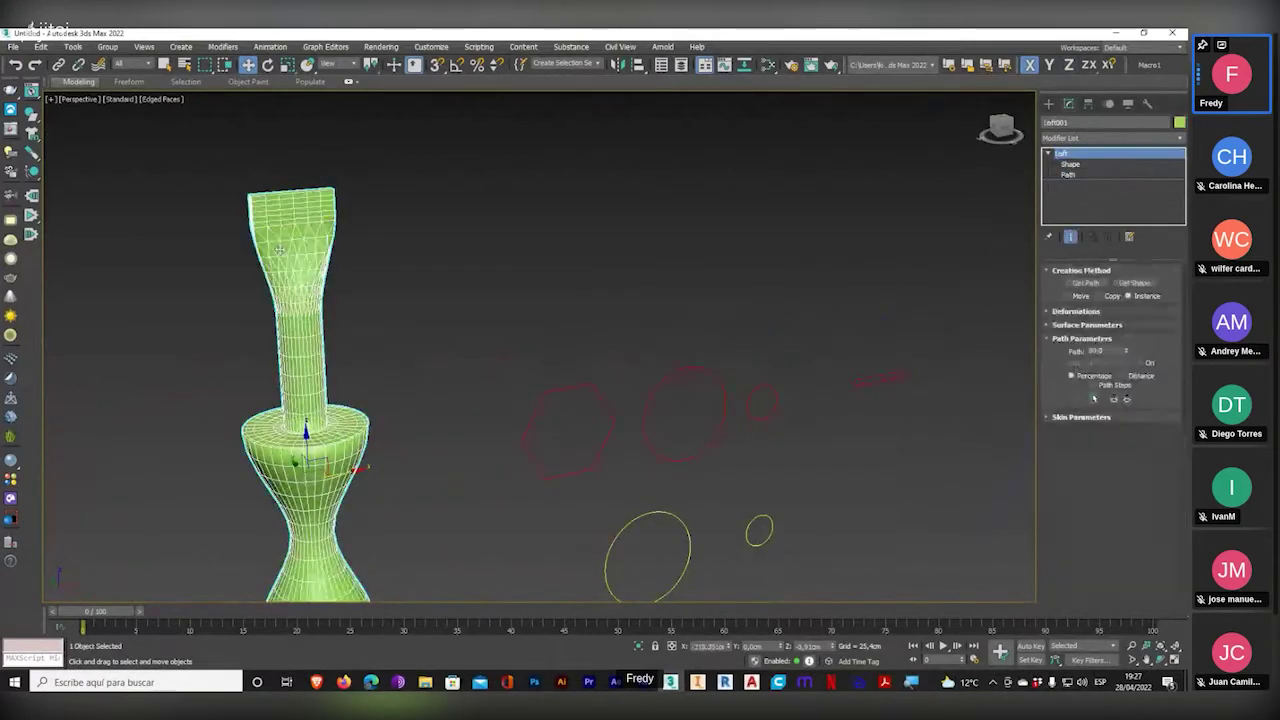
key("ctrl+1")
key("Escape")
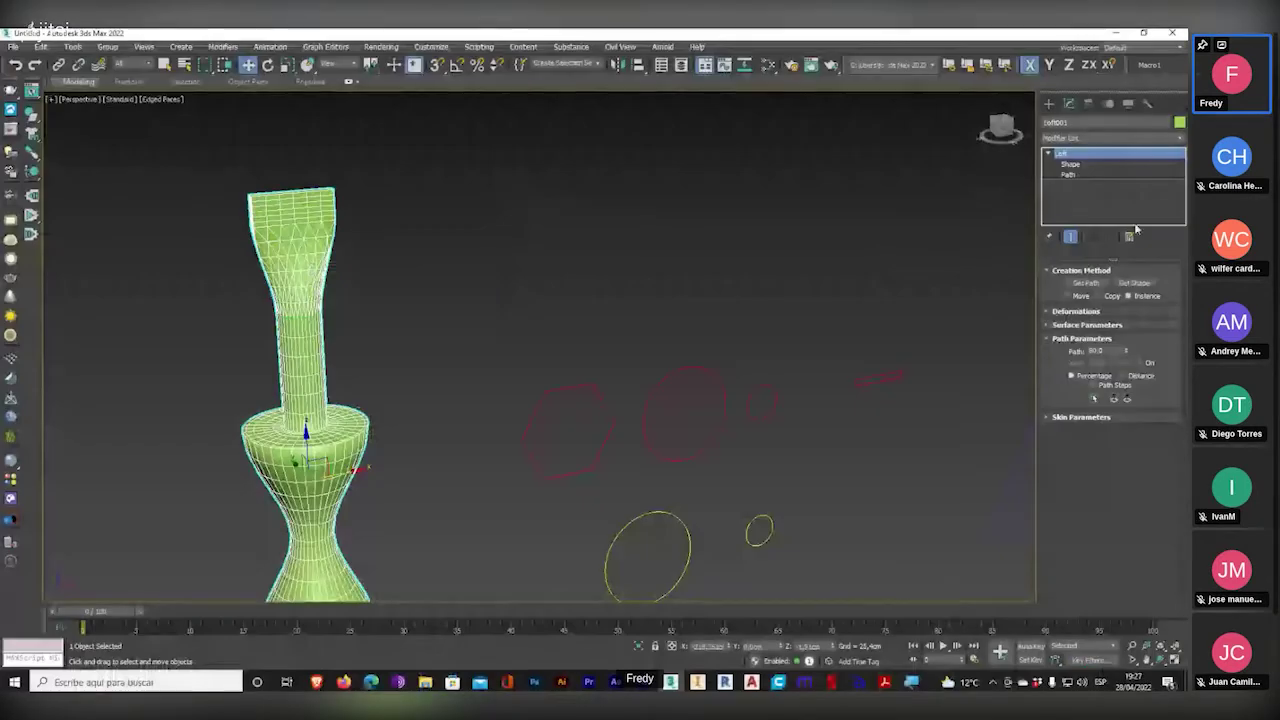
left_click_drag(1117, 351, 984, 348)
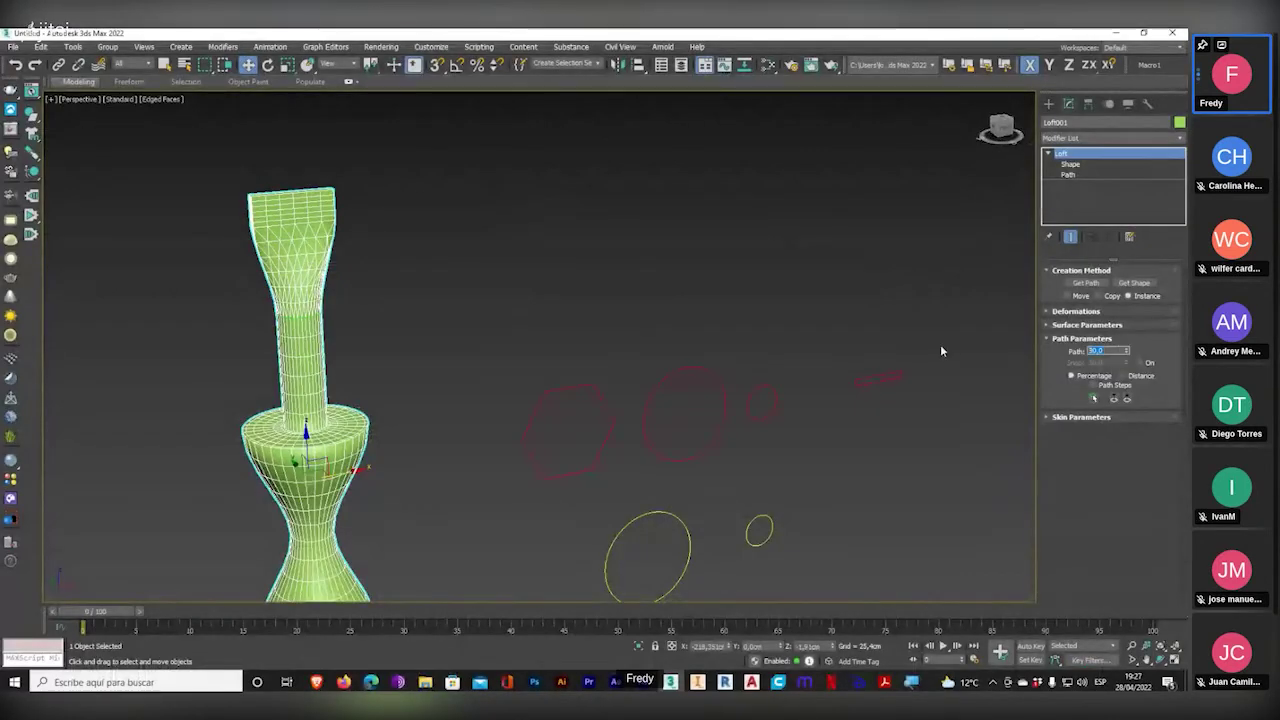
type("85")
key("Return")
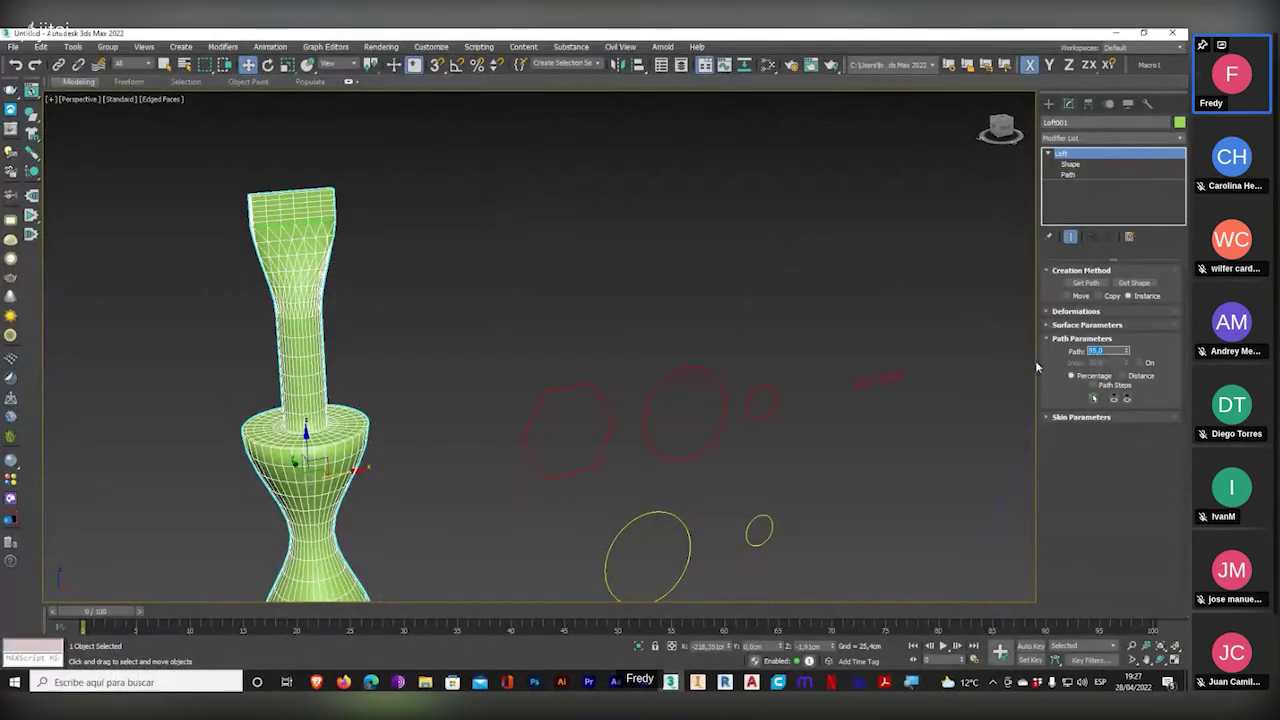
left_click(1134, 283)
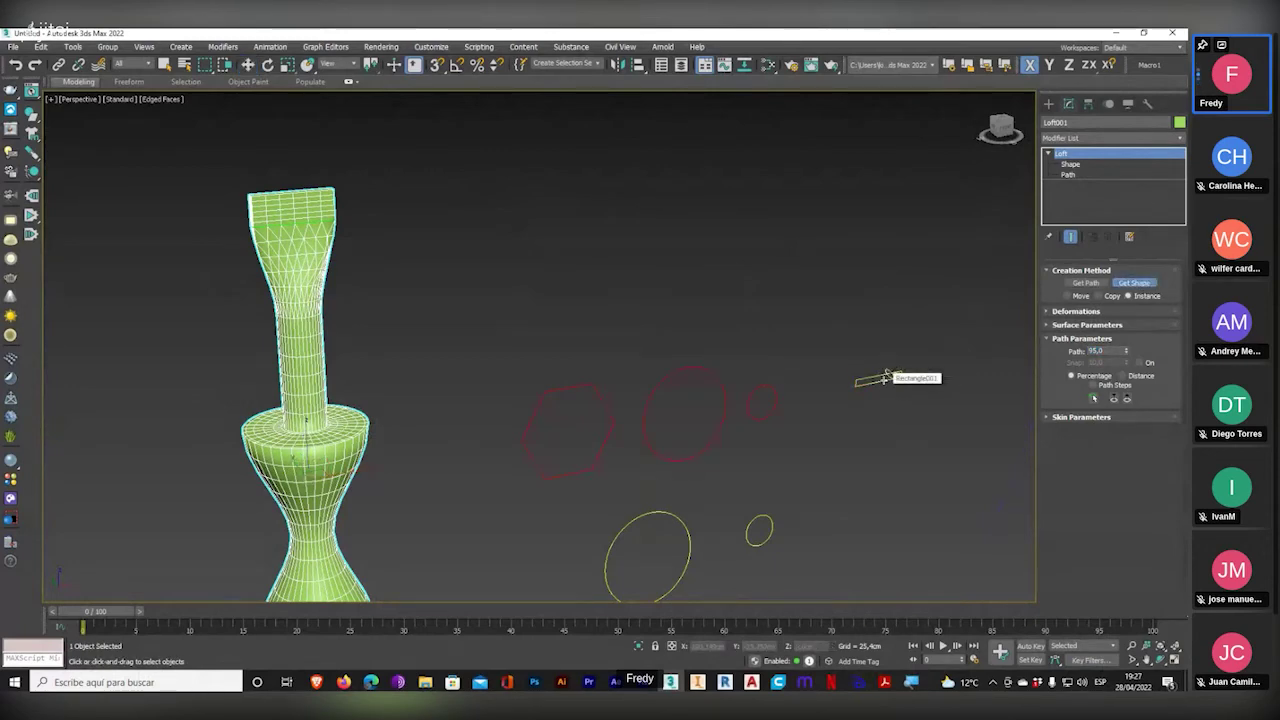
- Examine the loft's mesh from its rectangular top down through the neck and lower body, and leave shape picking
scroll(518, 385, "up", 8)
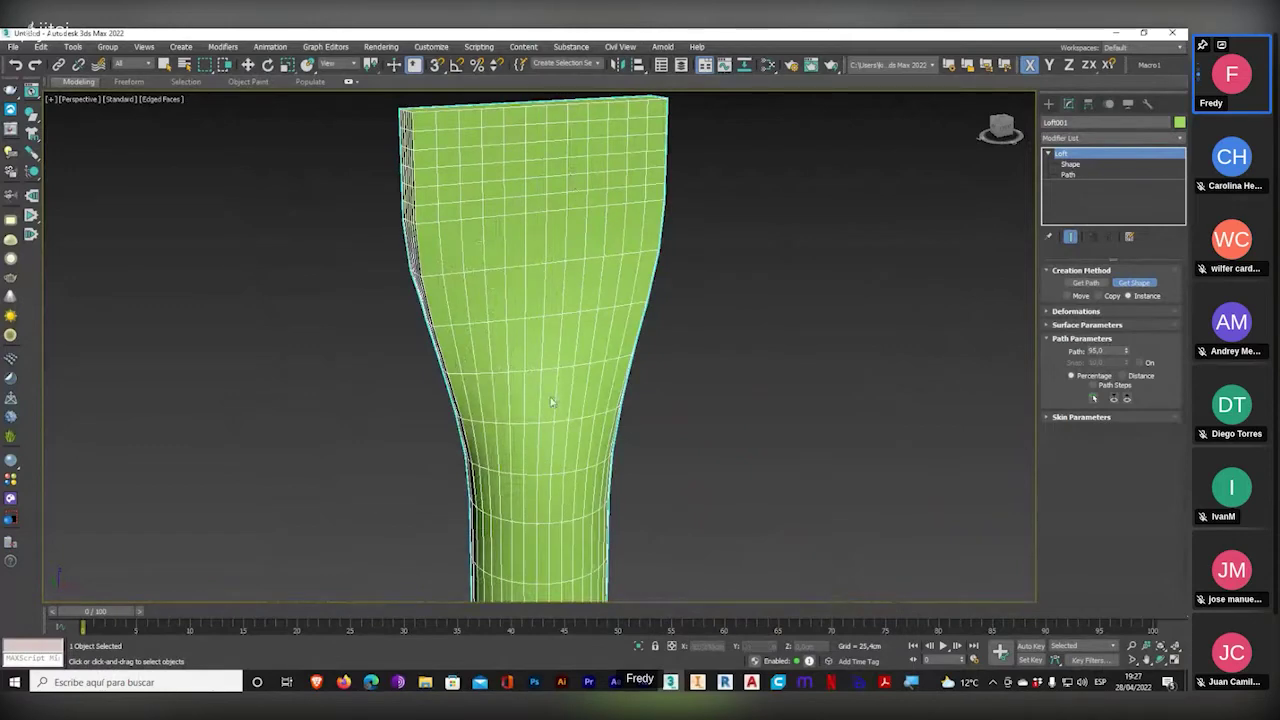
middle_click_drag(550, 401, 774, 326)
scroll(774, 323, "up", 5)
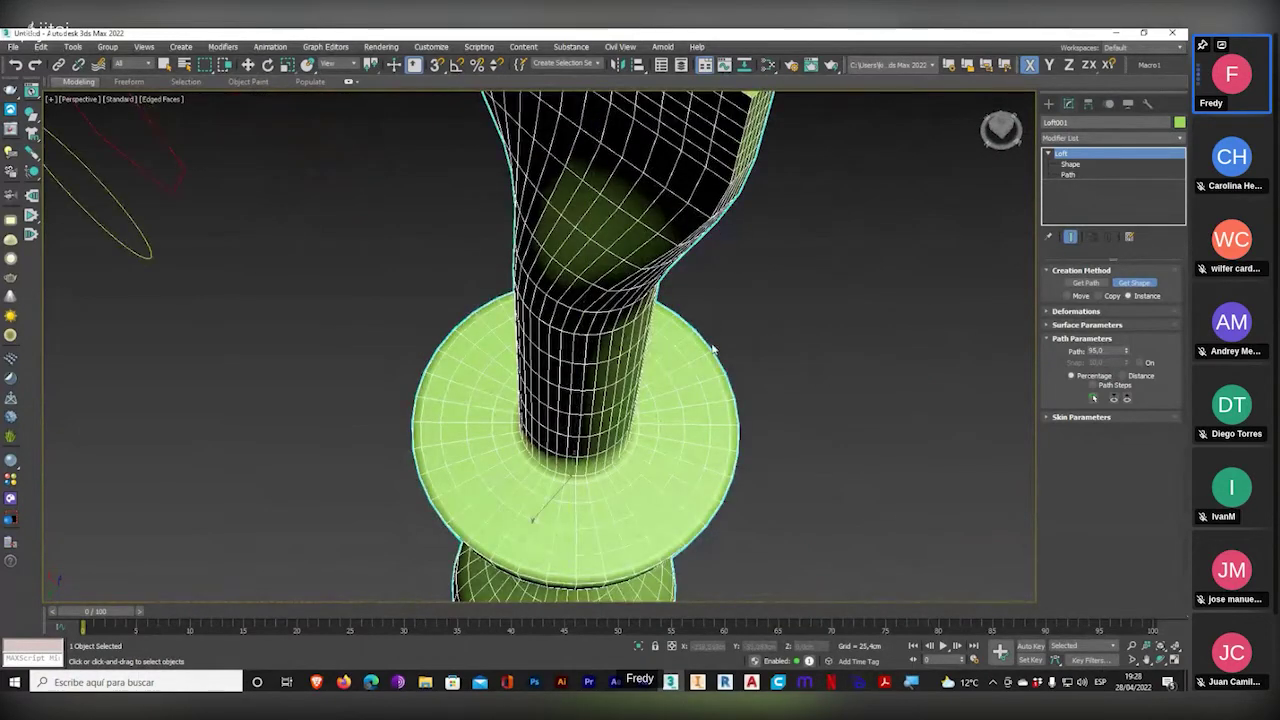
scroll(713, 349, "down", 4)
middle_click_drag(777, 312, 478, 212)
scroll(660, 446, "up", 4)
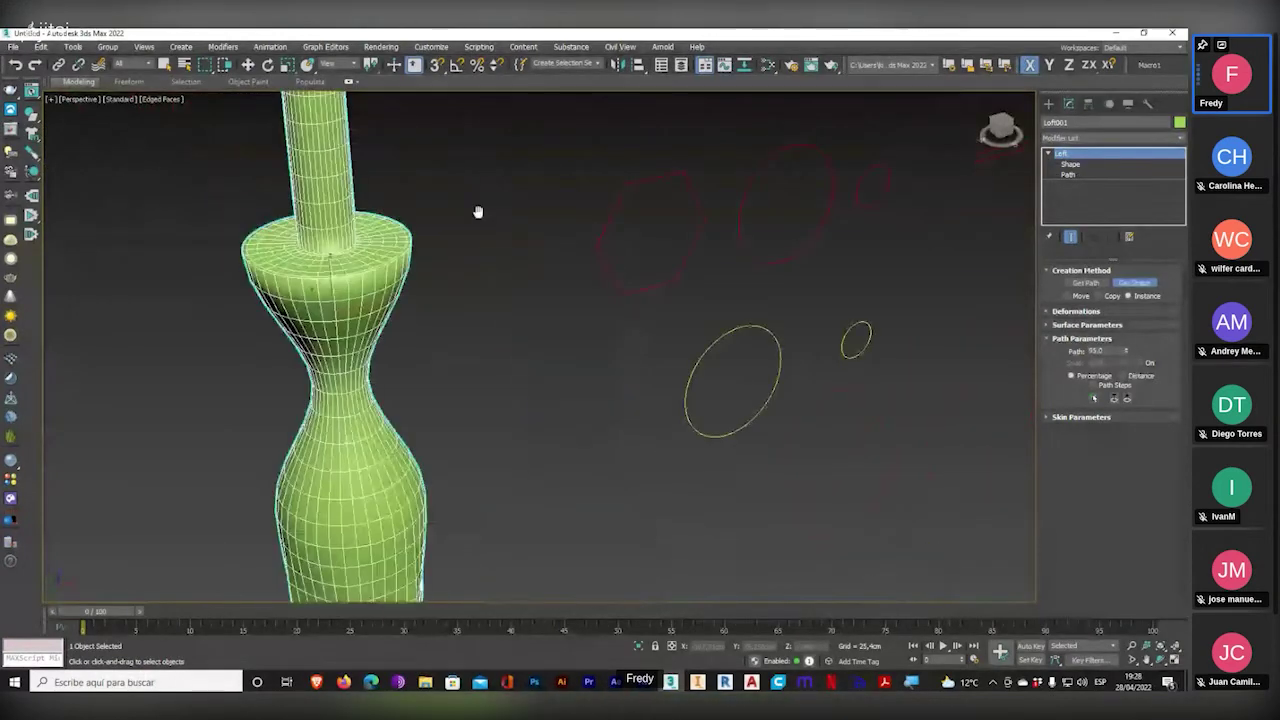
scroll(557, 346, "down", 5)
middle_click_drag(557, 346, 526, 350)
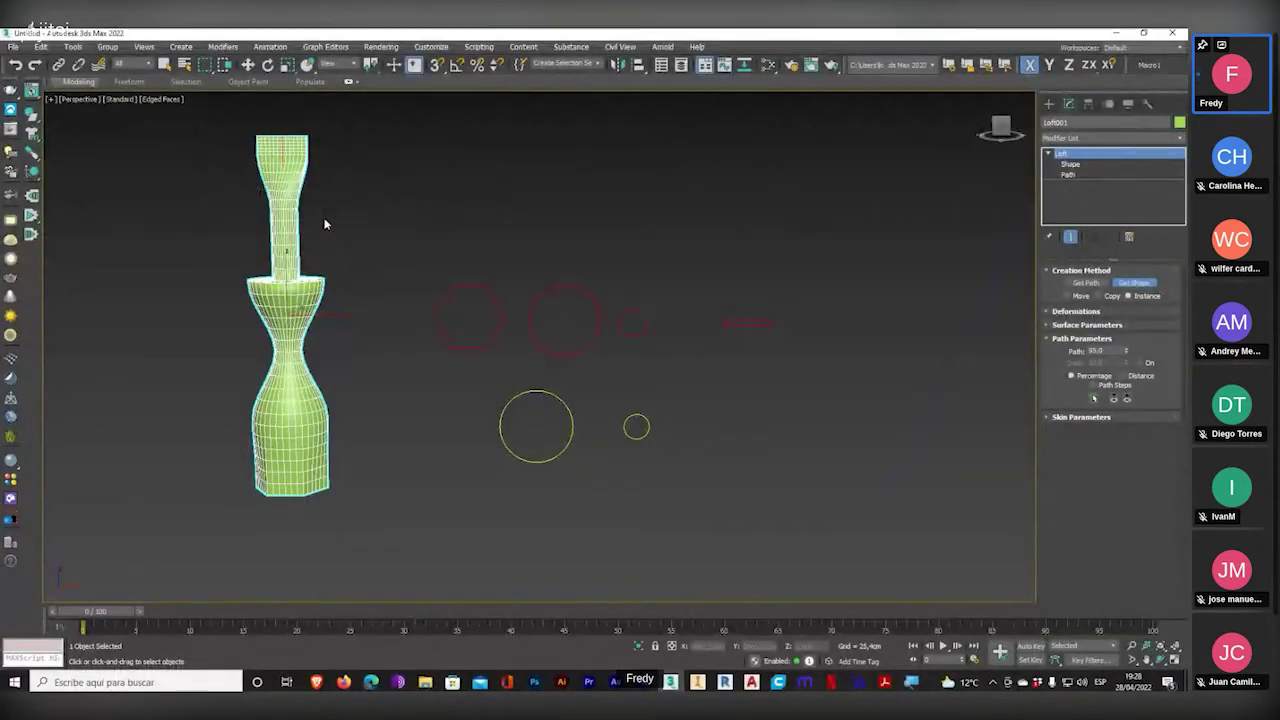
key("w")
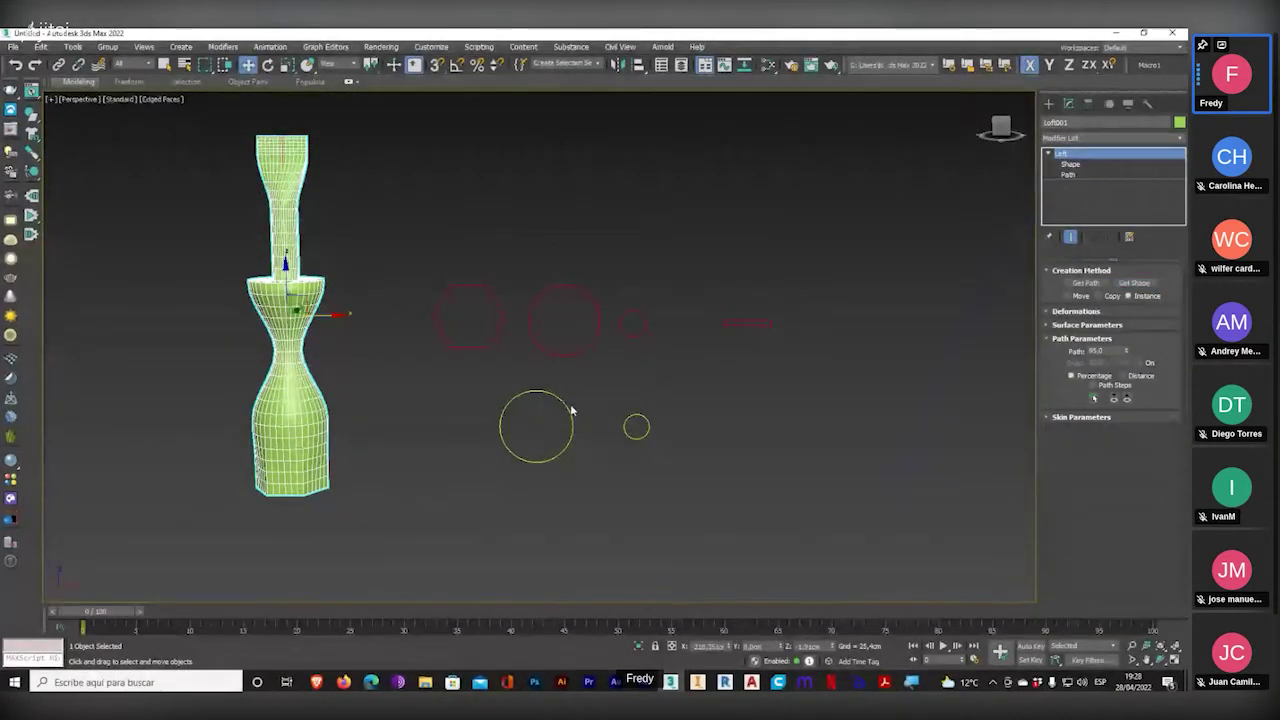
- Convert the large and the small yellow n-gons to editable splines
left_click(573, 414)
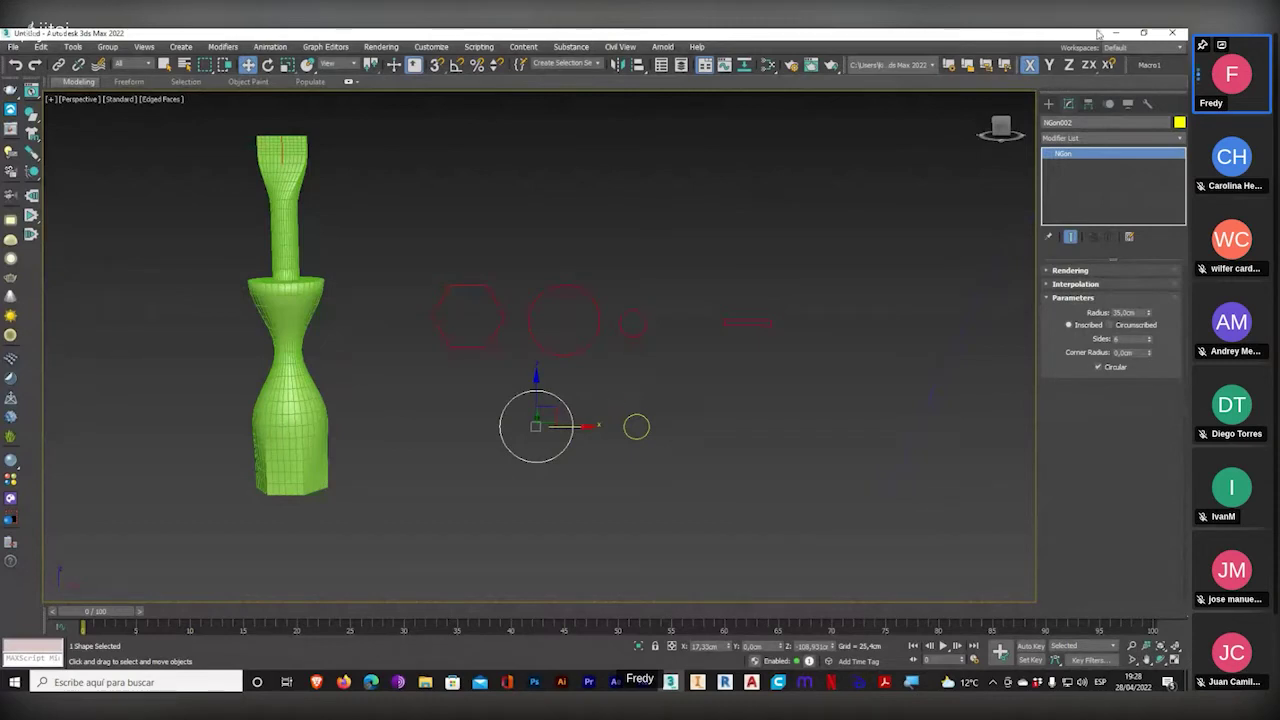
right_click(1075, 157)
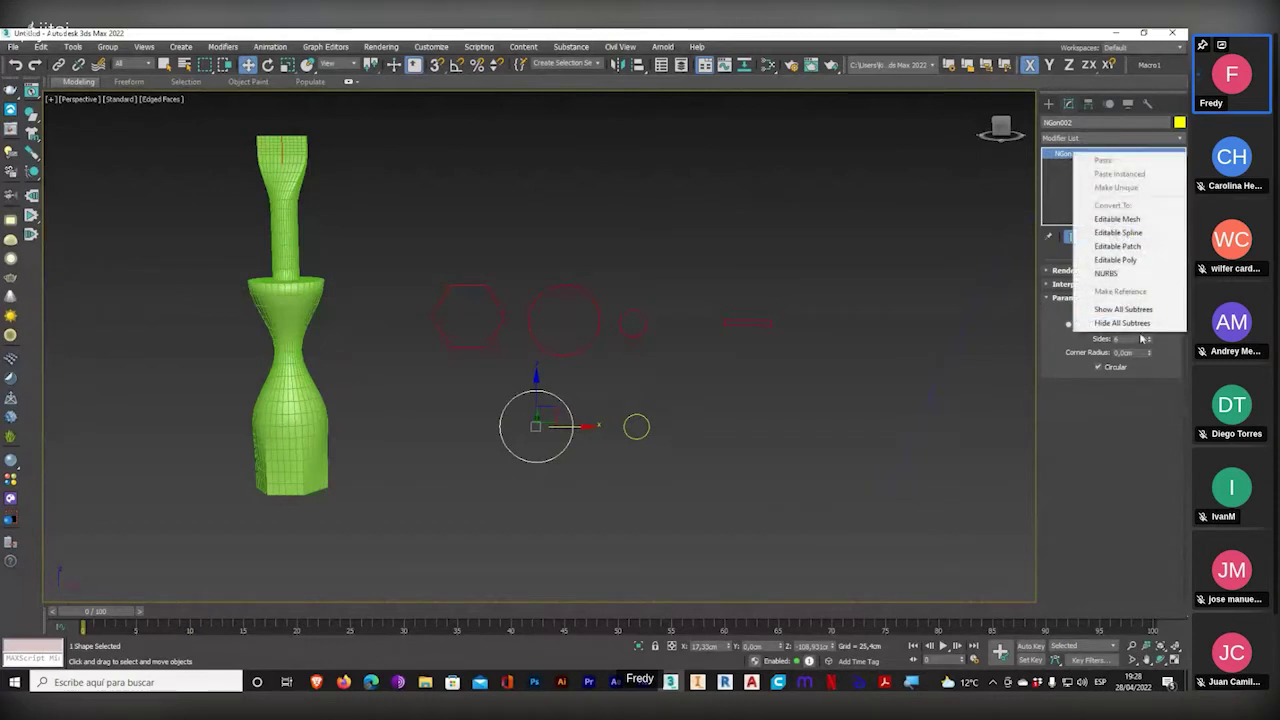
left_click(1118, 232)
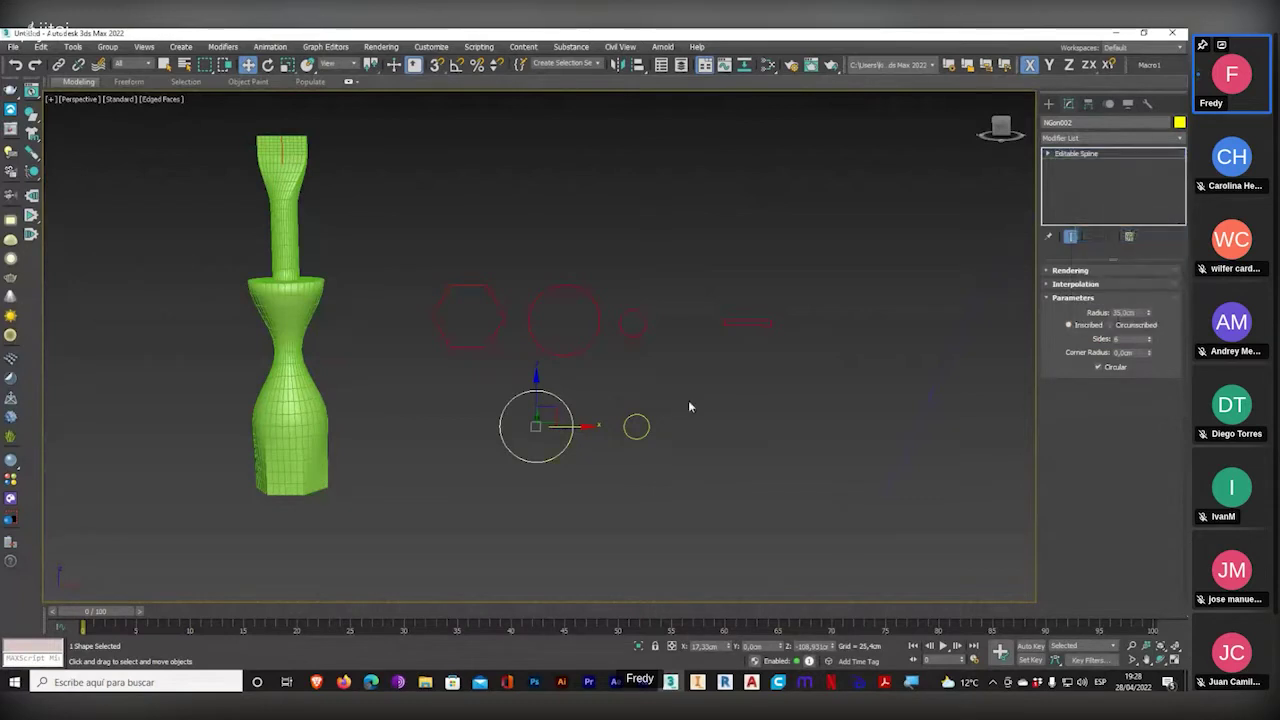
left_click(649, 428)
right_click(1069, 157)
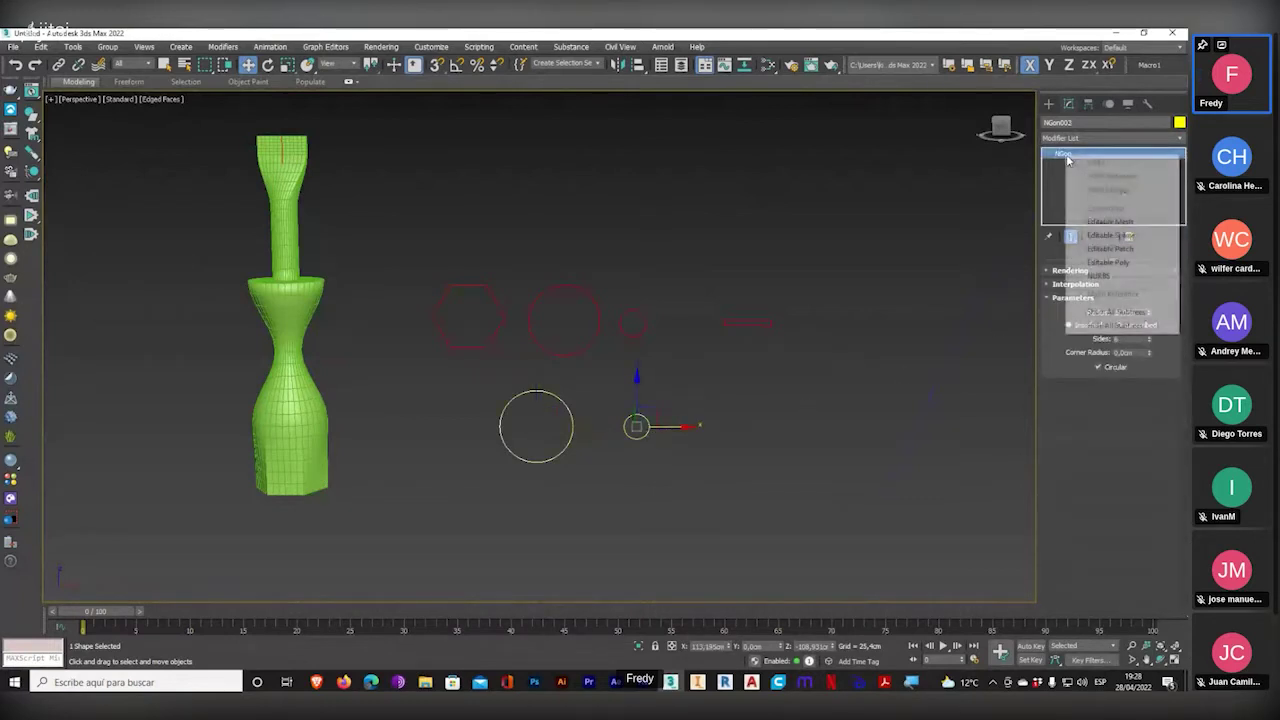
left_click(1100, 235)
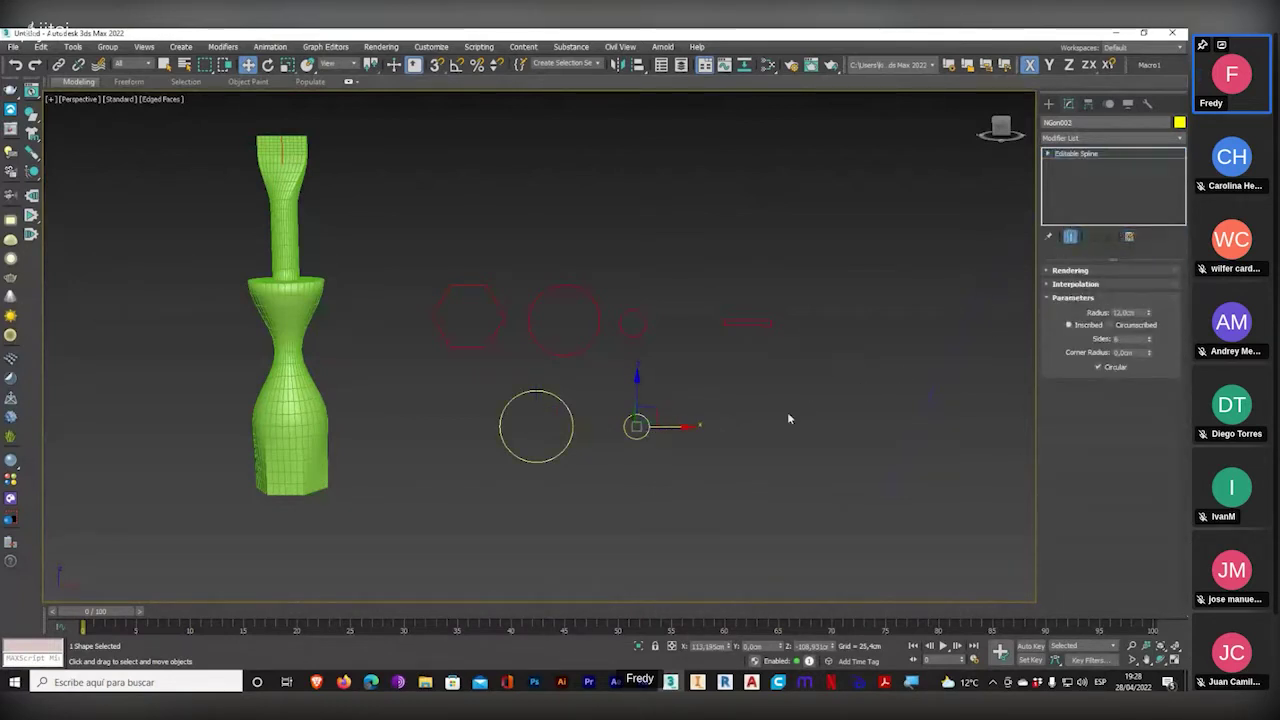
- Examine the position of the first vertex on the large yellow circle at vertex level, and return to the whole-spline level
left_click(567, 447)
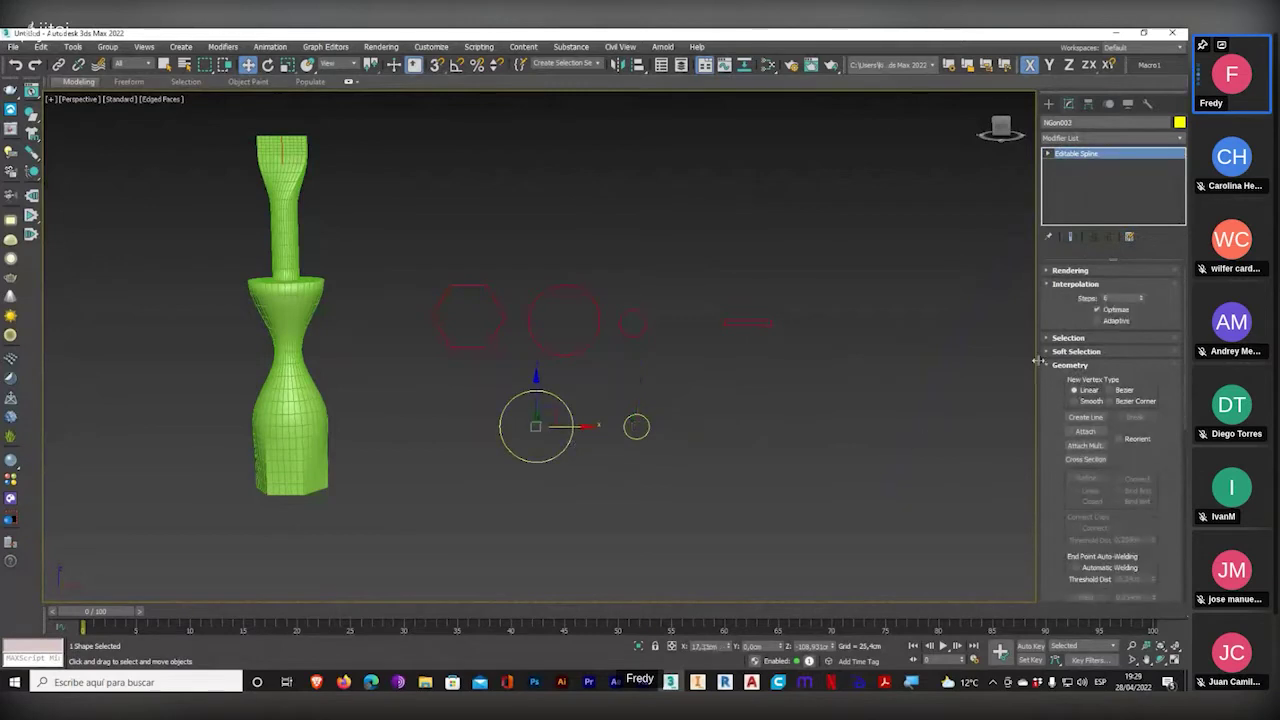
left_click(1047, 153)
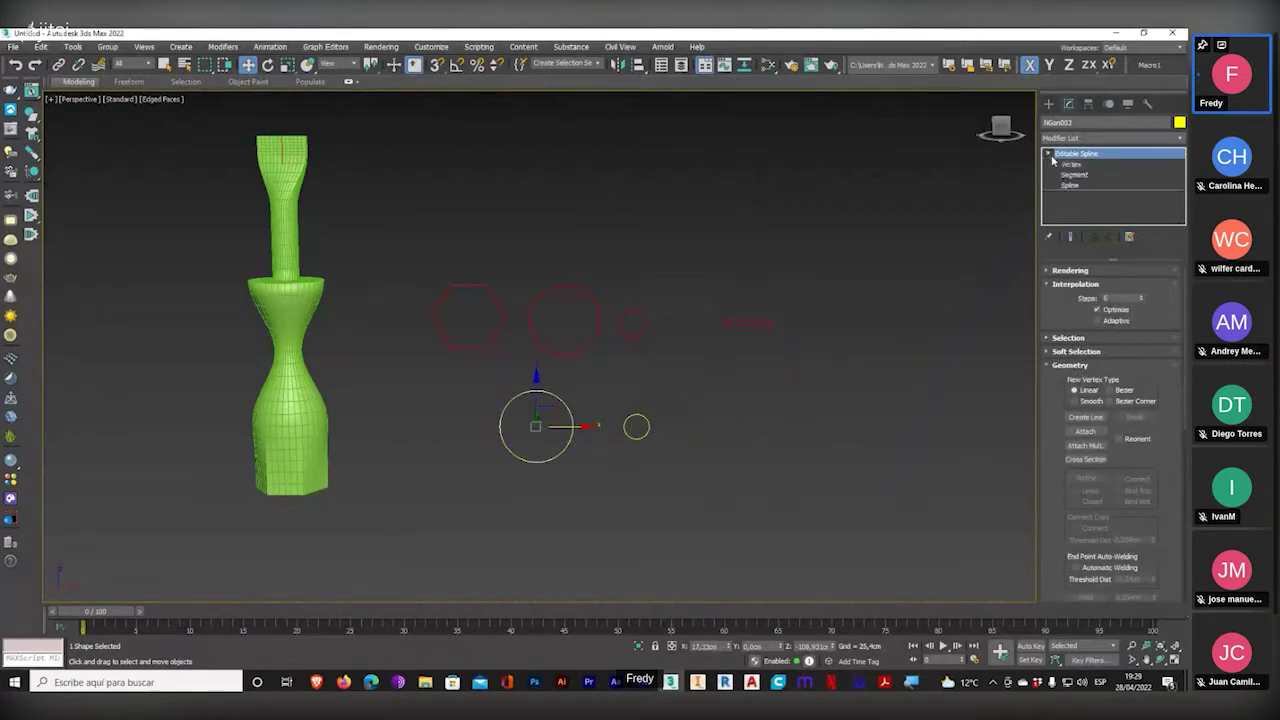
left_click(1070, 164)
middle_click_drag(567, 478, 636, 477)
scroll(636, 477, "up", 4)
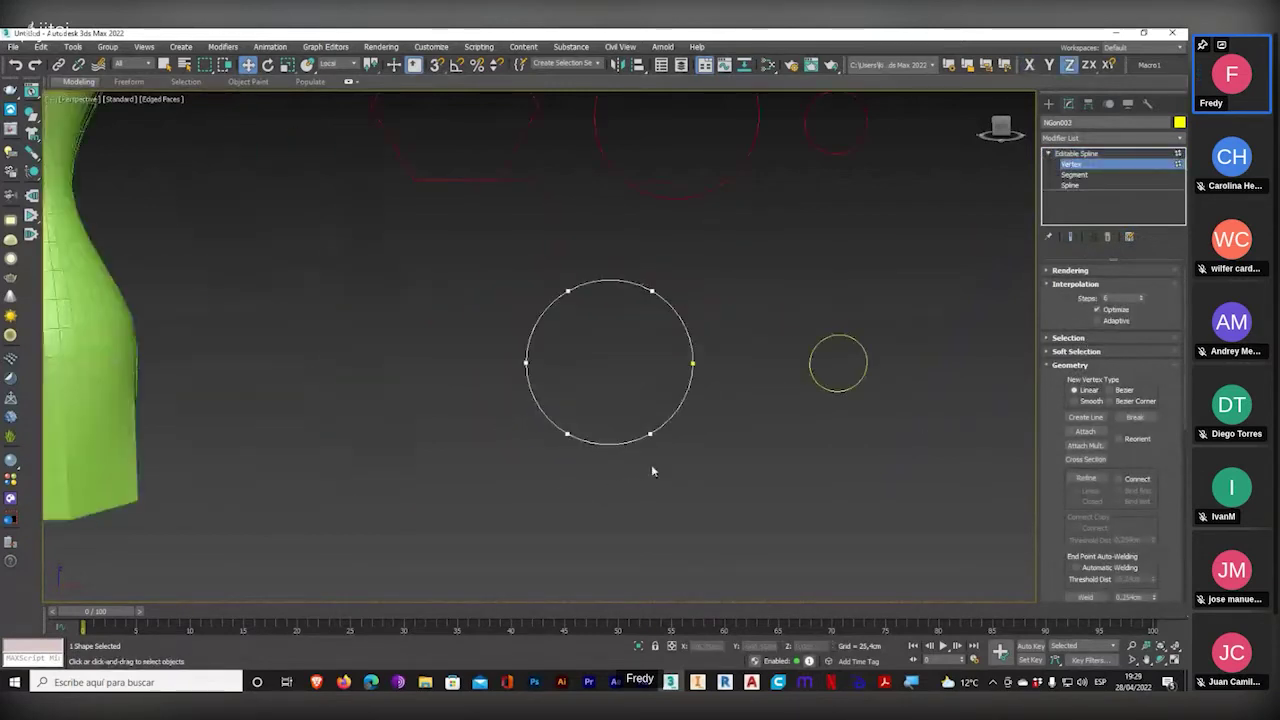
key("super+plus")
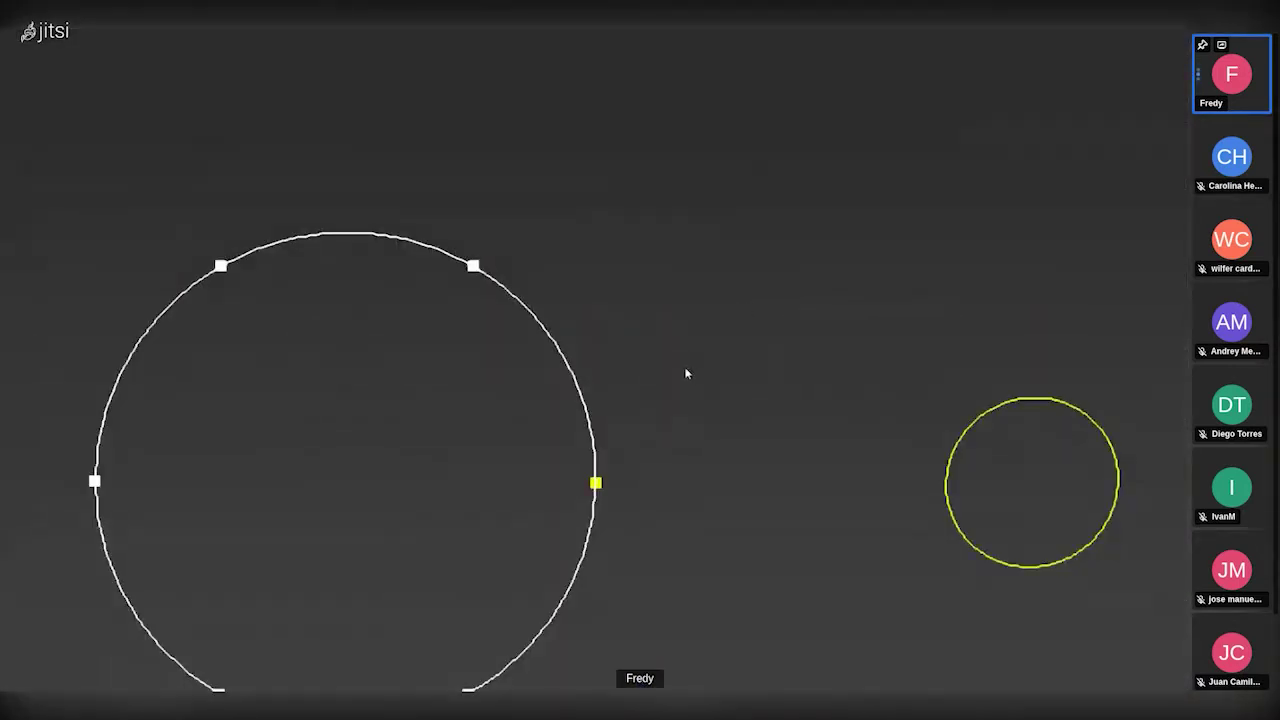
key("super+plus")
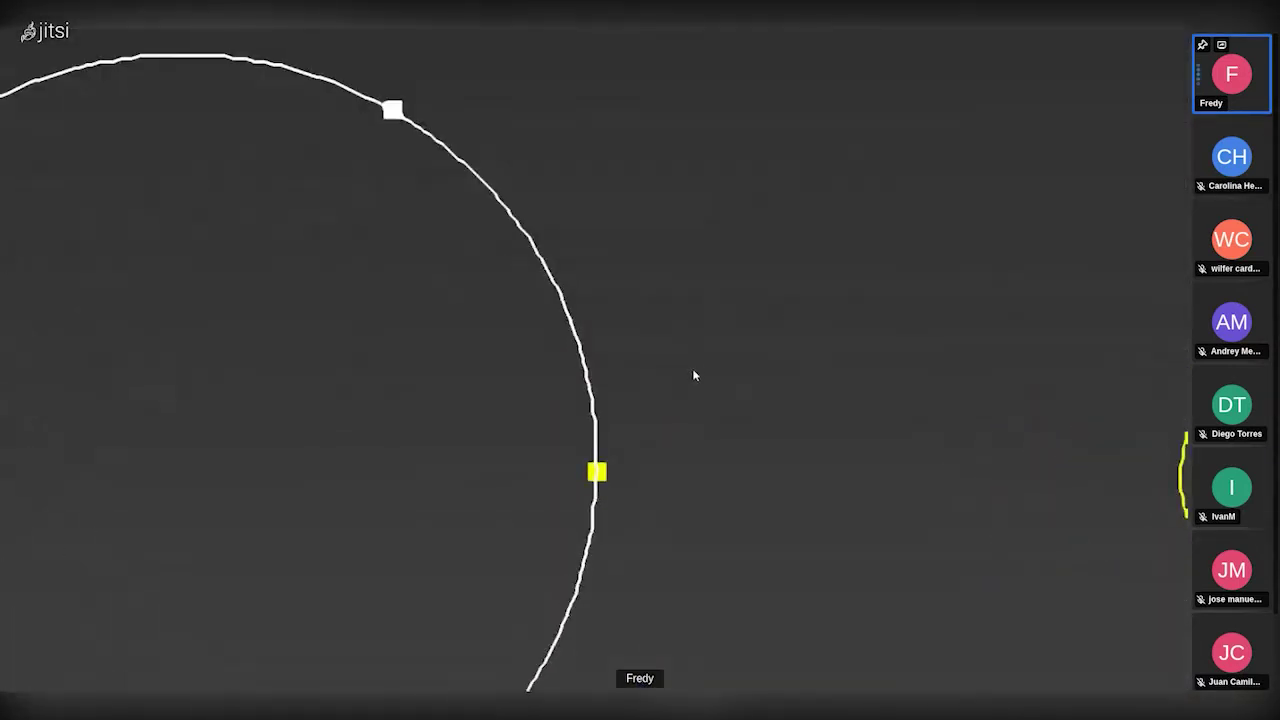
key("super+minus")
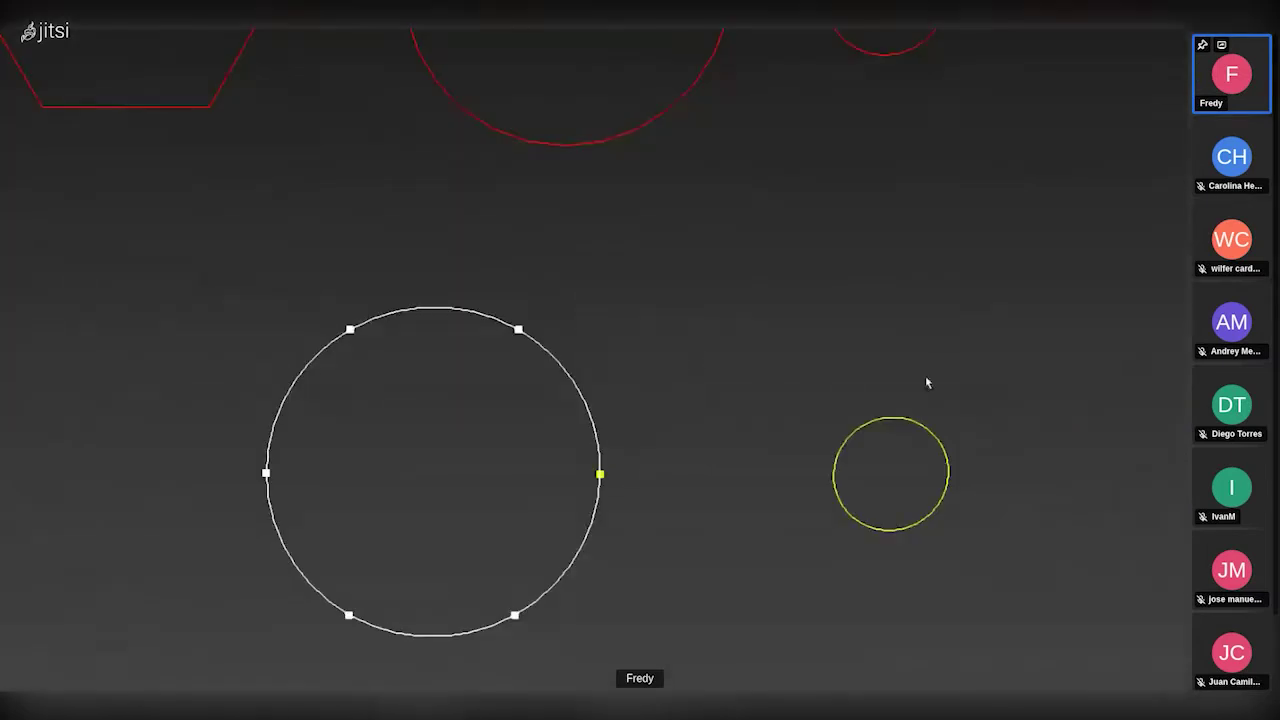
key("super+plus")
key("super+minus")
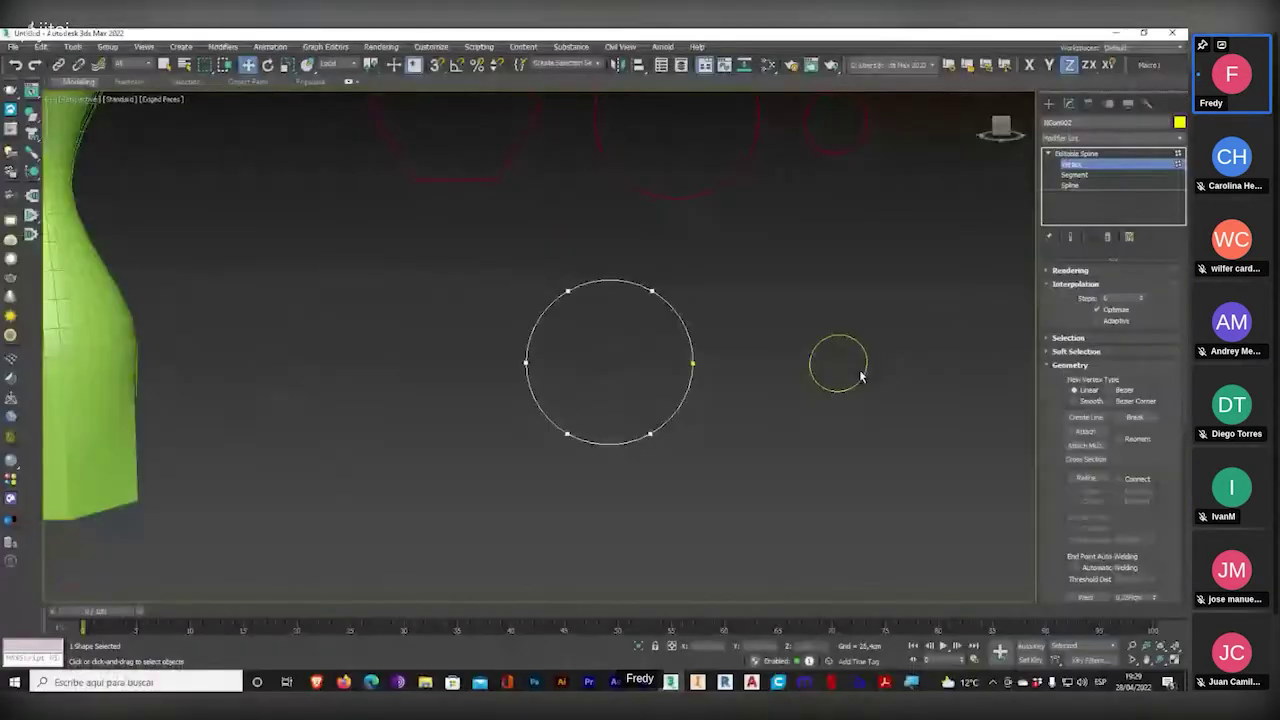
left_click(1170, 166)
- Divide the red rectangle's two short end segments with one division each at segment level
left_click(867, 310)
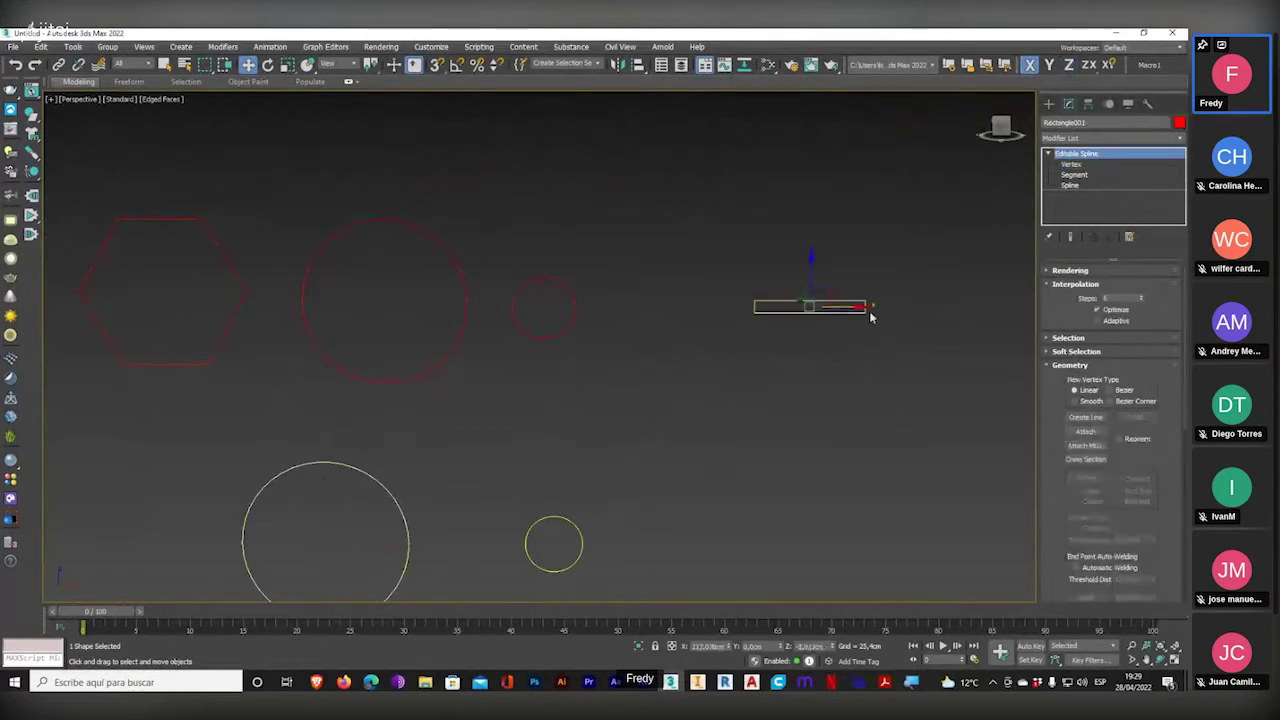
left_click(1072, 165)
key("z")
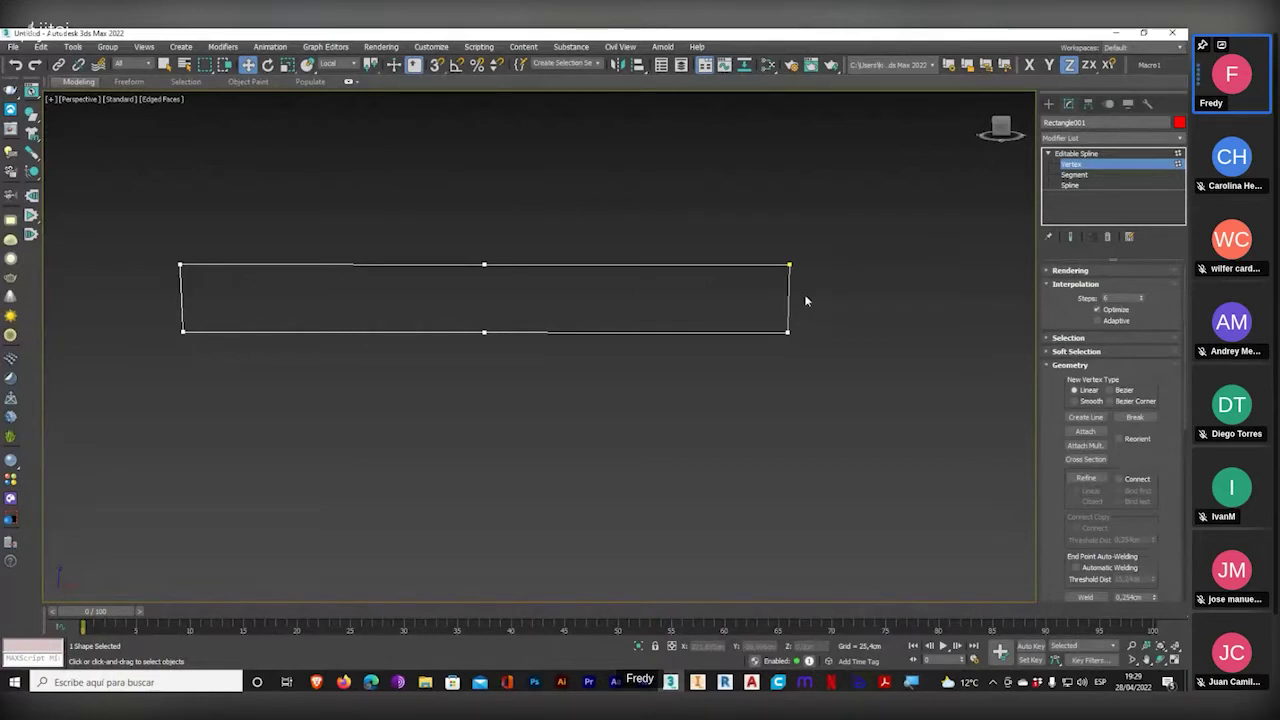
left_click(1073, 174)
left_click_drag(825, 311, 134, 309)
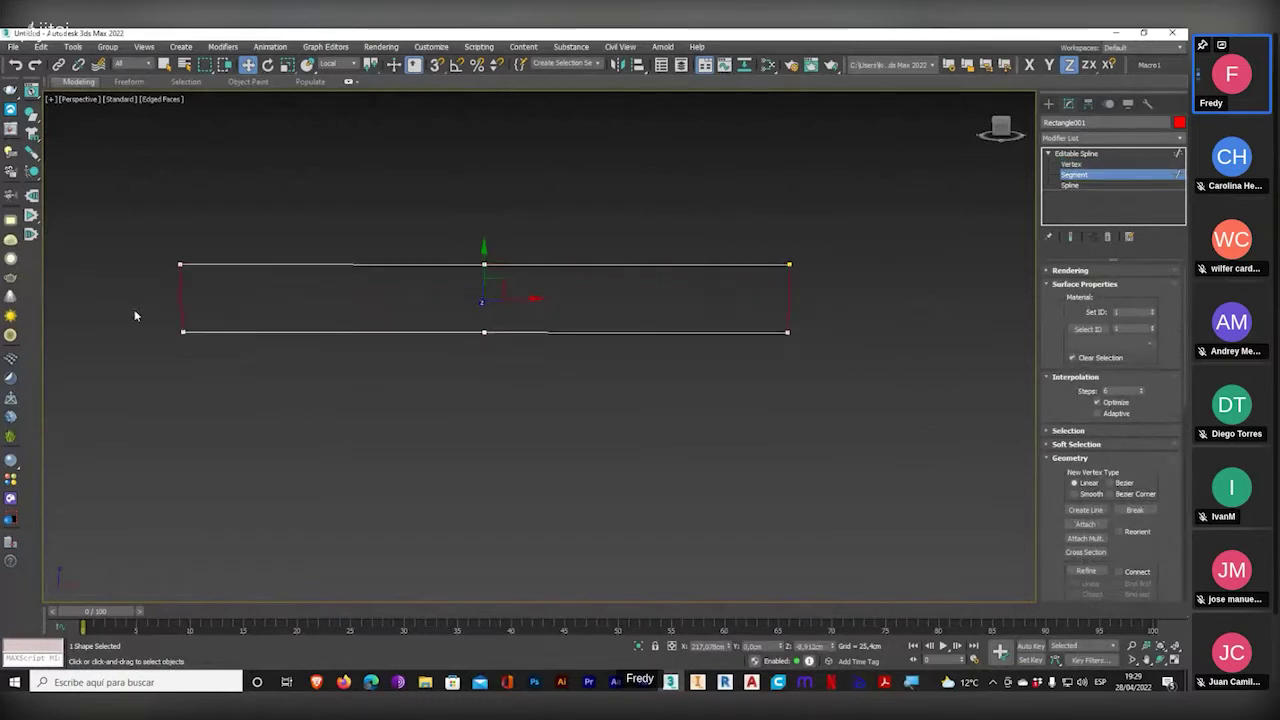
scroll(1040, 531, "down", 8)
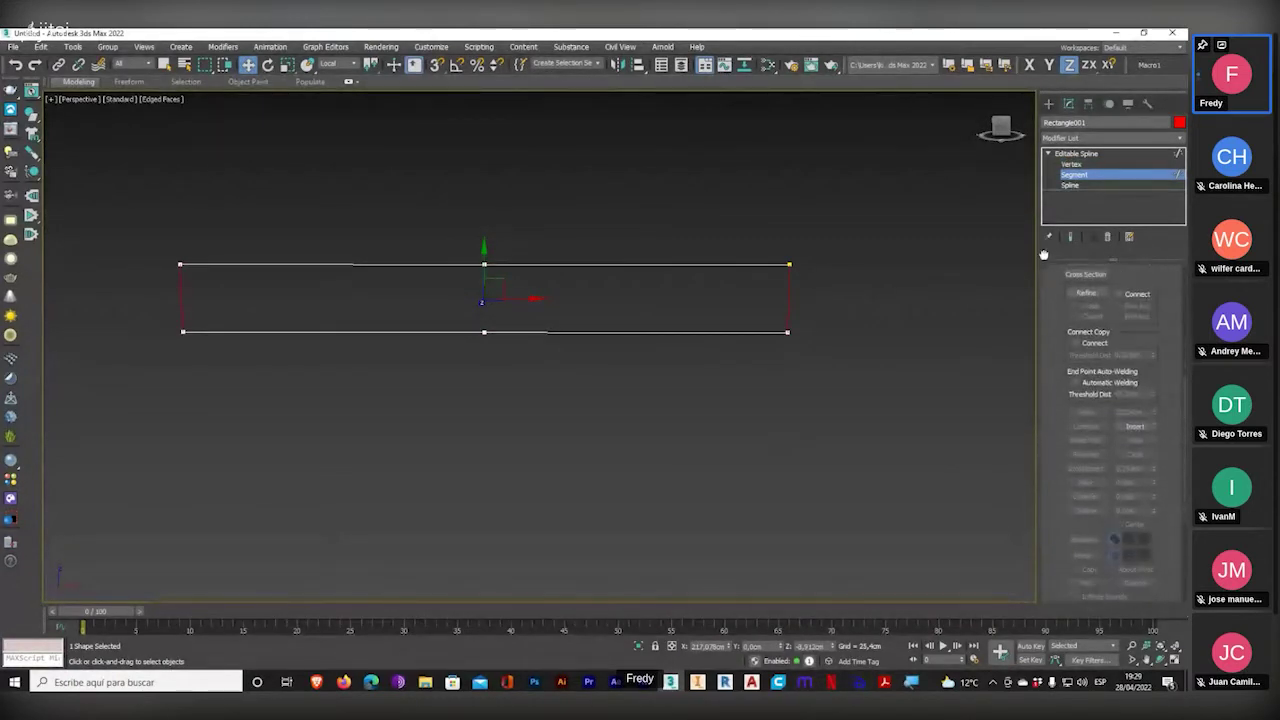
scroll(1053, 324, "down", 3)
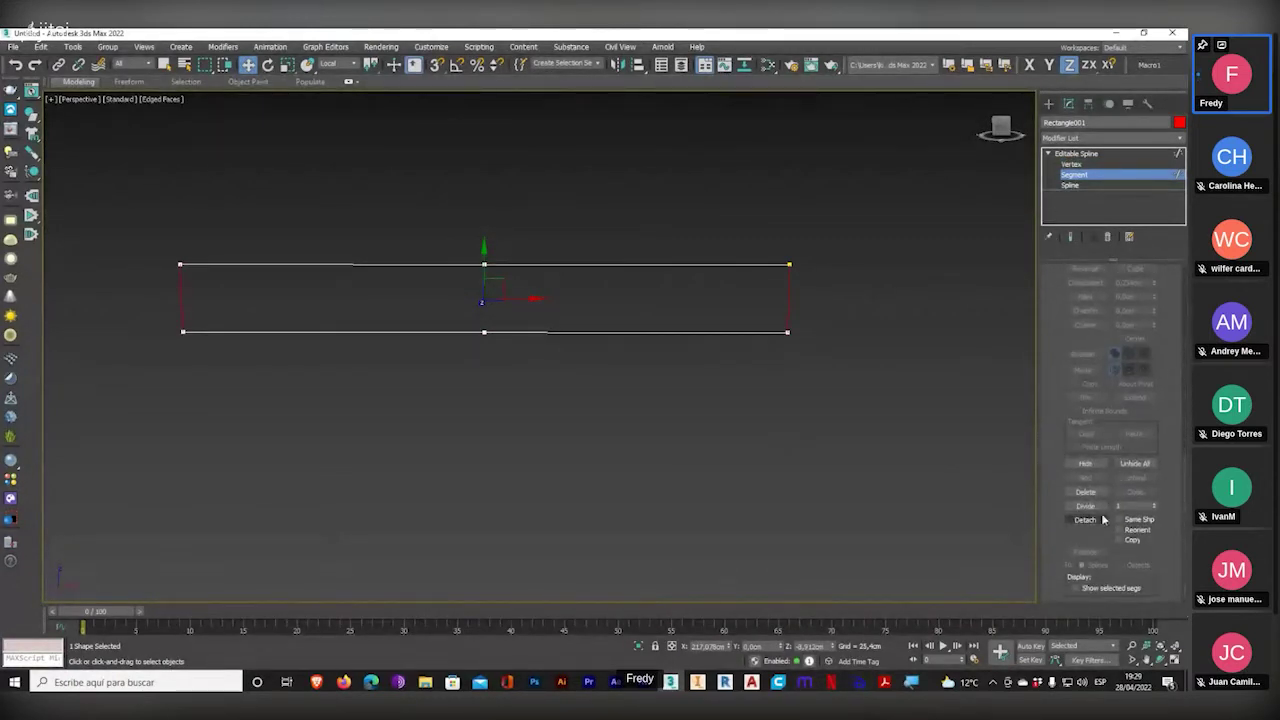
scroll(790, 318, "up", 8)
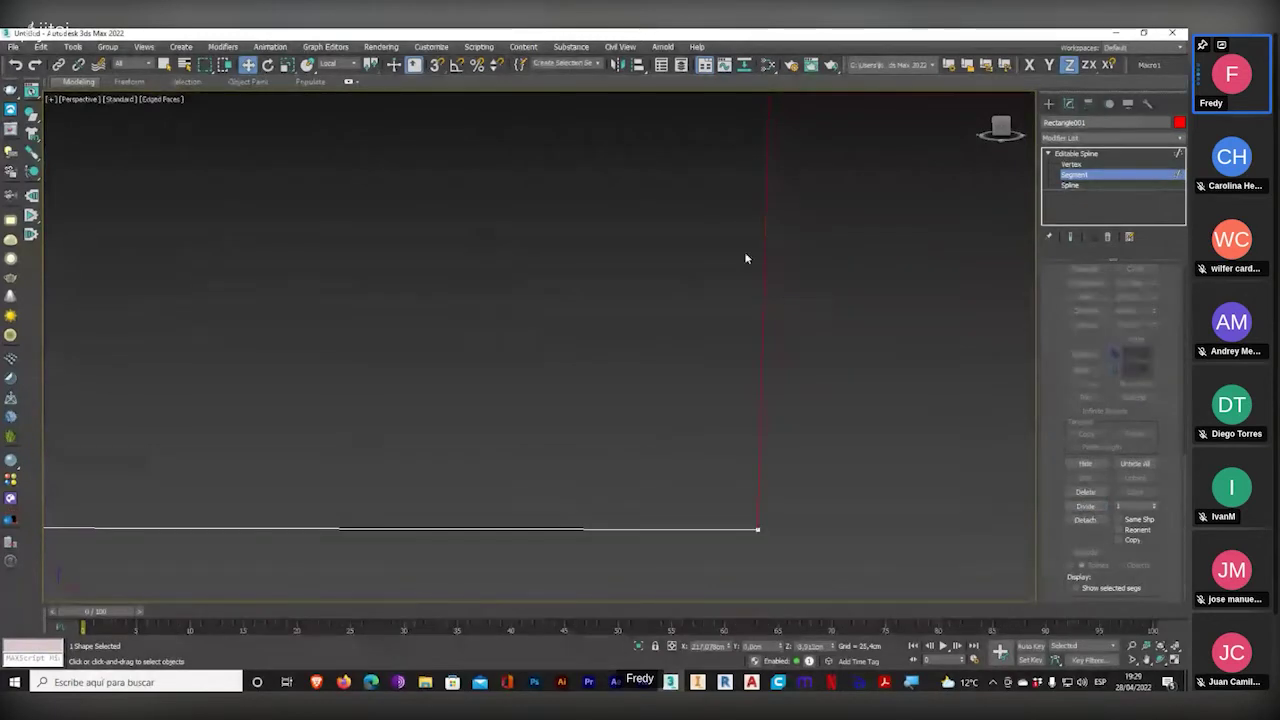
scroll(825, 265, "up", 2)
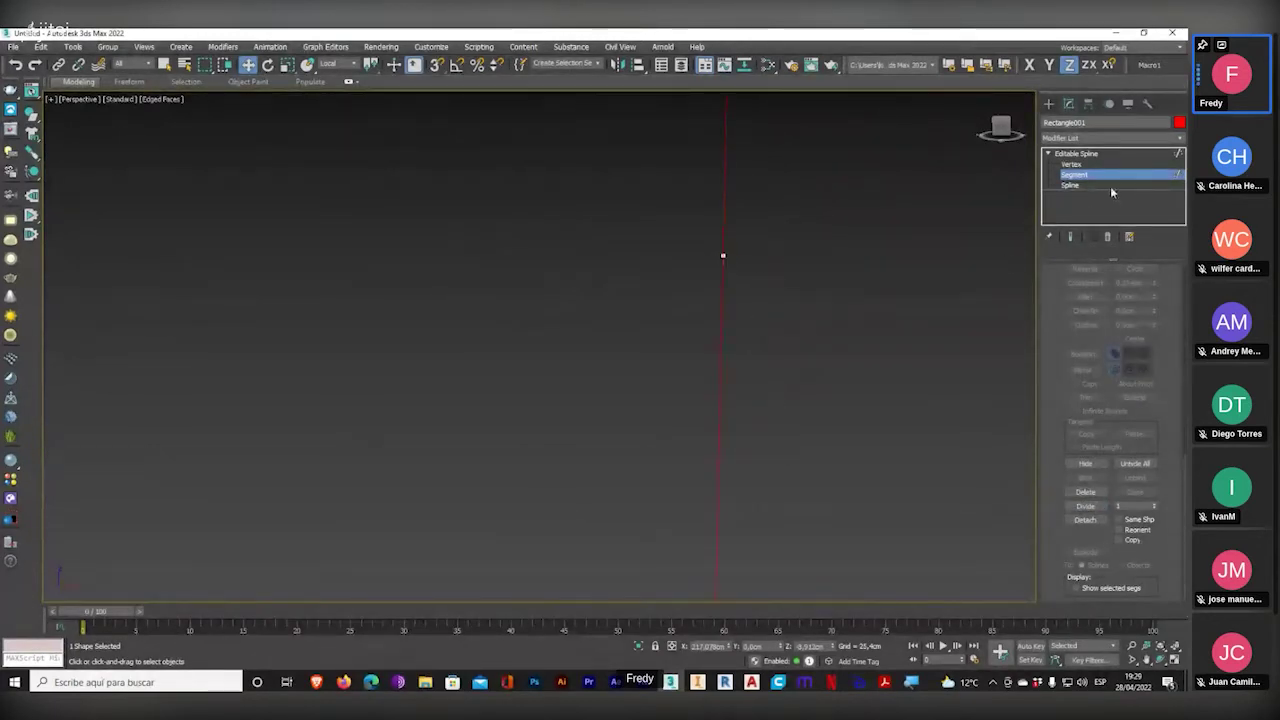
- Make the midpoint vertex of the red rectangle's right-hand short side the spline's first vertex at vertex level
left_click(1071, 164)
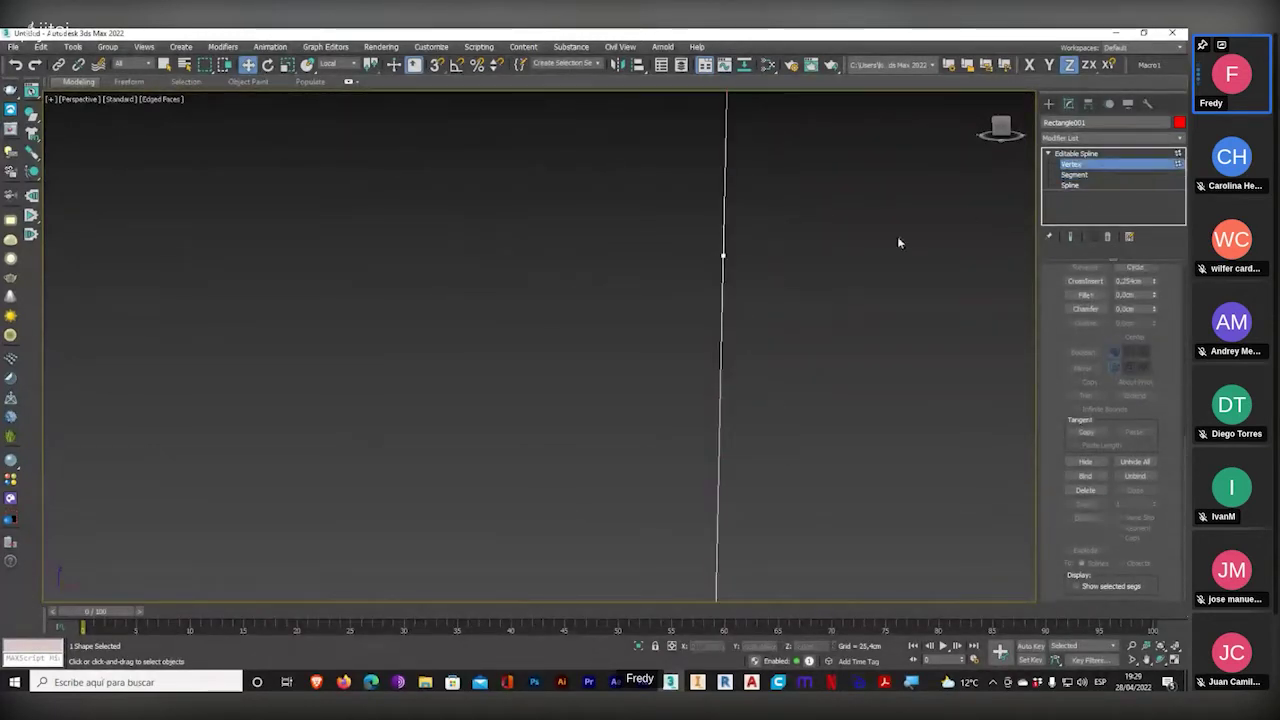
left_click(720, 254)
scroll(714, 266, "down", 4)
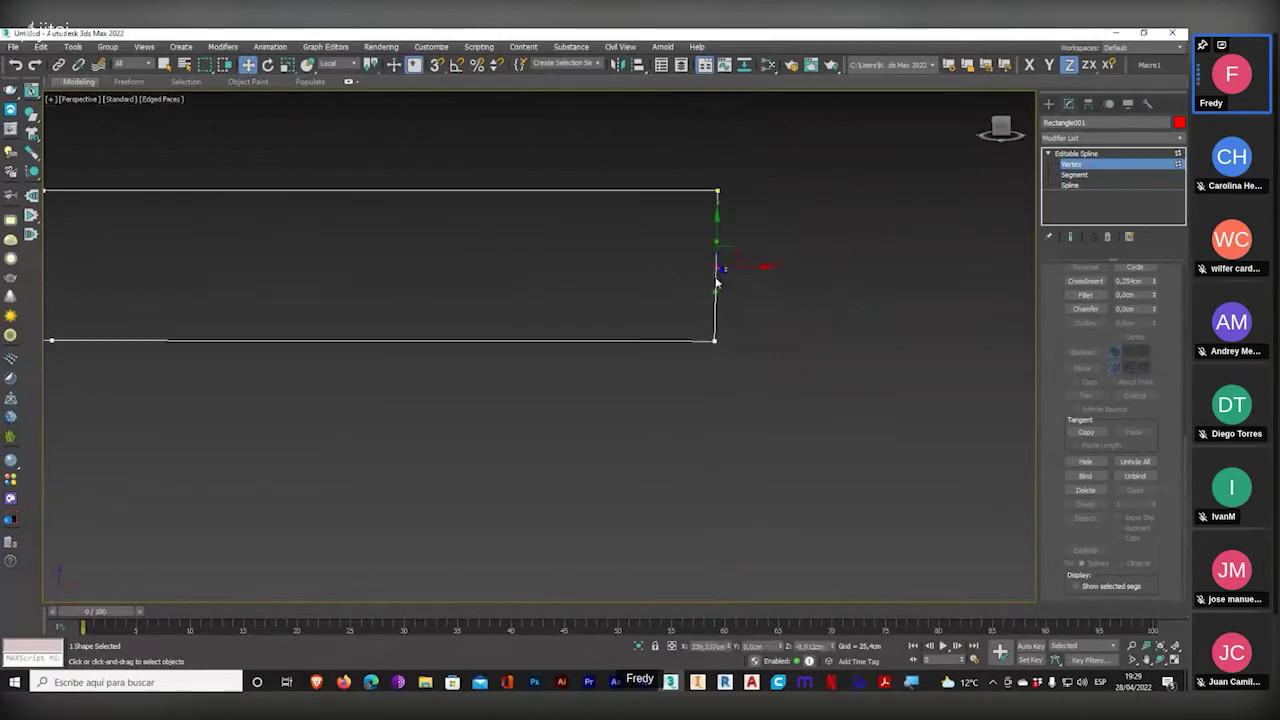
scroll(733, 267, "up", 2)
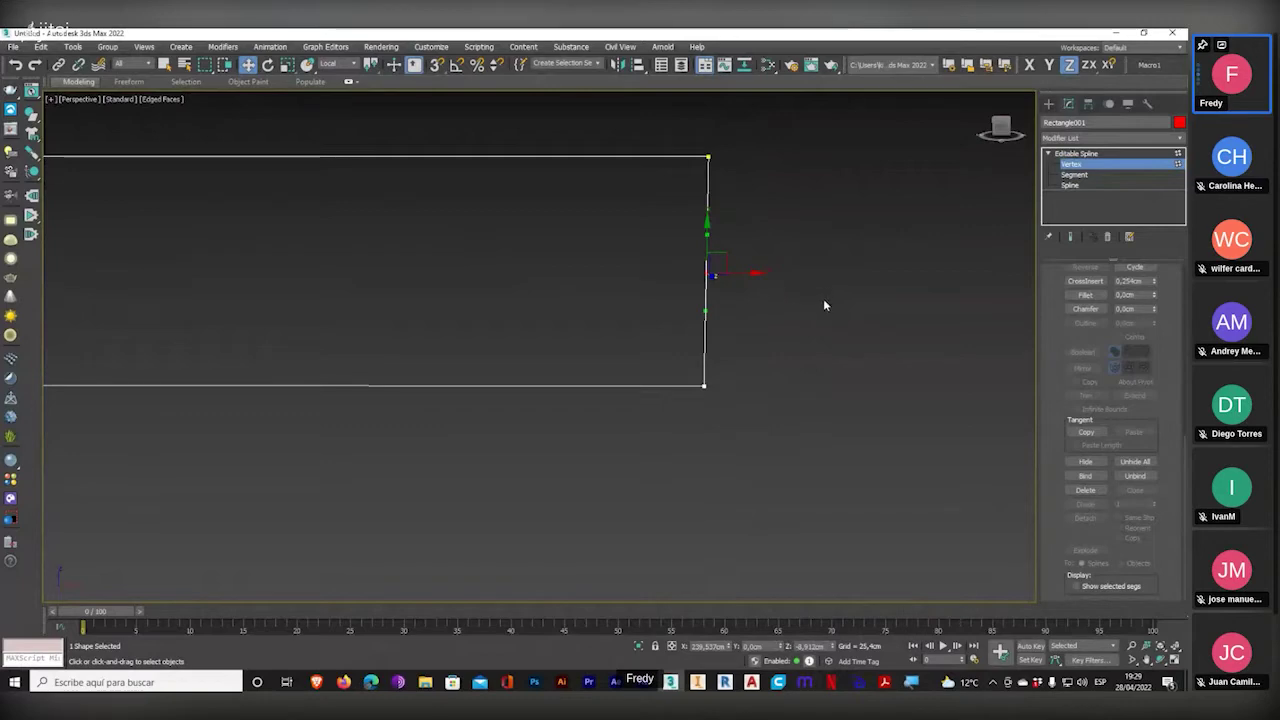
scroll(1070, 350, "up", 3)
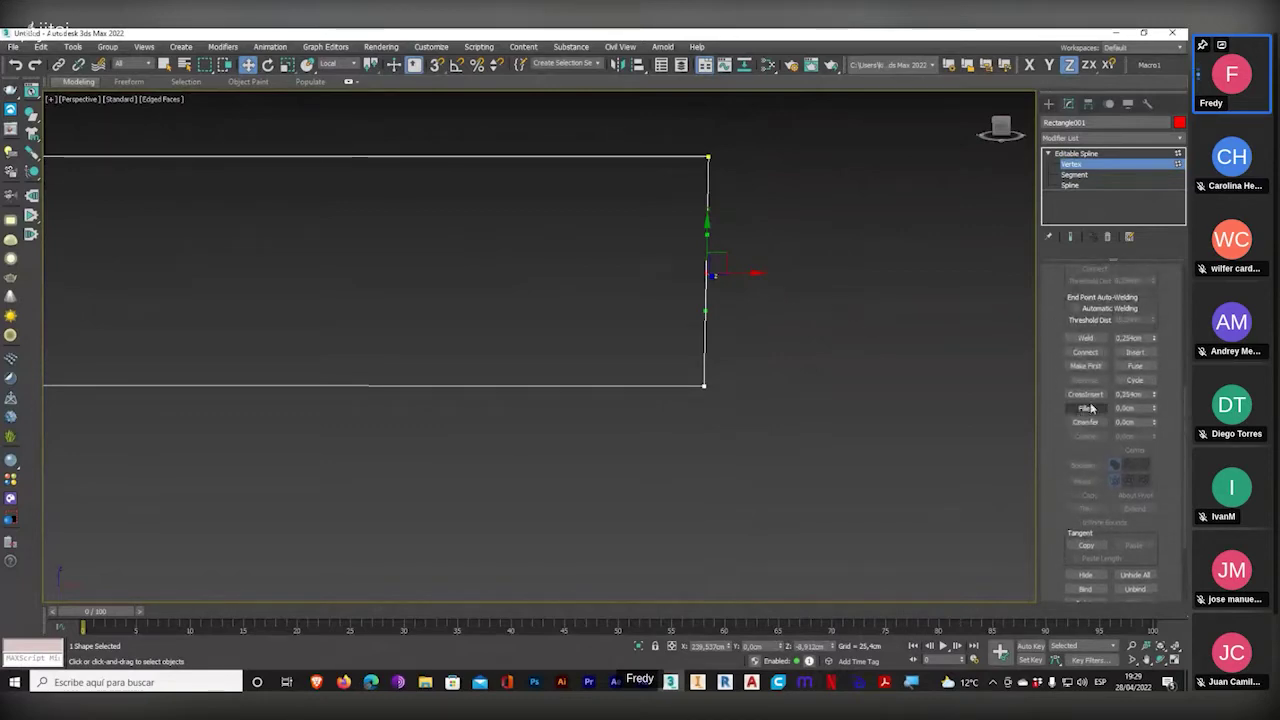
key("super+plus")
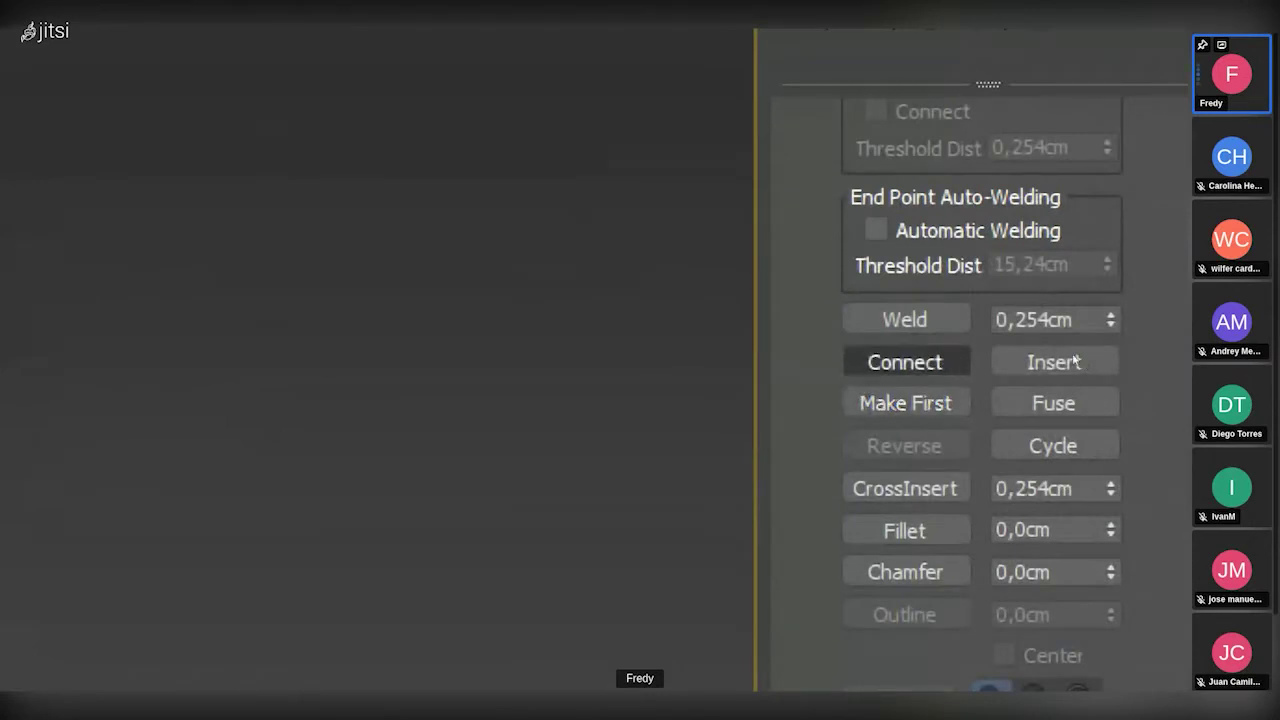
key("super+minus")
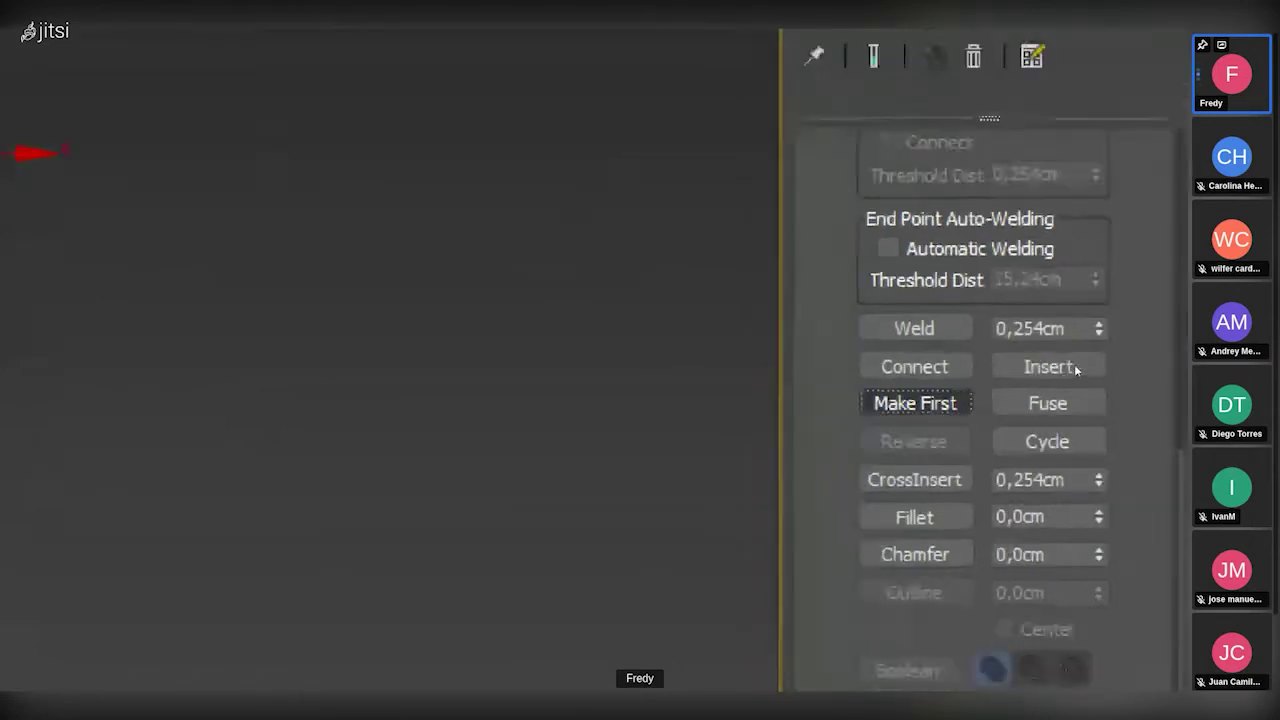
- Switch to the Jitsi meeting in Firefox, mute and unmute the microphone, and return to 3ds Max
mouse_move(343, 682)
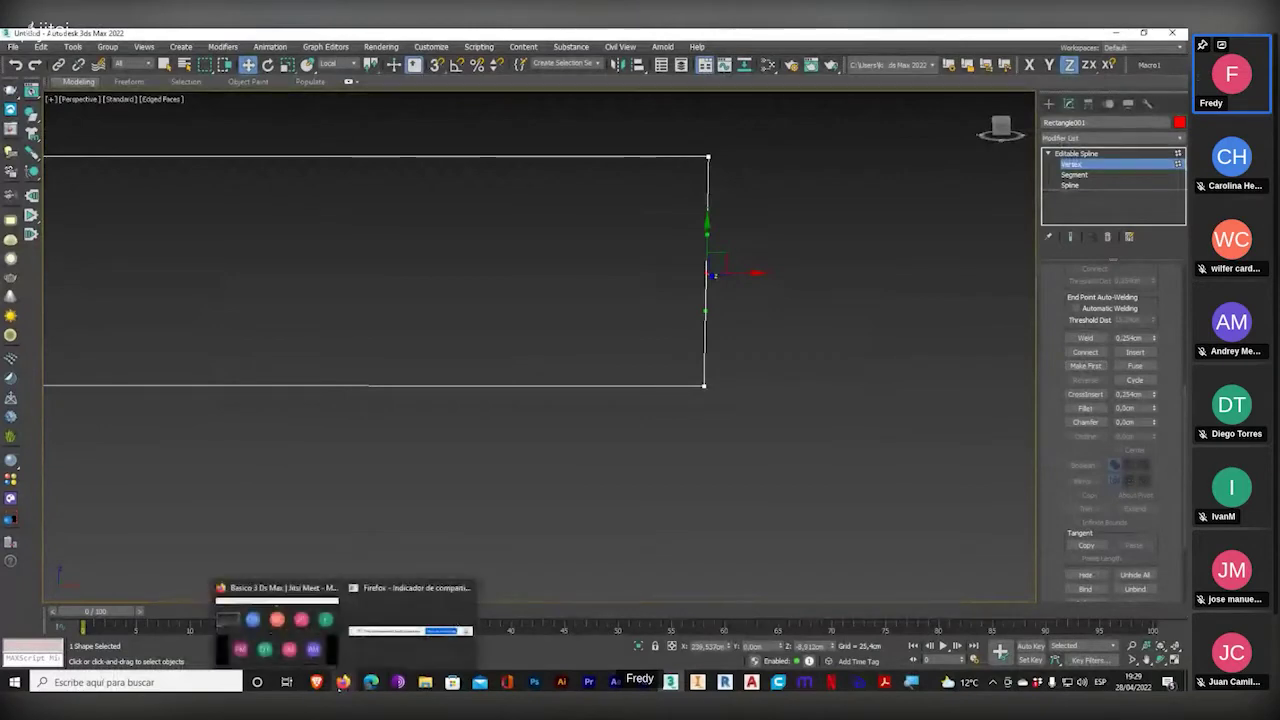
left_click(323, 624)
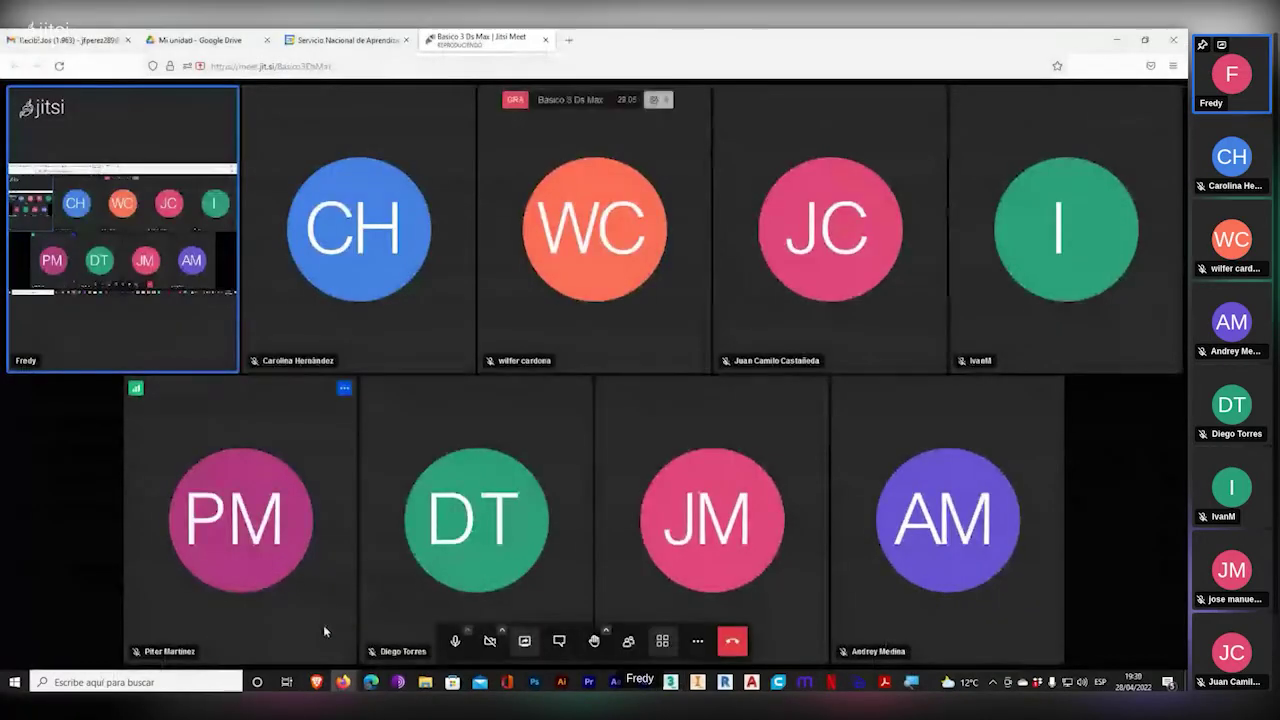
left_click(455, 641)
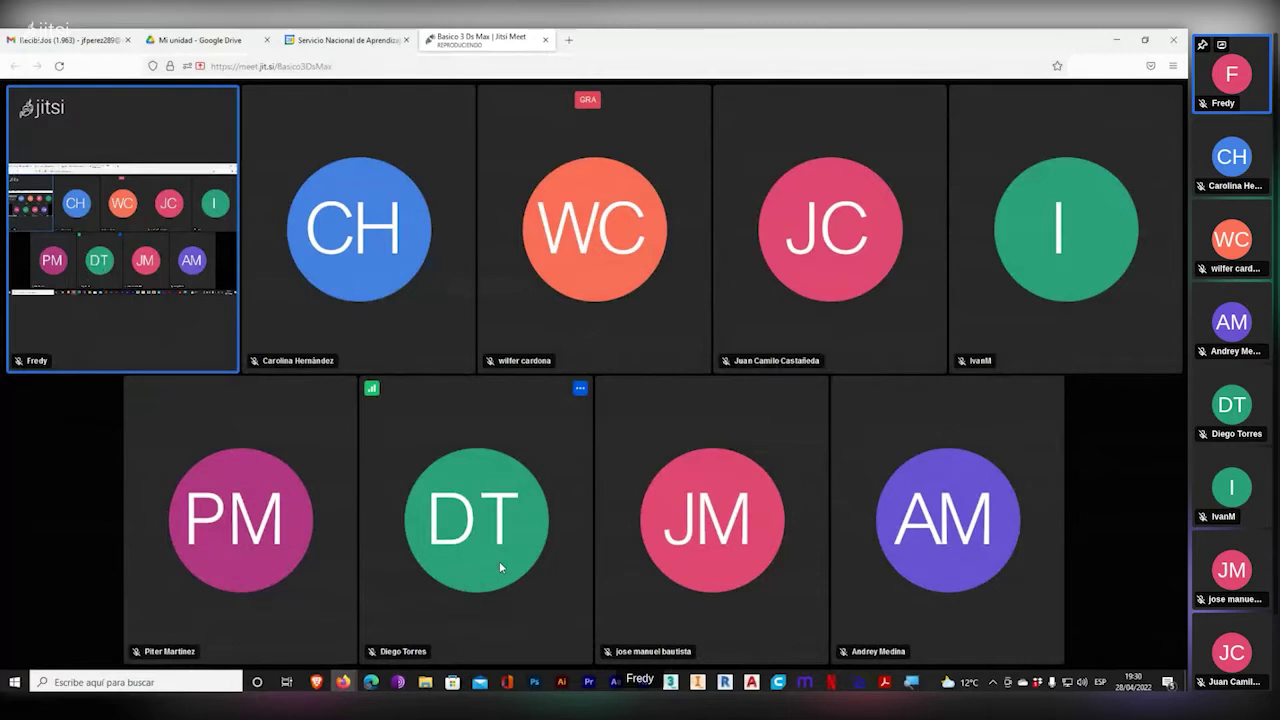
mouse_move(510, 557)
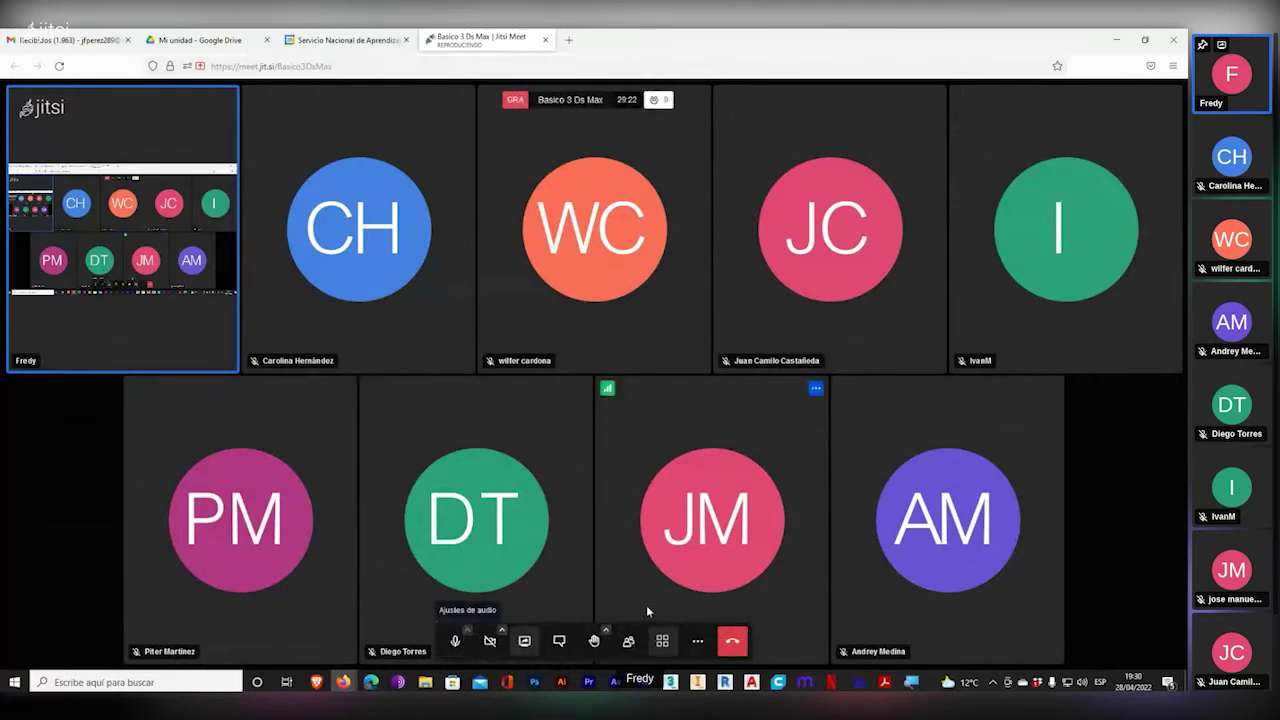
left_click(672, 682)
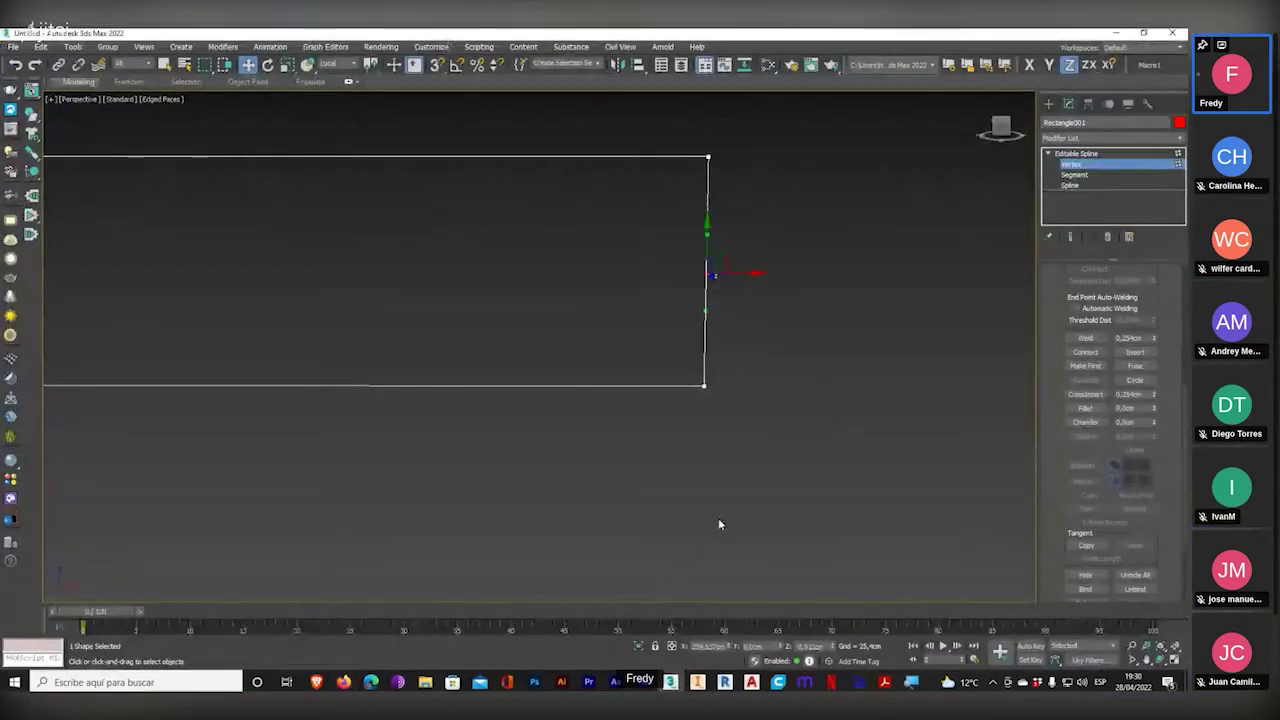
- Examine the rectangle's first vertex and the Make First command up close, and return to the whole-spline level
scroll(815, 300, "down", 2)
scroll(815, 300, "down", 1)
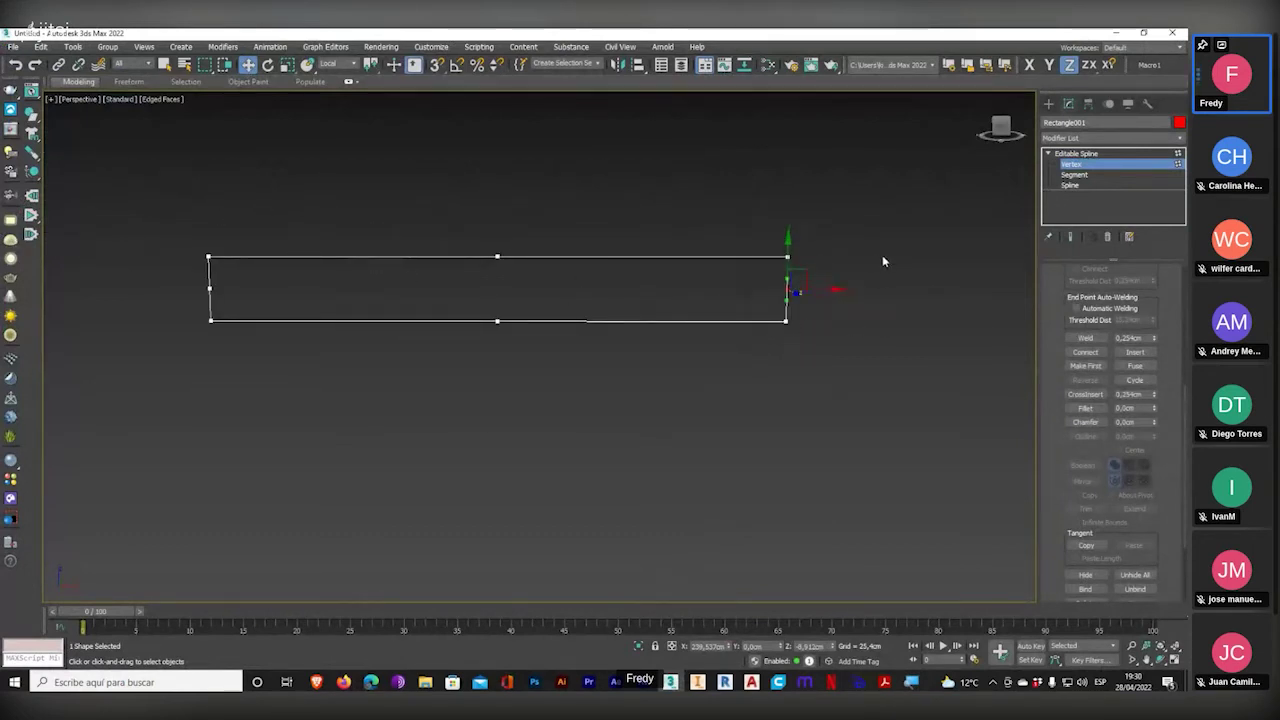
scroll(800, 295, "up", 5)
key("super+plus")
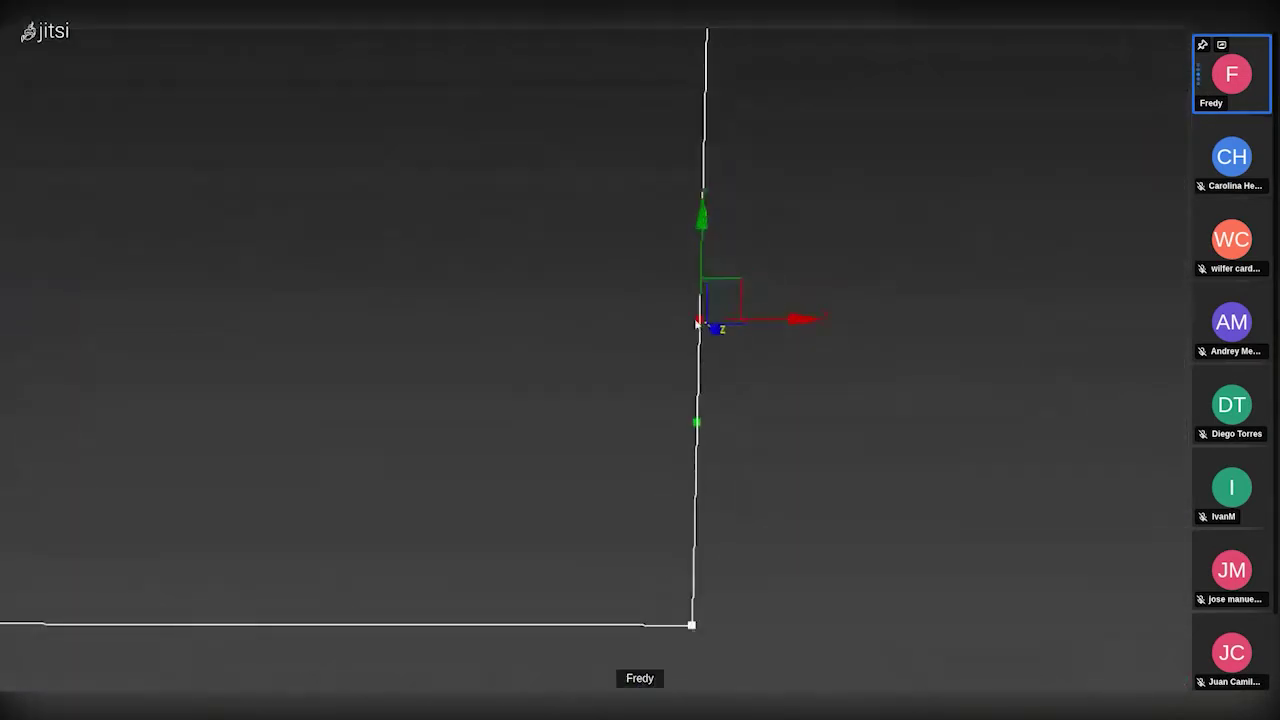
key("super+plus")
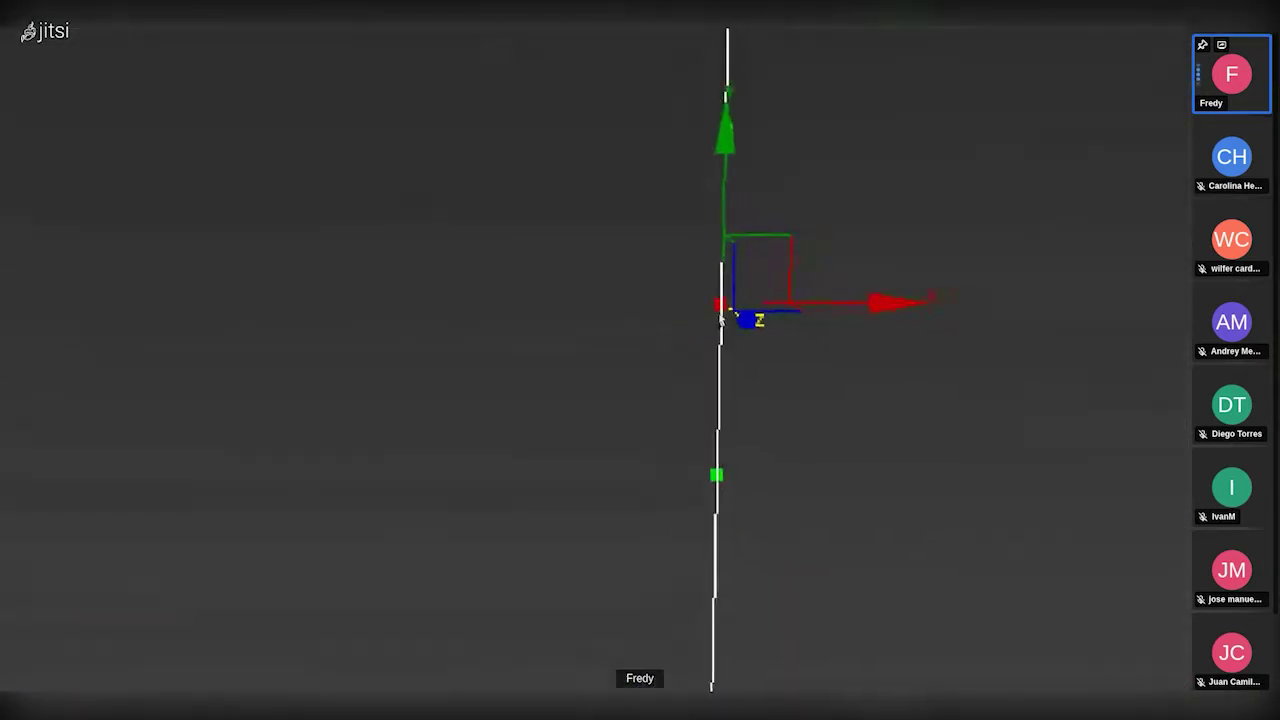
key("super+minus")
key("super+minus")
key("super+plus")
key("super+plus")
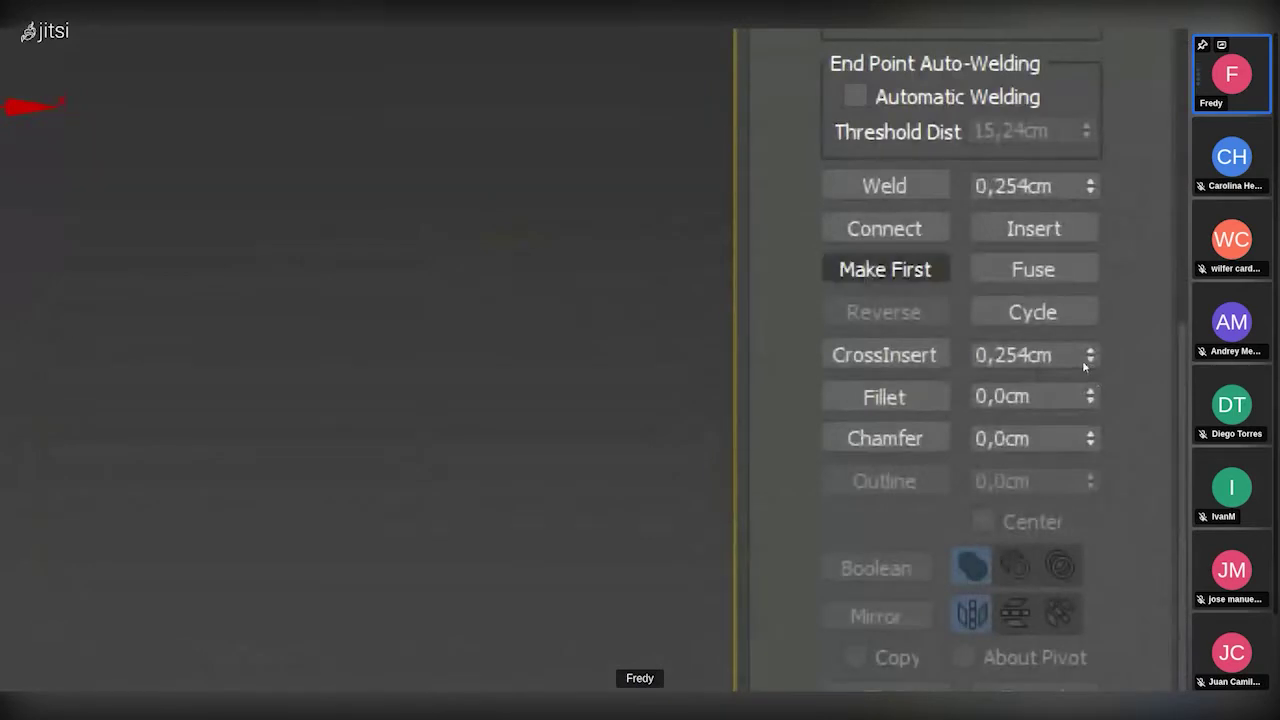
key("super+minus")
key("super+minus")
scroll(790, 378, "down", 5)
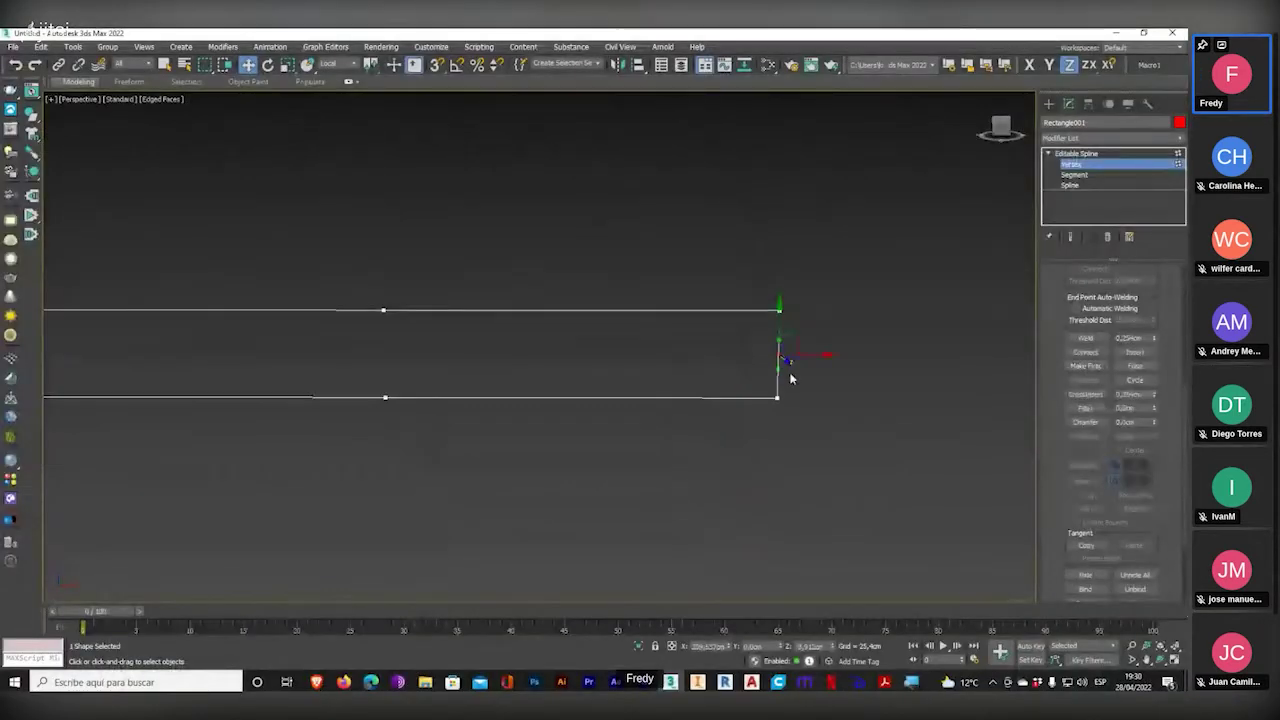
scroll(790, 378, "down", 4)
left_click(1179, 168)
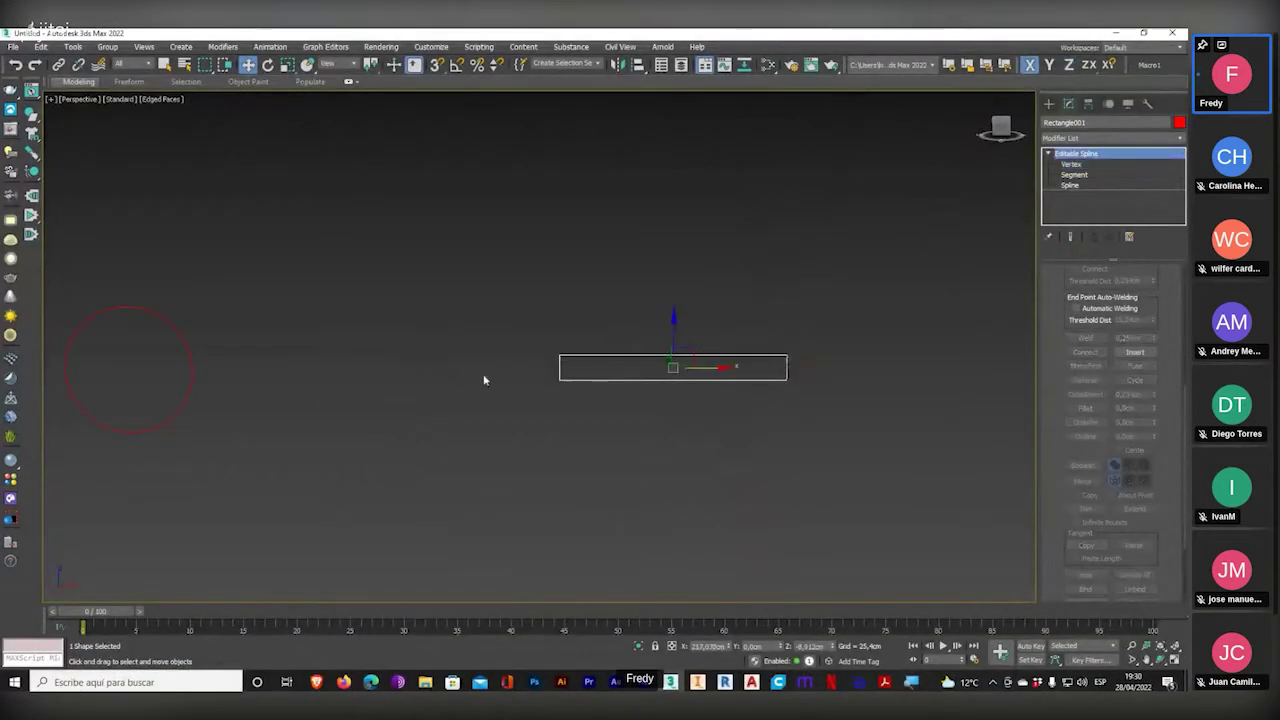
- Examine the loft's mesh at its rectangular top and down the neck, and compare it with the section shapes
scroll(483, 377, "down", 4)
middle_click_drag(380, 383, 737, 354)
middle_click_drag(370, 350, 428, 482)
key("super+plus")
middle_click_drag(439, 270, 449, 566)
middle_click_drag(480, 240, 384, 310)
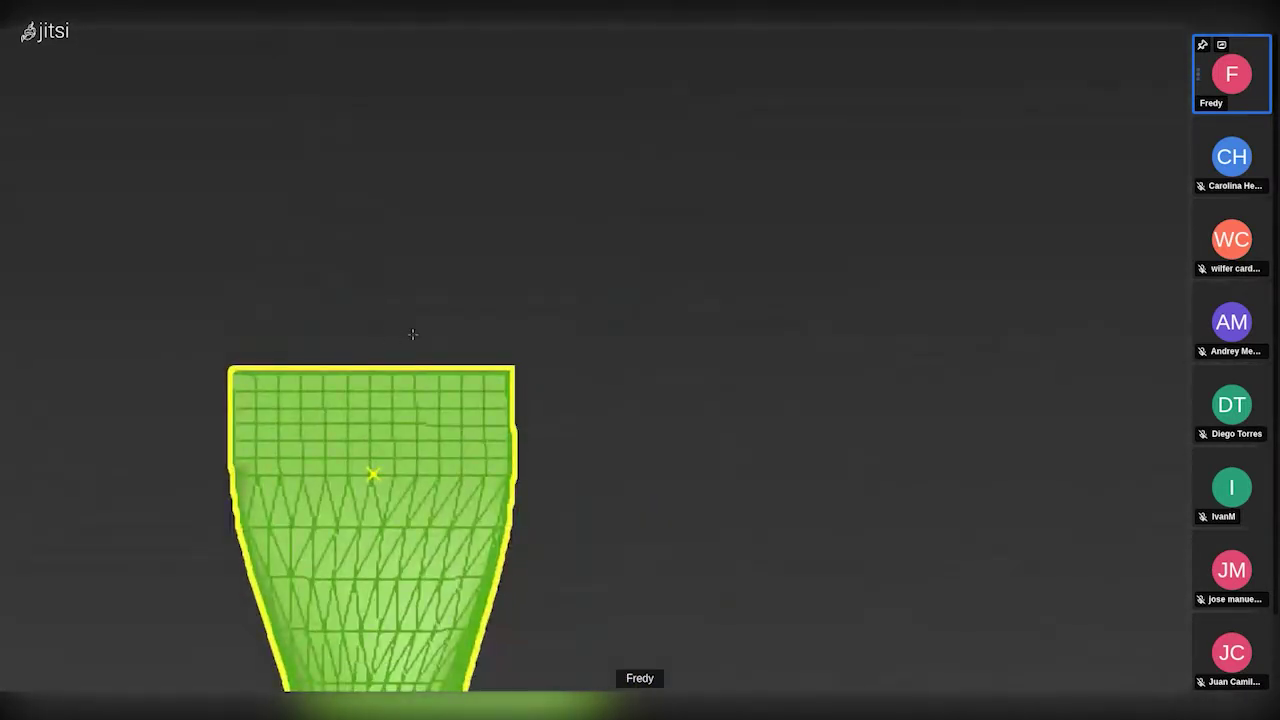
key("super+minus")
middle_click_drag(739, 394, 638, 191)
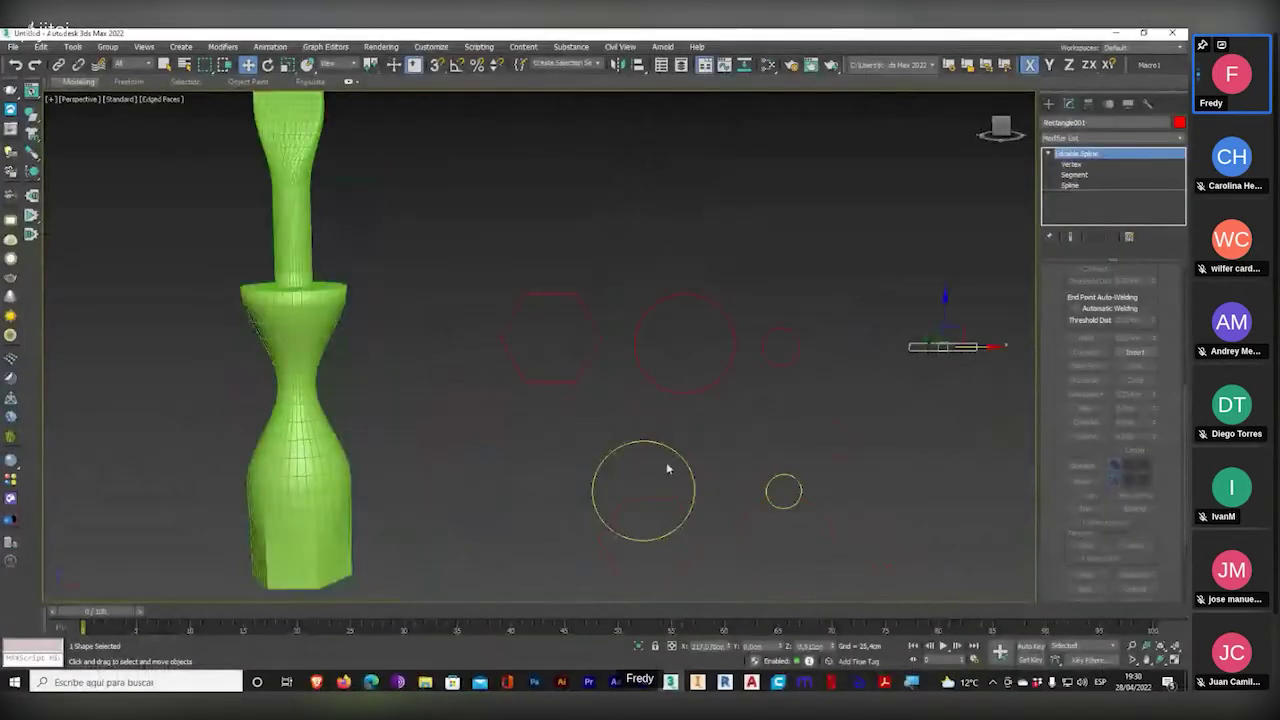
- Divide the large yellow circle's uppermost and lowermost segments with one division each at segment level
left_click(680, 457)
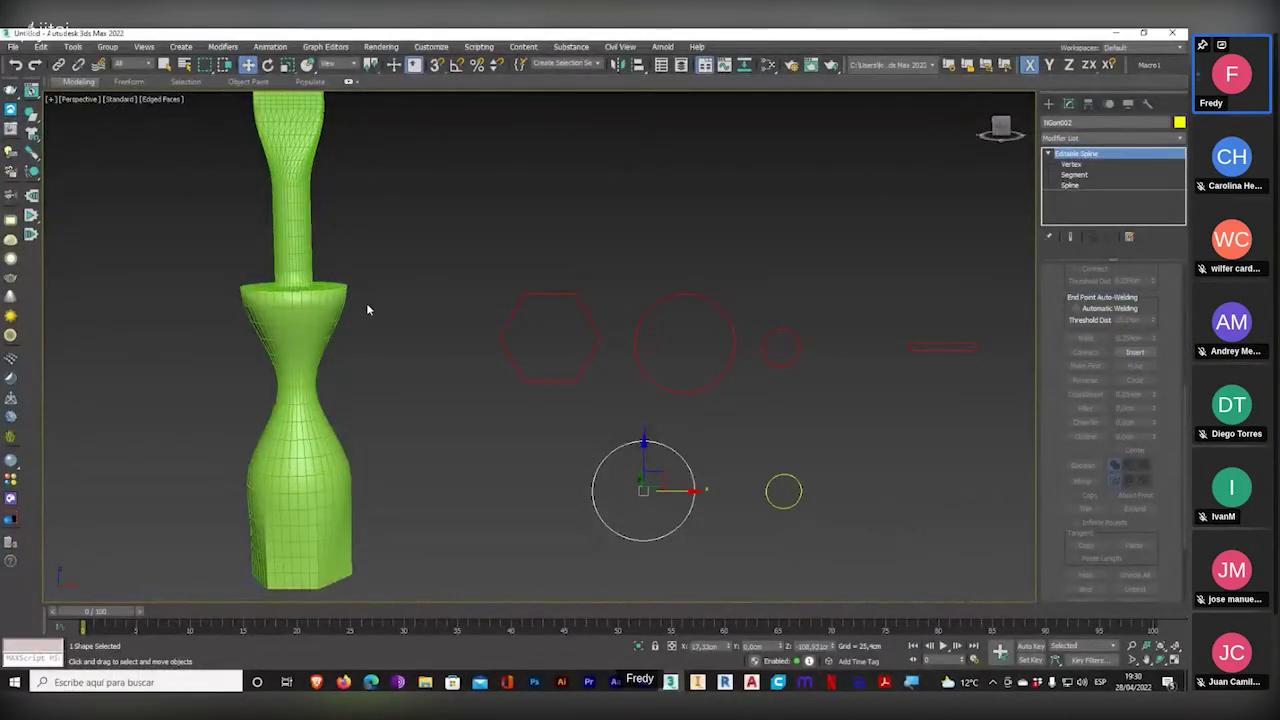
left_click(1070, 164)
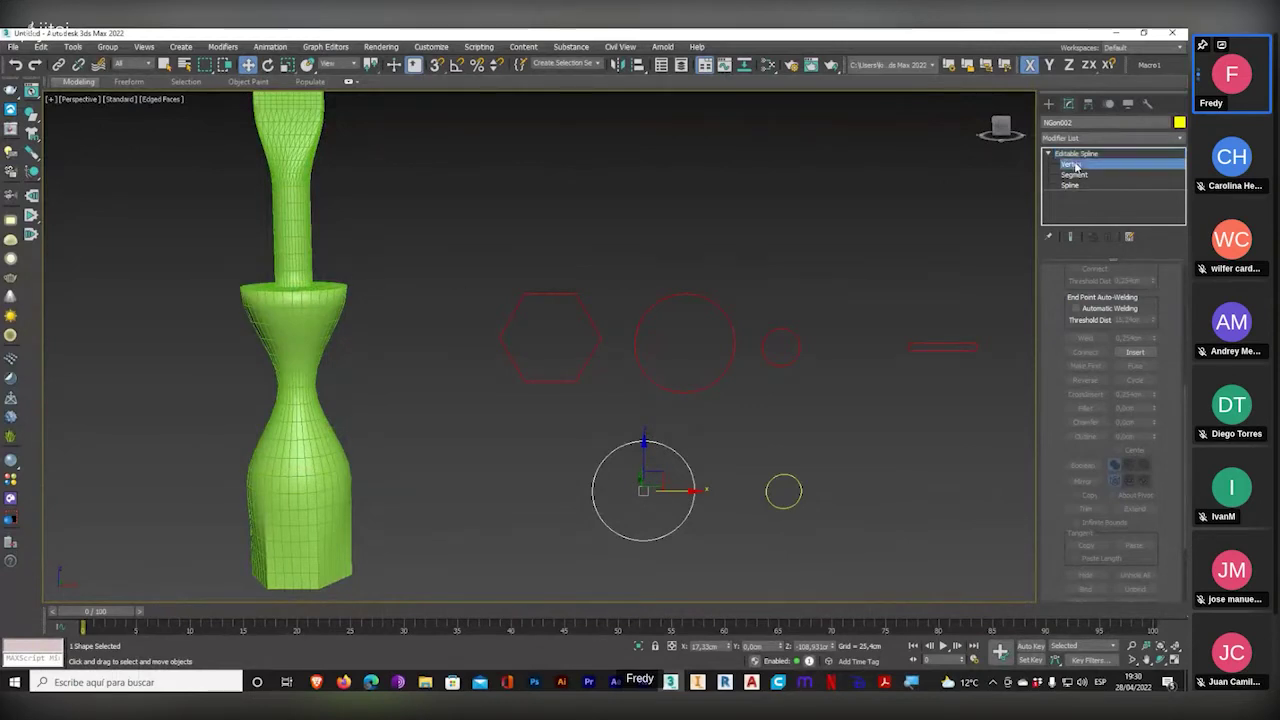
scroll(705, 417, "up", 4)
middle_click_drag(679, 422, 639, 376)
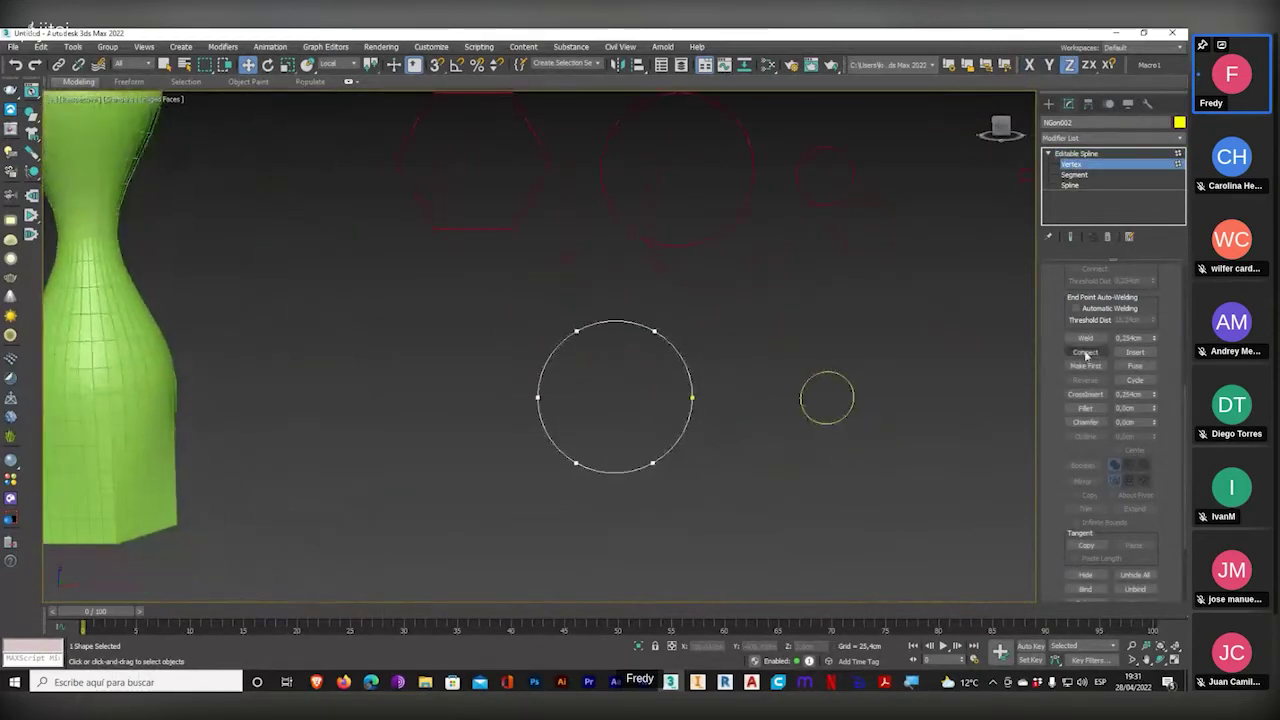
left_click(1072, 176)
left_click_drag(624, 306, 637, 502)
scroll(1057, 516, "down", 5)
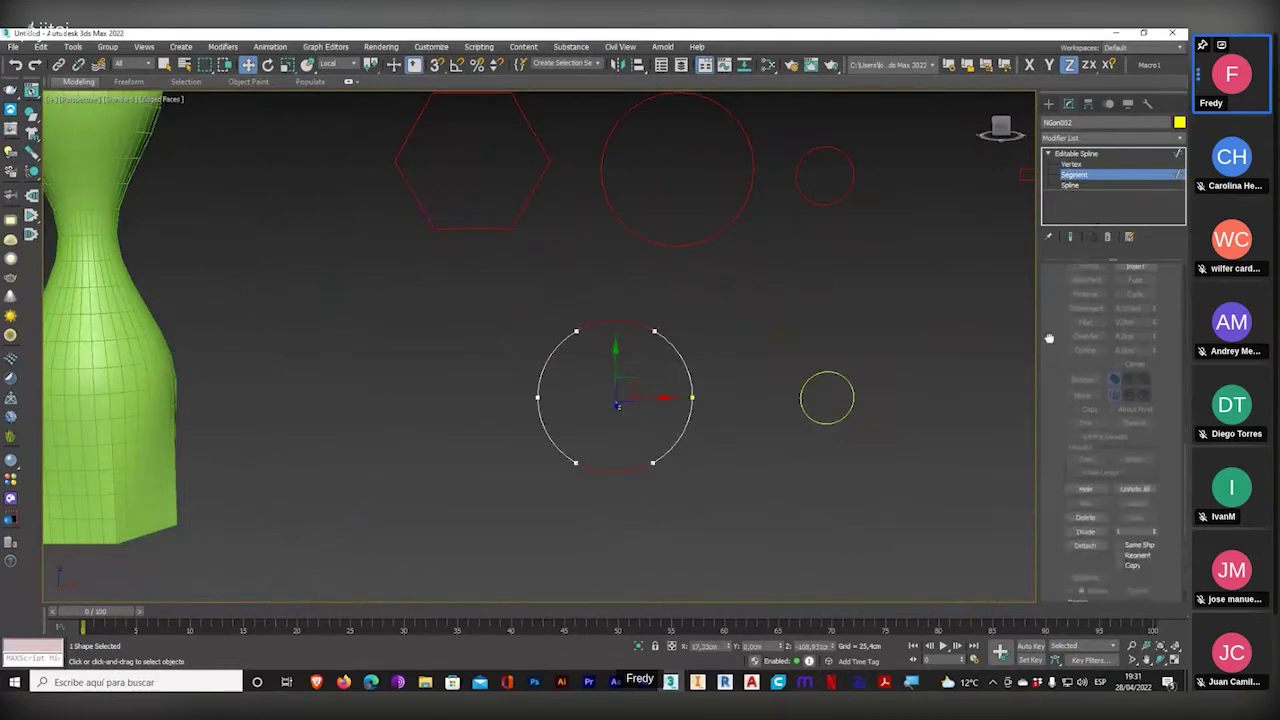
left_click(1129, 177)
- Divide the small yellow circle's uppermost and lowermost segments with one division each, and return to the whole-spline level
left_click(849, 385)
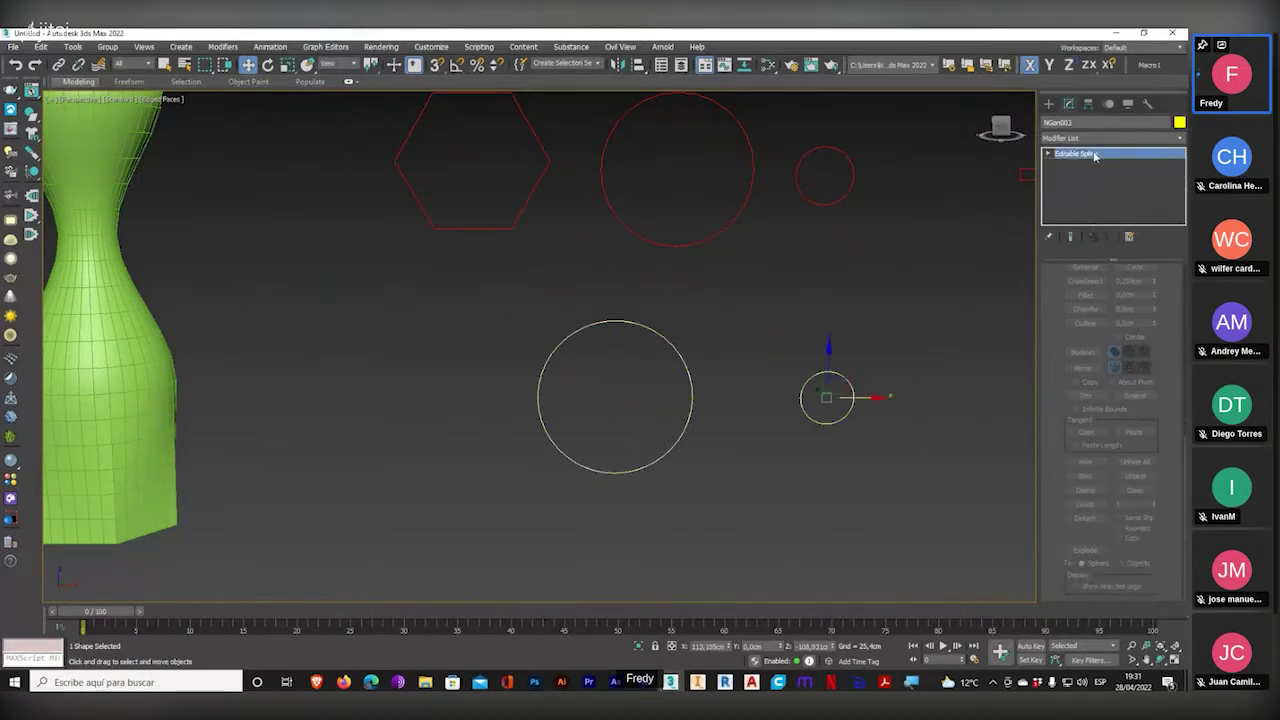
left_click(1047, 153)
left_click(1074, 174)
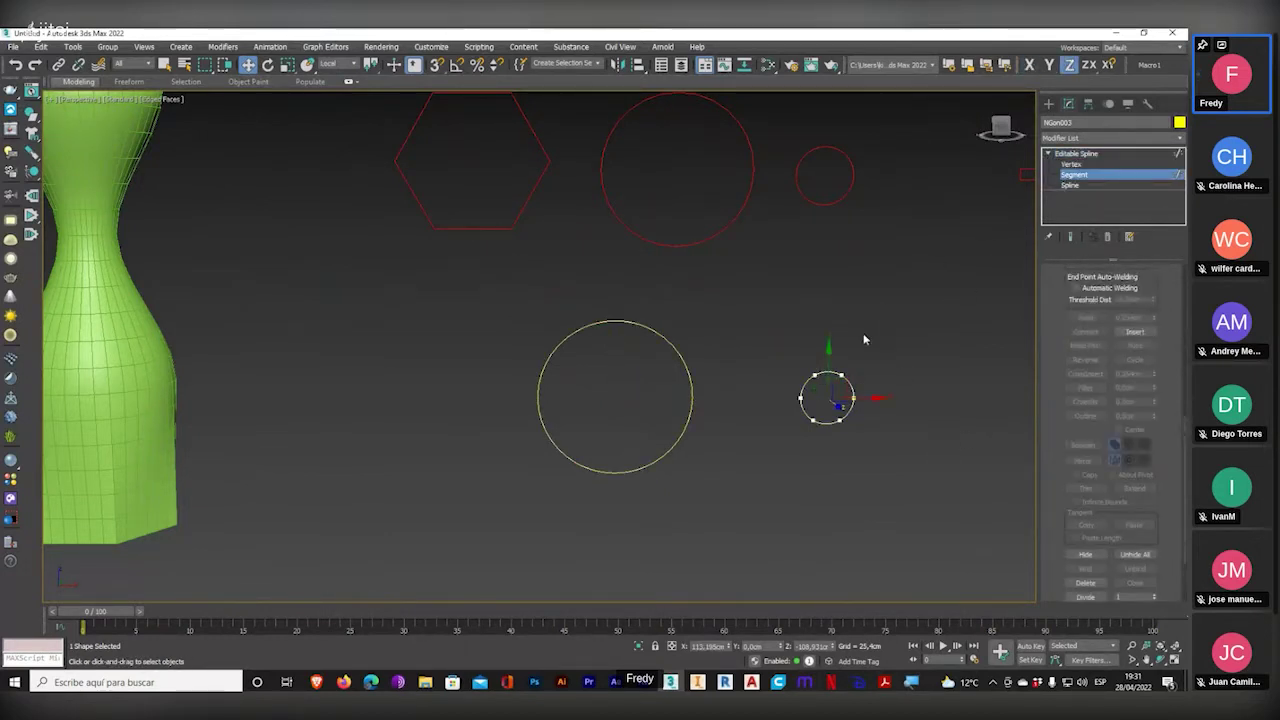
key("alt+q")
left_click_drag(841, 302, 821, 489)
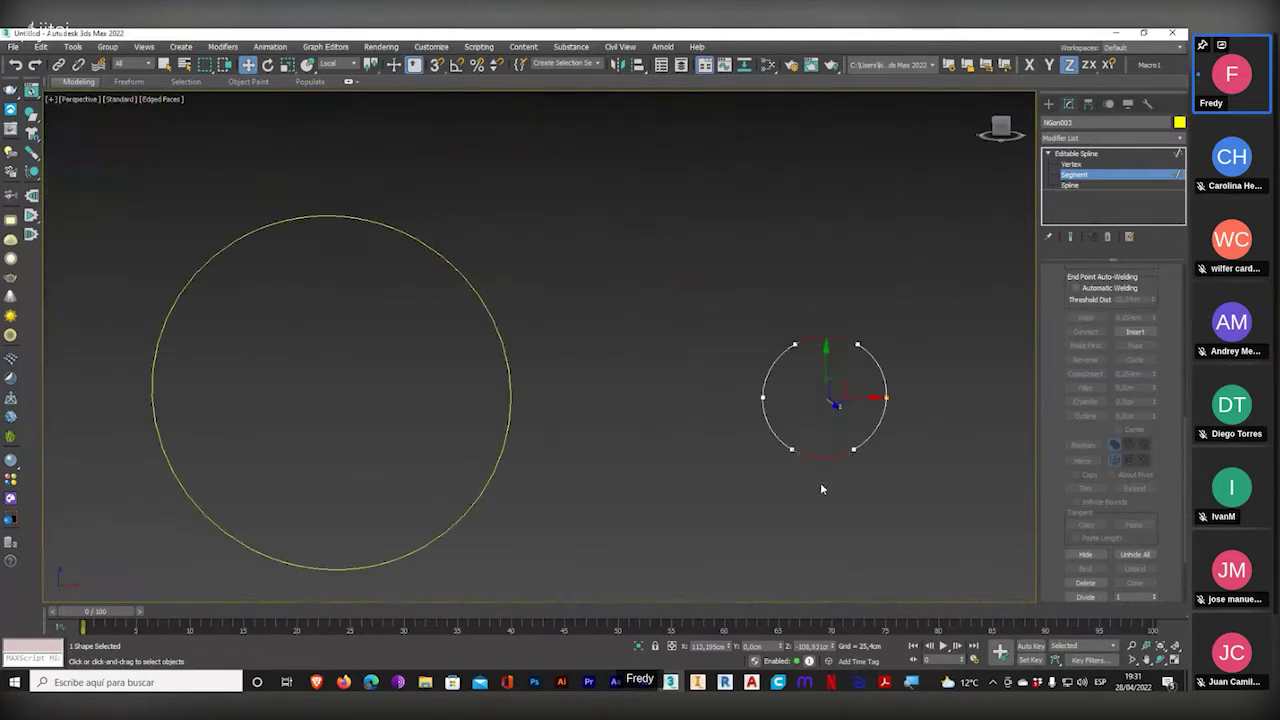
scroll(1052, 450, "down", 3)
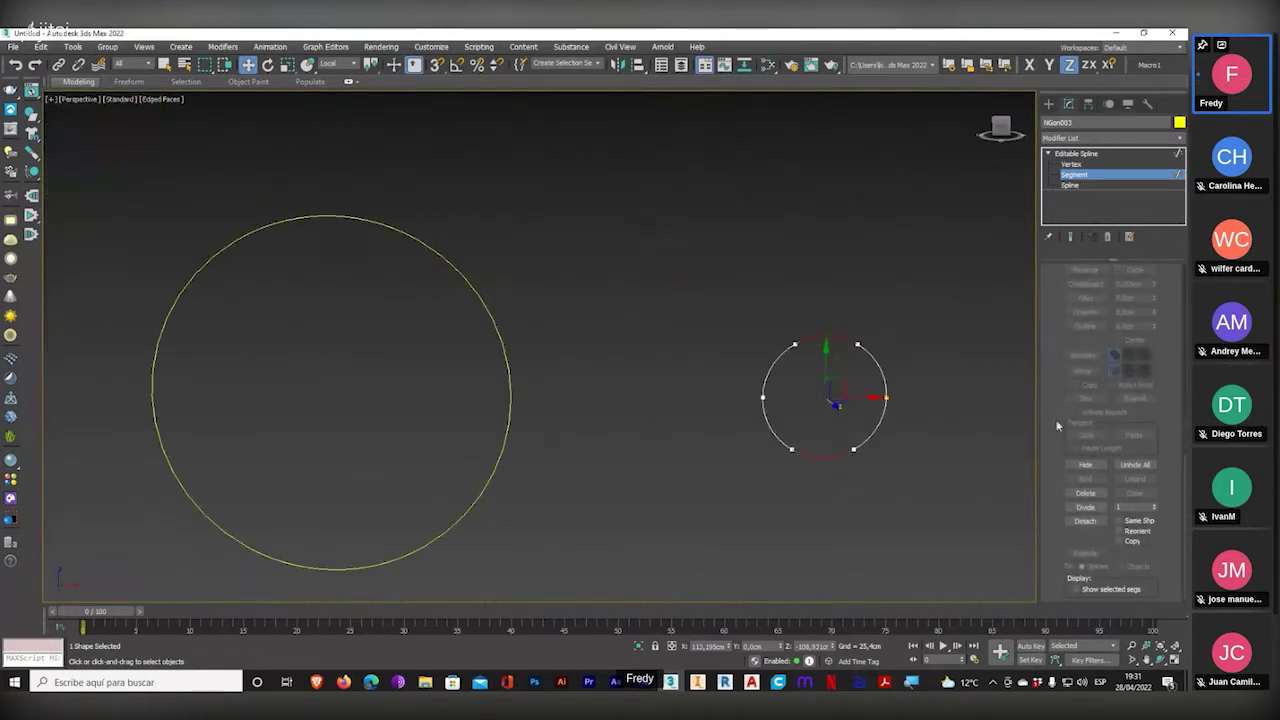
left_click(1078, 507)
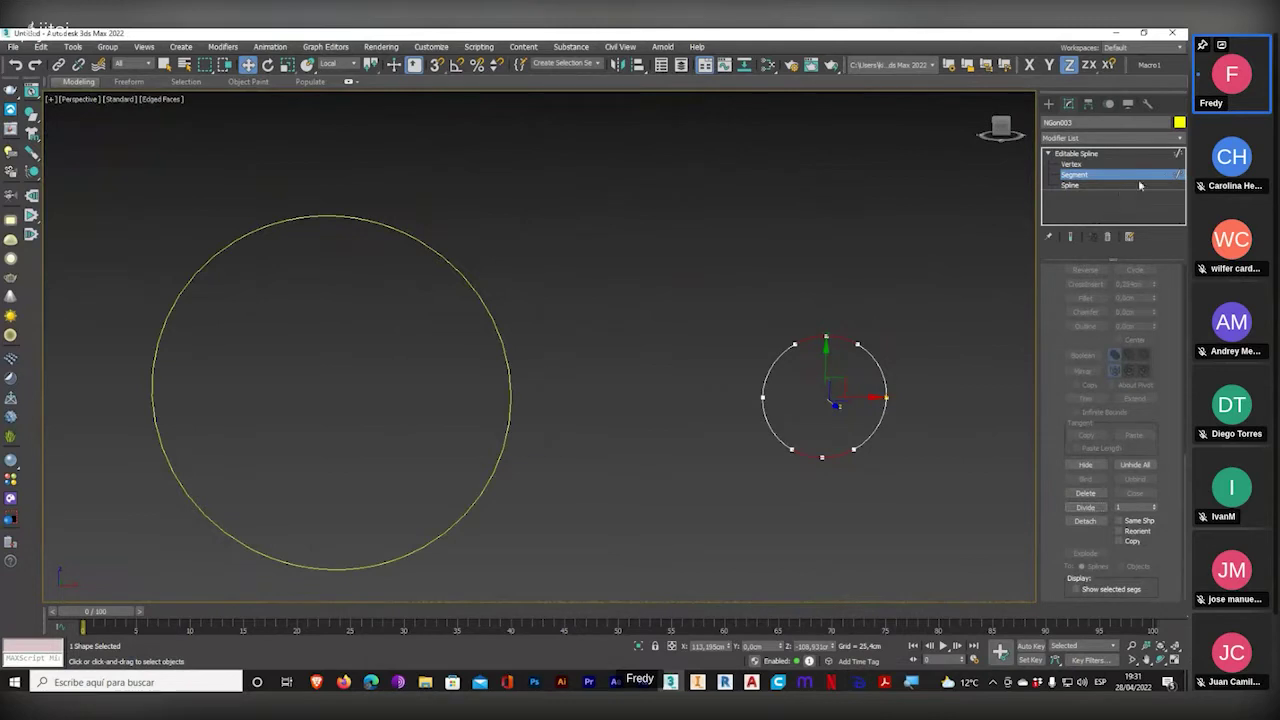
left_click(1076, 153)
- Convert the red hexagon section into an editable spline
scroll(841, 300, "down", 5)
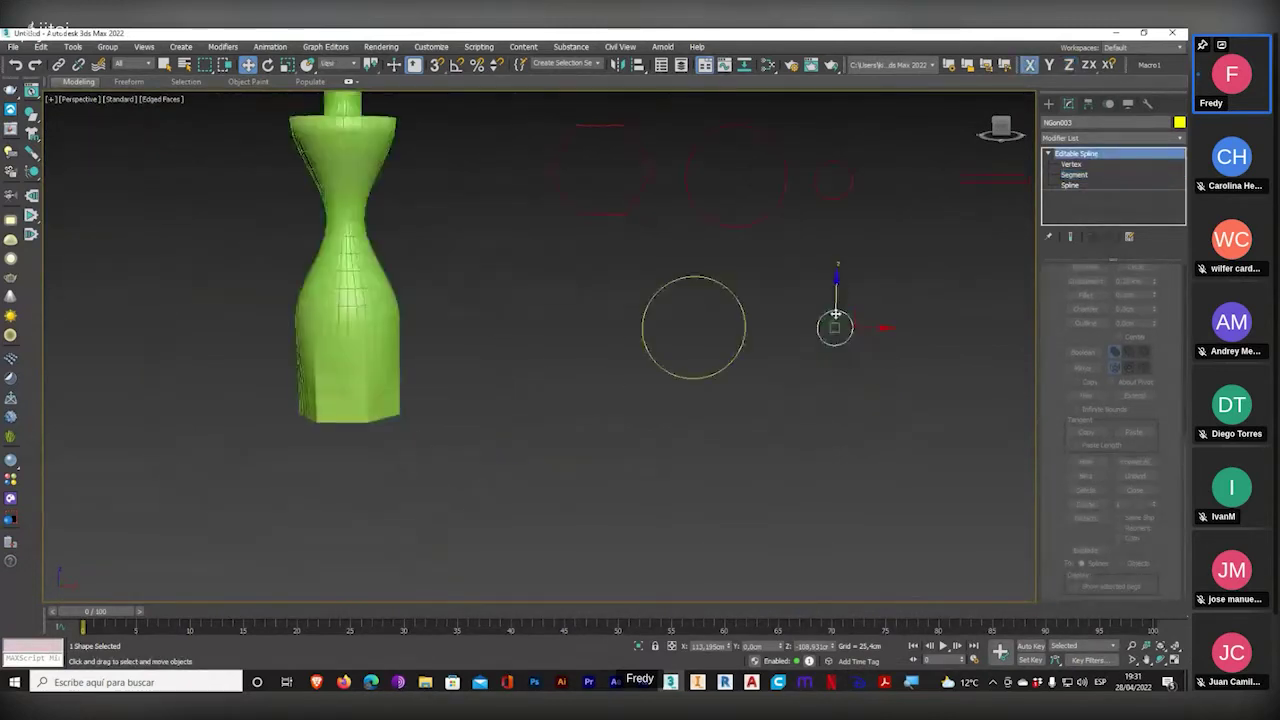
middle_click_drag(522, 404, 594, 503)
scroll(594, 503, "down", 2)
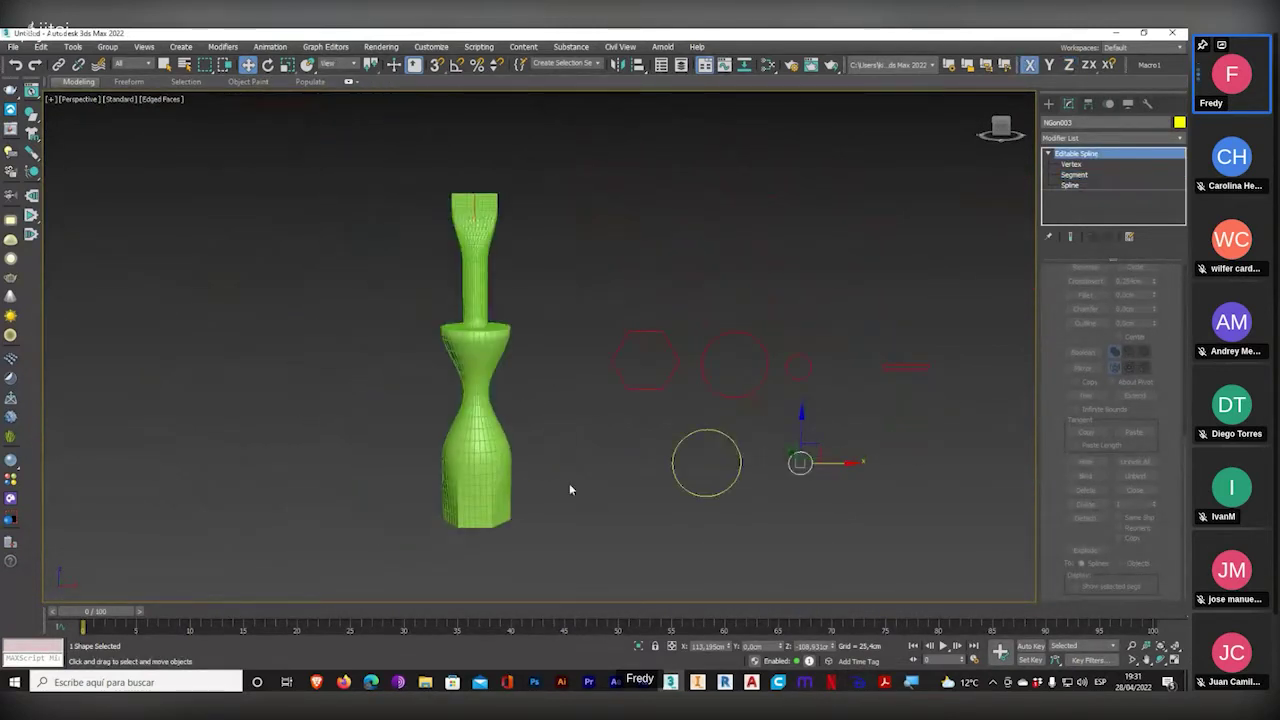
left_click(496, 455)
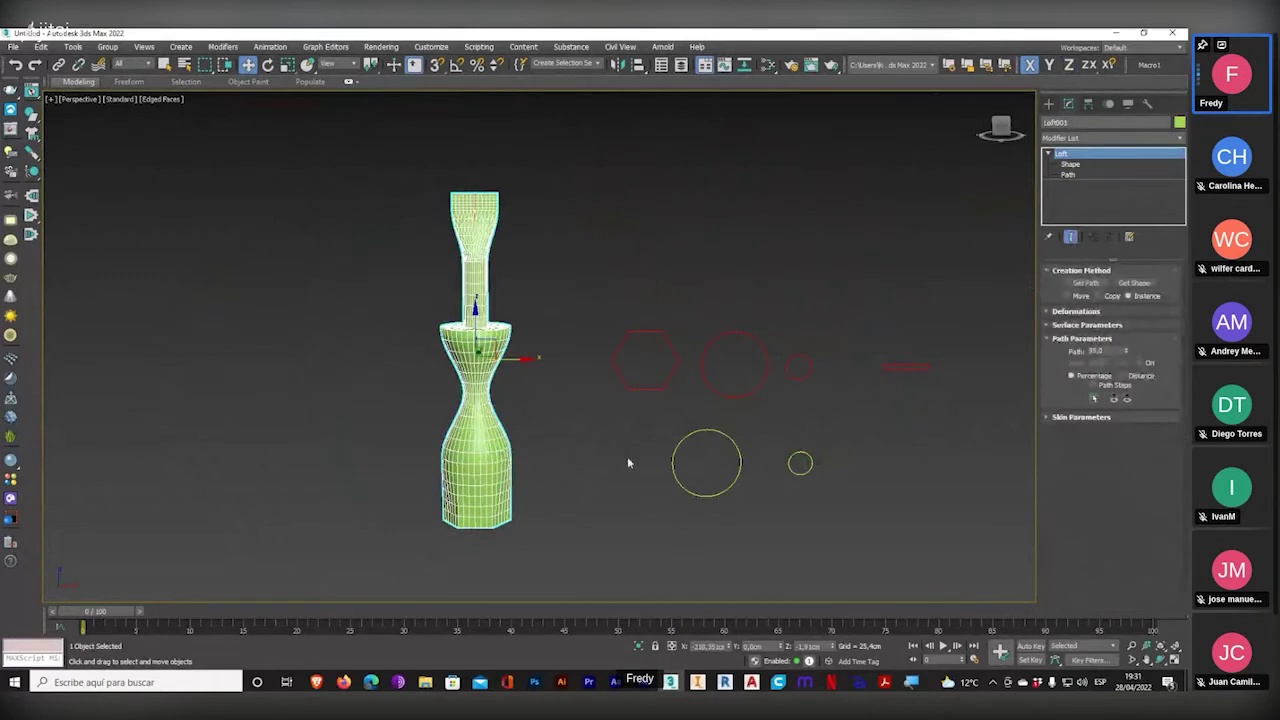
left_click(670, 378)
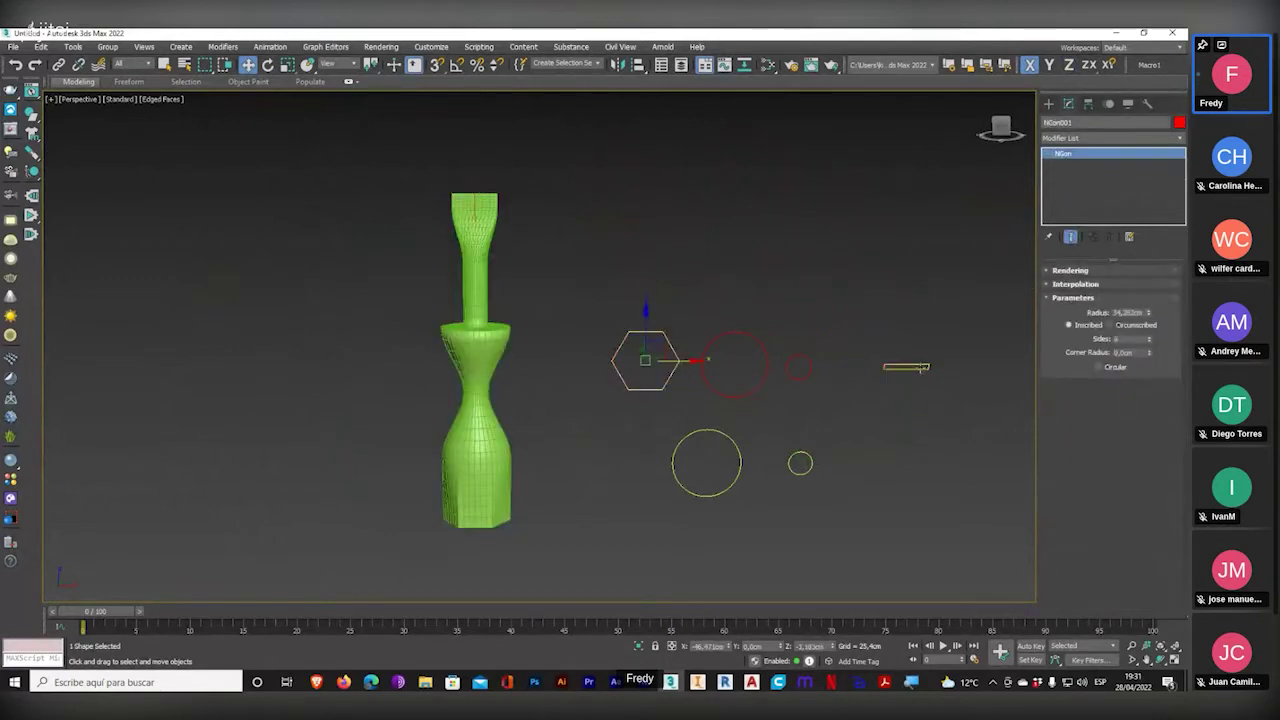
right_click(1074, 153)
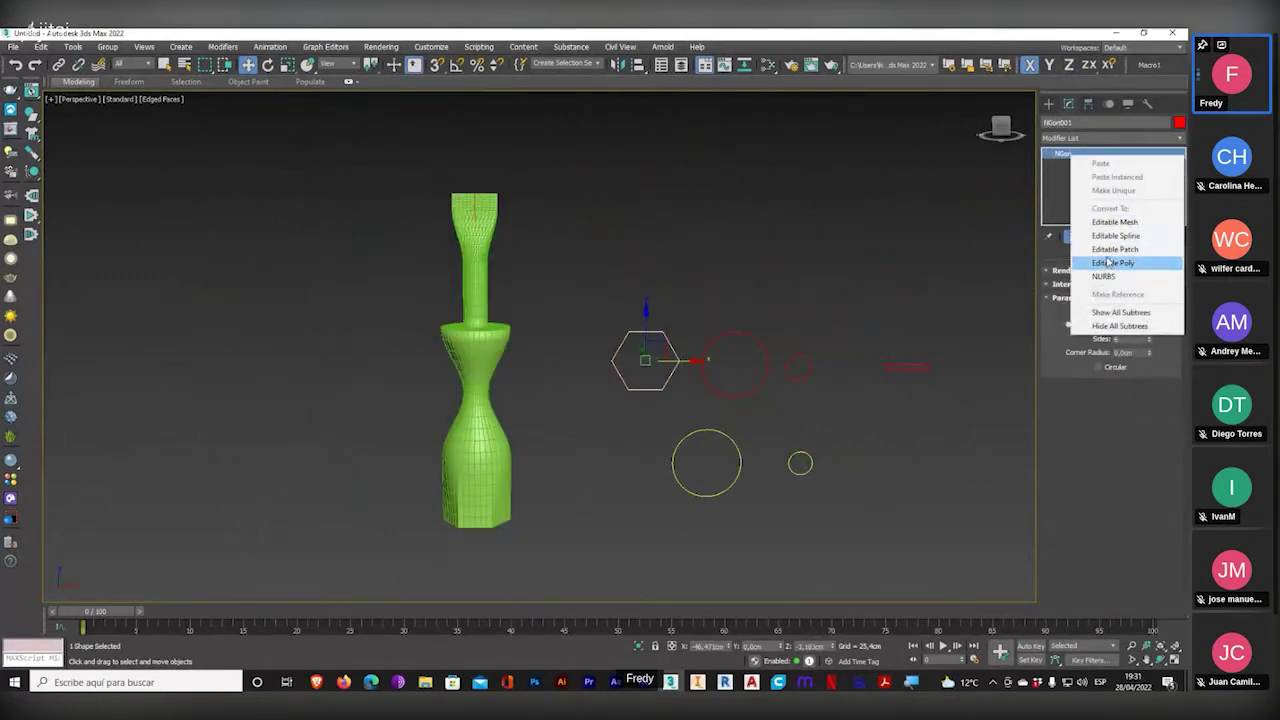
left_click(1115, 235)
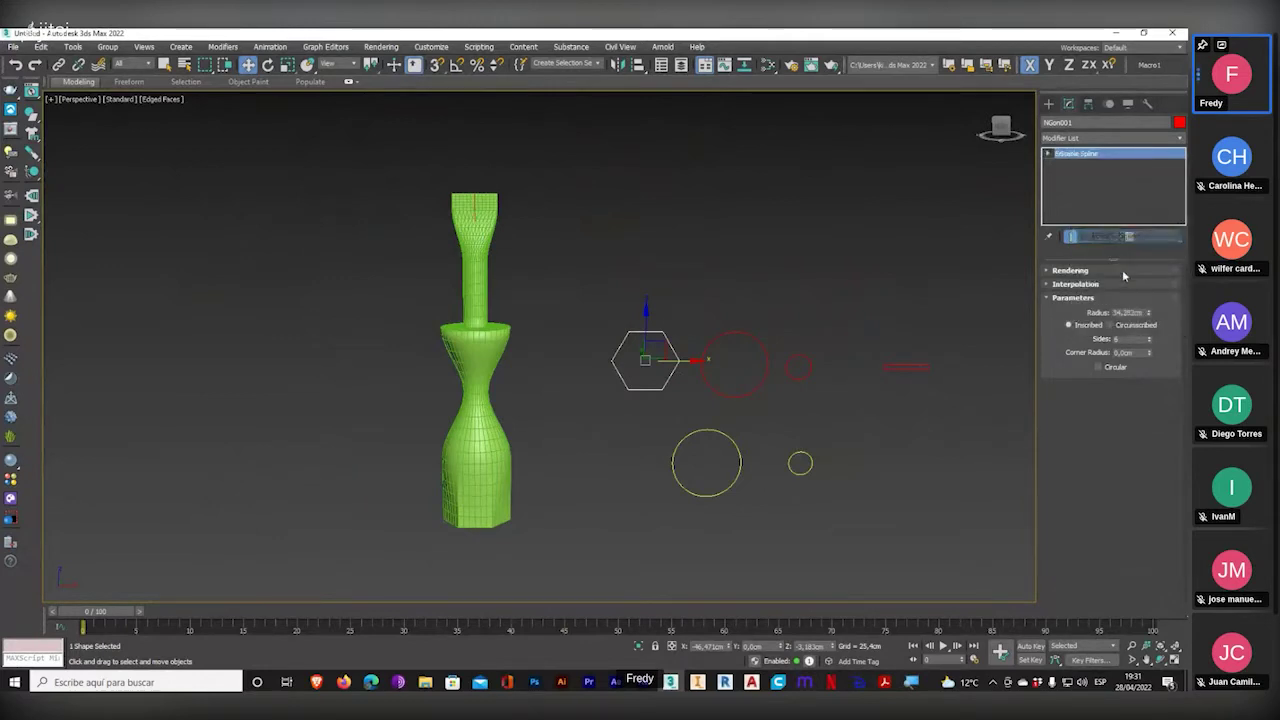
- Divide the hexagon's uppermost and lowermost segments with one division each at segment level, and return to the whole-spline level
left_click(1047, 153)
left_click(1074, 174)
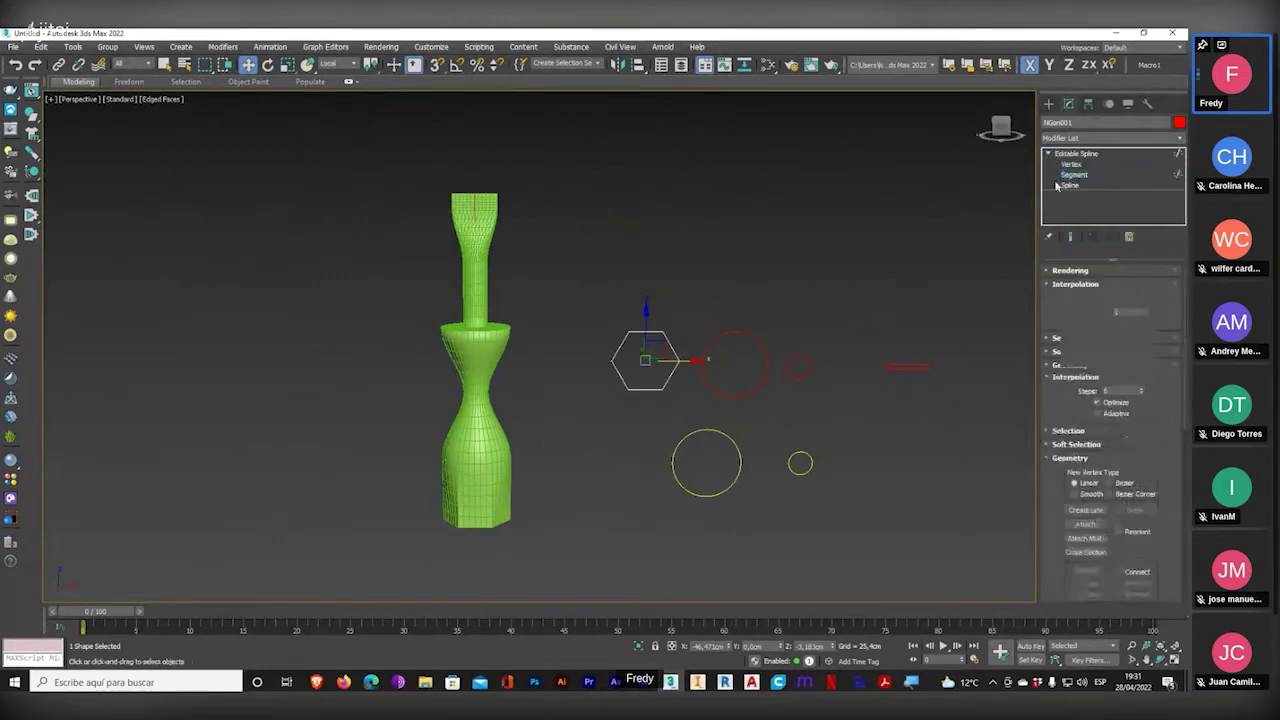
scroll(646, 357, "up", 2)
left_click(648, 404)
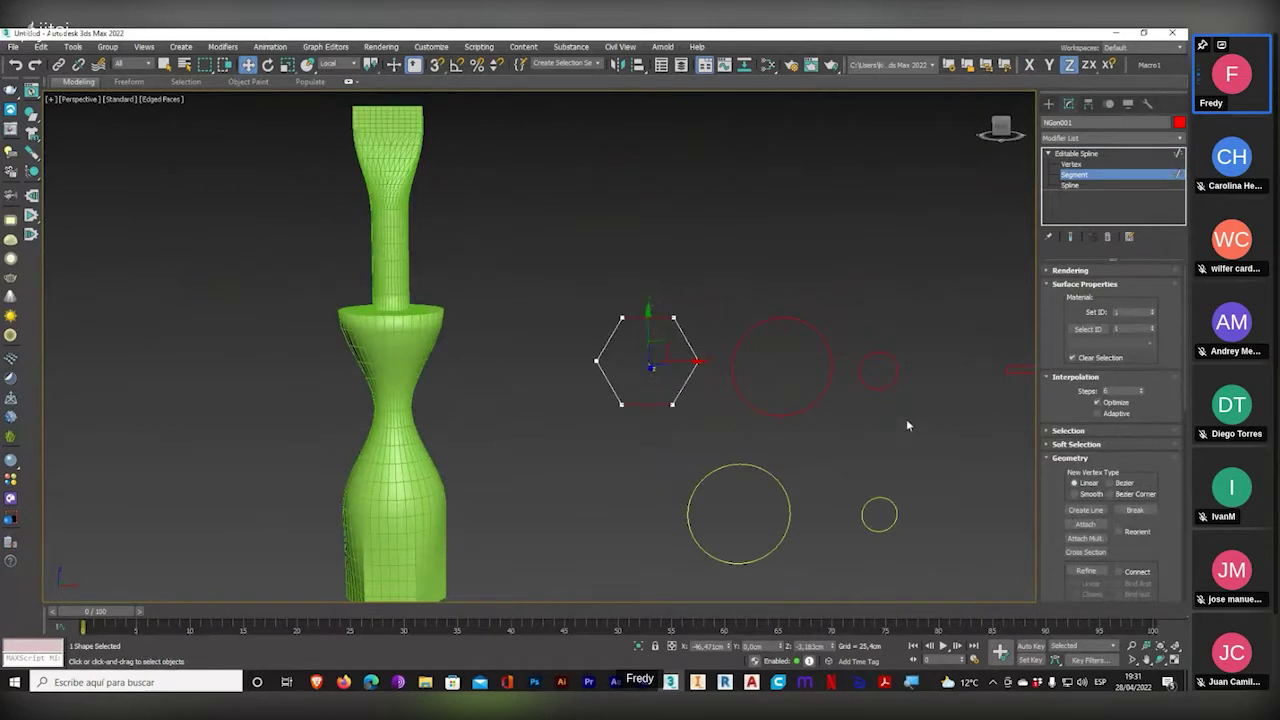
scroll(1057, 521, "down", 10)
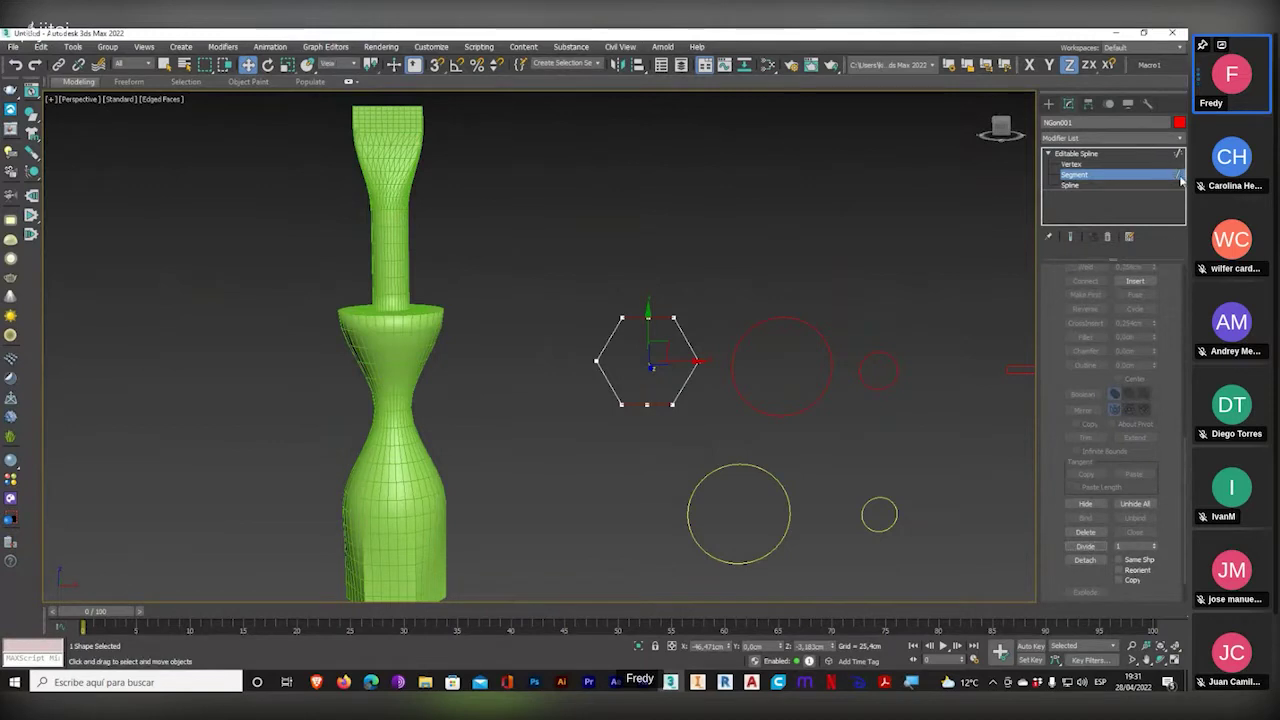
left_click(1076, 153)
- Select the loft and get the hexagon as its section shape at path percentage 0
left_click(392, 442)
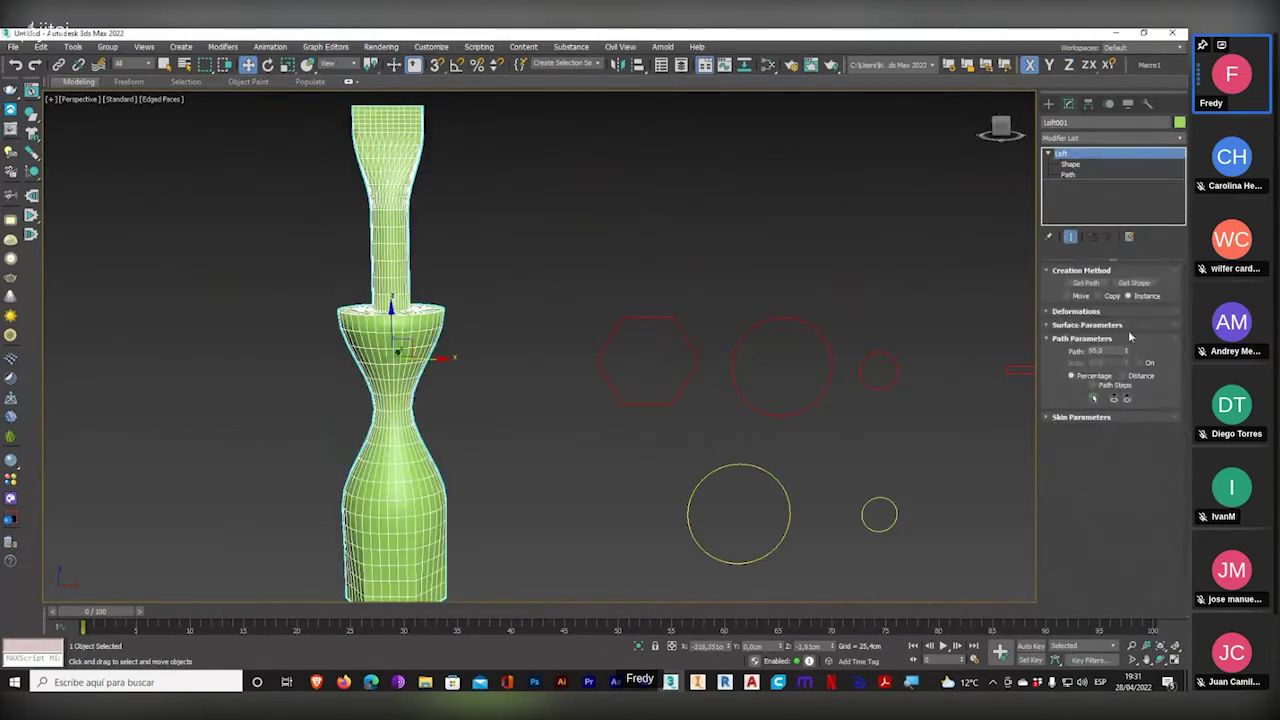
left_click_drag(1109, 351, 994, 331)
type("0")
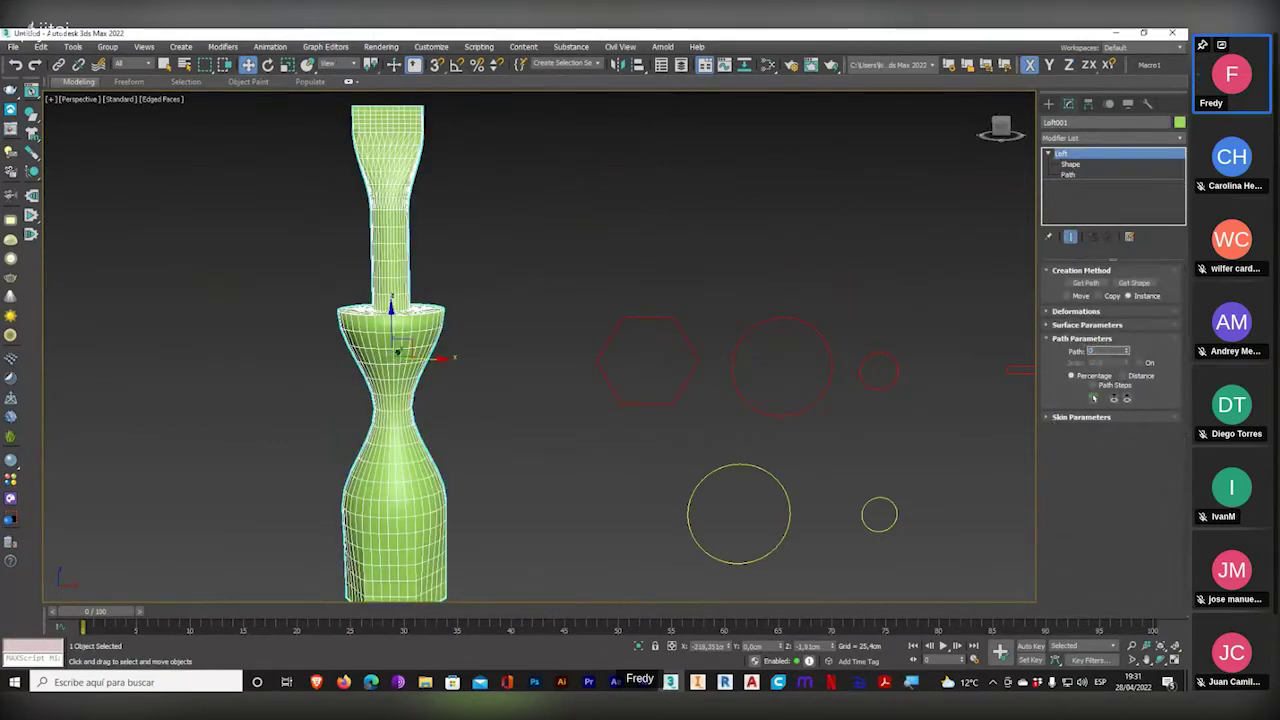
left_click(1134, 283)
scroll(910, 389, "up", 3)
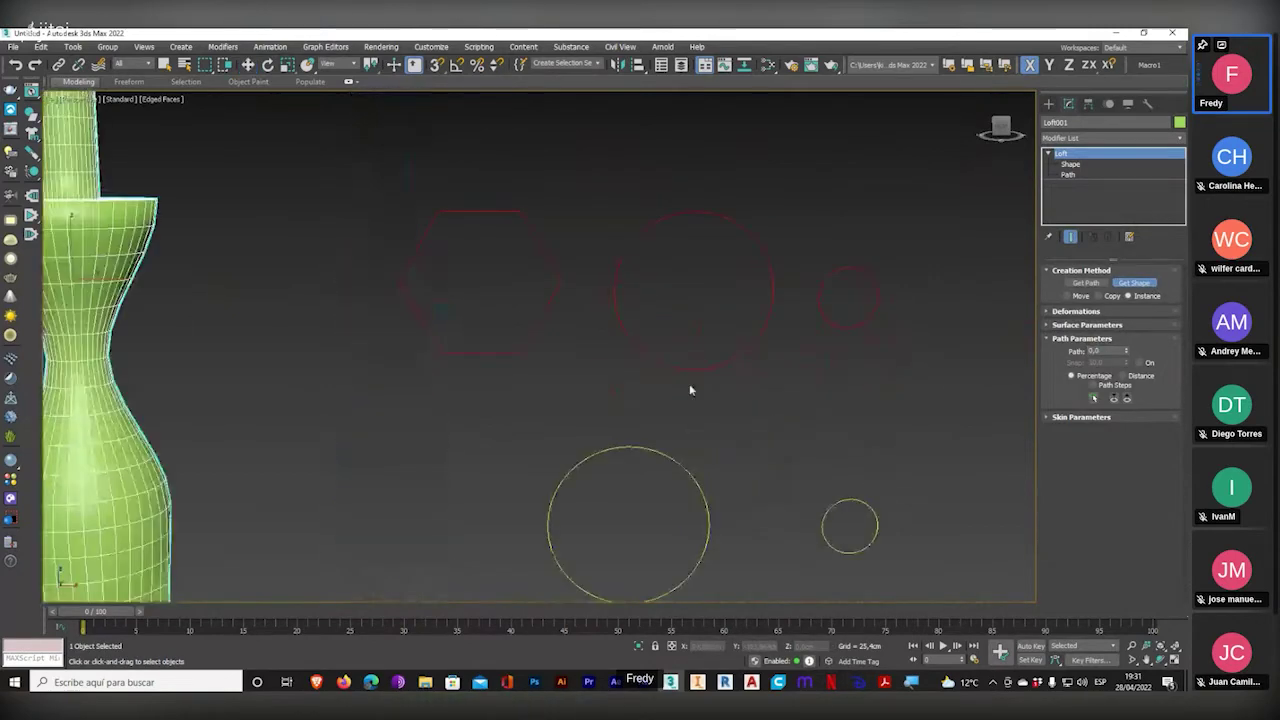
scroll(677, 380, "down", 3)
left_click(577, 360)
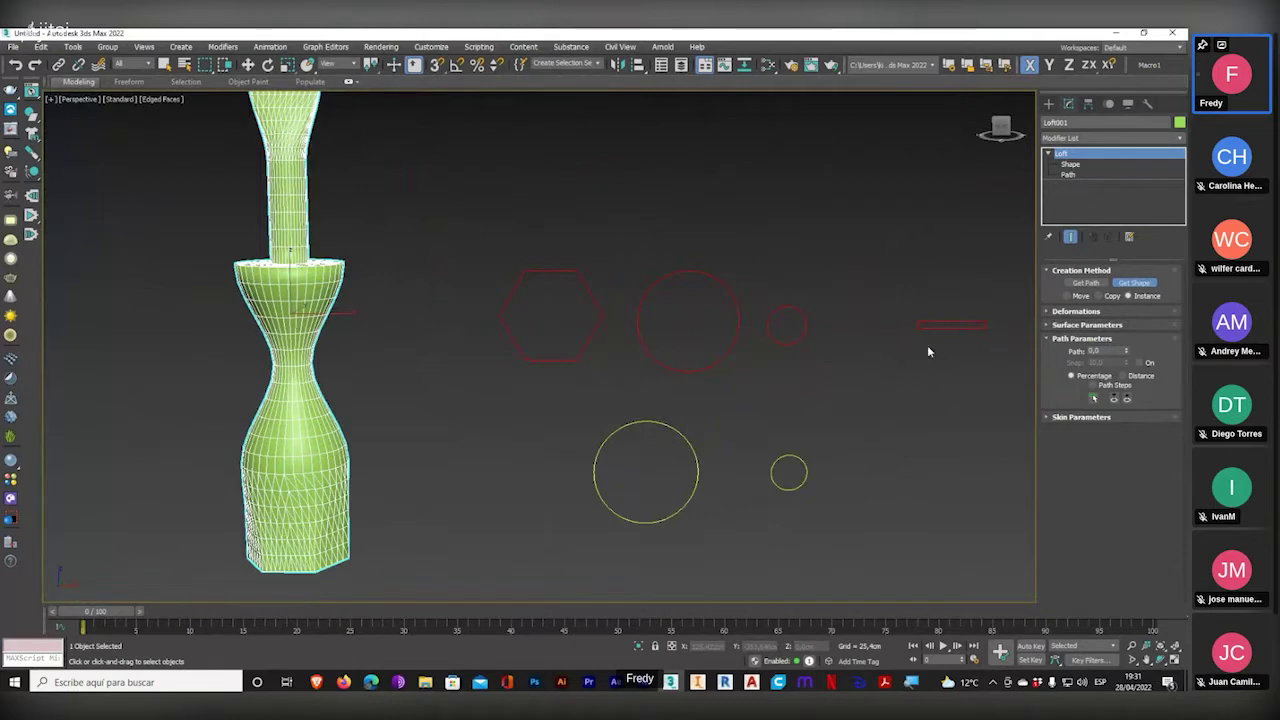
- Get the large yellow circle as the loft's section at 20 percent of the path and the small yellow circle at 40
double_click(1120, 350)
type("20")
key("Return")
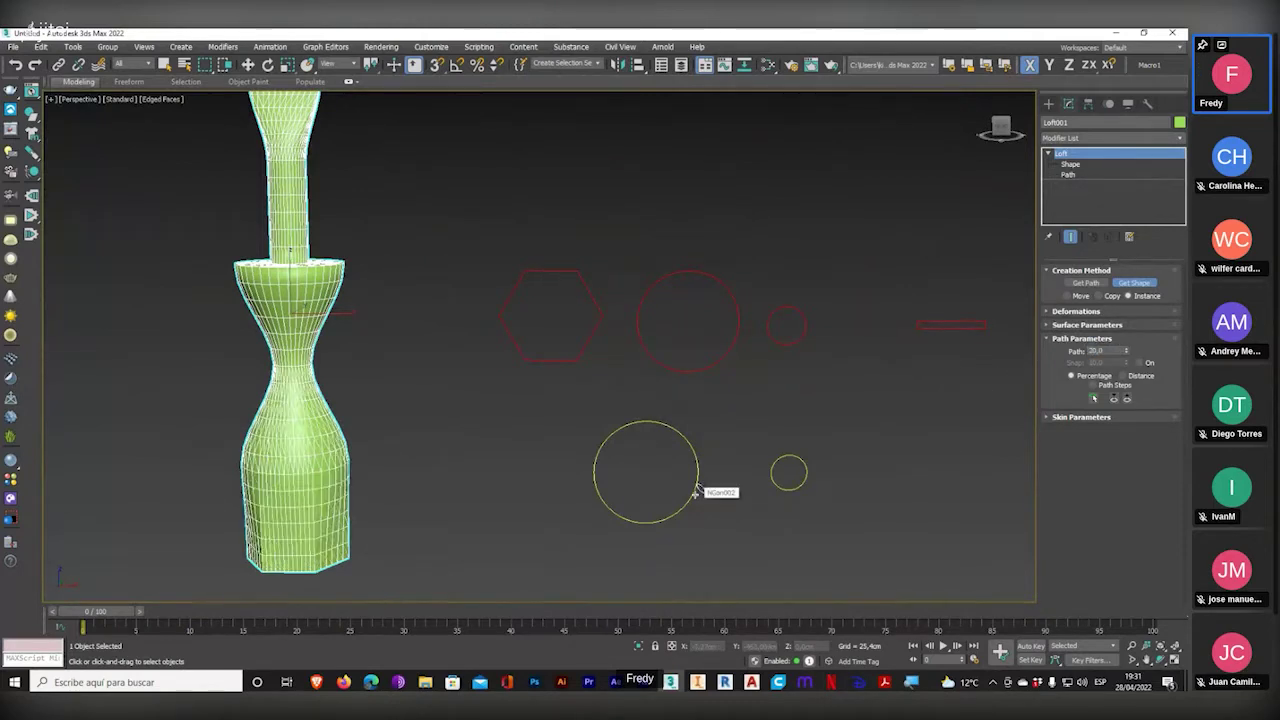
double_click(1118, 350)
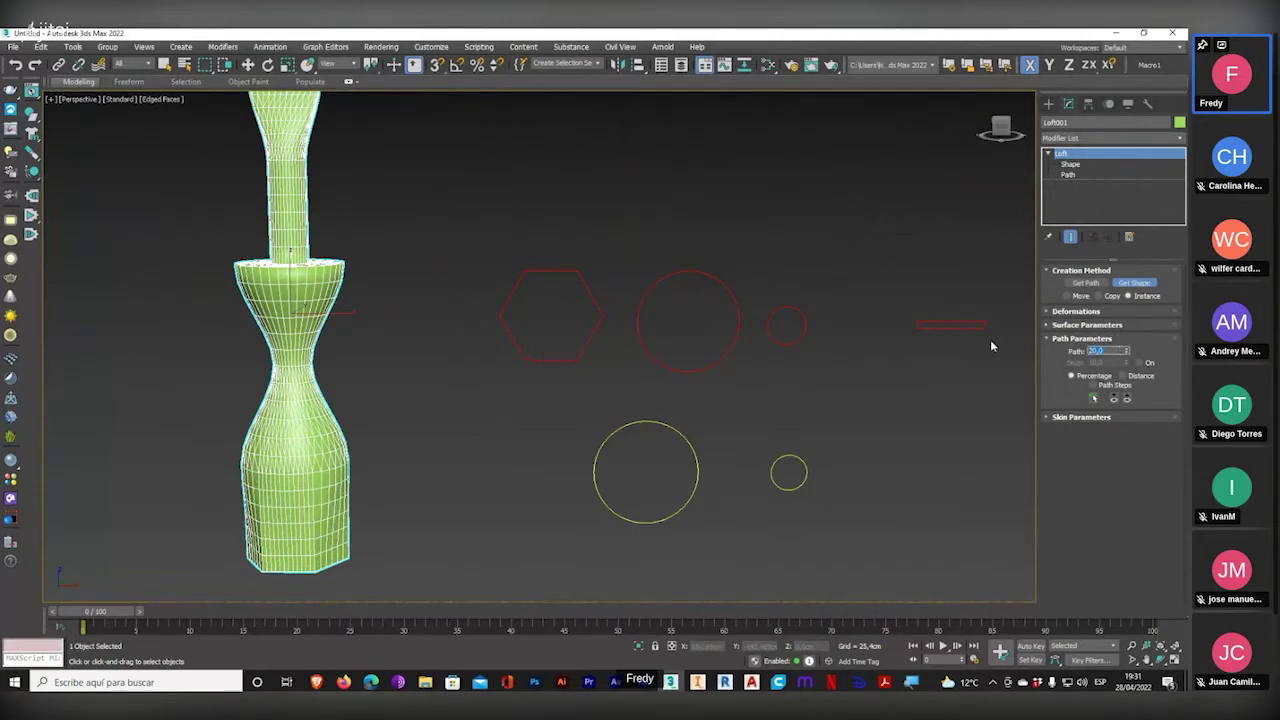
type("40")
left_click(800, 484)
- Get the large yellow circle as the loft's section at path percentage 60 and the small yellow circle just above it
double_click(1115, 350)
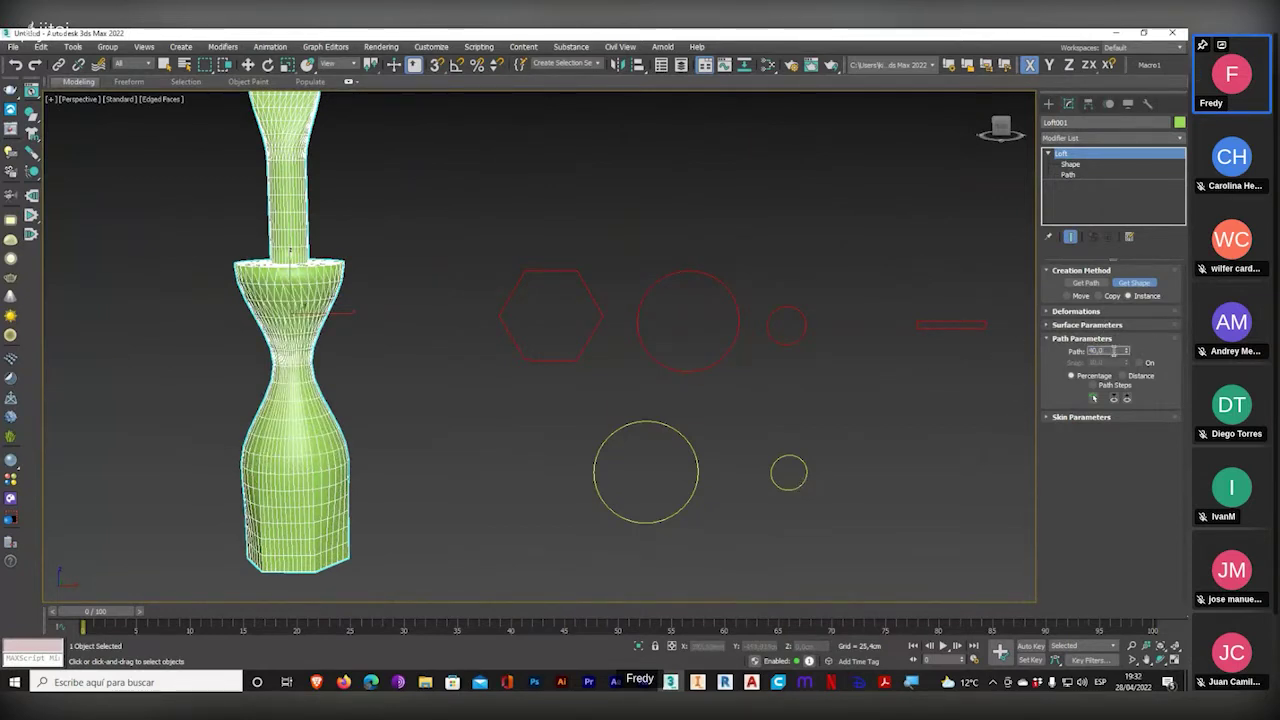
type("60")
left_click(691, 500)
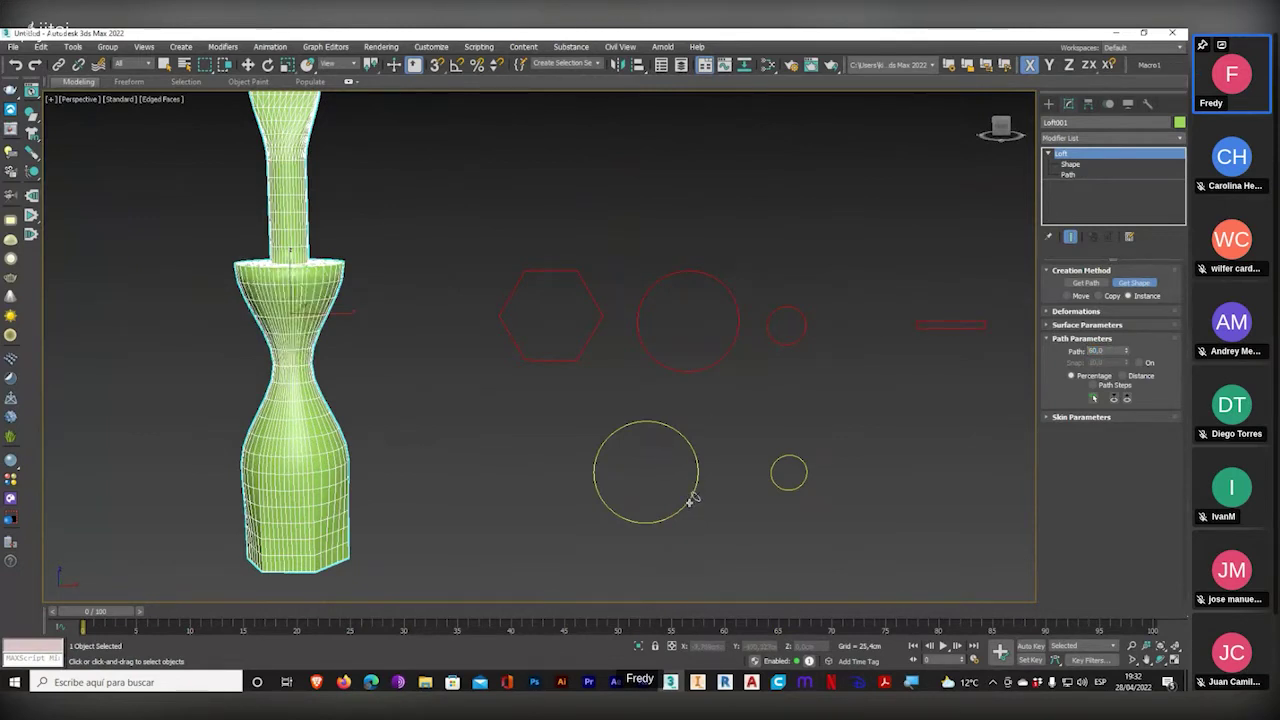
double_click(1110, 350)
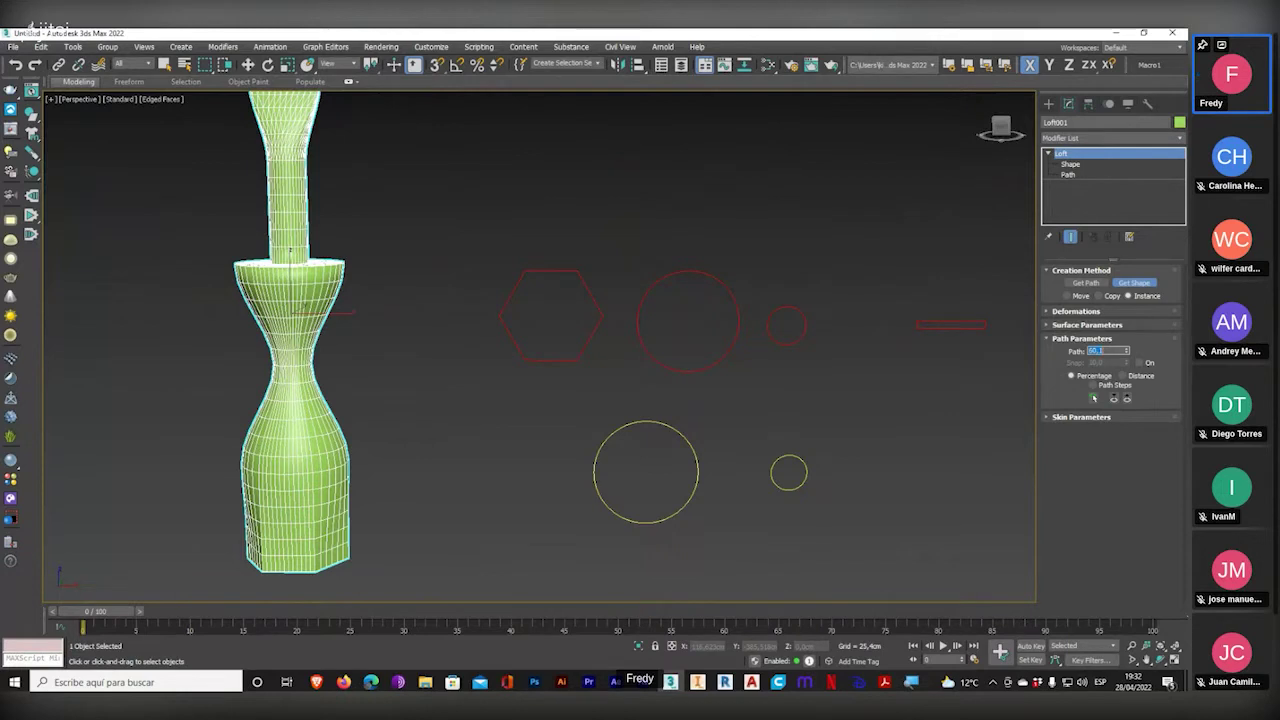
left_click(806, 476)
- Get the small yellow circle as the loft's section at path percentage 80
double_click(1114, 351)
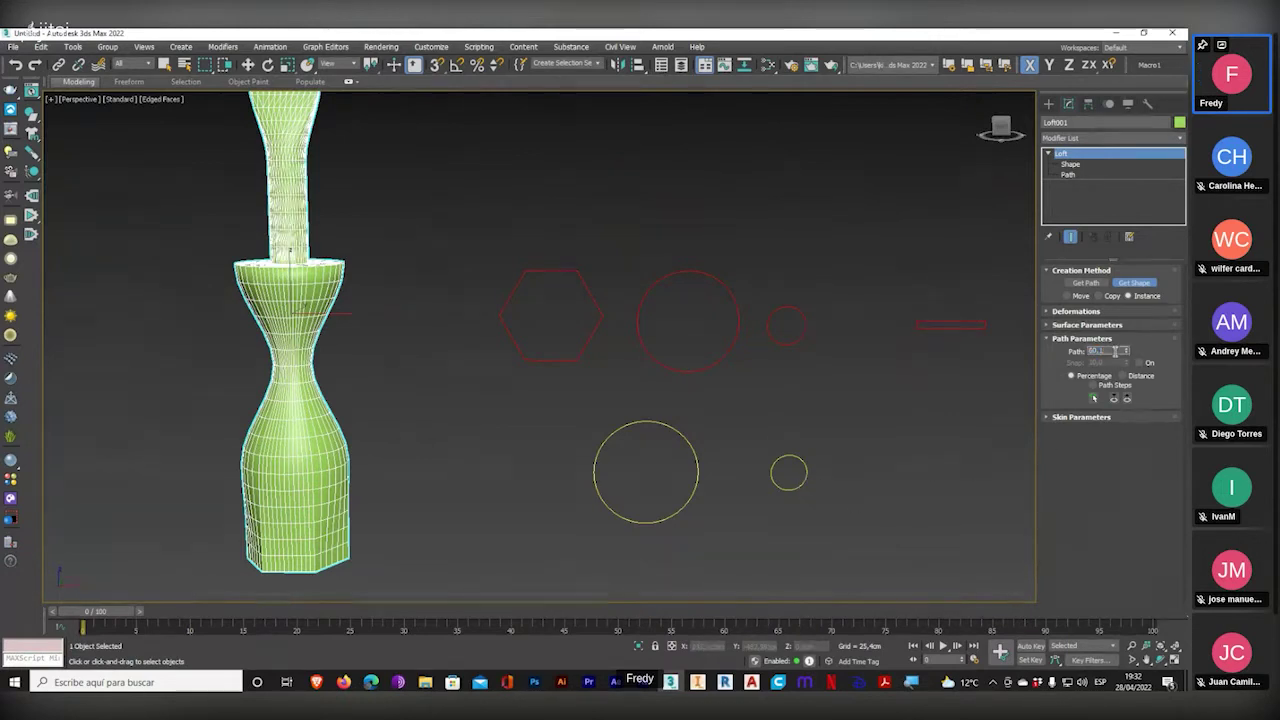
type("90")
left_click(786, 478)
- Examine the updated loft's mesh along the neck, the flat shoulder and the body, and compare it with the section shapes
middle_click_drag(480, 317, 654, 408)
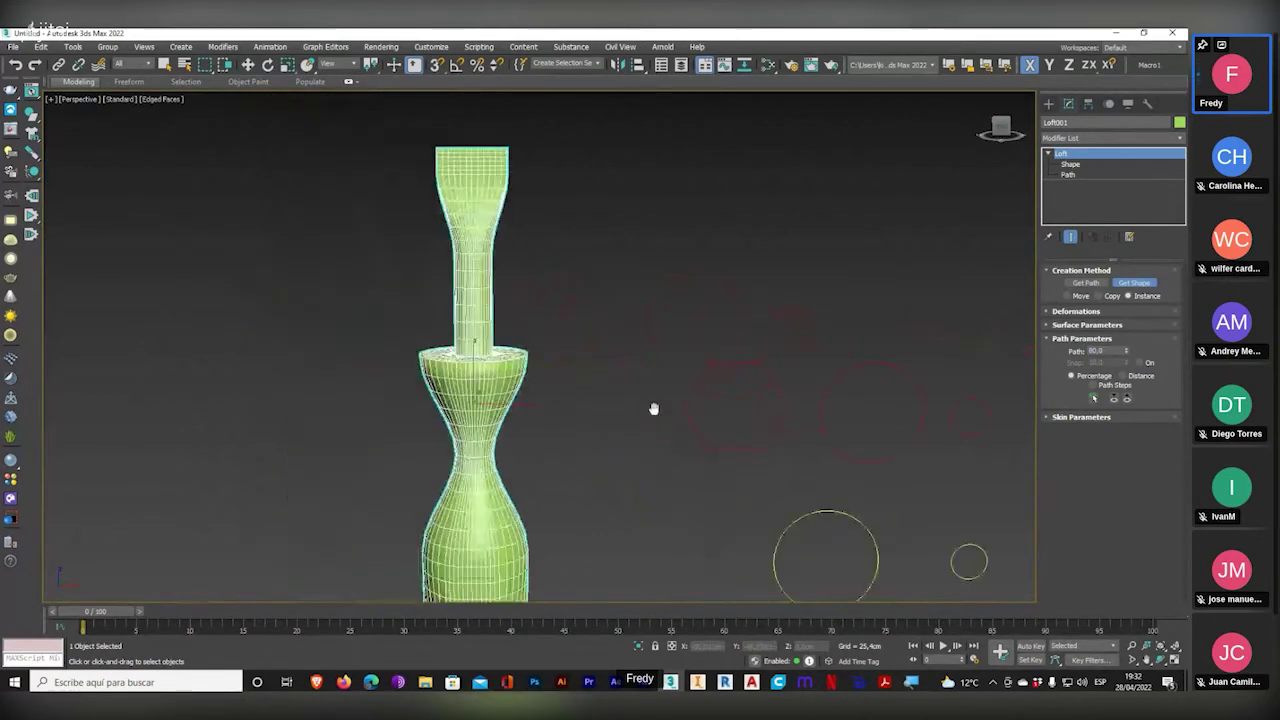
scroll(560, 300, "up", 5)
middle_click_drag(575, 300, 557, 246)
scroll(540, 300, "down", 4)
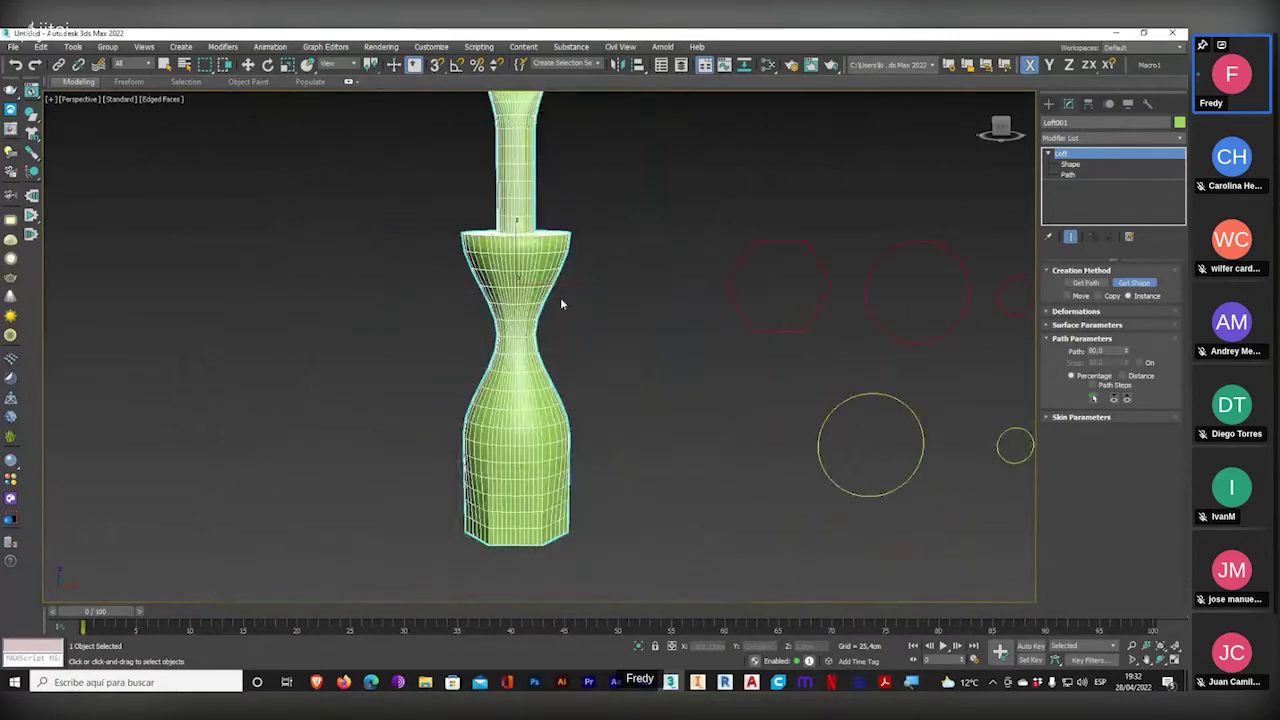
middle_click_drag(567, 348, 615, 421, "alt")
scroll(737, 414, "up", 5)
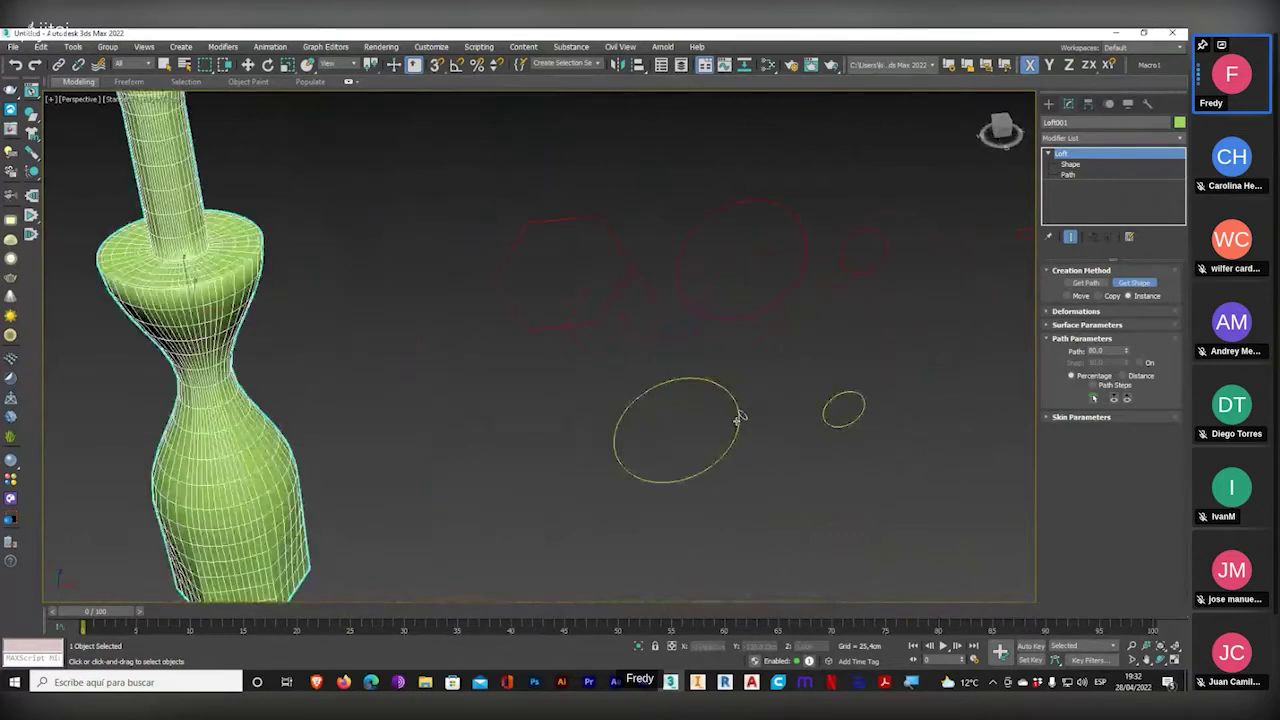
scroll(643, 380, "down", 5)
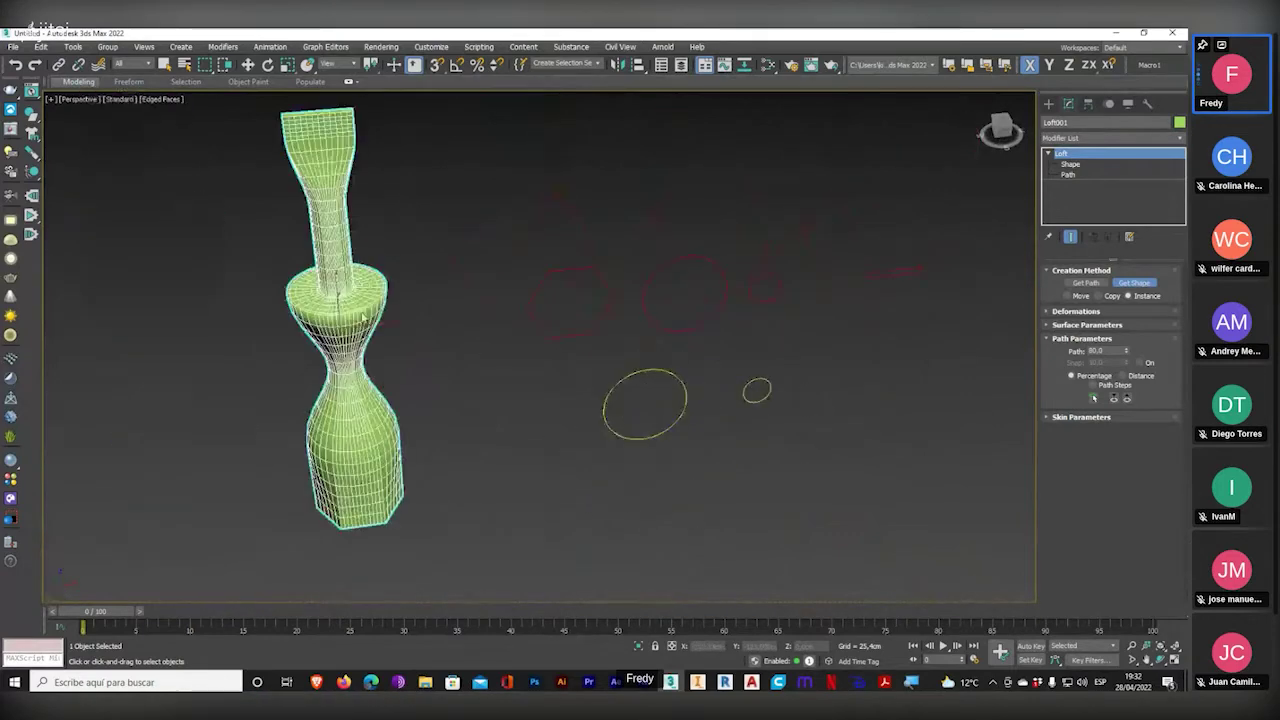
scroll(324, 305, "up", 4)
scroll(357, 315, "down", 2)
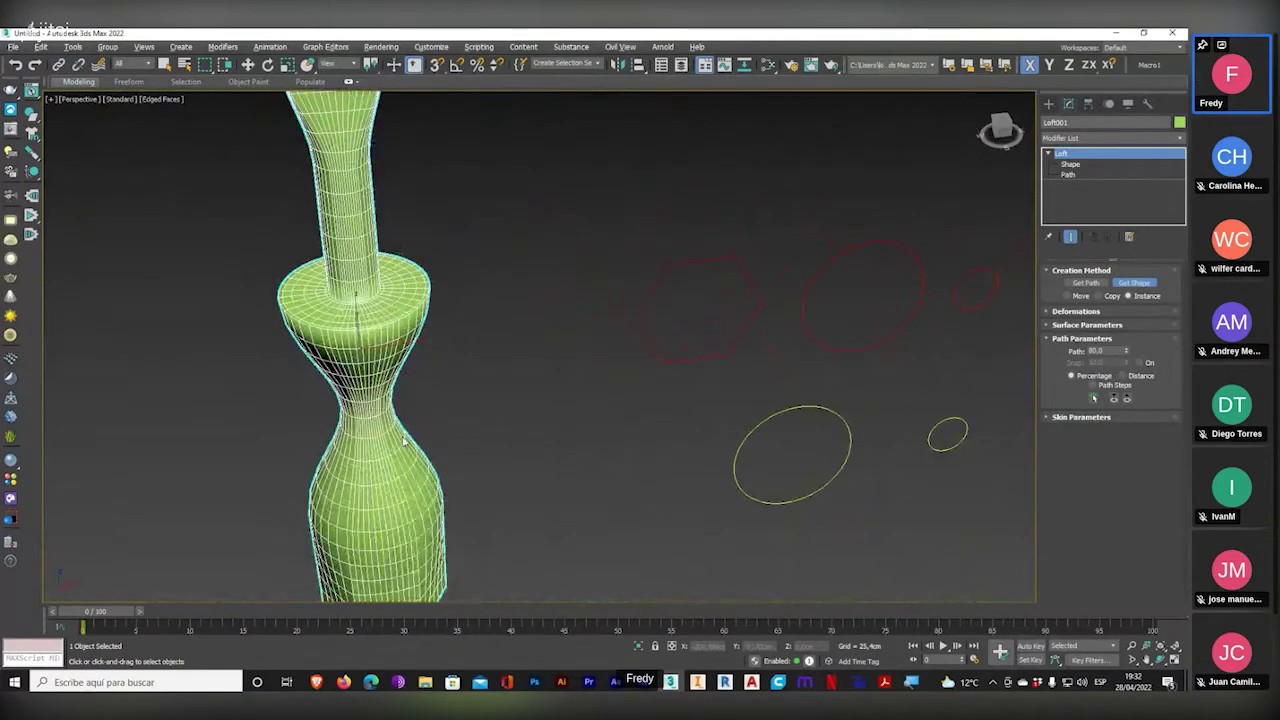
middle_click_drag(357, 315, 412, 440, "alt")
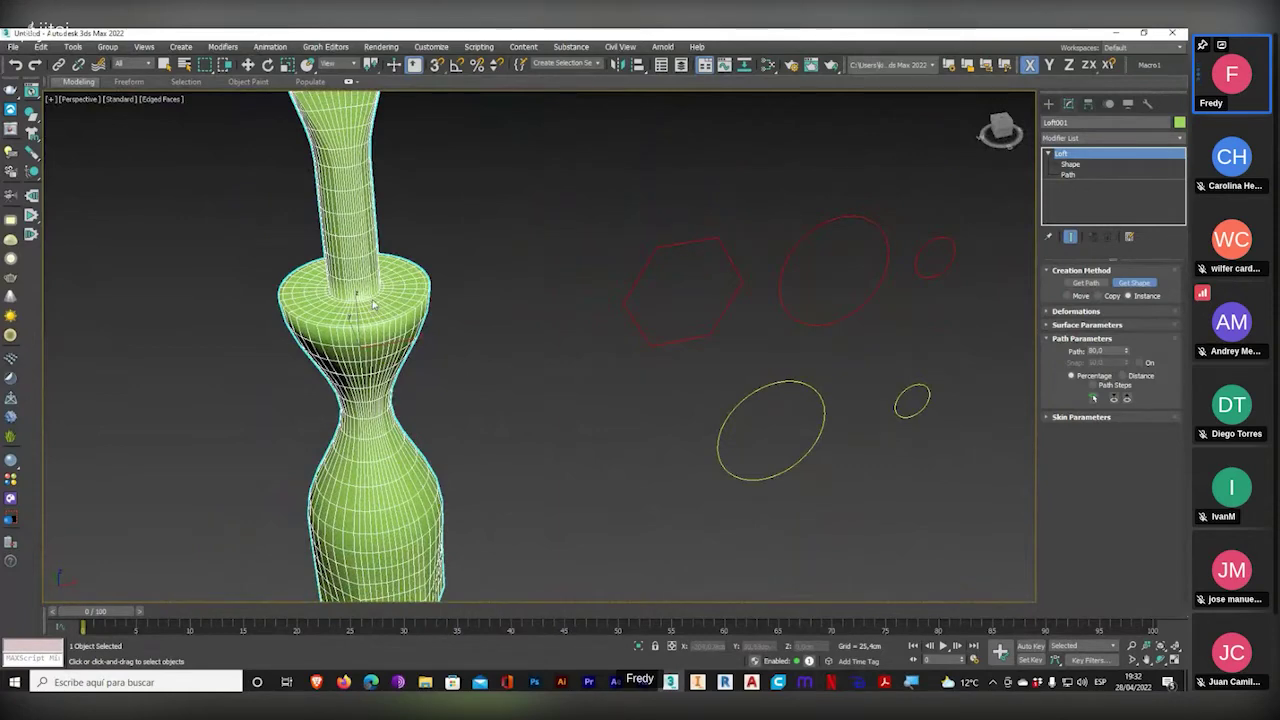
middle_click_drag(756, 460, 654, 420, "alt")
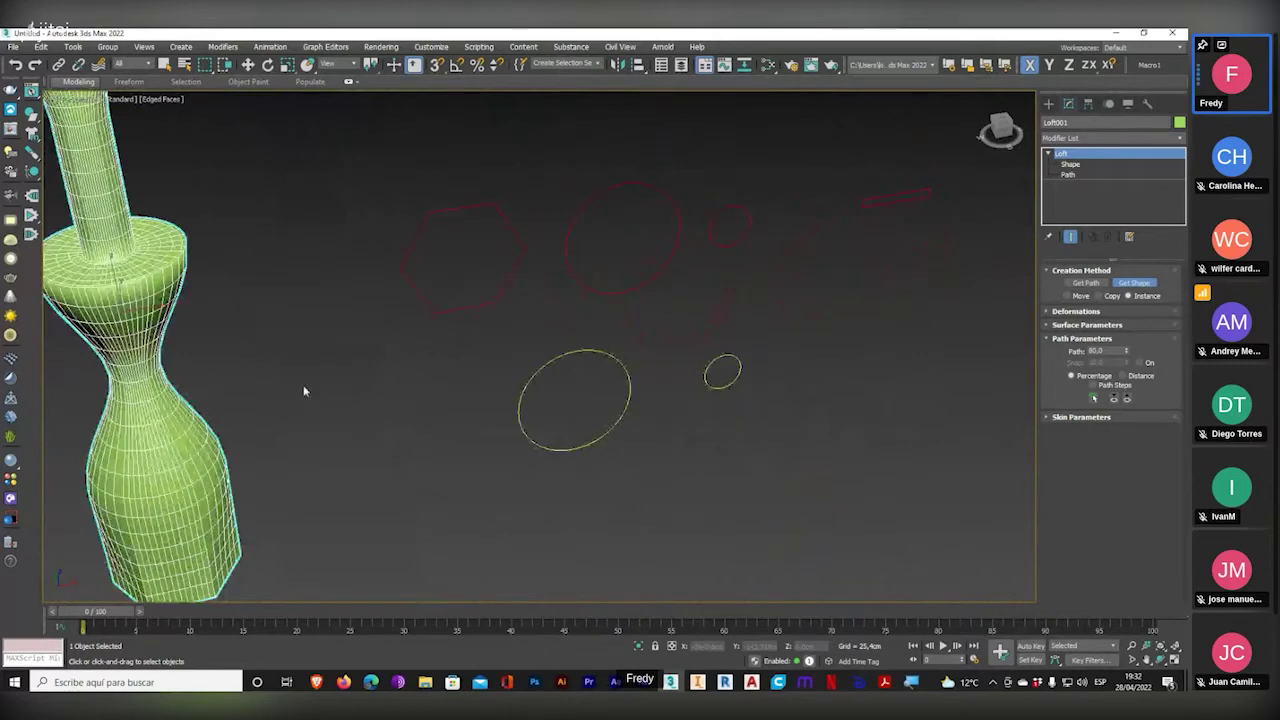
middle_click_drag(303, 391, 715, 380, "alt")
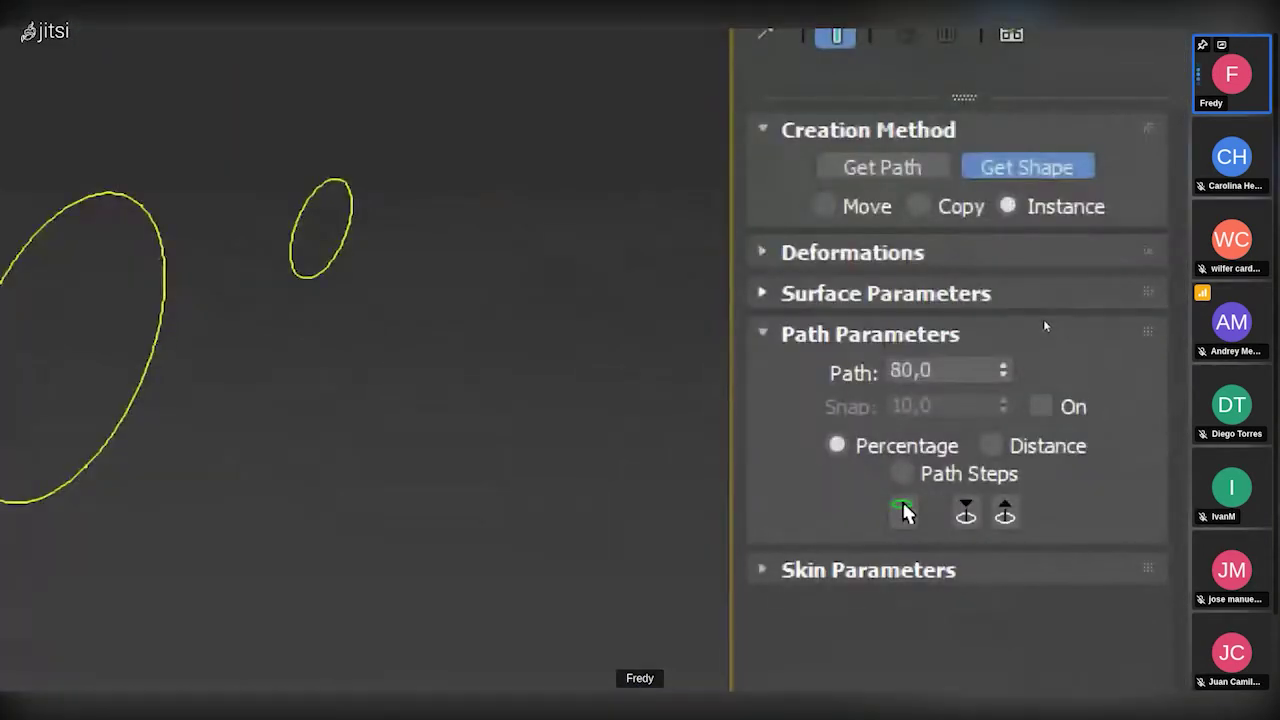
- Open the loft's skin parameters and compare the shape steps with the mesh divisions on the hexagonal base and the narrow waist
left_click(1044, 320)
scroll(1100, 455, "down", 2)
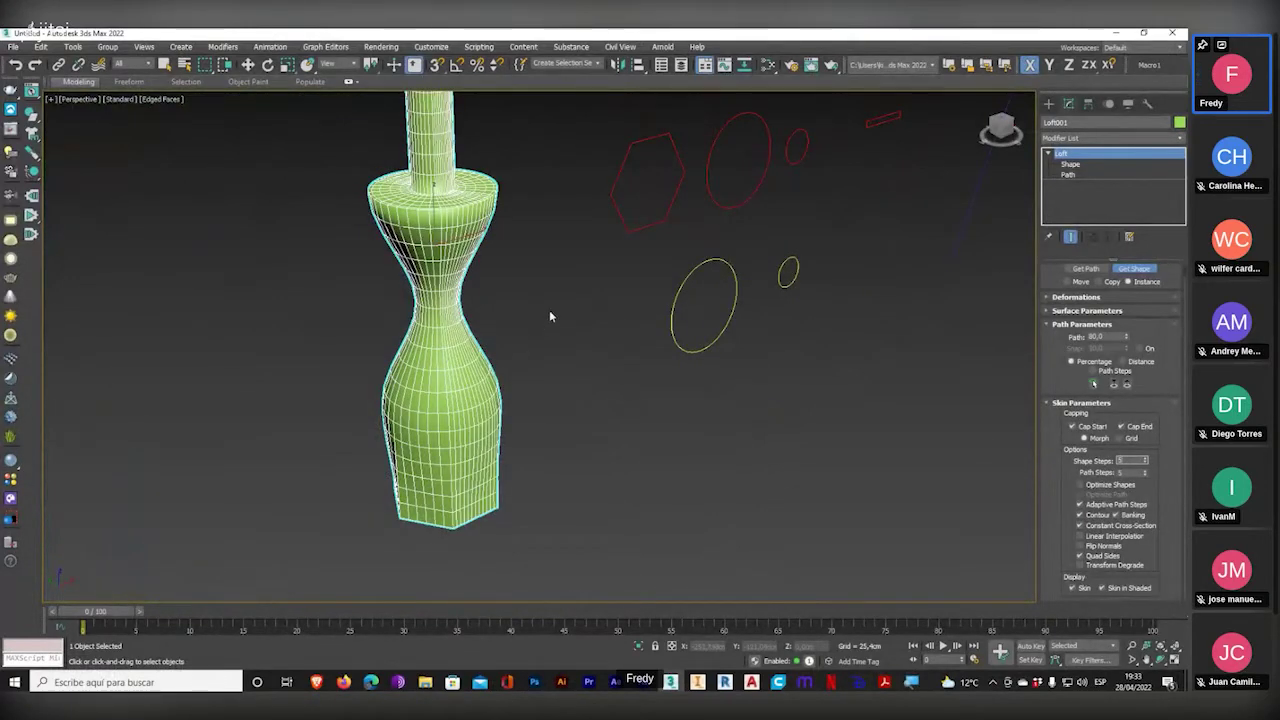
middle_click_drag(588, 274, 698, 229)
scroll(567, 476, "up", 6)
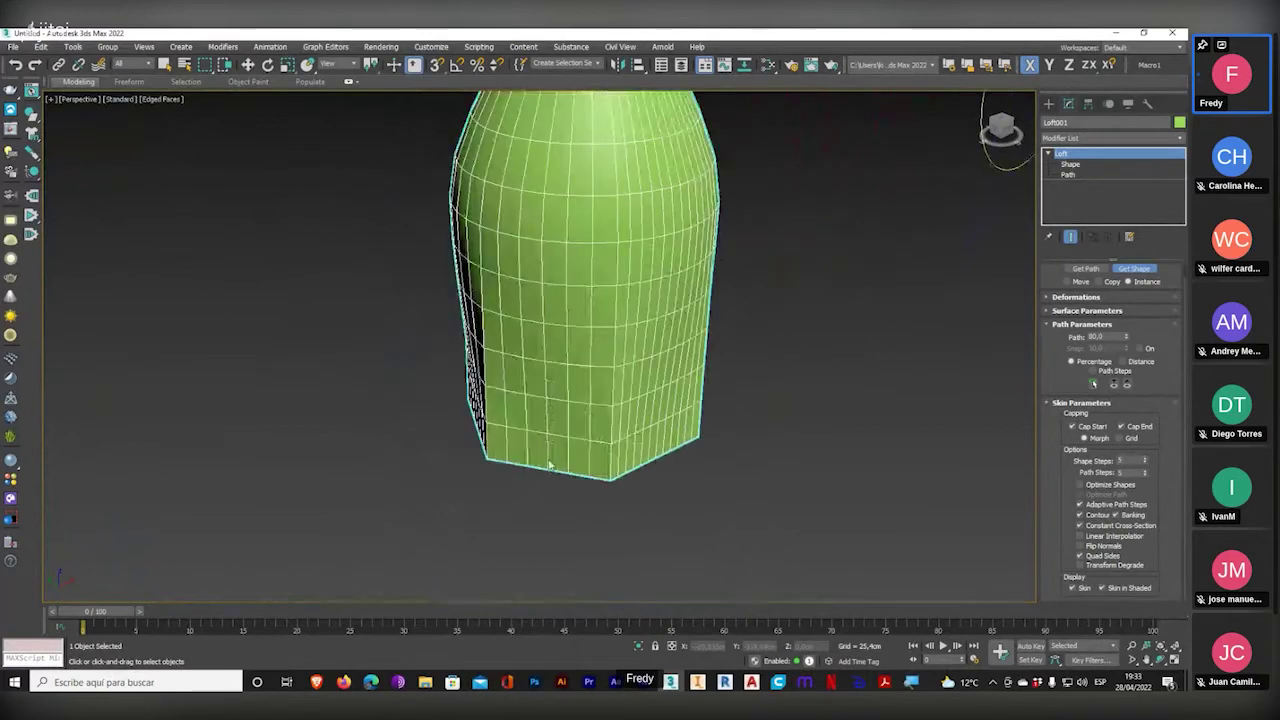
key("ctrl+1")
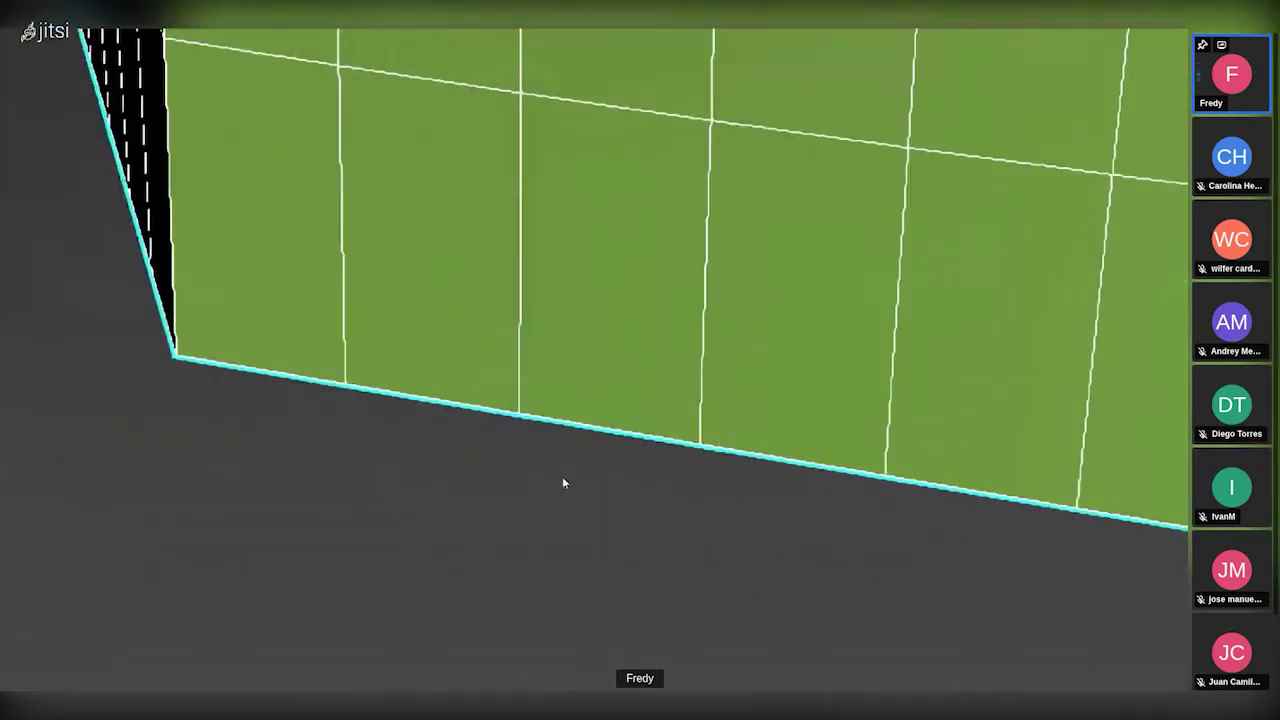
key("Escape")
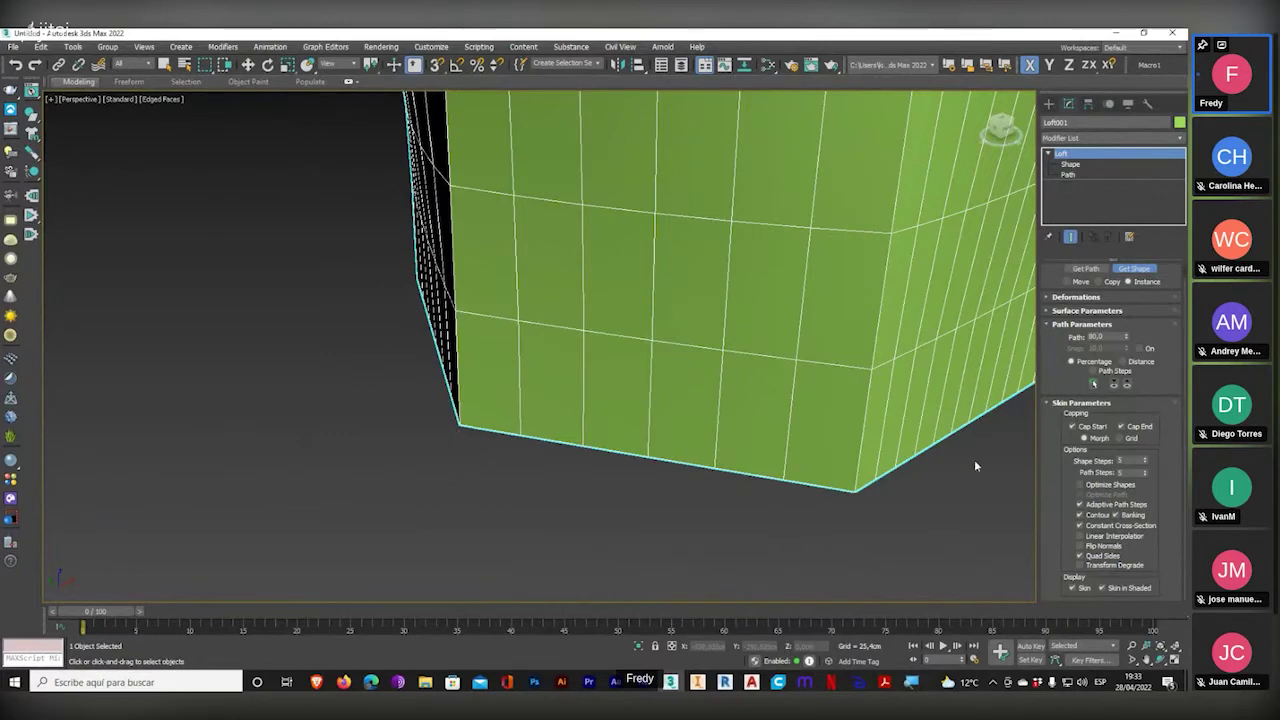
middle_click_drag(798, 276, 645, 484)
scroll(671, 449, "down", 4)
scroll(645, 484, "down", 3)
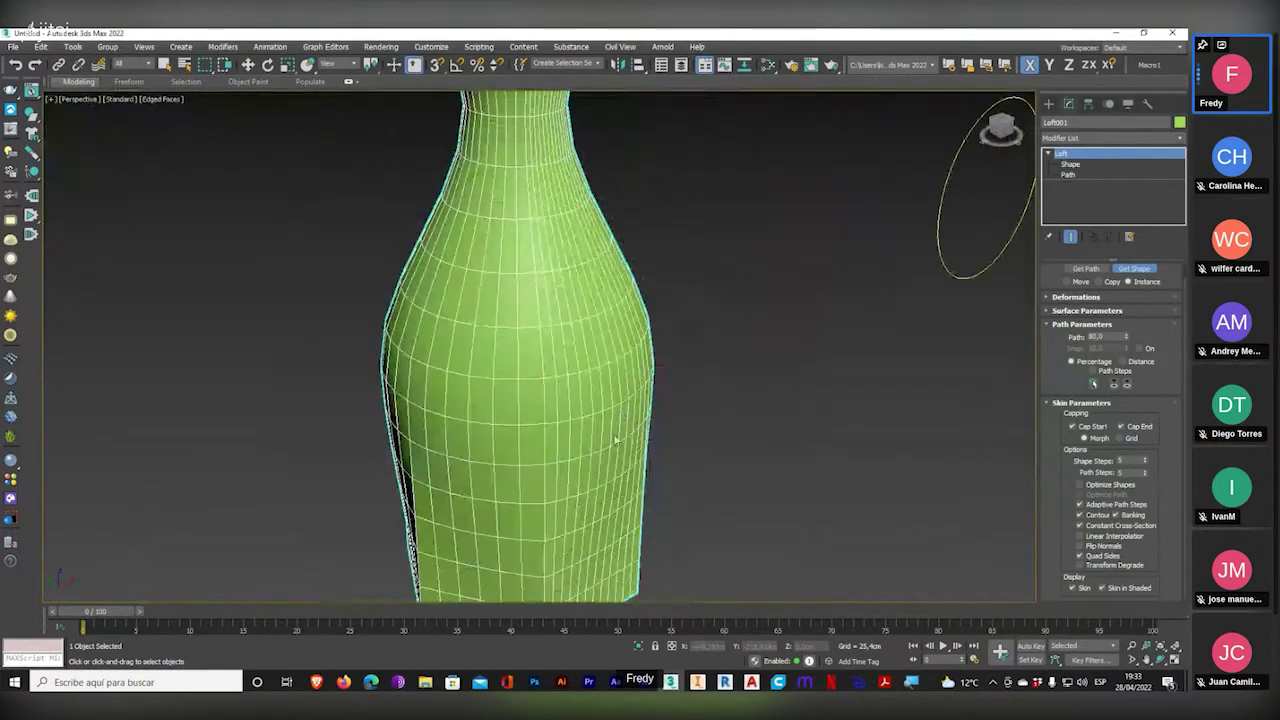
middle_click_drag(620, 443, 606, 188, "alt")
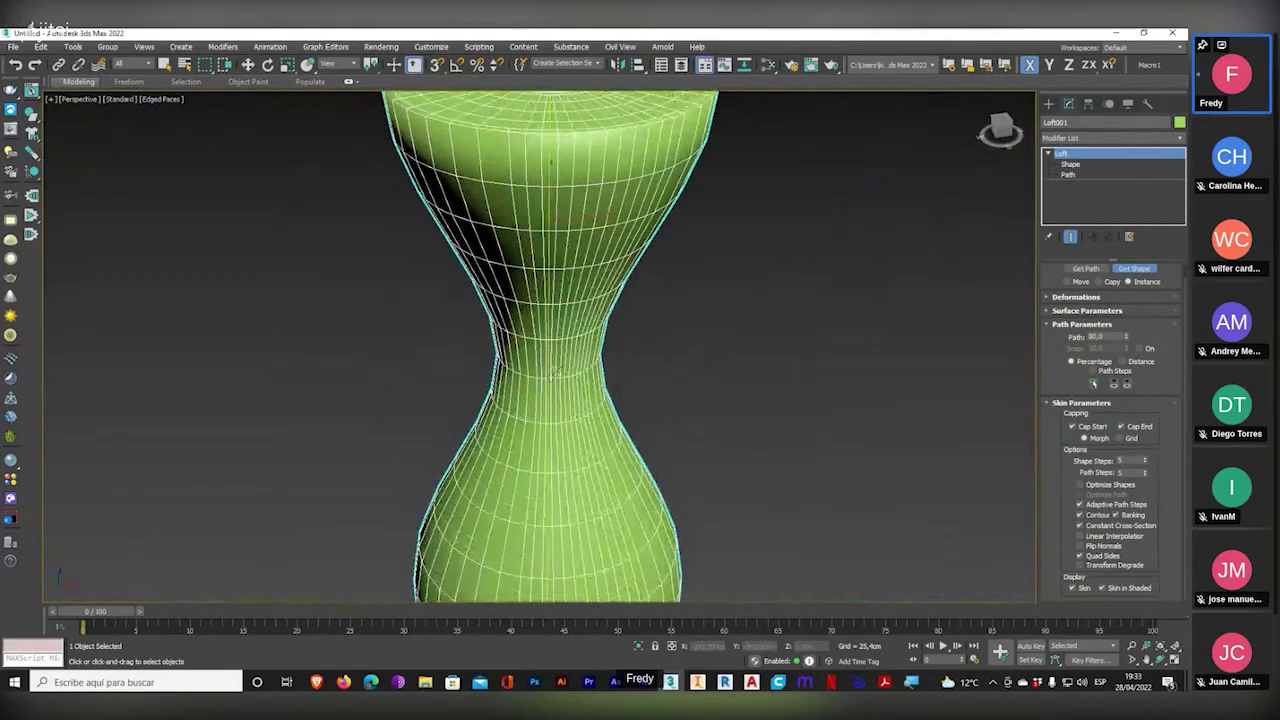
scroll(584, 328, "up", 5)
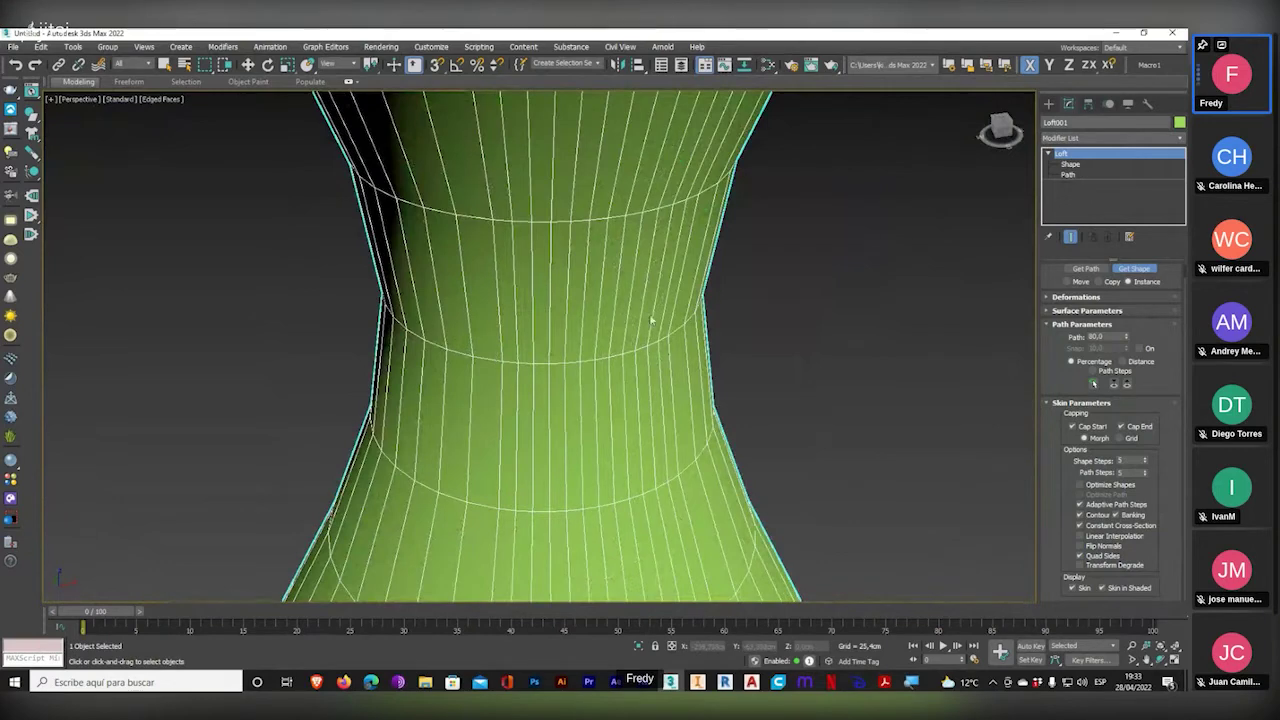
scroll(651, 371, "up", 3)
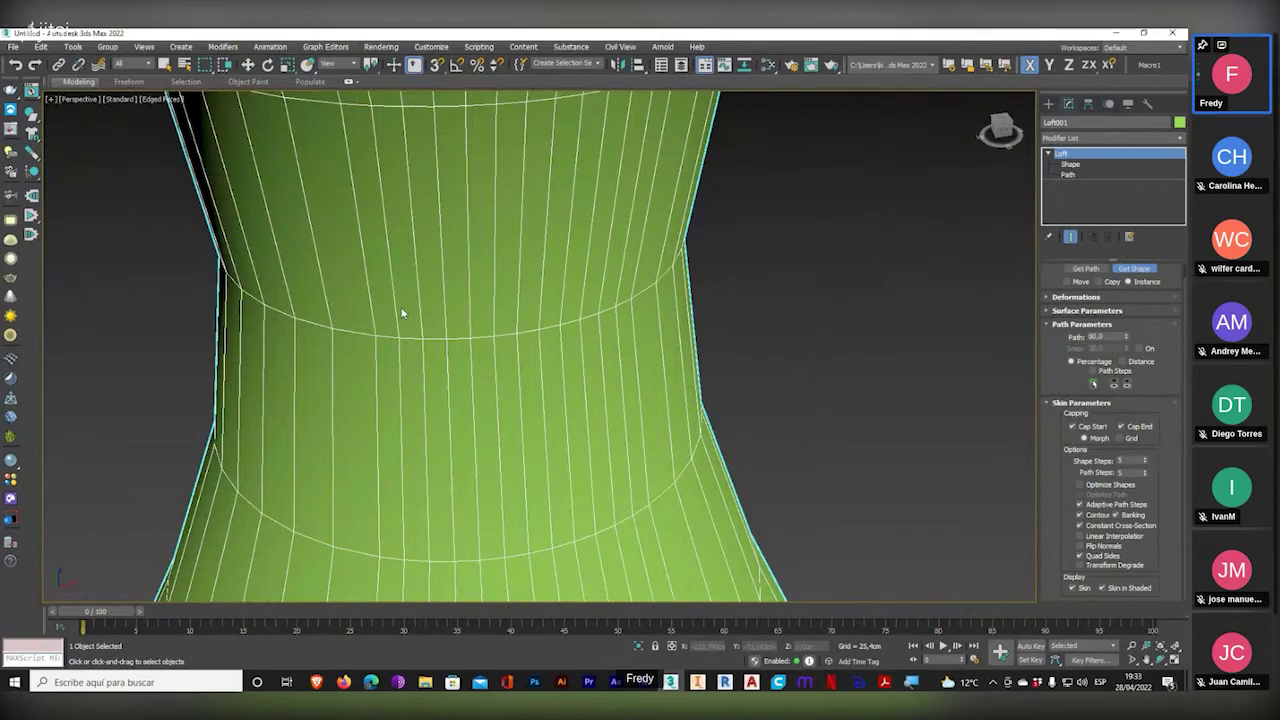
- Set the loft's shape steps to 2 and examine the mesh divisions on the hexagonal base
scroll(397, 213, "down", 10)
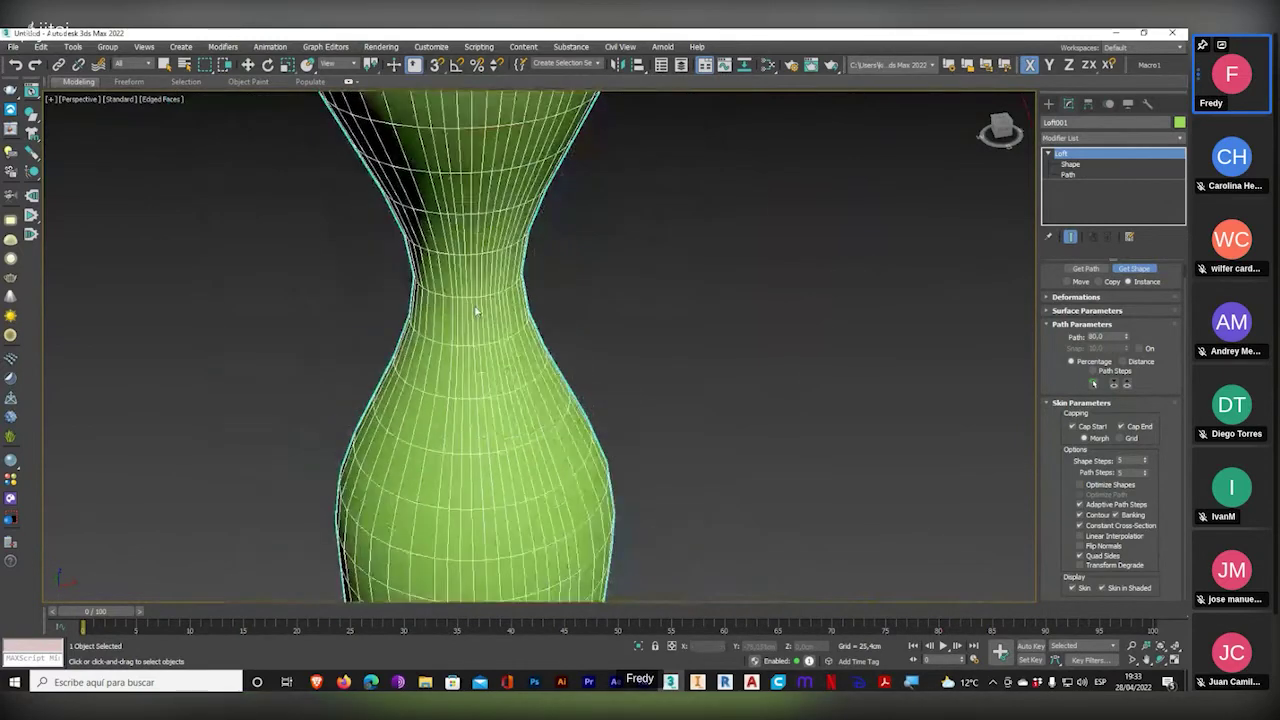
middle_click_drag(474, 327, 470, 212, "alt")
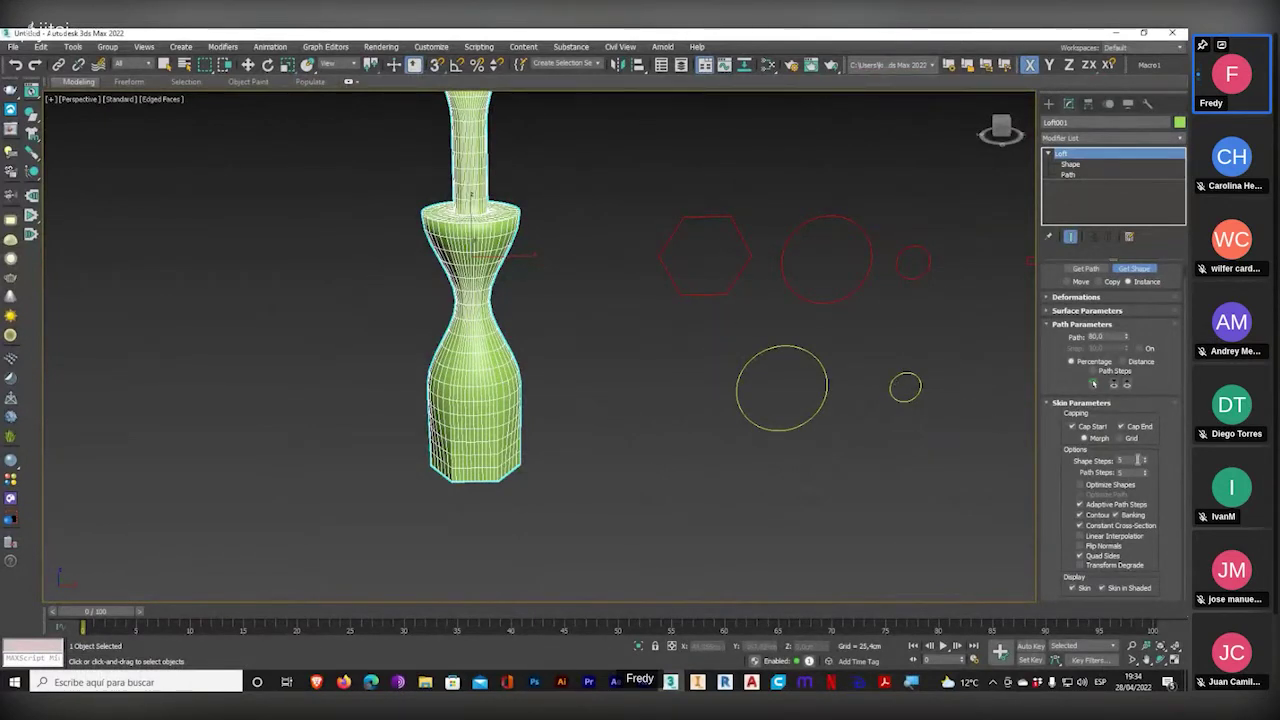
double_click(1135, 459)
type("2")
key("Return")
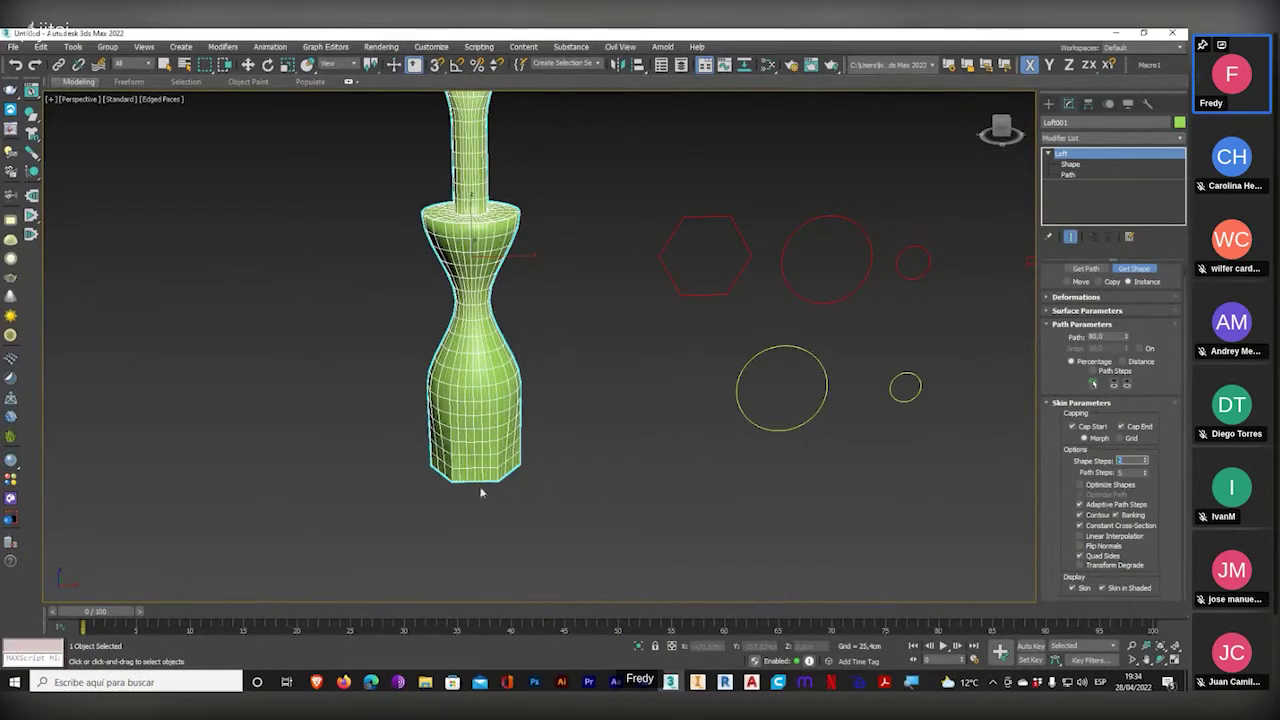
scroll(480, 492, "up", 4)
scroll(418, 444, "up", 6)
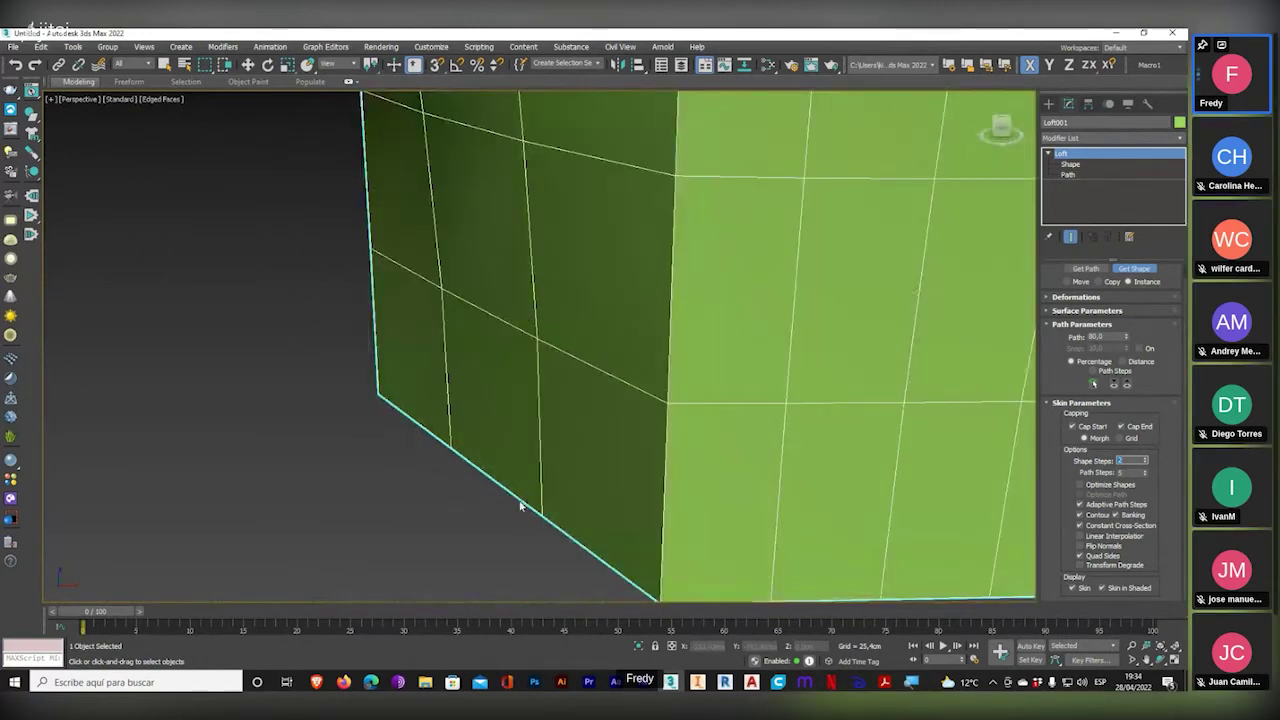
scroll(520, 506, "down", 10)
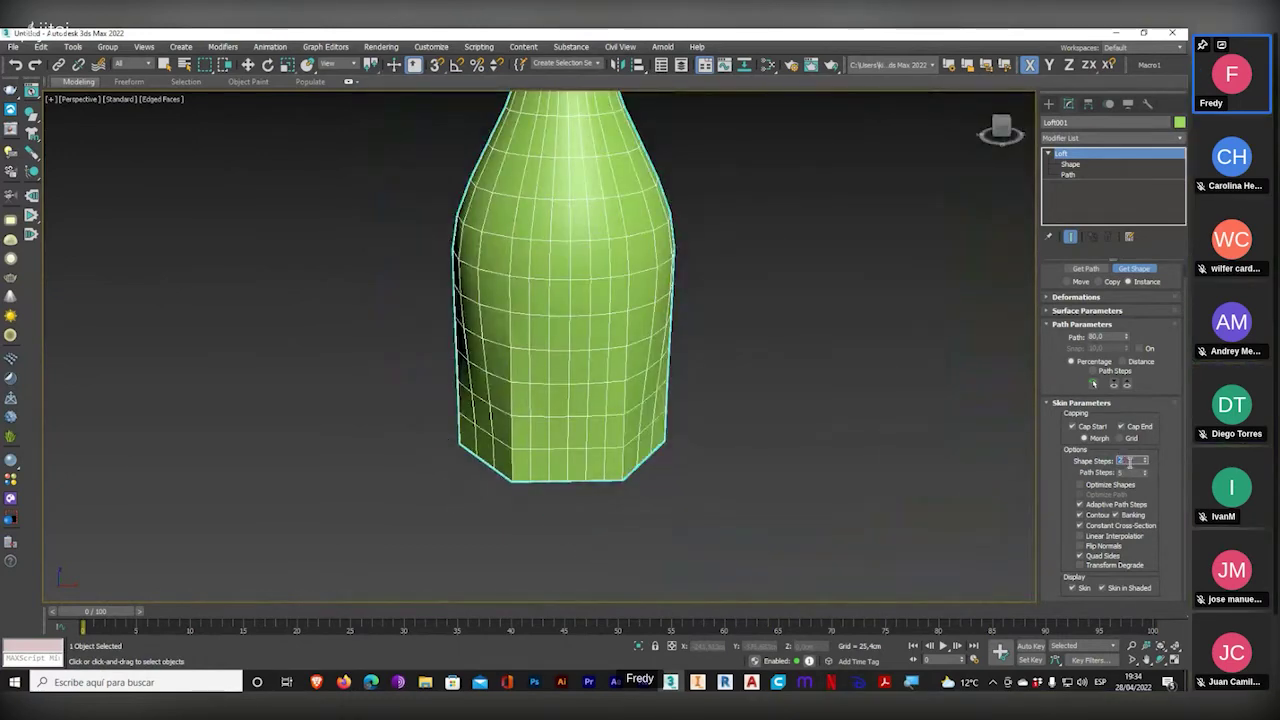
- Set the loft's shape steps to 5 and inspect the mesh from the flat shoulder down to the base
type("5")
key("Return")
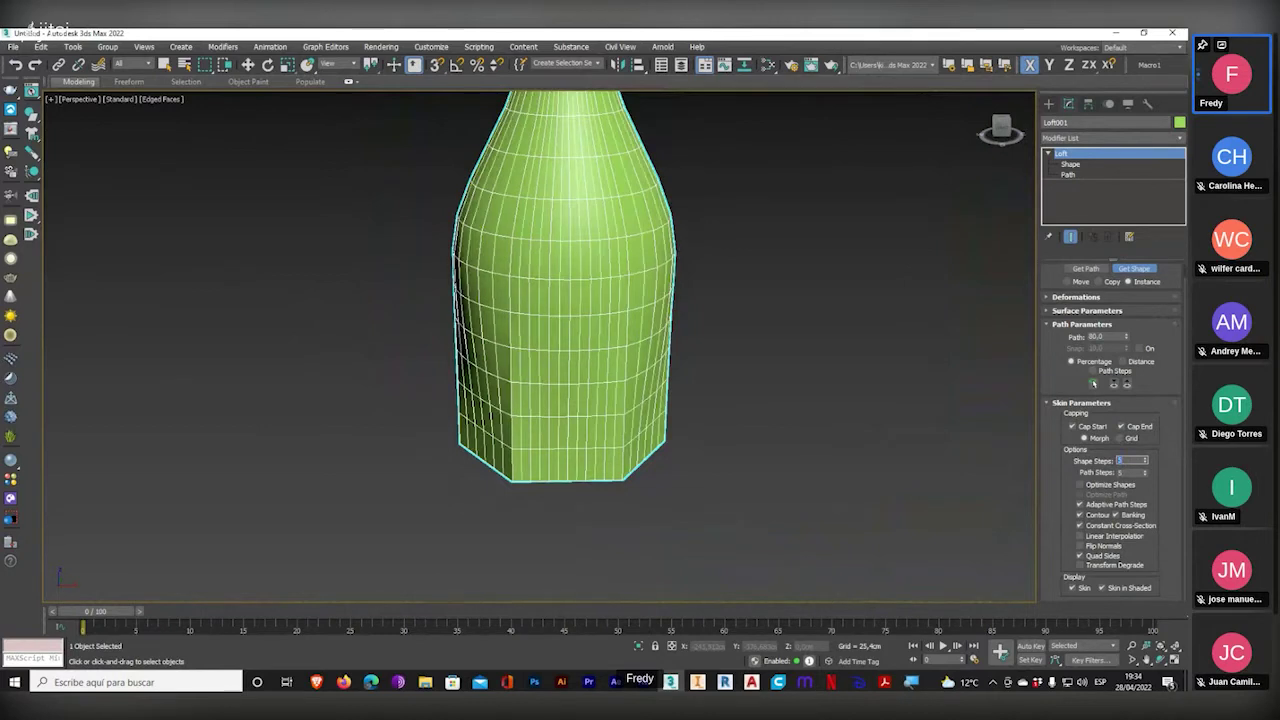
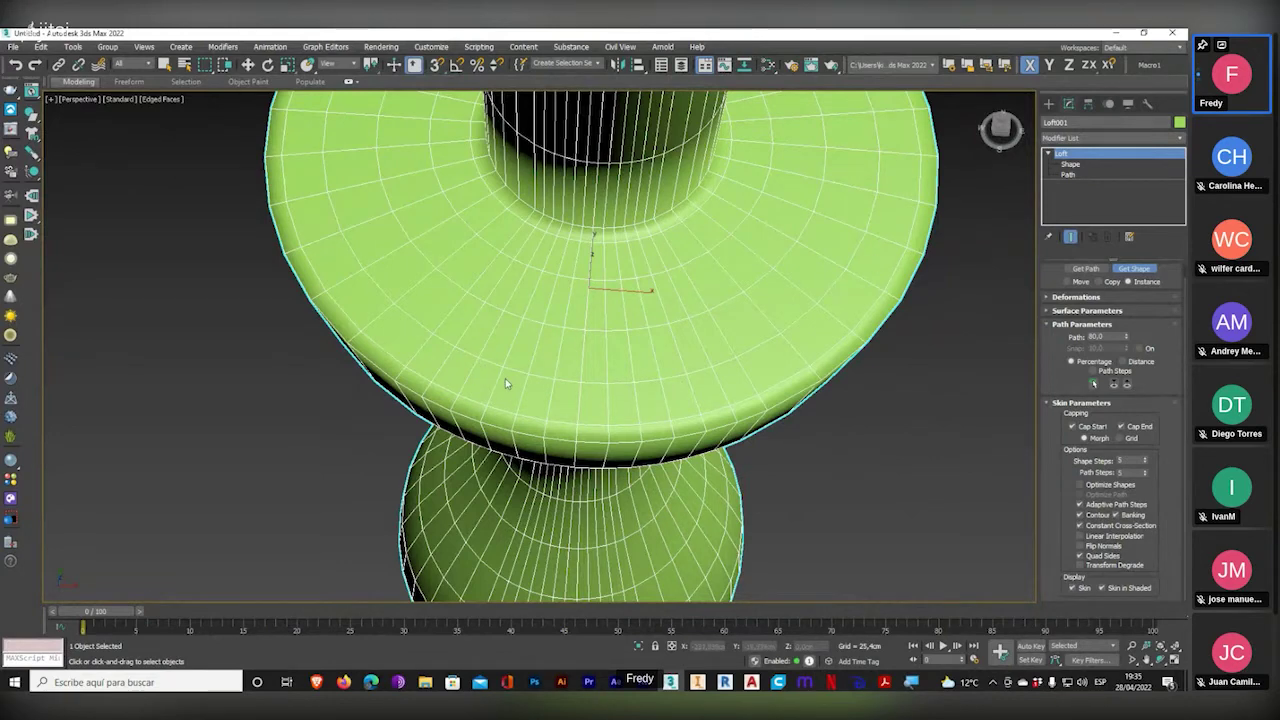
scroll(505, 378, "down", 6)
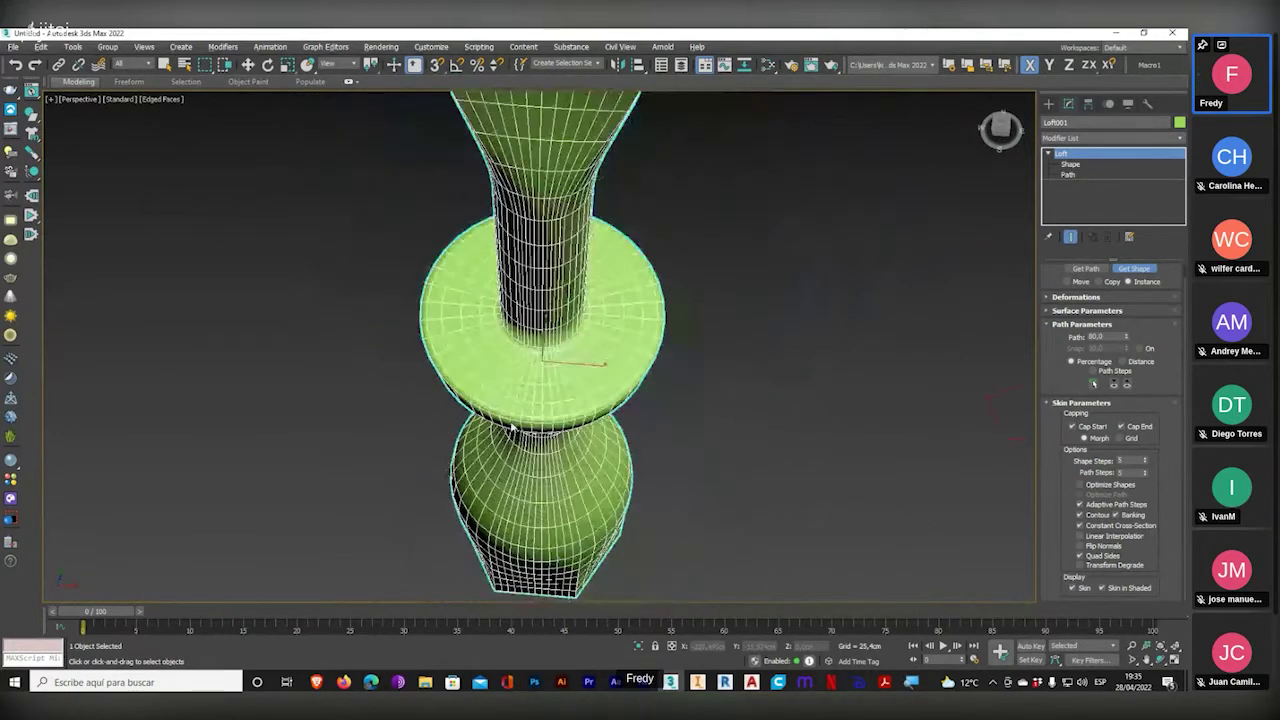
middle_click_drag(512, 428, 590, 387, "alt")
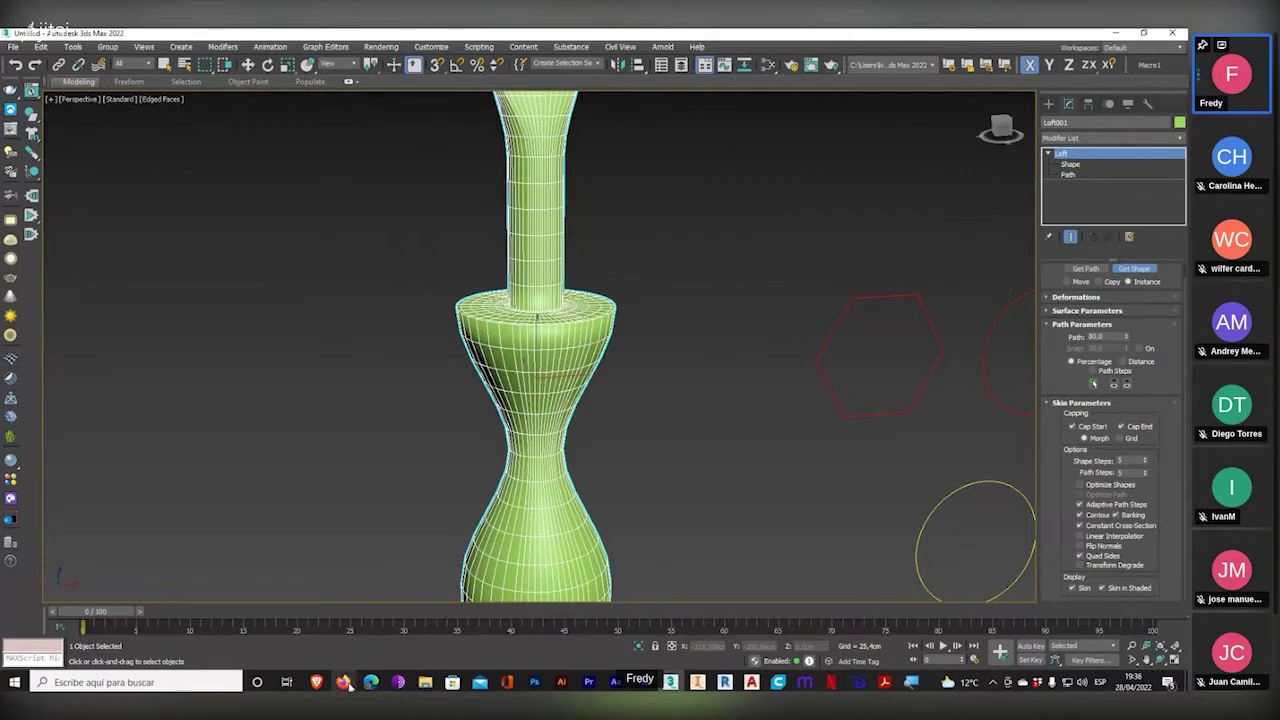
- Switch to Firefox and run an image search for "destornillador" in a new tab
mouse_move(343, 682)
left_click(309, 629)
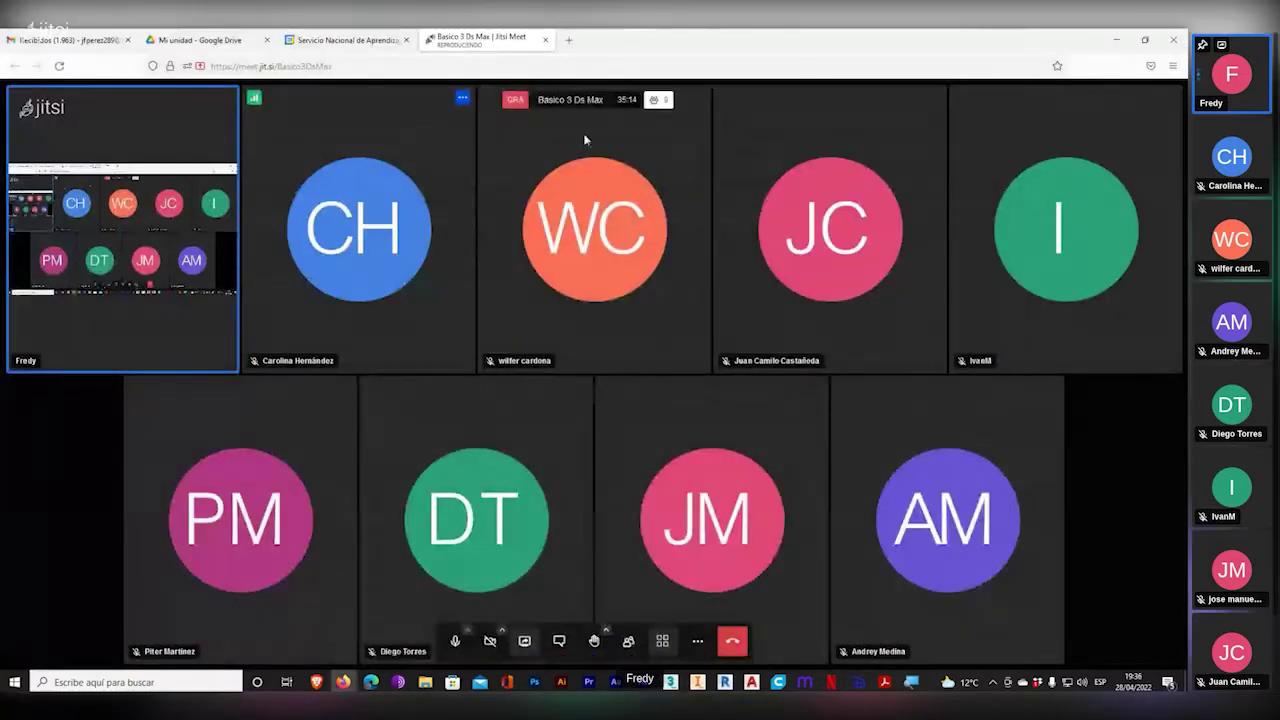
left_click(570, 41)
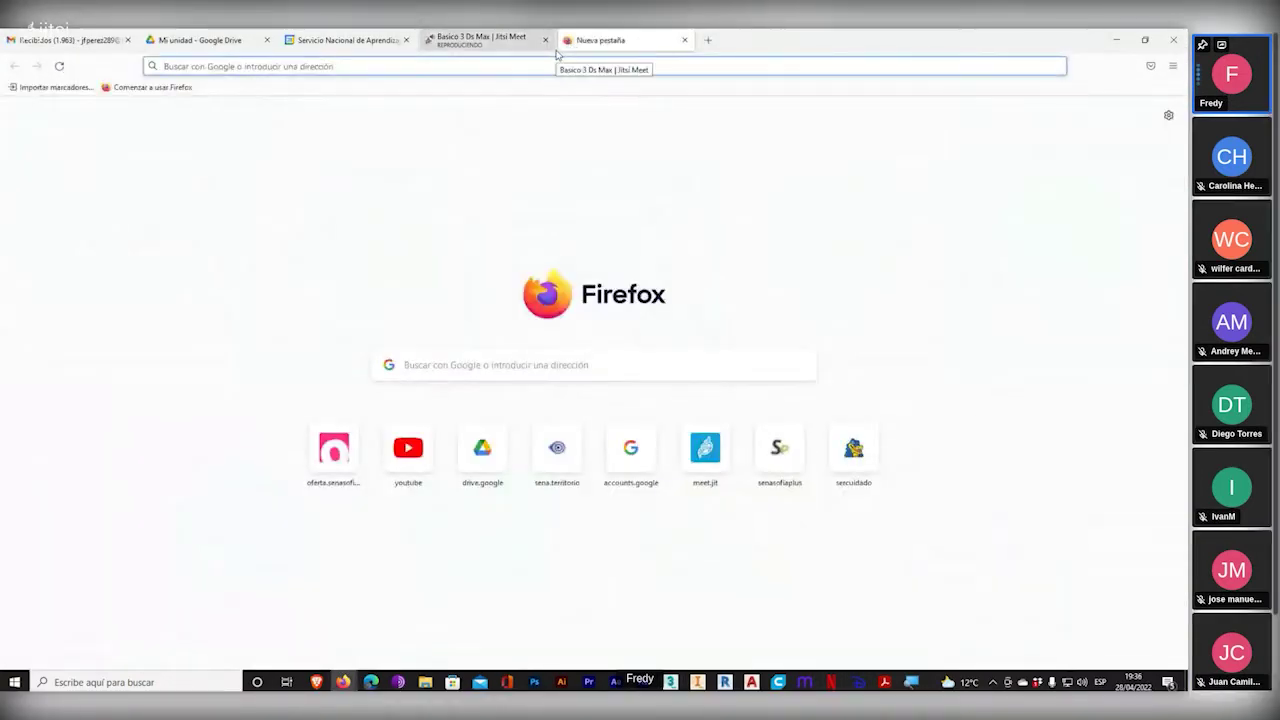
type("destornillador")
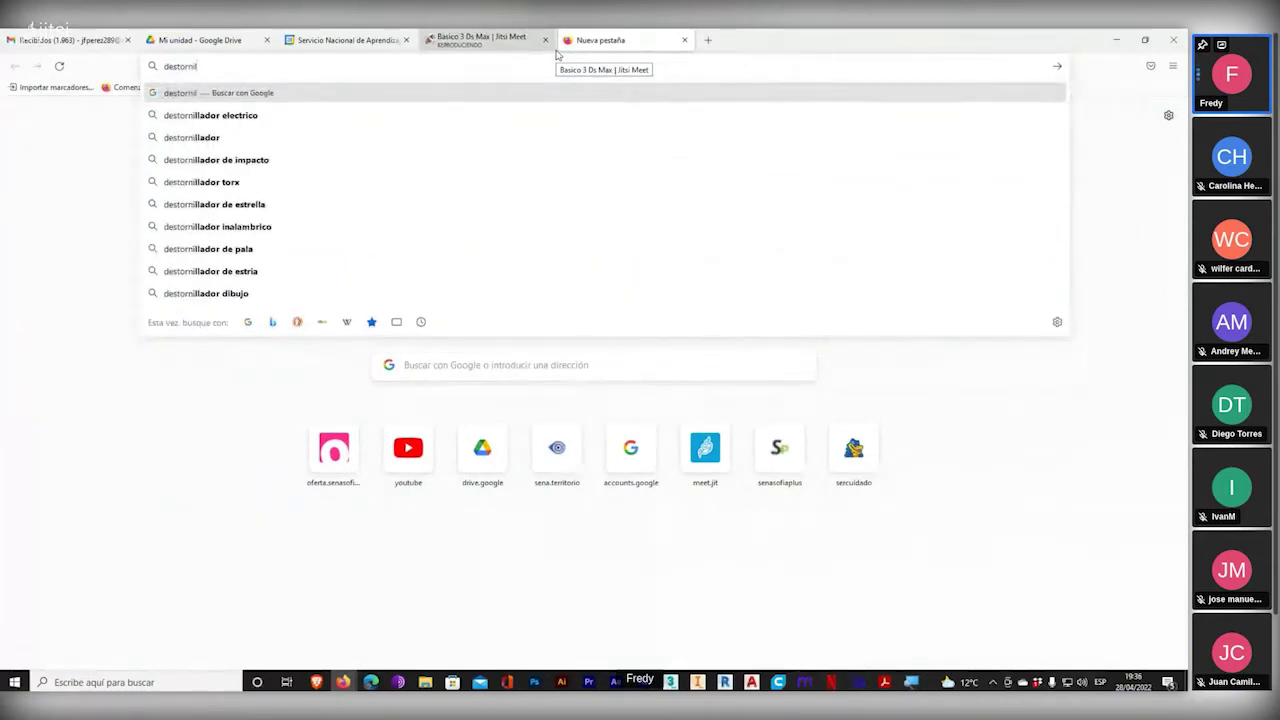
key("Return")
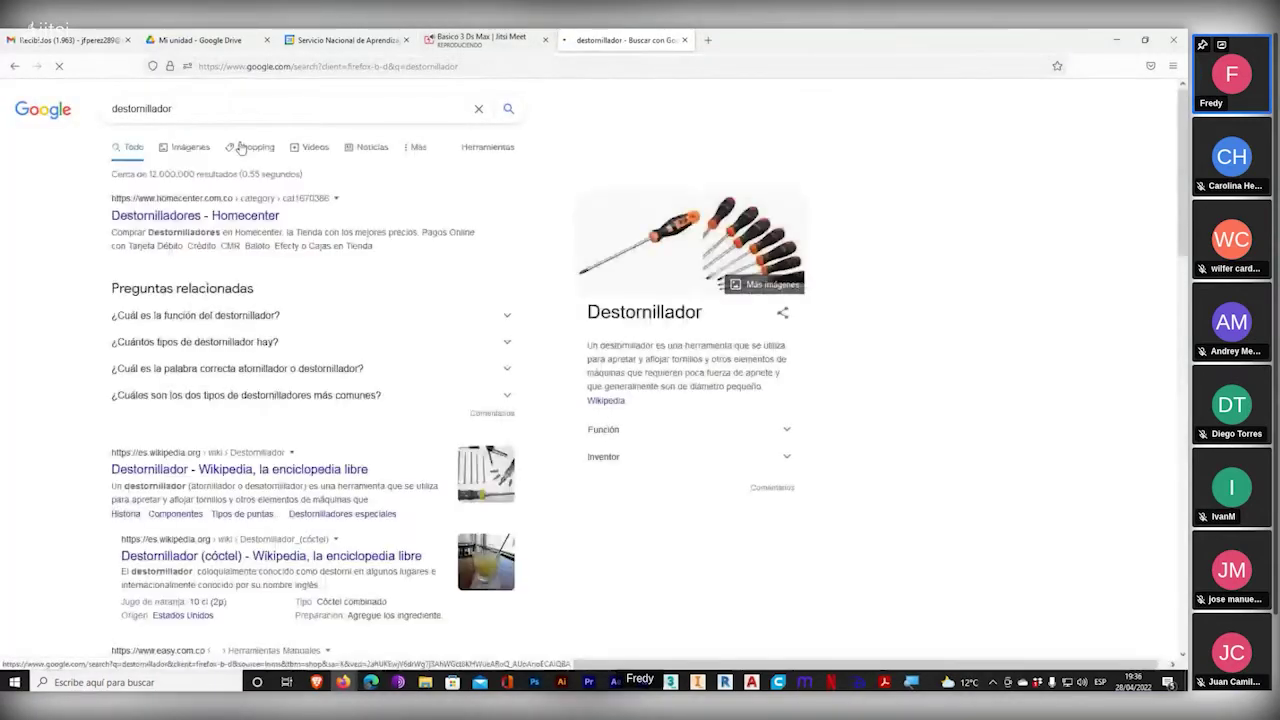
left_click(211, 165)
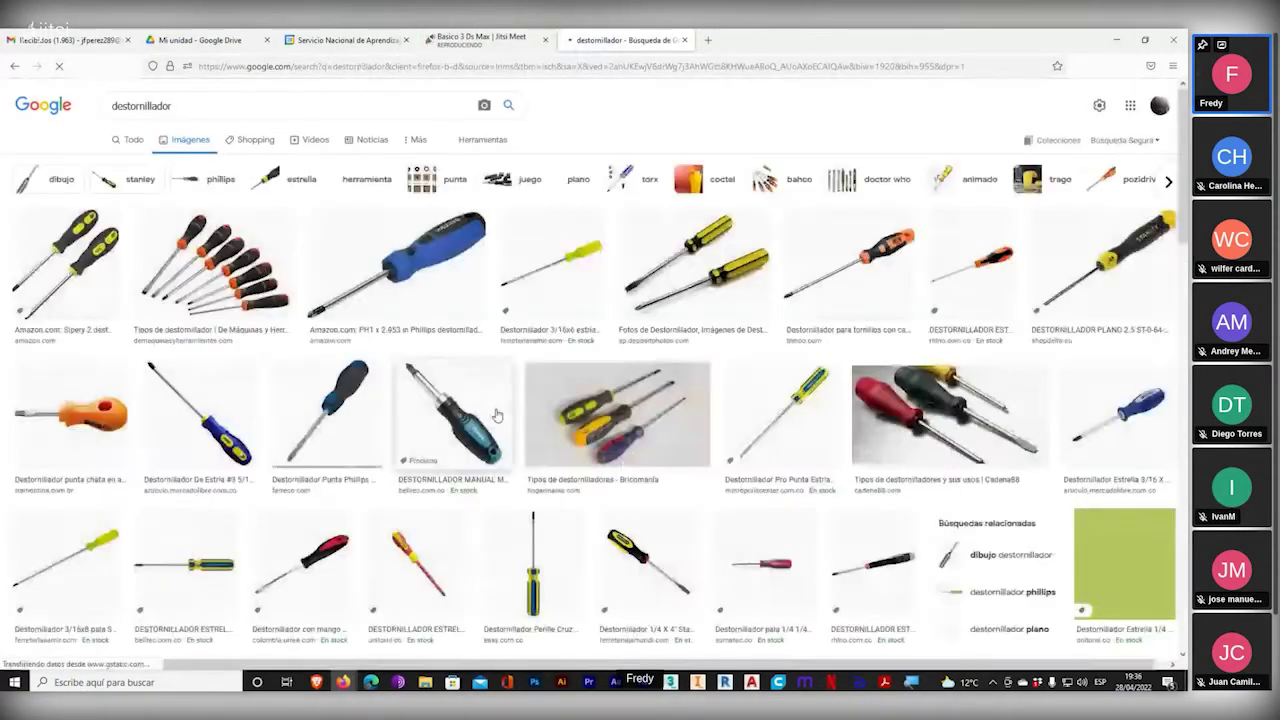
- Browse the screwdriver images and enlarge the yellow and blue Phillips screwdriver to examine its handle and shaft
scroll(466, 418, "down", 5)
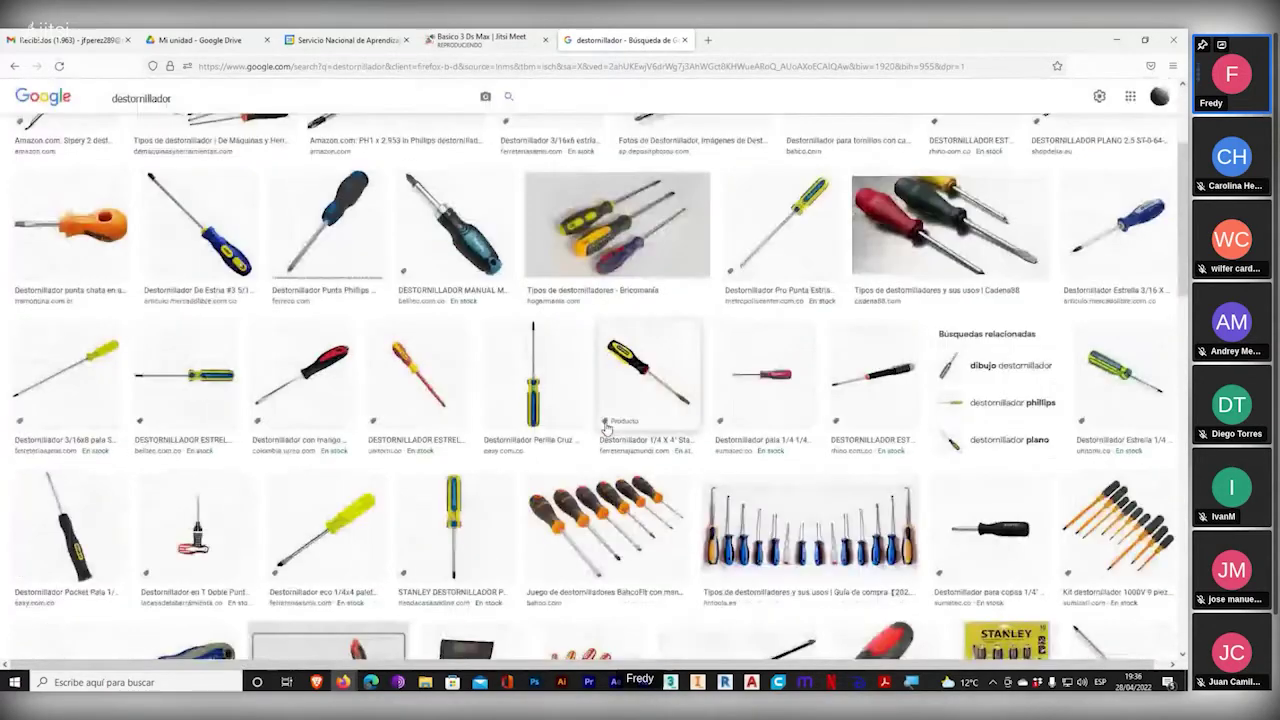
scroll(606, 430, "down", 4)
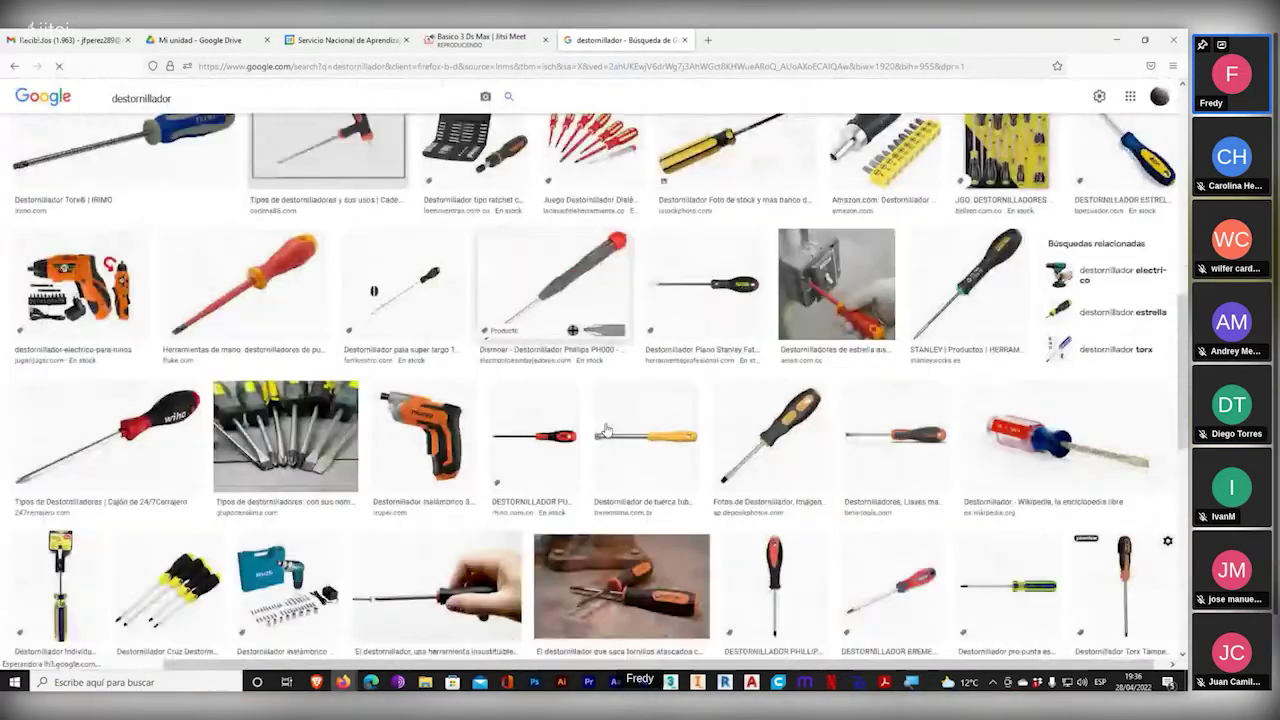
scroll(606, 430, "down", 2)
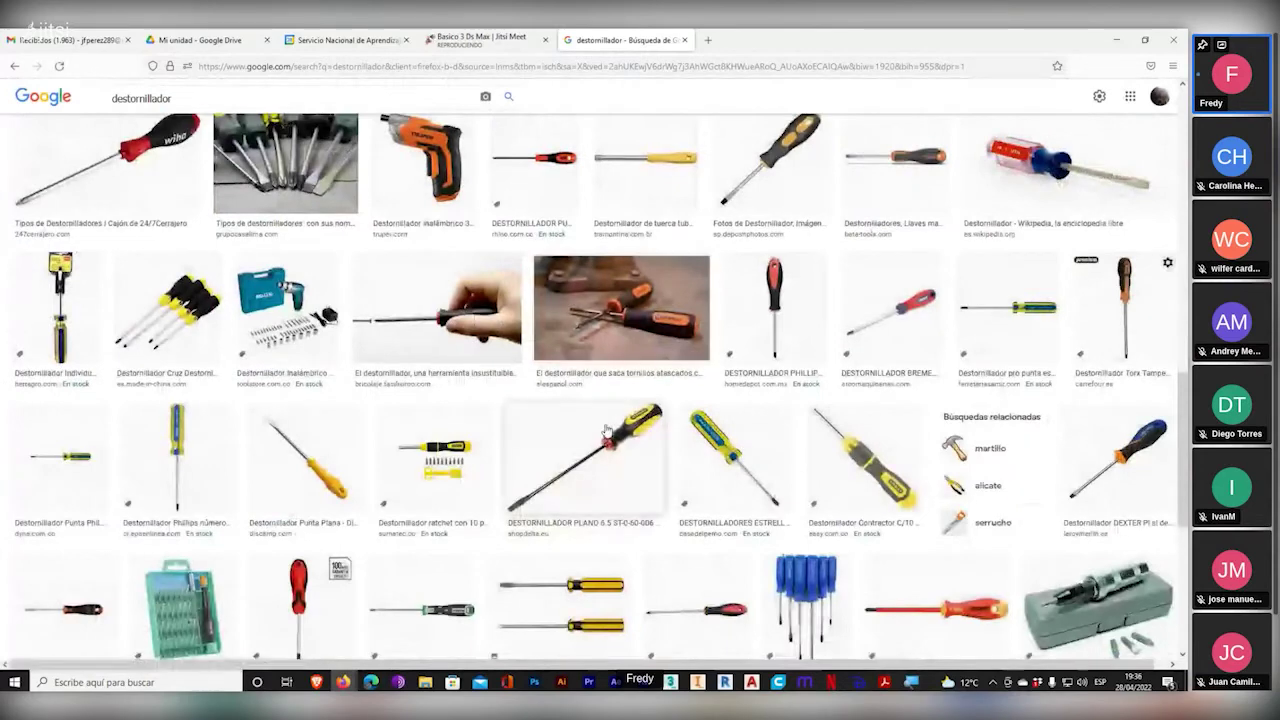
left_click(180, 463)
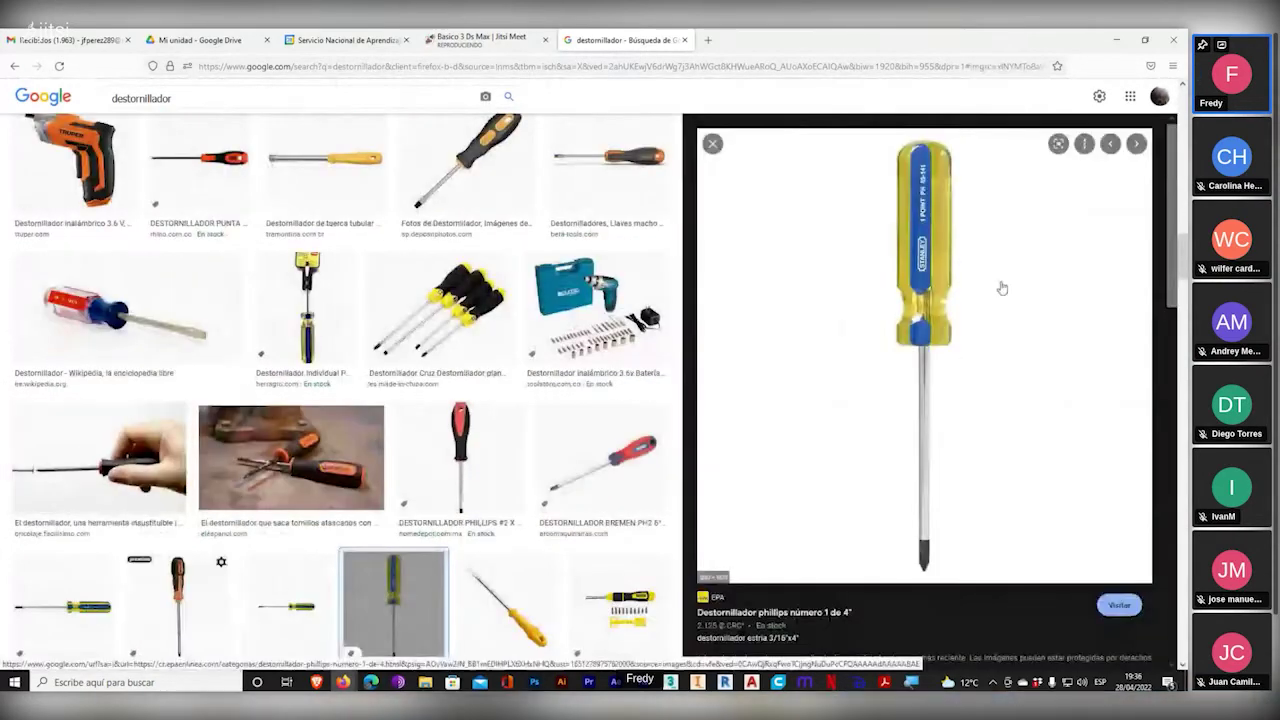
key("super+plus")
key("super+plus")
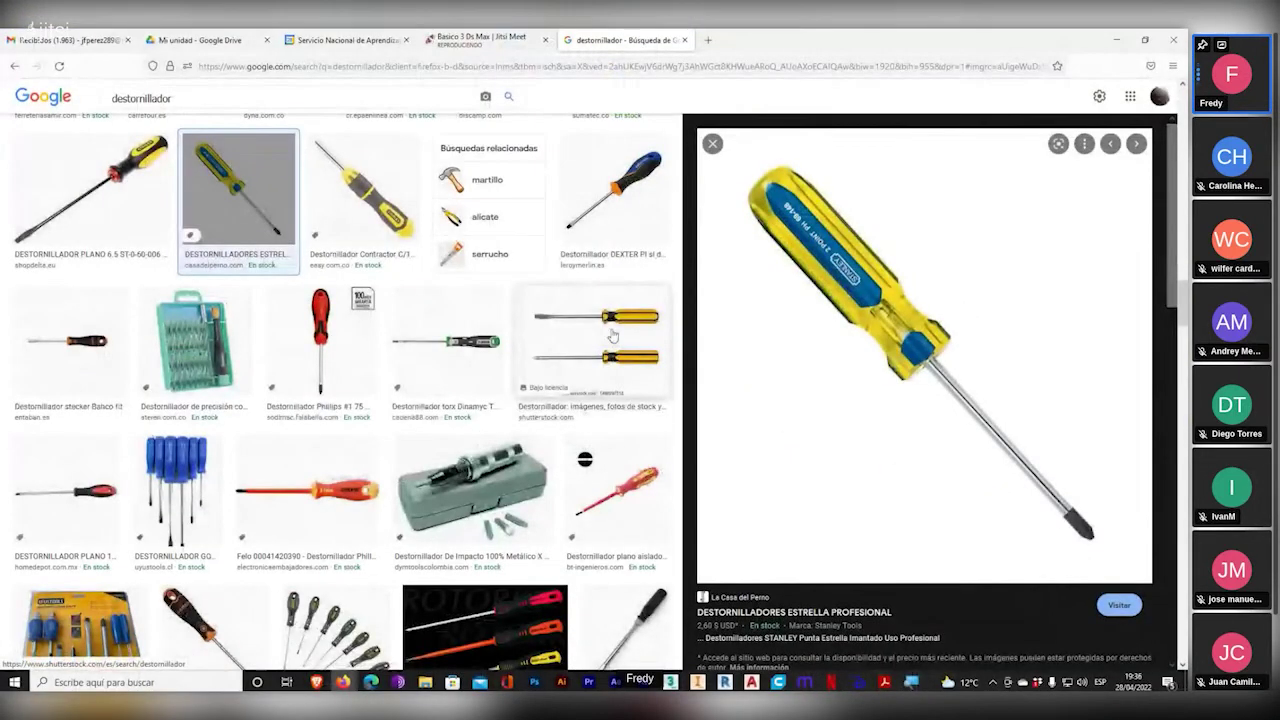
- Check the chat of the Jitsi meeting, then return to 3ds Max and view the whole loft
left_click(476, 37)
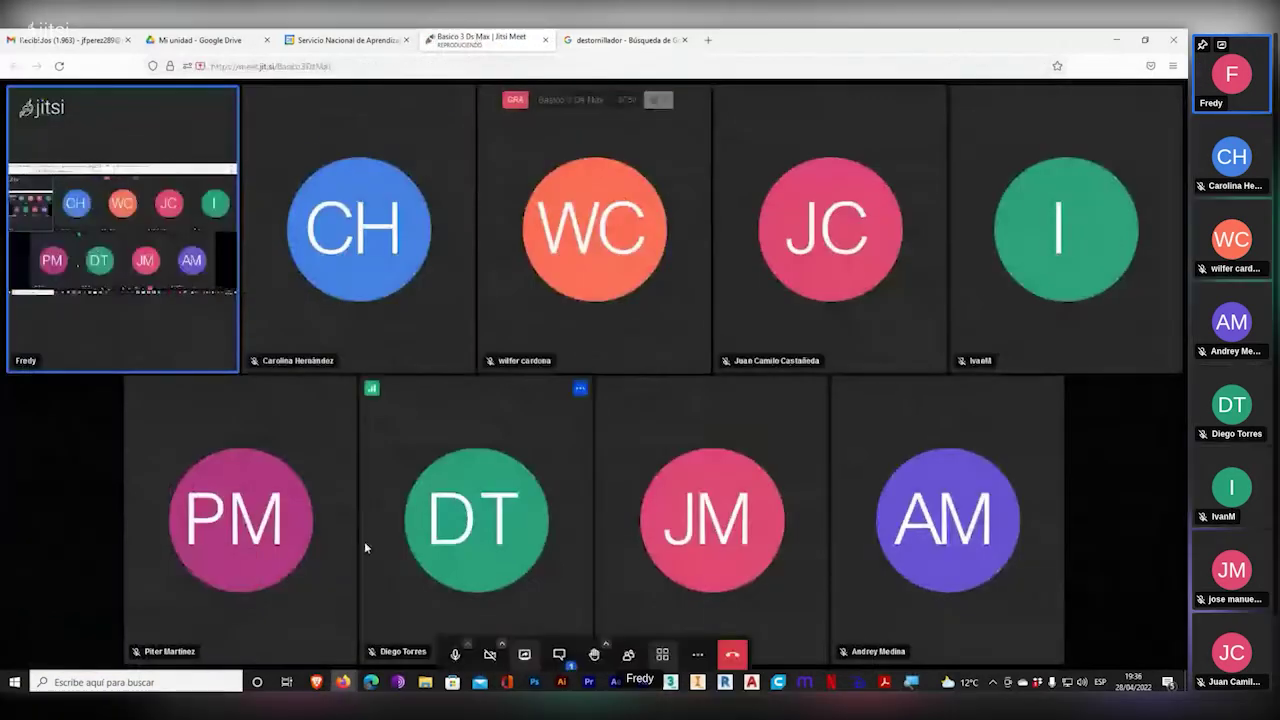
left_click(563, 645)
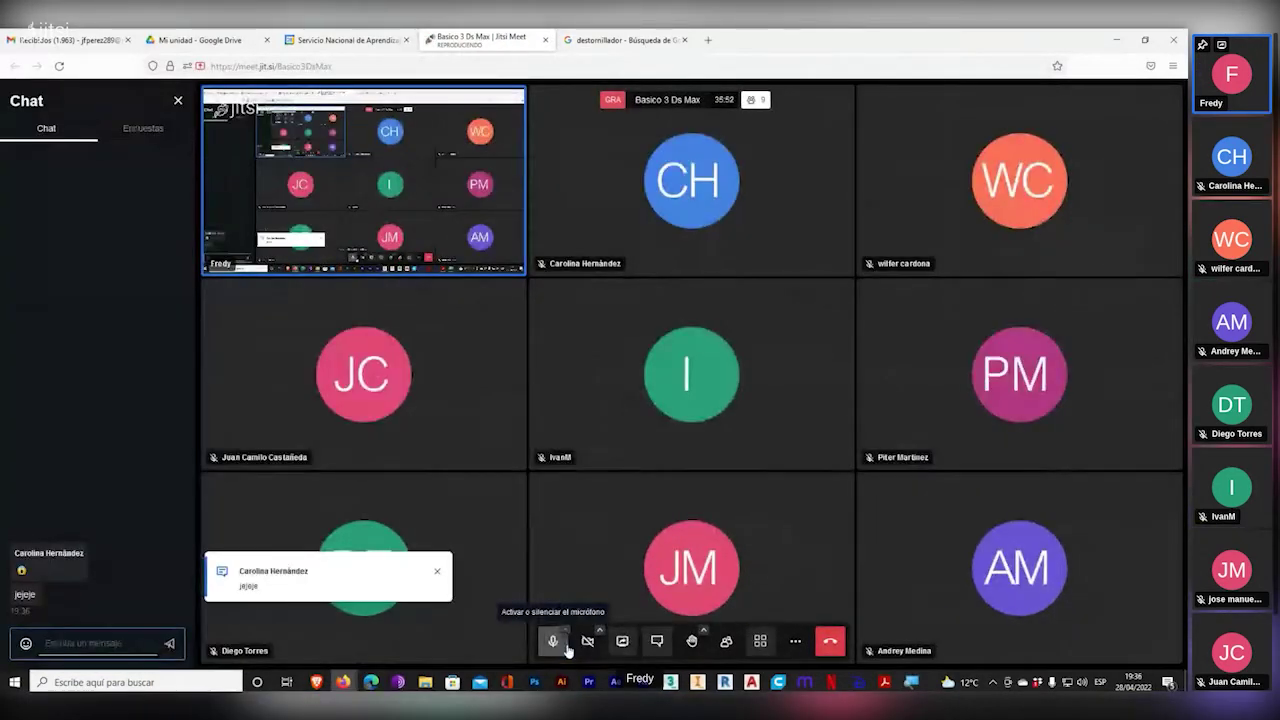
left_click(671, 682)
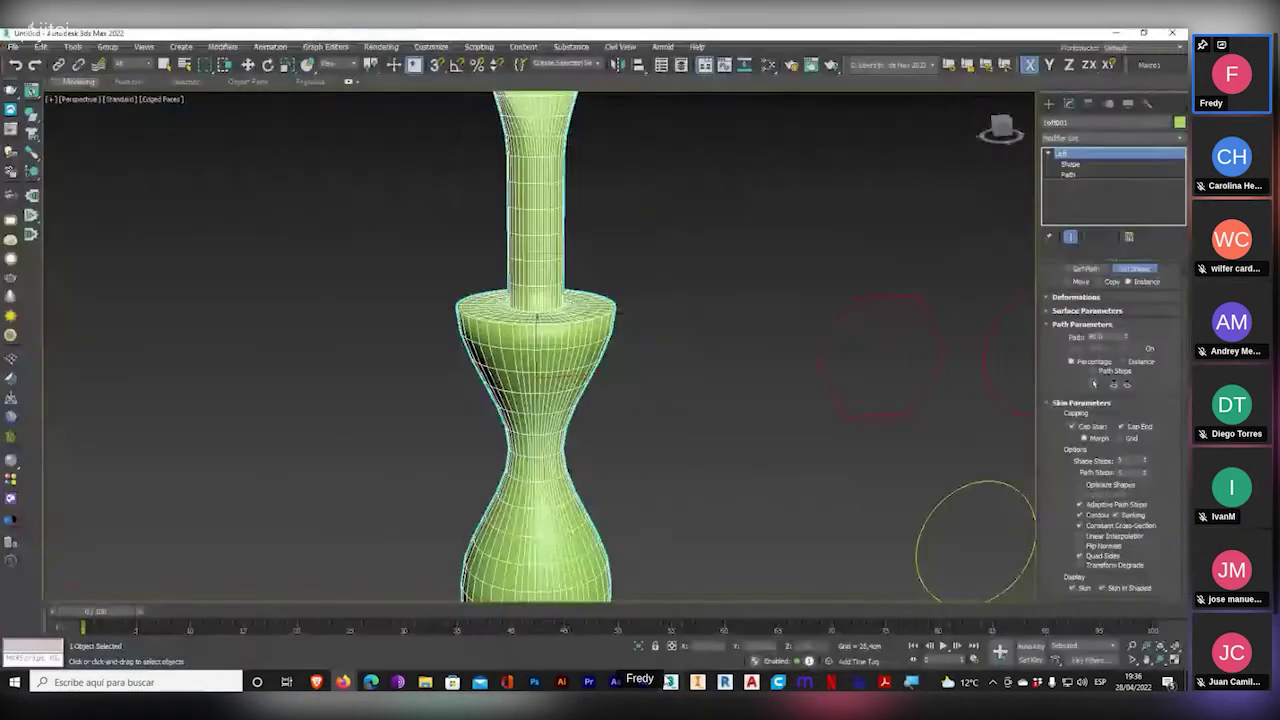
scroll(622, 541, "down", 3)
scroll(620, 540, "down", 3)
middle_click_drag(610, 547, 550, 440)
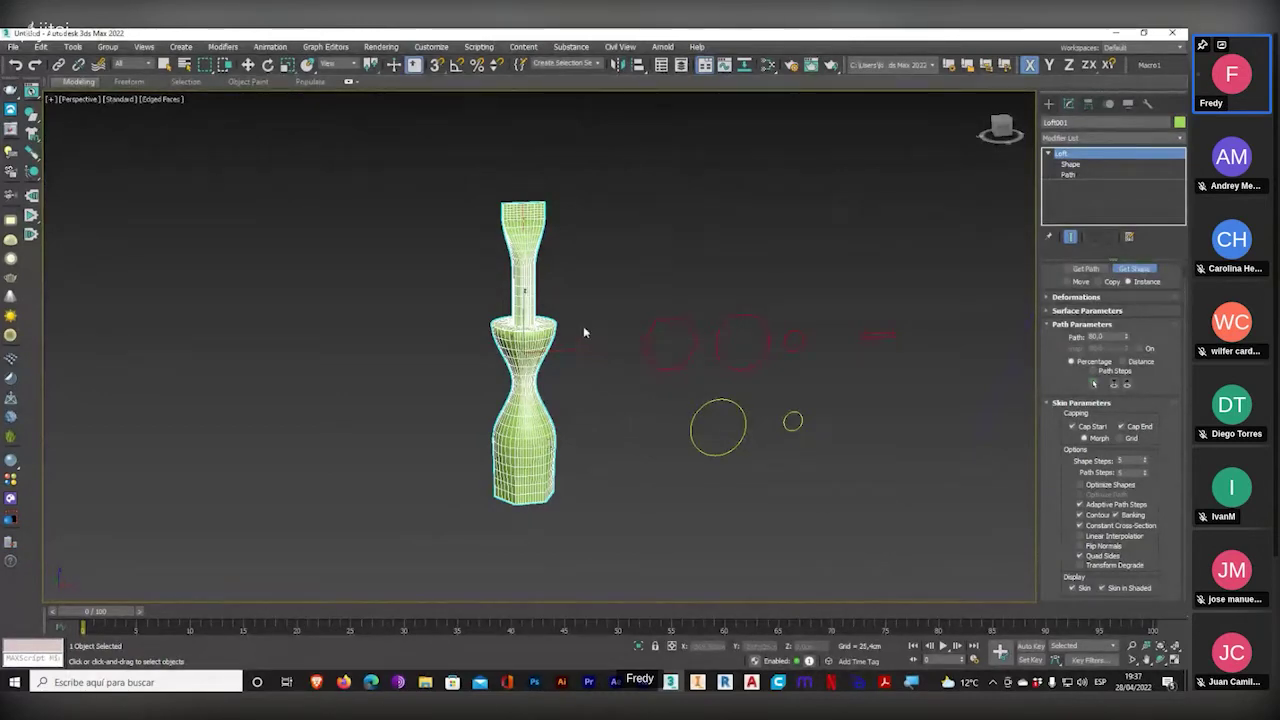
- Look at the Jitsi meeting's participants in Firefox once more and switch back to 3ds Max
mouse_move(341, 681)
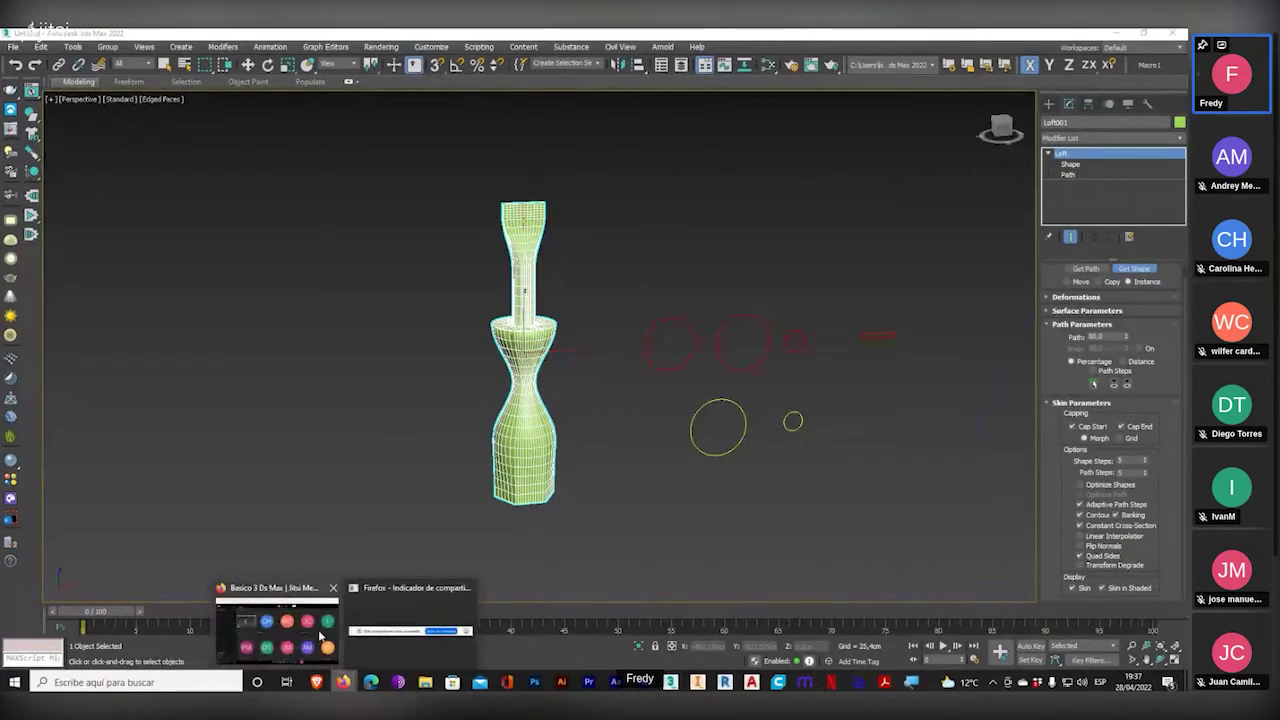
left_click(320, 636)
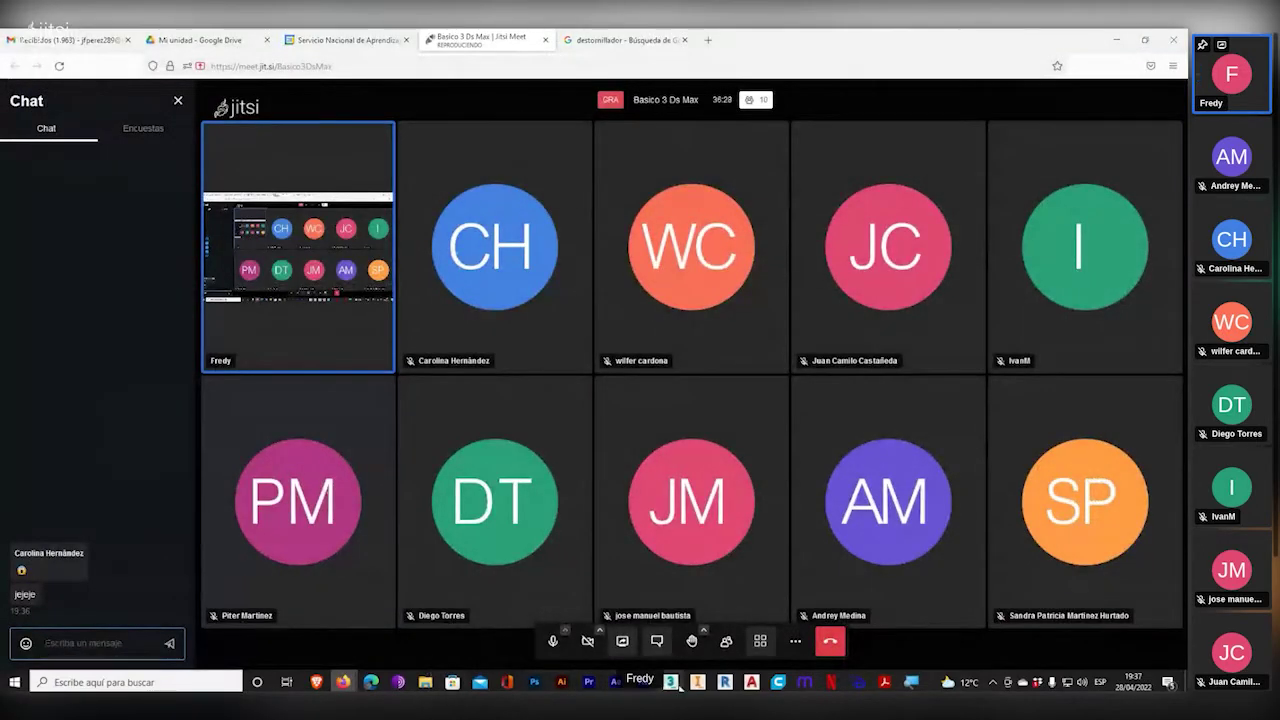
left_click(673, 683)
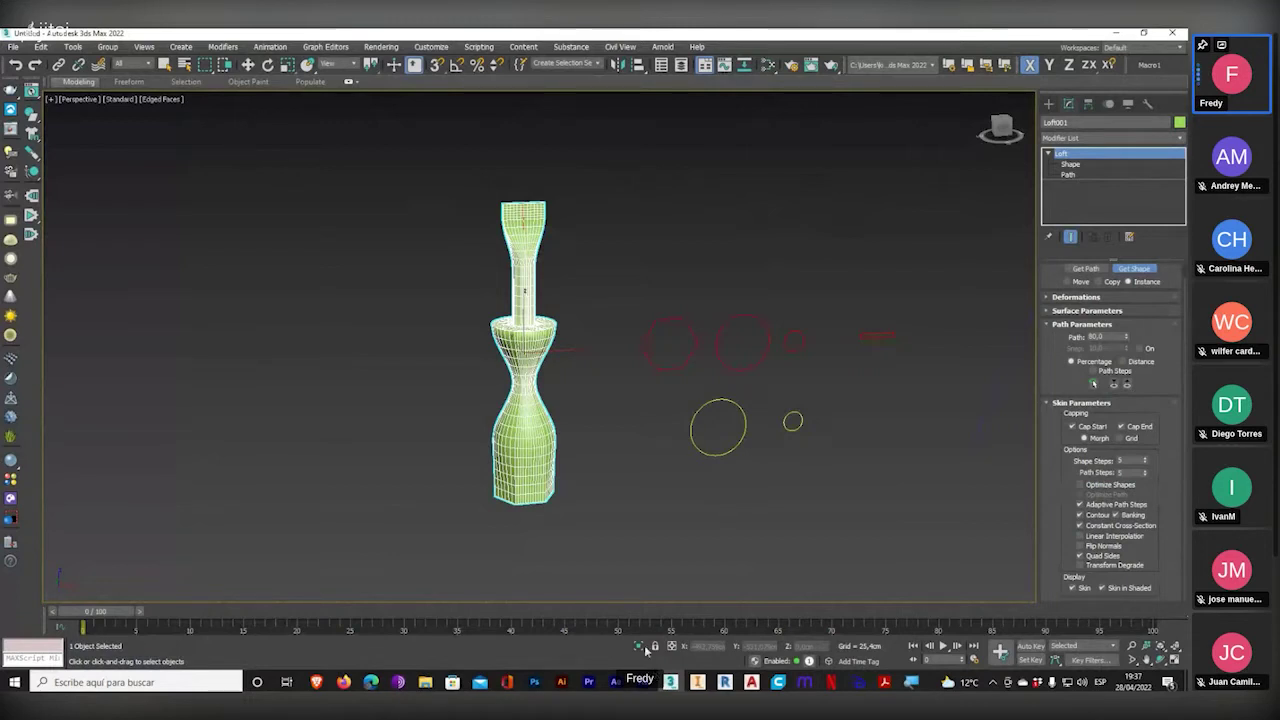
- Delete the loft together with all its section shapes and the path line, leaving the scene empty
middle_click_drag(491, 443, 466, 460)
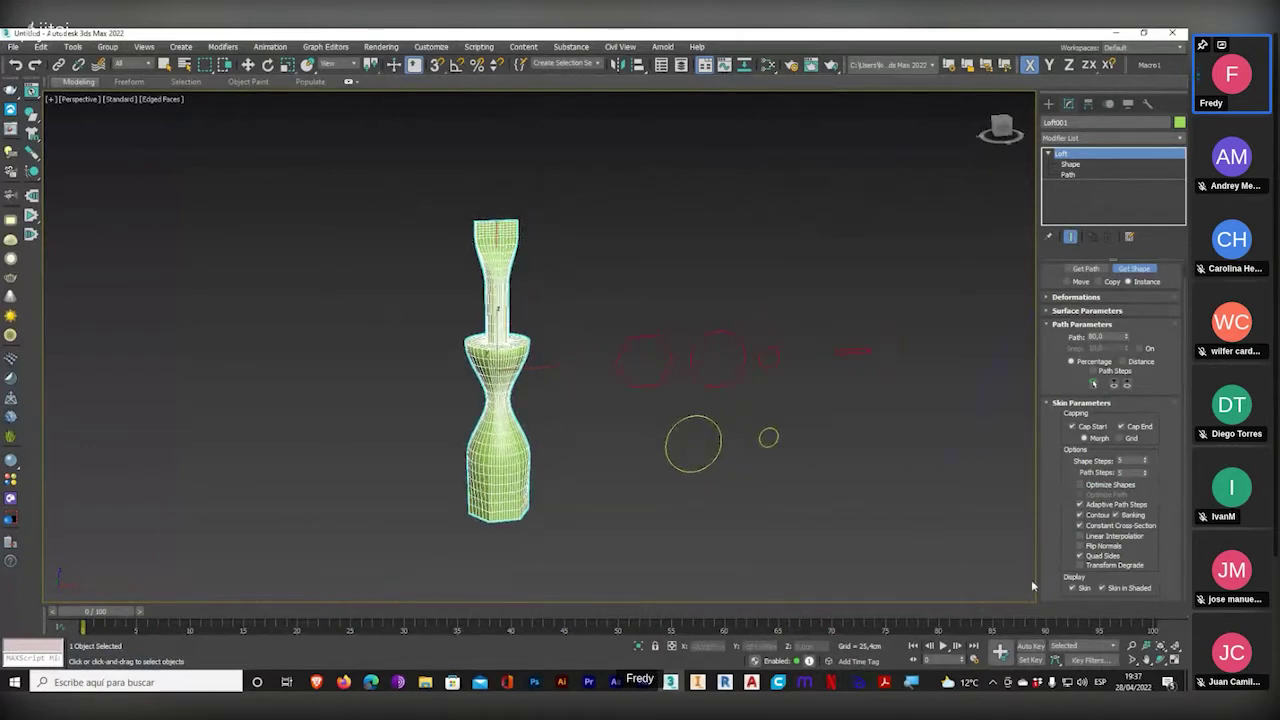
key("w")
left_click_drag(364, 181, 958, 564)
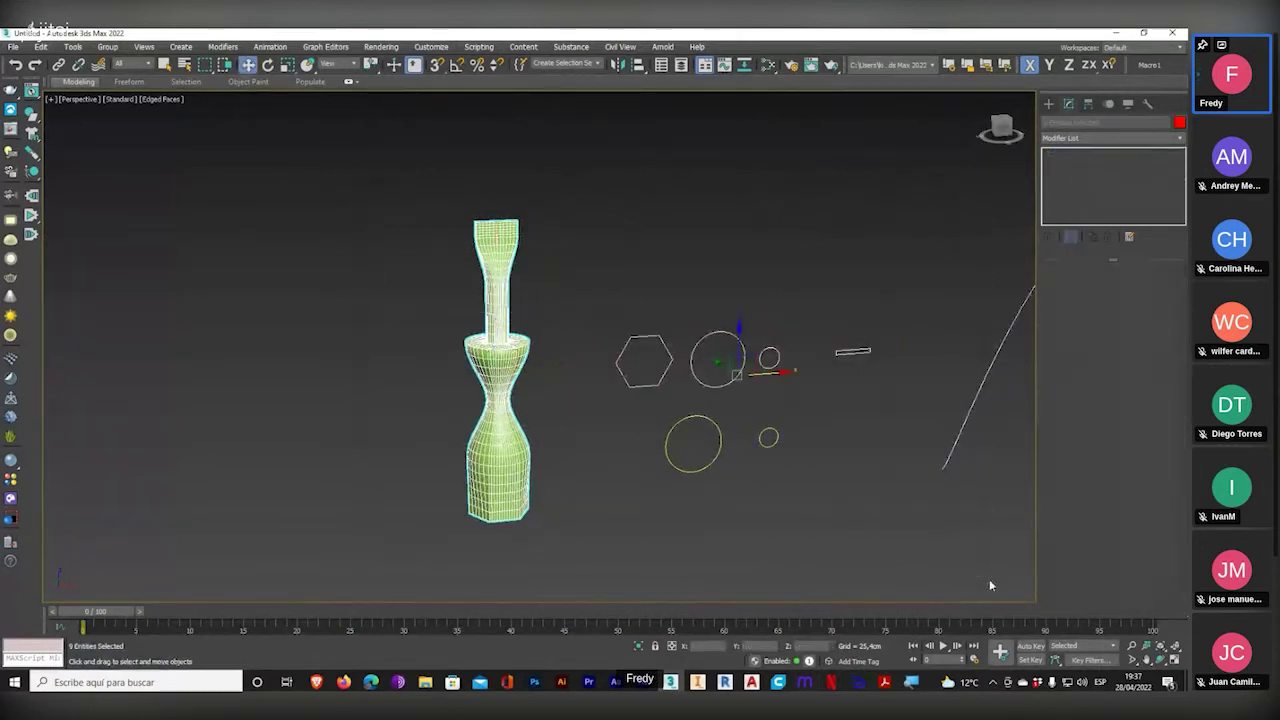
key("Delete")
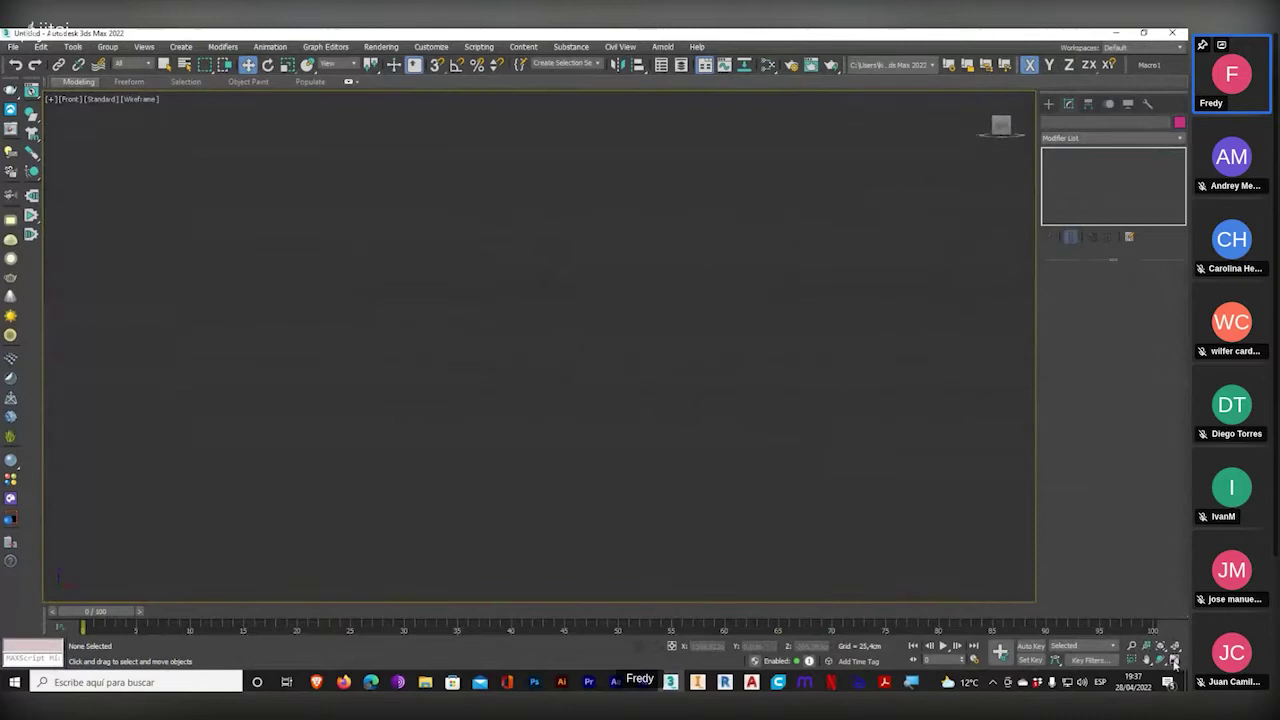
- Show all four viewports with Perspective active and bring up the spline shapes for creation
left_click(1174, 660)
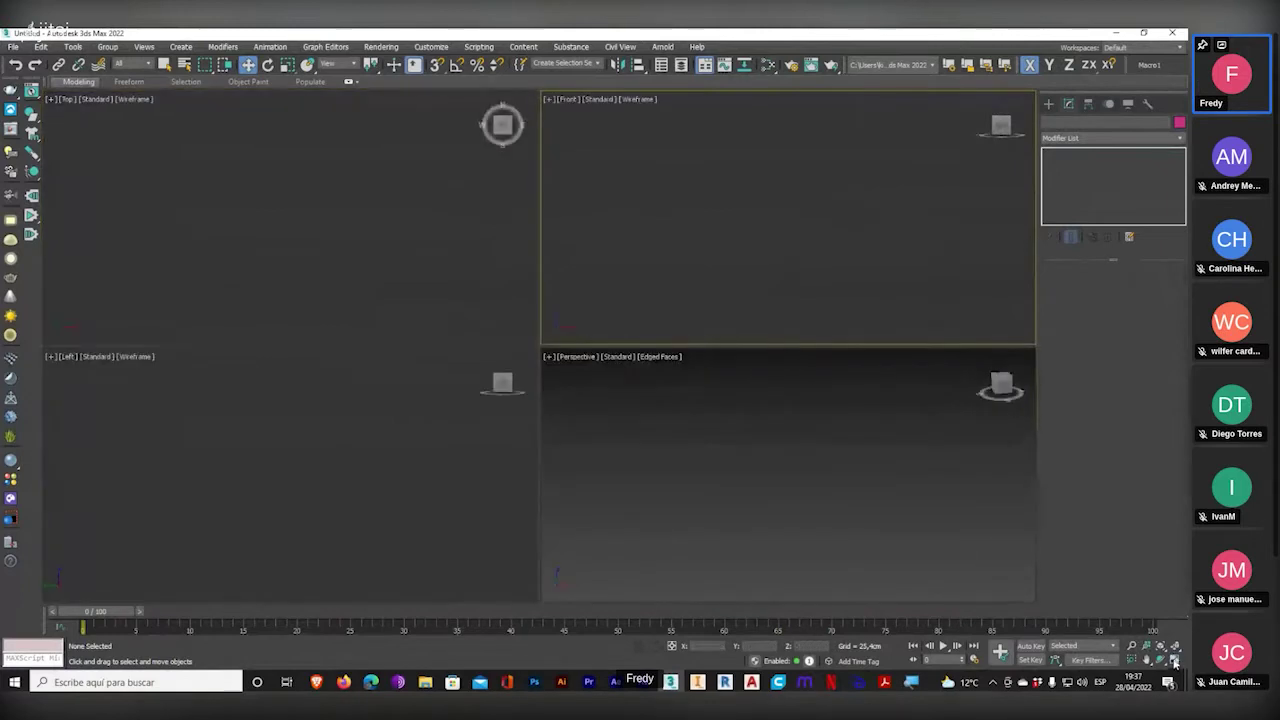
left_click(722, 395)
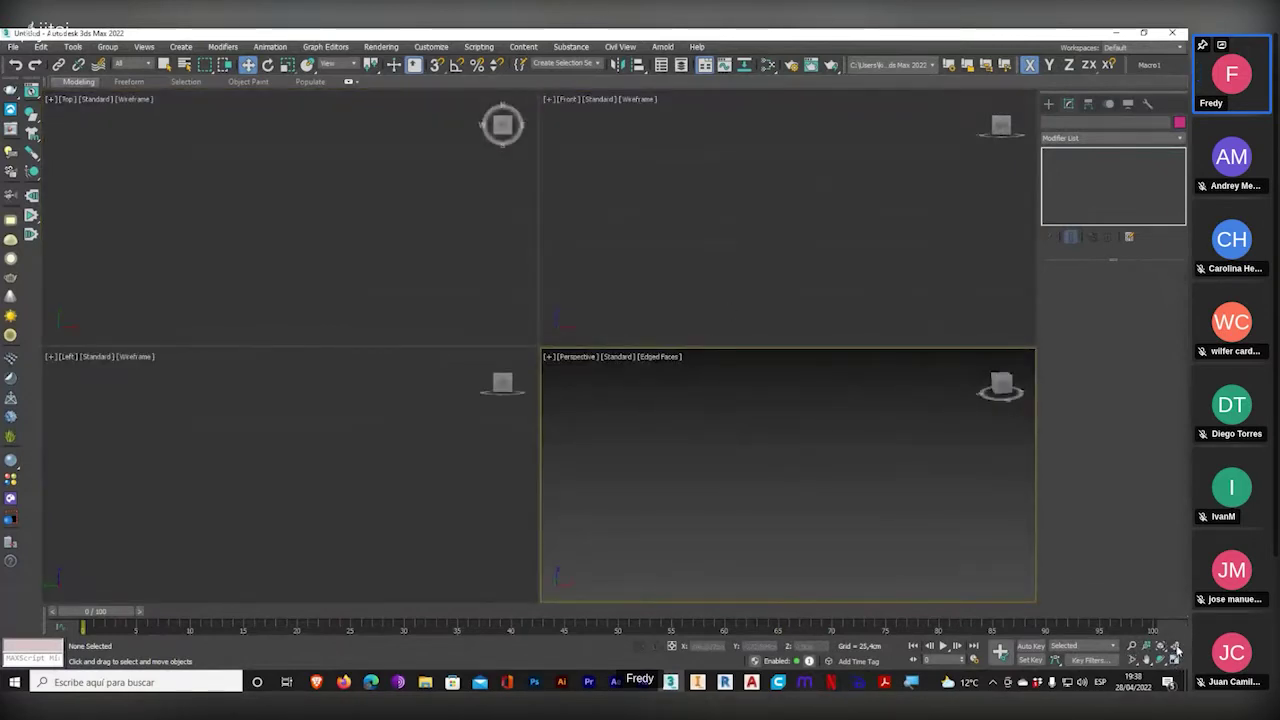
left_click(1050, 103)
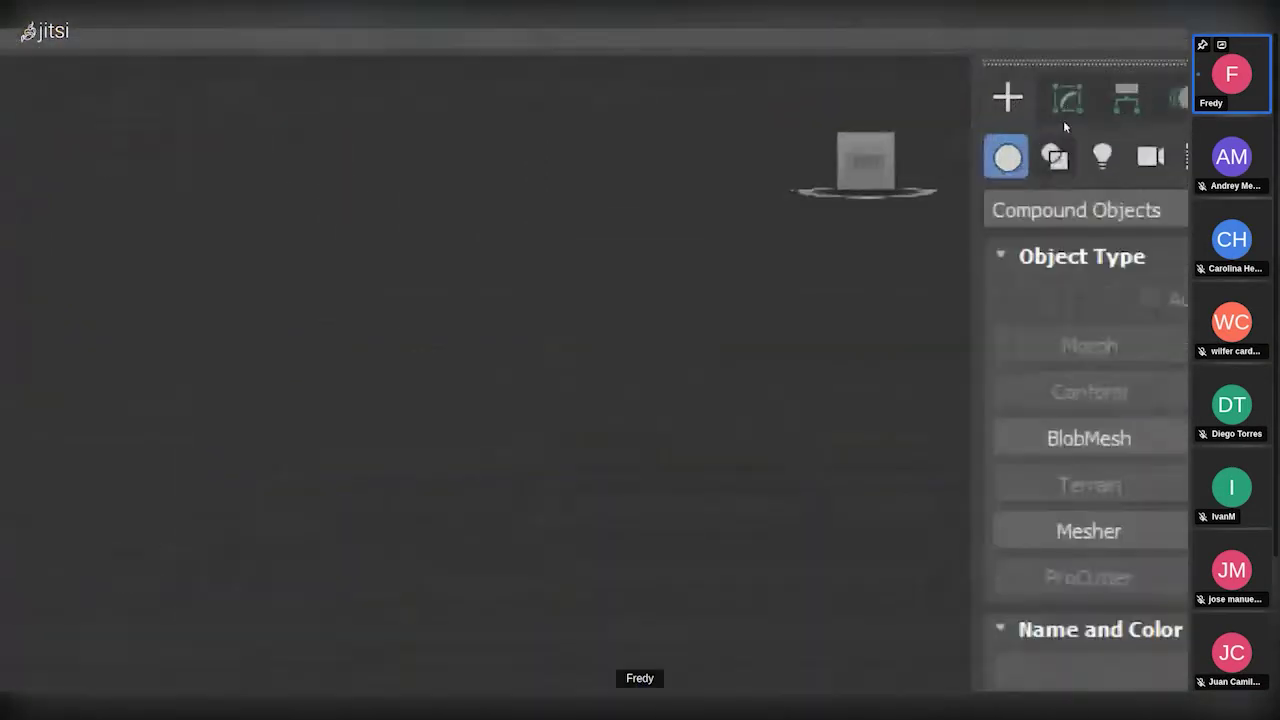
left_click(1064, 123)
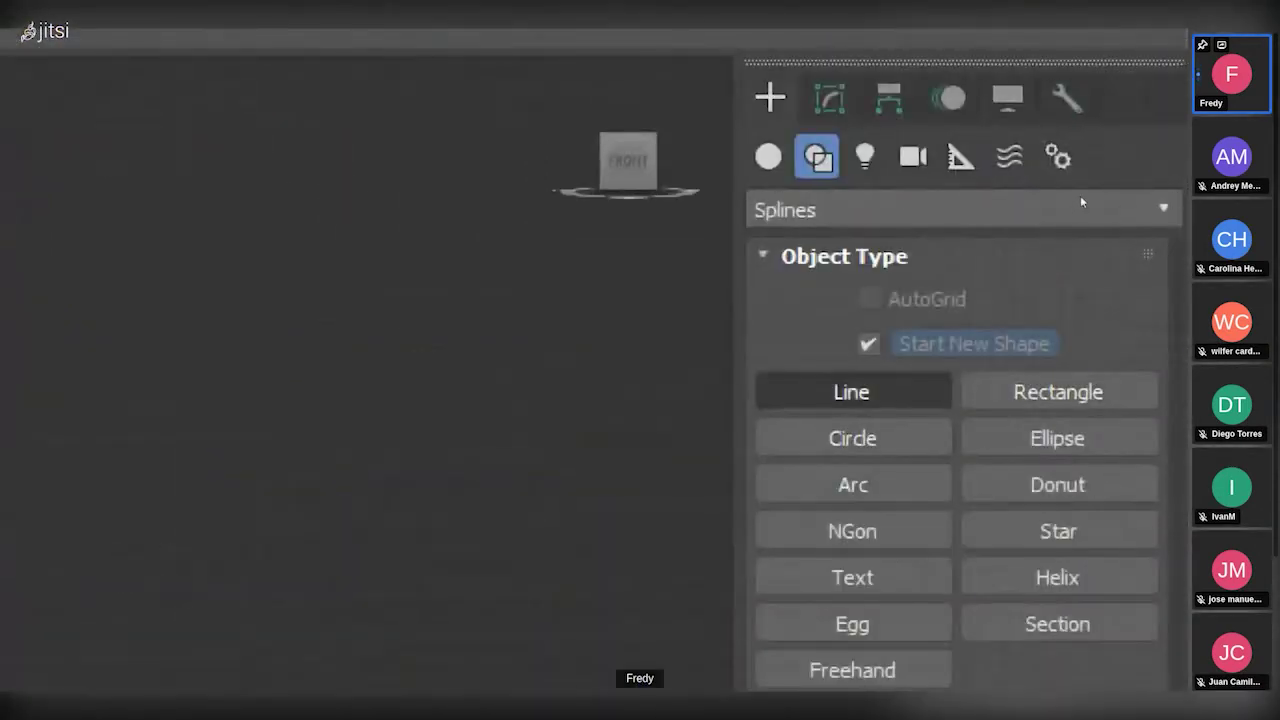
- Draw a trial rectangle about 125 cm long and 64 cm wide in the Front view, and delete it
left_click(852, 392)
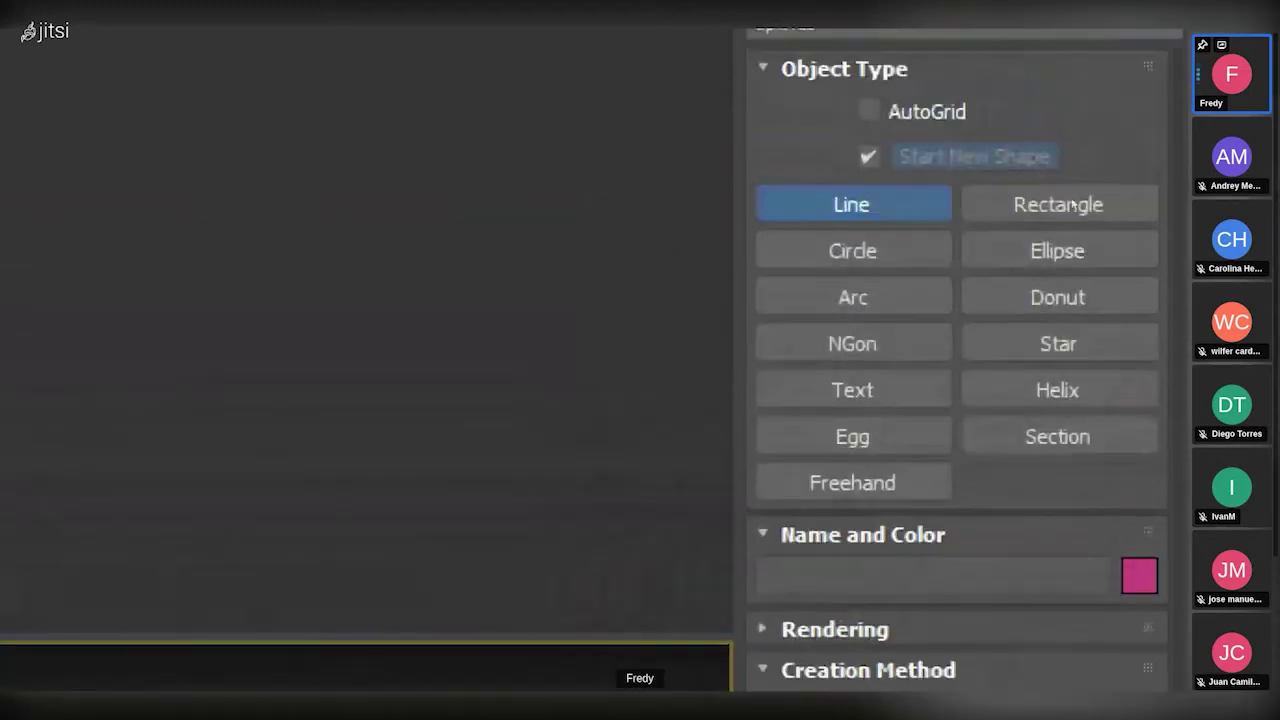
left_click(1133, 200)
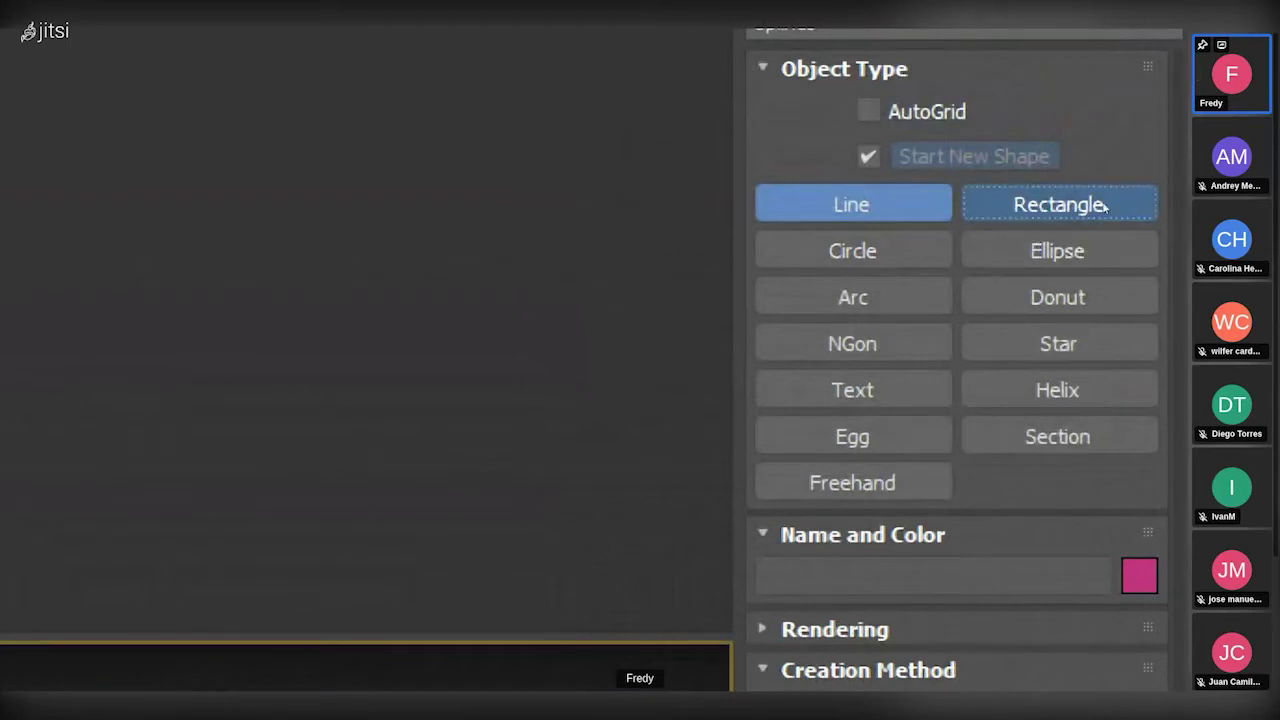
left_click_drag(381, 195, 471, 376)
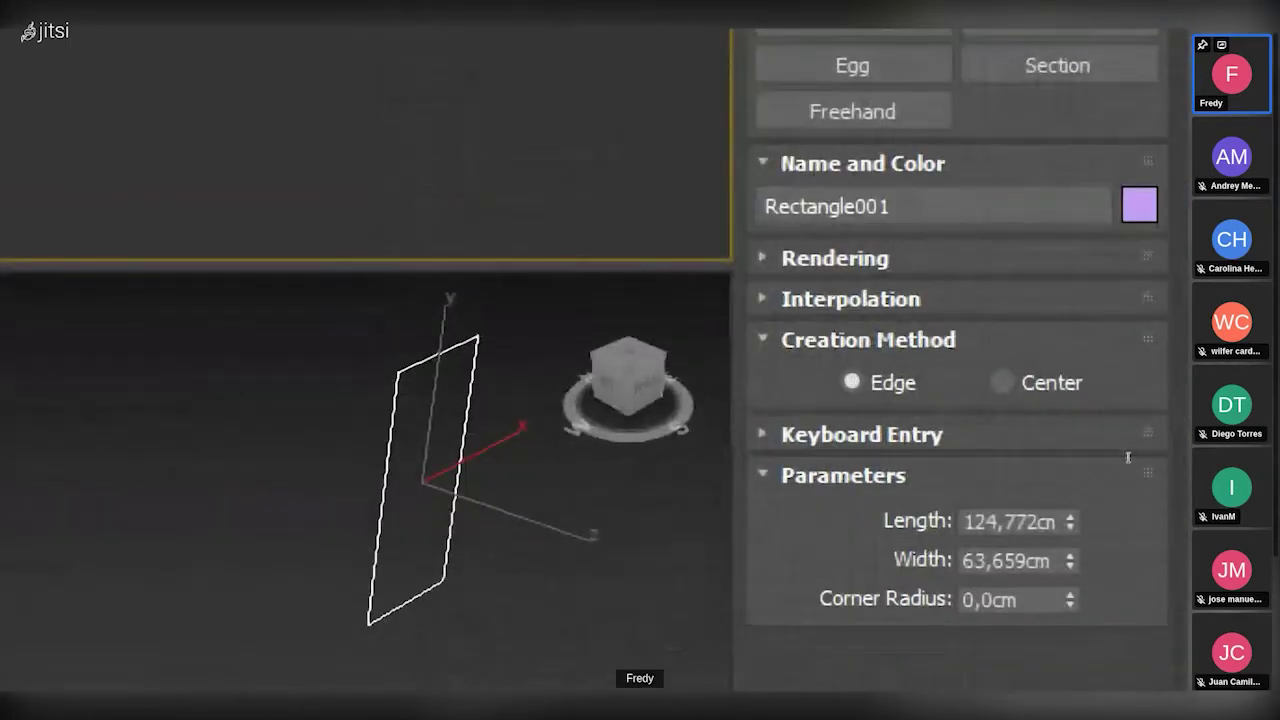
key("Delete")
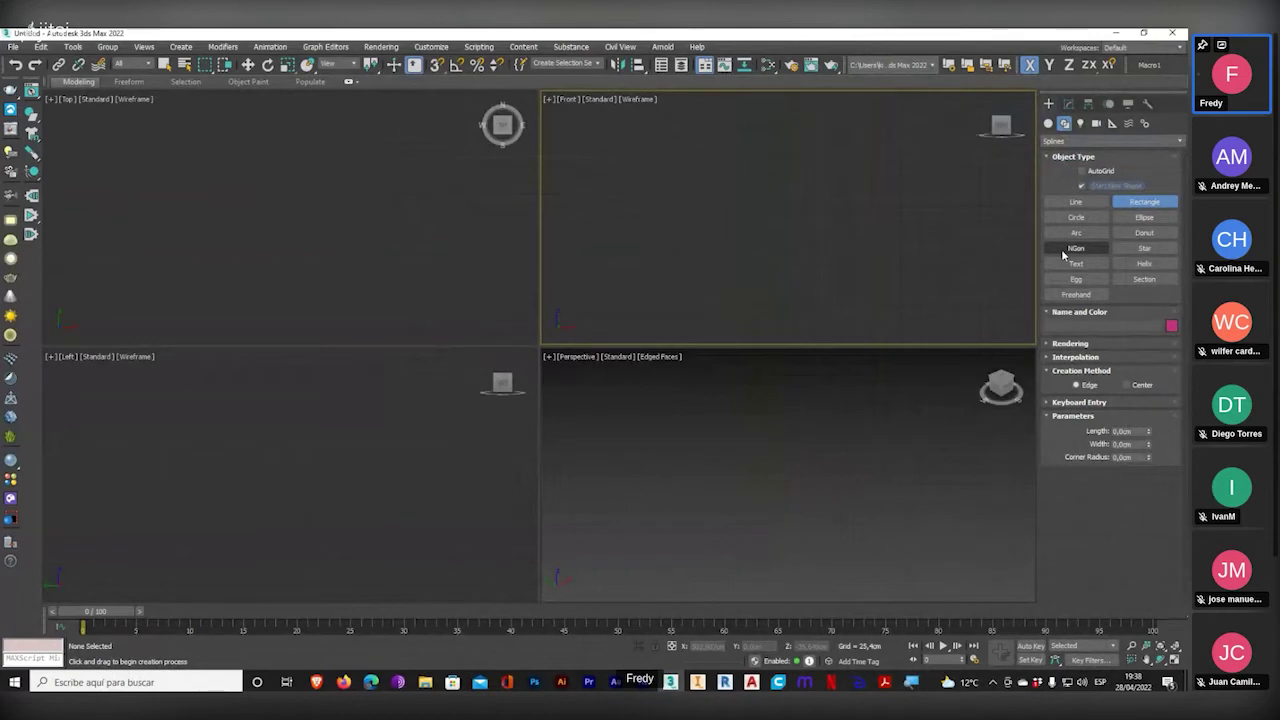
- Begin a line through keyboard coordinate entry, placing its first point at X 0, Y 0, Z 0
left_click(1076, 201)
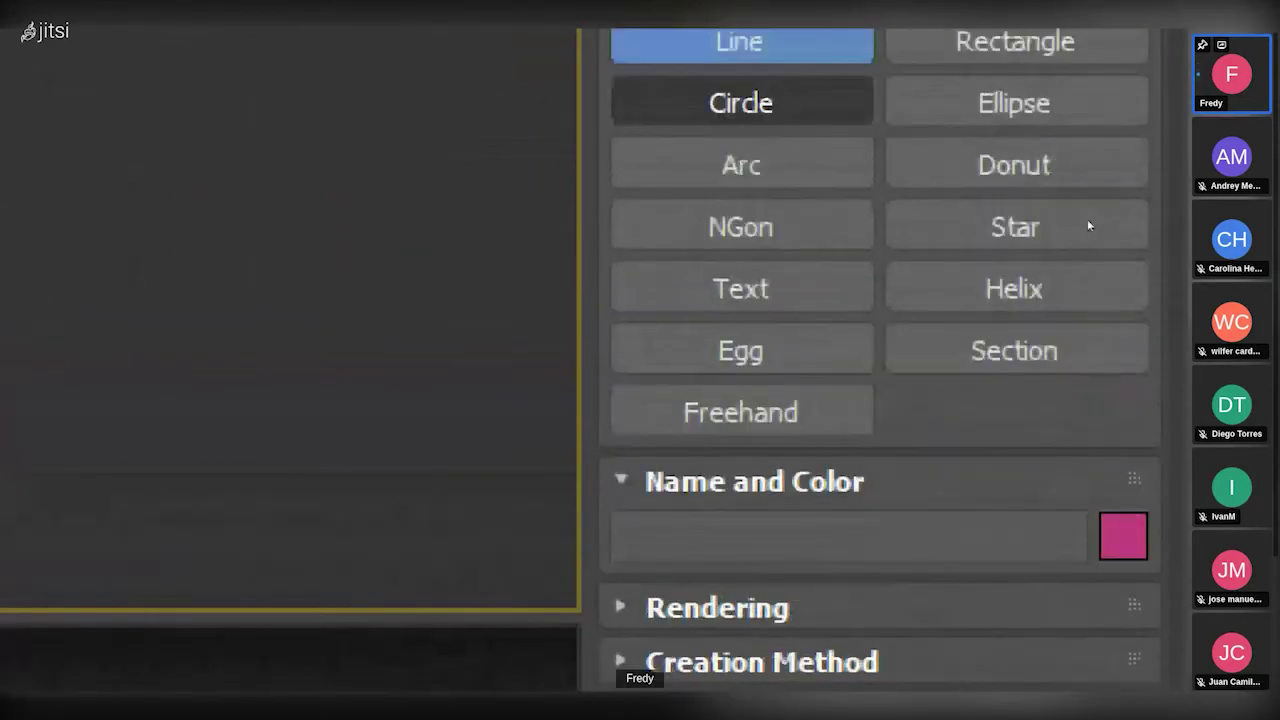
left_click(740, 226)
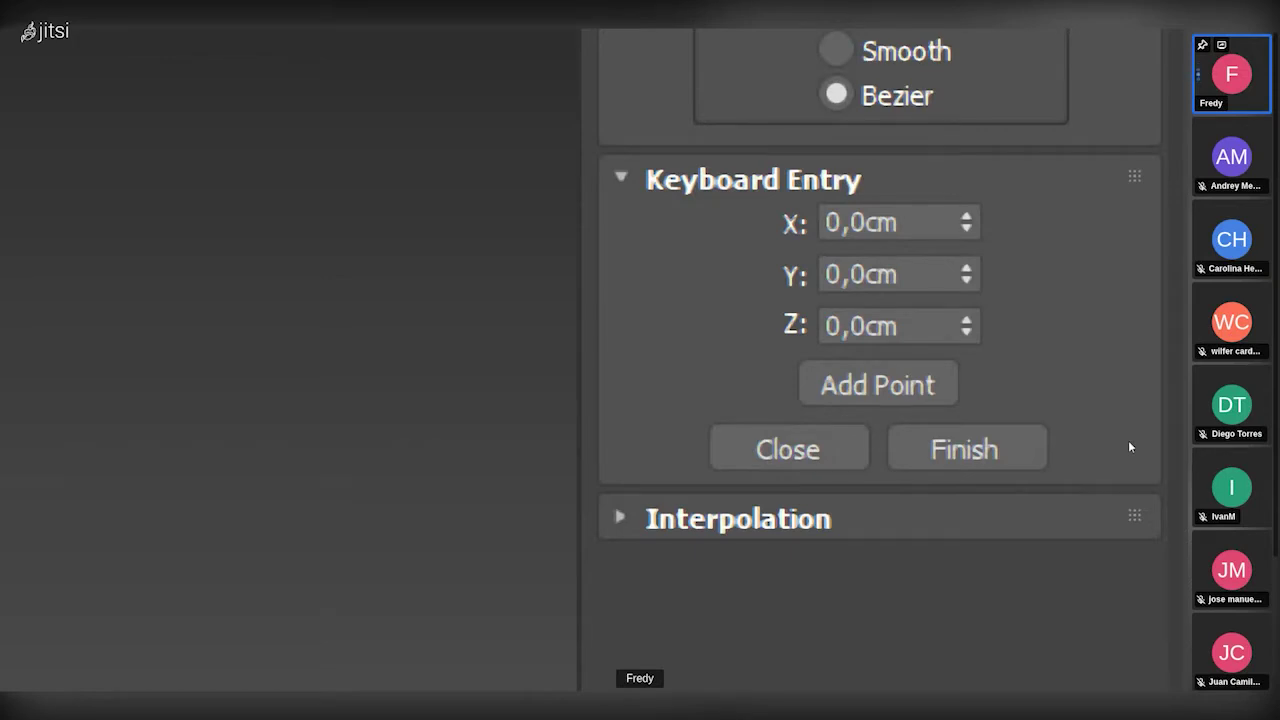
scroll(1108, 482, "up", 1)
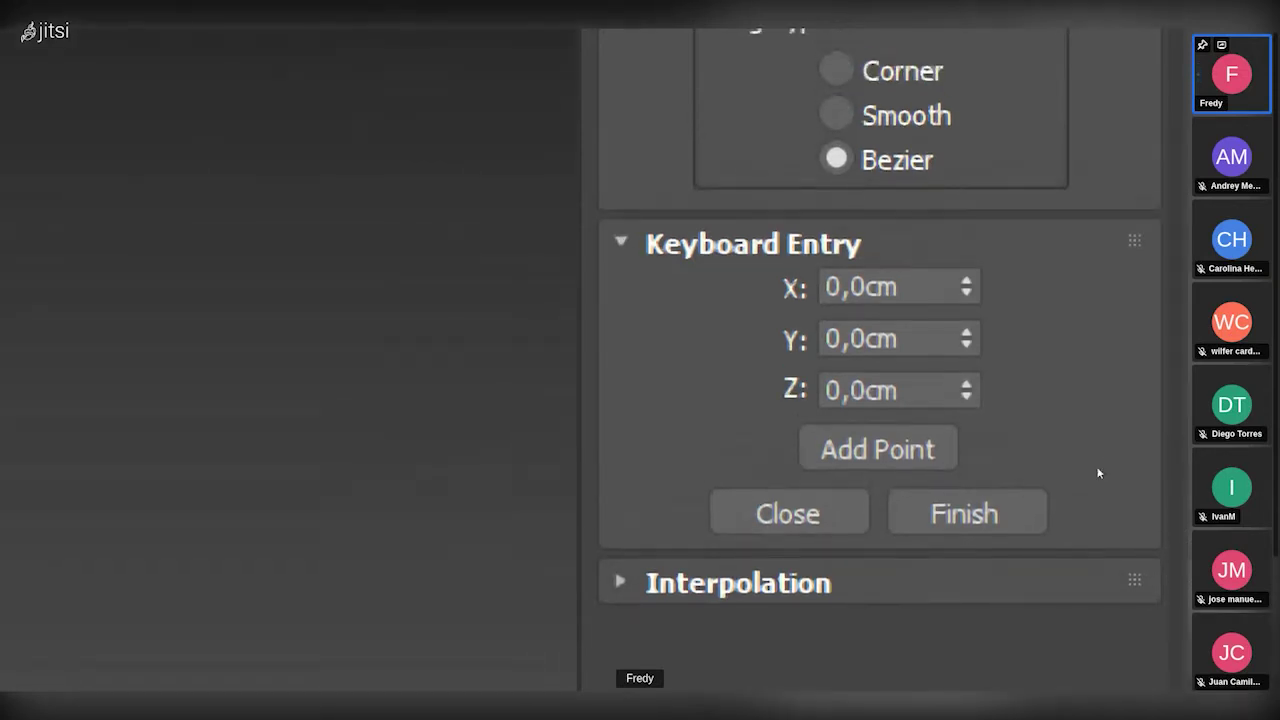
scroll(1105, 487, "up", 1)
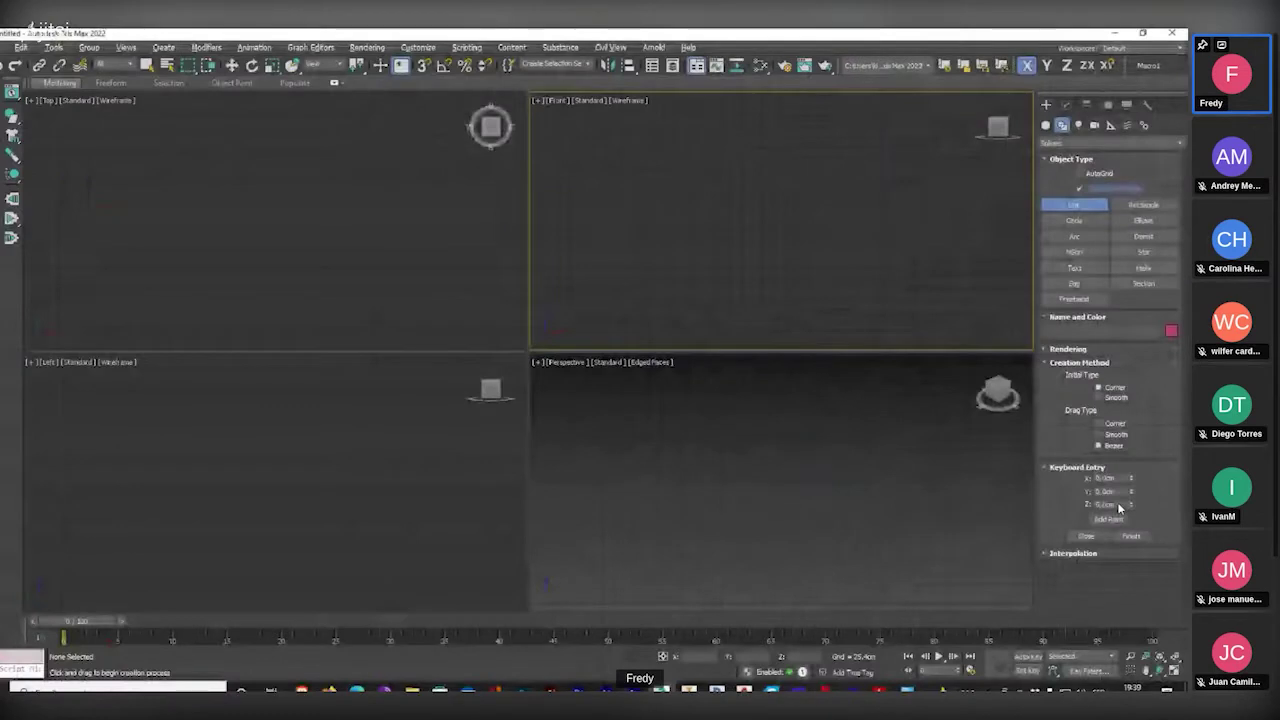
left_click(1108, 519)
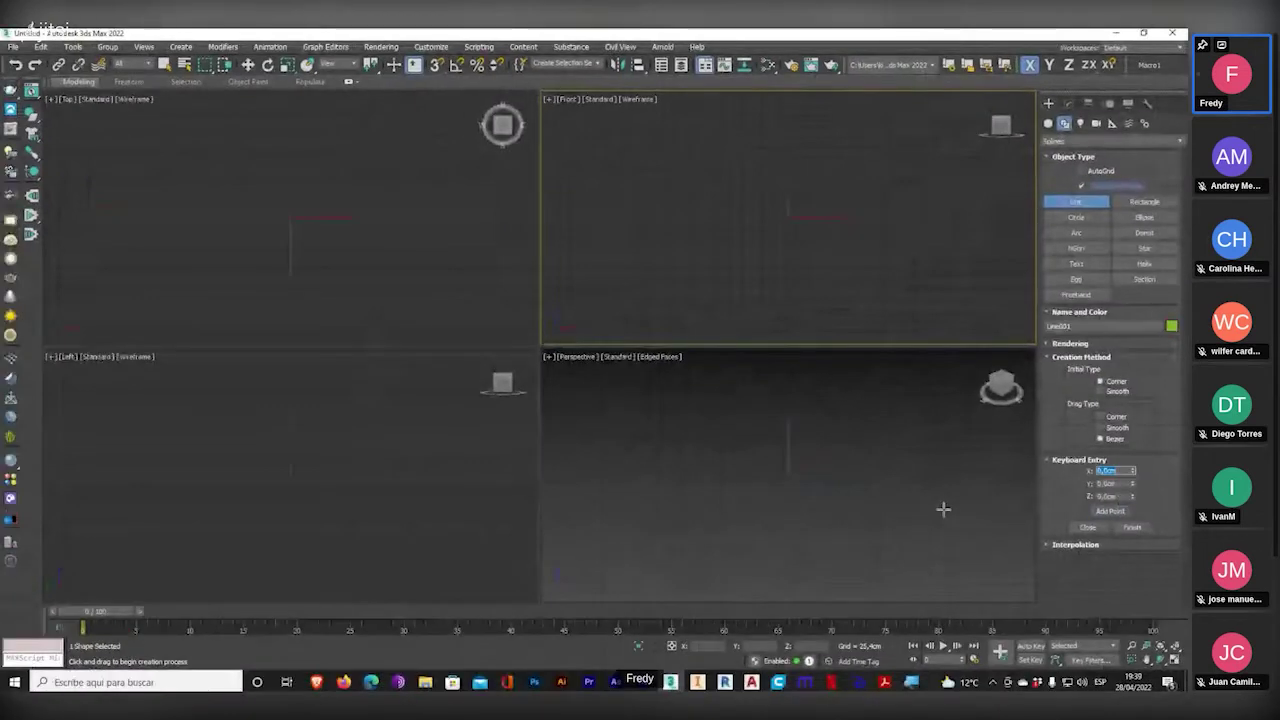
- Activate the Perspective view and maximize it
right_click(940, 513)
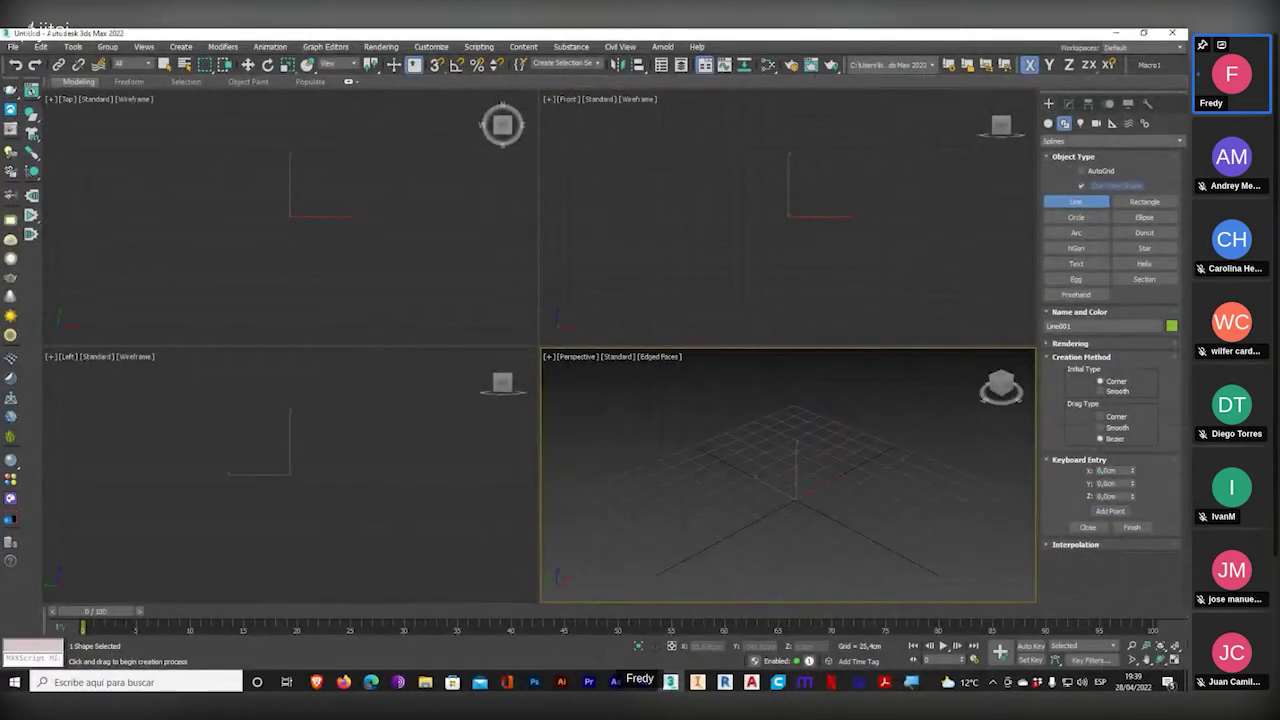
left_click(1175, 659)
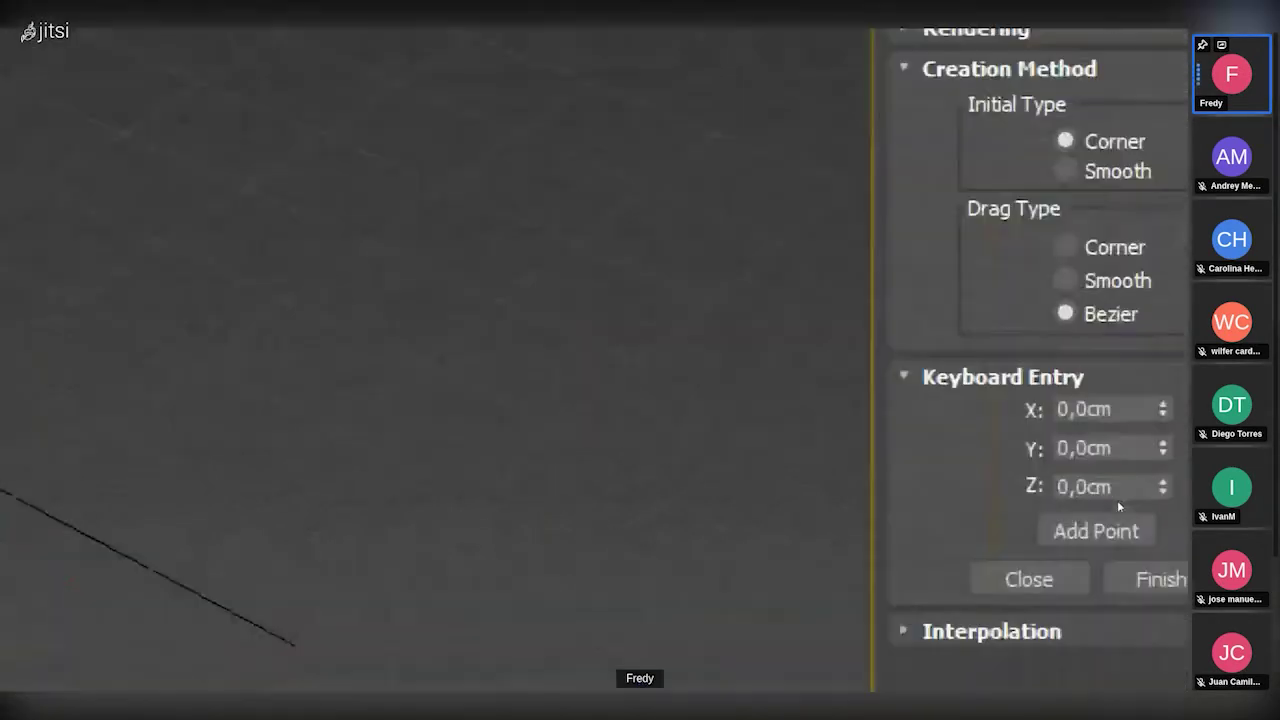
- Add a second point at Z 19 cm to the line by coordinate entry, and delete the line
left_click_drag(1117, 496, 1089, 496)
type("19,0cm")
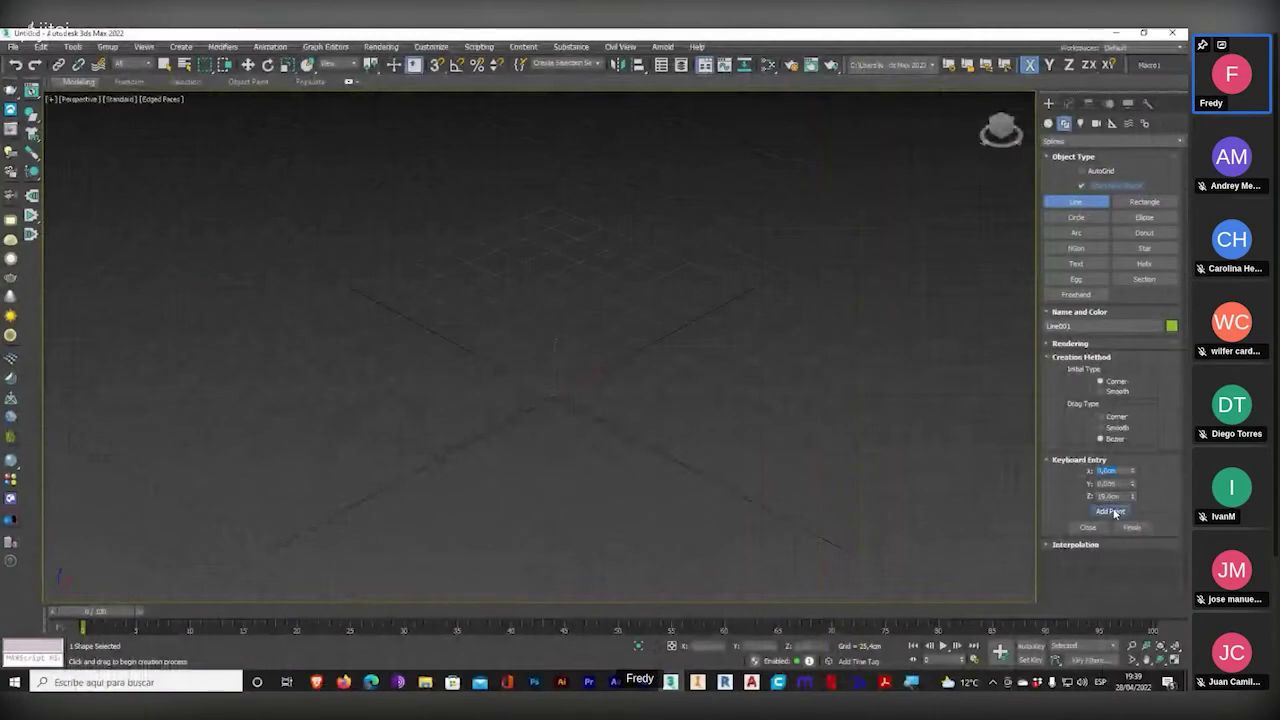
left_click(1050, 512)
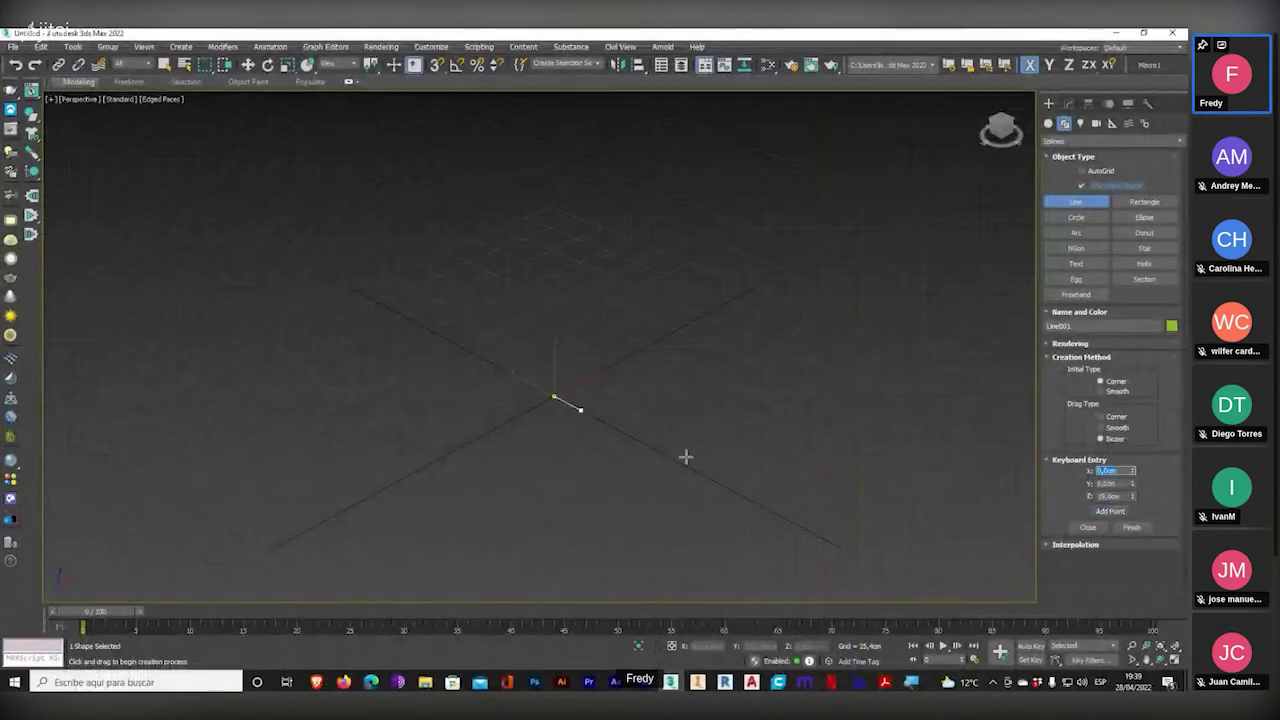
middle_click_drag(574, 427, 586, 455)
right_click(585, 454)
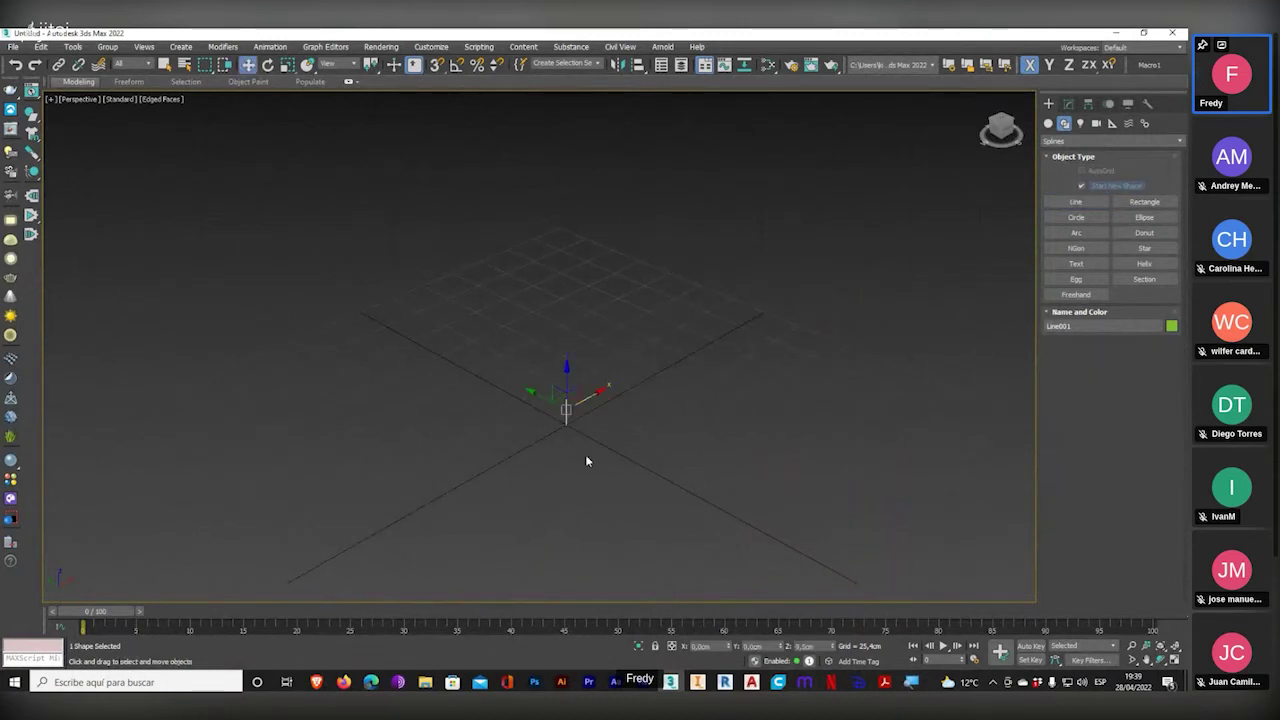
key("Delete")
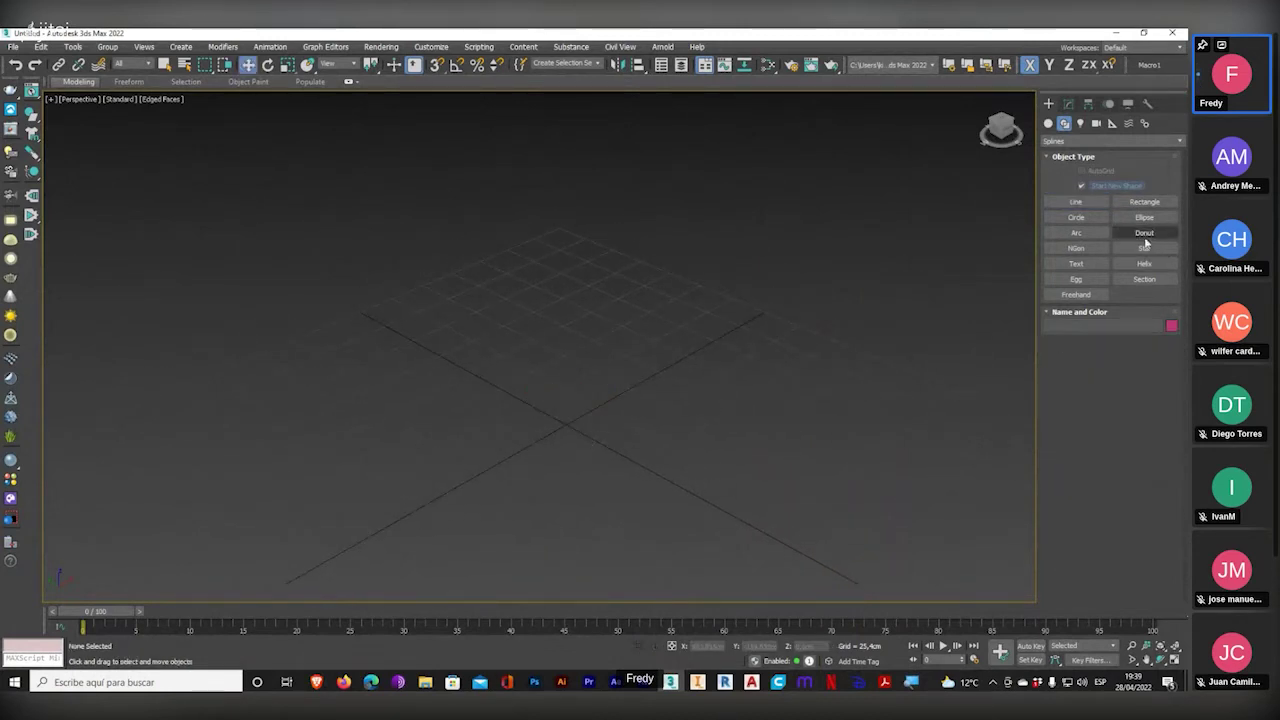
- Create a vertical line in the Perspective view by entering points at 0, 0, 0 and 0, 0, 19 cm
left_click(1076, 202)
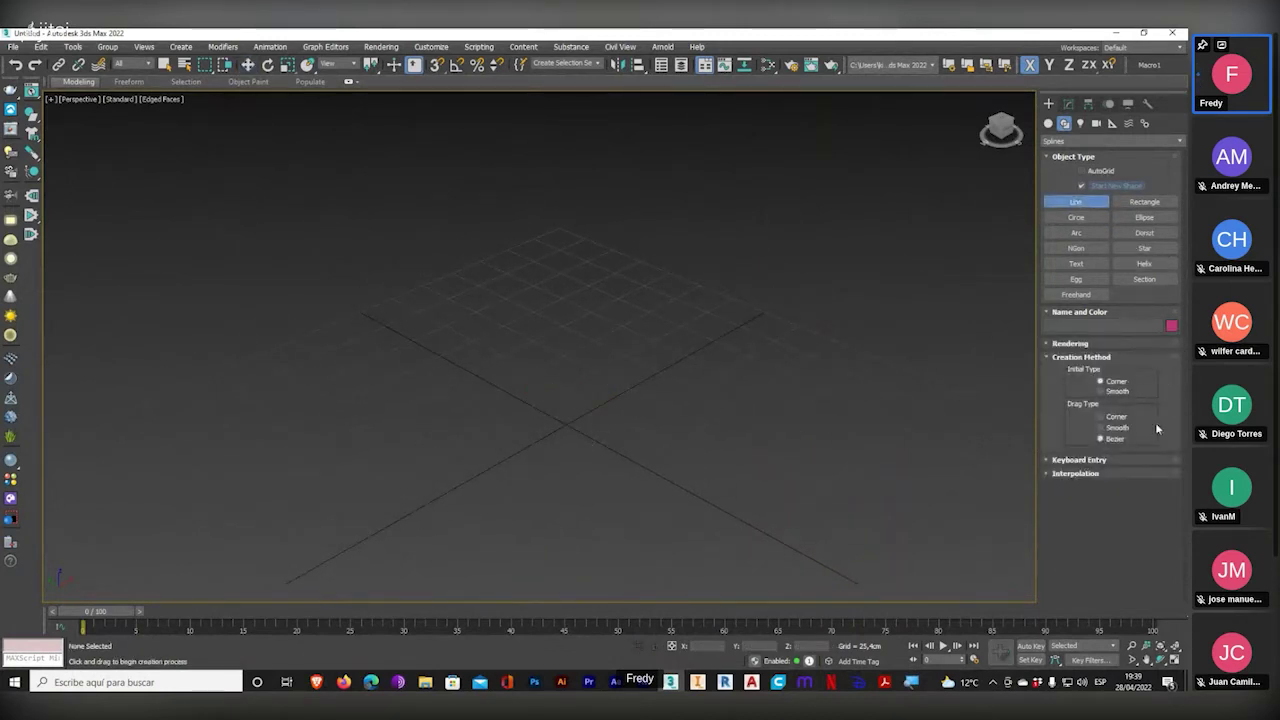
left_click(1069, 459)
double_click(1124, 495)
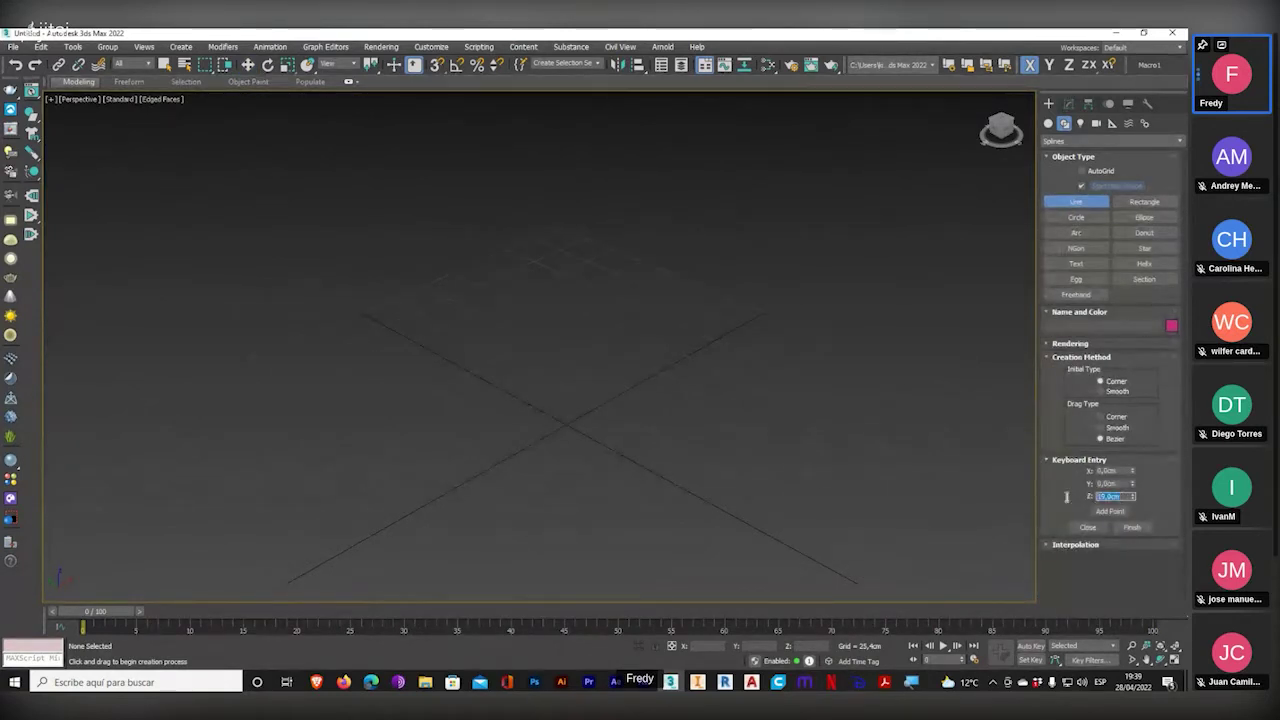
left_click(1090, 513)
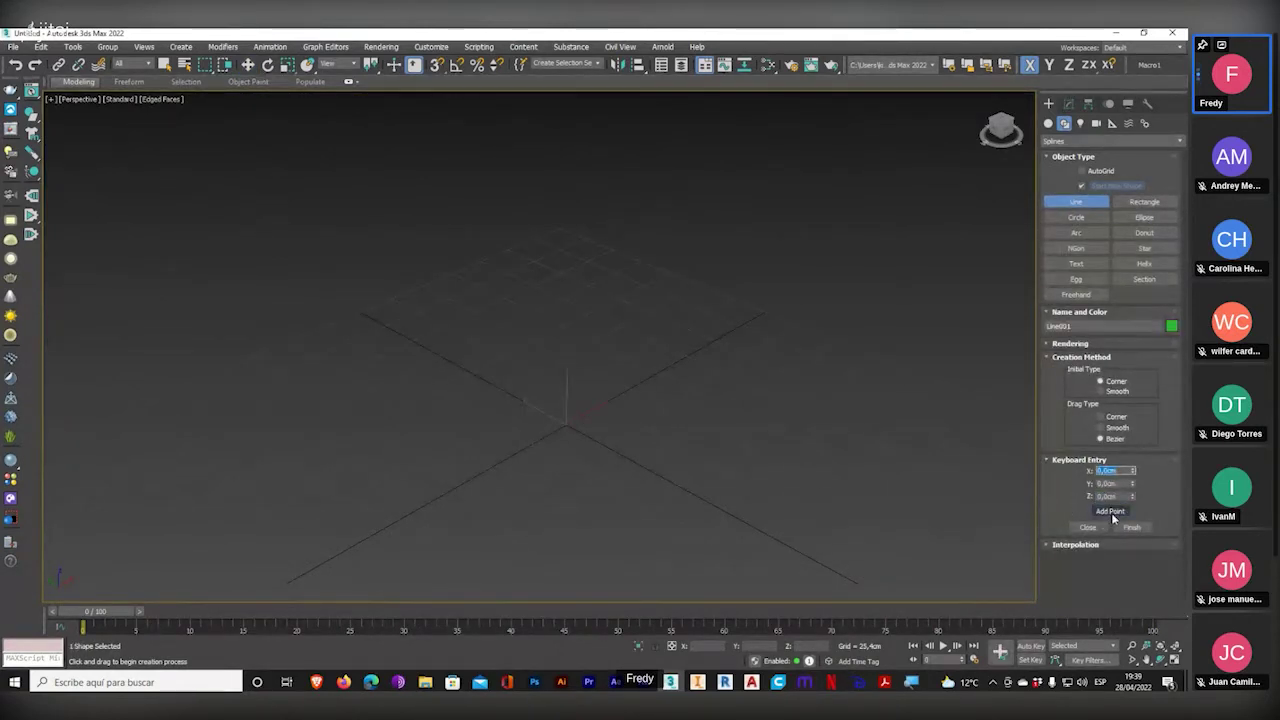
type("19")
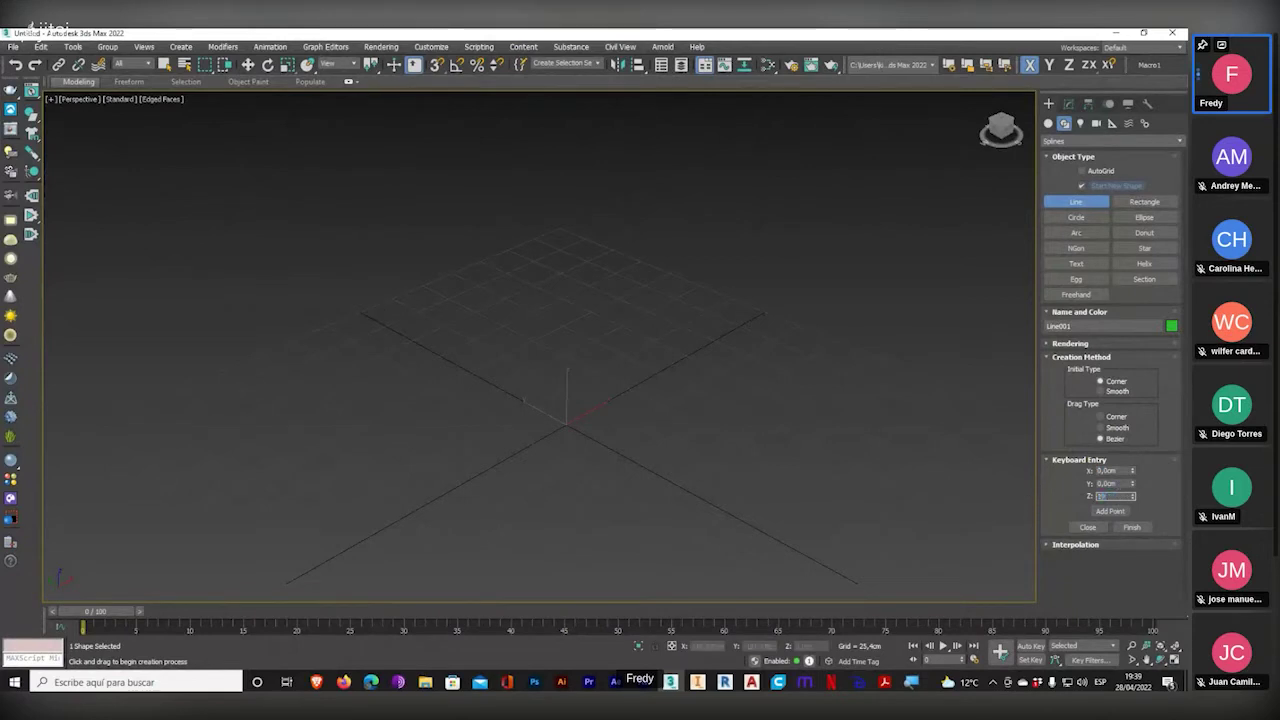
left_click(1110, 511)
scroll(611, 457, "up", 5)
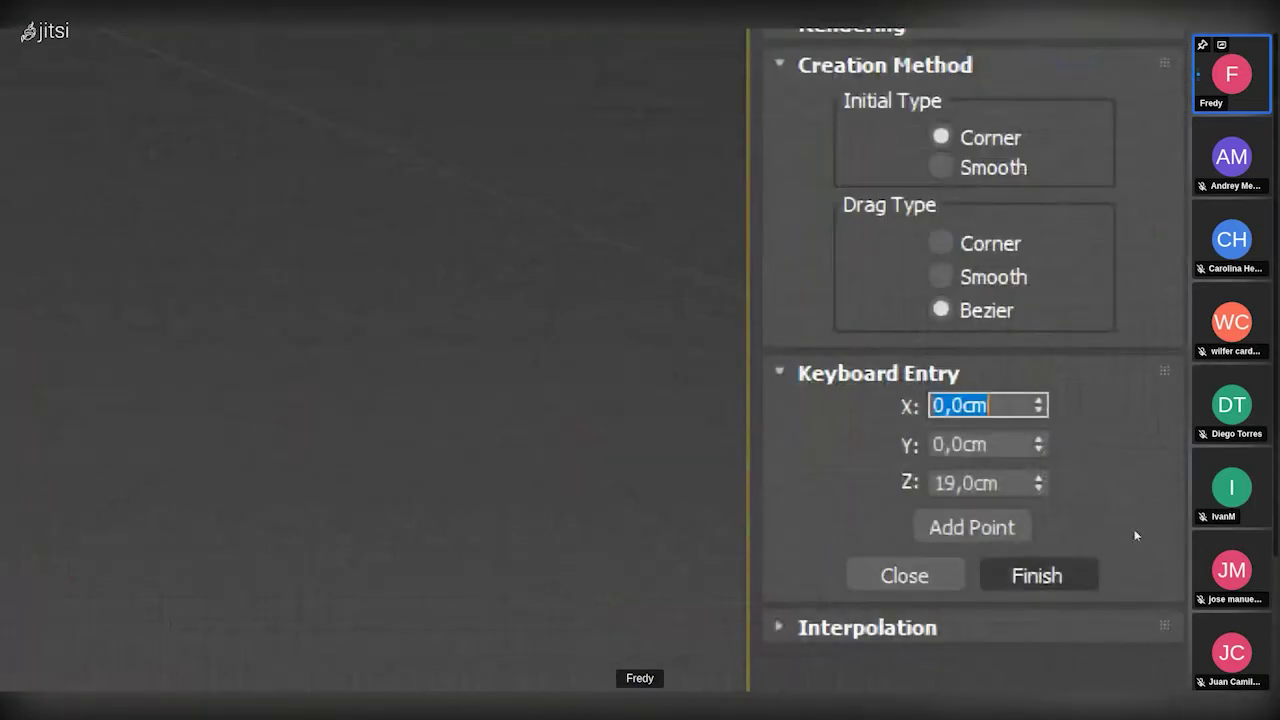
left_click(1037, 575)
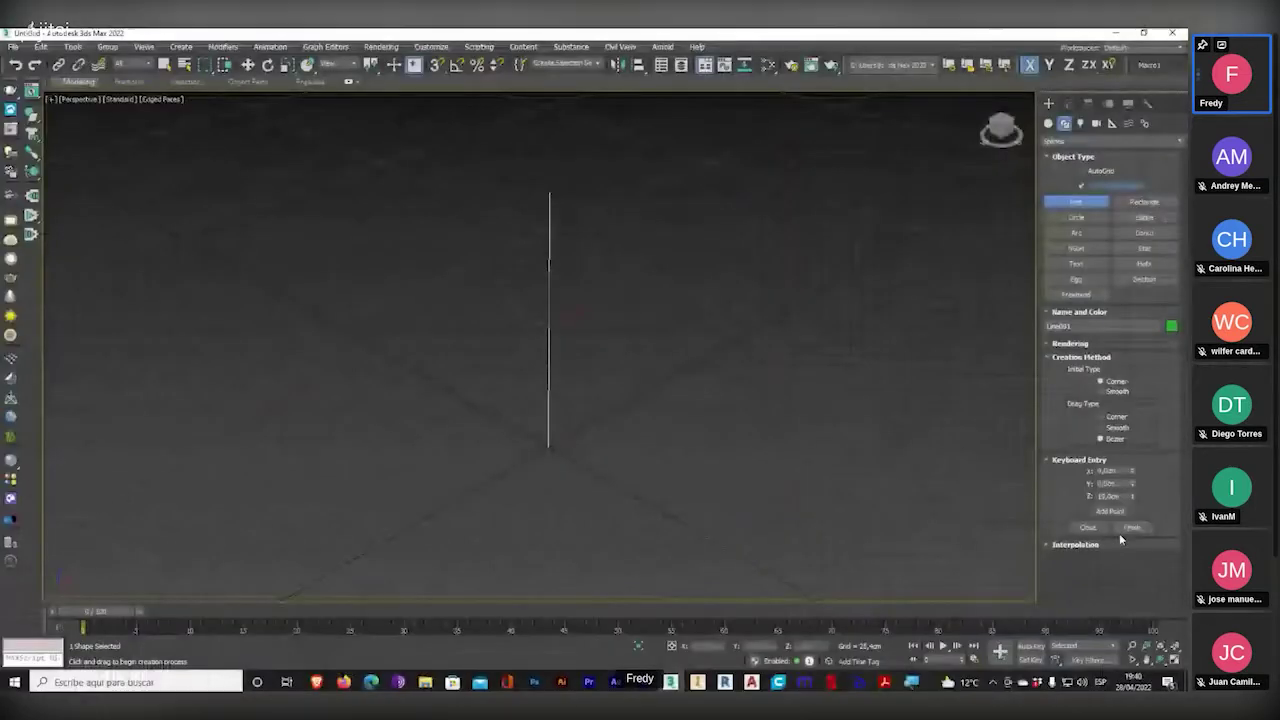
middle_click_drag(574, 304, 405, 311)
right_click(451, 342)
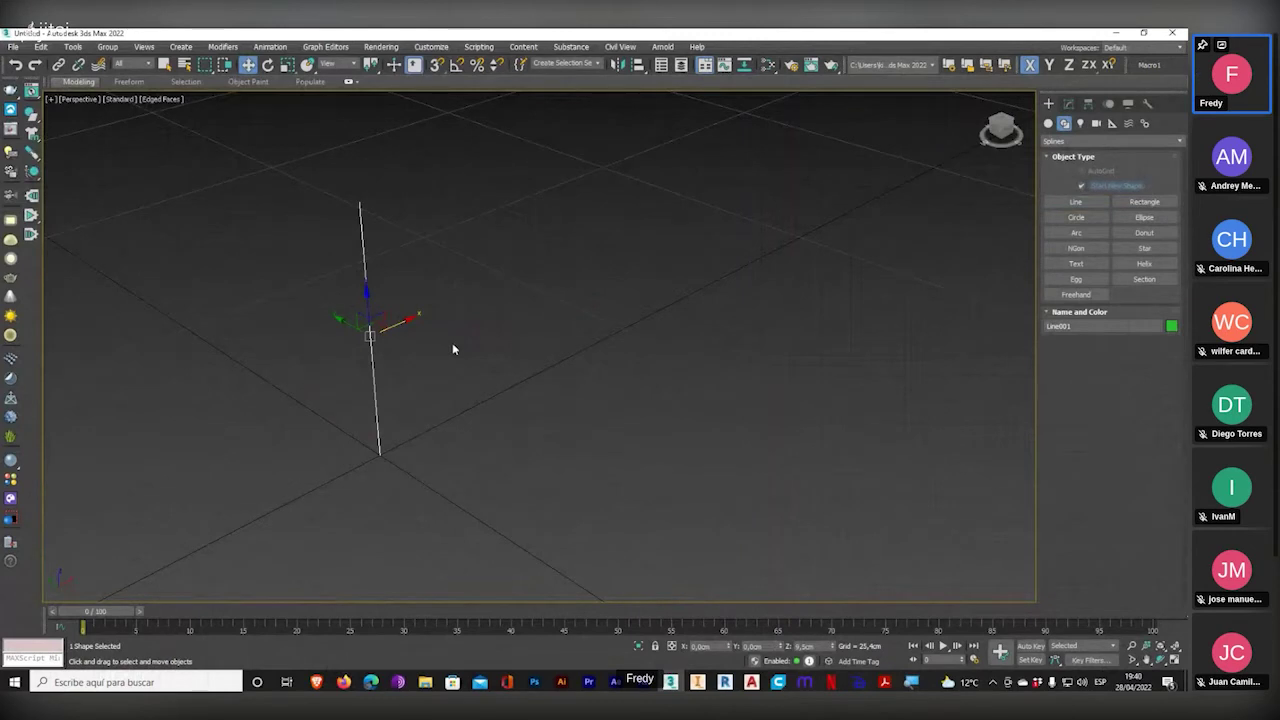
- Draw a rectangle on the ground grid beside the vertical line, with a length of 19 cm and a width of about 7.8 cm
left_click(1144, 201)
left_click_drag(598, 294, 820, 418)
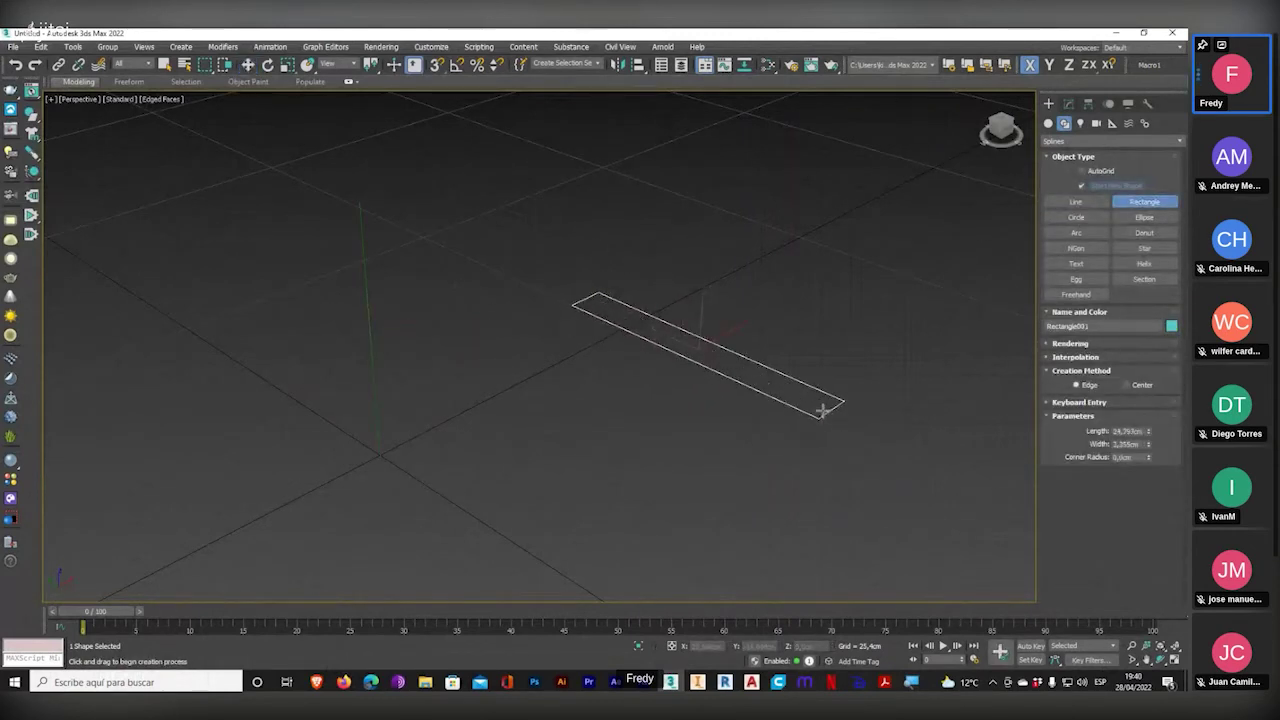
double_click(1138, 432)
type("19")
key("Return")
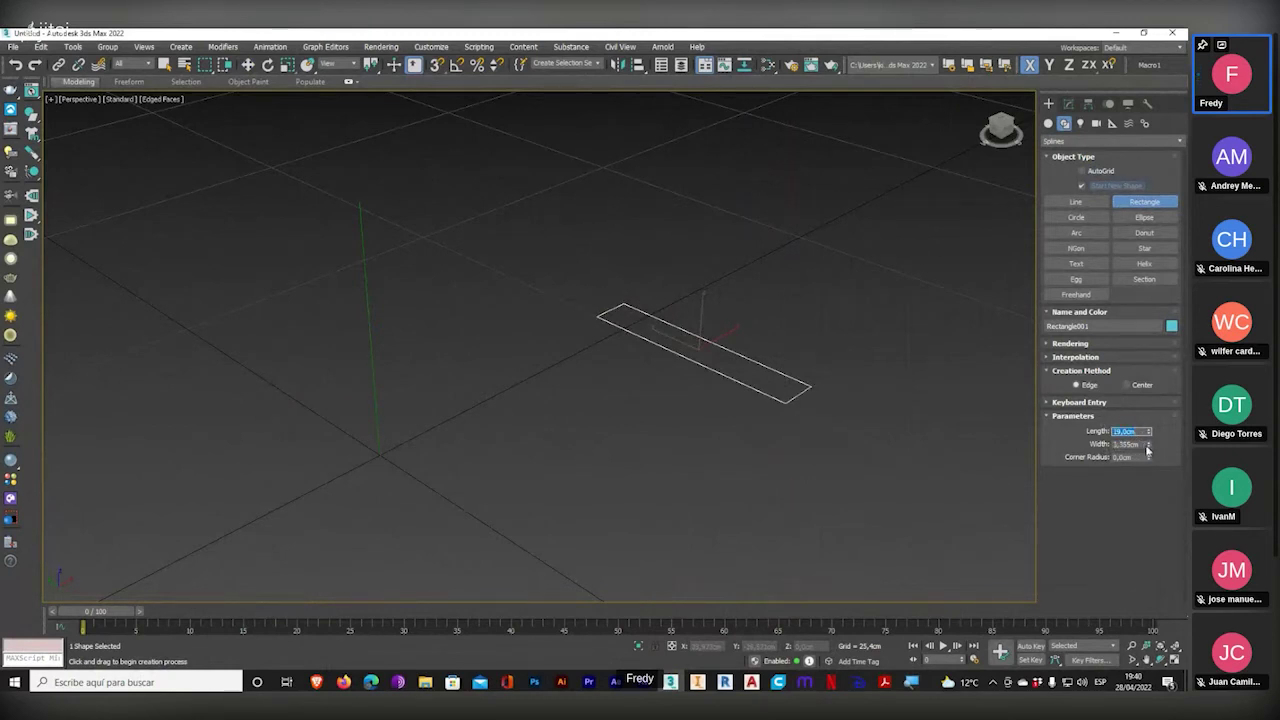
left_click_drag(1148, 447, 1143, 369)
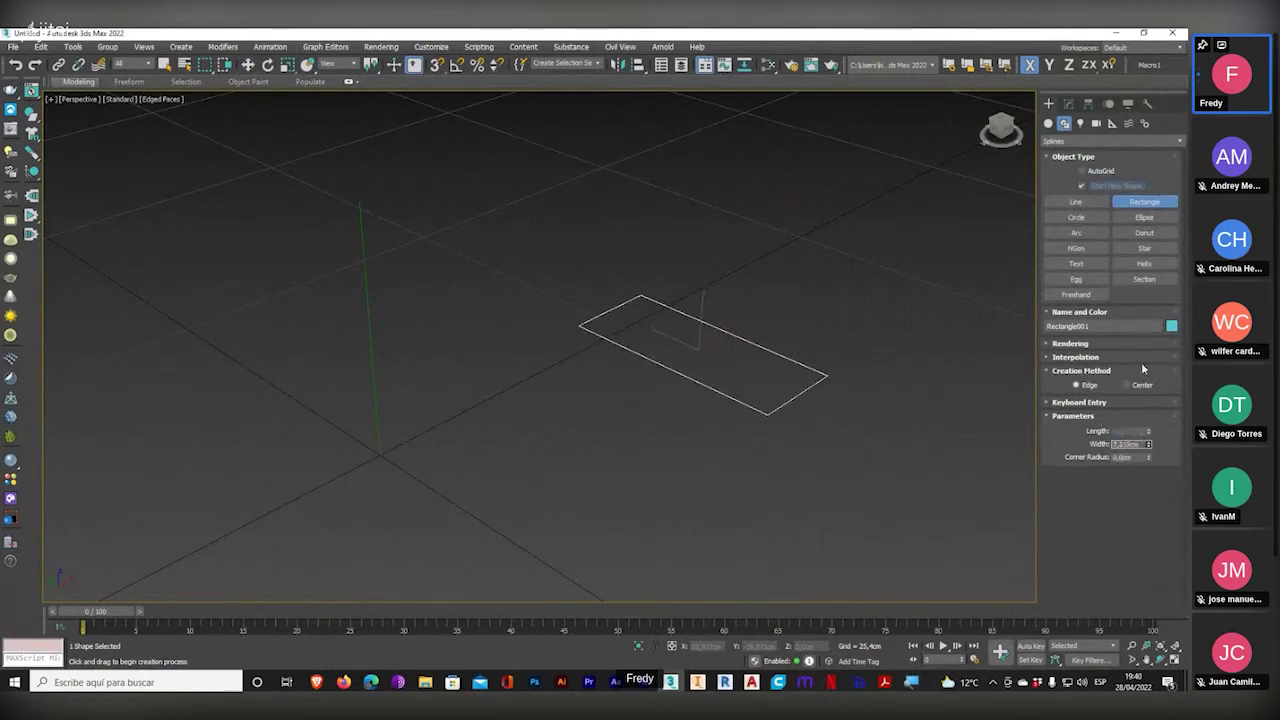
middle_click_drag(797, 337, 683, 374)
scroll(683, 374, "up", 3)
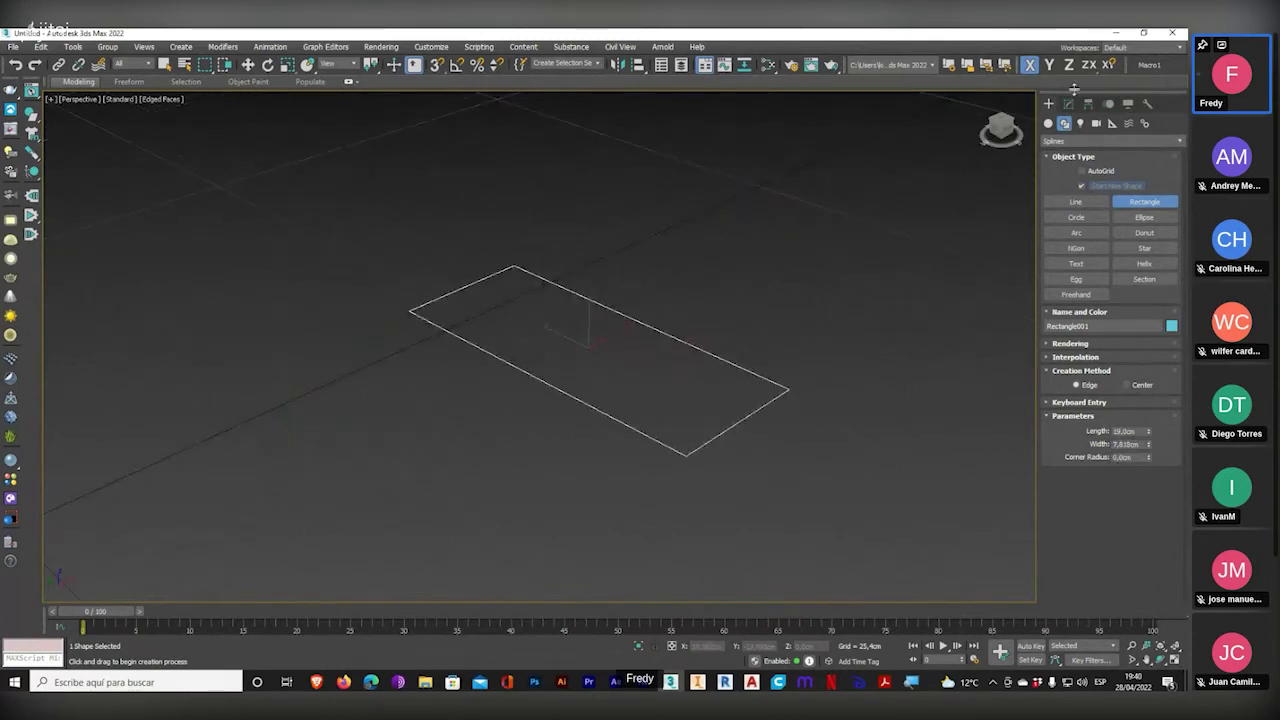
- Convert the rectangle to an Editable Spline
left_click(1068, 103)
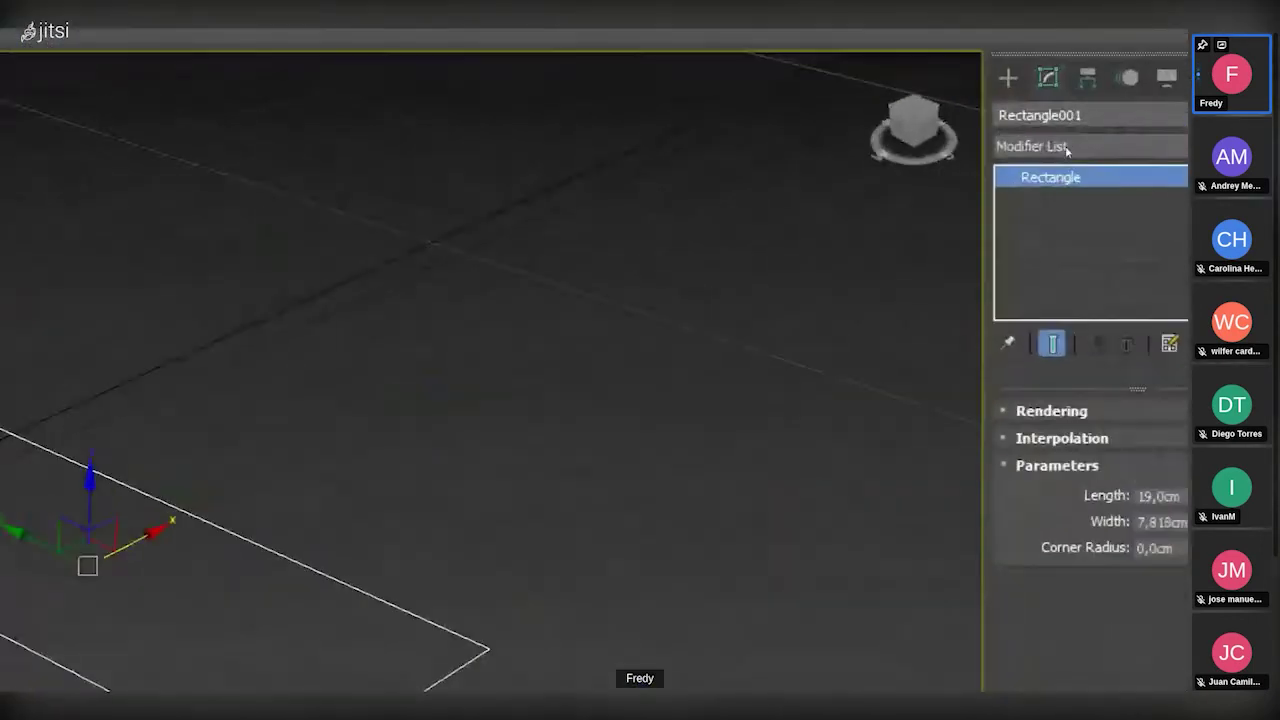
right_click(1040, 177)
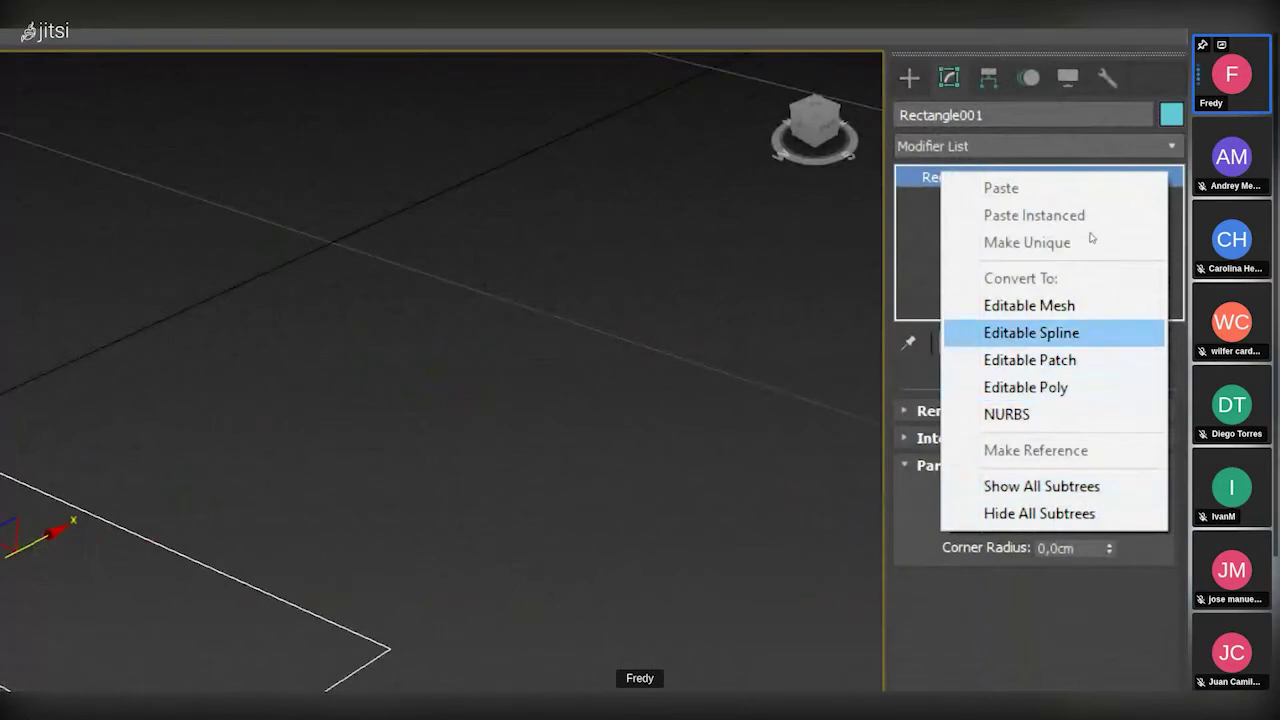
left_click(1031, 332)
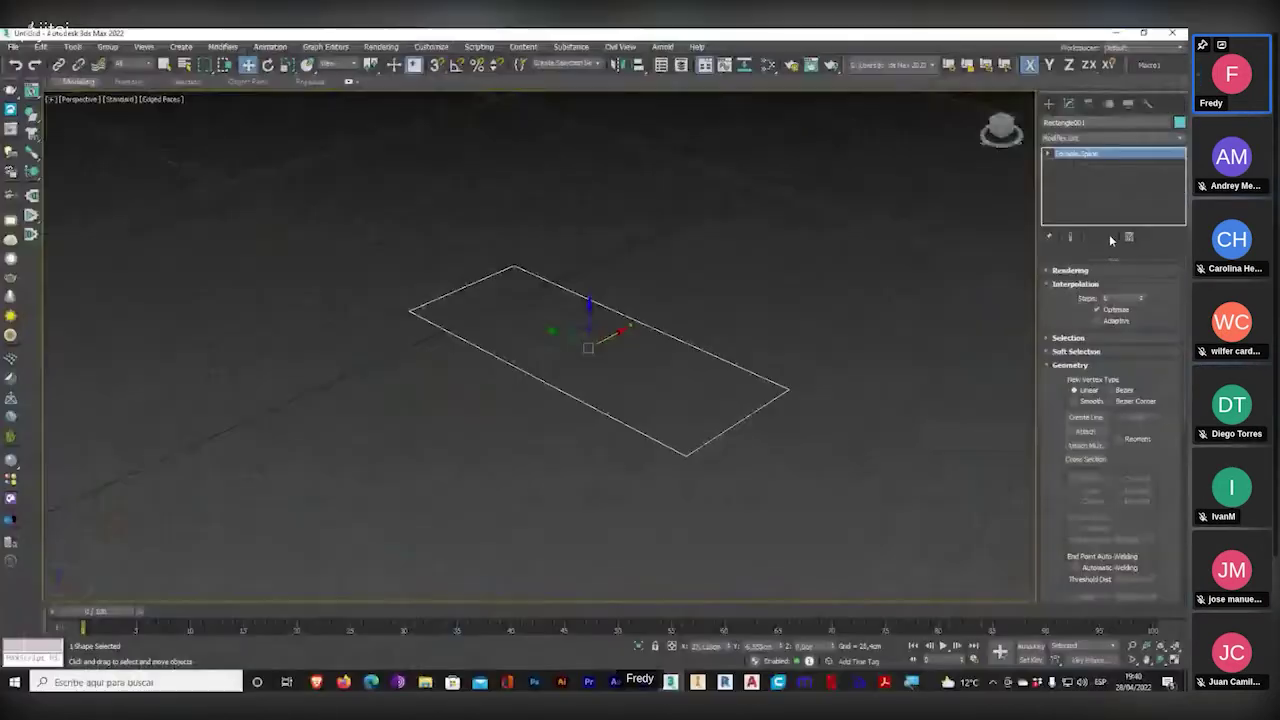
- Delete both short segments and one long segment of the rectangle, keeping one long side as a straight line, and leave segment editing
left_click(1048, 152)
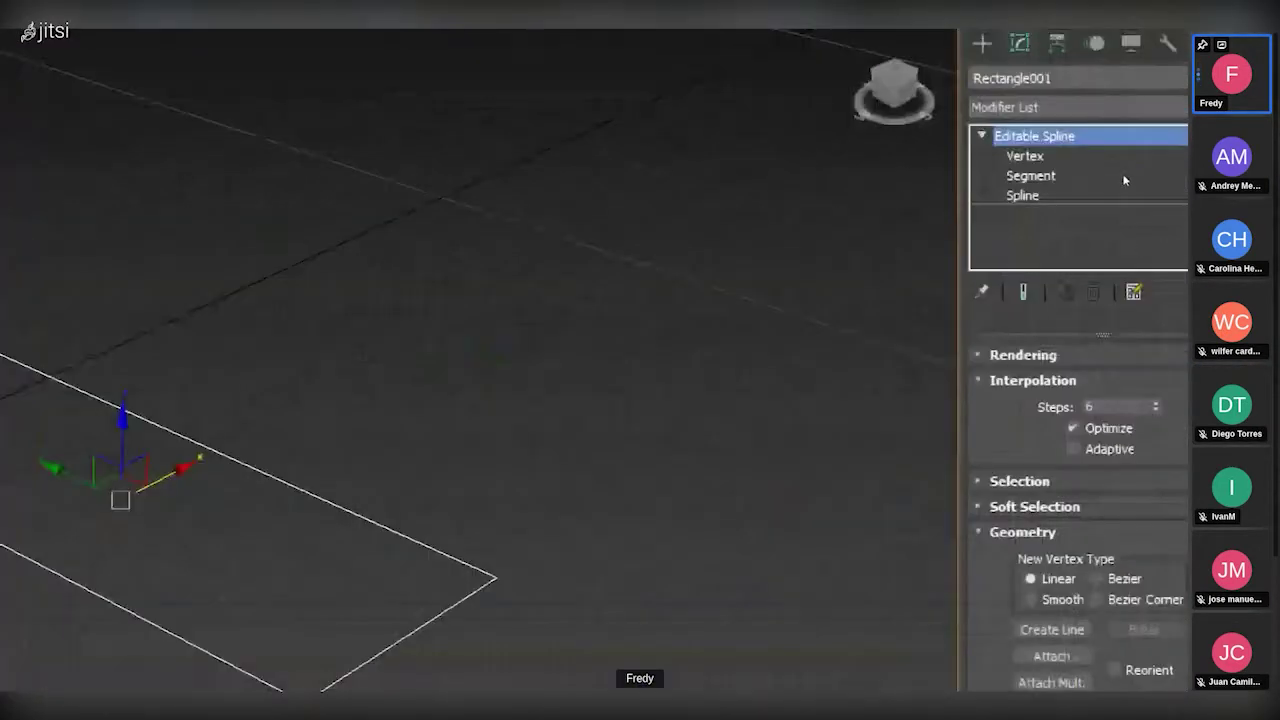
left_click(1085, 178)
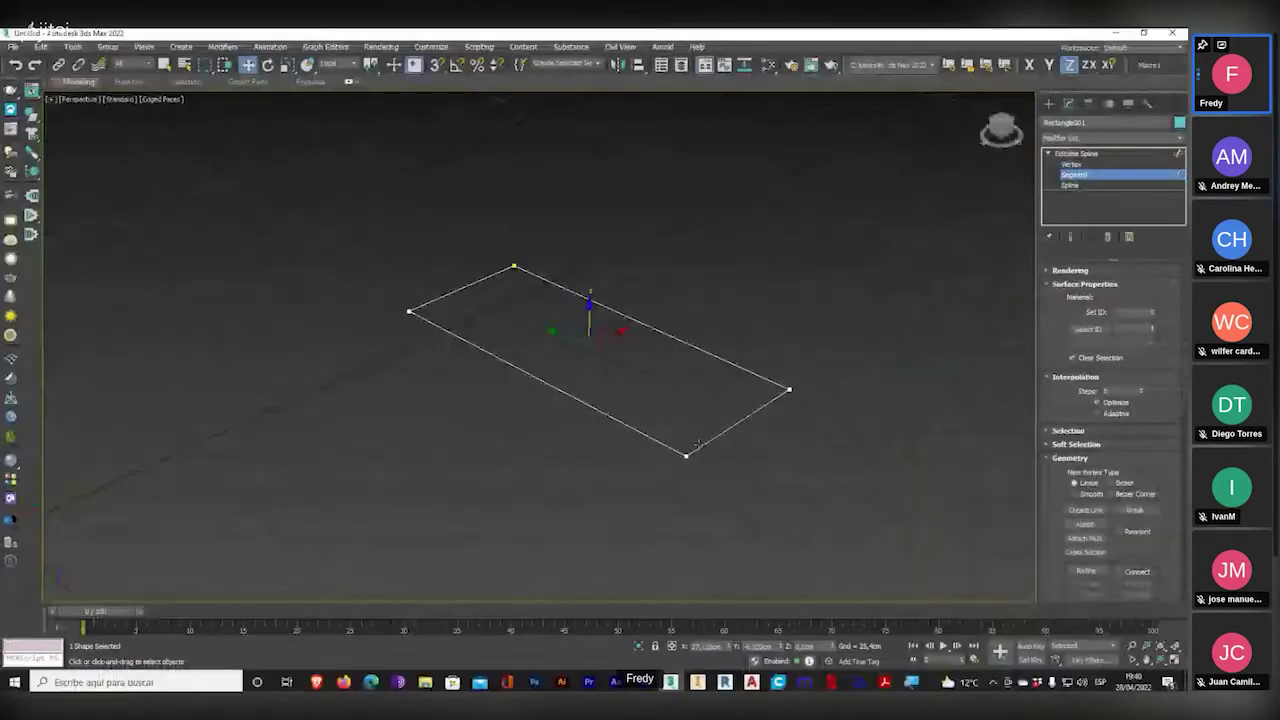
left_click(710, 432)
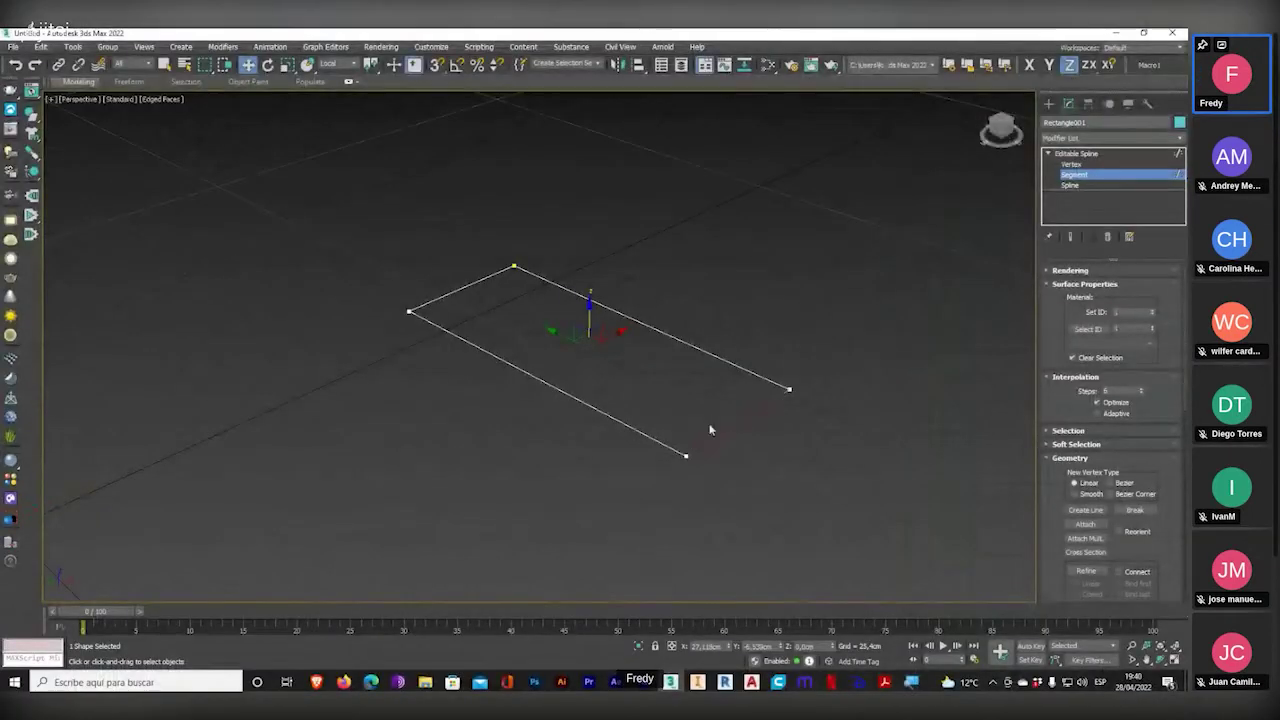
left_click(444, 293)
key("Delete")
left_click(660, 329)
key("Delete")
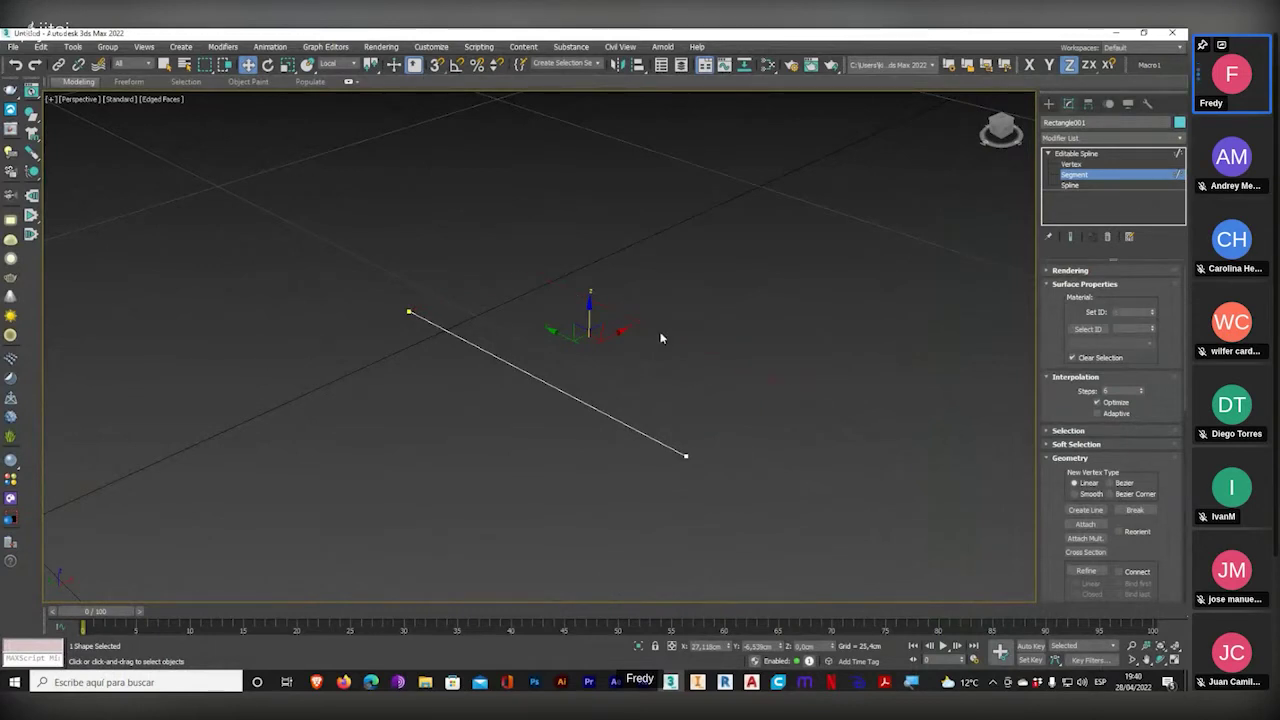
left_click(1178, 175)
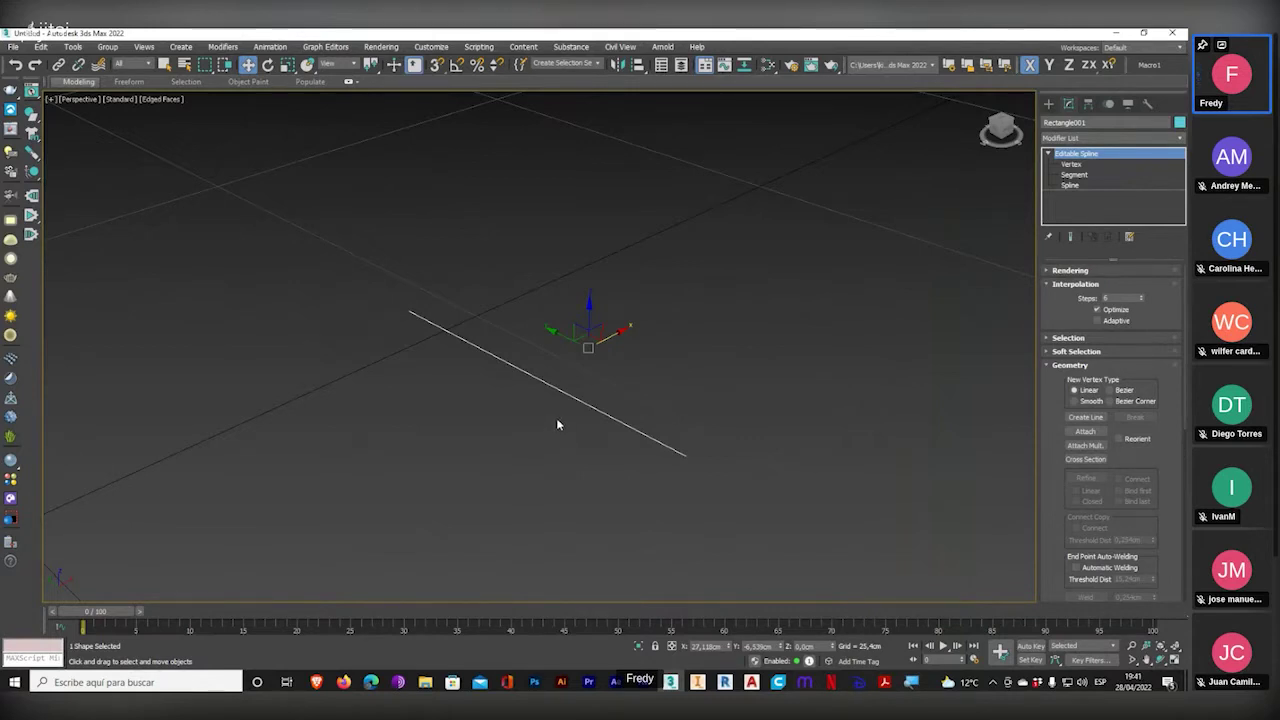
- Select the flat rectangle and align only its pivot point to the rectangle's own center on X, Y and Z
middle_click_drag(557, 423, 565, 437, "alt")
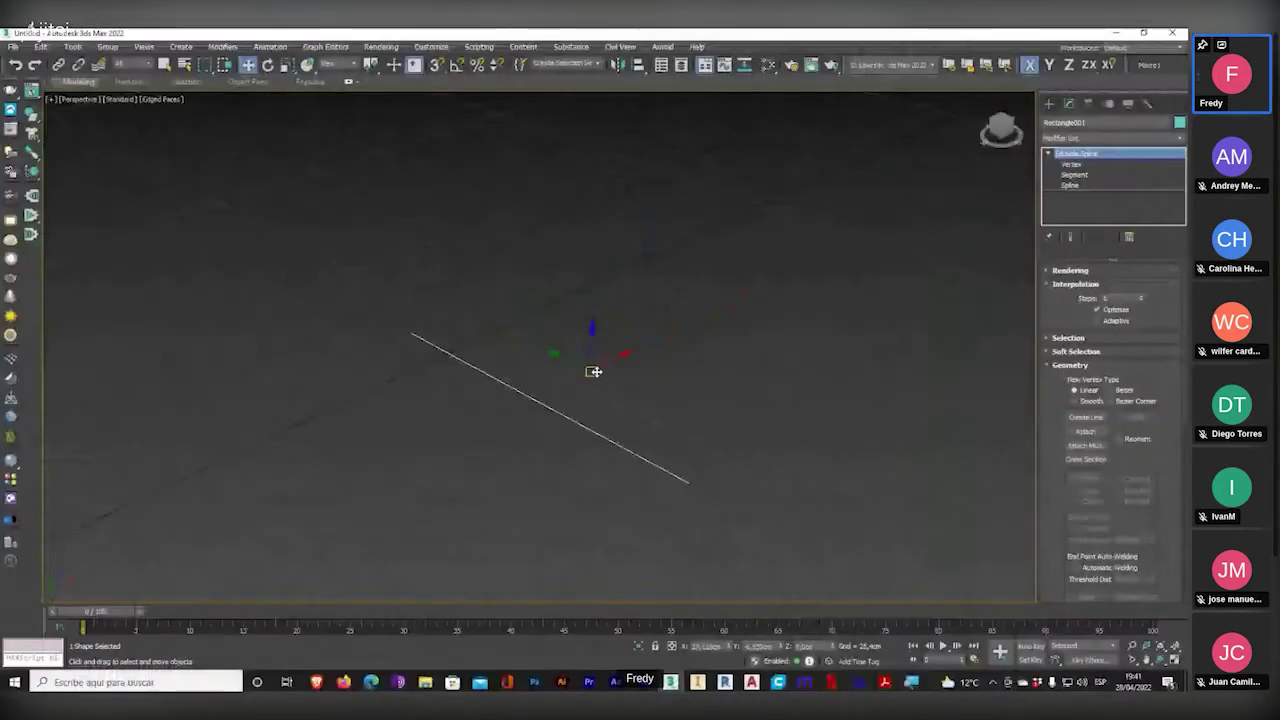
middle_click_drag(560, 420, 483, 382, "alt")
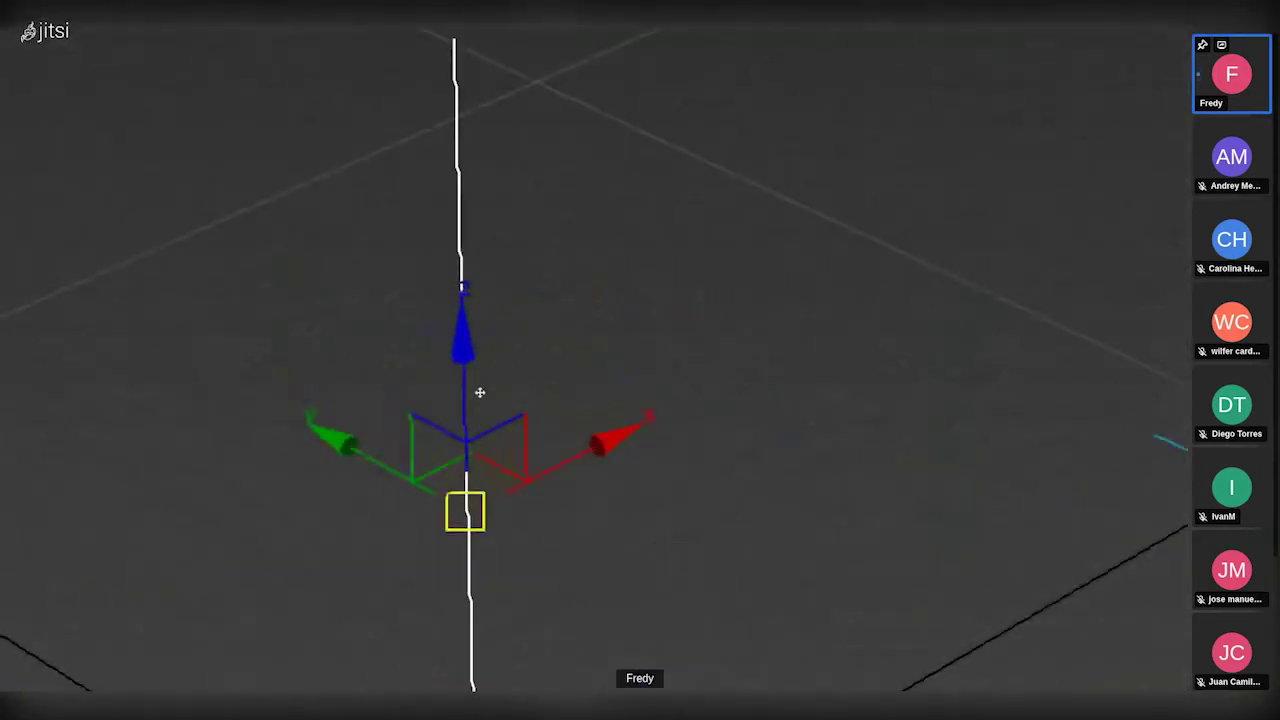
scroll(480, 393, "down", 5)
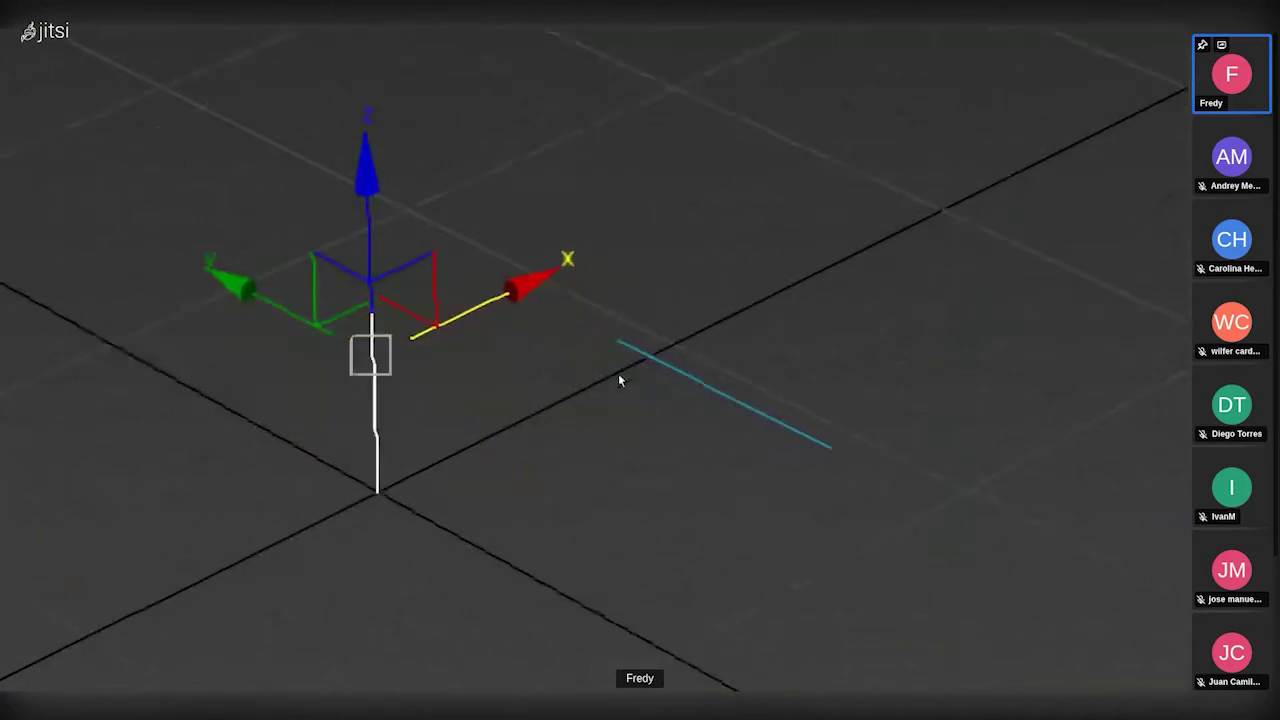
scroll(575, 371, "up", 4)
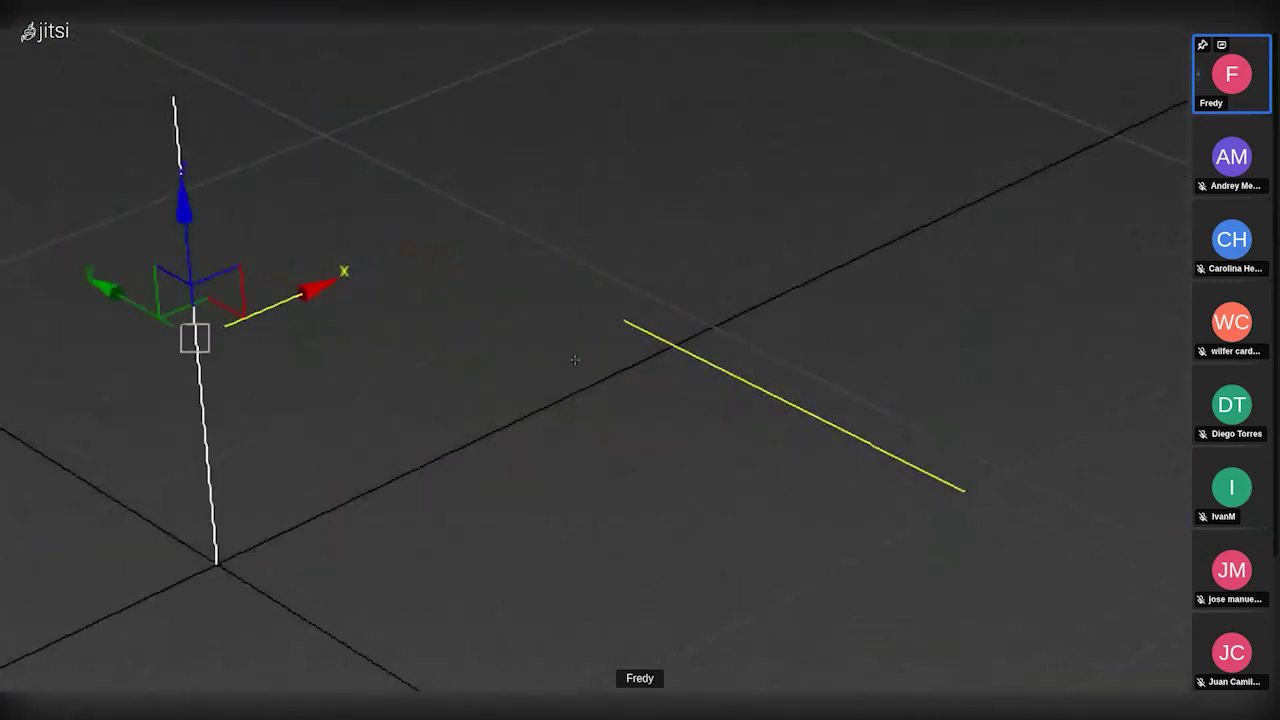
left_click(576, 361)
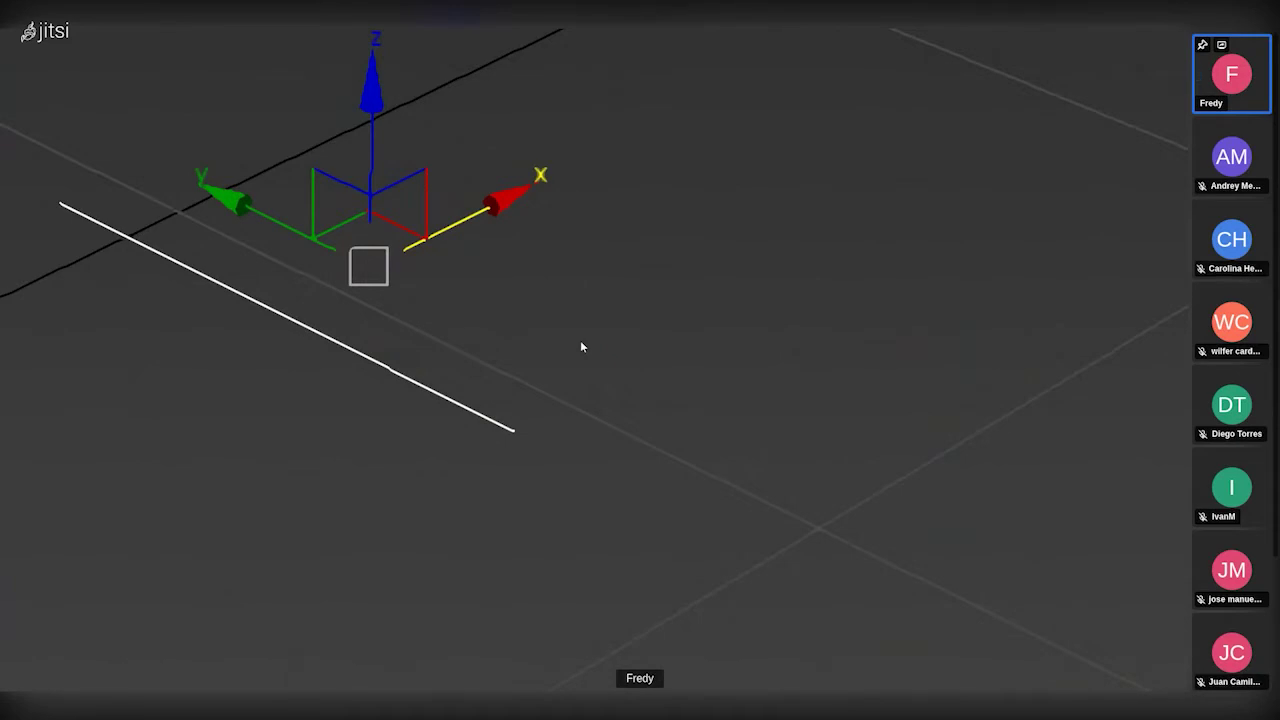
key("Escape")
scroll(581, 353, "up", 4)
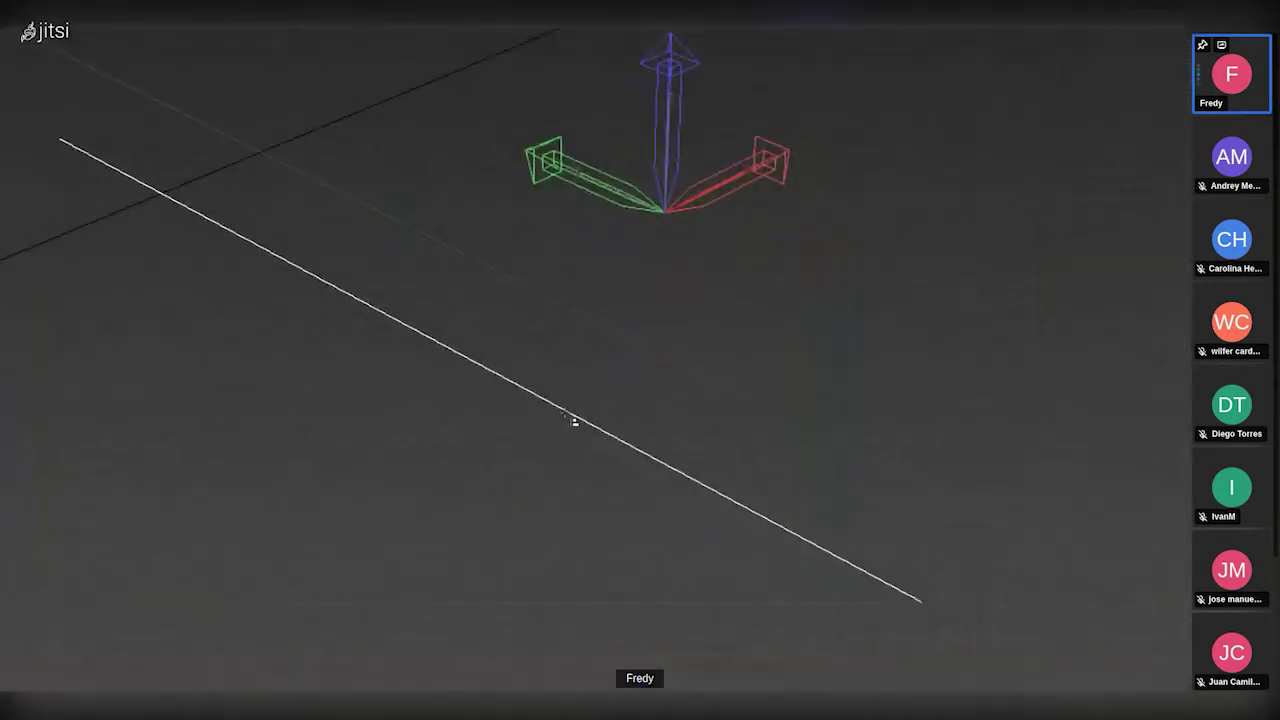
left_click(574, 421)
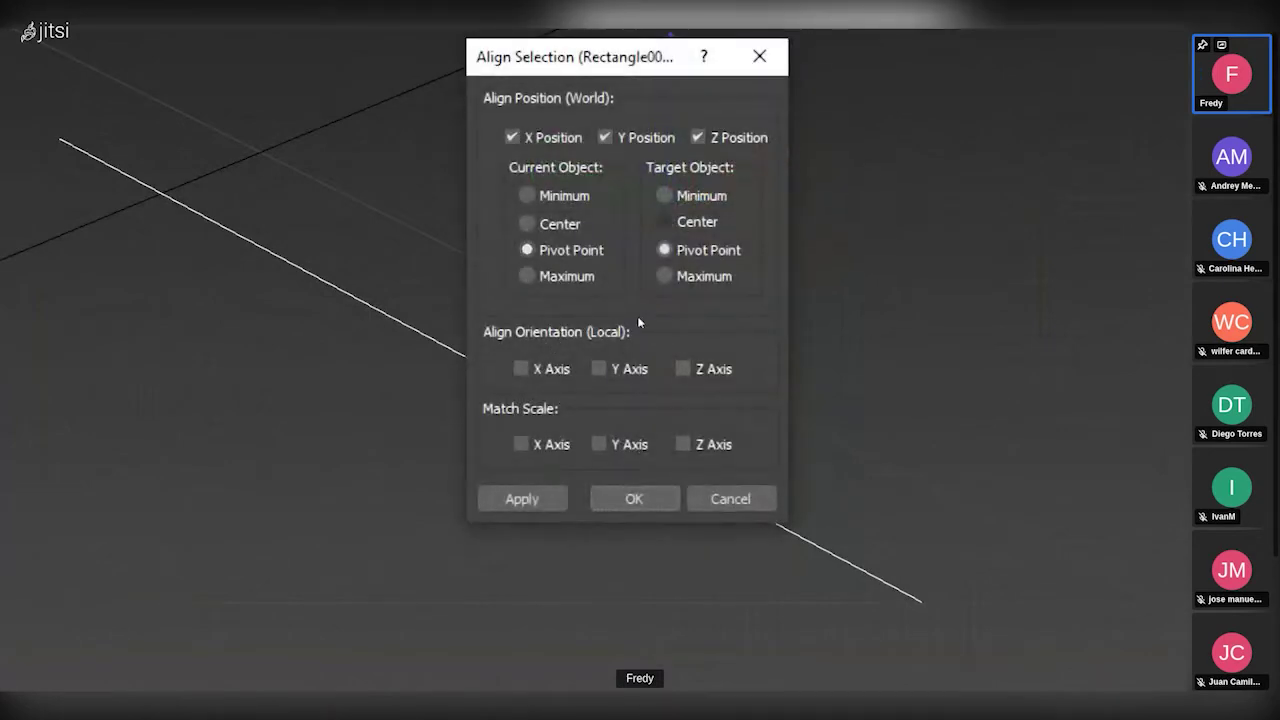
left_click(664, 221)
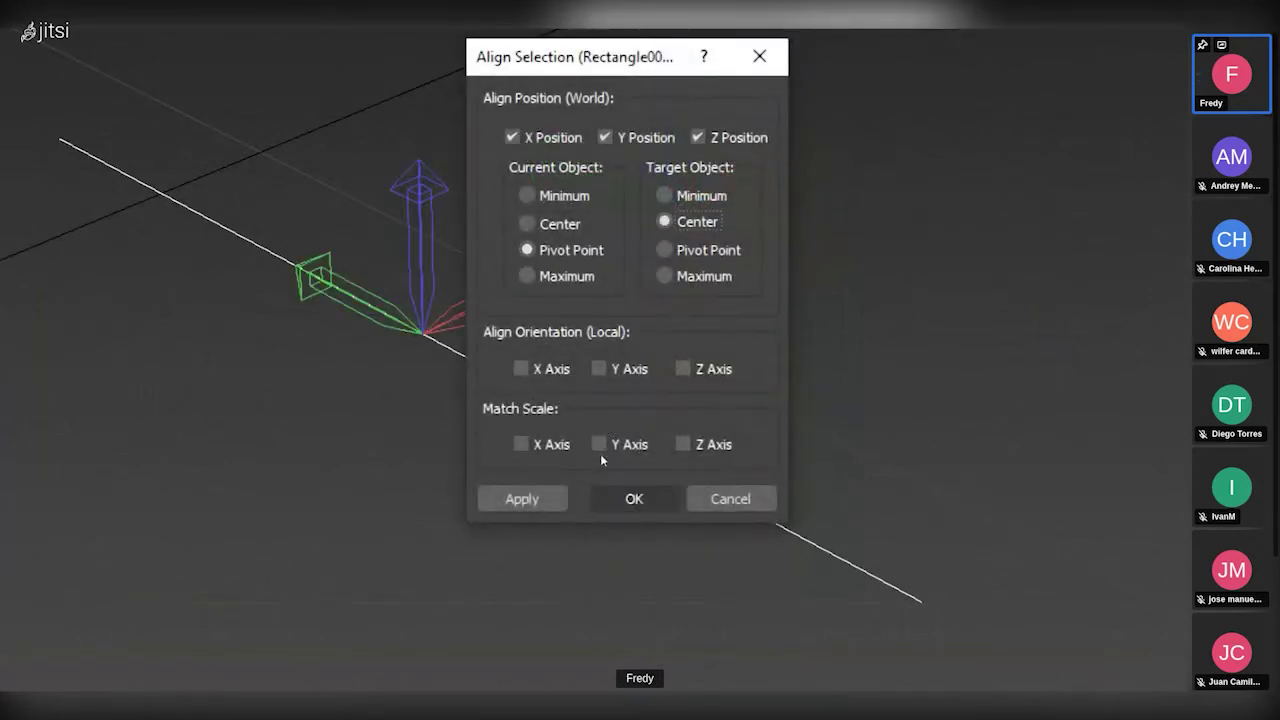
left_click(628, 497)
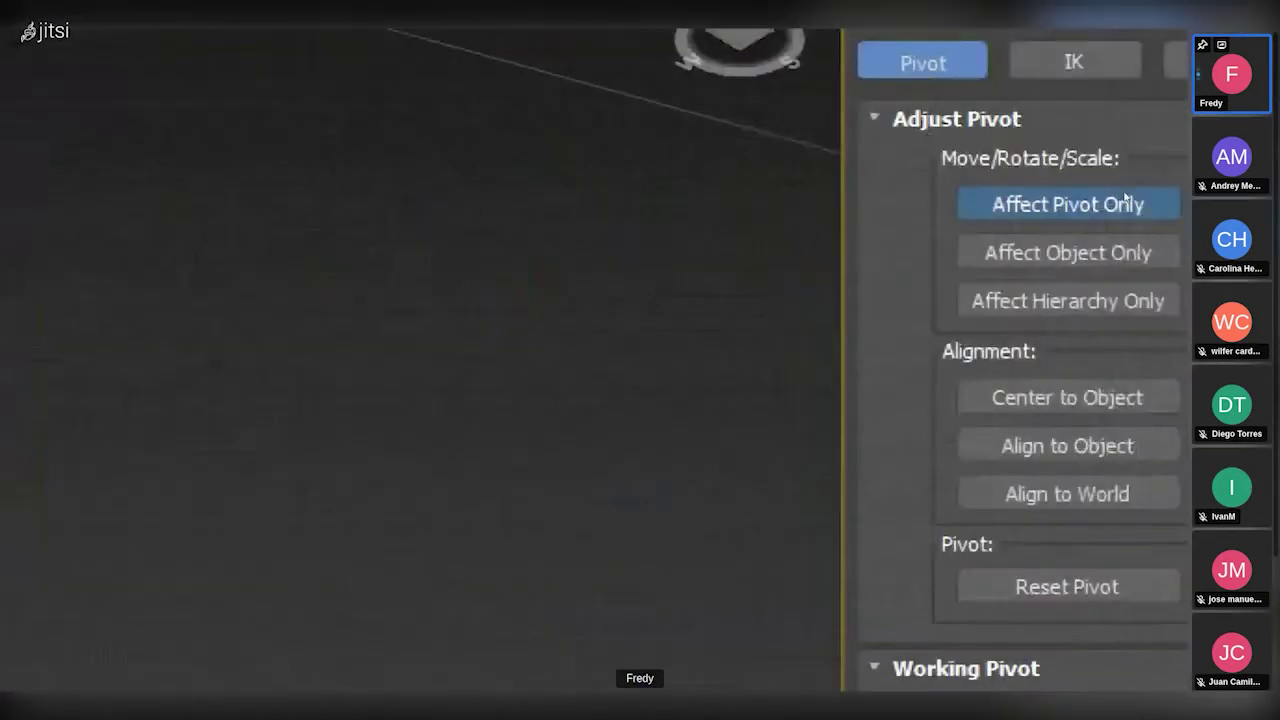
left_click(1125, 201)
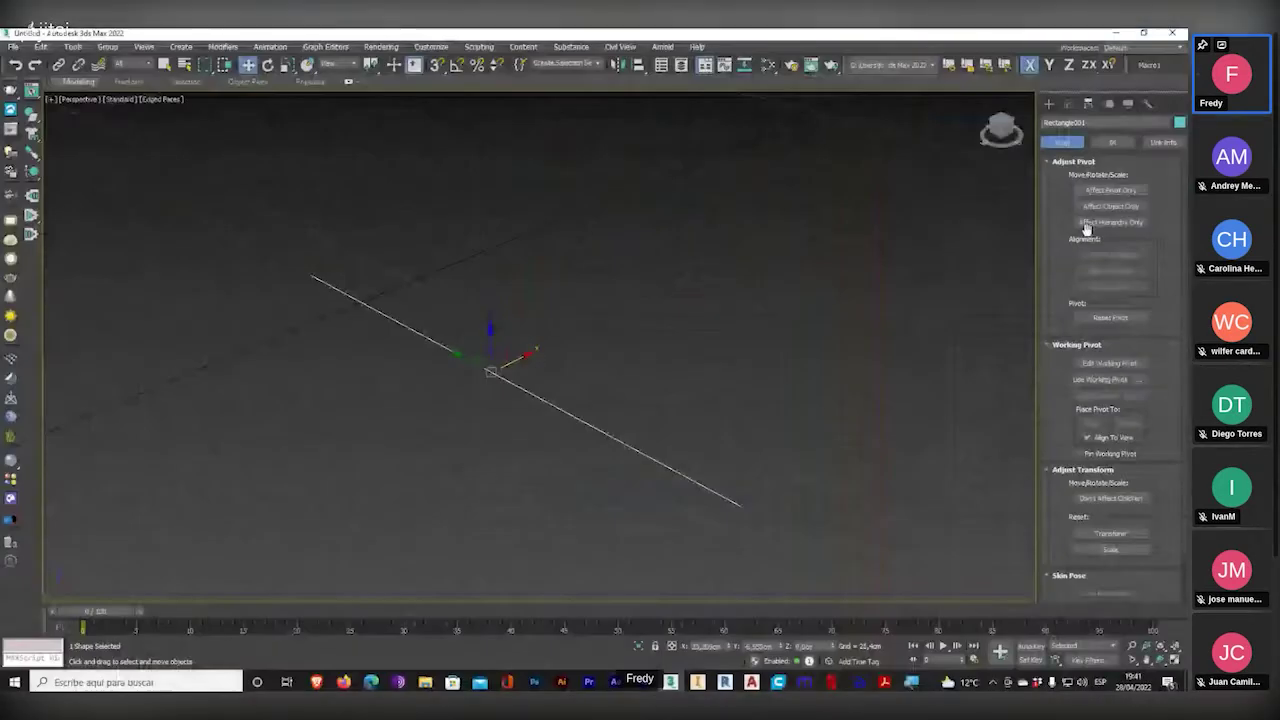
- Delete the flat rectangle, keeping the vertical line in the scene
scroll(628, 398, "down", 5)
scroll(629, 401, "up", 3)
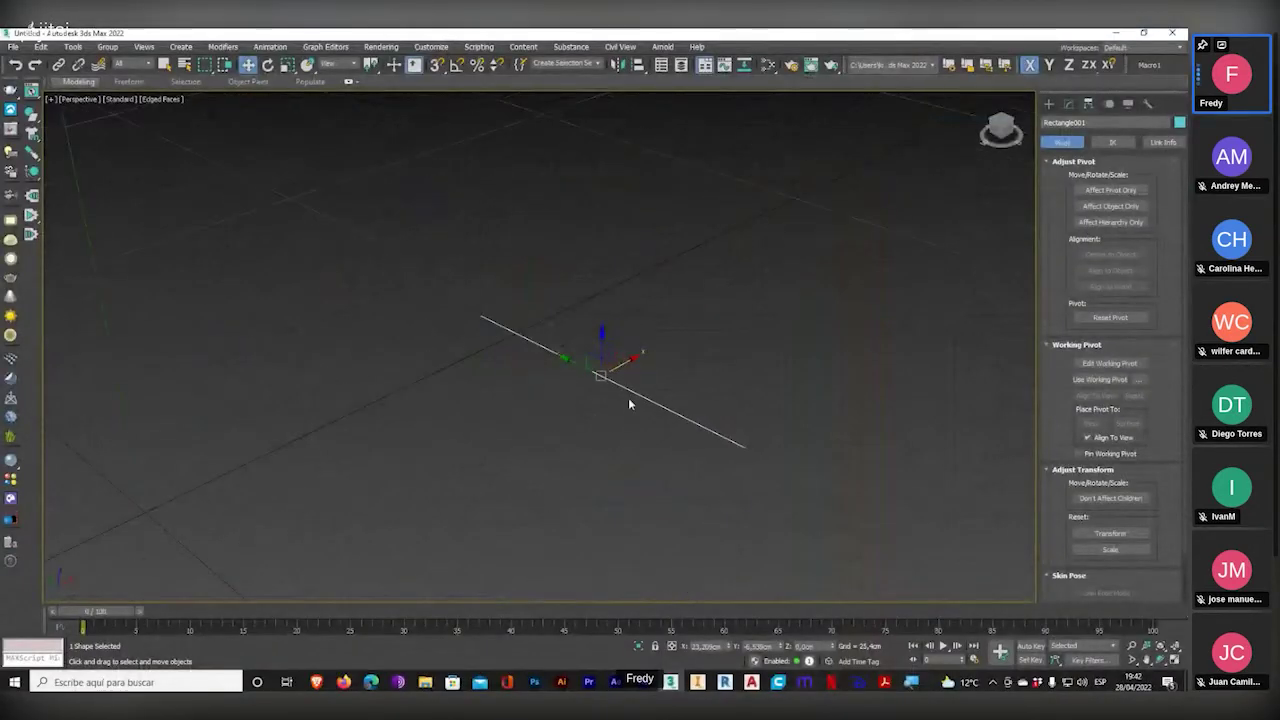
left_click(127, 400)
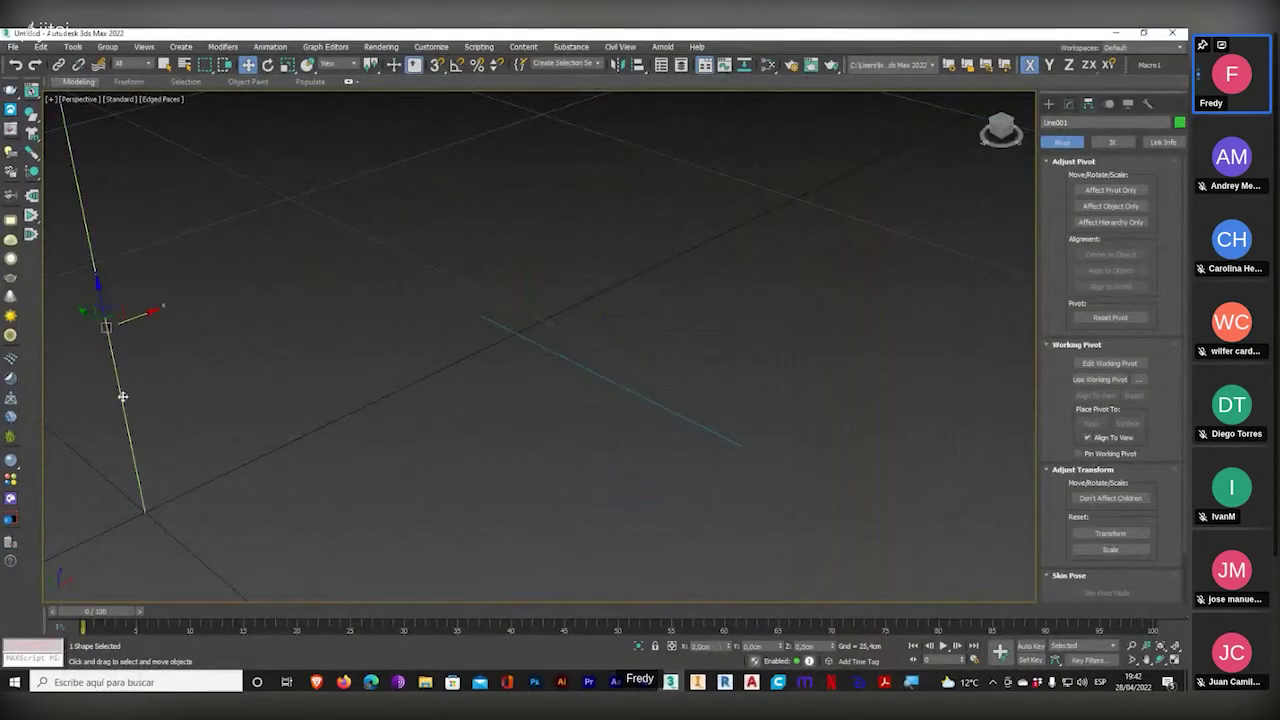
left_click(627, 392)
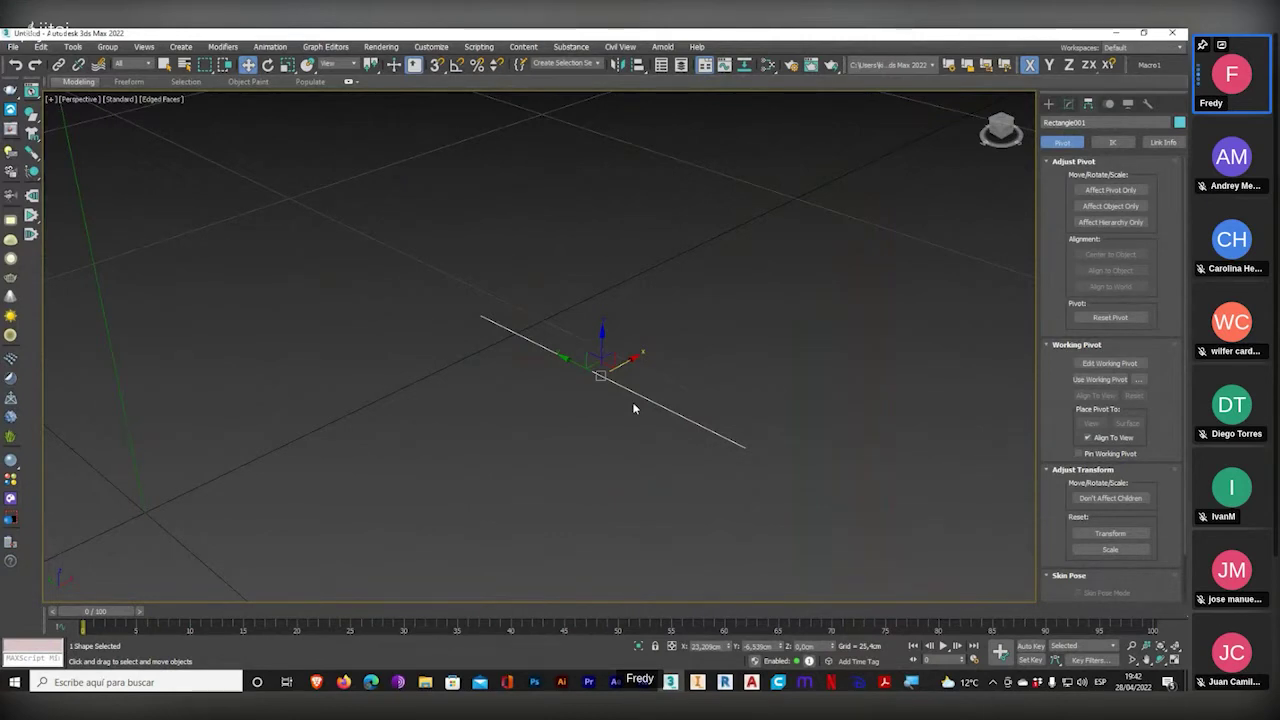
key("Delete")
middle_click_drag(300, 426, 366, 425, "alt")
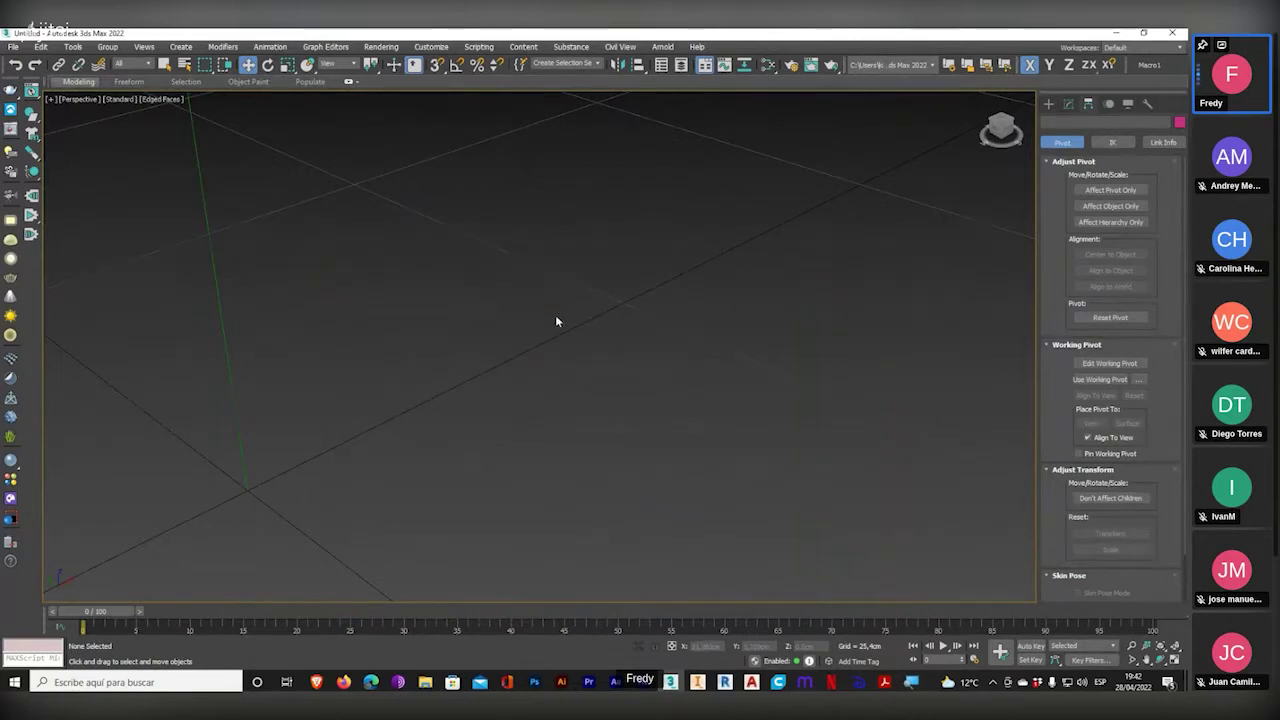
- Show all four viewports, draw a circle spline in the Top viewport and set its radius to 11 cm
left_click(1048, 104)
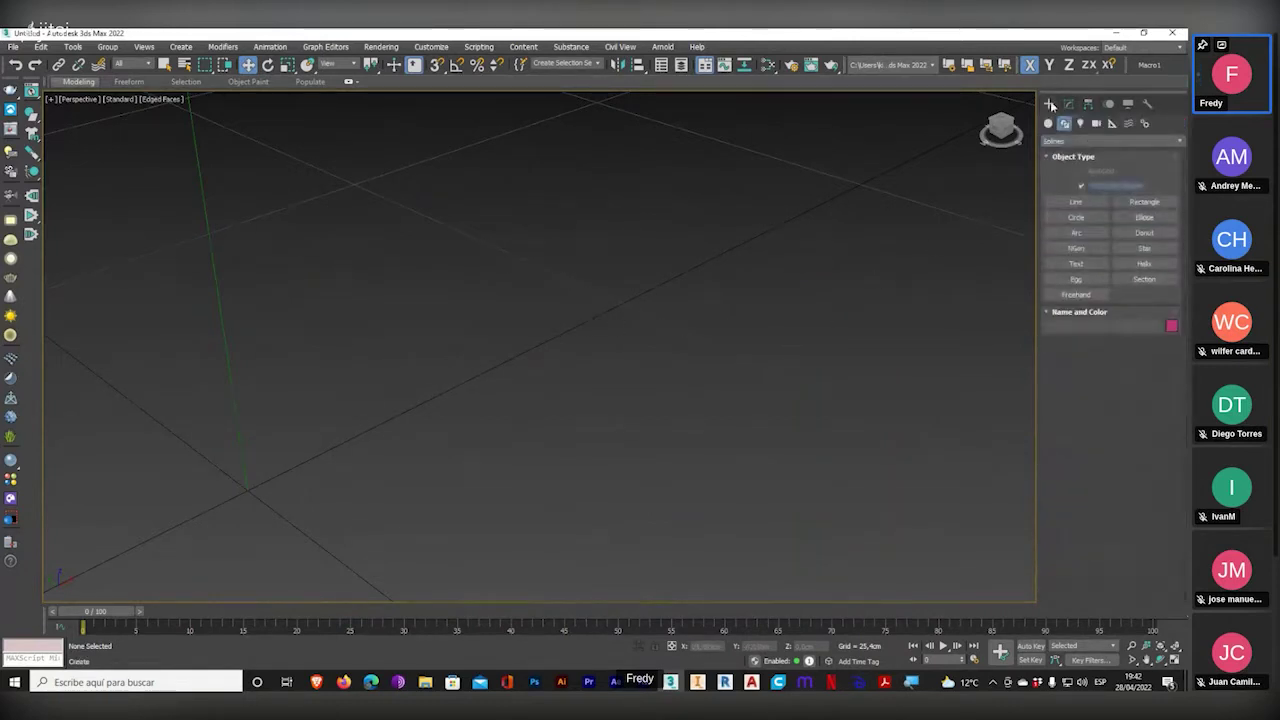
left_click(1066, 123)
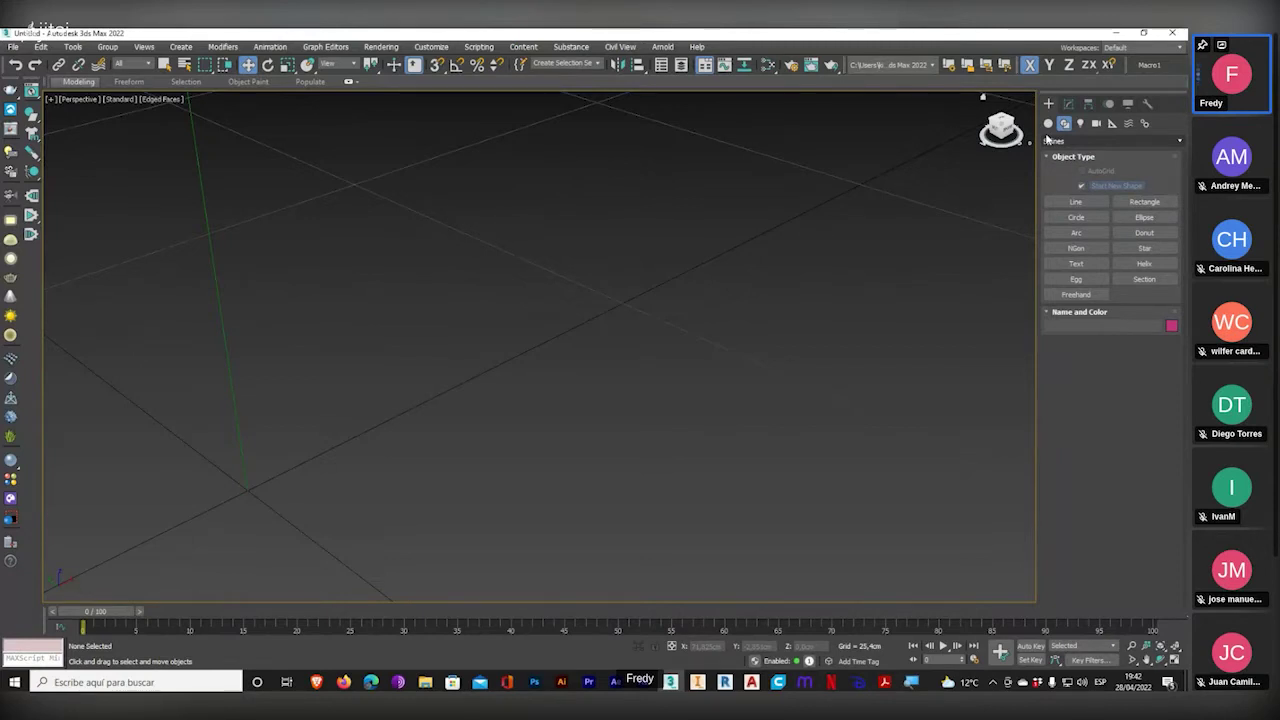
left_click(1176, 660)
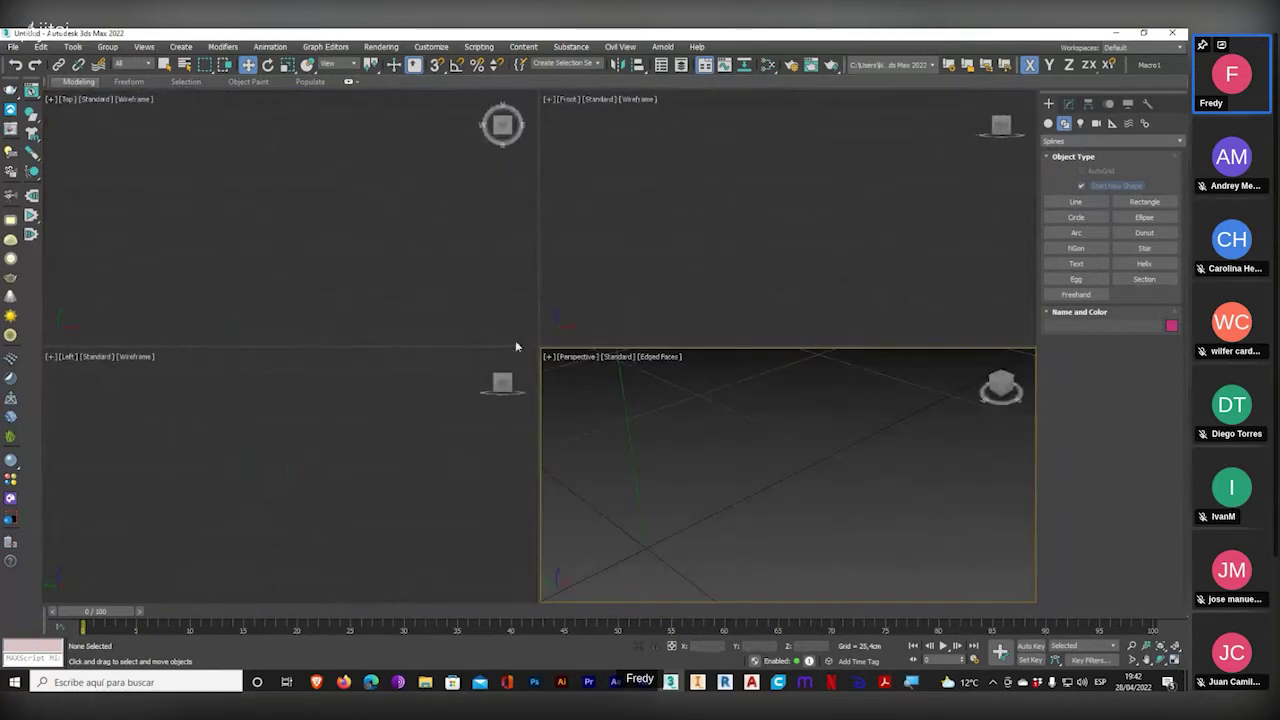
left_click(1177, 648)
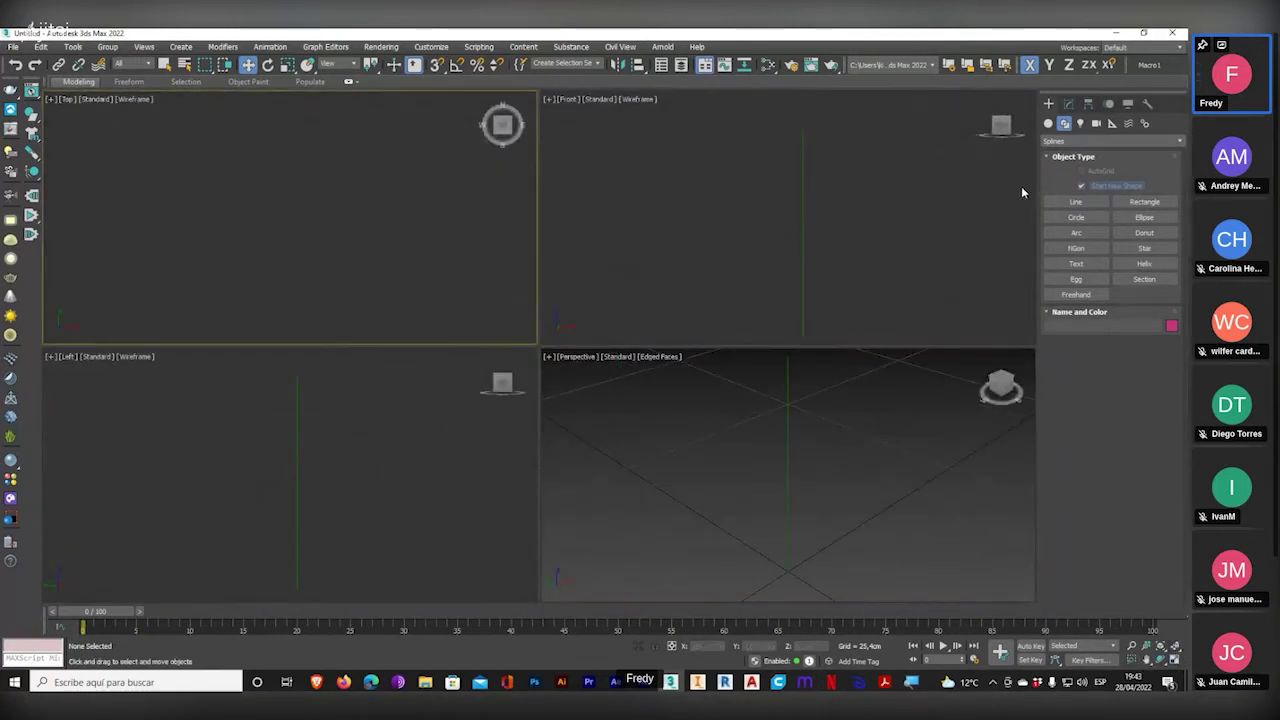
left_click(1076, 217)
left_click(385, 231)
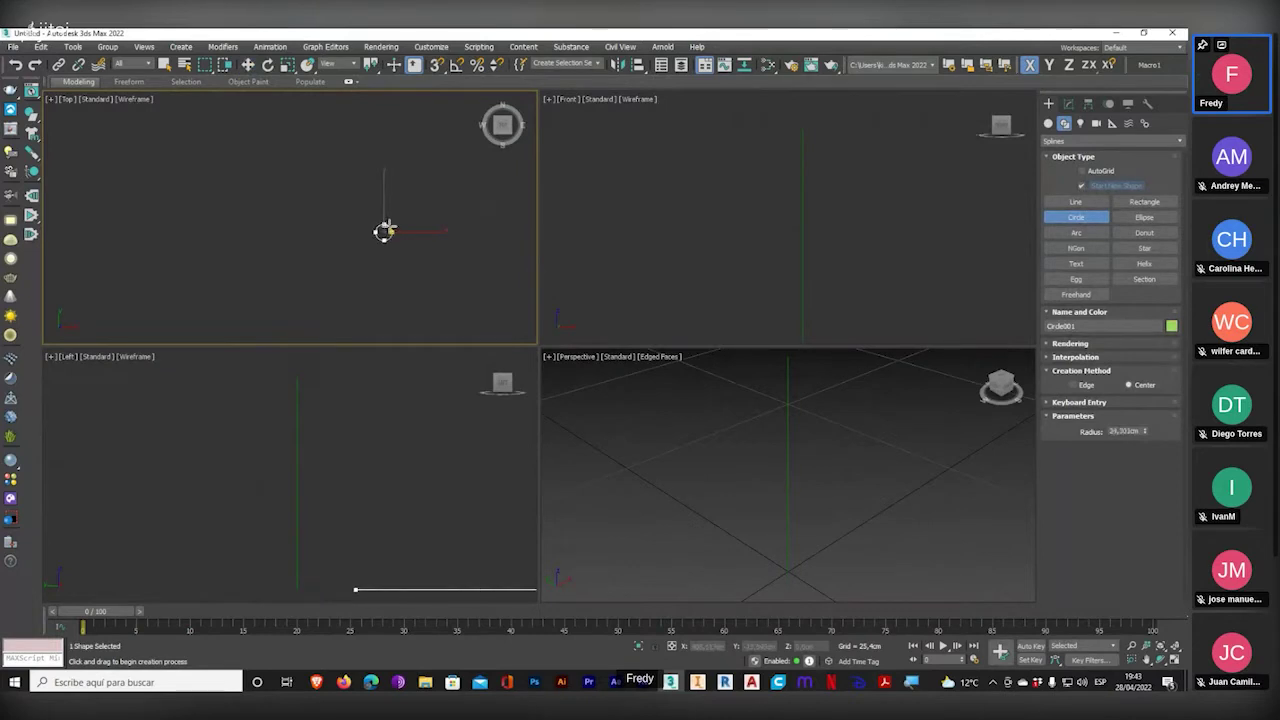
double_click(1124, 431)
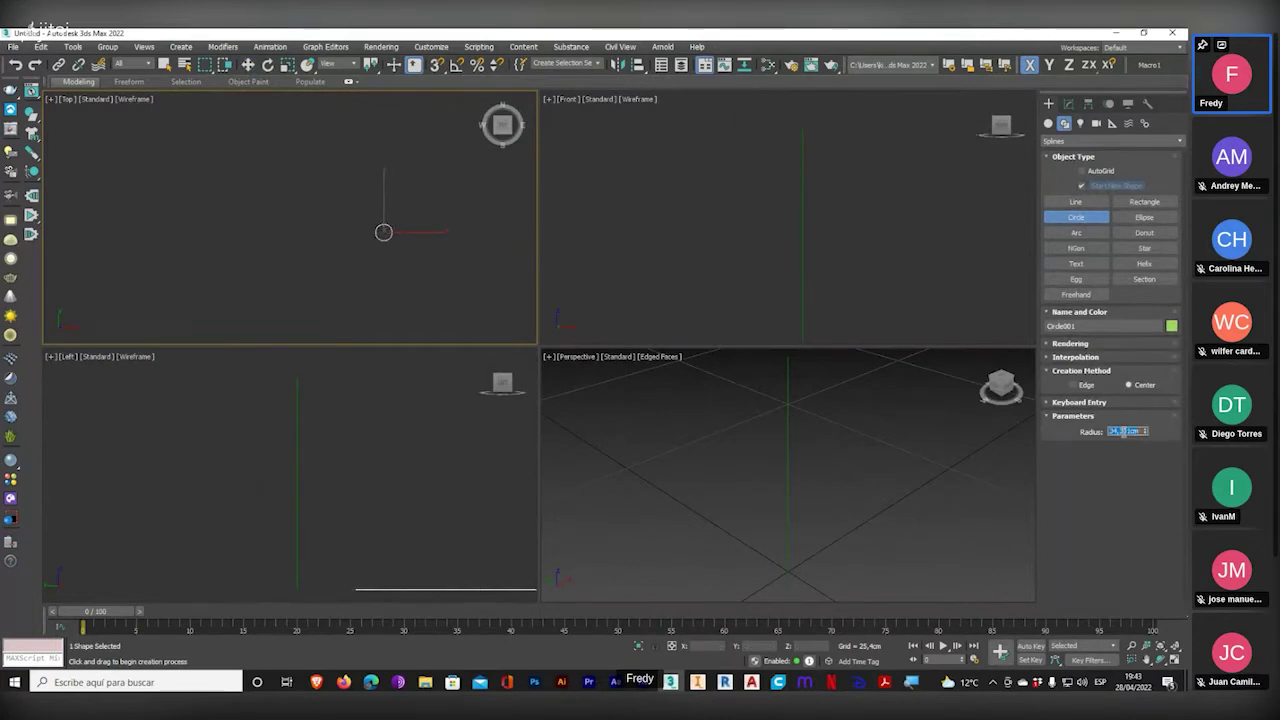
type("11")
key("Return")
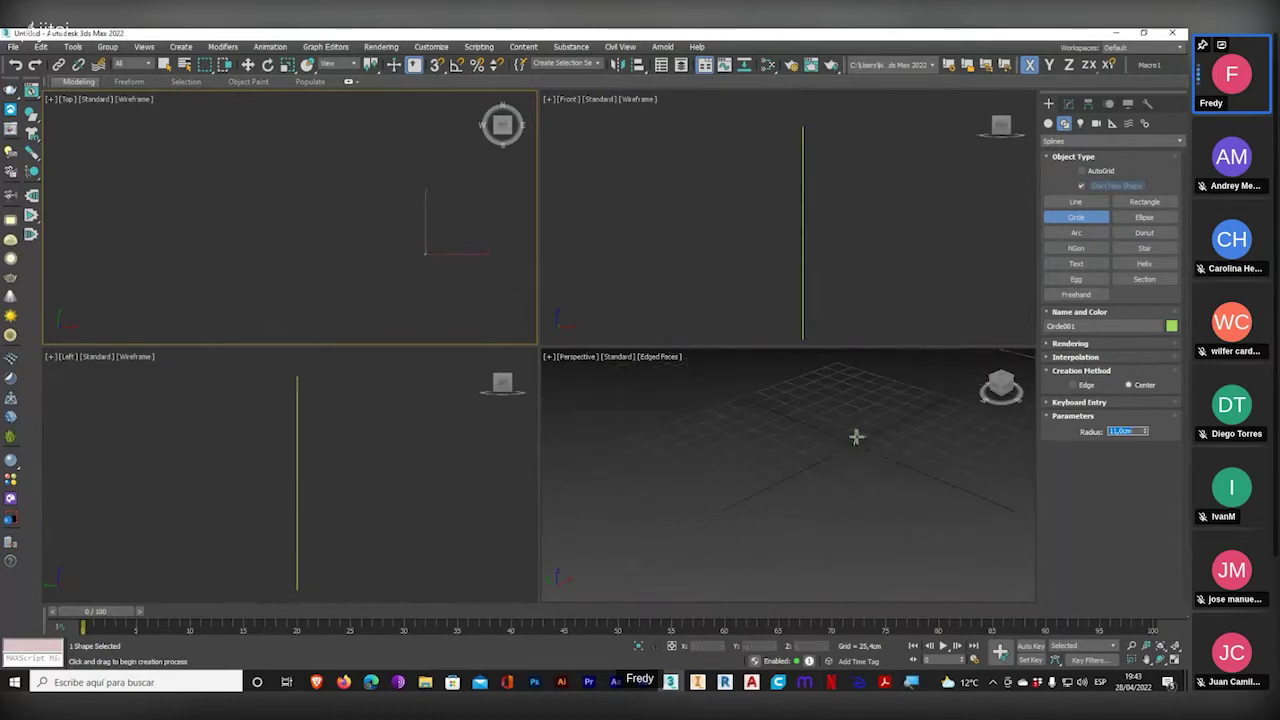
- Move the circle across the XY plane in the Perspective viewport, bringing it close to the center of the grid
left_click(887, 461)
key("w")
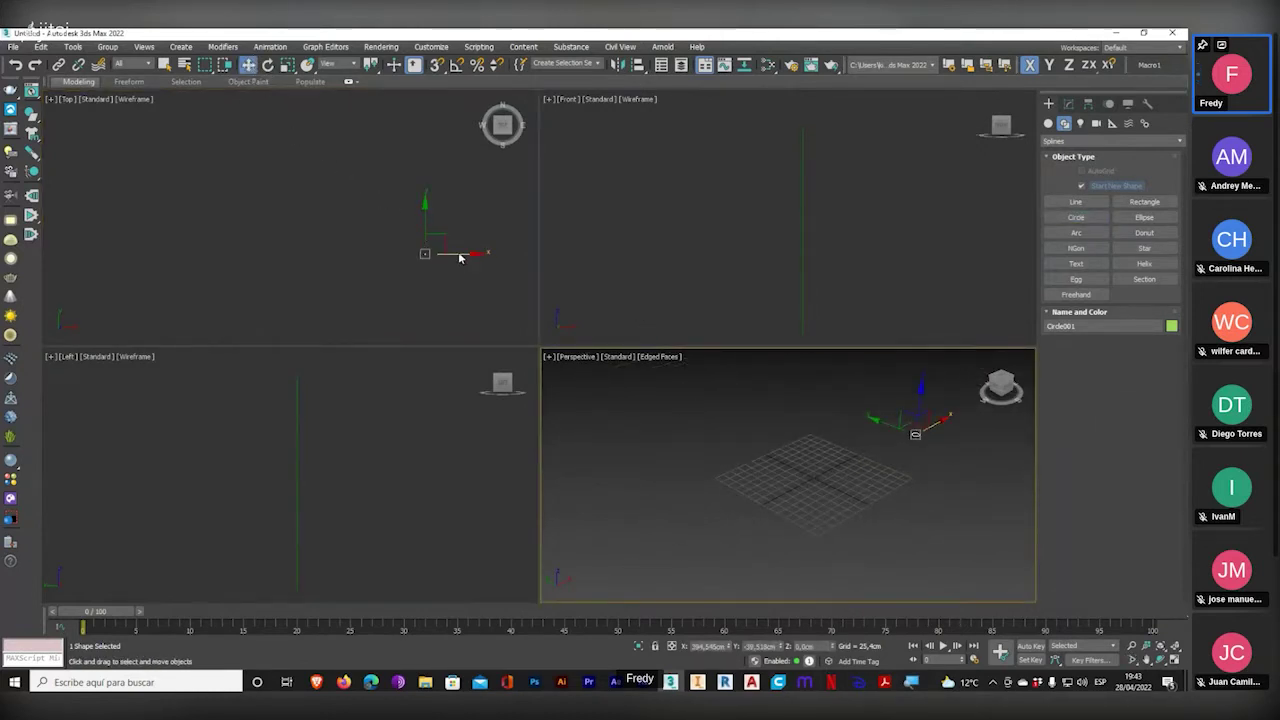
middle_click_drag(897, 380, 875, 376)
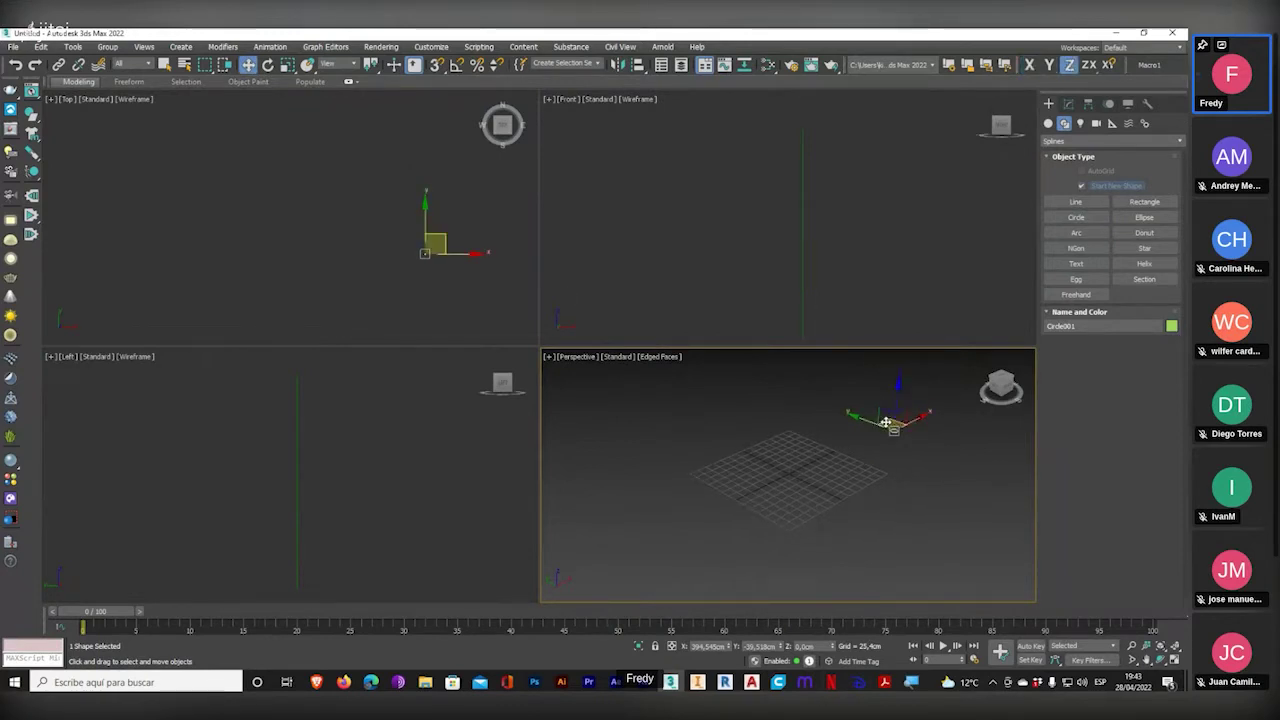
left_click_drag(898, 424, 788, 459)
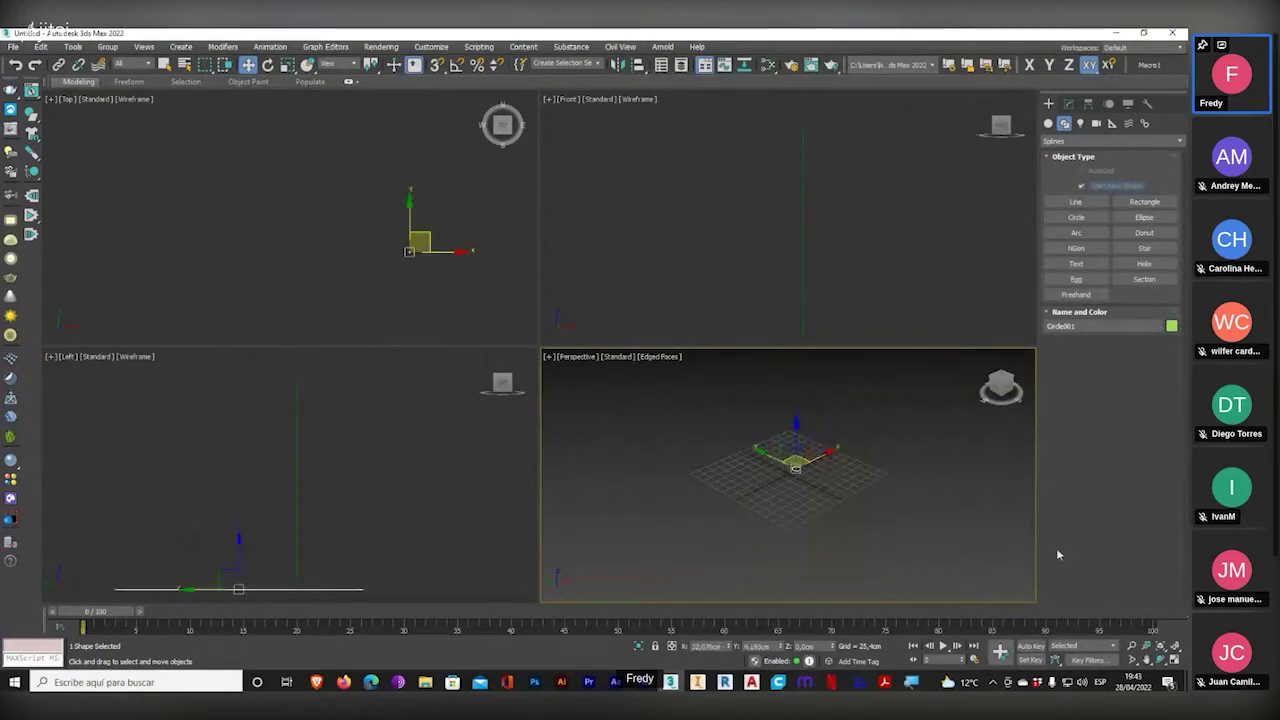
left_click(1176, 645)
scroll(398, 224, "down", 3)
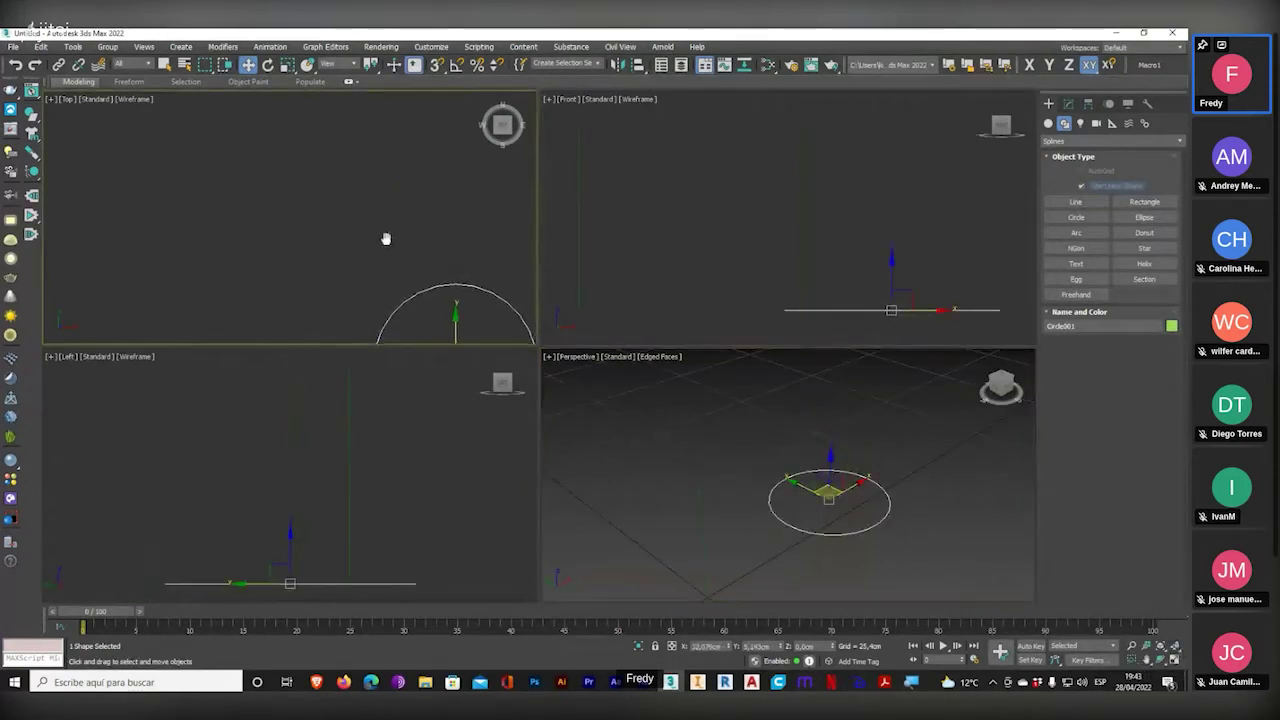
scroll(398, 224, "down", 4)
scroll(826, 542, "up", 2)
middle_click_drag(829, 546, 816, 484)
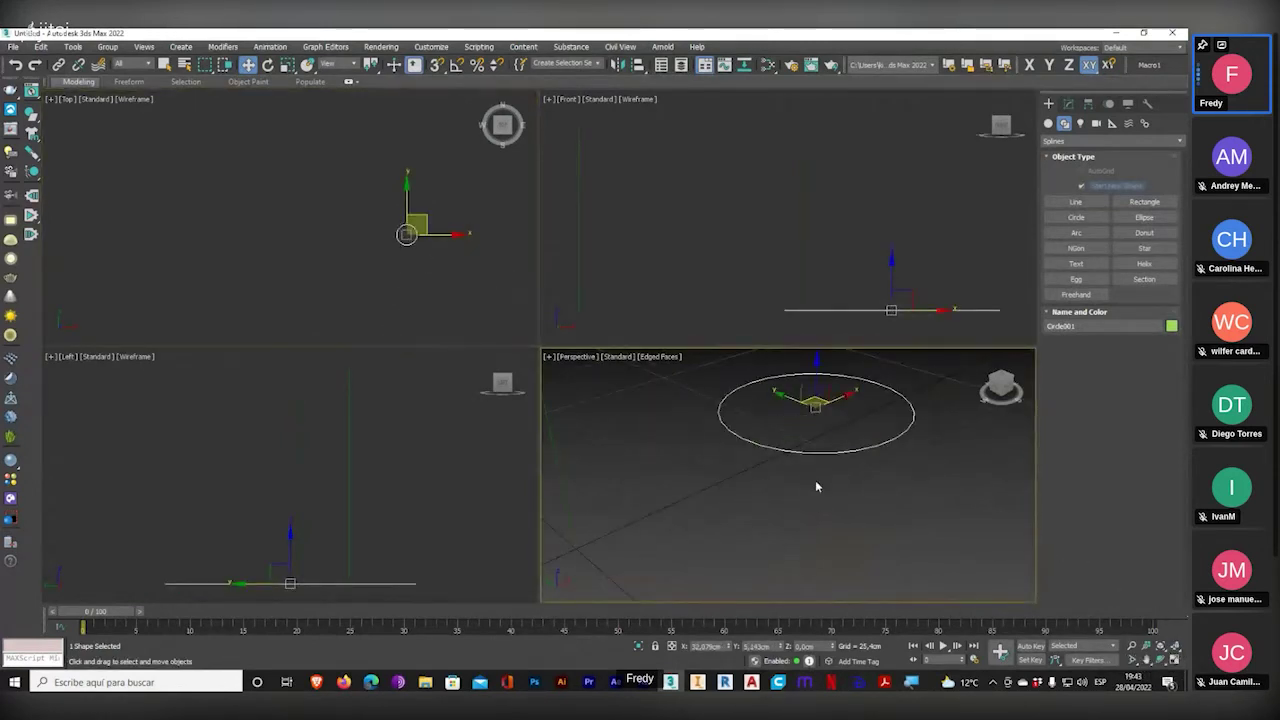
scroll(815, 482, "down", 2)
- Change the circle's radius to 0,95 cm
left_click(1068, 103)
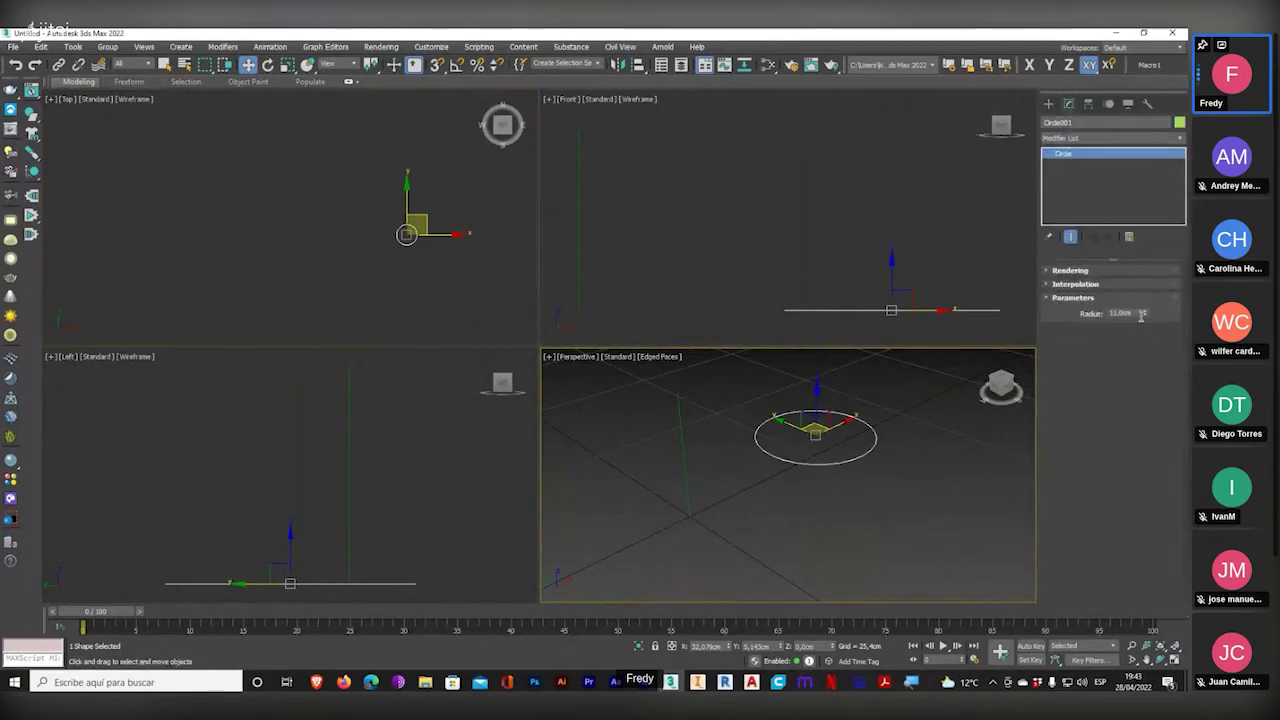
left_click_drag(1142, 313, 1049, 312)
type("9,5")
key("Return")
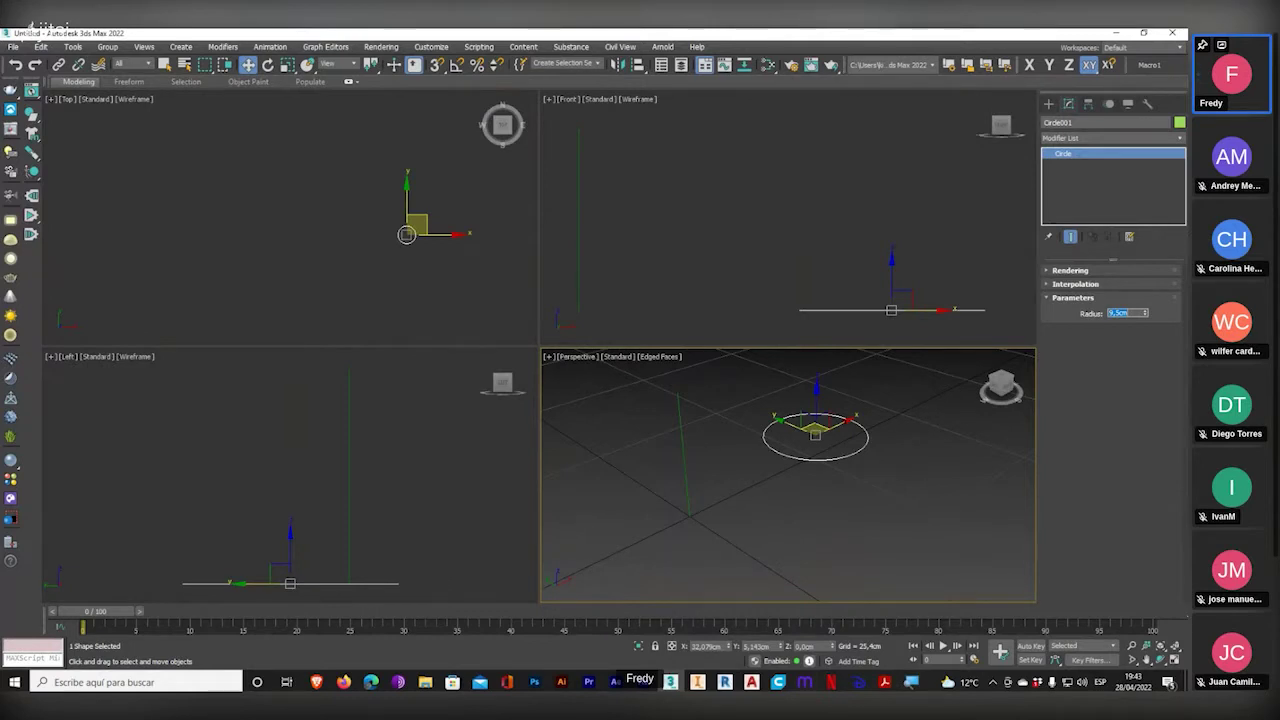
type("9,95")
key("Return")
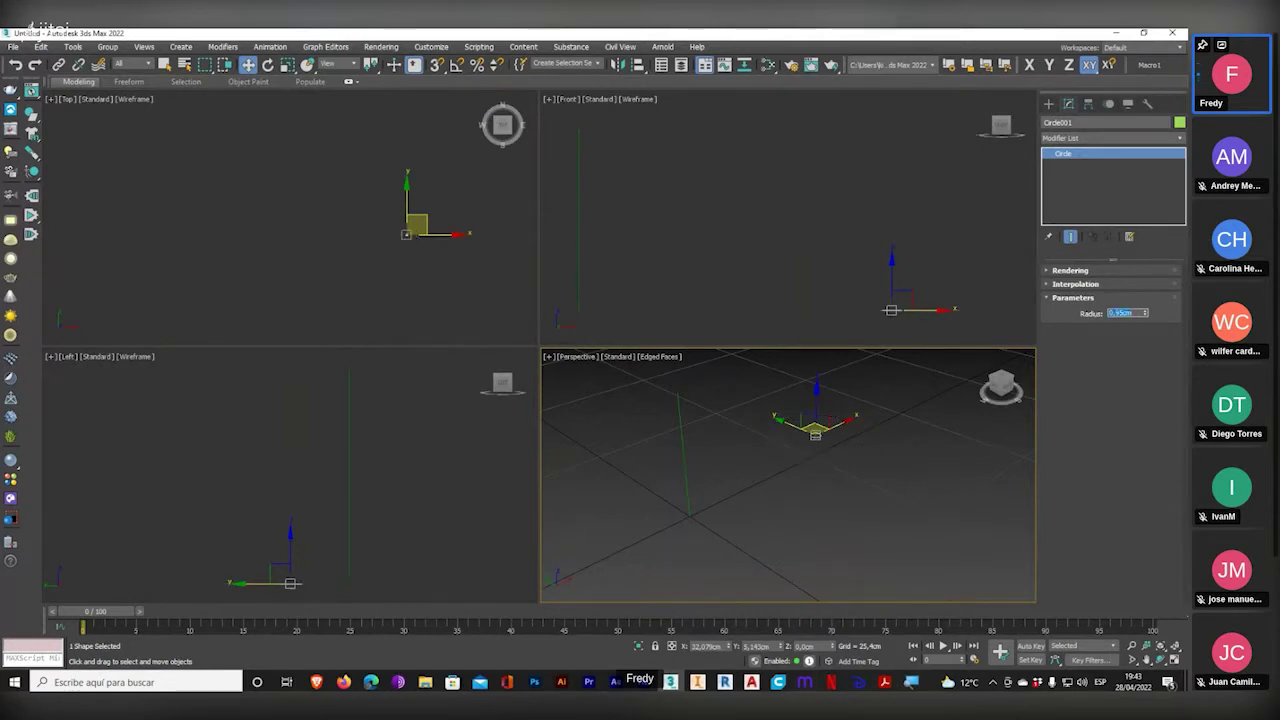
- Move the small circle across the XY plane to sit beside the base of the vertical line, and deselect everything
middle_click_drag(312, 262, 361, 225)
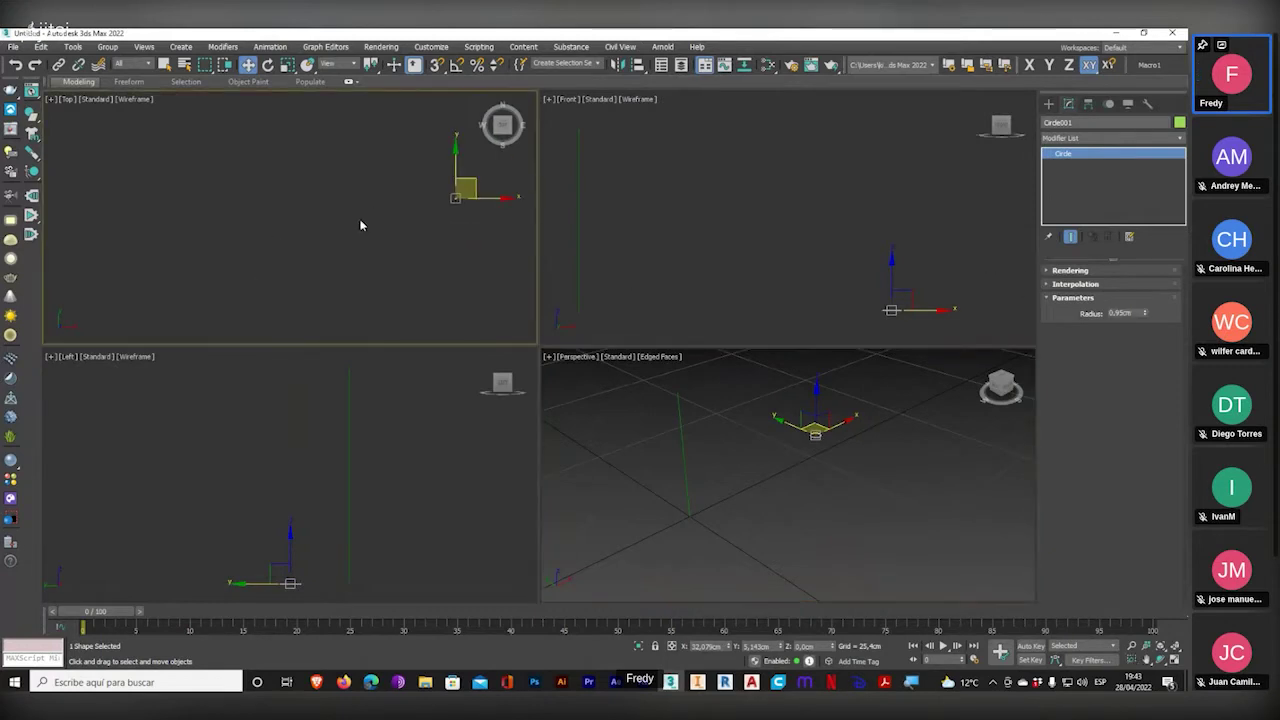
middle_click_drag(775, 478, 841, 399, "alt")
left_click_drag(841, 399, 669, 503)
left_click(697, 426)
left_click(455, 220)
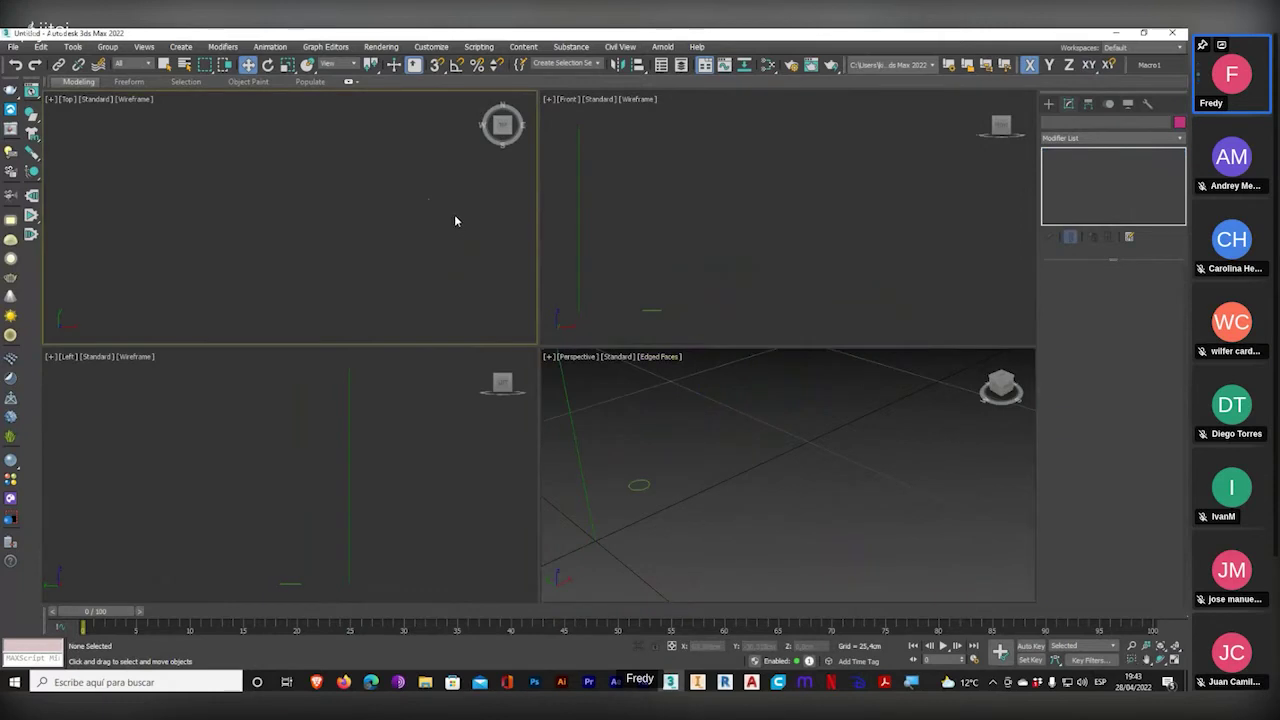
left_click_drag(495, 200, 248, 282)
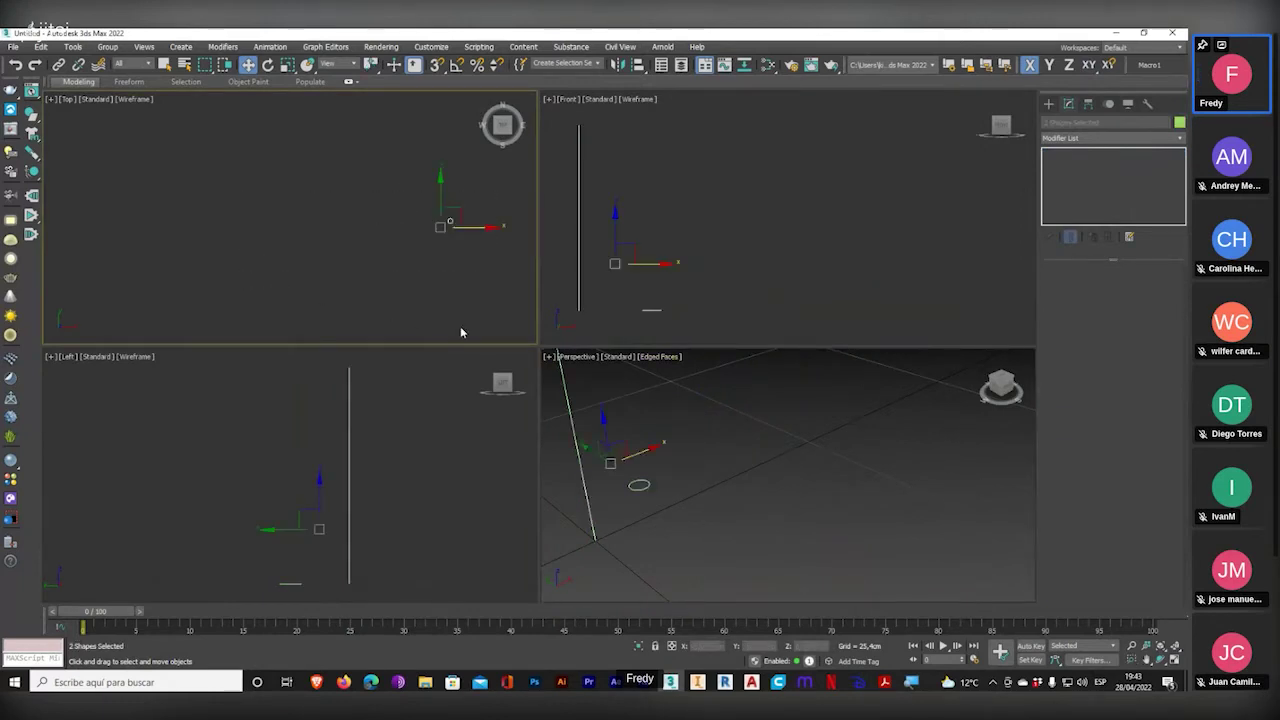
middle_click_drag(450, 169, 354, 214)
left_click(417, 229)
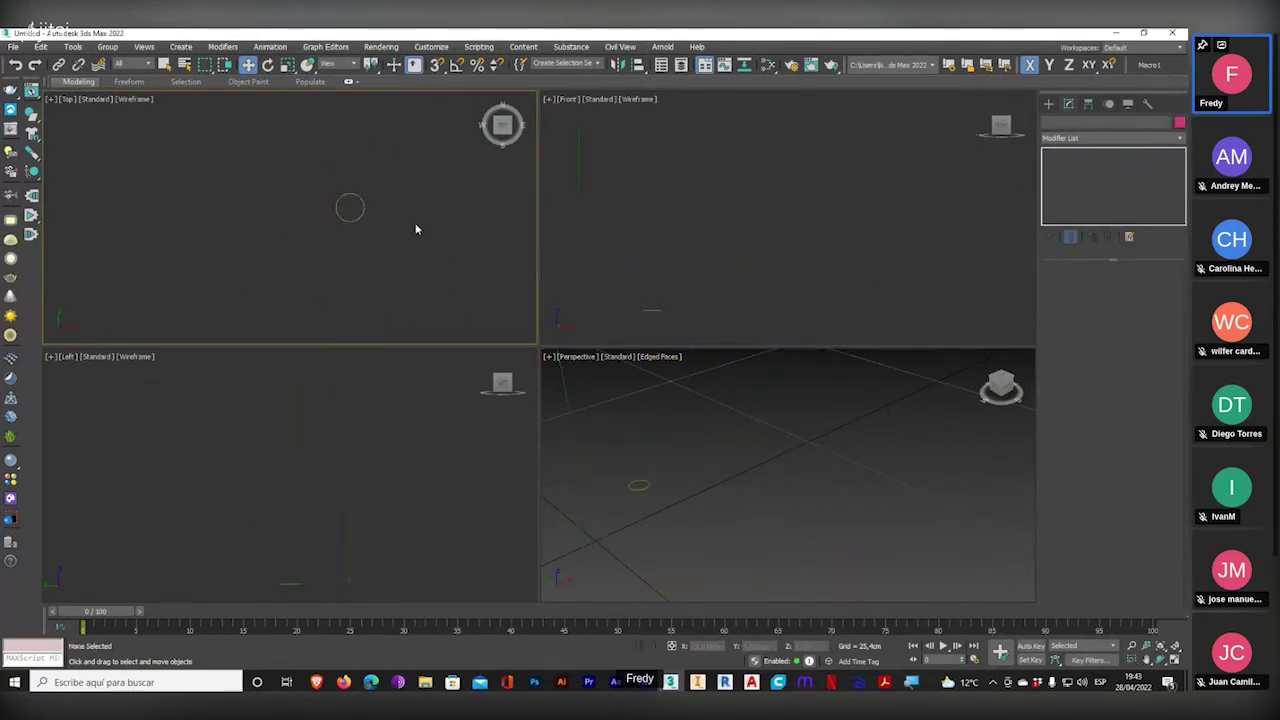
scroll(369, 207, "up", 4)
- Draw a second circle spline beside the first one in the Top viewport and set its radius to 0,65 cm
left_click(1048, 104)
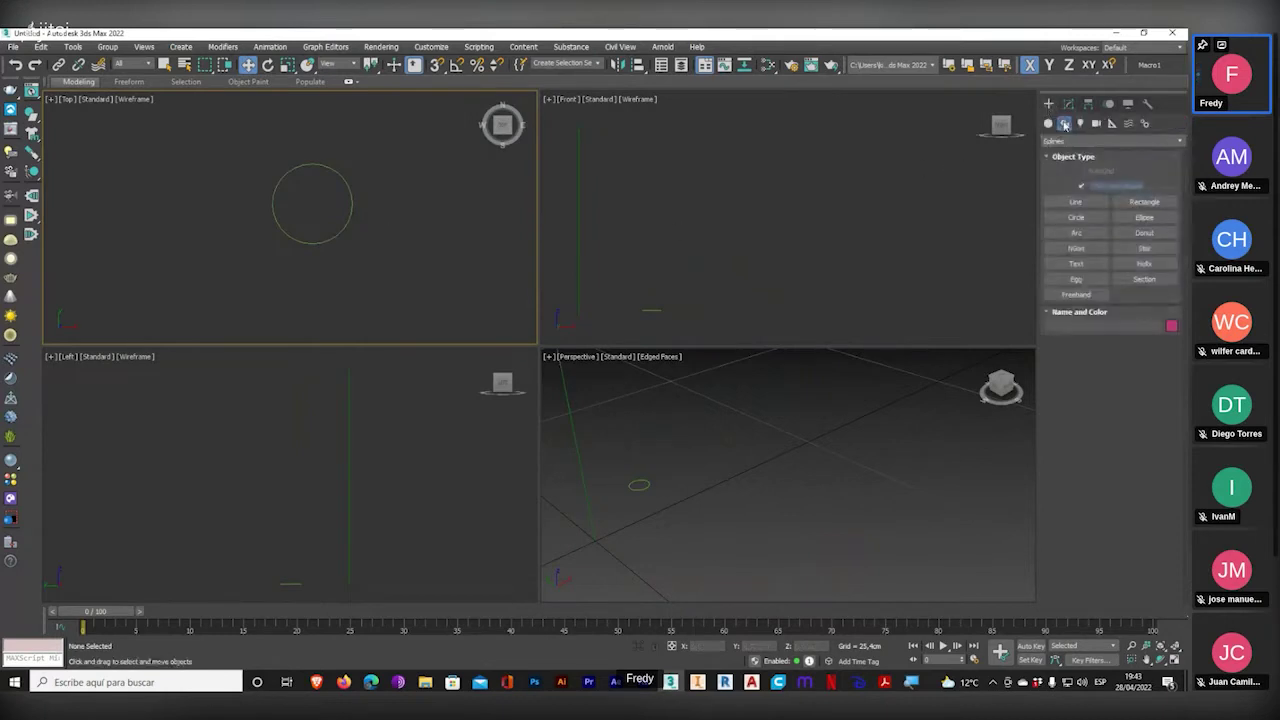
left_click(1088, 220)
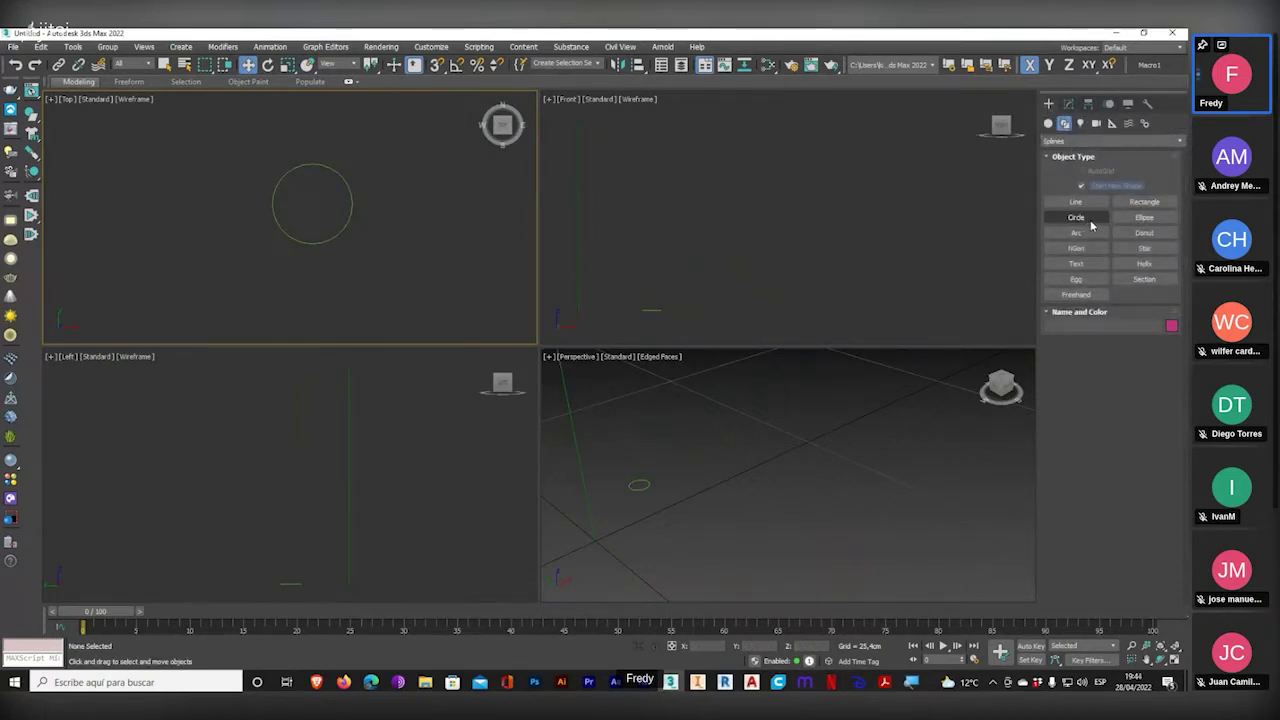
left_click(1086, 220)
left_click_drag(426, 205, 443, 205)
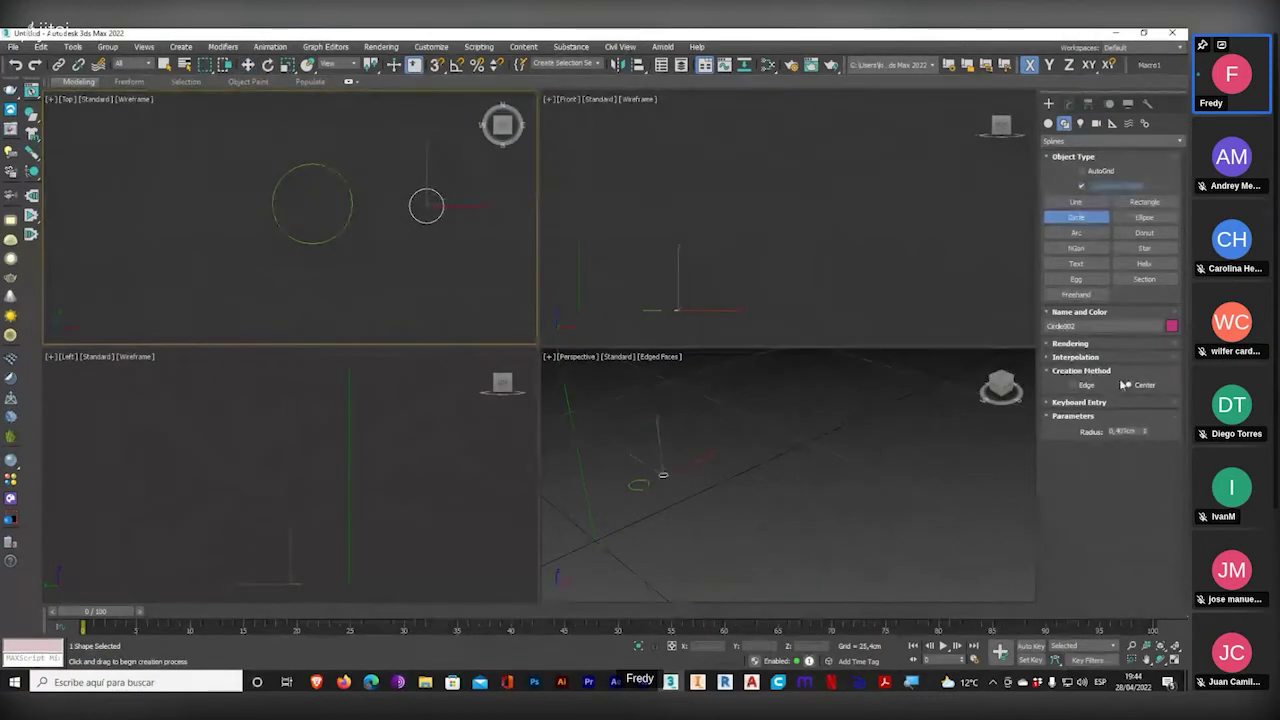
double_click(1125, 432)
type("0,65")
key("Return")
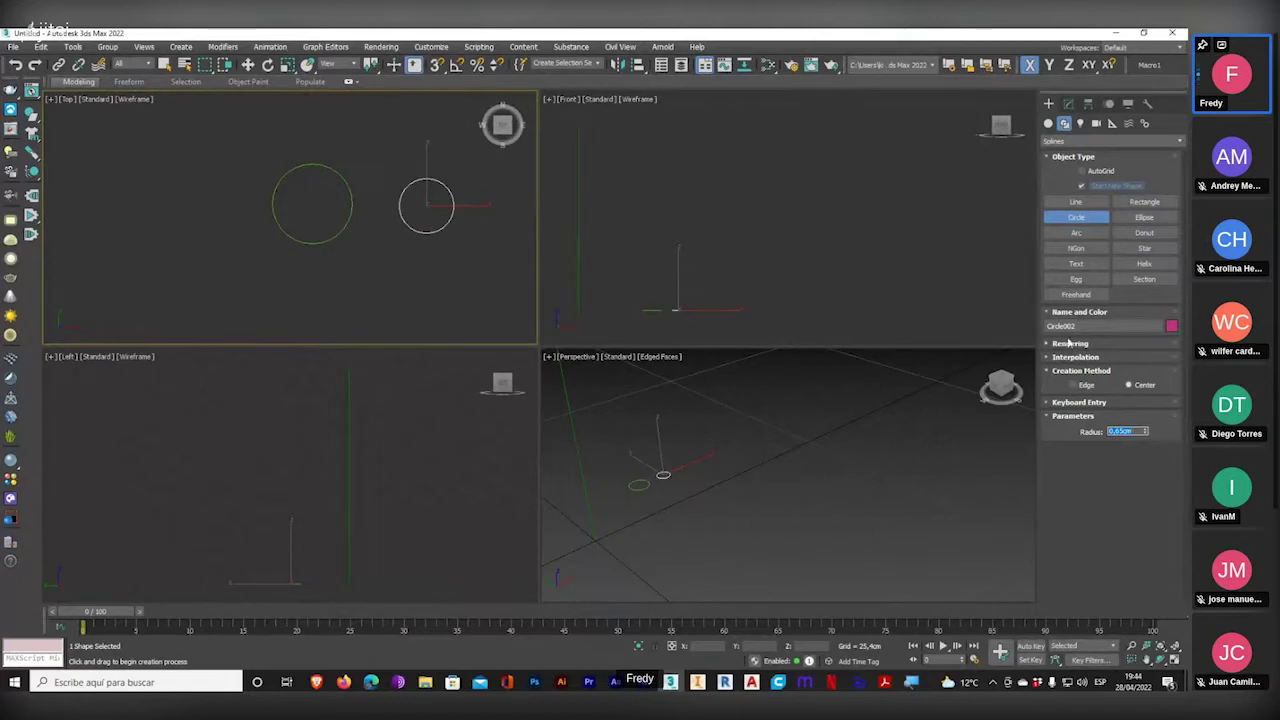
- Align the smaller circle with the larger one in X, Y and Z position so that both are concentric
left_click(637, 64)
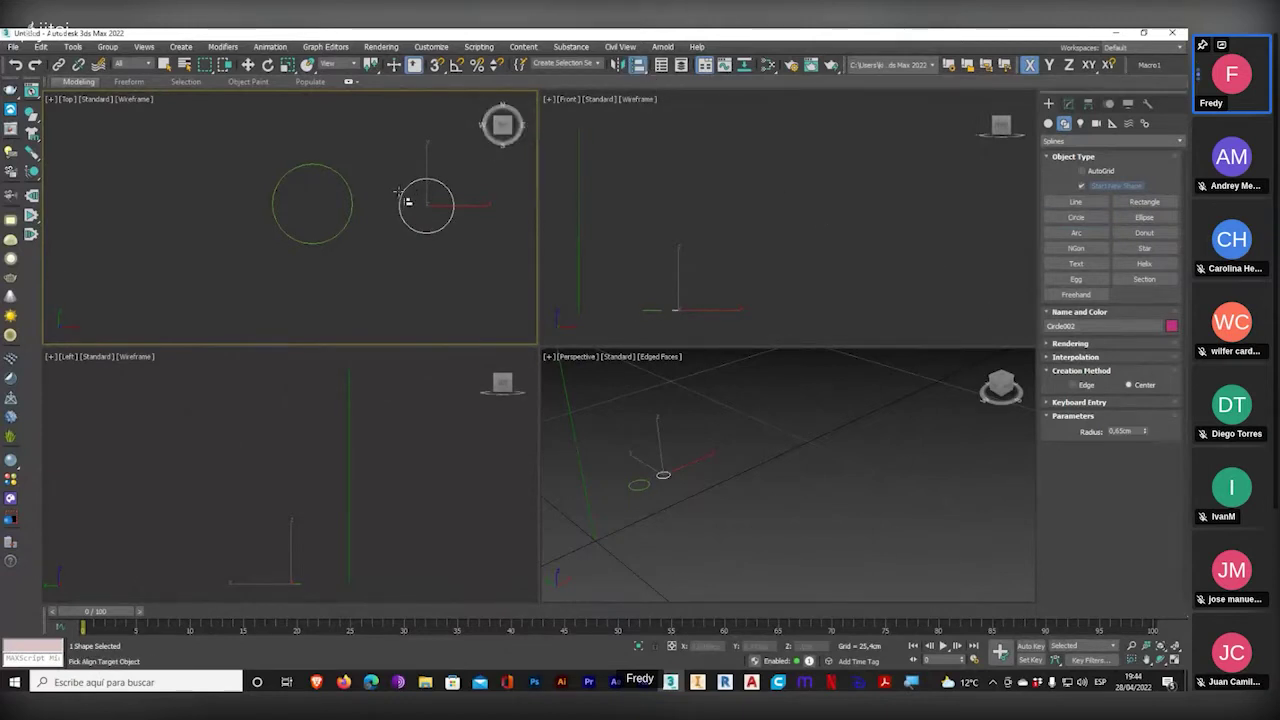
left_click(353, 200)
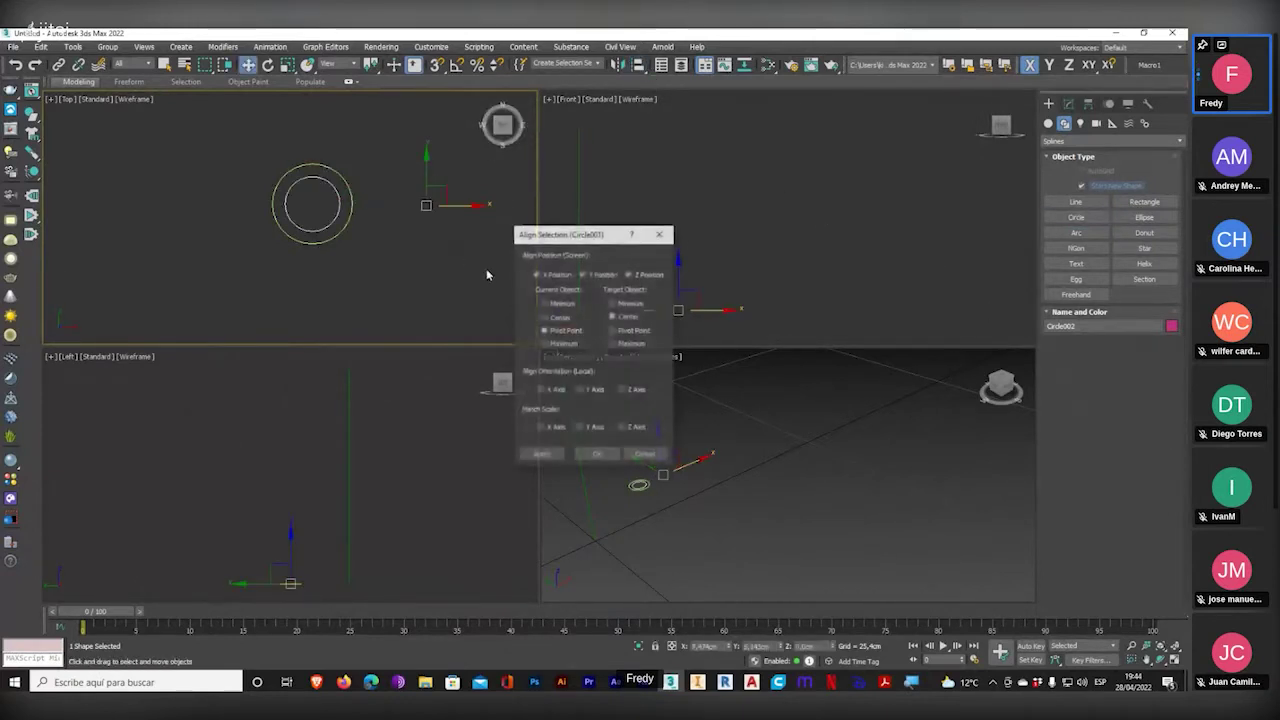
left_click(597, 455)
scroll(394, 234, "up", 3)
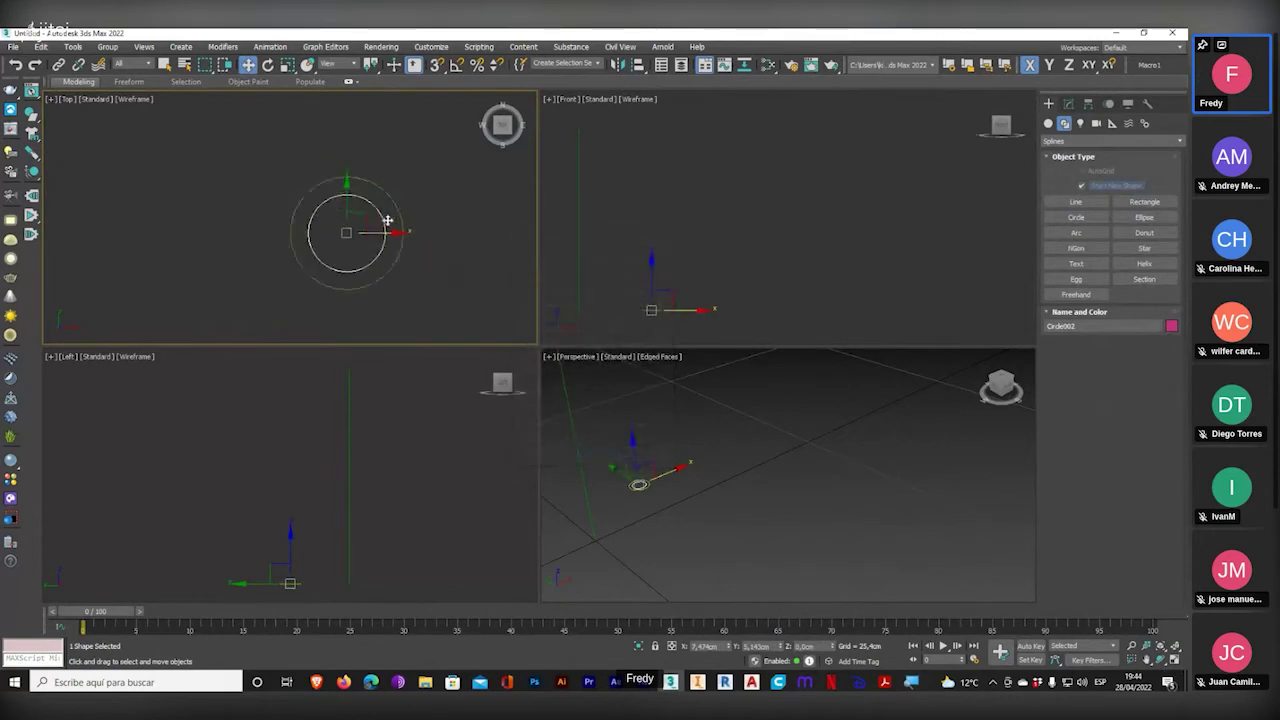
middle_click_drag(390, 240, 395, 202)
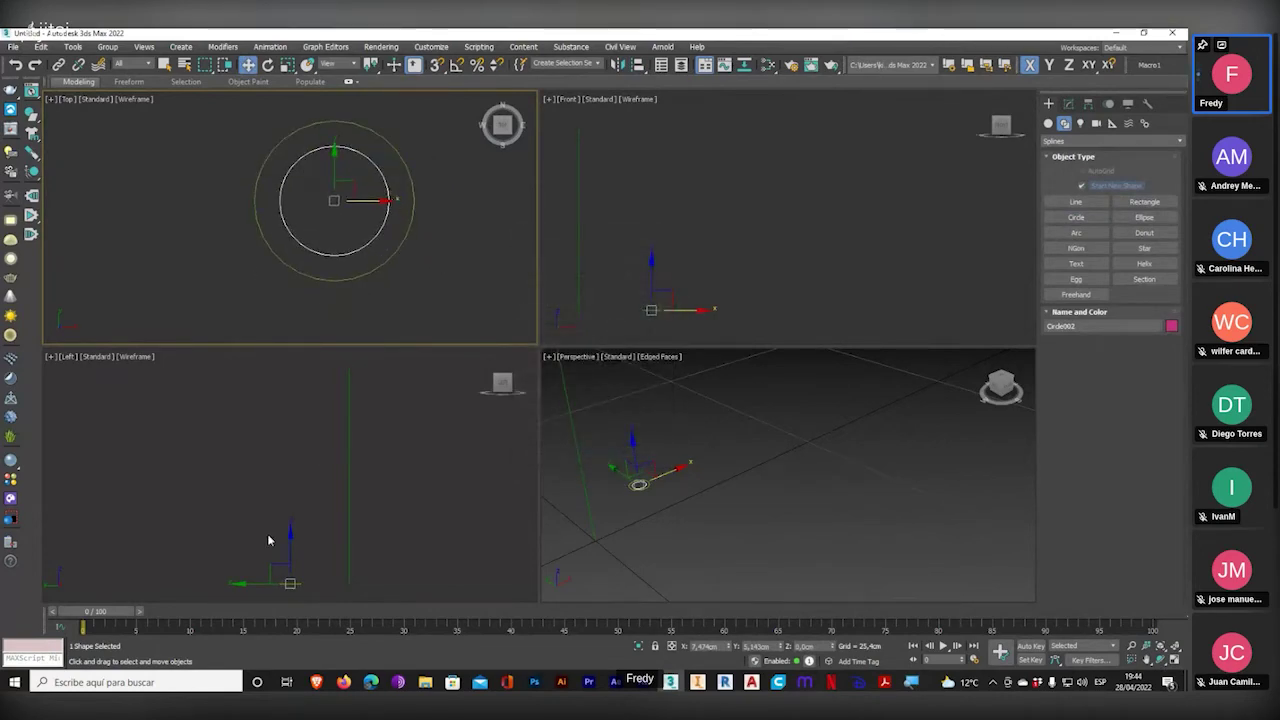
- Switch to Firefox's "destornillador" image results and enlarge the picture of the yellow Destornillador ranger estrella 1/4" x 6"
left_click(343, 682)
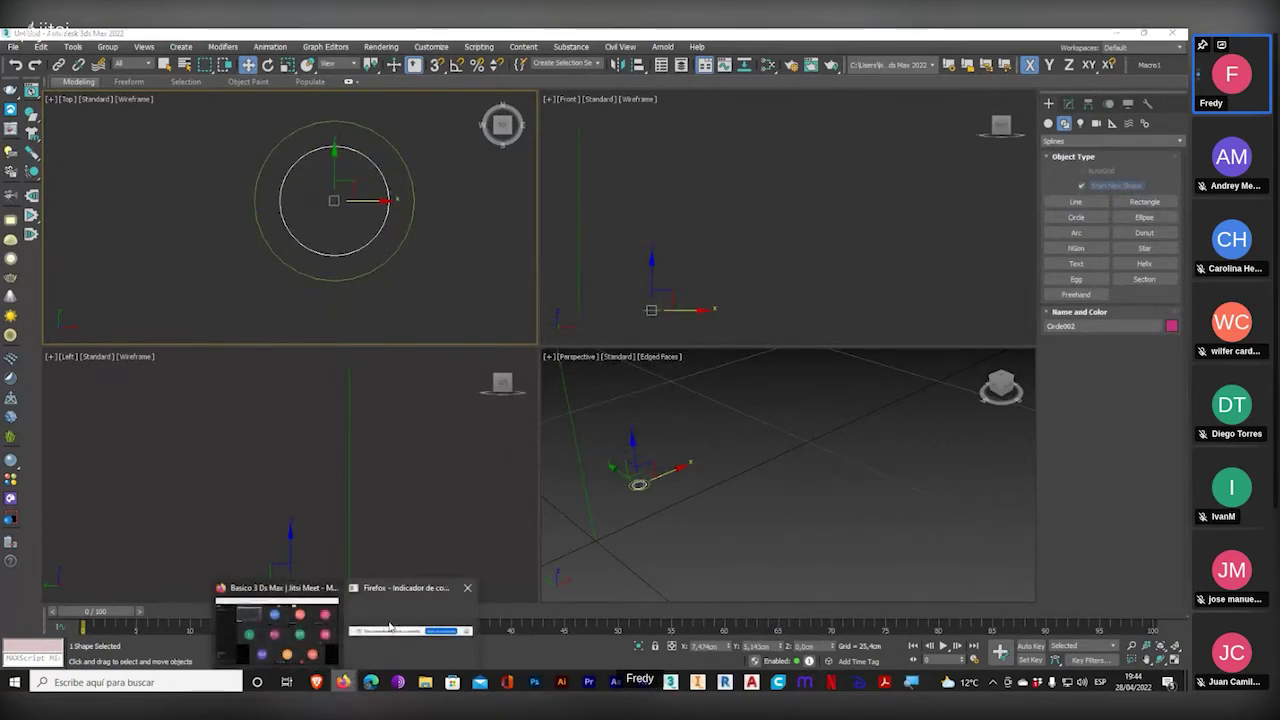
left_click(280, 628)
left_click(595, 40)
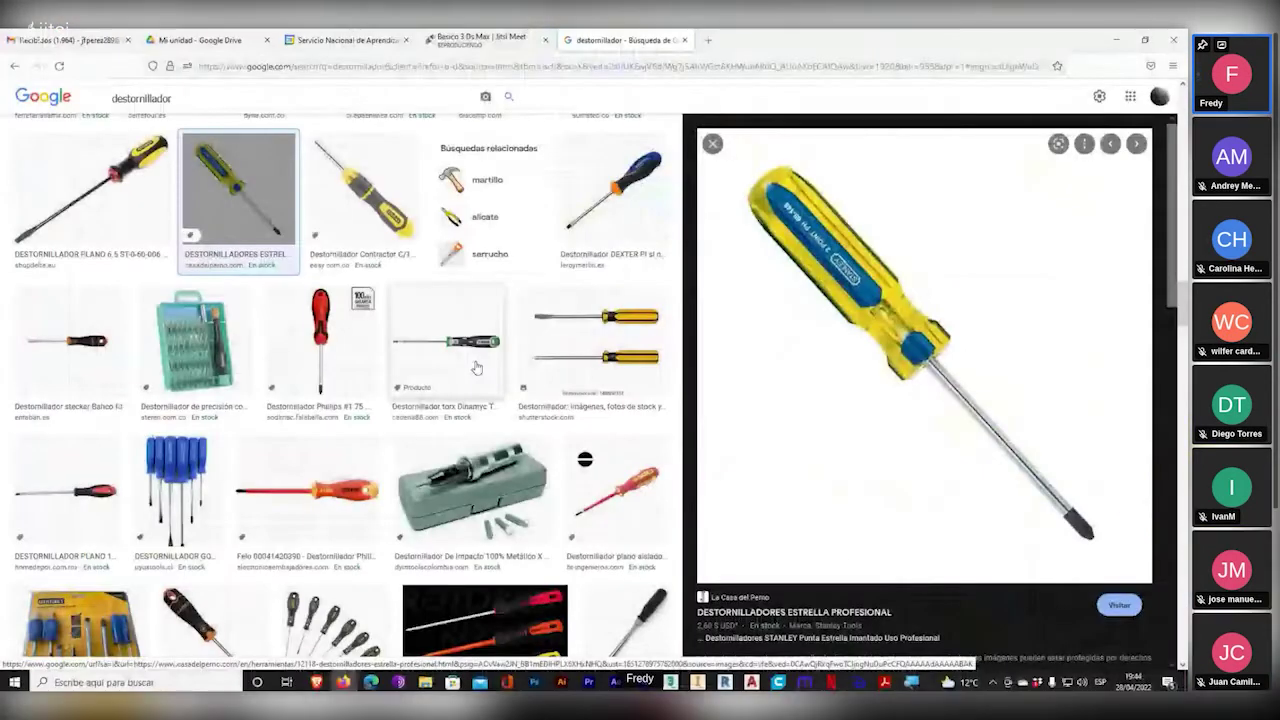
scroll(477, 368, "up", 3)
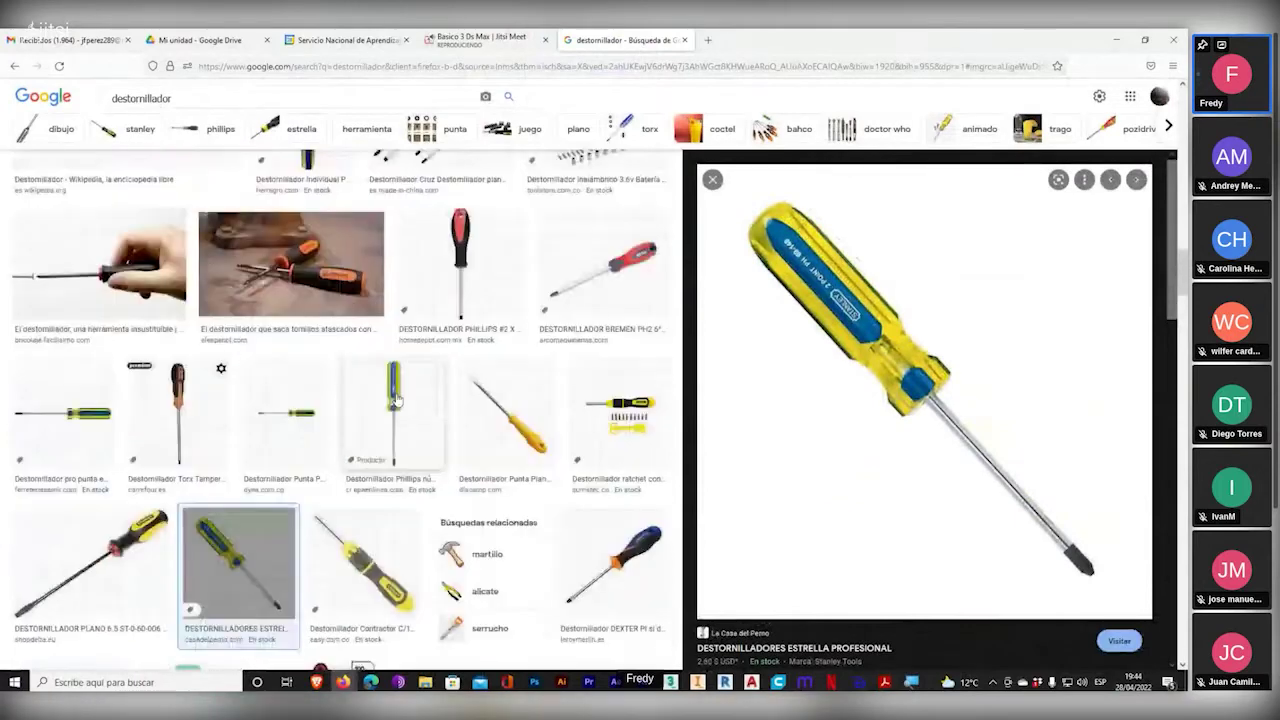
scroll(405, 400, "down", 2)
scroll(405, 400, "down", 5)
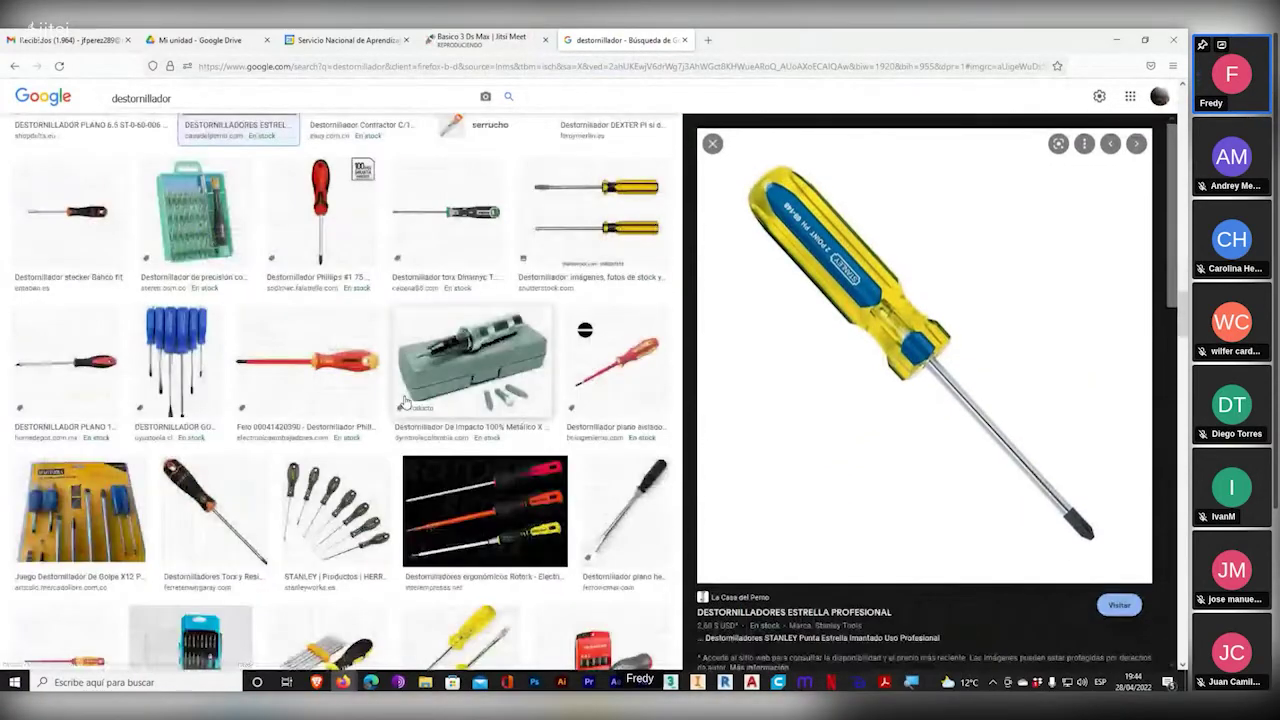
left_click(465, 487)
- Browse further screwdriver images and enlarge the yellow and red flat-tip 1/4" x 4" model to examine its handle shape
scroll(462, 475, "down", 7)
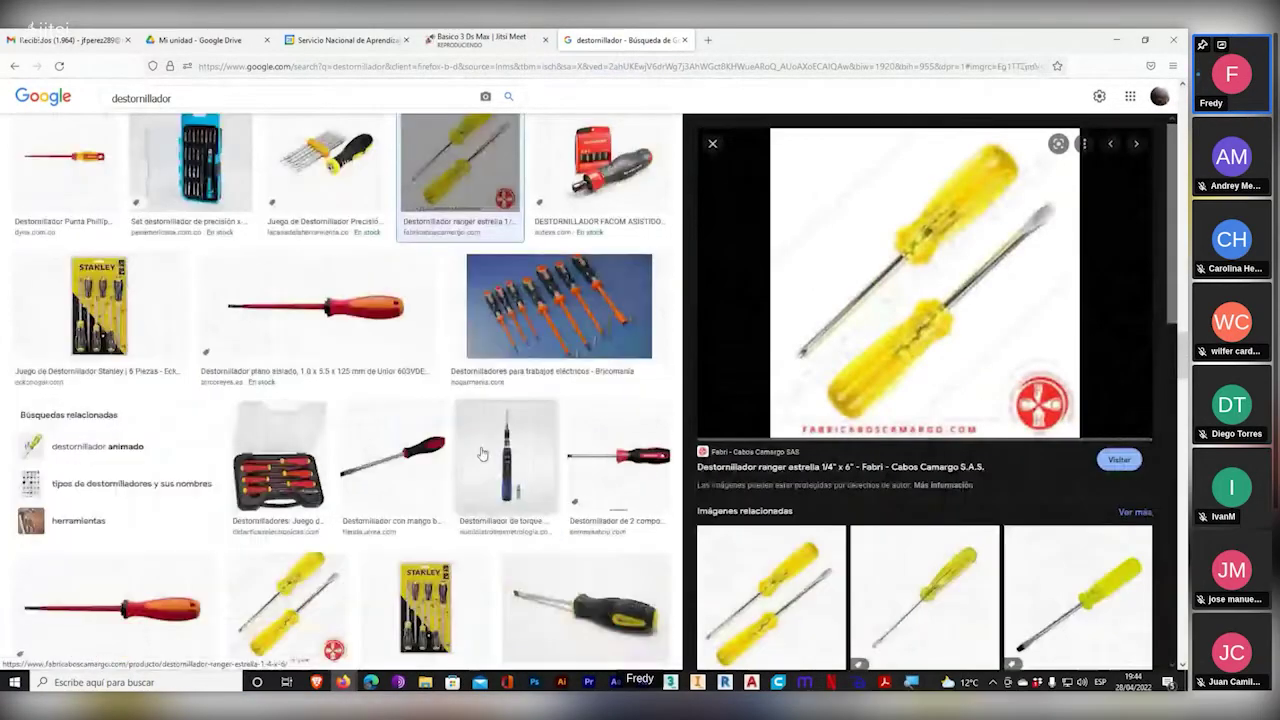
scroll(455, 458, "down", 10)
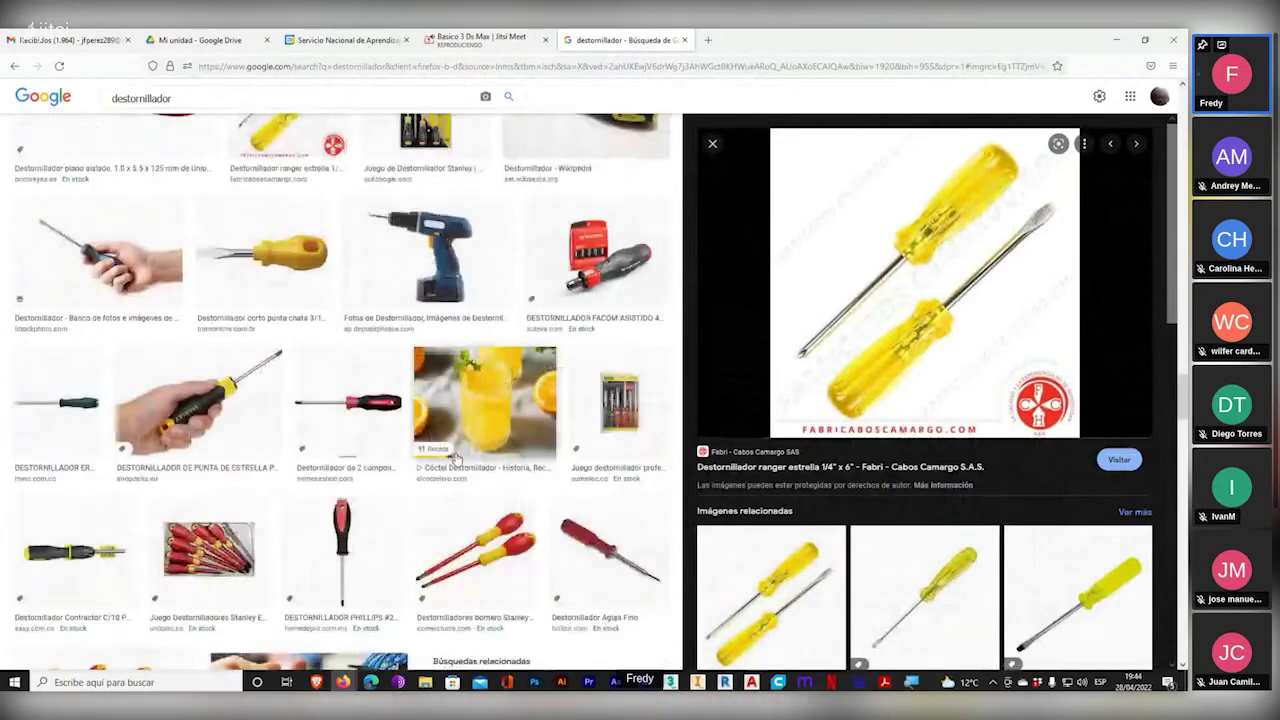
scroll(455, 458, "down", 4)
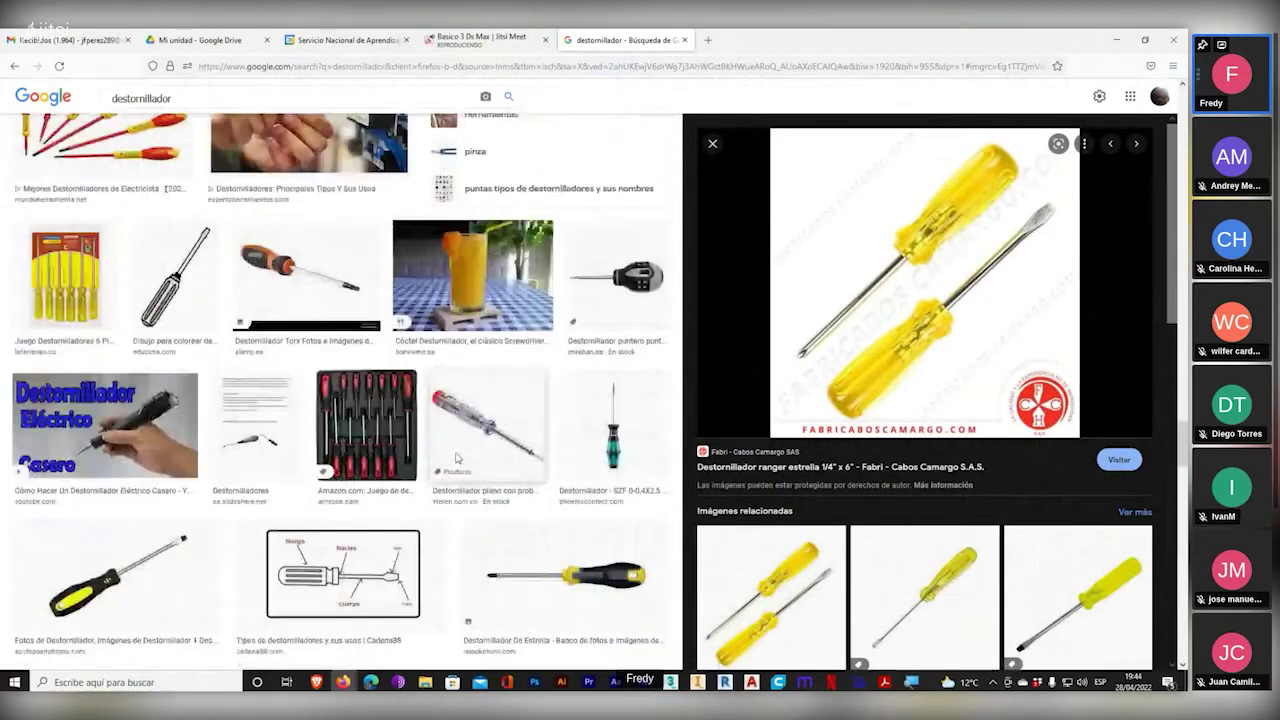
scroll(503, 440, "down", 5)
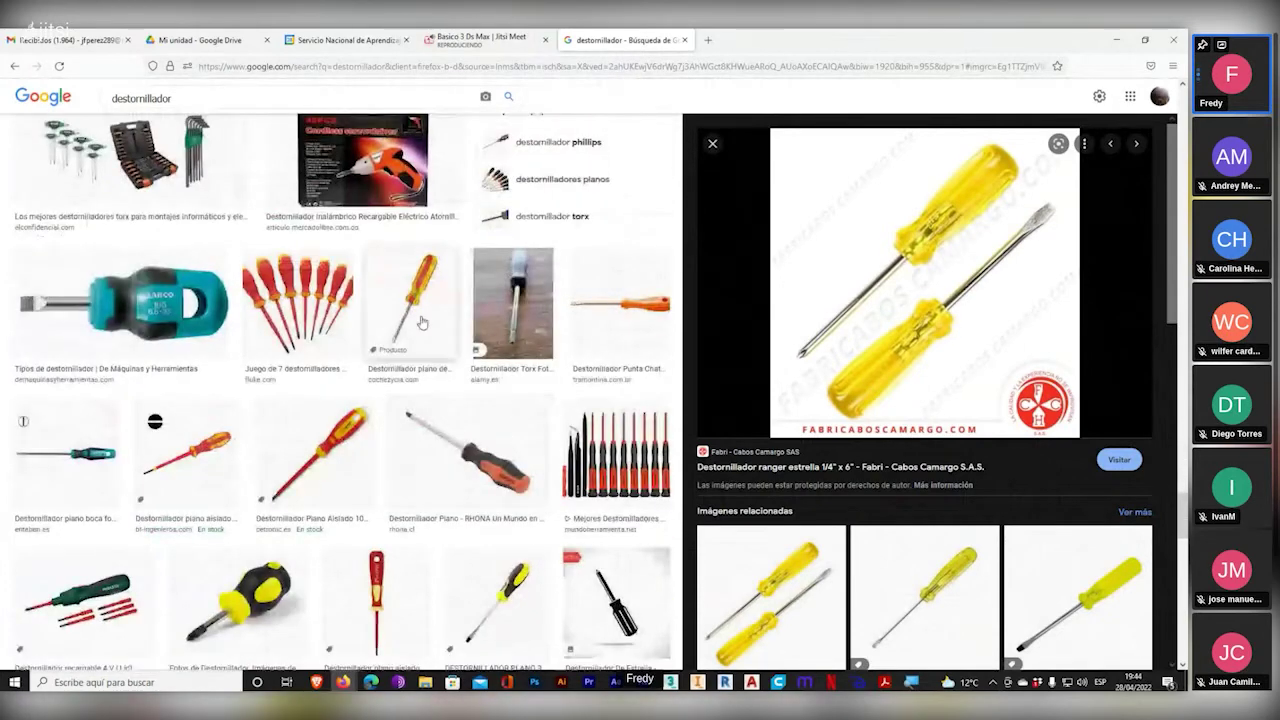
left_click(420, 325)
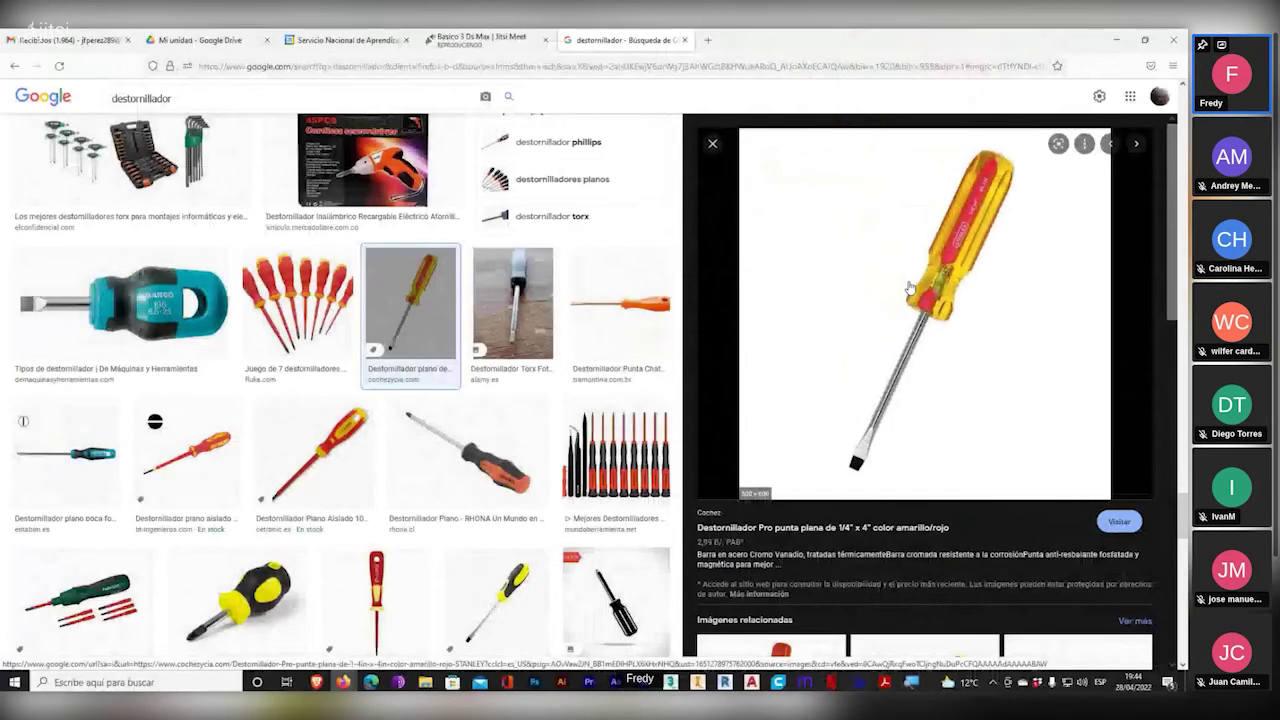
- Switch back to 3ds Max and draw a six-point star from the circles' center, about 1,48 cm outer and 0,63 cm inner radius
key("alt+Tab")
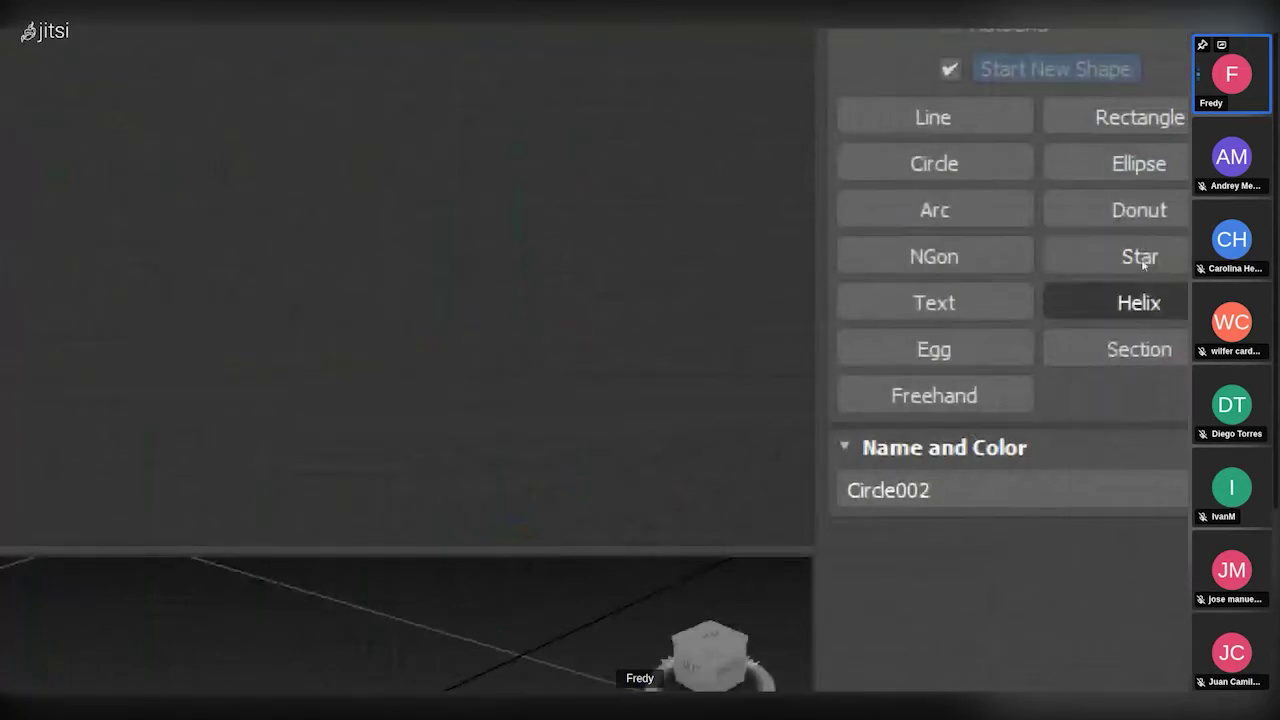
left_click(1144, 248)
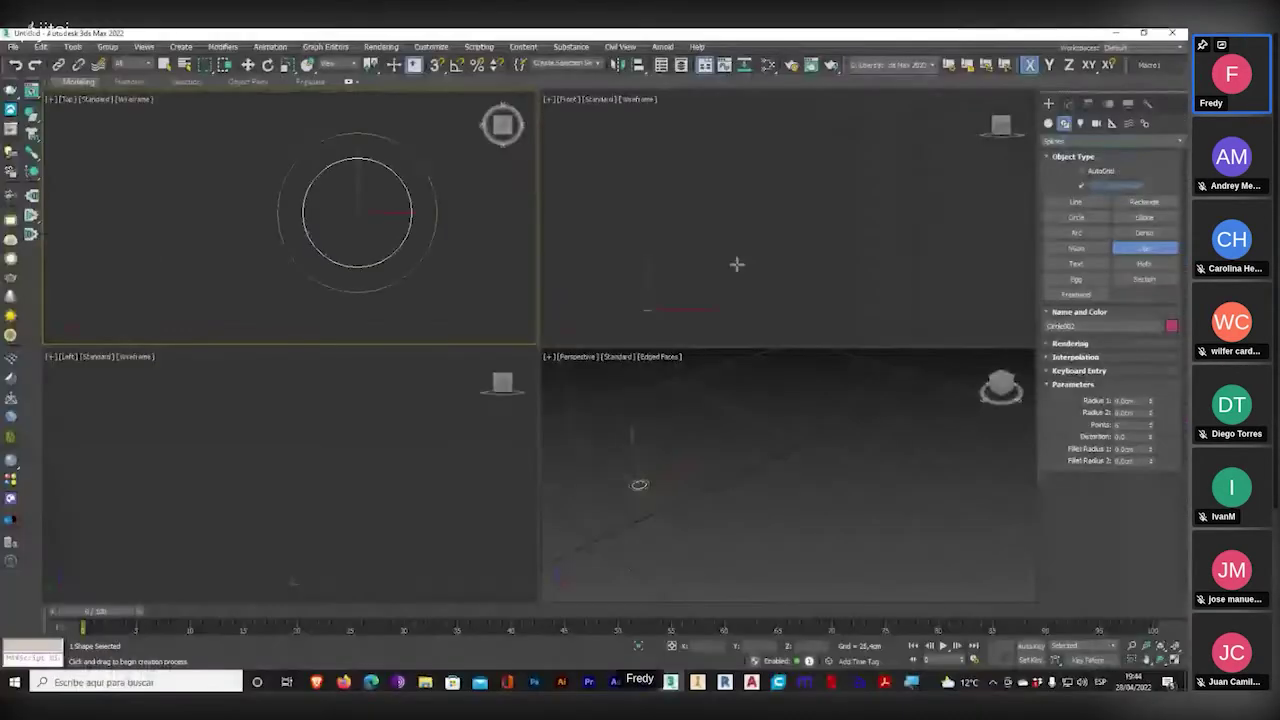
left_click(359, 210)
left_click_drag(359, 210, 429, 129)
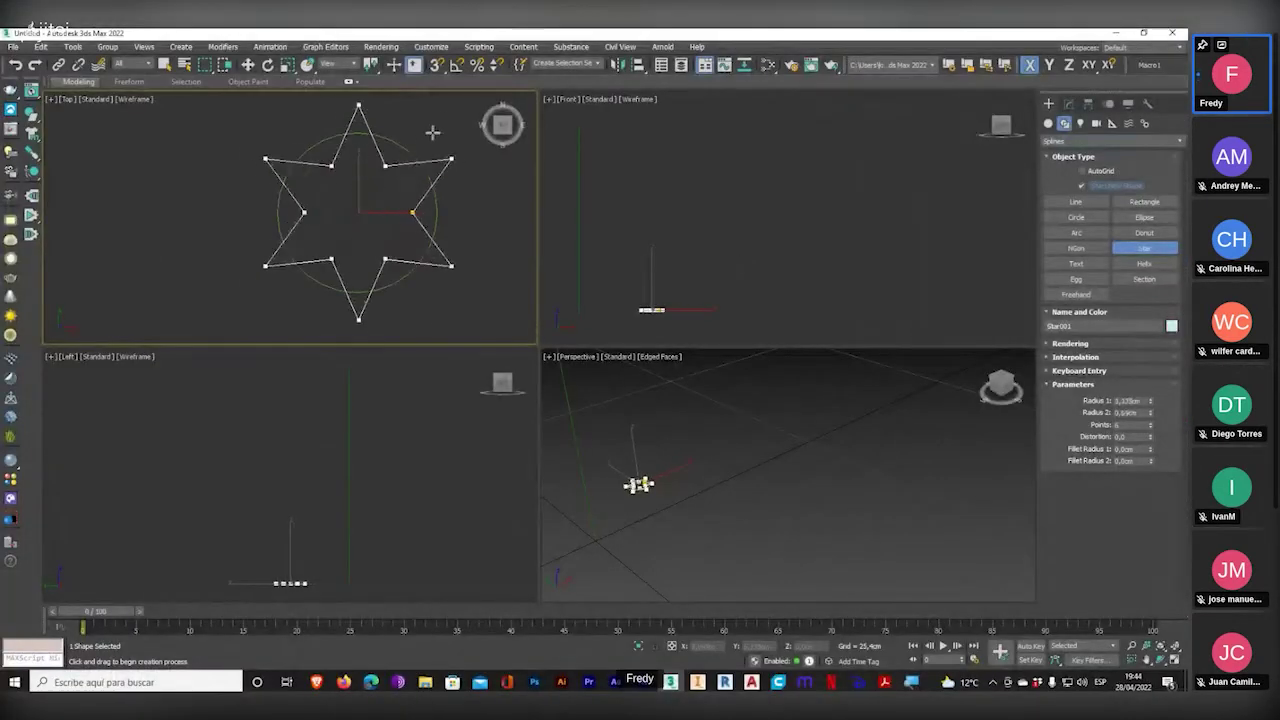
left_click(388, 168)
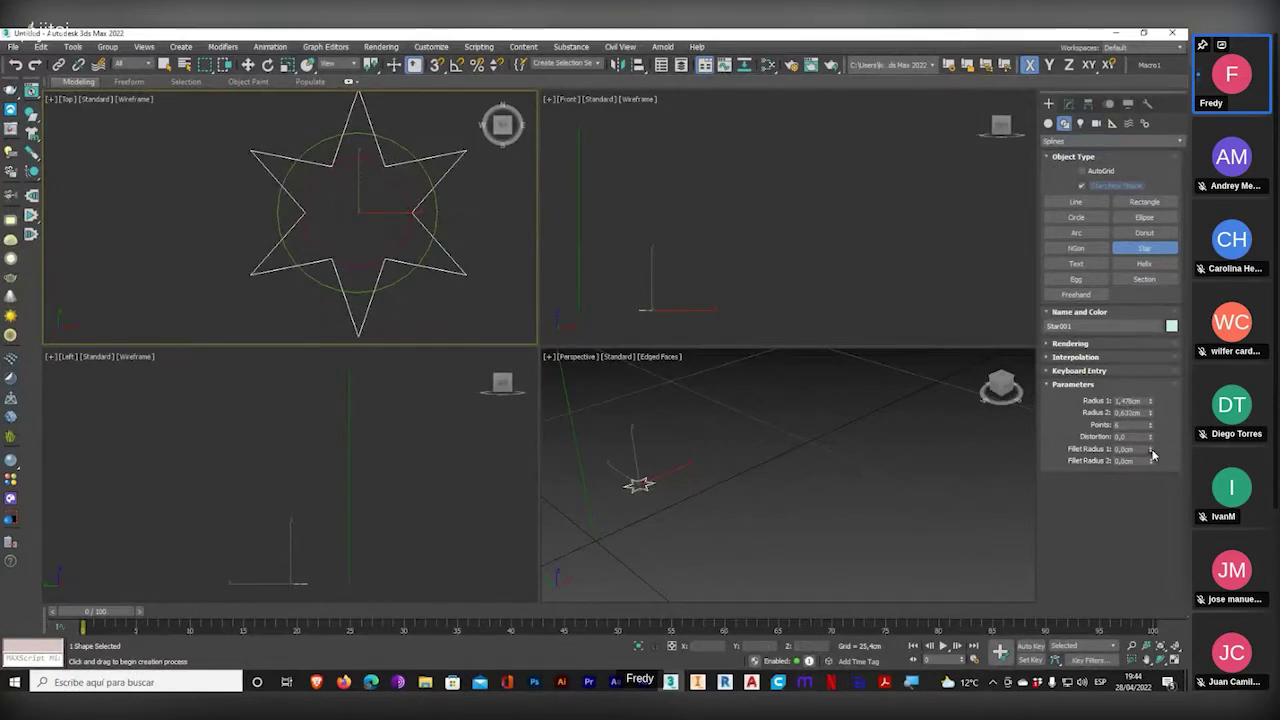
- Set the star's Fillet Radius 1 to 0,457 cm, Fillet Radius 2 to 0,305 cm and Radius 1 to 1,25 cm, and maximize the Top viewport
mouse_move(1151, 449)
left_mouse_down()
mouse_move(1154, 438)
mouse_move(1153, 452)
left_mouse_up()
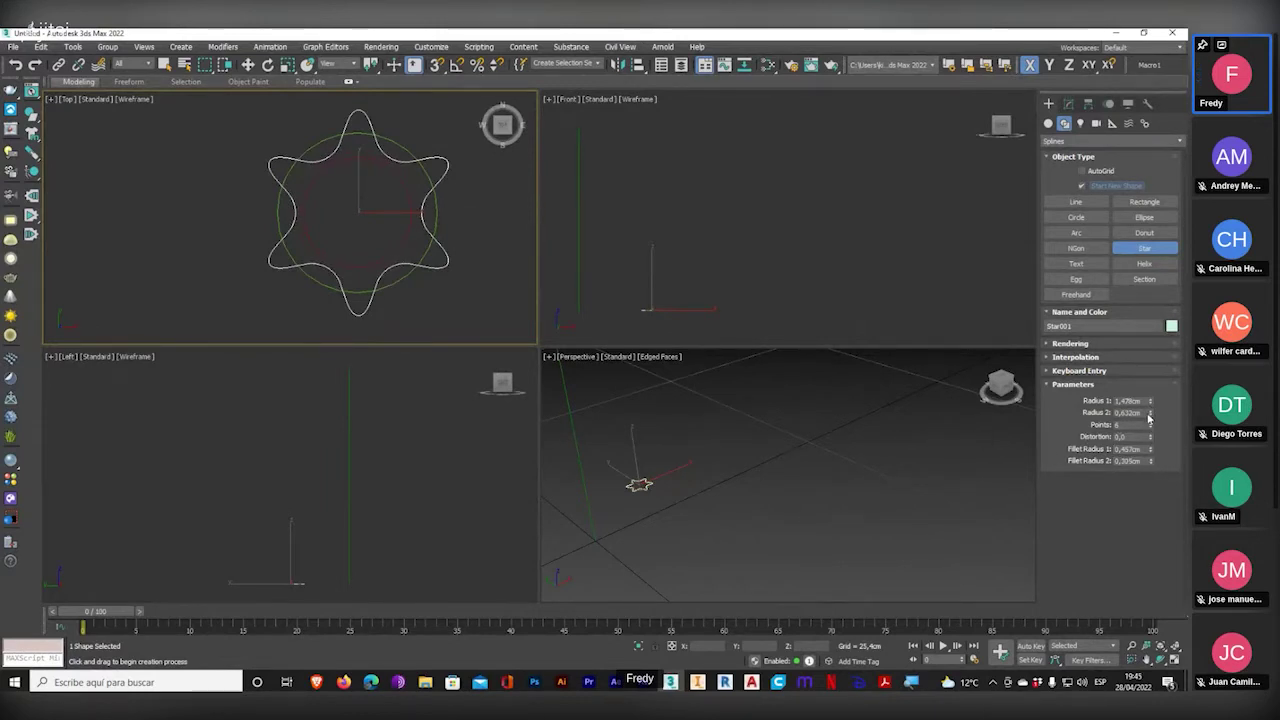
left_click_drag(1150, 401, 1152, 407)
middle_click_drag(370, 151, 379, 185)
left_click(1175, 662)
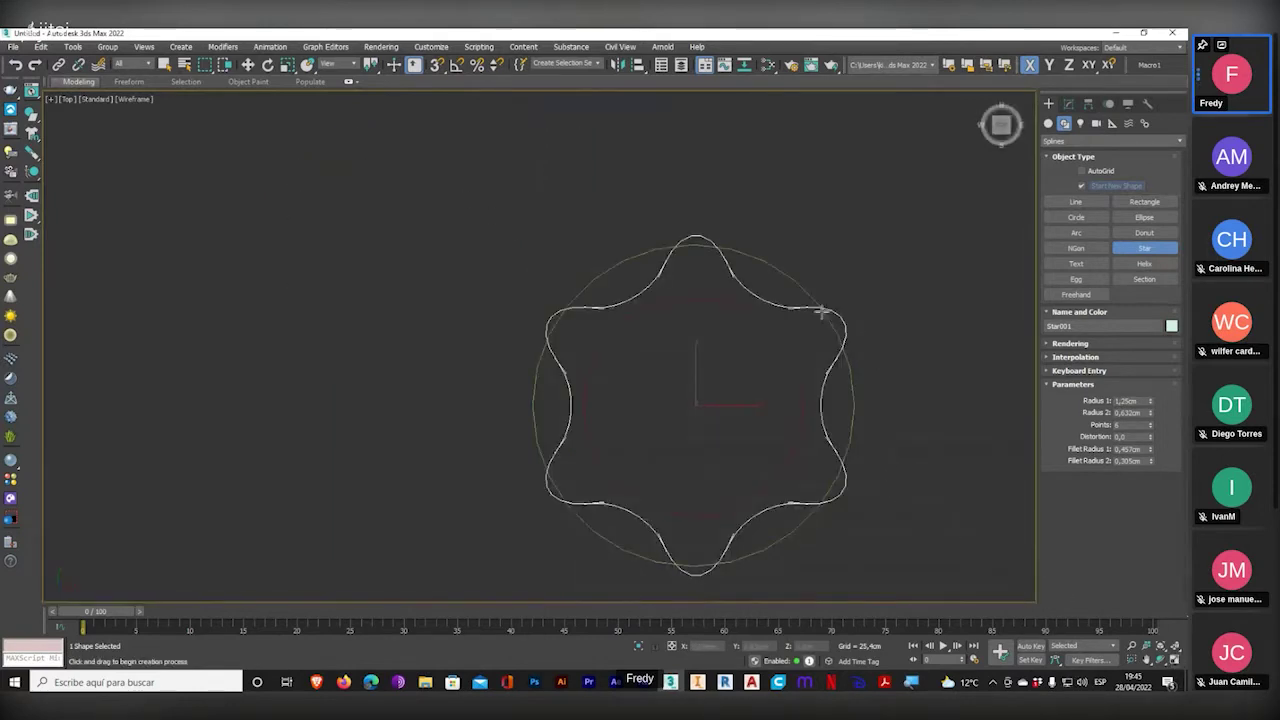
- Set the star's Radius 2 to 0,709 cm and inspect the junction between its outer and inner fillets up close
scroll(820, 368, "up", 6)
scroll(760, 304, "up", 3)
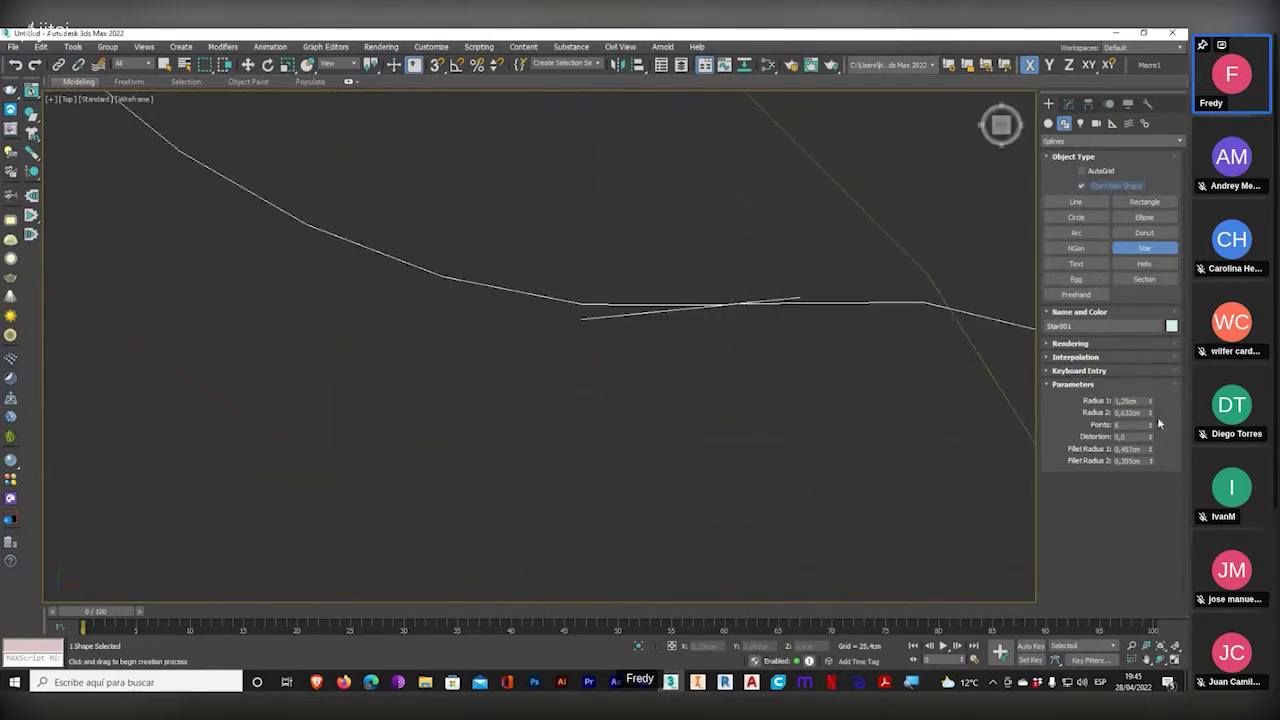
left_click_drag(1151, 413, 1153, 426)
scroll(777, 297, "up", 4)
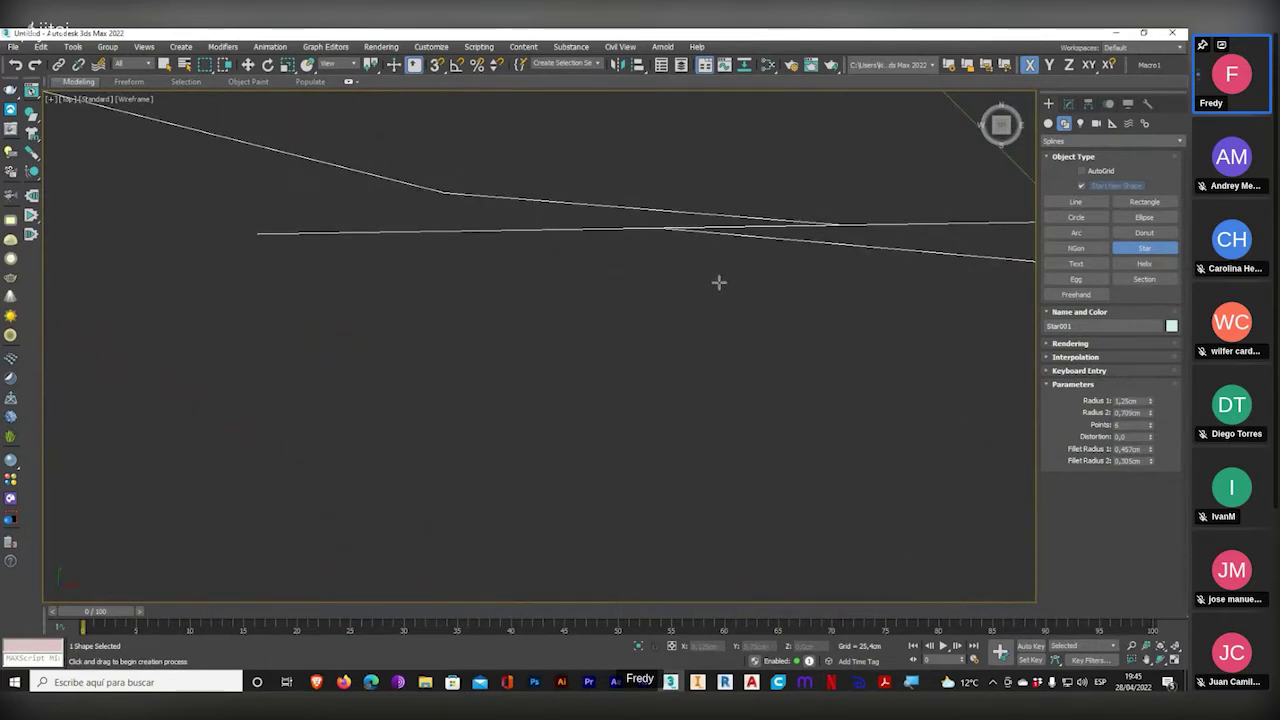
scroll(718, 290, "down", 2)
scroll(700, 275, "up", 2)
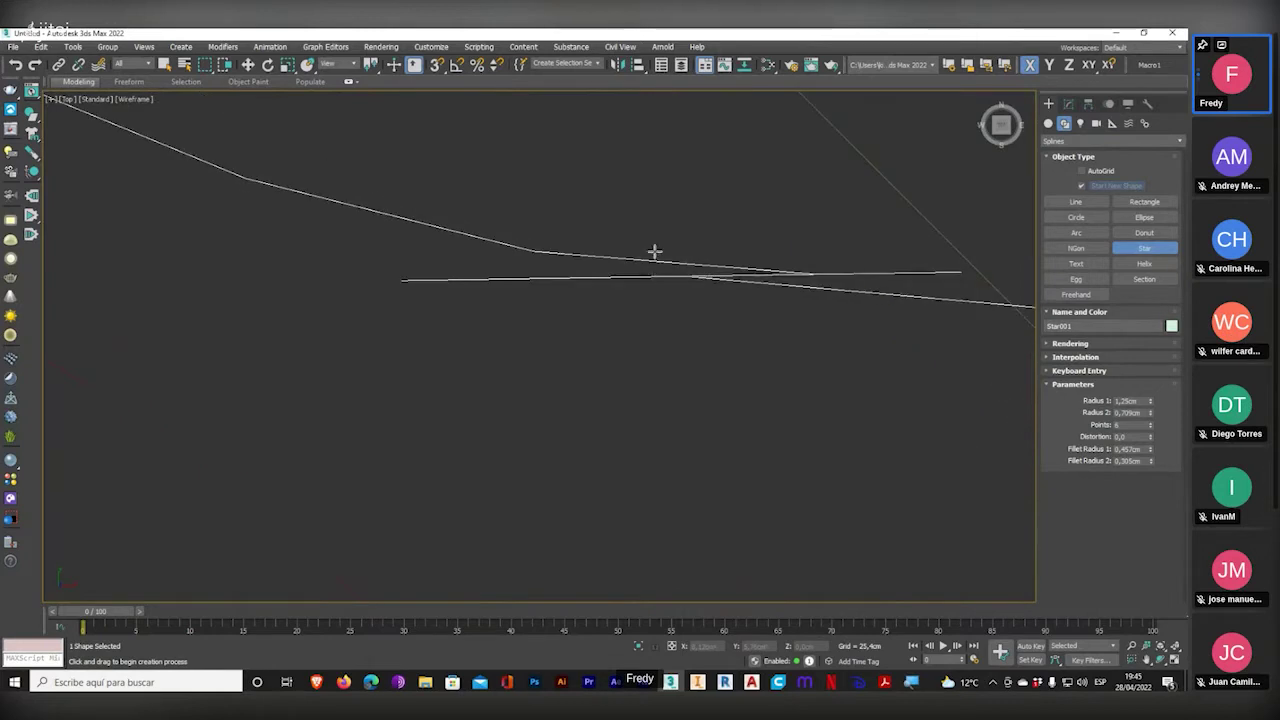
scroll(740, 282, "up", 1)
scroll(688, 311, "down", 2)
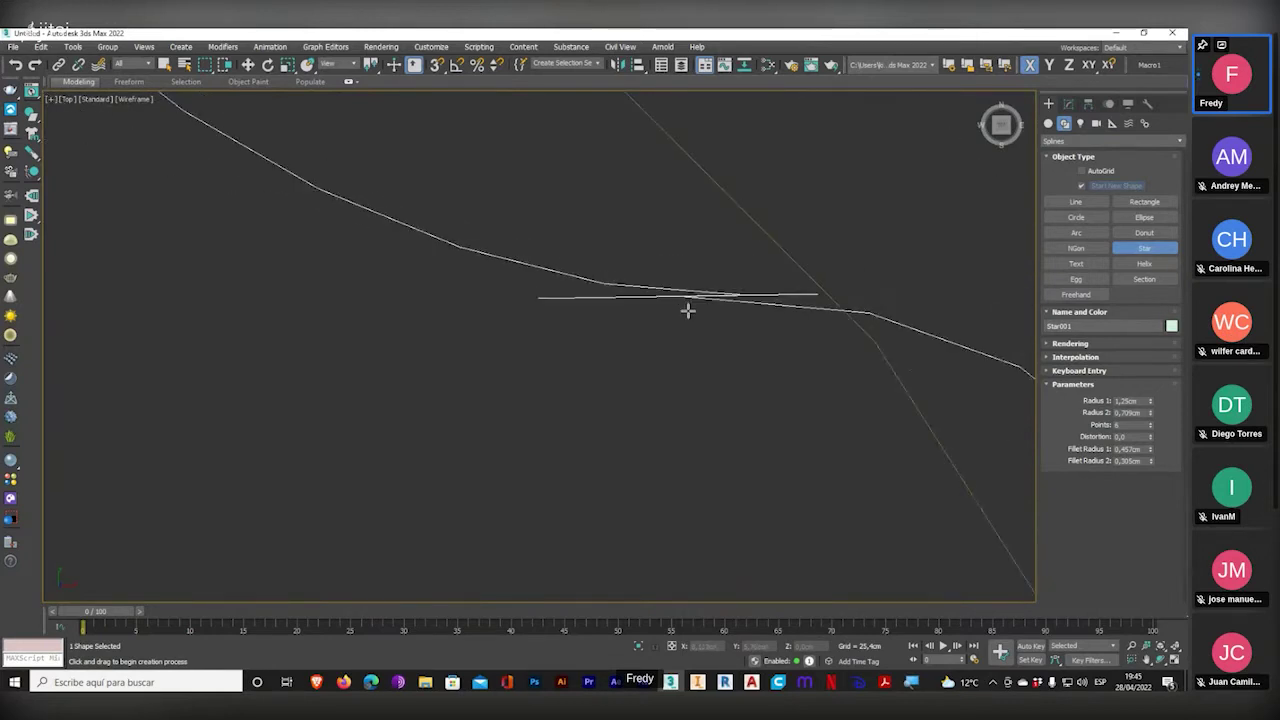
scroll(688, 311, "down", 2)
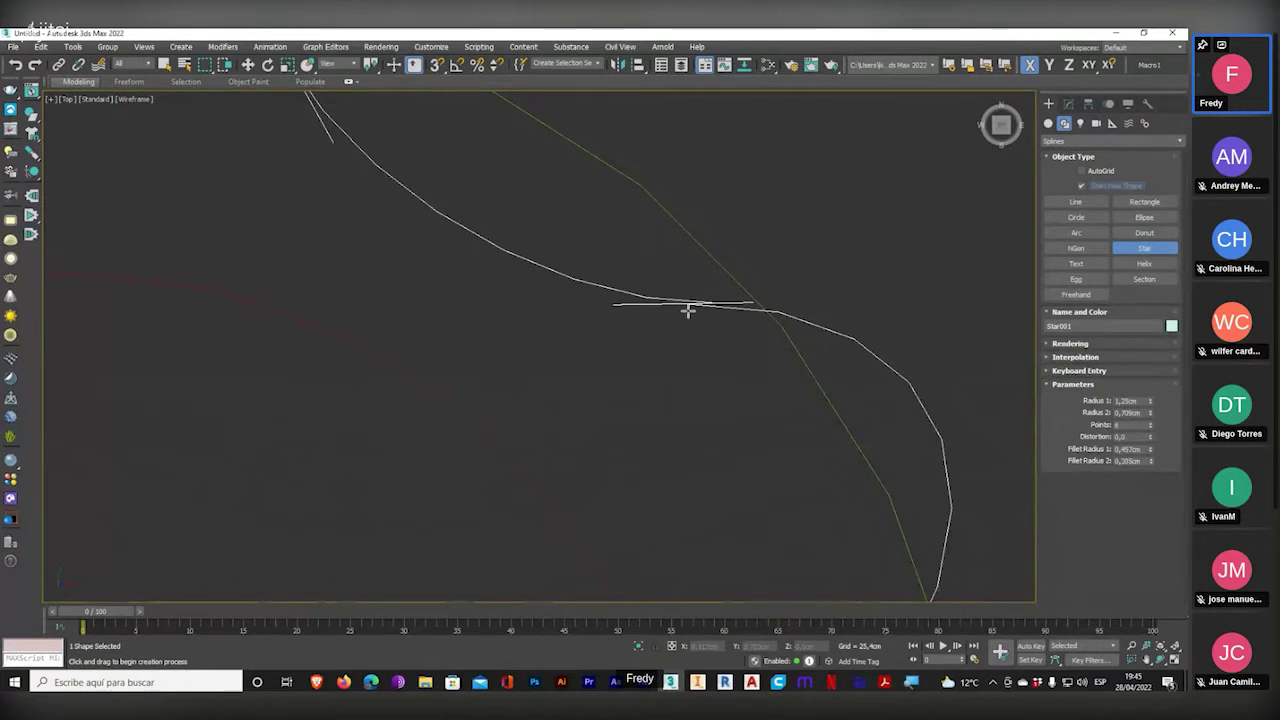
scroll(737, 291, "up", 3)
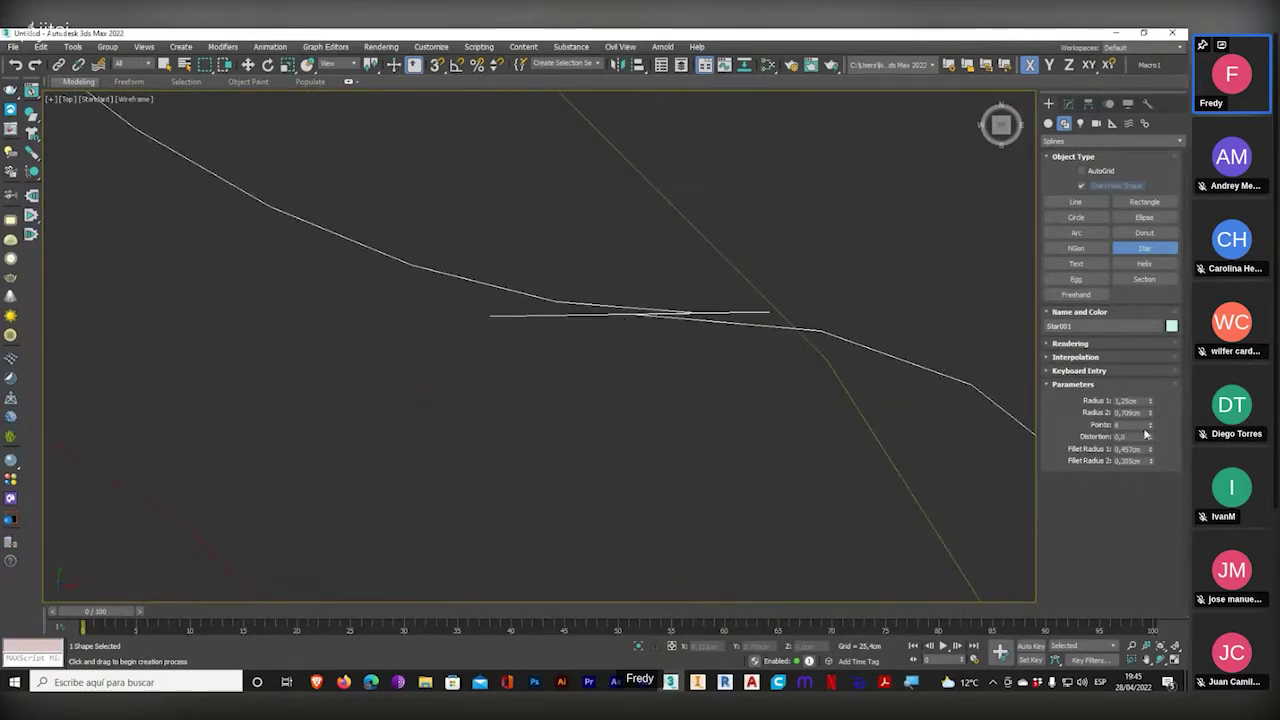
- Refine the star to Fillet Radius 1 of 0,305 cm, Radius 2 of 0,531 cm and Radius 1 of 1,097 cm
left_click_drag(1153, 450, 1151, 456)
scroll(630, 331, "up", 4)
middle_click_drag(630, 331, 709, 316)
left_click_drag(1152, 416, 1151, 401)
scroll(843, 363, "down", 3)
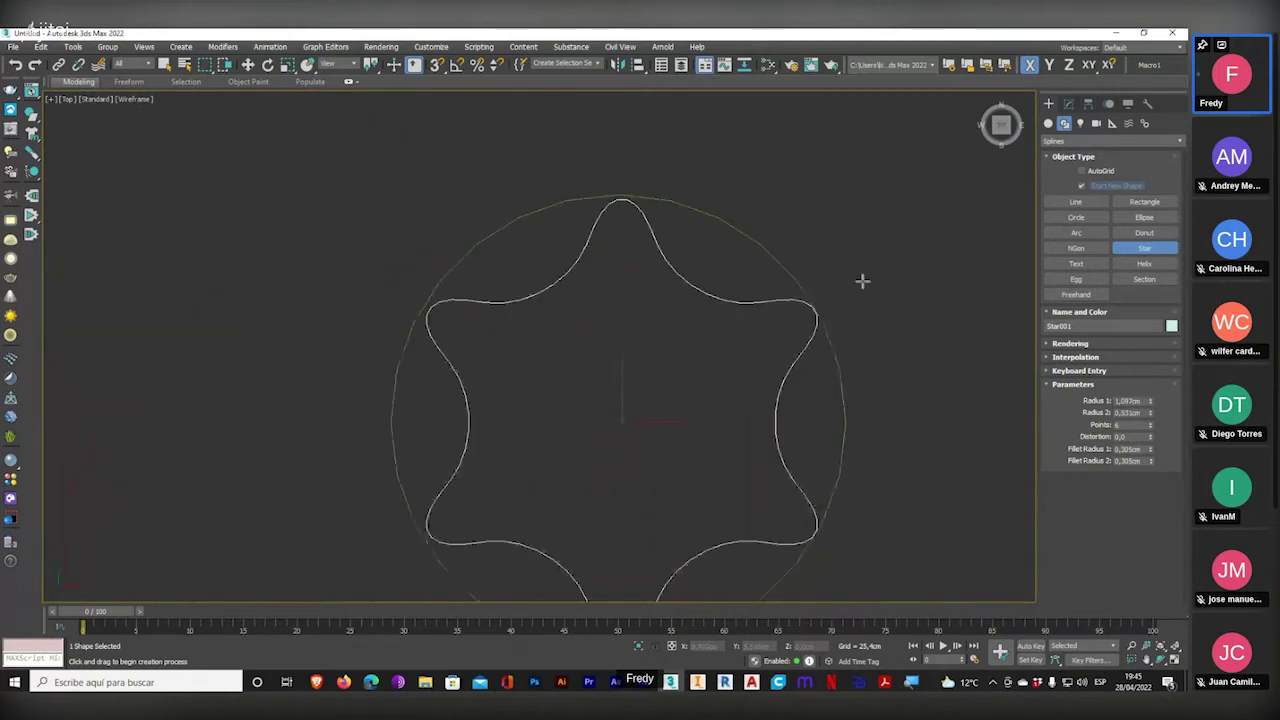
middle_click_drag(786, 380, 752, 318)
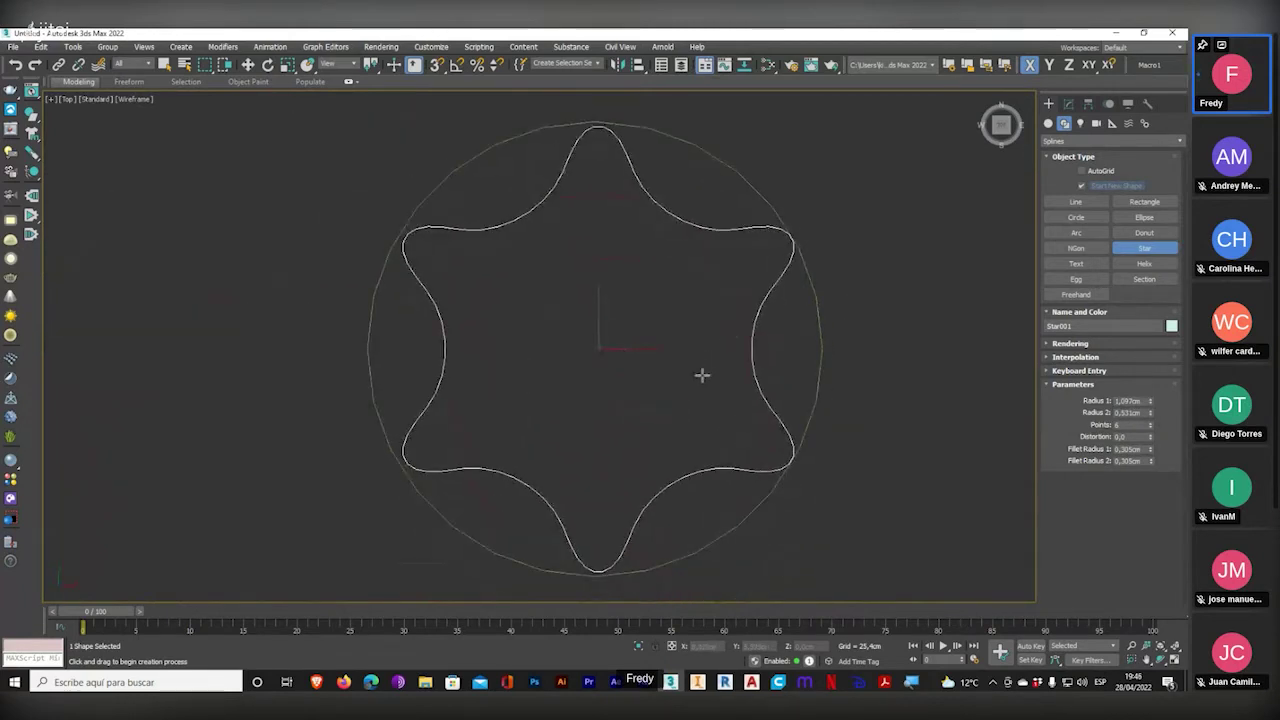
- Check the star's tips against the outer circle and shift the star slightly in the XY plane to center it within the circles
scroll(790, 230, "up", 6)
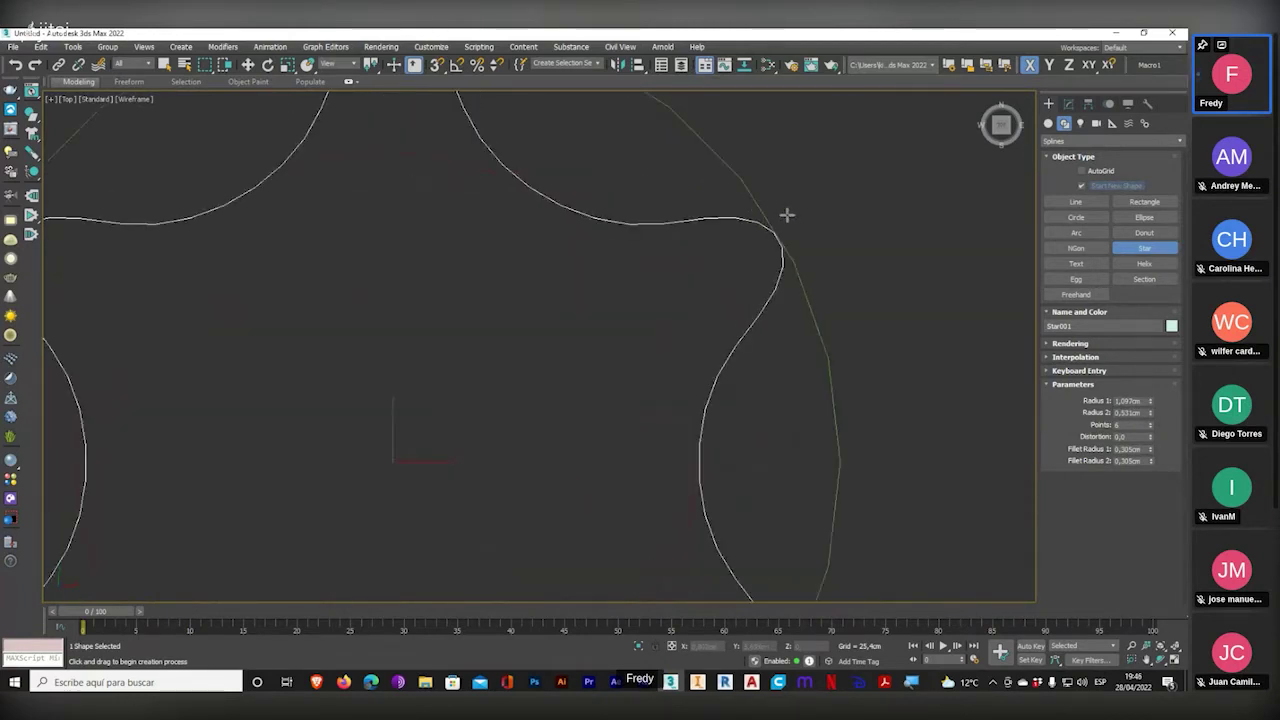
scroll(687, 240, "down", 6)
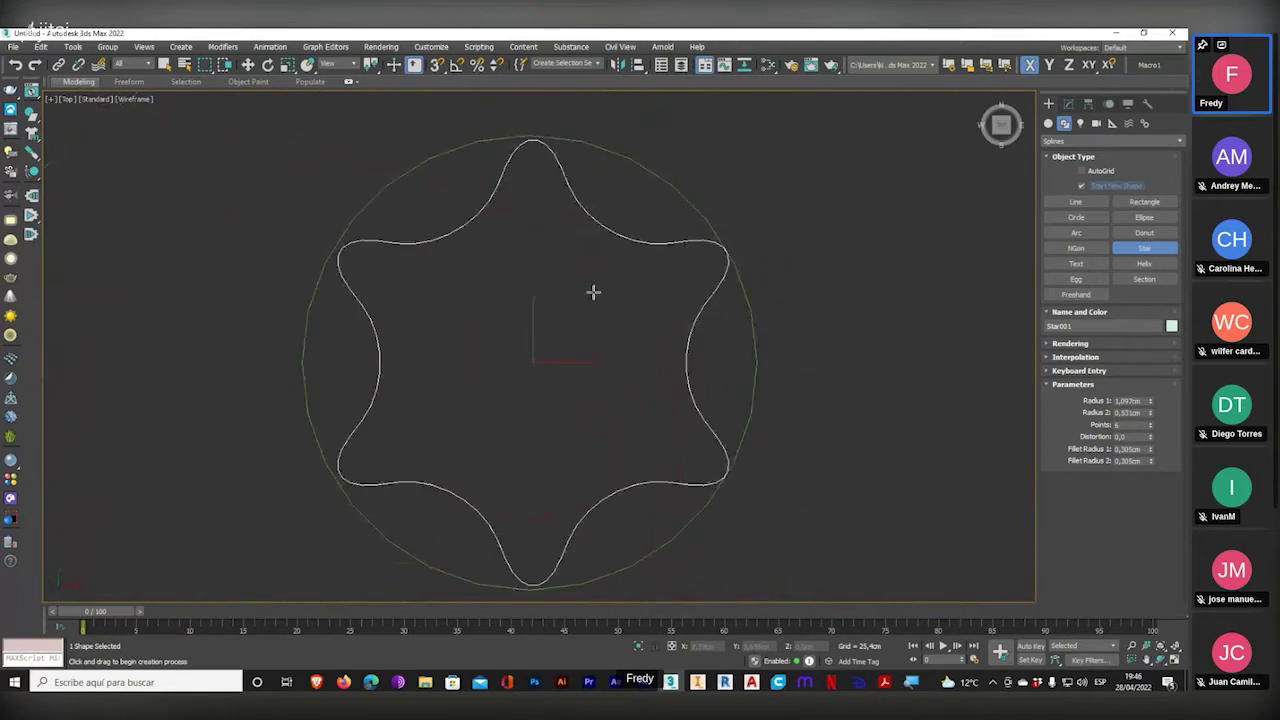
key("w")
left_click_drag(549, 343, 546, 343)
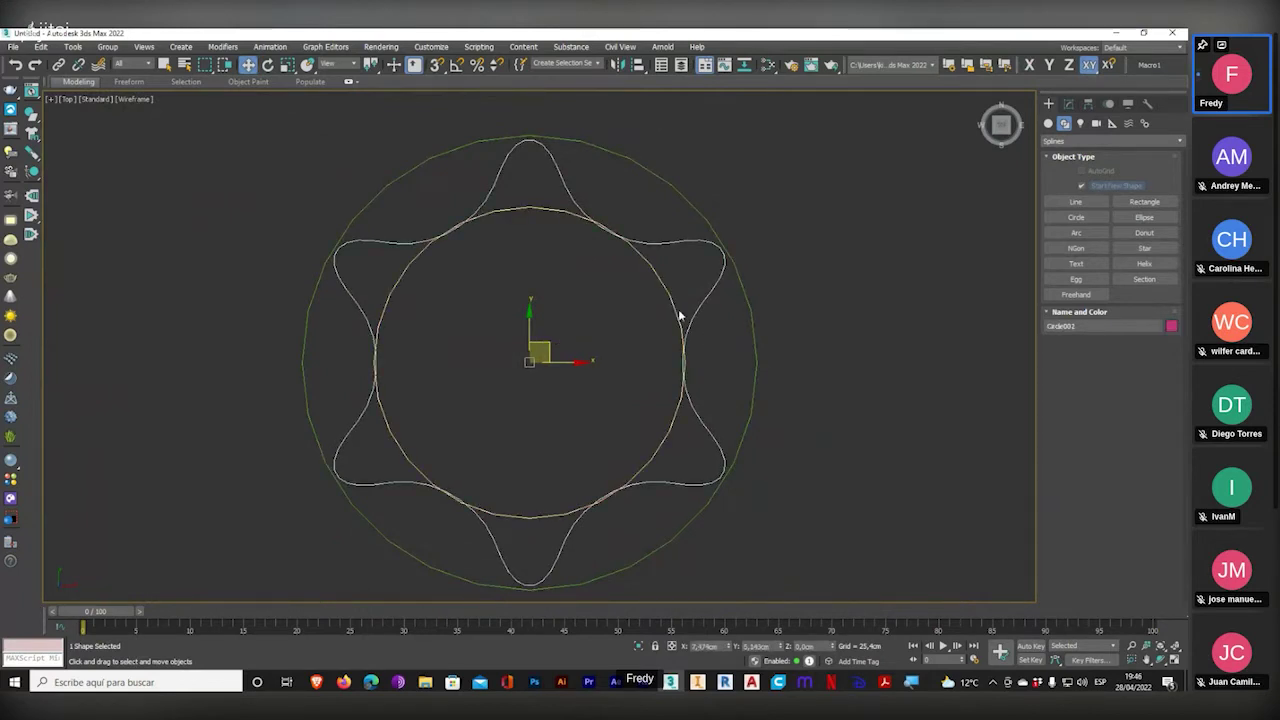
- Delete both concentric guide circles around the star
left_click(755, 318)
left_click(752, 317)
key("Delete")
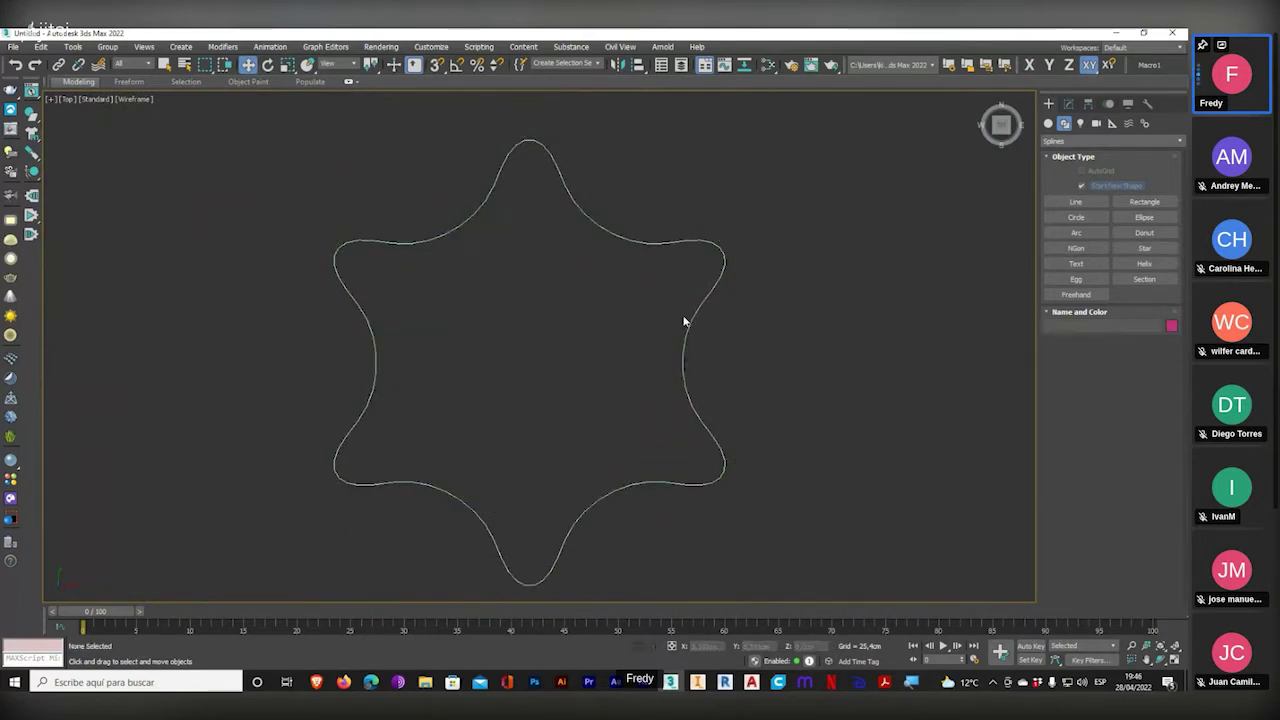
- Convert the rounded six-point star to an Editable Spline
left_click(693, 320)
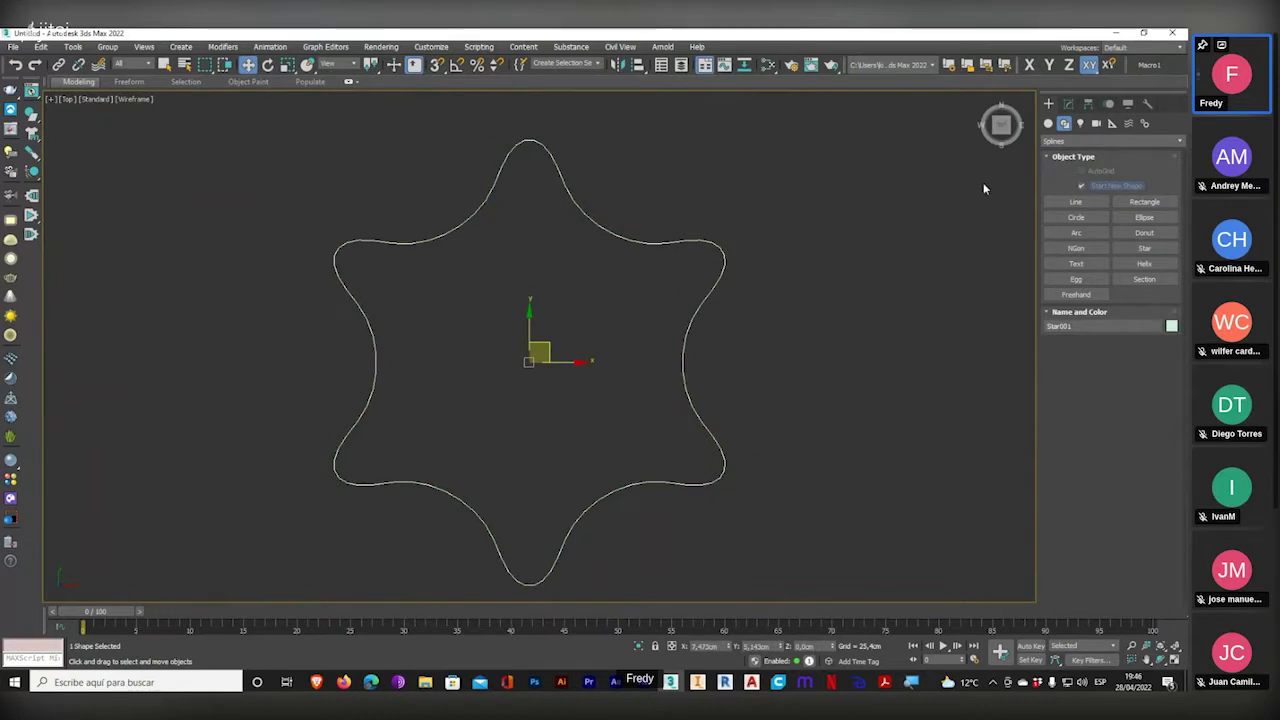
left_click(1067, 104)
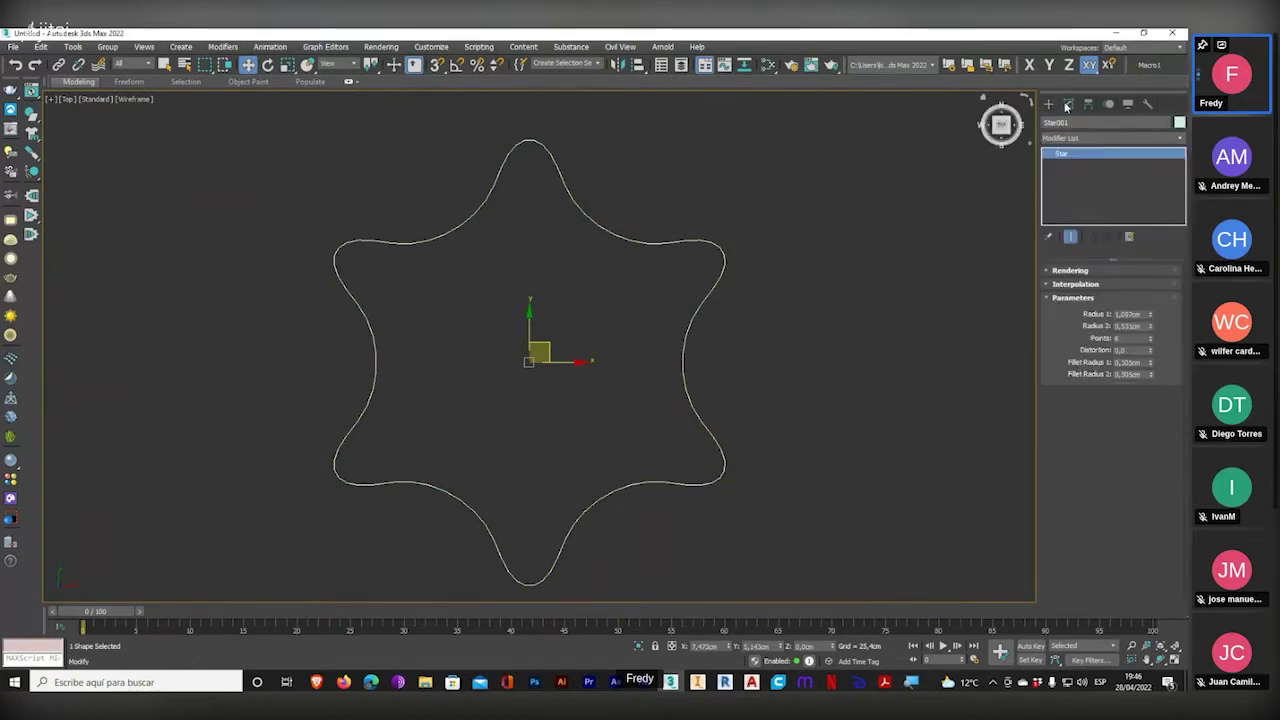
right_click(1061, 156)
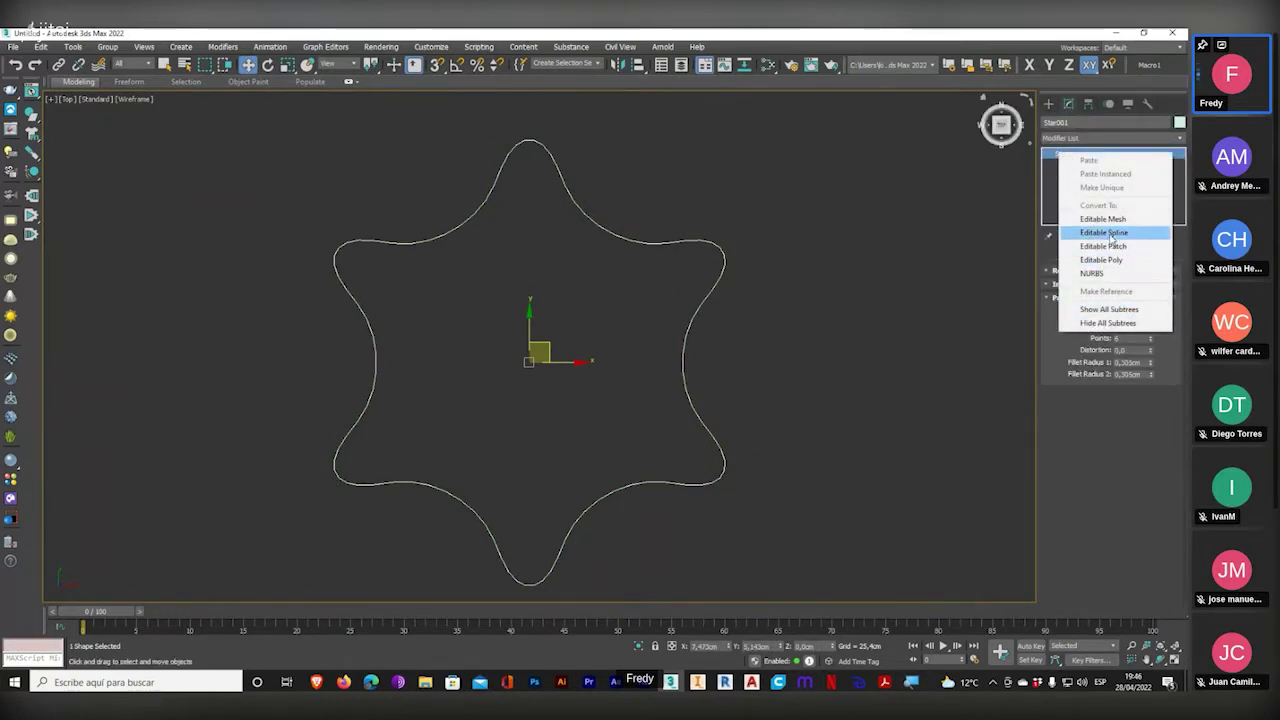
left_click(1104, 232)
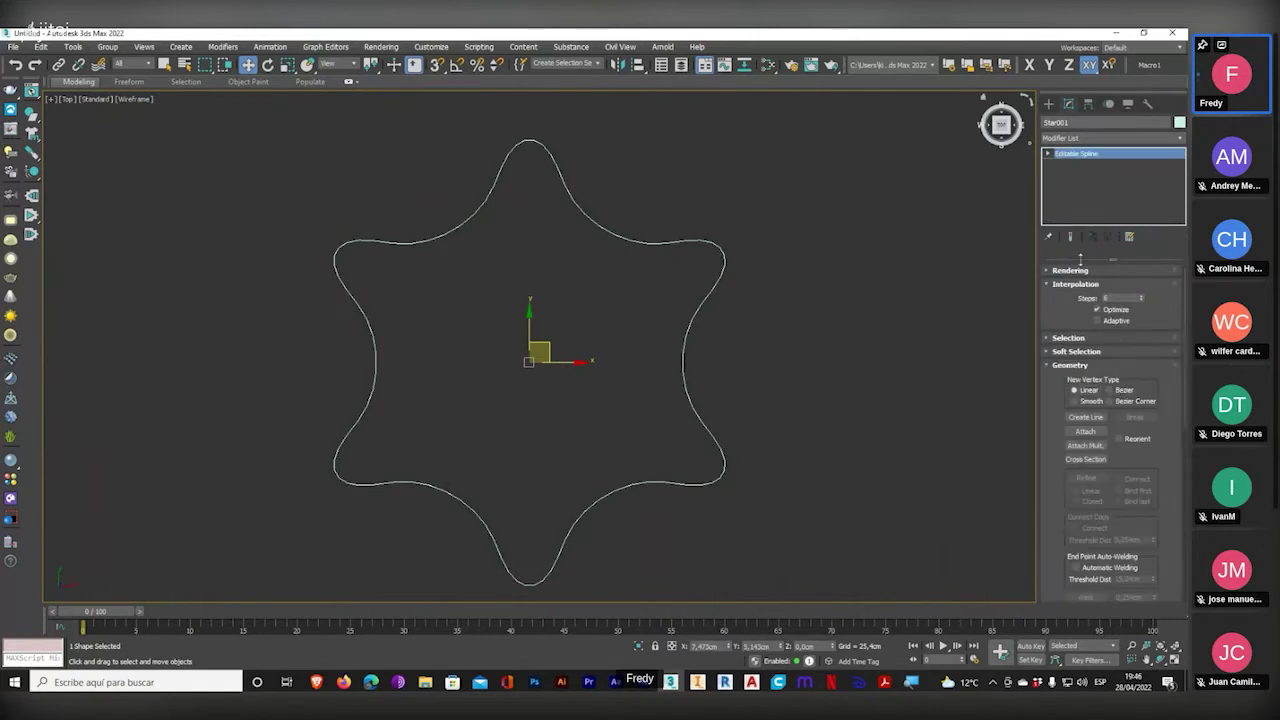
- Try to reshape the star's top tip by moving the vertices where its flanks meet the adjoining inner curves
left_click(1069, 164)
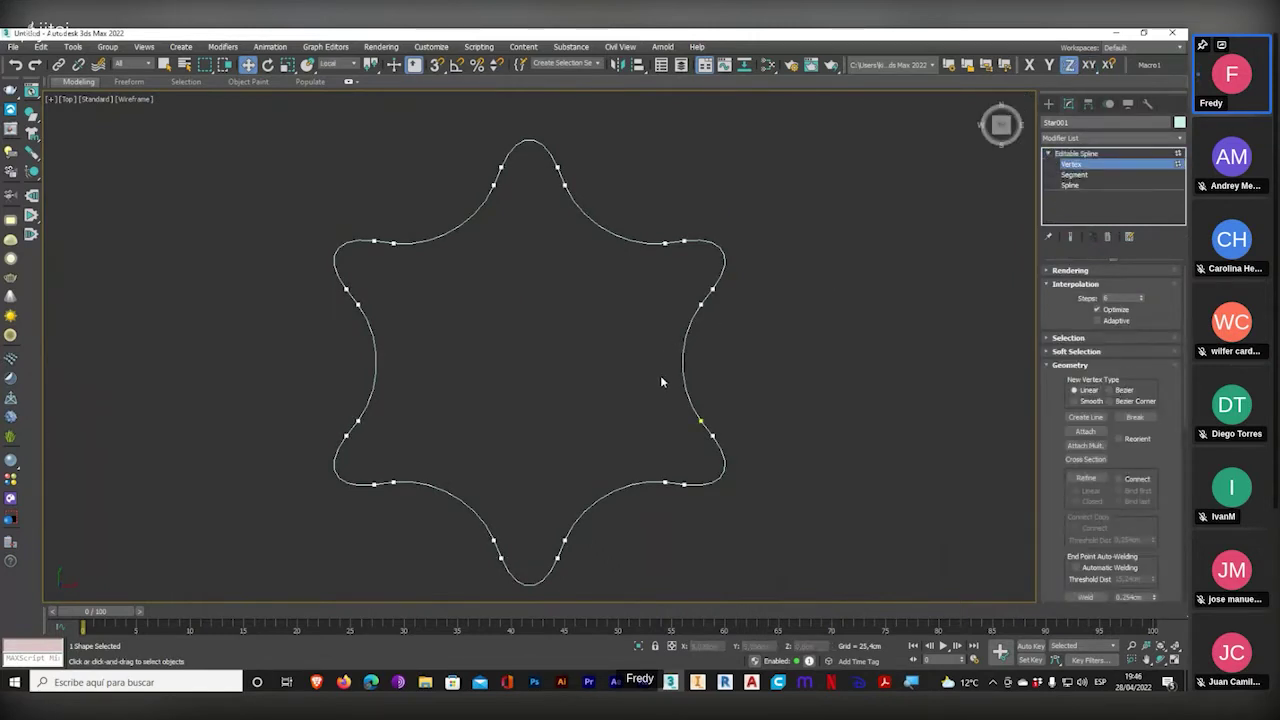
left_click_drag(455, 120, 531, 203)
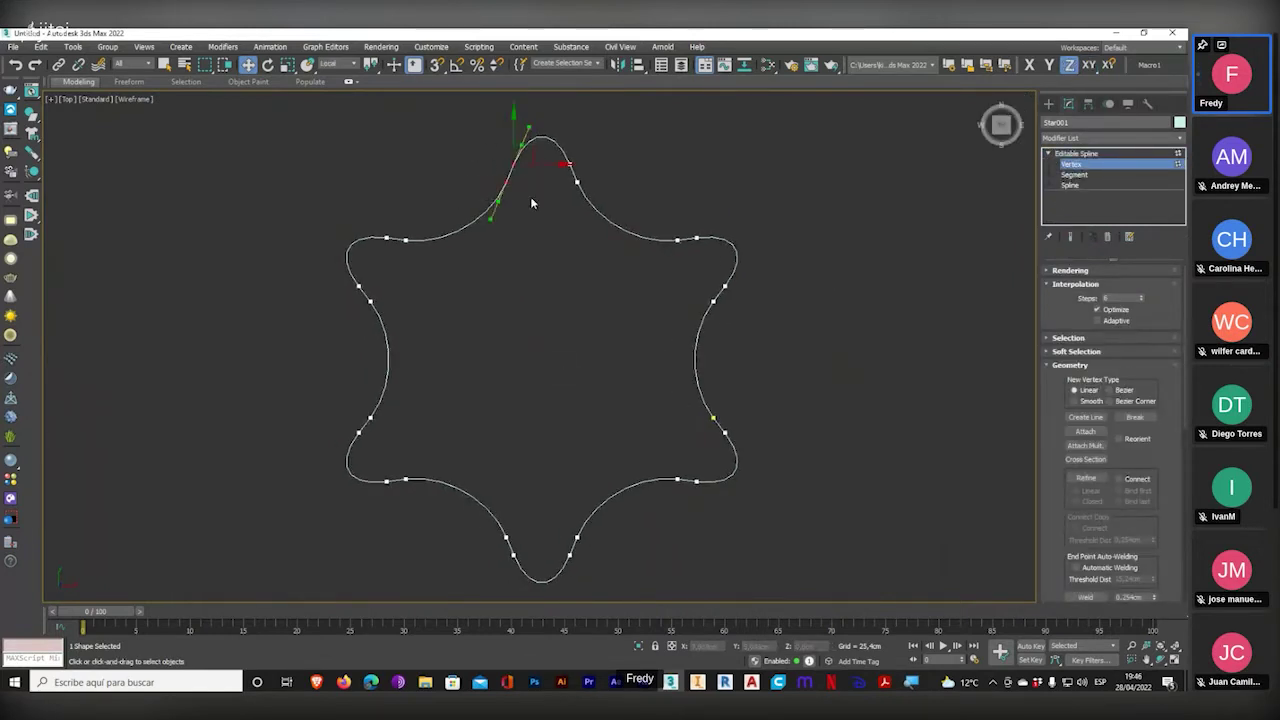
scroll(502, 175, "up", 3)
left_click(515, 233)
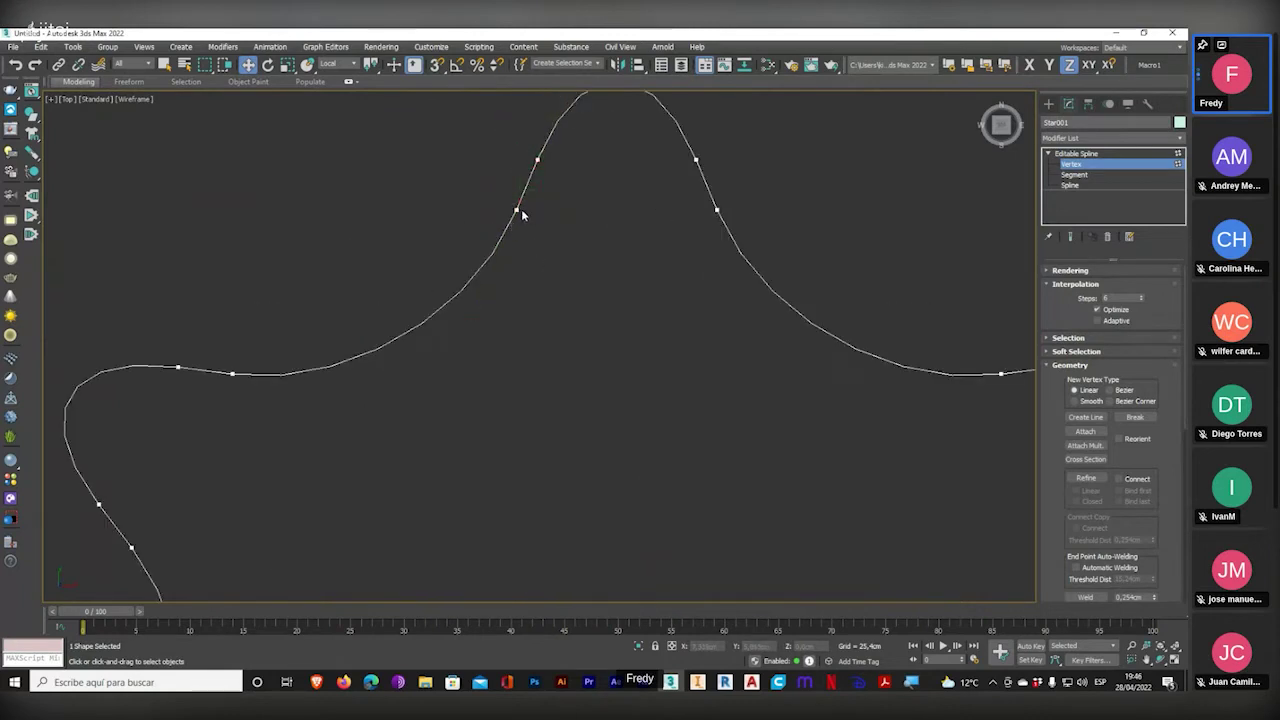
left_click(517, 209)
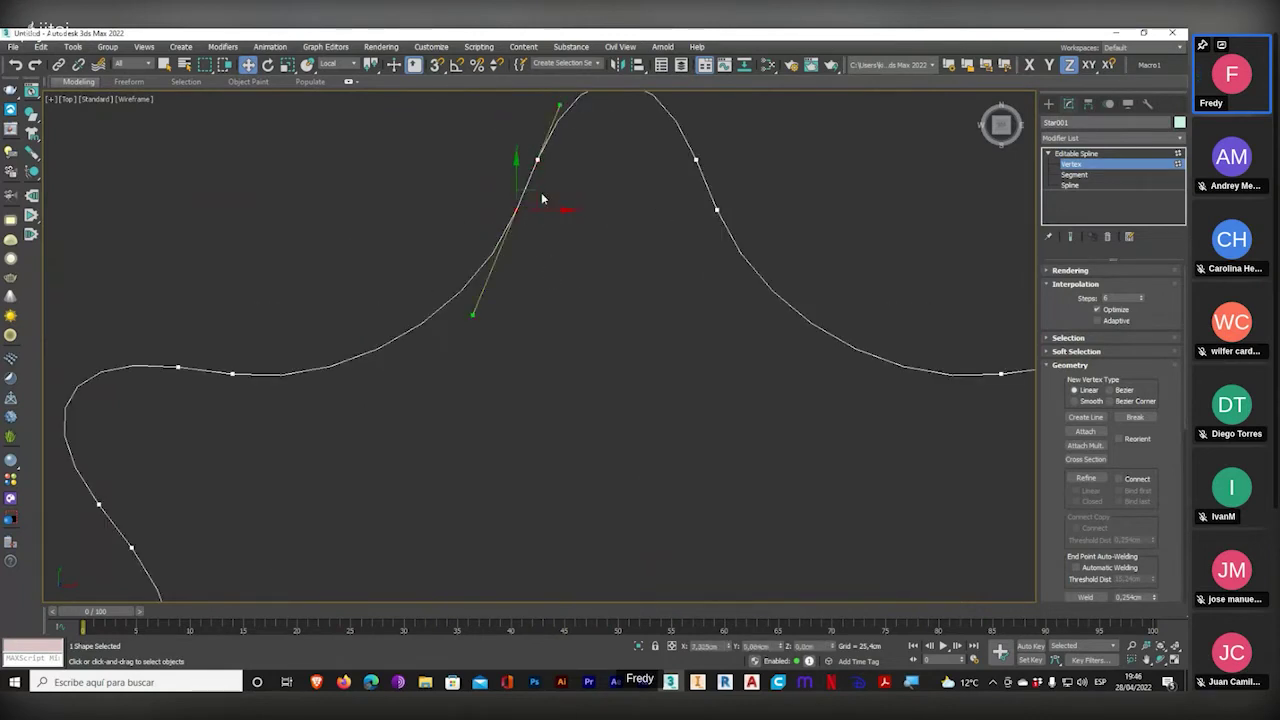
mouse_move(546, 207)
left_mouse_down()
mouse_move(574, 211)
mouse_move(533, 261)
mouse_move(548, 198)
left_mouse_up()
scroll(548, 198, "up", 2)
middle_click_drag(540, 205, 471, 300)
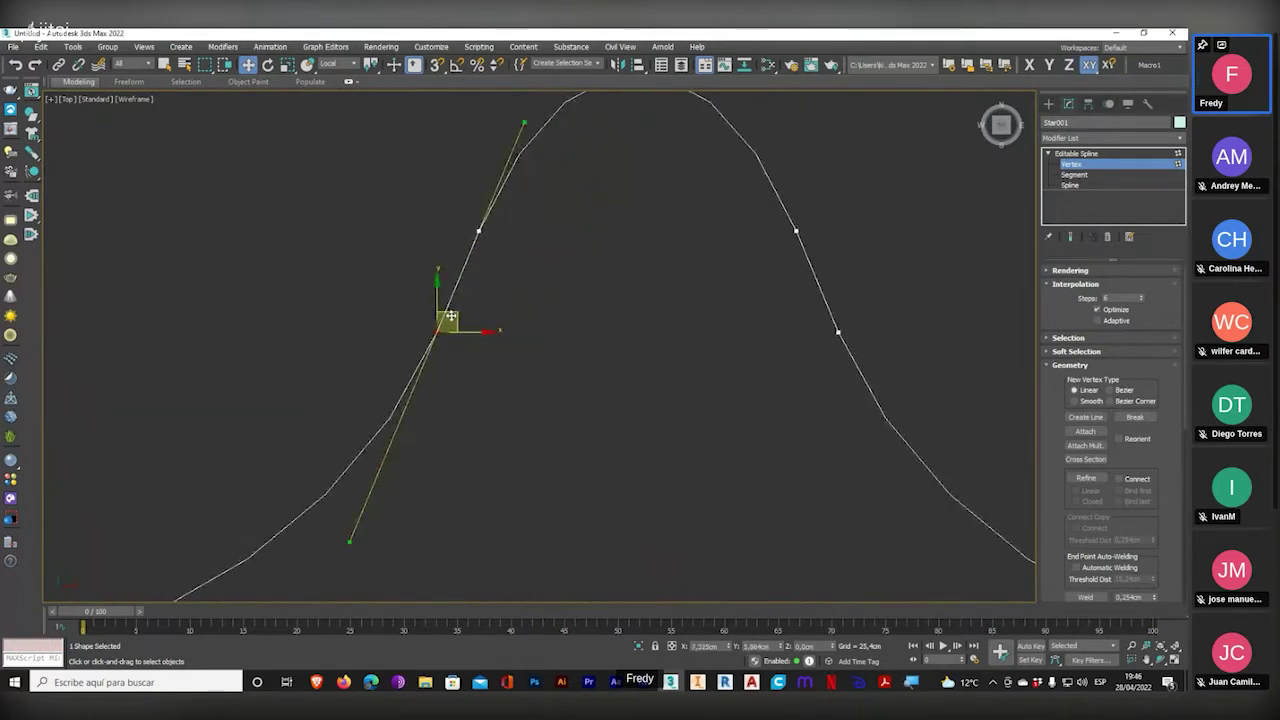
mouse_move(457, 314)
left_mouse_down()
mouse_move(487, 321)
mouse_move(458, 315)
left_mouse_up()
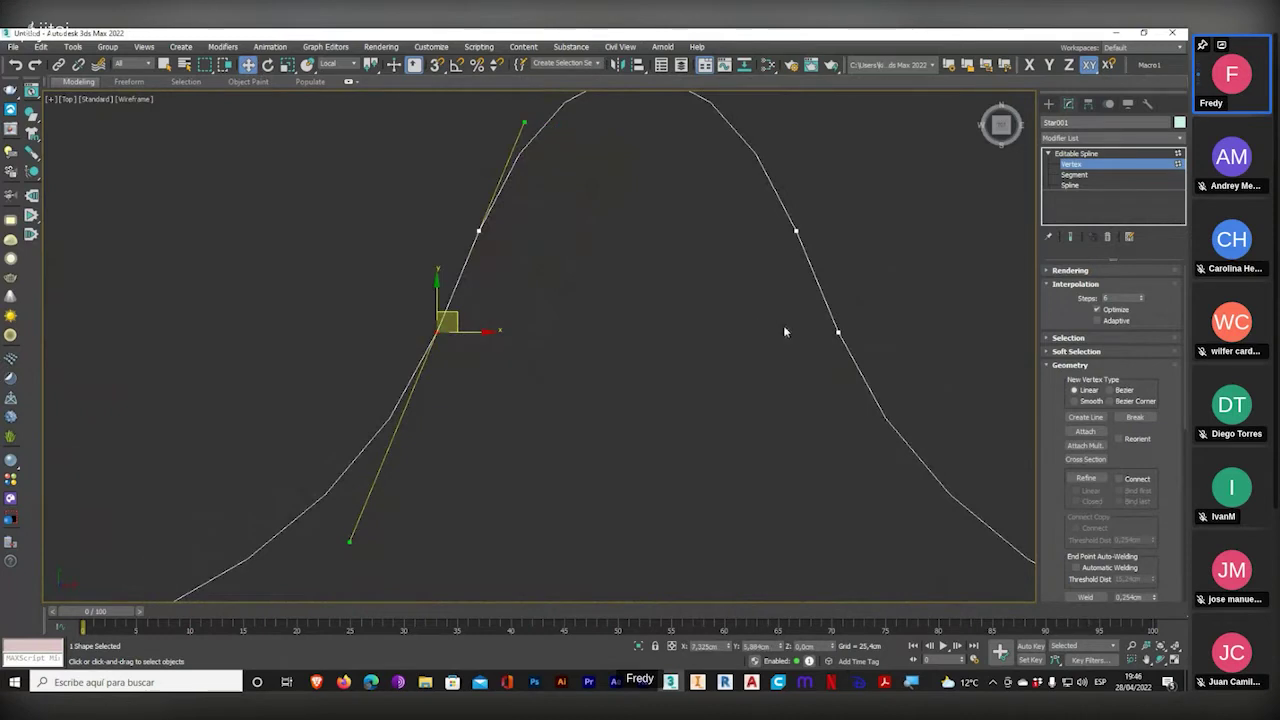
left_click(836, 331)
left_click_drag(836, 331, 794, 338)
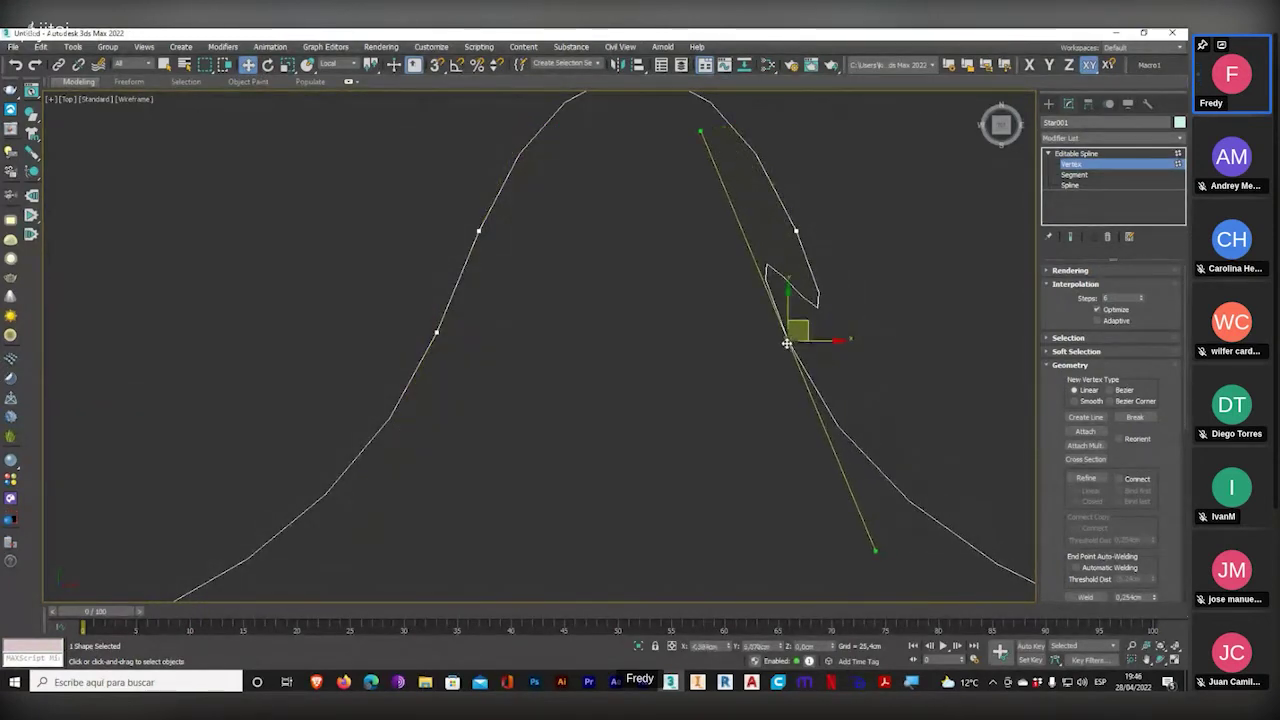
key("ctrl+z")
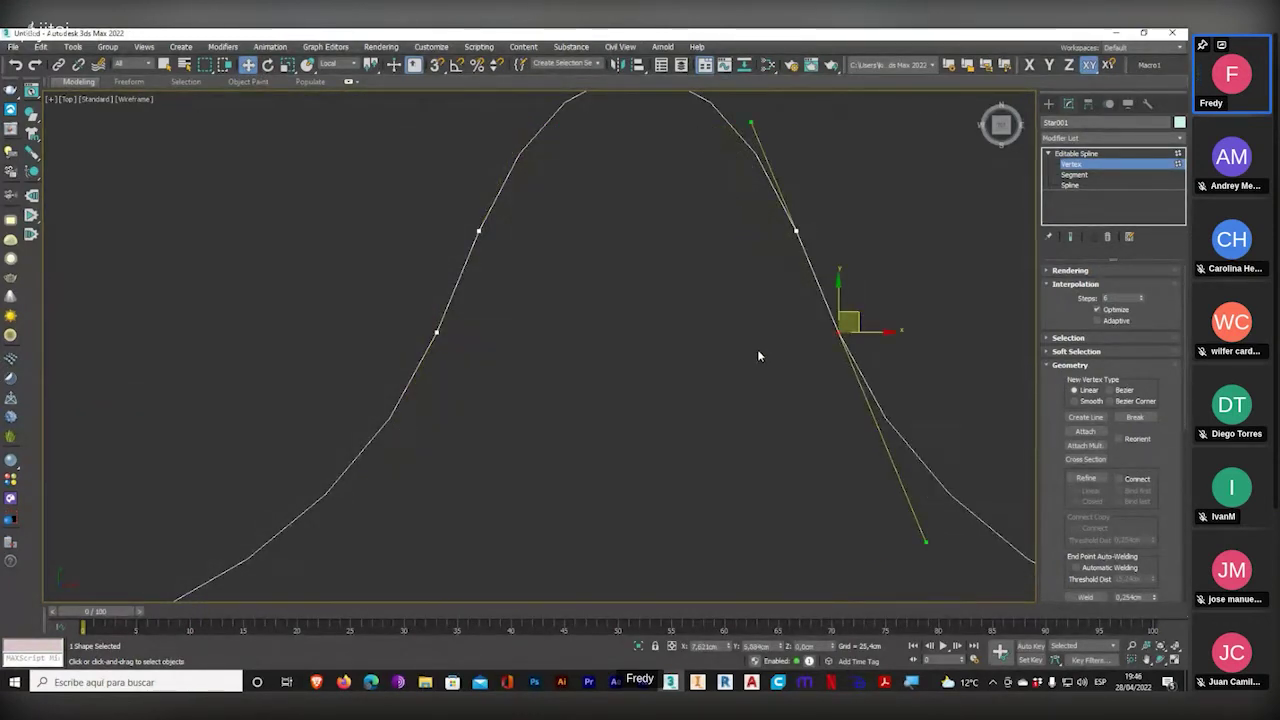
- Delete the short connecting segments on both sides of the star's top tip and upper-right tip
left_click(1074, 174)
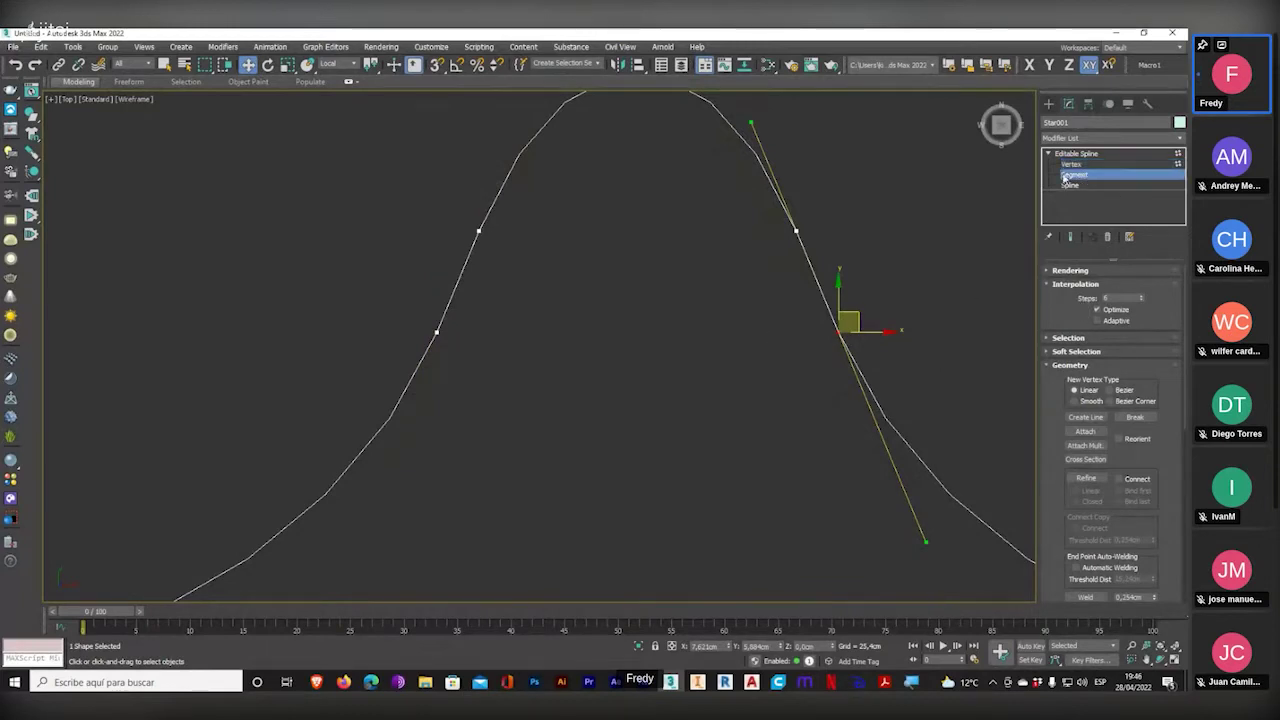
left_click(457, 285)
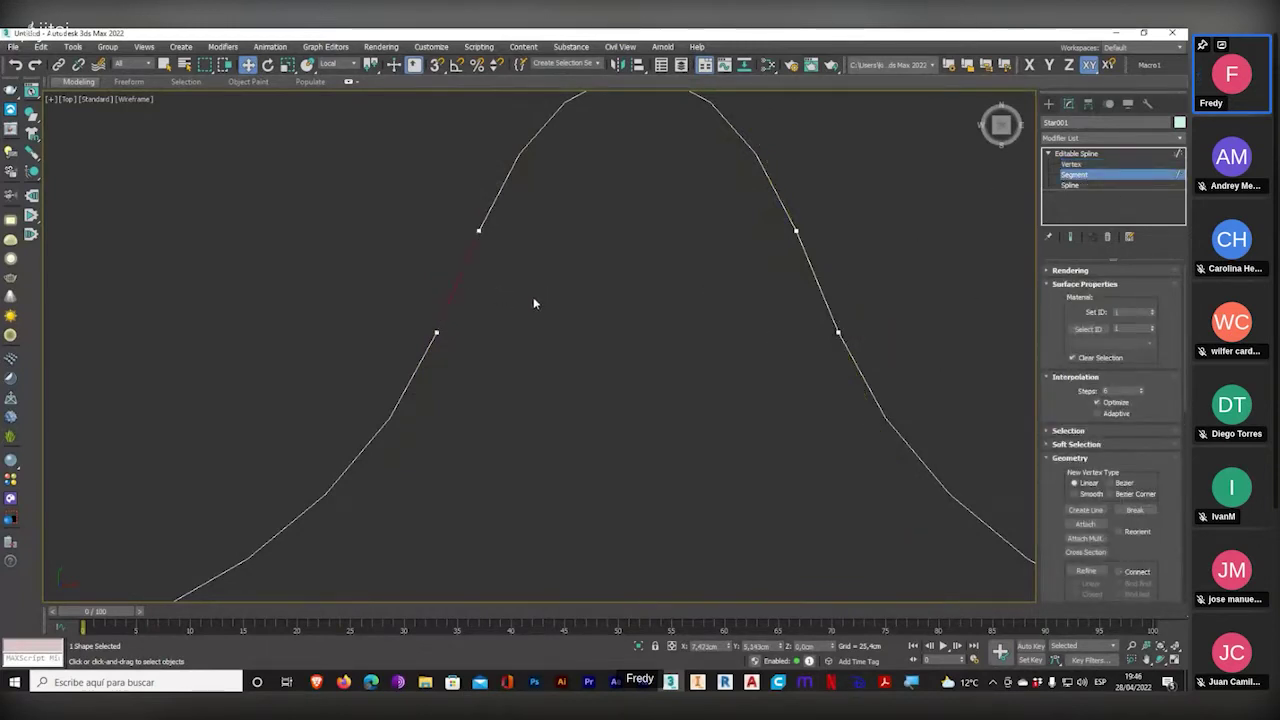
left_click(817, 282)
key("Delete")
scroll(686, 235, "down", 5)
middle_click_drag(769, 298, 653, 220)
left_click(850, 305)
key("Delete")
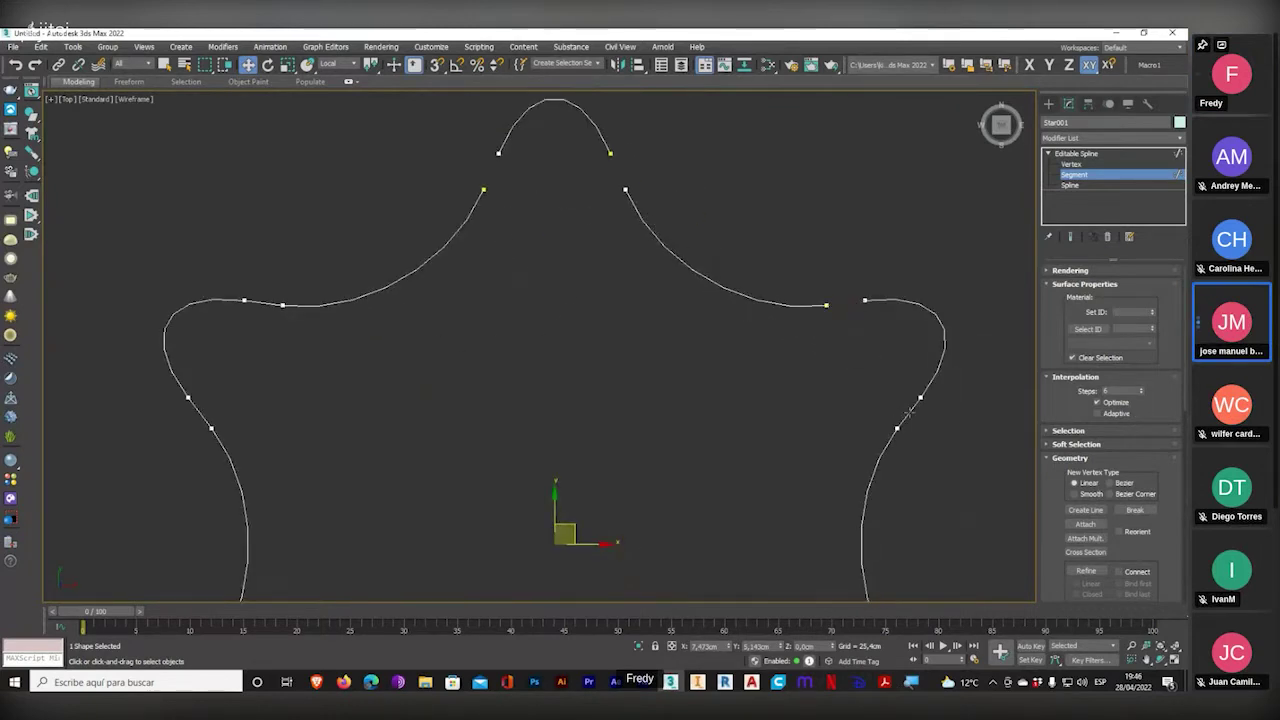
left_click(908, 412)
key("Delete")
- Delete the short connecting segments on both sides of the star's lower-right tip
middle_click_drag(799, 396, 725, 200)
middle_click_drag(843, 397, 815, 304)
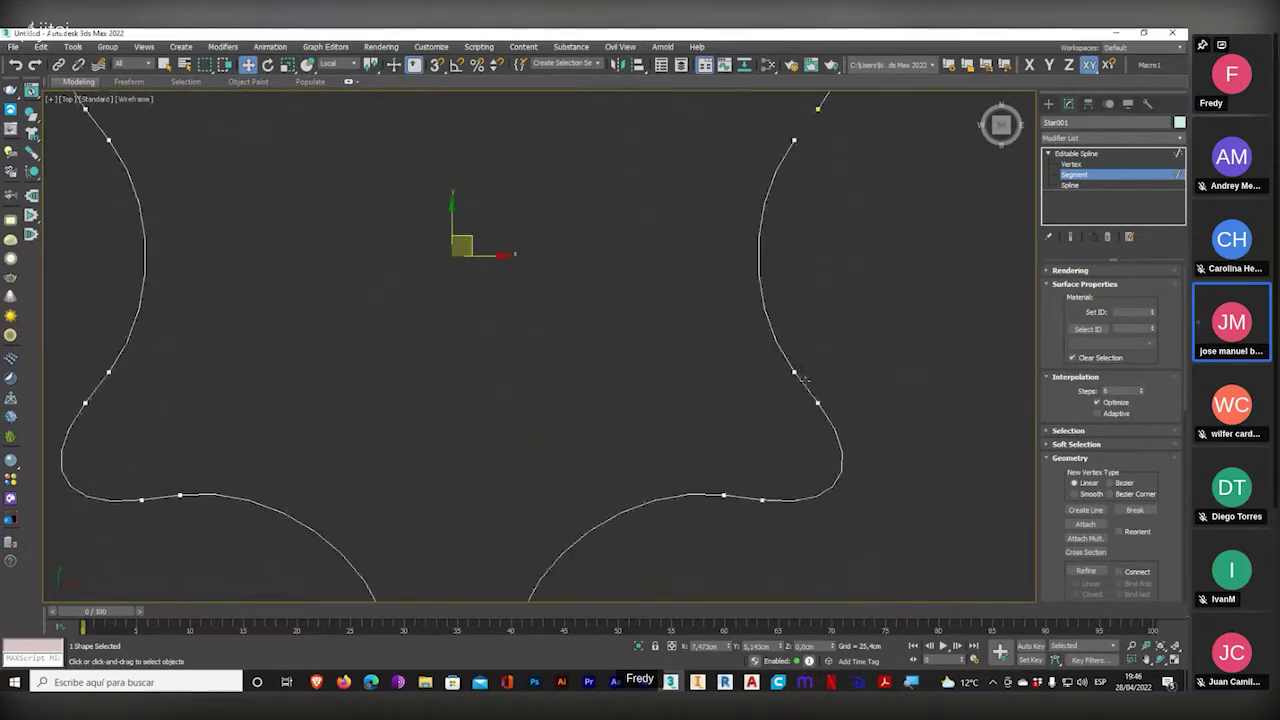
left_click(806, 386)
key("Delete")
left_click(744, 497)
key("Delete")
- Delete the remaining short connecting segments beside the star's bottom, lower-left and upper-left tips
middle_click_drag(662, 436, 742, 295)
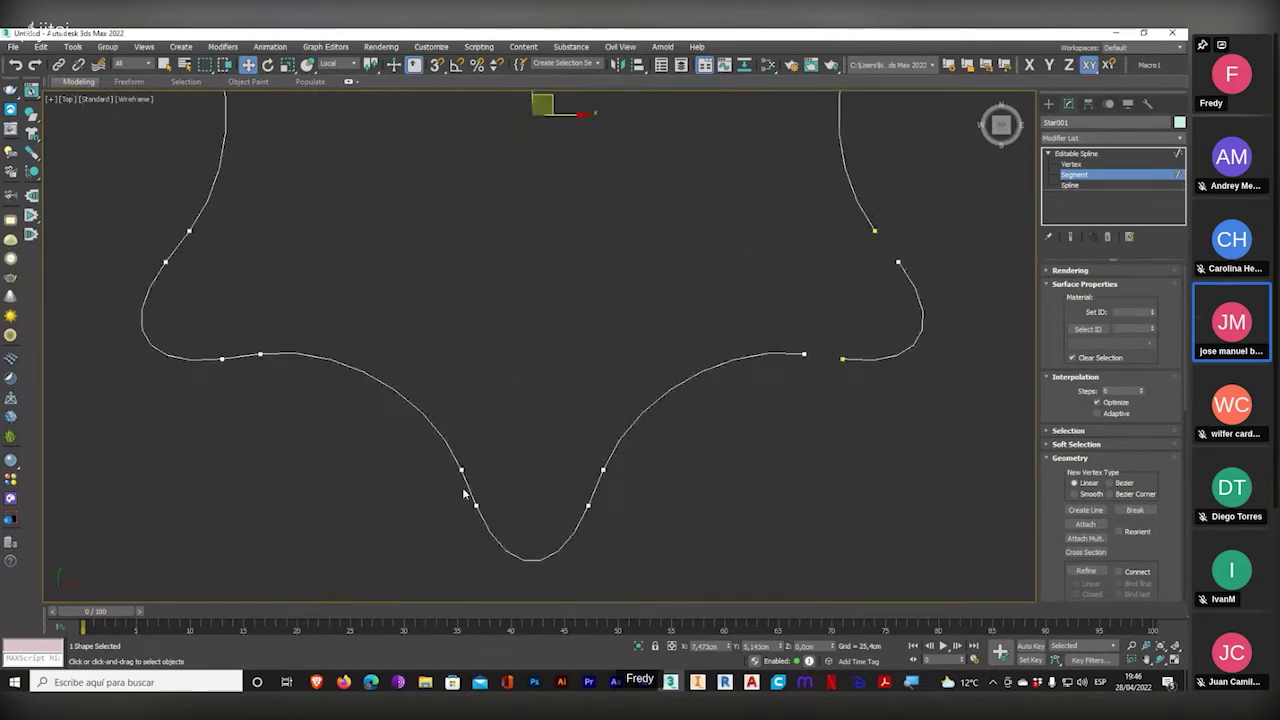
left_click_drag(605, 494, 457, 496)
key("Delete")
middle_click_drag(228, 366, 267, 403)
left_click(276, 392)
key("Delete")
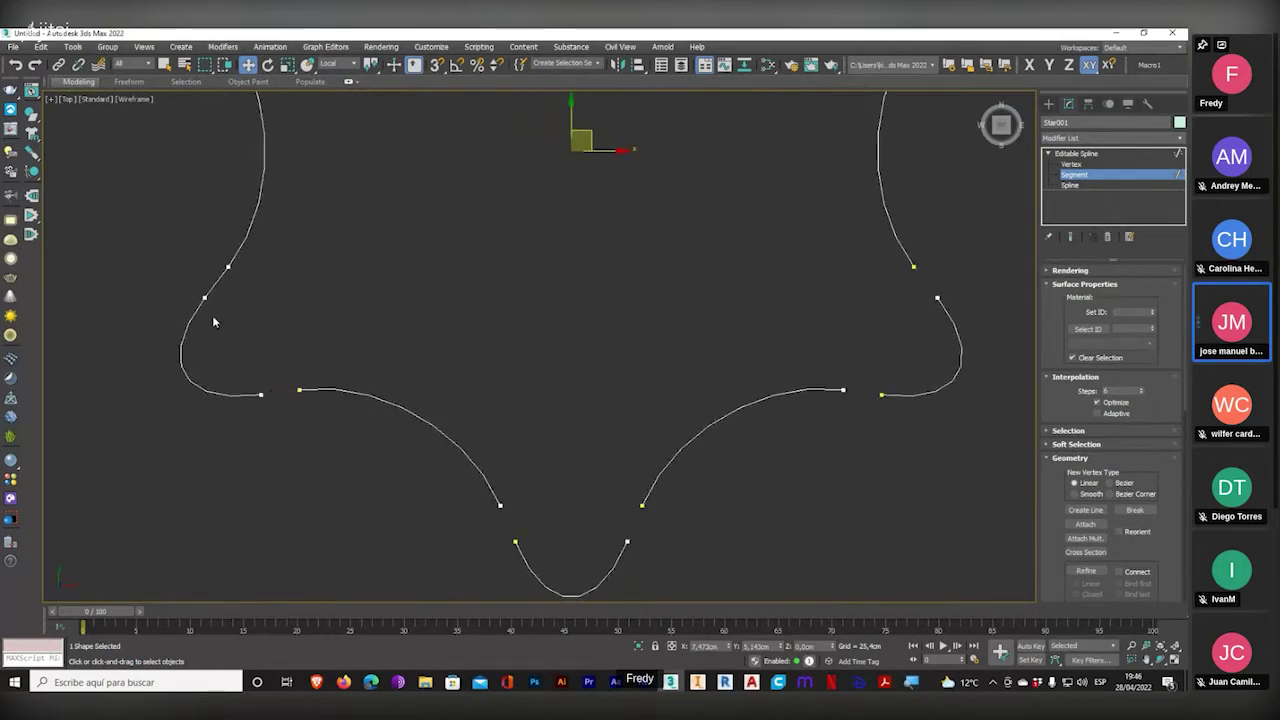
middle_click_drag(317, 277, 283, 311)
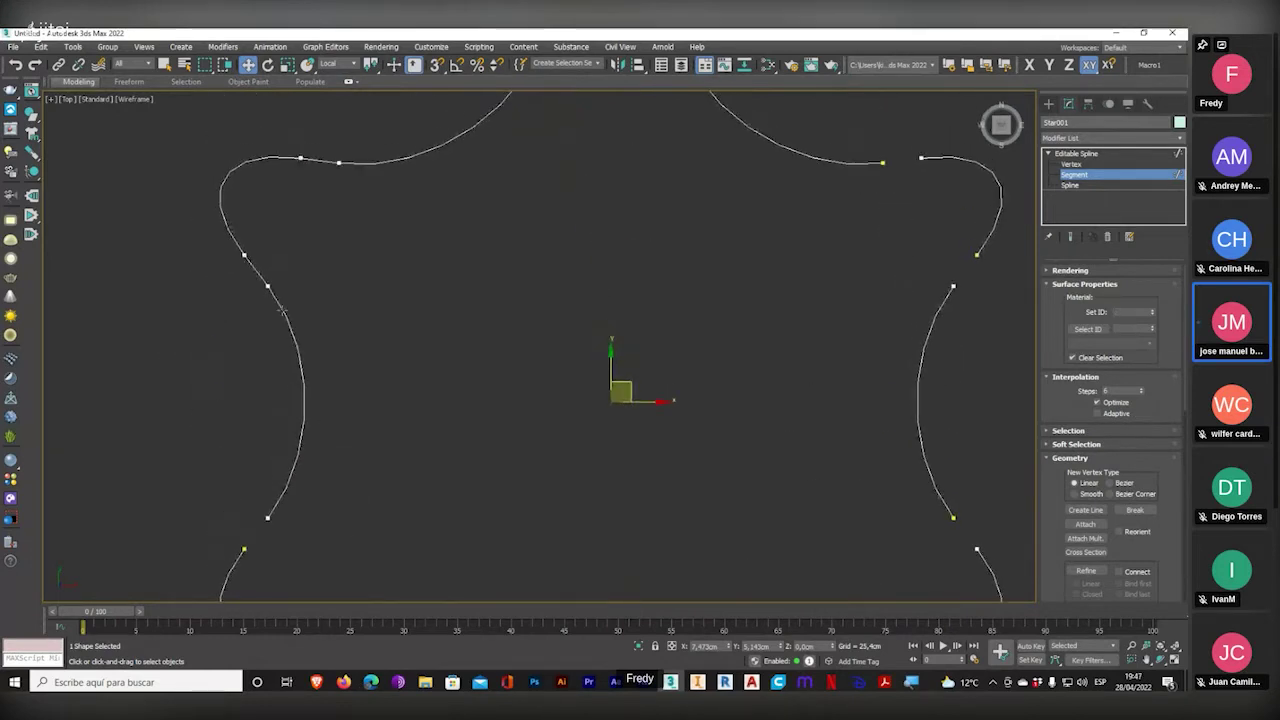
left_click(253, 269)
key("Delete")
- Connect the open end vertices on the right side of the top tip and both sides of the upper-right tip with straight segments
left_click_drag(1129, 555, 1129, 417)
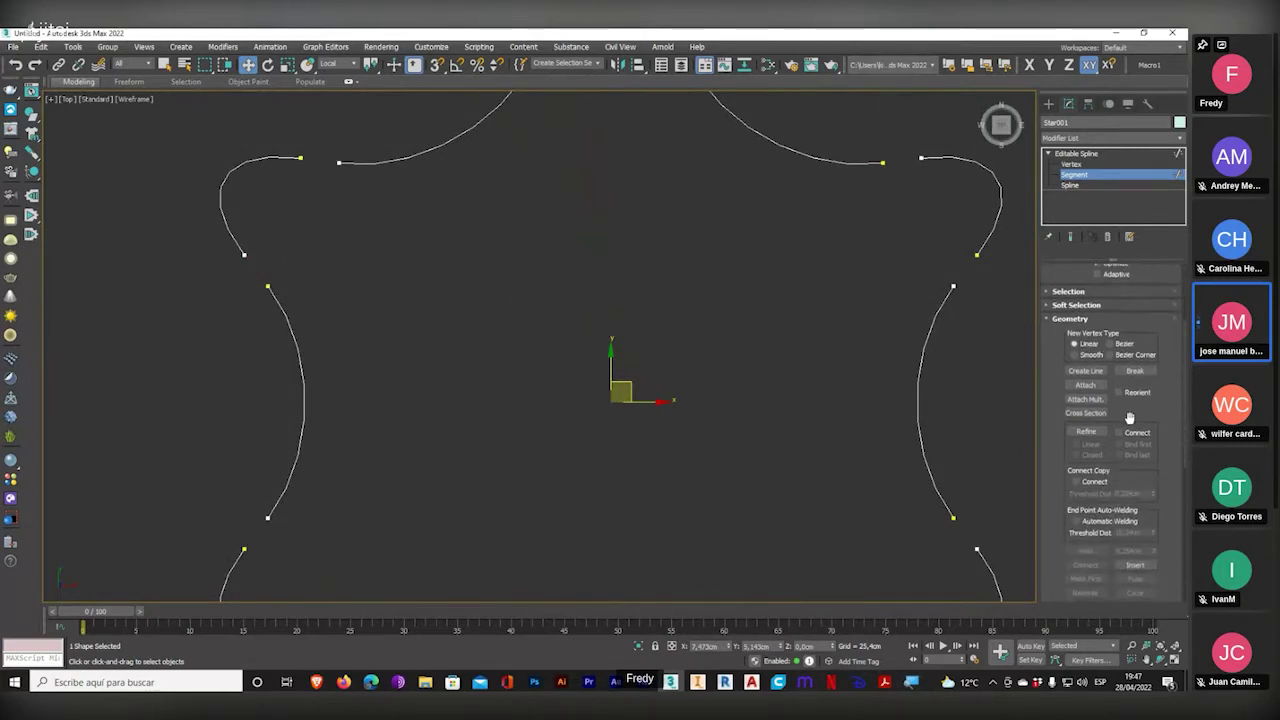
left_click_drag(1069, 533, 1062, 373)
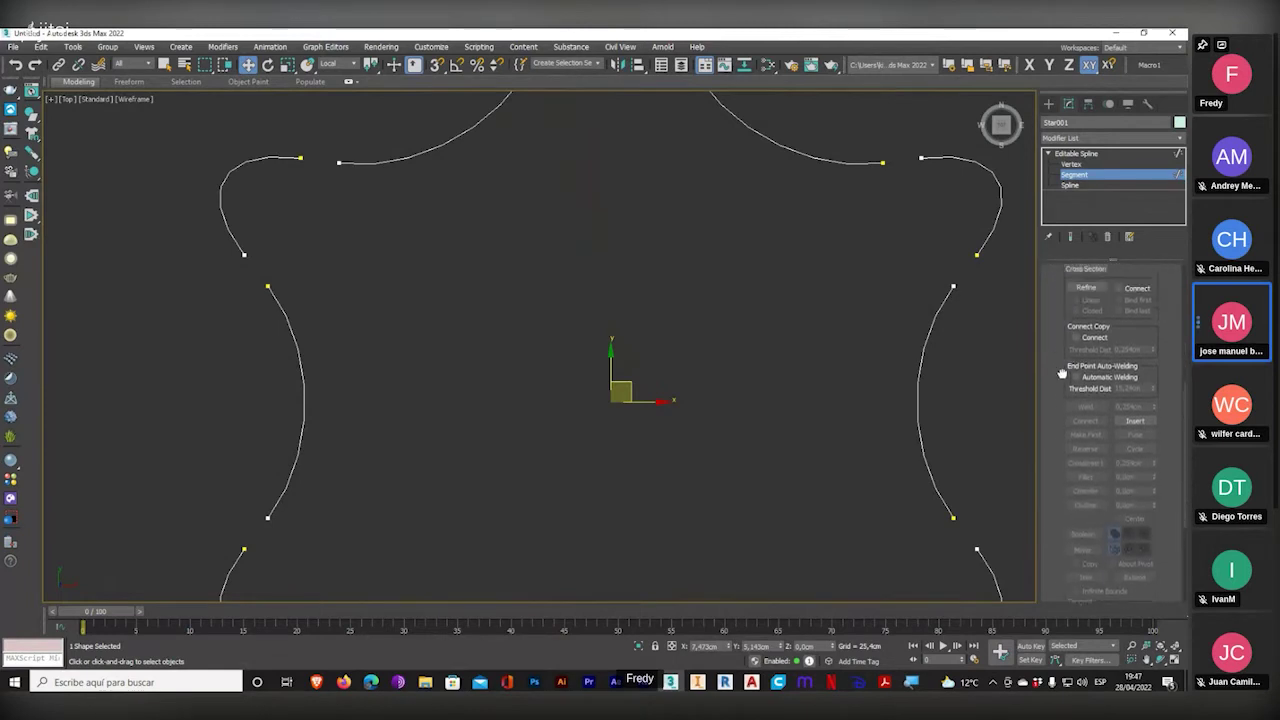
scroll(1062, 373, "up", 5)
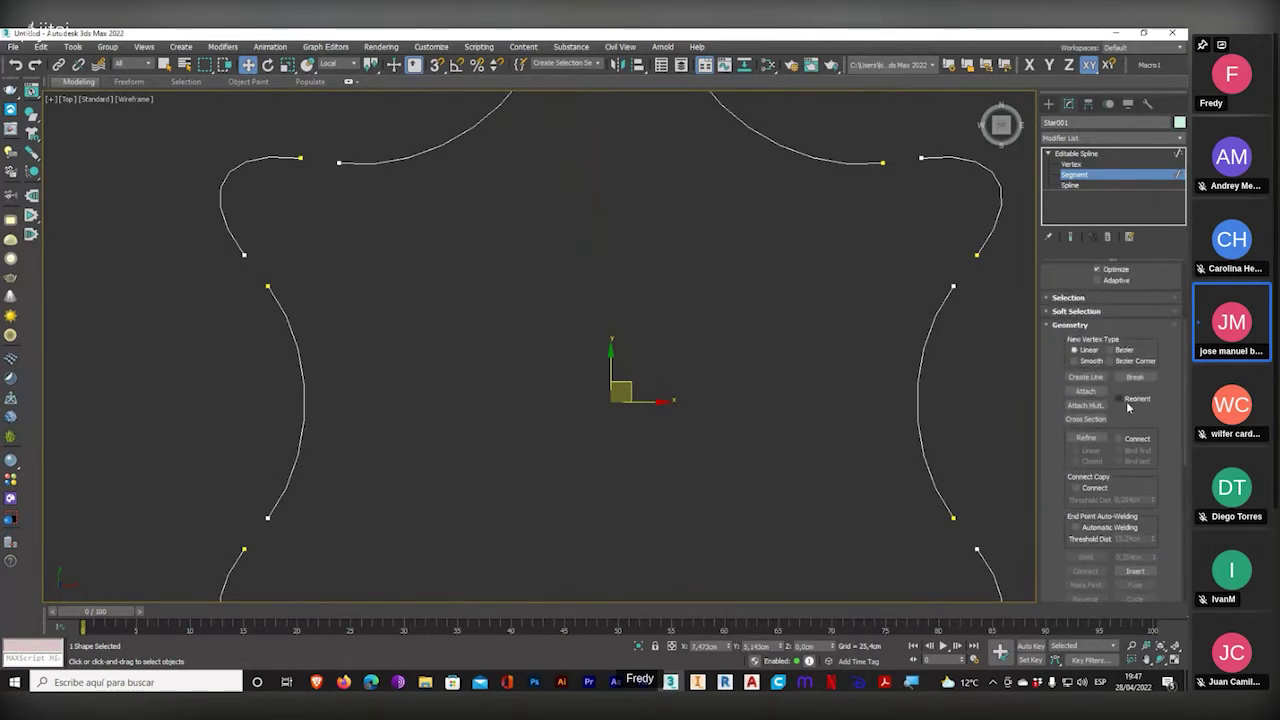
left_click_drag(1133, 418, 1106, 91)
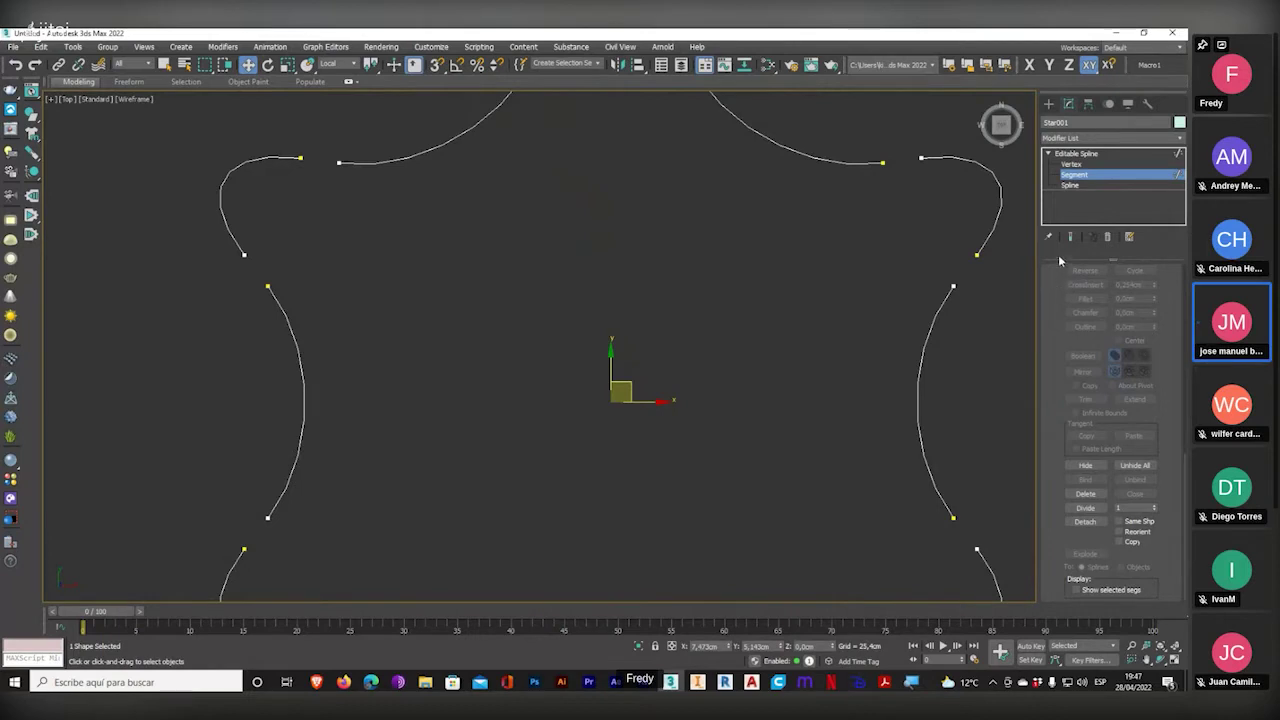
left_click(1072, 164)
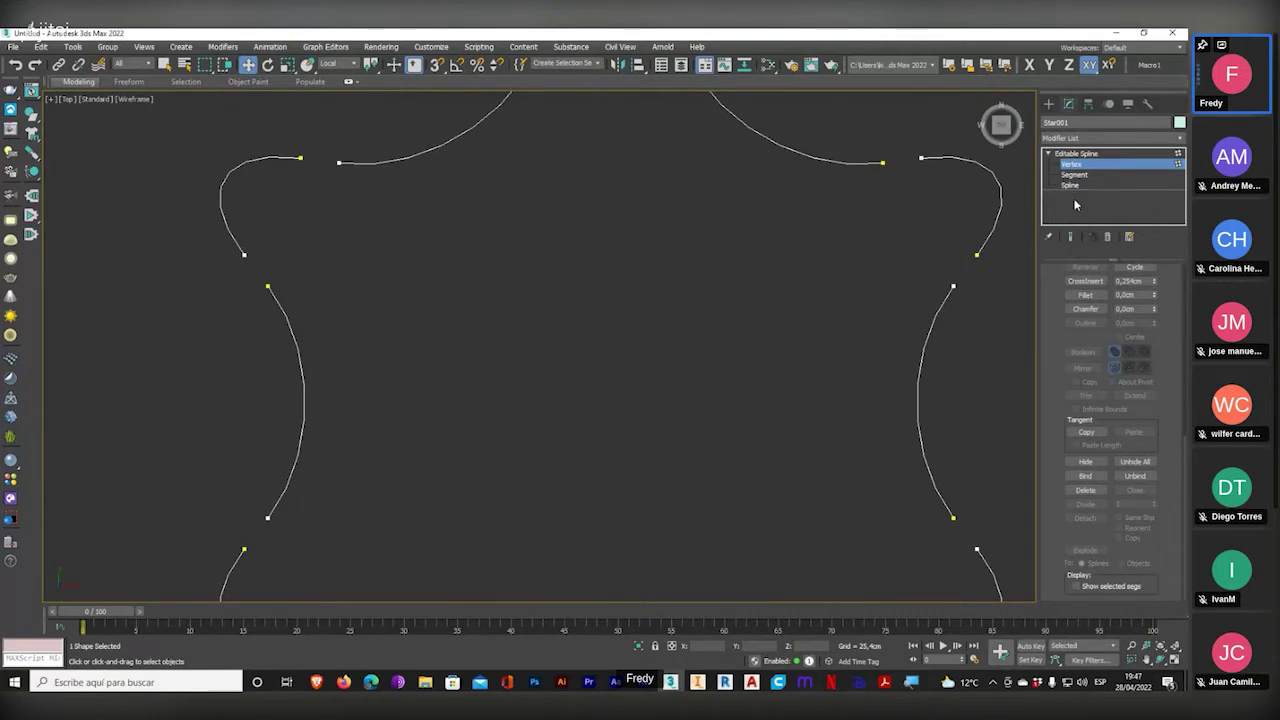
scroll(1052, 314, "up", 5)
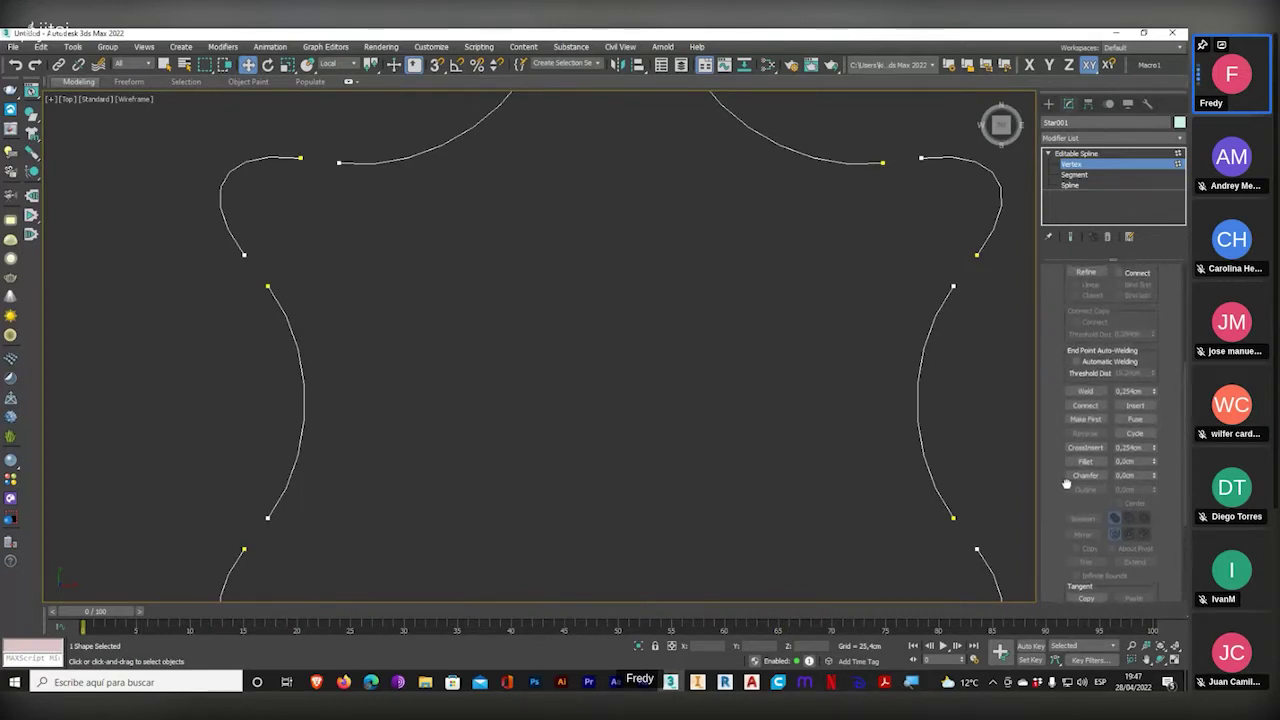
left_click(1085, 404)
middle_click_drag(644, 156, 599, 367)
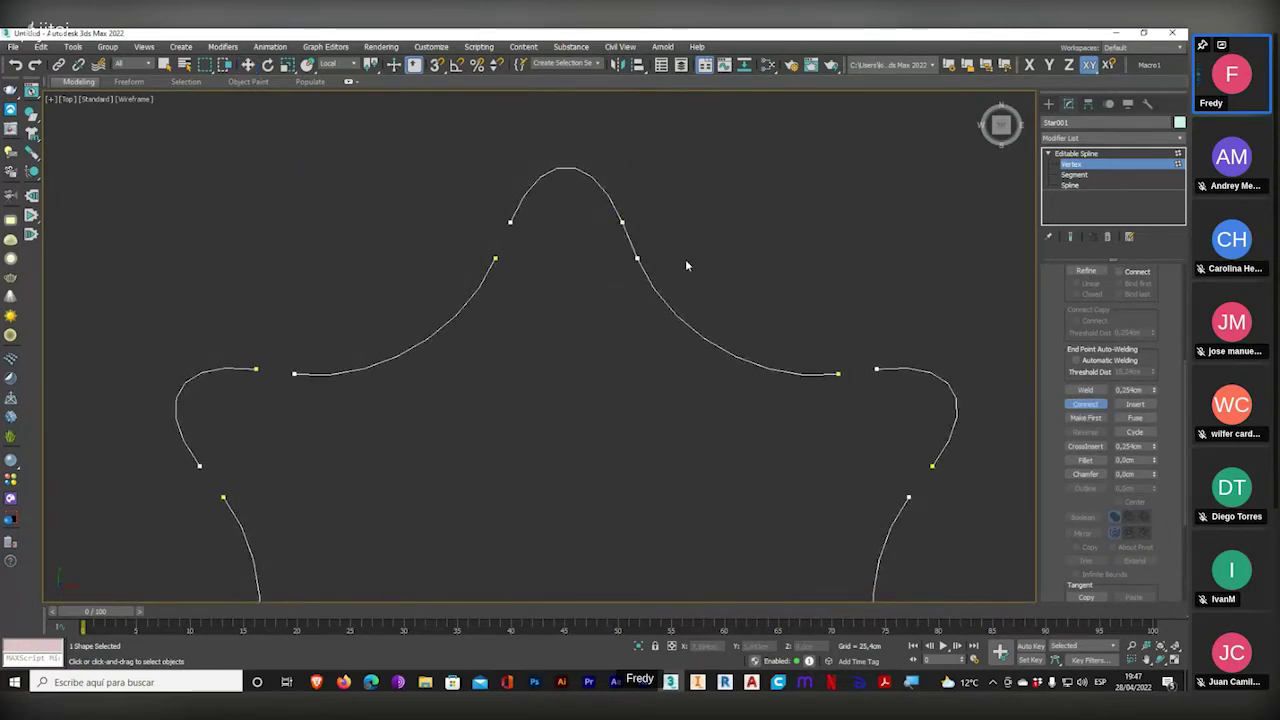
left_click_drag(838, 373, 876, 369)
left_click_drag(932, 466, 908, 497)
- Switch to Firefox and search Google for "plugin para evaluar formas en 3ds max"
mouse_move(343, 683)
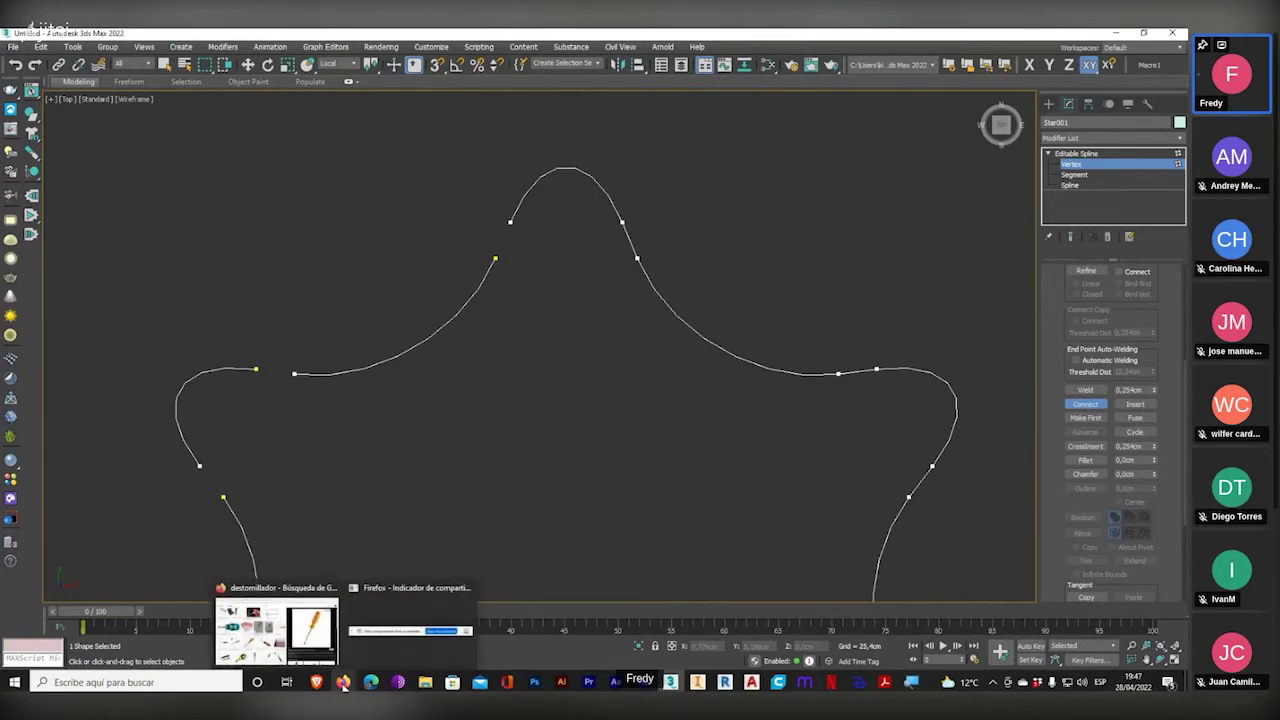
left_click(277, 630)
double_click(422, 100)
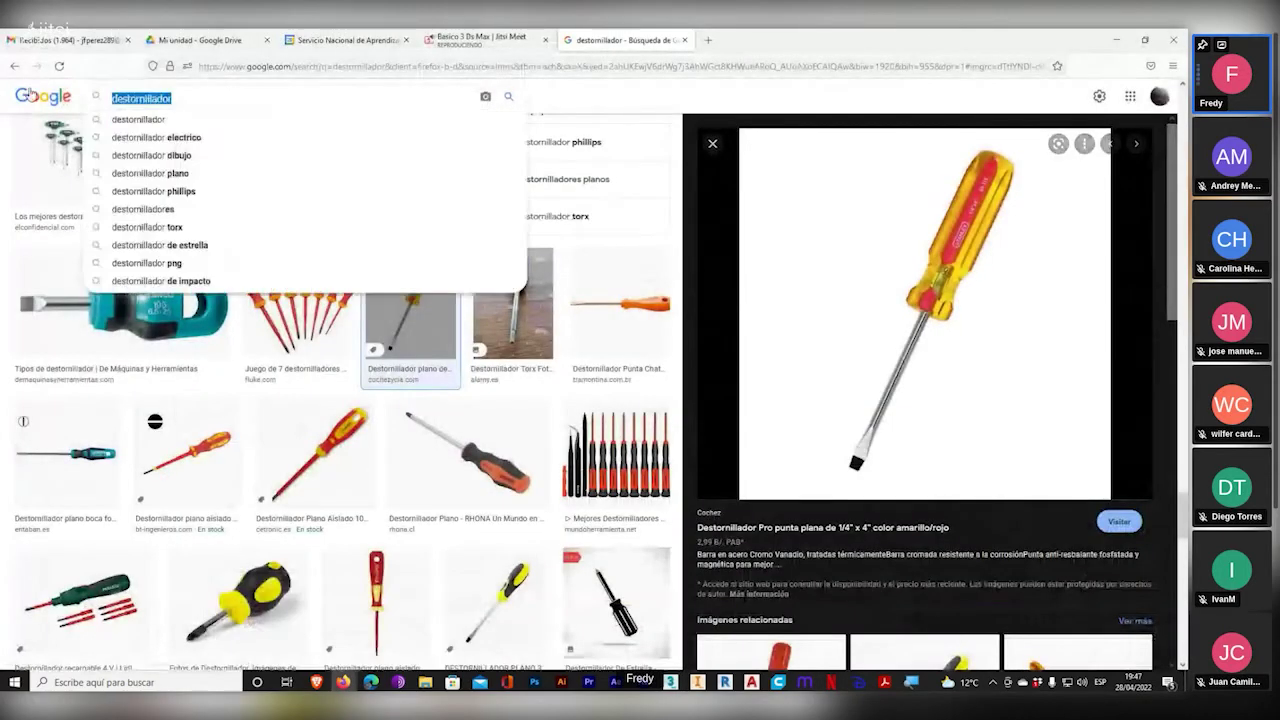
type("plugin para ")
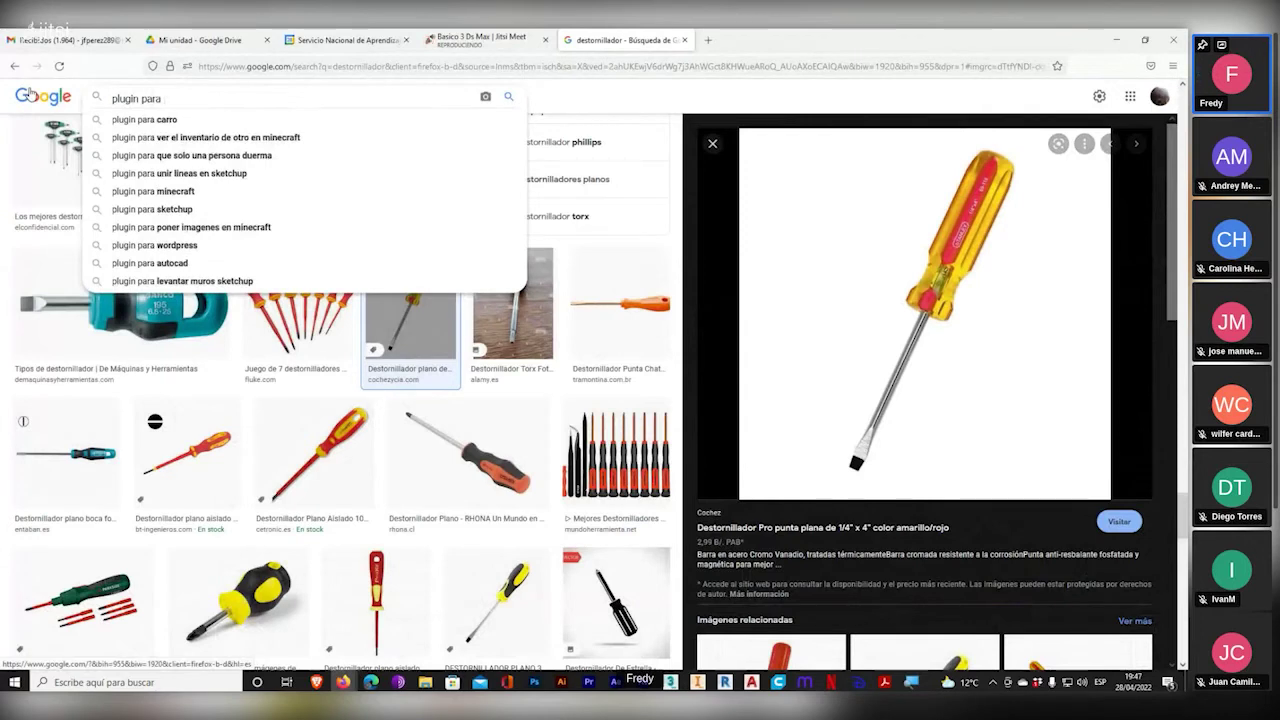
type("evaluar")
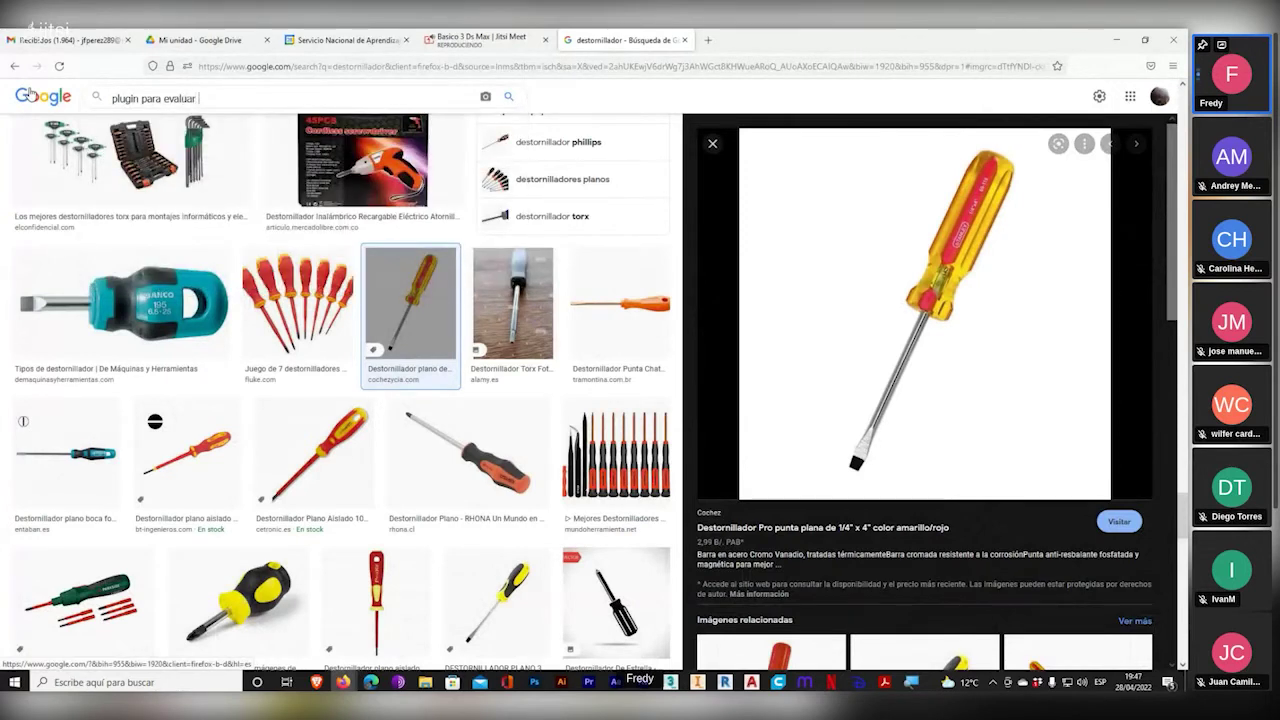
type(" formas en 3ds max")
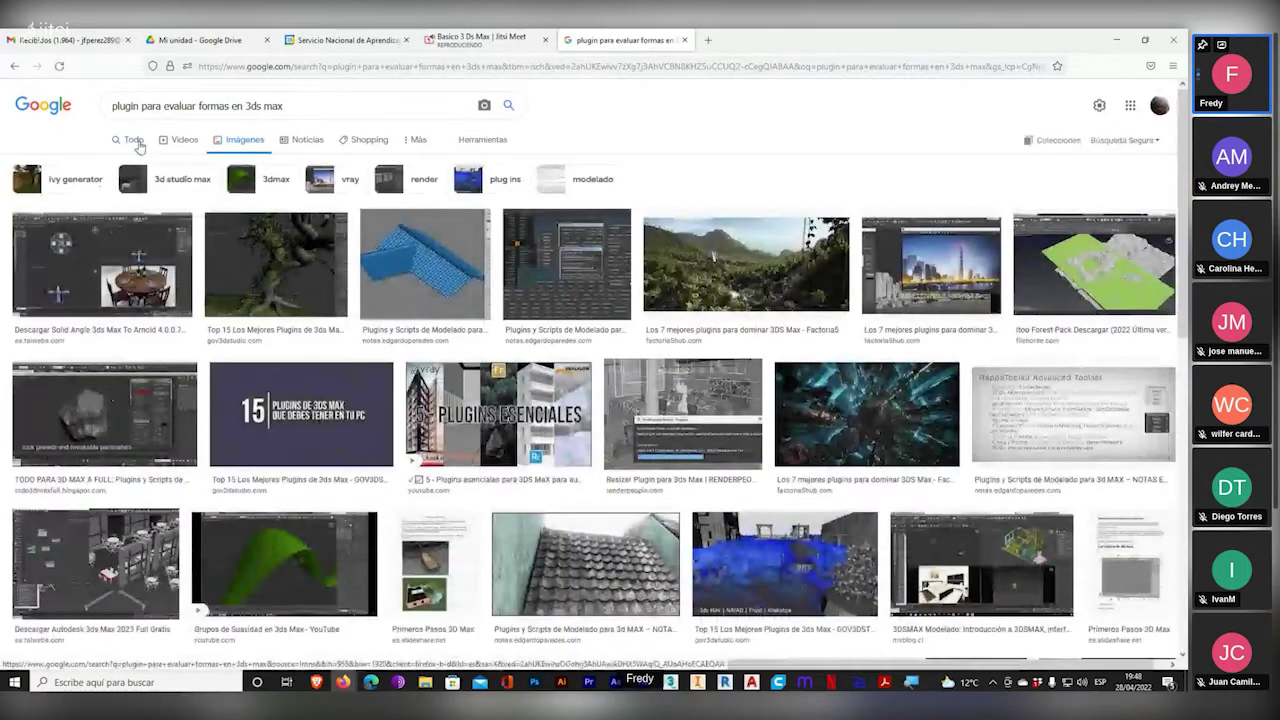
- Show all web results for the search and look through them for a plugin that evaluates shapes in 3ds Max
left_click(136, 143)
scroll(288, 300, "down", 4)
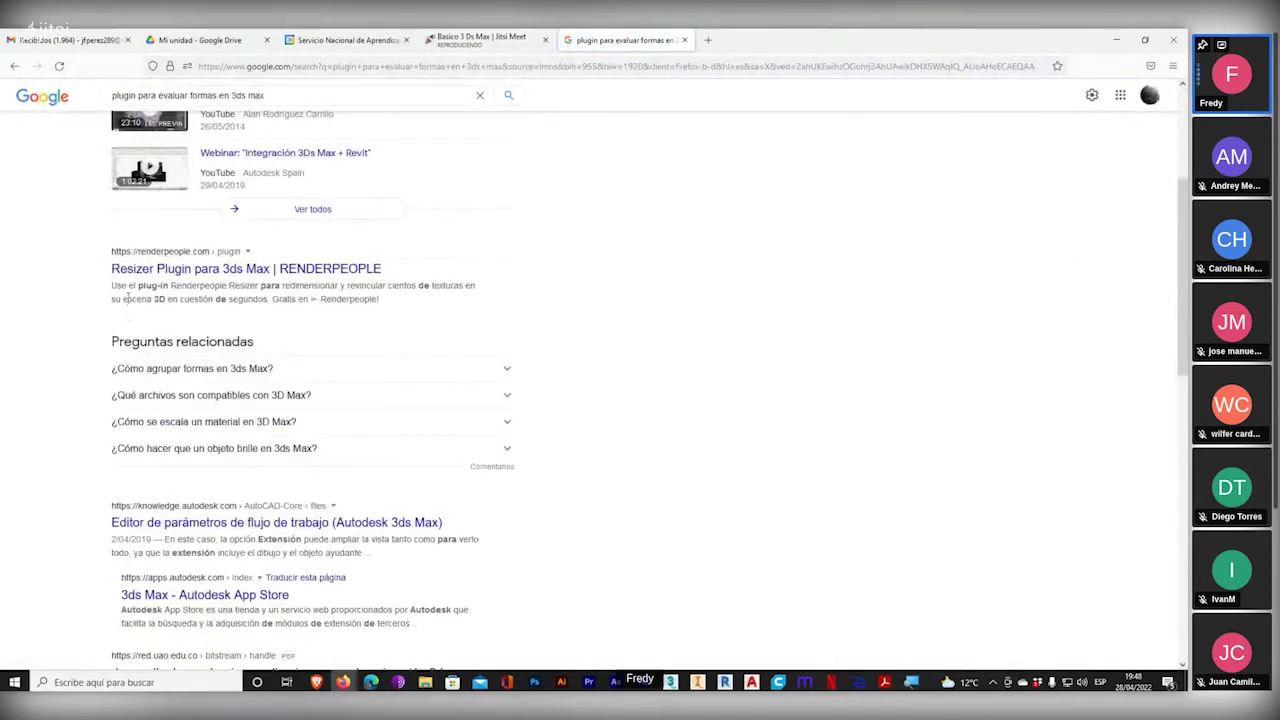
key("super+plus")
key("super+plus")
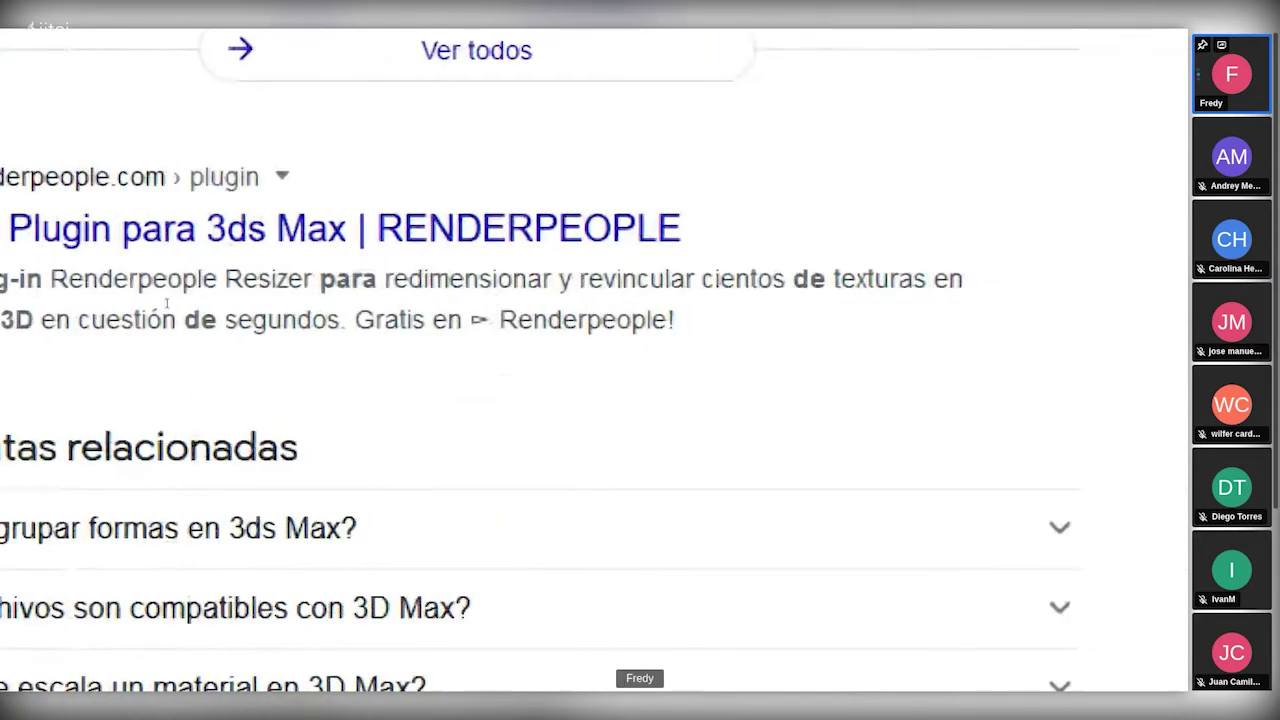
scroll(136, 303, "down", 3)
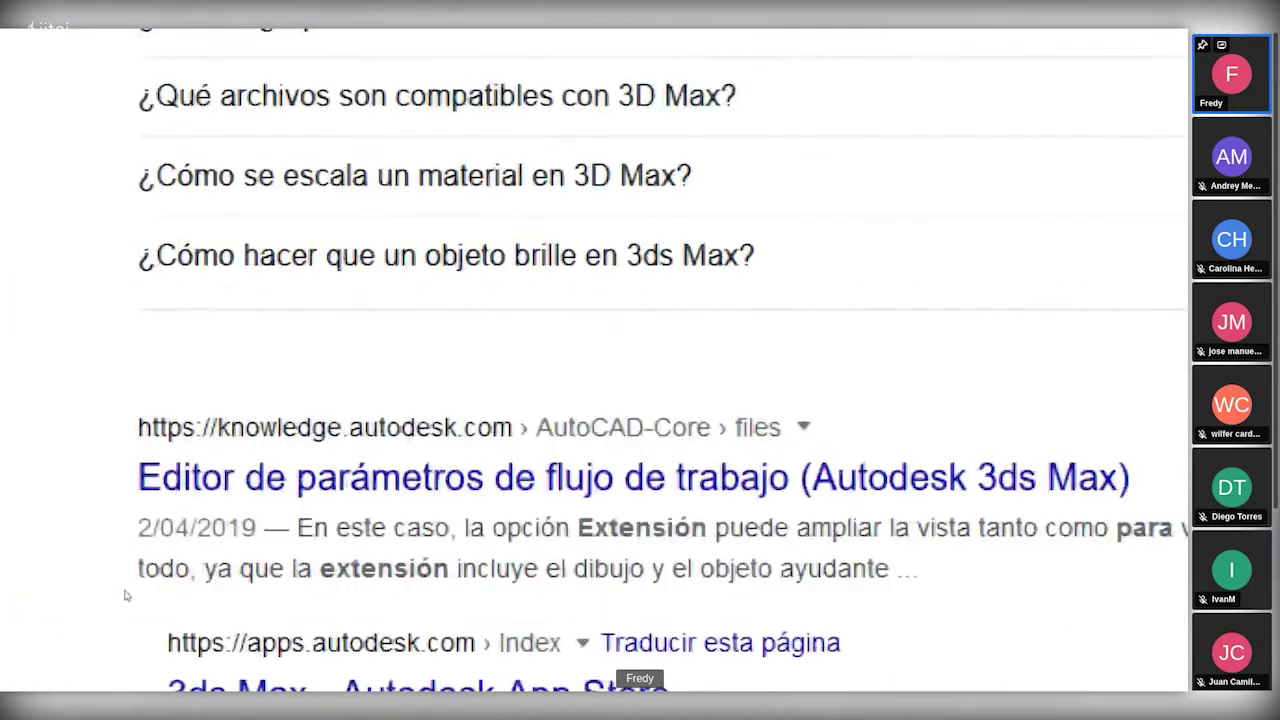
key("super+minus")
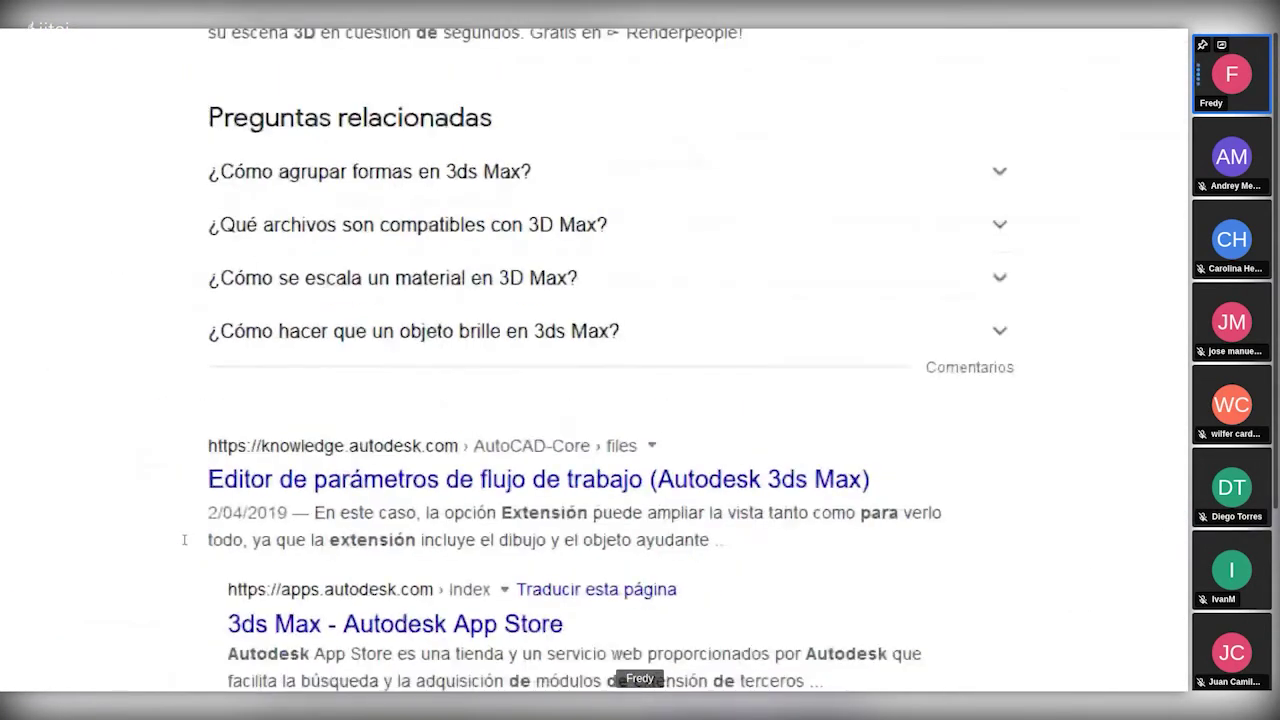
- Look through the remaining web results and related searches for a 3ds Max shape-evaluation plugin
scroll(187, 539, "down", 3)
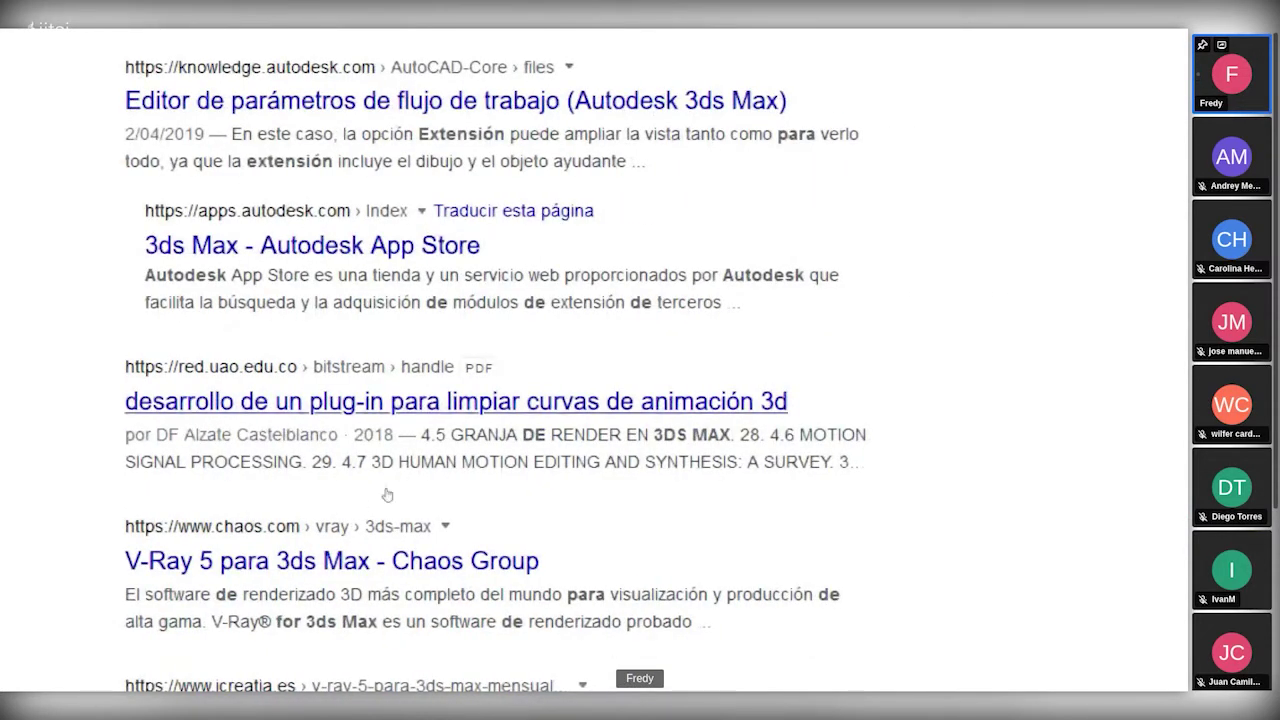
scroll(265, 640, "down", 1)
scroll(188, 478, "down", 5)
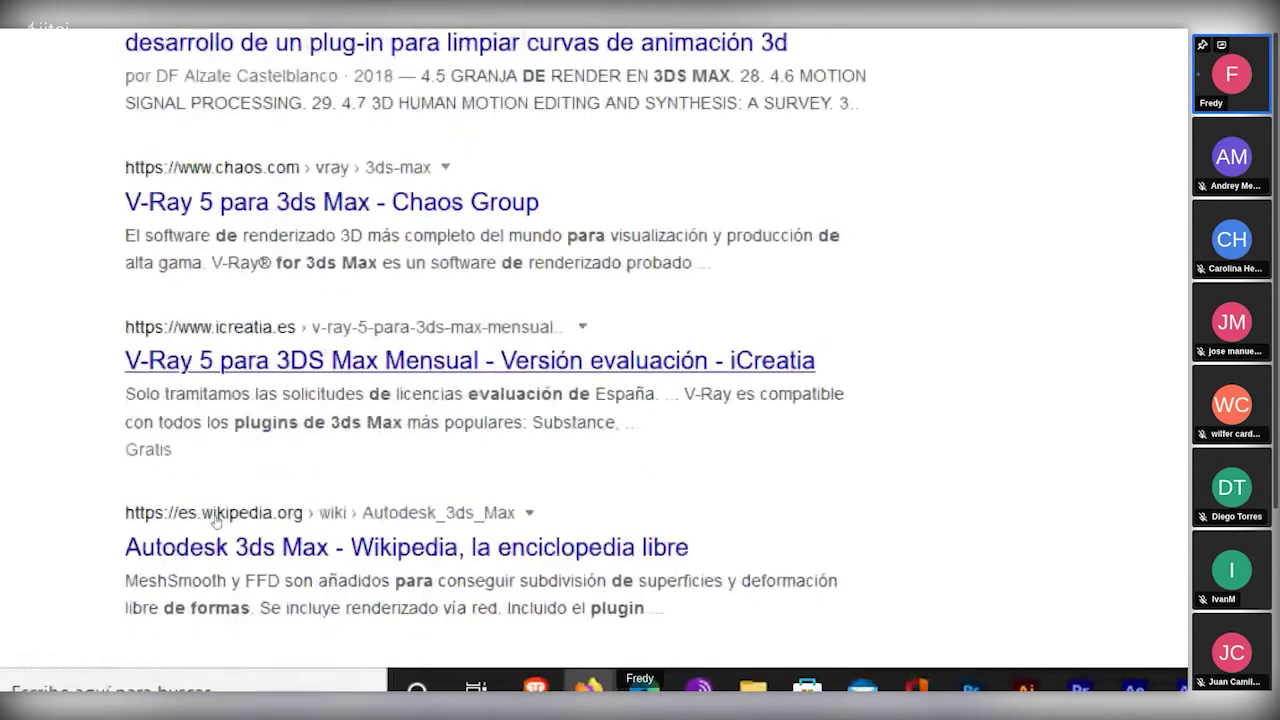
scroll(187, 478, "down", 7)
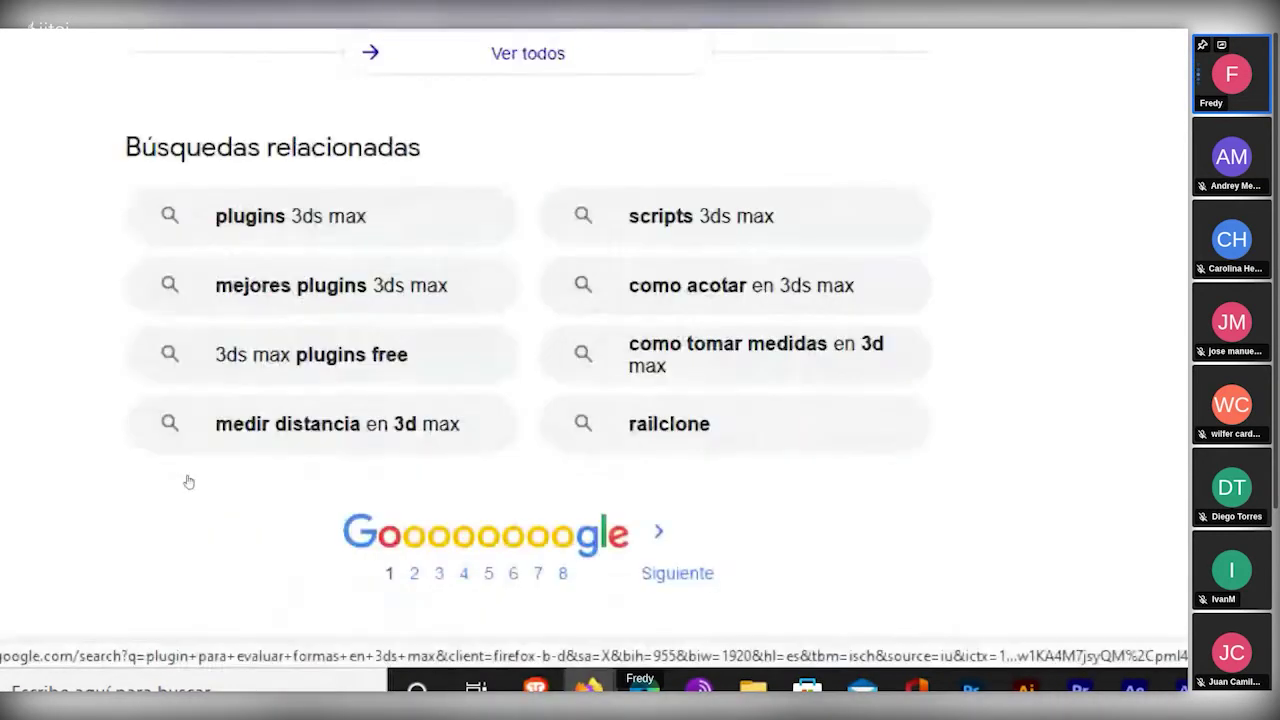
- Switch back to 3ds Max and connect the open end vertices left of the star's top tip and on both sides of its upper-left tip
left_click(400, 623)
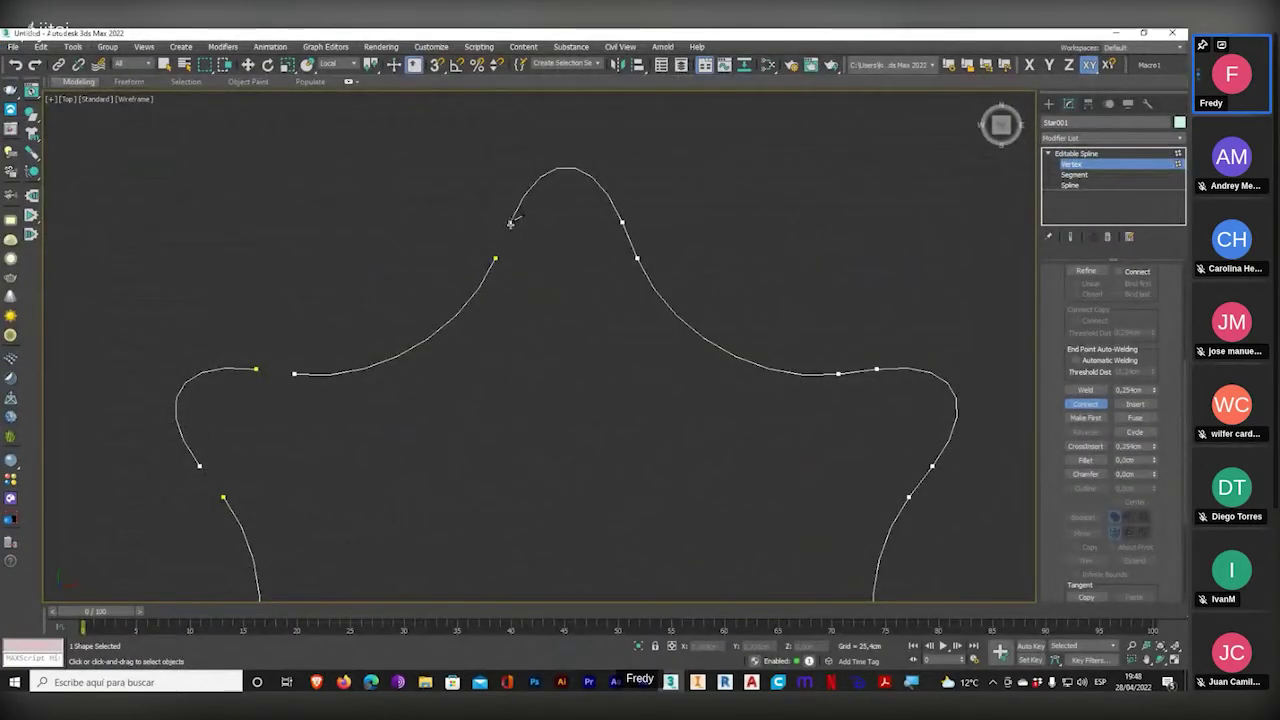
left_click_drag(501, 260, 496, 260)
left_click_drag(256, 369, 257, 369)
middle_click_drag(279, 399, 301, 257)
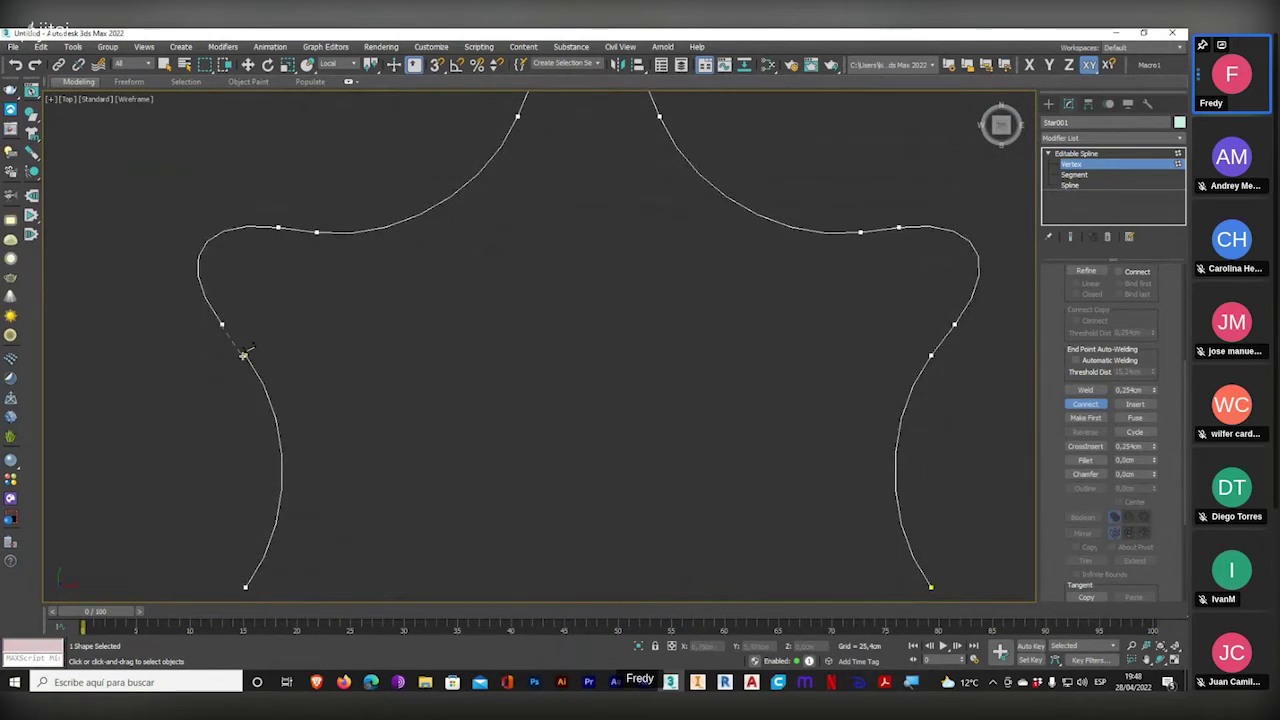
left_click_drag(222, 323, 245, 355)
- Connect the open end vertices on both sides of the star's lower-left and bottom tips with straight segments
middle_click_drag(289, 371, 371, 233)
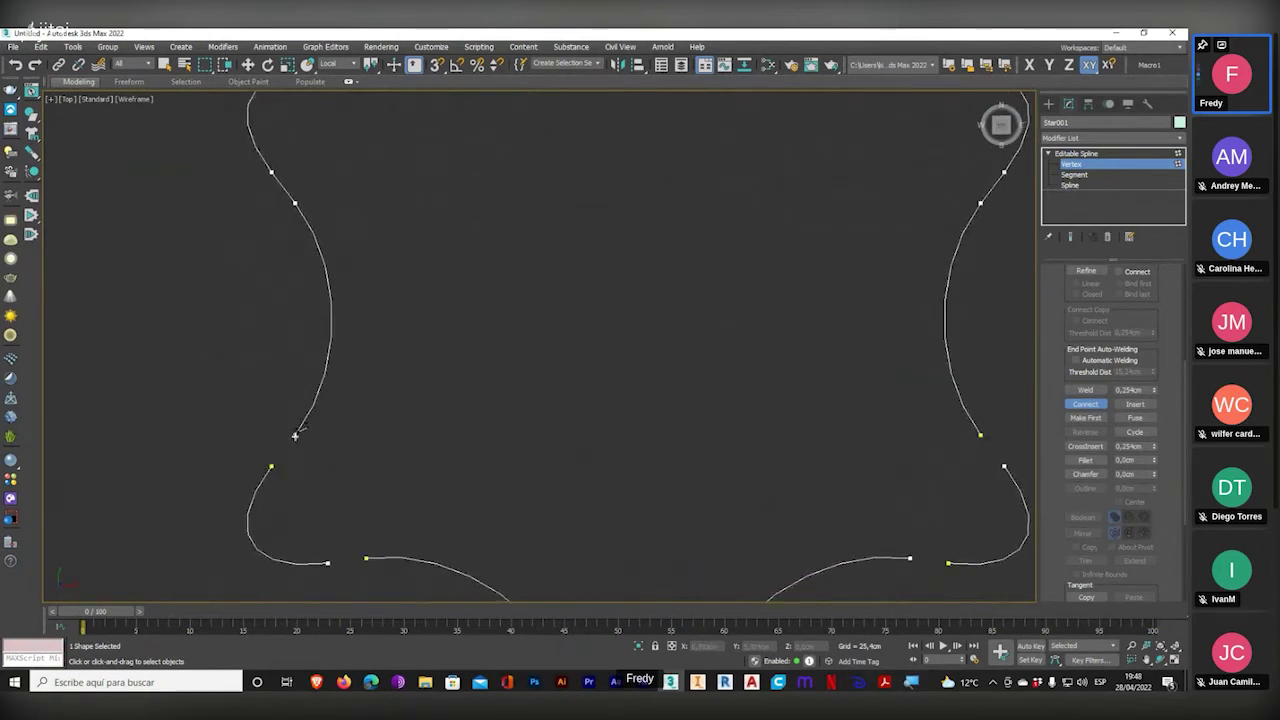
middle_click_drag(343, 478, 331, 370)
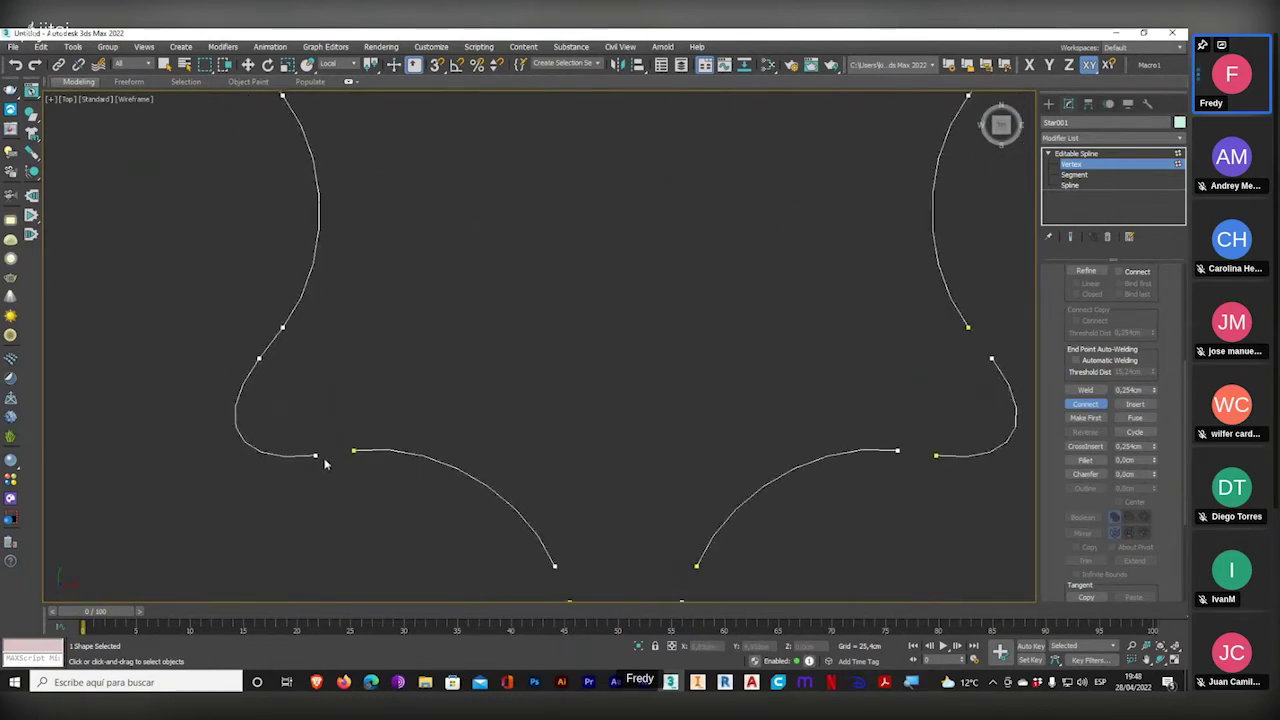
left_click_drag(315, 455, 352, 453)
scroll(618, 565, "down", 2)
middle_click_drag(618, 565, 541, 460)
scroll(558, 448, "up", 3)
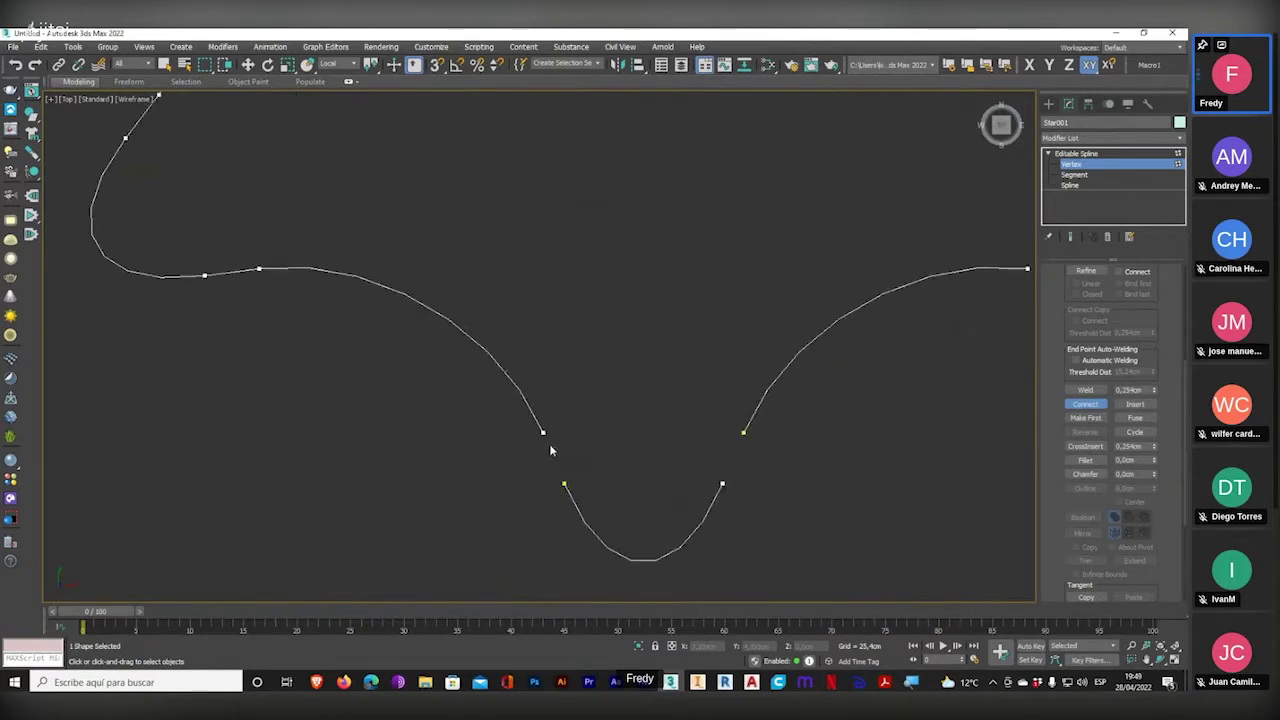
left_click_drag(545, 436, 564, 481)
left_click_drag(722, 484, 743, 432)
- Close the star outline by connecting the open end vertices on both sides of its lower-right tip
scroll(414, 486, "down", 3)
scroll(786, 371, "up", 3)
scroll(594, 393, "up", 1)
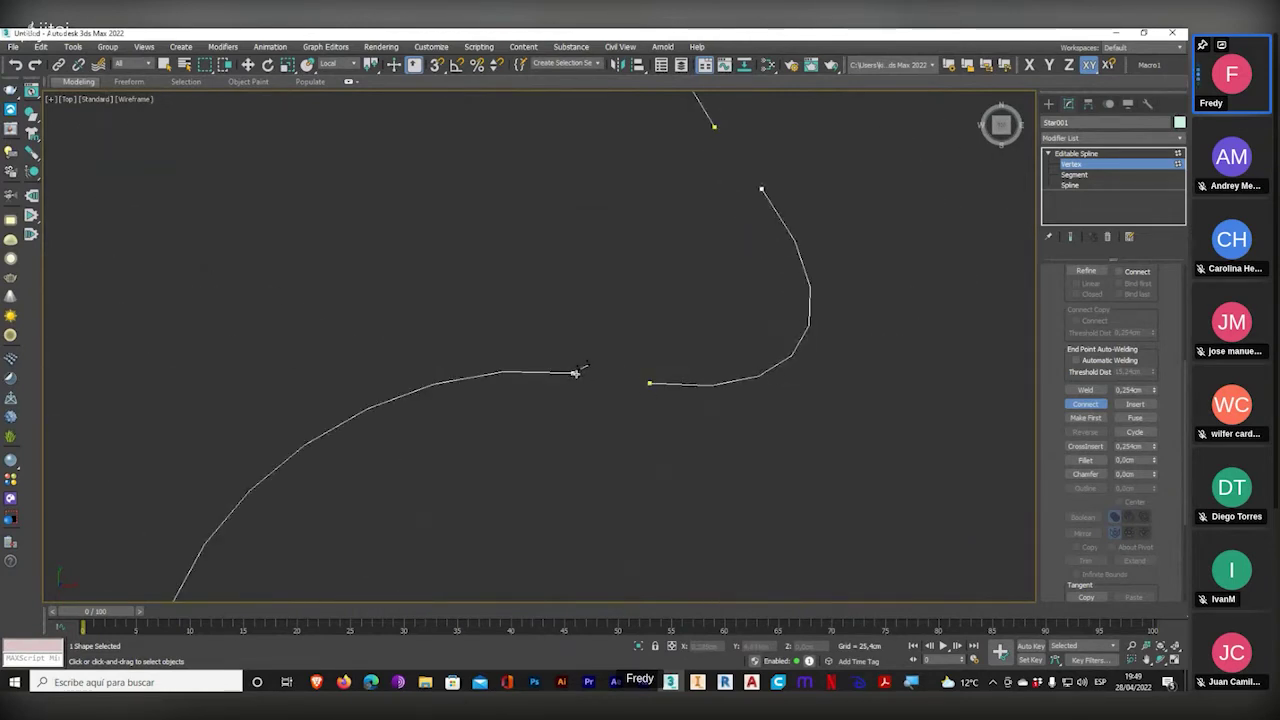
left_click_drag(575, 373, 650, 383)
middle_click_drag(717, 263, 720, 371)
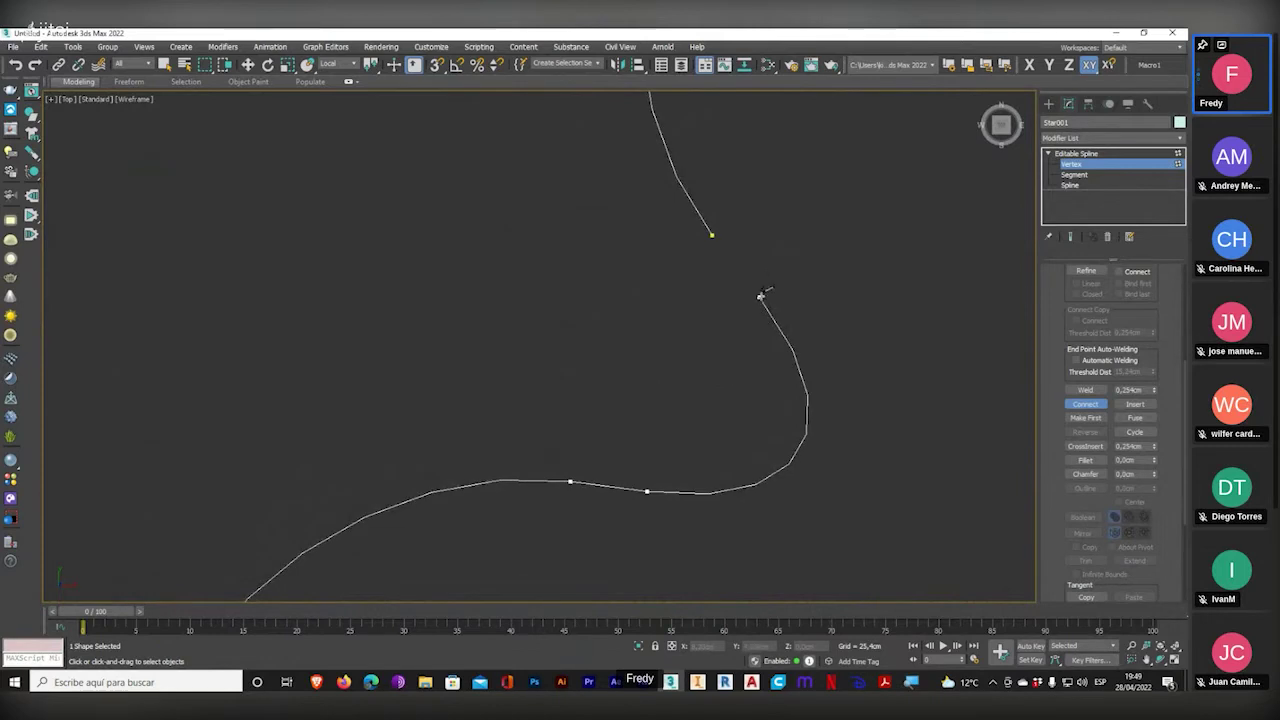
left_click_drag(761, 296, 711, 236)
scroll(742, 330, "down", 3)
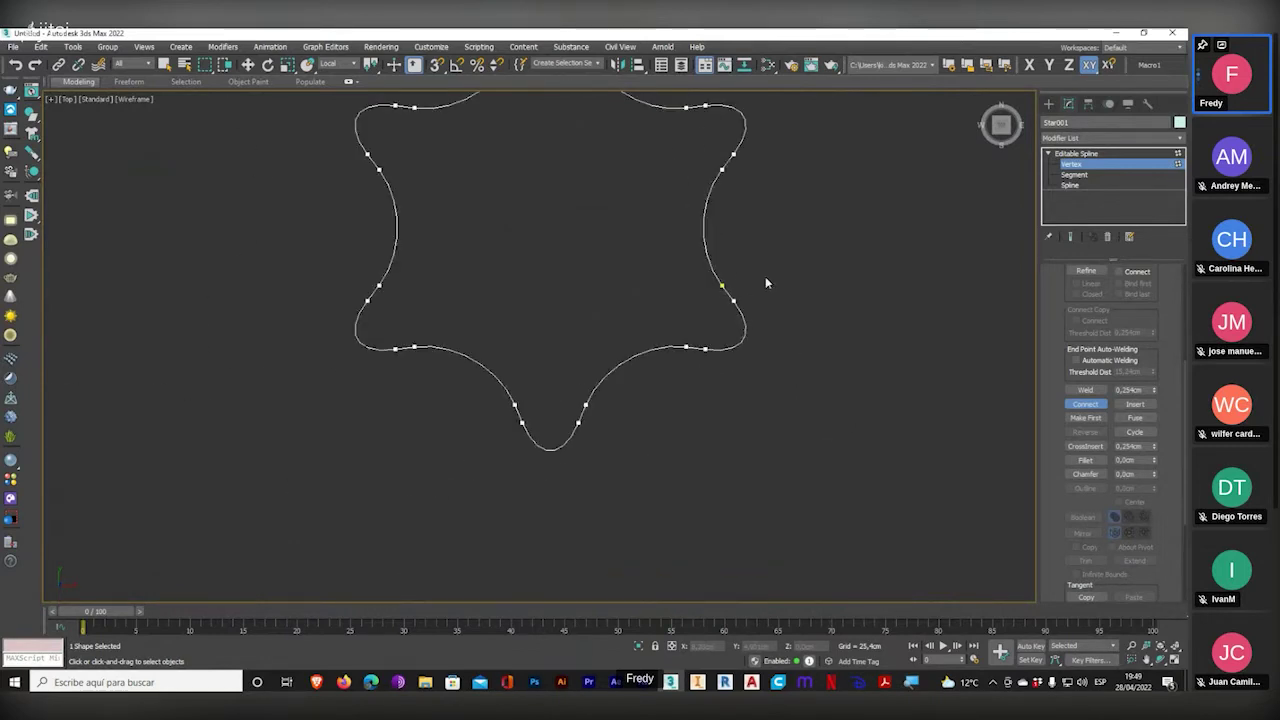
right_click(765, 283)
- Draw a closed, irregular wavy outline with curved Bezier points in the empty space right of the star using the Line tool
middle_click_drag(765, 283, 600, 318)
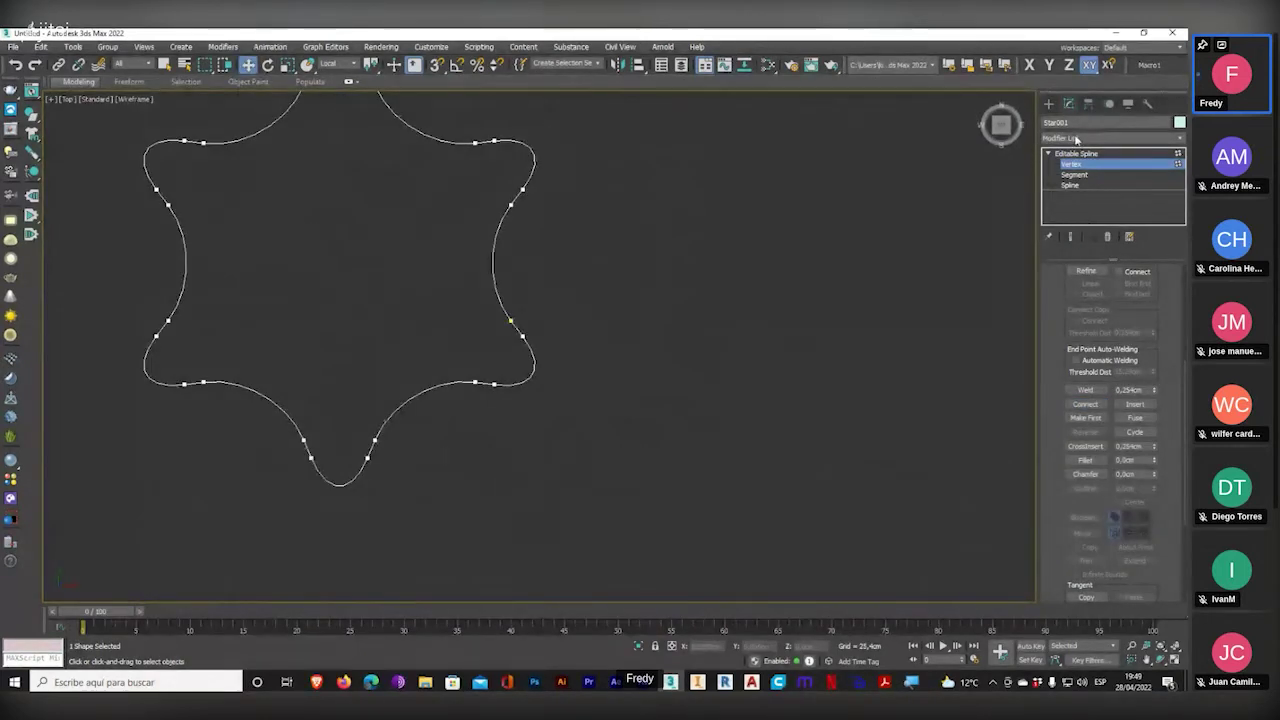
left_click(1049, 103)
left_click(1075, 201)
left_click(750, 247)
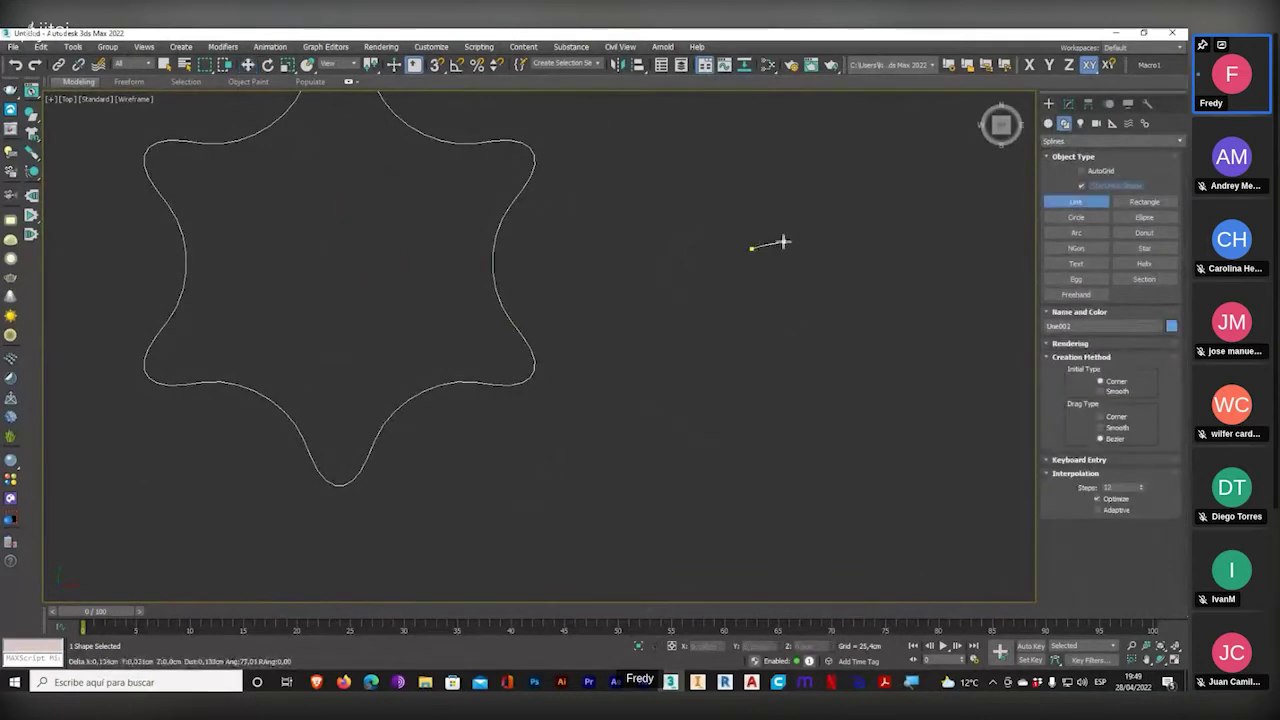
left_click_drag(807, 222, 891, 251)
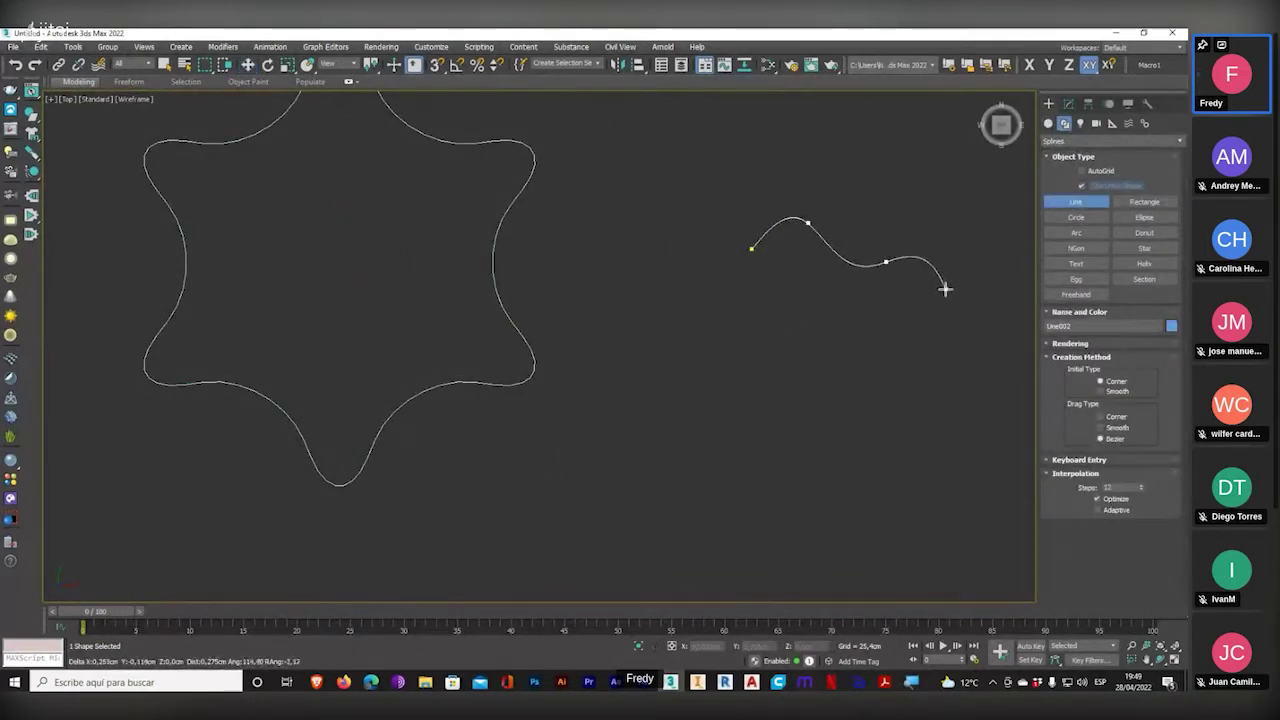
left_click_drag(941, 297, 946, 323)
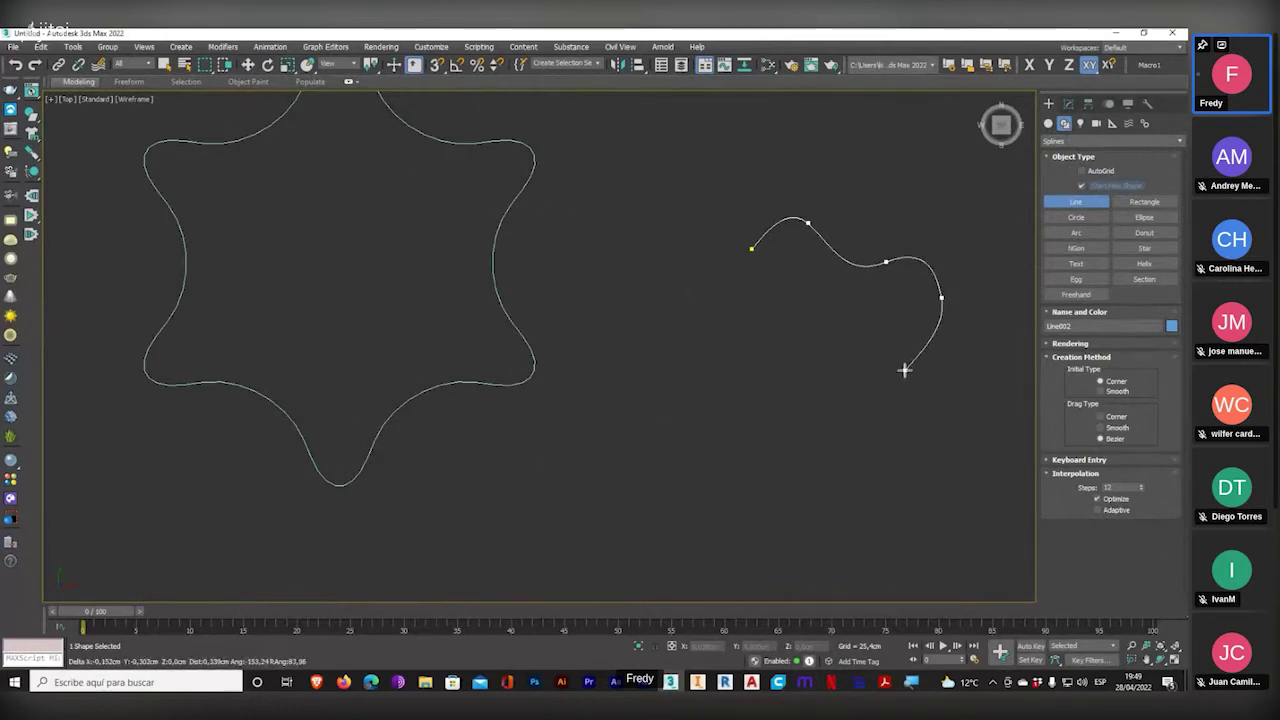
left_click_drag(949, 371, 770, 420)
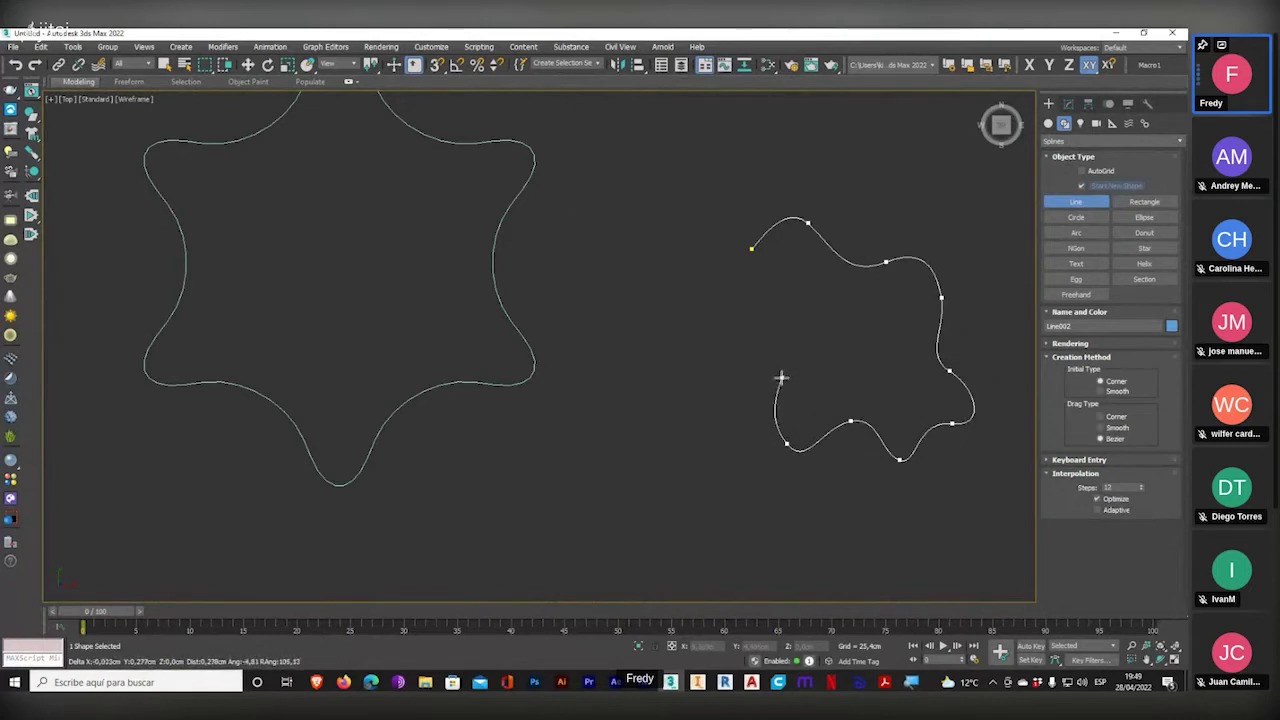
left_click_drag(781, 377, 751, 337)
left_click(761, 320)
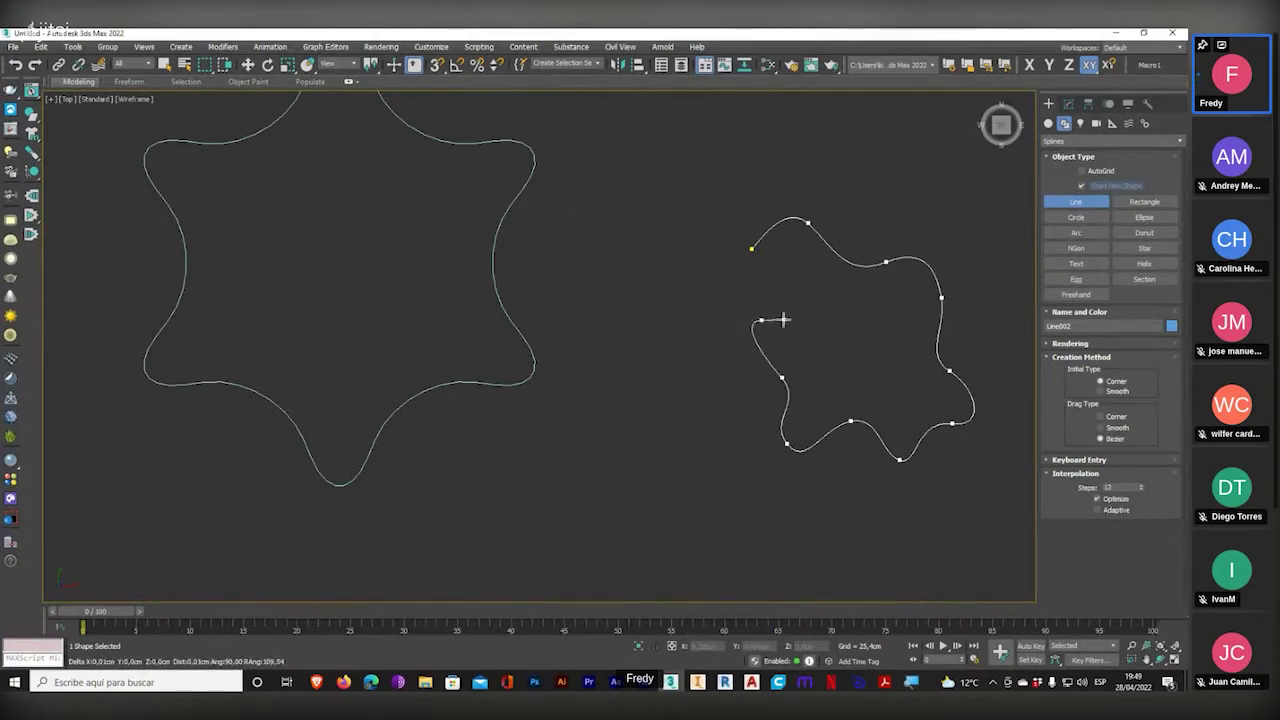
left_click_drag(763, 284, 754, 283)
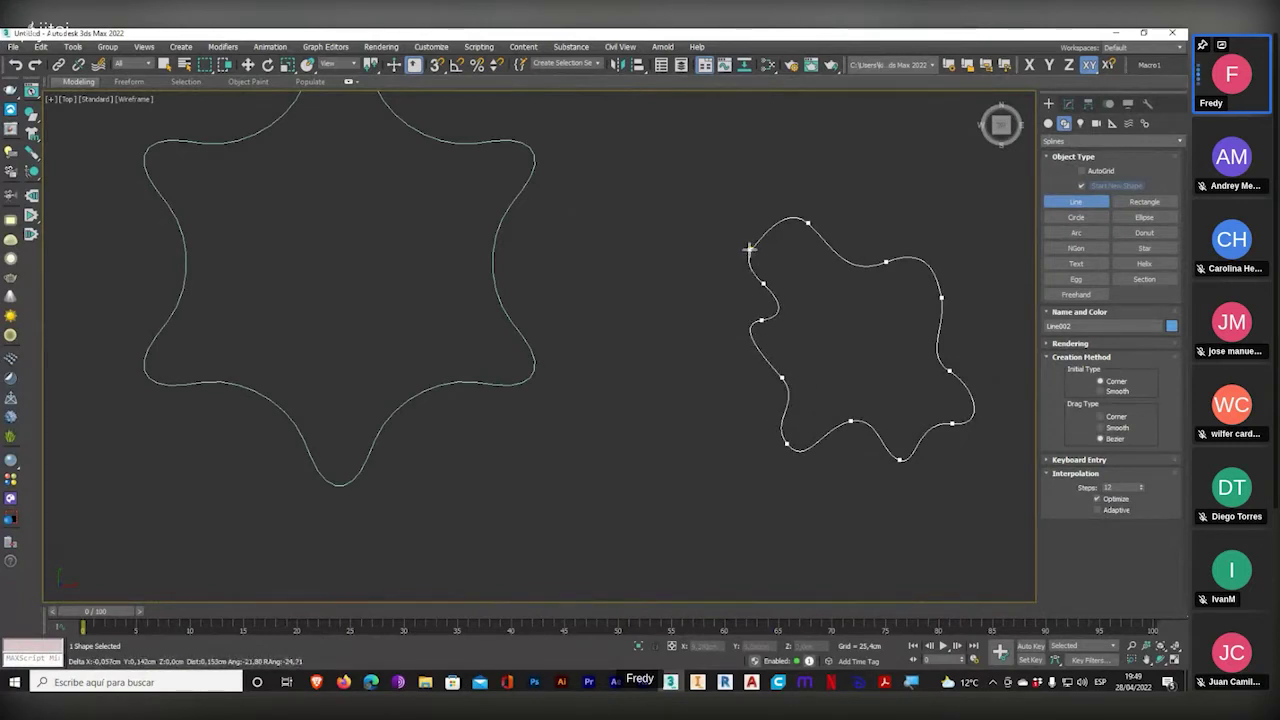
left_click(749, 249)
left_click(570, 365)
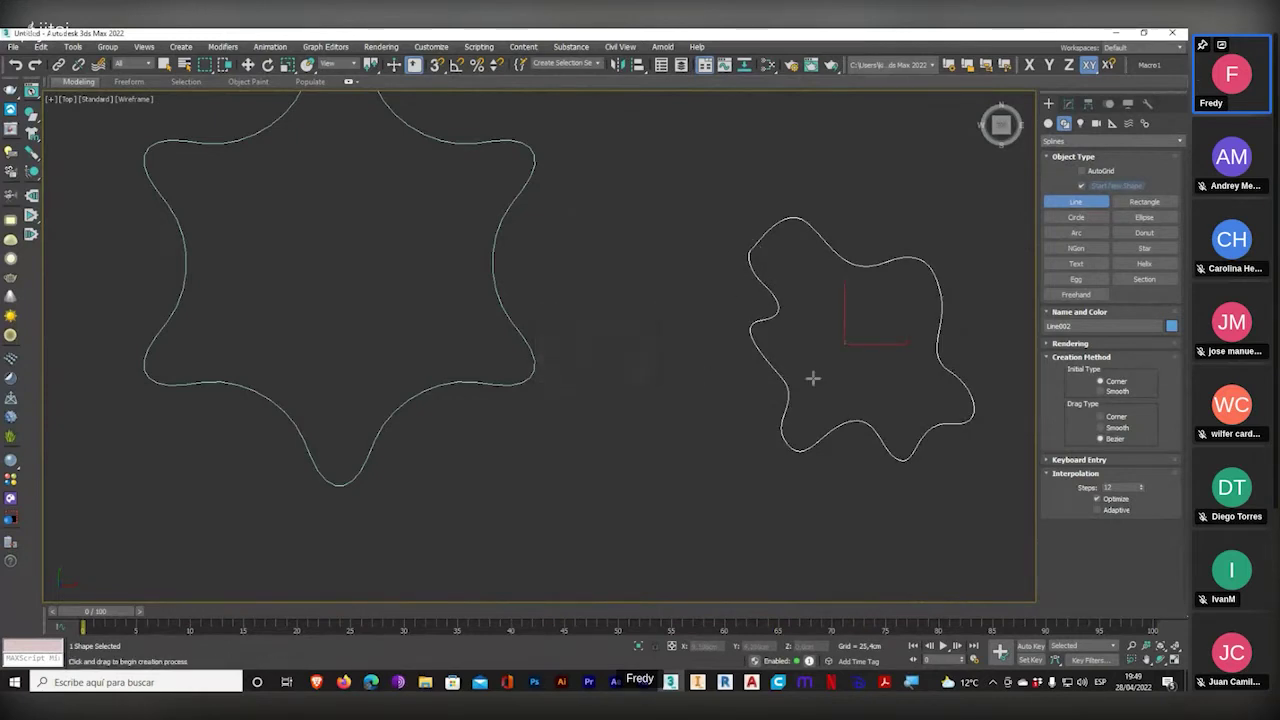
key("z")
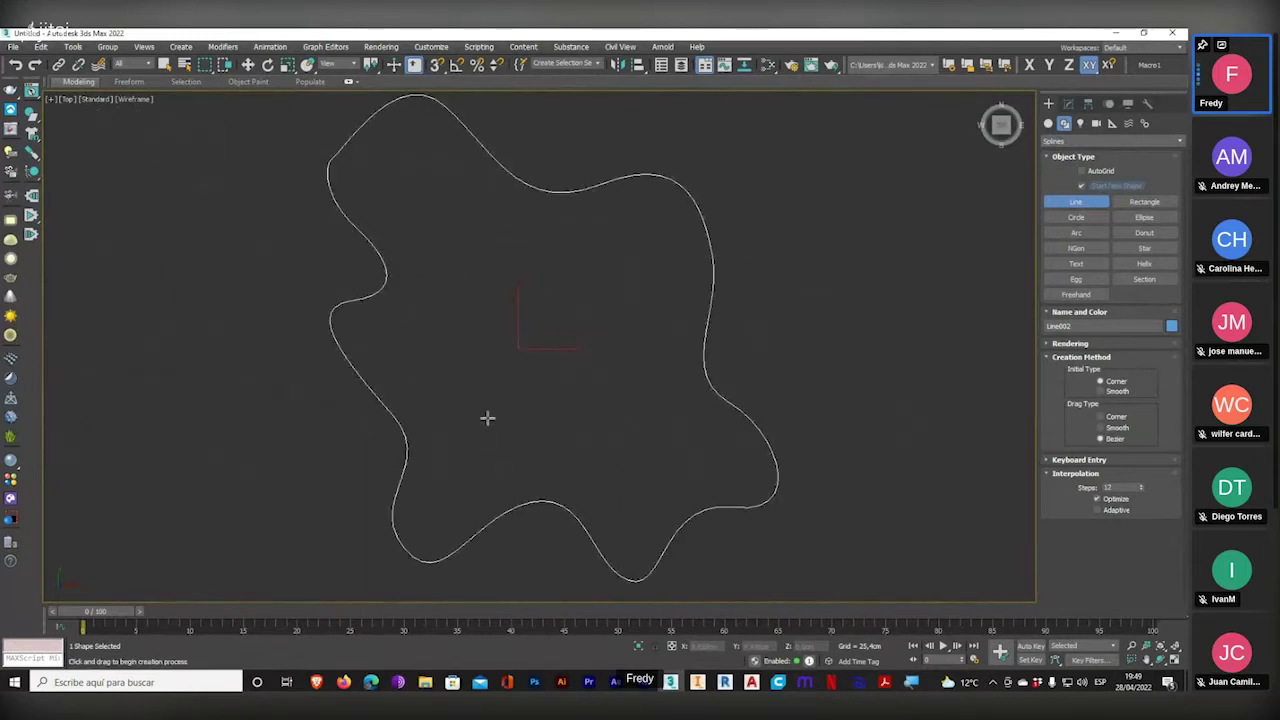
scroll(531, 402, "down", 5)
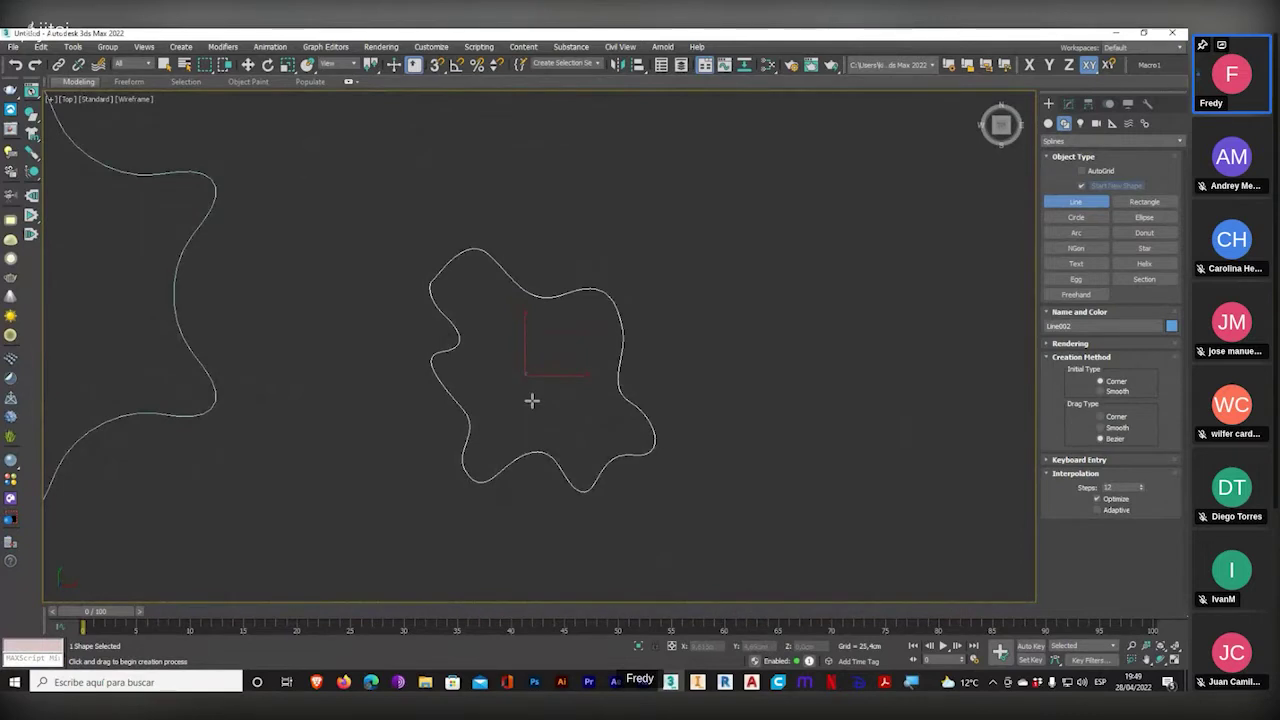
middle_click_drag(551, 386, 788, 383)
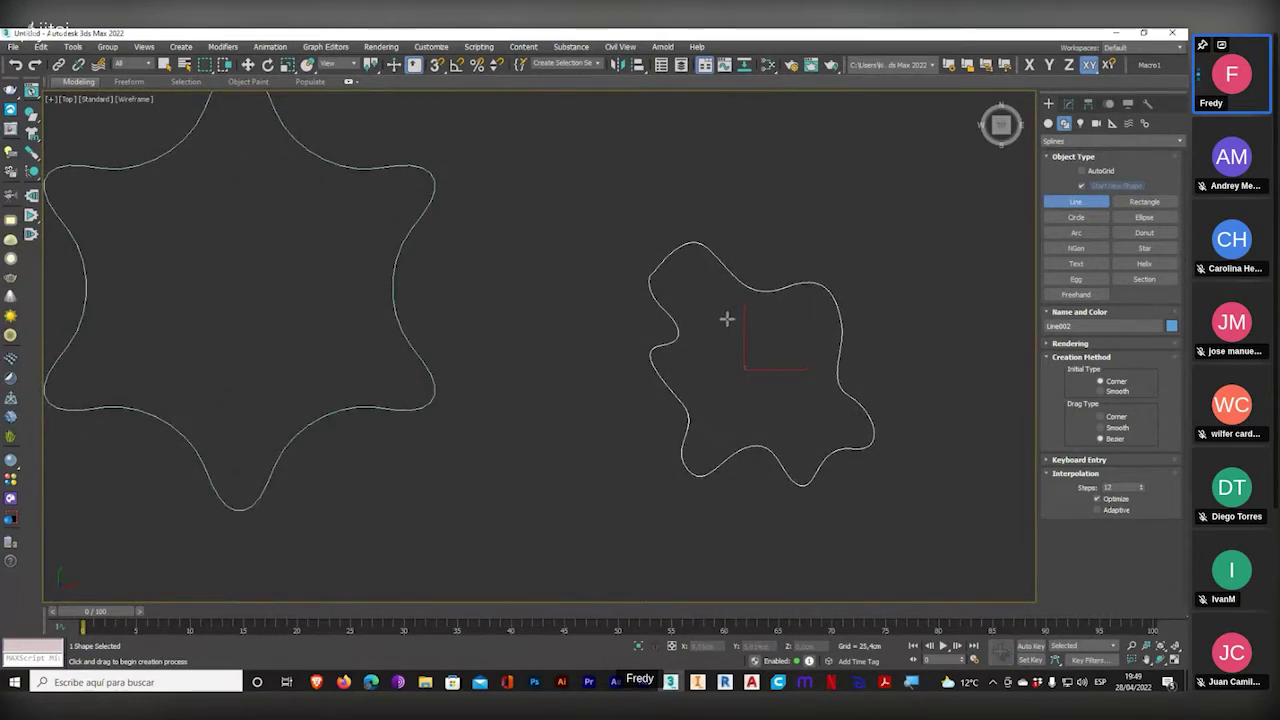
- Delete the irregular wavy outline beside the star
key("Delete")
middle_click_drag(727, 318, 829, 380)
middle_click_drag(566, 297, 819, 349)
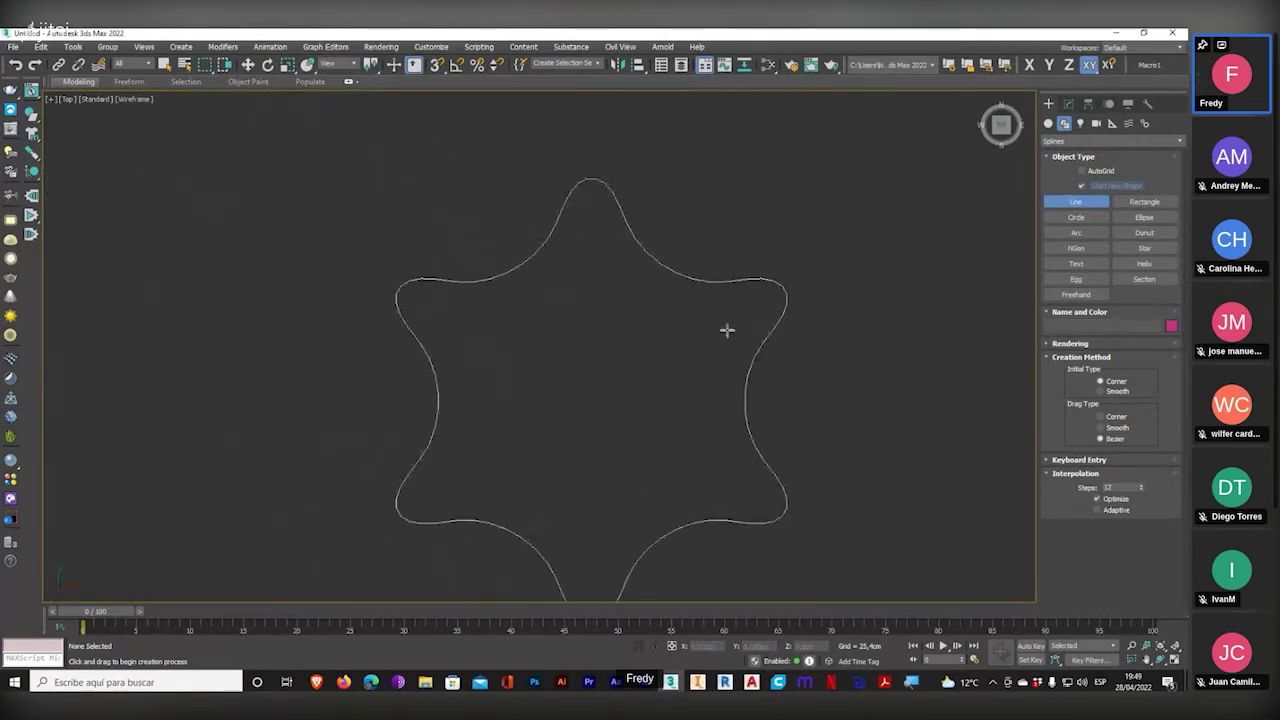
middle_click_drag(737, 346, 691, 360)
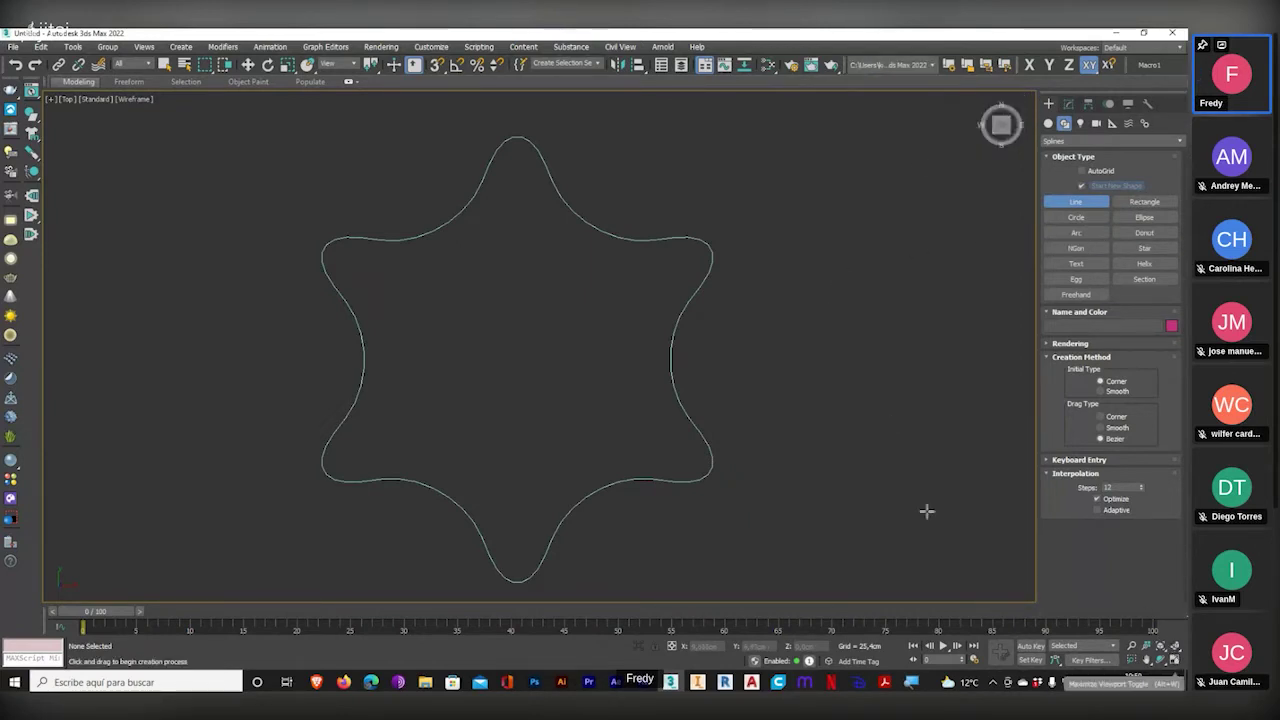
- Examine the star spline's vertices and tangent handles around the upper-right tip at Vertex level
left_click(1068, 103)
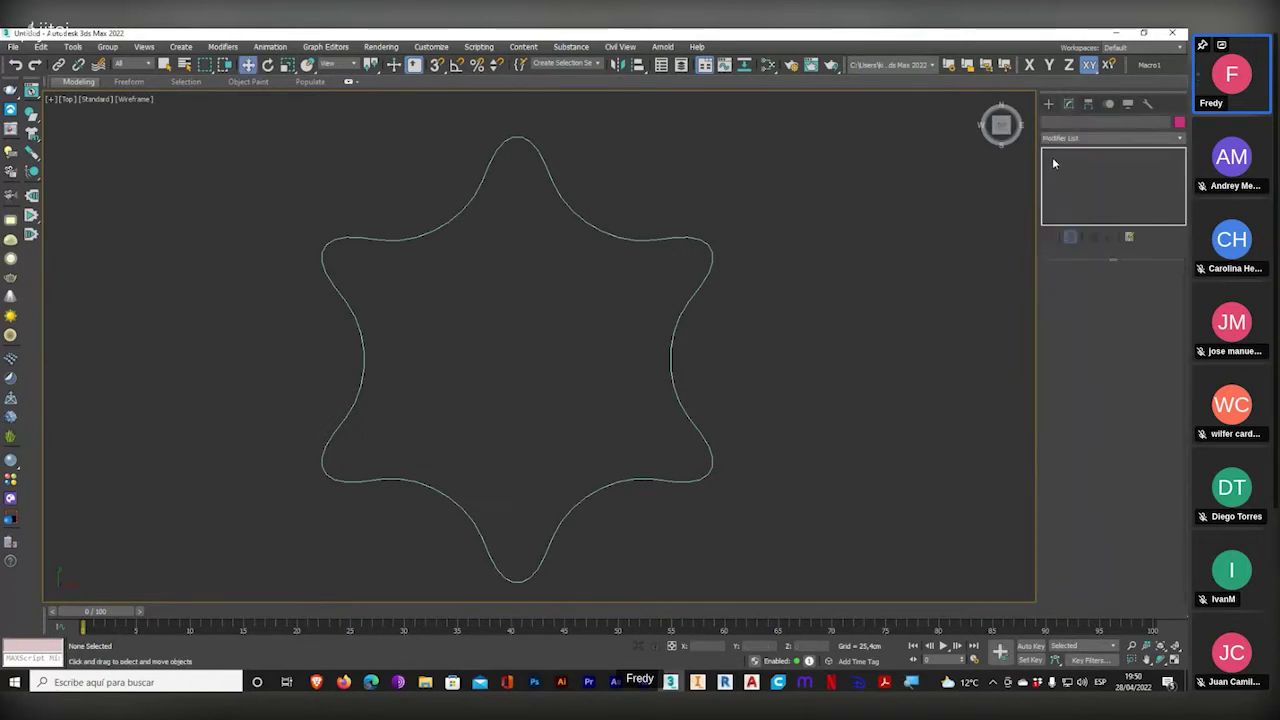
left_click(650, 241)
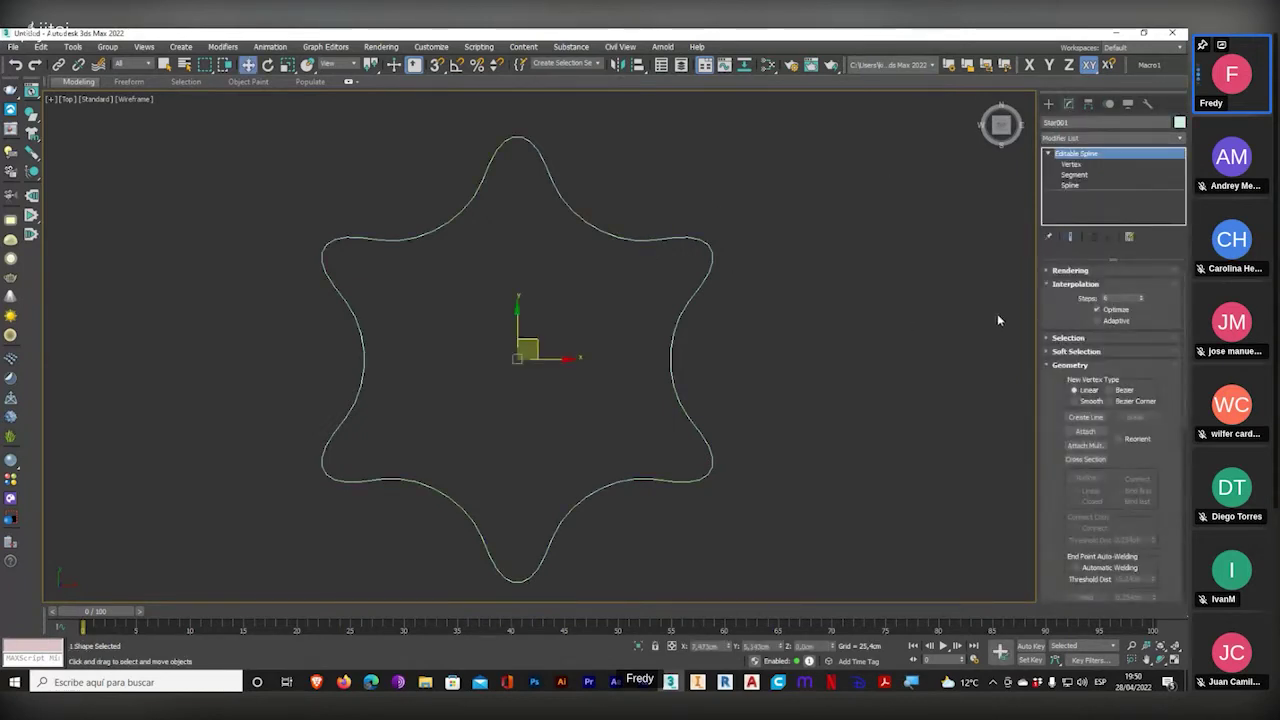
left_click(1070, 164)
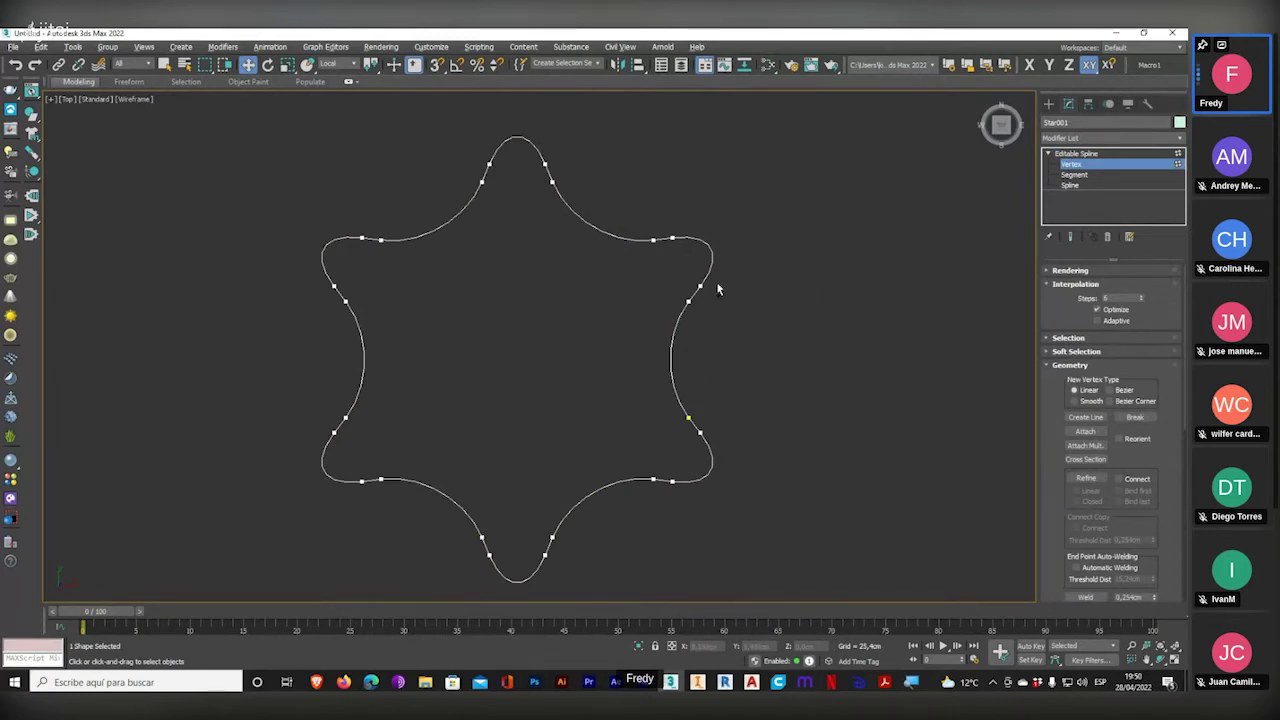
key("ctrl+1")
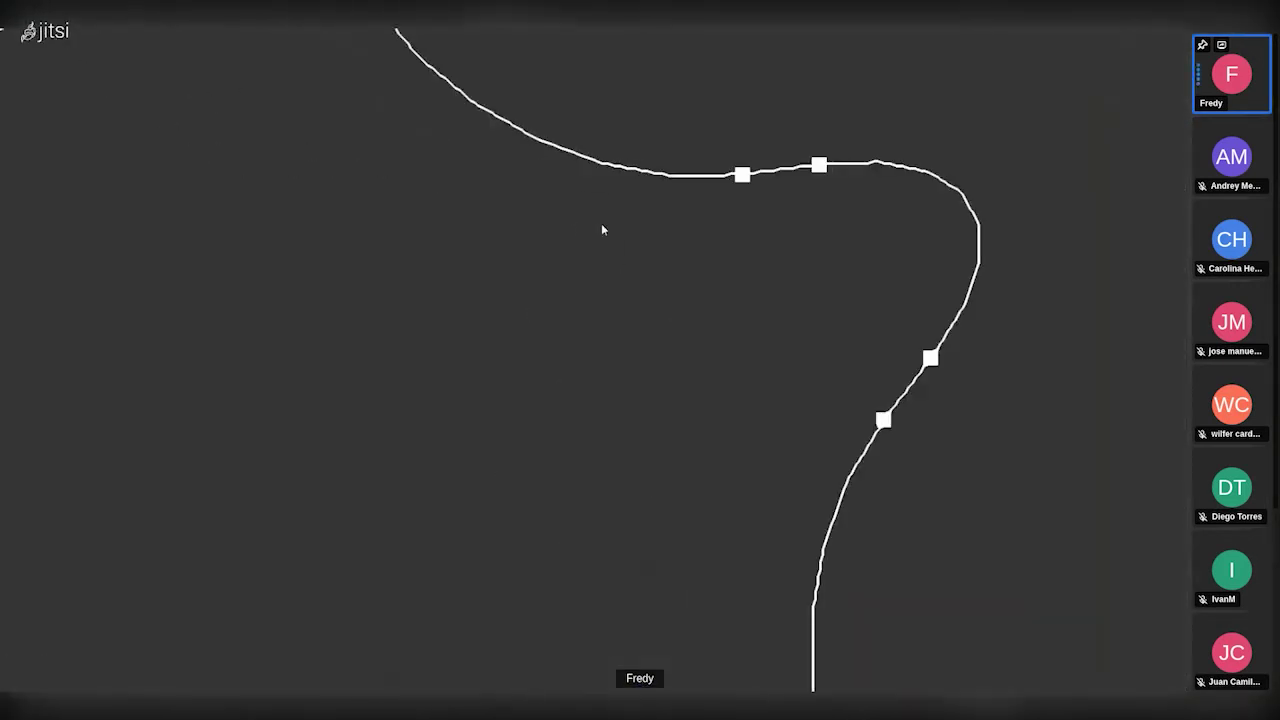
left_click_drag(660, 95, 637, 240)
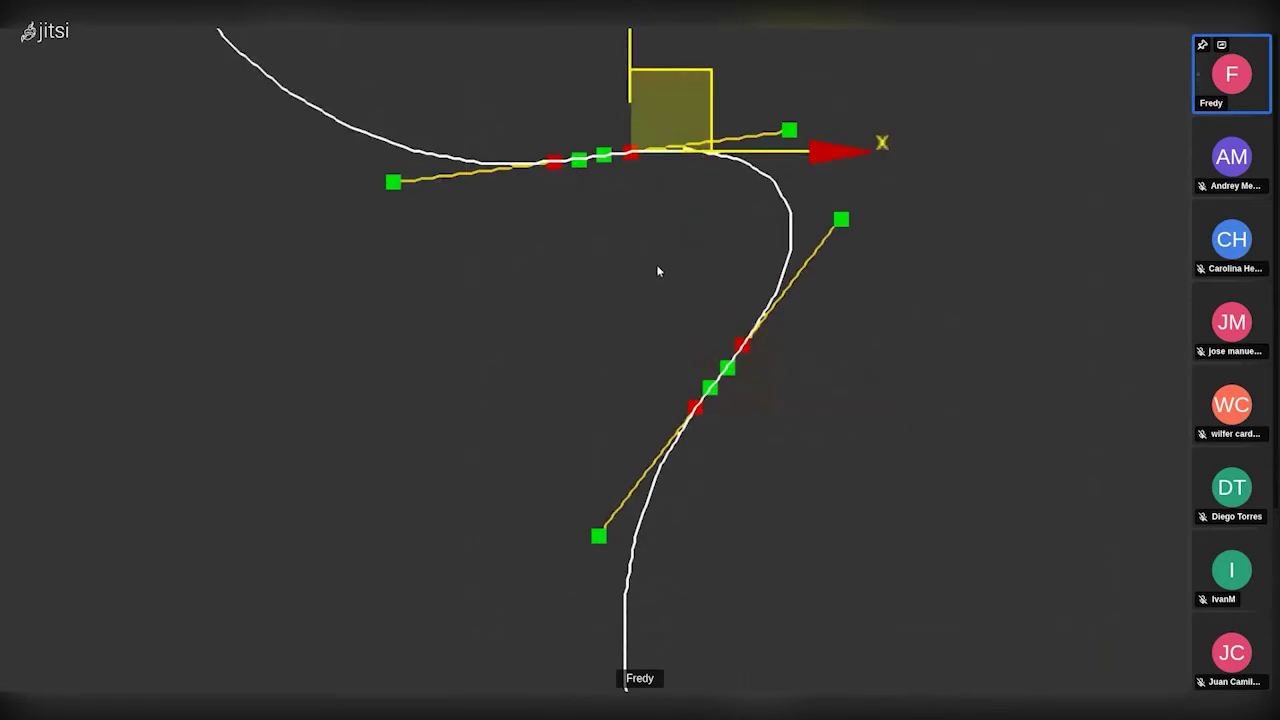
left_click(657, 268)
key("Escape")
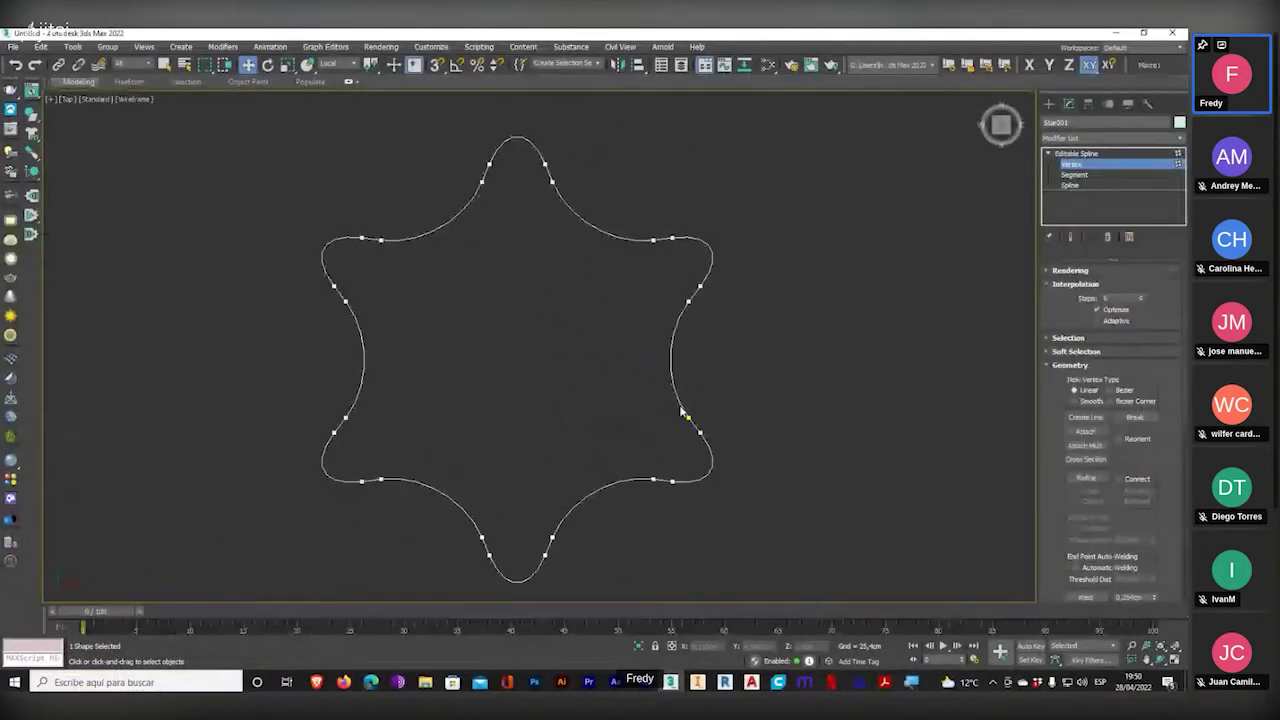
- Divide the six concave segments between the star's tips by inserting one vertex in the middle of each
left_click(1075, 175)
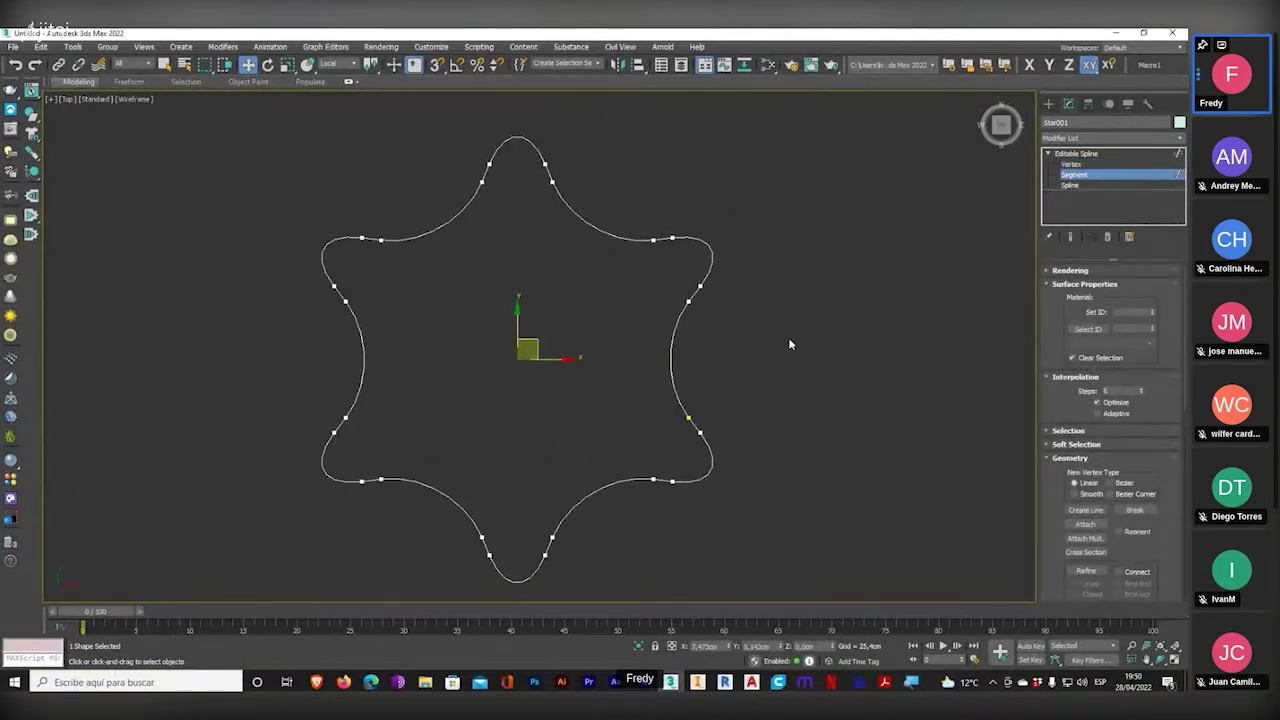
left_click_drag(774, 328, 441, 391)
left_click_drag(314, 376, 313, 378)
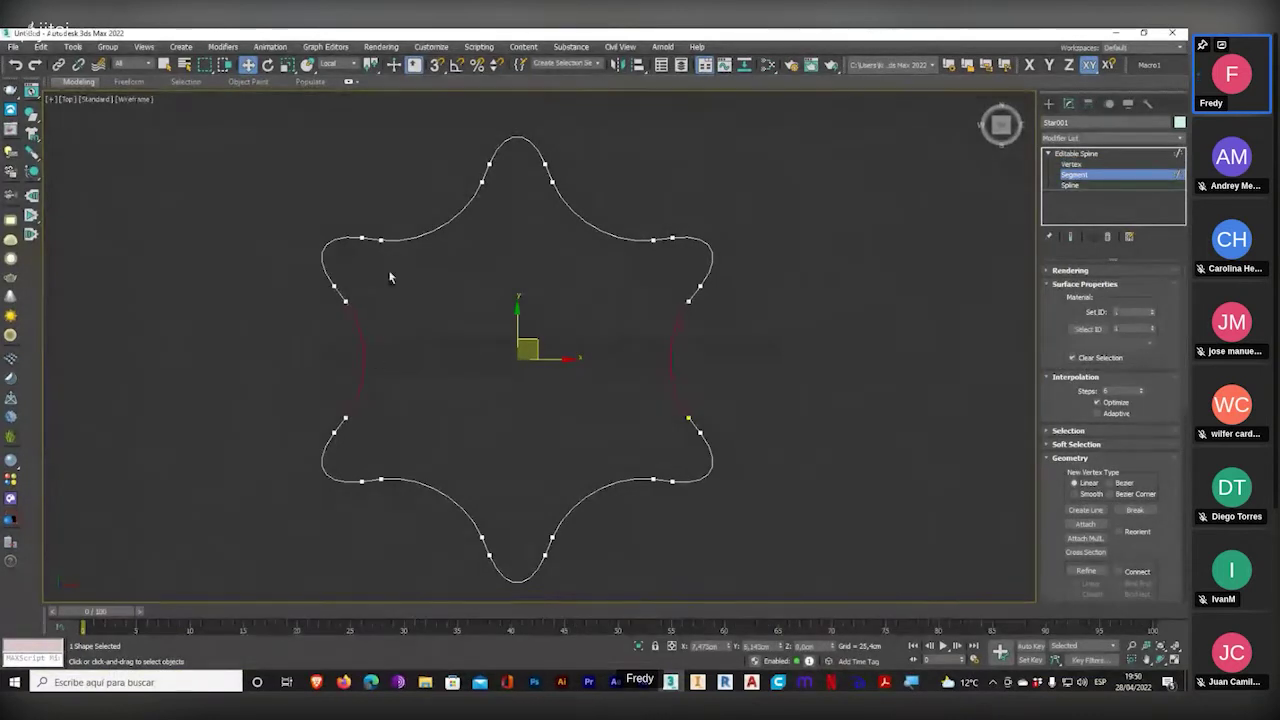
left_click(438, 229, "ctrl")
left_click(597, 227, "ctrl")
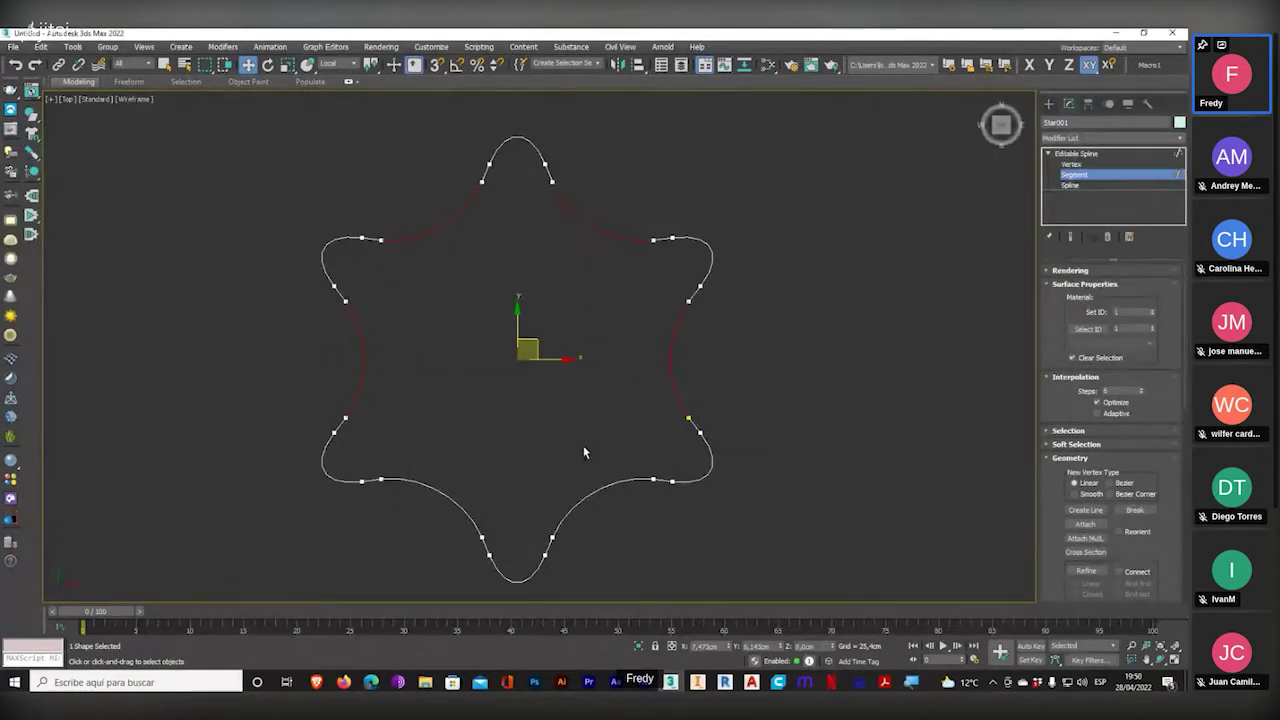
left_click(597, 491, "ctrl")
left_click(447, 494, "ctrl")
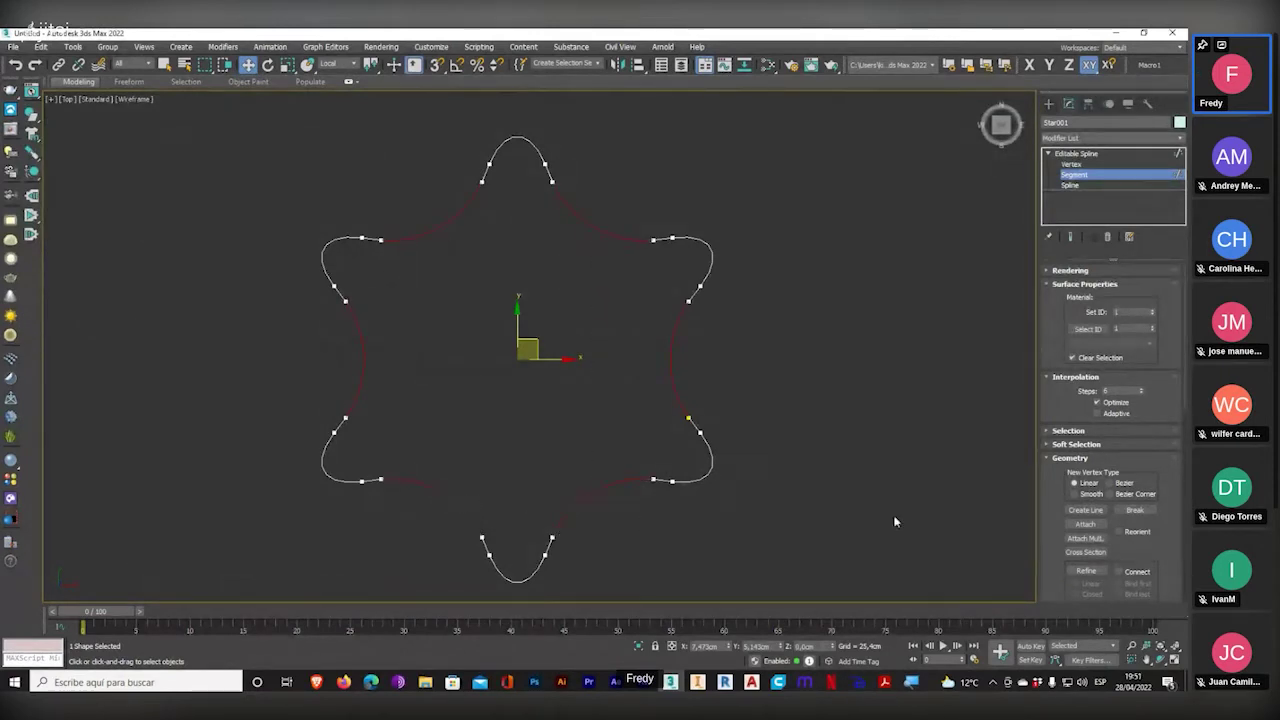
left_click_drag(1059, 530, 1052, 412)
scroll(1068, 470, "down", 5)
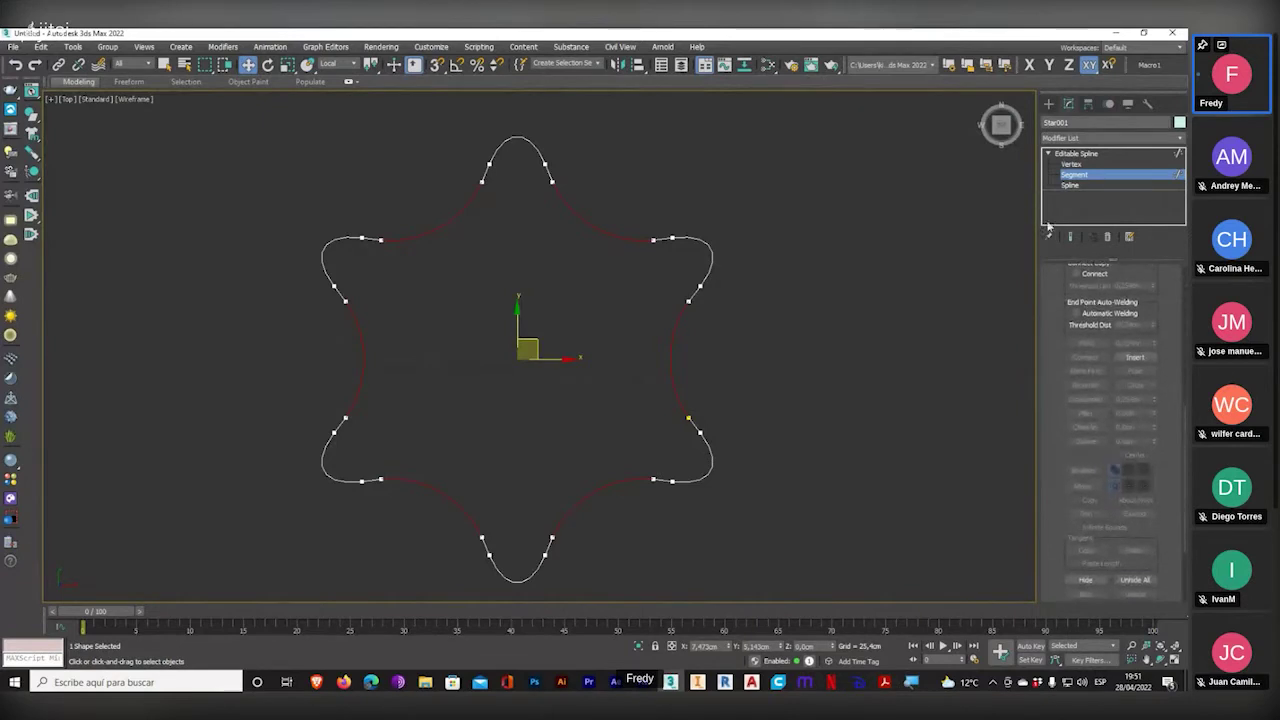
left_click(1085, 505)
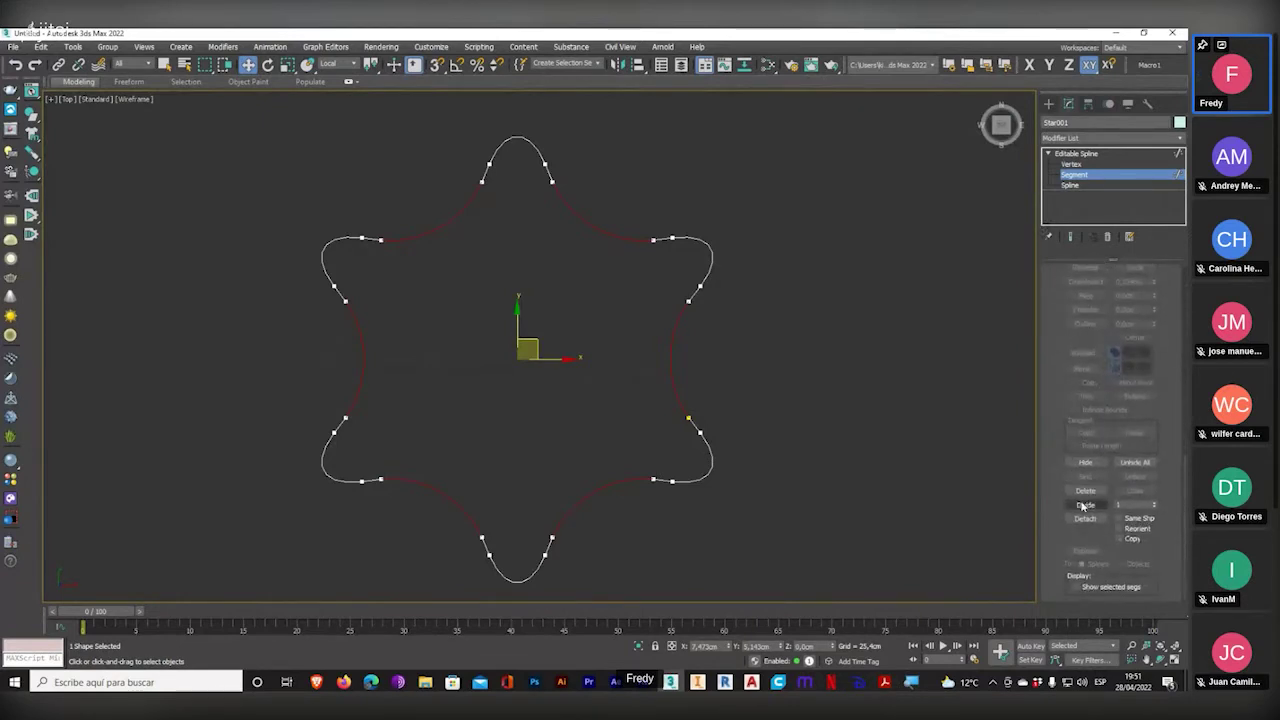
- Make the new midpoint vertex of the star's right-hand concave segment the spline's first vertex
left_click(1070, 164)
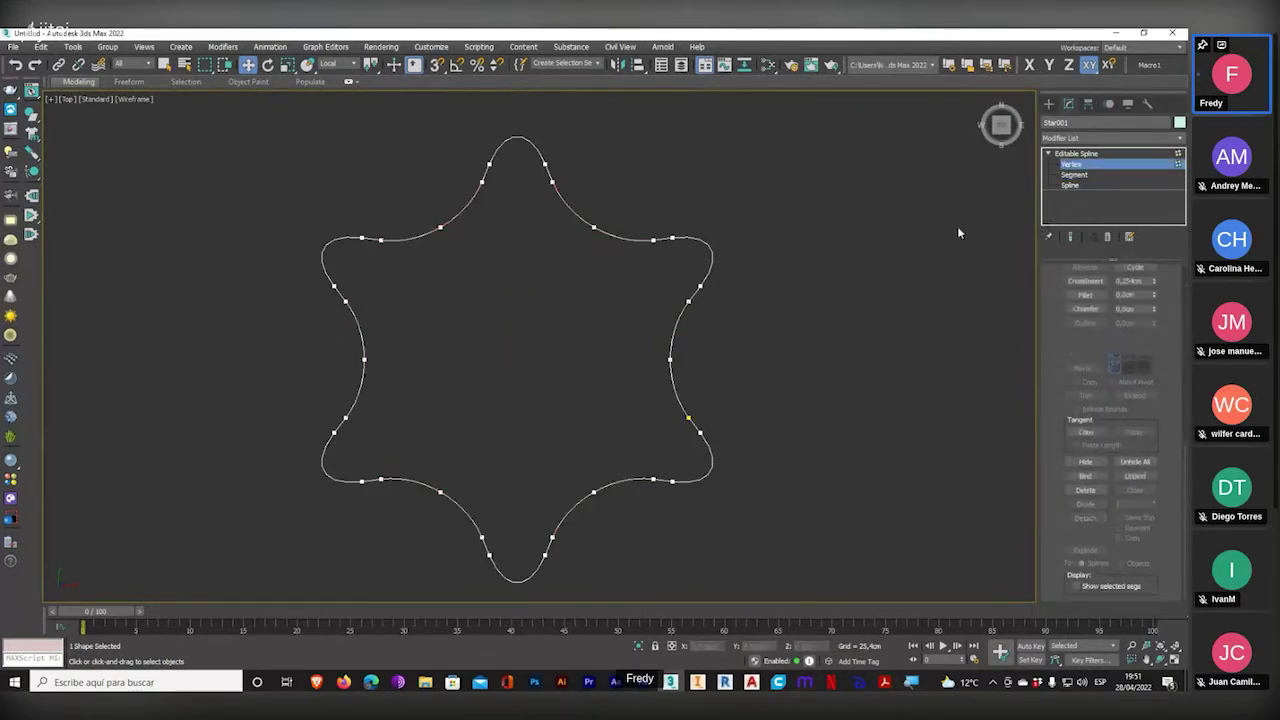
left_click(670, 358)
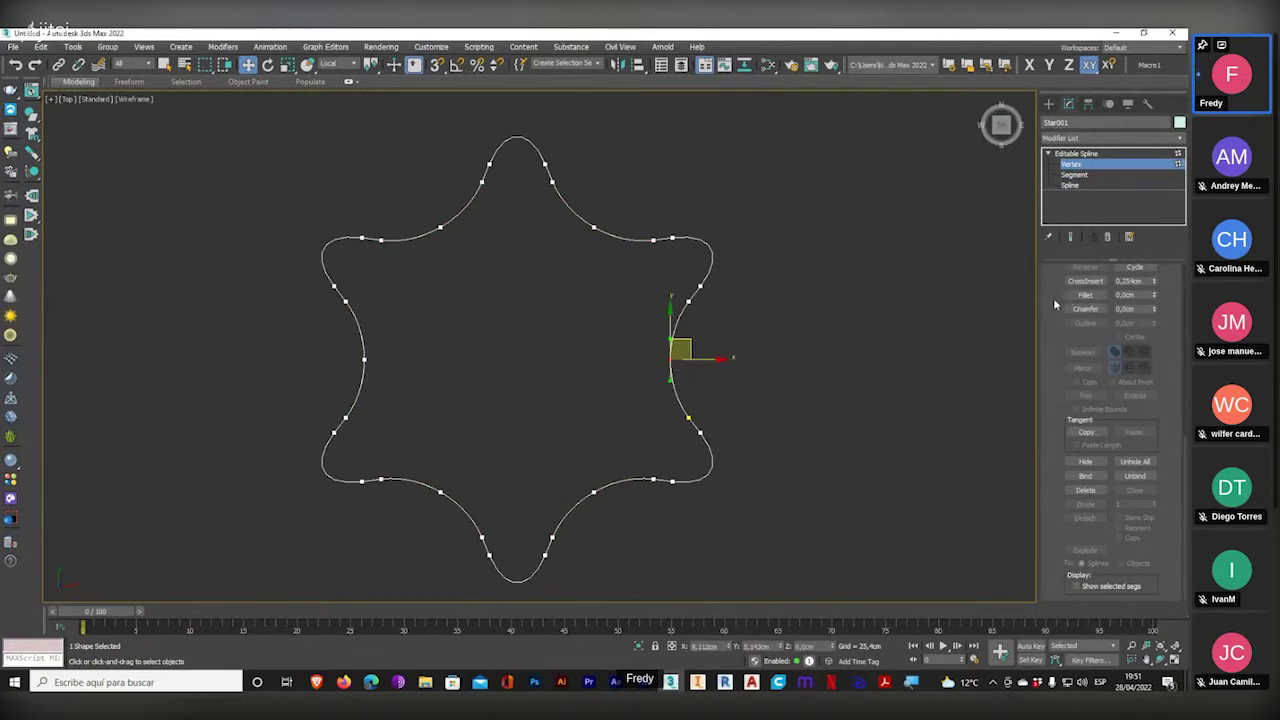
scroll(1053, 400, "up", 5)
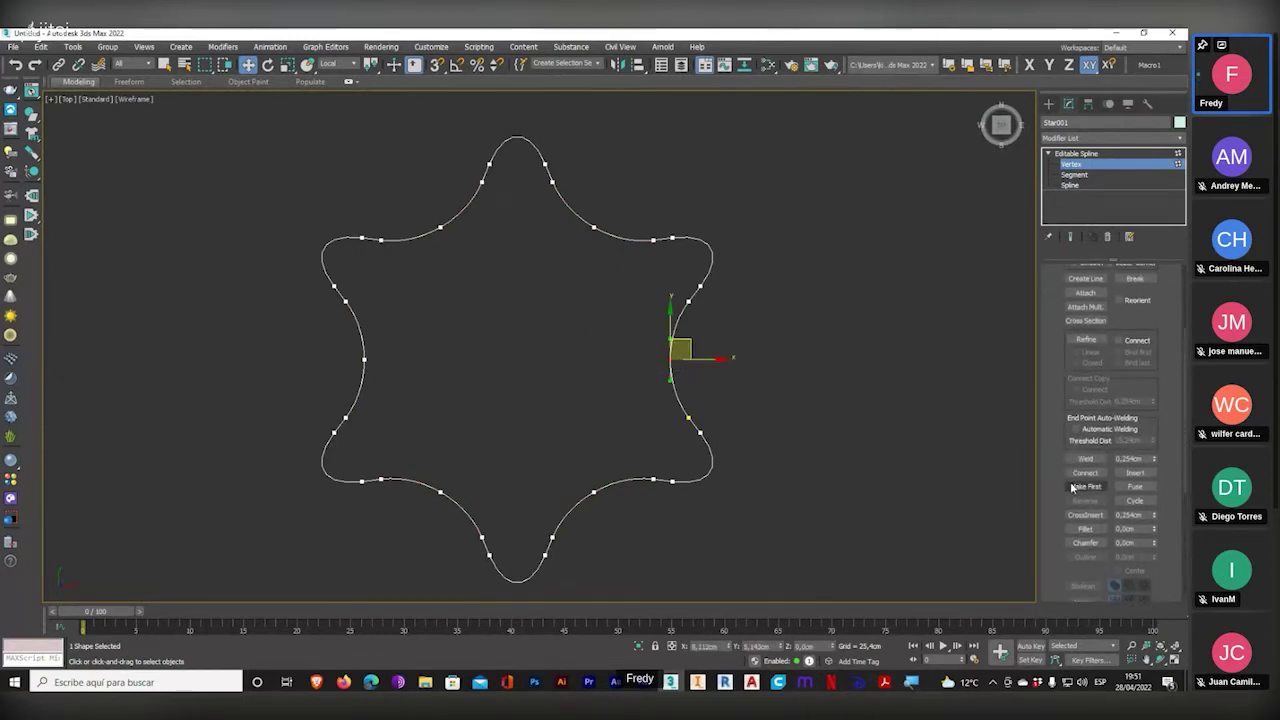
left_click(1070, 486)
left_click(786, 406)
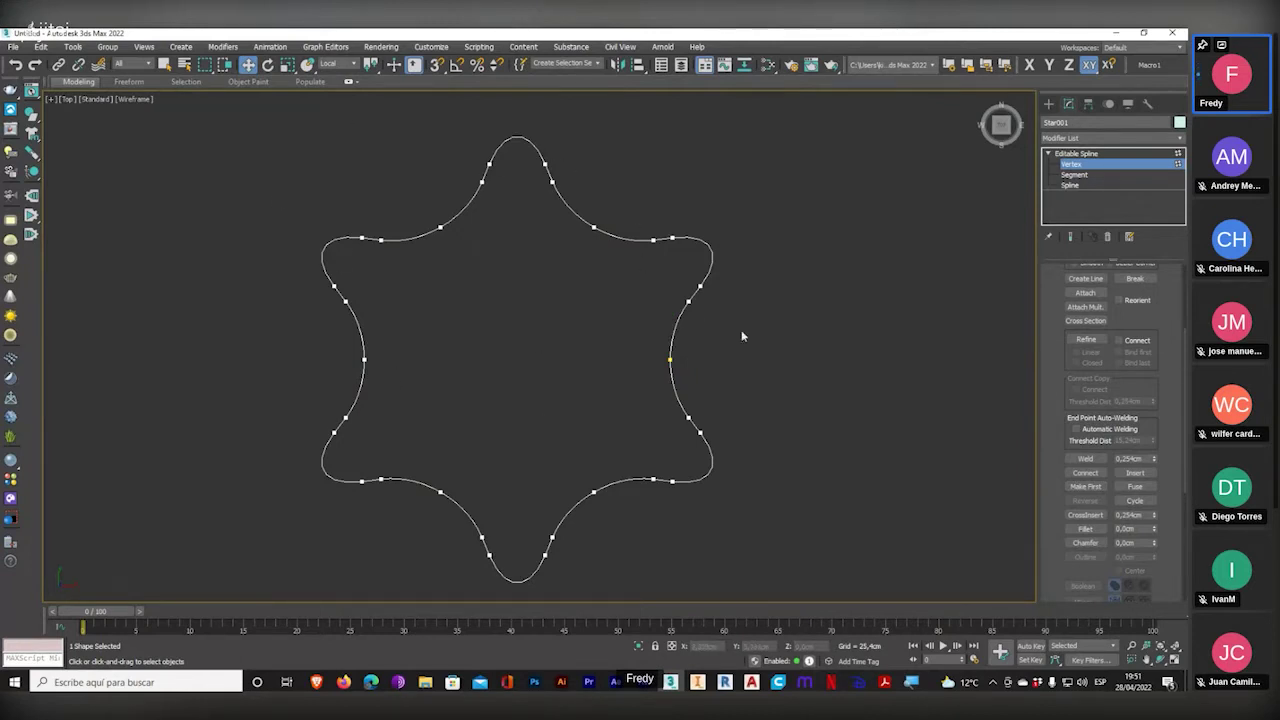
left_click(1178, 166)
- Draw a circular NGon with 30 sides and a radius of about 0.53 cm to the right of the star
left_click(1048, 103)
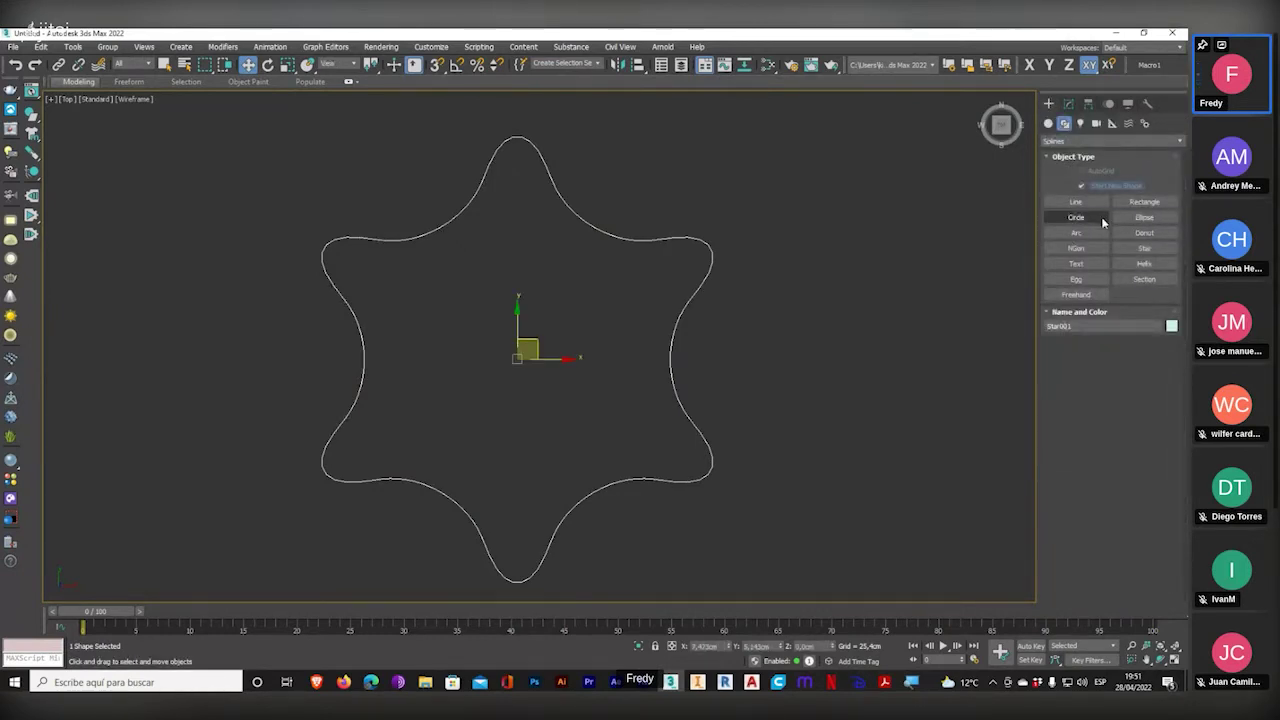
left_click(1083, 252)
middle_click_drag(865, 323, 686, 337)
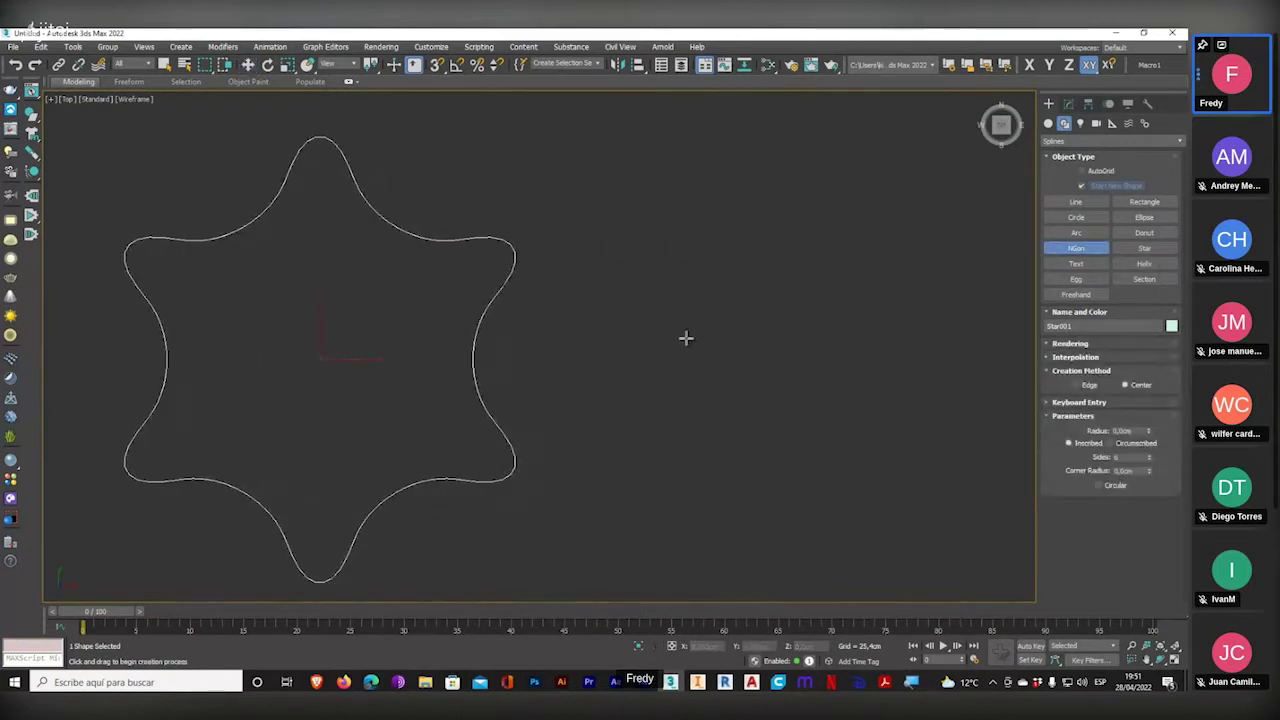
double_click(1130, 457)
left_click(1104, 484)
scroll(686, 443, "up", 1)
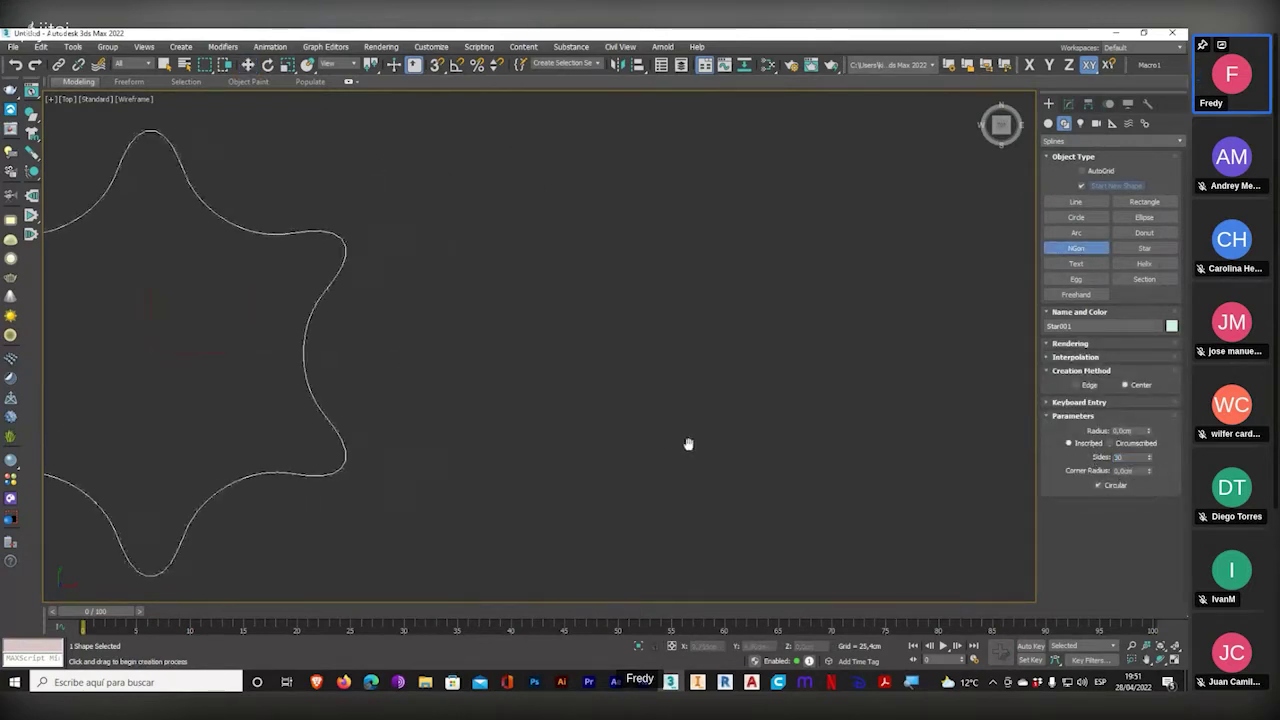
scroll(654, 414, "down", 2)
left_click_drag(650, 396, 720, 343)
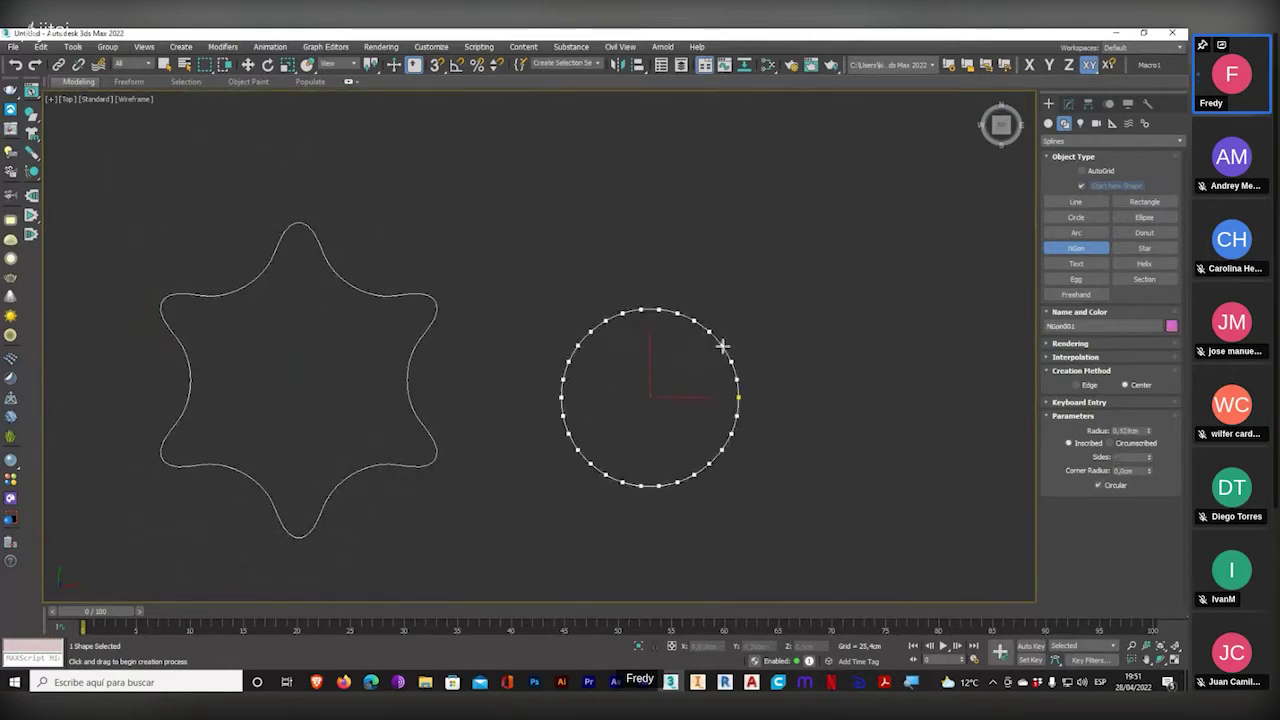
scroll(751, 366, "down", 3)
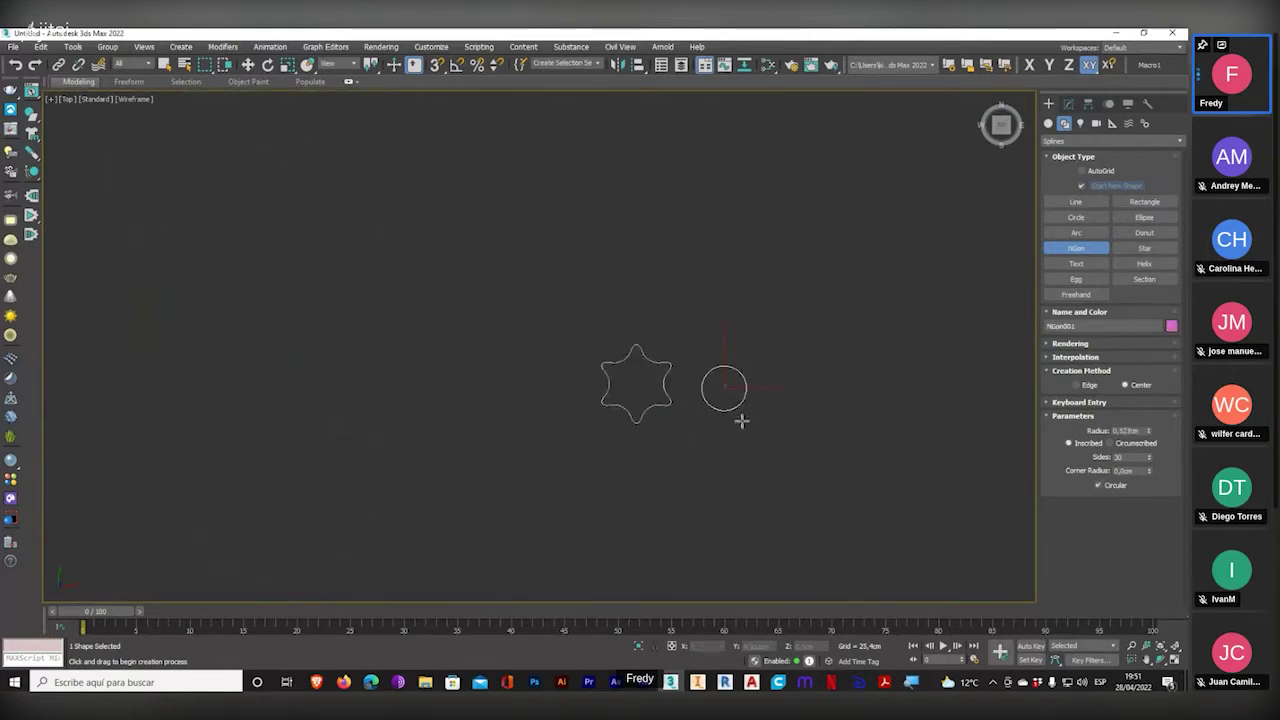
- Create a Loft along the vertical line in the Perspective view, using the star as an instanced cross-section at the path's start
left_click(1165, 660)
middle_click_drag(861, 529, 923, 551)
left_click(1176, 660)
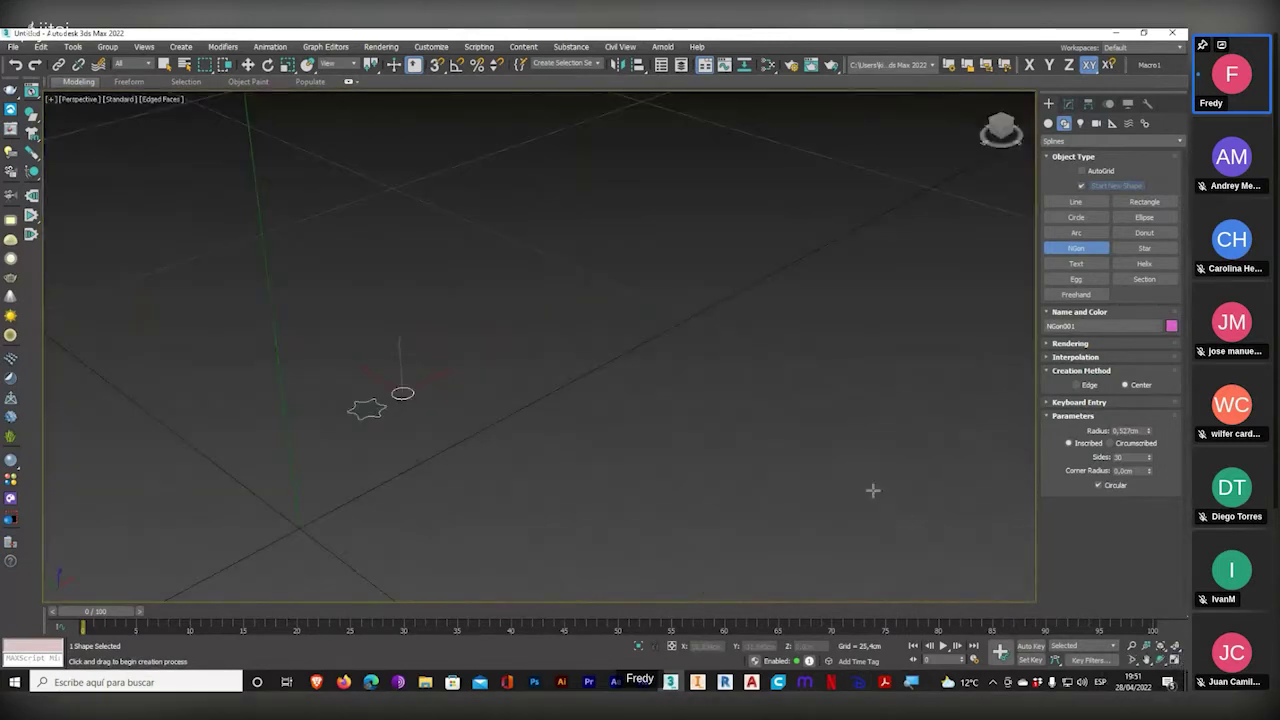
scroll(660, 420, "down", 2)
scroll(640, 431, "down", 1)
key("w")
left_click(523, 447)
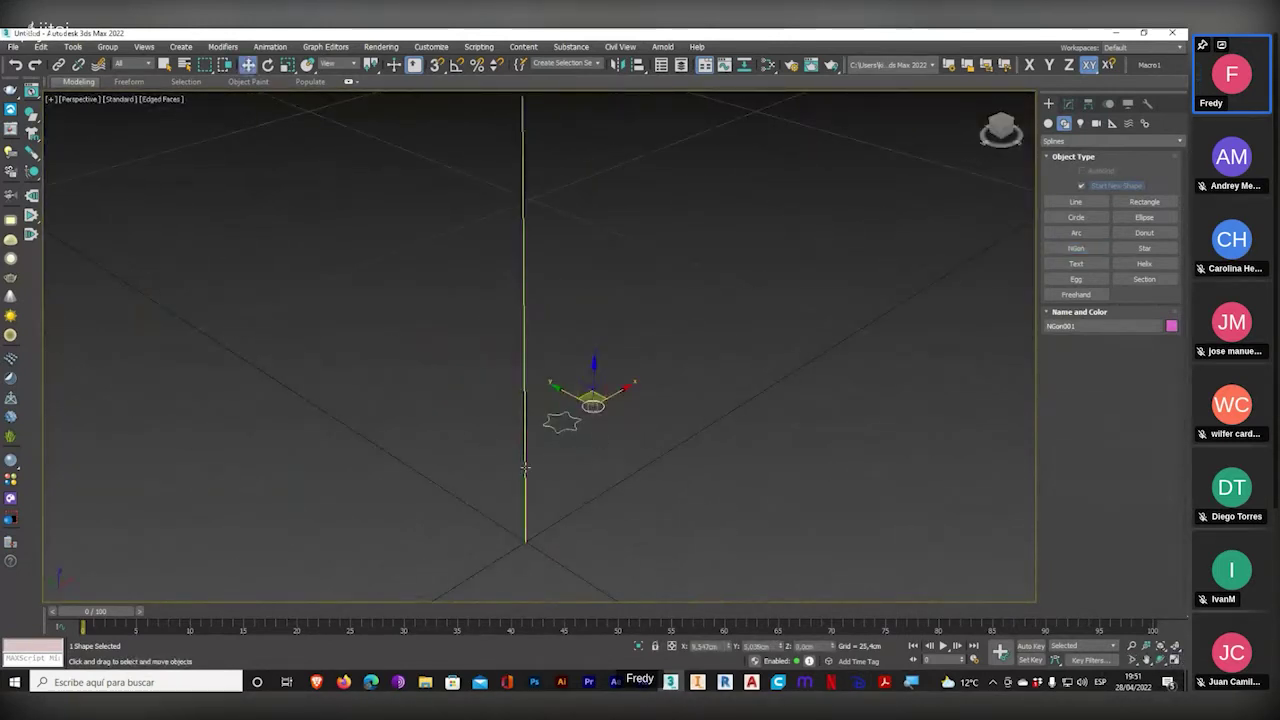
left_click(1069, 105)
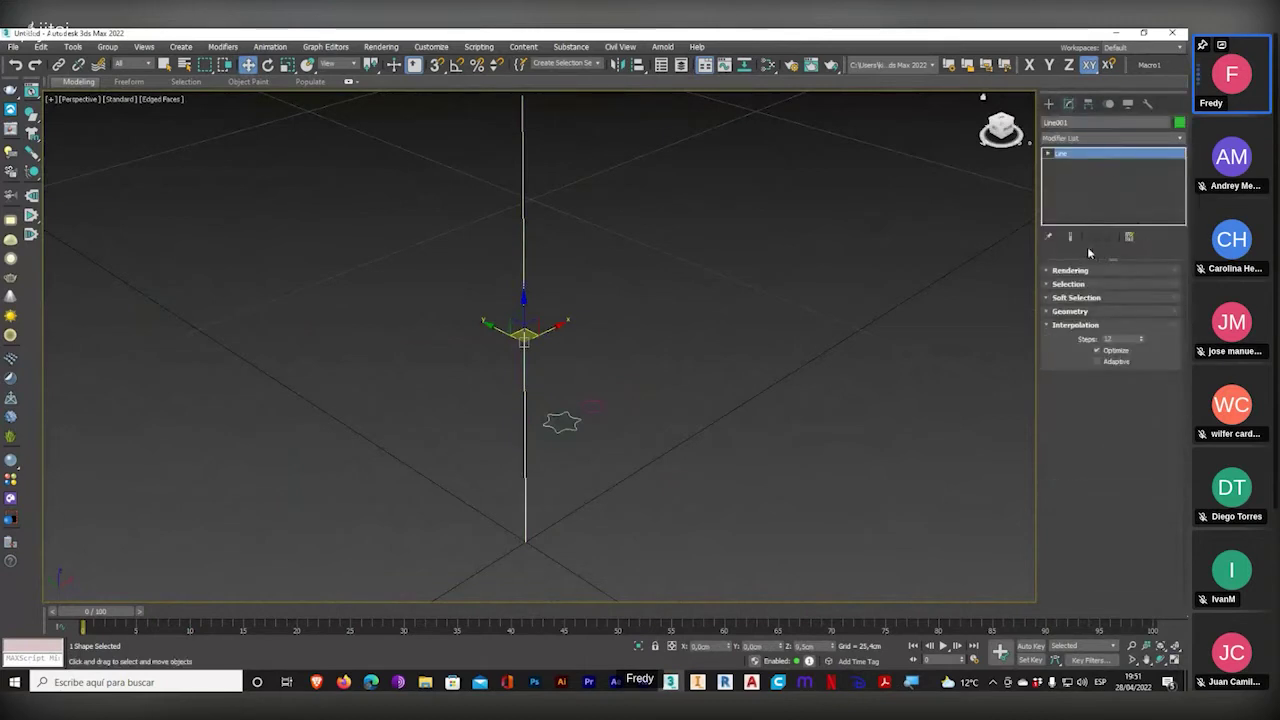
left_click(1050, 105)
left_click(1048, 123)
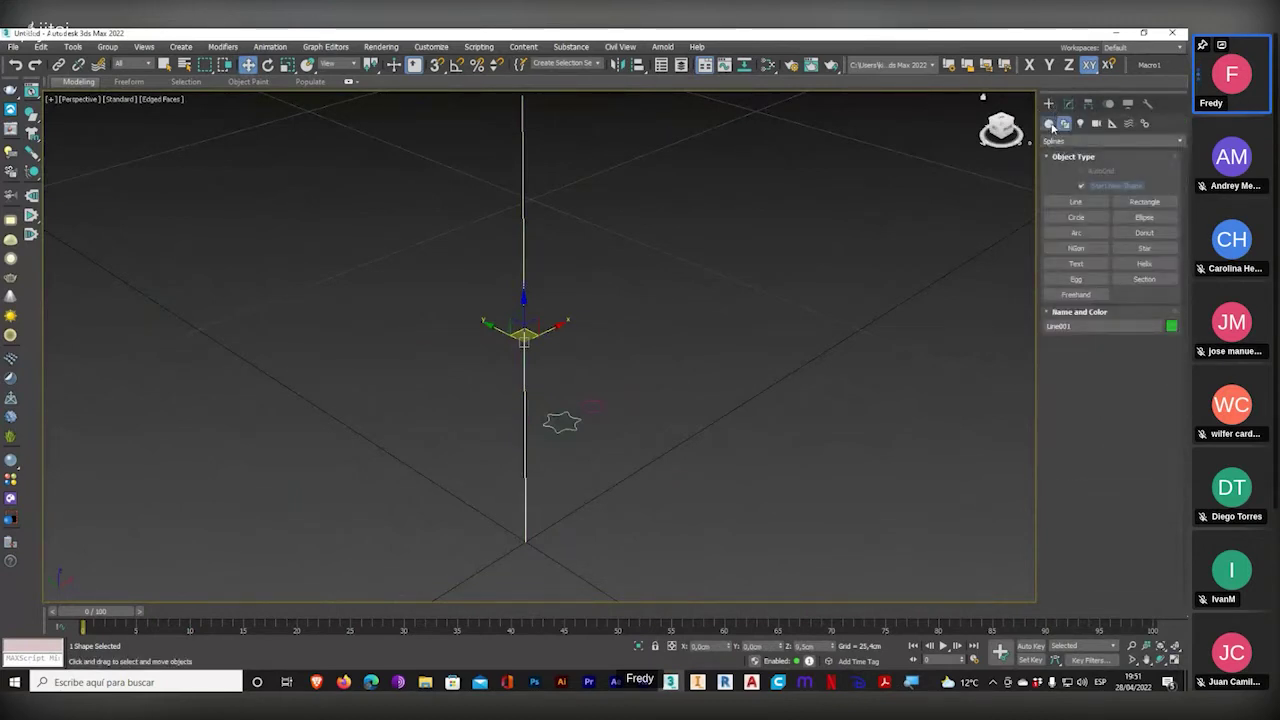
left_click(1140, 233)
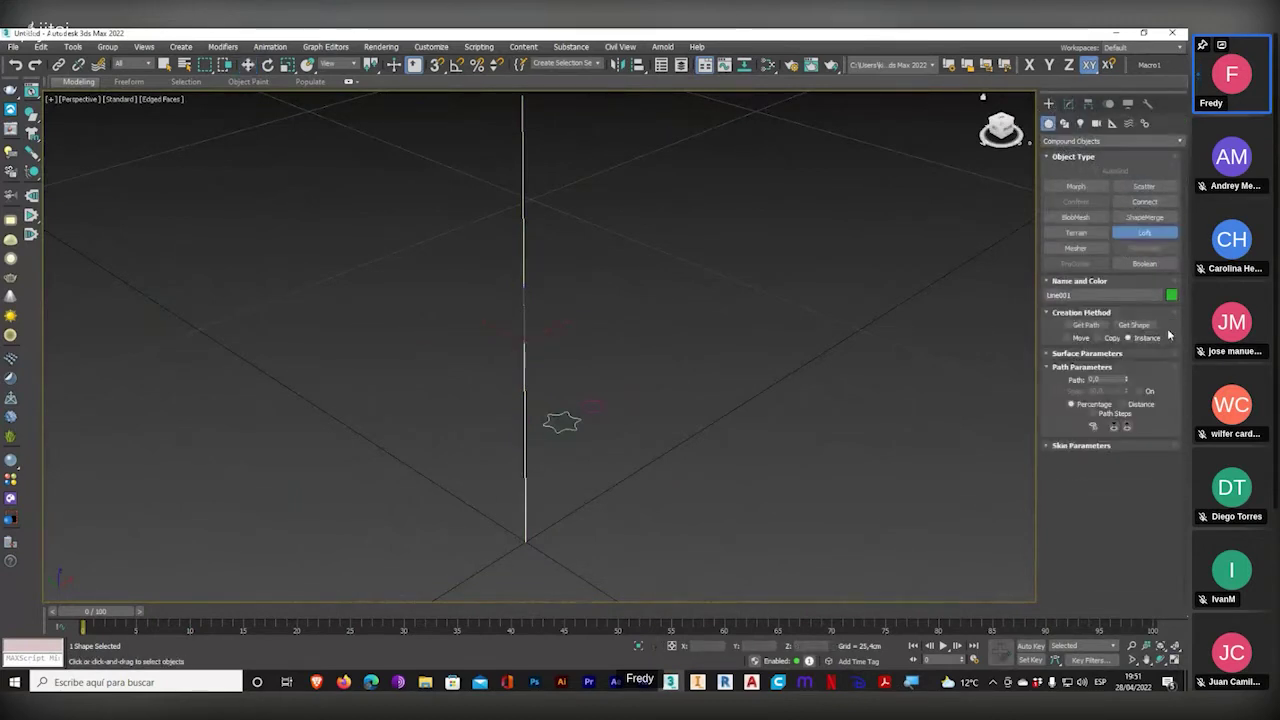
left_click(1134, 325)
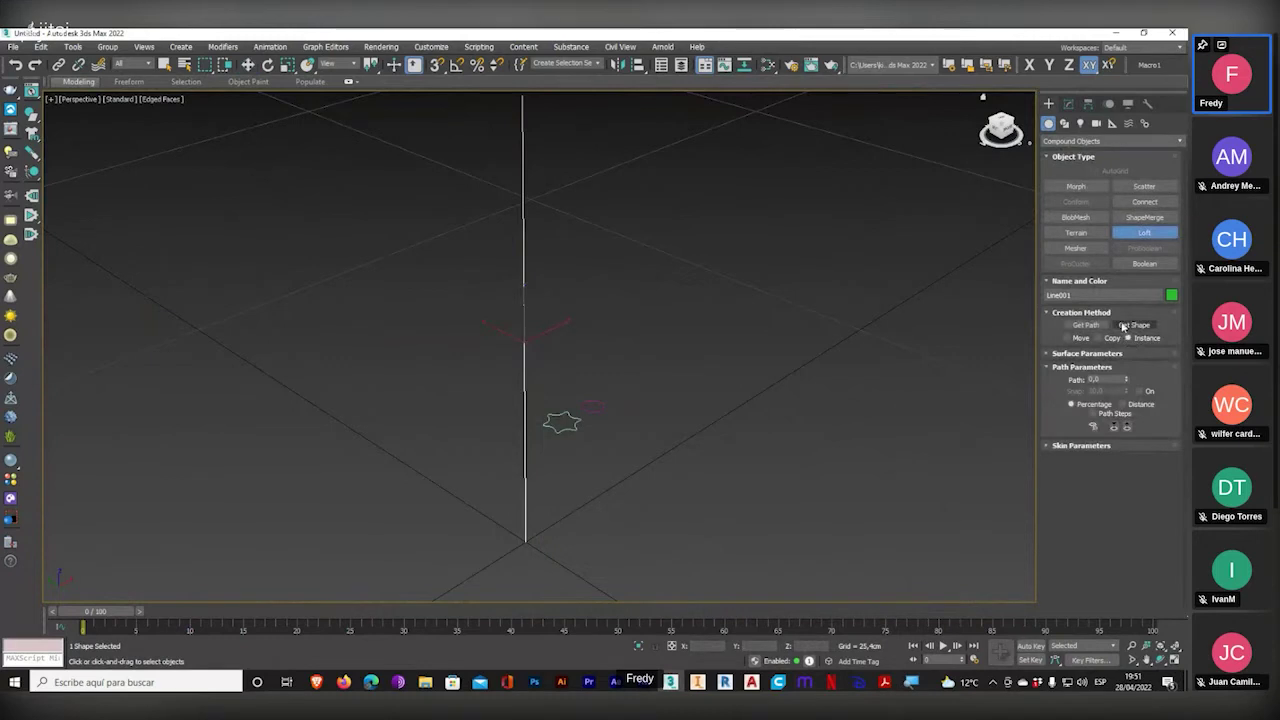
left_click(565, 426)
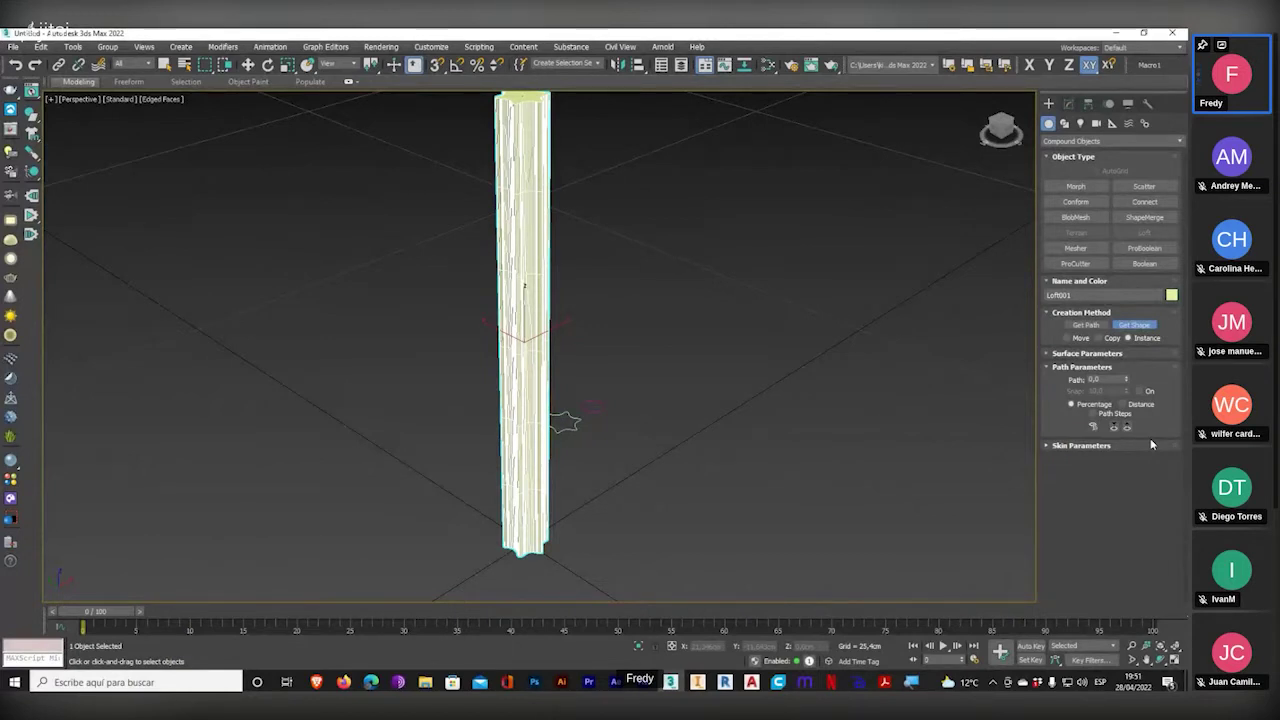
- Switch to Firefox, return to the screwdriver image results and examine the yellow and red handle's shape up close
left_click(347, 685)
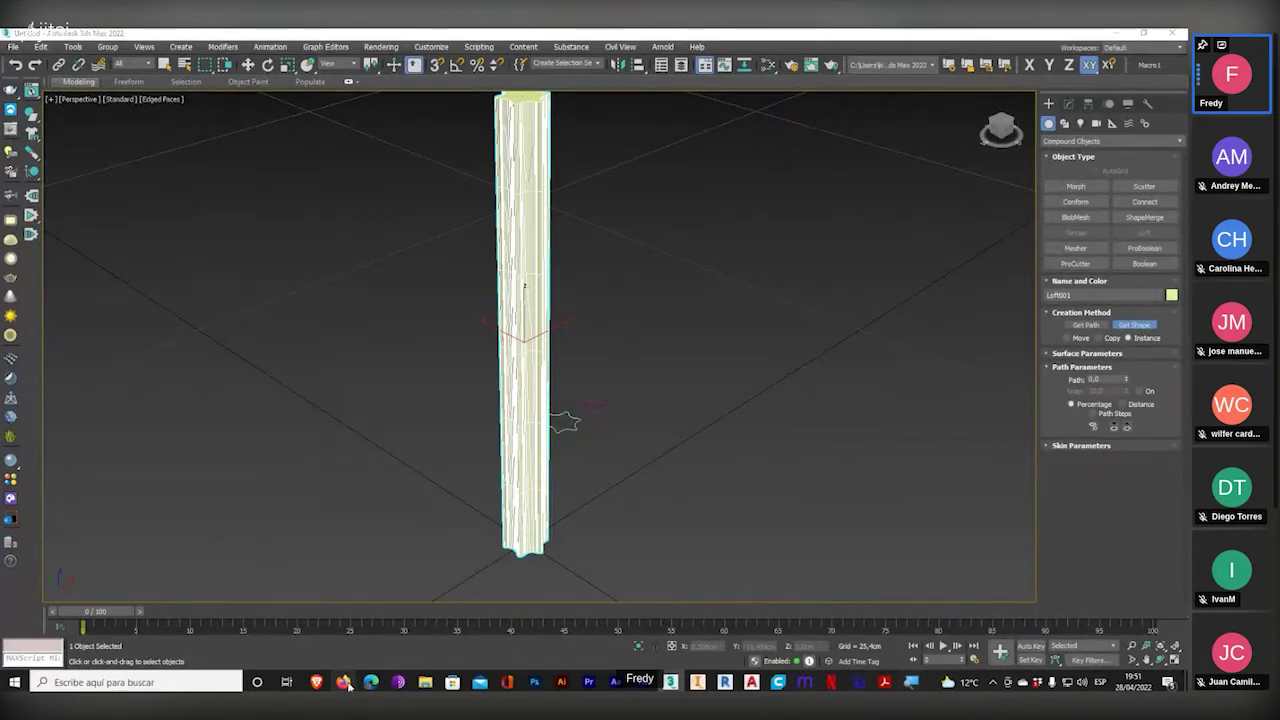
left_click(272, 628)
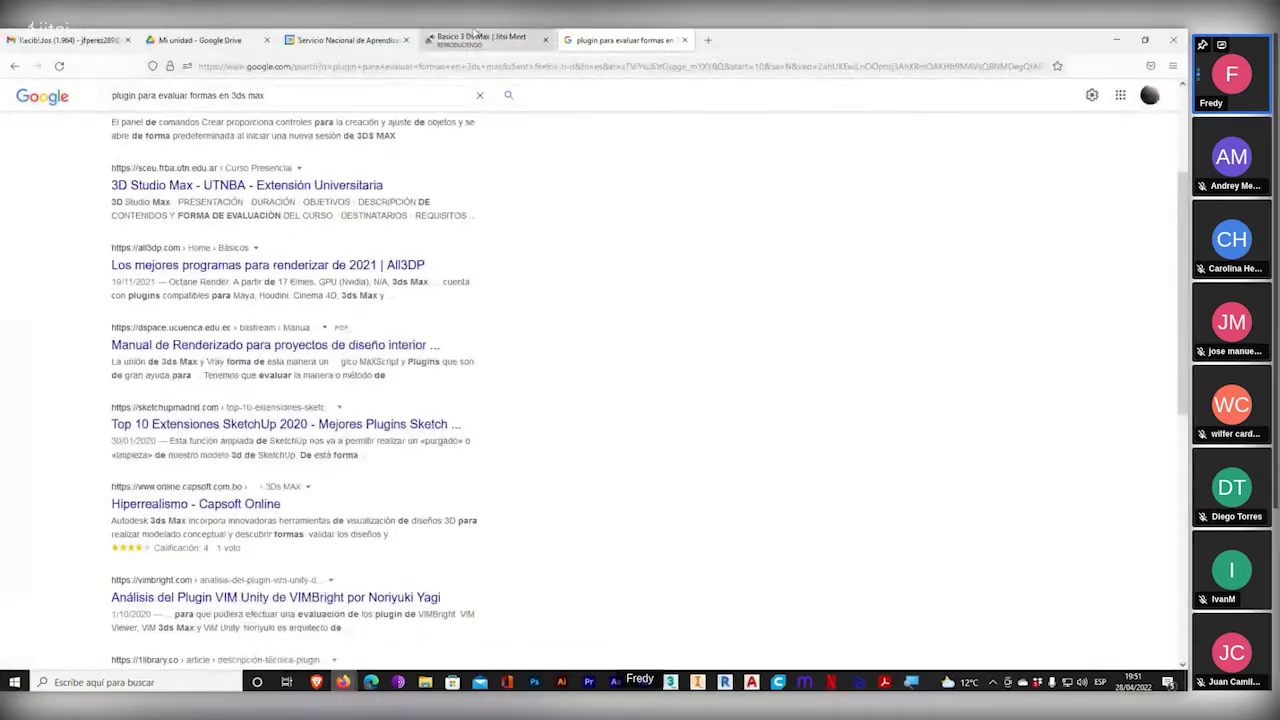
left_click(15, 67)
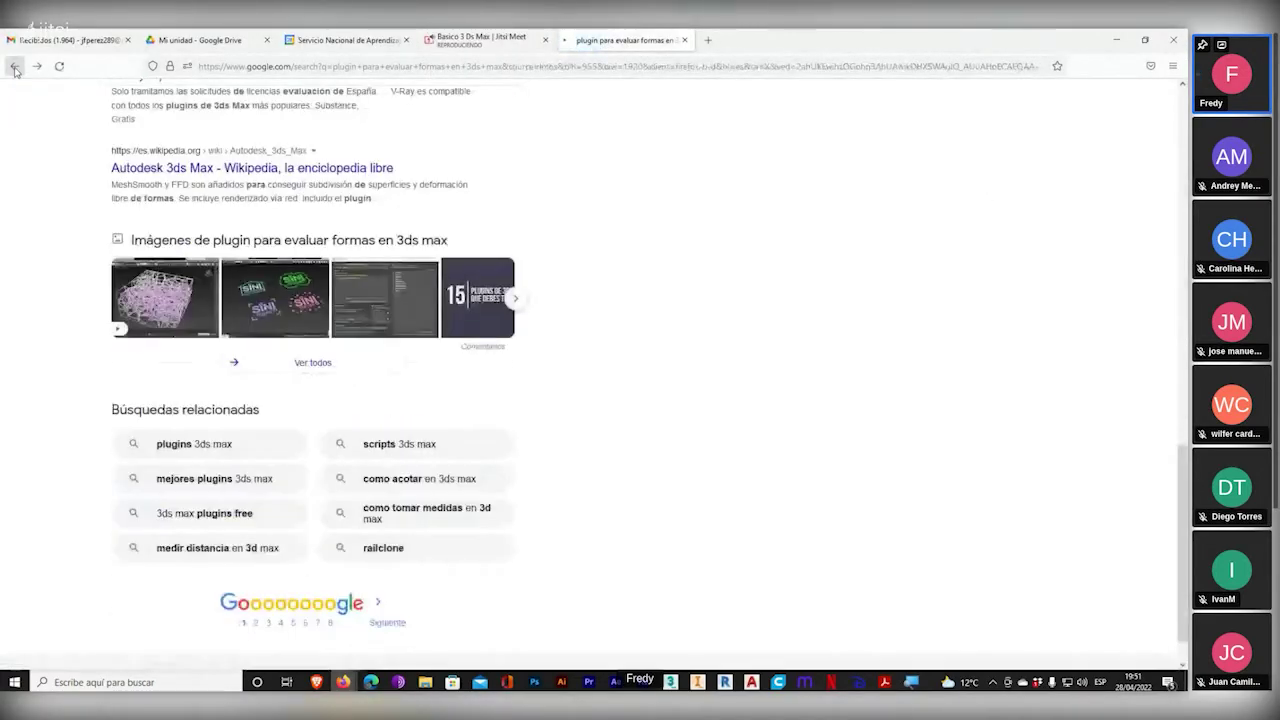
left_click(15, 67)
left_click(15, 70)
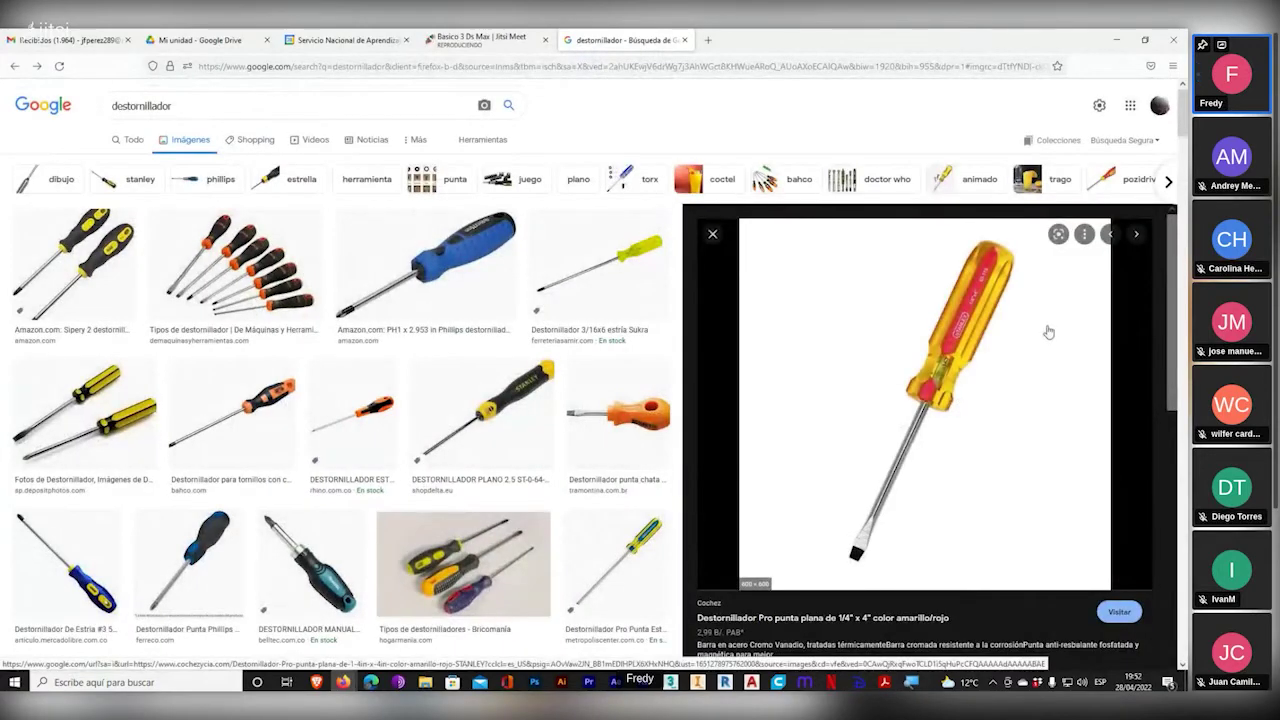
key("super+plus")
key("super+plus")
key("super+plus")
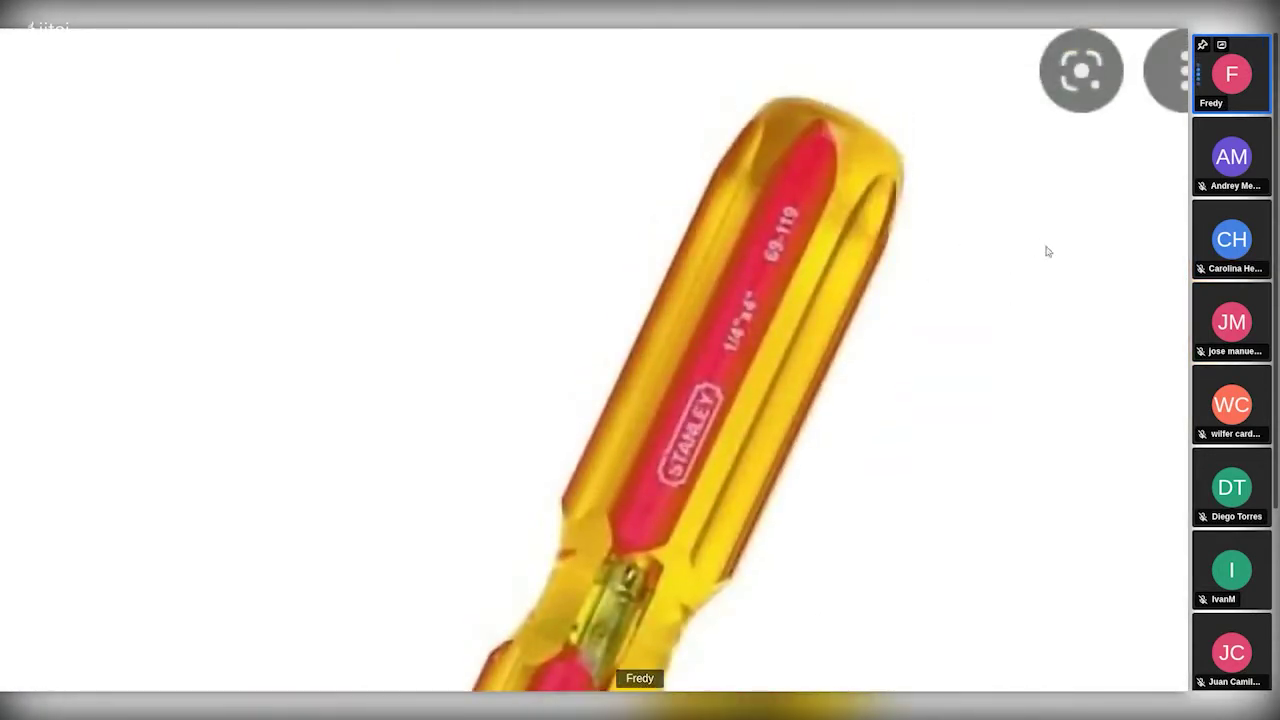
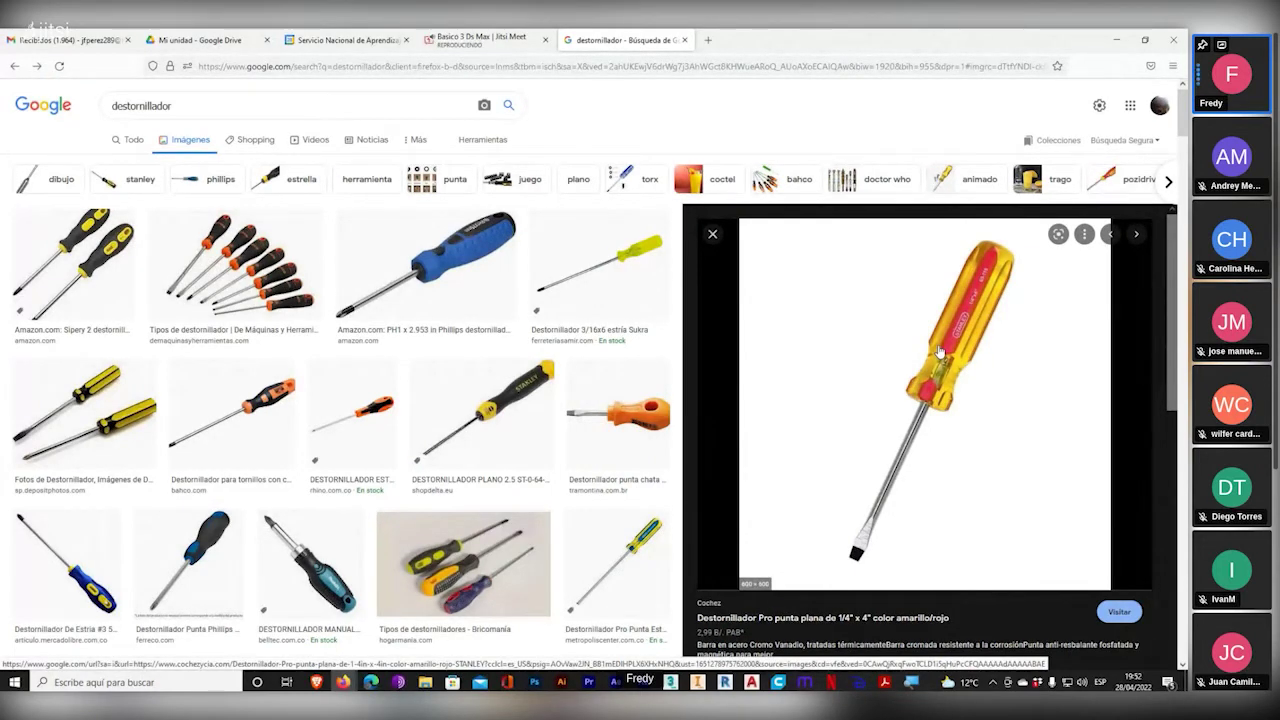
- Back in 3ds Max, measure the loft path by distance and add the star shape at 5,5 cm along it
left_click(670, 682)
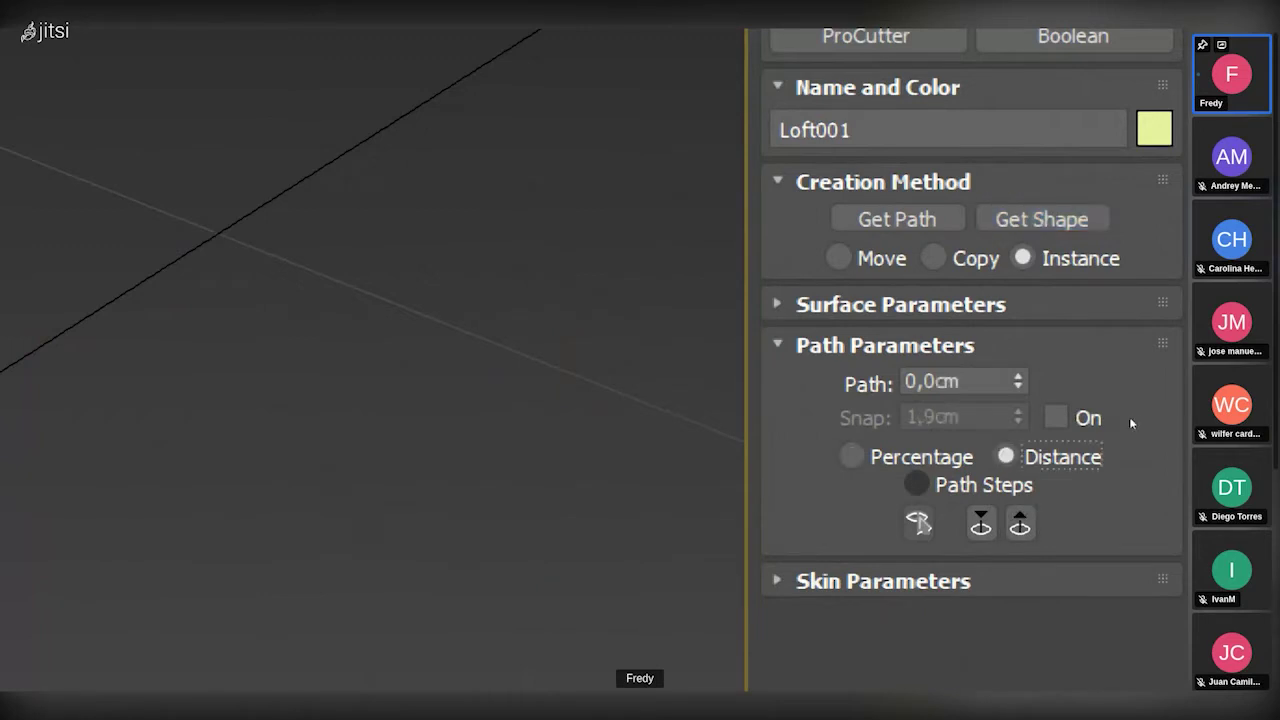
left_click(1024, 382)
type("5,5")
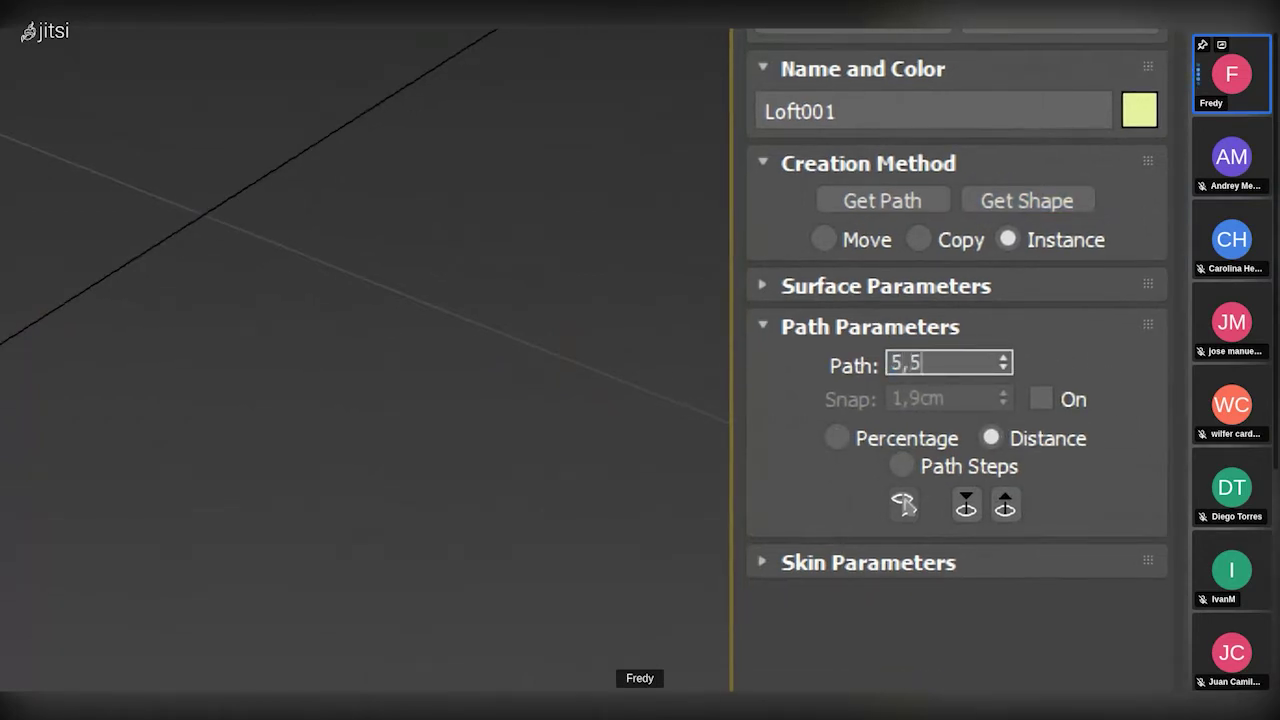
key("Return")
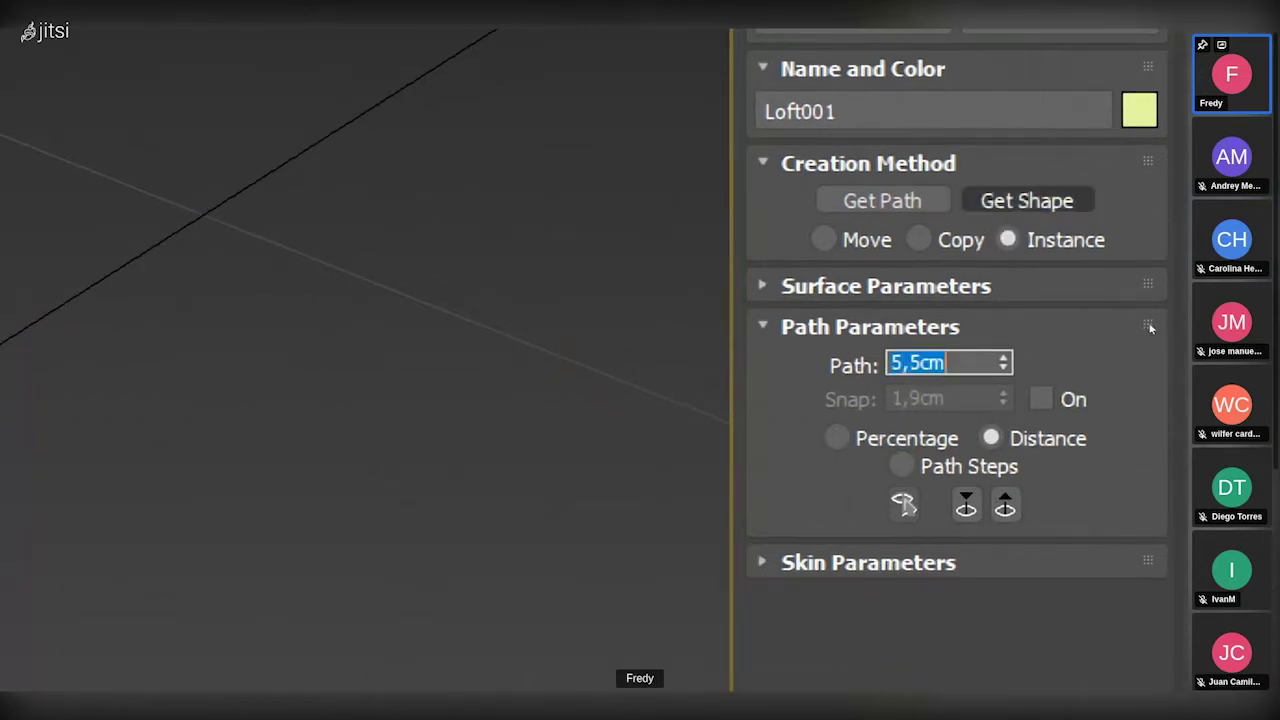
left_click(1070, 203)
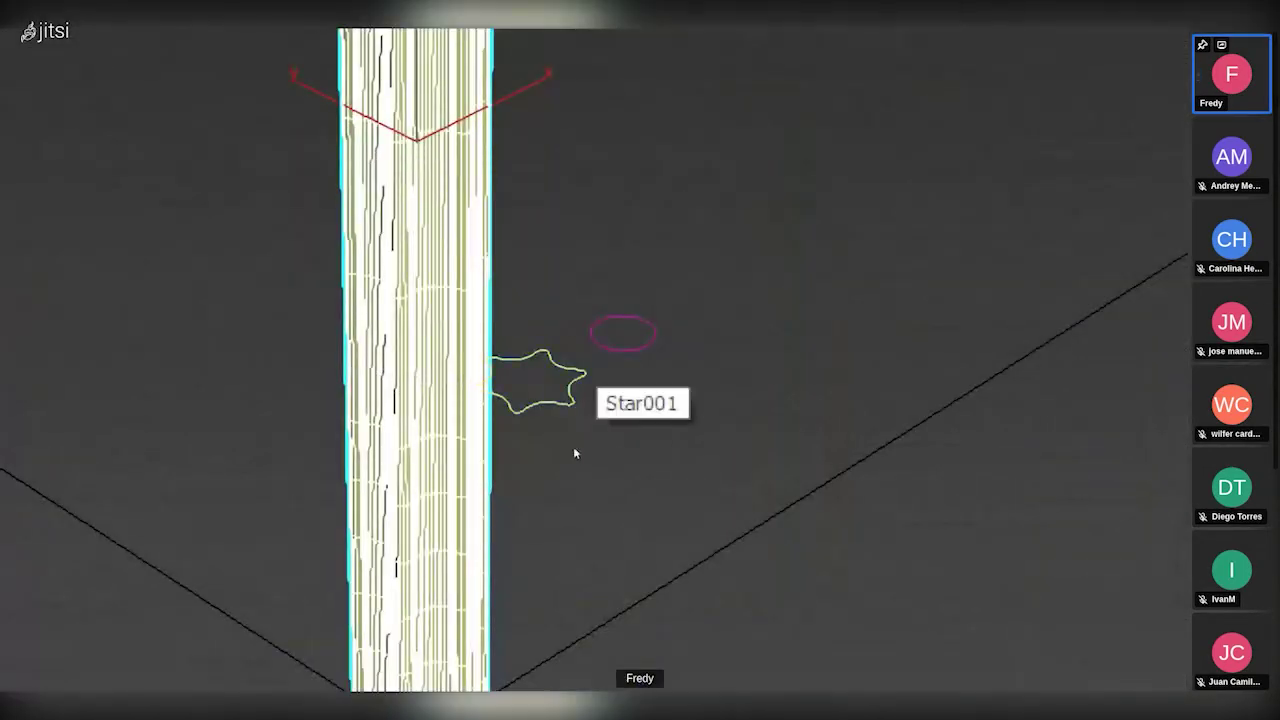
left_click(575, 440)
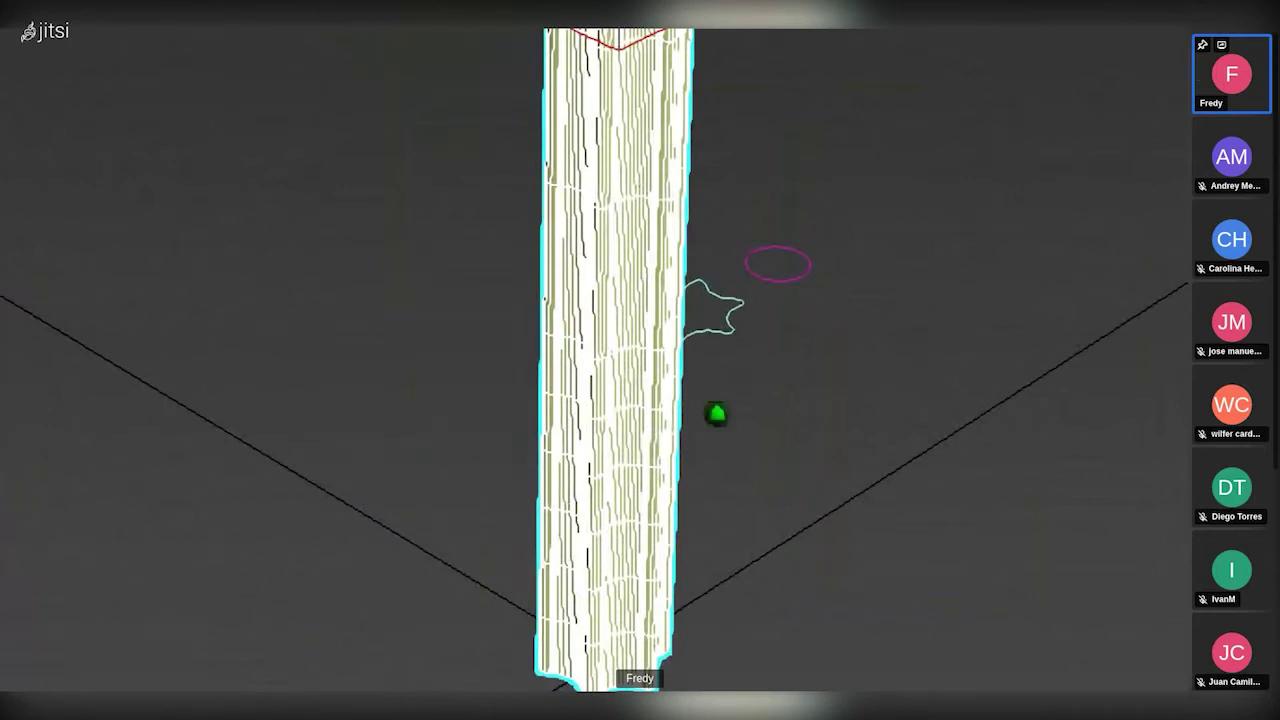
- Inspect the loft's body up close and compare it with the screwdriver photo in Firefox
scroll(632, 433, "up", 3)
scroll(604, 434, "up", 2)
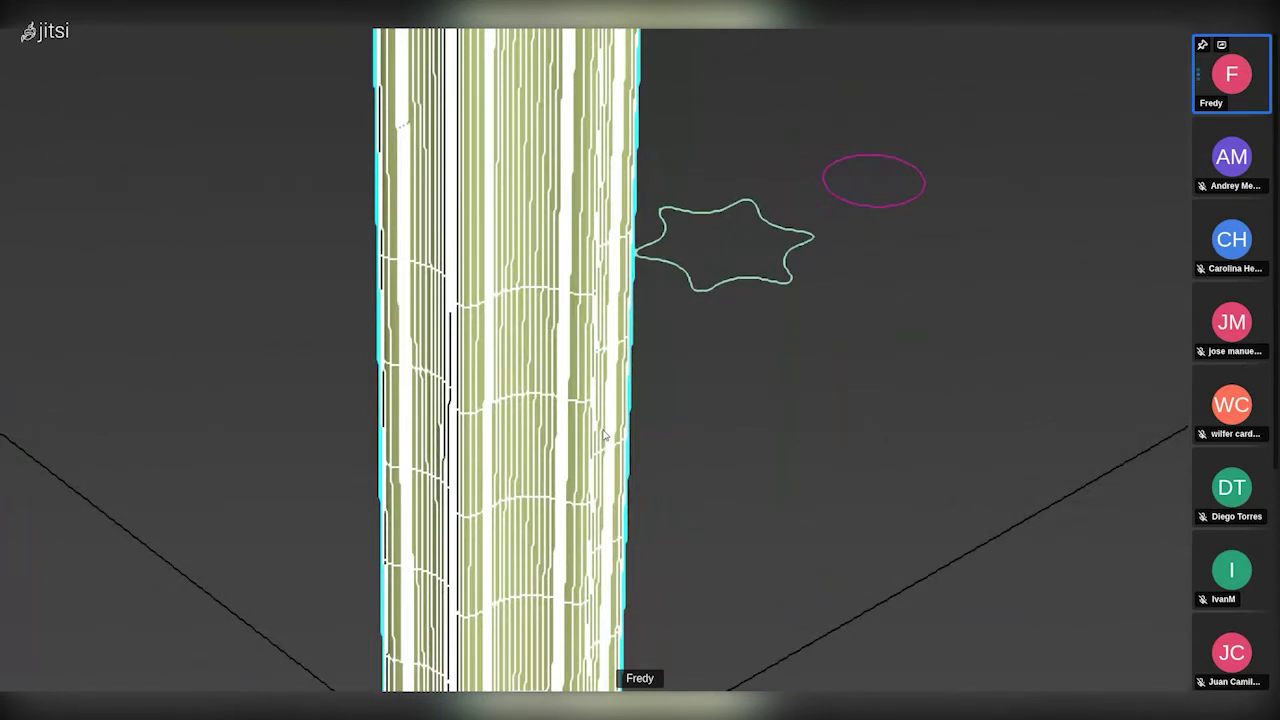
key("alt+Tab")
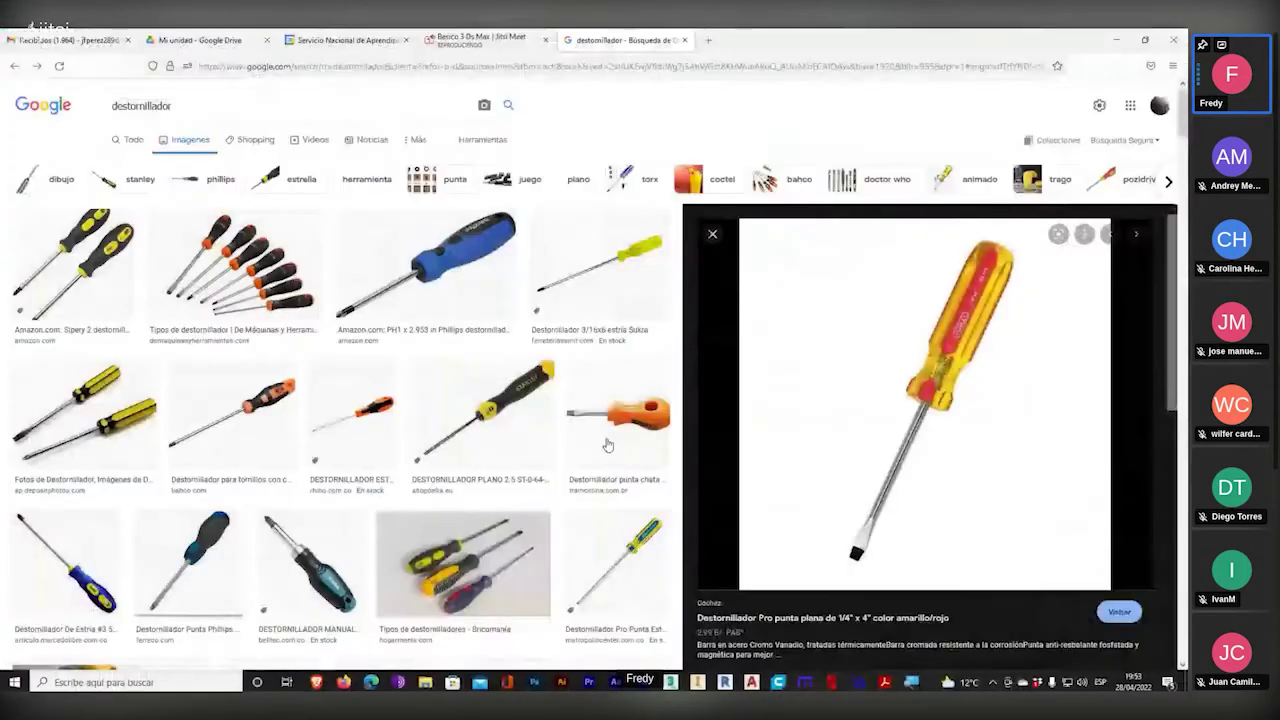
- Switch back to 3ds Max and add the circle as the loft's cross-section at 6,7 cm along the path
key("super")
key("super+plus")
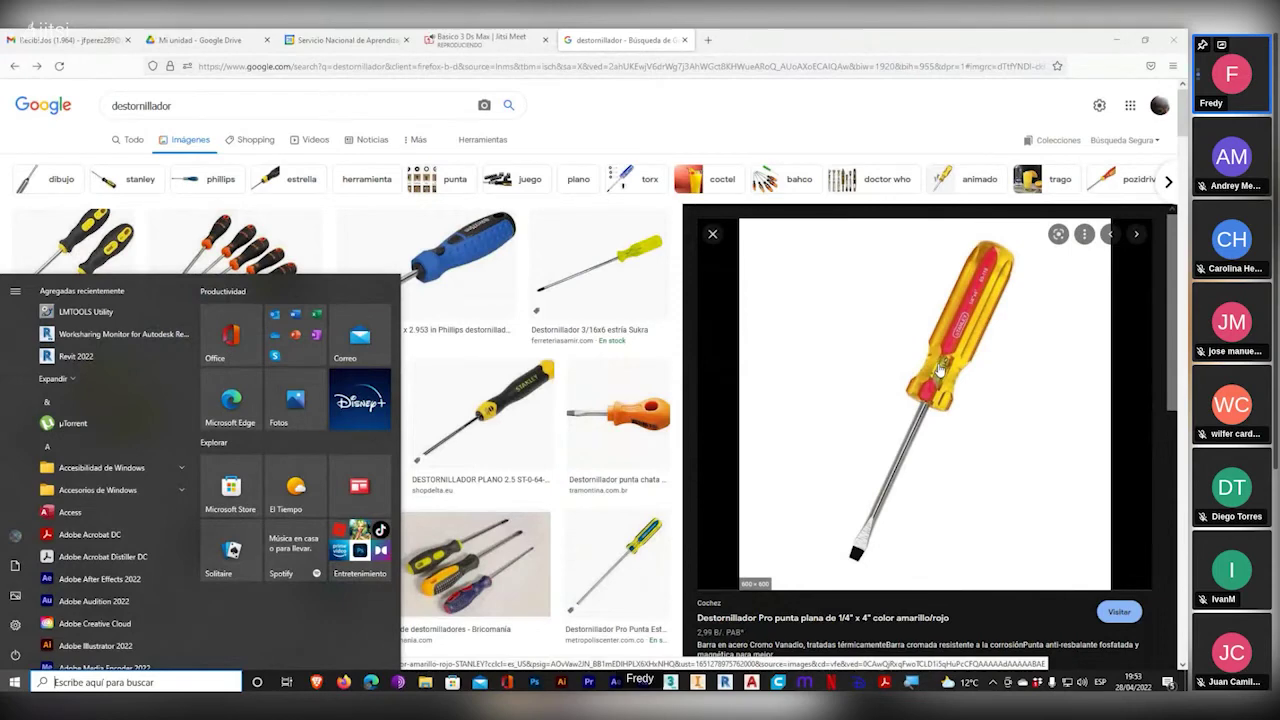
key("alt+Tab")
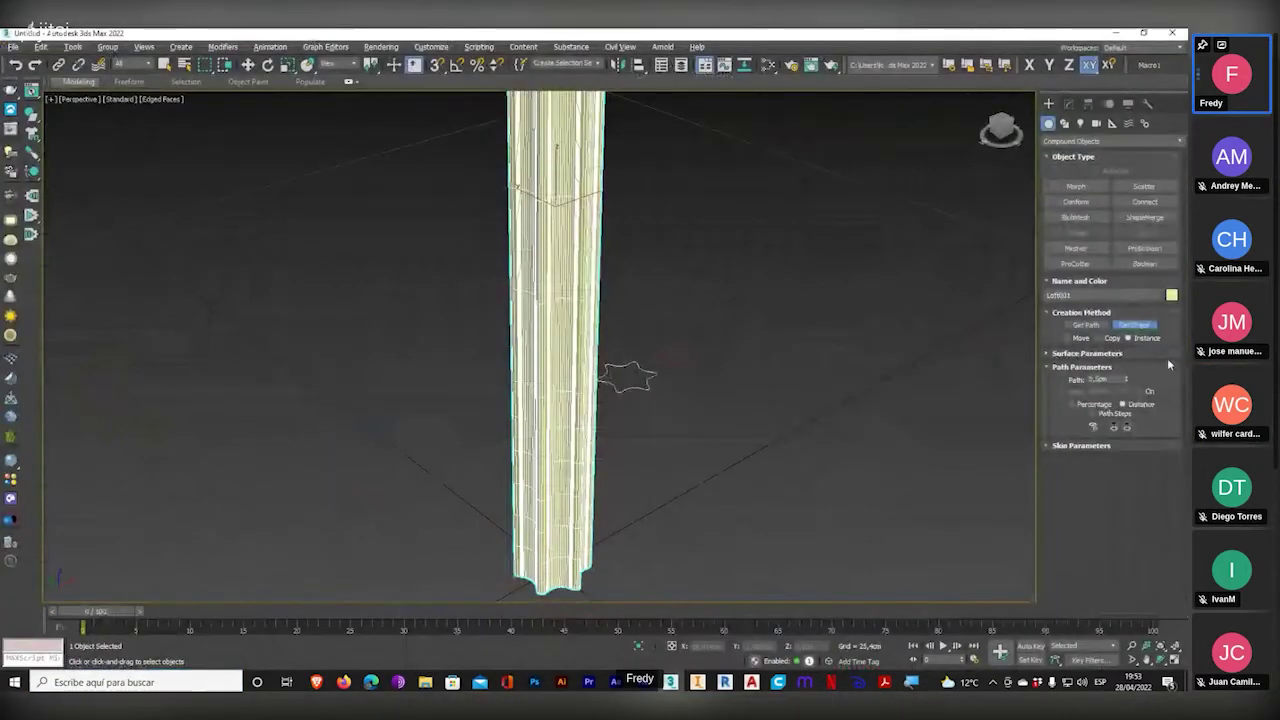
key("super+plus")
left_click(1020, 387)
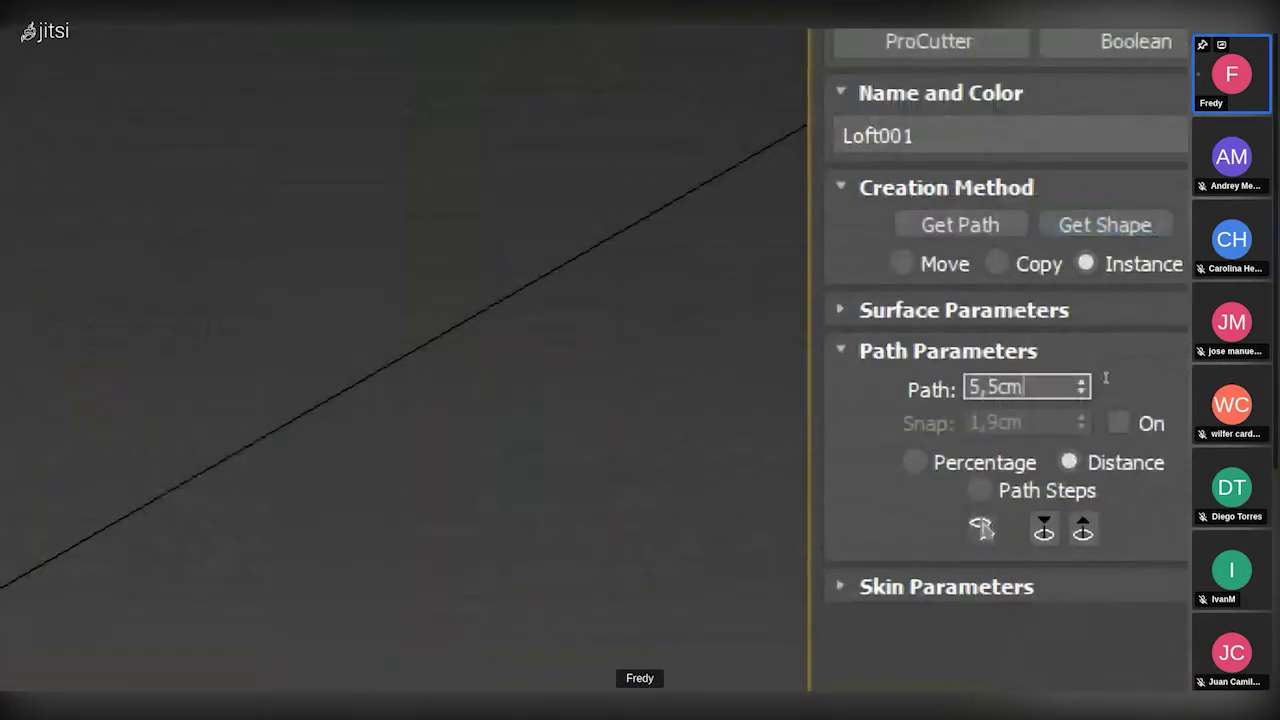
double_click(1020, 387)
type("6,7")
key("Return")
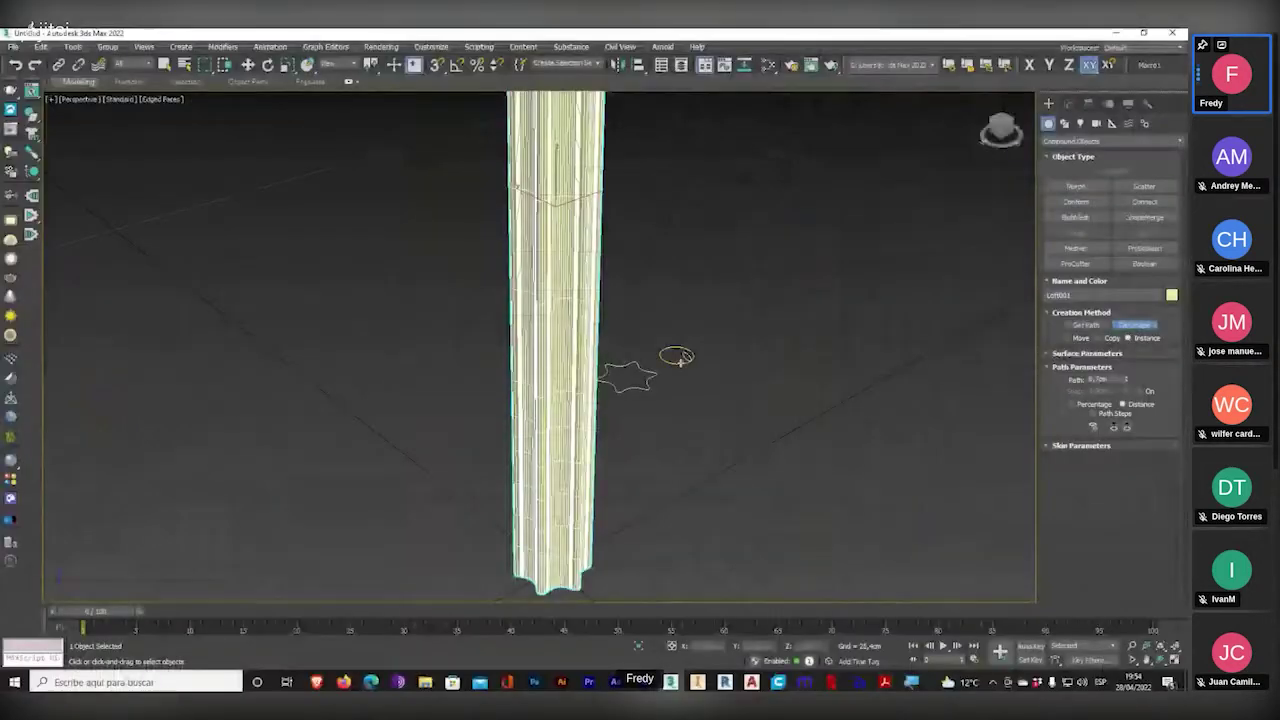
left_click(648, 374)
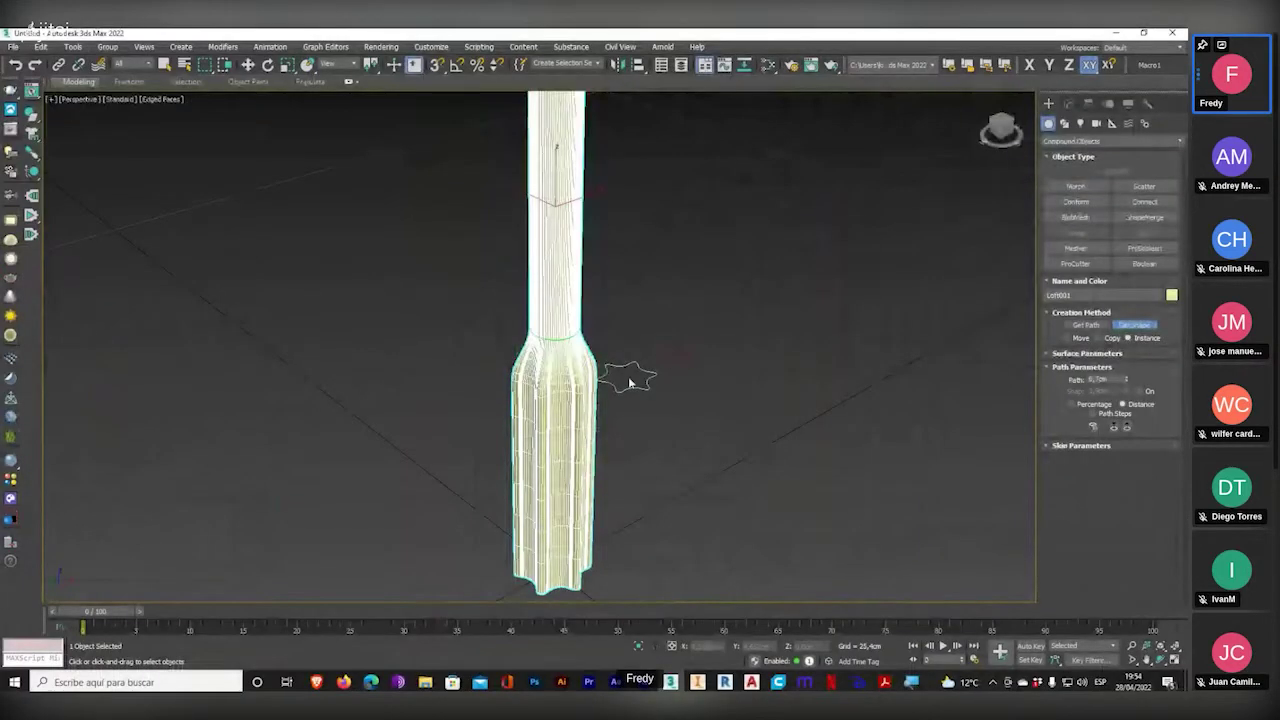
- Inspect the loft's dense mesh at the star-to-circle transition and set its Shape Steps to 3
scroll(542, 364, "up", 6)
middle_click_drag(525, 366, 606, 420, "alt")
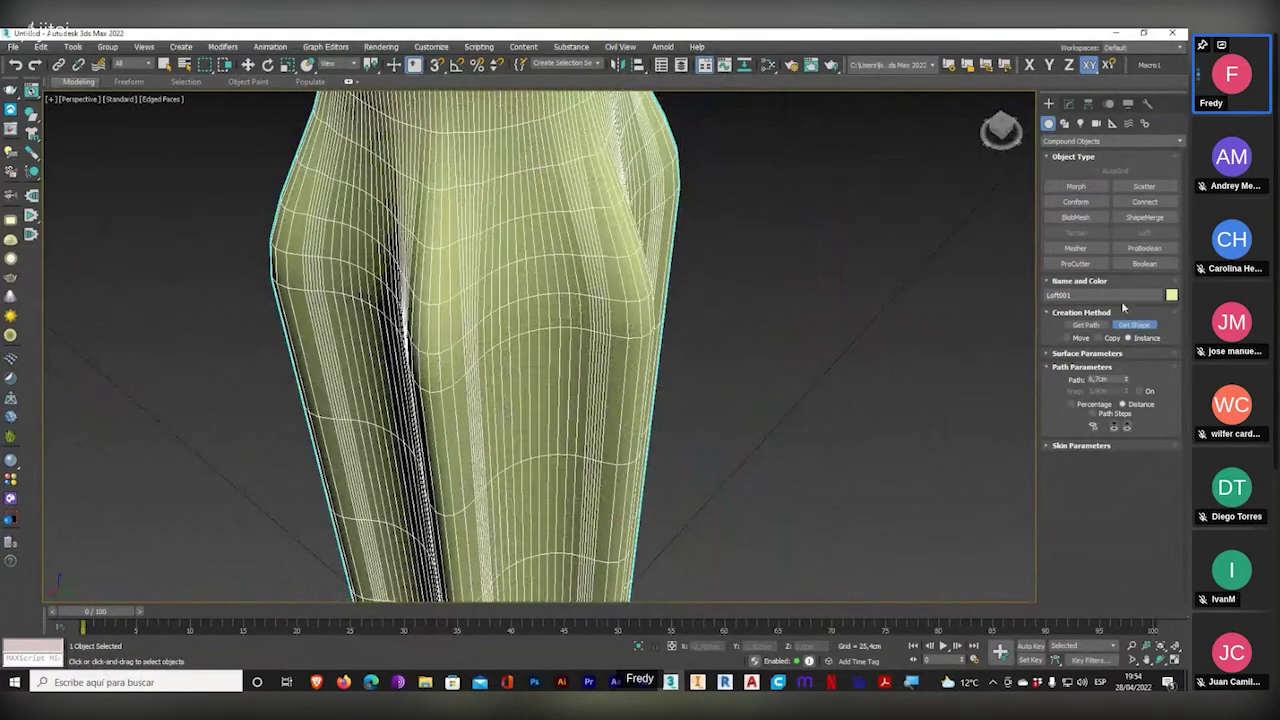
left_click(1068, 103)
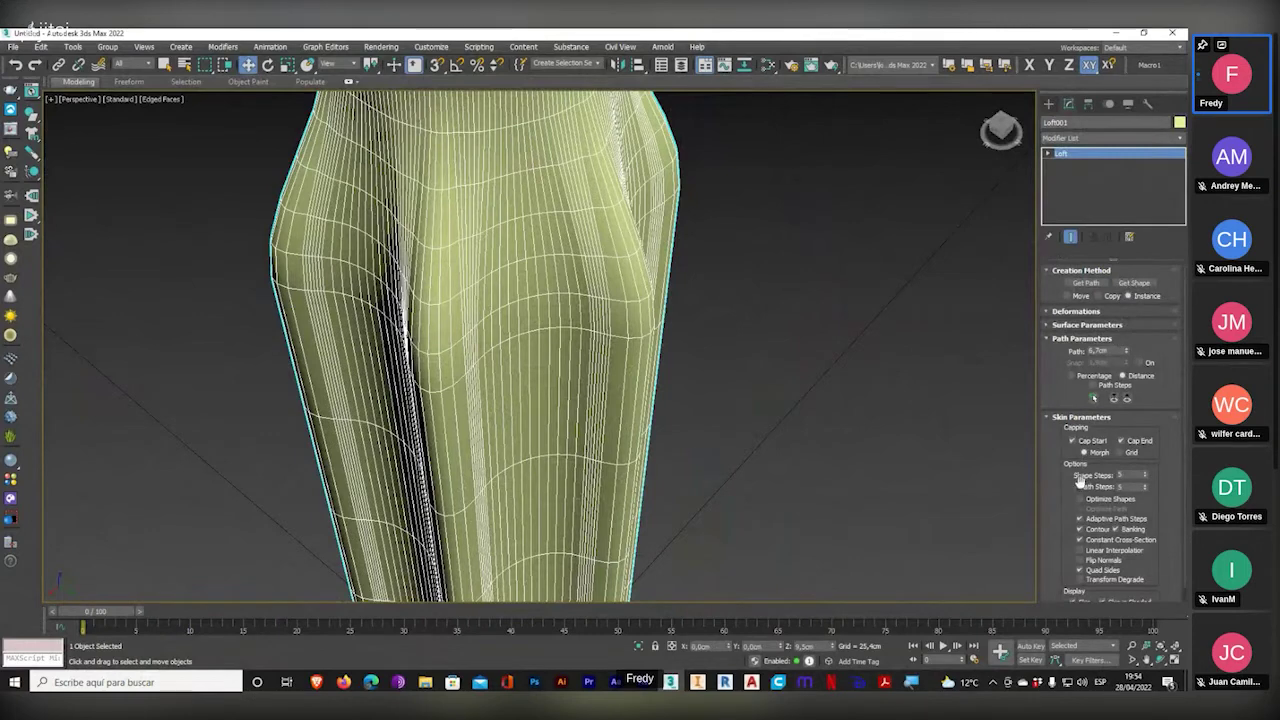
scroll(1063, 427, "down", 1)
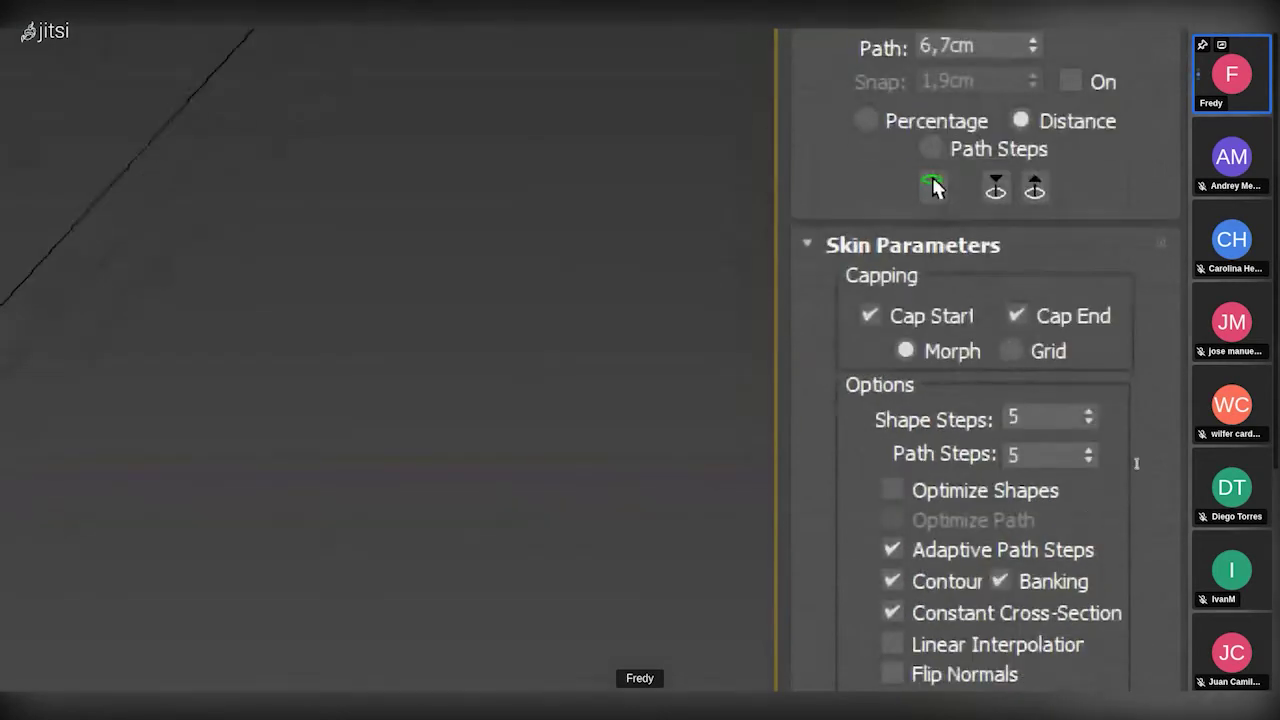
left_click_drag(1040, 417, 1000, 416)
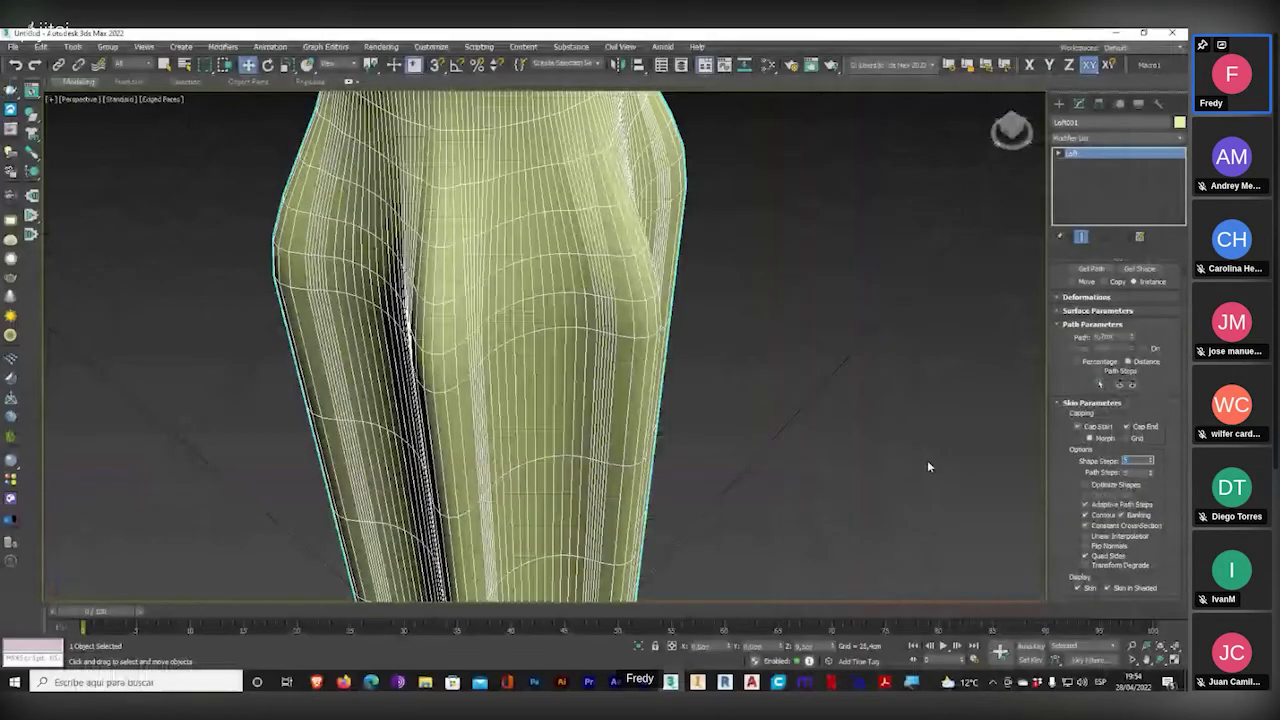
key("Return")
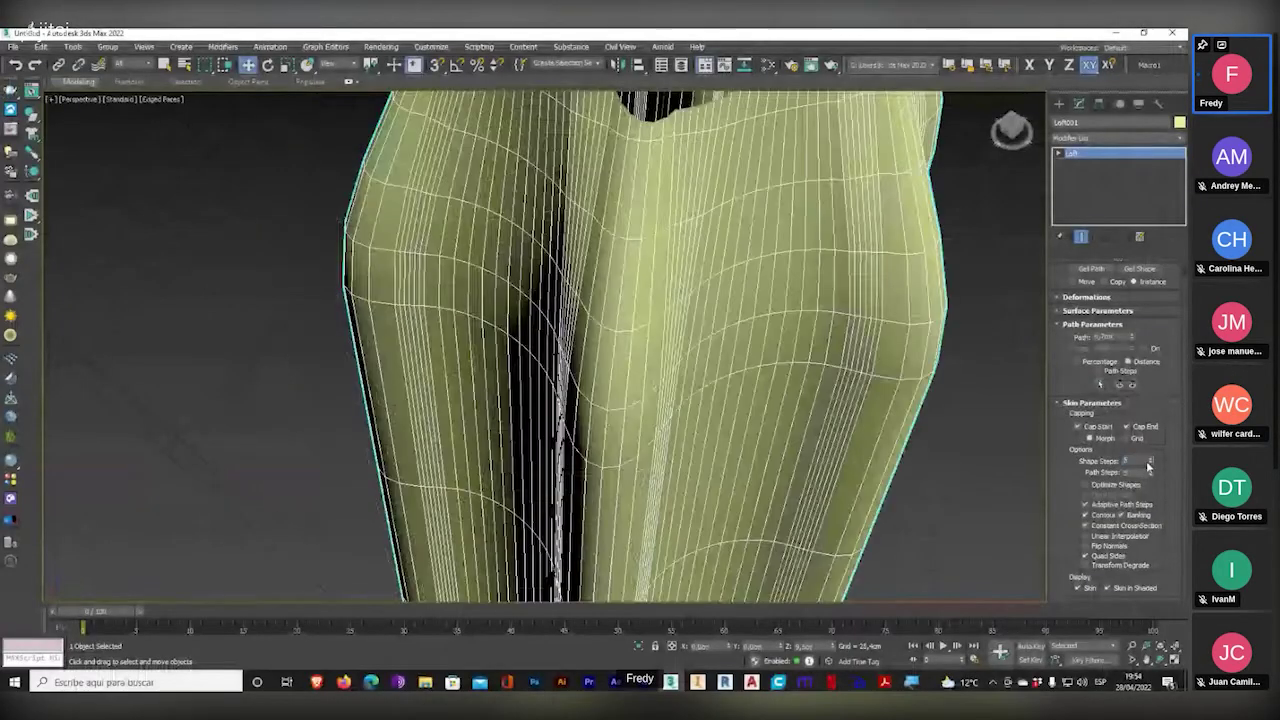
type("3")
key("Return")
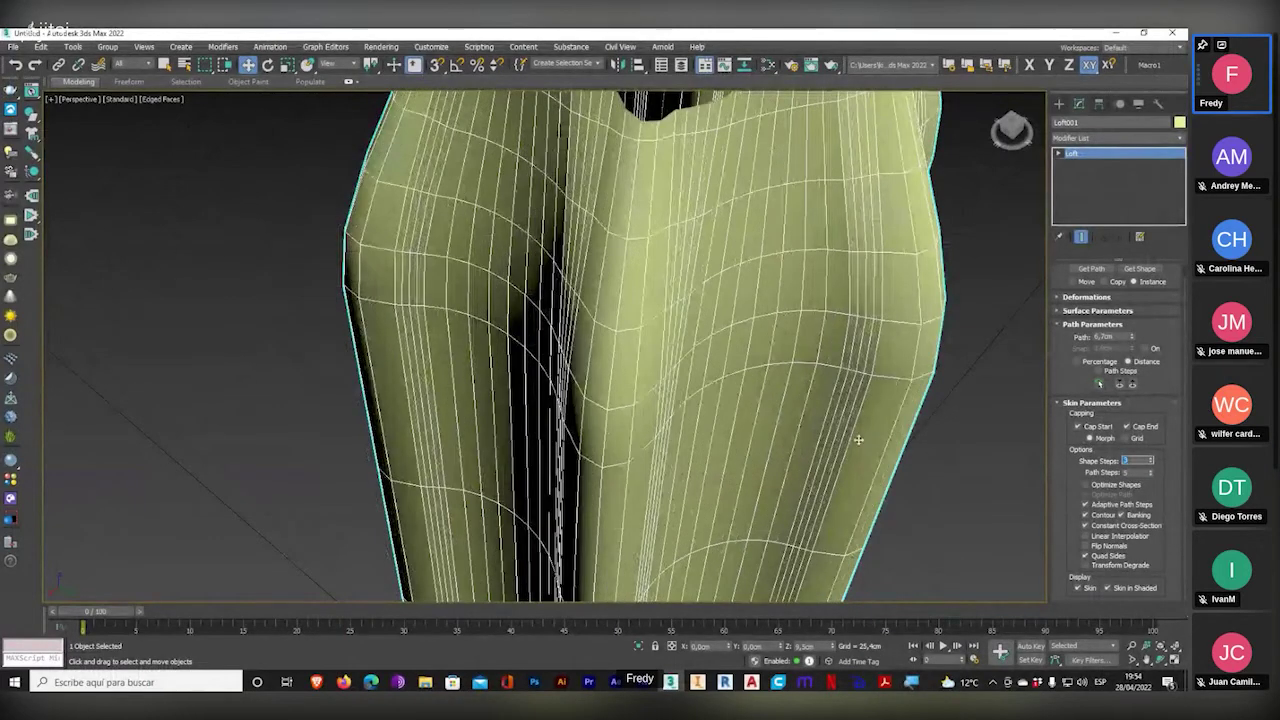
middle_click_drag(850, 432, 731, 333)
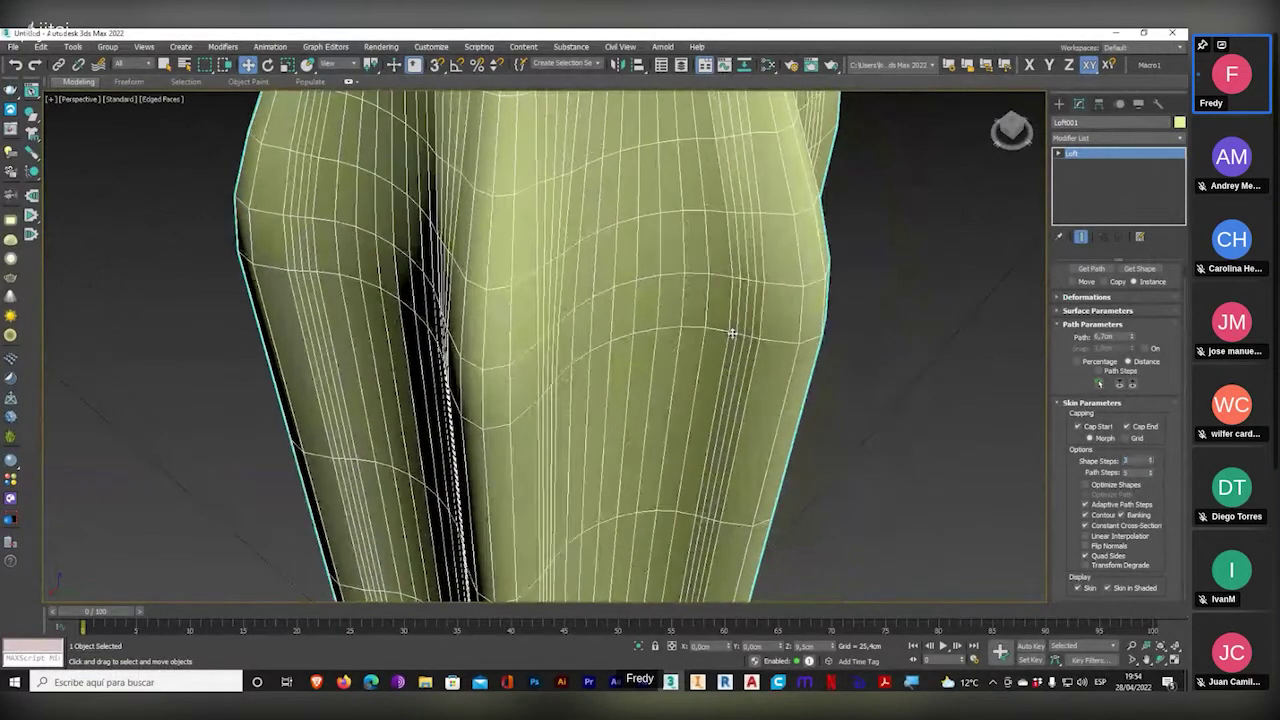
- Set the loft's path distance to 7,9 cm and add the star as the cross-section there
scroll(735, 340, "down", 6)
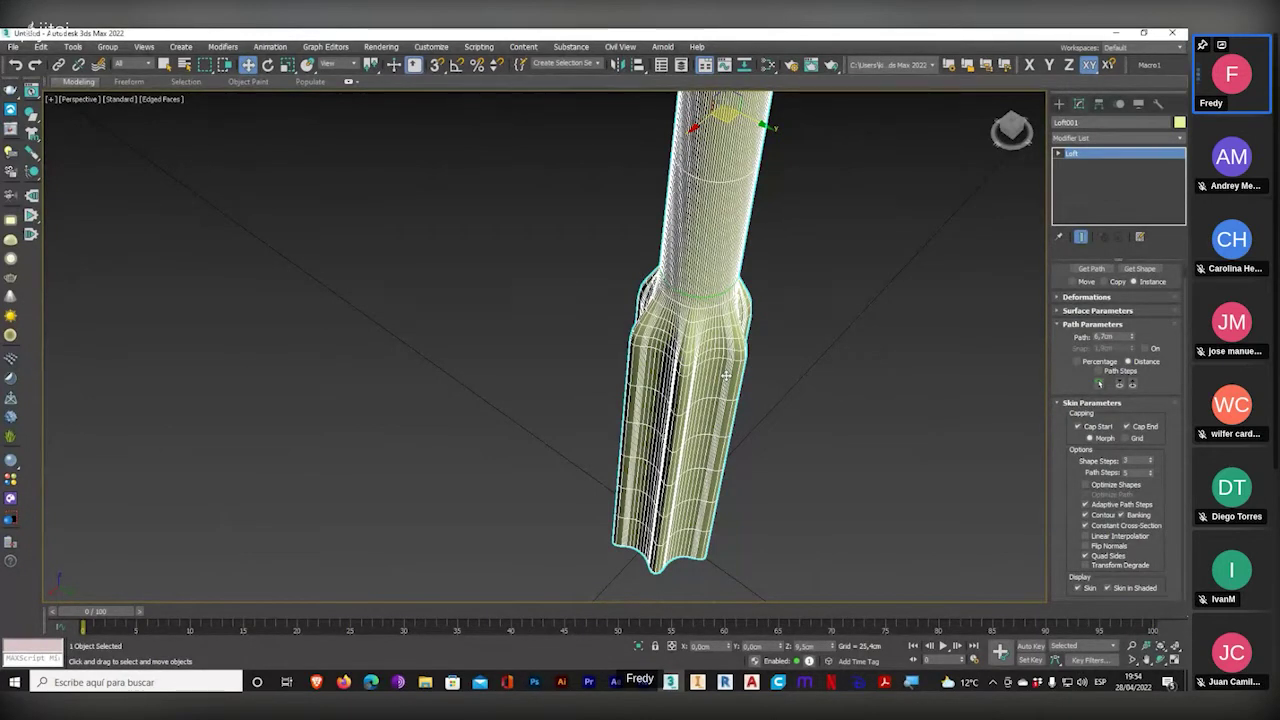
double_click(1106, 337)
key("Return")
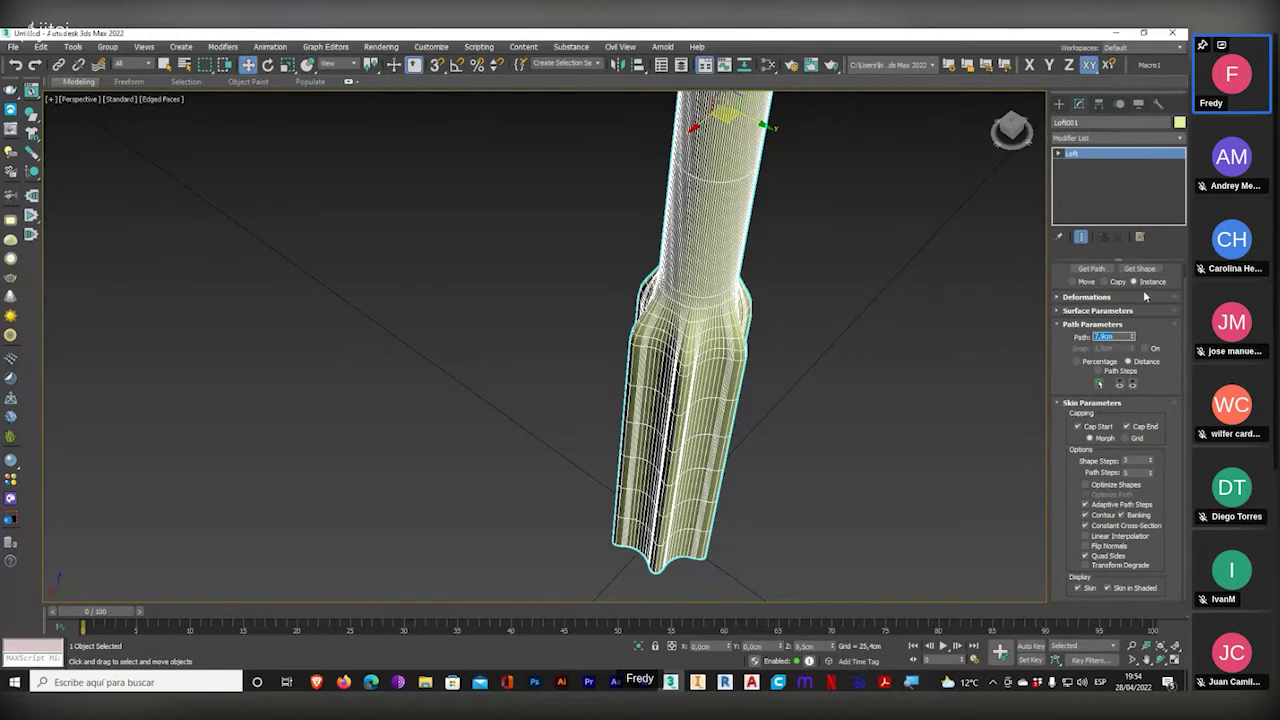
left_click(1139, 269)
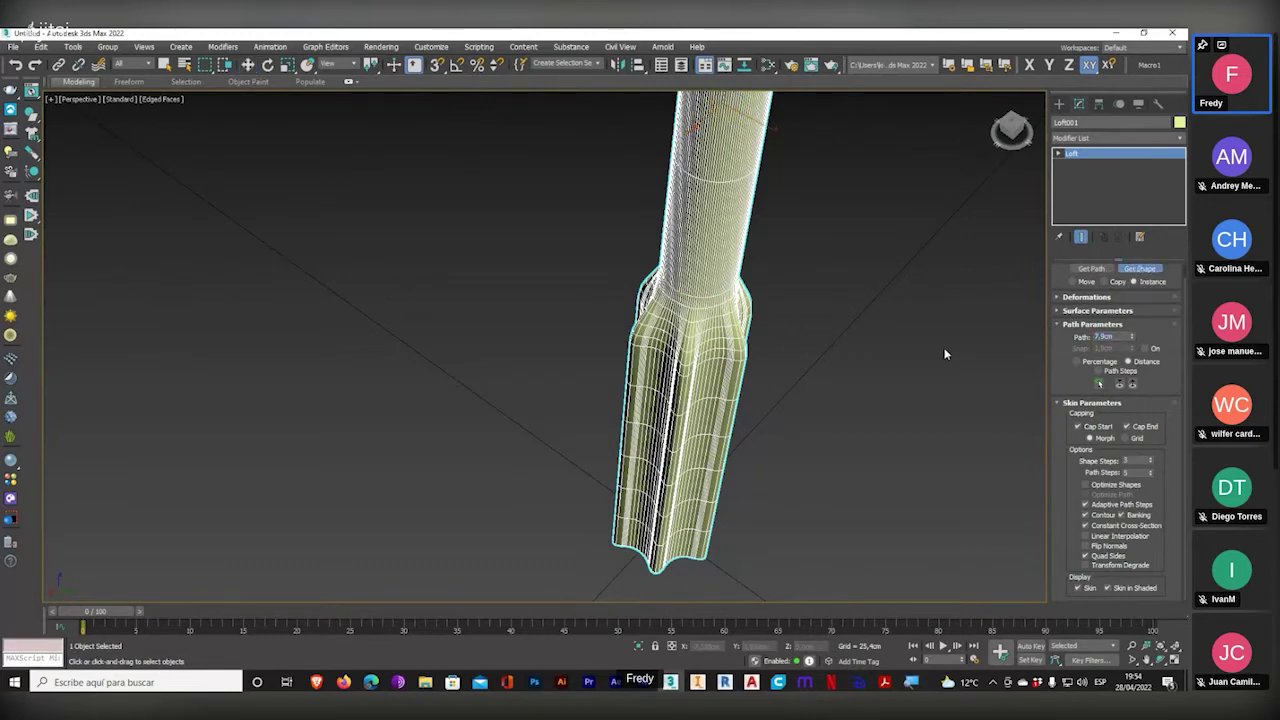
middle_click_drag(946, 355, 641, 348)
scroll(763, 361, "down", 5)
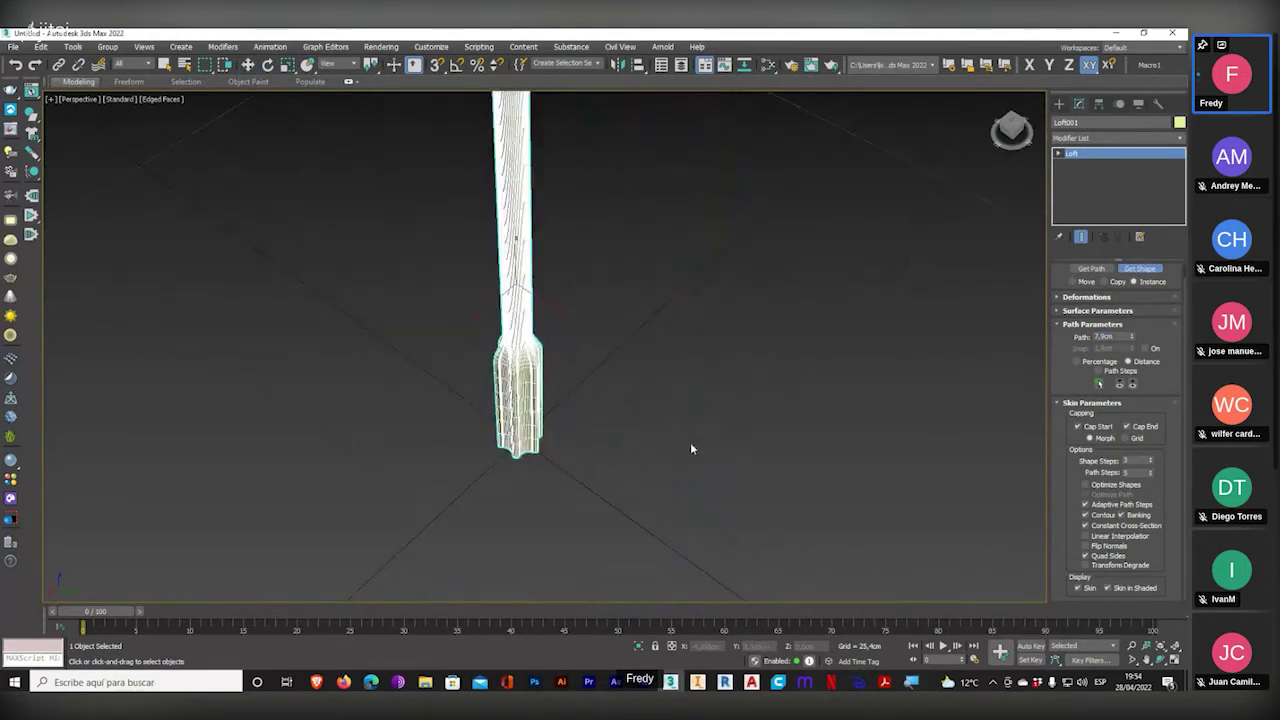
scroll(688, 449, "down", 5)
scroll(632, 503, "up", 3)
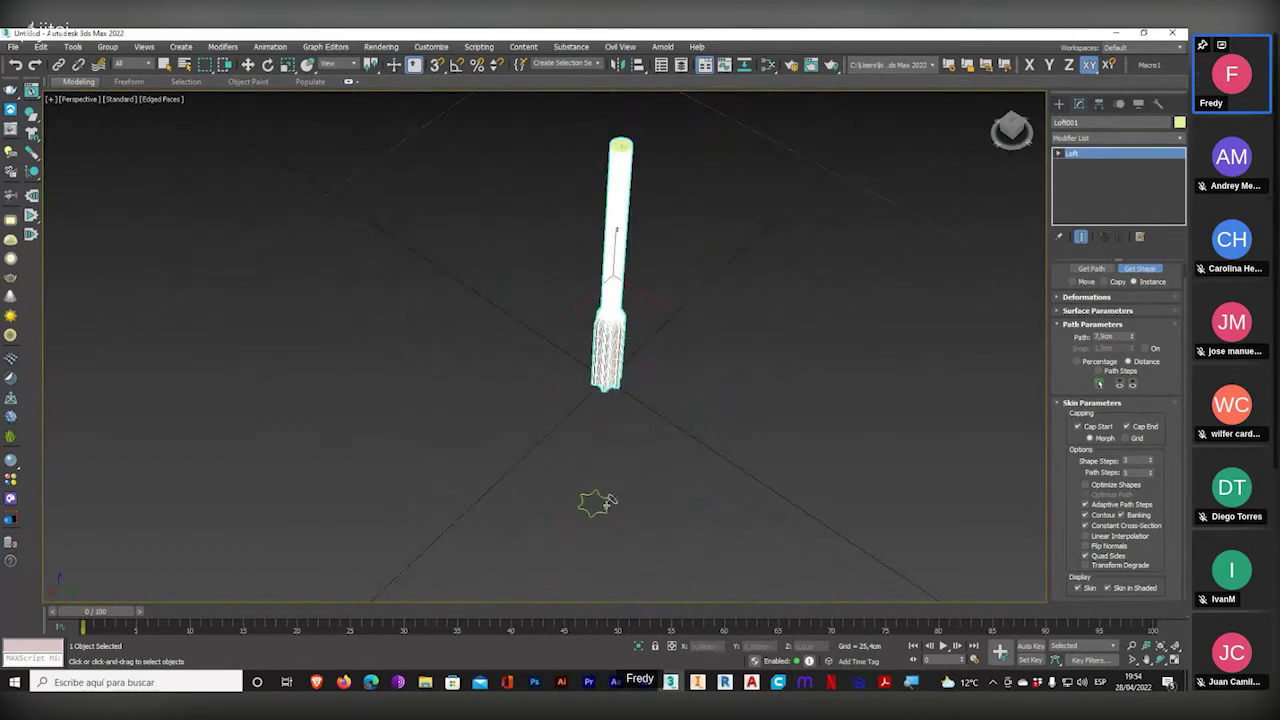
left_click(607, 500)
scroll(607, 502, "up", 5)
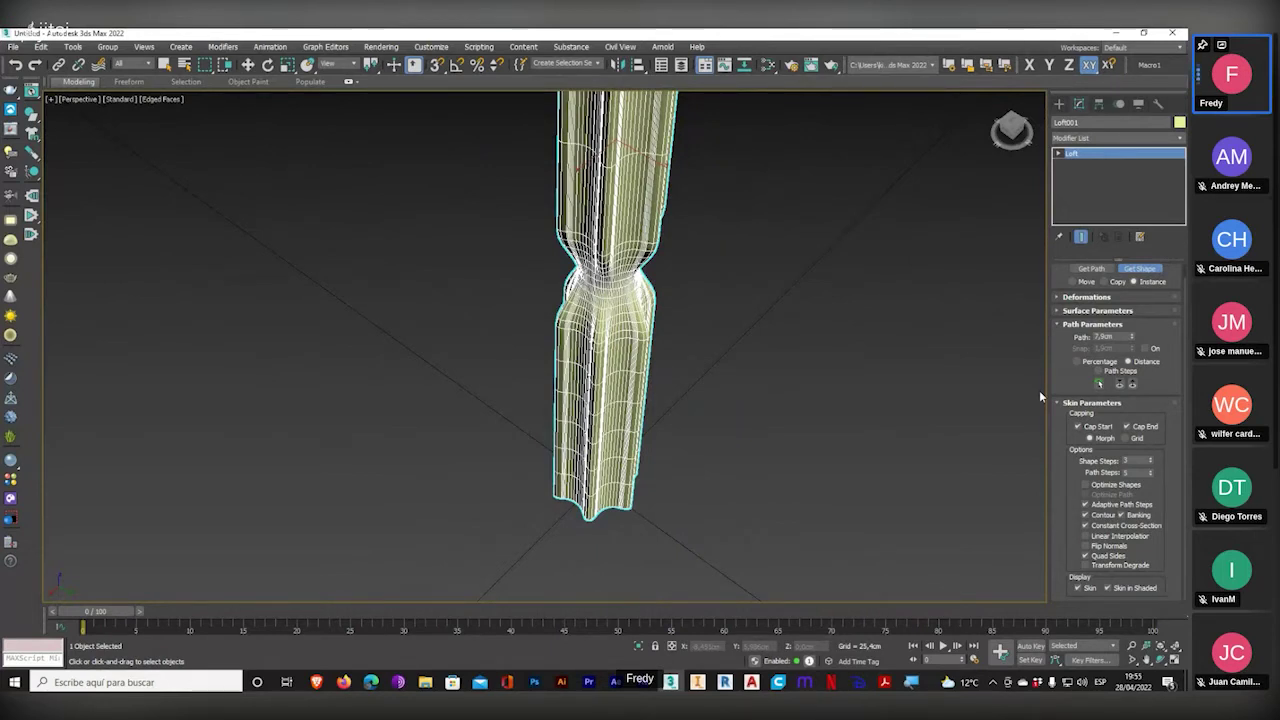
- Change the loft's path distance for the next cross-section and check the handle shape in the Firefox screwdriver photo
double_click(1105, 337)
type("2,")
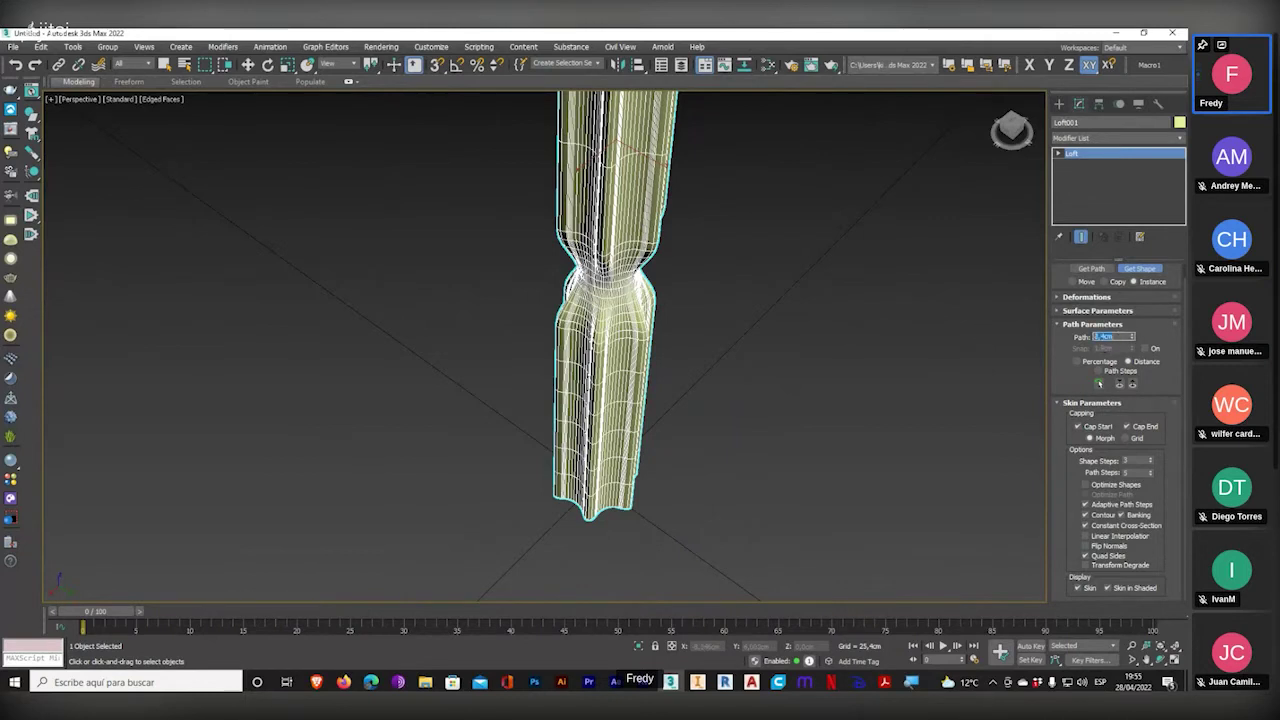
scroll(717, 352, "down", 4)
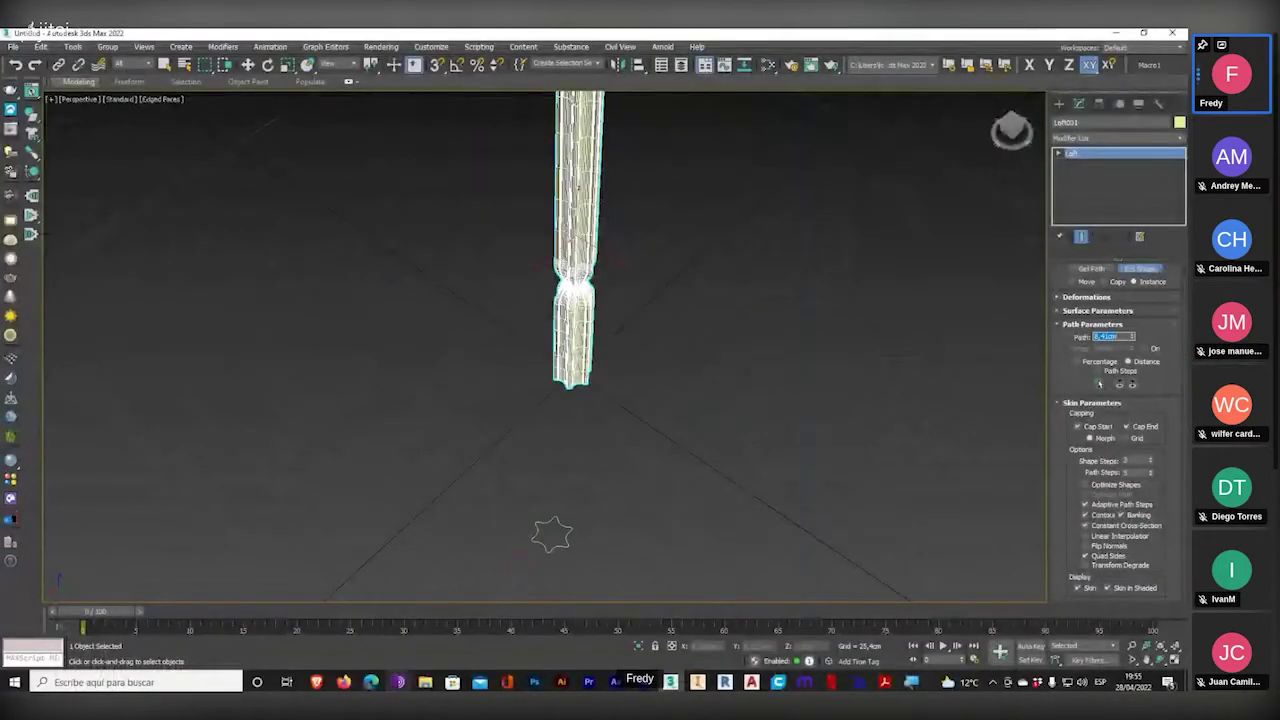
mouse_move(340, 683)
left_click(322, 610)
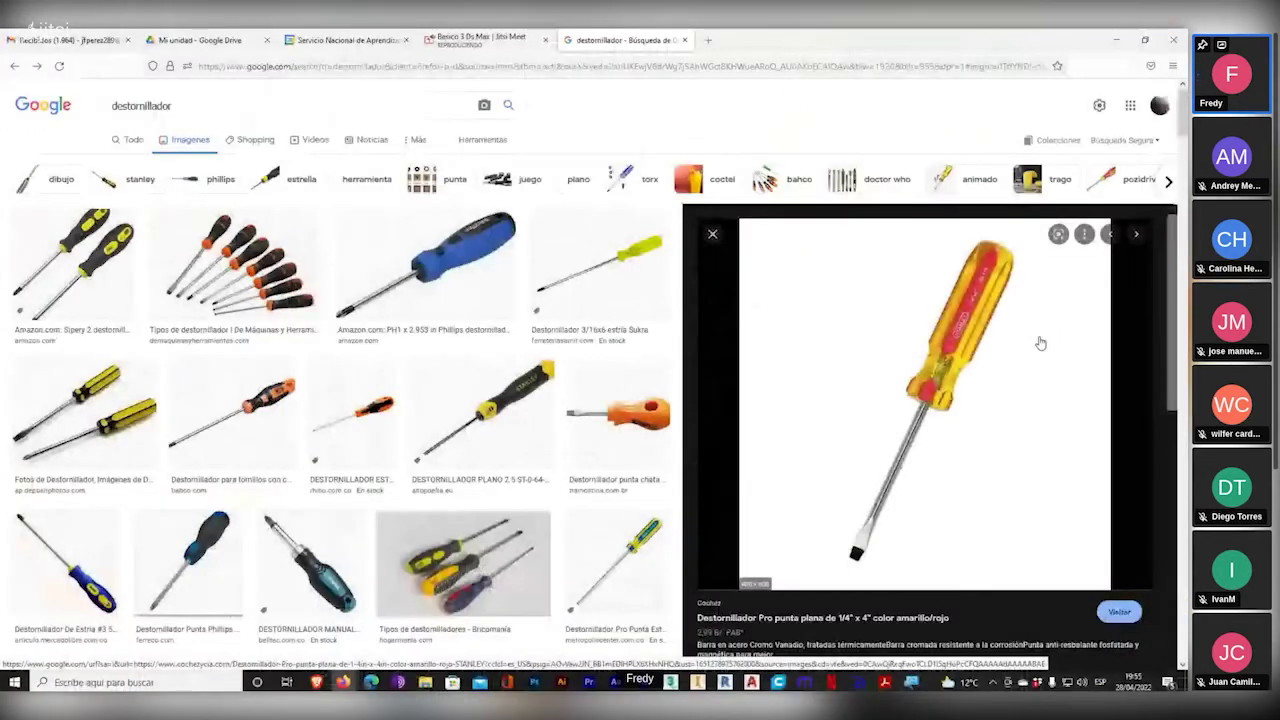
- Back in 3ds Max, leave shape picking and duplicate the circle beside the star along X as a single independent copy
key("alt+Tab")
scroll(587, 460, "up", 5)
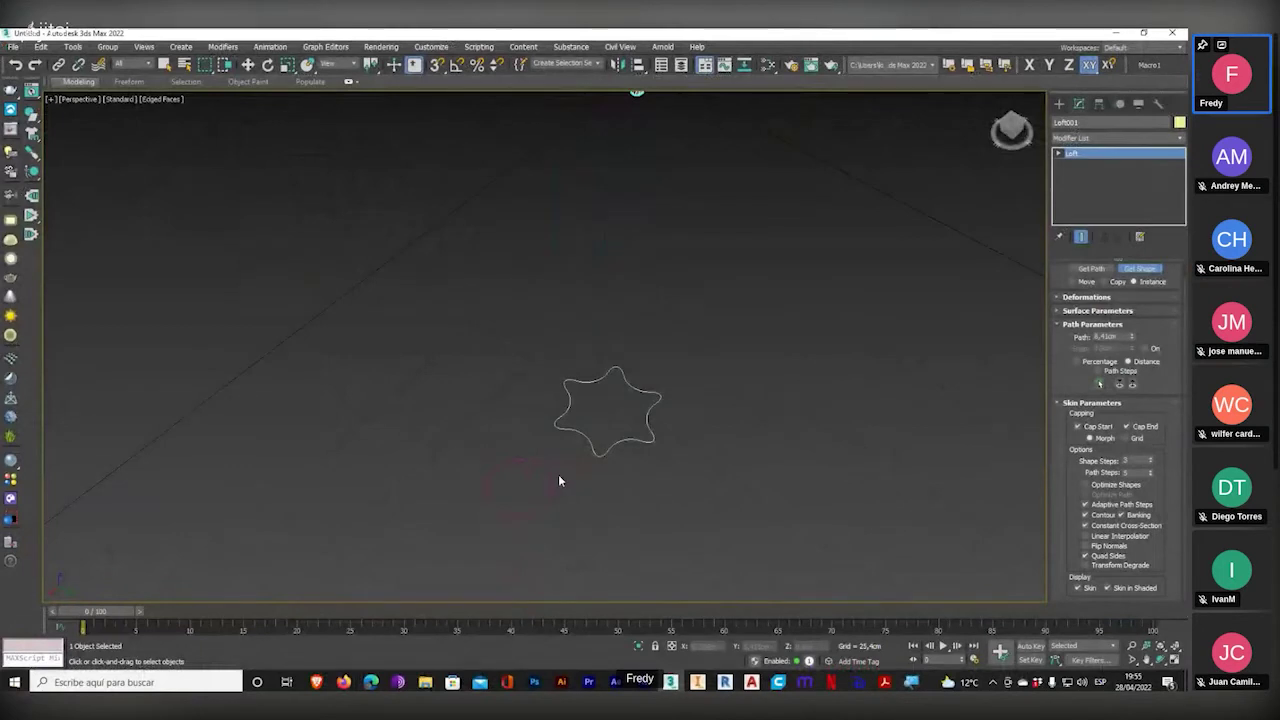
middle_click_drag(558, 481, 646, 407)
key("w")
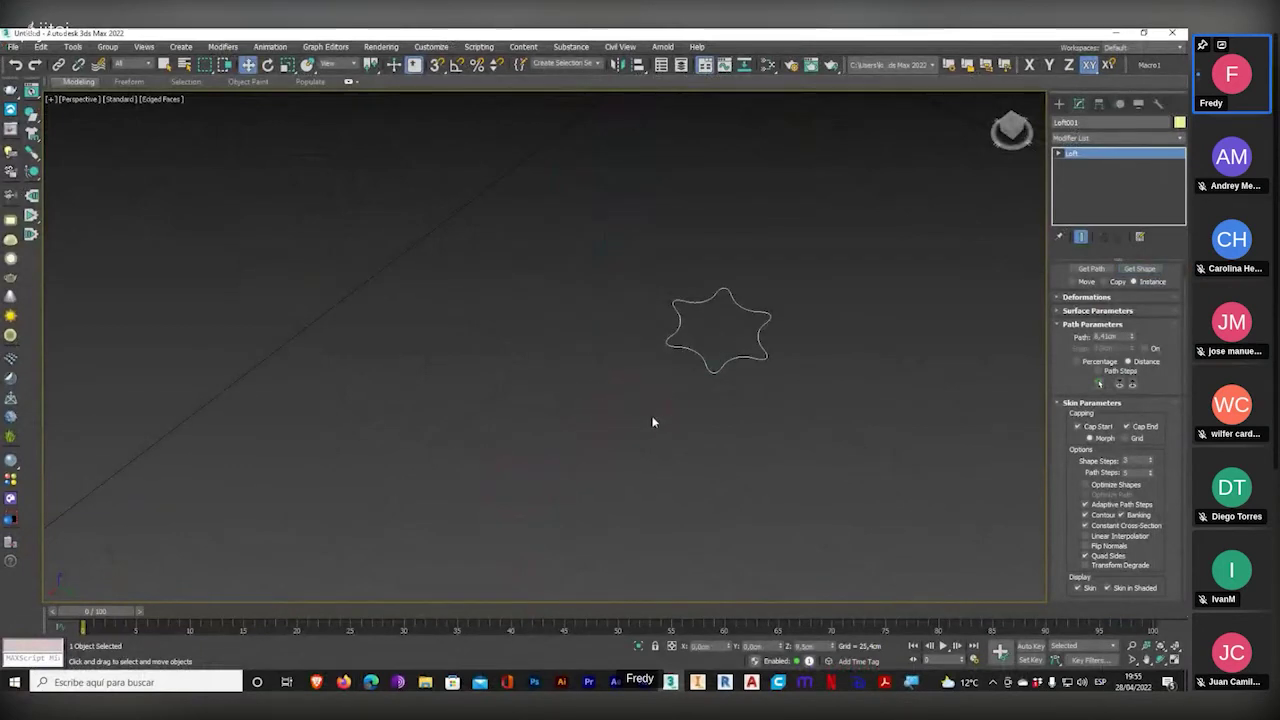
right_click(944, 215)
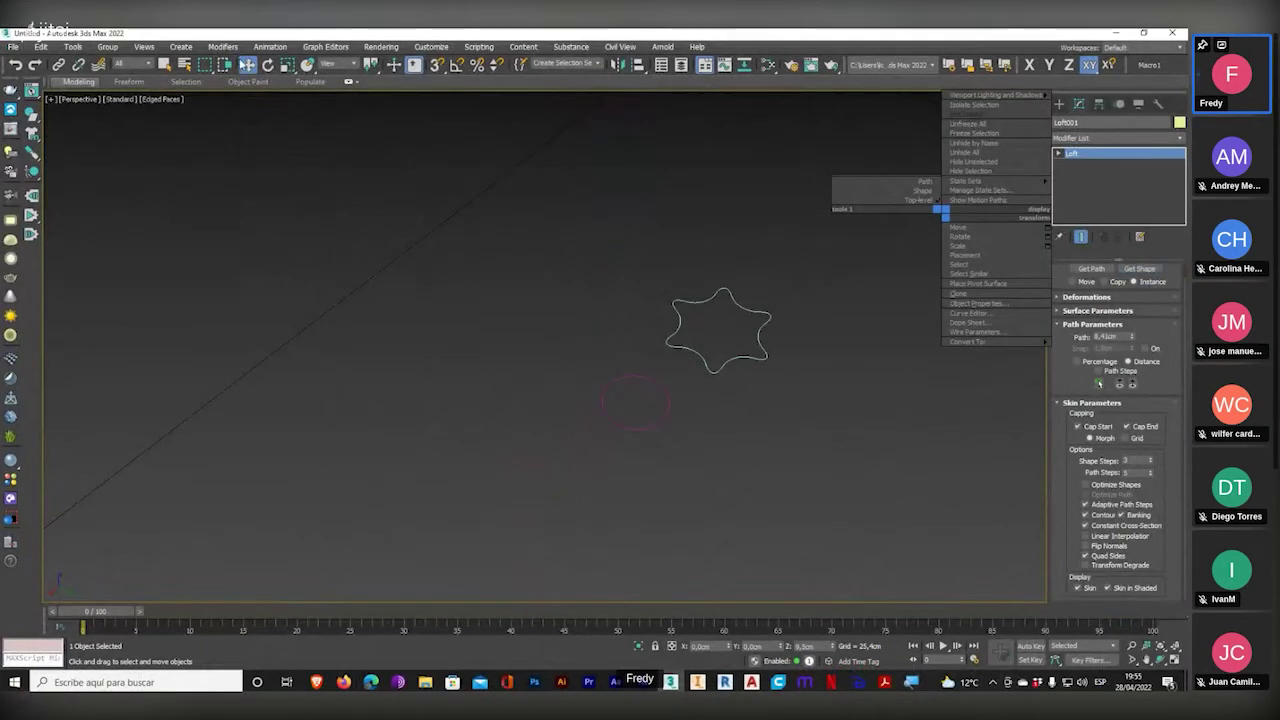
left_click(426, 243)
left_click(680, 437)
left_click(661, 423)
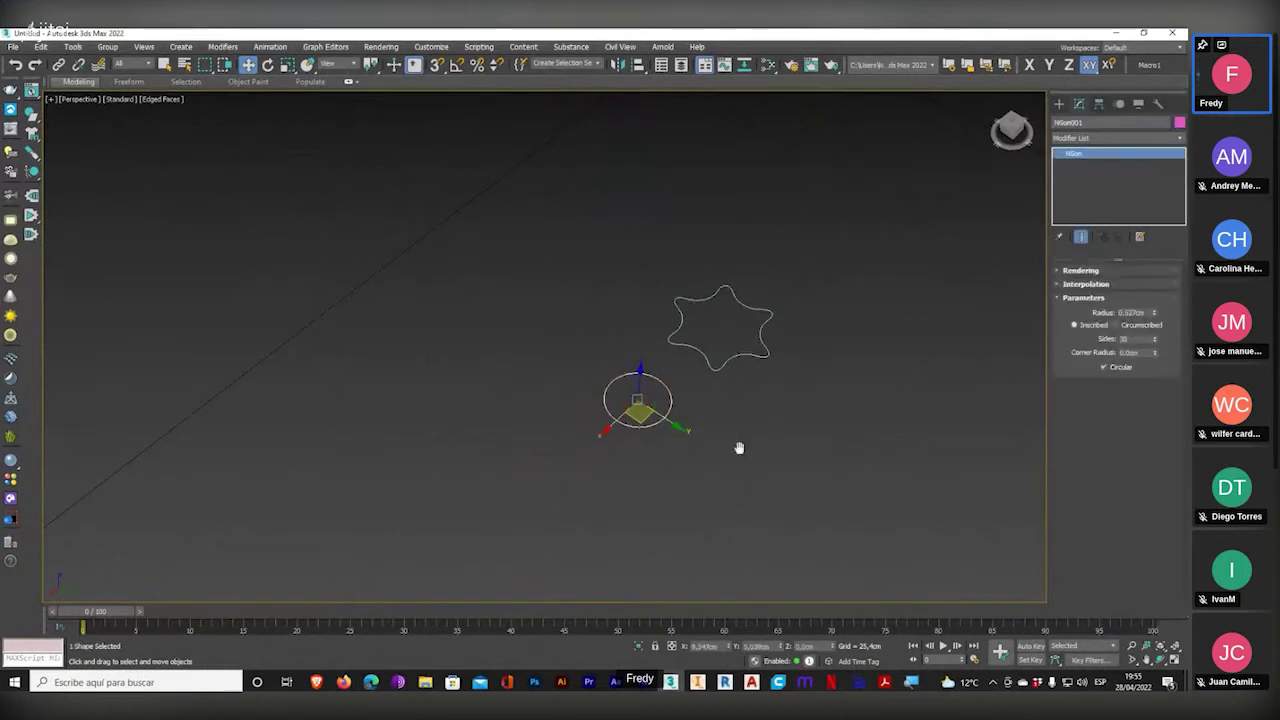
middle_click_drag(702, 461, 748, 417)
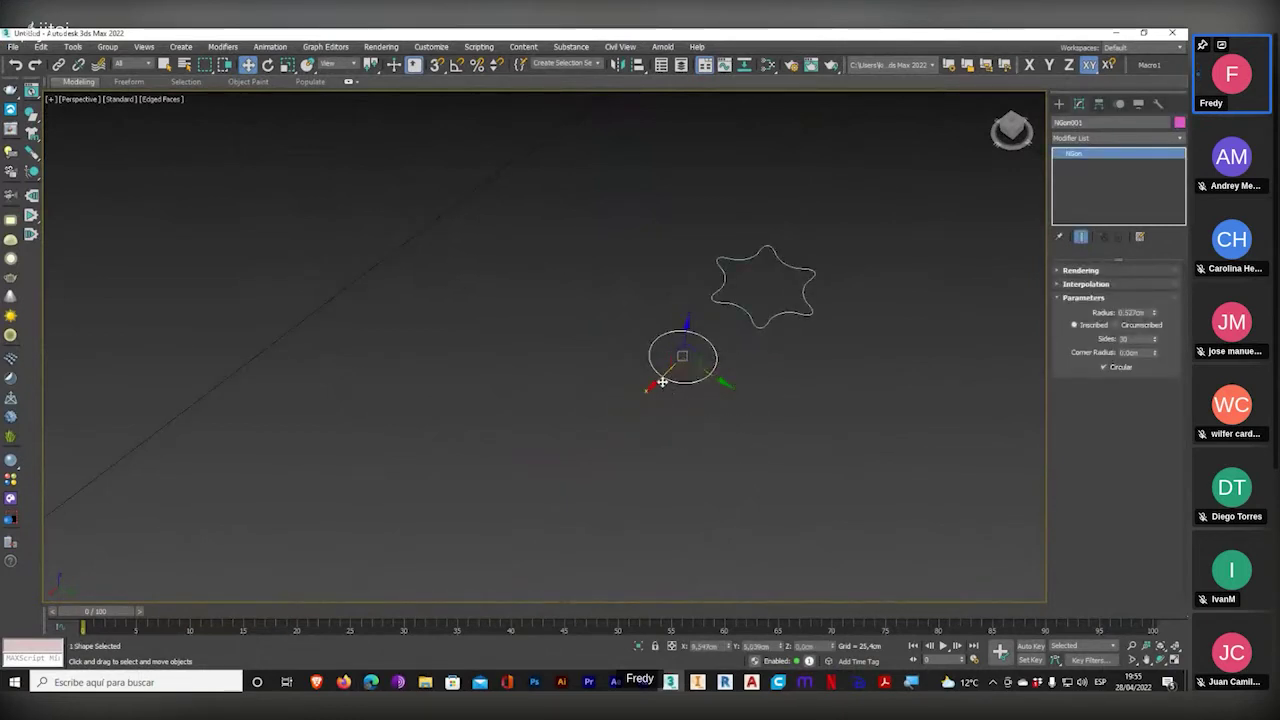
left_click_drag(653, 373, 588, 432, "shift")
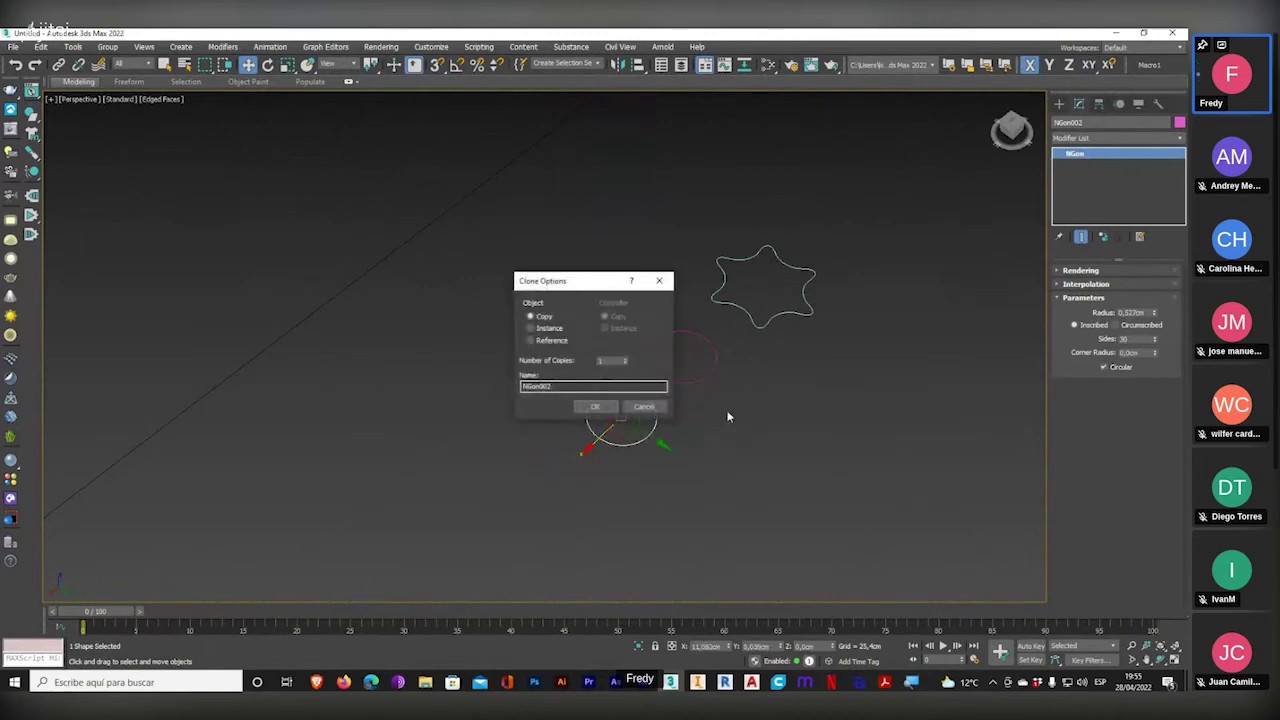
left_click(592, 406)
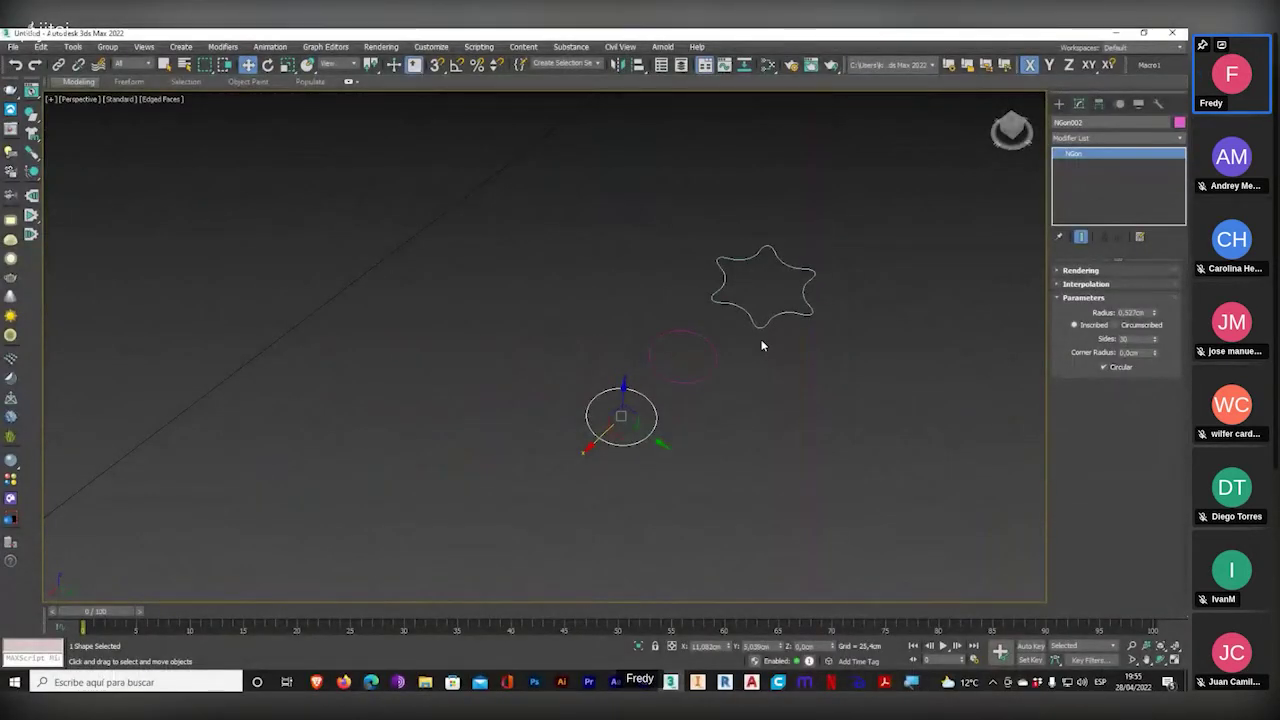
- Scale the copied circle down in the XY plane to about 38 percent and deselect it
left_click(287, 64)
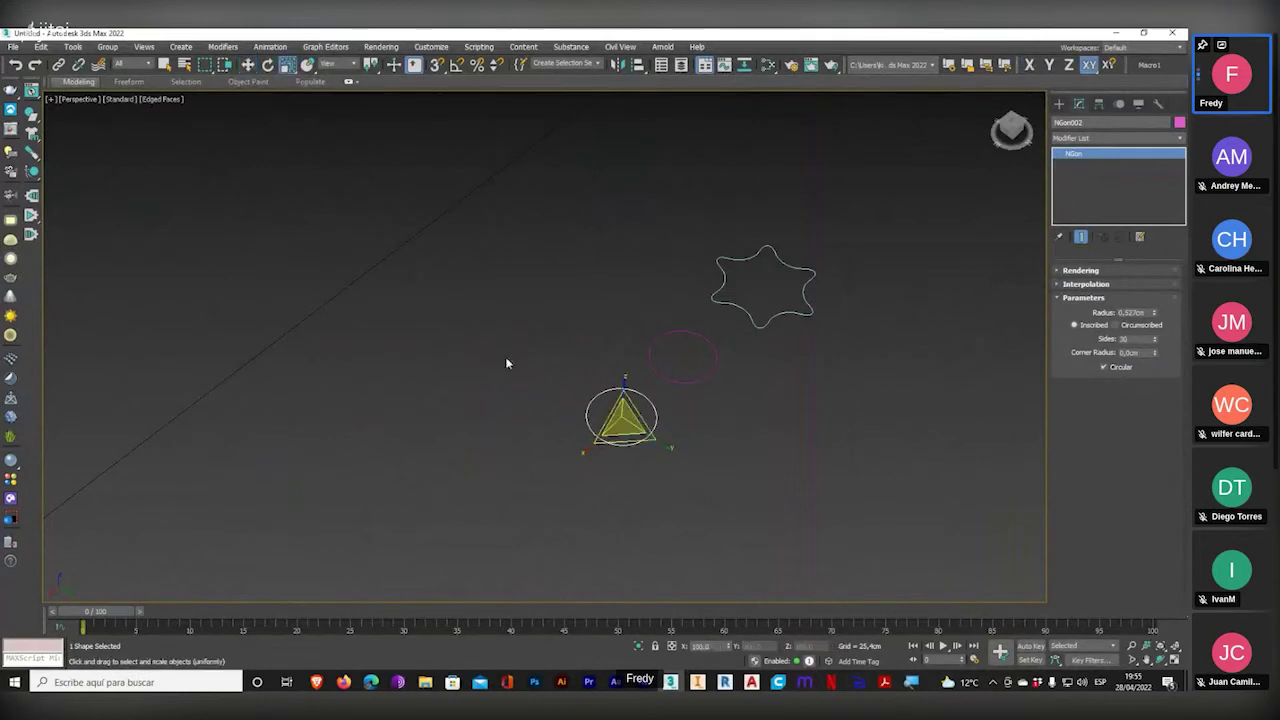
left_click_drag(621, 444, 640, 351)
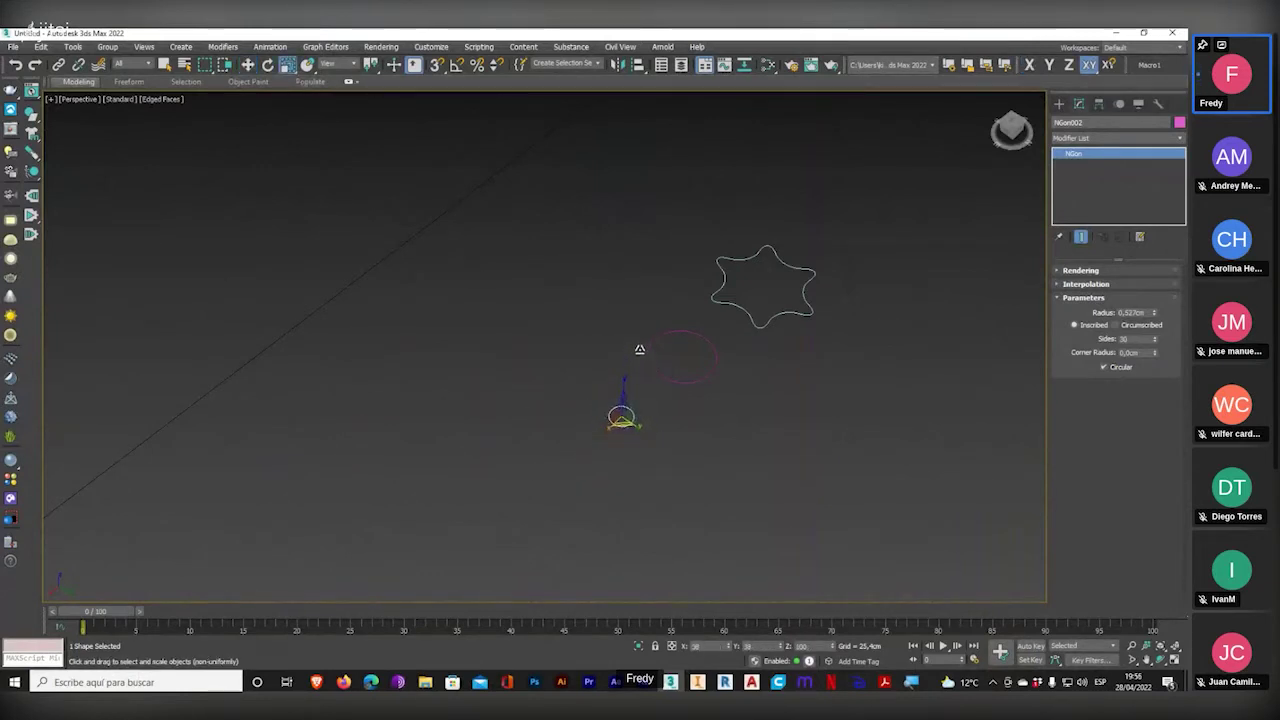
left_click(628, 504)
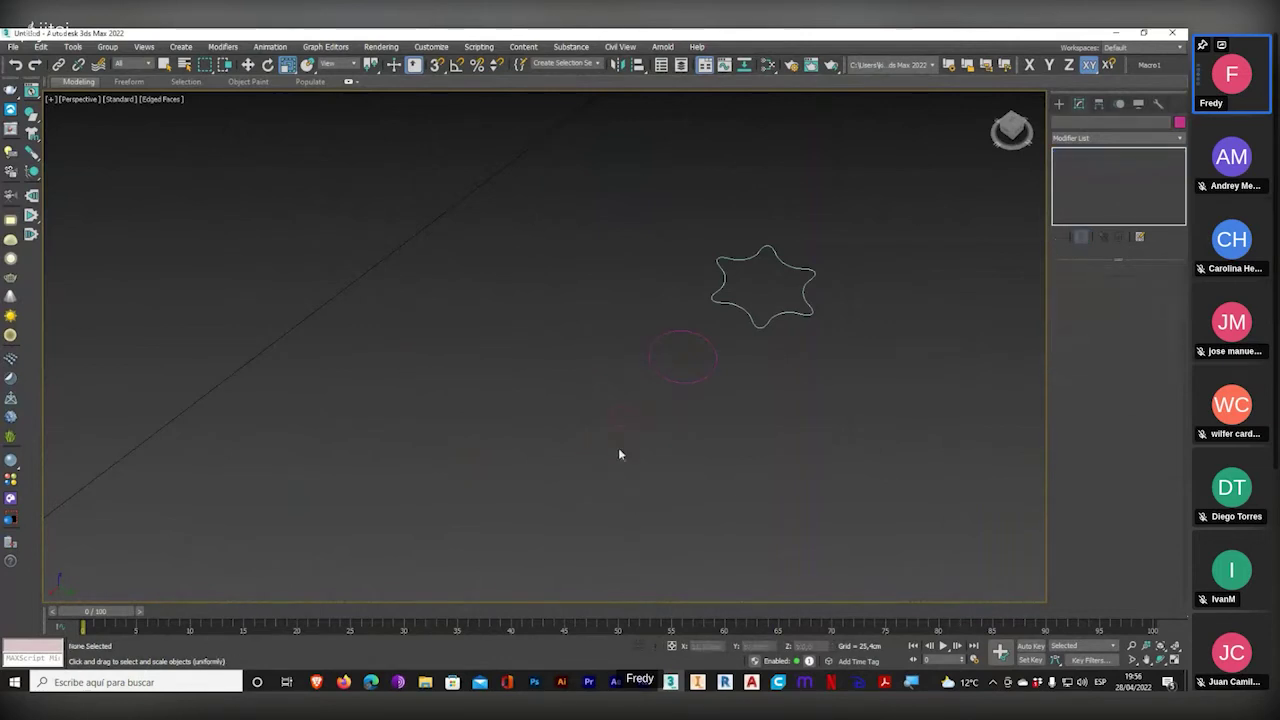
scroll(618, 447, "up", 4)
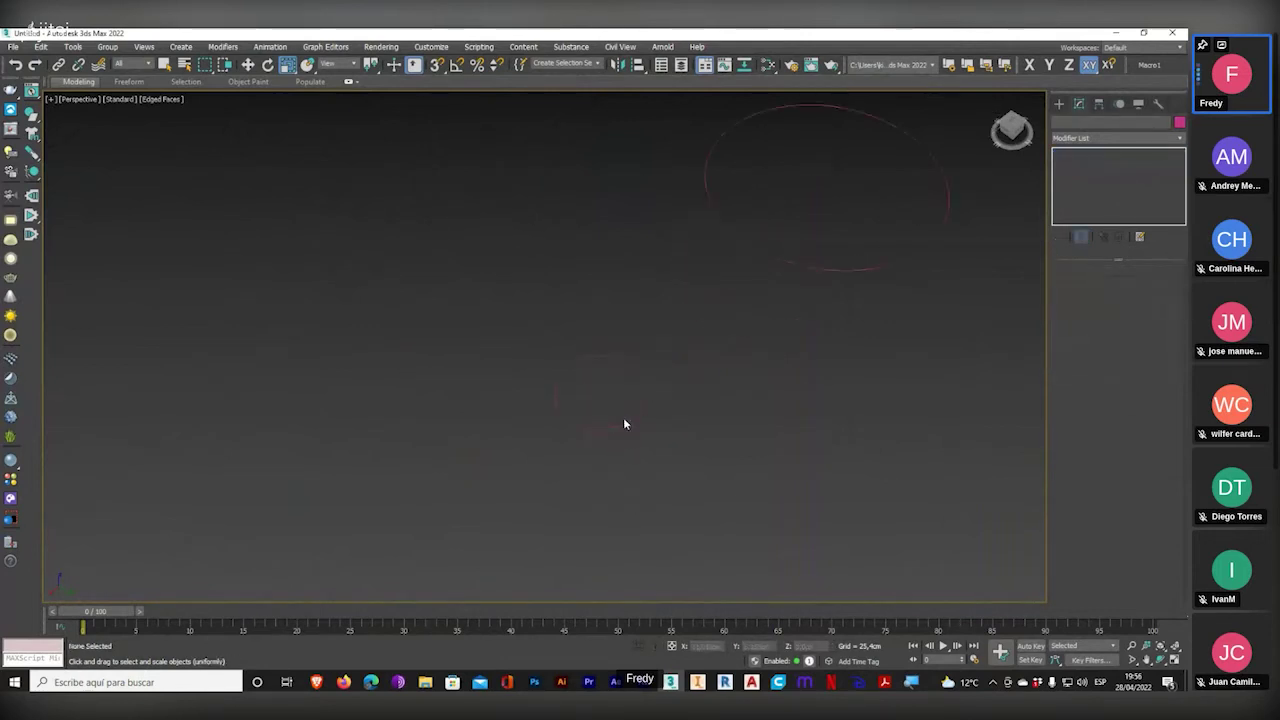
scroll(621, 423, "down", 3)
- Select the screwdriver loft and add the small copied circle as the cross-section at the current path distance
middle_click_drag(573, 456, 632, 241, "alt")
left_click(624, 241)
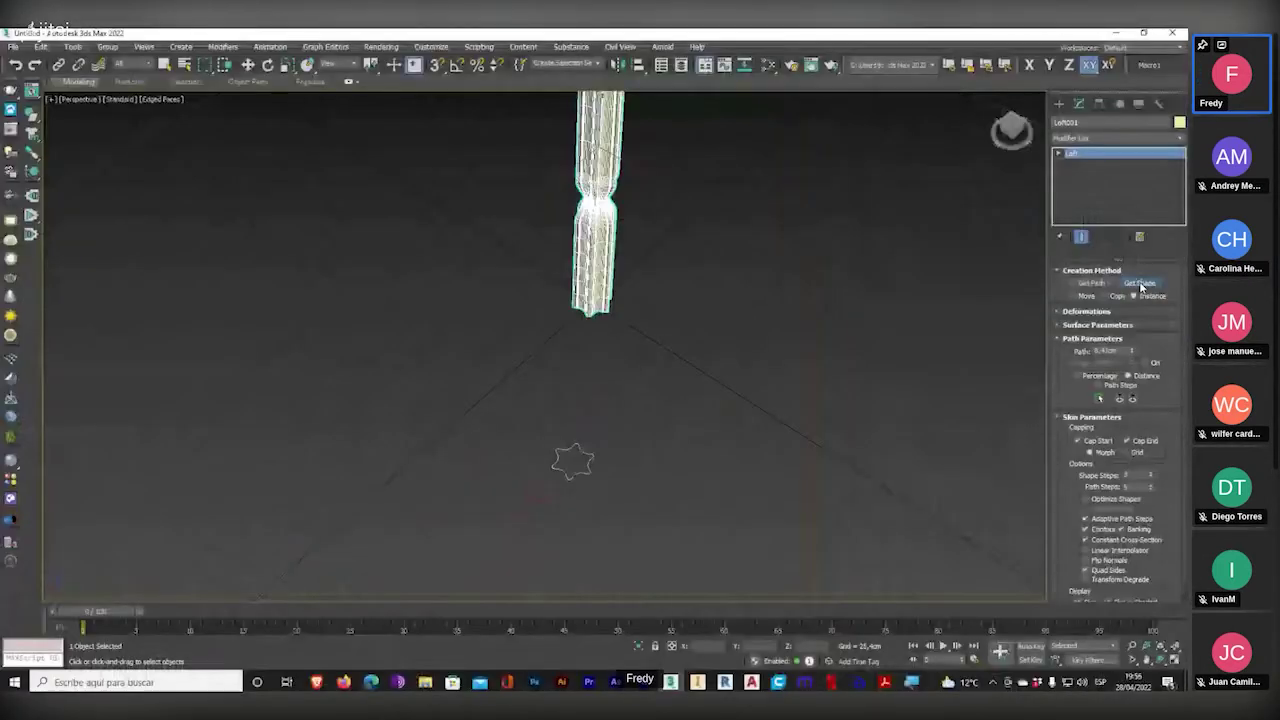
scroll(631, 446, "up", 3)
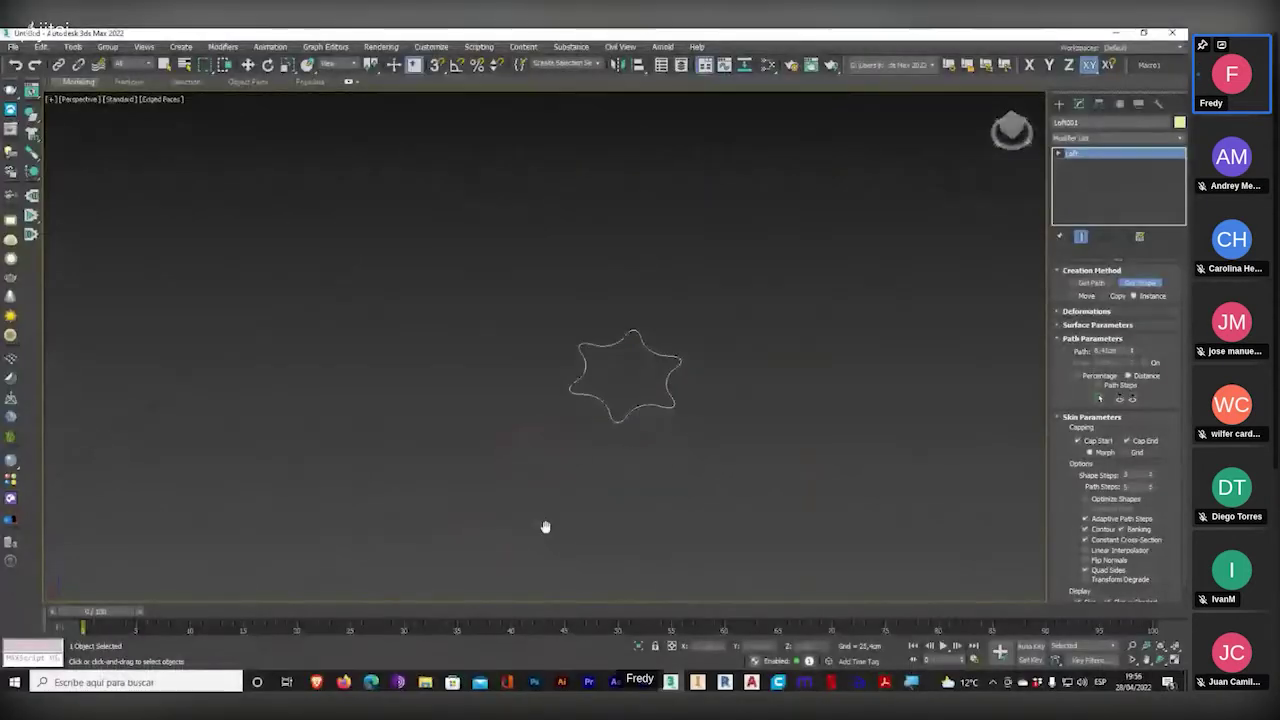
scroll(556, 475, "down", 5)
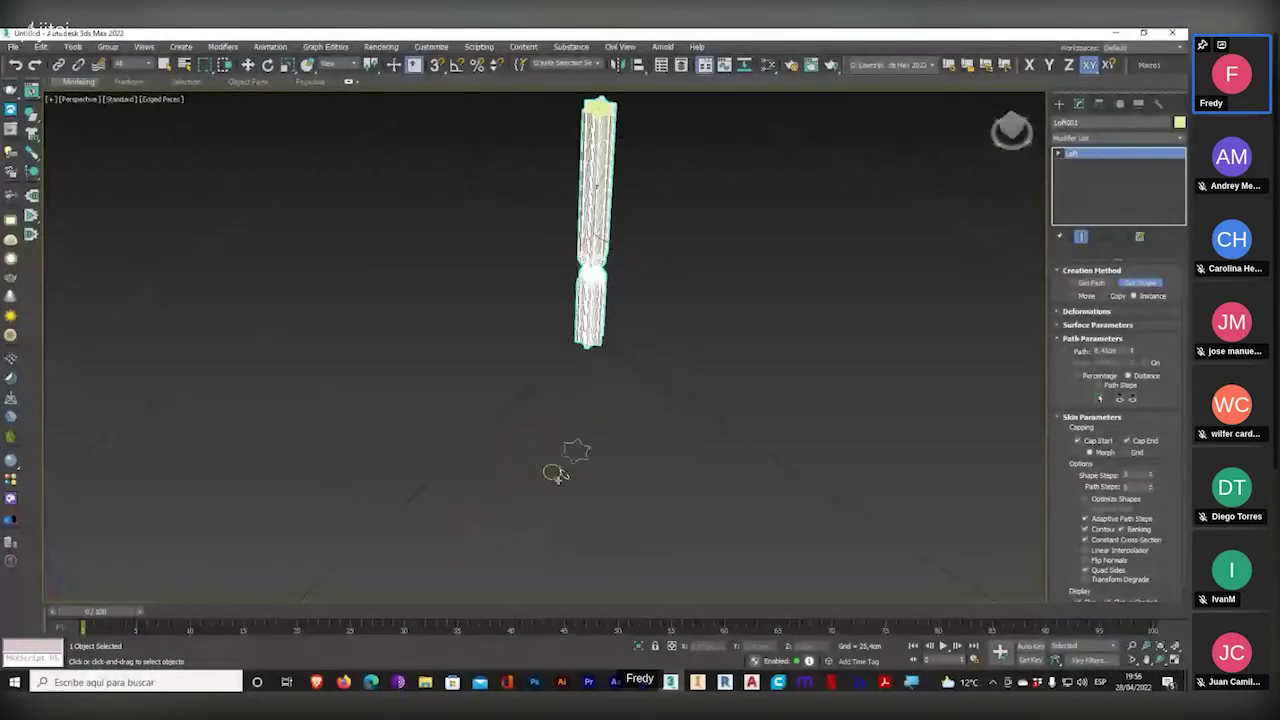
left_click(540, 490)
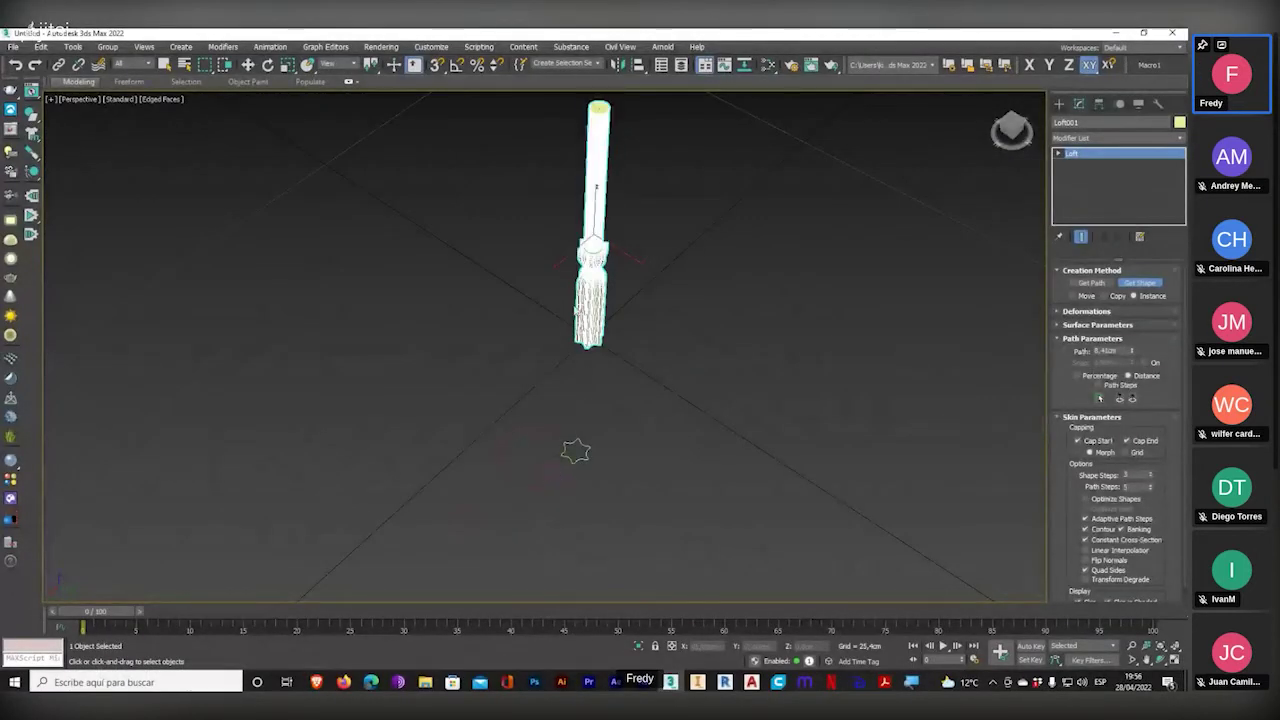
scroll(595, 270, "up", 5)
middle_click_drag(651, 323, 681, 328, "alt")
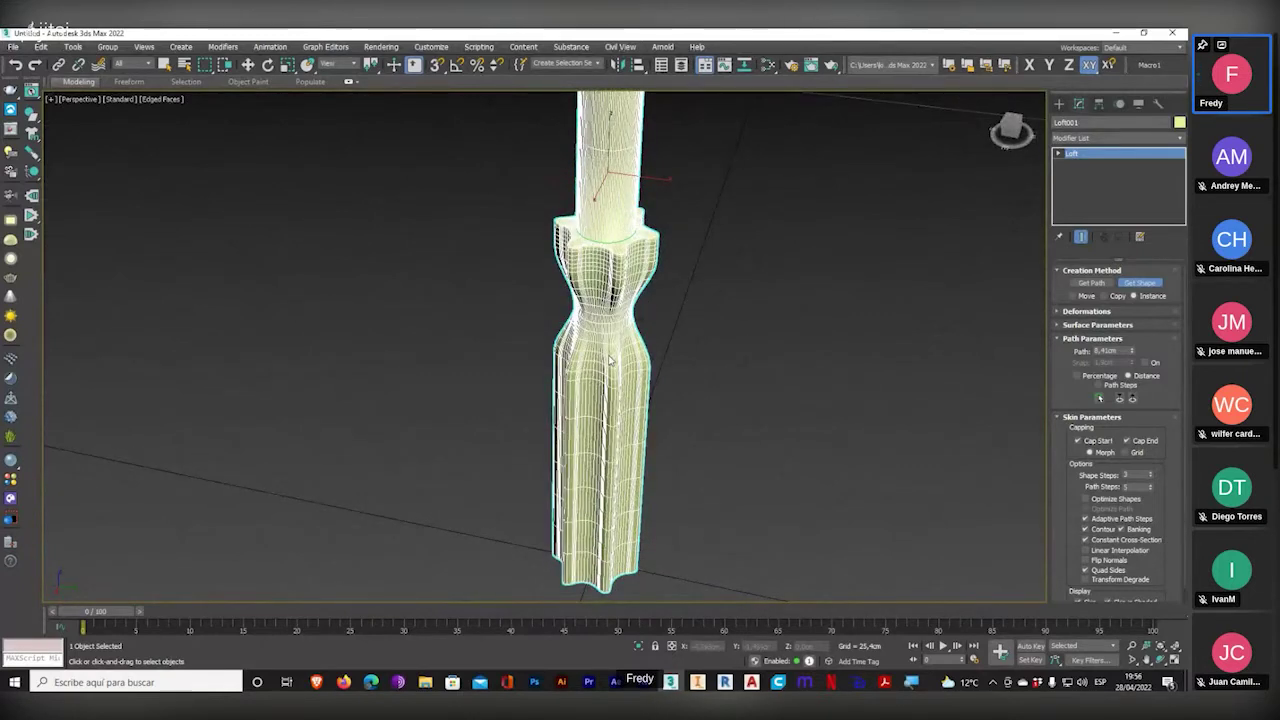
- Reset the small circle's absolute local scale to 100 in X and Y
scroll(572, 355, "down", 5)
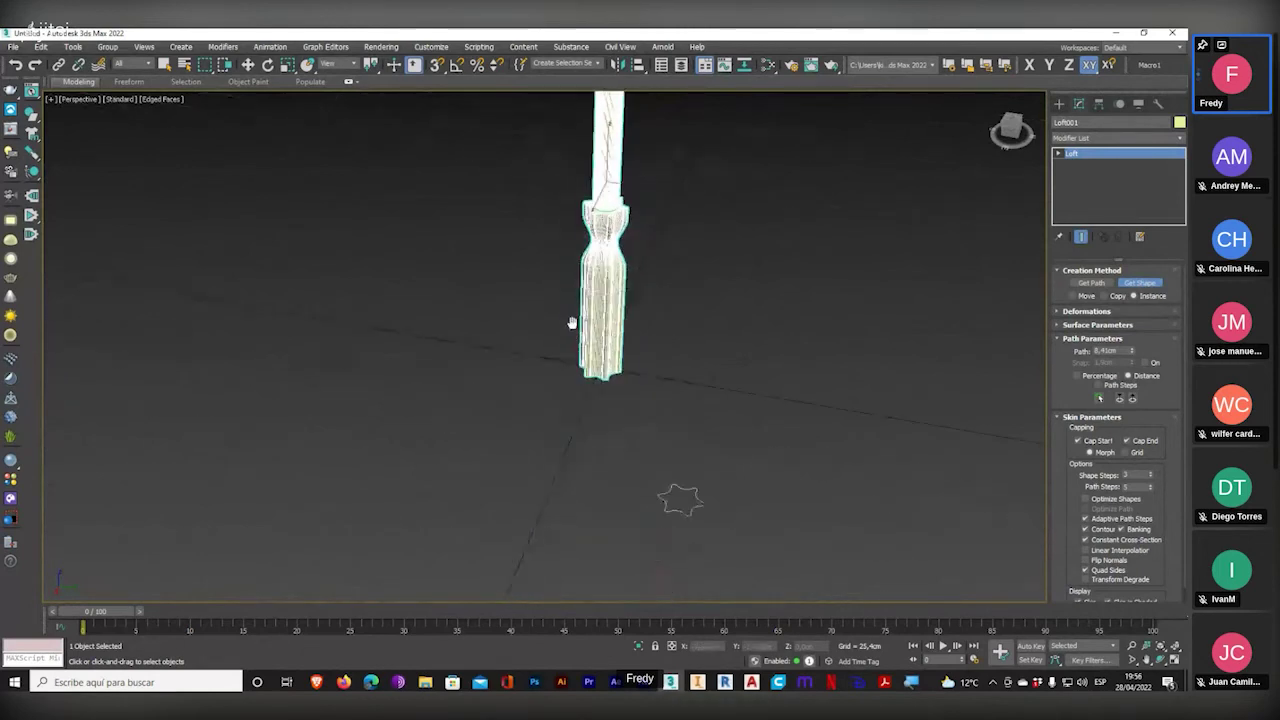
middle_click_drag(572, 322, 579, 265)
middle_click_drag(688, 497, 640, 503, "alt")
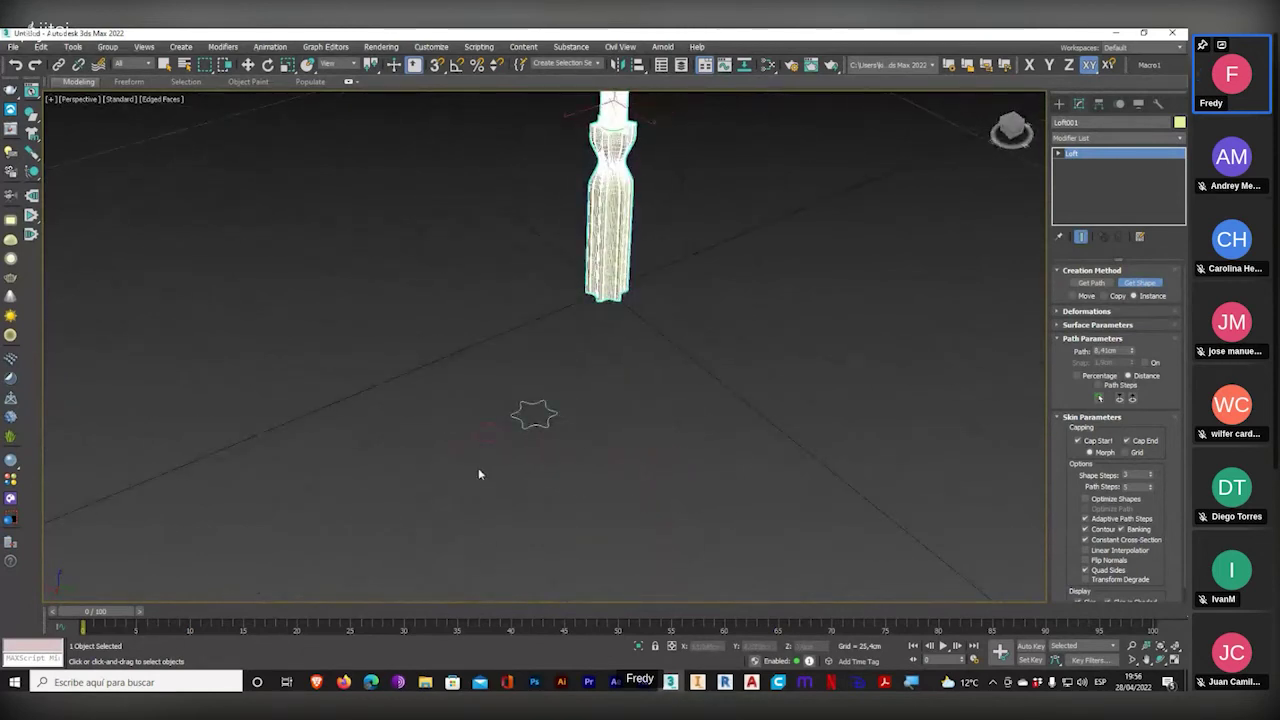
scroll(431, 448, "up", 4)
scroll(505, 470, "up", 3)
key("w")
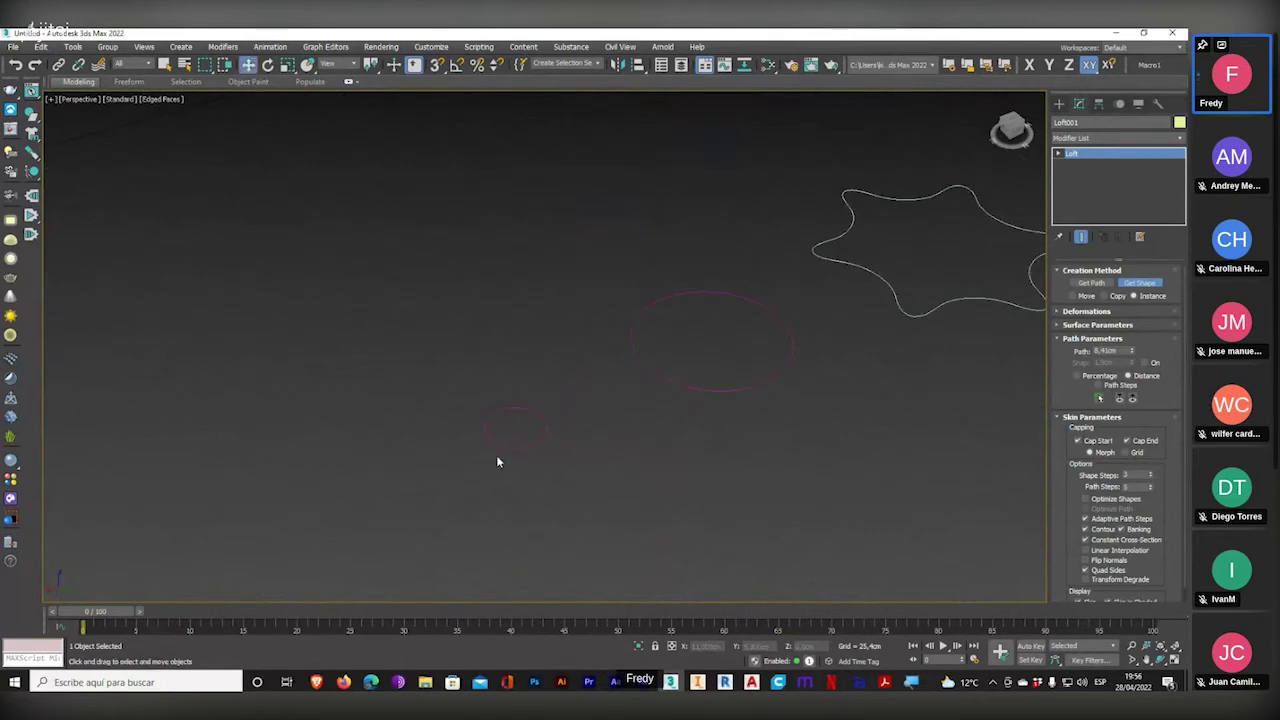
left_click(503, 450)
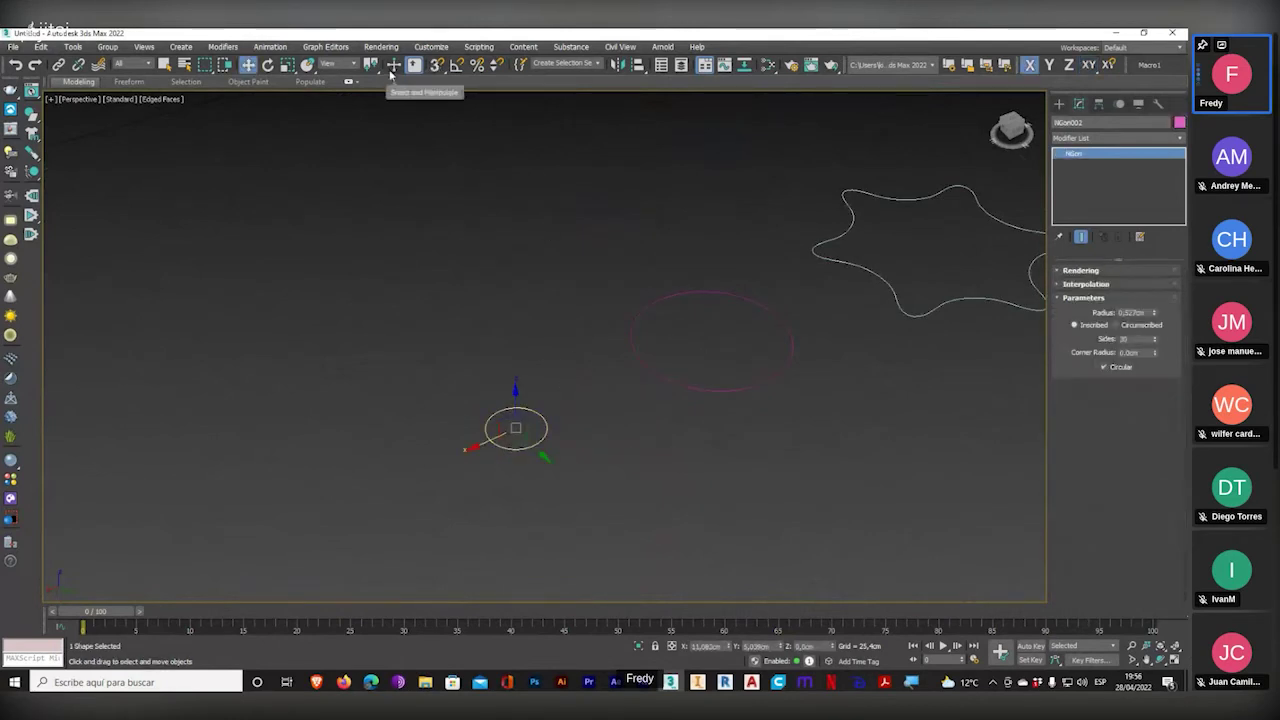
right_click(285, 66)
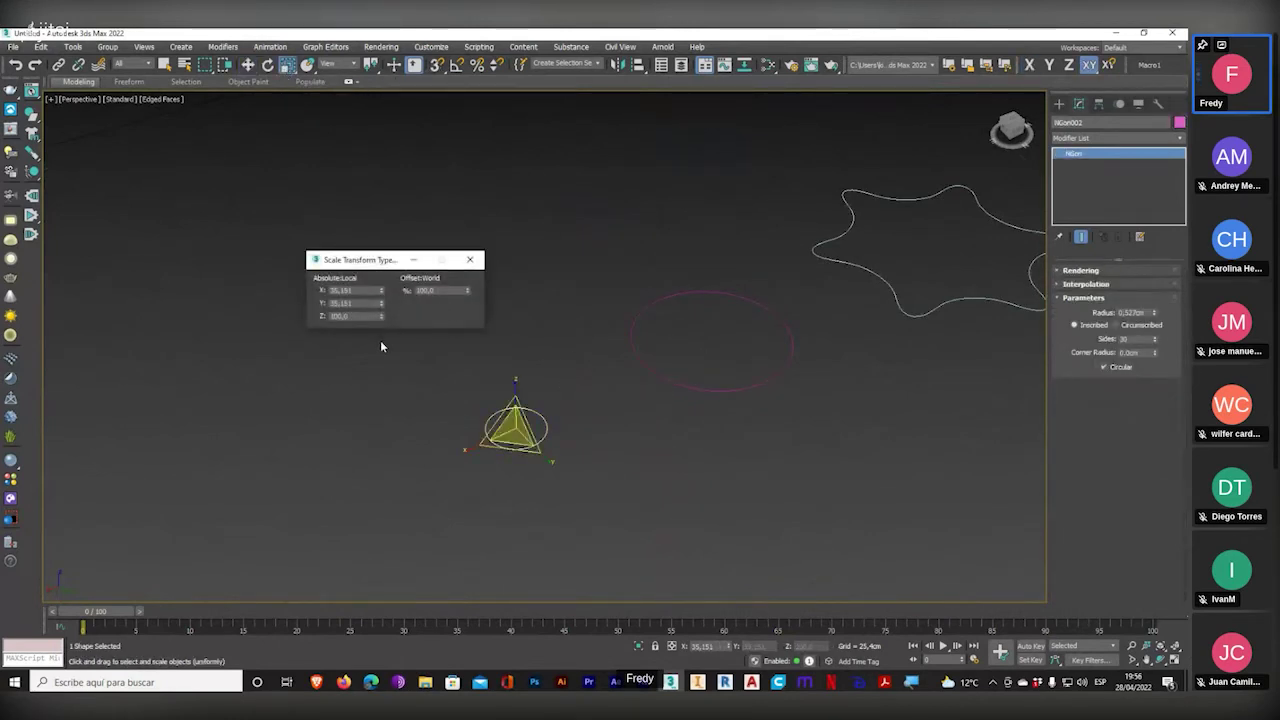
key("super+plus")
key("super+plus")
left_click_drag(353, 290, 257, 286)
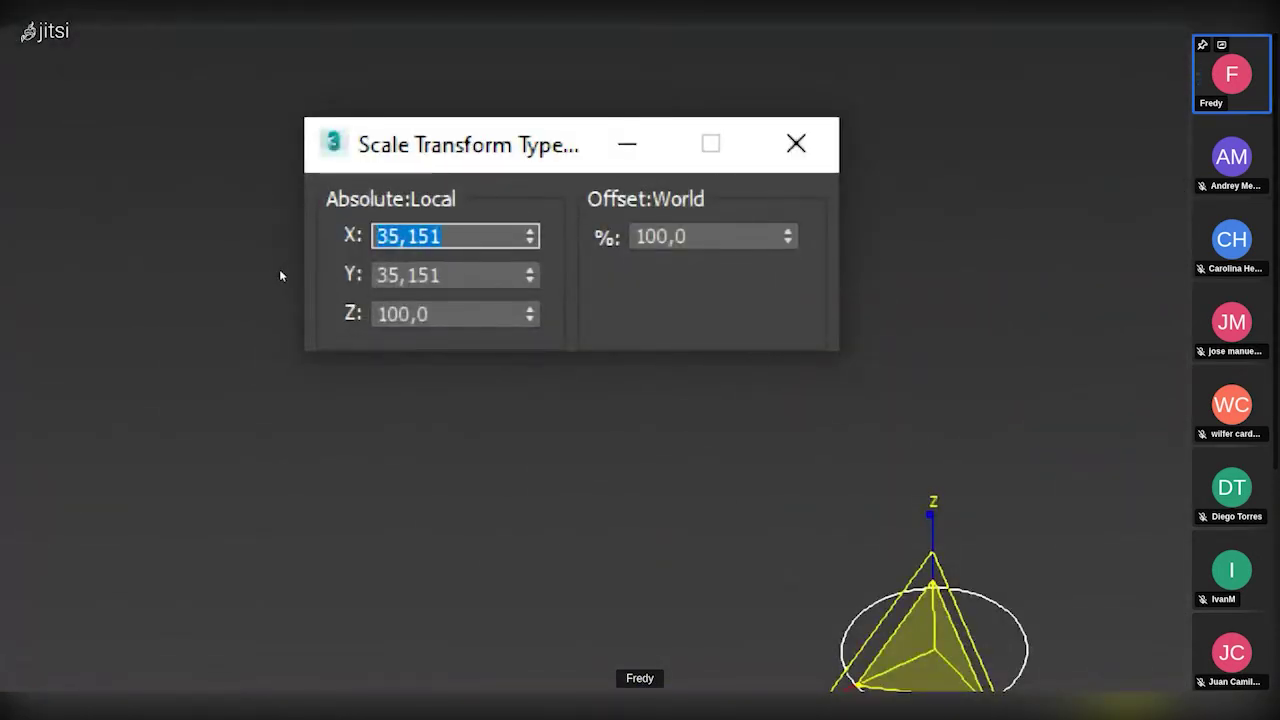
type("100")
key("Tab")
type("100")
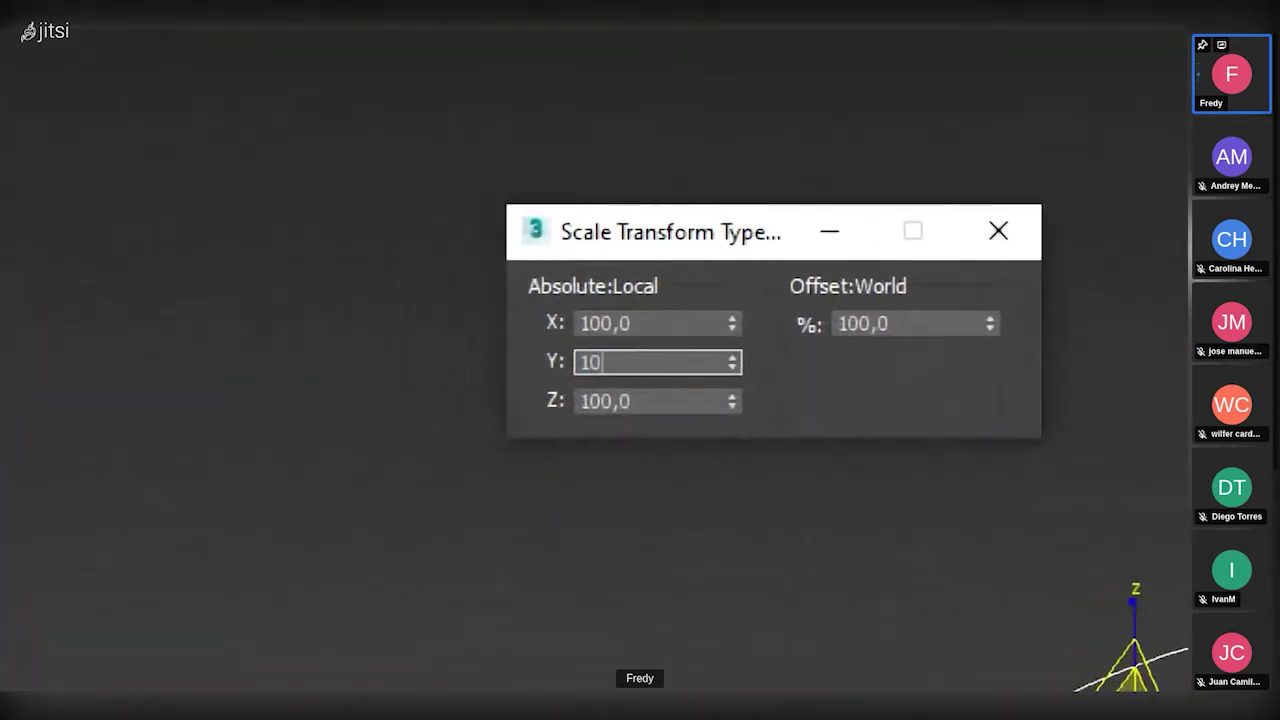
key("Tab")
key("super+minus")
key("super+minus")
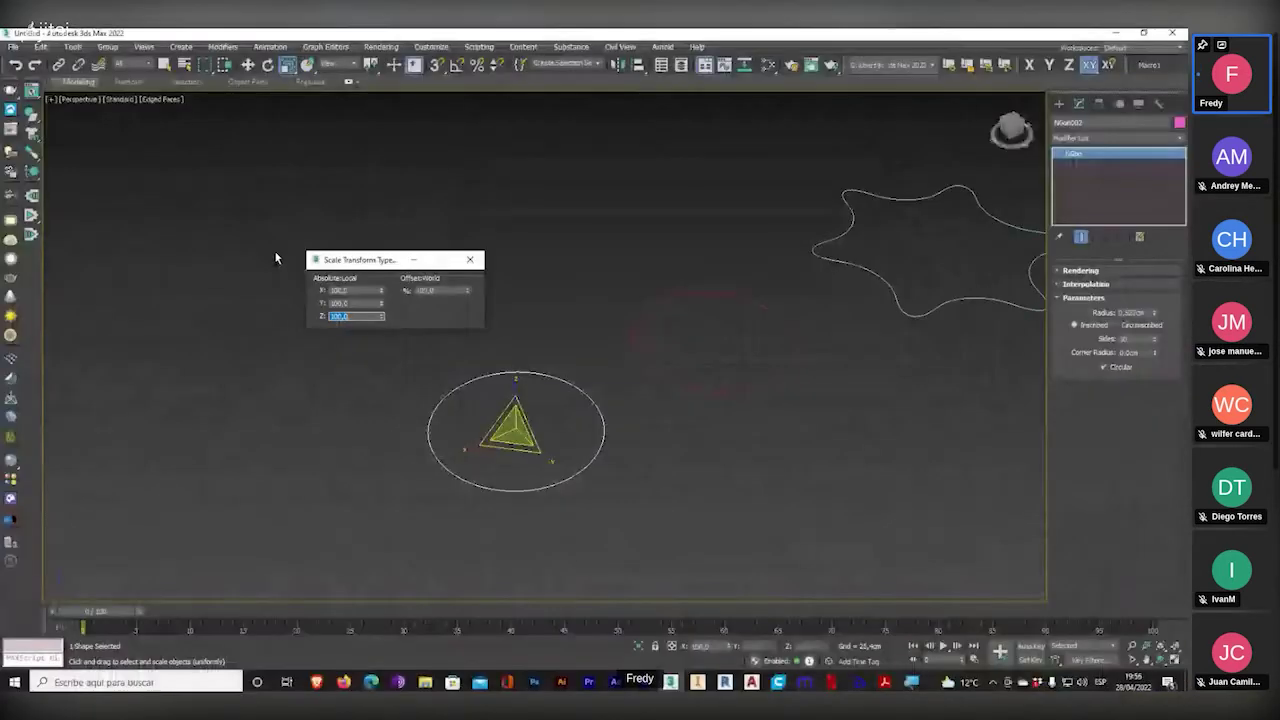
left_click(470, 260)
- Set the small circle's radius to 0,3 cm
key("super+plus")
key("super+plus")
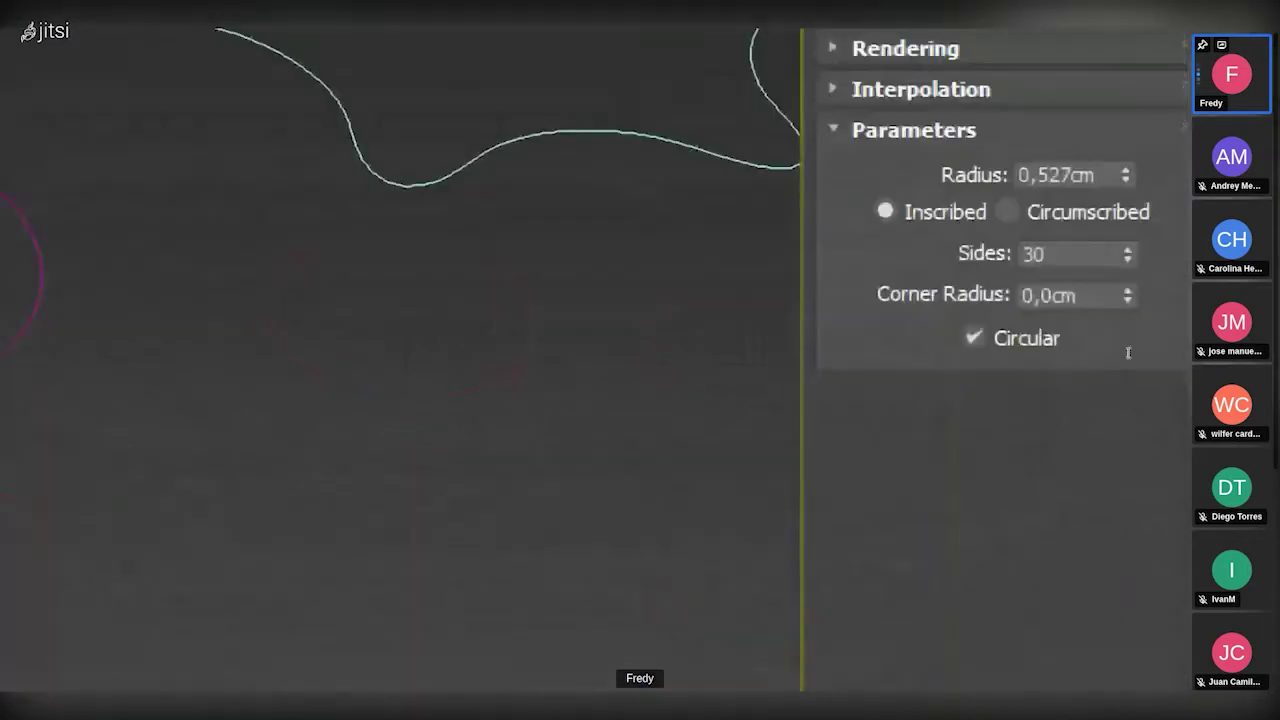
double_click(1125, 338)
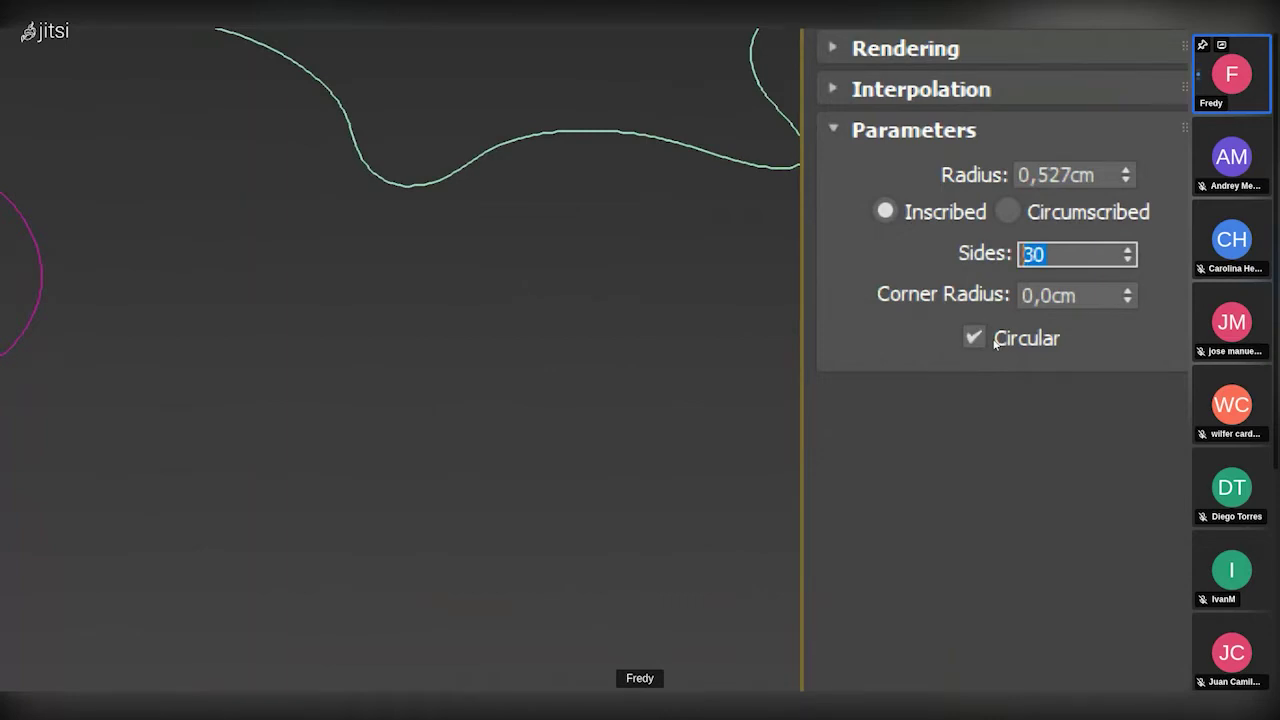
key("shift+Tab")
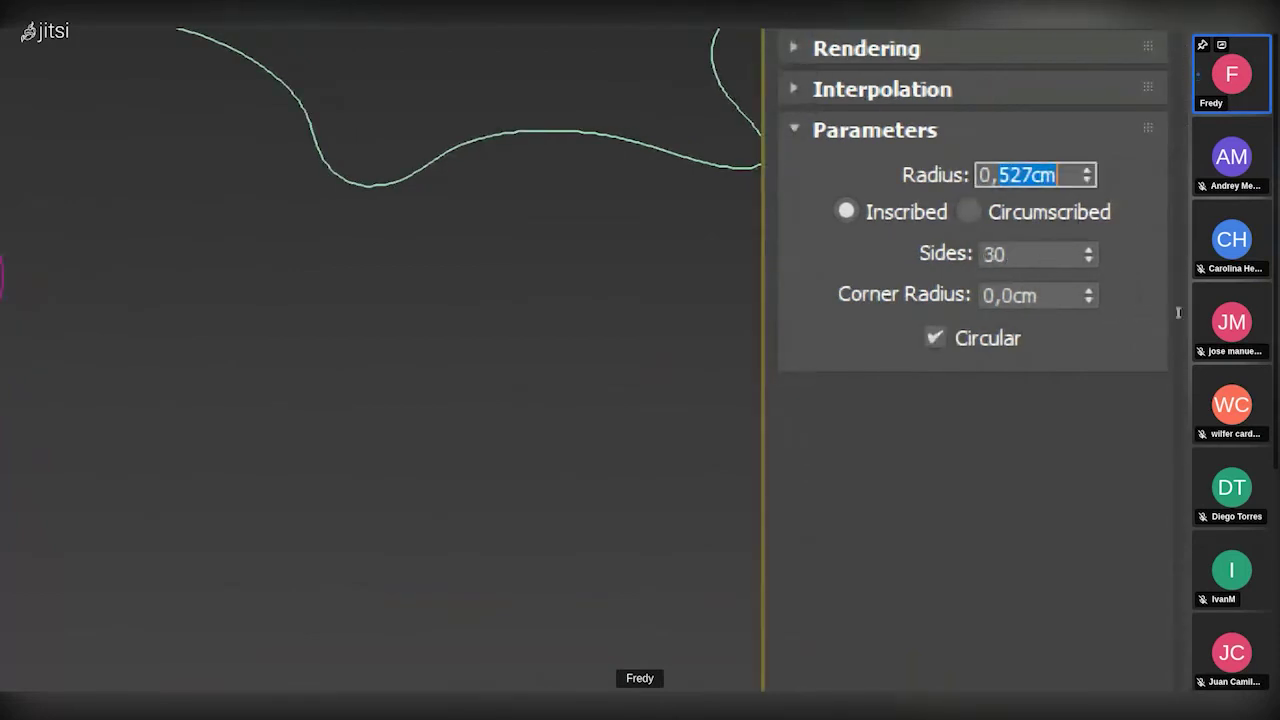
type("0,3")
key("Return")
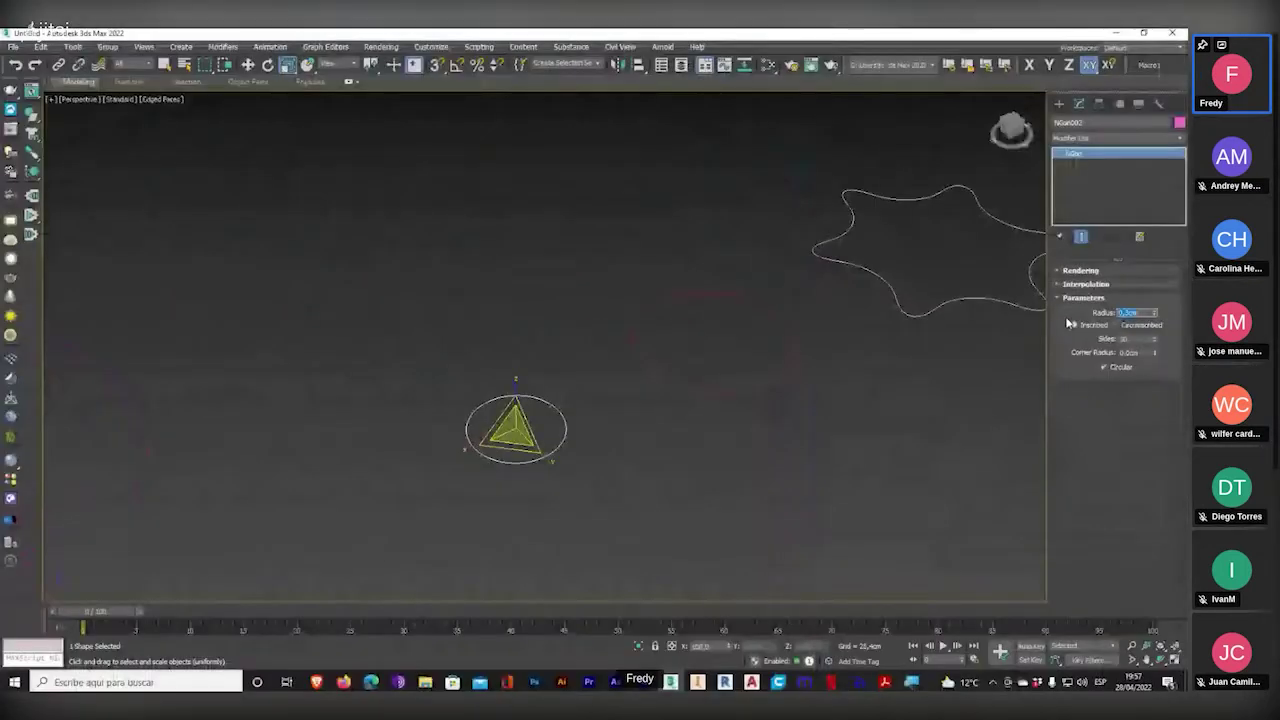
- Turn off Edged Faces in the Perspective view and examine the smooth shading of the screwdriver handle's neck
scroll(686, 437, "down", 3)
middle_click_drag(686, 437, 596, 364, "alt")
scroll(735, 263, "up", 5)
middle_click_drag(491, 366, 615, 212, "alt")
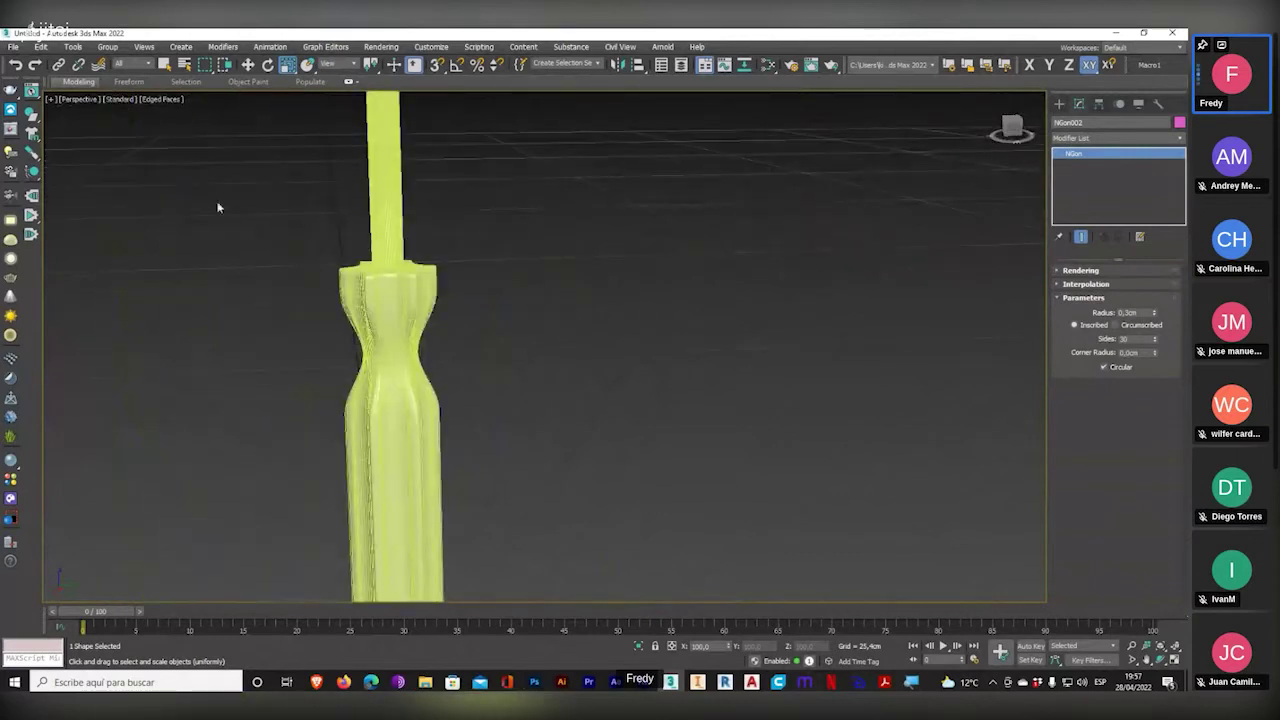
left_click(167, 103)
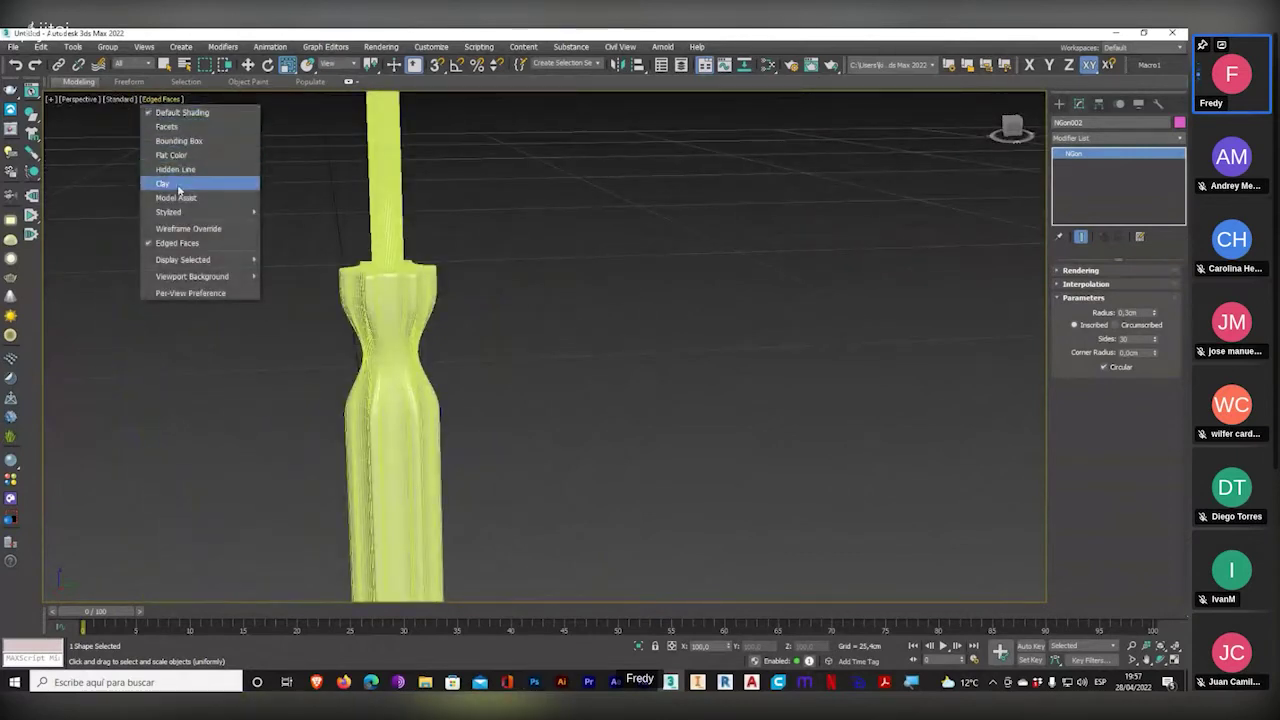
left_click(177, 246)
mouse_move(250, 300)
middle_mouse_down("alt")
mouse_move(463, 385)
mouse_move(489, 214)
mouse_move(529, 186)
mouse_move(460, 149)
mouse_move(500, 329)
mouse_move(558, 223)
mouse_move(501, 276)
middle_mouse_up("alt")
scroll(500, 280, "up", 3)
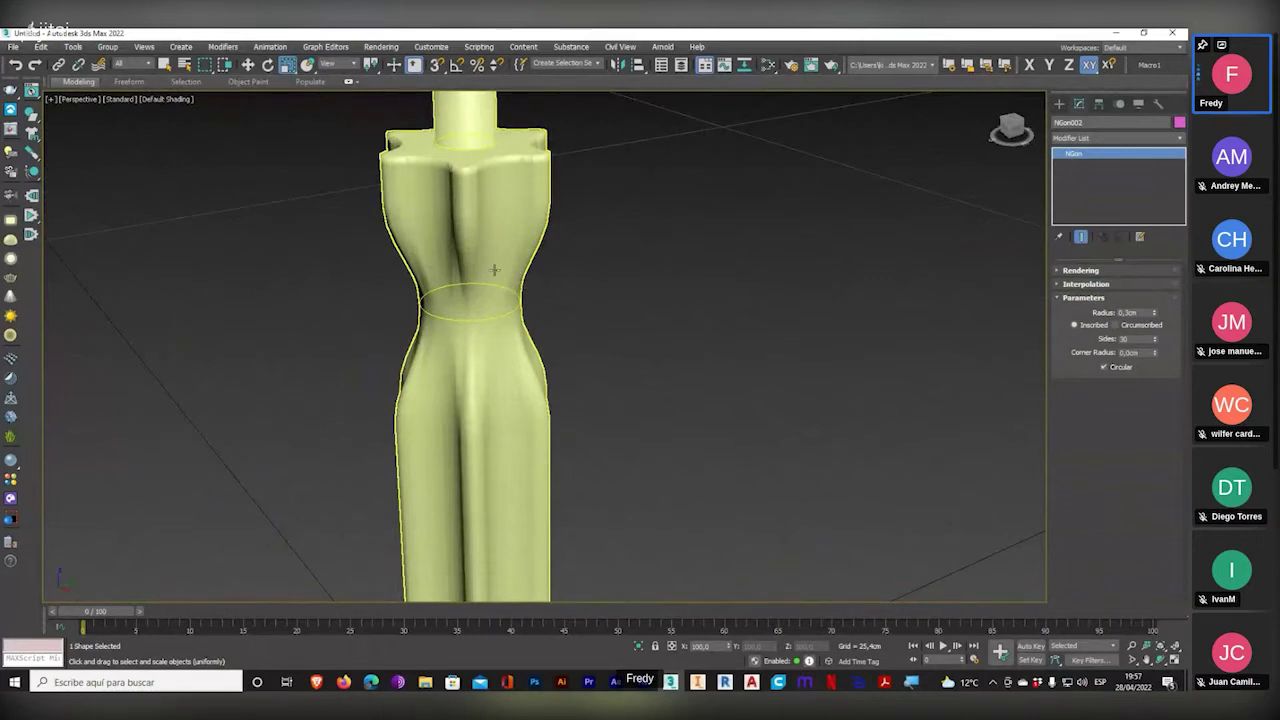
- Turn Edged Faces back on and inspect the loft's mesh lines up close around the handle
scroll(494, 270, "down", 5)
mouse_move(528, 393)
middle_mouse_down("alt")
mouse_move(514, 356)
mouse_move(560, 363)
mouse_move(574, 409)
mouse_move(549, 440)
mouse_move(522, 447)
mouse_move(515, 405)
middle_mouse_up("alt")
left_click(168, 99)
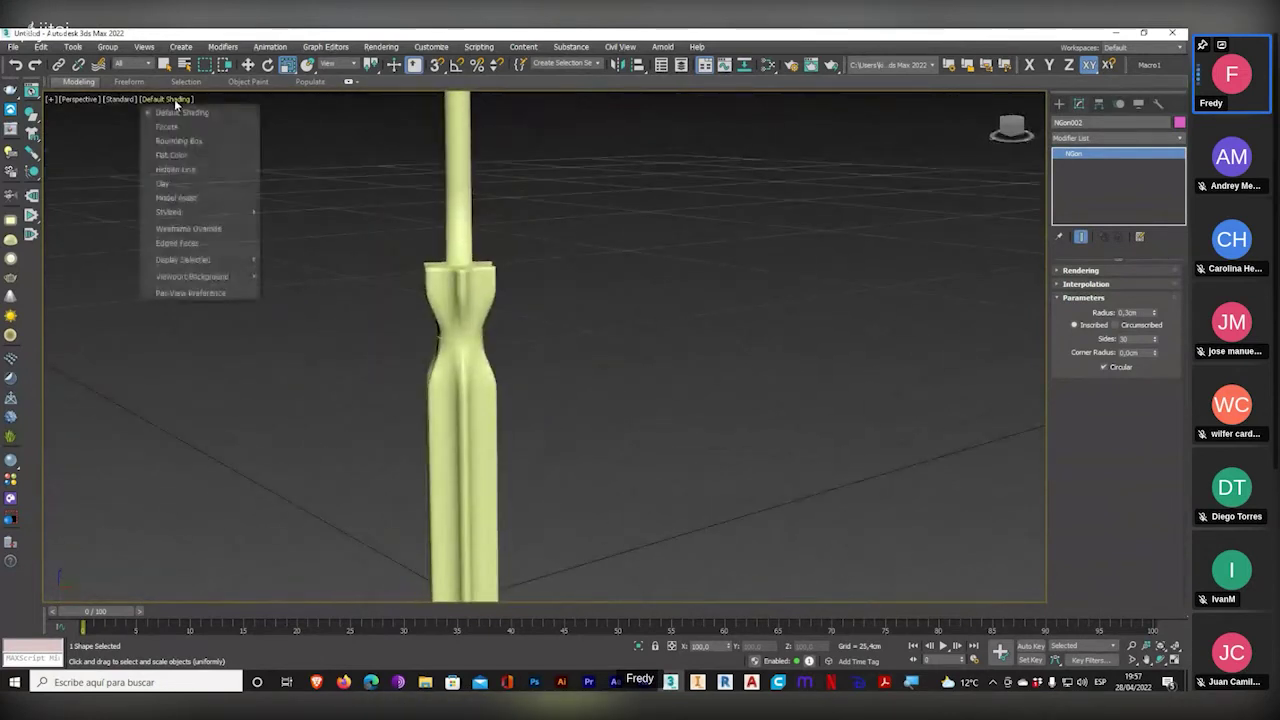
left_click(190, 244)
middle_click_drag(400, 340, 425, 345, "alt")
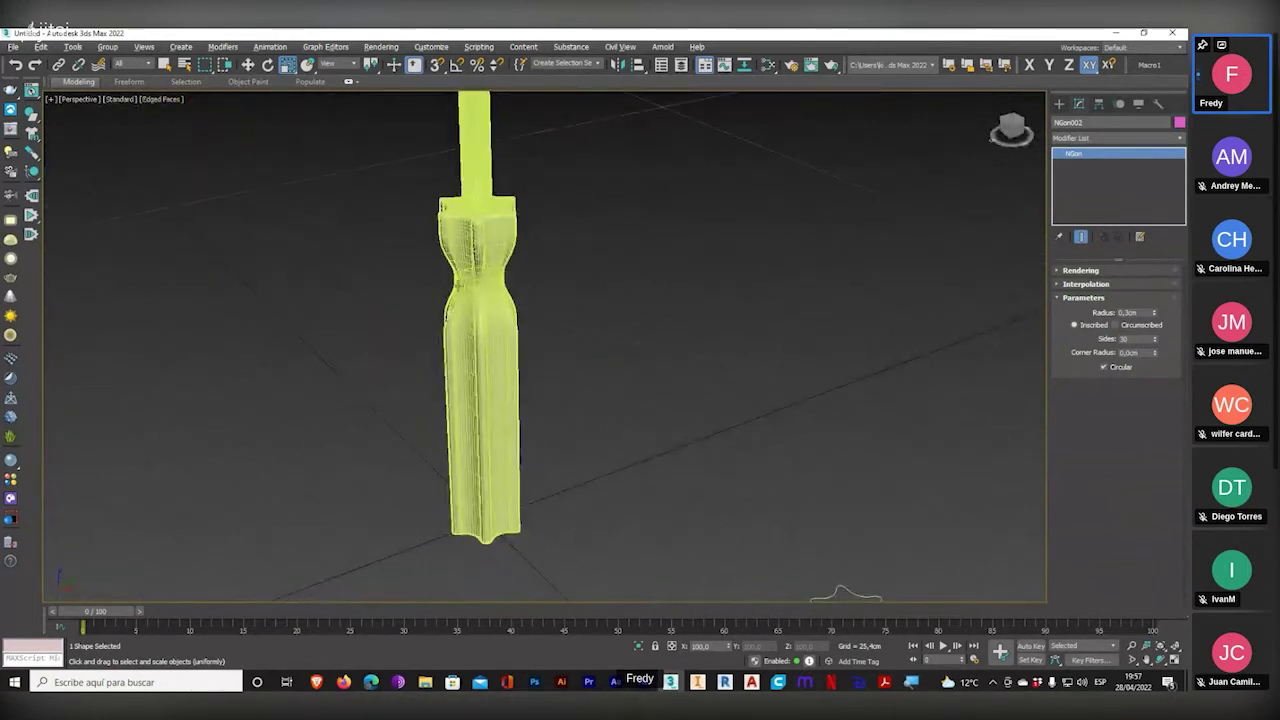
scroll(482, 203, "up", 10)
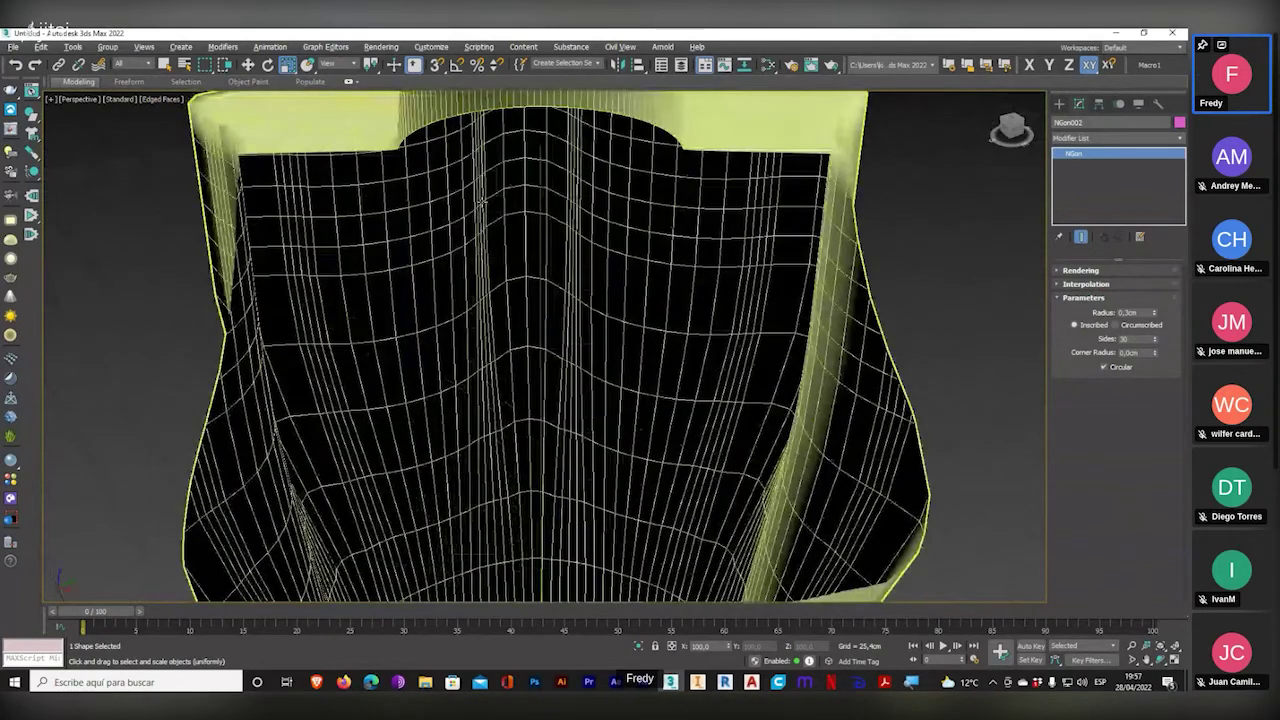
scroll(482, 203, "down", 3)
middle_click_drag(482, 203, 386, 496)
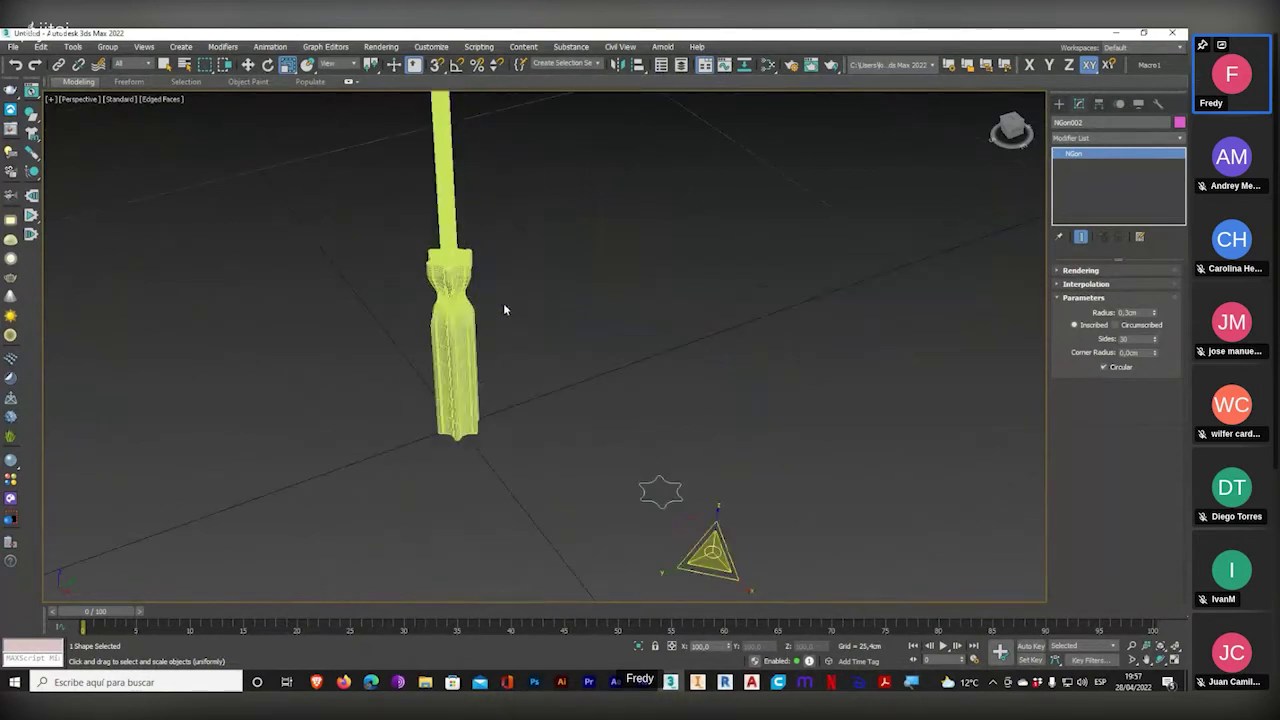
- Delete the screwdriver loft with its path and all profile shapes, and restore the four-viewport layout
left_click(481, 312)
scroll(481, 316, "down", 2)
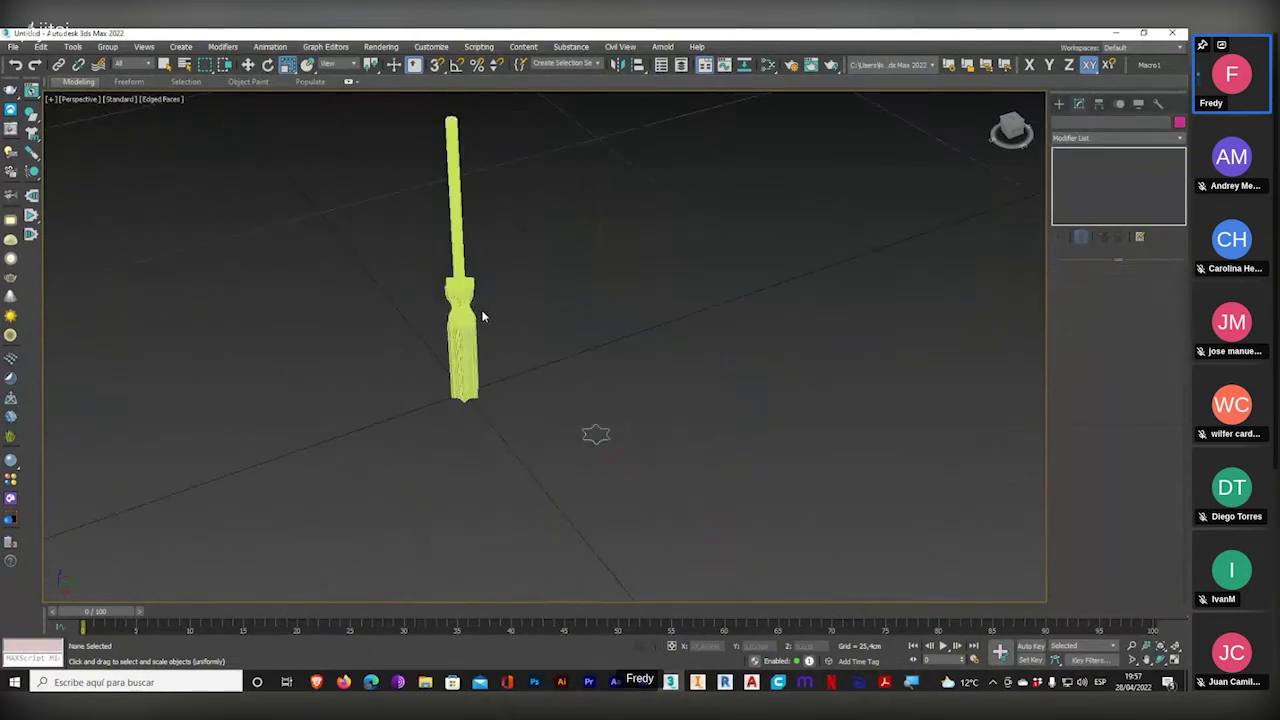
middle_click_drag(481, 316, 434, 351)
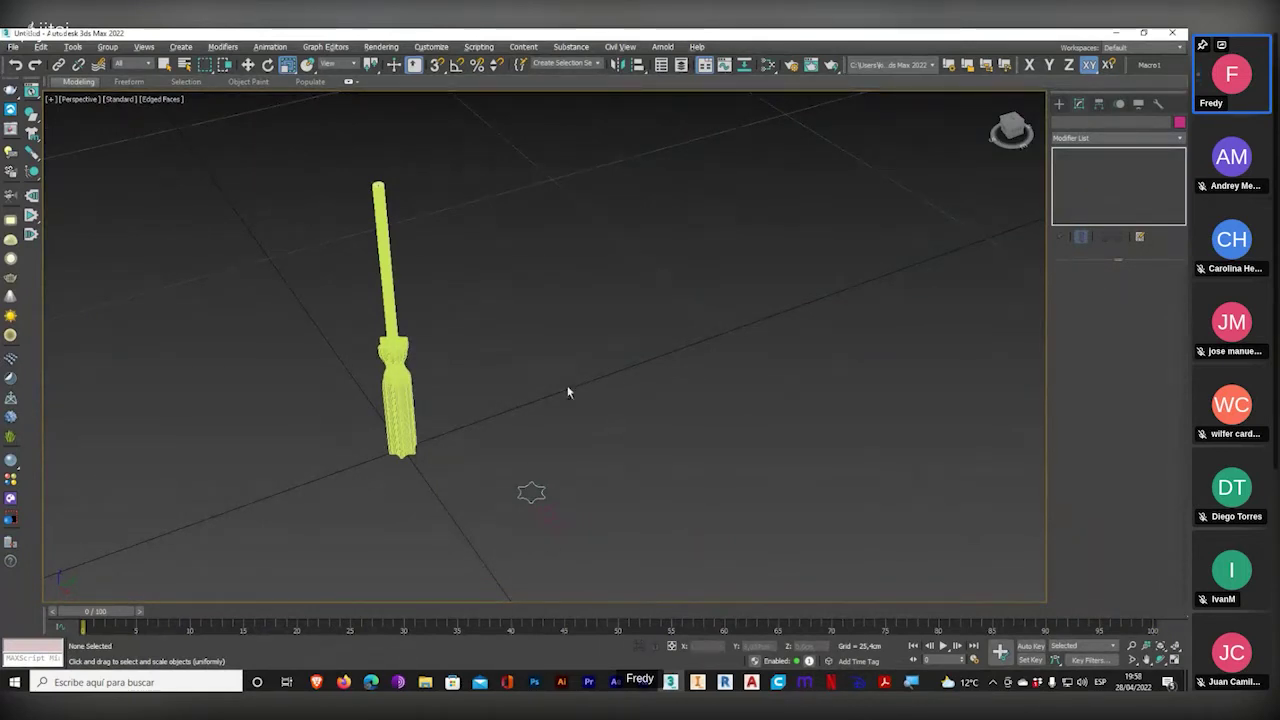
middle_click_drag(566, 391, 586, 371, "alt")
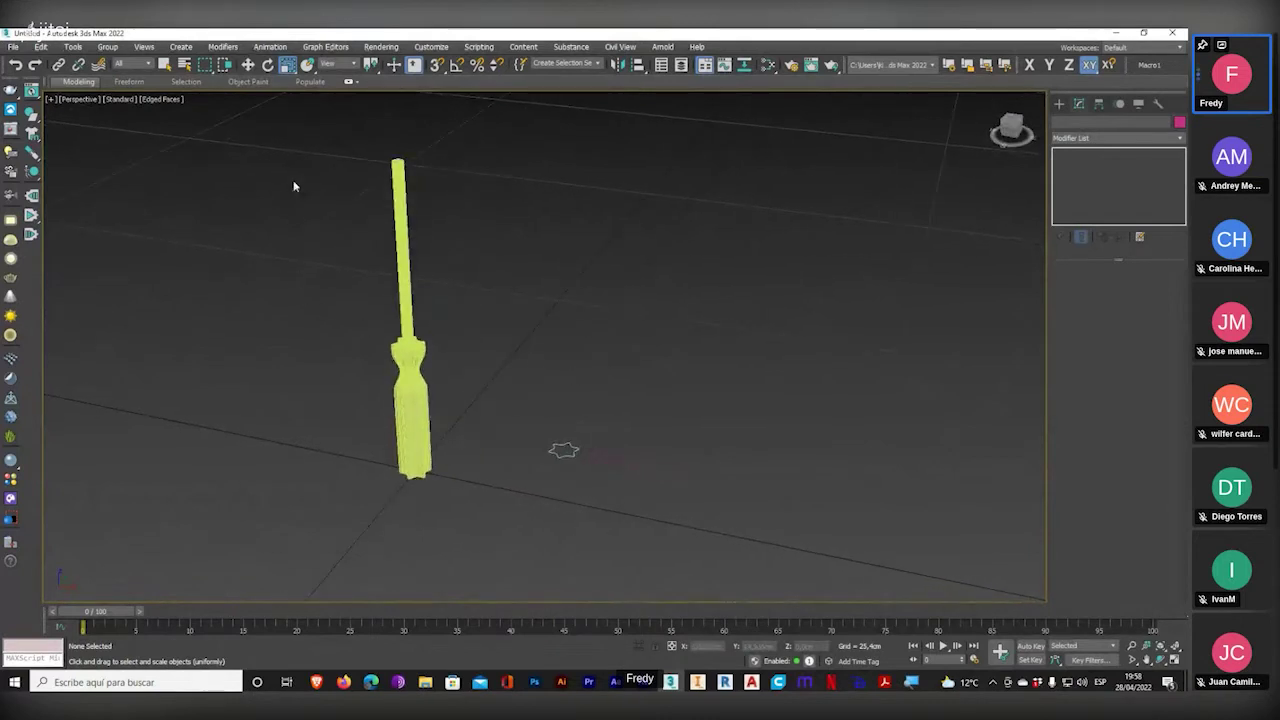
left_click_drag(325, 141, 690, 514)
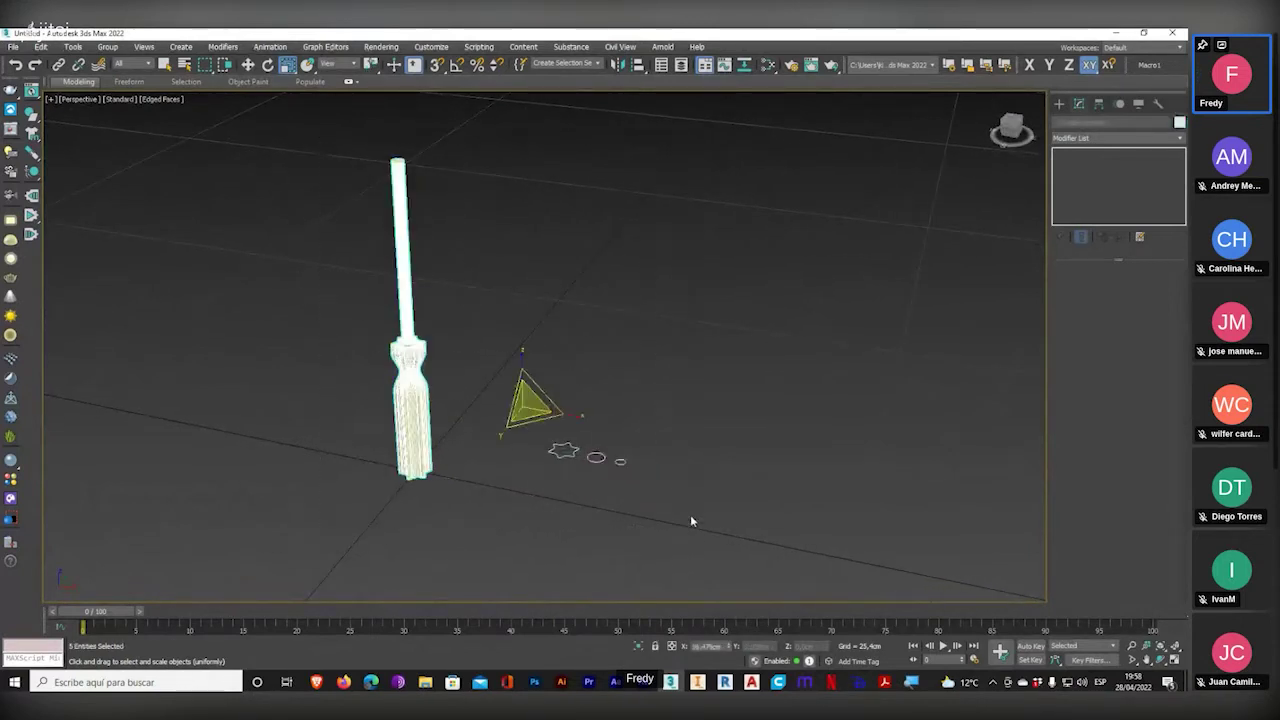
key("Delete")
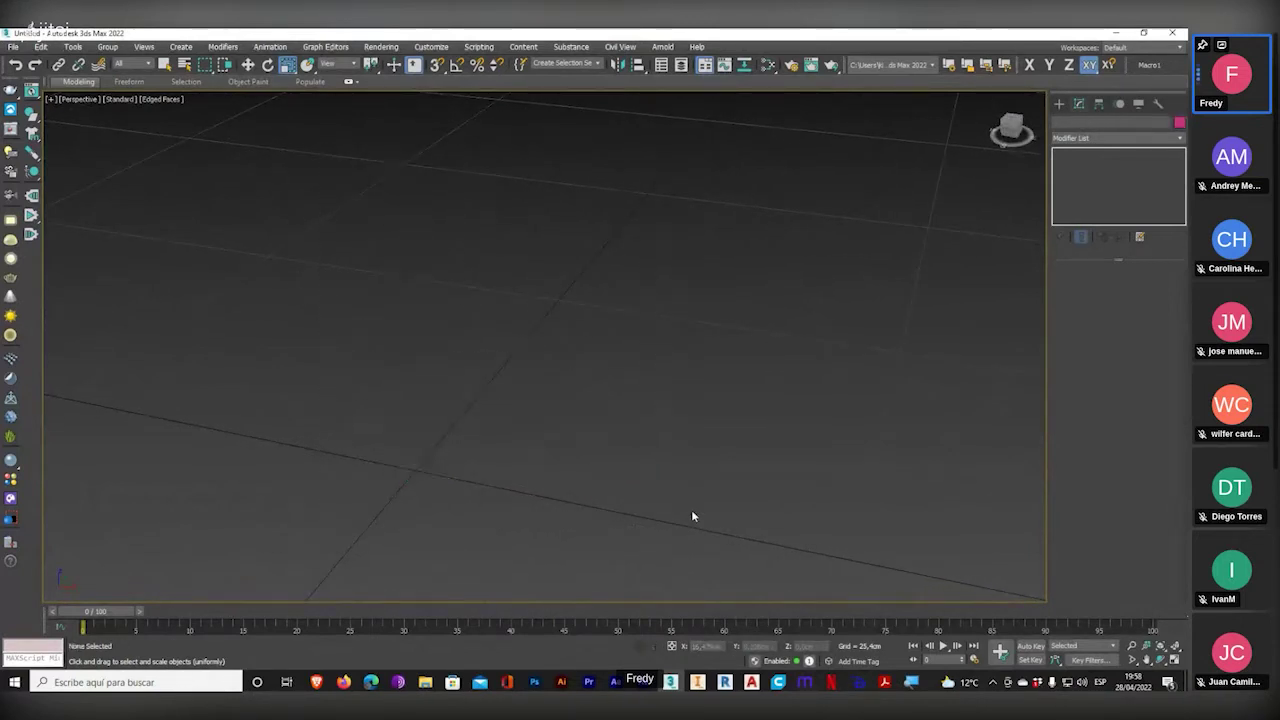
left_click(1175, 646)
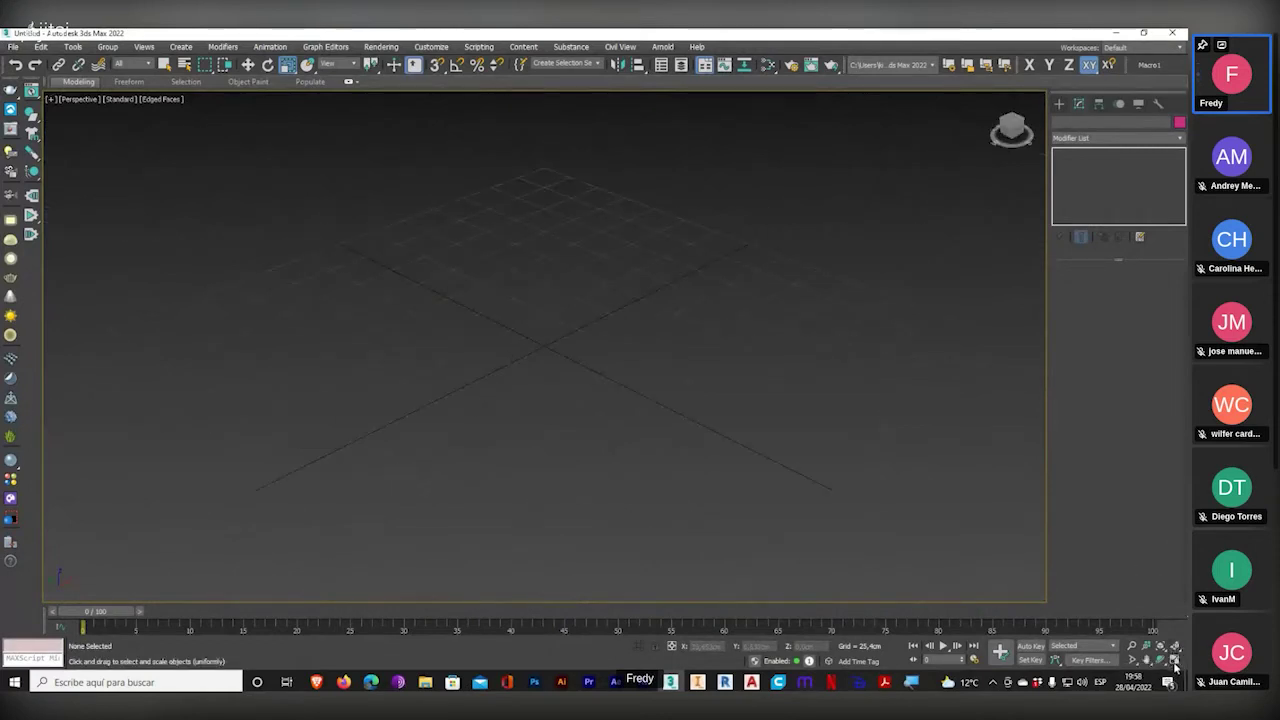
left_click(1174, 660)
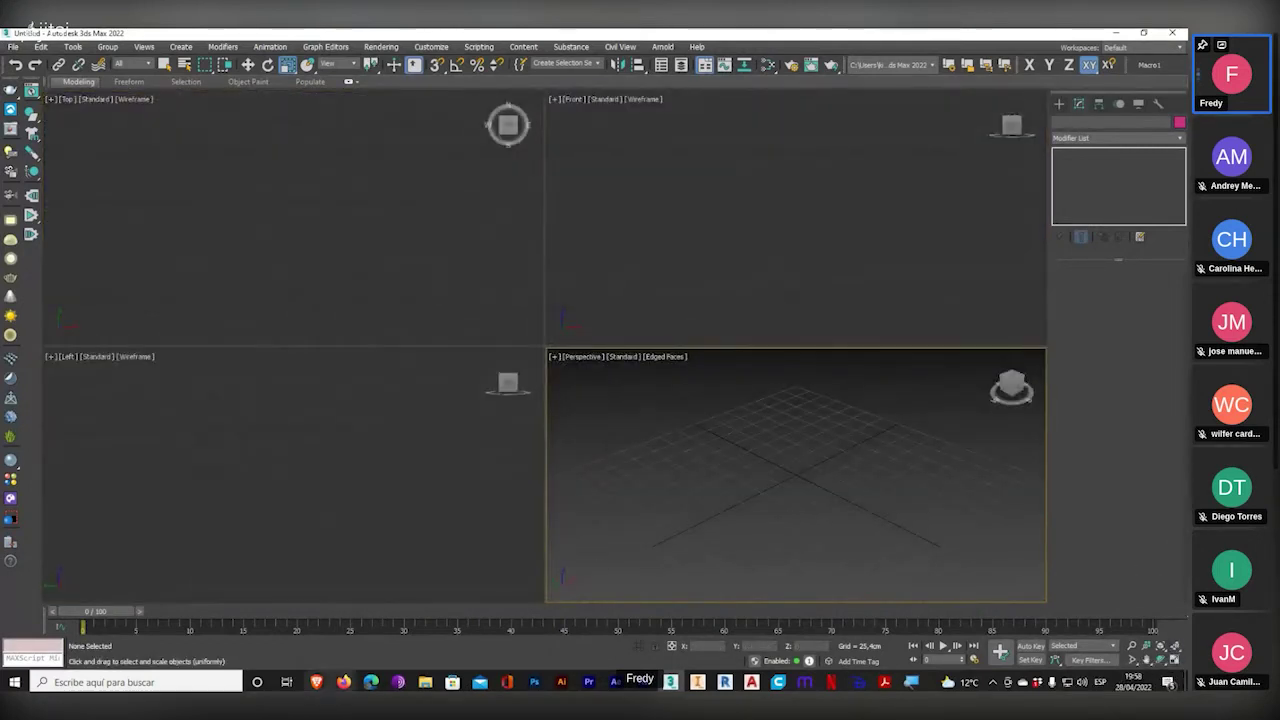
- Switch to Firefox and check the video meeting page with its chat
mouse_move(343, 683)
left_click(265, 640)
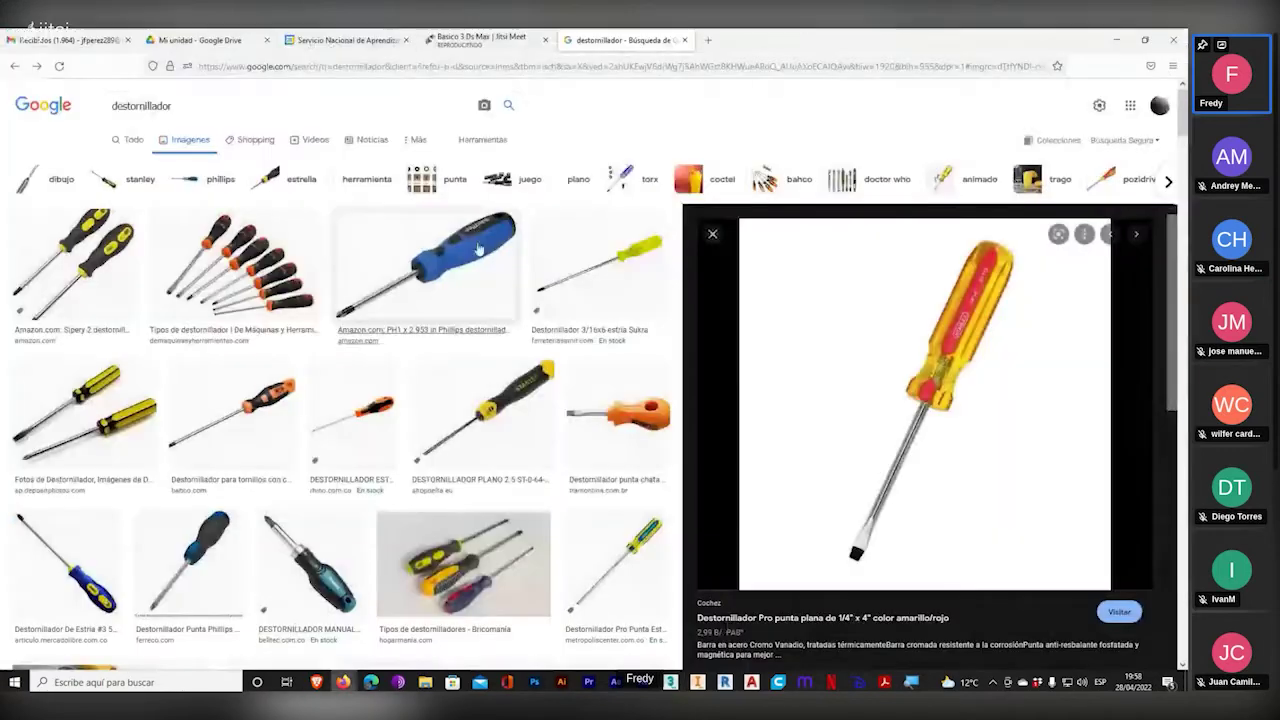
left_click(478, 39)
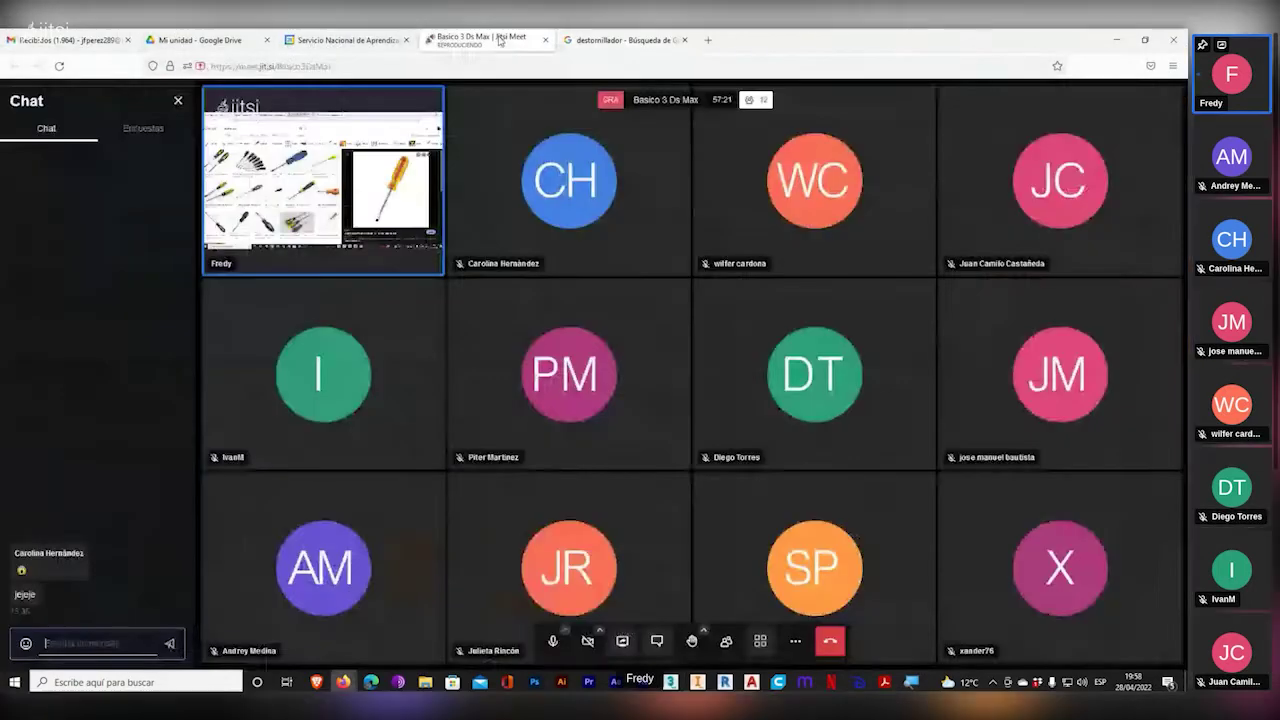
- Switch back to 3ds Max and draw a wide, flat rectangle spline in the Front viewport
key("alt+Tab")
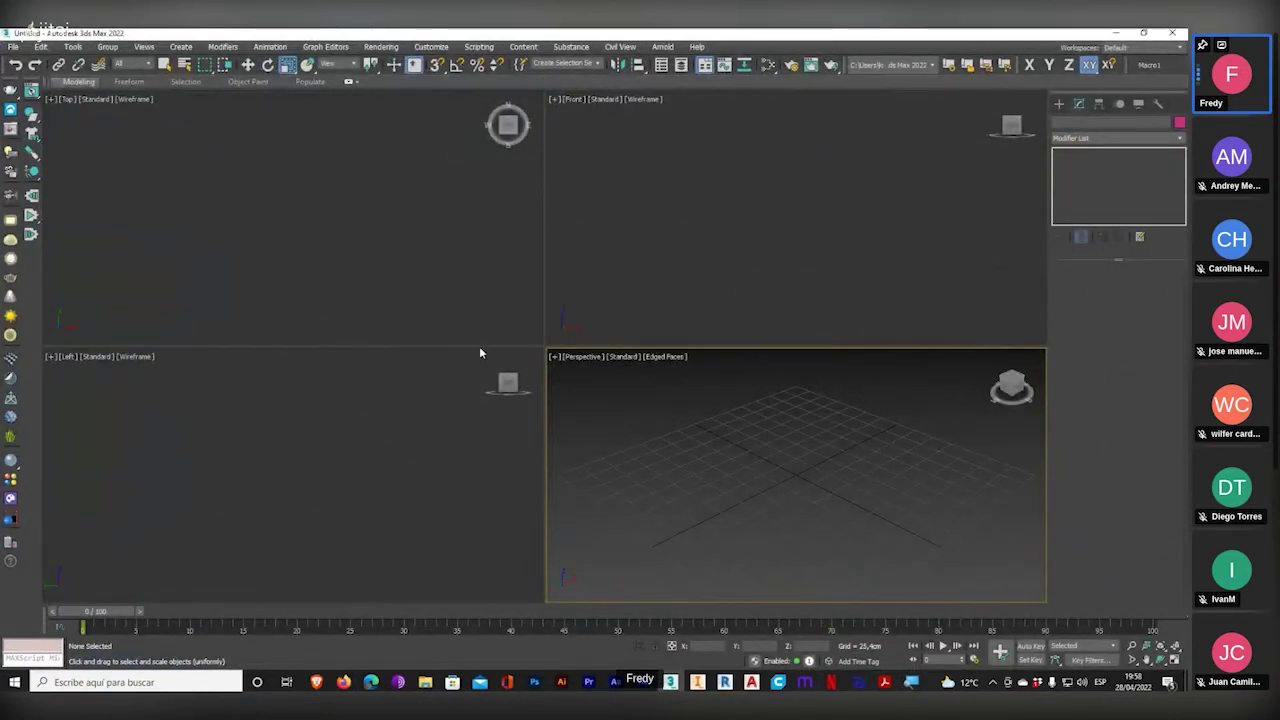
left_click(1059, 103)
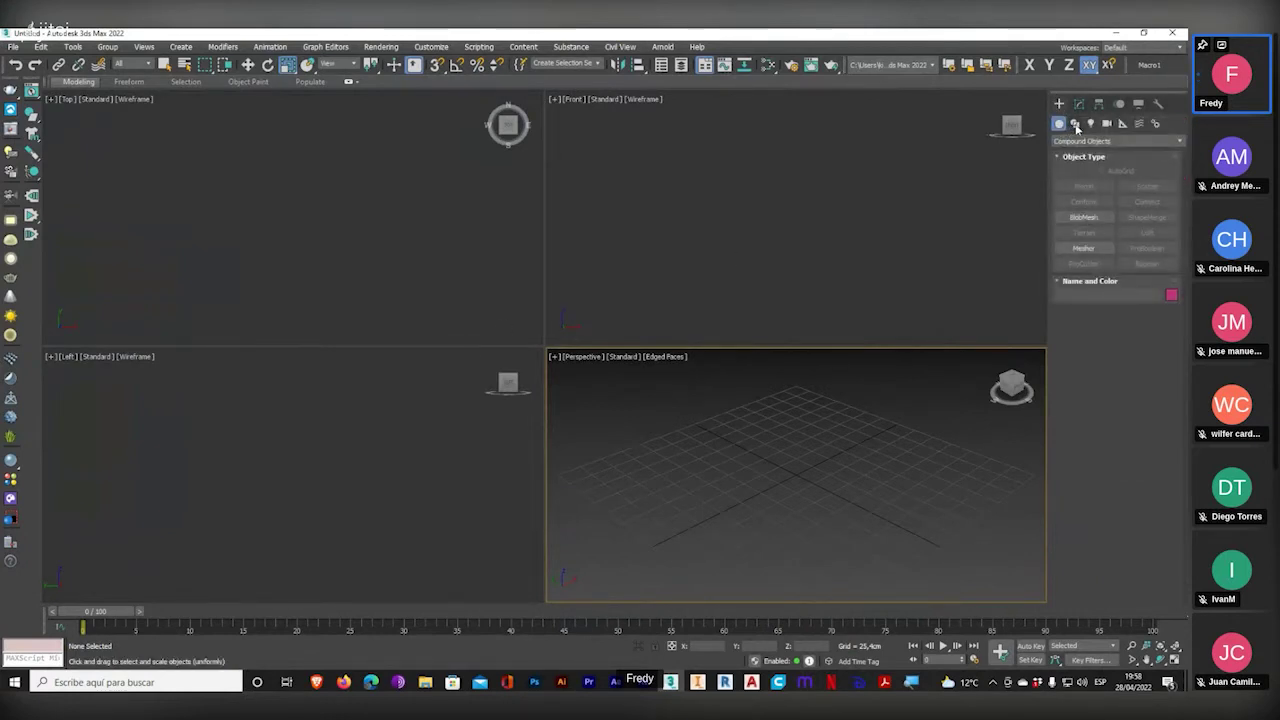
left_click(1072, 141)
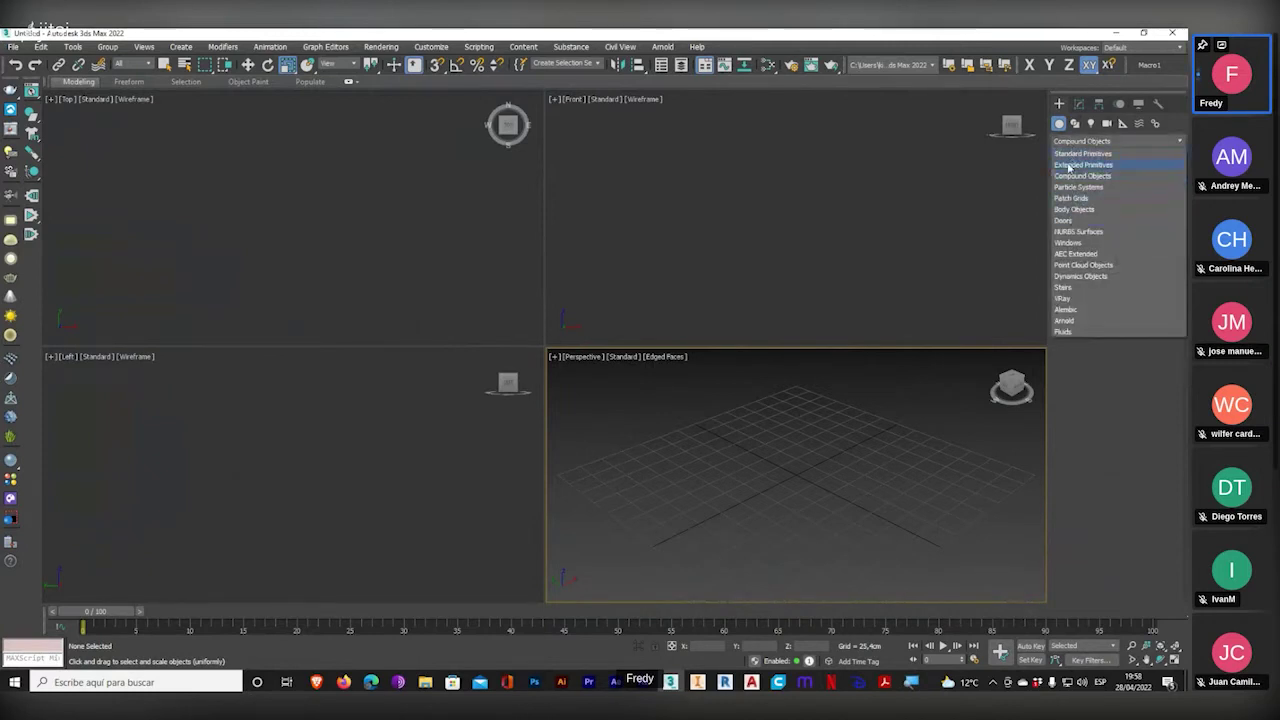
left_click(1068, 167)
left_click(1075, 123)
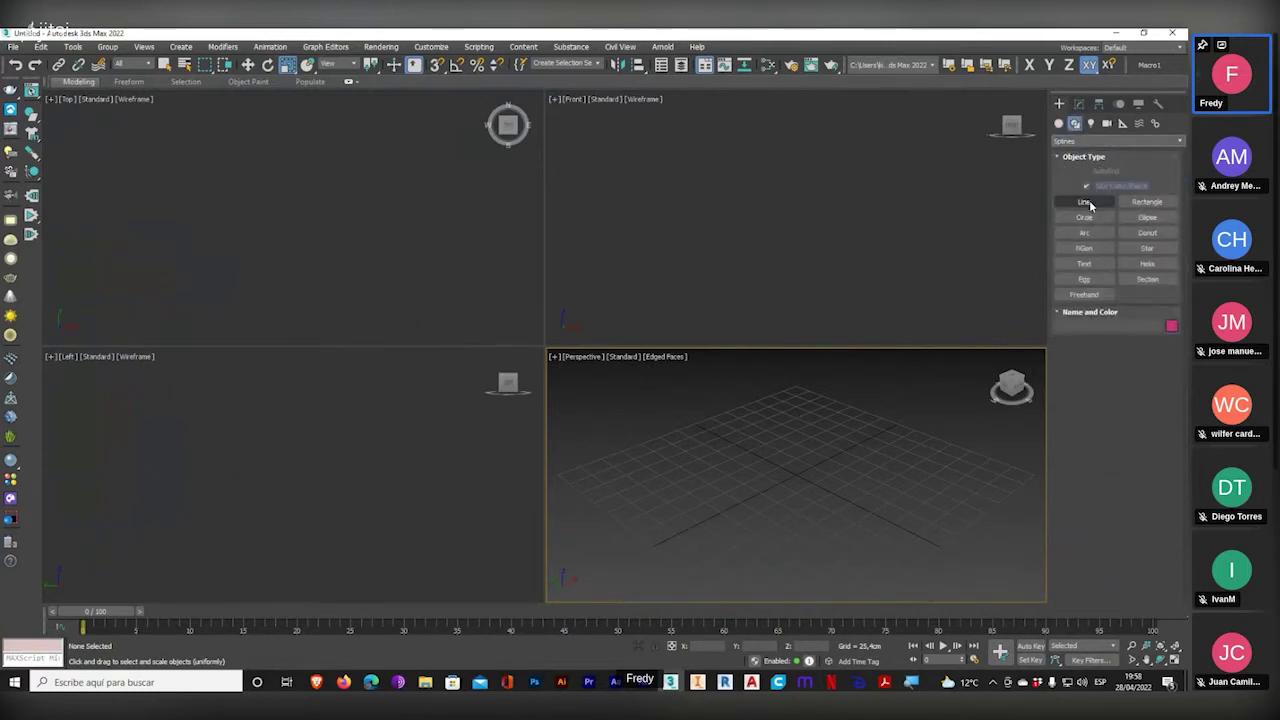
left_click(1145, 201)
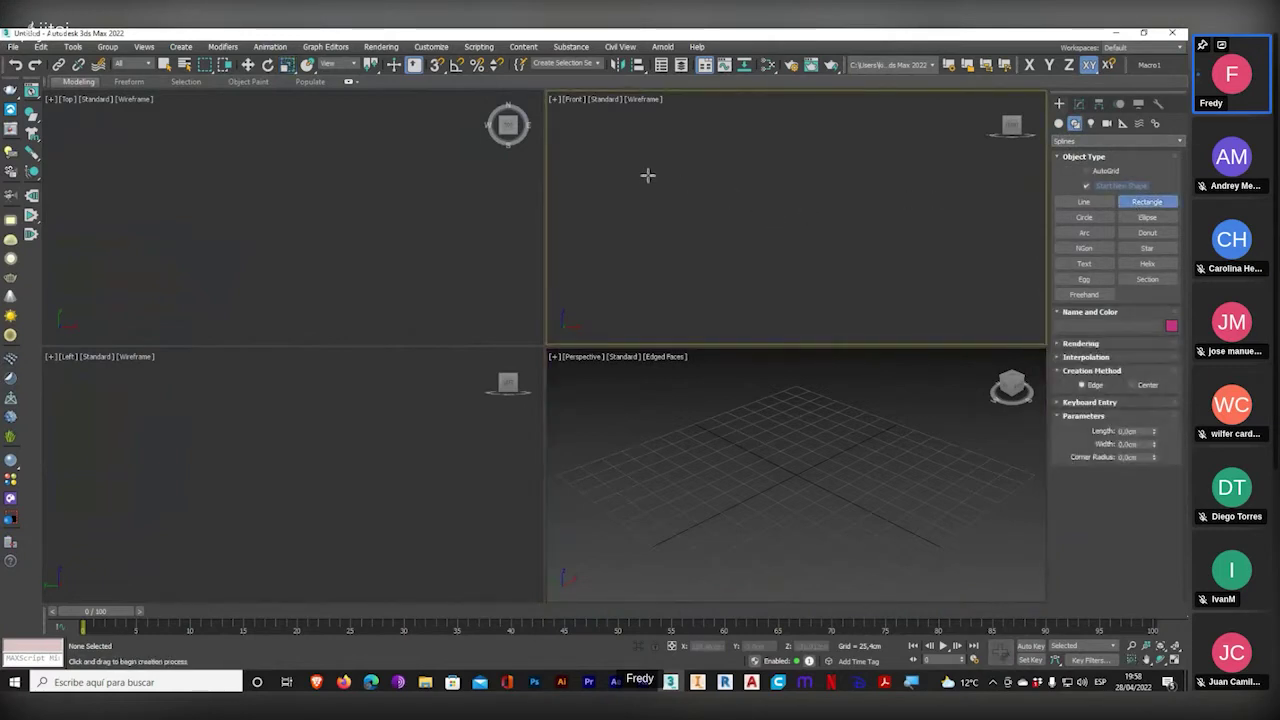
left_click_drag(648, 175, 945, 207)
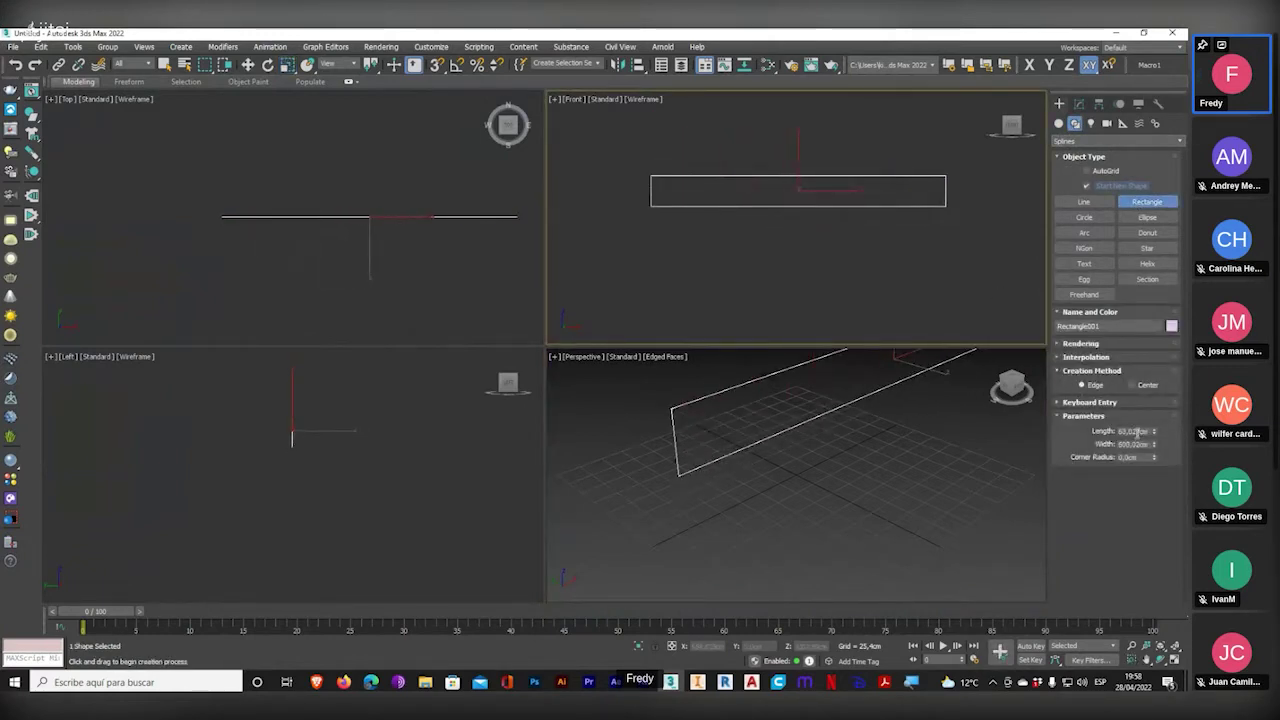
- Set the rectangle's width to 19 cm and length to 2.2 cm, and fit it in all viewports
double_click(1134, 444)
type("15")
key("Return")
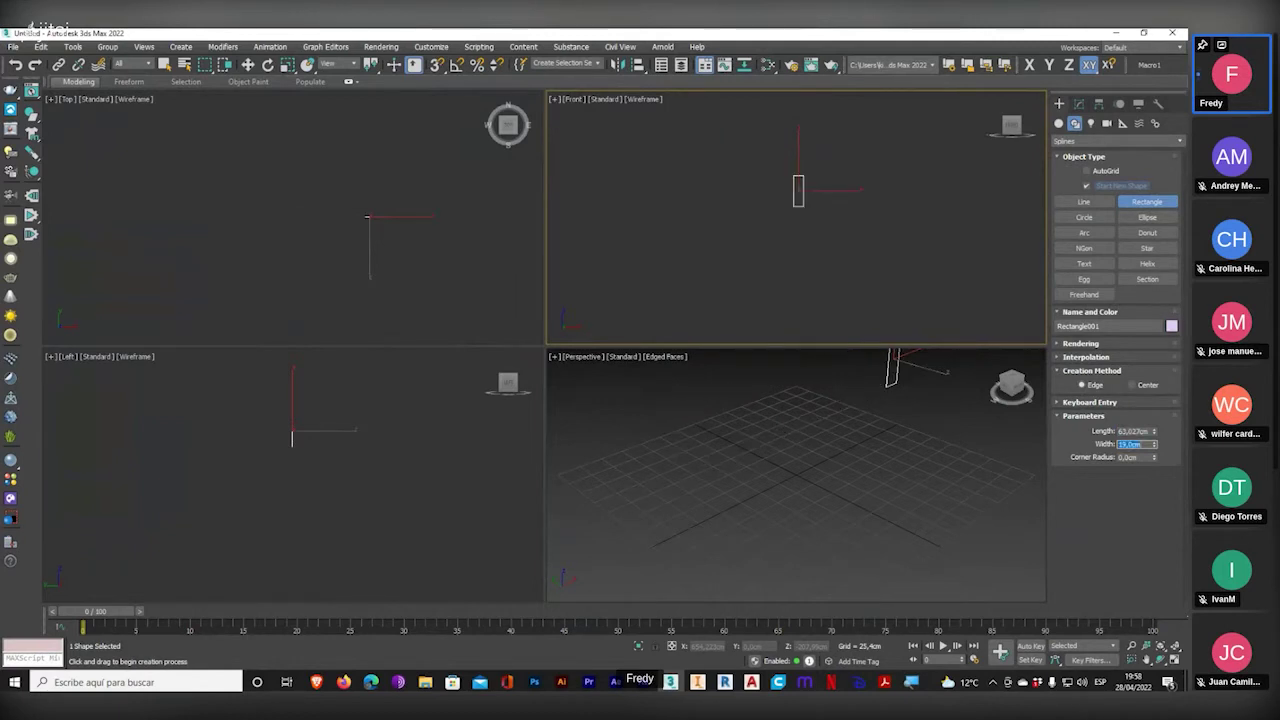
double_click(1135, 431)
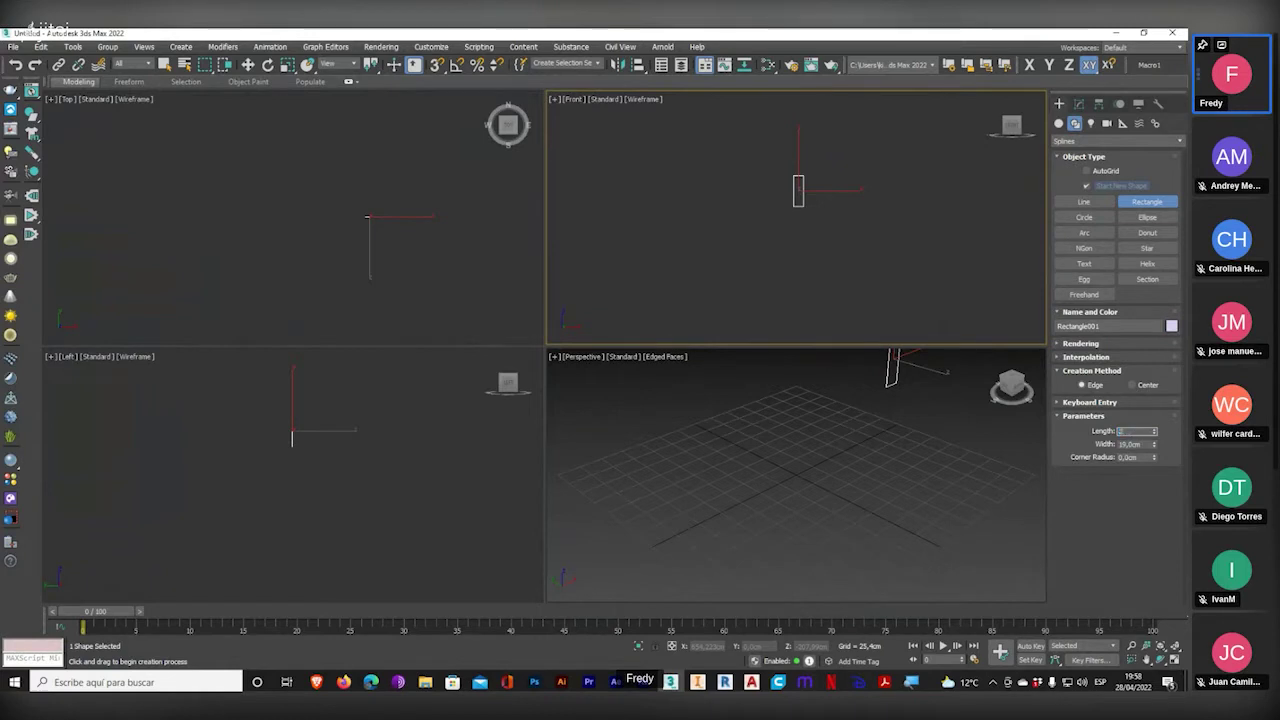
type(",2")
key("Return")
middle_click_drag(858, 219, 833, 244)
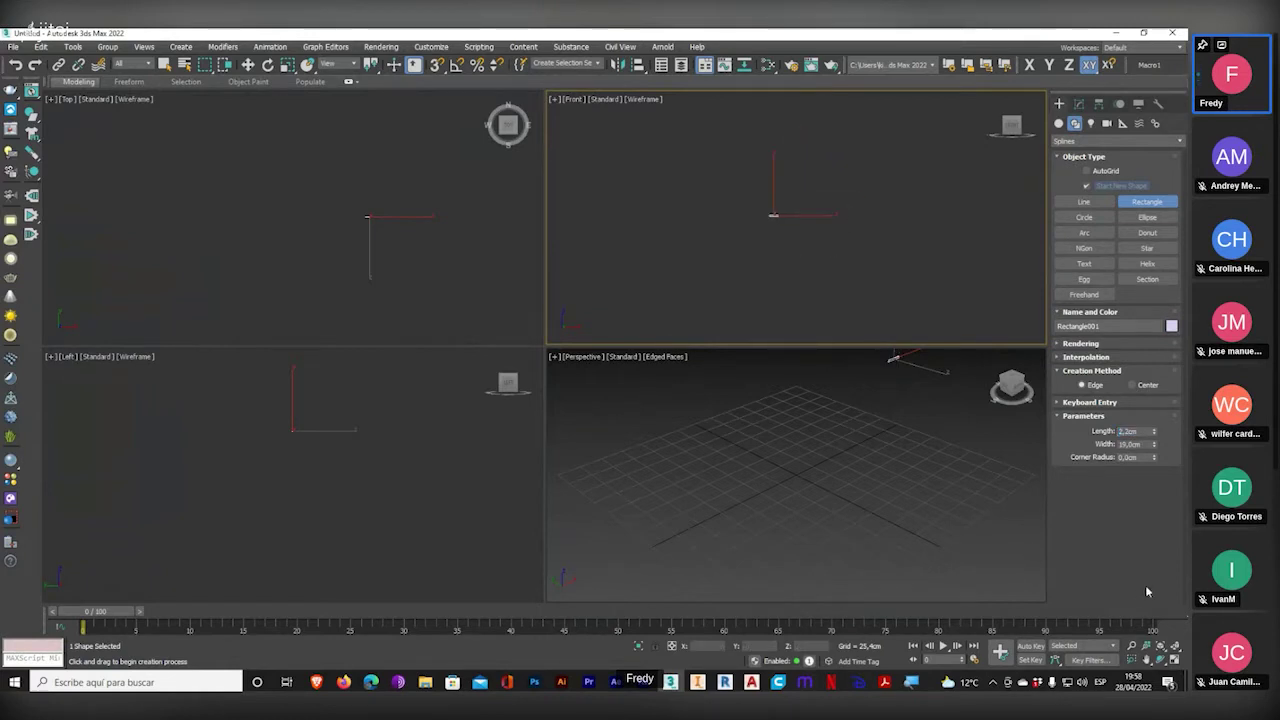
left_click(1175, 649)
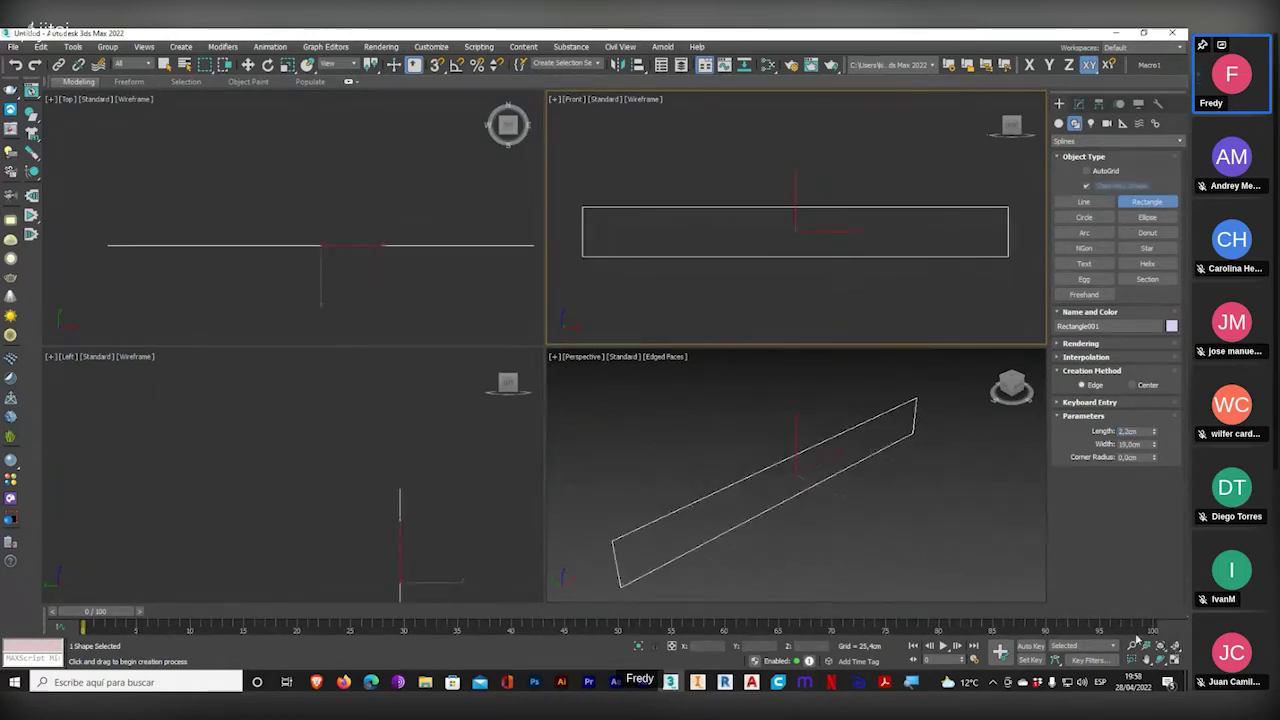
- Set the rectangle's length to 1.1 cm and maximize the Front viewport
left_click(1149, 430)
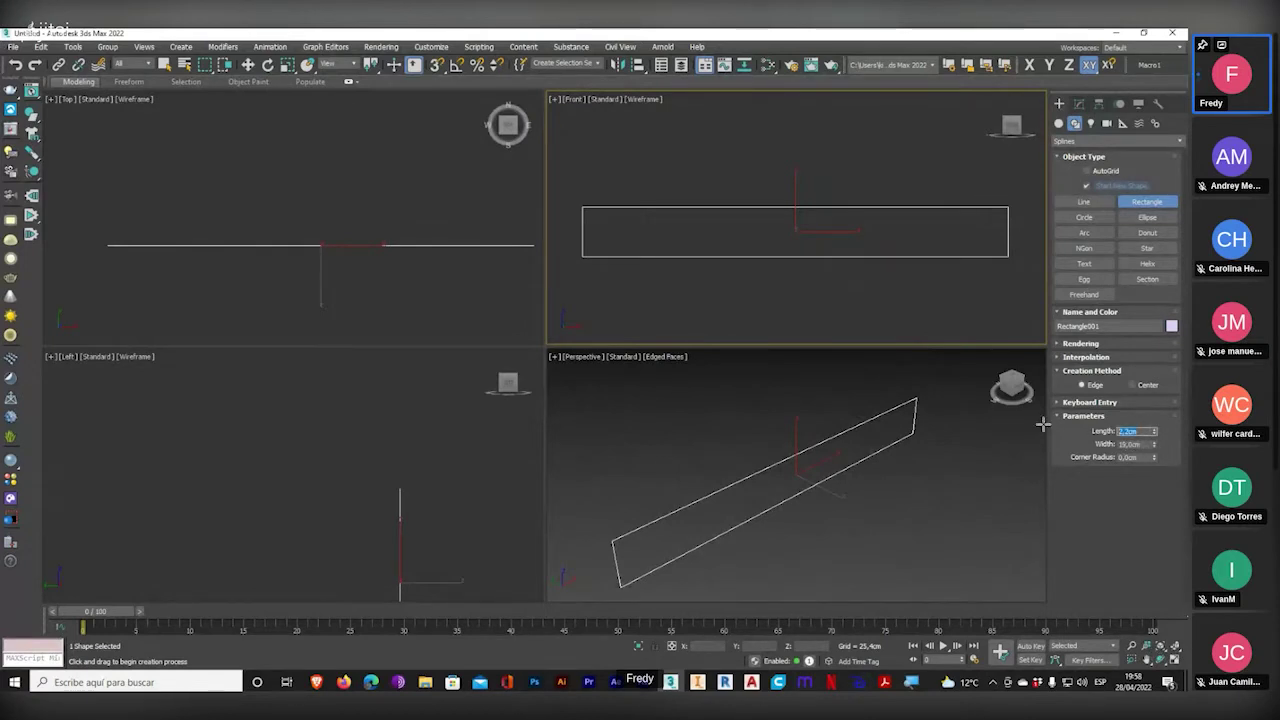
type("1,1")
key("Return")
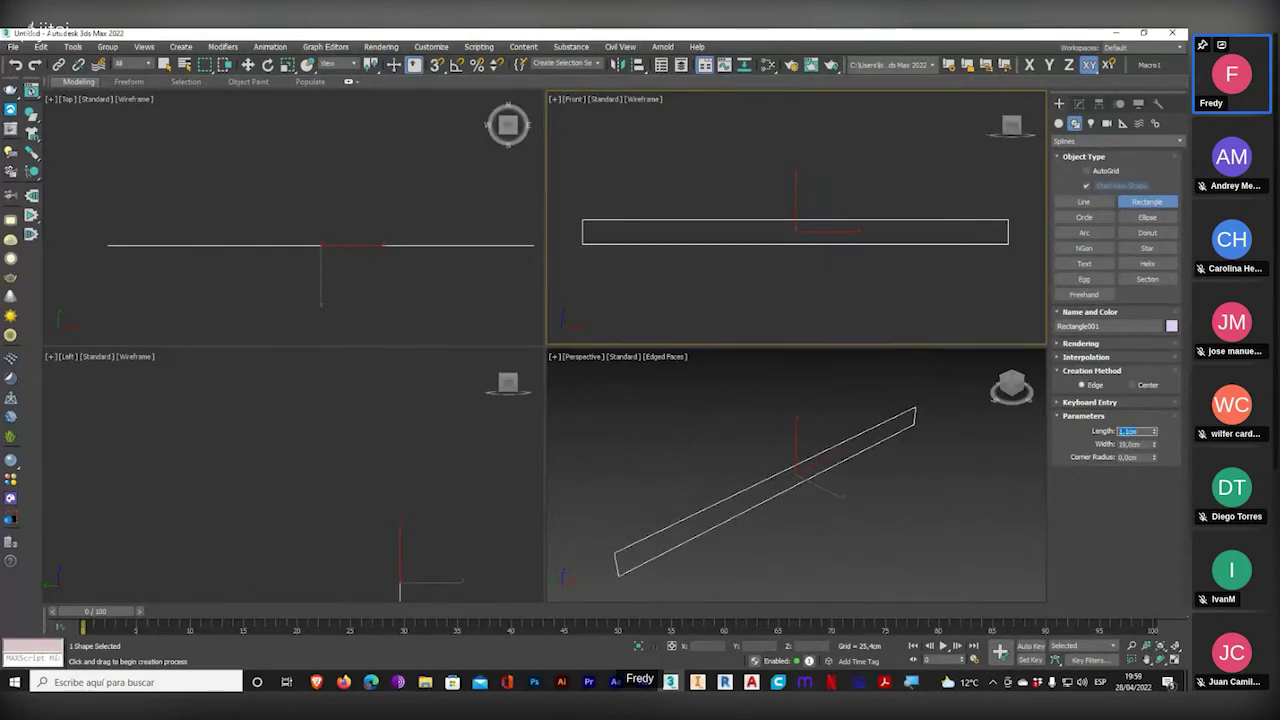
left_click(1175, 661)
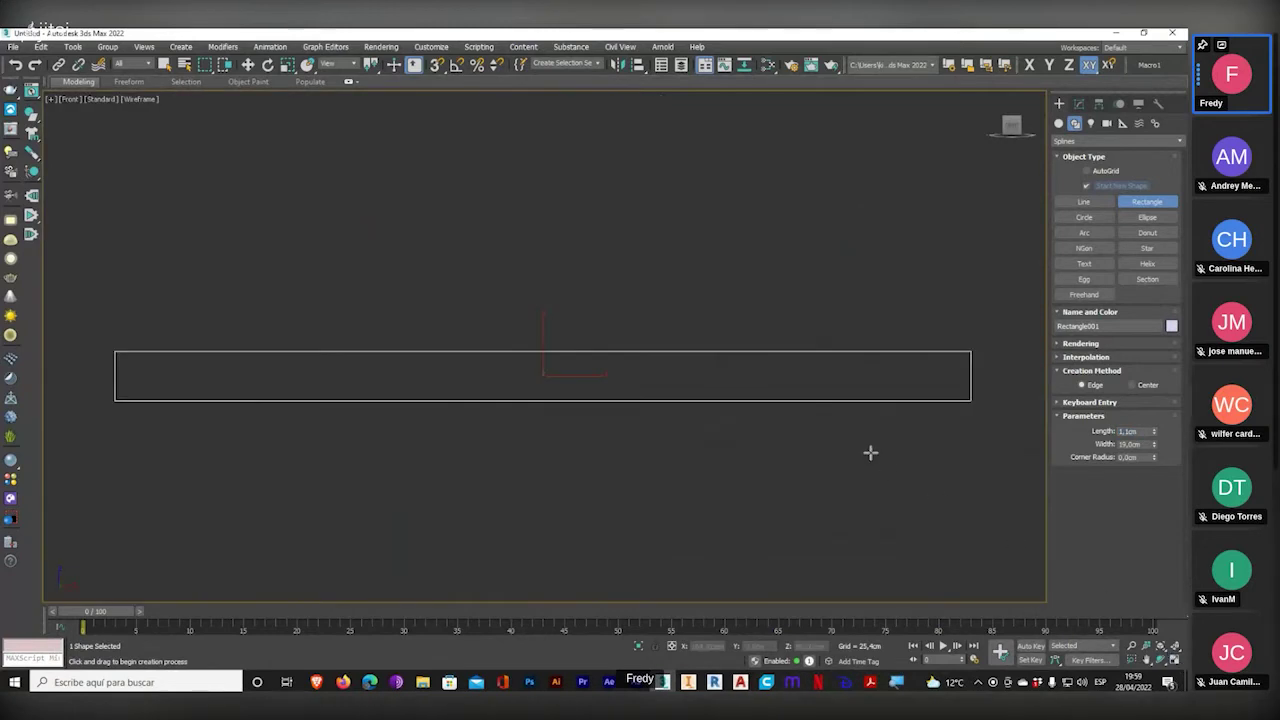
- Convert the rectangle to an Editable Spline
left_click(1078, 103)
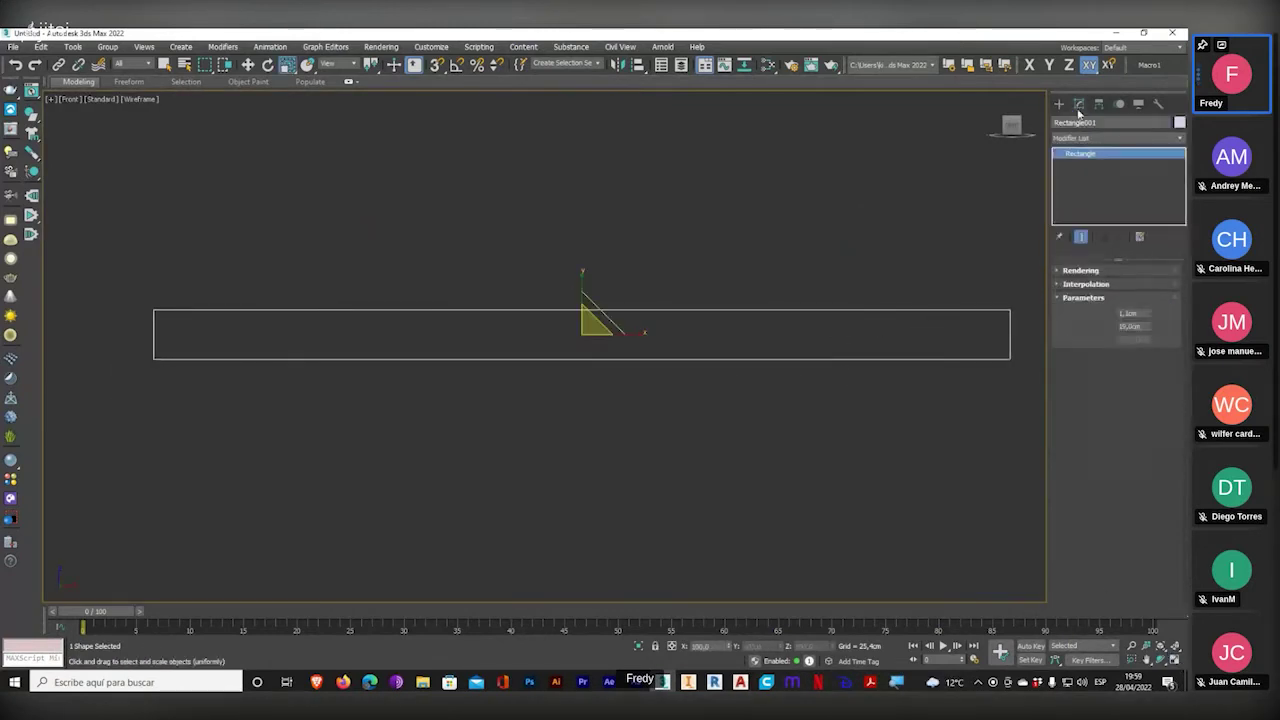
right_click(1082, 156)
left_click(1112, 245)
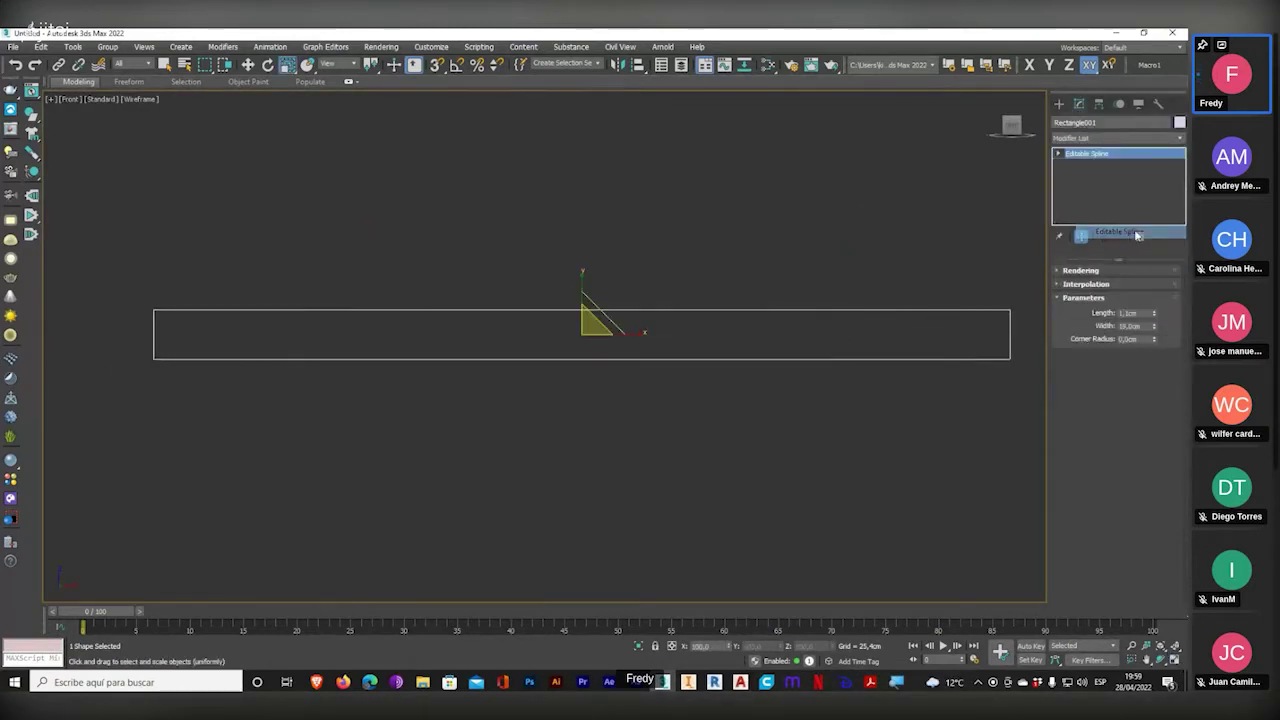
- Refine the rectangle's upper edge at vertex level with five vertices around the middle and one near its left end
left_click(1059, 153)
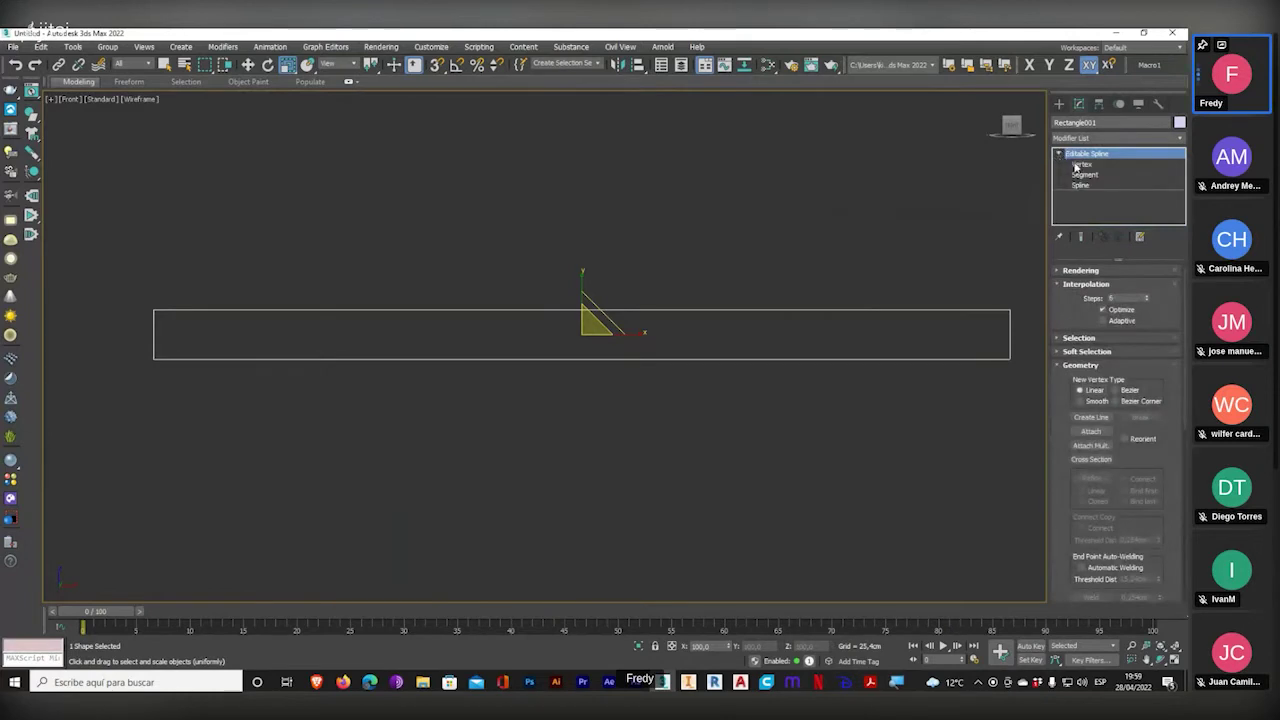
left_click(1080, 164)
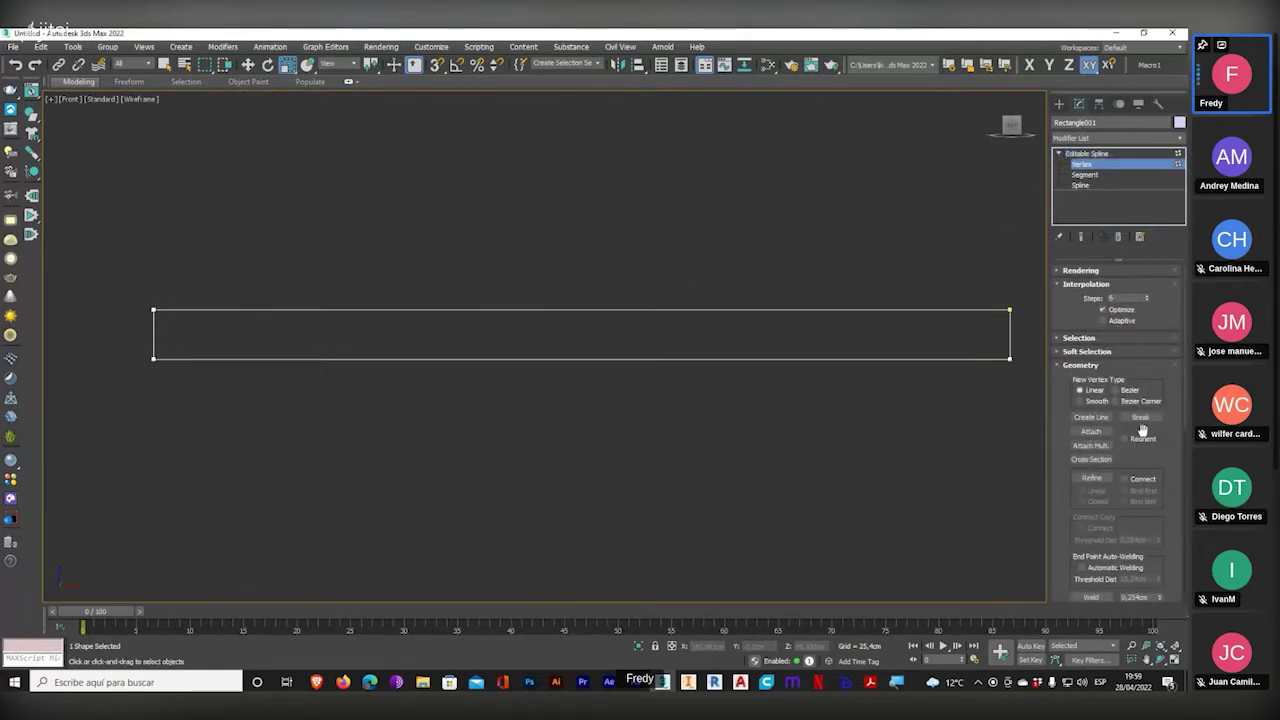
left_click(1100, 479)
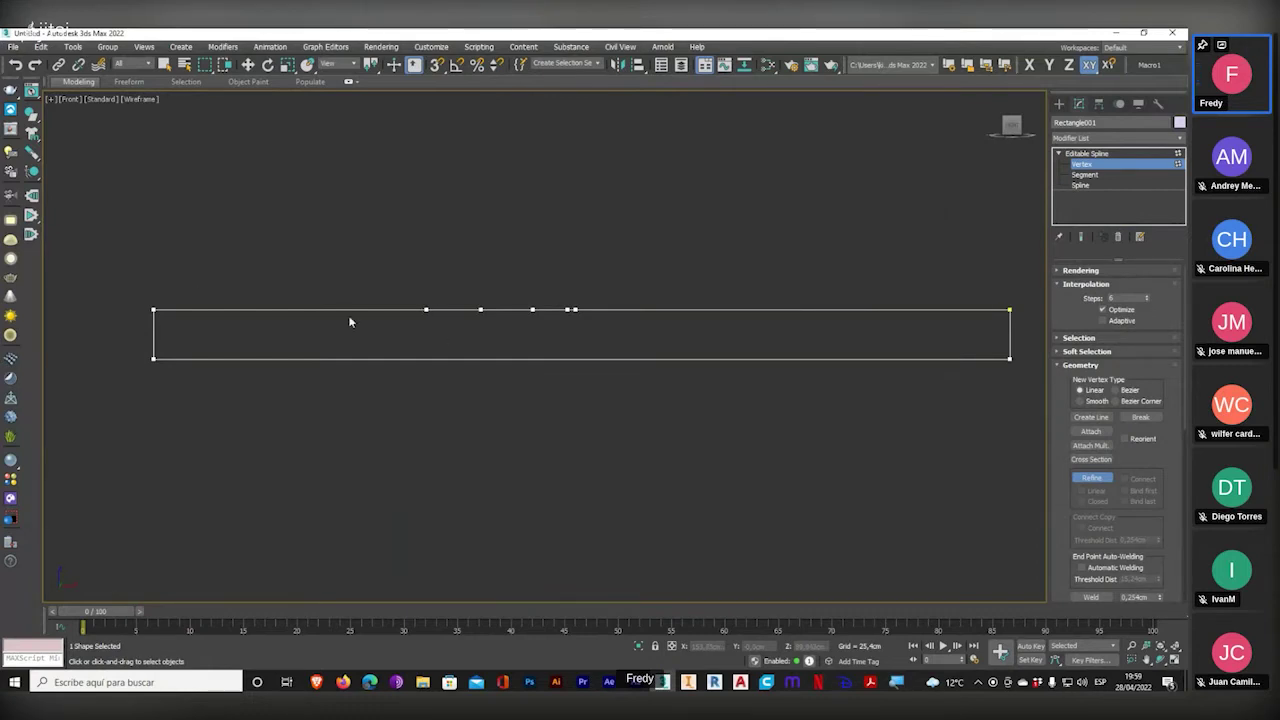
left_click(165, 309)
- Move the two rightmost vertices of the upper edge down close to the bottom edge to form the thin shaft
key("w")
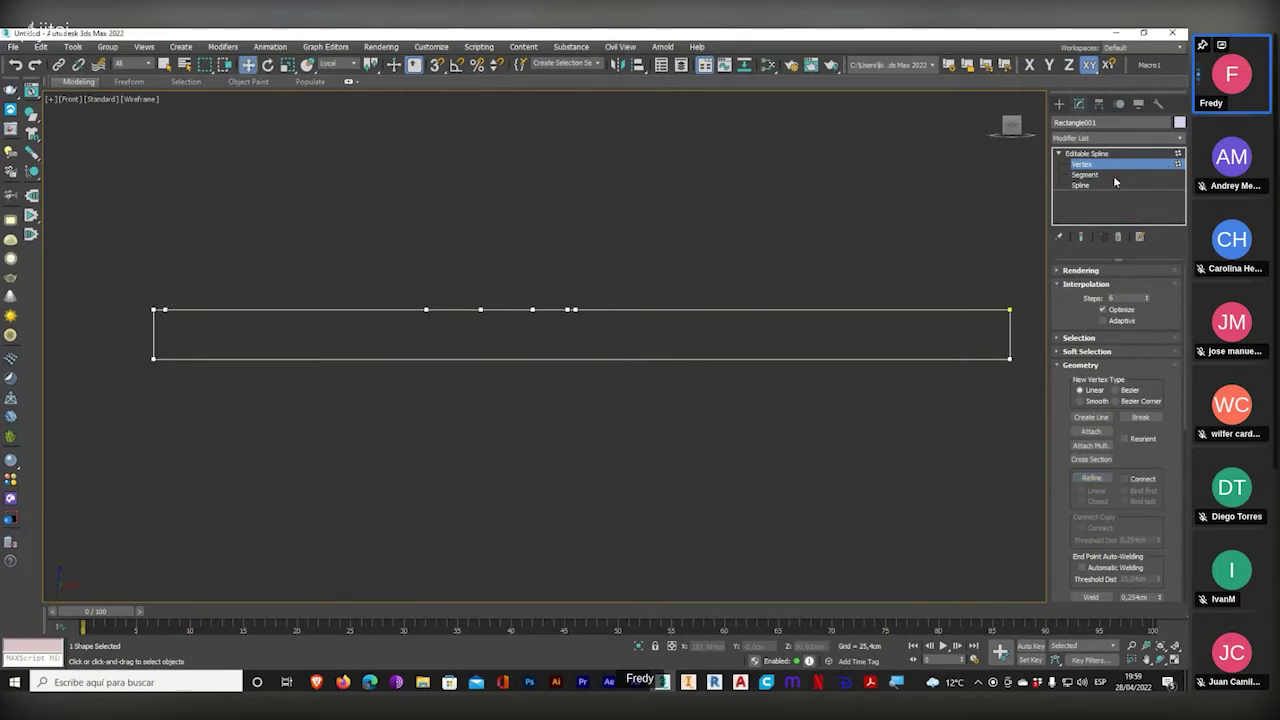
left_click_drag(1018, 296, 591, 318)
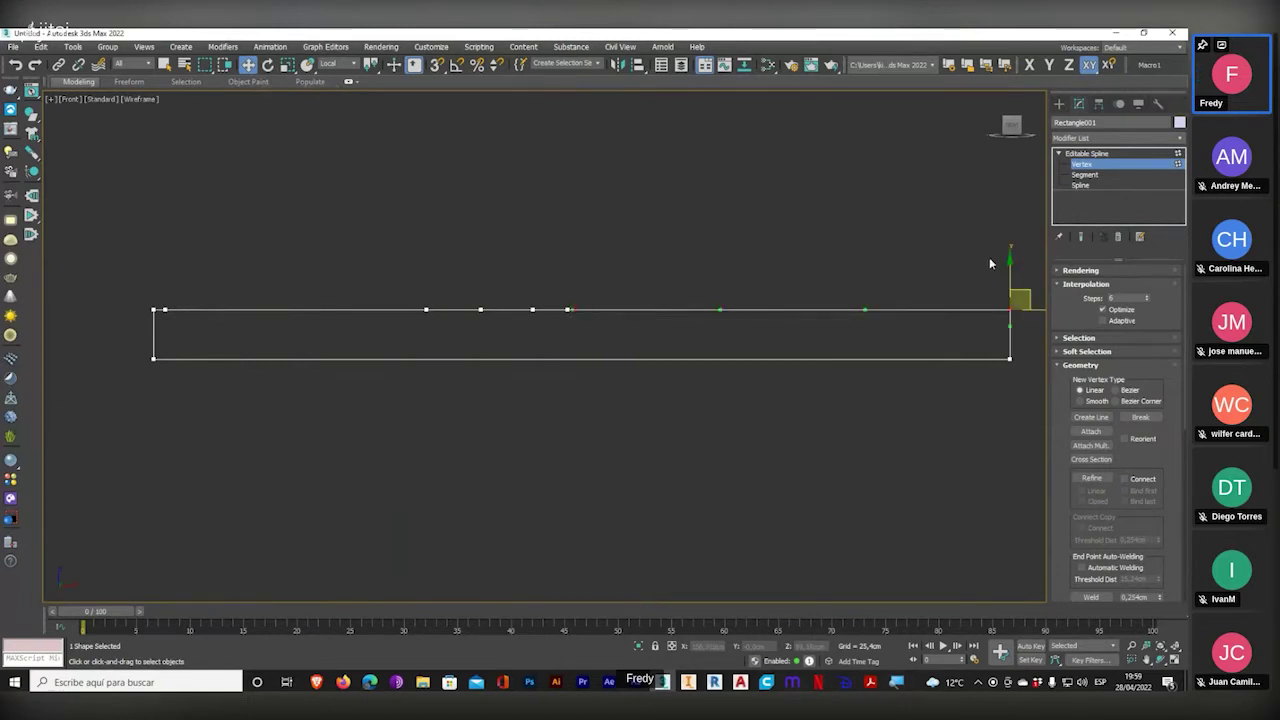
left_click_drag(1012, 272, 1015, 314)
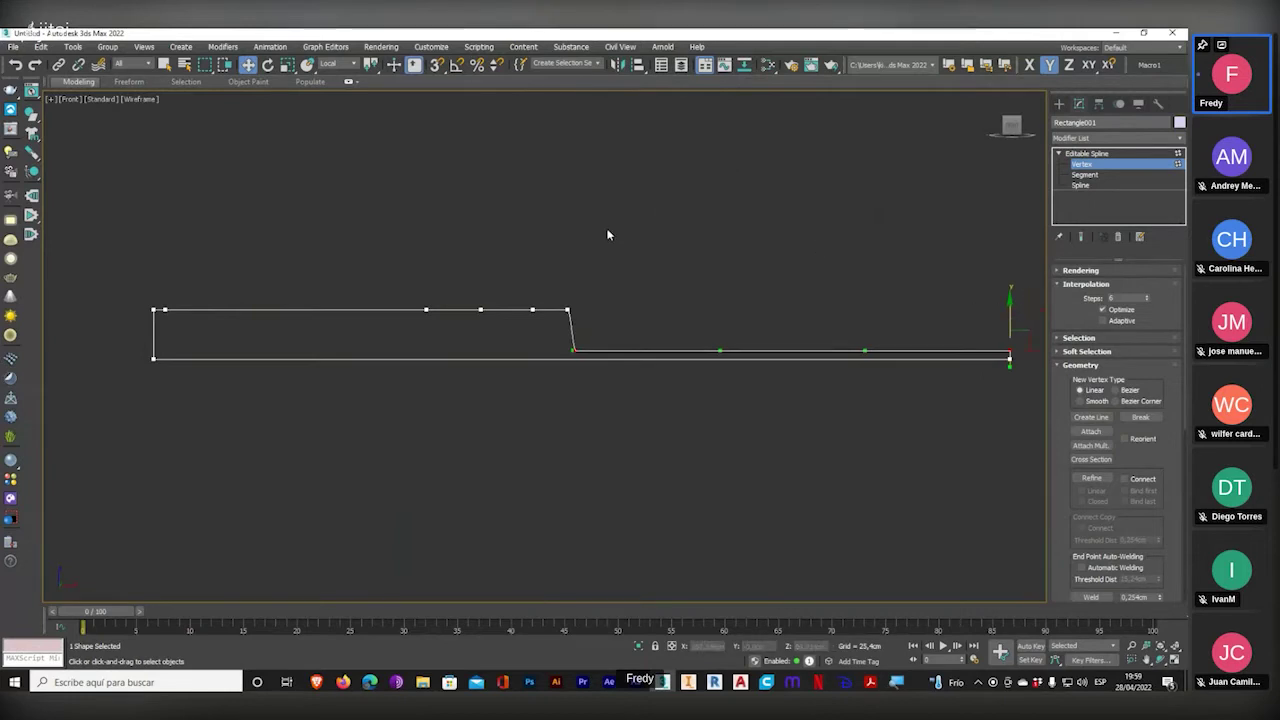
- Select the upper vertex where the handle drops to the shaft and convert it to Bezier
scroll(568, 308, "up", 2)
scroll(557, 326, "up", 2)
left_click_drag(587, 298, 551, 289)
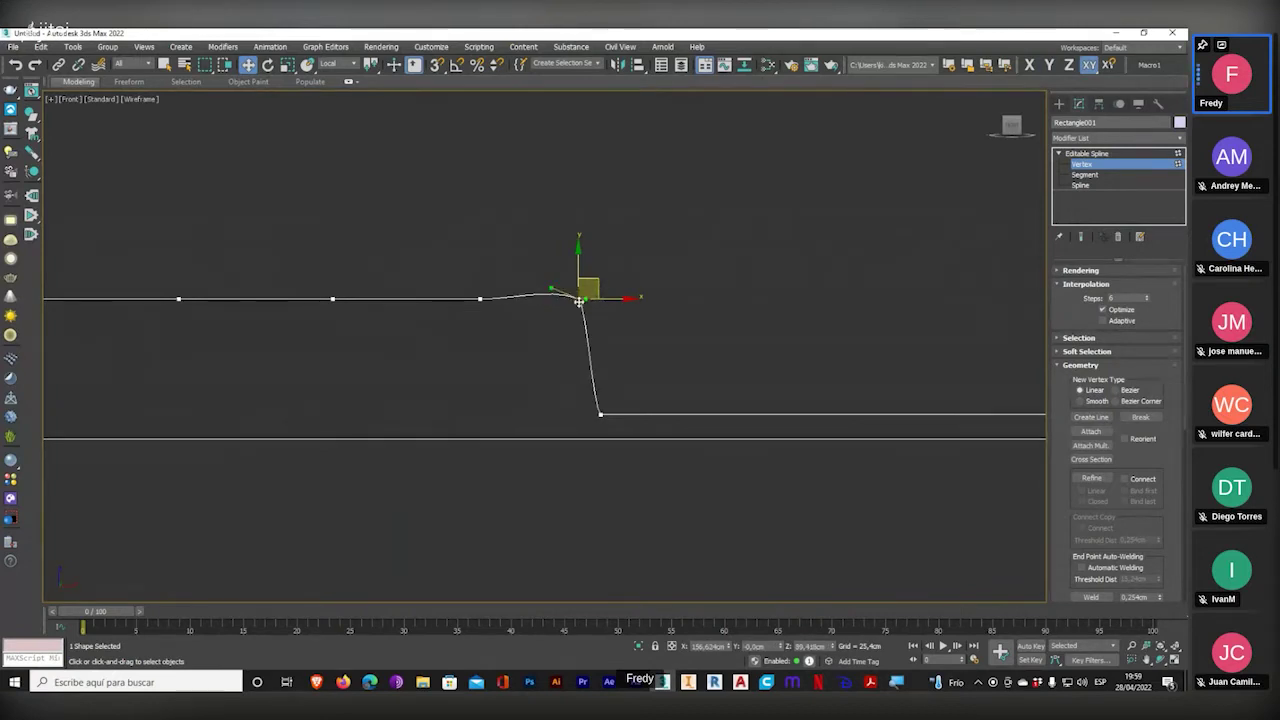
scroll(583, 298, "up", 1)
right_click(594, 284)
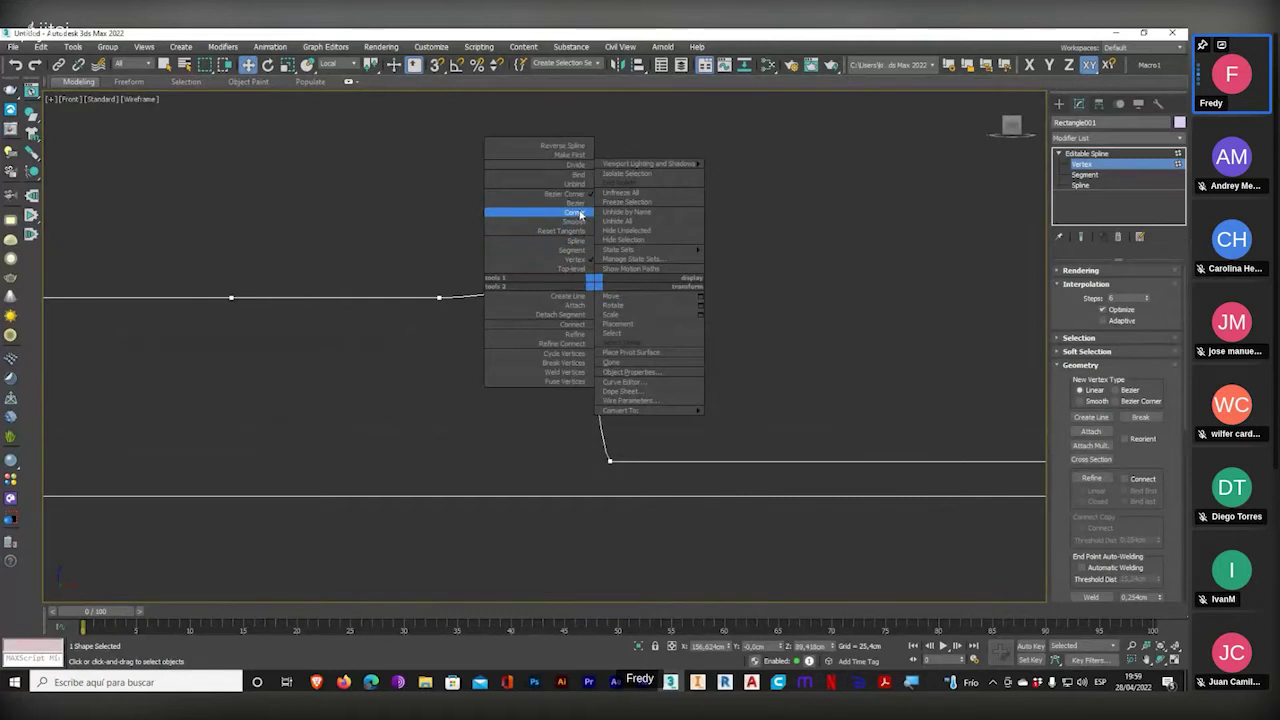
left_click(580, 214)
right_click(590, 275)
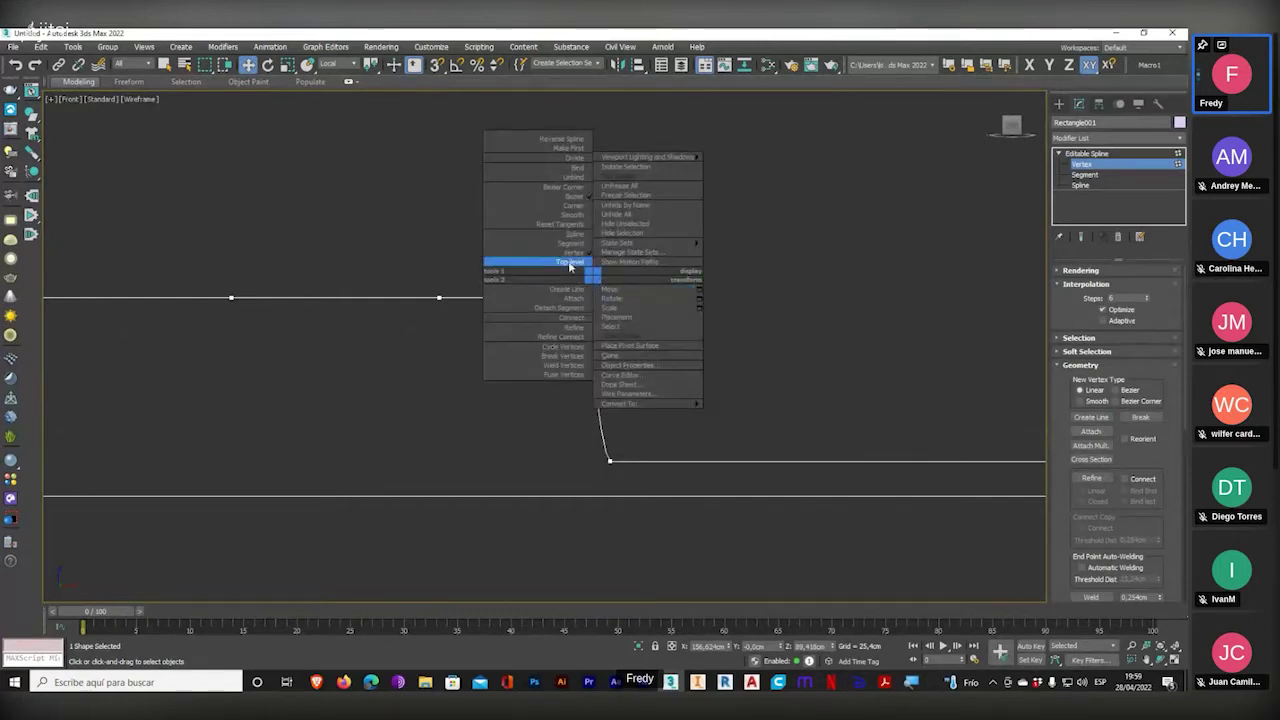
left_click(574, 196)
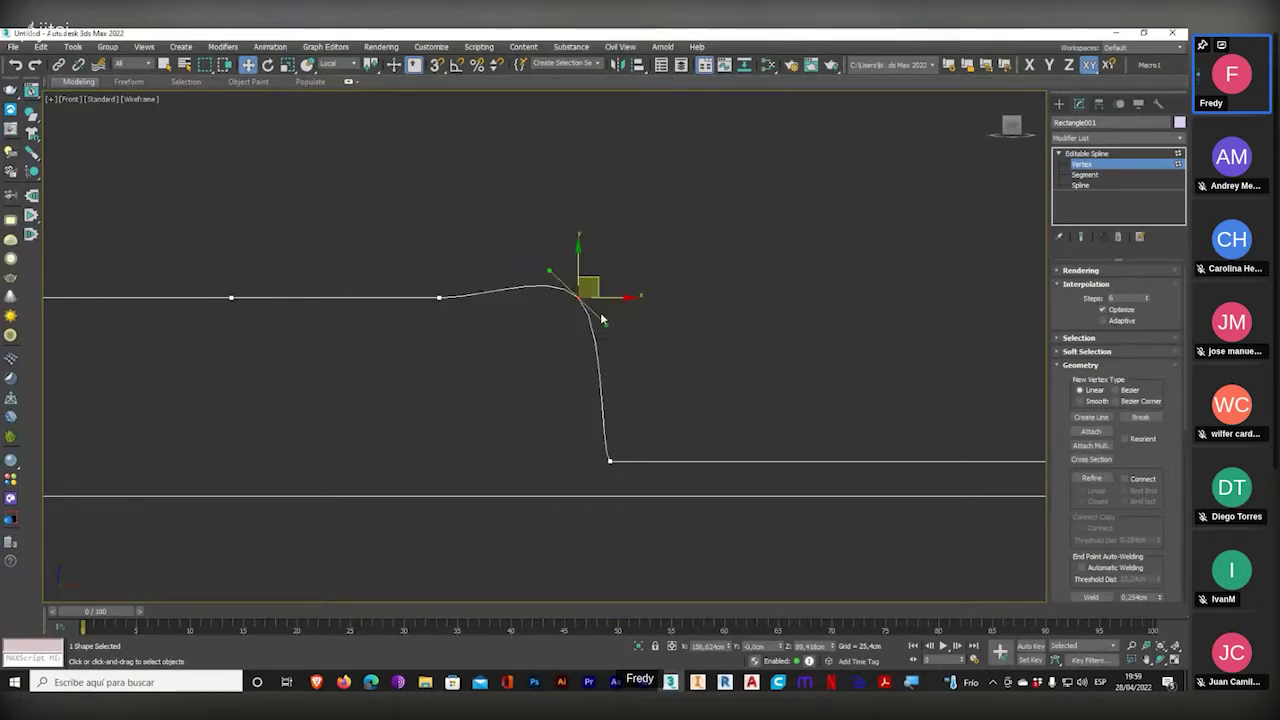
- Level the vertex's Bezier handles with the upper edge so the handle's front shoulder curves down to the shaft
left_click_drag(552, 272, 541, 297)
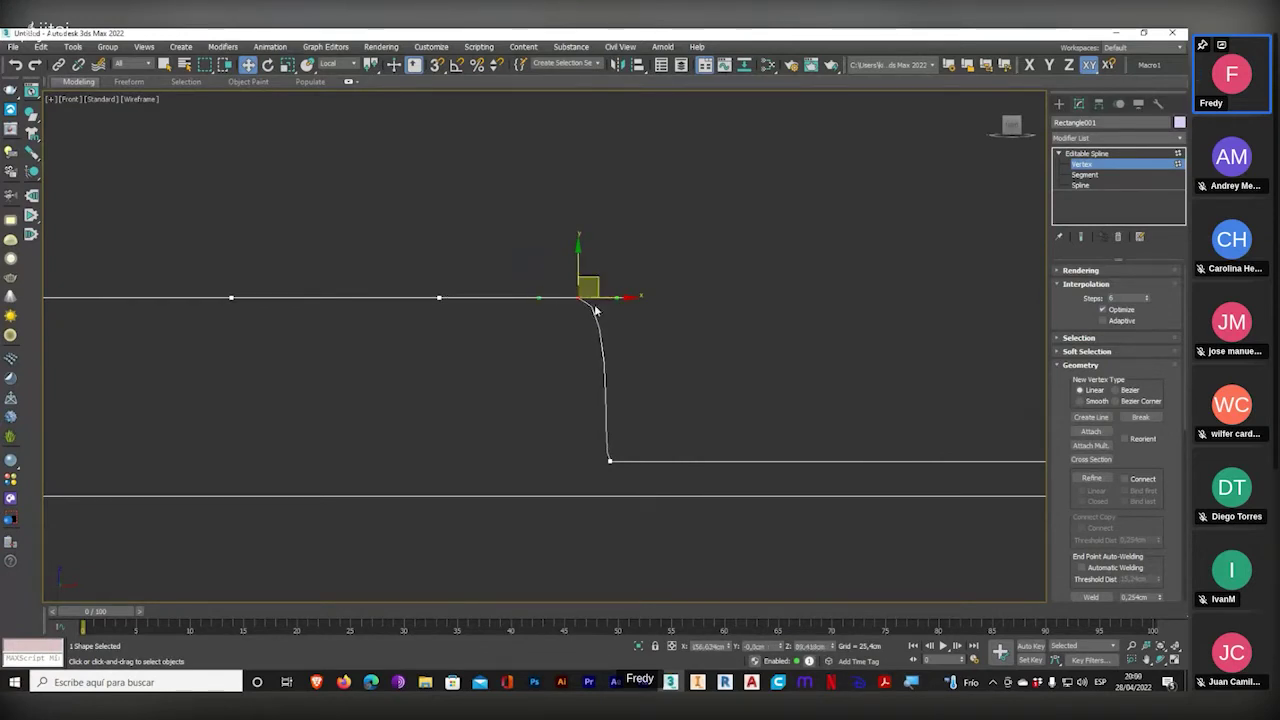
mouse_move(616, 300)
left_mouse_down()
mouse_move(597, 300)
mouse_move(629, 297)
mouse_move(586, 300)
mouse_move(606, 307)
mouse_move(620, 288)
left_mouse_up()
scroll(593, 306, "up", 3)
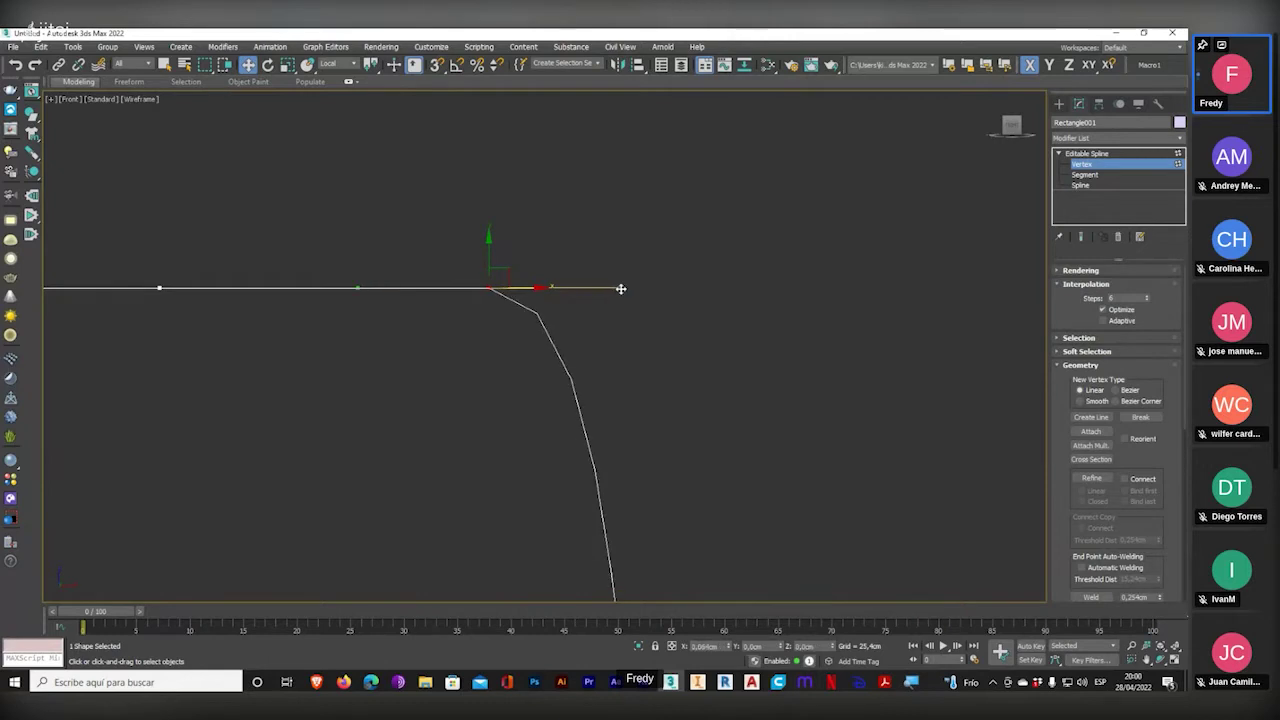
- Move the middle of the three vertices behind the front shoulder down about 0.6 cm to form a curved neck
scroll(614, 307, "down", 2)
scroll(614, 308, "down", 5)
middle_click_drag(468, 327, 617, 319)
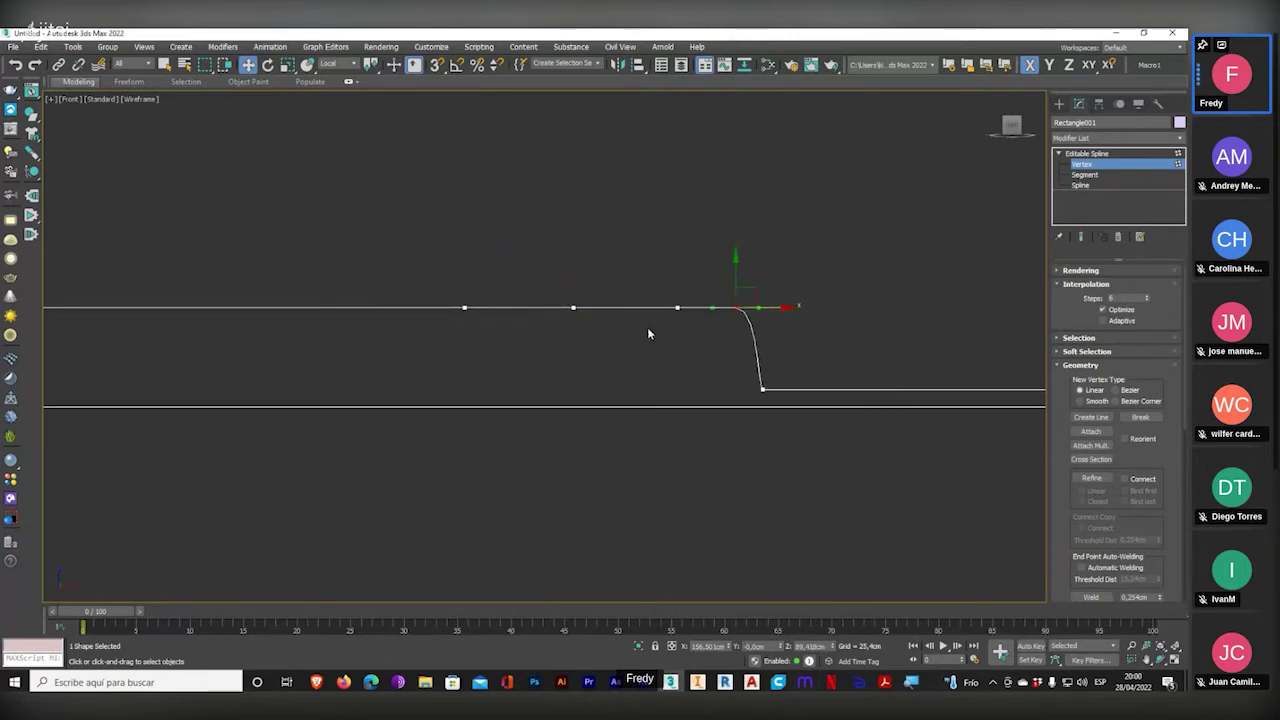
left_click(573, 307)
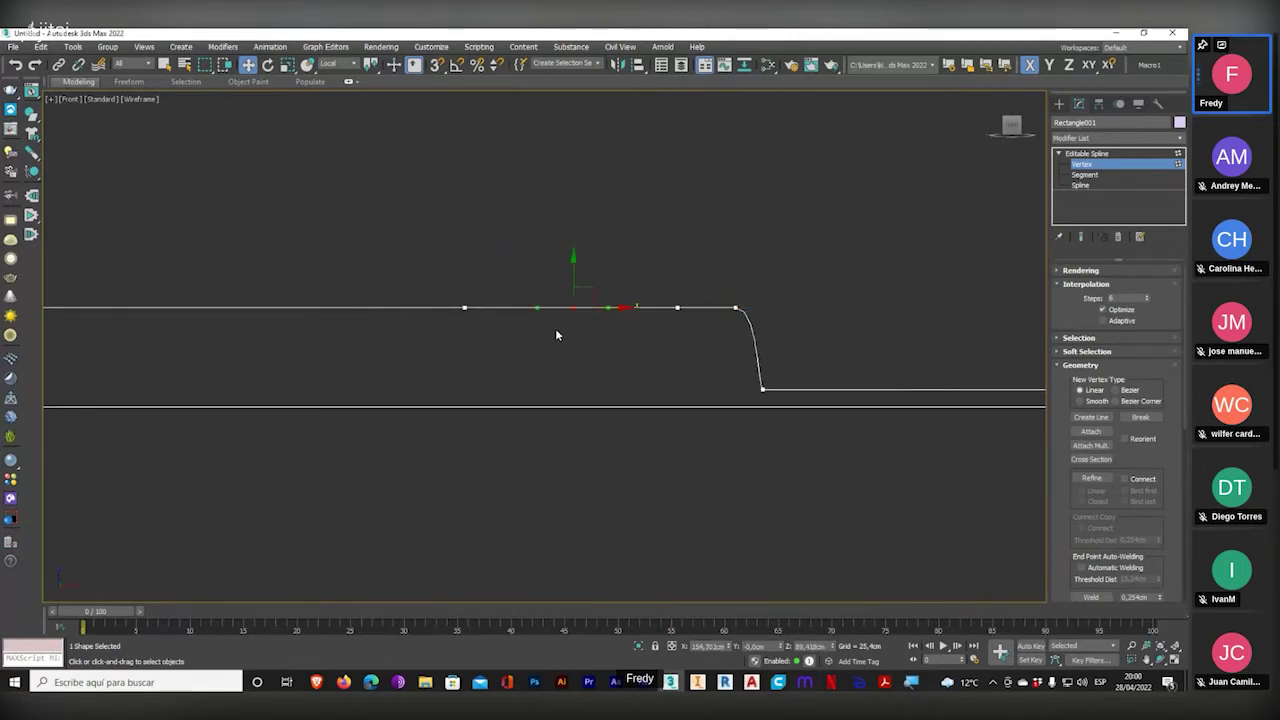
left_click_drag(576, 269, 576, 326)
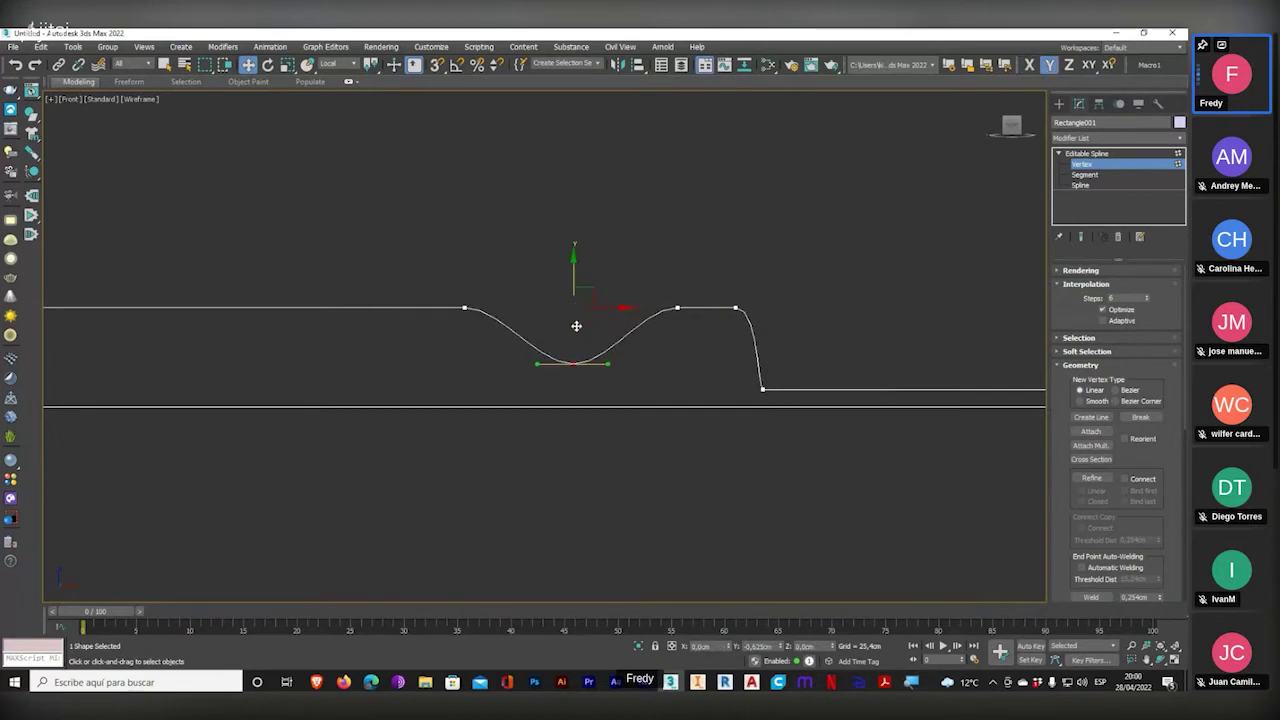
- Move the upper corner vertex at the handle's butt end down slightly to bevel the corner
scroll(573, 308, "down", 3)
scroll(225, 299, "up", 3)
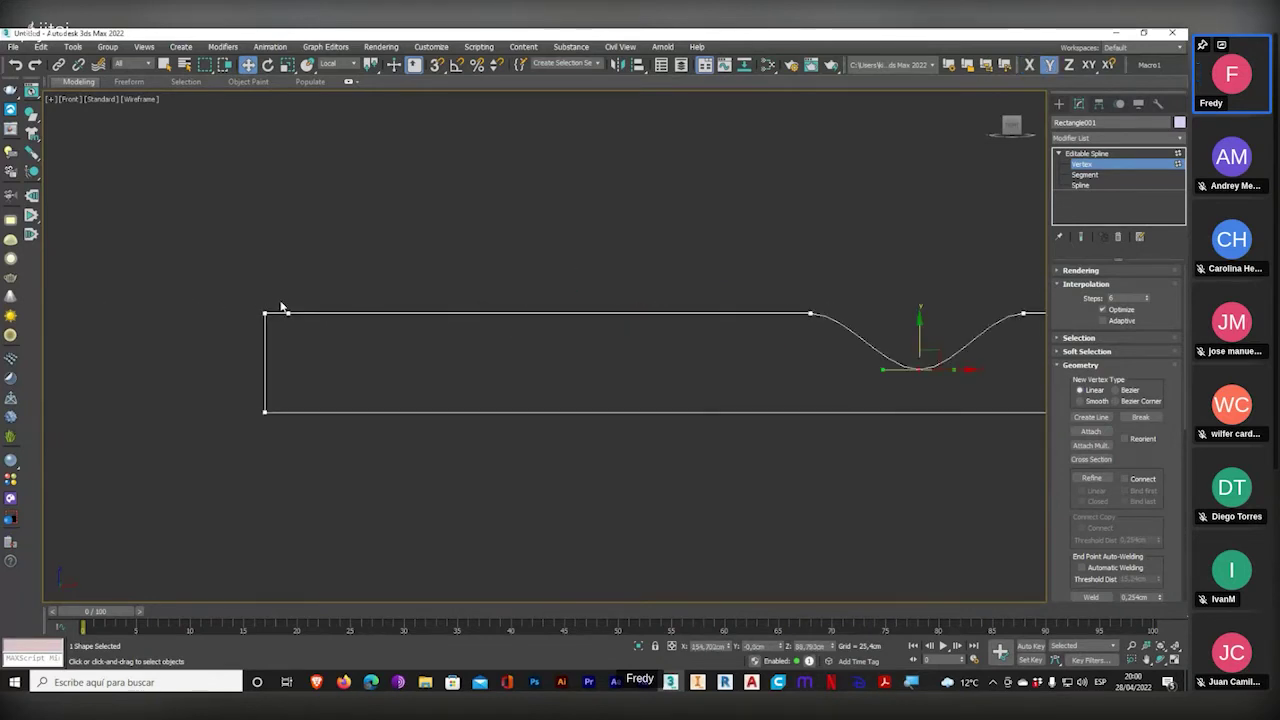
left_click_drag(279, 301, 252, 318)
mouse_move(264, 275)
left_mouse_down()
mouse_move(266, 294)
mouse_move(277, 289)
left_mouse_up()
scroll(261, 337, "up", 3)
scroll(231, 314, "down", 4)
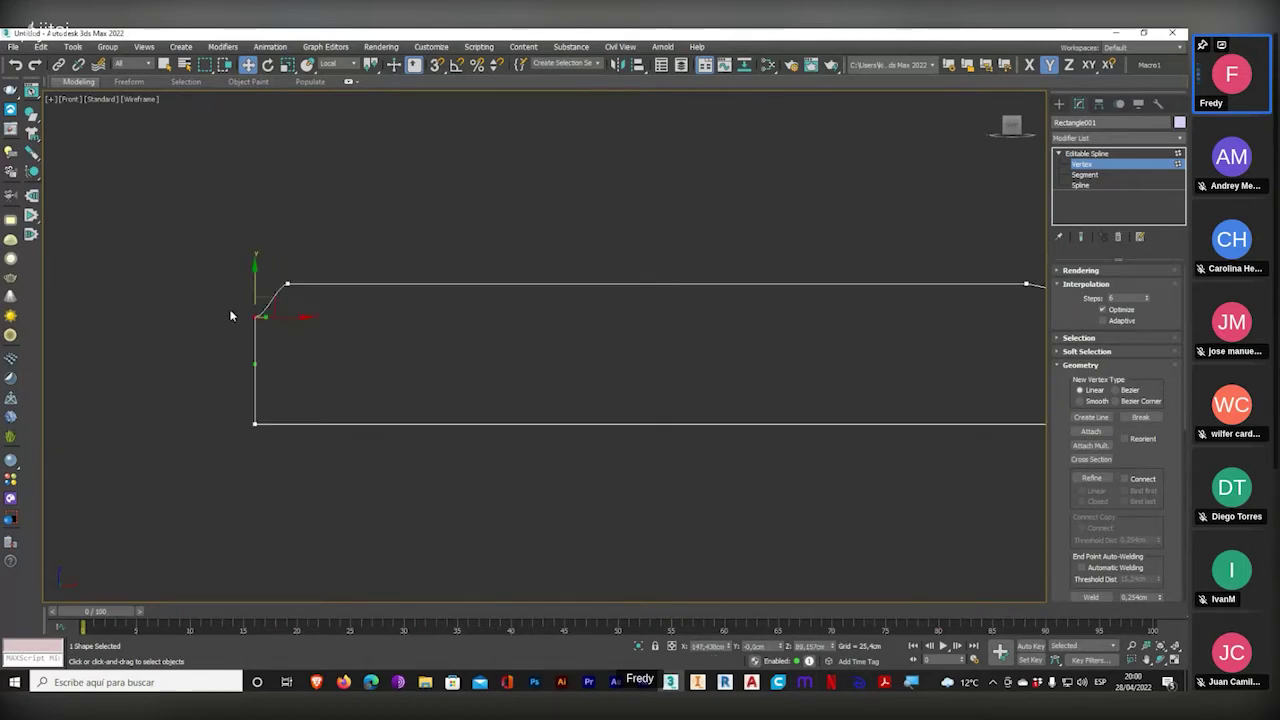
- Leave vertex editing for the whole Editable Spline and magnify the screen around its modifier settings
scroll(494, 351, "down", 2)
scroll(291, 288, "down", 4)
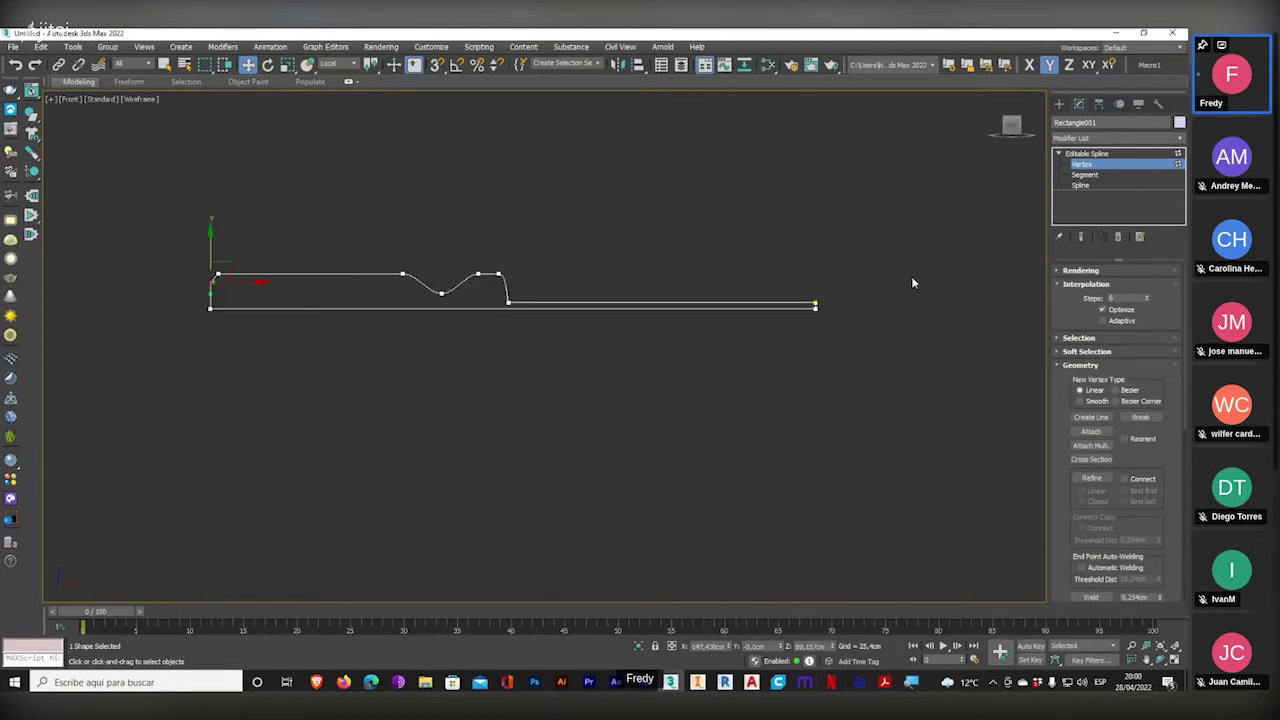
left_click(1127, 155)
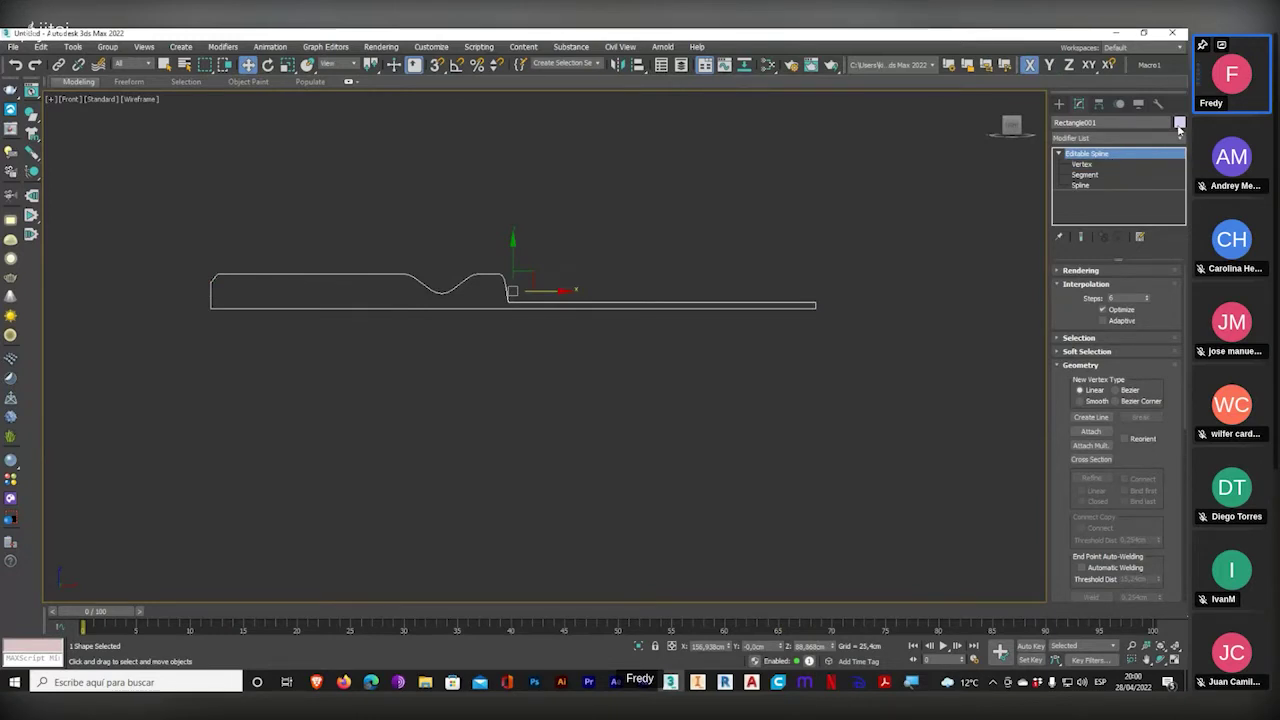
key("super+plus")
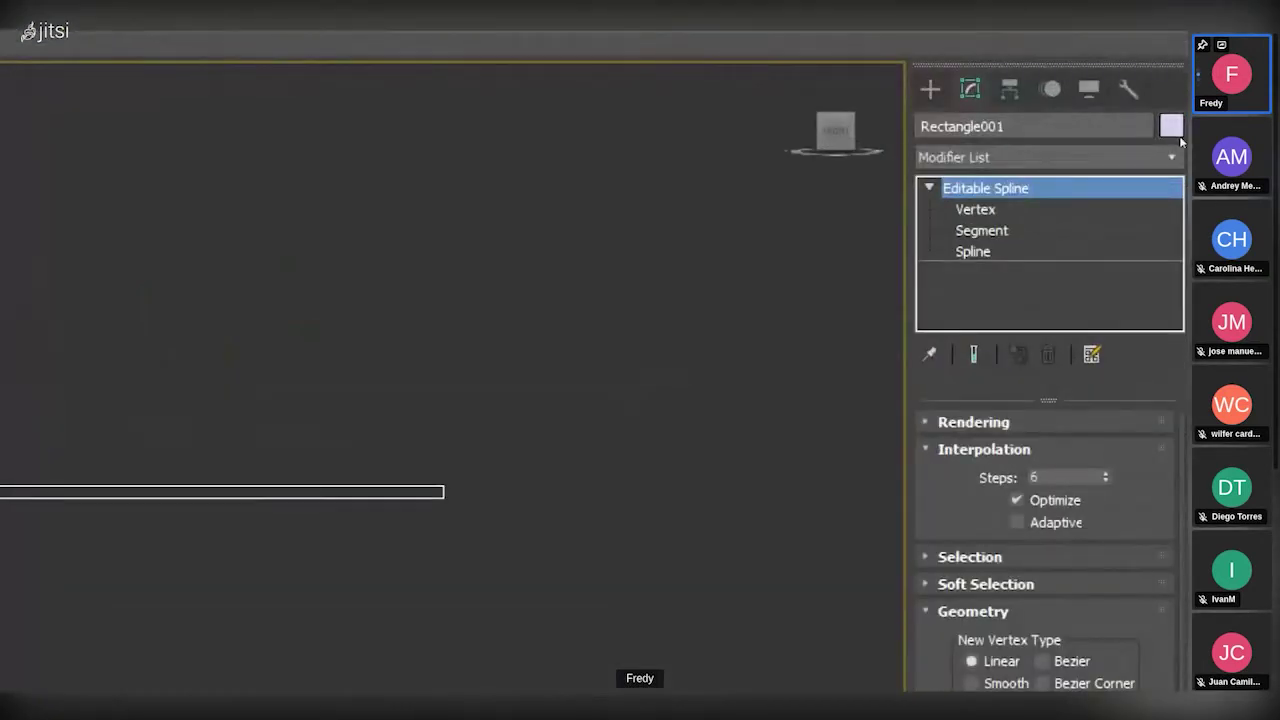
- Apply a Lathe modifier to the screwdriver's half-profile spline
key("super+minus")
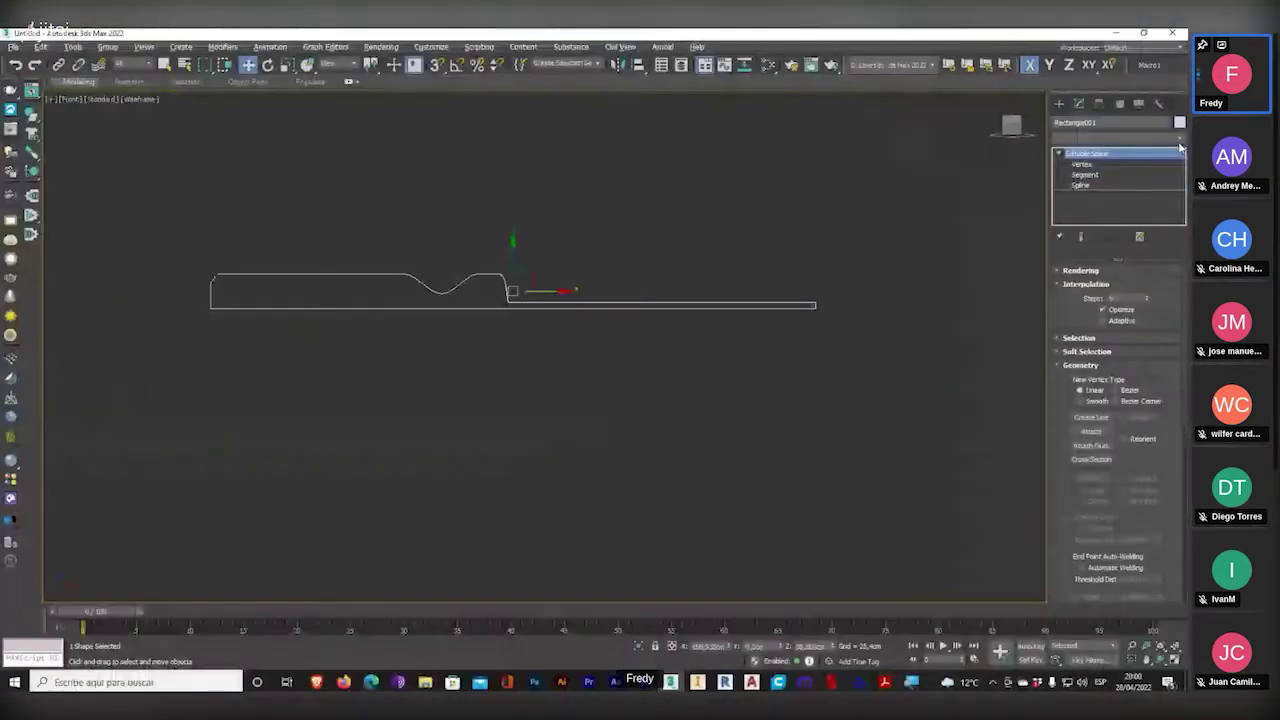
left_click(1176, 659)
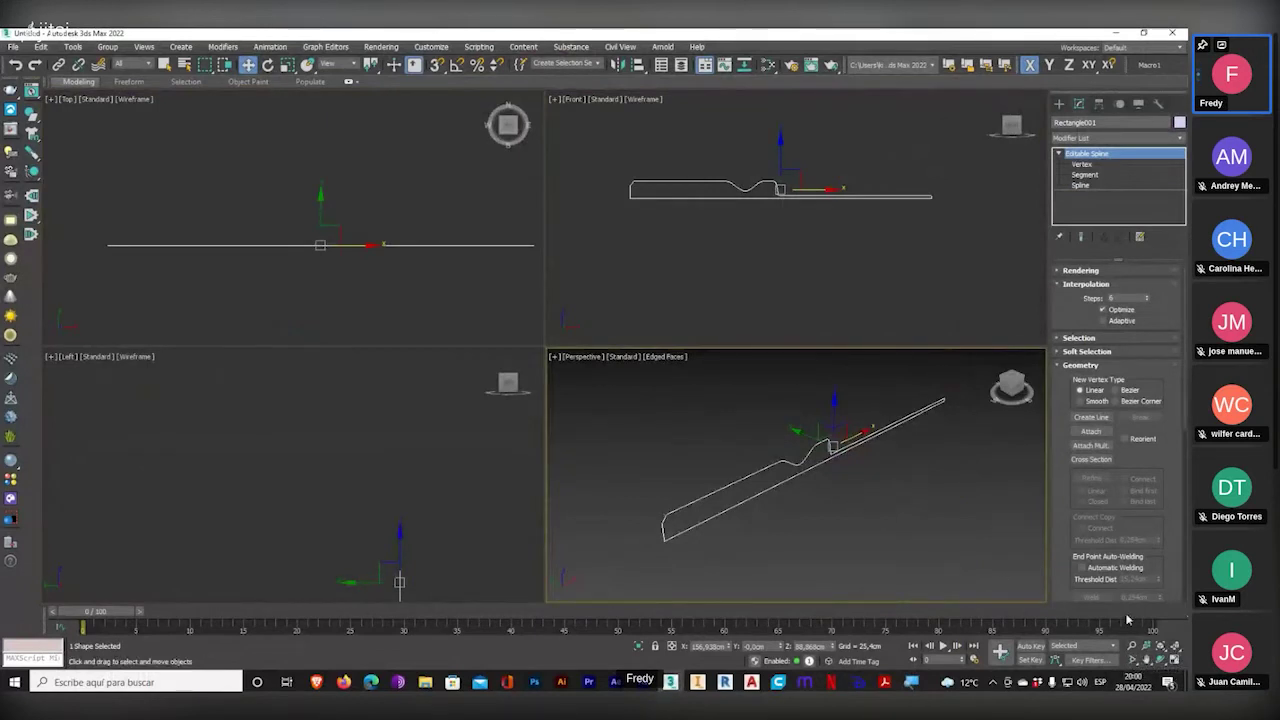
left_click(1176, 658)
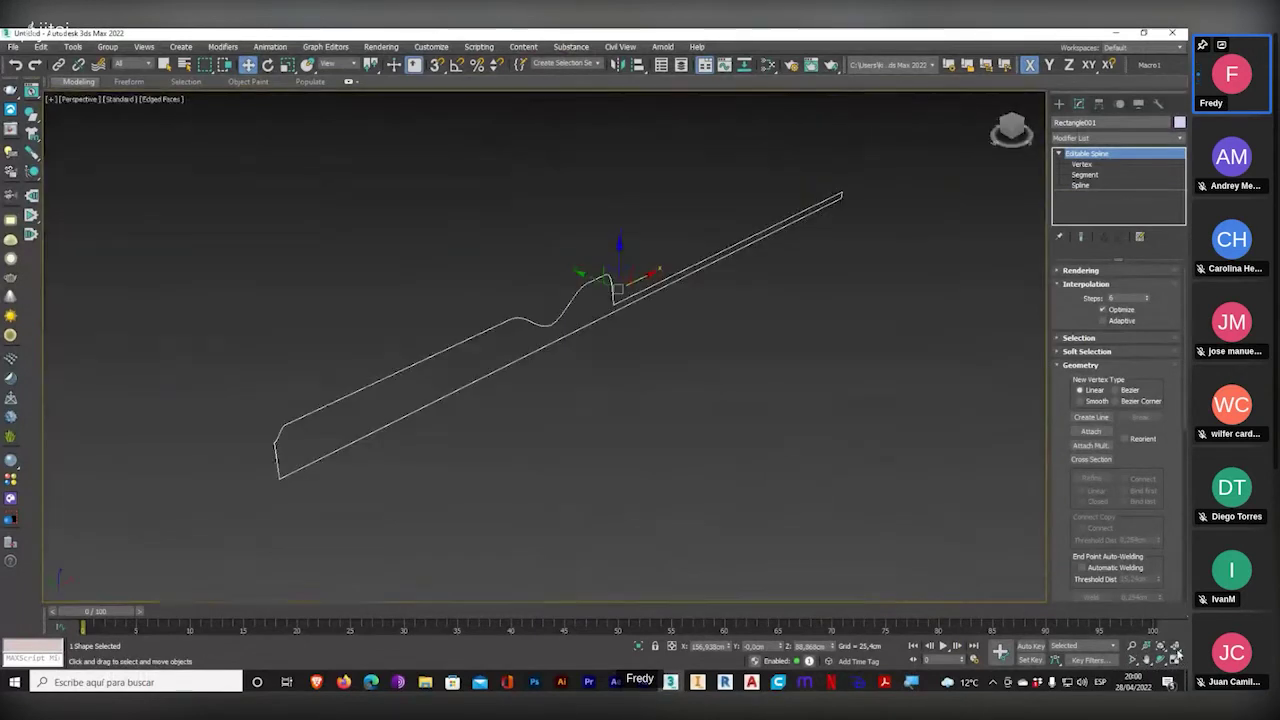
left_click(1174, 138)
left_click_drag(1181, 165, 1181, 262)
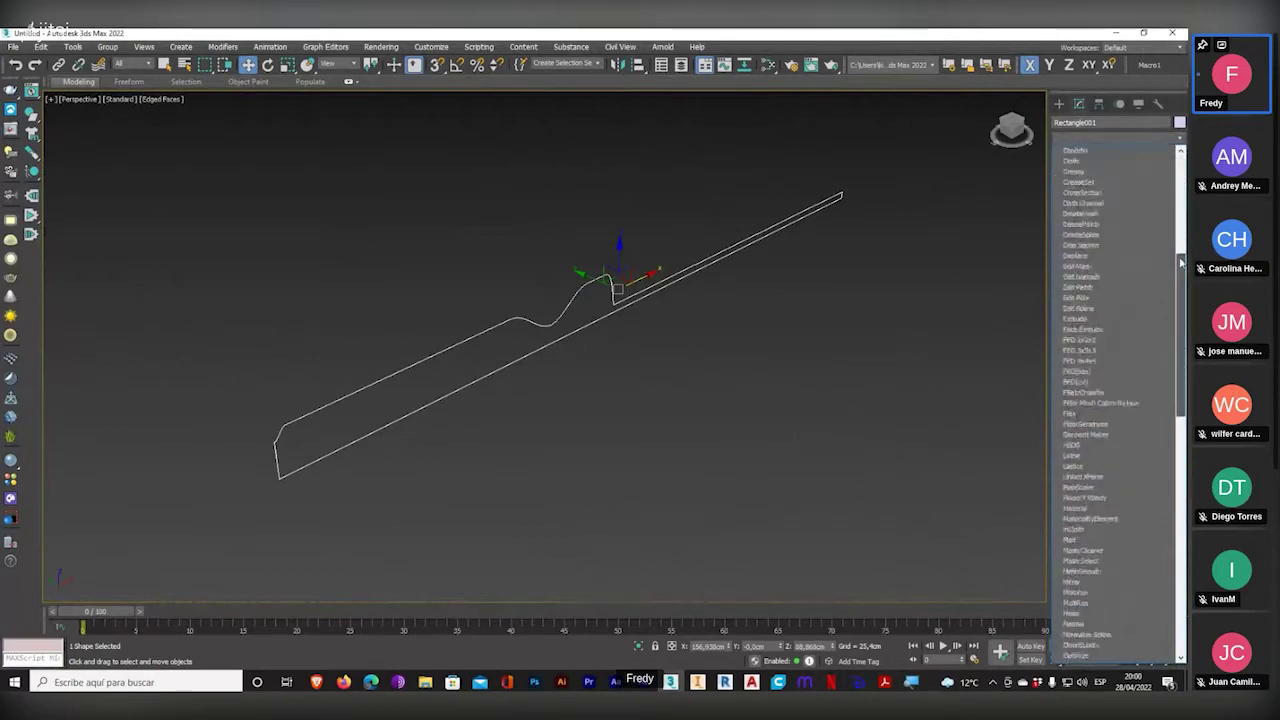
key("super+plus")
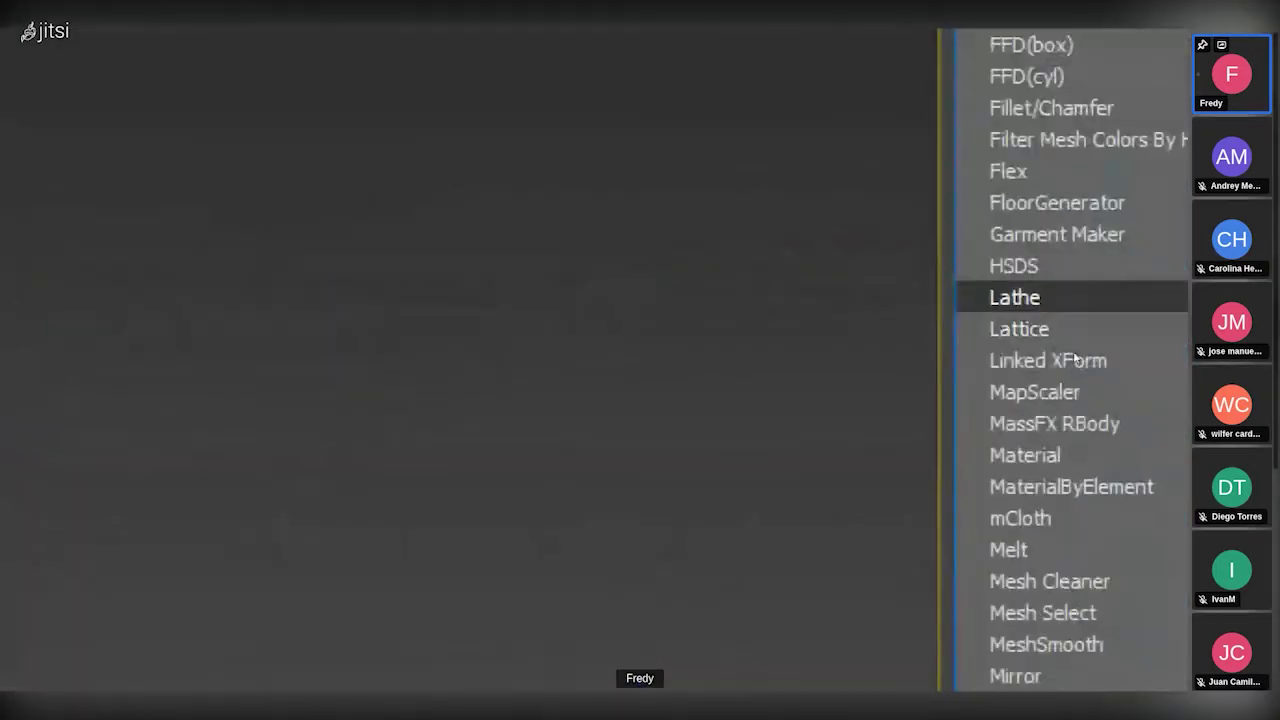
left_click(1030, 297)
key("super+minus")
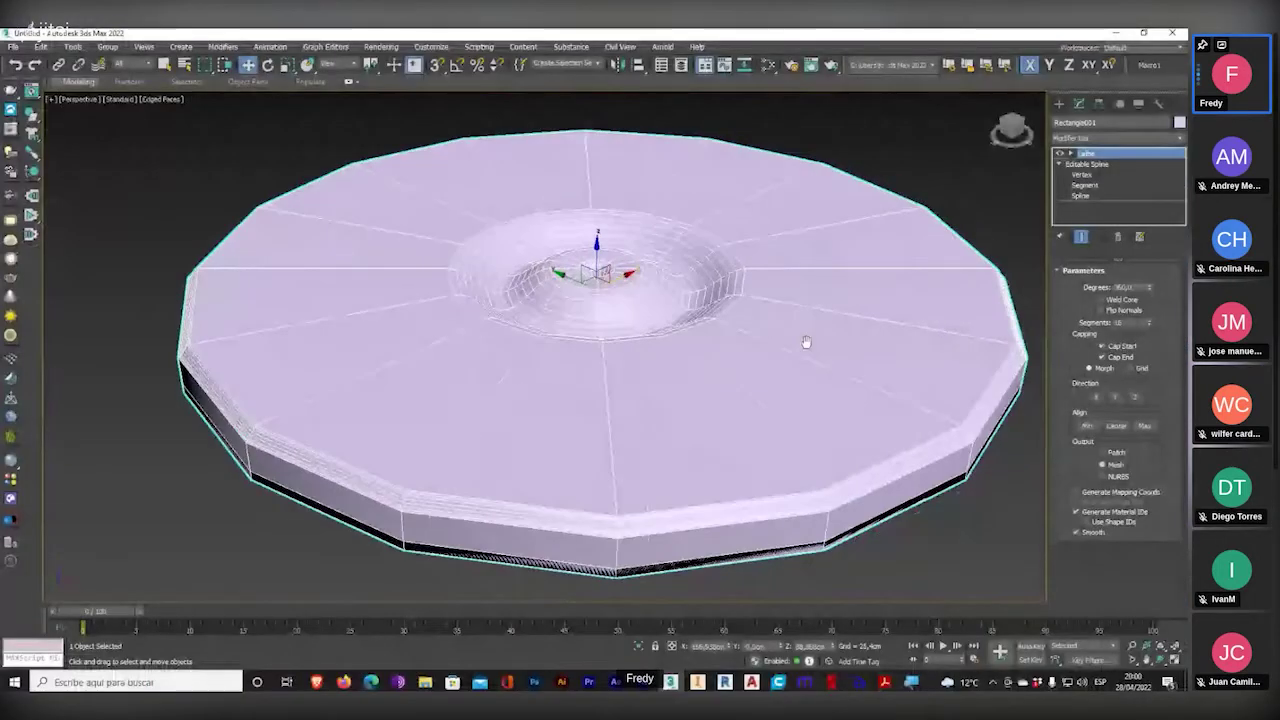
- Set the Lathe direction to X and its alignment to Min so the profile revolves lengthwise
middle_click_drag(806, 342, 746, 377, "alt")
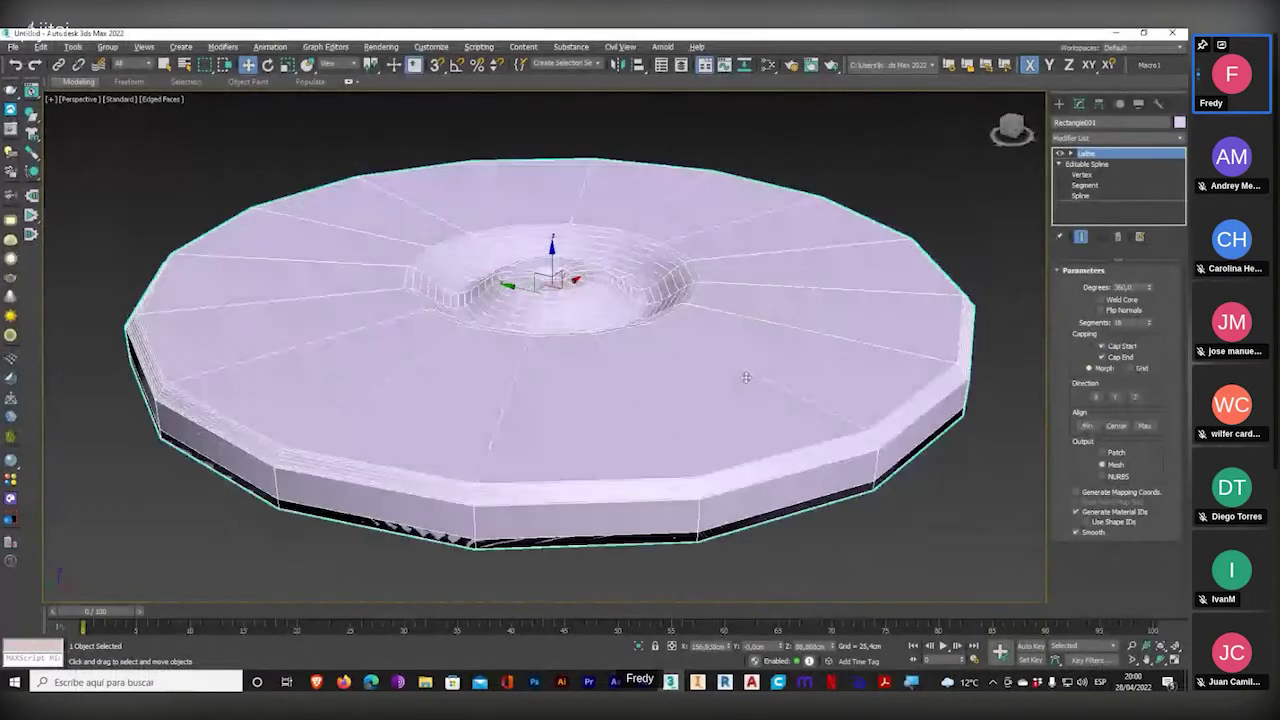
left_click(1096, 398)
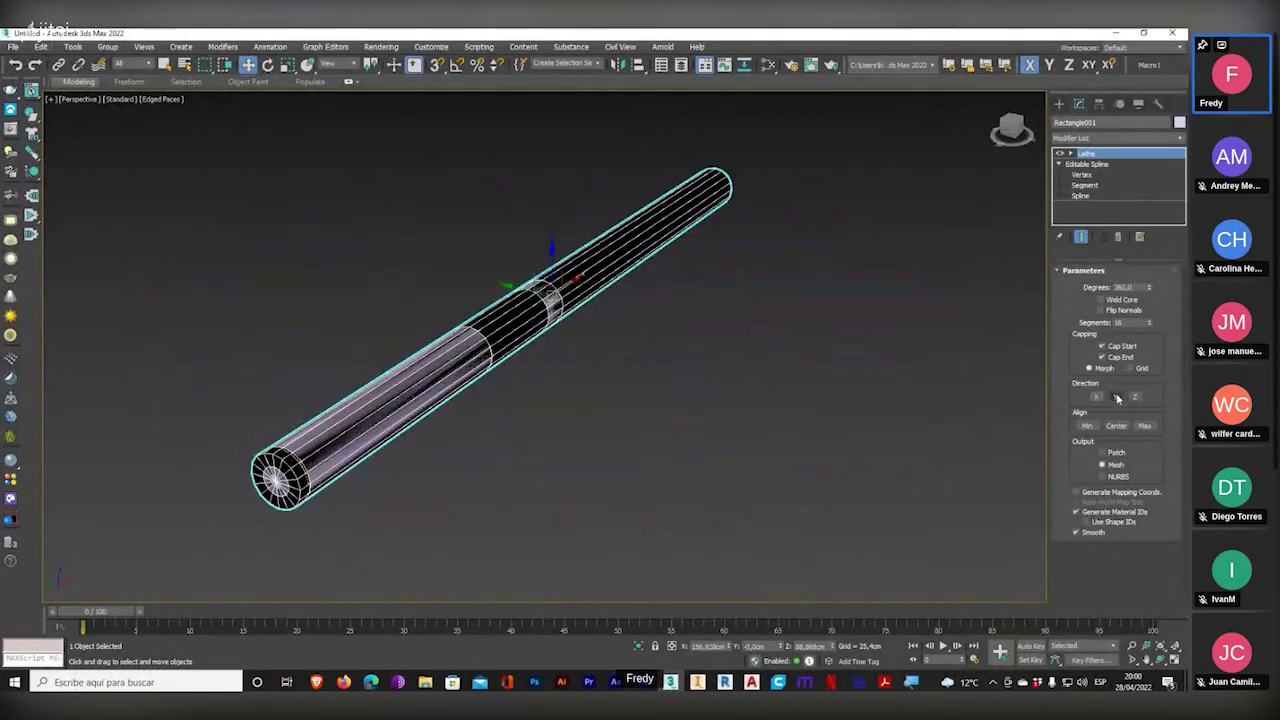
left_click(1087, 426)
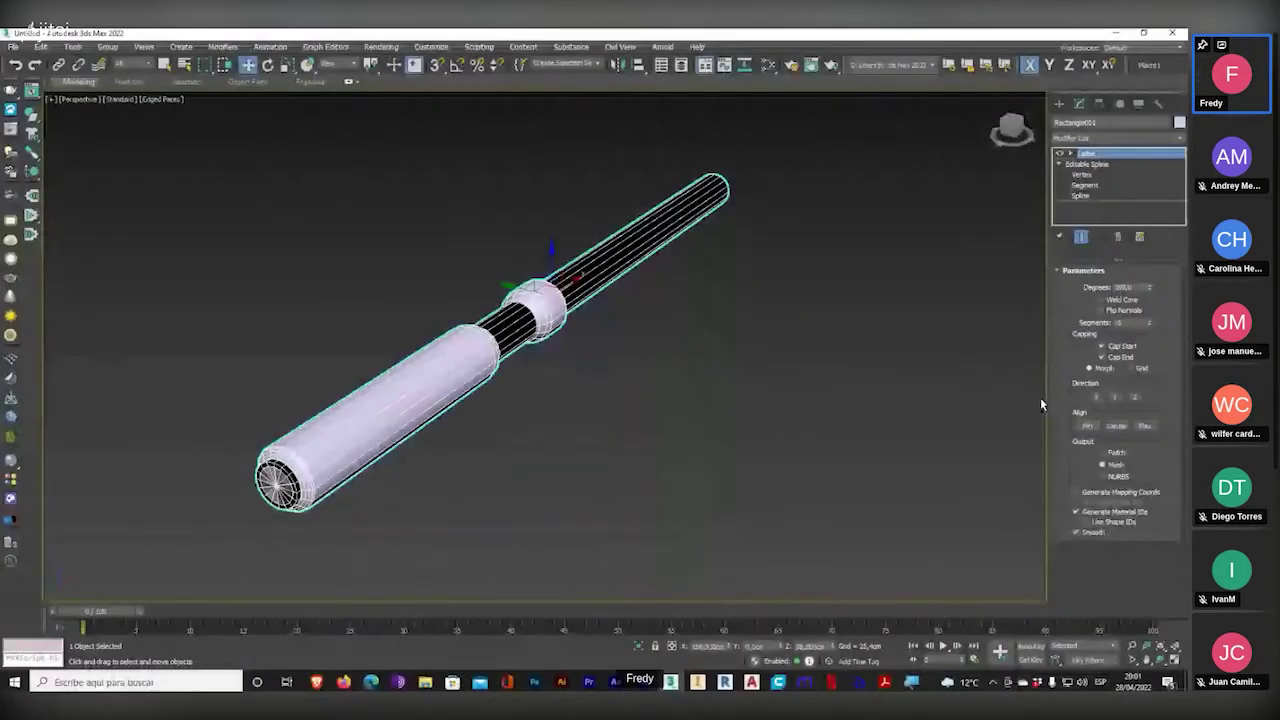
- Move the Lathe axis vertically in the Front view so the handle gets thicker and the shaft becomes a slim rod
middle_click_drag(862, 287, 880, 266)
key("f")
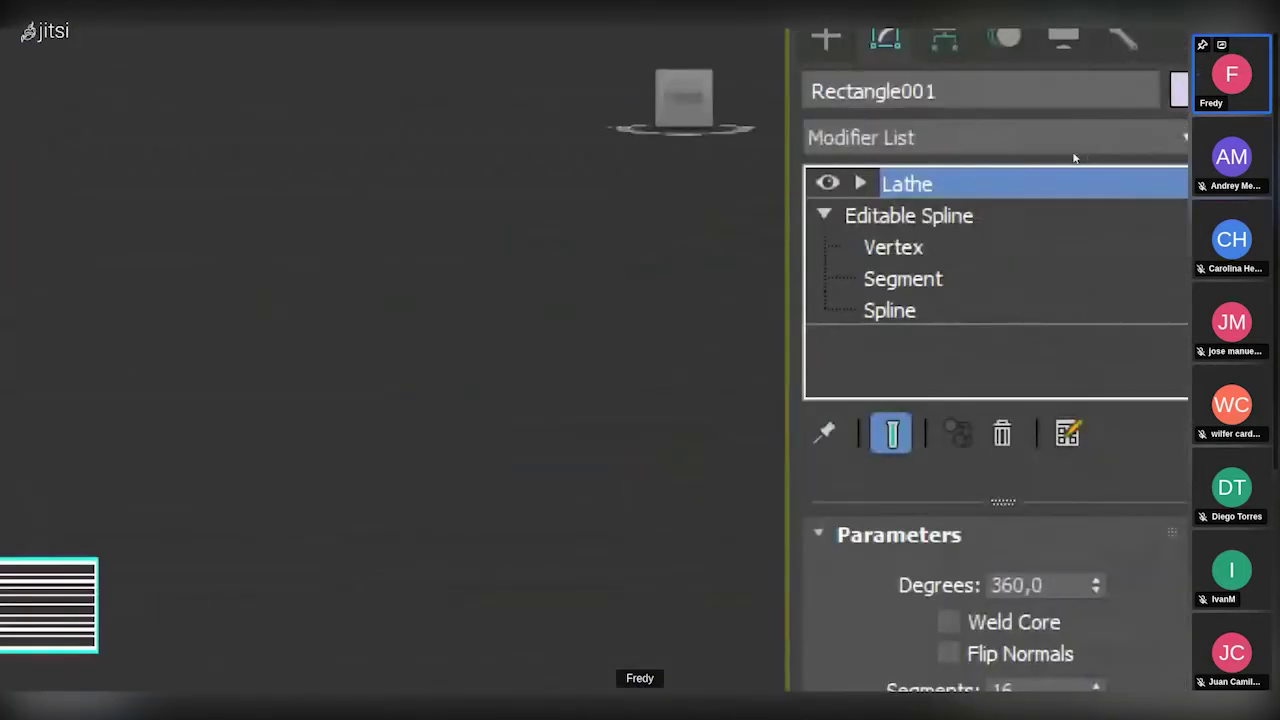
left_click(1000, 216)
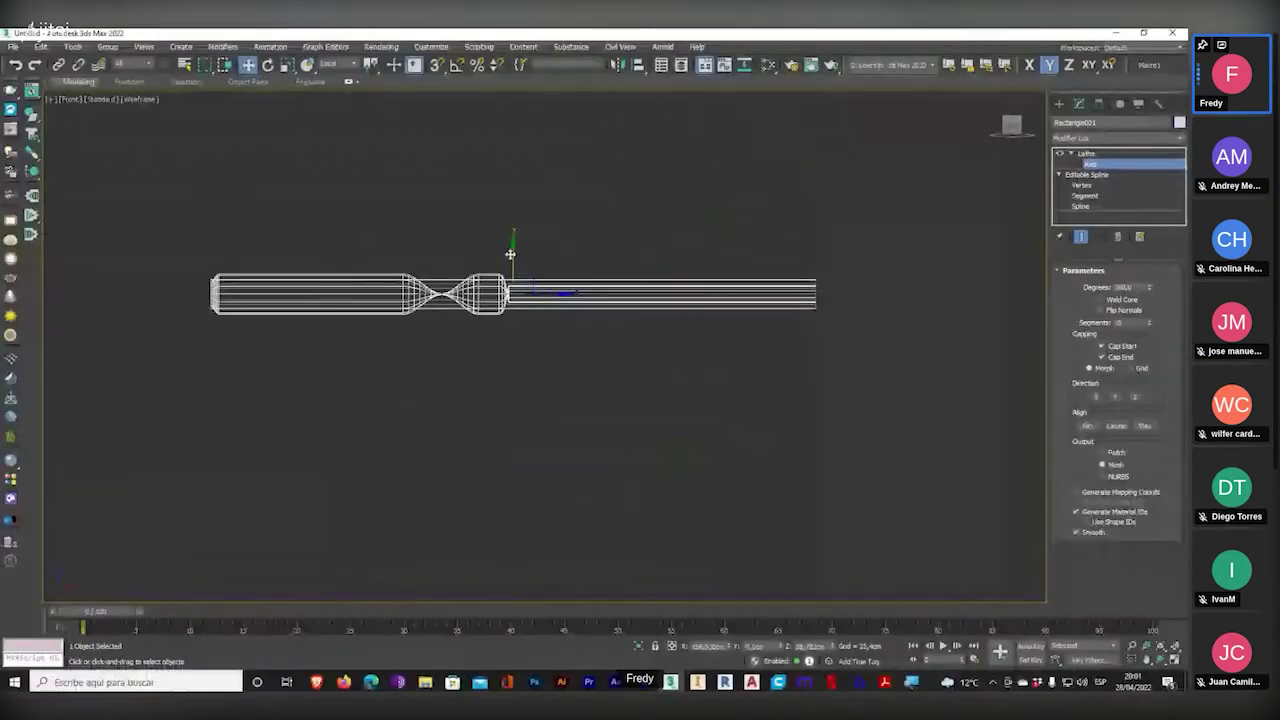
left_click_drag(510, 254, 517, 270)
scroll(515, 300, "up", 10)
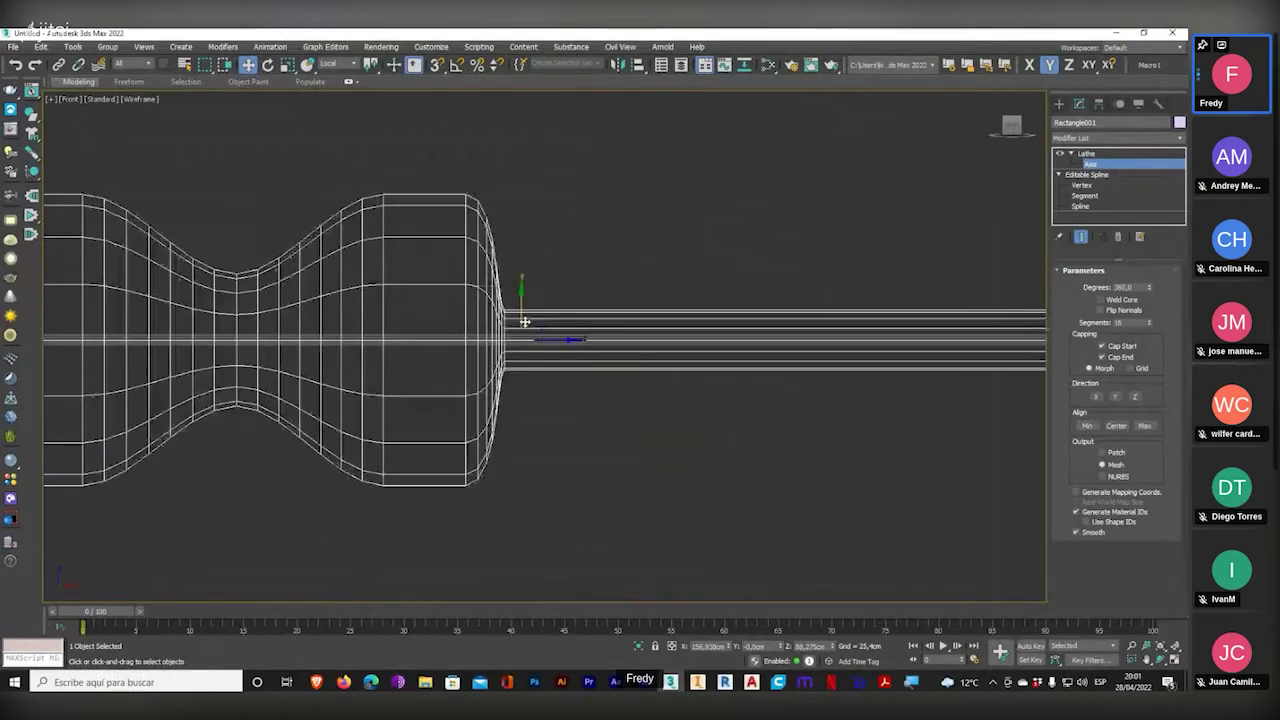
left_click_drag(511, 354, 520, 325)
- Fine-tune the height of the Lathe axis in the Front view, using the handle's butt end in Perspective as reference
left_click(1176, 658)
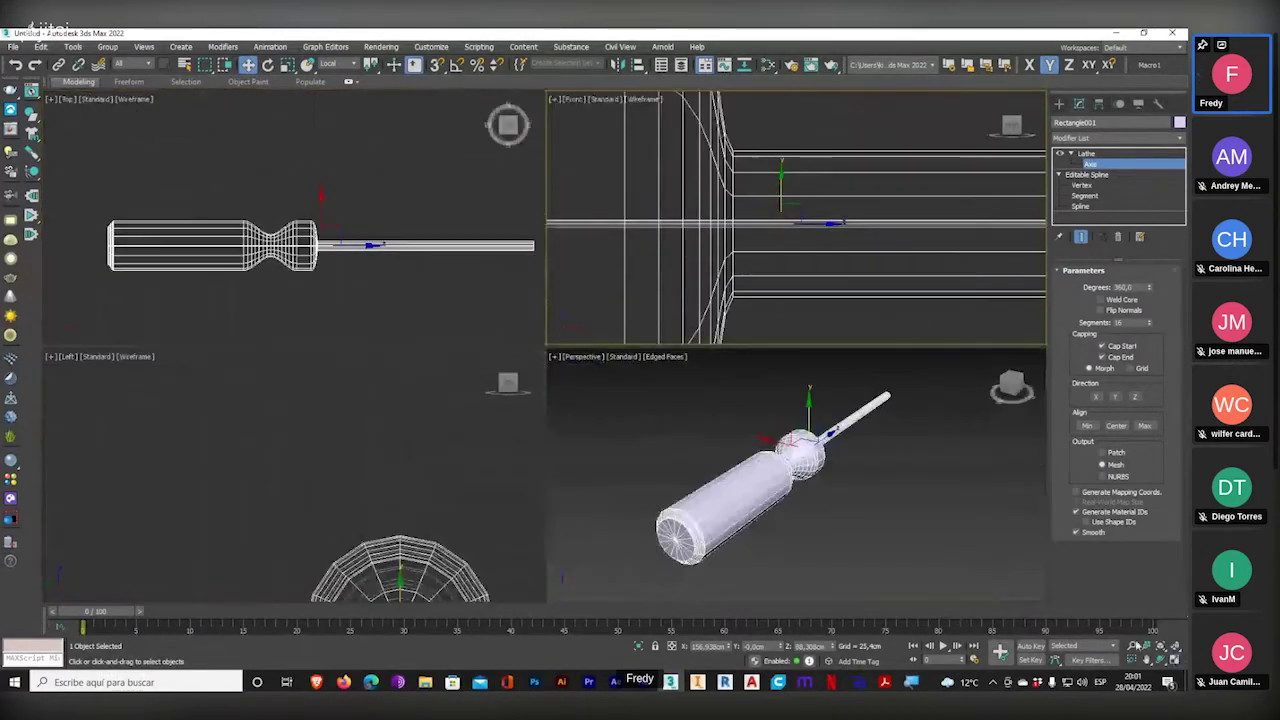
scroll(882, 479, "up", 6)
scroll(649, 528, "down", 3)
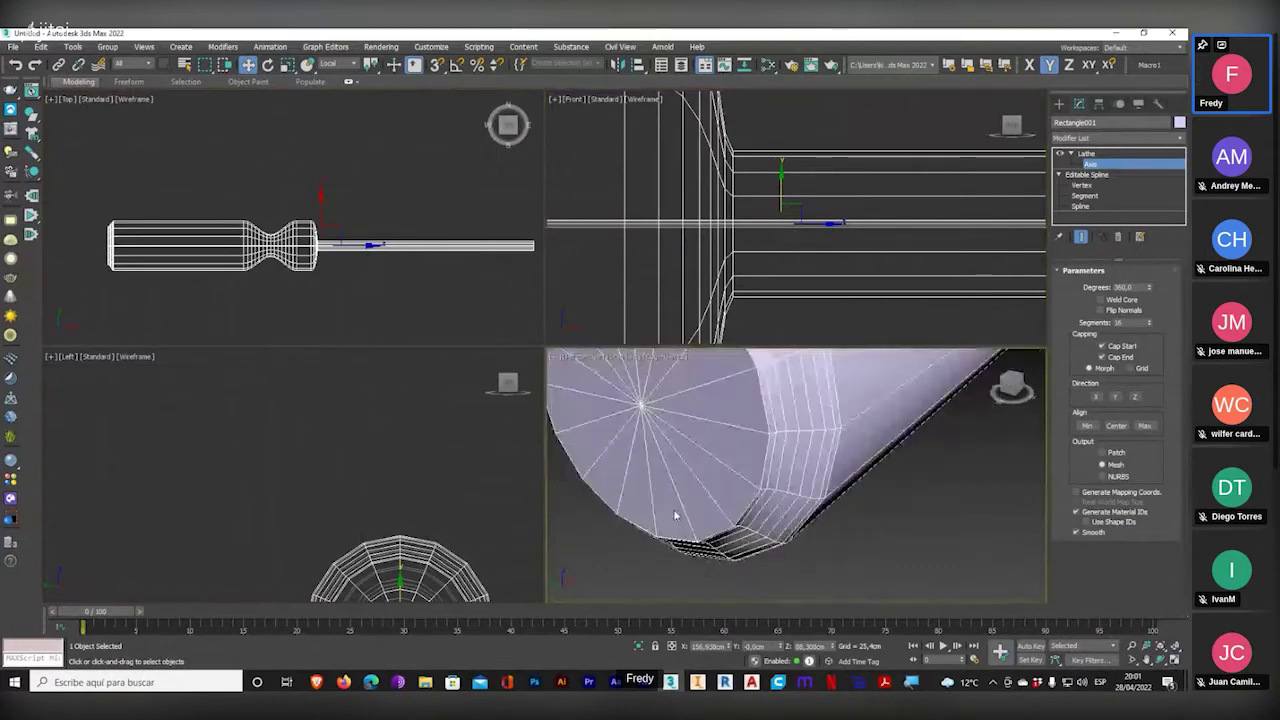
scroll(649, 528, "up", 1)
middle_click_drag(376, 236, 350, 156)
middle_click_drag(785, 198, 810, 183)
mouse_move(804, 165)
left_mouse_down()
mouse_move(808, 232)
mouse_move(816, 164)
left_mouse_up()
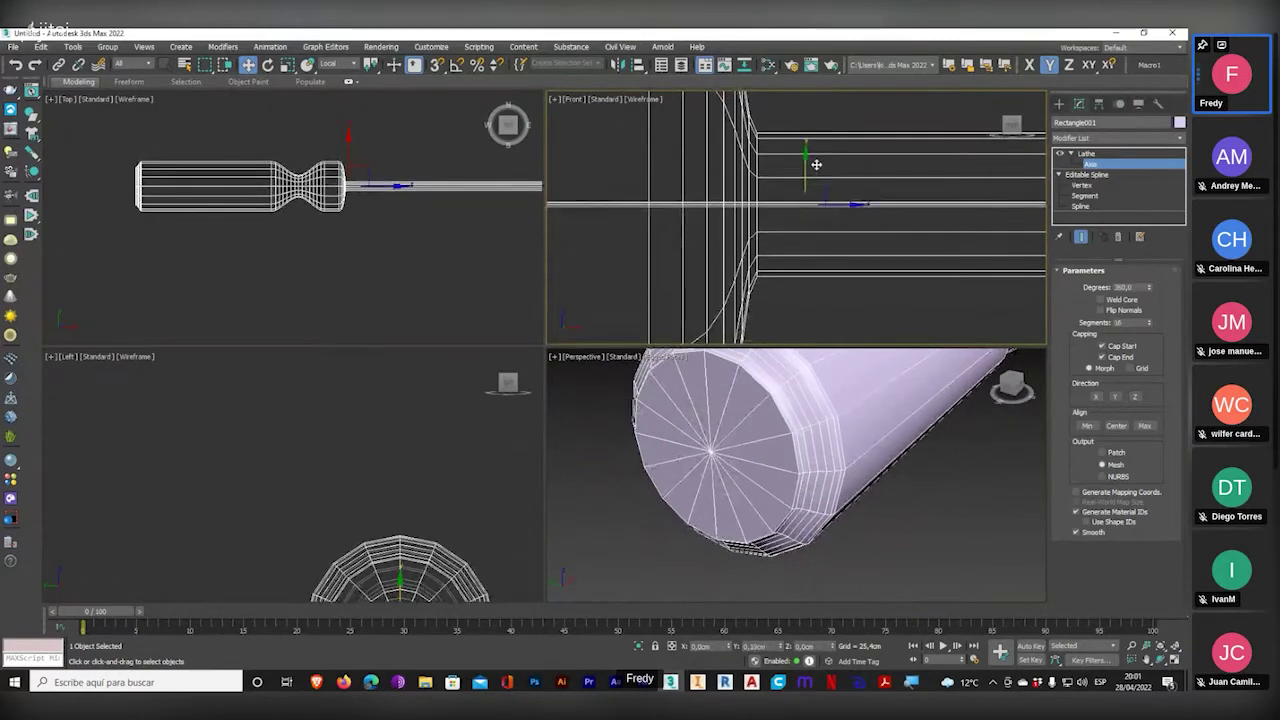
- Examine the lathed screwdriver's shaft, neck and butt end in the Front and Perspective views
scroll(797, 200, "down", 5)
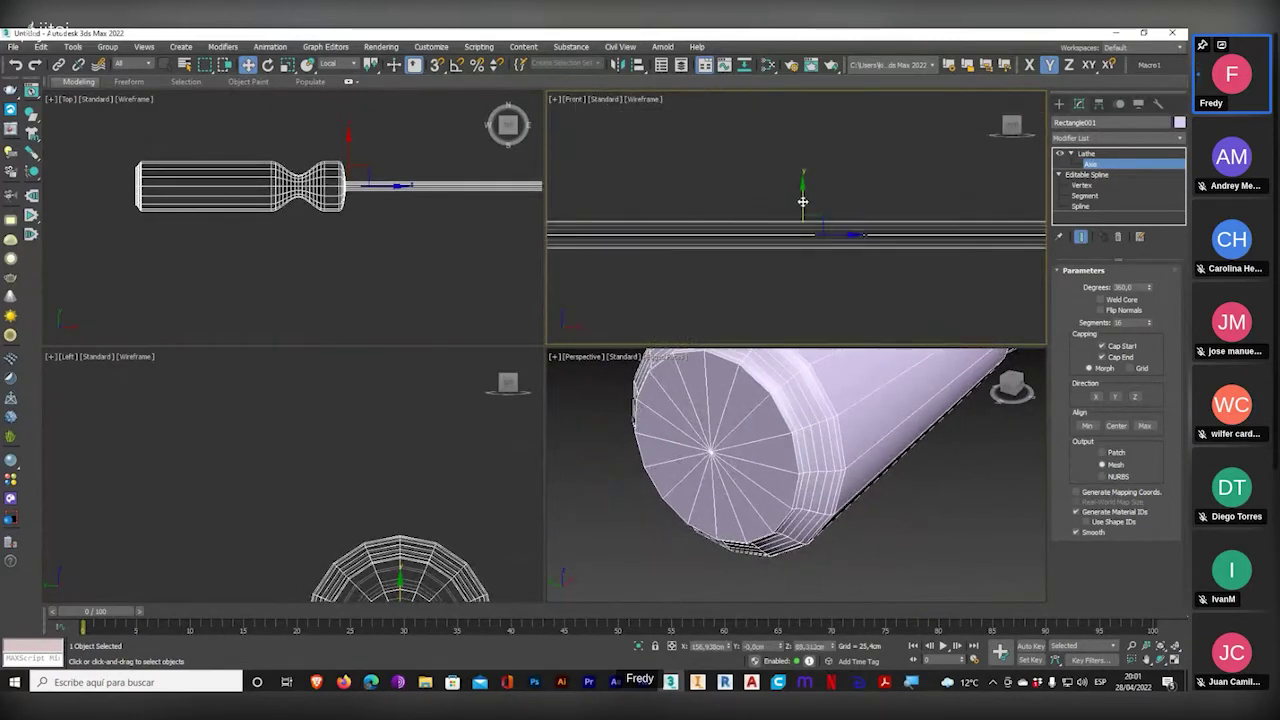
scroll(796, 280, "up", 6)
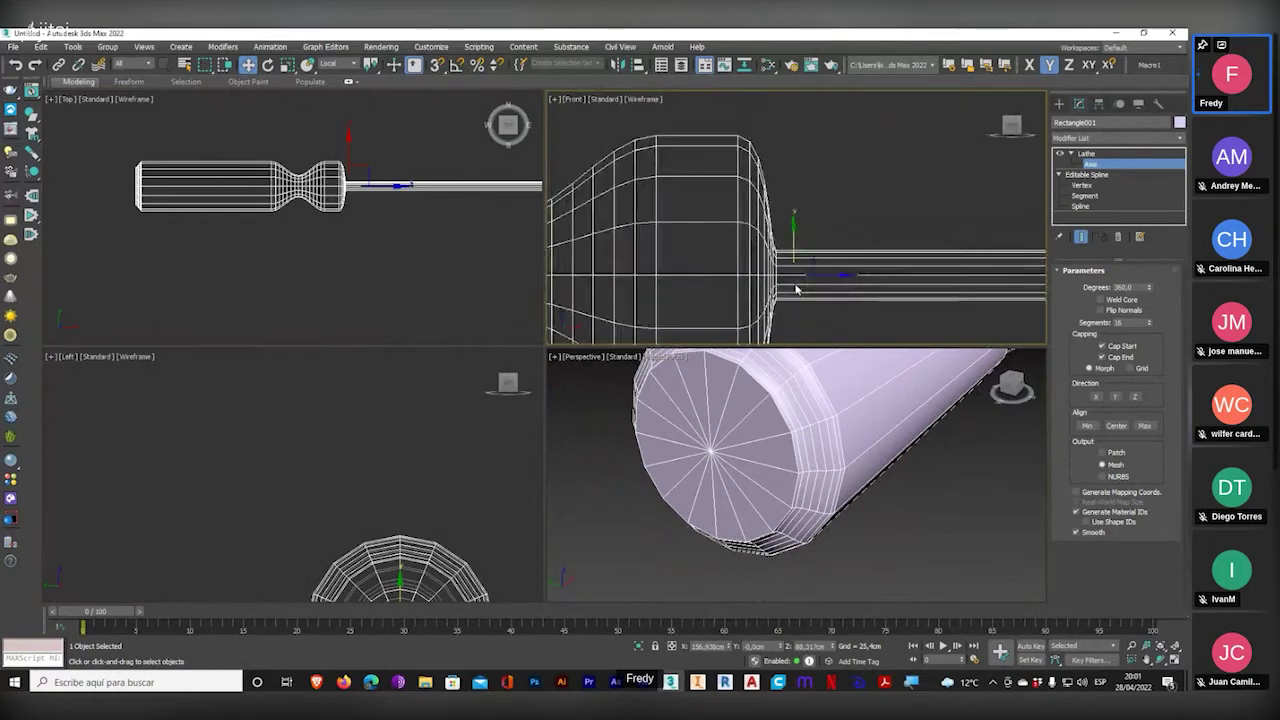
scroll(770, 292, "down", 3)
scroll(691, 429, "up", 5)
scroll(692, 424, "down", 3)
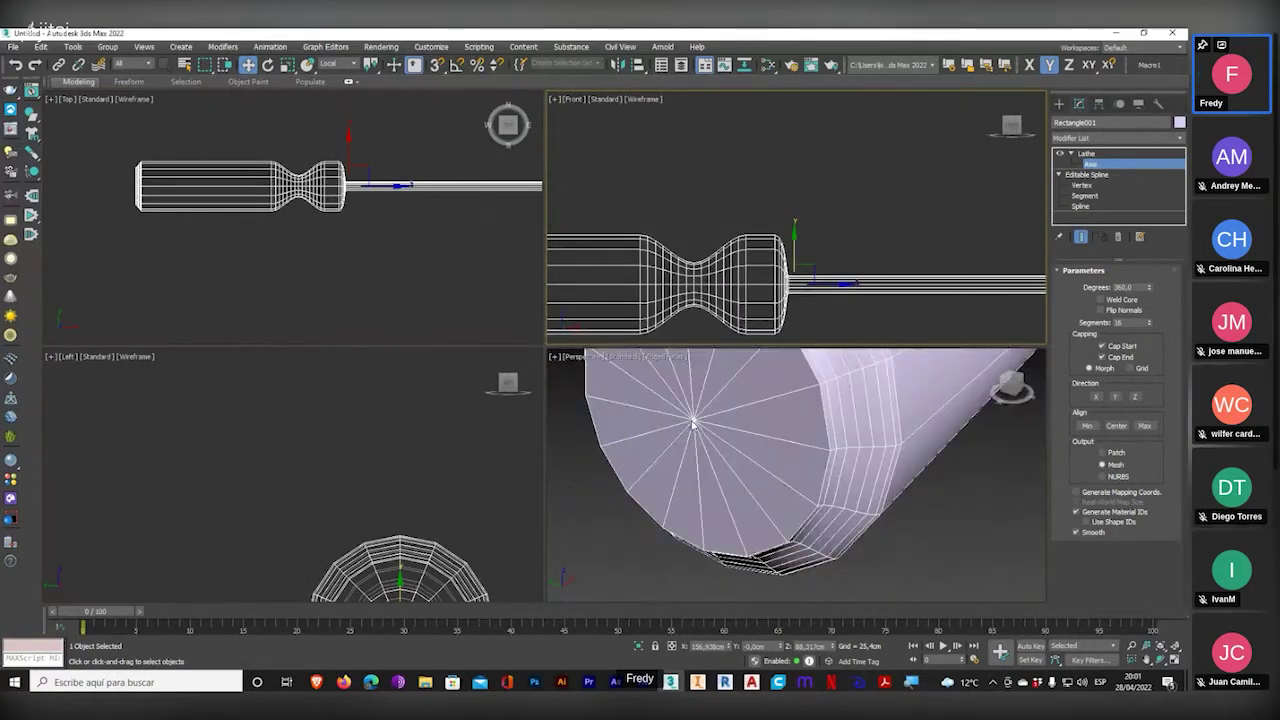
scroll(714, 441, "down", 3)
scroll(900, 243, "up", 2)
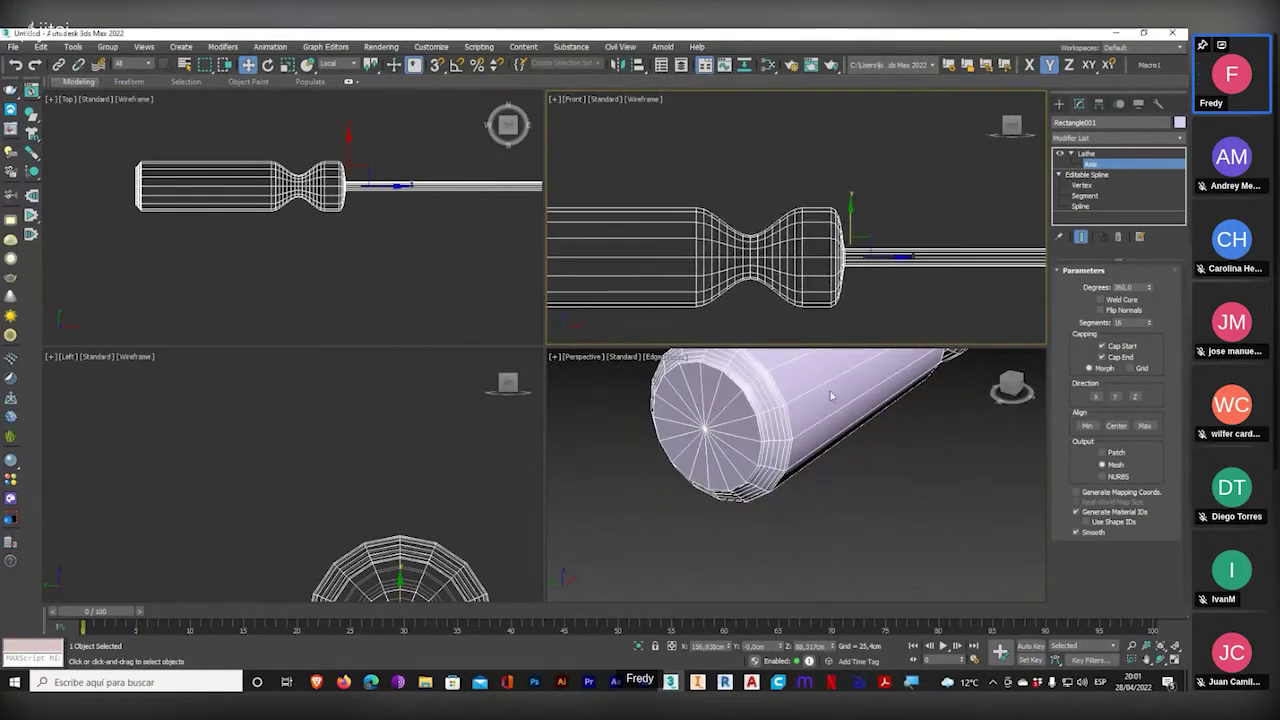
middle_click_drag(795, 457, 700, 420)
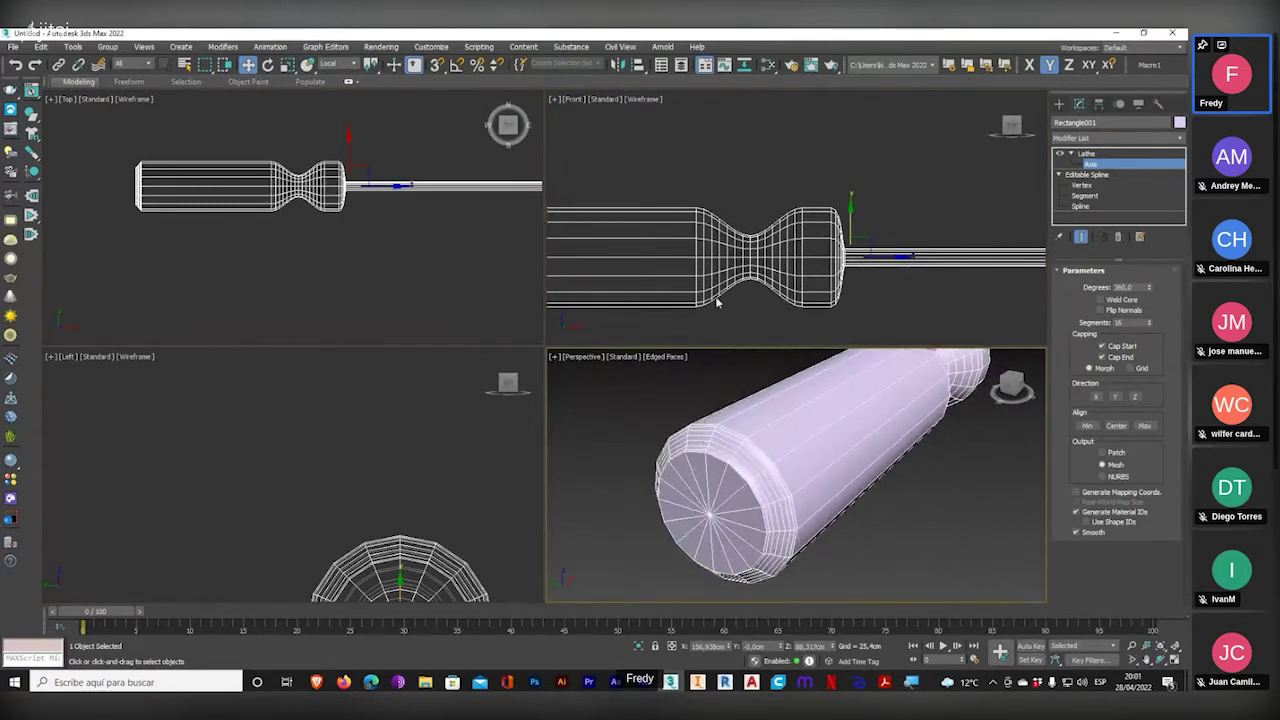
middle_click_drag(716, 302, 808, 244)
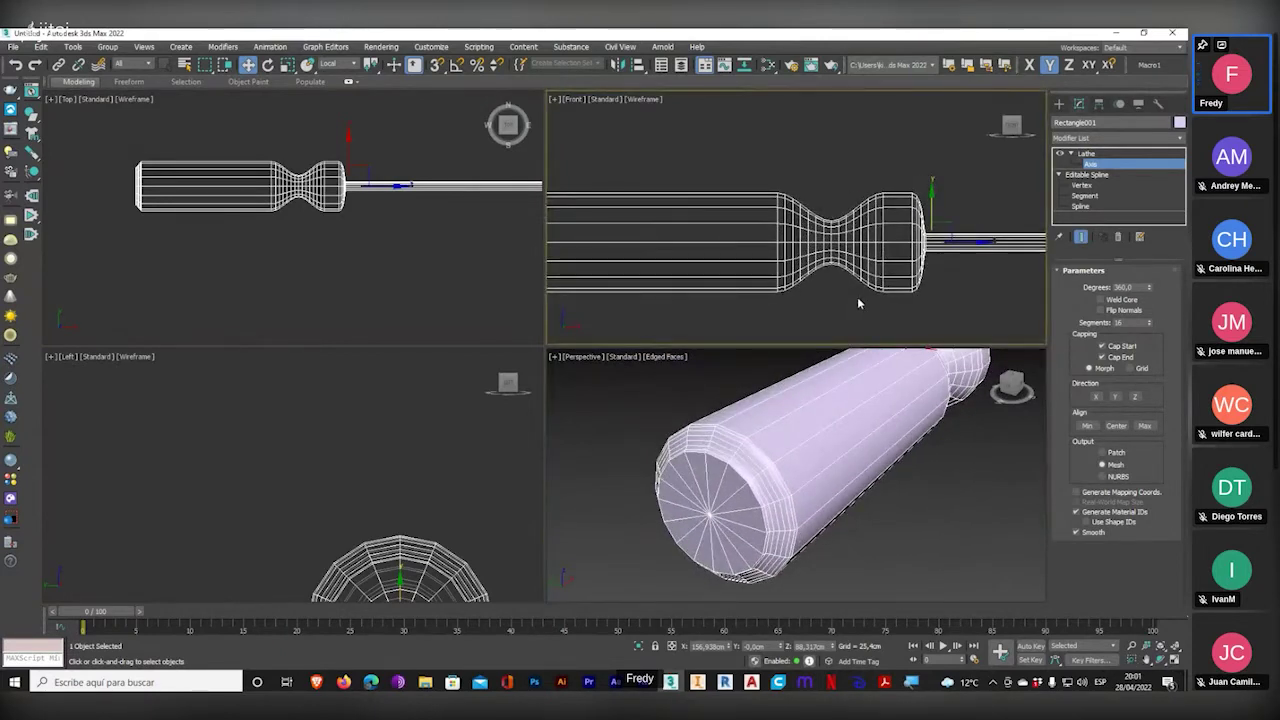
scroll(860, 300, "down", 3)
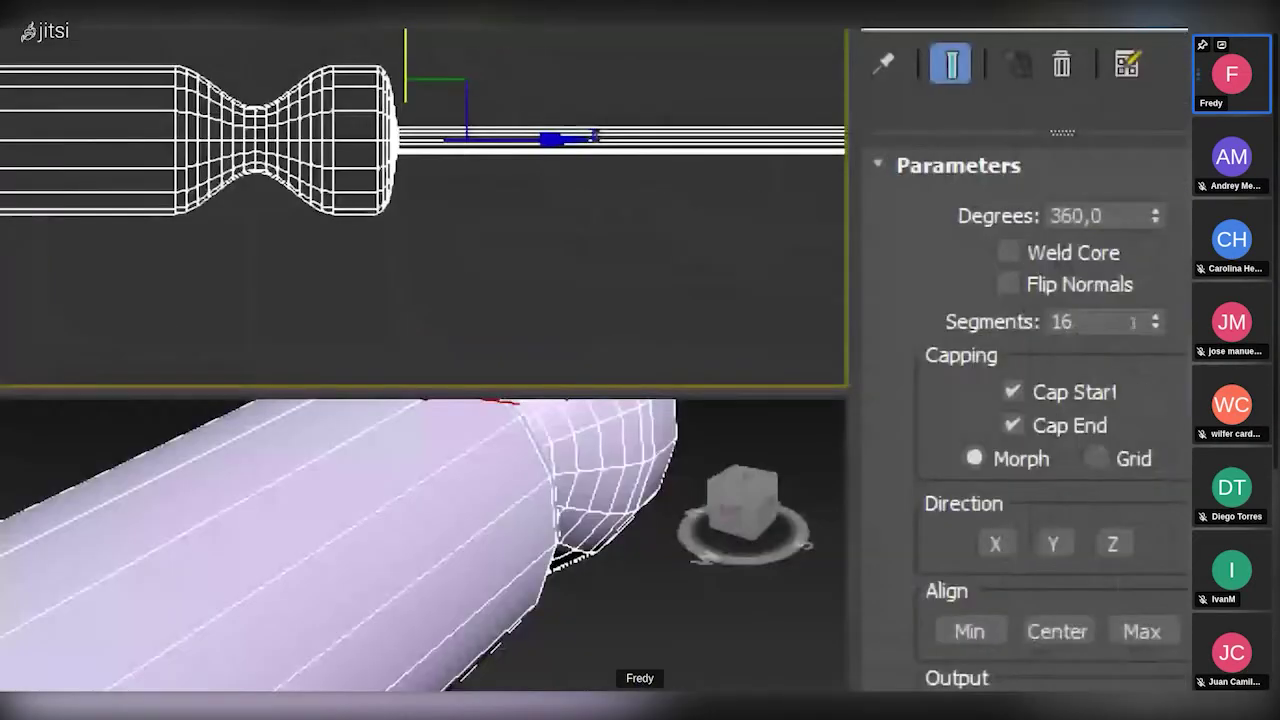
- Set the Lathe segments to 12 while viewing the handle's circular outline from the left side
double_click(1117, 322)
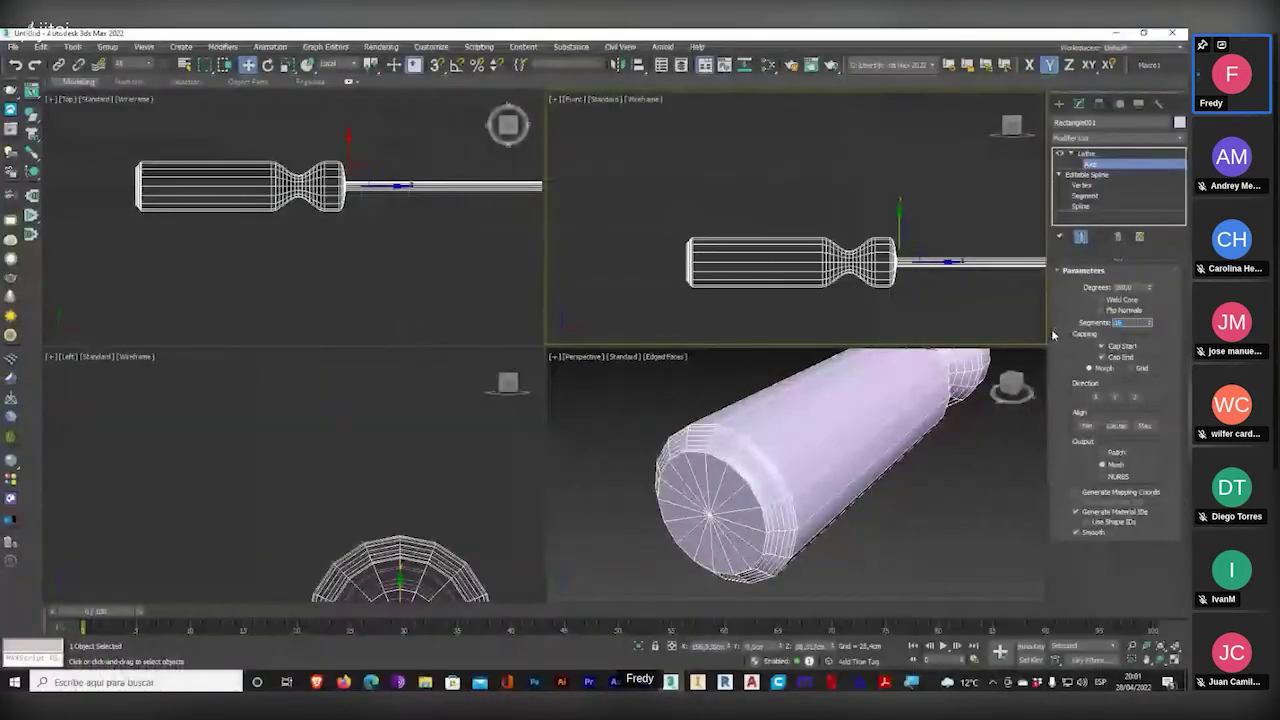
key("alt+w")
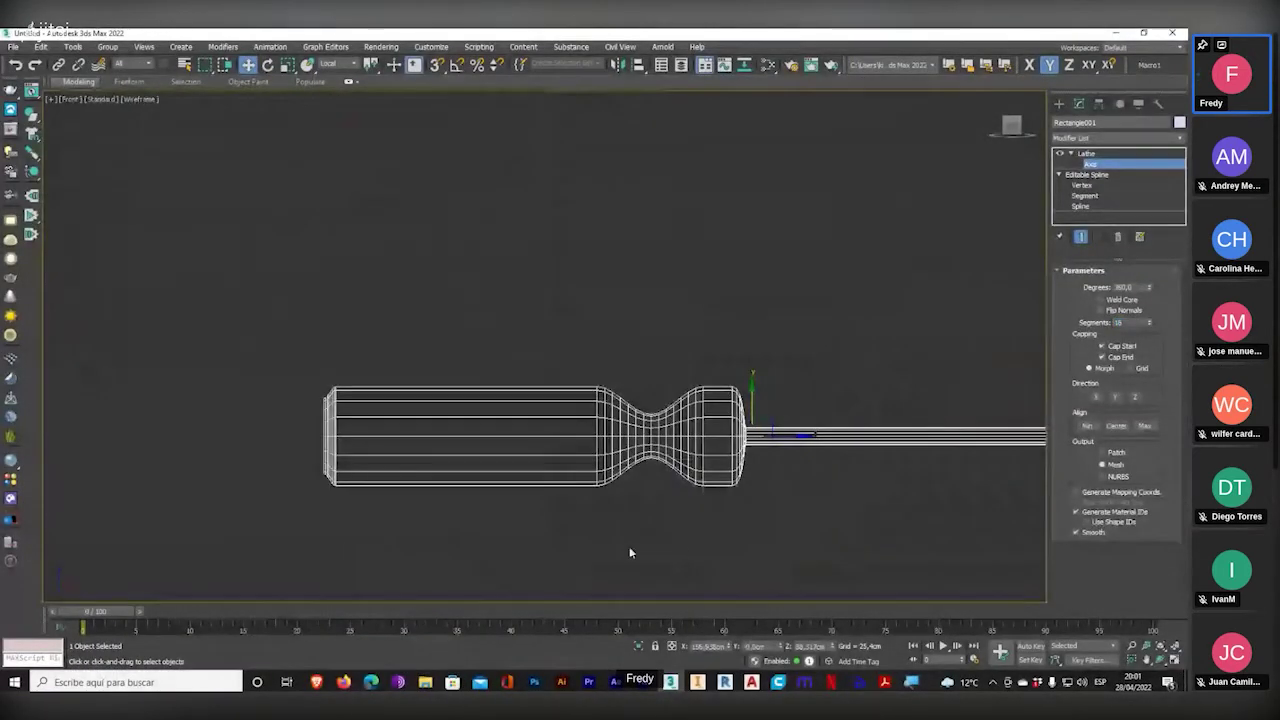
middle_click_drag(597, 443, 591, 403)
key("l")
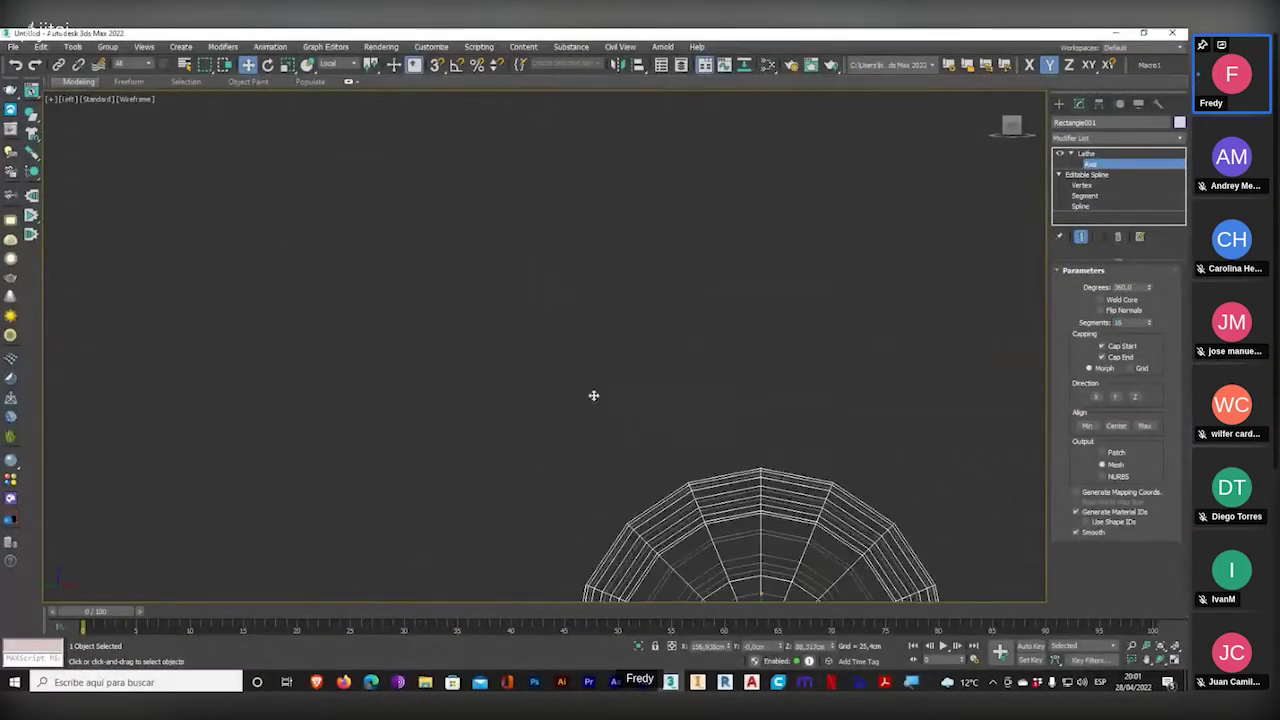
scroll(633, 402, "down", 5)
middle_click_drag(724, 463, 577, 320)
scroll(597, 378, "up", 5)
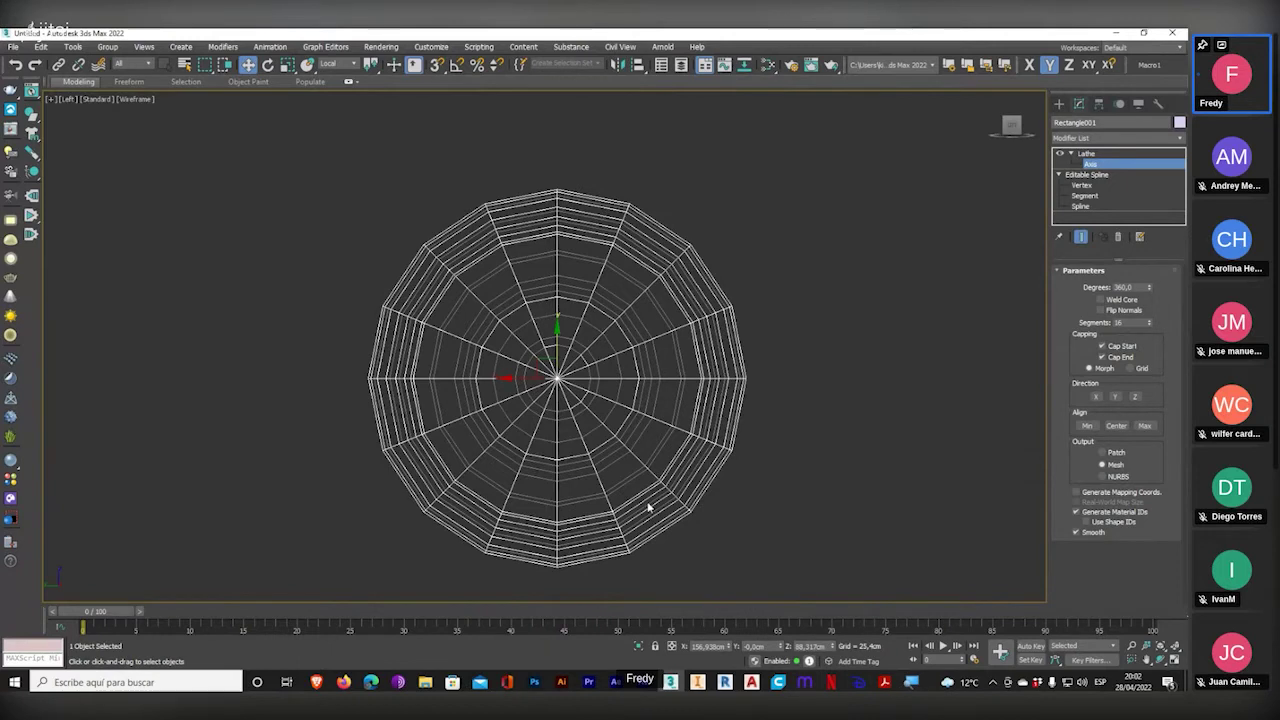
double_click(1133, 322)
type("12")
key("Return")
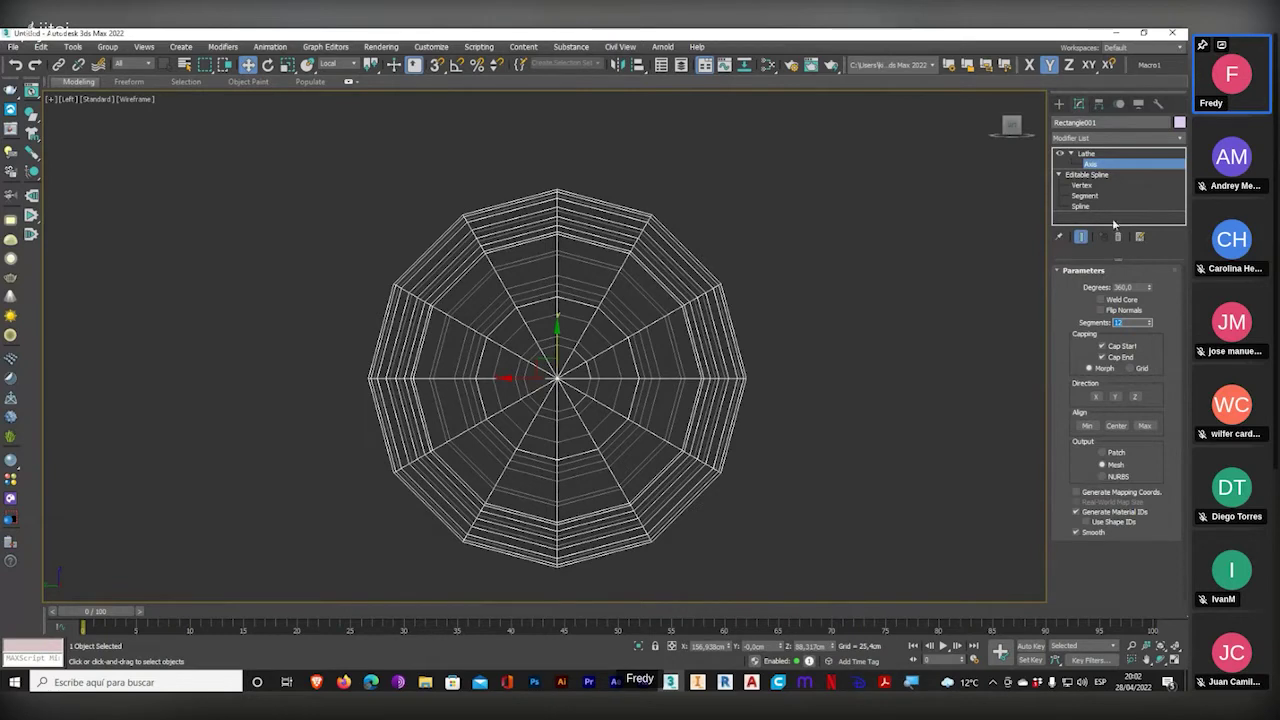
- Create a standard Cylinder of about 0.25 cm radius over the handle's upper edge in the Left view
left_click(1059, 103)
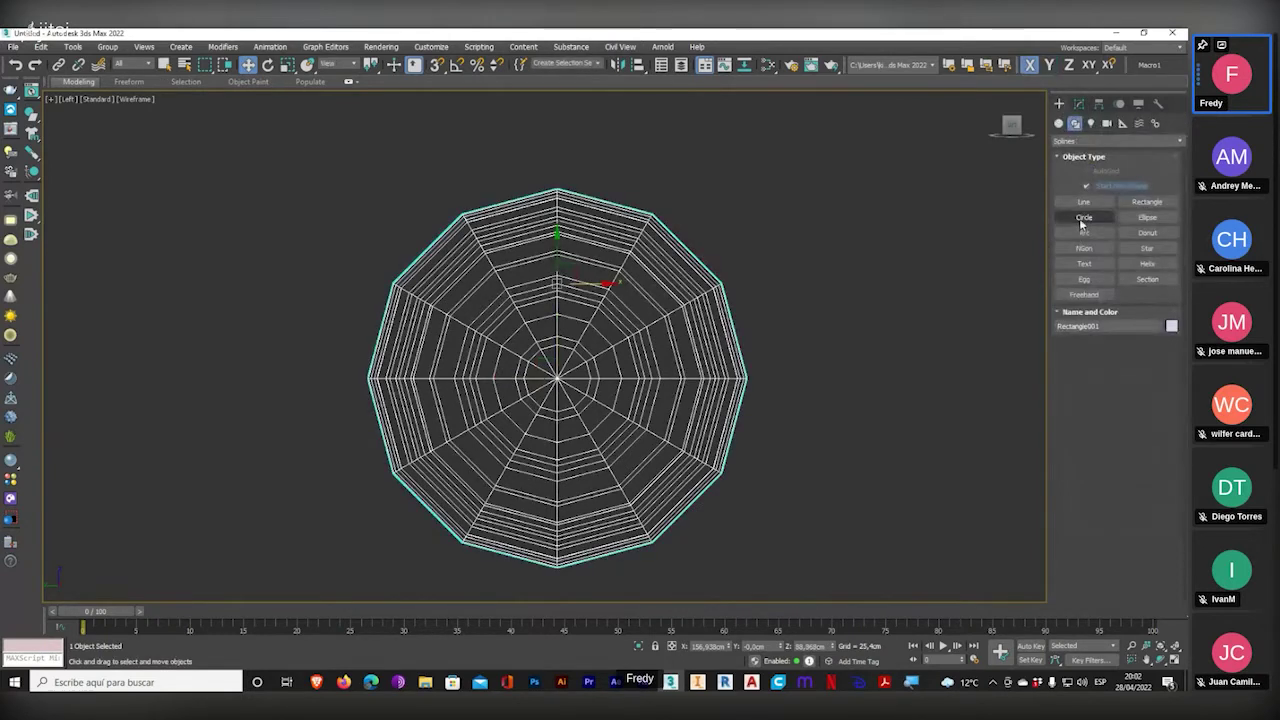
left_click(1059, 123)
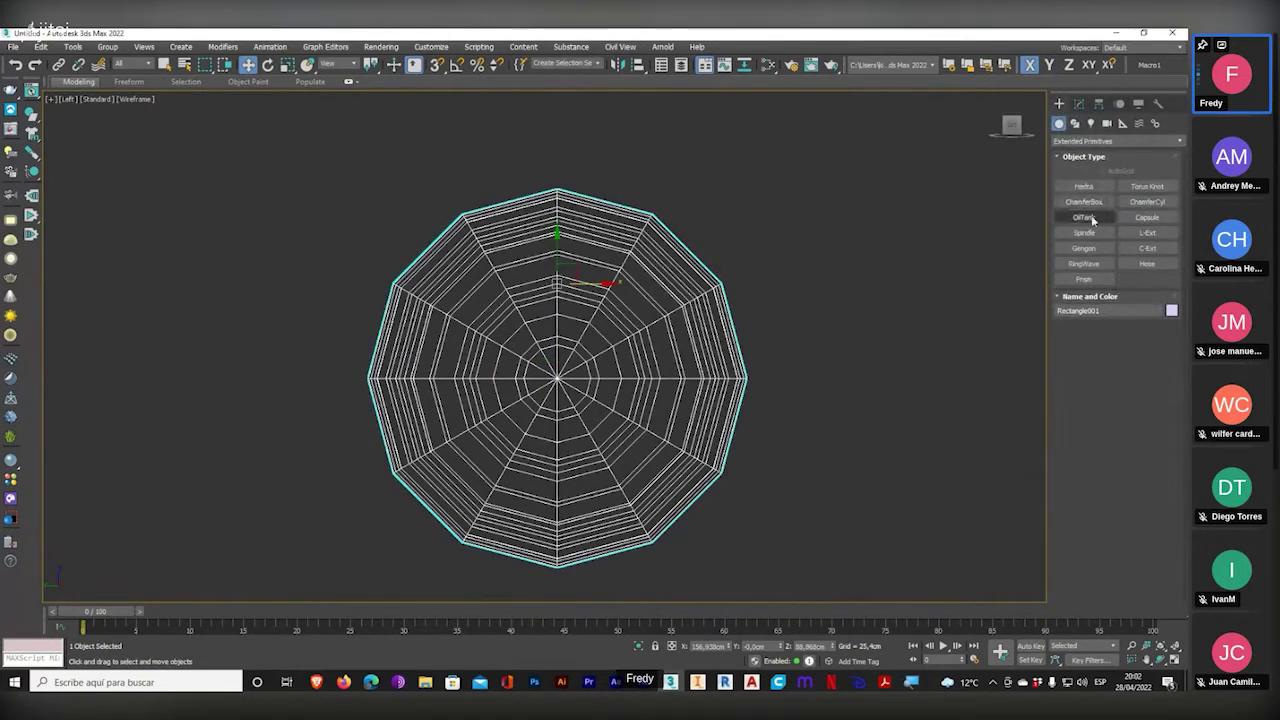
left_click(1082, 141)
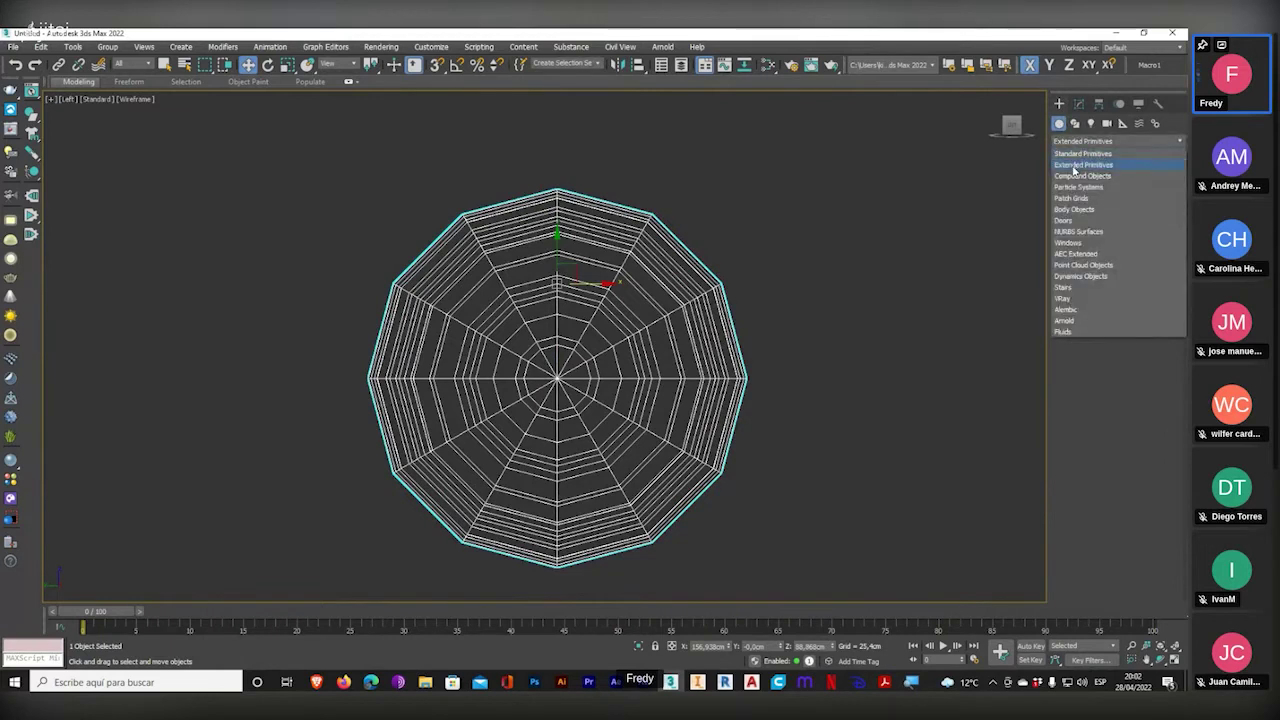
left_click(1080, 154)
left_click(1084, 217)
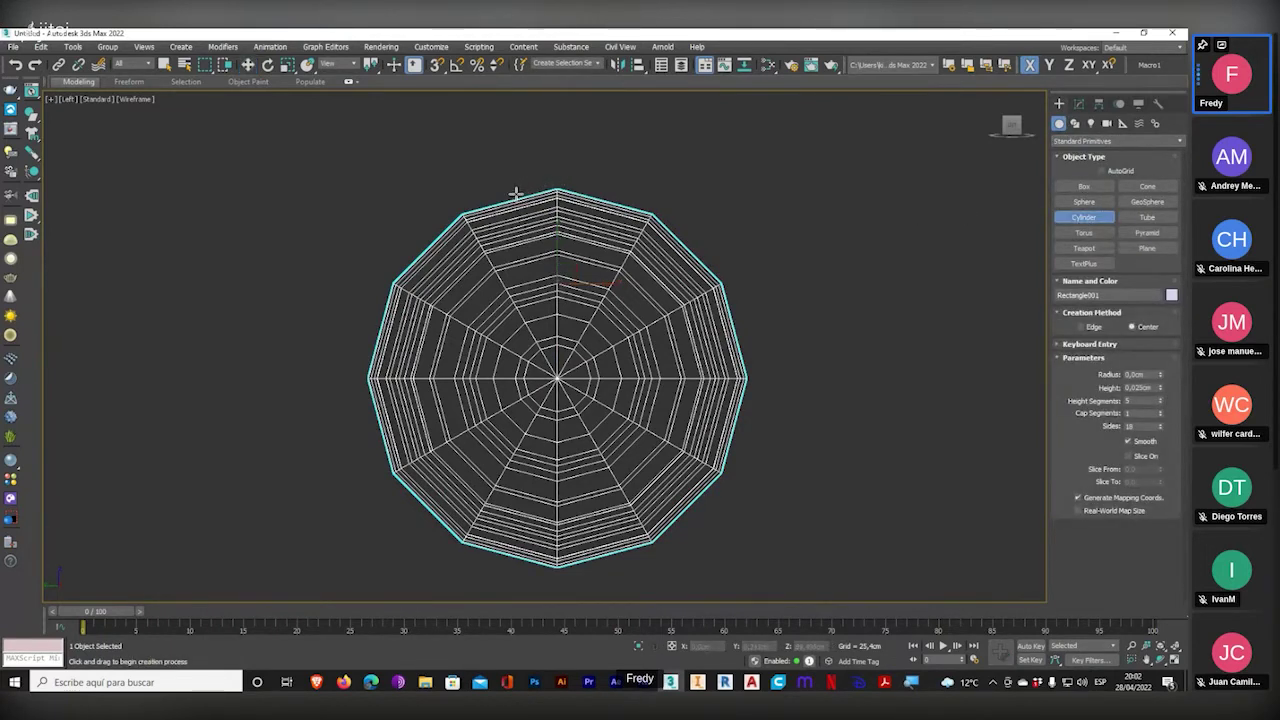
scroll(516, 192, "up", 4)
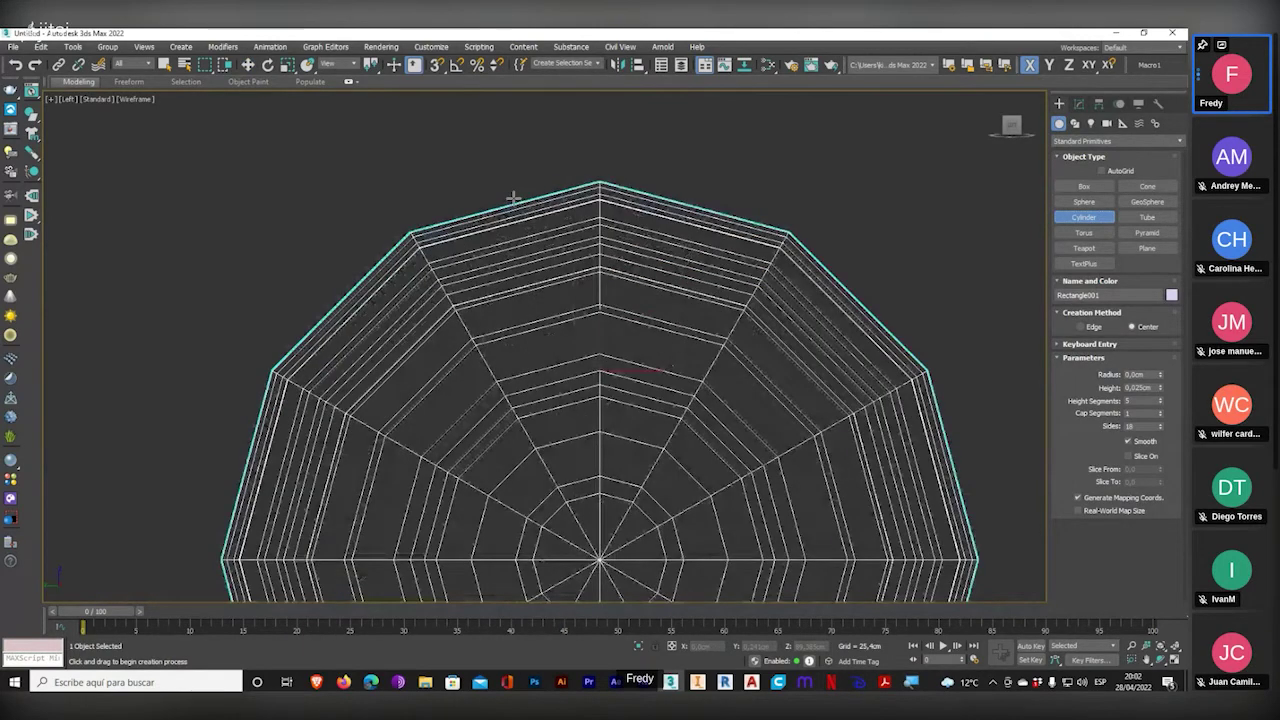
left_click_drag(513, 197, 573, 143)
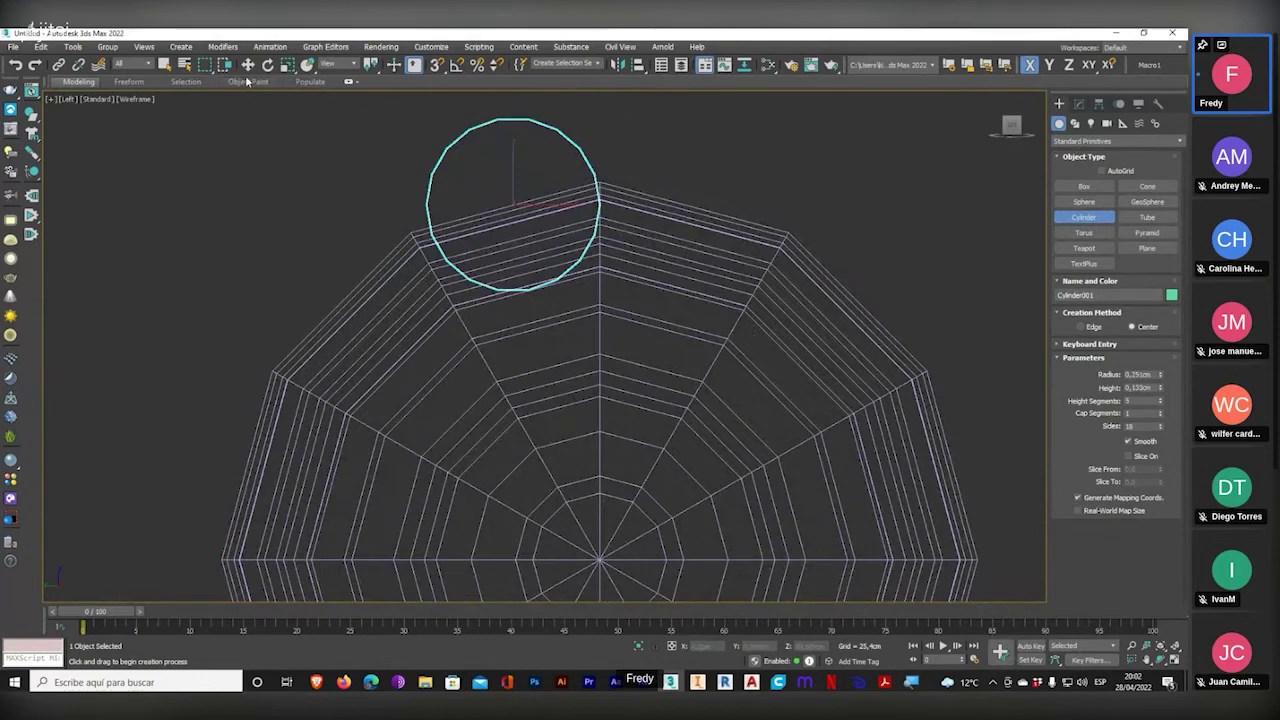
- Move the cylinder up about 0.12 cm and slightly left so it only partly overlaps the handle's upper facet
key("w")
scroll(514, 204, "up", 2)
left_click_drag(500, 200, 479, 134)
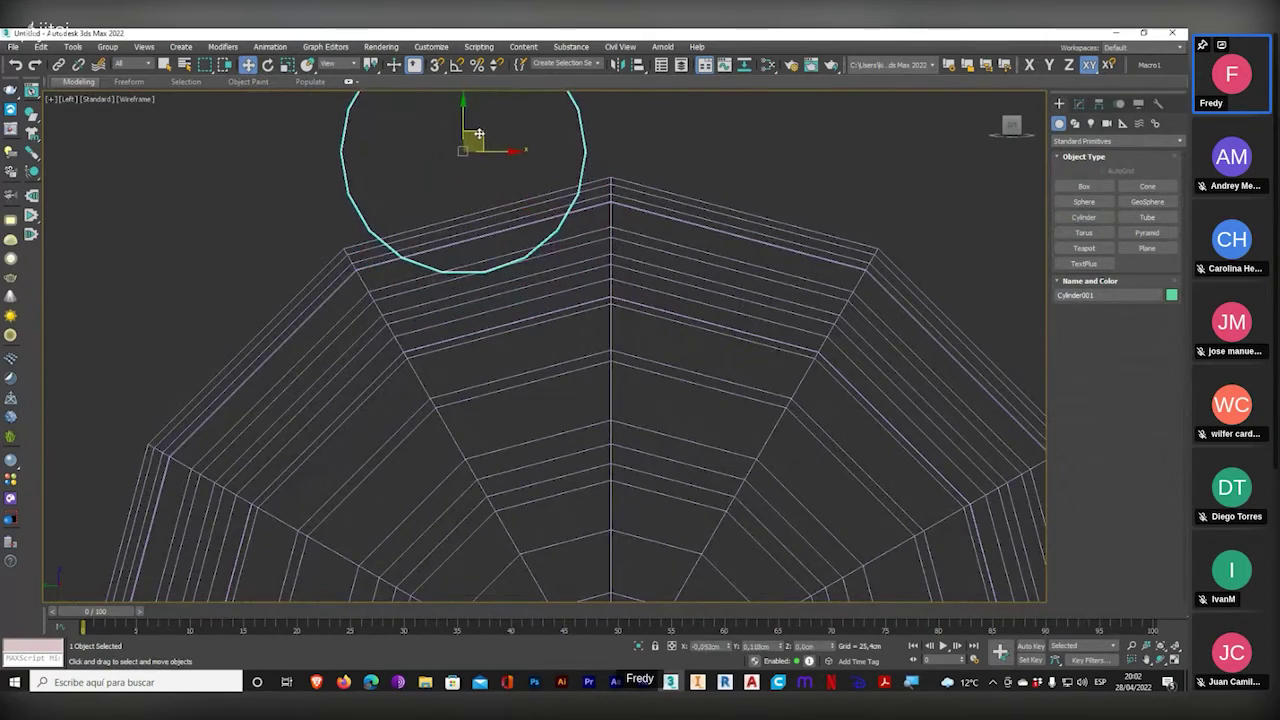
scroll(571, 291, "down", 4)
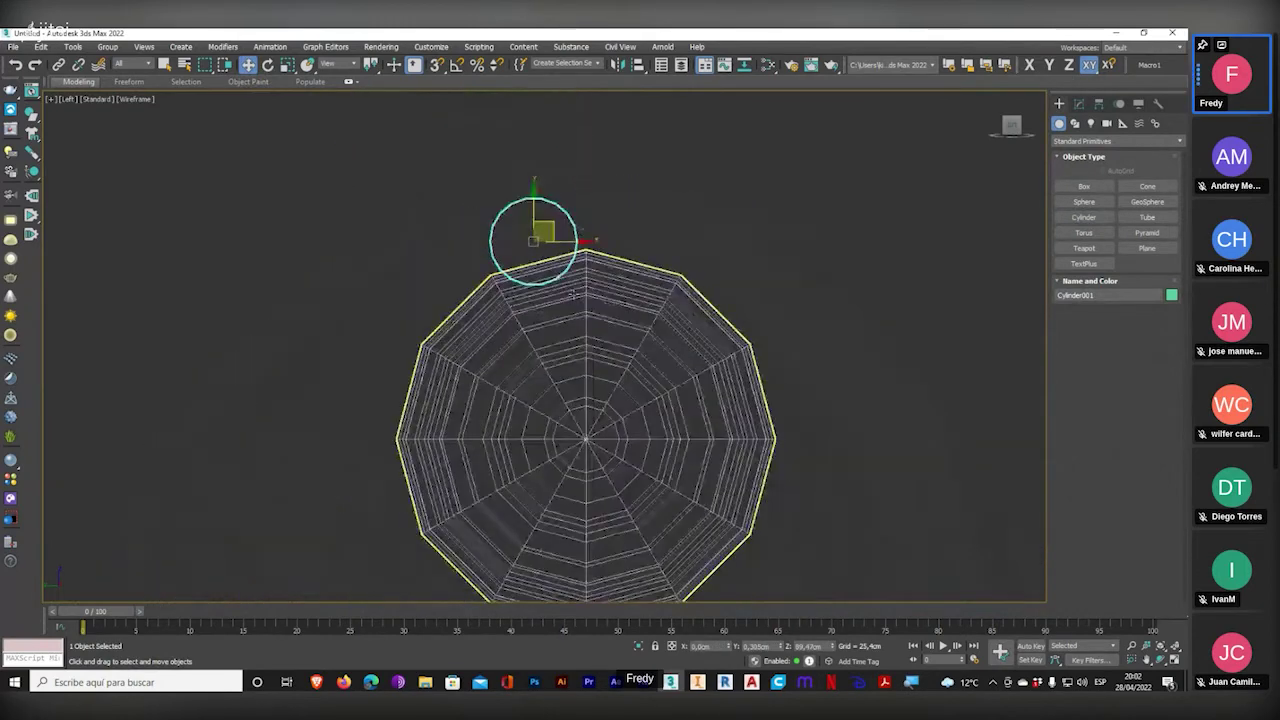
- Move the screwdriver along the X axis in the Top view so its butt end sits beside the cylinder
key("t")
scroll(640, 310, "down", 6)
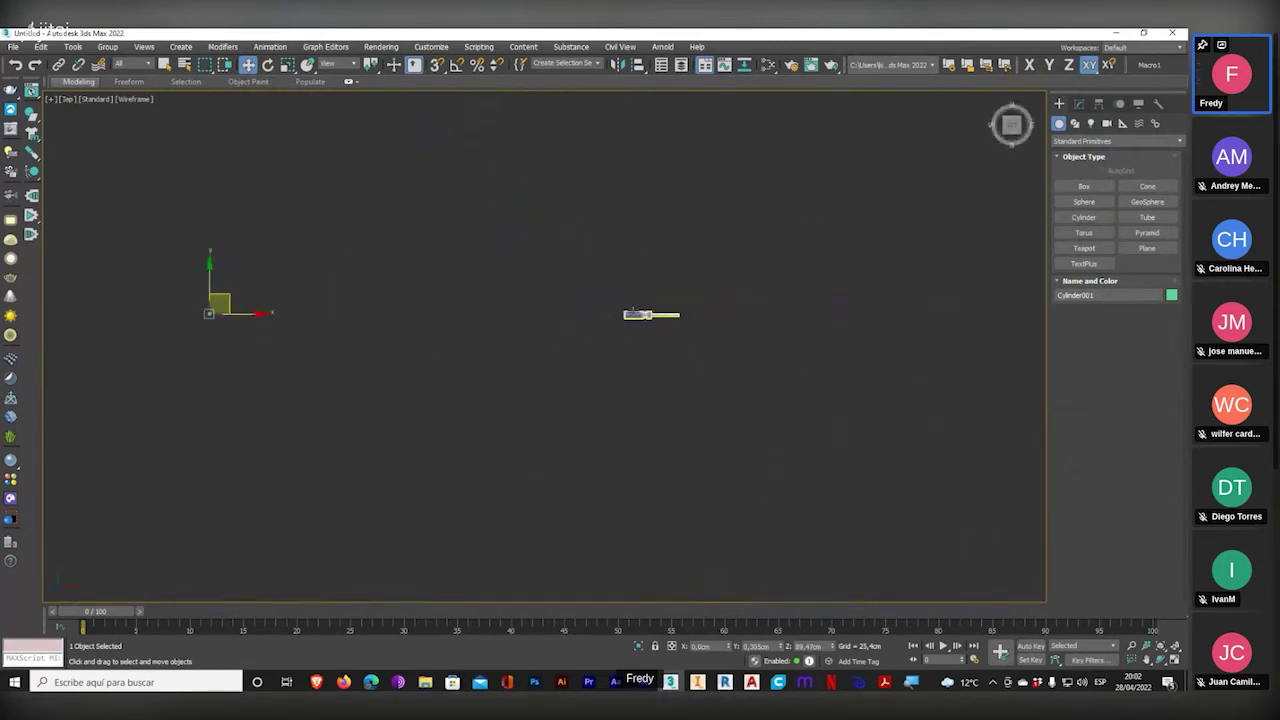
left_click(678, 315)
left_click_drag(680, 315, 272, 315)
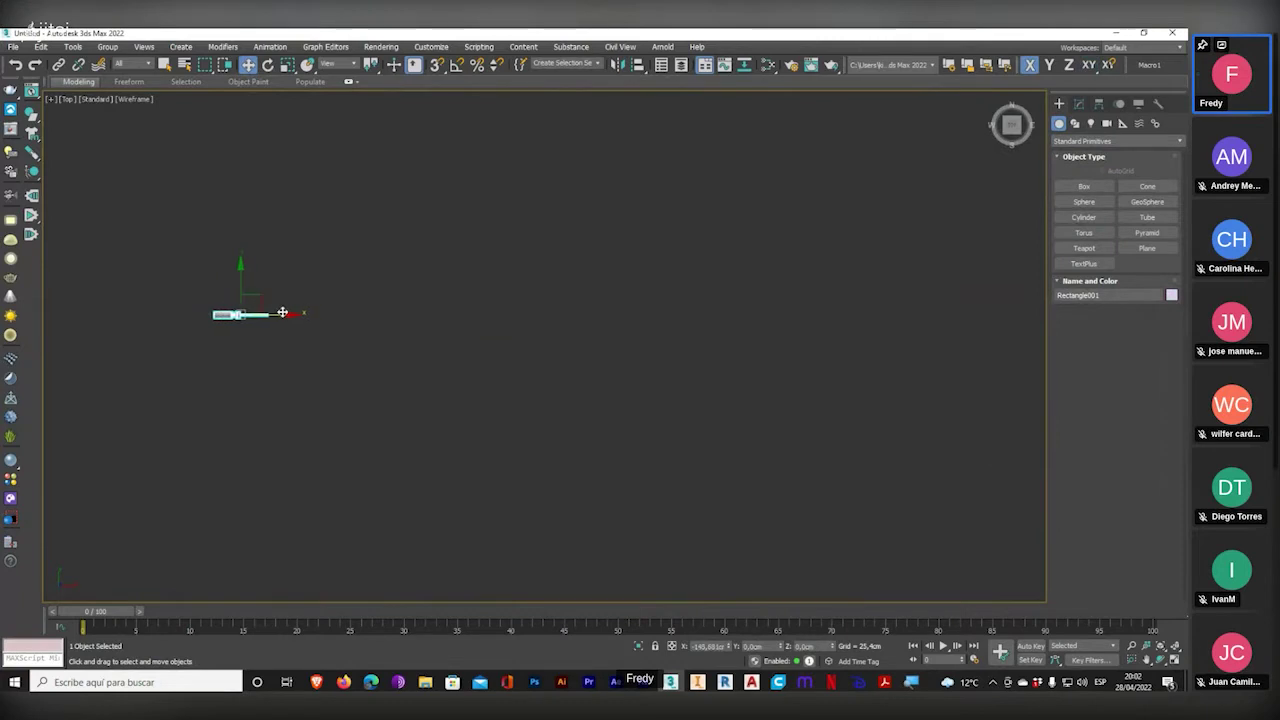
scroll(181, 330, "up", 2)
scroll(181, 330, "up", 3)
- Set the cylinder's height to about -12.5 cm so it runs along the handle and past its front end
left_click(231, 312)
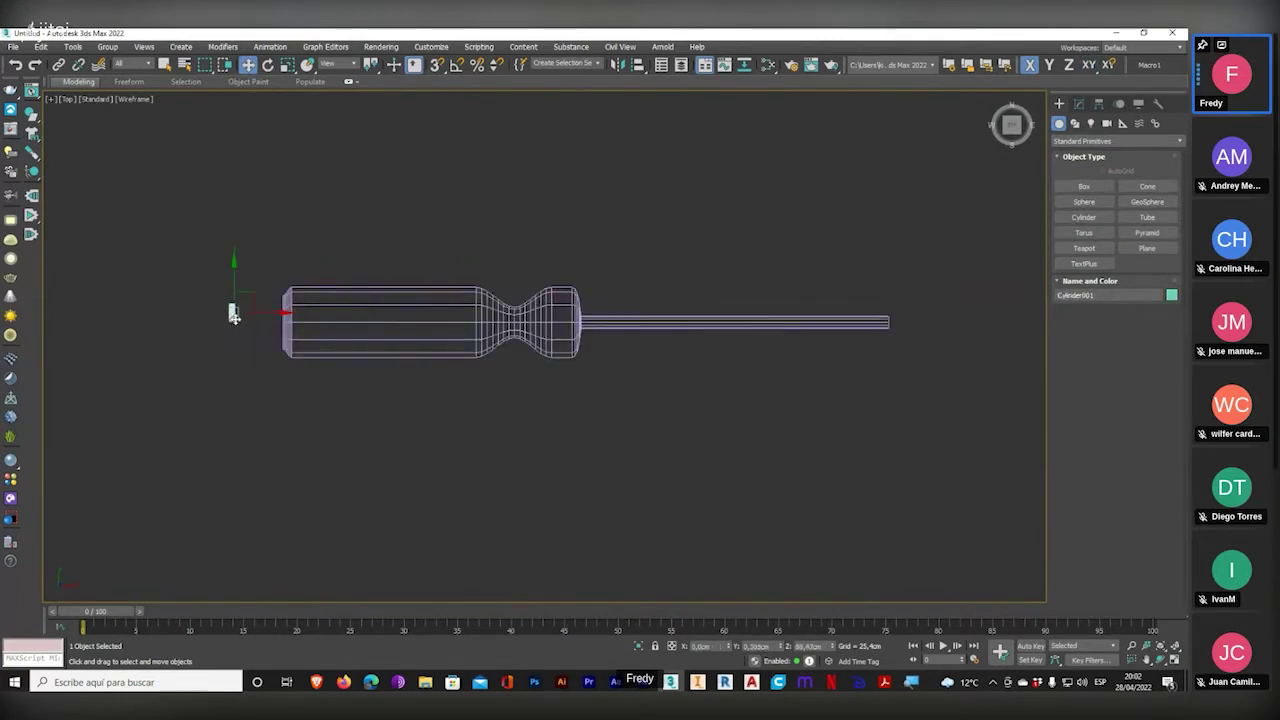
left_click(1079, 103)
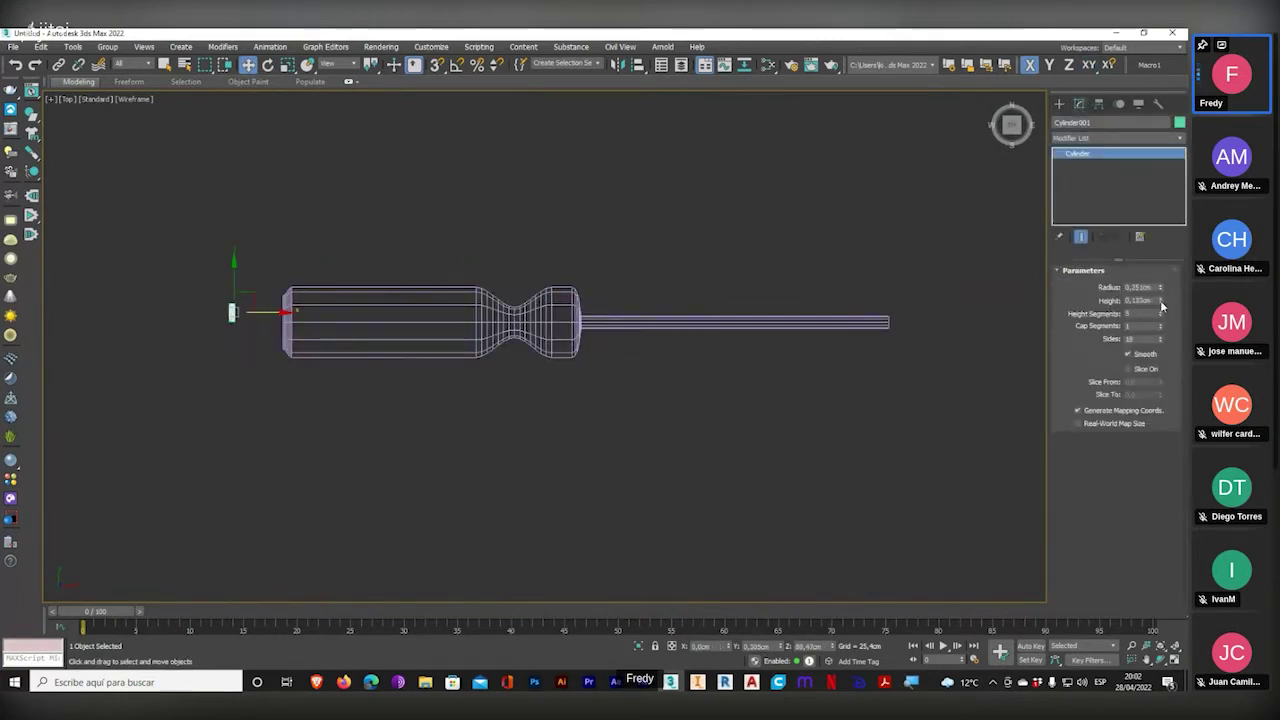
left_click_drag(1160, 301, 1126, 618)
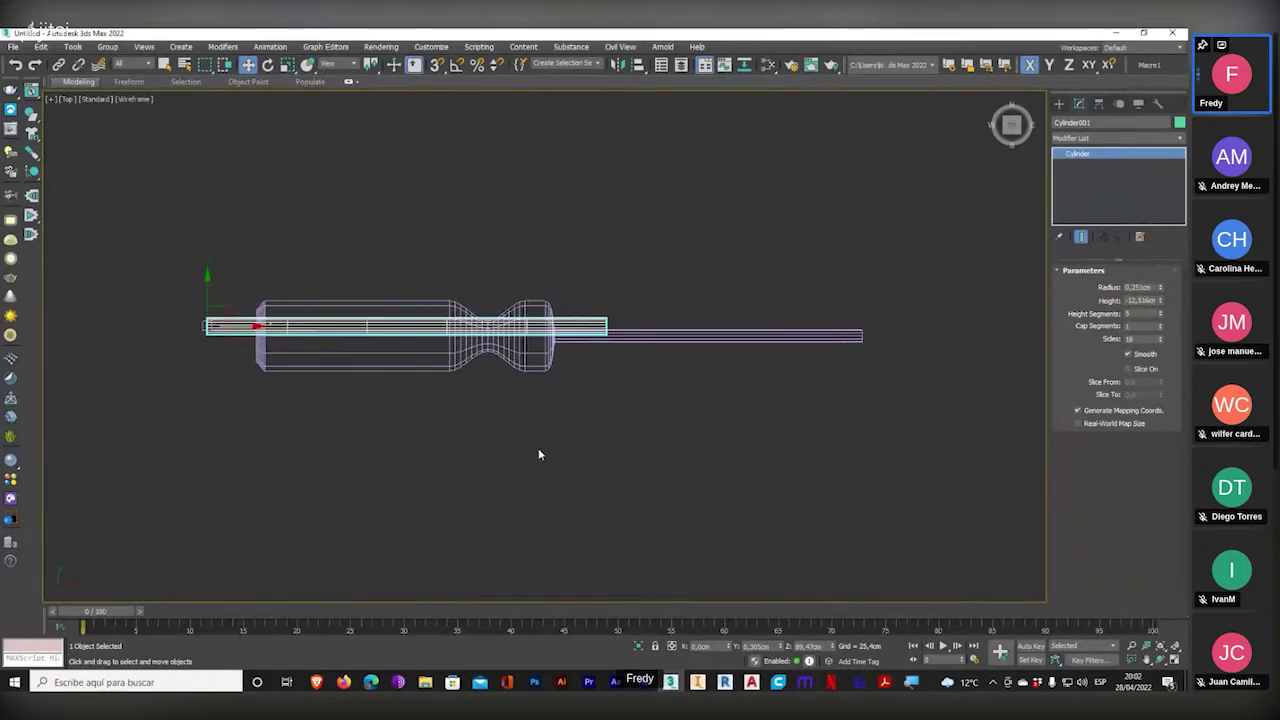
- Examine the lengthened cylinder against the handle in a shaded orthographic view and in the wireframe Top and Left views
mouse_move(537, 451)
middle_mouse_down("alt")
mouse_move(567, 440)
mouse_move(492, 373)
mouse_move(542, 352)
middle_mouse_up("alt")
left_click(162, 99)
left_click(186, 109)
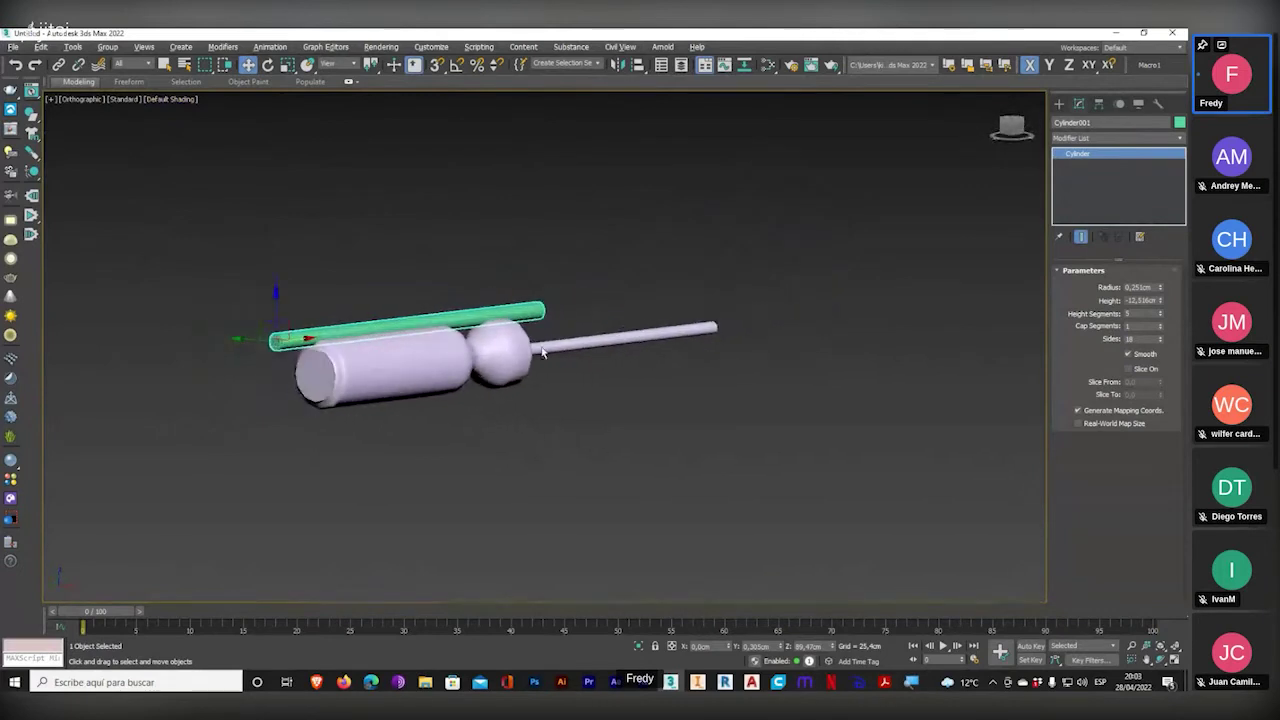
mouse_move(248, 216)
middle_mouse_down("alt")
mouse_move(277, 234)
mouse_move(271, 257)
middle_mouse_up("alt")
key("t")
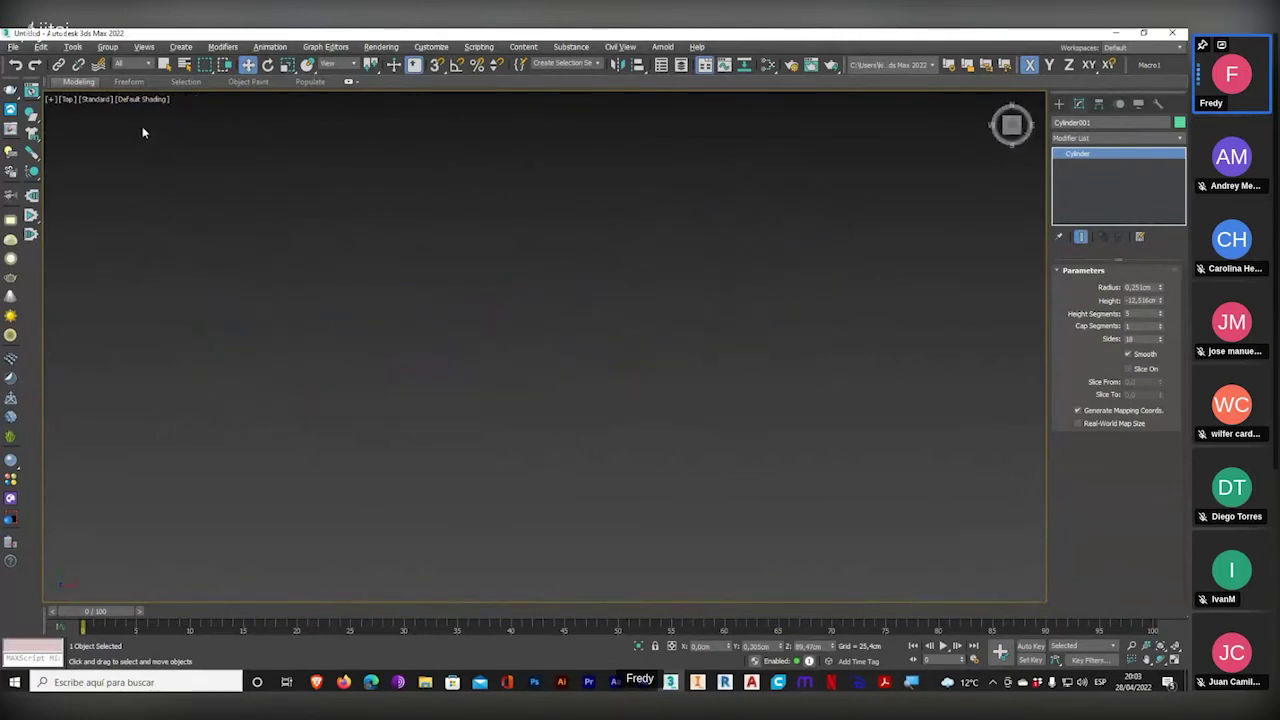
left_click(144, 99)
left_click(157, 229)
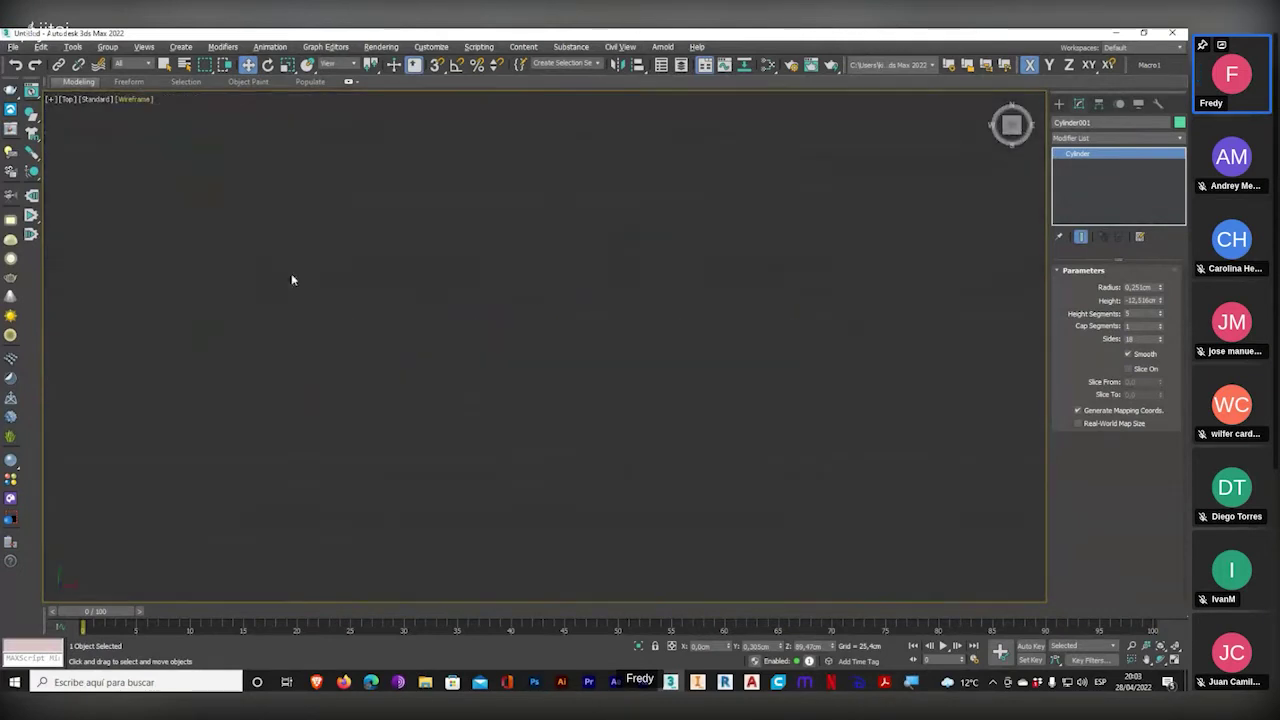
left_click(1176, 649)
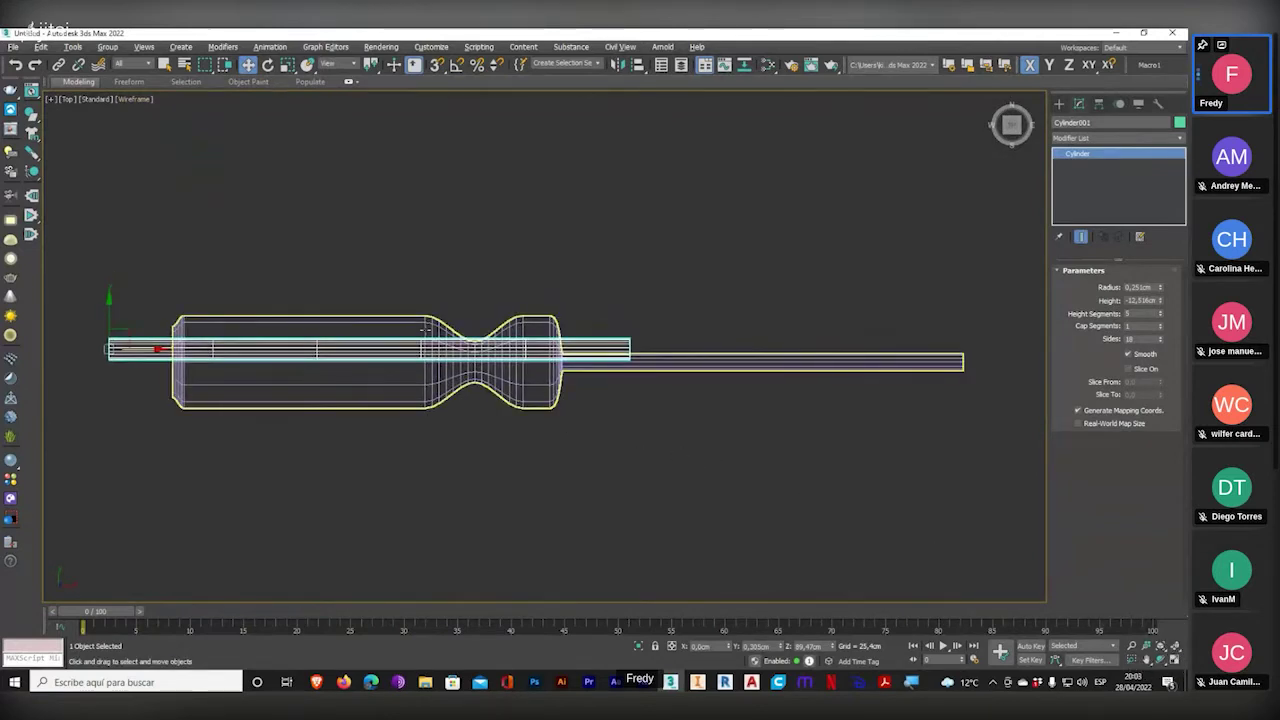
key("l")
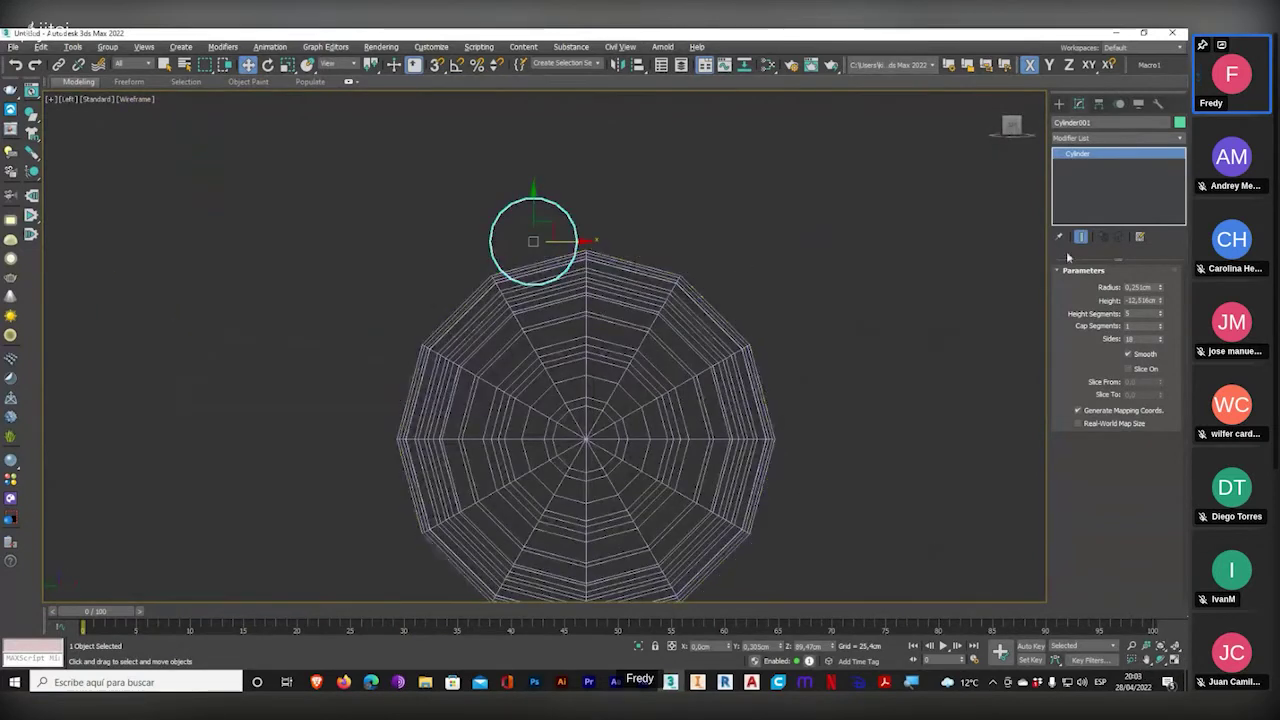
- Set the cylinder's radius to 0.3 cm
mouse_move(1160, 287)
left_mouse_down()
mouse_move(1160, 270)
mouse_move(1160, 300)
mouse_move(1160, 284)
left_mouse_up()
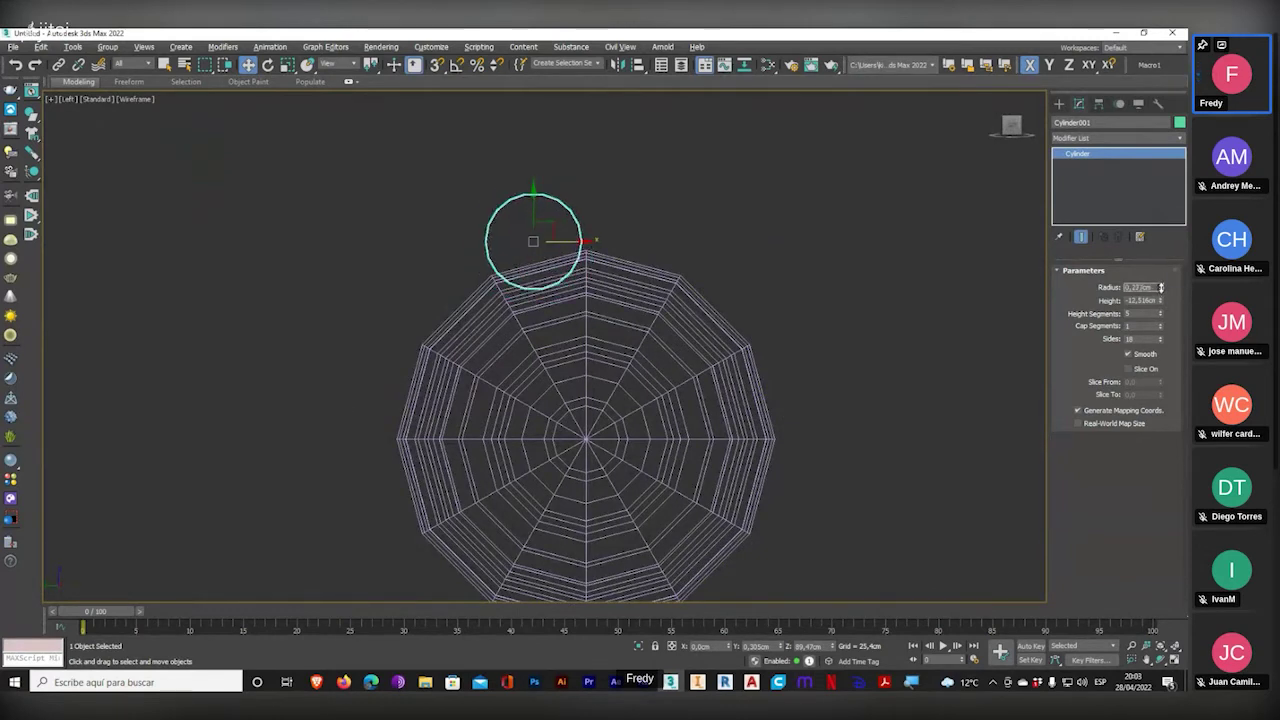
type("0,3")
key("Return")
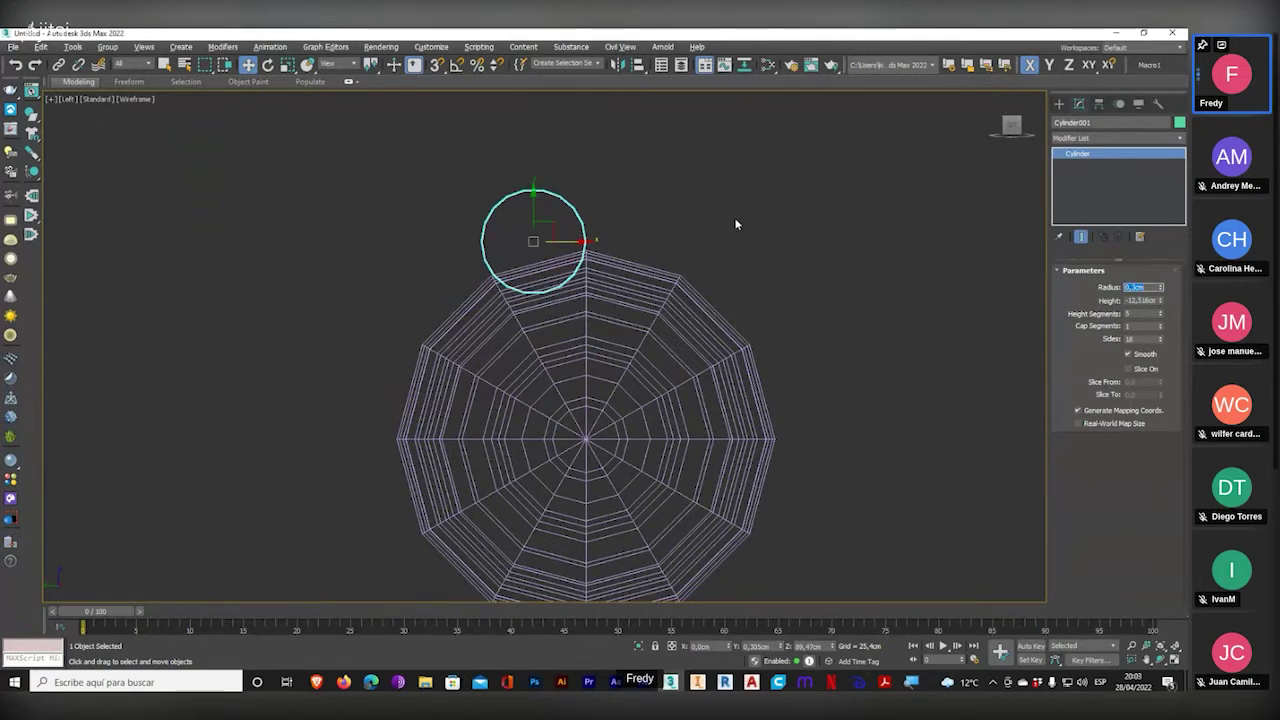
middle_click_drag(735, 224, 686, 157)
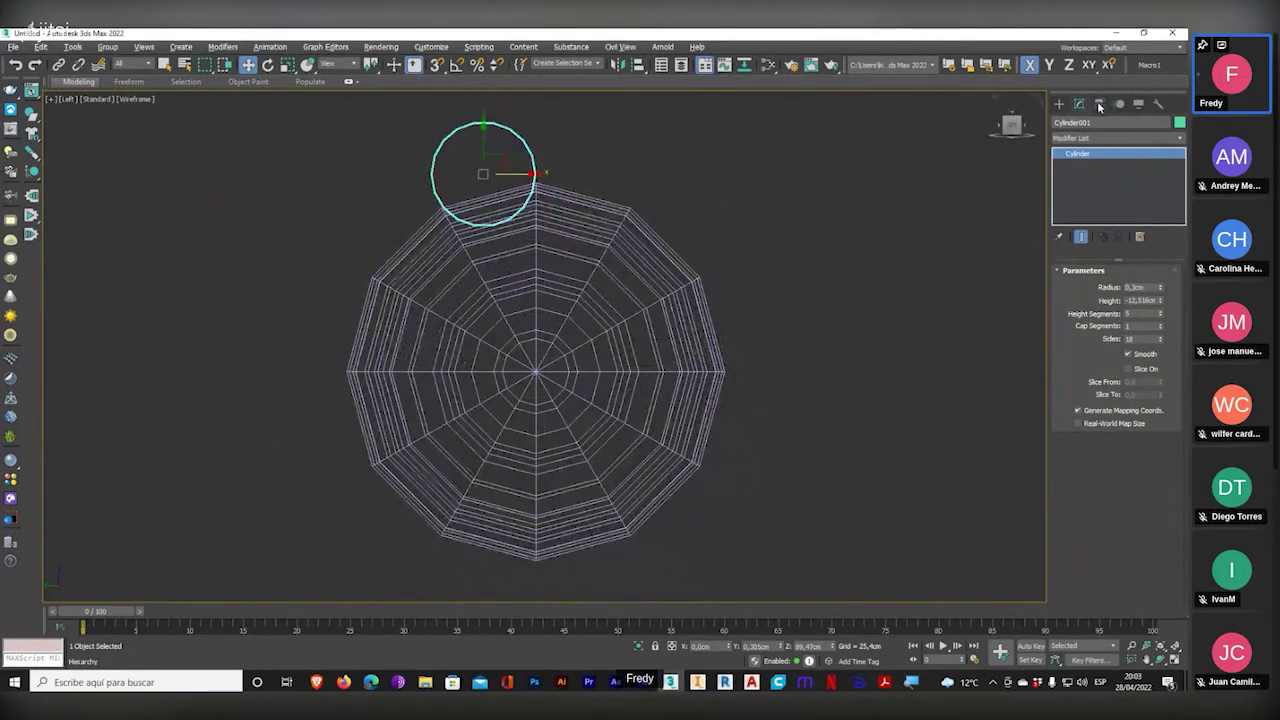
left_click(1099, 104)
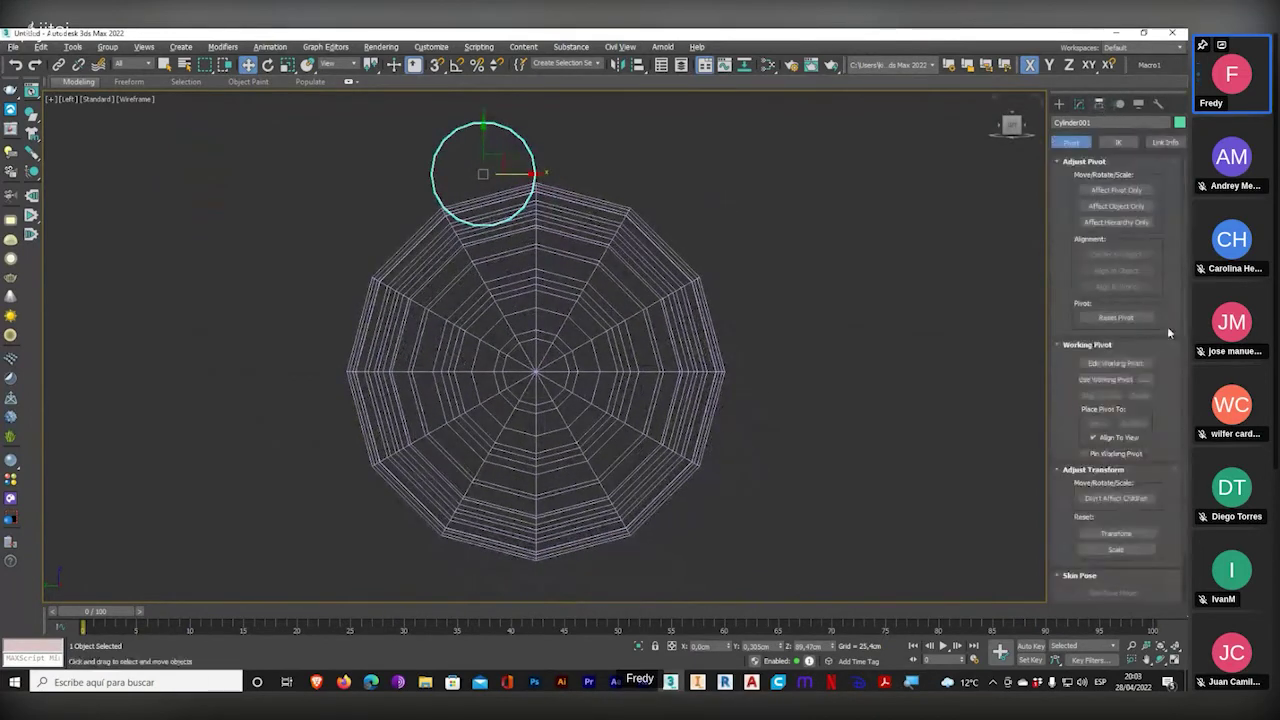
left_click(1115, 192)
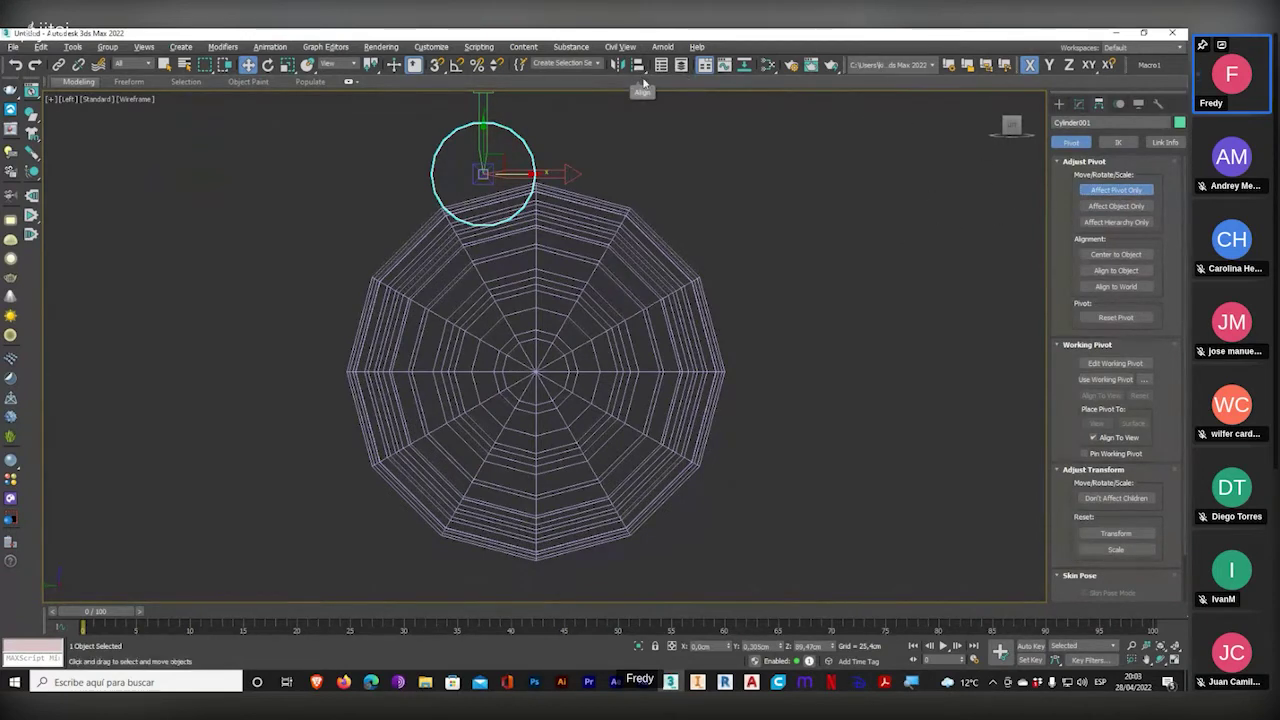
left_click(1059, 104)
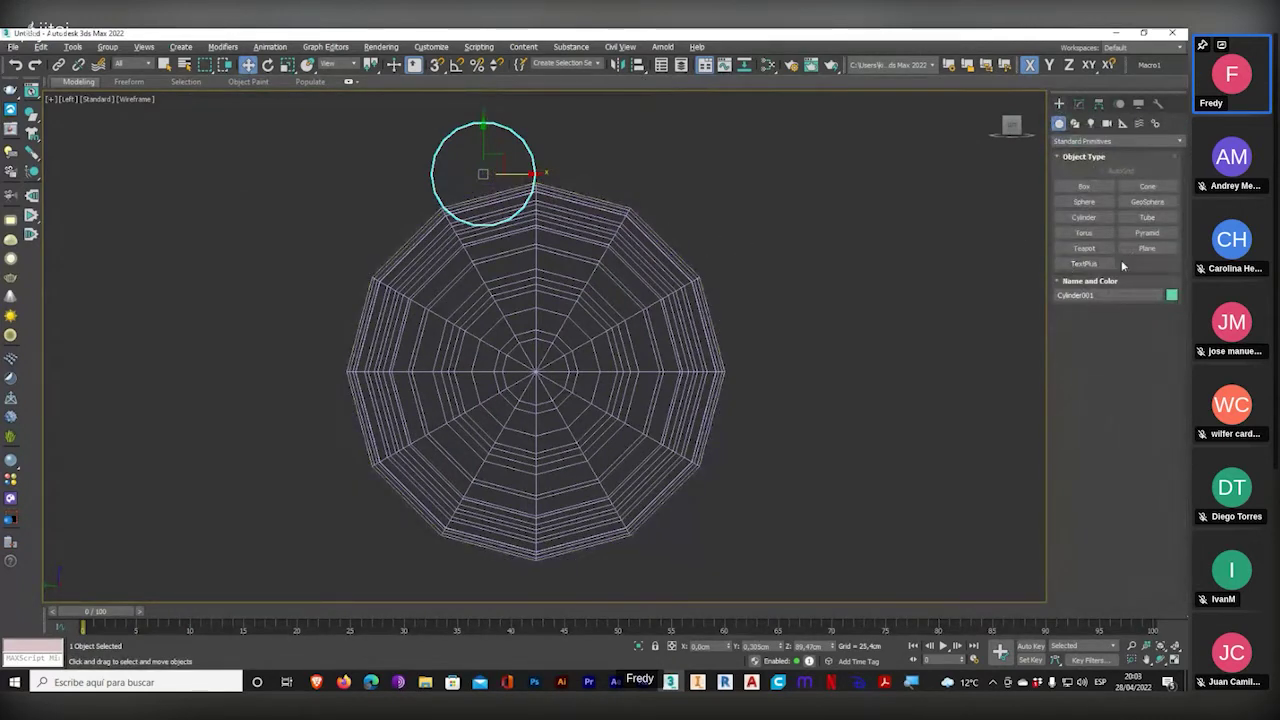
- Enlarge the cylinder's radius to about 0.4 cm and move it about 0.07 cm up and slightly left over the handle's upper facet
left_click(1079, 104)
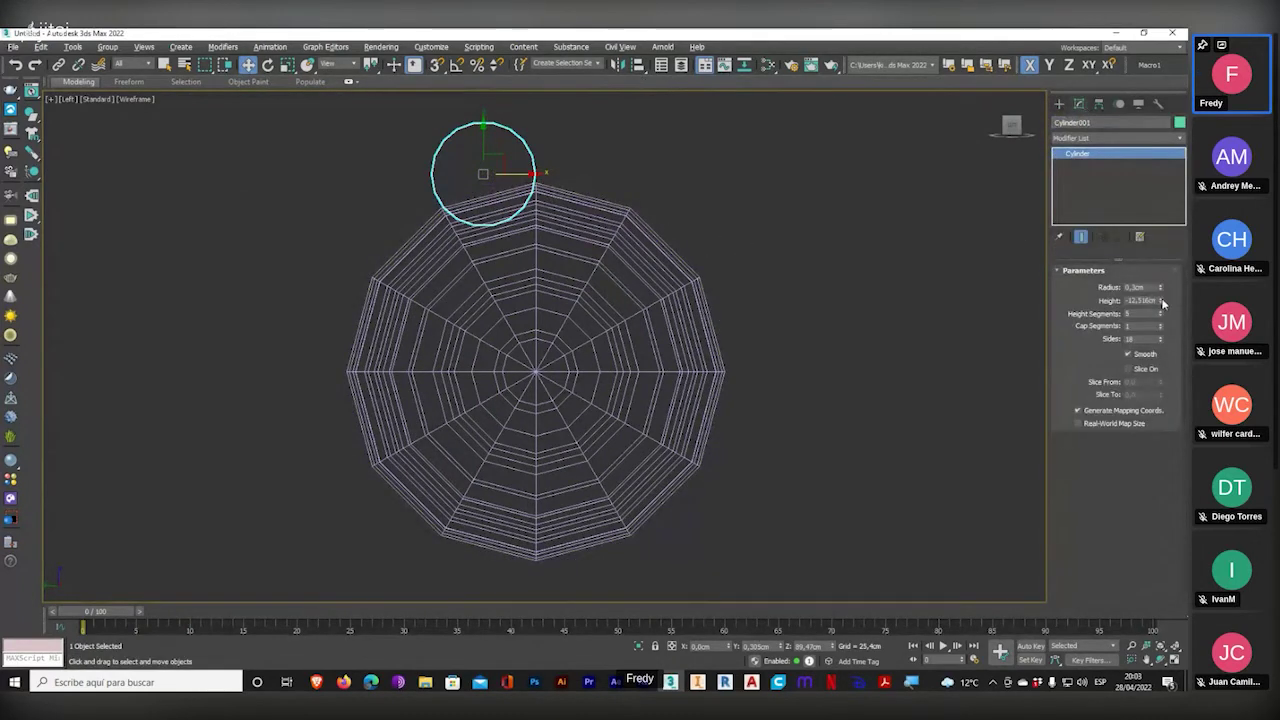
left_click_drag(1162, 288, 1162, 278)
middle_click_drag(619, 249, 634, 280)
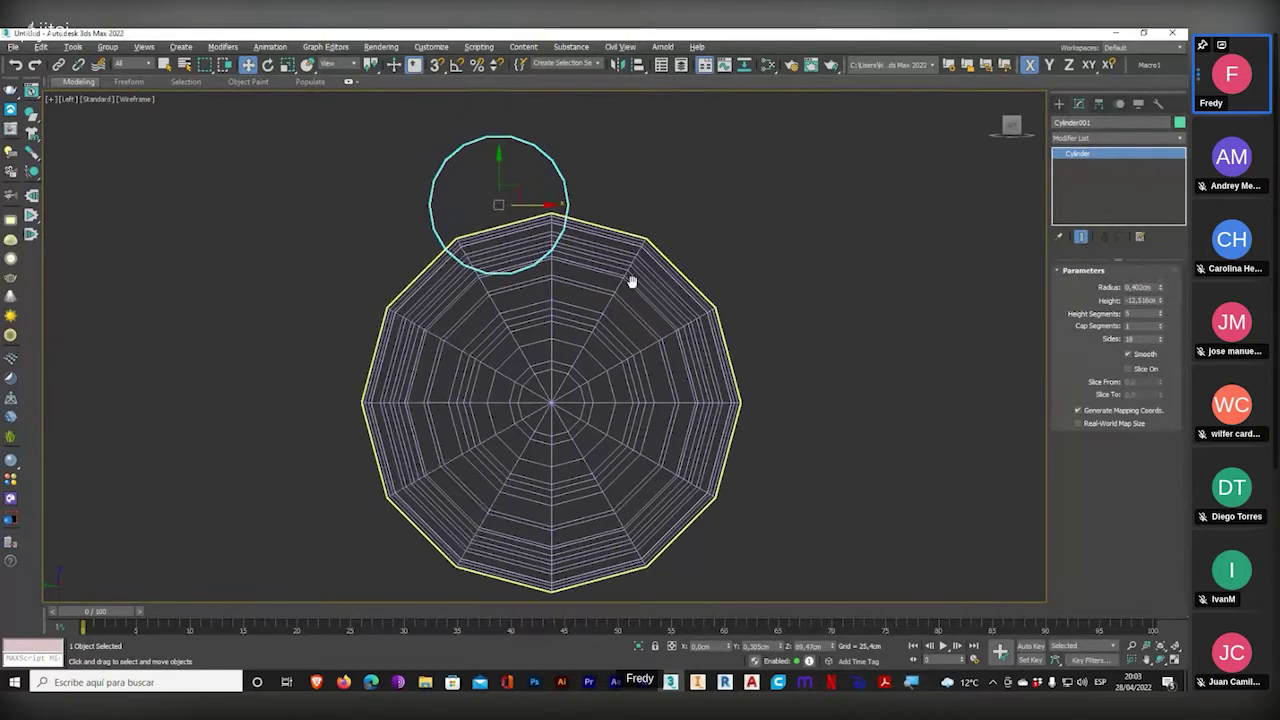
left_click_drag(516, 189, 511, 176)
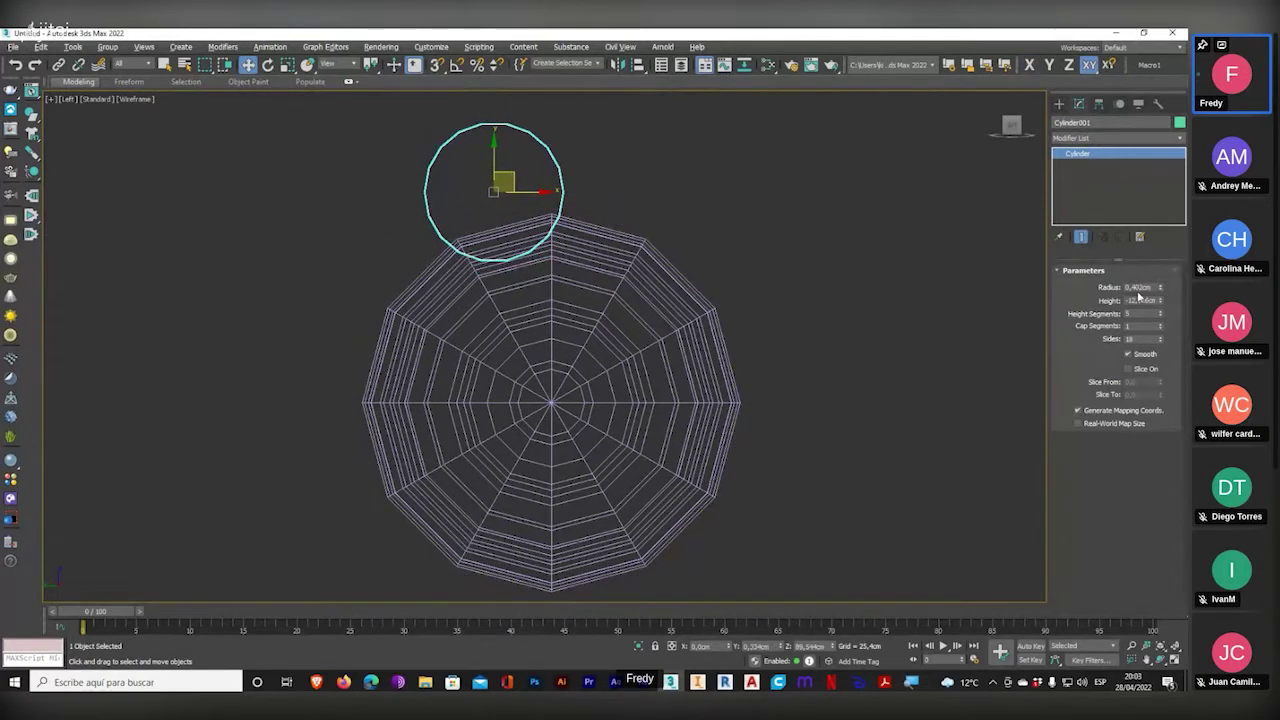
- Set the cylinder's radius to 0,6 cm and move it slightly upward so it overlaps only the handle's upper edge
double_click(1140, 288)
type("0,8")
key("Return")
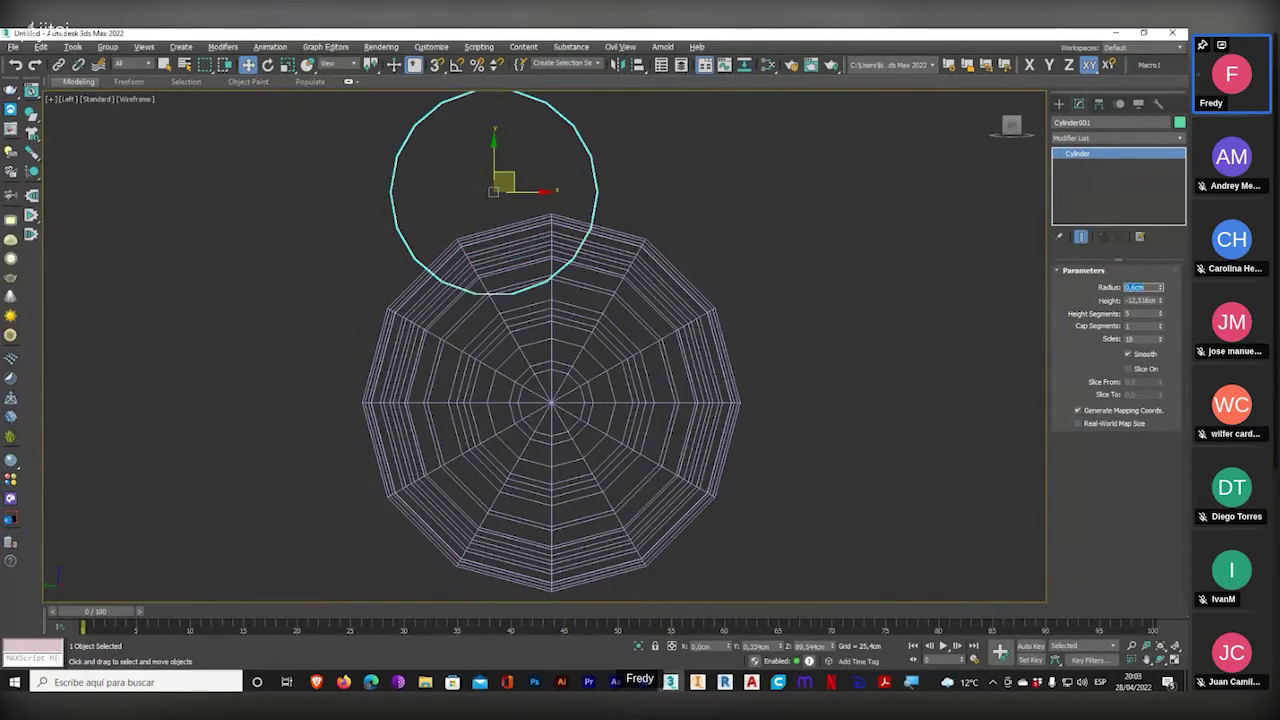
middle_click_drag(655, 315, 663, 359)
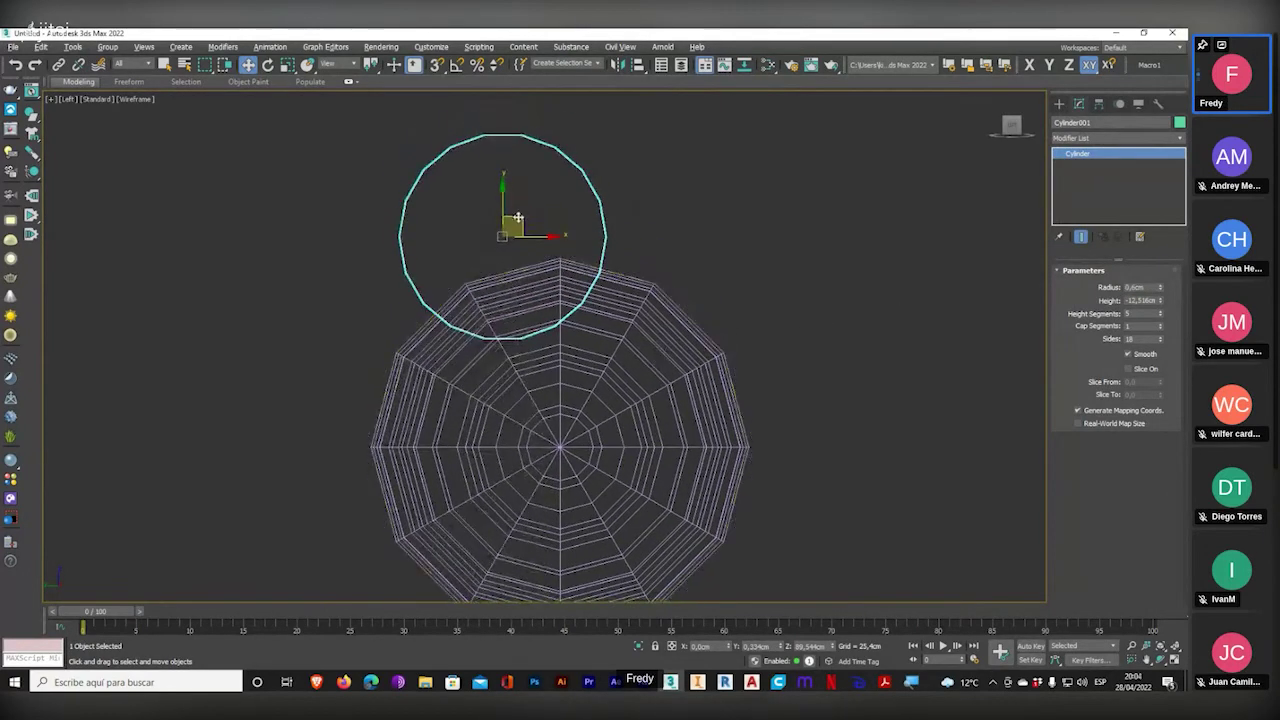
left_click_drag(519, 217, 511, 181)
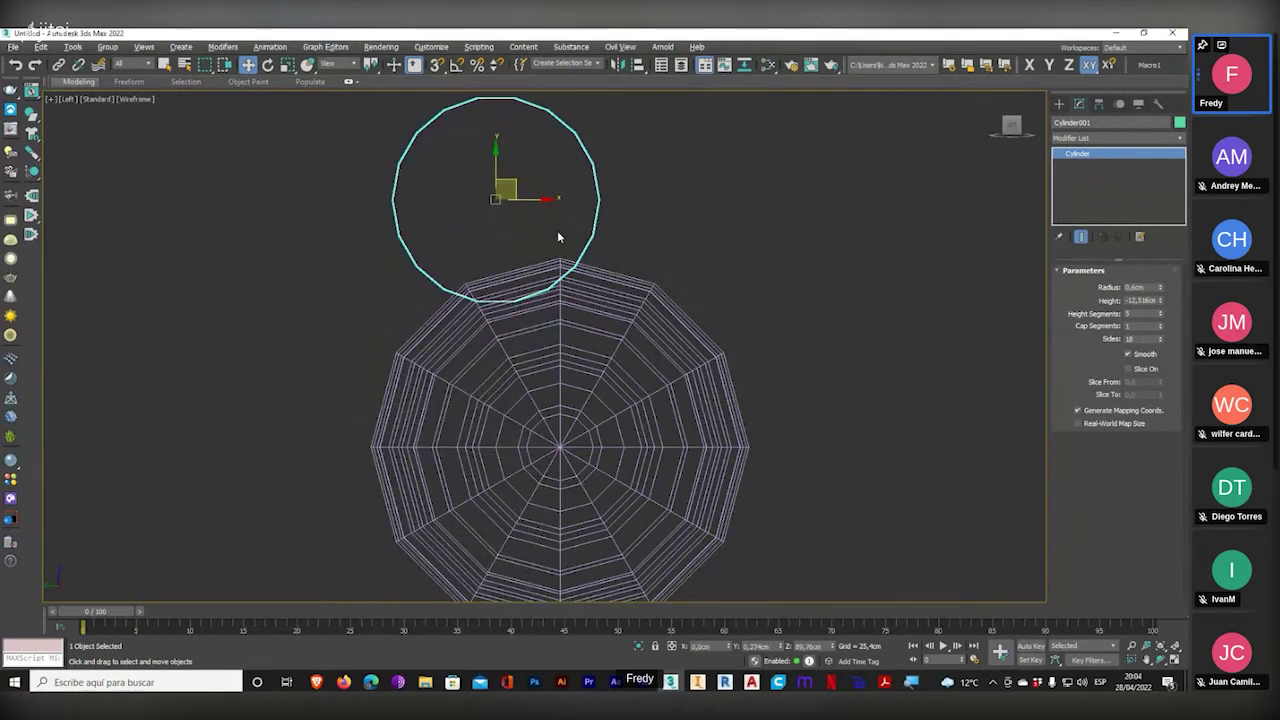
scroll(557, 230, "down", 2)
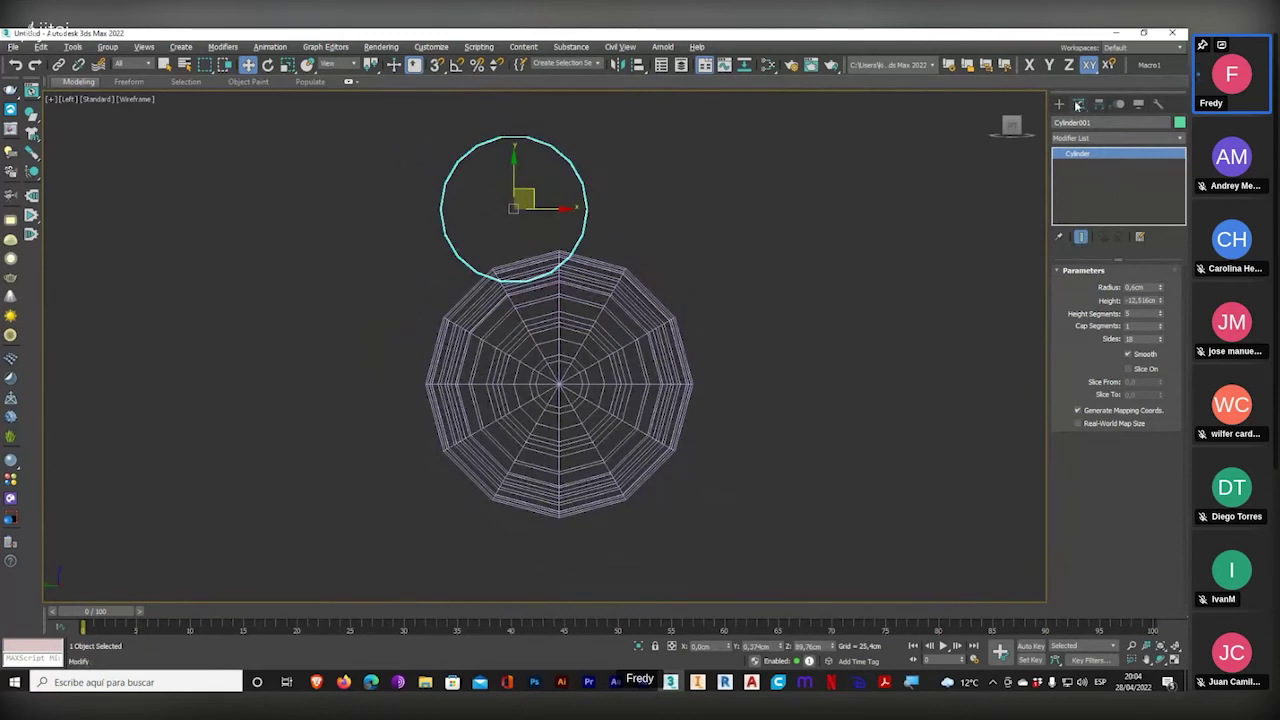
- Align only the cylinder's pivot point to the center of the screwdriver handle
left_click(1099, 104)
left_click(1116, 190)
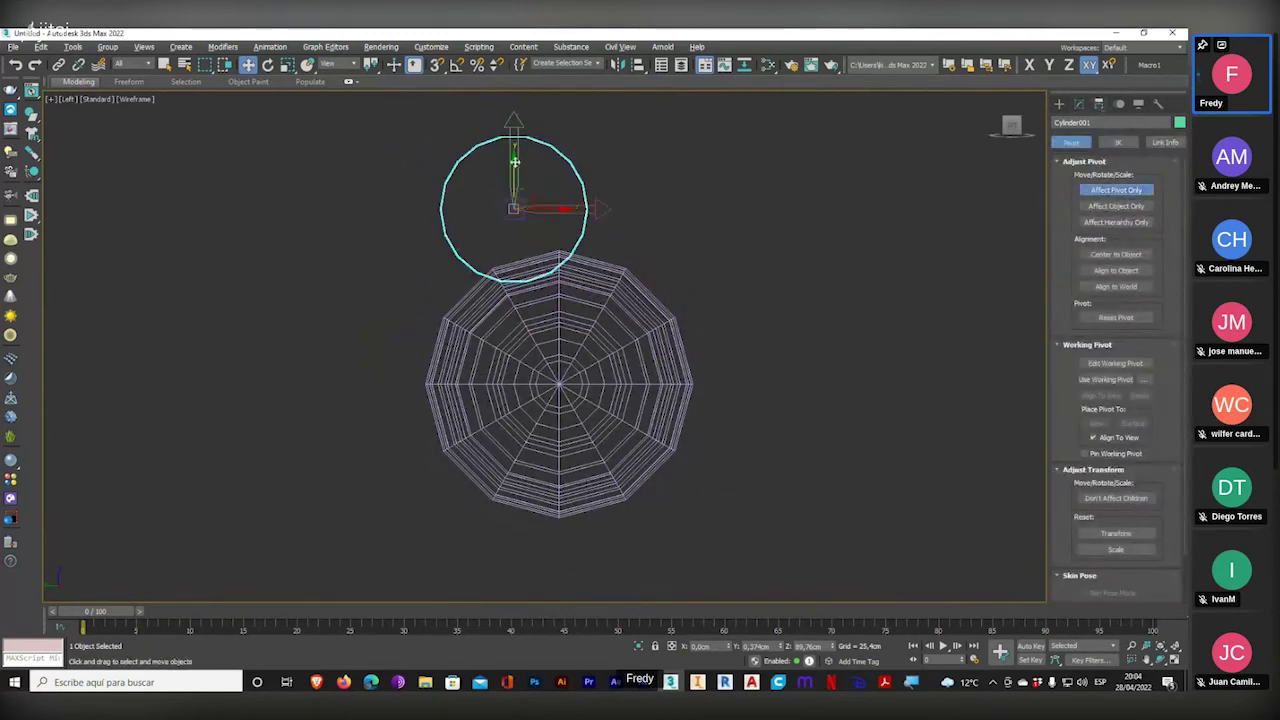
left_click(638, 64)
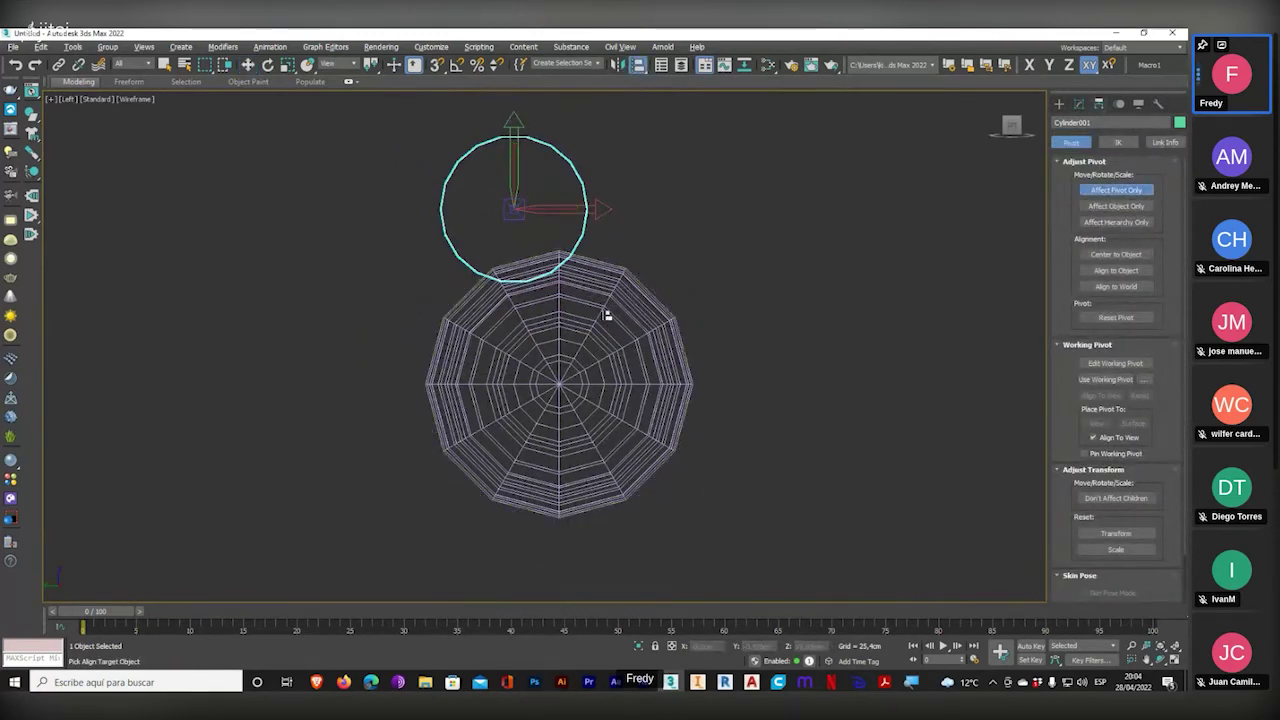
left_click(606, 312)
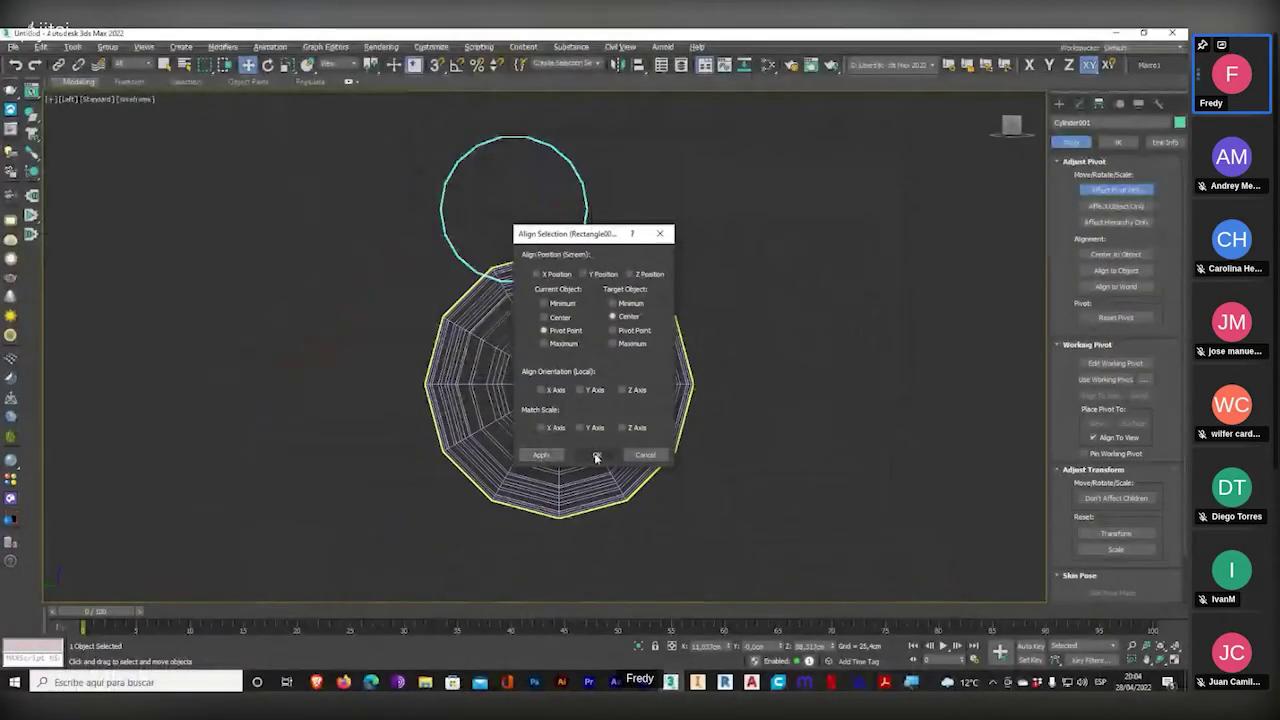
left_click(596, 456)
left_click(1116, 190)
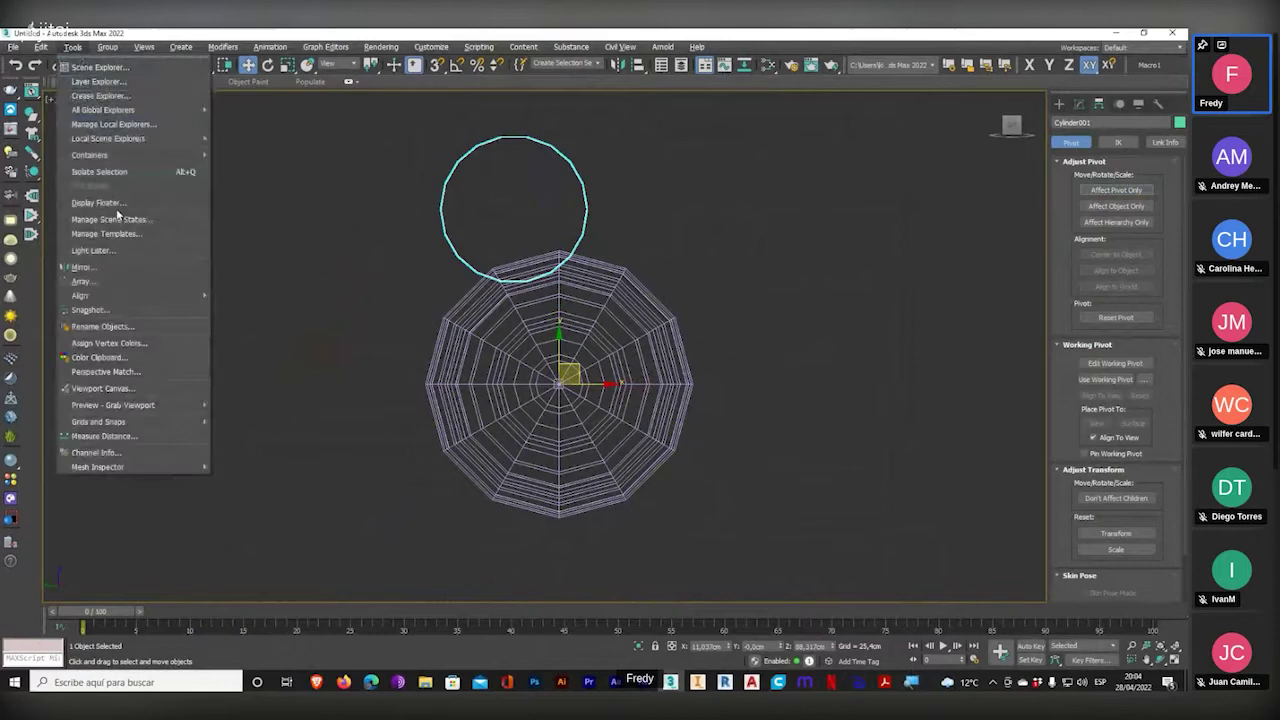
- Array the cylinder around the handle as 6 instances with an incremental Z rotation of 60 degrees
left_click(82, 281)
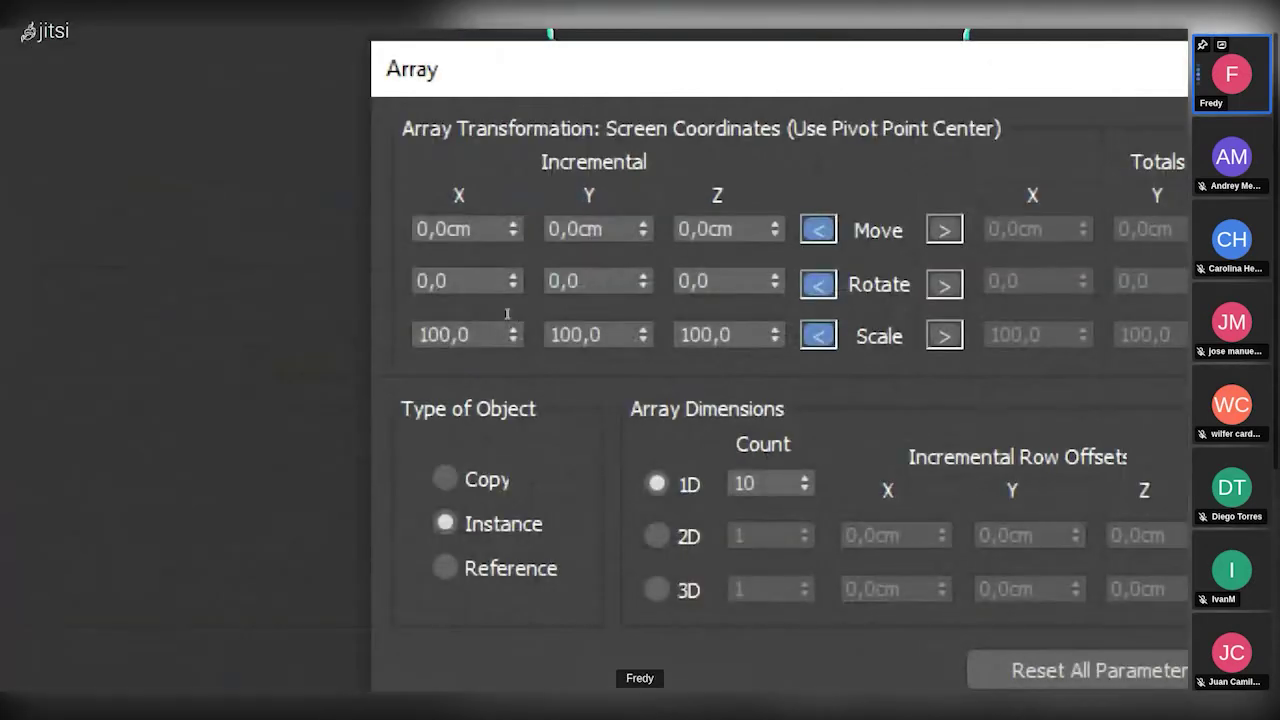
key("Tab")
type("60")
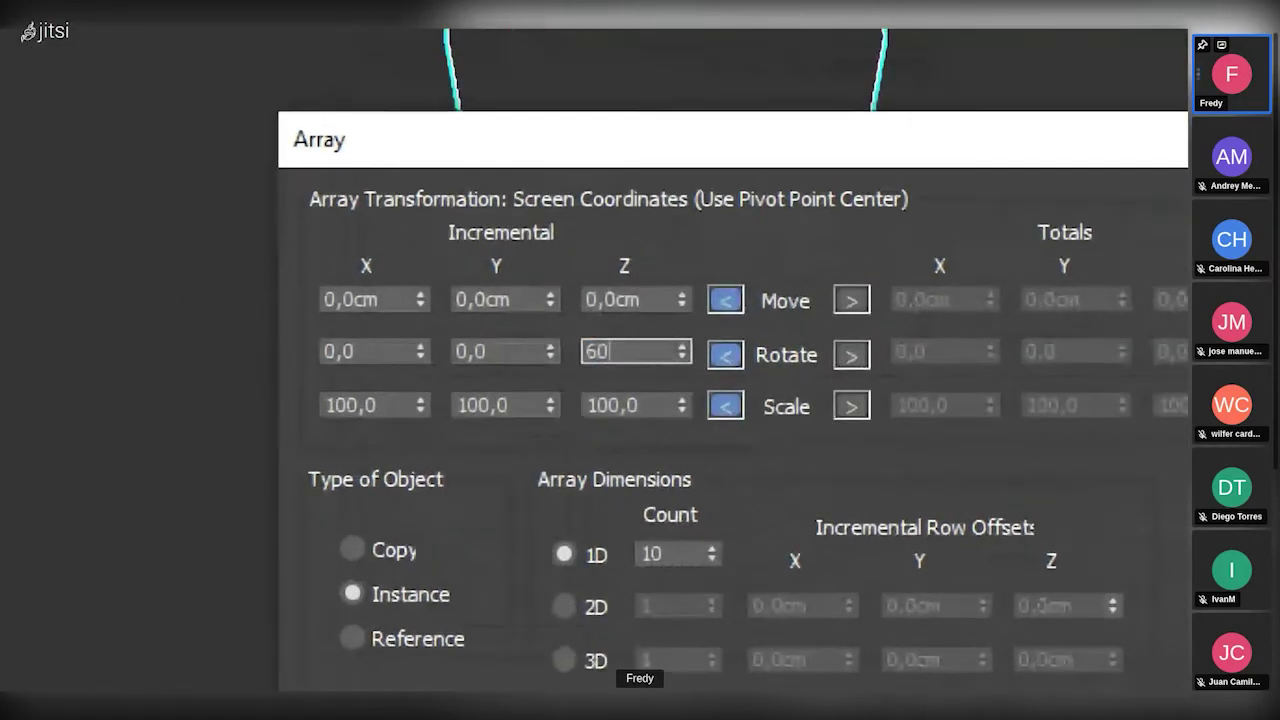
key("Tab")
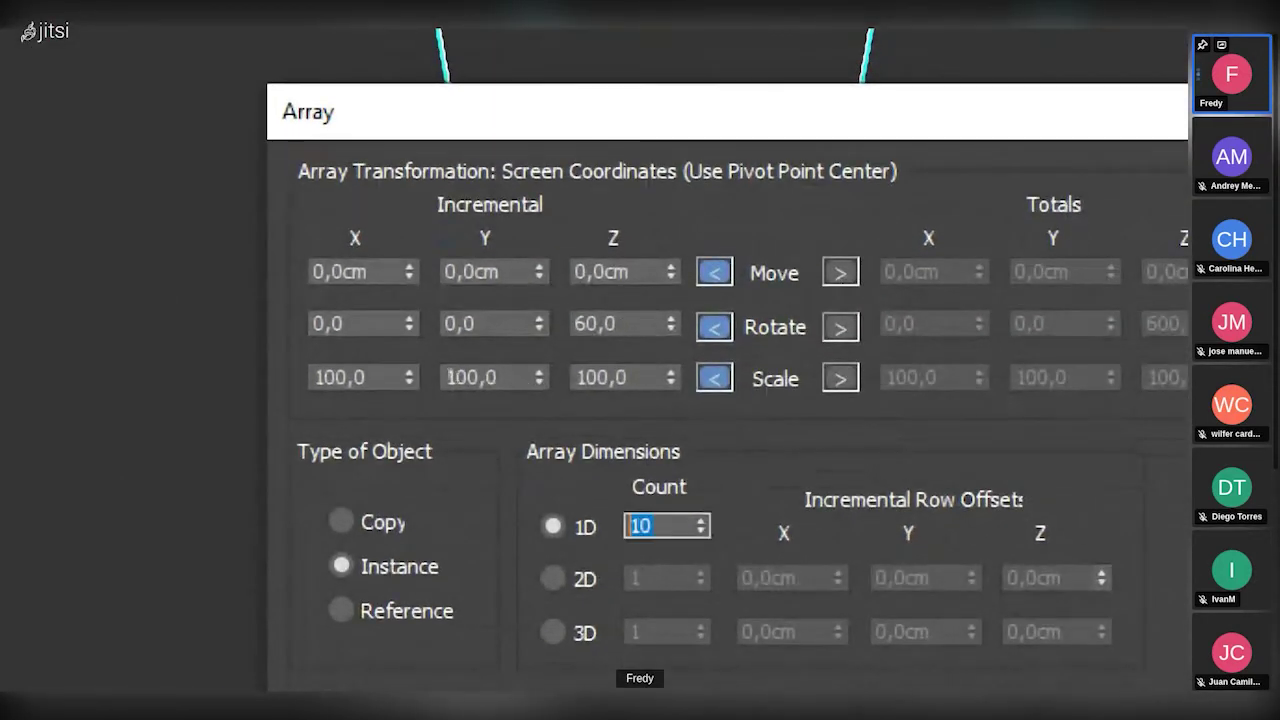
type("6")
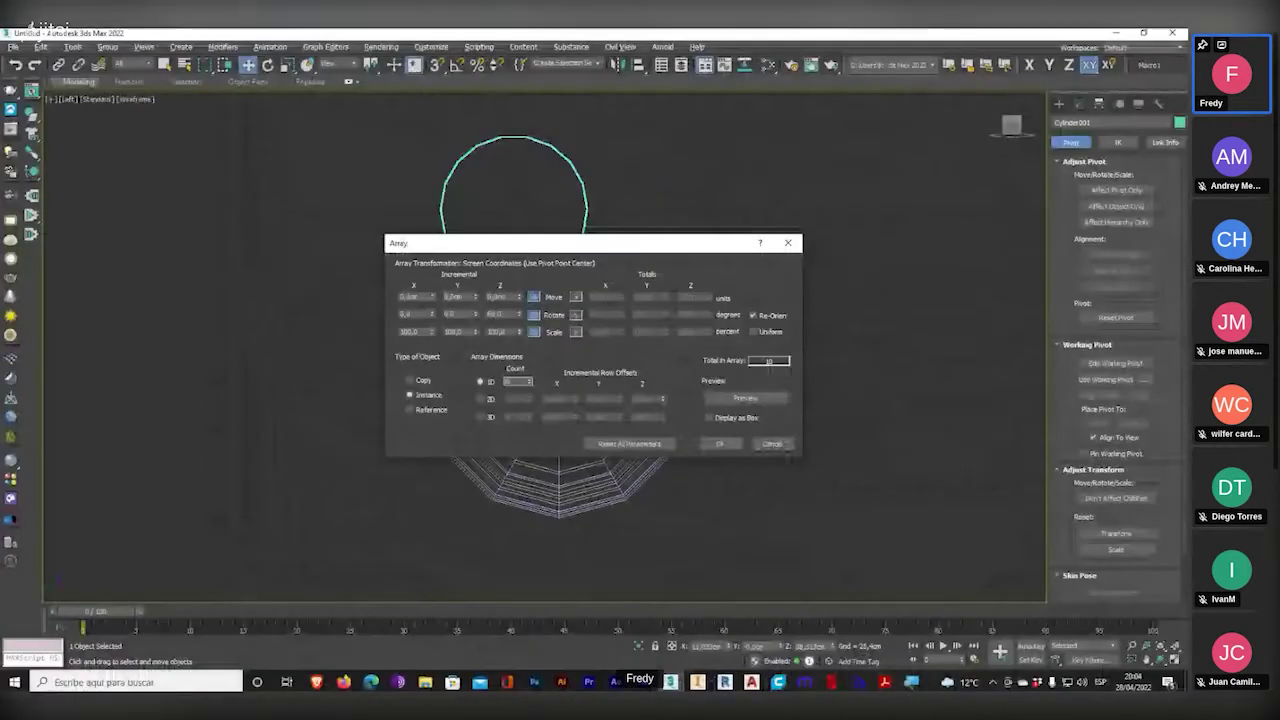
left_click(722, 444)
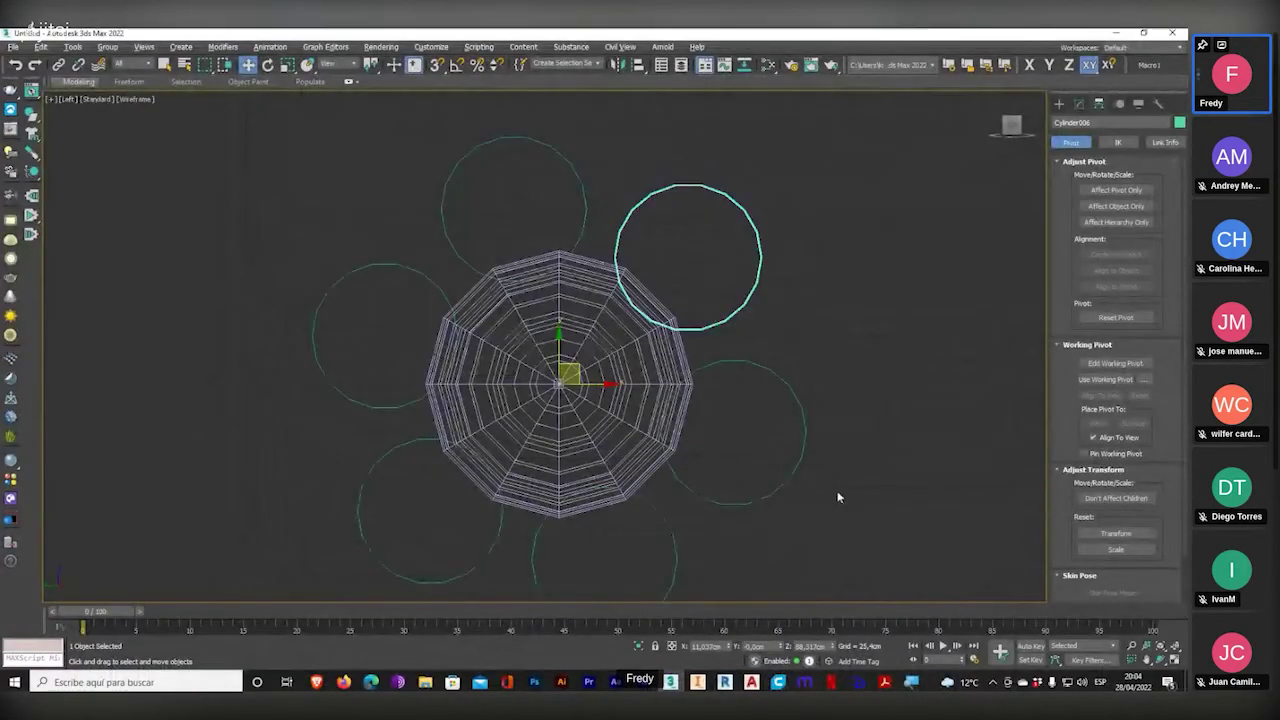
- Maximize the perspective view of the screwdriver and show the Compound Objects creation tools
left_click(1173, 661)
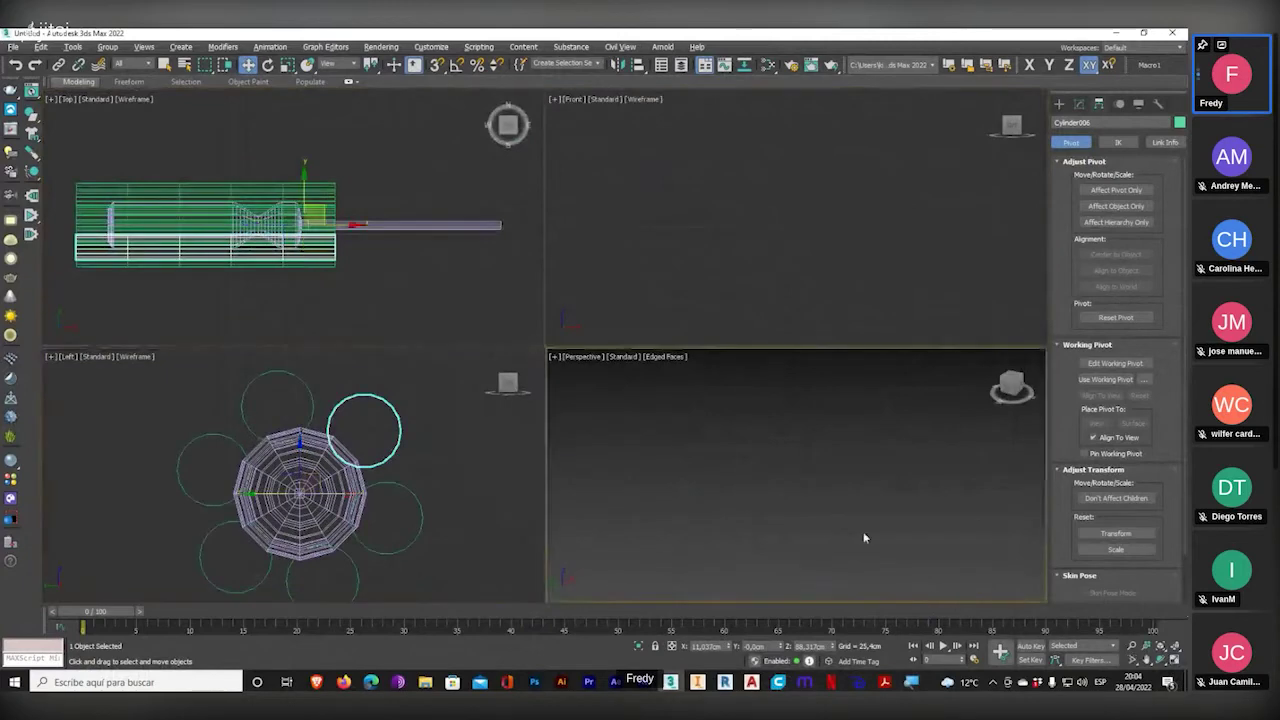
left_click(1176, 650)
middle_click_drag(881, 571, 764, 572, "alt")
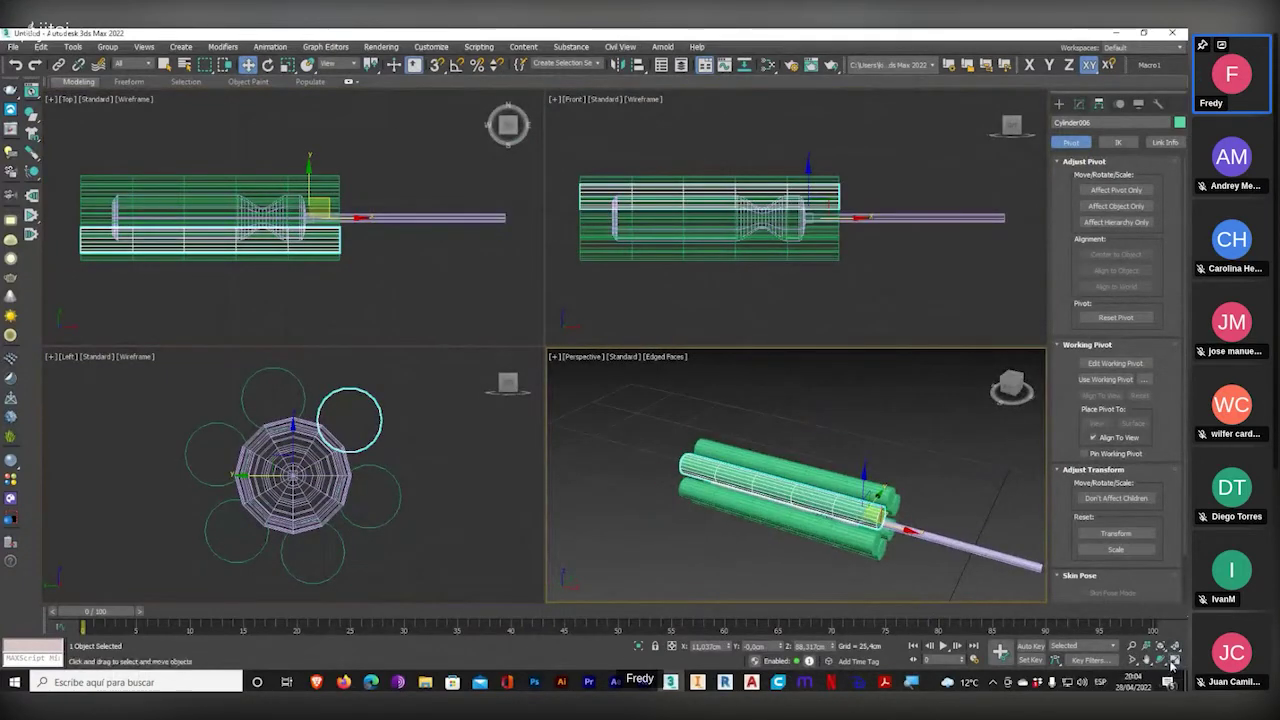
left_click(1173, 661)
left_click(1059, 104)
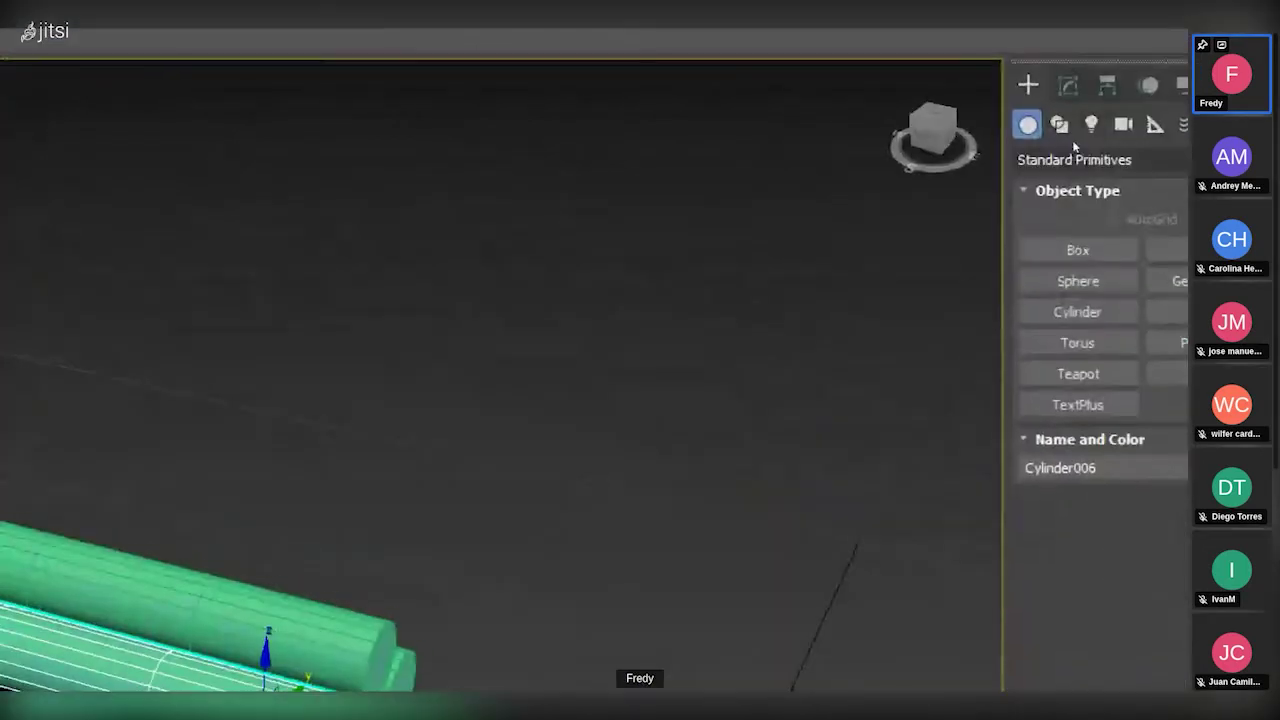
left_click(1116, 142)
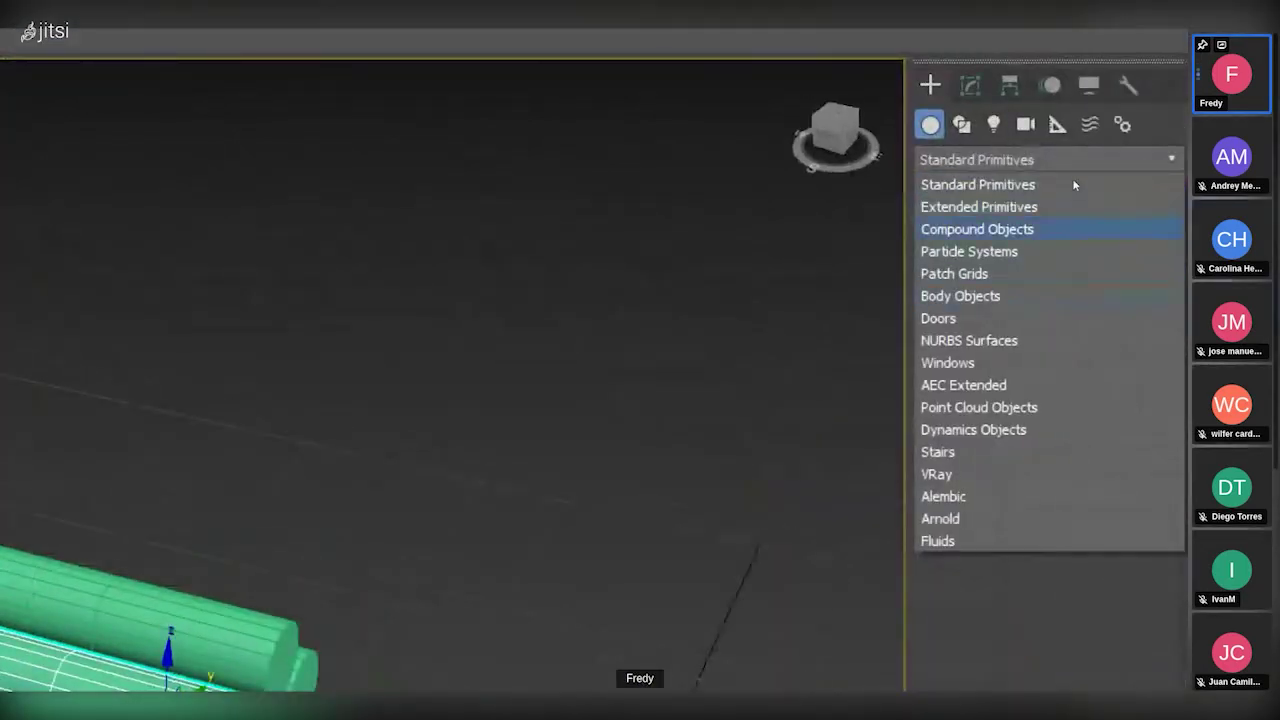
left_click(977, 229)
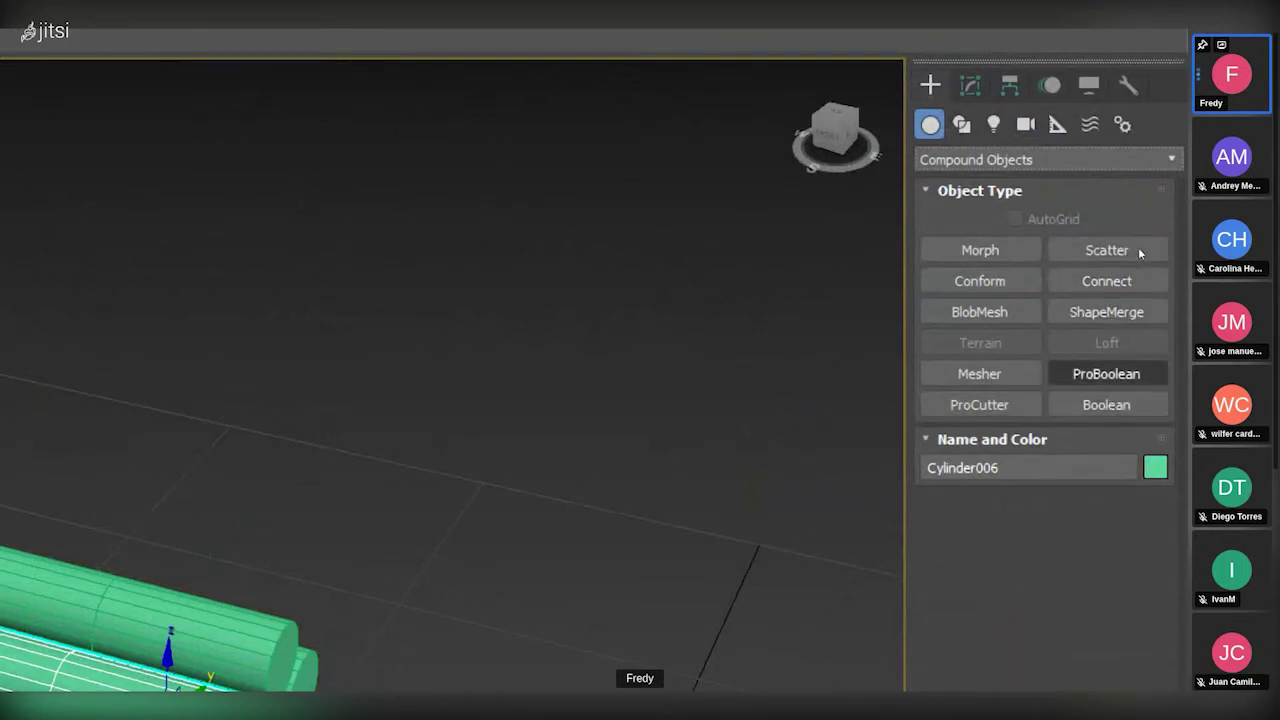
left_click(1106, 373)
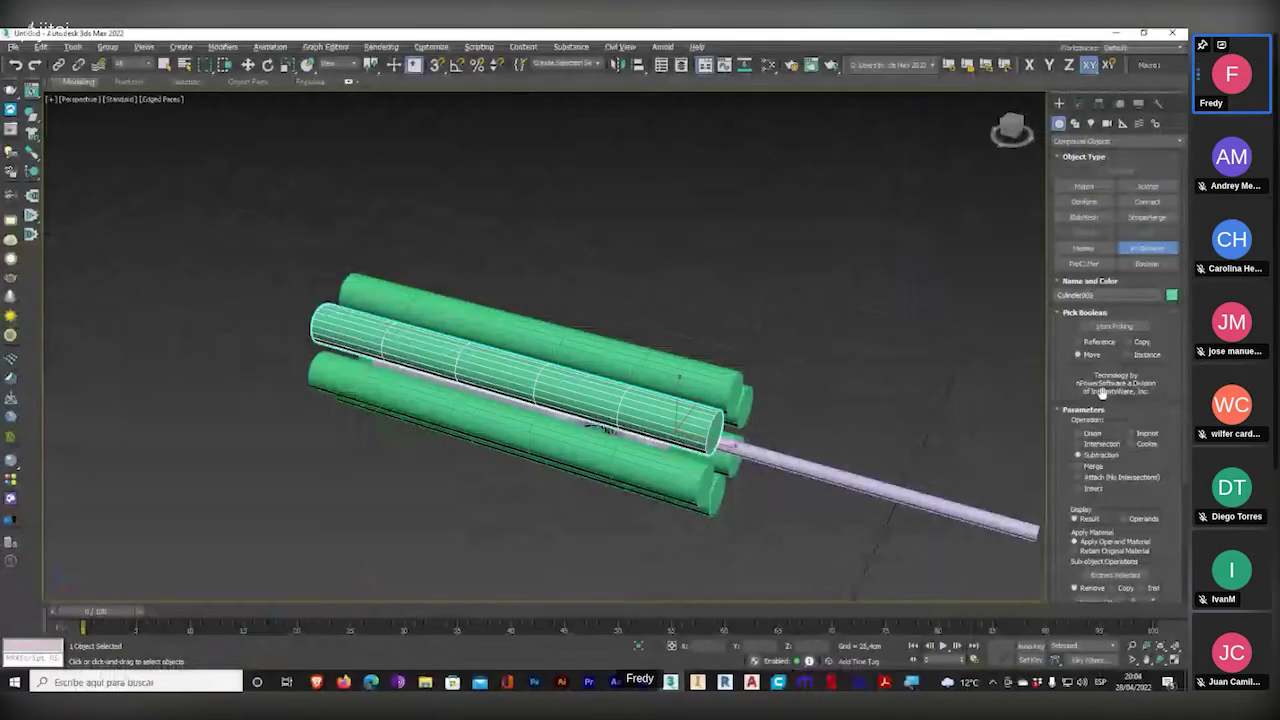
left_click(1113, 326)
middle_click_drag(871, 383, 756, 361)
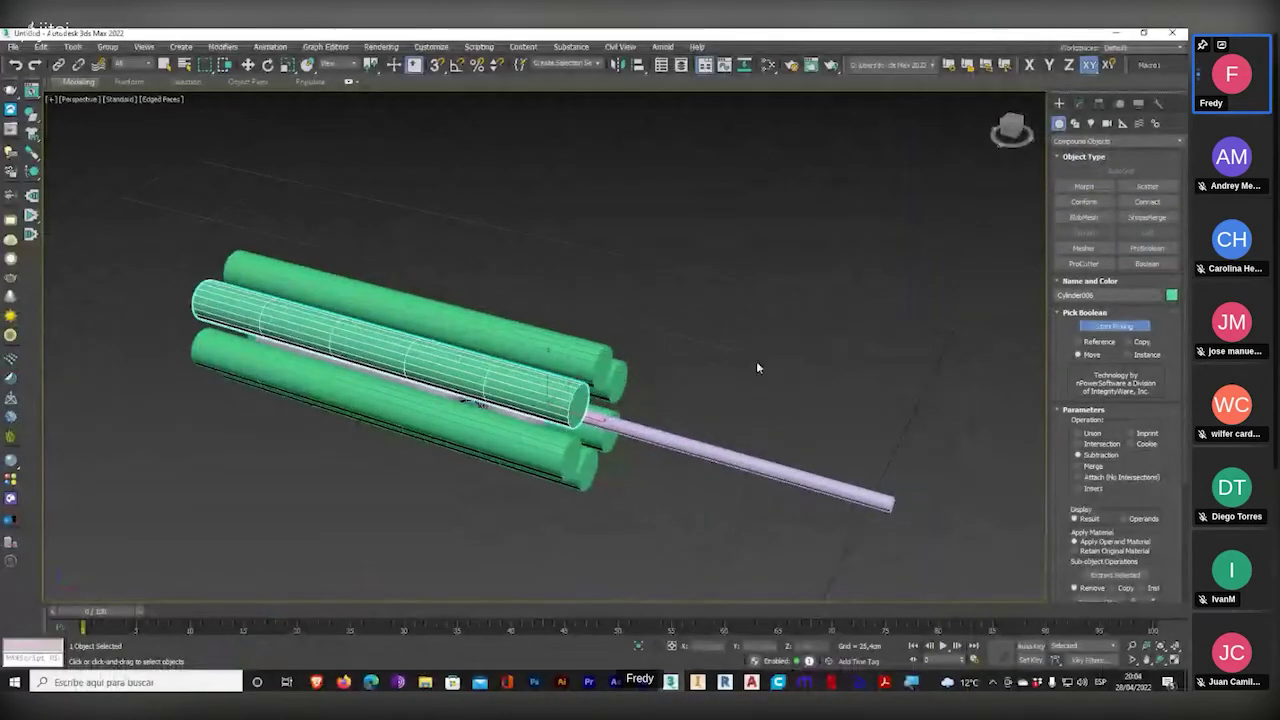
key("w")
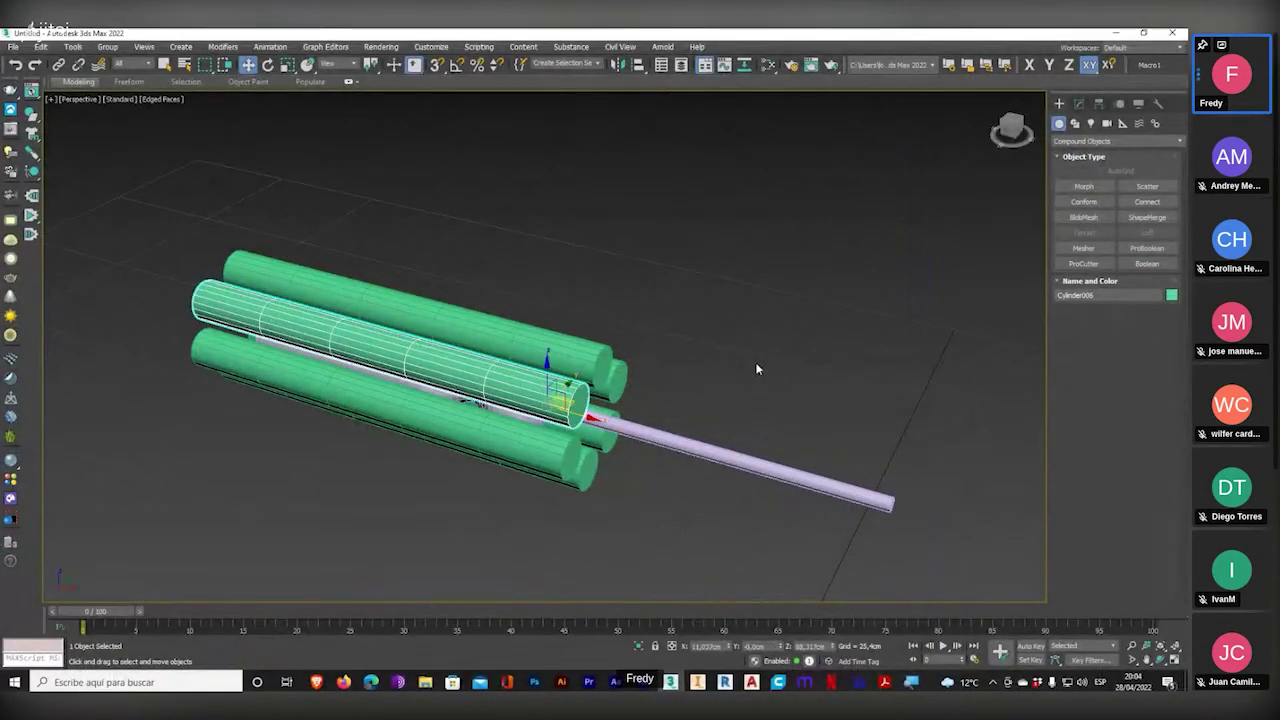
key("ctrl+z")
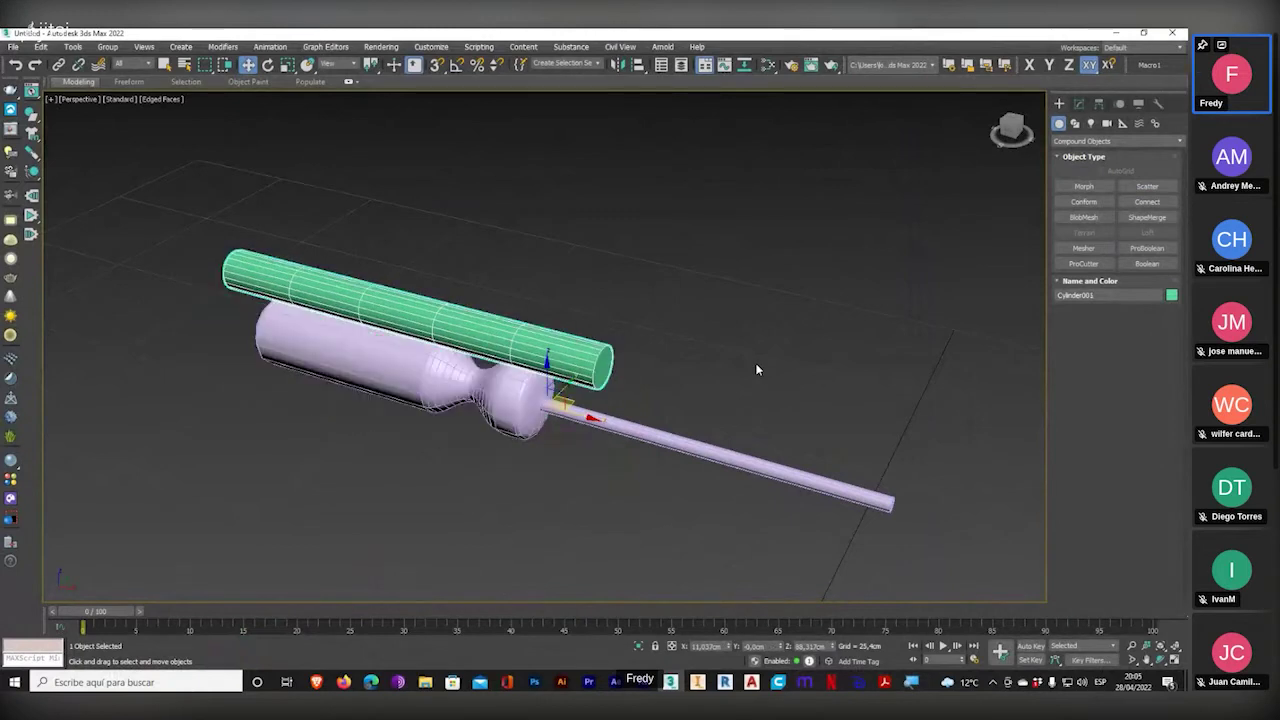
key("ctrl+y")
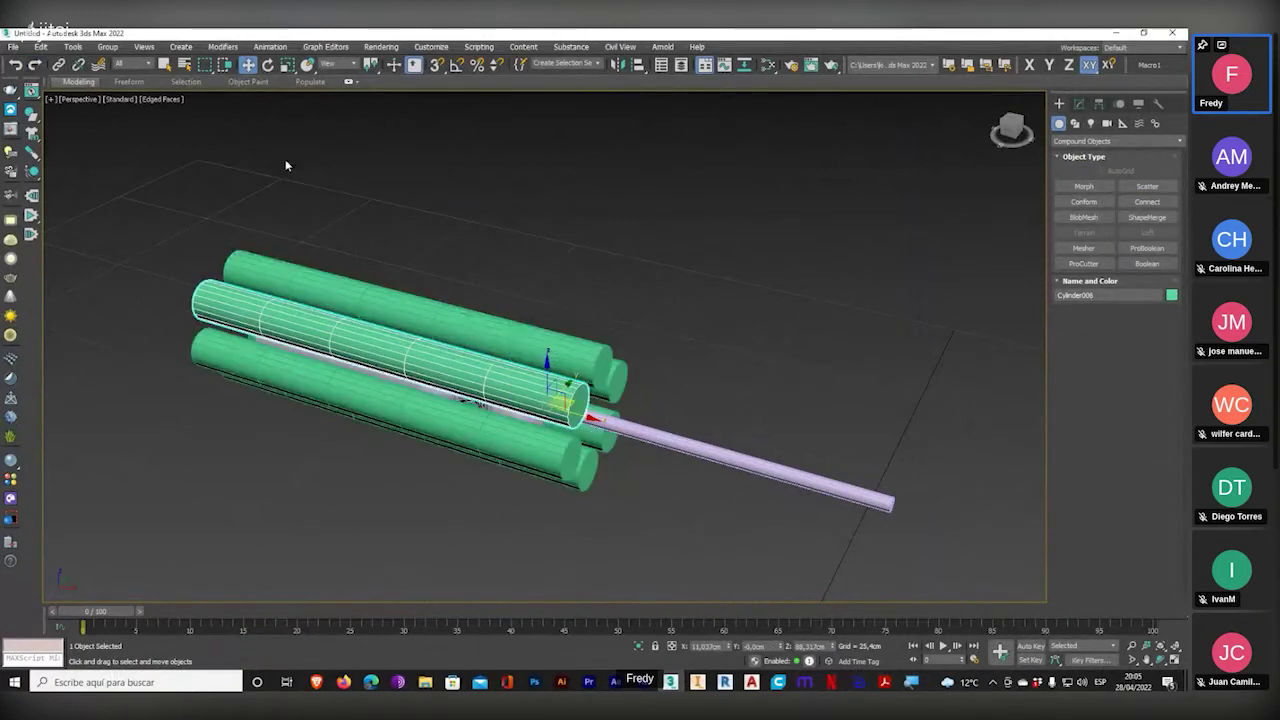
- Subtract all six surrounding cylinders from the screwdriver body with ProBoolean to cut grip grooves along the handle
left_click(720, 348)
left_click(697, 449)
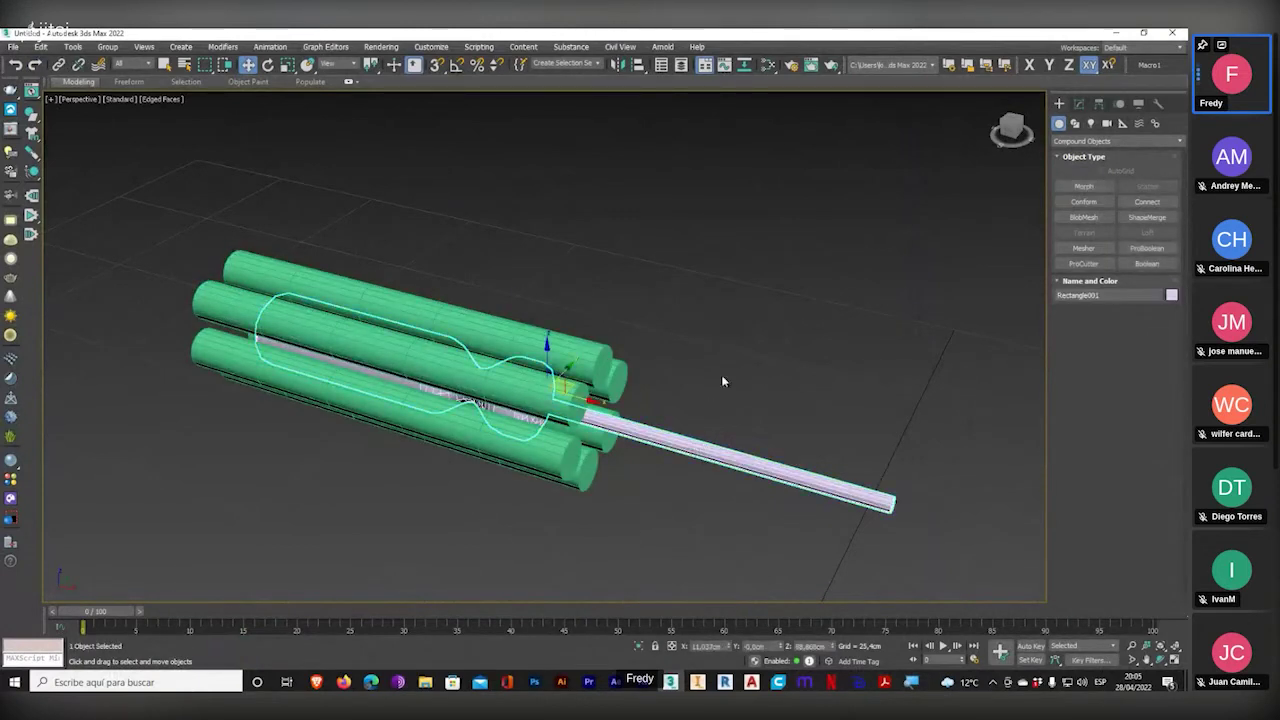
left_click(1150, 249)
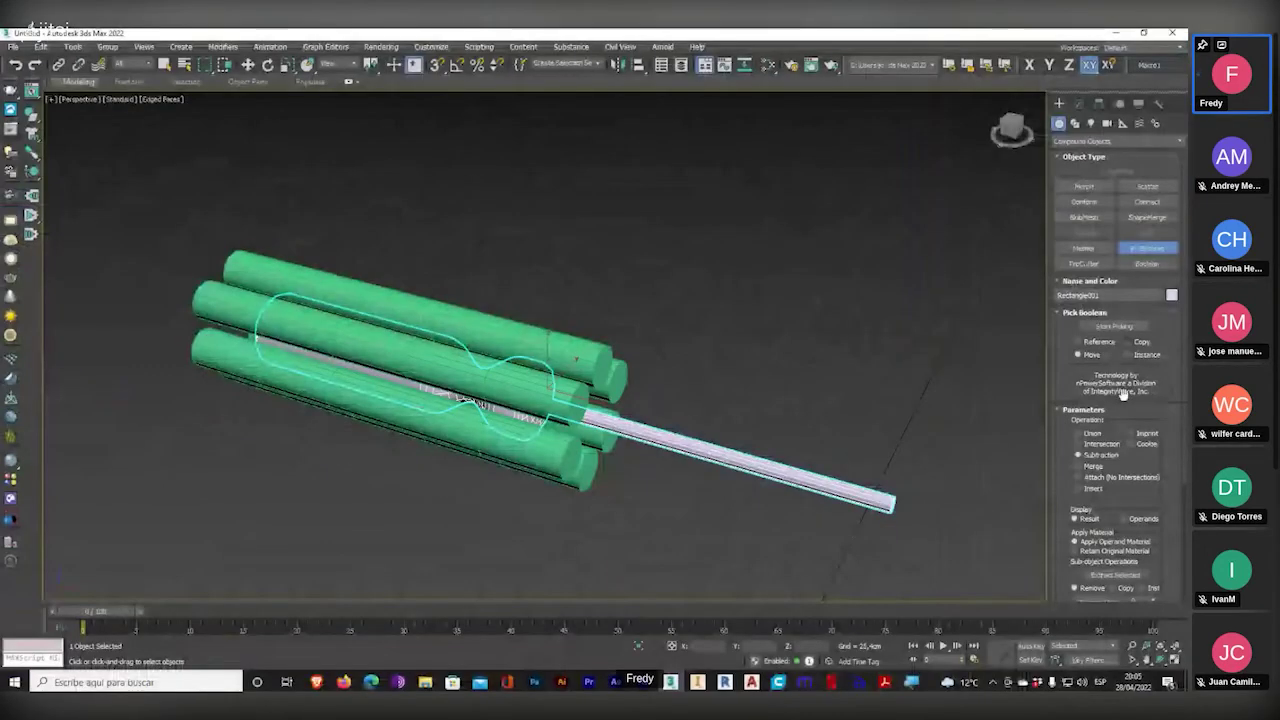
left_click(1077, 186)
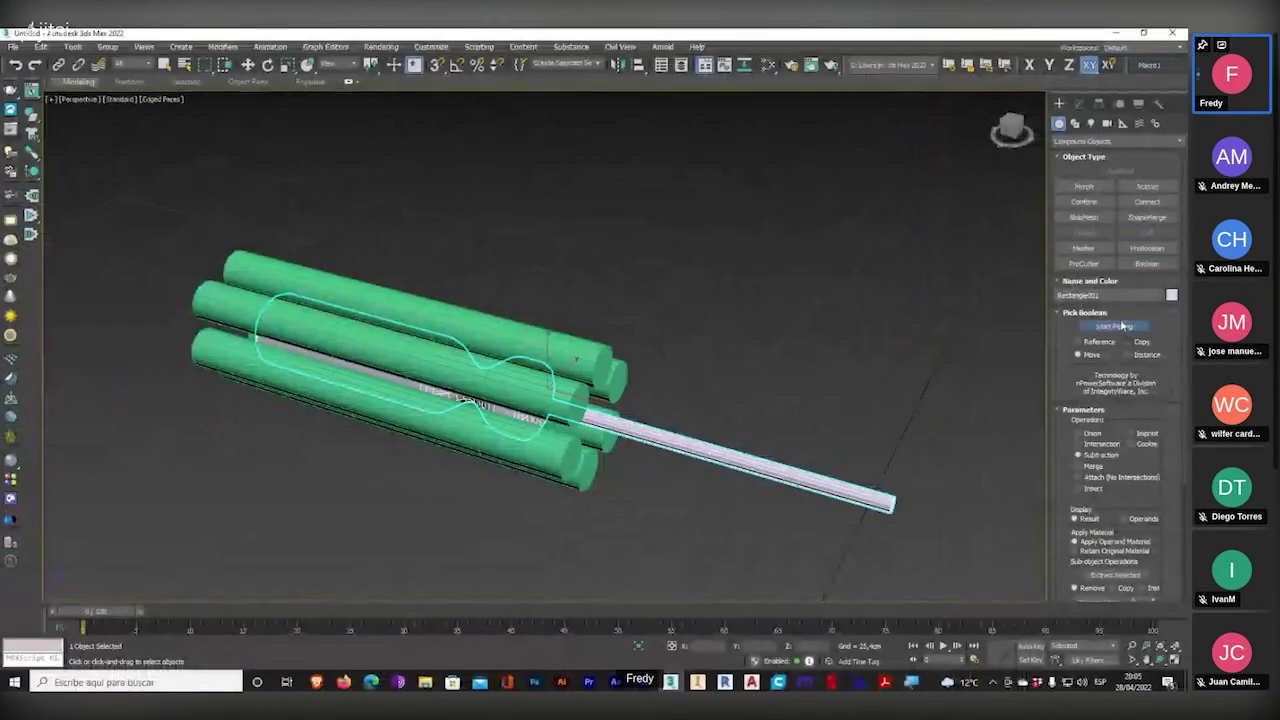
left_click(576, 359)
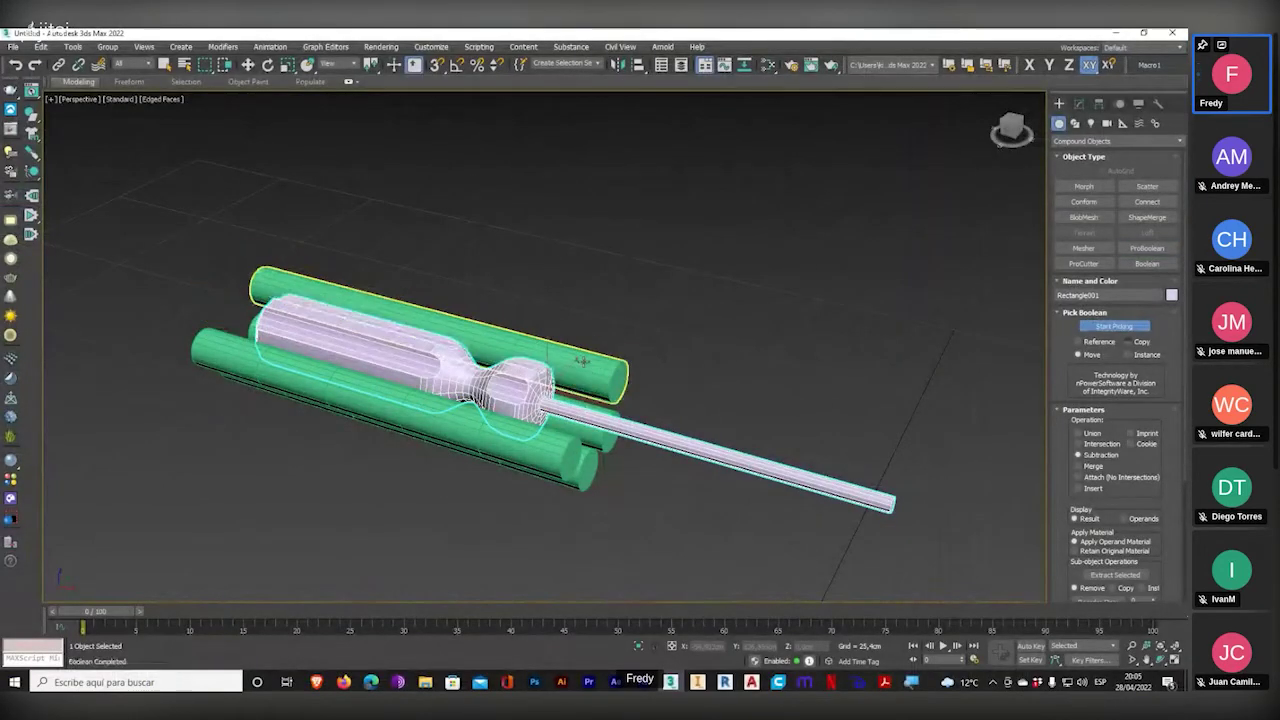
left_click(598, 376)
left_click(592, 464)
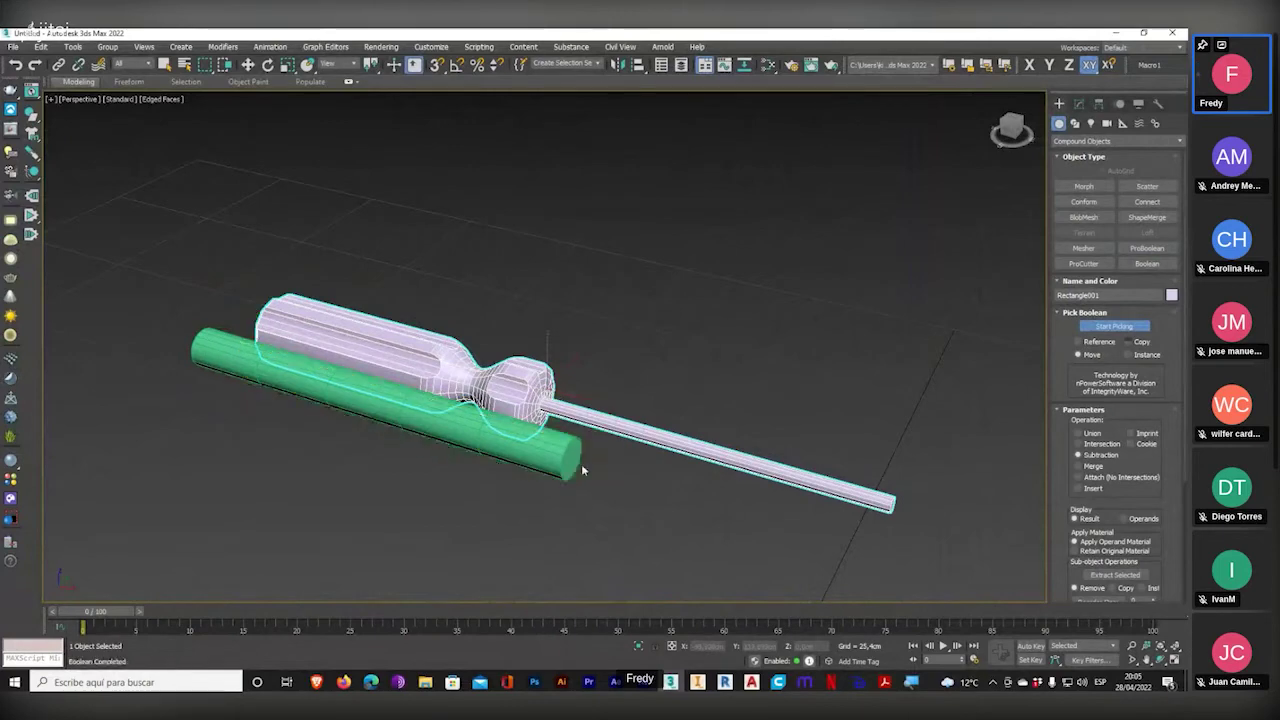
left_click(550, 459)
scroll(686, 426, "up", 8)
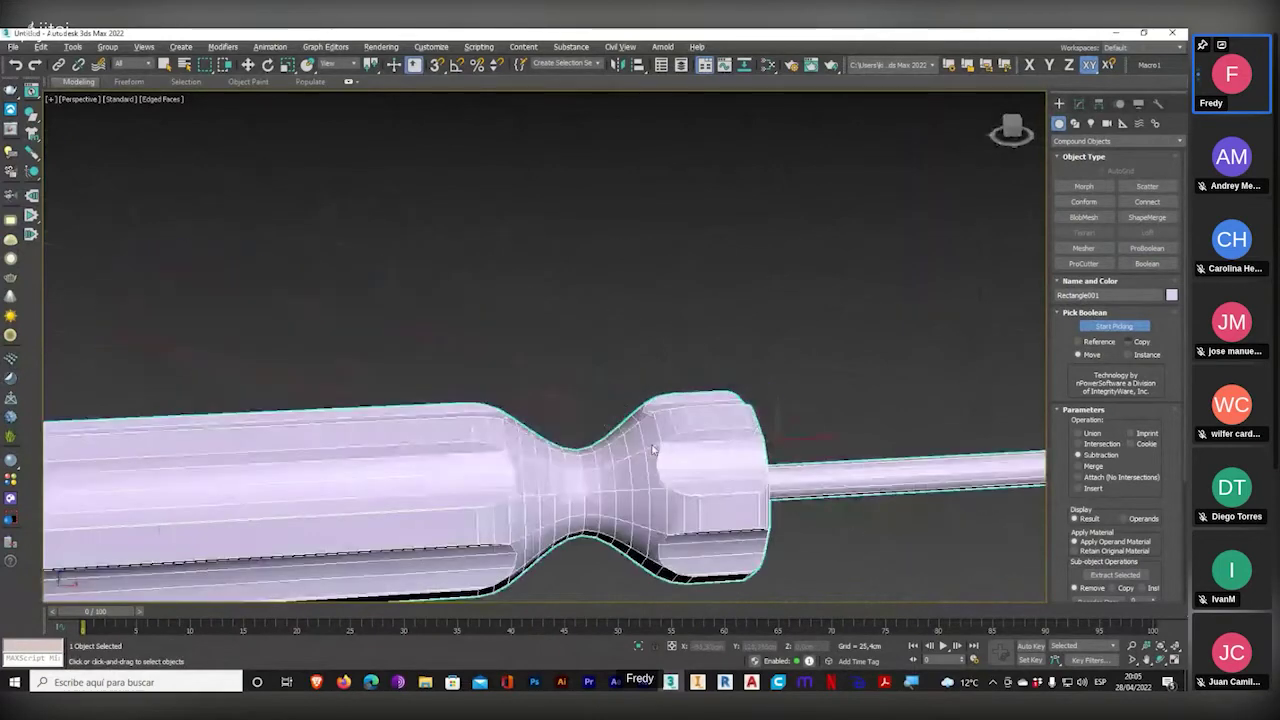
middle_click_drag(686, 426, 607, 415, "alt")
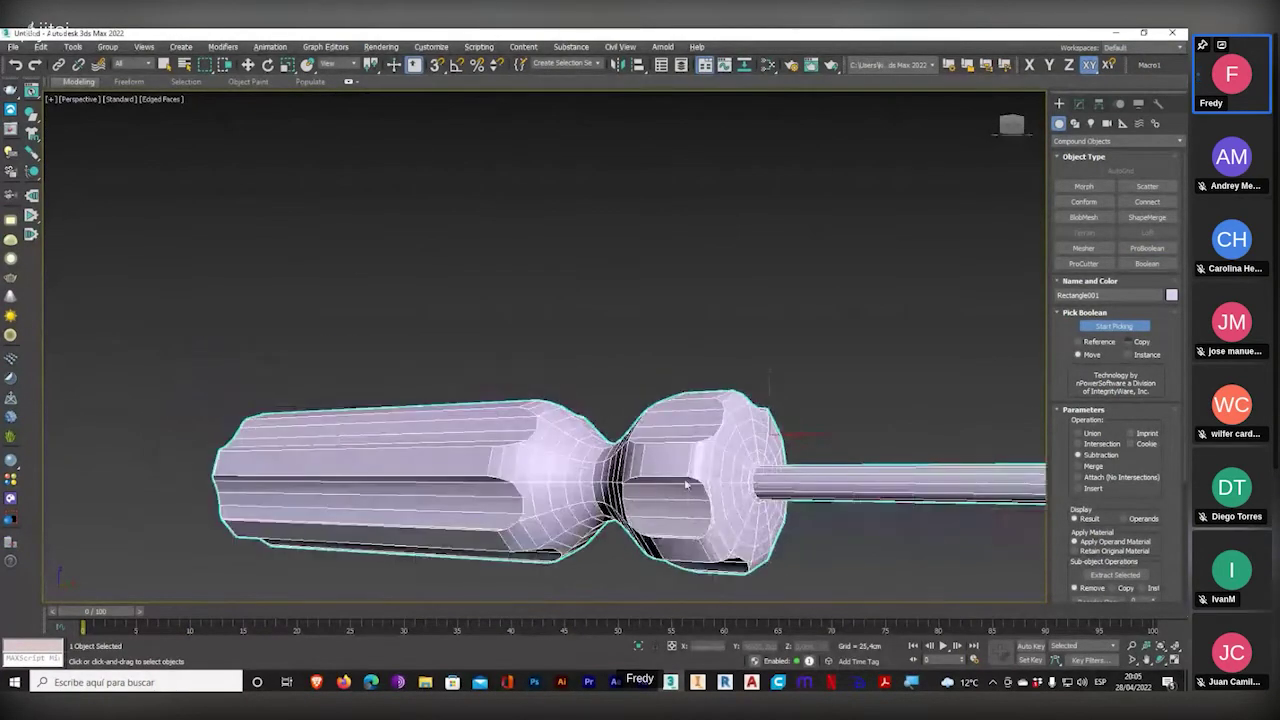
scroll(685, 483, "up", 2)
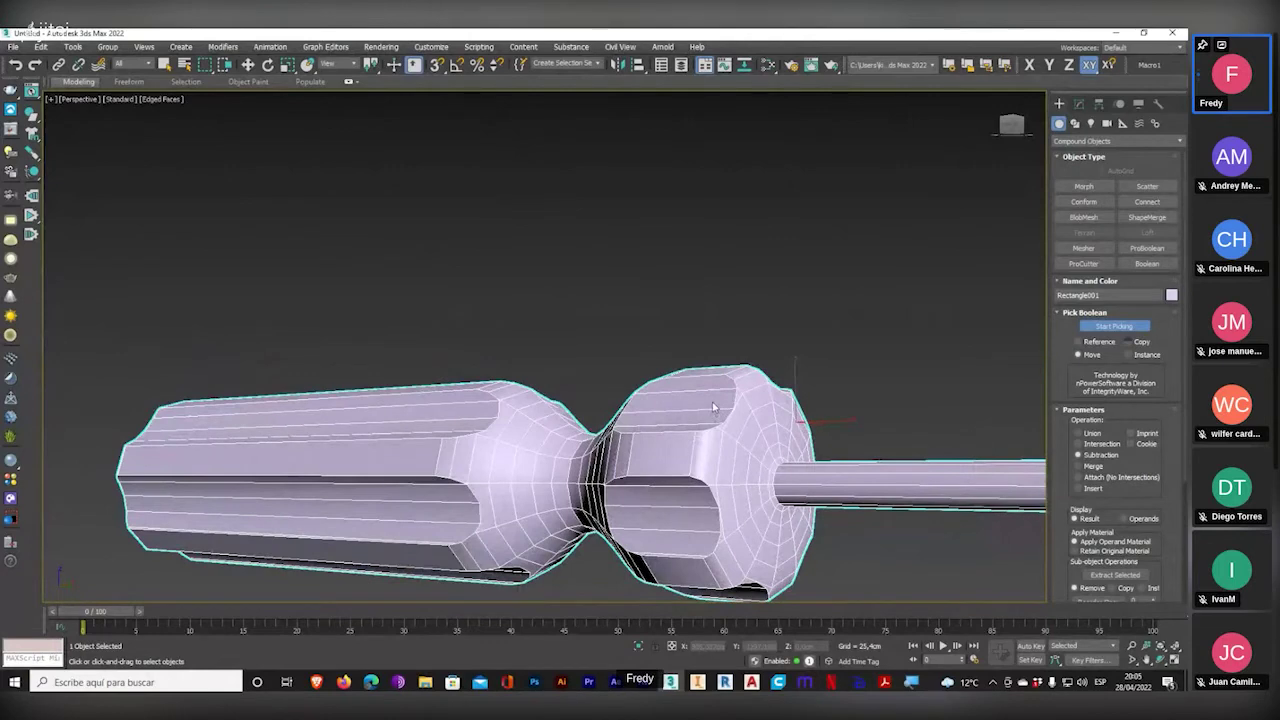
key("ctrl+1")
key("Escape")
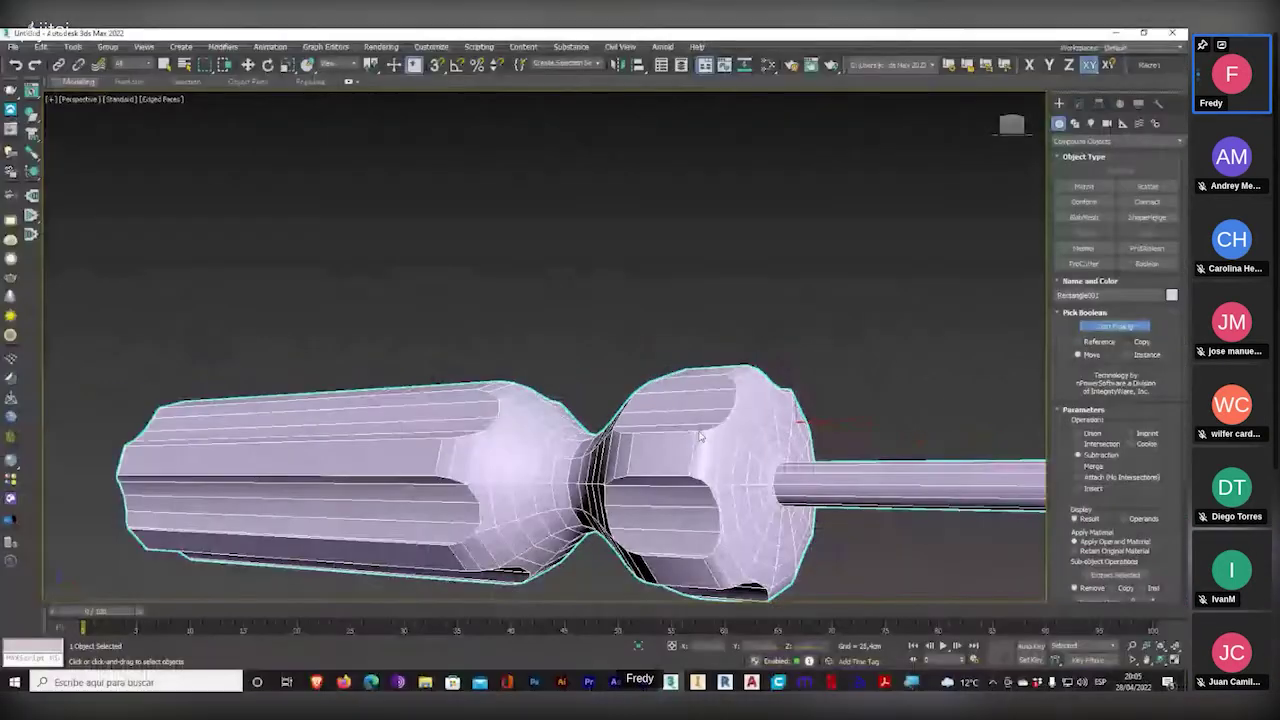
- Convert the ProBoolean screwdriver to an Editable Poly
middle_click_drag(702, 438, 629, 417)
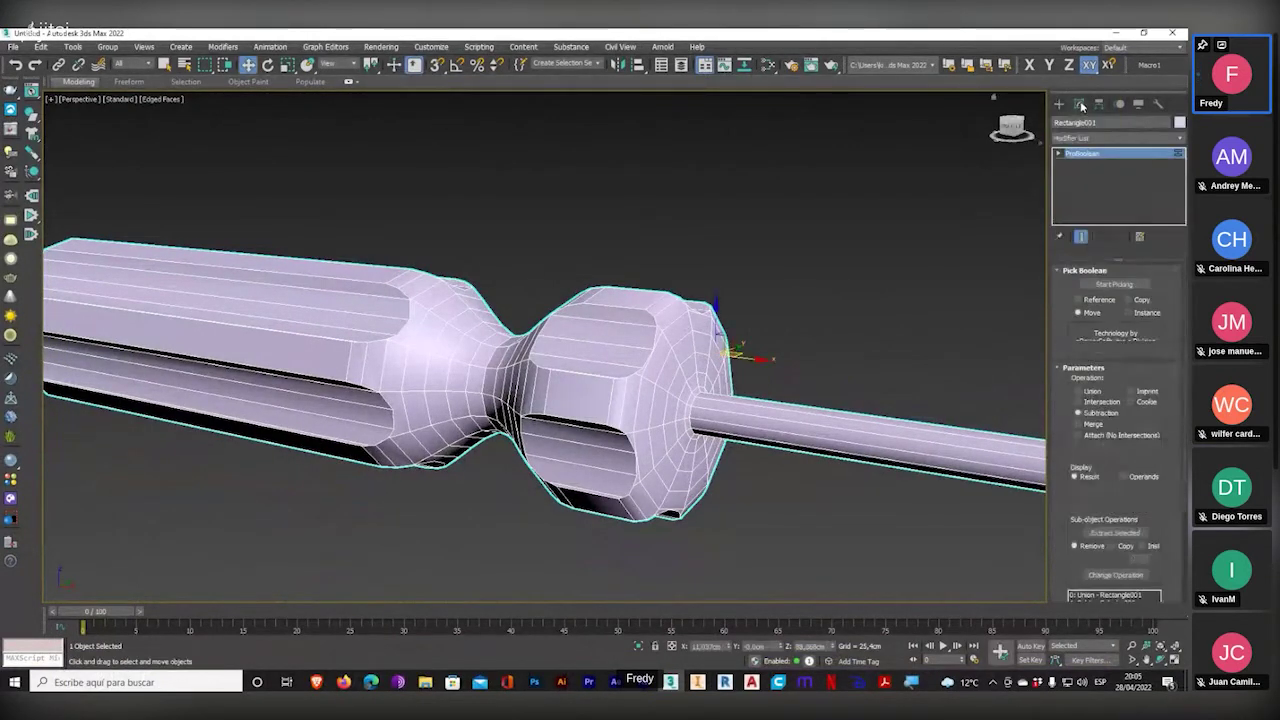
left_click(1080, 104)
right_click(1100, 161)
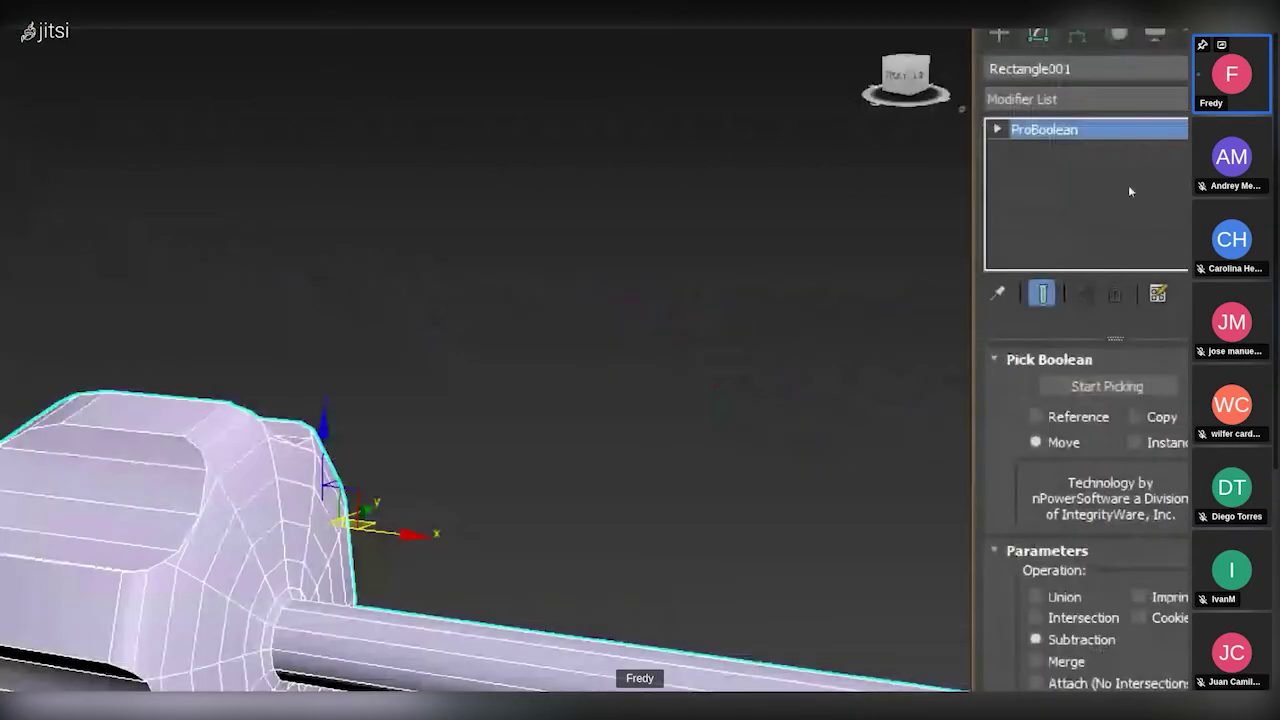
right_click(1078, 154)
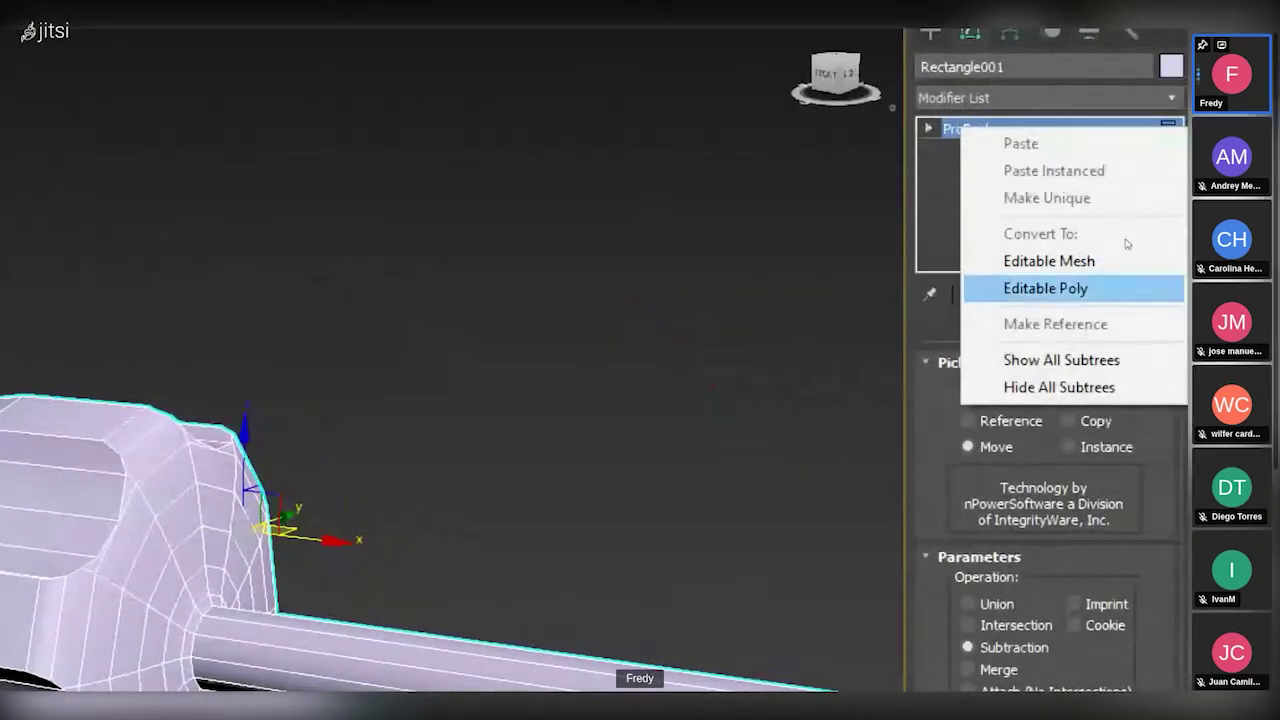
left_click(1045, 288)
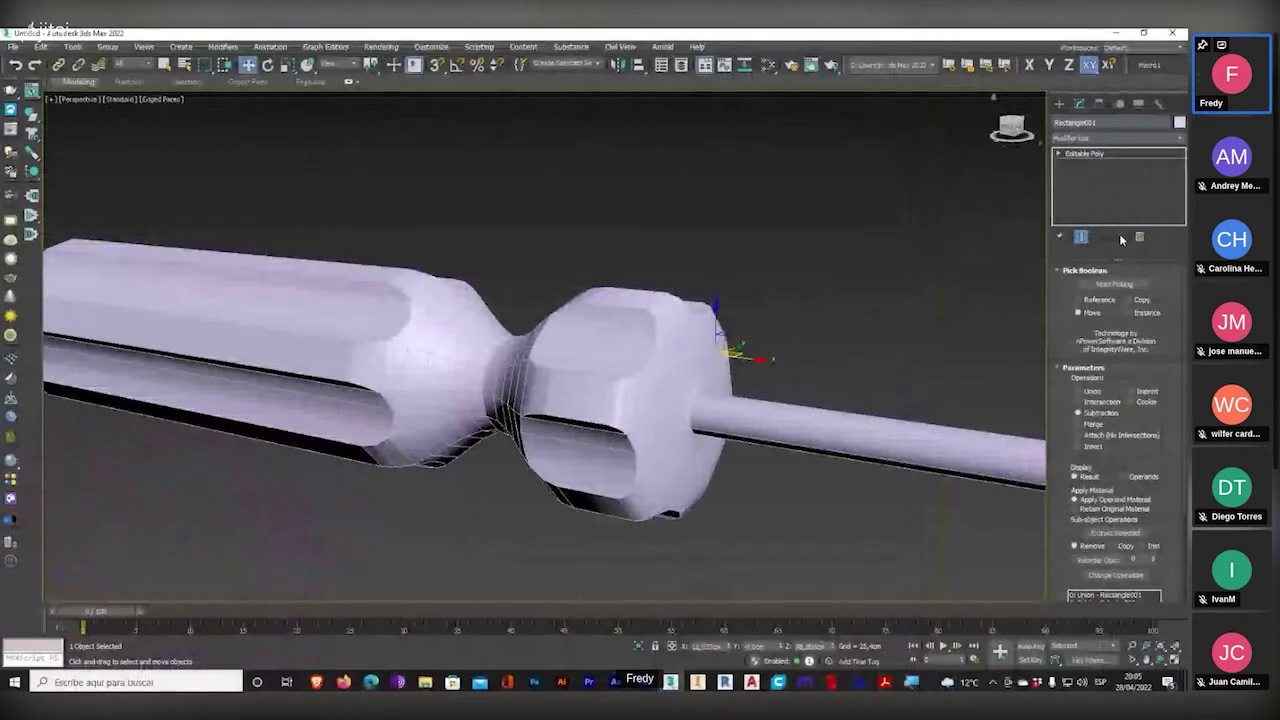
- Chamfer the already selected edges bordering the handle's grip grooves by 0.05 cm
key("l")
scroll(720, 356, "up", 2)
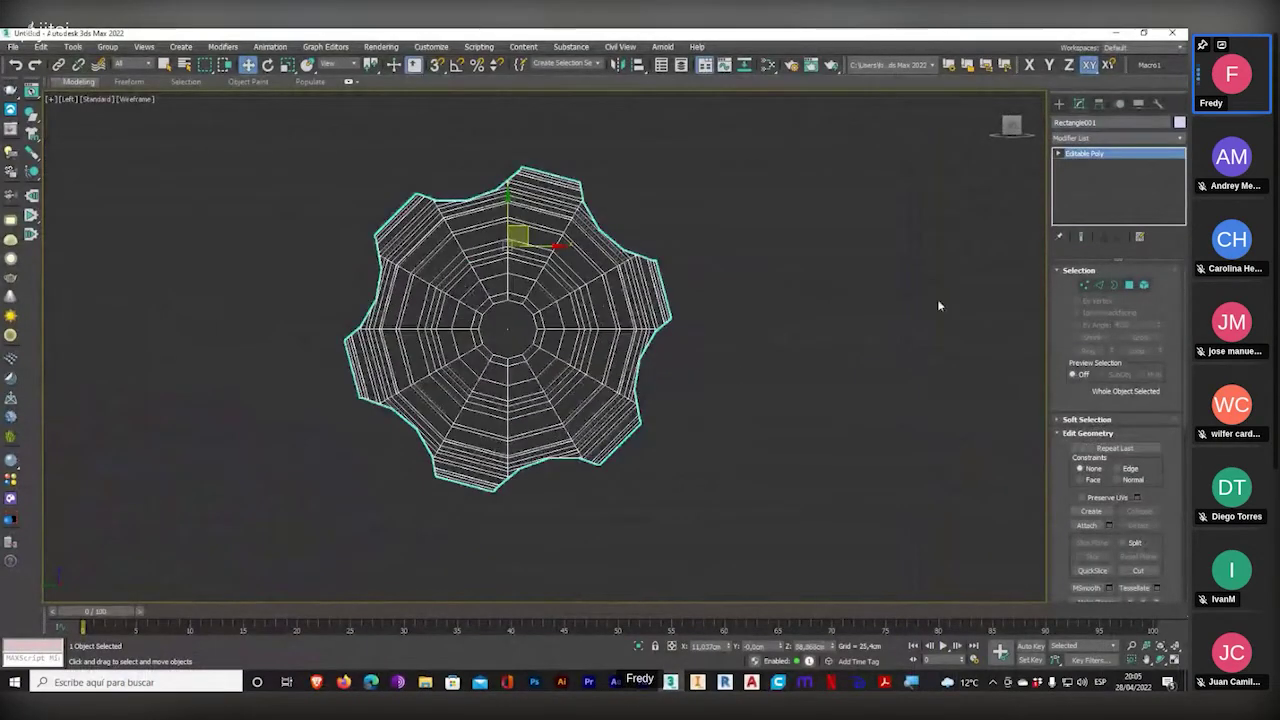
left_click(1100, 285)
left_click(641, 368)
middle_click_drag(786, 338, 698, 344, "alt")
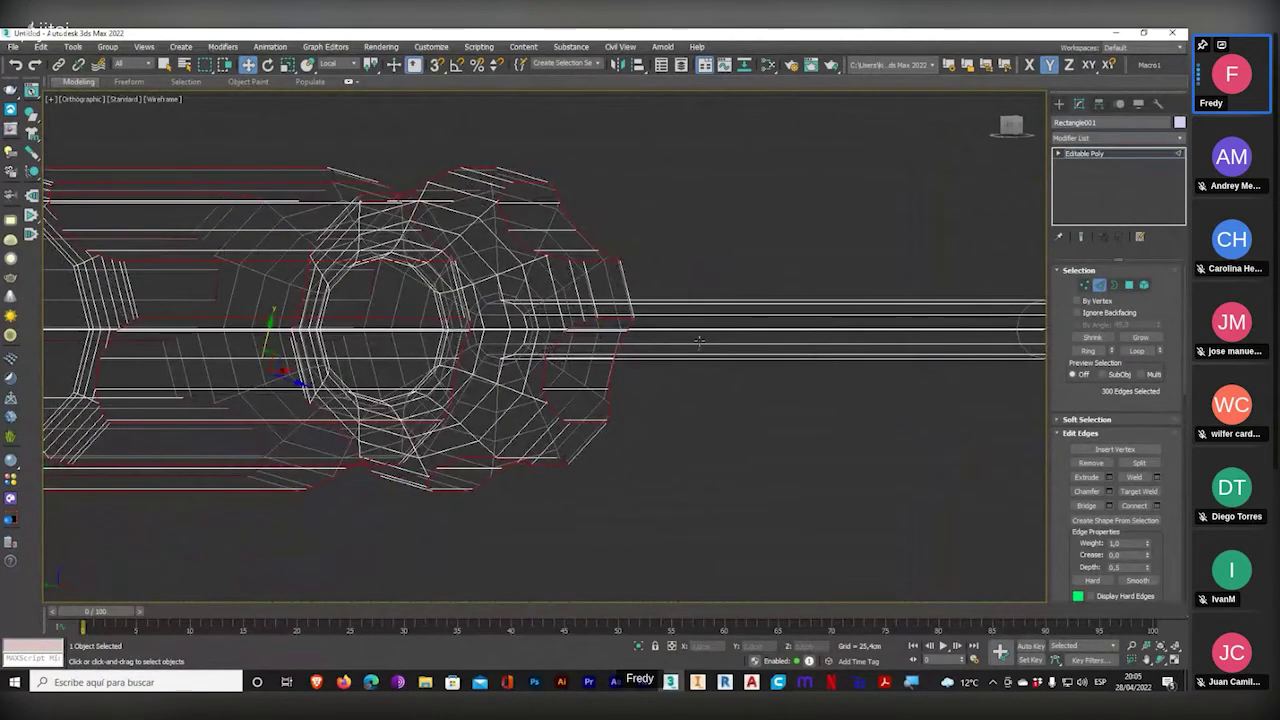
key("l")
key("p")
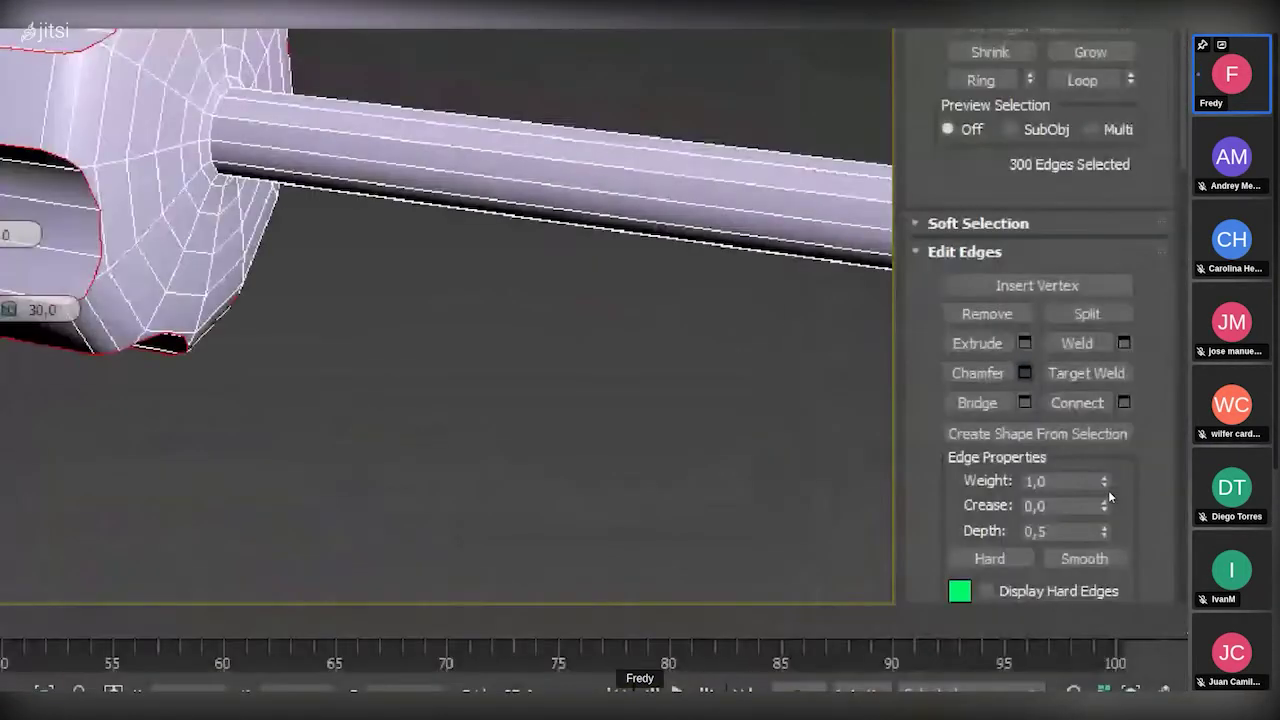
left_click(953, 374)
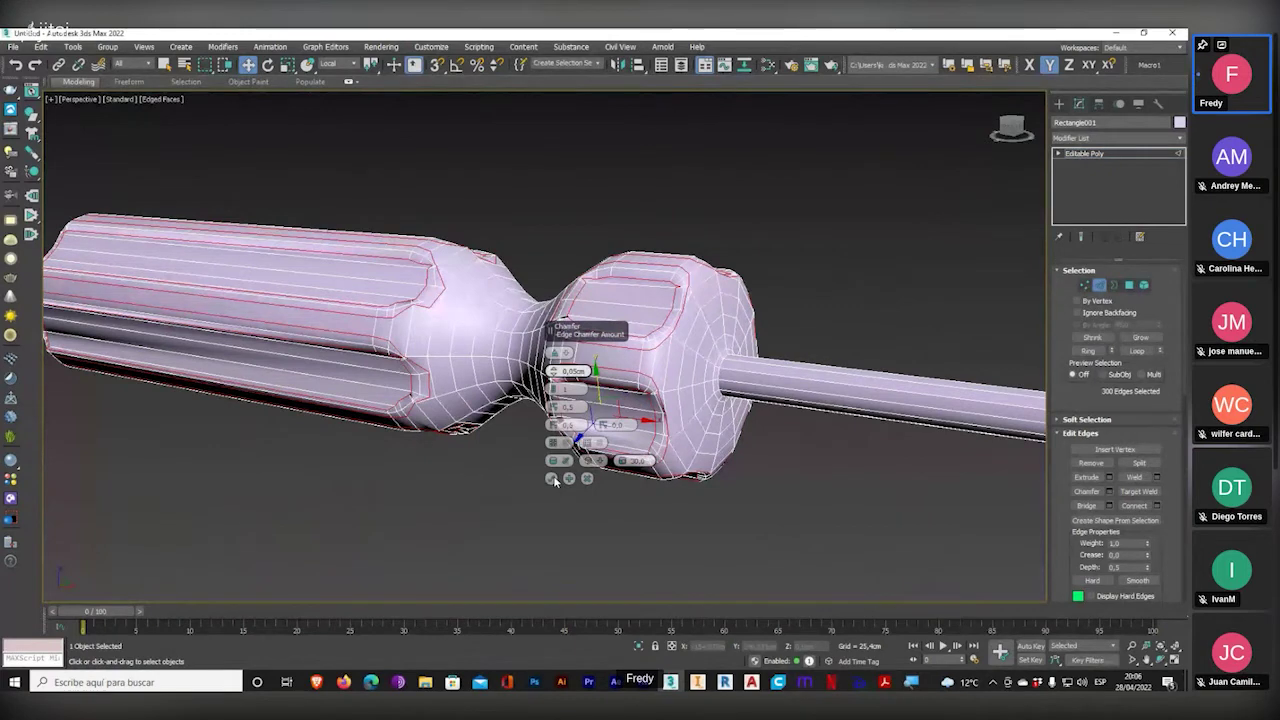
left_click(553, 477)
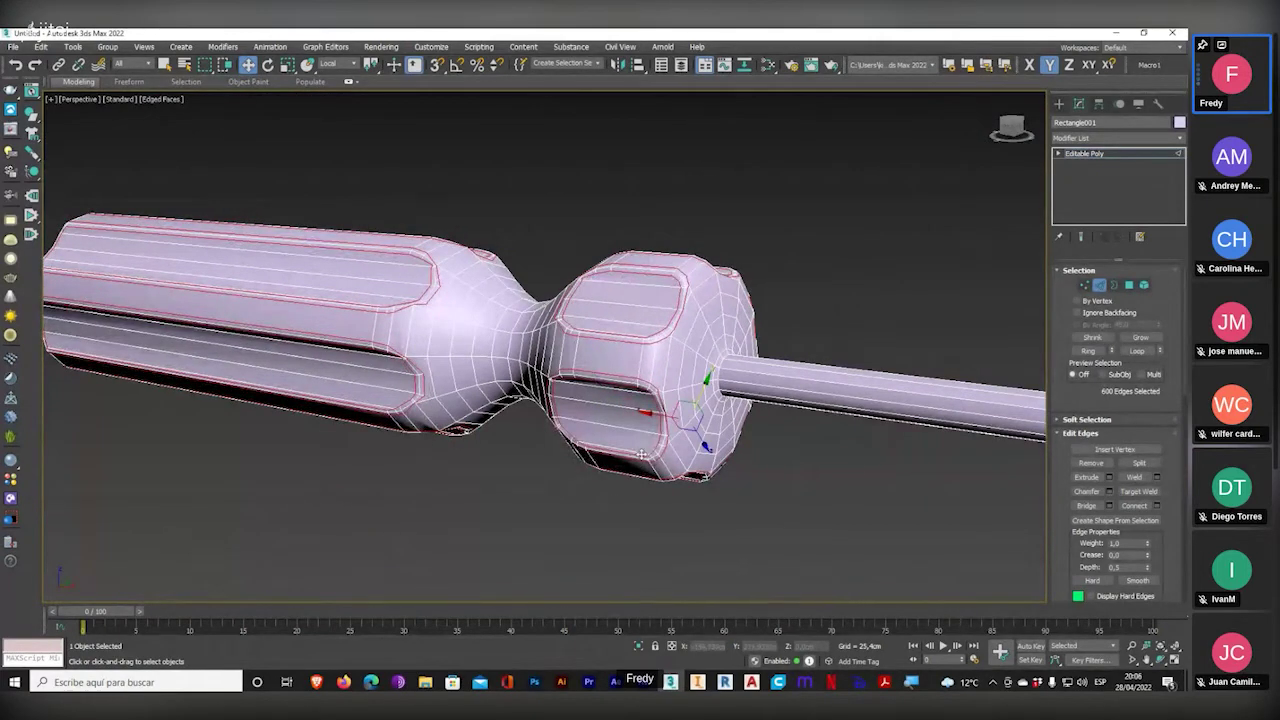
- Leave edge editing and apply a TurboSmooth modifier with 2 iterations to the whole screwdriver
scroll(641, 455, "down", 5)
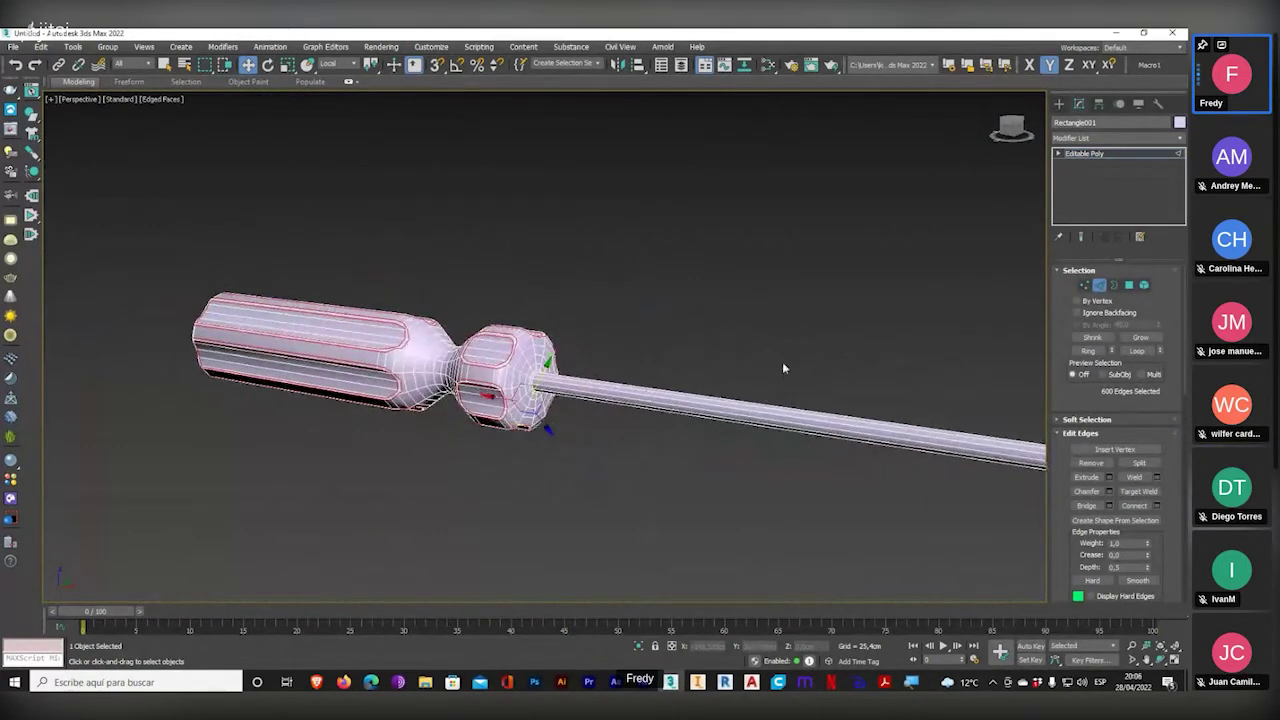
left_click(1180, 153)
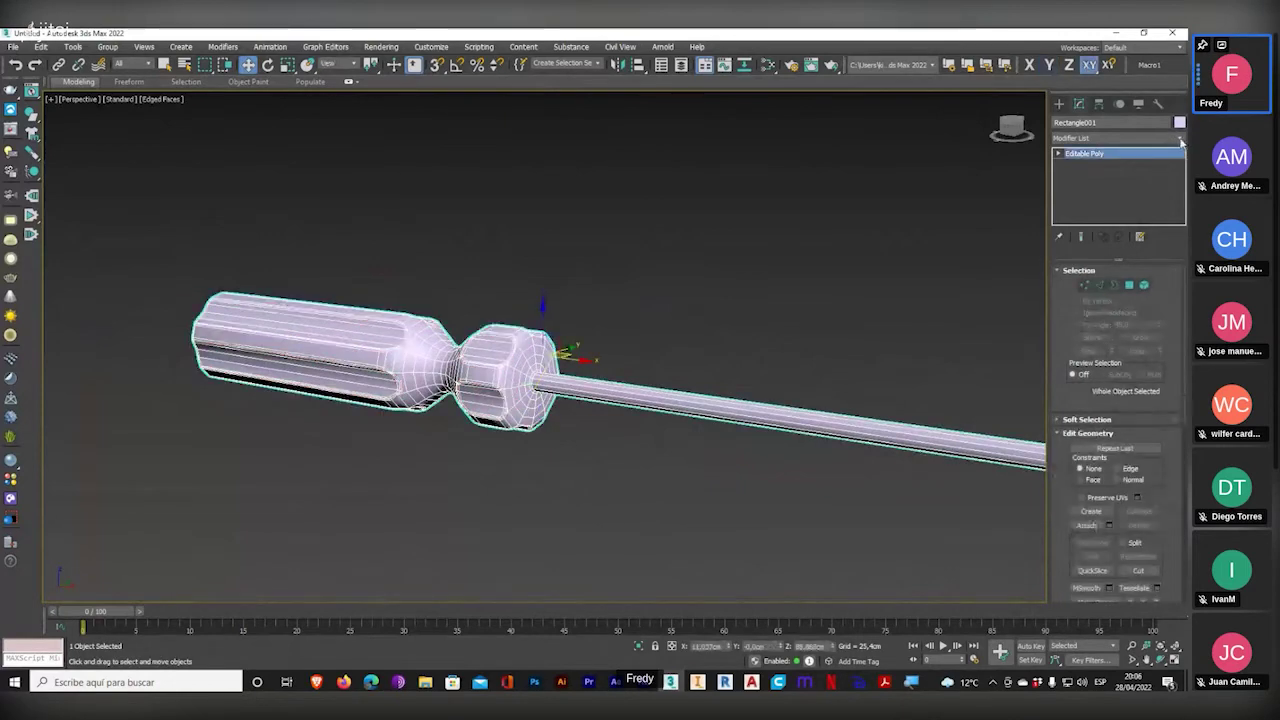
left_click(1118, 138)
left_click_drag(1181, 165, 1184, 462)
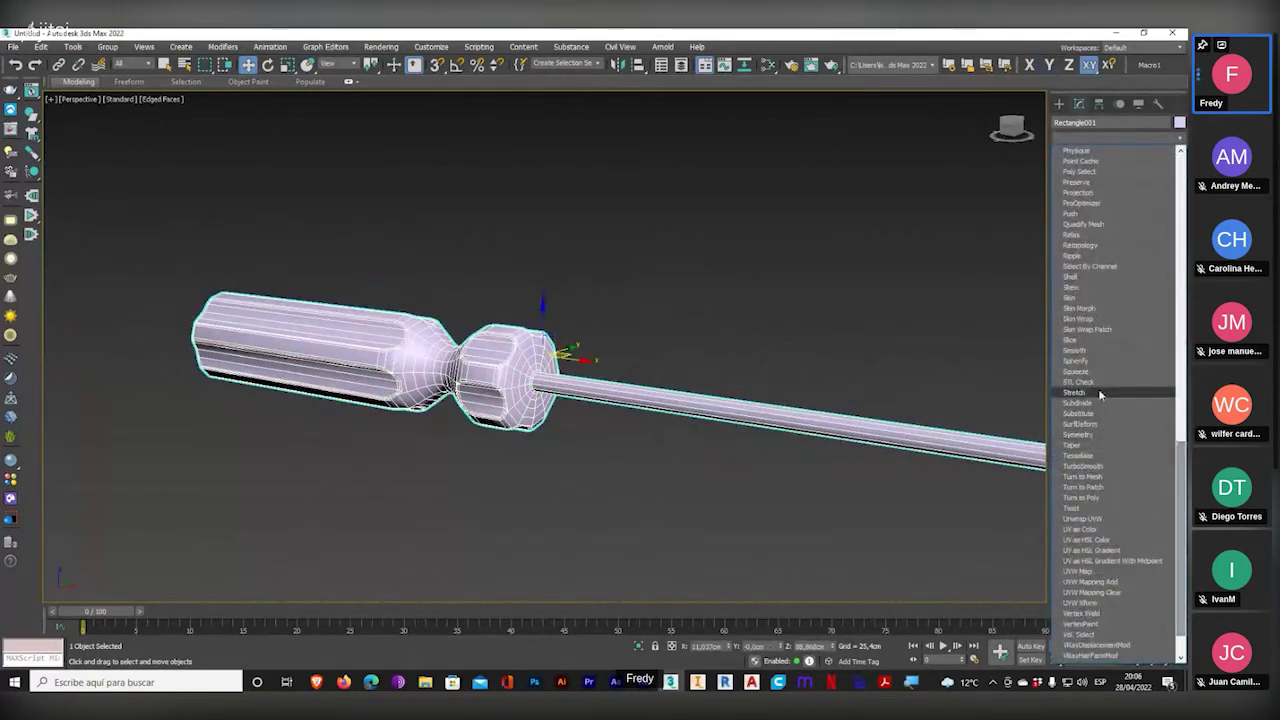
left_click(1083, 466)
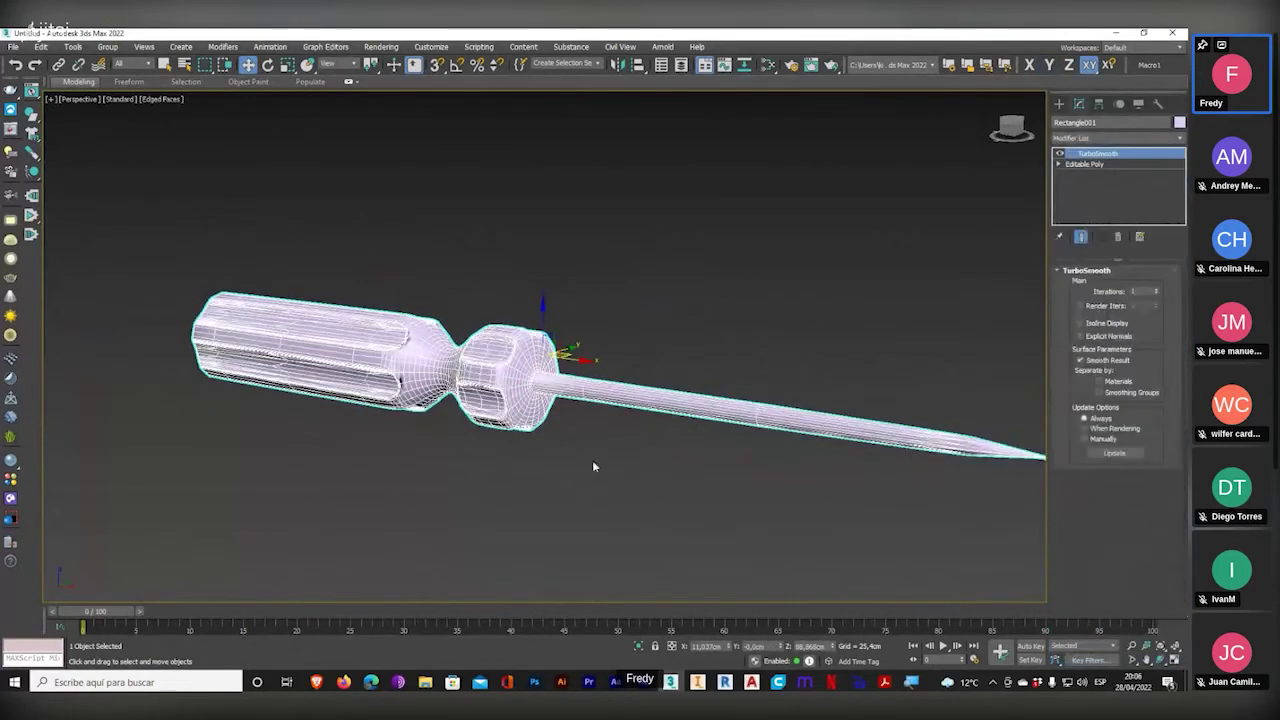
scroll(432, 430, "up", 3)
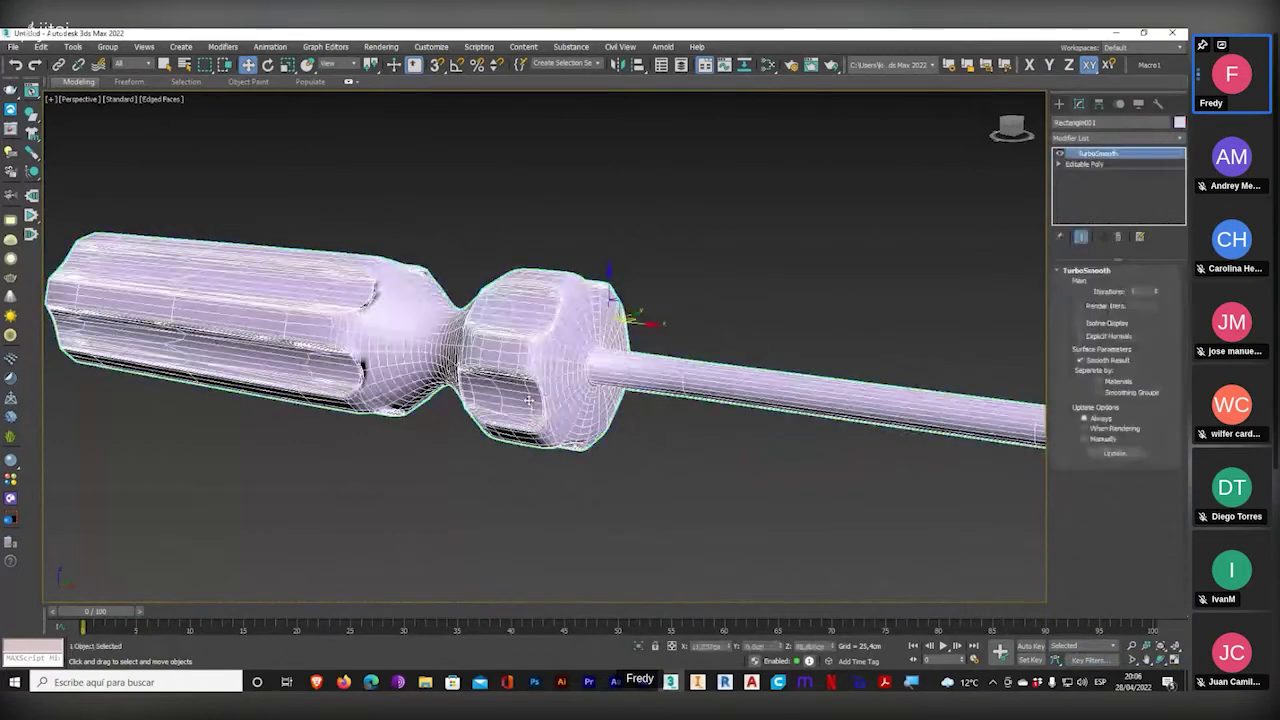
left_click(1157, 289)
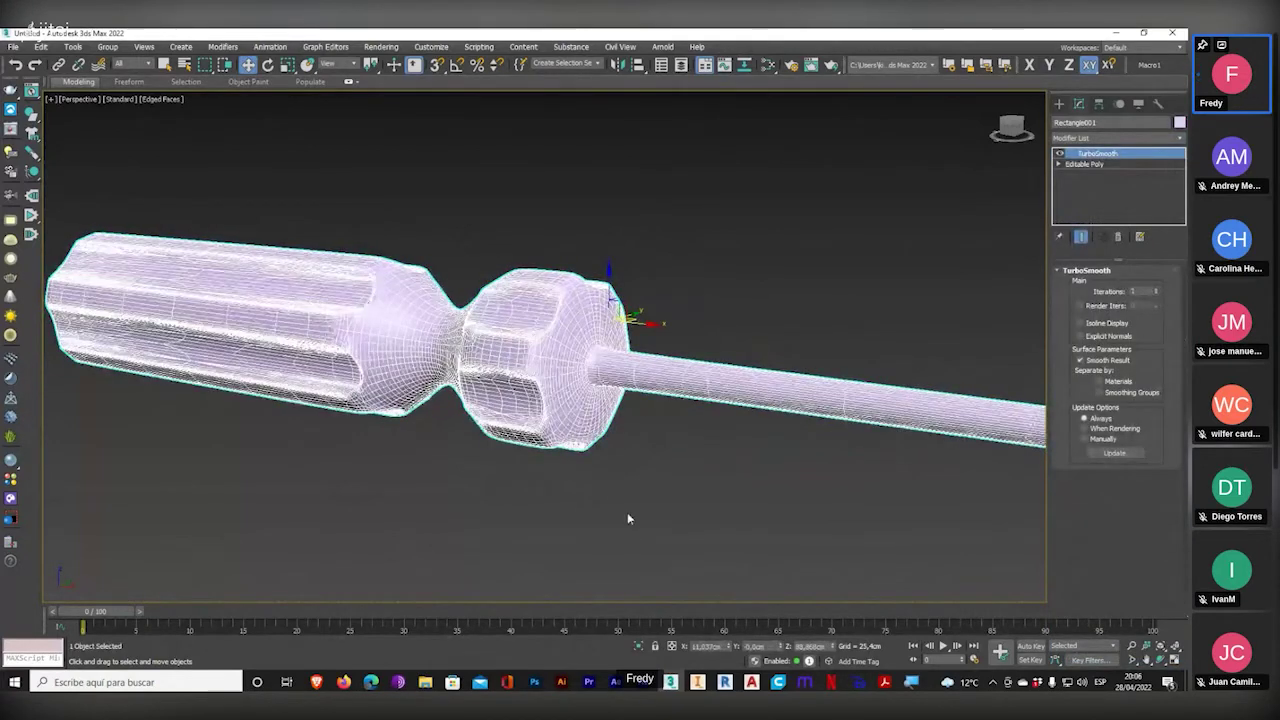
- Deselect the screwdriver, turn off edged faces in the perspective view and inspect the smoothed model from both sides
left_click(628, 518)
scroll(620, 510, "down", 2)
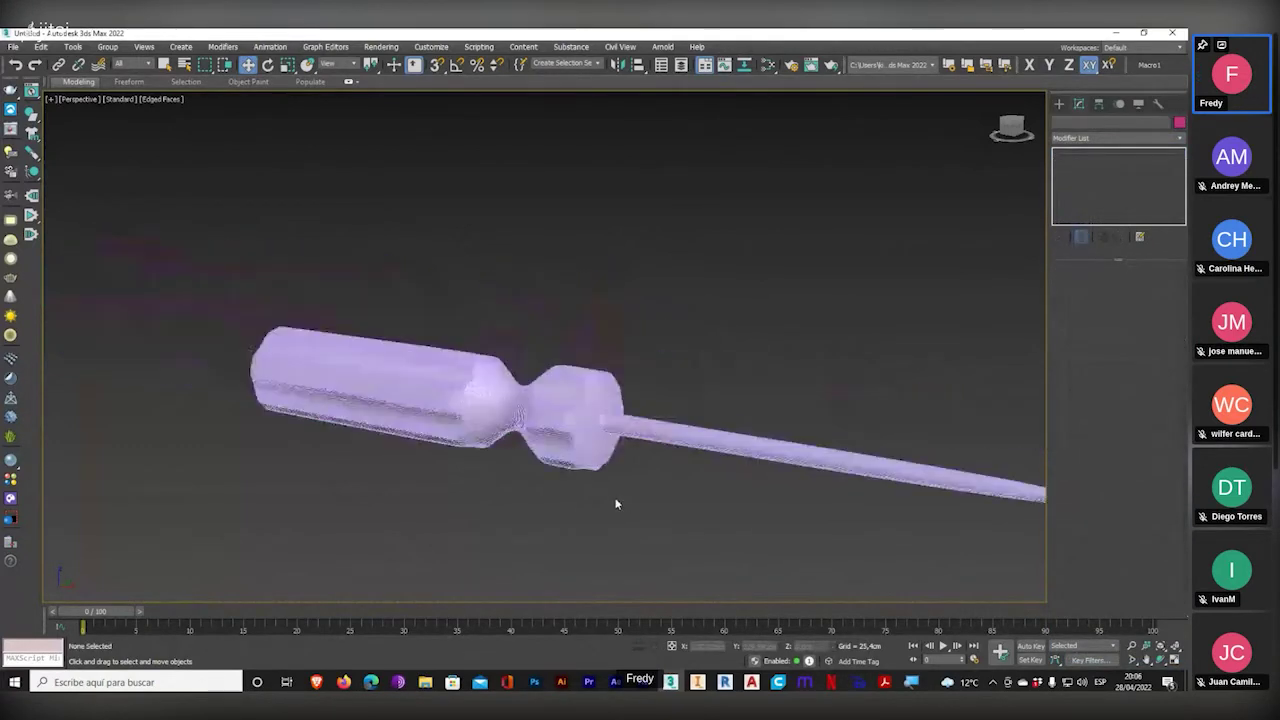
left_click(173, 101)
left_click(190, 246)
mouse_move(594, 294)
middle_mouse_down("alt")
mouse_move(478, 381)
mouse_move(532, 399)
mouse_move(582, 361)
mouse_move(487, 376)
mouse_move(578, 362)
mouse_move(522, 372)
mouse_move(703, 396)
mouse_move(642, 397)
mouse_move(666, 349)
mouse_move(706, 329)
mouse_move(737, 354)
mouse_move(726, 425)
mouse_move(634, 446)
mouse_move(569, 403)
mouse_move(451, 386)
mouse_move(557, 344)
mouse_move(541, 390)
mouse_move(506, 386)
middle_mouse_up("alt")
scroll(488, 254, "up", 6)
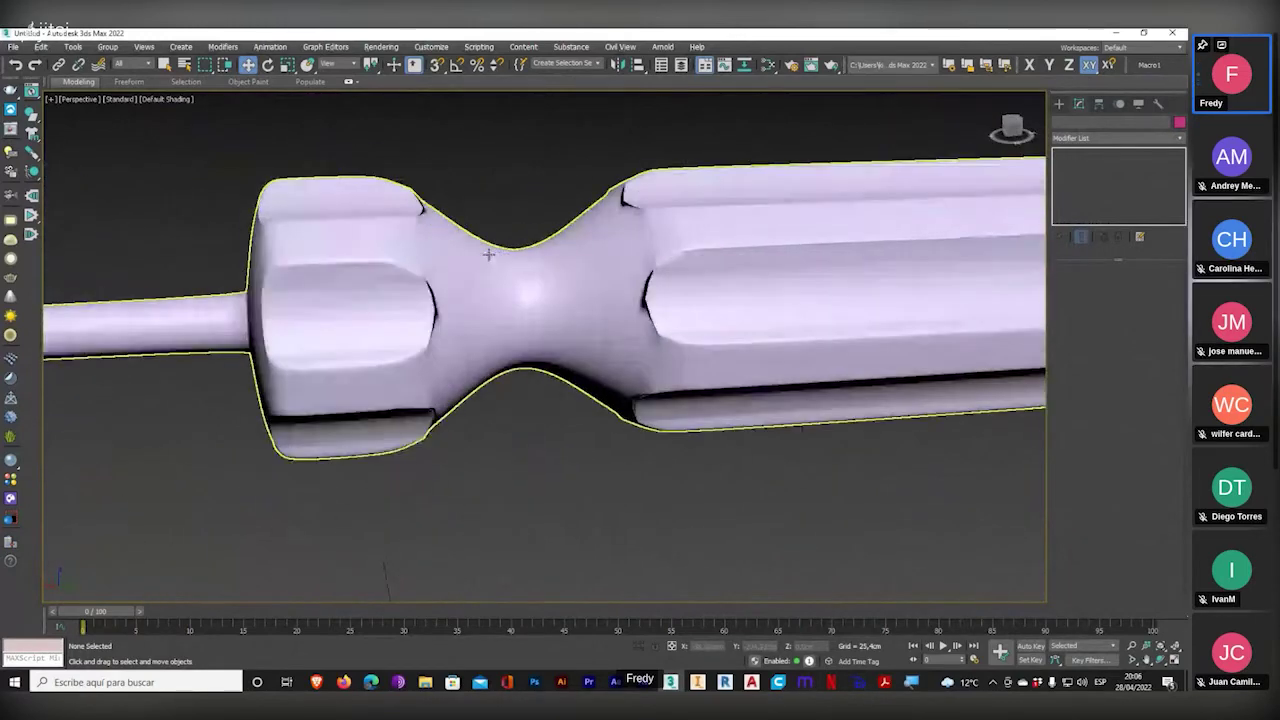
scroll(488, 254, "down", 8)
middle_click_drag(429, 374, 525, 375)
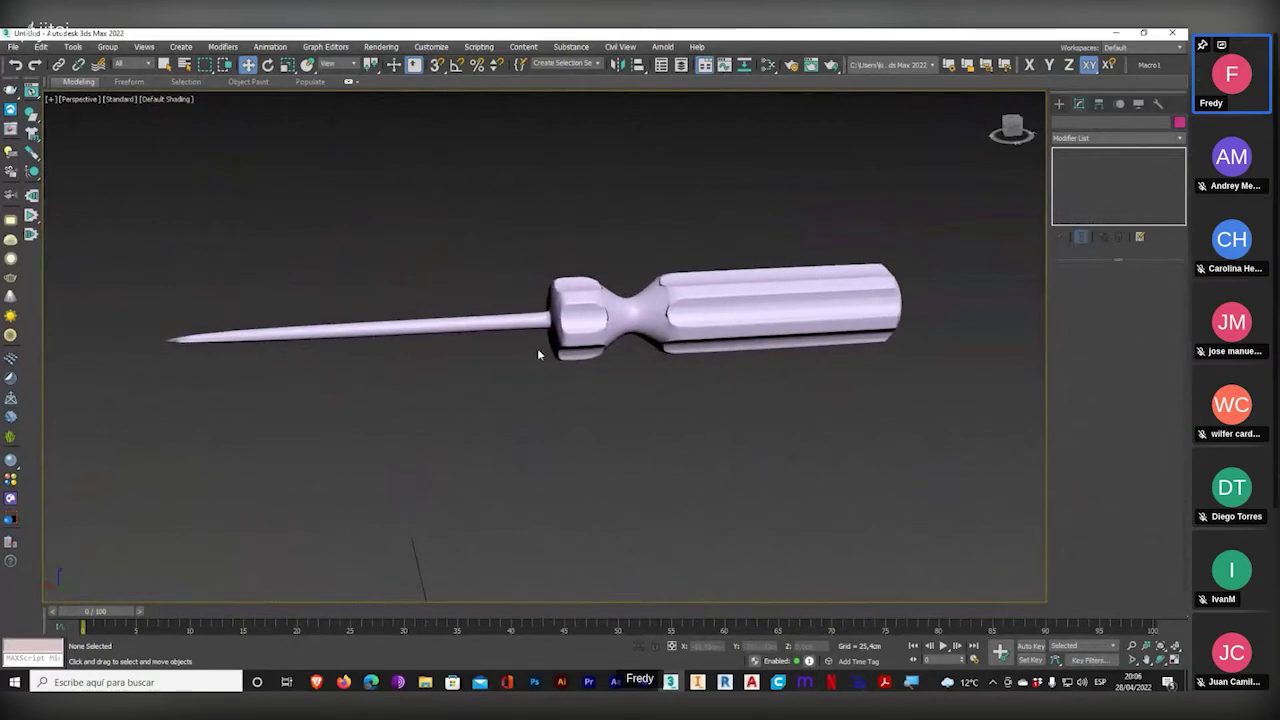
middle_click_drag(537, 348, 802, 388, "alt")
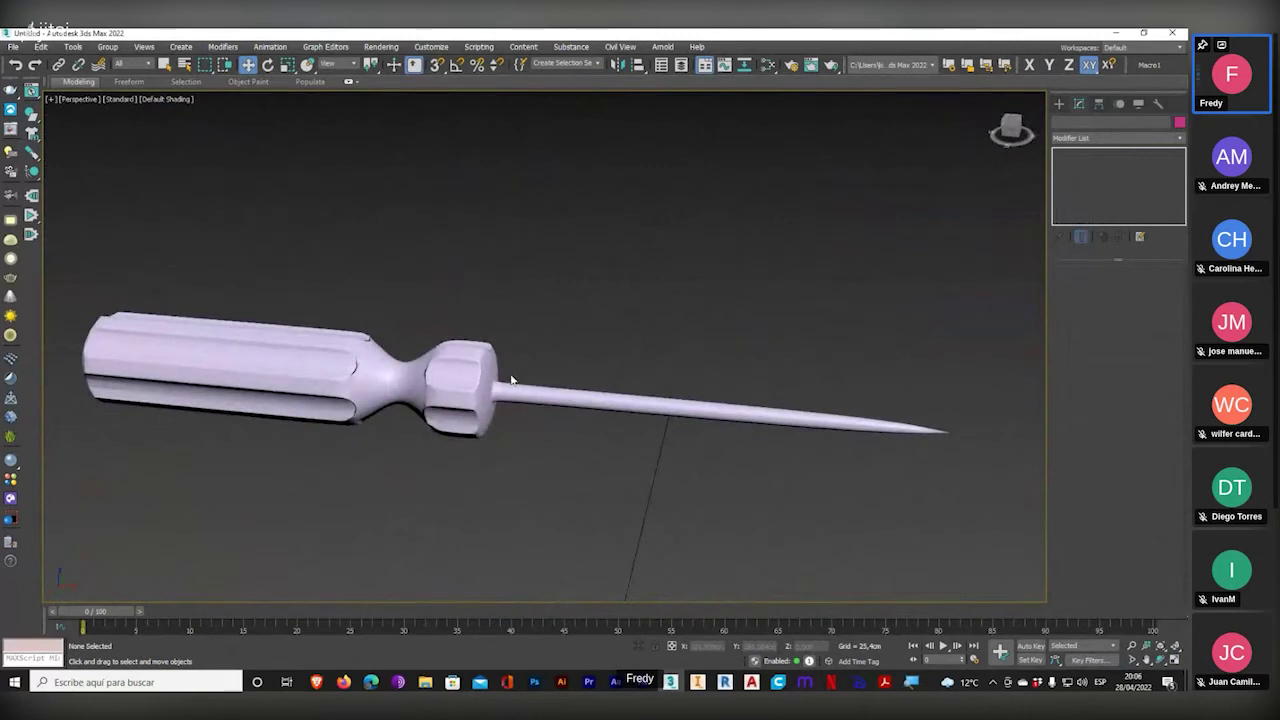
scroll(532, 368, "up", 5)
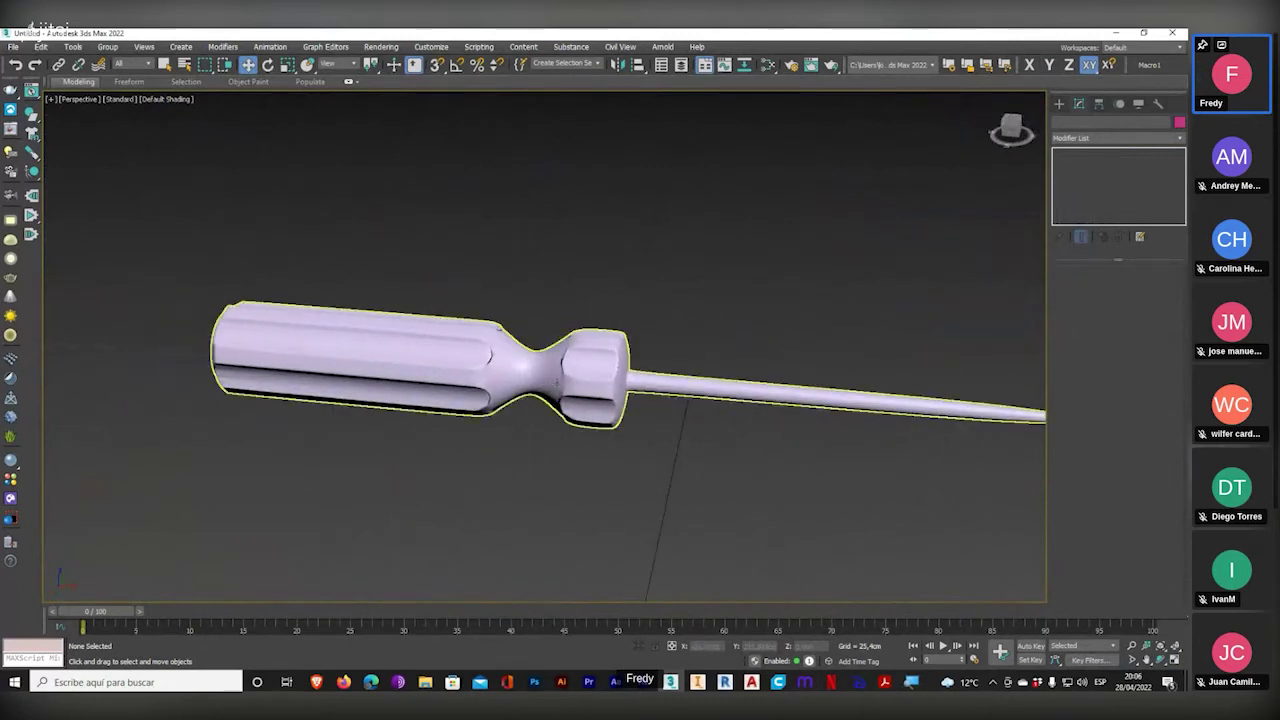
- Delete the screwdriver and return to the four-viewport layout with every view reset to extents
left_click(533, 374)
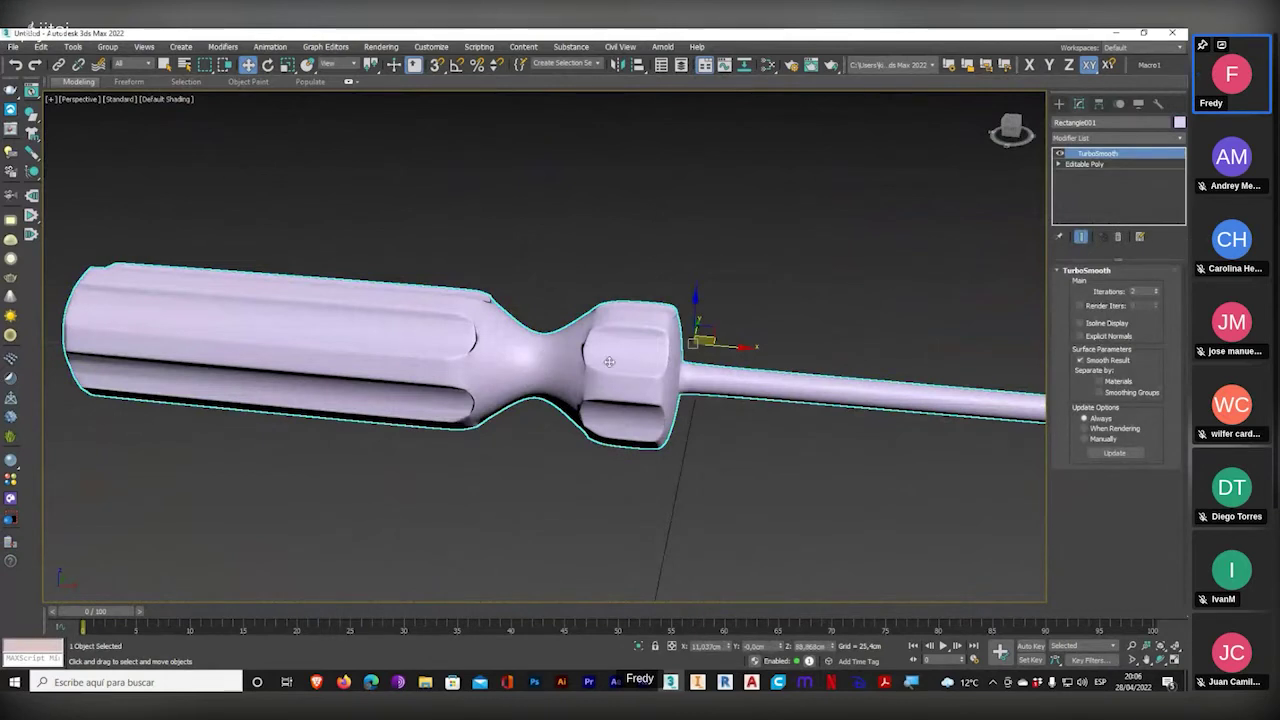
key("Delete")
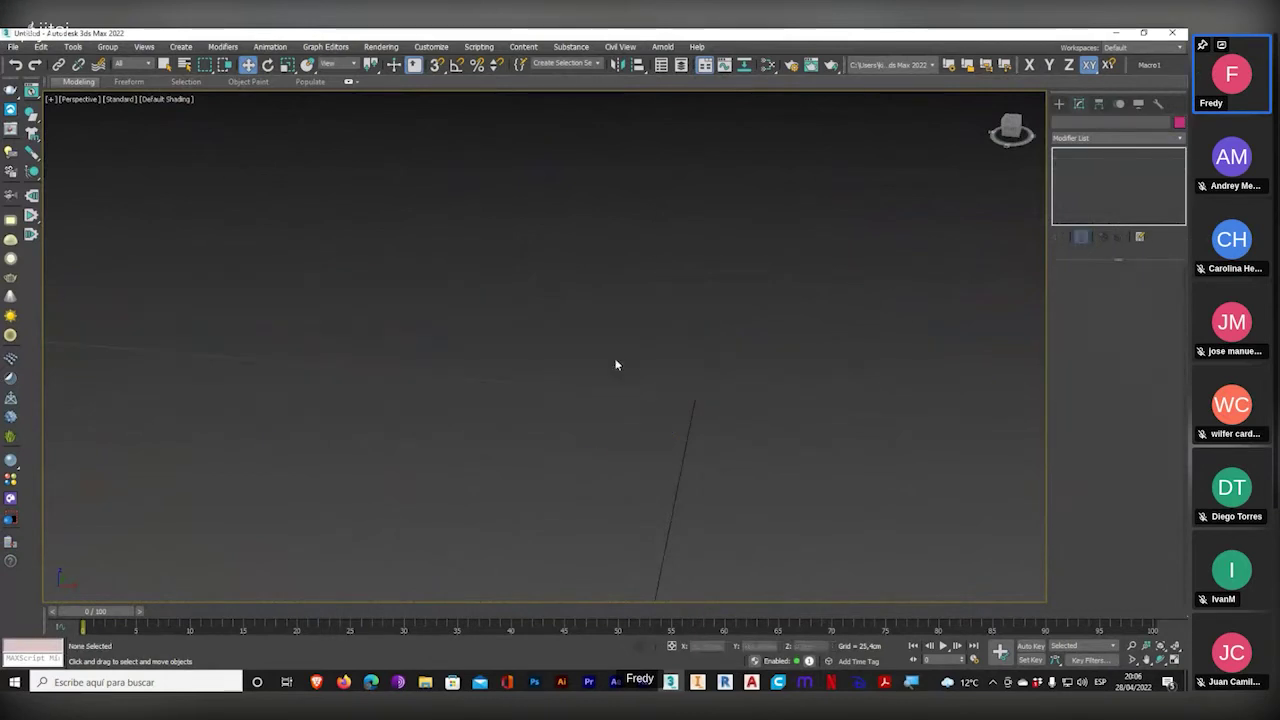
left_click(1175, 647)
left_click(1175, 660)
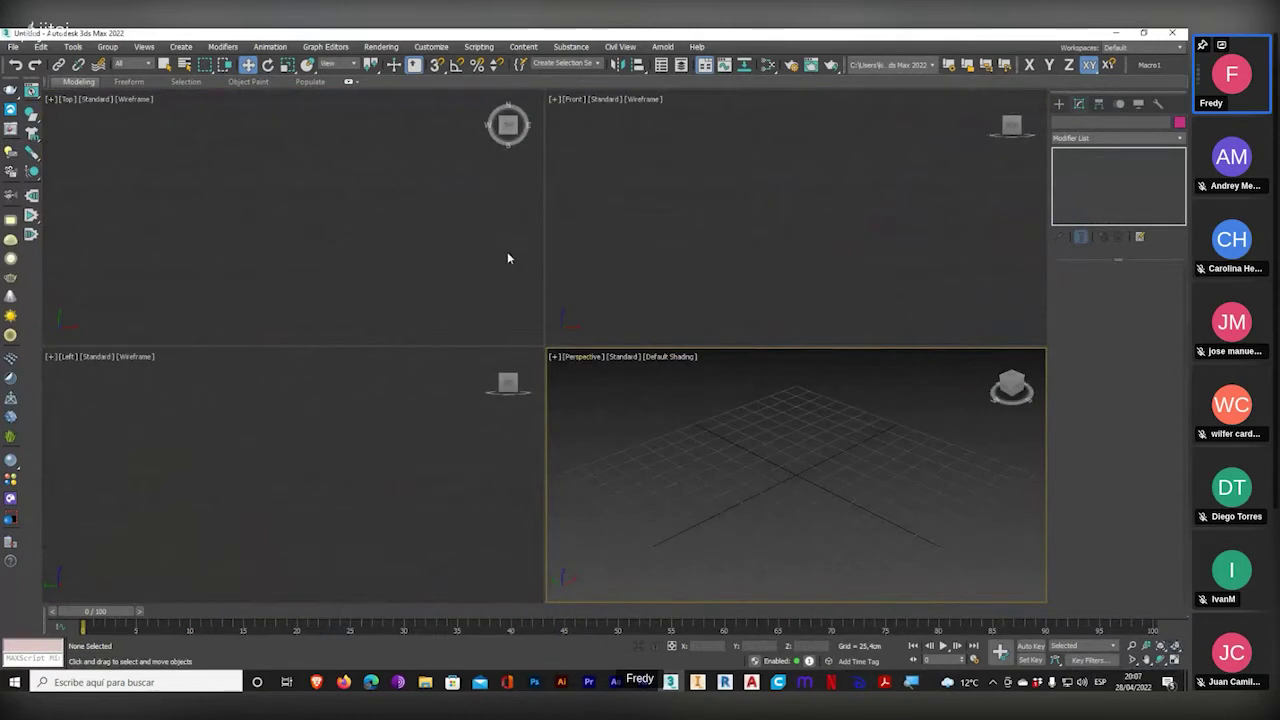
- Draw a freehand wavy Line spline starting in the Top view, mixing straight corner segments with Bezier curves
left_click(477, 262)
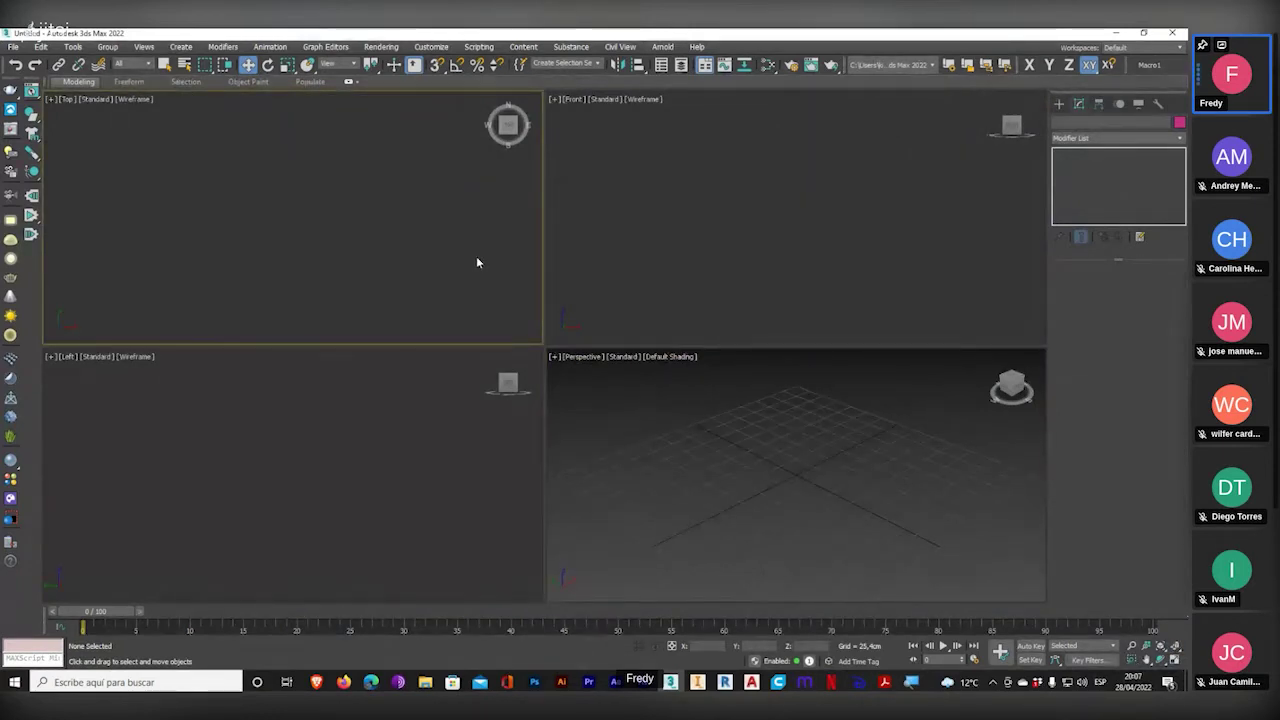
left_click(1060, 104)
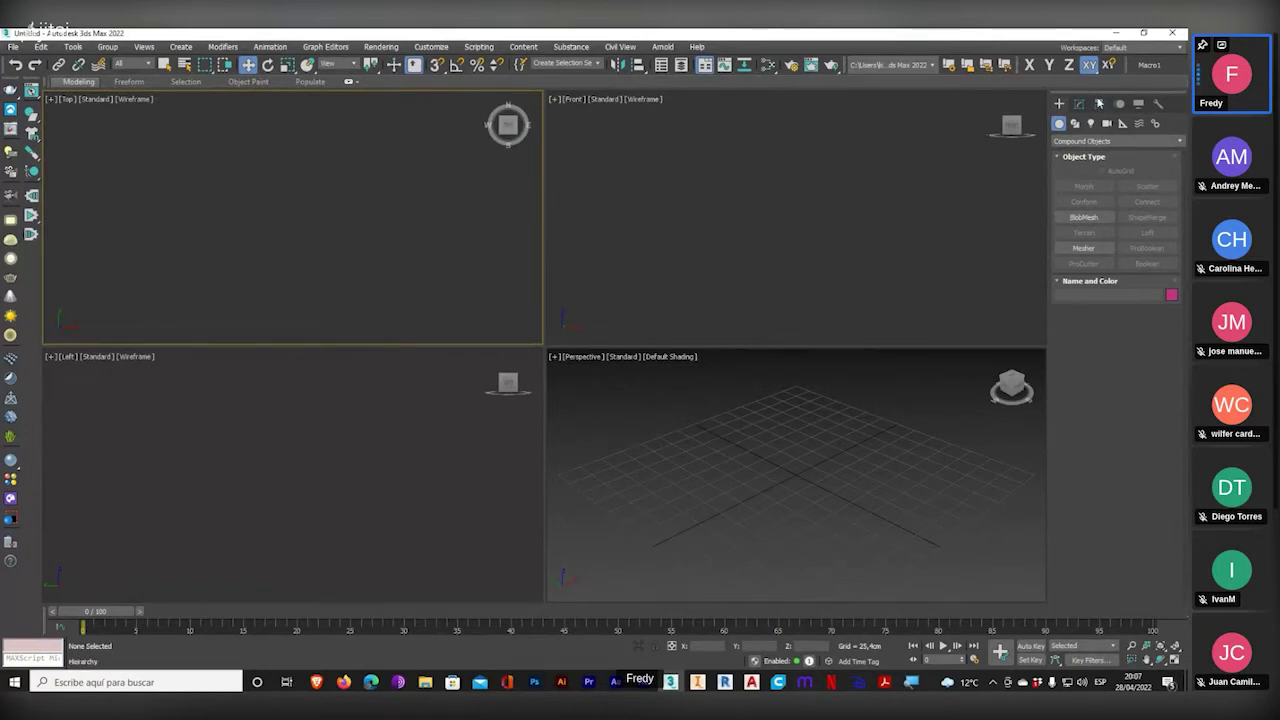
left_click(1078, 105)
left_click(1059, 104)
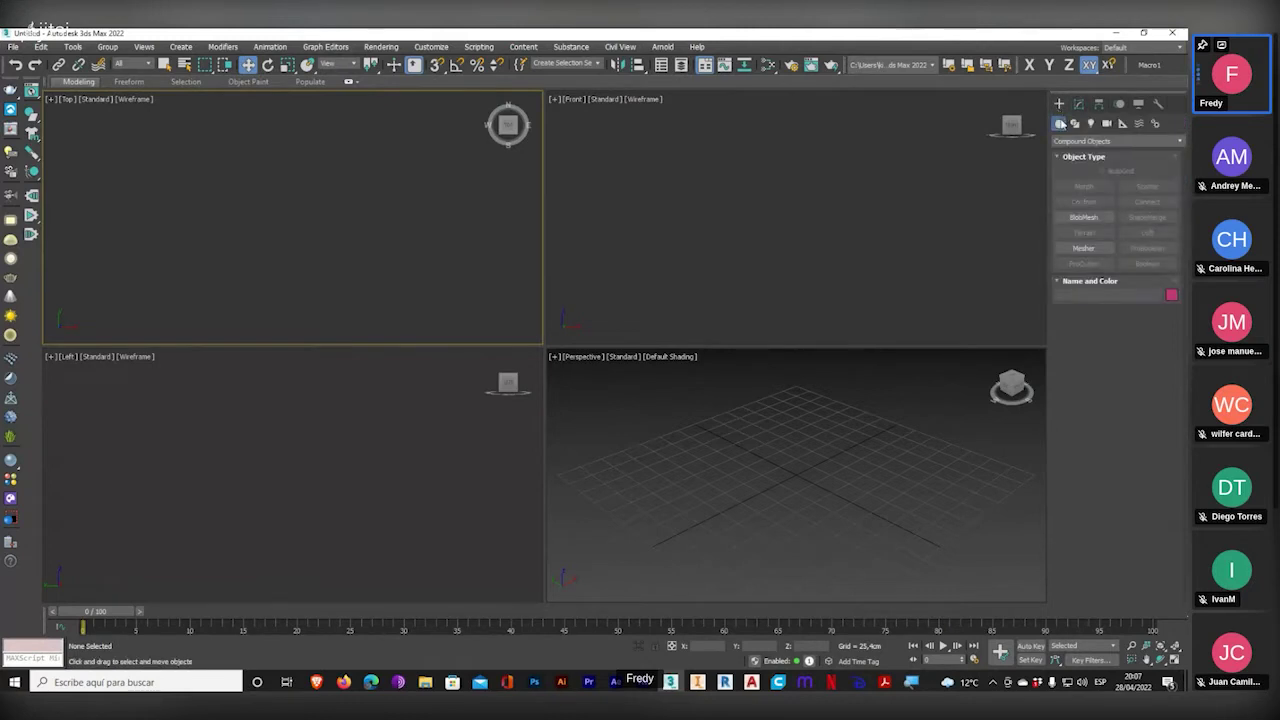
left_click(1076, 124)
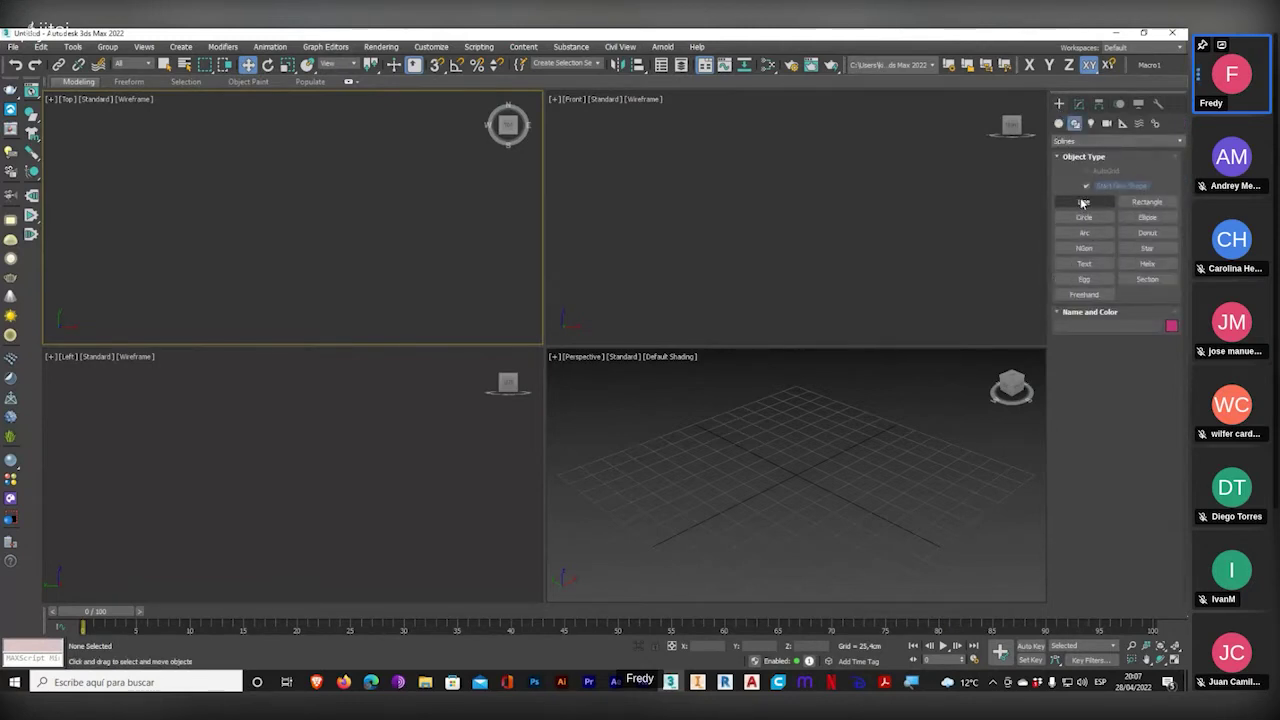
left_click(1083, 202)
left_click(156, 222)
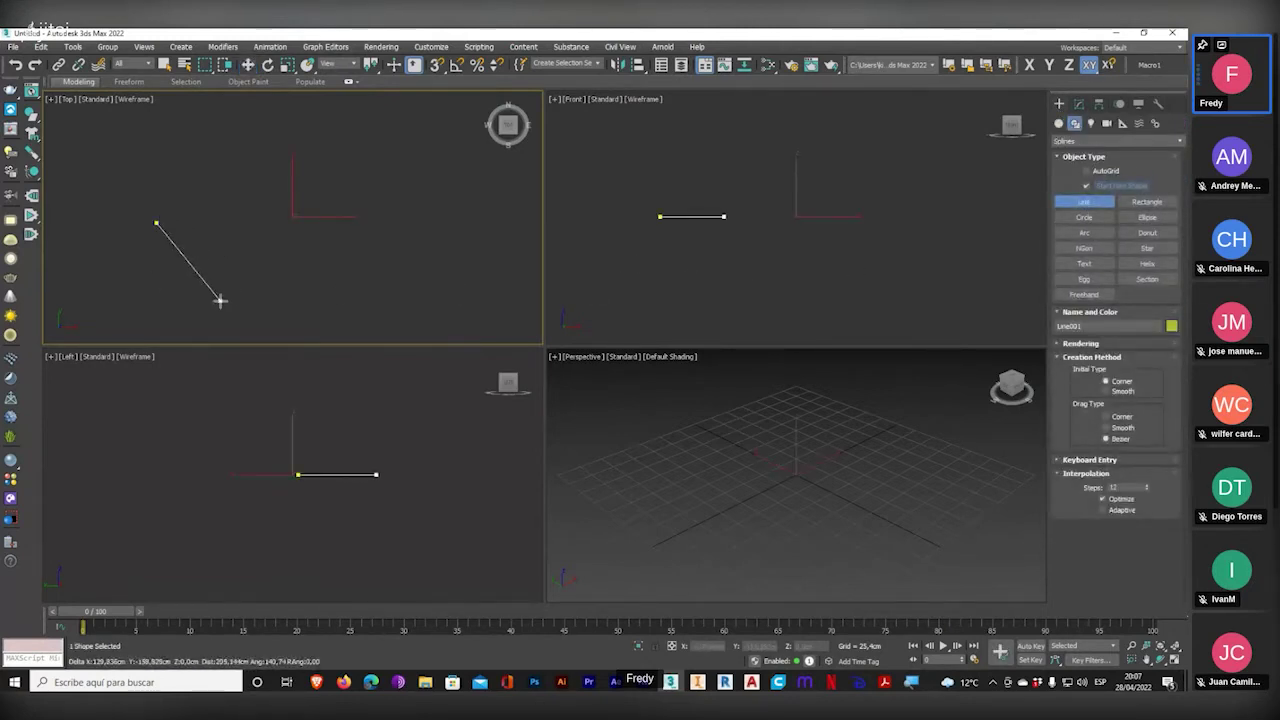
left_click(220, 297)
left_click_drag(337, 243, 337, 217)
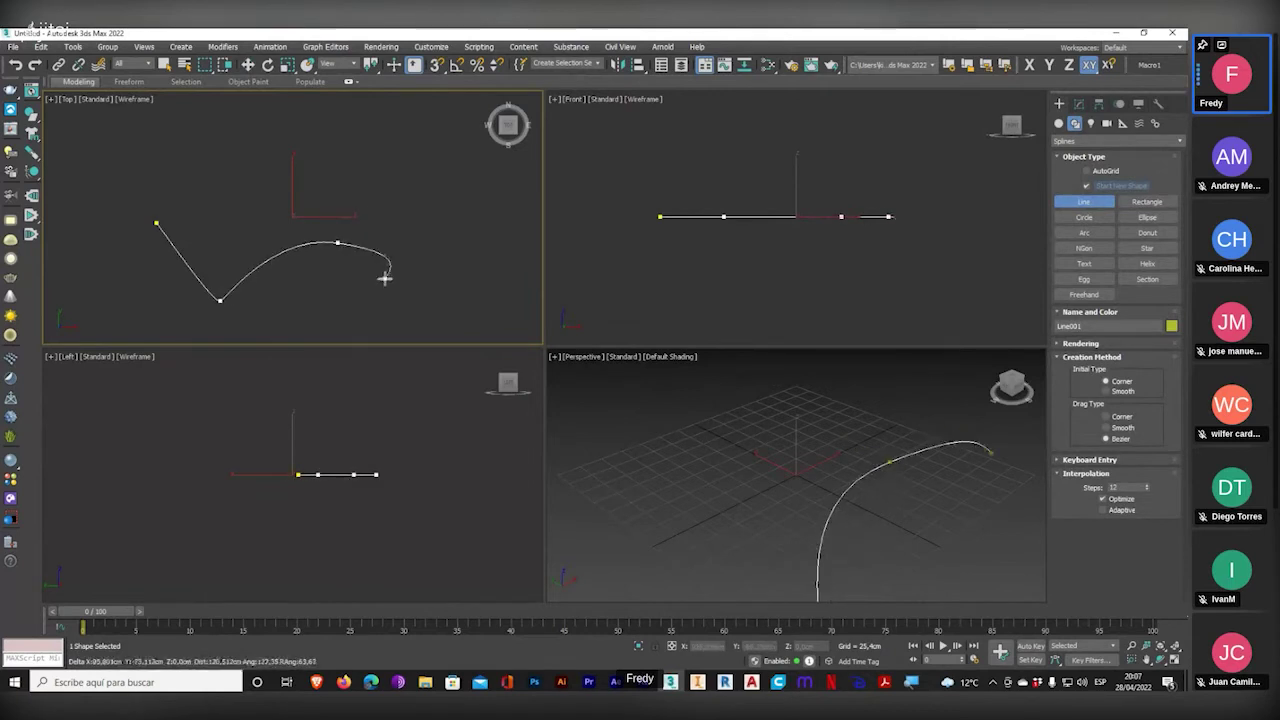
left_click_drag(397, 302, 456, 263)
left_click(456, 263)
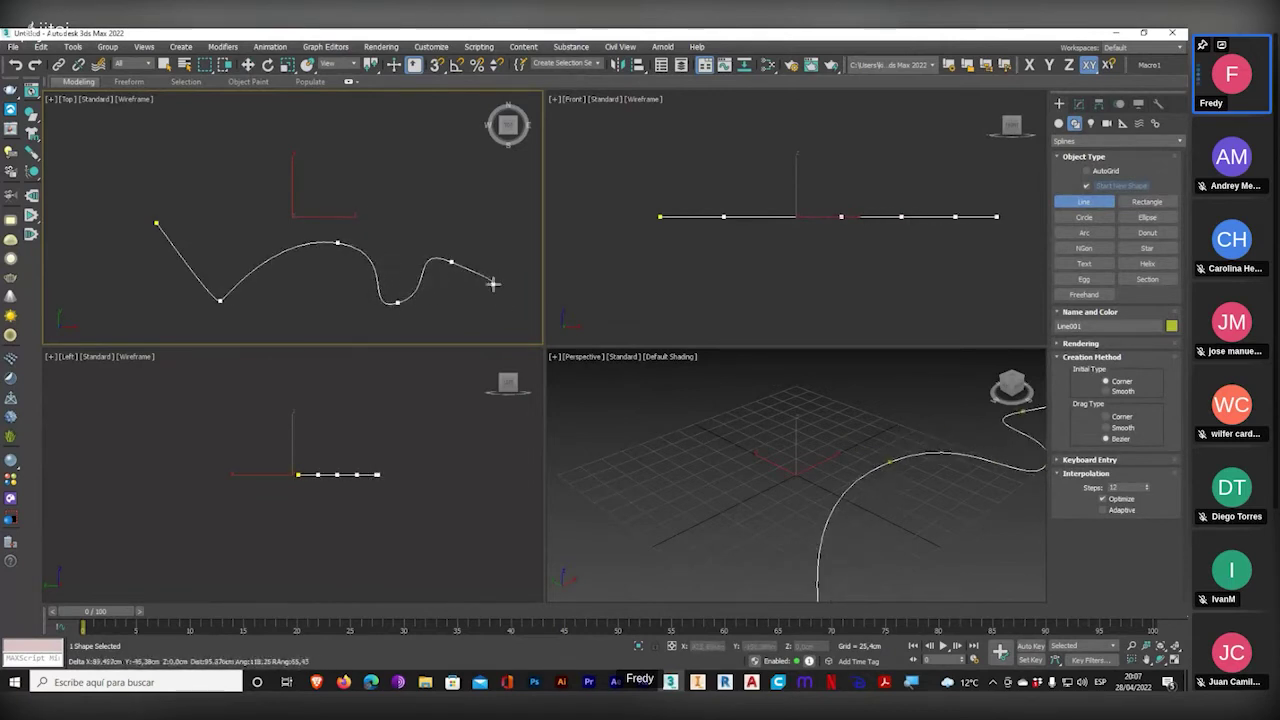
left_click(510, 309)
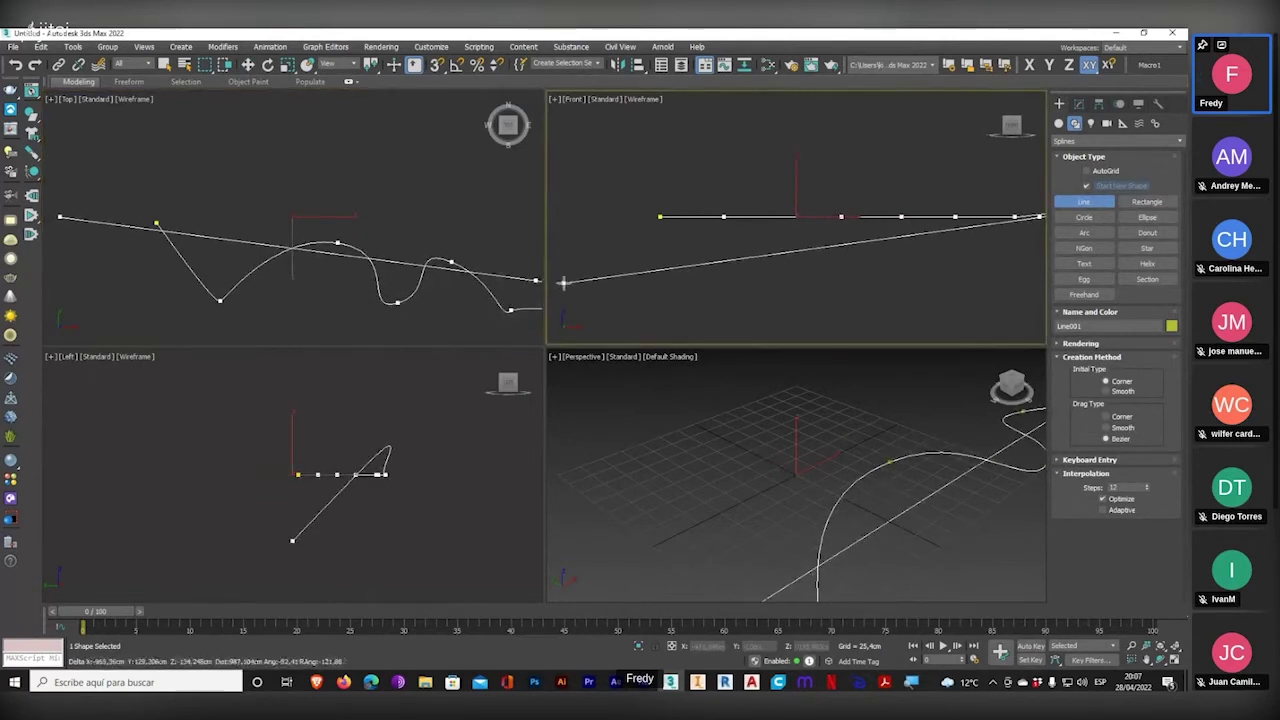
right_click(461, 237)
- Maximize the Top view around the new line and open the line for editing at Vertex level
middle_click_drag(461, 237, 356, 243)
scroll(357, 243, "down", 2)
scroll(361, 245, "down", 2)
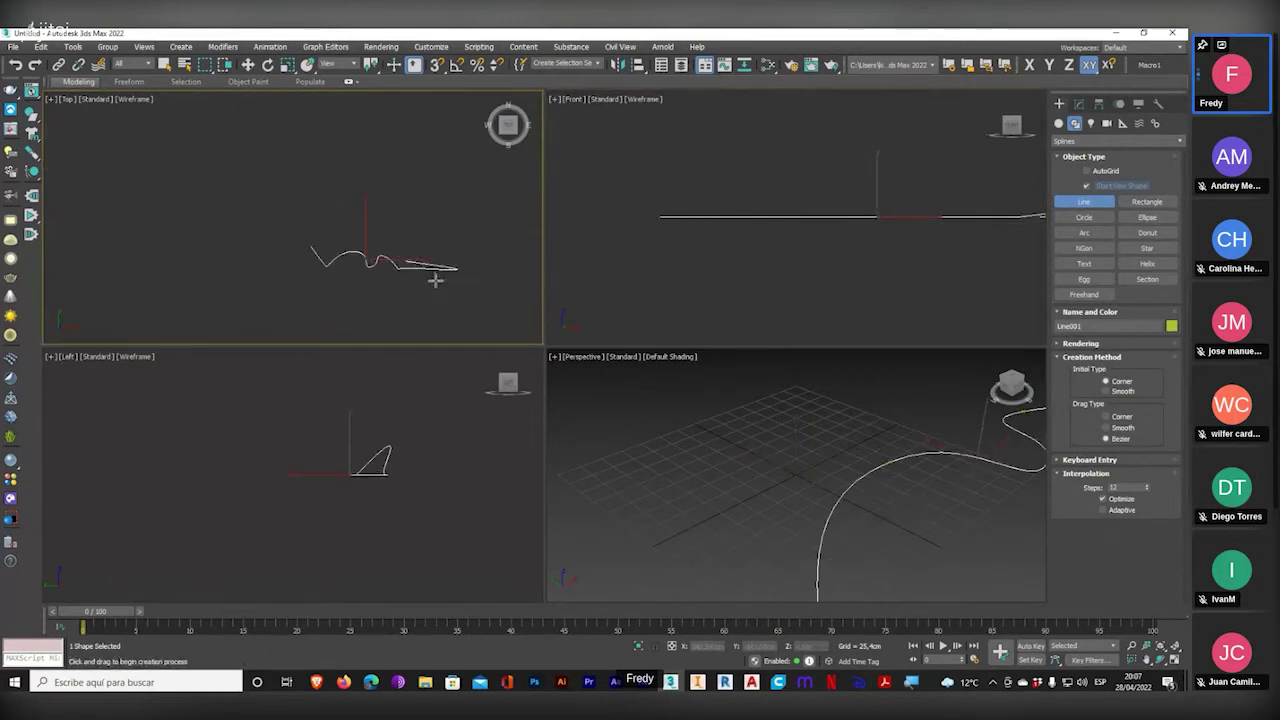
left_click(1175, 661)
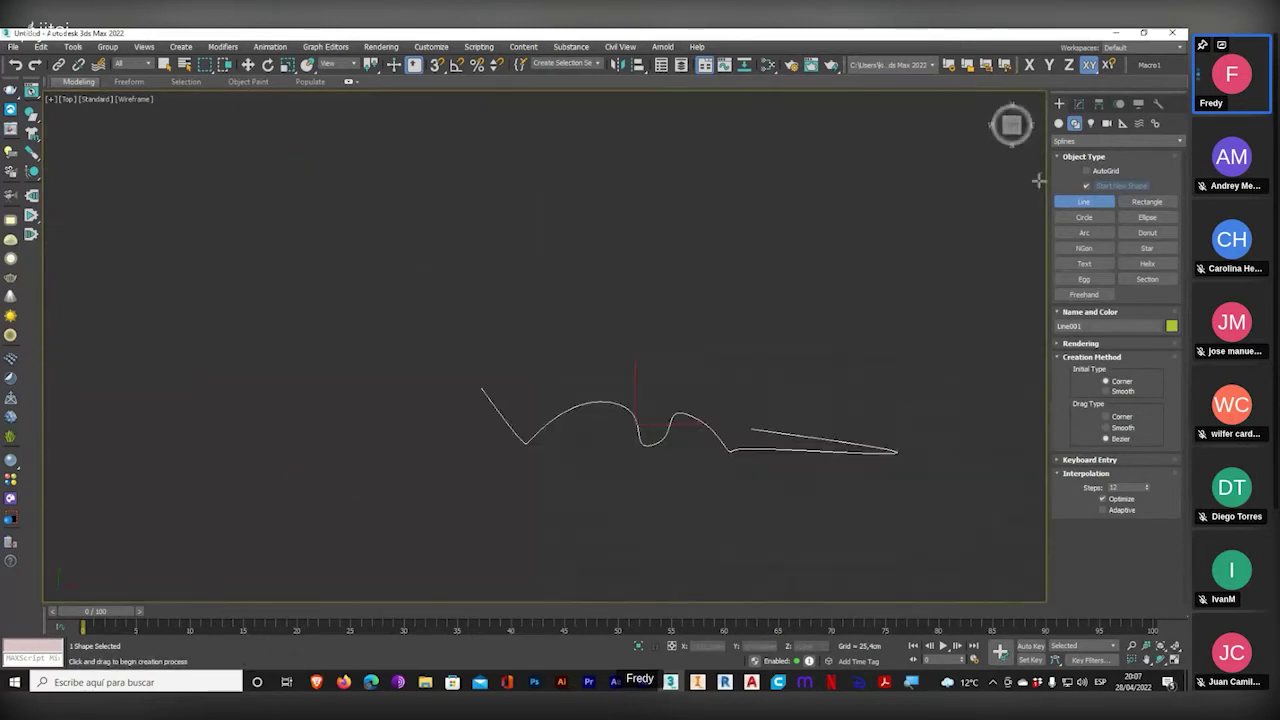
left_click(1079, 104)
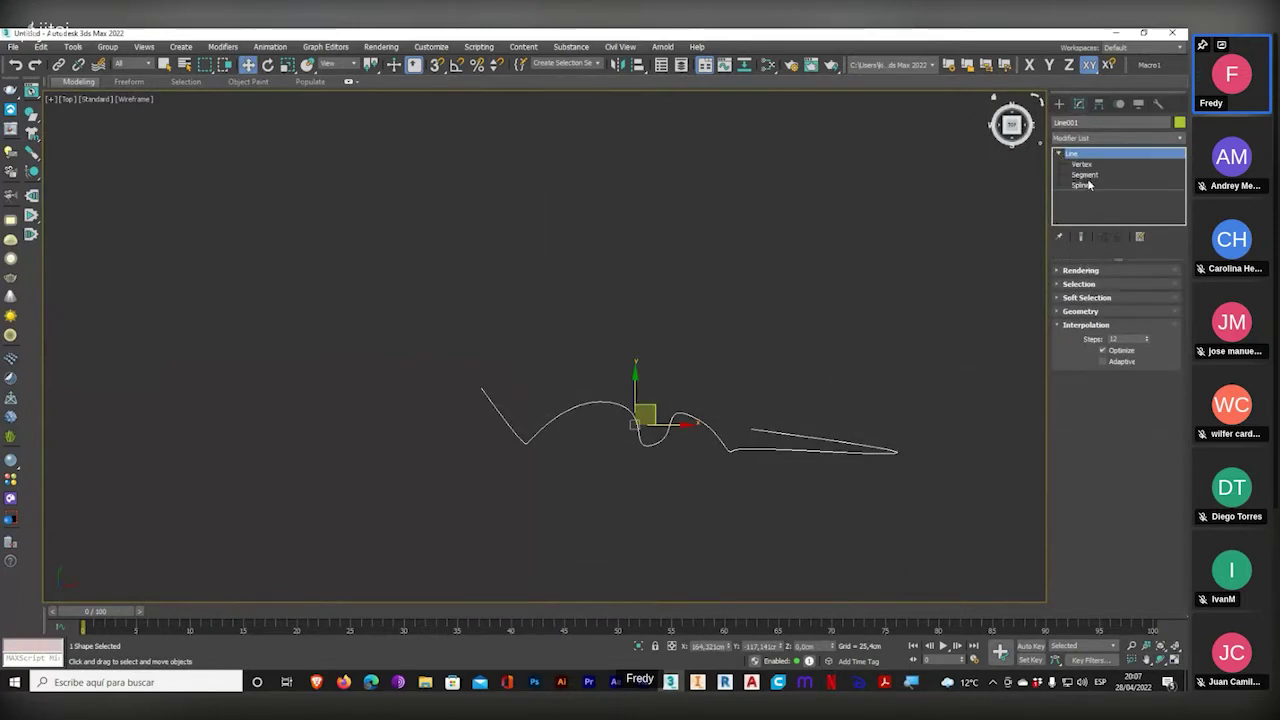
left_click(1082, 166)
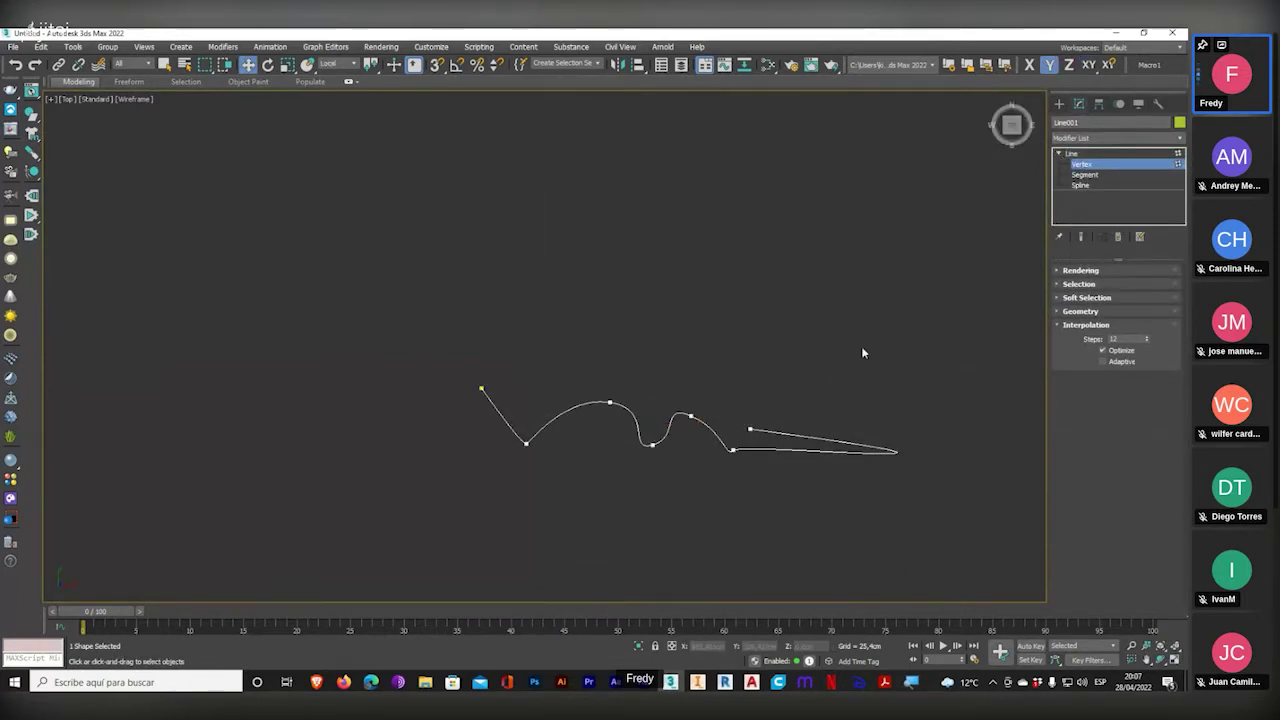
- Unfold the right end of the line by moving its end vertex outward and adjusting the neighbouring vertex's Bezier handles
middle_click_drag(775, 407, 542, 365)
left_click_drag(543, 361, 689, 369)
left_click_drag(600, 312, 672, 313)
left_click_drag(500, 406, 453, 412)
scroll(512, 402, "up", 3)
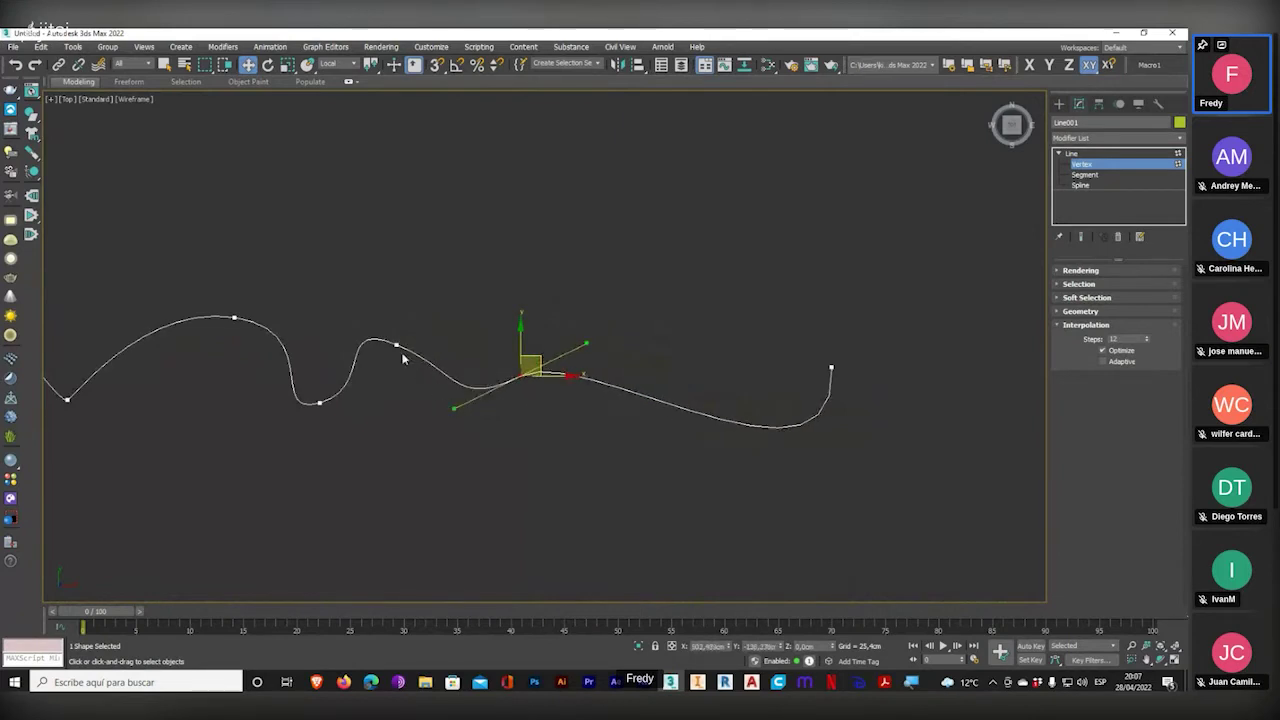
- Nudge the two vertices in the middle of the wave and round the line's first corner by adjusting its Bezier handles
left_click_drag(396, 345, 405, 340)
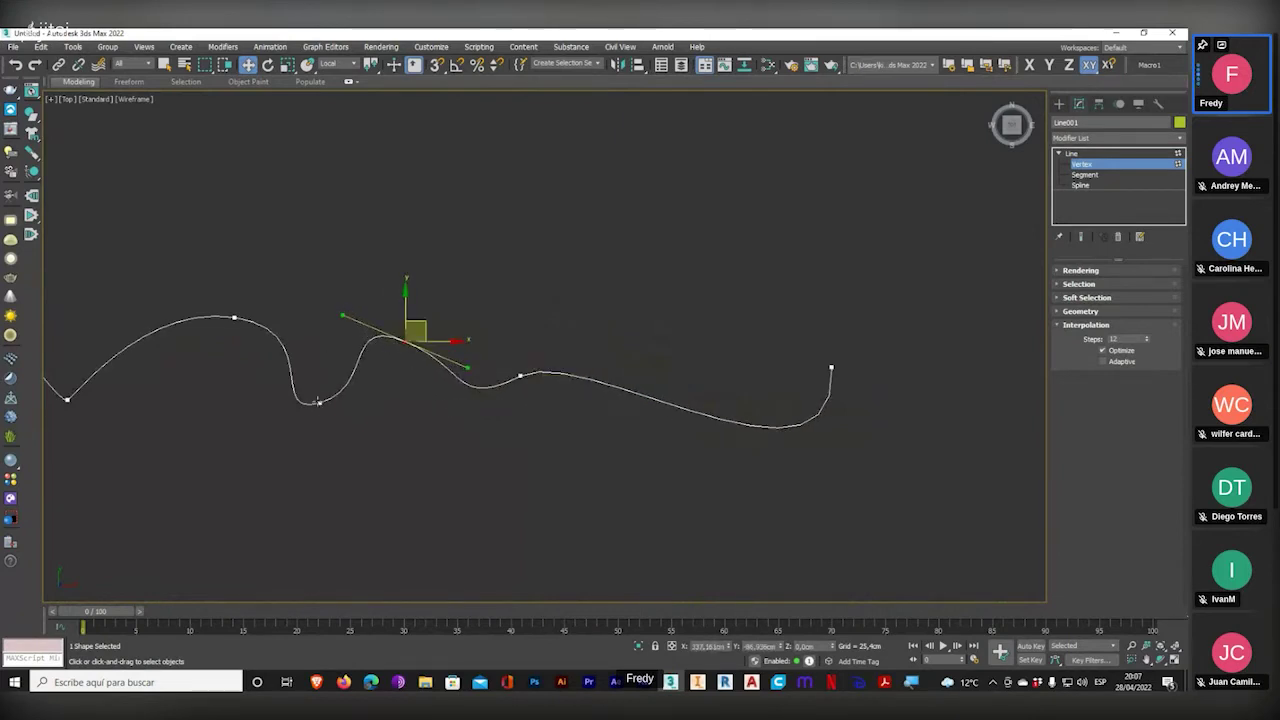
mouse_move(317, 402)
left_mouse_down()
mouse_move(331, 391)
mouse_move(331, 410)
left_mouse_up()
middle_click_drag(67, 399, 286, 377)
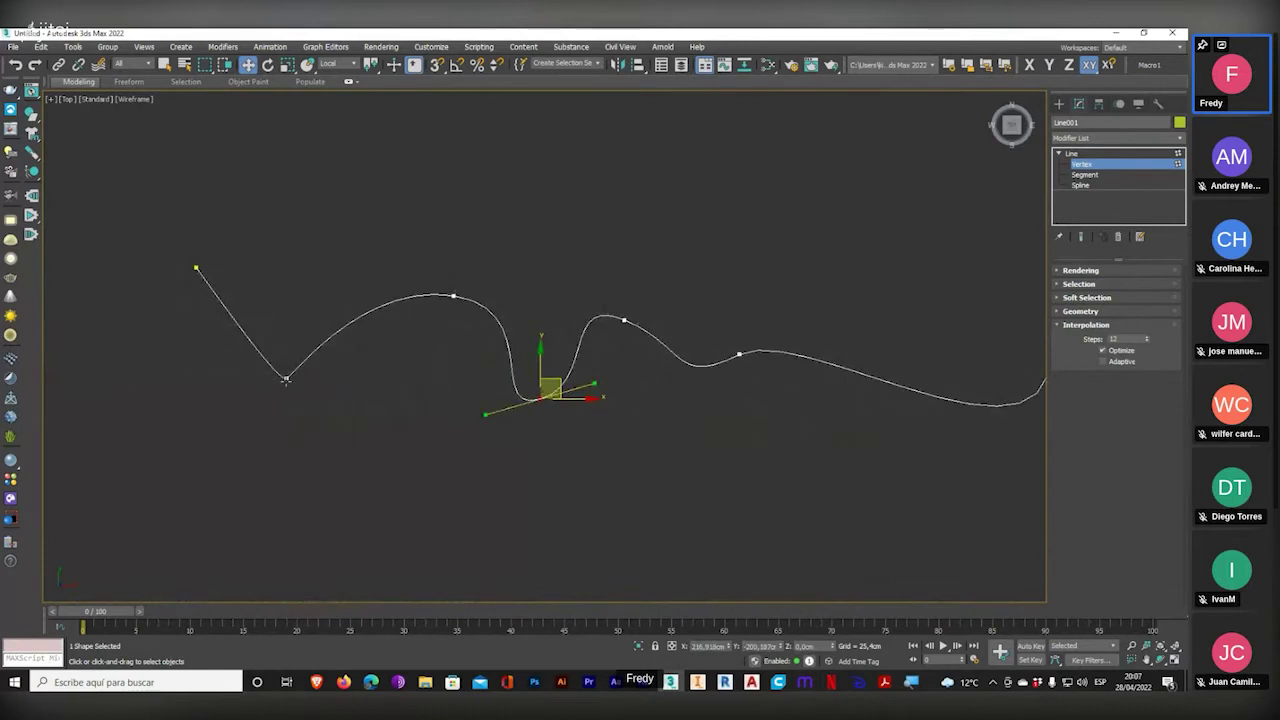
left_click(286, 379)
left_click_drag(277, 386, 228, 368)
middle_click_drag(589, 352, 535, 370)
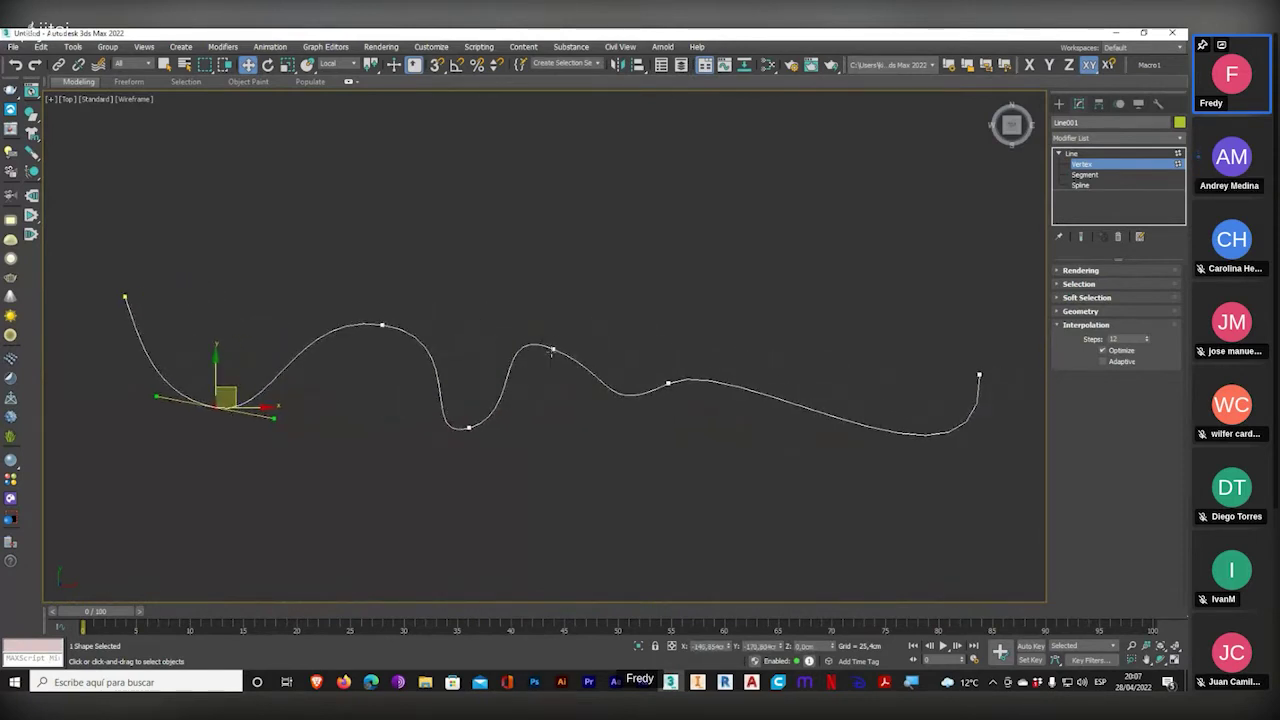
- Even out the line's two crests and the vertex after them by moving vertices and Bezier handles, and leave Vertex level
left_click_drag(551, 353, 643, 337)
left_click(669, 382)
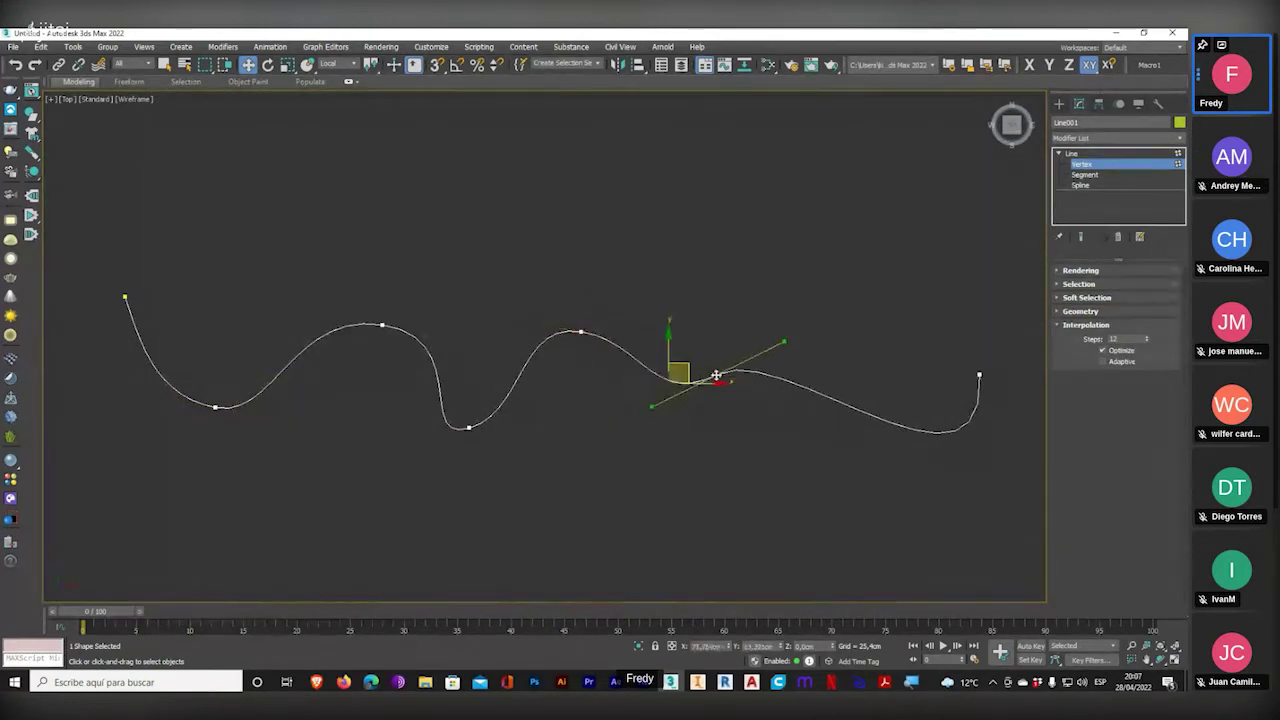
left_click_drag(716, 375, 652, 441)
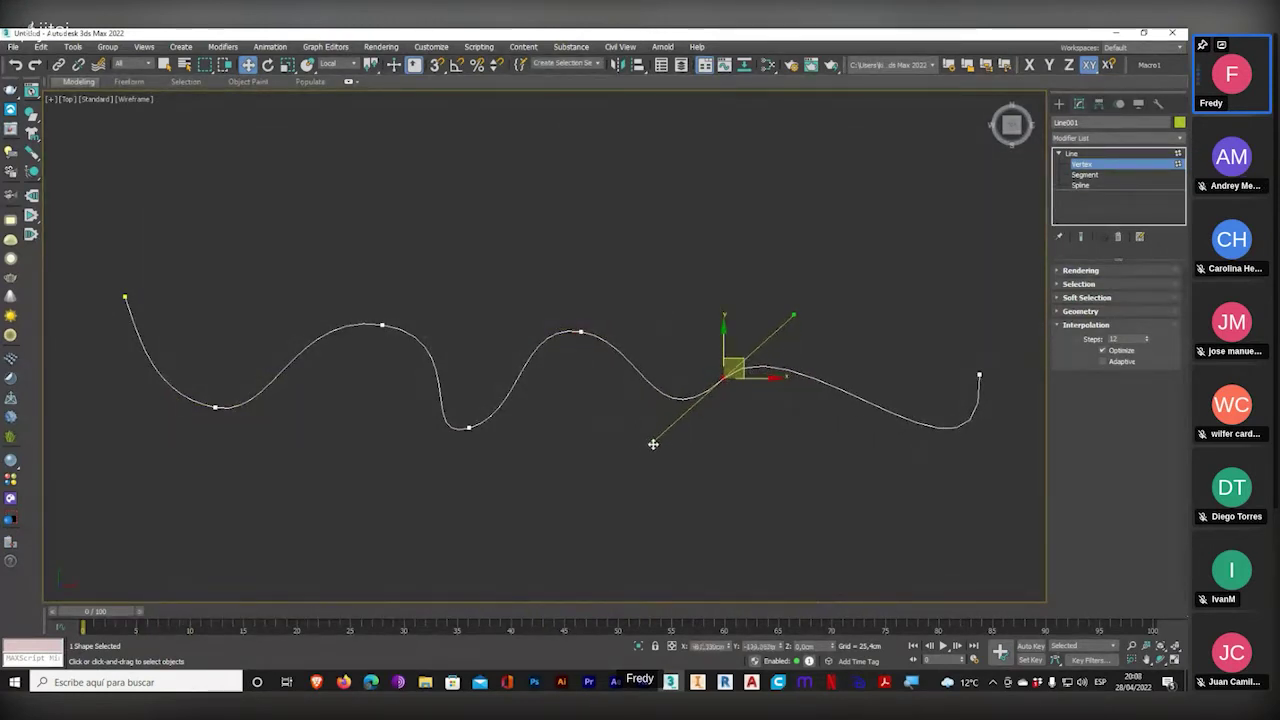
left_click(381, 325)
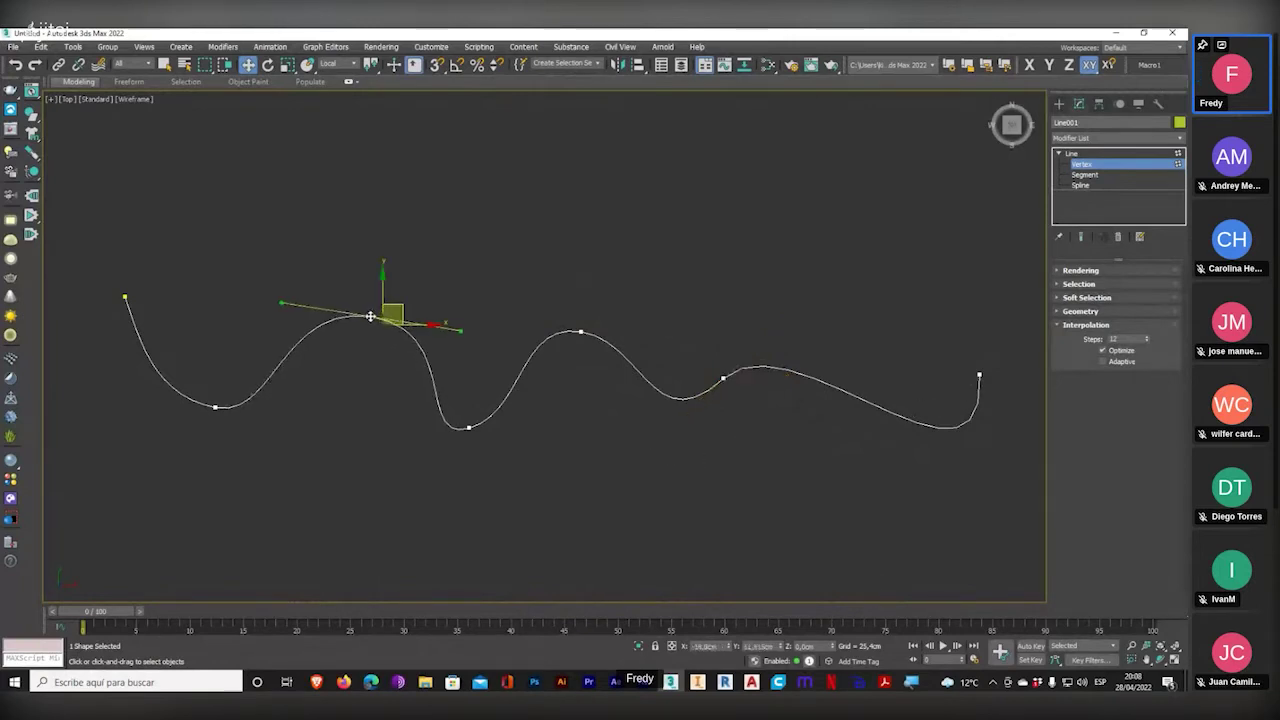
left_click_drag(457, 333, 435, 329)
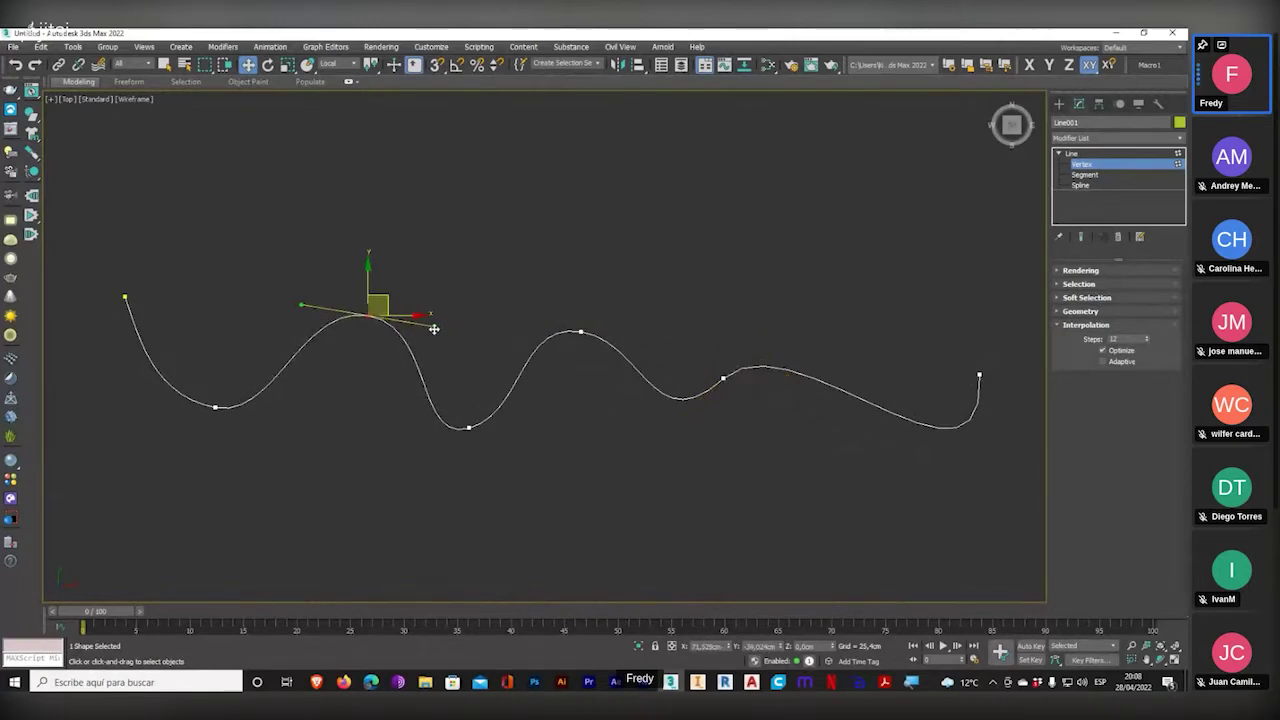
key("1")
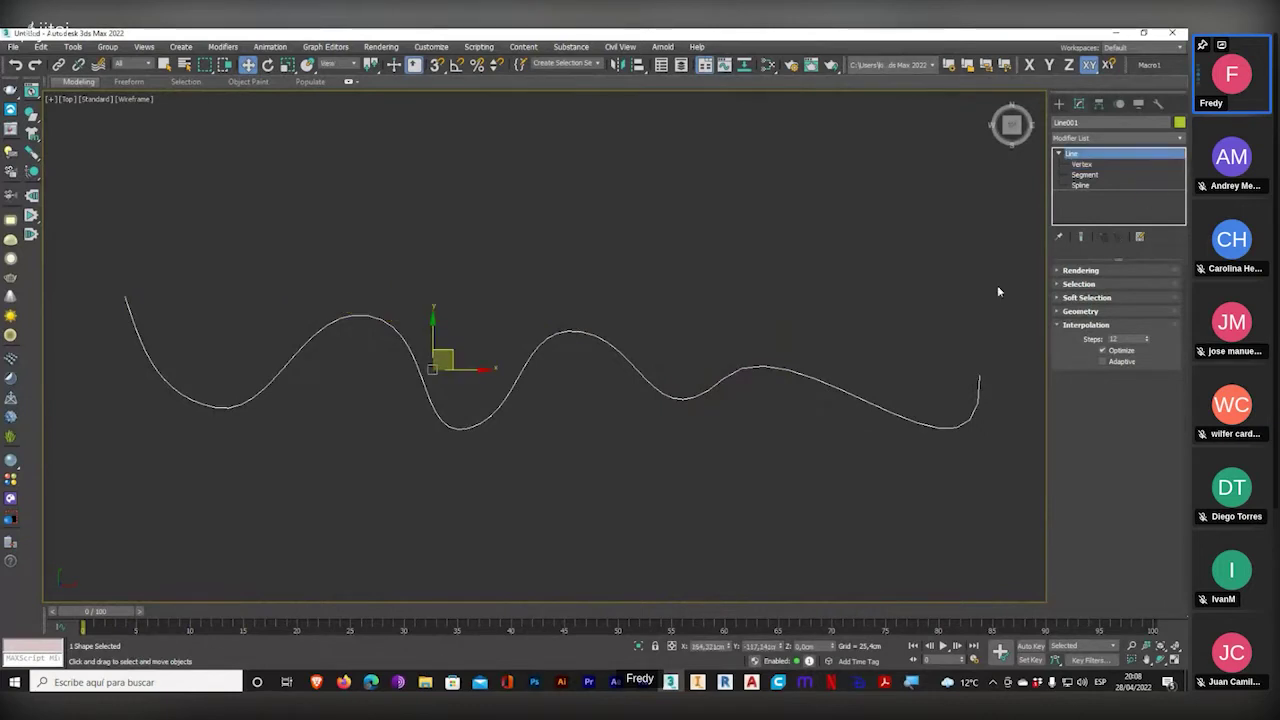
- Clone the wavy line upward along Y as three evenly spaced independent copies
middle_click_drag(551, 377, 506, 443)
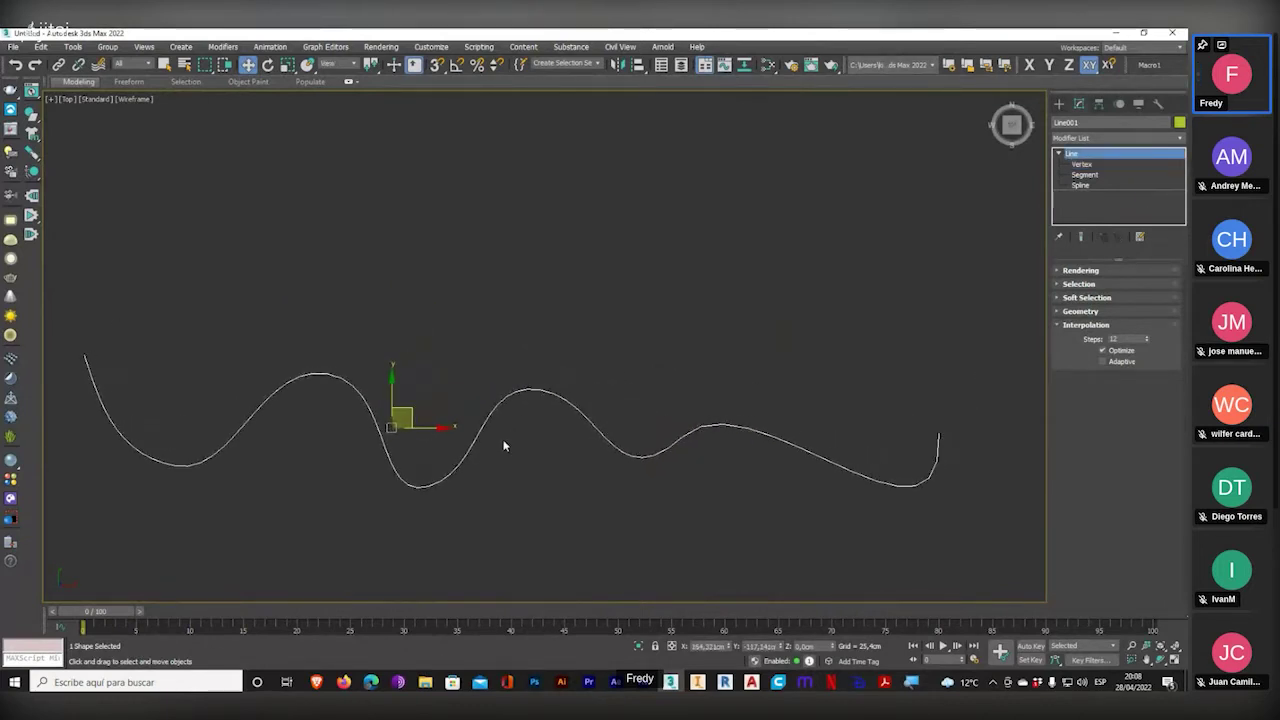
scroll(506, 443, "down", 2)
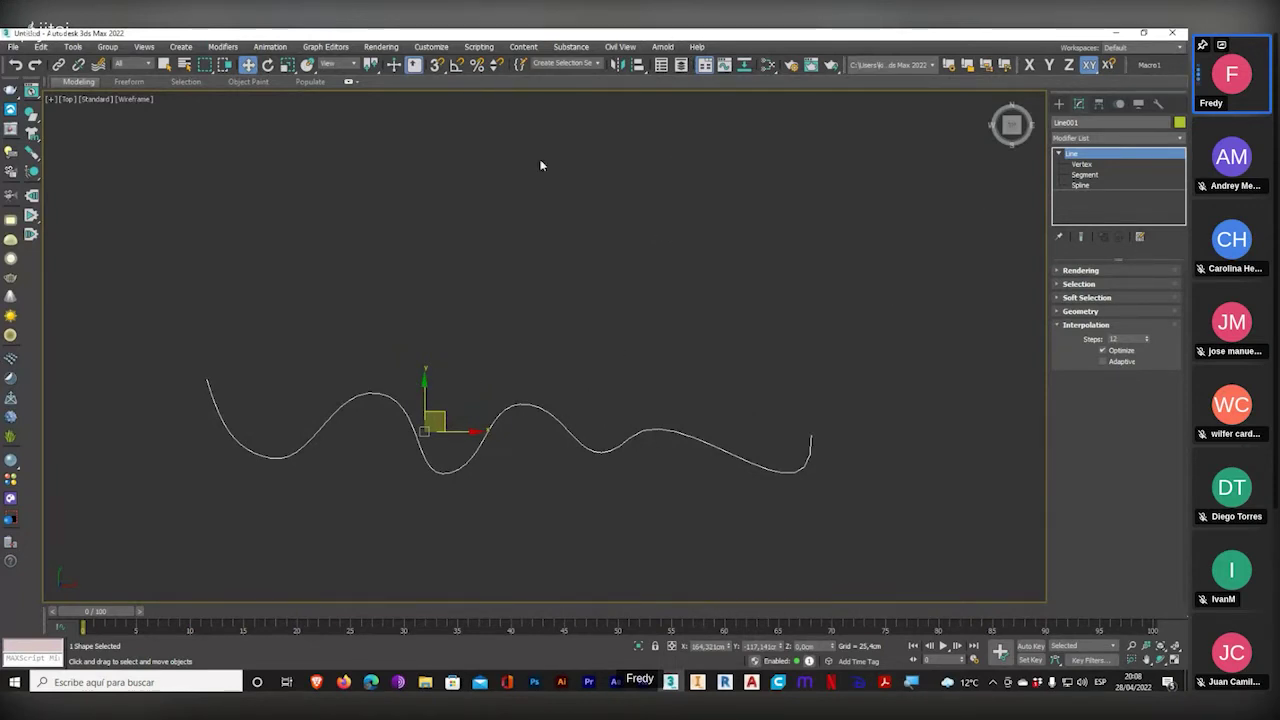
left_click_drag(427, 404, 457, 293, "shift")
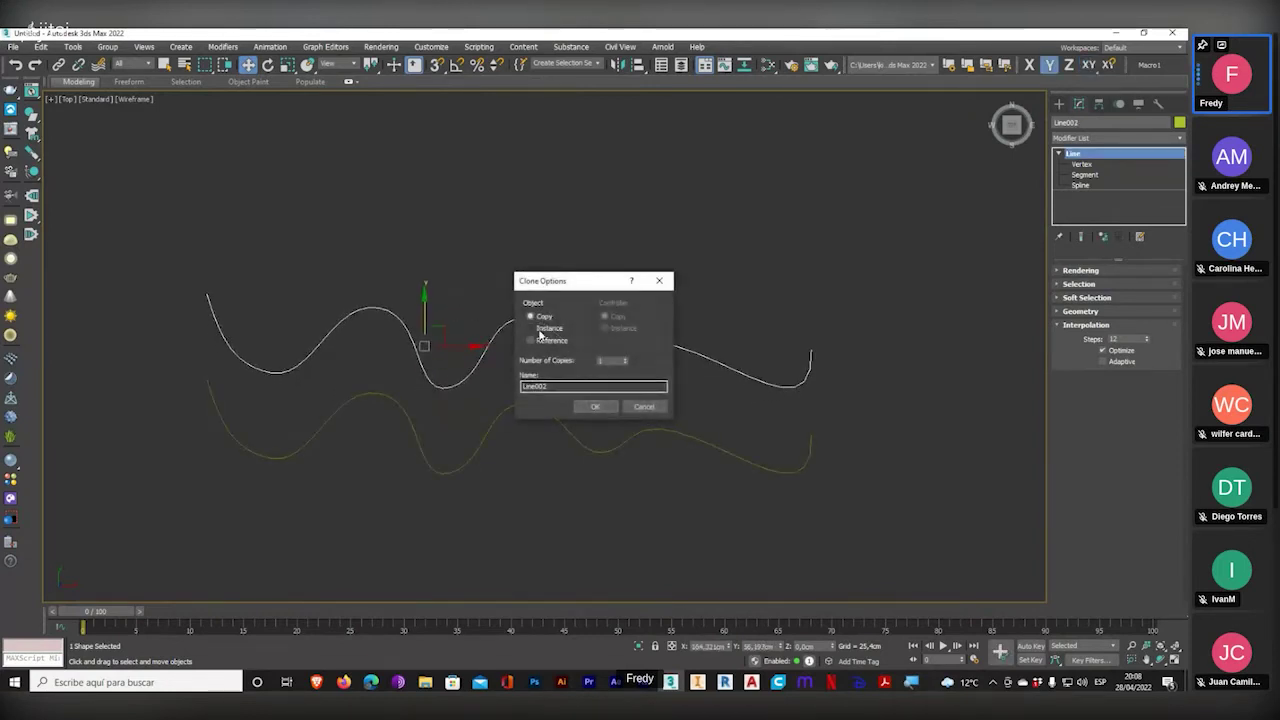
left_click(626, 358)
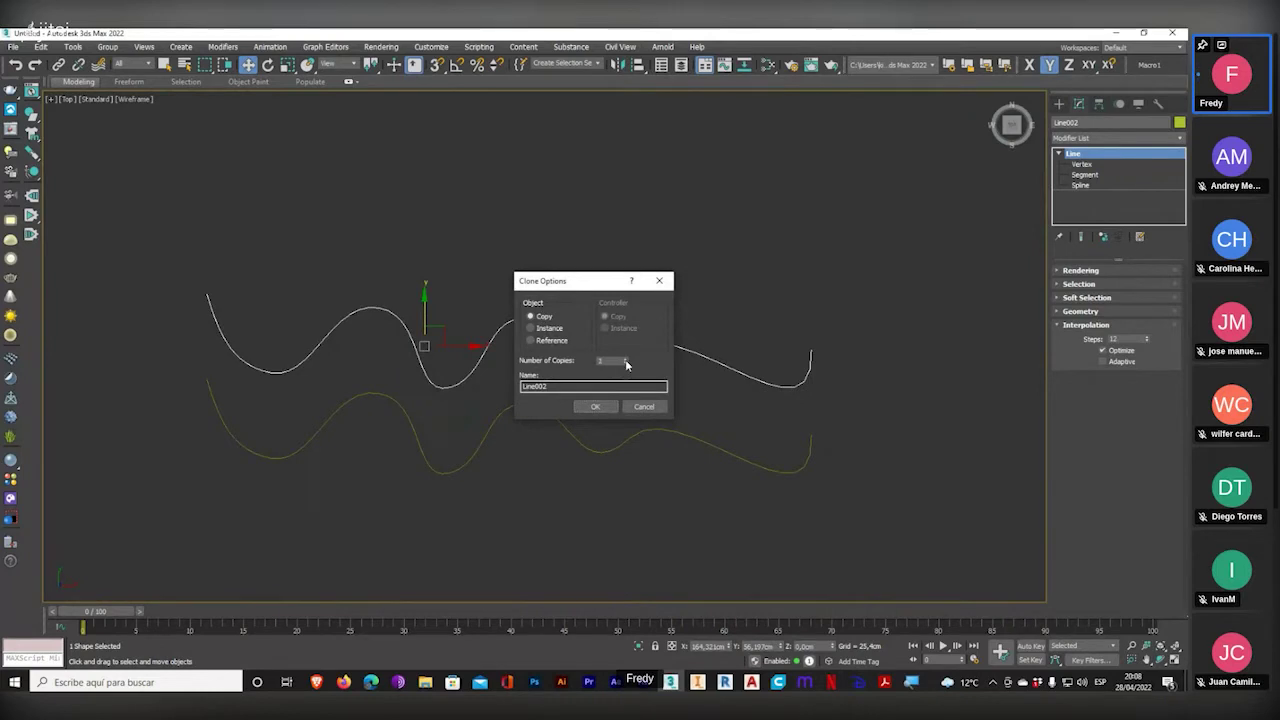
left_click(603, 410)
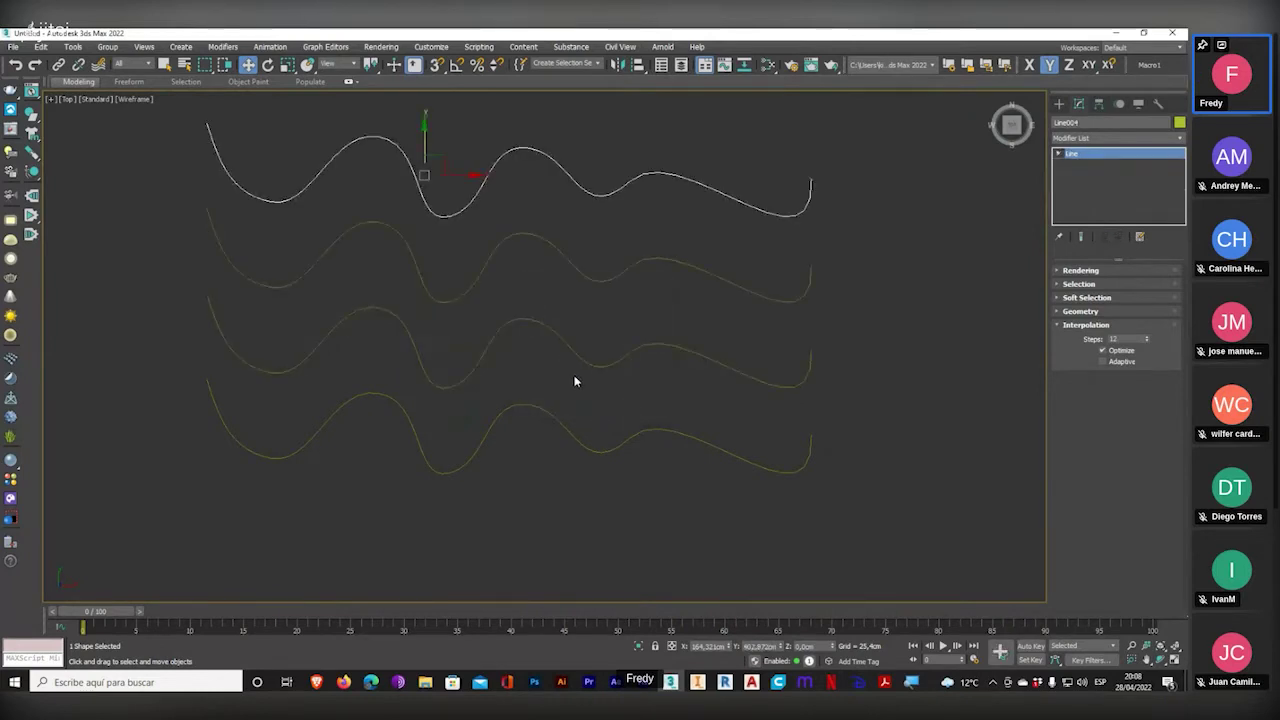
- On the copy nearest the original line, move the second-to-last vertex outward and flatten its Bezier handles
left_click(588, 362)
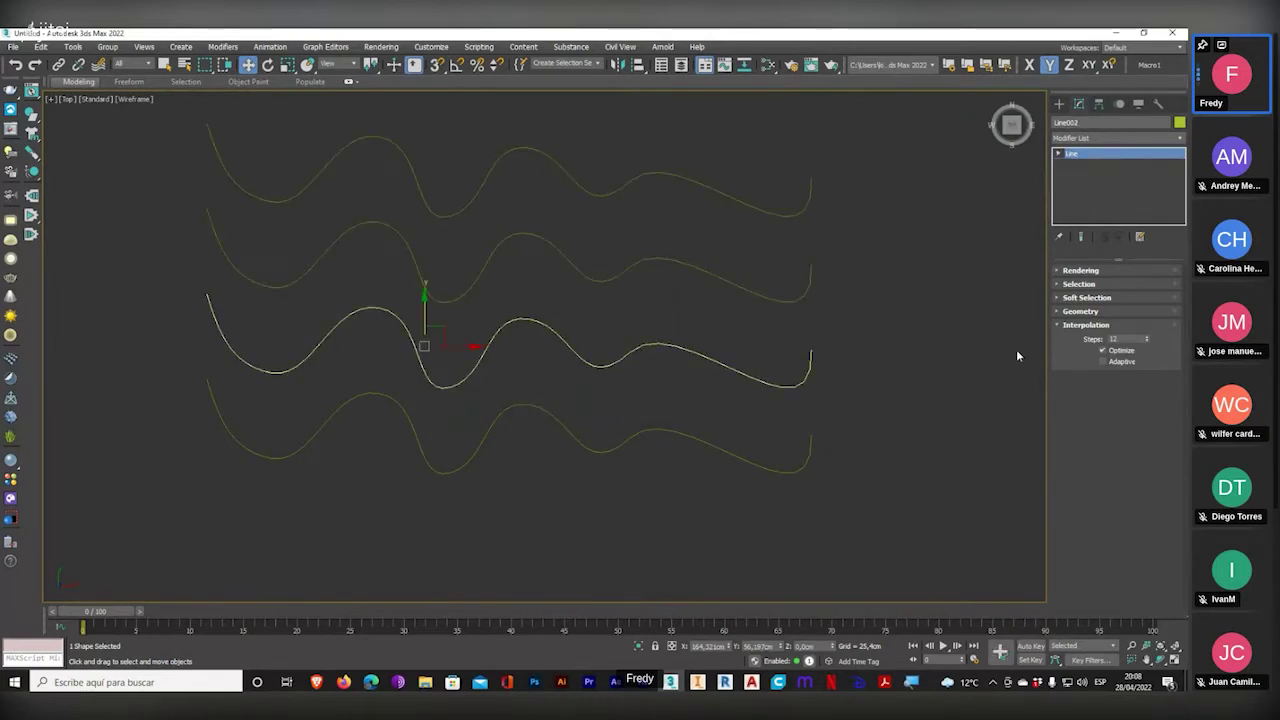
left_click(1058, 155)
left_click(1082, 164)
left_click_drag(630, 352, 678, 366)
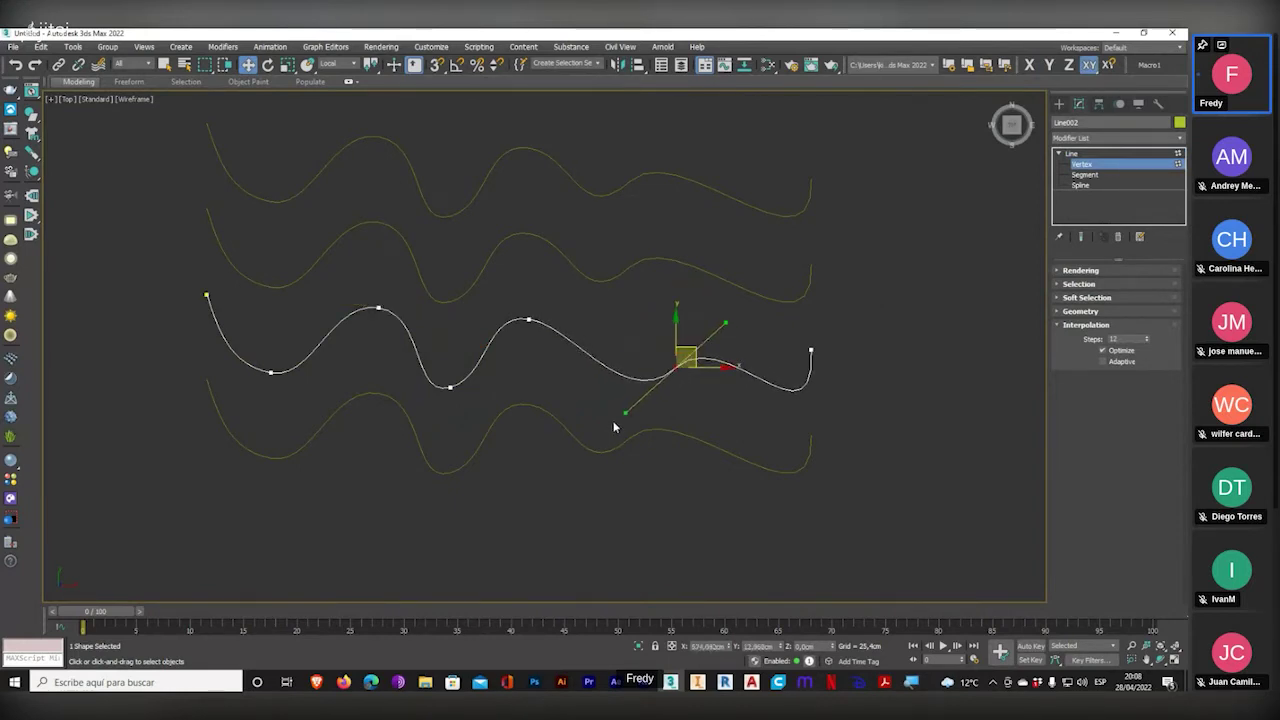
left_click_drag(630, 416, 599, 375)
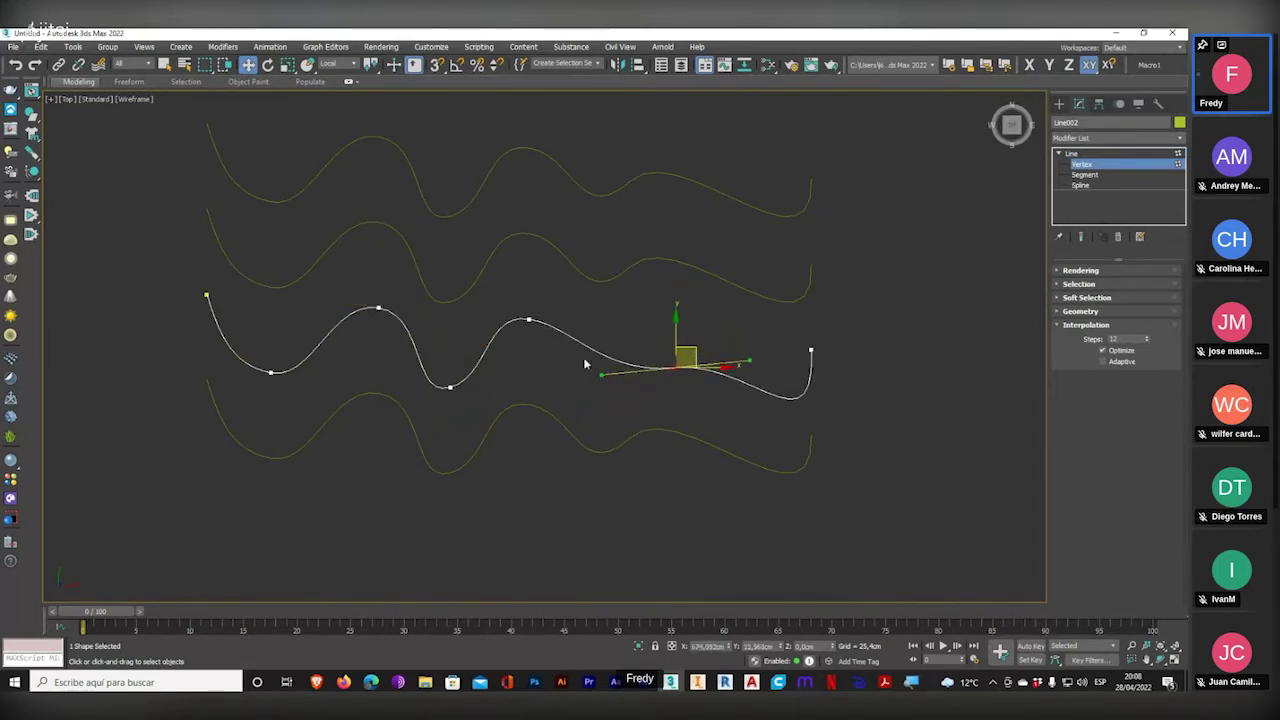
- Lower the same copy's second crest and middle trough, raise its first crest, shift its first trough right, and leave Vertex level
left_click_drag(528, 320, 505, 350)
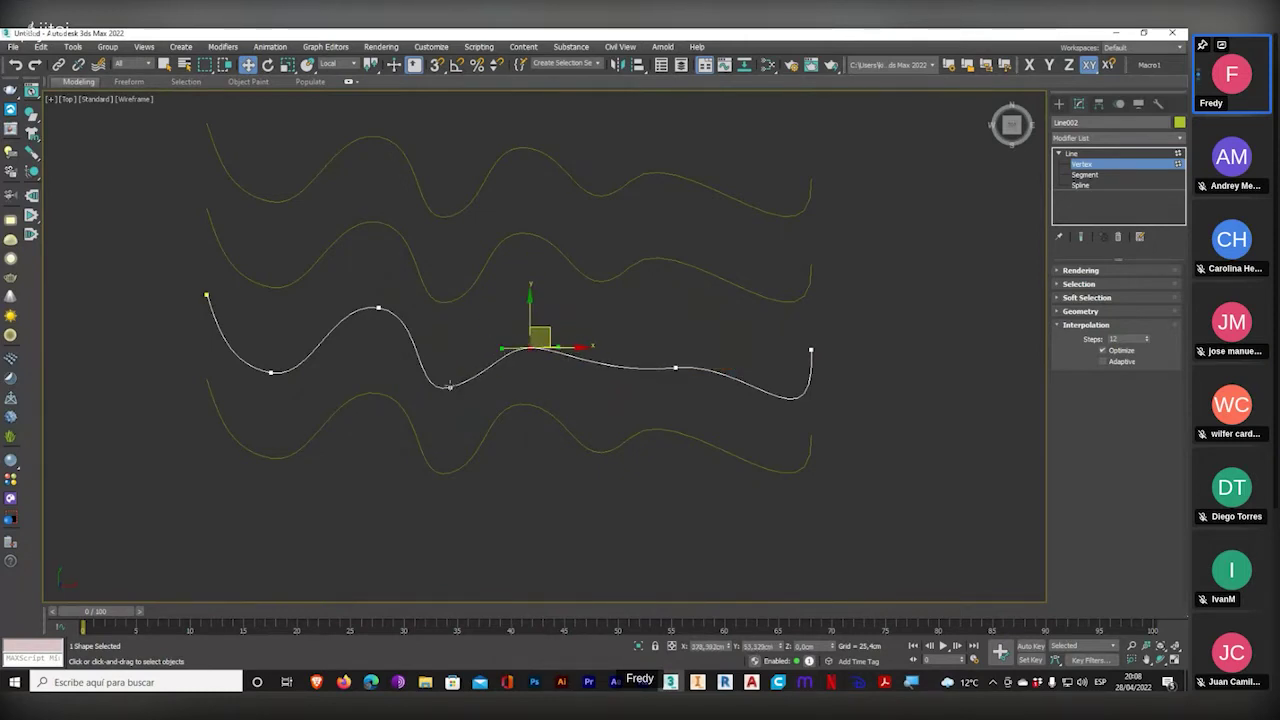
left_click_drag(449, 386, 449, 428)
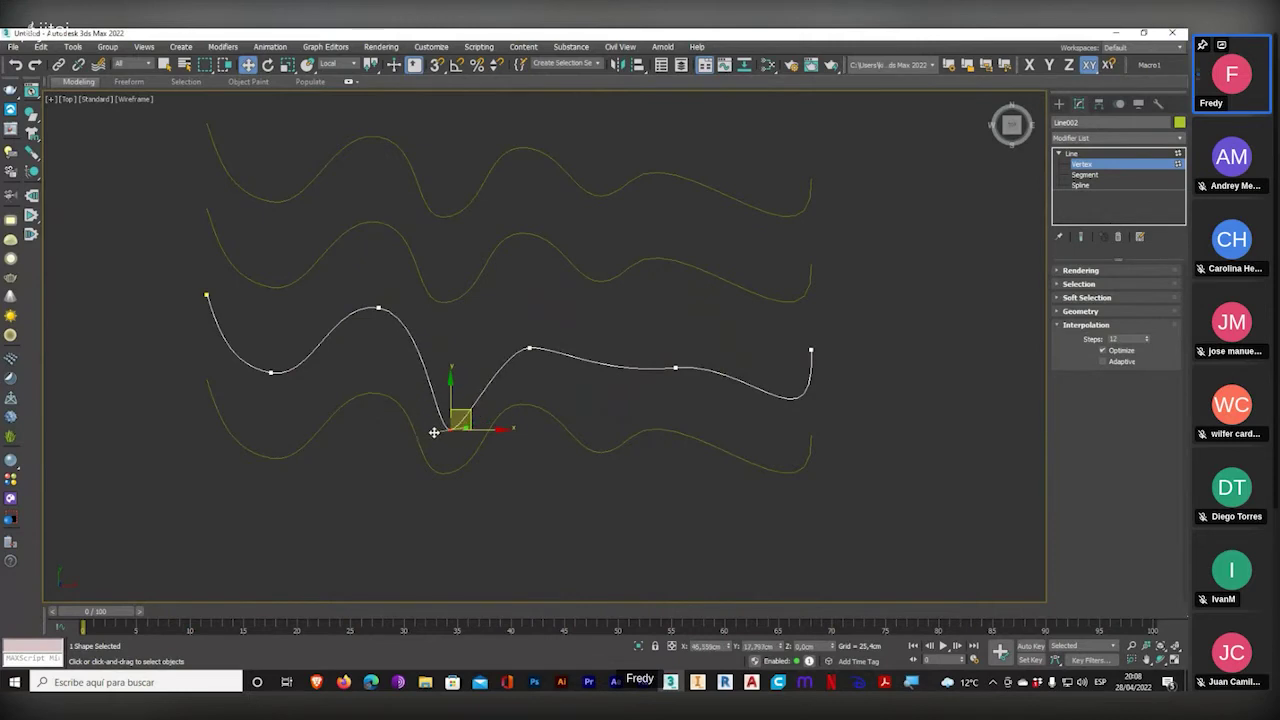
left_click_drag(368, 312, 308, 276)
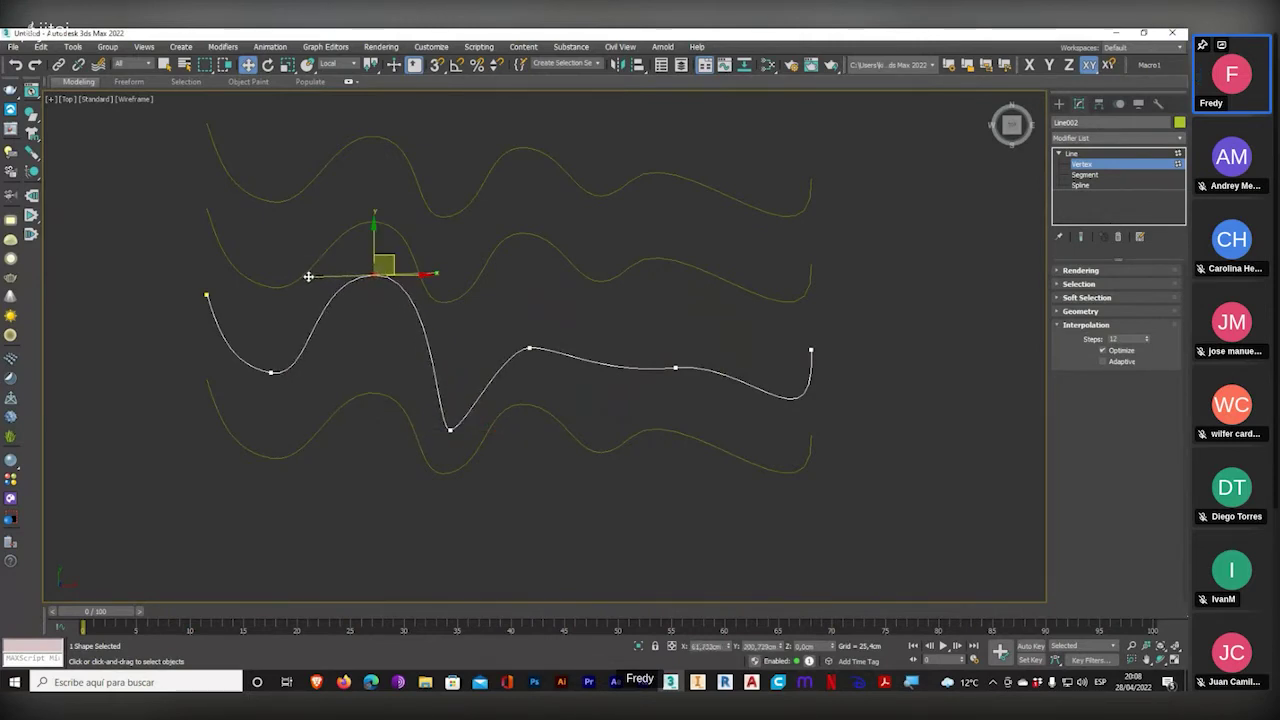
left_click_drag(270, 372, 333, 375)
left_click(1126, 154)
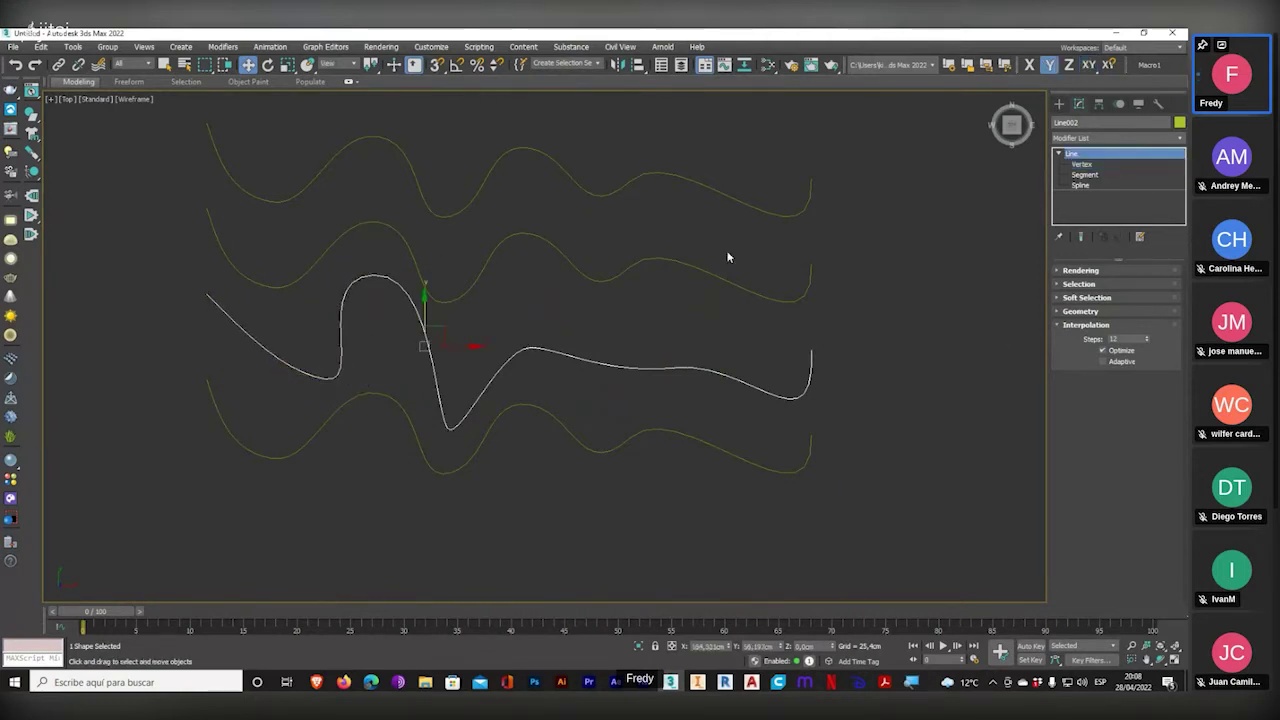
- On the middle copy, deepen the troughs, raise both crests and move the second-to-last vertex up and outward
left_click(600, 281)
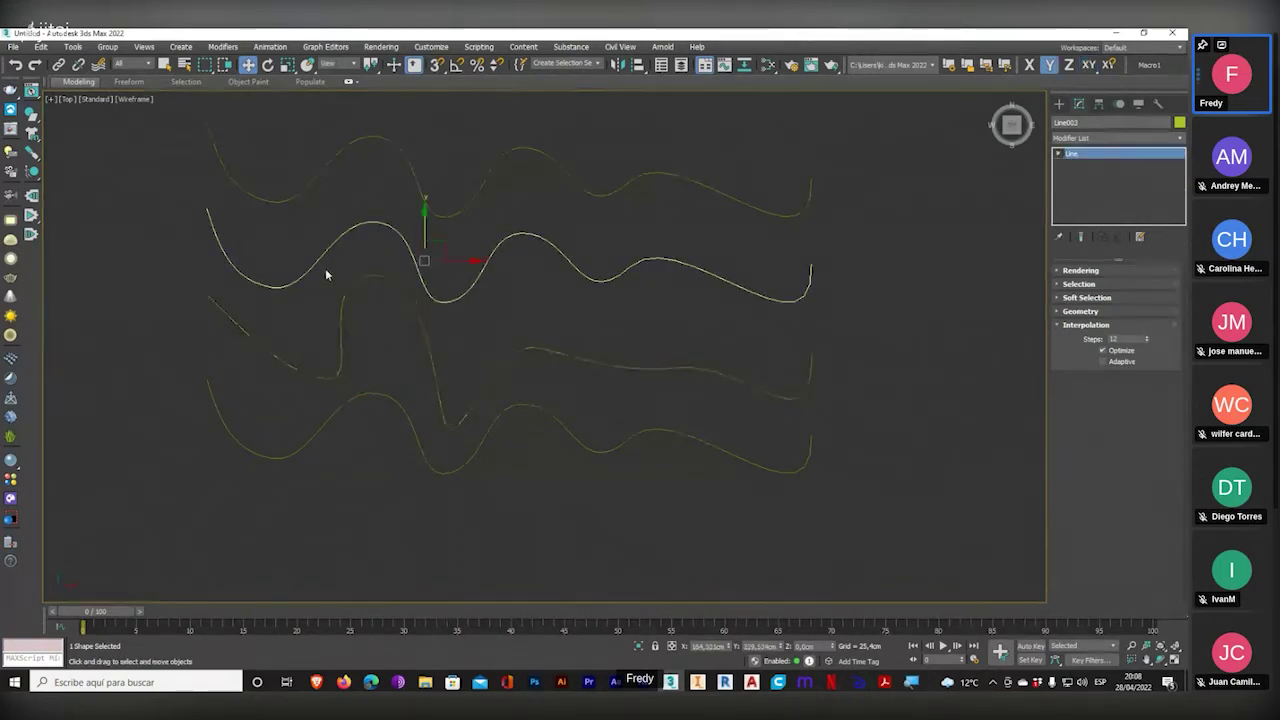
left_click(1058, 153)
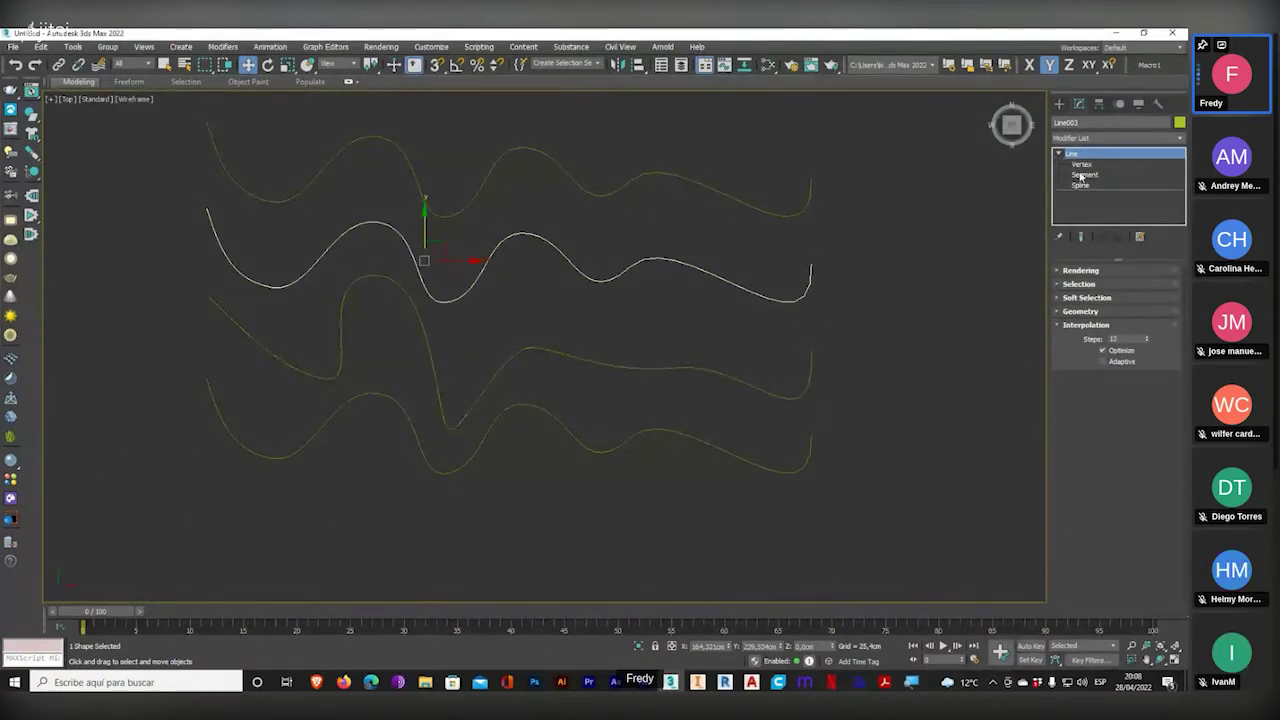
left_click(1086, 165)
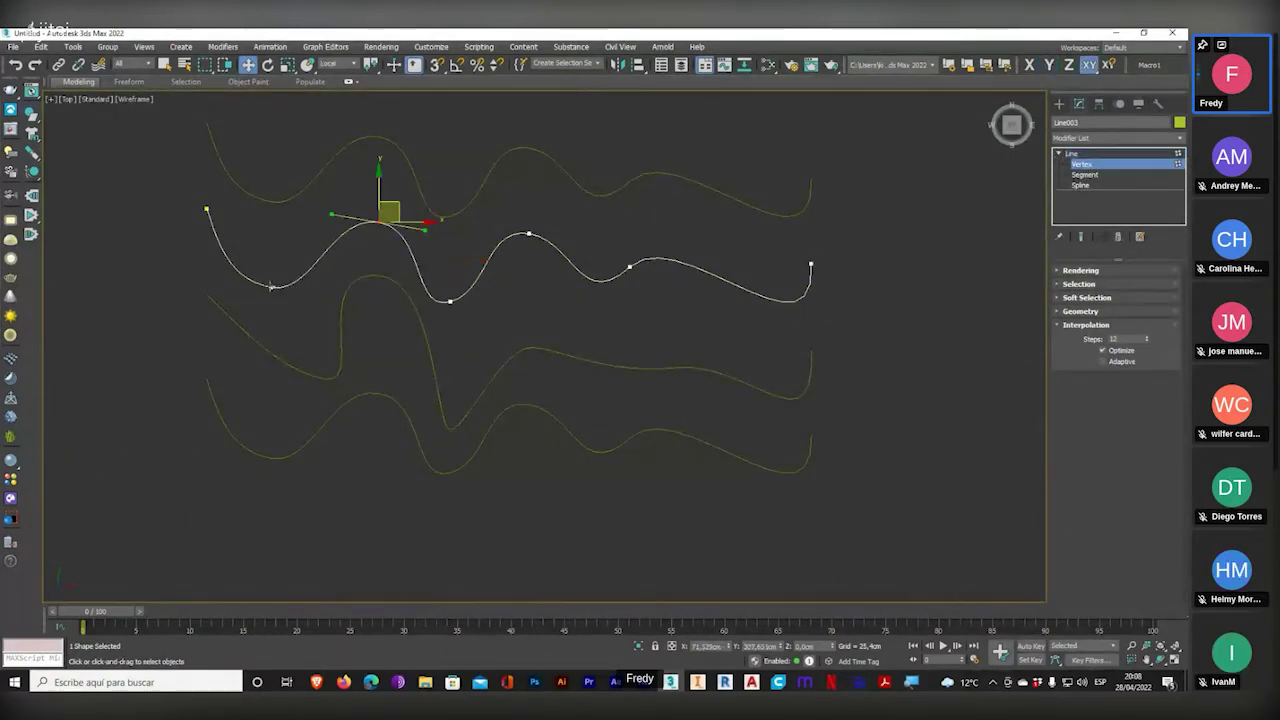
left_click_drag(274, 288, 264, 309)
left_click_drag(379, 222, 369, 198)
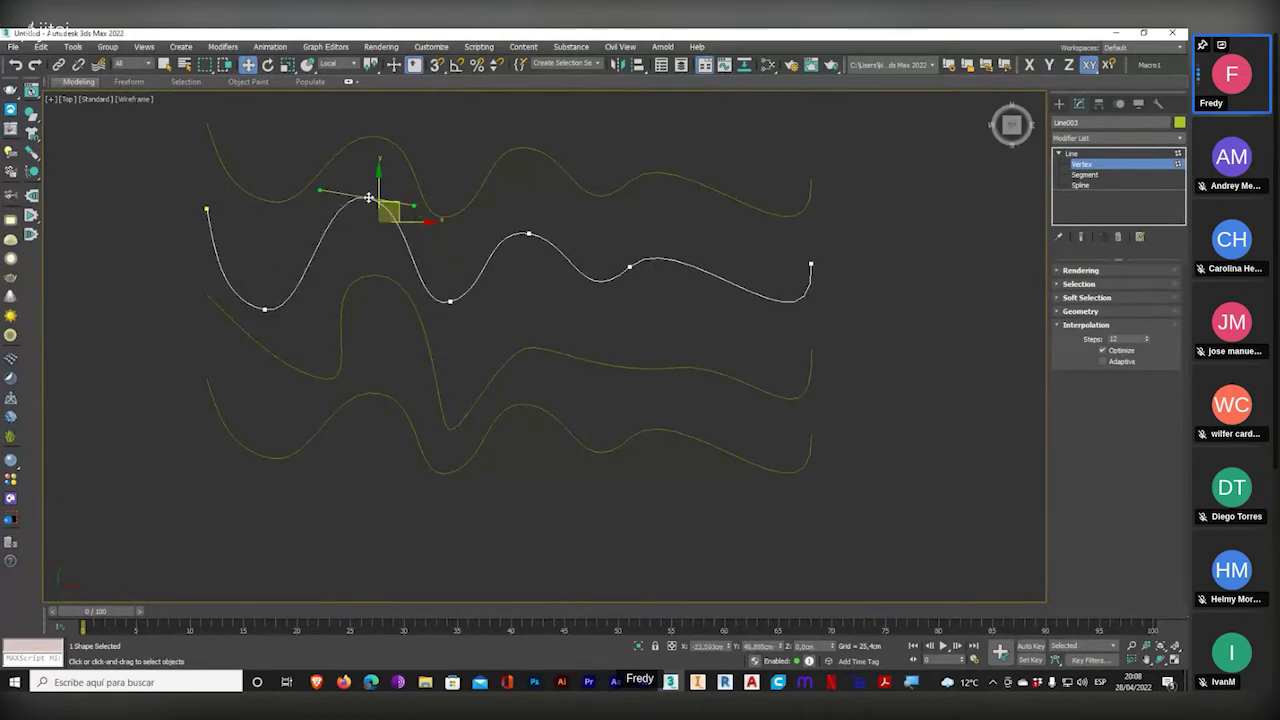
left_click_drag(450, 300, 476, 325)
left_click_drag(529, 234, 542, 215)
left_click_drag(630, 267, 671, 232)
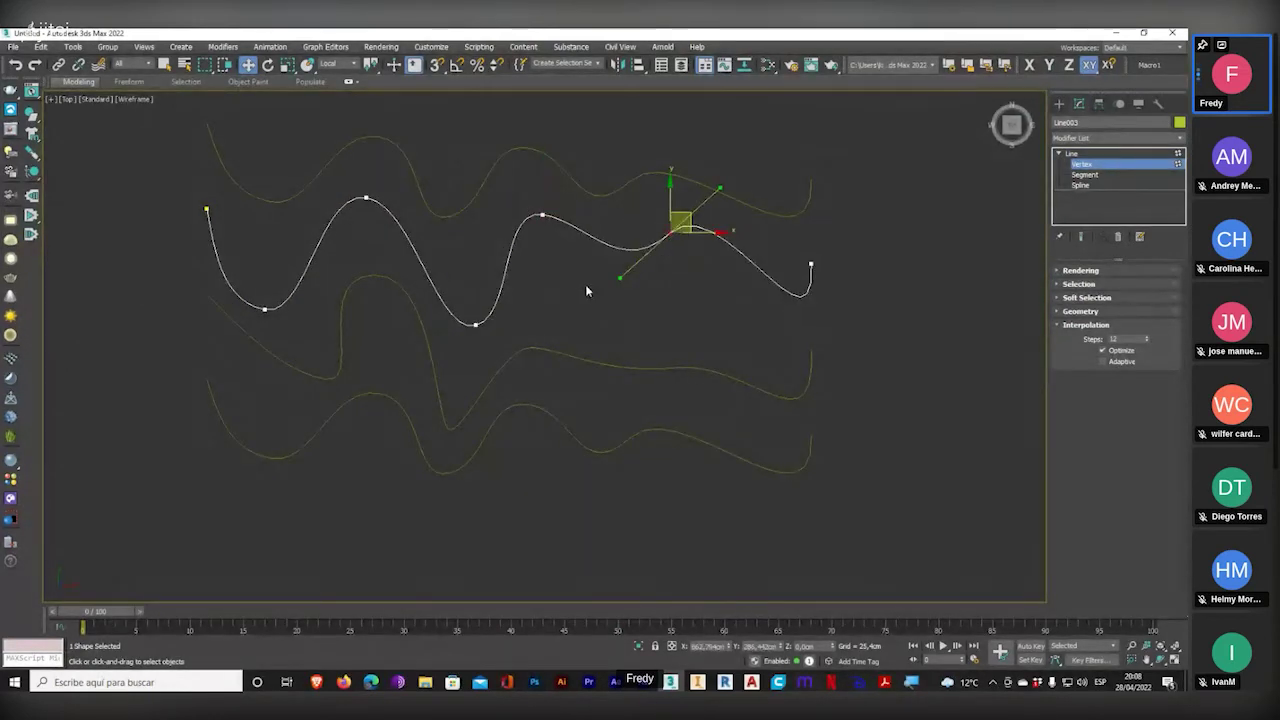
- Refine the middle copy's curvature with the Bezier handles of its last two vertices and second crest, and leave Vertex level
left_click_drag(619, 277, 573, 310)
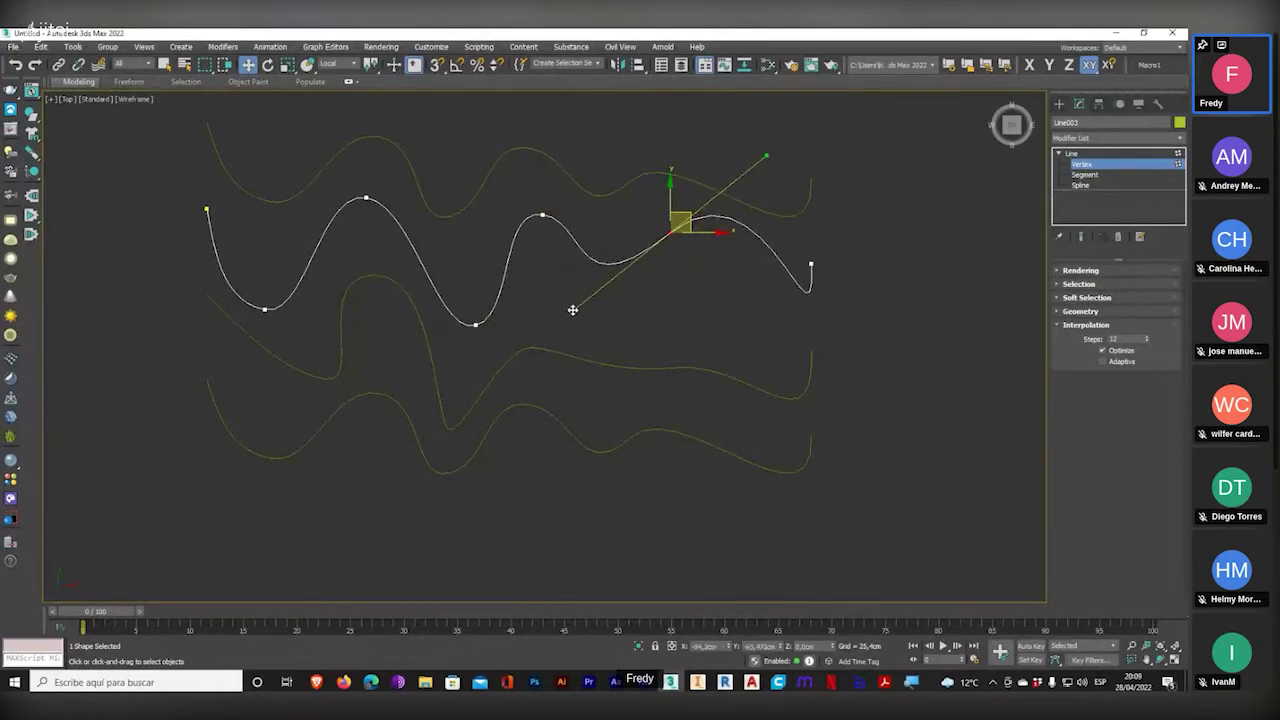
left_click(812, 264)
left_click_drag(815, 370, 742, 341)
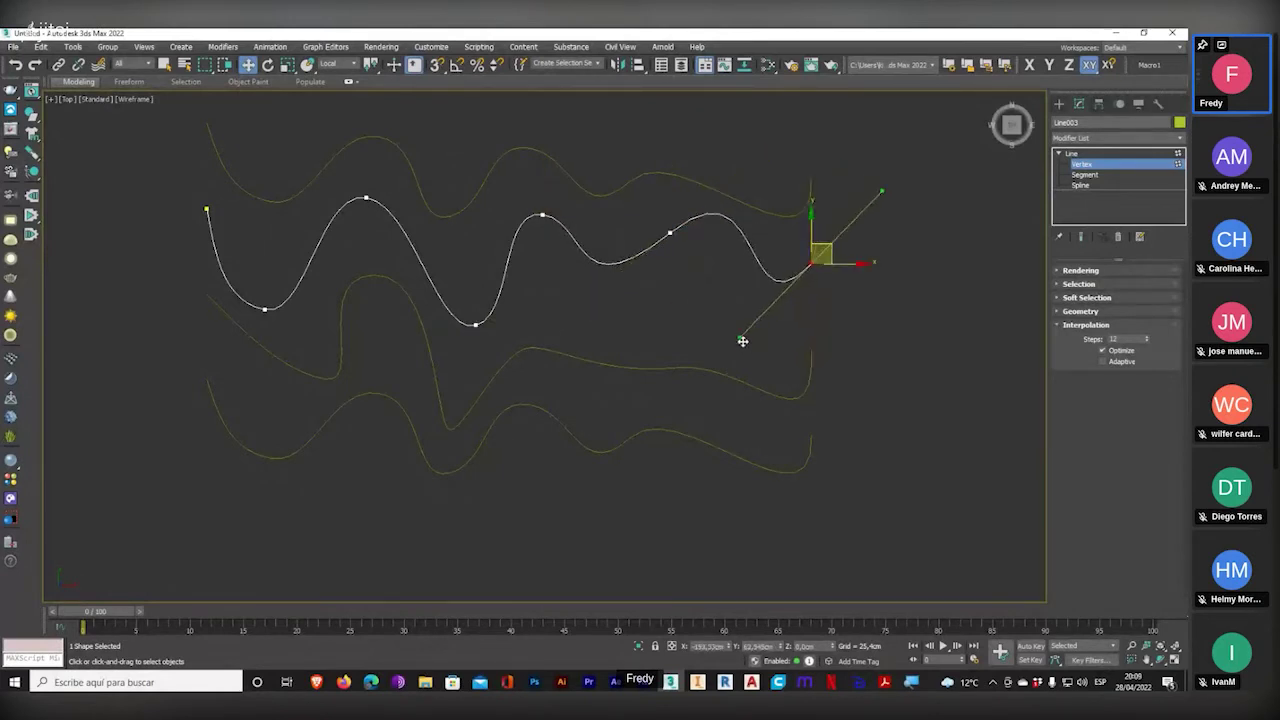
left_click(543, 212)
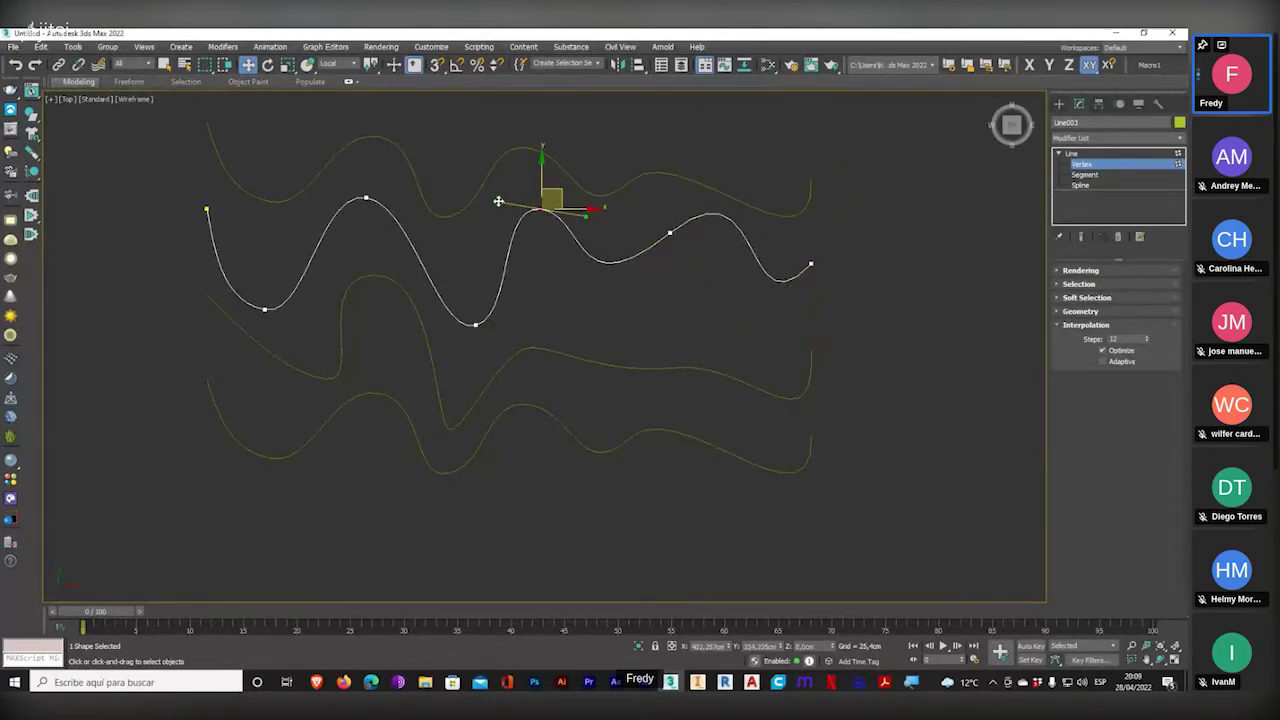
left_click_drag(498, 201, 509, 213)
key("1")
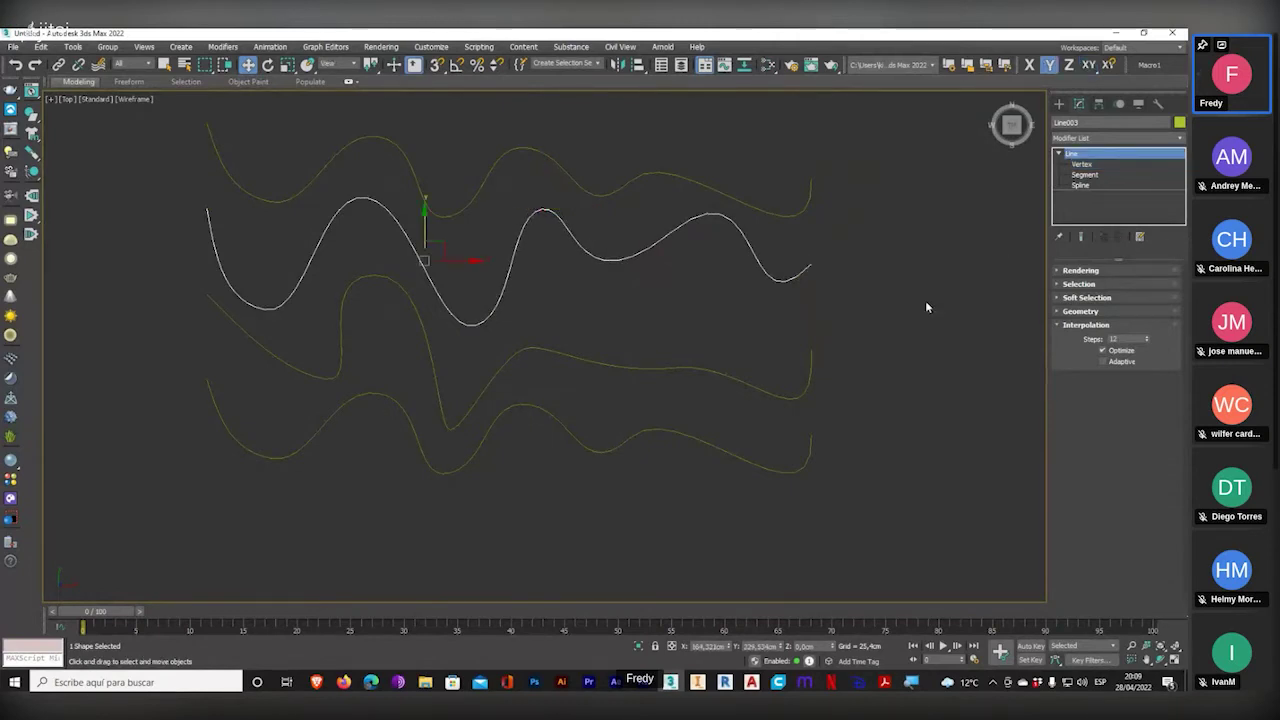
- Maximize the Perspective view around all four lines and select the reshaped copy nearest the original line
left_click(1174, 660)
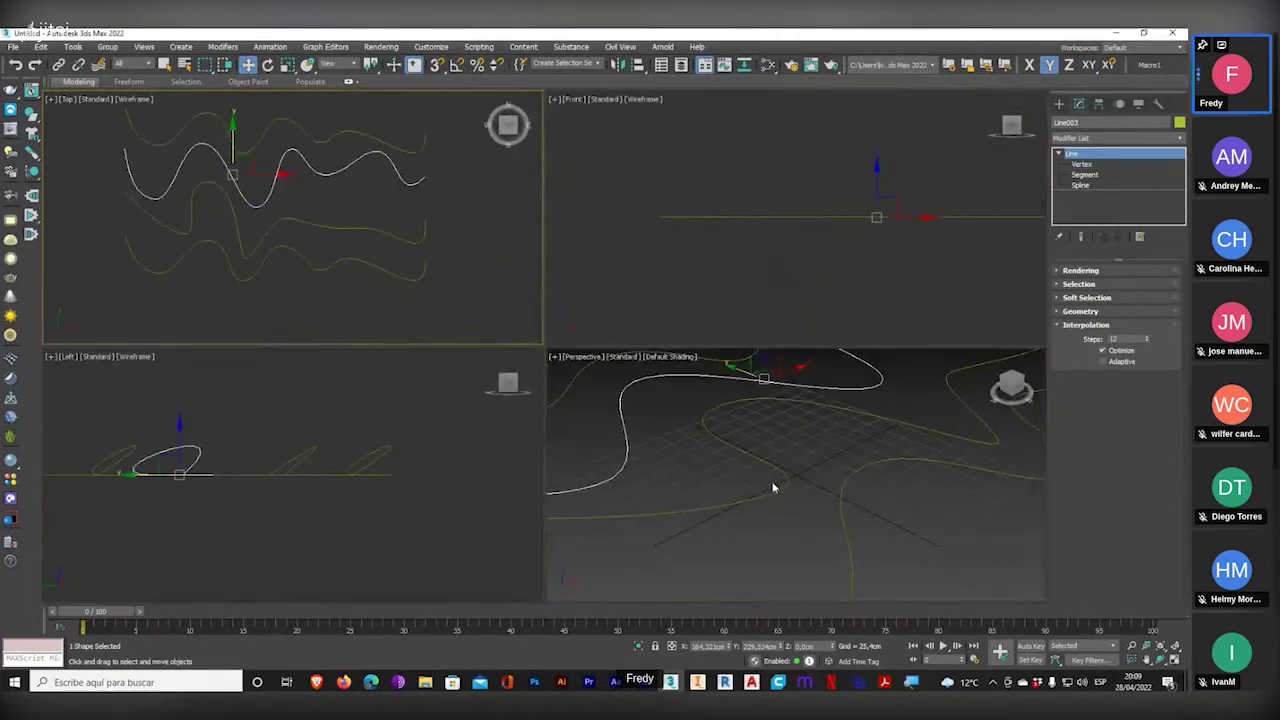
left_click(1174, 660)
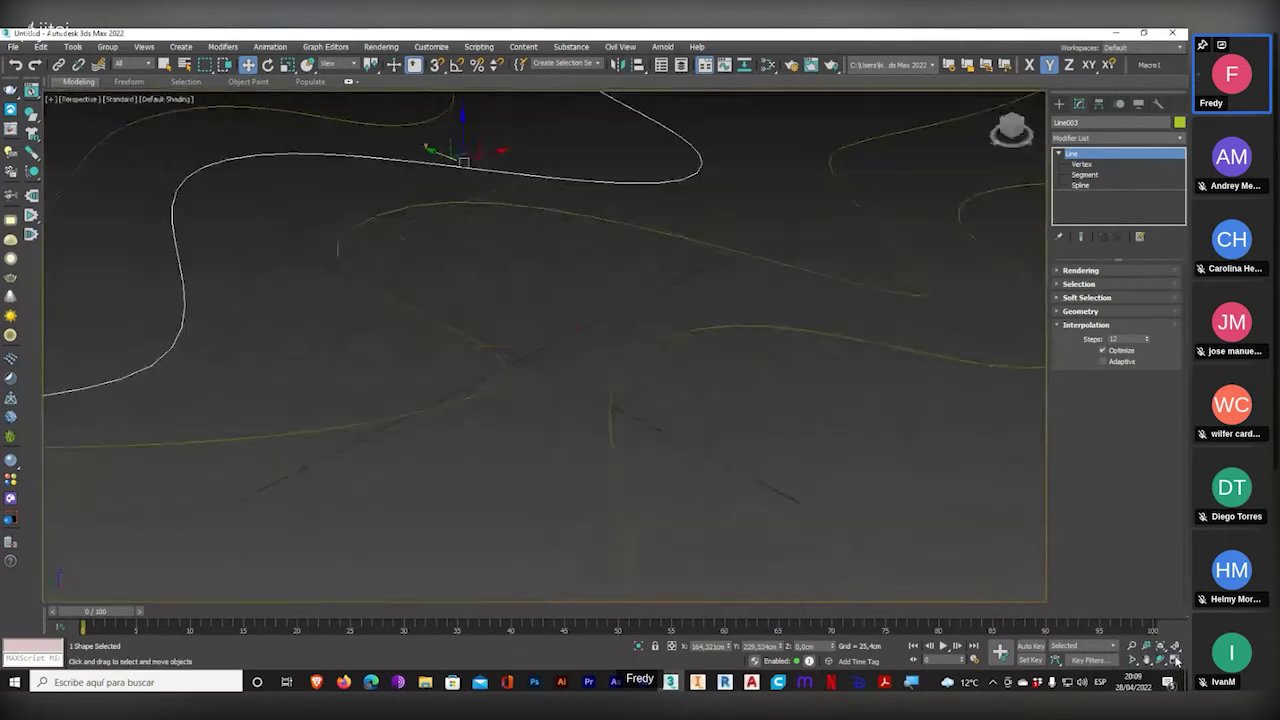
scroll(747, 473, "down", 5)
scroll(747, 473, "up", 5)
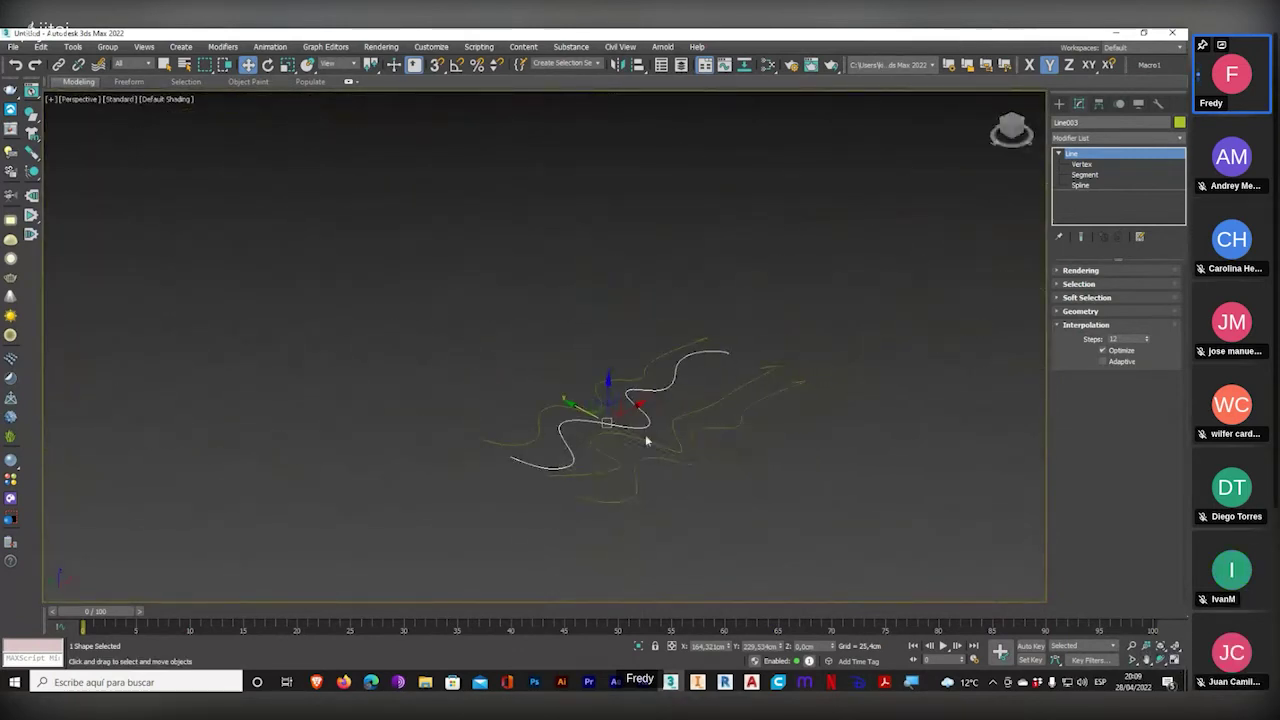
scroll(669, 428, "down", 3)
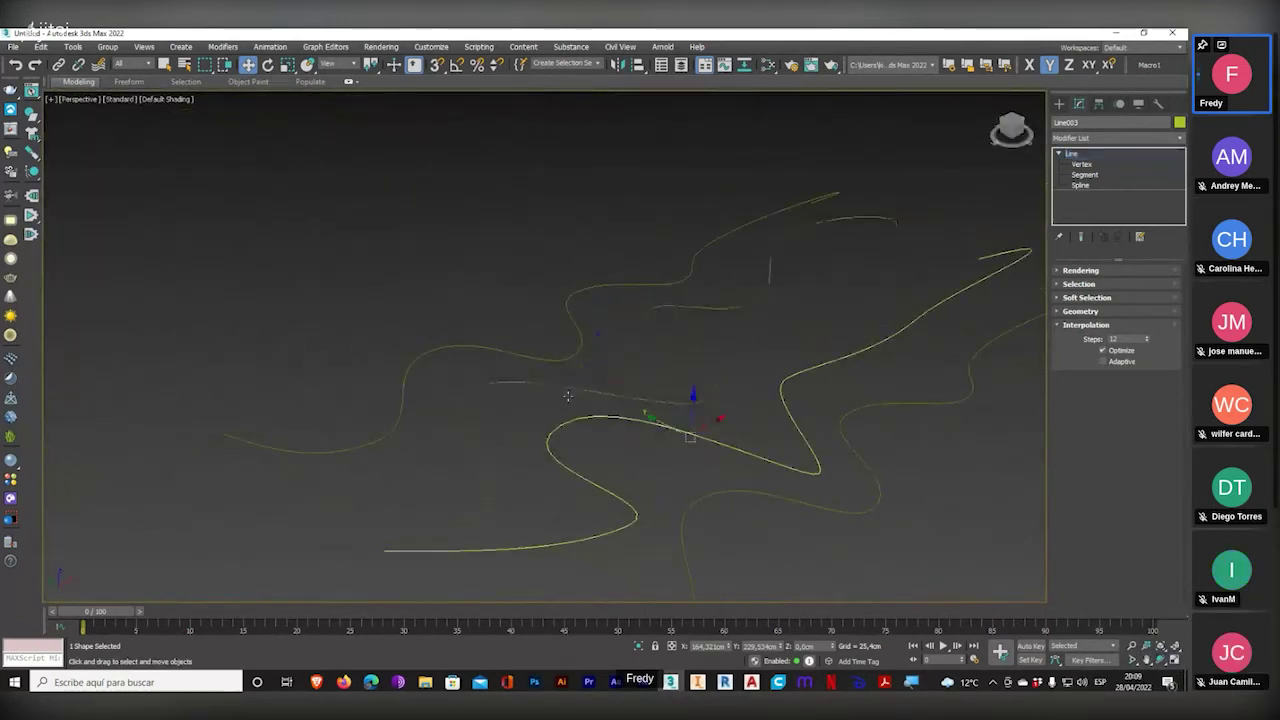
left_click(516, 418)
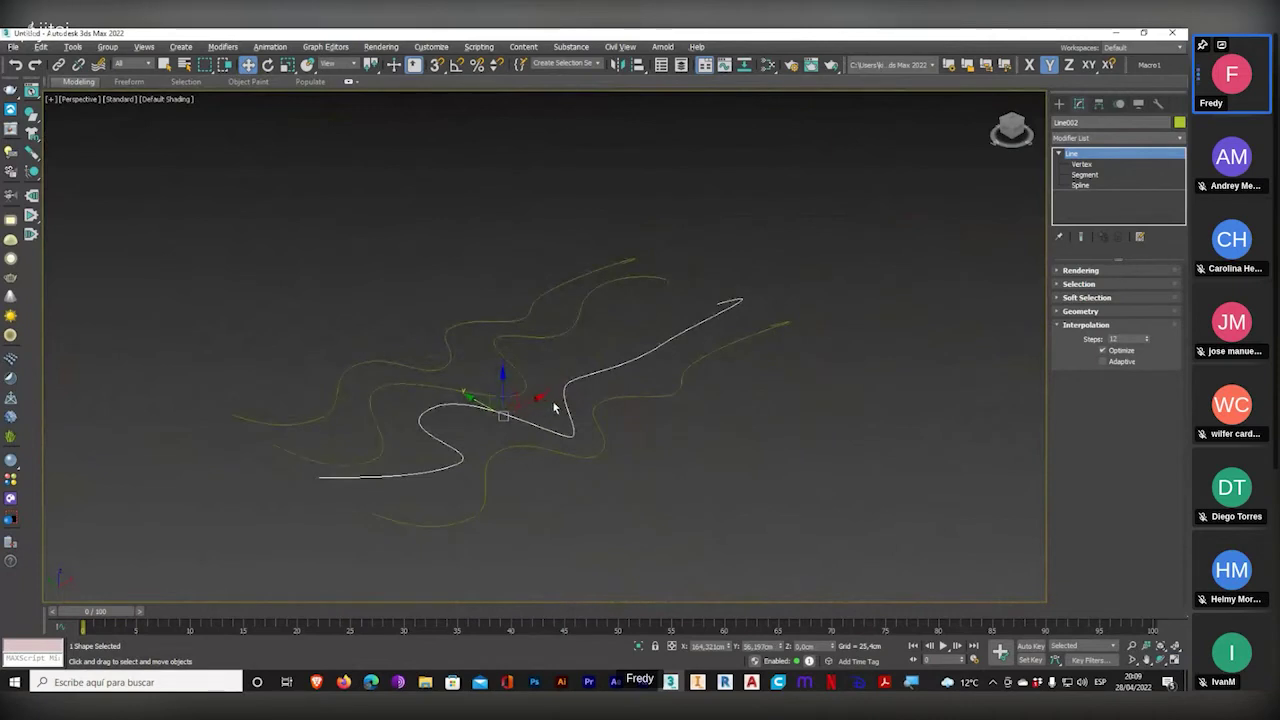
- Raise the three copies along Z in successive lifts, deselecting the nearest copy after each so they form stepped heights
scroll(555, 407, "up", 2)
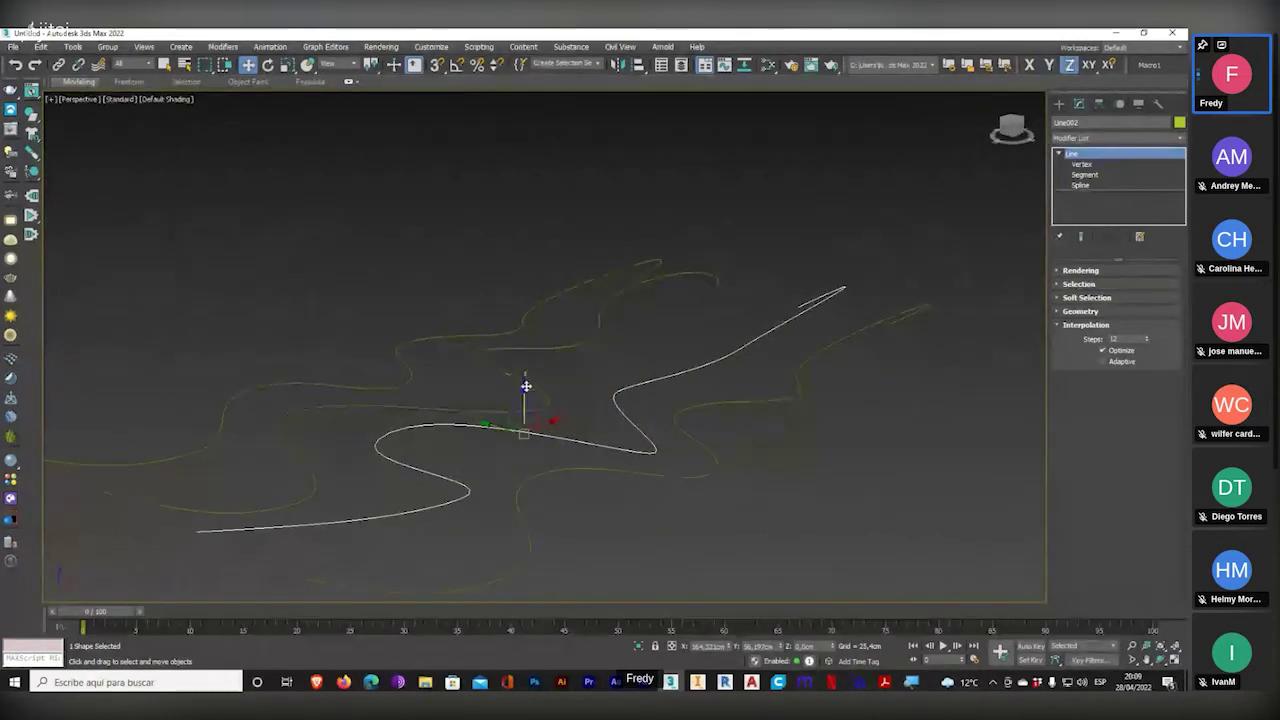
left_click(466, 409, "ctrl")
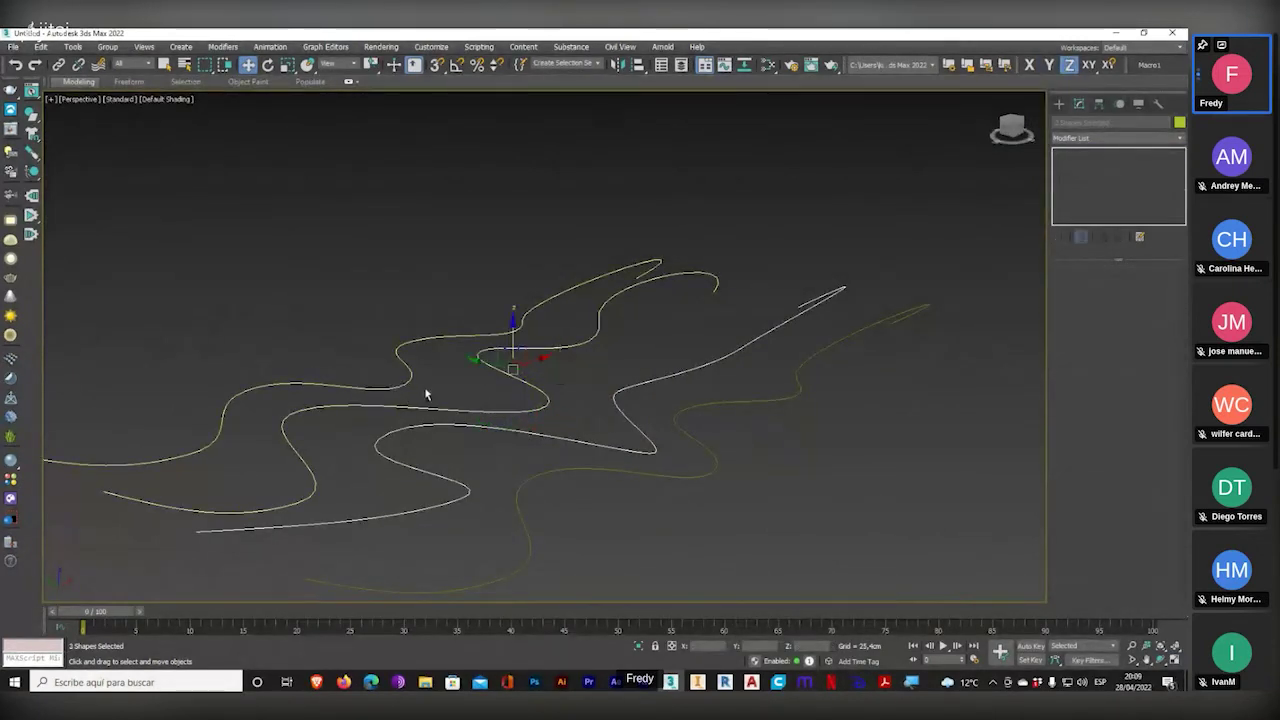
left_click_drag(513, 336, 513, 278)
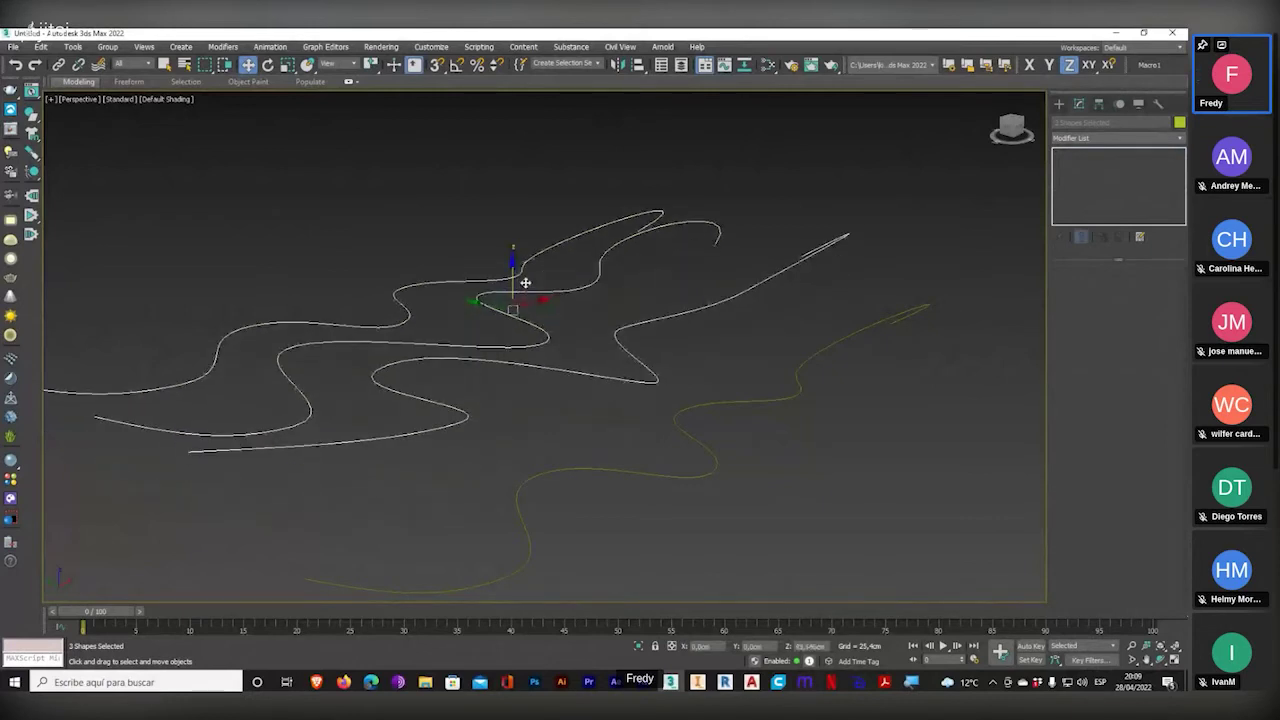
left_click(559, 372, "alt")
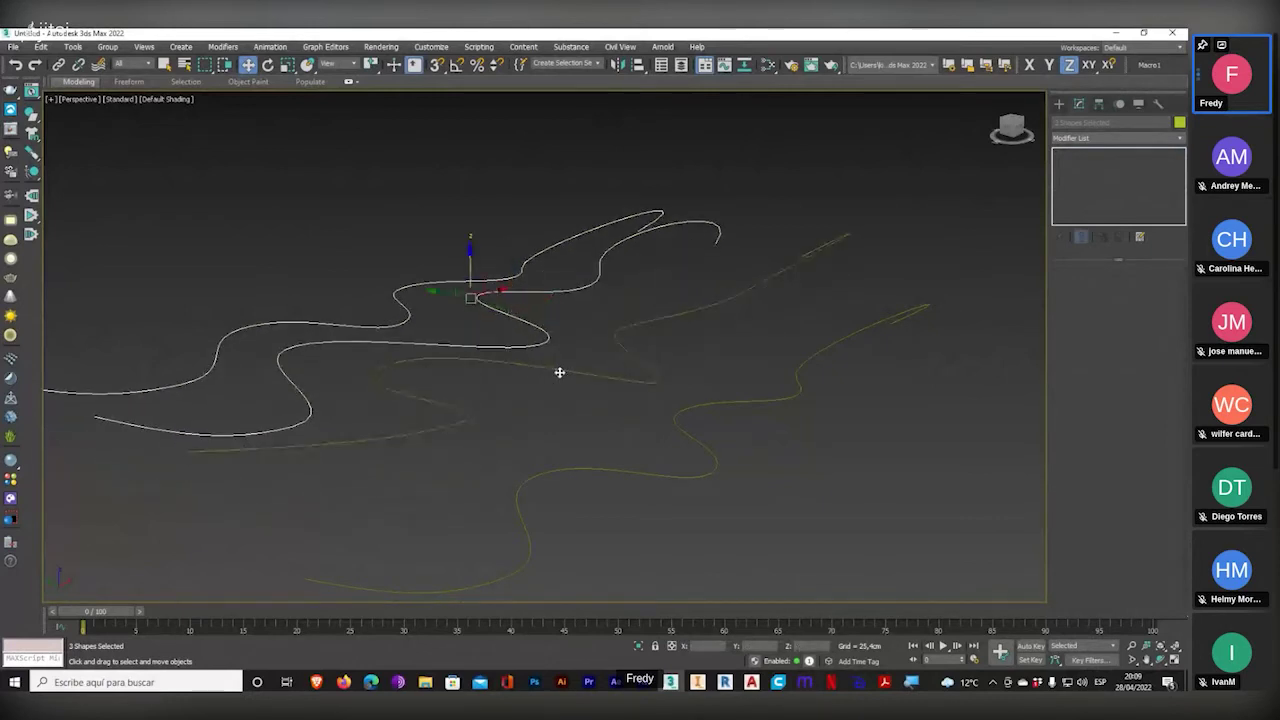
left_click_drag(467, 264, 467, 202)
left_click(480, 273, "alt")
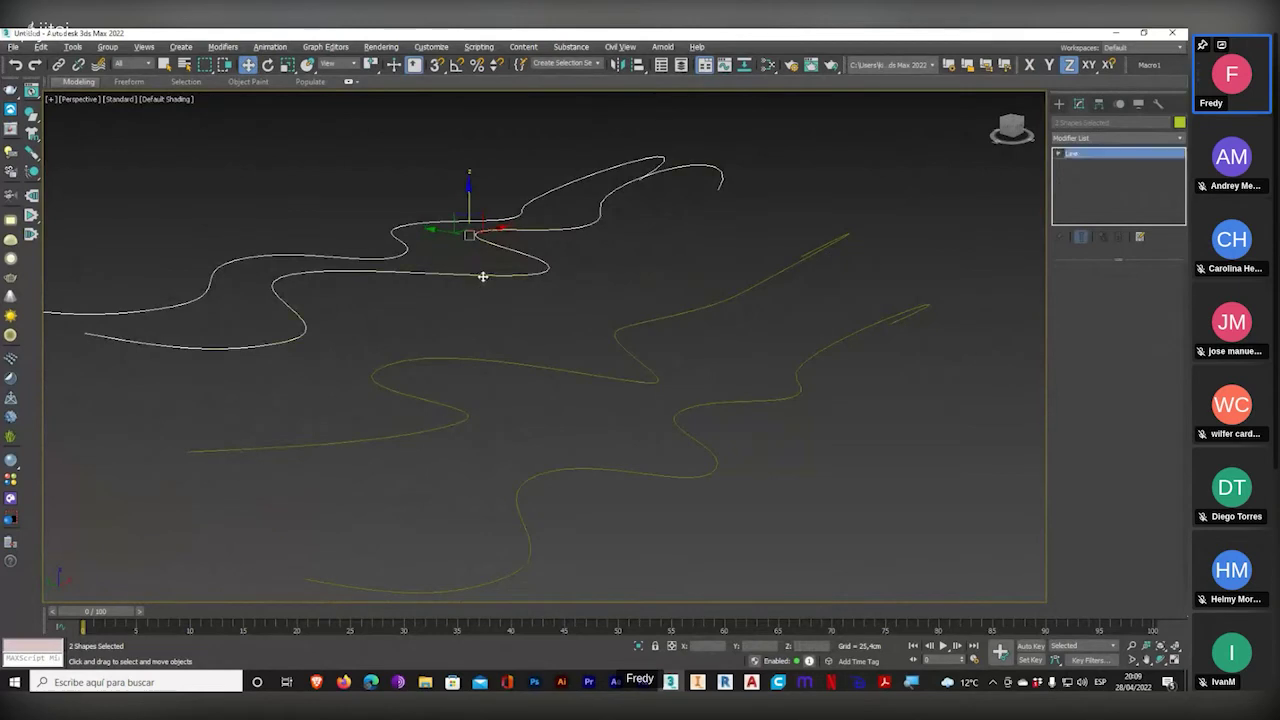
- Select the original line and build a Terrain compound object from it, with the three raised copies as further operands
middle_click_drag(332, 216, 697, 475, "alt")
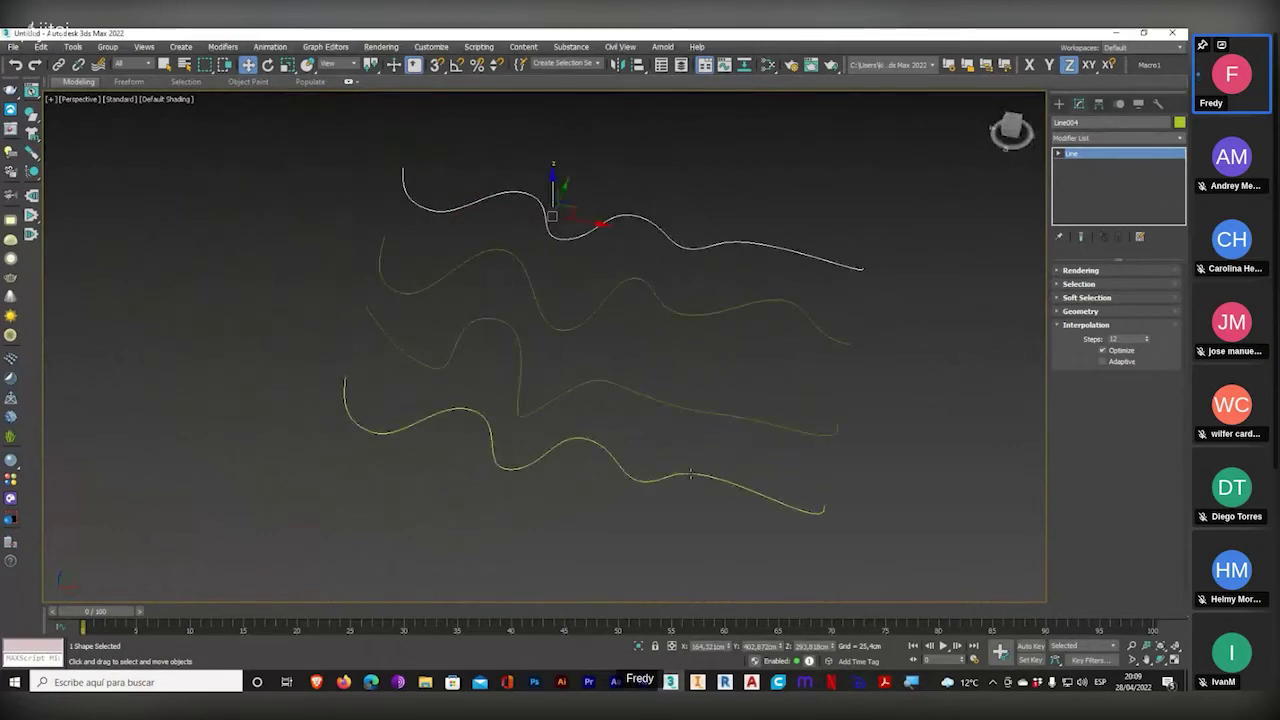
left_click(697, 475)
left_click(1058, 104)
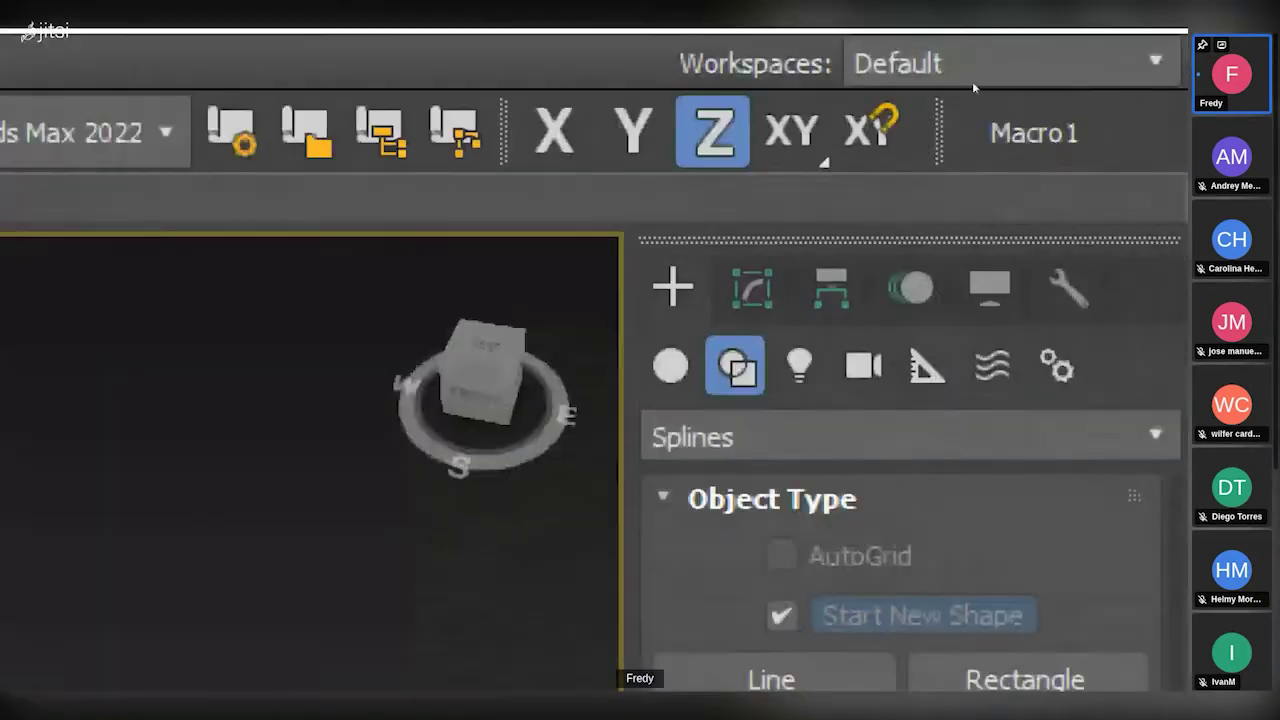
left_click(671, 366)
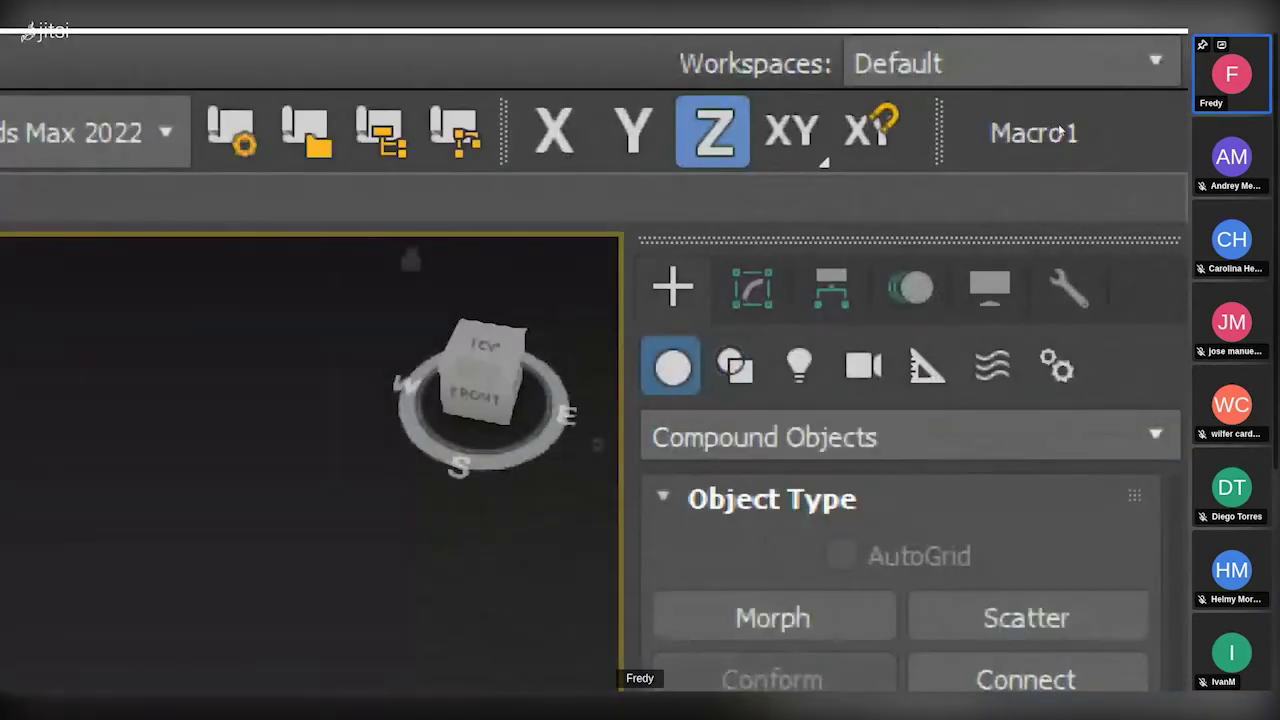
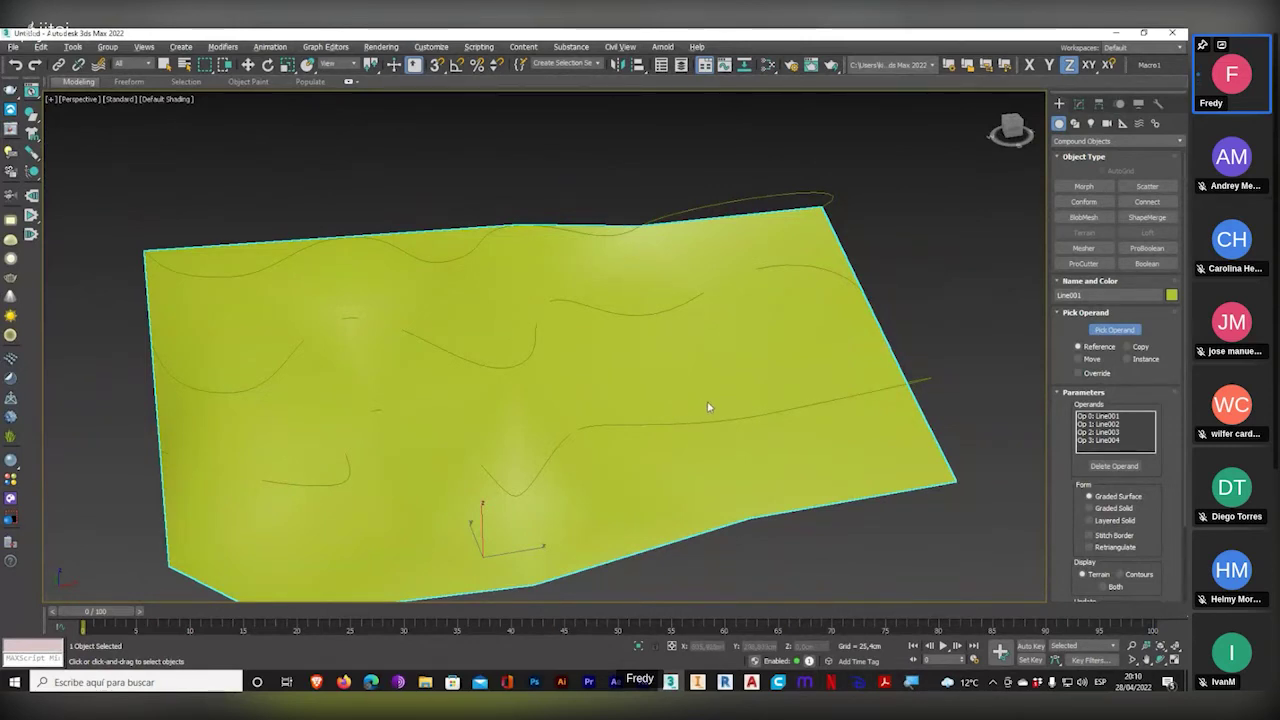
- Set the viewport shading to Edged Faces and examine the terrain's triangulation against the source curves
middle_click_drag(708, 407, 690, 440, "alt")
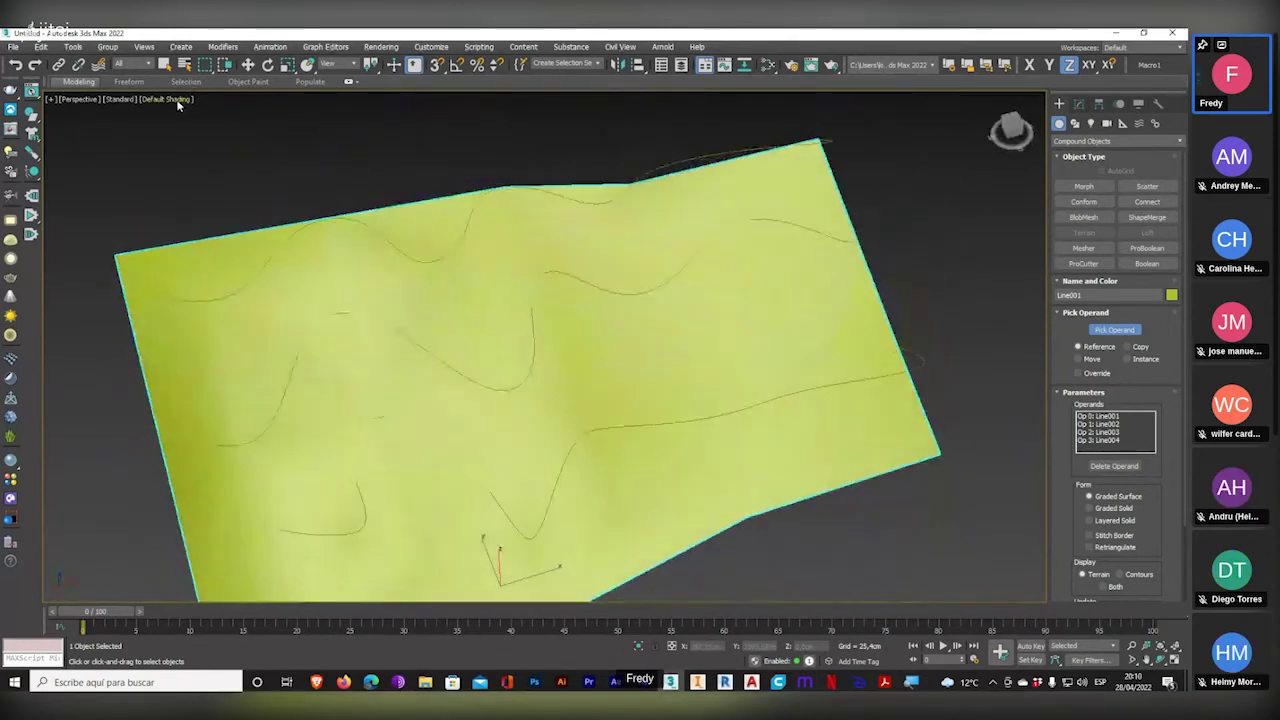
left_click(176, 100)
left_click(207, 242)
mouse_move(211, 242)
middle_mouse_down("alt")
mouse_move(502, 305)
mouse_move(551, 289)
mouse_move(586, 303)
mouse_move(529, 326)
mouse_move(377, 257)
mouse_move(421, 303)
mouse_move(477, 305)
mouse_move(494, 272)
middle_mouse_up("alt")
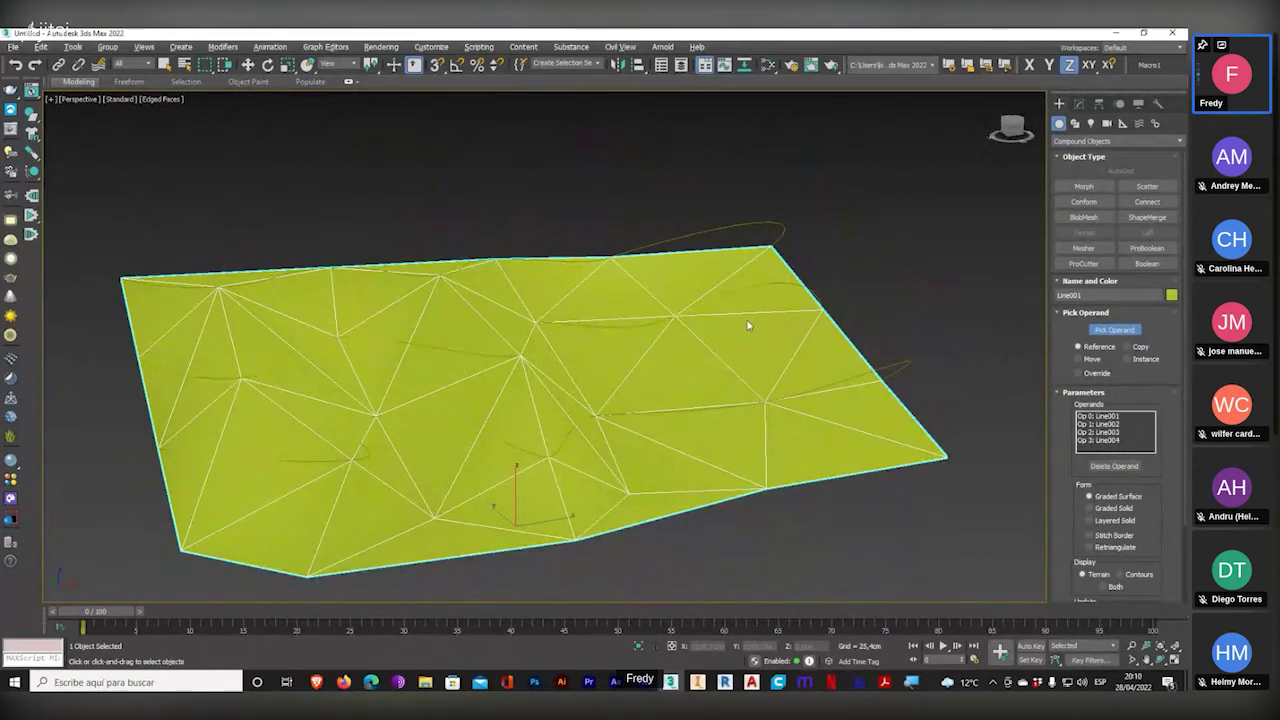
middle_click_drag(810, 328, 817, 391, "alt")
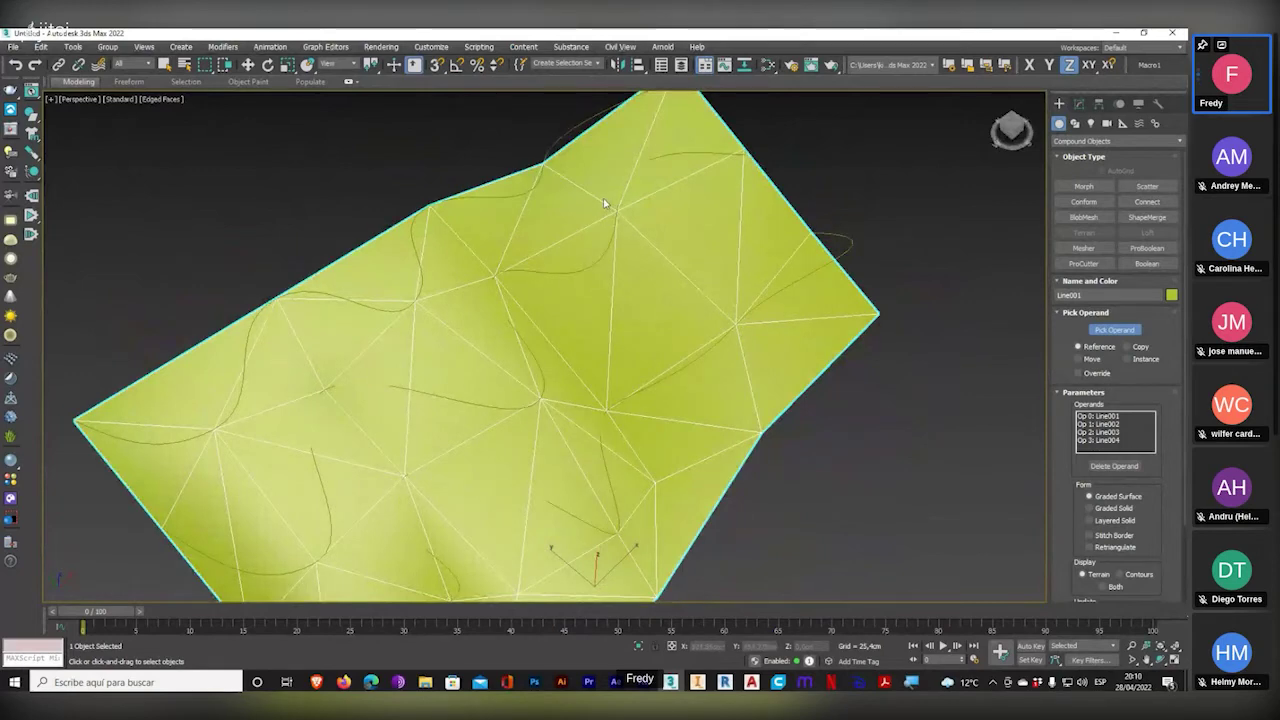
scroll(708, 287, "up", 5)
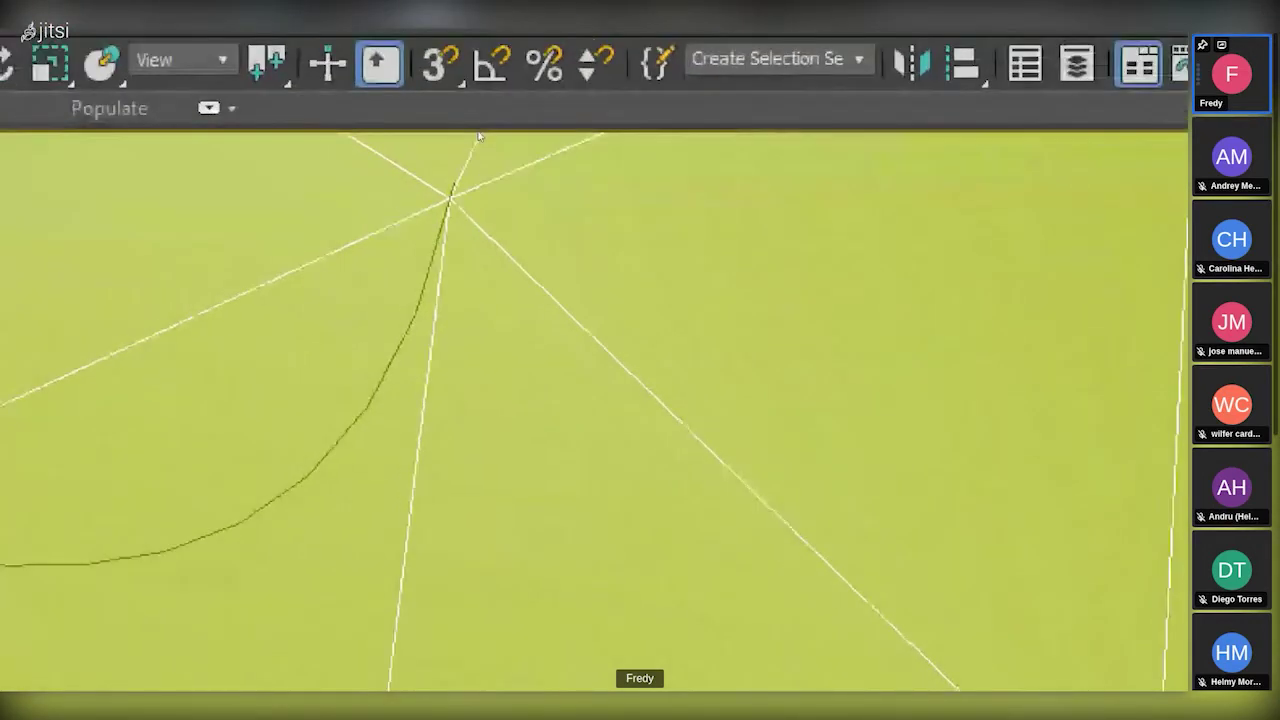
scroll(617, 211, "down", 5)
scroll(623, 237, "up", 2)
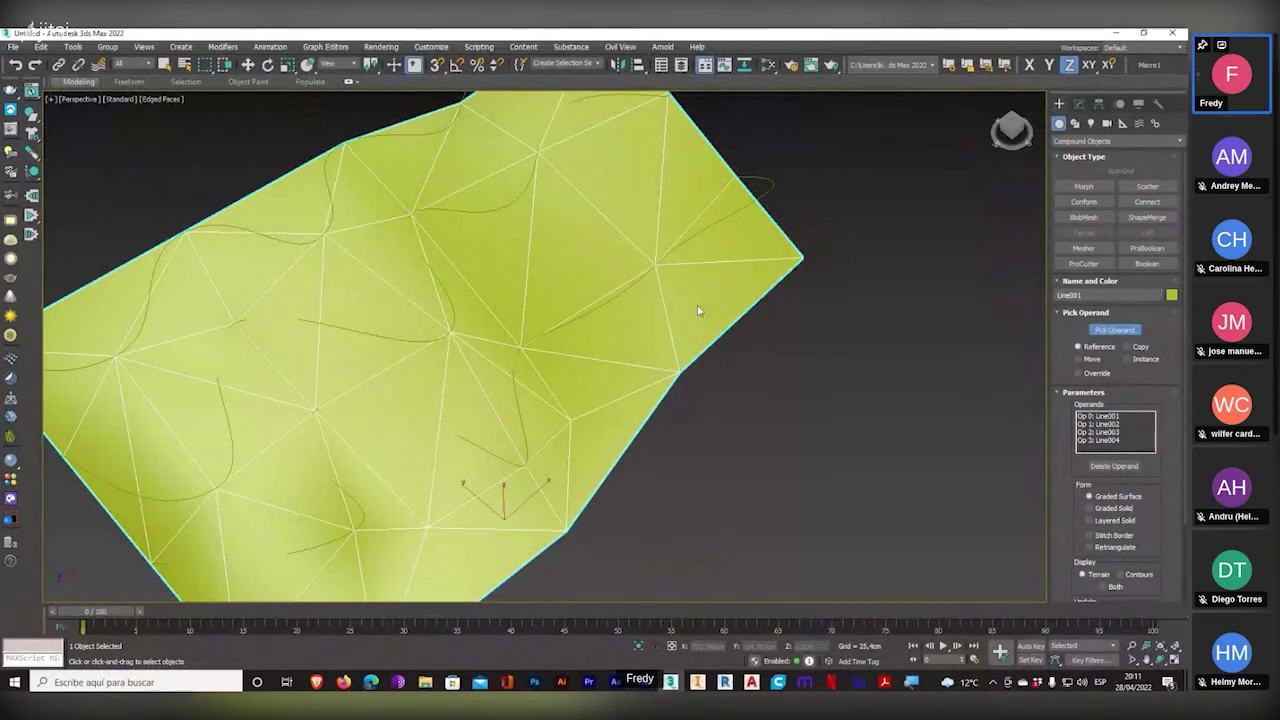
middle_click_drag(698, 311, 775, 292)
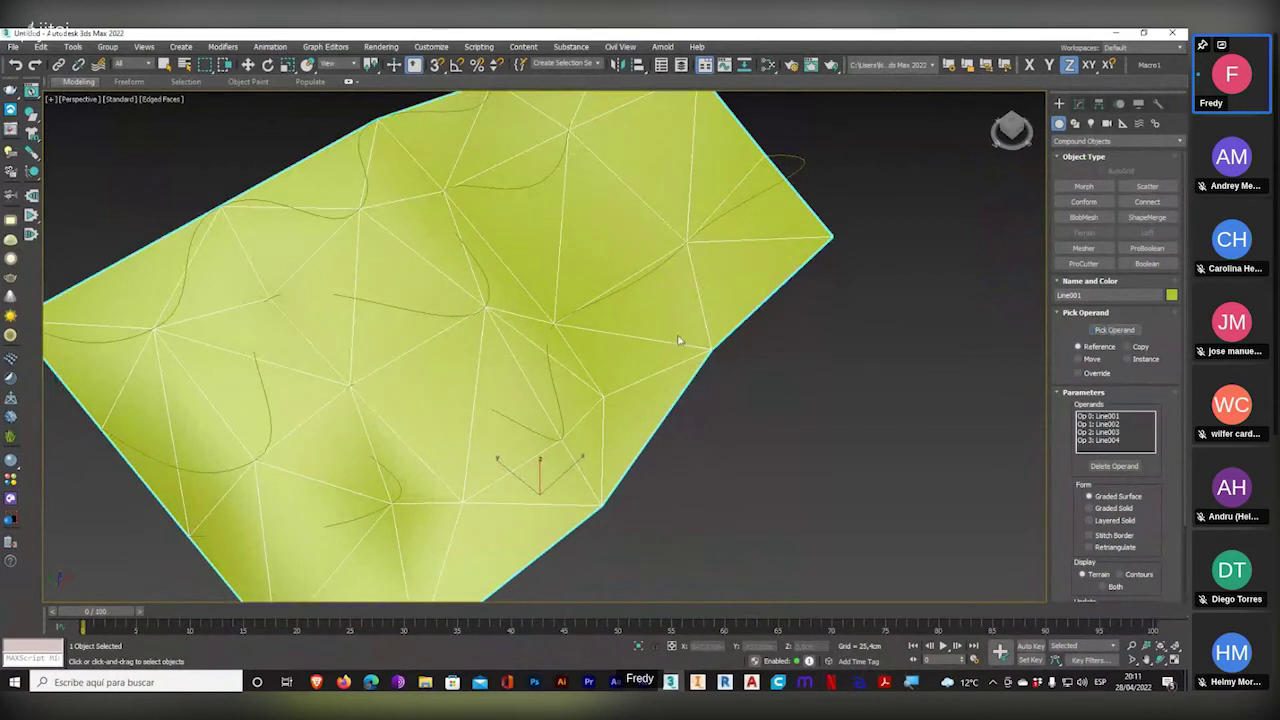
middle_click_drag(618, 361, 600, 358)
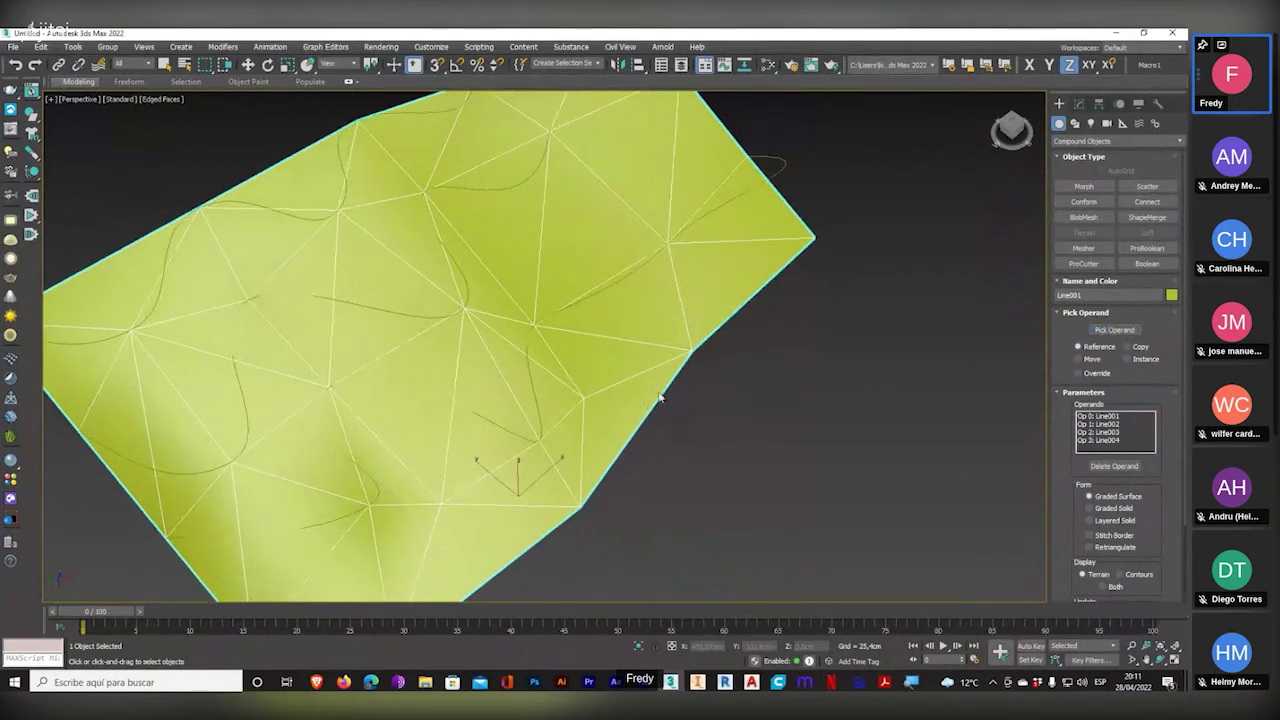
- Undo the picked operands and the terrain creation
key("ctrl+z")
key("ctrl+z")
key("ctrl+z")
key("ctrl+z")
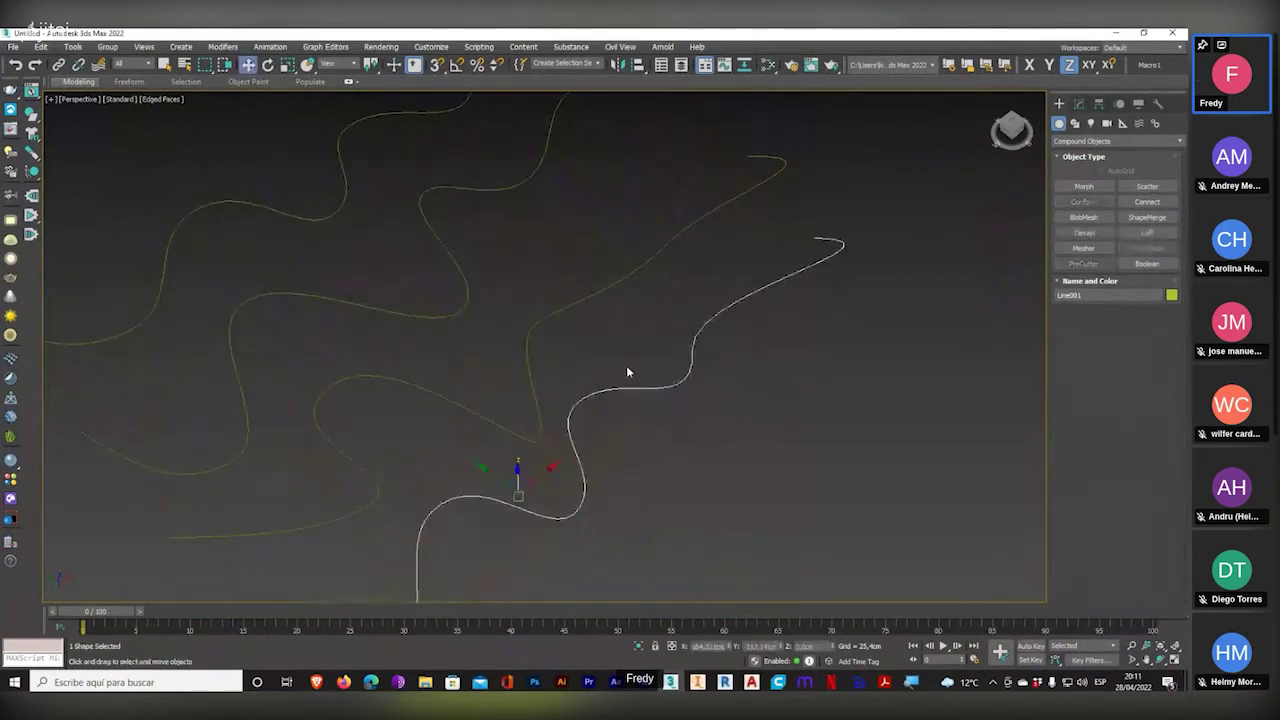
- Divide all segments of the original line with a Divide value of 10 at Segment level, and leave the level
scroll(712, 385, "down", 4)
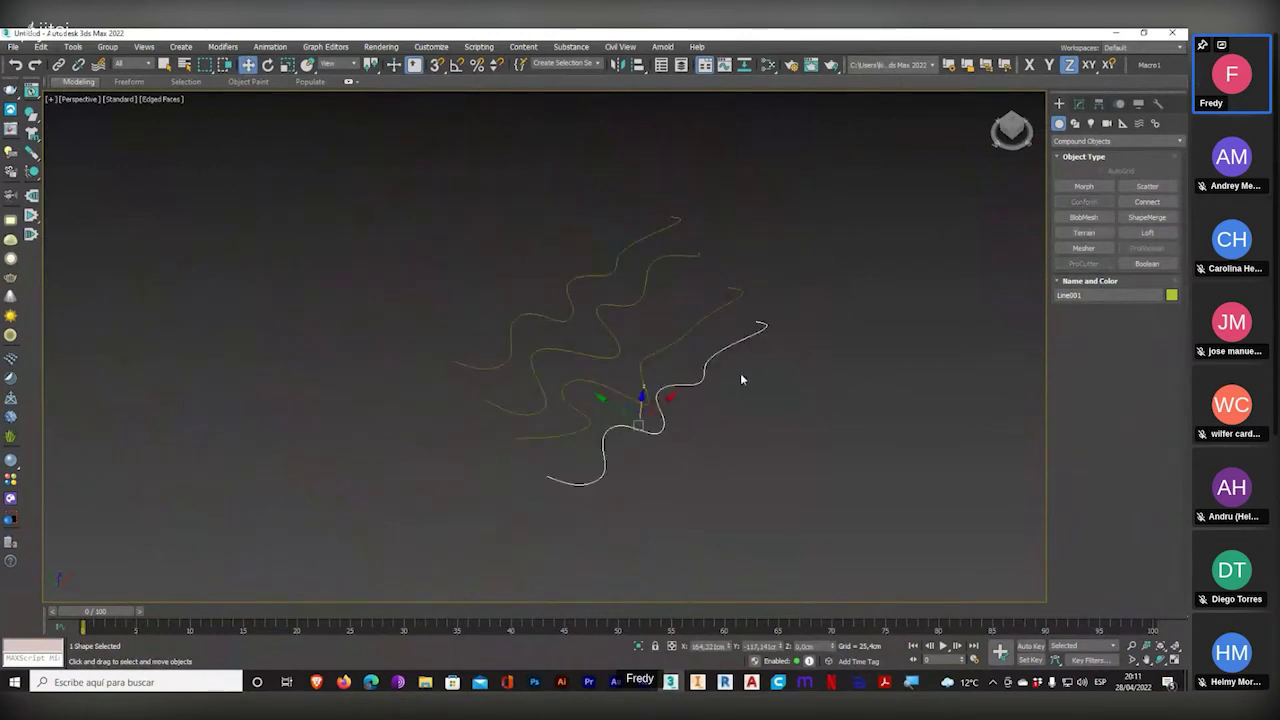
left_click(1078, 103)
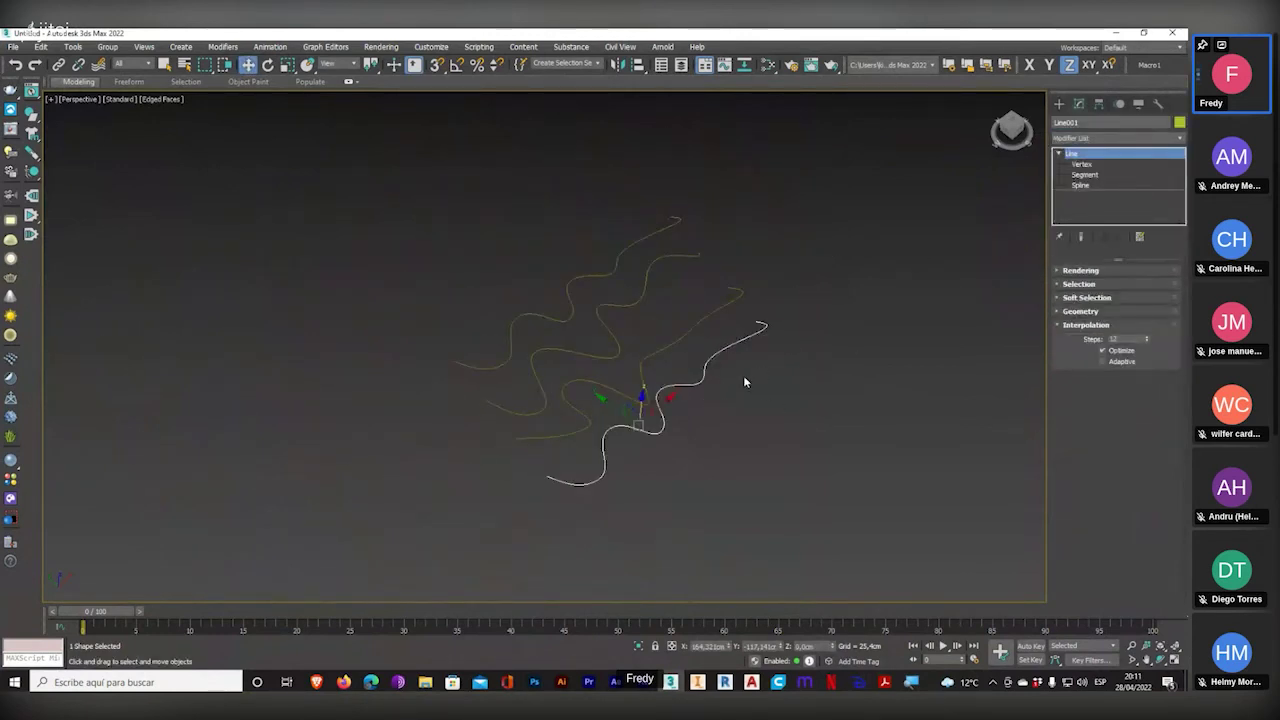
scroll(741, 420, "up", 3)
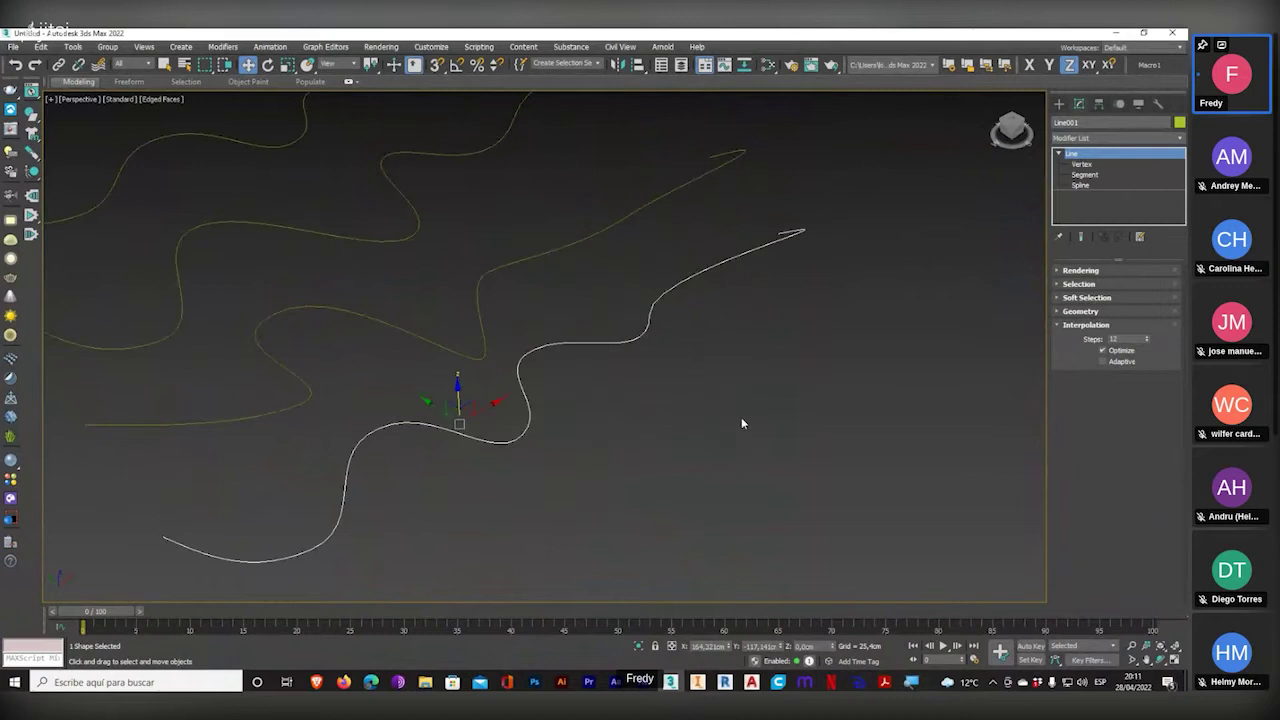
left_click(1082, 165)
left_click(1084, 174)
scroll(805, 285, "down", 4)
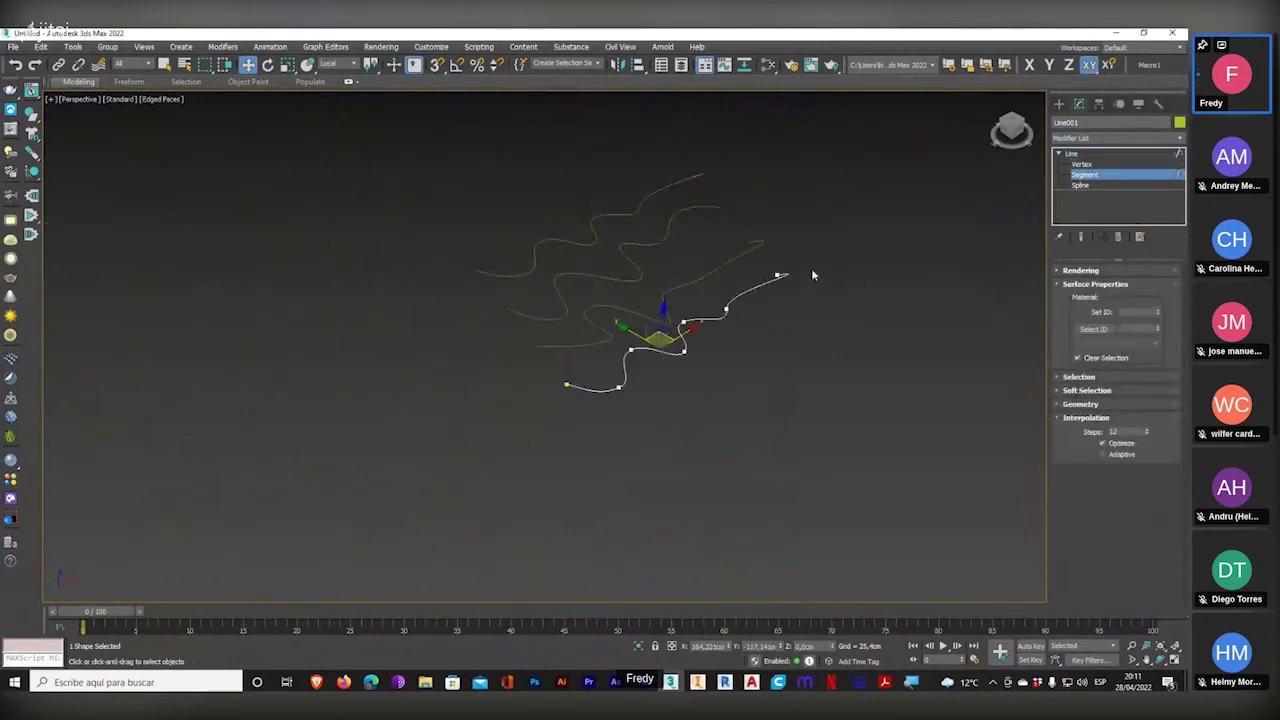
left_click_drag(816, 246, 523, 430)
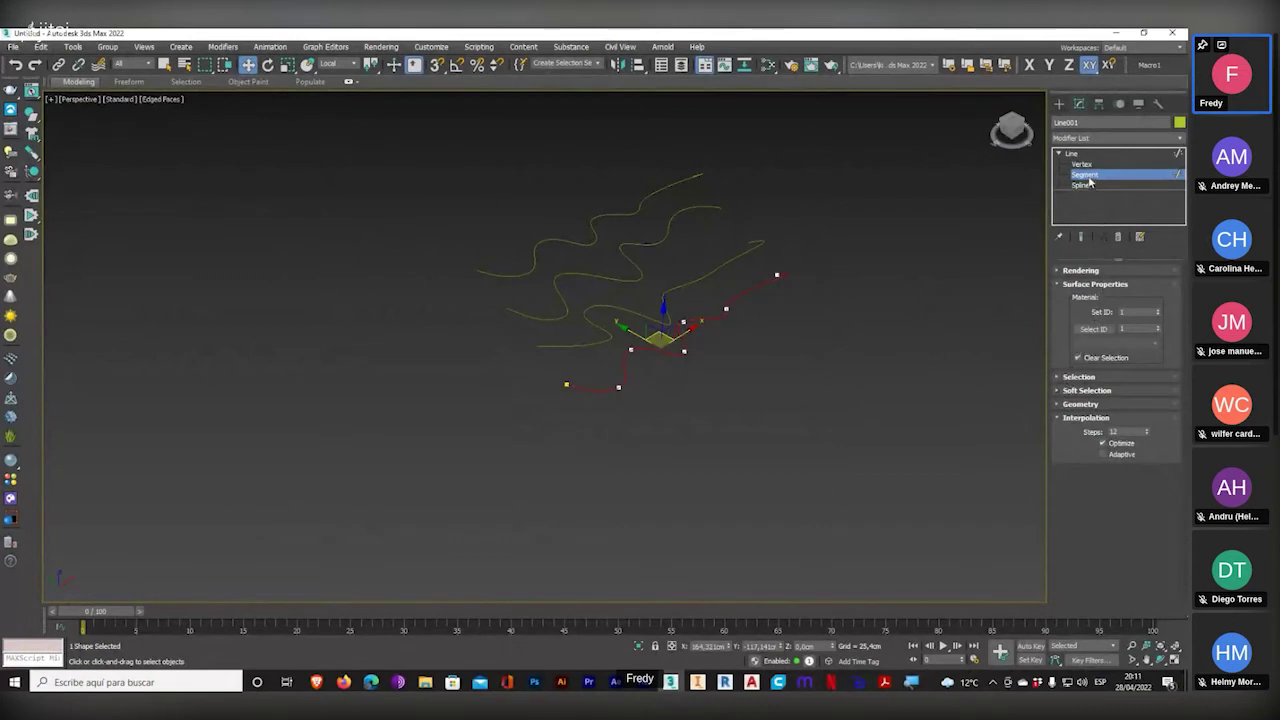
left_click(1058, 404)
scroll(1138, 444, "down", 5)
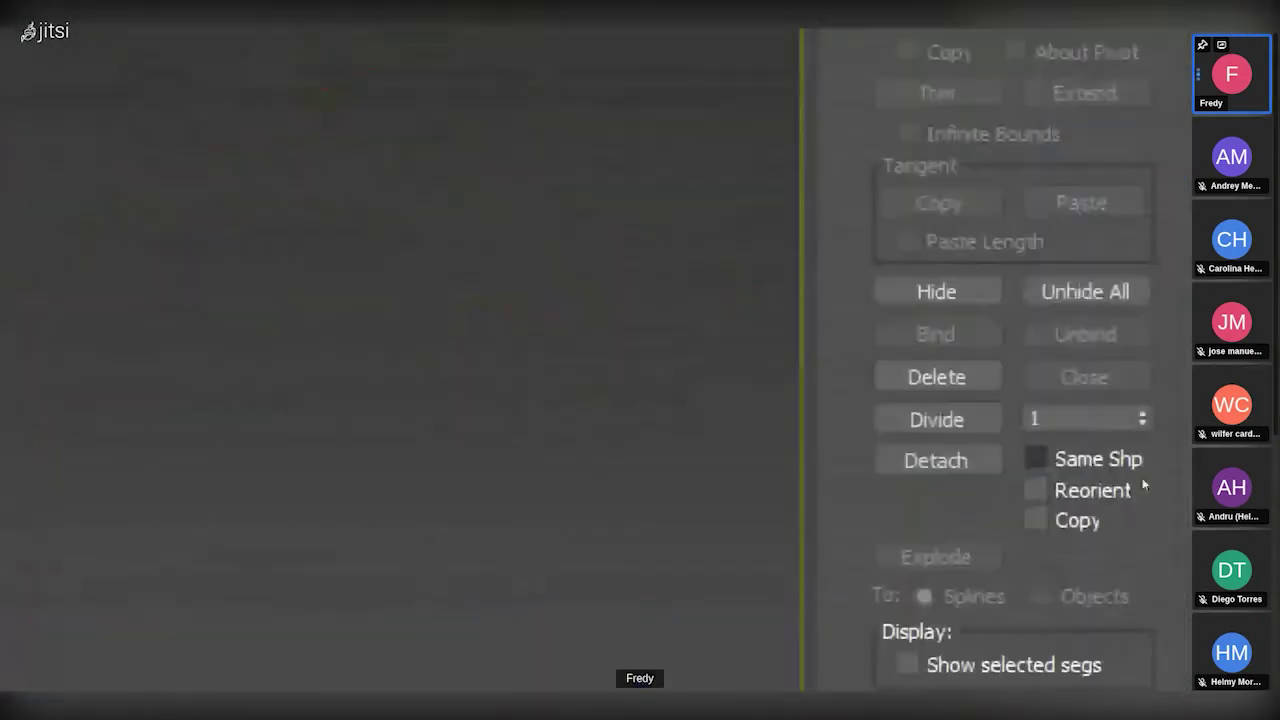
left_click(1130, 468)
type("10")
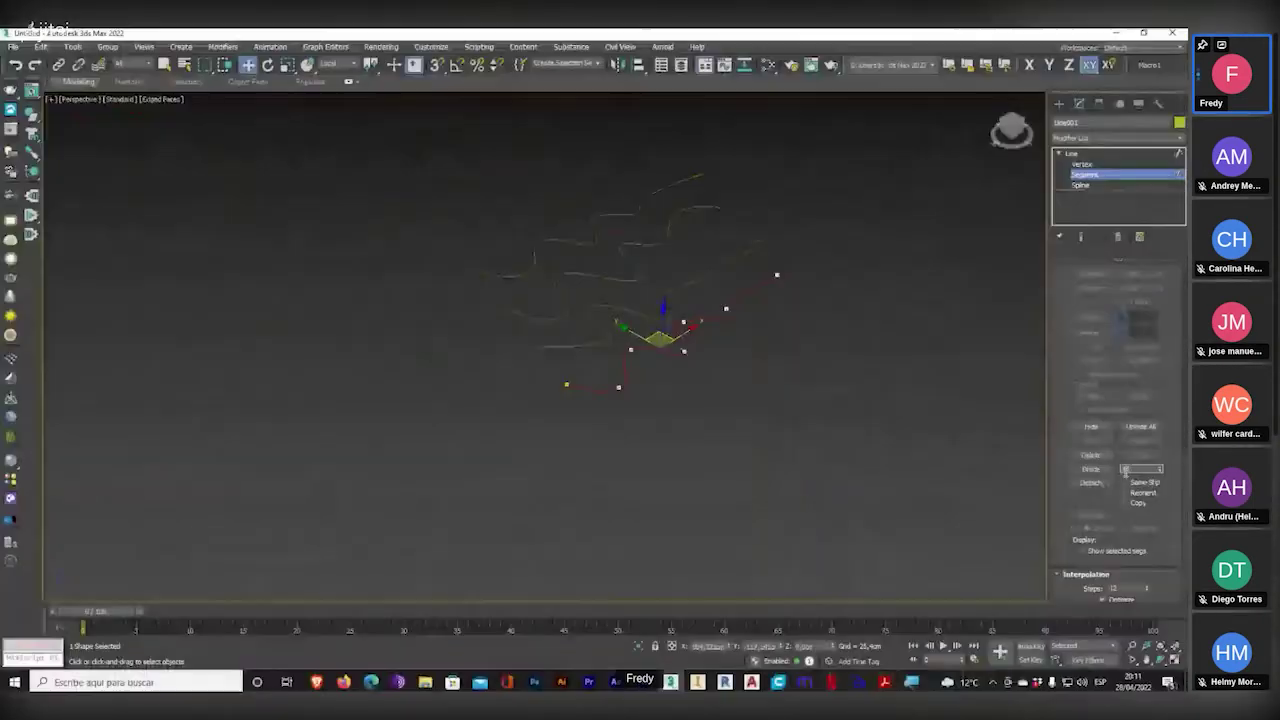
left_click(921, 399)
scroll(666, 337, "up", 8)
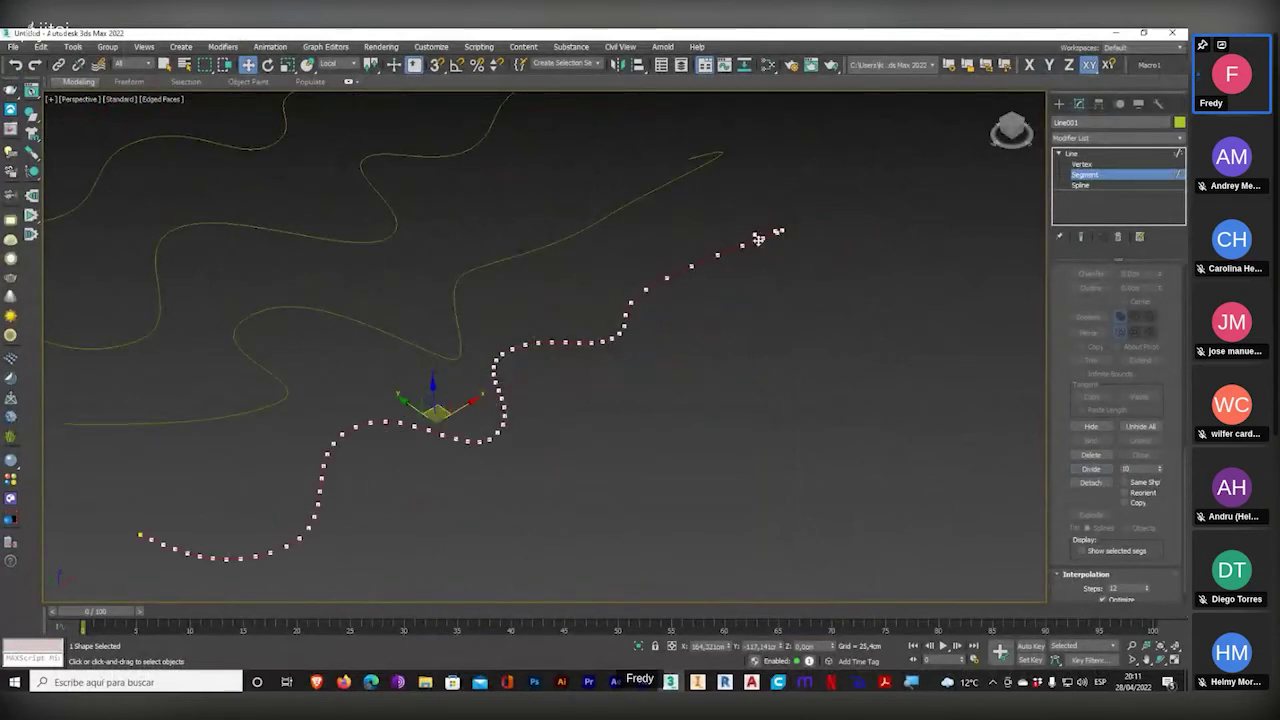
left_click(1140, 175)
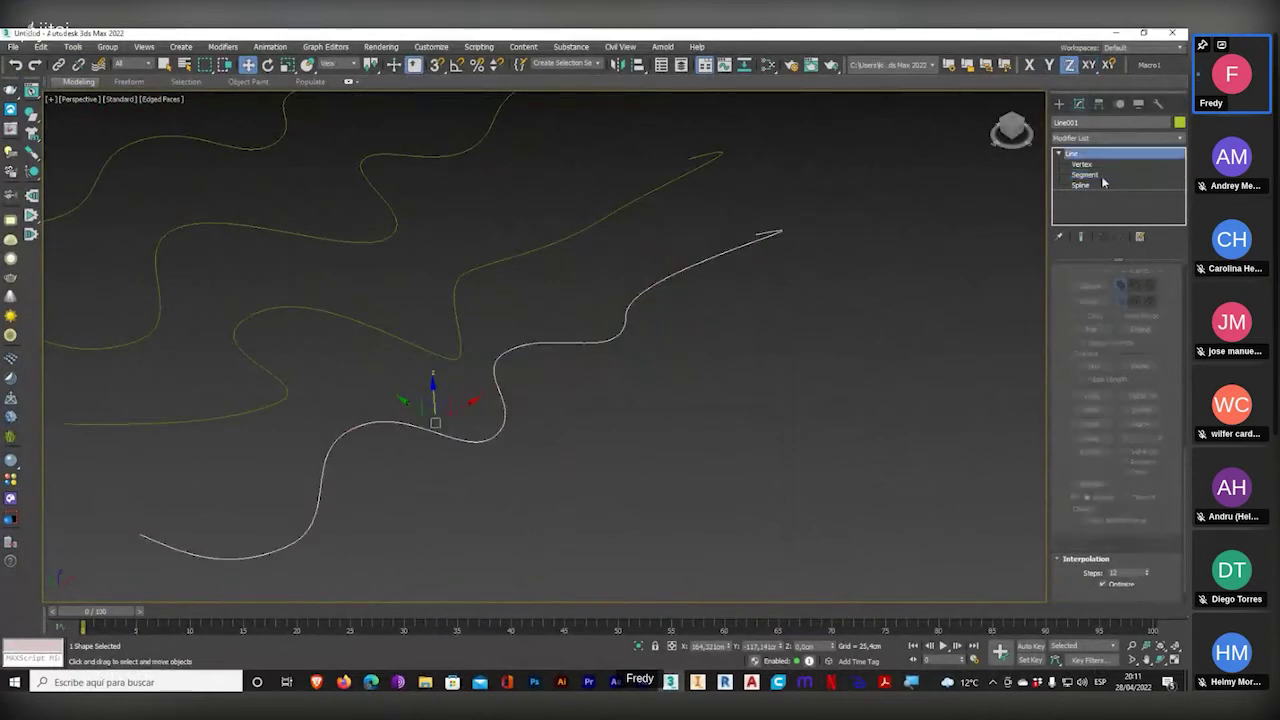
- Divide all segments of the copy nearest the original line, using the same Divide value of 10
left_click(706, 160)
scroll(845, 220, "down", 4)
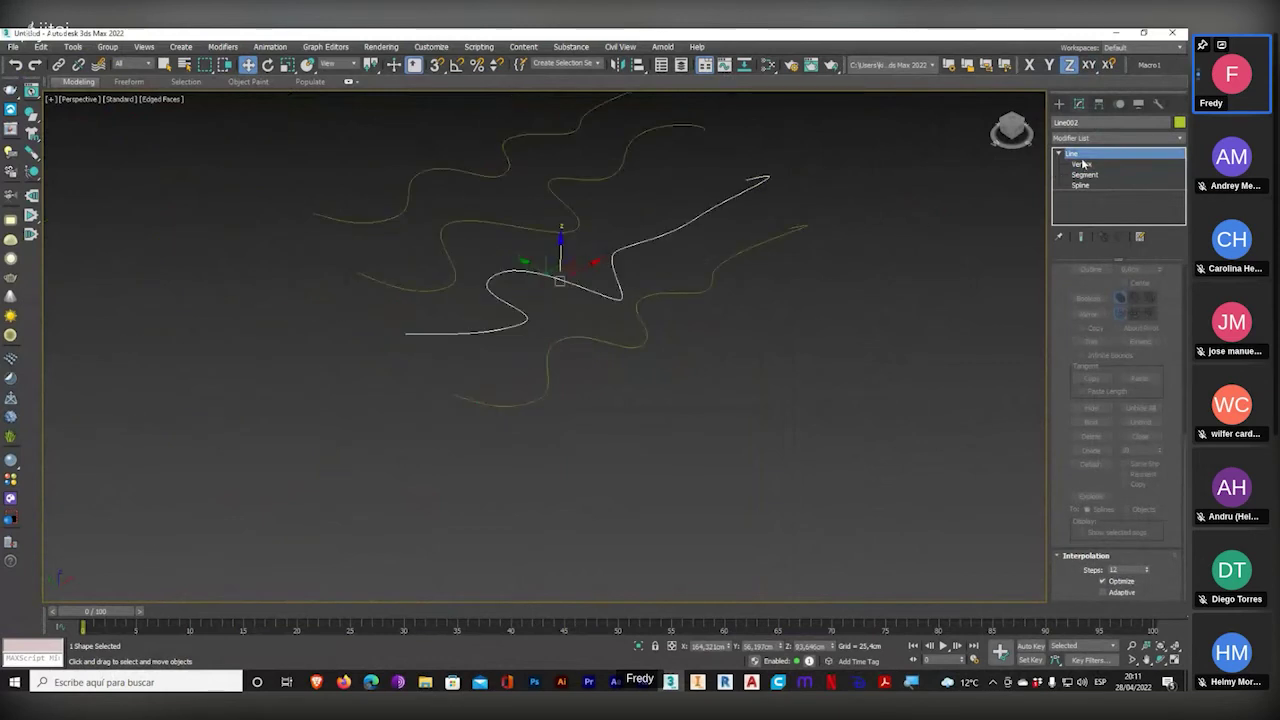
left_click(1083, 163)
left_click_drag(812, 157, 402, 366)
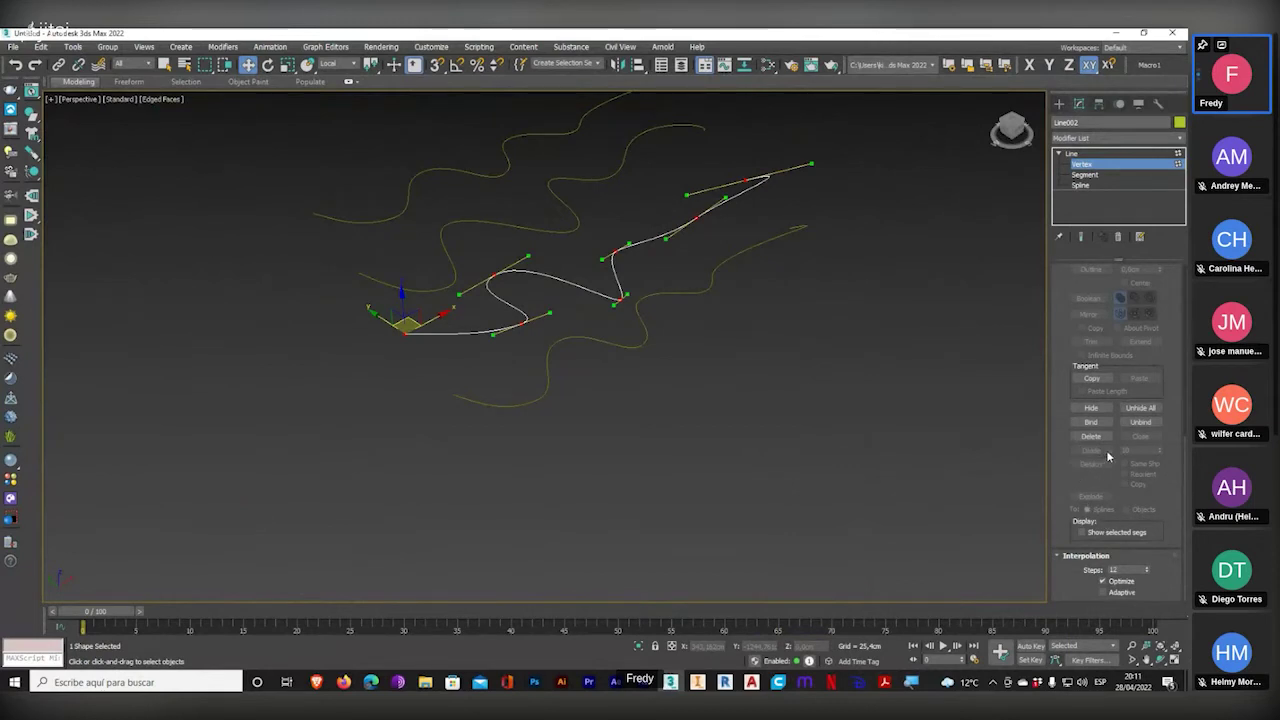
left_click(1083, 176)
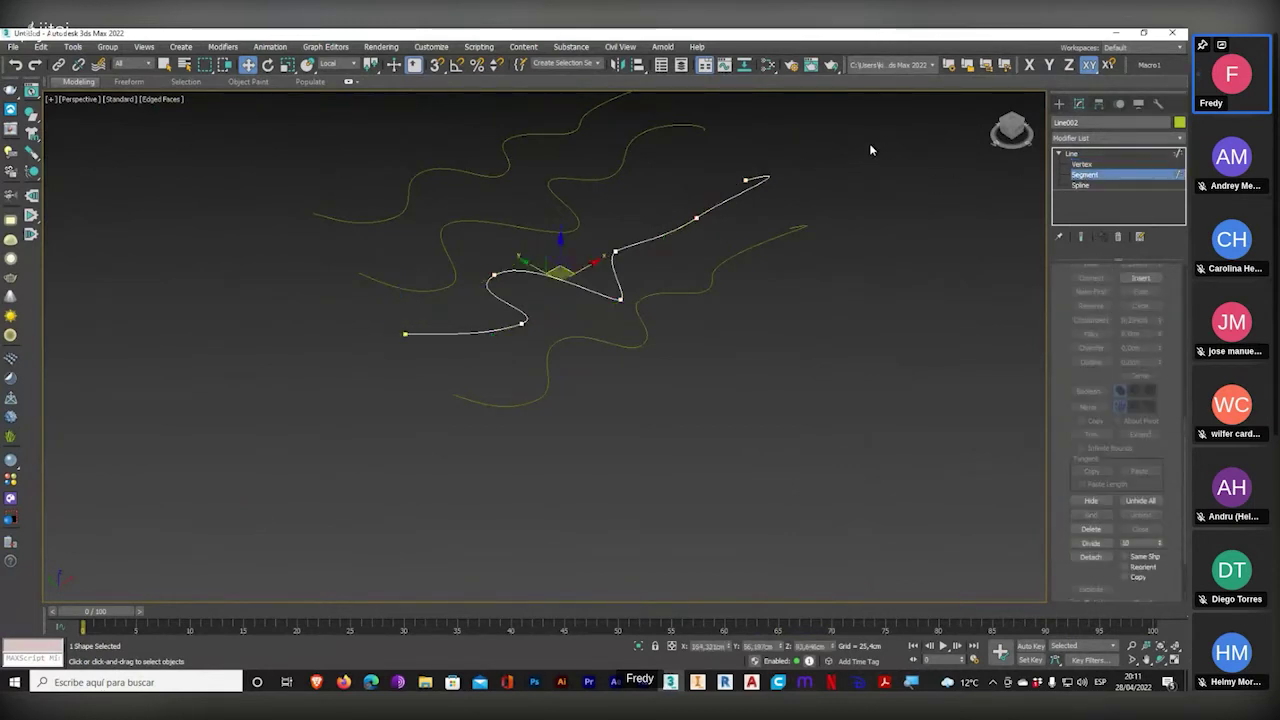
left_click_drag(1005, 149, 285, 398)
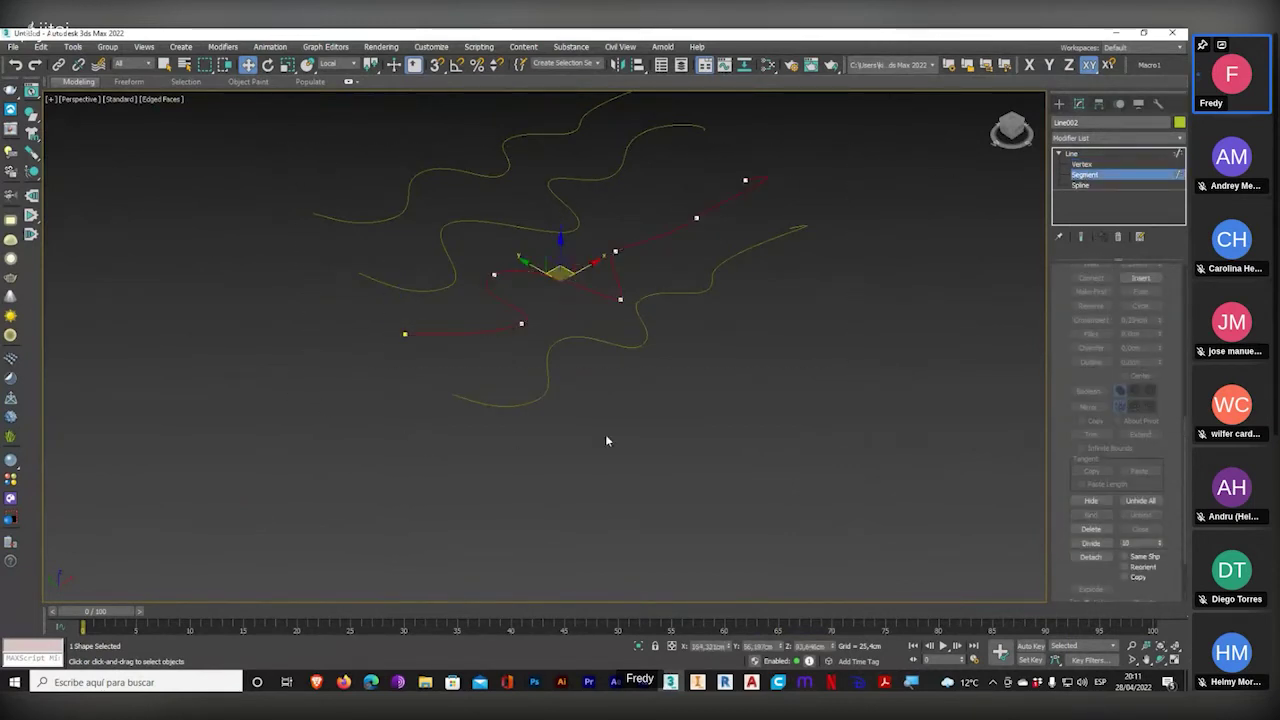
left_click(1091, 543)
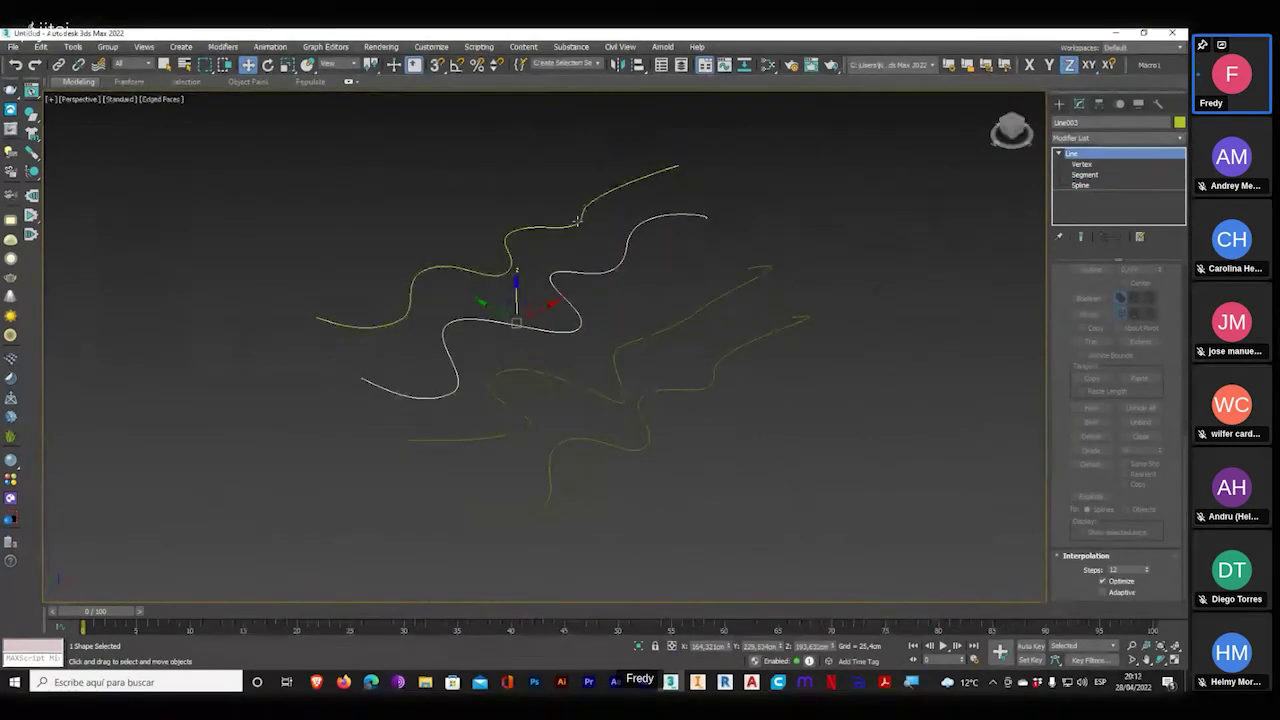
- Divide all segments of the copy farthest from the original line with a value of 10 and leave Segment level
key("1")
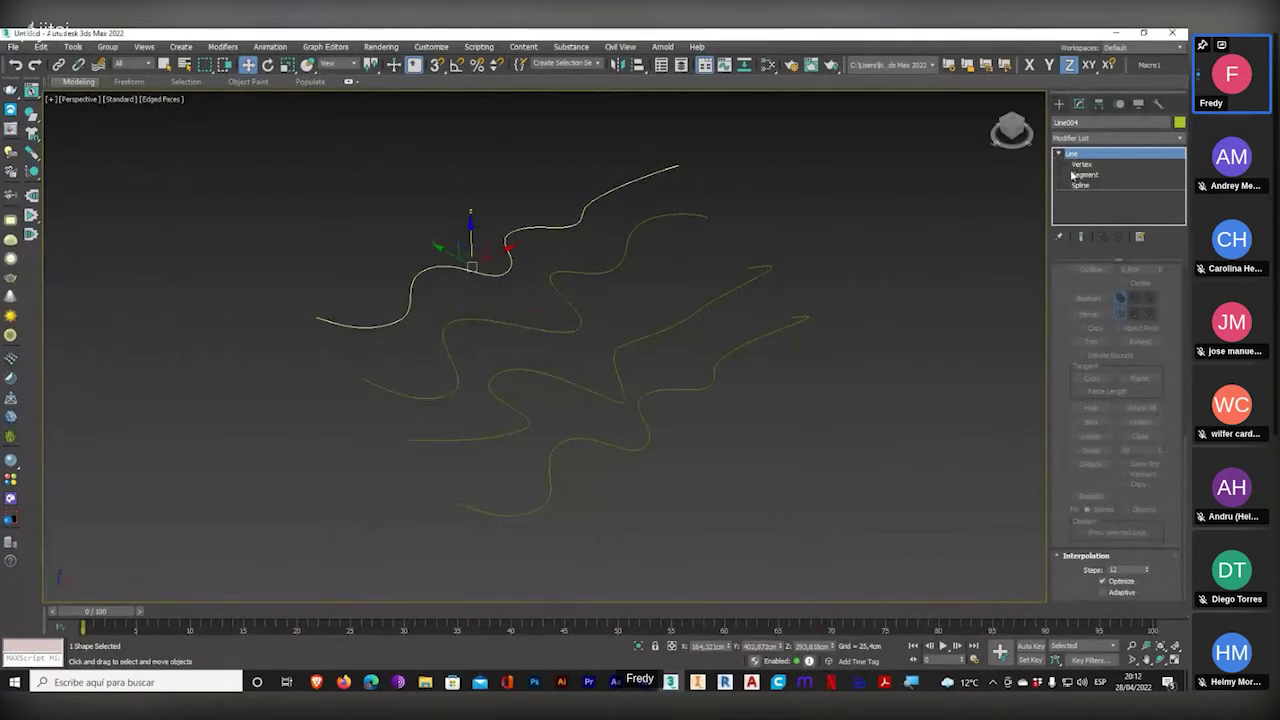
key("2")
left_click_drag(749, 137, 285, 362)
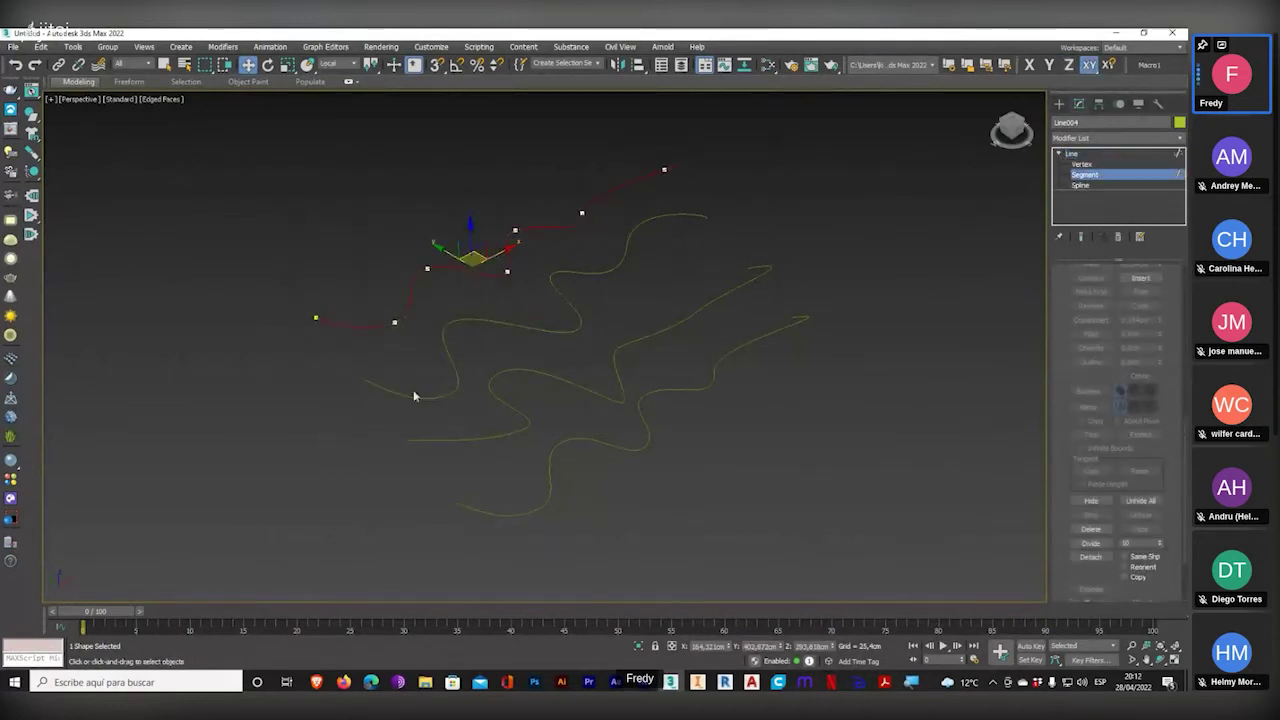
left_click(1091, 543)
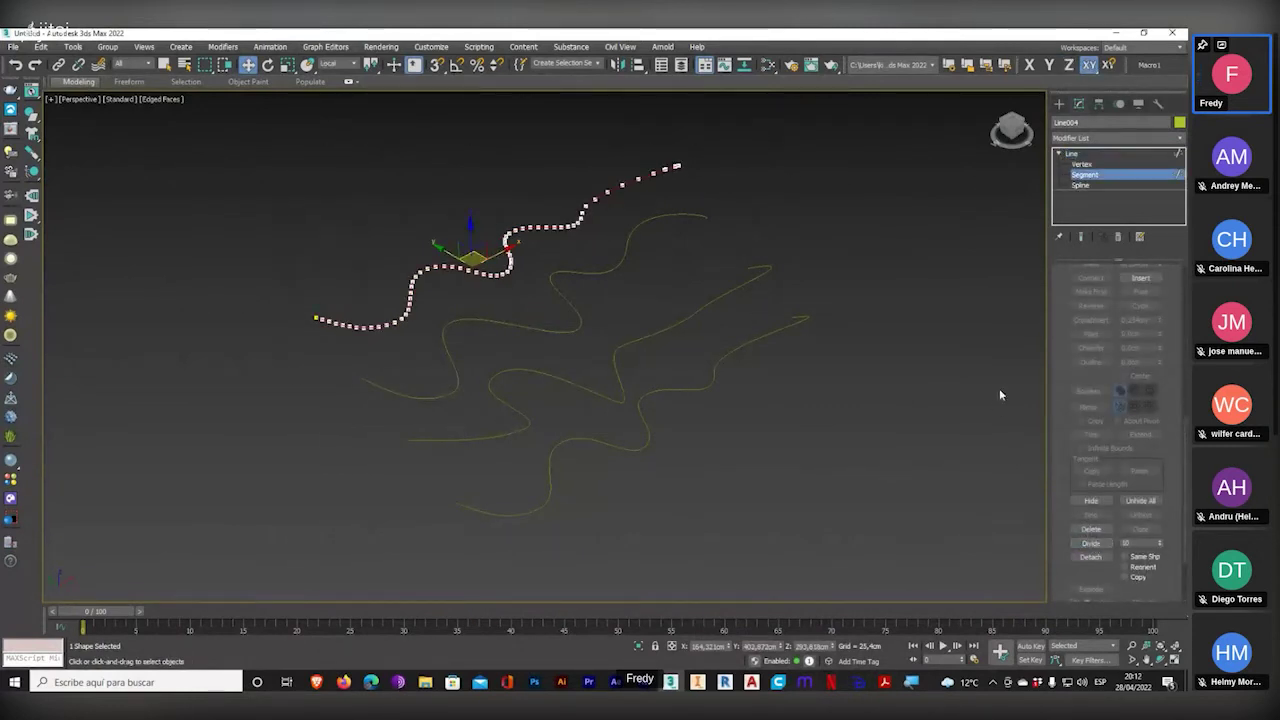
left_click(1117, 175)
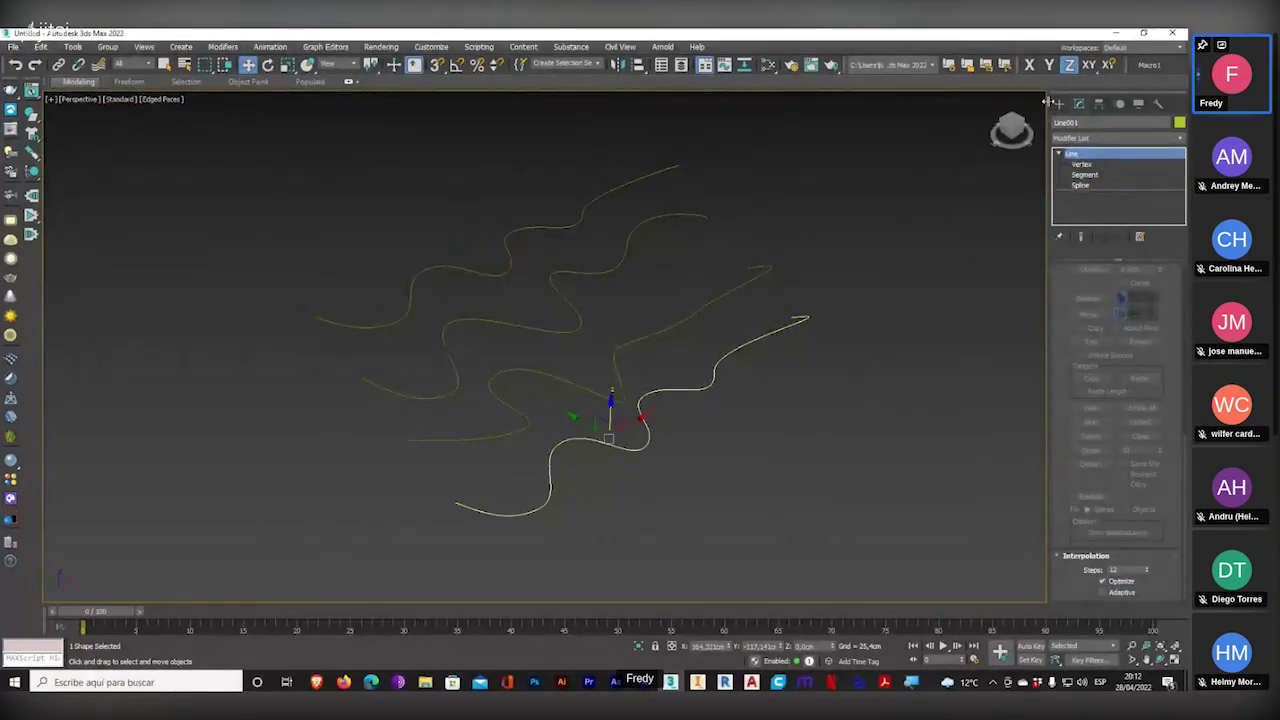
- Create a Terrain compound object from the selected original line and pick the three copied lines as Reference operands
left_click(1059, 103)
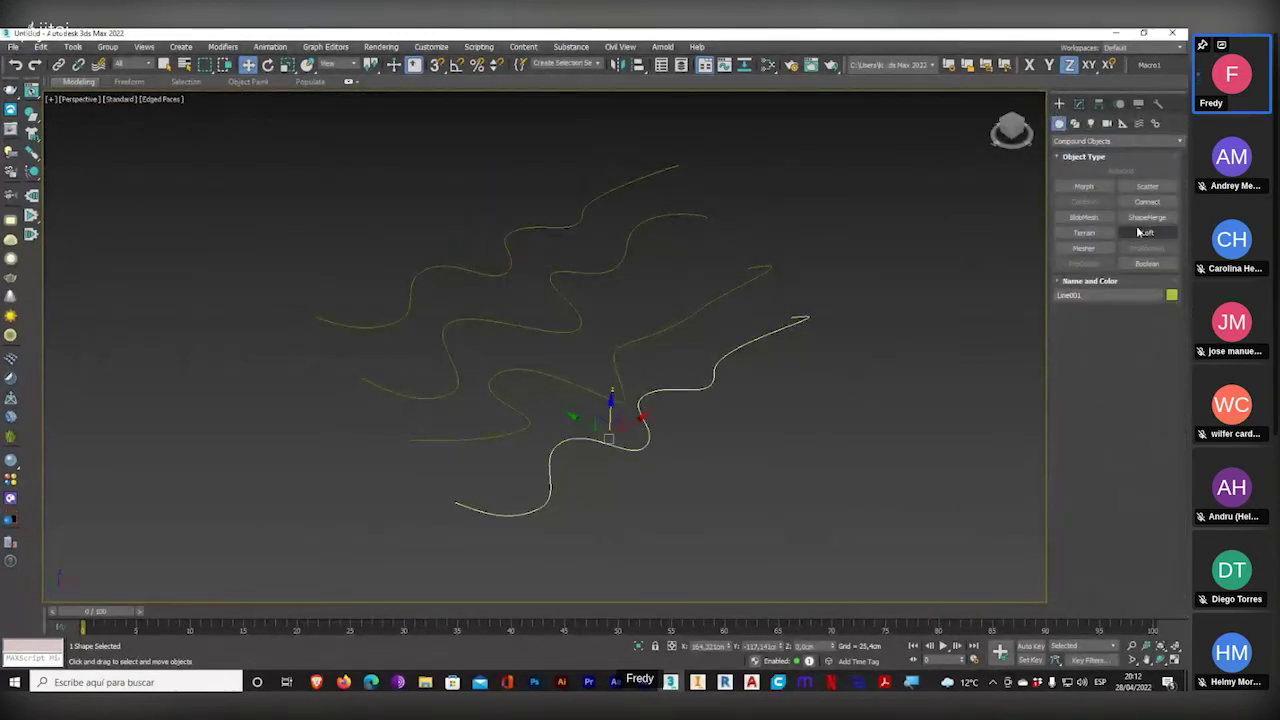
left_click(1084, 232)
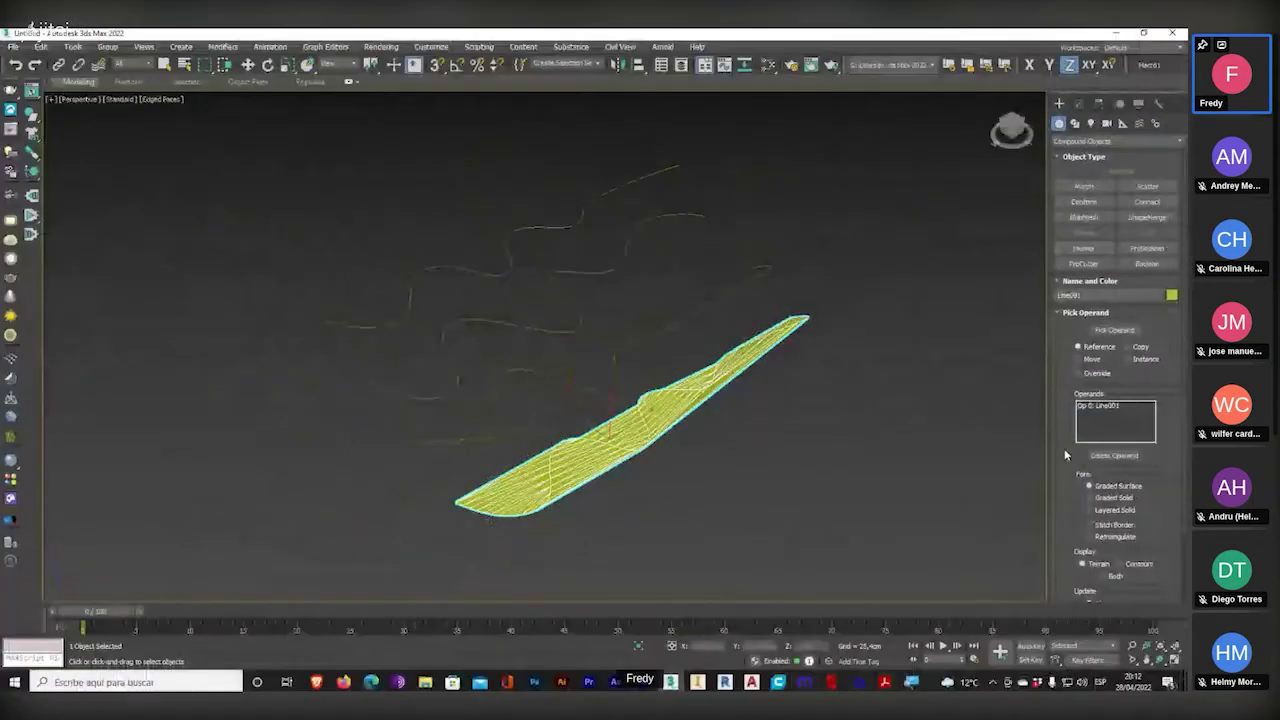
left_click(1115, 330)
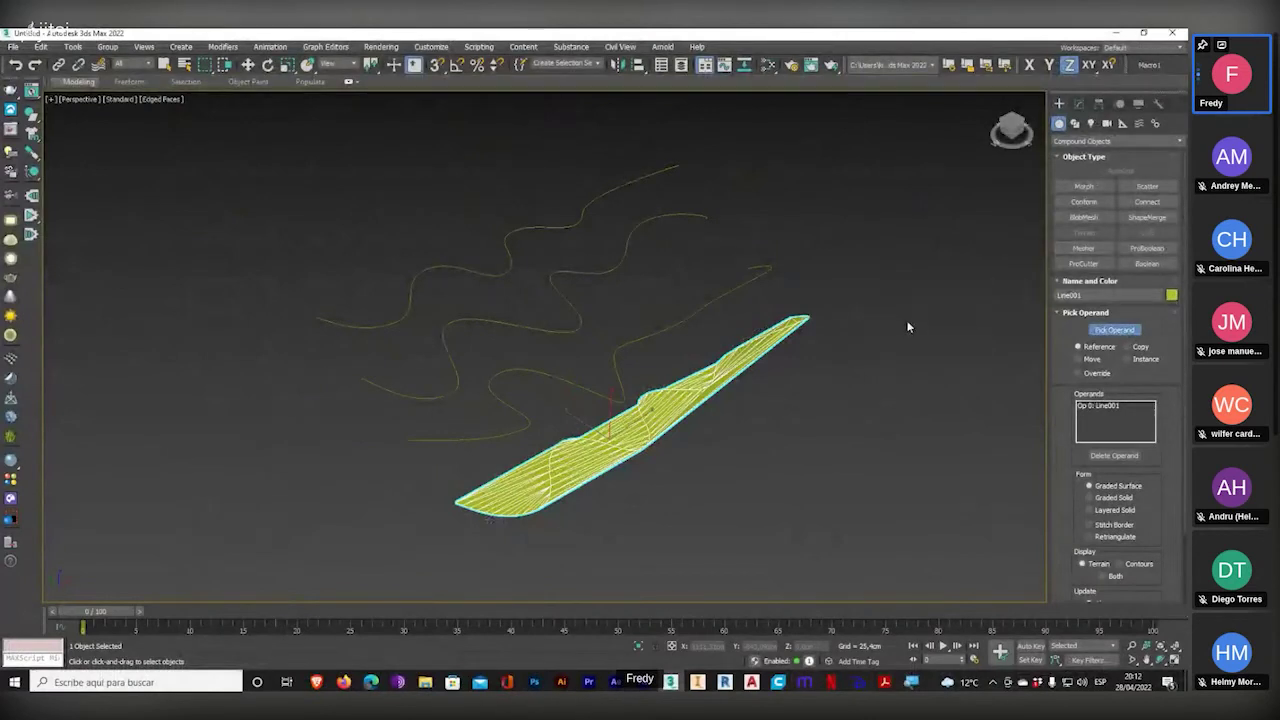
left_click(589, 348)
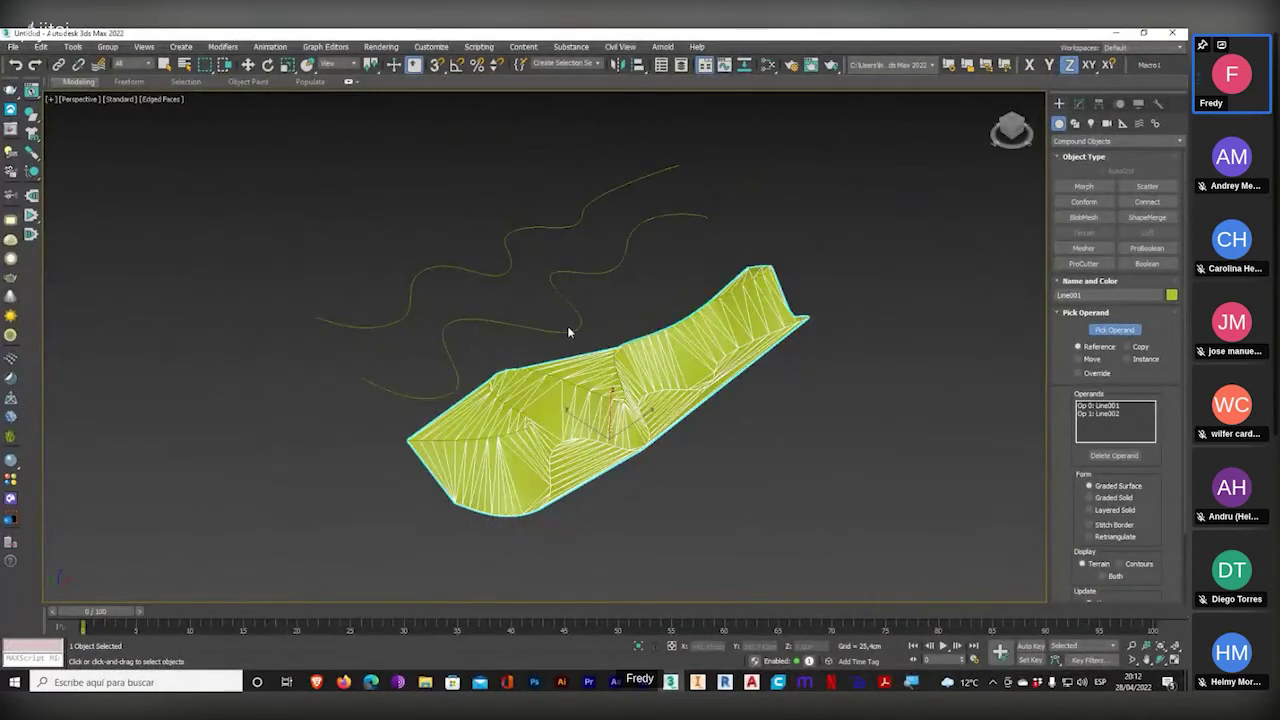
left_click(567, 330)
left_click(507, 272)
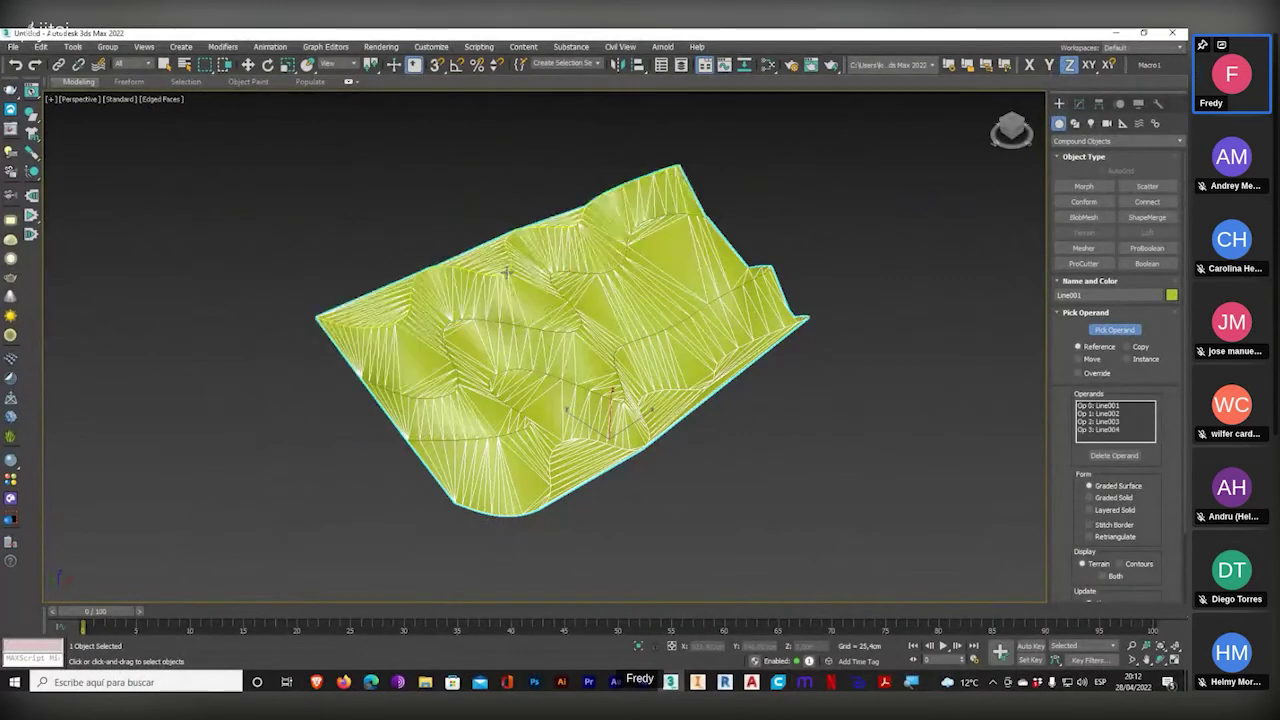
- Examine the terrain's triangulated mesh up close, at low angles, from above and from the underside
middle_click_drag(591, 354, 640, 318, "alt")
scroll(643, 323, "up", 6)
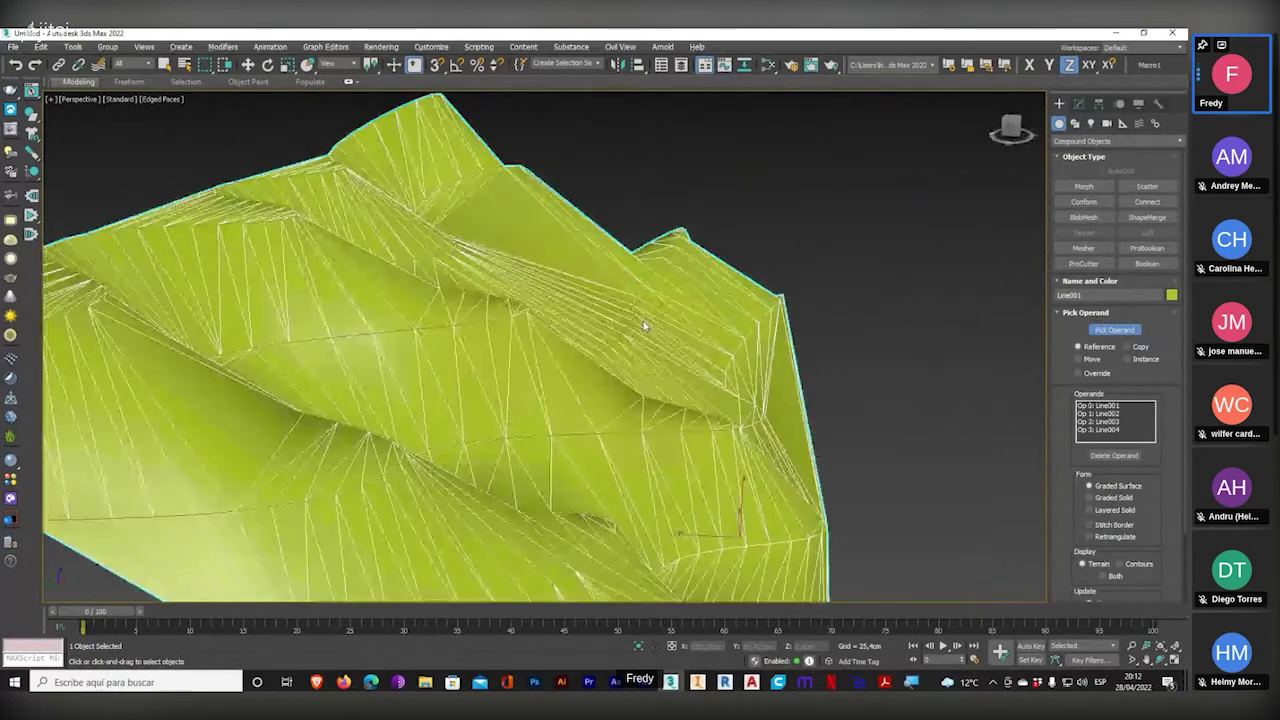
middle_click_drag(670, 375, 586, 349, "alt")
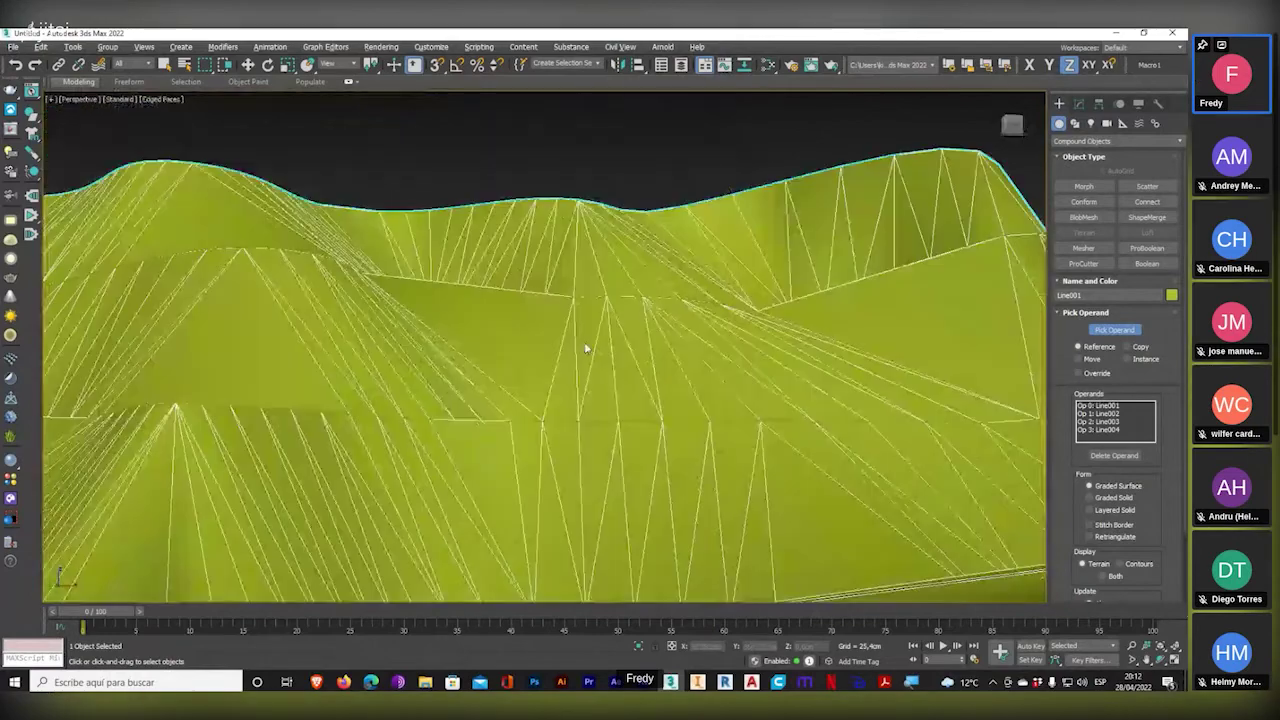
scroll(544, 358, "up", 6)
scroll(544, 398, "down", 6)
middle_click_drag(634, 410, 533, 407, "alt")
scroll(586, 423, "up", 5)
scroll(560, 361, "down", 5)
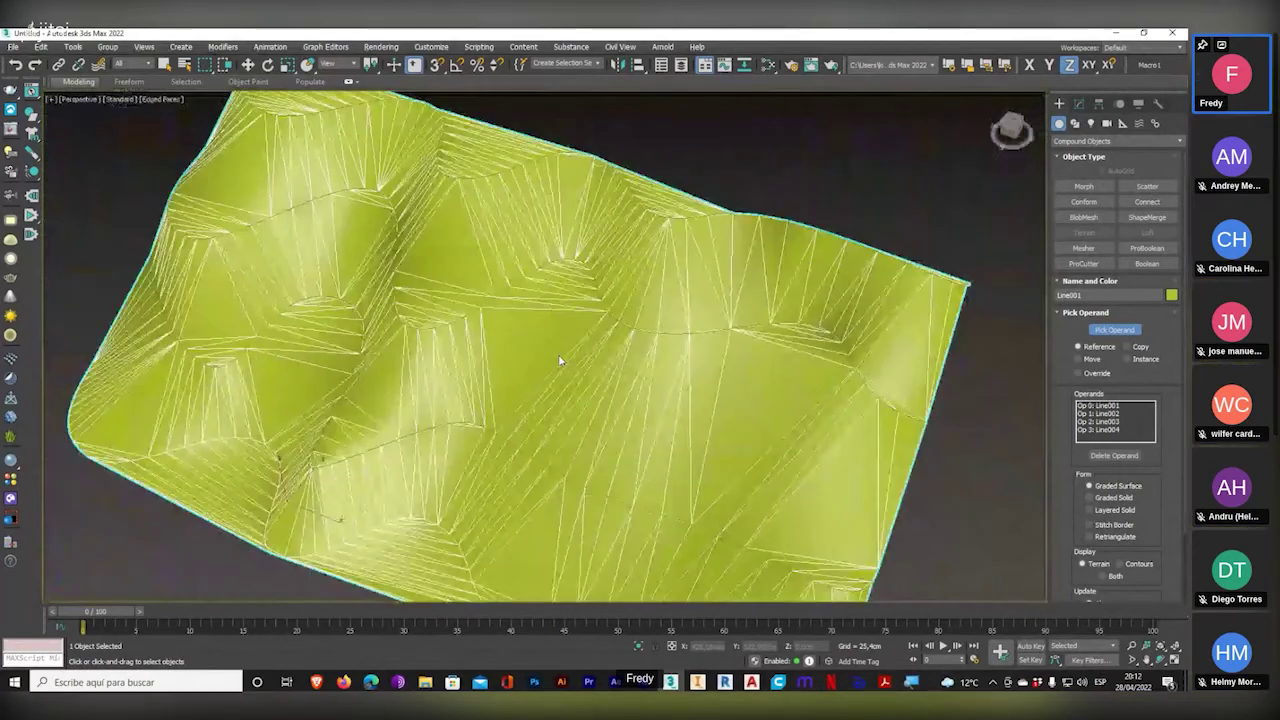
middle_click_drag(560, 361, 1003, 486, "alt")
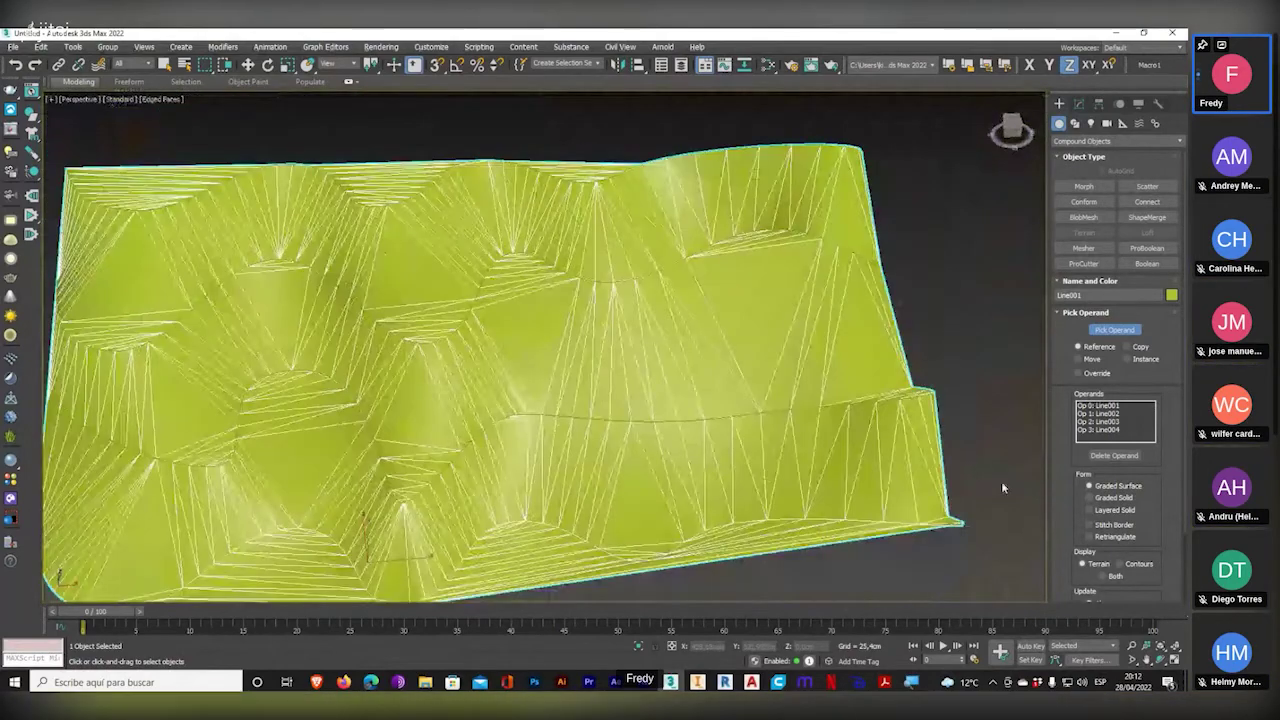
scroll(1052, 438, "down", 2)
scroll(1052, 438, "down", 1)
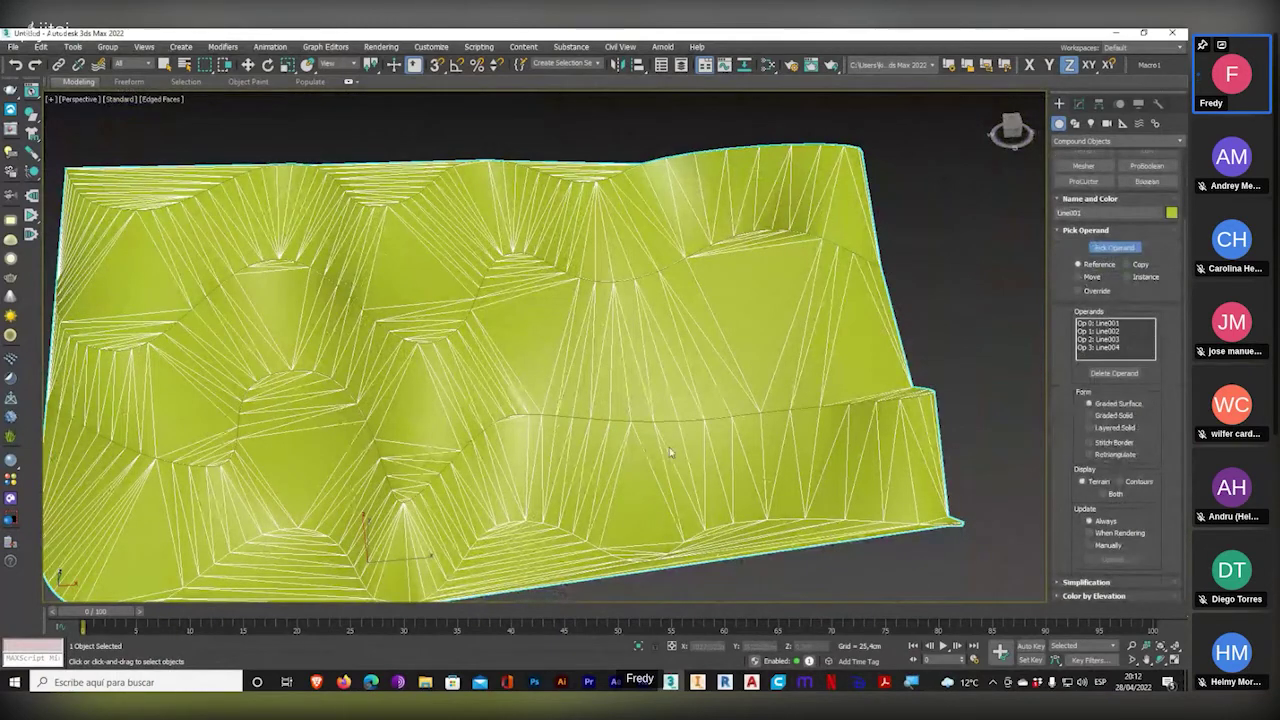
middle_click_drag(669, 447, 519, 399, "alt")
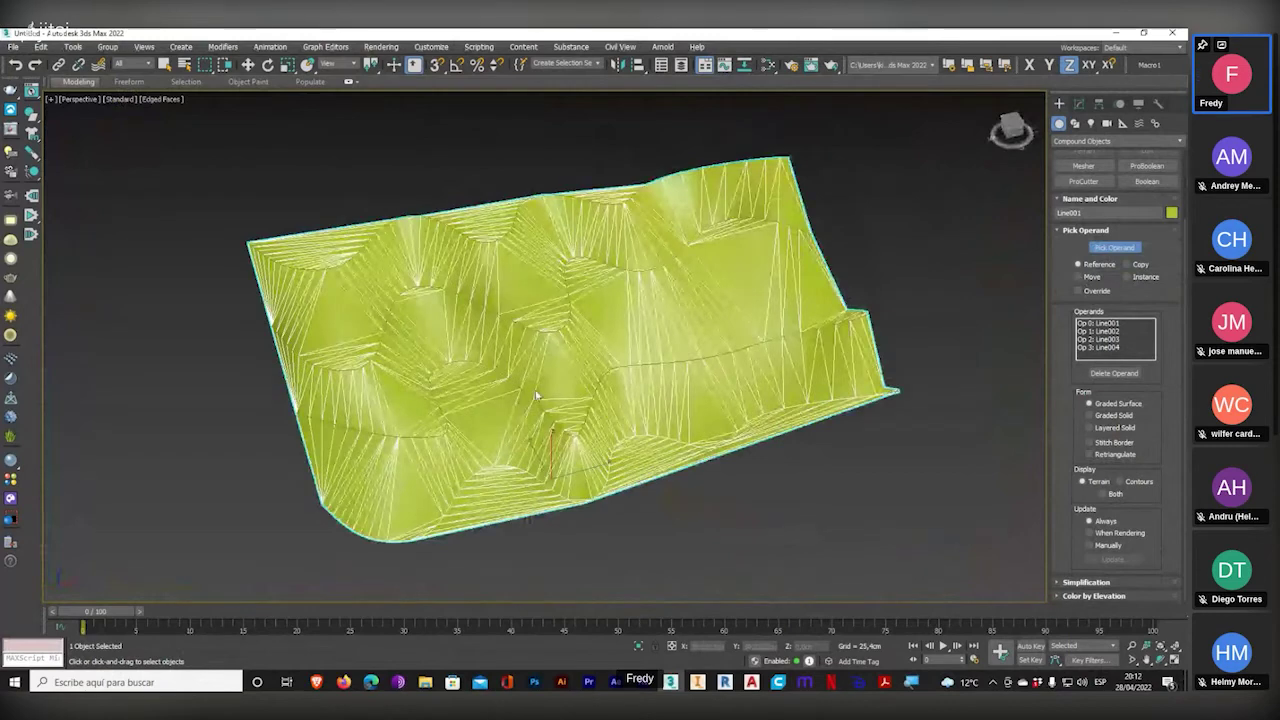
scroll(537, 392, "up", 3)
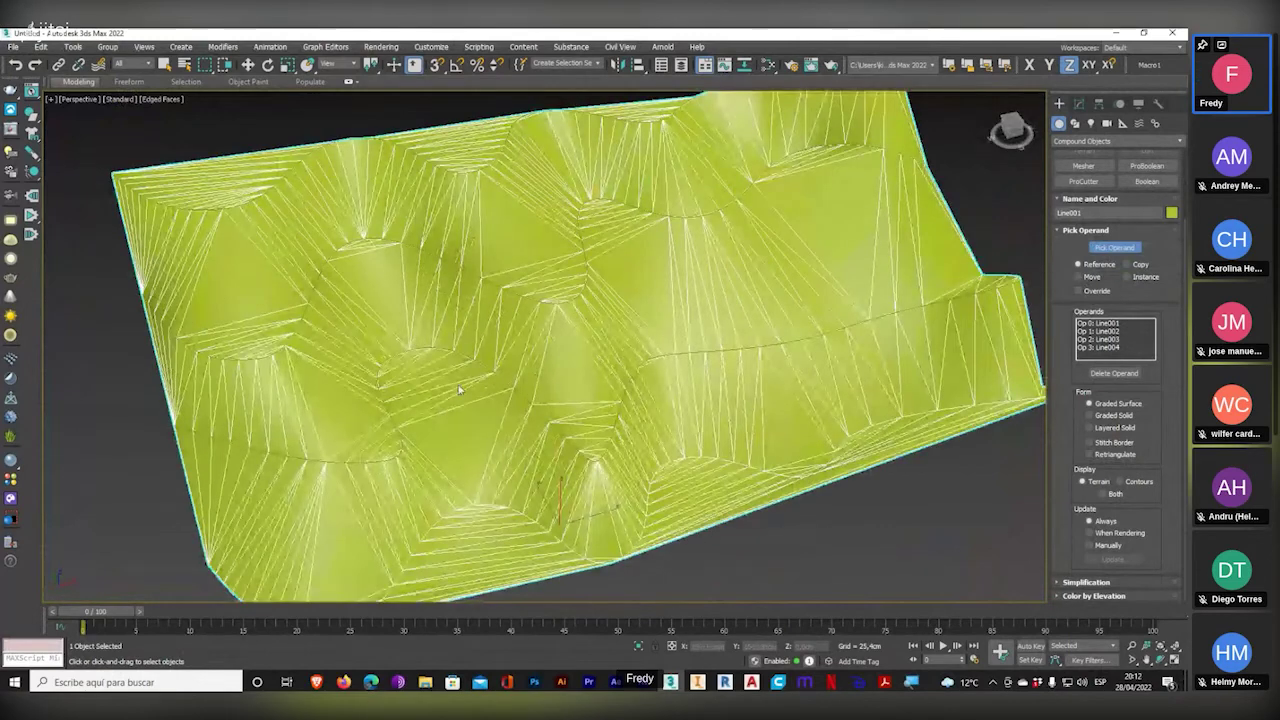
scroll(571, 366, "up", 1)
scroll(571, 366, "down", 3)
middle_click_drag(571, 366, 810, 85, "alt")
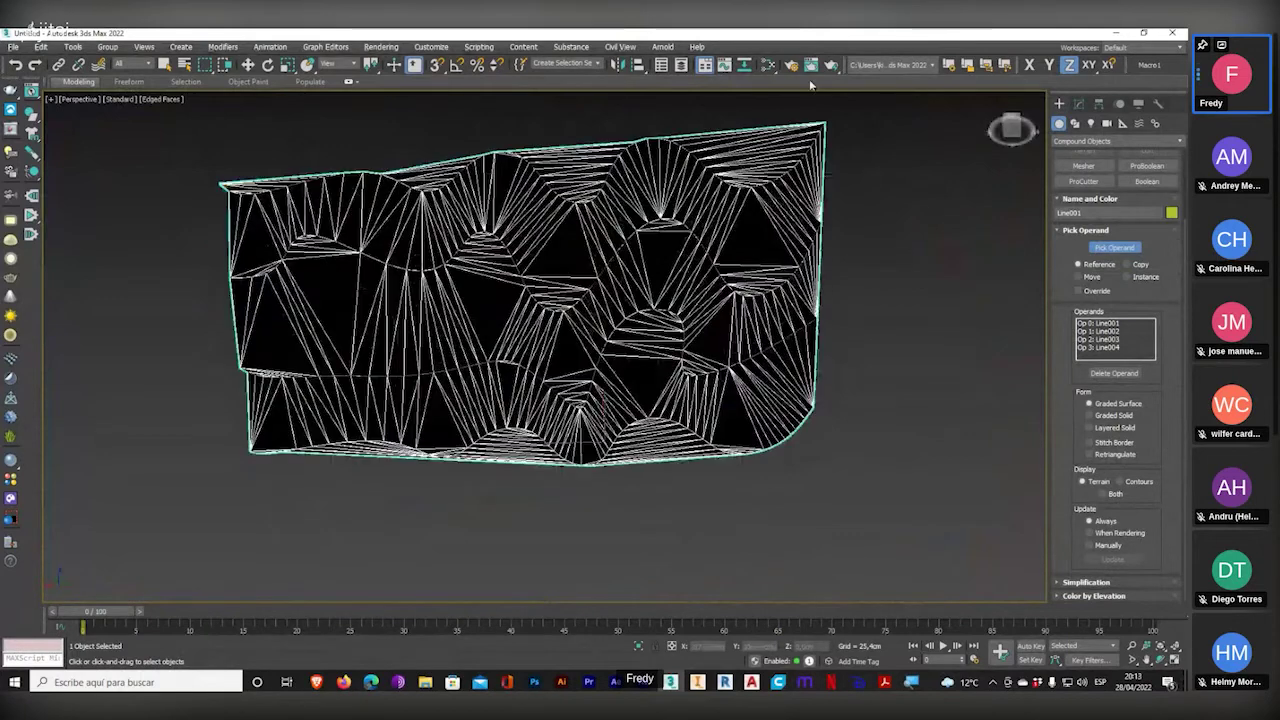
- Change the production renderer to Scanline Renderer and render the terrain in the Perspective view, closing the rendered image
left_click(790, 64)
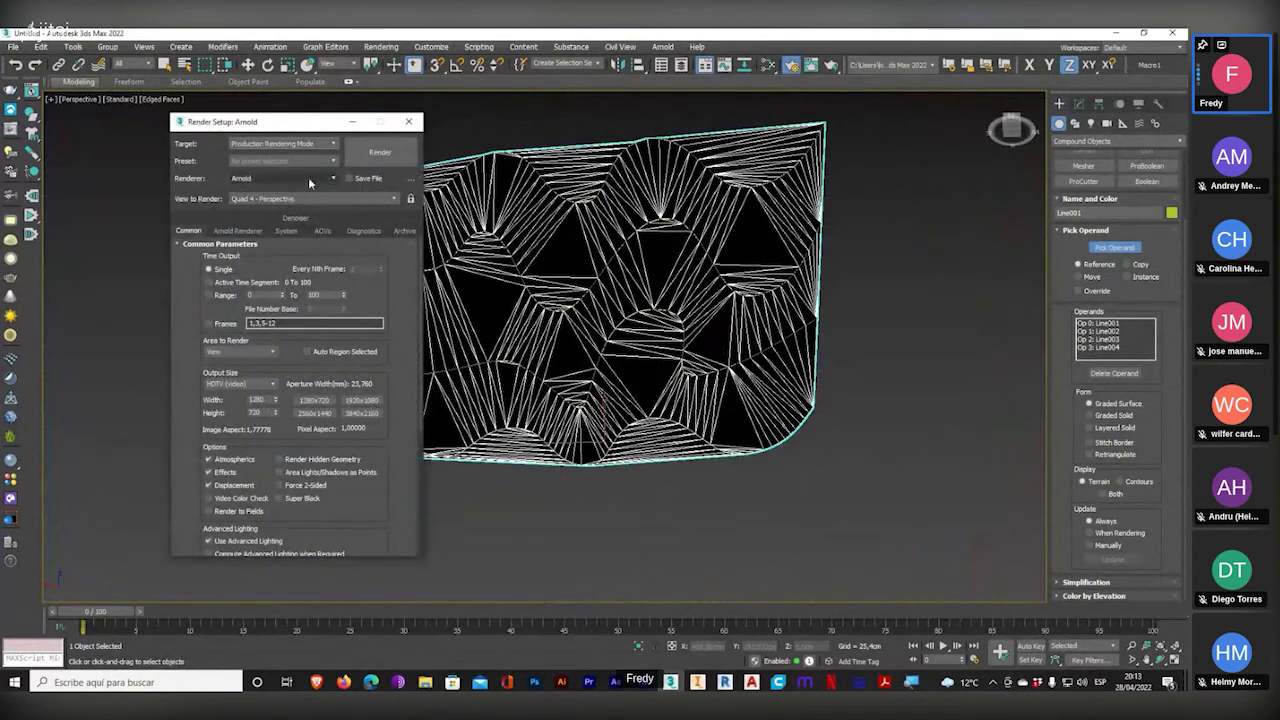
left_click(308, 177)
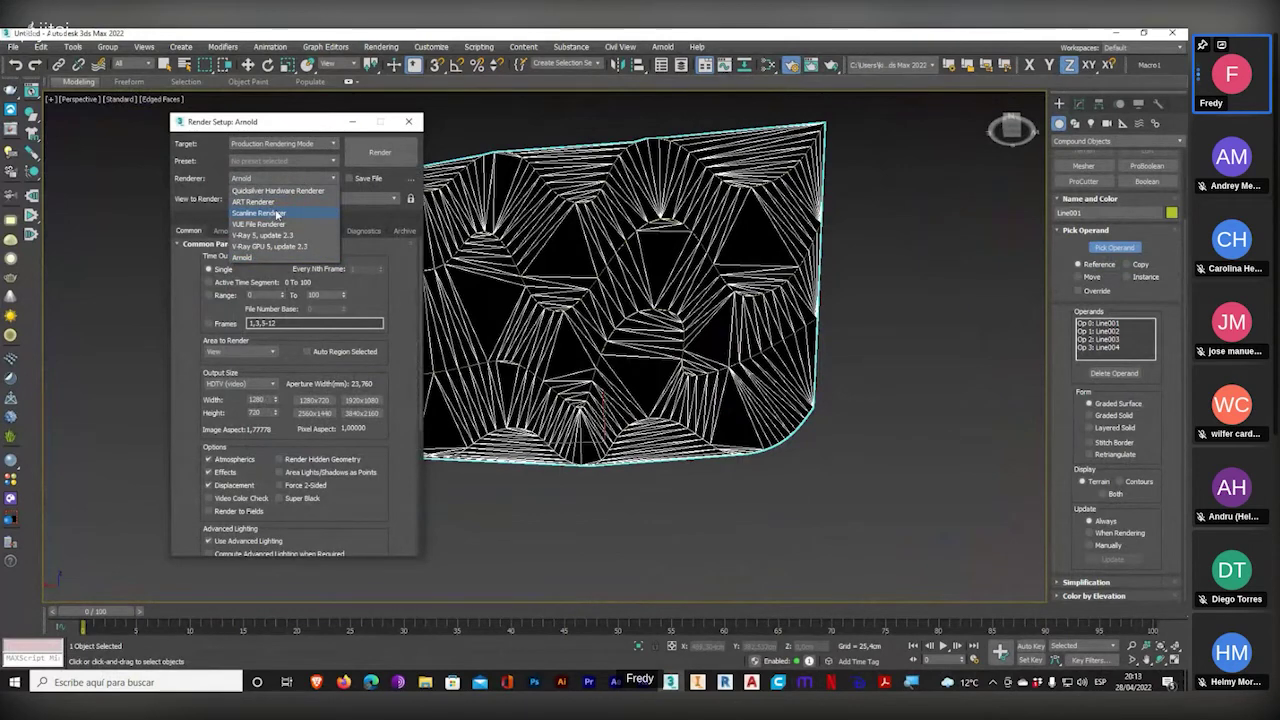
left_click(278, 213)
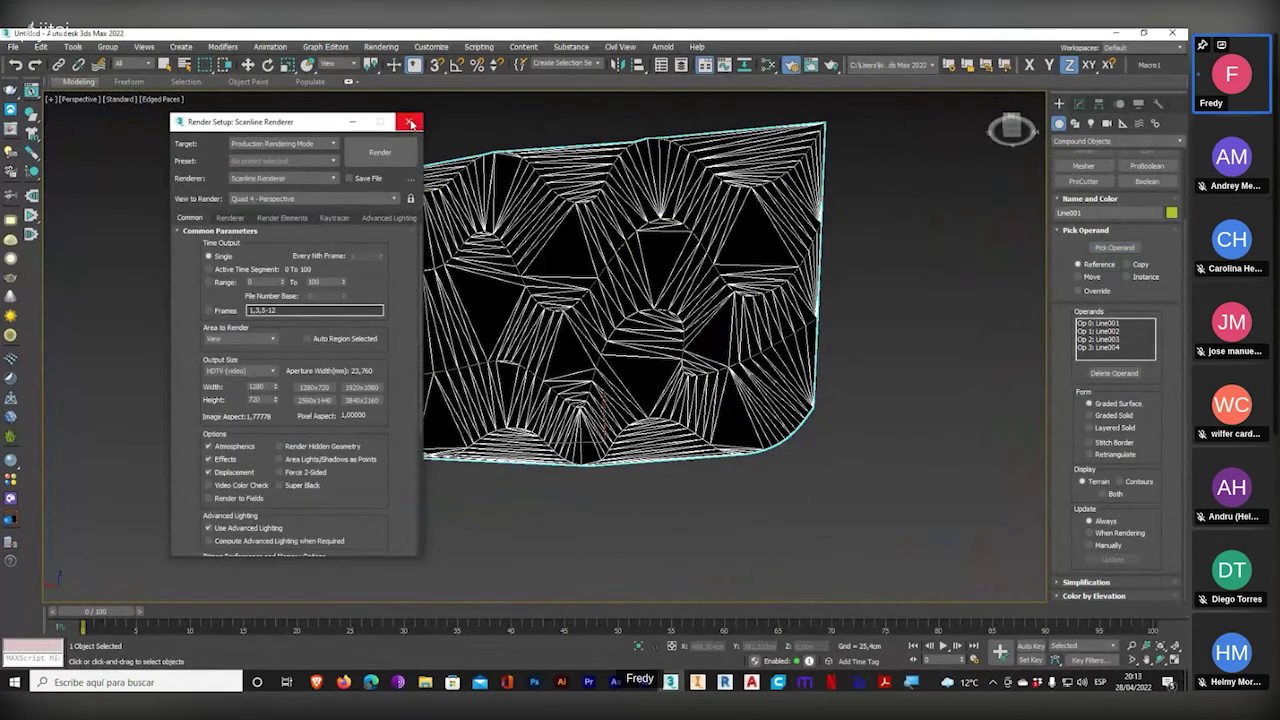
left_click(410, 122)
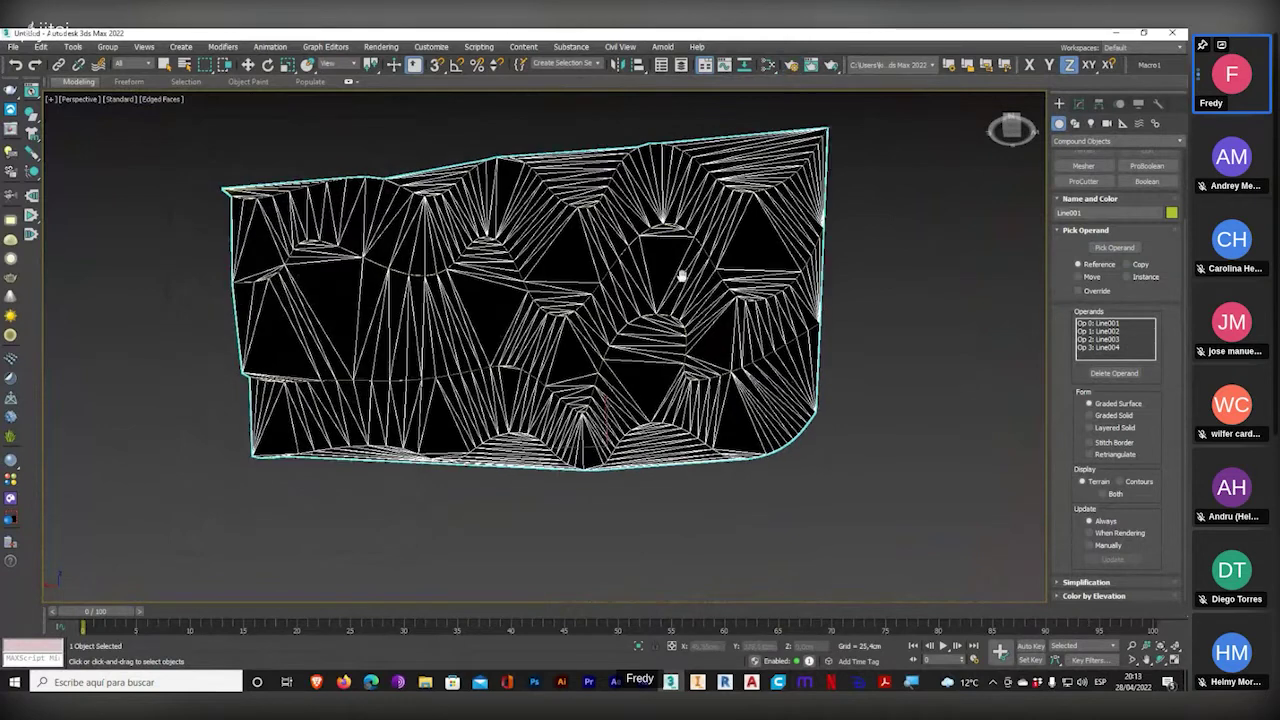
mouse_move(682, 276)
middle_mouse_down("alt")
mouse_move(720, 337)
mouse_move(536, 466)
mouse_move(775, 263)
middle_mouse_up("alt")
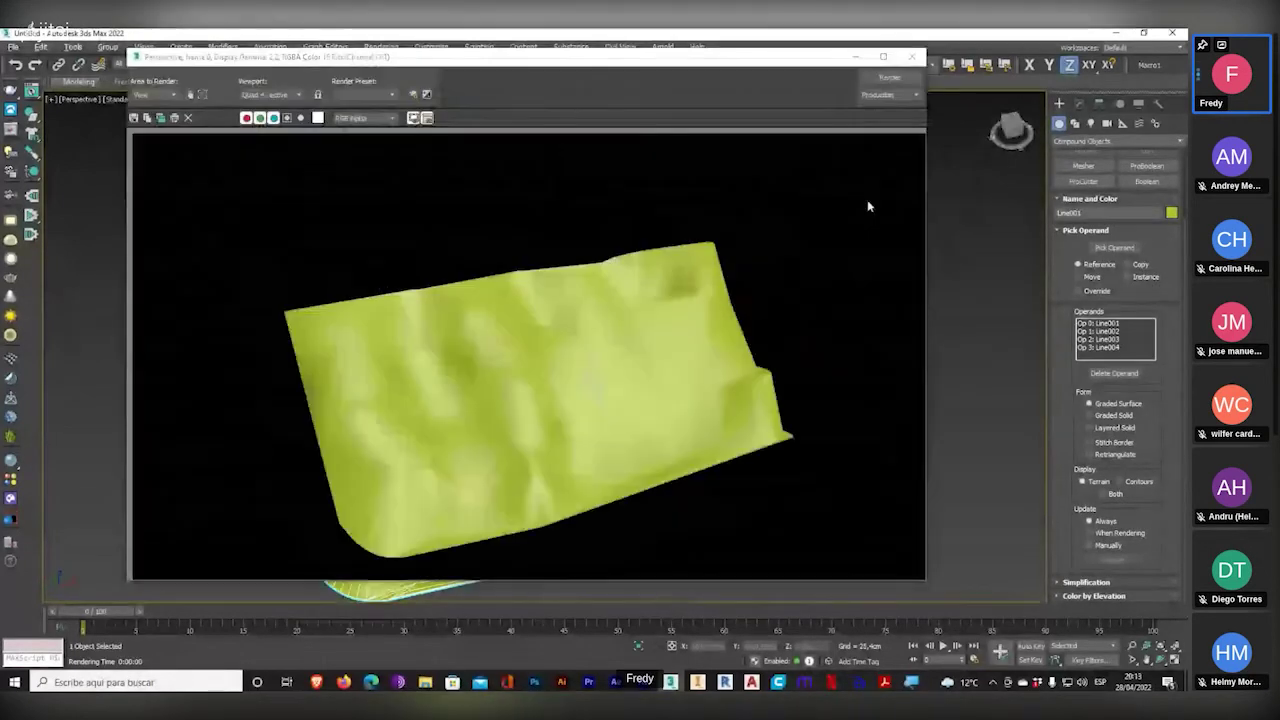
left_click(911, 56)
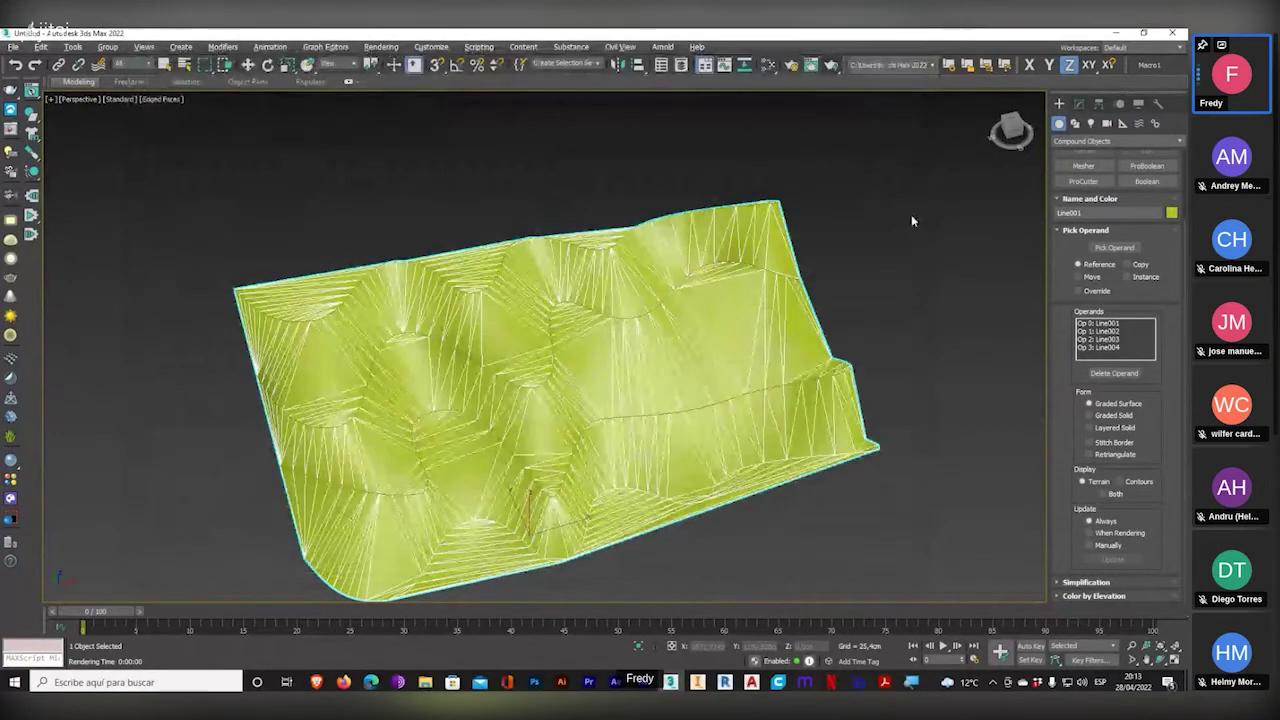
- Try the Graded Solid form on the terrain and switch it to Layered Solid
left_click(1101, 418)
middle_click_drag(751, 421, 680, 420, "alt")
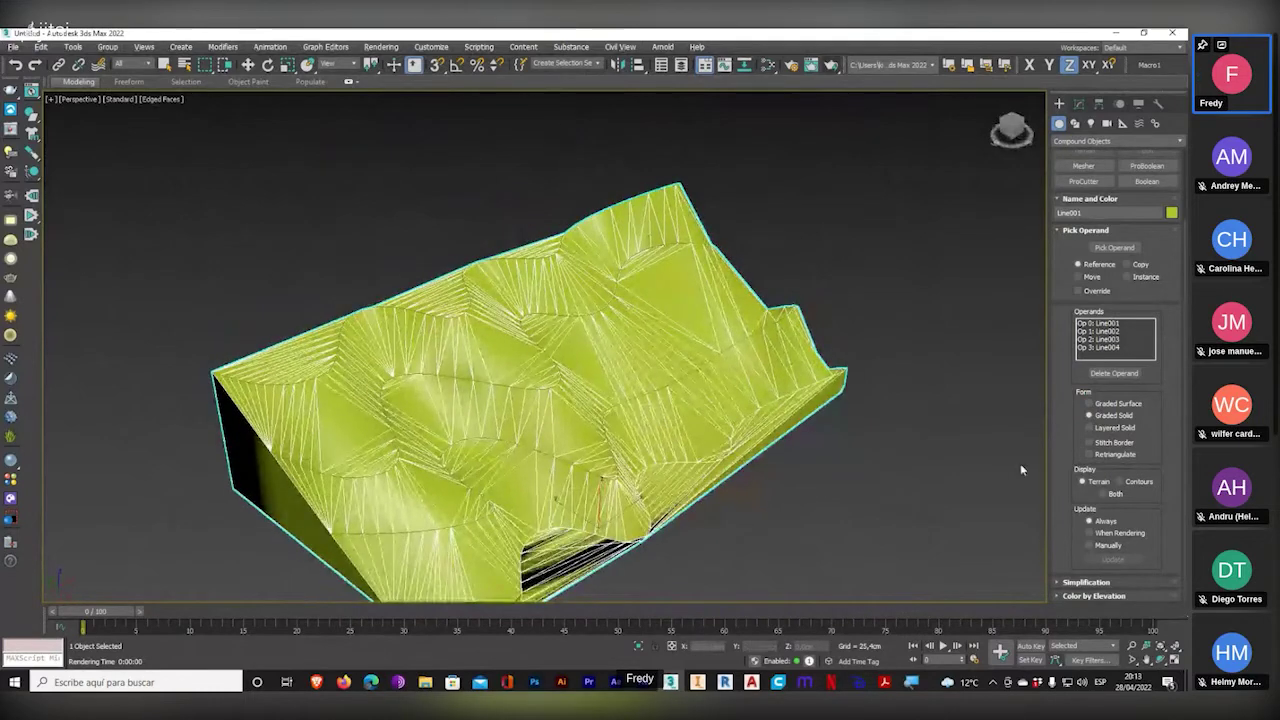
left_click(1090, 428)
middle_click_drag(640, 515, 686, 420, "alt")
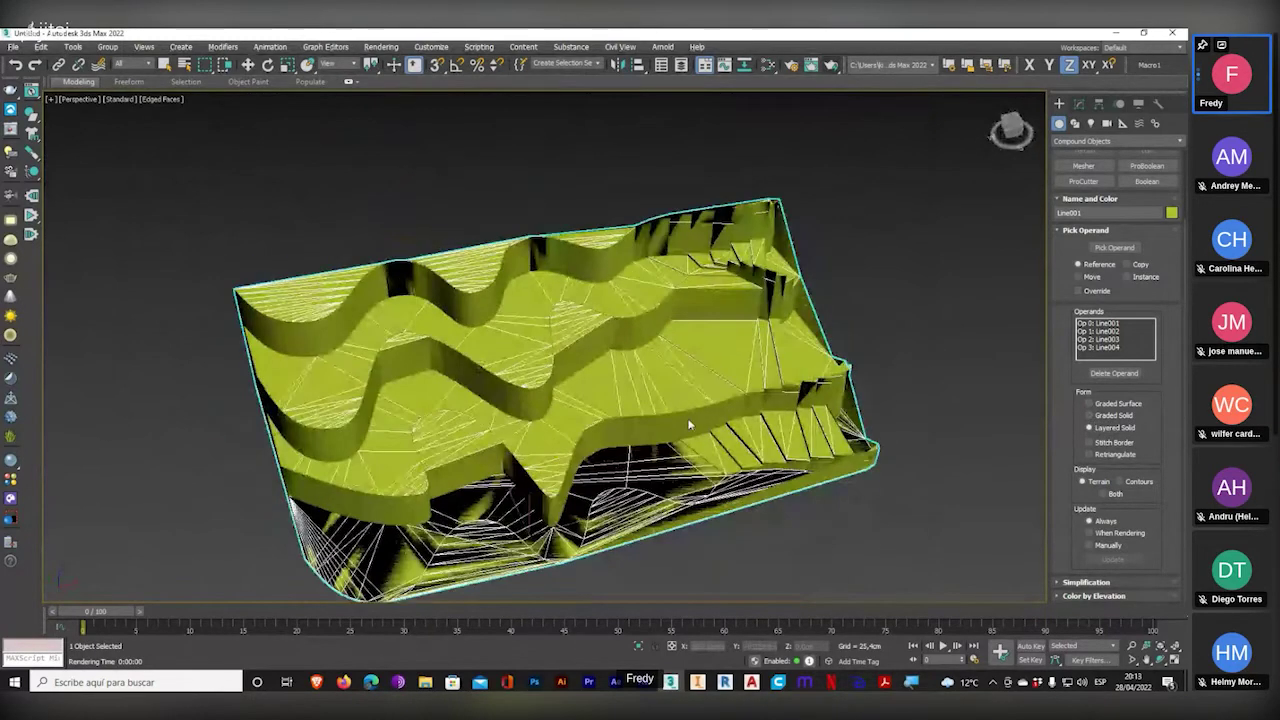
- Examine the layered terrain's stepped terraces, vertical walls and open edges from close up and from several angles
scroll(689, 394, "up", 5)
middle_click_drag(603, 394, 838, 341)
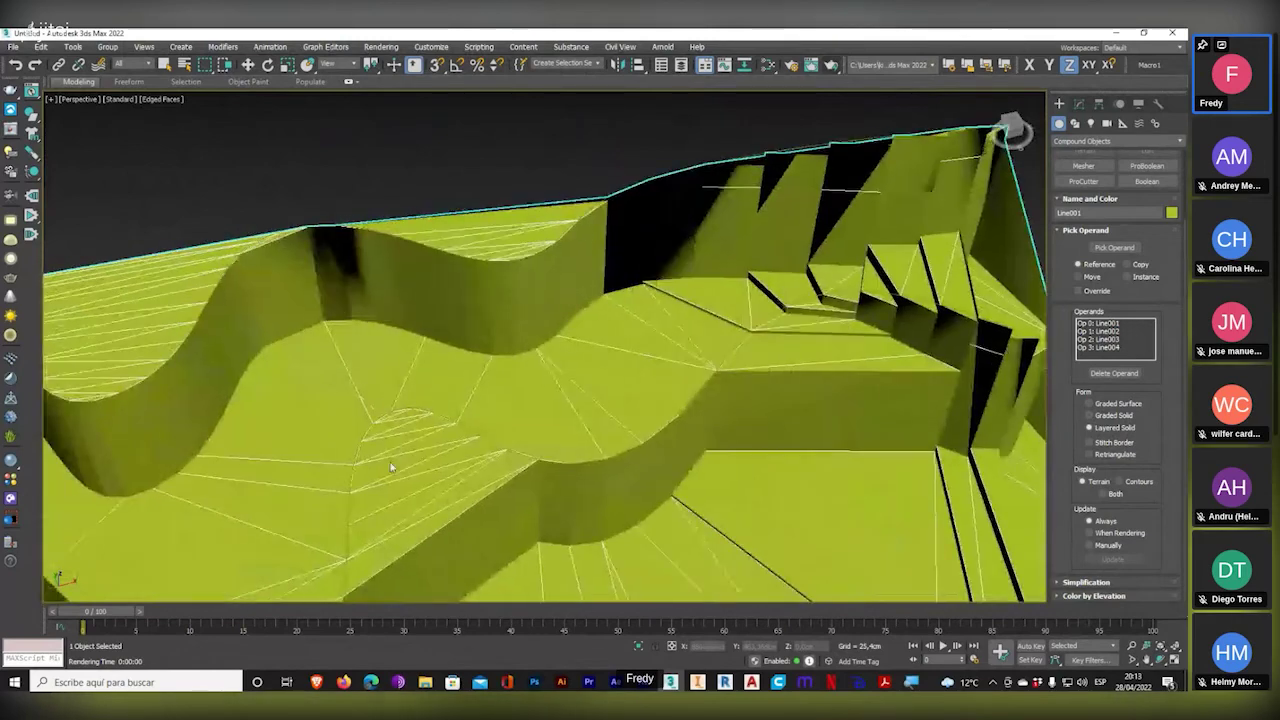
scroll(370, 473, "up", 4)
middle_click_drag(370, 473, 423, 371)
scroll(423, 371, "down", 3)
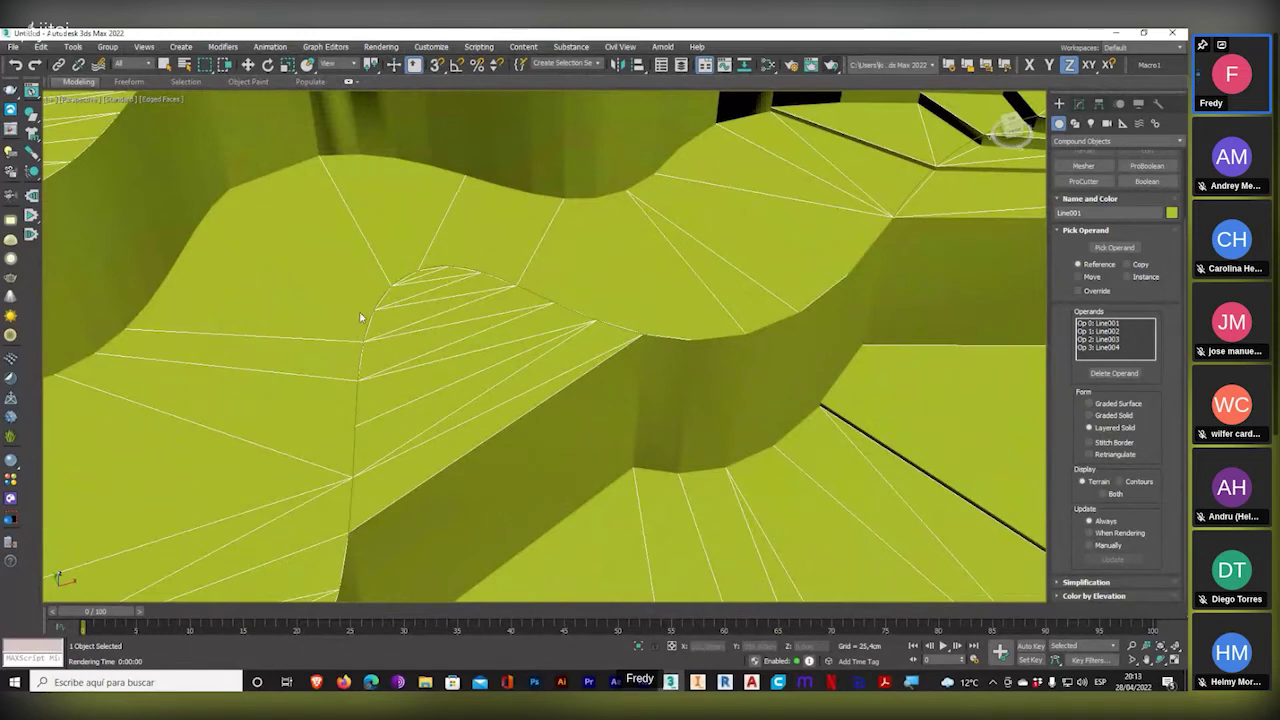
scroll(538, 376, "down", 6)
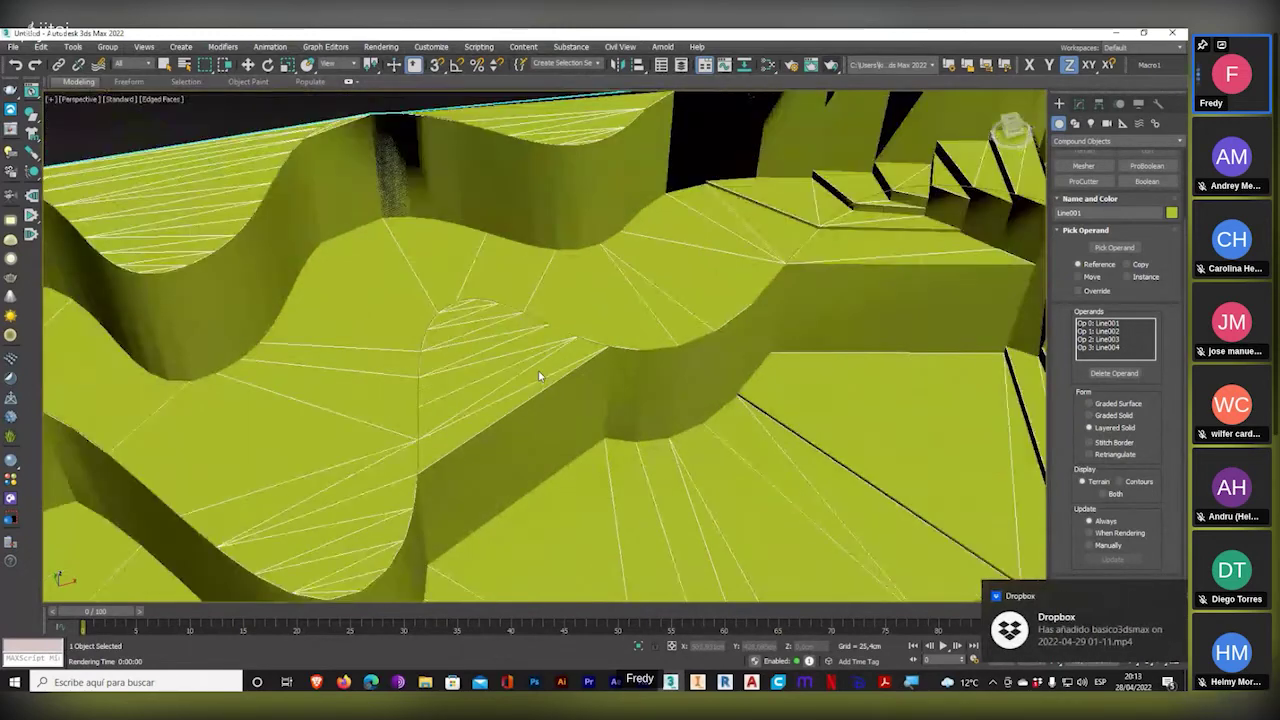
scroll(503, 355, "up", 1)
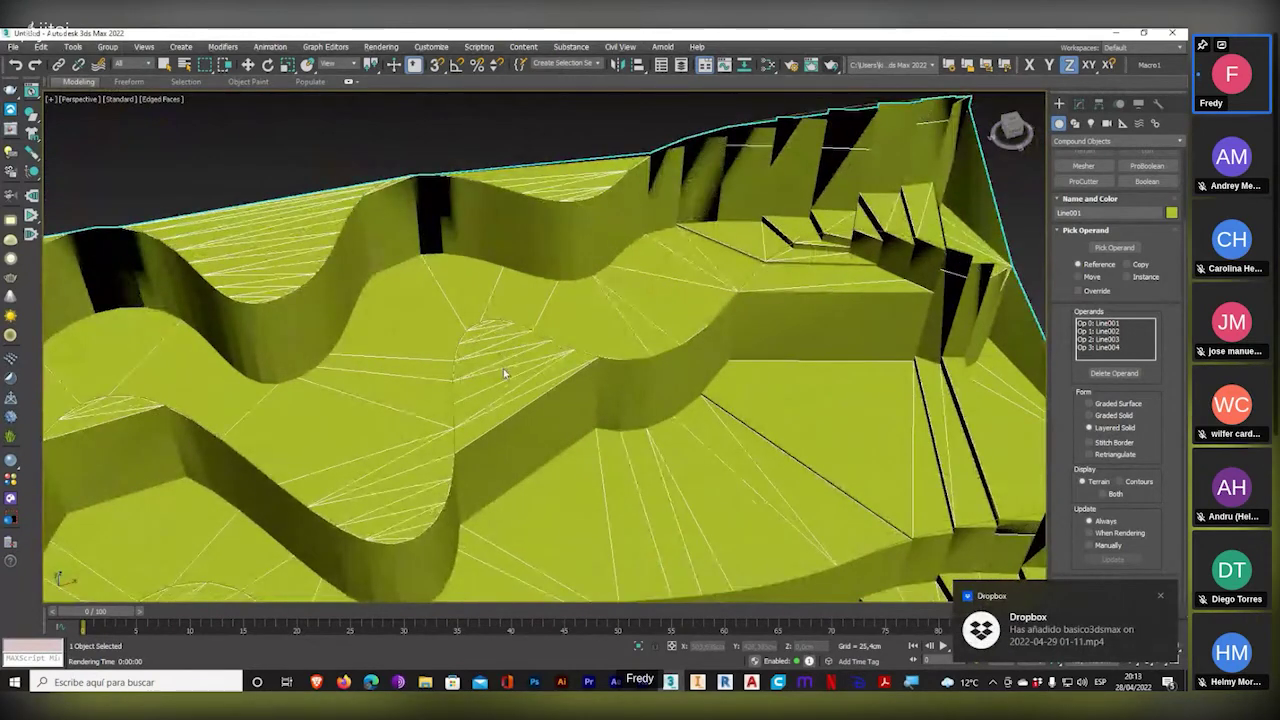
middle_click_drag(536, 367, 630, 348)
scroll(630, 348, "down", 2)
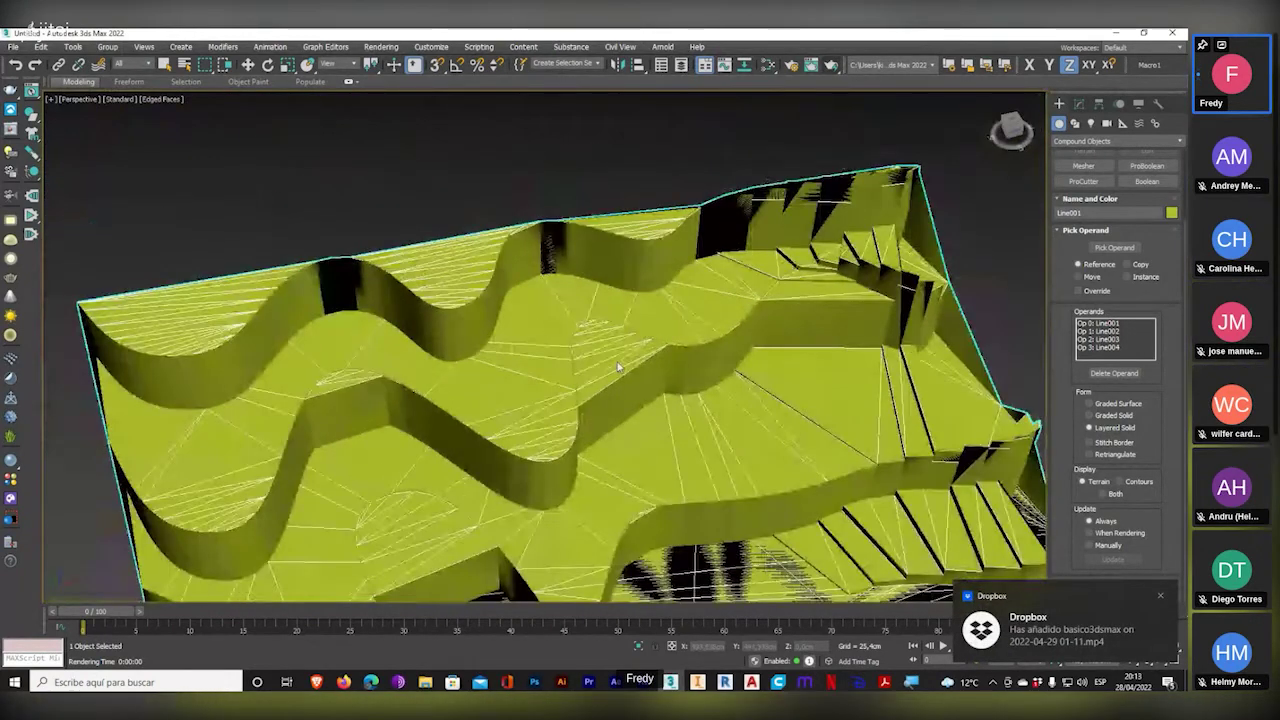
middle_click_drag(594, 452, 529, 390)
scroll(529, 390, "down", 3)
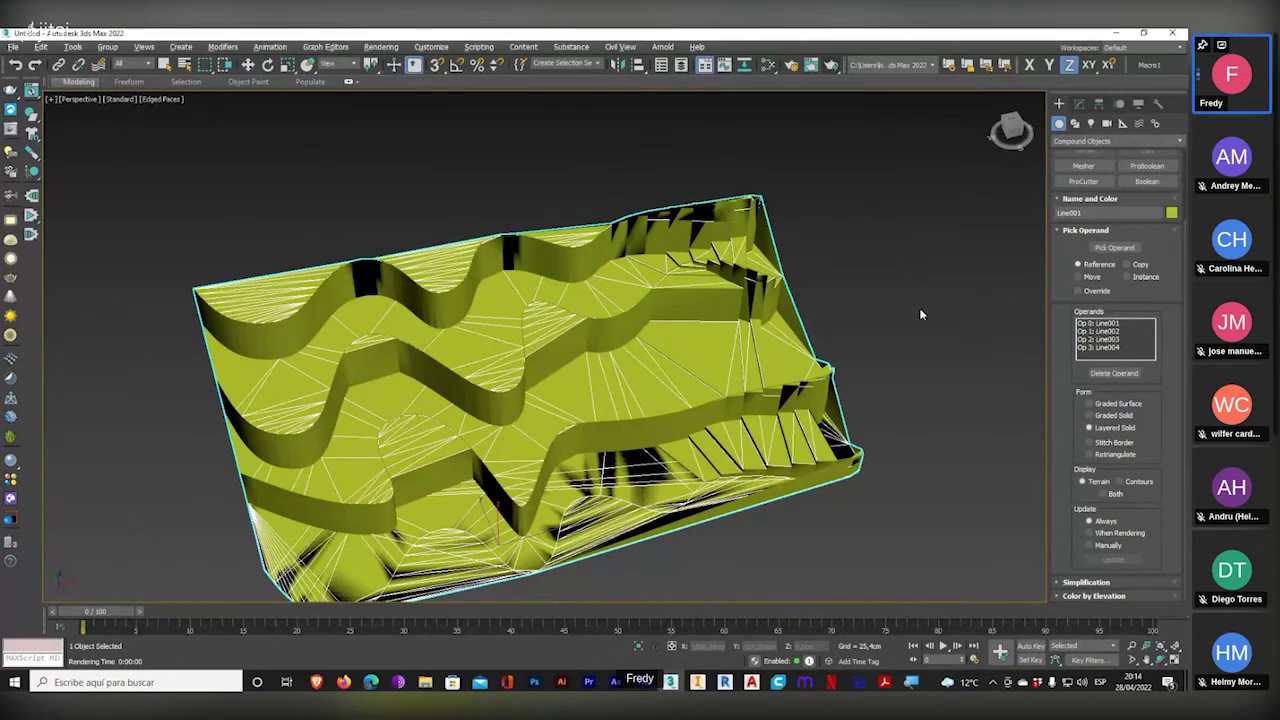
middle_click_drag(921, 313, 1007, 294, "alt")
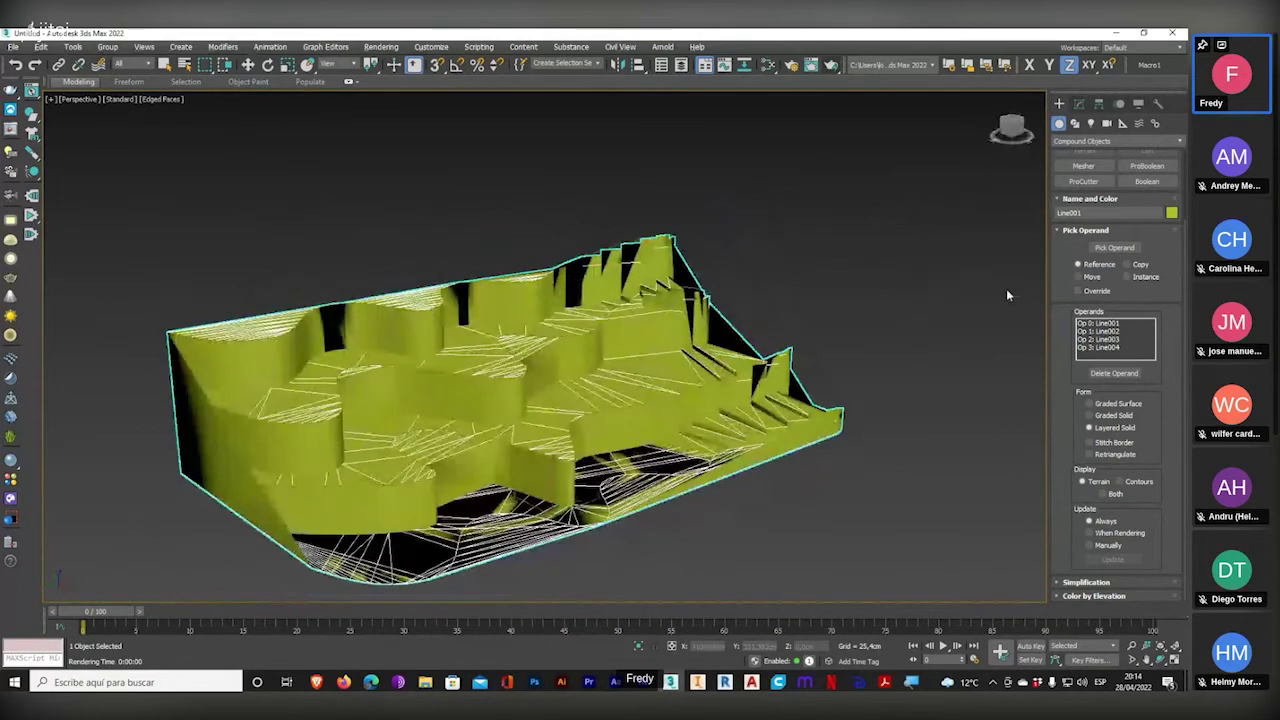
scroll(1059, 264, "up", 3)
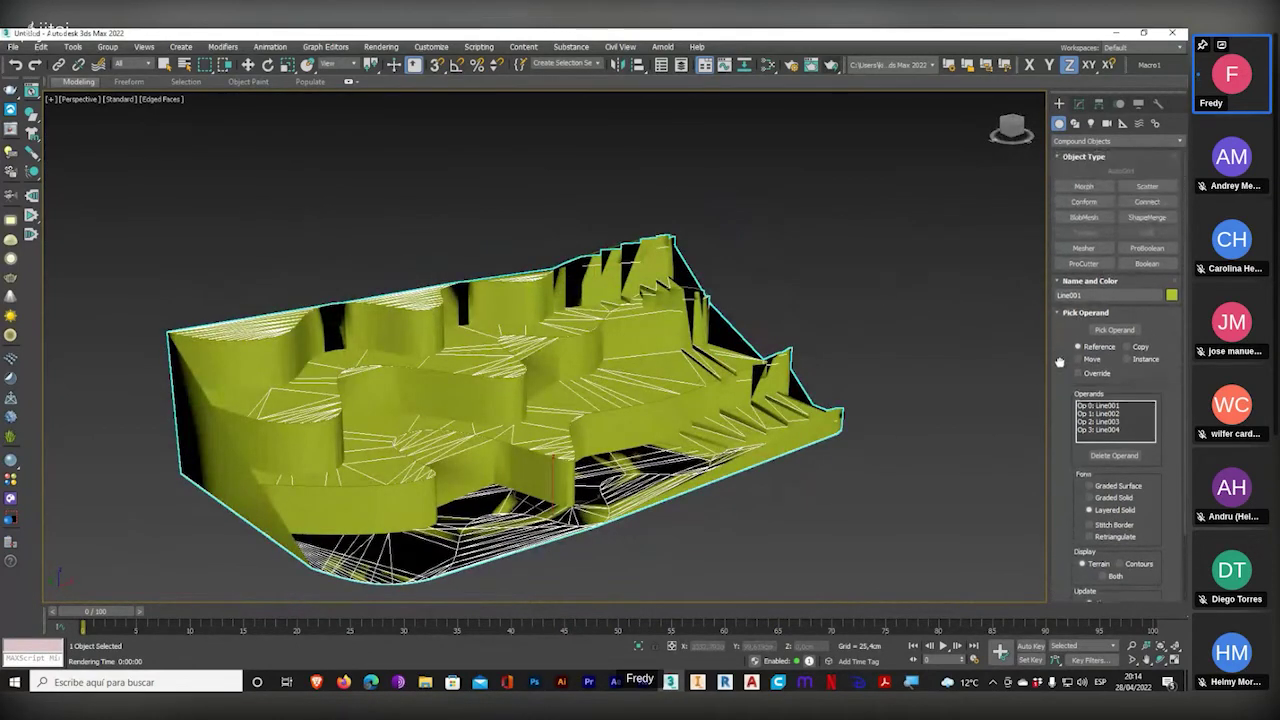
middle_click_drag(821, 329, 735, 375, "alt")
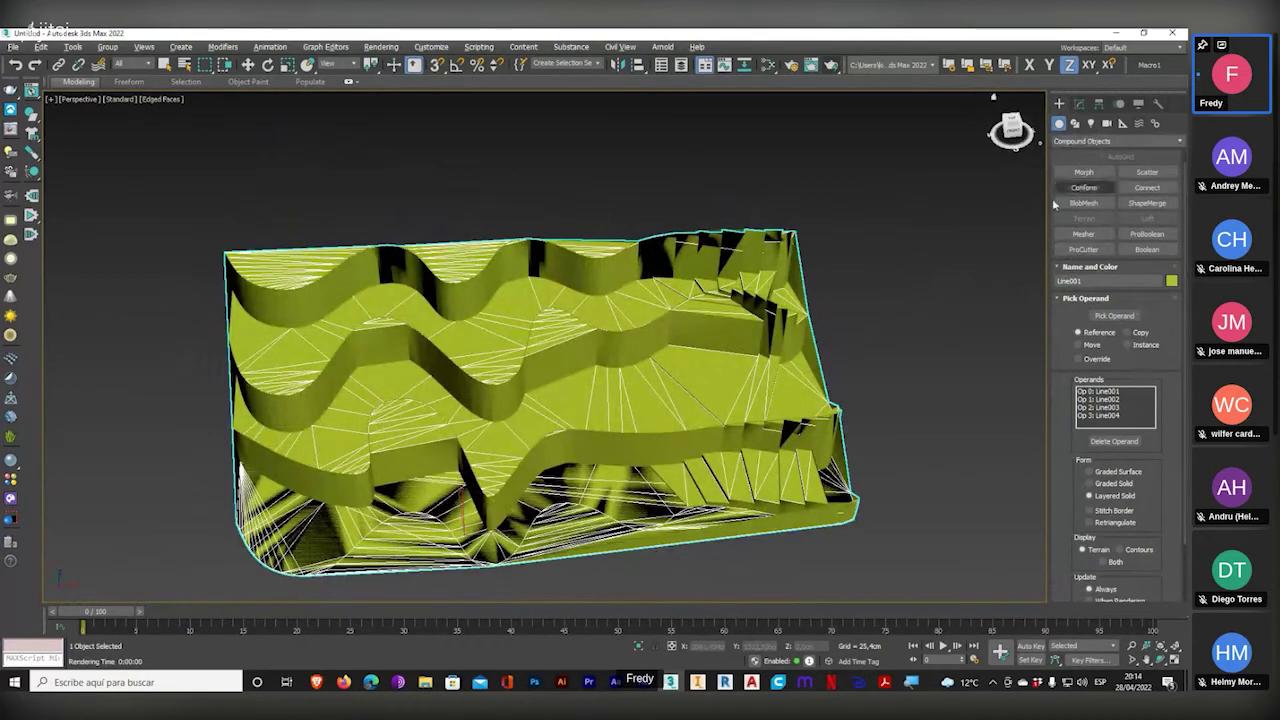
mouse_move(850, 305)
middle_mouse_down("alt")
mouse_move(835, 319)
mouse_move(868, 306)
mouse_move(862, 322)
middle_mouse_up("alt")
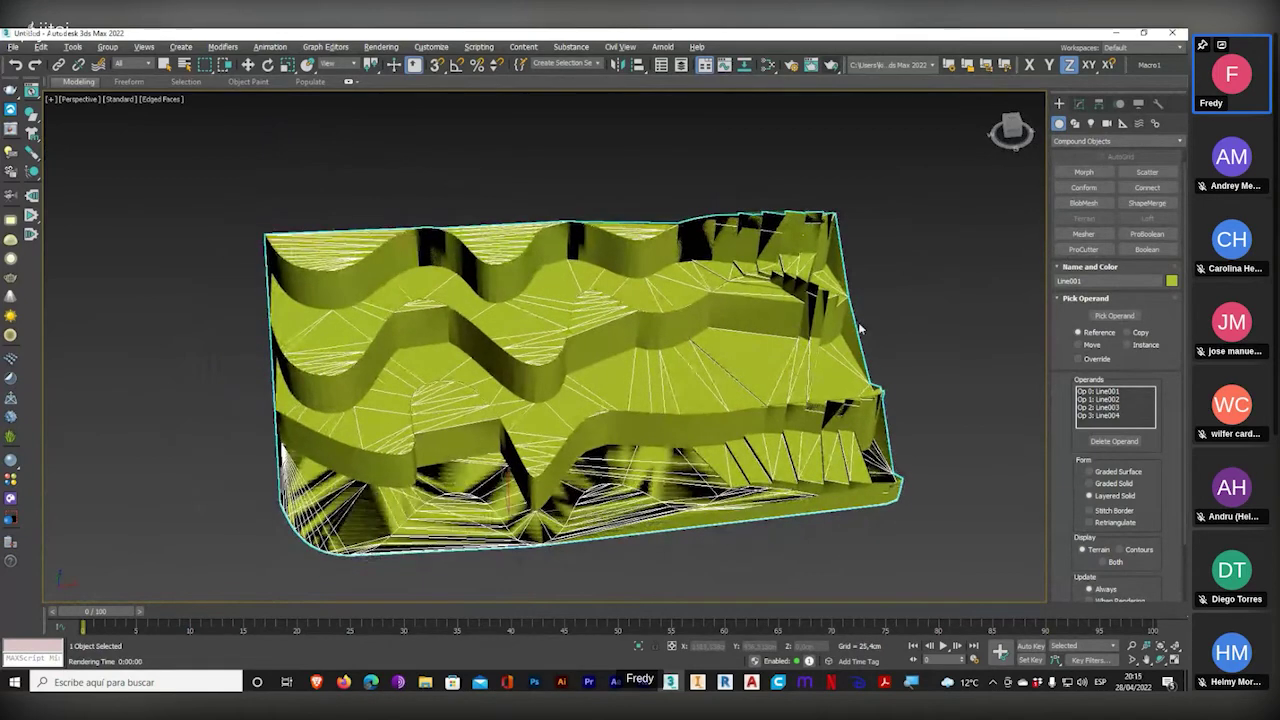
- Delete the terrain and the three remaining lines to empty the scene, keeping the Perspective view maximized
key("Delete")
left_click_drag(697, 160, 562, 486)
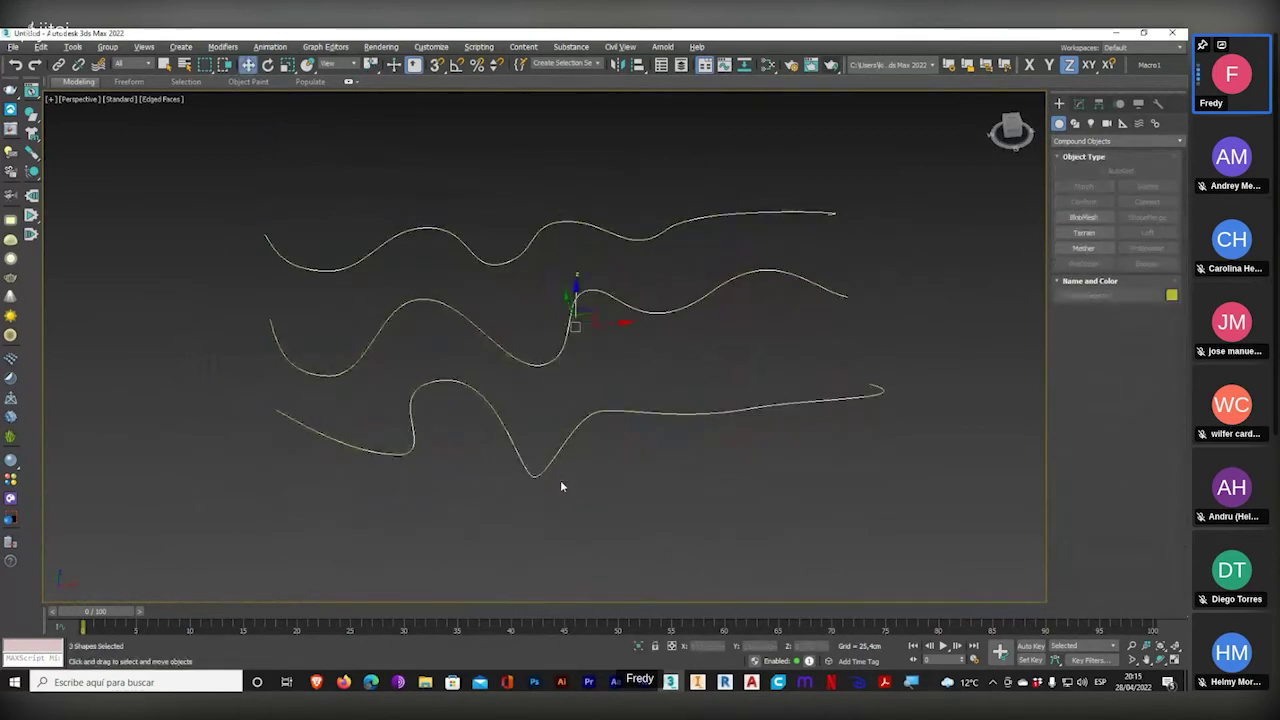
key("Delete")
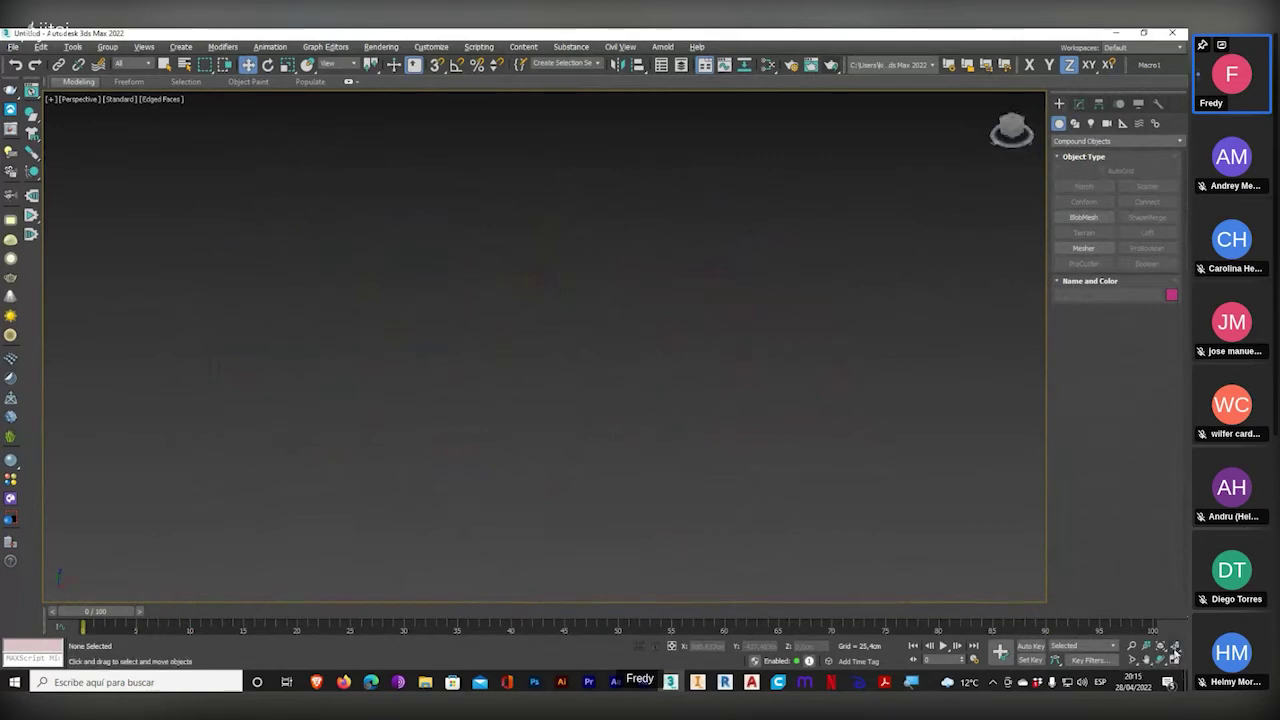
left_click(1175, 657)
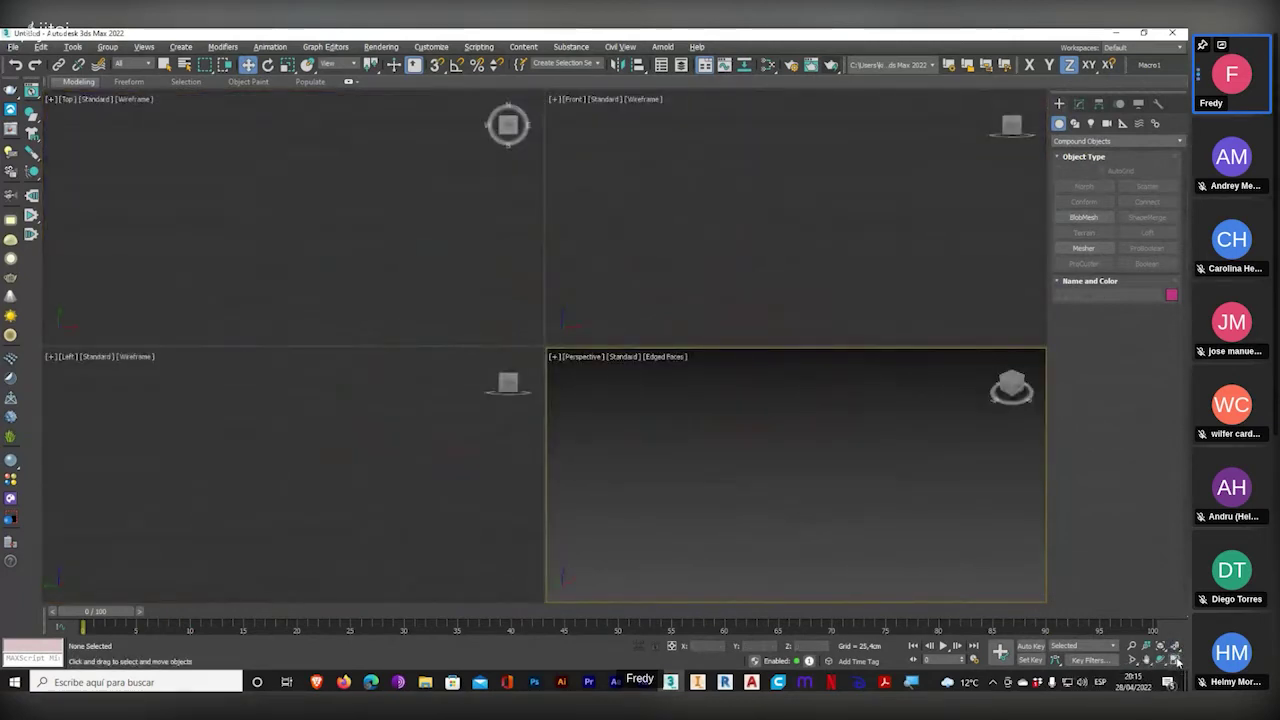
left_click(1175, 655)
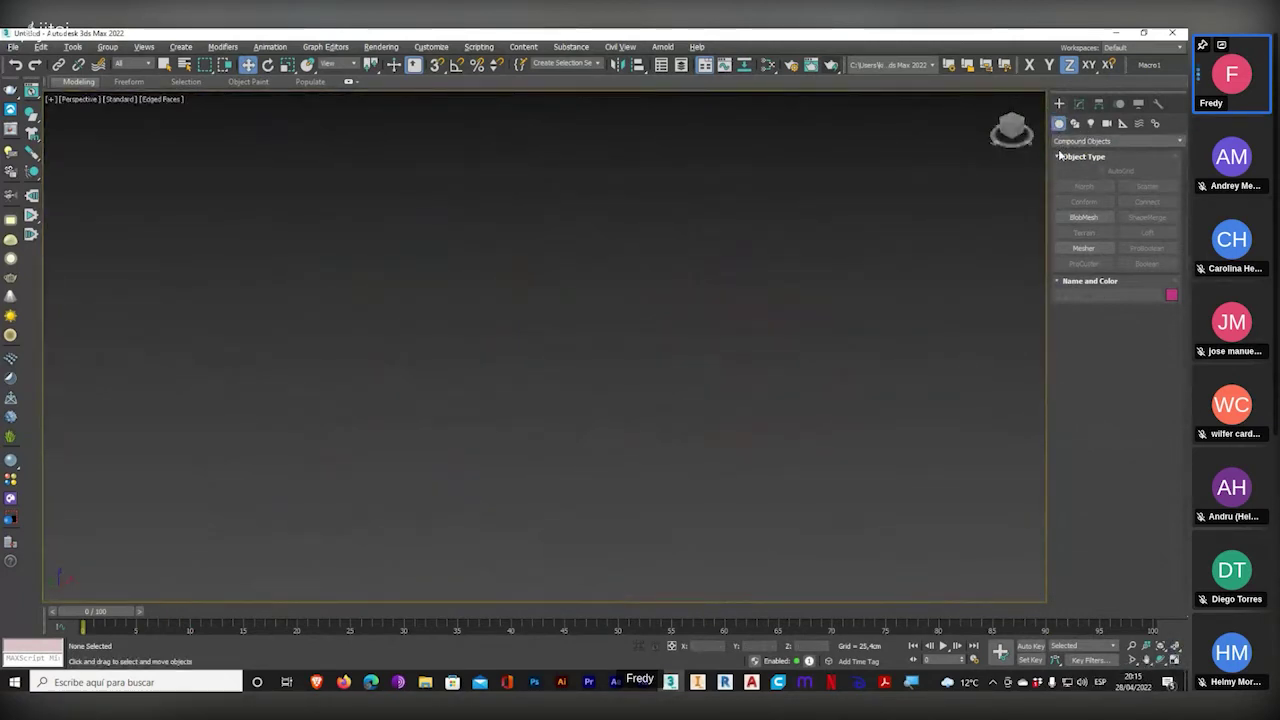
- Restore the four-view layout and draw a standard-primitive box about 176 by 170 cm and 135 cm high in the Top view
left_click(1175, 657)
left_click(1068, 141)
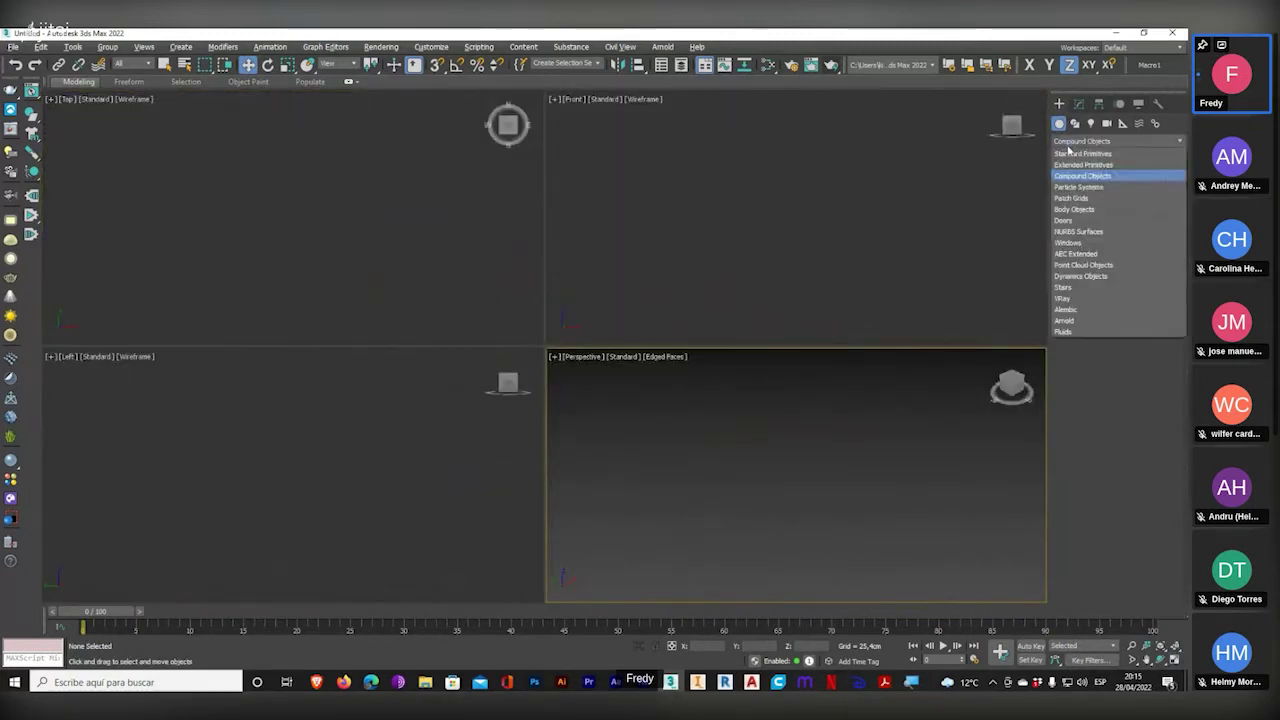
left_click(1068, 149)
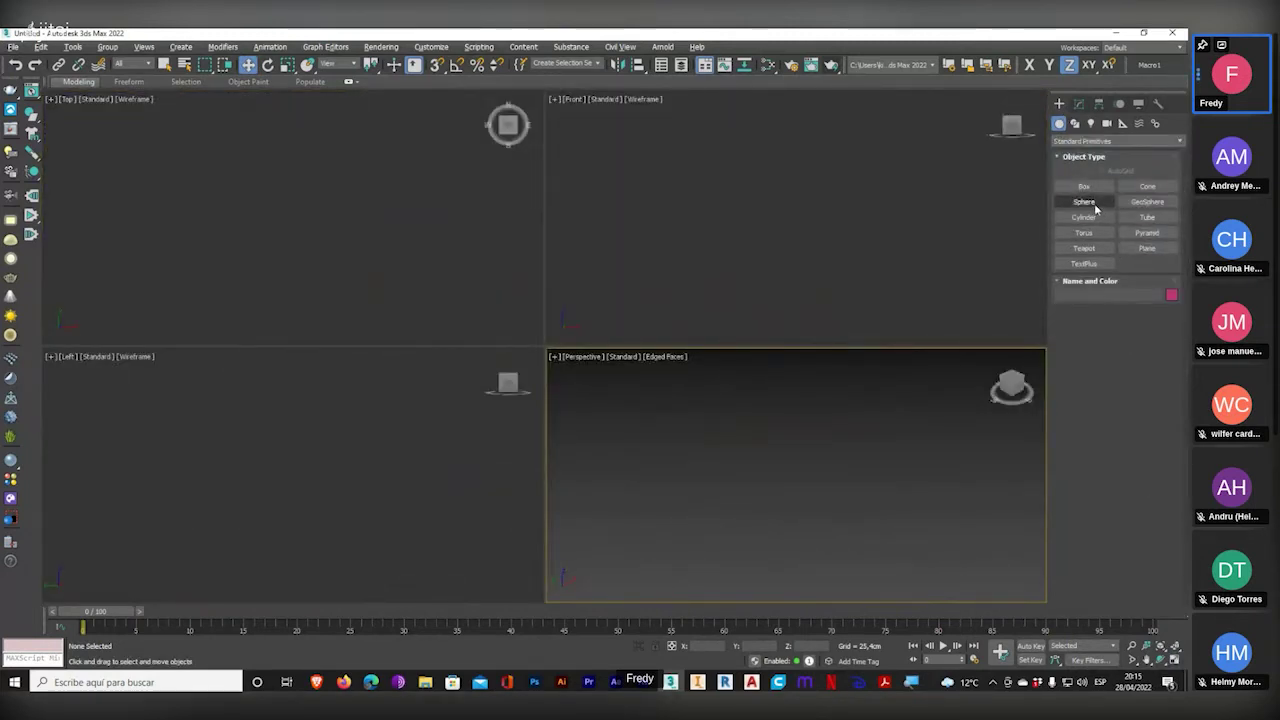
left_click(1086, 202)
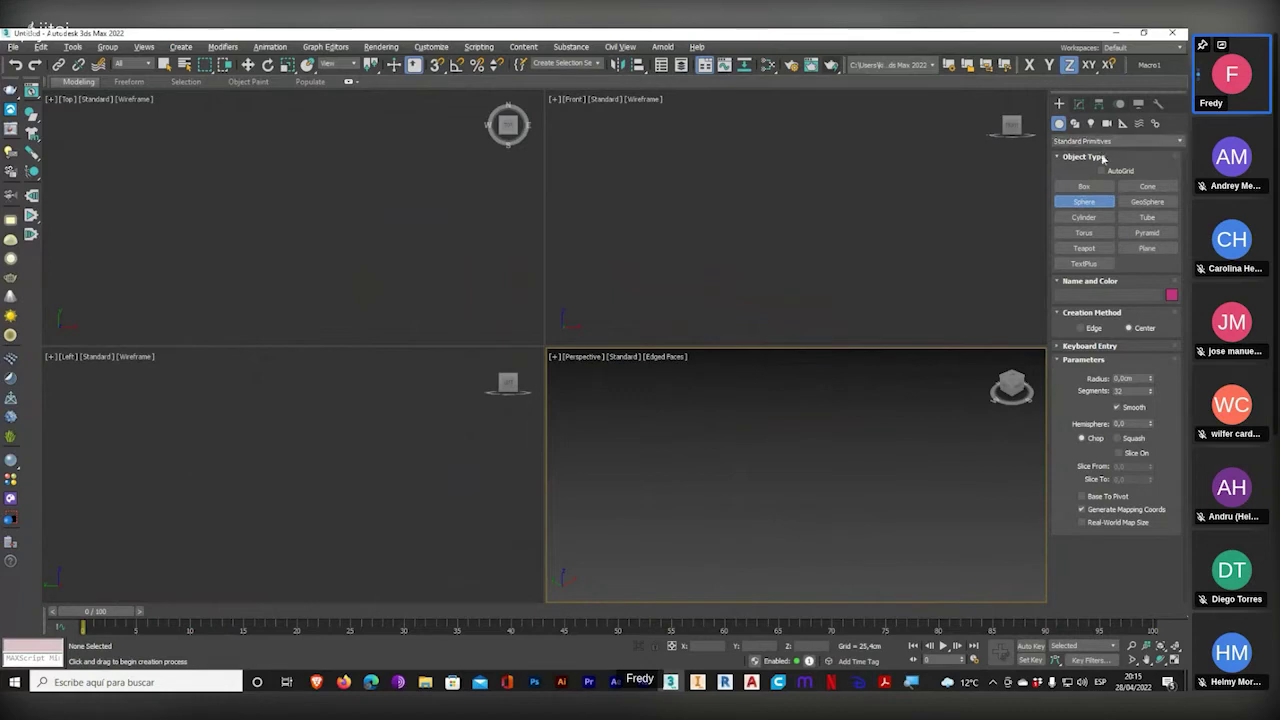
left_click(1085, 187)
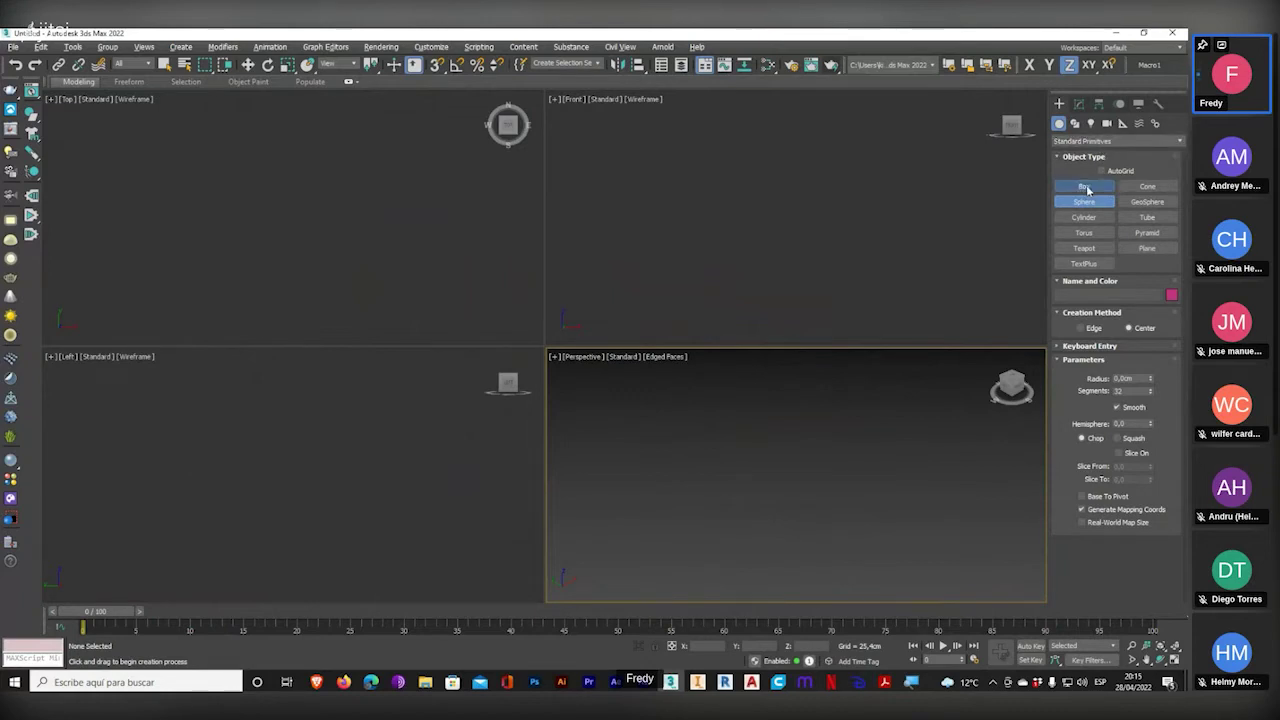
left_click_drag(270, 184, 353, 268)
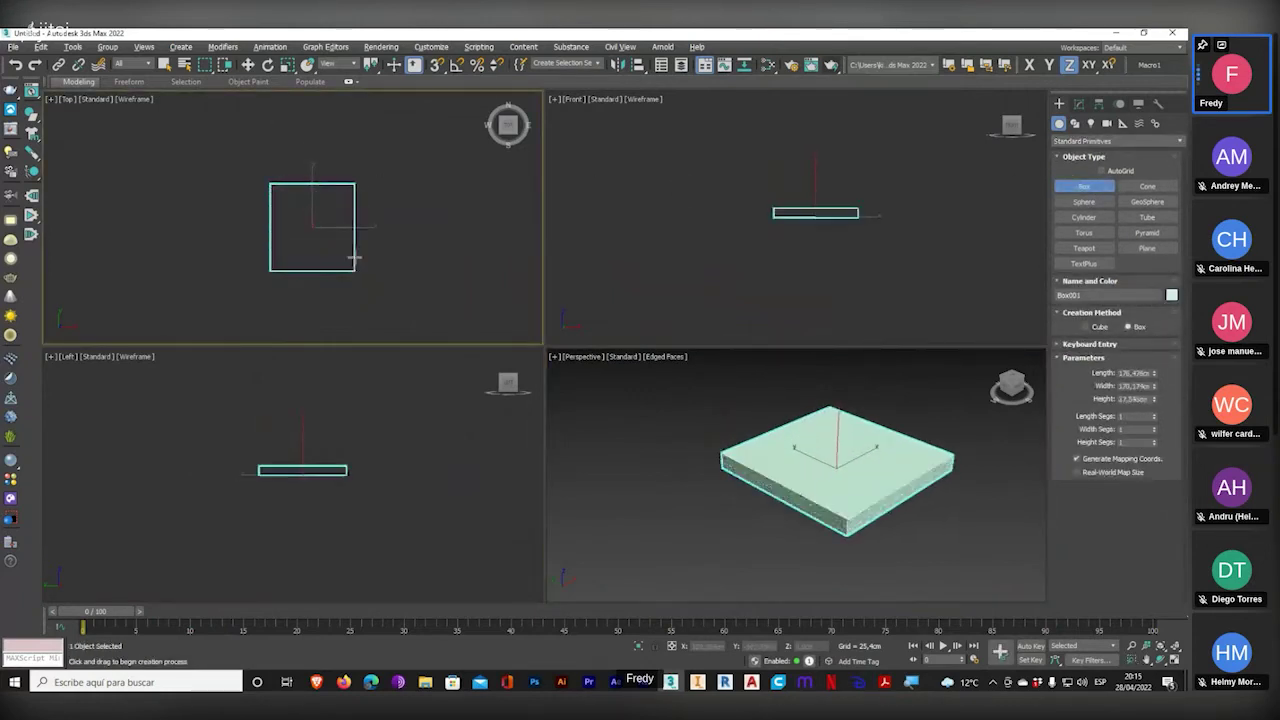
left_click(360, 203)
- Set the box's length, width and height to 50 cm each
double_click(1137, 372)
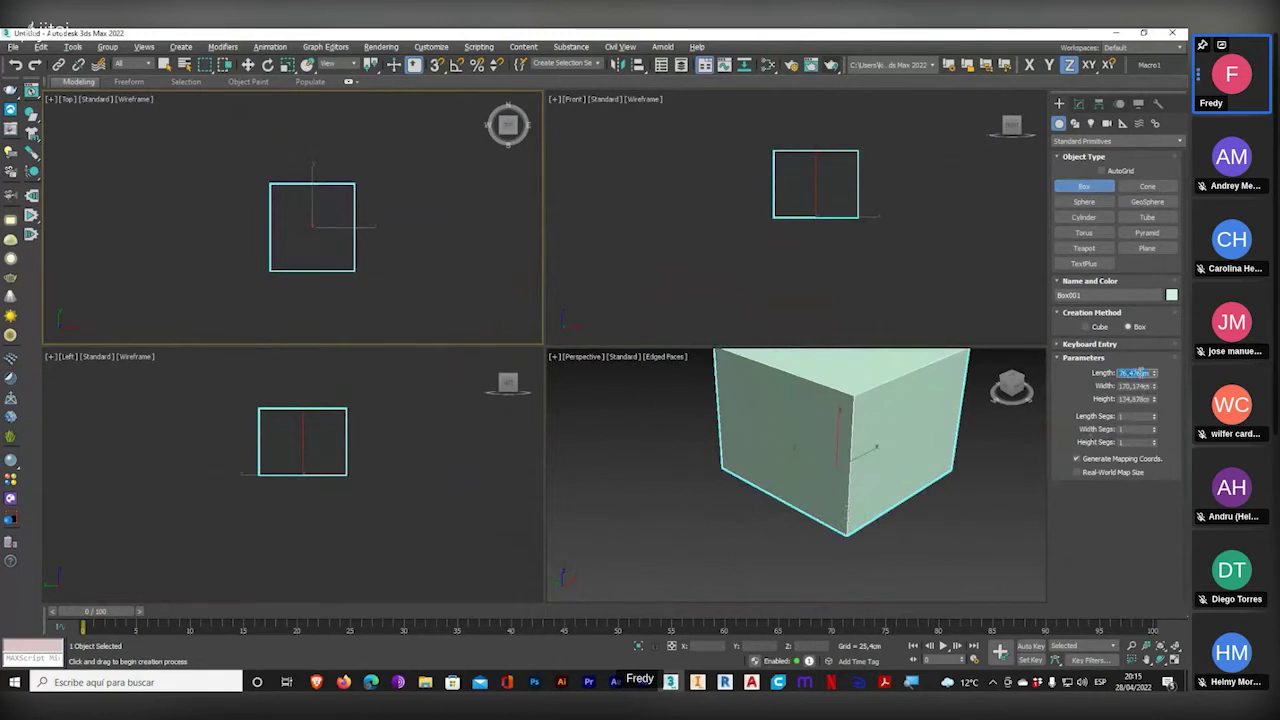
type("50")
key("Tab")
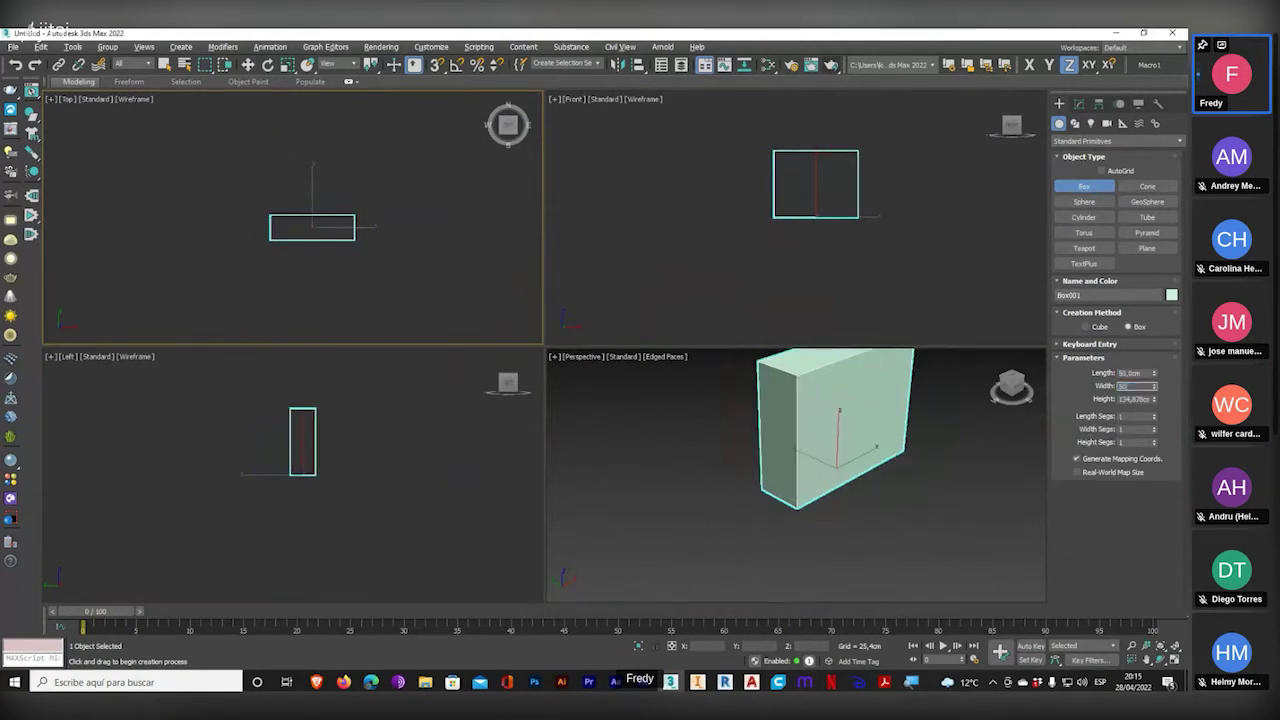
type("50")
key("Tab")
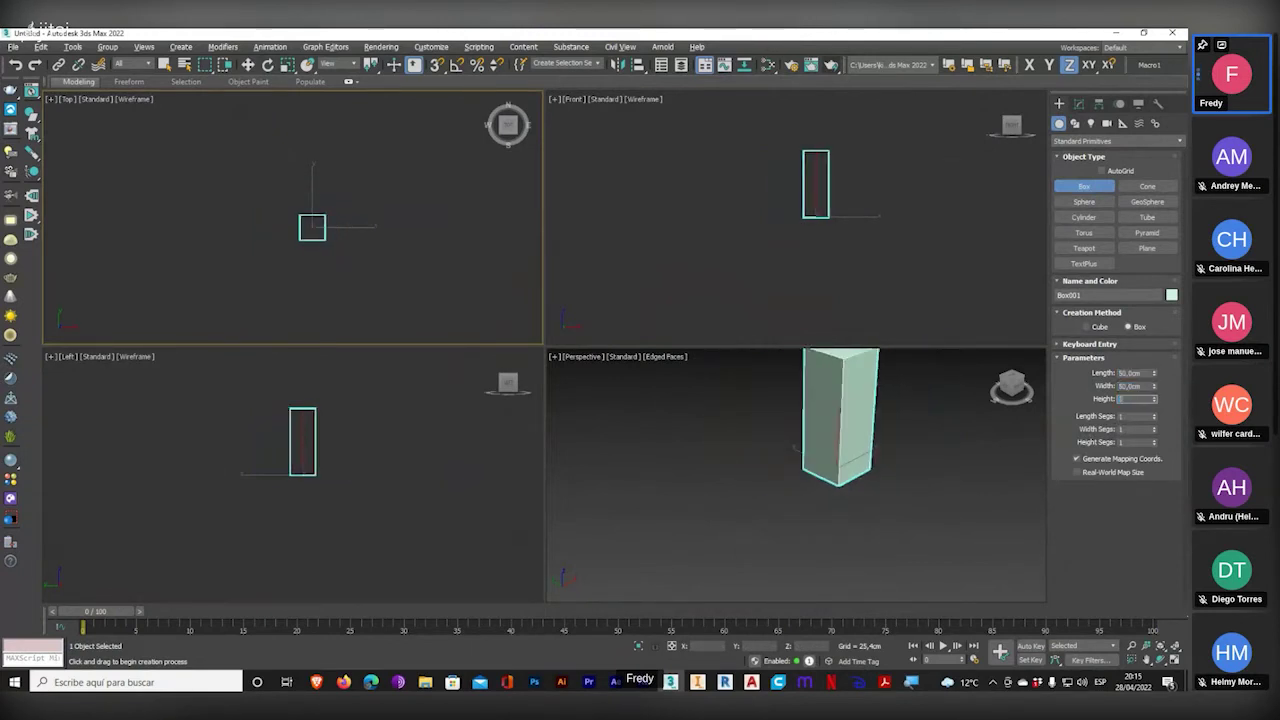
type("50")
key("Tab")
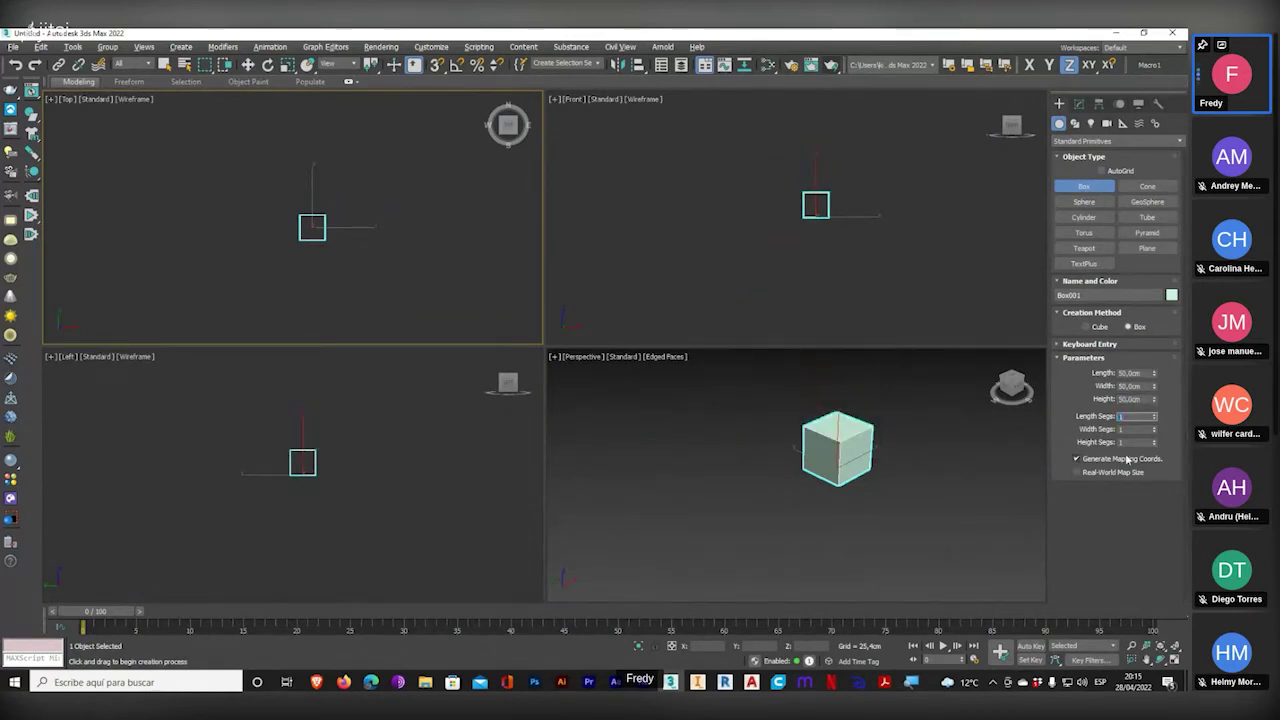
- Give the box 5 segments each in length, width and height
type("6")
key("Tab")
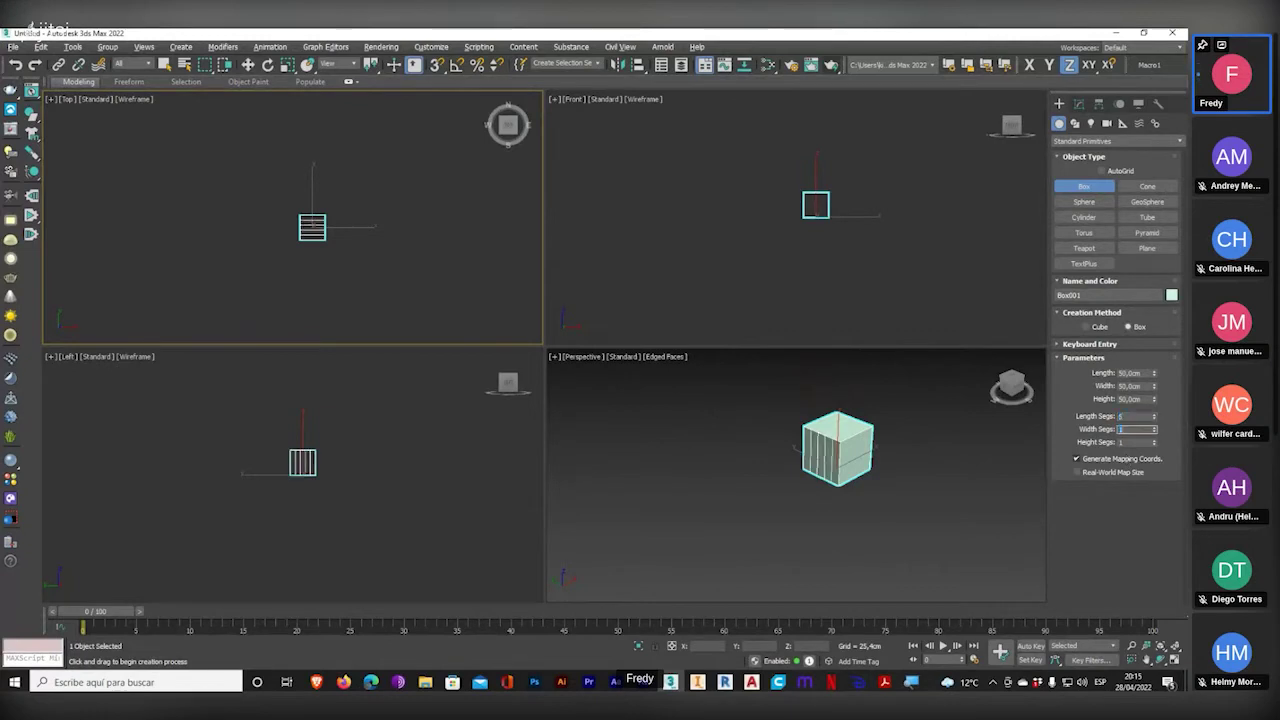
type("6")
key("Tab")
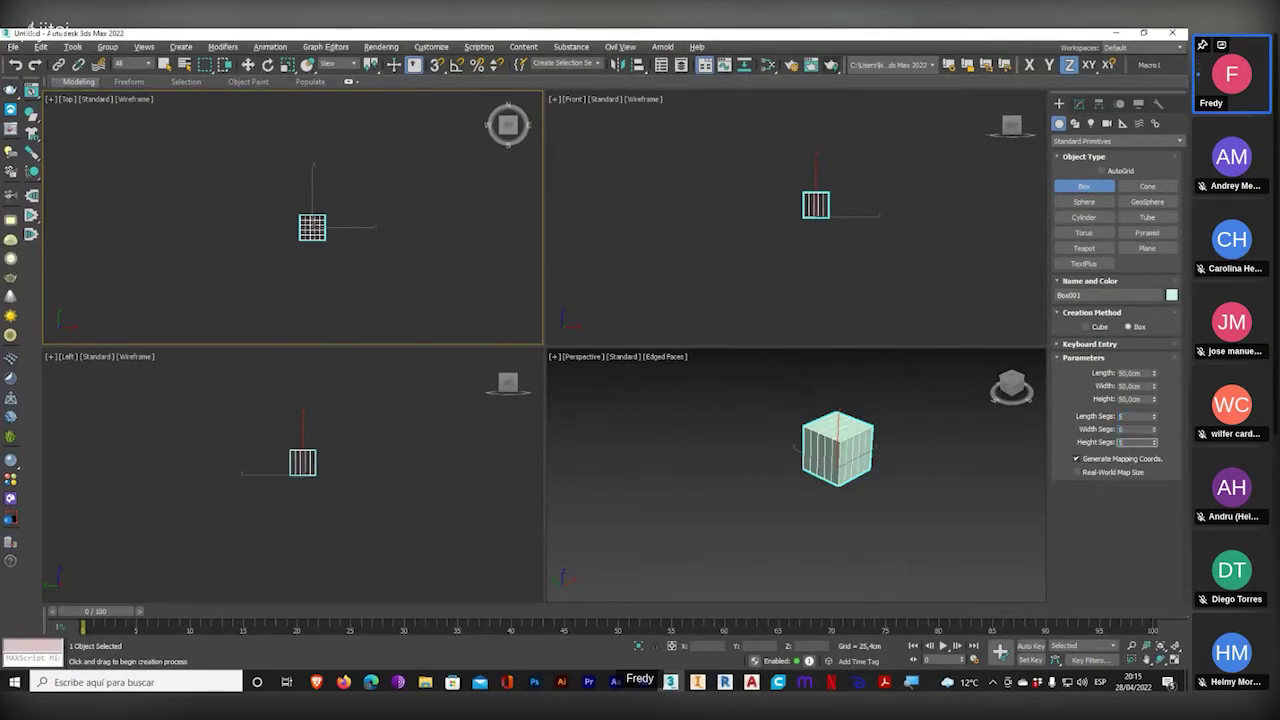
type("6")
key("Tab")
scroll(860, 475, "up", 5)
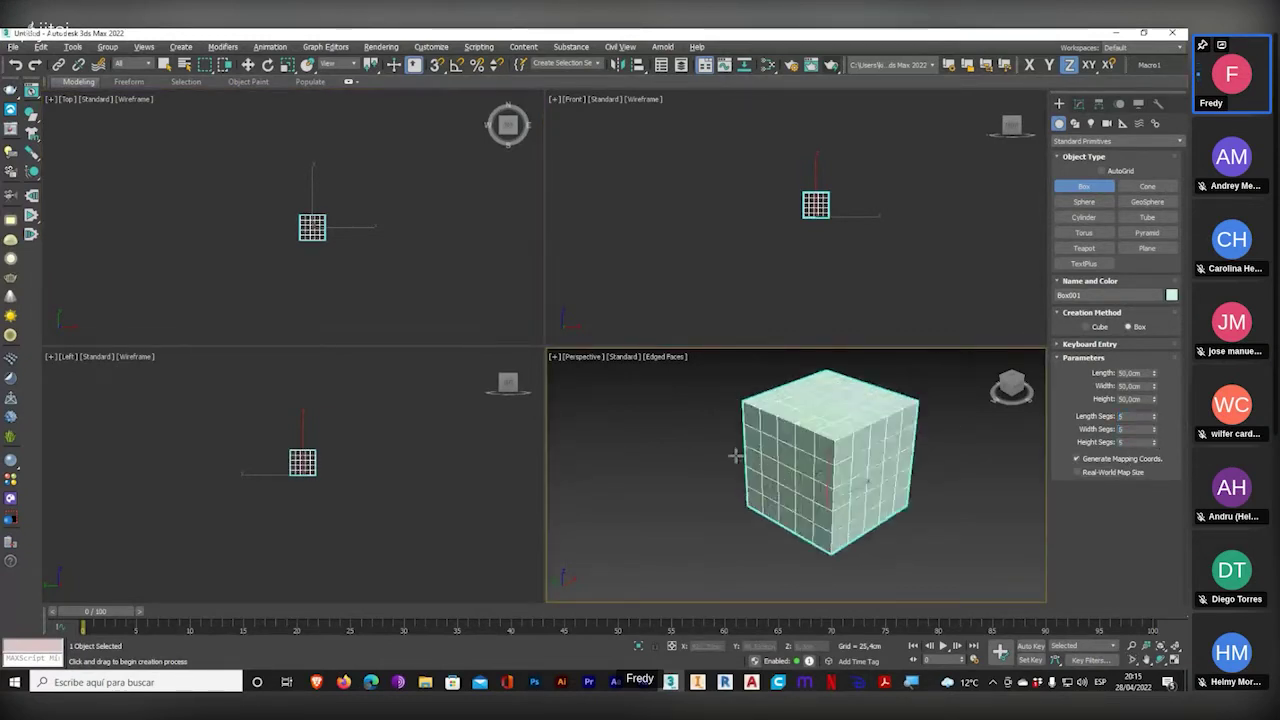
- Add a Spherify modifier to the box and fit the object in all four views
left_click(1080, 105)
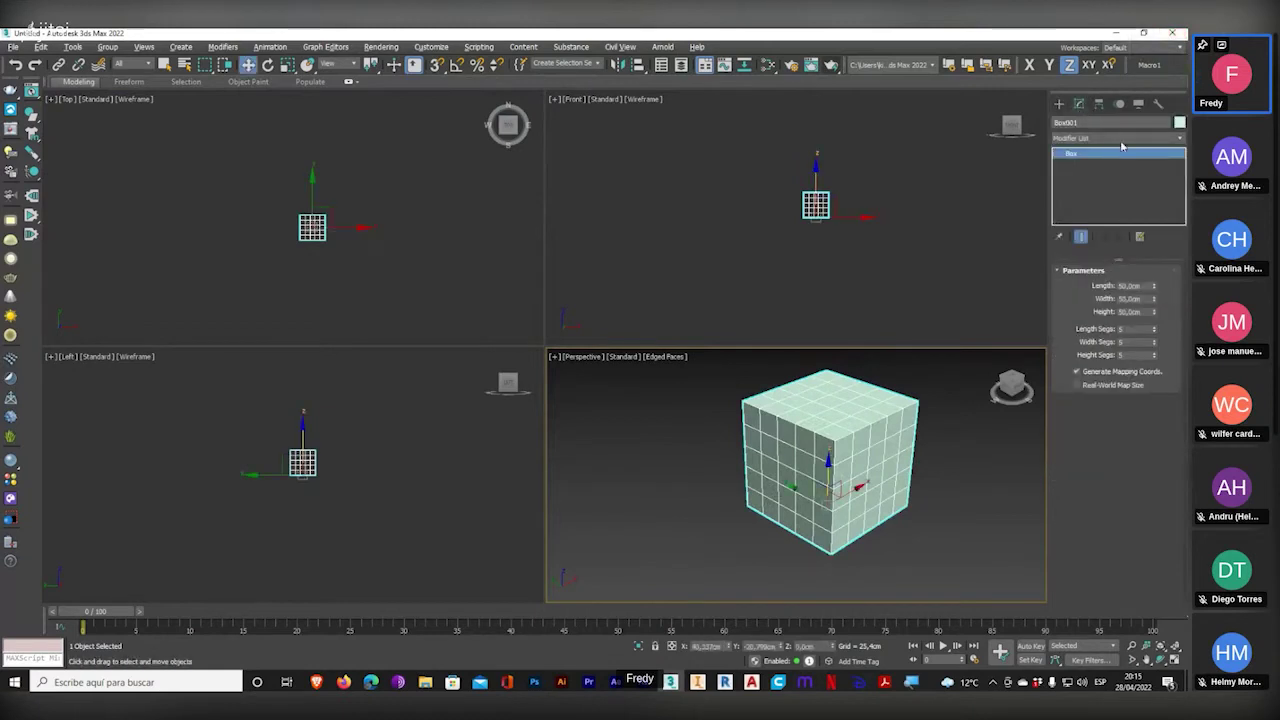
left_click(1125, 137)
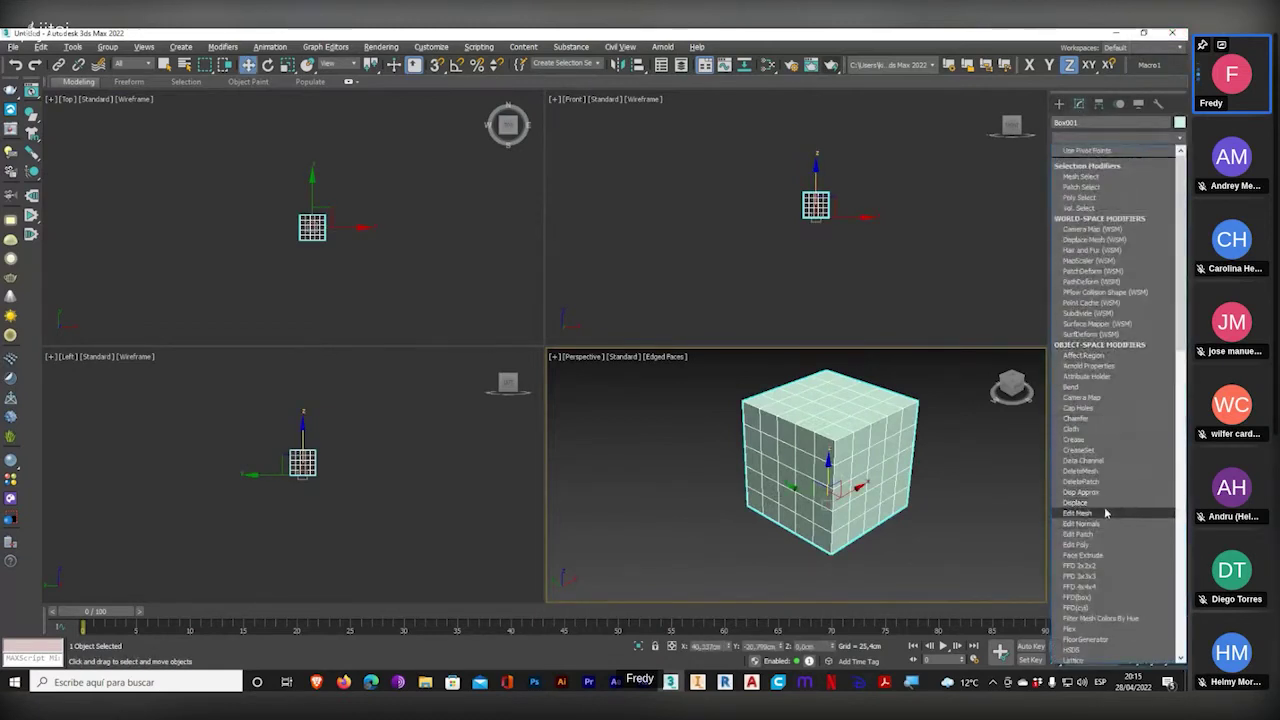
scroll(1109, 540, "down", 1)
scroll(1109, 538, "down", 15)
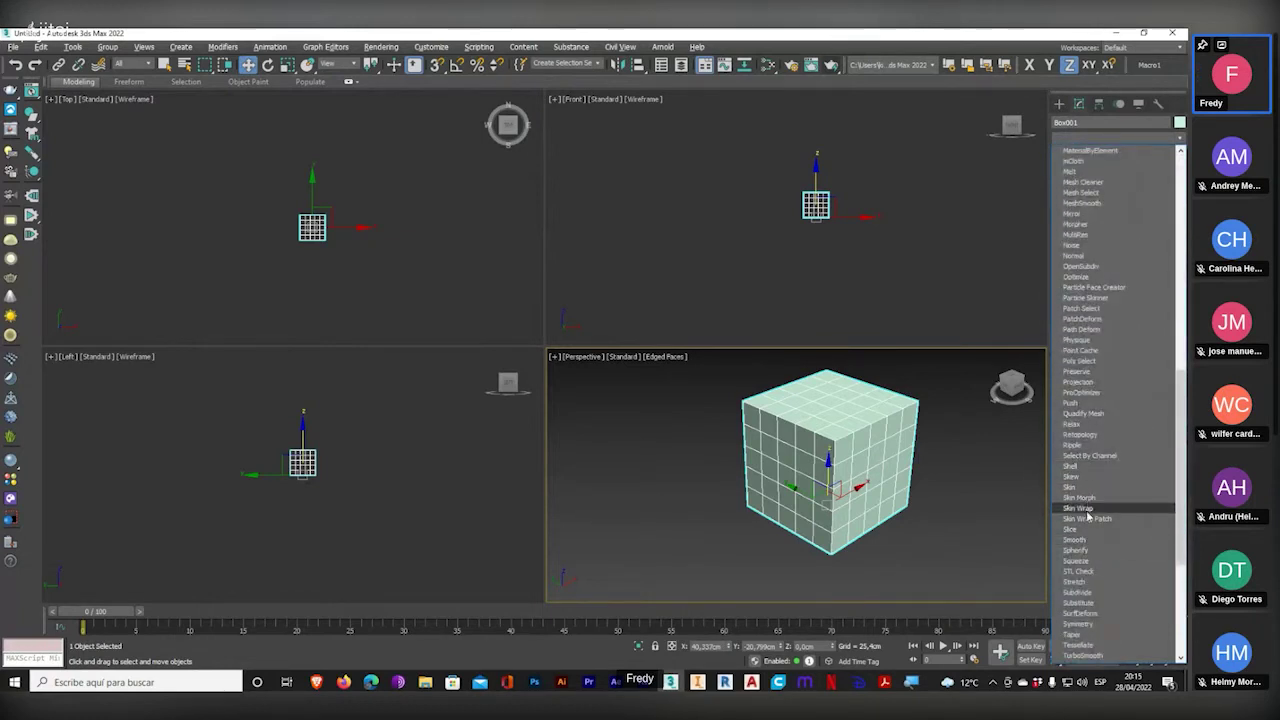
left_click(1085, 549)
middle_click_drag(953, 472, 896, 472)
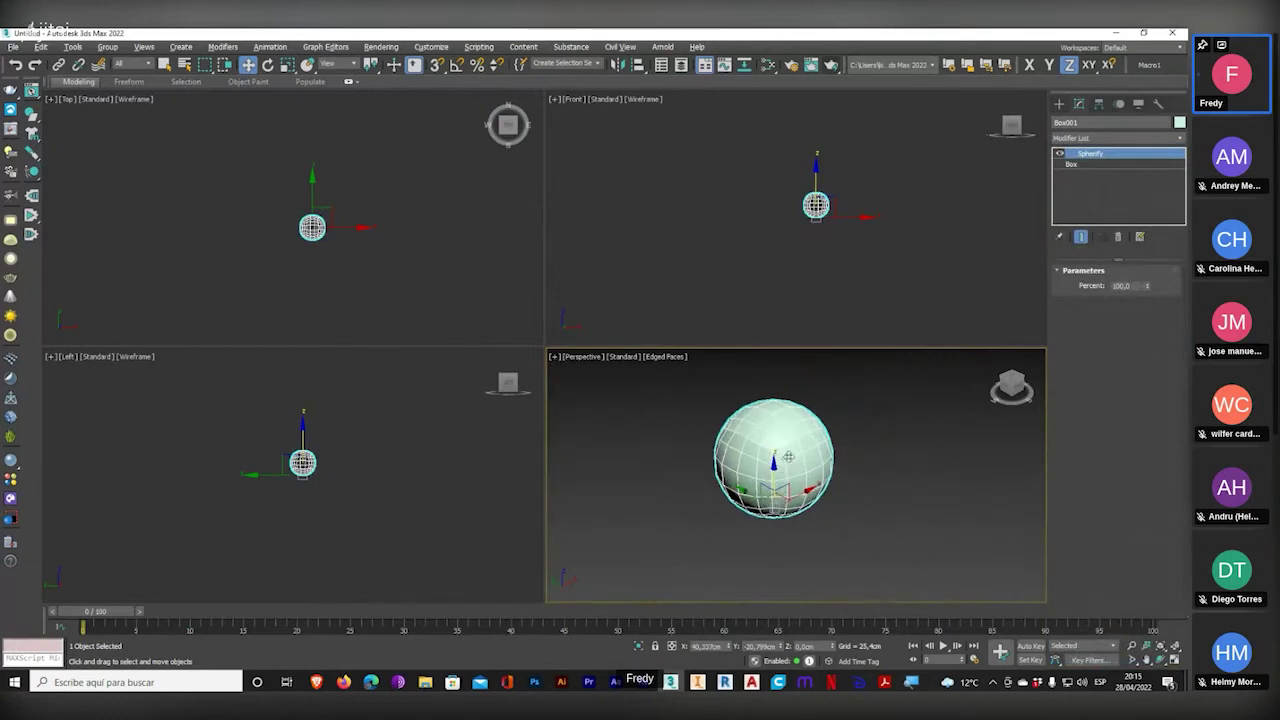
scroll(896, 472, "up", 3)
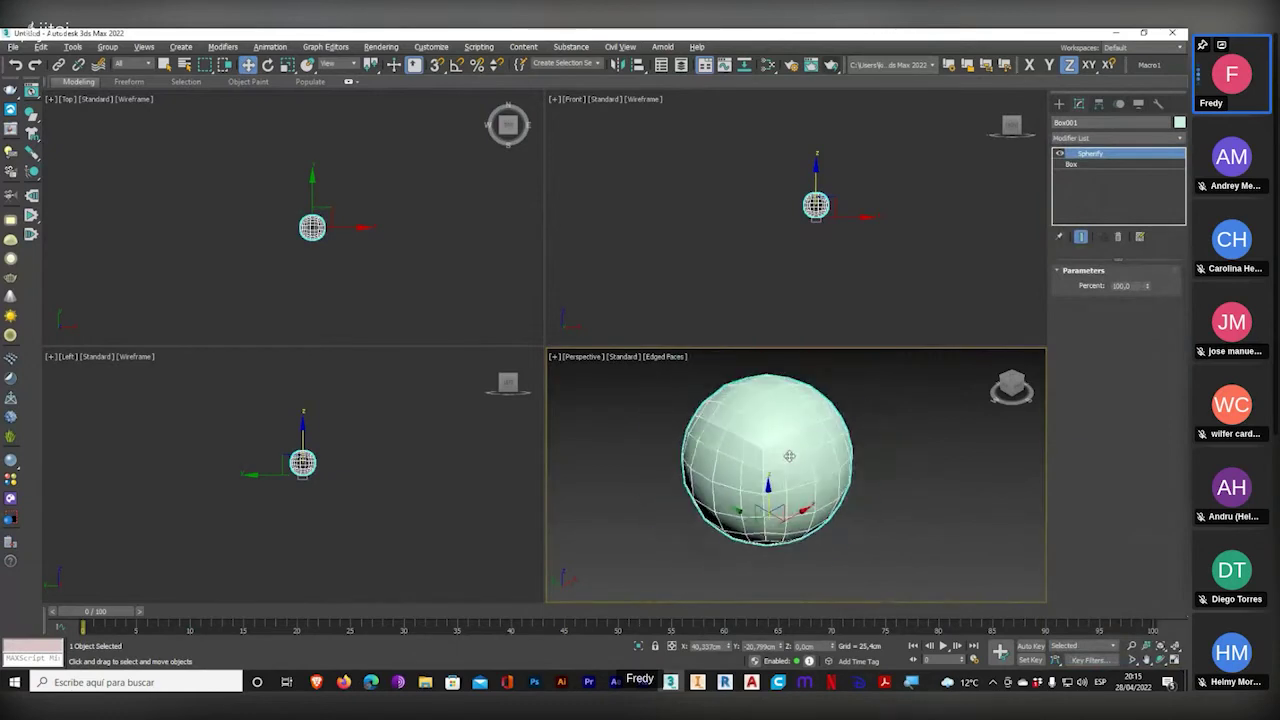
left_click(1175, 645)
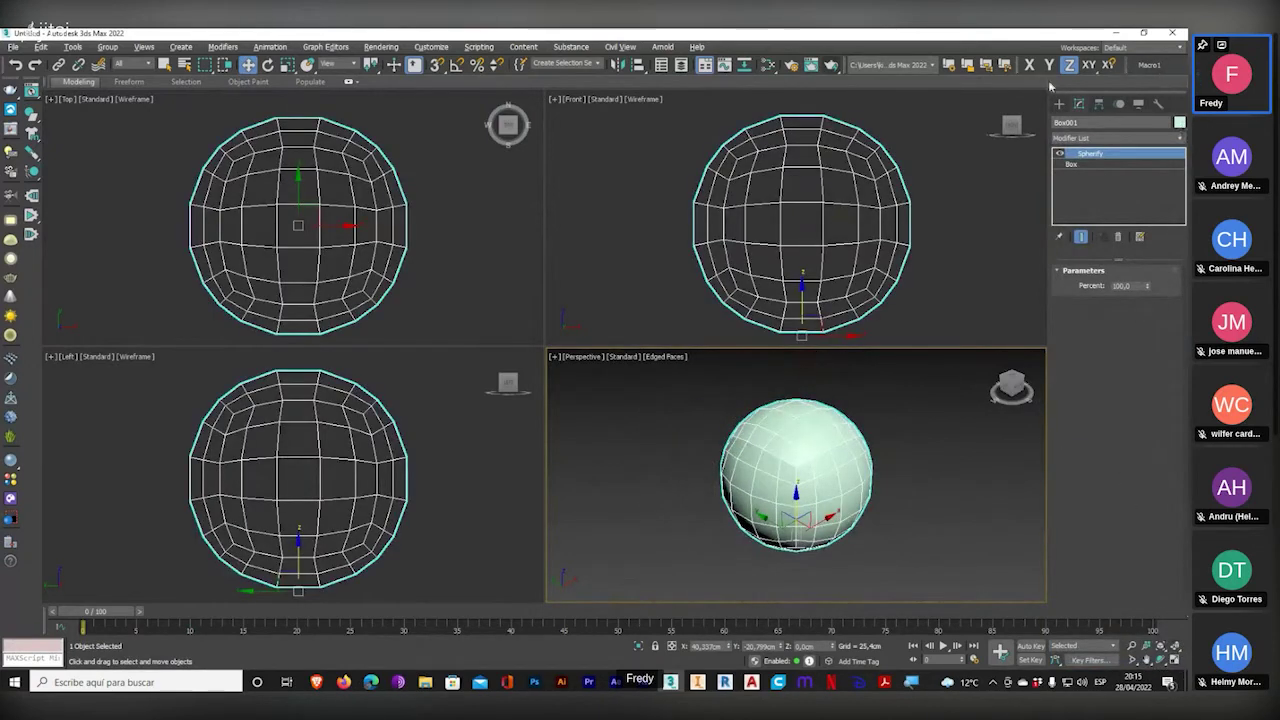
- Draw a pointed cone beside the sphere in the Top view, with a base radius about 2.4 cm and height about 28 cm
left_click(1059, 104)
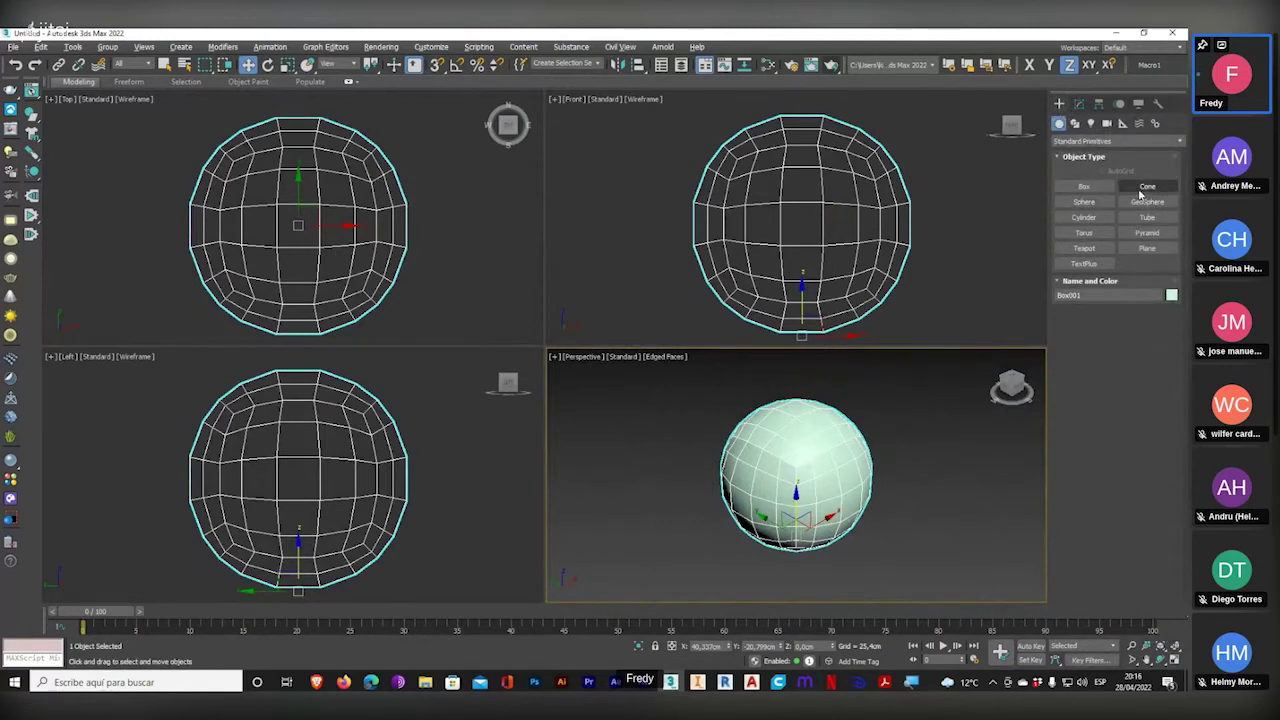
left_click(1141, 193)
left_click_drag(473, 248, 488, 248)
left_click(506, 122)
left_click(506, 122)
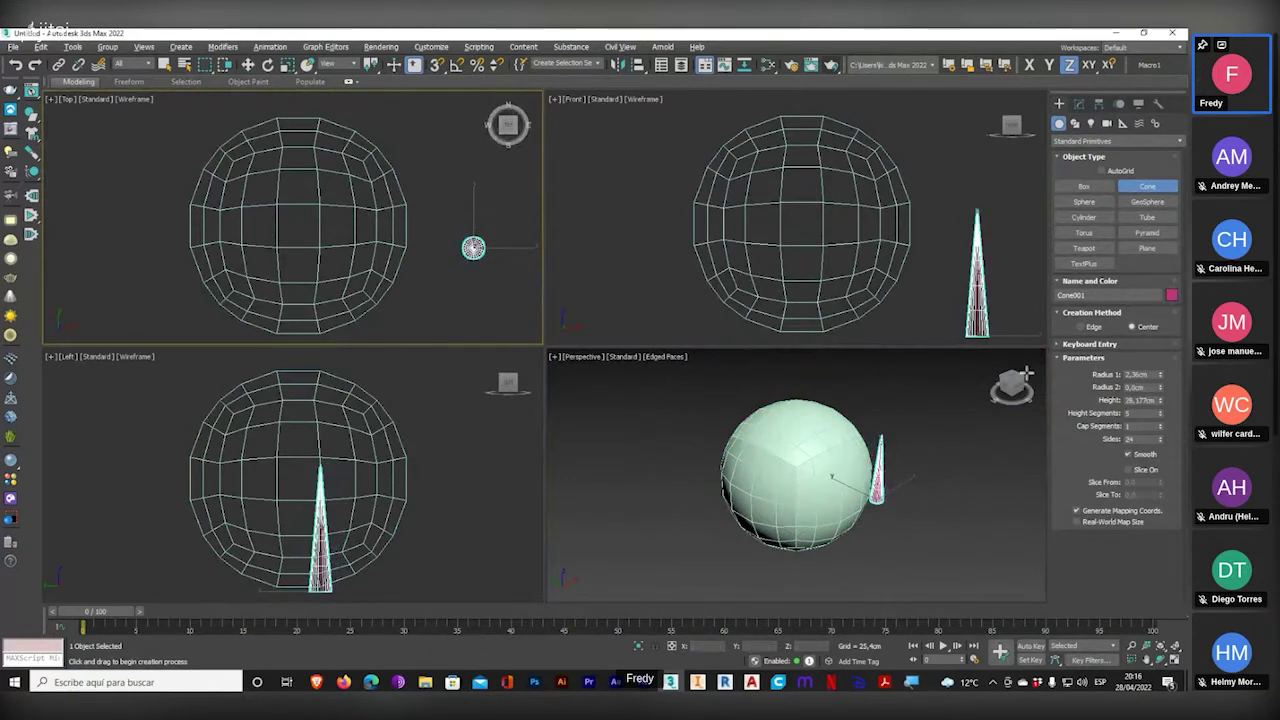
- Slim the cone to a base radius of about 0.7 cm, raise its height to about 30.7 cm, and finish creating it
left_click_drag(1160, 374, 1162, 396)
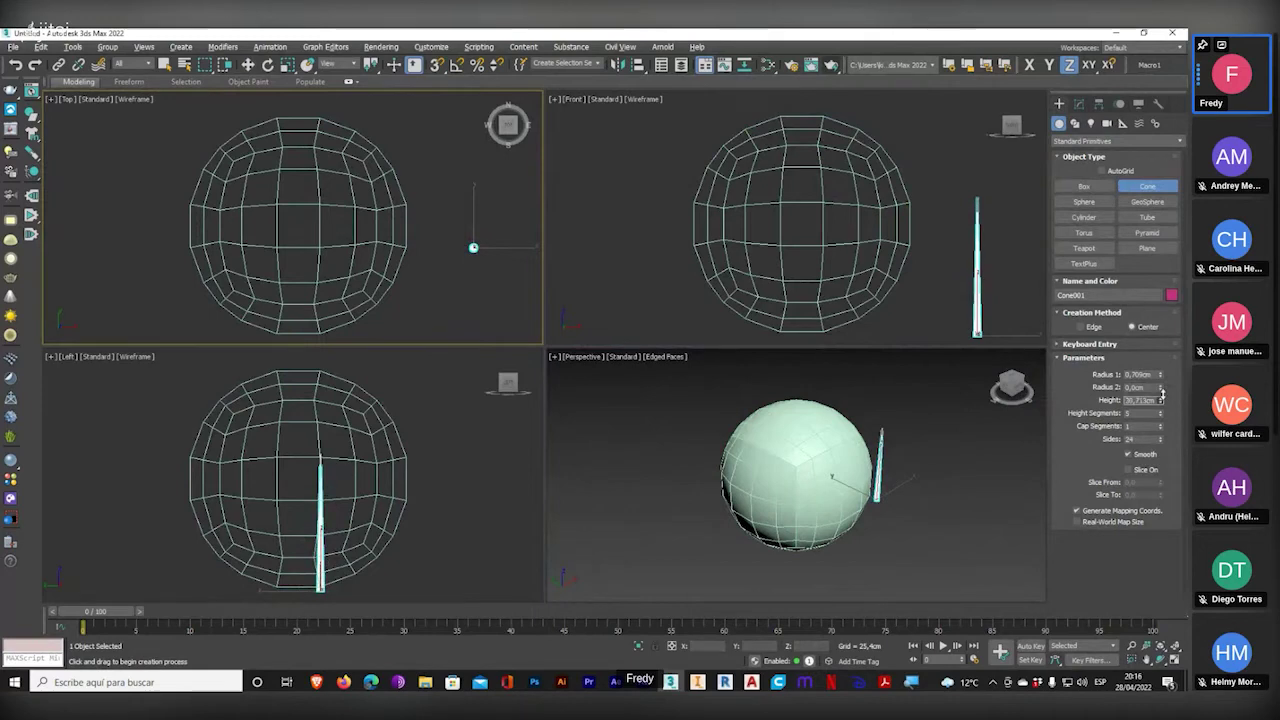
right_click(868, 498)
scroll(828, 491, "up", 2)
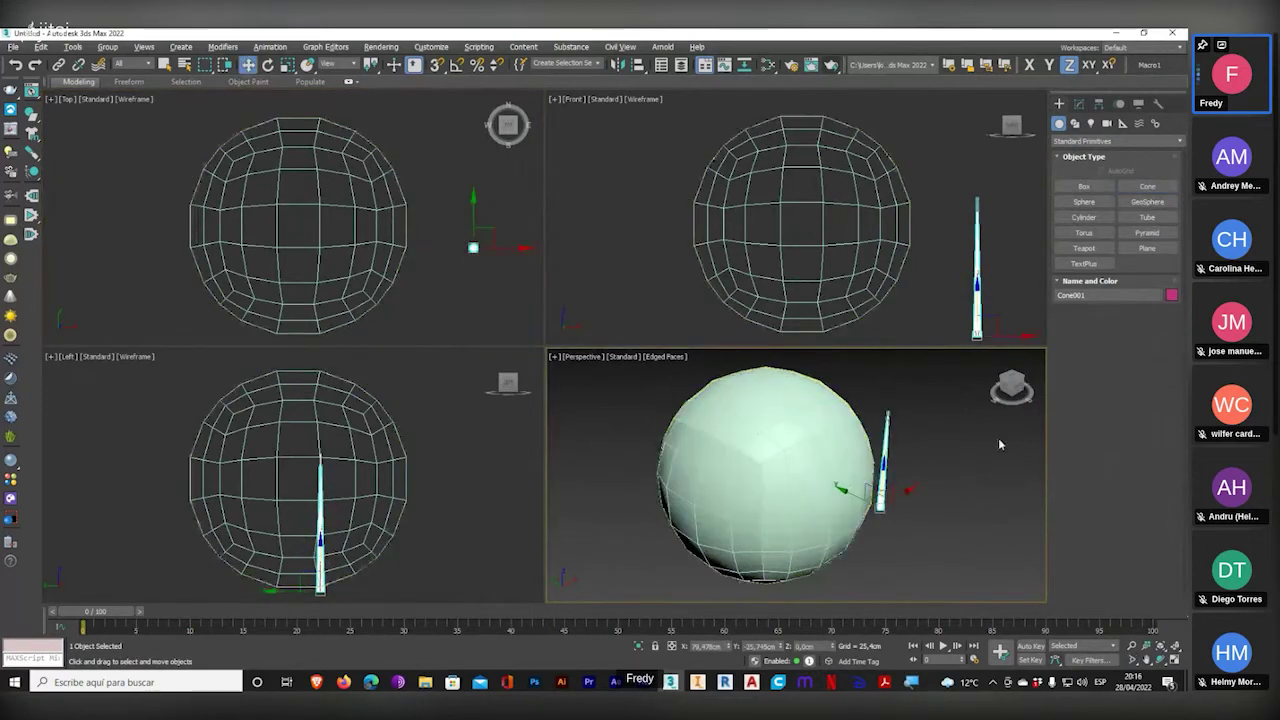
- Maximize the Perspective view and create a Scatter compound from the cone, using the spherified box as its Instance distribution object
left_click(728, 490)
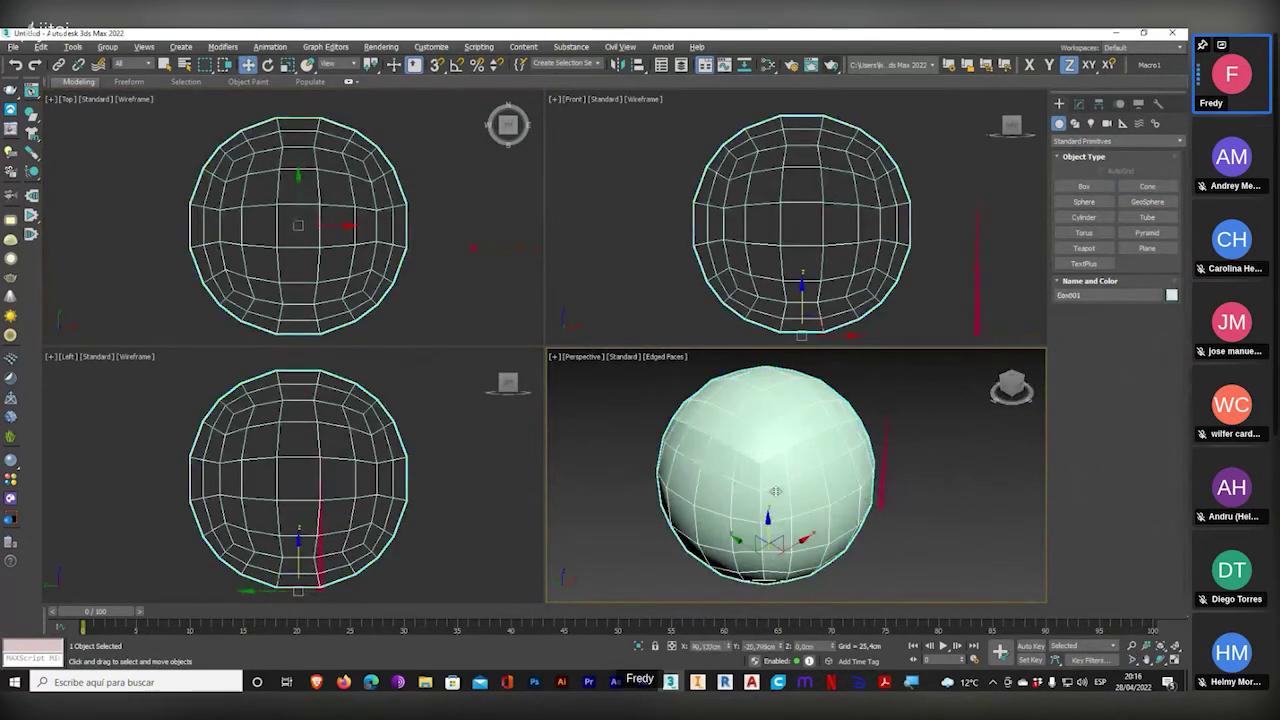
left_click(1174, 668)
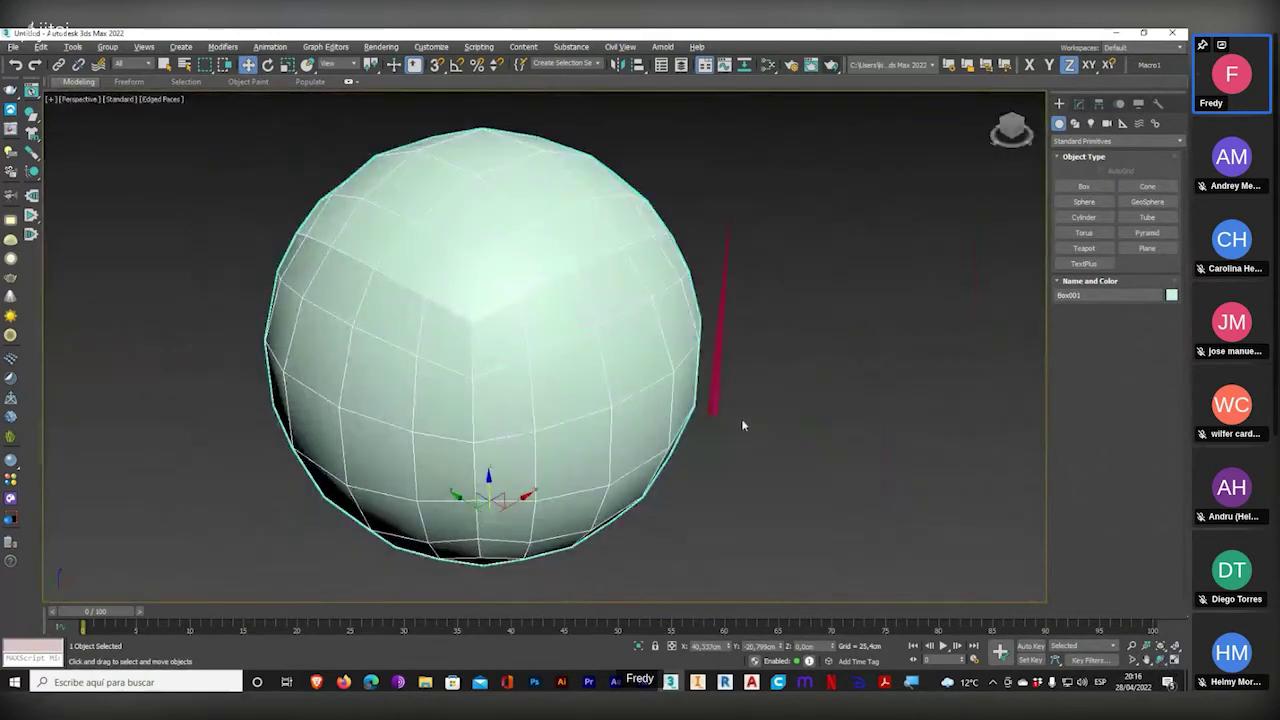
left_click(712, 392)
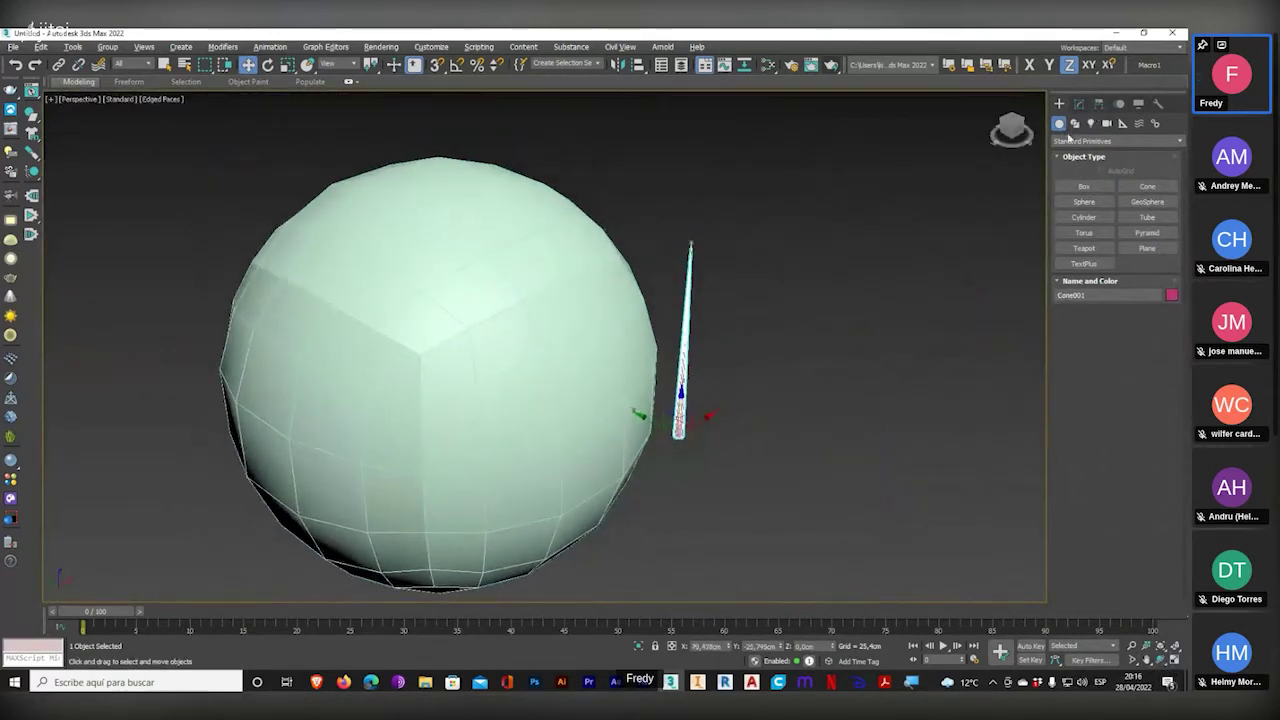
left_click(1080, 141)
left_click(1082, 176)
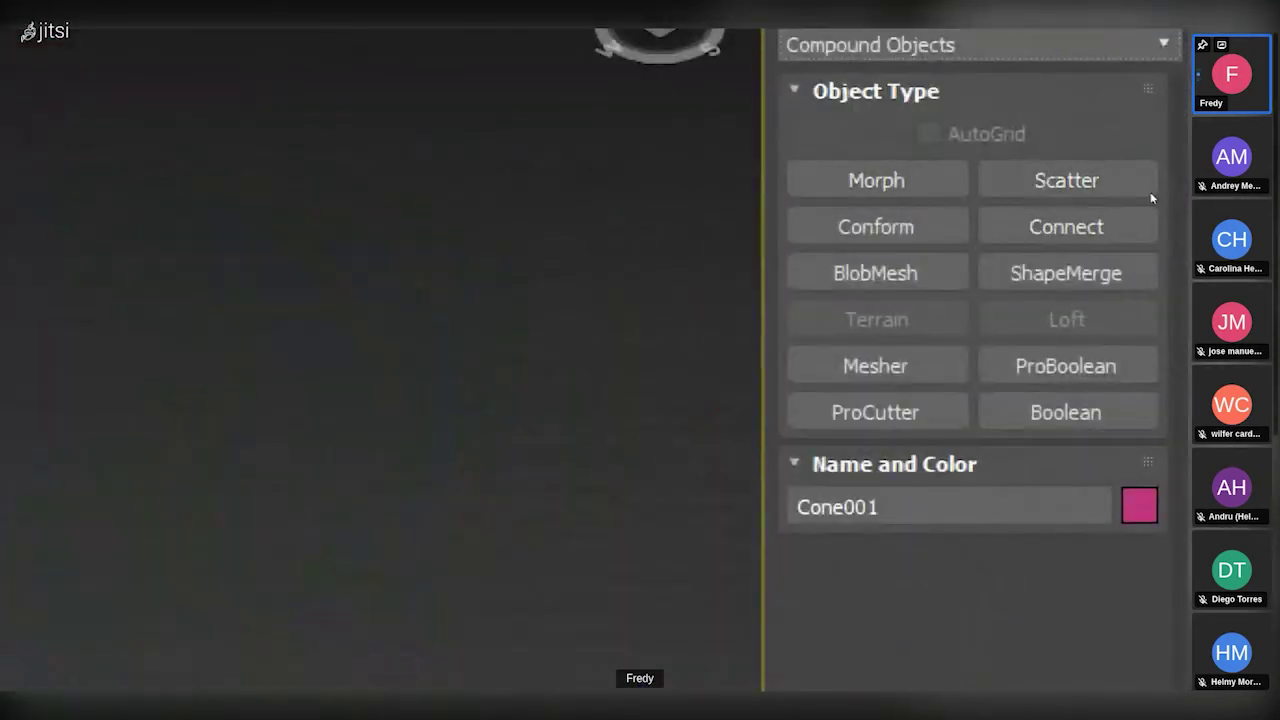
left_click(1145, 188)
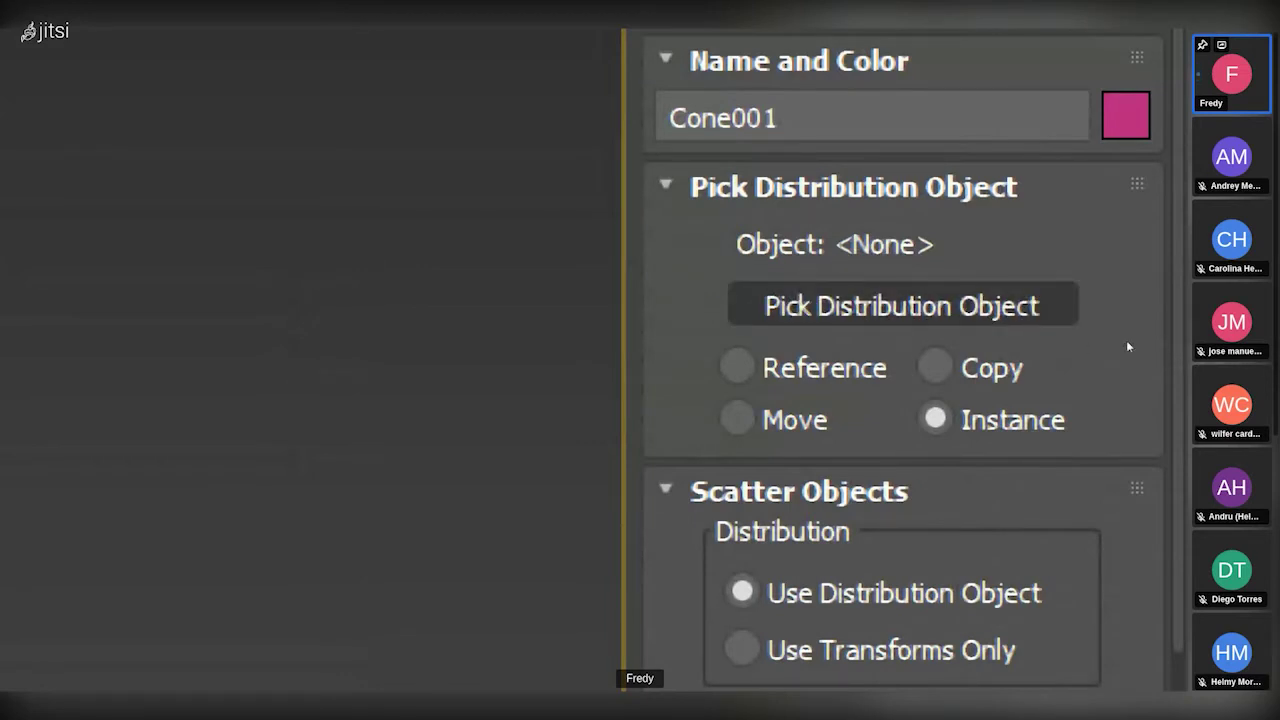
left_click(903, 305)
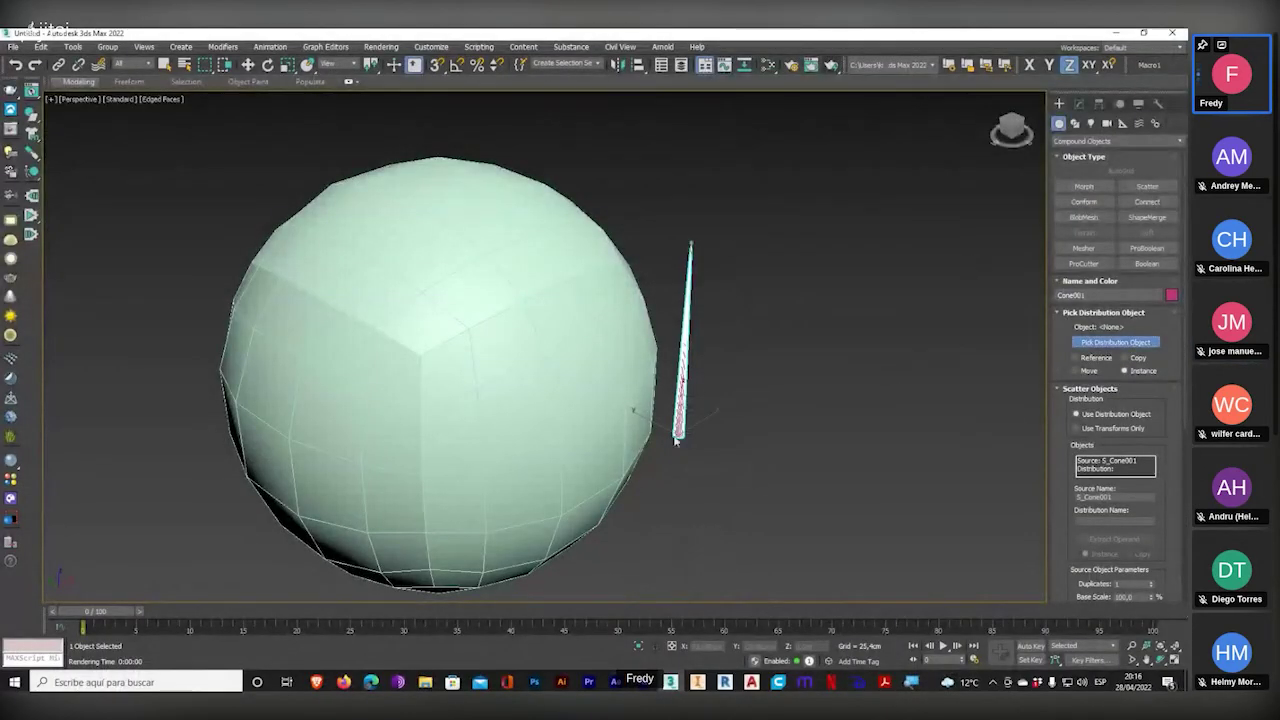
left_click(520, 338)
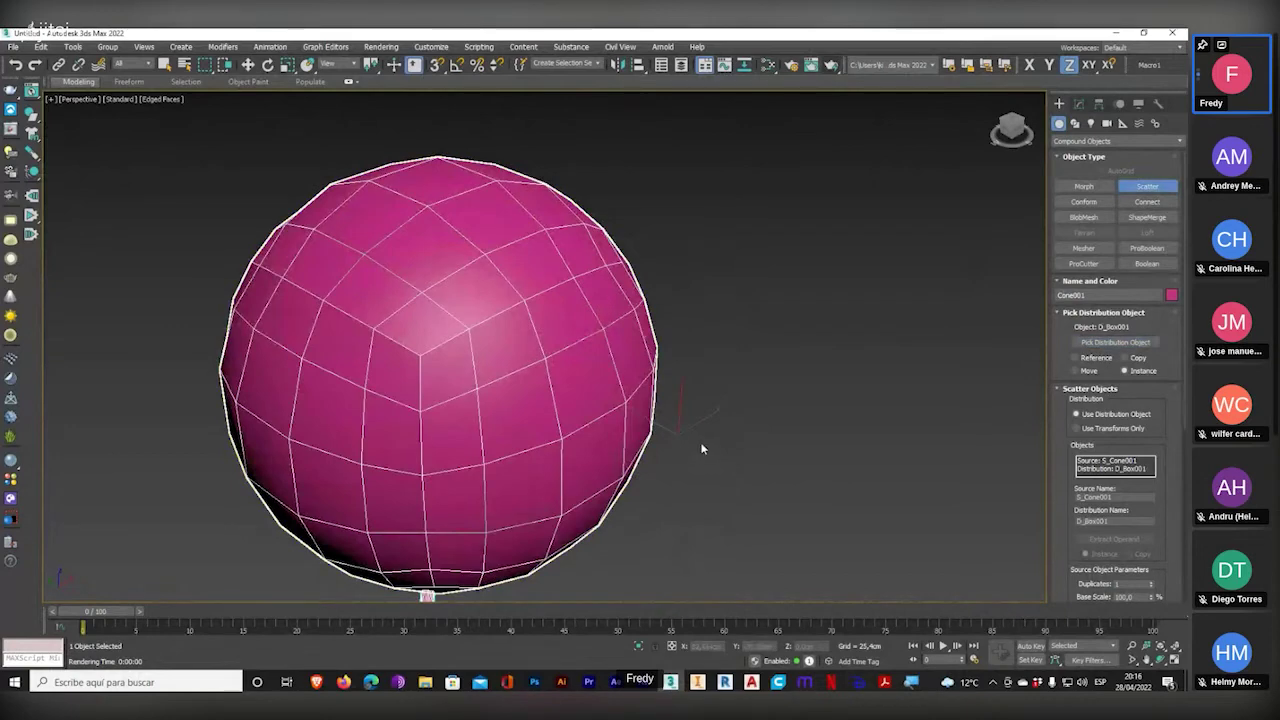
- Set the Scatter compound to distribute the cones on the sphere using All Vertices
middle_click_drag(702, 449, 811, 400)
scroll(790, 412, "down", 4)
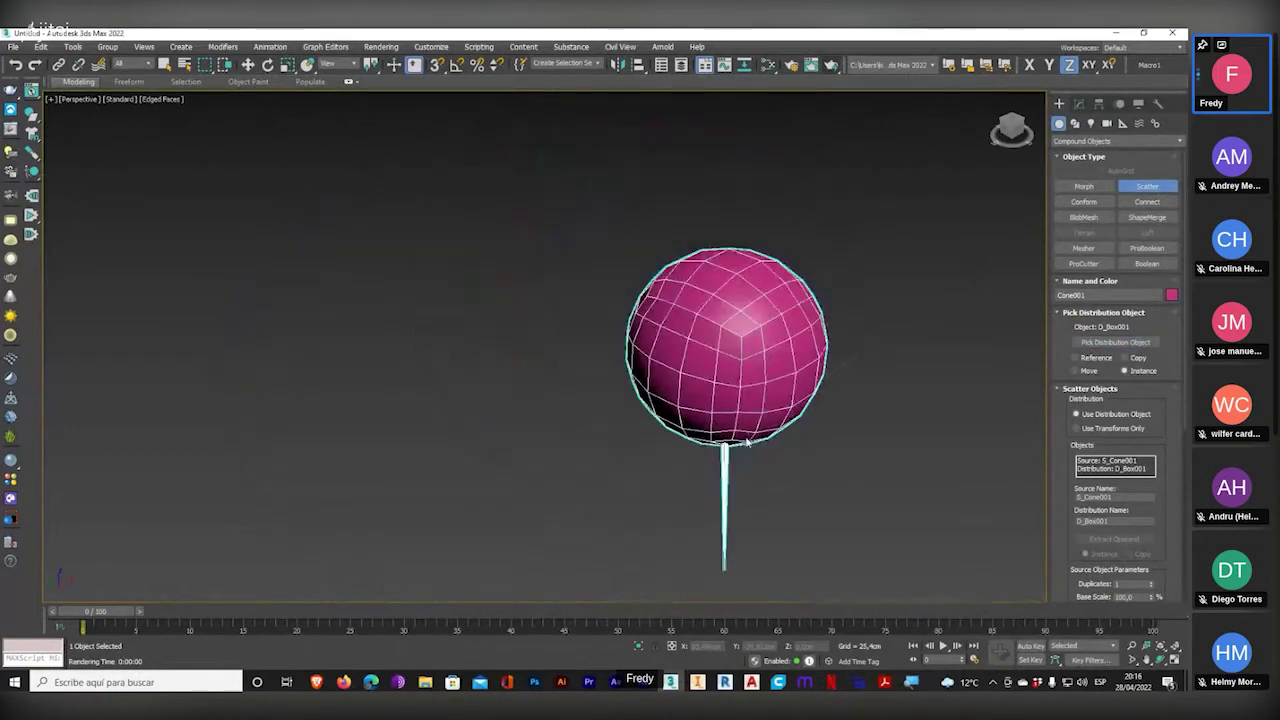
middle_click_drag(762, 478, 633, 443, "alt")
scroll(633, 441, "up", 5)
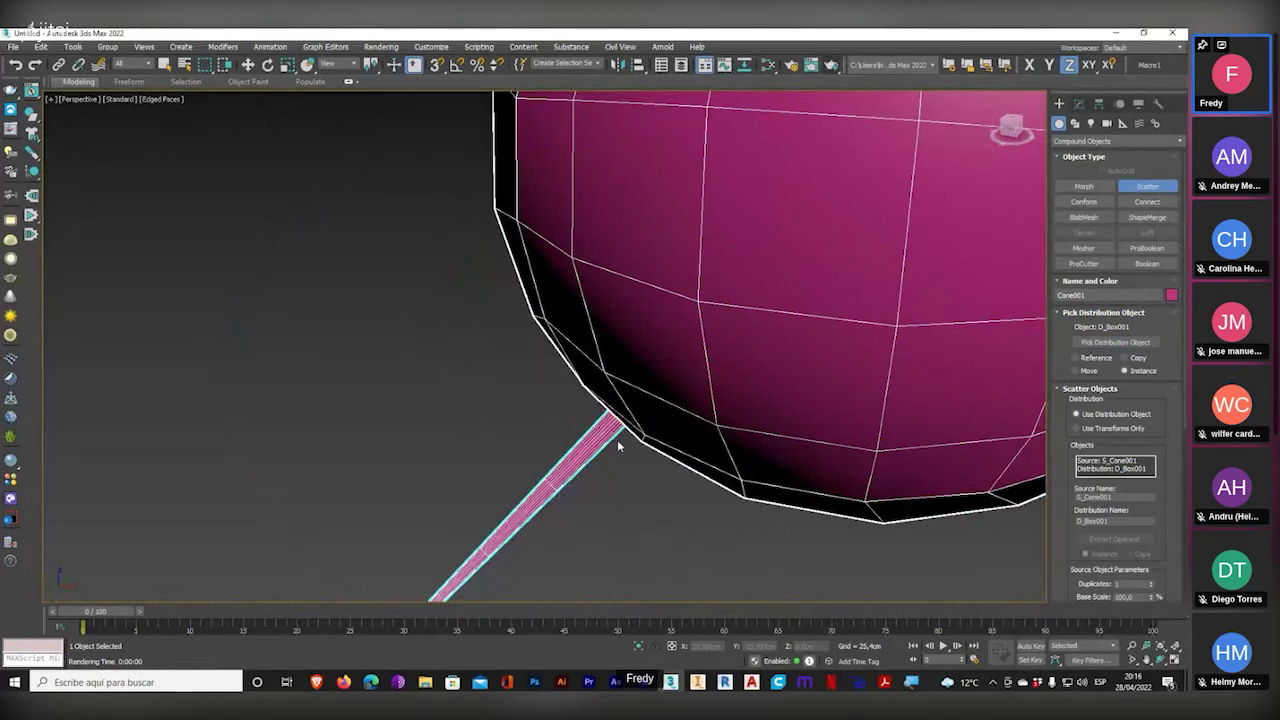
scroll(617, 439, "down", 5)
mouse_move(708, 398)
middle_mouse_down("alt")
mouse_move(750, 356)
mouse_move(737, 417)
middle_mouse_up("alt")
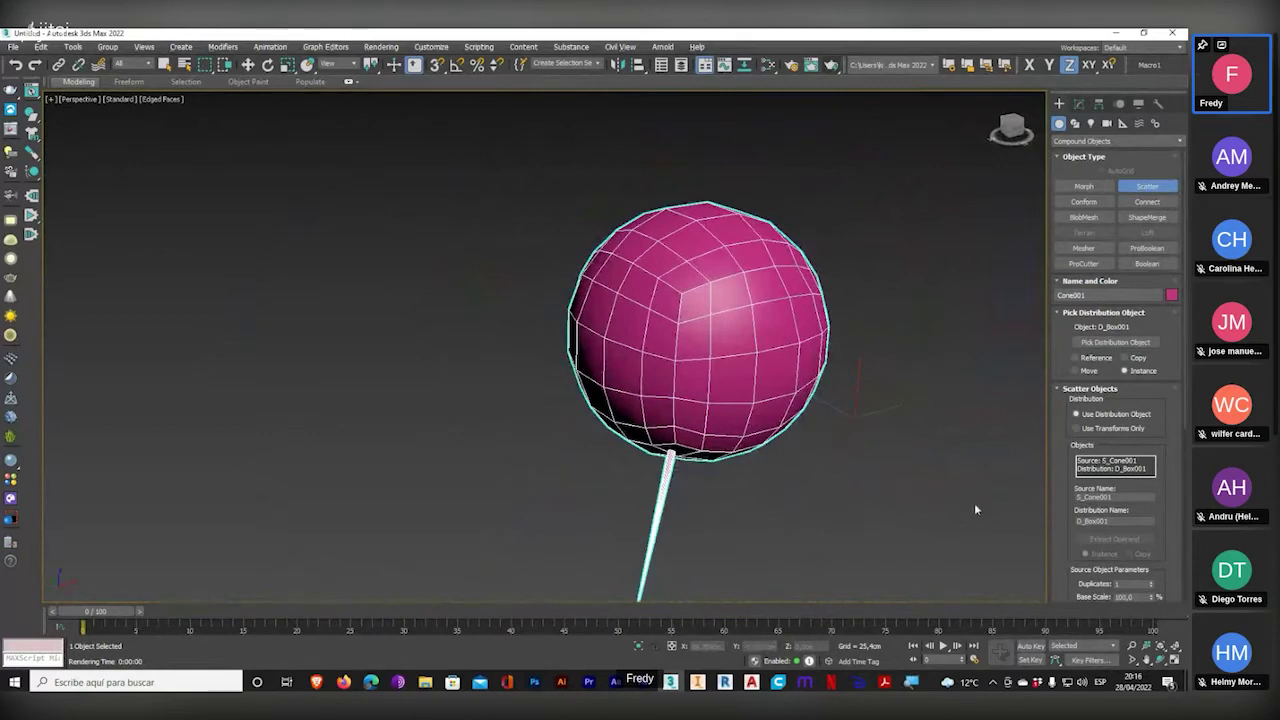
scroll(1059, 515, "down", 5)
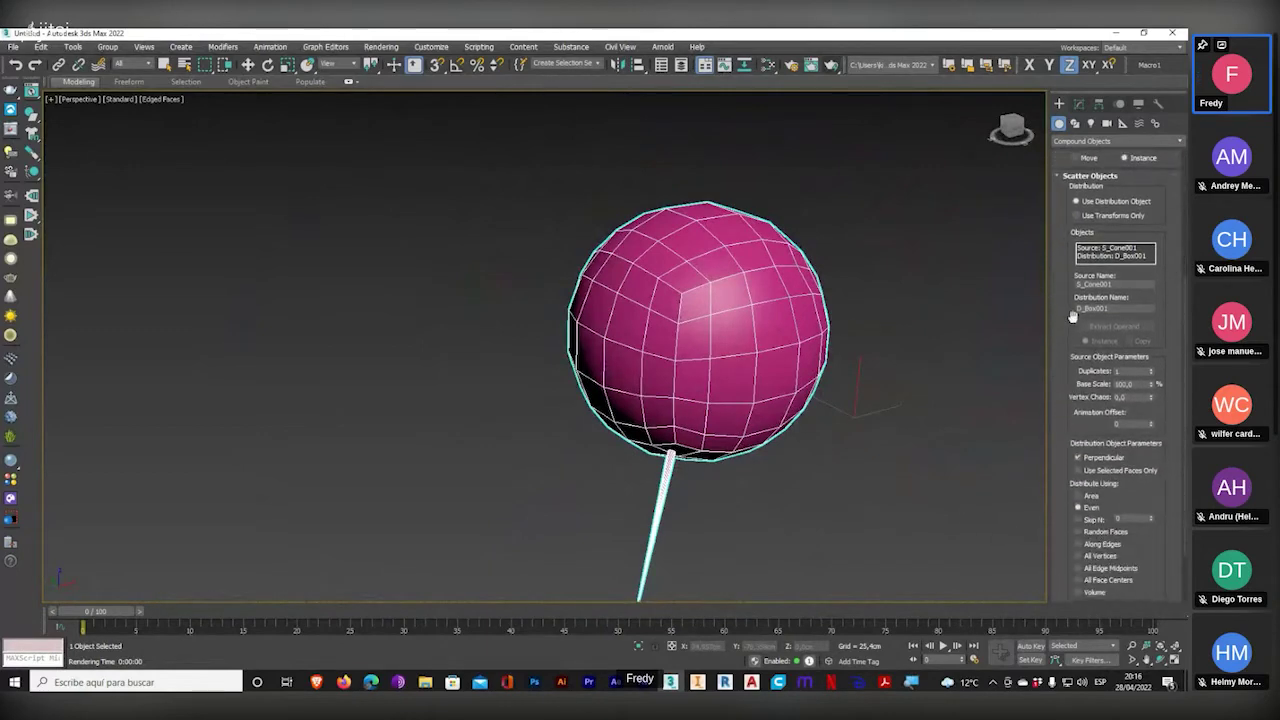
key("ctrl+4")
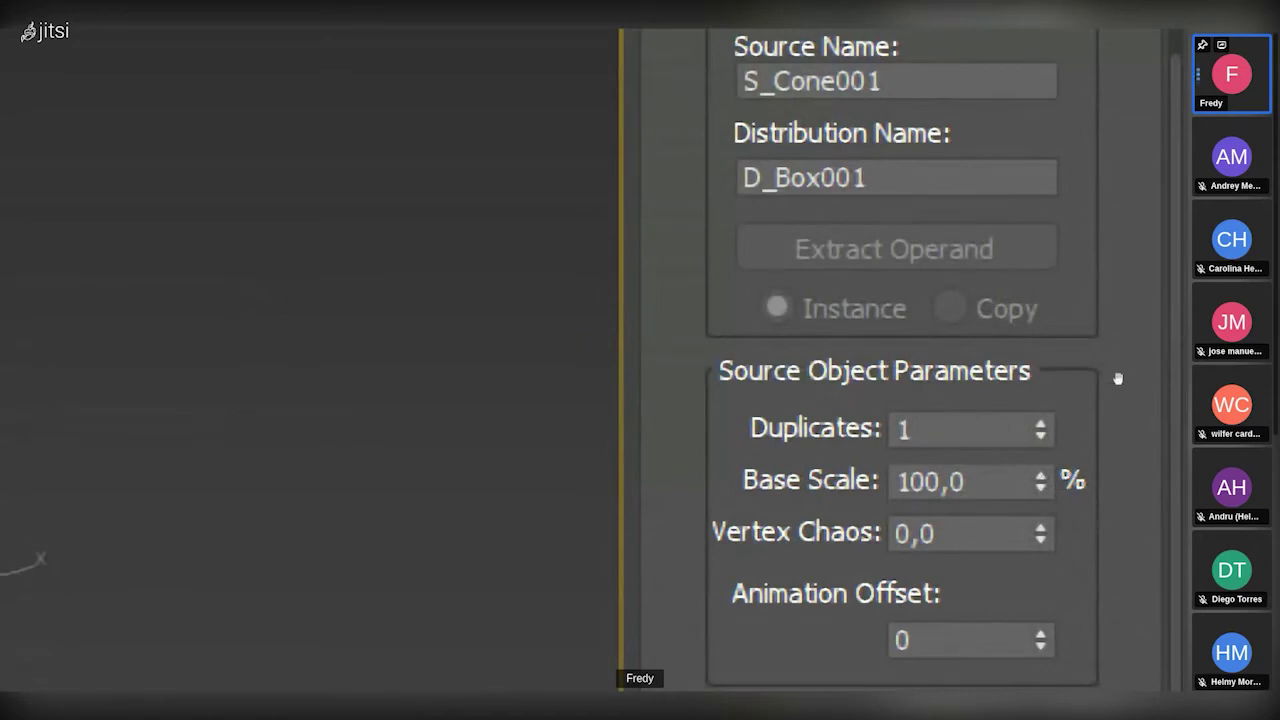
key("Escape")
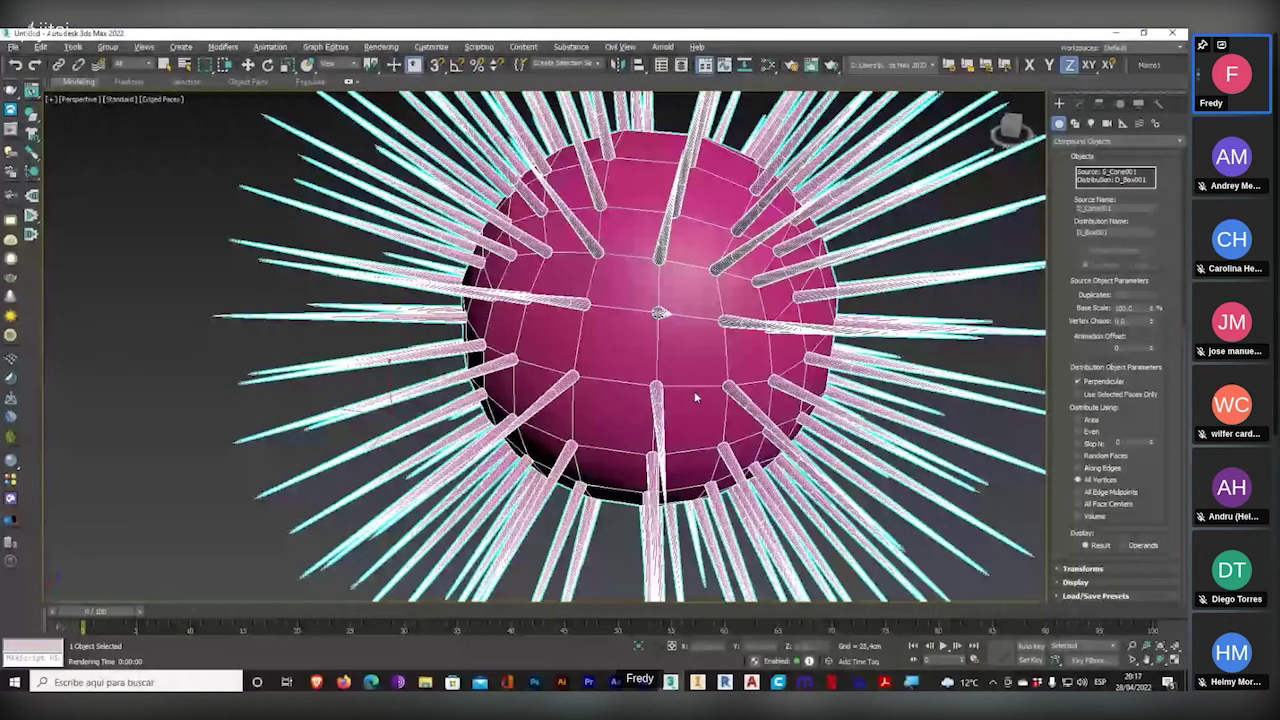
- Try distributing the cones on the sphere using All Edge Midpoints, followed by All Face Centers
scroll(694, 395, "up", 5)
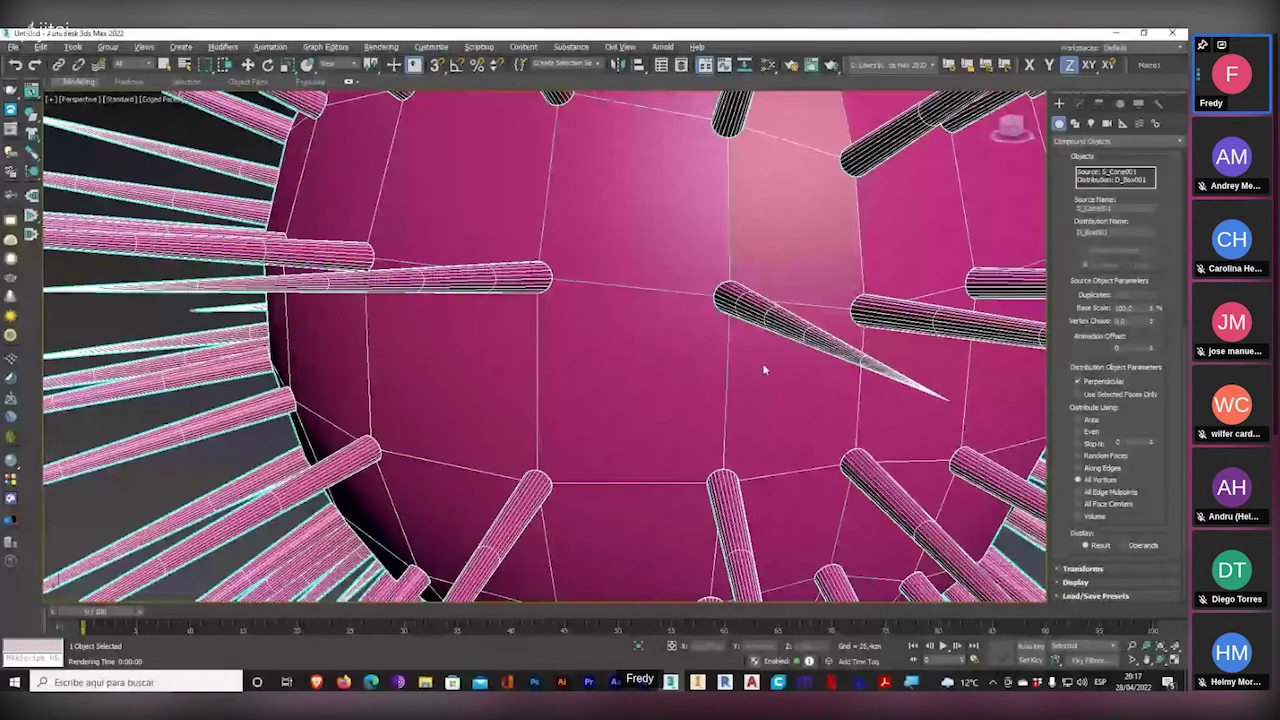
left_click(1078, 492)
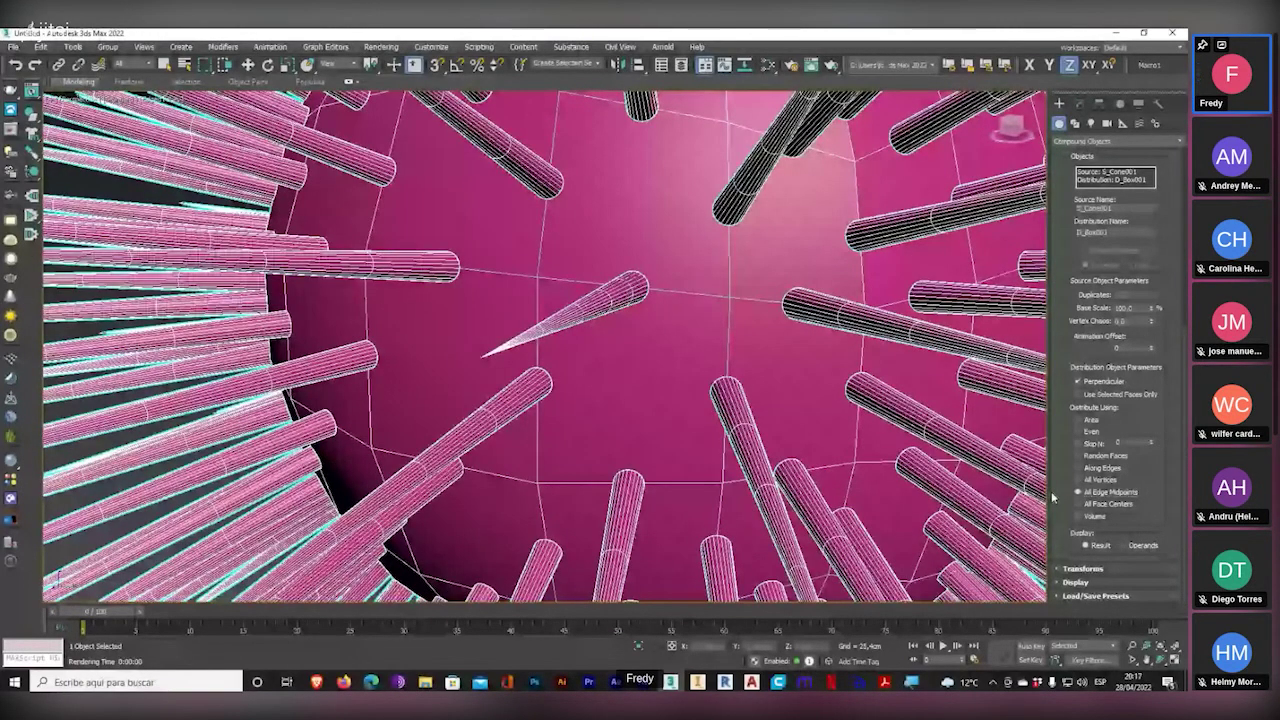
middle_click_drag(810, 484, 729, 479, "alt")
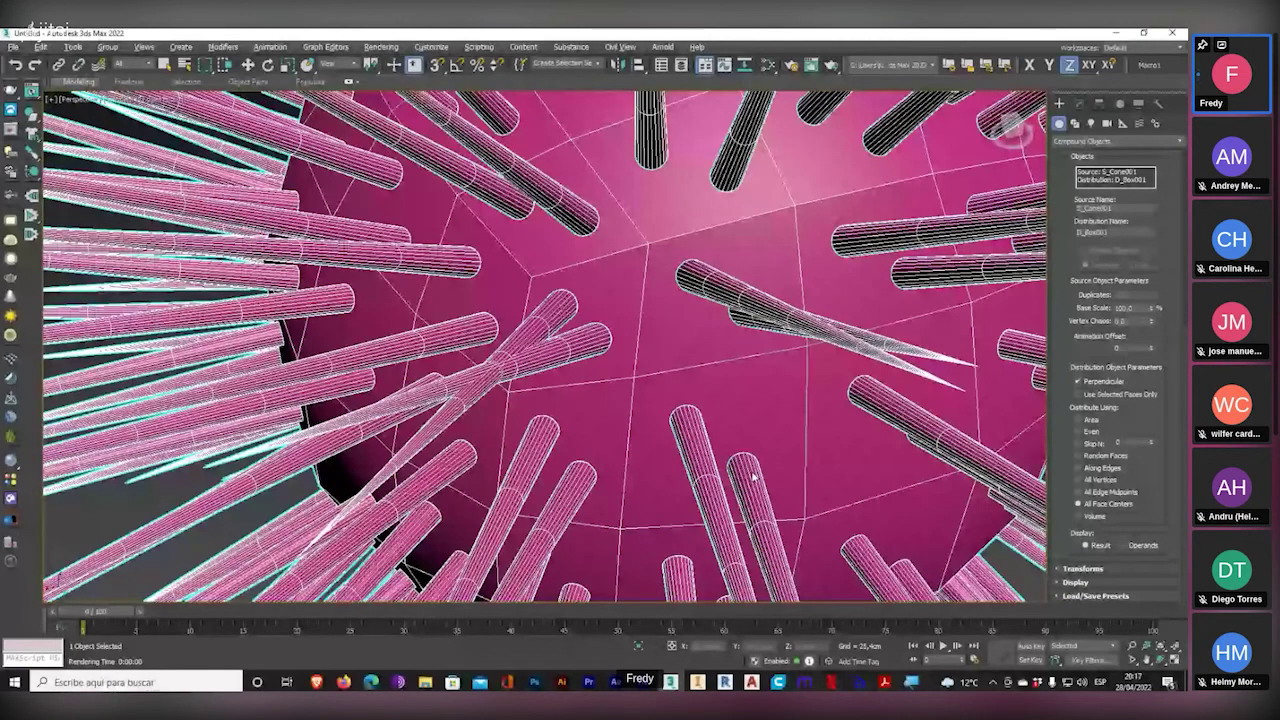
middle_click_drag(754, 475, 790, 457, "alt")
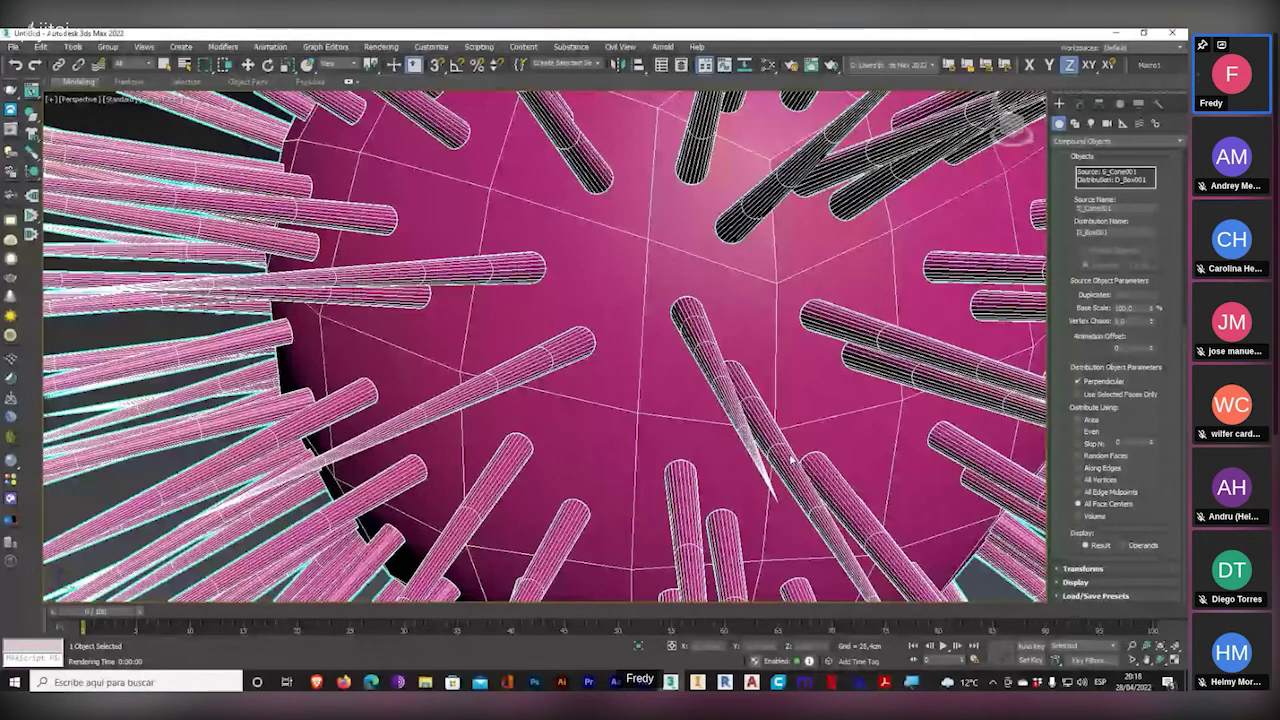
middle_click_drag(790, 458, 616, 441, "alt")
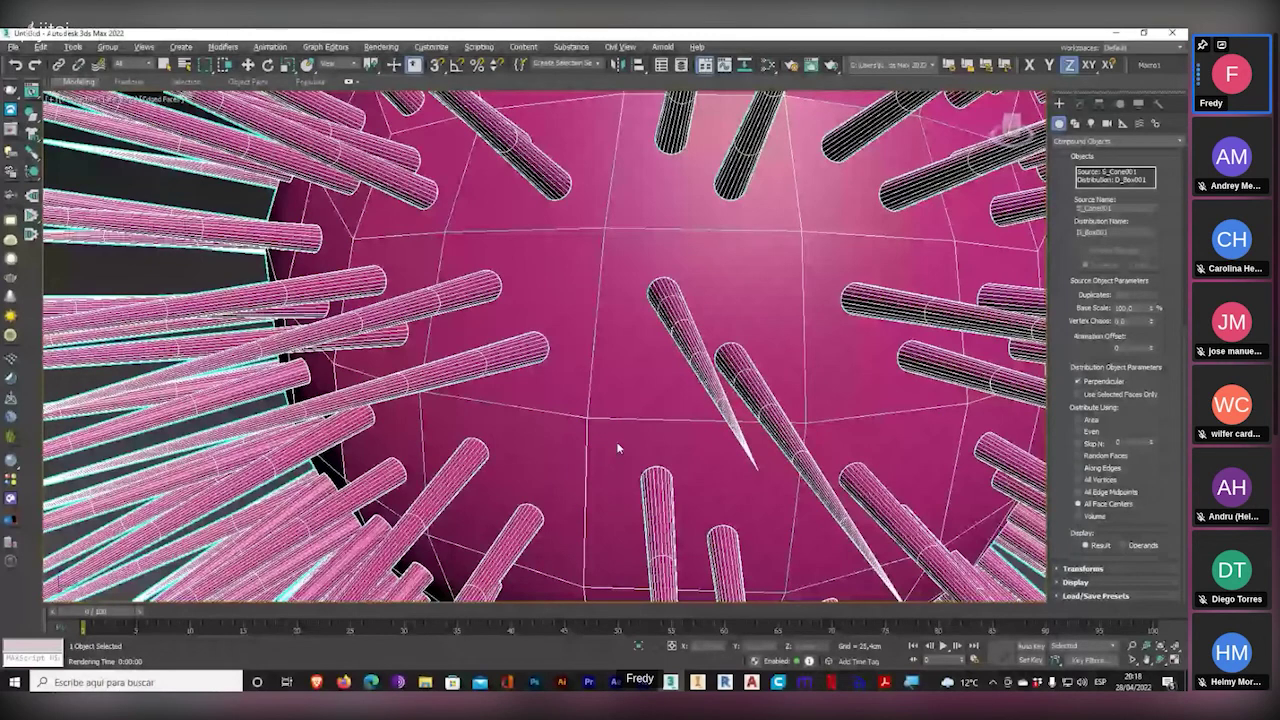
key("super+plus")
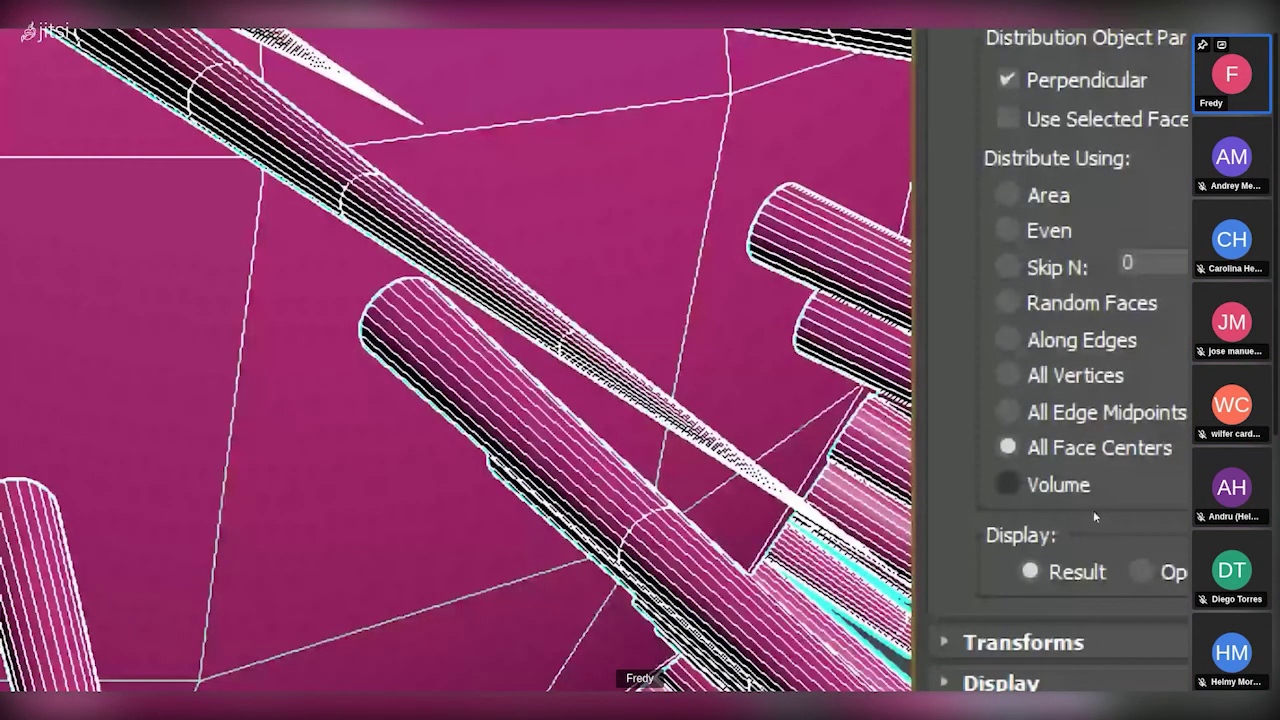
key("super+Escape")
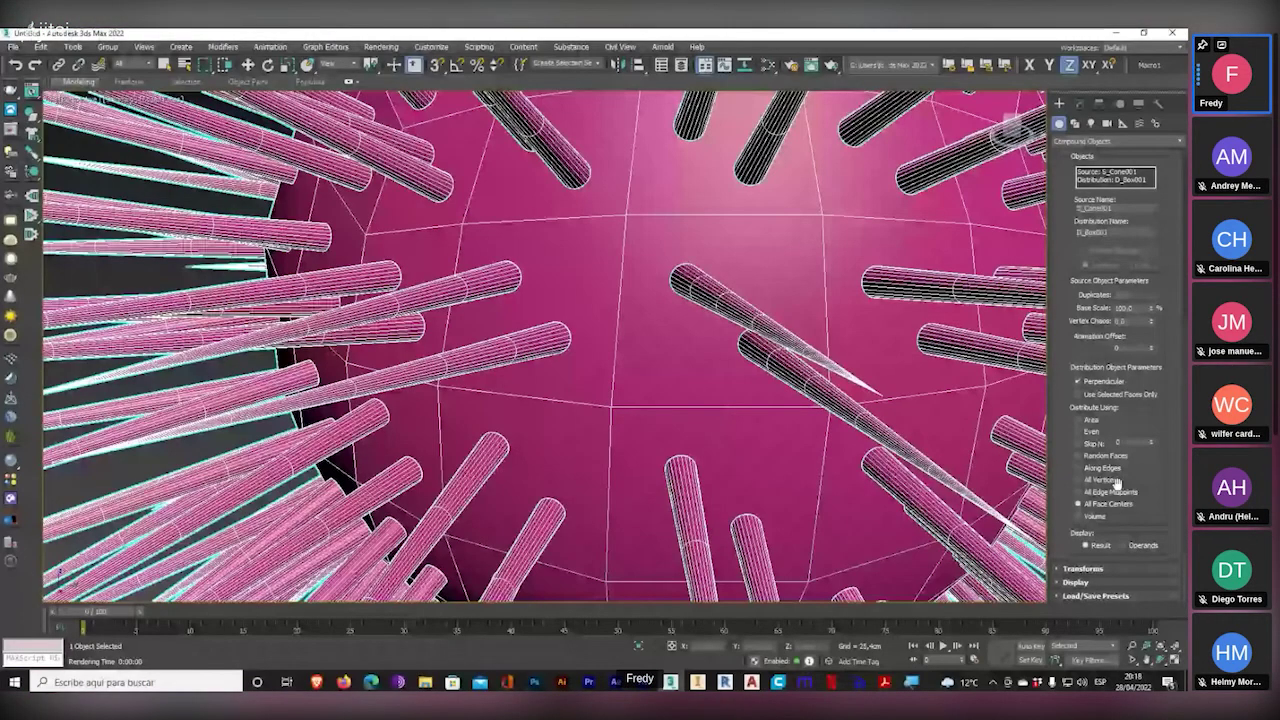
- Set the Scatter compound to distribute the cones over the sphere by Area
left_click(1108, 457)
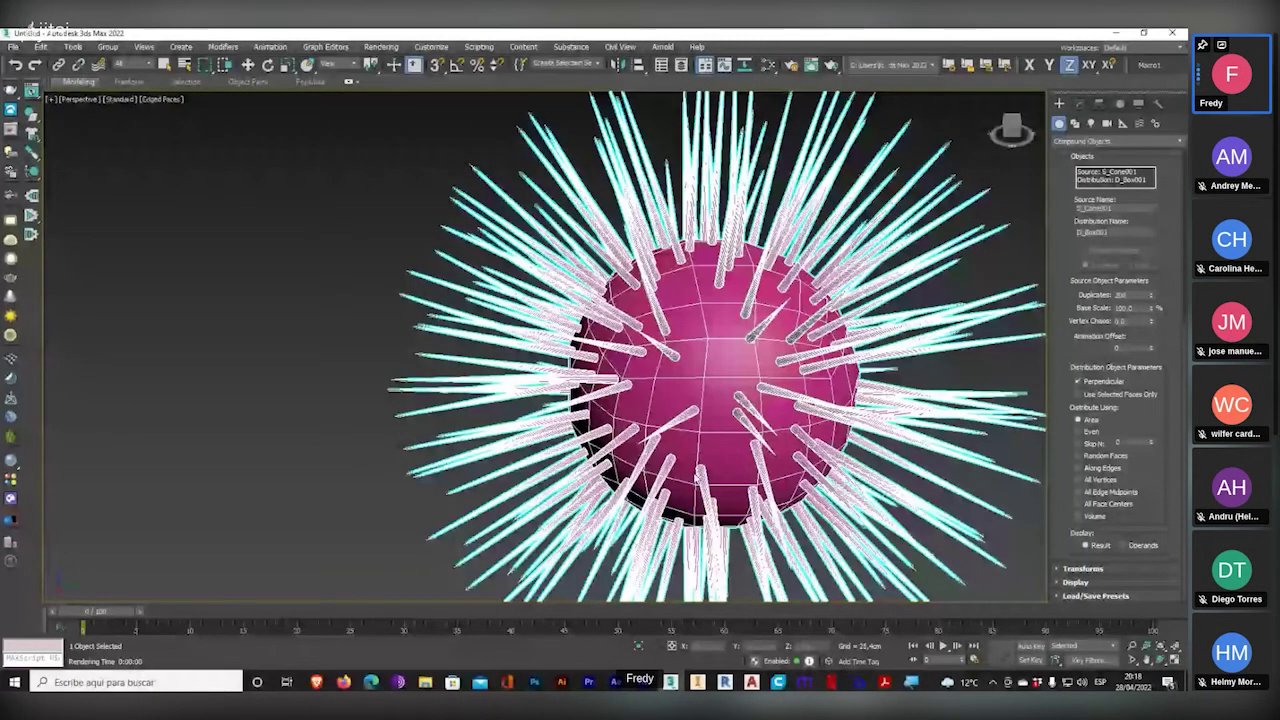
middle_click_drag(585, 455, 608, 462, "alt")
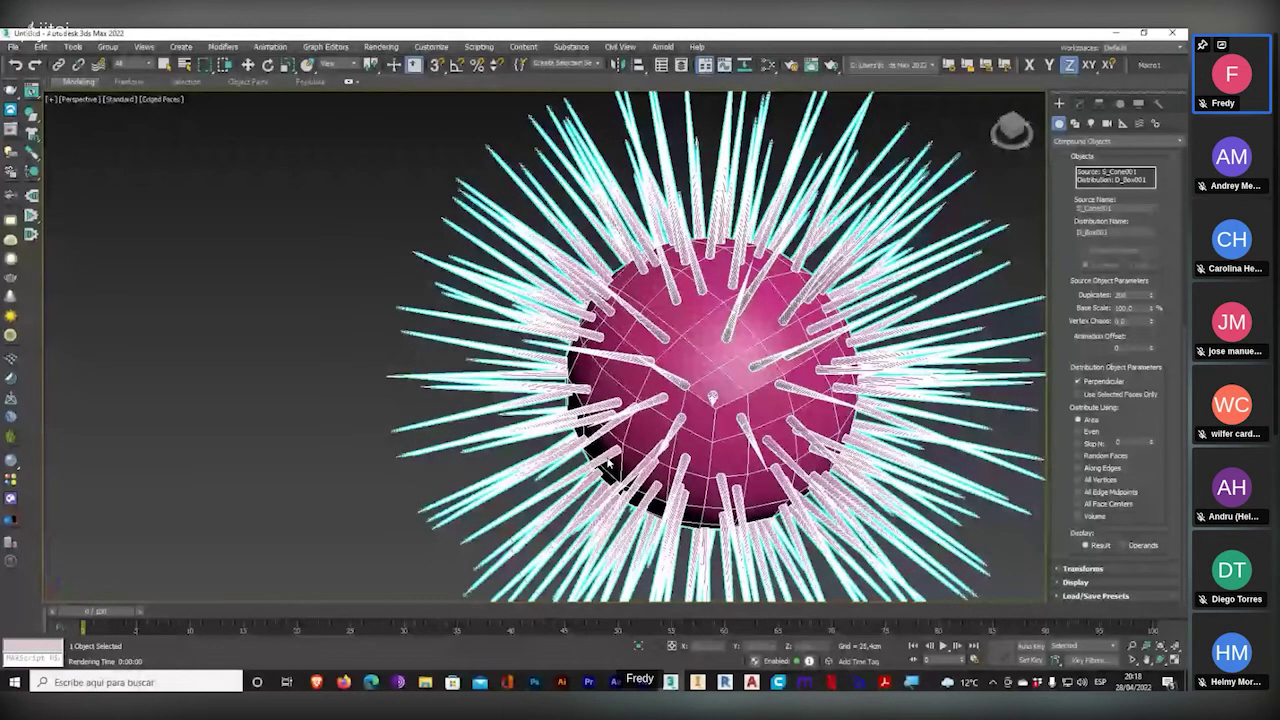
- Switch to the Jitsi meeting, unmute the microphone, and return to 3ds Max
key("alt+Tab")
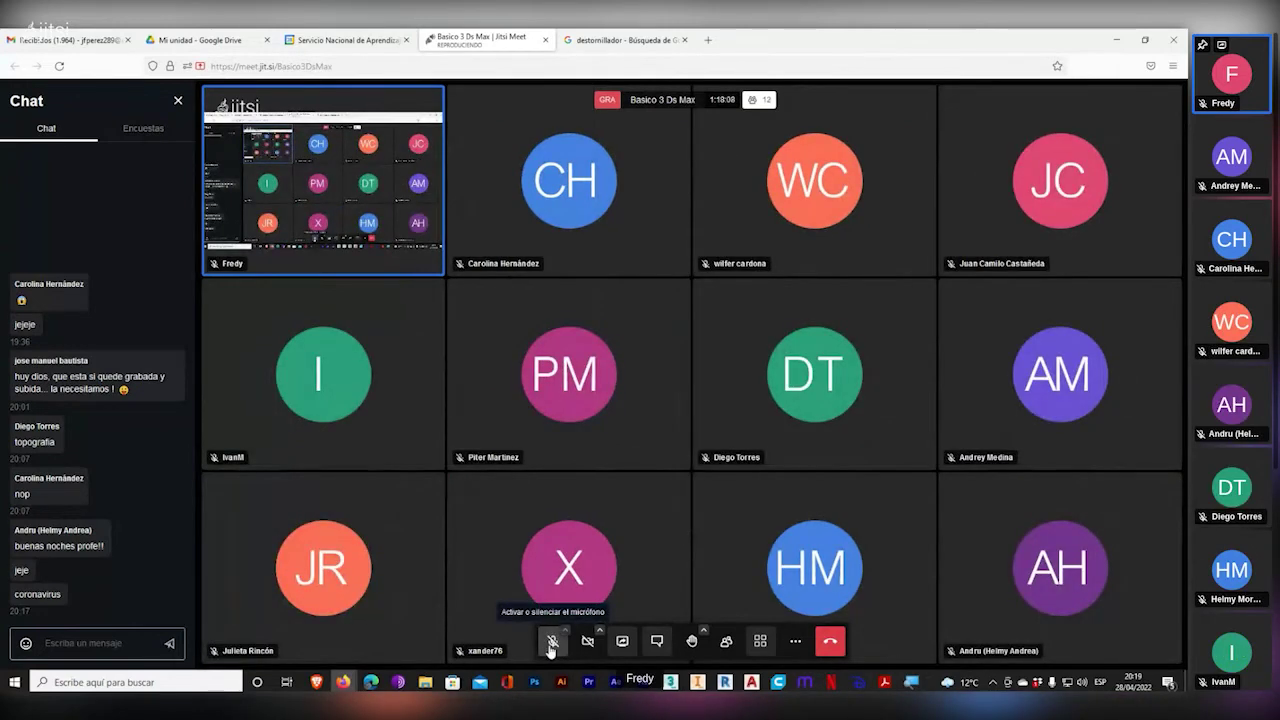
left_click(551, 642)
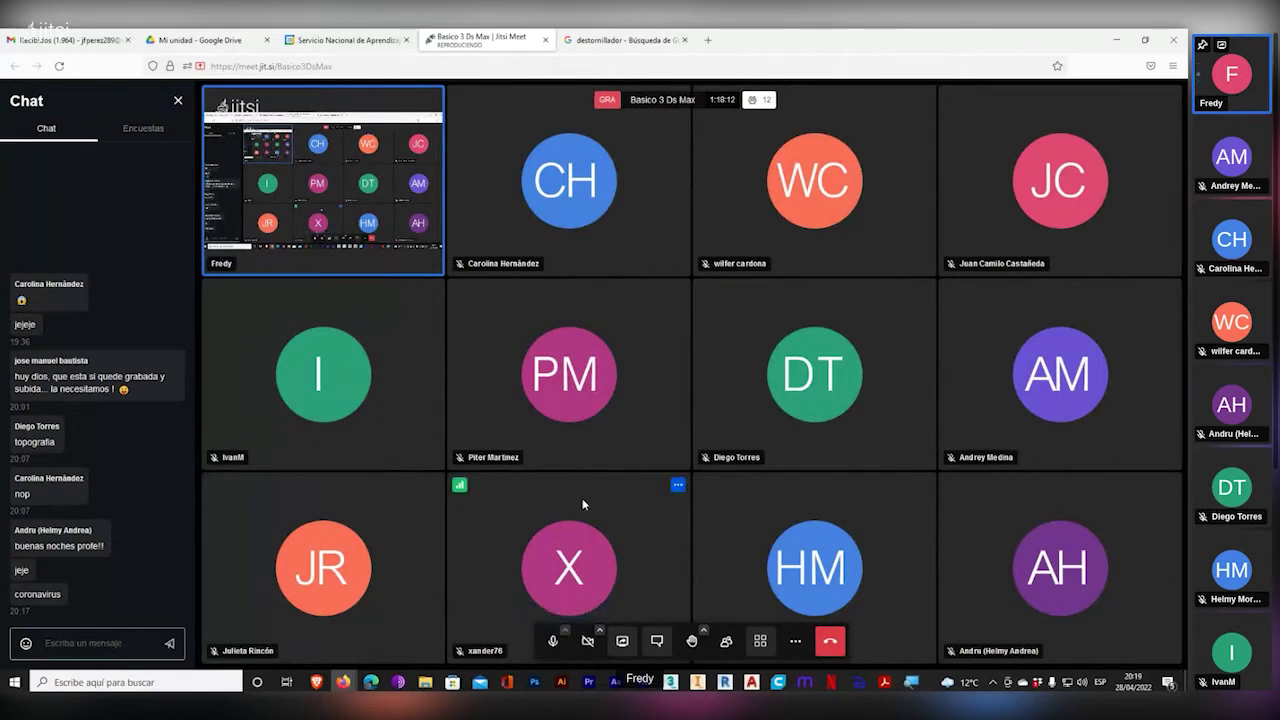
key("alt+Tab")
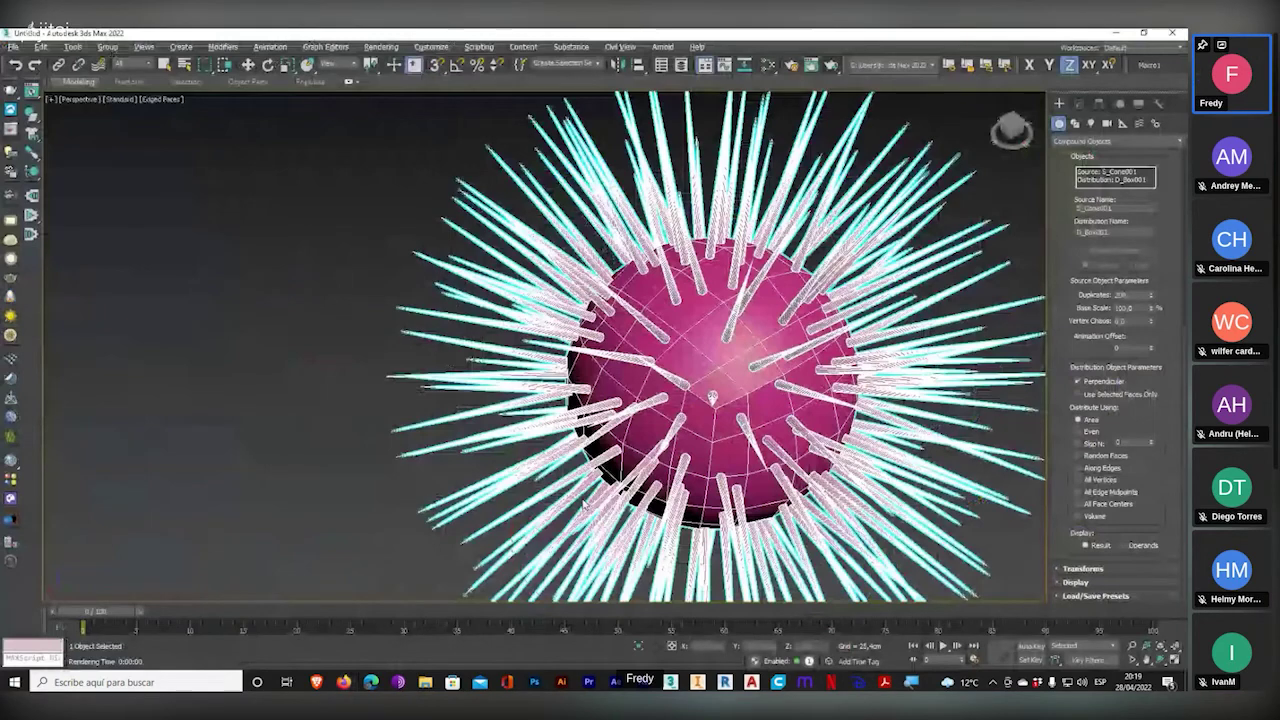
- Delete the spiked Scatter compound and the original spherified box to empty the scene
middle_click_drag(712, 397, 798, 449, "alt")
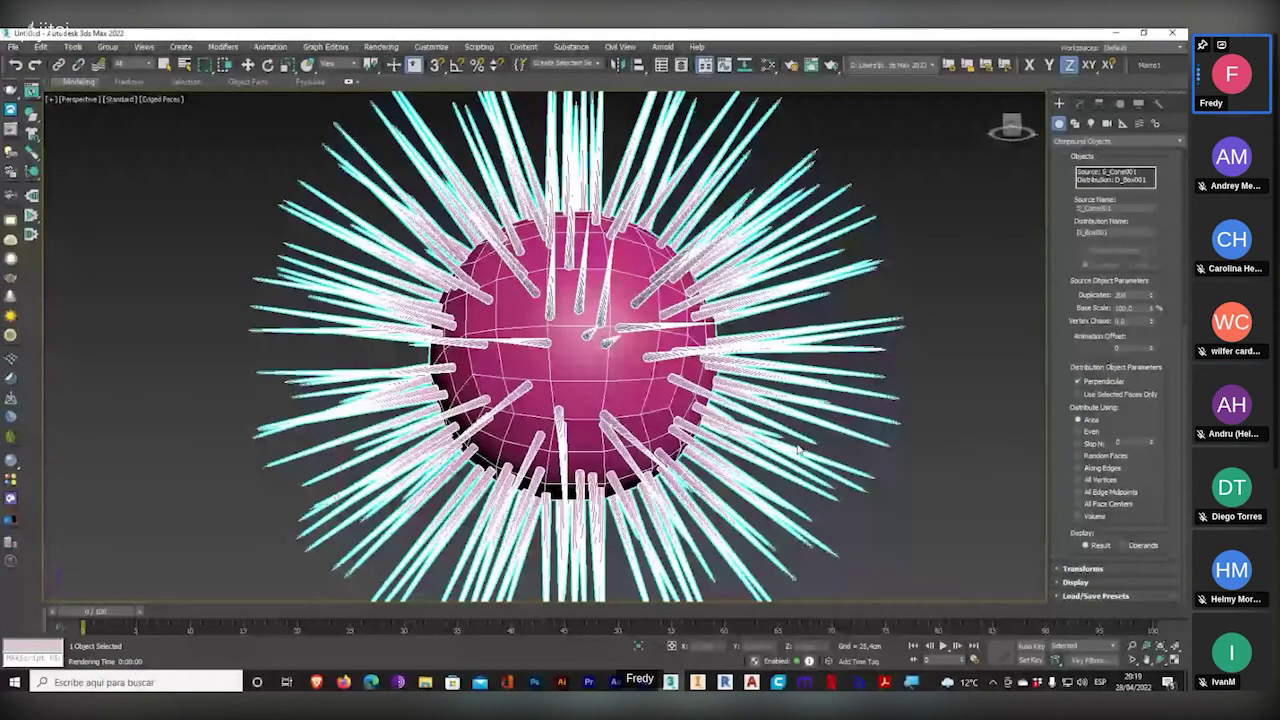
middle_click_drag(798, 449, 1046, 549, "alt")
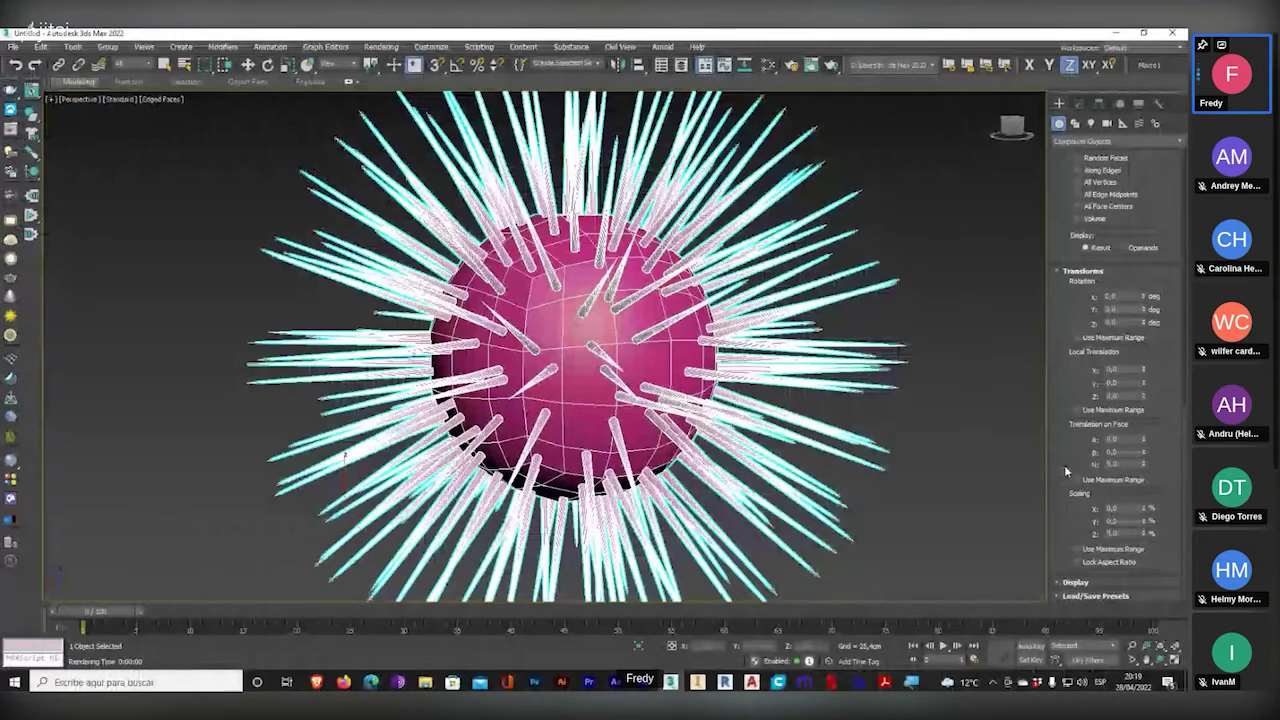
middle_click_drag(630, 350, 585, 386, "alt")
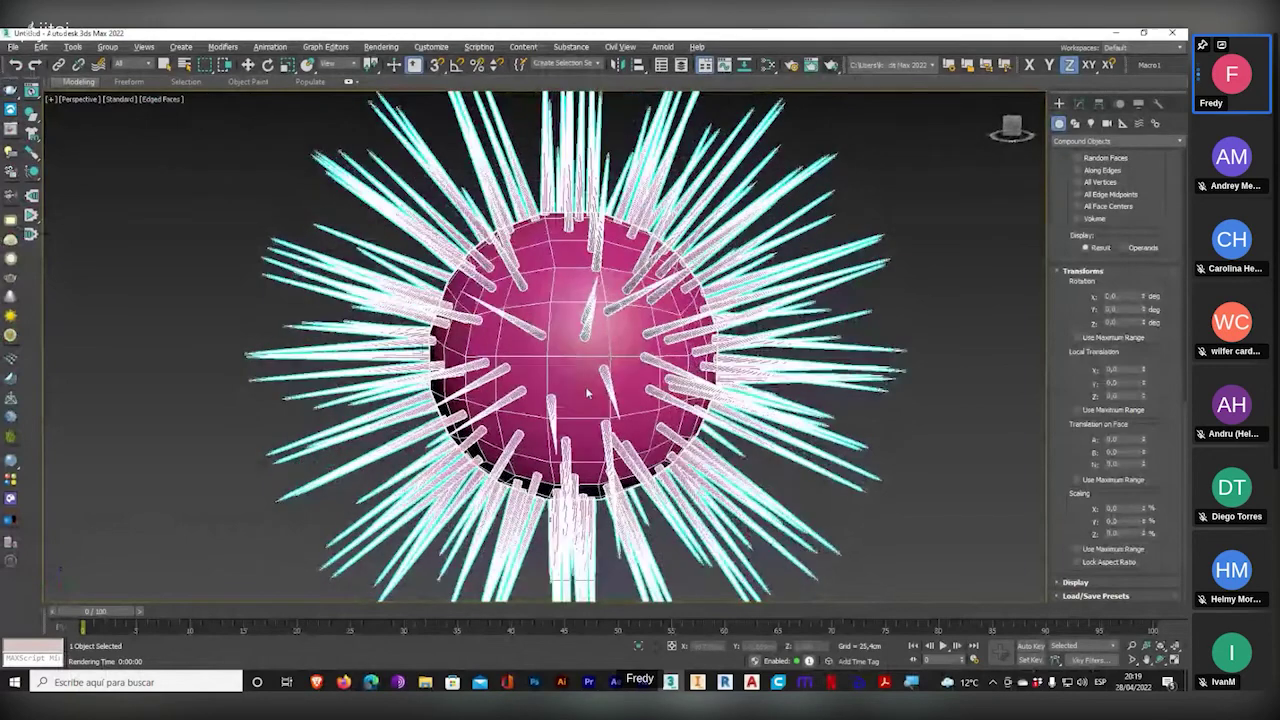
scroll(585, 386, "down", 5)
key("Delete")
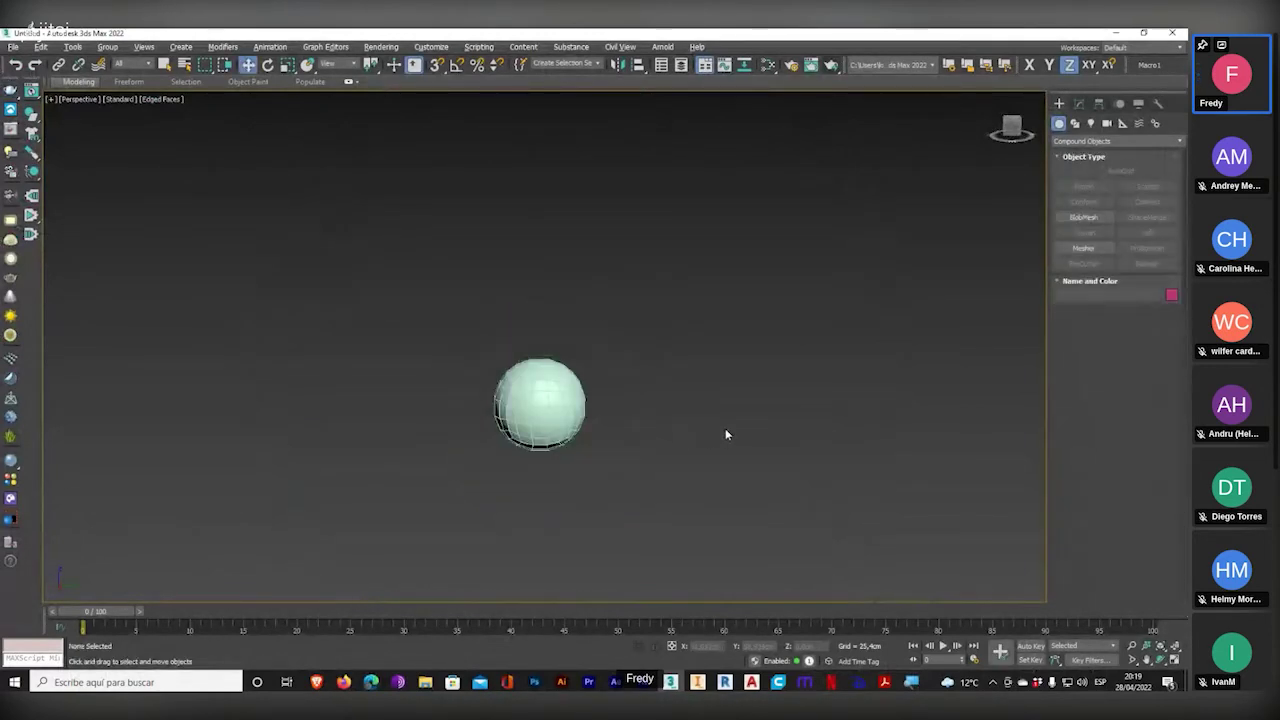
left_click(551, 422)
key("Delete")
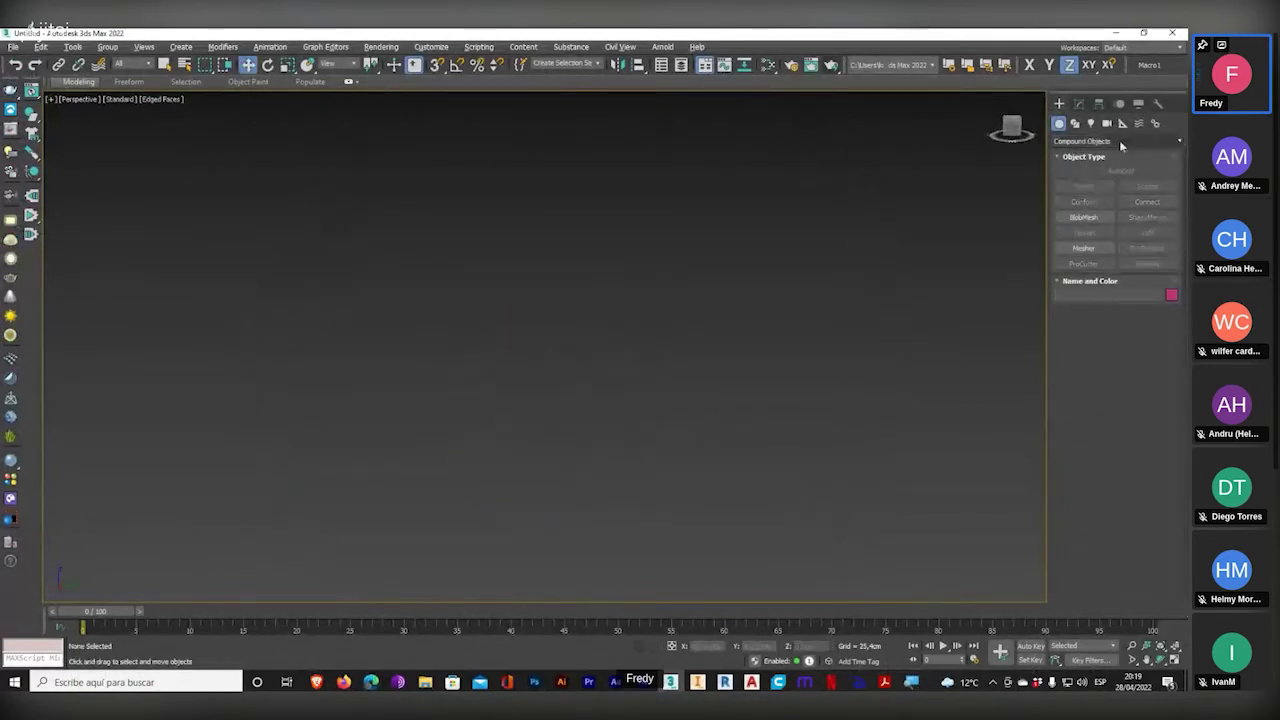
- Create a Standard Primitives plane in the Perspective view and set its length and width to 200 cm
left_click(1066, 141)
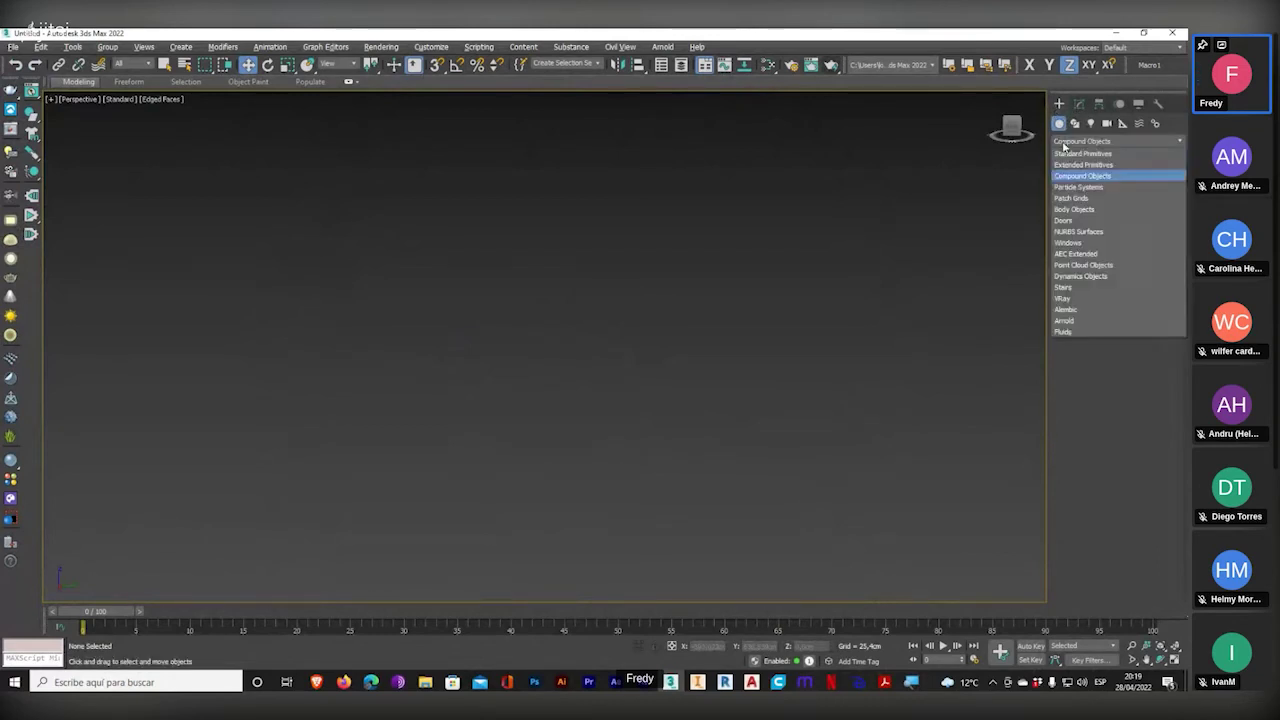
left_click(1066, 155)
left_click(1145, 248)
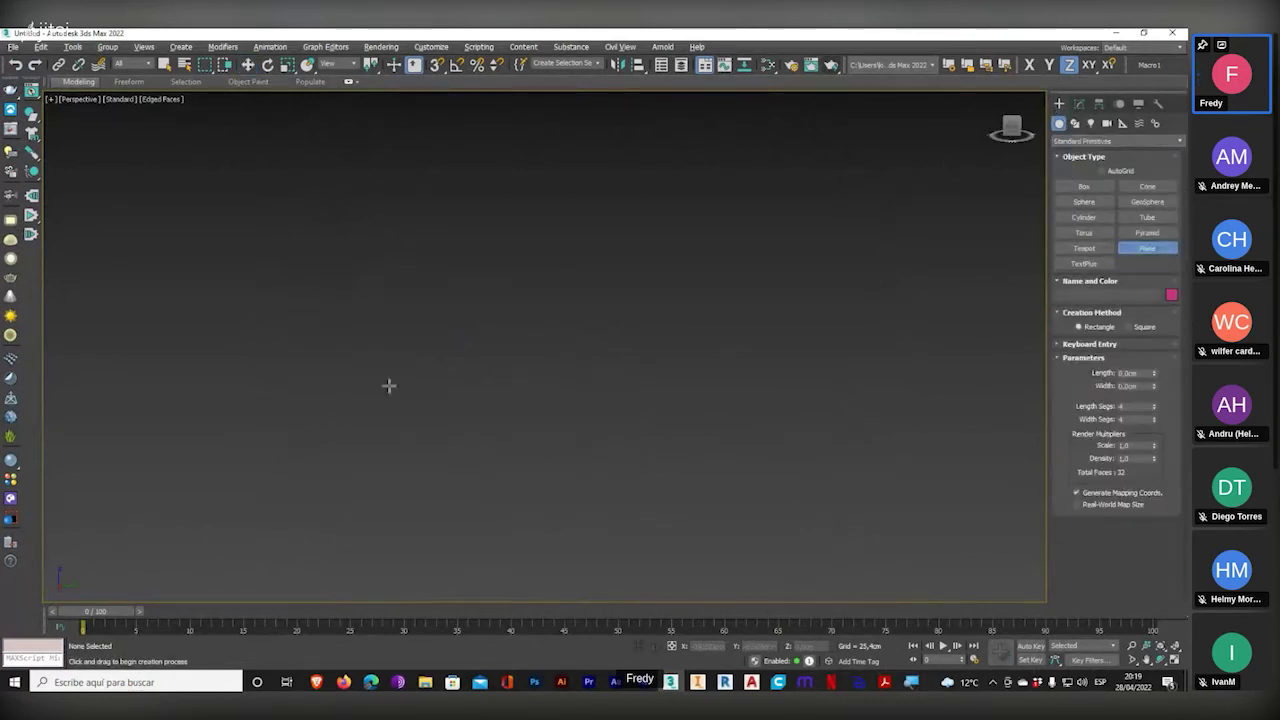
left_click_drag(331, 330, 872, 560)
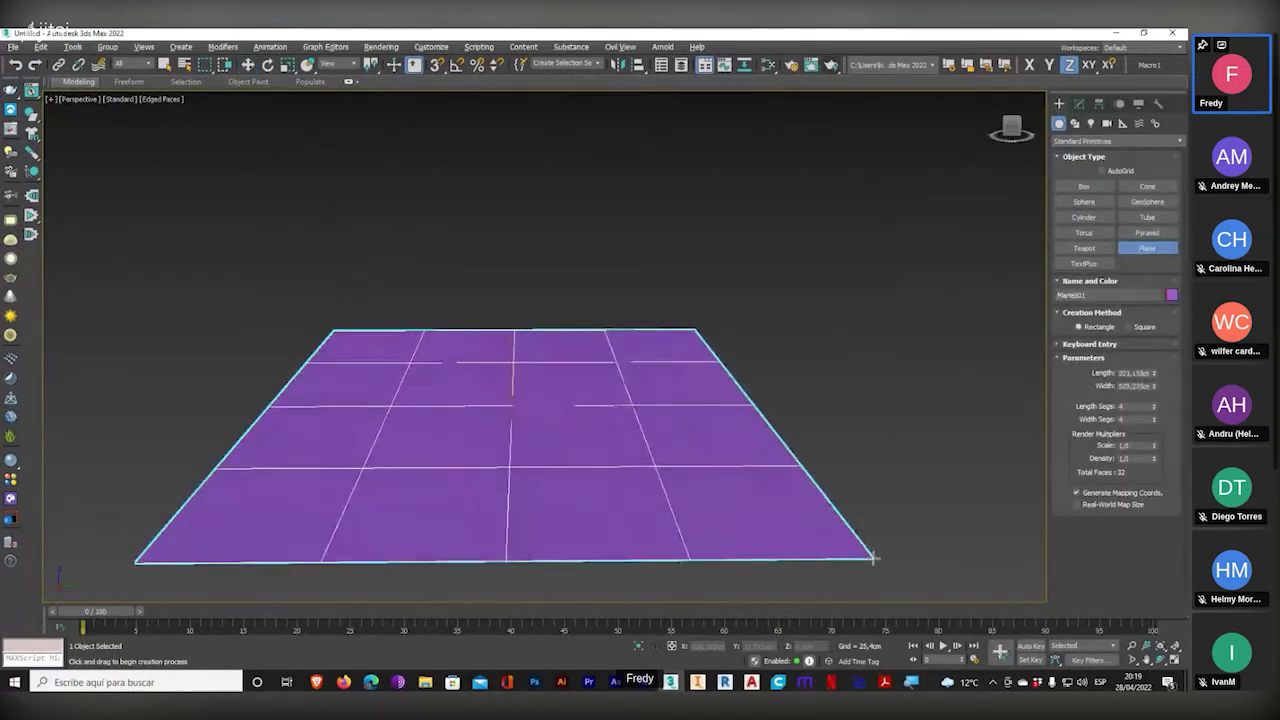
double_click(1135, 373)
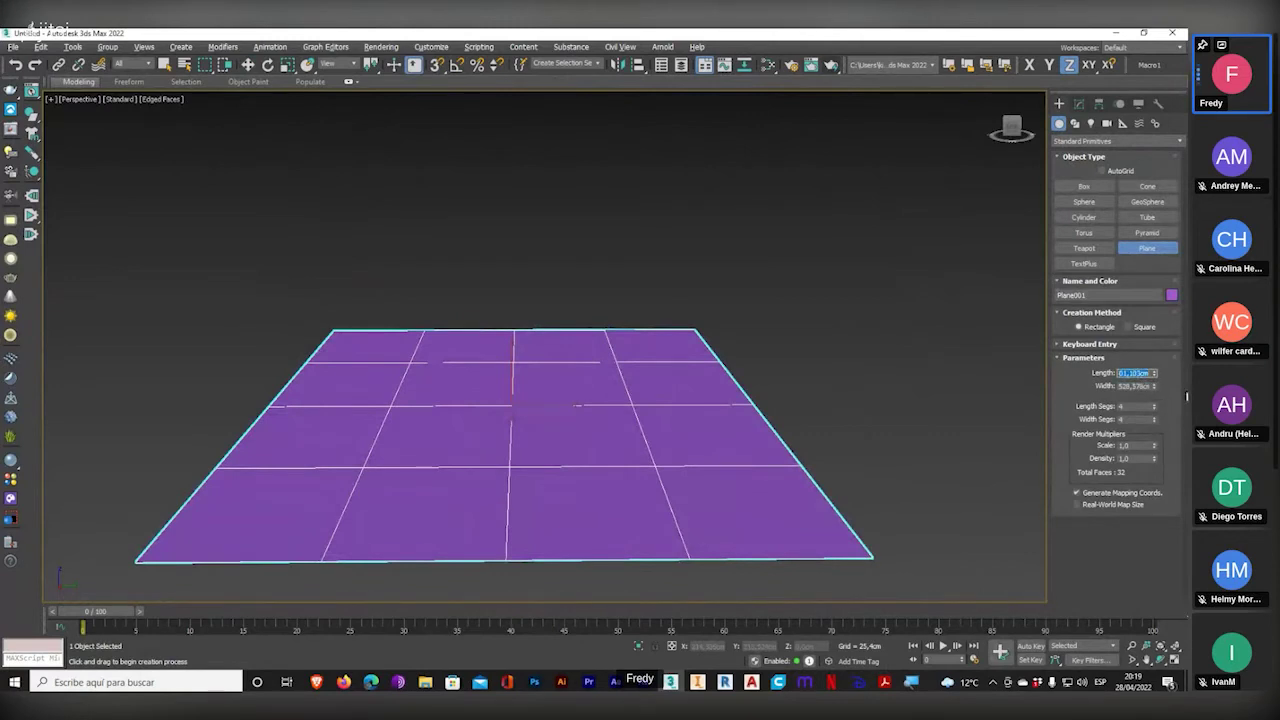
type("300")
key("Tab")
type("300")
key("Return")
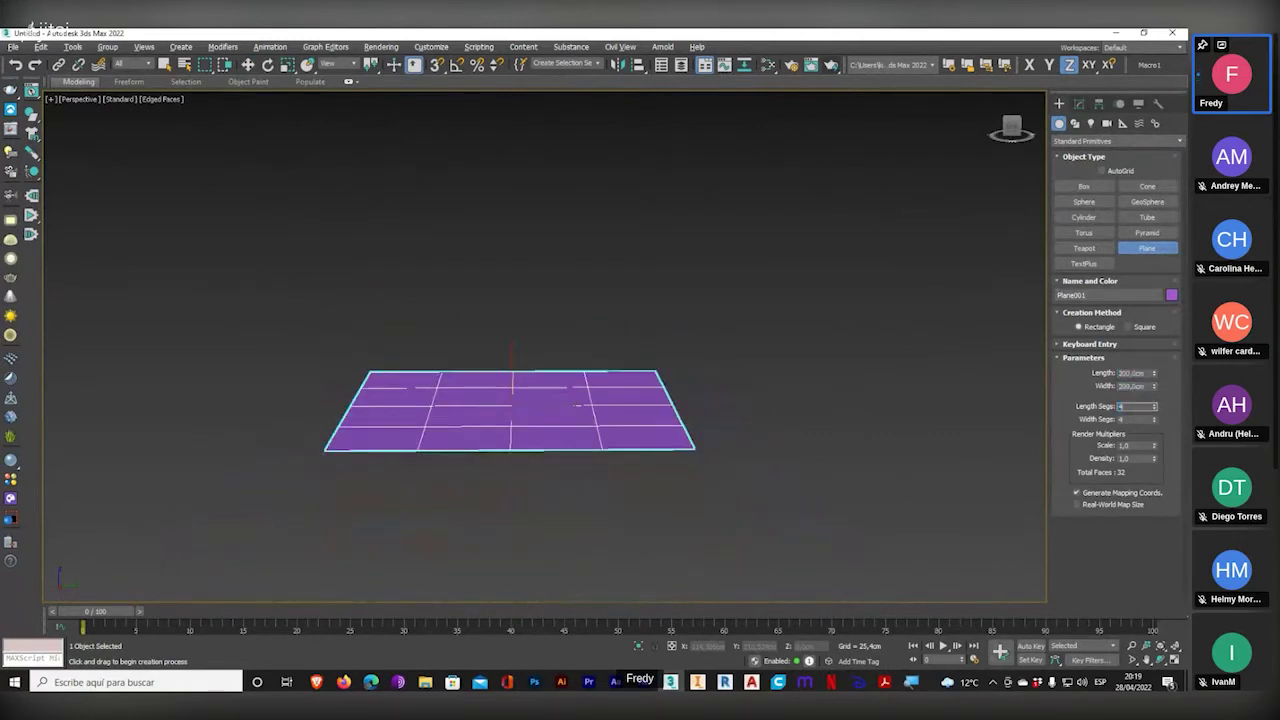
- Set the plane's length and width segments to 50 each
middle_click_drag(423, 509, 495, 552, "alt")
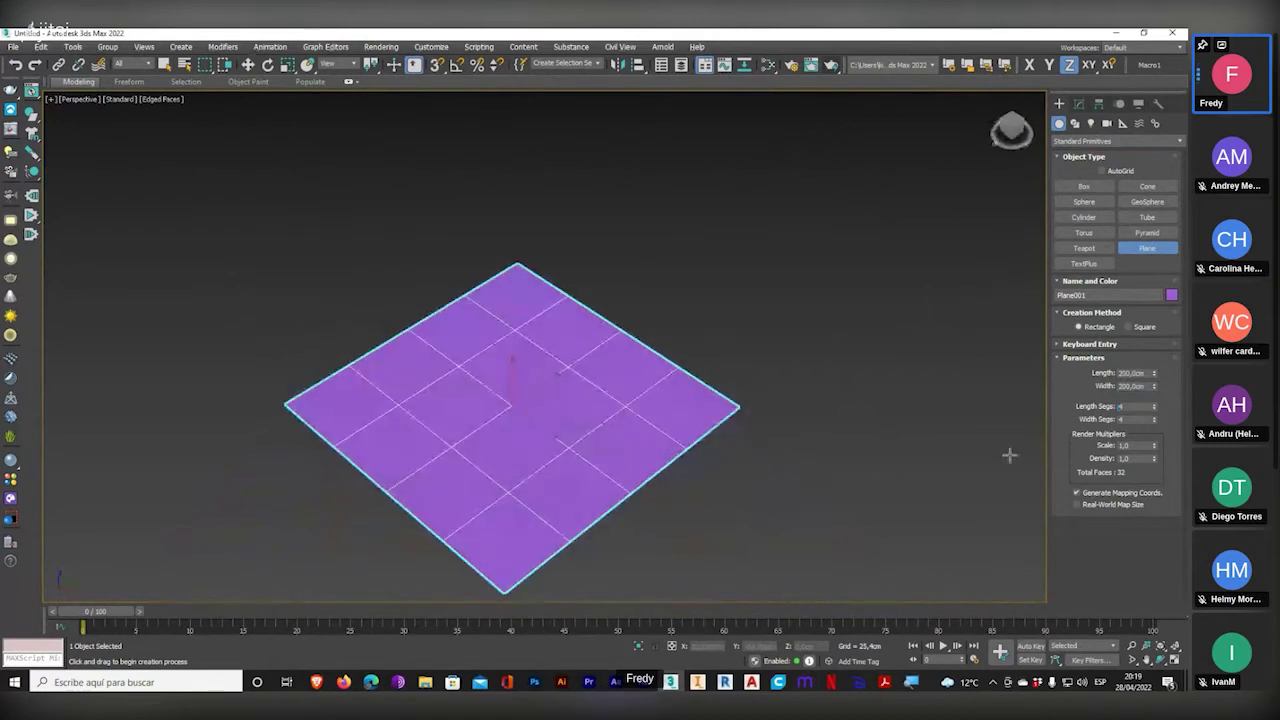
double_click(1140, 407)
type("50")
key("Tab")
type("50")
key("Tab")
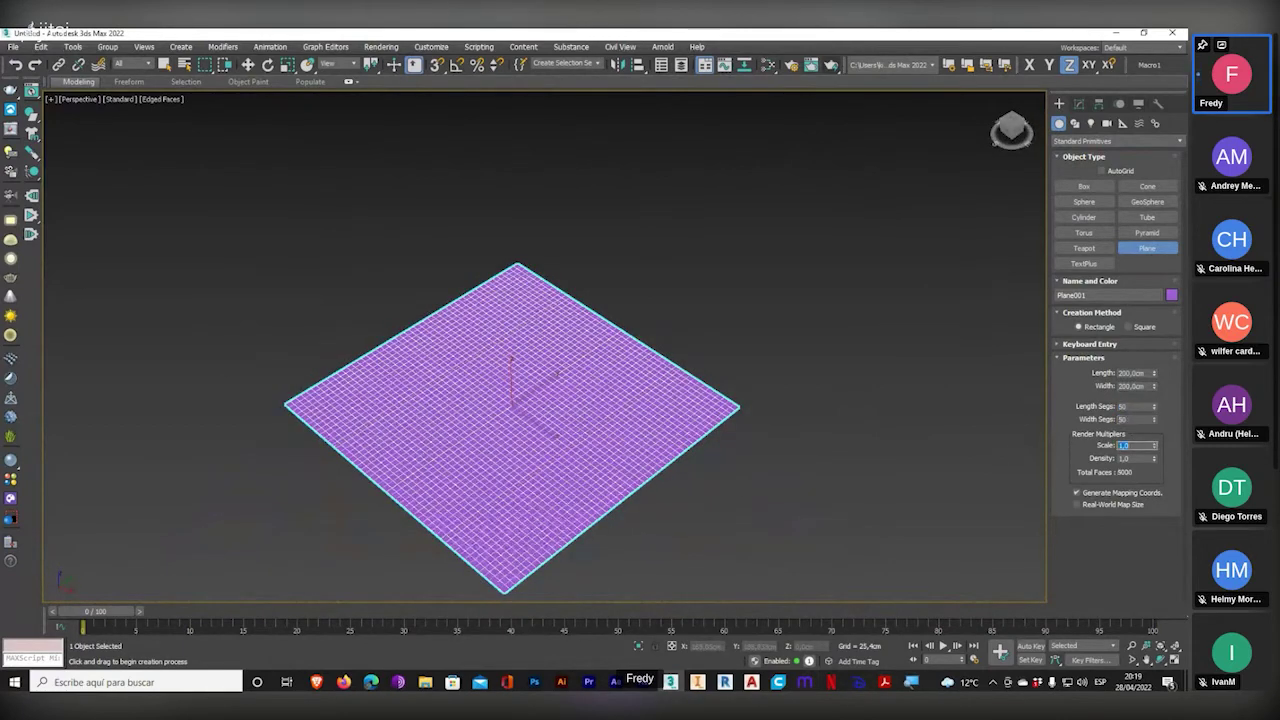
- Draw a pointed cone beside the plane's corner, with a base radius about 1.2 cm and height about 32 cm
scroll(571, 443, "up", 2)
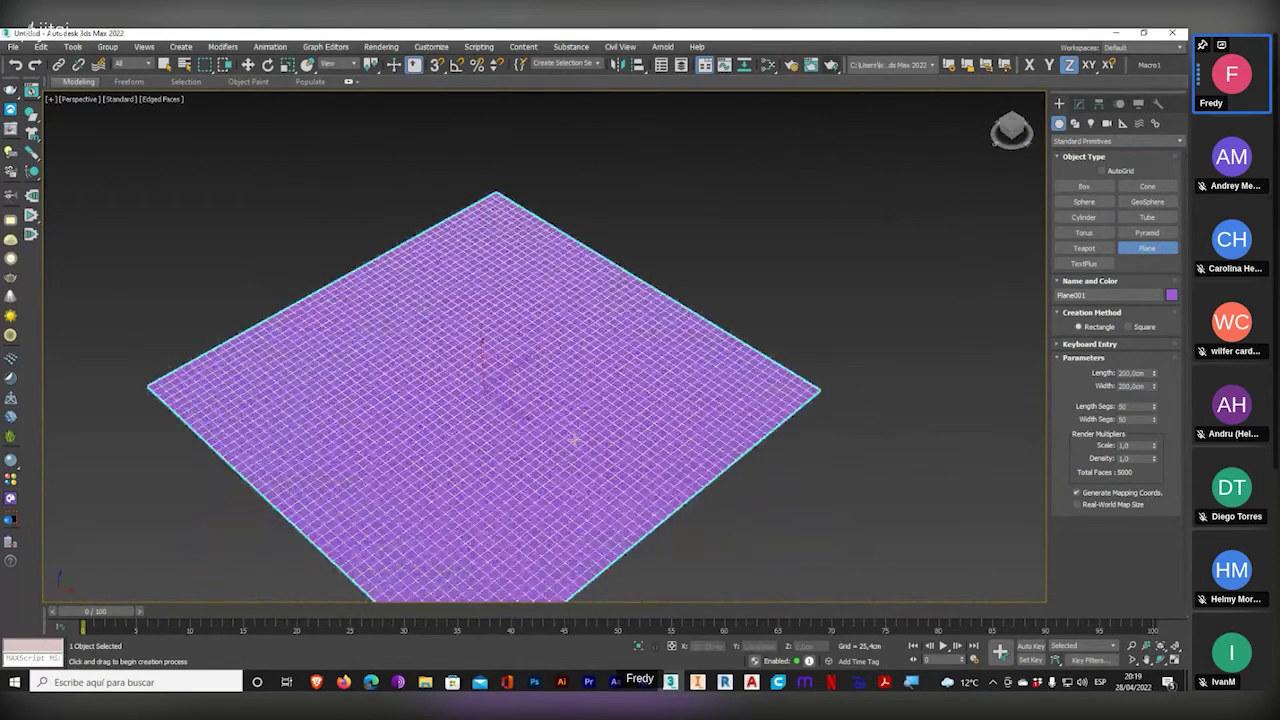
scroll(575, 440, "up", 2)
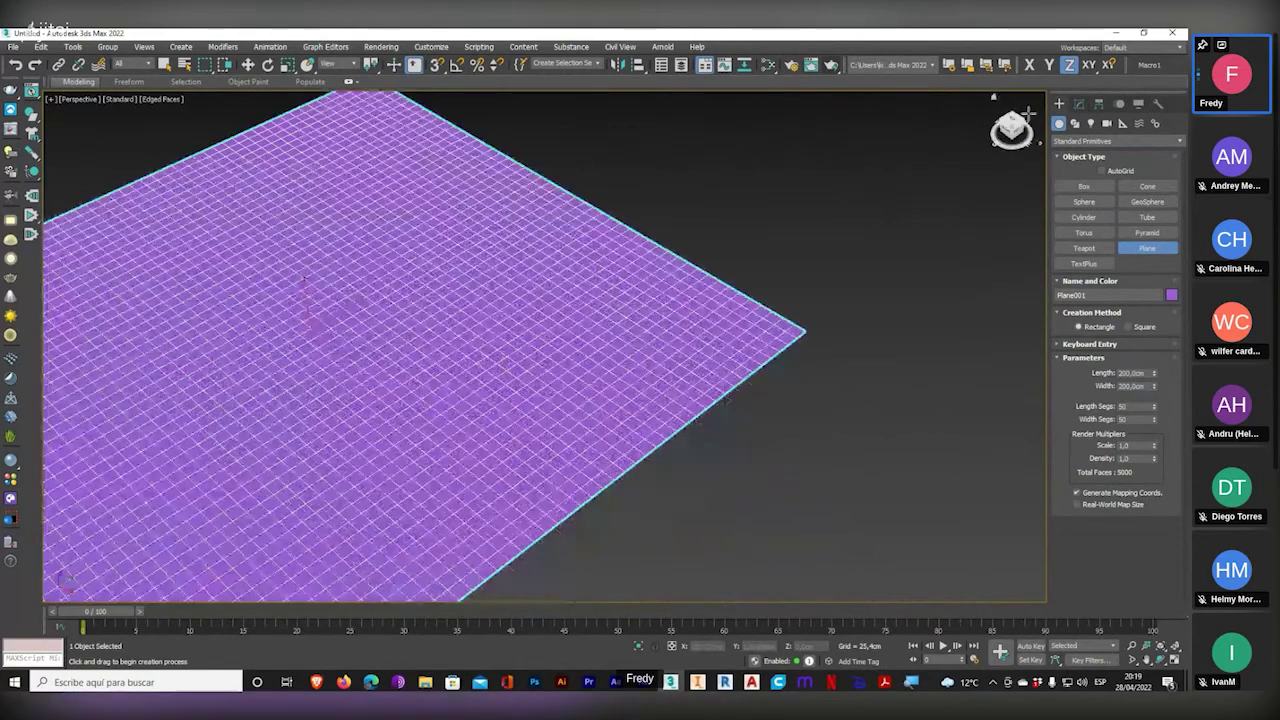
left_click(1147, 186)
left_click_drag(866, 294, 869, 296)
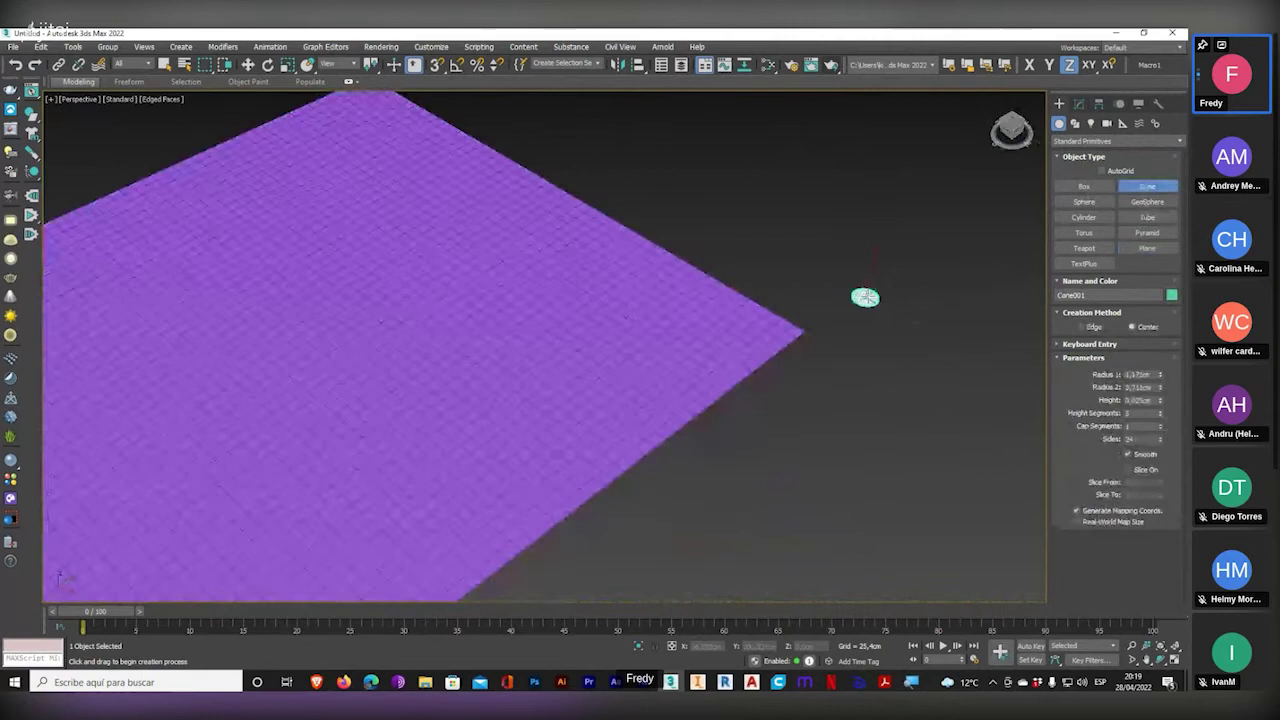
left_click(881, 187)
left_click(878, 205)
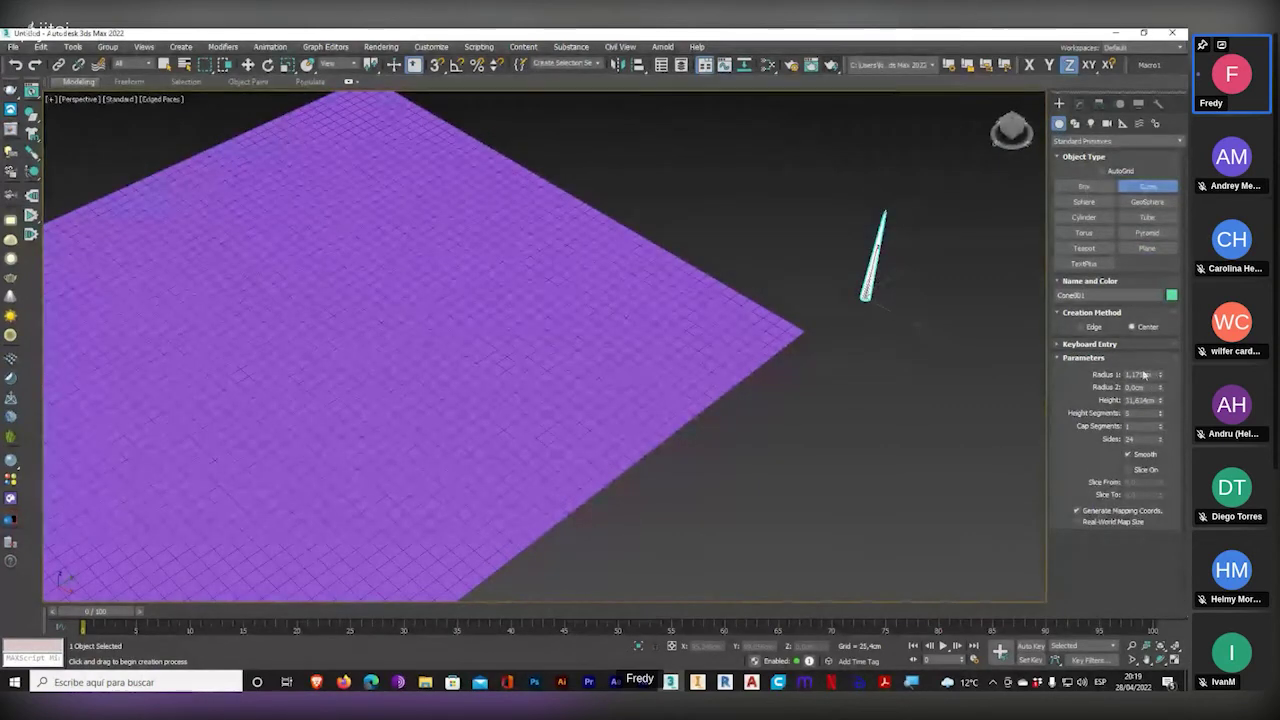
- Set the cone's base radius to 0.5 cm and its height to 30 cm
double_click(1142, 374)
type("0,5")
key("Return")
double_click(1142, 400)
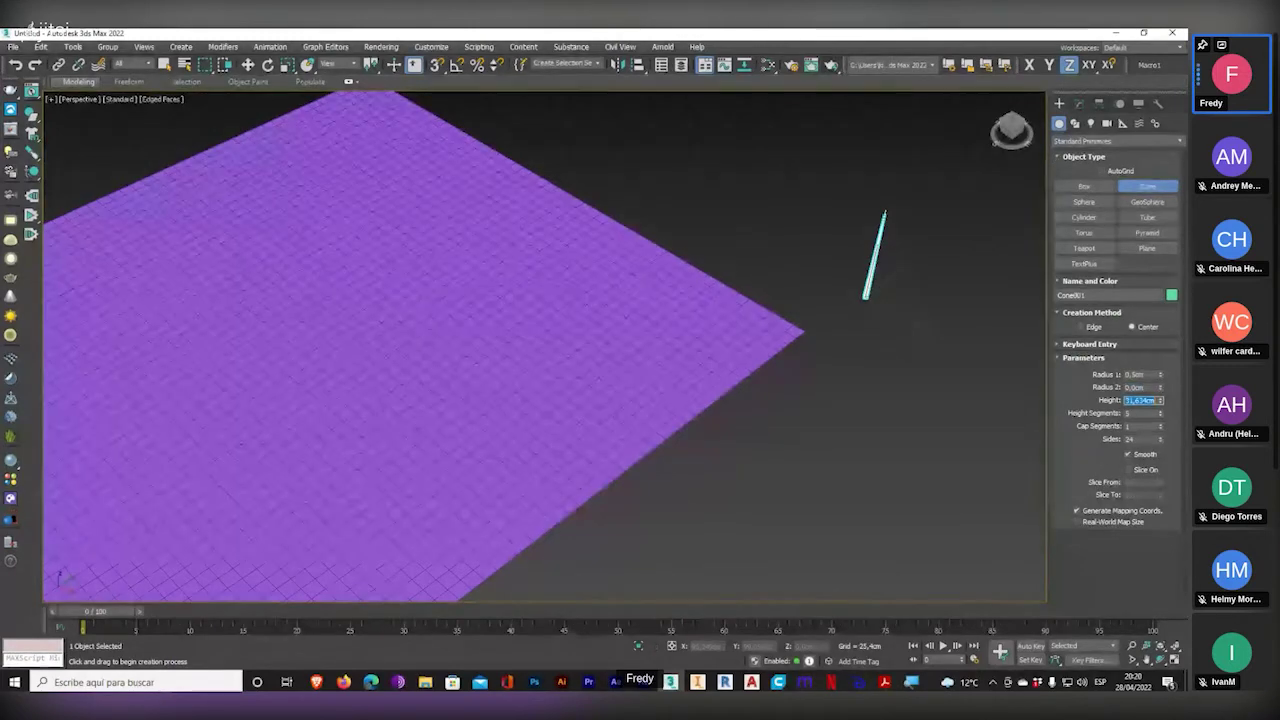
type("30")
key("Return")
- Create a Scatter compound from the cone, using the segmented plane as its Instance distribution object
scroll(777, 403, "down", 5)
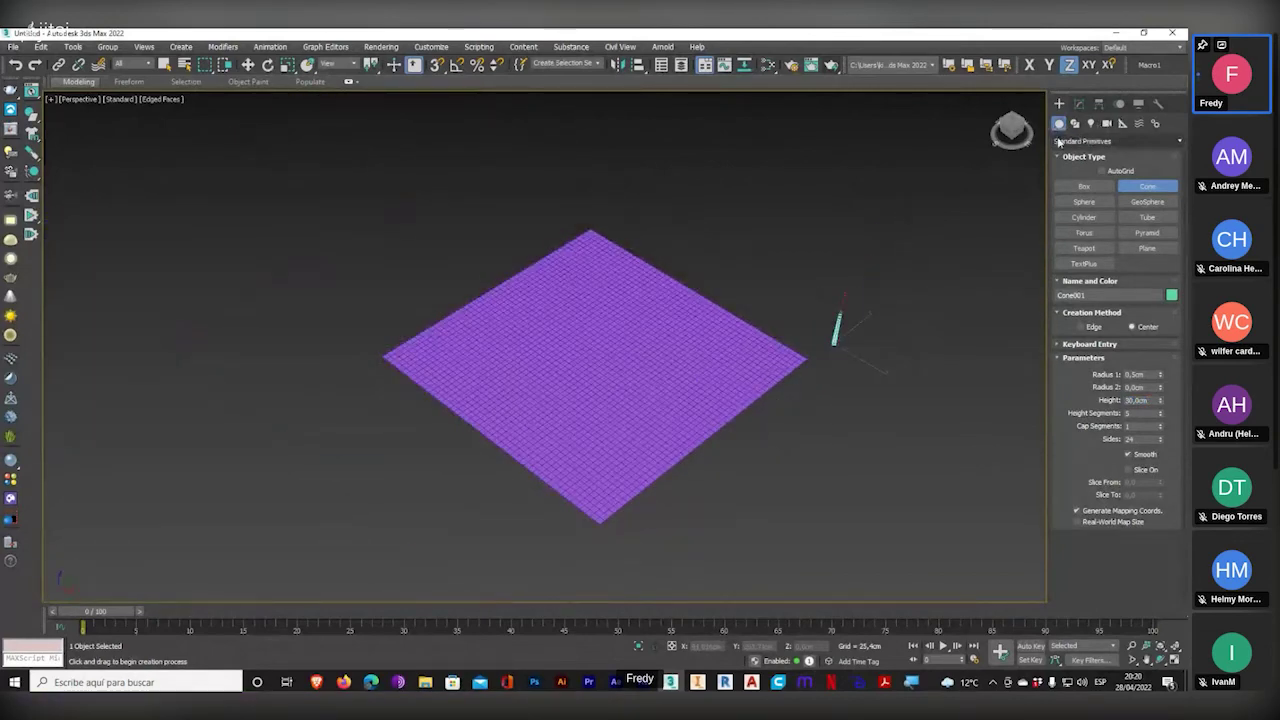
left_click(1059, 141)
left_click(1066, 178)
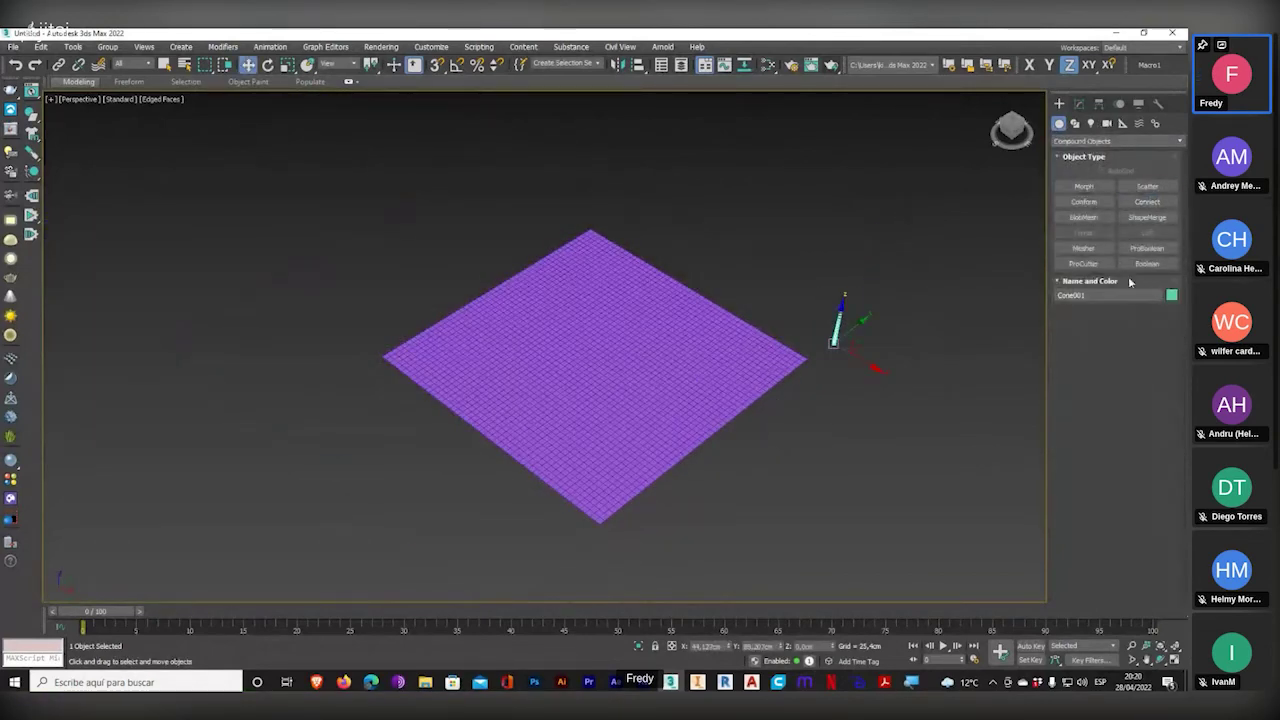
left_click(1147, 186)
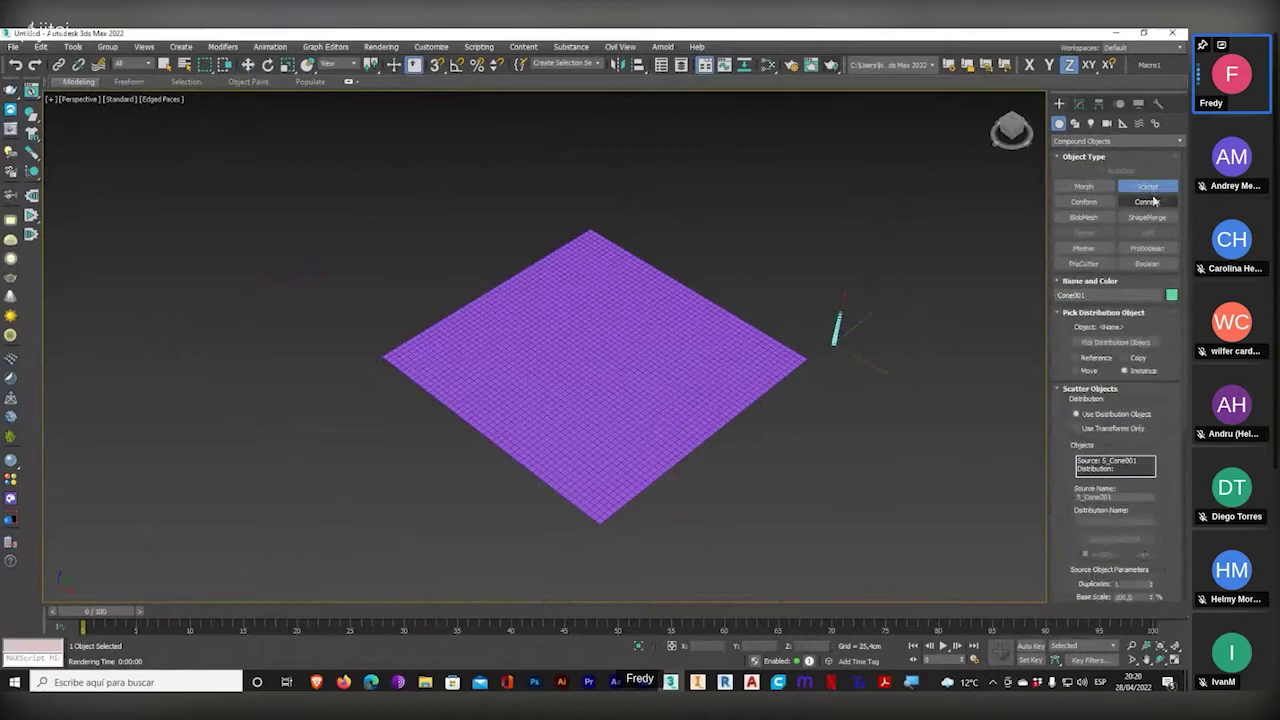
left_click(1127, 343)
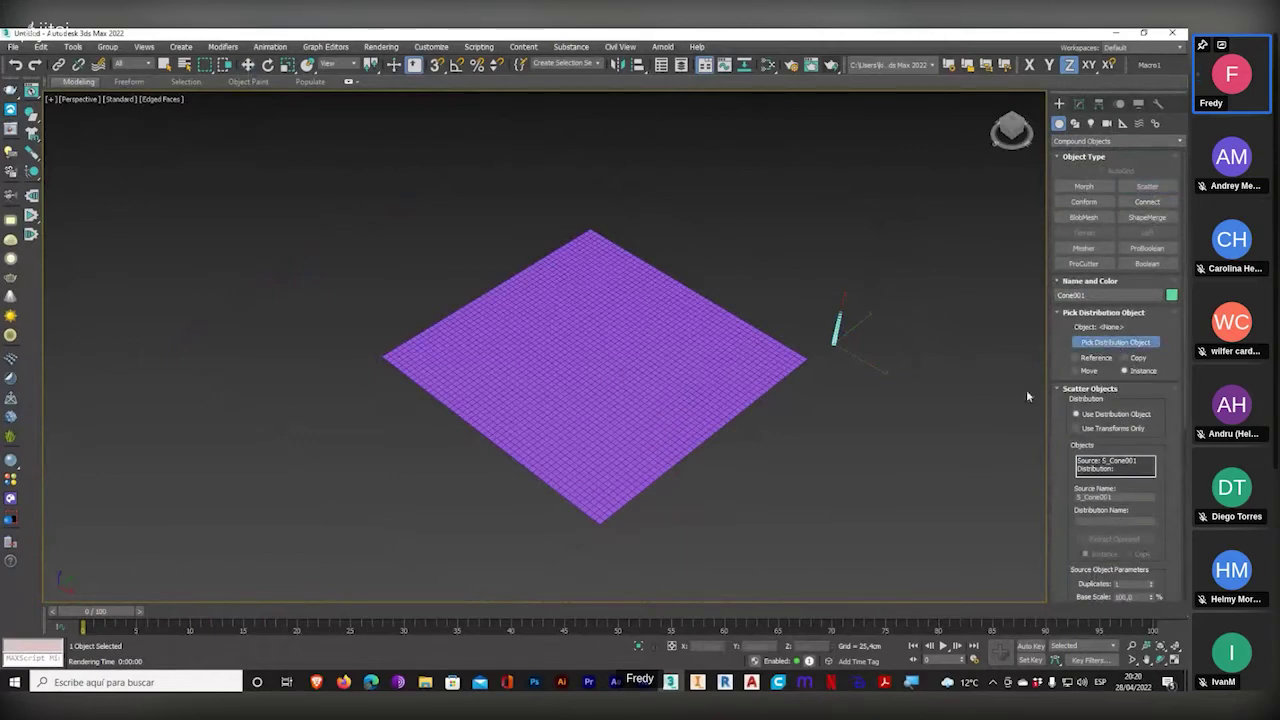
left_click(613, 383)
scroll(413, 360, "up", 5)
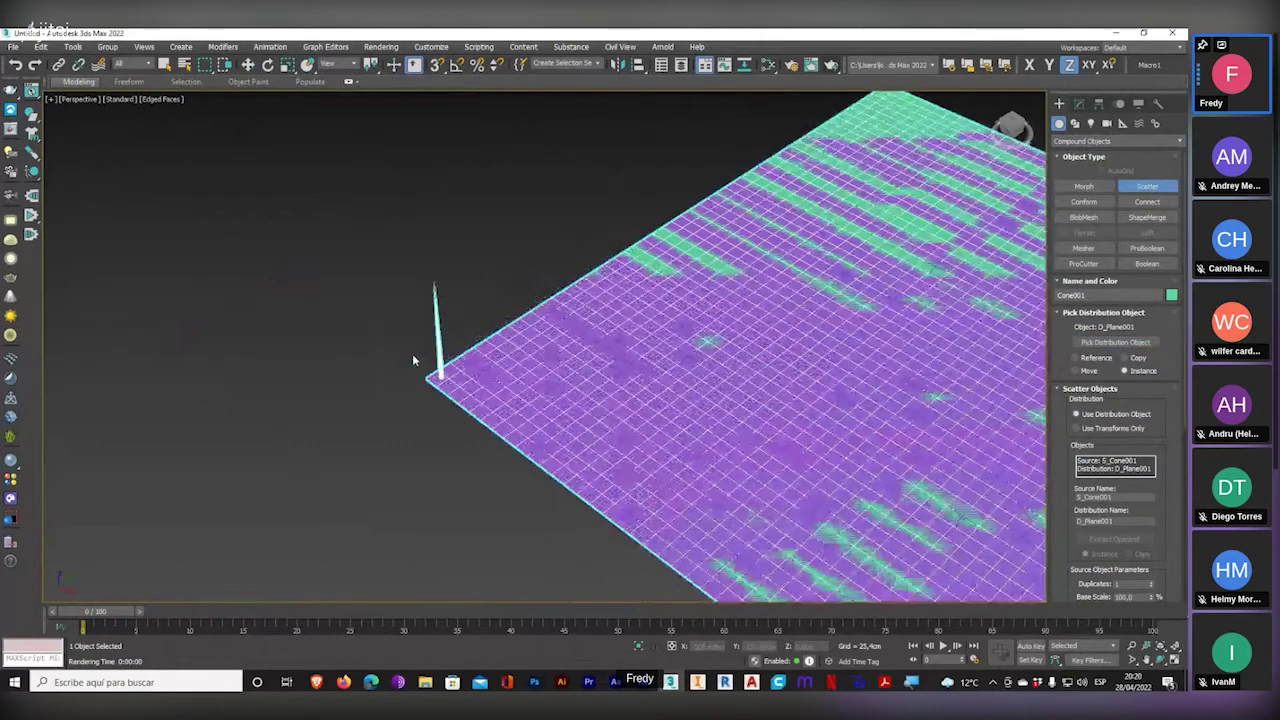
scroll(413, 360, "up", 2)
scroll(351, 379, "down", 6)
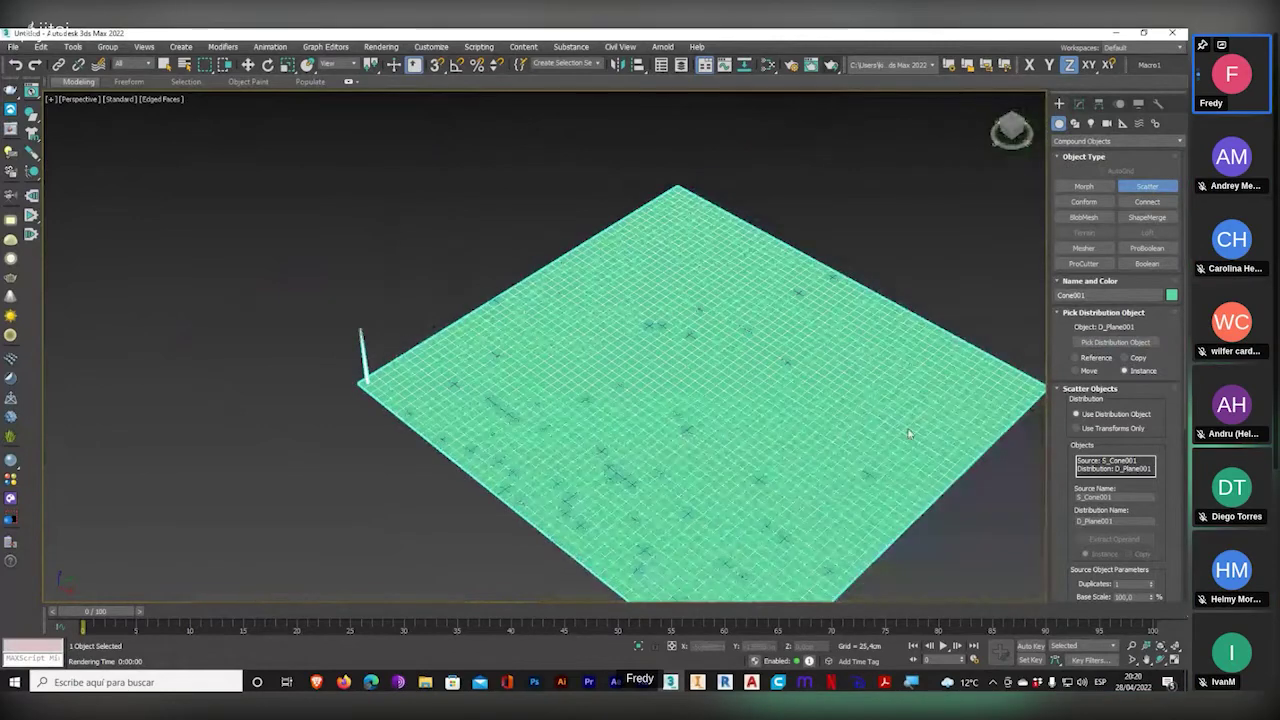
- Distribute the scattered cones over all vertices of the plane and display the viewport with Default Shading
scroll(1061, 521, "down", 5)
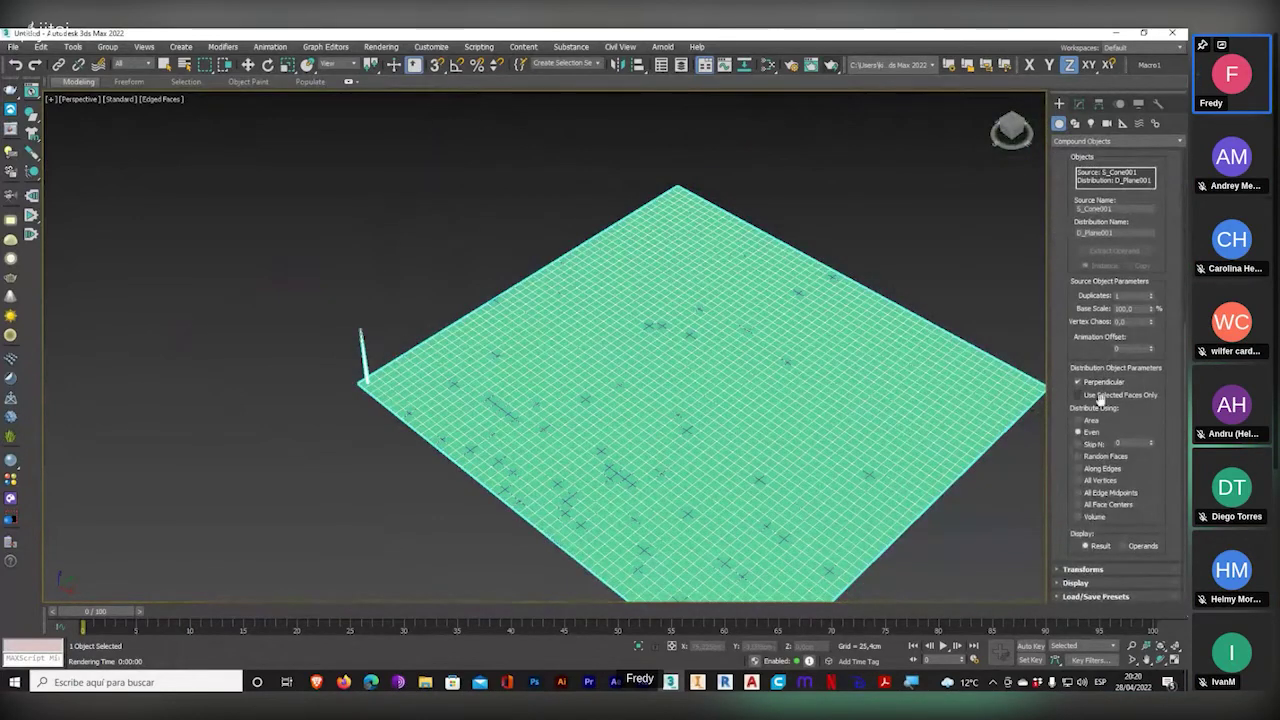
left_click(1091, 481)
middle_click_drag(740, 430, 585, 455, "alt")
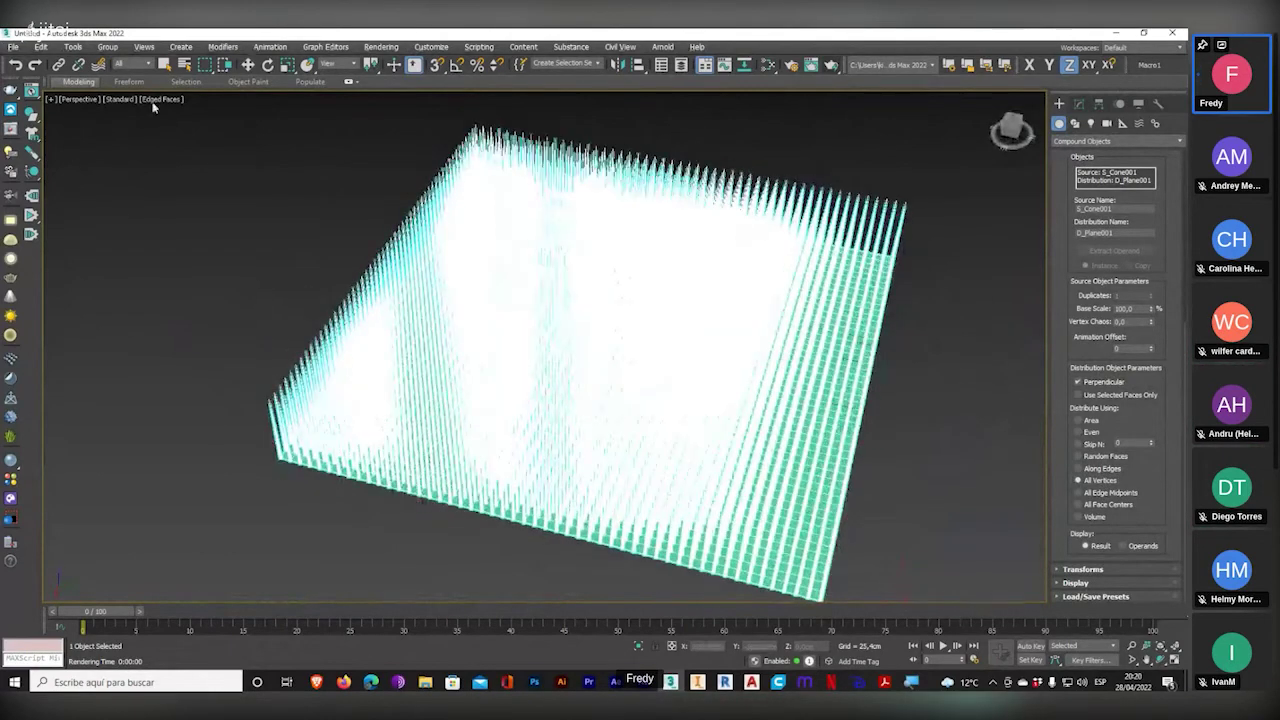
left_click(155, 100)
left_click(162, 243)
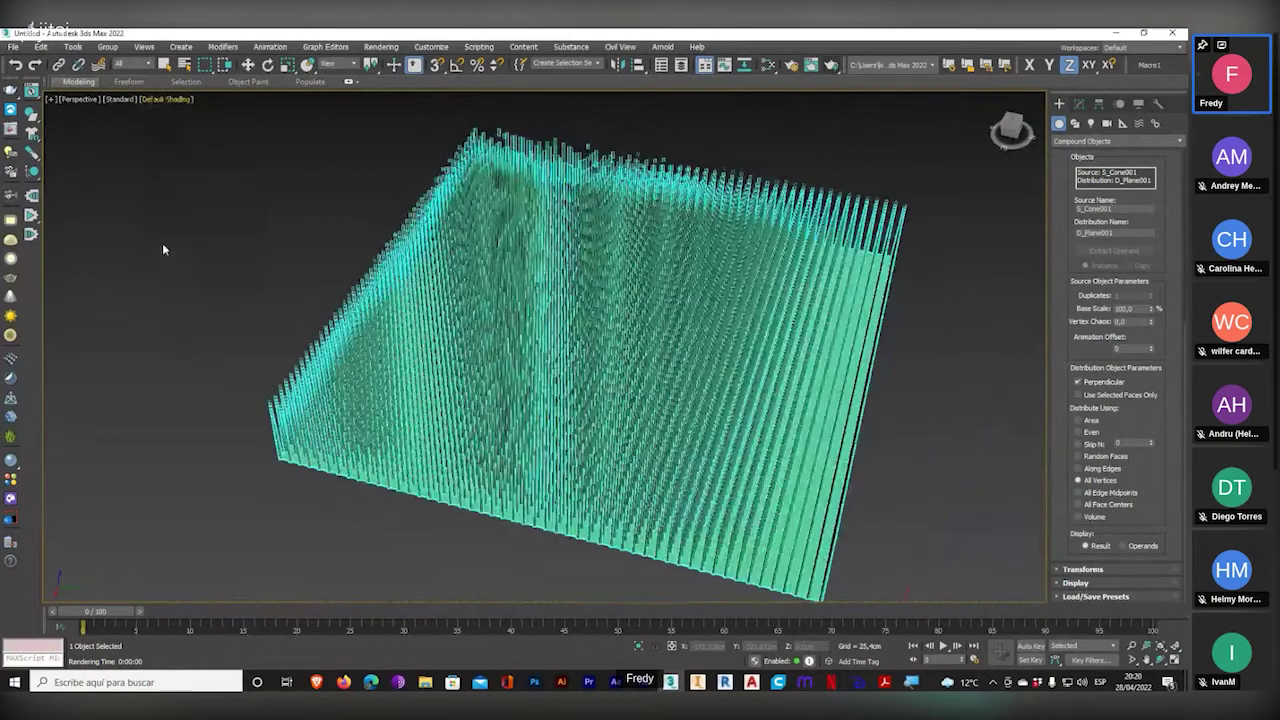
- Examine the field of scattered cones up close and from several angles
scroll(519, 418, "up", 5)
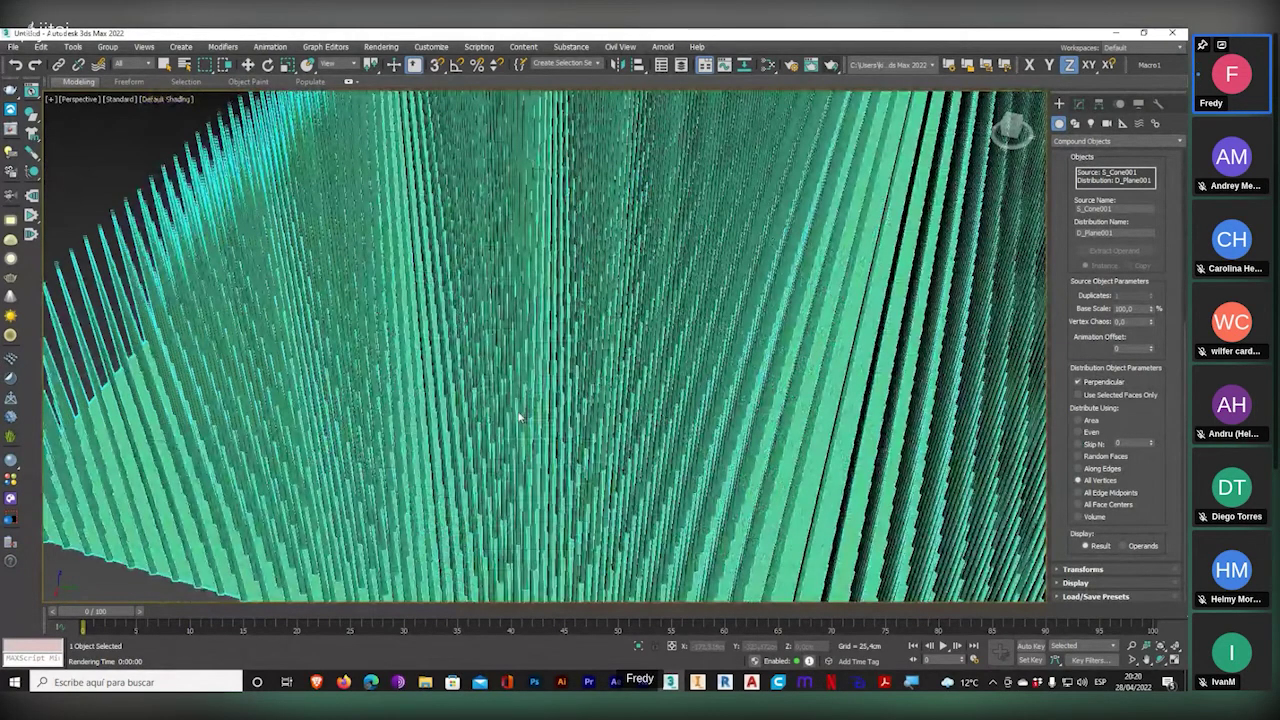
scroll(519, 418, "down", 5)
mouse_move(519, 418)
middle_mouse_down("alt")
mouse_move(614, 386)
mouse_move(460, 422)
mouse_move(523, 410)
middle_mouse_up("alt")
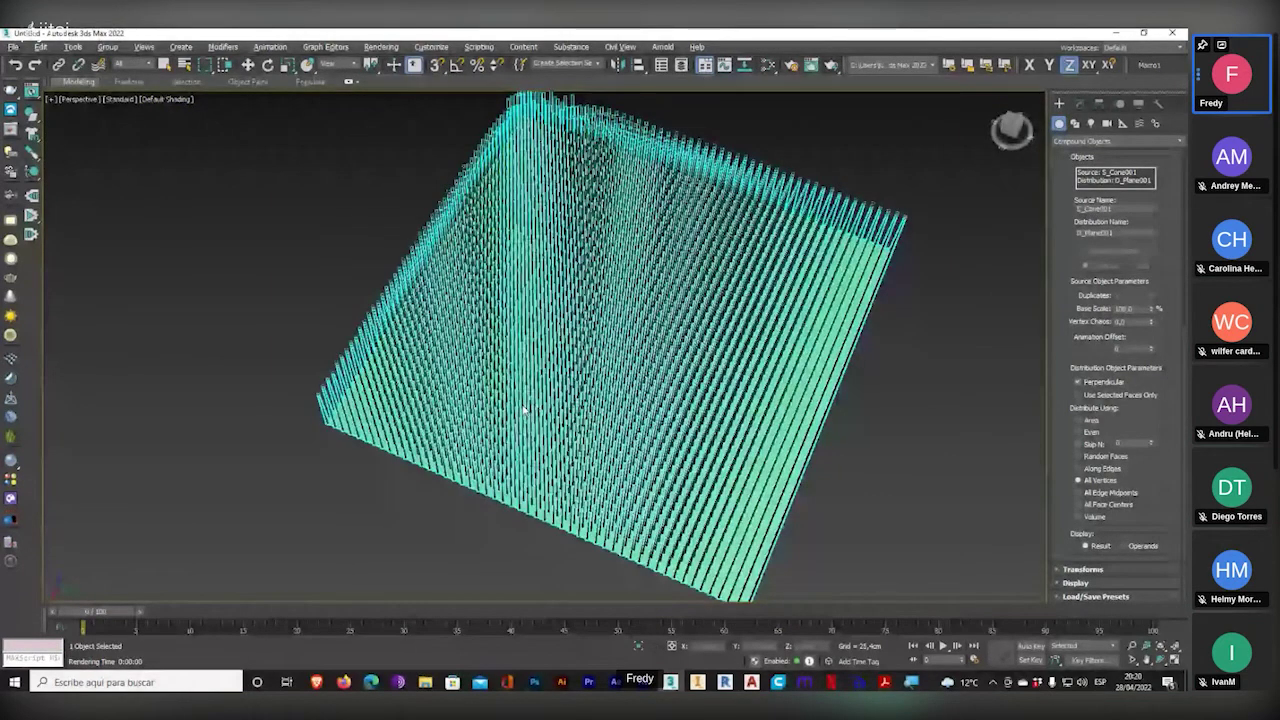
scroll(523, 410, "up", 3)
middle_click_drag(523, 410, 628, 375, "alt")
scroll(655, 409, "down", 4)
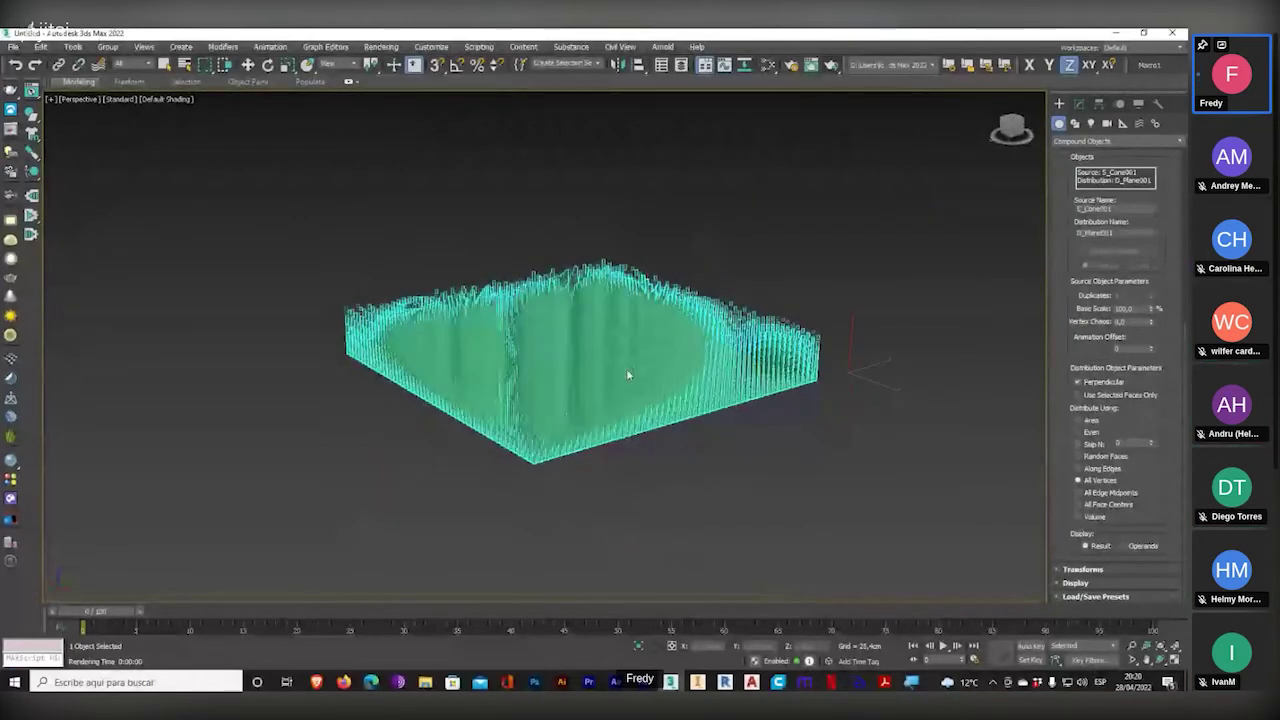
scroll(627, 374, "up", 4)
scroll(627, 374, "down", 3)
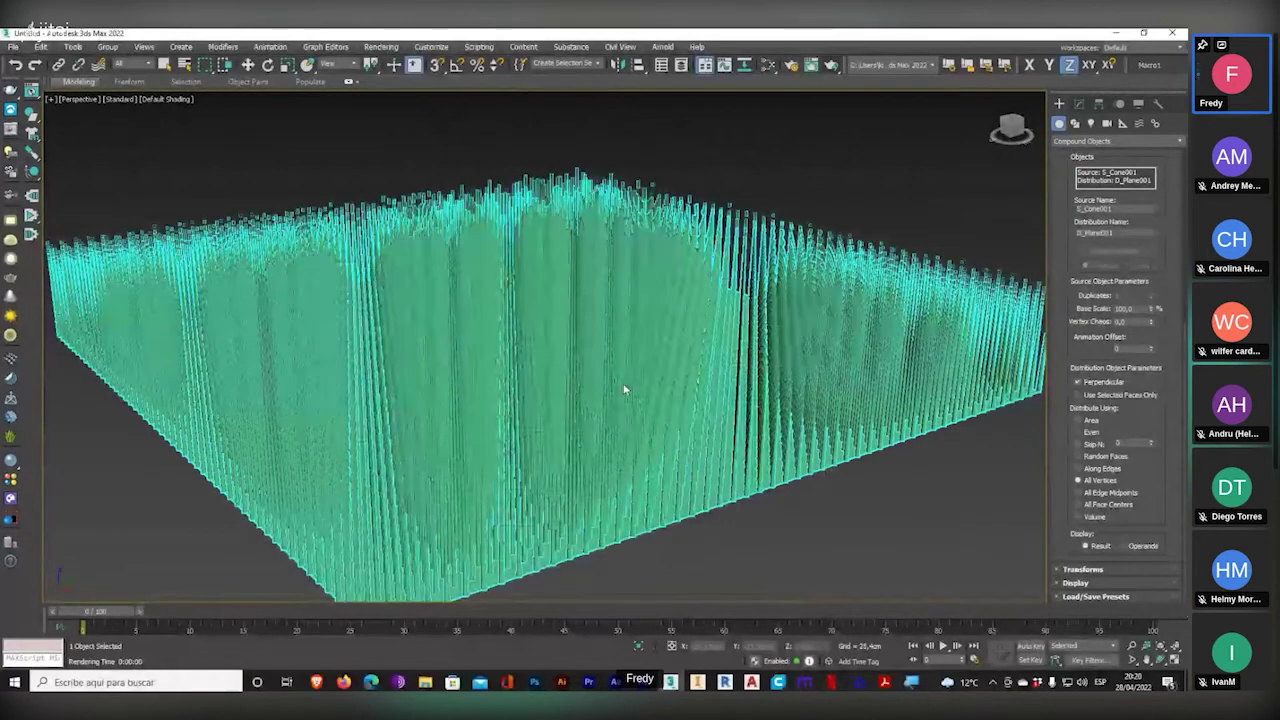
scroll(609, 400, "down", 3)
middle_click_drag(609, 400, 625, 420, "alt")
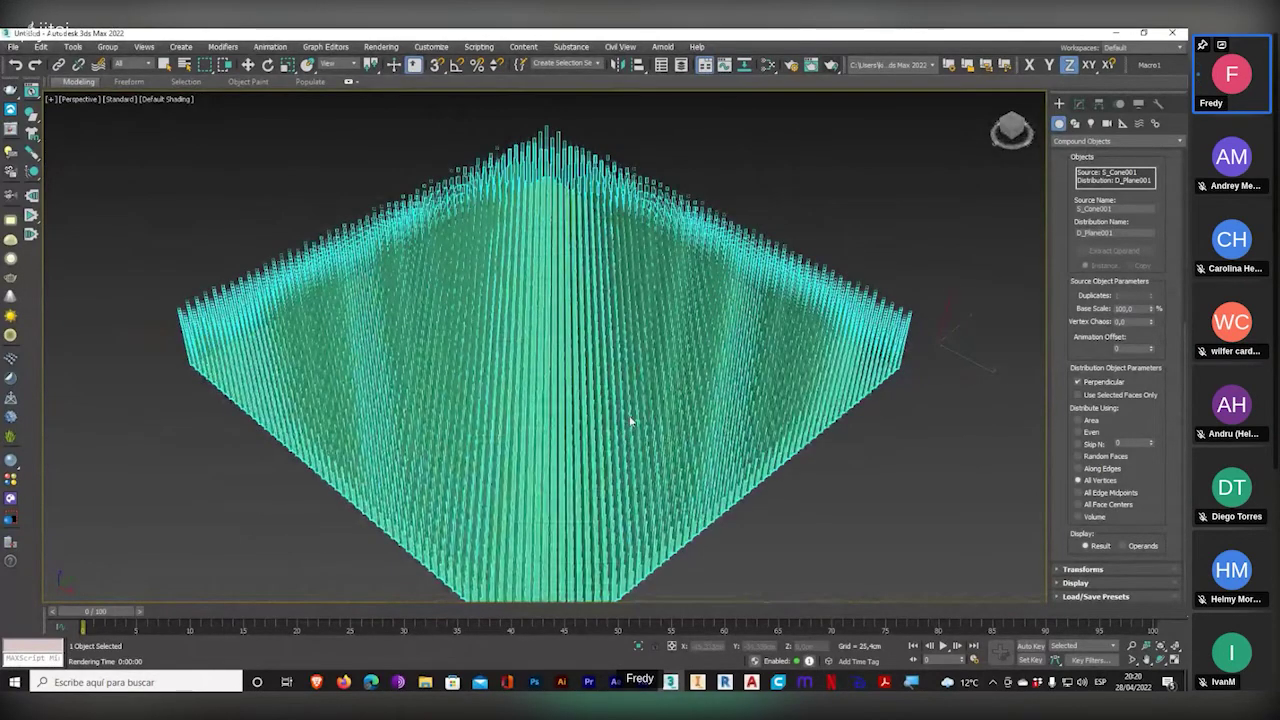
- Set the Scatter transform's Z scaling to 30% to vary the heights of the cones
left_click(1055, 570)
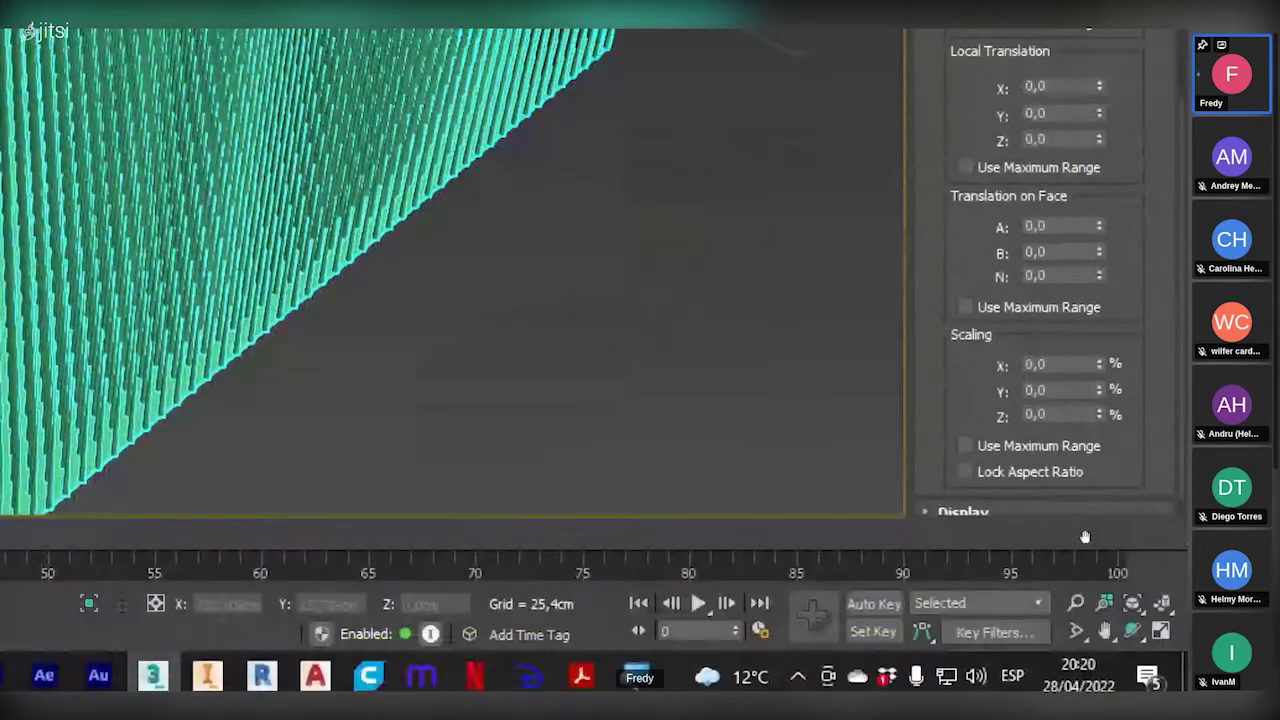
left_click_drag(1090, 640, 1087, 604)
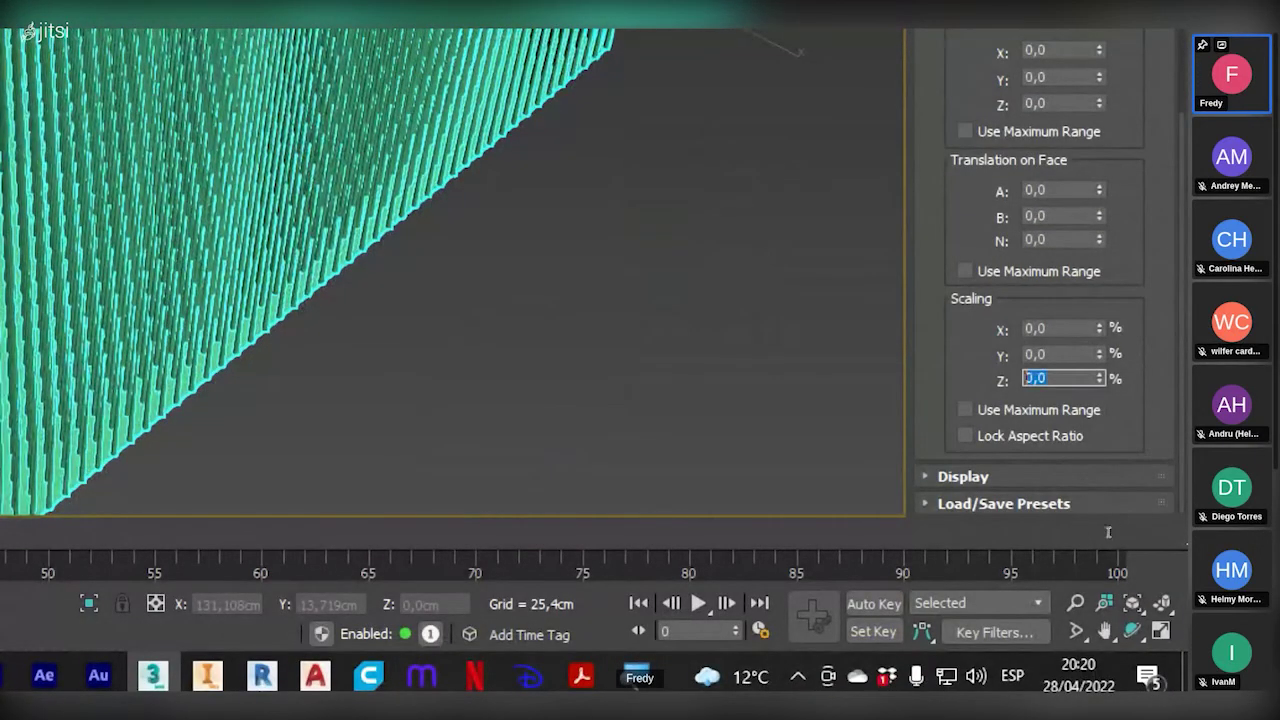
key("Tab")
type("30")
key("Return")
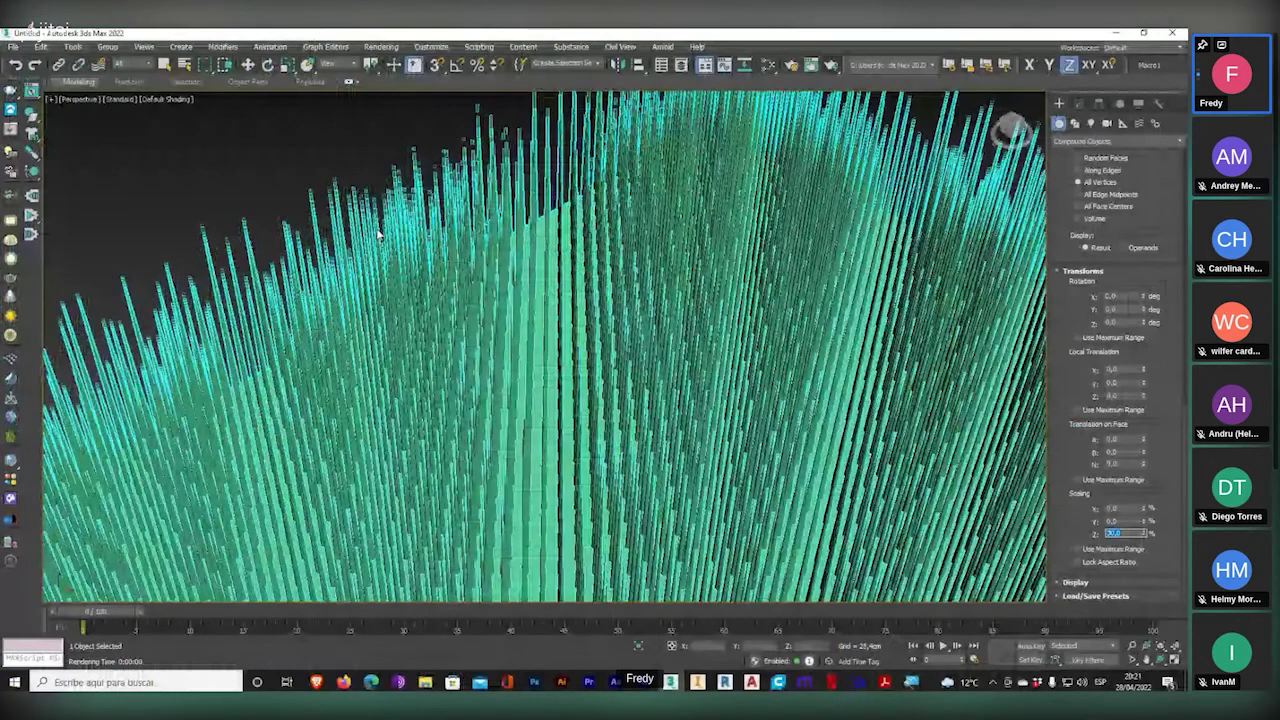
left_click_drag(1012, 130, 1047, 127)
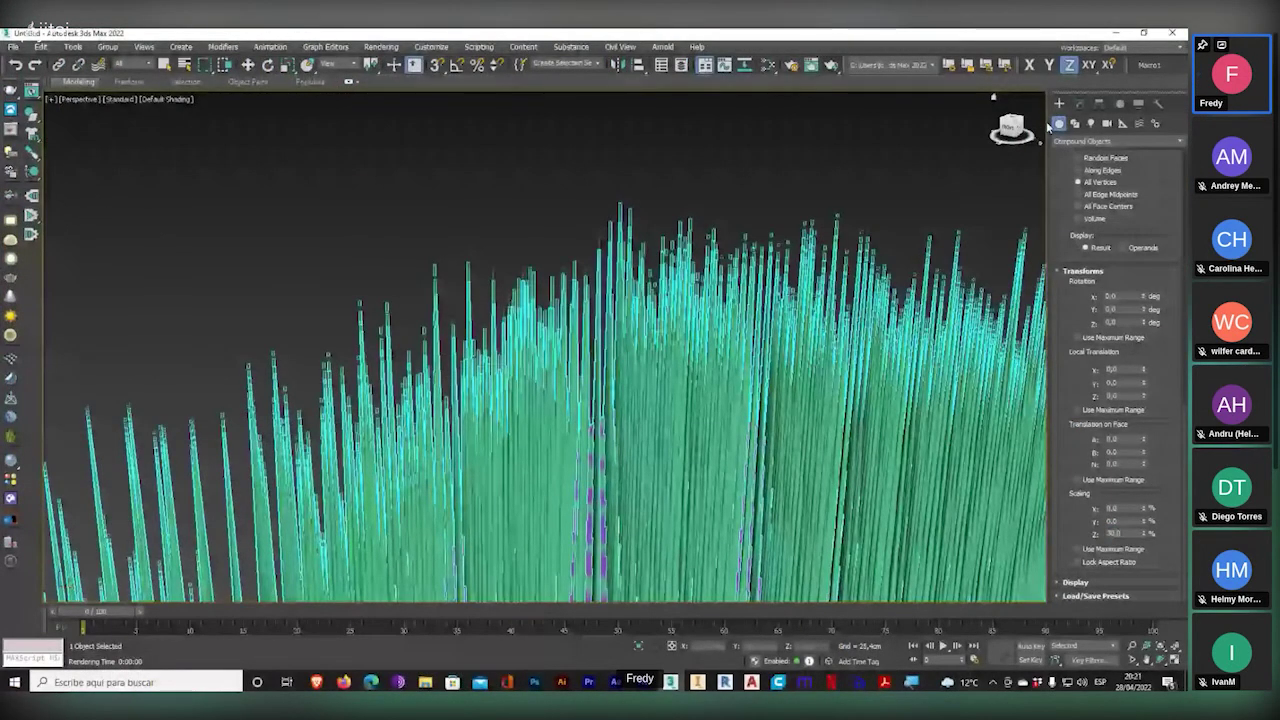
- Change the scatter object's color to the red custom color
scroll(1057, 202, "up", 6)
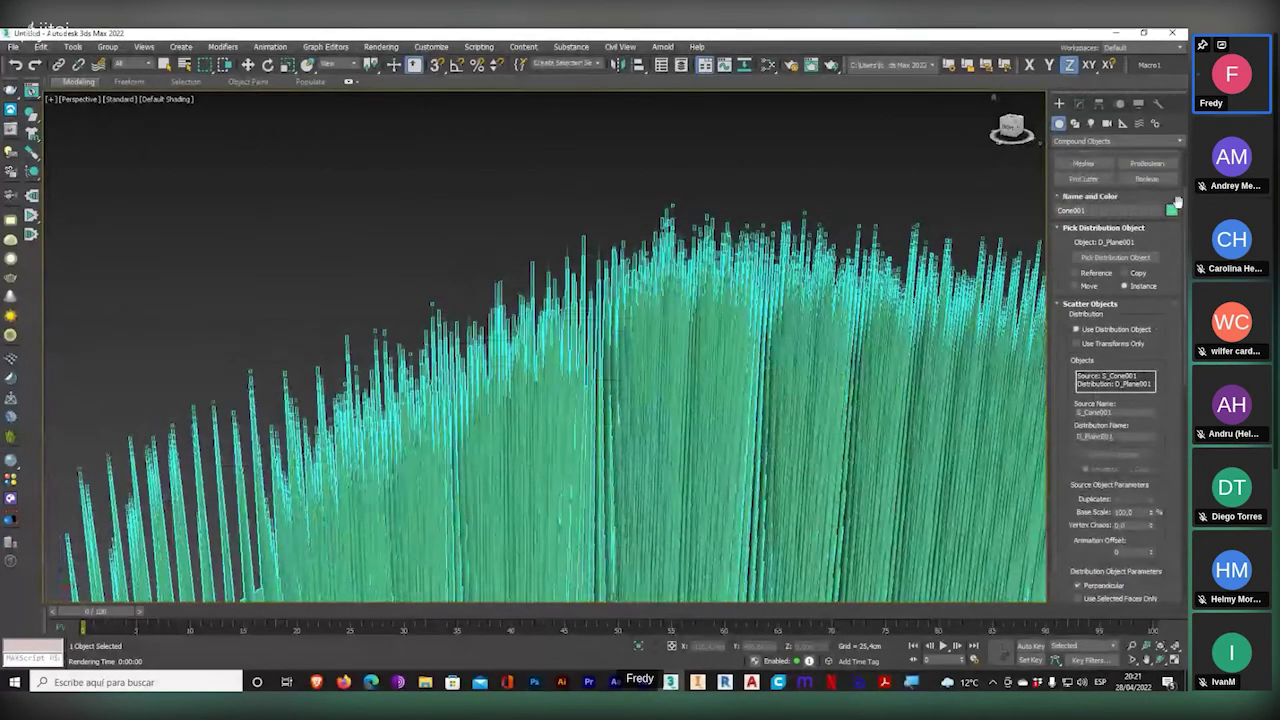
left_click(1174, 211)
left_click(542, 382)
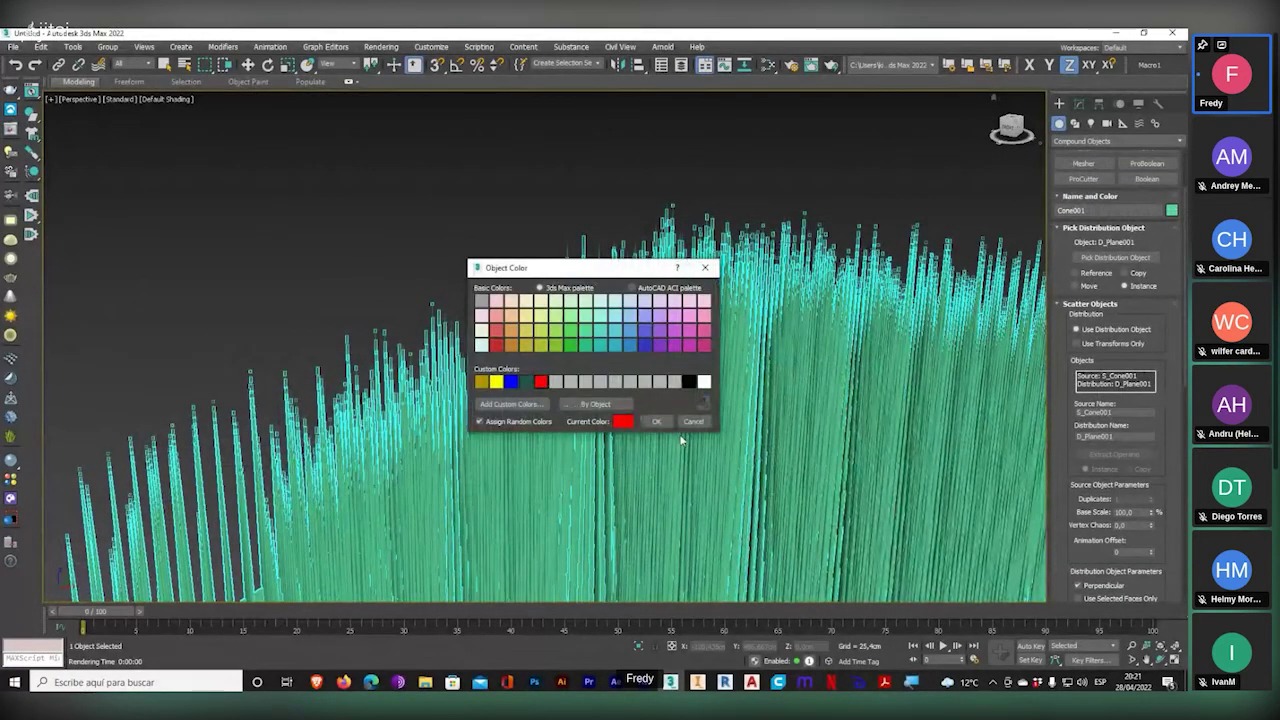
left_click(654, 424)
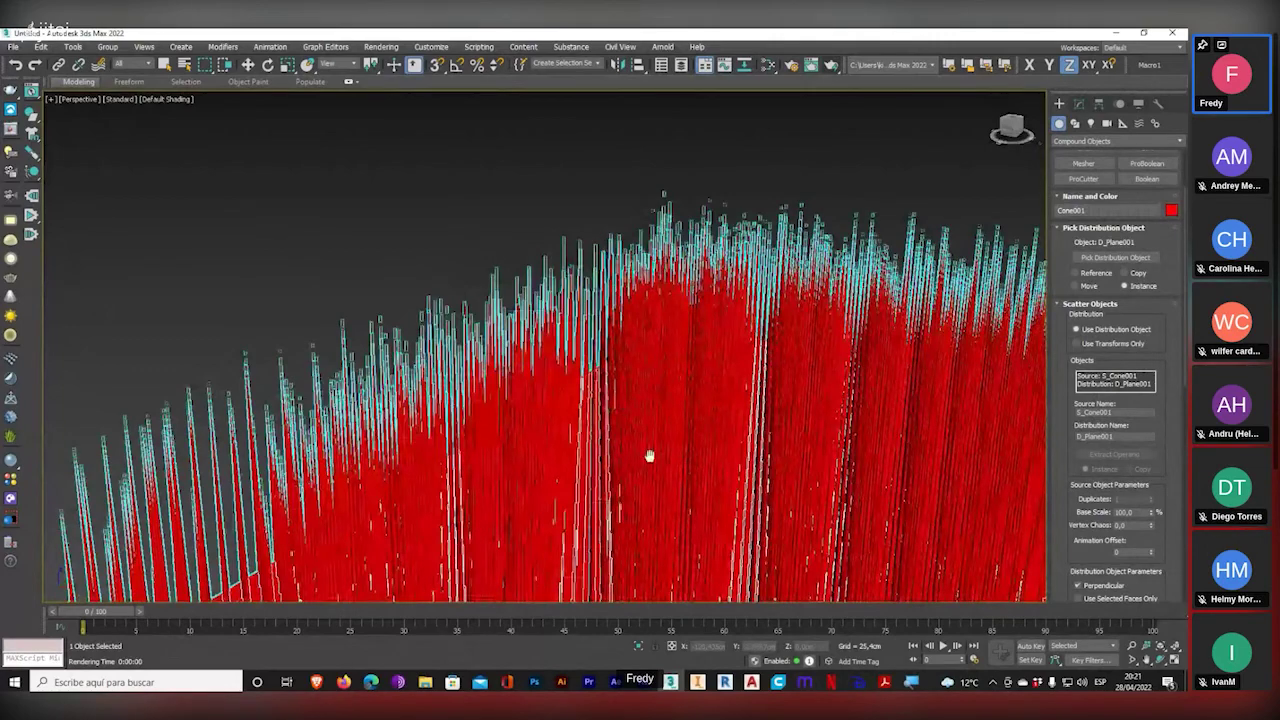
middle_click_drag(649, 451, 306, 238, "alt")
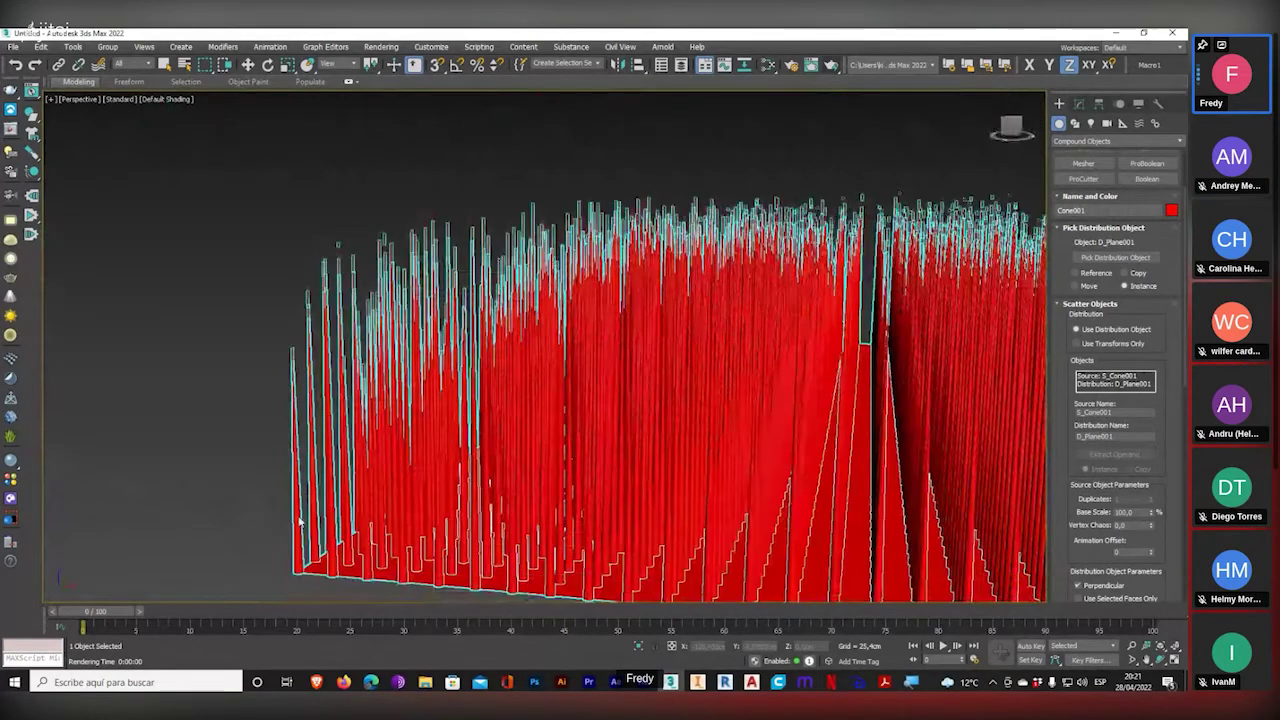
key("super+plus")
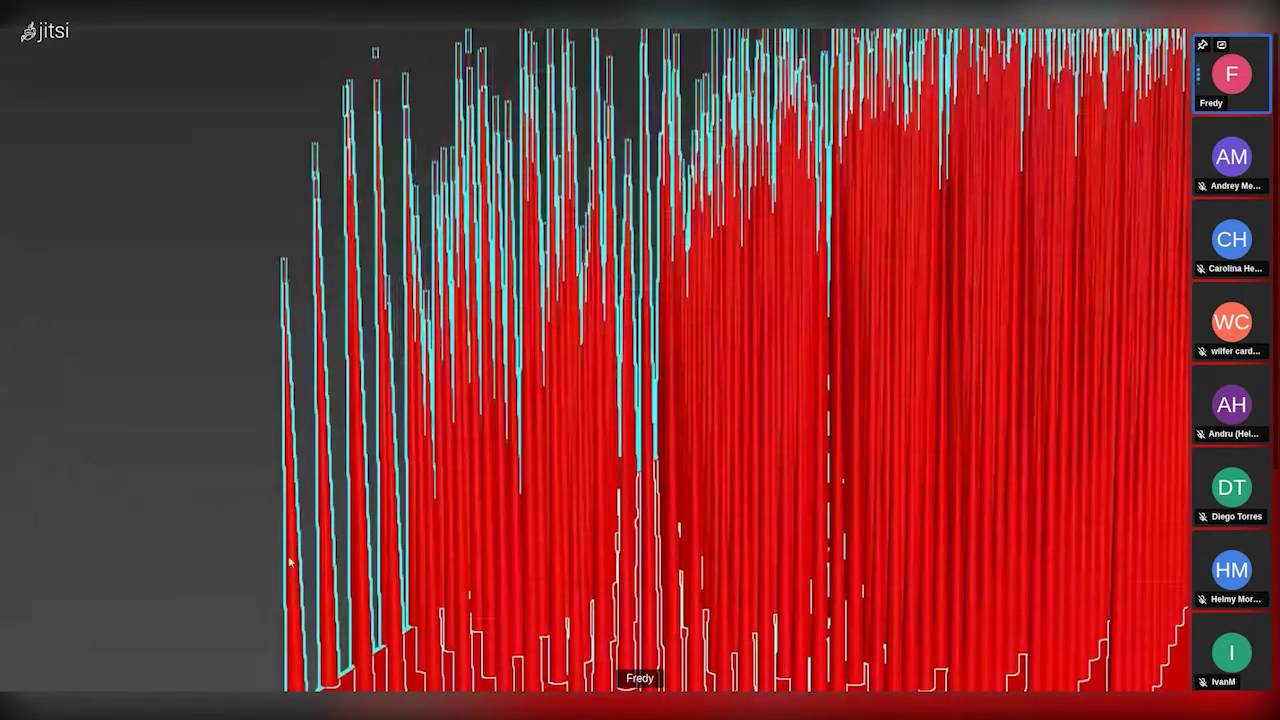
key("ctrl+x")
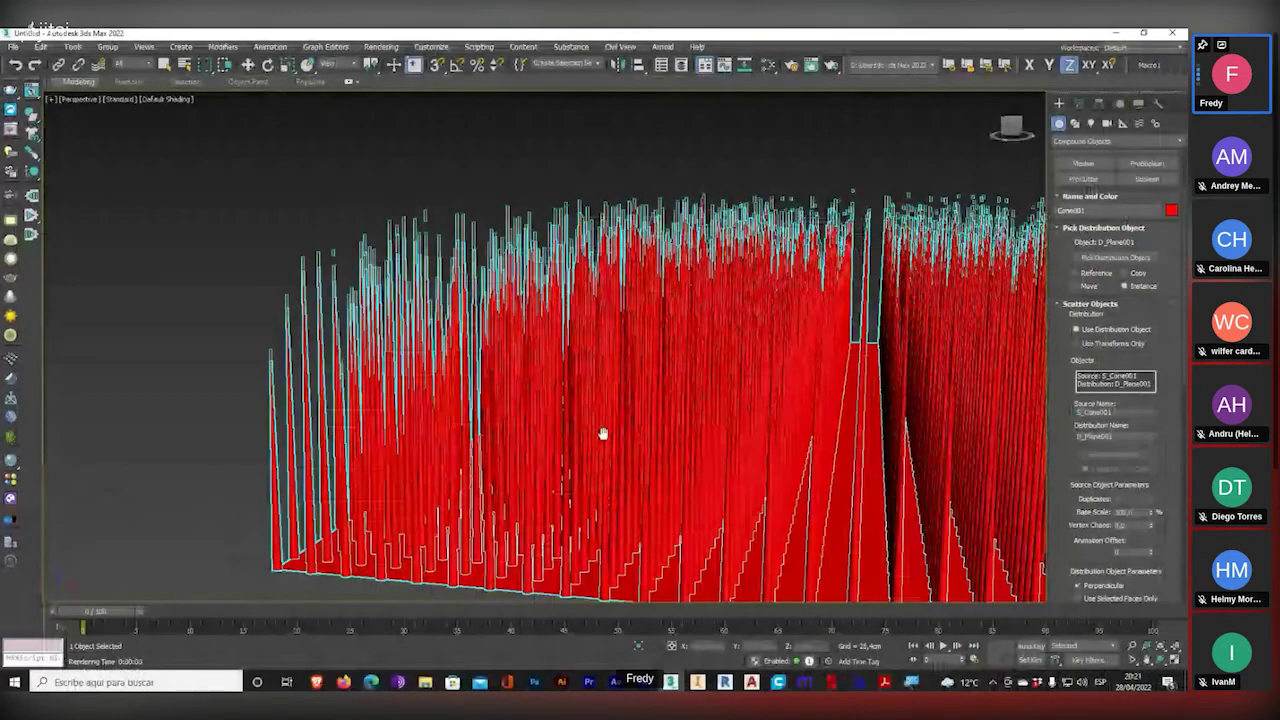
middle_click_drag(603, 433, 716, 470, "alt")
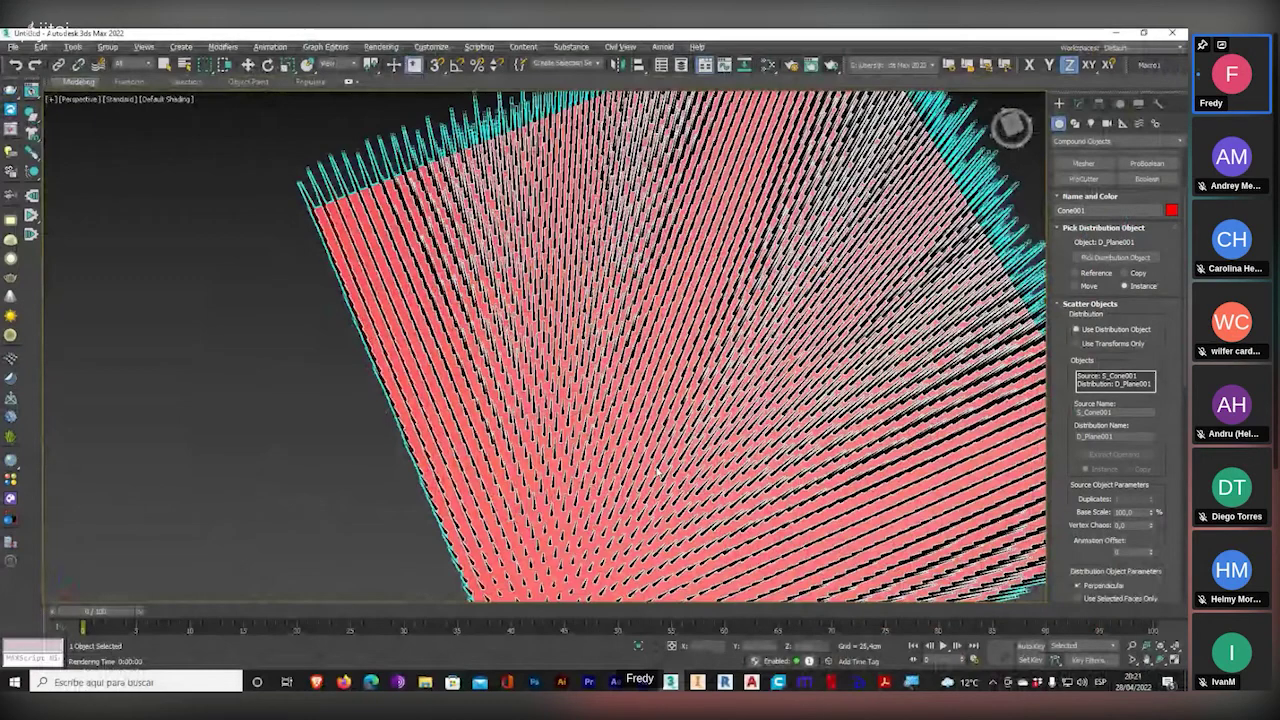
- Edit the distribution plane inside the Scatter compound, setting its length and width segments to 20 each
key("w")
middle_click_drag(658, 470, 771, 443, "alt")
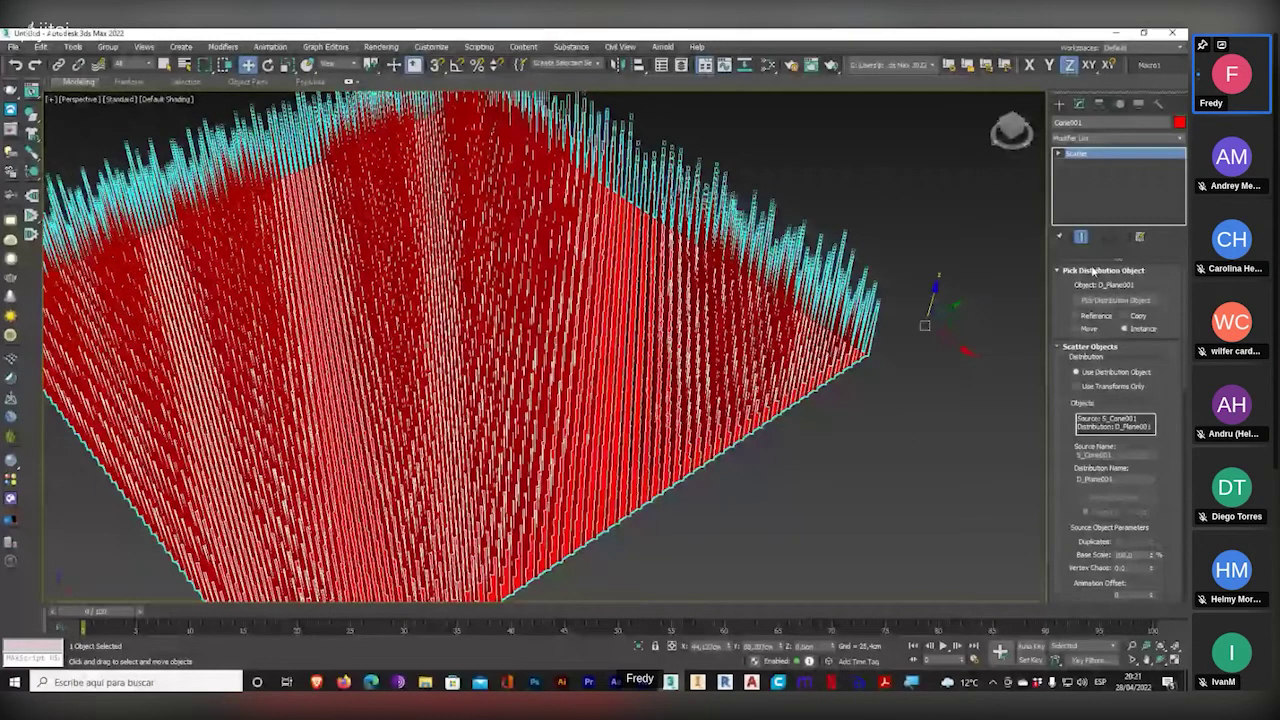
left_click(1113, 427)
left_click(1074, 164)
left_click_drag(1130, 320, 1077, 319)
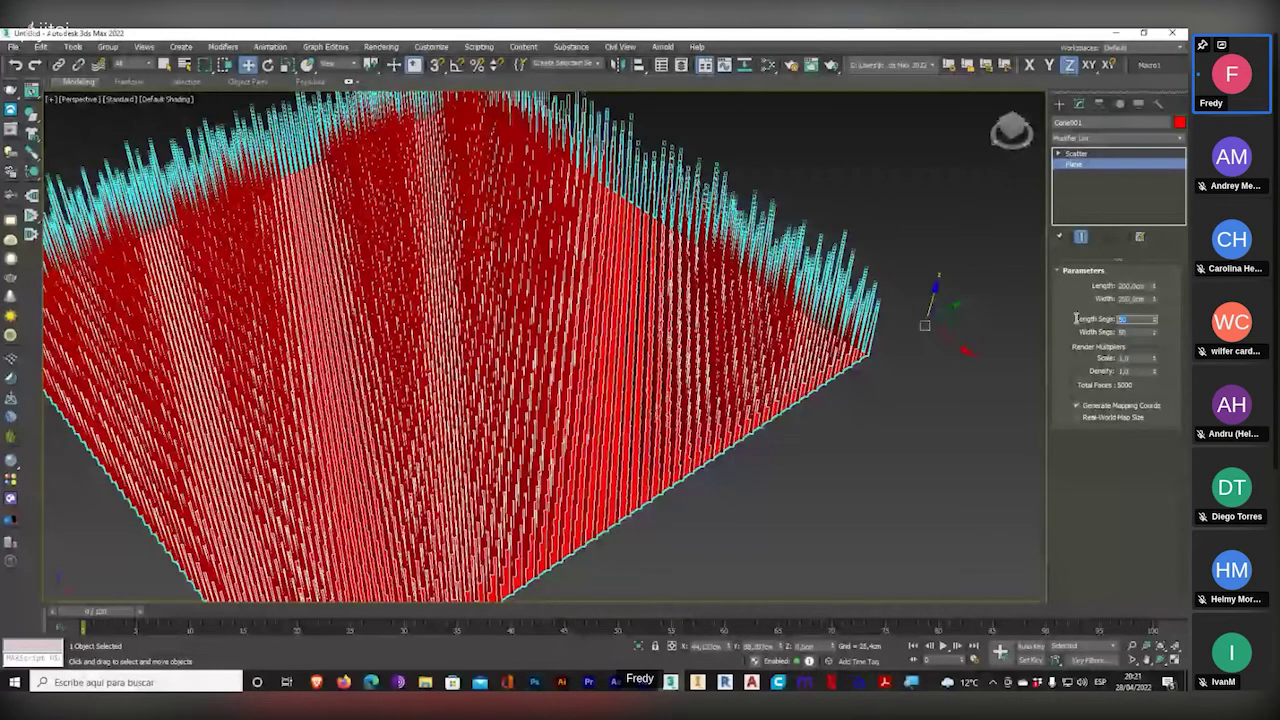
type("20")
left_click(1092, 155)
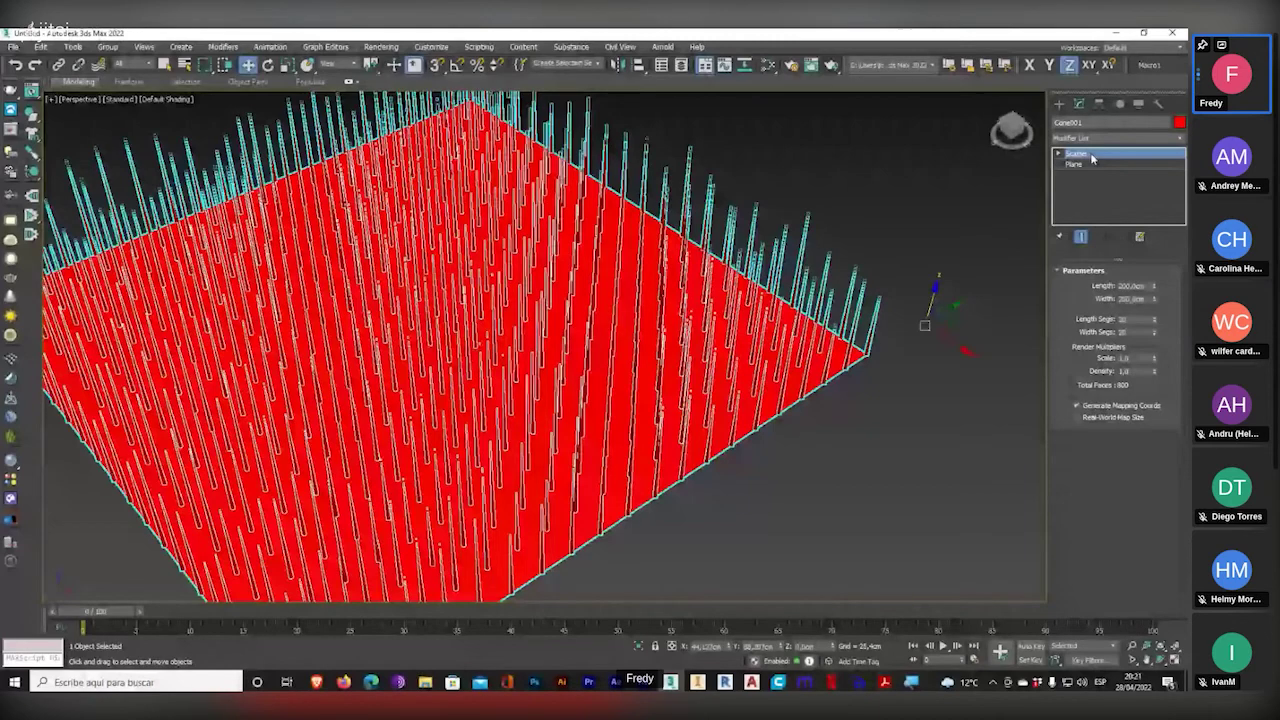
middle_click_drag(520, 340, 410, 371, "alt")
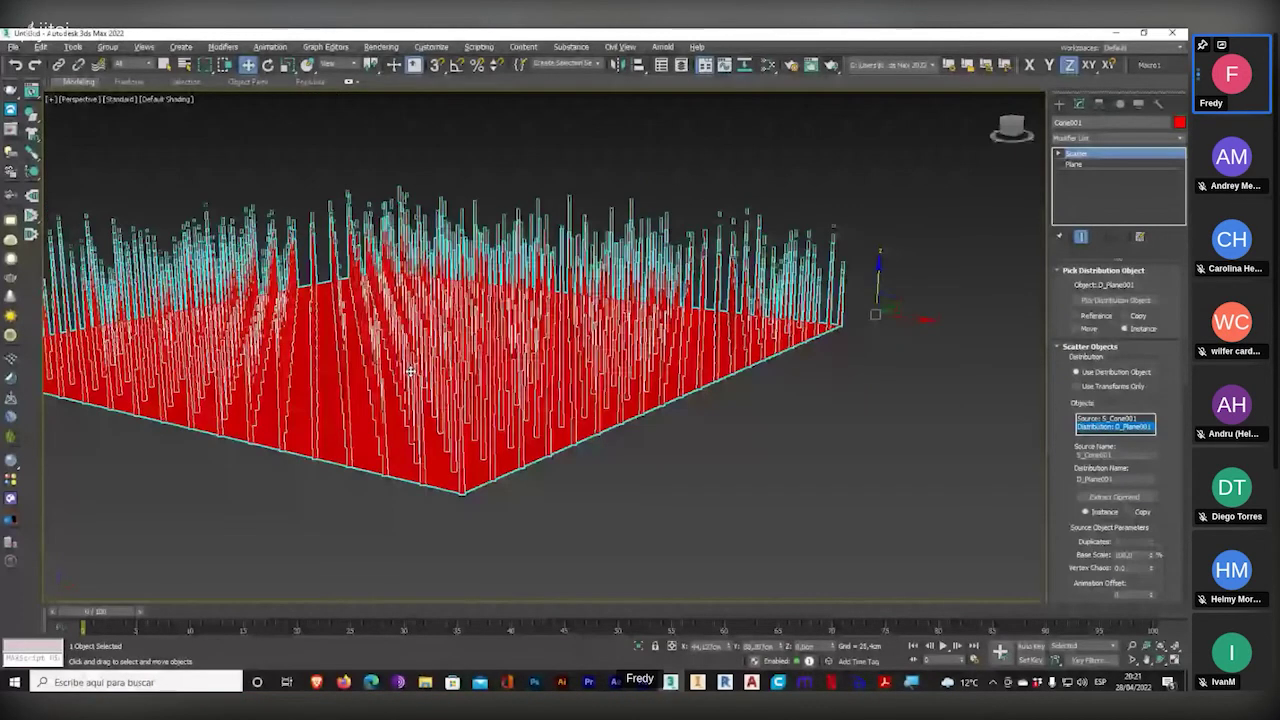
- Edit the source cone inside the Scatter compound, setting its base radius to 1.5 cm
scroll(374, 340, "up", 10)
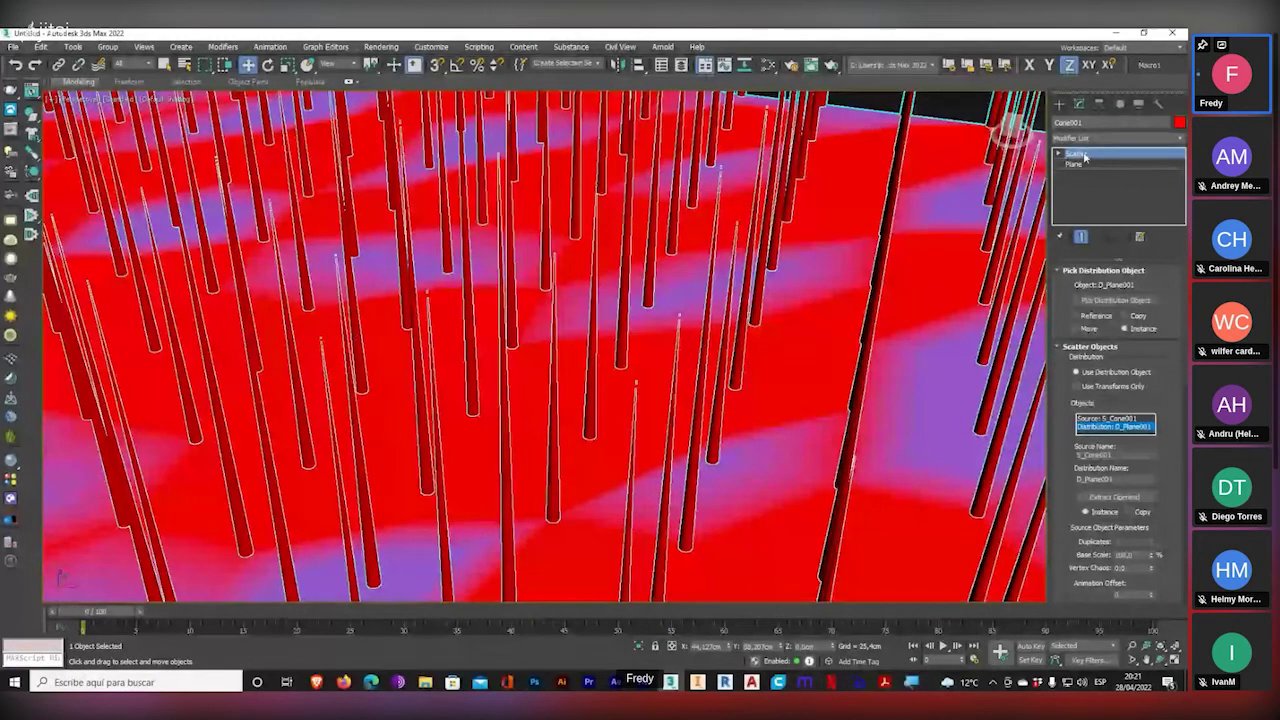
left_click(1108, 419)
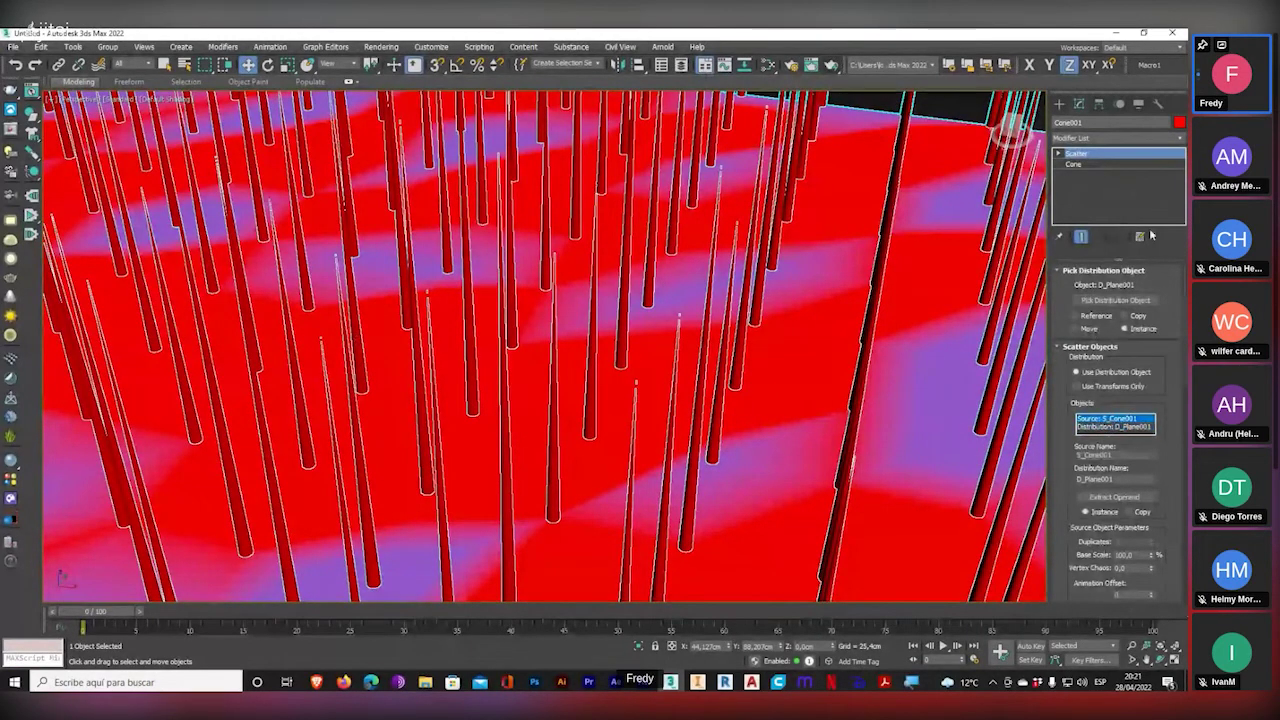
left_click(1073, 164)
double_click(1140, 287)
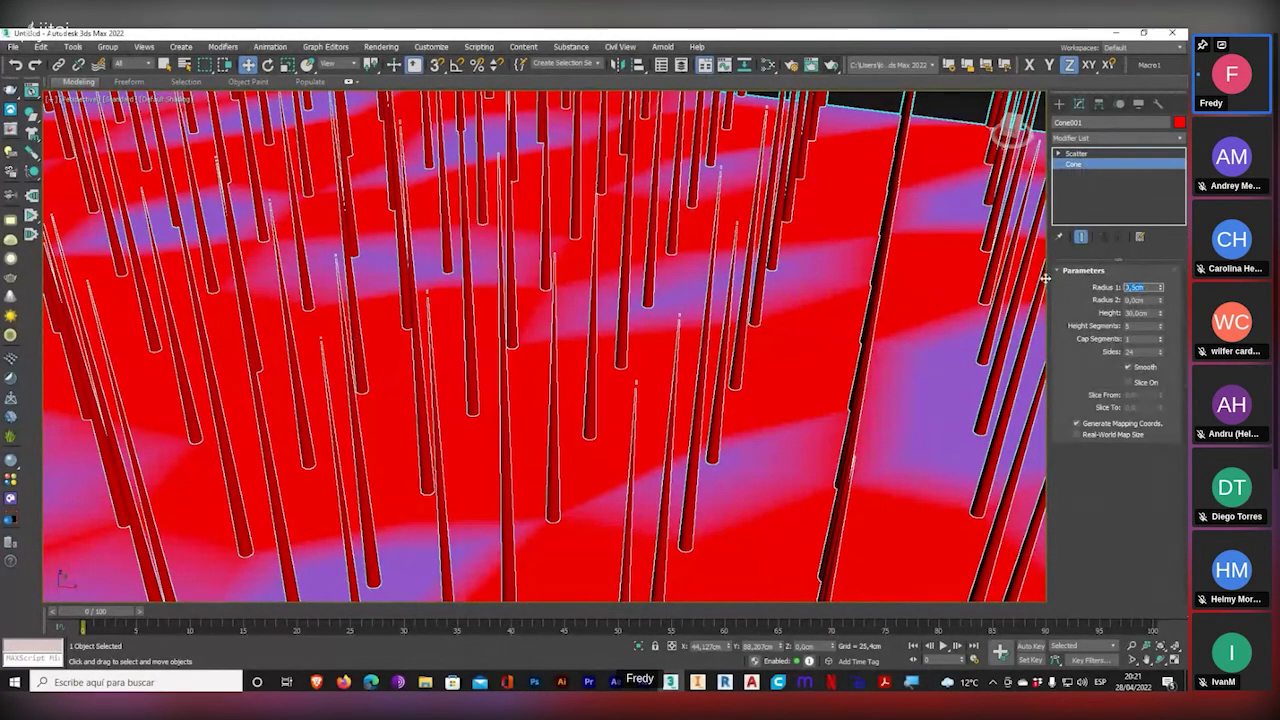
type("2")
key("Return")
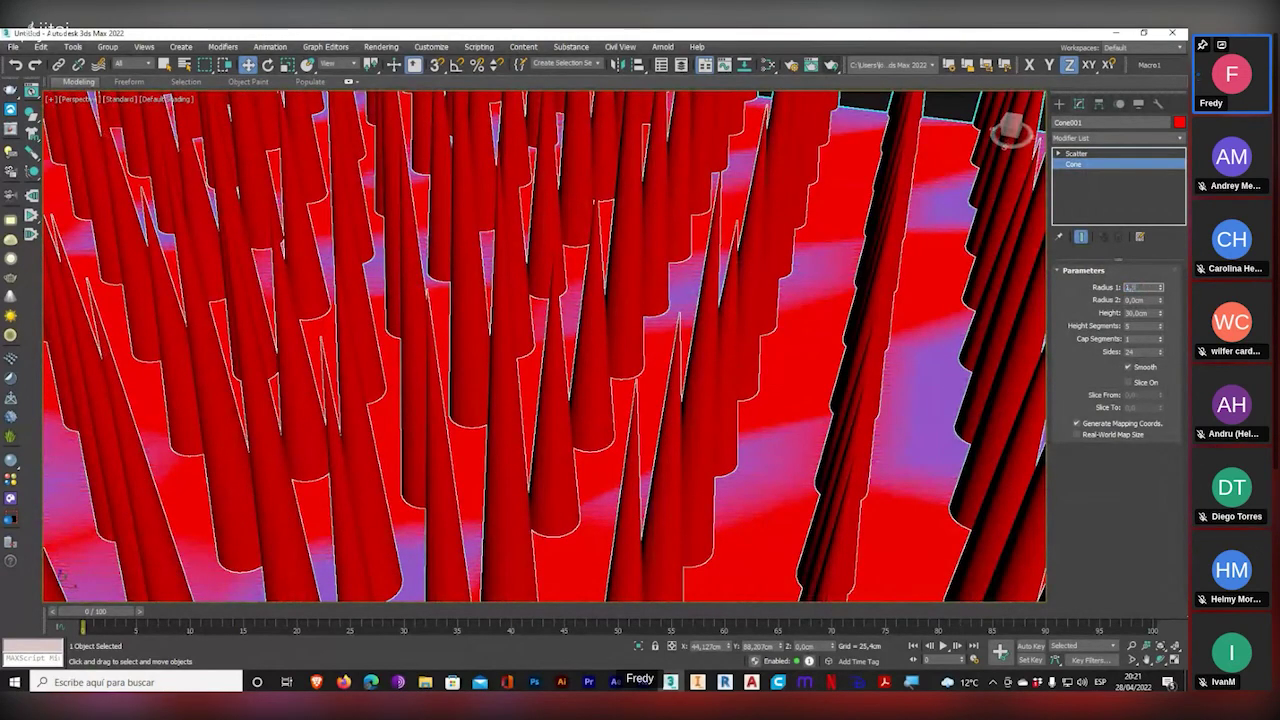
key("Return")
scroll(645, 319, "down", 5)
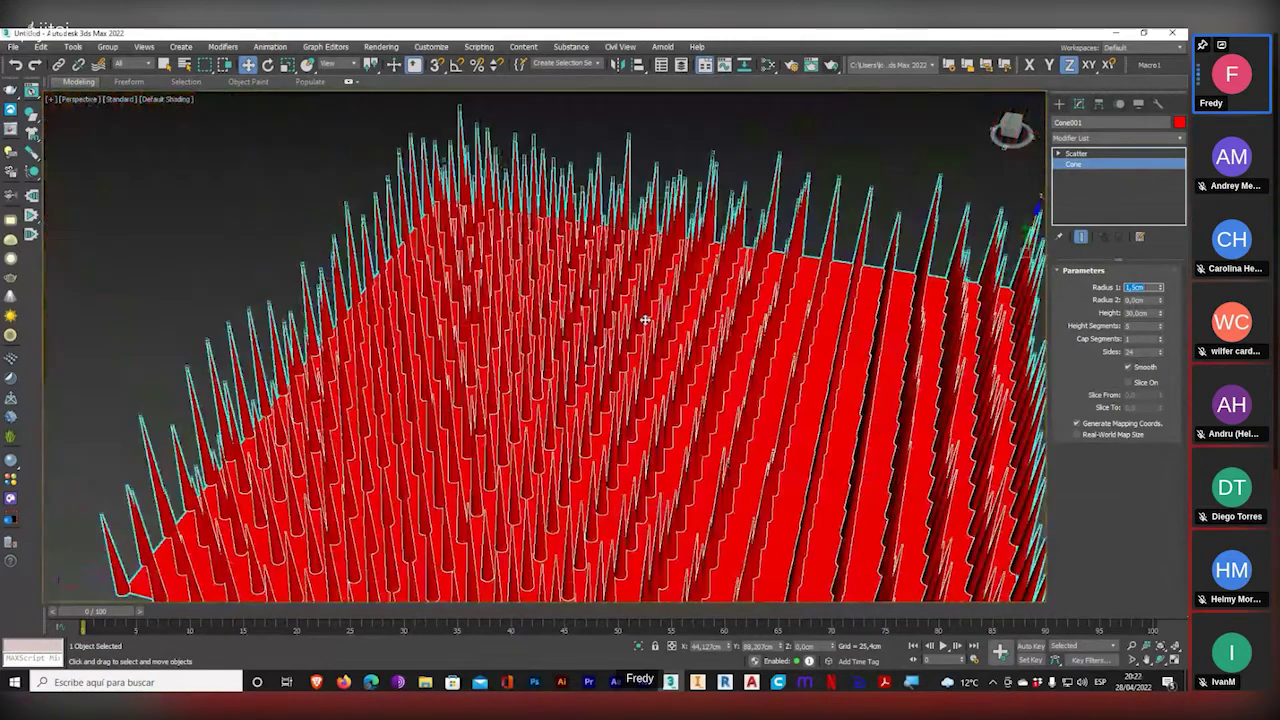
middle_click_drag(645, 319, 556, 355, "alt")
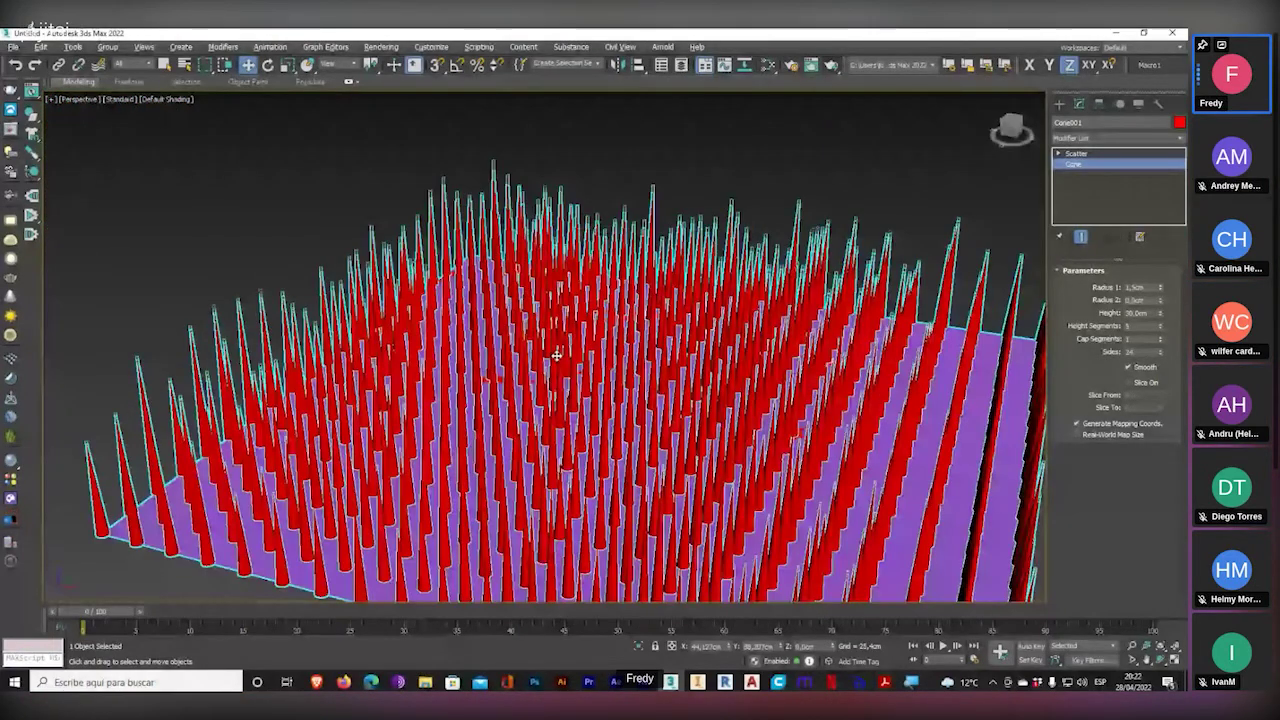
- Set the Scatter transform's X rotation to 5 degrees so the cones tilt randomly
left_click(1076, 153)
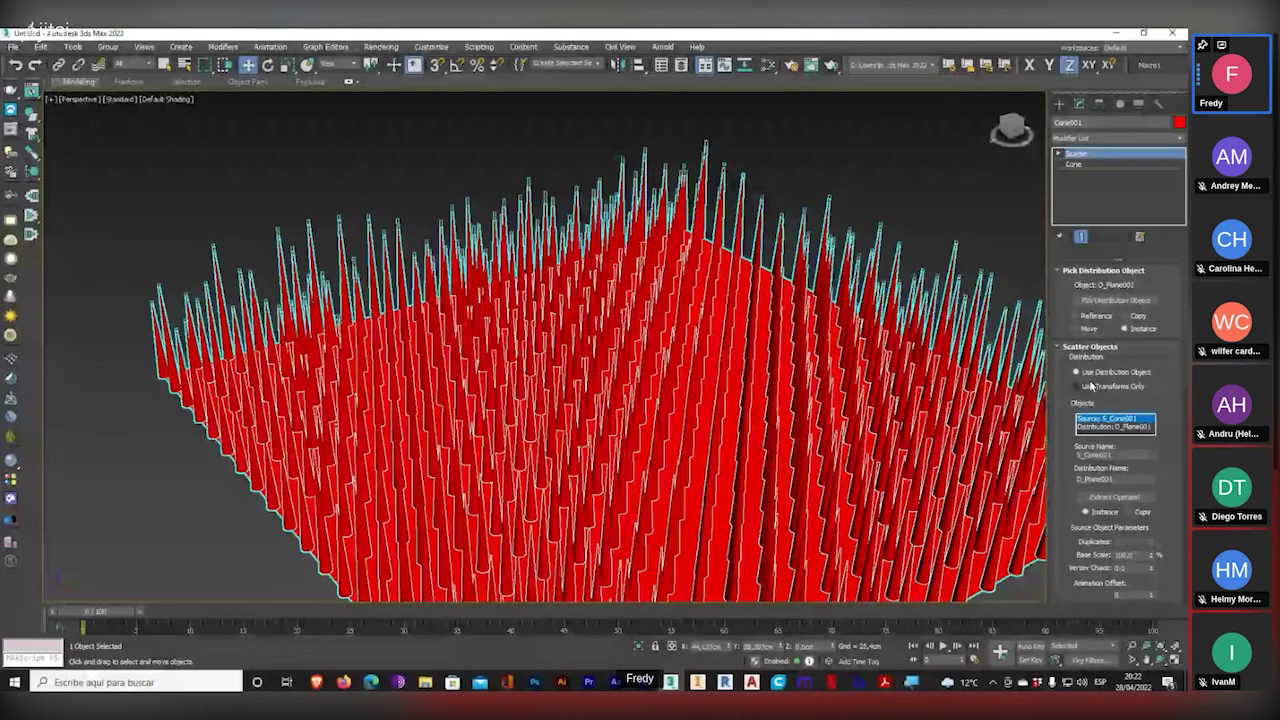
middle_click_drag(790, 430, 745, 445, "alt")
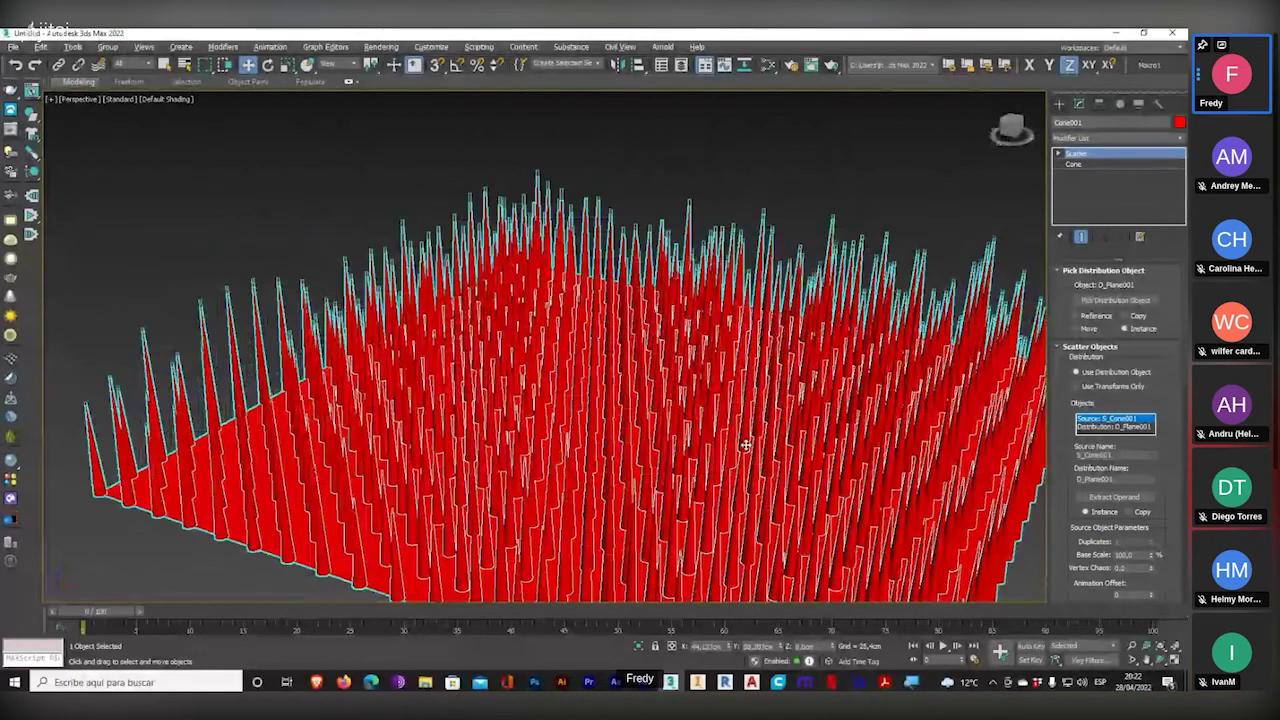
scroll(1070, 290, "down", 5)
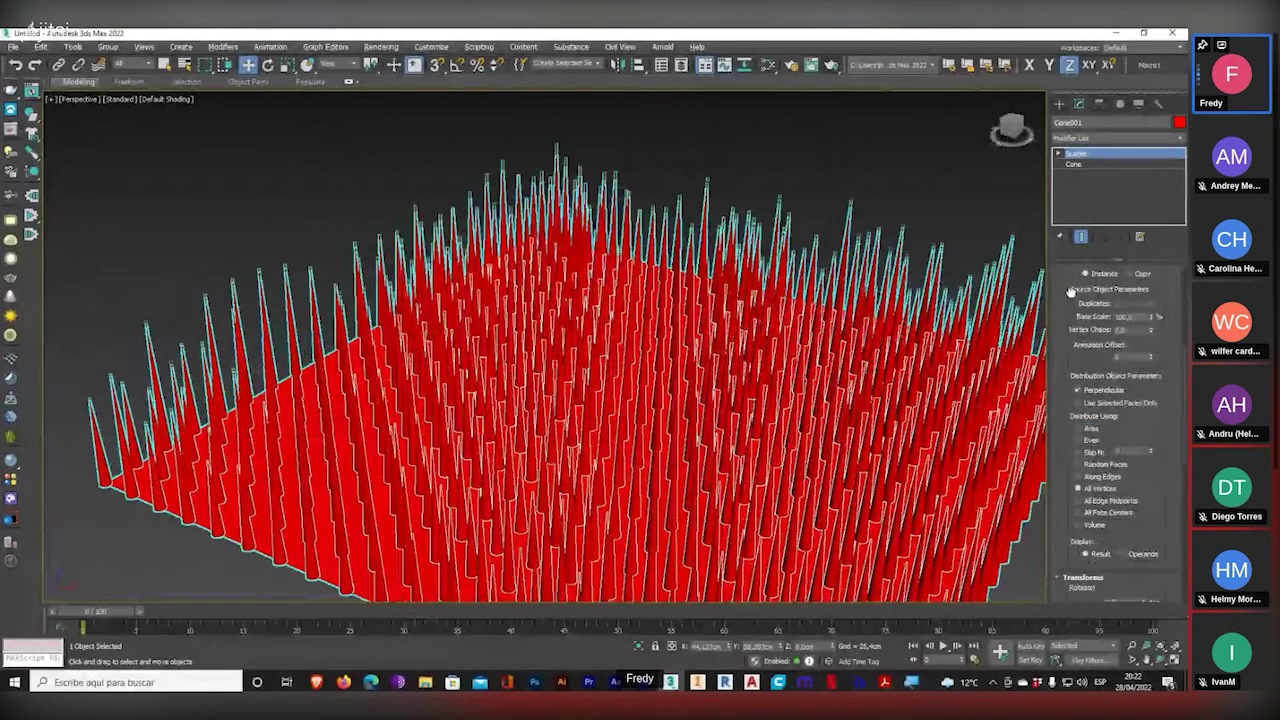
scroll(1070, 290, "down", 3)
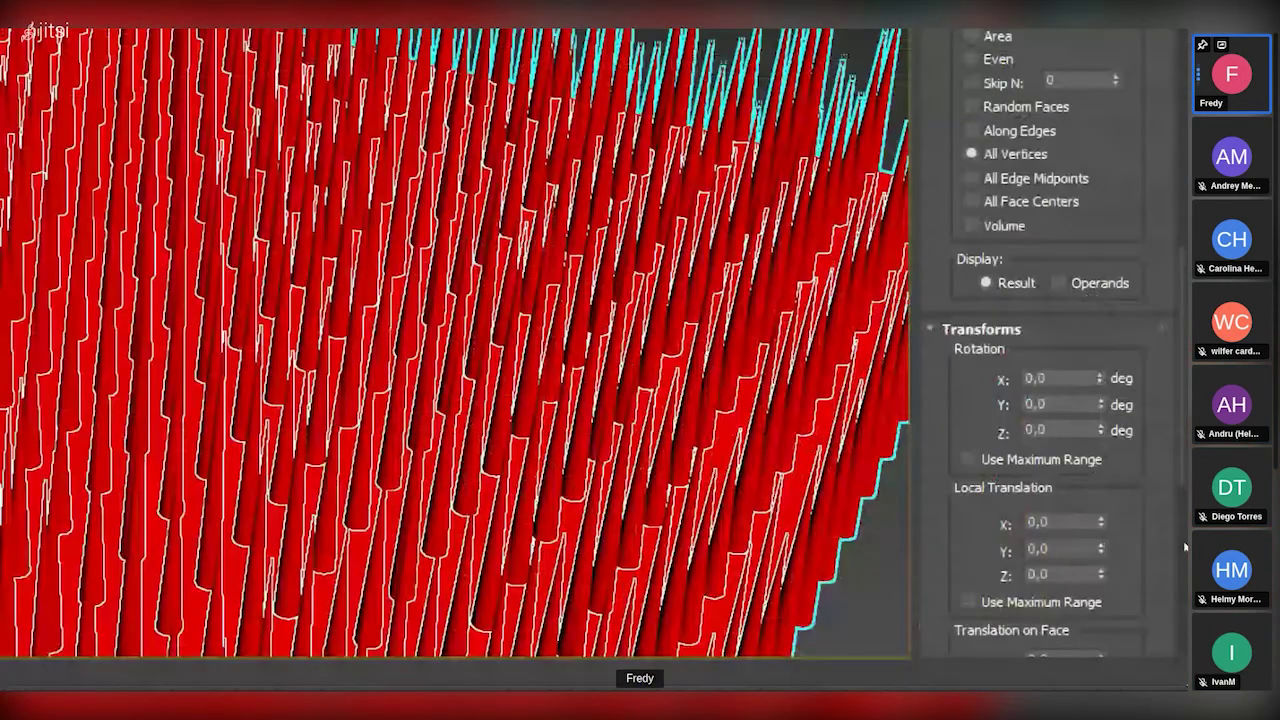
double_click(1037, 379)
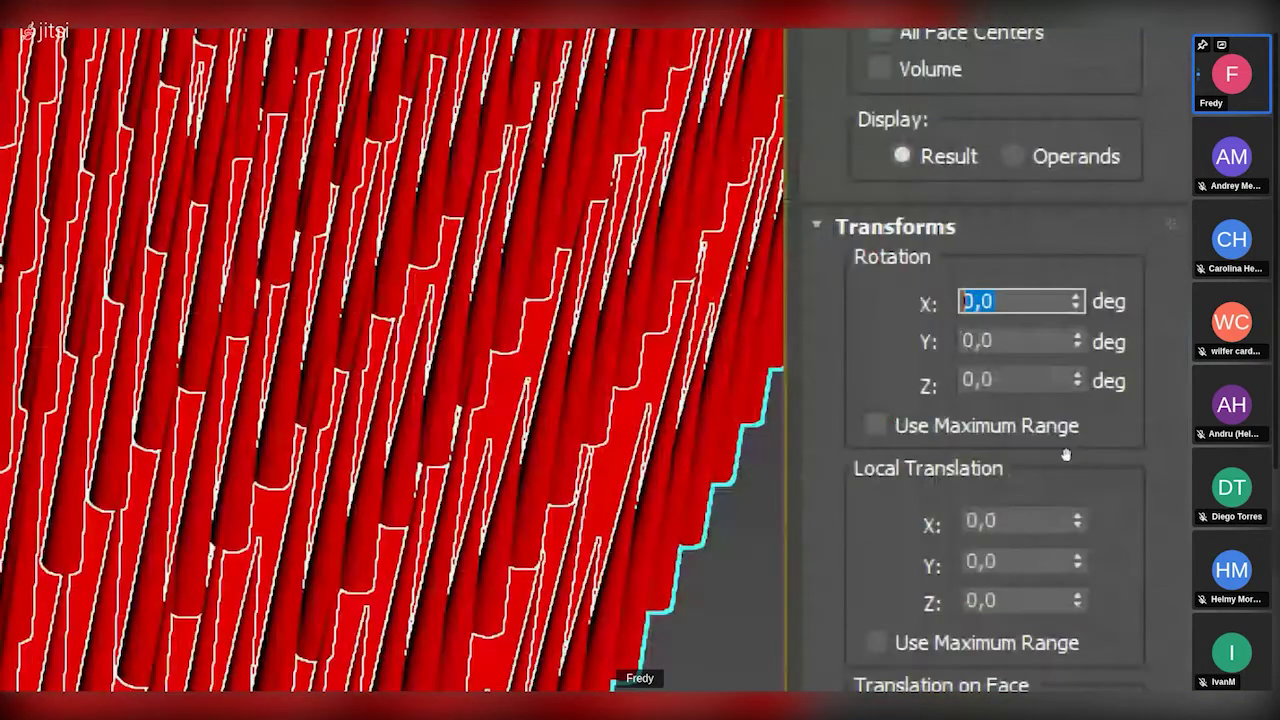
type("5")
key("Return")
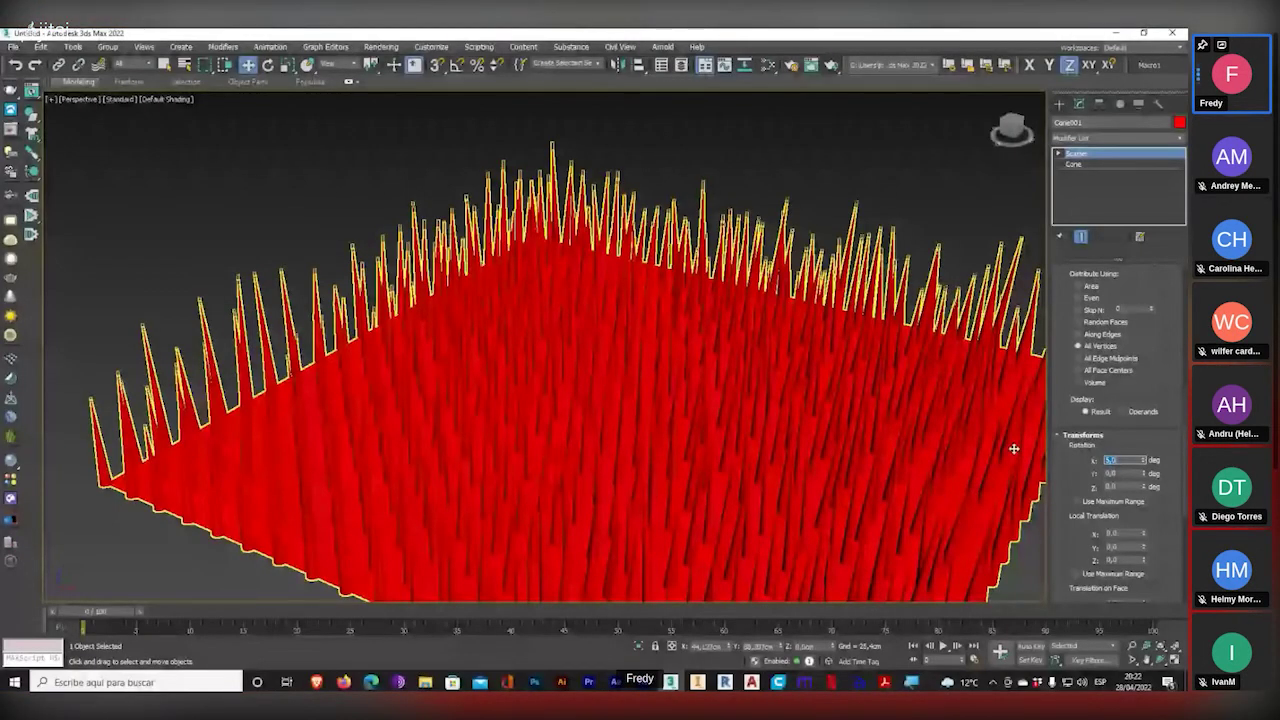
- Set the Scatter transform's Y rotation to 5 degrees so the cones also tilt along that axis
middle_click_drag(1014, 449, 764, 409, "alt")
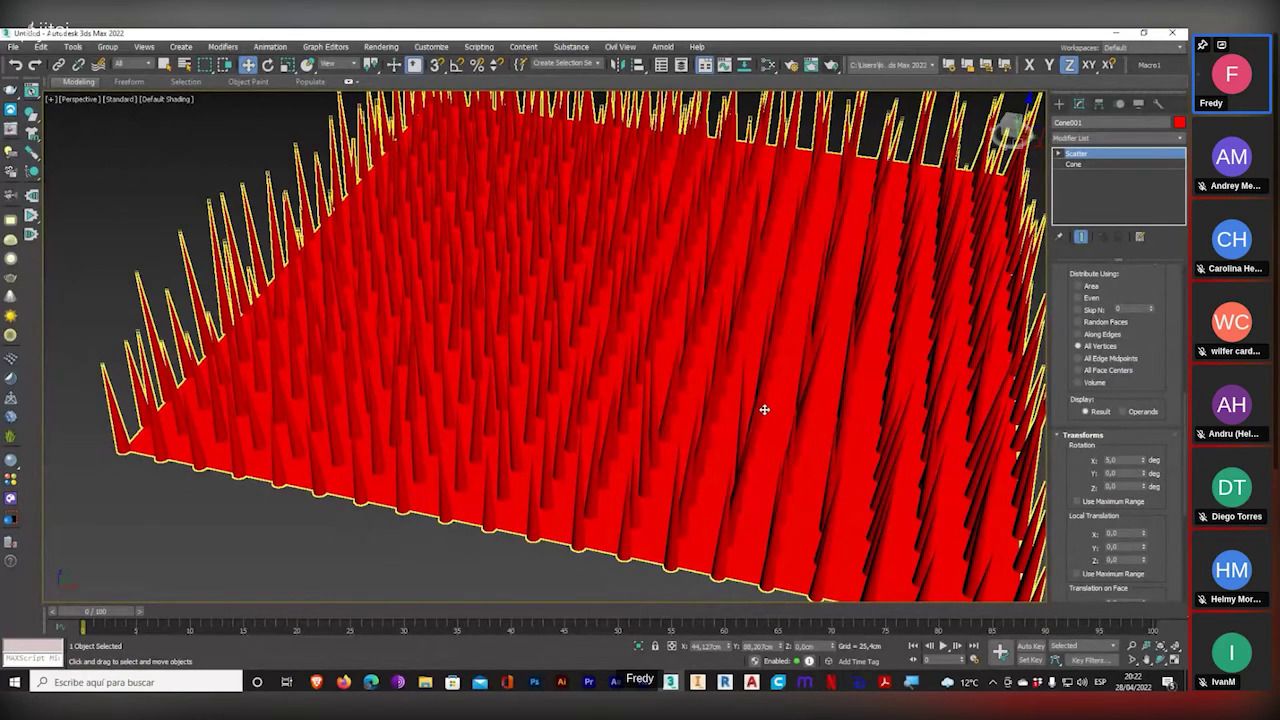
left_click(764, 409)
left_click(1112, 472)
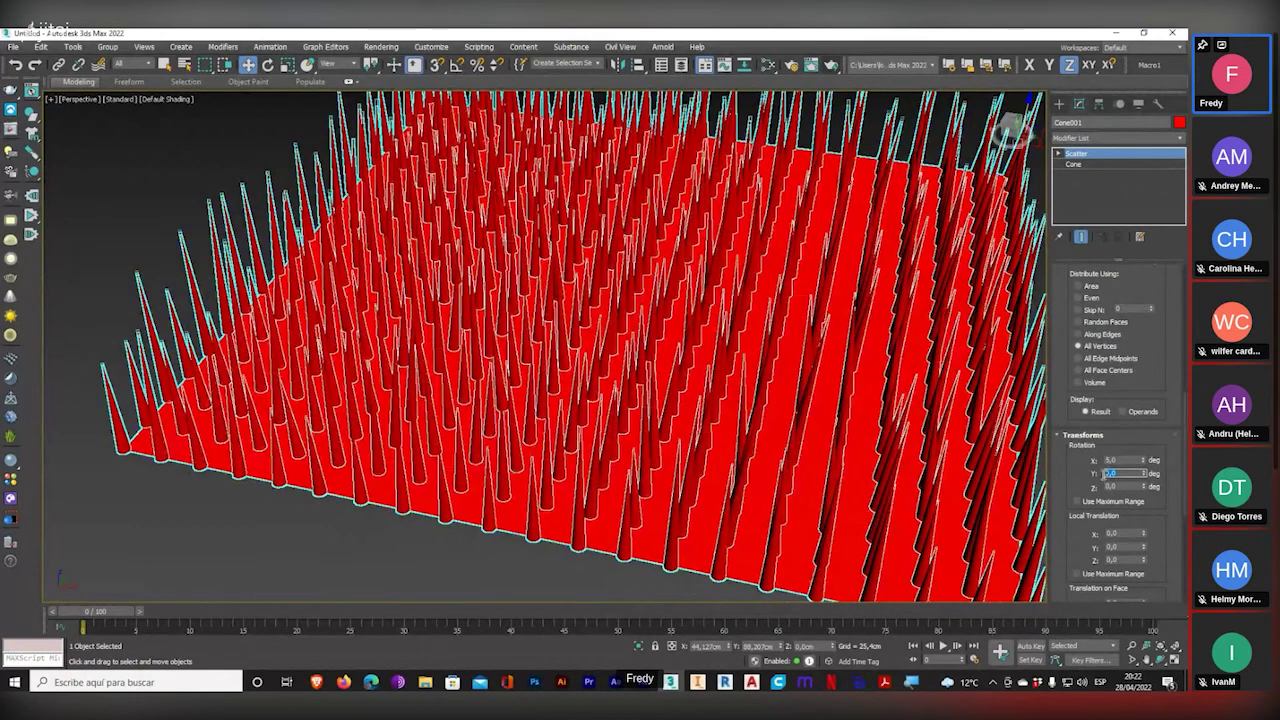
type("5")
key("Return")
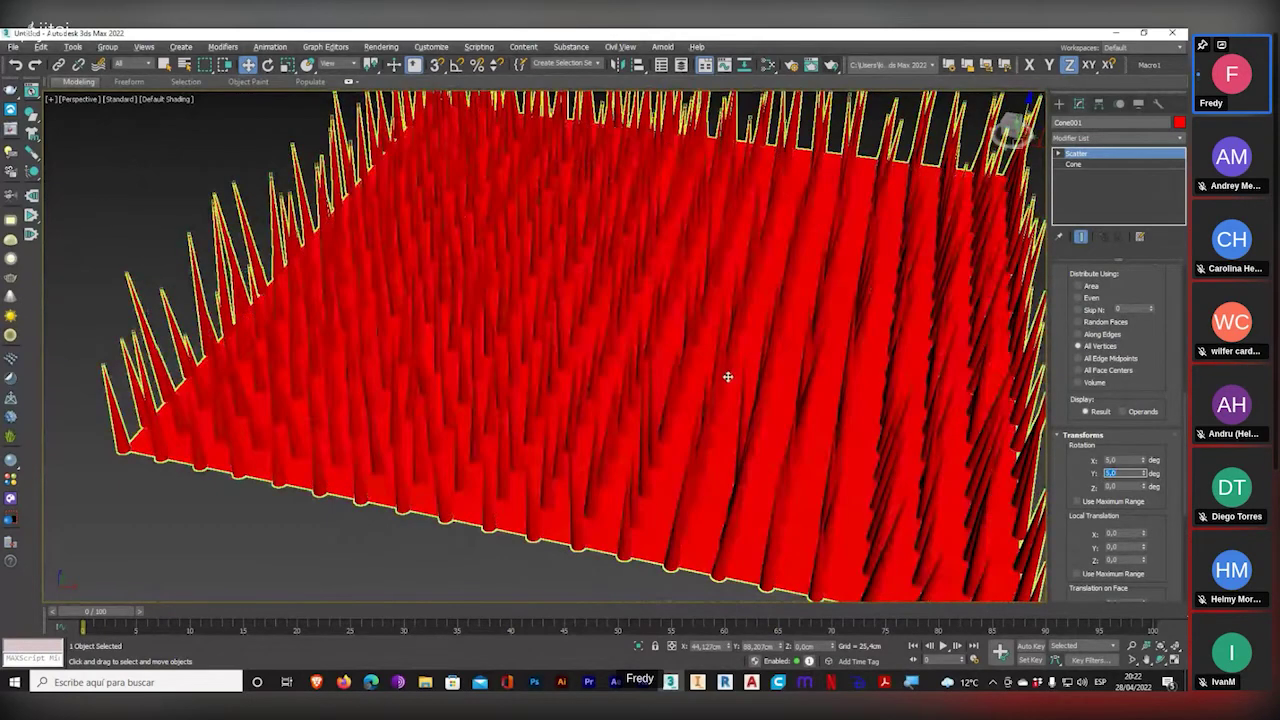
- Set the Scatter transform's X and Y scaling to 20 %
middle_click_drag(728, 377, 672, 424, "alt")
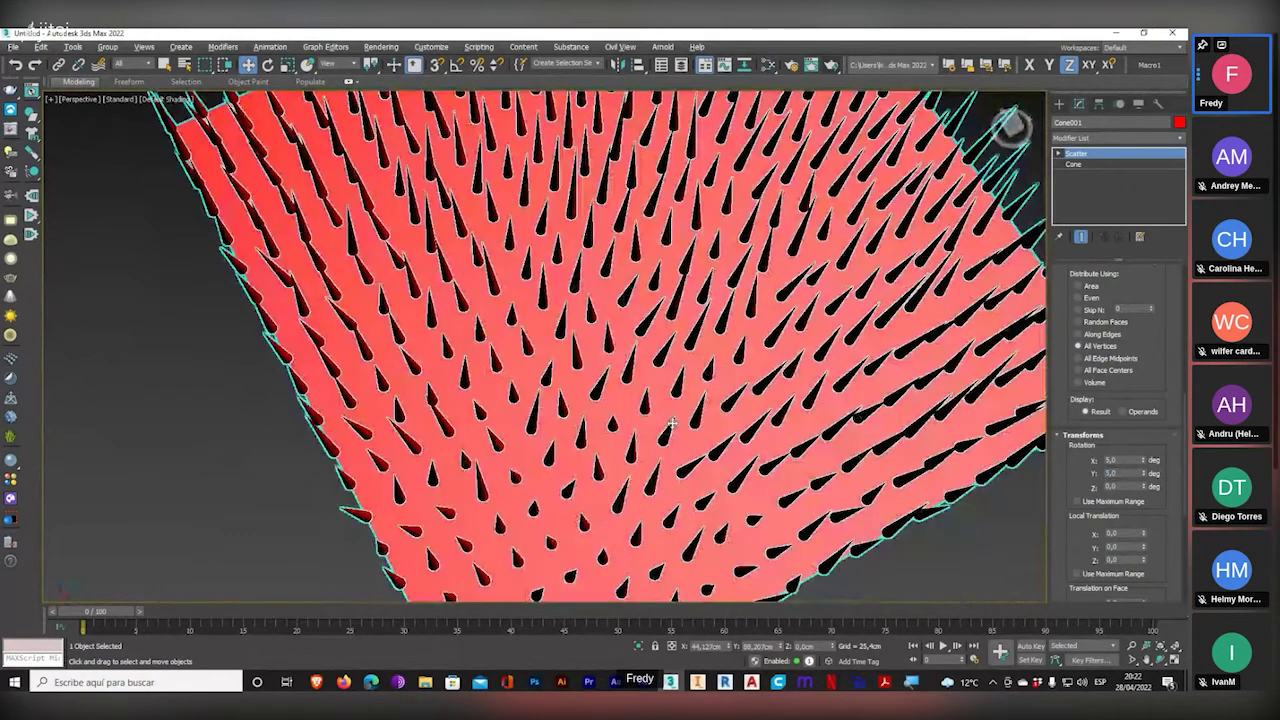
scroll(1078, 407, "down", 5)
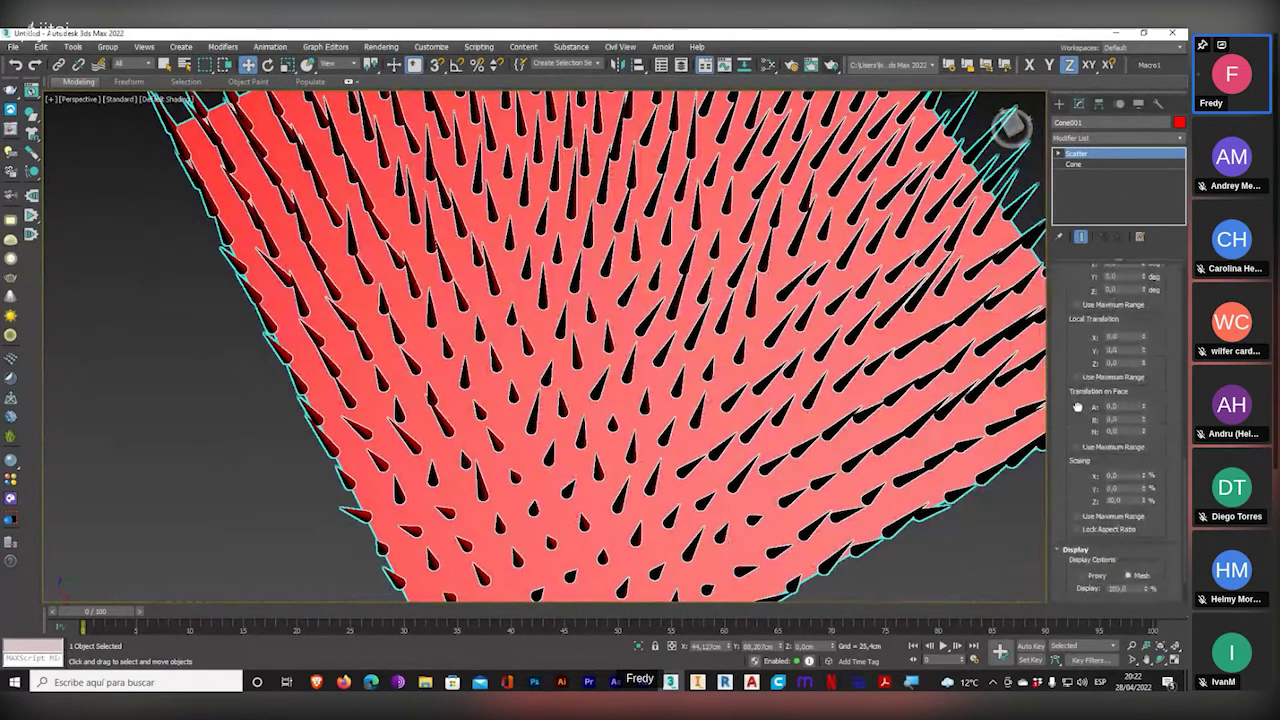
double_click(1115, 476)
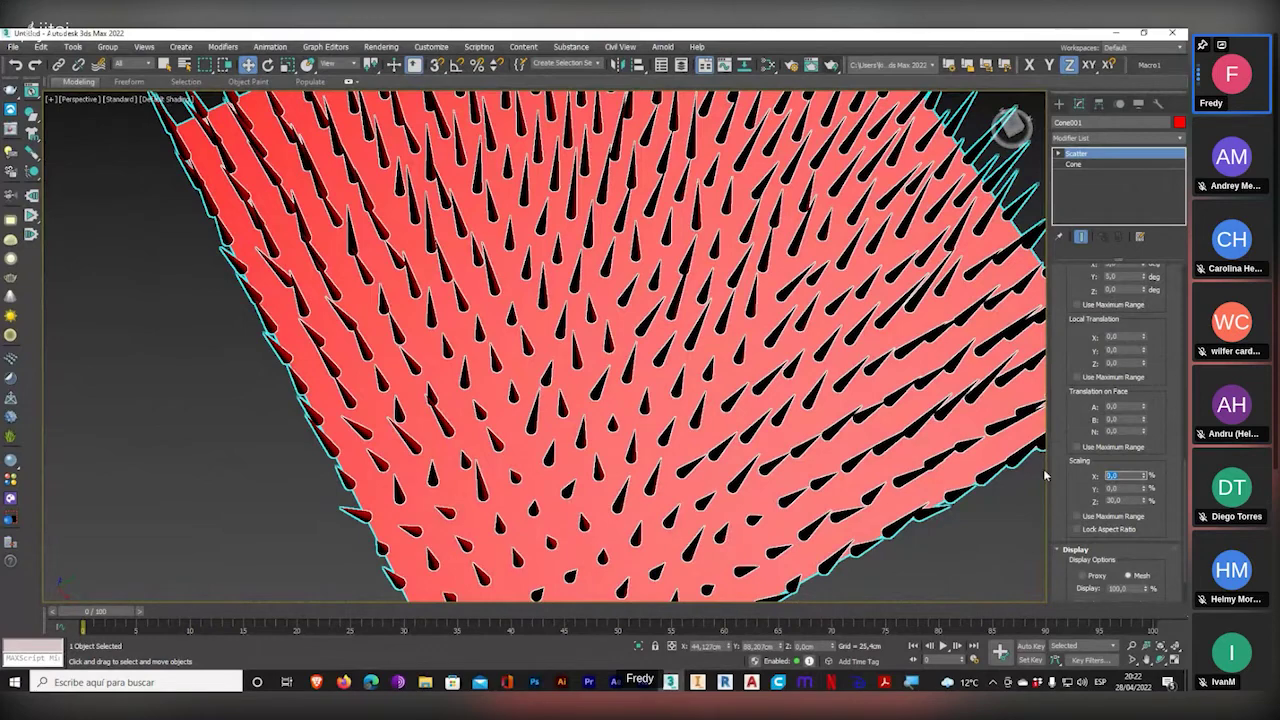
type("20")
key("Tab")
type("20")
key("Return")
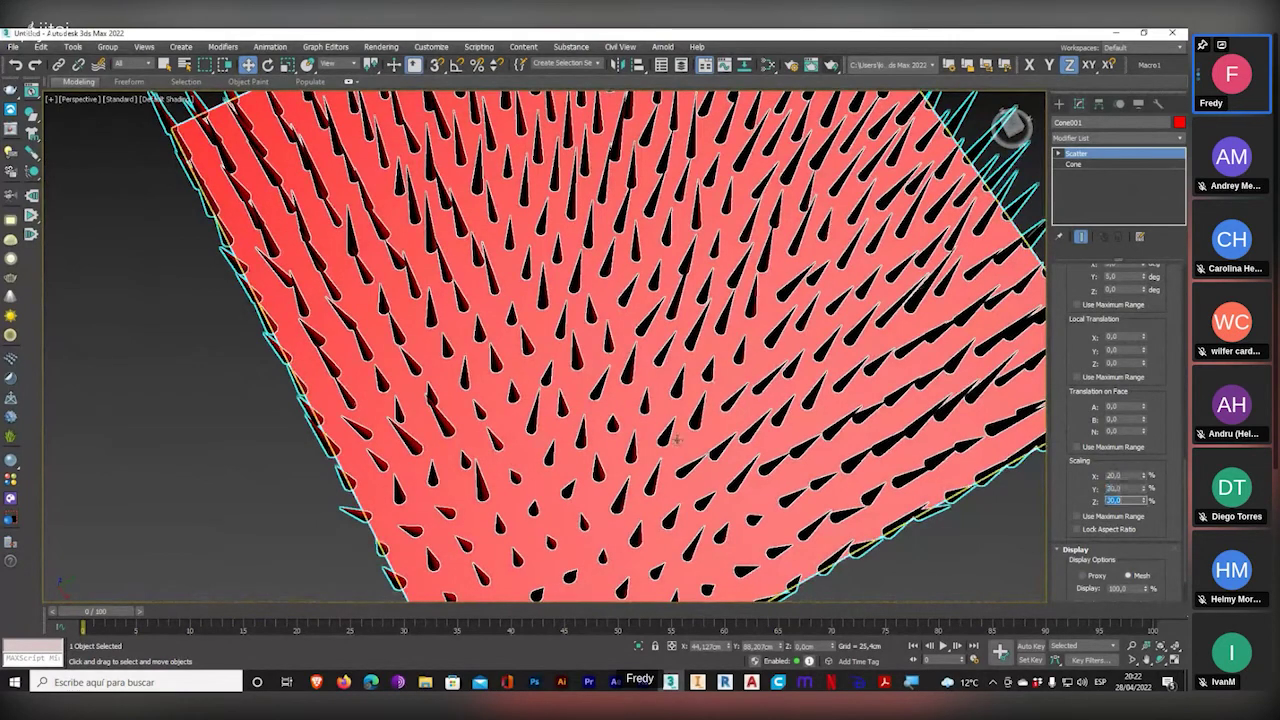
- Set the Scatter transform's X and Y scaling to 50 % to vary the cones' thickness
scroll(678, 442, "up", 5)
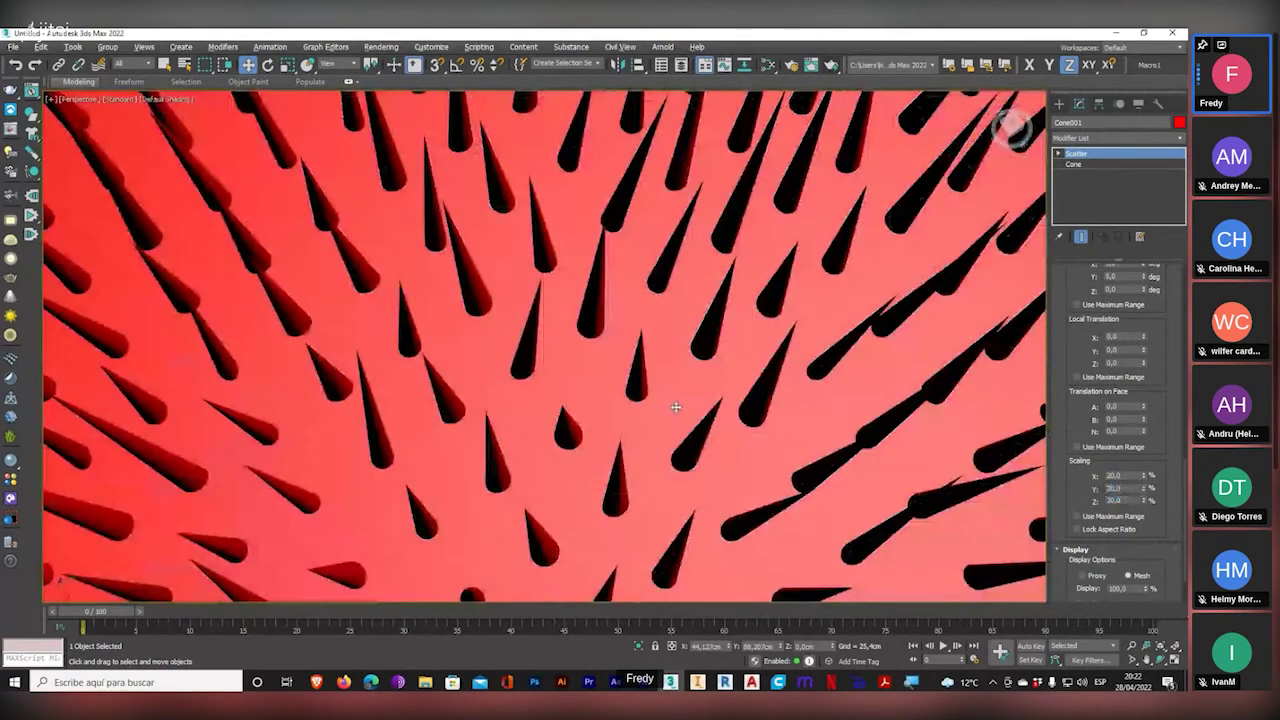
scroll(660, 410, "up", 4)
scroll(590, 372, "up", 2)
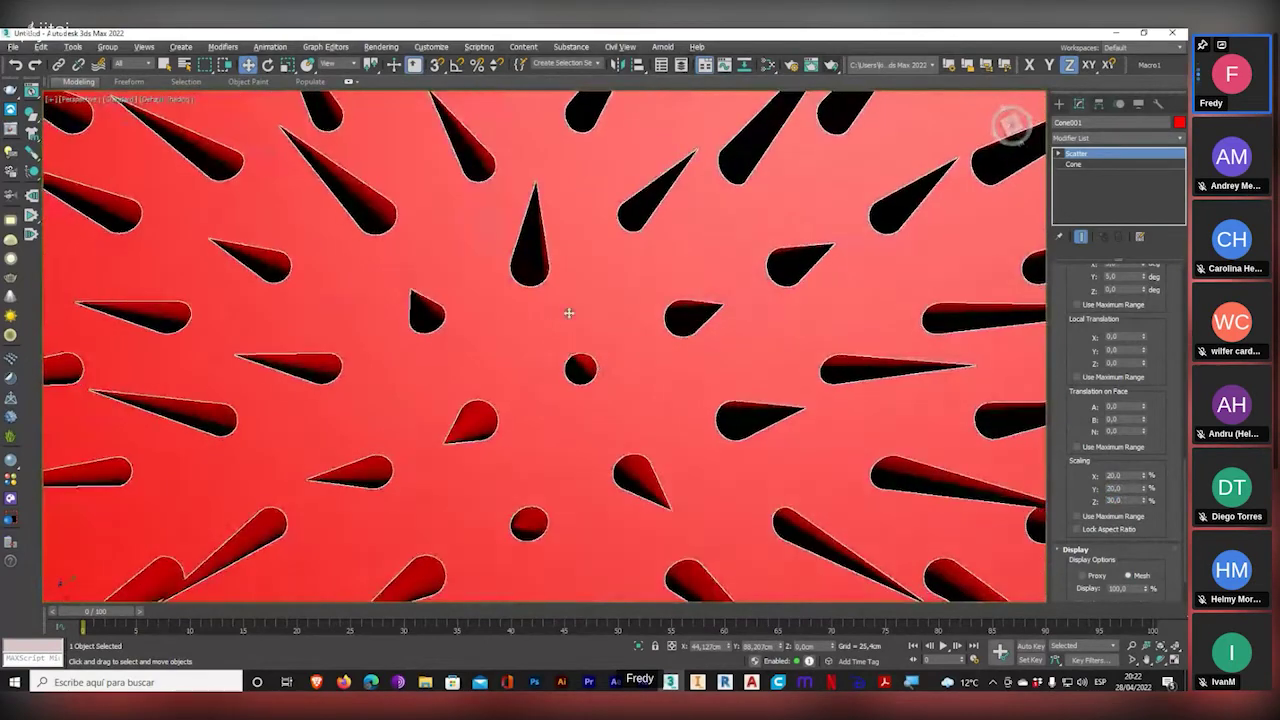
scroll(571, 320, "up", 4)
mouse_move(541, 245)
middle_mouse_down("alt")
mouse_move(549, 323)
mouse_move(565, 345)
middle_mouse_up("alt")
double_click(1112, 476)
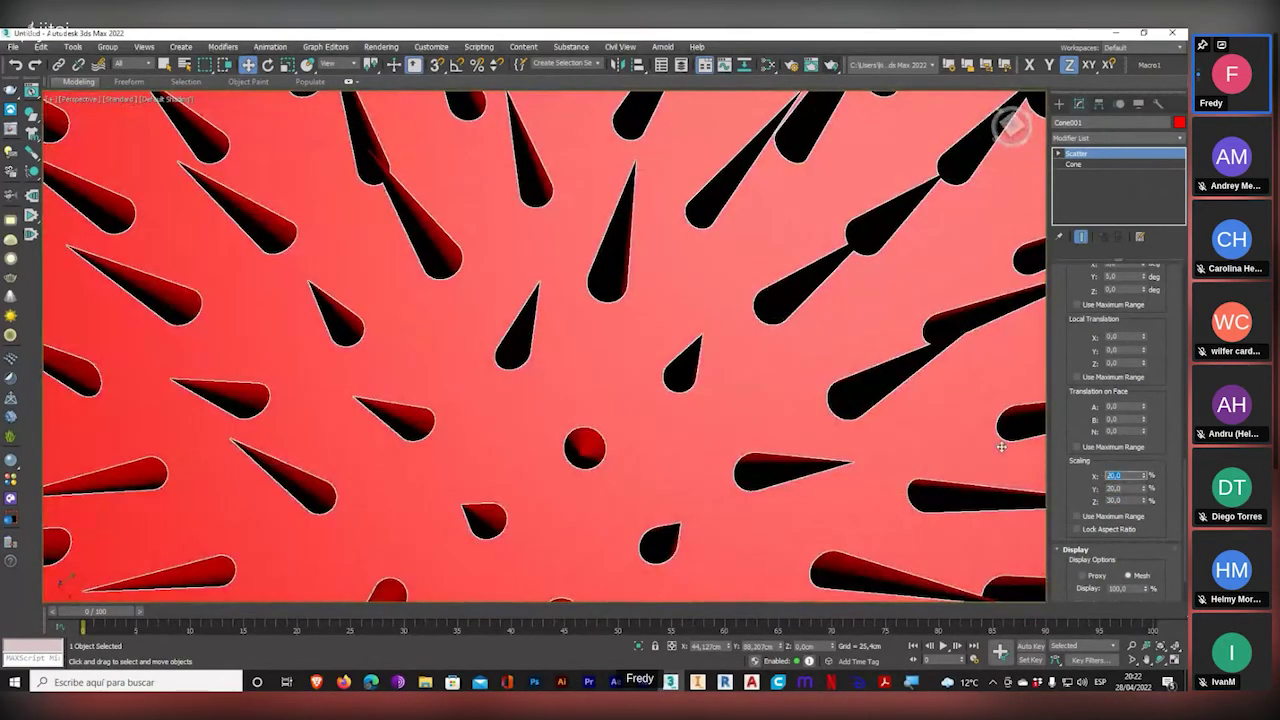
type("50")
key("Tab")
type("50")
key("Tab")
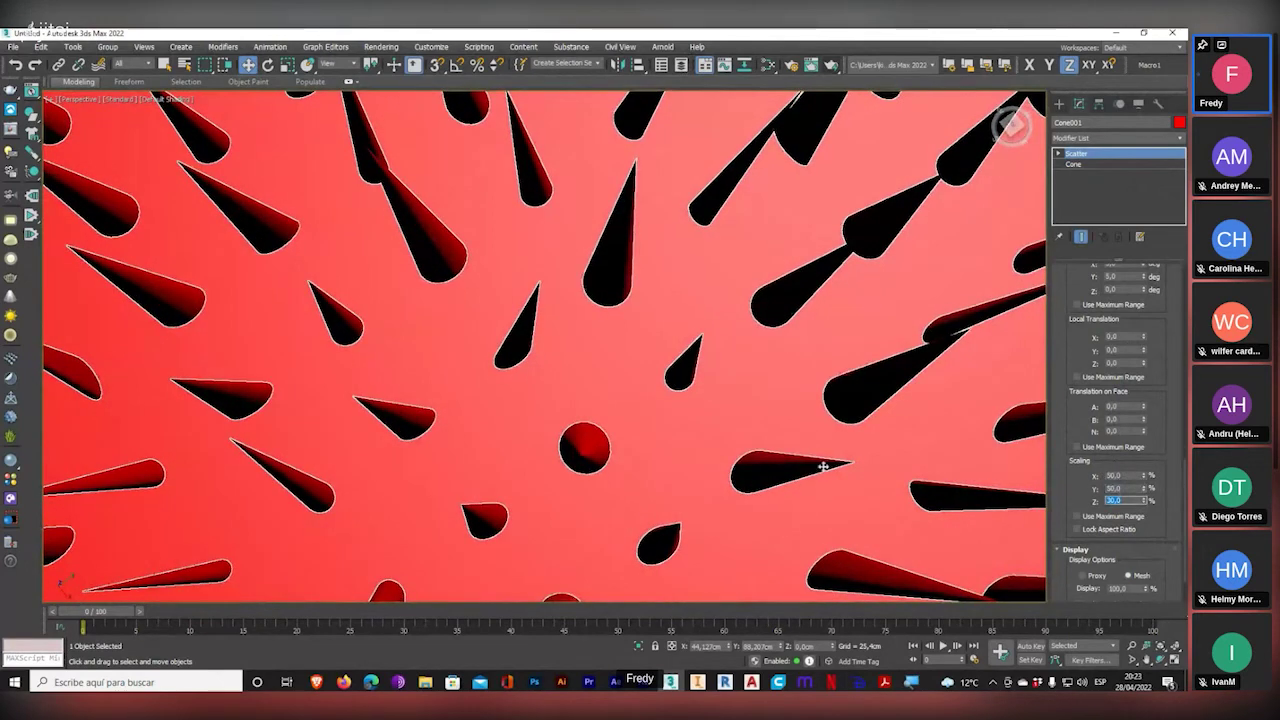
middle_click_drag(686, 521, 694, 371, "alt")
scroll(540, 412, "down", 4)
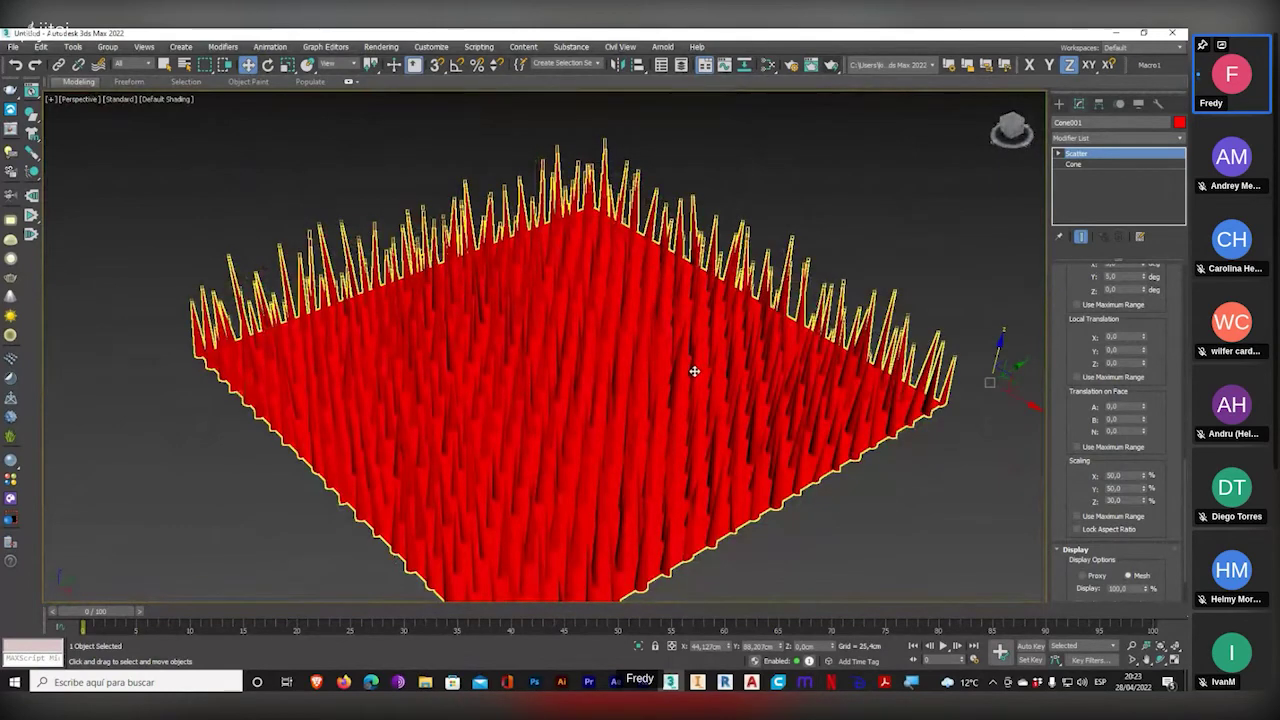
key("F4")
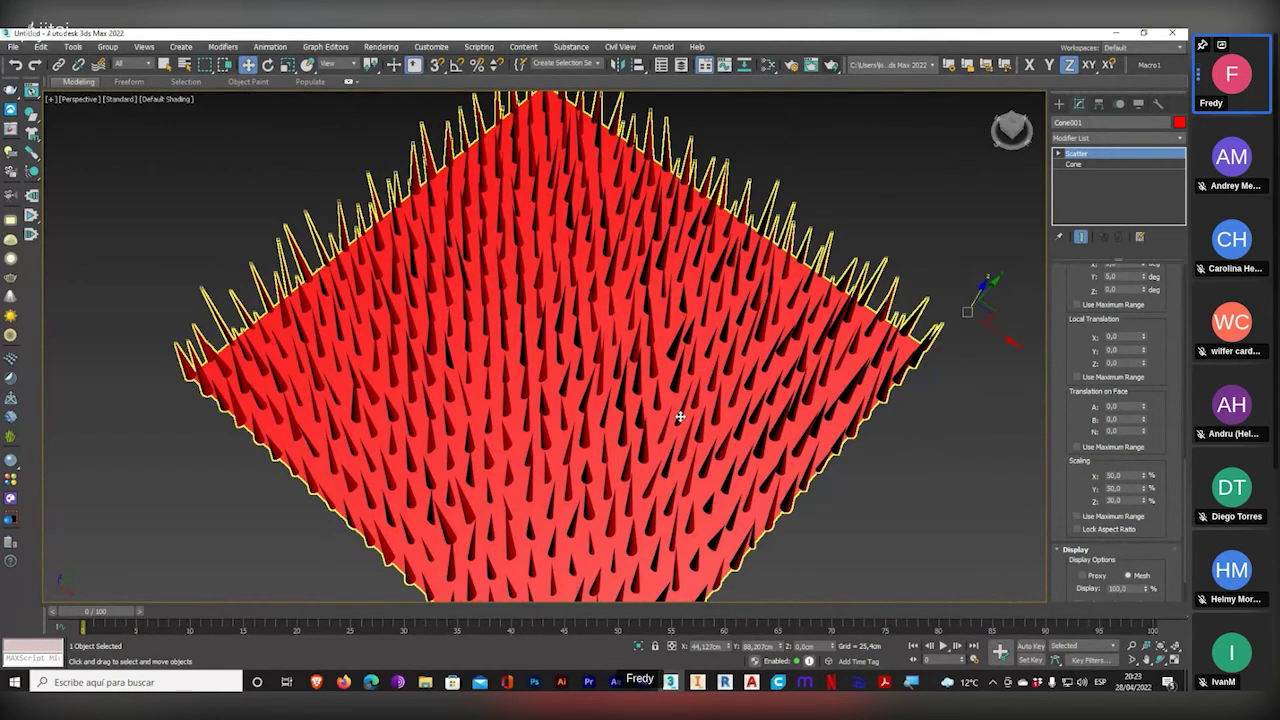
left_click(680, 416)
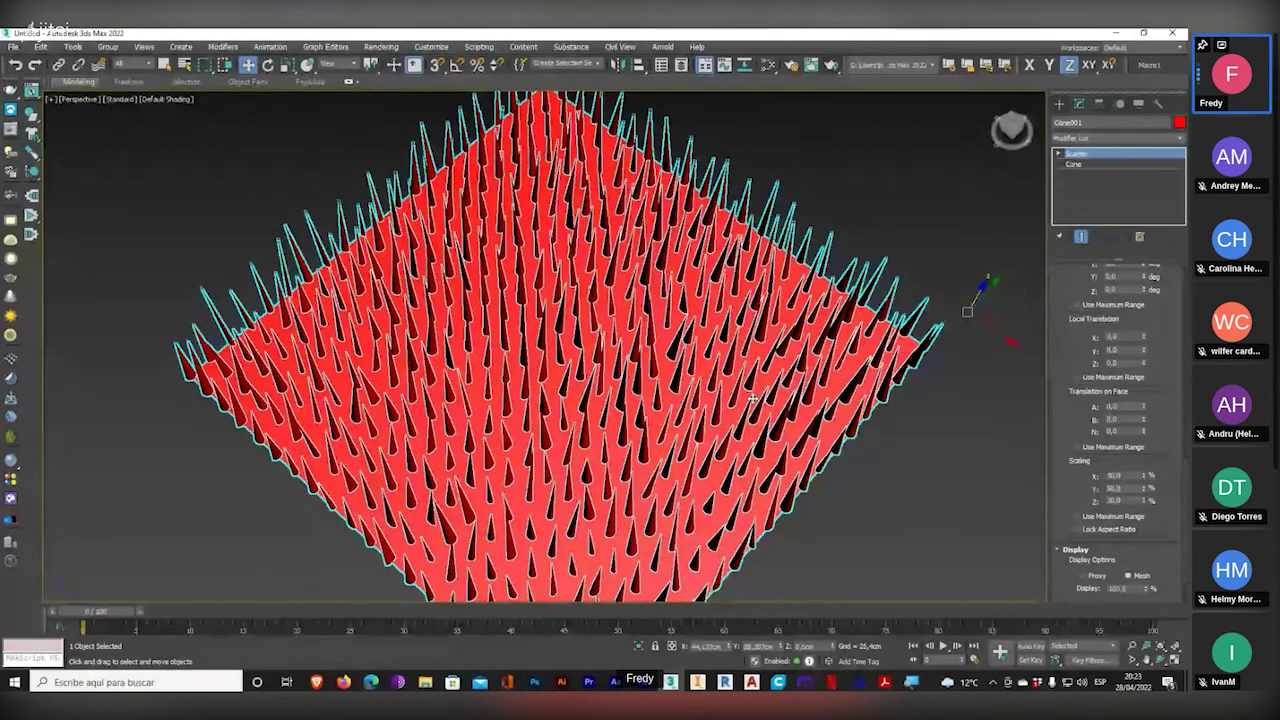
- Switch to Firefox, search the web for "ito software" and open the ito-software.com site
key("alt+Tab")
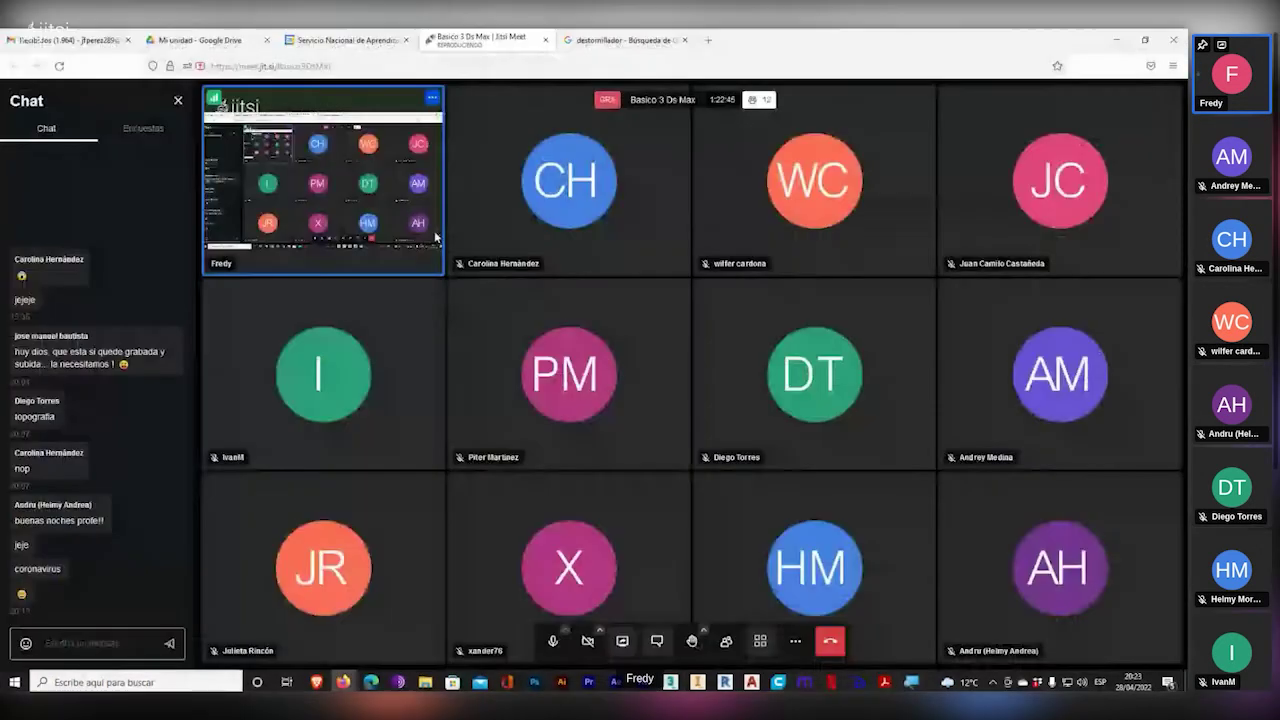
left_click(608, 42)
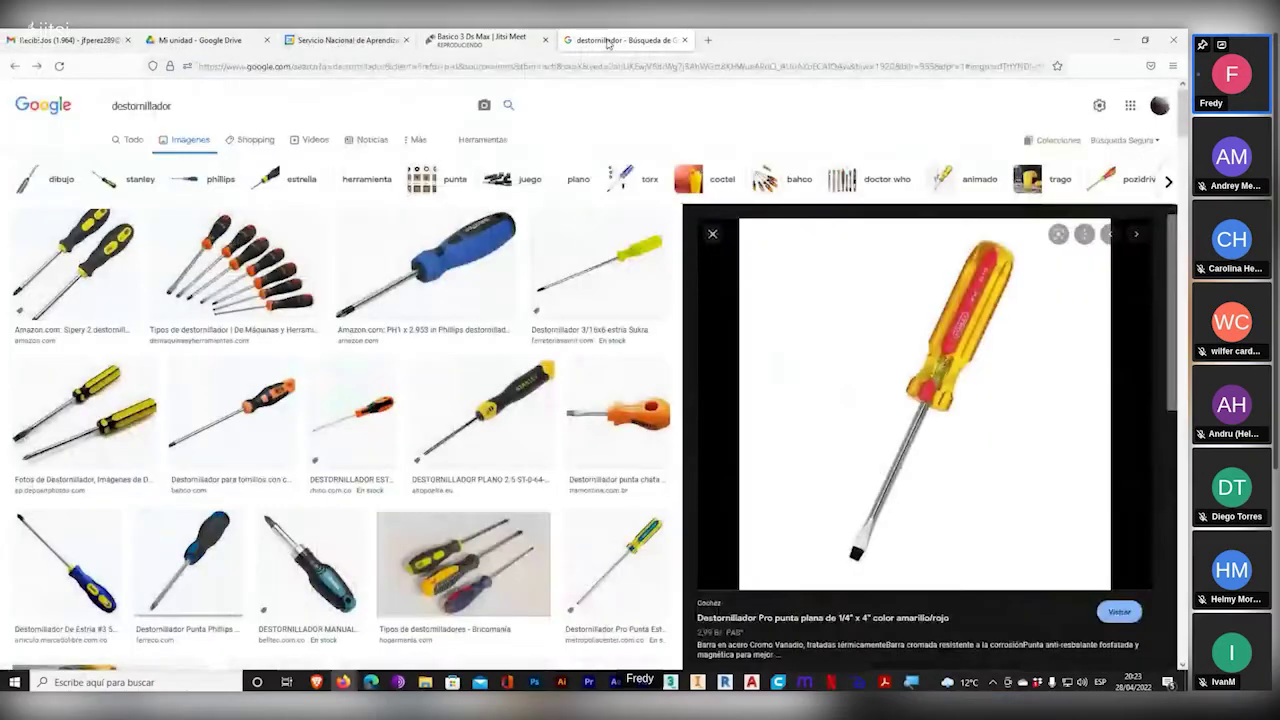
left_click(390, 66)
type("oito")
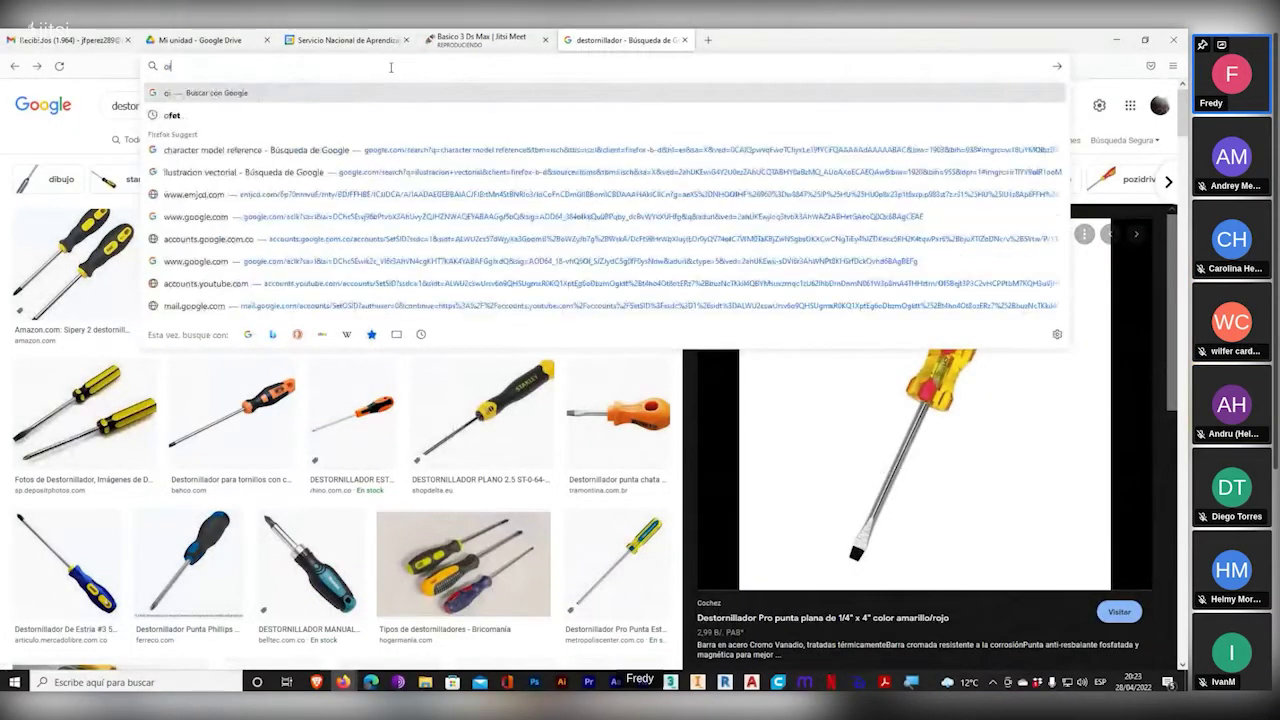
key("BackSpace")
key("BackSpace")
key("BackSpace")
key("BackSpace")
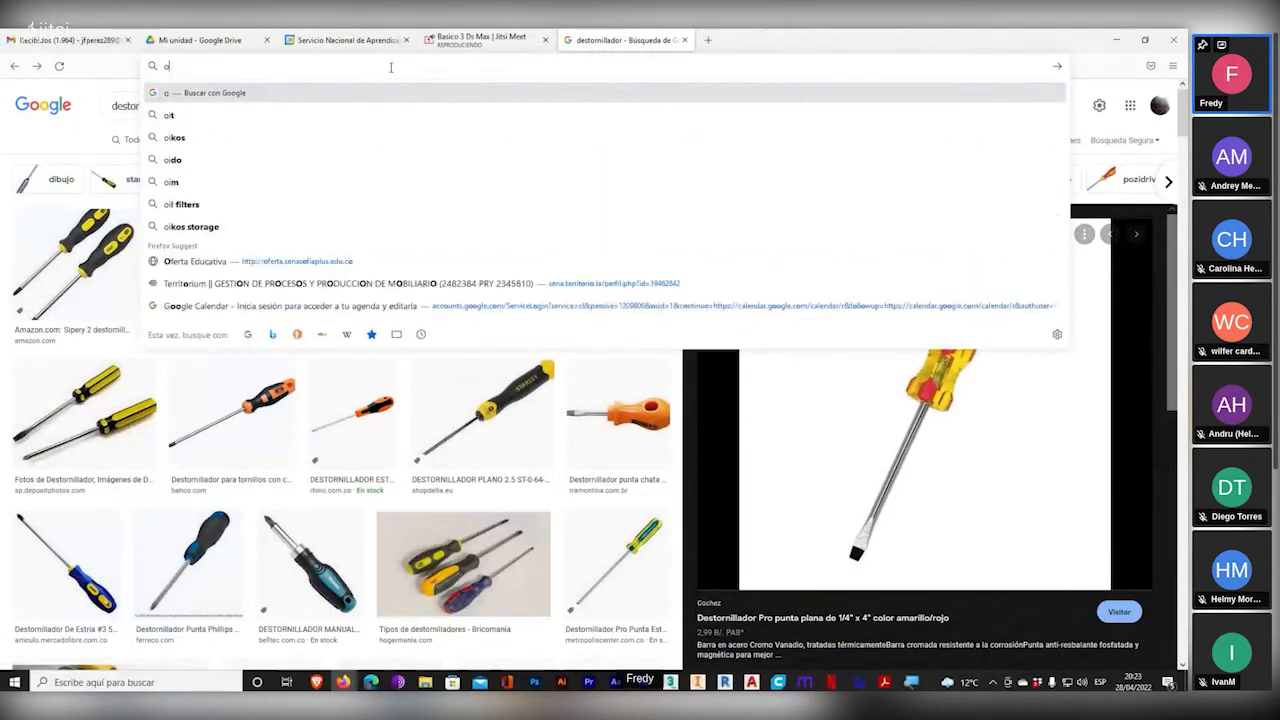
type("ito sof")
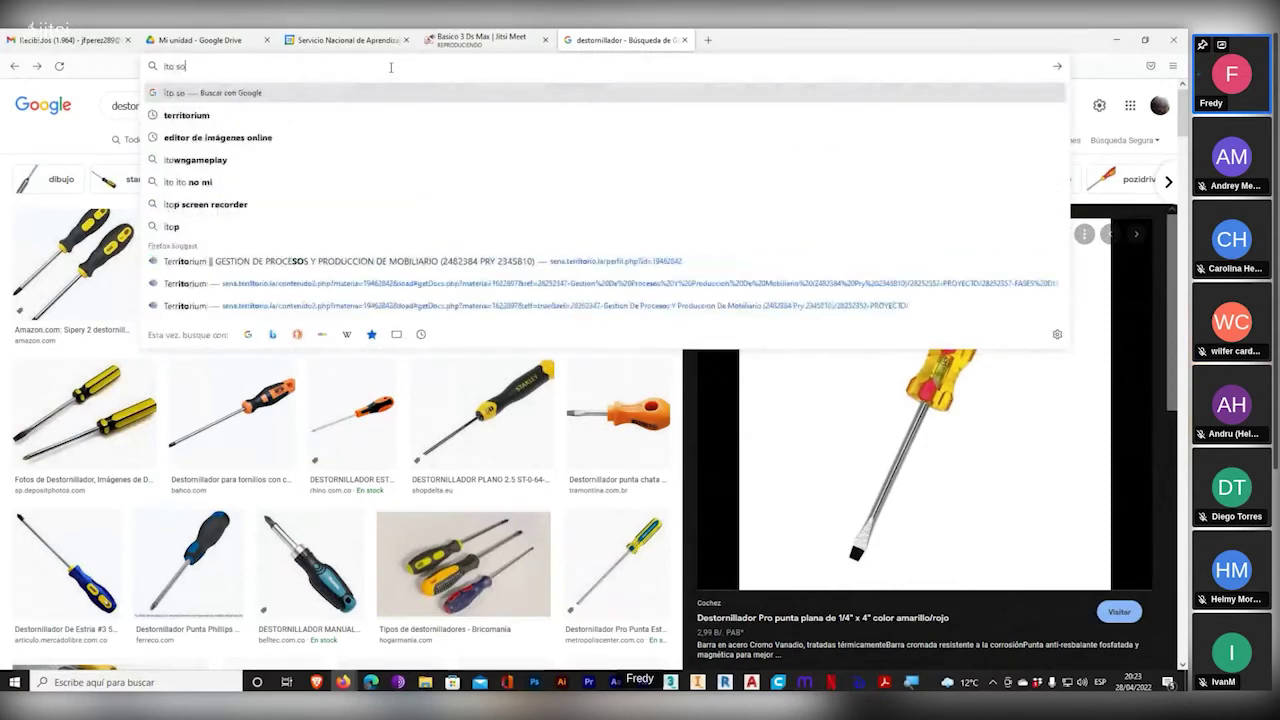
key("Down")
key("Return")
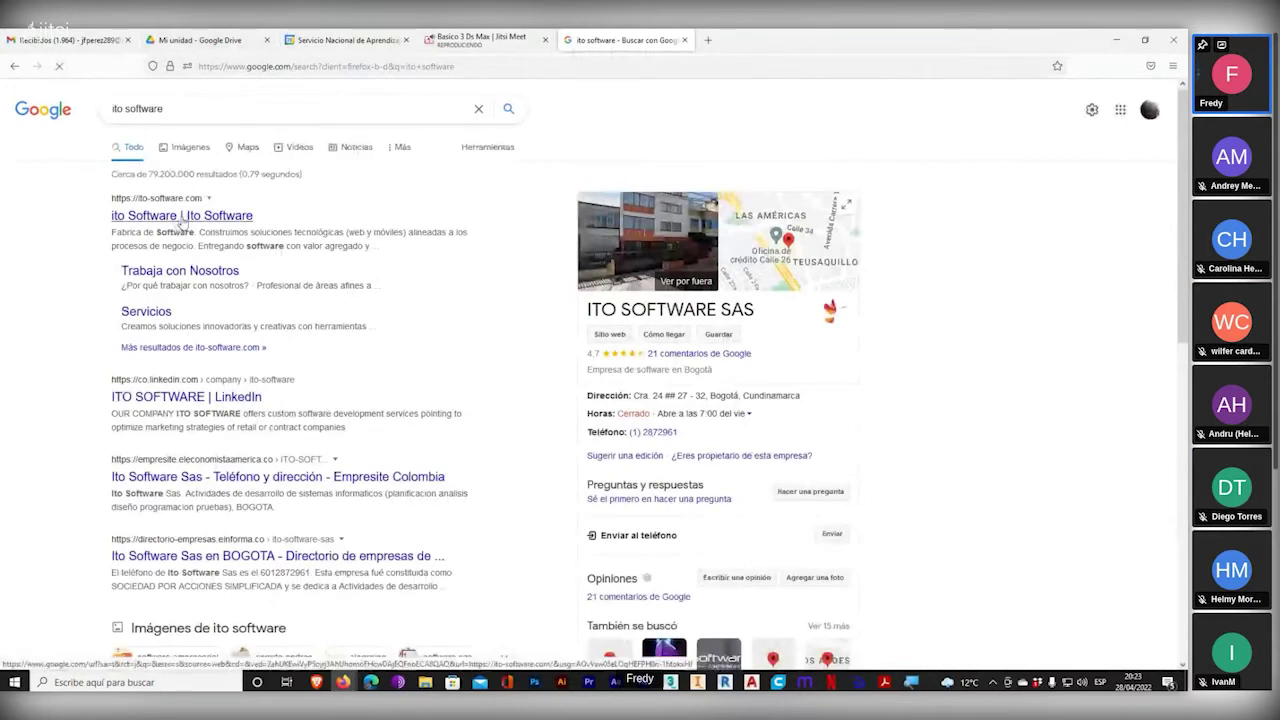
left_click(180, 220)
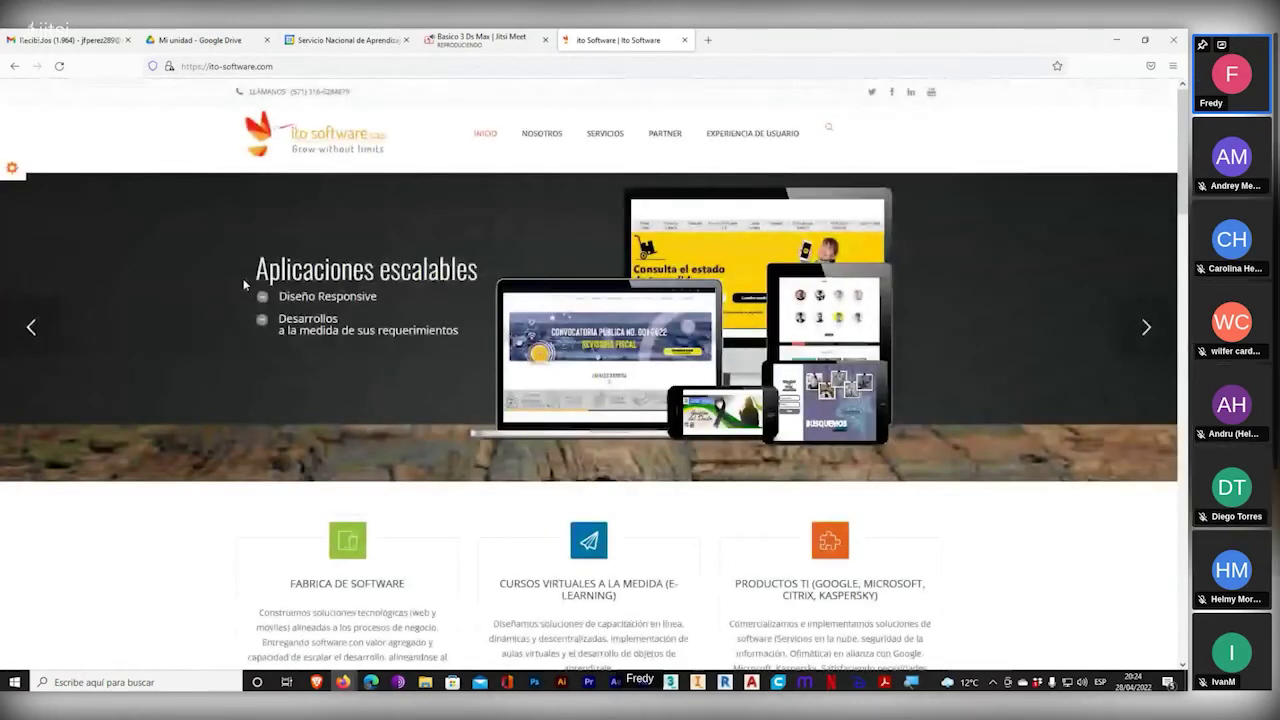
- Run the web search for "ito software" again and look through the results for the plugin developer's site
left_click(215, 66)
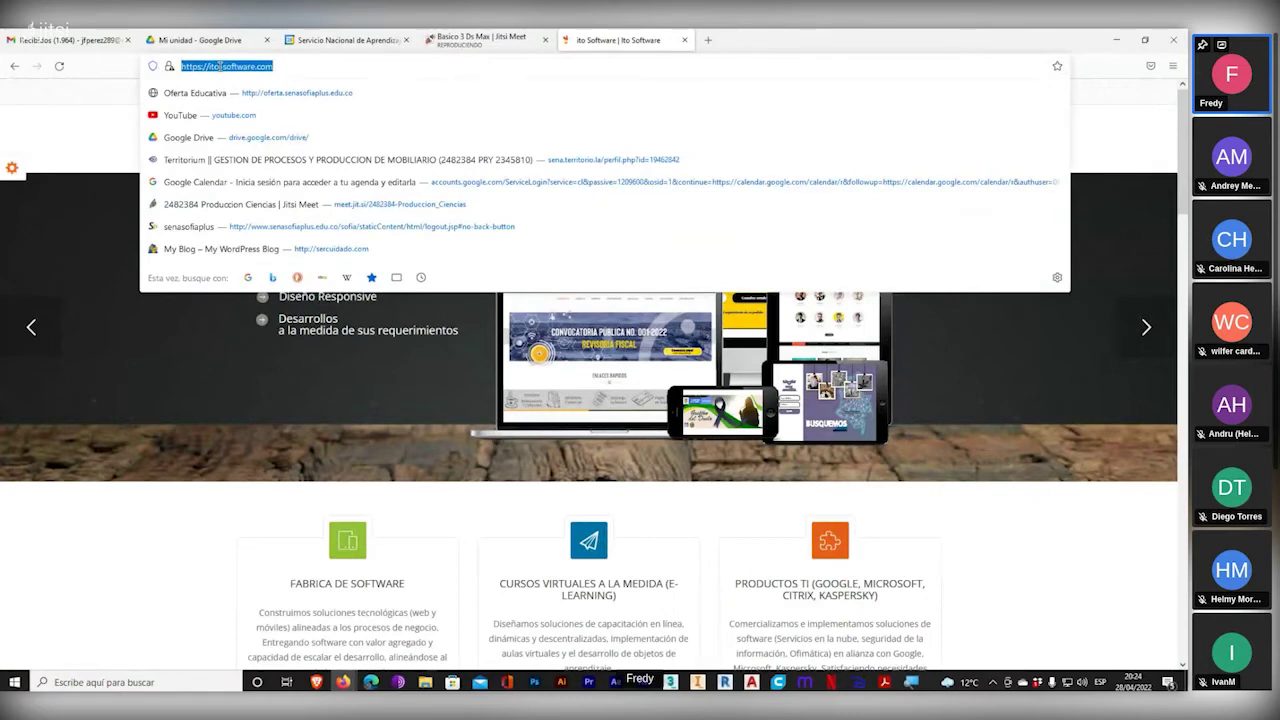
type("ito software")
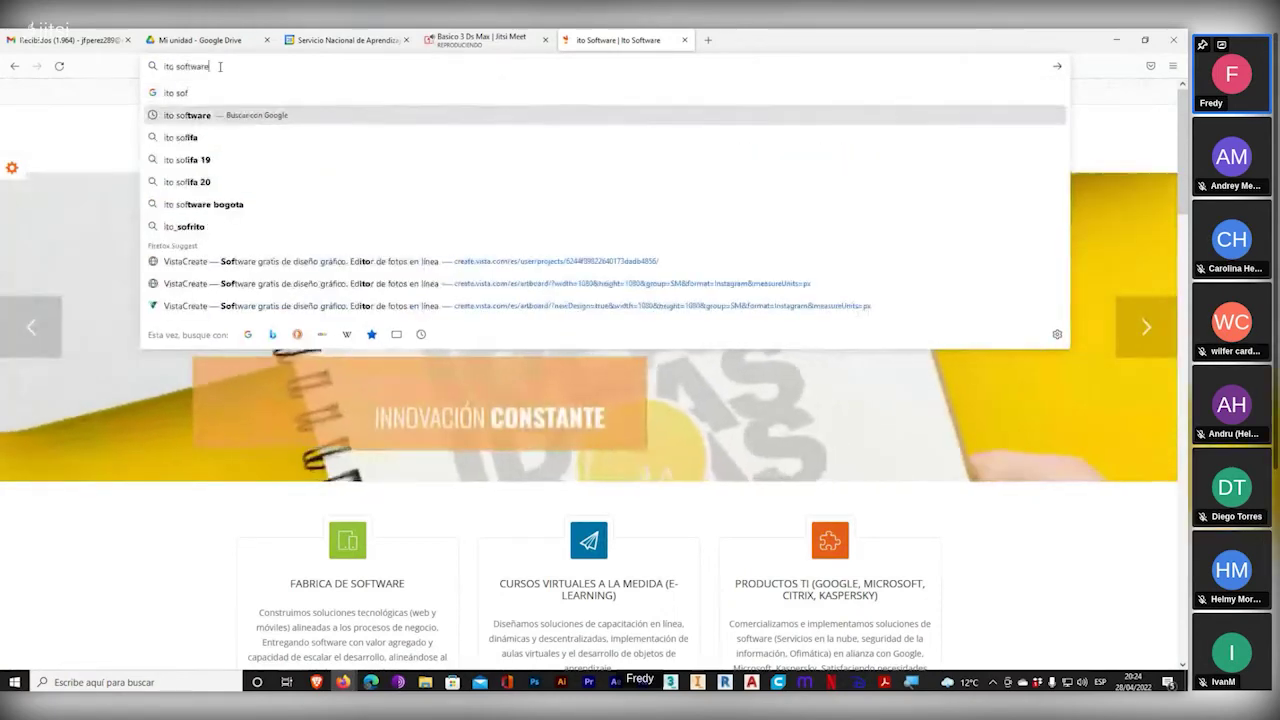
key("Return")
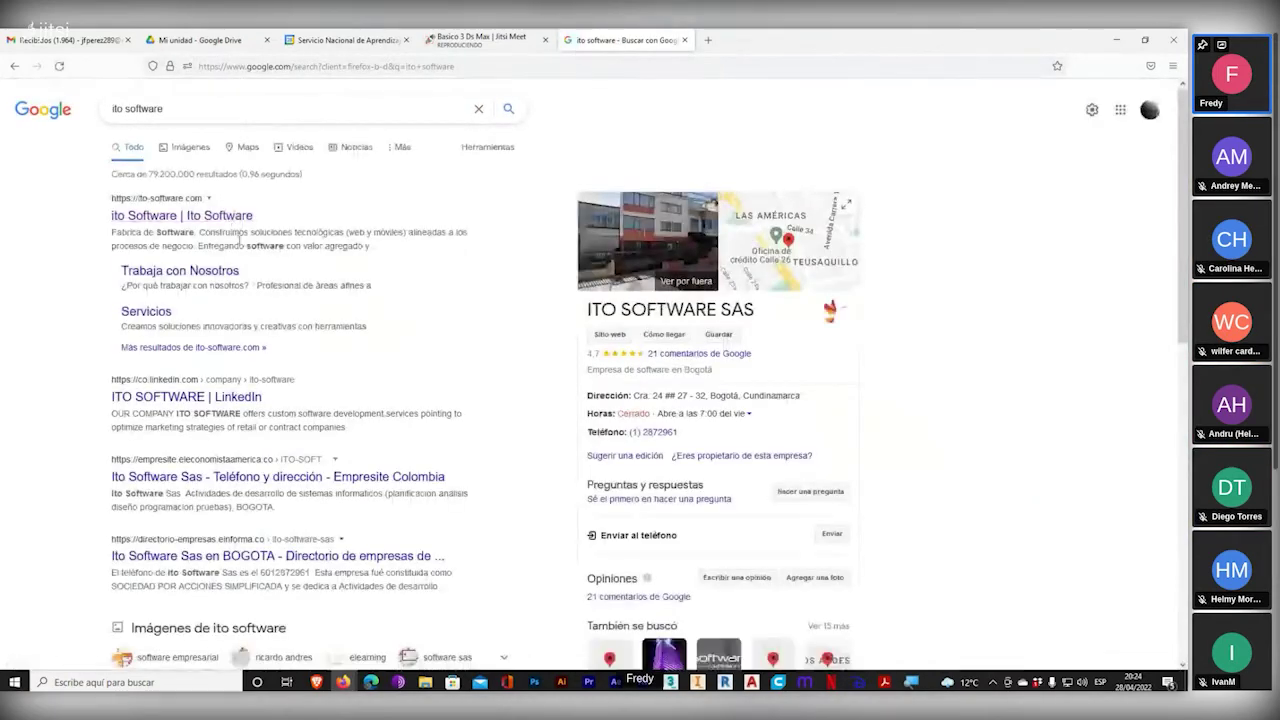
scroll(318, 403, "down", 1)
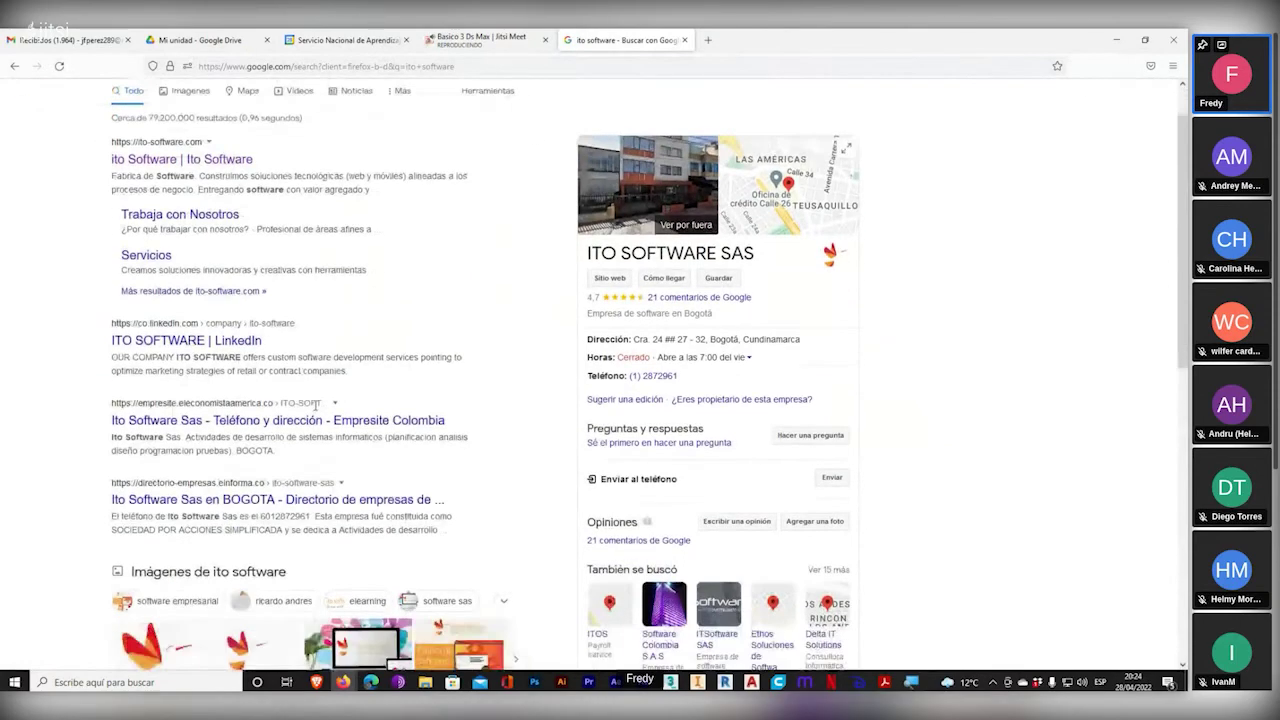
scroll(318, 403, "down", 3)
scroll(315, 410, "up", 4)
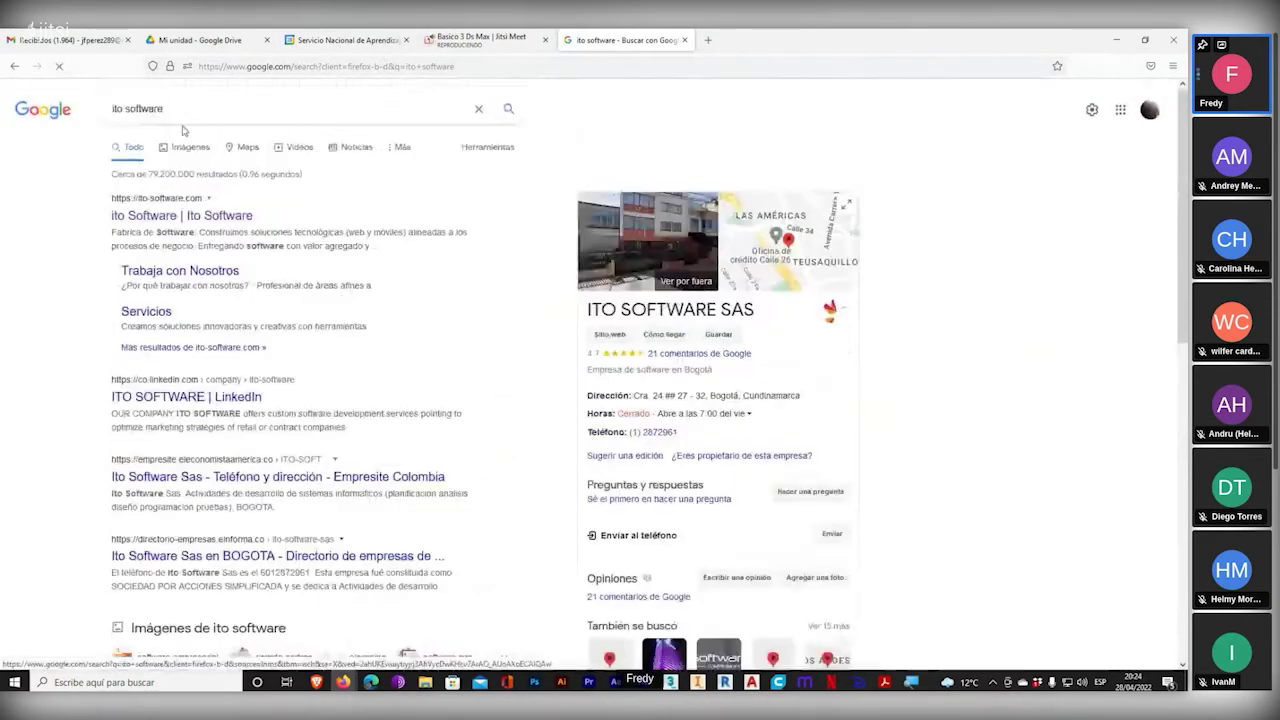
- Search Google for "forest pack" and open the Forest Pack page on itoosoft.com
key("slash")
key("BackSpace")
type("forest pack")
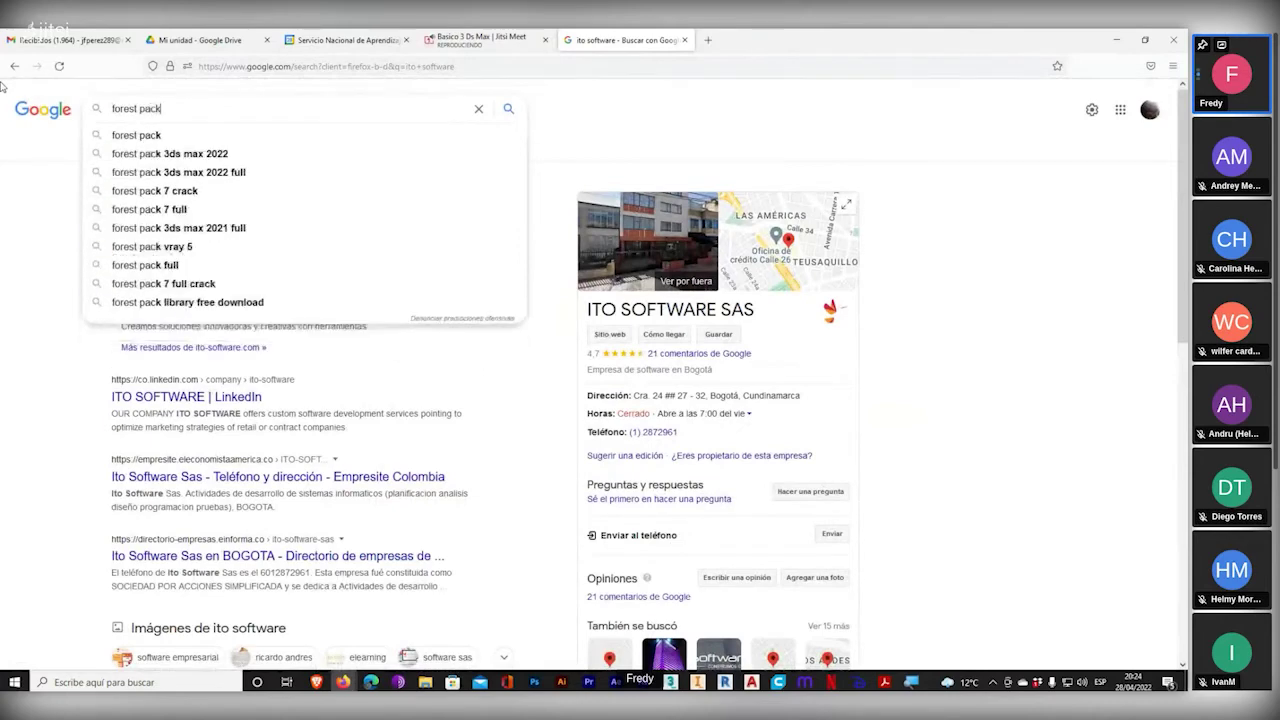
key("Return")
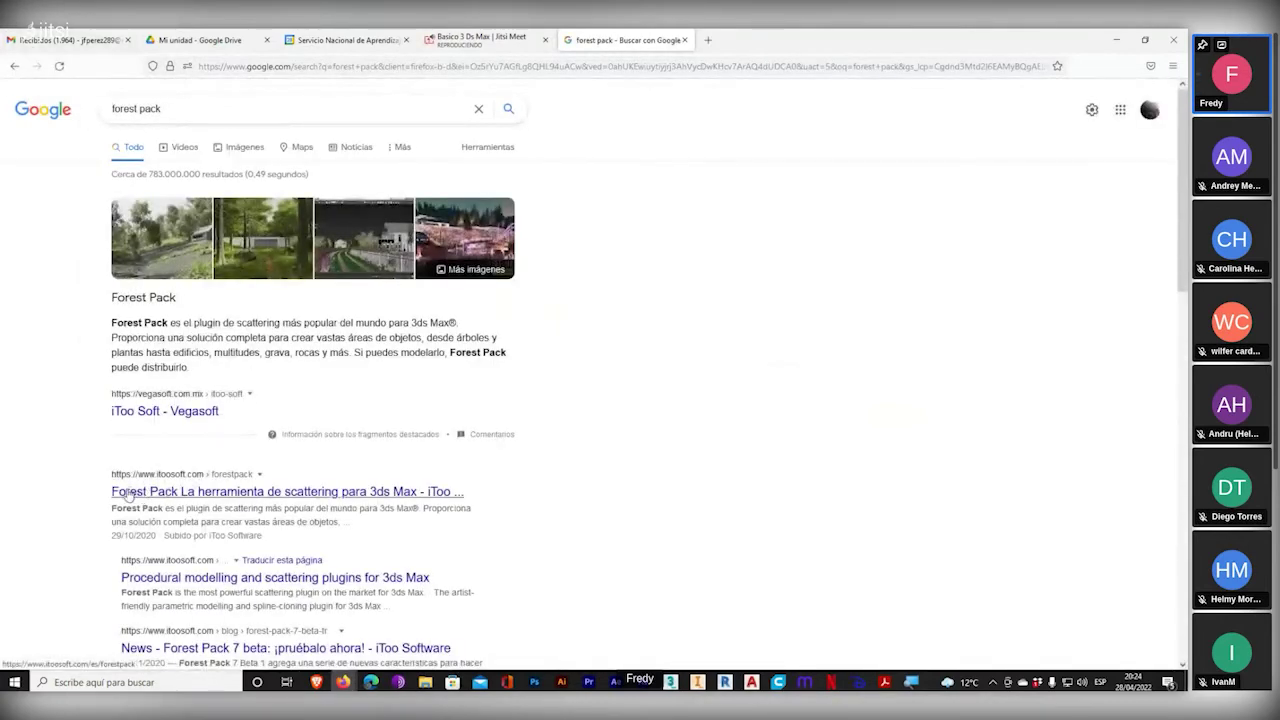
key("super+plus")
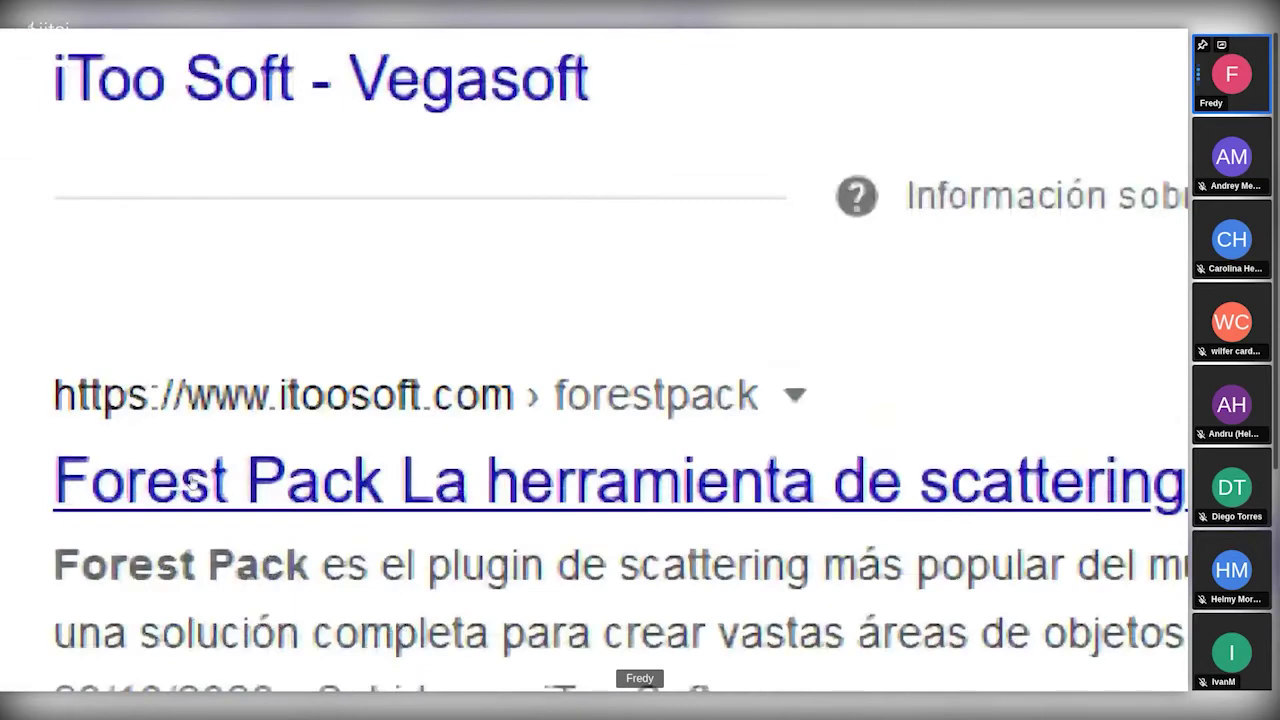
key("super+minus")
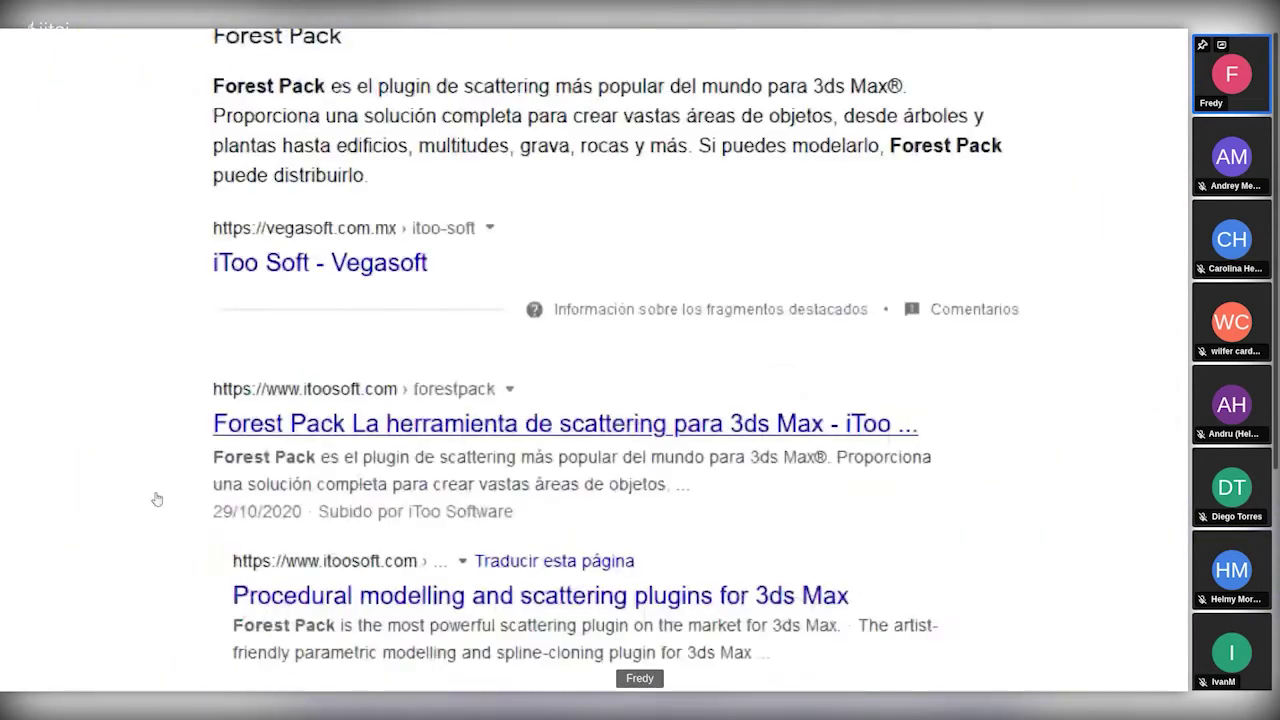
left_click(262, 424)
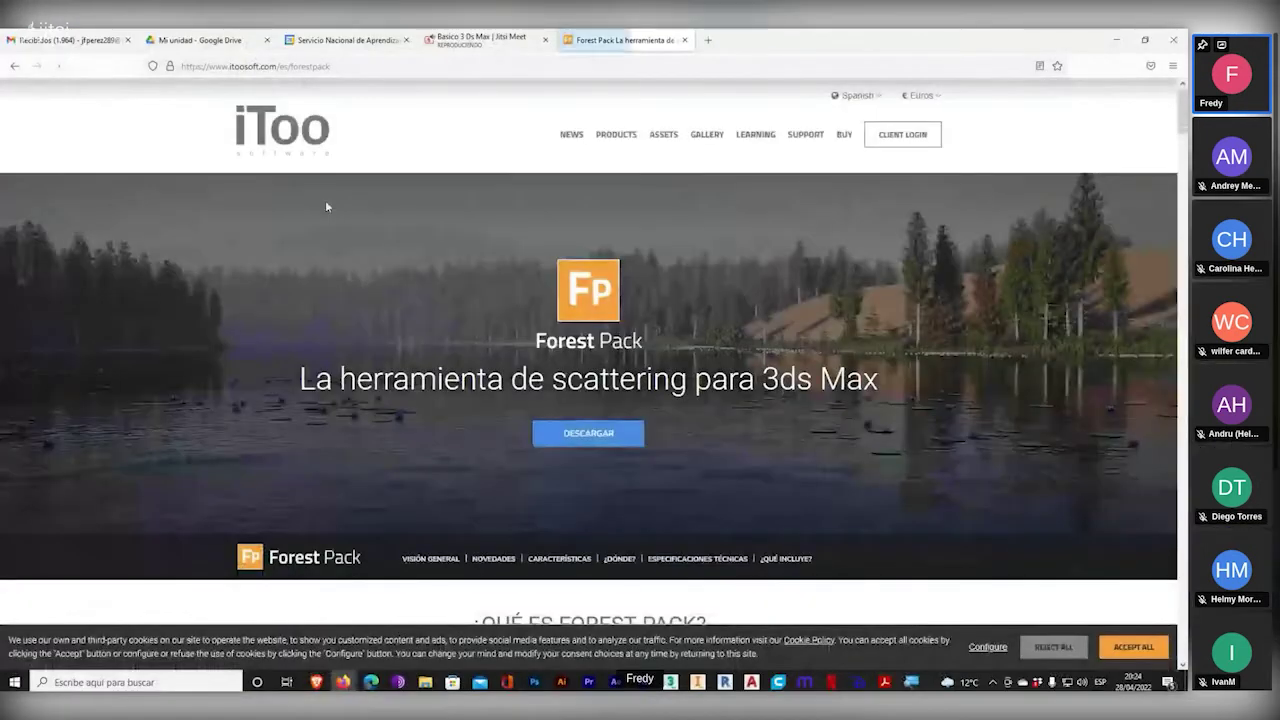
- Open the iToo Software home page and examine its section of plugins for 3ds Max
left_click(308, 137)
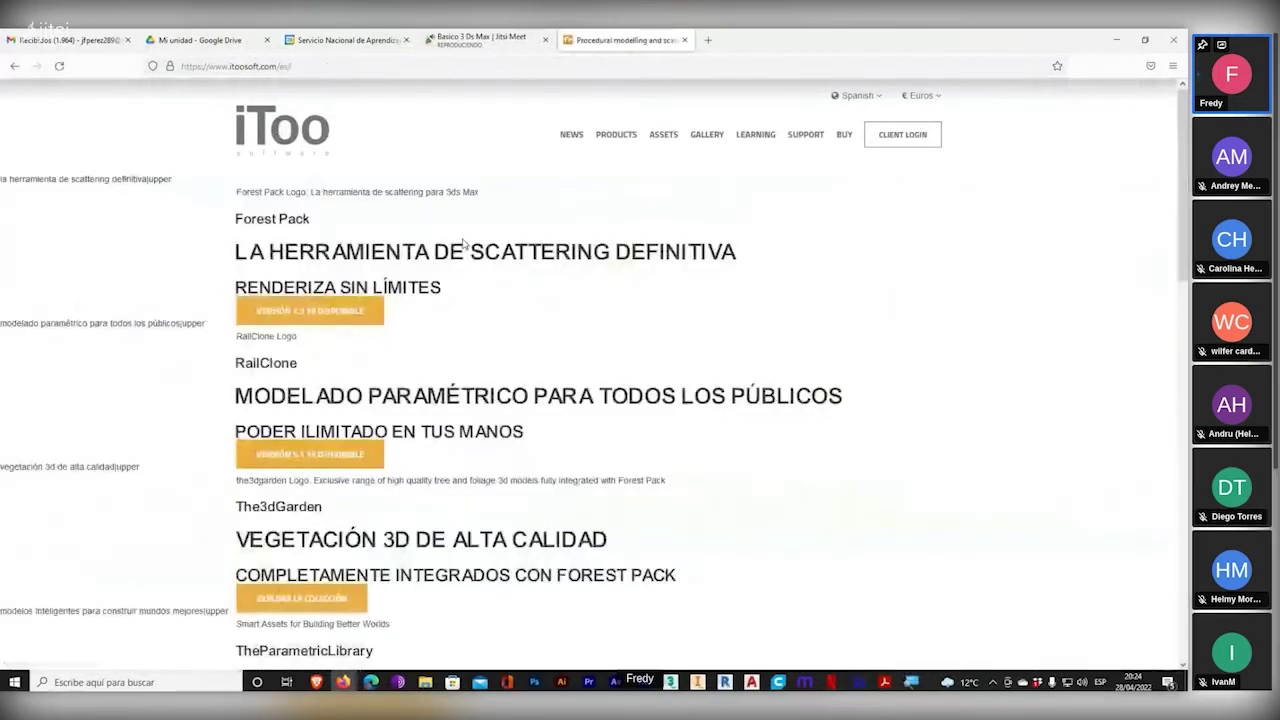
scroll(602, 322, "down", 3)
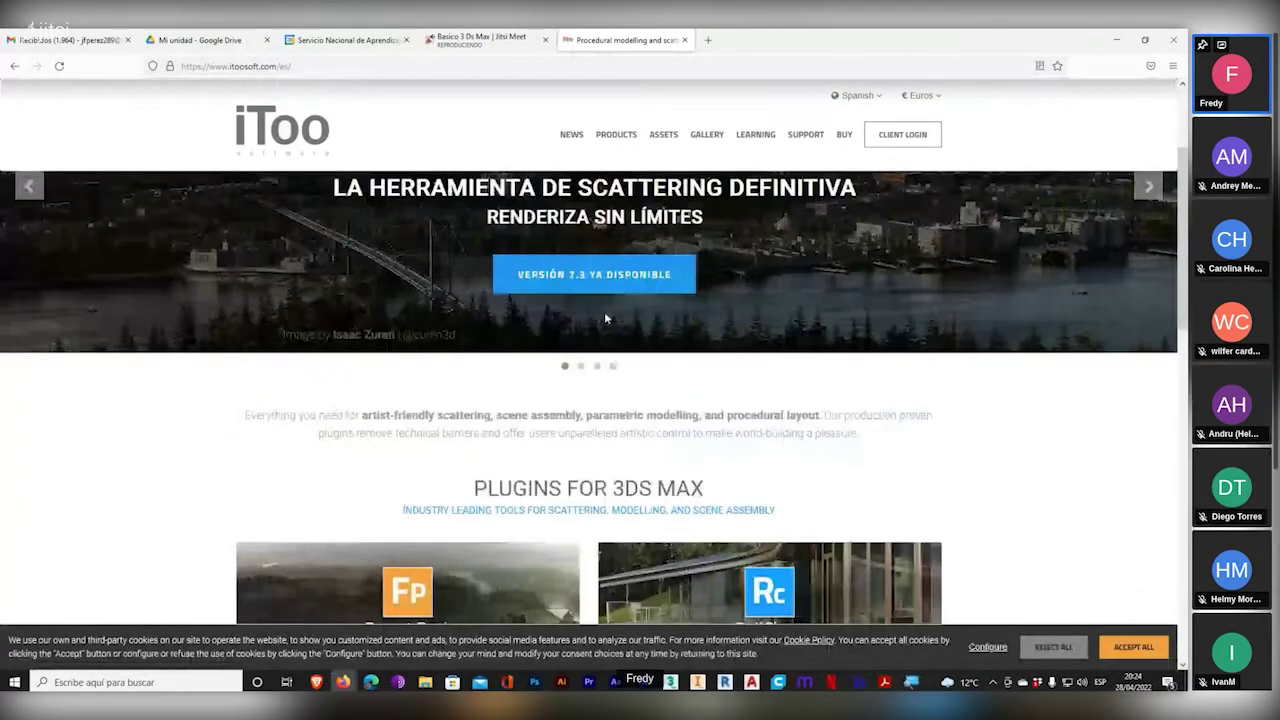
key("ctrl+1")
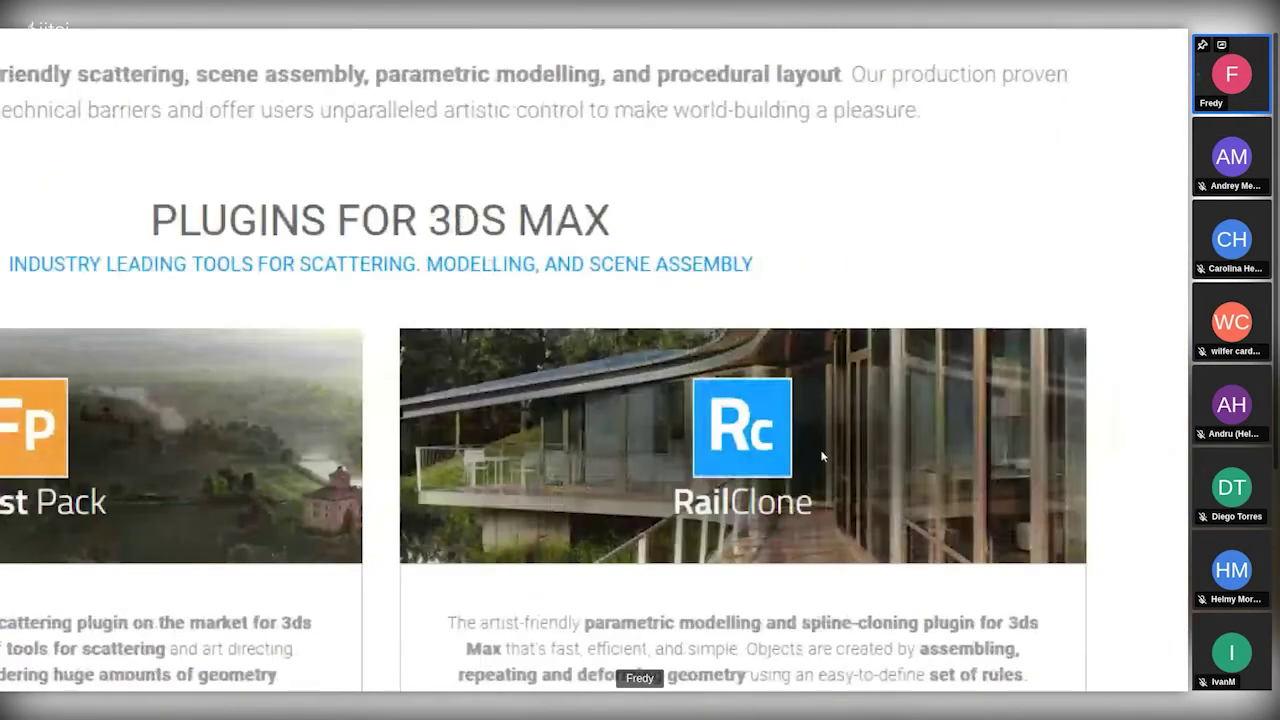
key("super+minus")
scroll(420, 488, "down", 2)
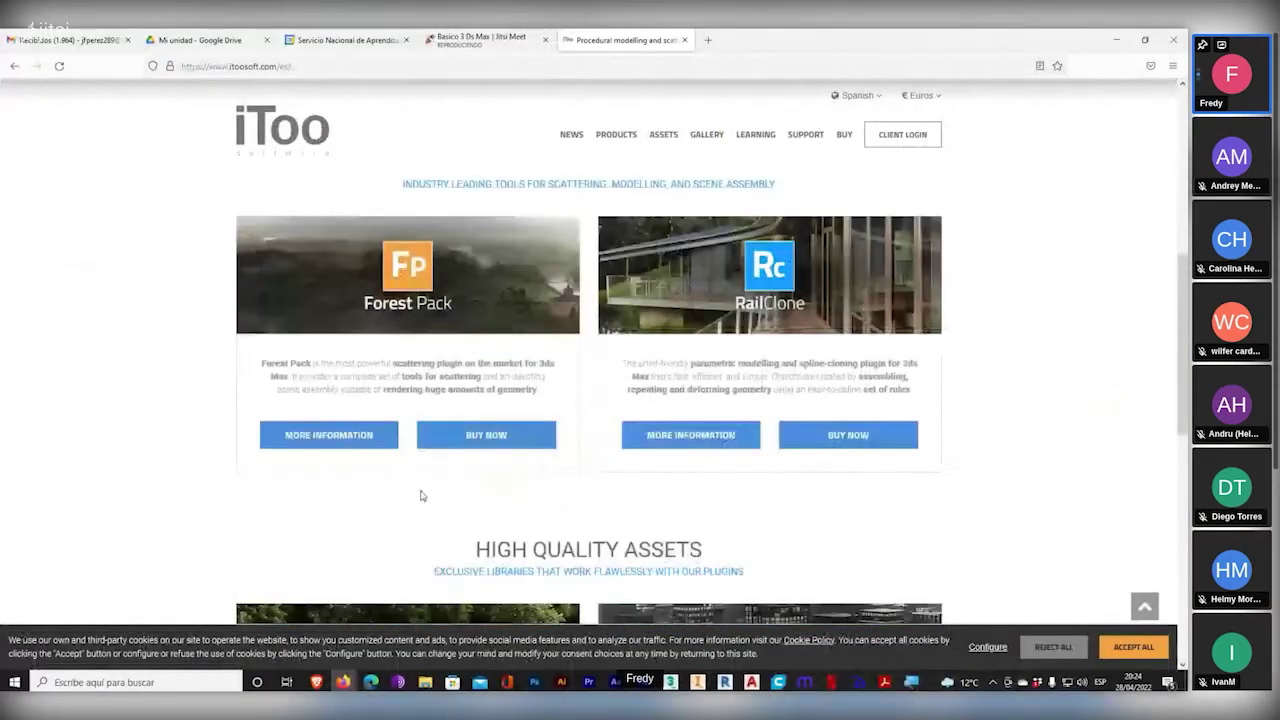
- Open the Forest Pack product page and examine its plugin description and the Forest Pack 7 video preview
left_click(332, 437)
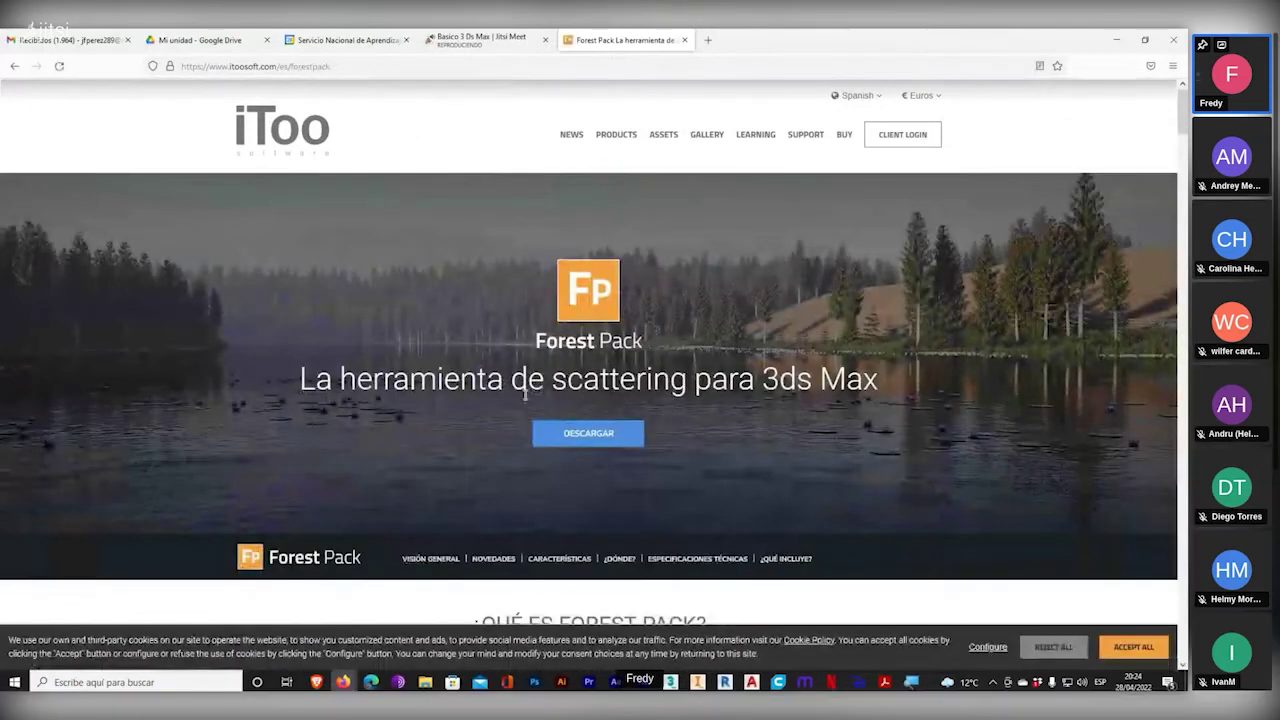
scroll(550, 413, "down", 2)
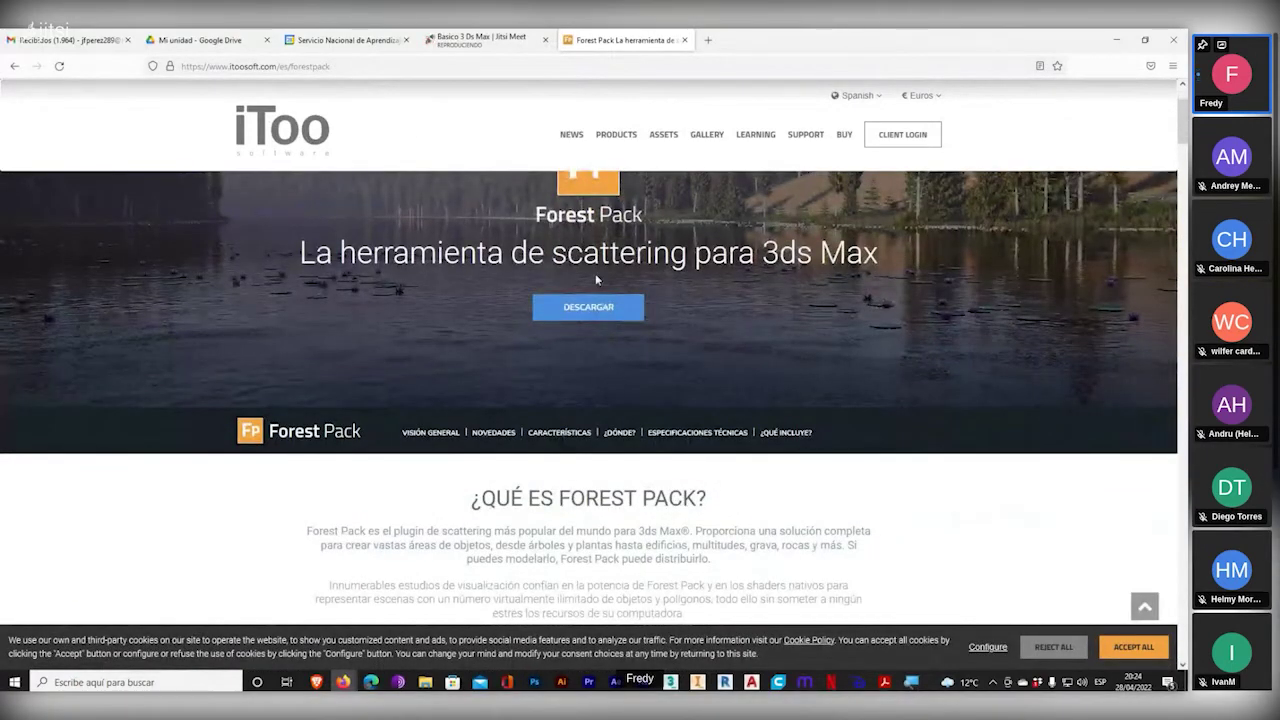
scroll(596, 405, "down", 6)
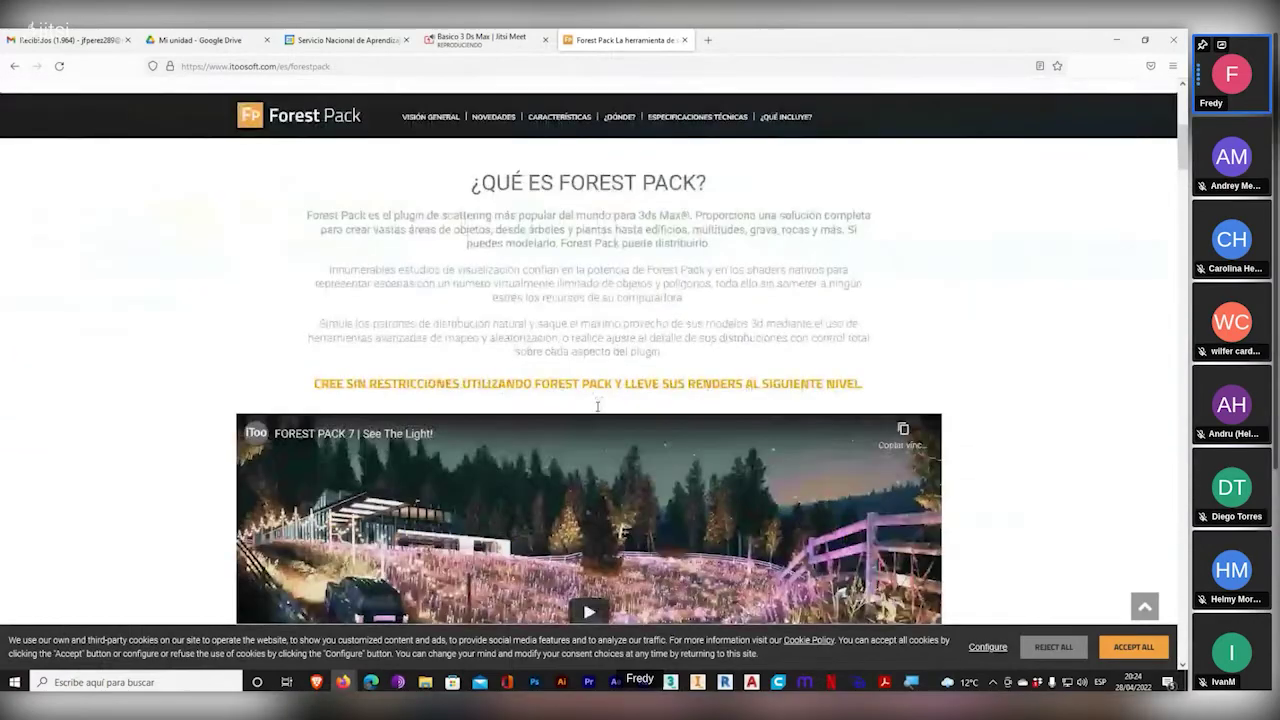
key("ctrl+1")
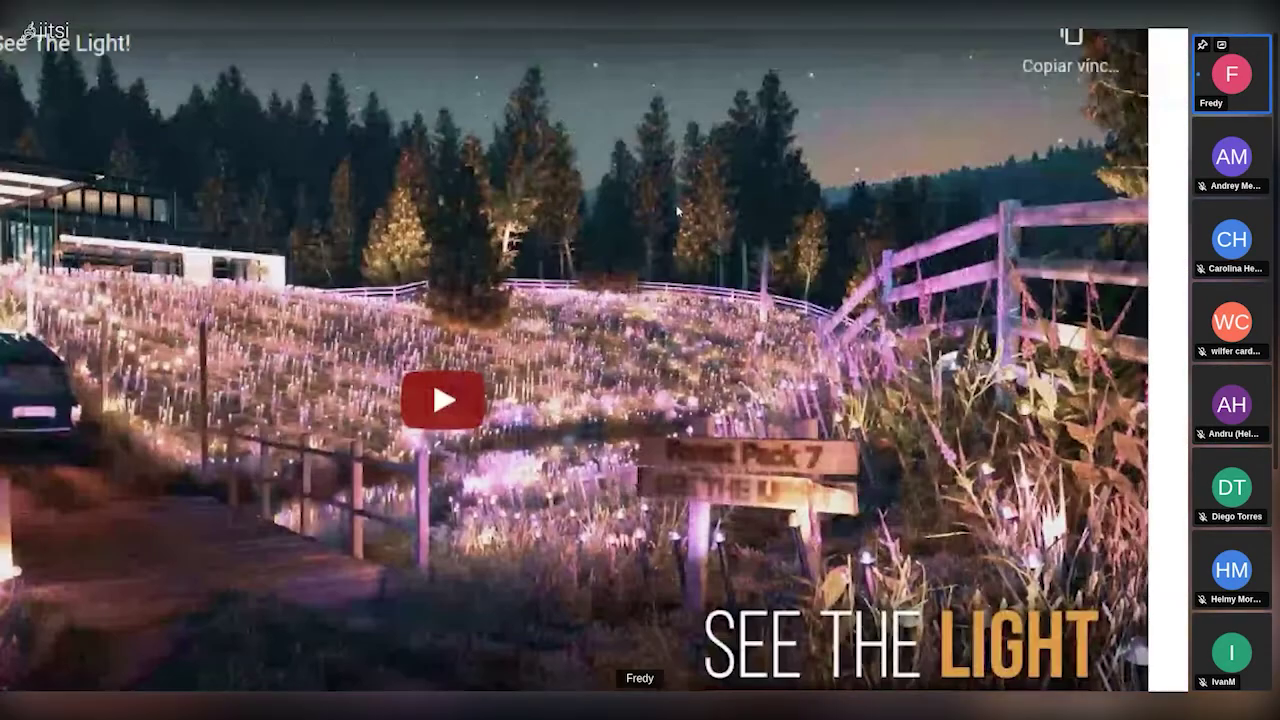
key("Escape")
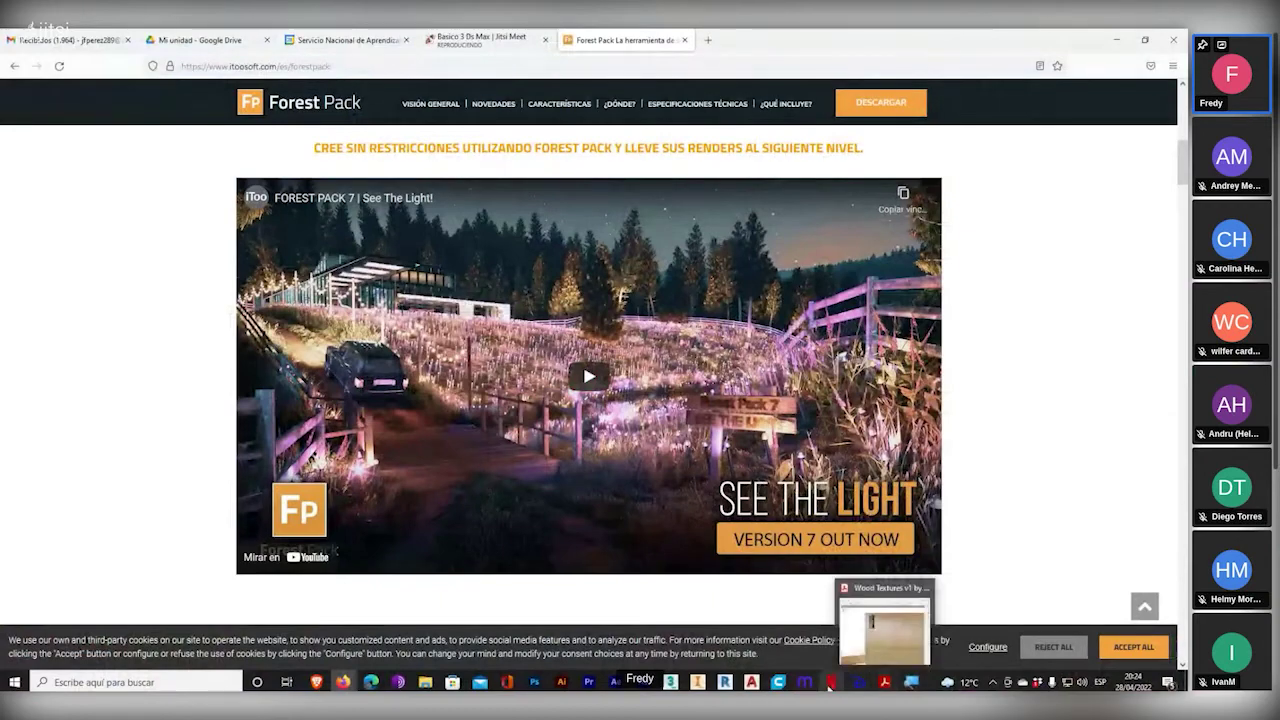
- Switch to 3ds Max and show the polygon and vertex statistics in the Perspective viewport with the scattered cones
left_click(670, 681)
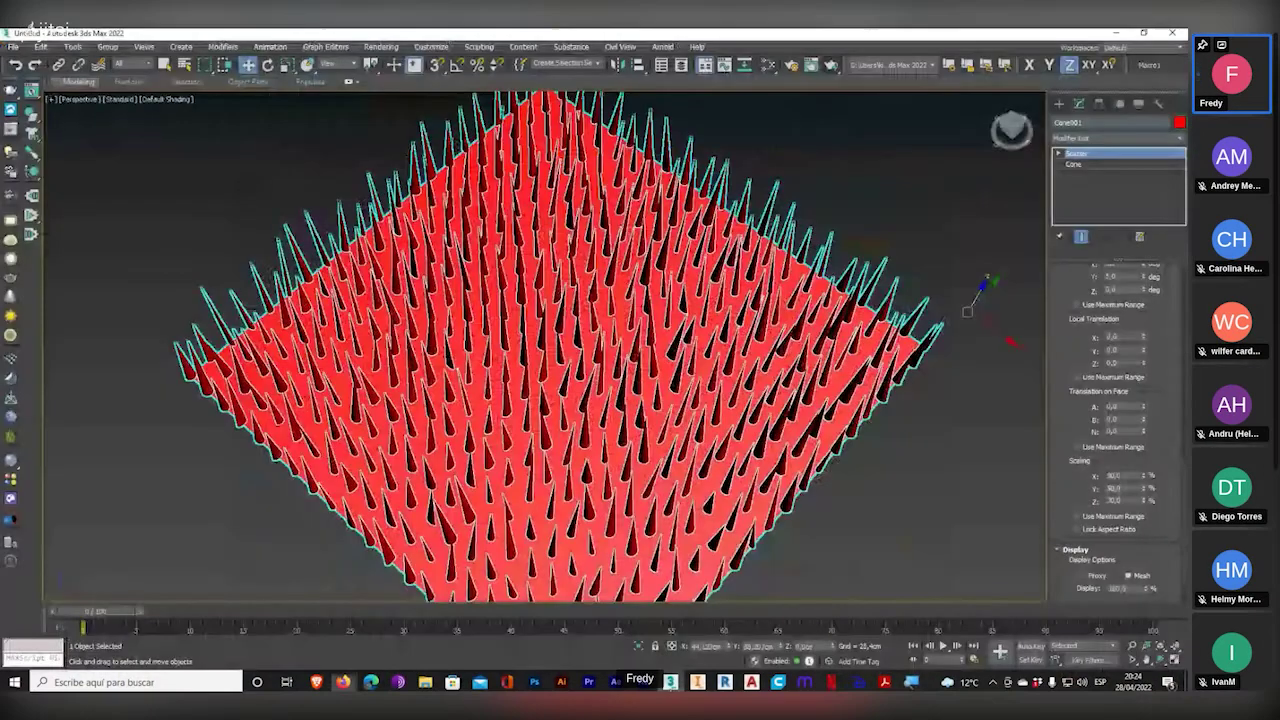
middle_click_drag(400, 340, 415, 348, "alt")
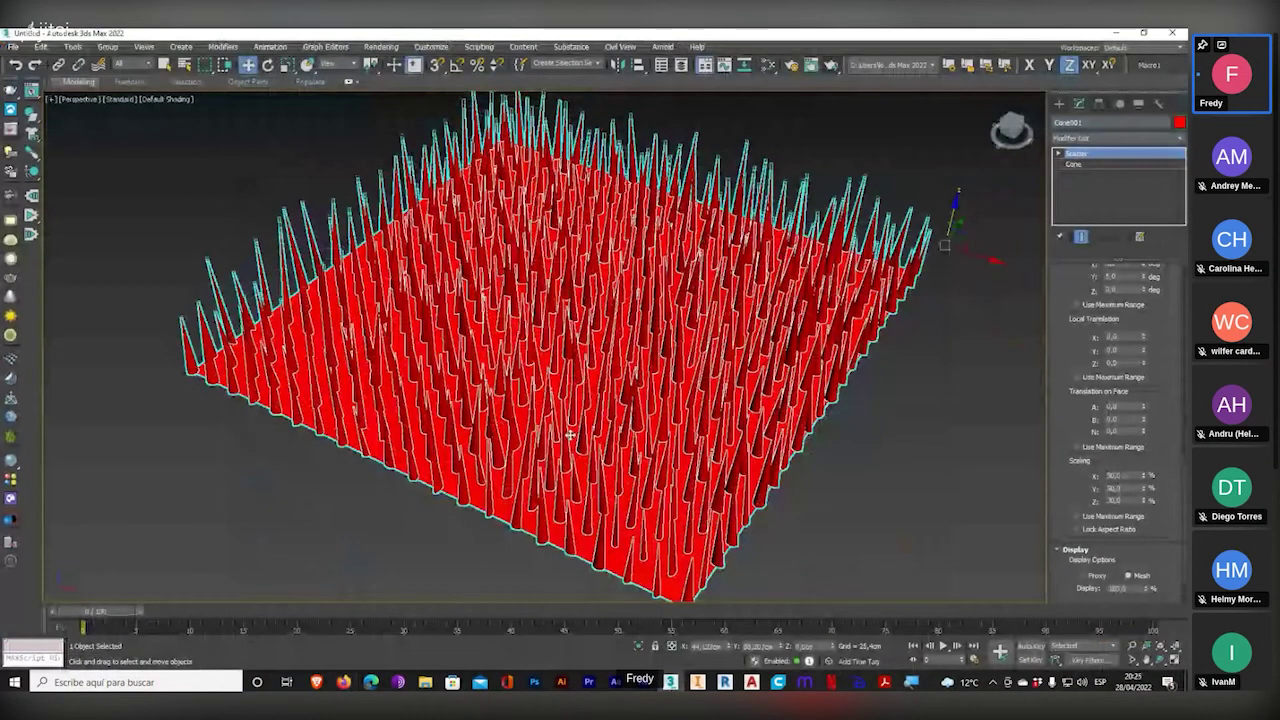
key("7")
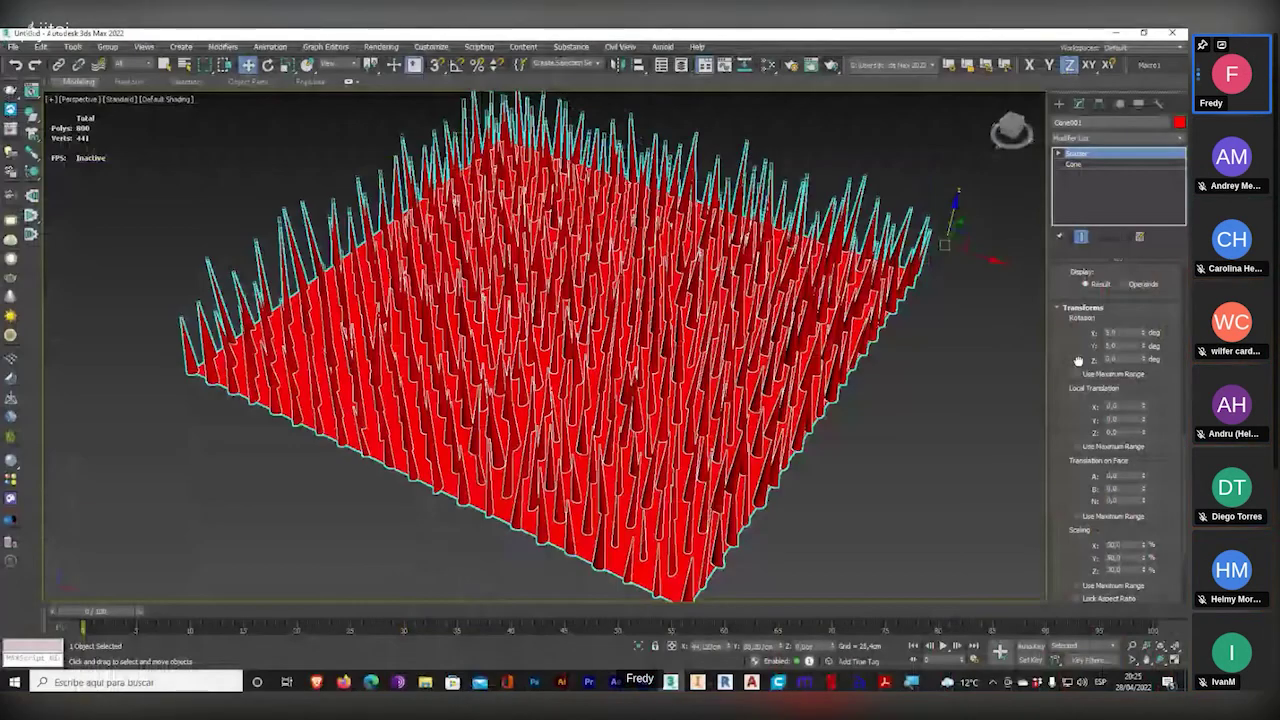
- Open the parameters of the base Cone beneath the Scatter in the object's modifier stack
middle_click_drag(560, 340, 585, 356, "alt")
scroll(1079, 545, "up", 3)
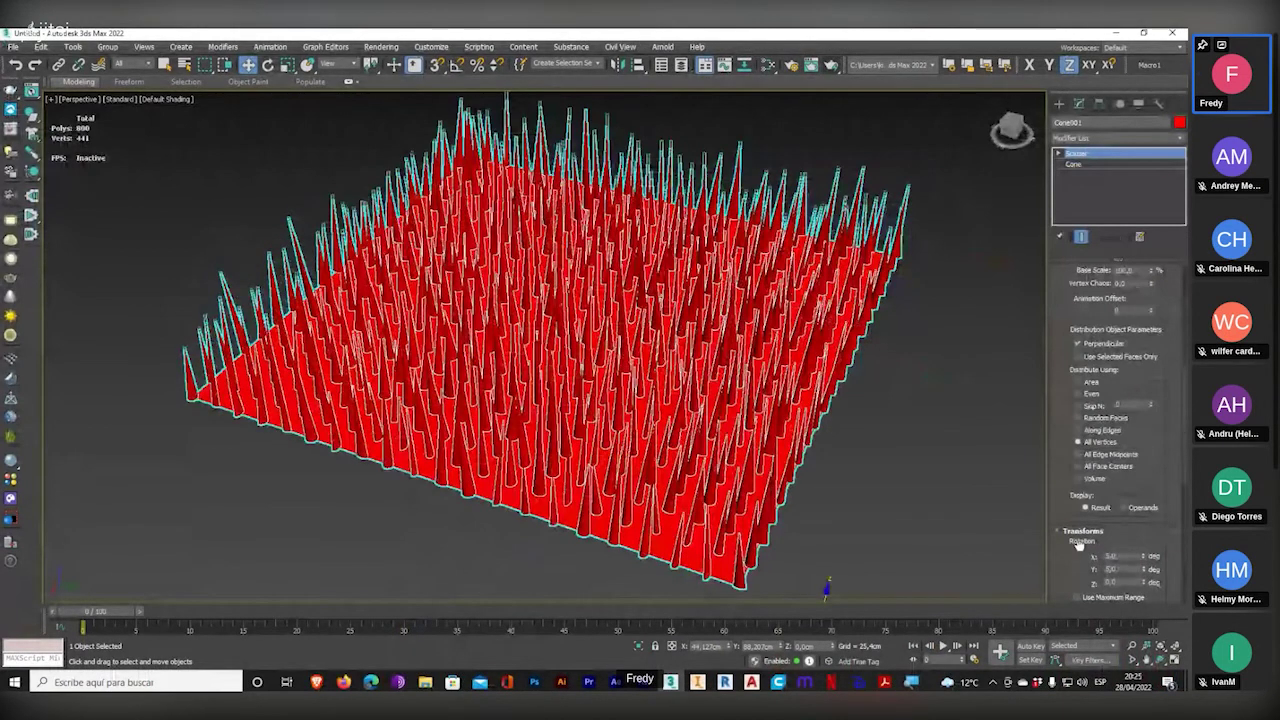
left_click(1074, 164)
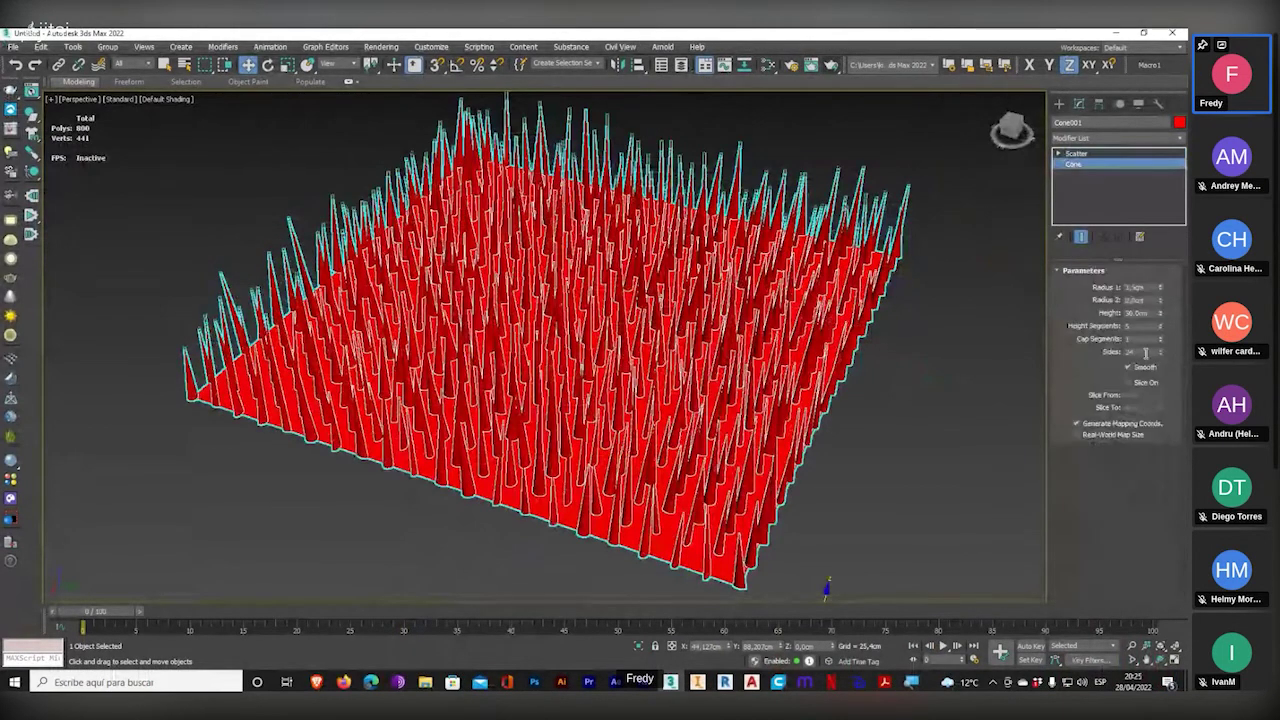
- Examine the cone Scatter object's settings, the viewport polygon statistics and the cone distribution across the plane from several angles
left_click(1076, 154)
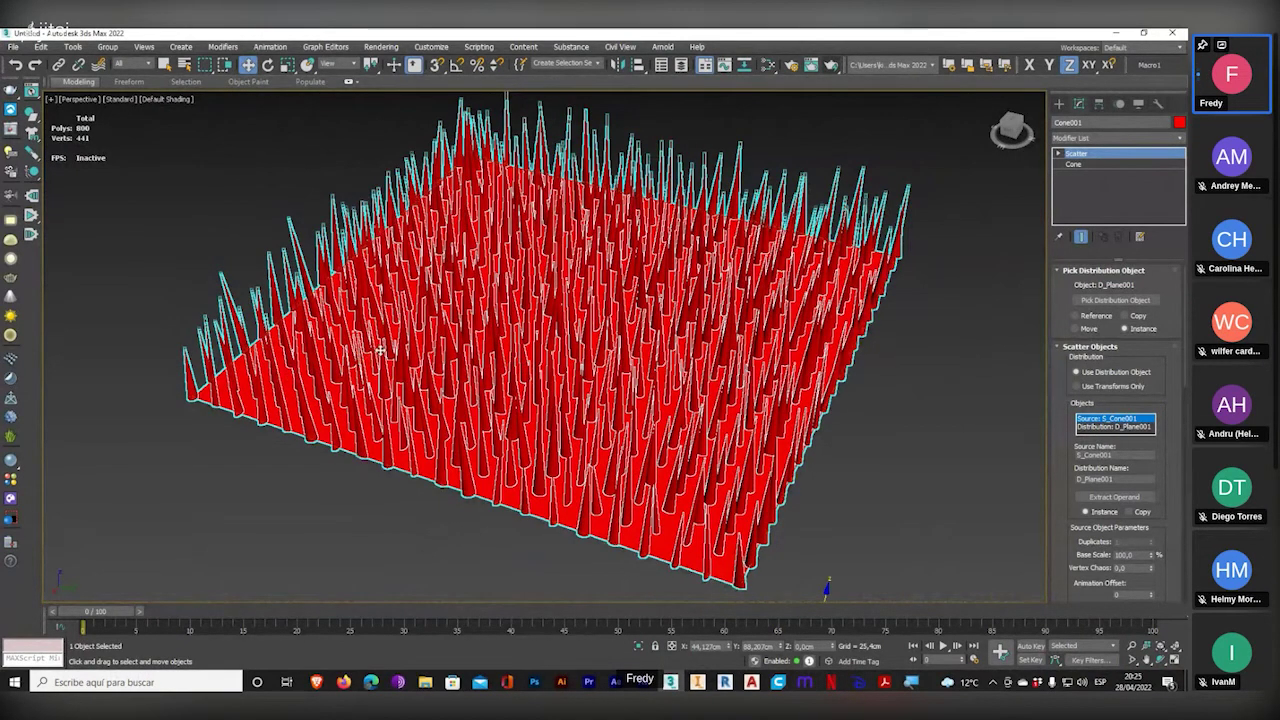
middle_click_drag(386, 326, 490, 328, "alt")
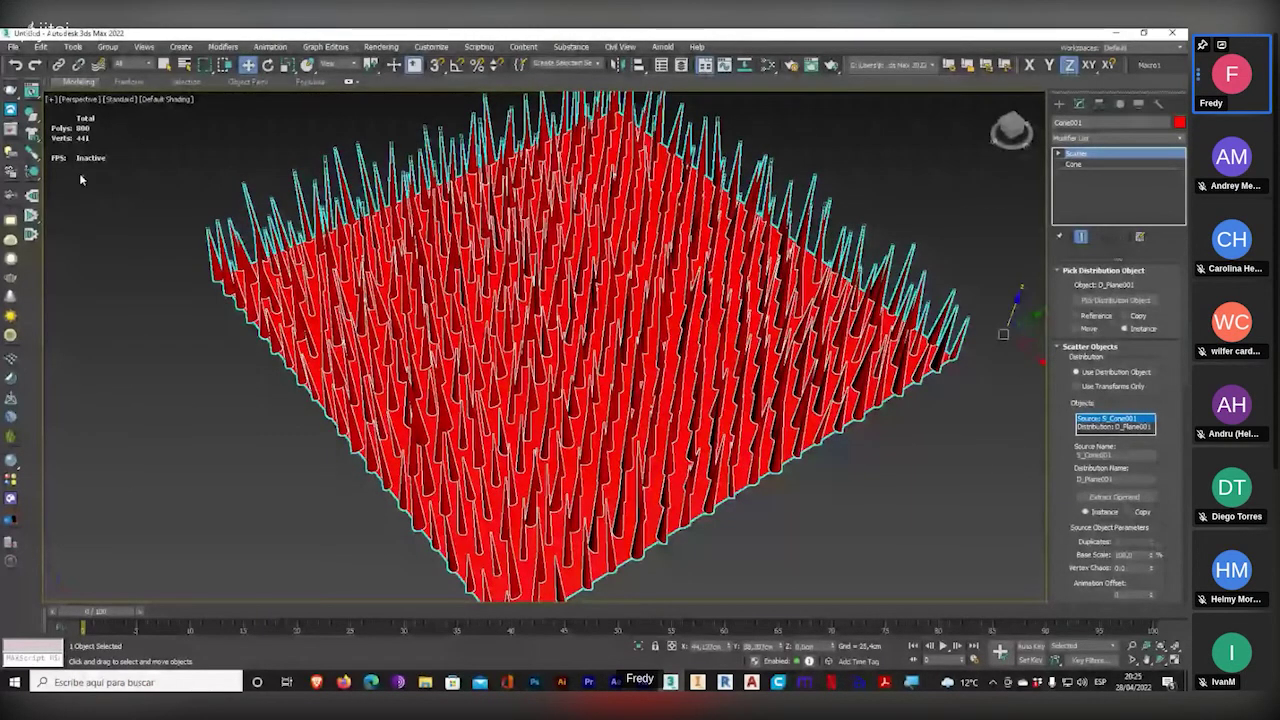
key("ctrl+1")
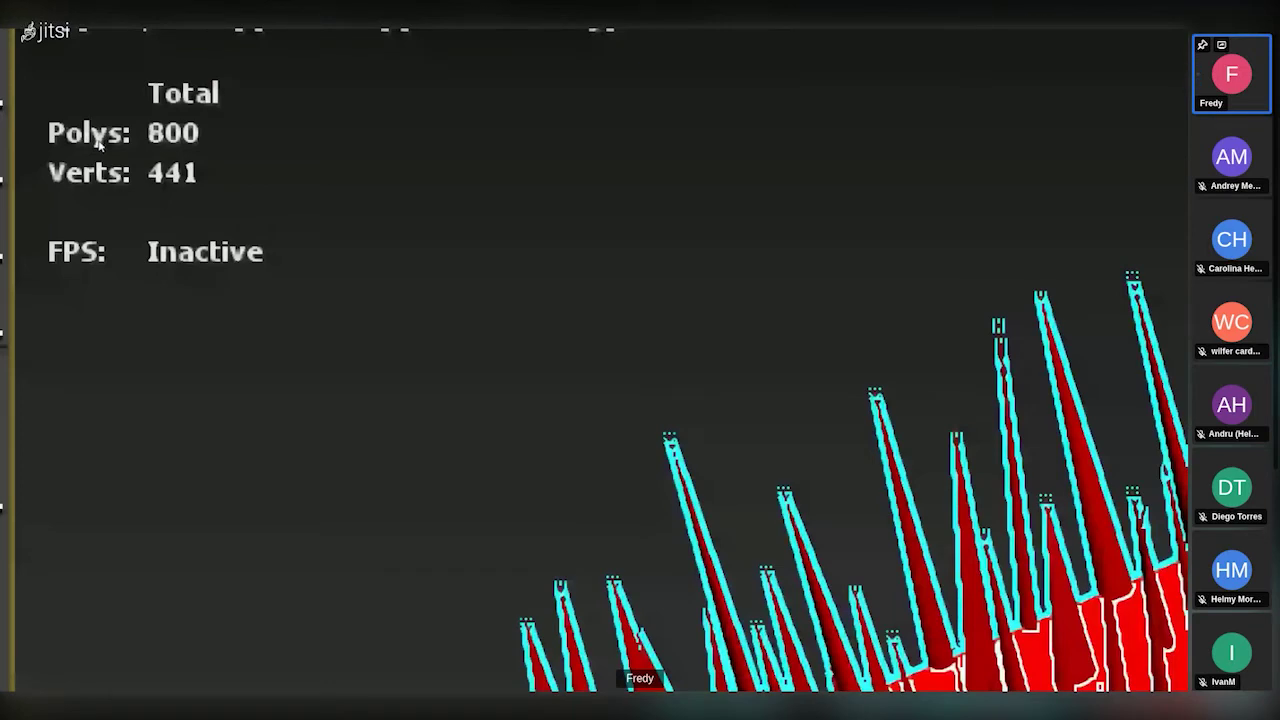
key("Escape")
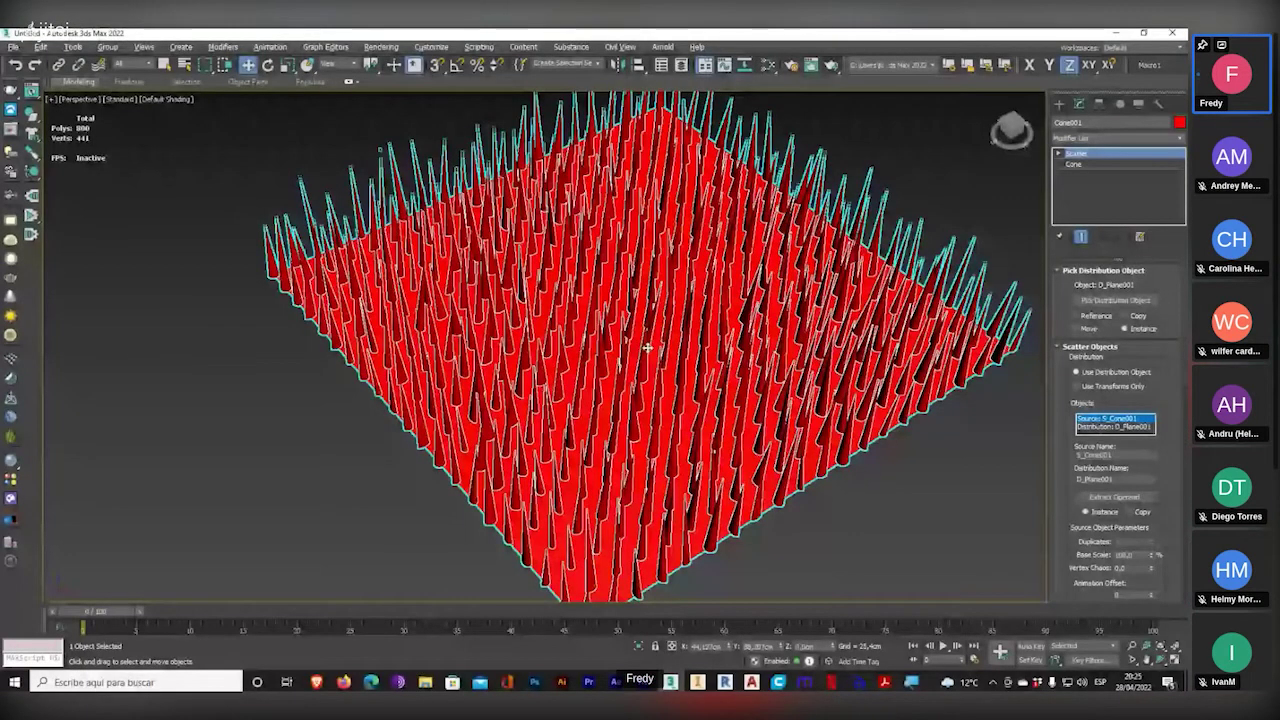
scroll(505, 393, "up", 5)
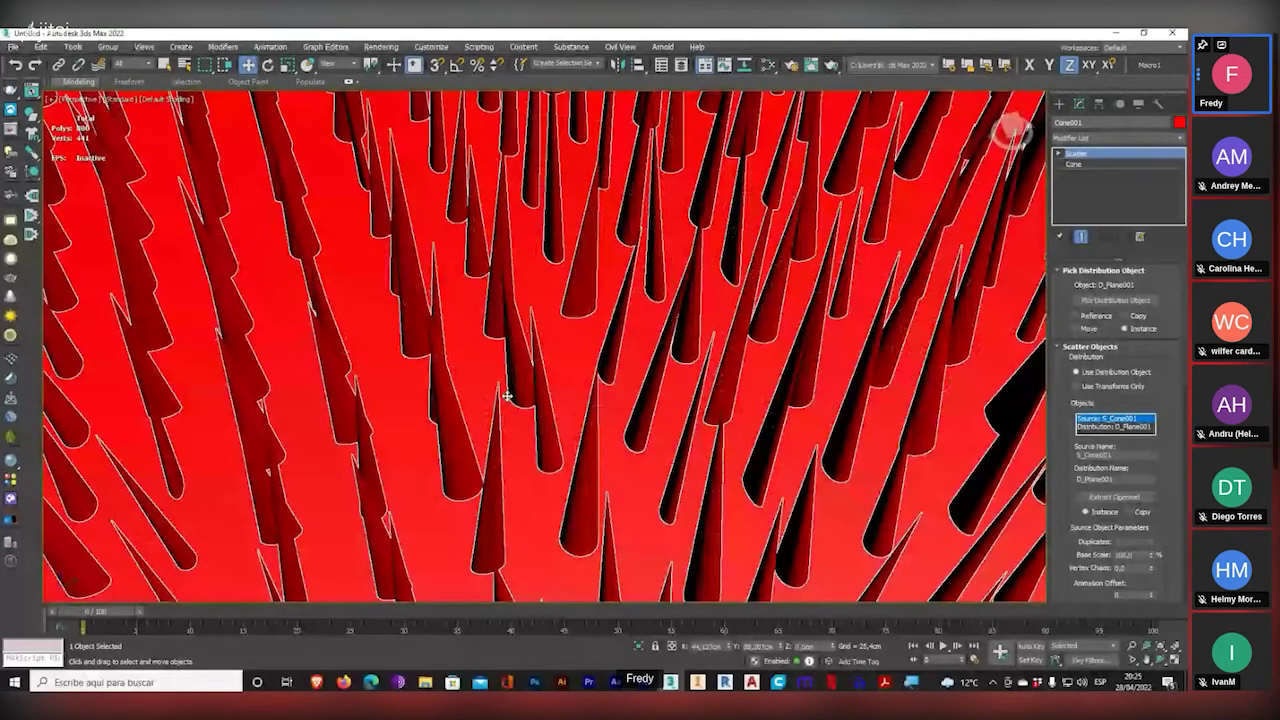
scroll(505, 394, "down", 5)
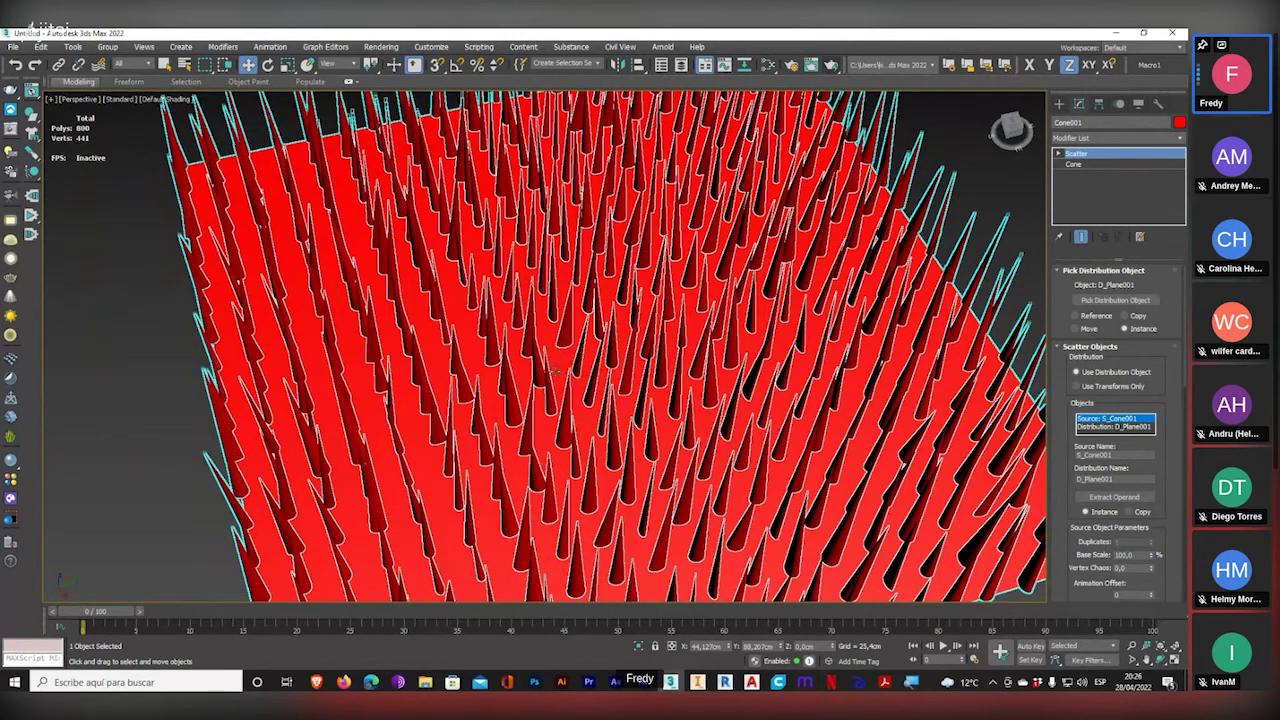
scroll(553, 369, "down", 2)
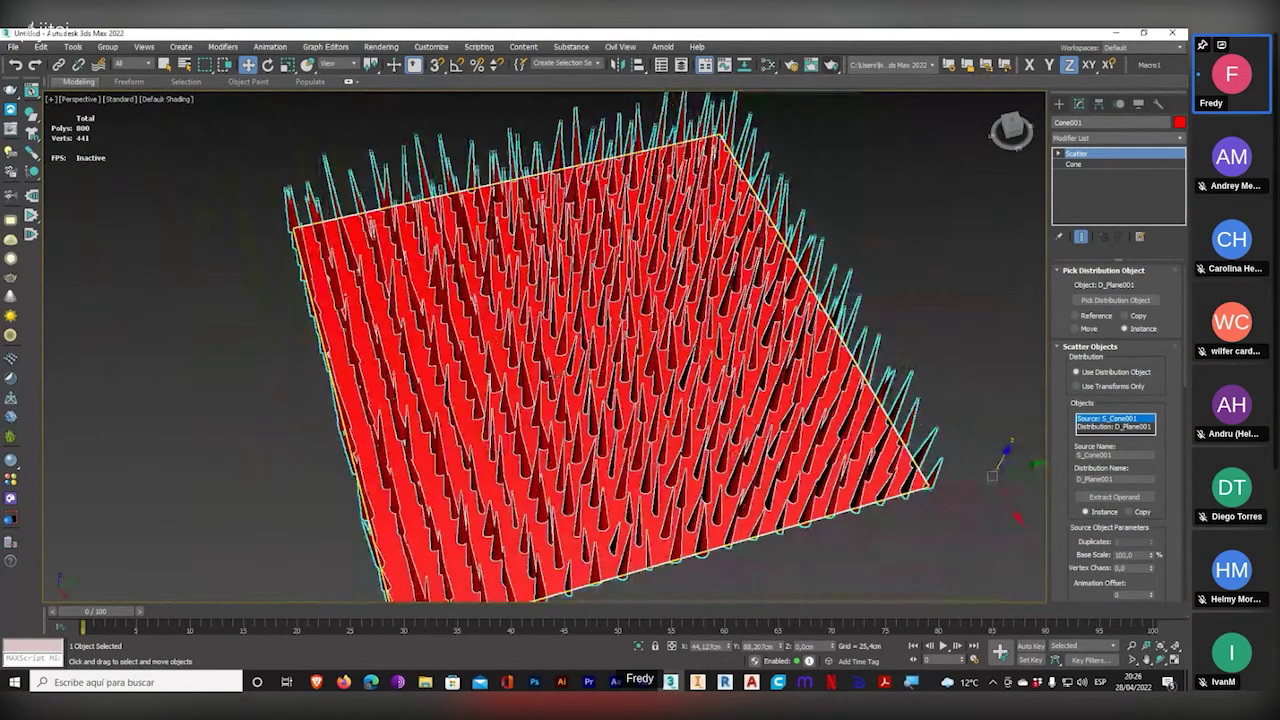
middle_click_drag(553, 369, 623, 369, "alt")
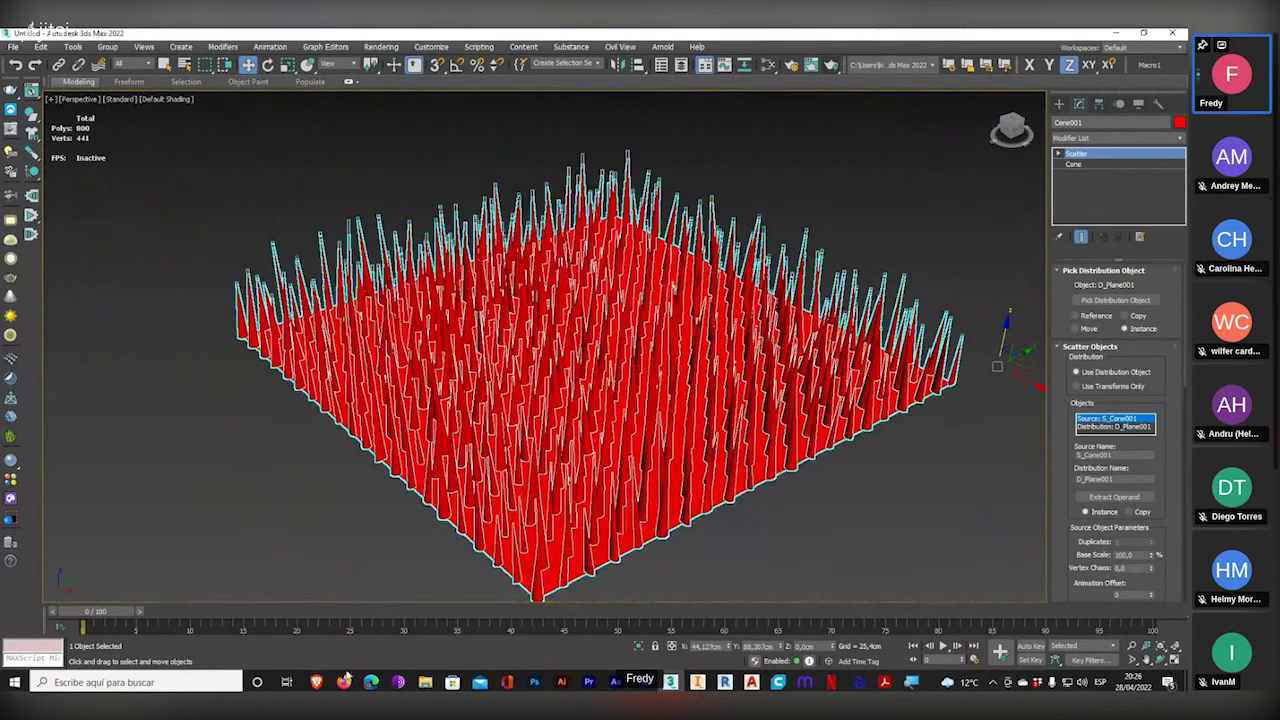
- Switch to Firefox and look over the Forest Pack 7 video and new features on the iToo product page
mouse_move(344, 682)
left_click(277, 632)
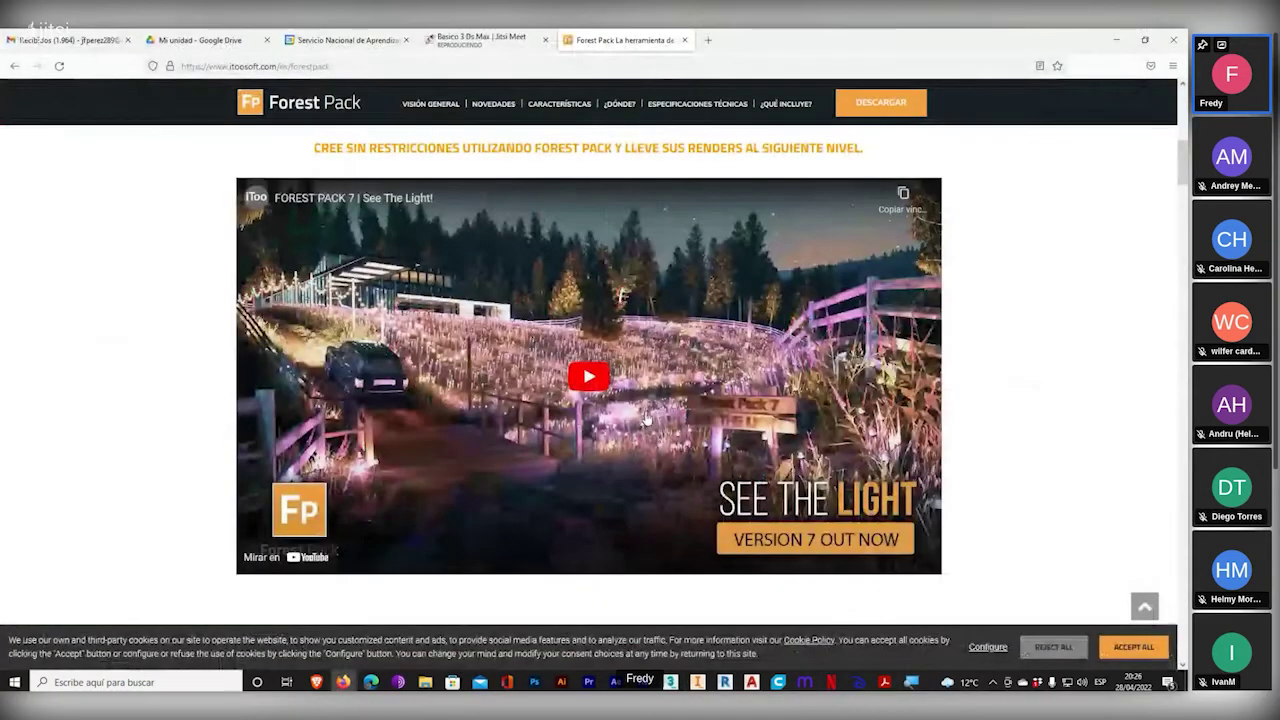
scroll(787, 397, "down", 3)
scroll(720, 250, "up", 1)
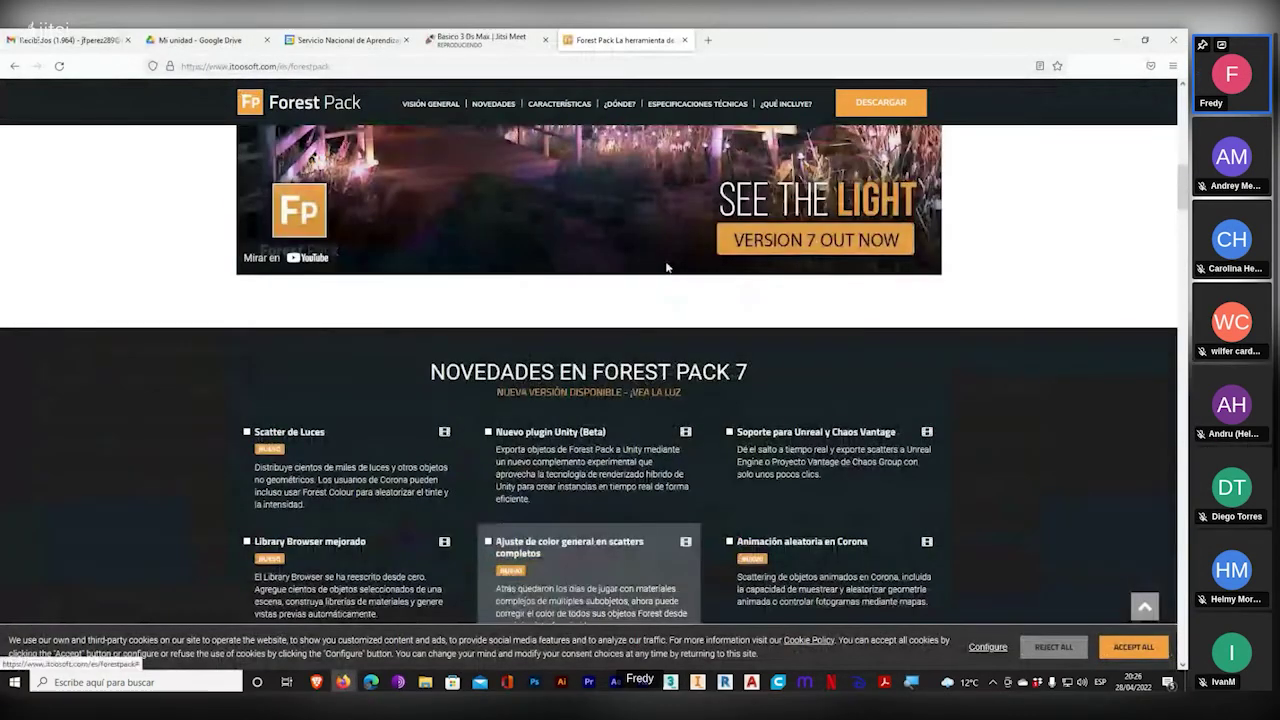
- Search the web for "forestpack" in a new browser tab and show the image results
left_click(708, 40)
type("f")
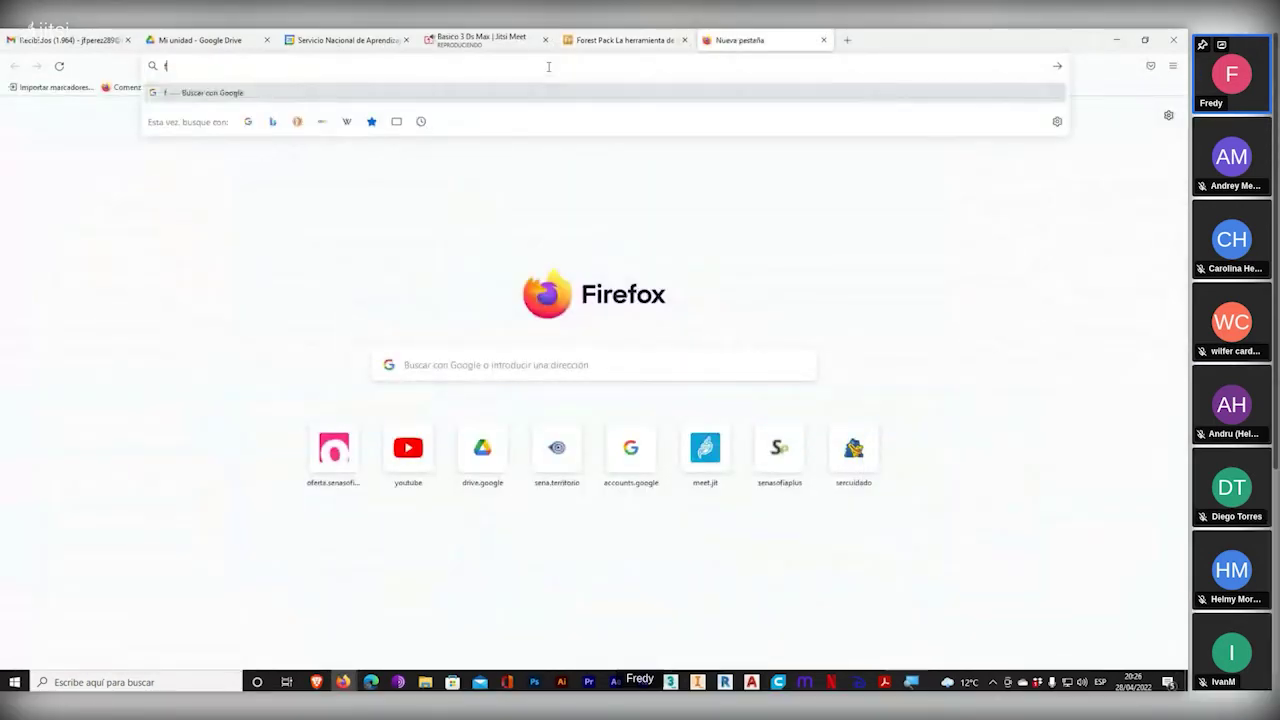
type("orest")
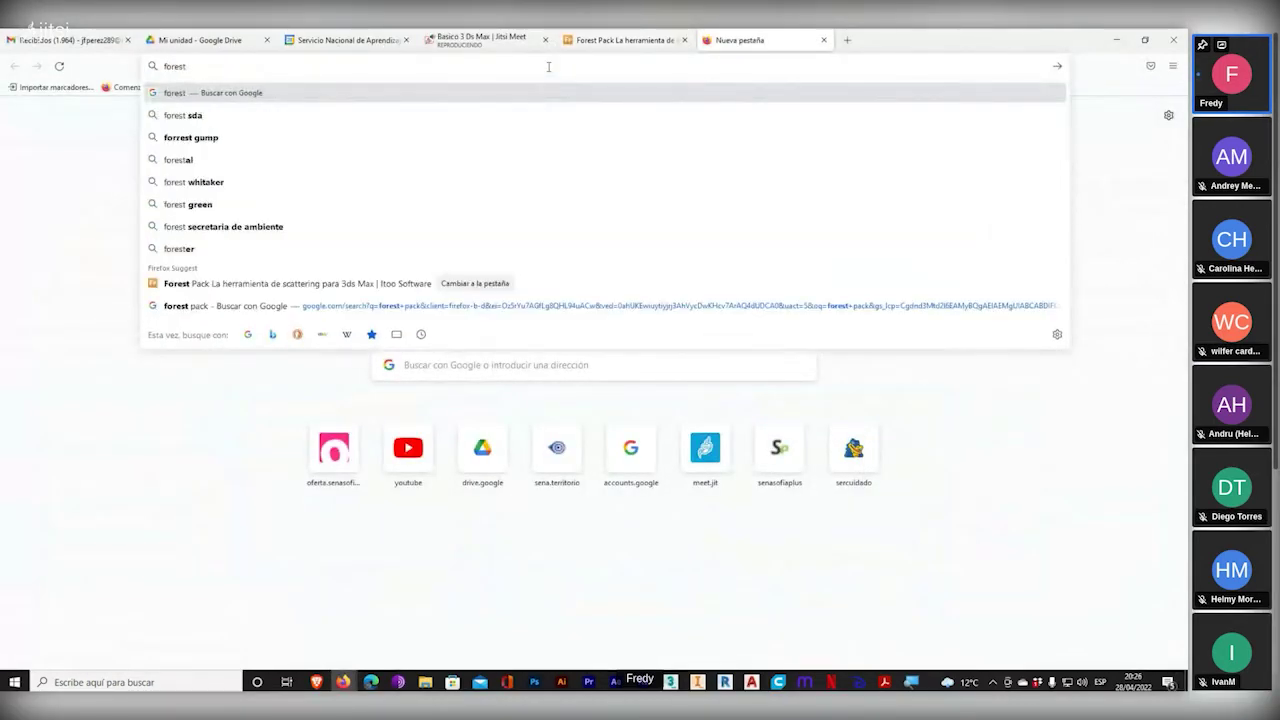
type("pack")
key("Return")
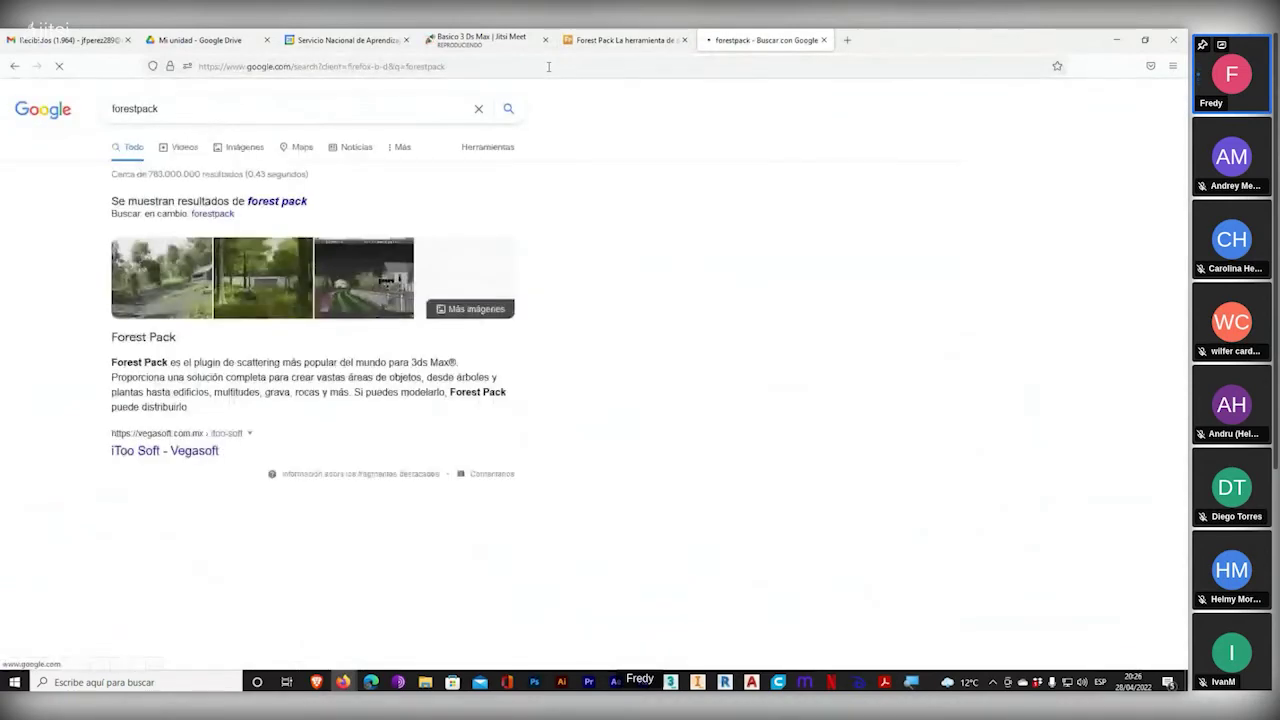
left_click(190, 148)
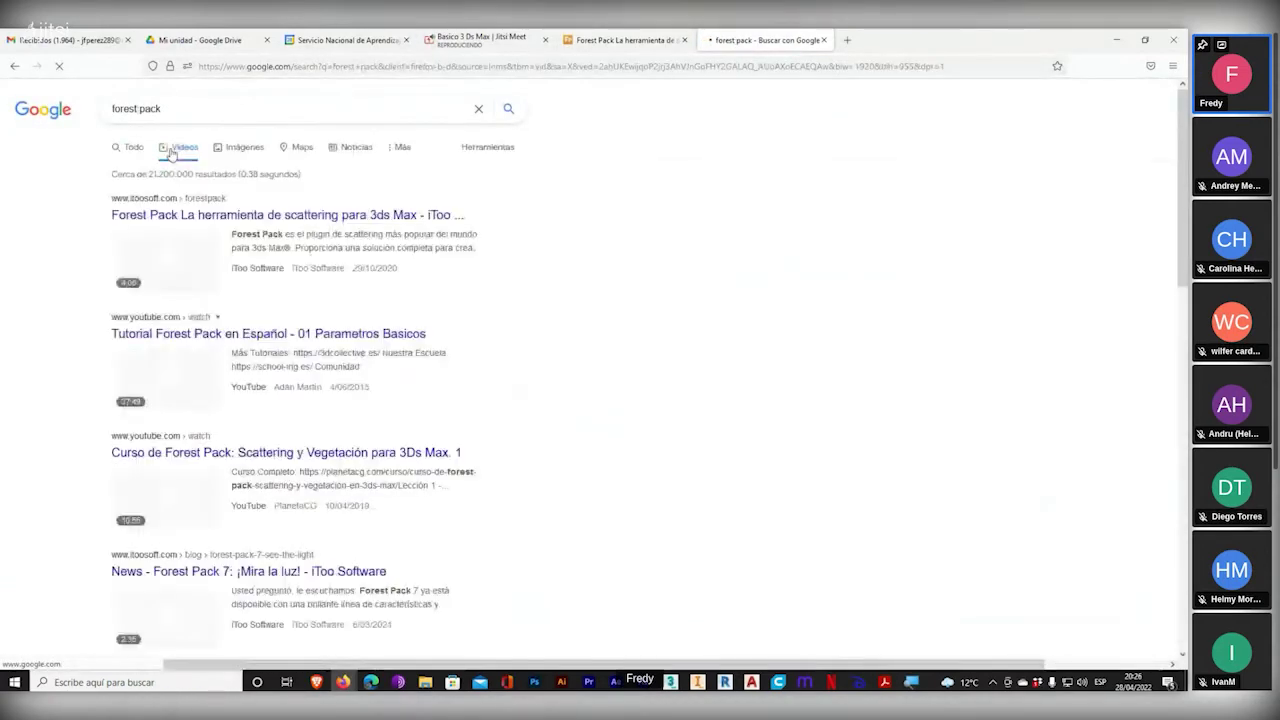
left_click(240, 149)
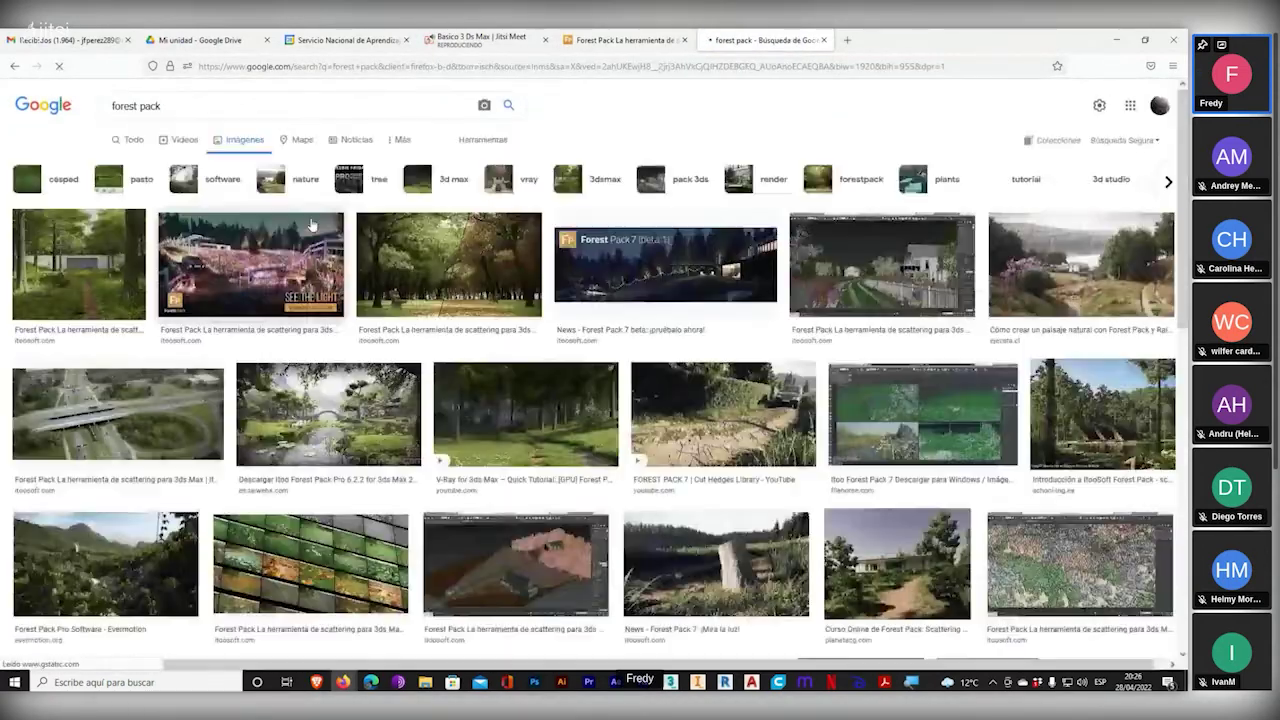
- Preview the two-season park render and the Ejezeta natural landscape render, and examine the scattered vegetation in the landscape
left_click(448, 262)
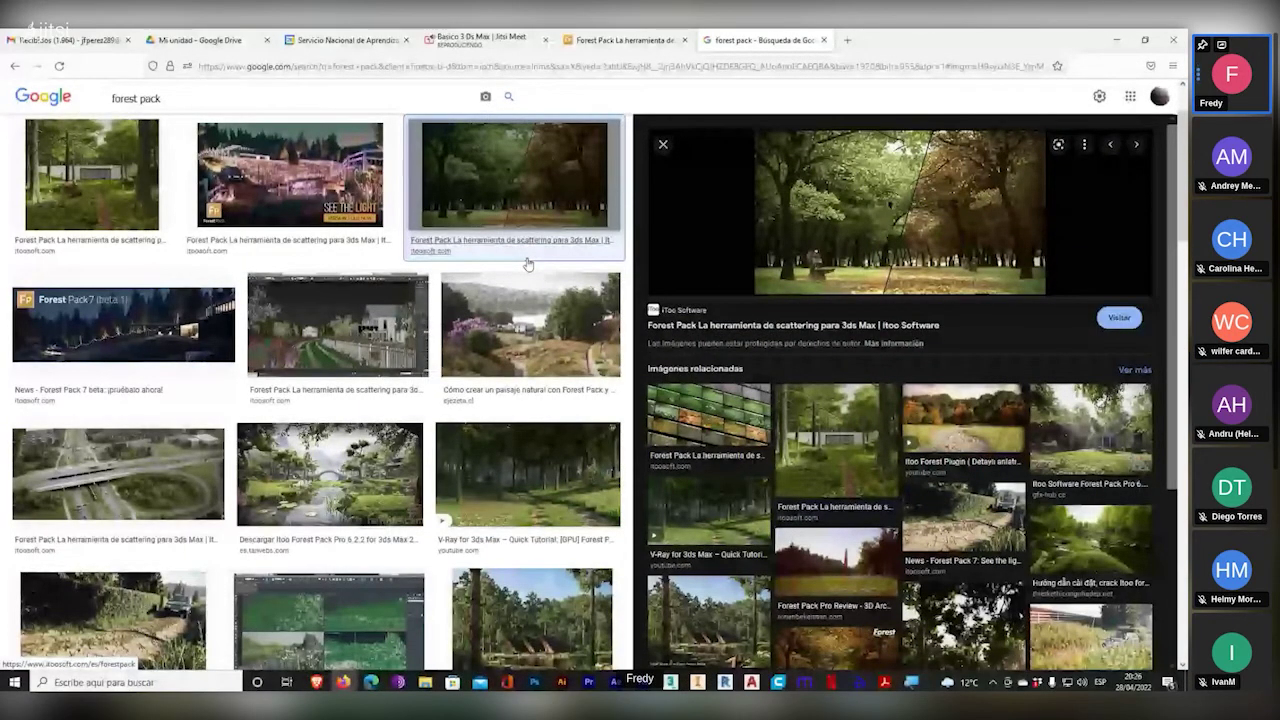
left_click(530, 320)
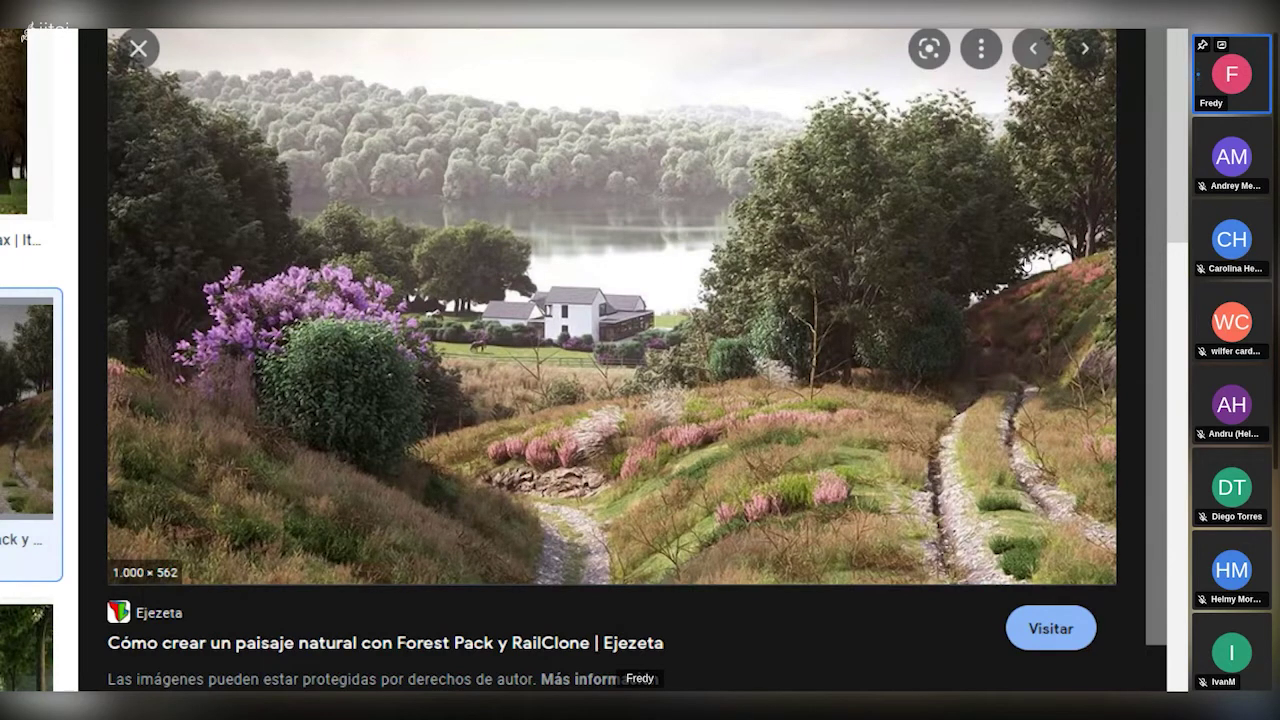
scroll(1026, 266, "up", 1)
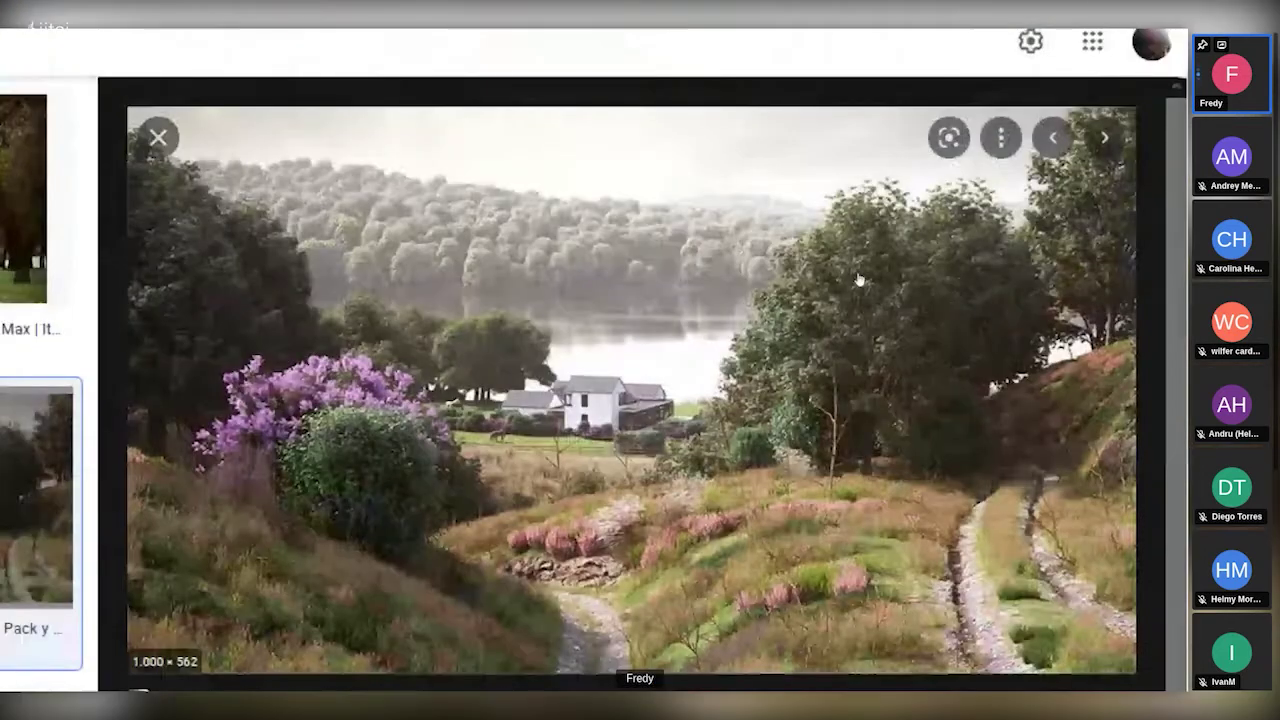
scroll(855, 290, "down", 1)
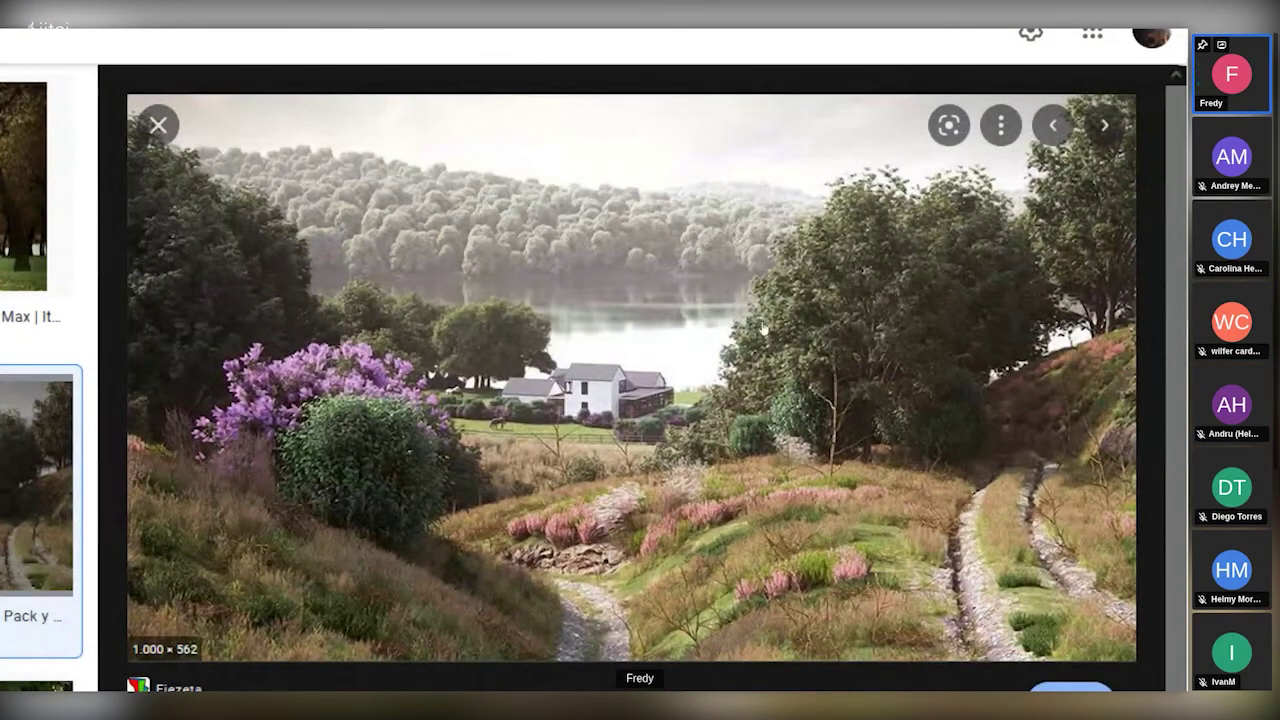
scroll(989, 420, "down", 1)
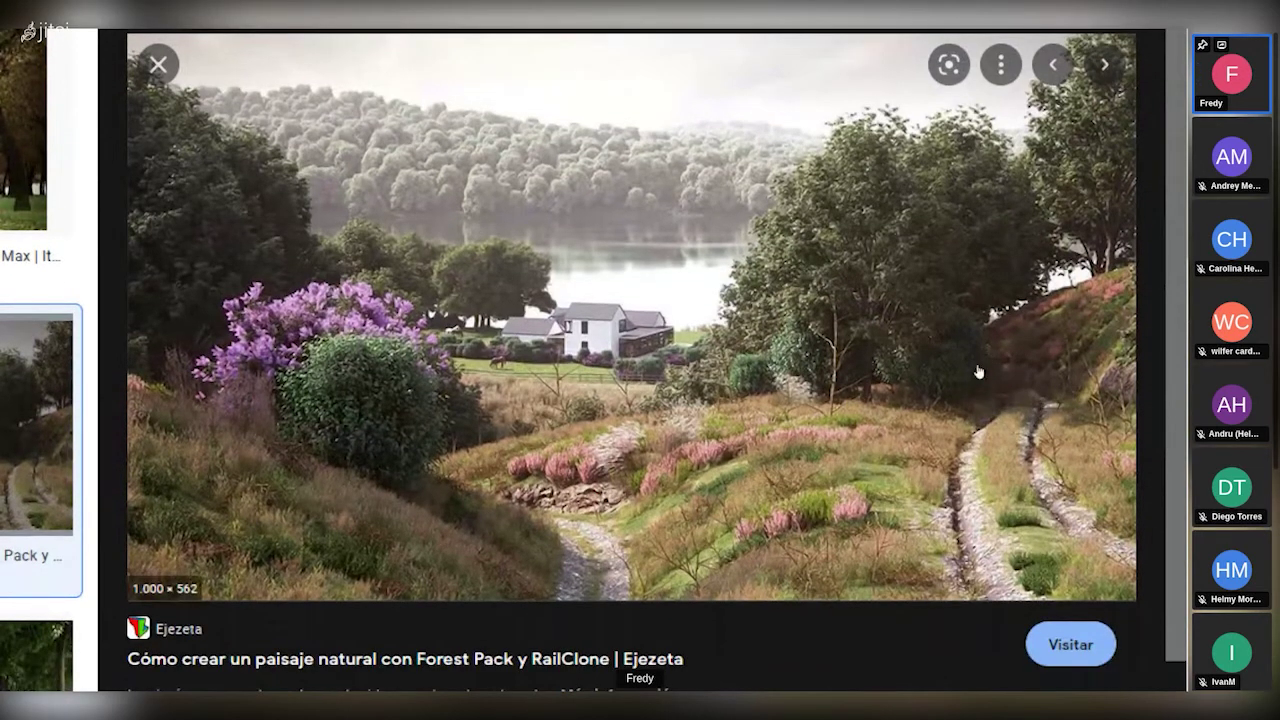
scroll(873, 432, "down", 1)
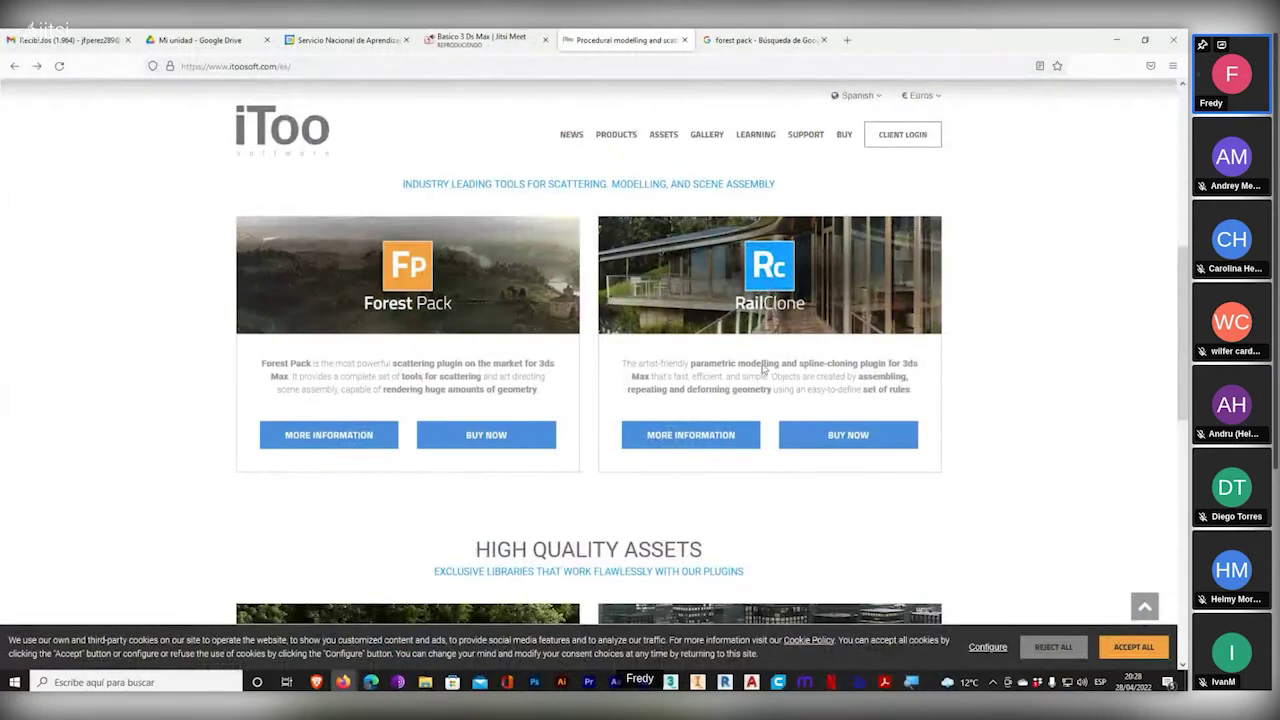
- Open the RailClone information page on the iToo site and read what the plugin is and how it works
left_click(670, 435)
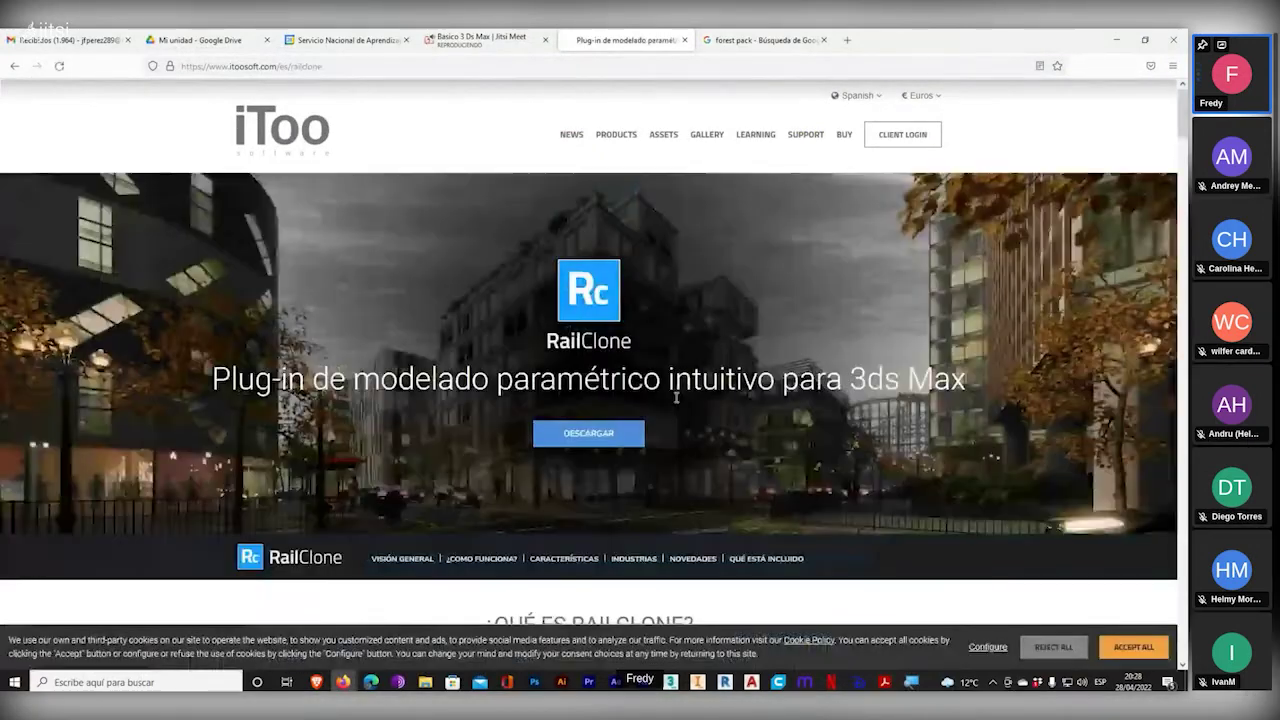
scroll(744, 410, "down", 2)
key("super+plus")
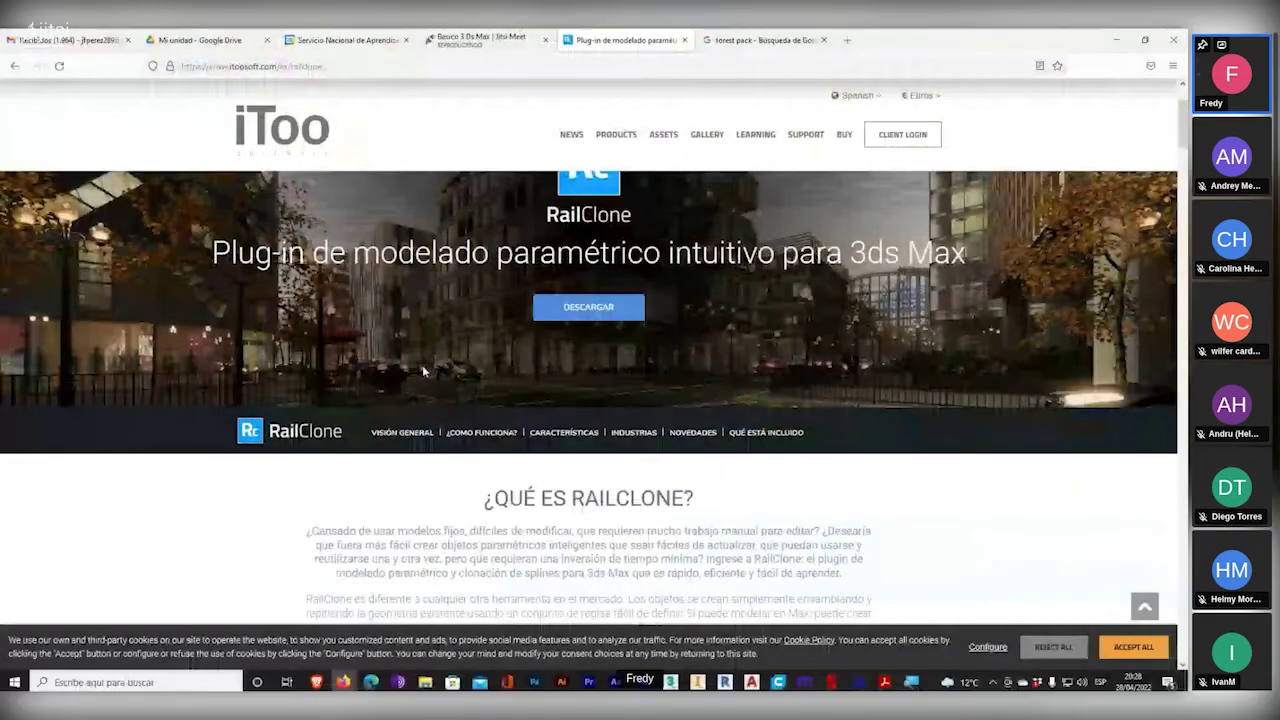
scroll(590, 440, "down", 3)
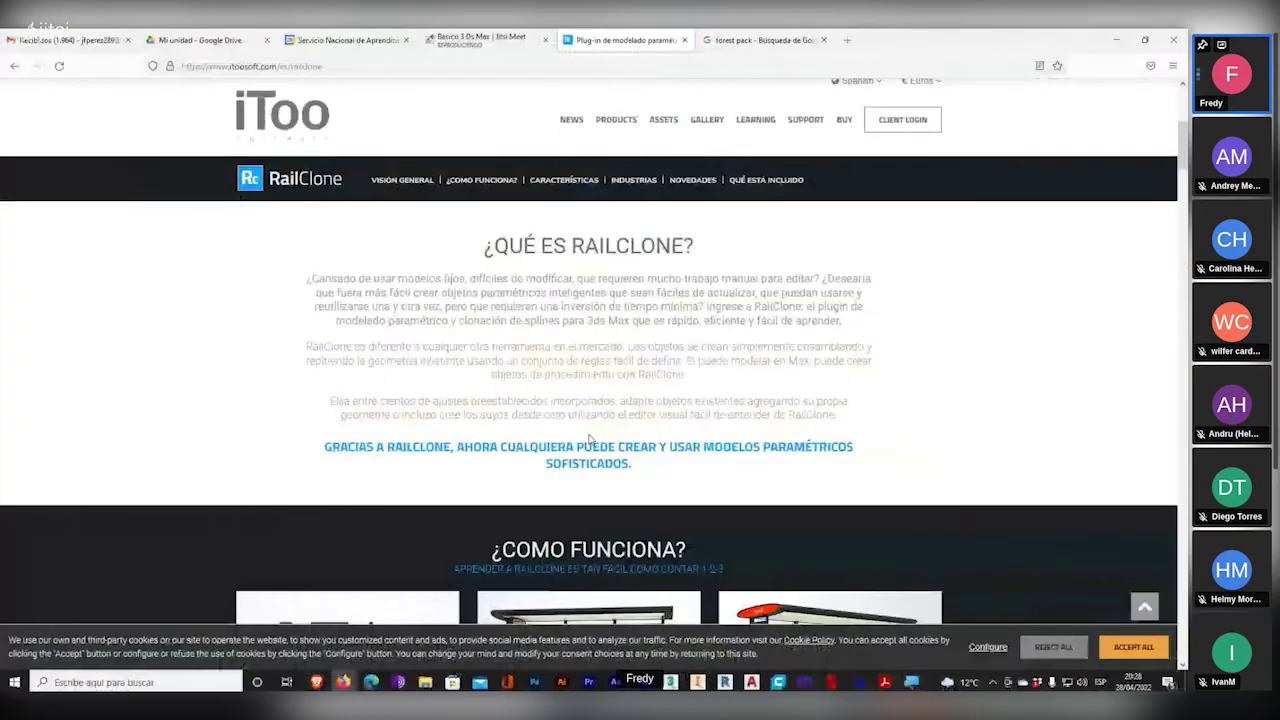
scroll(590, 440, "down", 4)
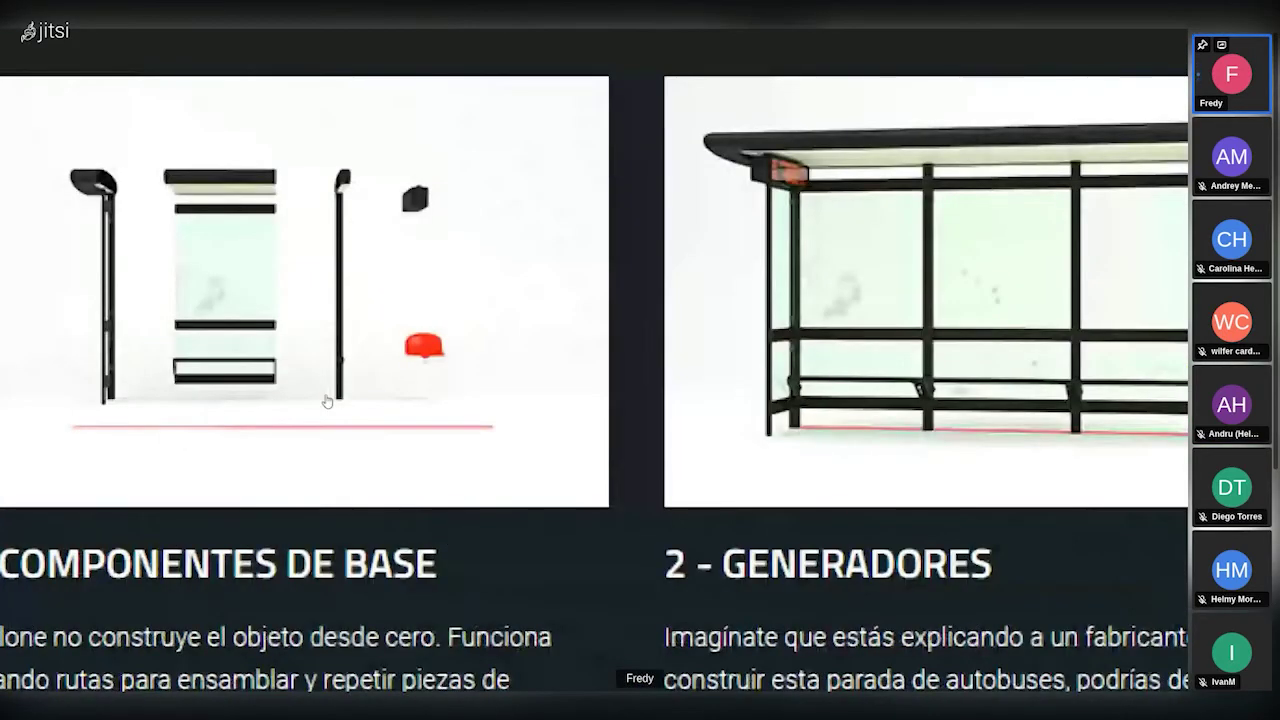
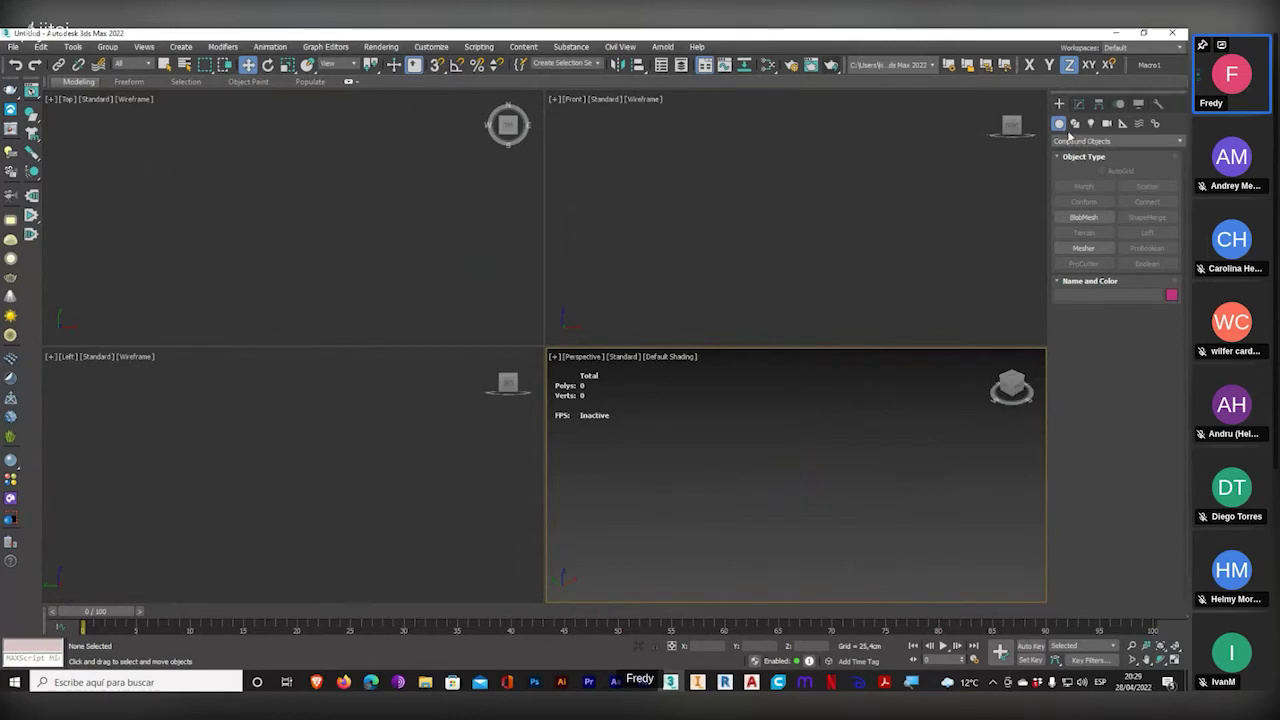
- Create a standard primitive sphere with a radius of about 46 cm in the Top view
left_click(1082, 141)
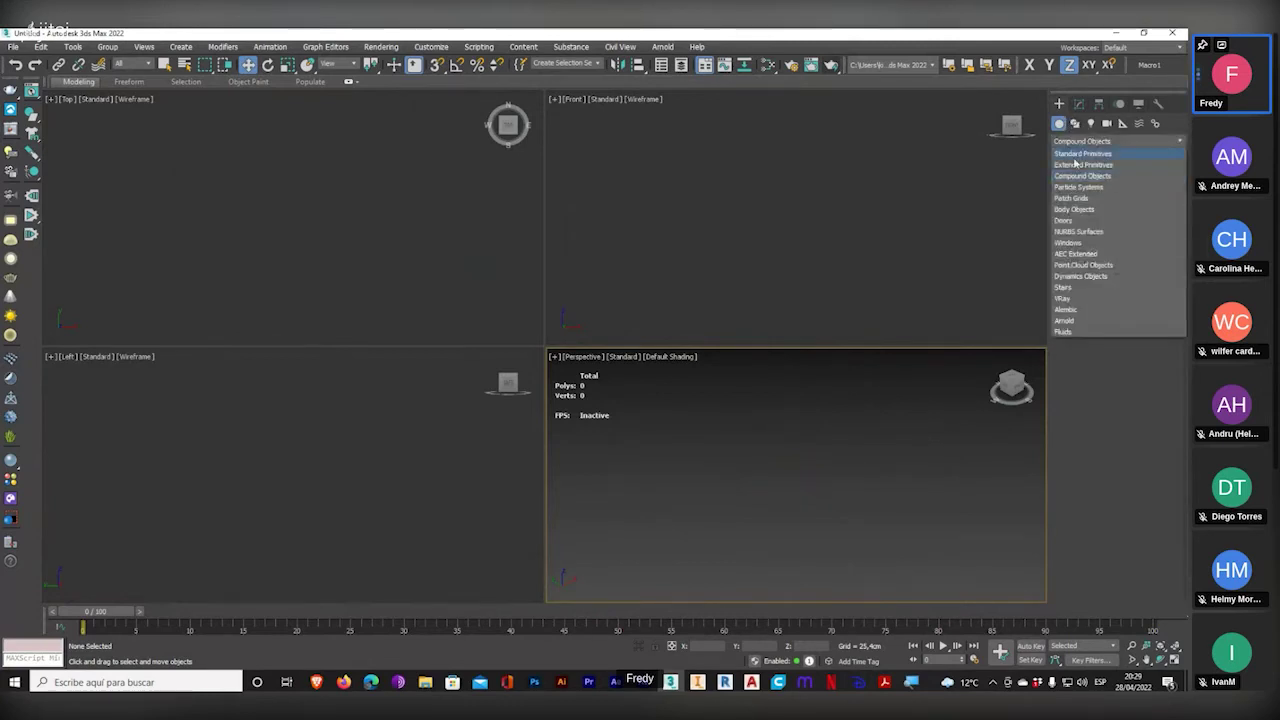
left_click(1071, 154)
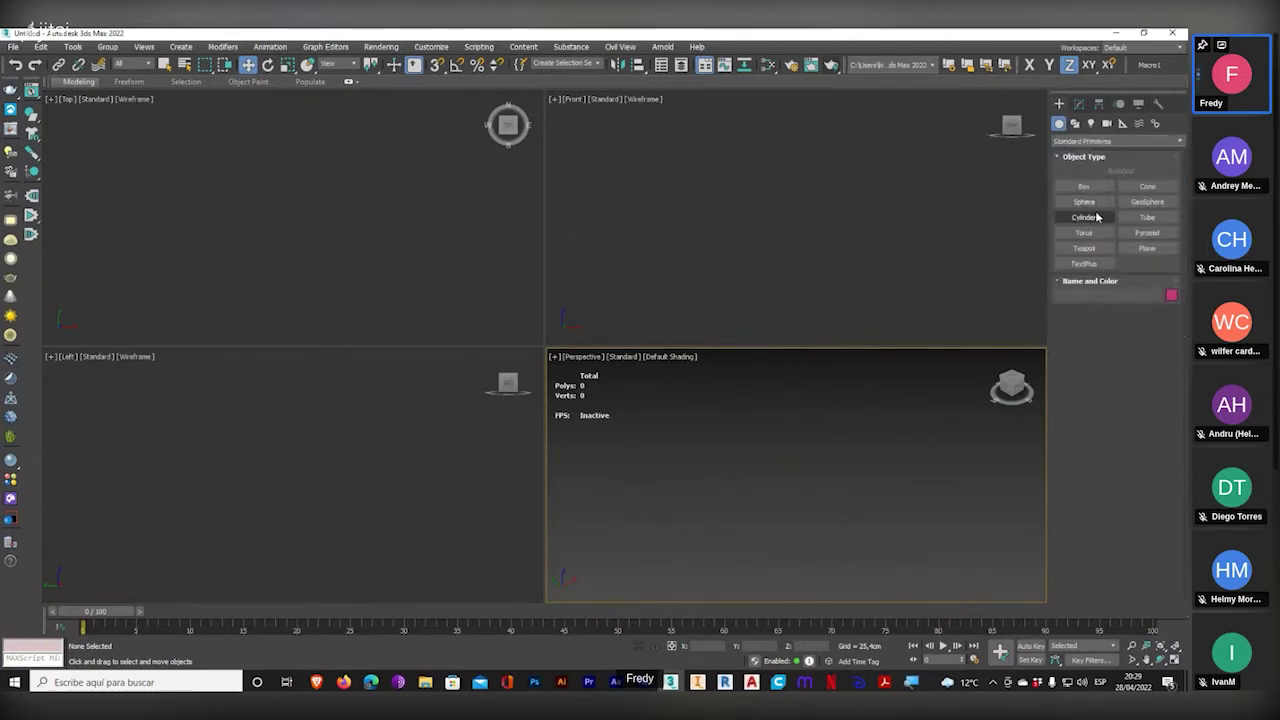
left_click(1084, 201)
left_click(131, 224)
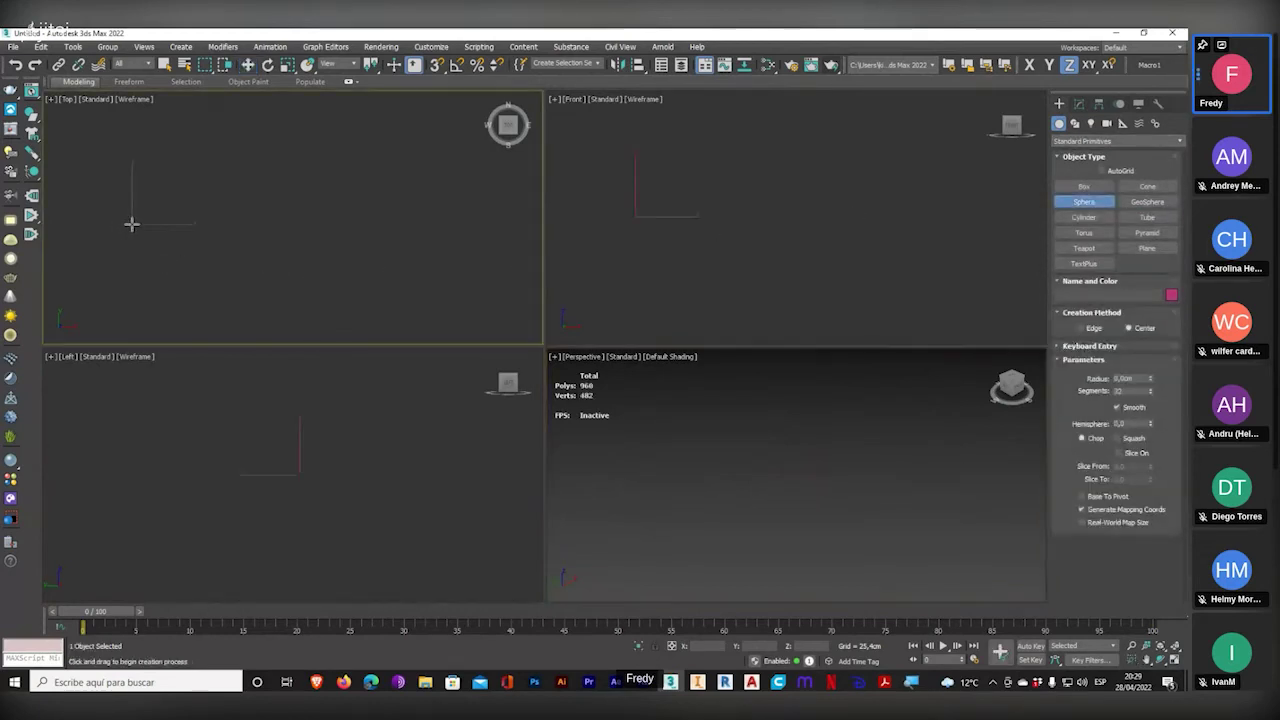
left_click_drag(131, 224, 148, 204)
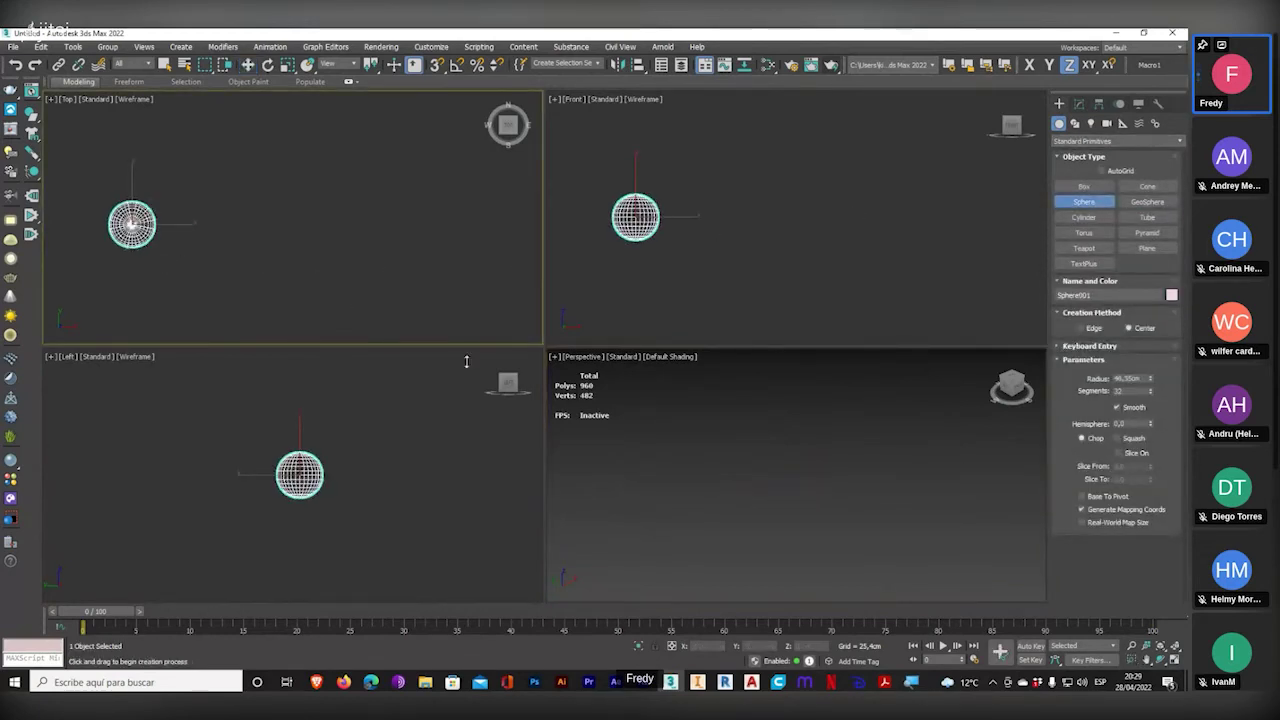
middle_click_drag(677, 394, 686, 452)
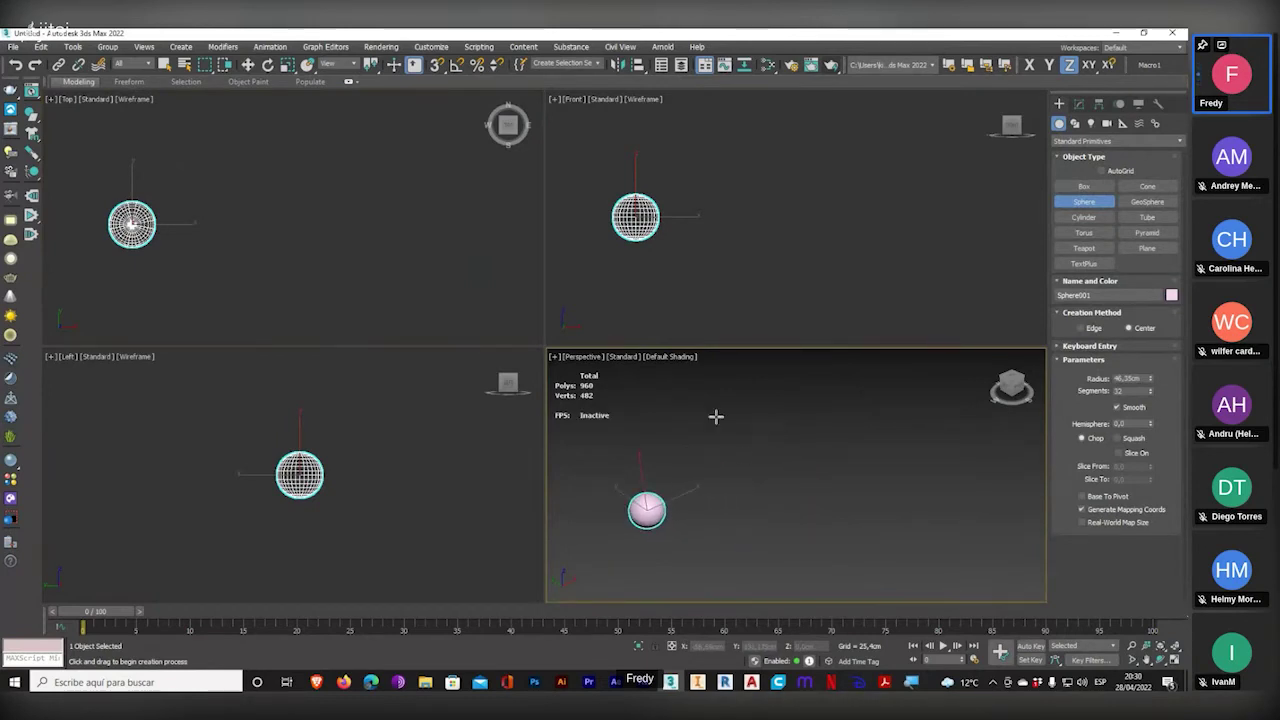
- Clone the sphere into three evenly spaced copies along X in the Front view and show the first copy's modifiable parameters
left_click(248, 64)
mouse_move(752, 252)
middle_mouse_down()
mouse_move(661, 233)
mouse_move(718, 238)
middle_mouse_up()
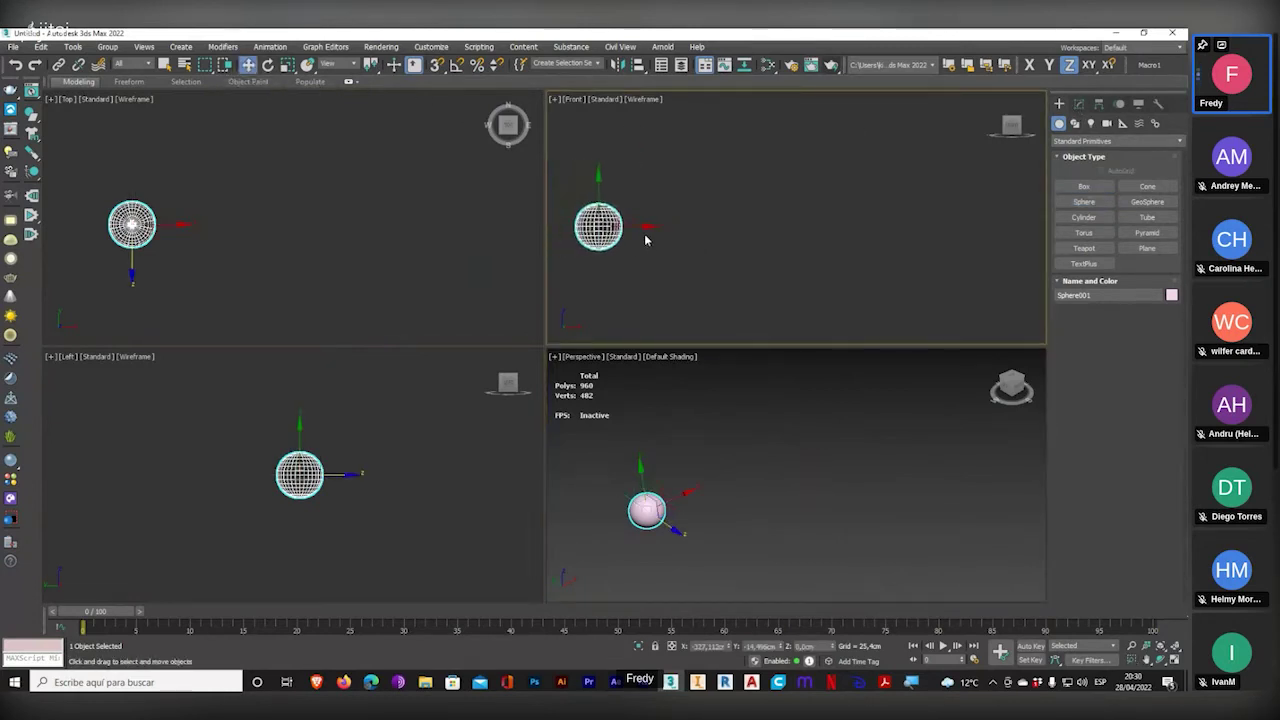
mouse_move(612, 226)
left_mouse_down("shift")
mouse_move(698, 250)
mouse_move(689, 297)
left_mouse_up("shift")
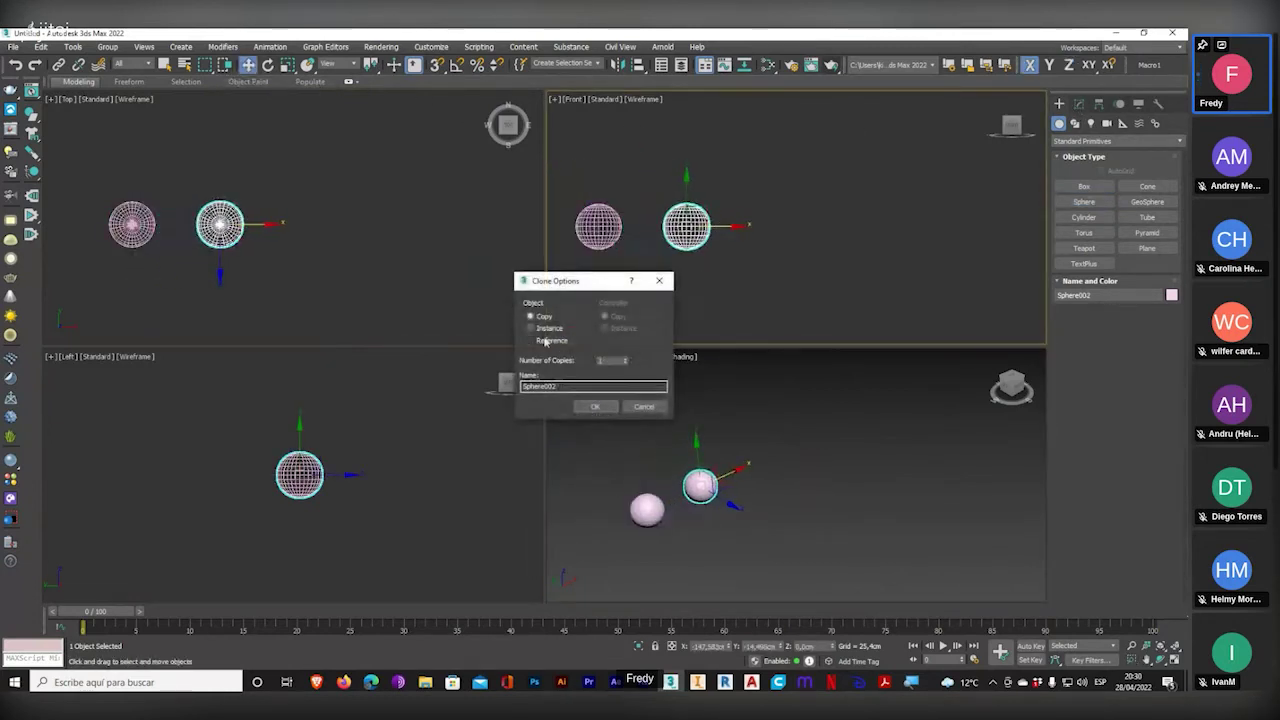
left_click(595, 407)
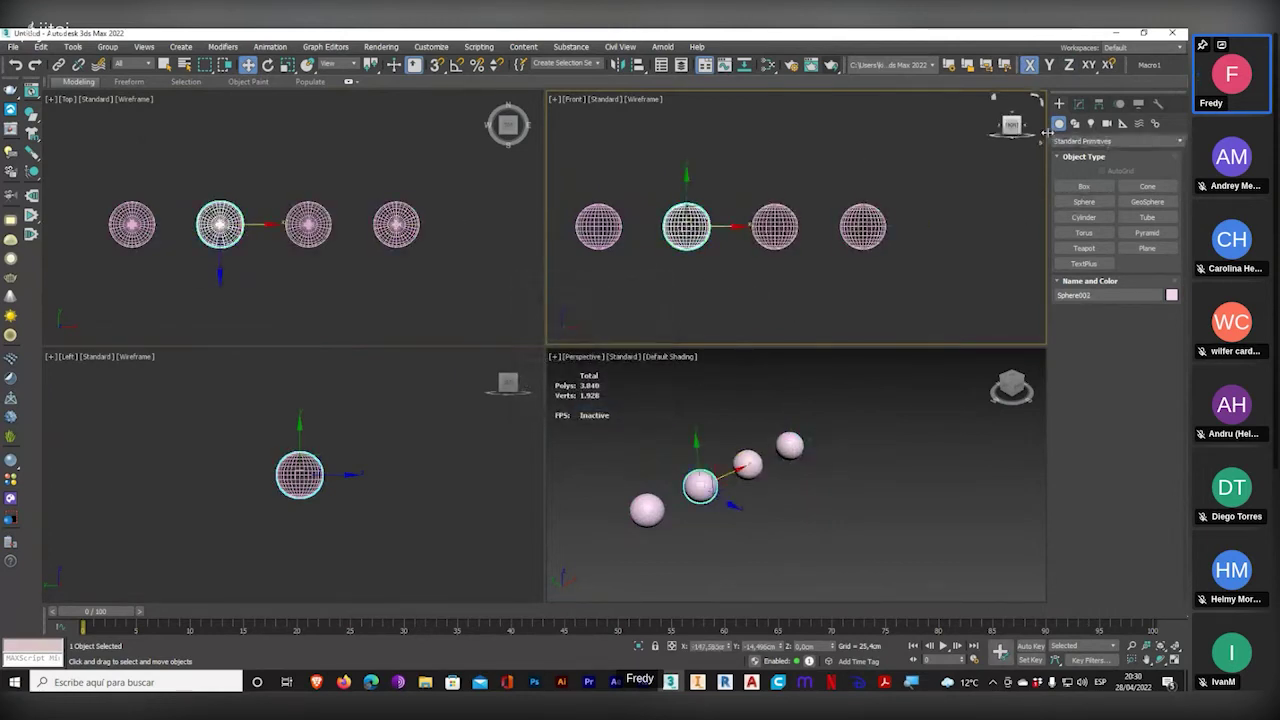
left_click(1080, 105)
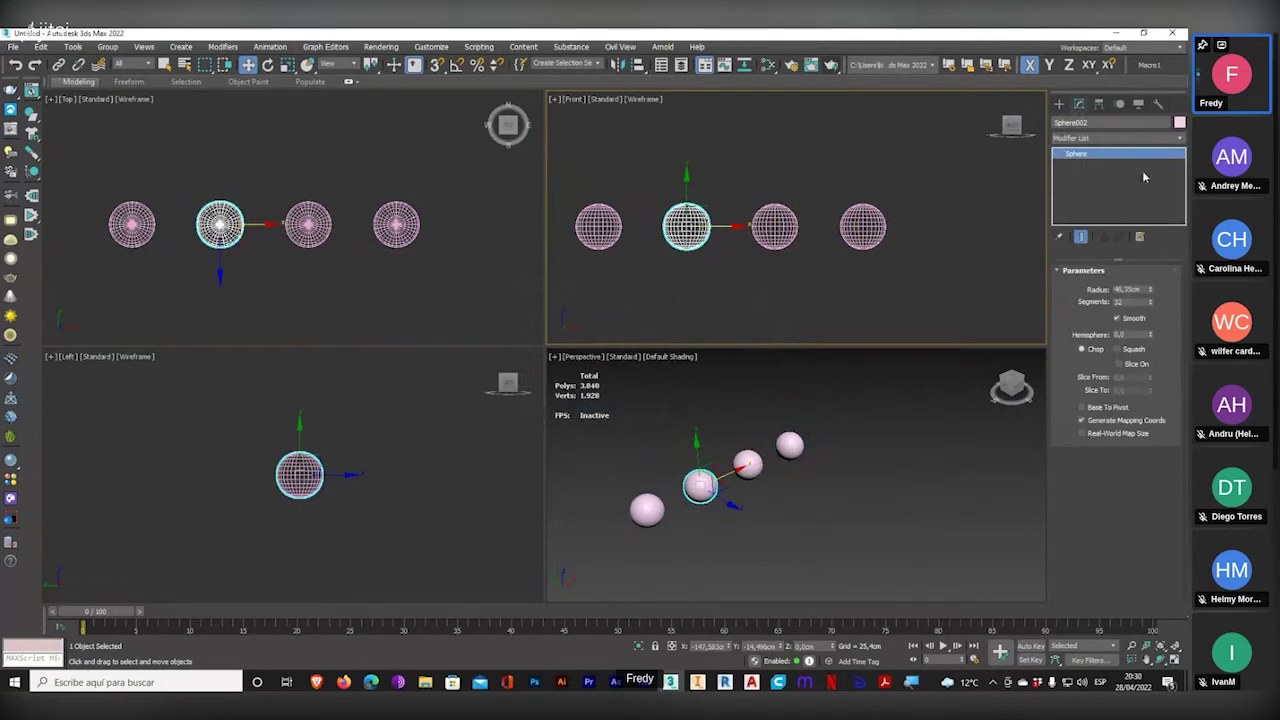
- Add an FFD 4x4x4 modifier to the first copied sphere
left_click(1171, 141)
scroll(1172, 515, "down", 10)
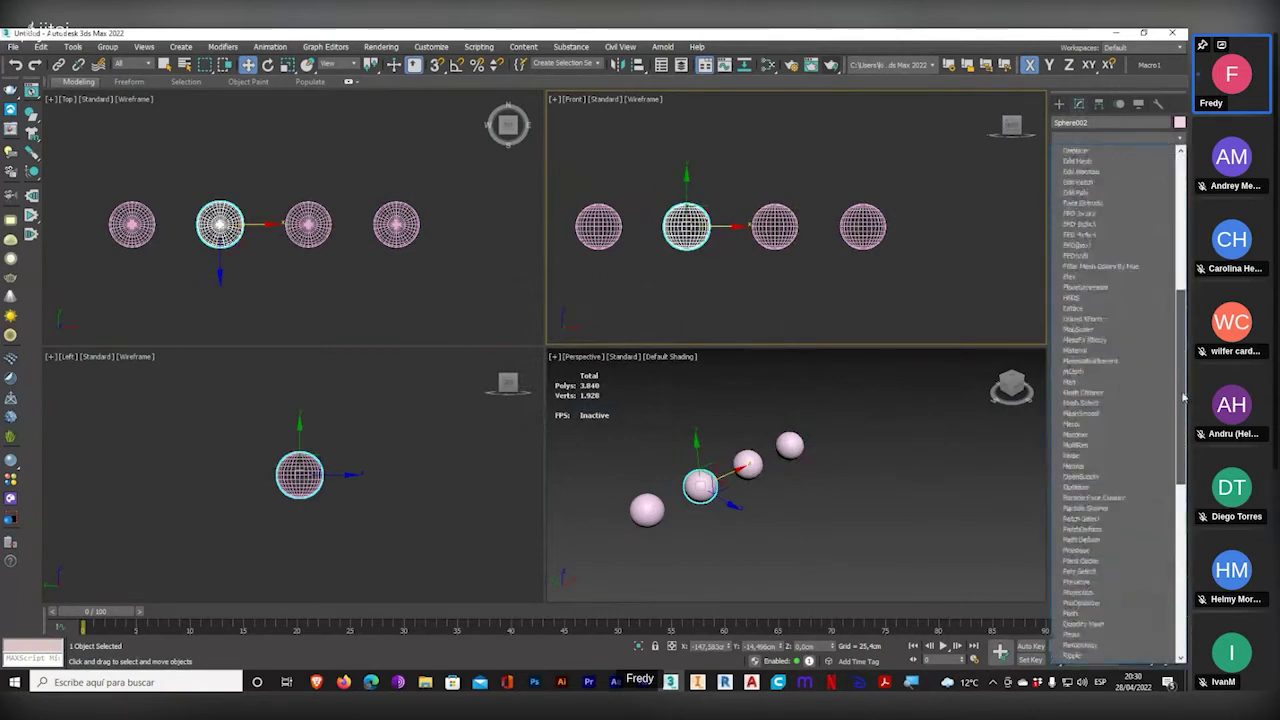
scroll(1172, 515, "down", 1)
scroll(1172, 515, "up", 10)
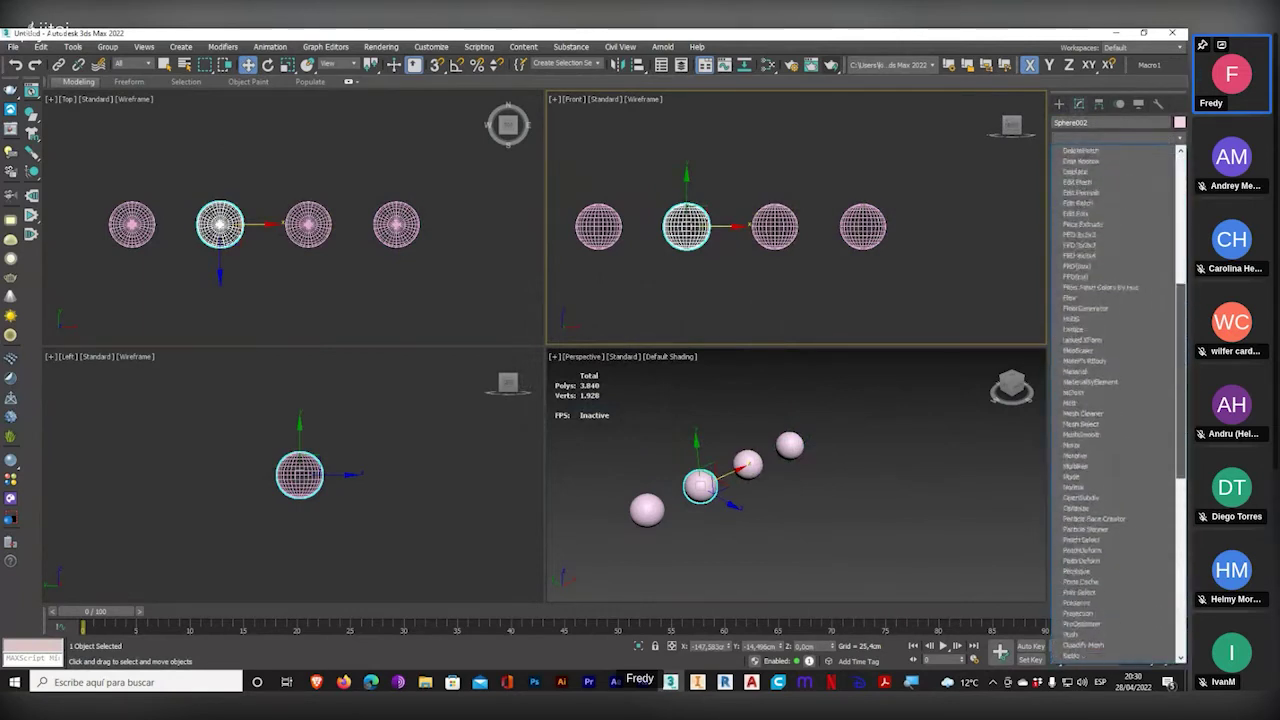
left_click(1080, 297)
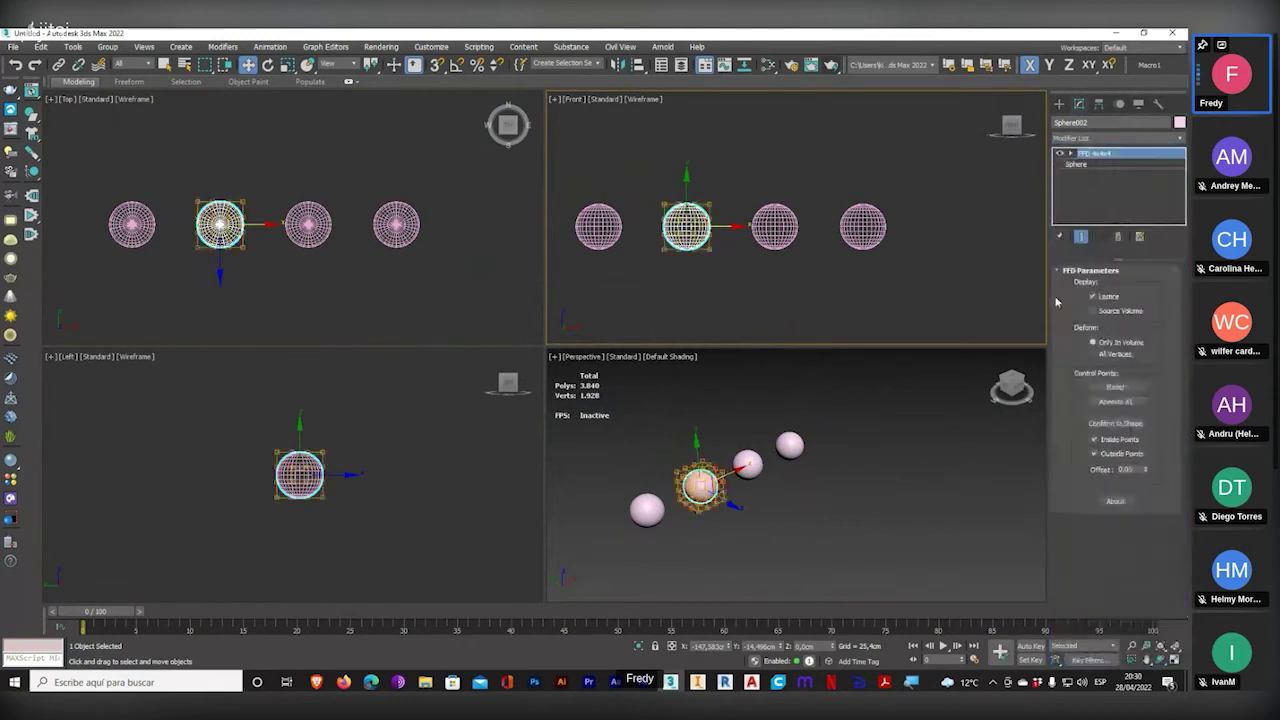
- Select the second copied sphere and apply an FFD 4x4x4 modifier to it
left_click(782, 215)
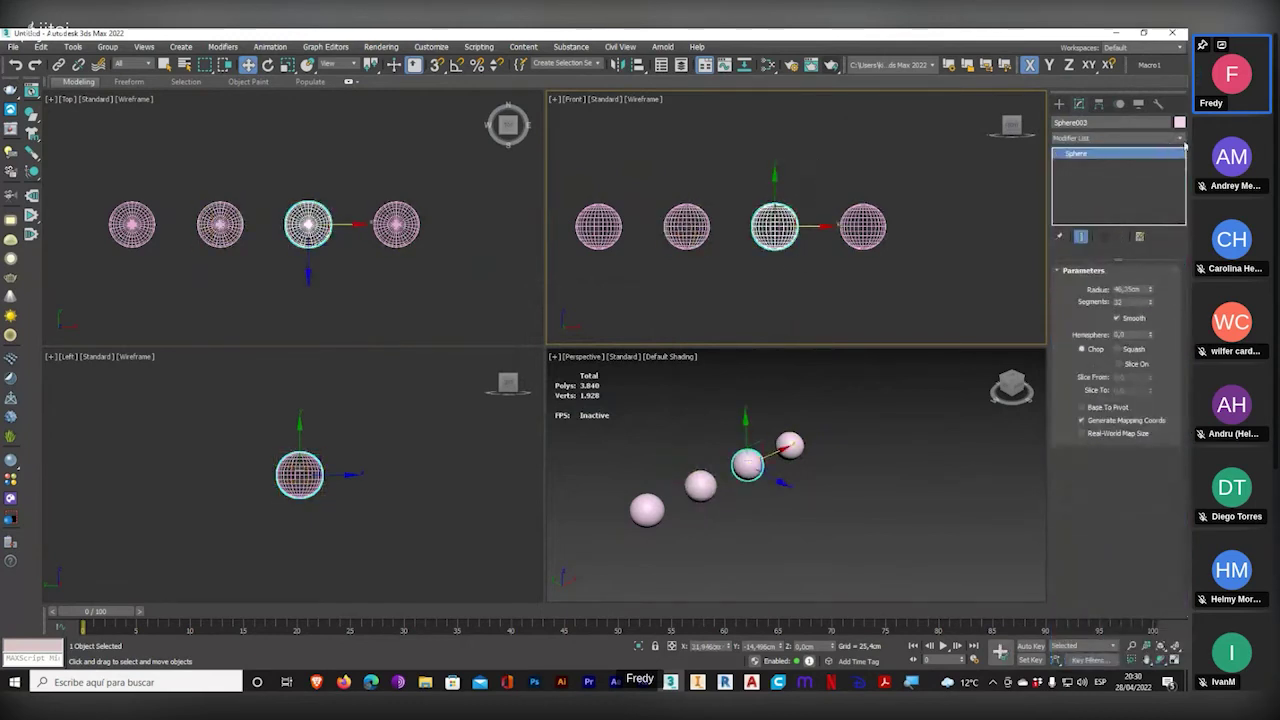
left_click(1183, 140)
scroll(1120, 400, "down", 15)
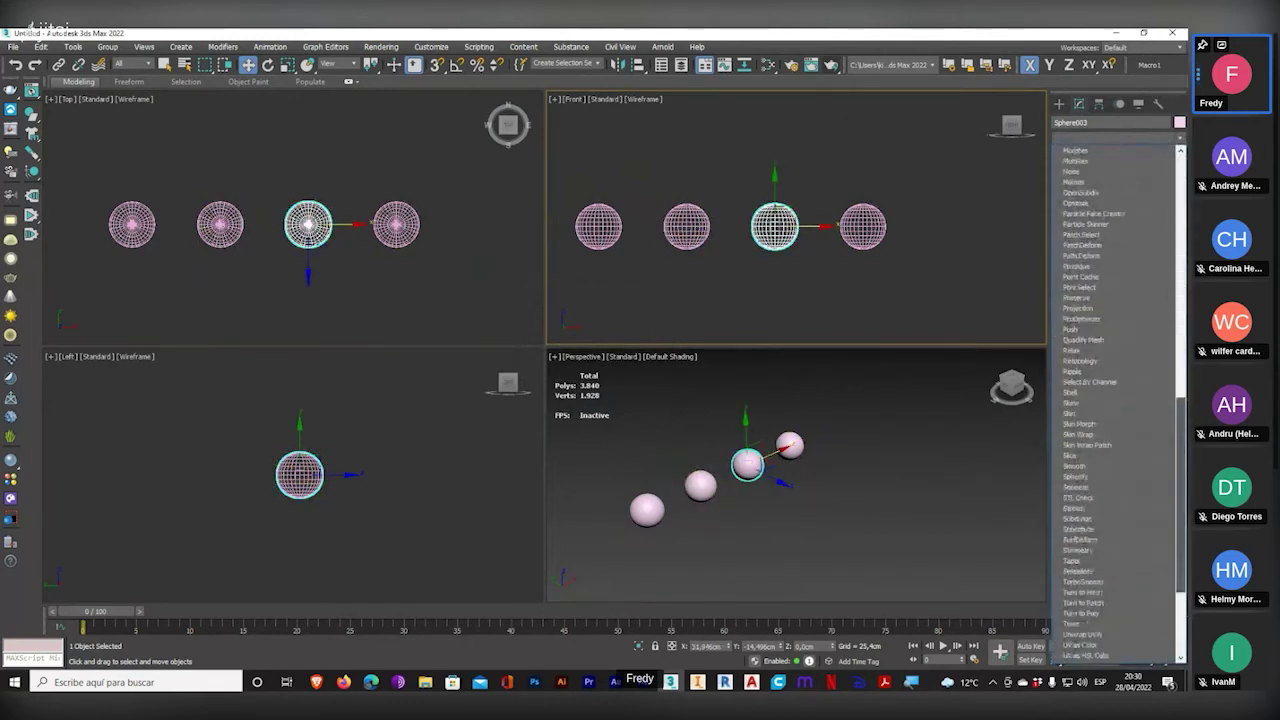
scroll(1082, 418, "up", 10)
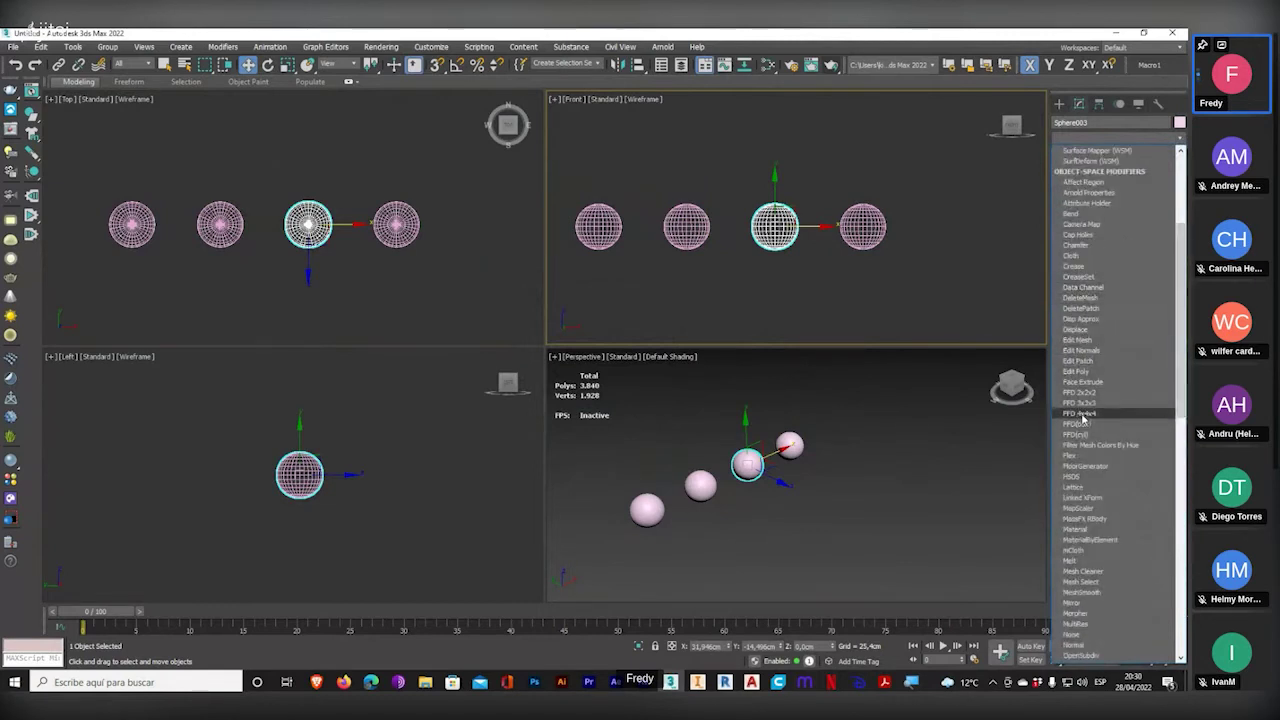
left_click(1082, 414)
- Apply an FFD 4x4x4 modifier to the last sphere in the row
left_click(866, 225)
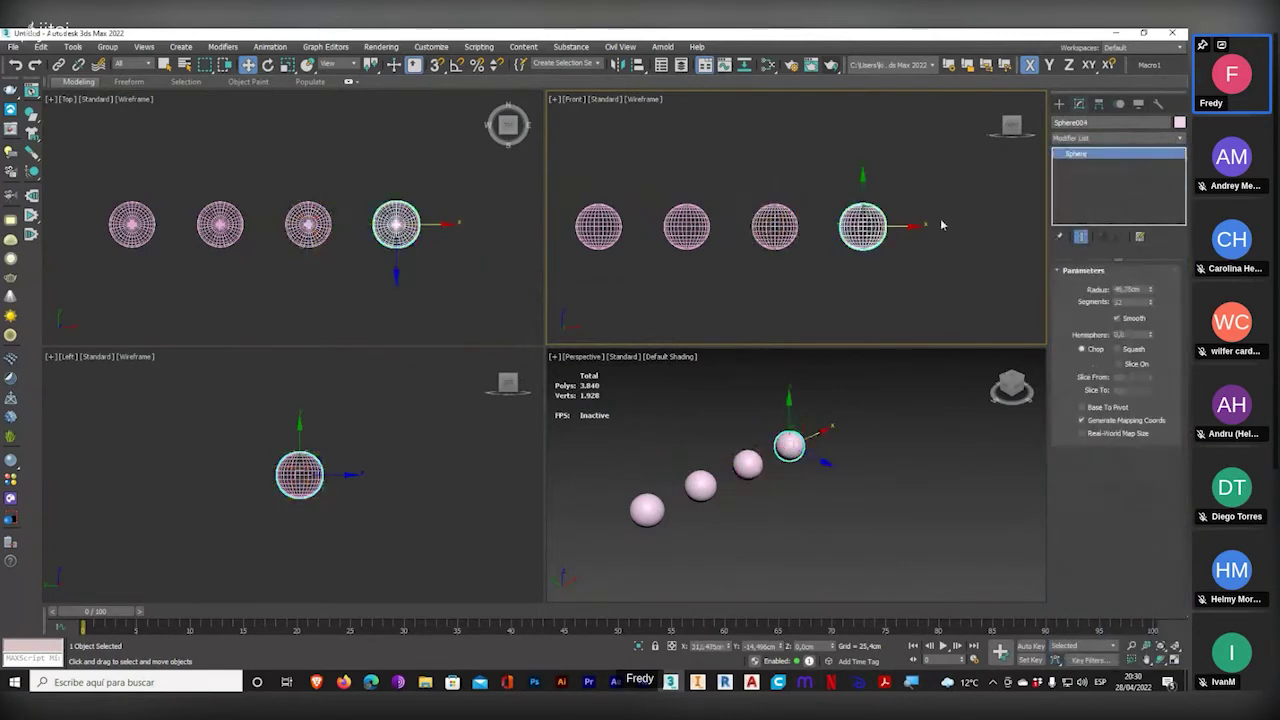
left_click(1183, 140)
scroll(1120, 400, "down", 5)
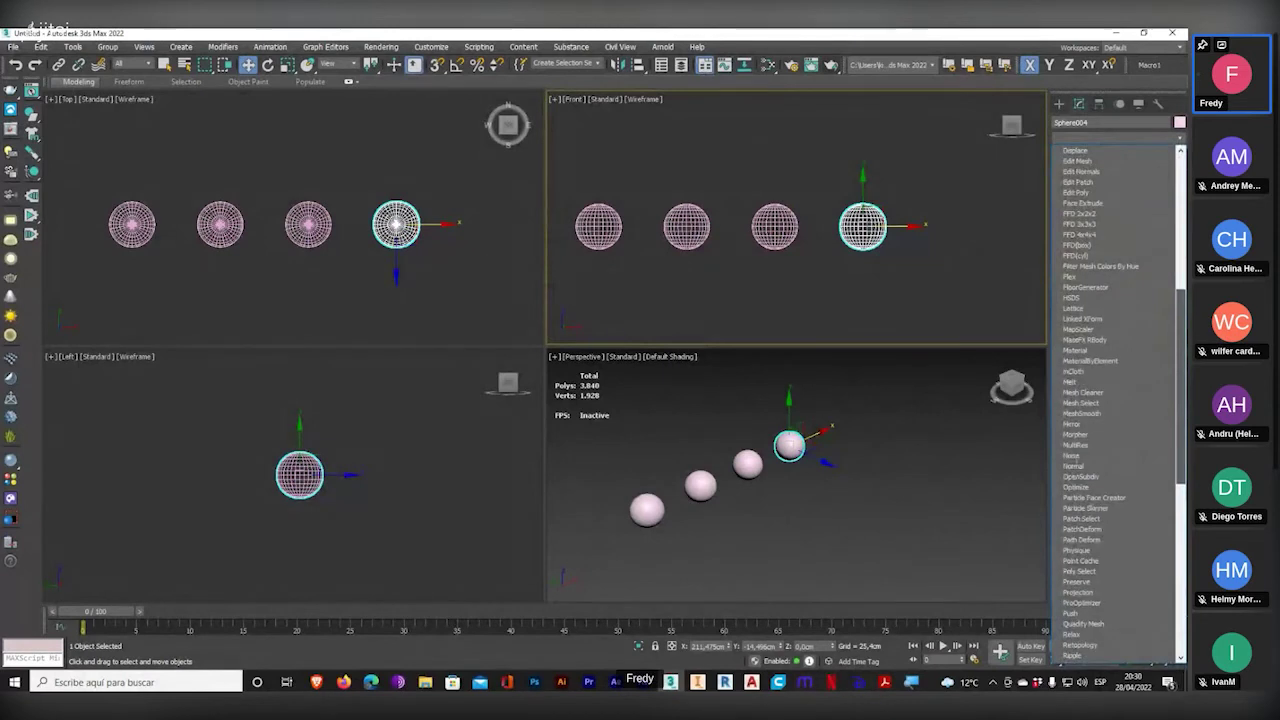
scroll(1085, 290, "up", 1)
left_click(1082, 245)
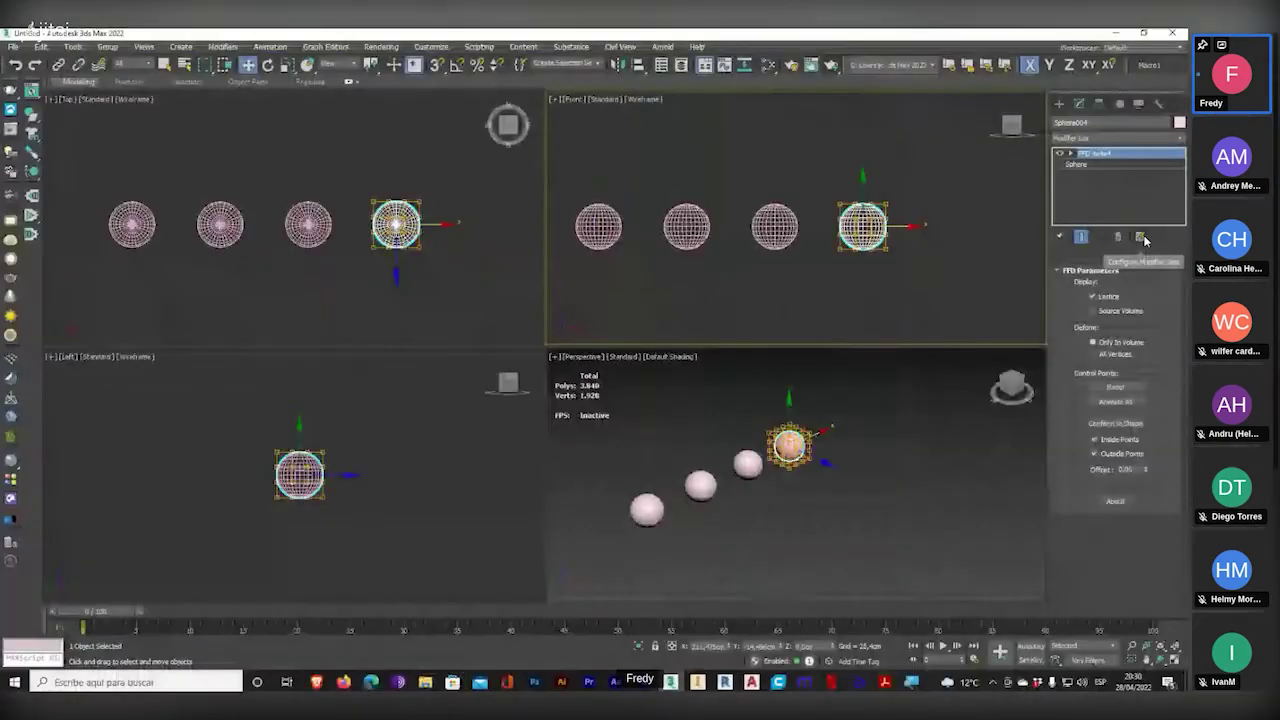
- Turn on Show Buttons for the modifier sets and check the full modifier list of the last sphere
left_click(1141, 237)
left_click(1141, 237)
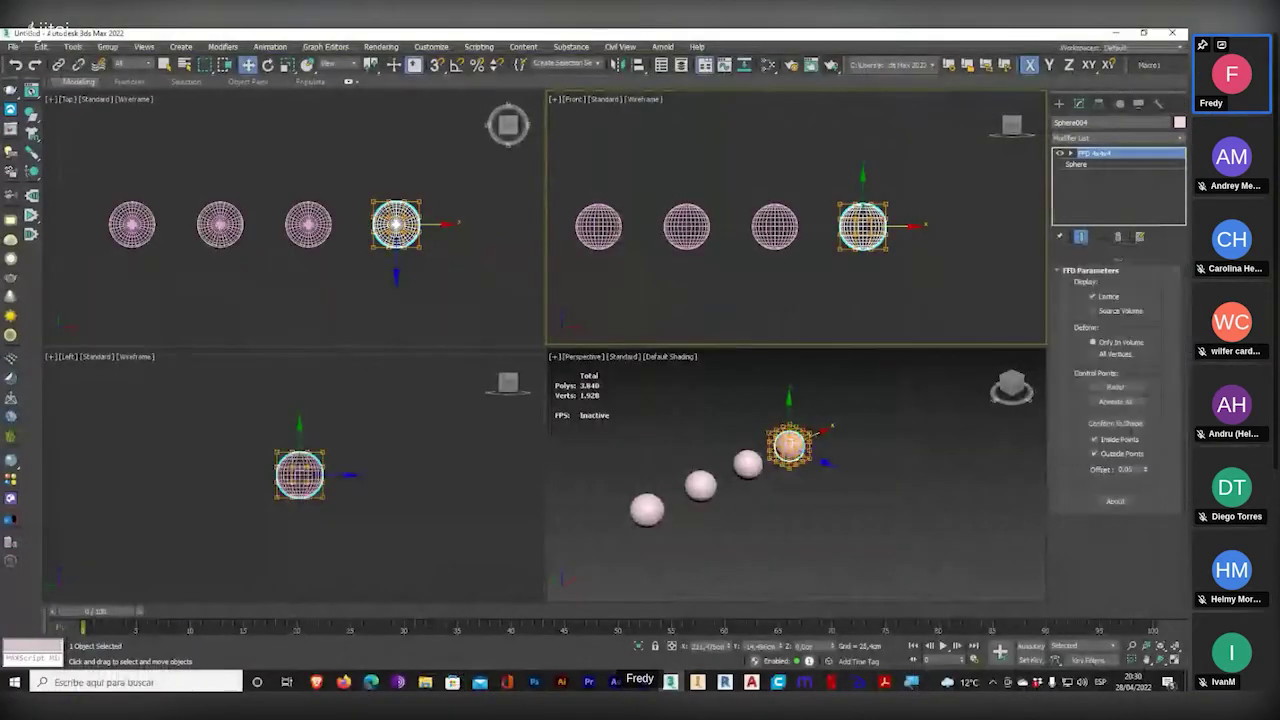
left_click(1141, 237)
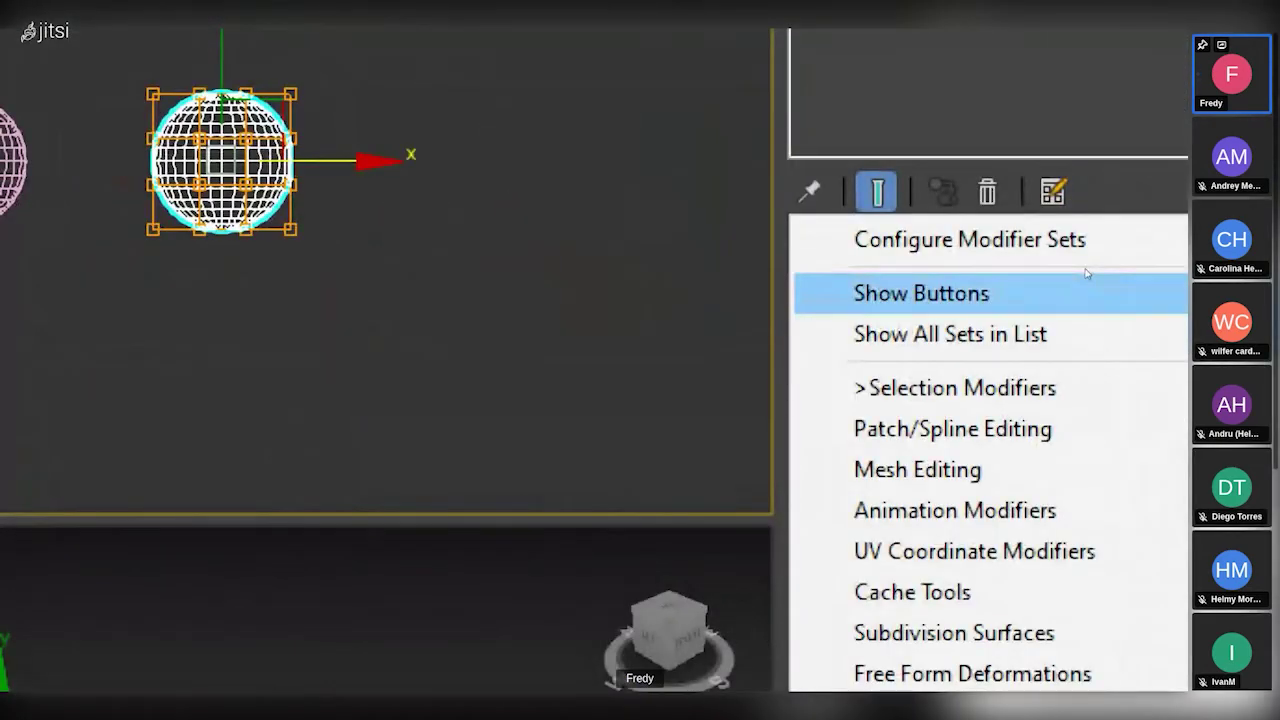
left_click(1088, 290)
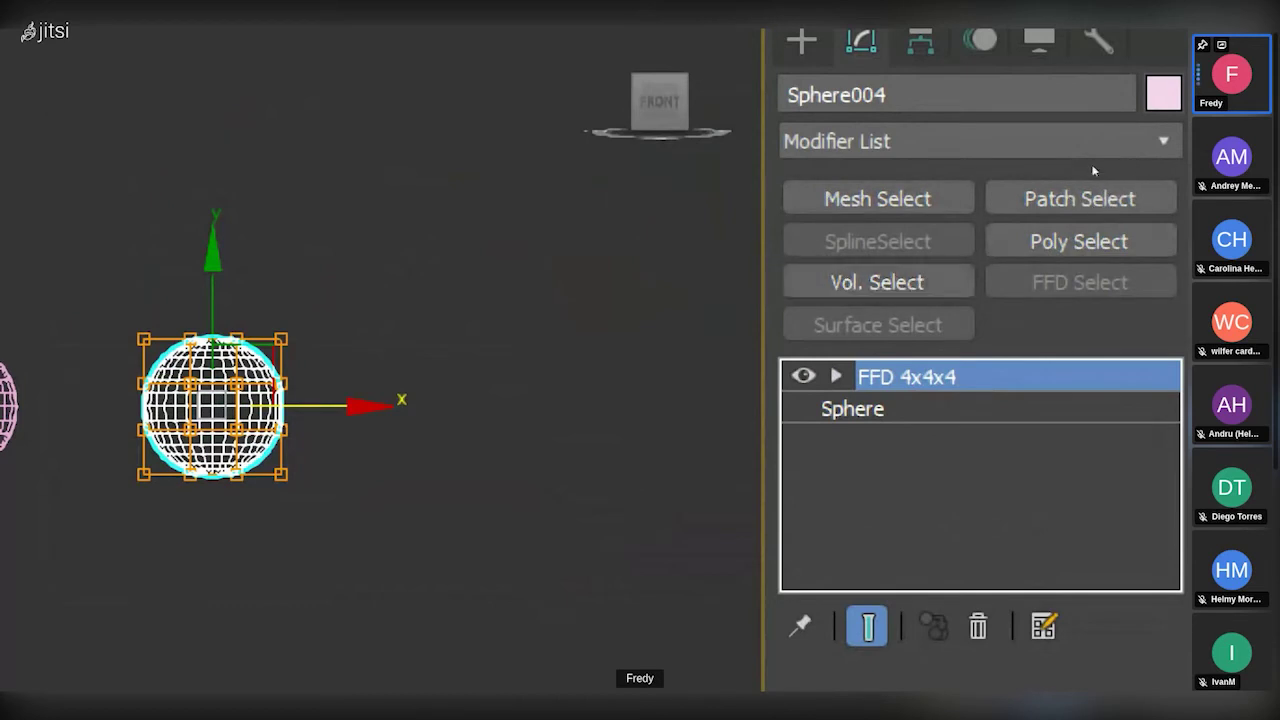
left_click(1163, 141)
scroll(980, 400, "up", 10)
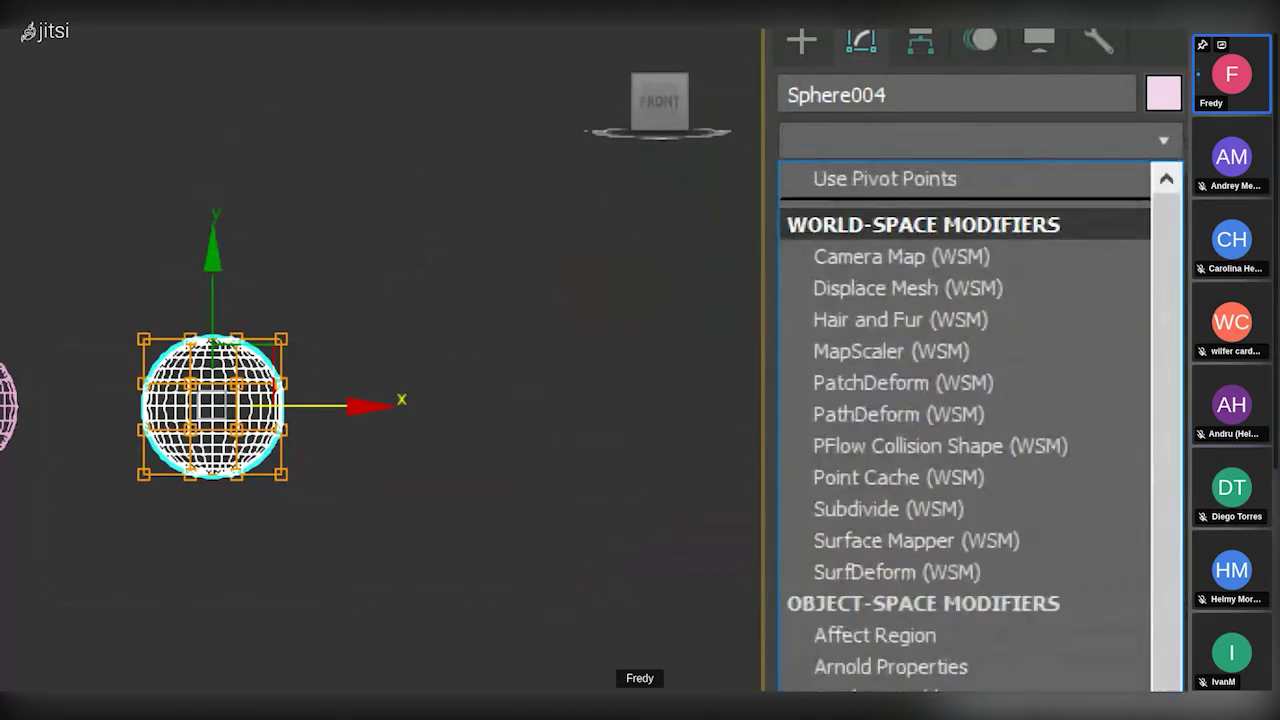
left_click(1088, 153)
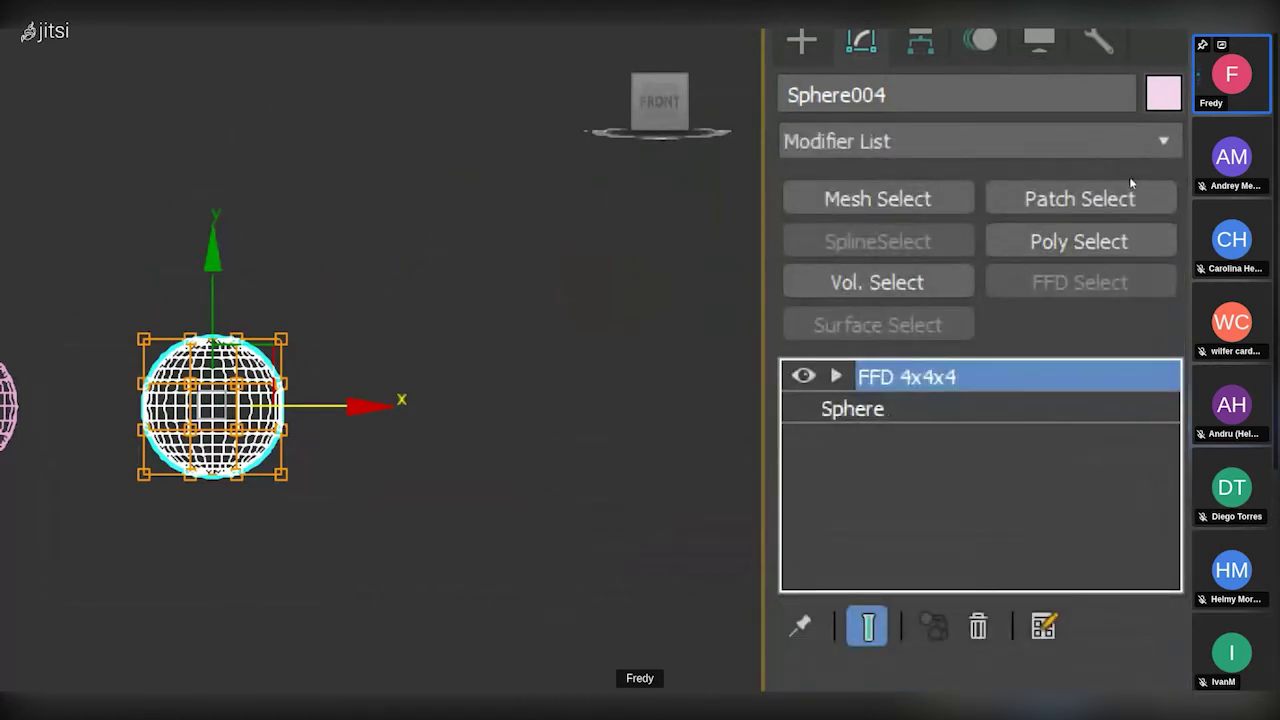
- Display the Surface Modifiers button set and switch to the Mesh Editing set
left_click(1045, 566)
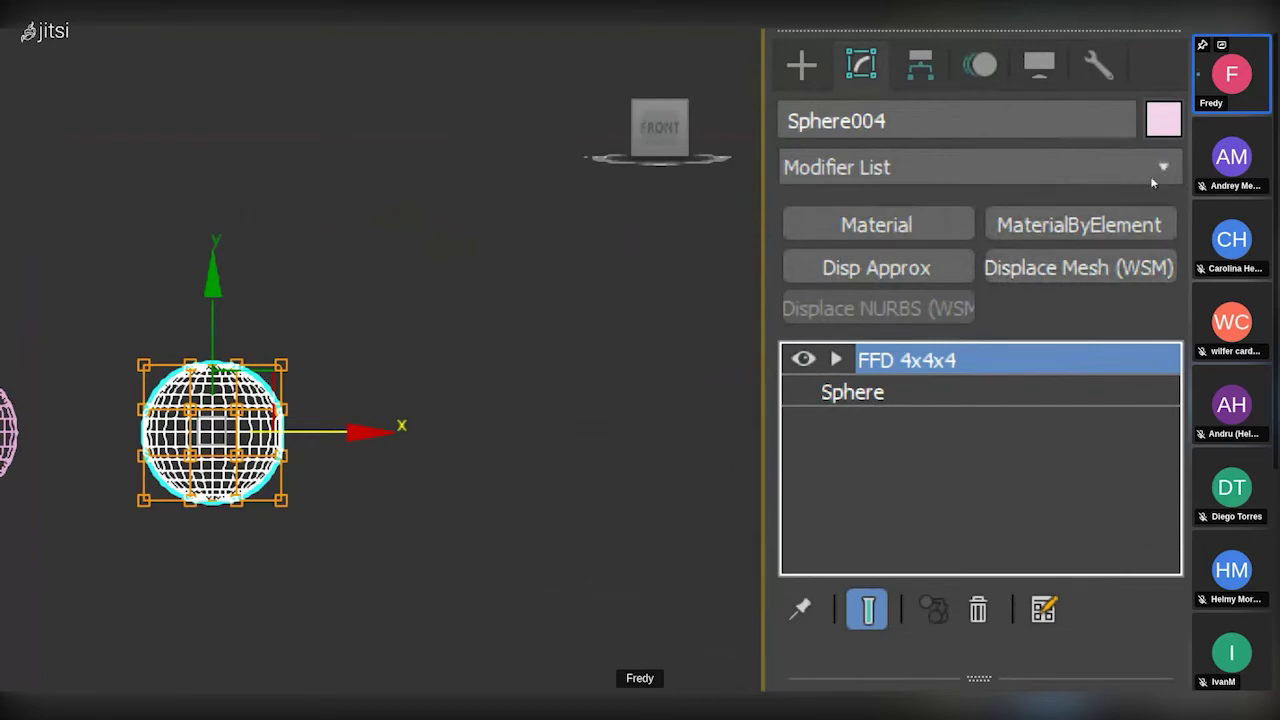
left_click(1043, 541)
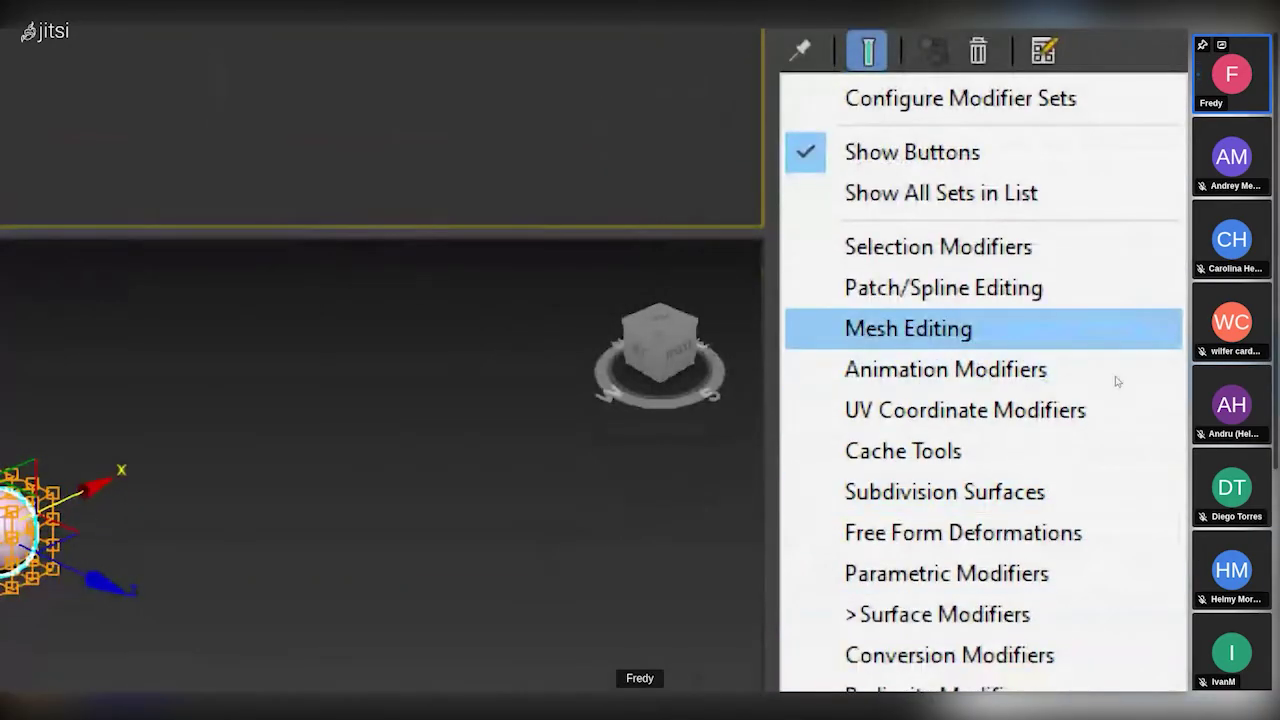
left_click(908, 329)
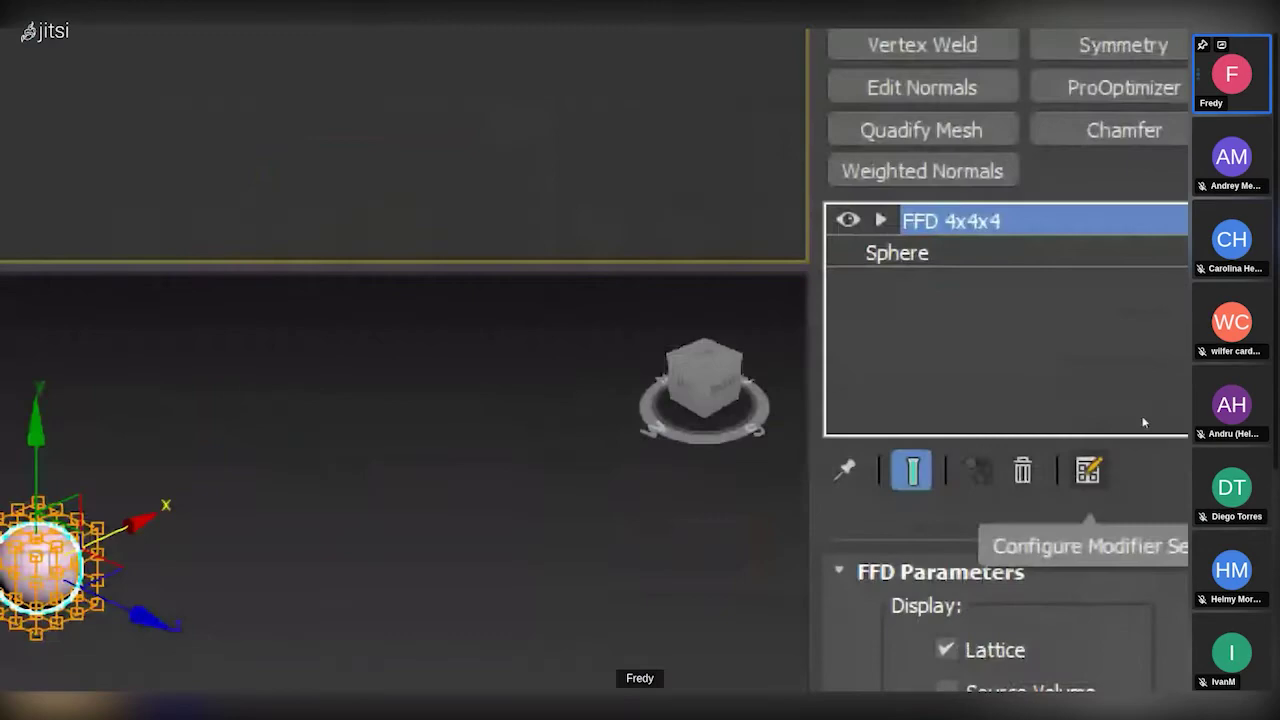
- Open the modifier set configuration and enter Mio as the name of a custom set
left_click(1088, 470)
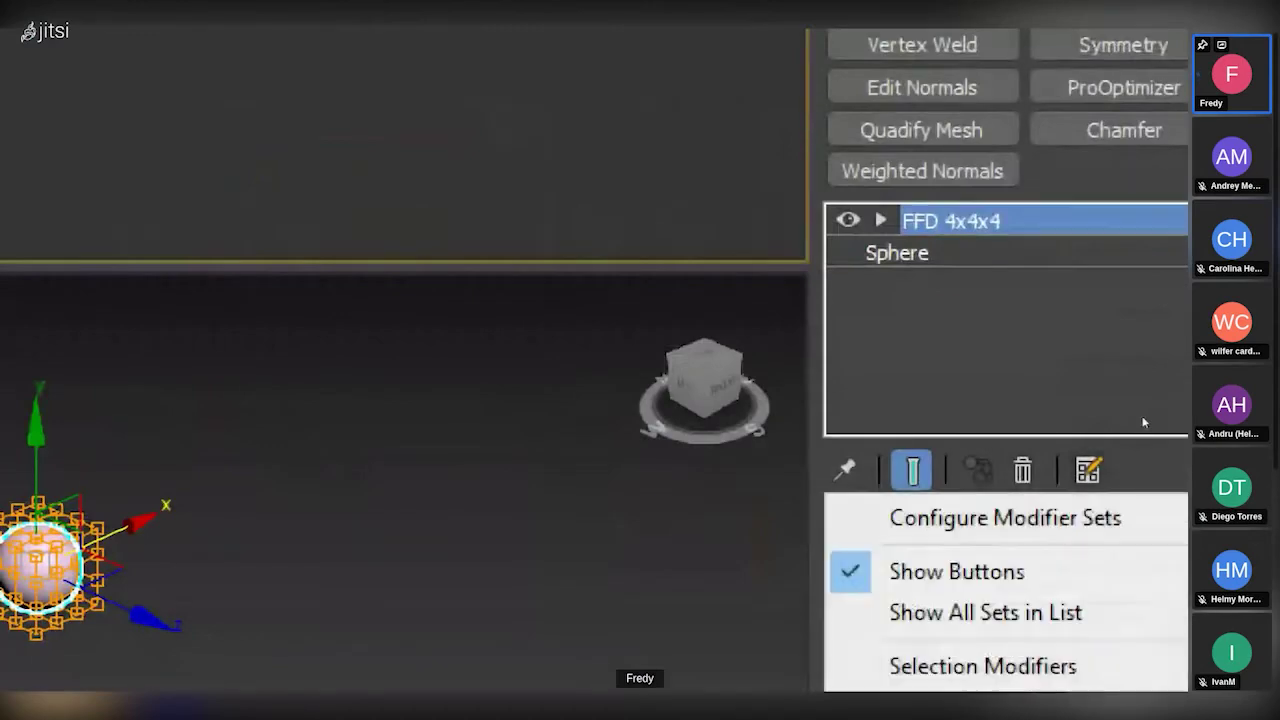
left_click(906, 345)
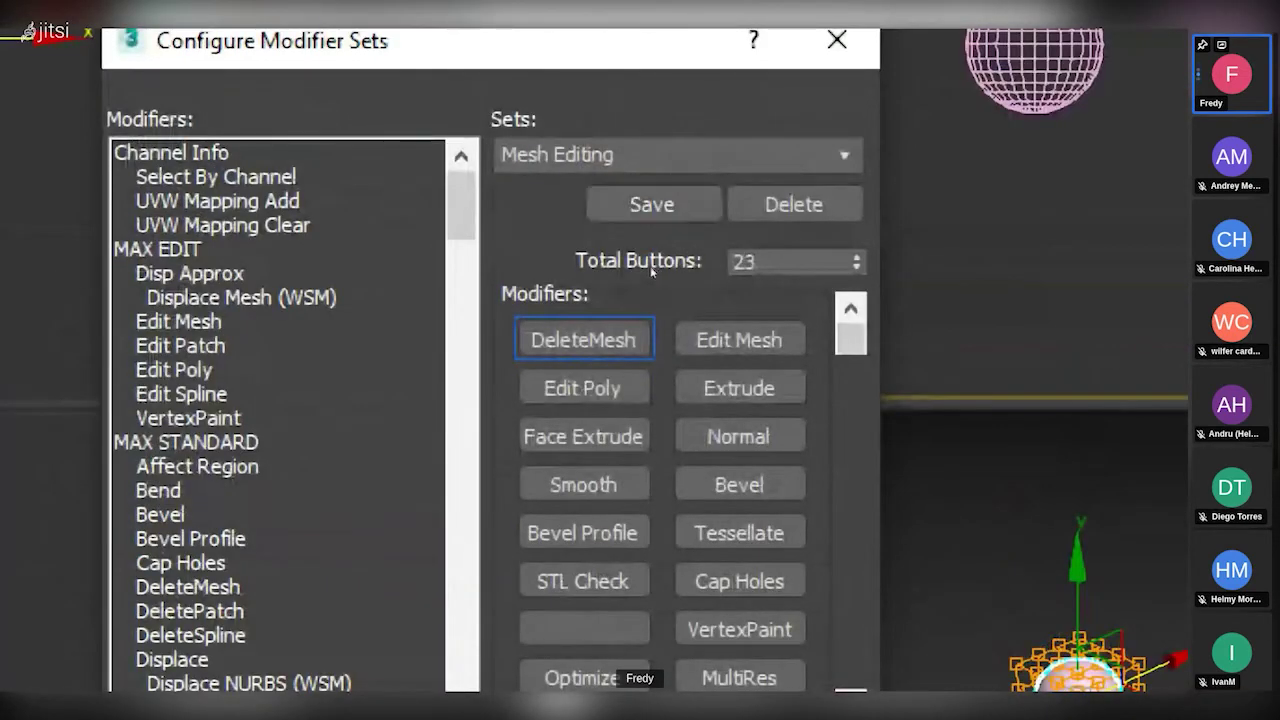
left_click(652, 263)
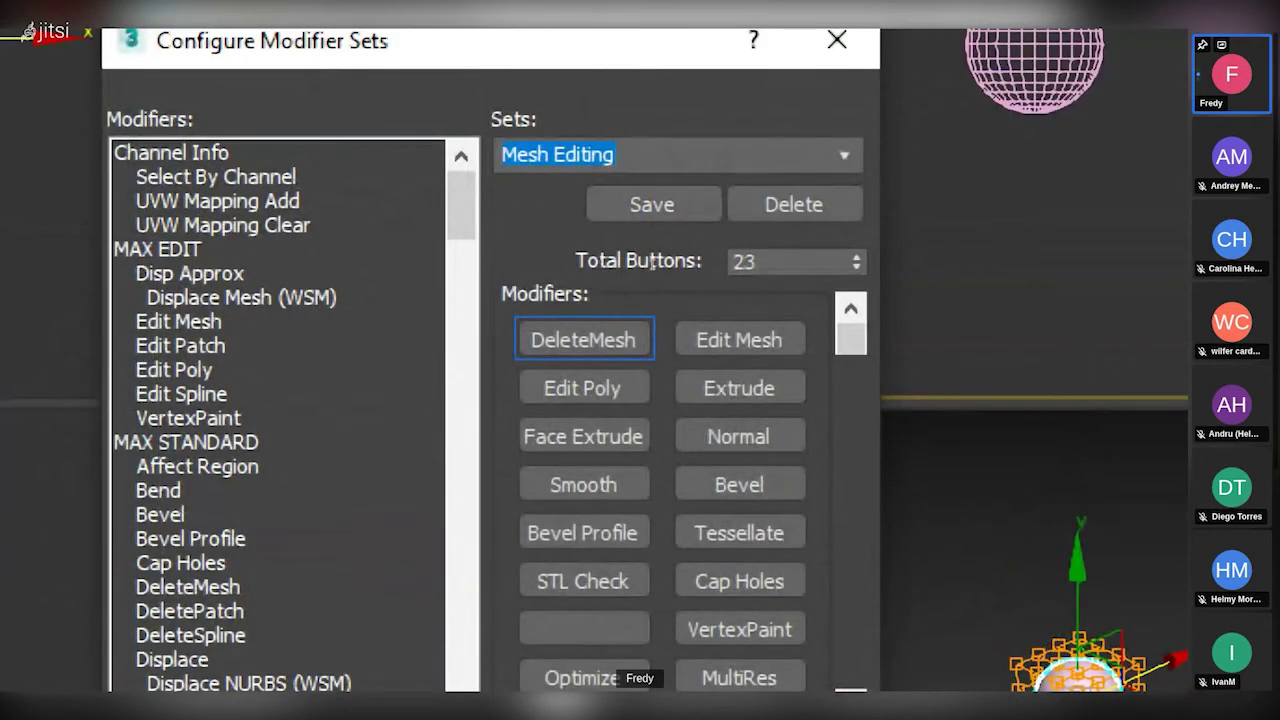
type("Mio")
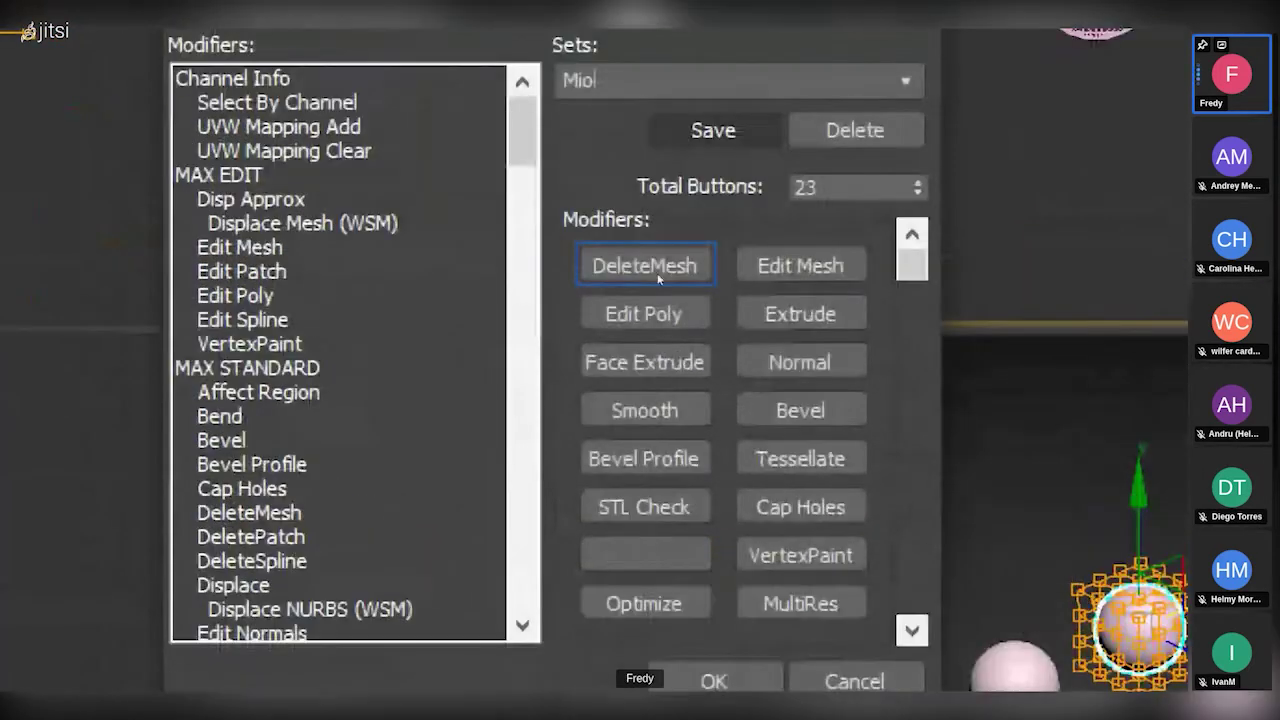
key("Tab")
key("Tab")
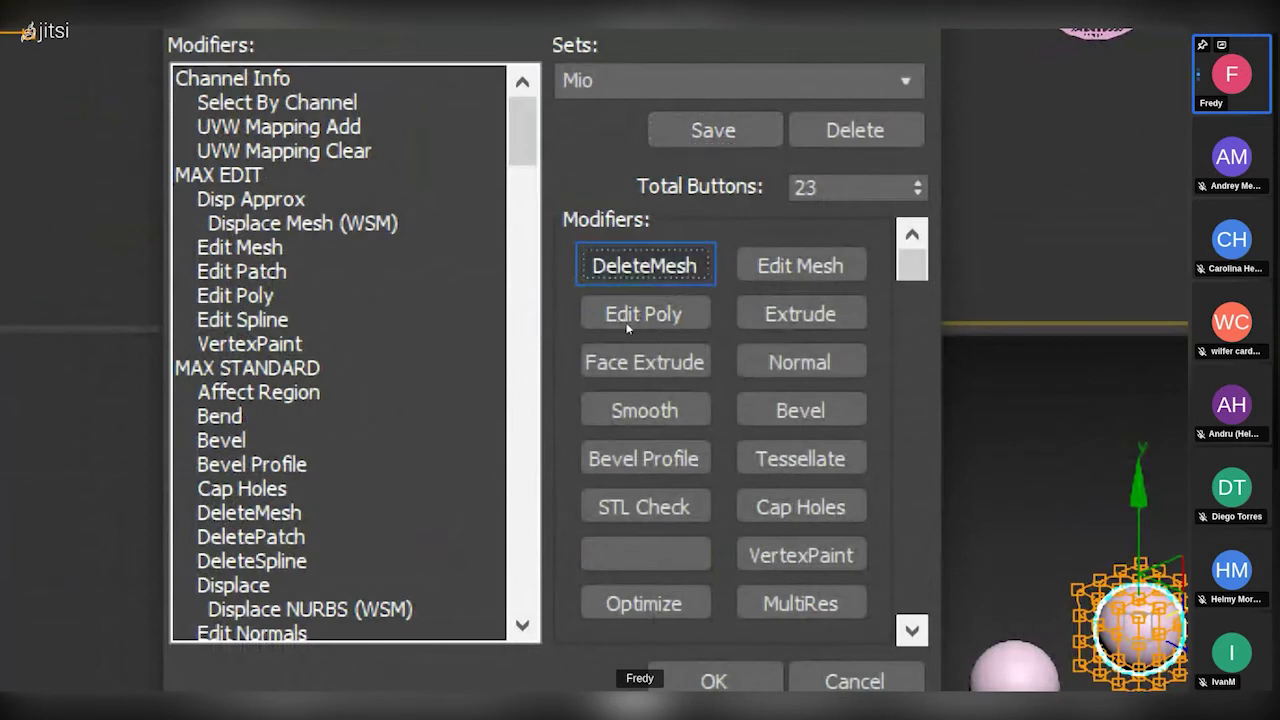
key("Tab")
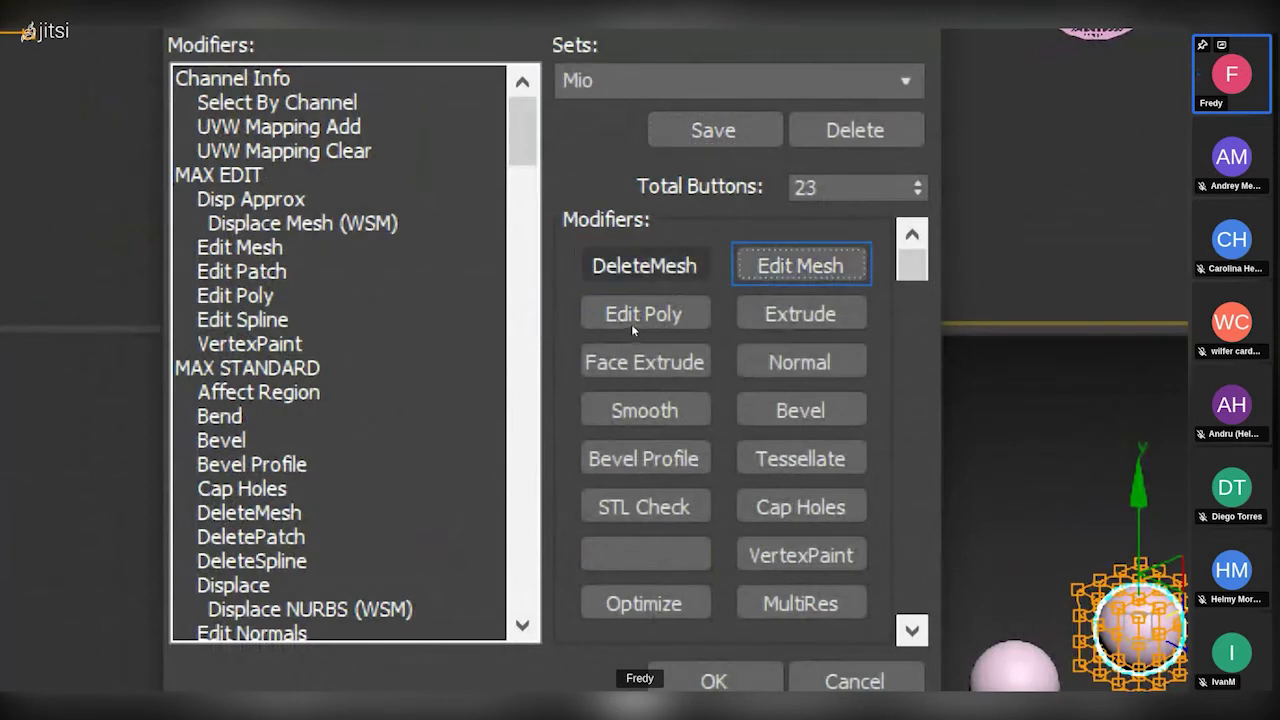
key("shift+Tab")
- Remove DeleteMesh and Edit Poly from the set's buttons and reduce the total buttons to 8
left_click_drag(636, 270, 530, 357)
left_click_drag(640, 316, 543, 357)
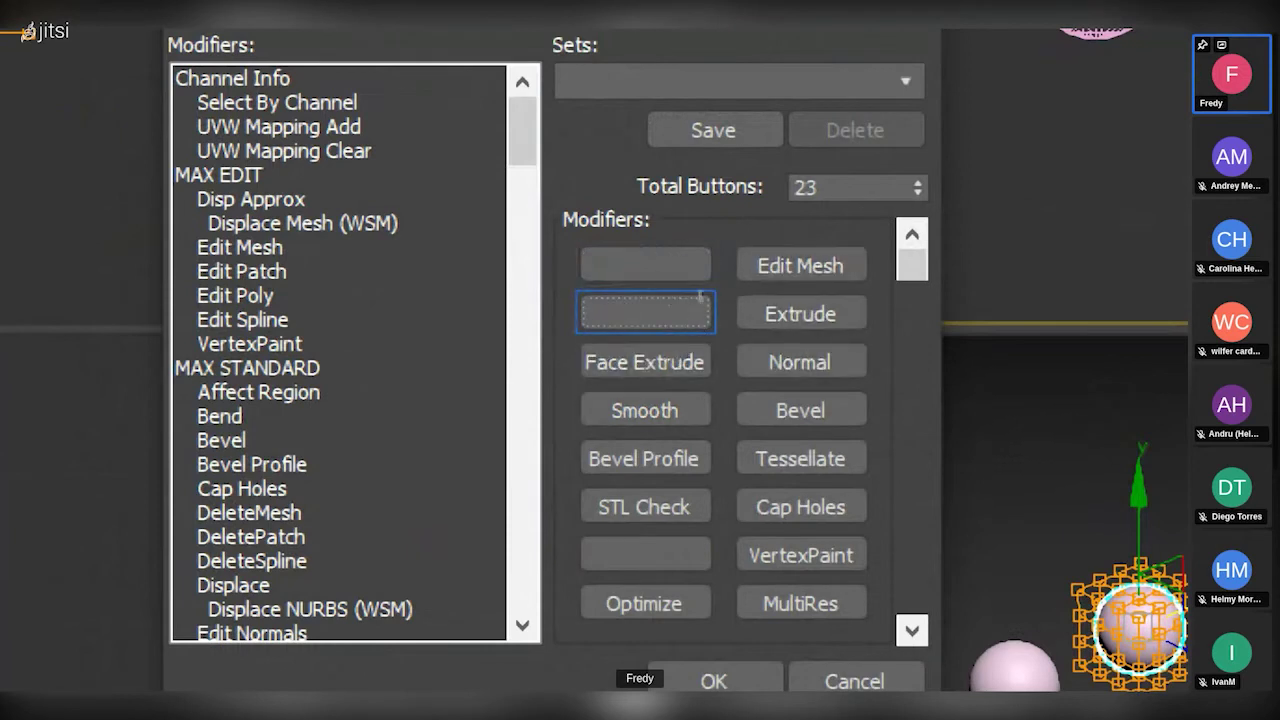
left_click_drag(918, 192, 918, 229)
left_click(918, 193)
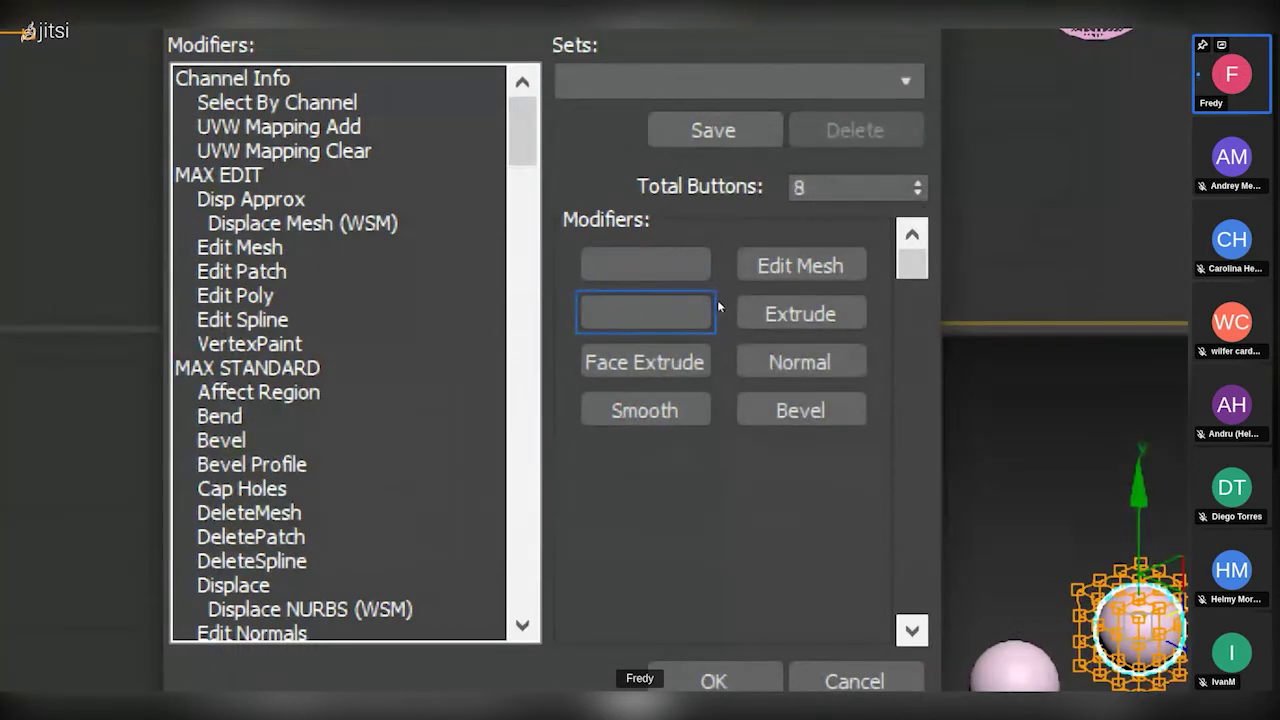
- Clear Edit Mesh, Face Extrude, Normal, Smooth and Bevel from the set and move Extrude to the first slot
left_click_drag(800, 265, 560, 370)
left_click_drag(785, 363, 510, 370)
left_click_drag(615, 375, 600, 378)
left_click_drag(795, 409, 555, 378)
left_click_drag(790, 315, 620, 335)
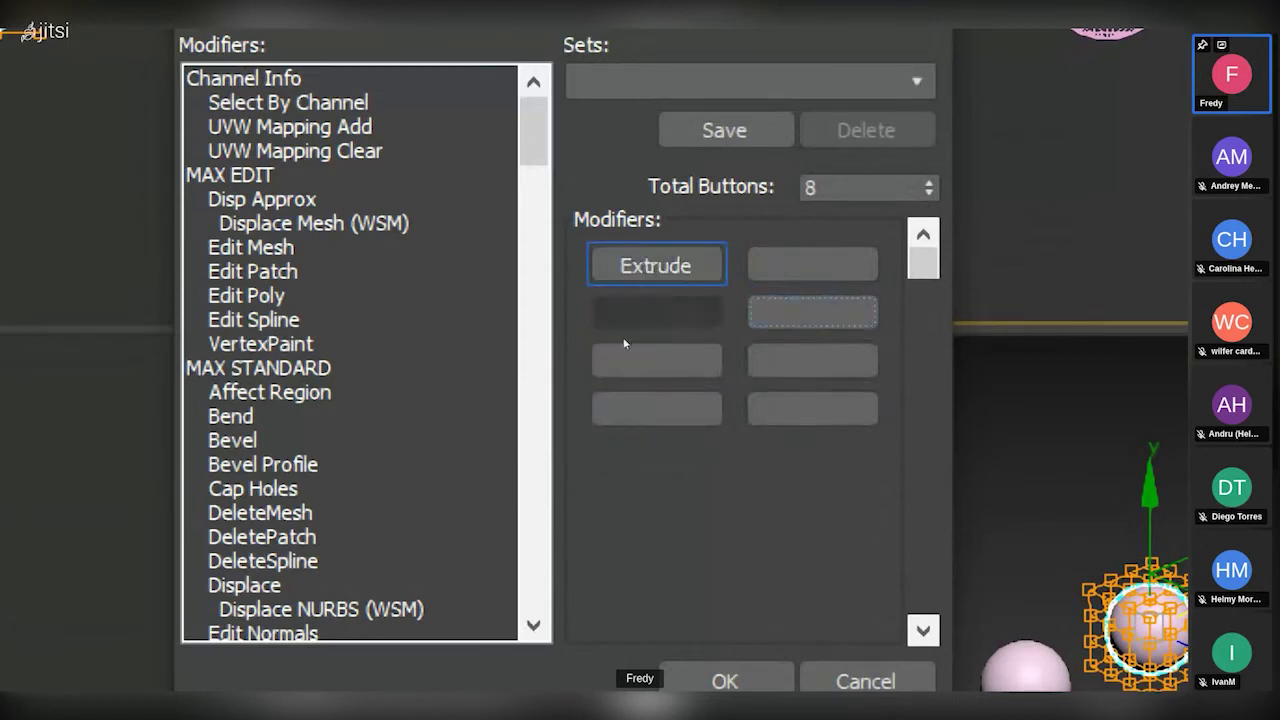
- Assign the Lathe modifier to the set's second button and Bend to the third
scroll(504, 406, "down", 1)
scroll(504, 406, "down", 7)
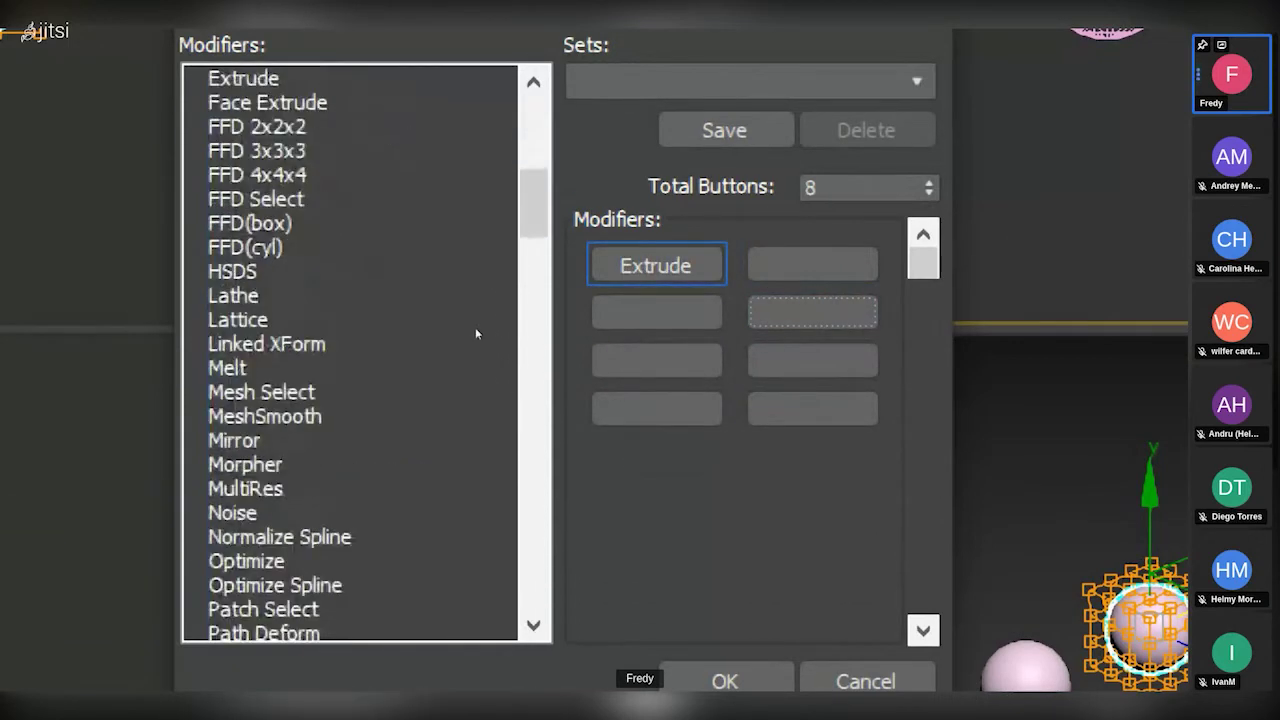
left_click_drag(482, 296, 648, 383)
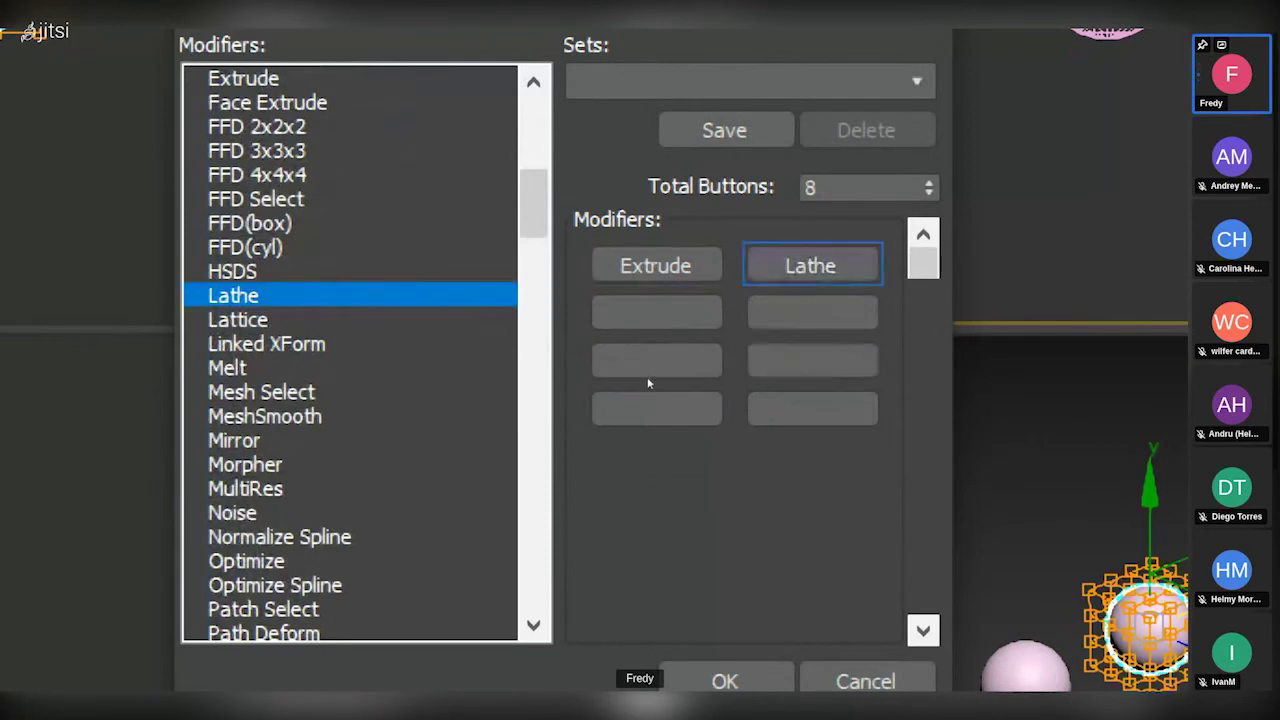
scroll(505, 350, "up", 4)
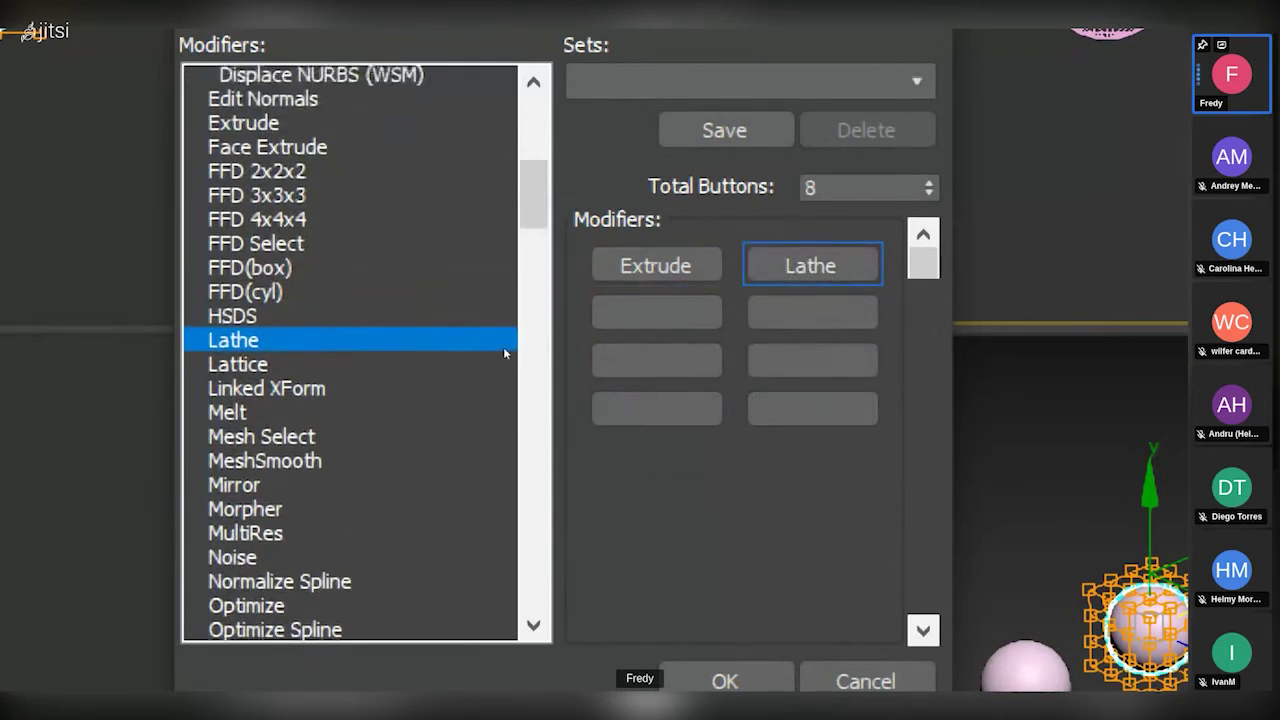
scroll(503, 352, "up", 1)
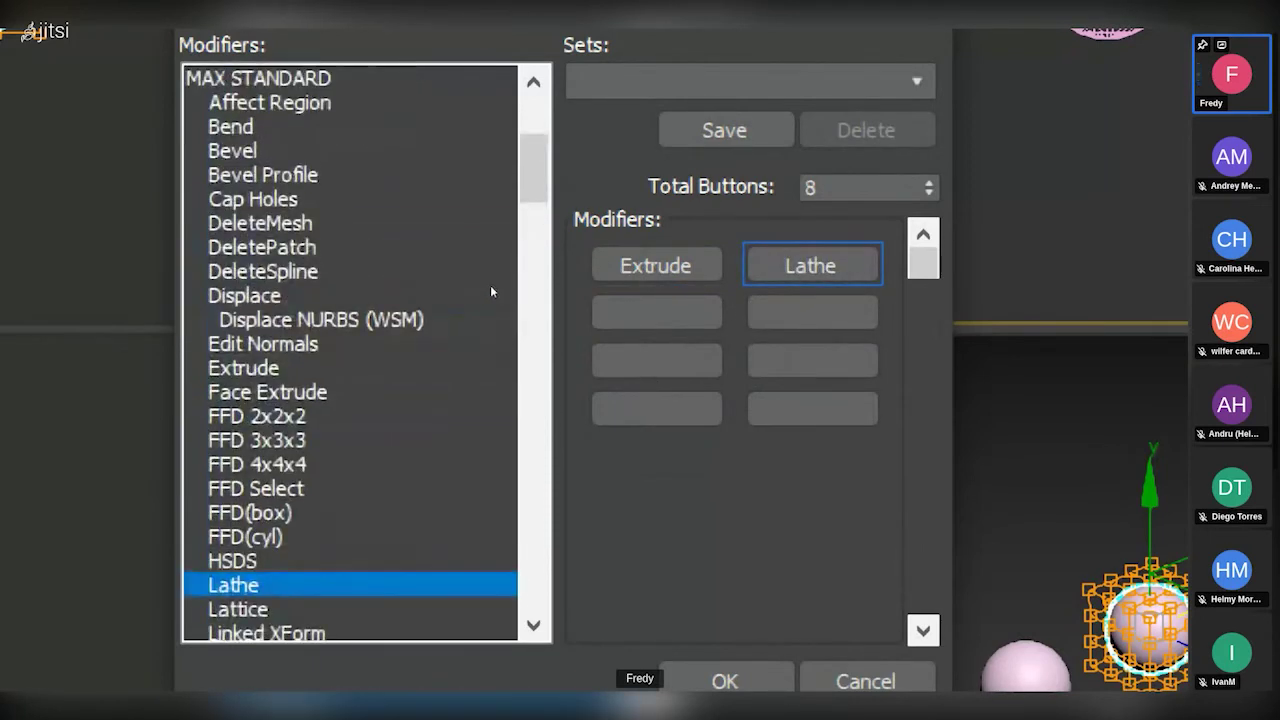
left_click_drag(480, 126, 650, 318)
- Assign the Taper modifier to the empty button beside Bend
scroll(490, 360, "down", 9)
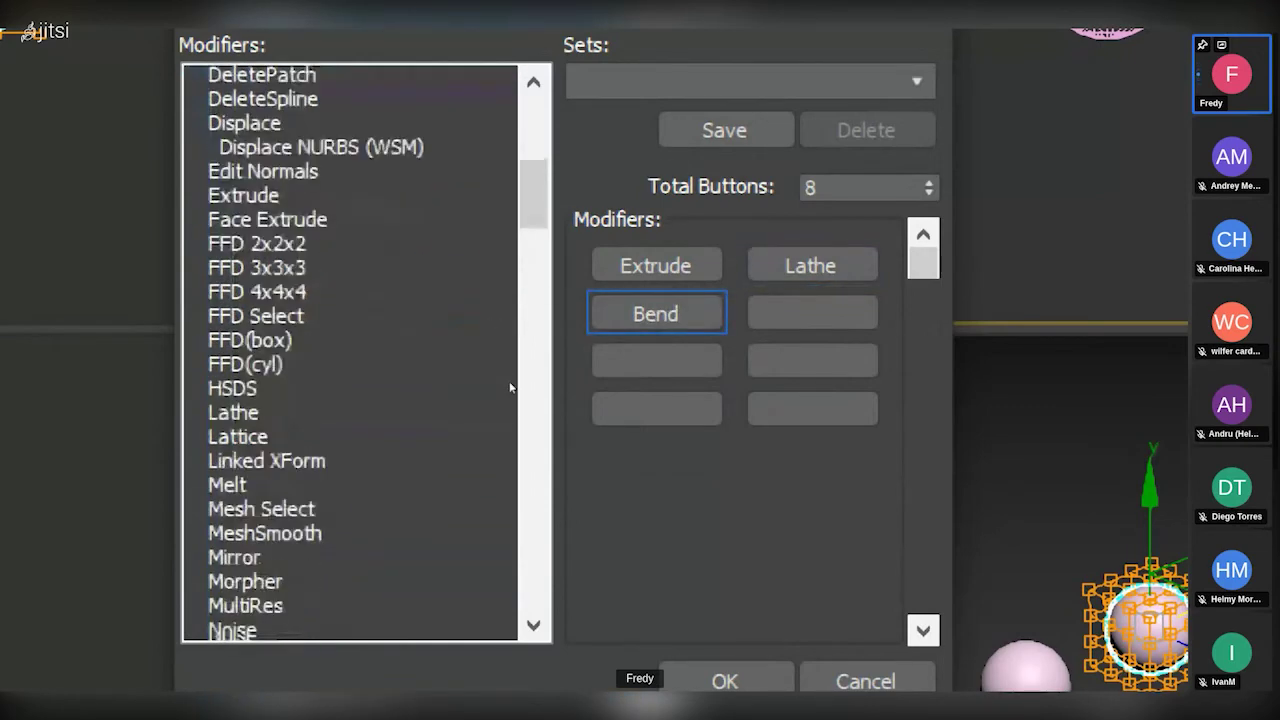
scroll(510, 389, "down", 6)
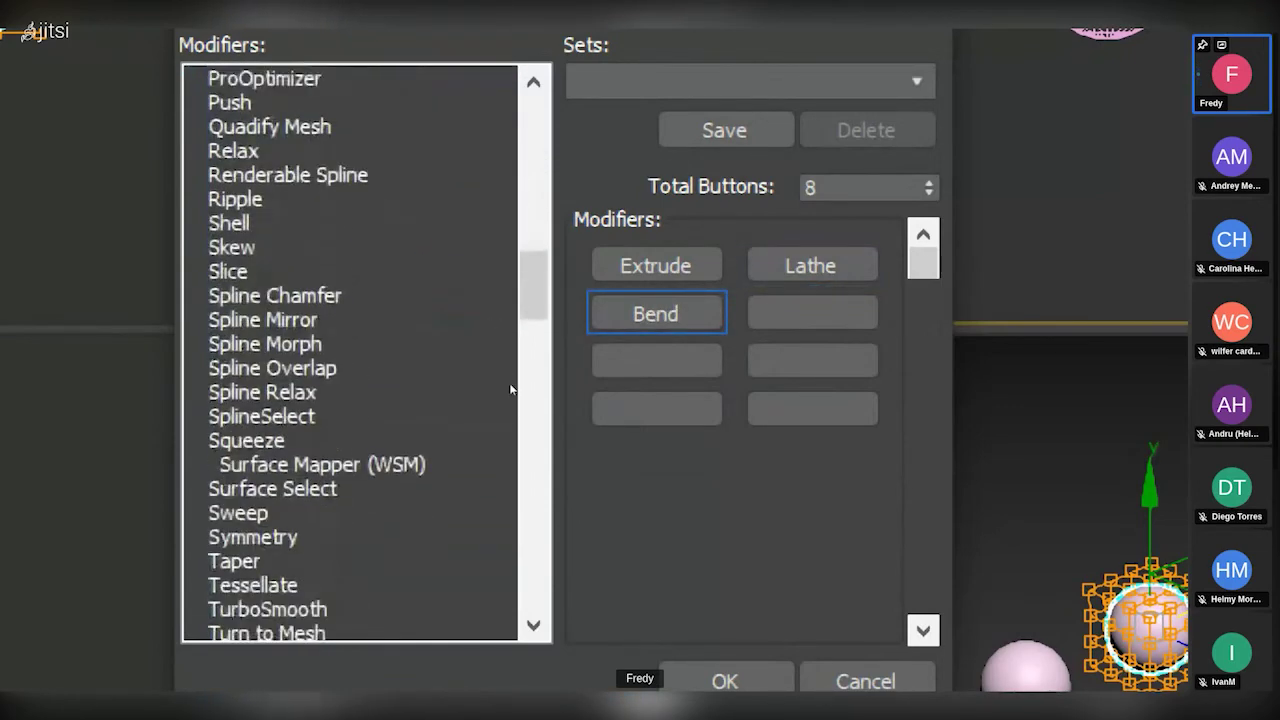
left_click_drag(479, 416, 690, 338)
- Fill the third row of set buttons with the FFD 3x3x3 and FFD 4x4x4 modifiers
scroll(521, 351, "up", 3)
scroll(521, 351, "up", 10)
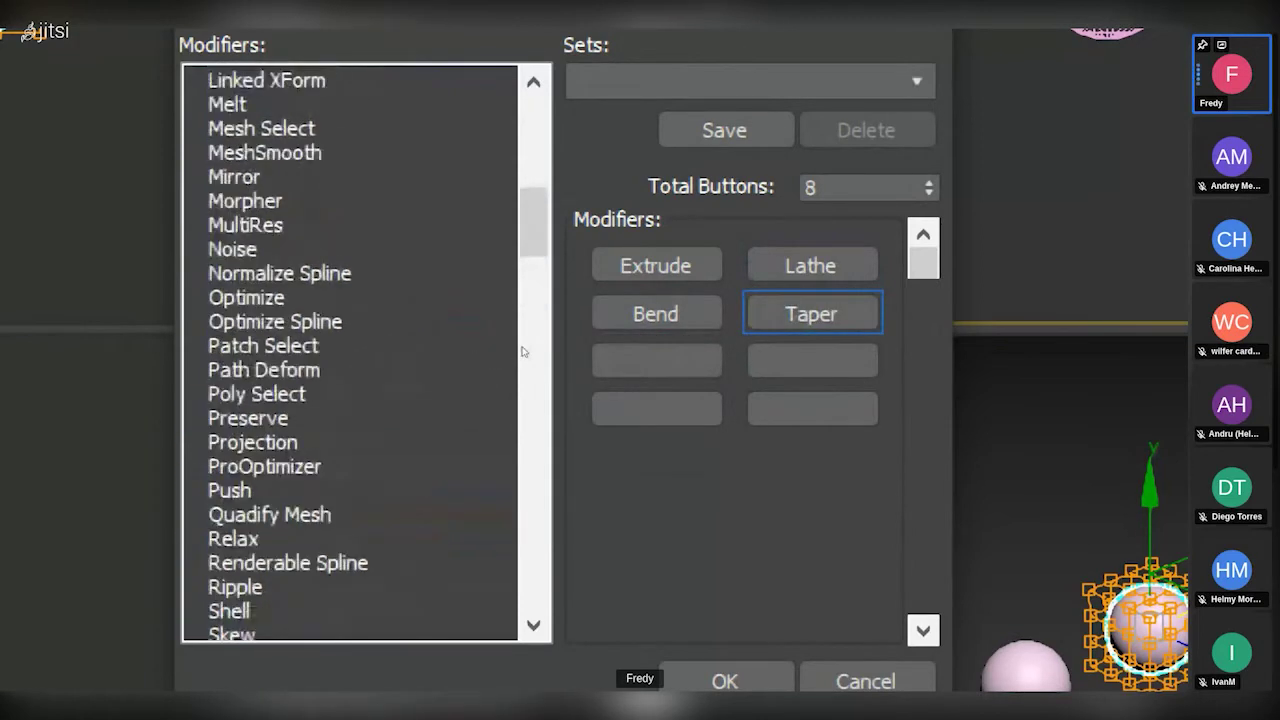
left_click_drag(495, 296, 622, 353)
left_click_drag(498, 320, 812, 362)
- Assign the Shell modifier to the first button of the fourth row
scroll(505, 373, "down", 5)
scroll(505, 373, "down", 4)
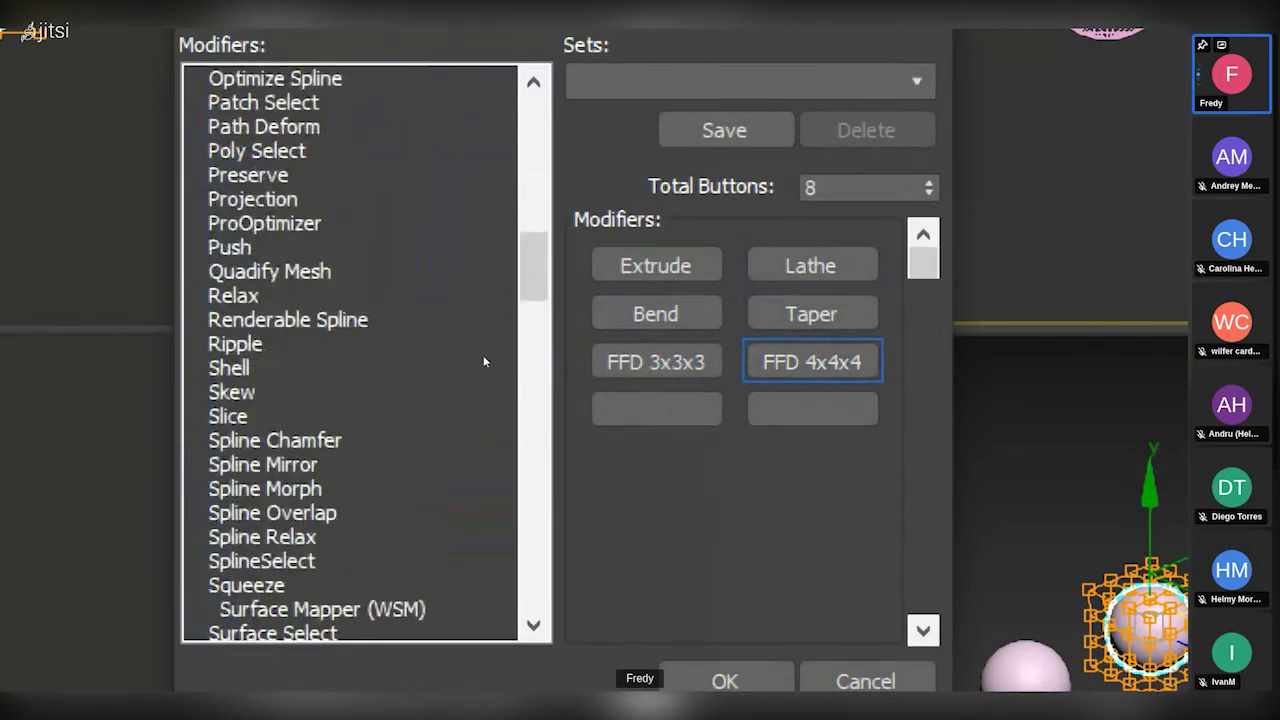
left_click_drag(483, 361, 656, 410)
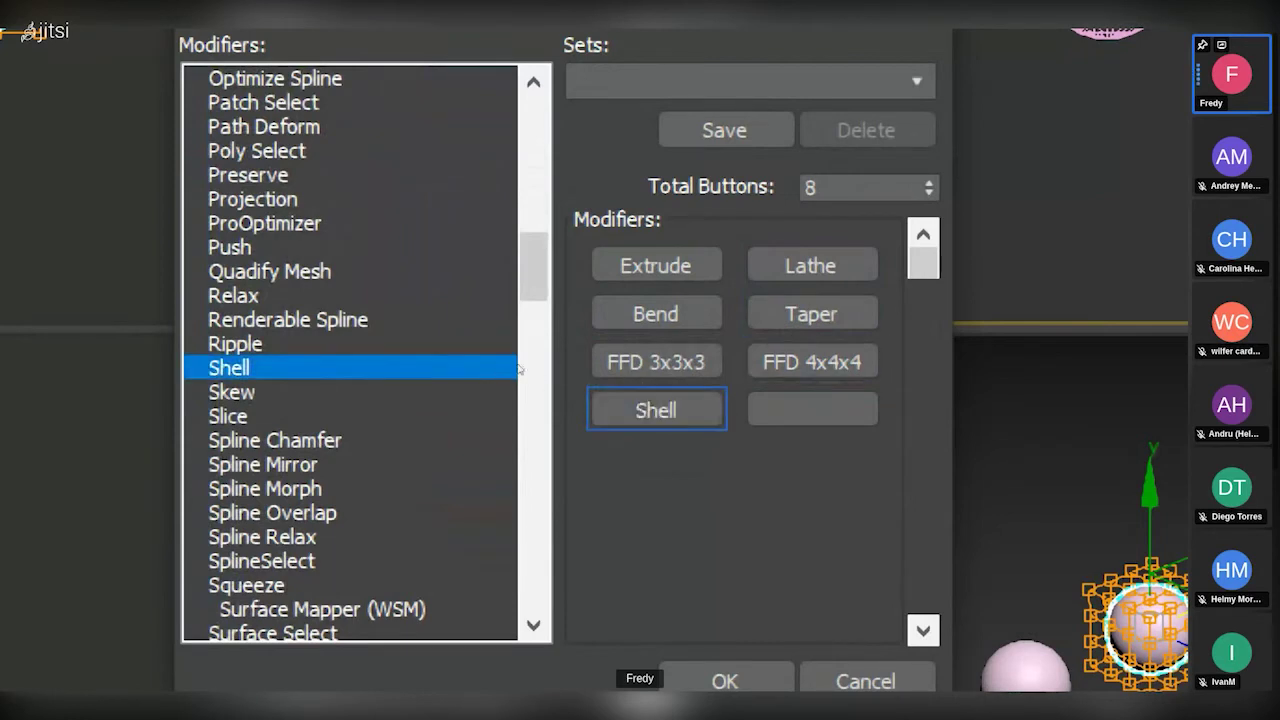
- Assign the TurboSmooth modifier to the last empty button and save the modifier set under the name Mio
scroll(510, 369, "down", 5)
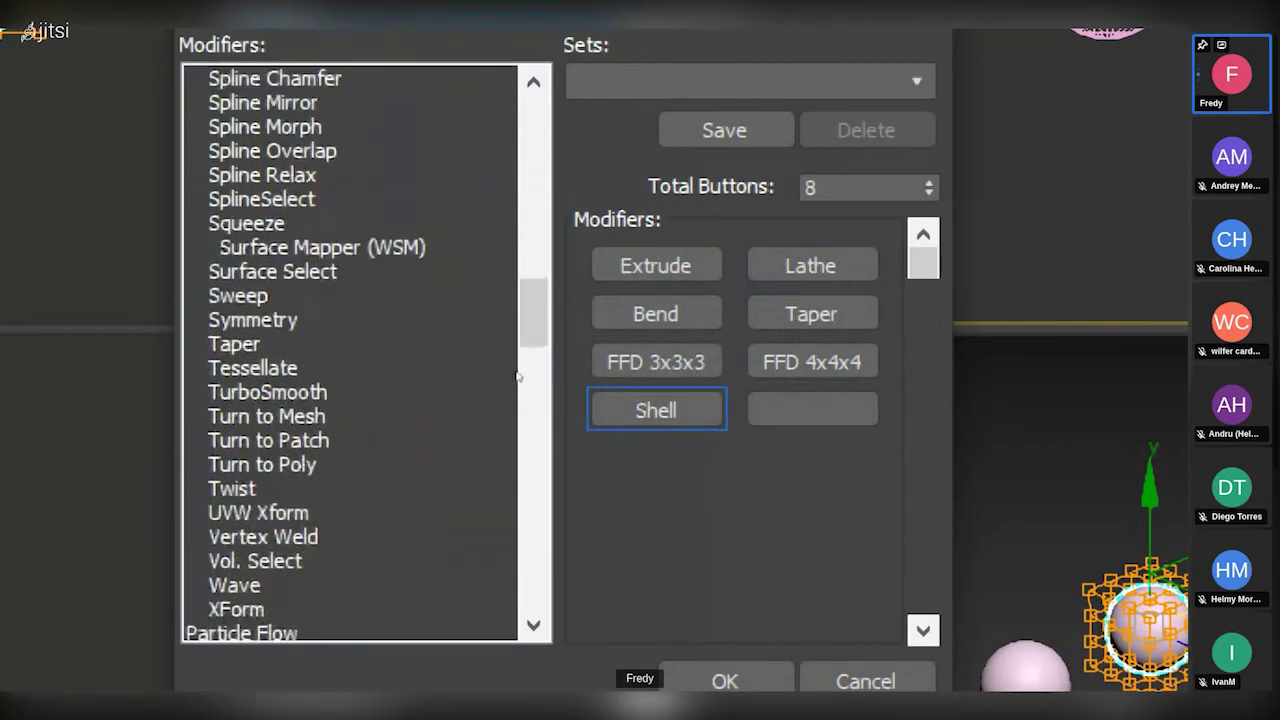
left_click_drag(498, 392, 688, 429)
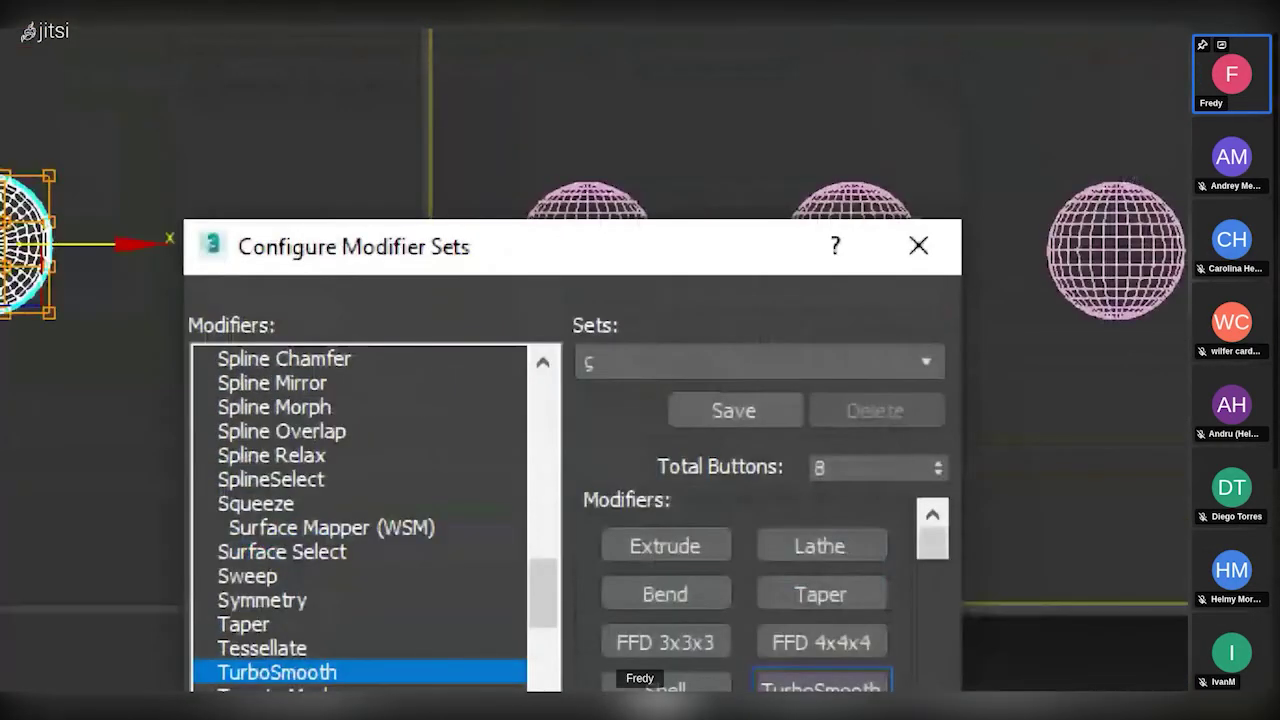
type("Mio")
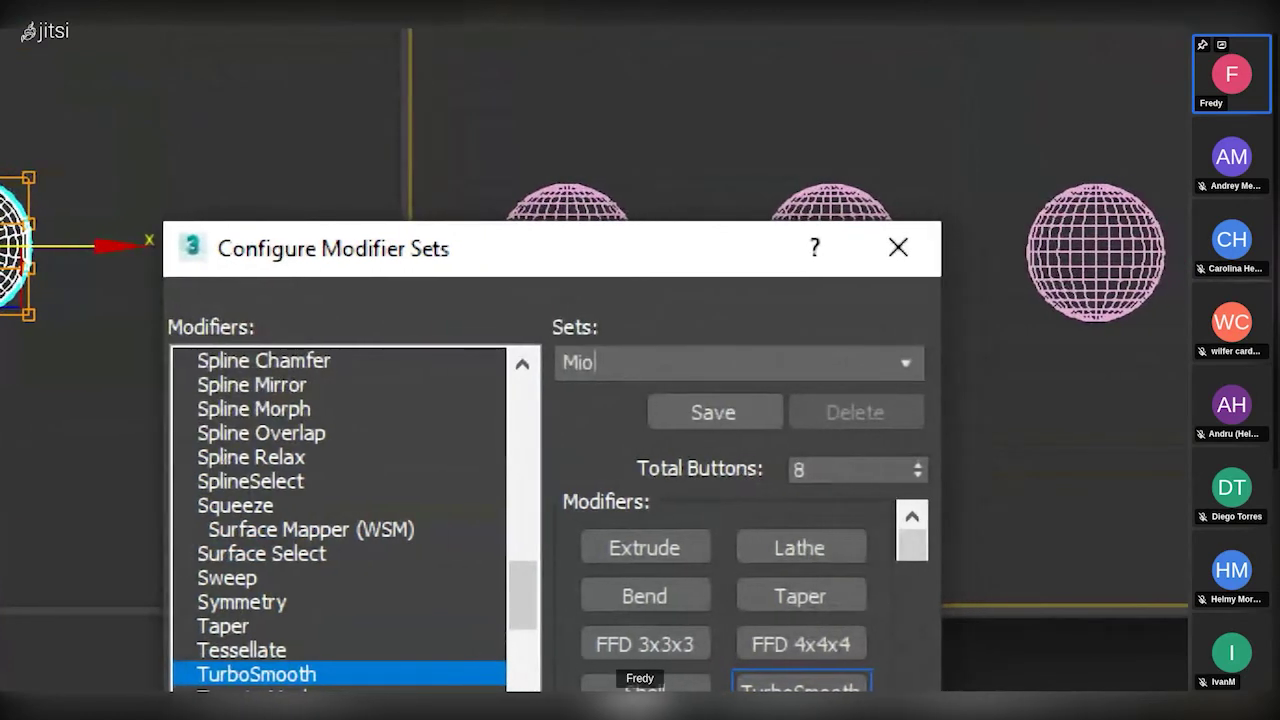
key("Return")
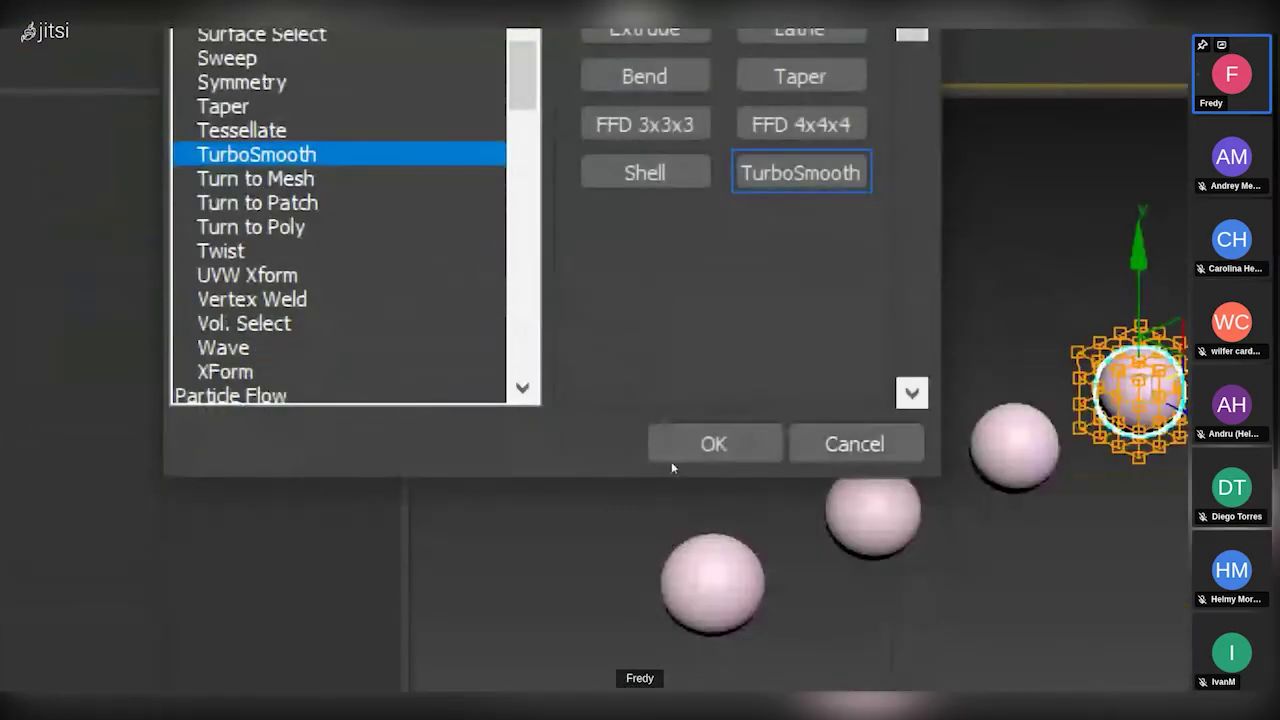
left_click(663, 460)
scroll(650, 457, "down", 3)
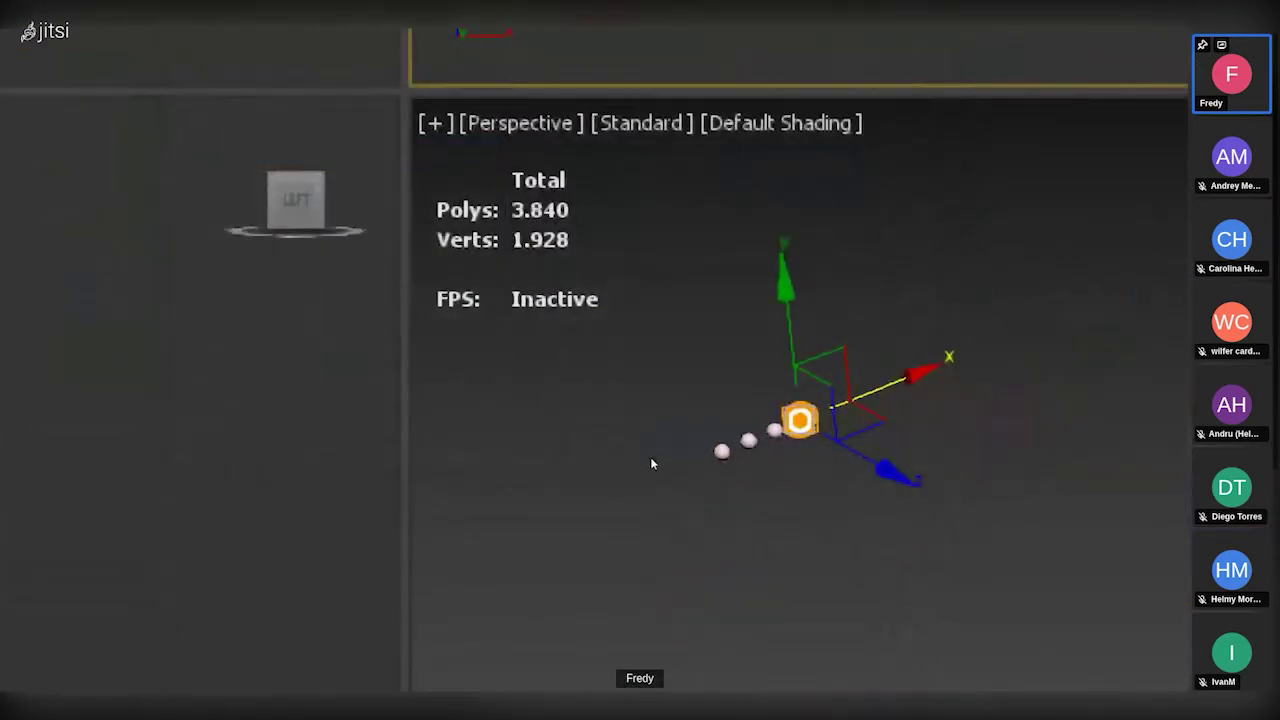
- Check the modifier set options for the new Mio set
key("super")
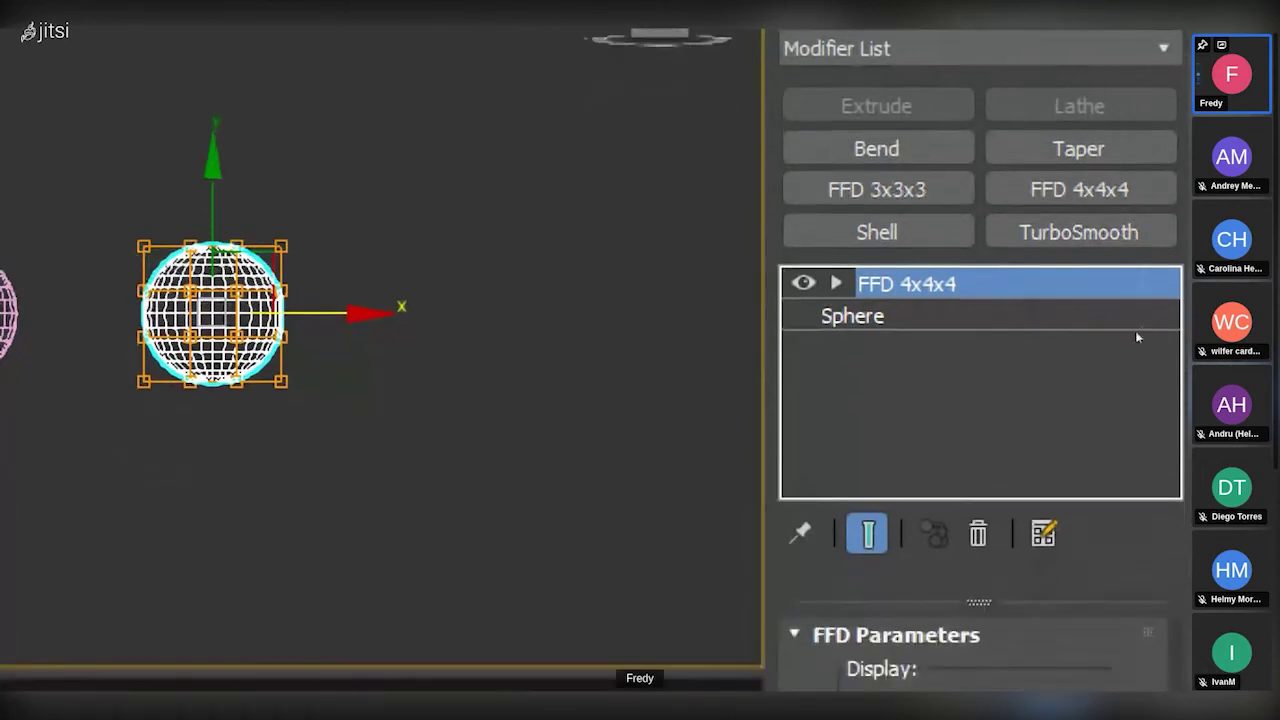
left_click(1043, 524)
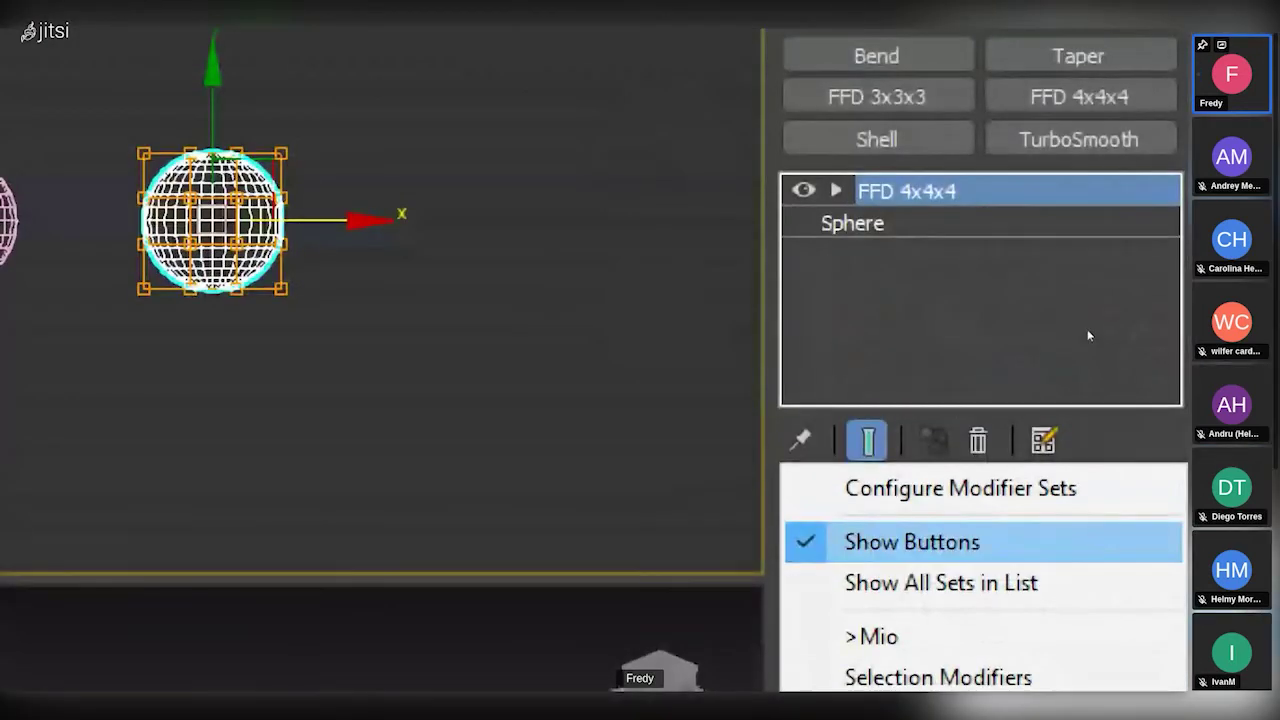
left_click(1120, 258)
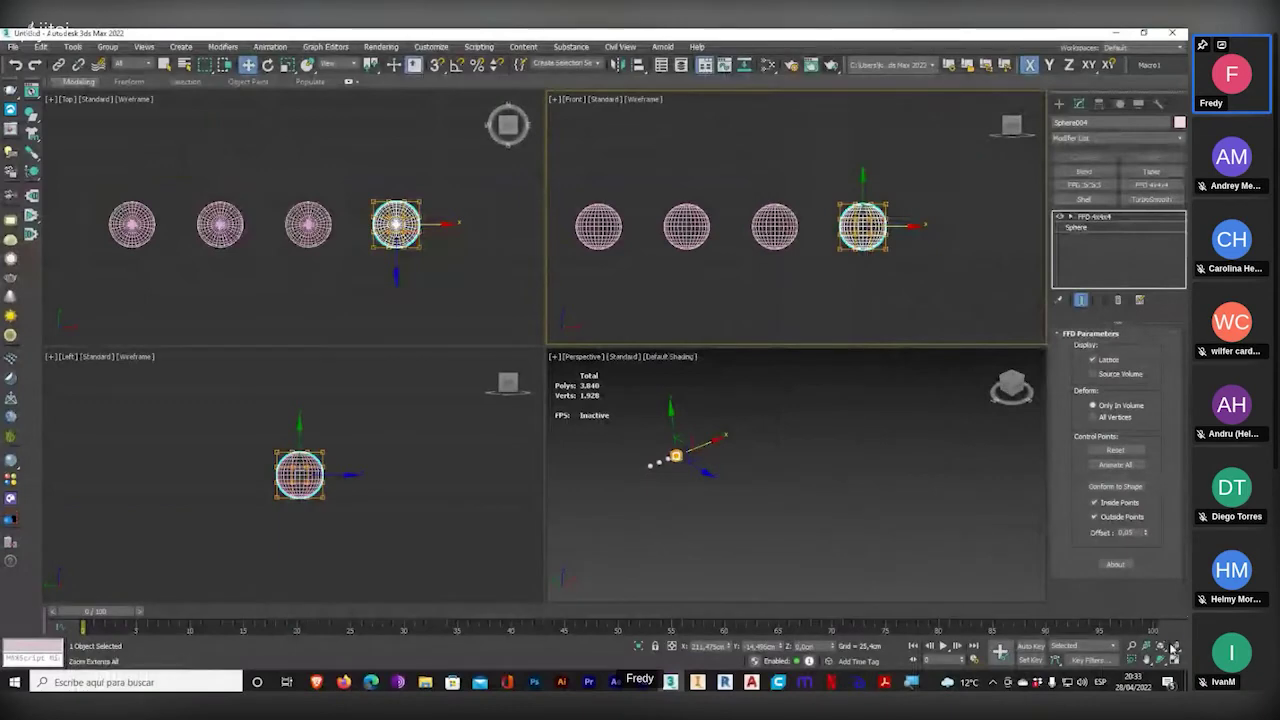
- Pull the top inner FFD 4x4x4 control points of the fourth sphere upward along Z to form a teardrop
left_click(1173, 648)
left_click(1071, 217)
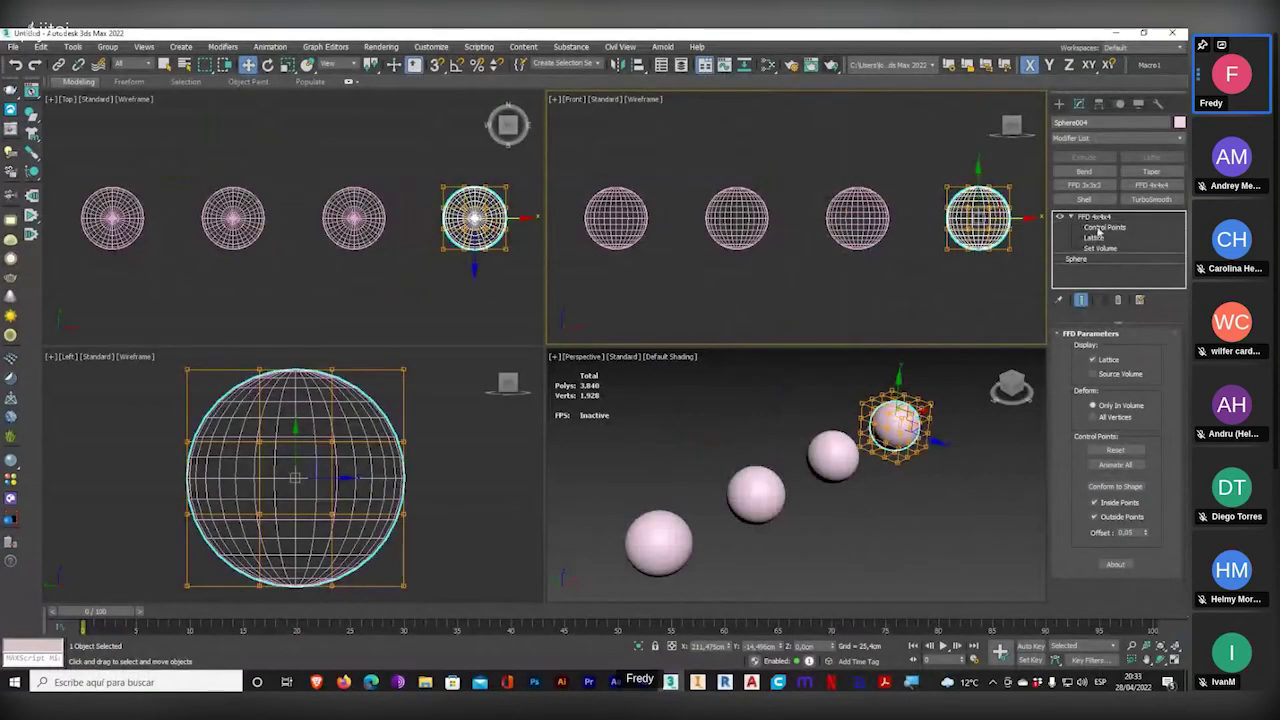
left_click(1101, 228)
scroll(903, 390, "up", 3)
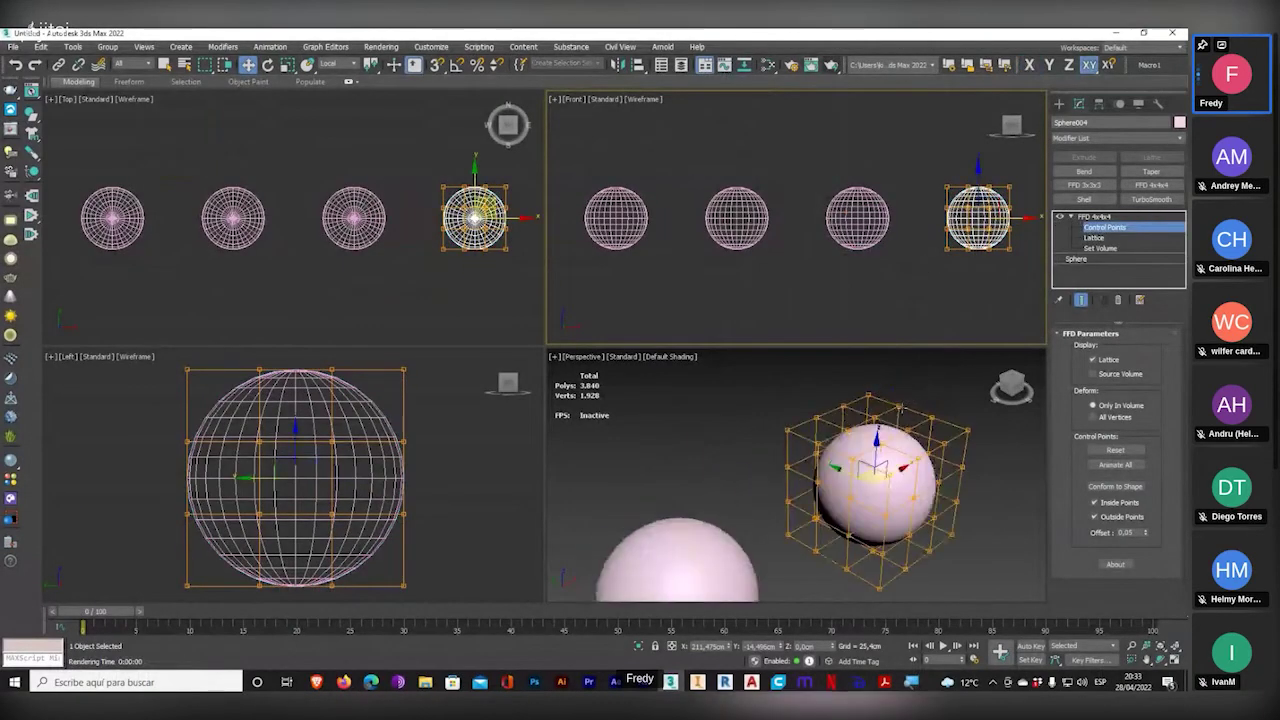
left_click(905, 430)
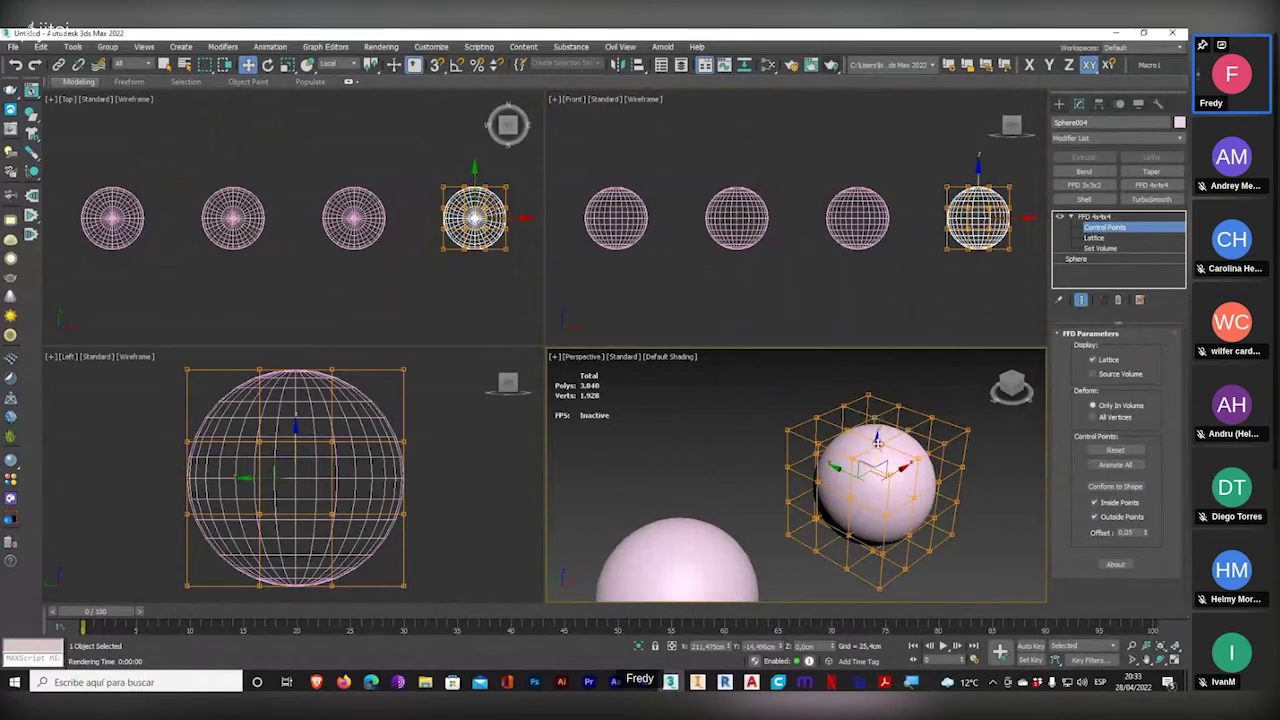
left_click(882, 443)
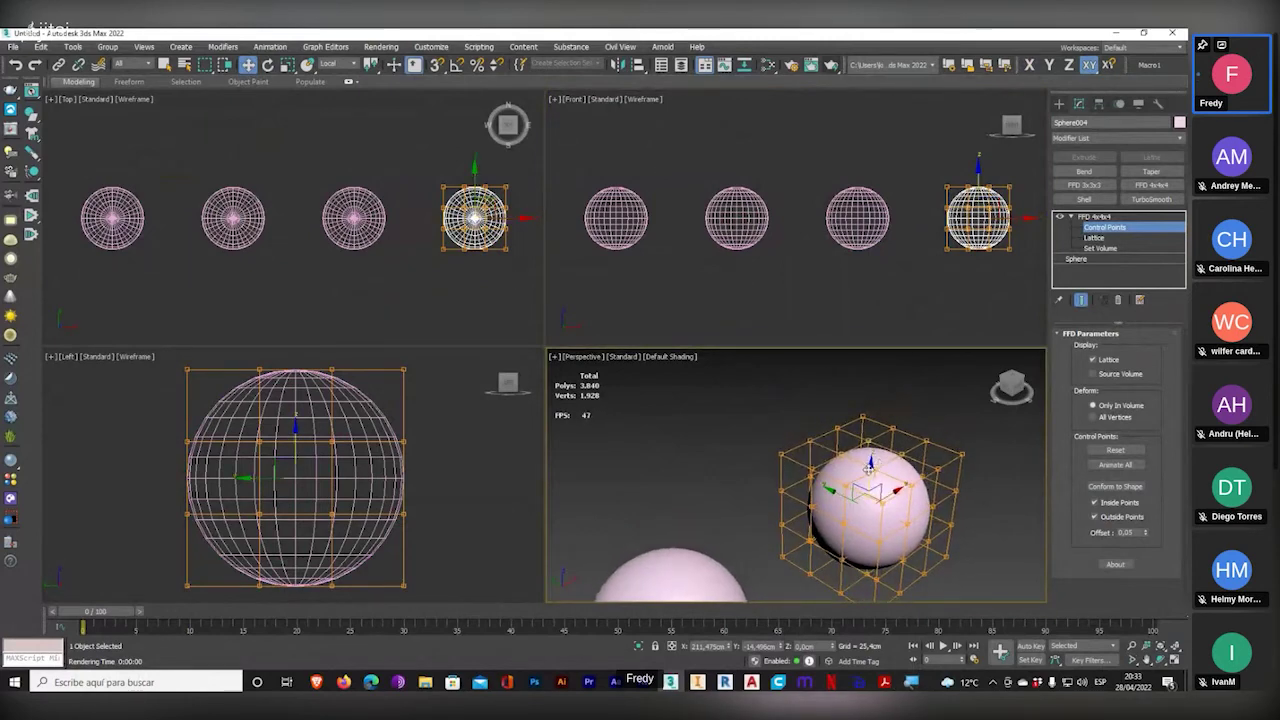
left_click_drag(881, 441, 885, 337)
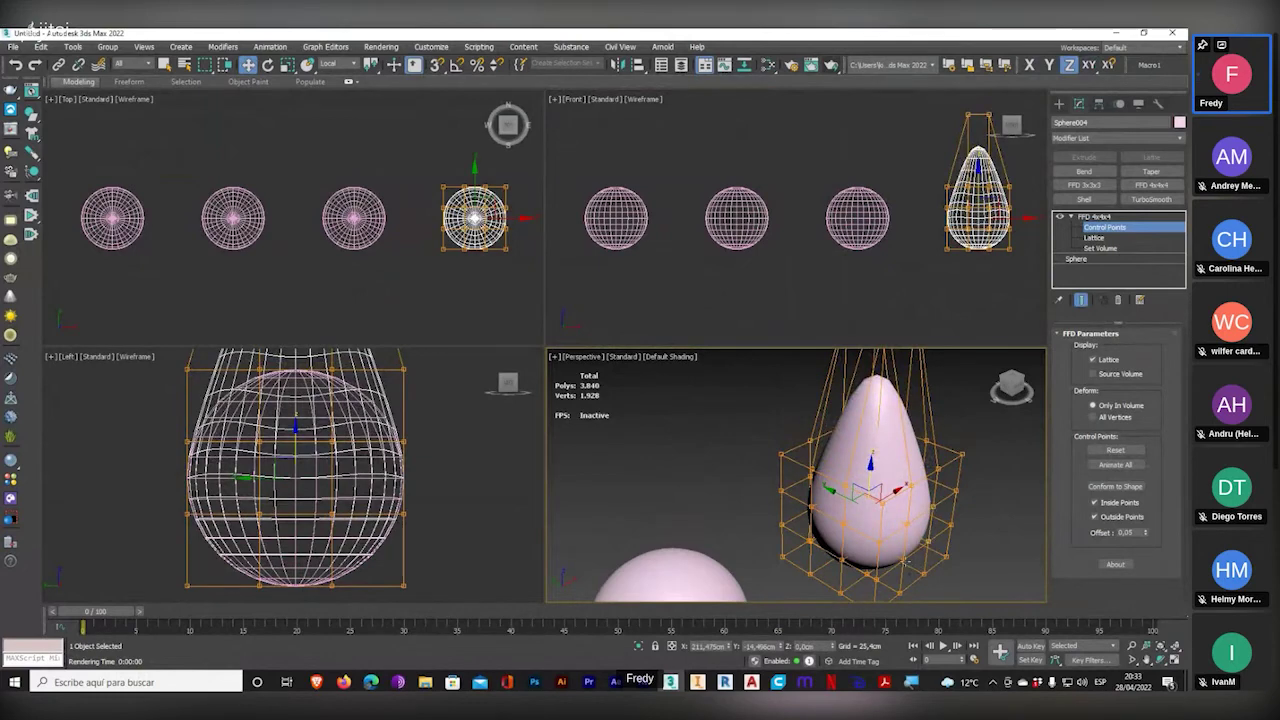
- Pull the fourth sphere's front inner control points outward along Y to form a second pointed bulge
middle_click_drag(908, 526, 822, 481)
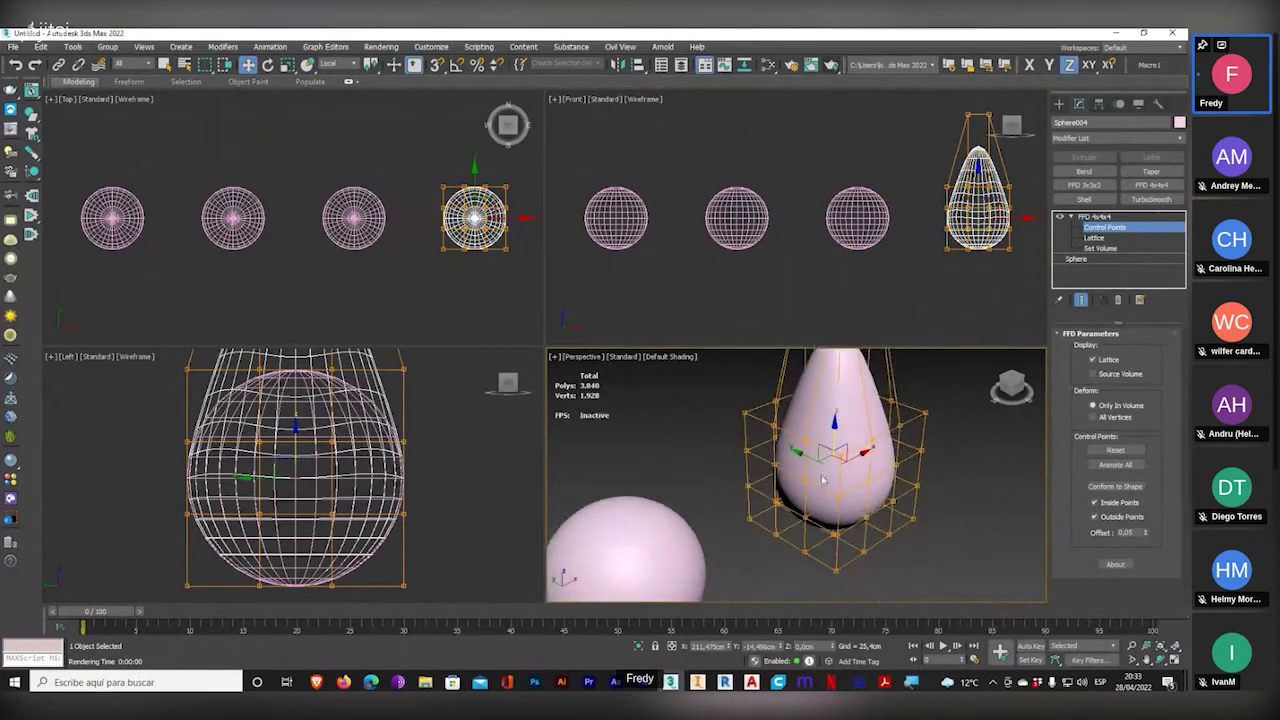
left_click_drag(812, 458, 892, 457)
scroll(892, 457, "down", 3)
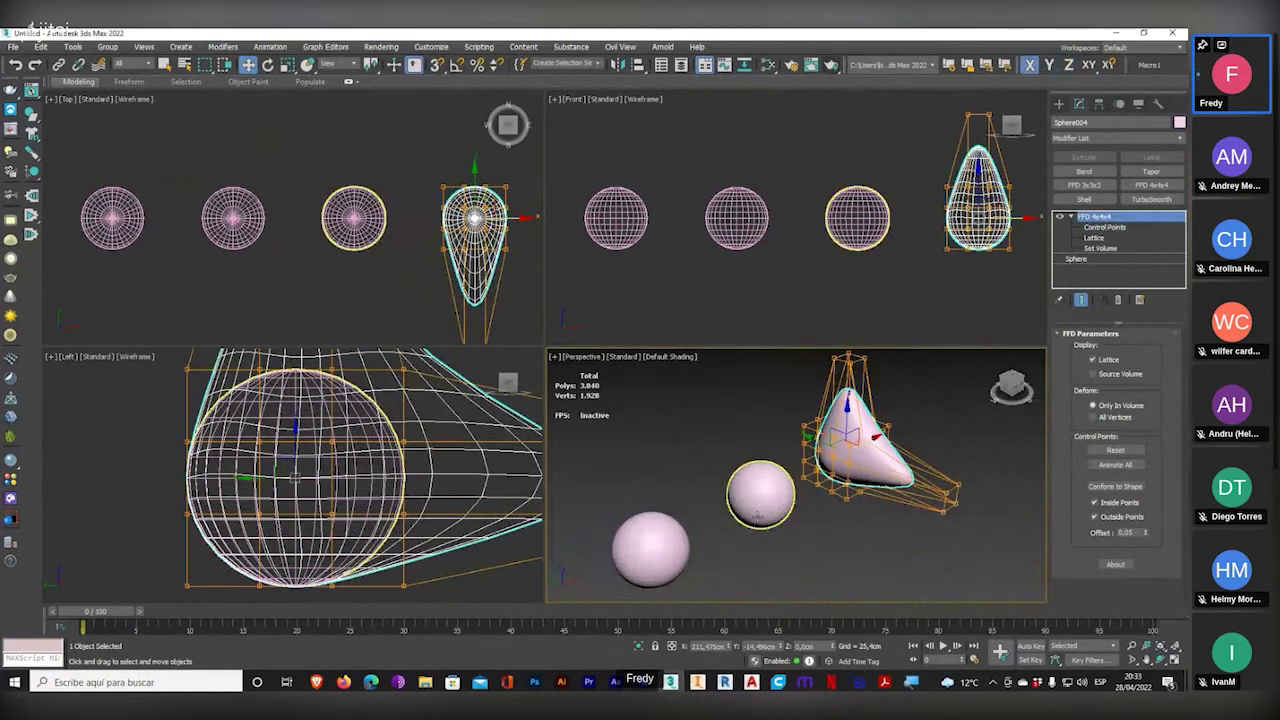
- Stretch the third sphere forward by pulling its front FFD control points outward into an elongated tip
left_click(769, 500)
scroll(769, 500, "up", 3)
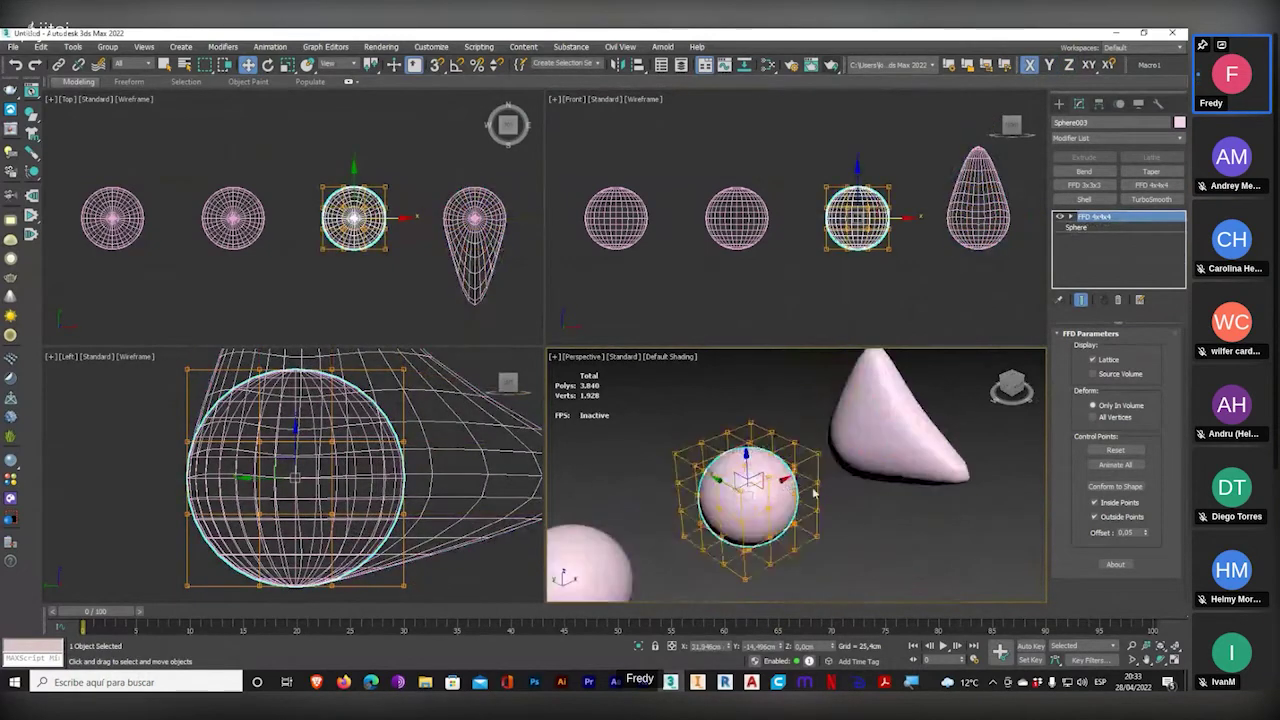
left_click(1104, 227)
middle_click_drag(930, 480, 855, 418, "alt")
middle_click_drag(784, 466, 772, 528, "alt")
left_click_drag(739, 484, 960, 590)
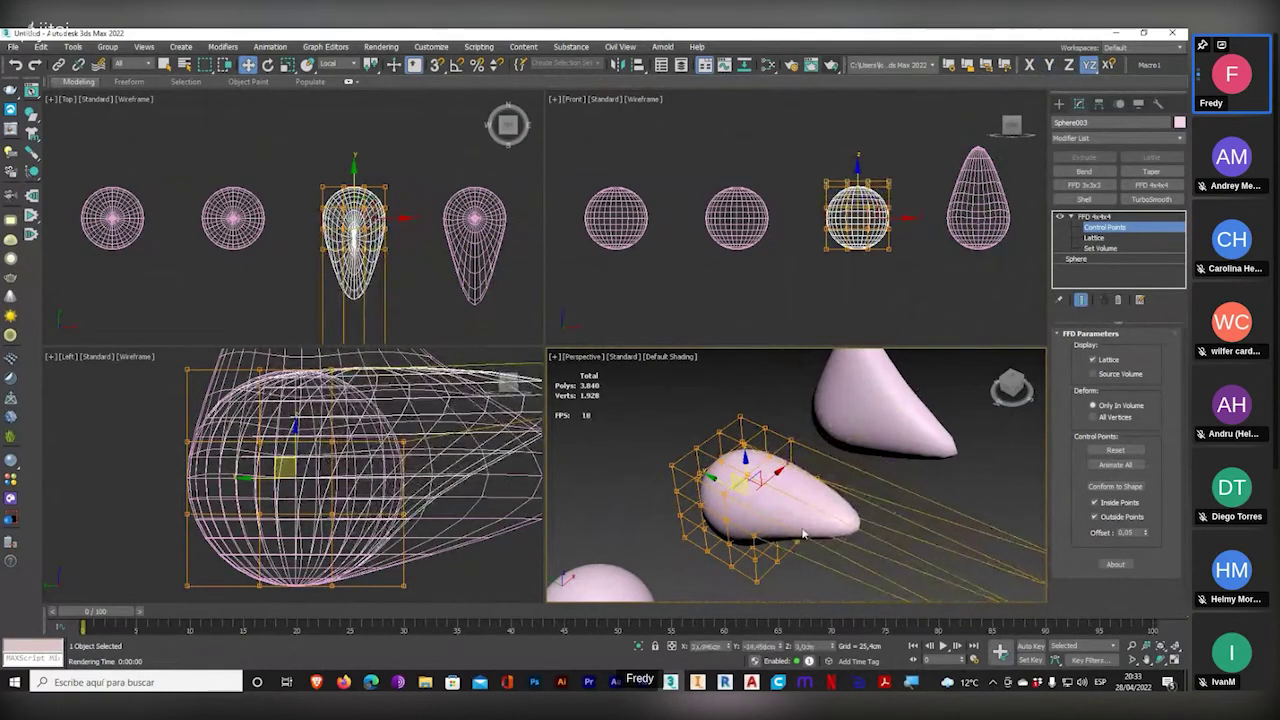
- Push the third sphere's bottom inner control points upward along Z to hollow its underside, and finish control point editing
middle_click_drag(805, 532, 818, 432, "alt")
scroll(822, 534, "up", 2)
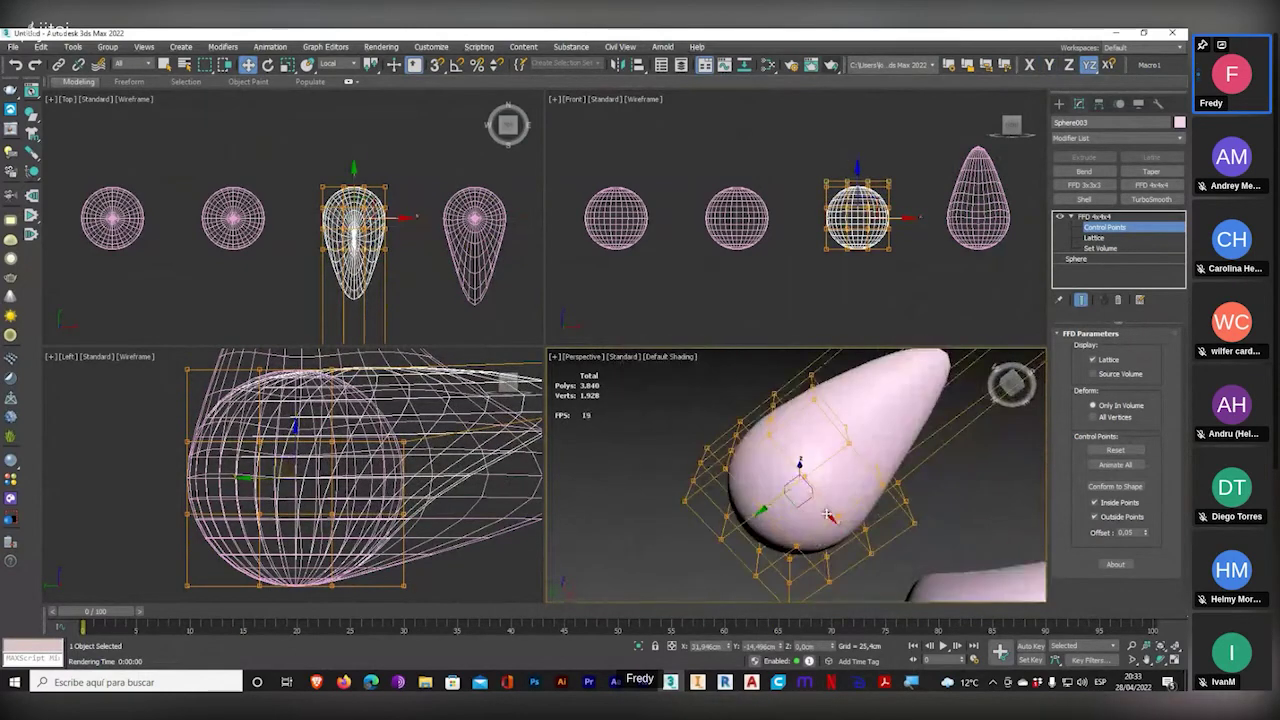
scroll(828, 533, "up", 3)
scroll(827, 533, "up", 2)
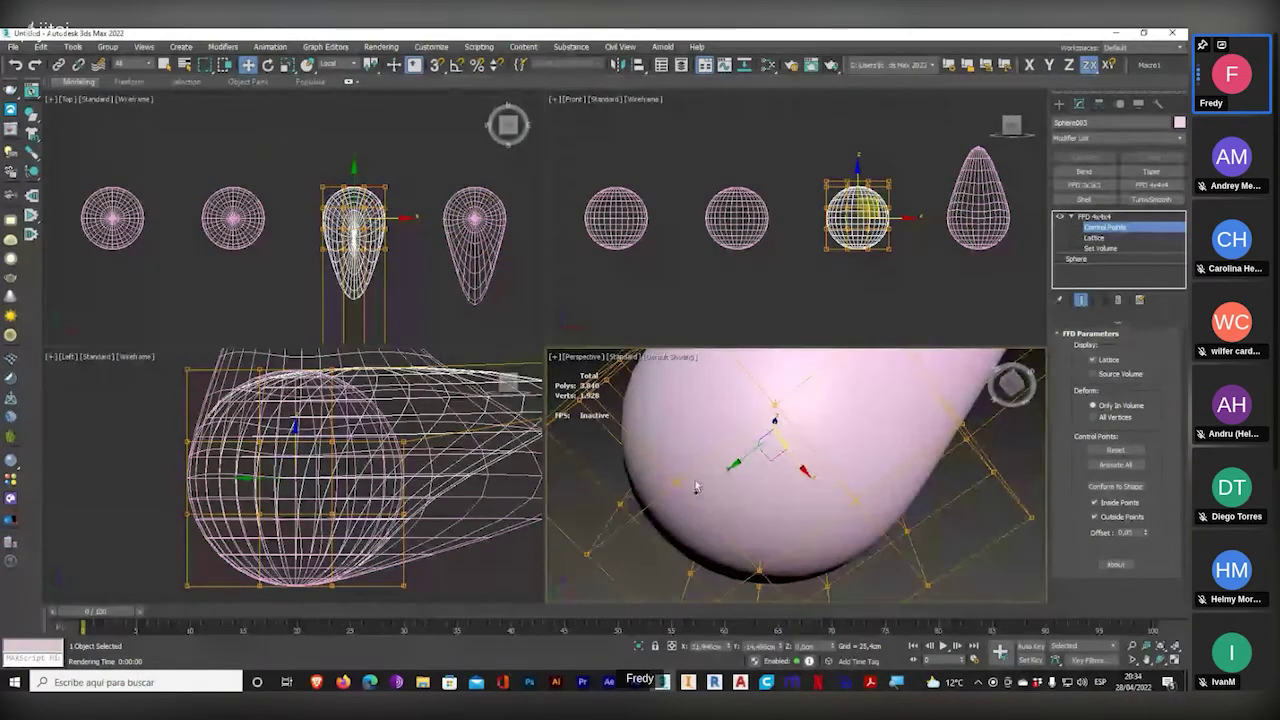
middle_click_drag(763, 570, 790, 540, "alt")
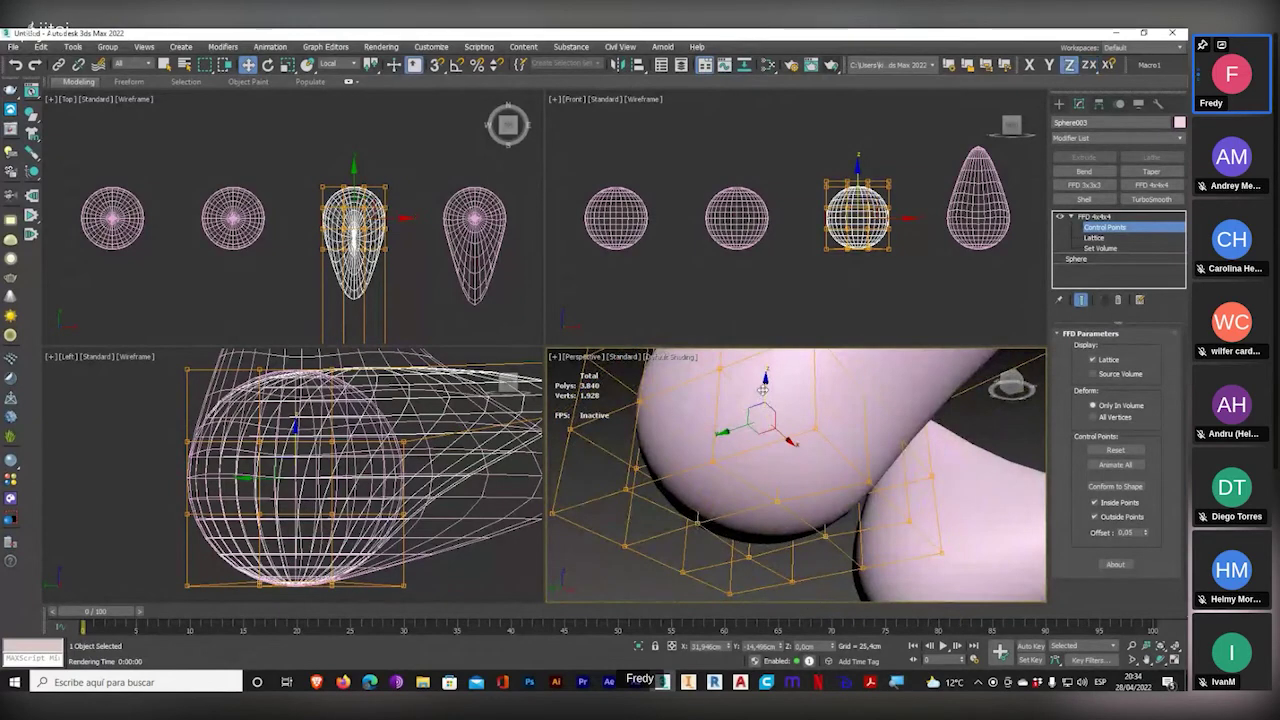
left_click_drag(763, 390, 763, 323)
middle_click_drag(763, 323, 754, 490, "alt")
scroll(754, 500, "down", 5)
scroll(755, 510, "up", 3)
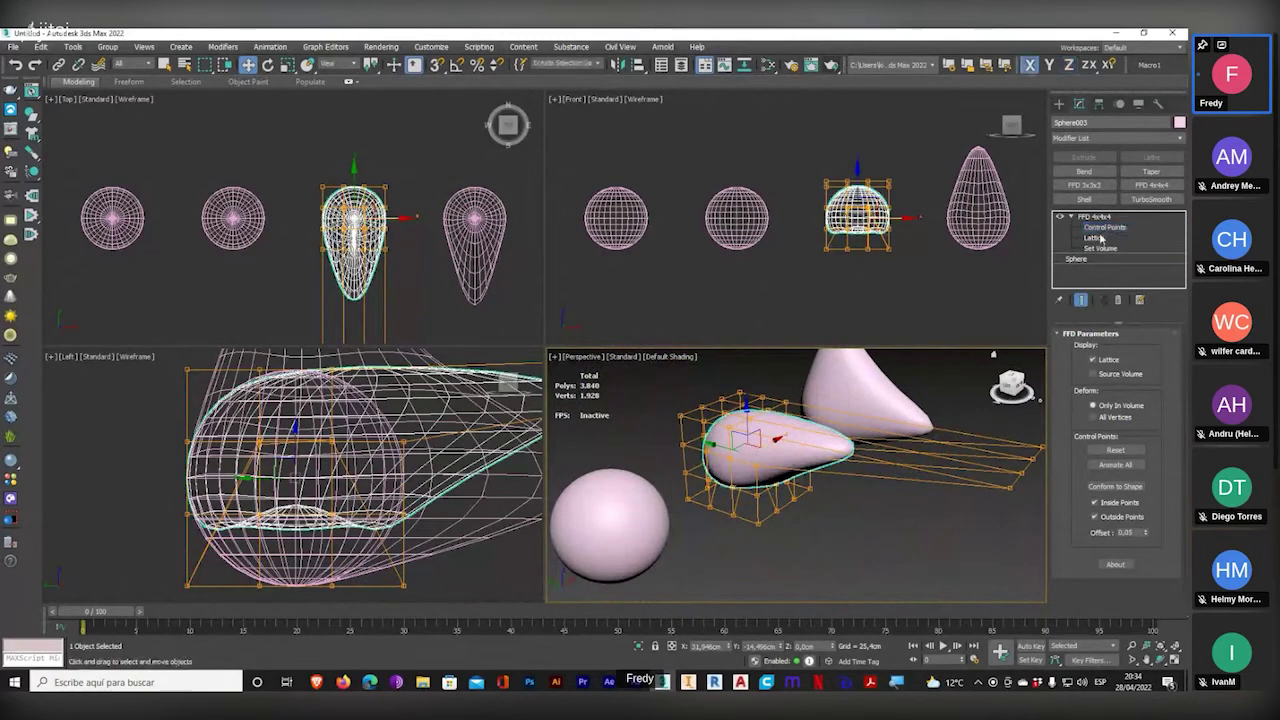
left_click(1095, 216)
- Deform the second sphere by pulling one front control point out along Y and side control points along X toward the first sphere
left_click(637, 514)
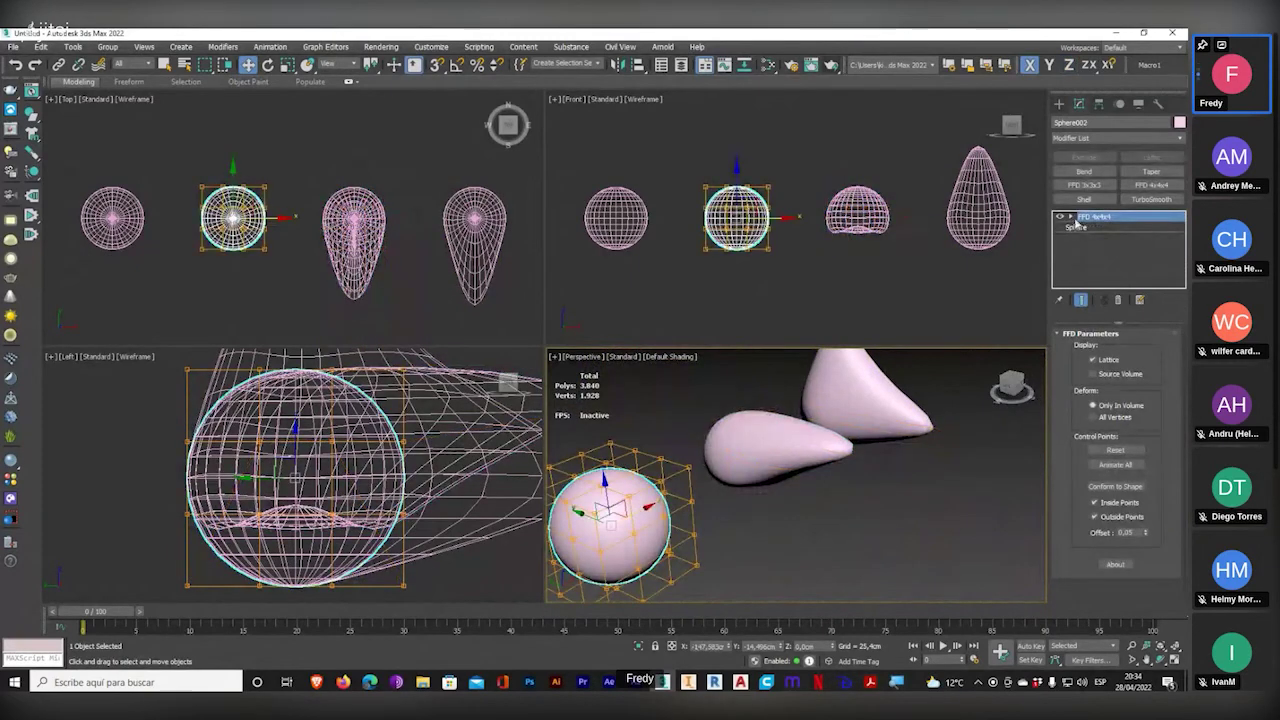
left_click(1100, 227)
scroll(770, 481, "up", 6)
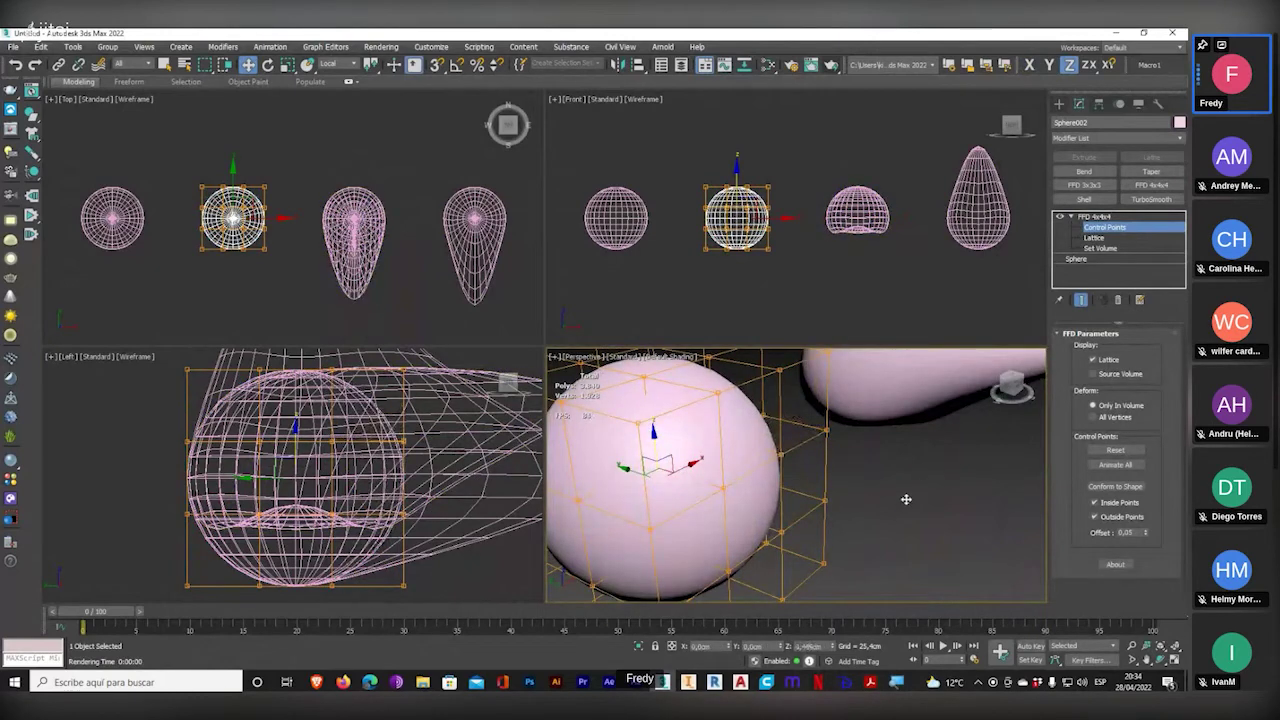
scroll(846, 498, "down", 4)
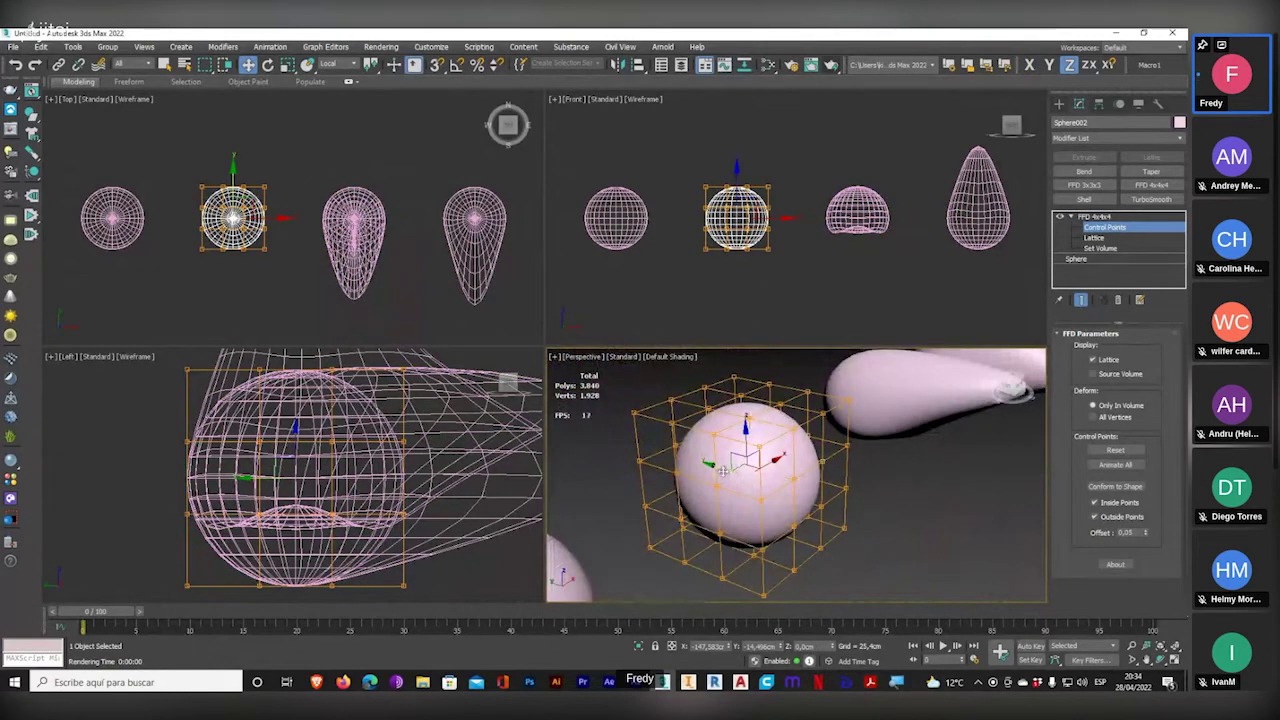
left_click_drag(722, 470, 873, 500)
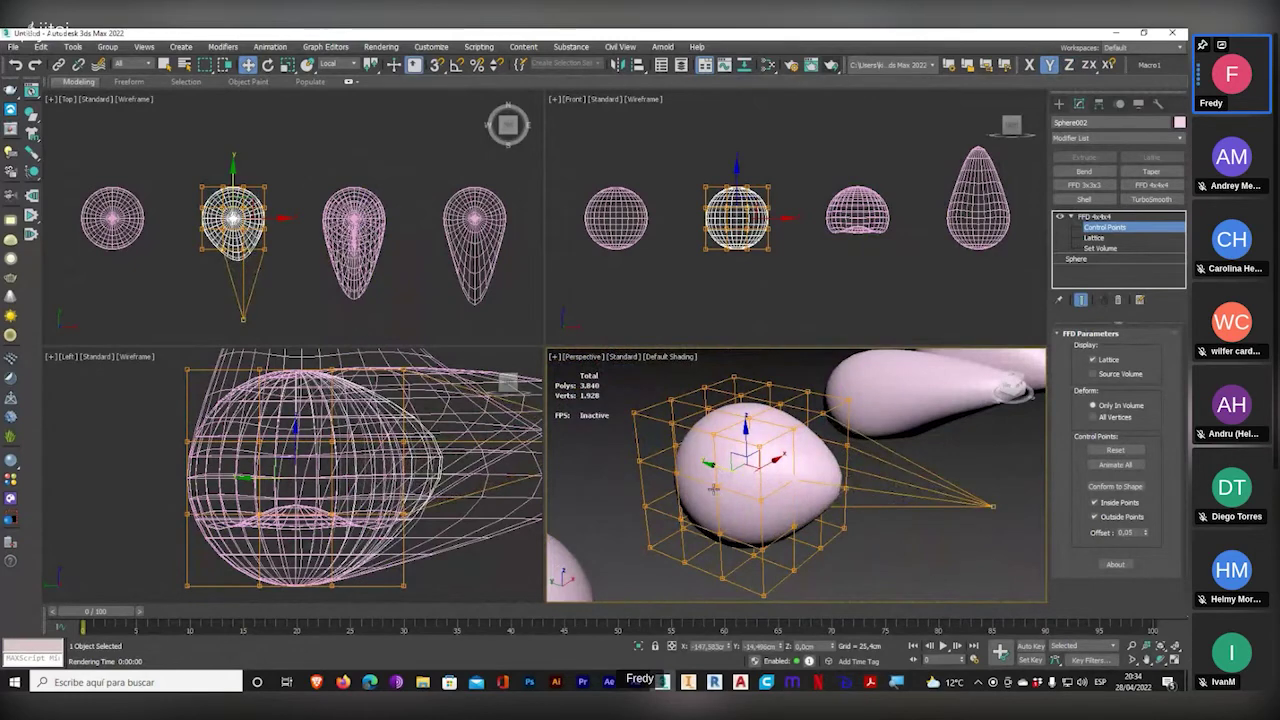
left_click_drag(772, 463, 561, 567)
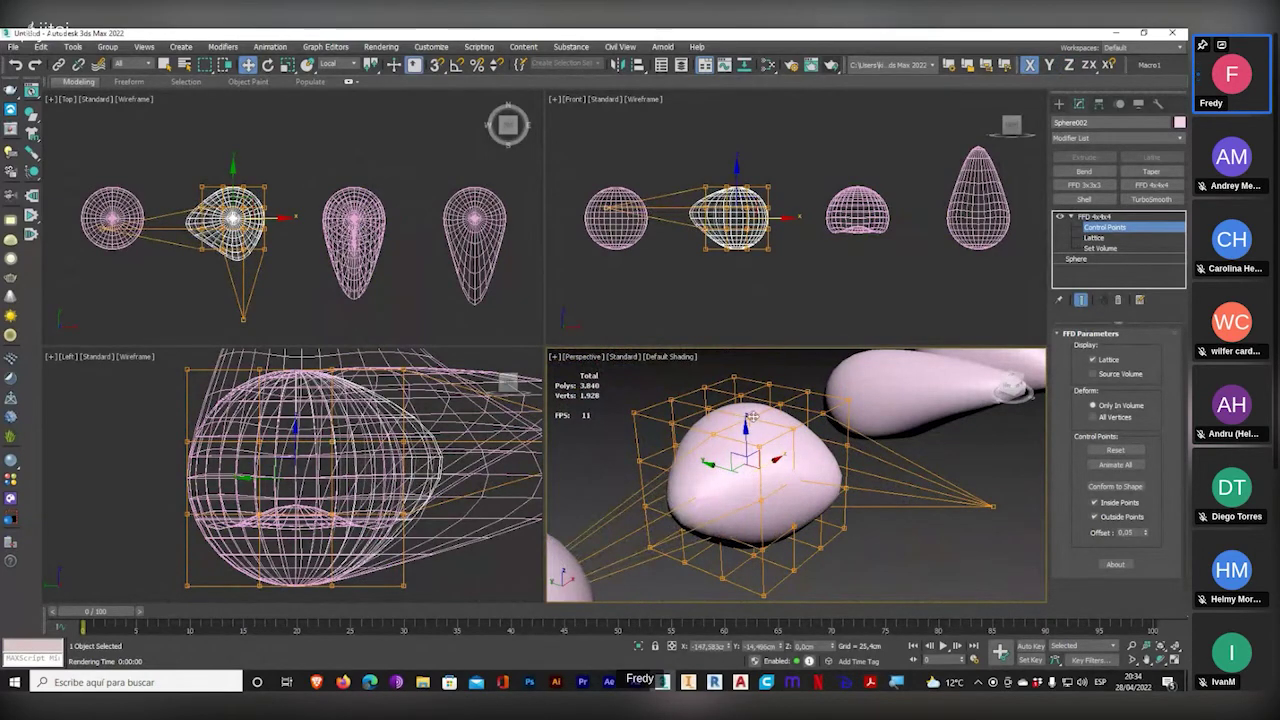
- Push a top control point of the second sphere downward along Z and finish control point editing
middle_click_drag(750, 385, 737, 438, "alt")
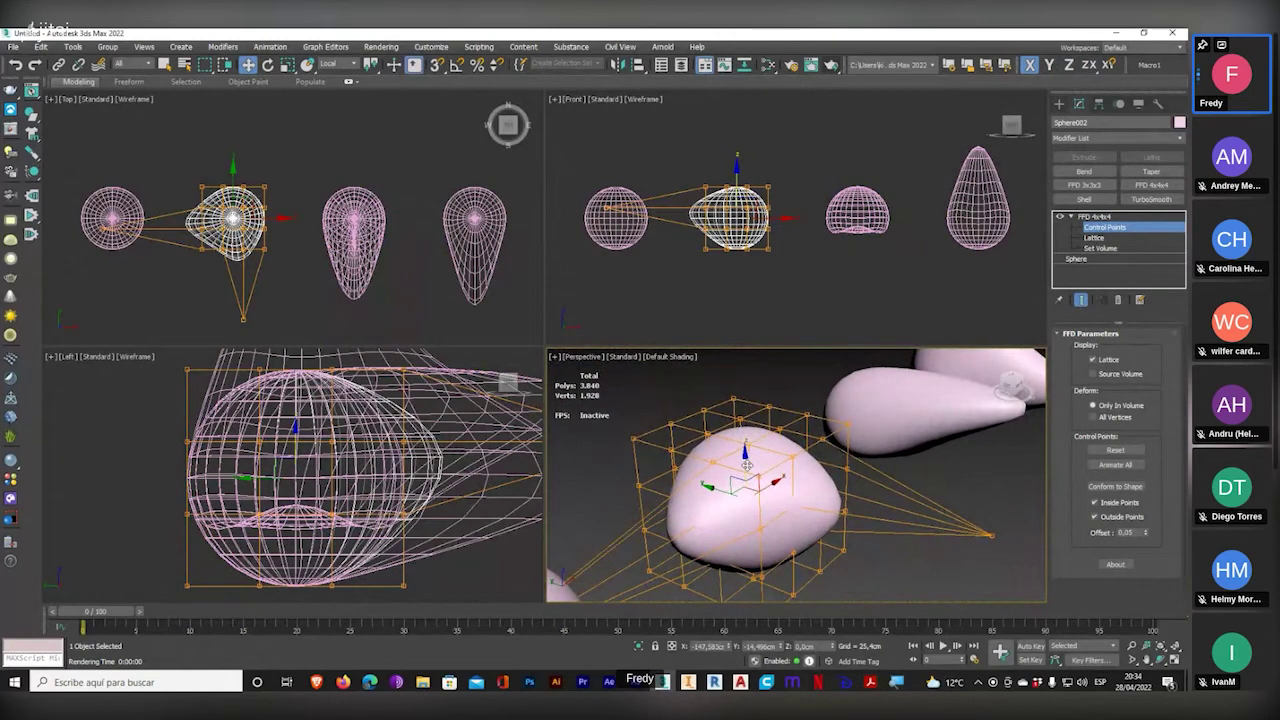
left_click_drag(746, 463, 752, 528)
middle_click_drag(780, 545, 925, 502, "alt")
scroll(771, 543, "down", 5)
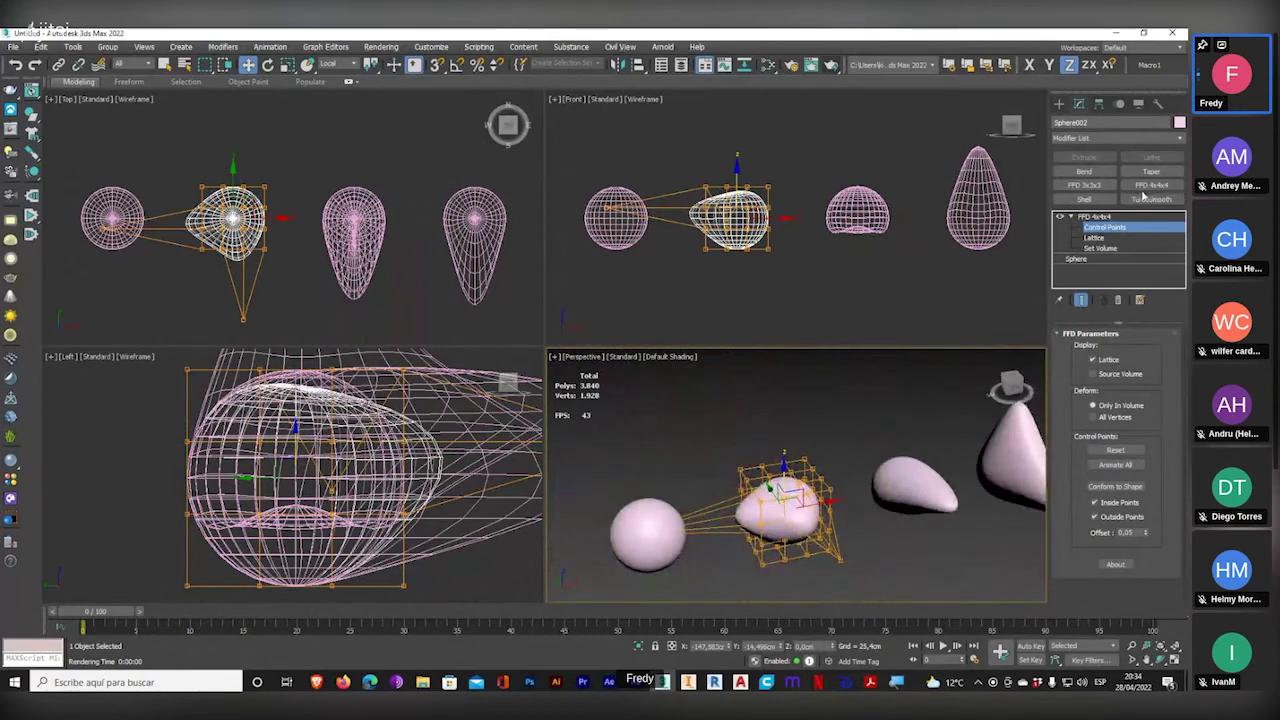
left_click(1139, 230)
- Maximize the Perspective view and turn the undeformed first sphere into a Morph compound object
left_click(655, 527)
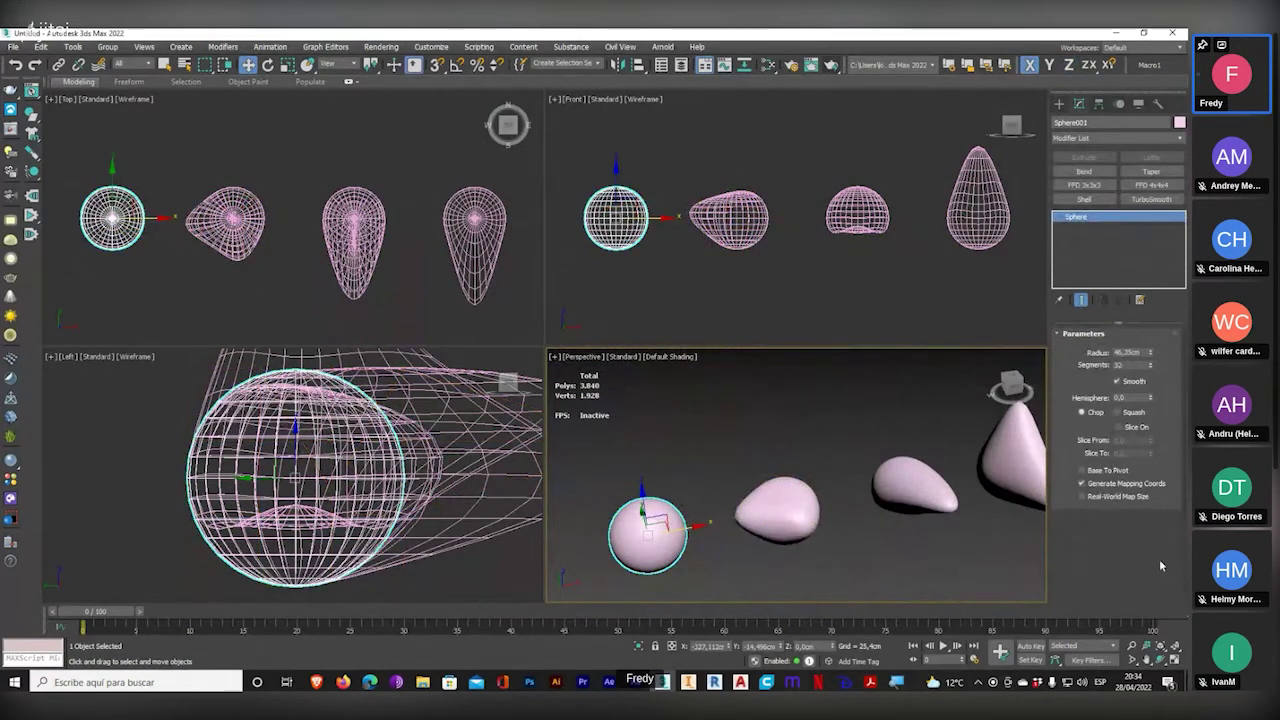
left_click(1176, 659)
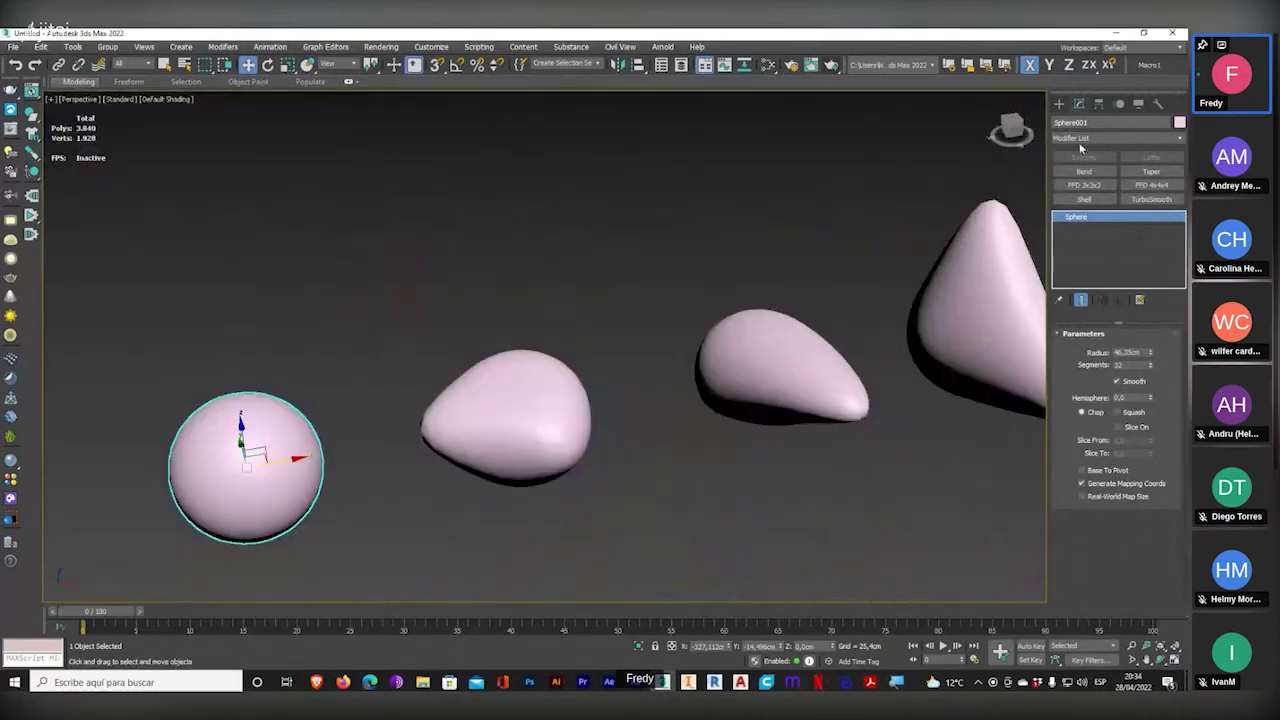
left_click(1060, 104)
left_click(1069, 144)
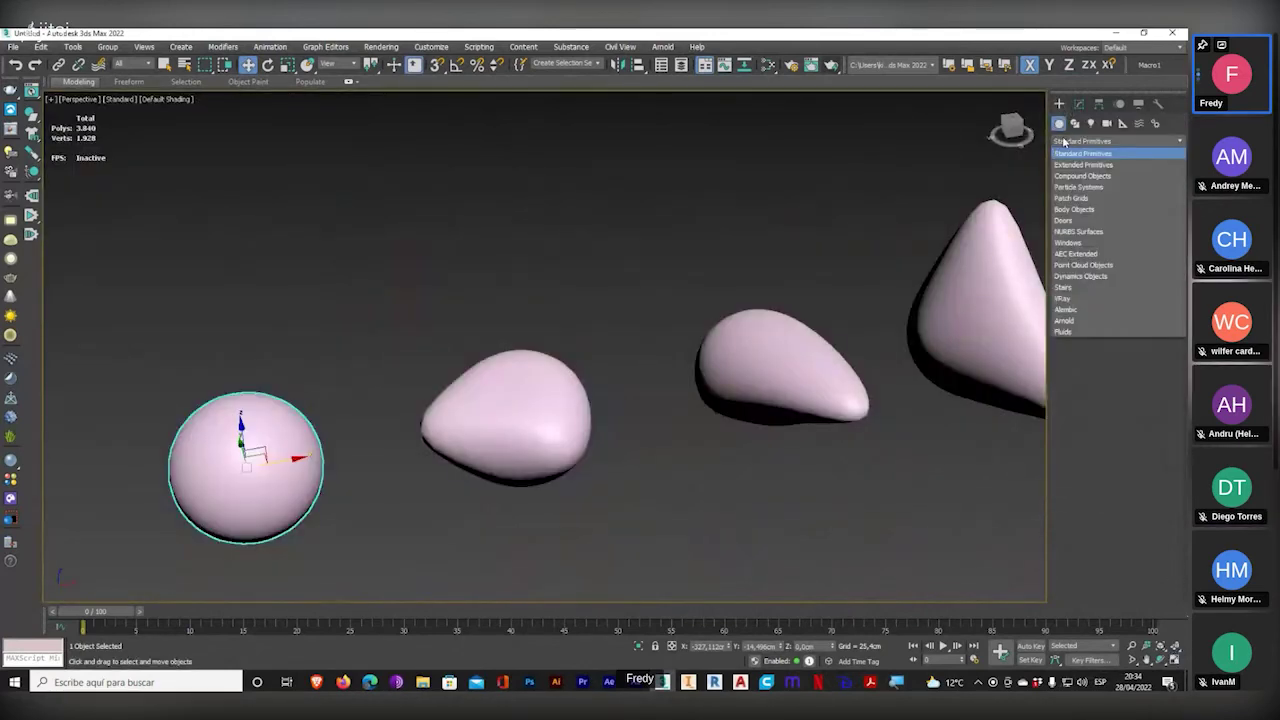
left_click(1080, 173)
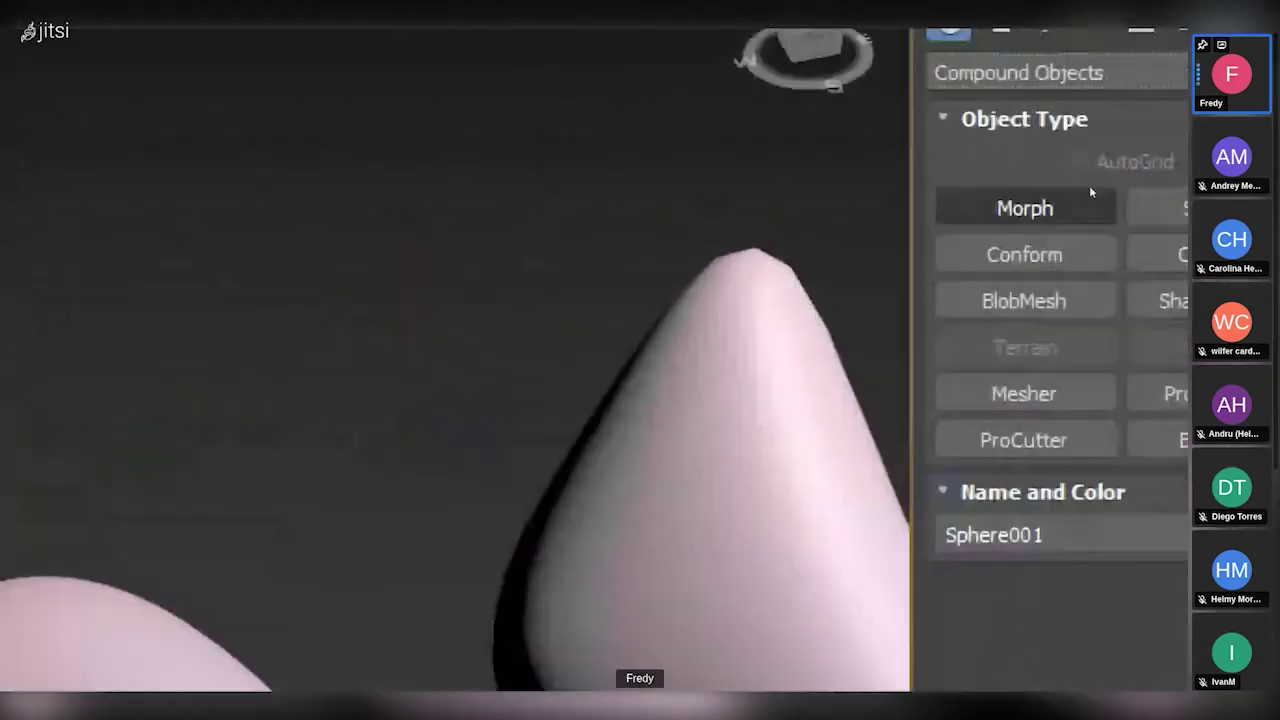
left_click(1102, 185)
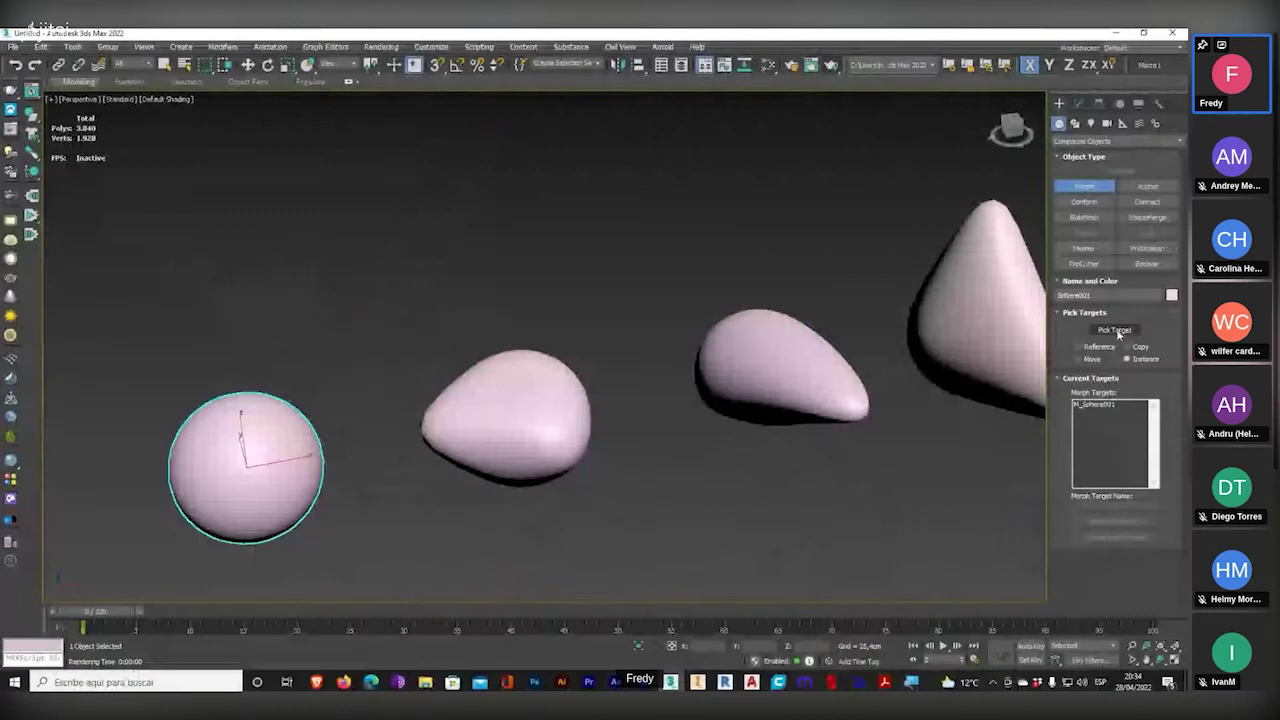
- Add the deformed second sphere as an Instance morph target of the first sphere
left_click(1003, 293)
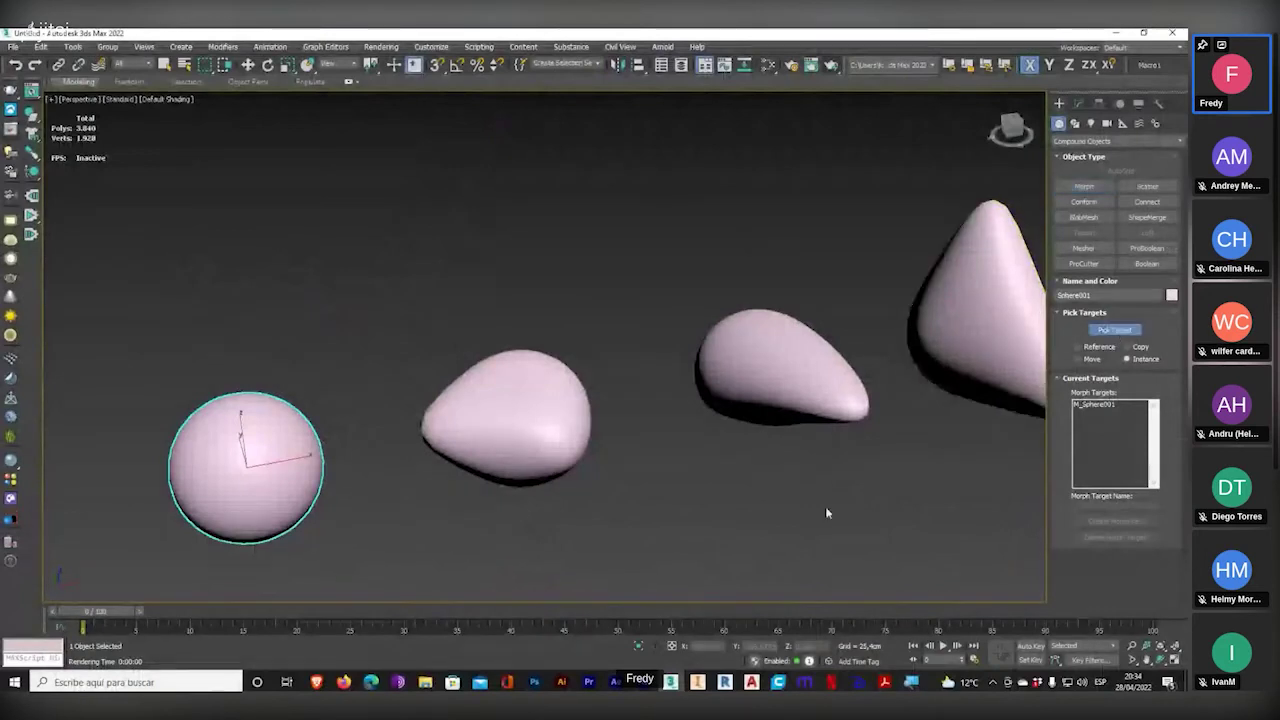
left_click(555, 409)
middle_click_drag(555, 409, 399, 410, "alt")
scroll(399, 410, "up", 5)
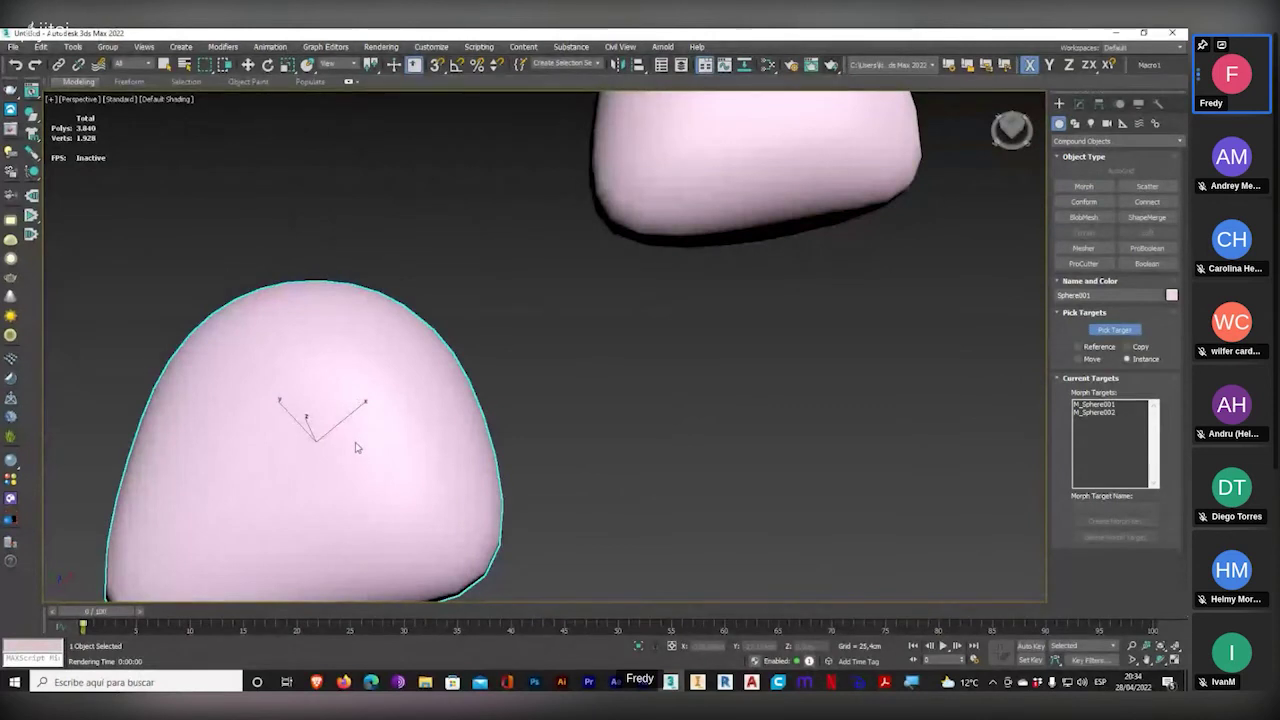
middle_click_drag(754, 111, 549, 266)
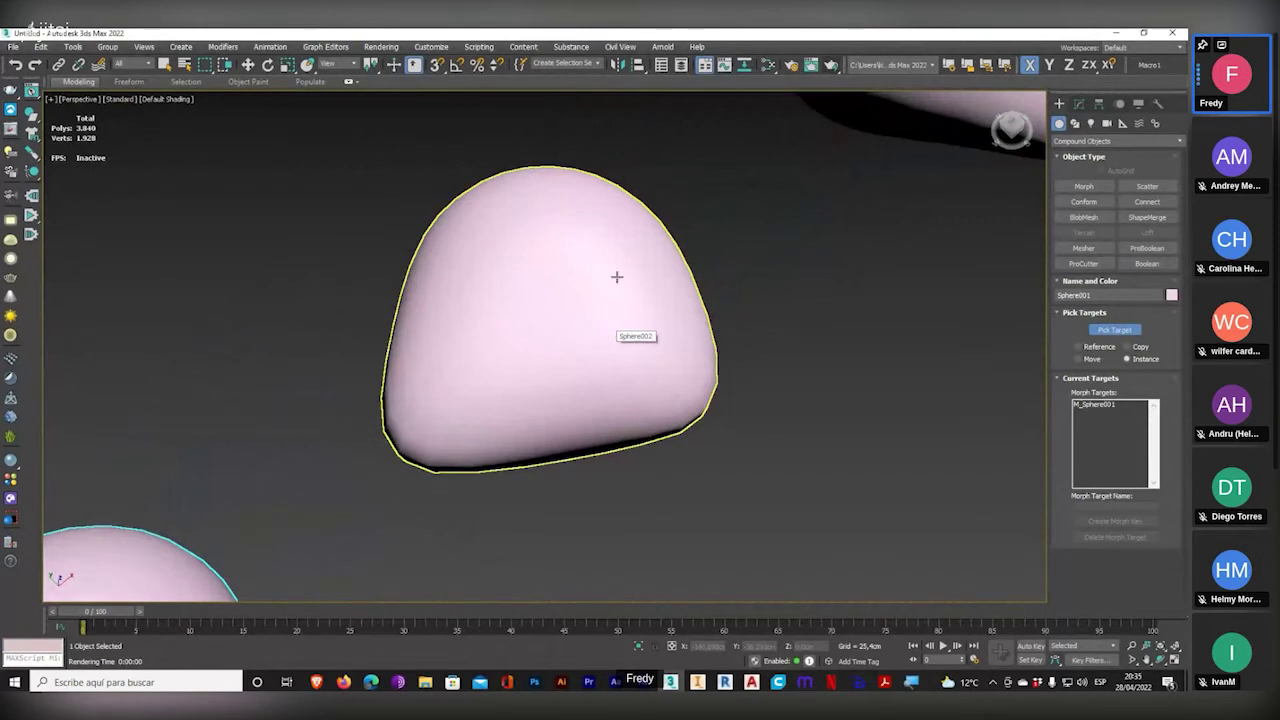
scroll(610, 275, "down", 5)
middle_click_drag(594, 266, 414, 406)
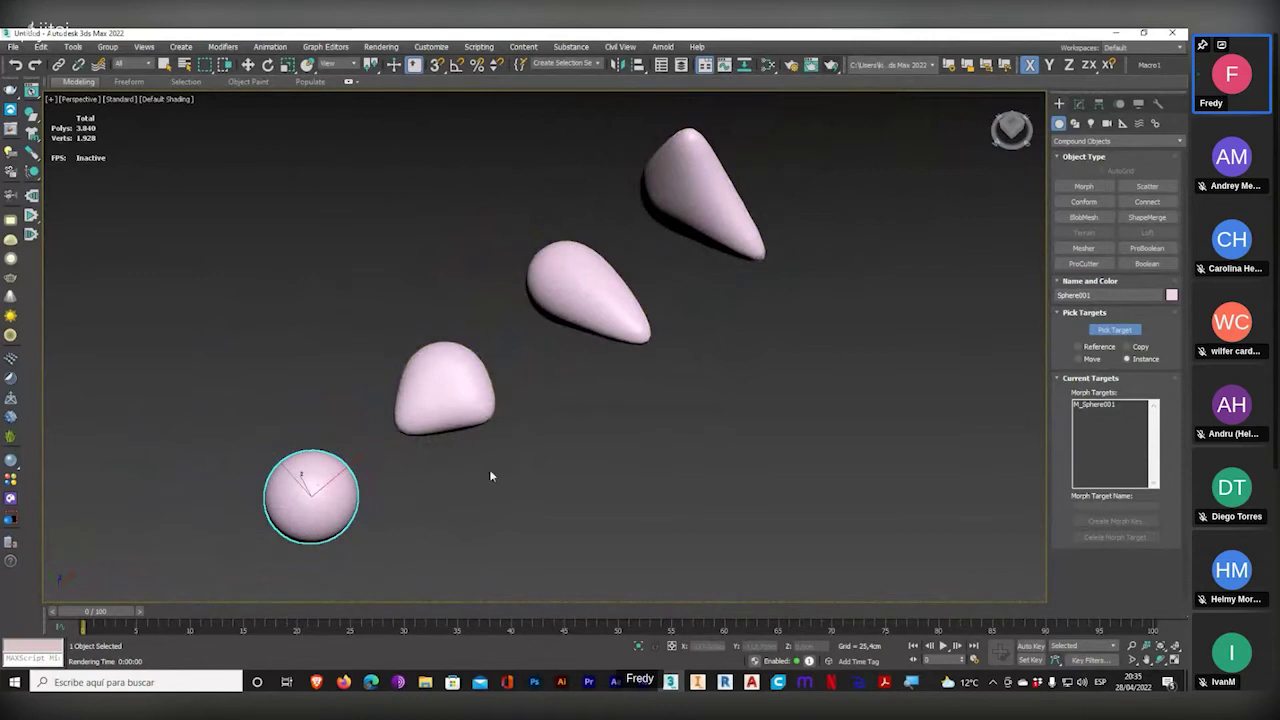
middle_click_drag(491, 477, 426, 455, "alt")
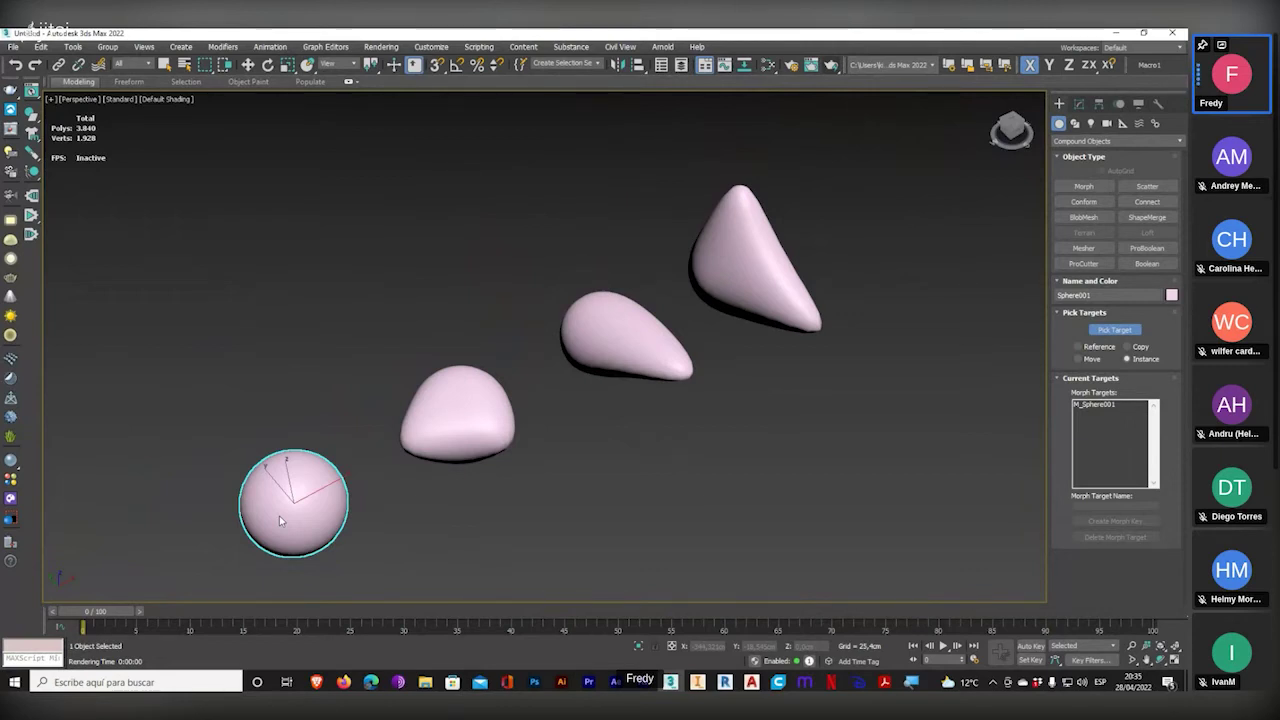
left_click(465, 430)
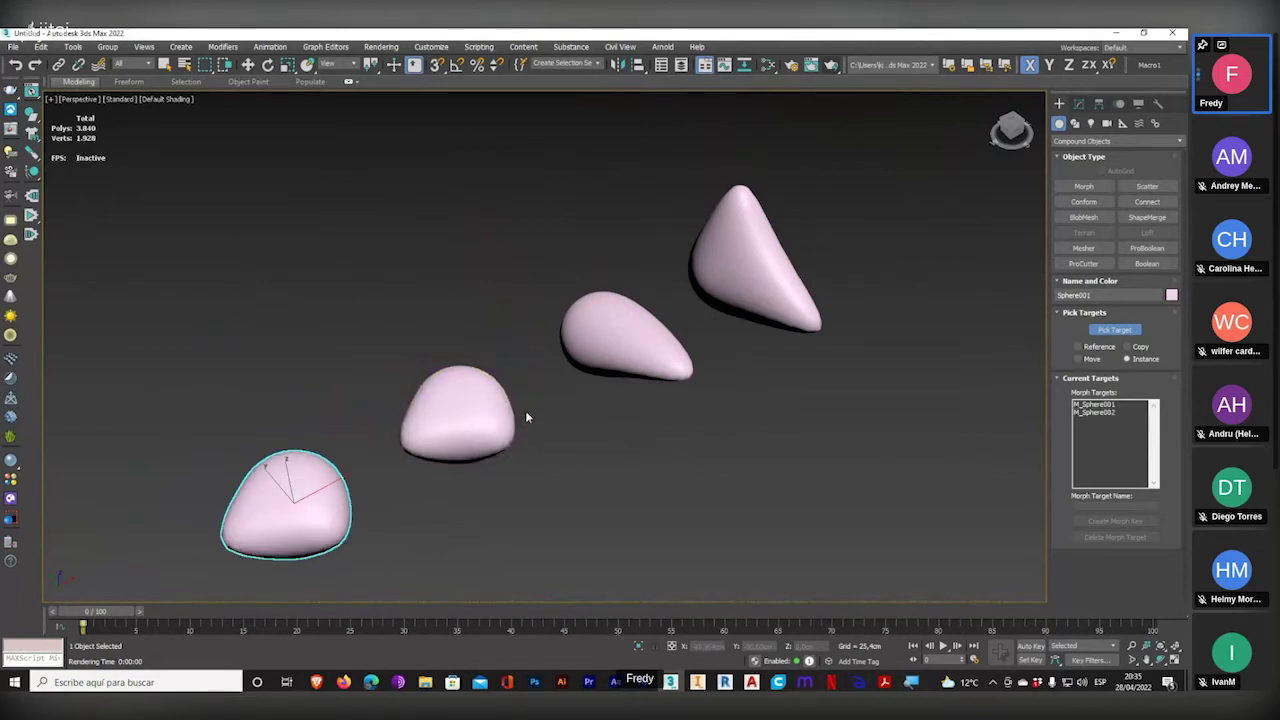
key("ctrl+z")
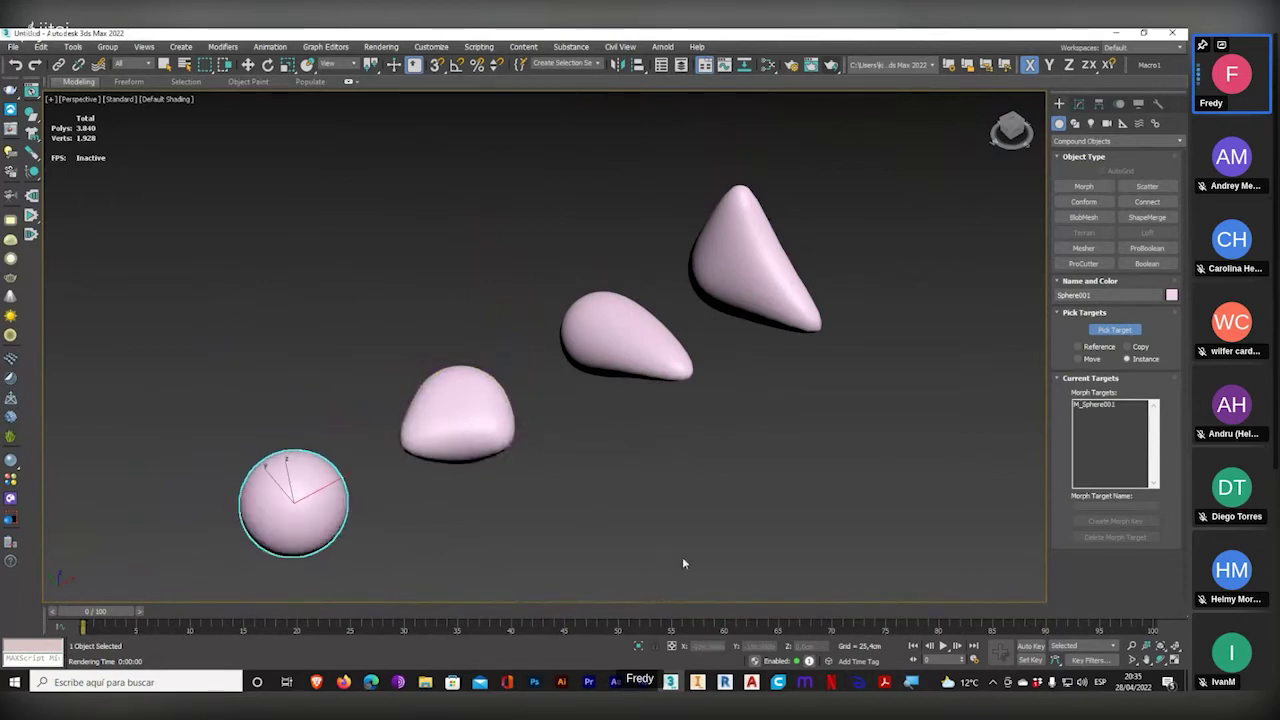
- Turn on Auto Key and add the second sphere as an Instance morph target of the first sphere at frame 20
left_click(1029, 646)
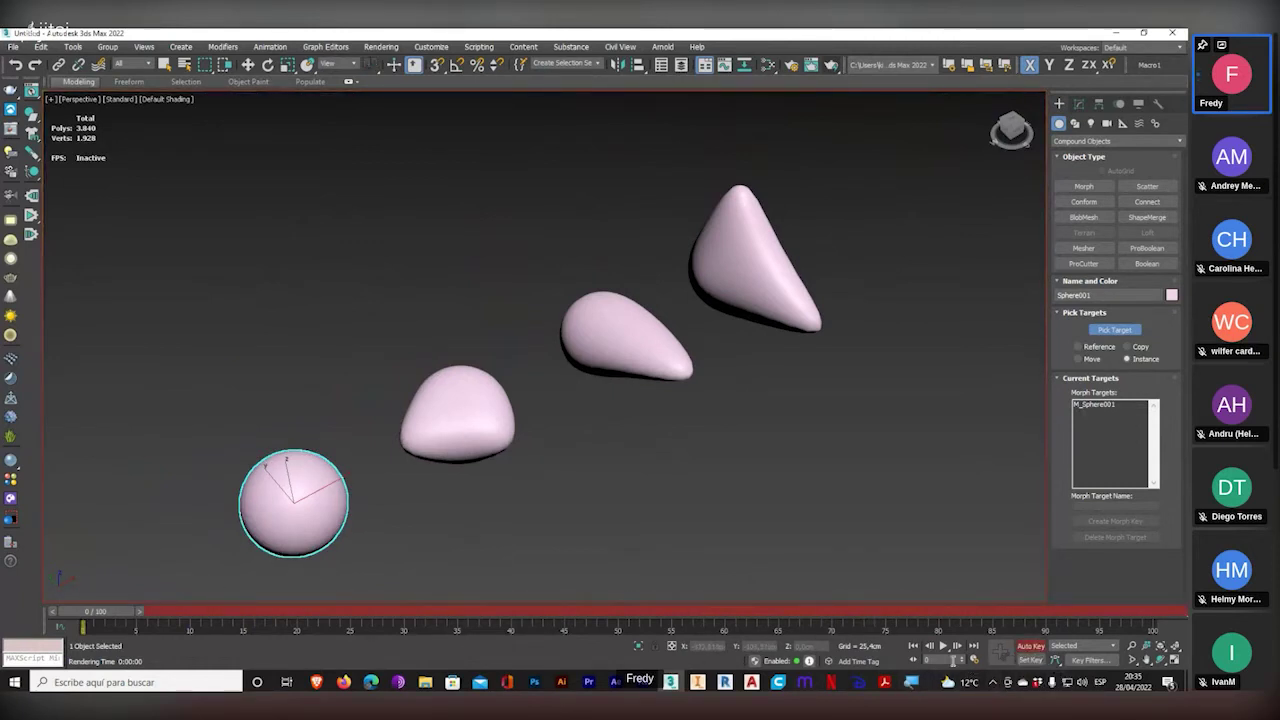
left_click(935, 660)
key("Return")
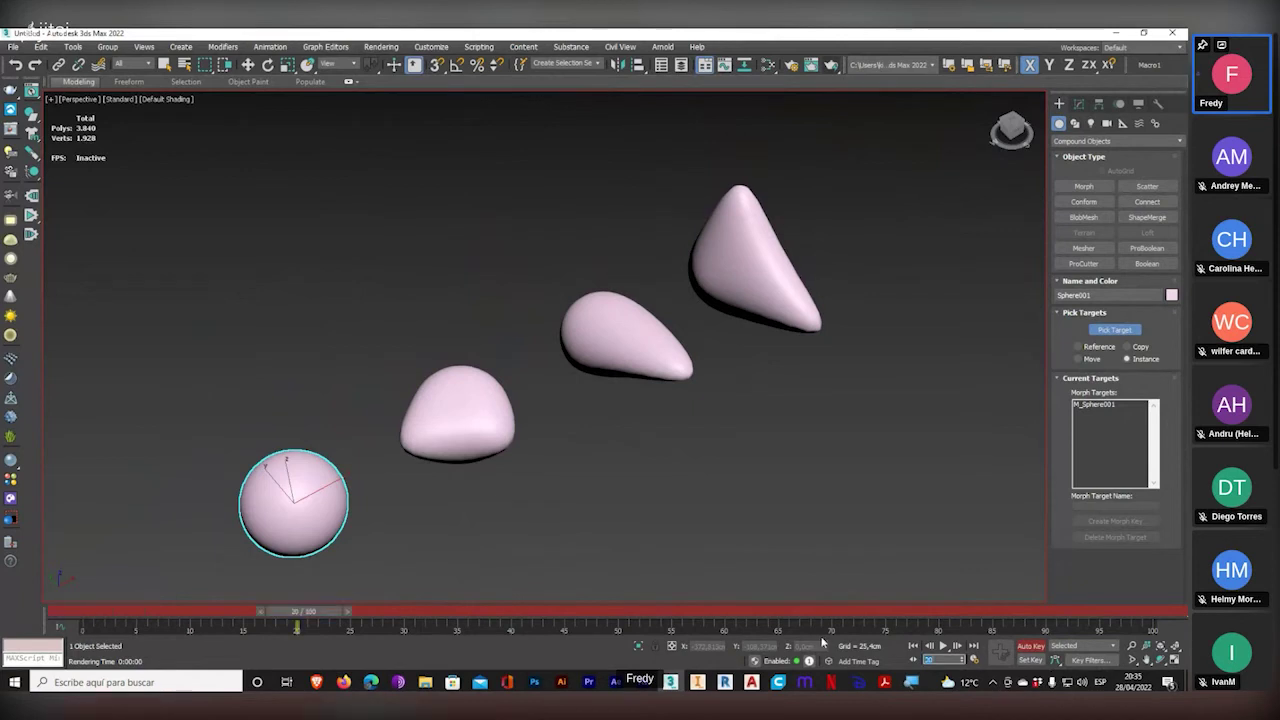
left_click(448, 398)
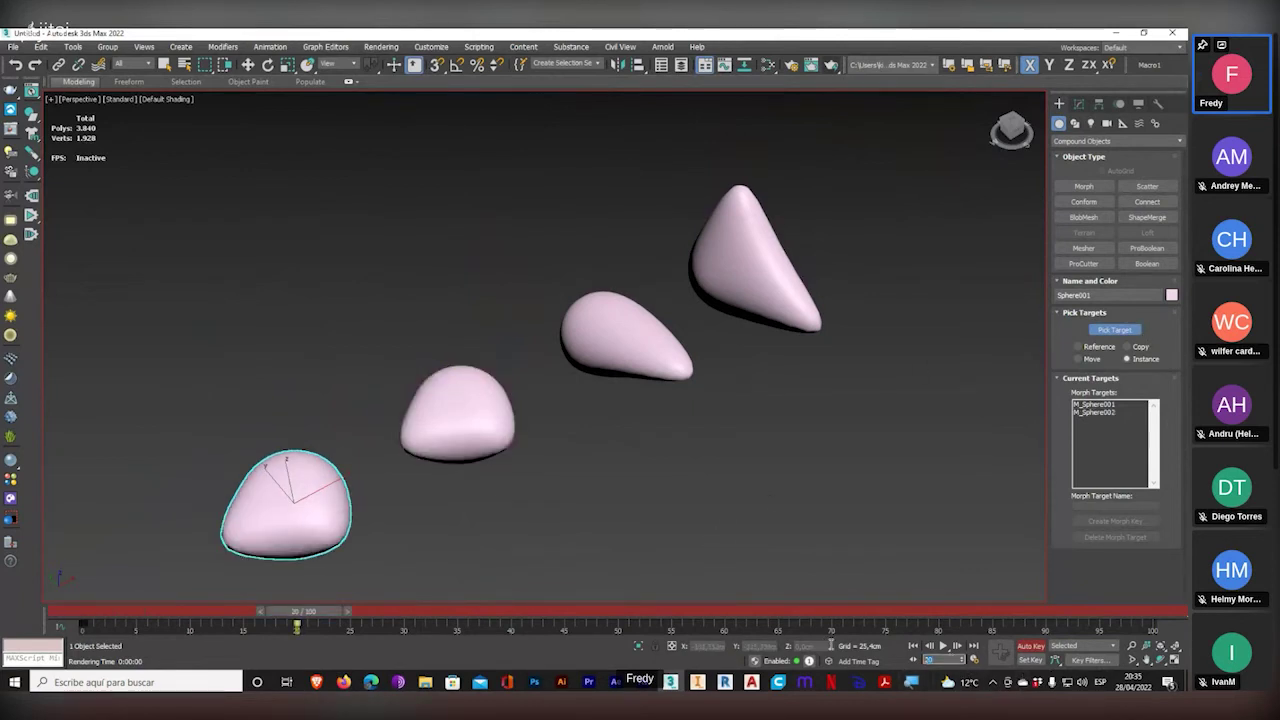
- Add the third deformed sphere as an Instance morph target of the first sphere at frame 40
type("40")
key("Return")
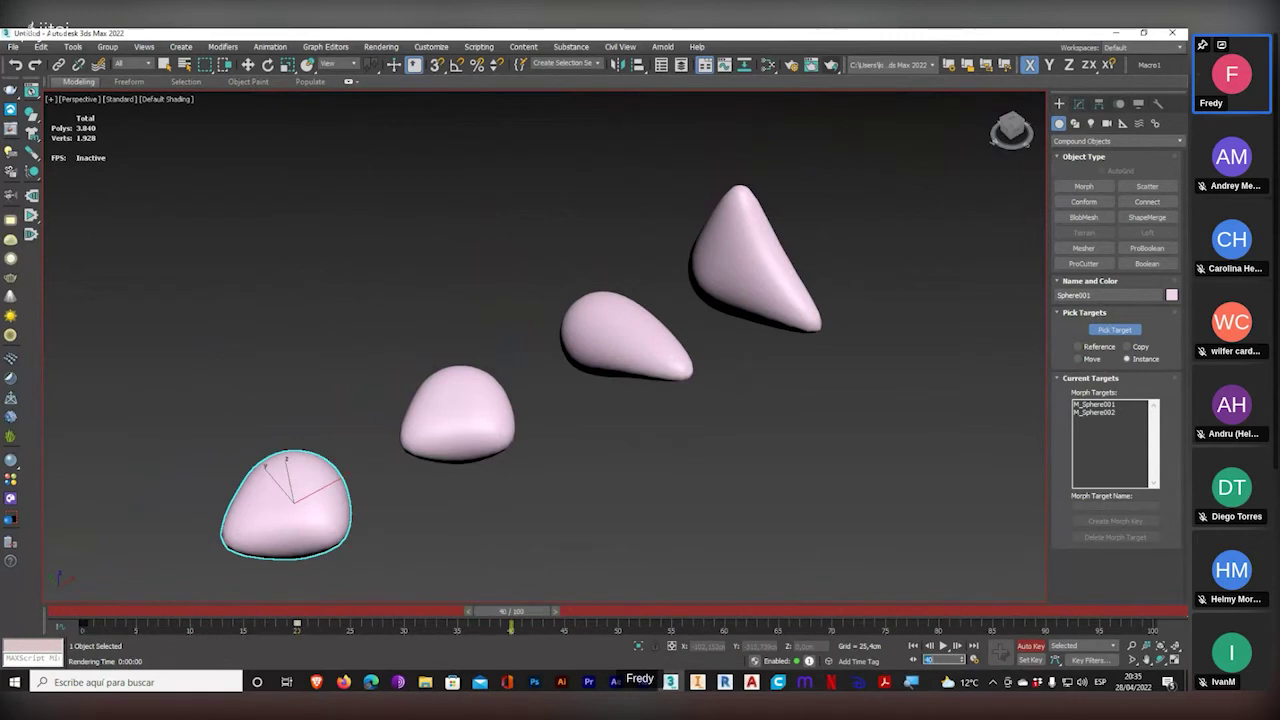
left_click(626, 335)
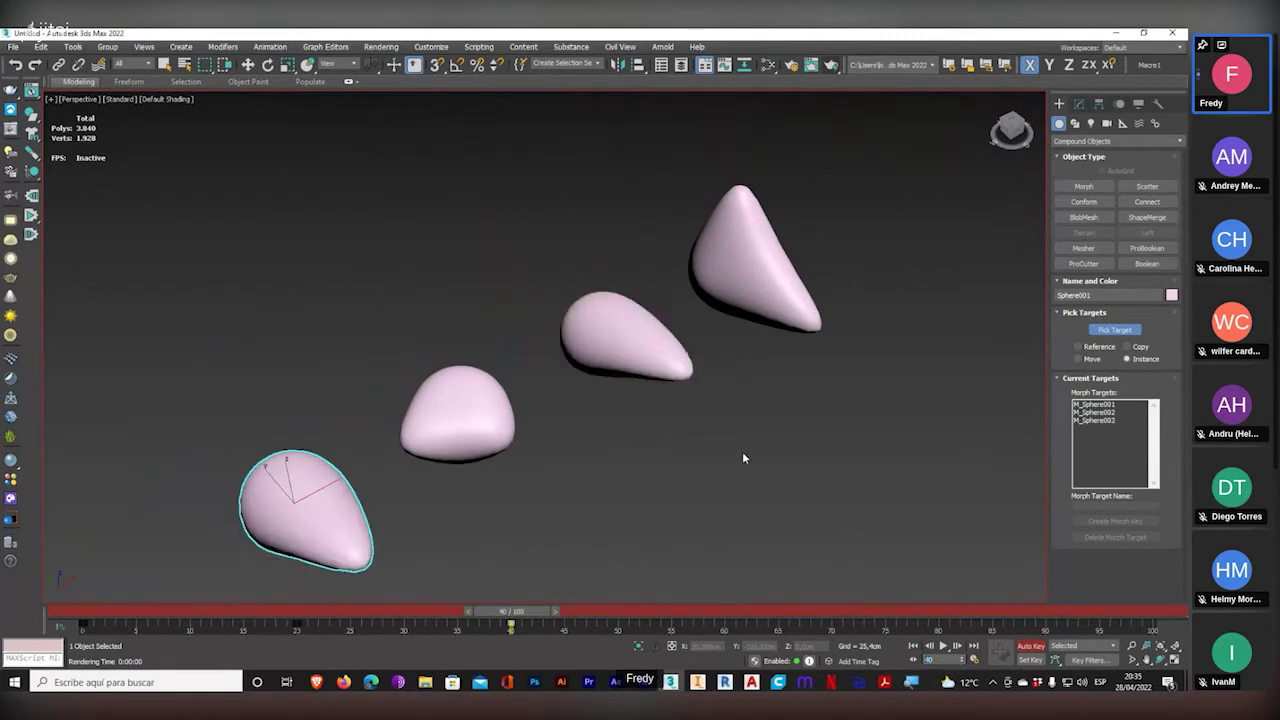
- Add the fourth deformed sphere as an Instance morph target at frame 60 and stop picking targets
left_click(930, 660)
type("60")
key("Return")
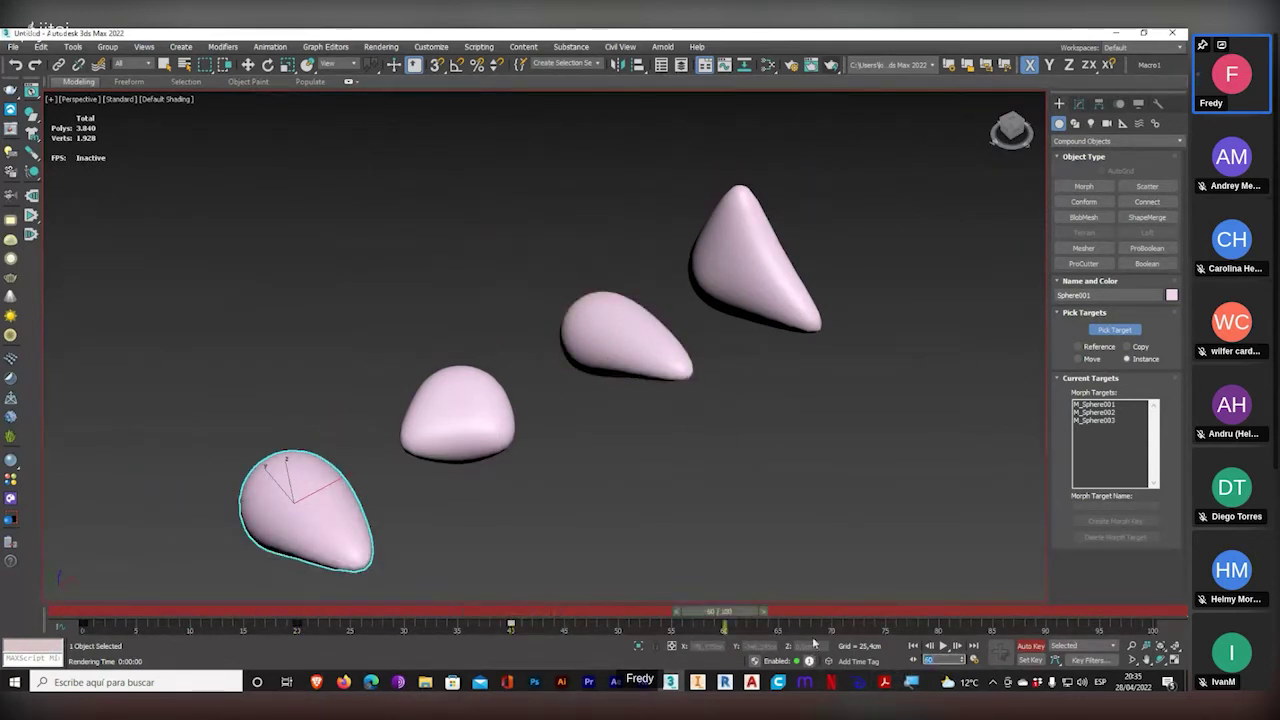
left_click(765, 250)
left_click(1114, 330)
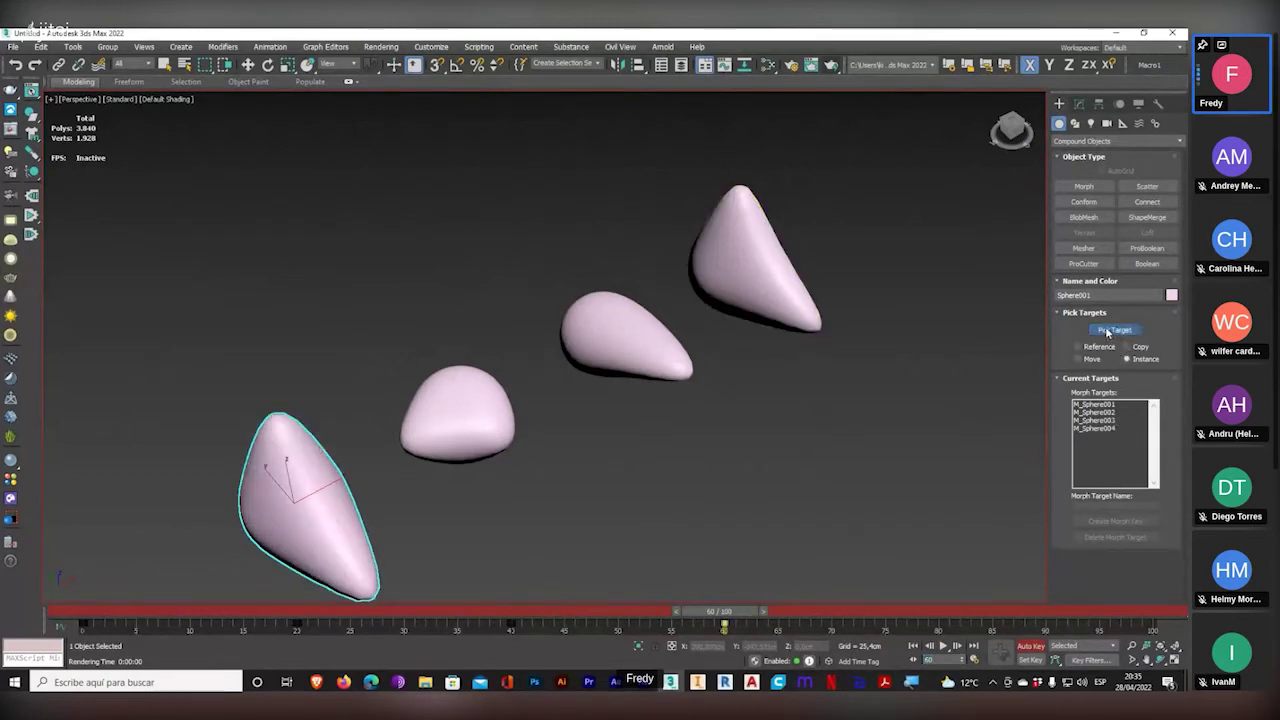
- Scrub through the morph animation and examine the first sphere's shape from several angles, returning to frame 0
left_click_drag(728, 620, 307, 621)
key("z")
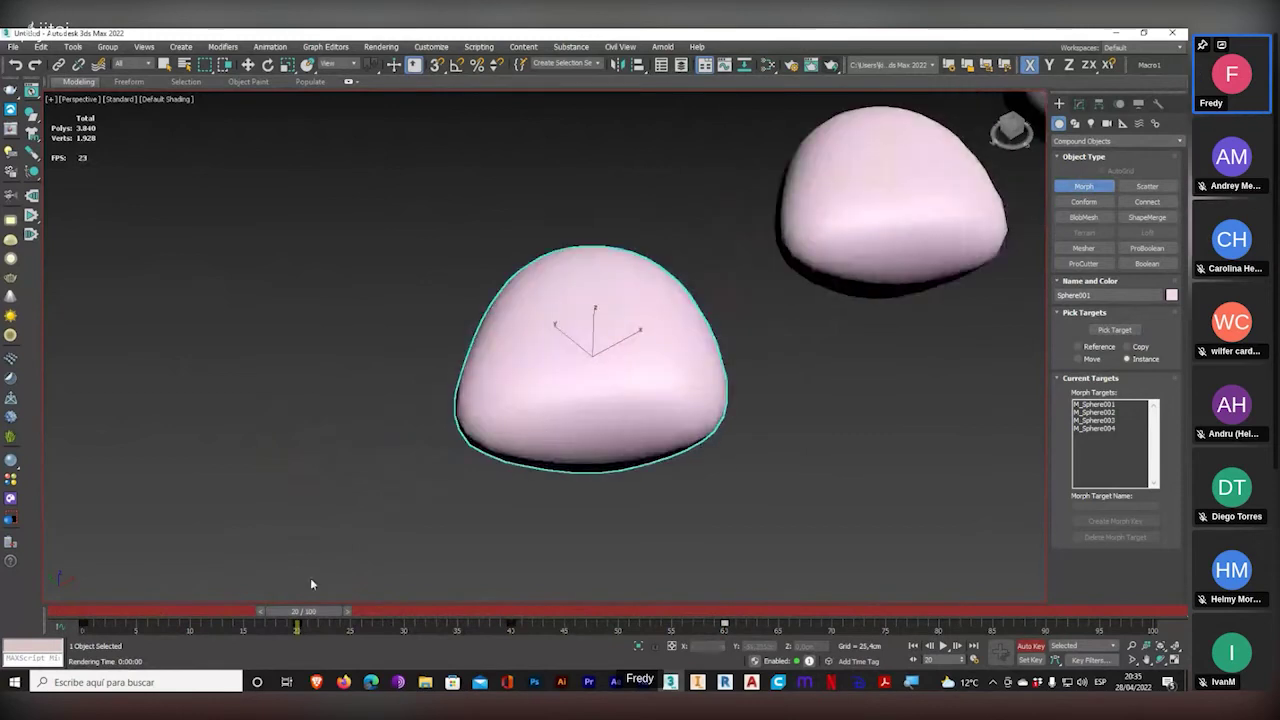
middle_click_drag(608, 445, 366, 590, "alt")
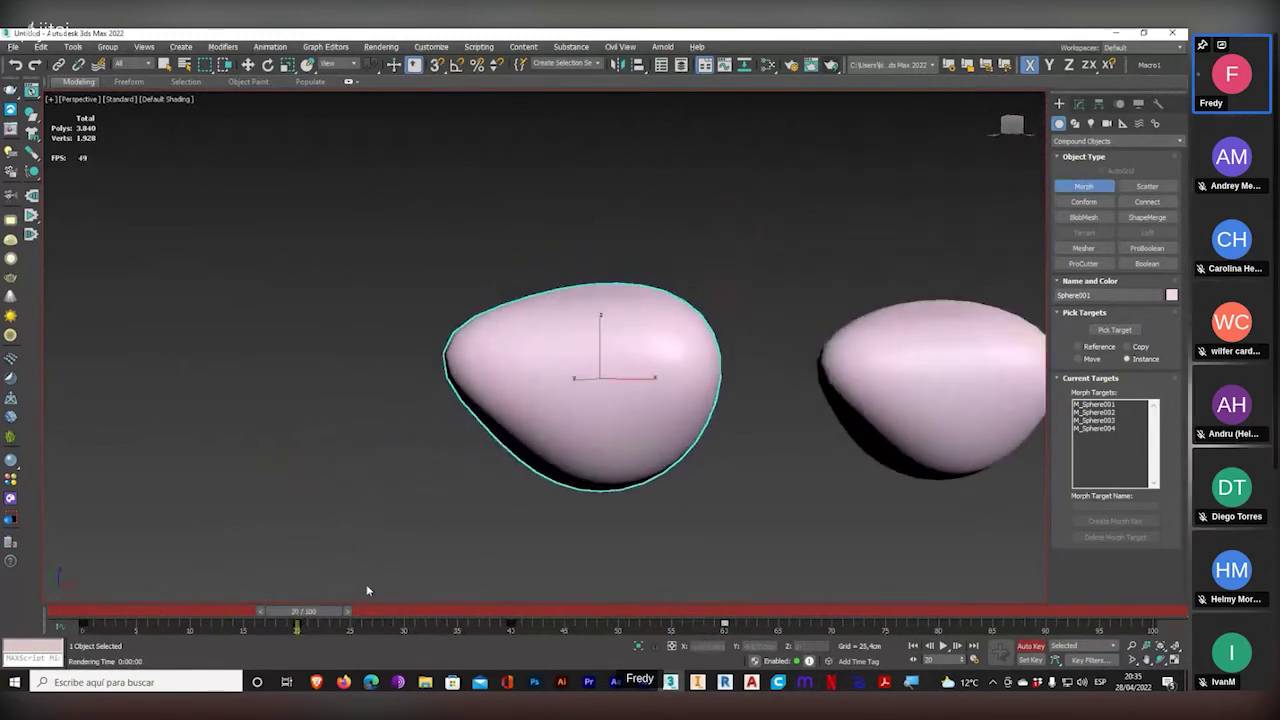
left_click_drag(302, 610, 335, 575)
middle_click_drag(655, 478, 500, 570, "alt")
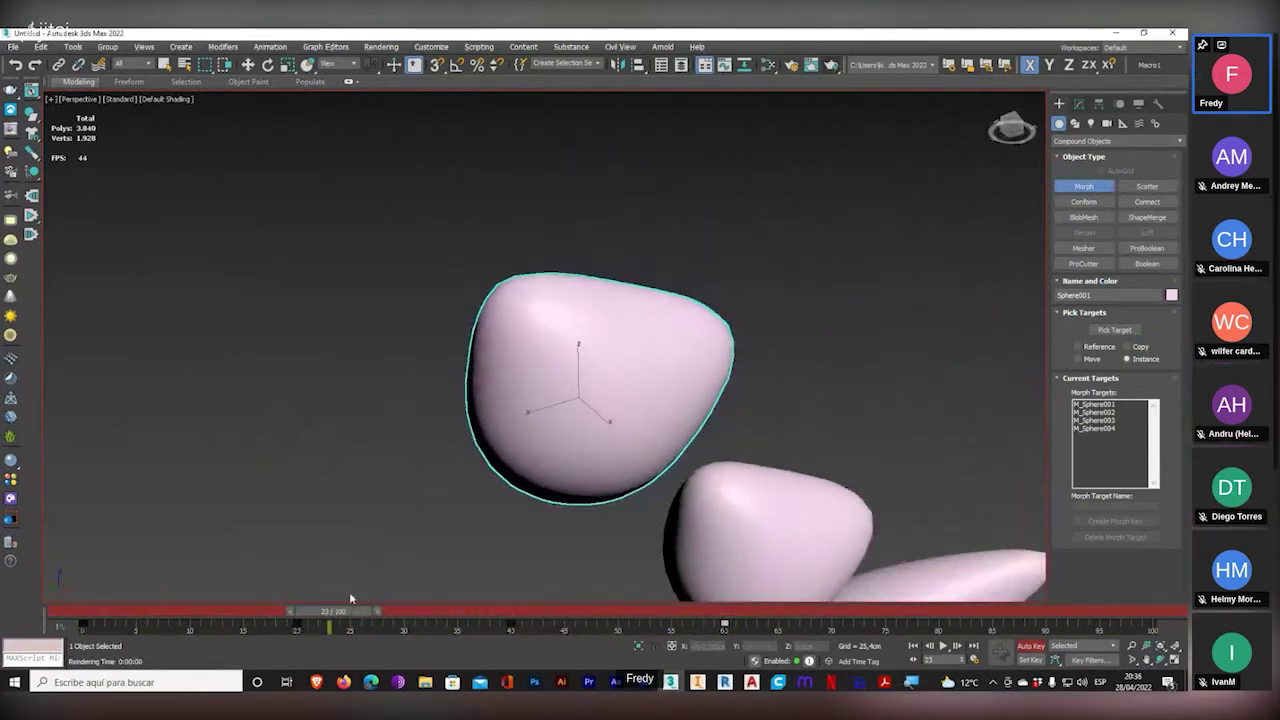
left_click_drag(335, 611, 90, 640)
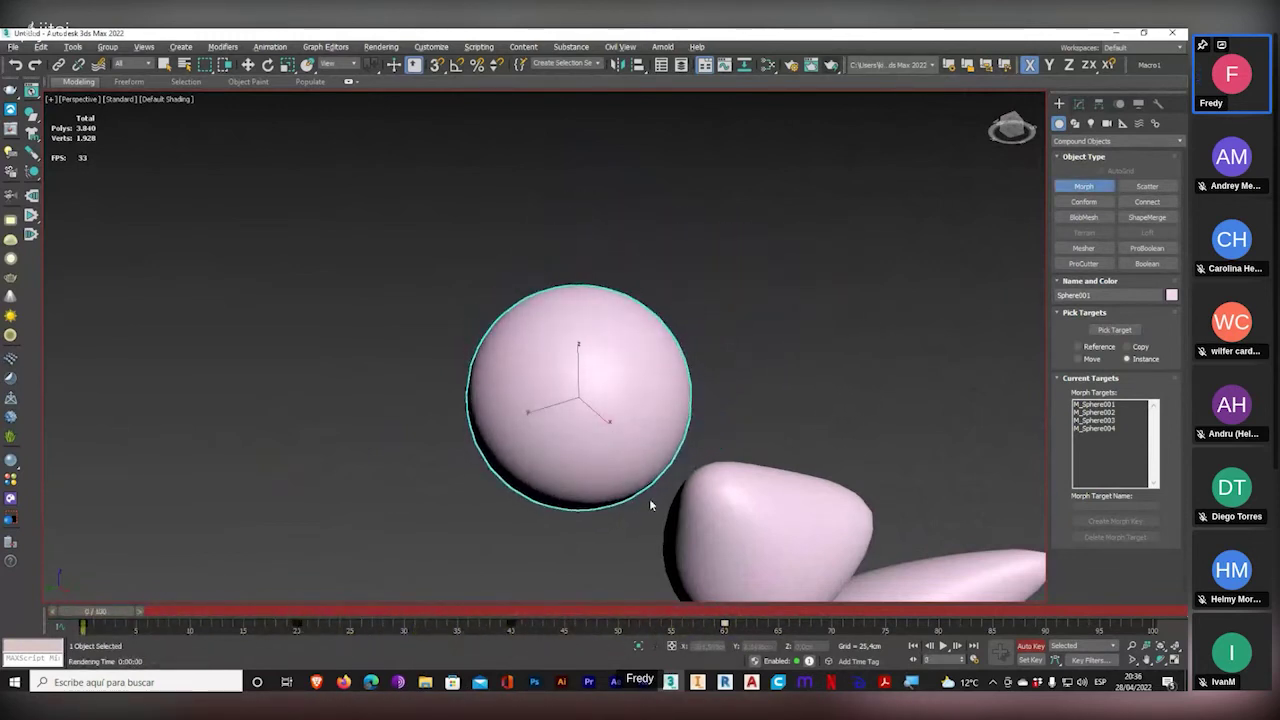
middle_click_drag(649, 498, 569, 545, "alt")
scroll(542, 533, "up", 3)
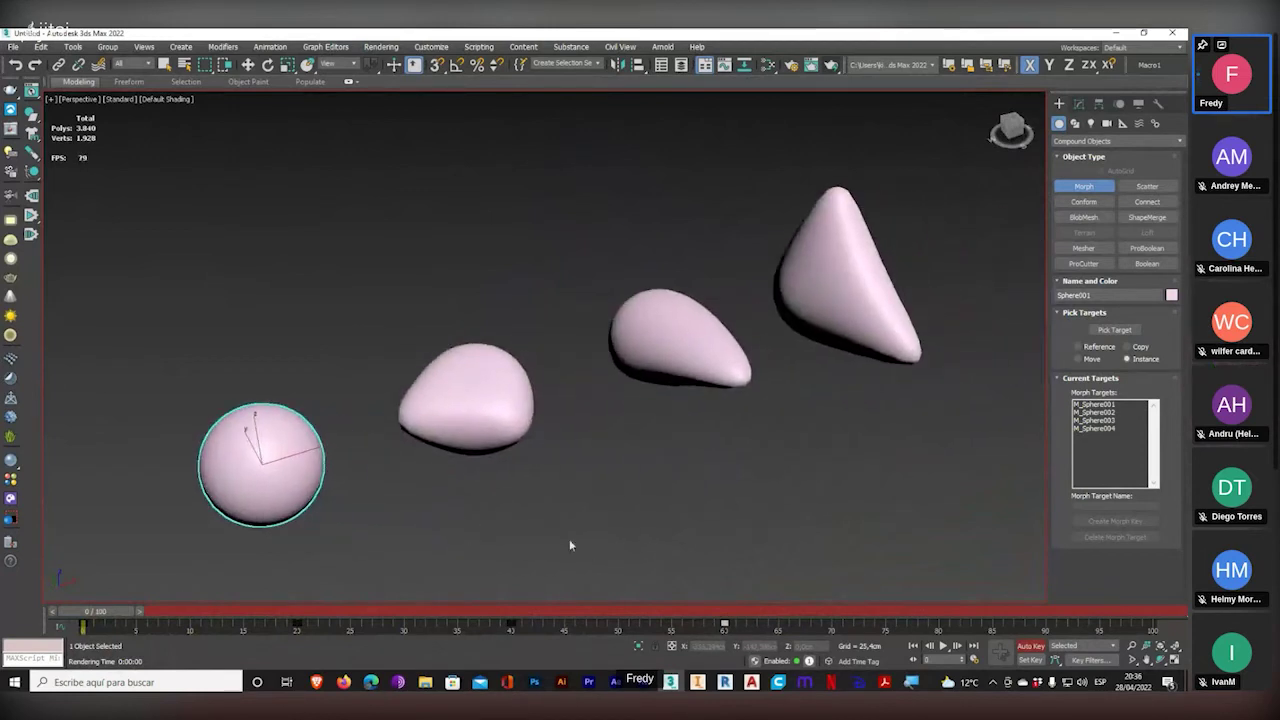
- Turn off Auto Key recording and activate the Move tool
left_click(1033, 647)
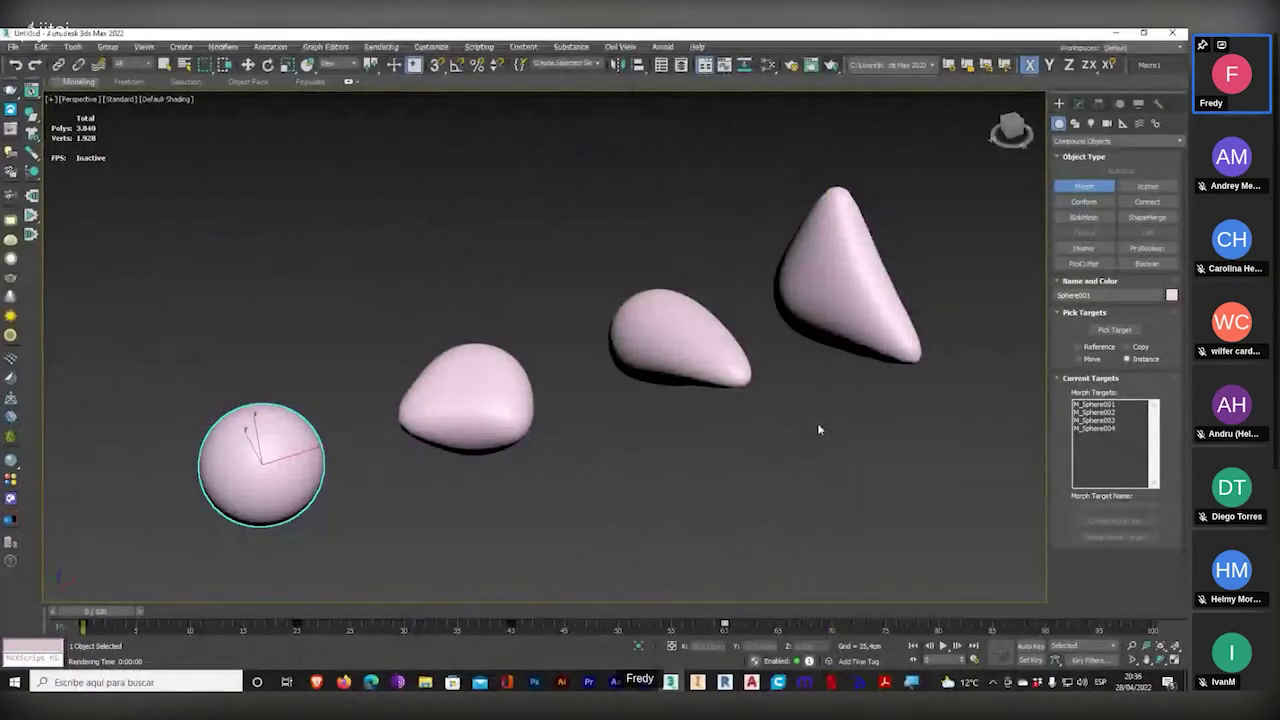
scroll(817, 422, "down", 3)
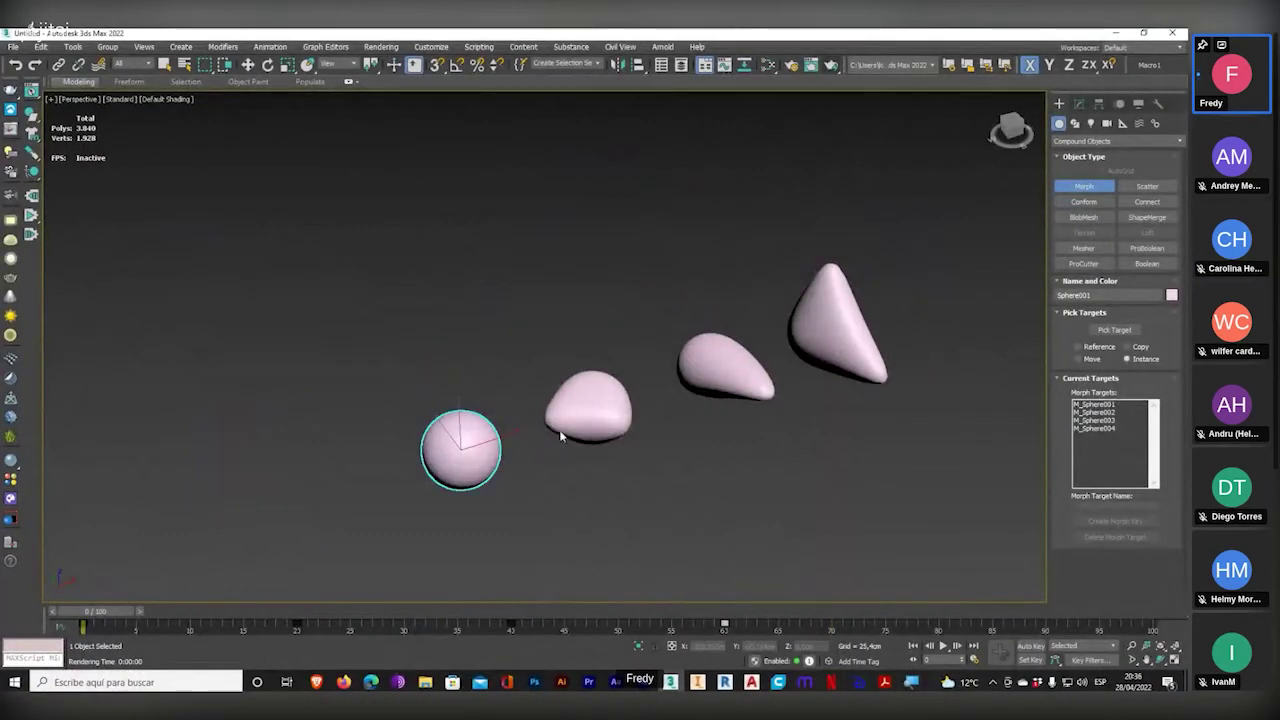
key("w")
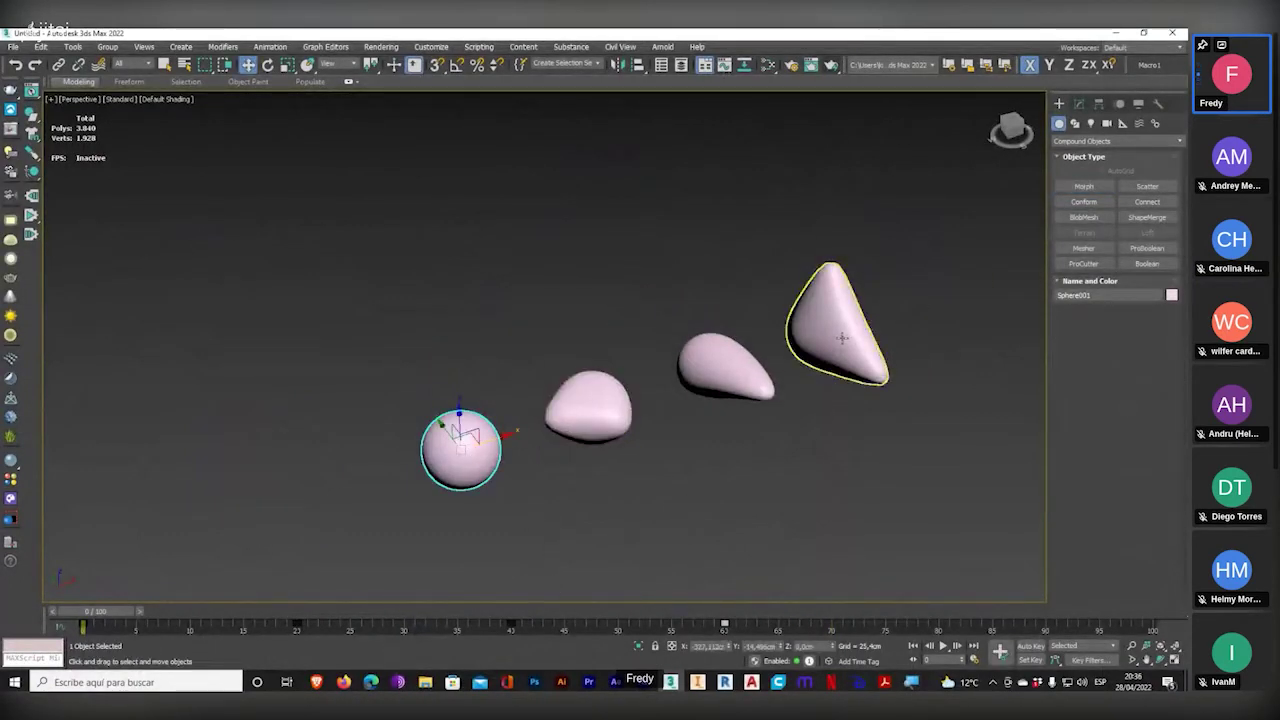
- Select all four spheres in the Perspective view and delete them to empty the scene
left_click(1177, 655)
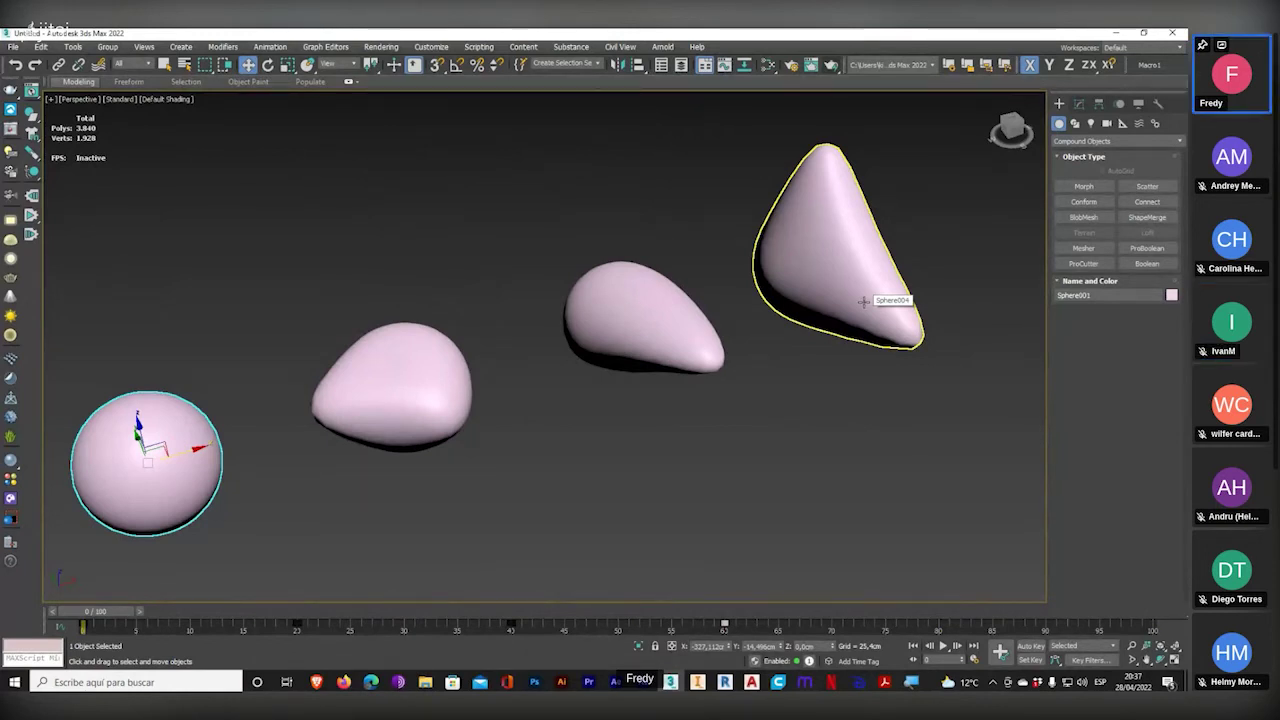
scroll(913, 396, "down", 4)
middle_click_drag(913, 398, 819, 388)
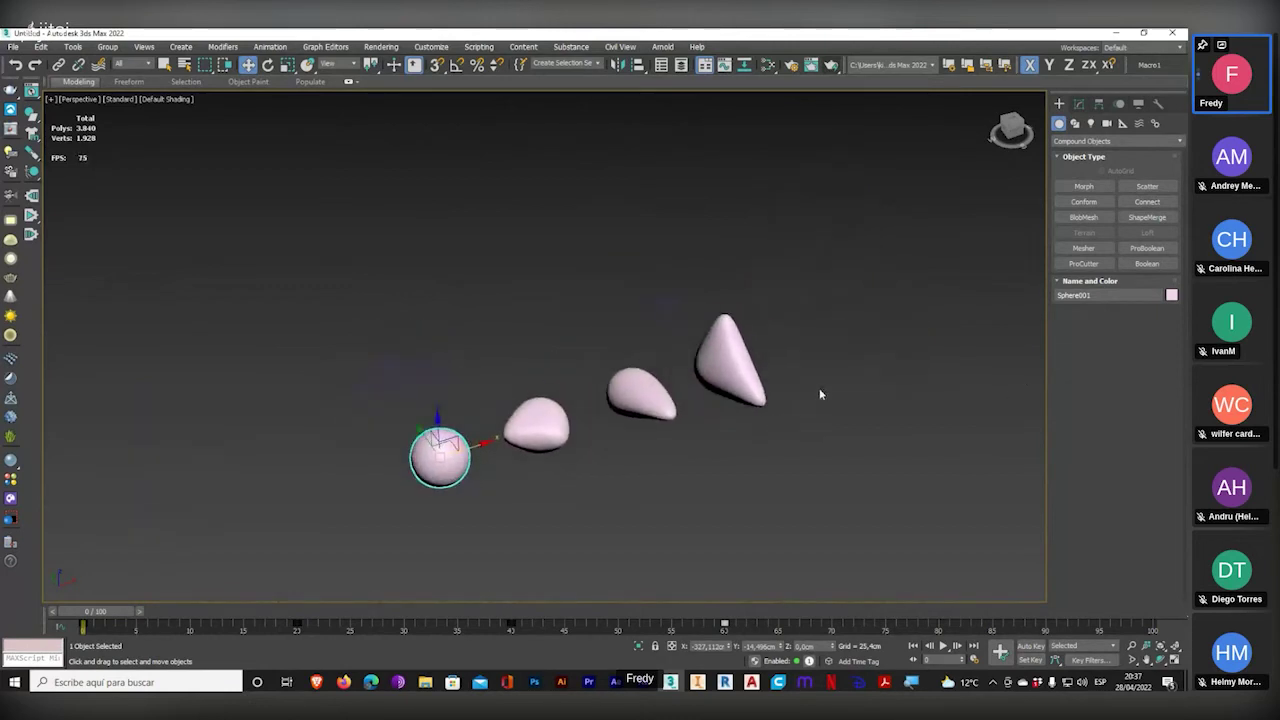
left_click_drag(851, 223, 294, 534)
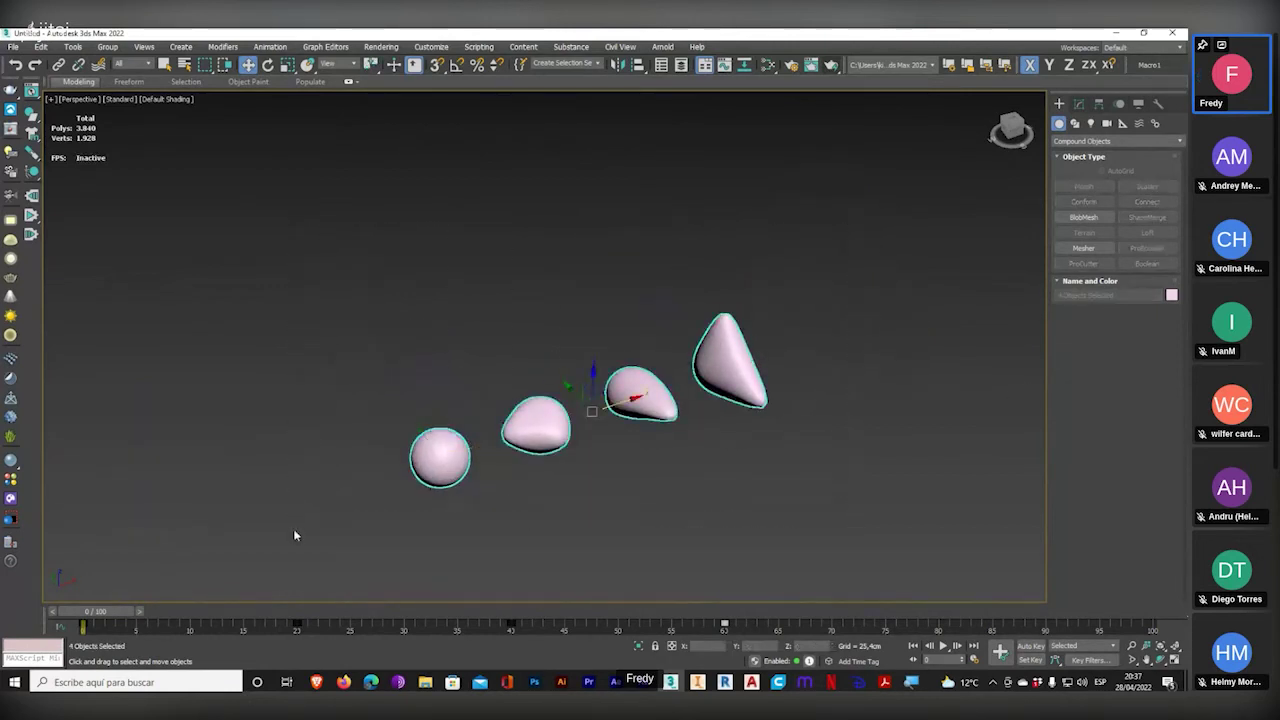
key("Delete")
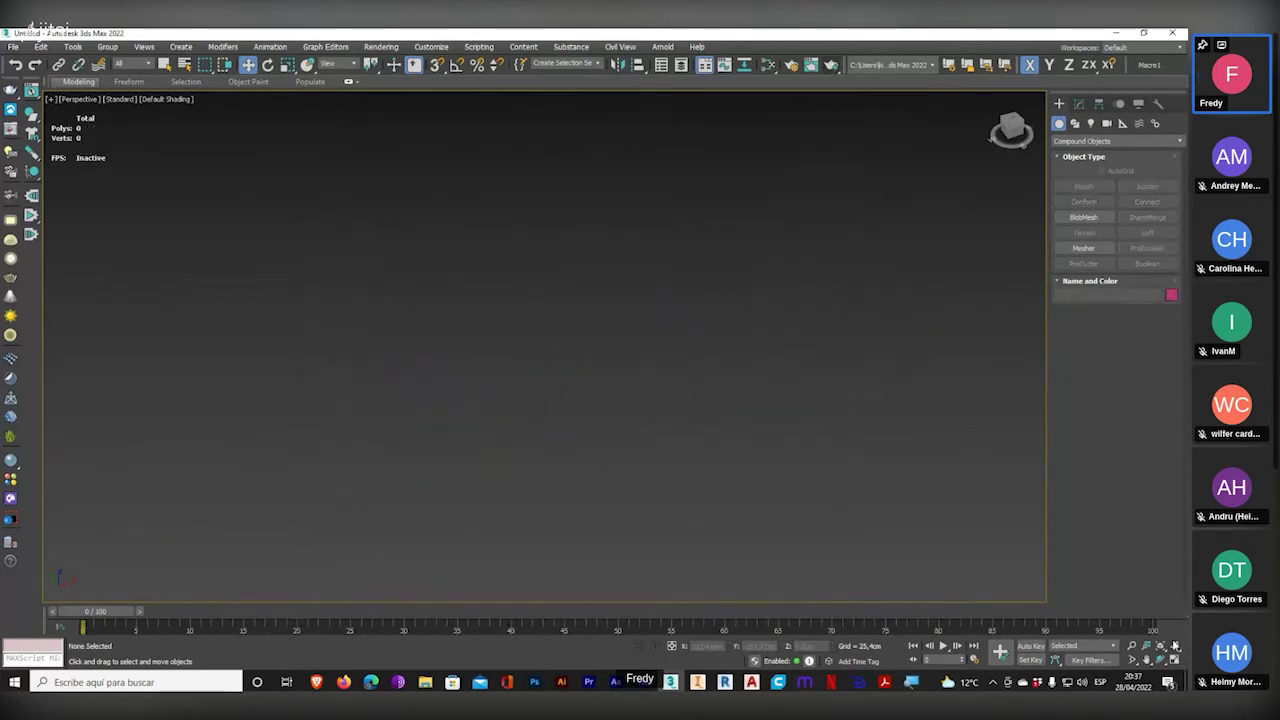
- Restore the four-viewport layout and create a box in the Top view, about 190 cm wide, 175 cm long and 175 cm high
left_click(1175, 660)
left_click(440, 306)
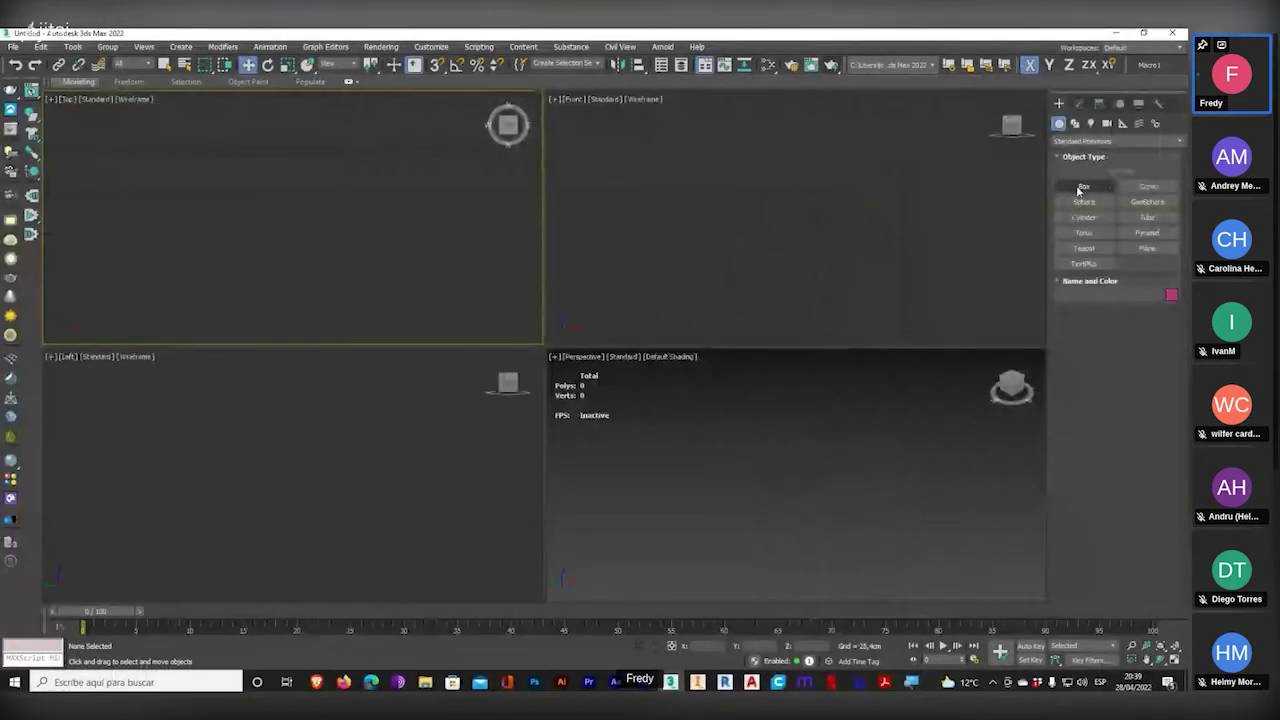
left_click(1084, 187)
left_click_drag(140, 177, 234, 266)
left_click(223, 150)
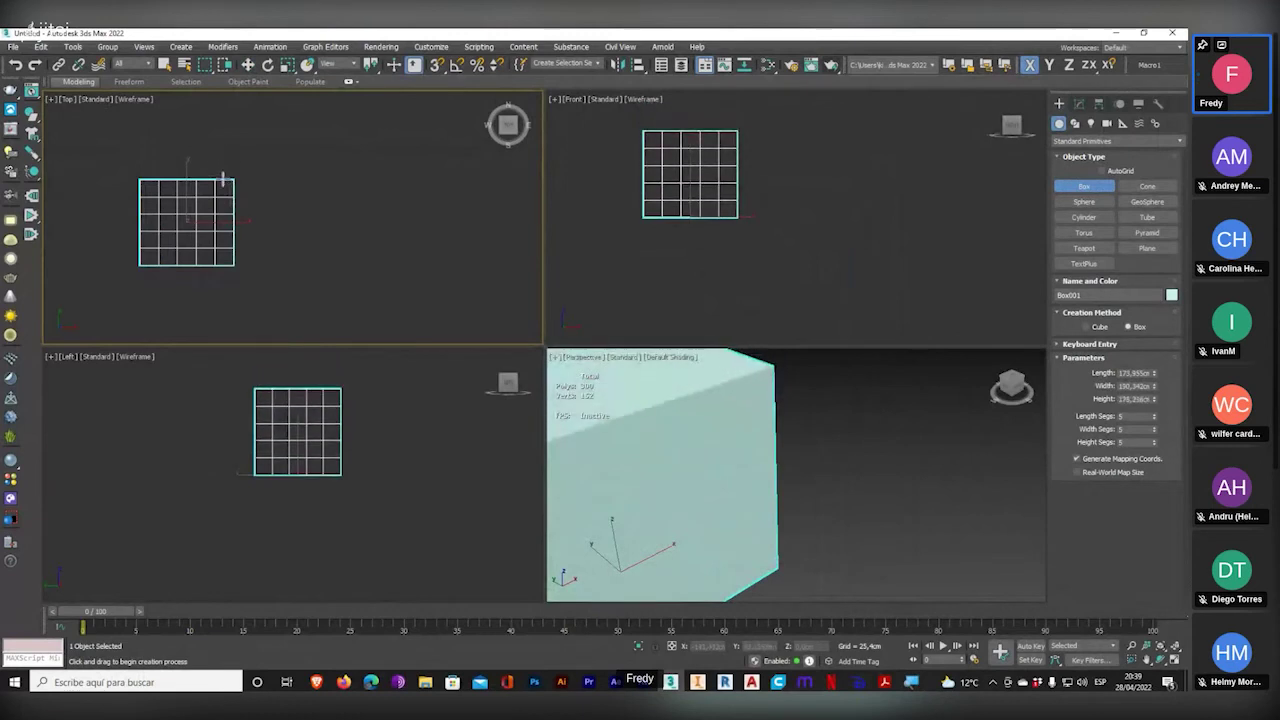
- Set the box's length, width and height segments to 1 each
double_click(1135, 416)
type("1")
key("Tab")
type("1")
key("Tab")
type("1")
key("Tab")
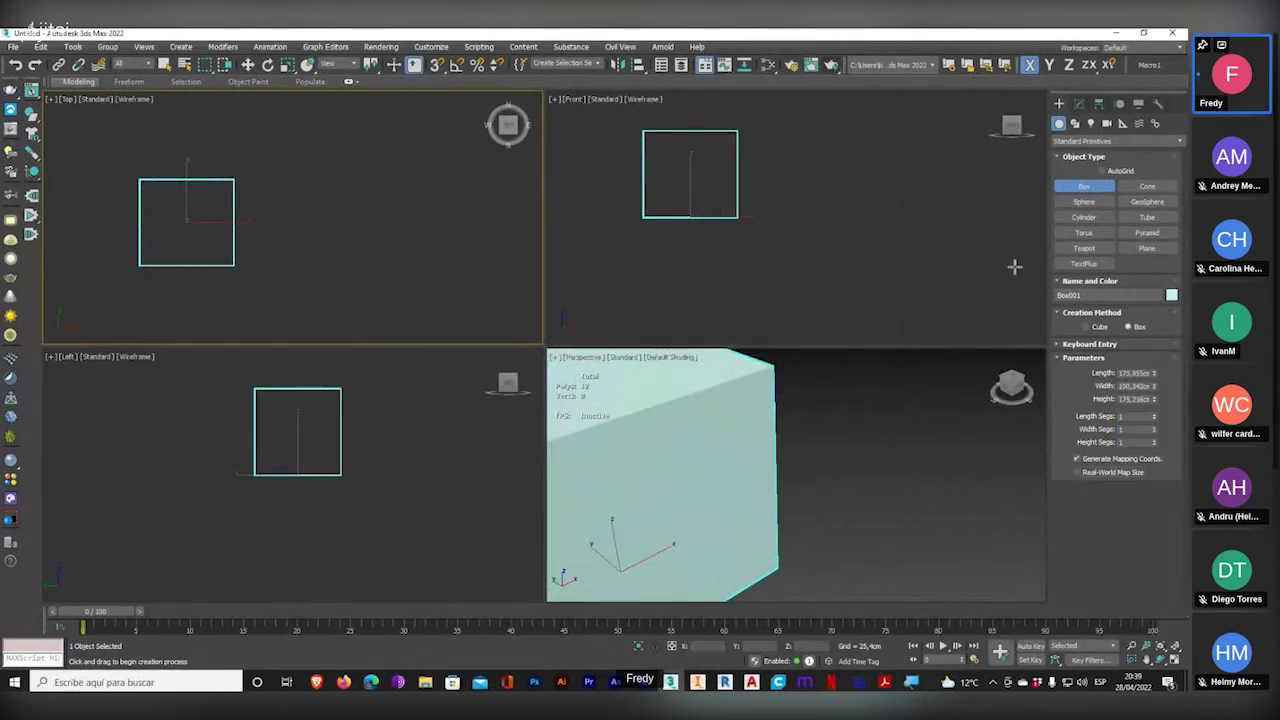
- Create a sphere with a radius of about 67 cm beside the box in the Top view and set its segments to 12
left_click(1084, 201)
left_click(345, 224)
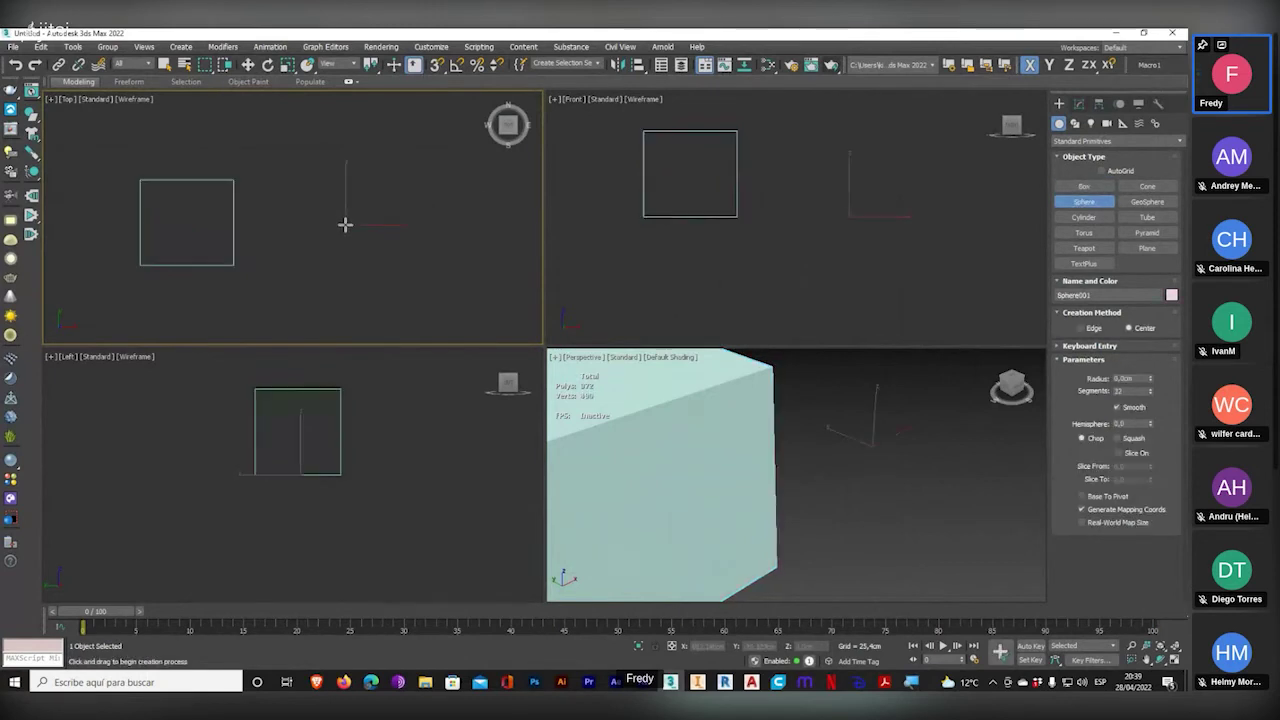
left_click_drag(345, 224, 379, 224)
double_click(1135, 391)
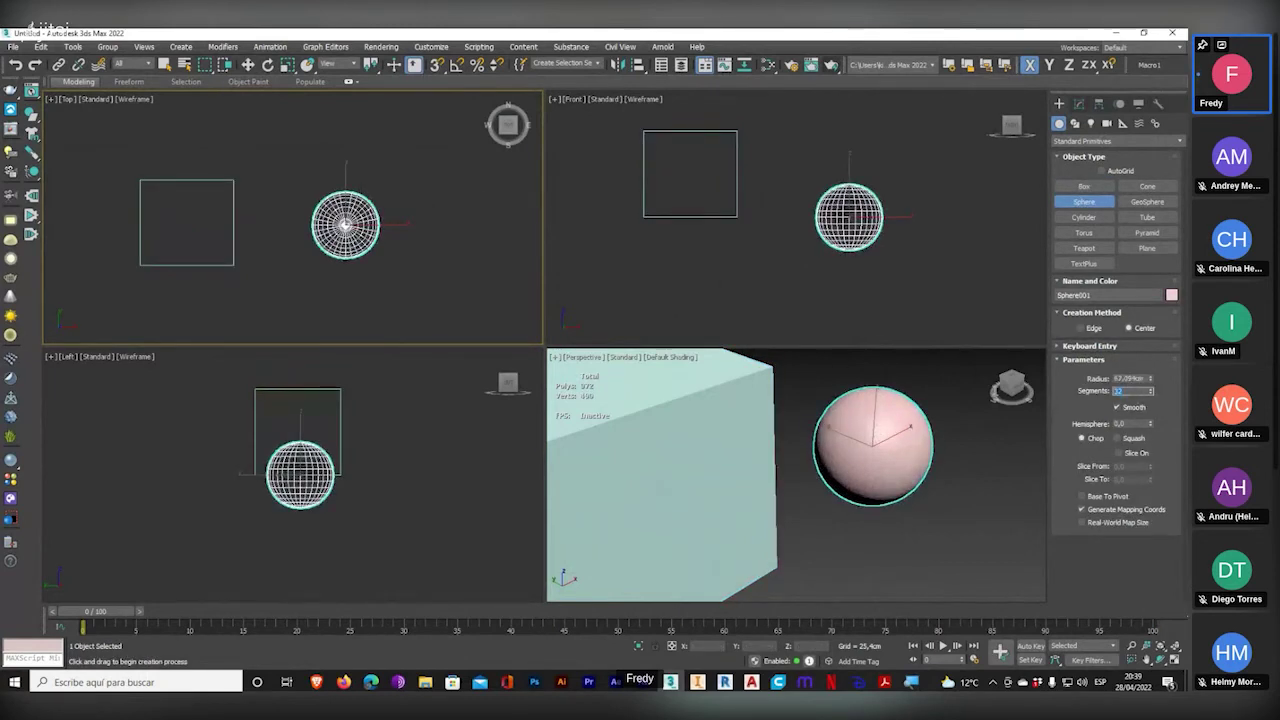
type("12")
key("Return")
- Inspect the box and sphere in a maximized Perspective view and return to the four-viewport layout
right_click(757, 548)
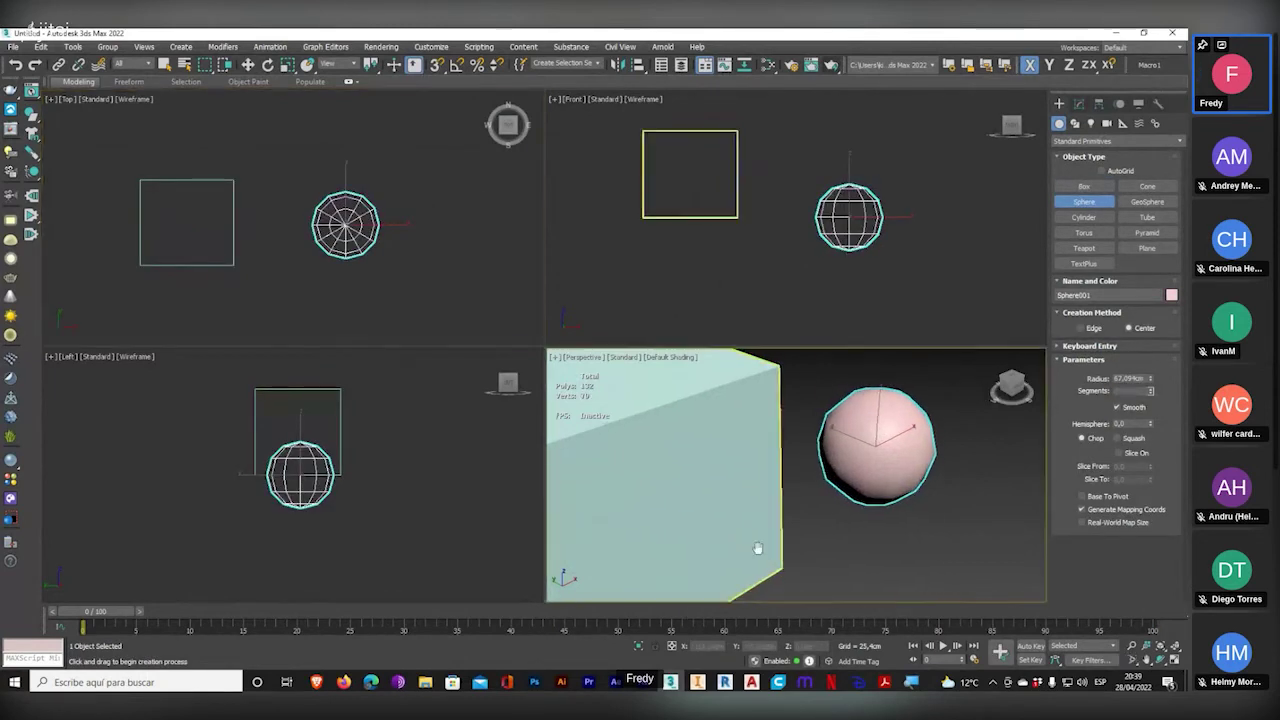
key("alt+w")
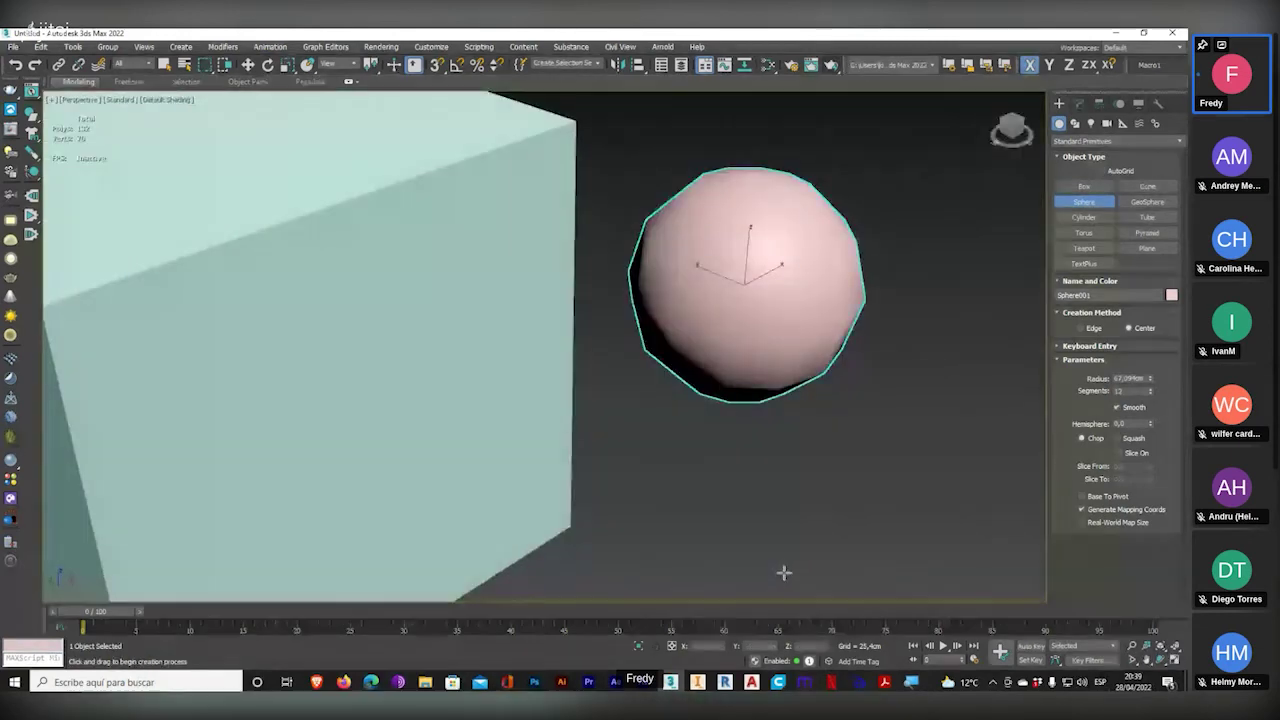
scroll(784, 573, "down", 5)
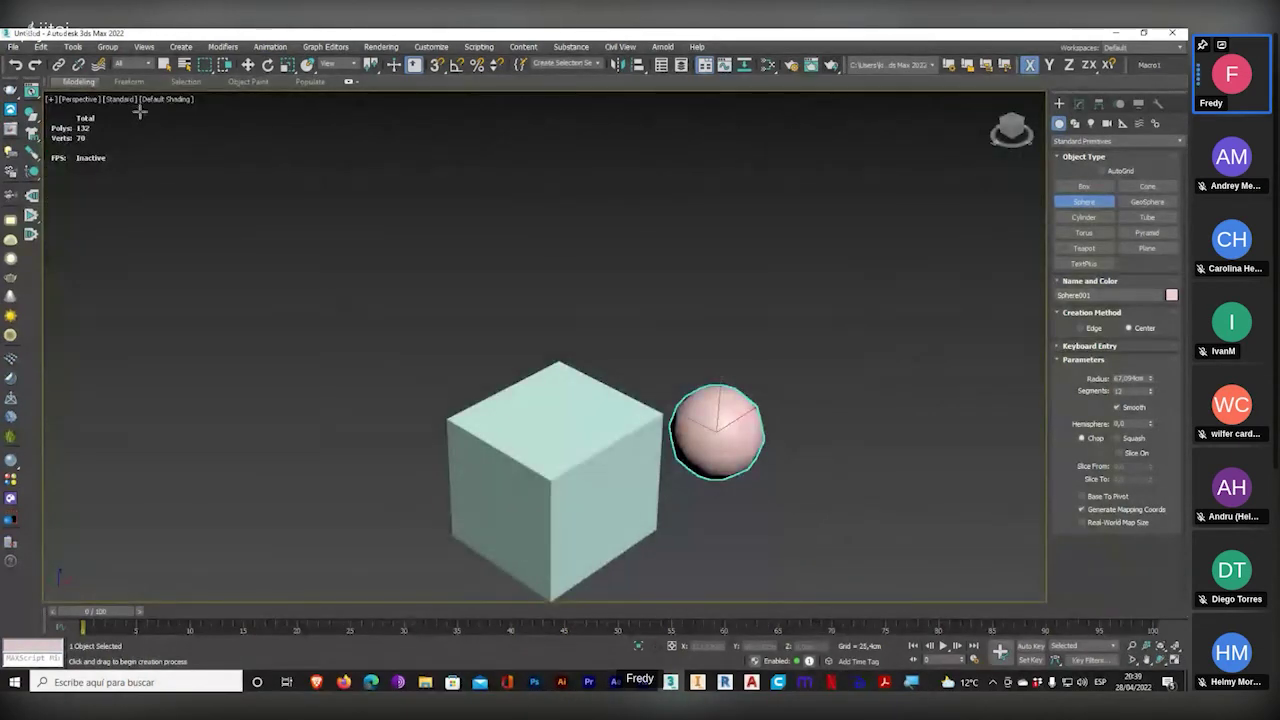
scroll(565, 365, "up", 3)
middle_click_drag(565, 365, 410, 232)
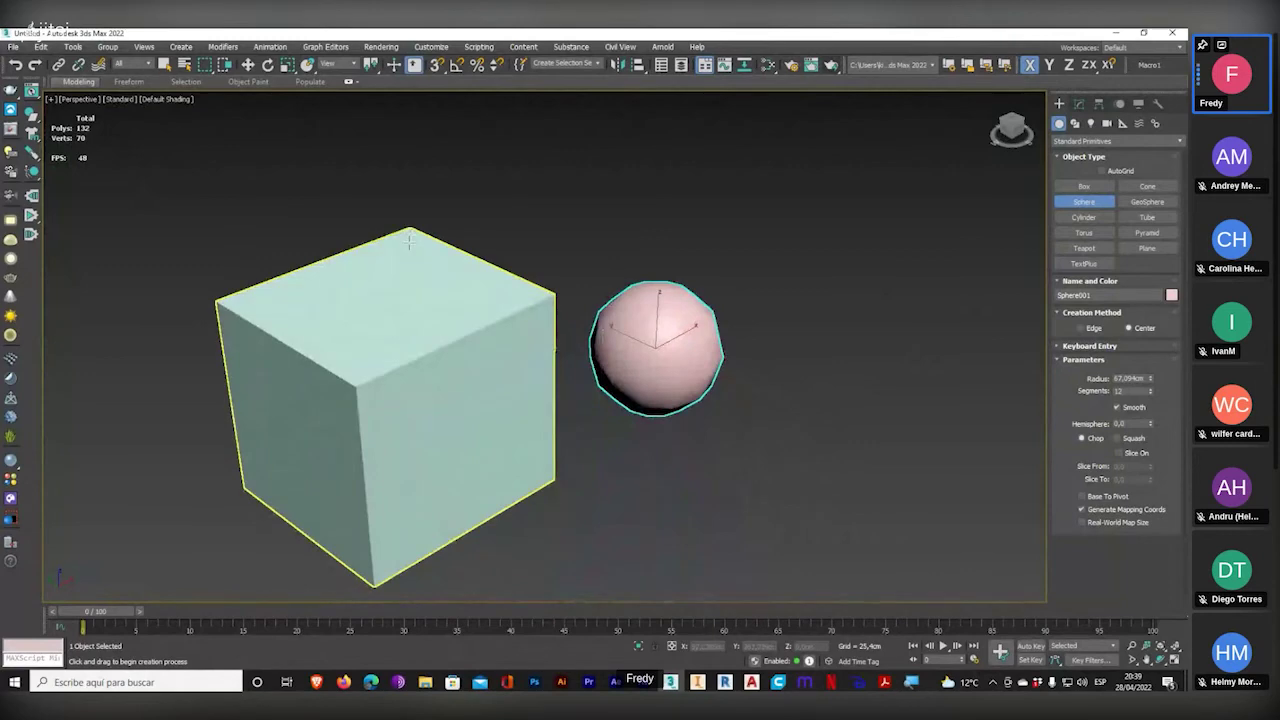
middle_click_drag(459, 325, 407, 221, "alt")
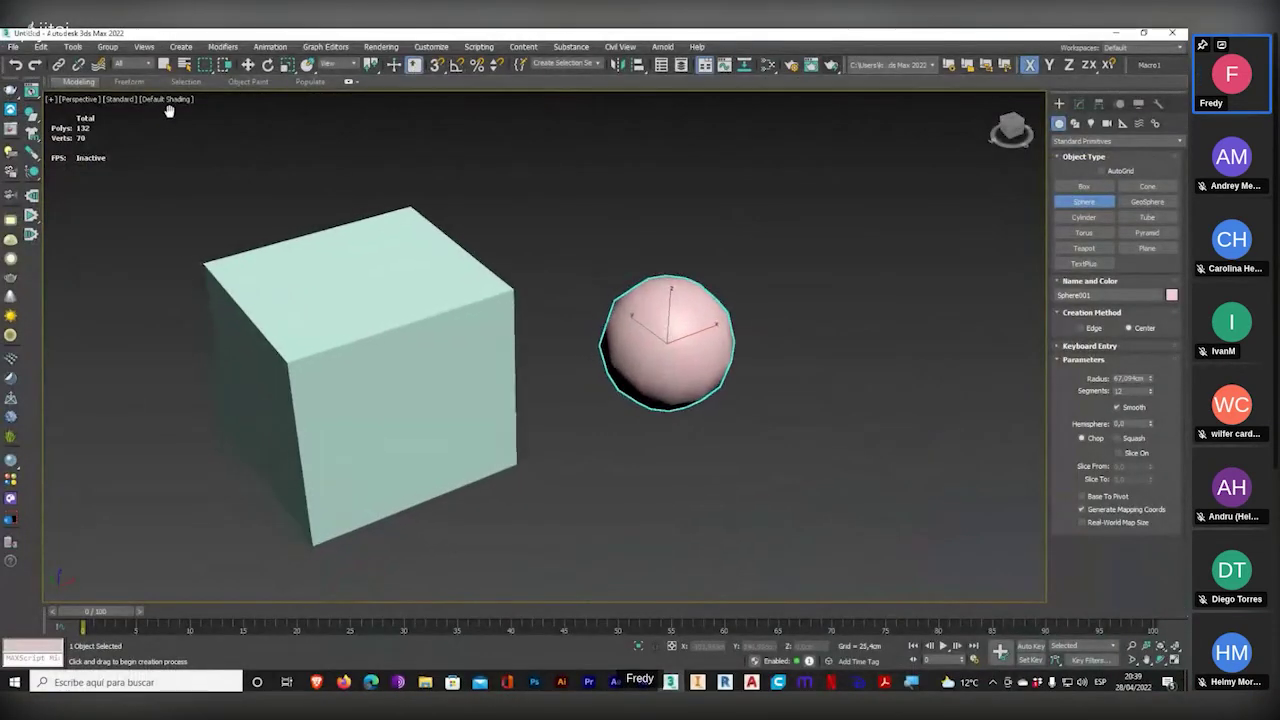
left_click(1174, 659)
middle_click_drag(778, 222, 667, 200)
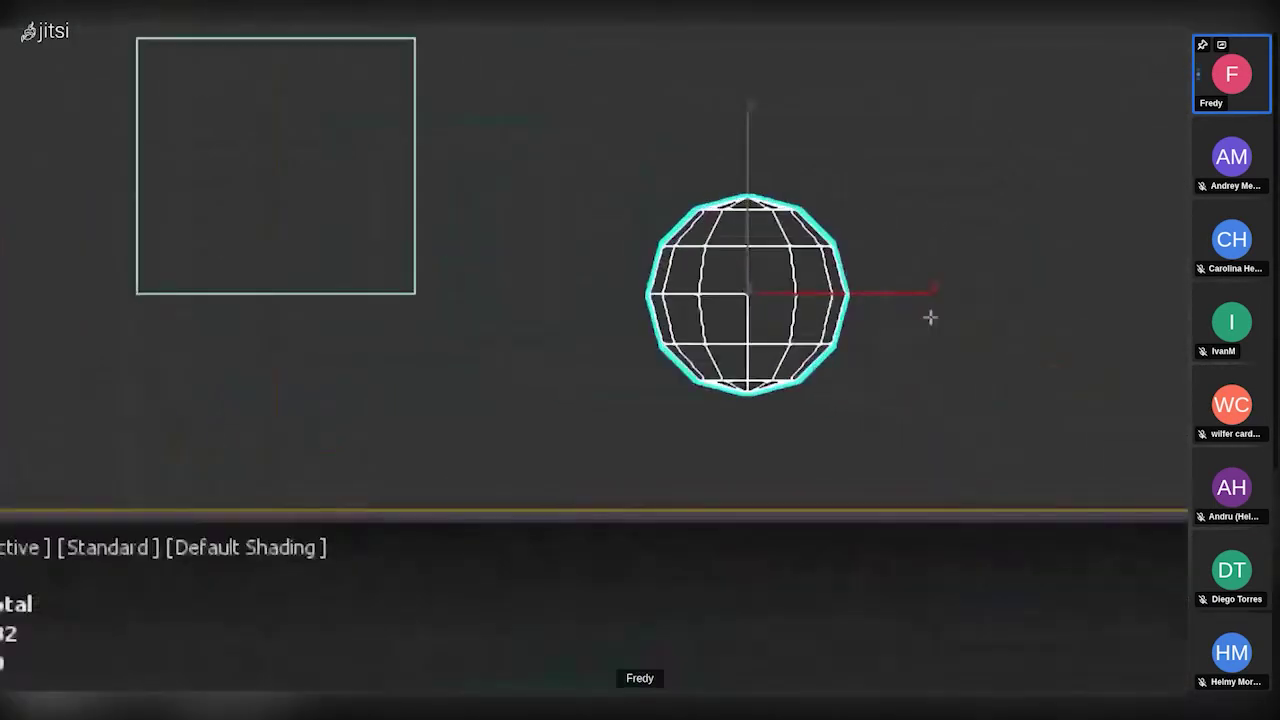
- Maximize the Perspective view and show Edged Faces on the box and sphere
scroll(821, 290, "up", 3)
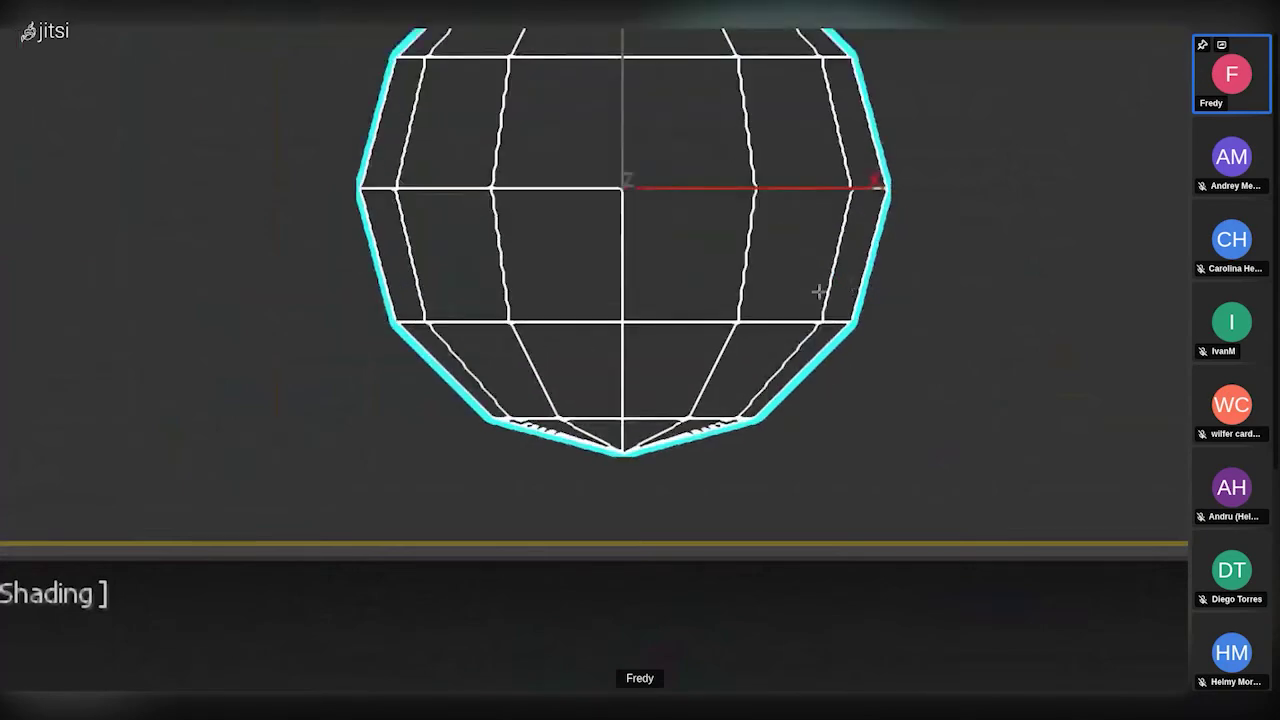
scroll(820, 288, "down", 3)
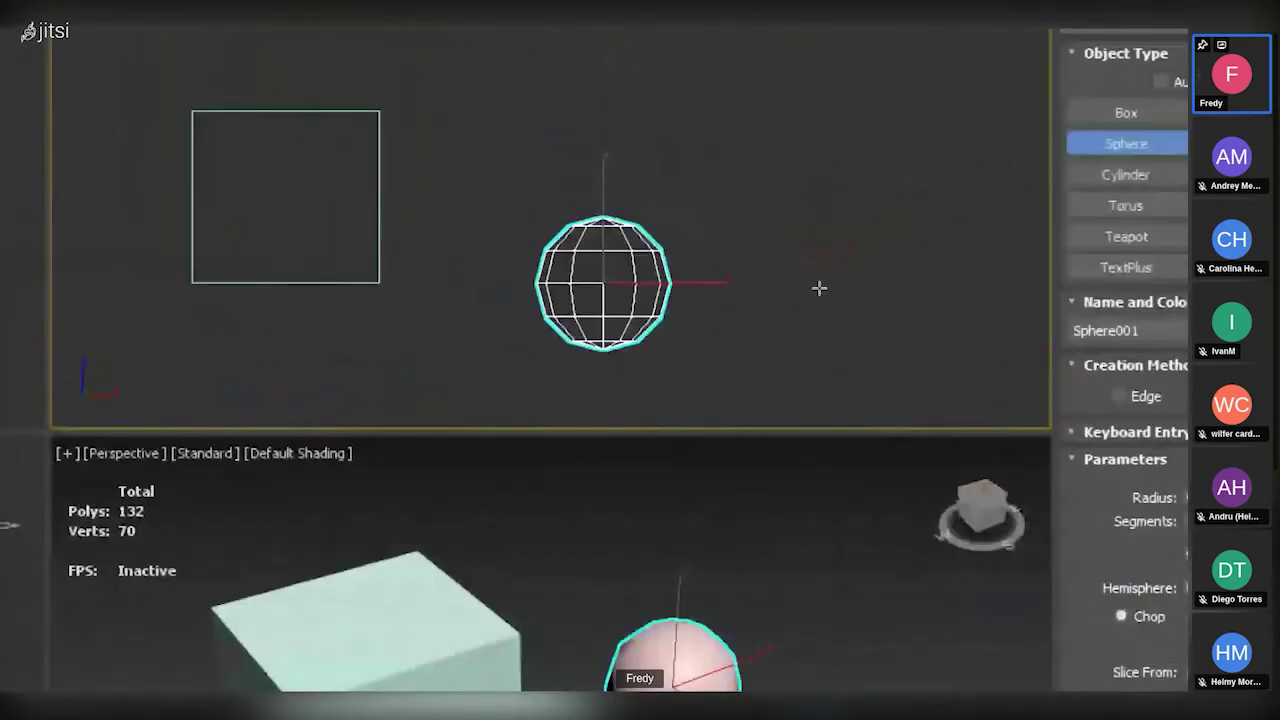
middle_click_drag(812, 510, 832, 430)
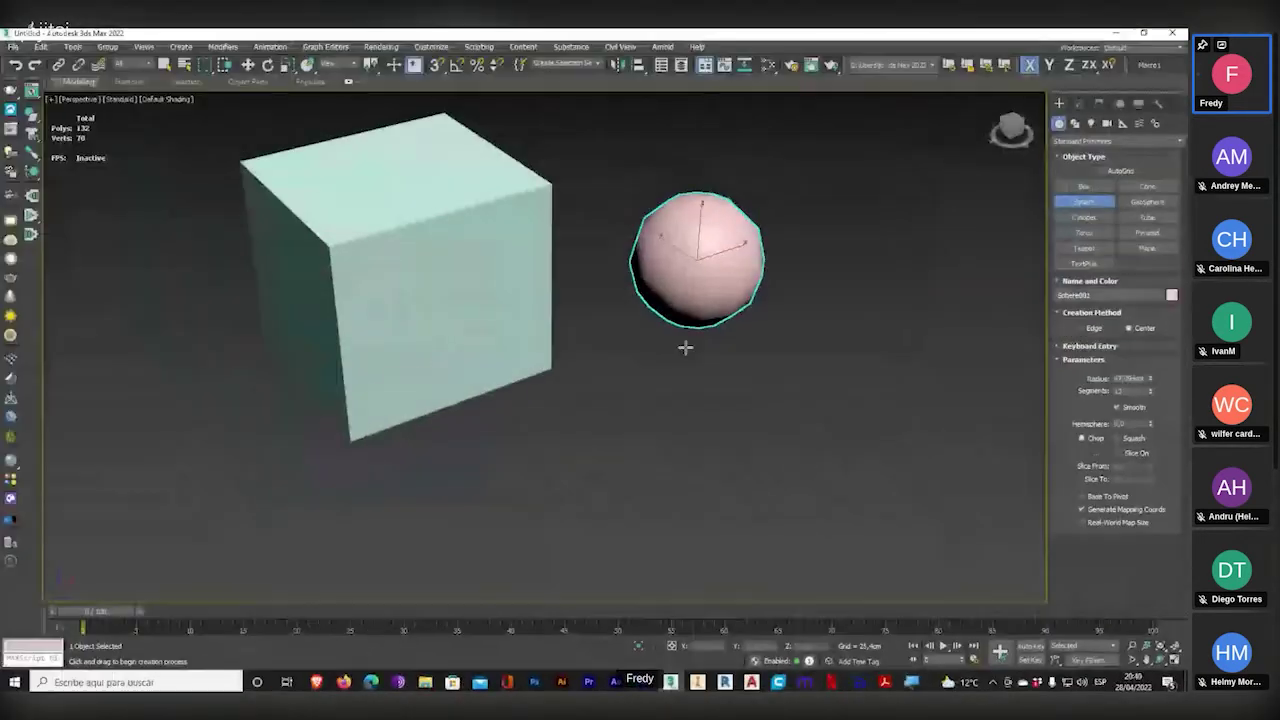
scroll(685, 347, "up", 3)
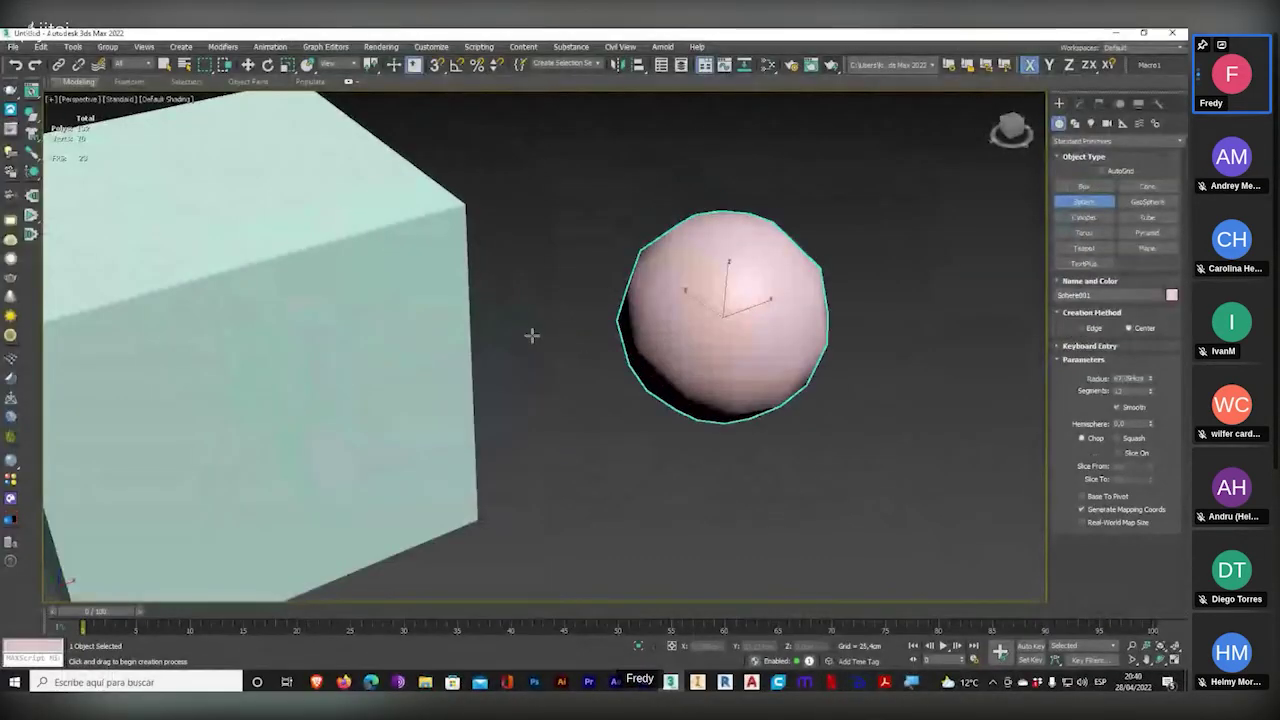
middle_click_drag(449, 289, 525, 305)
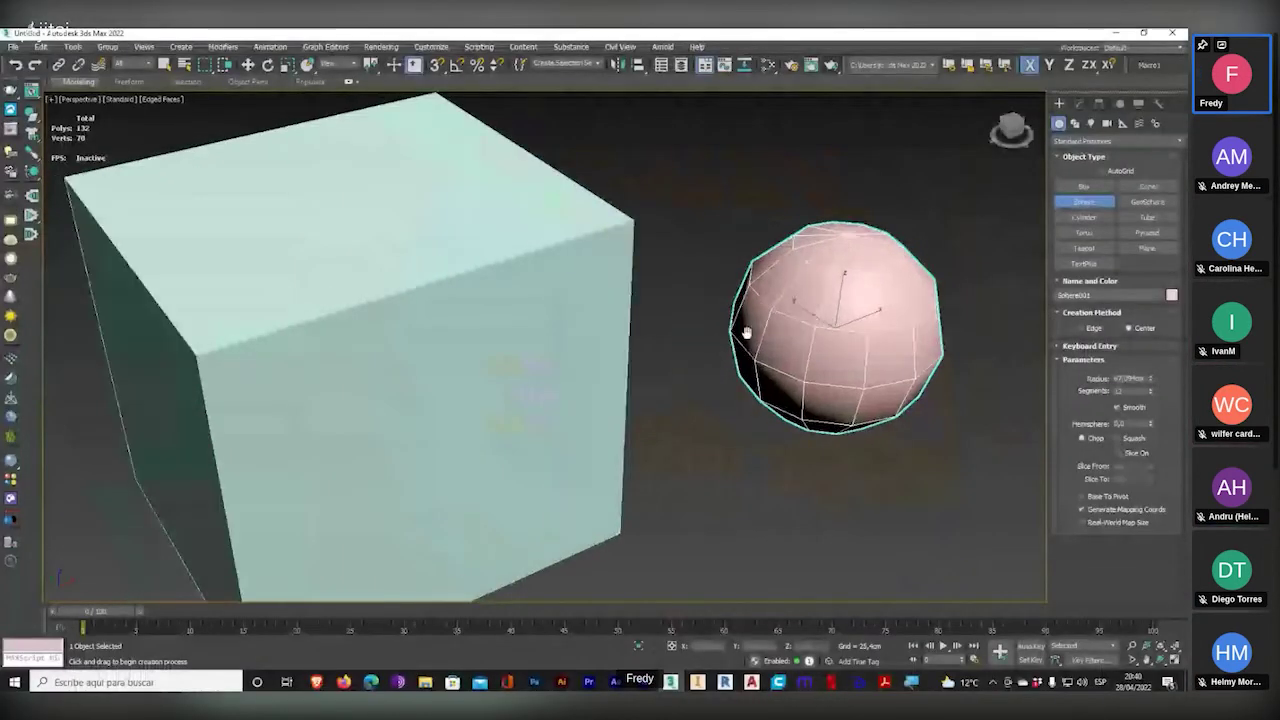
middle_click_drag(746, 333, 816, 338)
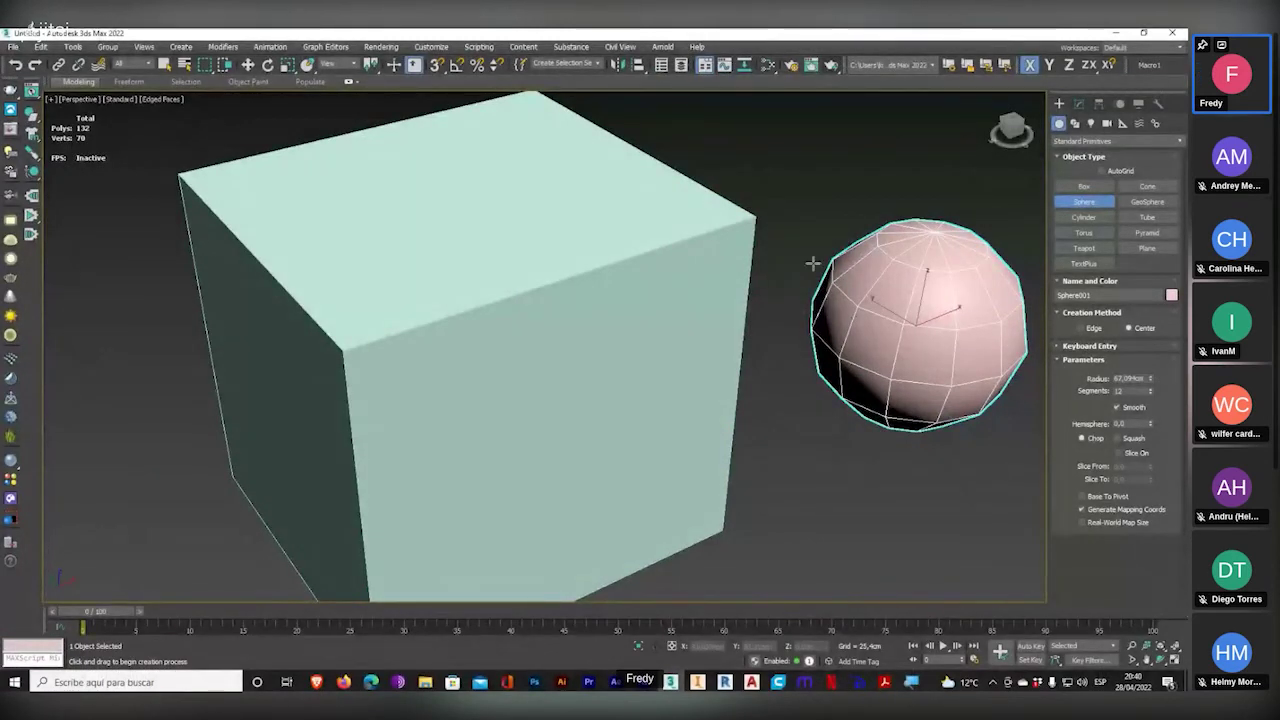
- Select the box and reduce its length to about 151 cm, width to about 164 cm and height to about 173 cm
key("w")
left_click(1078, 106)
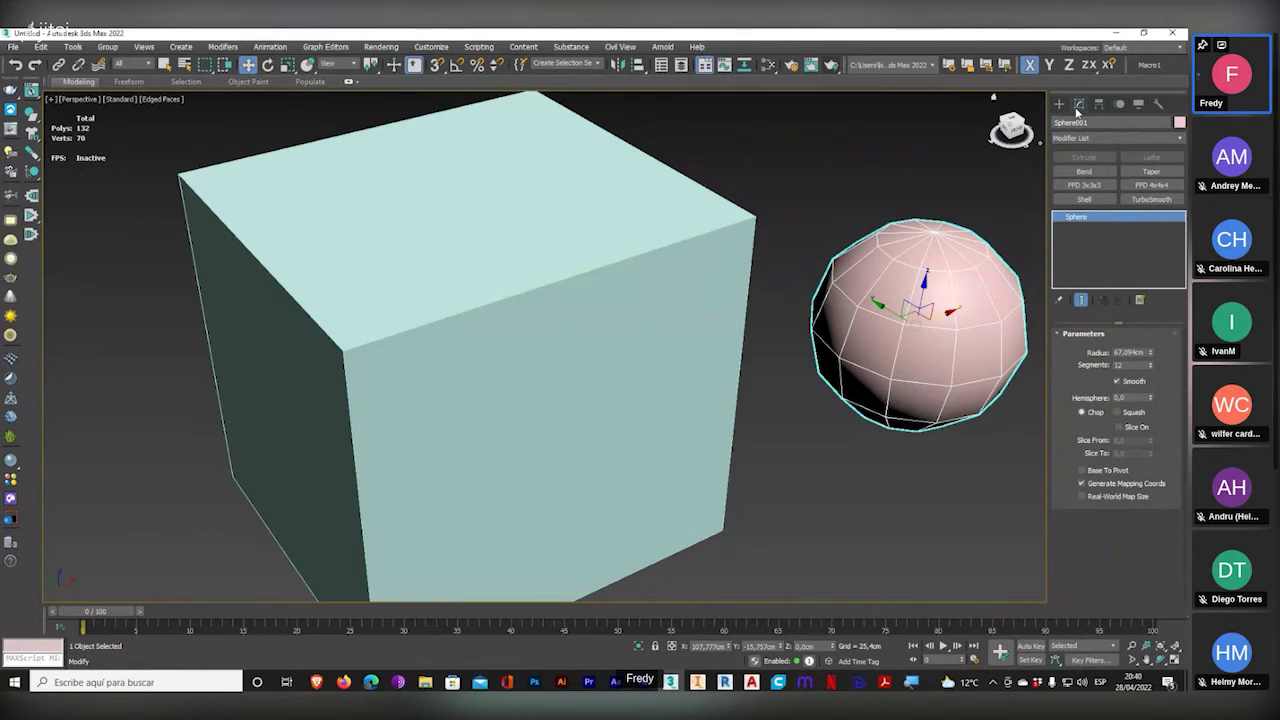
right_click(660, 270)
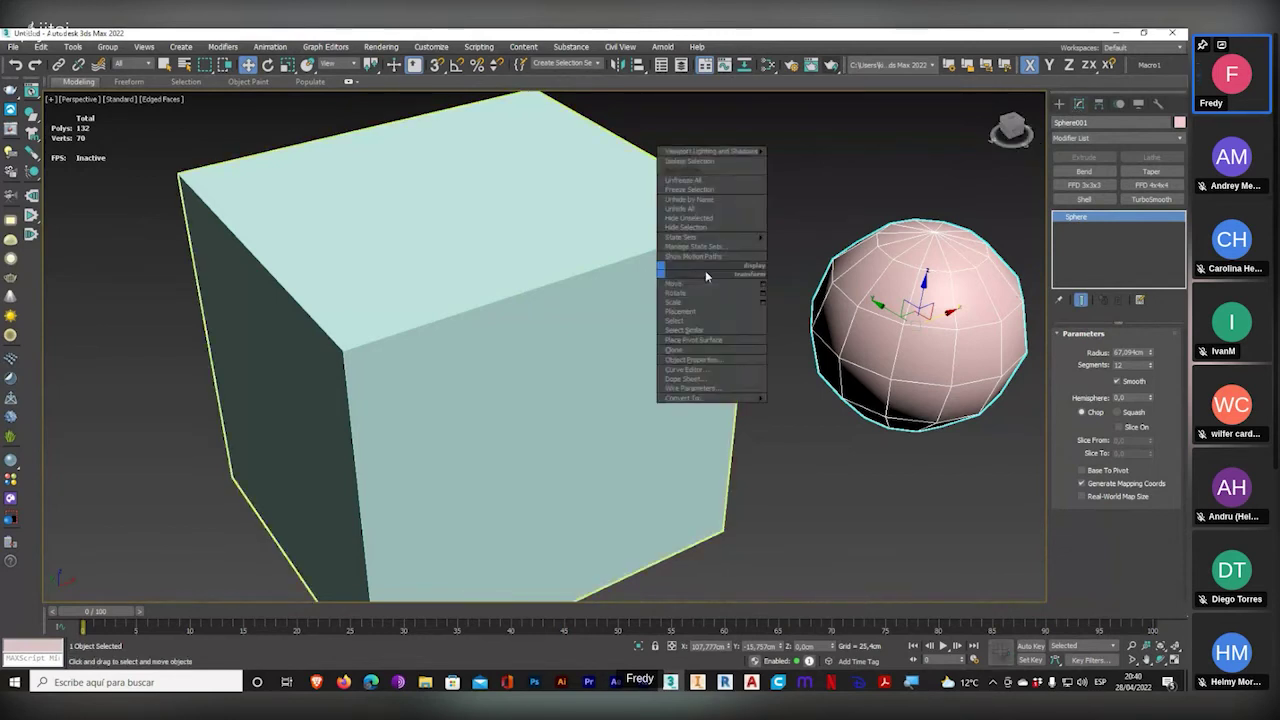
left_click(688, 238)
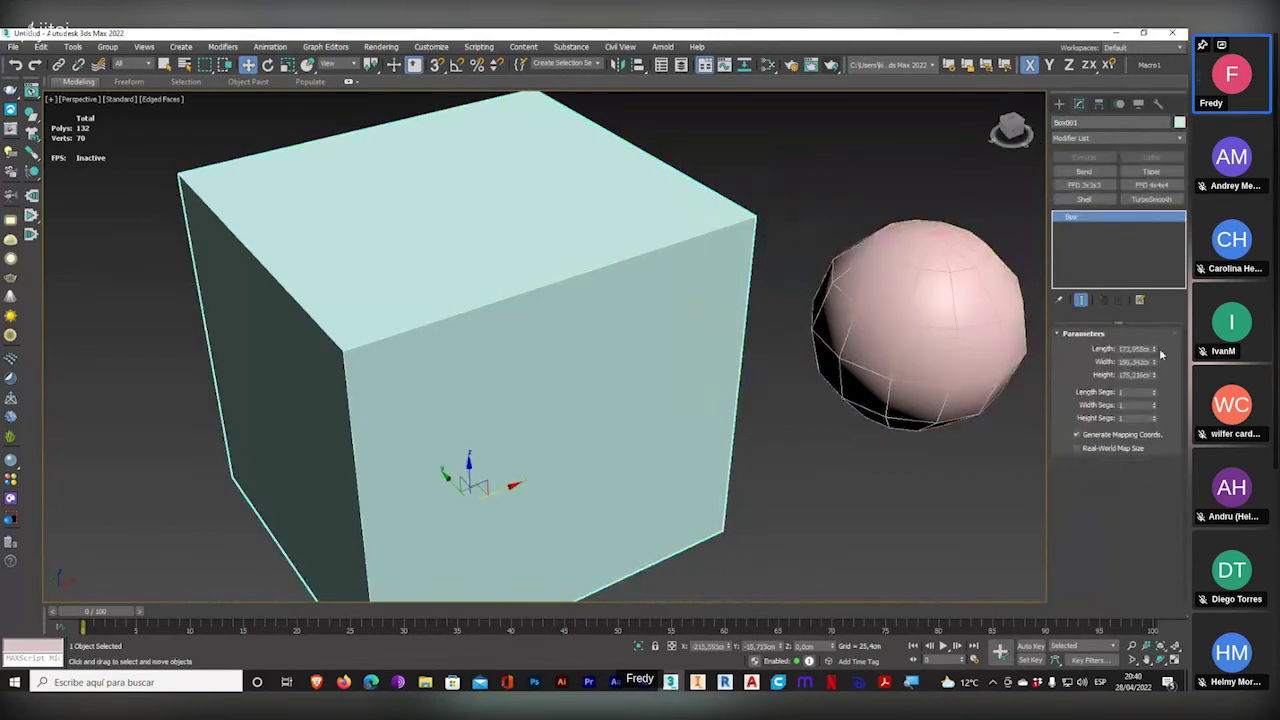
left_click_drag(1155, 351, 1164, 492)
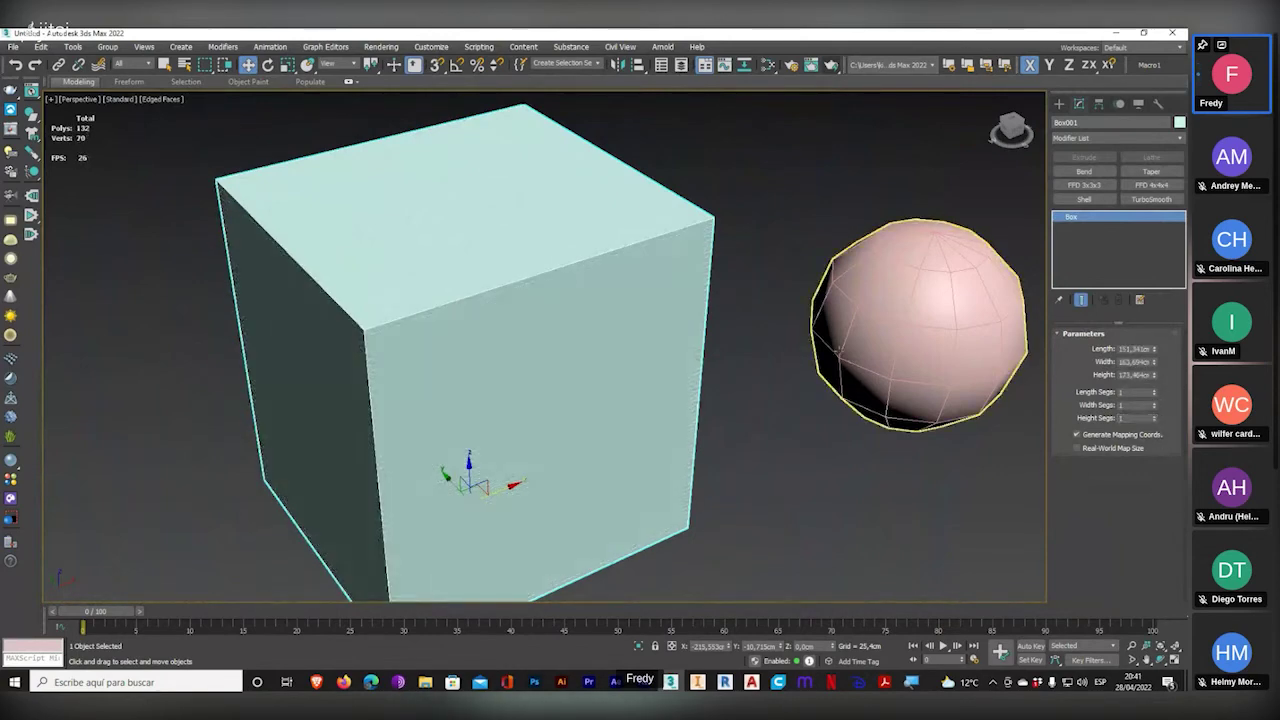
- Select the sphere and enlarge its radius to about 74 cm
middle_click_drag(870, 303, 662, 326)
left_click(793, 282)
left_click_drag(1152, 356, 1145, 435)
left_click(1150, 363)
middle_click_drag(446, 440, 602, 416)
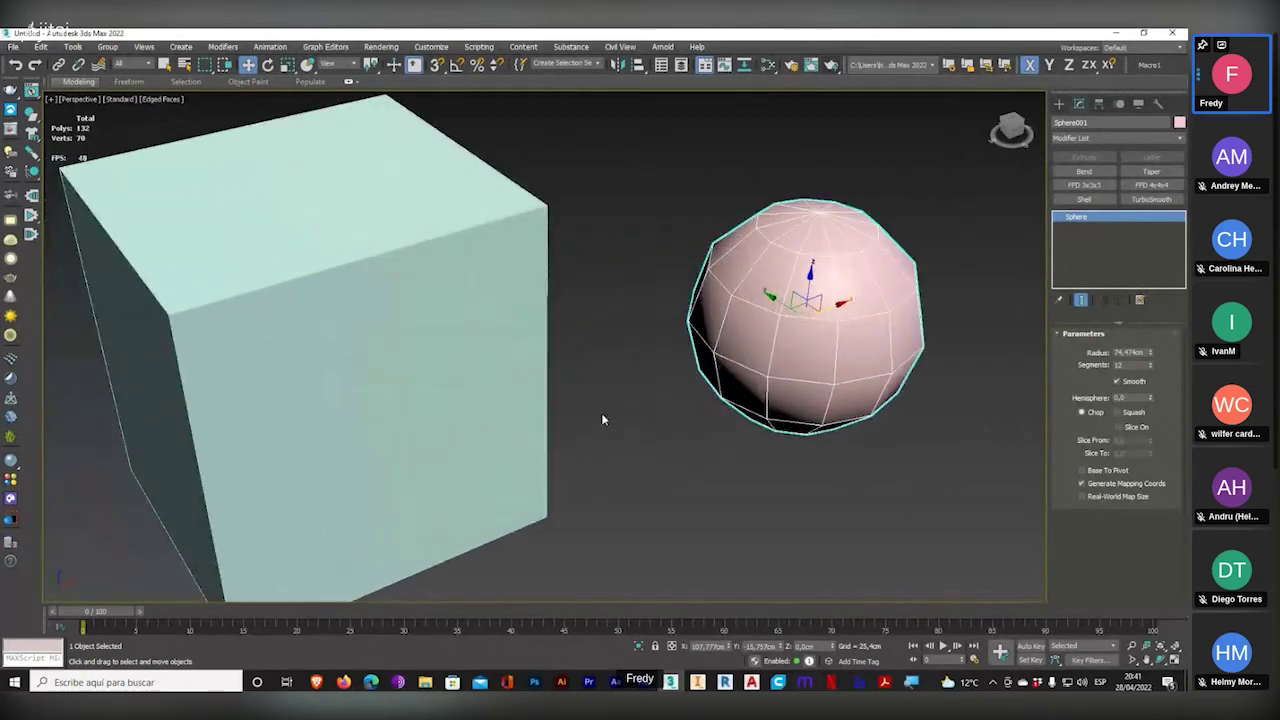
- Convert the box to an Editable Poly
left_click(457, 294)
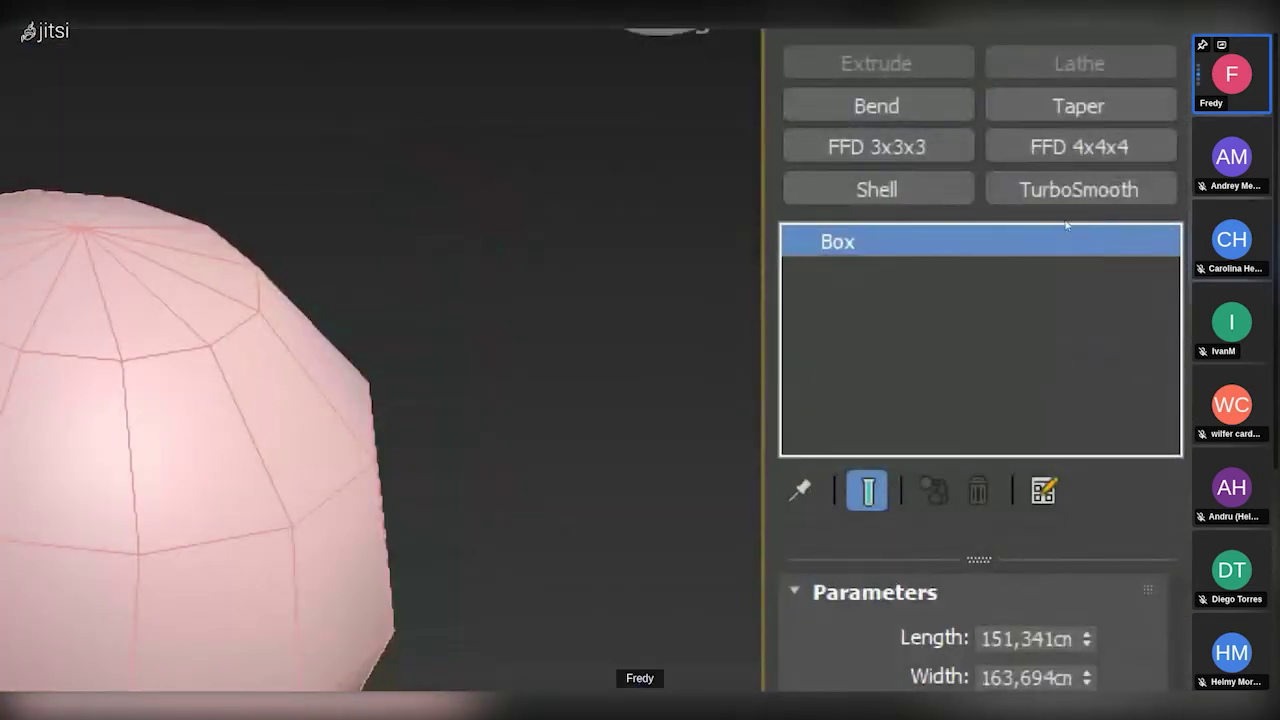
right_click(1071, 224)
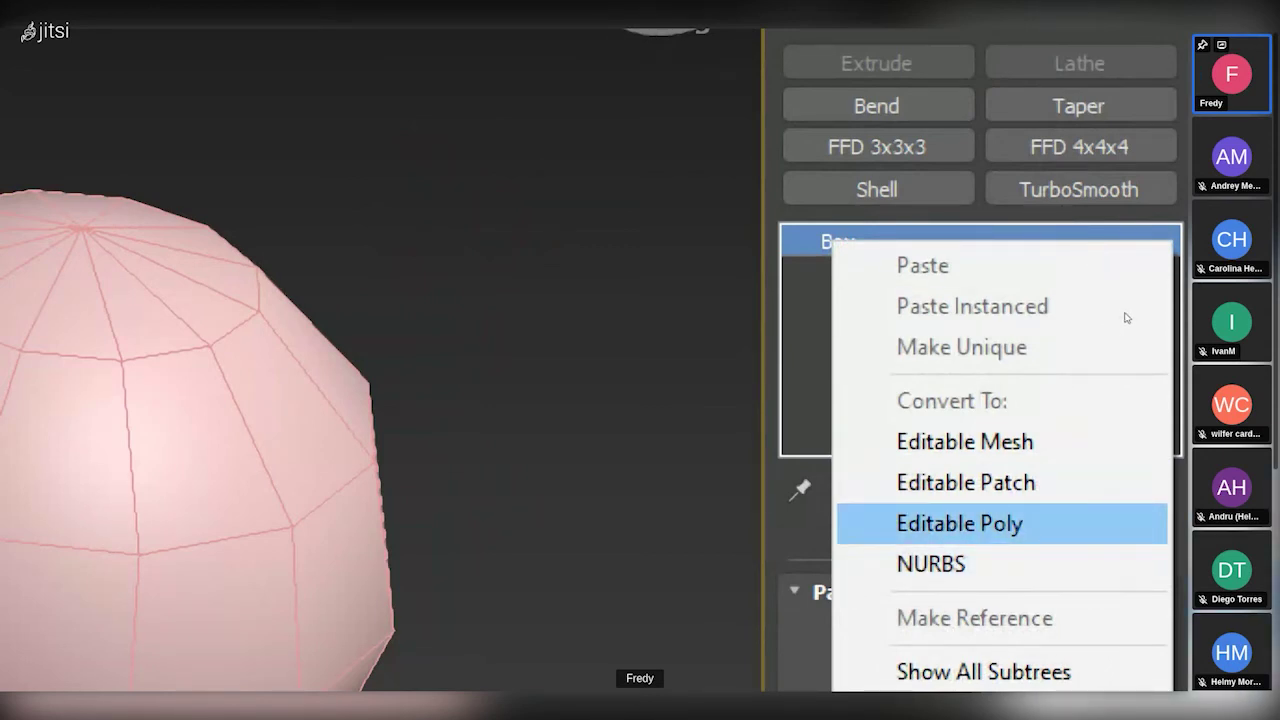
left_click(1000, 523)
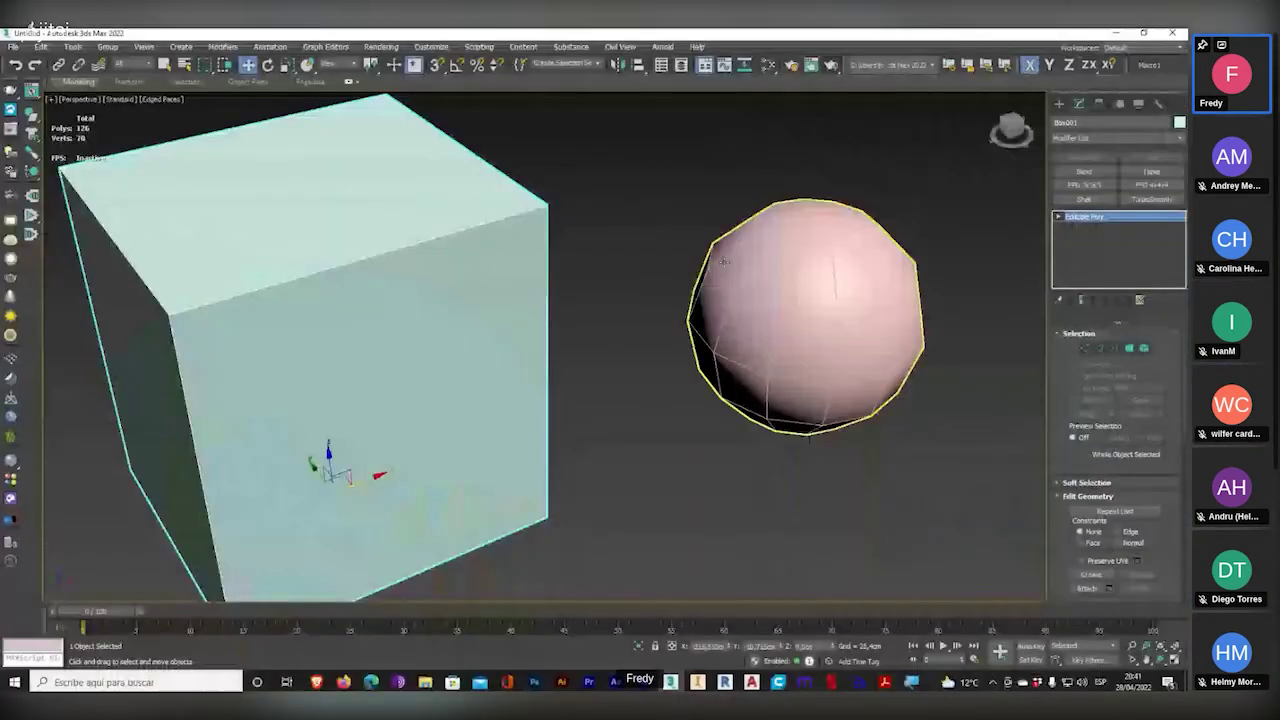
- Draw a circle spline with a radius of about 99 cm in front of the sphere in the Perspective view
scroll(756, 354, "down", 3)
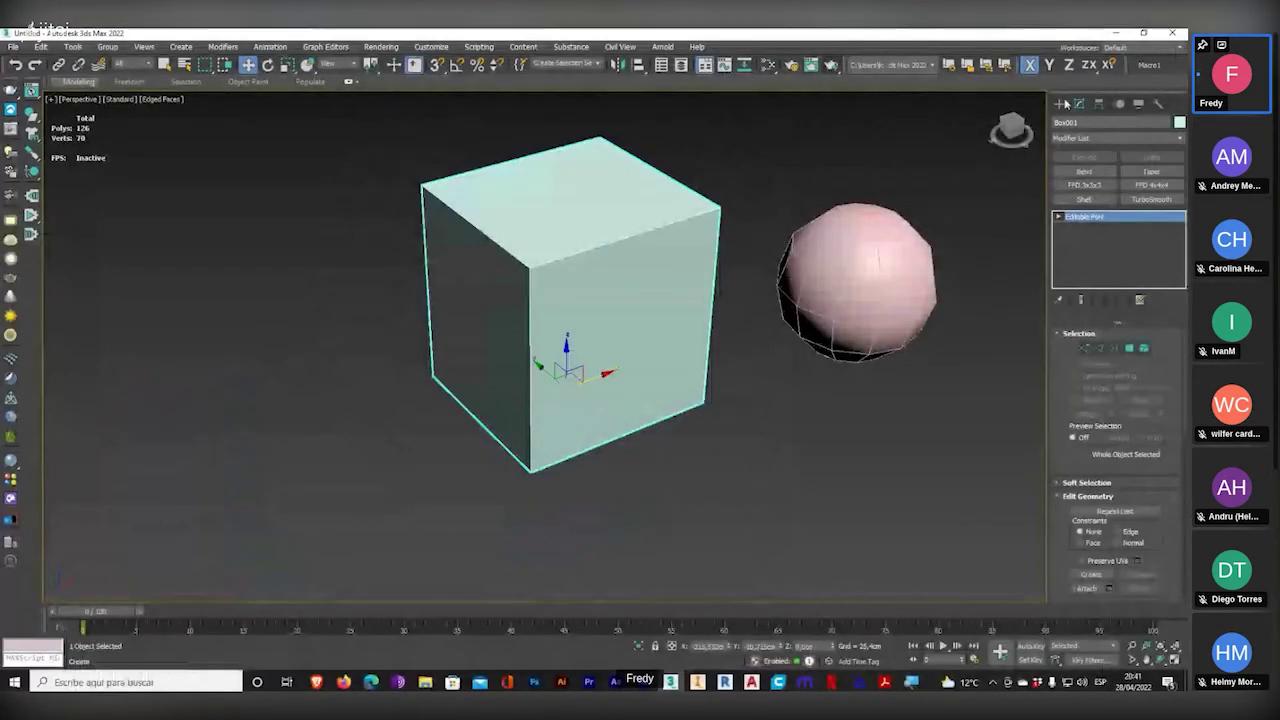
left_click(1061, 103)
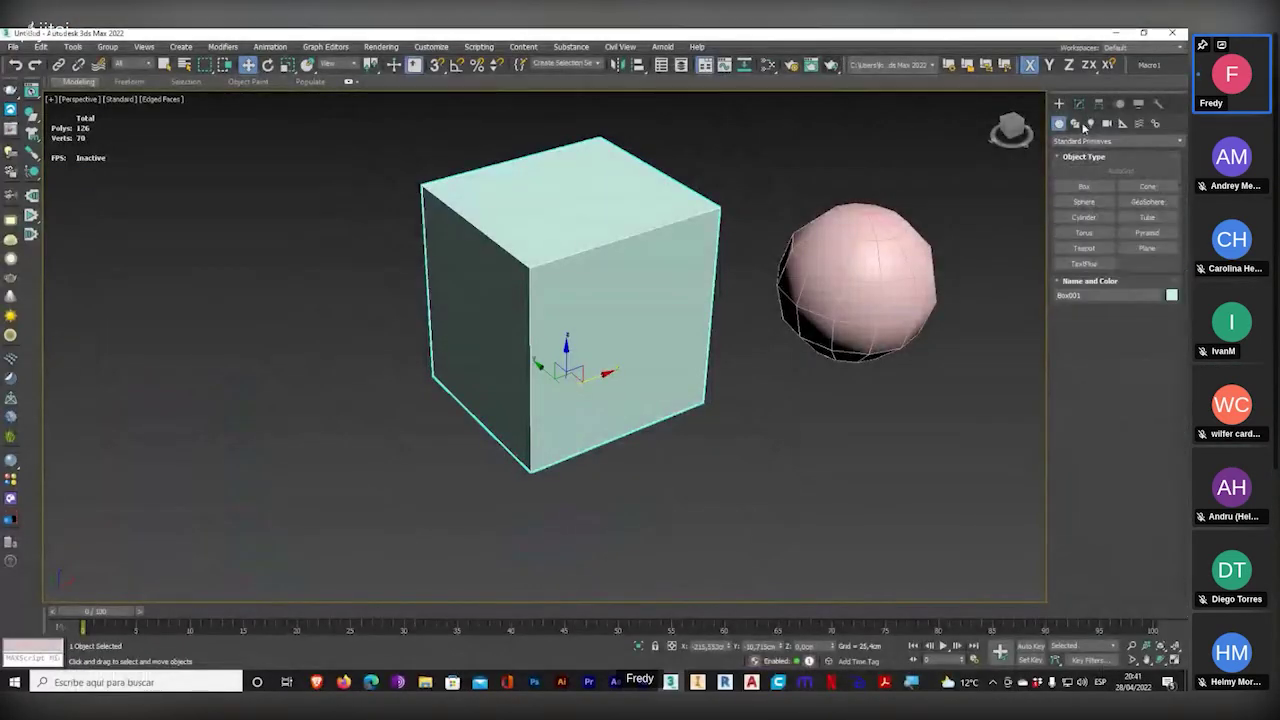
left_click(1074, 123)
left_click(1084, 217)
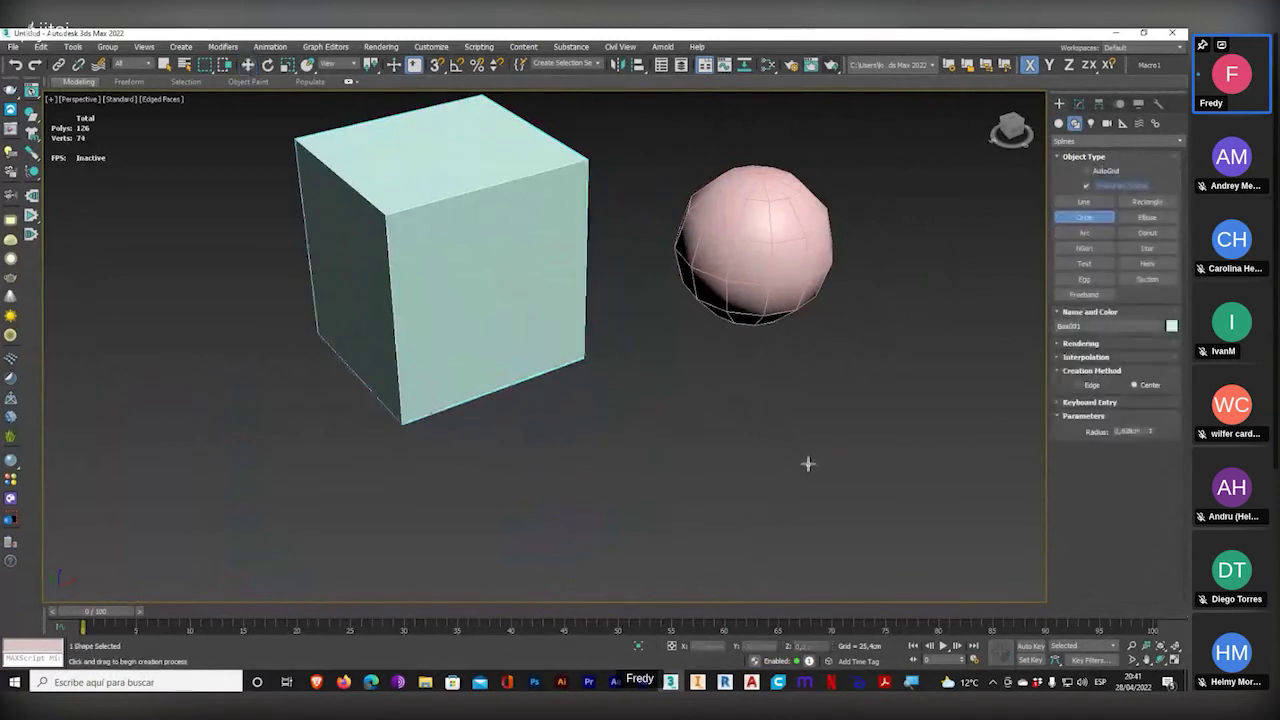
left_click_drag(808, 463, 920, 423)
middle_click_drag(920, 423, 960, 388)
left_click_drag(1150, 431, 1137, 410)
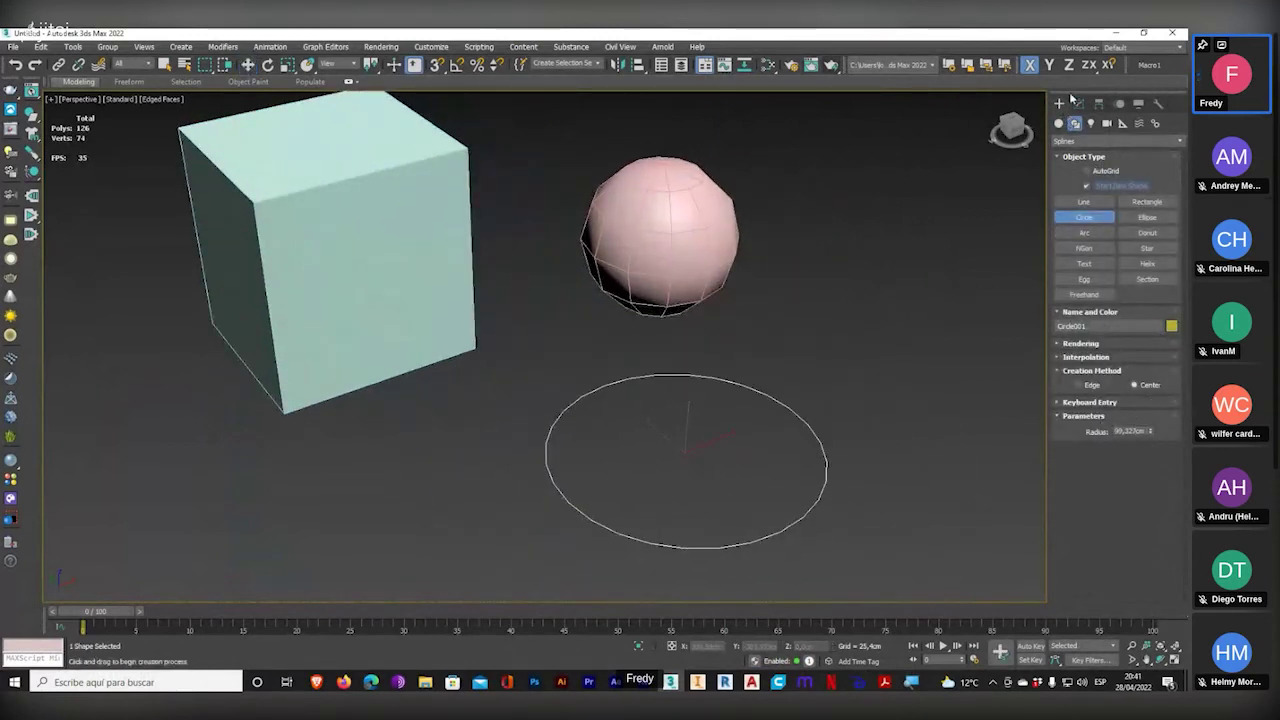
- Convert the circle to an Editable Spline, expand its sub-object levels and delete the circle
left_click(1078, 103)
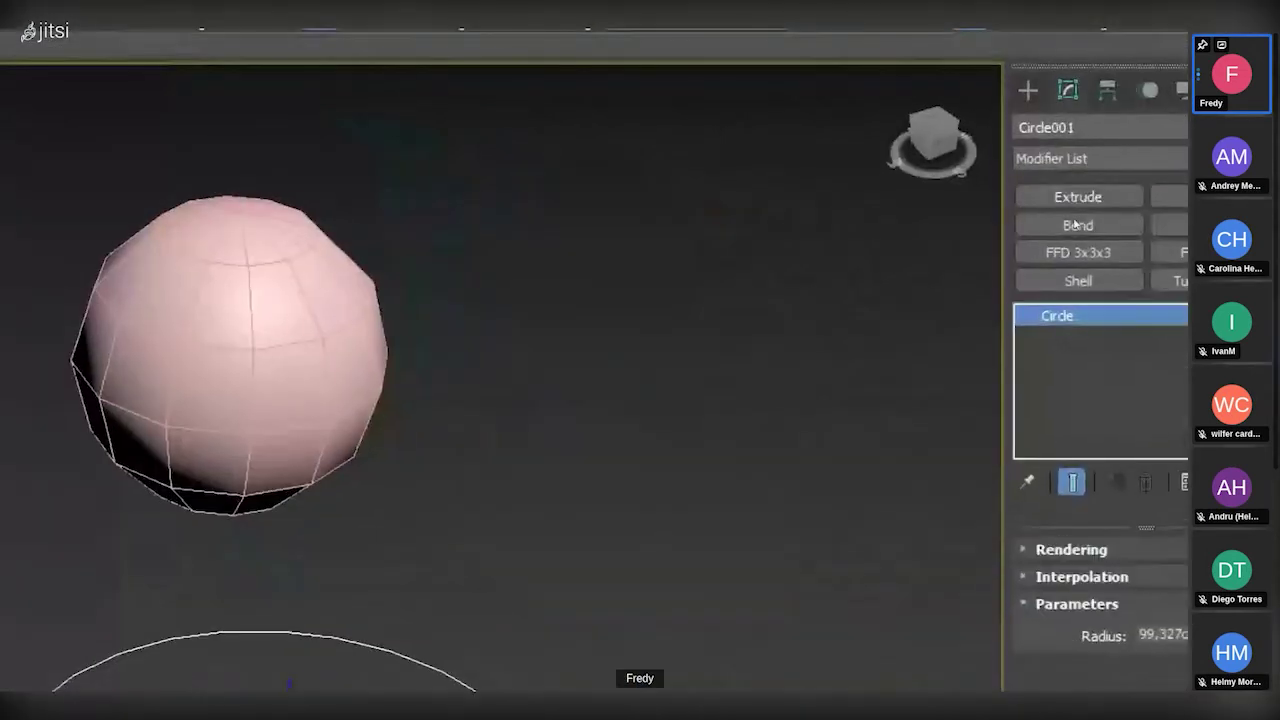
right_click(1057, 315)
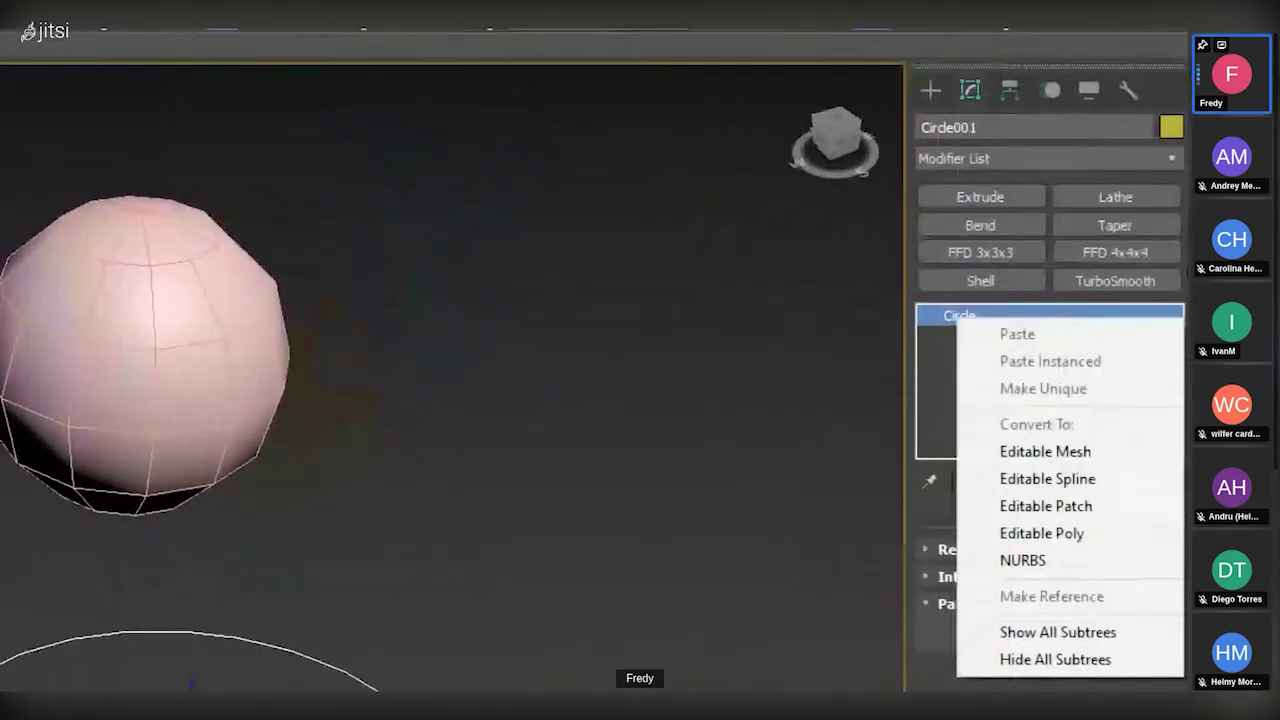
left_click(1141, 477)
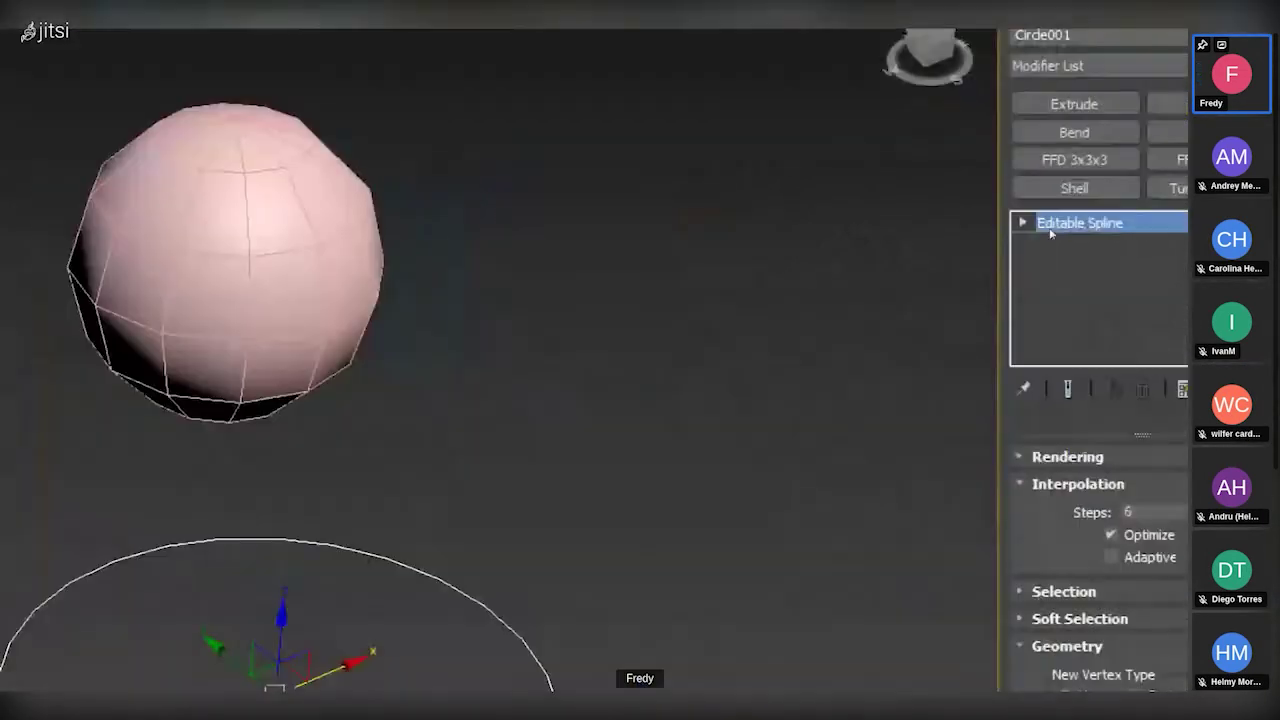
left_click(1058, 216)
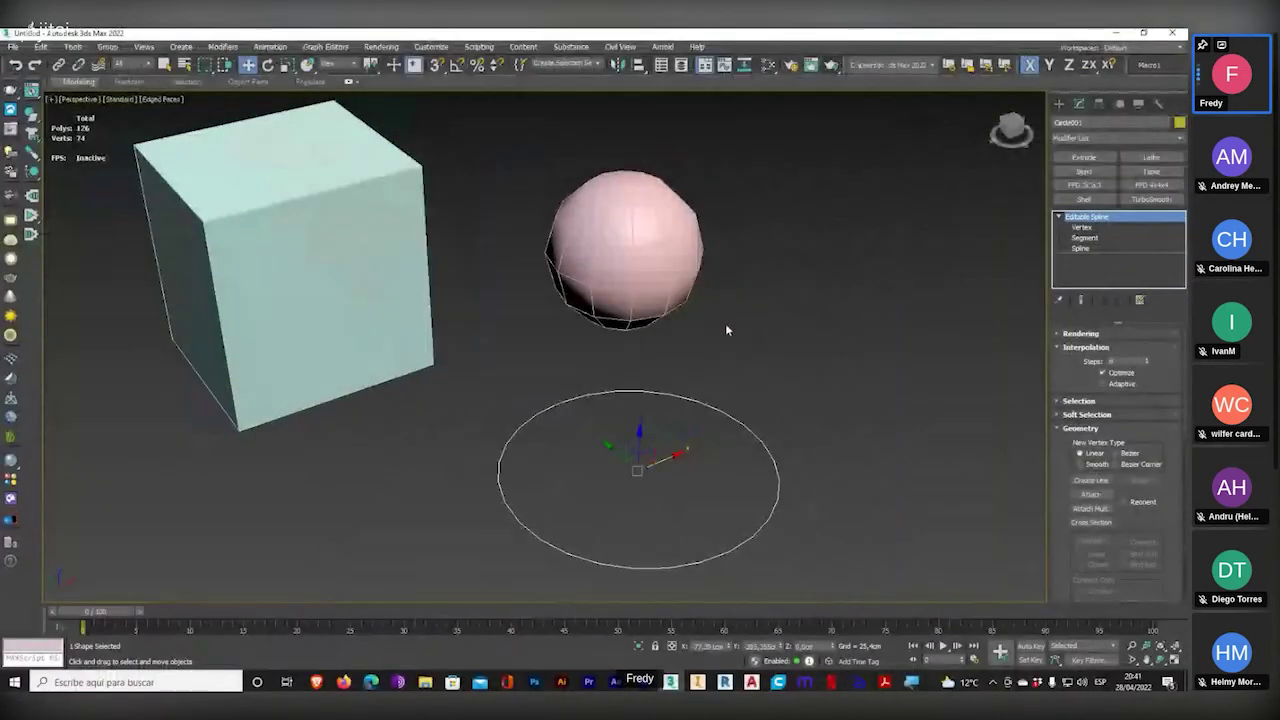
key("Delete")
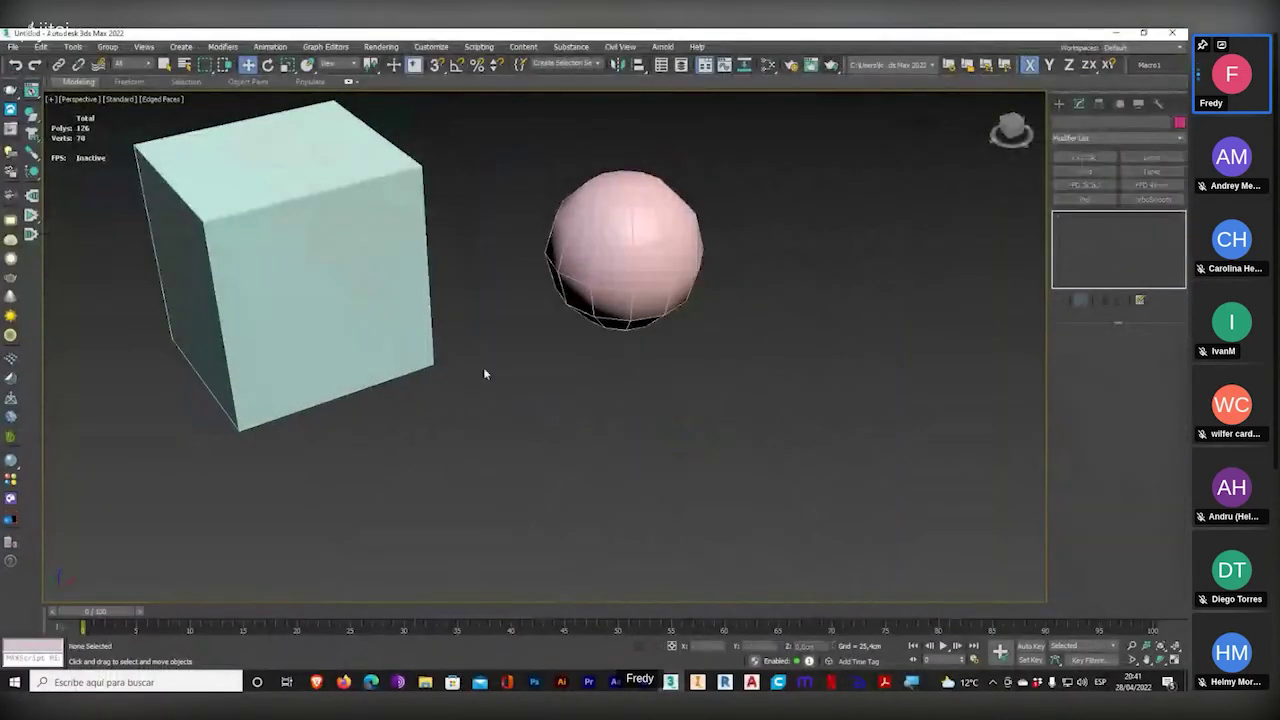
- Select the box, enter its Vertex sub-object level and select one upper corner vertex
left_click(363, 314)
middle_click_drag(363, 314, 424, 369, "alt")
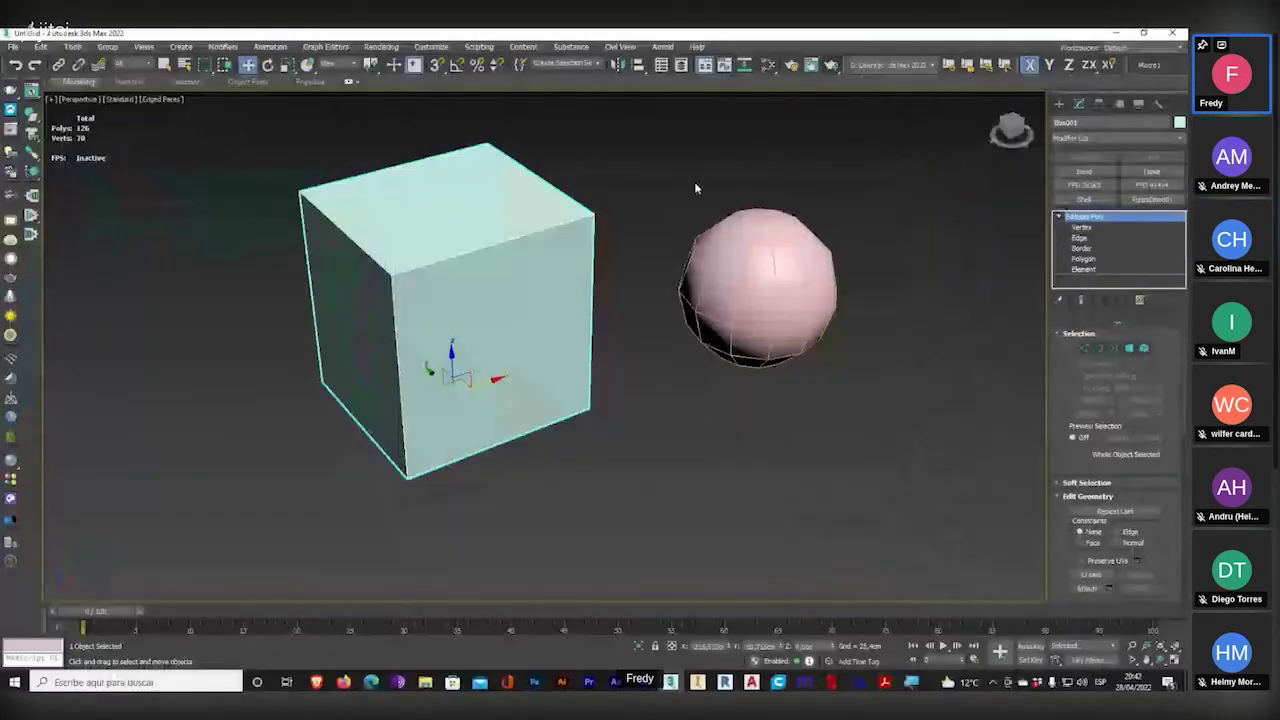
scroll(667, 231, "up", 3)
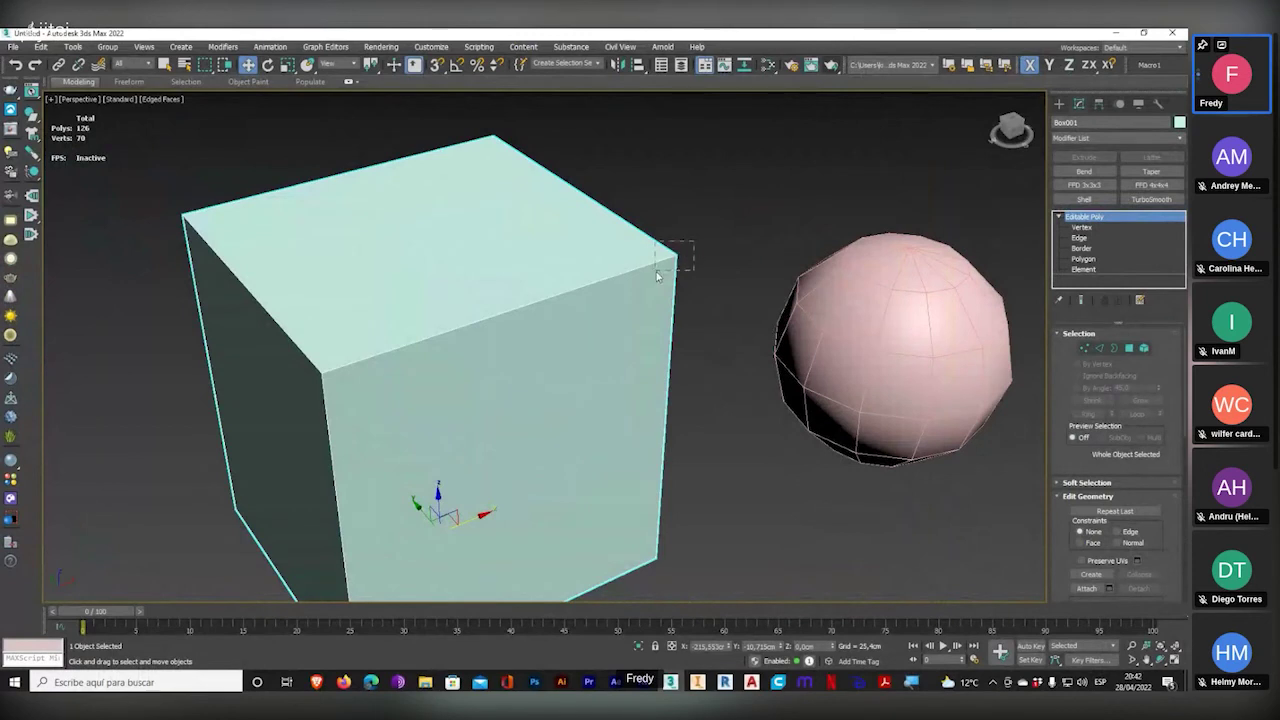
left_click(1082, 228)
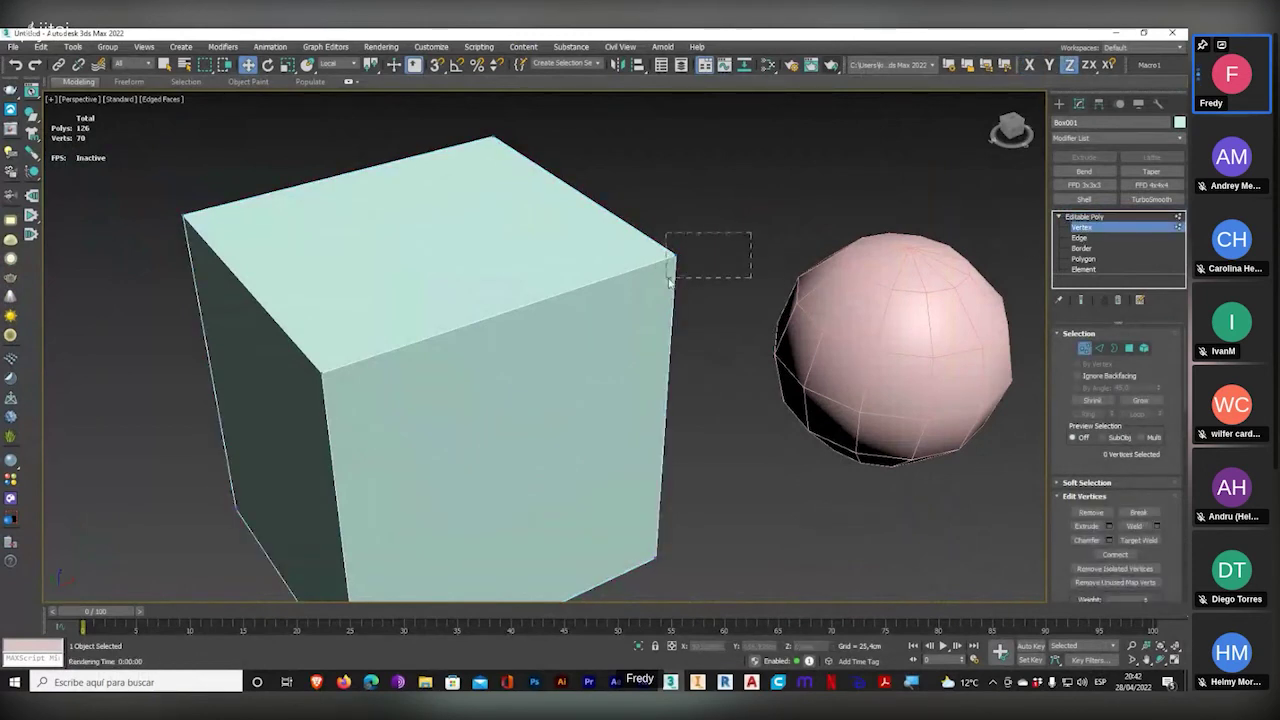
left_click_drag(670, 283, 665, 284)
middle_click_drag(659, 319, 615, 328, "alt")
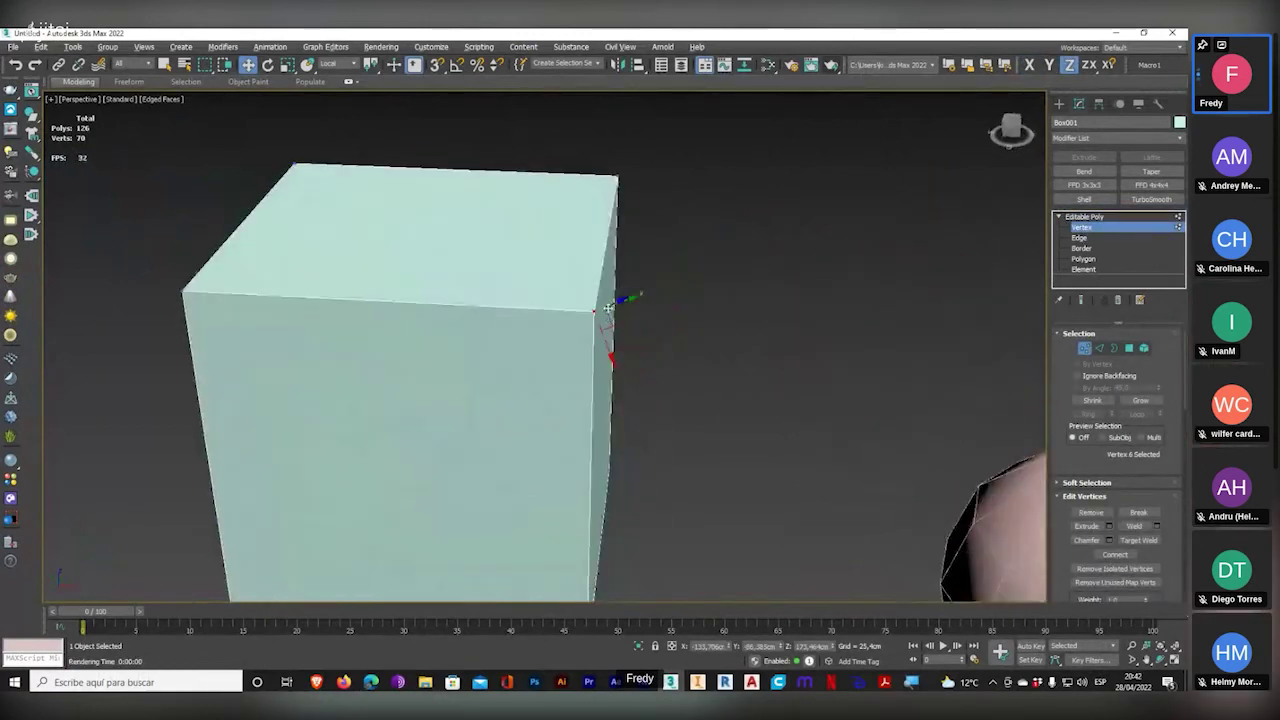
- Select the box's other top corner vertices in turn and window-select its lower corner vertices
left_click_drag(626, 160, 596, 191)
left_click_drag(268, 180, 284, 184)
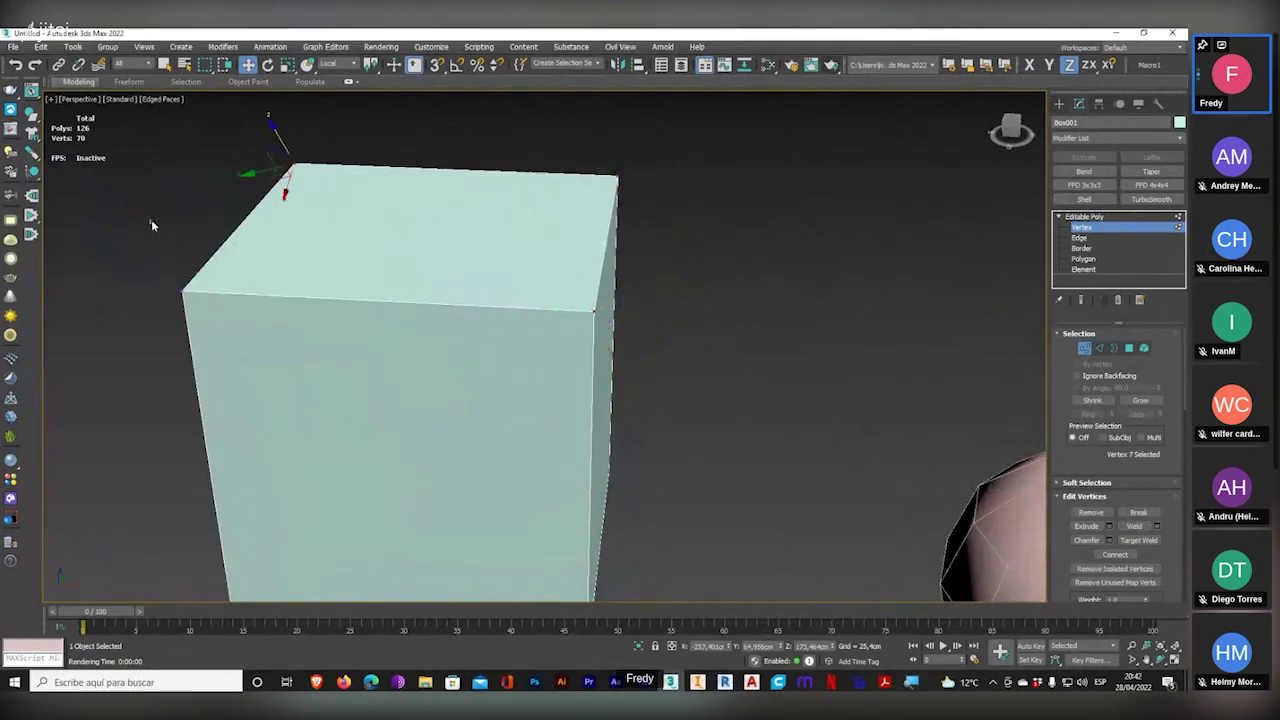
left_click_drag(170, 280, 300, 357)
middle_click_drag(300, 357, 796, 431, "alt")
left_click_drag(800, 405, 212, 588)
middle_click_drag(440, 496, 437, 522, "alt")
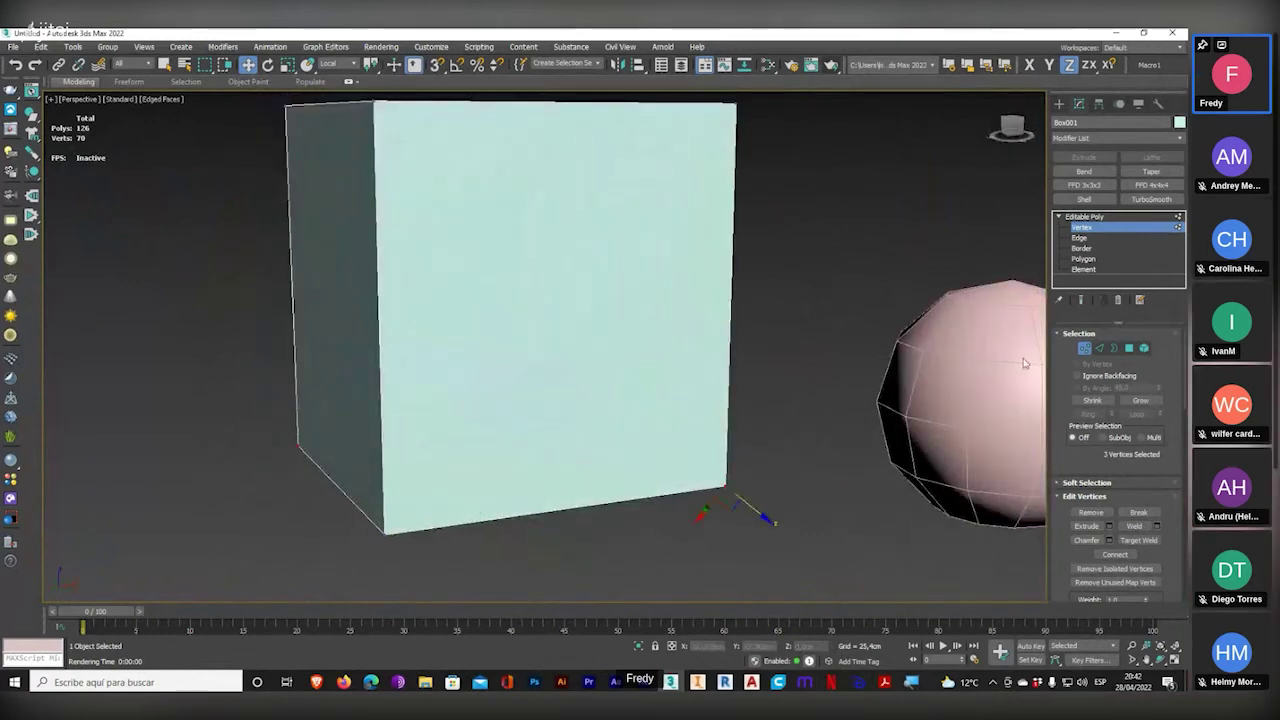
- Switch the box to the Edge sub-object level and select its four top edges one after another
left_click(1081, 238)
middle_click_drag(628, 338, 638, 421)
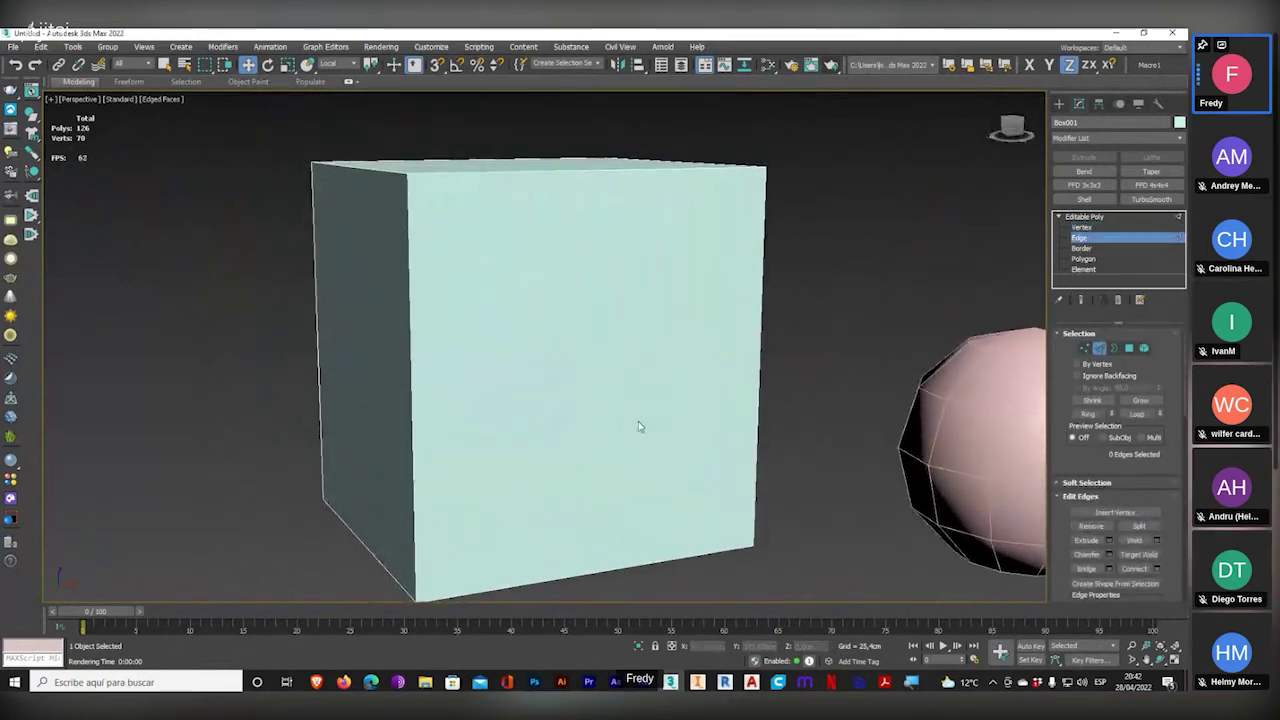
middle_click_drag(543, 408, 562, 430, "alt")
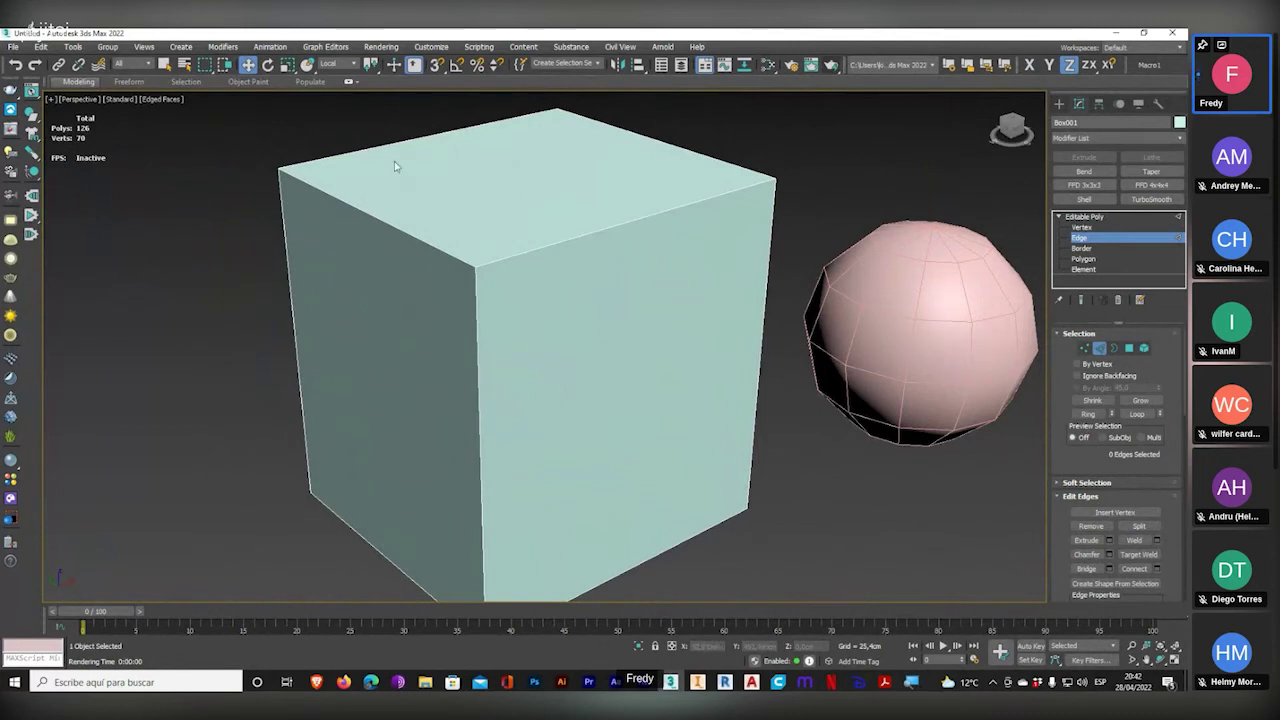
left_click(530, 246)
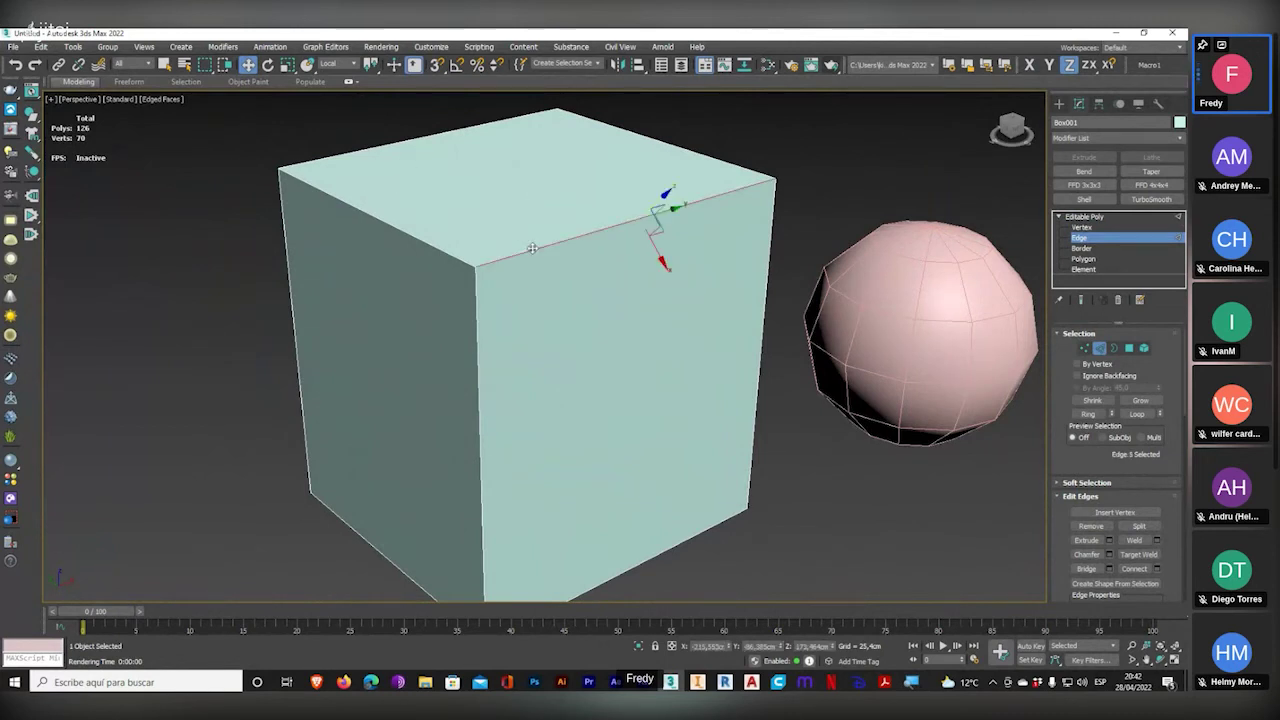
middle_click_drag(530, 246, 492, 310, "alt")
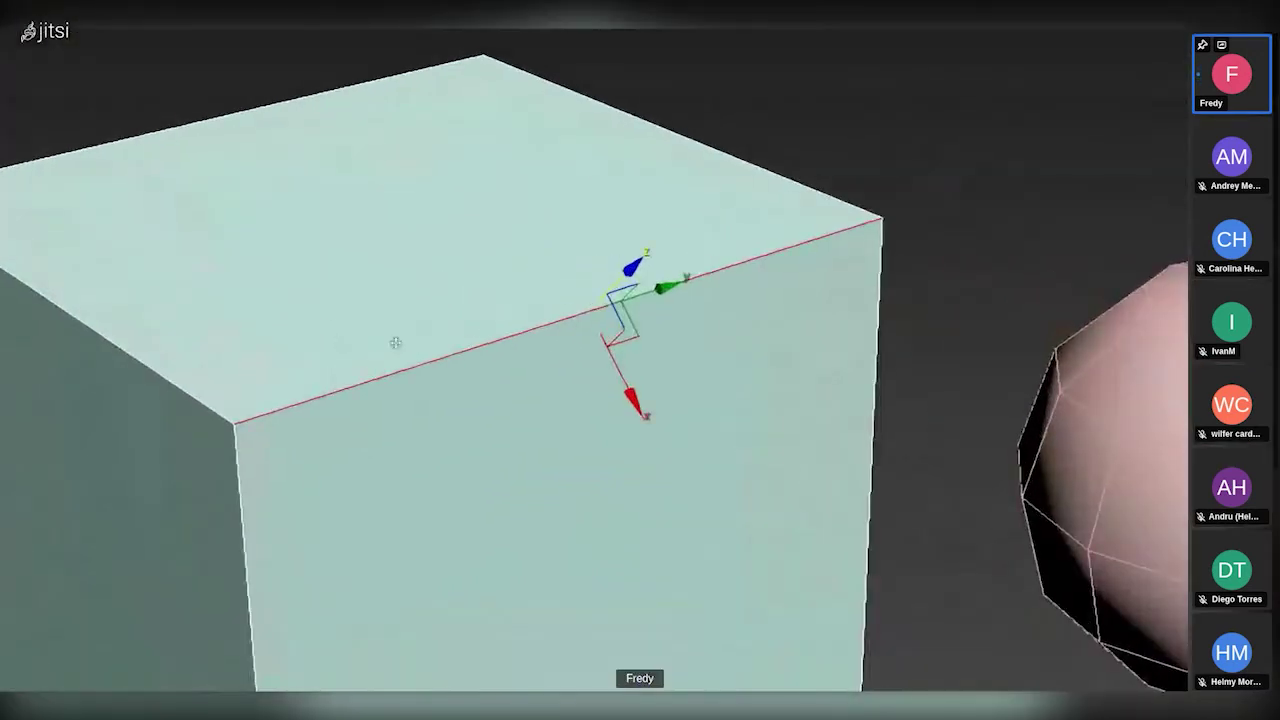
left_click(553, 199)
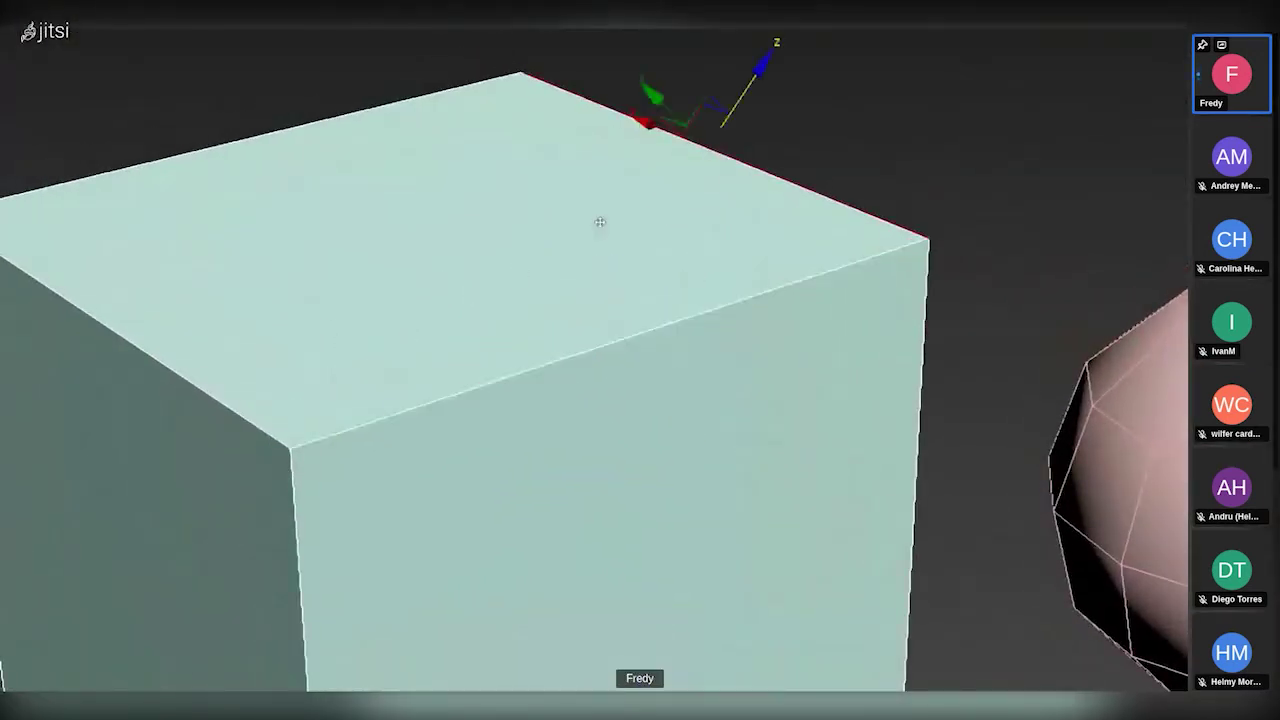
left_click(419, 191)
left_click(258, 295)
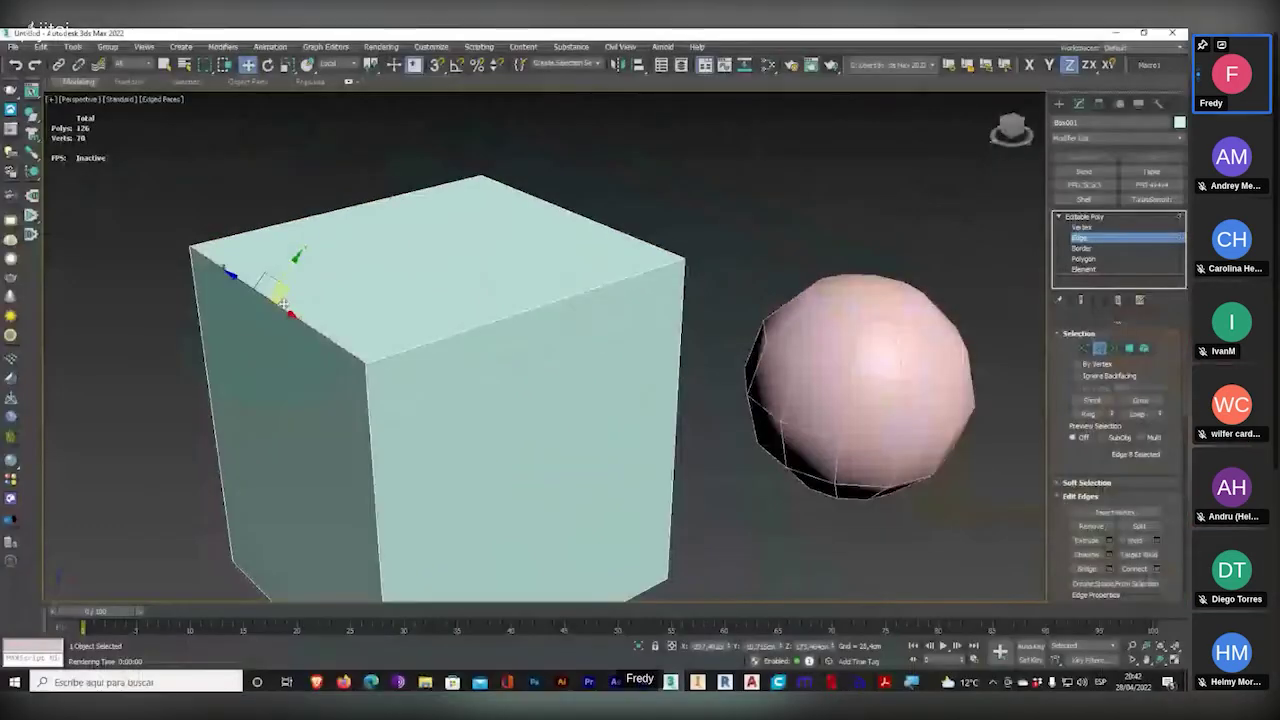
- Window-select edges across the box's sides, then leave its Edge sub-object level
middle_click_drag(284, 304, 685, 393, "alt")
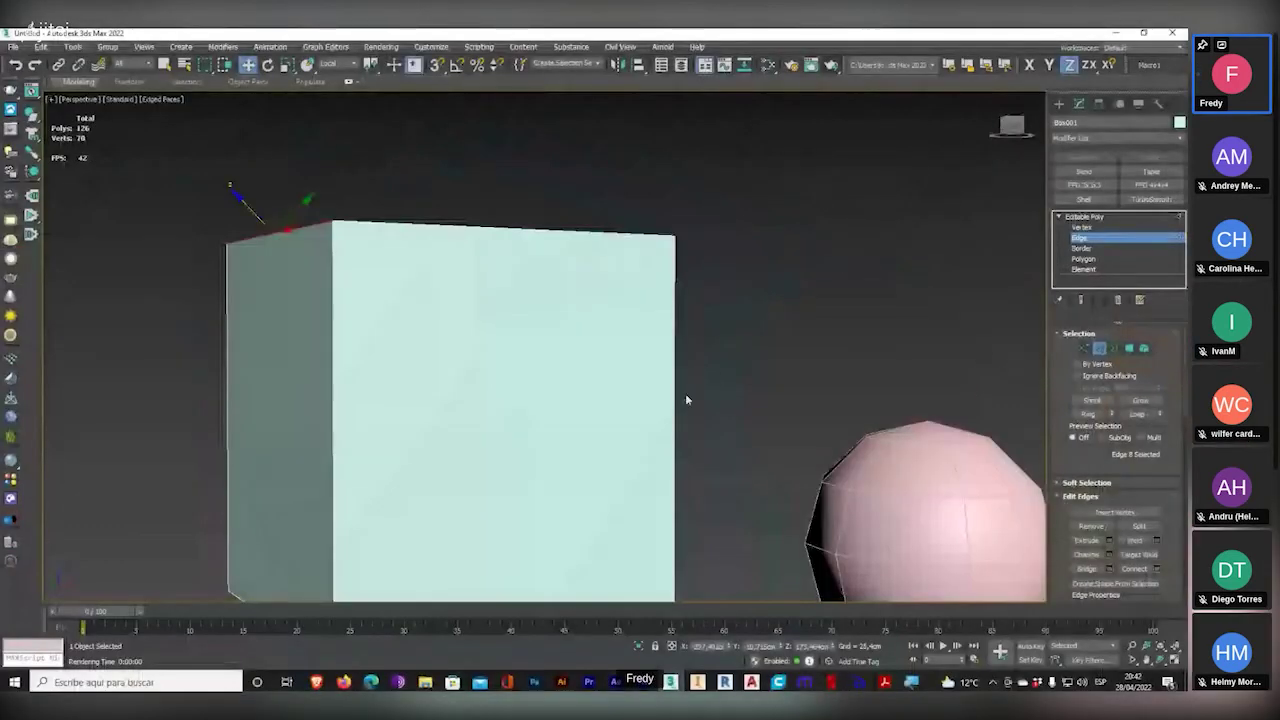
left_click_drag(690, 391, 150, 429)
middle_click_drag(264, 430, 451, 283, "alt")
middle_click_drag(485, 458, 399, 543, "alt")
middle_click_drag(748, 440, 800, 370, "alt")
left_click(1088, 240)
- Select the sphere and convert it to an Editable Poly
left_click(693, 310)
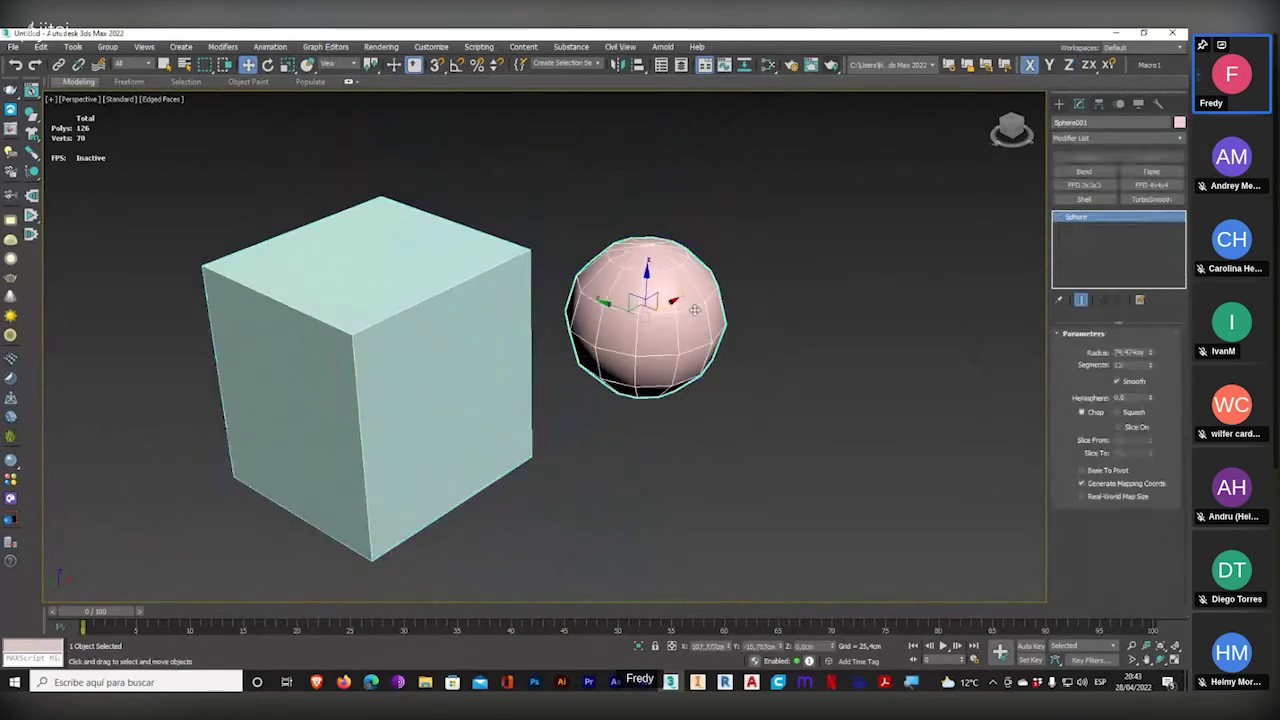
right_click(1094, 219)
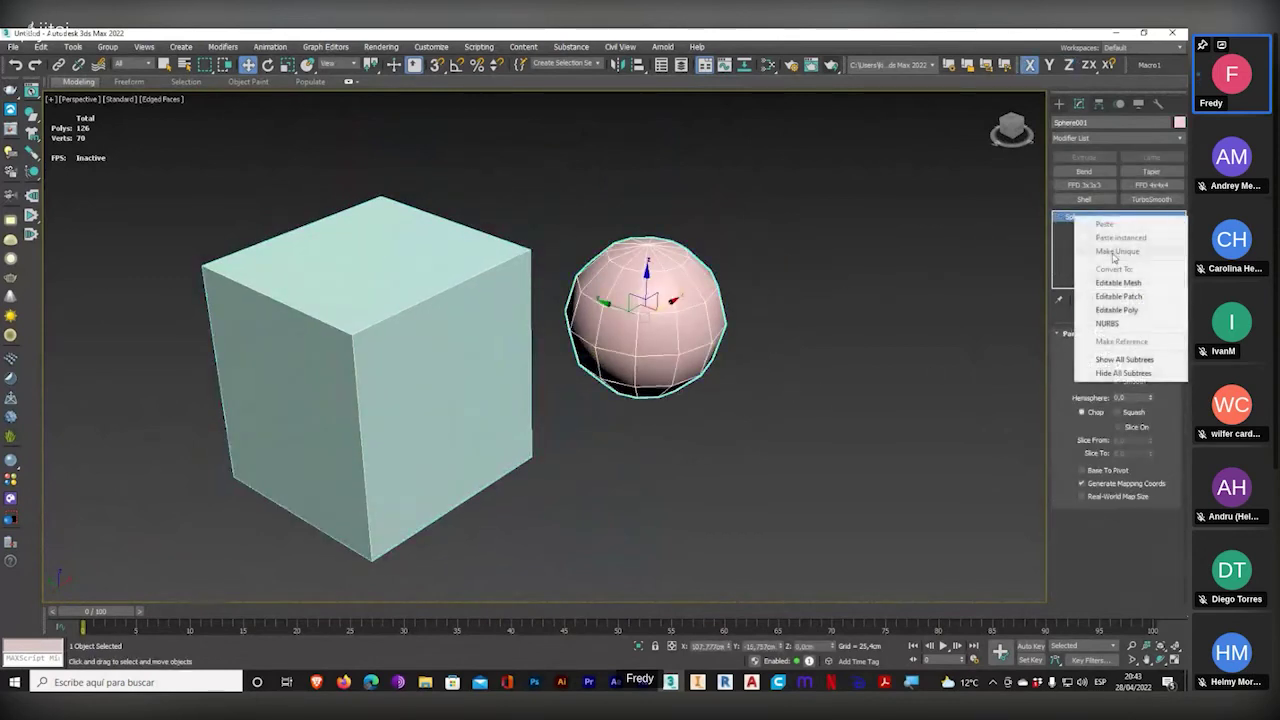
left_click(1105, 310)
- Enter the sphere's Vertex sub-object level and window-select a band of vertices across it
scroll(700, 310, "up", 3)
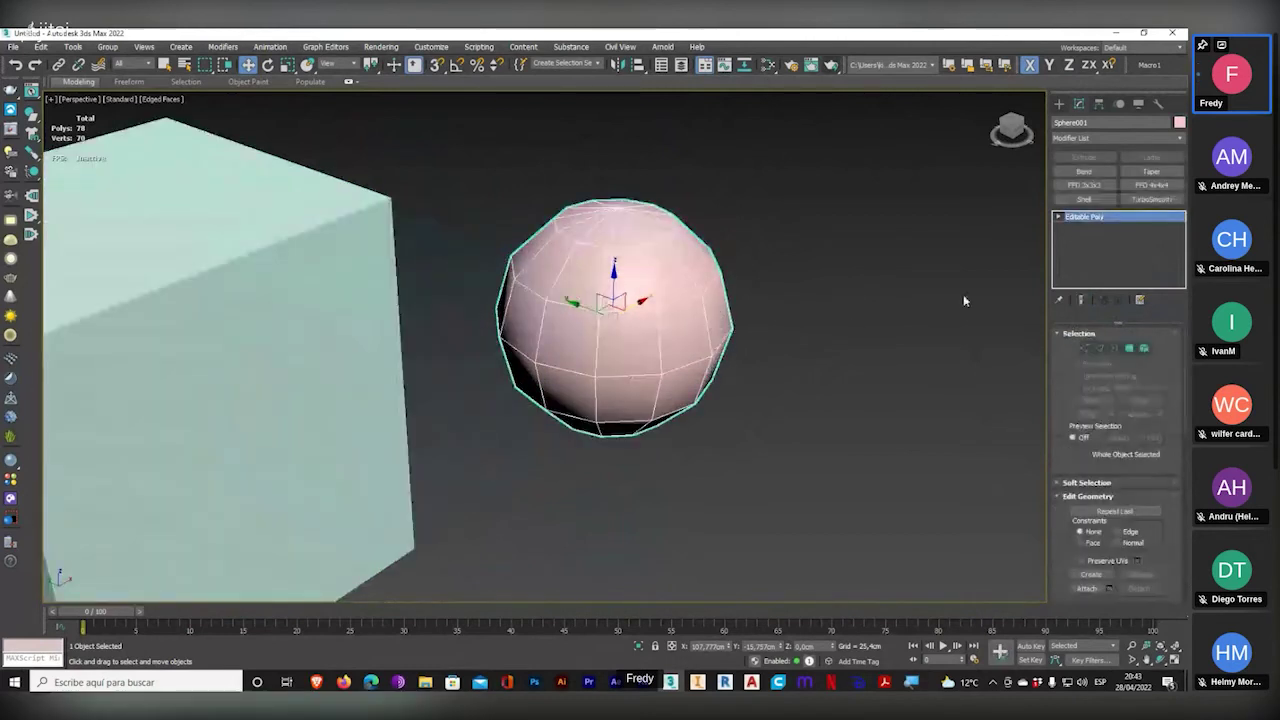
left_click(1084, 348)
scroll(733, 360, "up", 4)
left_click_drag(826, 204, 332, 438)
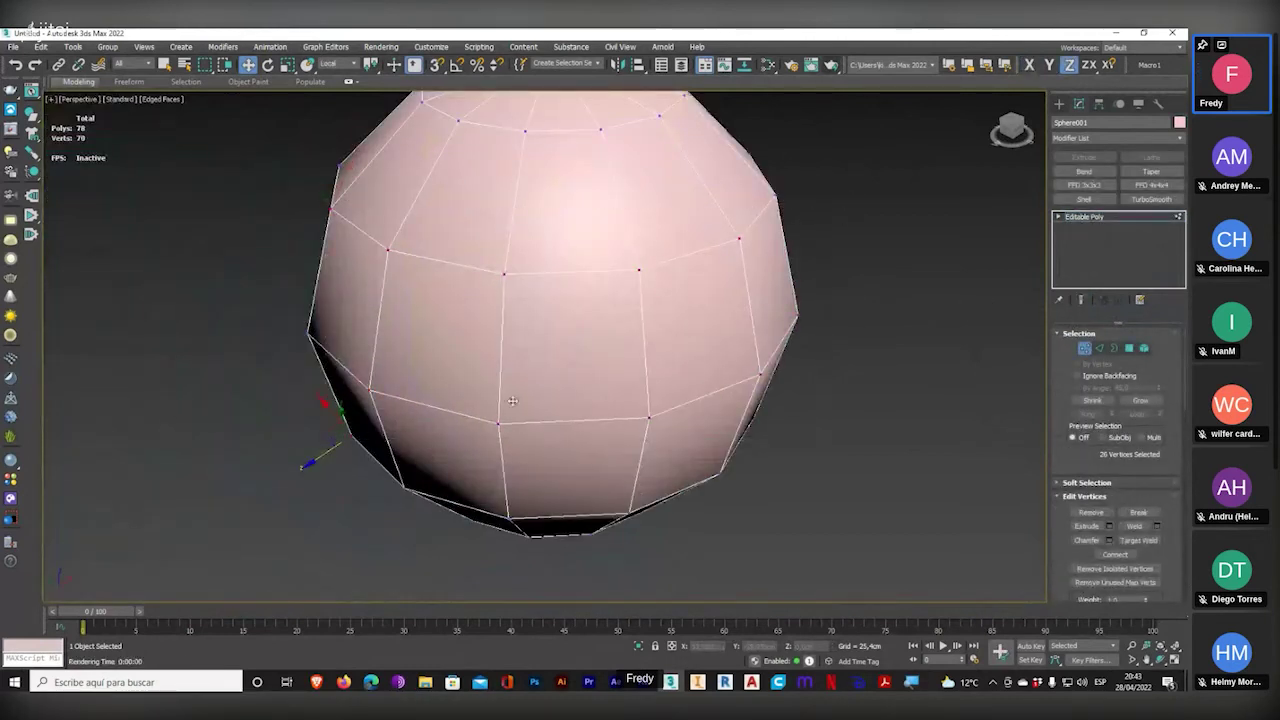
- Switch the sphere to the Edge sub-object level and select individual edges around its front facets one after another
left_click(1100, 348)
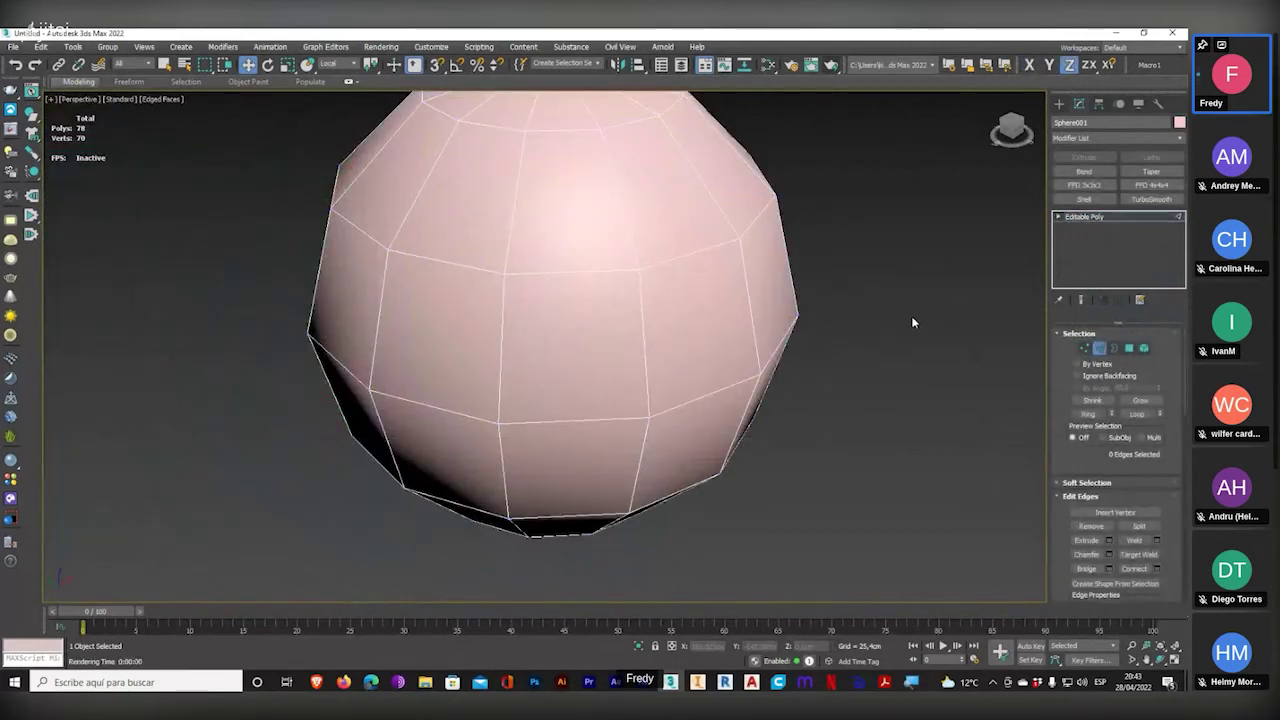
left_click(662, 260)
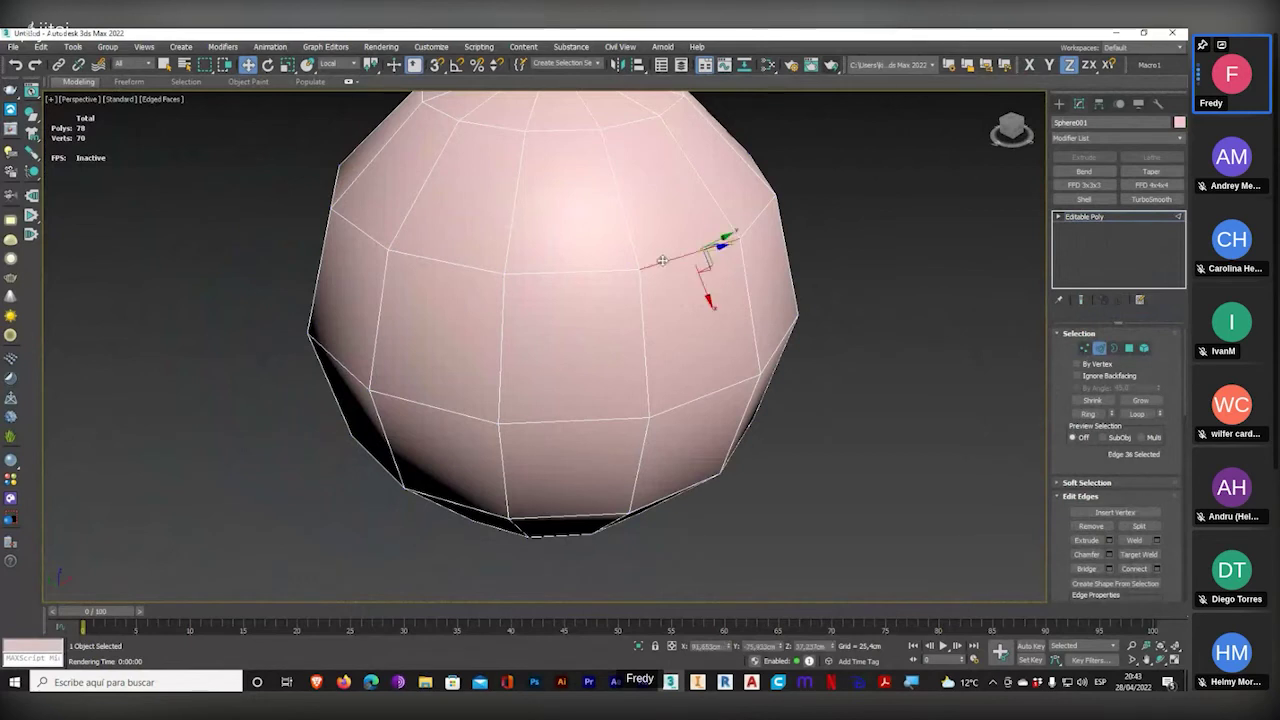
scroll(580, 276, "up", 1)
left_click(585, 271)
left_click(643, 330)
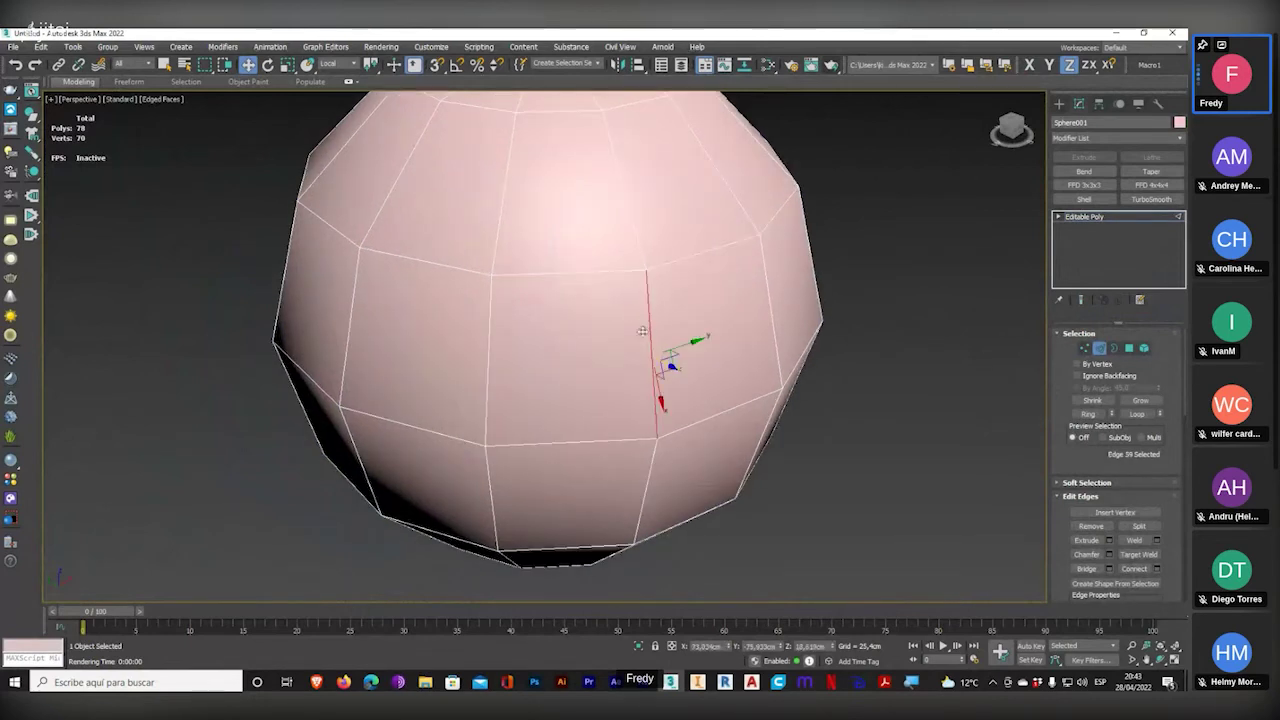
left_click(583, 438)
left_click(486, 358)
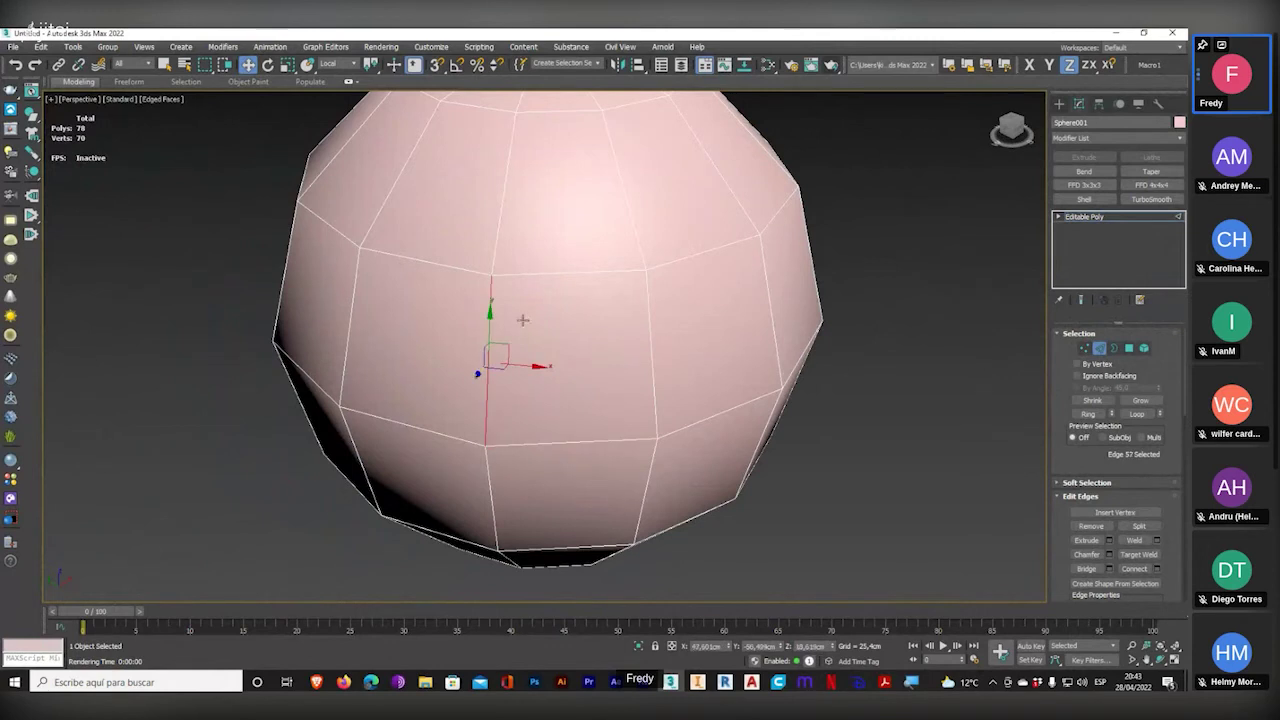
left_click(557, 273)
left_click(648, 321)
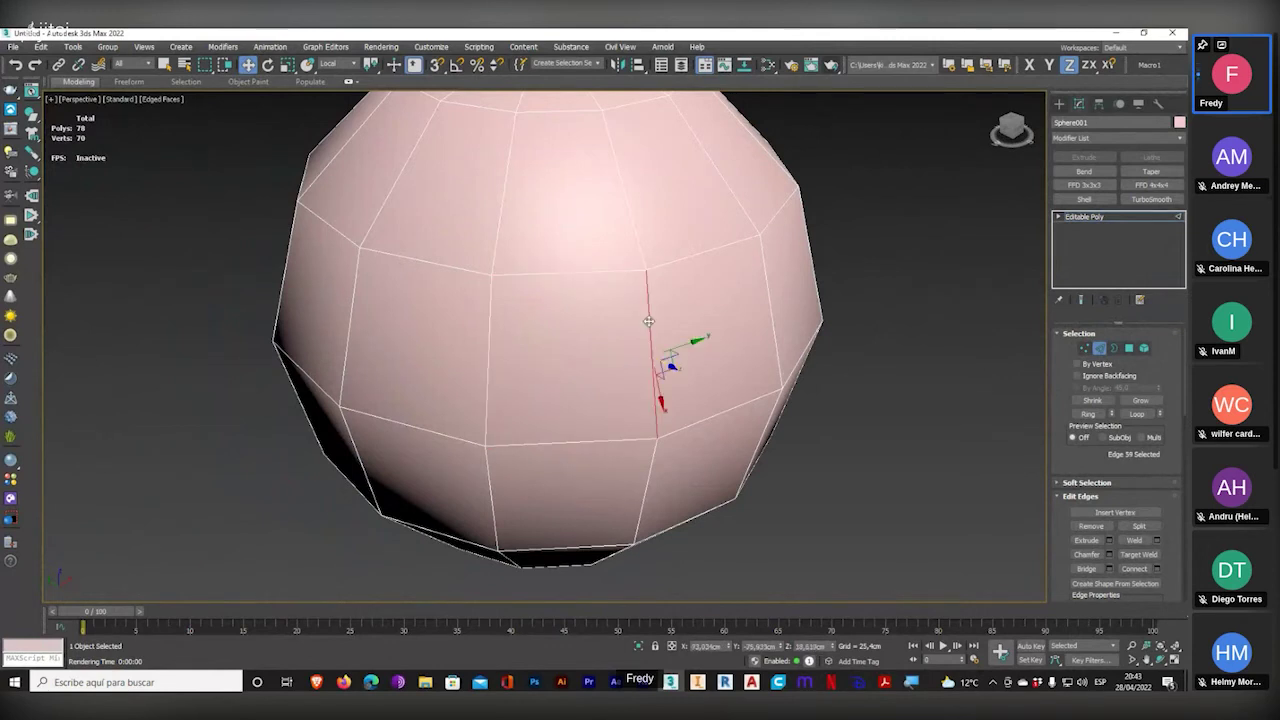
- Switch the sphere to the Border sub-object level
left_click(1114, 348)
scroll(504, 368, "down", 5)
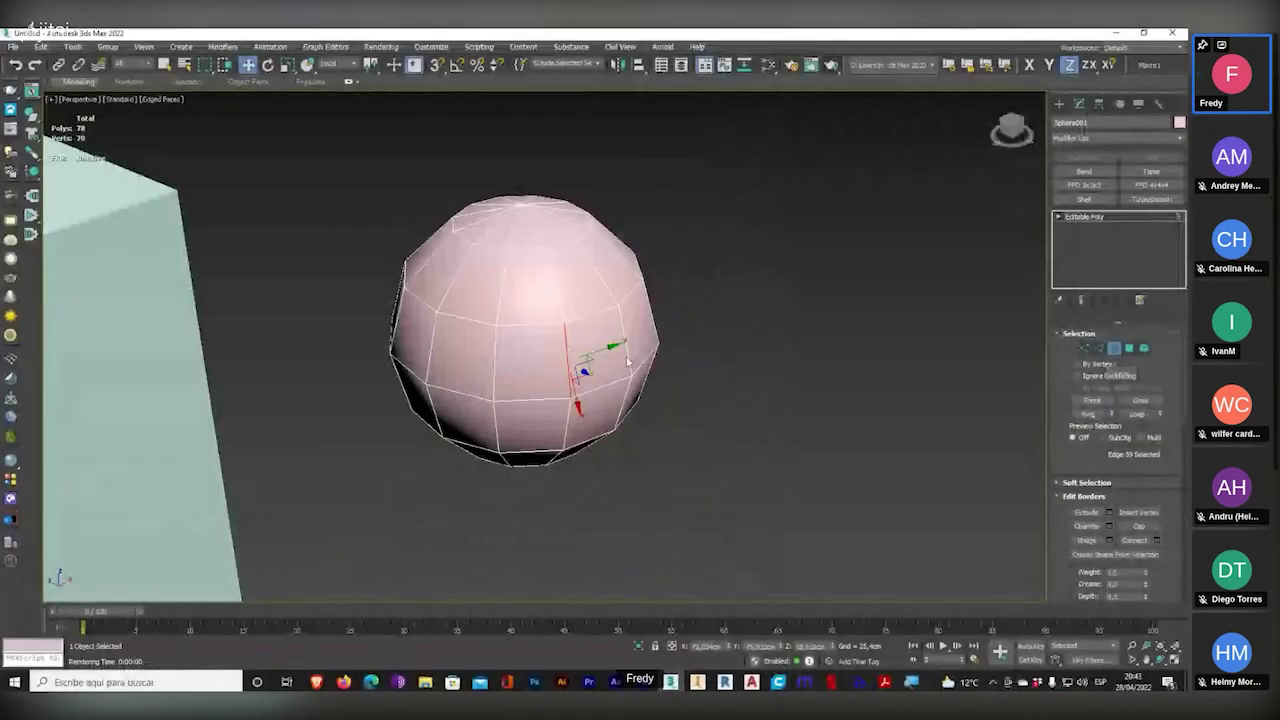
middle_click_drag(552, 428, 700, 360)
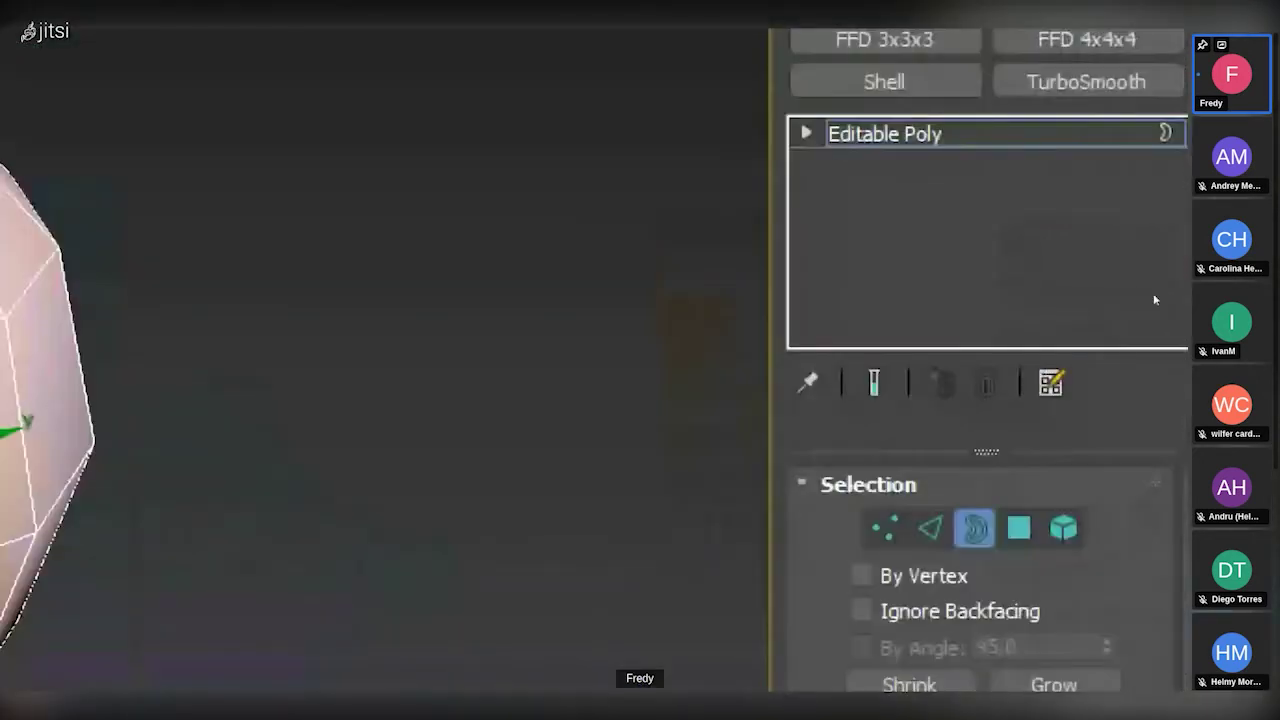
- Switch the sphere to the Polygon sub-object level and select single polygons along its middle row in turn
left_click(1018, 527)
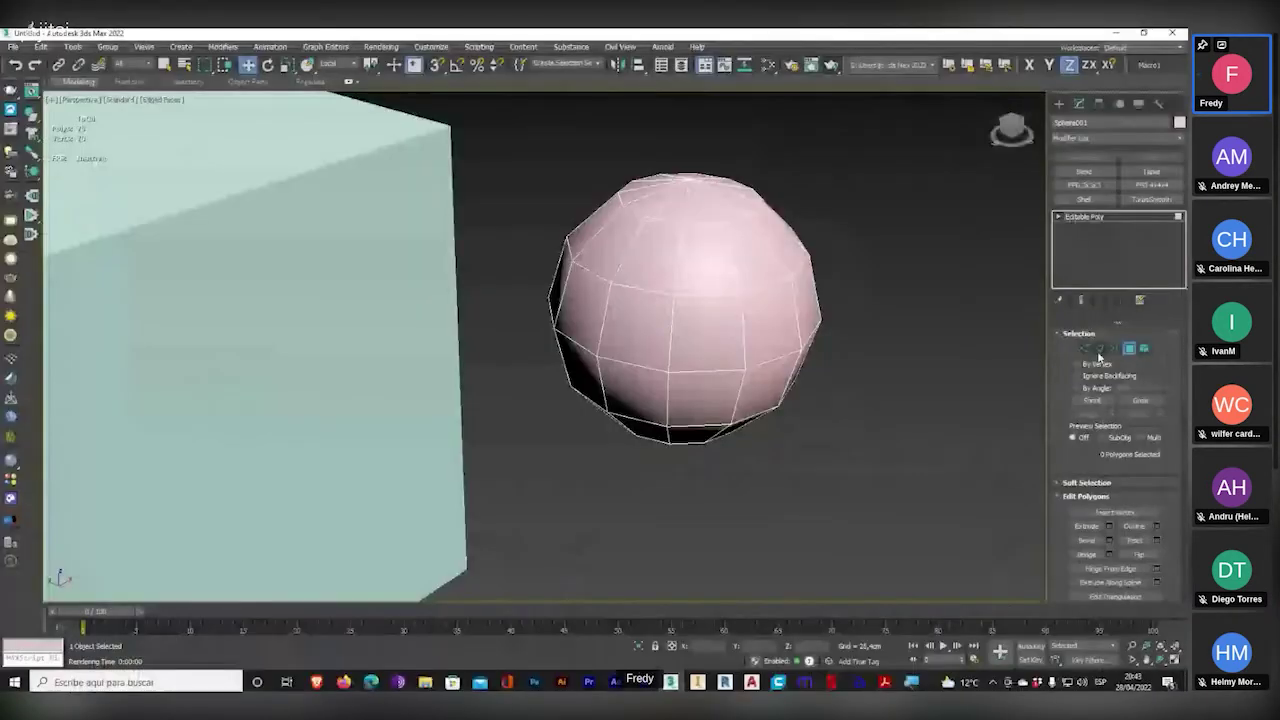
left_click(710, 335)
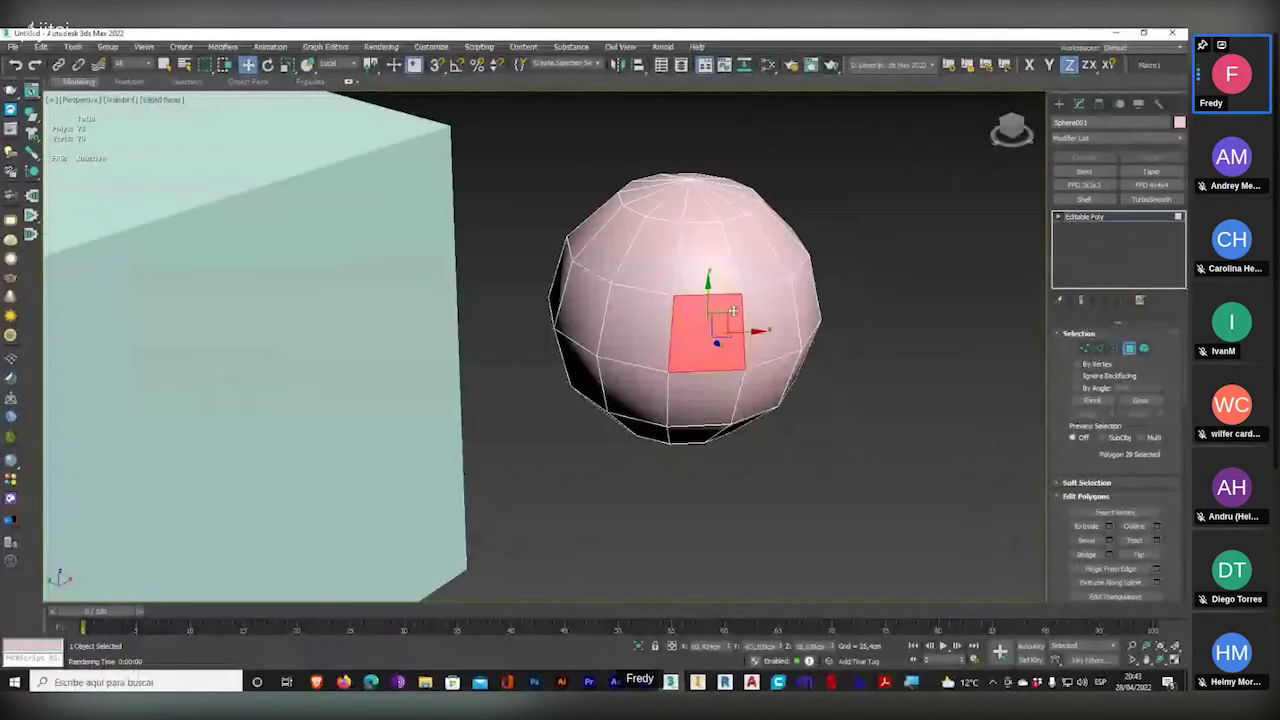
middle_click_drag(710, 335, 713, 329, "alt")
scroll(711, 329, "up", 4)
left_click(635, 338)
left_click(749, 335)
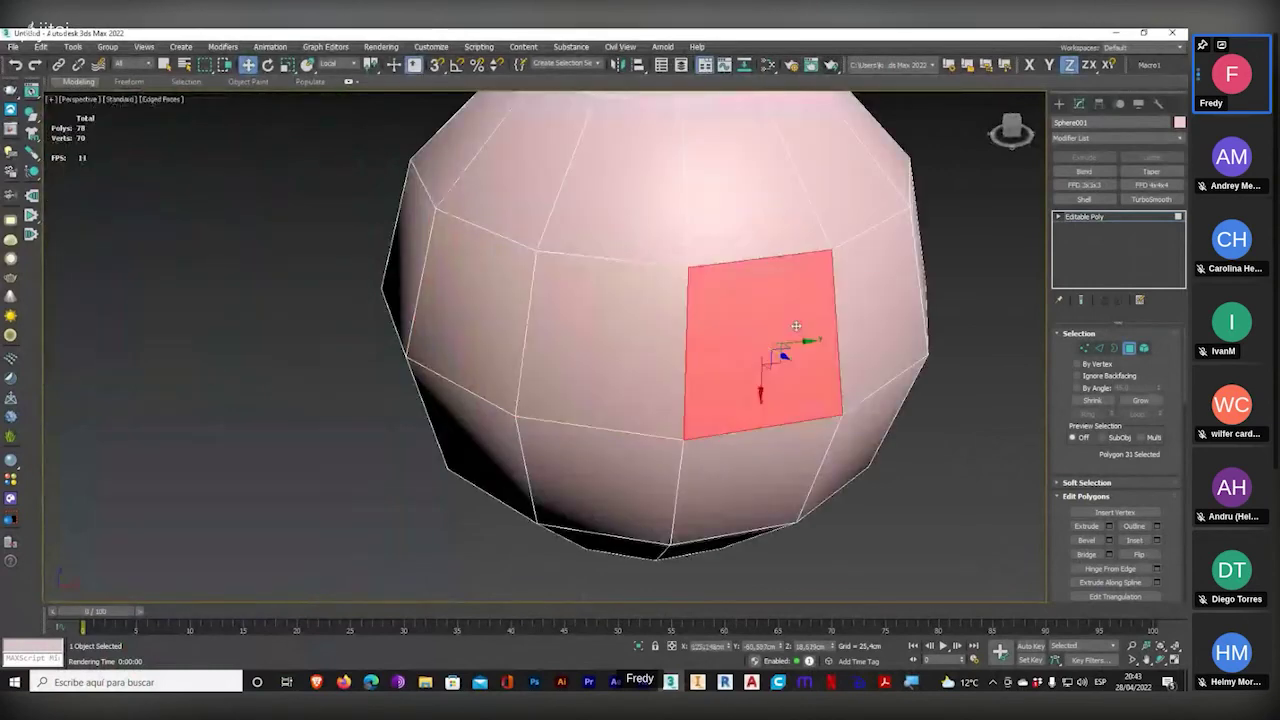
left_click(880, 343)
middle_click_drag(880, 345, 808, 368, "alt")
left_click(622, 351)
left_click(730, 357)
left_click(865, 357)
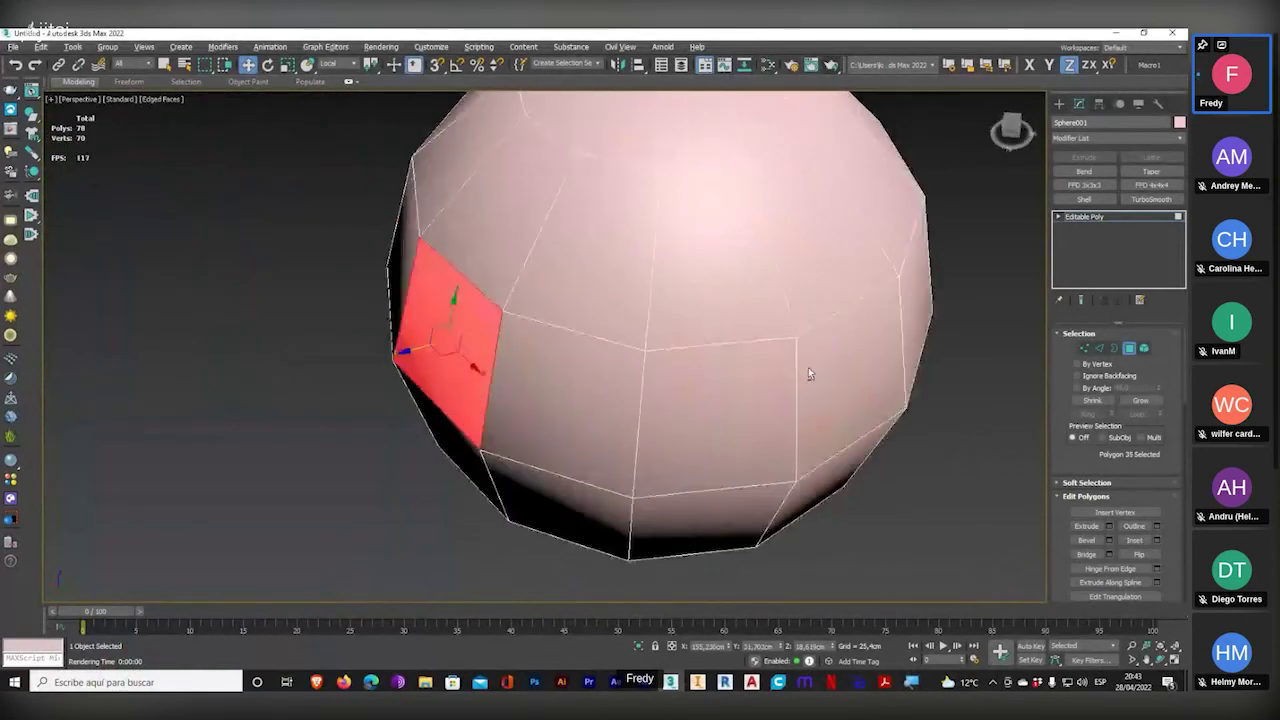
left_click(580, 357)
left_click(687, 371)
- Select the polygons of the sphere's upper ring, just below the cap, one at a time
left_click(715, 313)
left_click(805, 262)
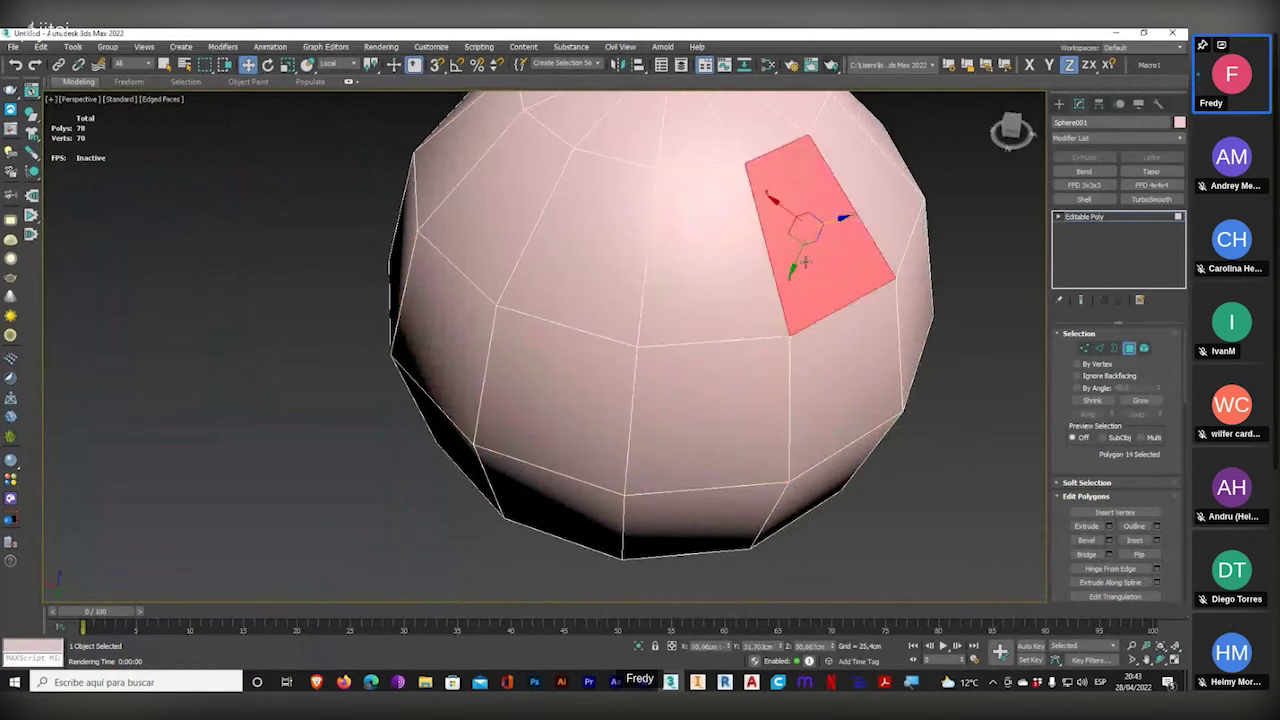
left_click(881, 187)
middle_click_drag(791, 200, 752, 280, "alt")
left_click(686, 420)
left_click(788, 408)
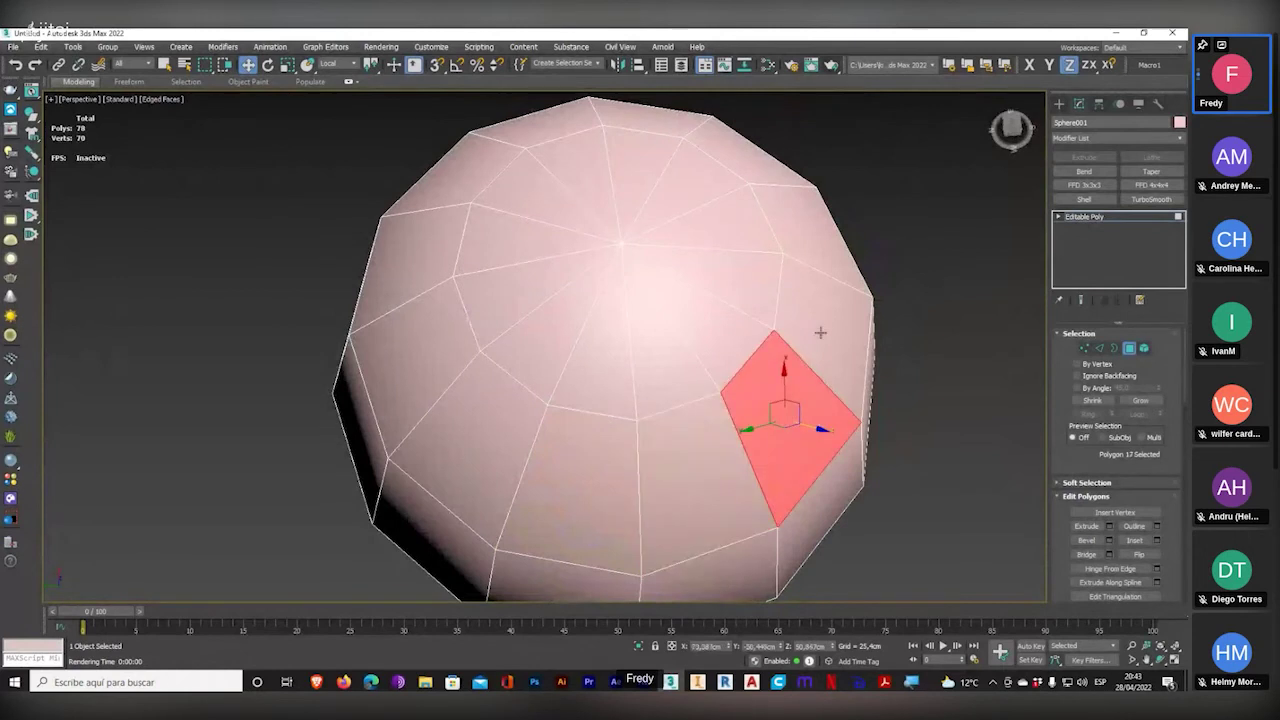
left_click(822, 333)
left_click(814, 242)
left_click(743, 149)
left_click(660, 115)
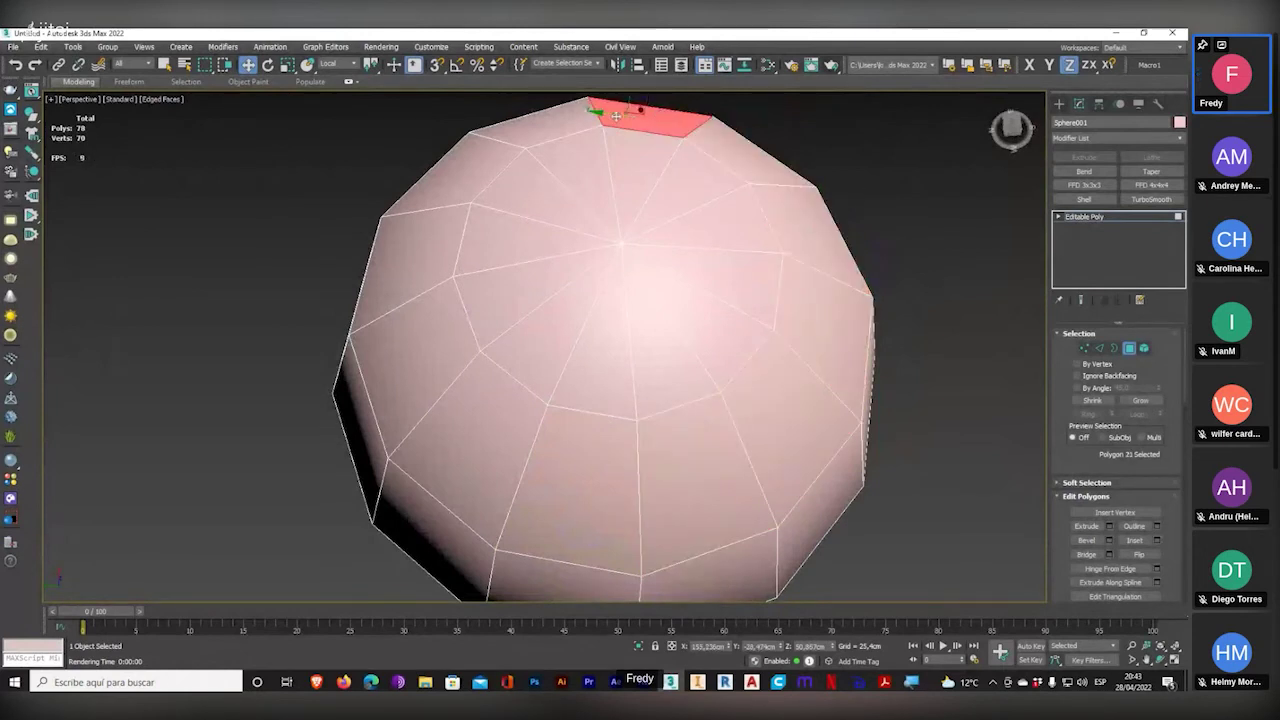
left_click(540, 130)
left_click(475, 158)
left_click(420, 232)
left_click(420, 310)
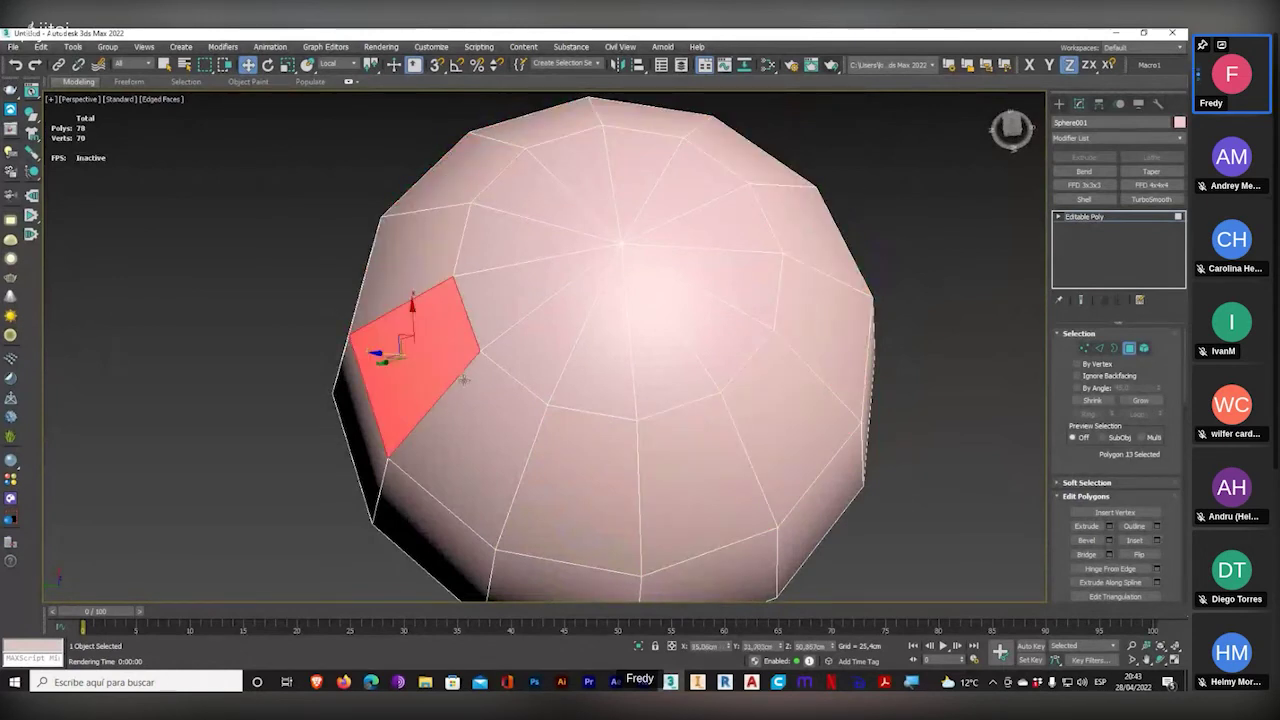
left_click(470, 388)
left_click(568, 438)
- Extend the selection to a block of four adjoining polygons on the sphere's front and delete them
middle_click_drag(649, 435, 657, 392, "alt")
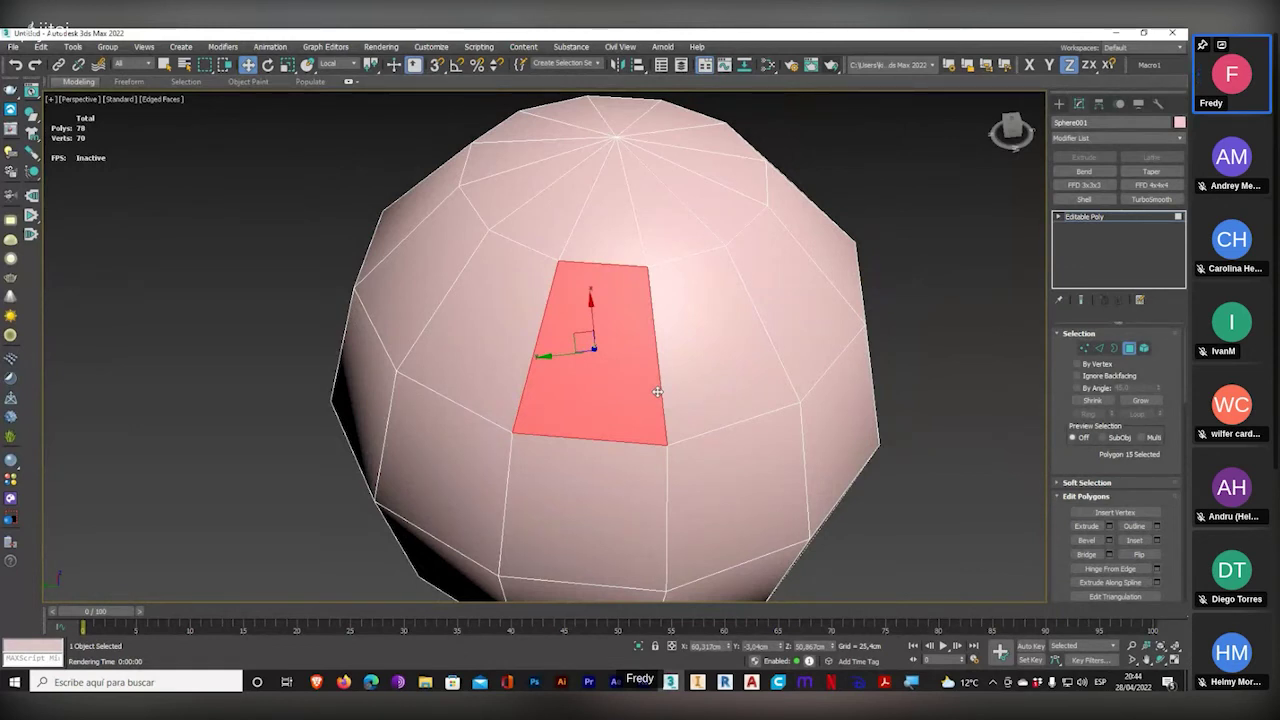
middle_click_drag(691, 317, 609, 317, "alt")
left_click(609, 317, "ctrl")
left_click(564, 430, "ctrl")
left_click(648, 451, "ctrl")
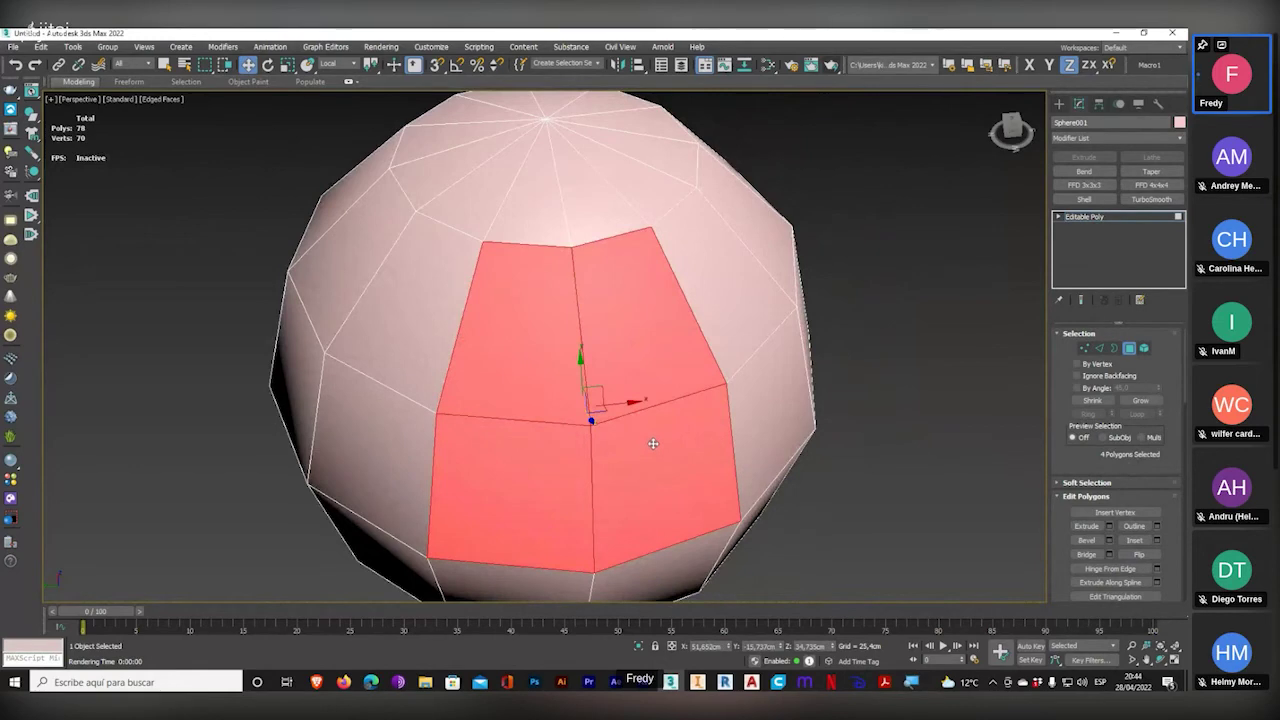
key("Delete")
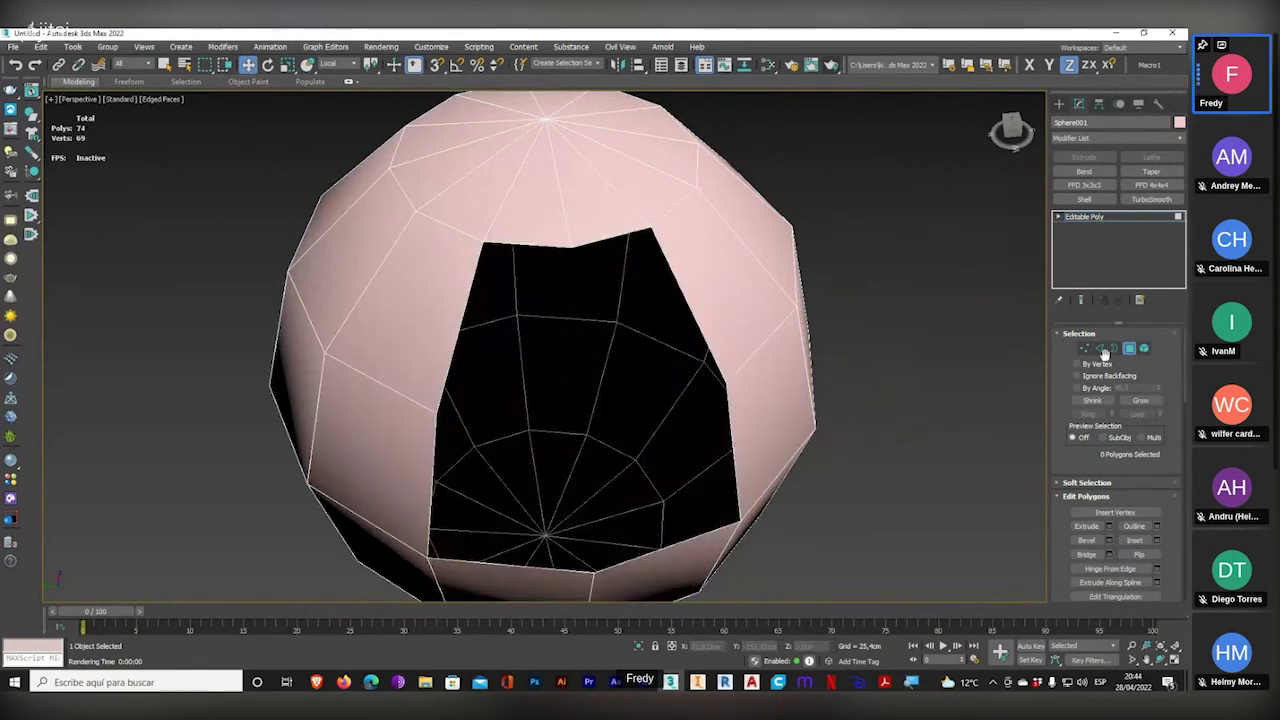
- Switch the sphere to the Border sub-object level and select the border around the opening
mouse_move(583, 420)
middle_mouse_down("alt")
mouse_move(543, 423)
mouse_move(576, 357)
mouse_move(583, 423)
middle_mouse_up("alt")
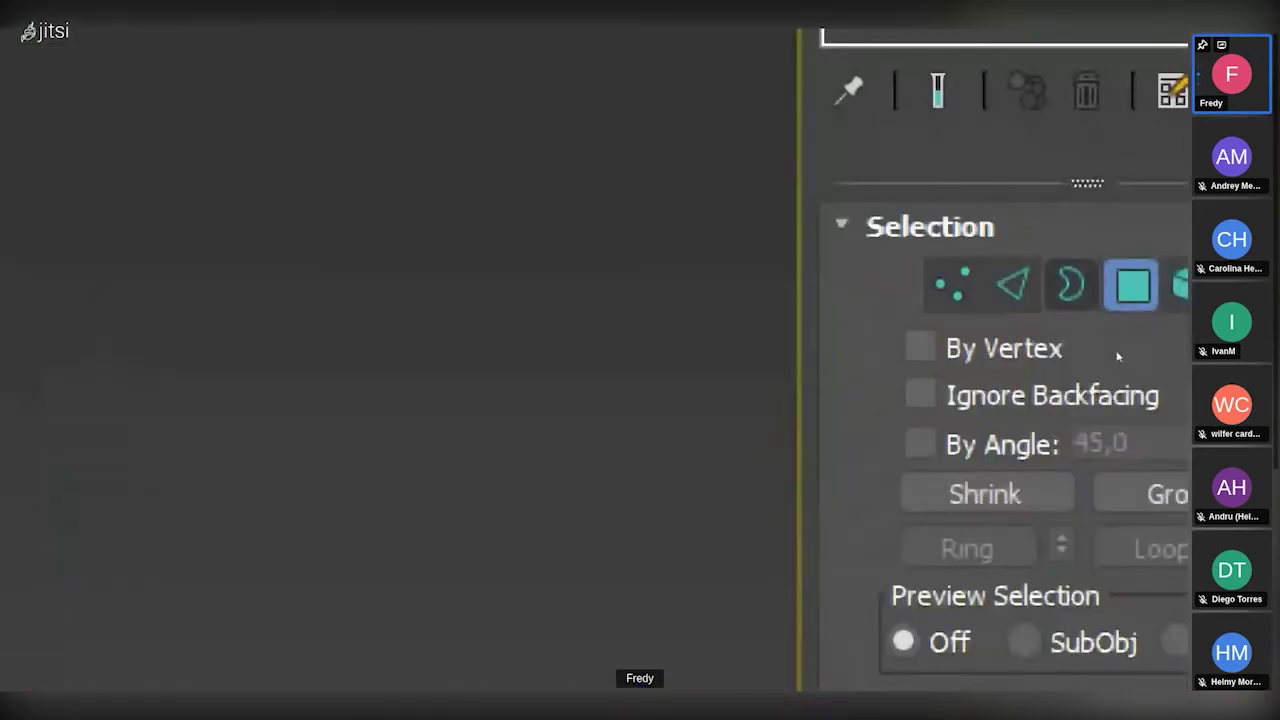
left_click(1071, 285)
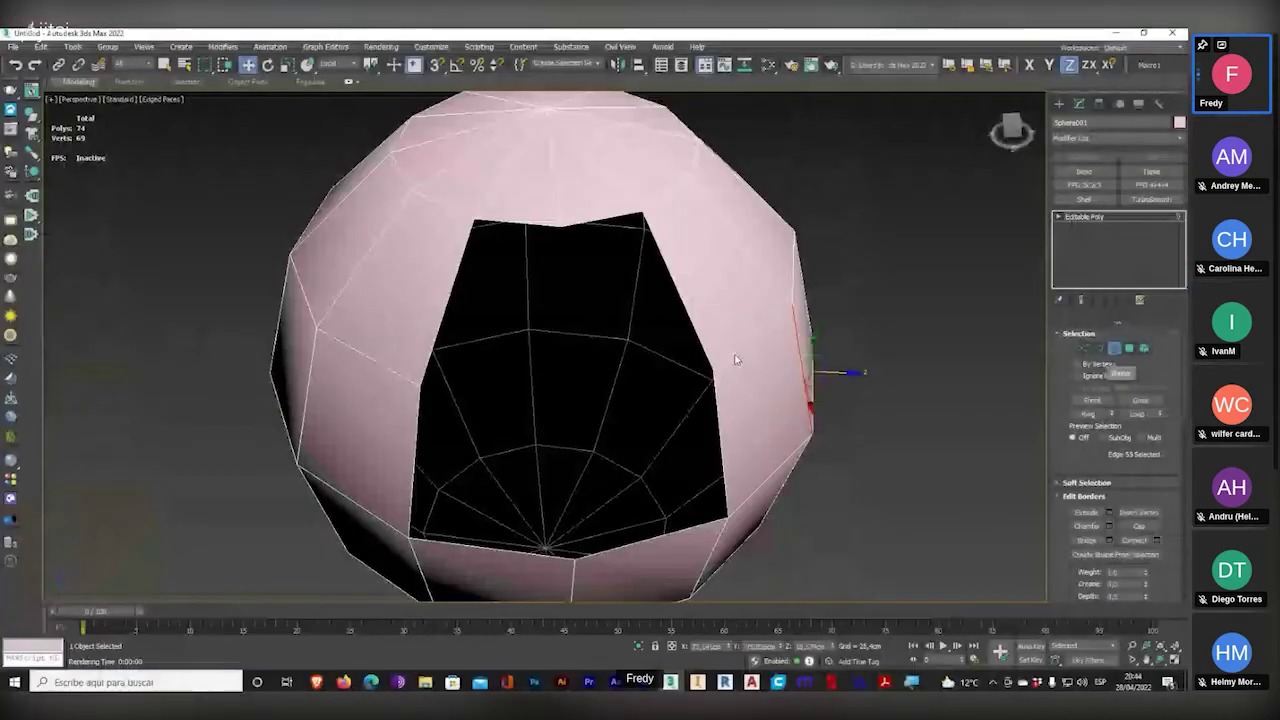
left_click(710, 352)
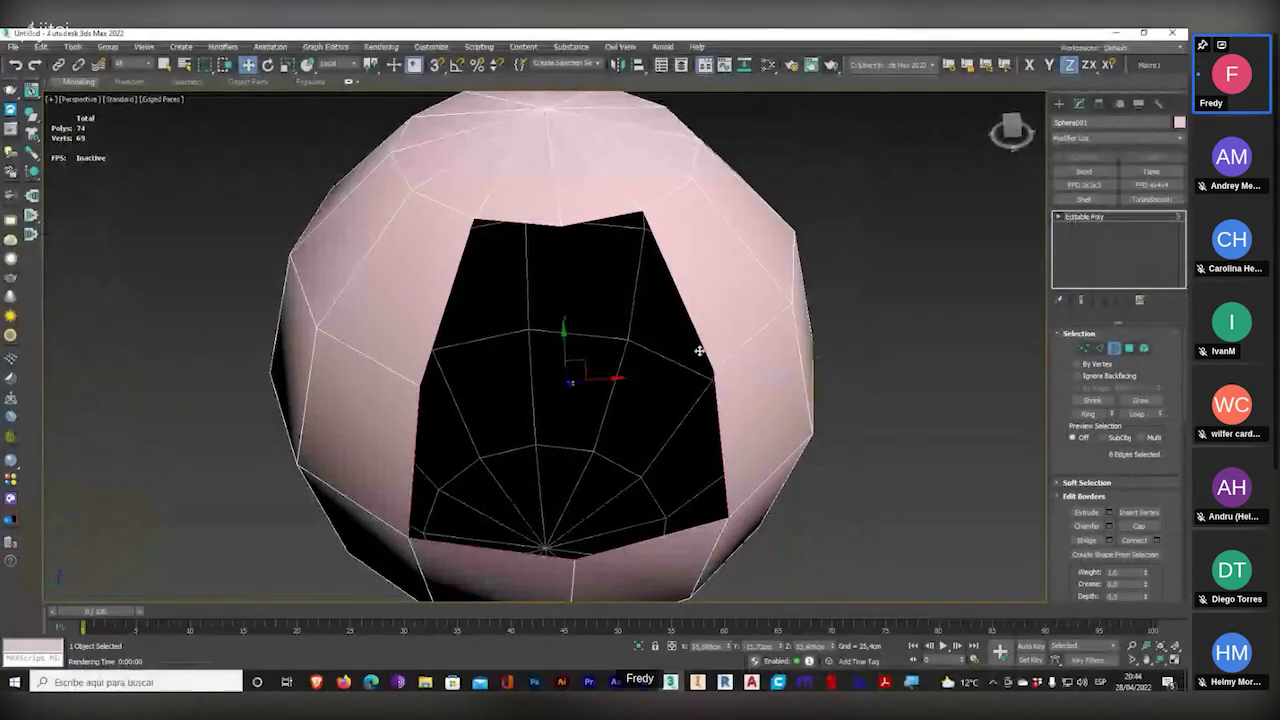
middle_click_drag(678, 418, 651, 431, "alt")
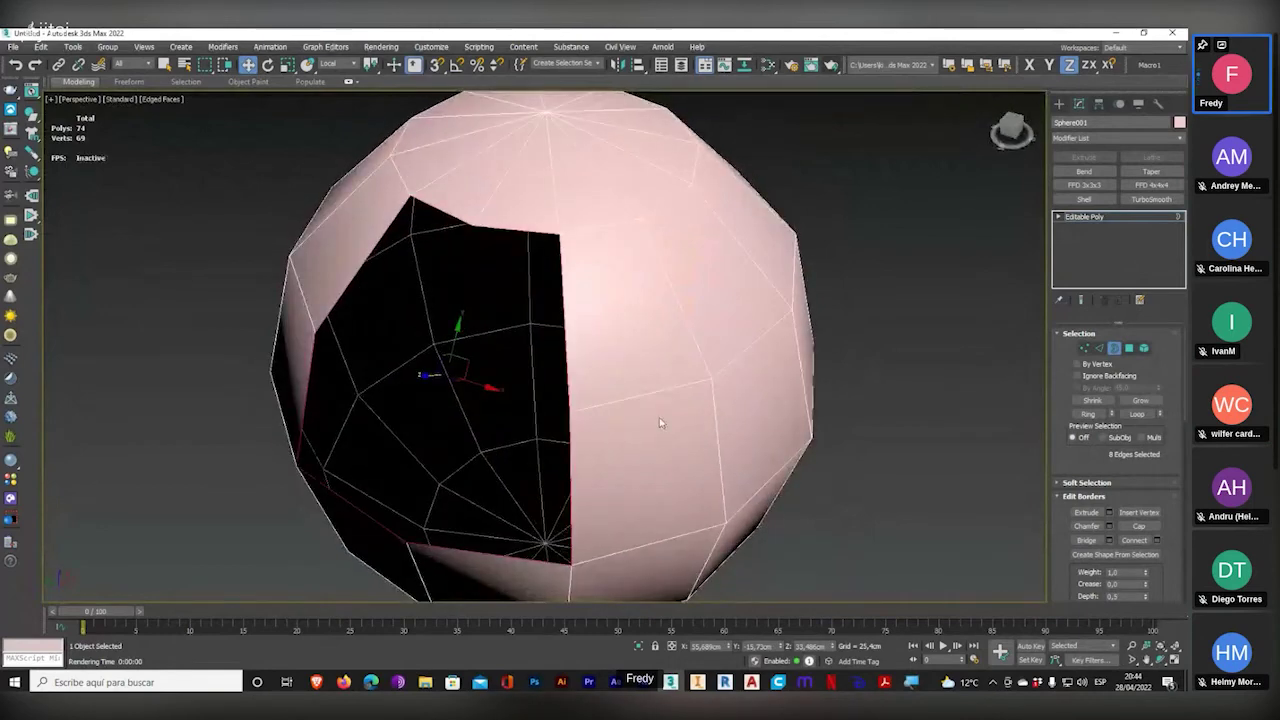
scroll(659, 417, "down", 3)
middle_click_drag(562, 432, 623, 409, "alt")
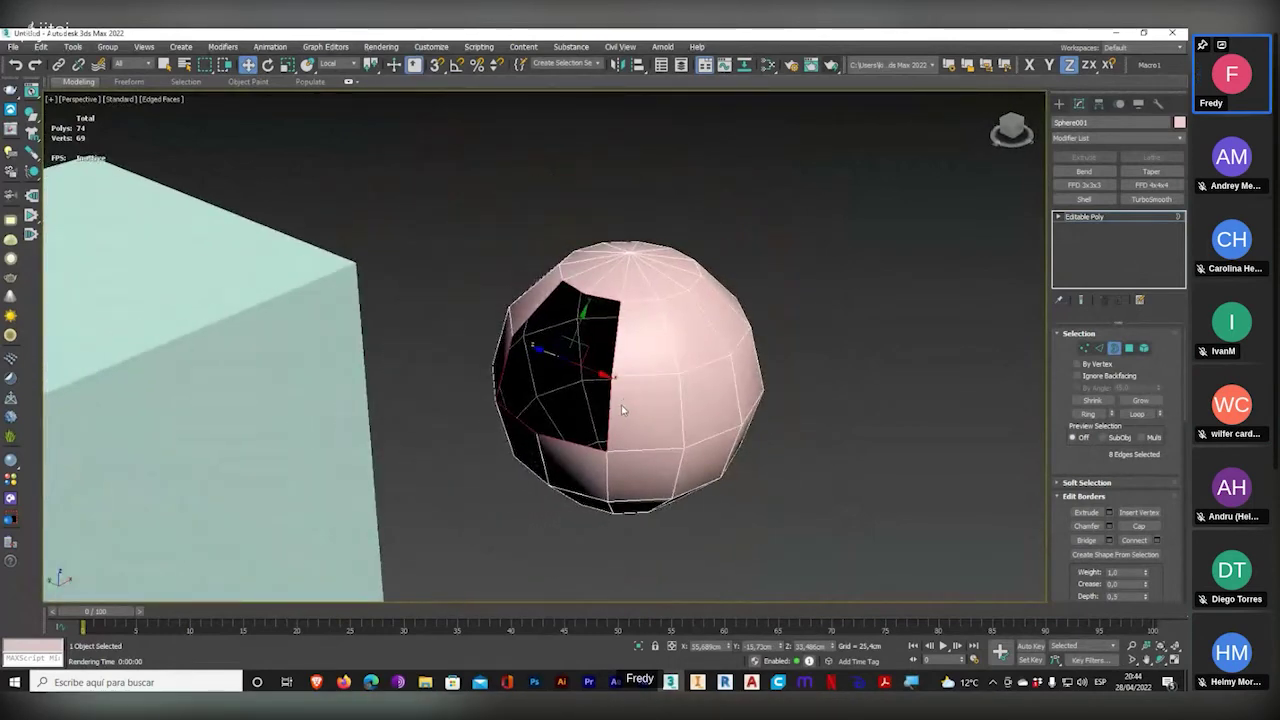
scroll(621, 405, "up", 3)
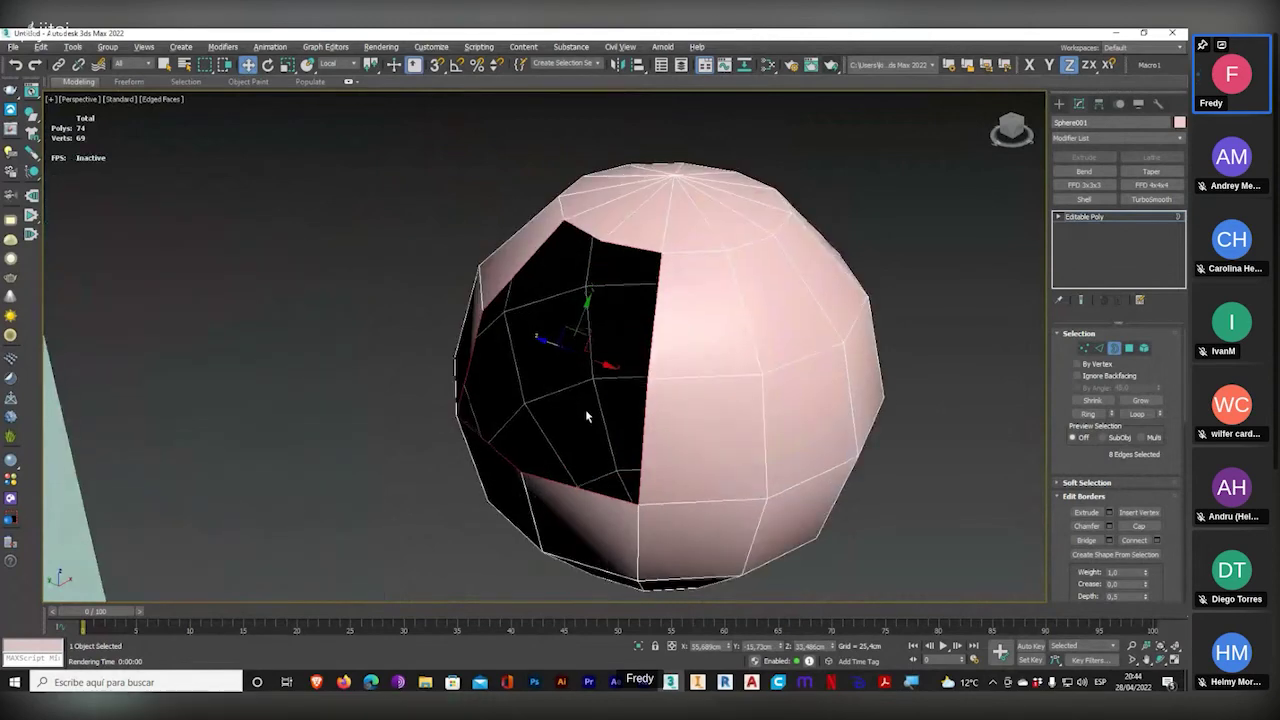
middle_click_drag(585, 409, 686, 424, "alt")
middle_click_drag(597, 427, 540, 429, "alt")
scroll(530, 428, "down", 5)
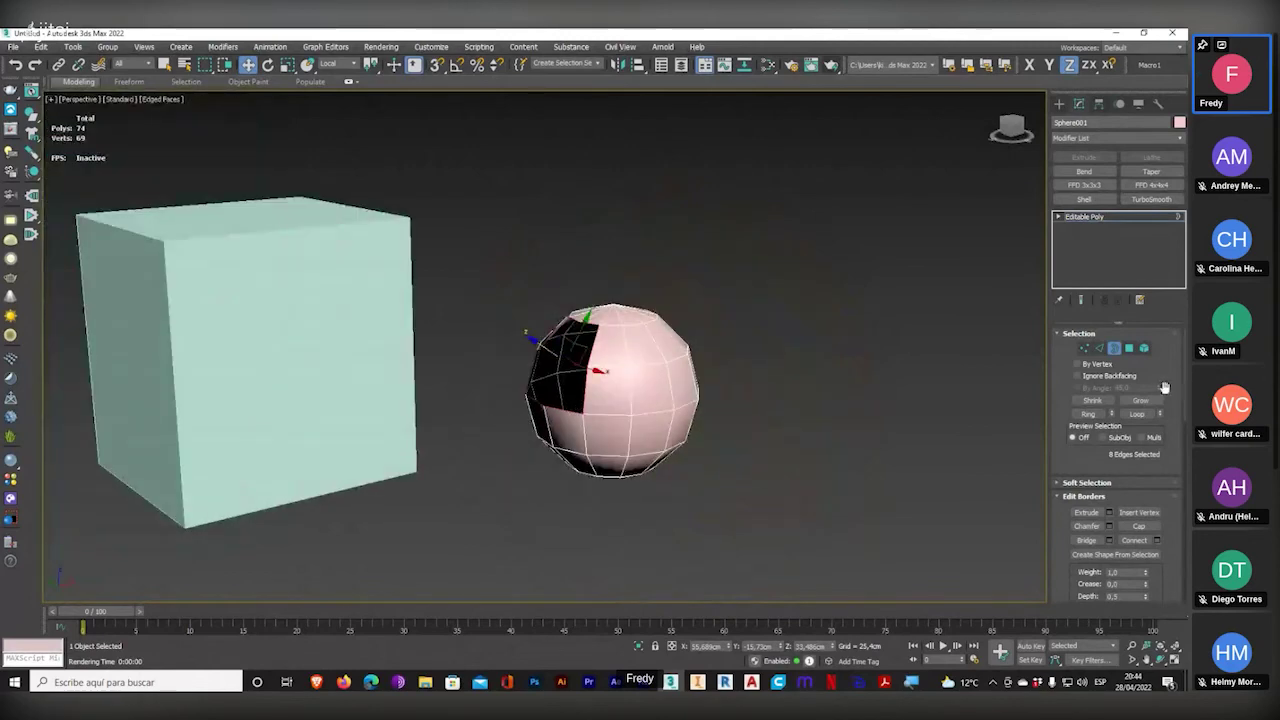
- Switch the sphere to the Element sub-object level and select its whole mesh element
key("super+plus")
key("super+plus")
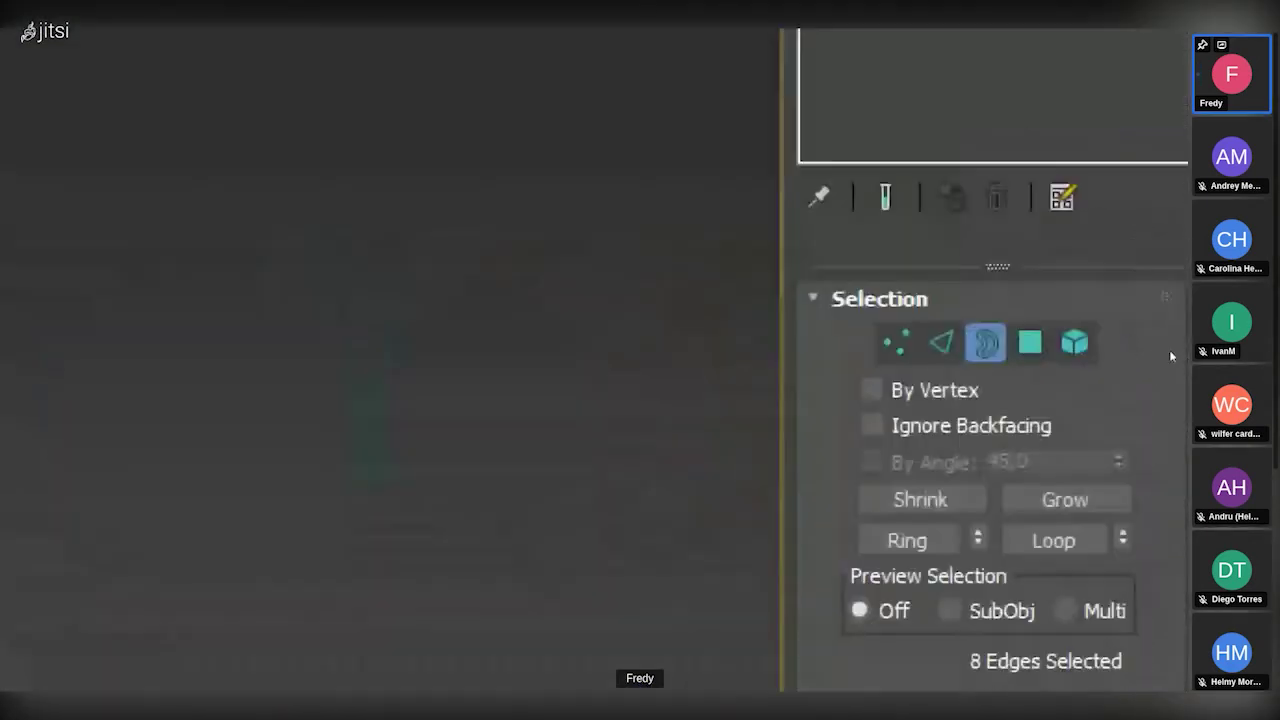
left_click(1075, 343)
key("super+minus")
key("super+minus")
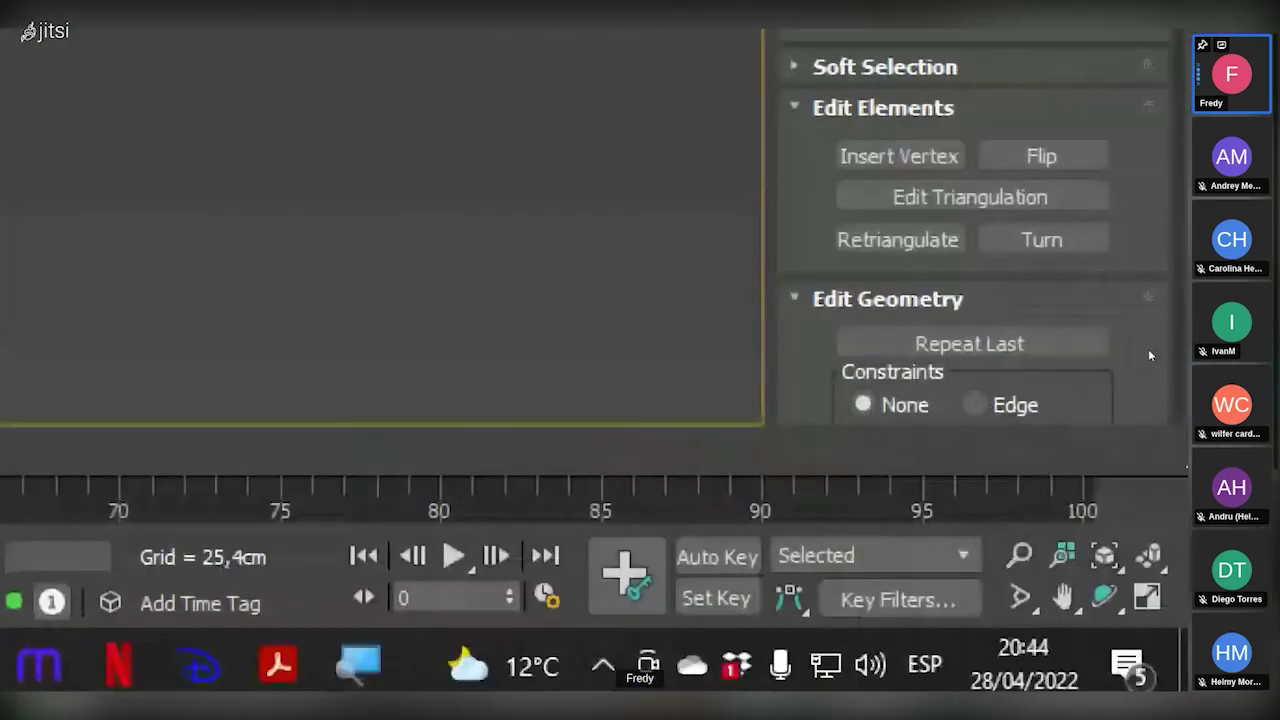
middle_click_drag(580, 540, 620, 470, "alt")
left_click(642, 460)
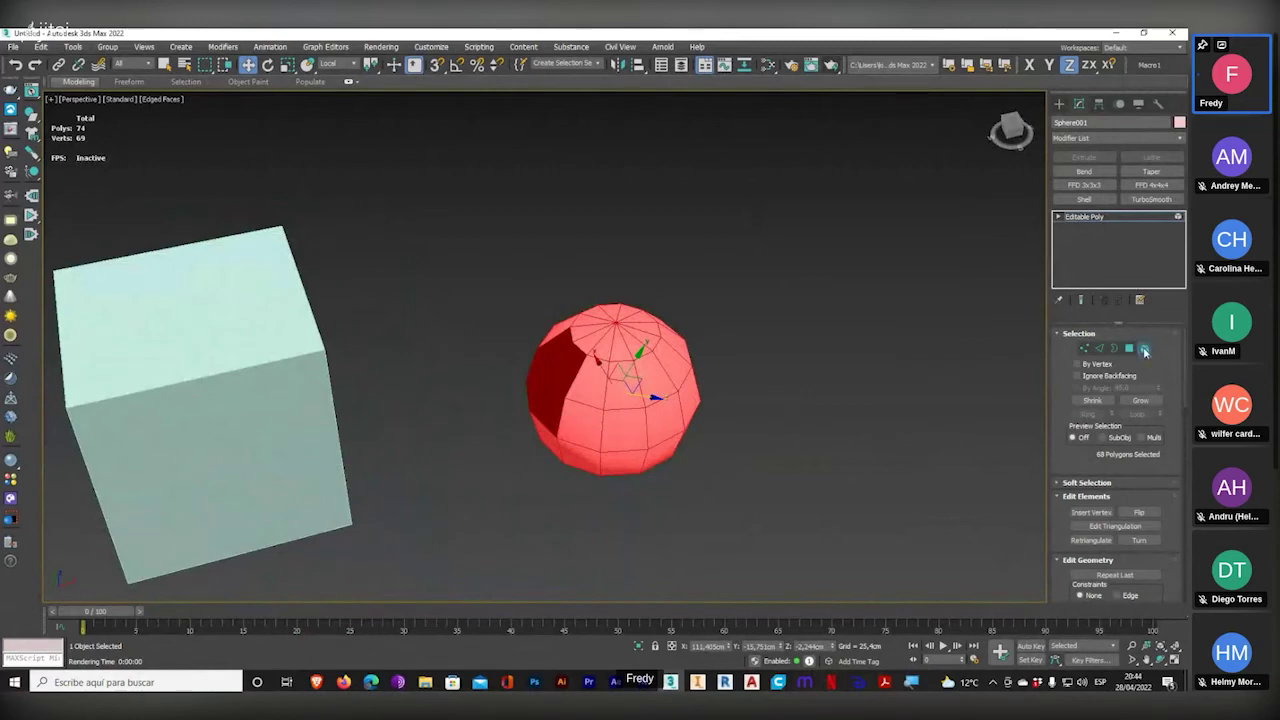
- Leave the sphere's Element level, select the box and select its entire mesh at the Element sub-object level
left_click(1144, 348)
left_click(145, 342)
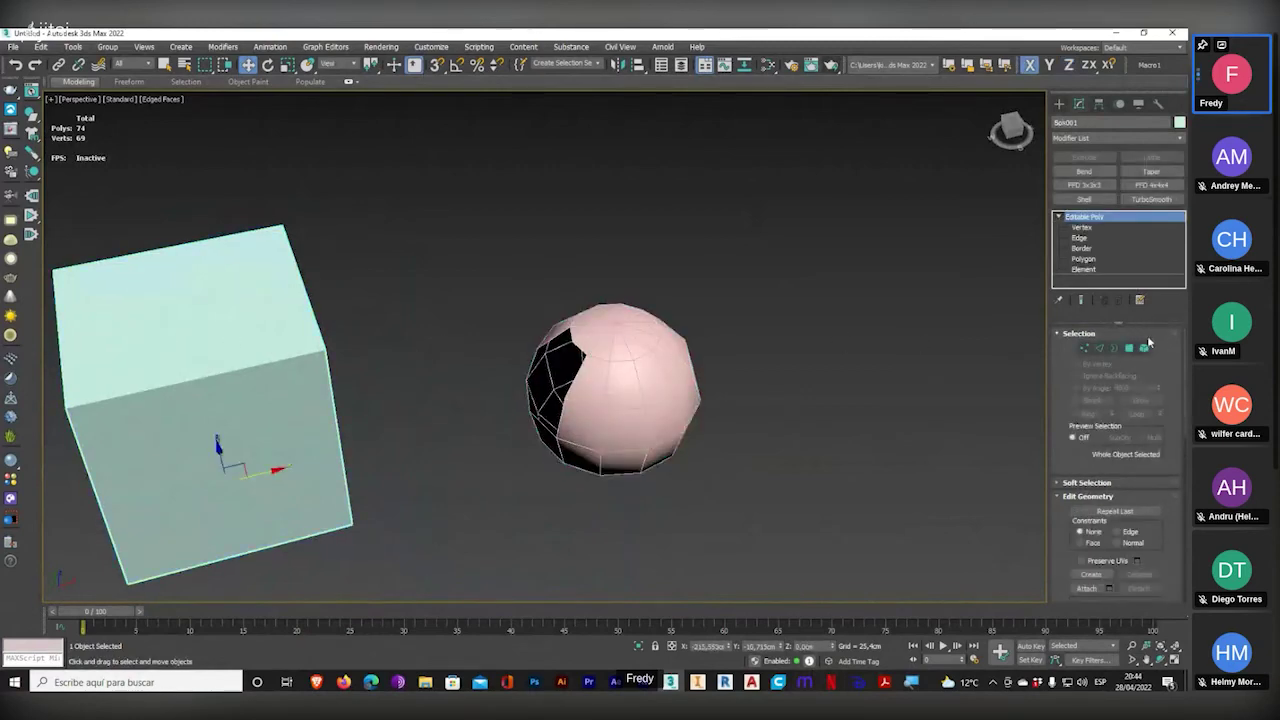
key("5")
left_click(158, 386)
middle_click_drag(158, 386, 476, 366, "alt")
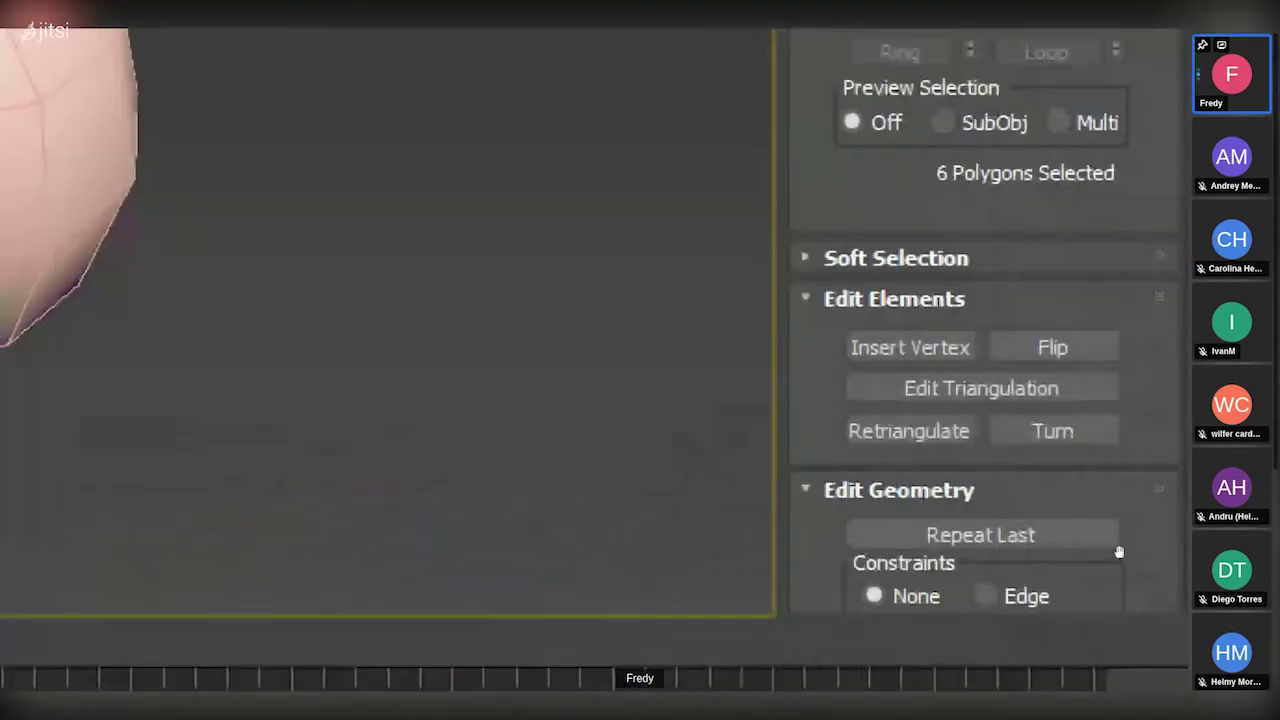
- Attach the sphere to the box so both become elements of one Editable Poly object
scroll(1072, 534, "down", 5)
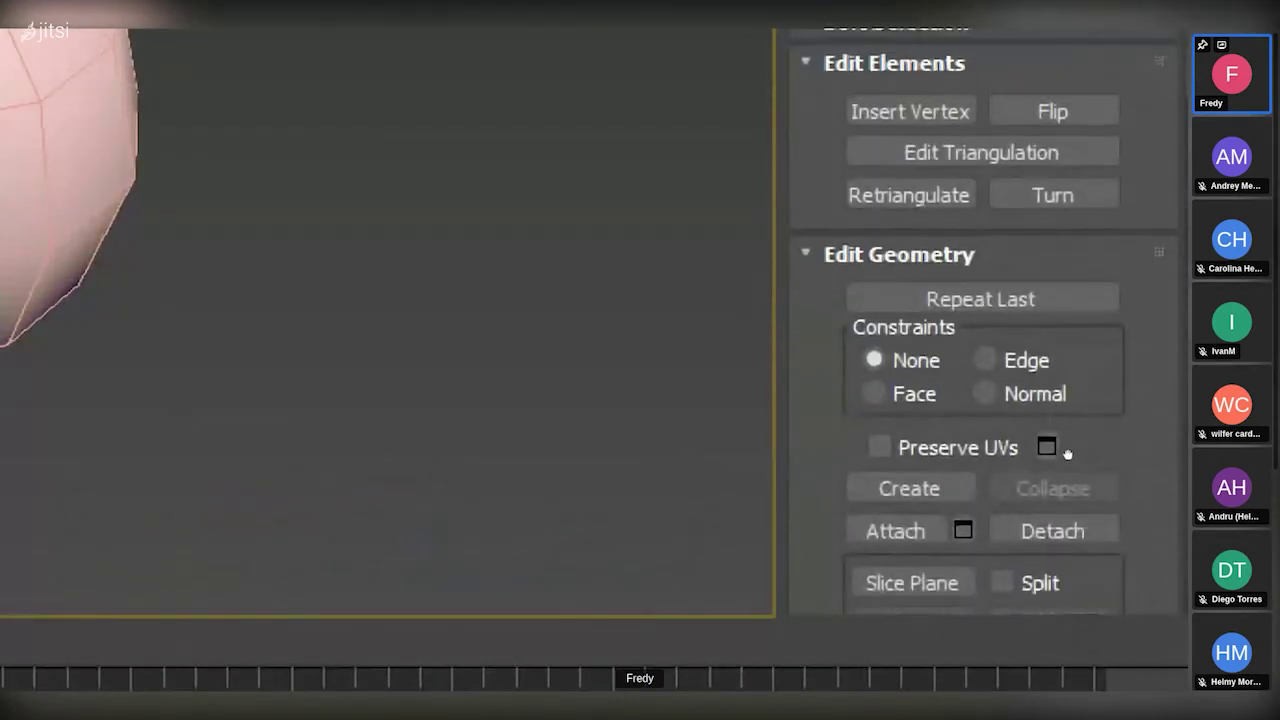
left_click(895, 460)
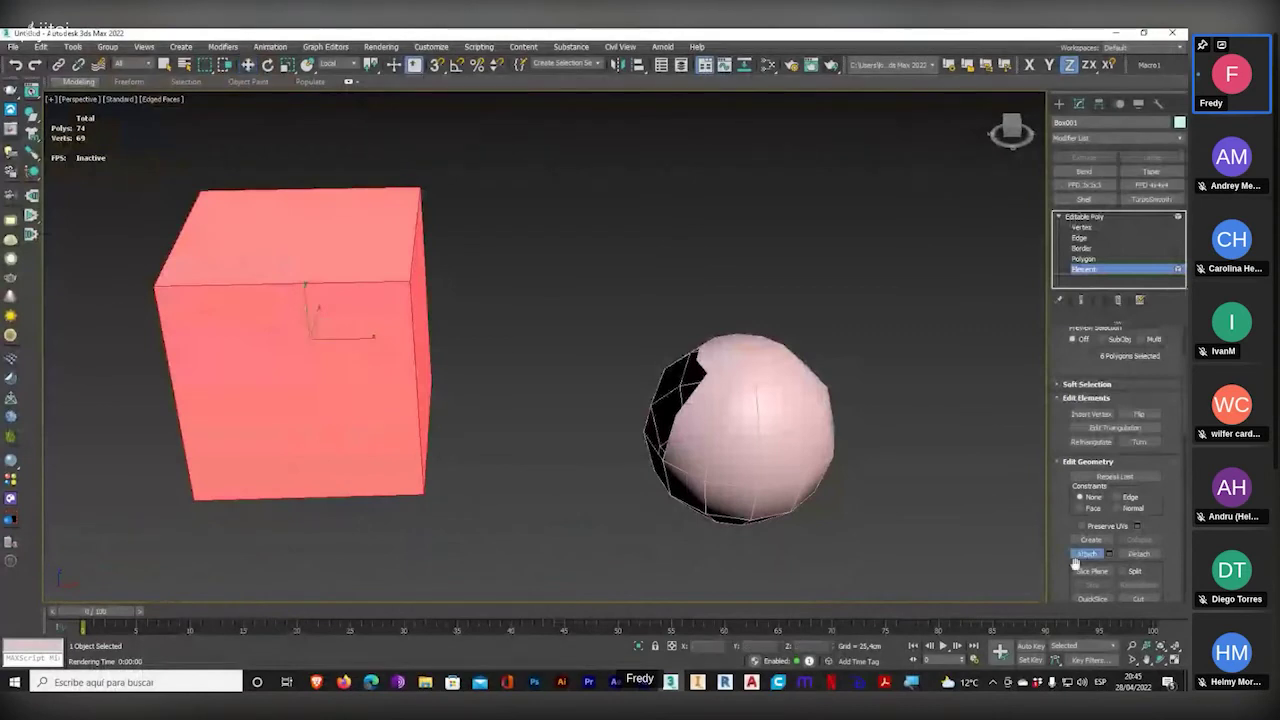
left_click(747, 461)
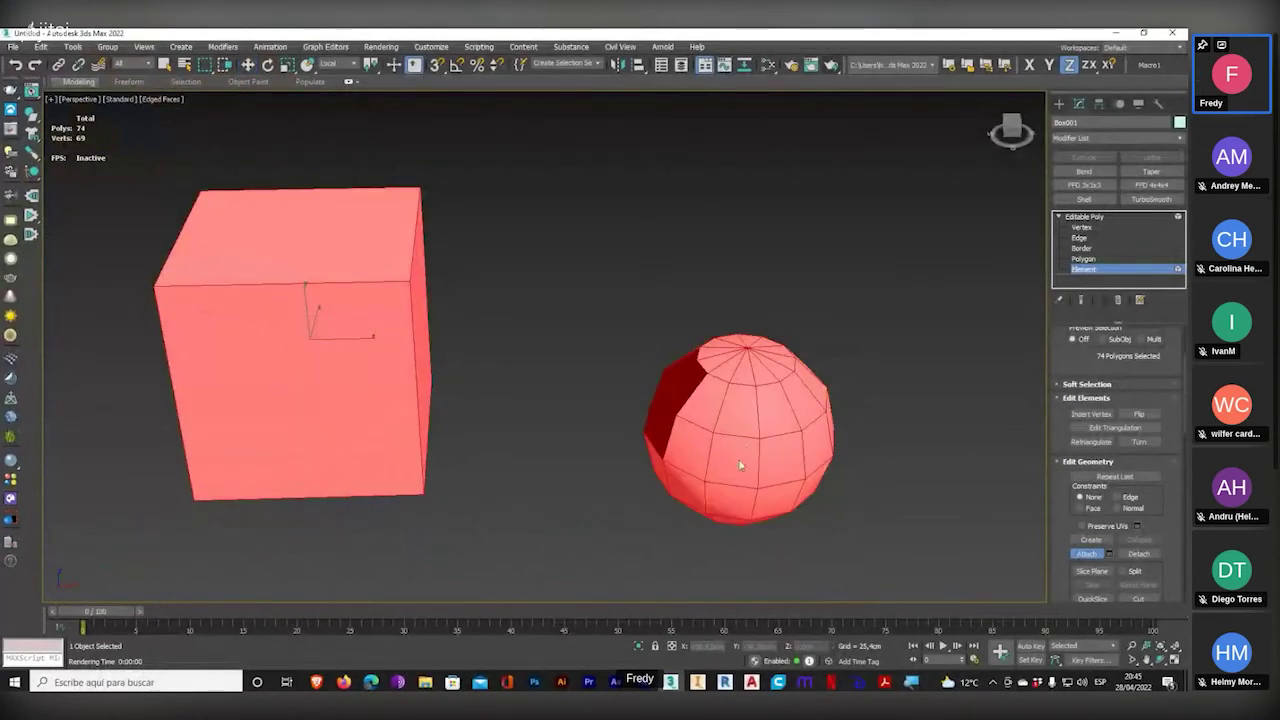
middle_click_drag(614, 530, 586, 534, "alt")
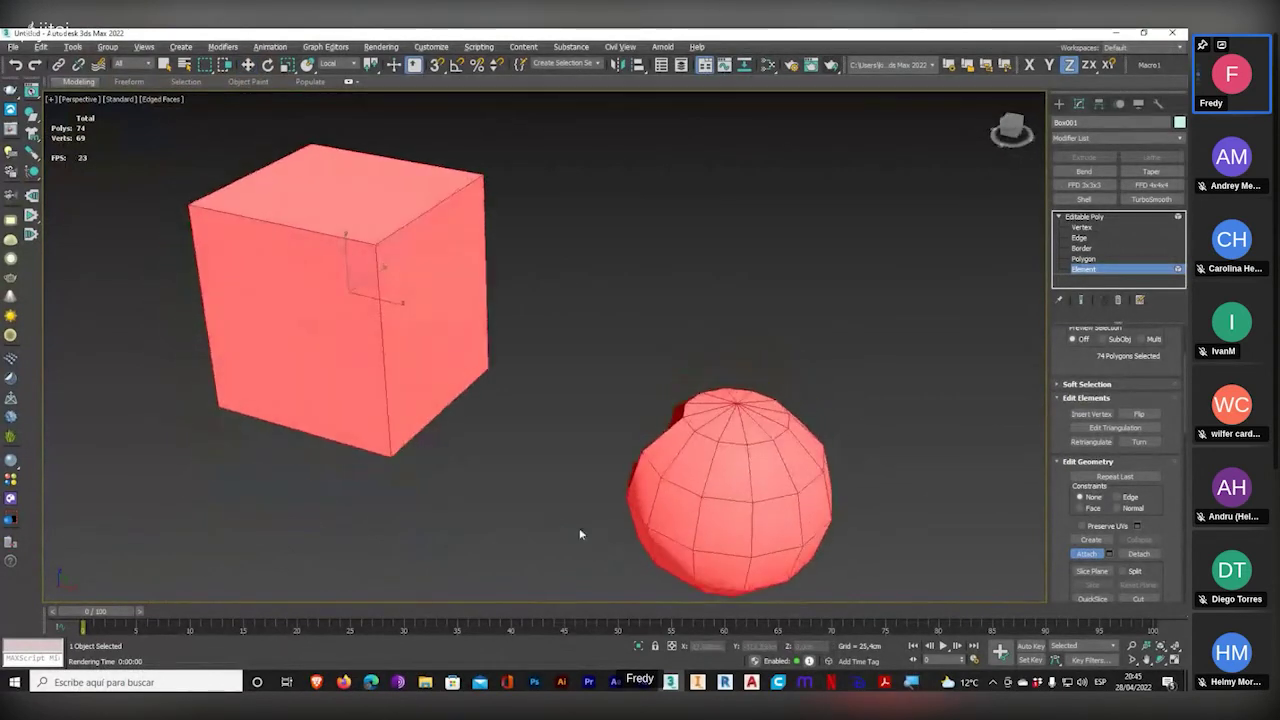
- At the Edge sub-object level, connect the box's vertical edges with 3 segments
left_click(1082, 239)
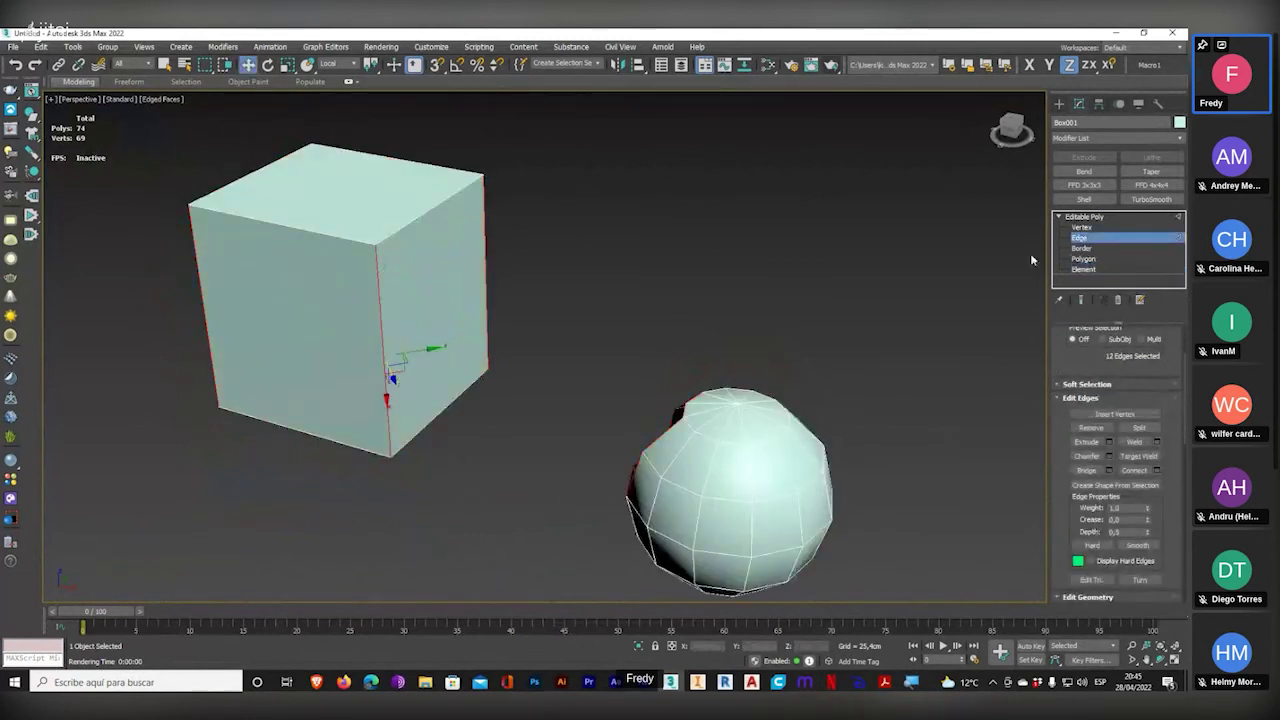
middle_click_drag(562, 281, 568, 264, "alt")
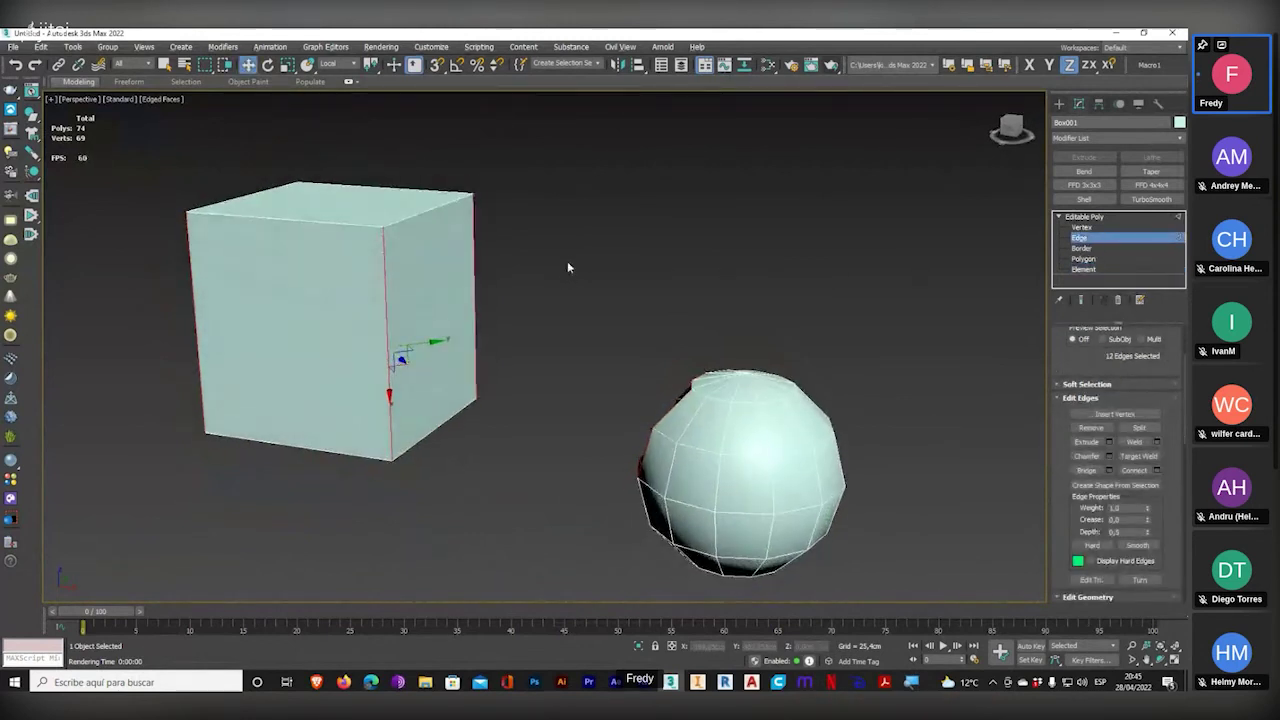
left_click(1157, 470)
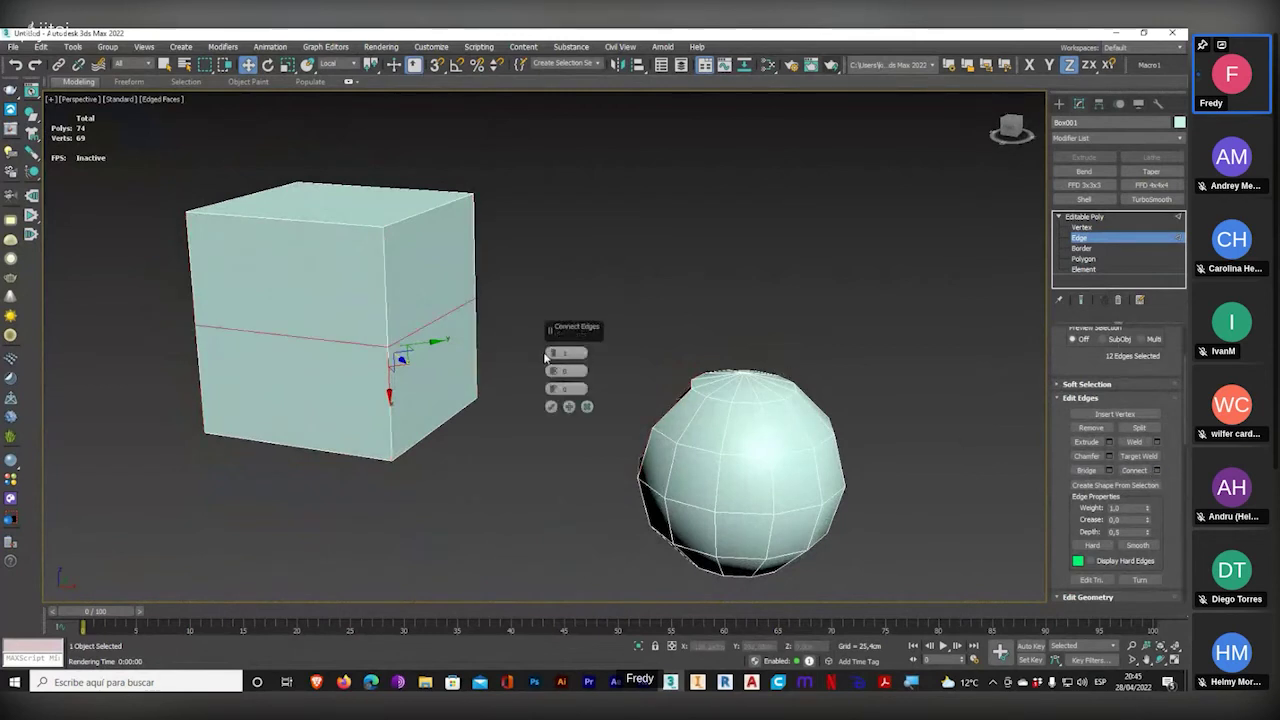
left_click(553, 351)
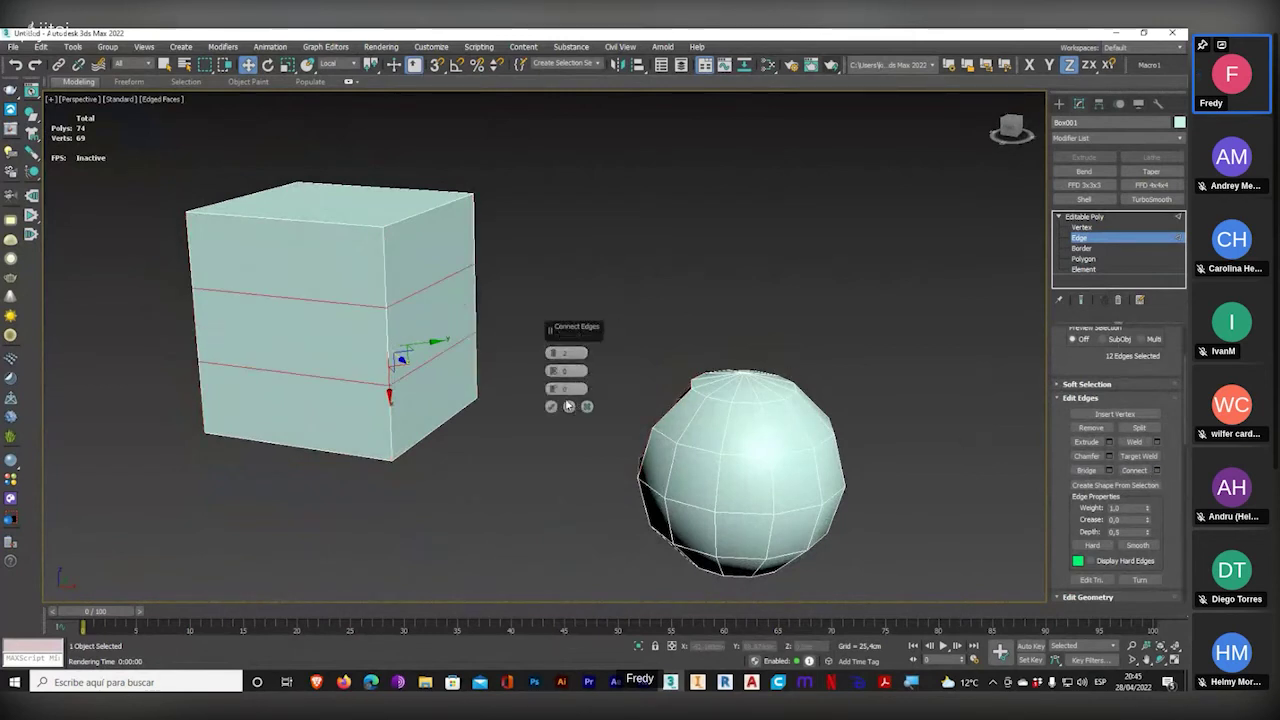
left_click(554, 351)
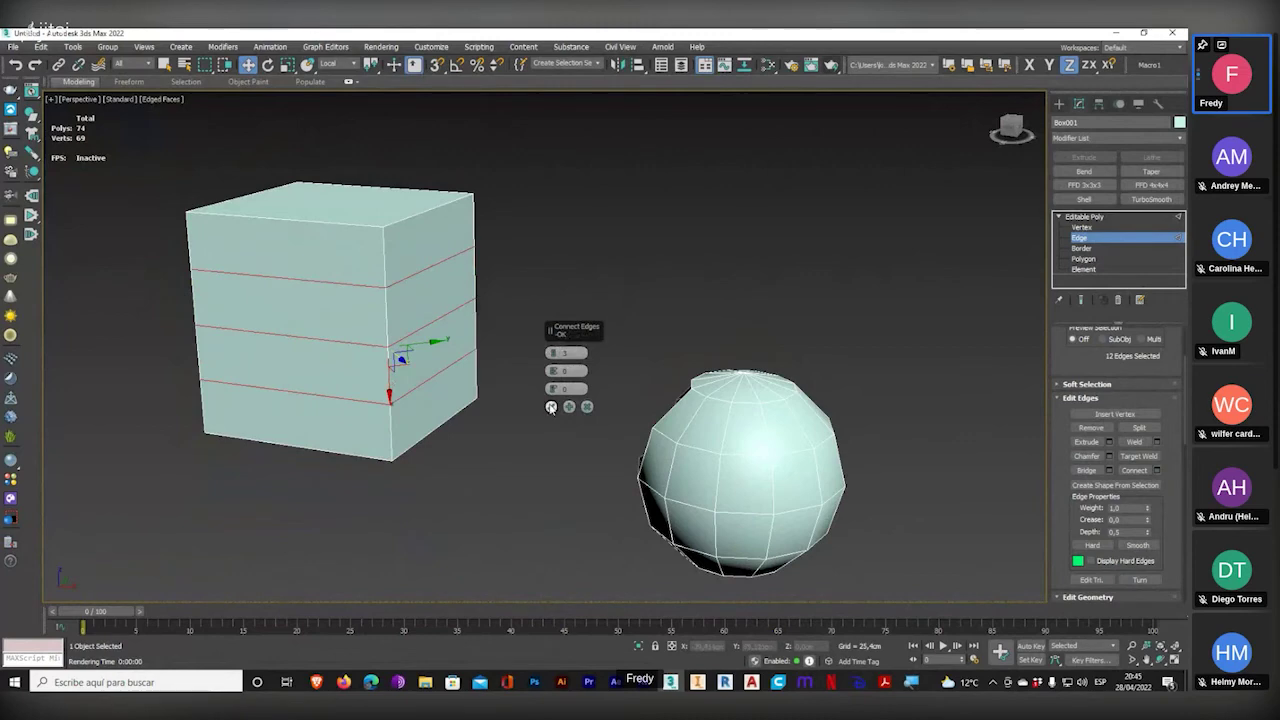
left_click(551, 407)
- Select the horizontal edges crossing the box side that faces the sphere and connect them with 3 segments
middle_click_drag(534, 403, 434, 409, "alt")
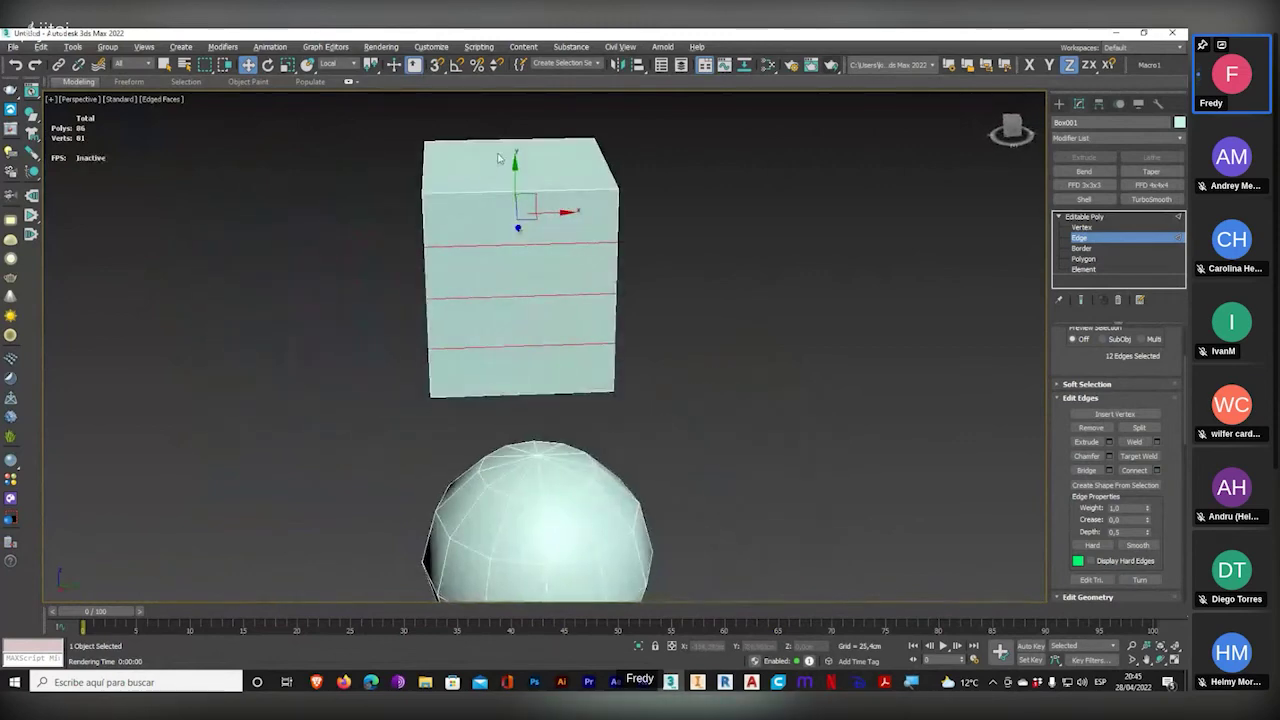
left_click_drag(557, 114, 508, 414)
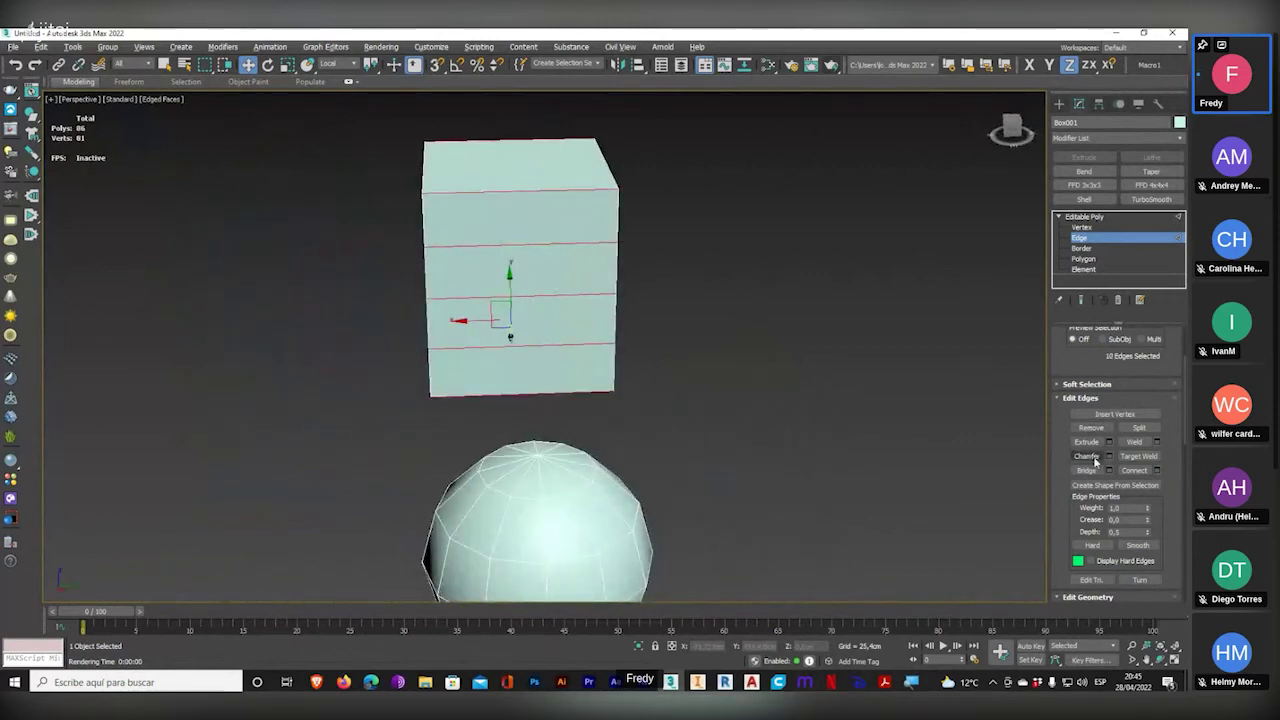
left_click(1157, 470)
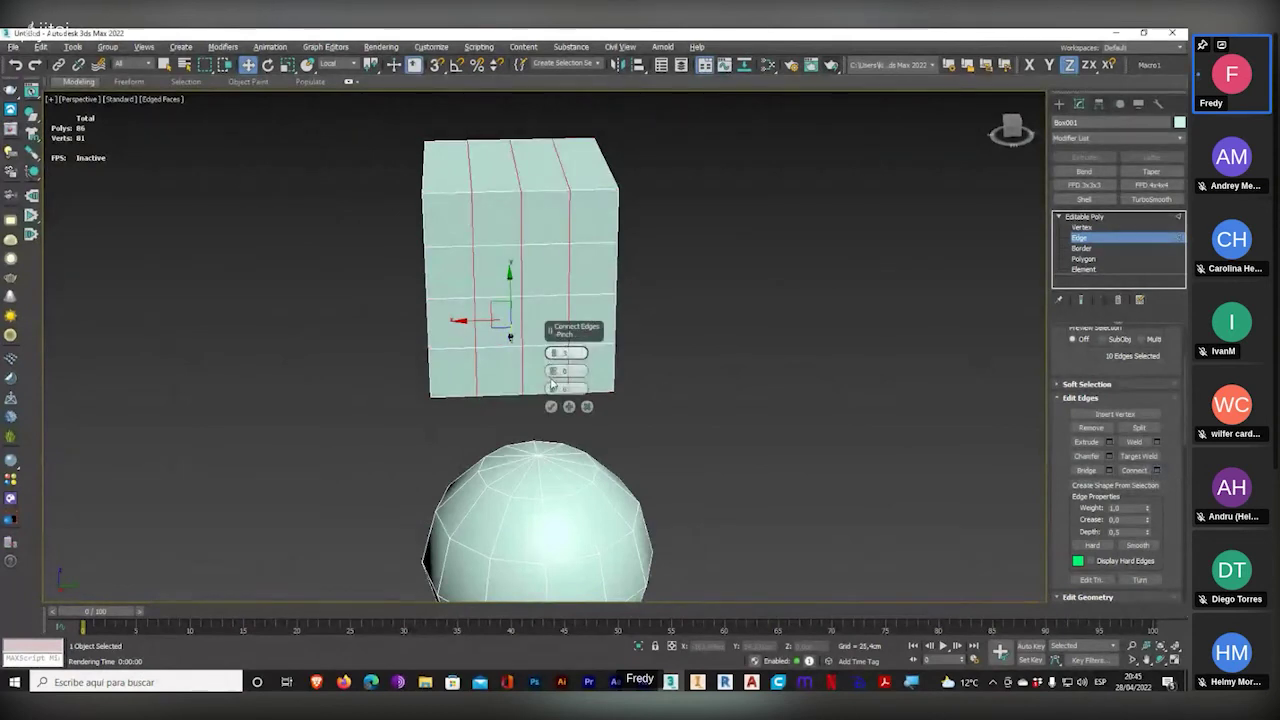
left_click(551, 407)
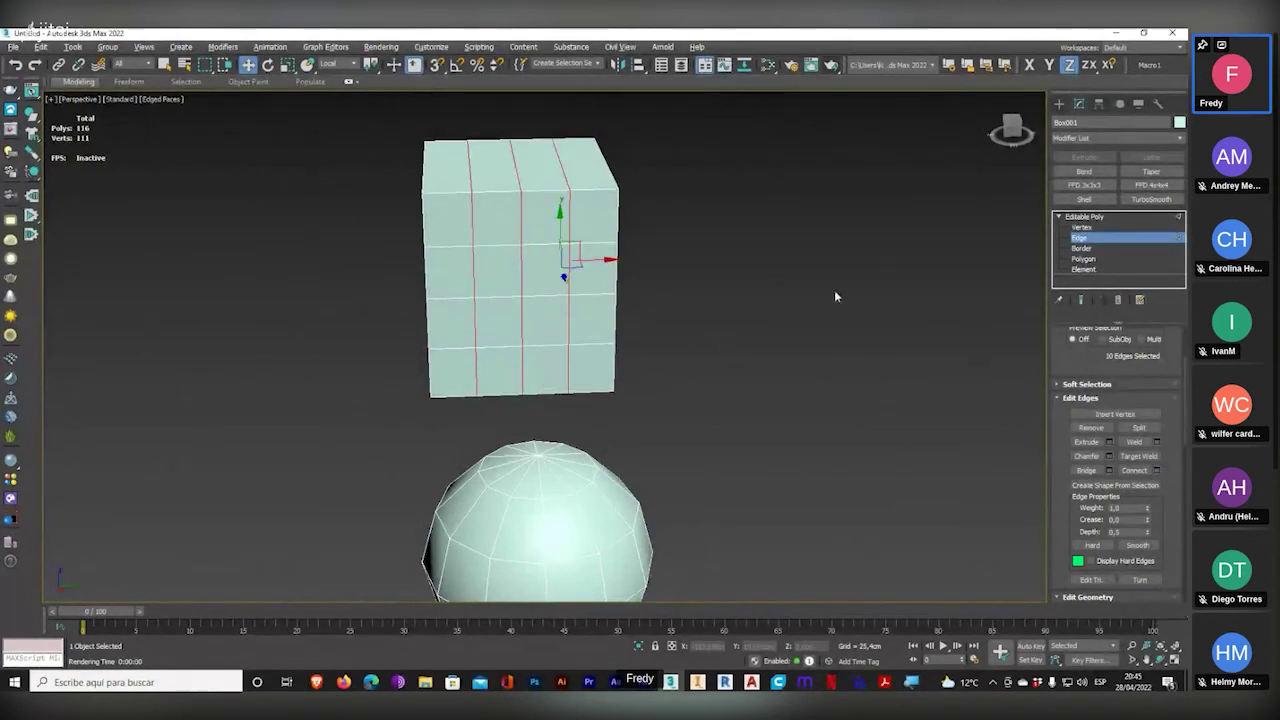
- At the Polygon sub-object level, delete the four central polygons of the box side facing the sphere
left_click(1082, 259)
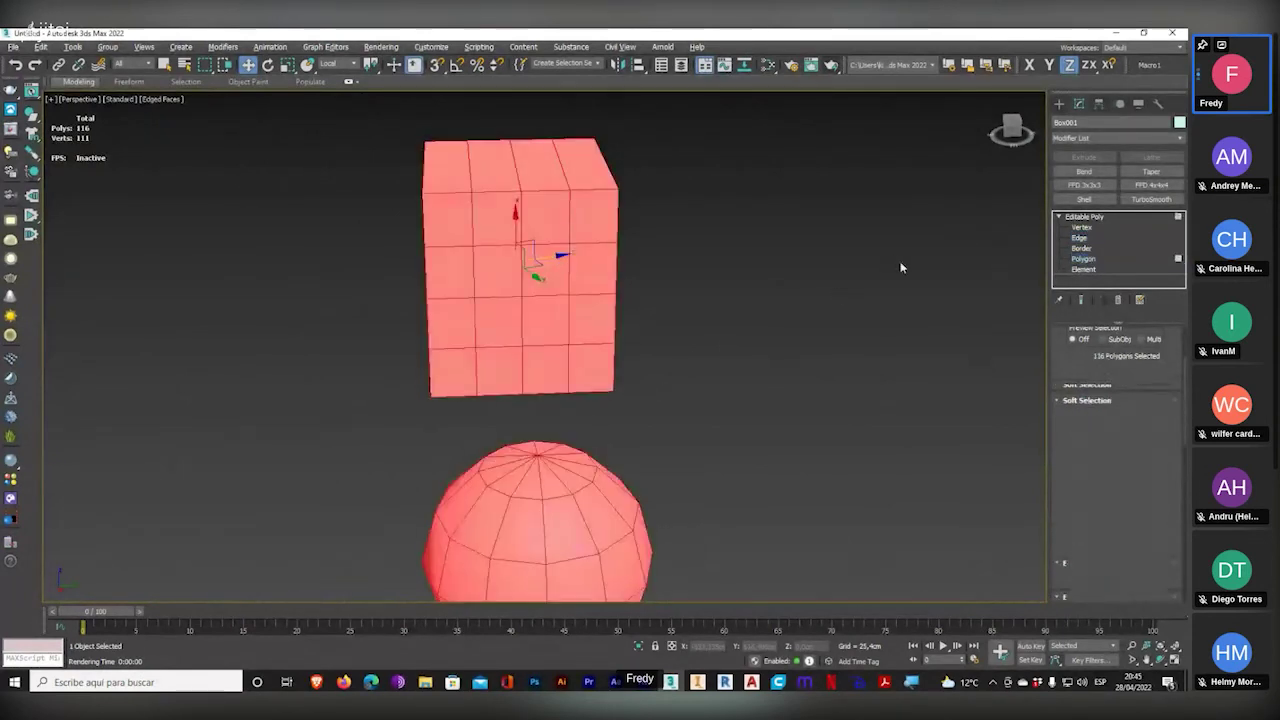
left_click(631, 289)
left_click(507, 281)
key("Delete")
left_click(534, 271)
key("Delete")
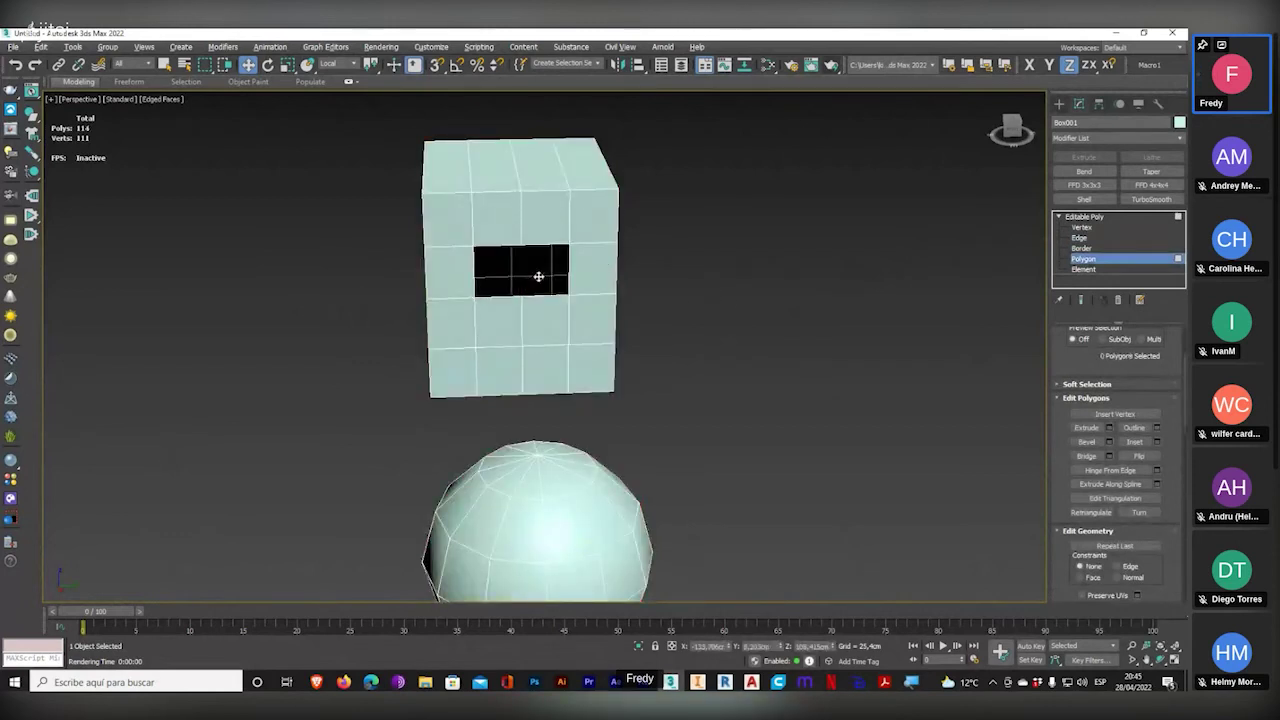
left_click(534, 306)
key("Delete")
left_click(501, 327)
key("Delete")
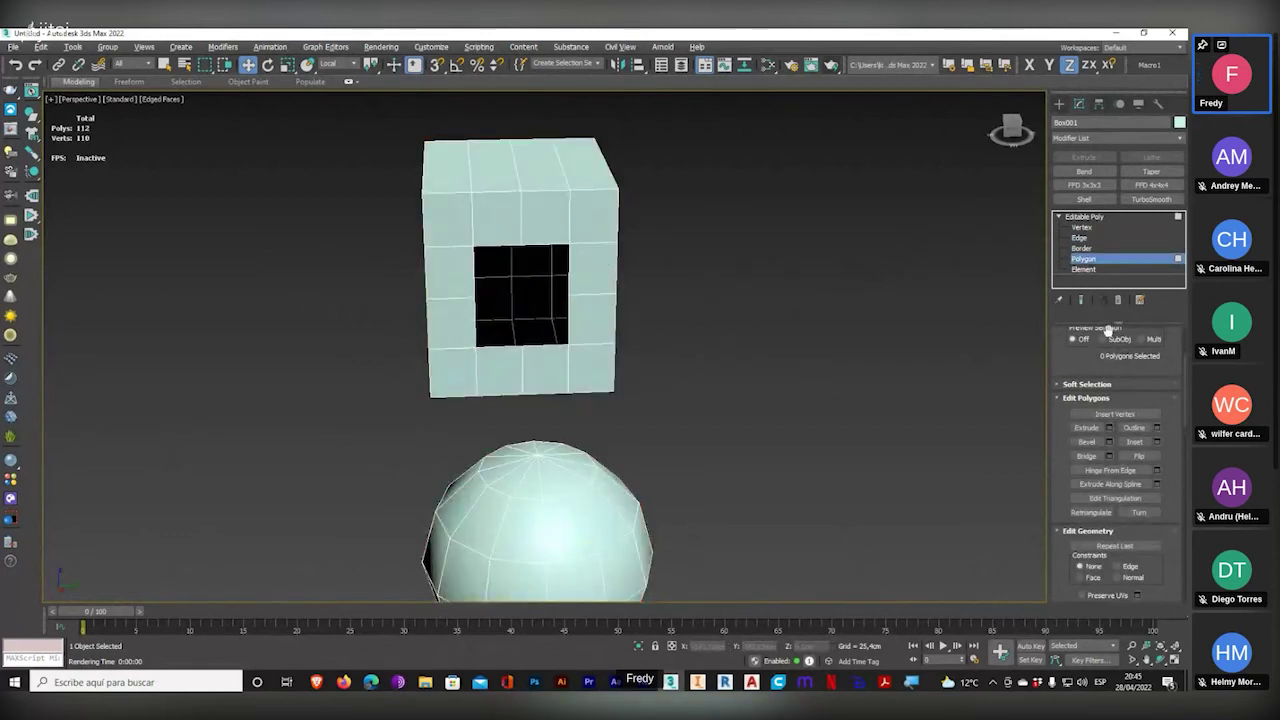
- At the Border sub-object level, select the borders of both the box's and the sphere's openings
left_click(1082, 248)
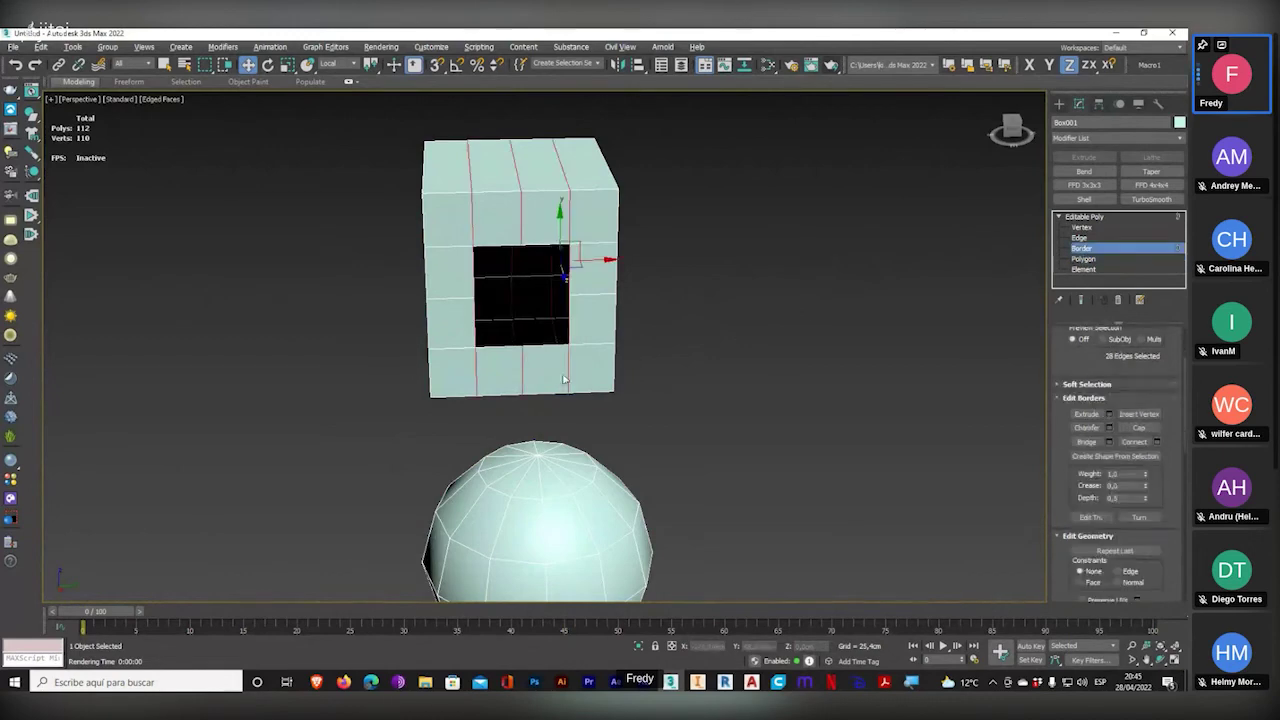
left_click(565, 328)
middle_click_drag(565, 330, 624, 420, "alt")
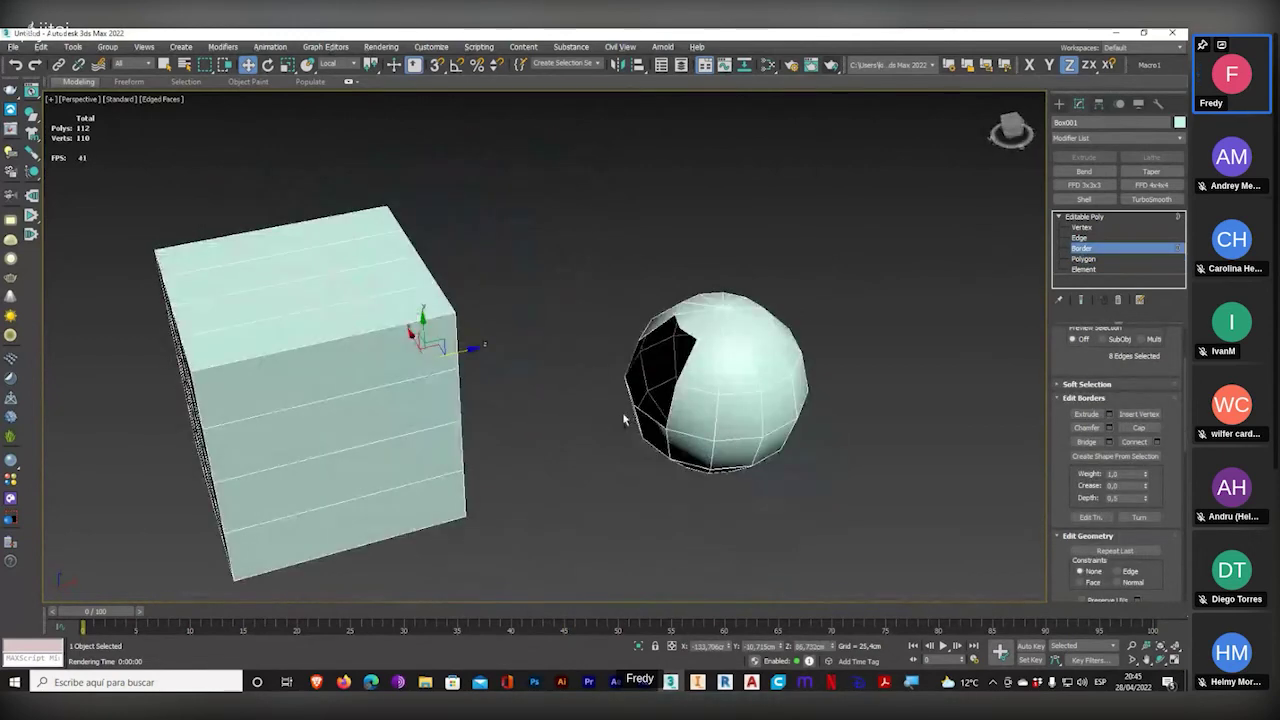
left_click(632, 355, "ctrl")
middle_click_drag(632, 355, 507, 430, "alt")
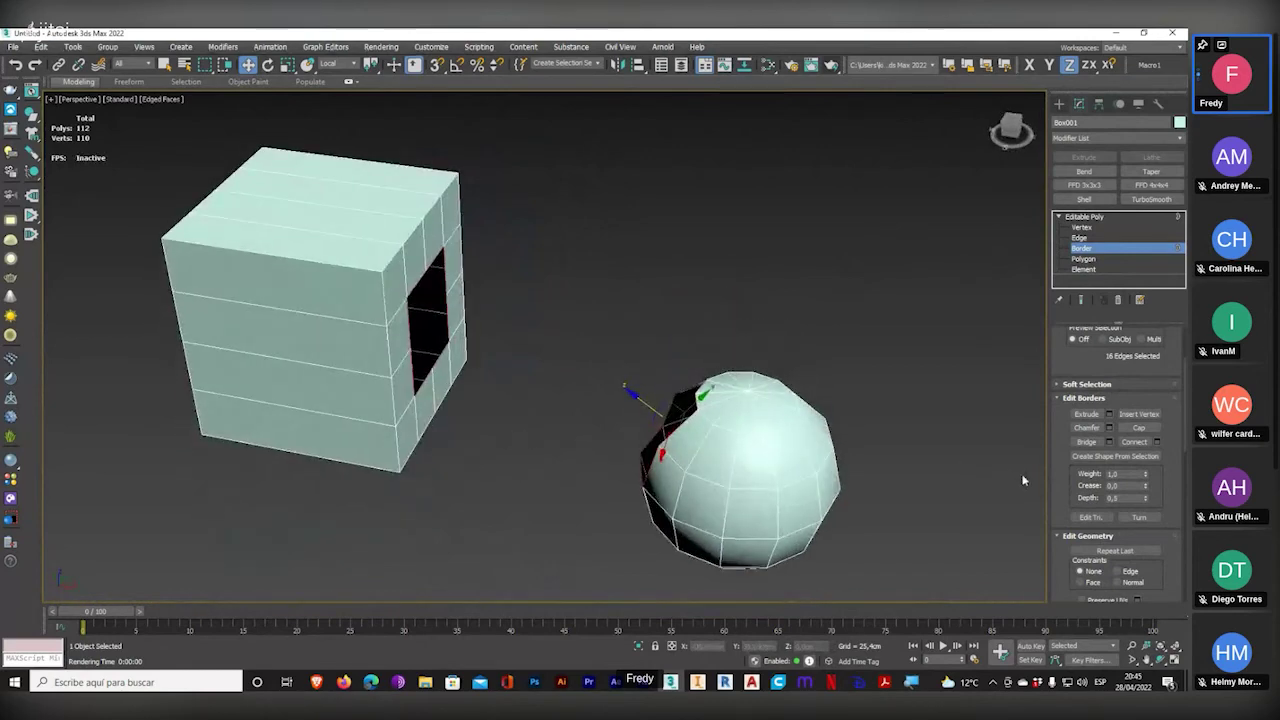
- Try a direct Bridge between the two selected borders and undo it
left_click(1086, 441)
middle_click_drag(620, 535, 650, 533, "alt")
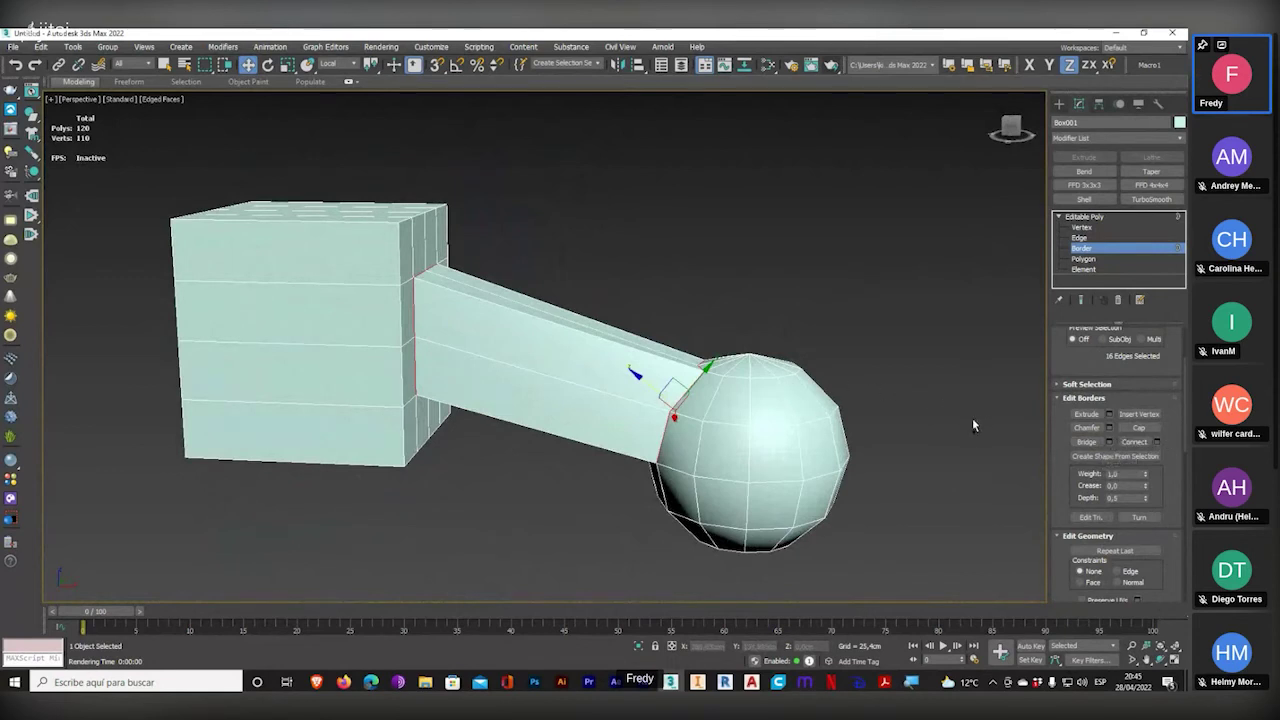
key("ctrl+z")
- Bridge the box and sphere borders using 3 segments and a negative taper that narrows the middle
left_click(1106, 441)
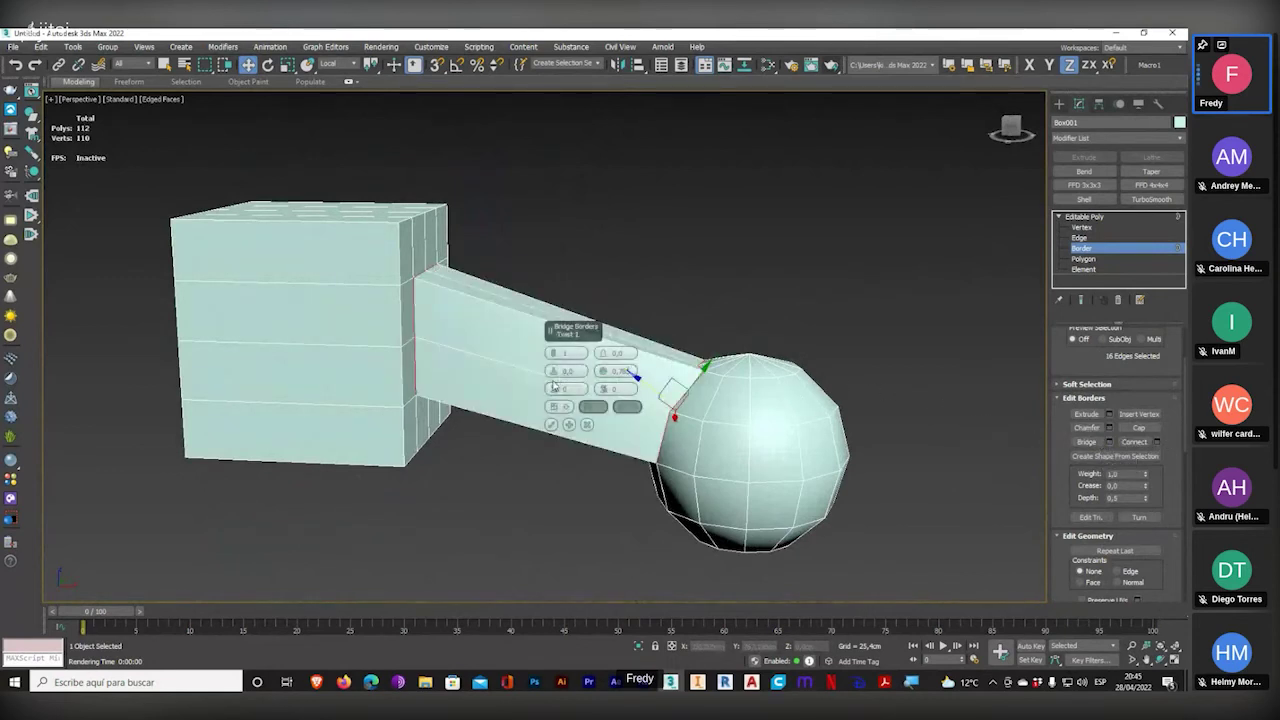
left_click_drag(553, 353, 559, 292)
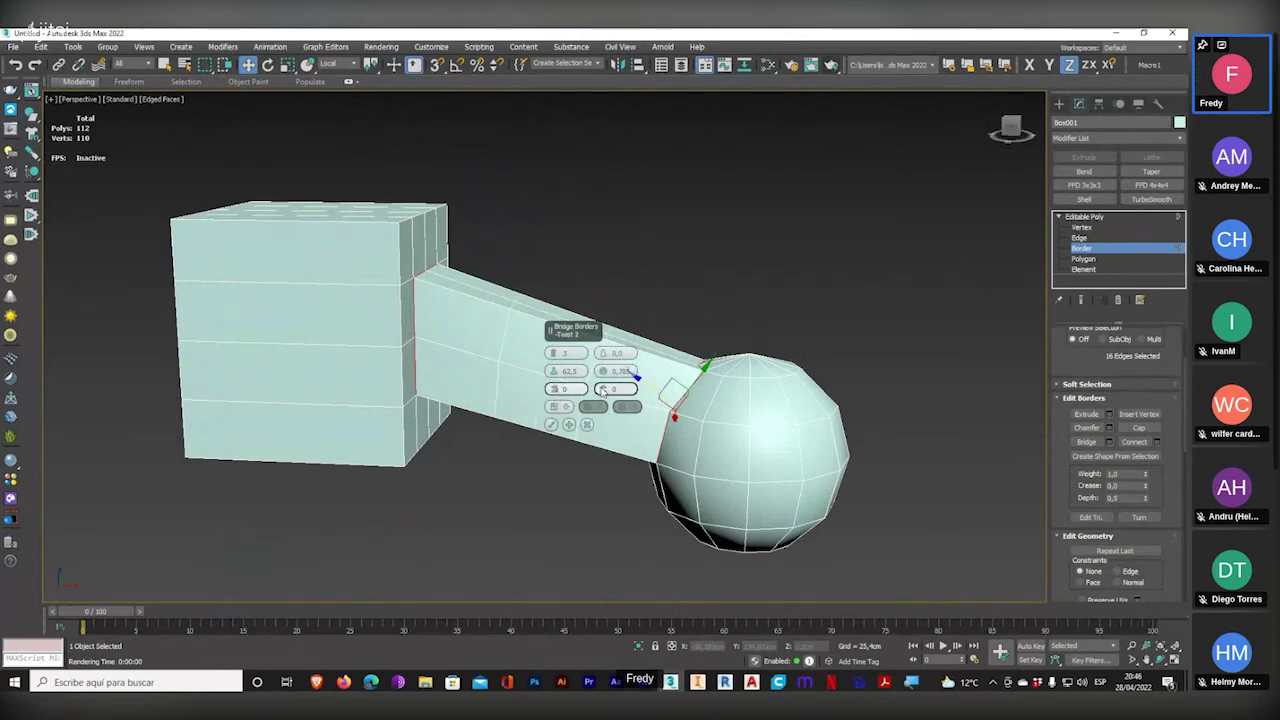
mouse_move(603, 353)
left_mouse_down()
mouse_move(603, 315)
mouse_move(601, 371)
left_mouse_up()
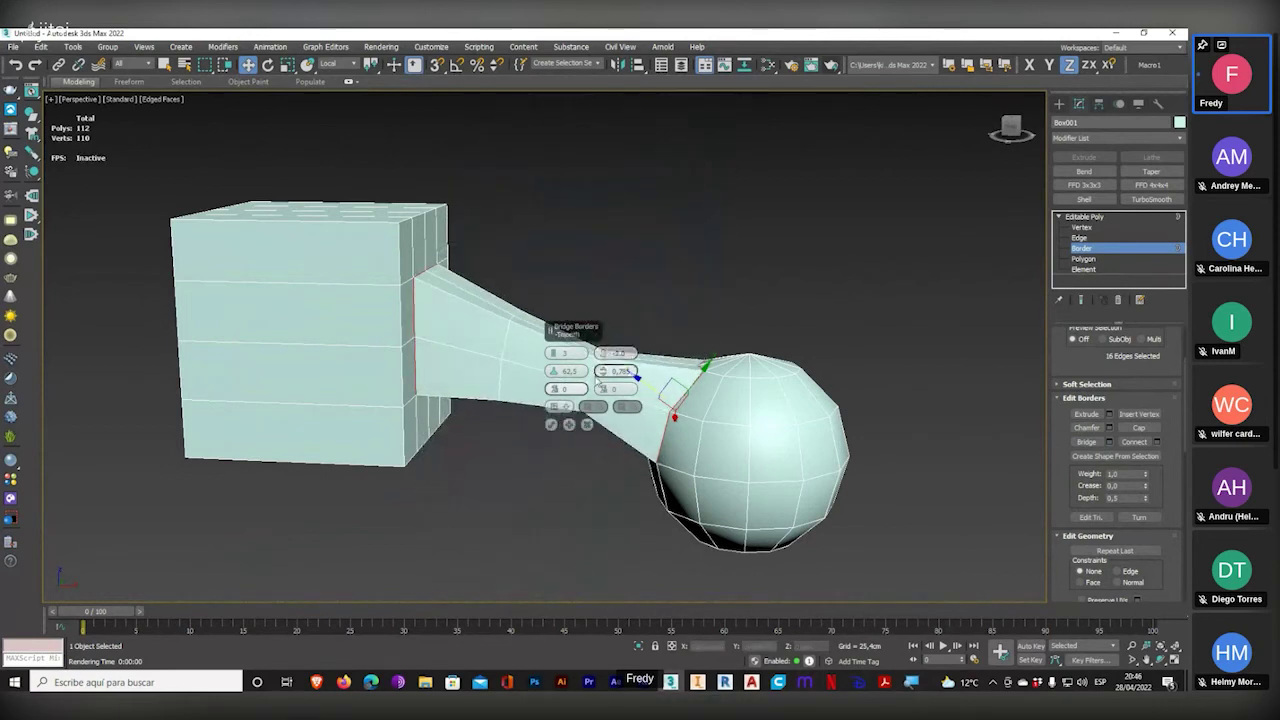
left_click(552, 424)
mouse_move(583, 428)
middle_mouse_down("alt")
mouse_move(593, 483)
mouse_move(560, 425)
middle_mouse_up("alt")
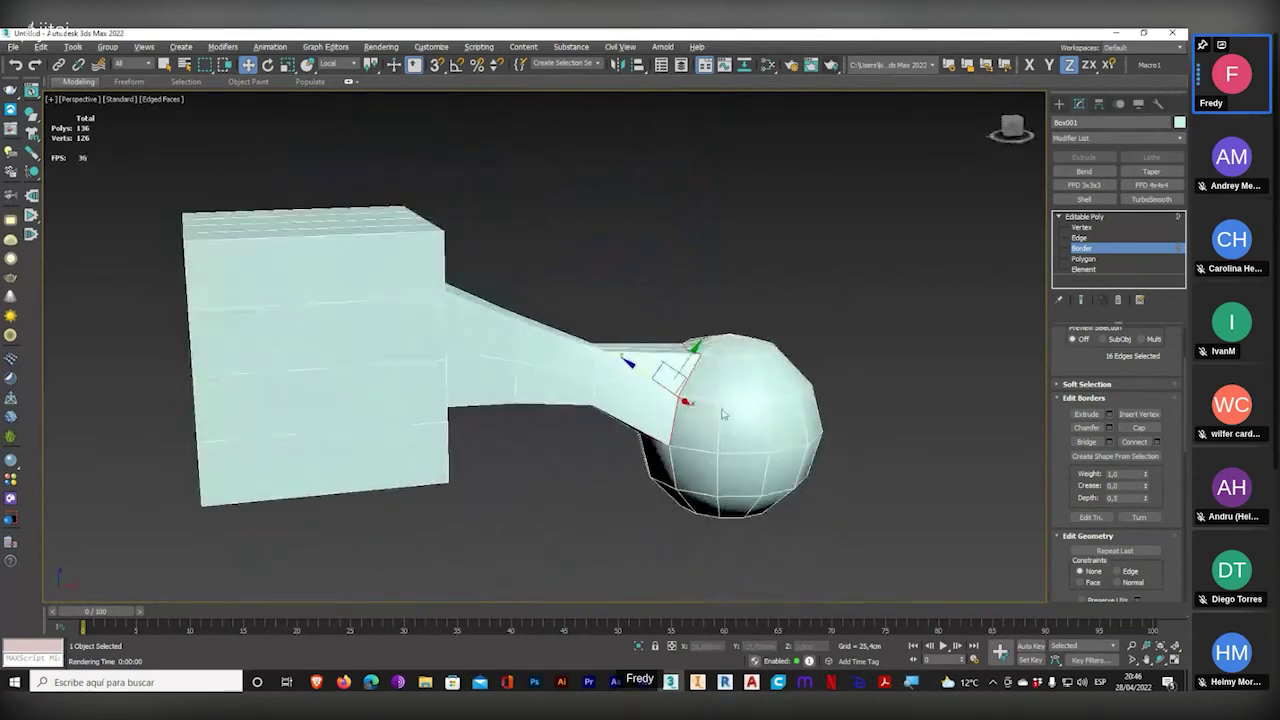
- At the Edge level, select the box's undivided edges running toward the sphere and connect them with 3 segments
left_click(1080, 238)
left_click_drag(355, 150, 303, 512)
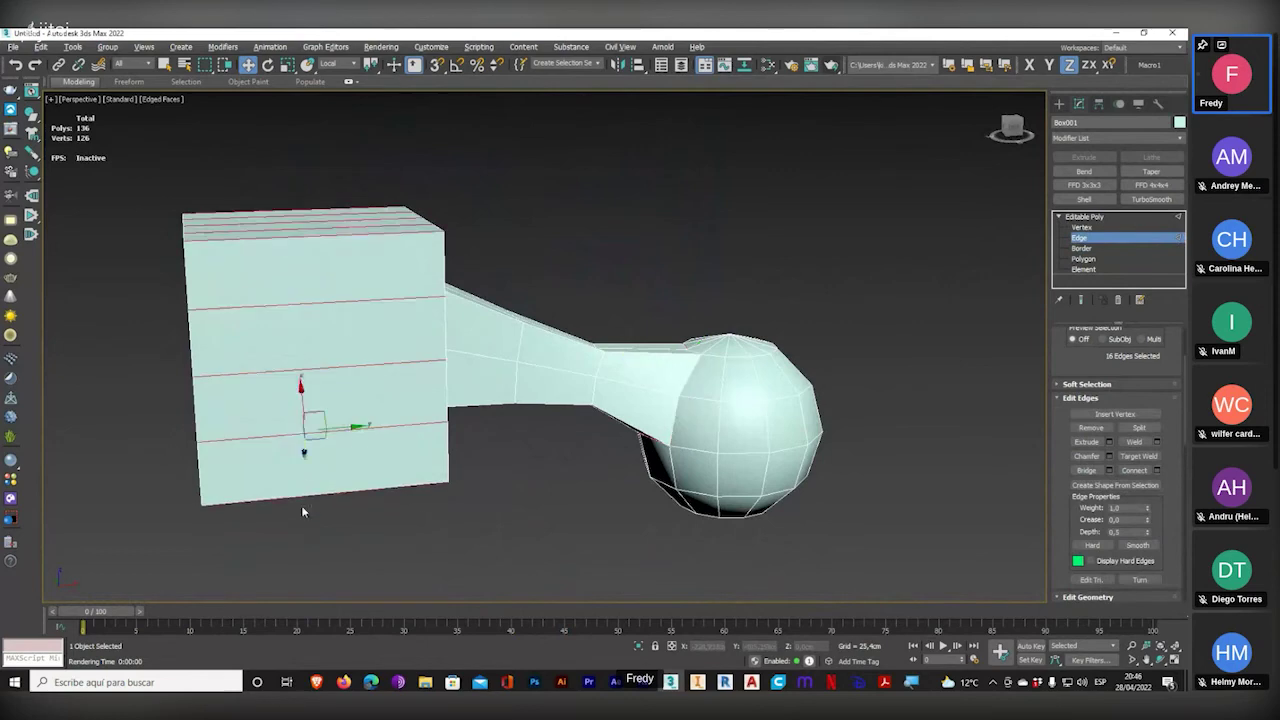
left_click(1133, 471)
left_click(914, 414)
middle_click_drag(914, 414, 900, 480, "alt")
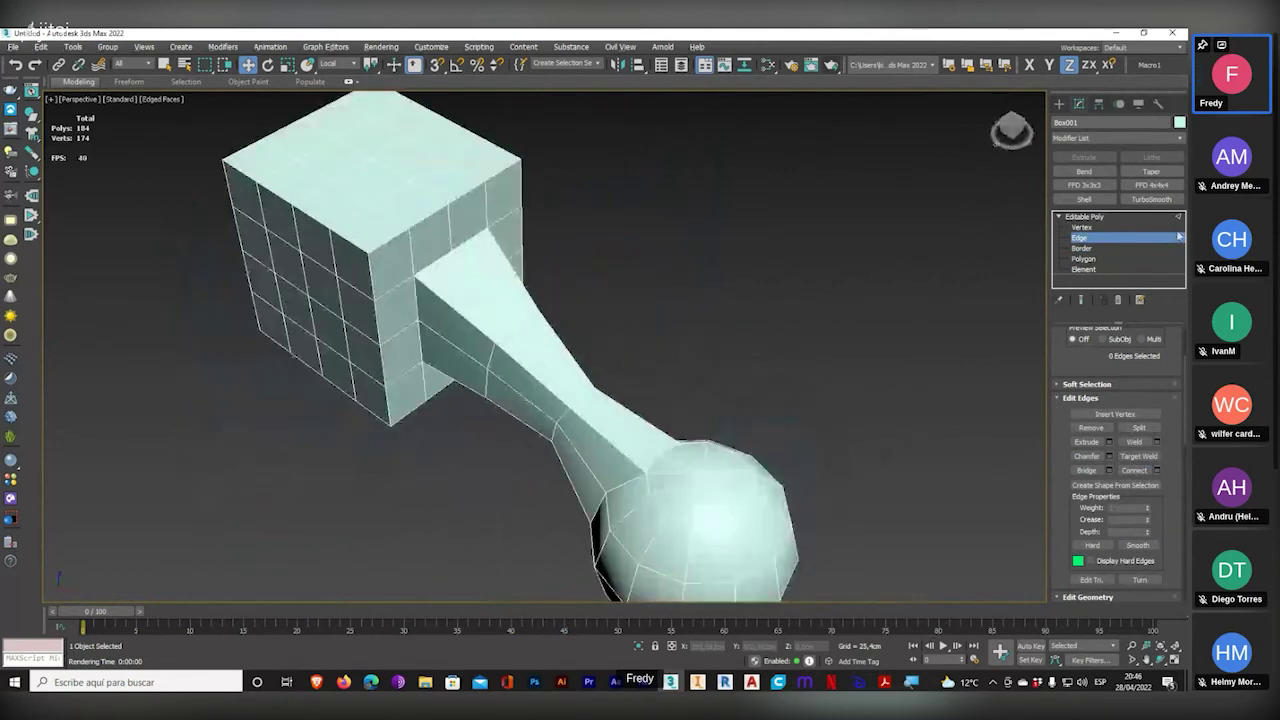
- Leave the Edge level, apply TurboSmooth with 2 iterations to the bridged object, and deselect it
left_click(1180, 237)
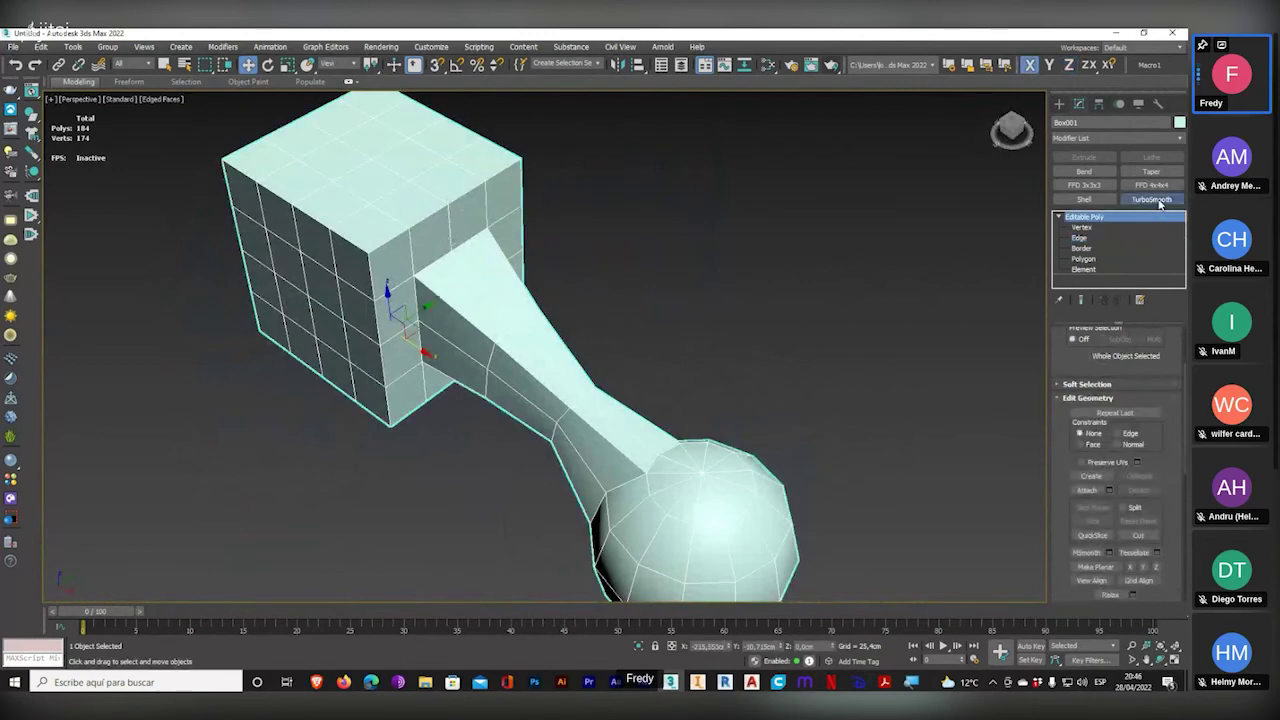
left_click(1151, 200)
left_click(1157, 355)
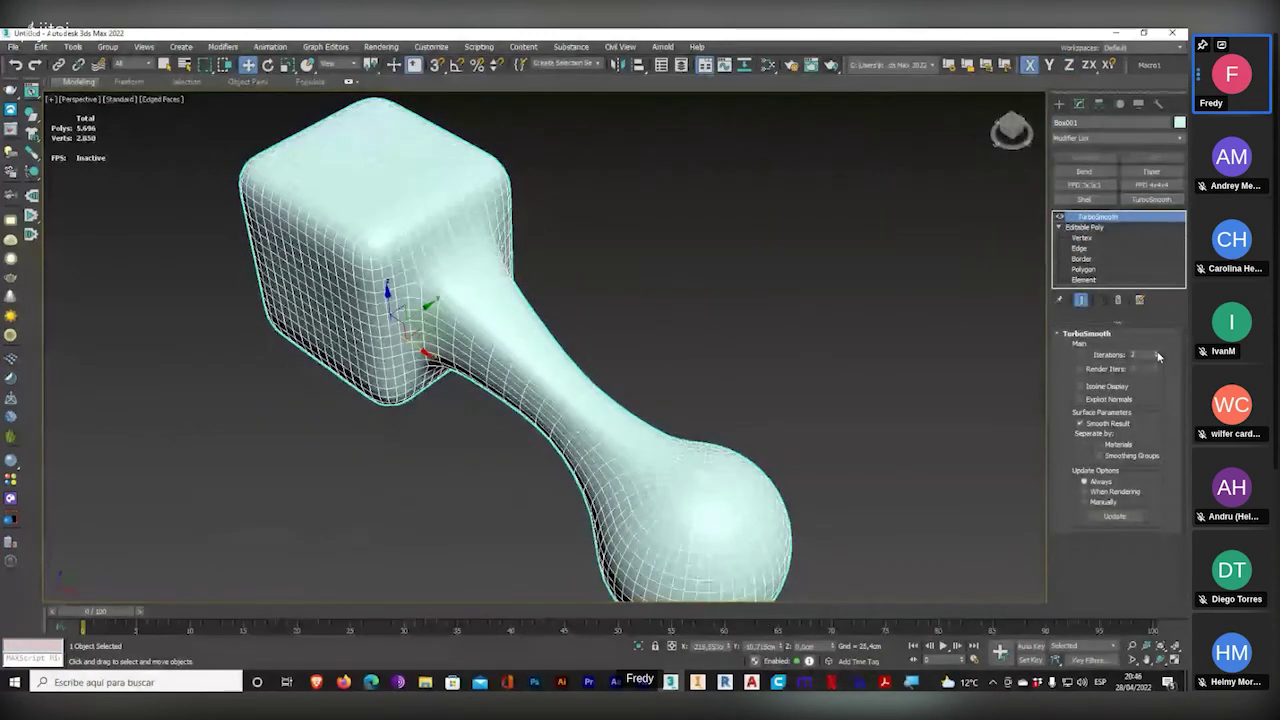
left_click(713, 333)
- Examine the smoothed box, bridge and sphere from several angles, with the object deselected and selected
middle_click_drag(713, 333, 745, 340, "alt")
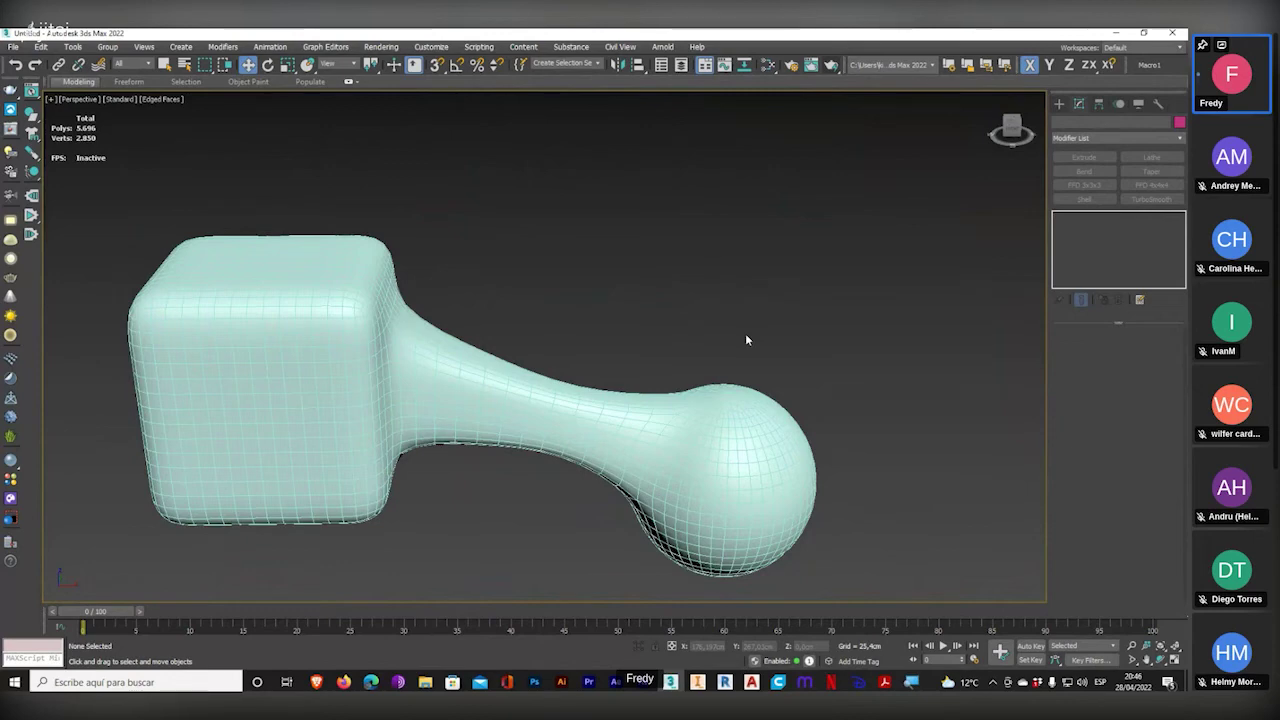
middle_click_drag(757, 268, 680, 329, "alt")
left_click(554, 354)
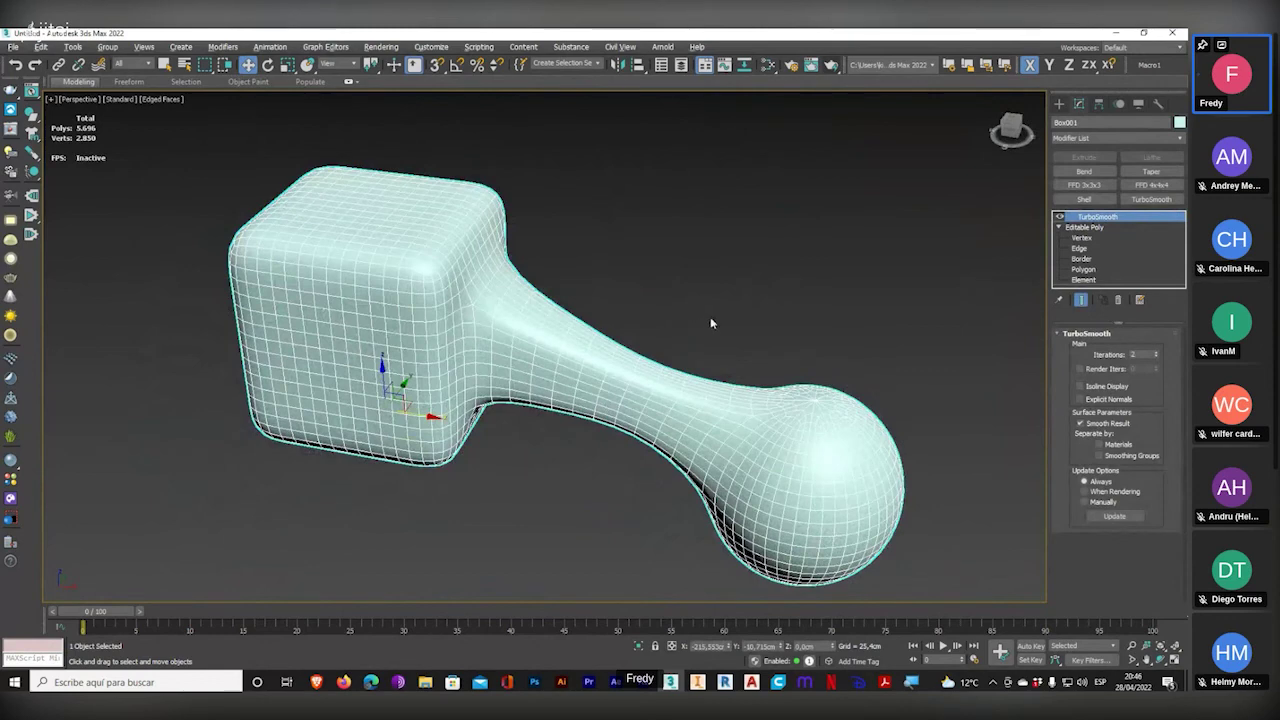
middle_click_drag(696, 321, 689, 291, "alt")
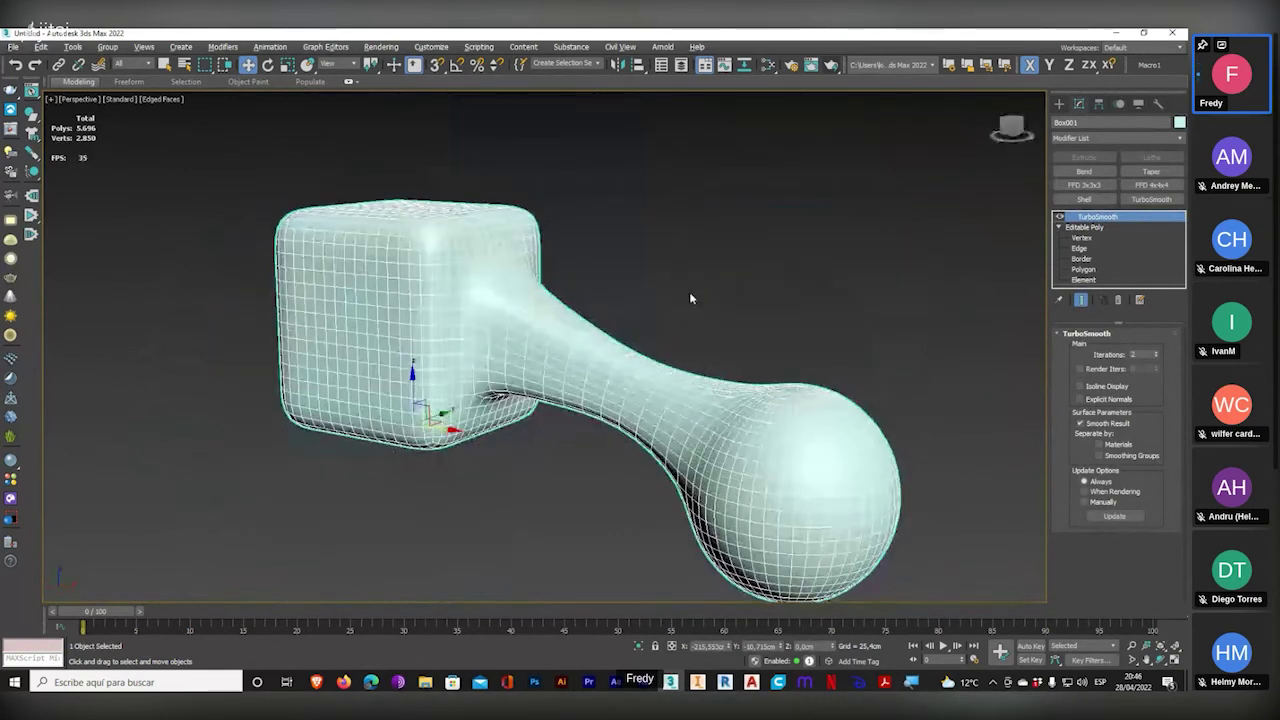
mouse_move(668, 360)
middle_mouse_down("alt")
mouse_move(683, 234)
mouse_move(677, 370)
middle_mouse_up("alt")
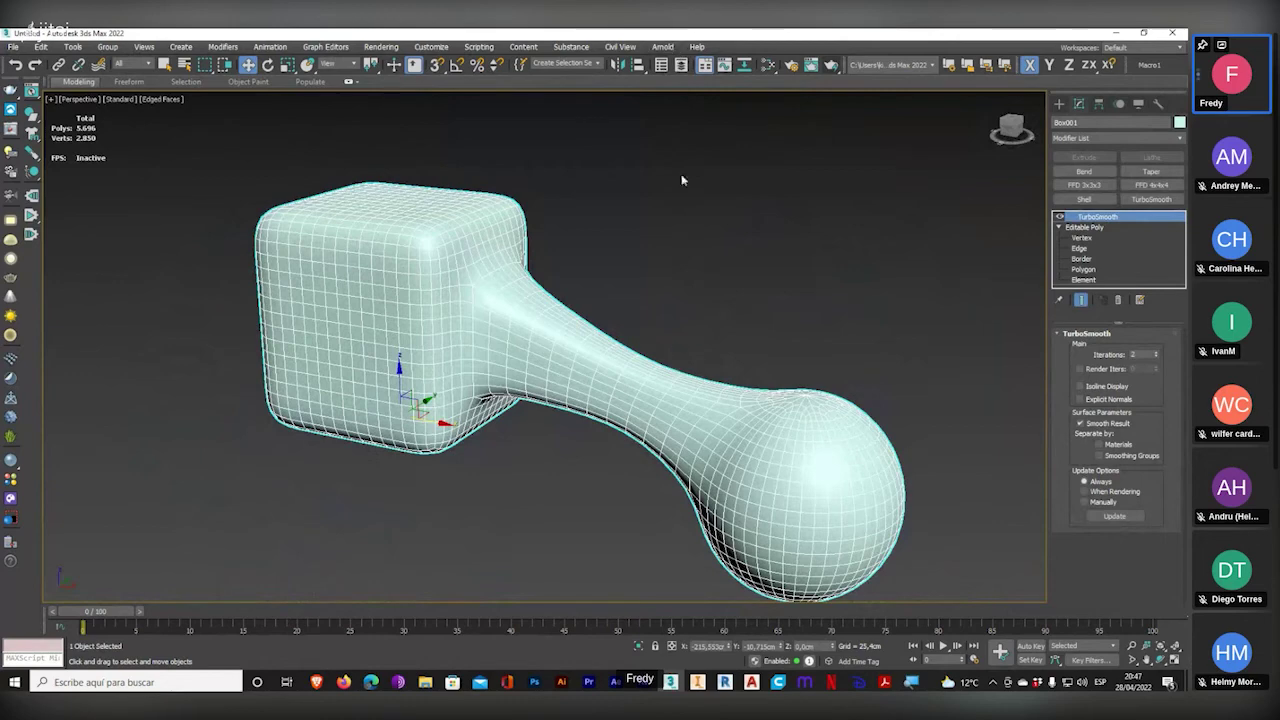
middle_click_drag(721, 309, 667, 343, "alt")
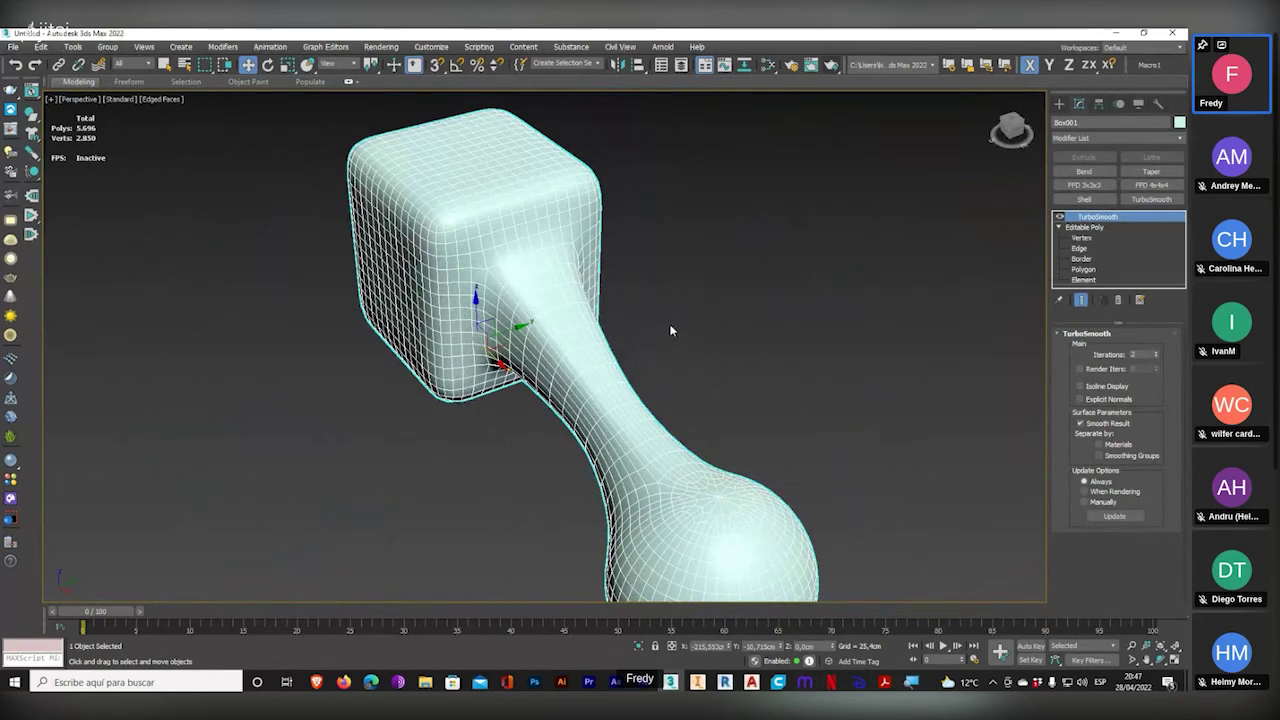
middle_click_drag(585, 437, 670, 427, "alt")
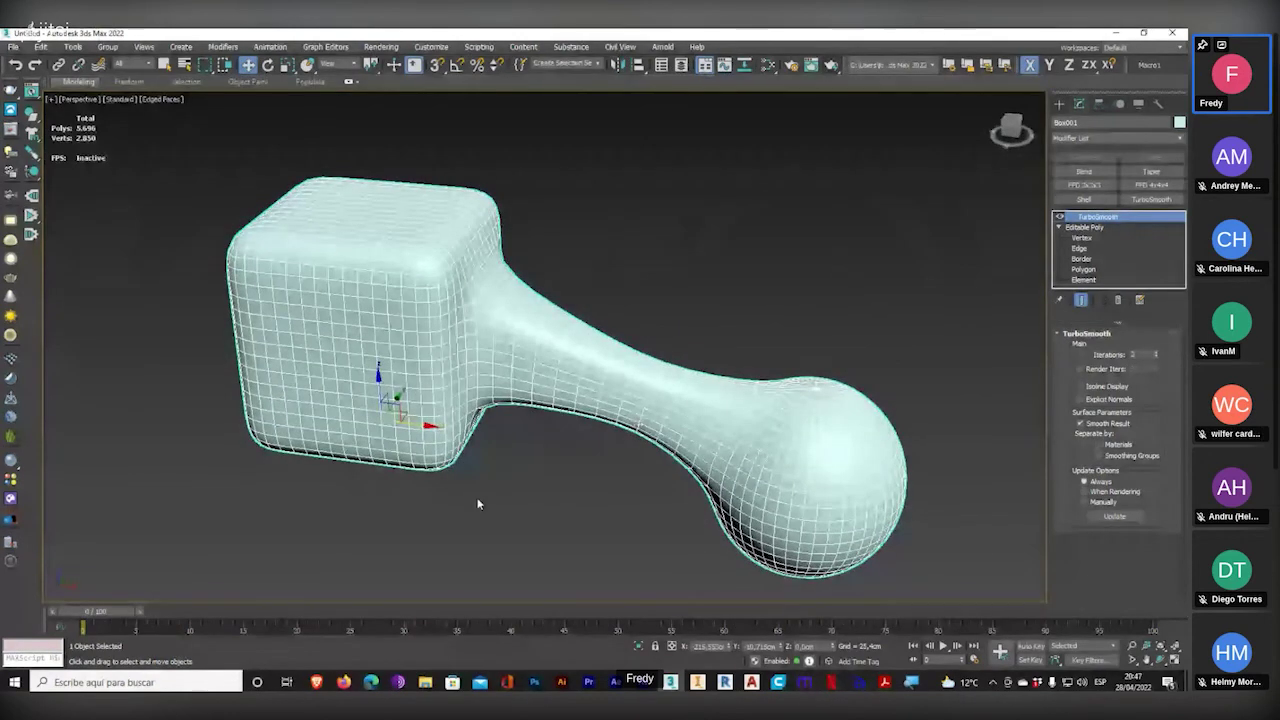
- Switch to Firefox and check the RailClone plug-in page and the Jitsi meeting chat
mouse_move(345, 684)
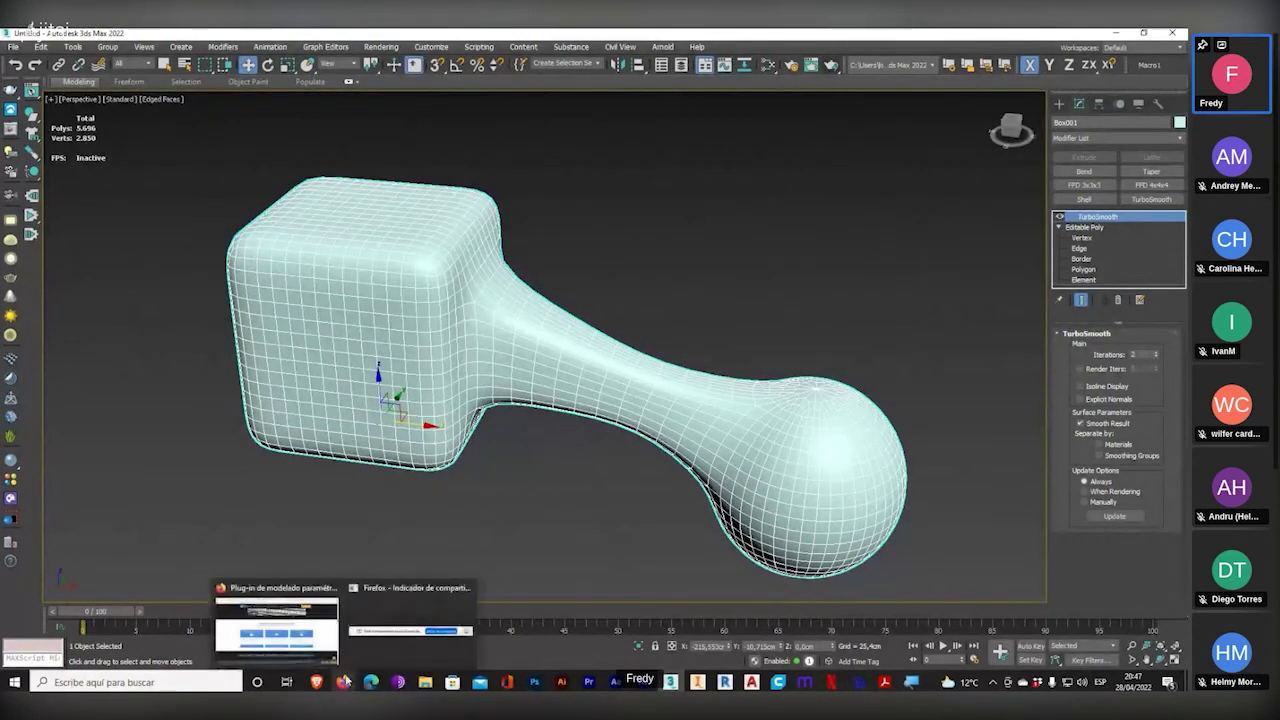
left_click(313, 625)
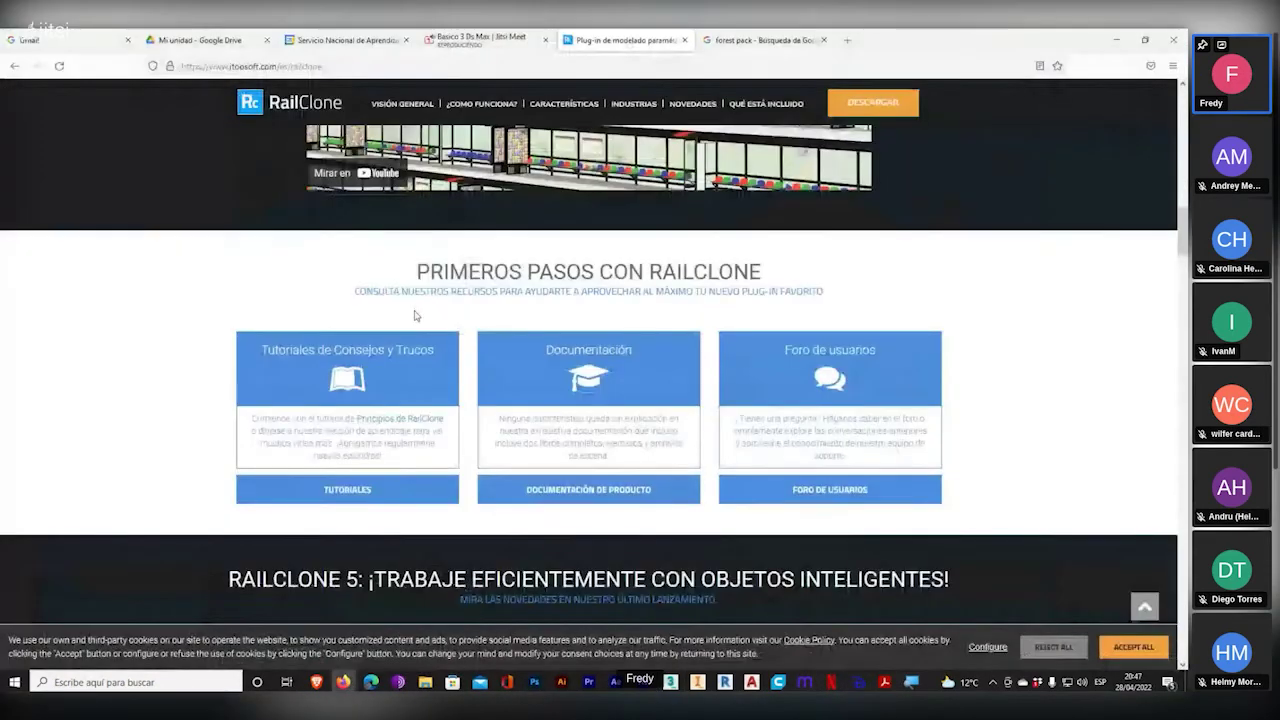
left_click(480, 40)
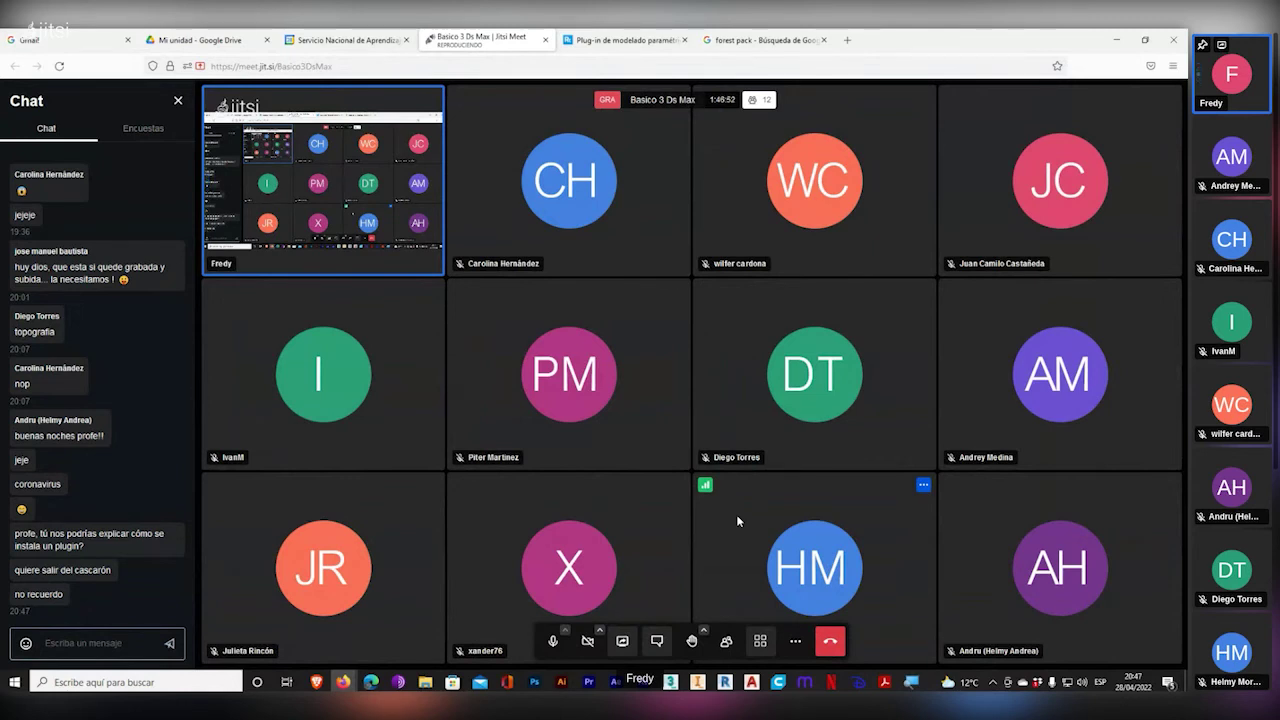
left_click(620, 40)
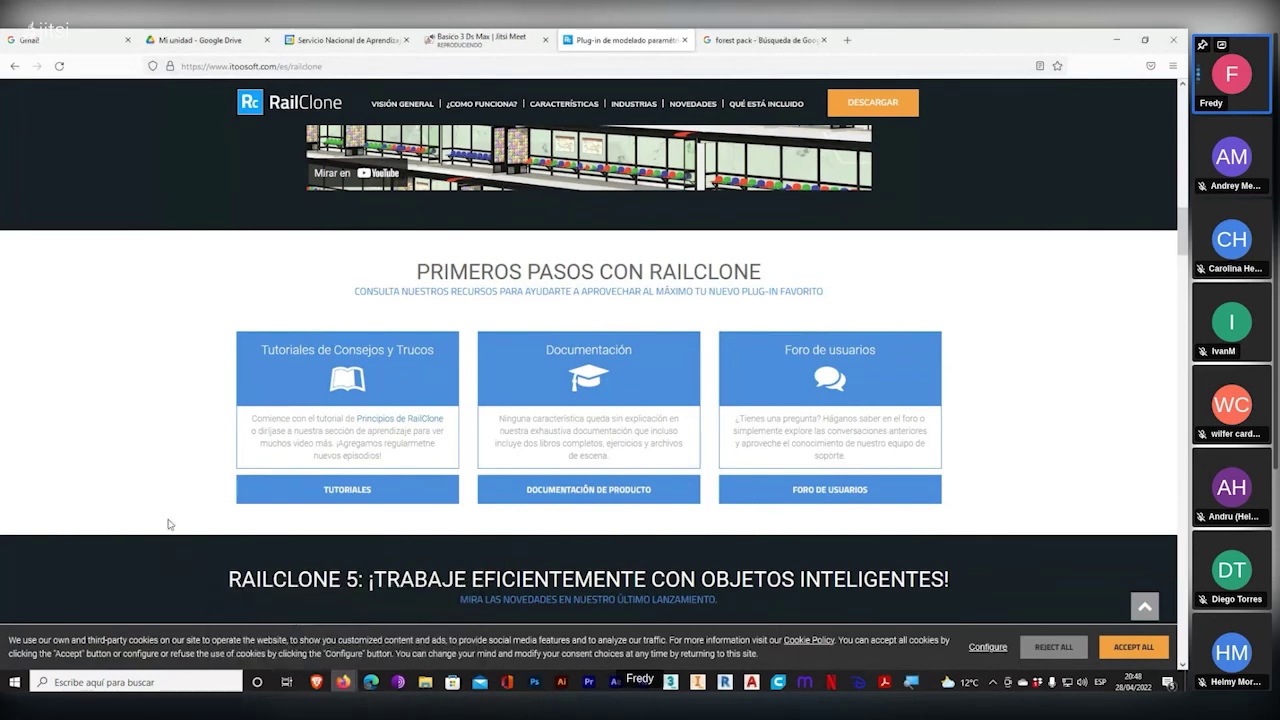
left_click(486, 36)
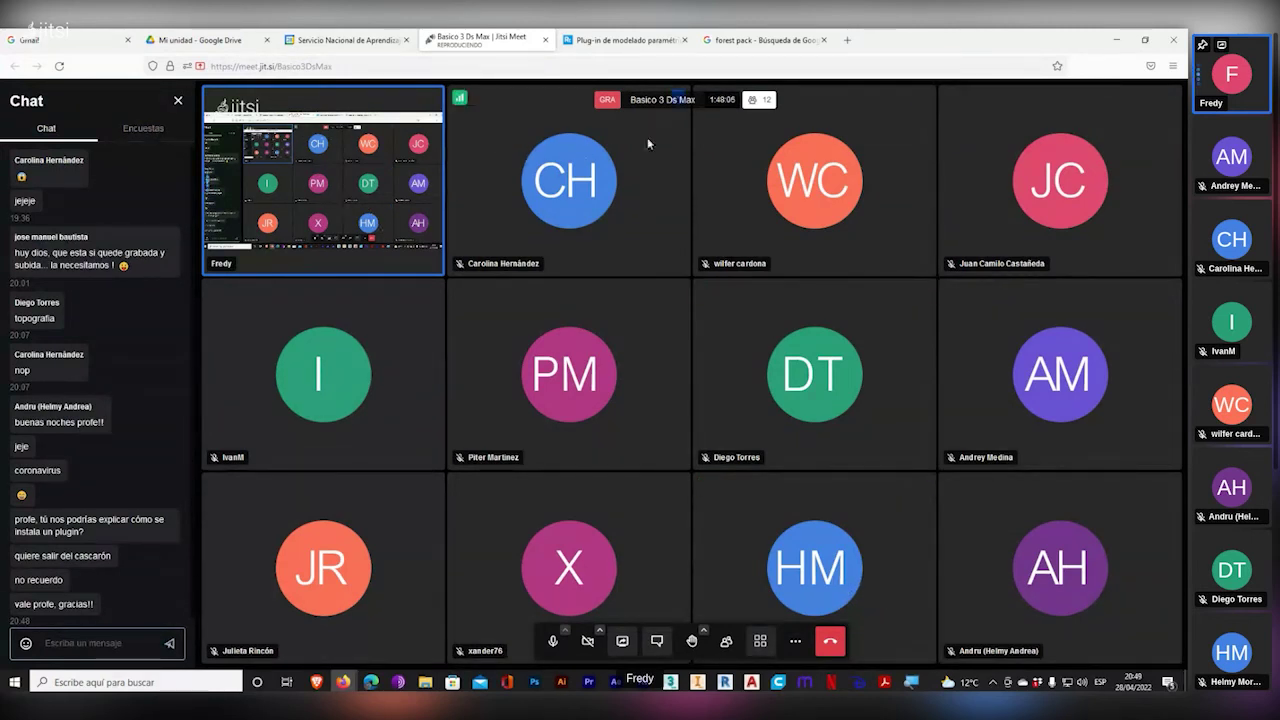
- Search Google Images for "referencias de modelado" in place of the forest pack search
left_click(748, 46)
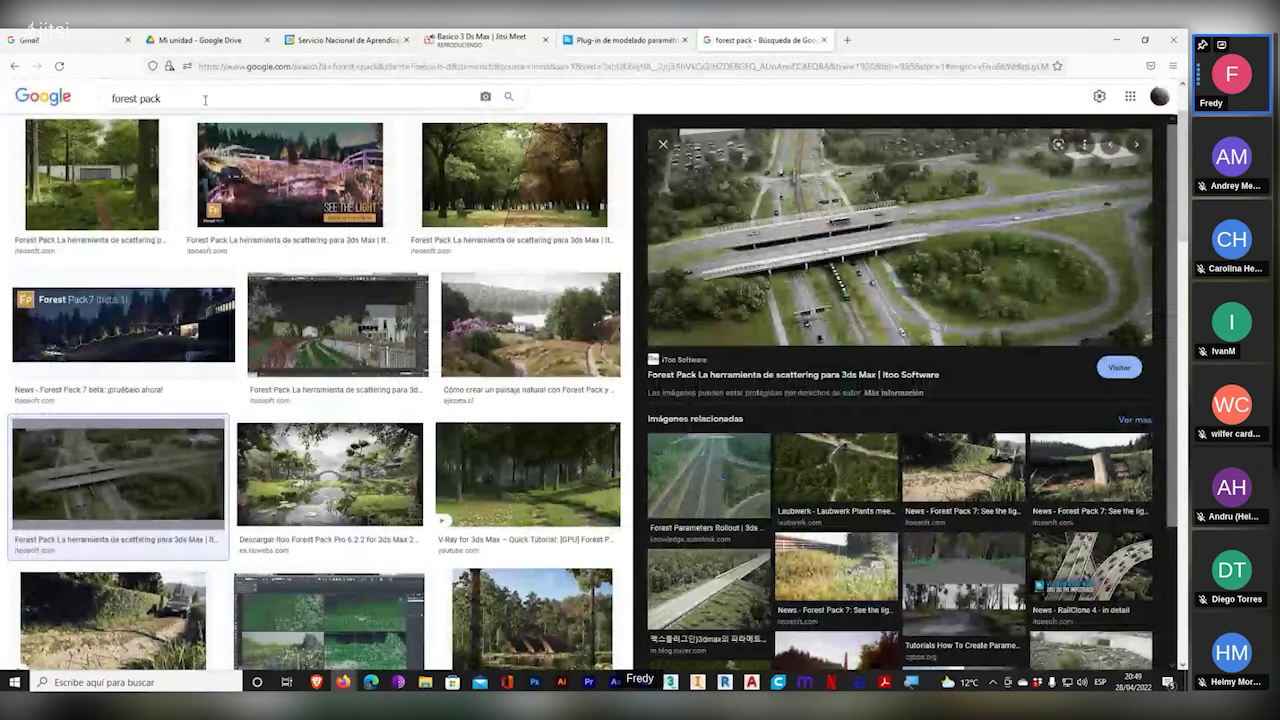
triple_click(135, 98)
type("refere")
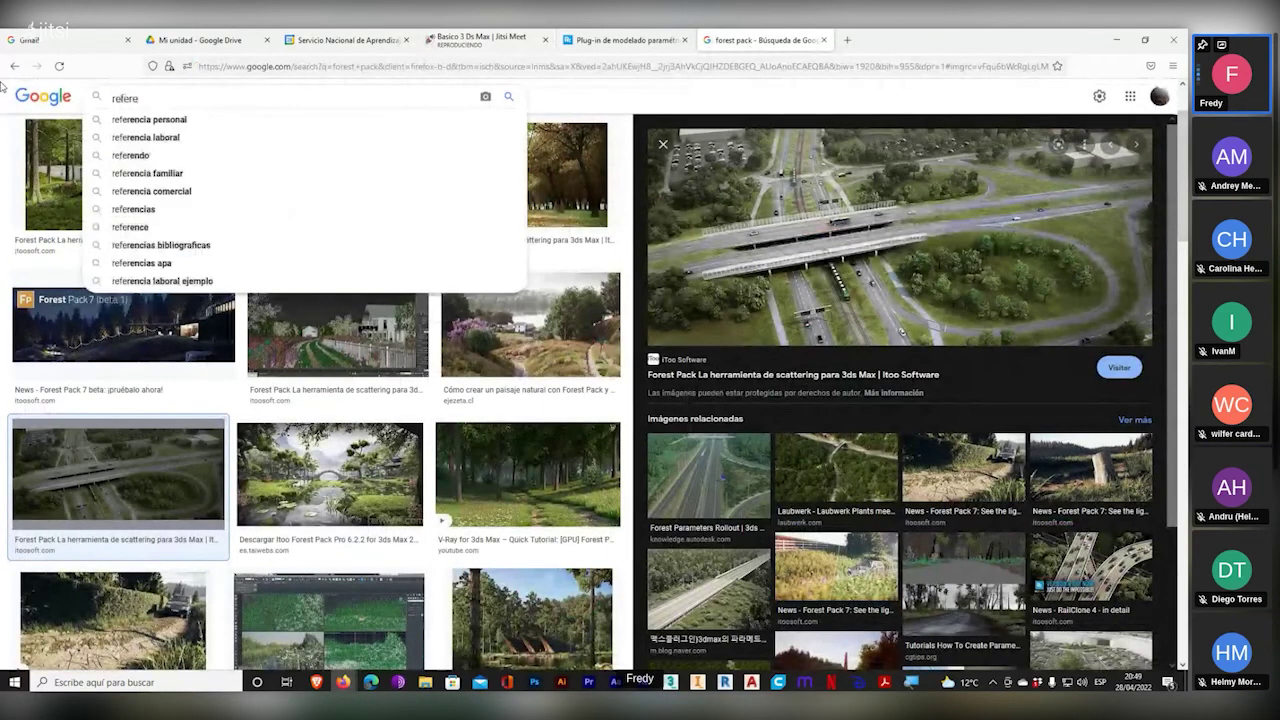
type("ncias de mo")
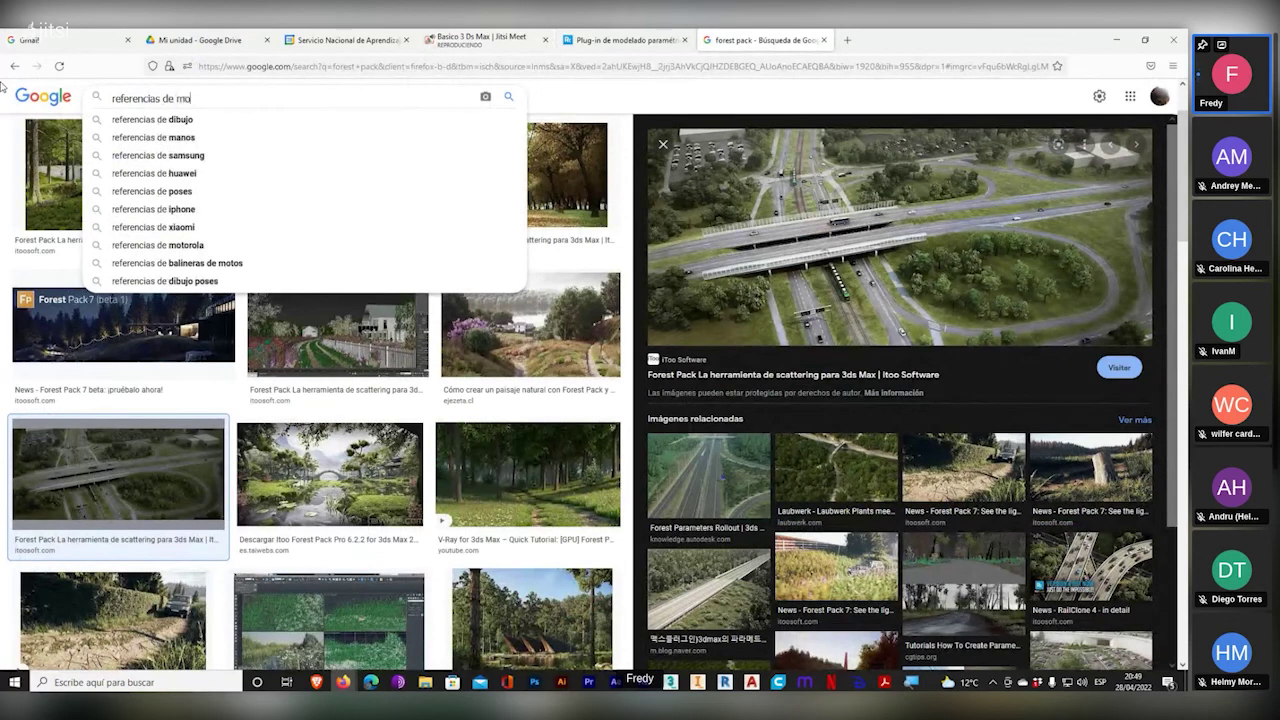
type("delado")
key("Return")
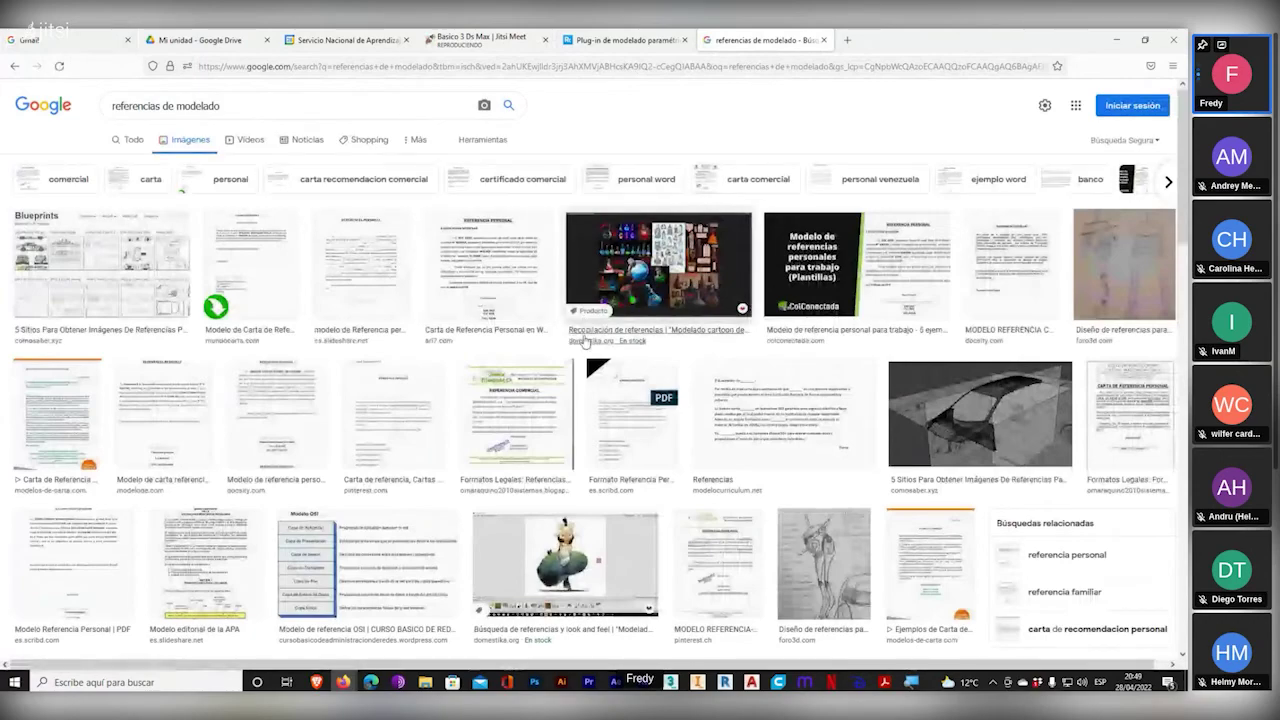
- Browse the image results and preview the car wireframe built over blueprint planes, magnifying the screen for a closer look
scroll(595, 370, "down", 3)
scroll(378, 345, "up", 3)
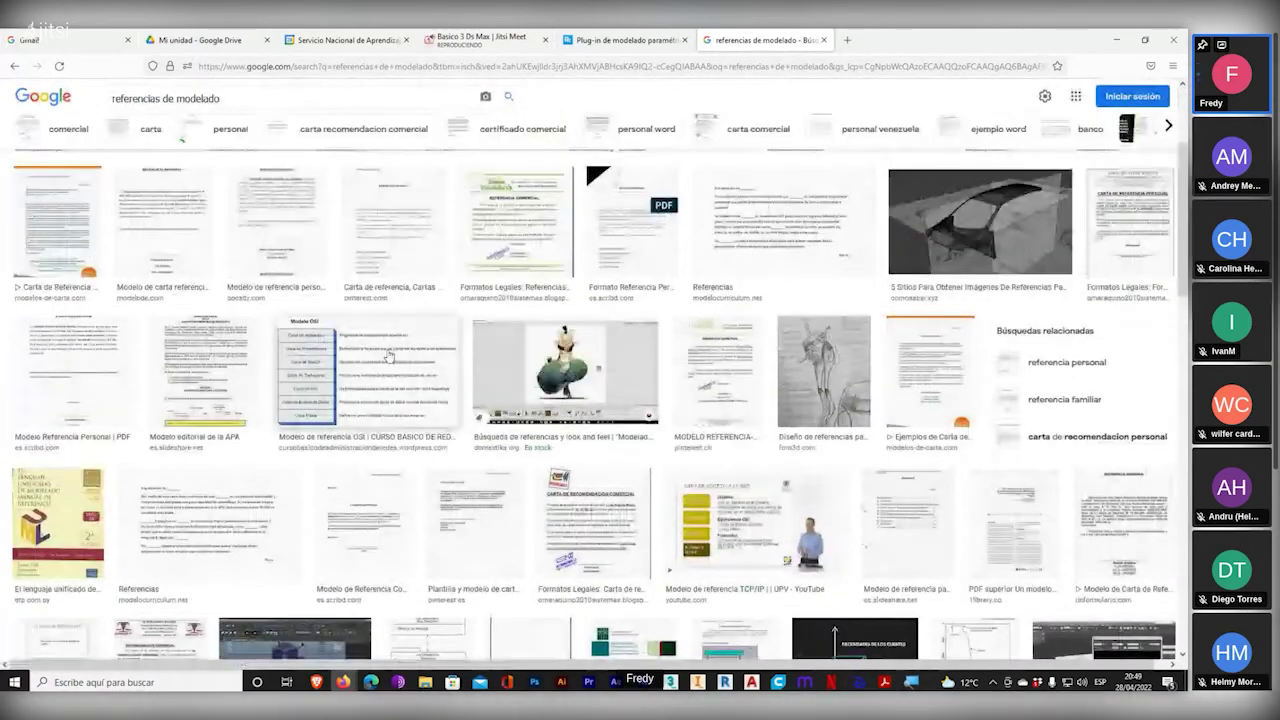
left_click(1008, 450)
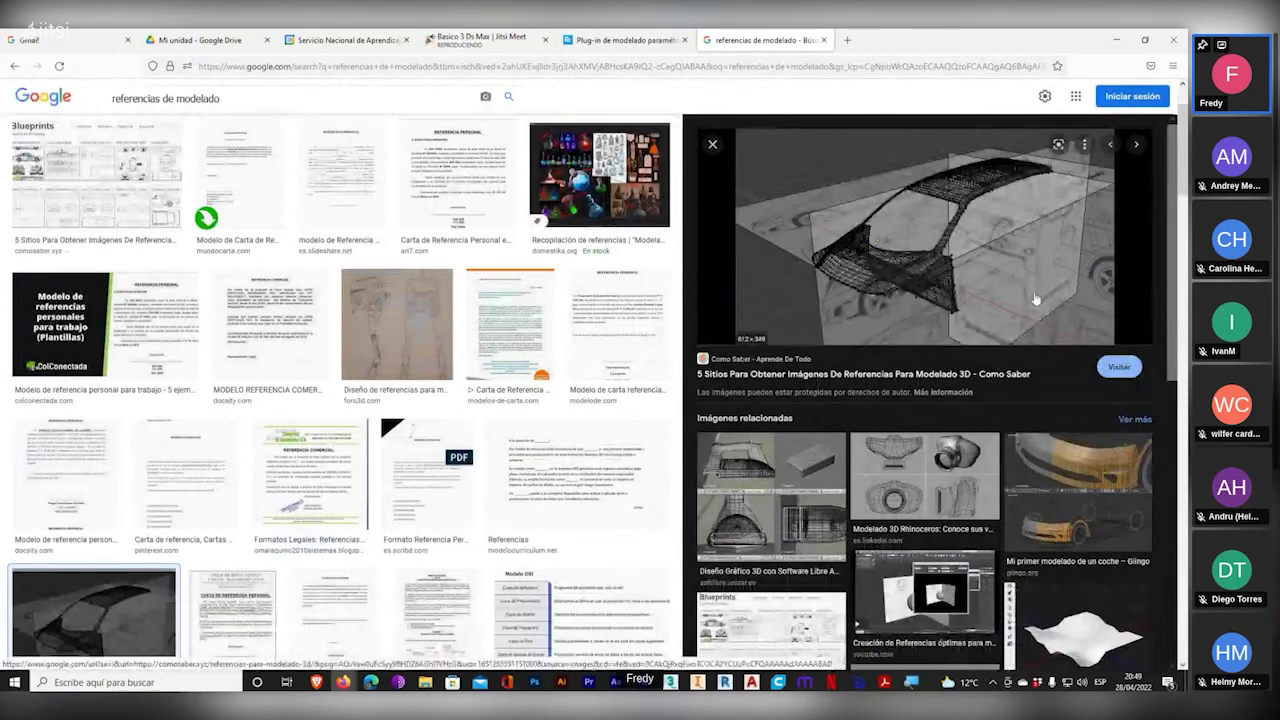
key("super+plus")
key("super+plus")
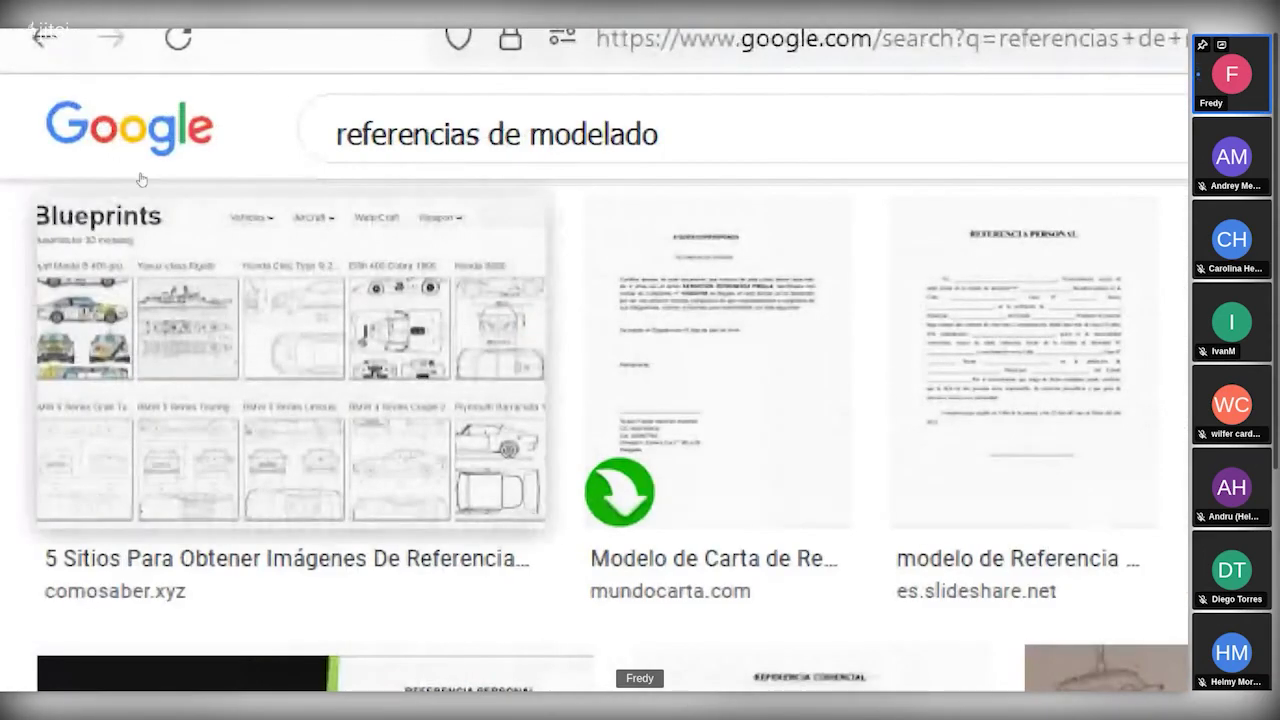
- Replace the image search with the suggested query "car model reference"
left_click(251, 98)
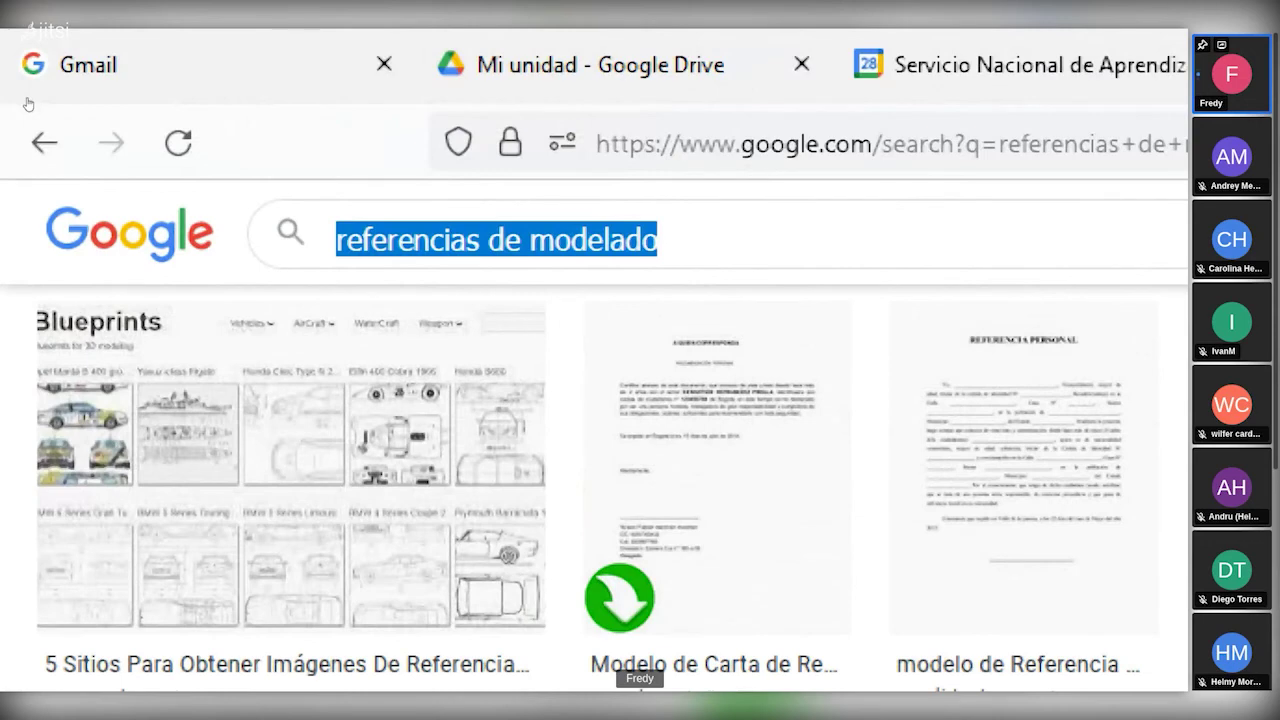
type("car ")
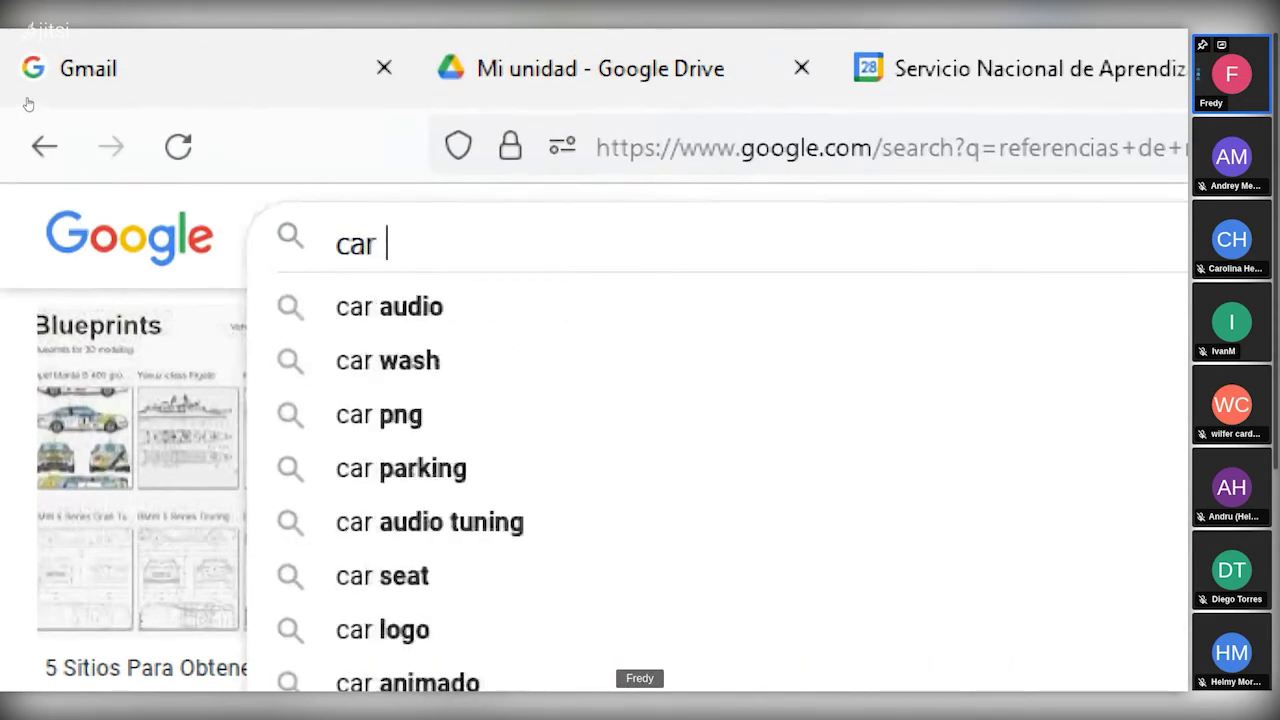
type("model refe")
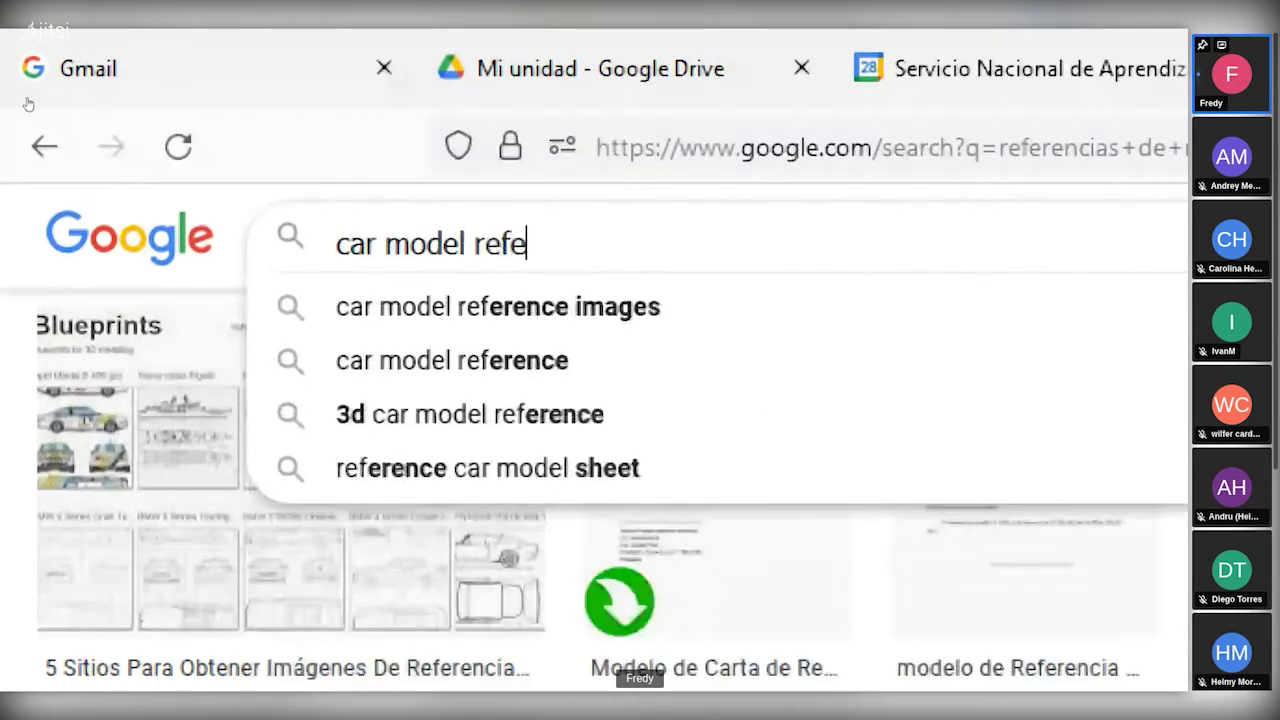
key("Down")
key("Down")
key("Return")
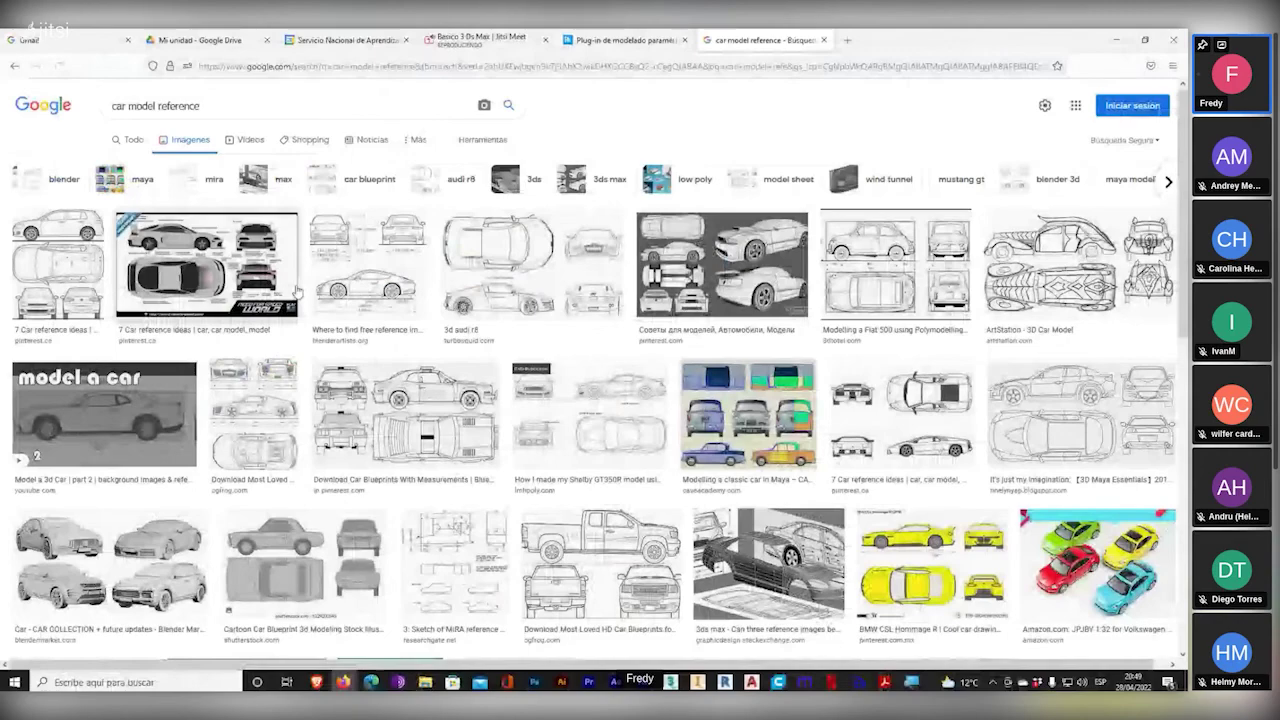
- Preview the Audi R8 drawing, the dimensioned sports car views and the car blueprints with measurements
left_click(294, 288)
left_click(533, 265)
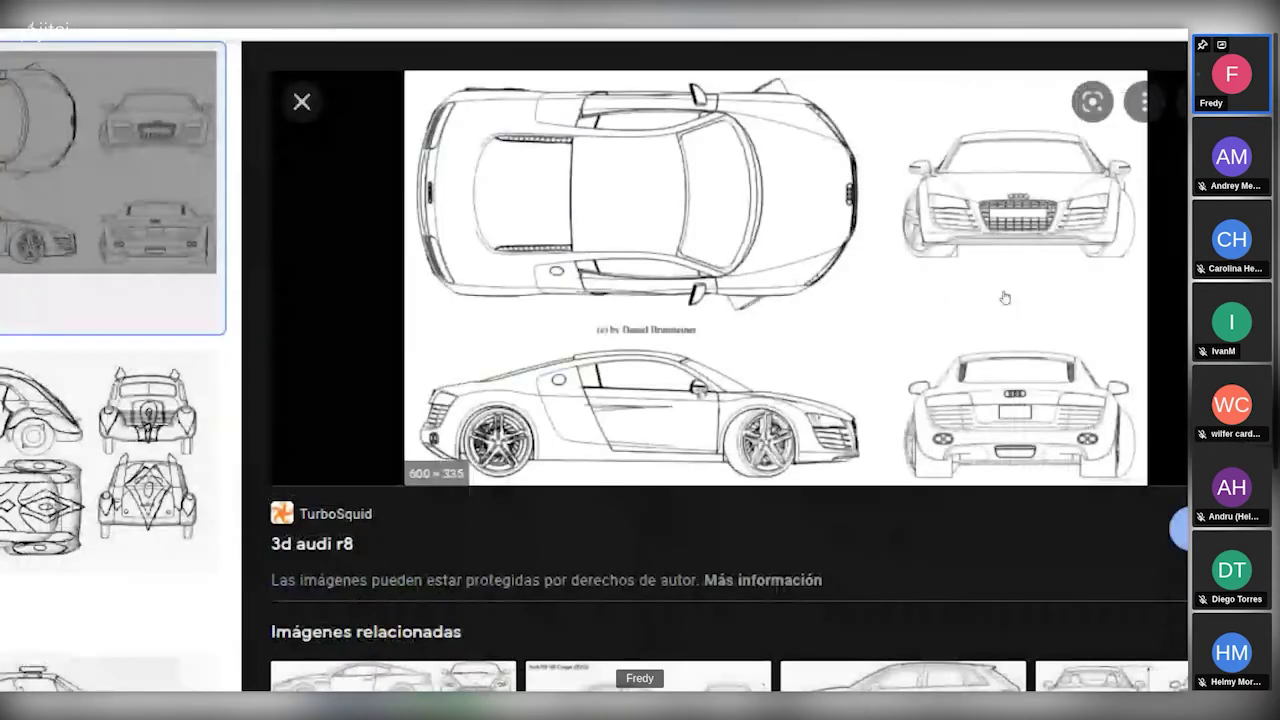
key("Left")
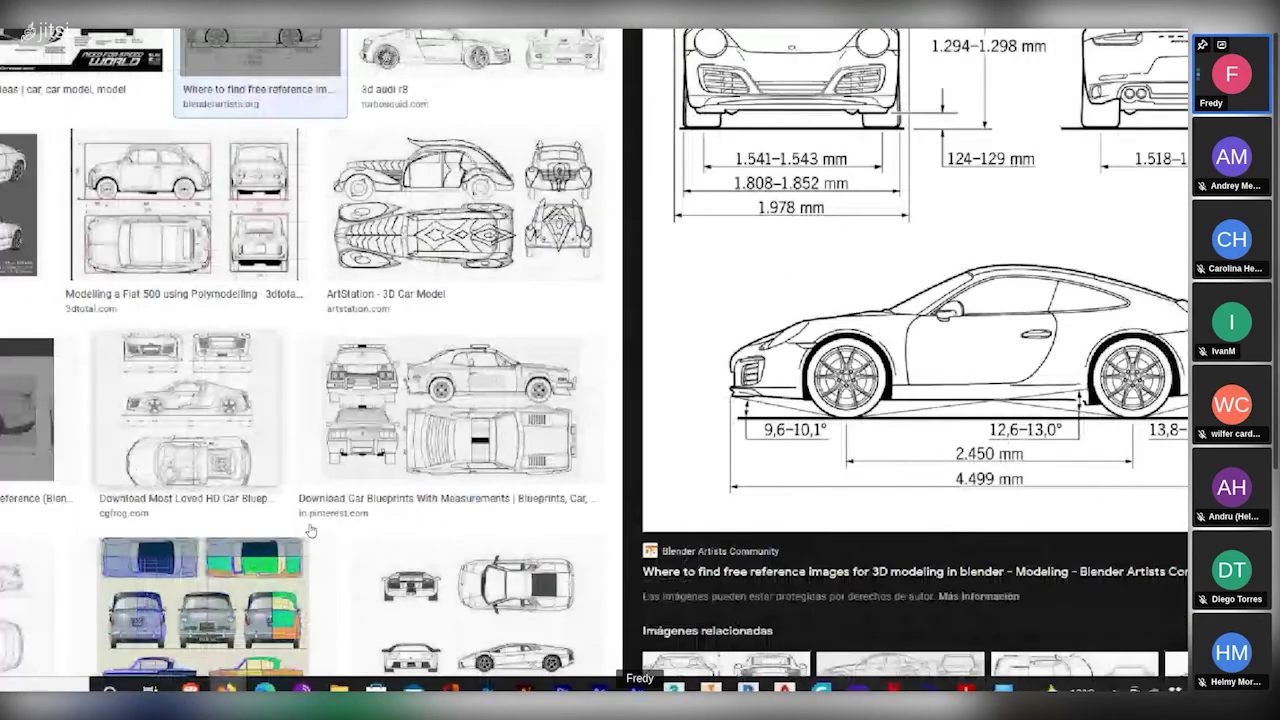
left_click(310, 528)
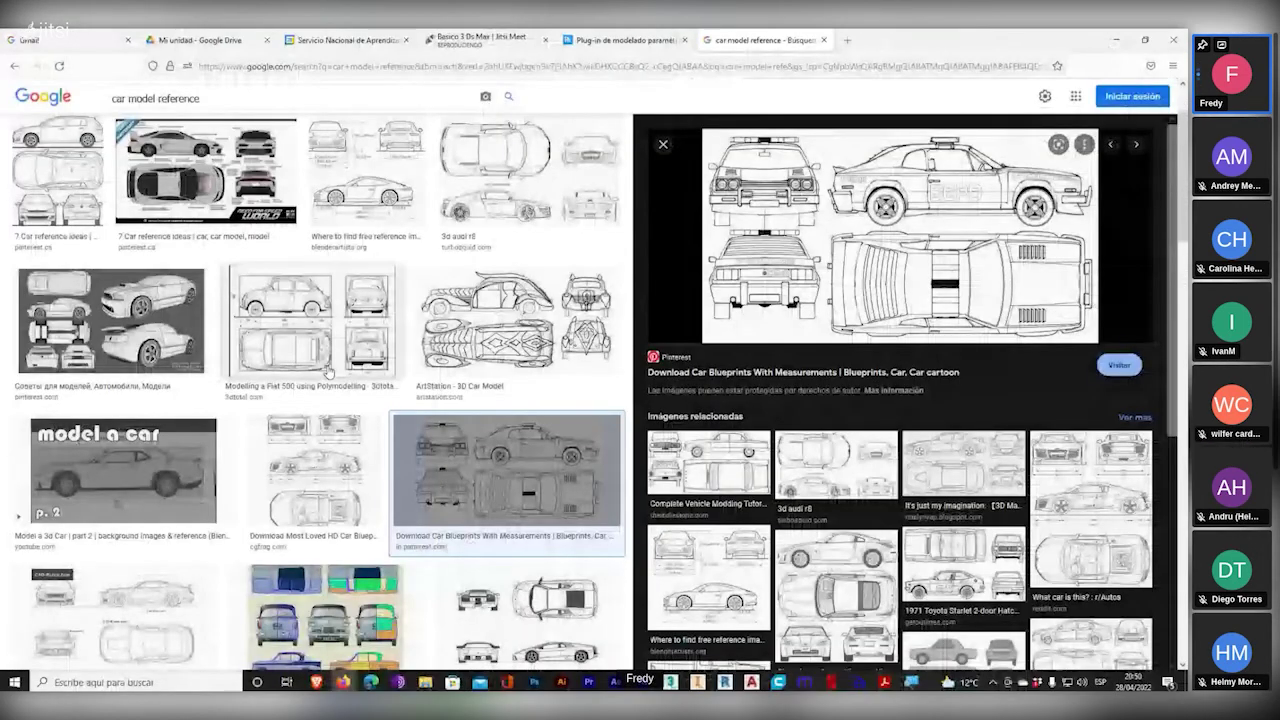
- Preview more car references, including the classic car topology, the Maya modelling blueprint and the 3ds Max body built over three reference images
scroll(320, 400, "down", 2)
left_click(326, 440)
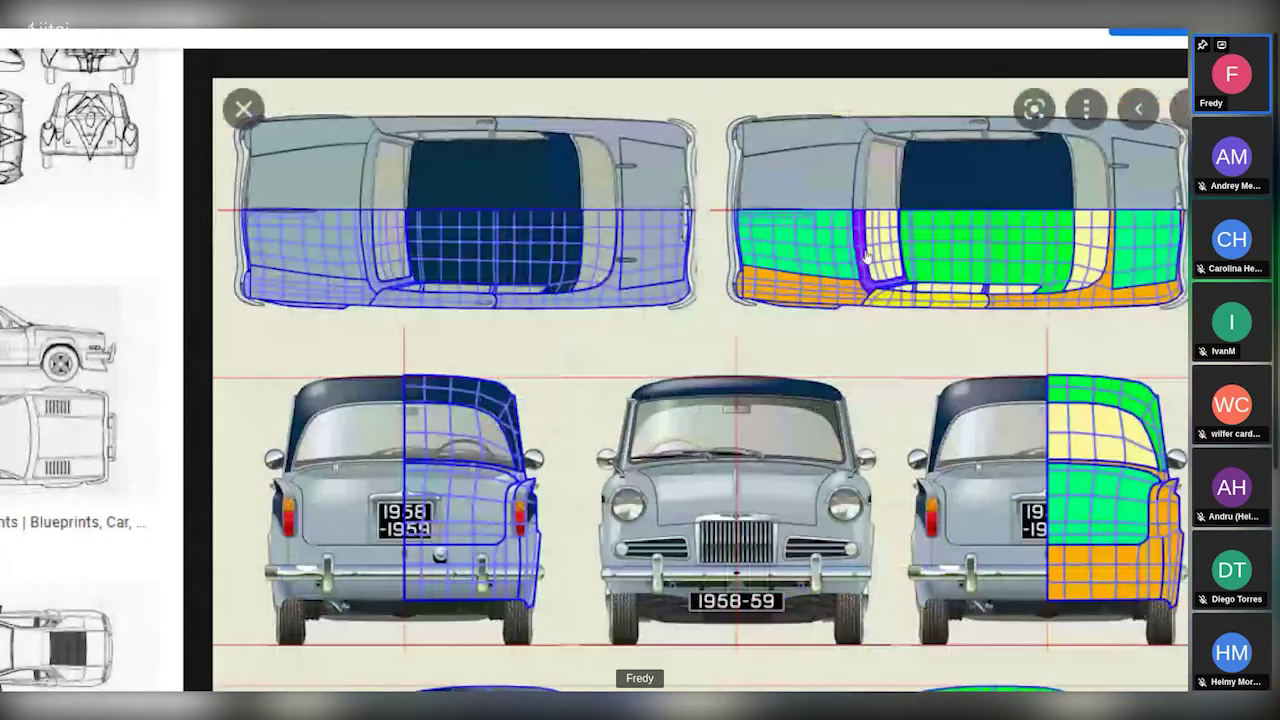
left_click(565, 420)
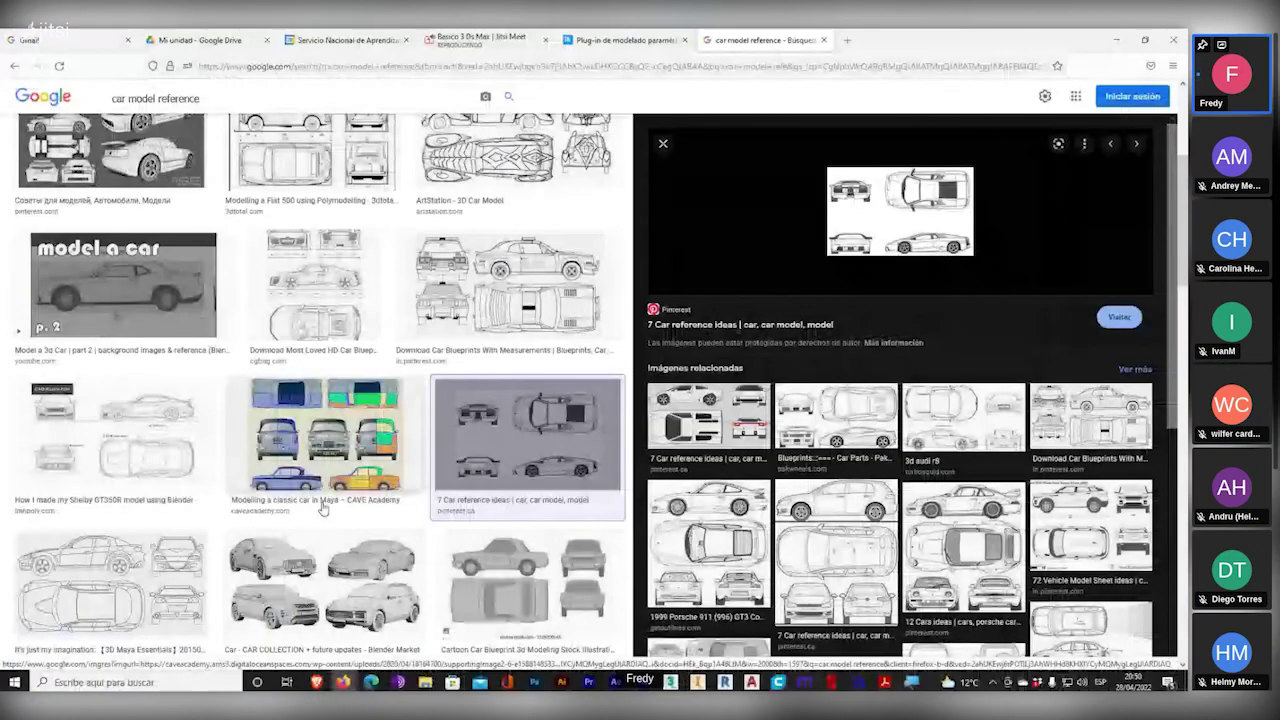
left_click(322, 578)
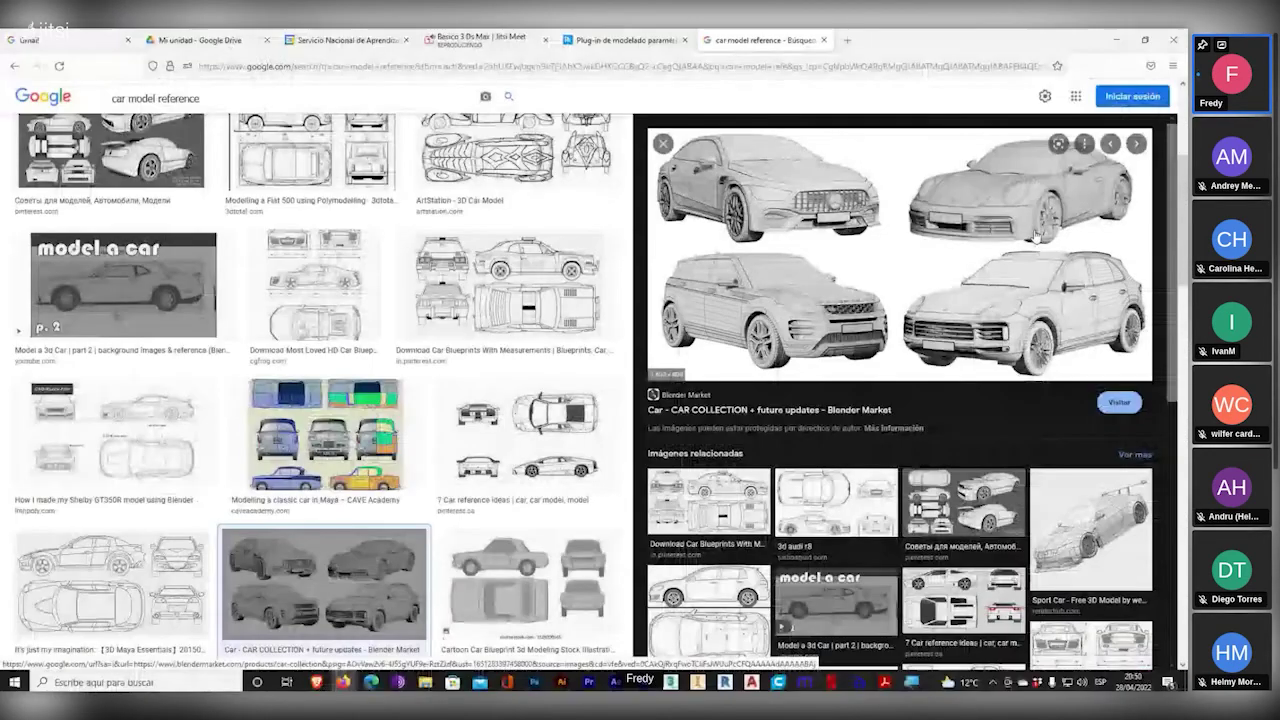
left_click(110, 585)
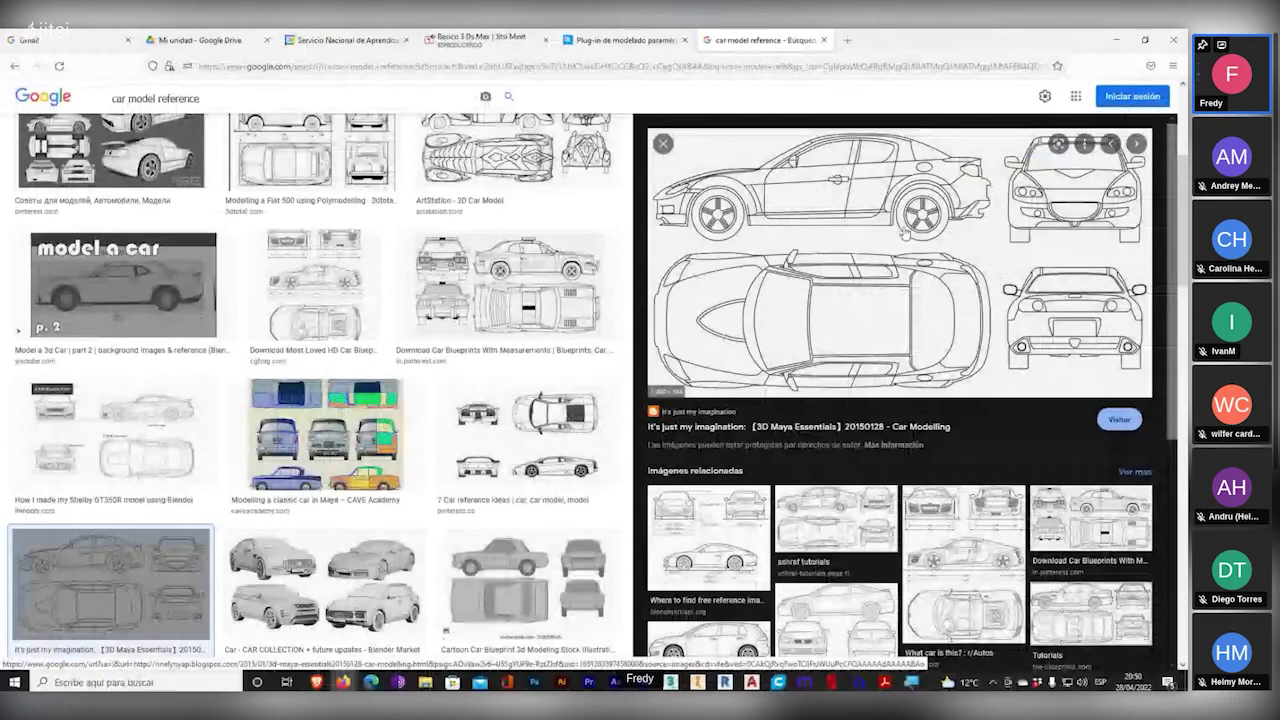
scroll(425, 408, "down", 5)
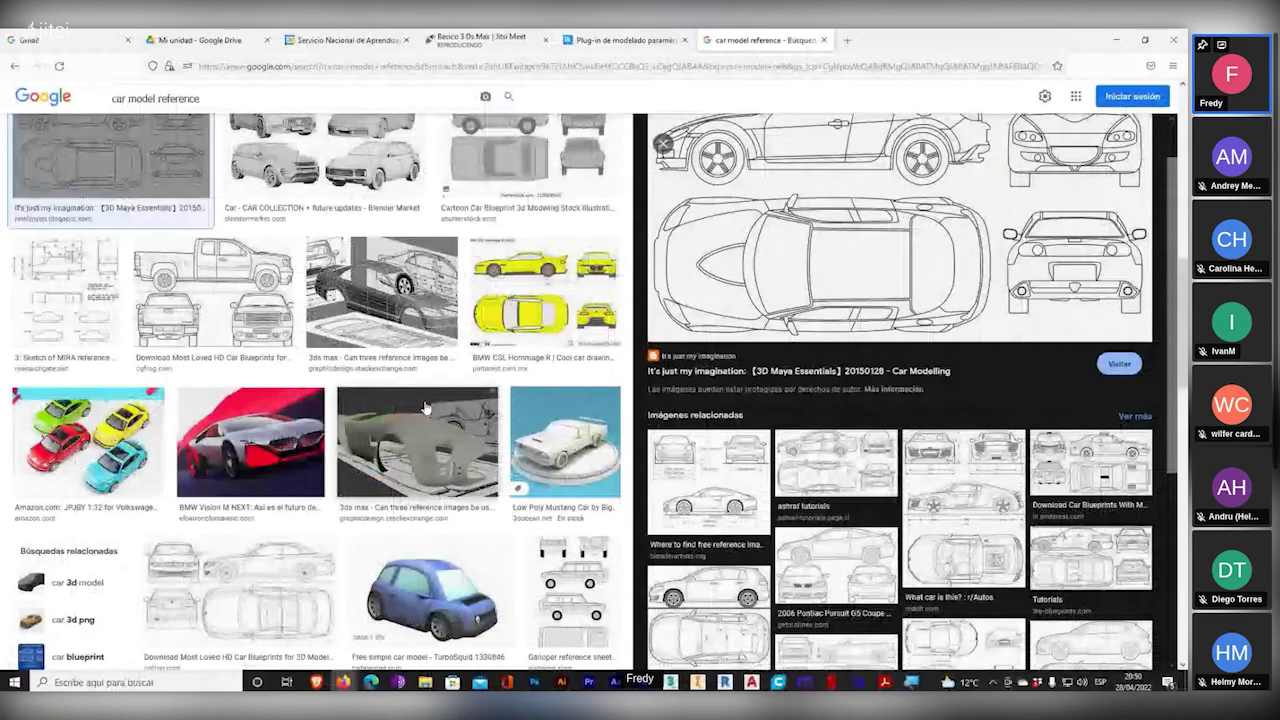
left_click(425, 408)
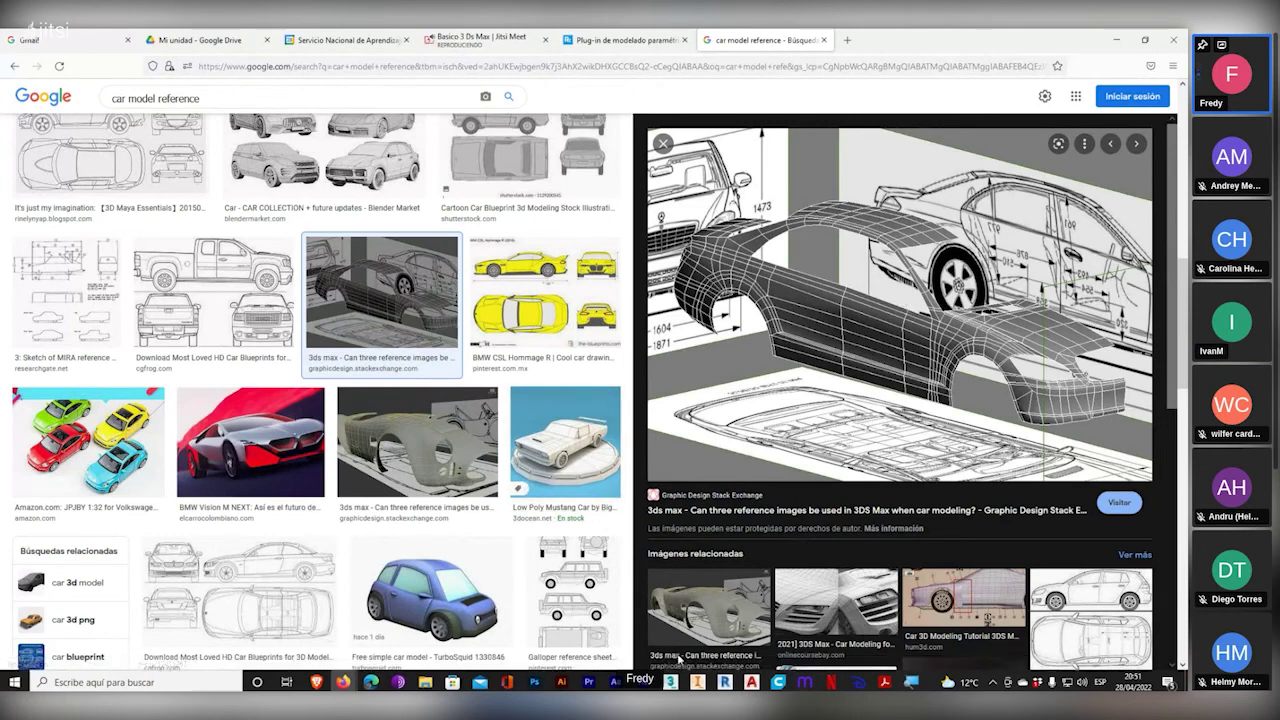
- Switch back to 3ds Max and collapse the smoothed object's entire modifier stack, accepting the warning
mouse_move(679, 686)
left_click(670, 610)
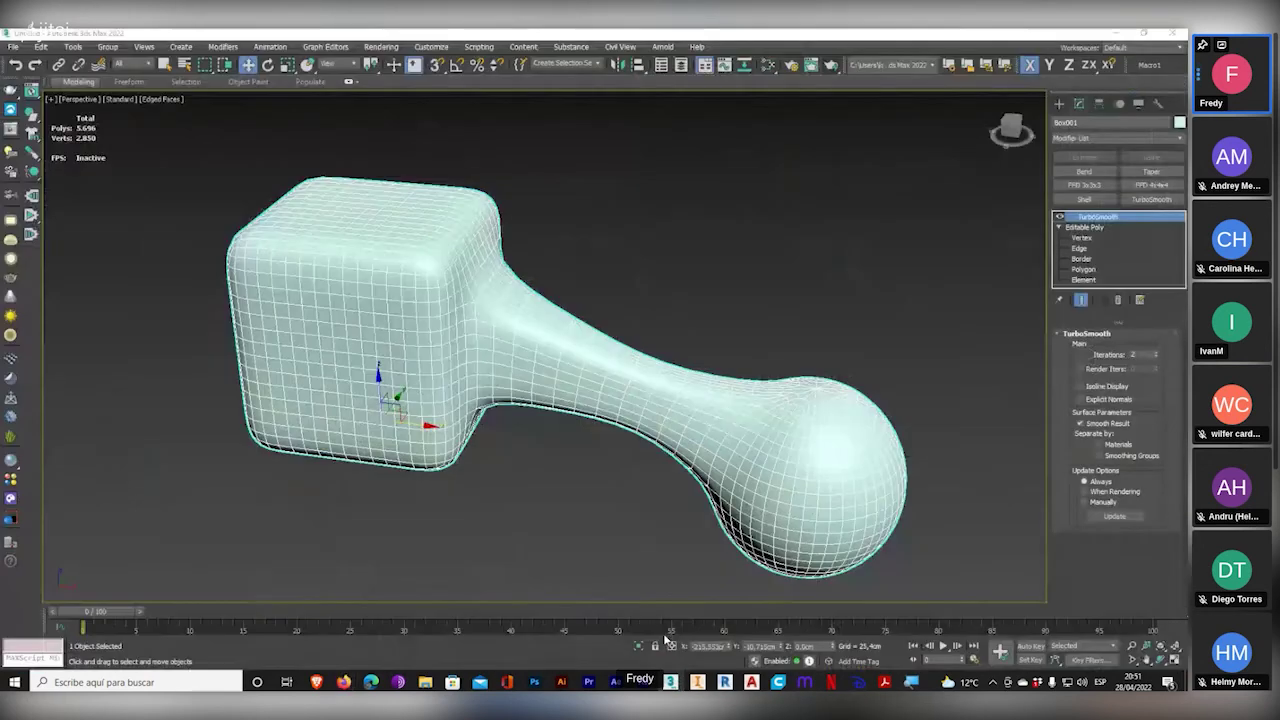
right_click(1100, 220)
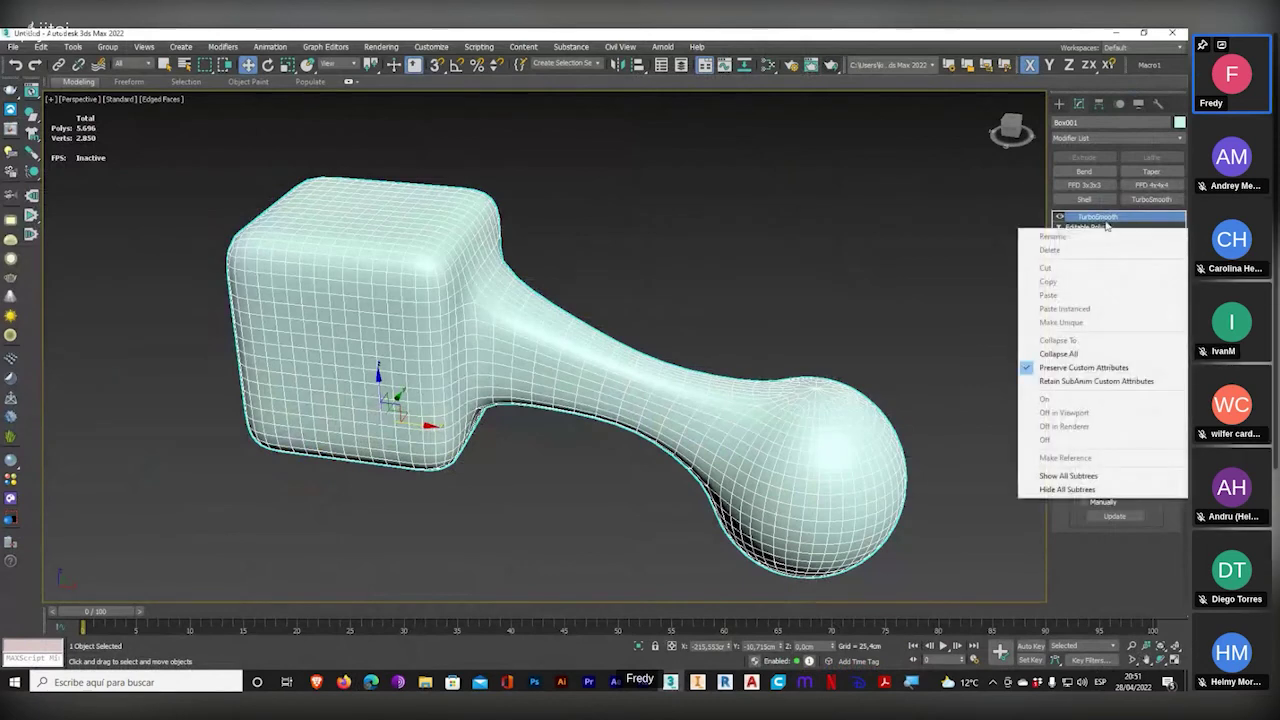
left_click(1065, 354)
left_click(652, 391)
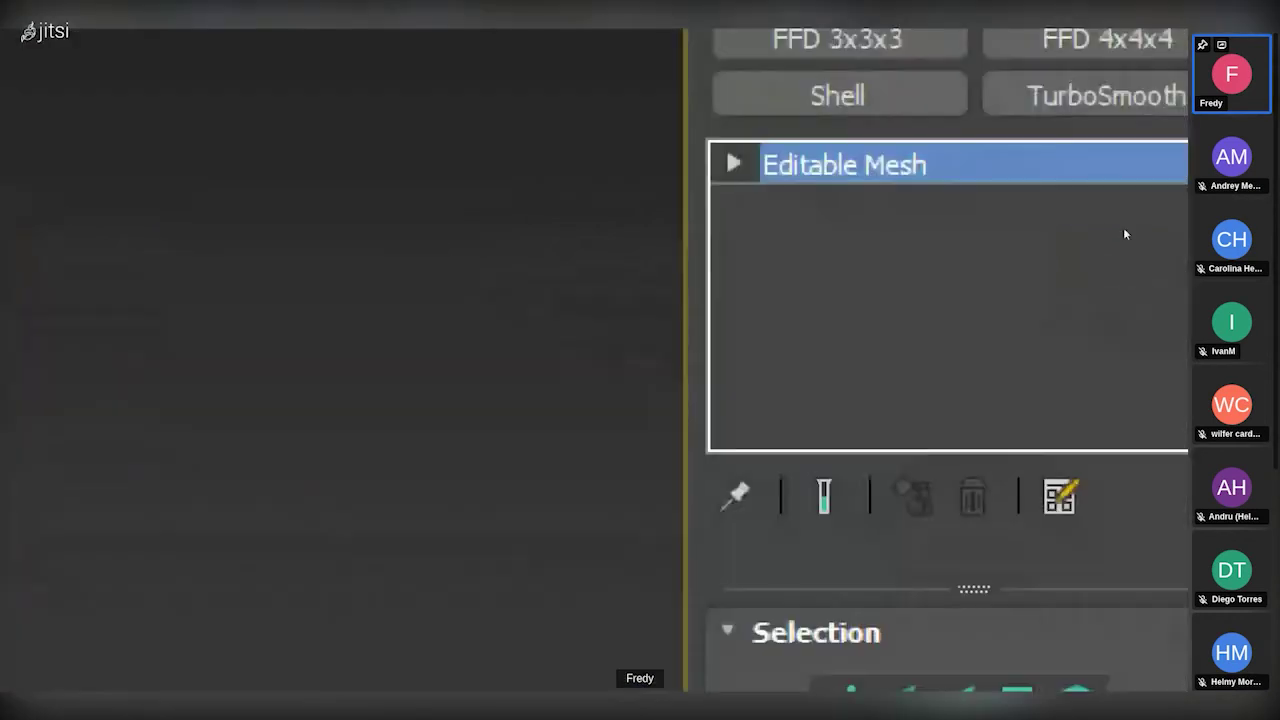
- Review the conversion types for the collapsed object and convert it to Editable Mesh
right_click(1150, 220)
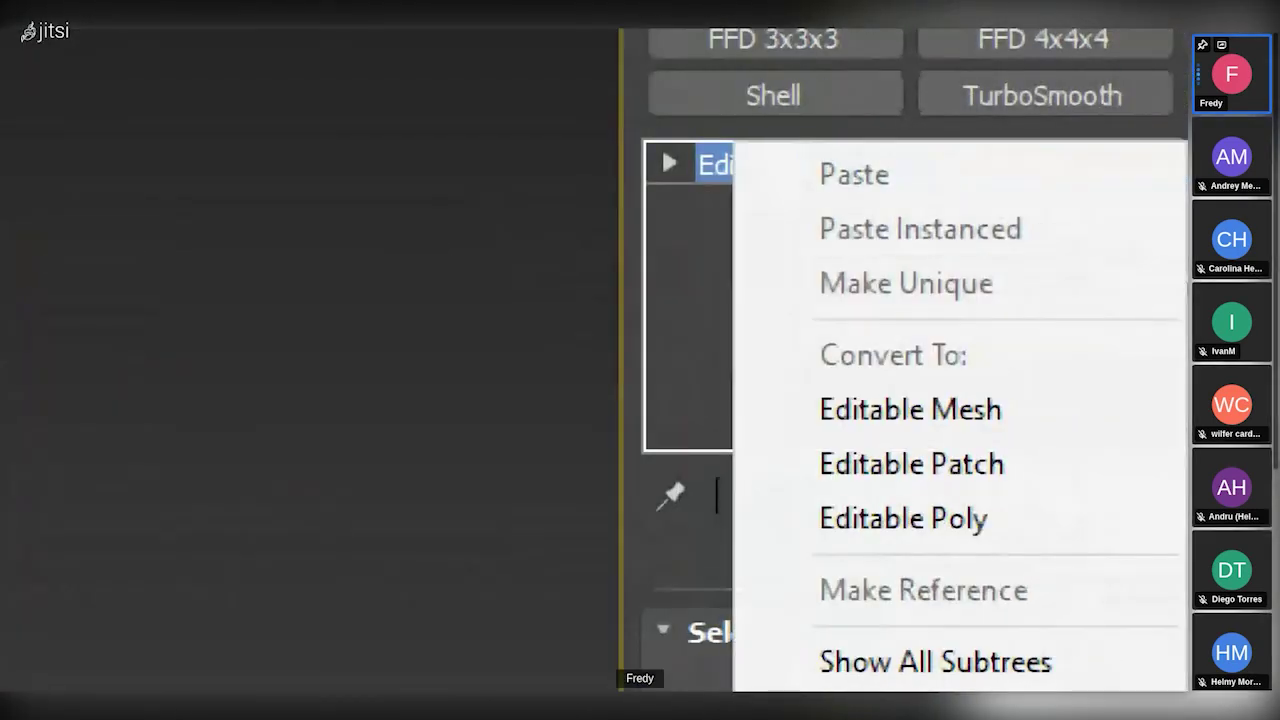
key("Down")
key("Down")
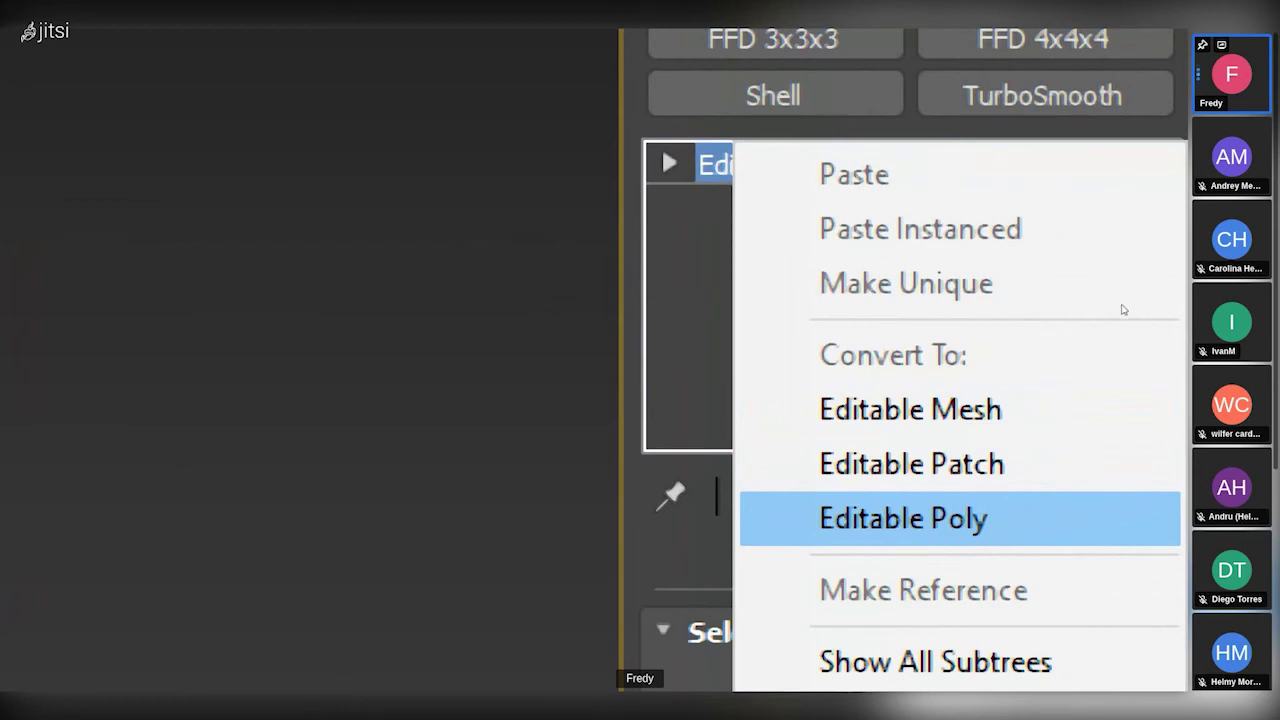
key("Up")
key("Up")
key("Return")
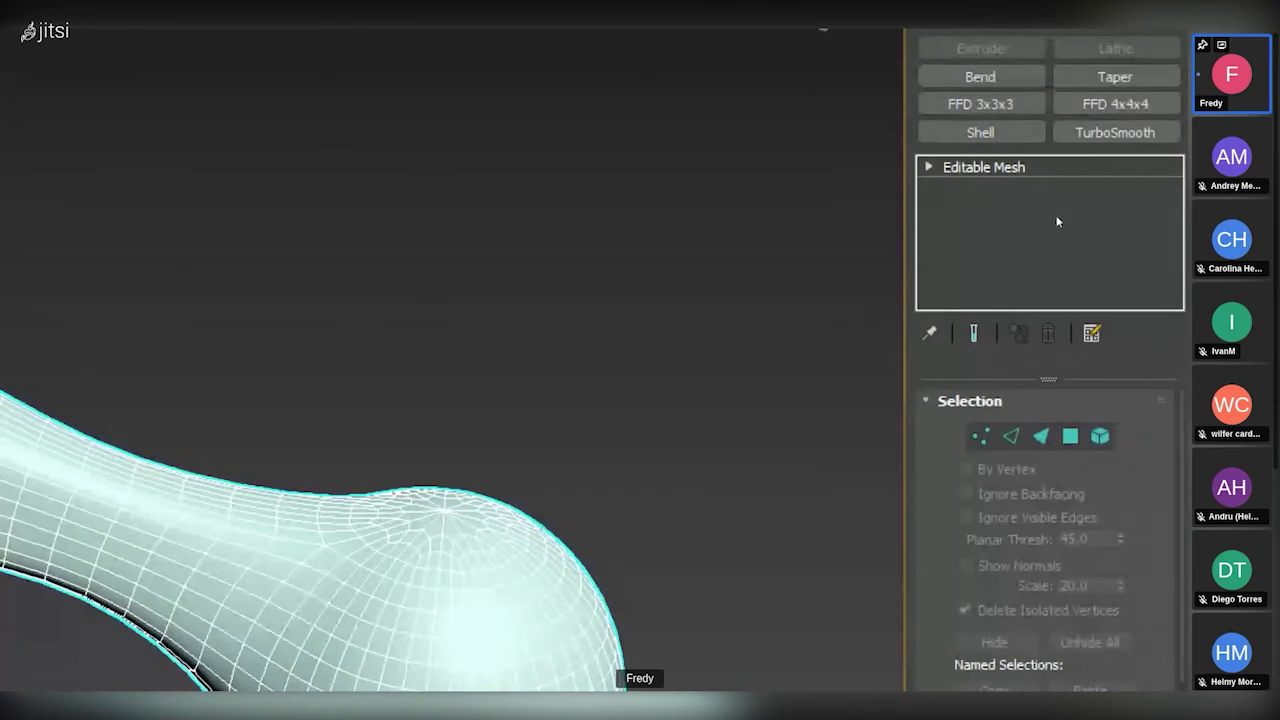
- Expand the Editable Mesh and step through its Vertex and Edge levels to the Face level
left_click(929, 167)
key("1")
key("2")
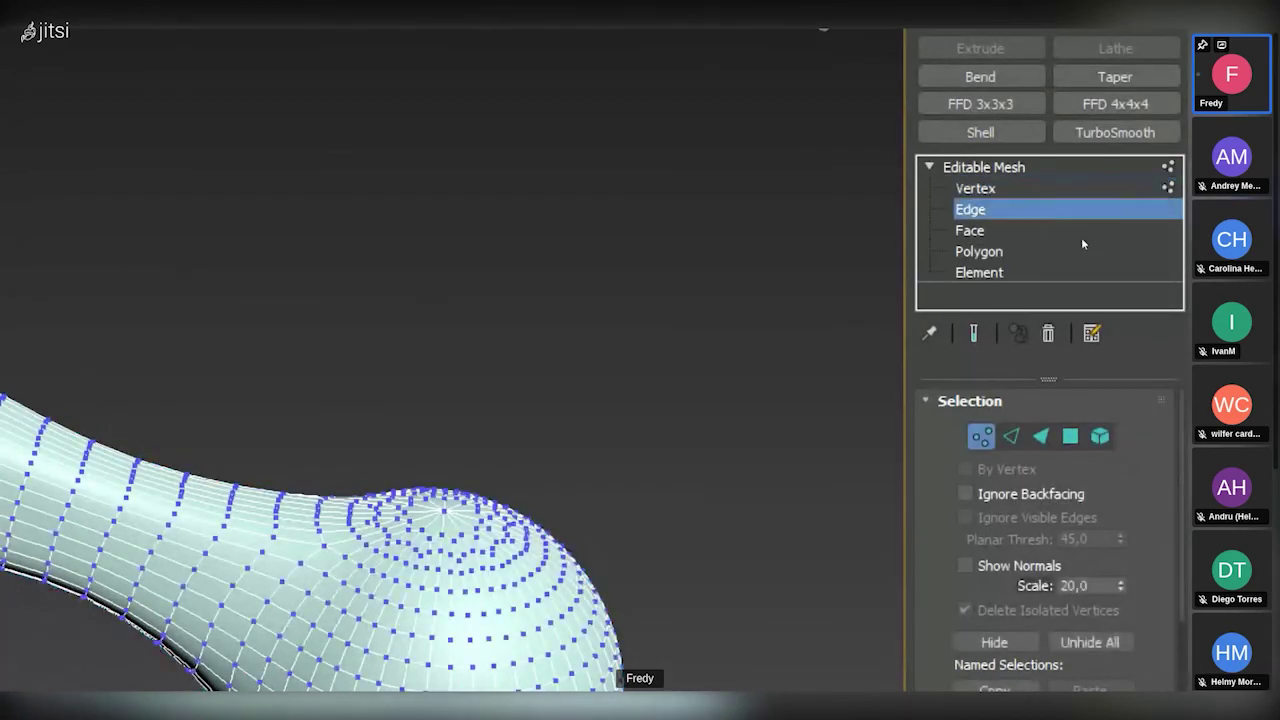
key("3")
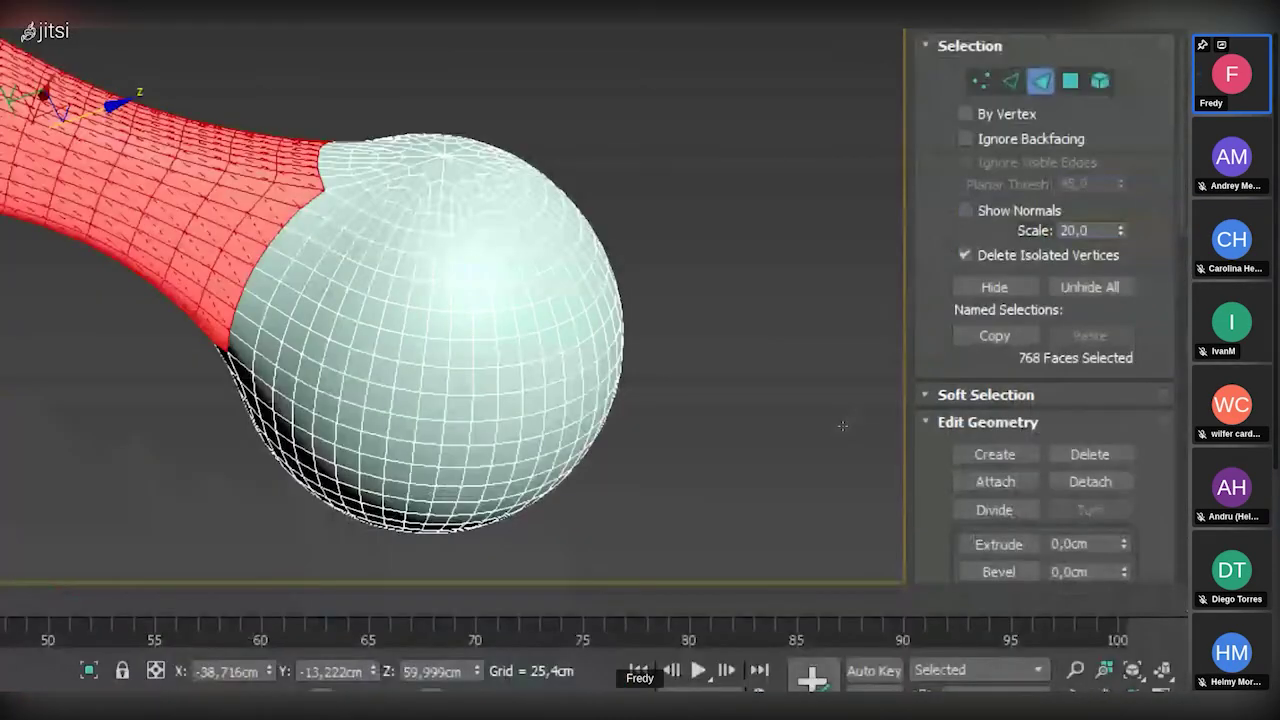
- Select a single triangular face on the bridge near the sphere, and switch to the Polygon level
scroll(842, 426, "up", 4)
left_click(868, 395)
left_click(860, 403)
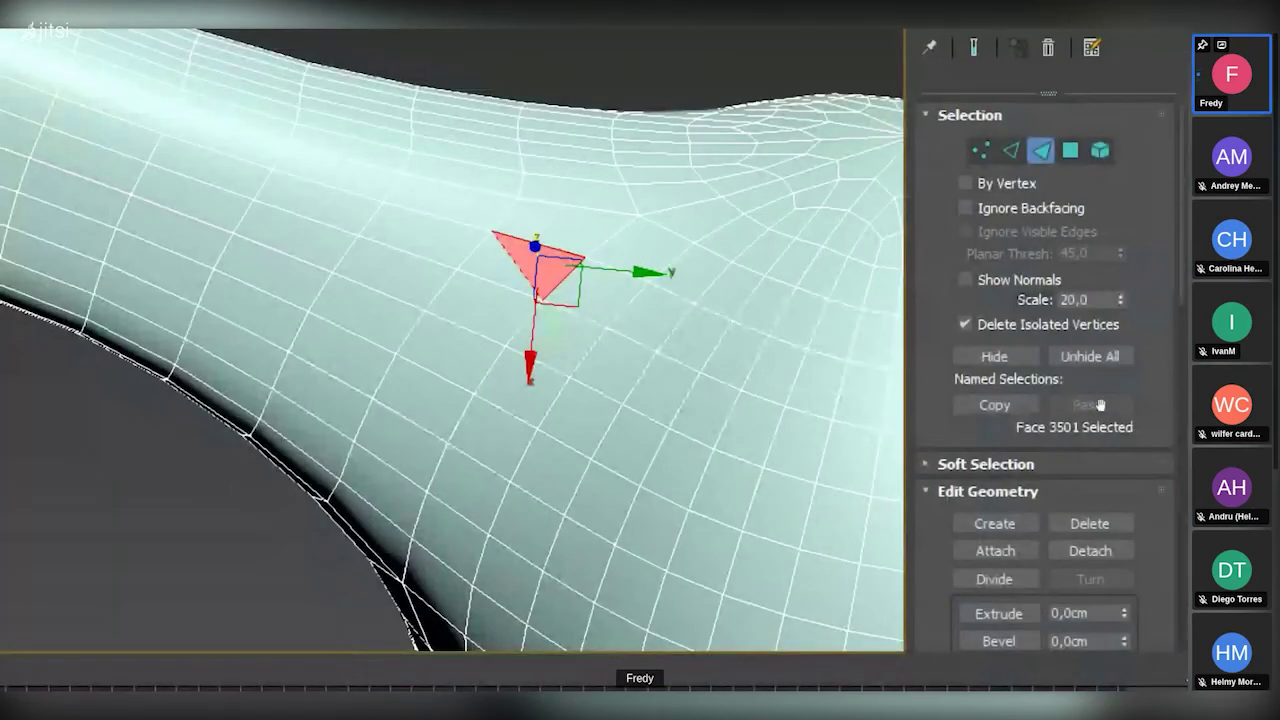
key("4")
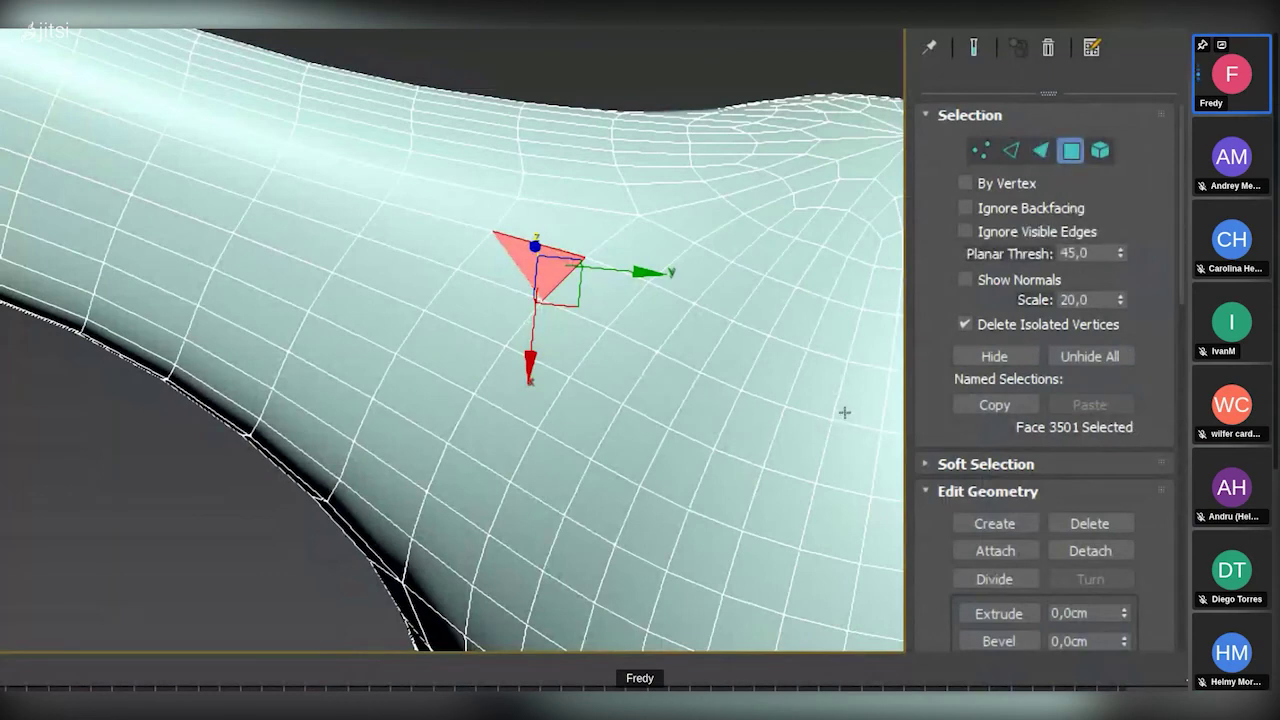
- Switch the Editable Mesh to Element level, select the entire mesh, and review its geometry editing commands
key("5")
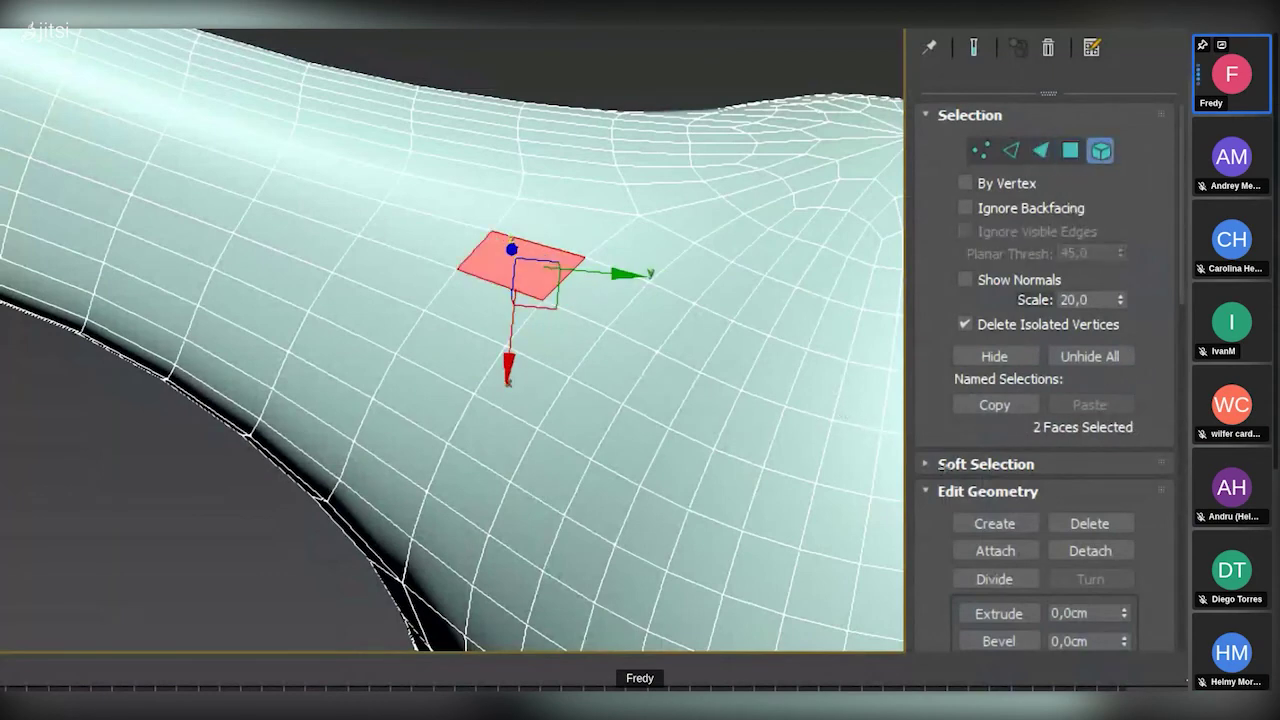
key("ctrl+a")
key("z")
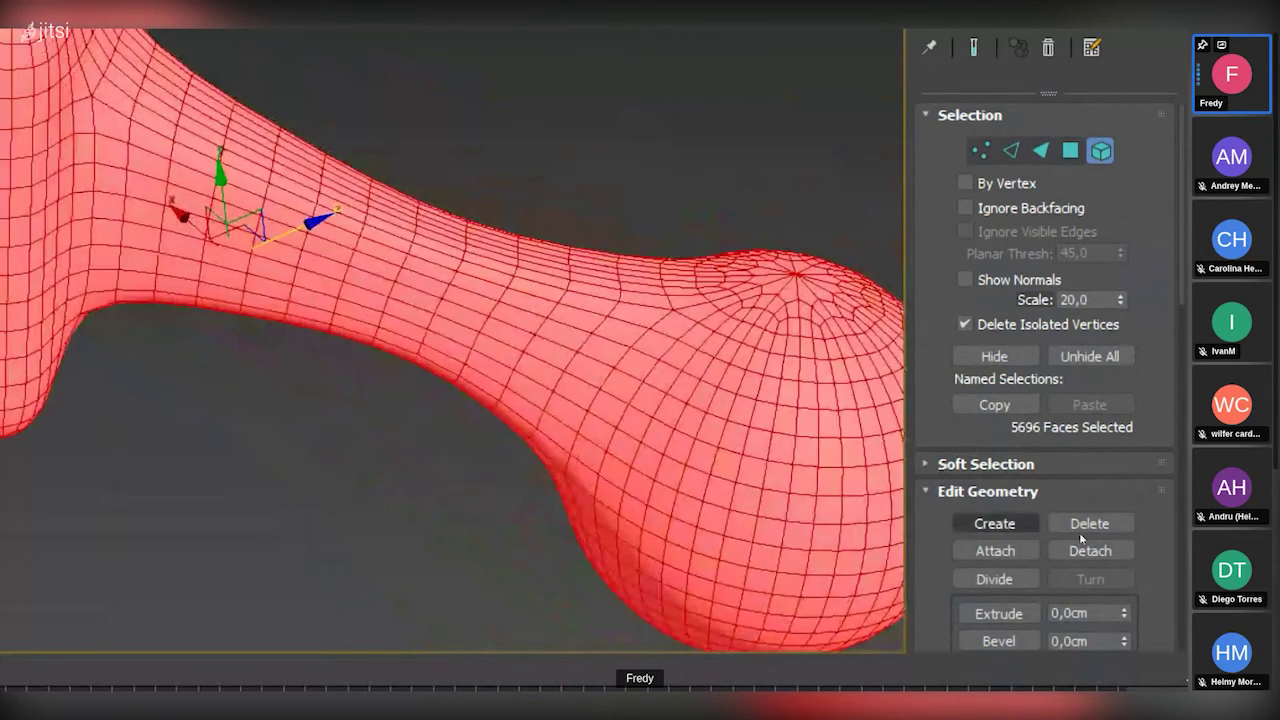
scroll(1070, 450, "down", 5)
scroll(1063, 337, "down", 2)
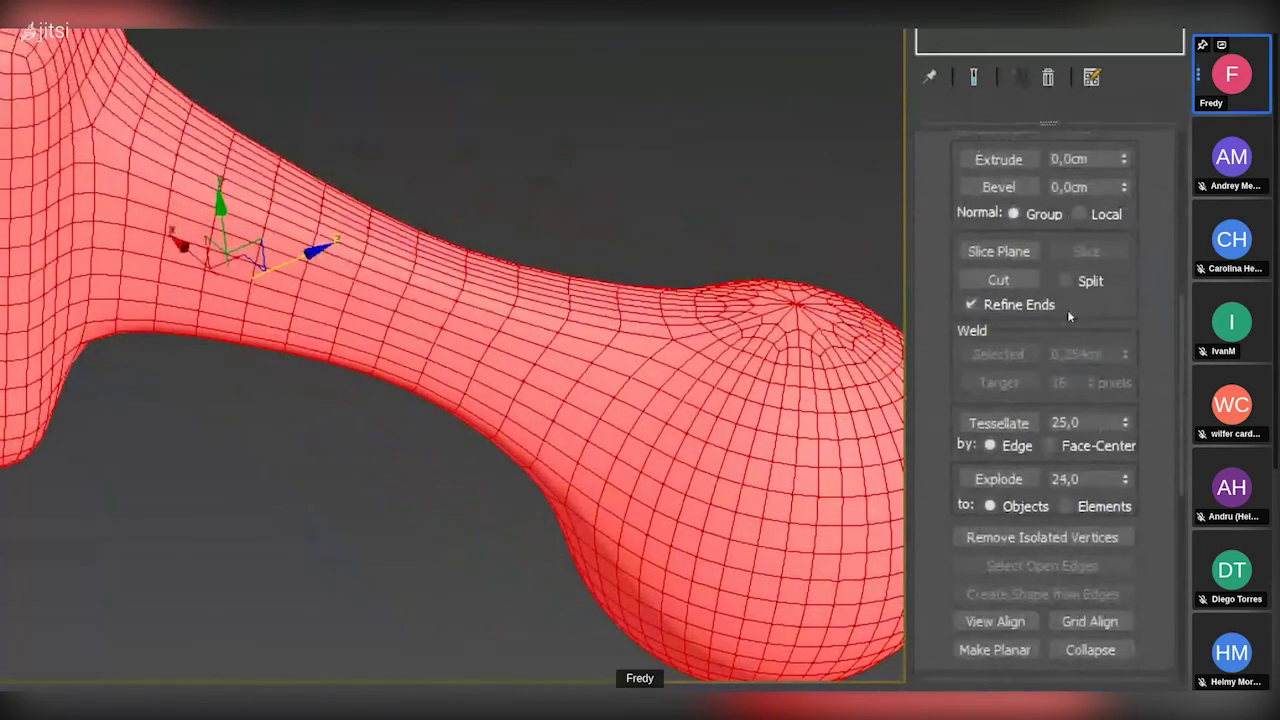
scroll(1054, 372, "down", 4)
scroll(1054, 372, "down", 1)
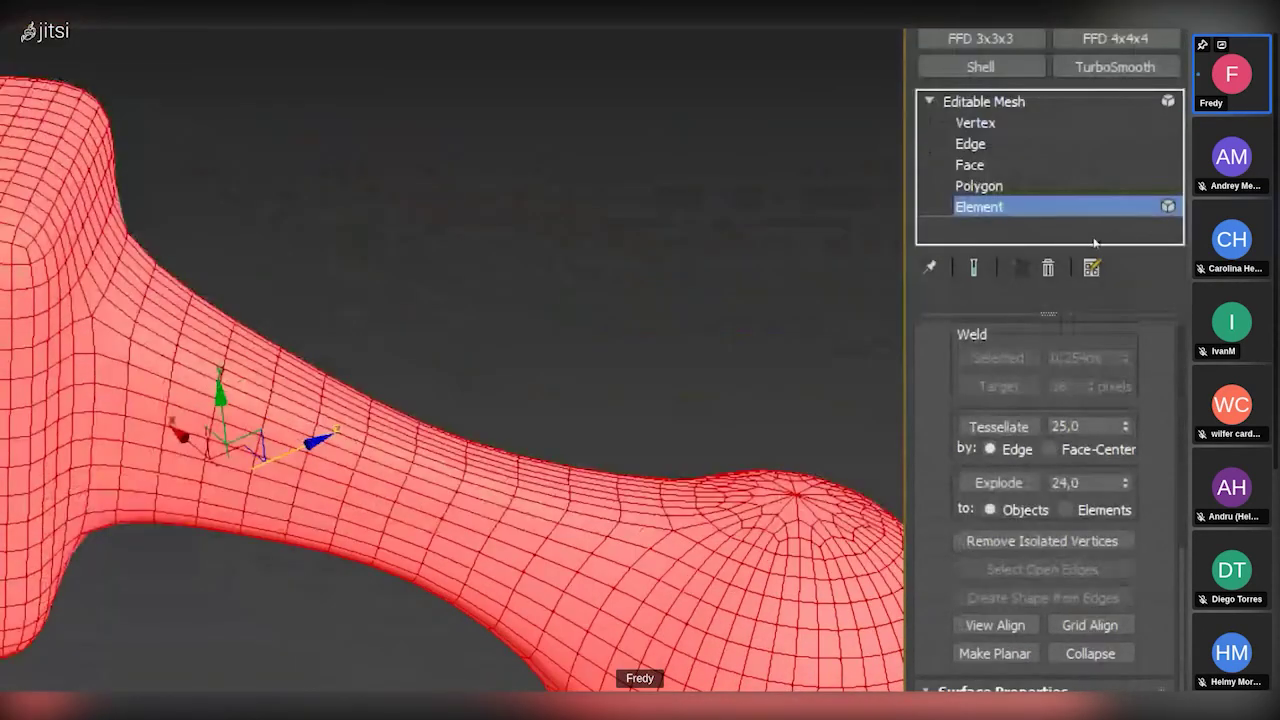
- Convert the object to Editable Poly and select all its polygons at the Polygon level
right_click(962, 101)
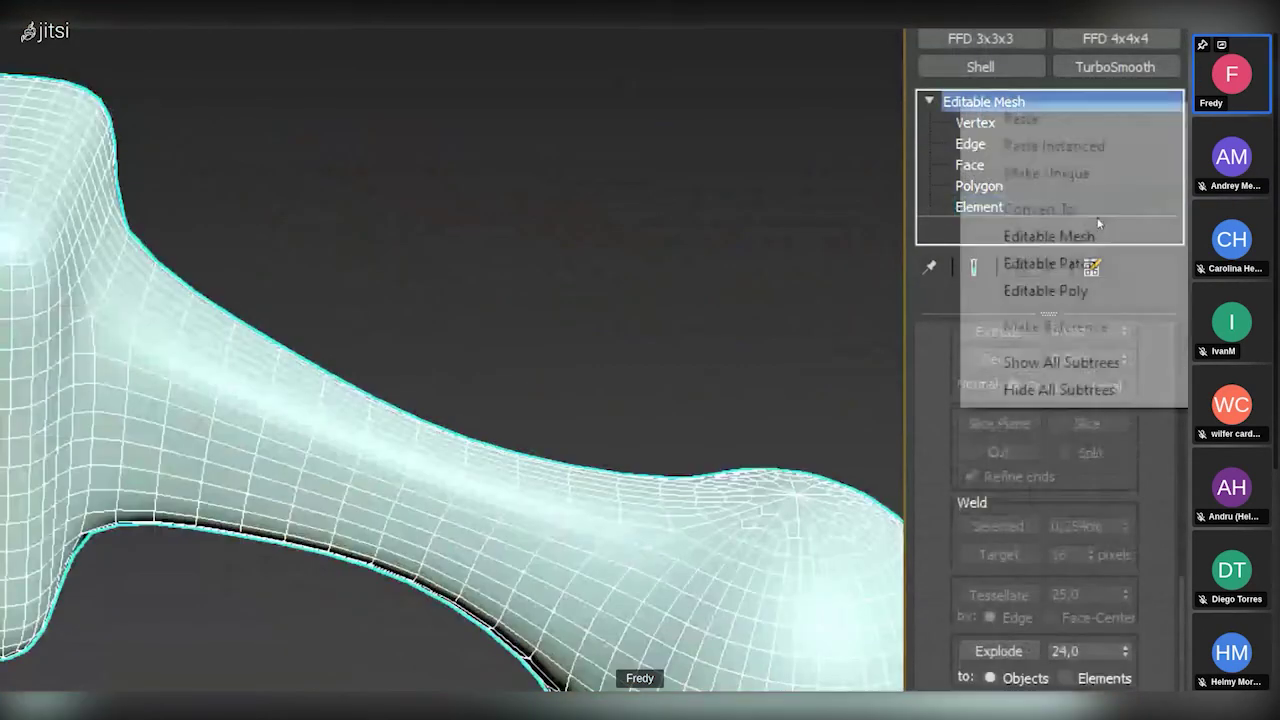
left_click(1112, 293)
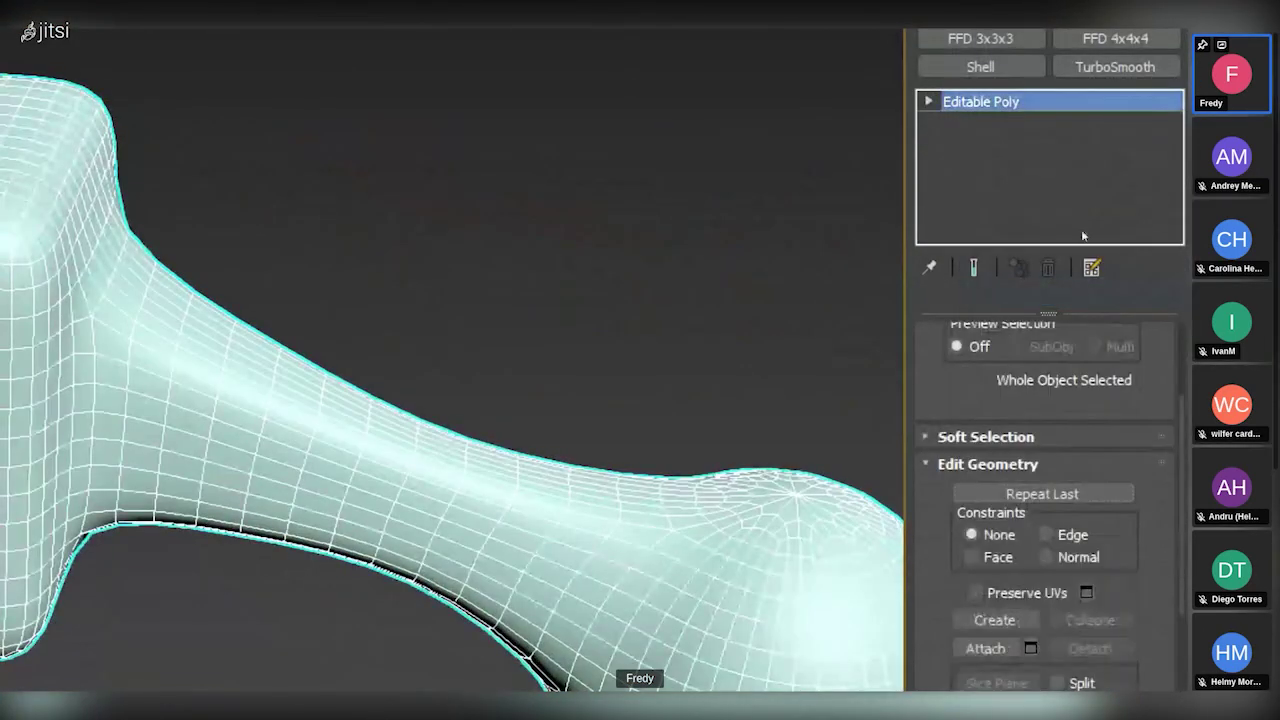
left_click(979, 186)
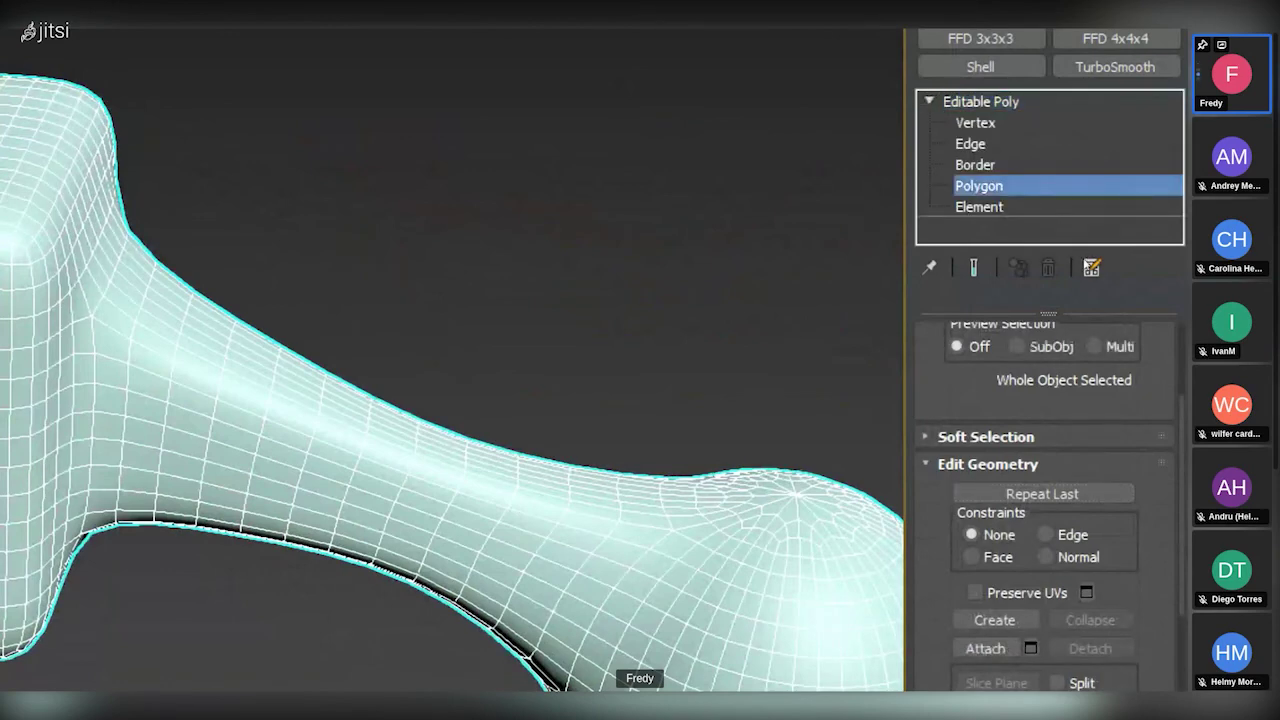
key("ctrl+a")
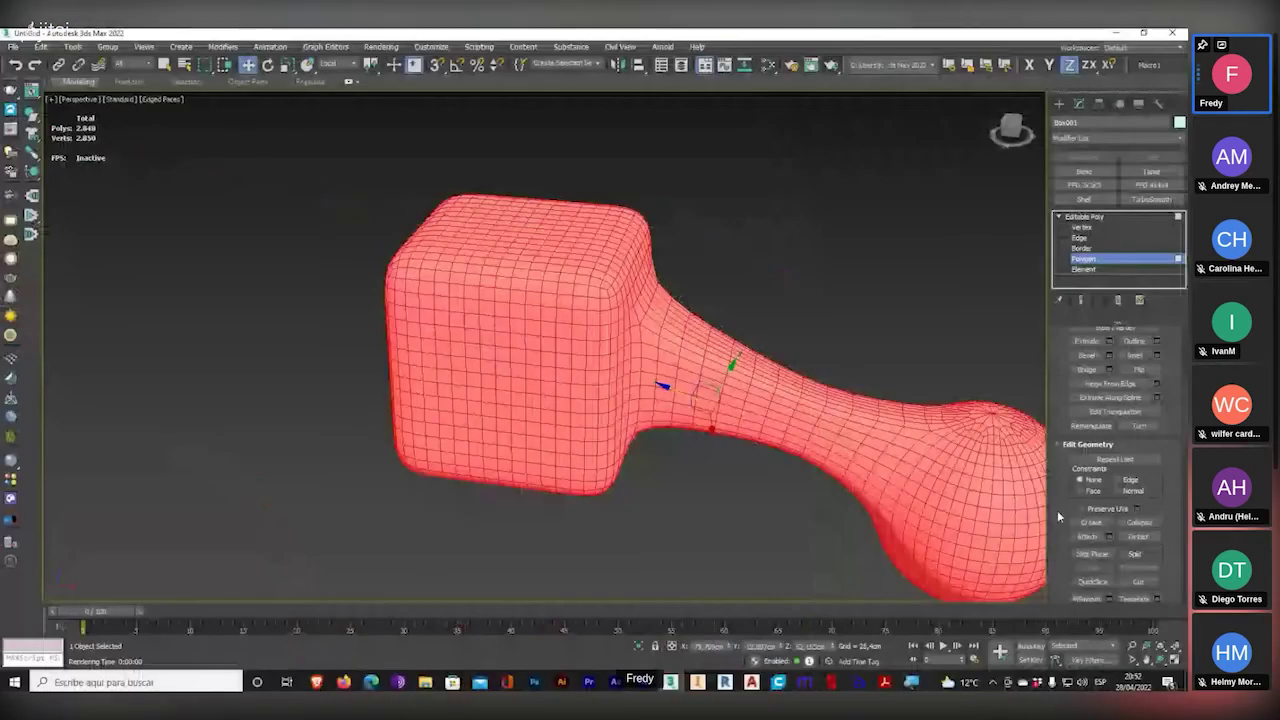
middle_click_drag(880, 477, 705, 455)
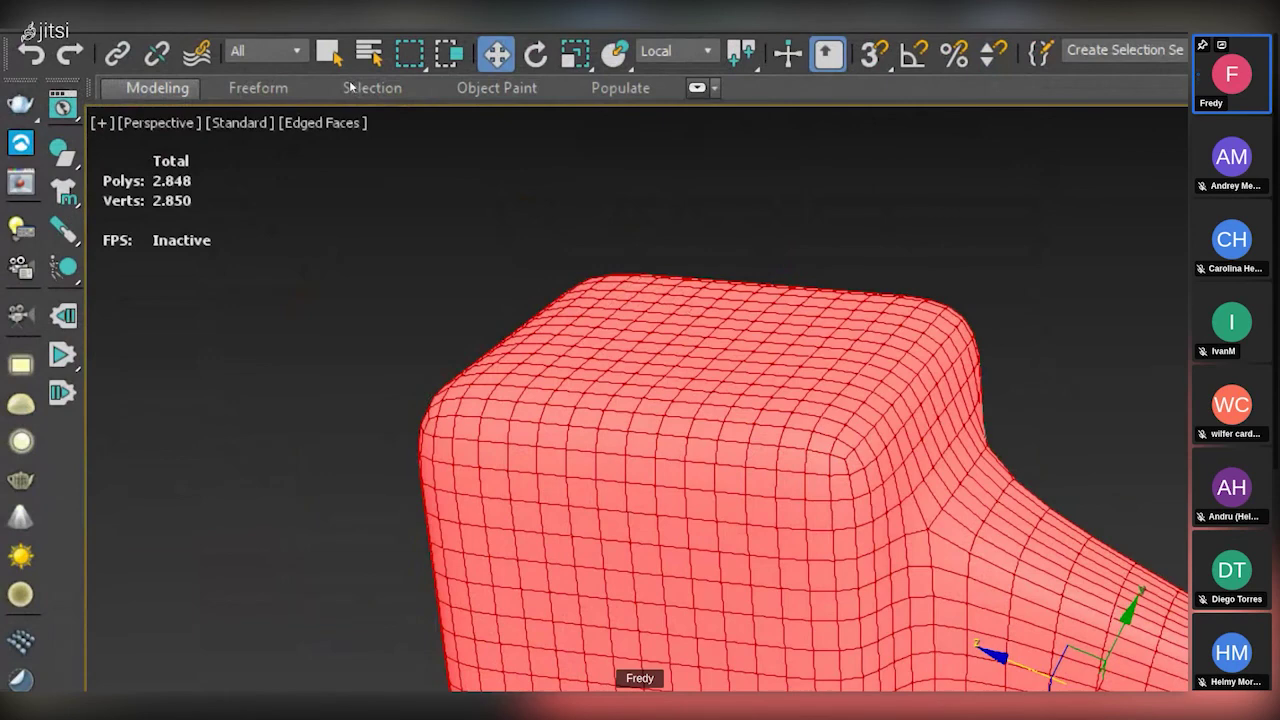
- Show the modeling ribbon tools and extrude a single polygon on the cube's top face upward into a tall post
double_click(157, 88)
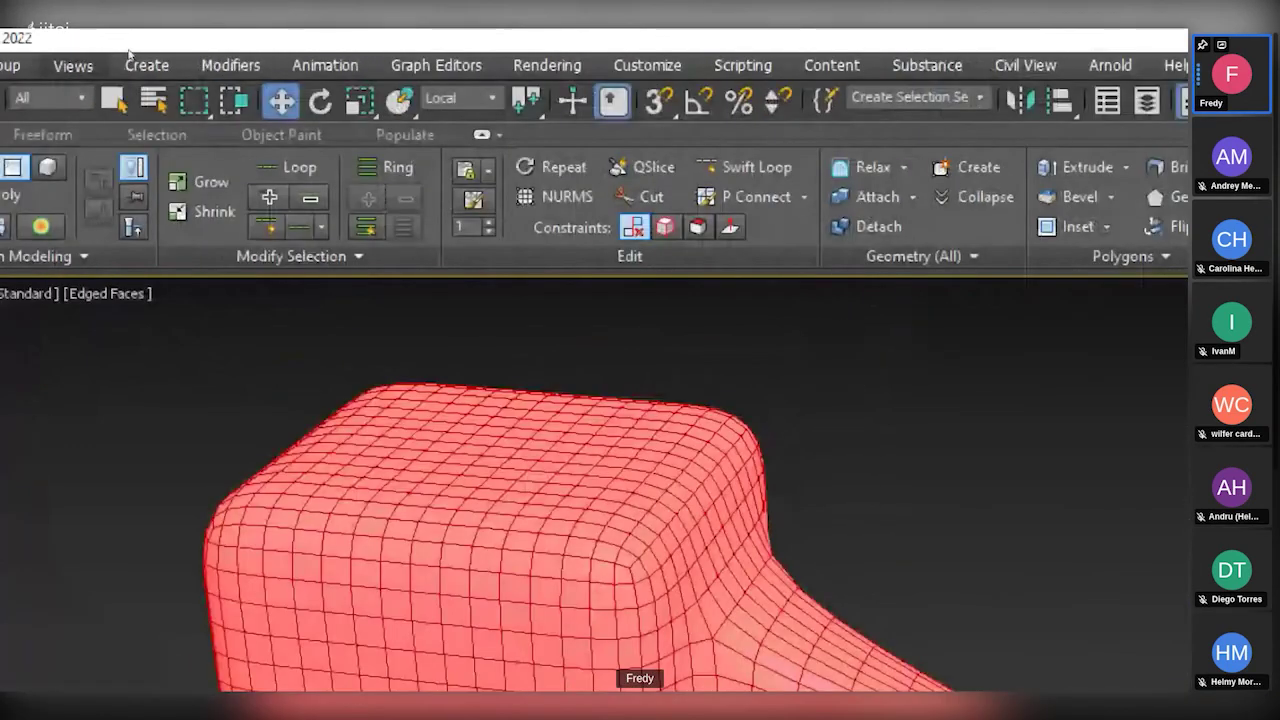
key("ctrl+z")
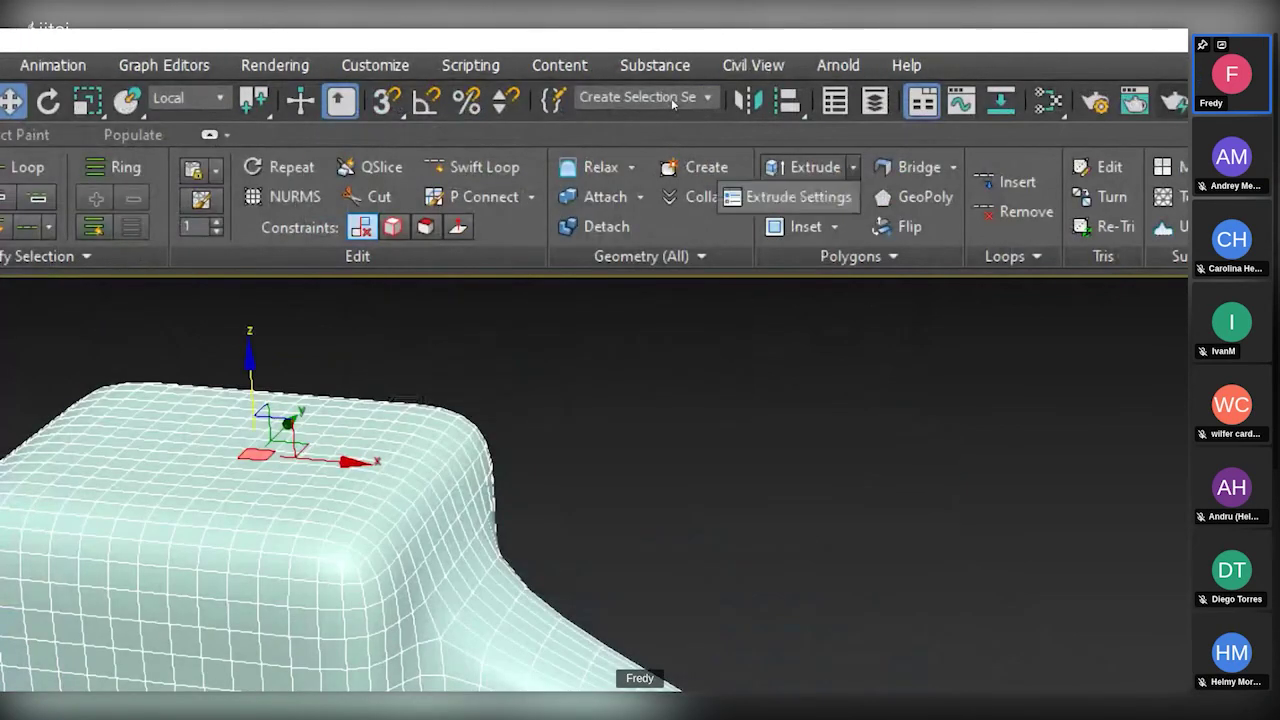
left_click(852, 167)
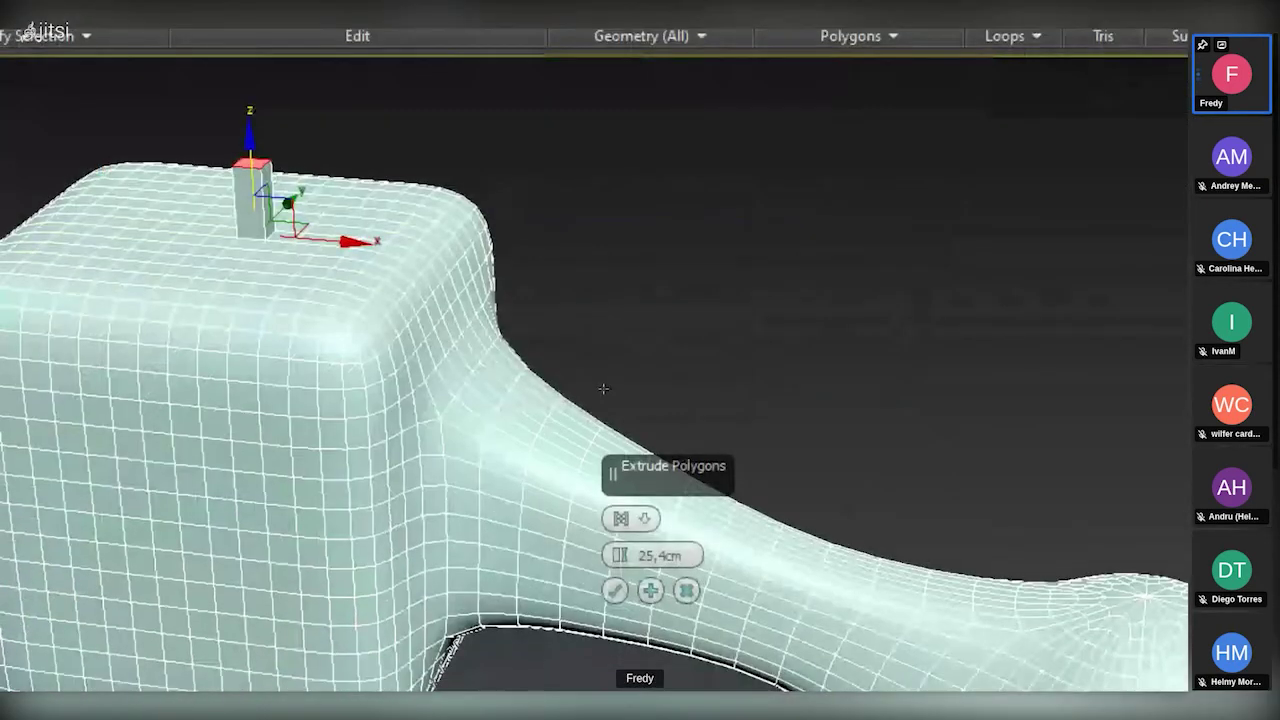
left_click_drag(619, 568, 620, 473)
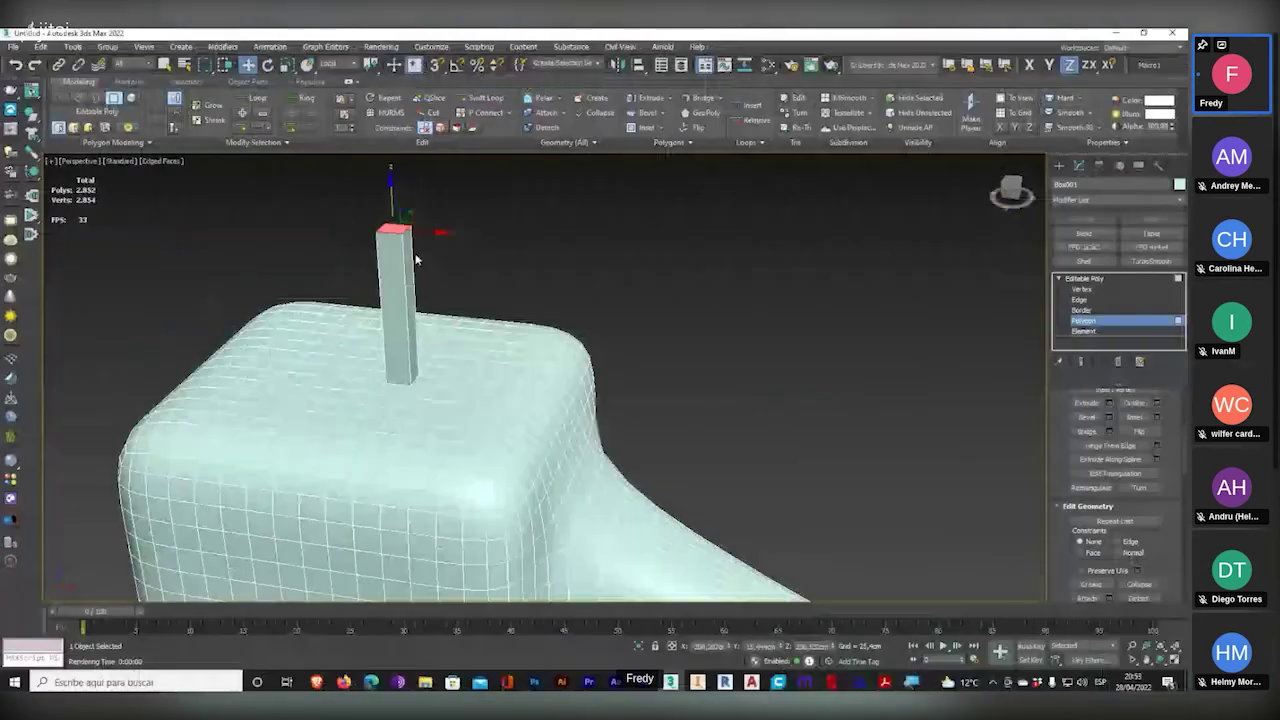
- Convert the object to Editable Mesh and select one polygon beside the post at the Polygon level
left_click(1085, 279)
right_click(1097, 283)
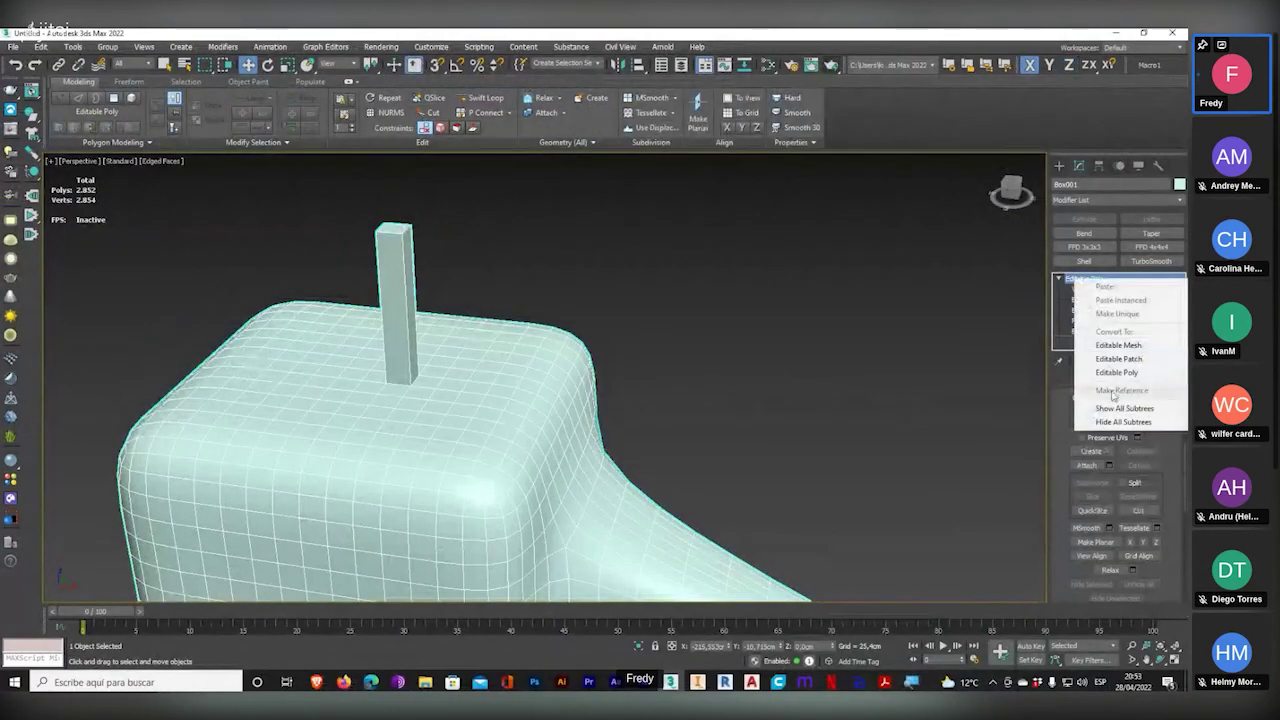
left_click(1115, 345)
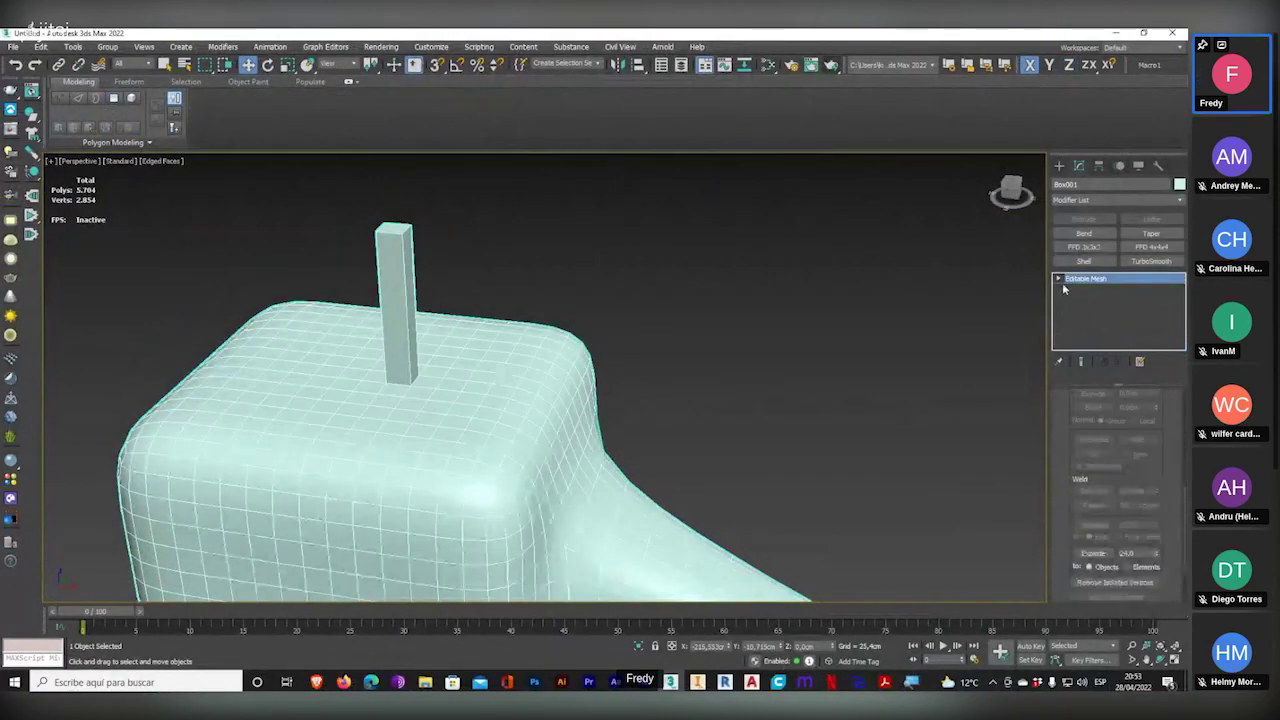
left_click(1059, 278)
left_click(1083, 320)
left_click(460, 375)
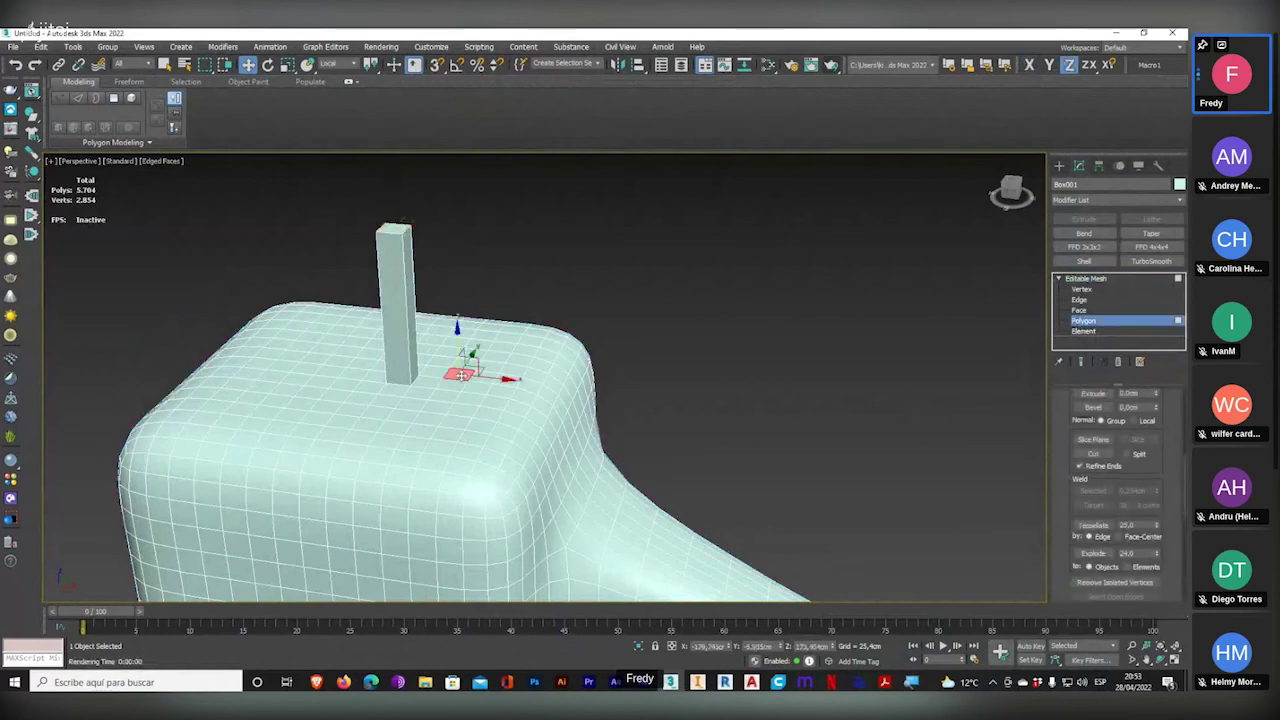
key("super+plus")
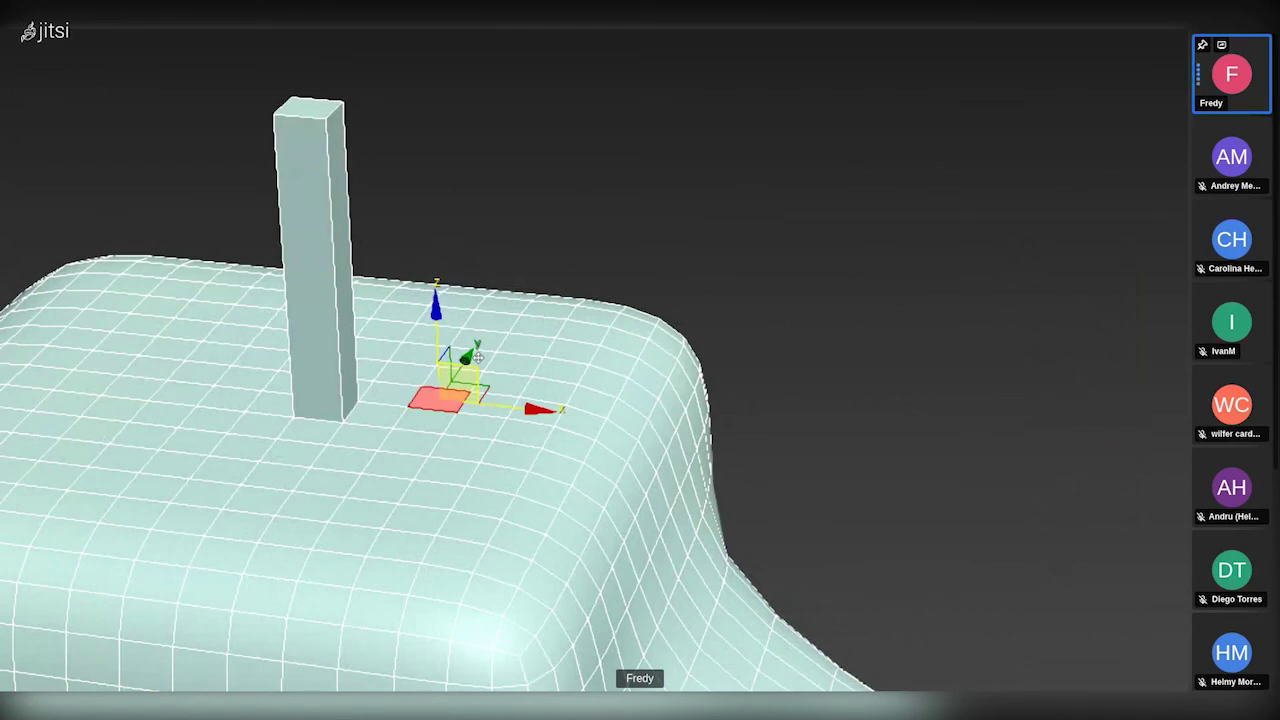
key("super+minus")
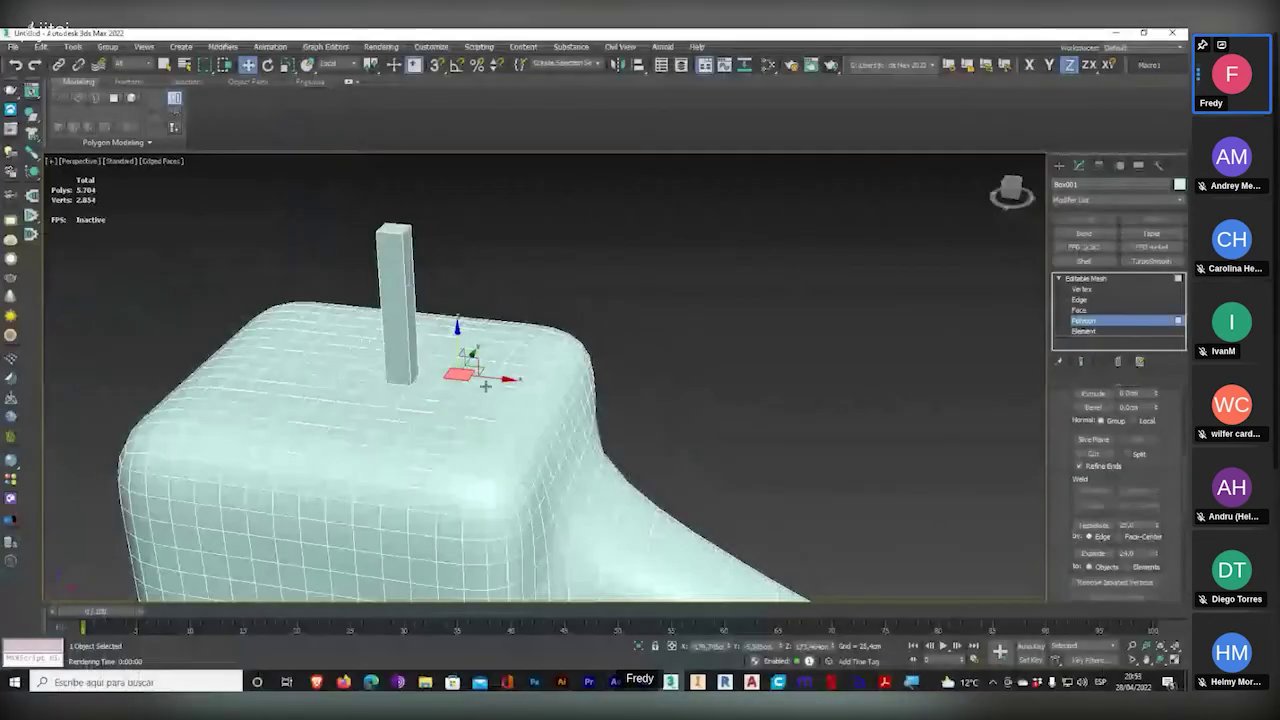
- Convert the object from Editable Mesh to Editable Patch
left_click(1086, 278)
right_click(1077, 279)
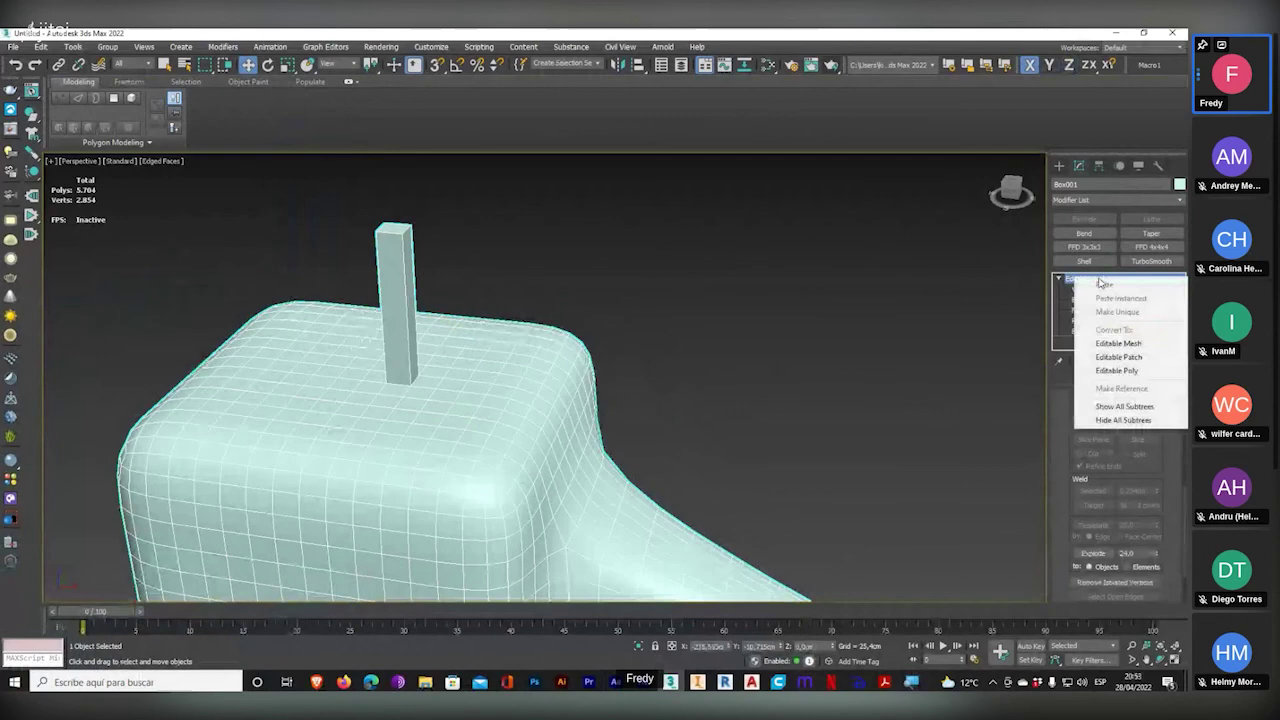
left_click(1115, 357)
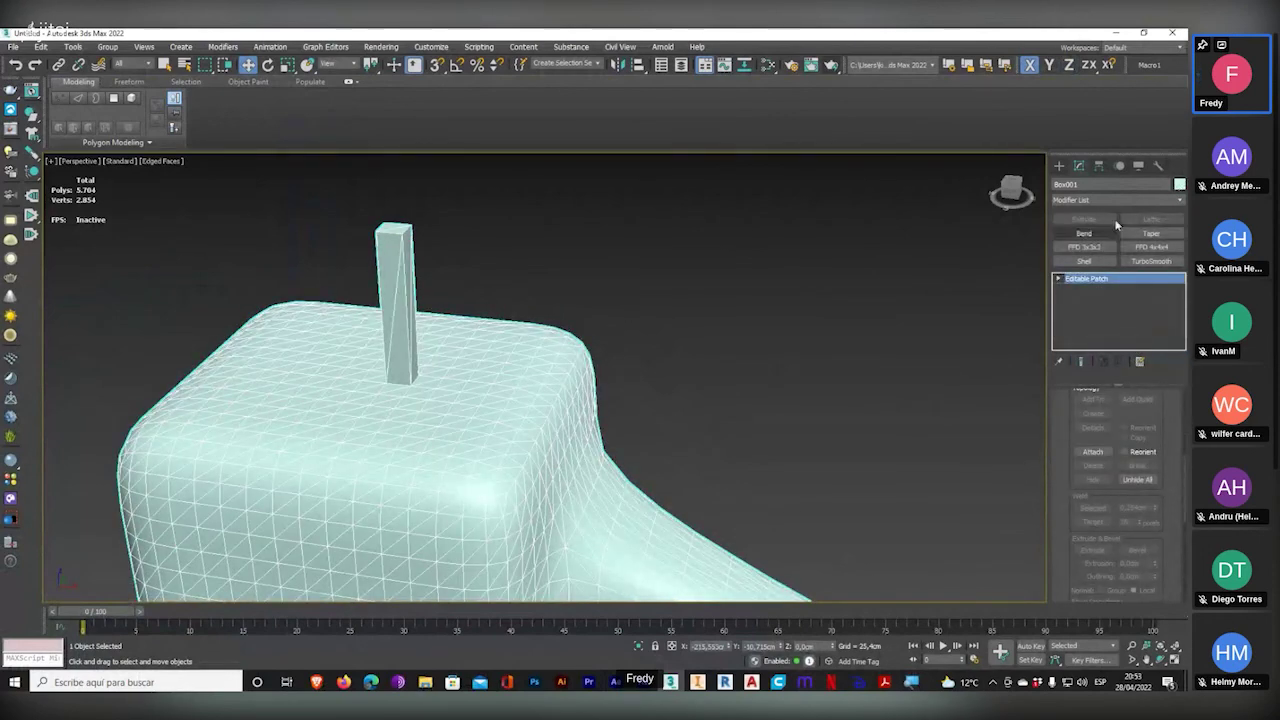
- Check which Modeling, Selection and Object Paint ribbon tools are available for the Editable Patch
middle_click_drag(704, 274, 684, 342, "alt")
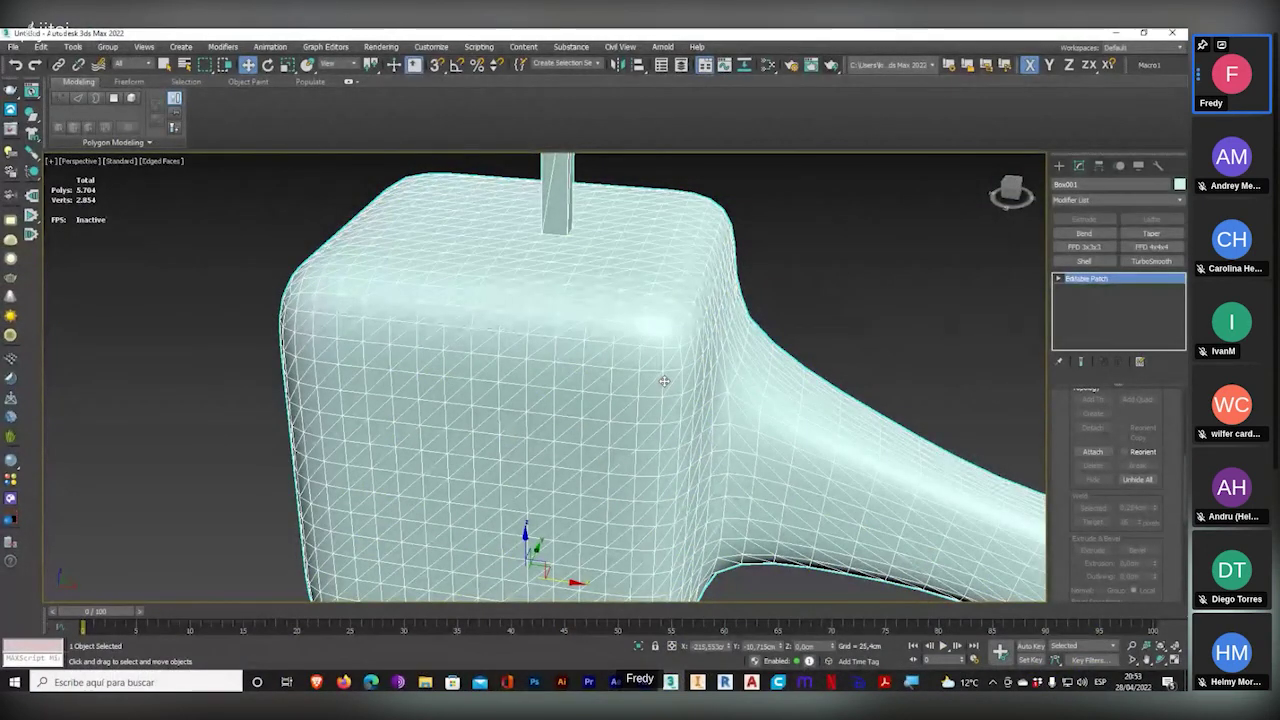
left_click(140, 82)
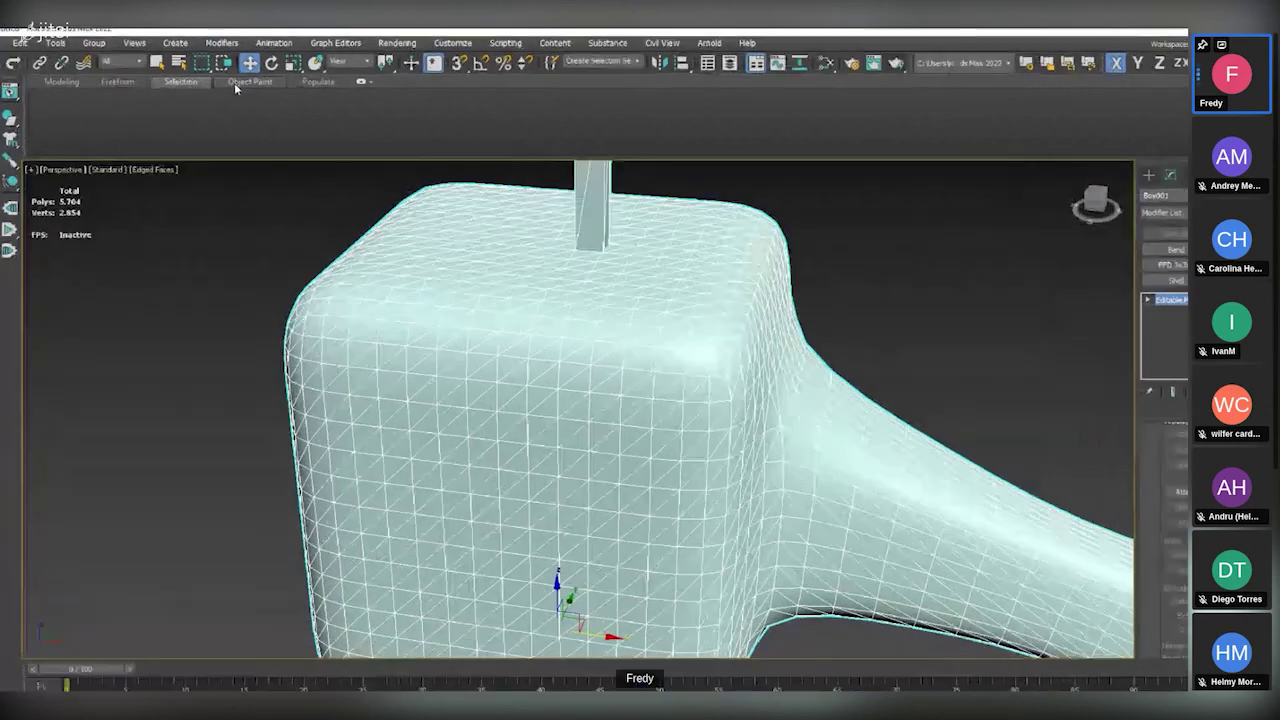
left_click(234, 83)
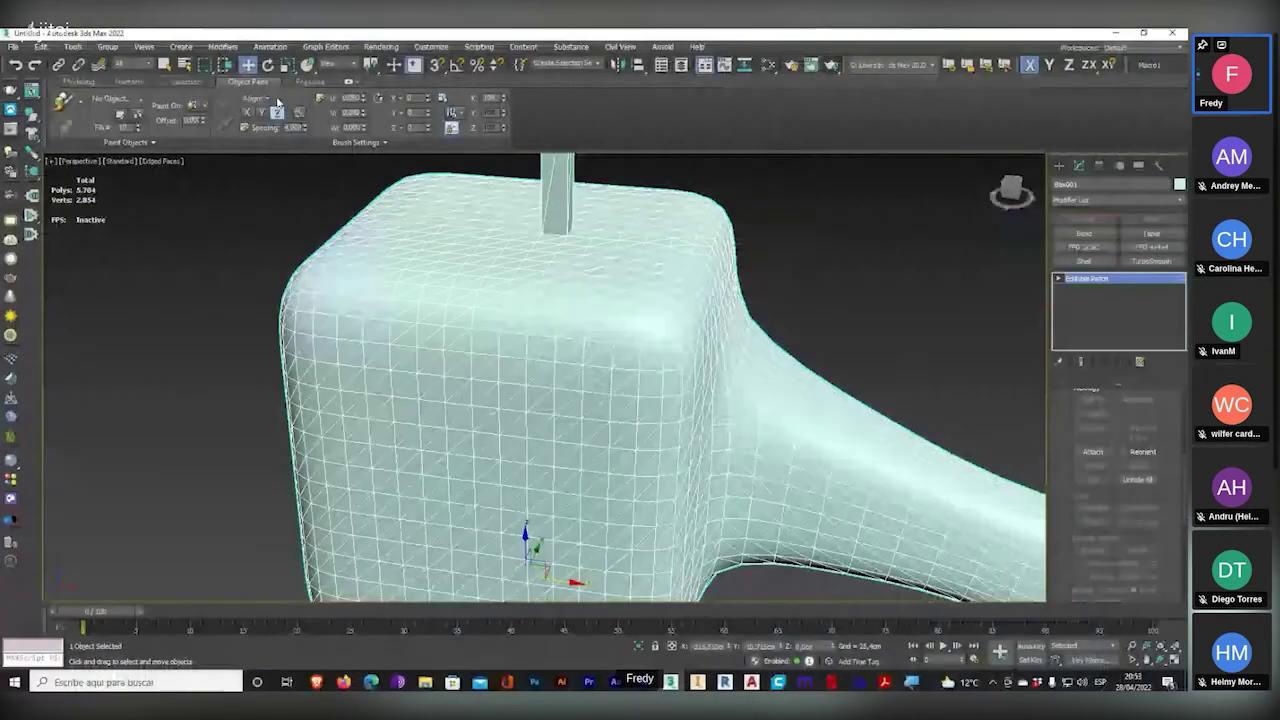
left_click(86, 84)
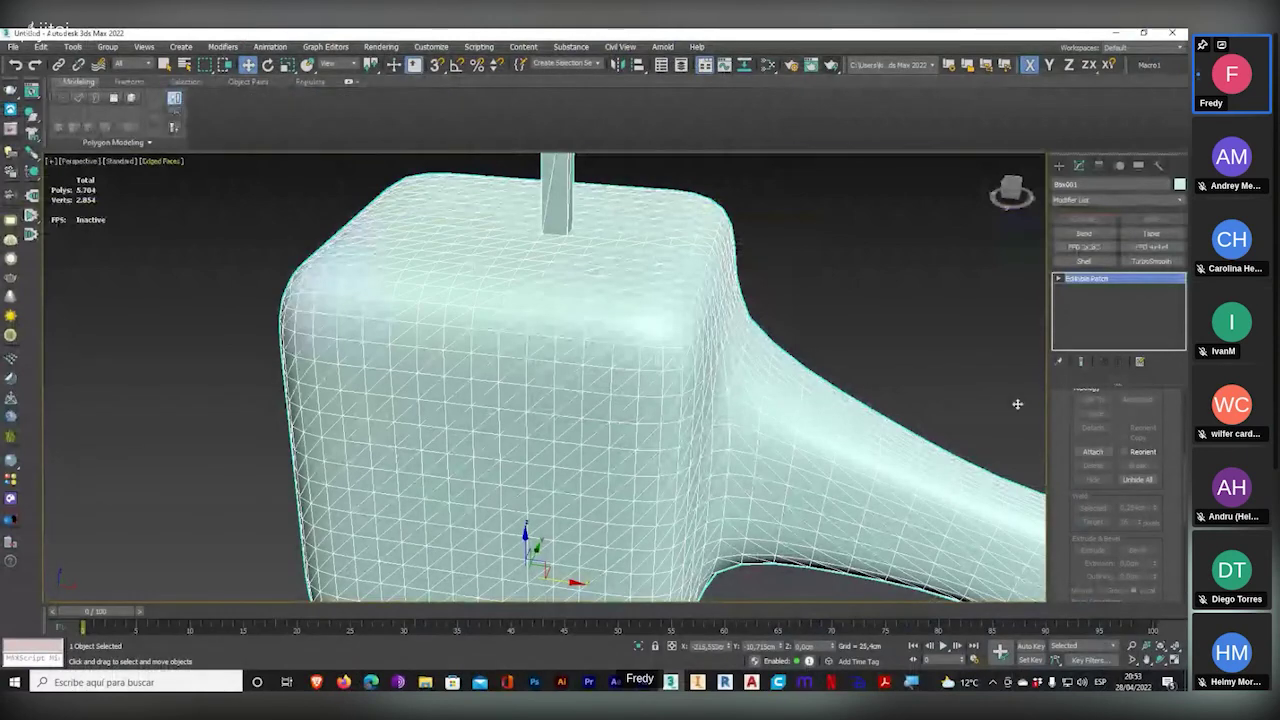
middle_click_drag(691, 410, 794, 371, "alt")
- Expand the Editable Patch sub-object levels, activate Vertex, and review its extrusion, surface and vertex color options
left_click(1057, 279)
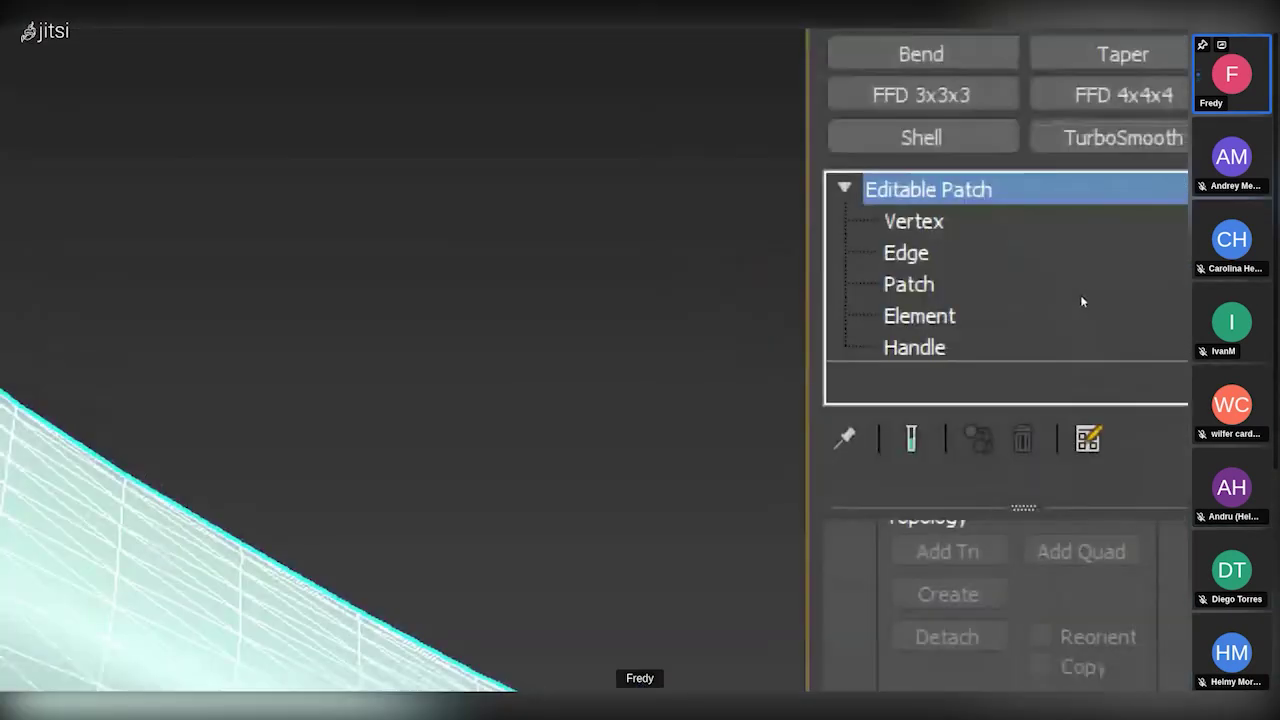
key("1")
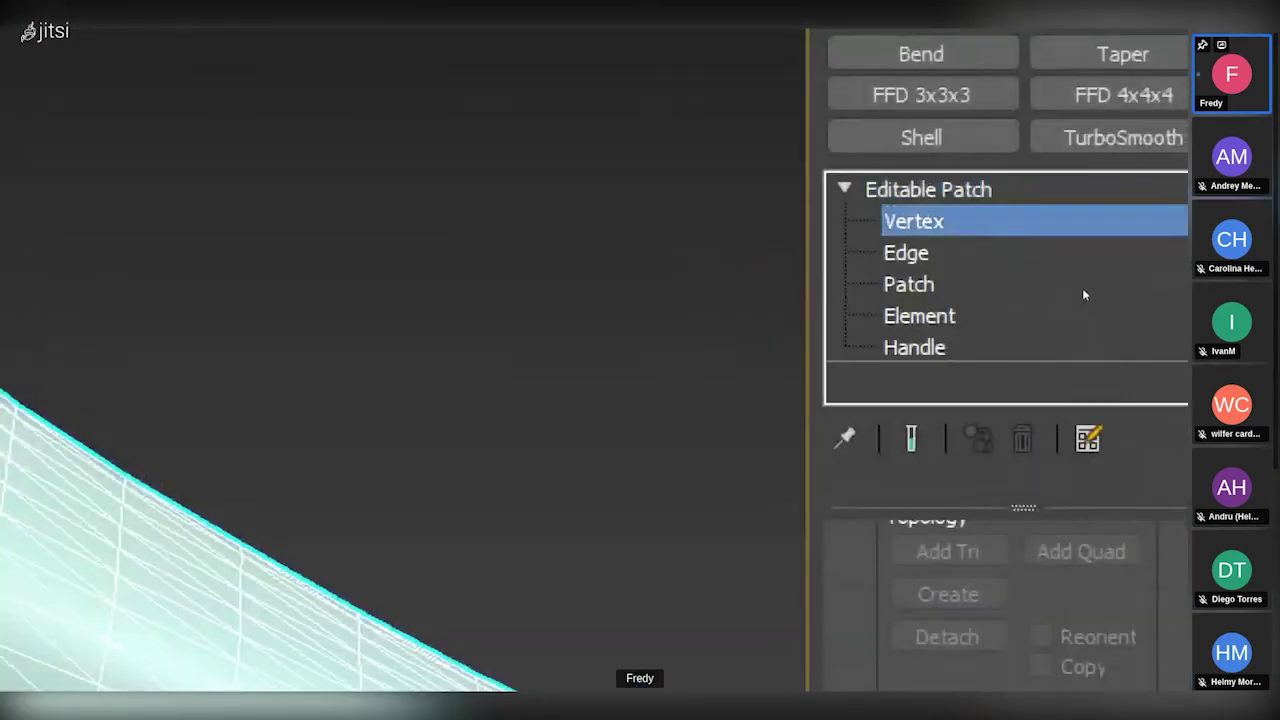
scroll(1064, 452, "down", 8)
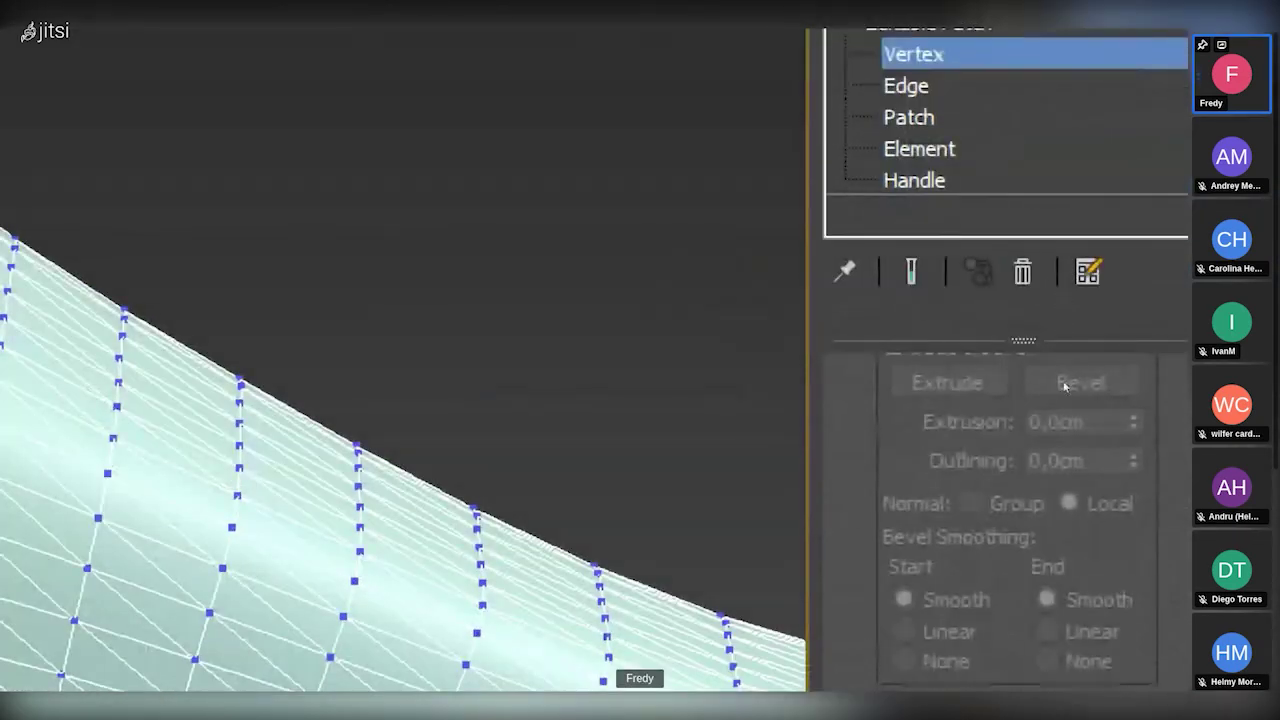
scroll(1084, 571, "down", 5)
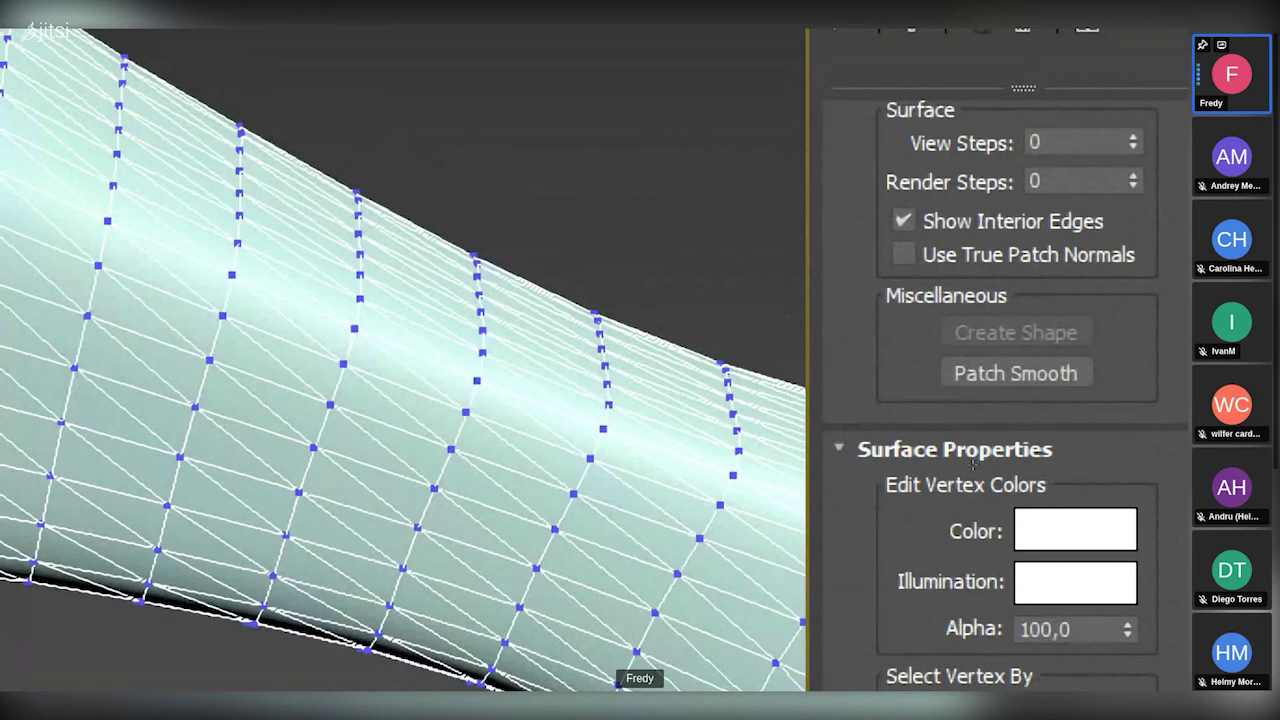
- Try raising a group of patch vertices on the bridge and pulling a single vertex's handle, and undo both changes
left_click_drag(651, 271, 592, 446)
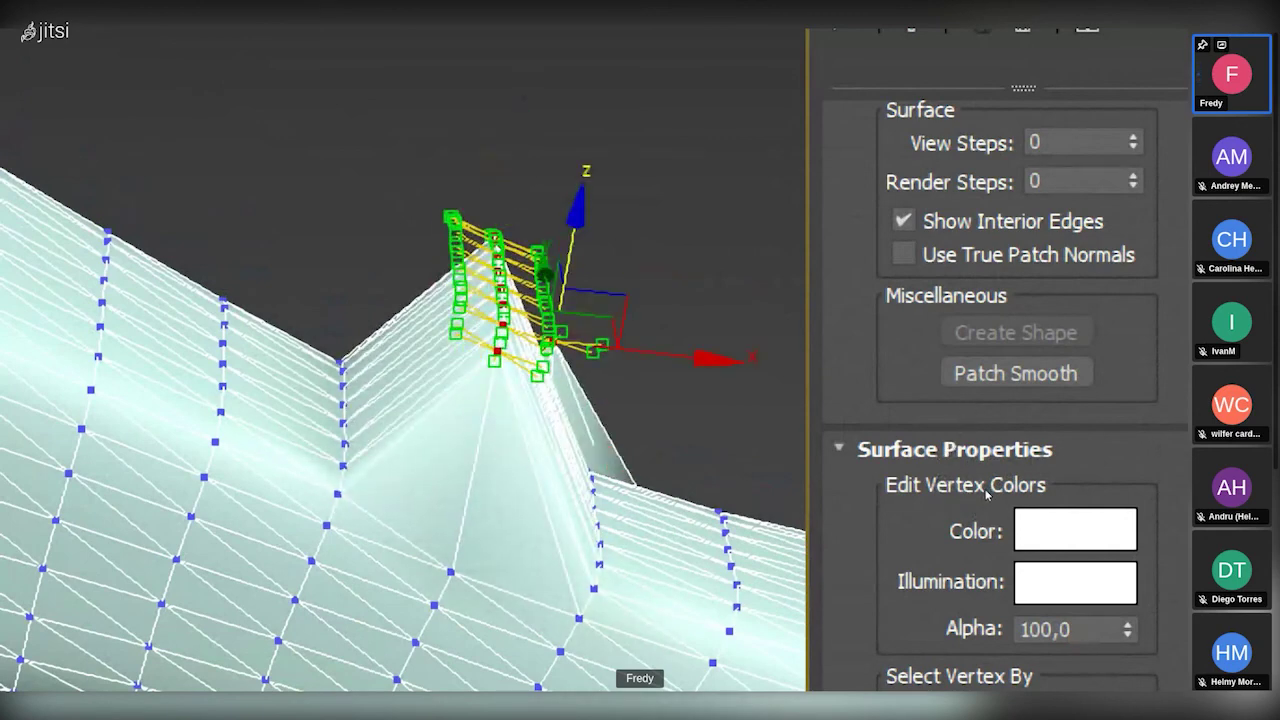
key("ctrl+z")
key("ctrl+z")
key("ctrl+y")
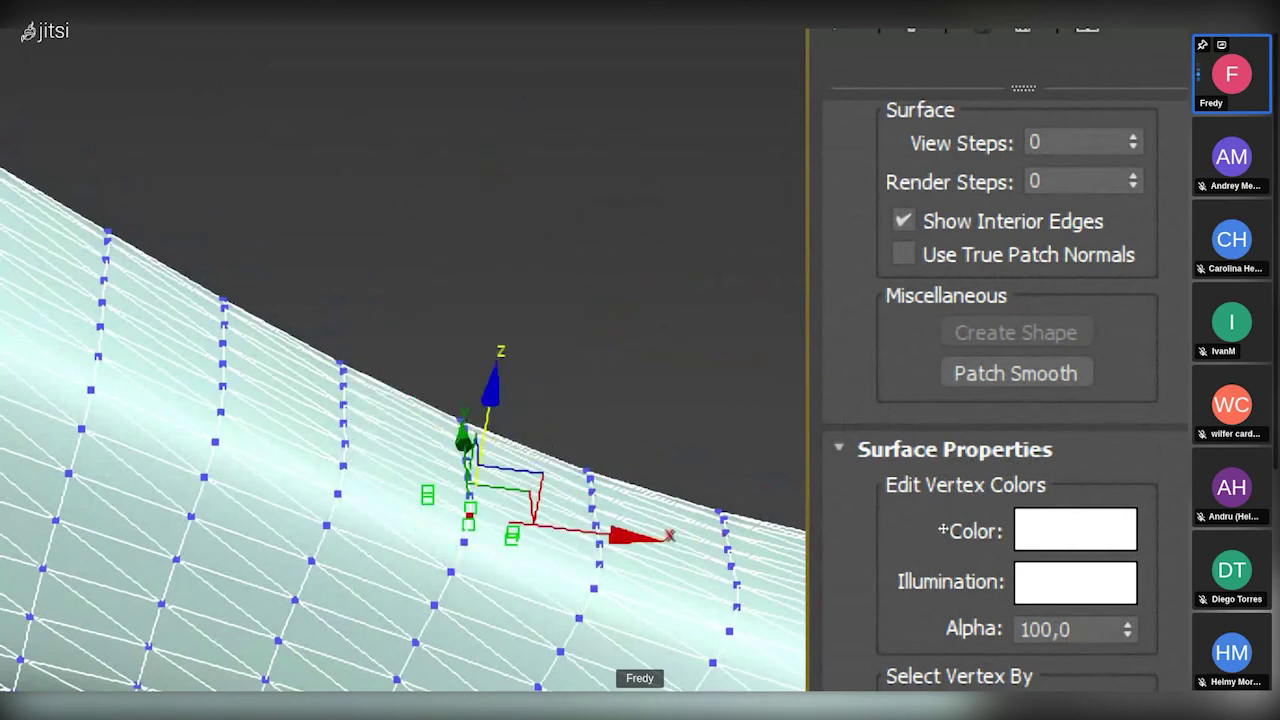
key("z")
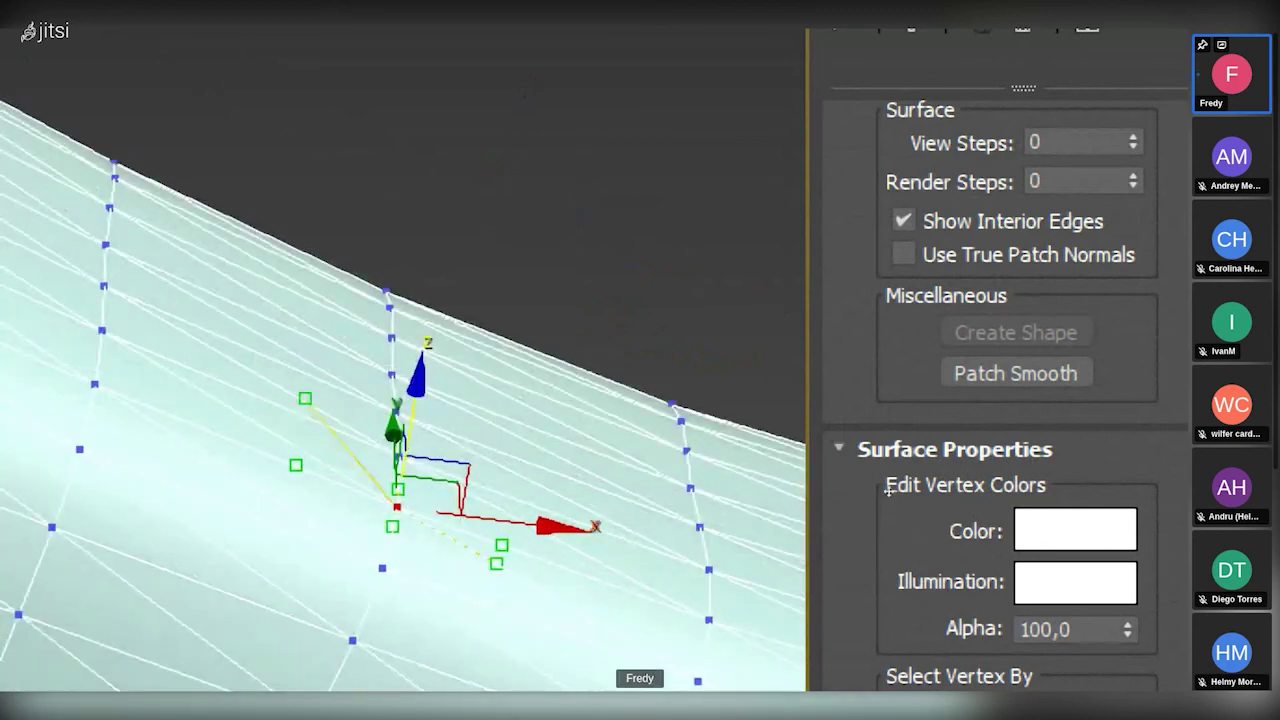
key("ctrl+y")
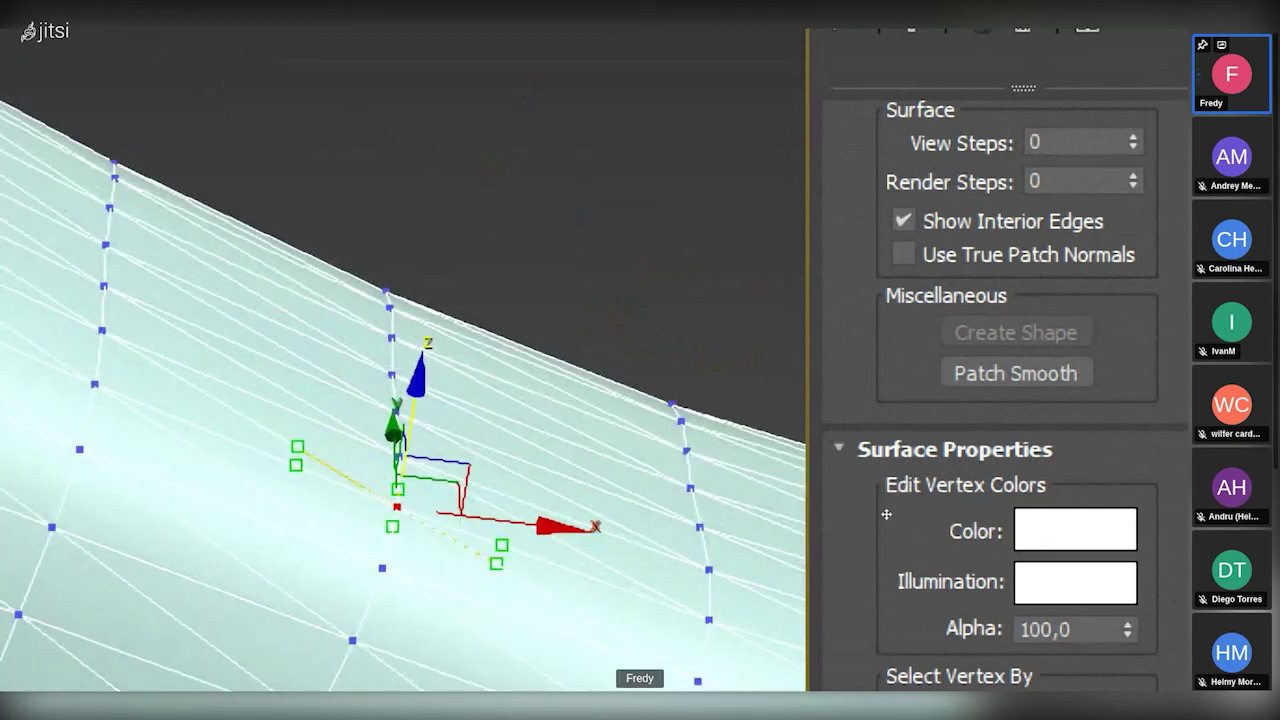
- Leave the Vertex level and examine the triangulated patch surface around the cube, post and bridge
key("shift+z")
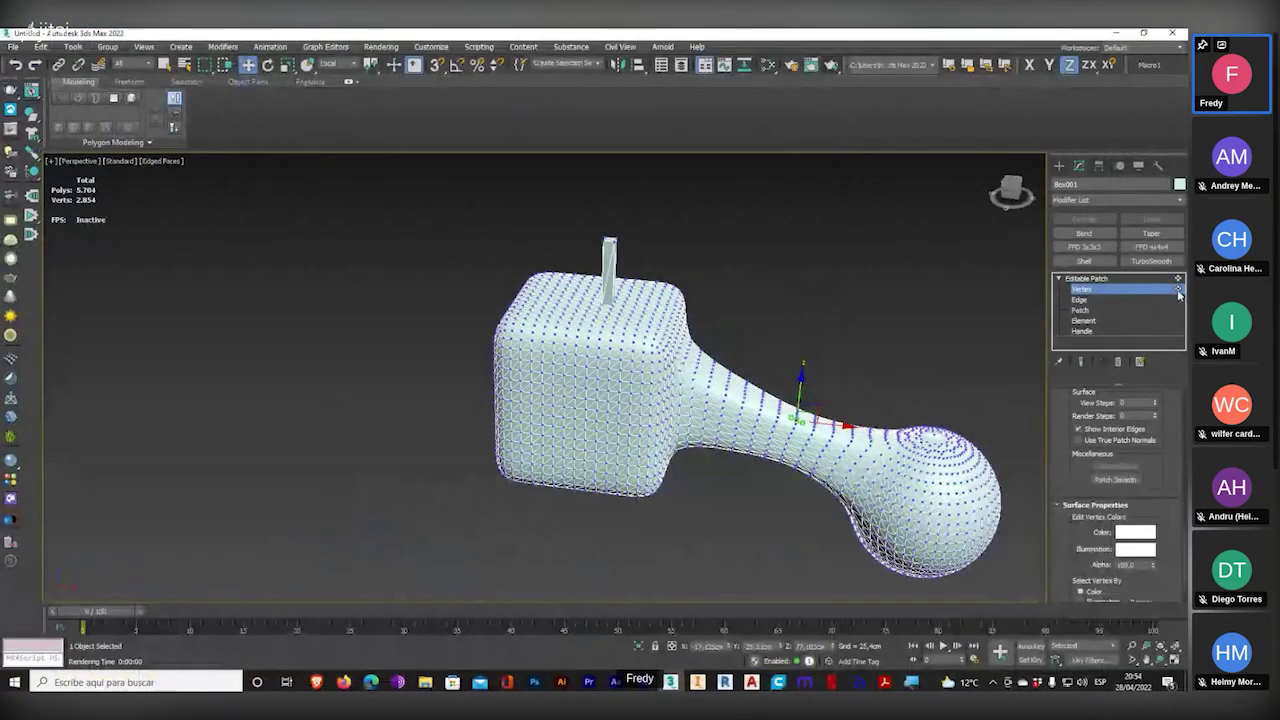
left_click(1179, 291)
scroll(614, 437, "up", 5)
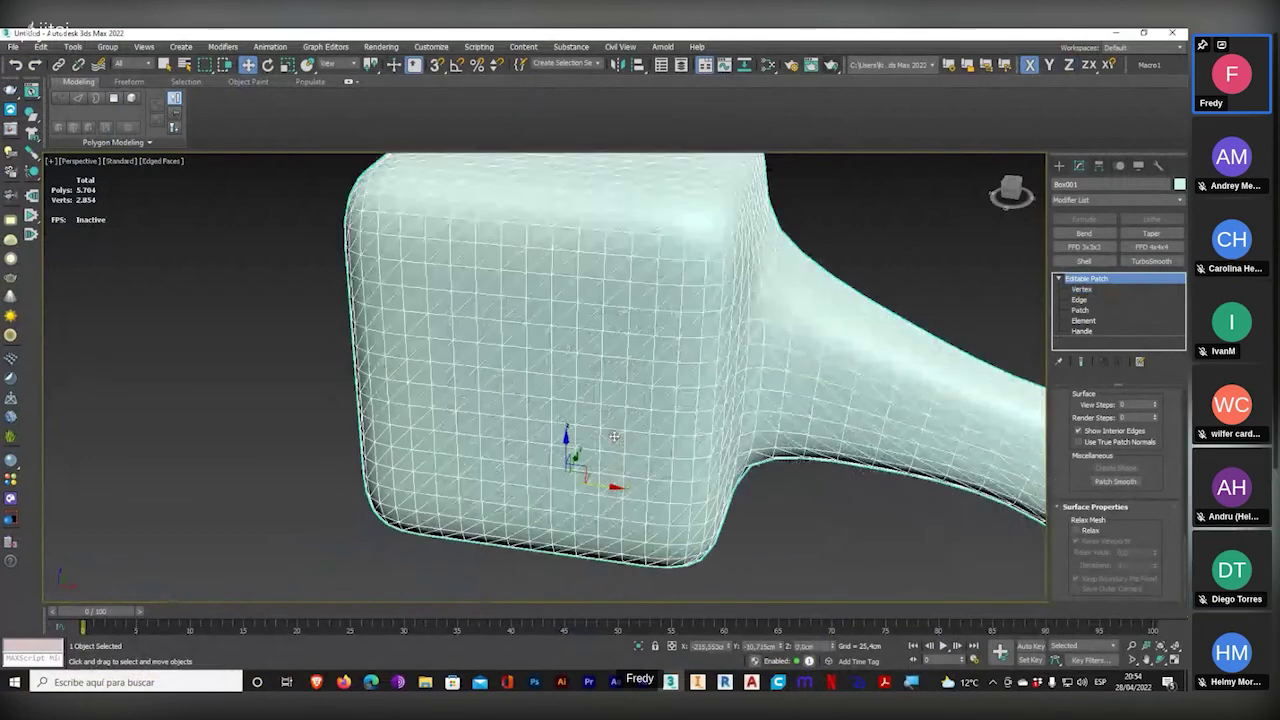
middle_click_drag(616, 437, 594, 526, "alt")
middle_click_drag(586, 457, 581, 469, "alt")
middle_click_drag(630, 508, 556, 503, "alt")
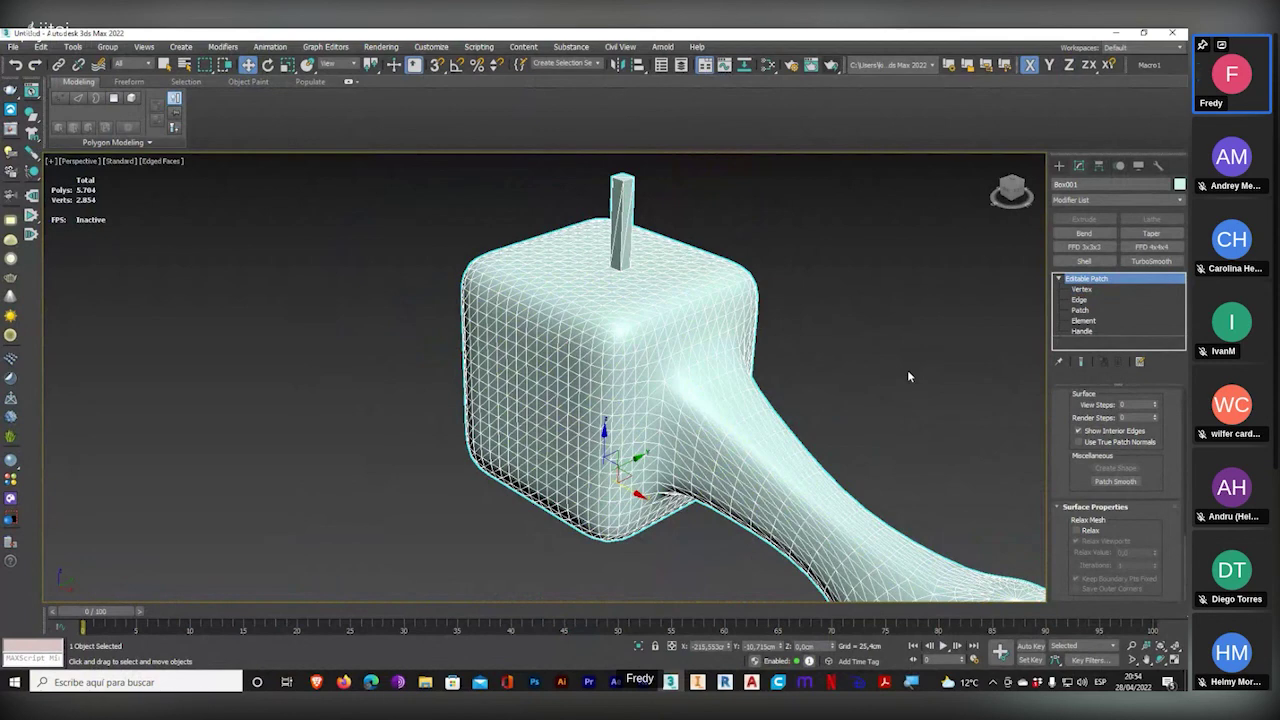
- Undo the object's conversion to Editable Patch and convert the cube, post and bridge model to an Editable Poly
key("ctrl+z")
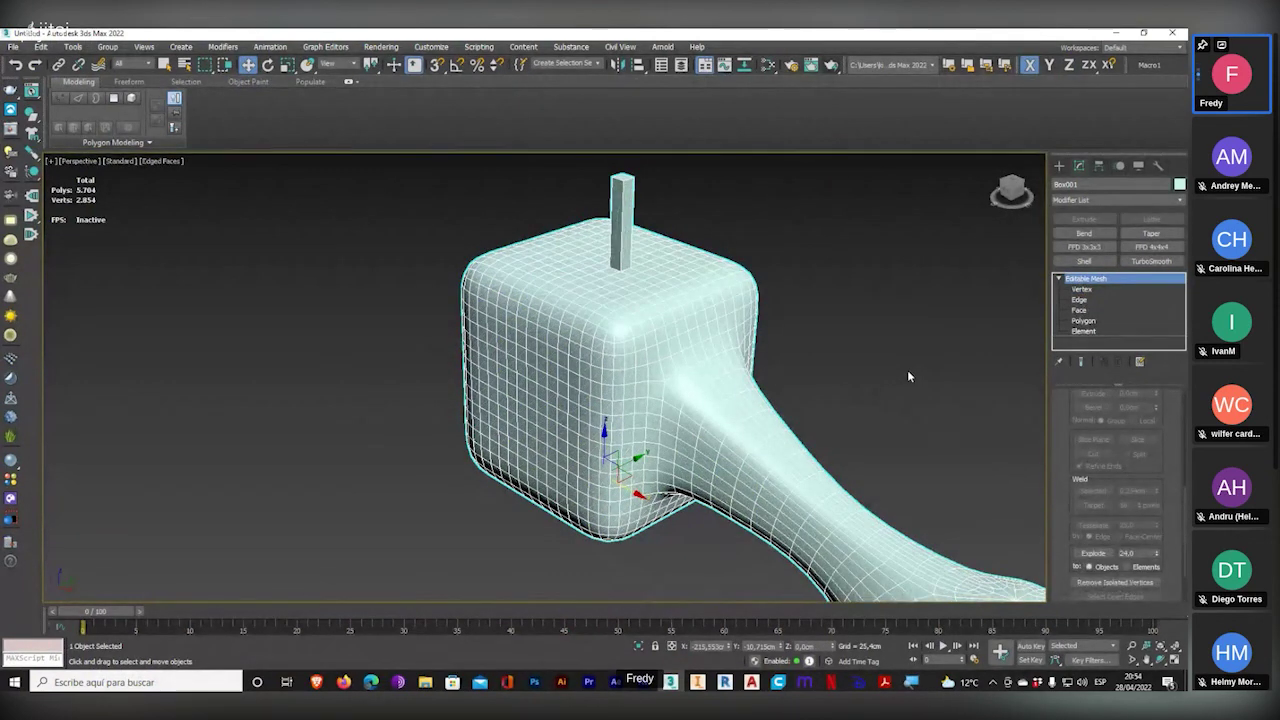
right_click(1080, 279)
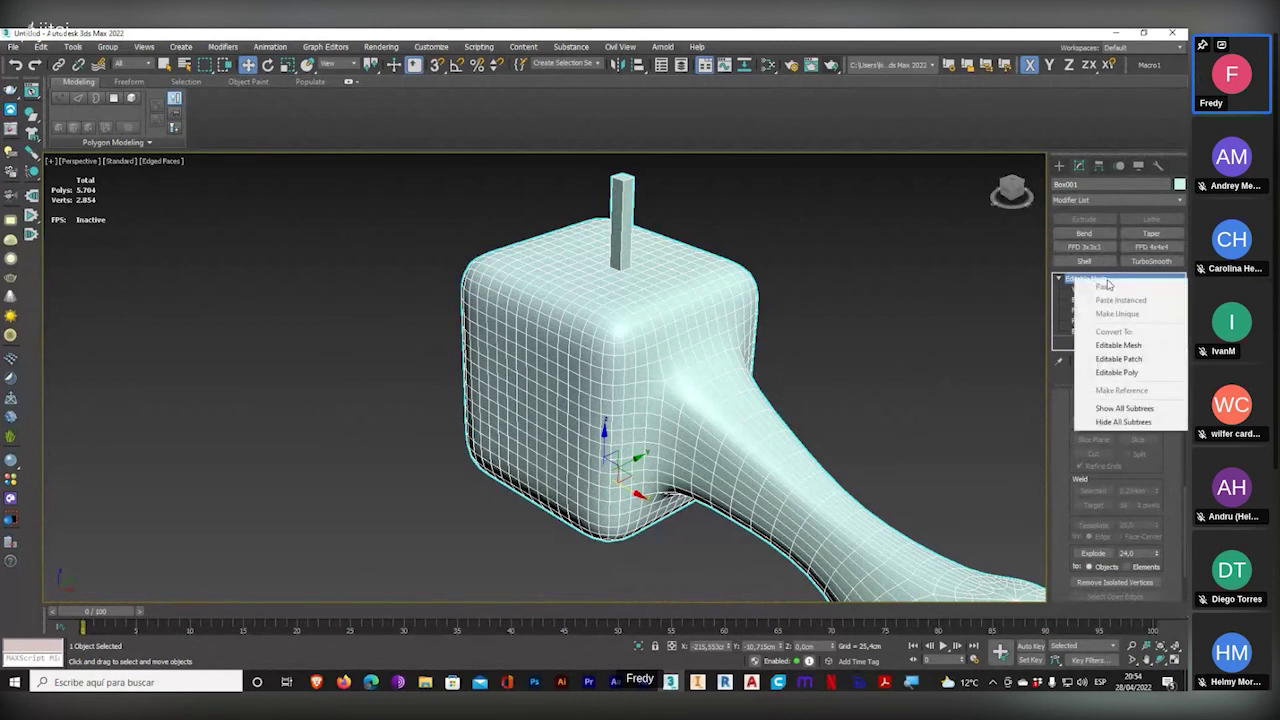
left_click(1105, 373)
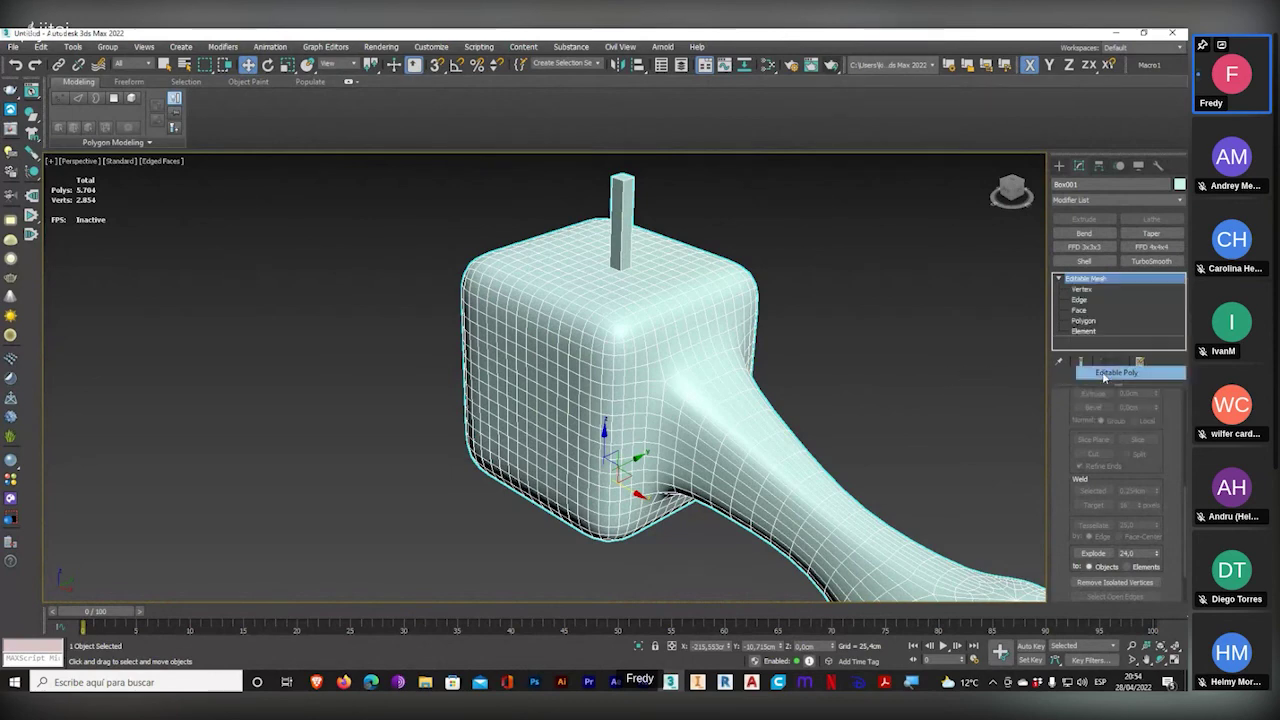
scroll(829, 351, "up", 5)
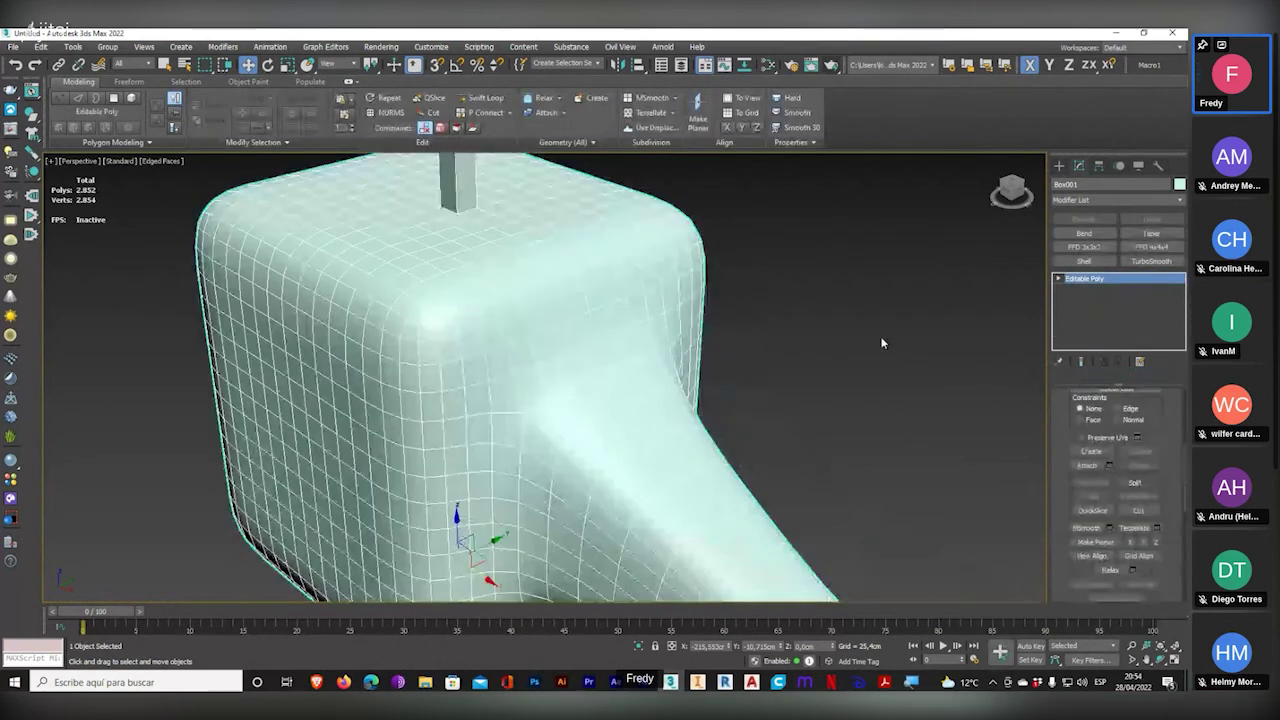
scroll(749, 391, "down", 5)
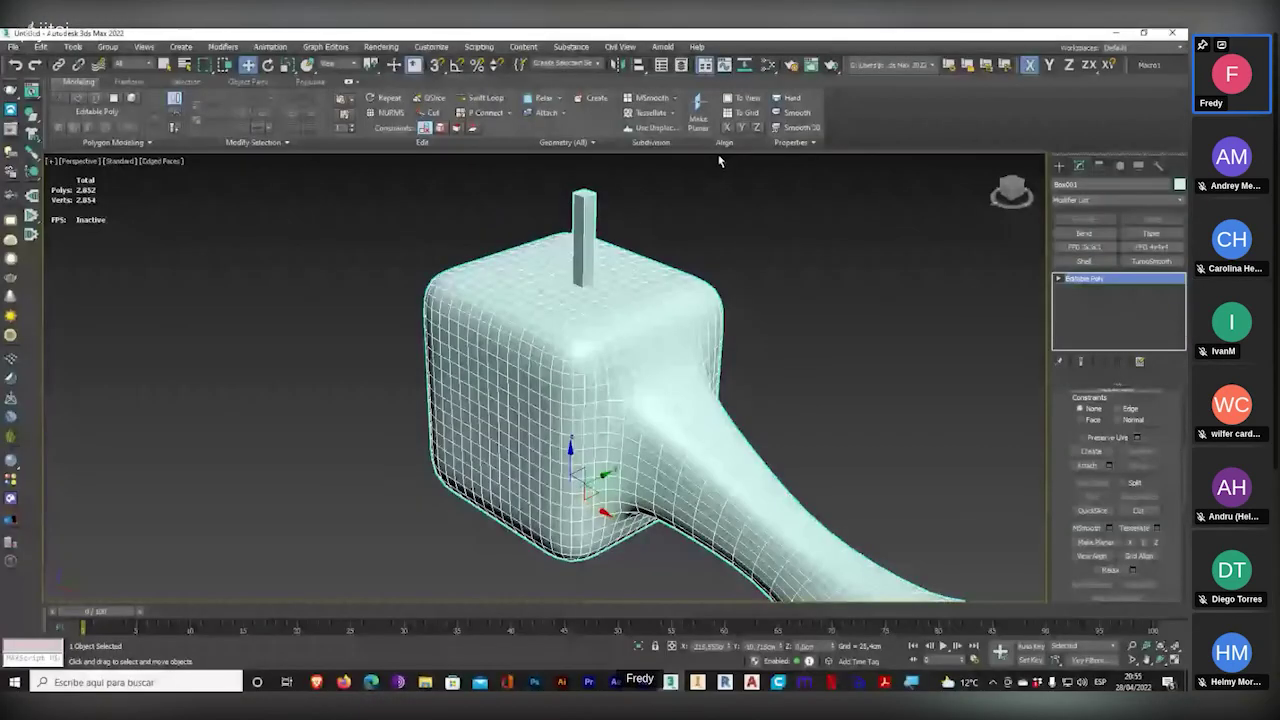
- Switch to the Jitsi Meet session in Firefox and open the meeting's additional actions
mouse_move(343, 682)
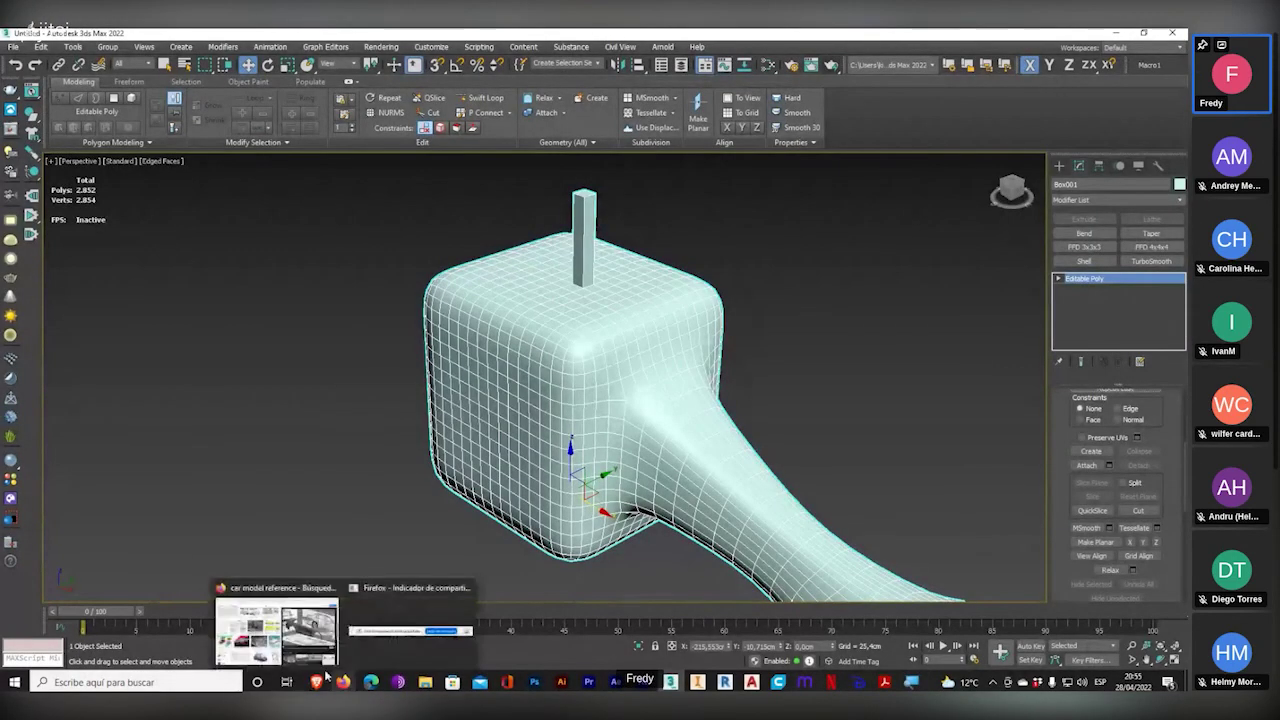
mouse_move(275, 625)
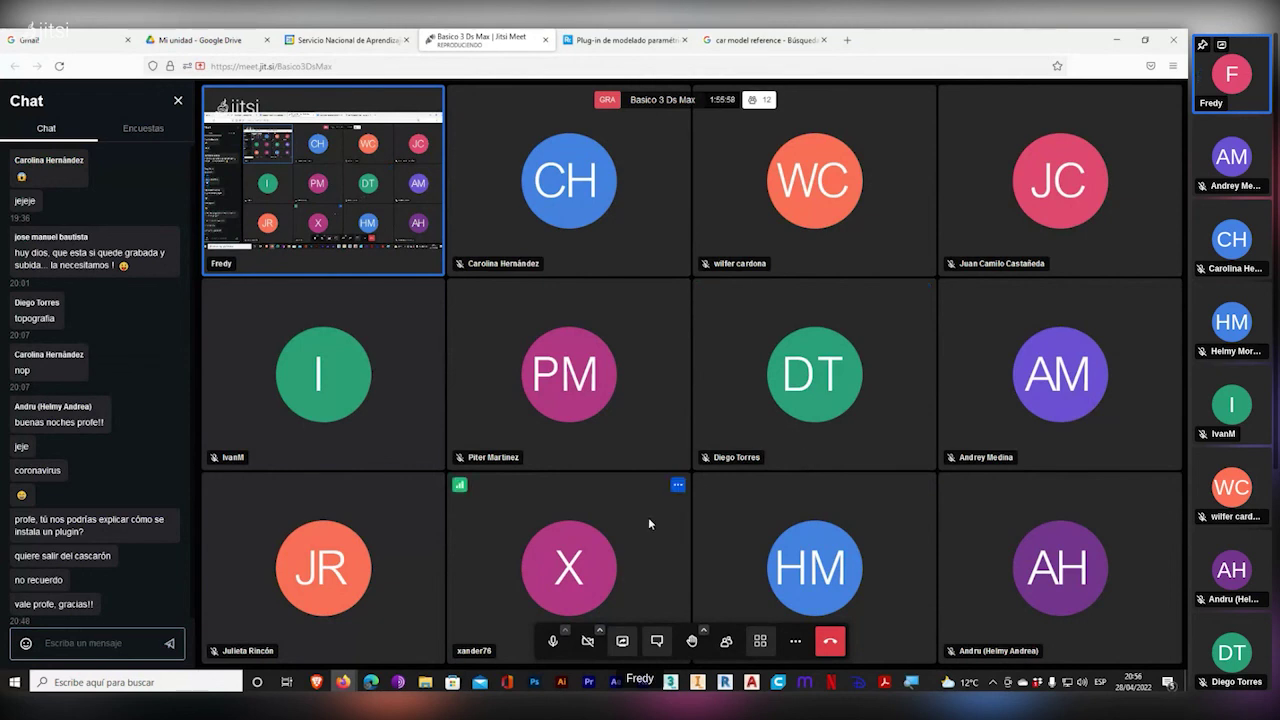
left_click(808, 646)
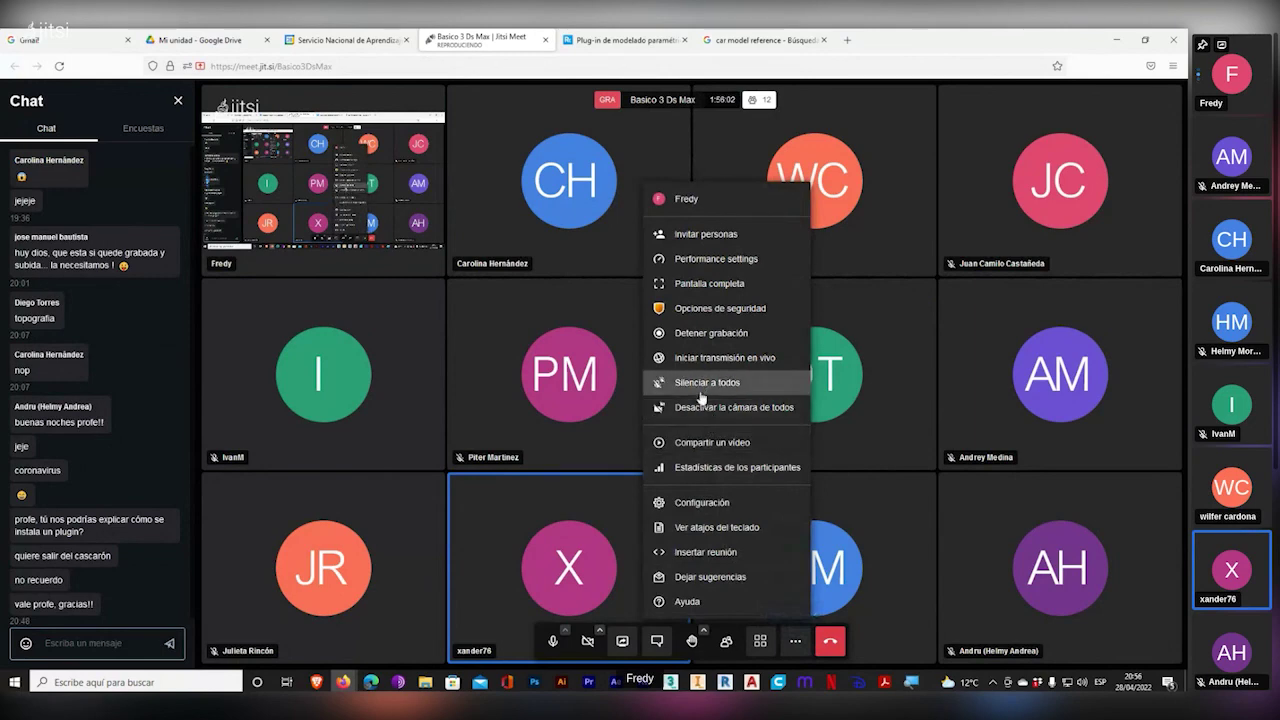